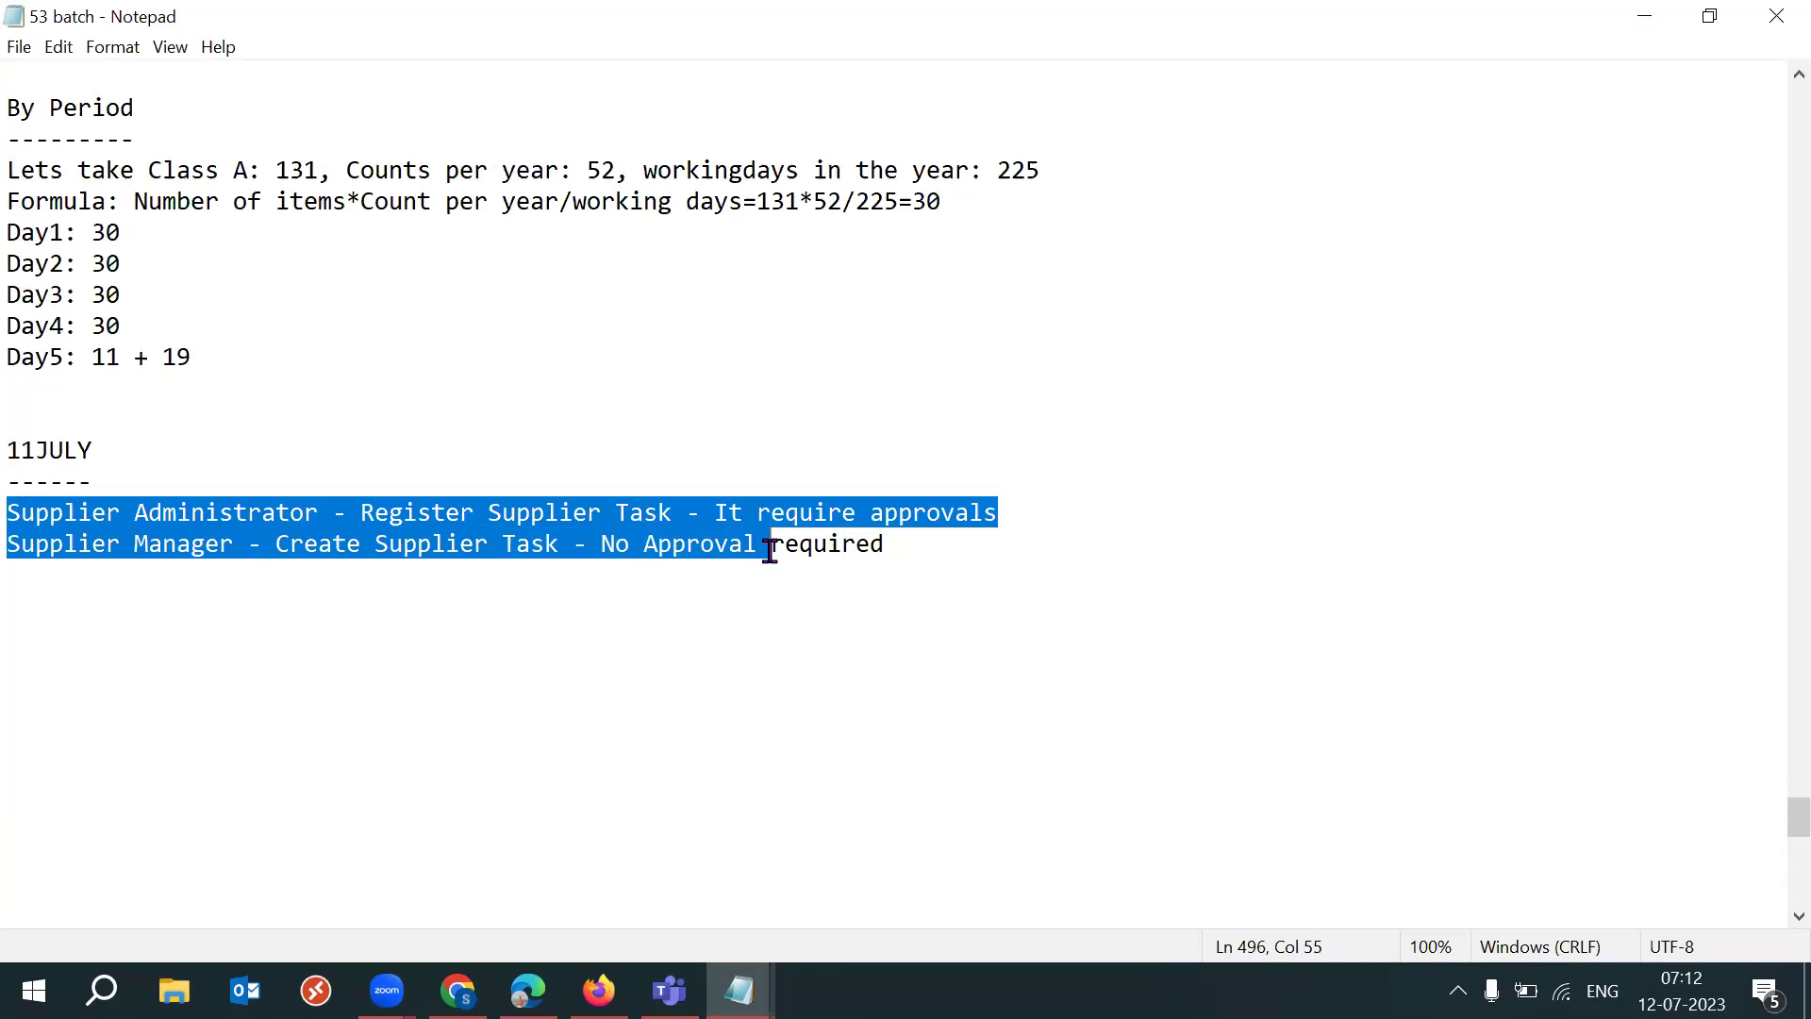
Step: Under 11JULY, add a How heading with dashes, indenting Manually and FBDI beneath it
click(937, 540)
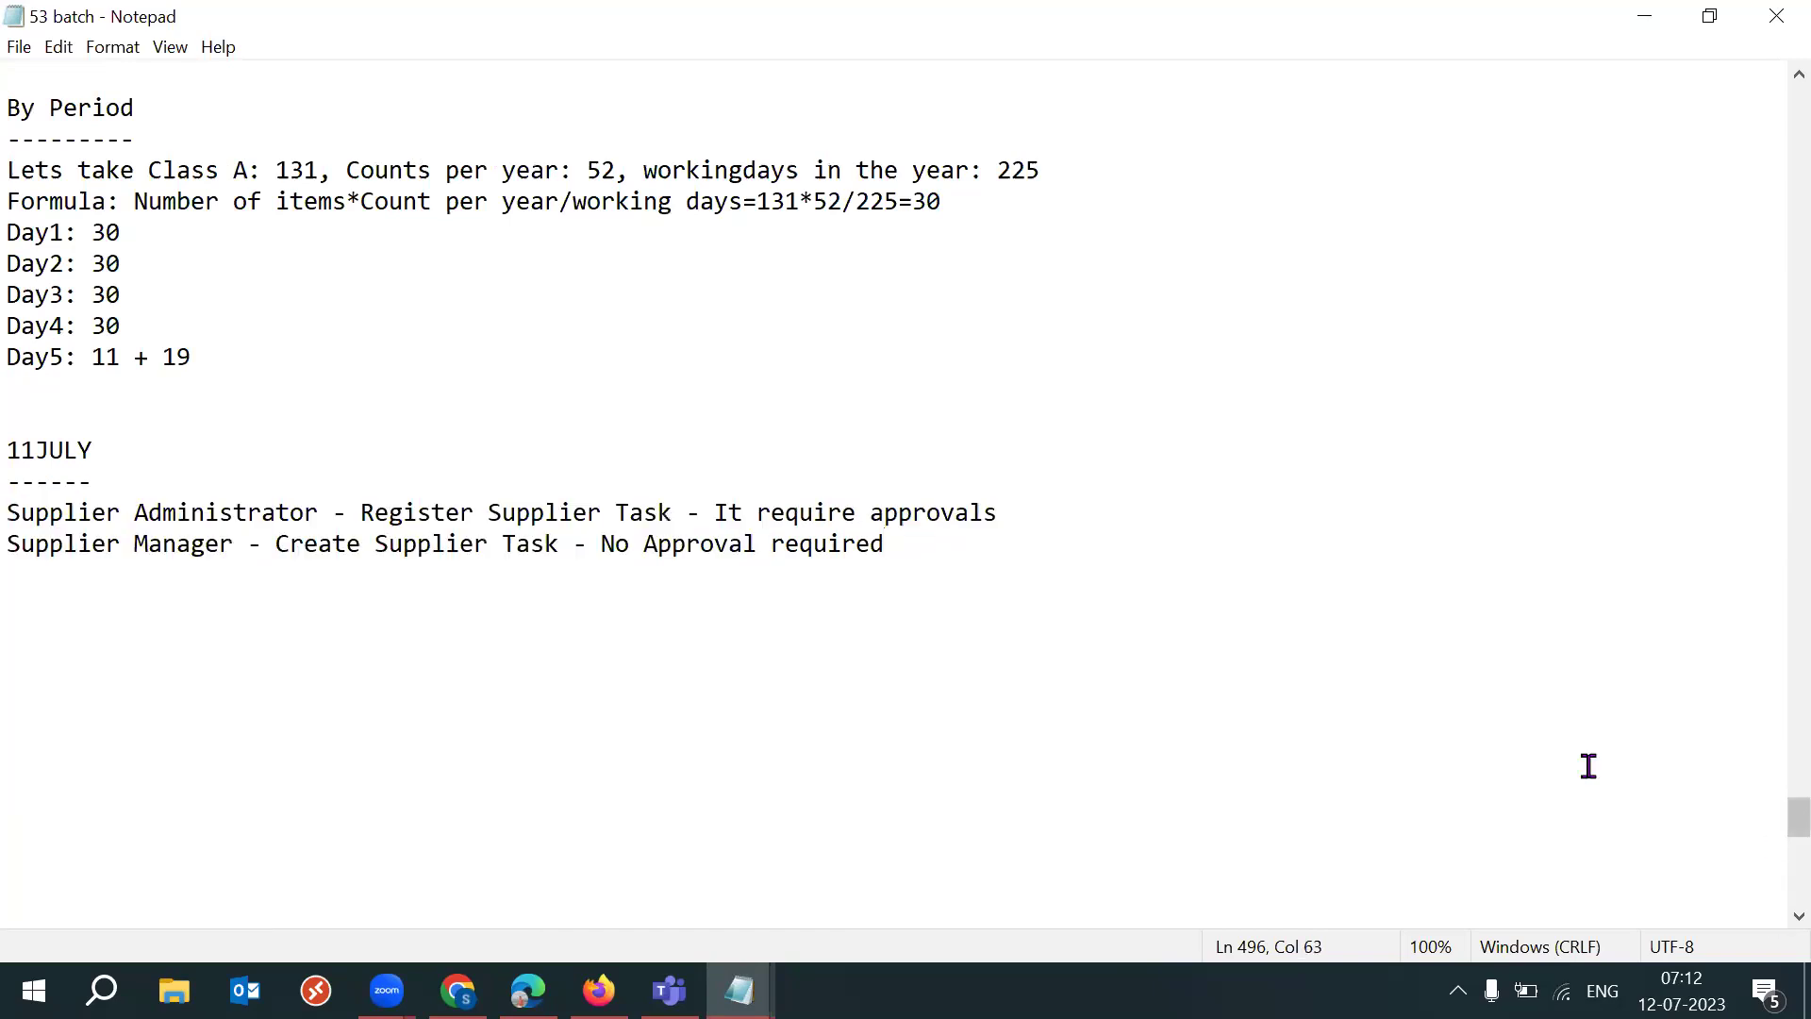
key(Return)
key(Return)
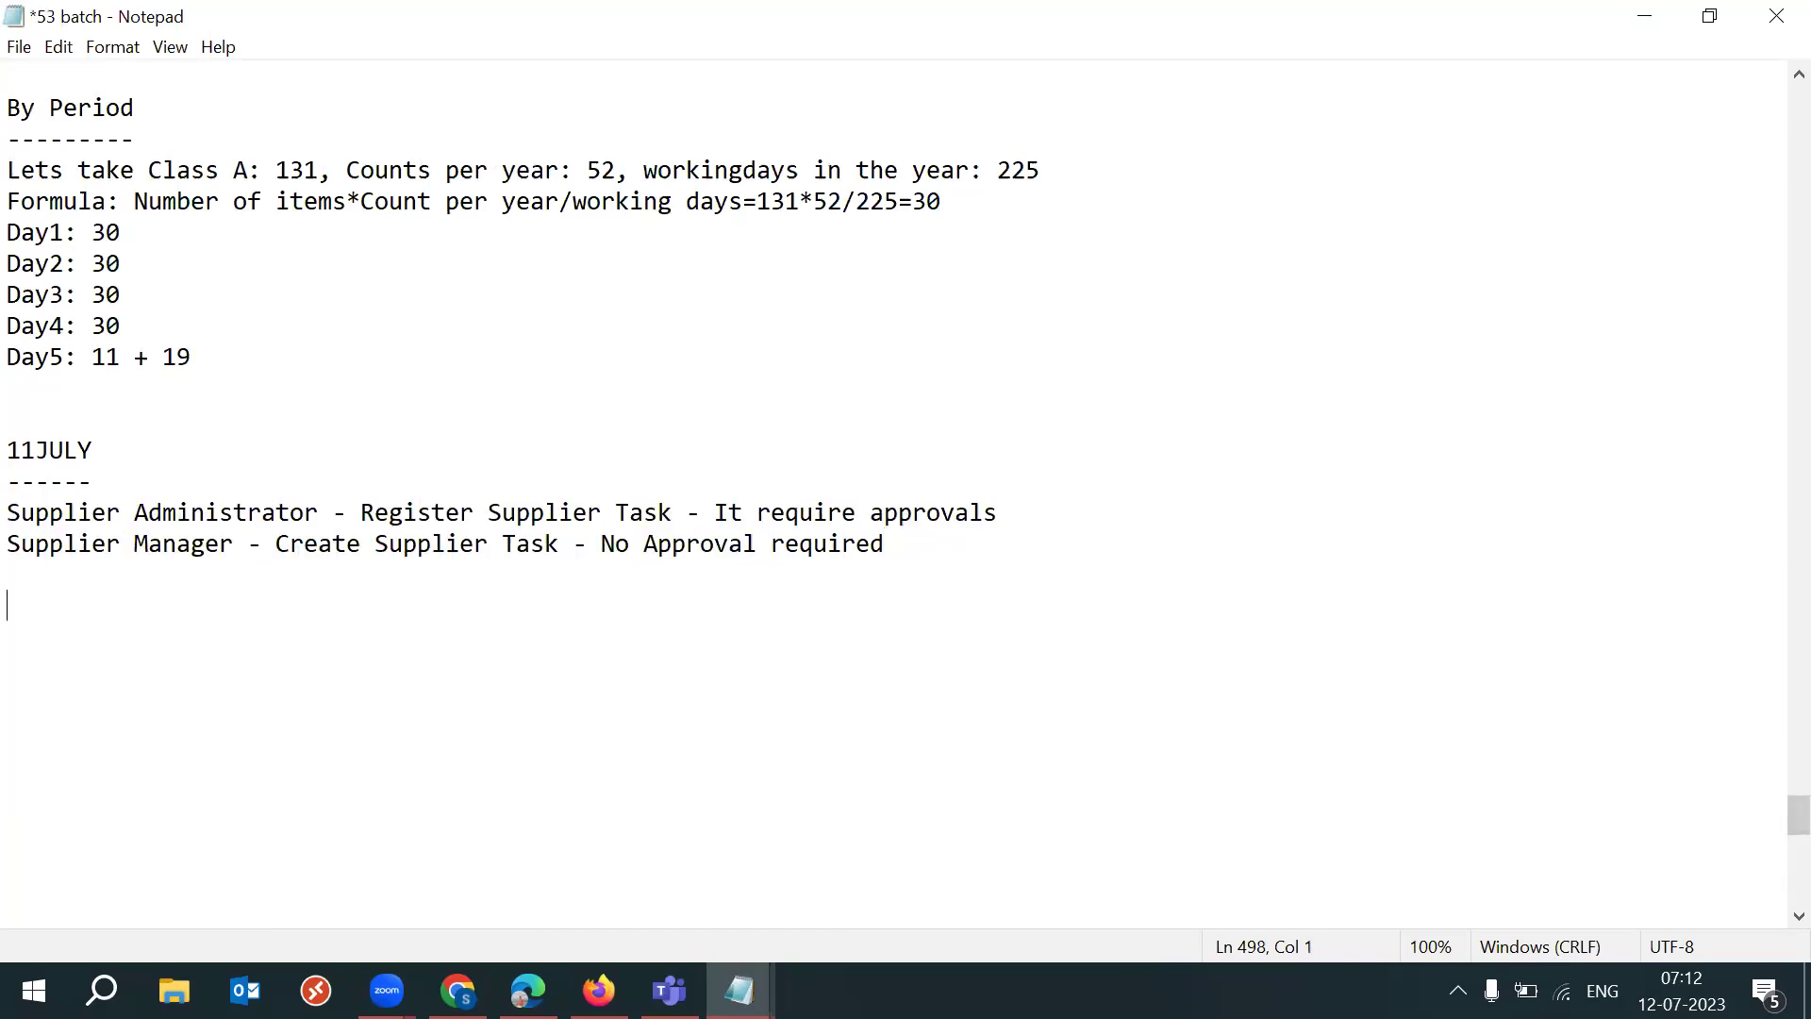
text(How)
key(Return)
text(----)
key(BackSpace)
key(Return)
key(Tab)
text(Manauly)
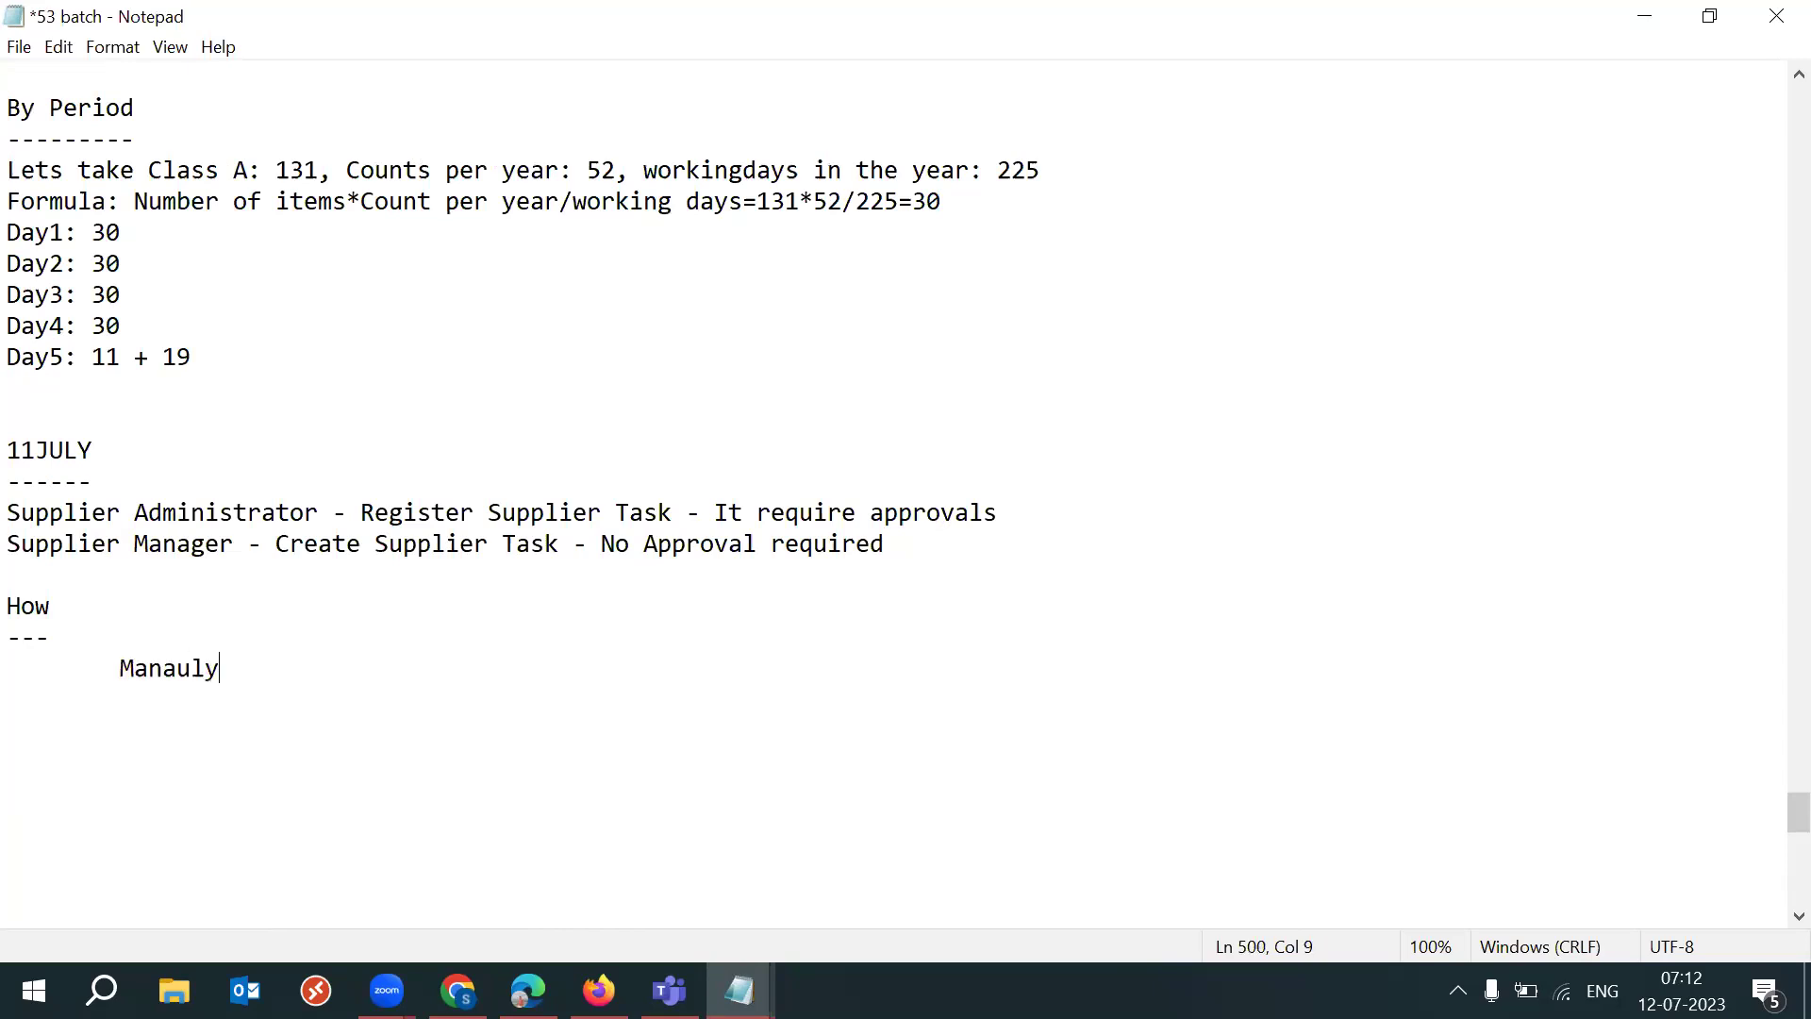
key(BackSpace)
key(BackSpace)
key(BackSpace)
key(BackSpace)
text(ya)
Step: Add a Register entry with Internal and External indented beneath it
key(BackSpace)
key(BackSpace)
text(ually)
key(Return)
key(Tab)
text(FBDI)
key(Return)
key(Tab)
key(Tab)
text(RE)
key(BackSpace)
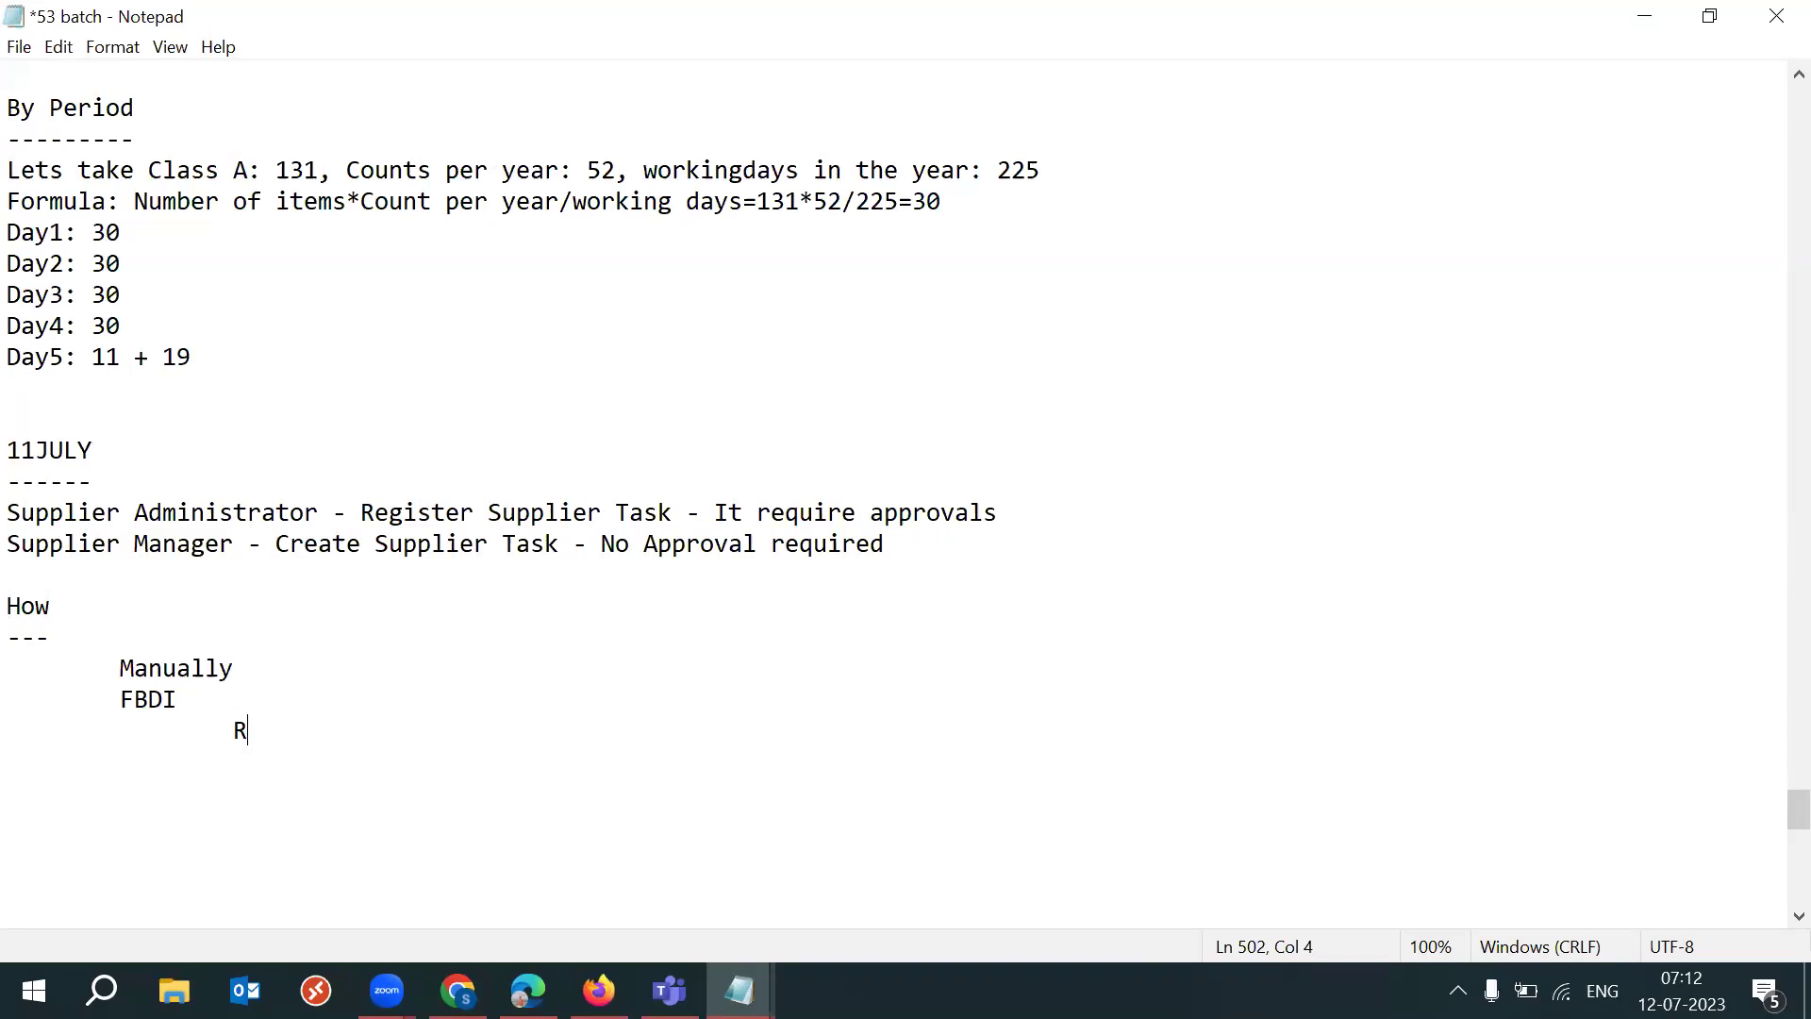
key(BackSpace)
key(BackSpace)
key(BackSpace)
text(REg)
key(BackSpace)
key(BackSpace)
text(es)
key(BackSpace)
text(gister)
key(Return)
key(Tab)
text(Internal)
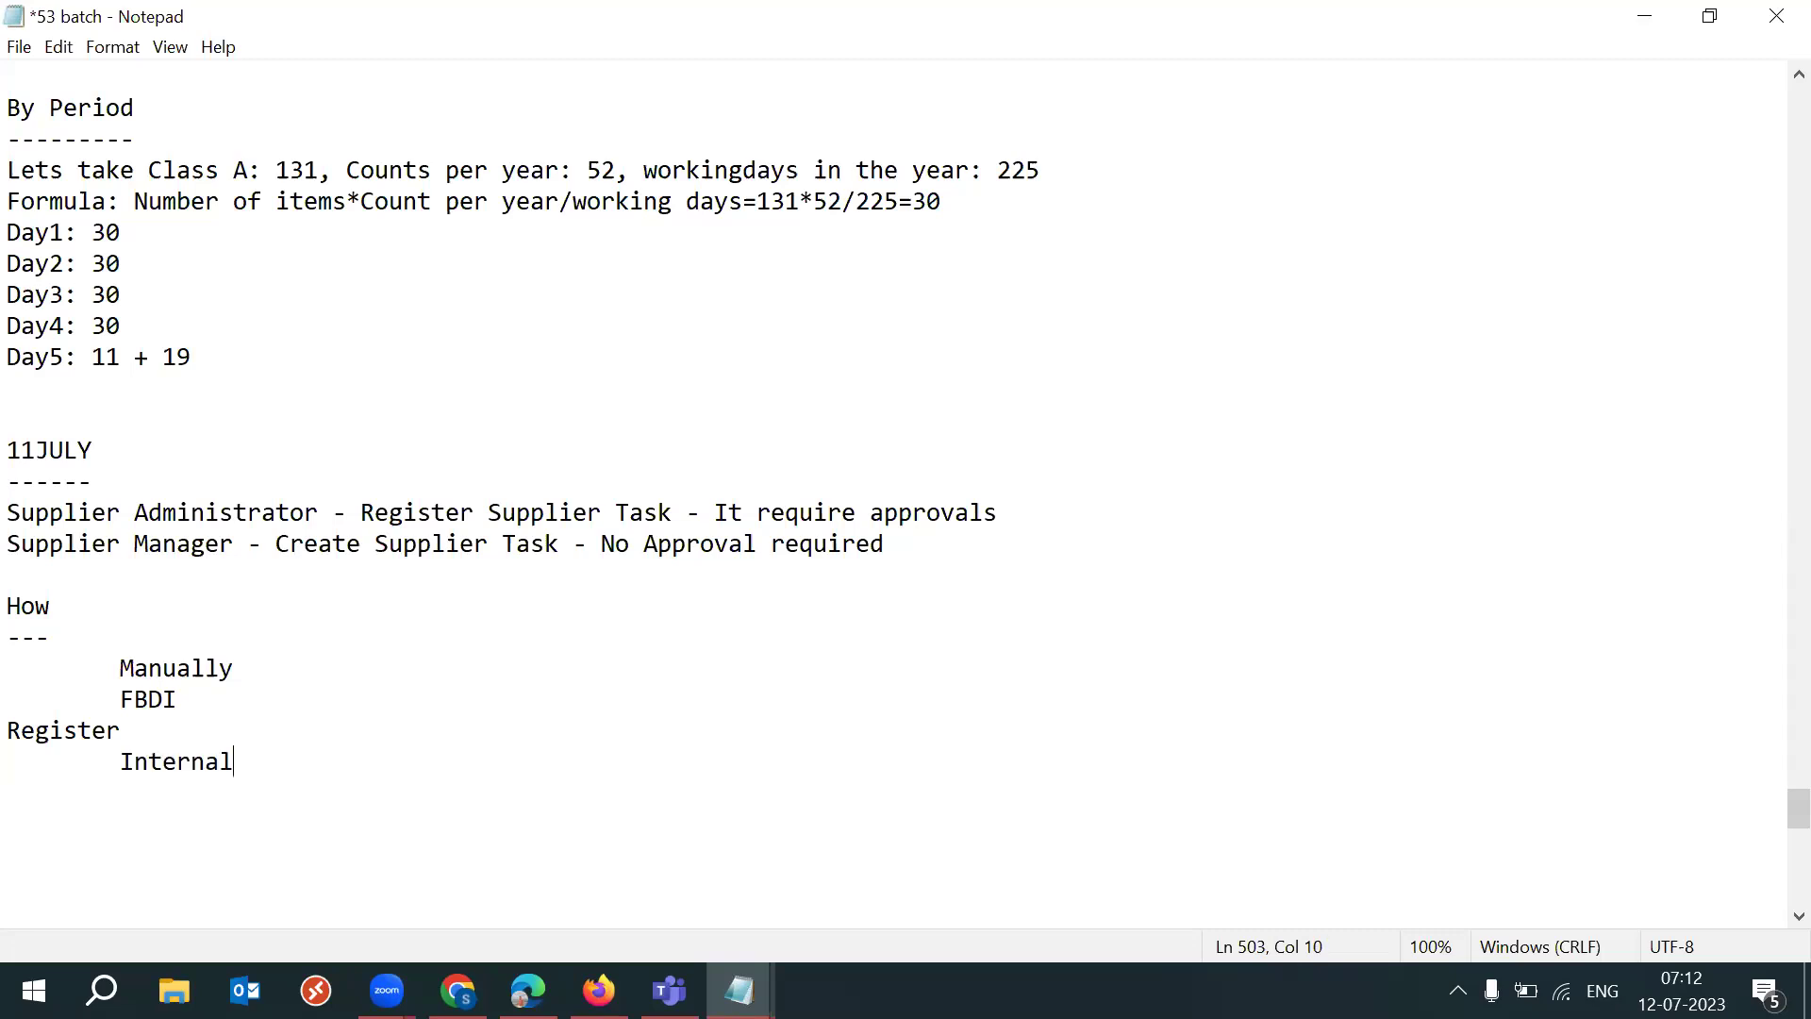
key(Return)
key(Tab)
text(External)
key(Return)
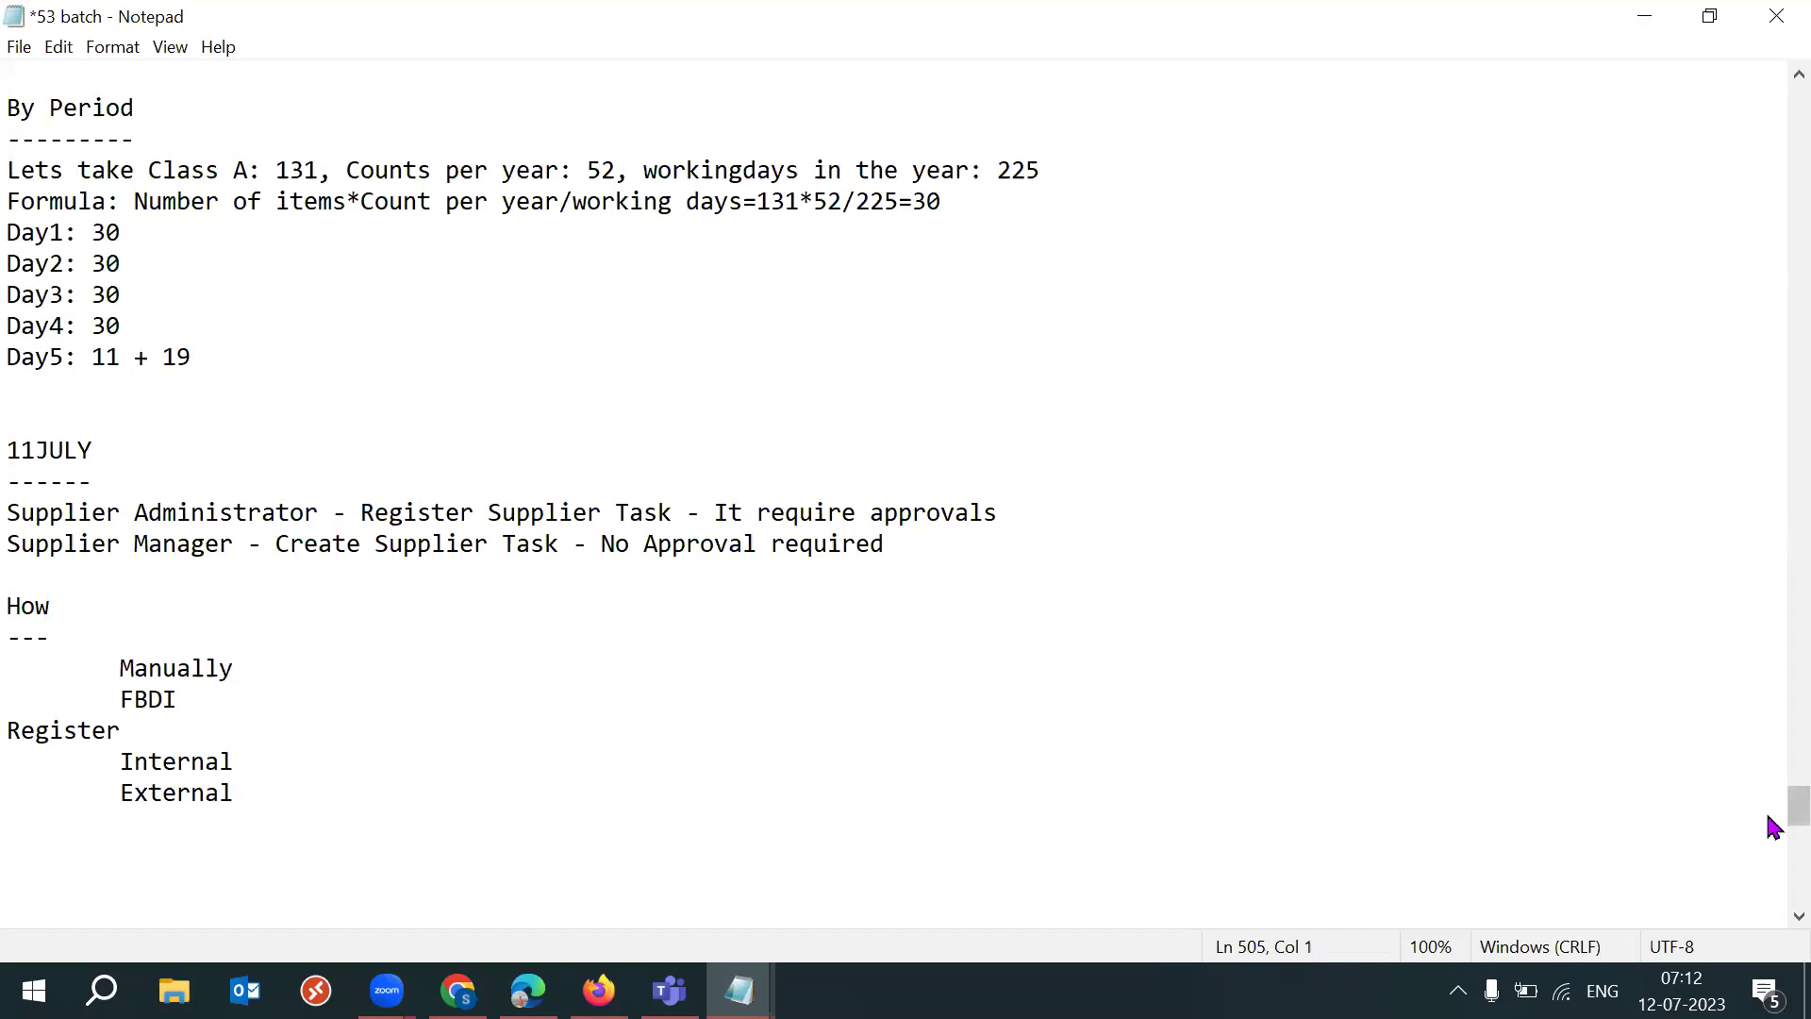
Step: Add Business Types listing Prospective: Bidding and Spendauthorize: PO, PA, Bidding
drag(1798, 817, 1797, 826)
key(Return)
text(Bus)
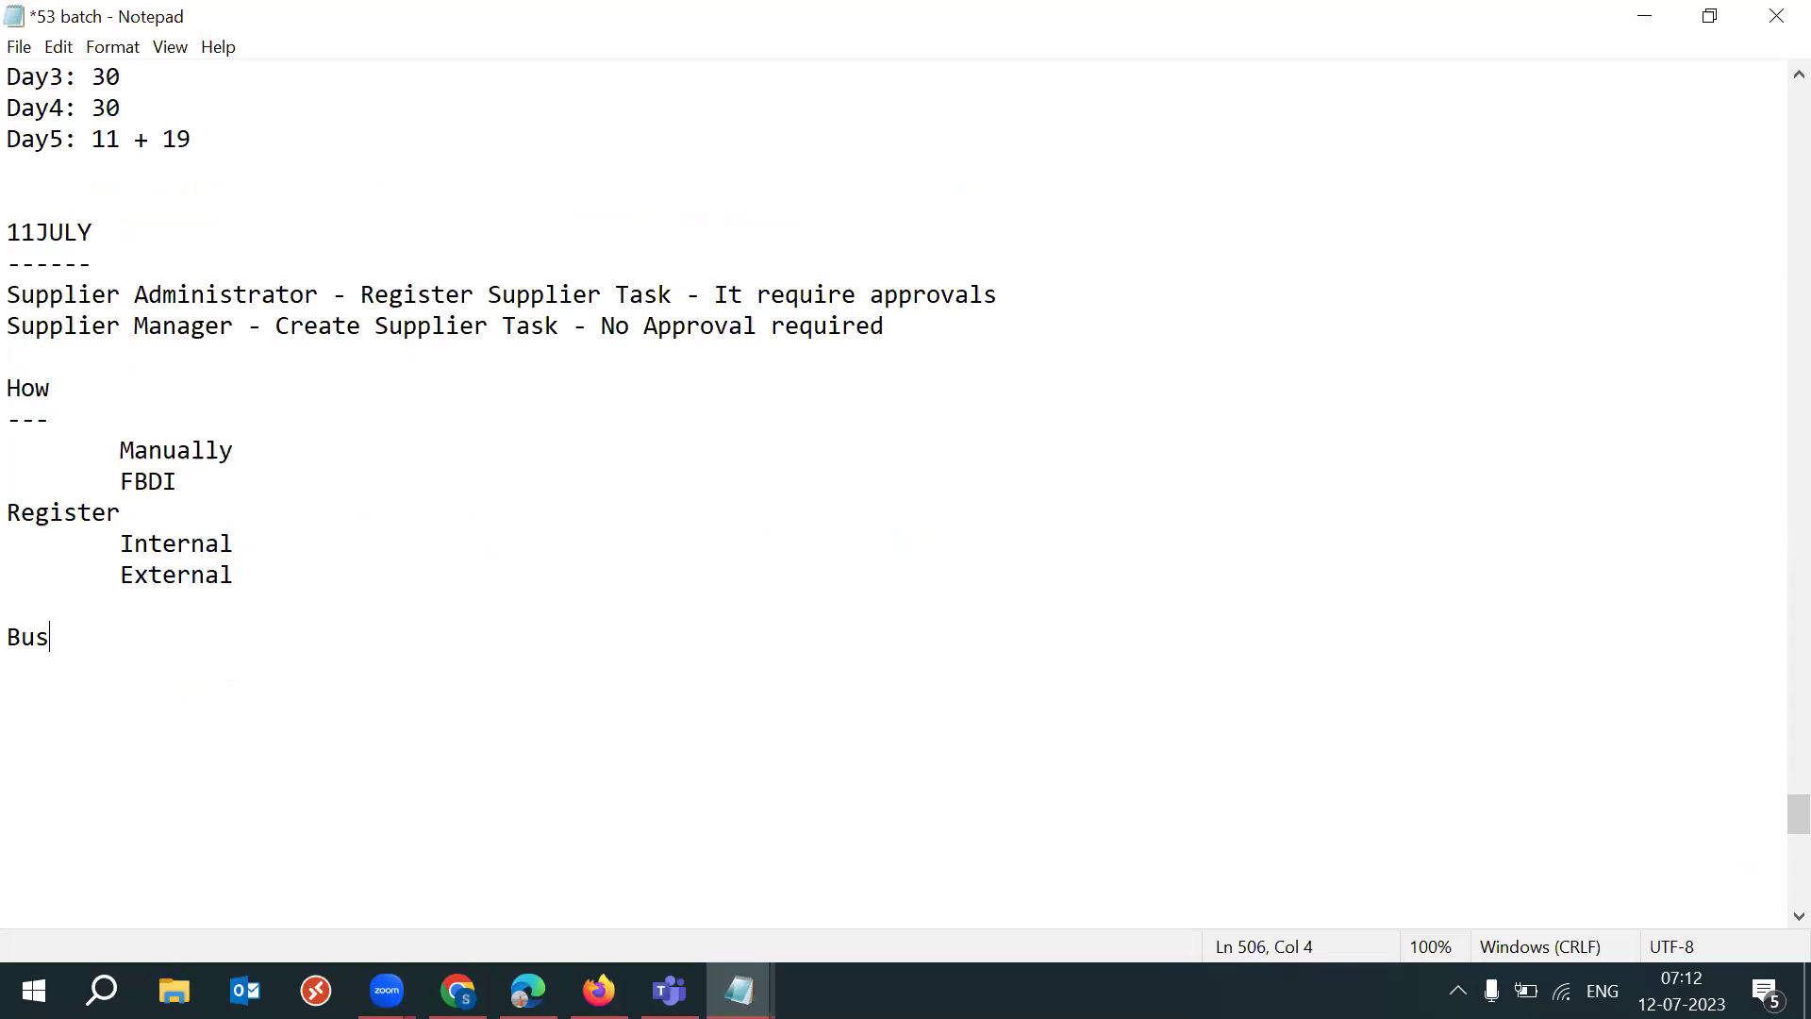
text(iness Tup)
key(BackSpace)
key(BackSpace)
text(ypes)
key(Return)
key(Tab)
text(P)
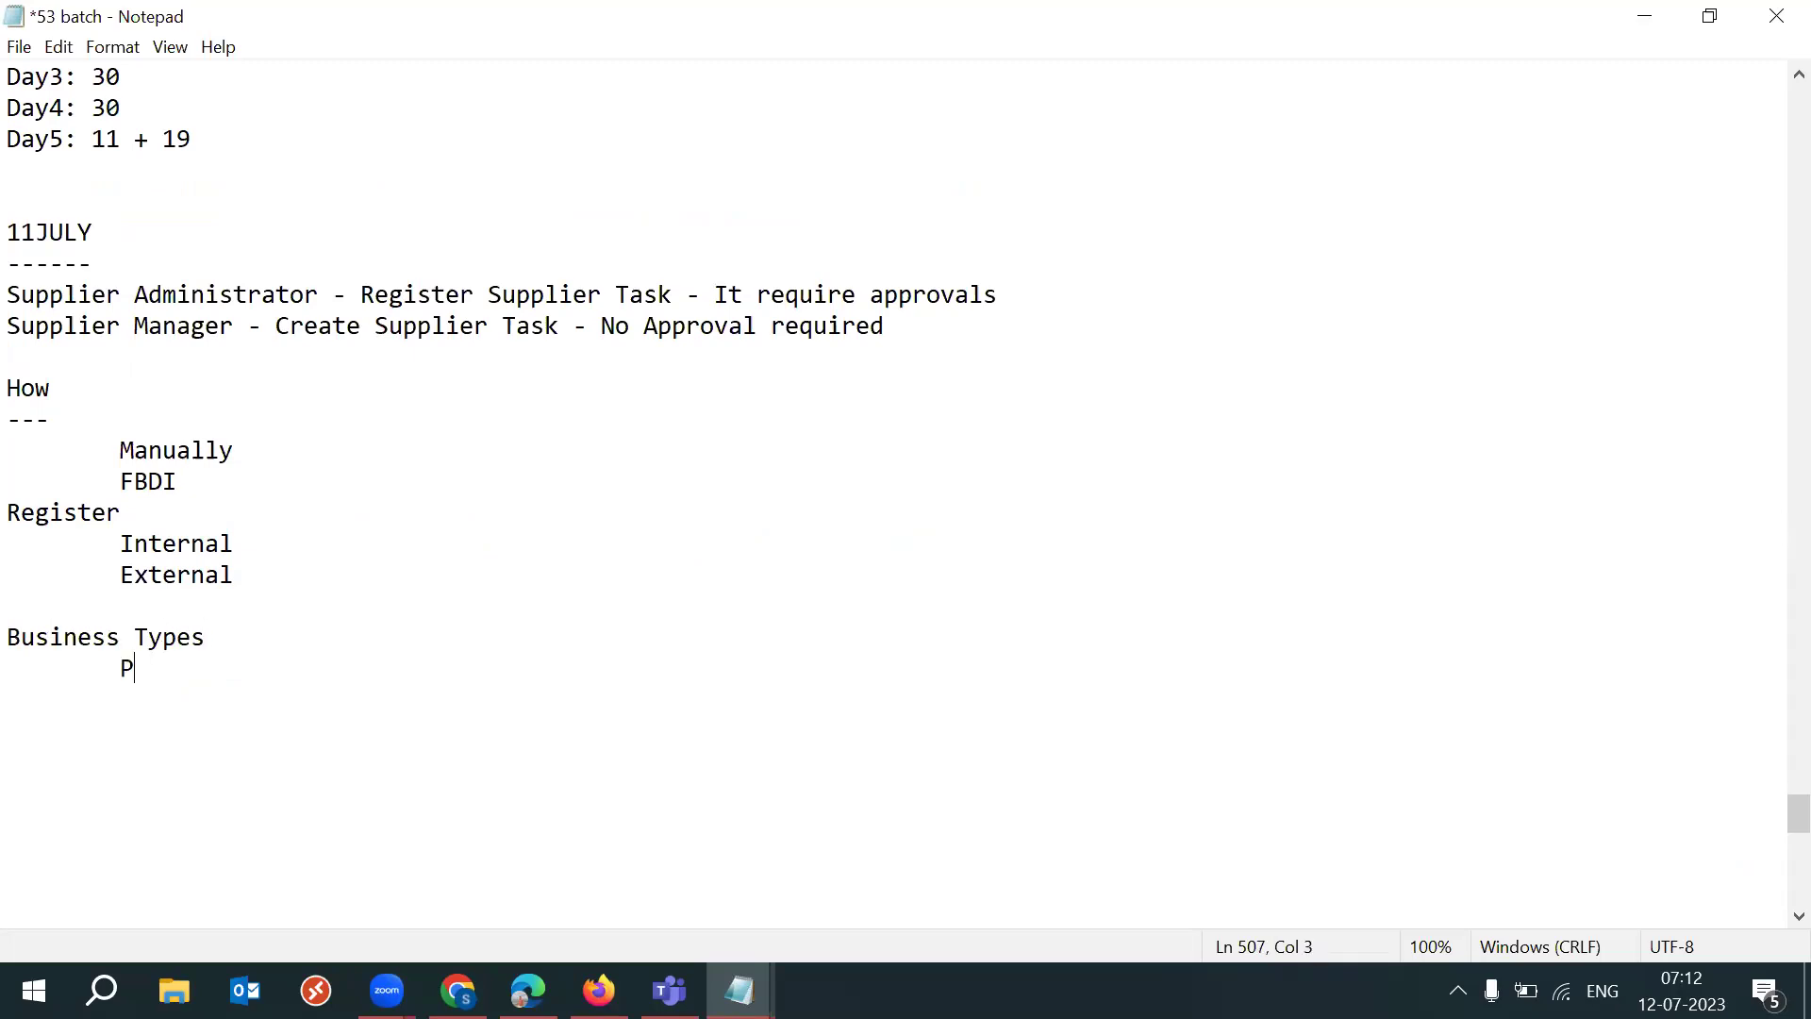
text(rospective)
key(Return)
key(Tab)
text(Spe)
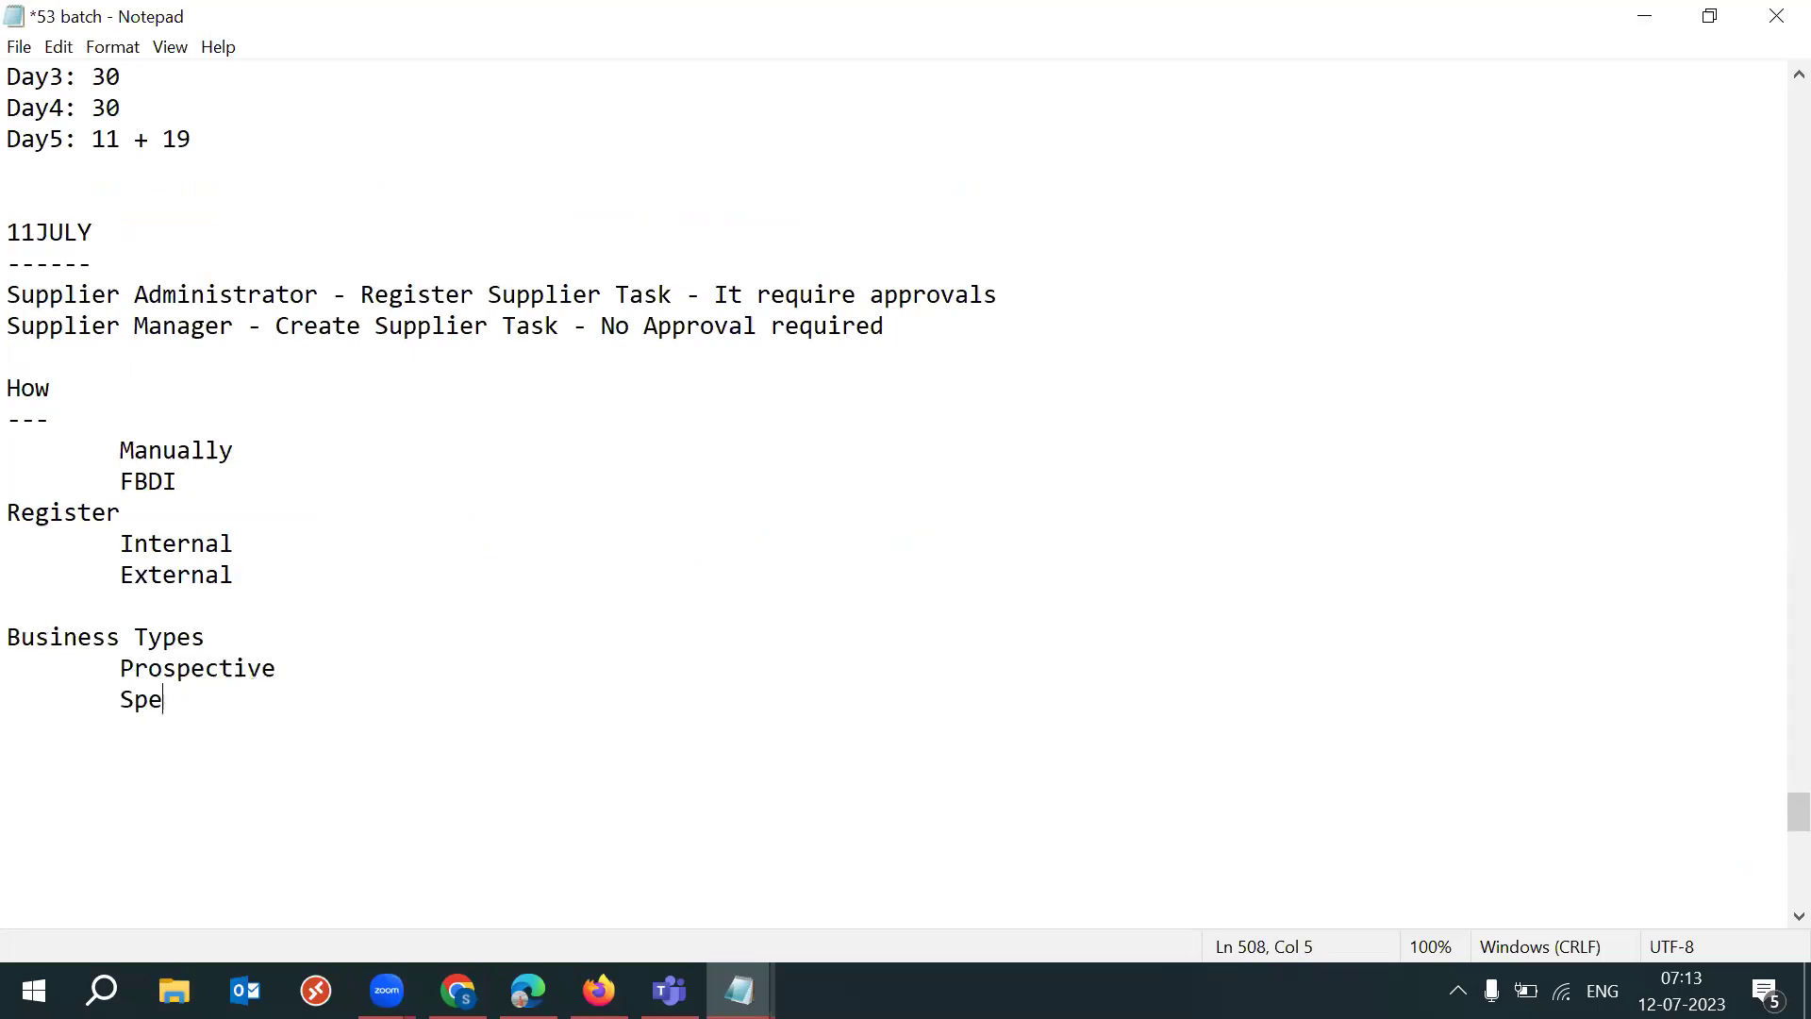
text(ndauthorize: PO)
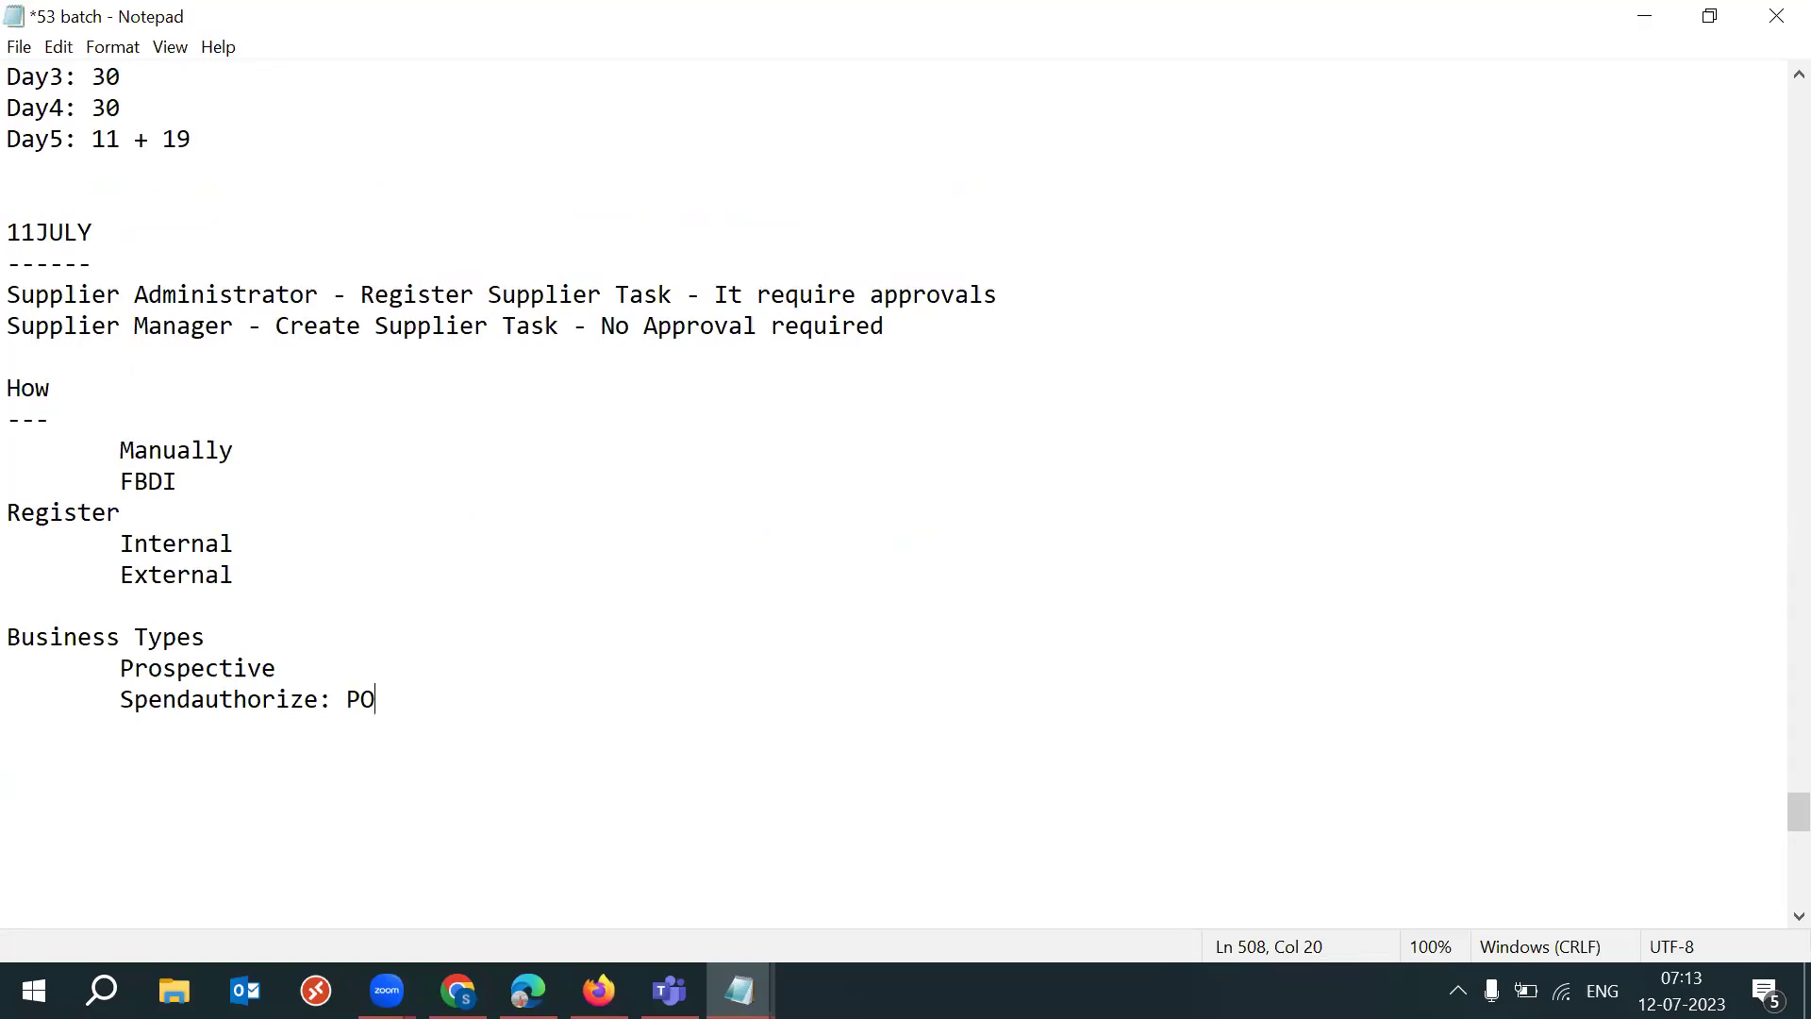
text(, PA, S)
key(BackSpace)
text(Bidding)
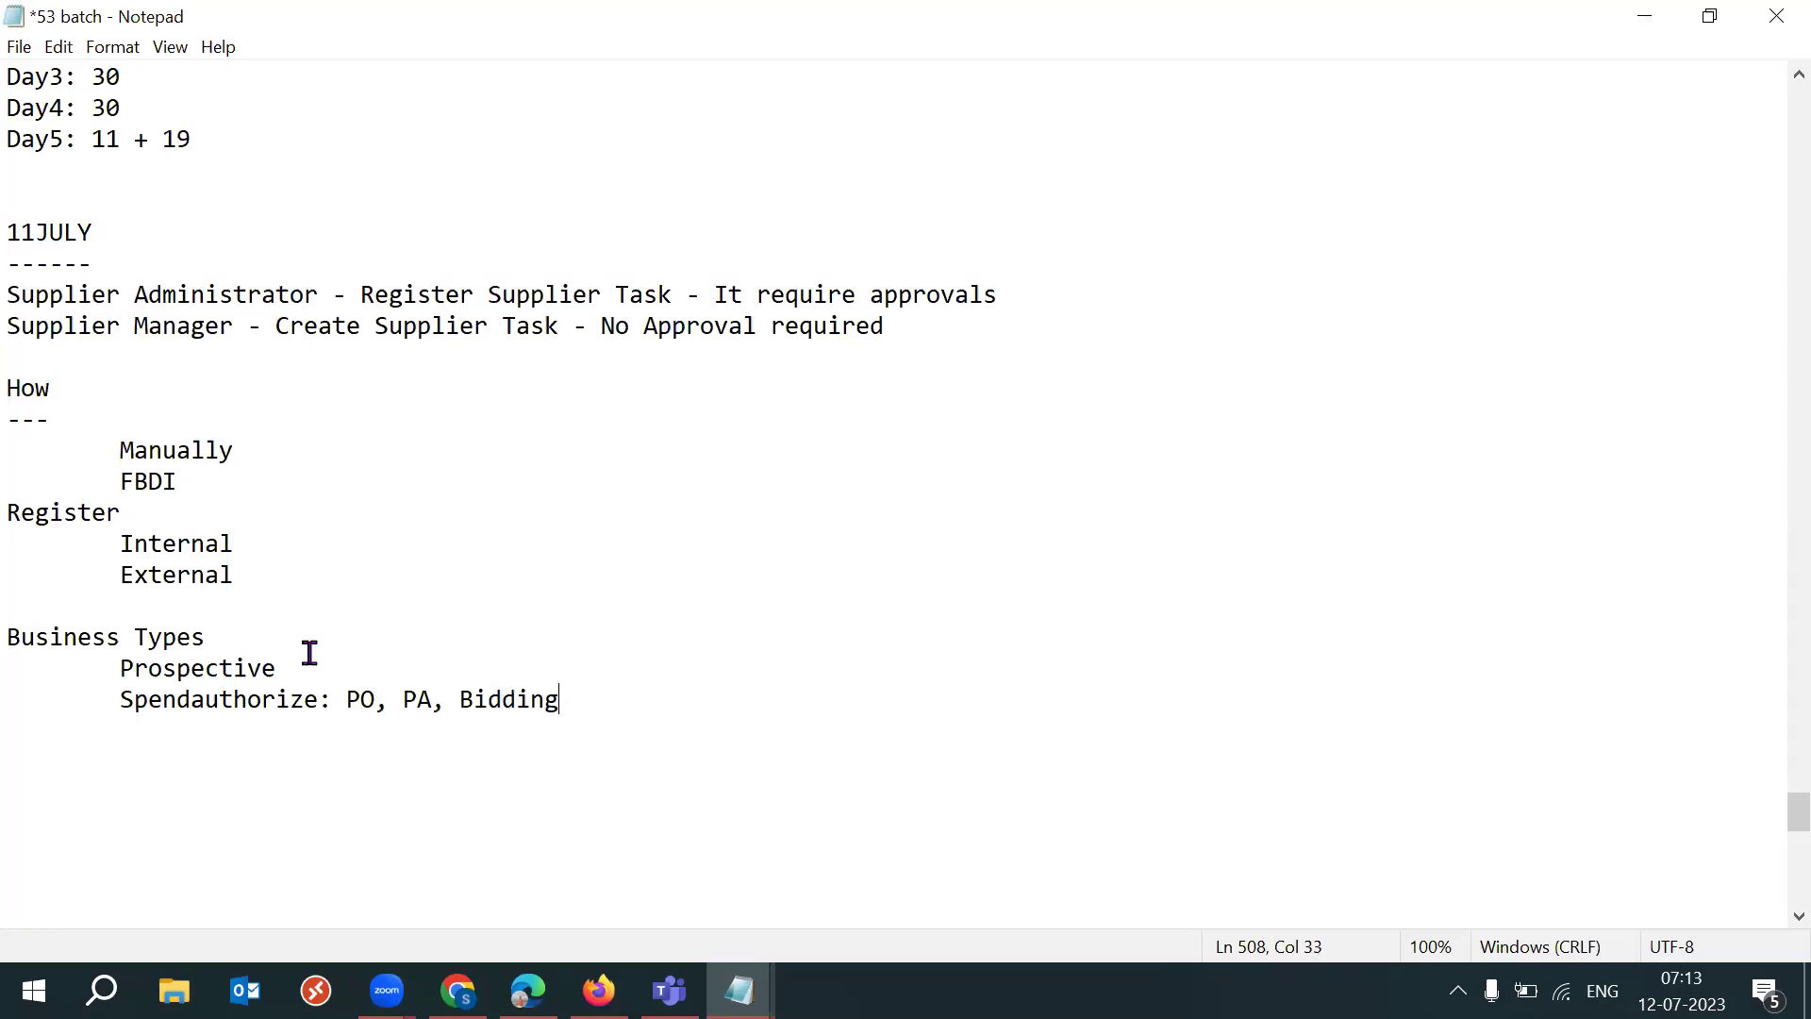
key(Up)
text(: Bidding)
Step: Save the notes file and switch to the setup spreadsheet
key(ctrl+s)
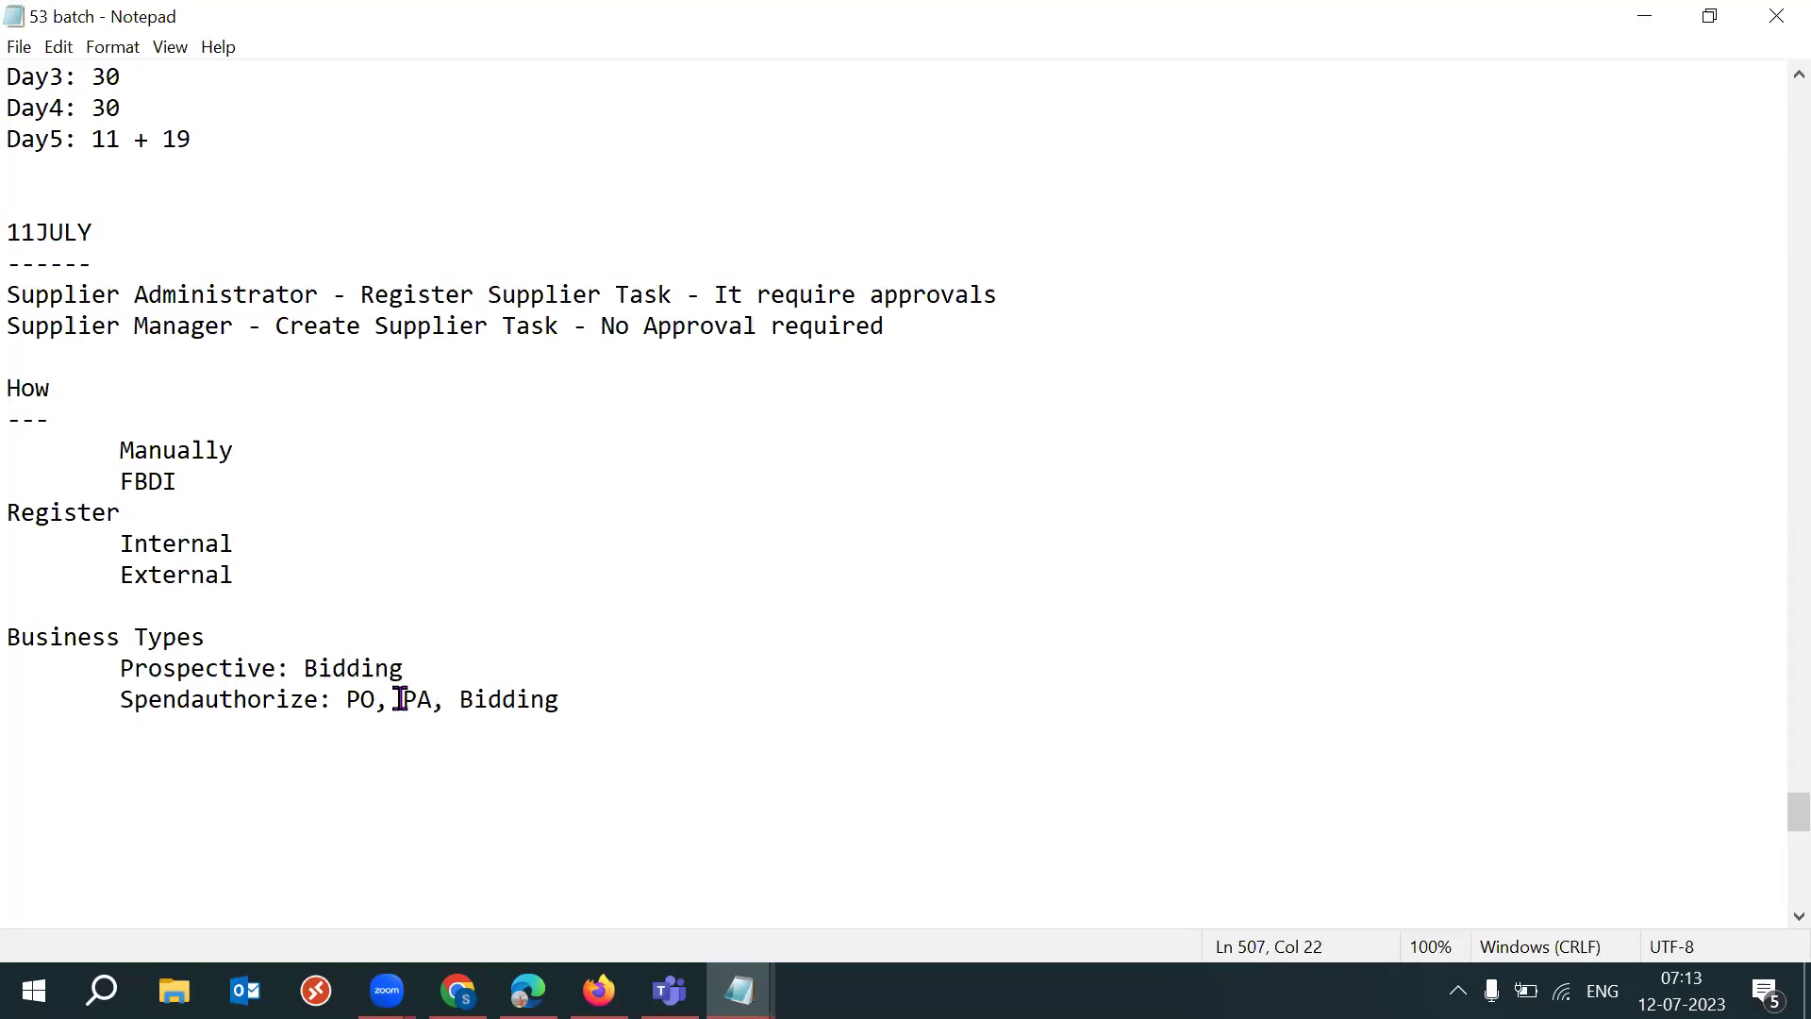
double_click(439, 704)
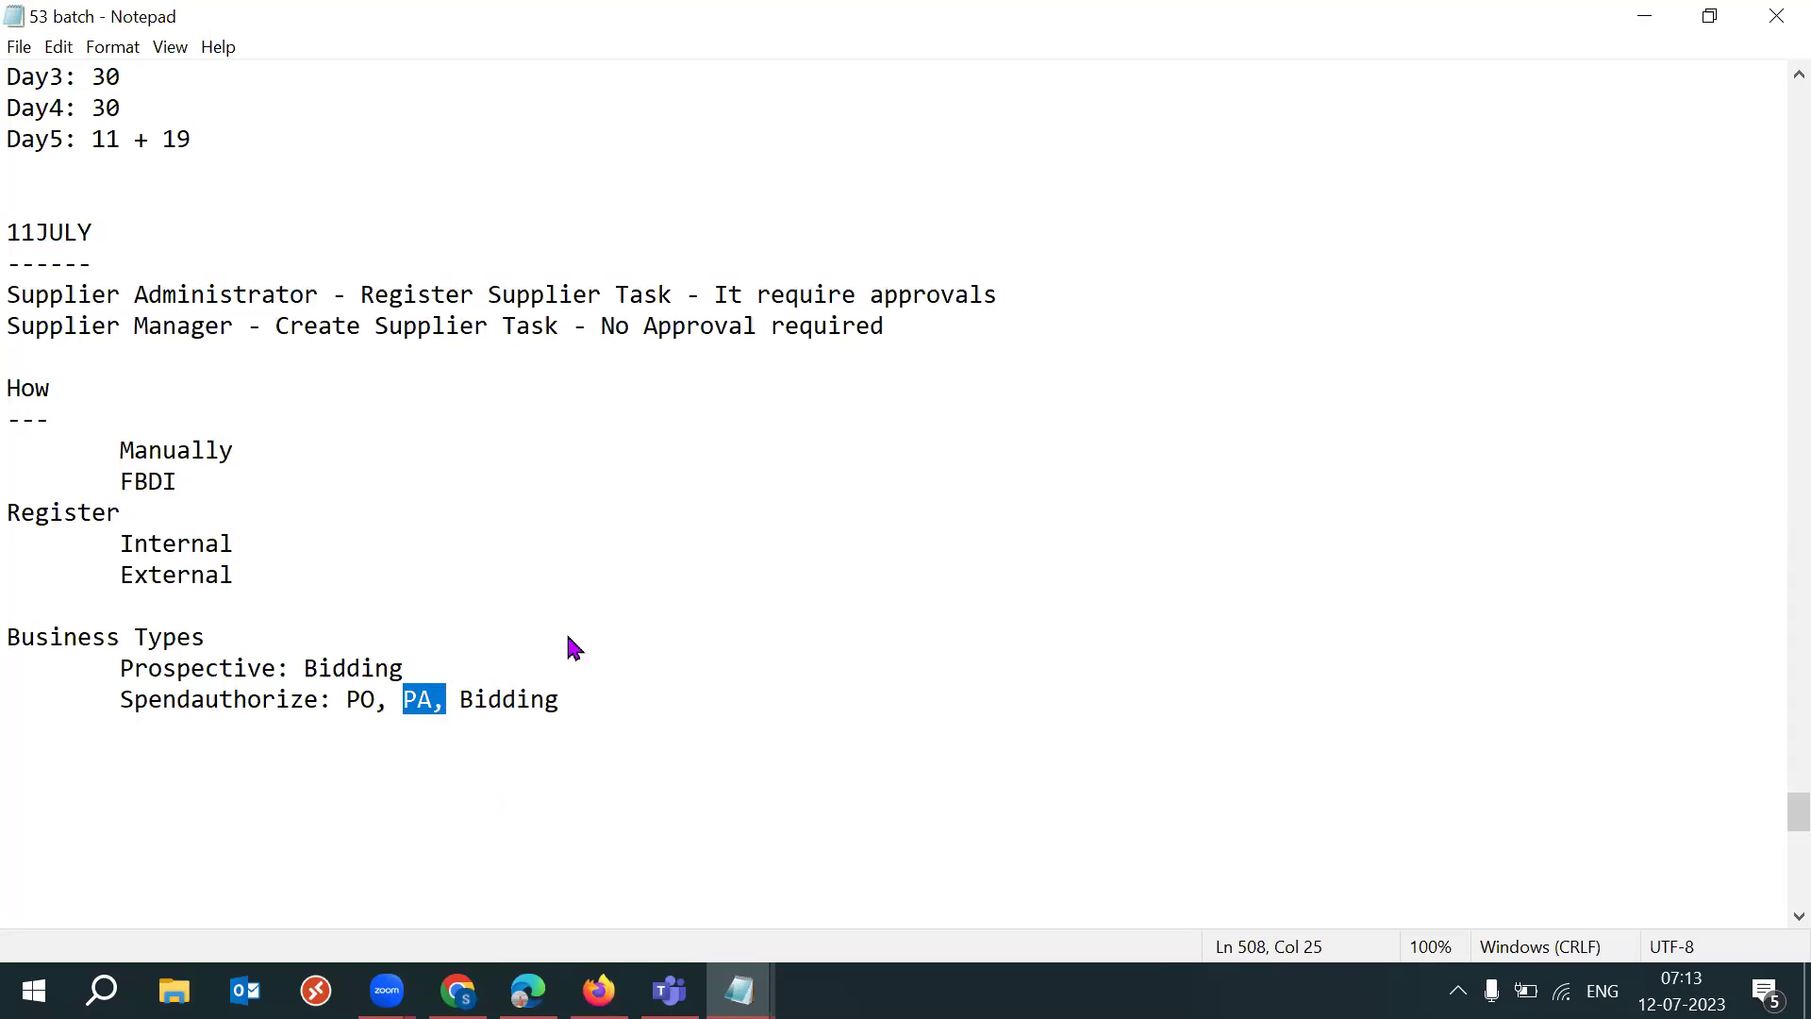
key(alt+Tab)
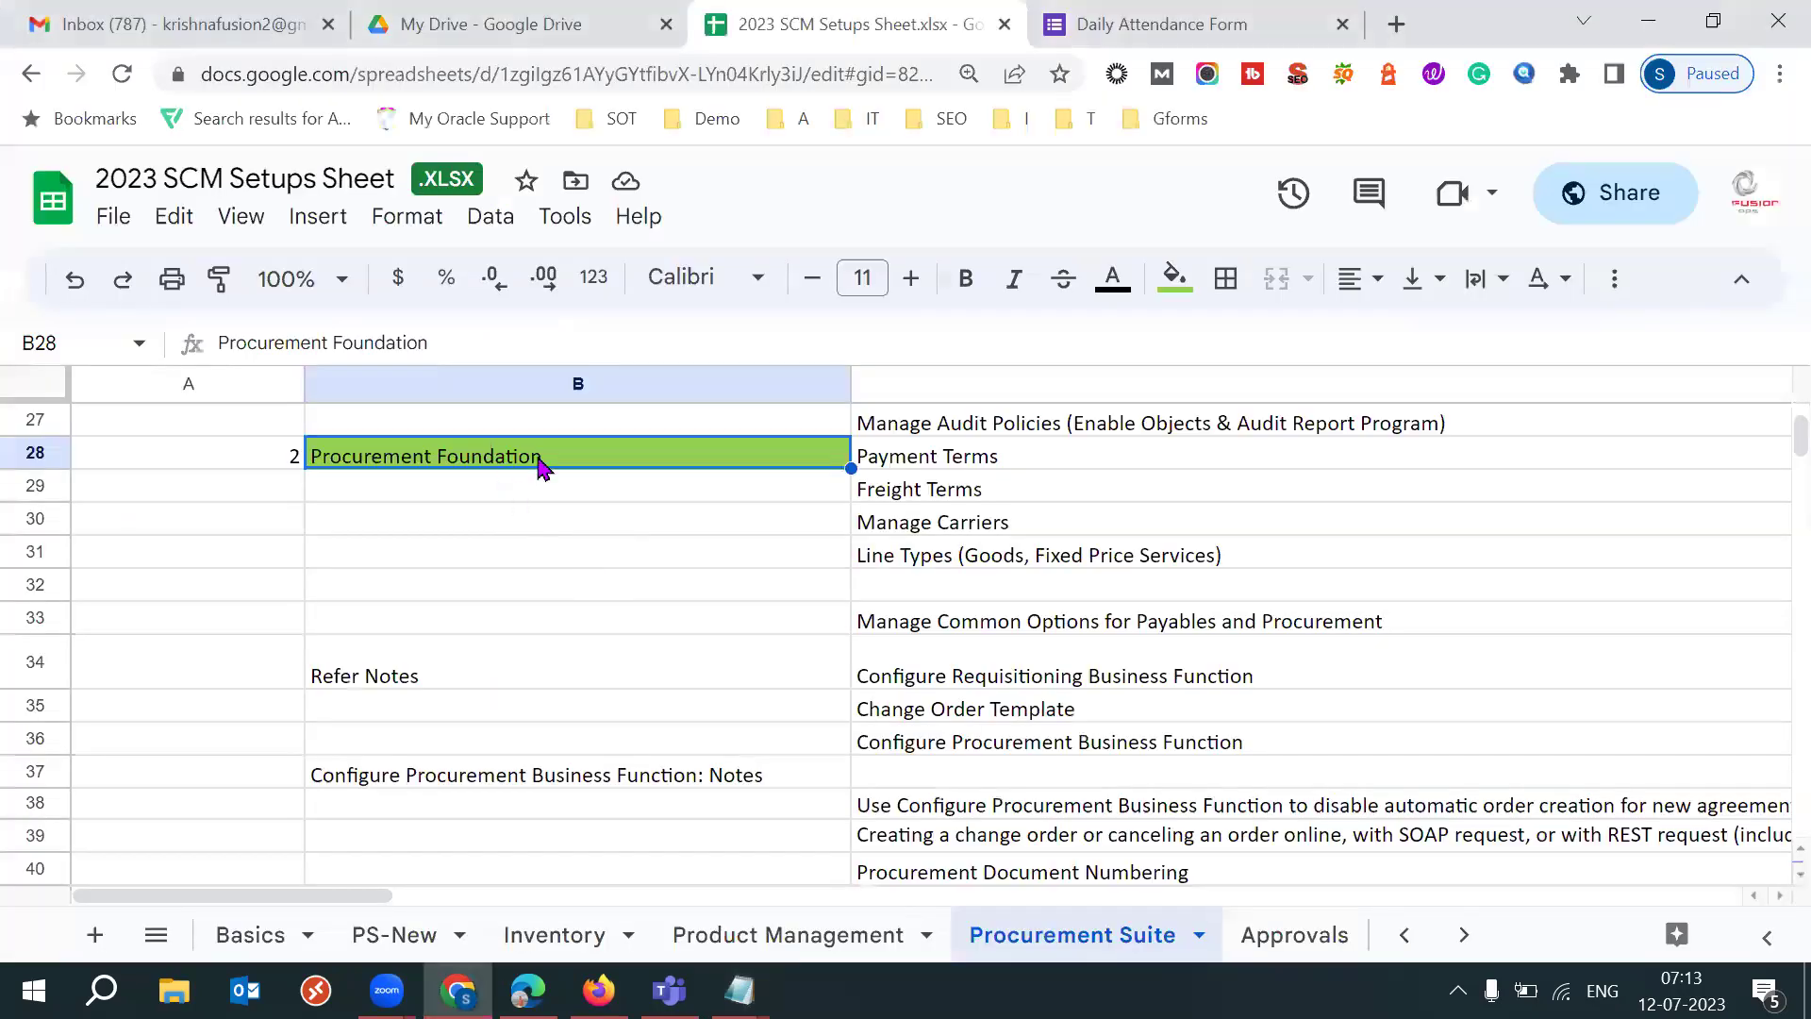
Step: Review the Payment Terms (C28) and Manage Carriers (C30) setup rows, then bring Firefox forward
click(1005, 468)
click(953, 527)
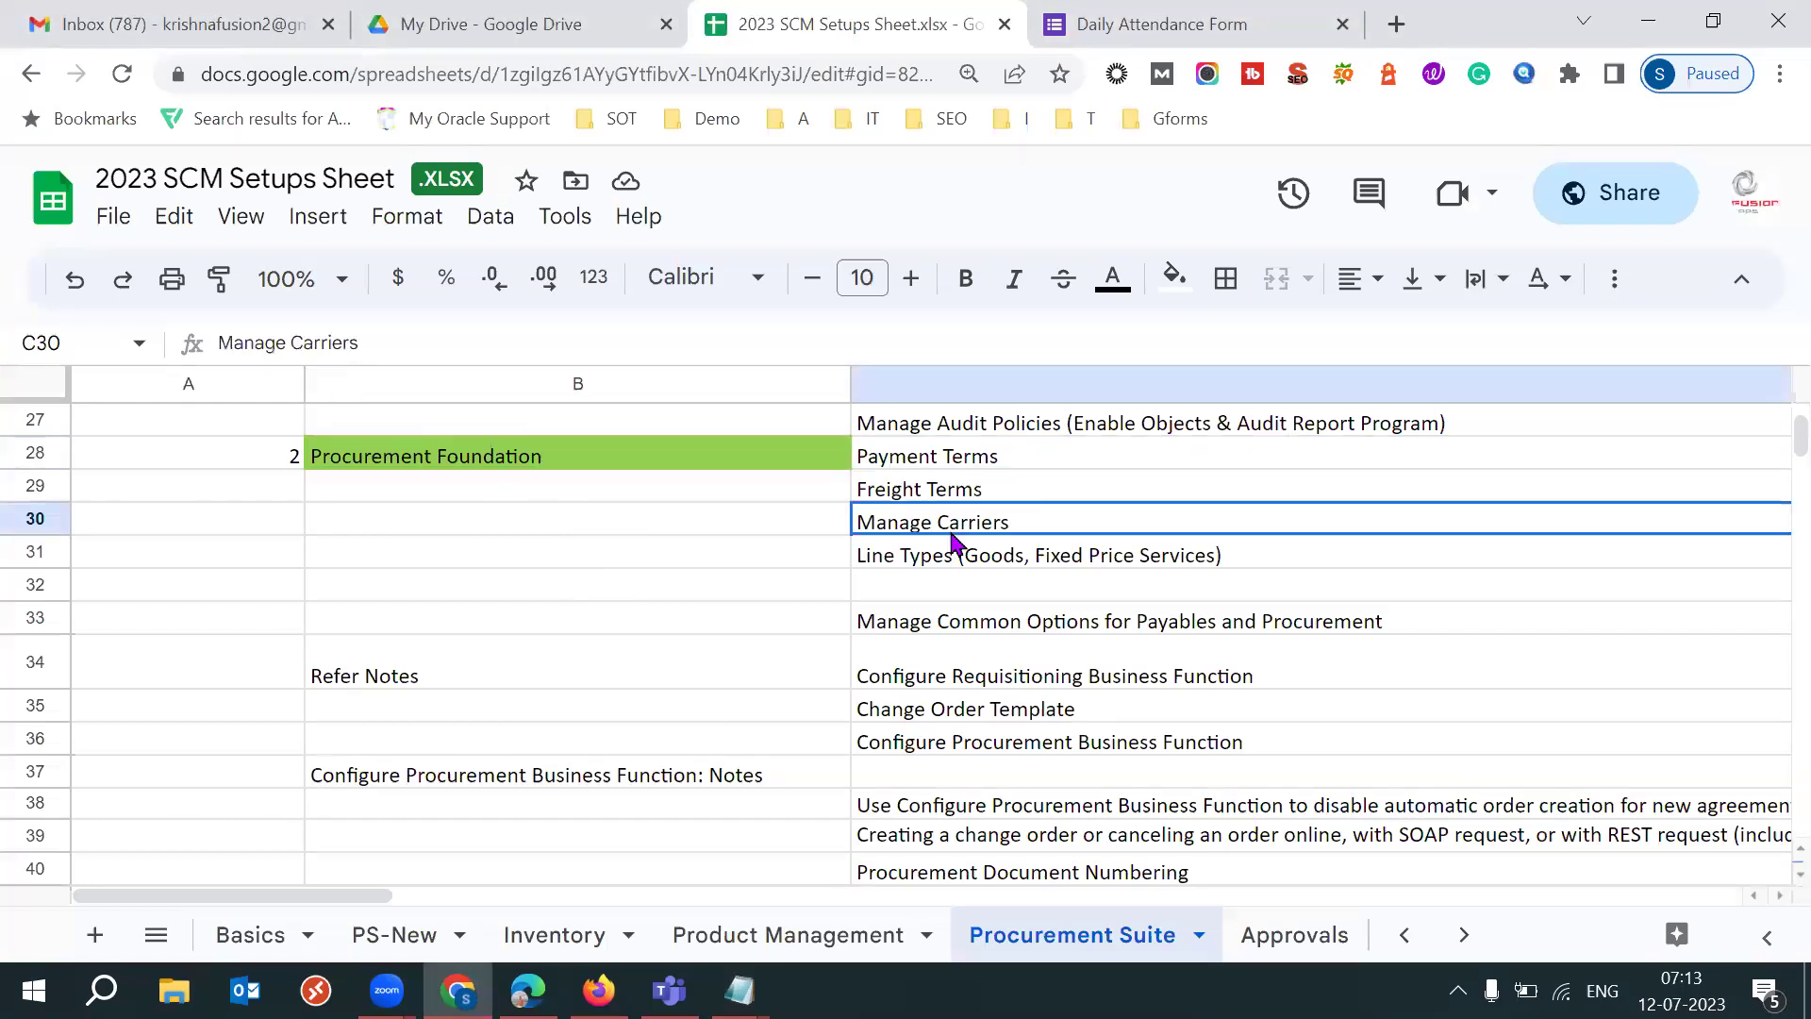
click(969, 464)
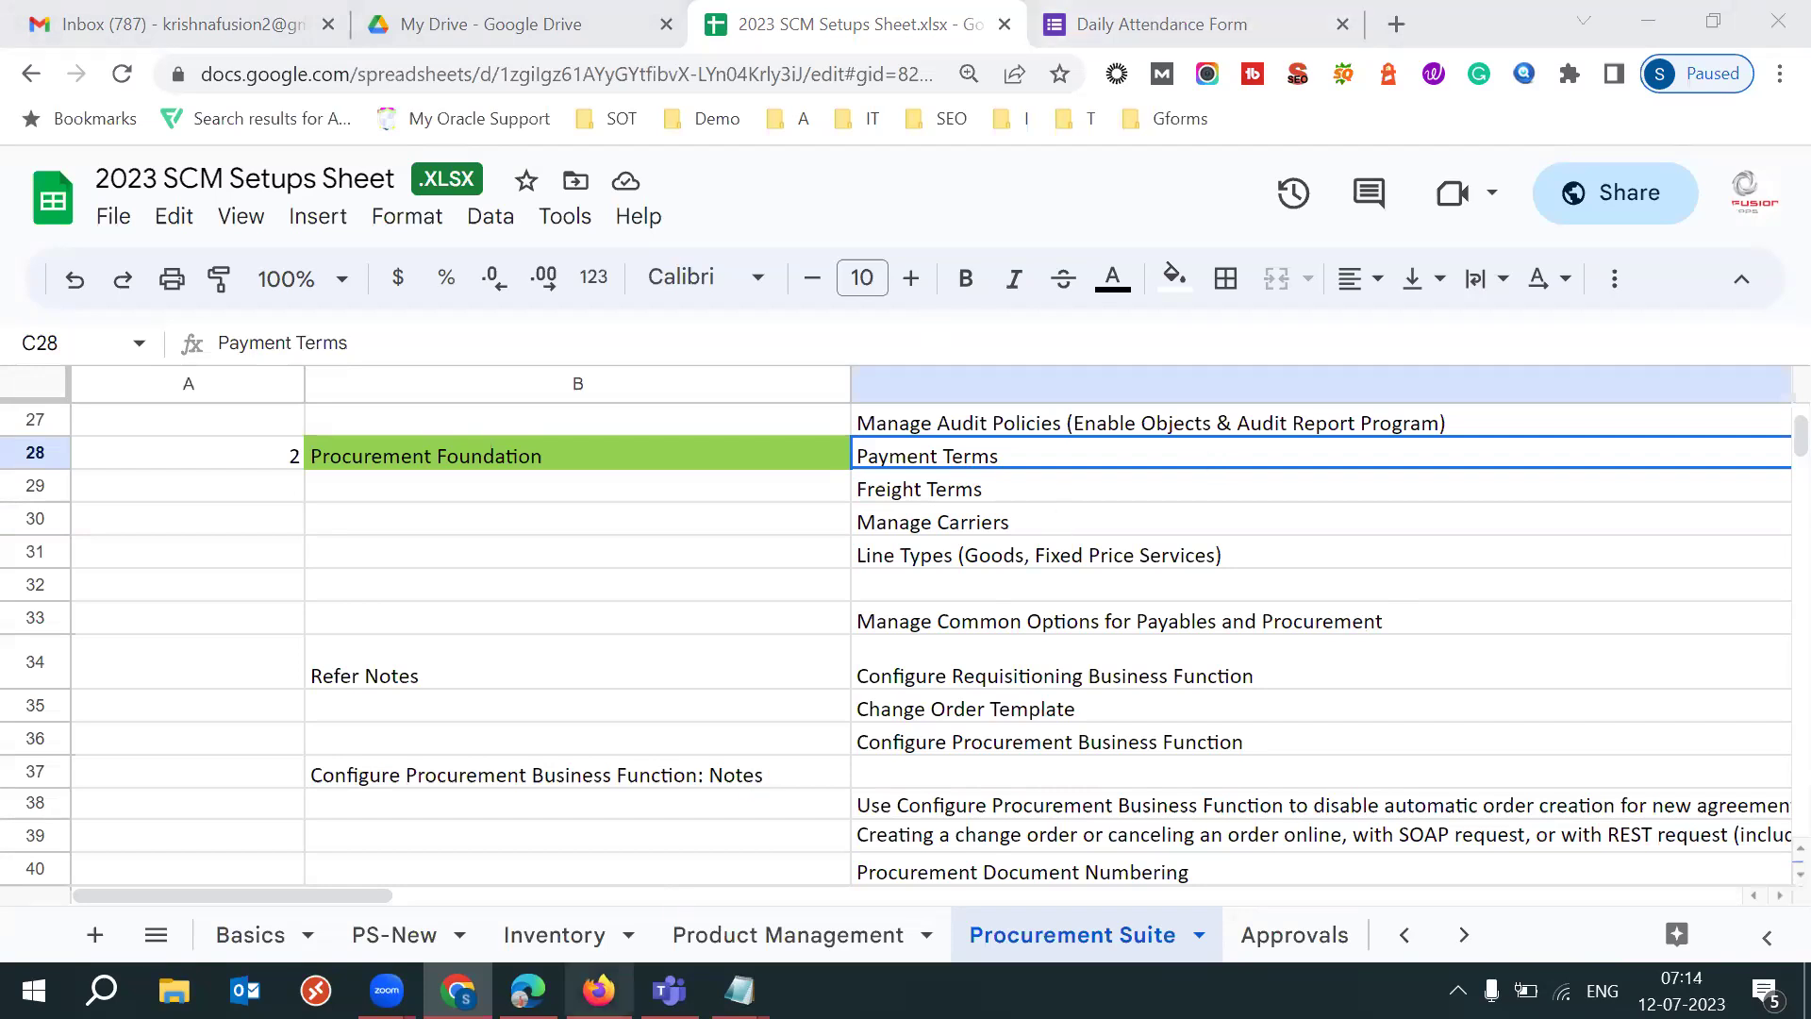
click(598, 991)
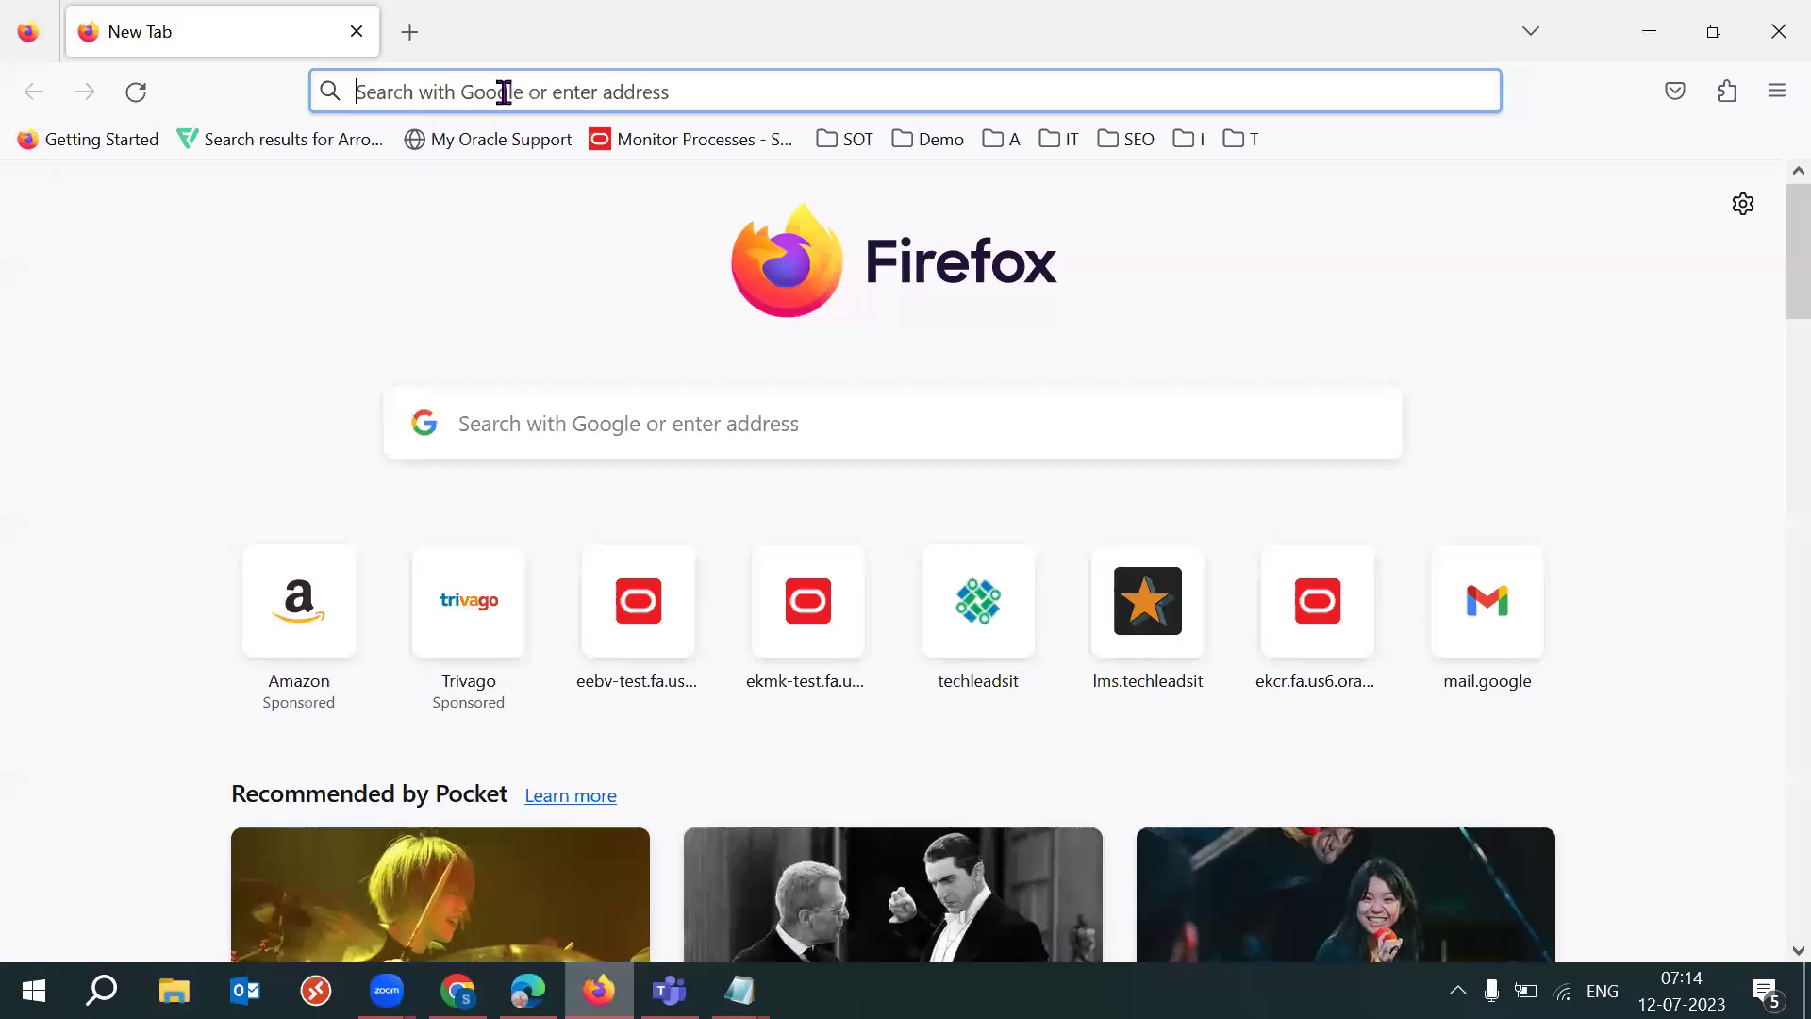
Step: Sign in to the ekmk-test Oracle Cloud environment in Firefox using the saved login
text(https://ekmk-test.fa.us6.oraclecloud.com)
key(Return)
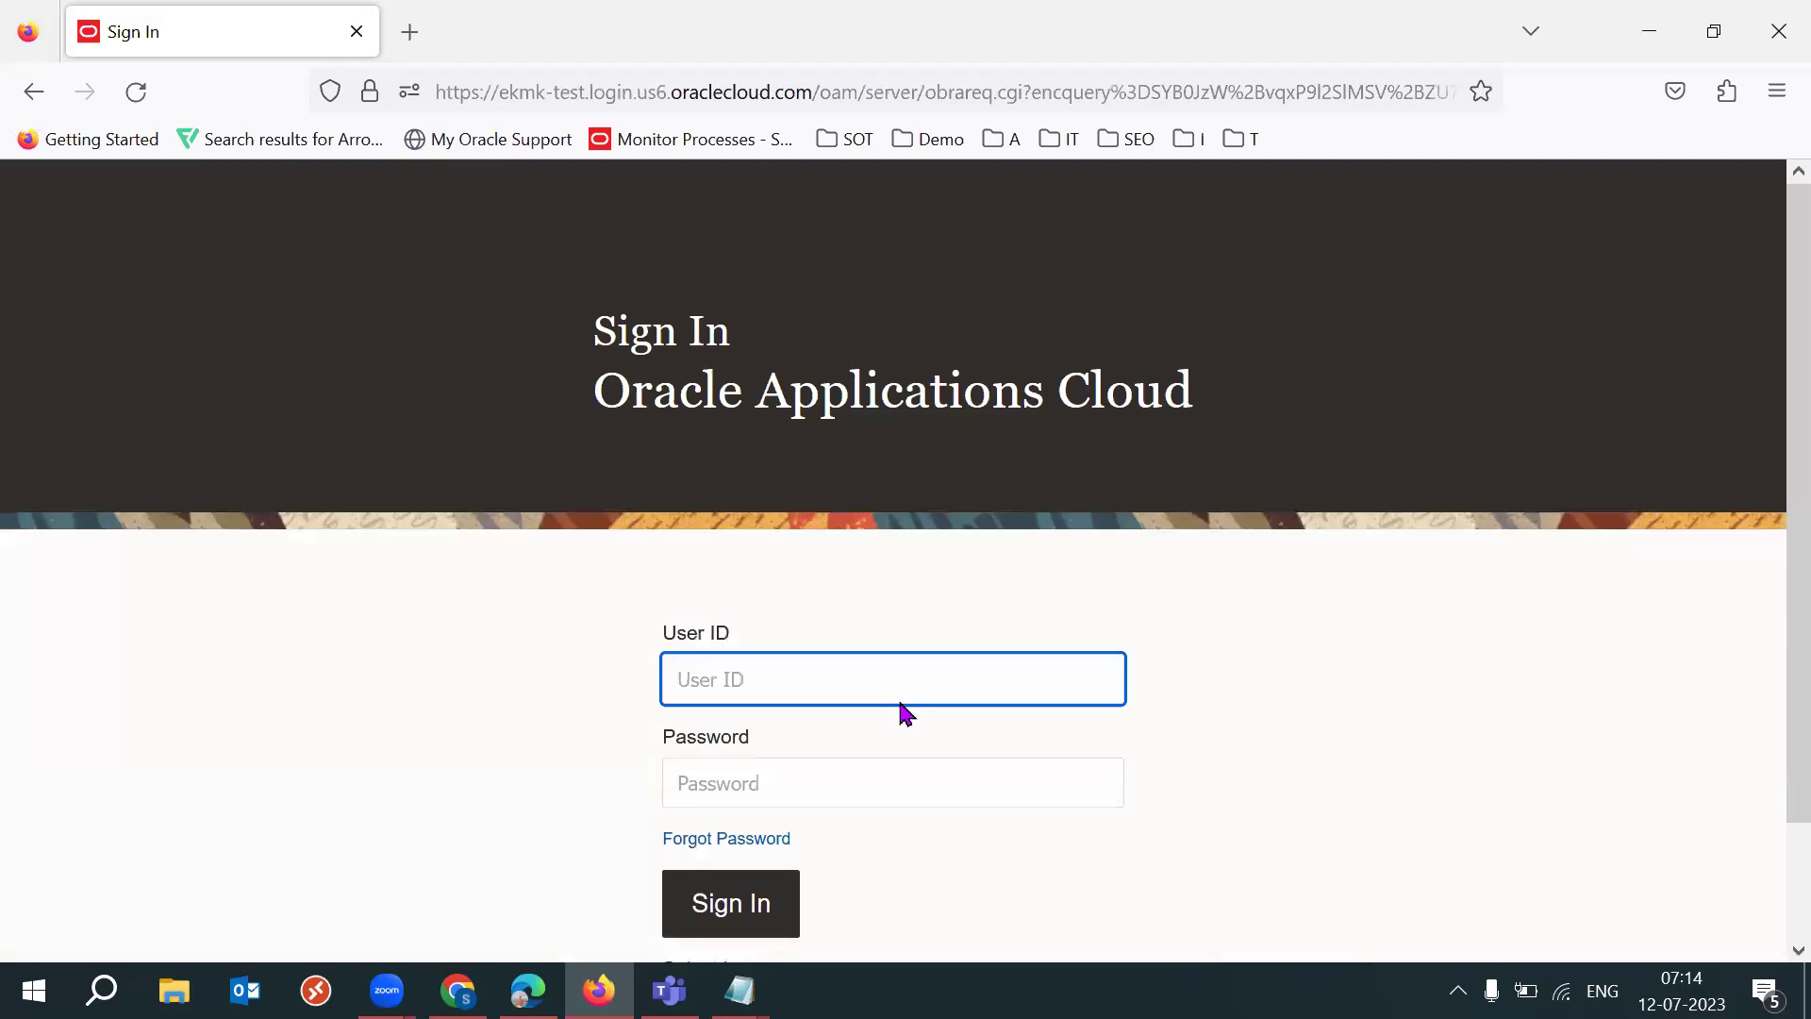
text(53)
key(BackSpace)
text(2)
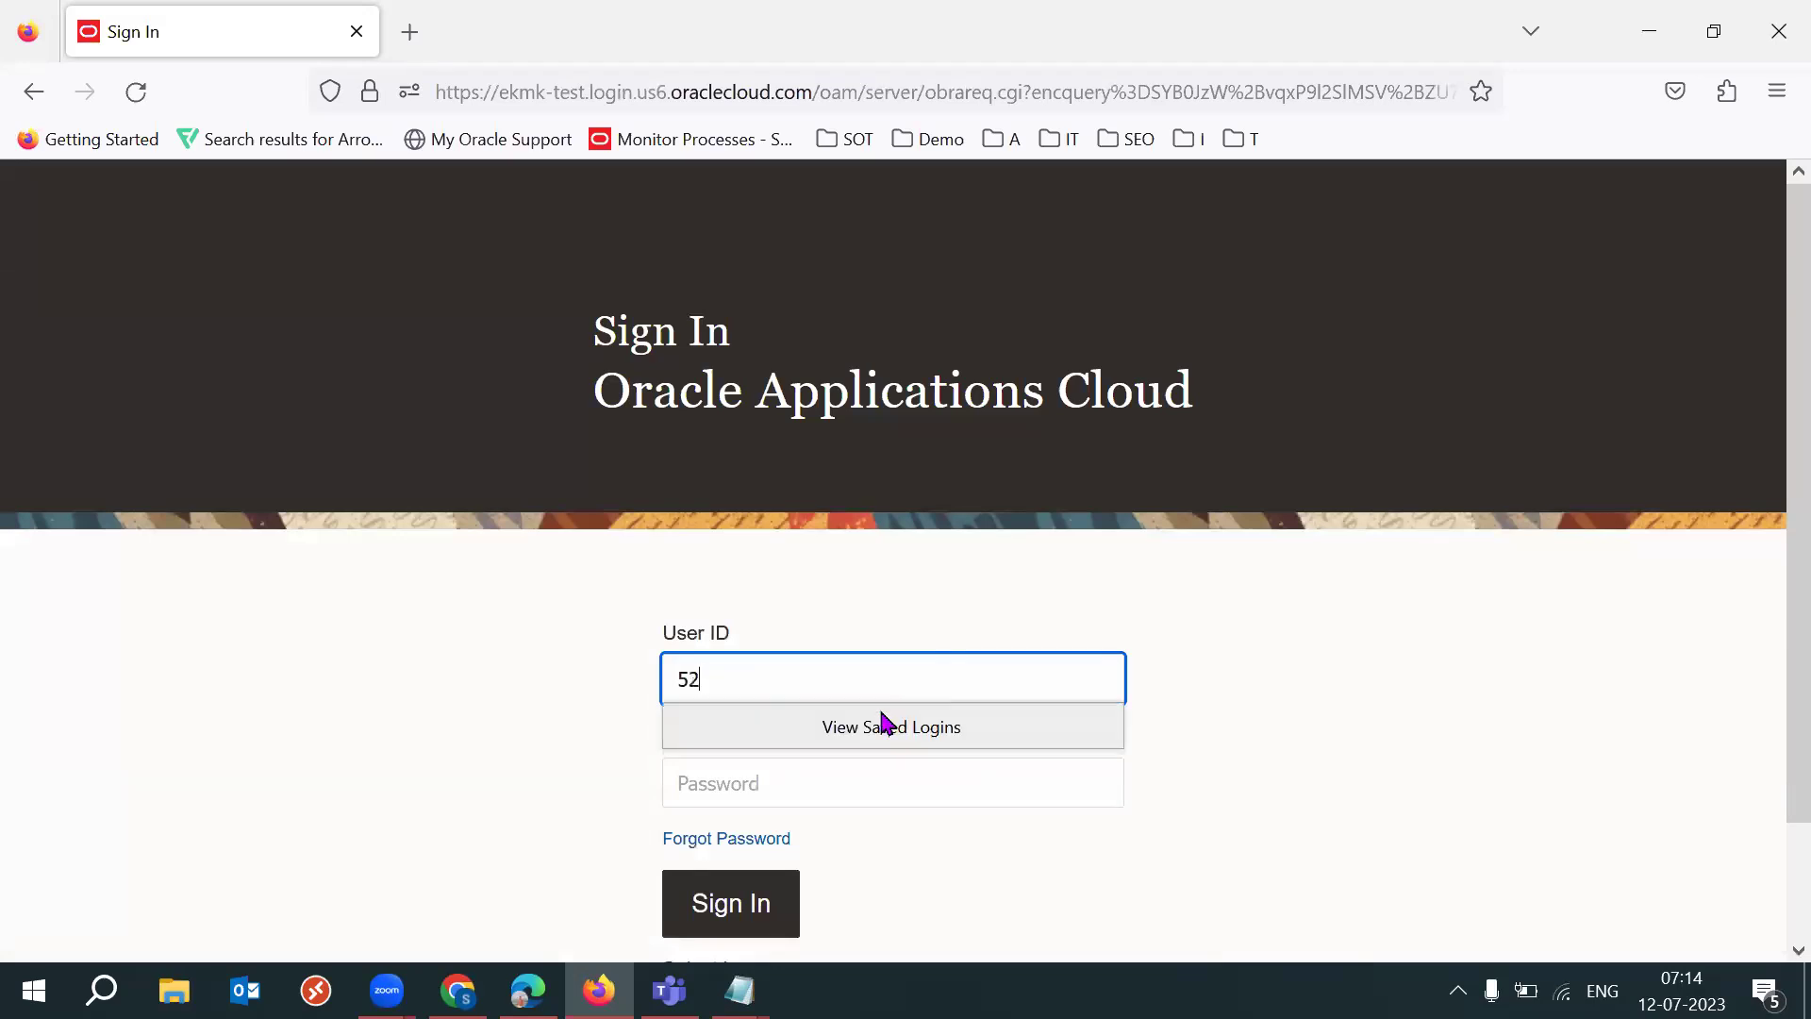
click(846, 727)
key(Return)
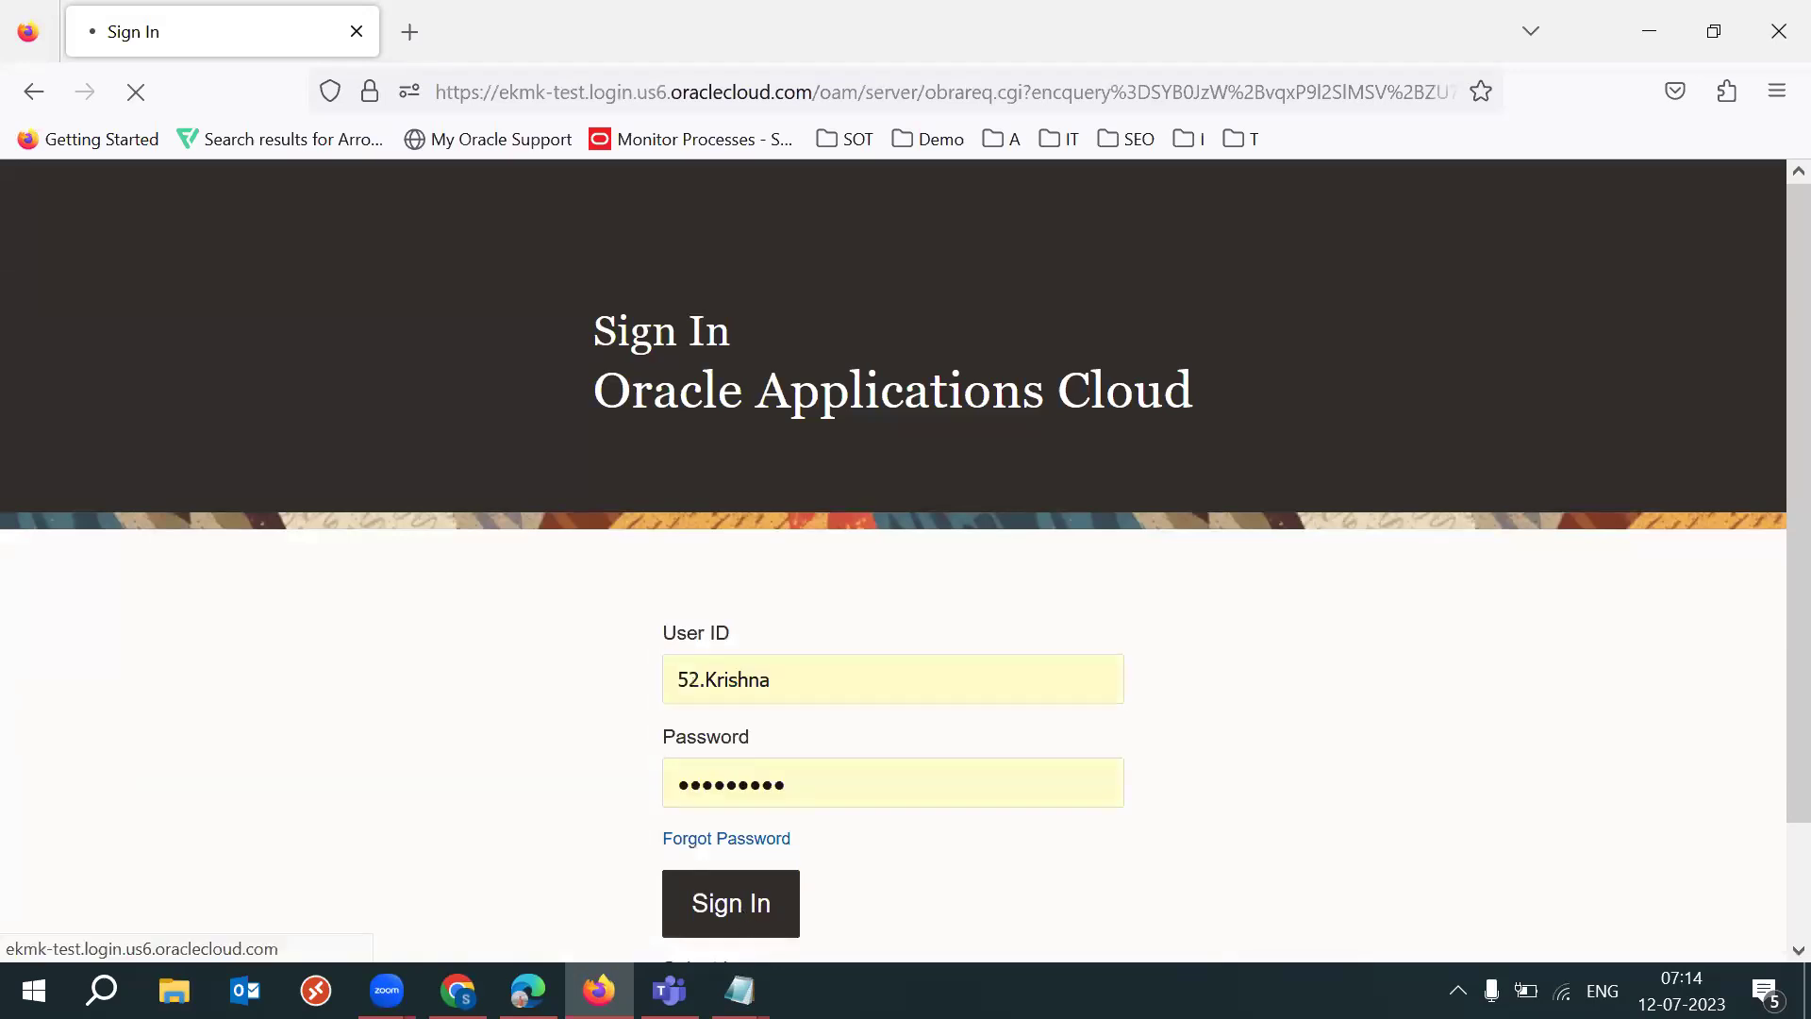
Step: Load the Oracle sign-in page in Edge too, then return to Firefox
key(alt+Tab)
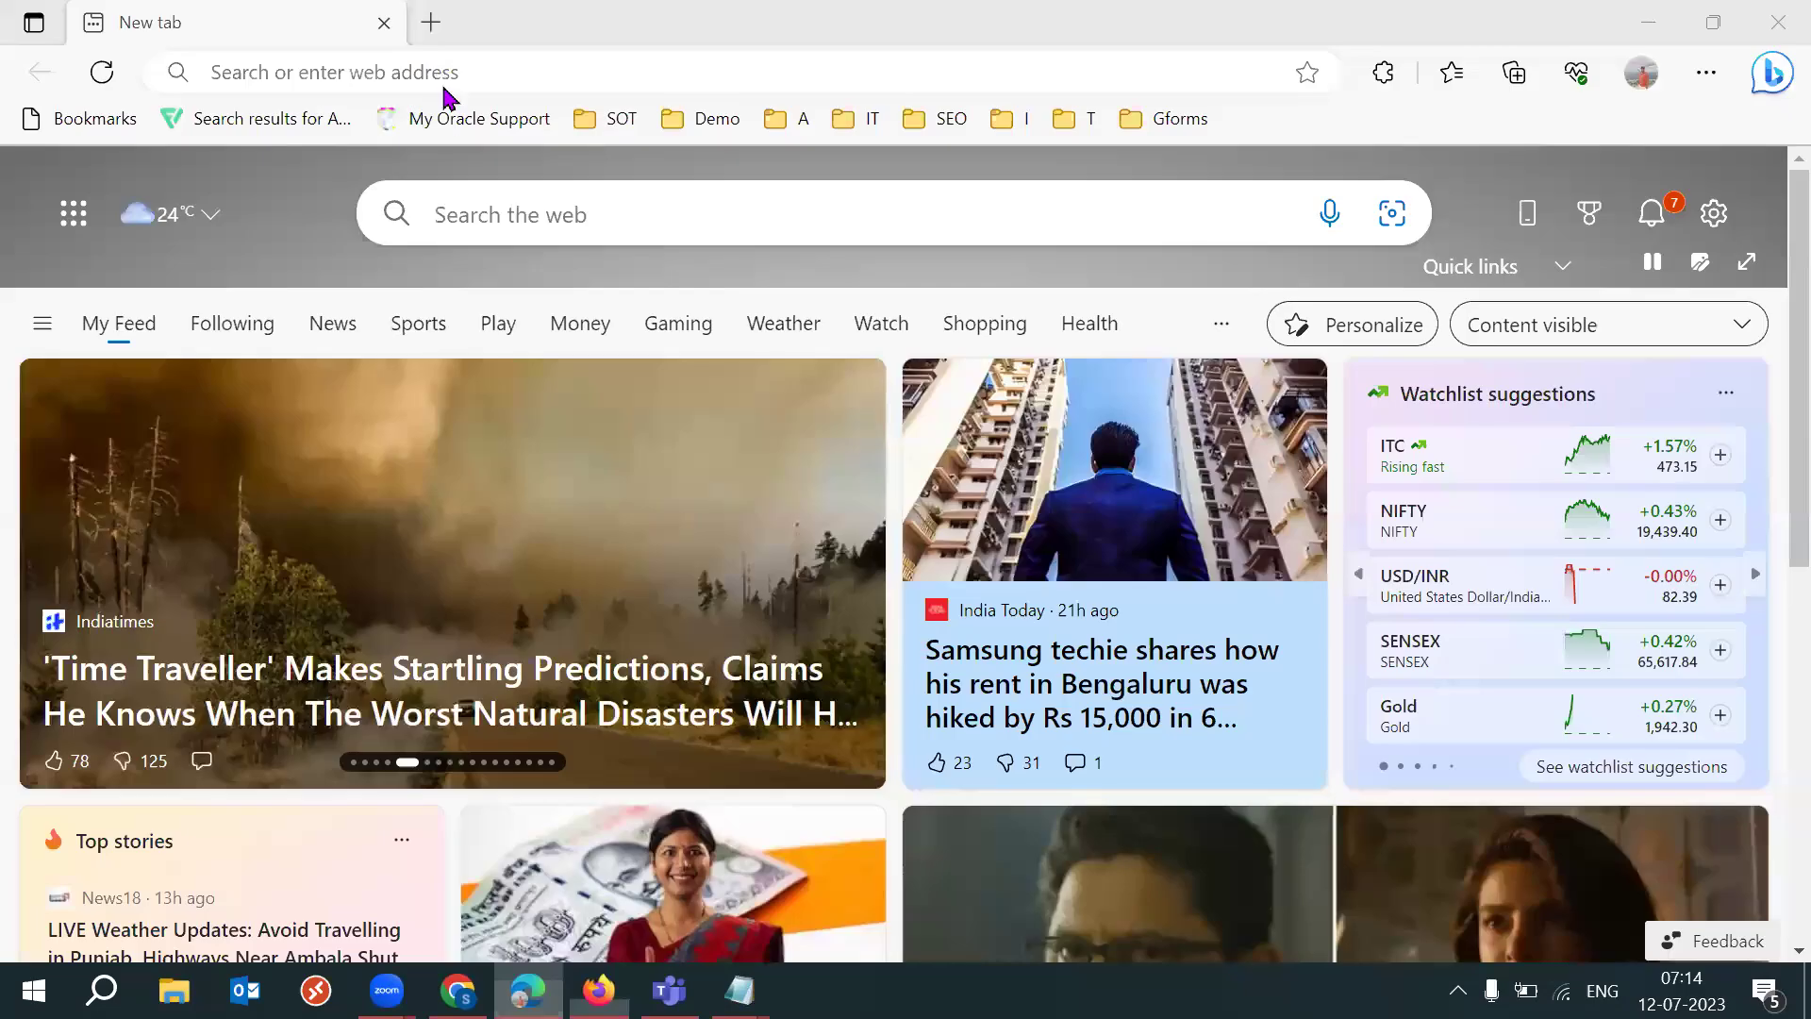
click(443, 78)
text(ek)
key(Return)
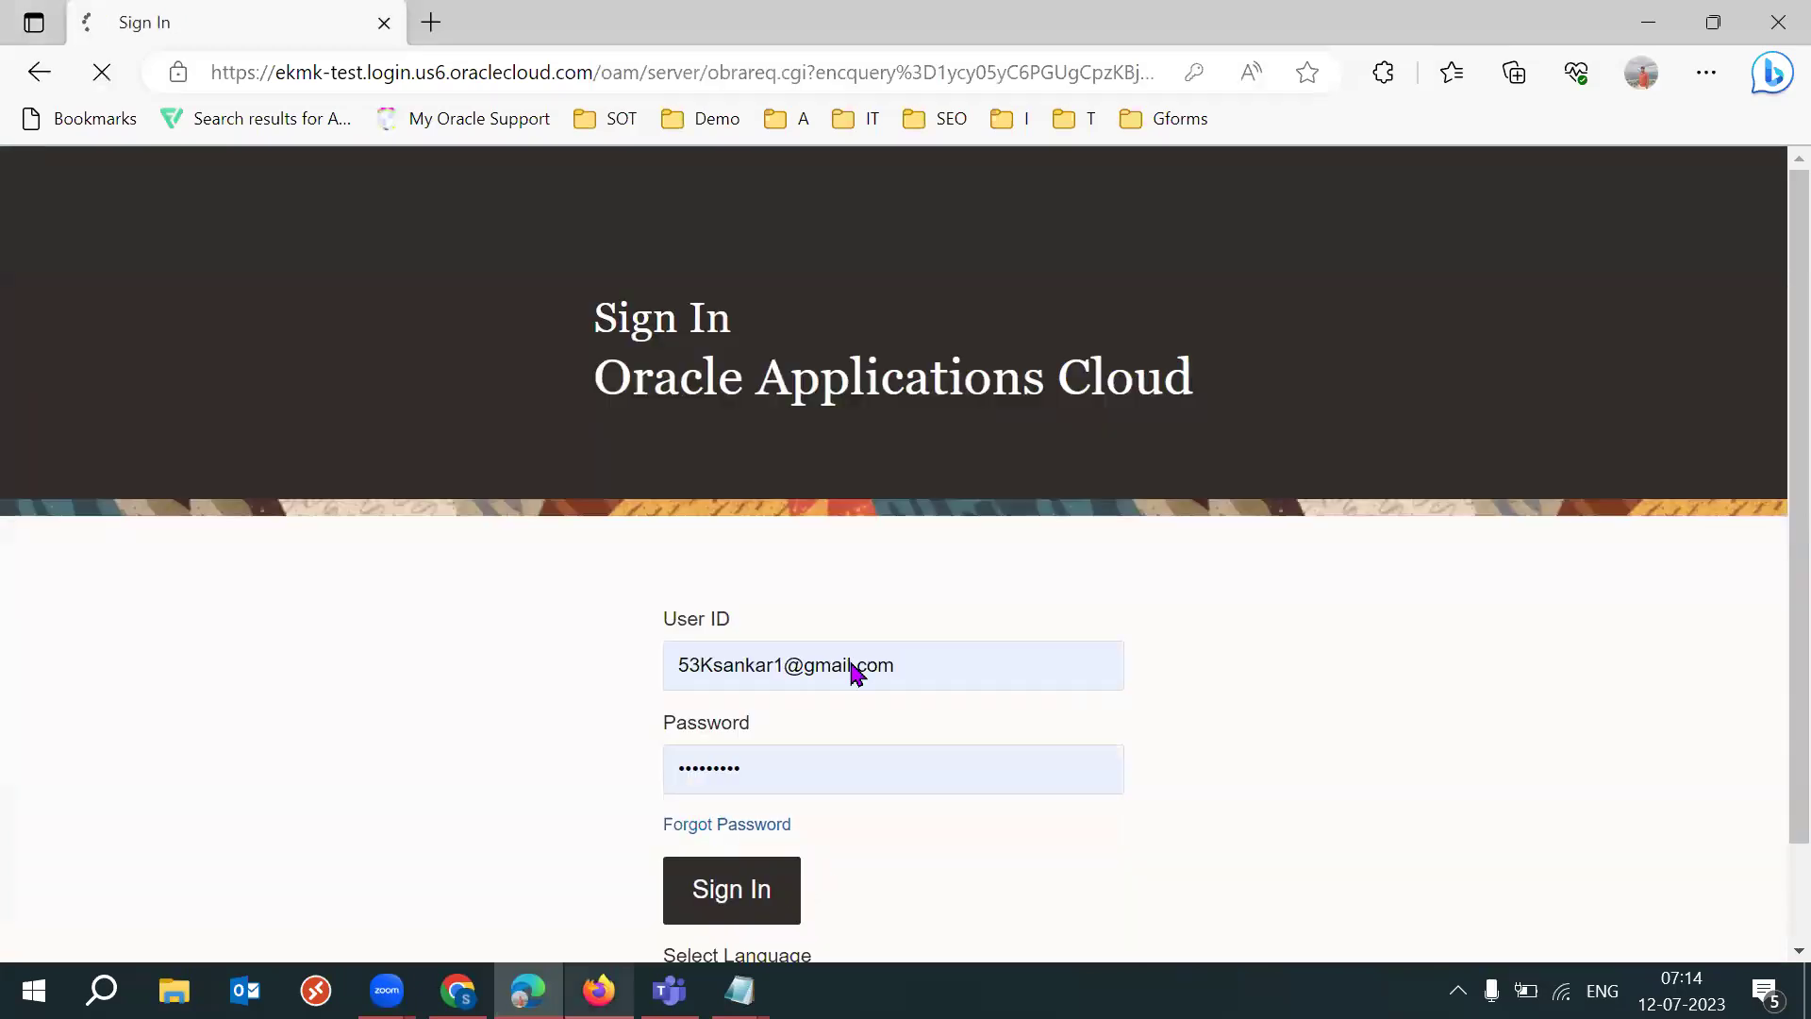
key(alt+Tab)
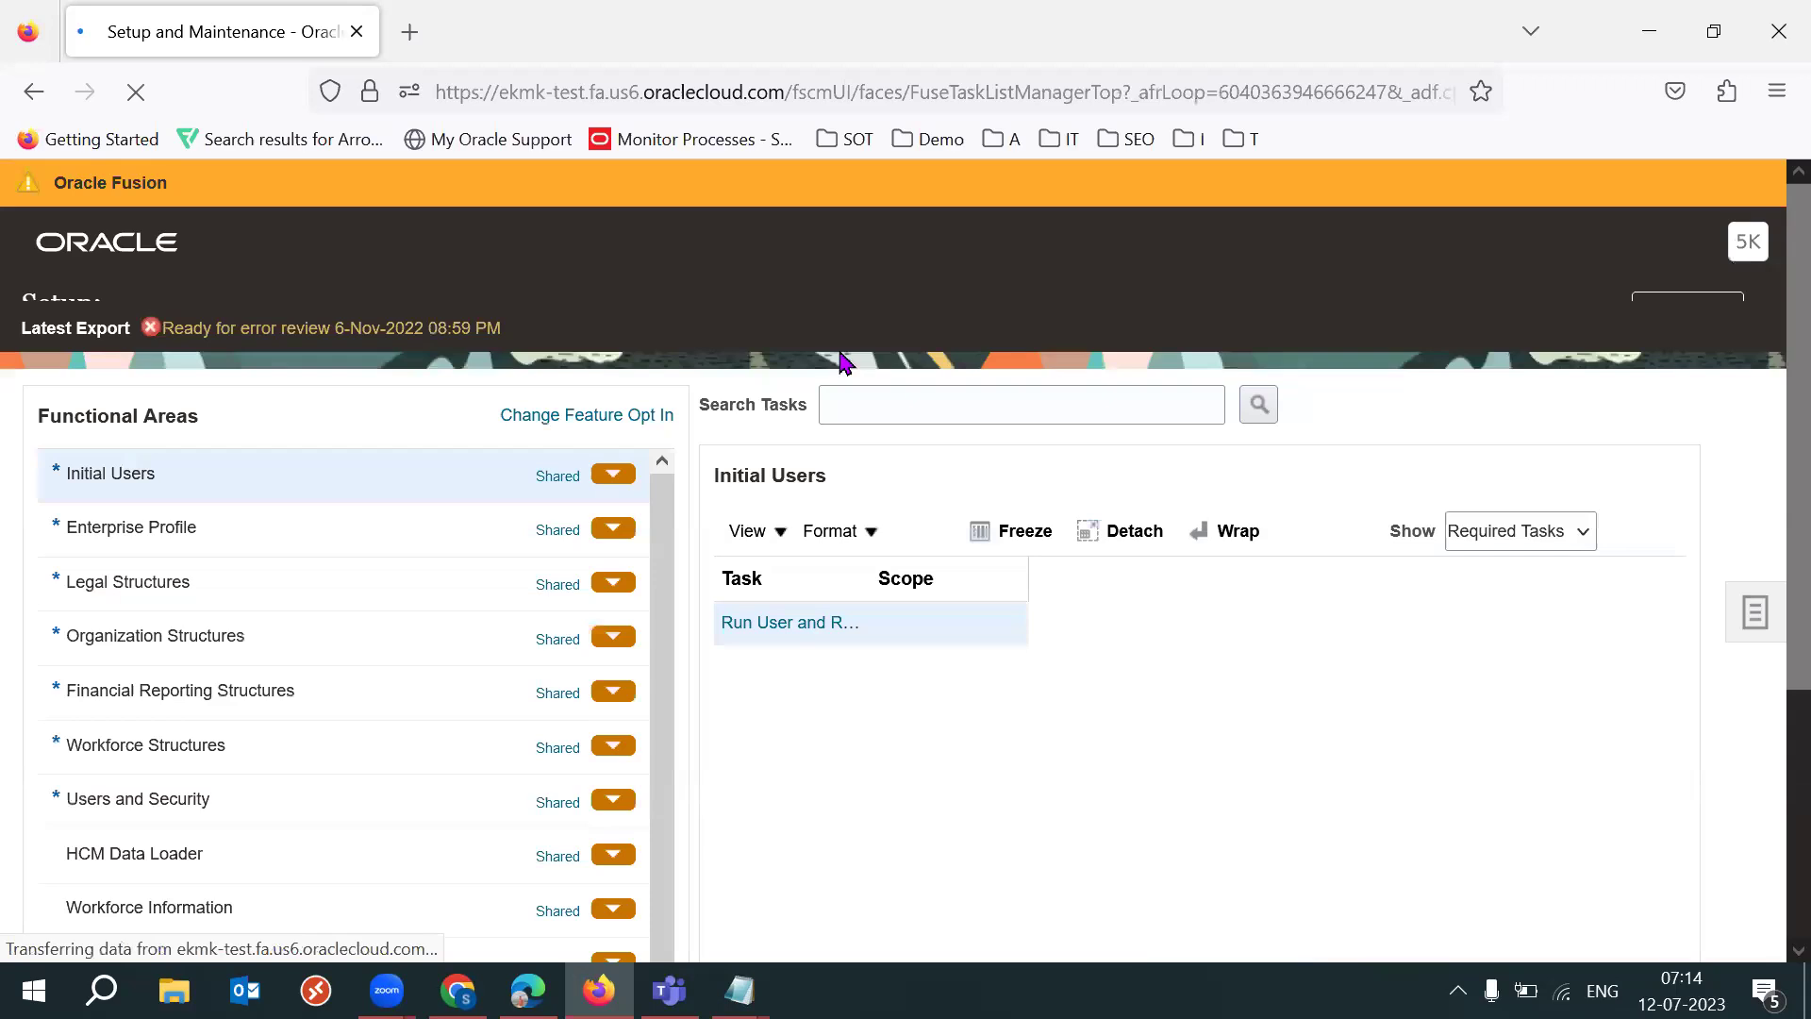
Step: Choose the Procurement offering and show its Procurement Foundation tasks
click(482, 314)
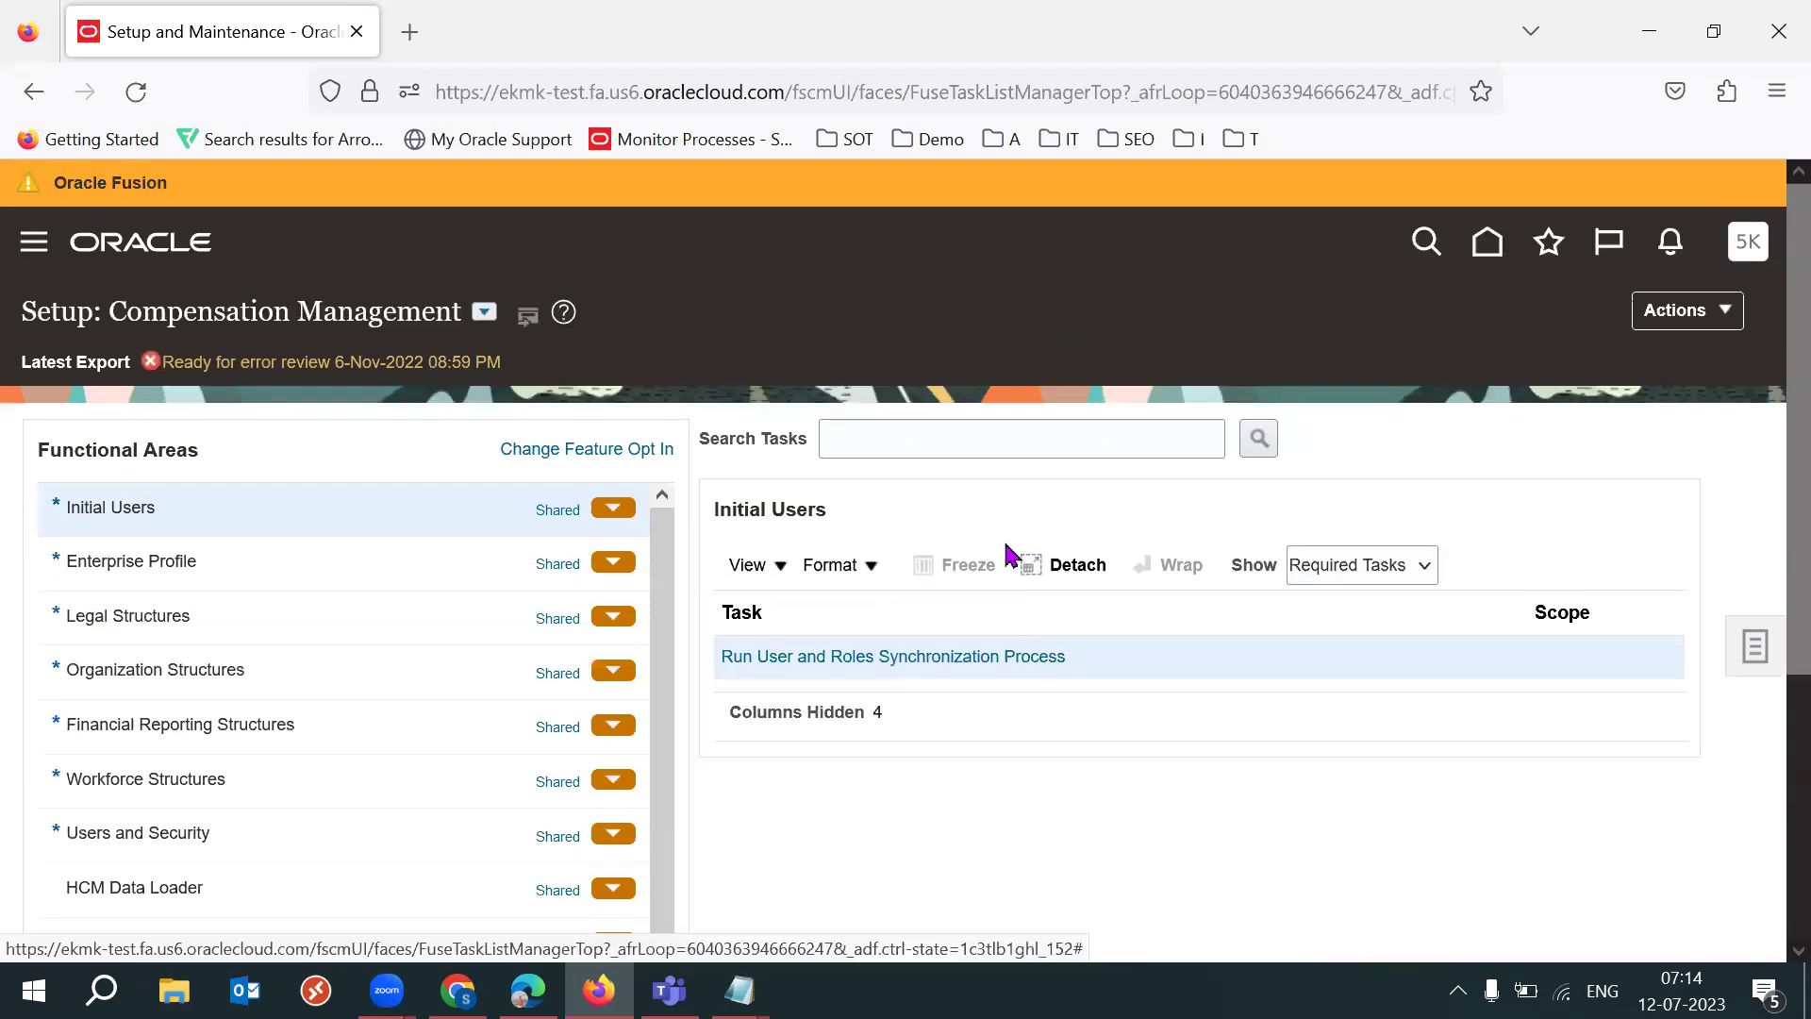
scroll(929, 492, down, 3)
click(634, 586)
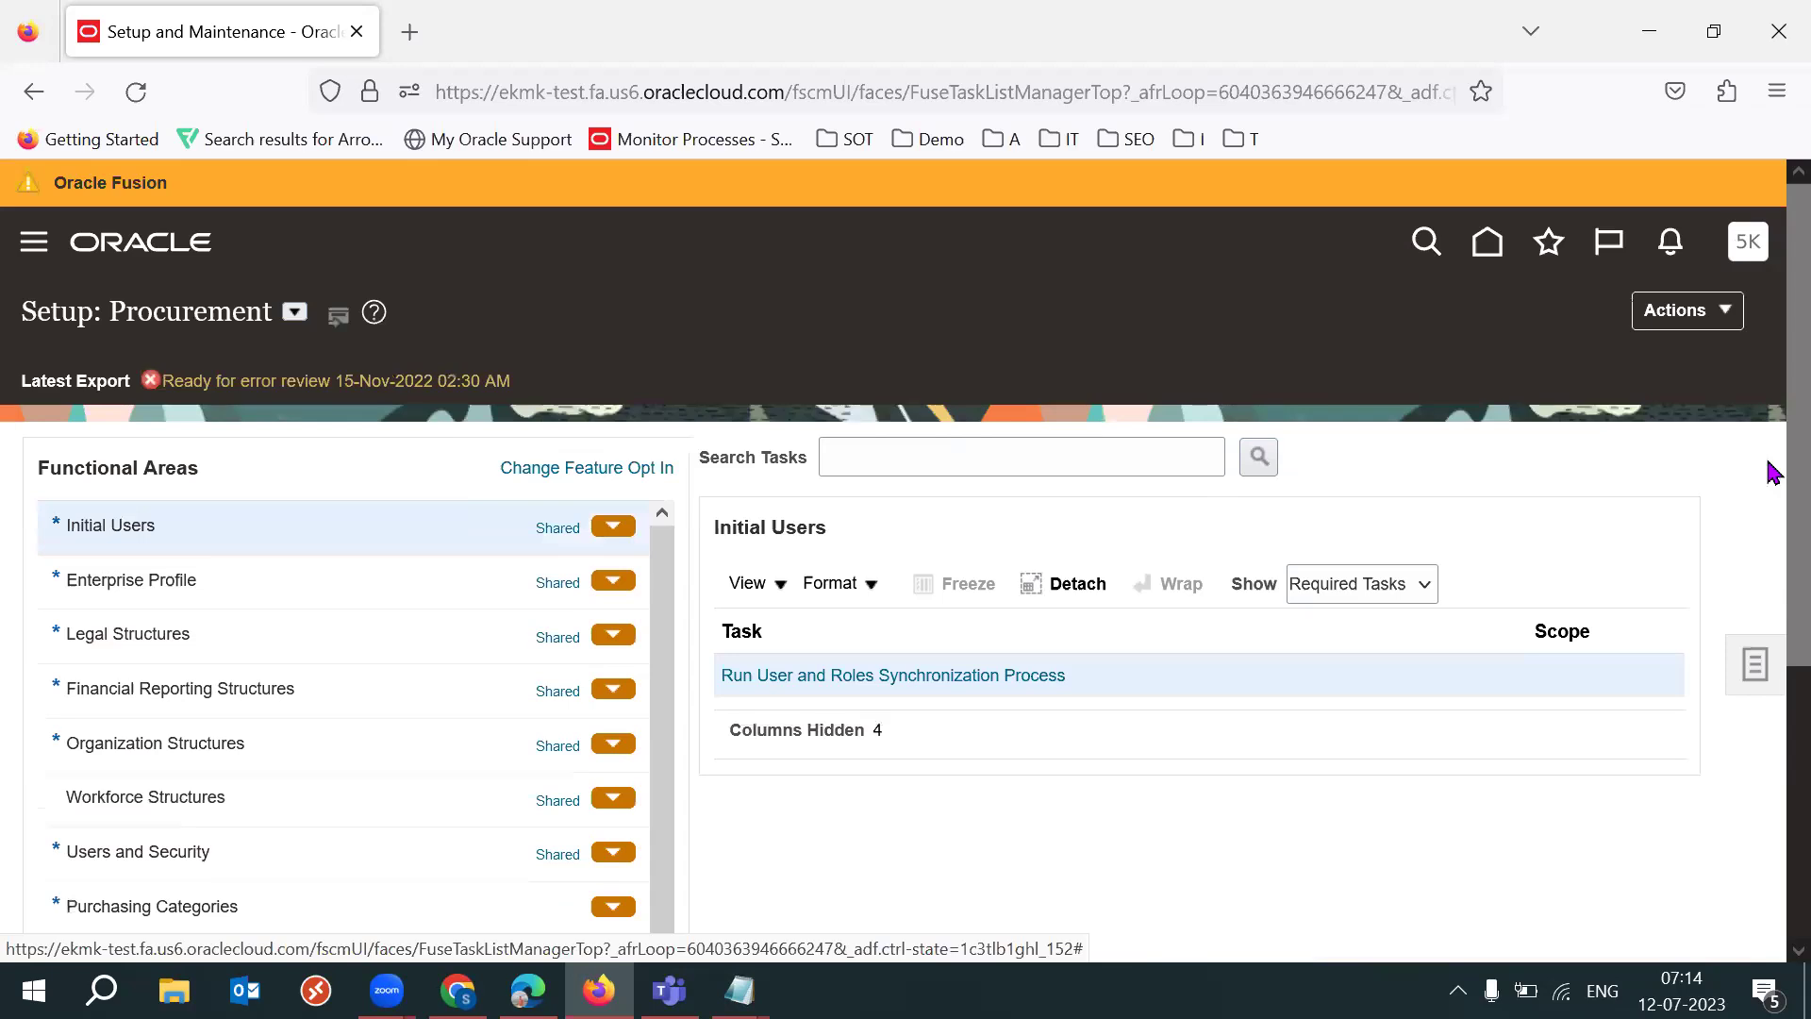
scroll(1773, 627, down, 2)
scroll(898, 709, down, 2)
click(292, 803)
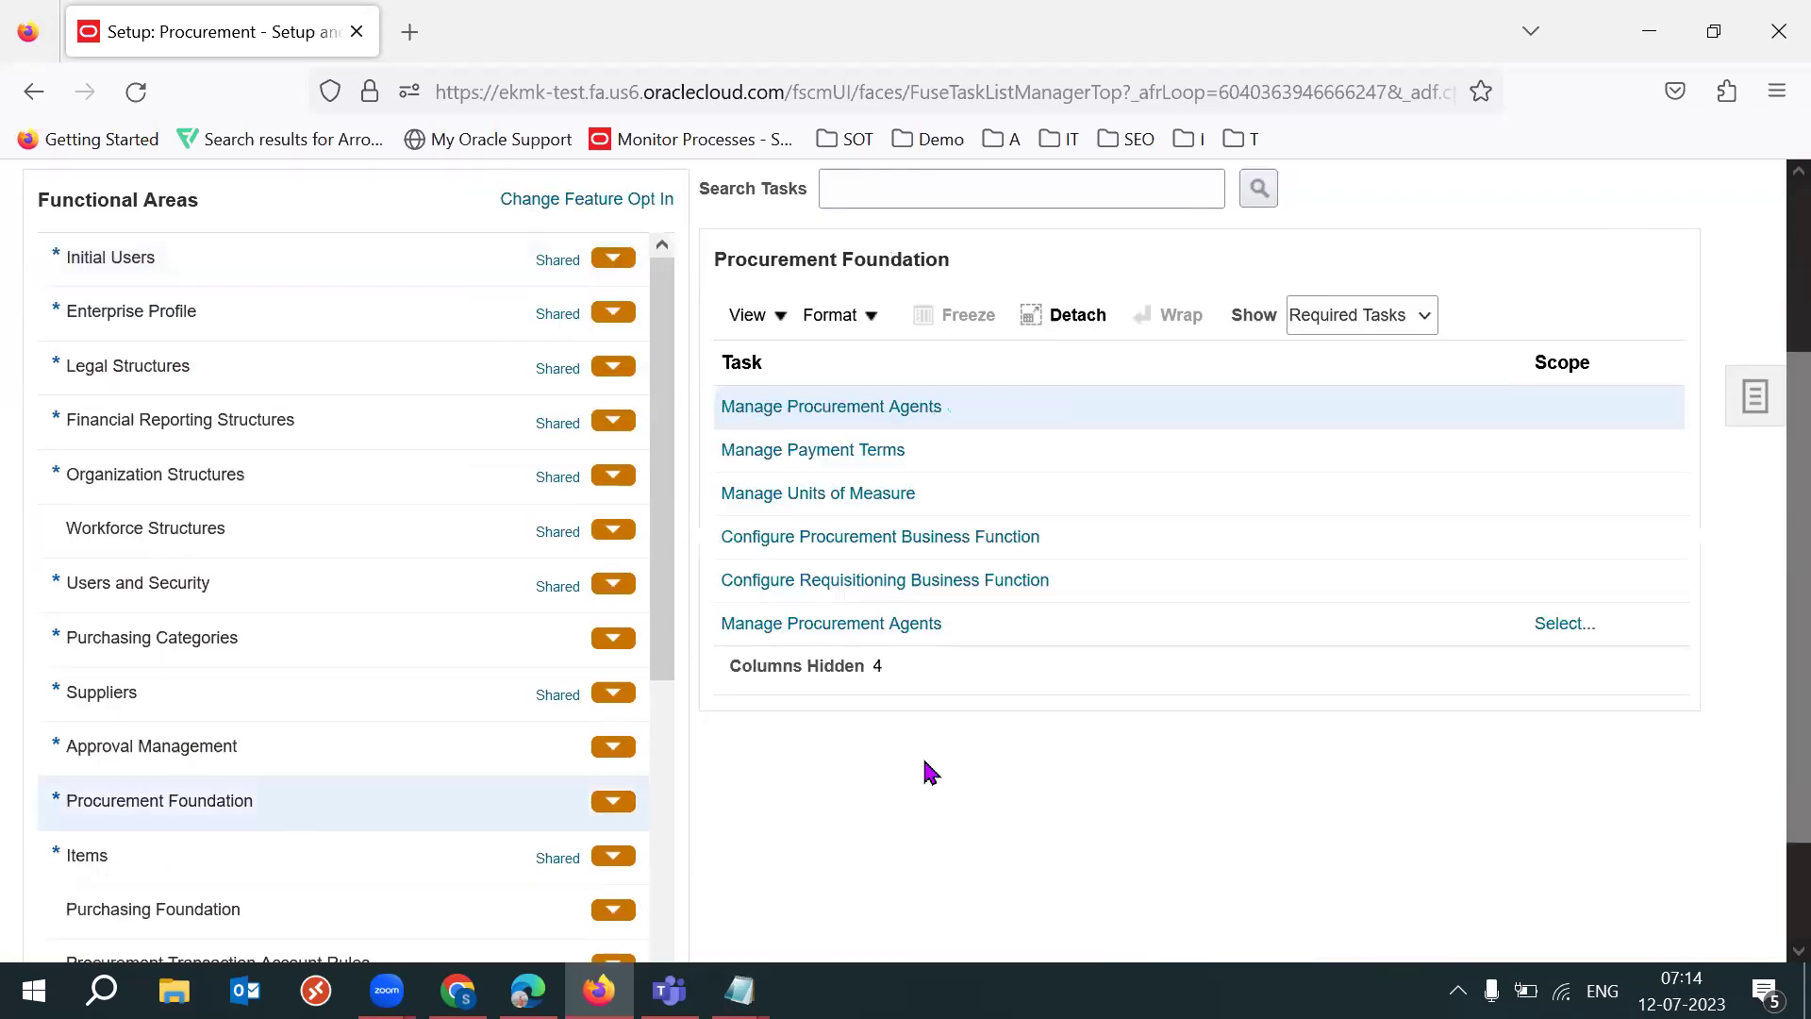
Step: Check the Suppliers tasks, return to Procurement Foundation, open Manage Payment Terms, and bring up the 53 batch notes
double_click(219, 827)
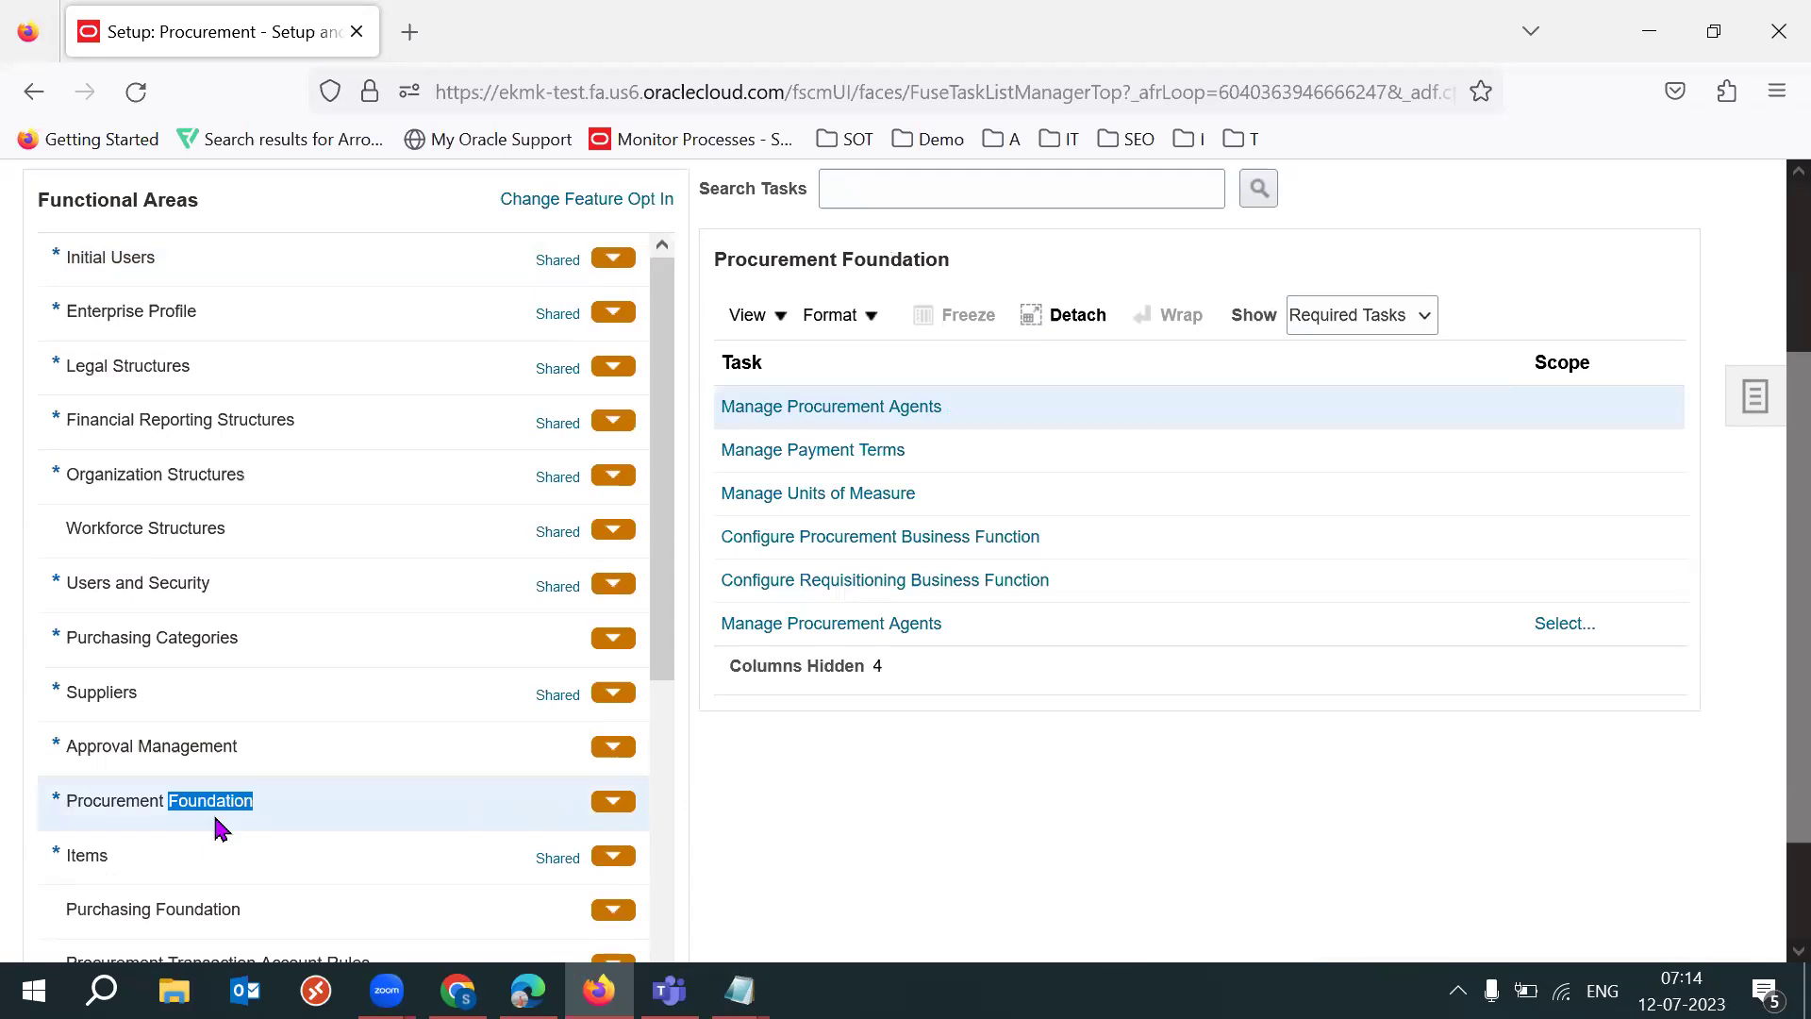
click(219, 827)
click(230, 733)
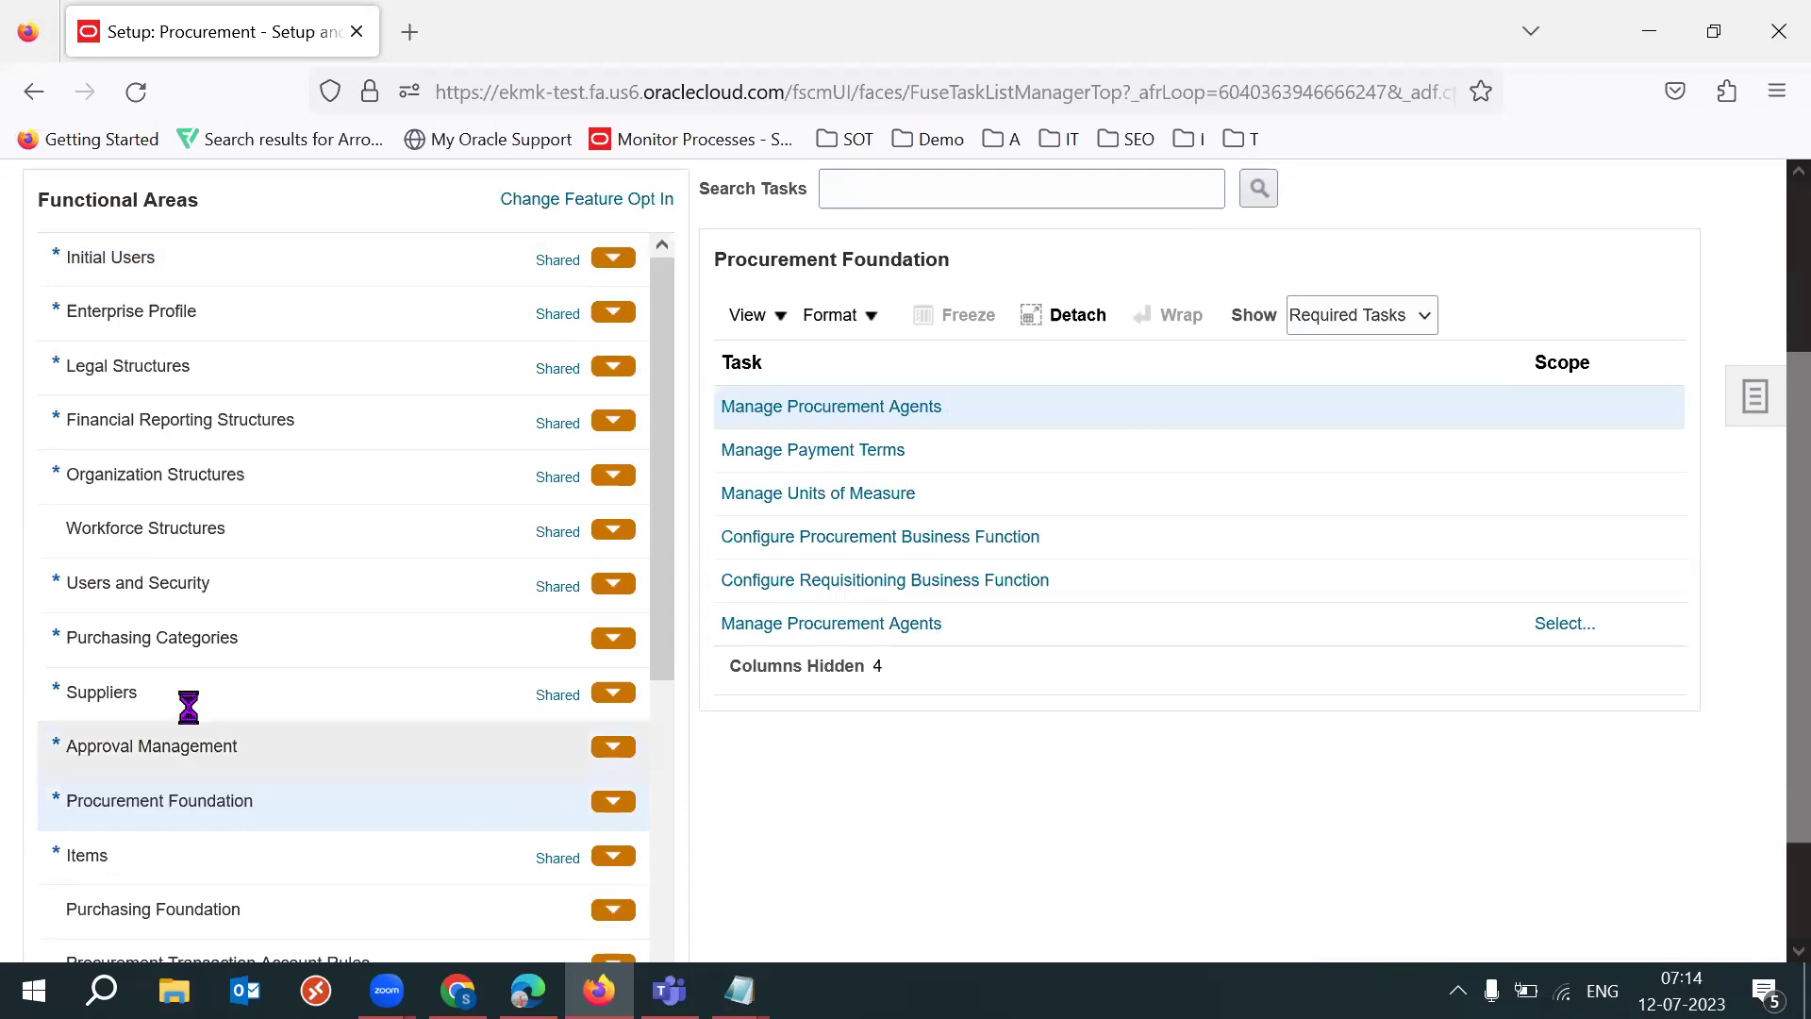
click(188, 707)
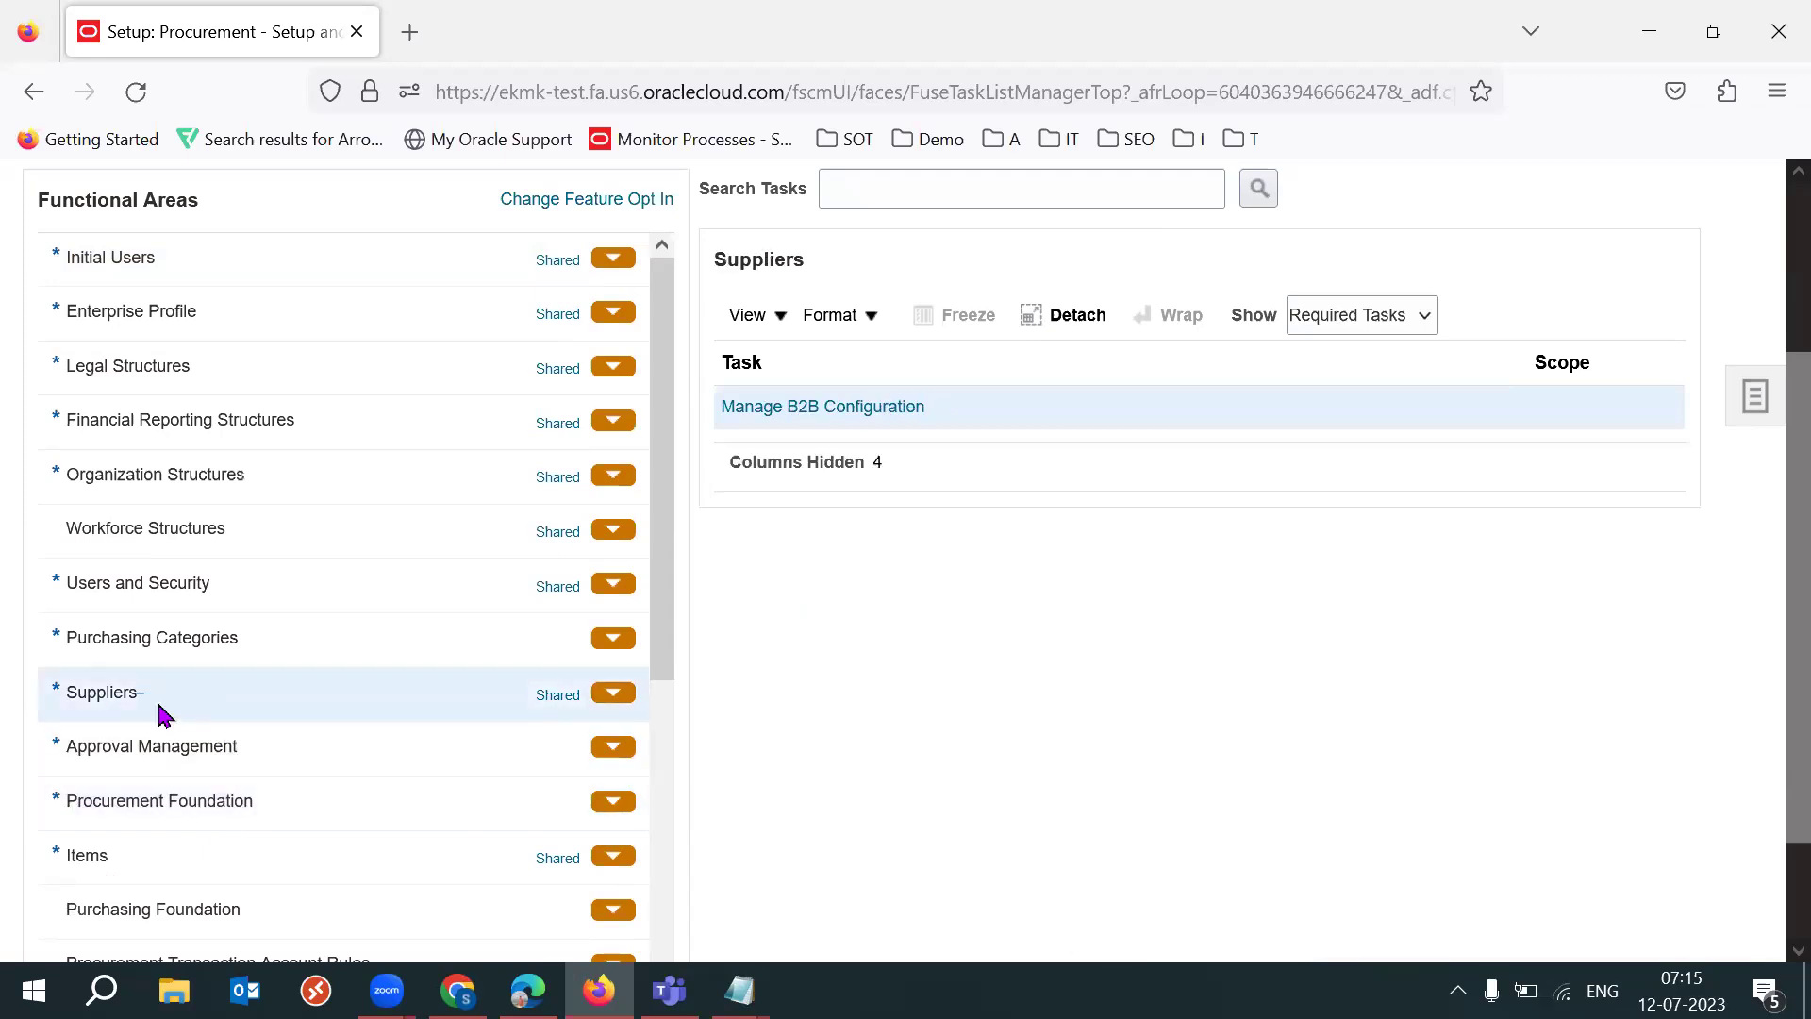
double_click(110, 694)
click(211, 805)
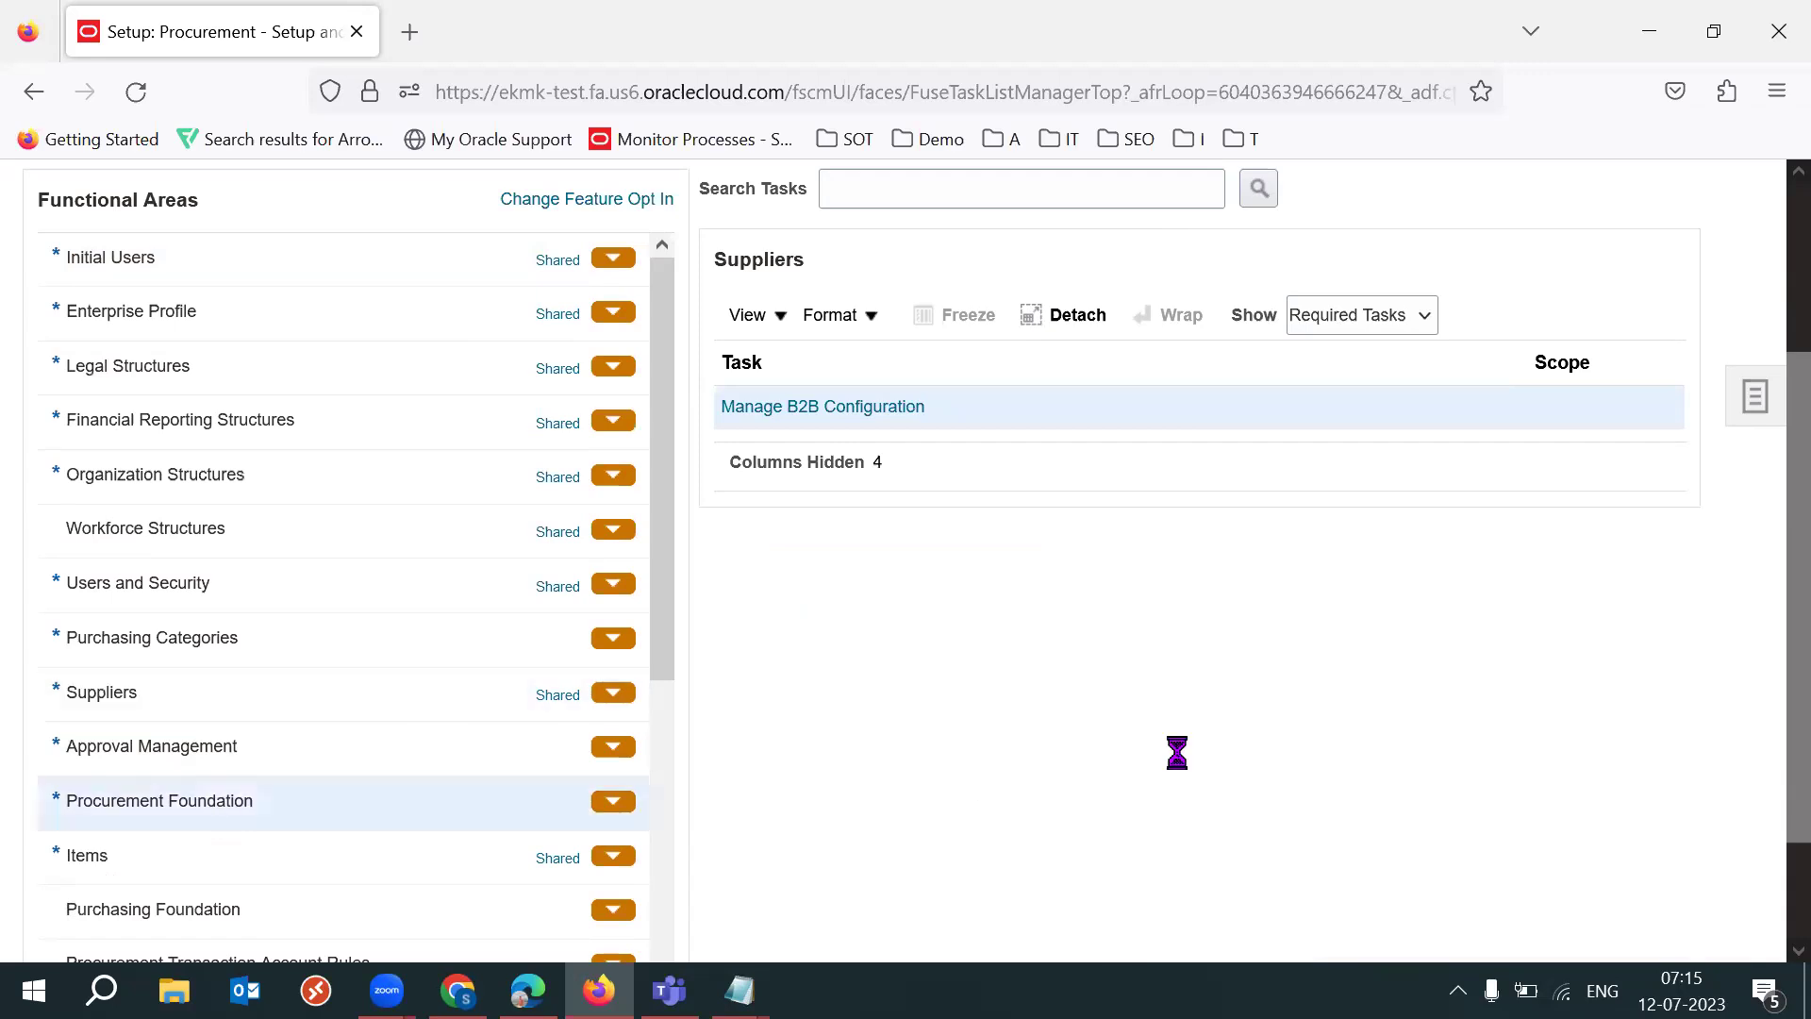
double_click(220, 797)
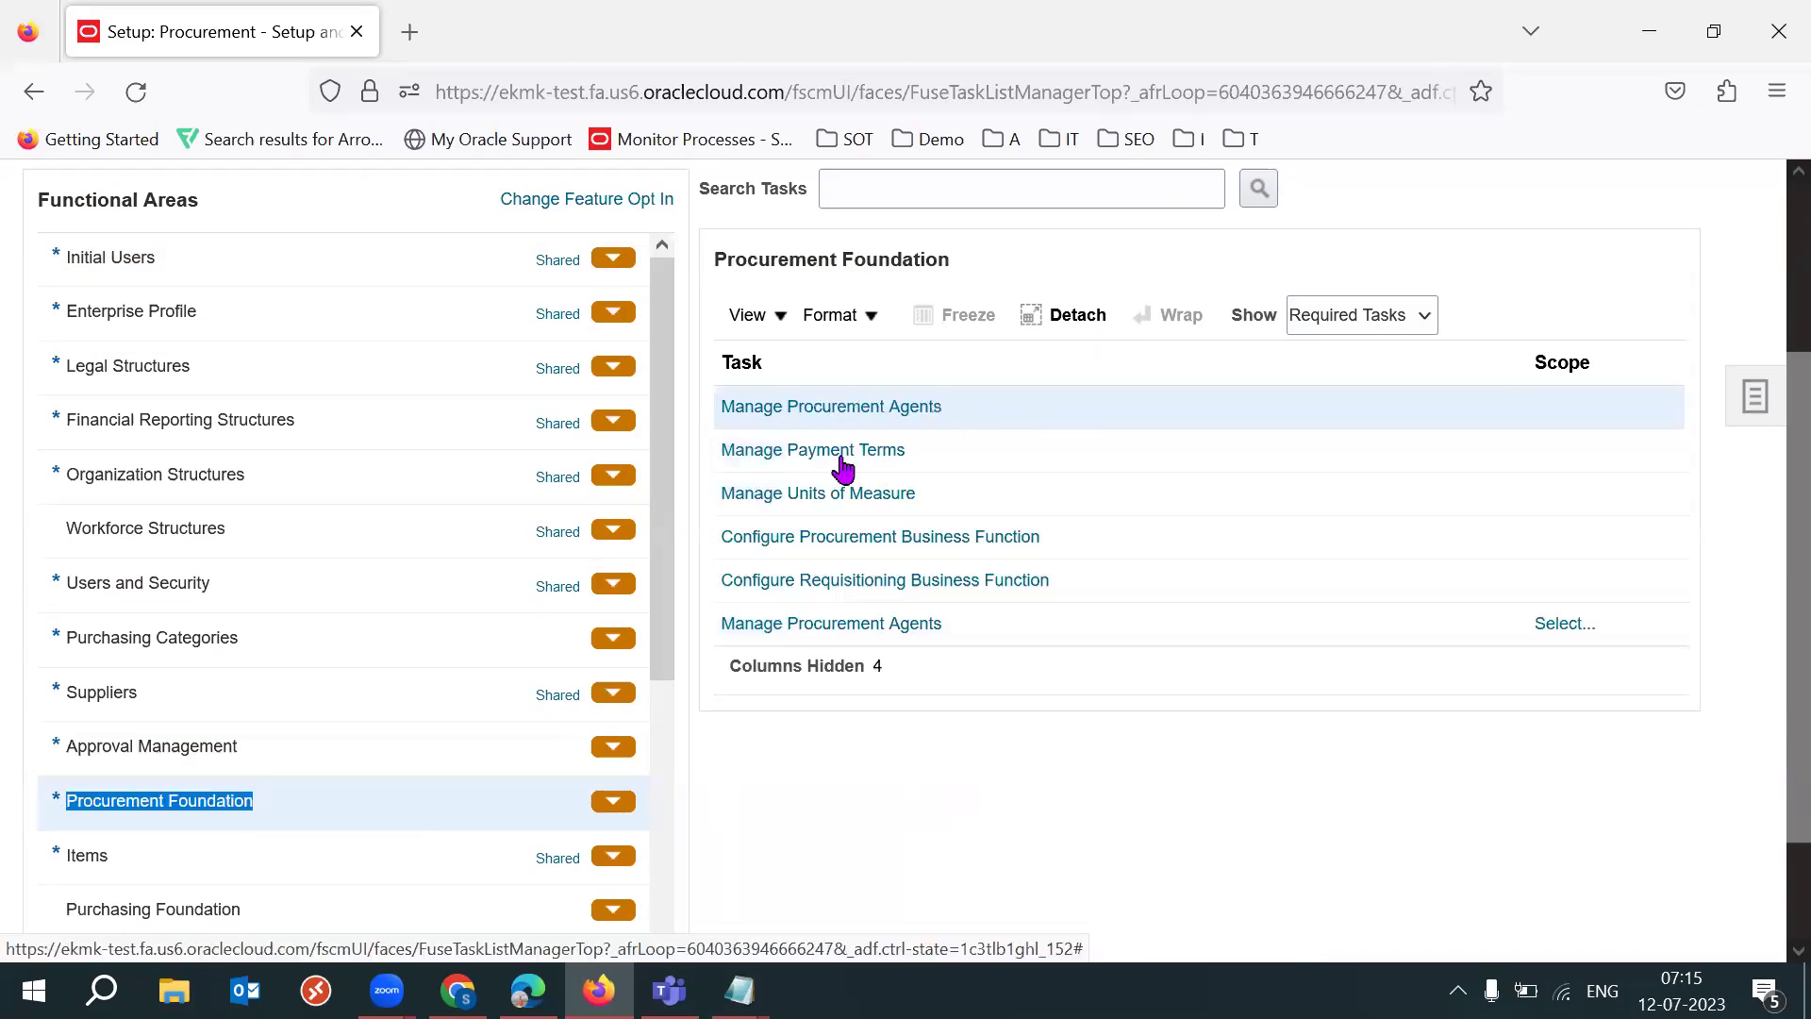
click(844, 459)
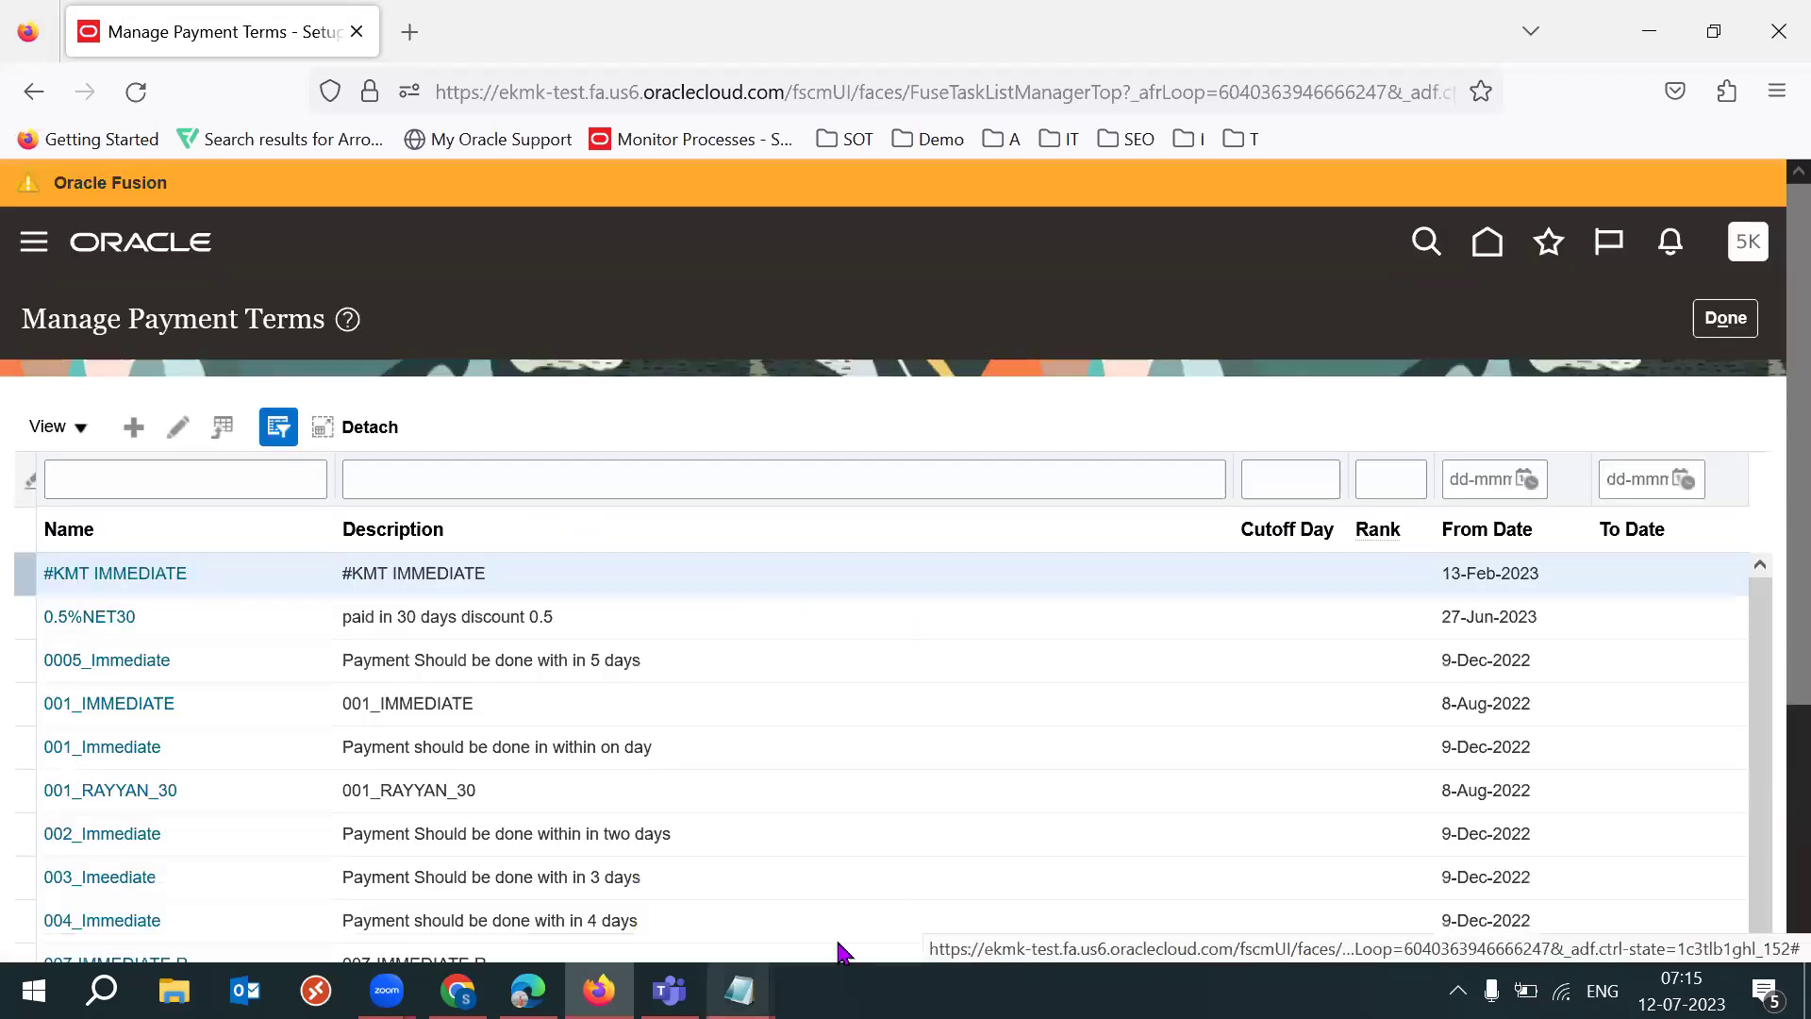
mouse_move(739, 988)
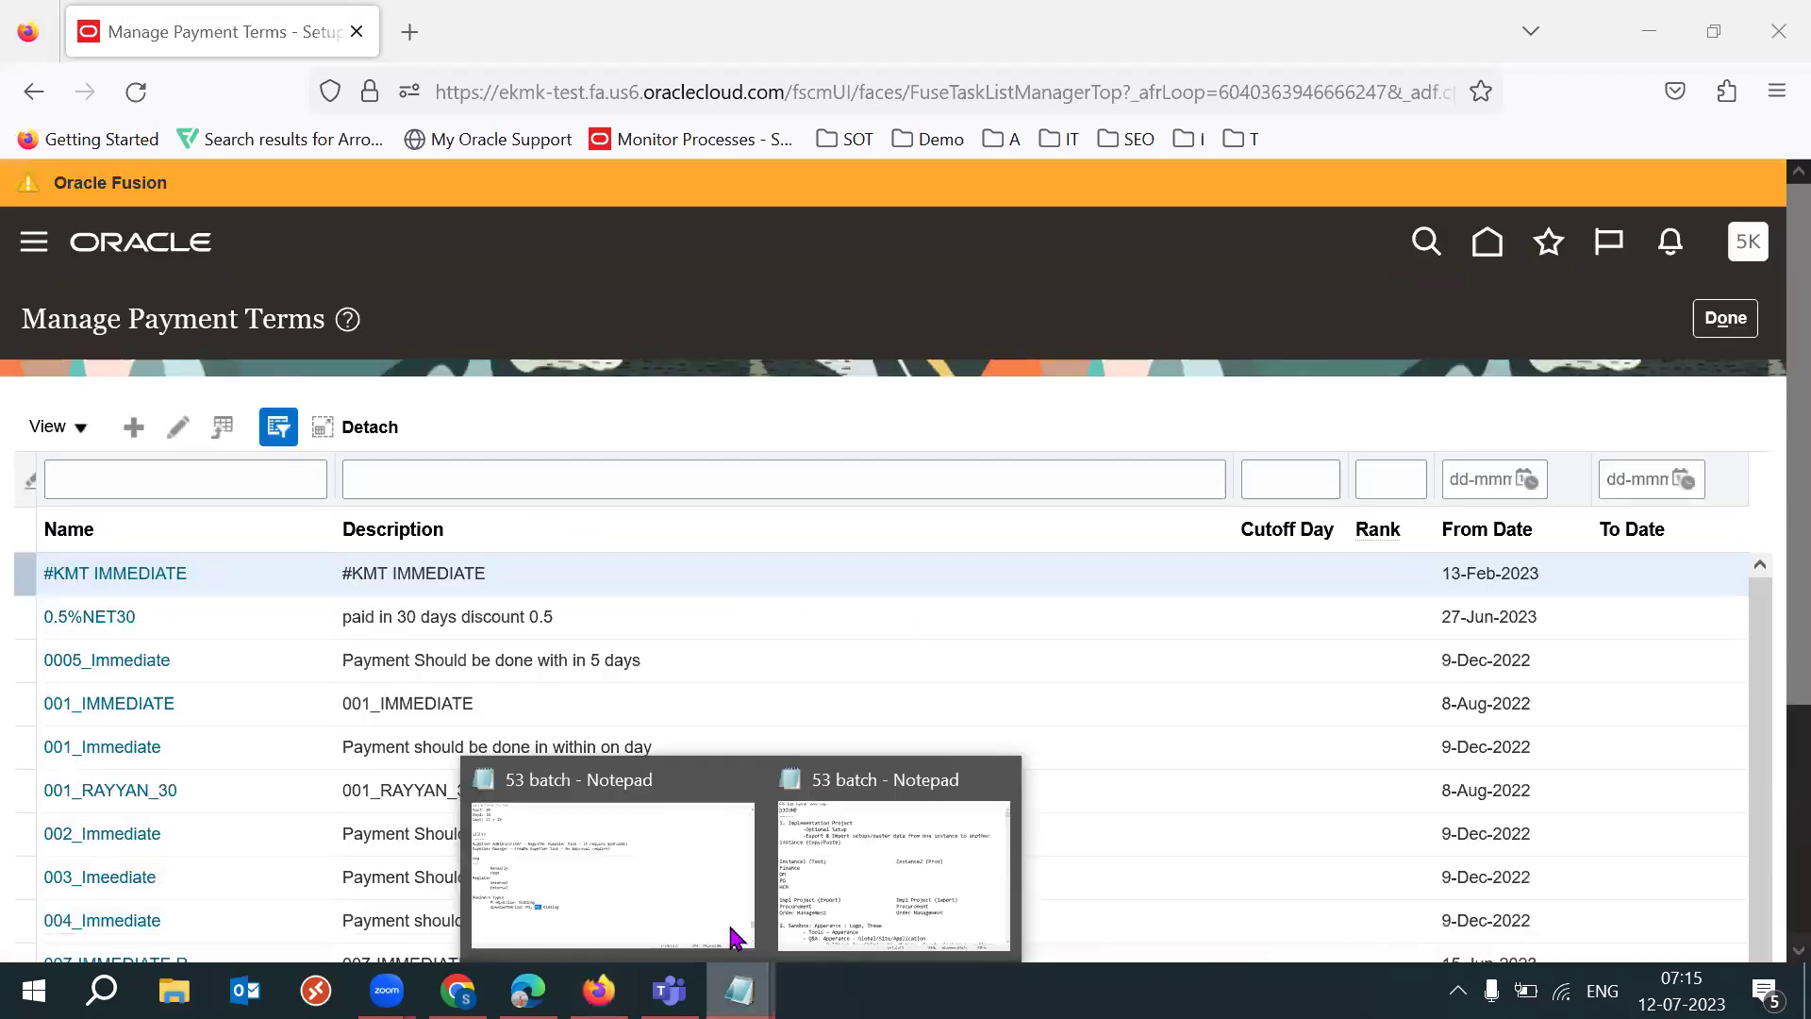
click(655, 902)
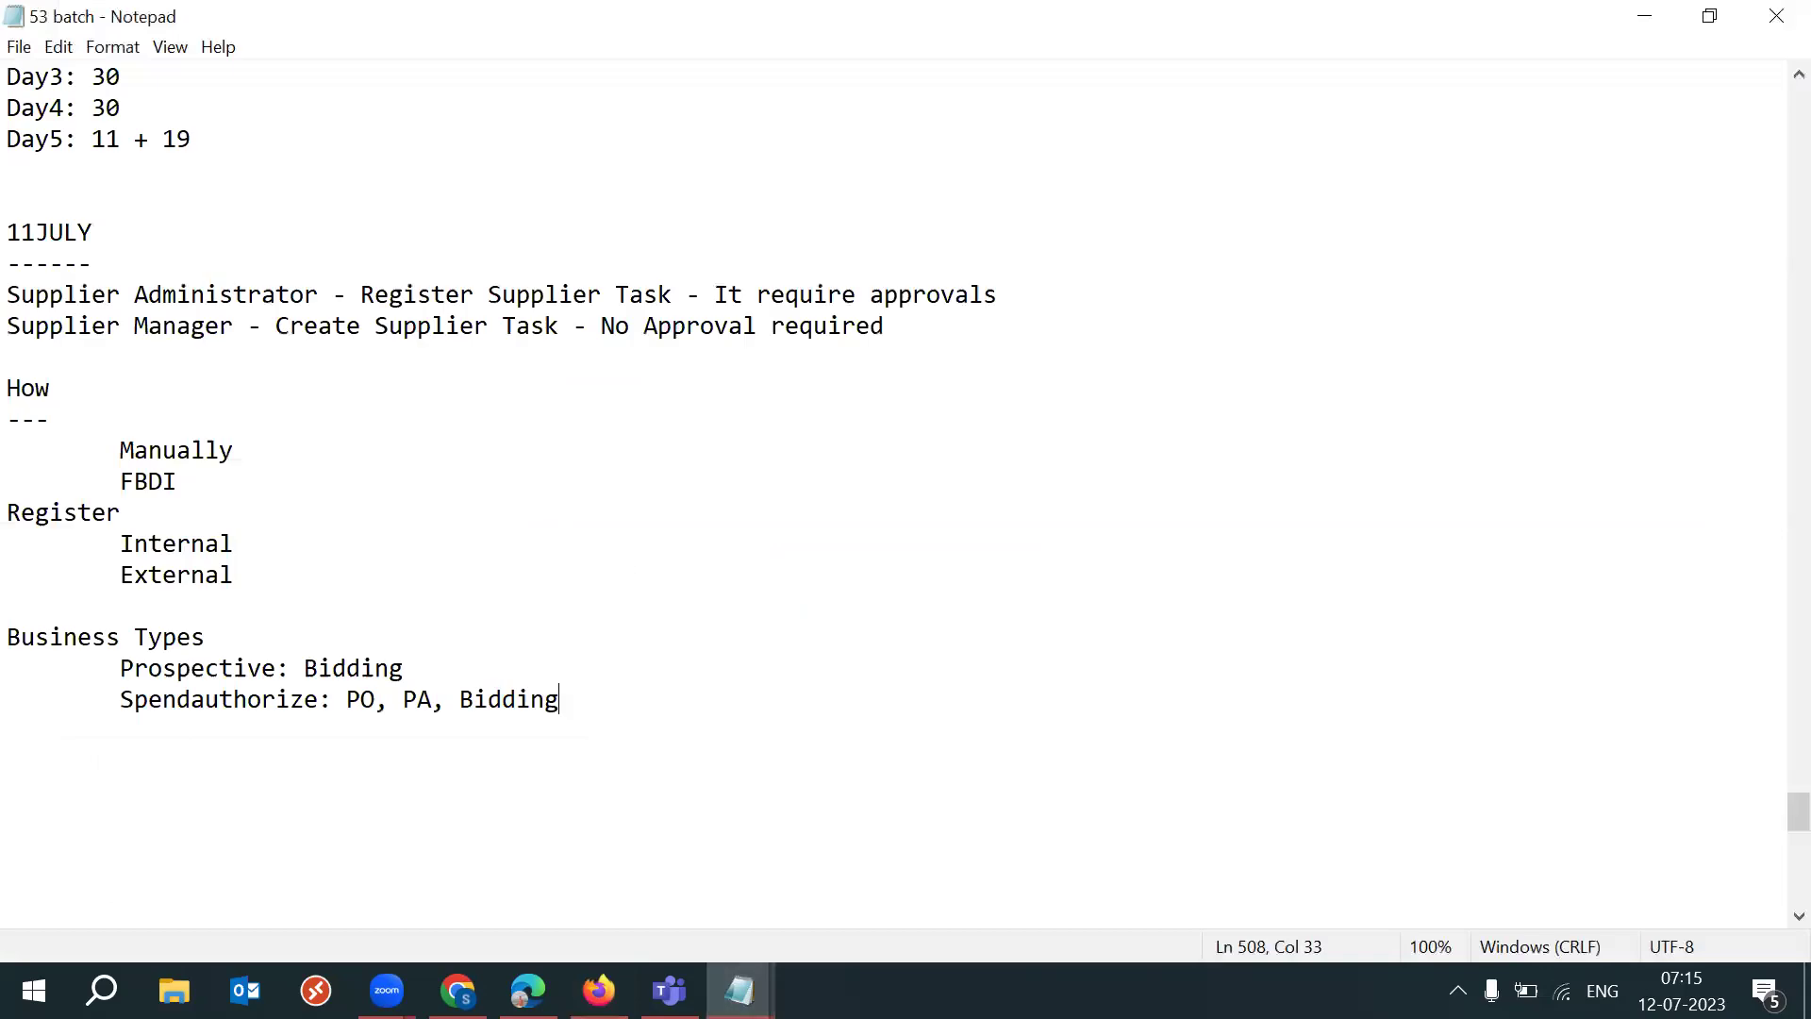
Step: Add a 12JULY heading with dashes listing Immediate and NET30, and save
key(Return)
key(Return)
text(12)
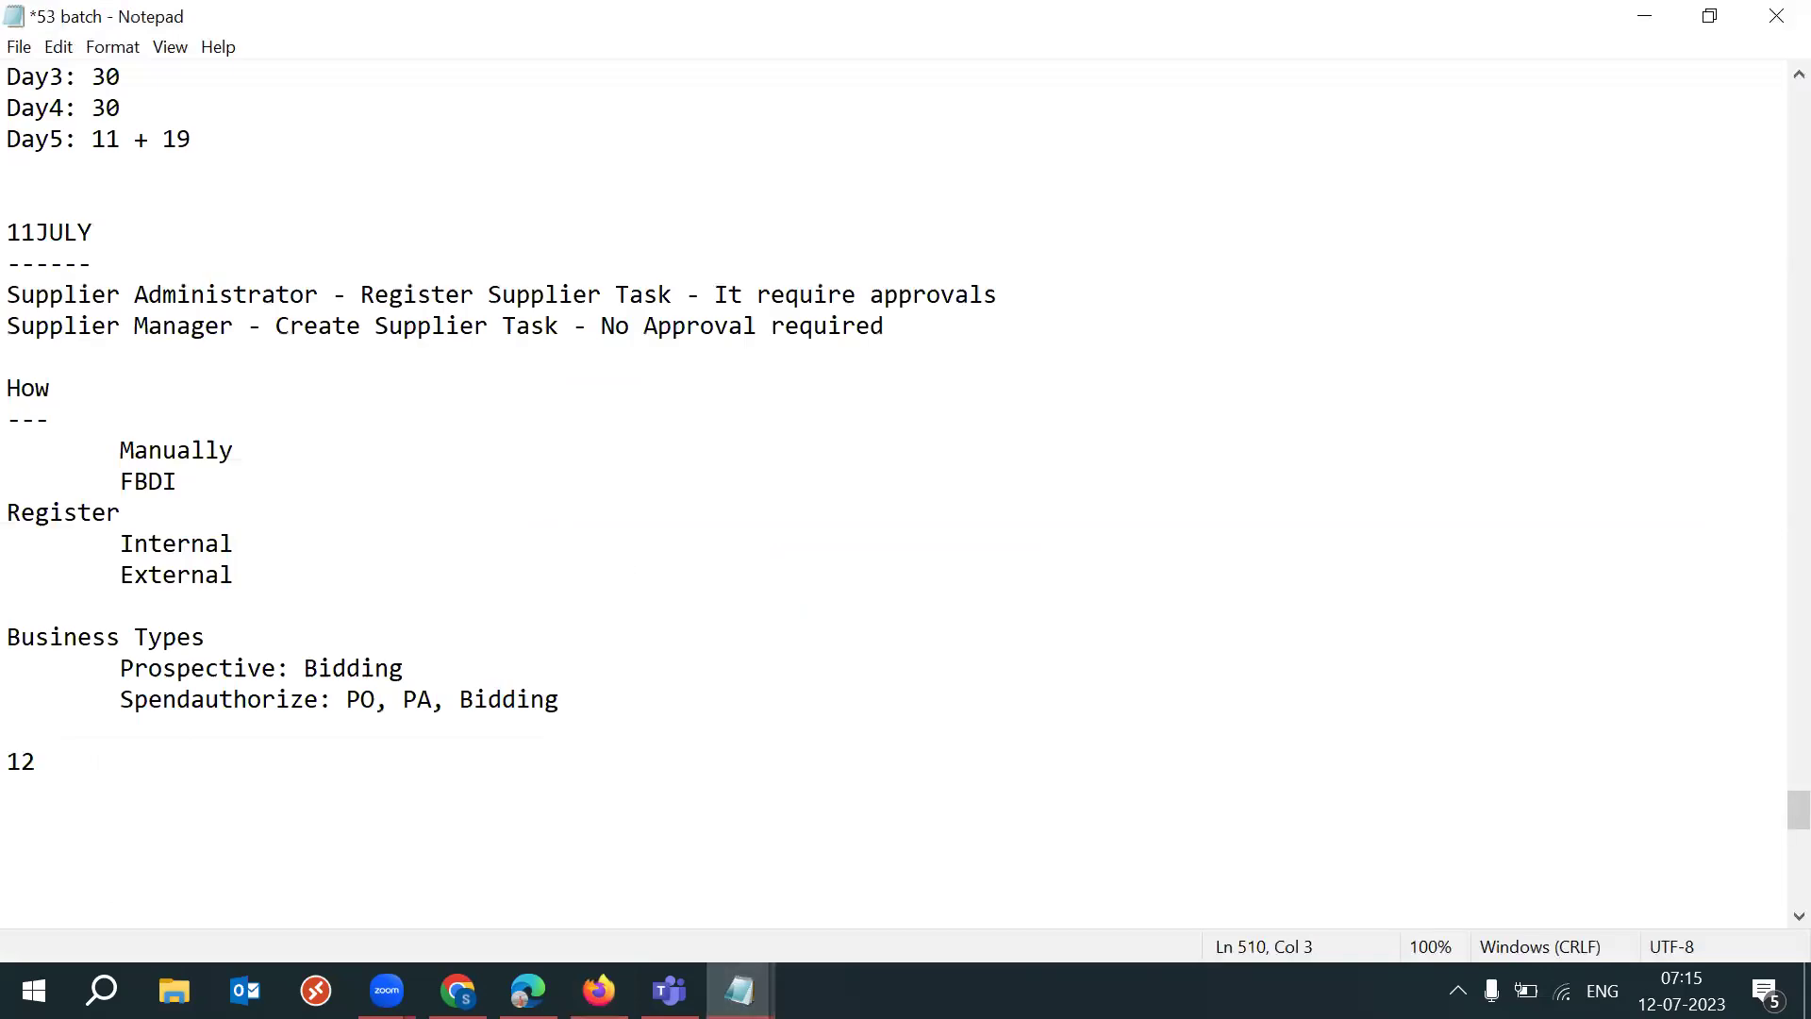
text(JULY)
key(Return)
text(------)
key(Return)
text(Immedidate)
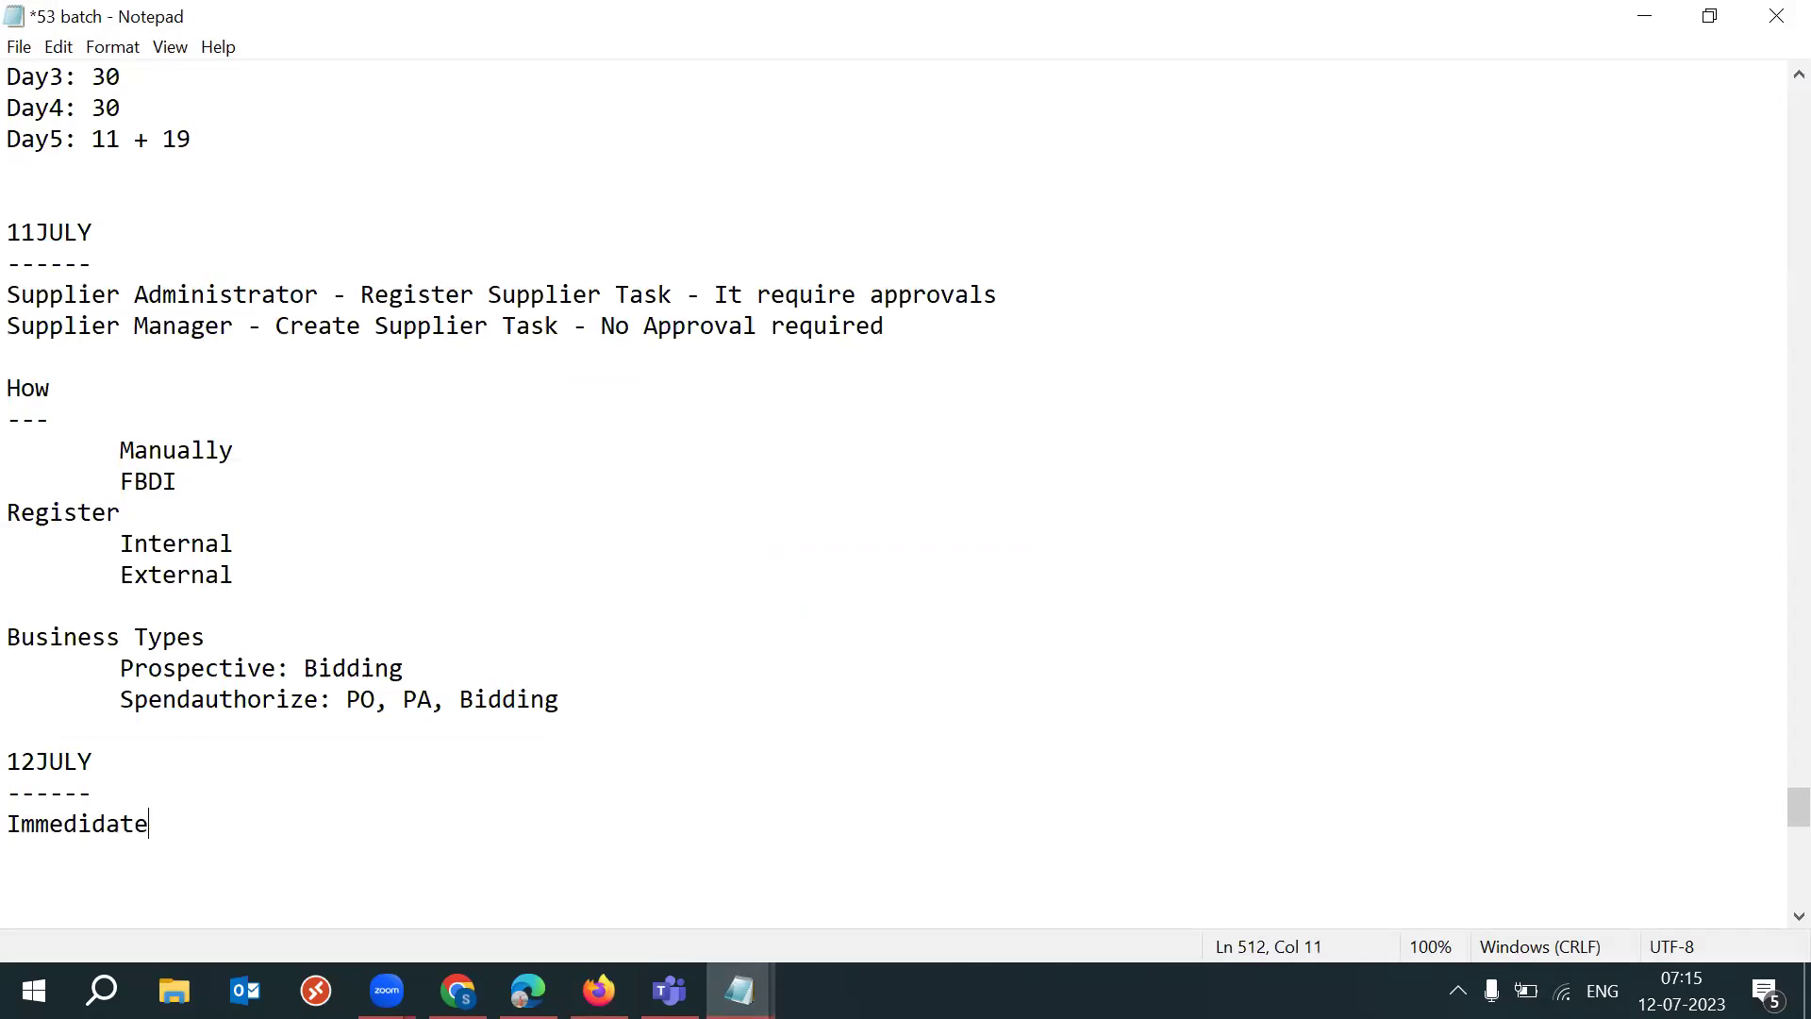
key(BackSpace)
key(BackSpace)
key(BackSpace)
key(BackSpace)
key(BackSpace)
text(iate)
key(Return)
text(NET30)
key(Return)
key(ctrl+s)
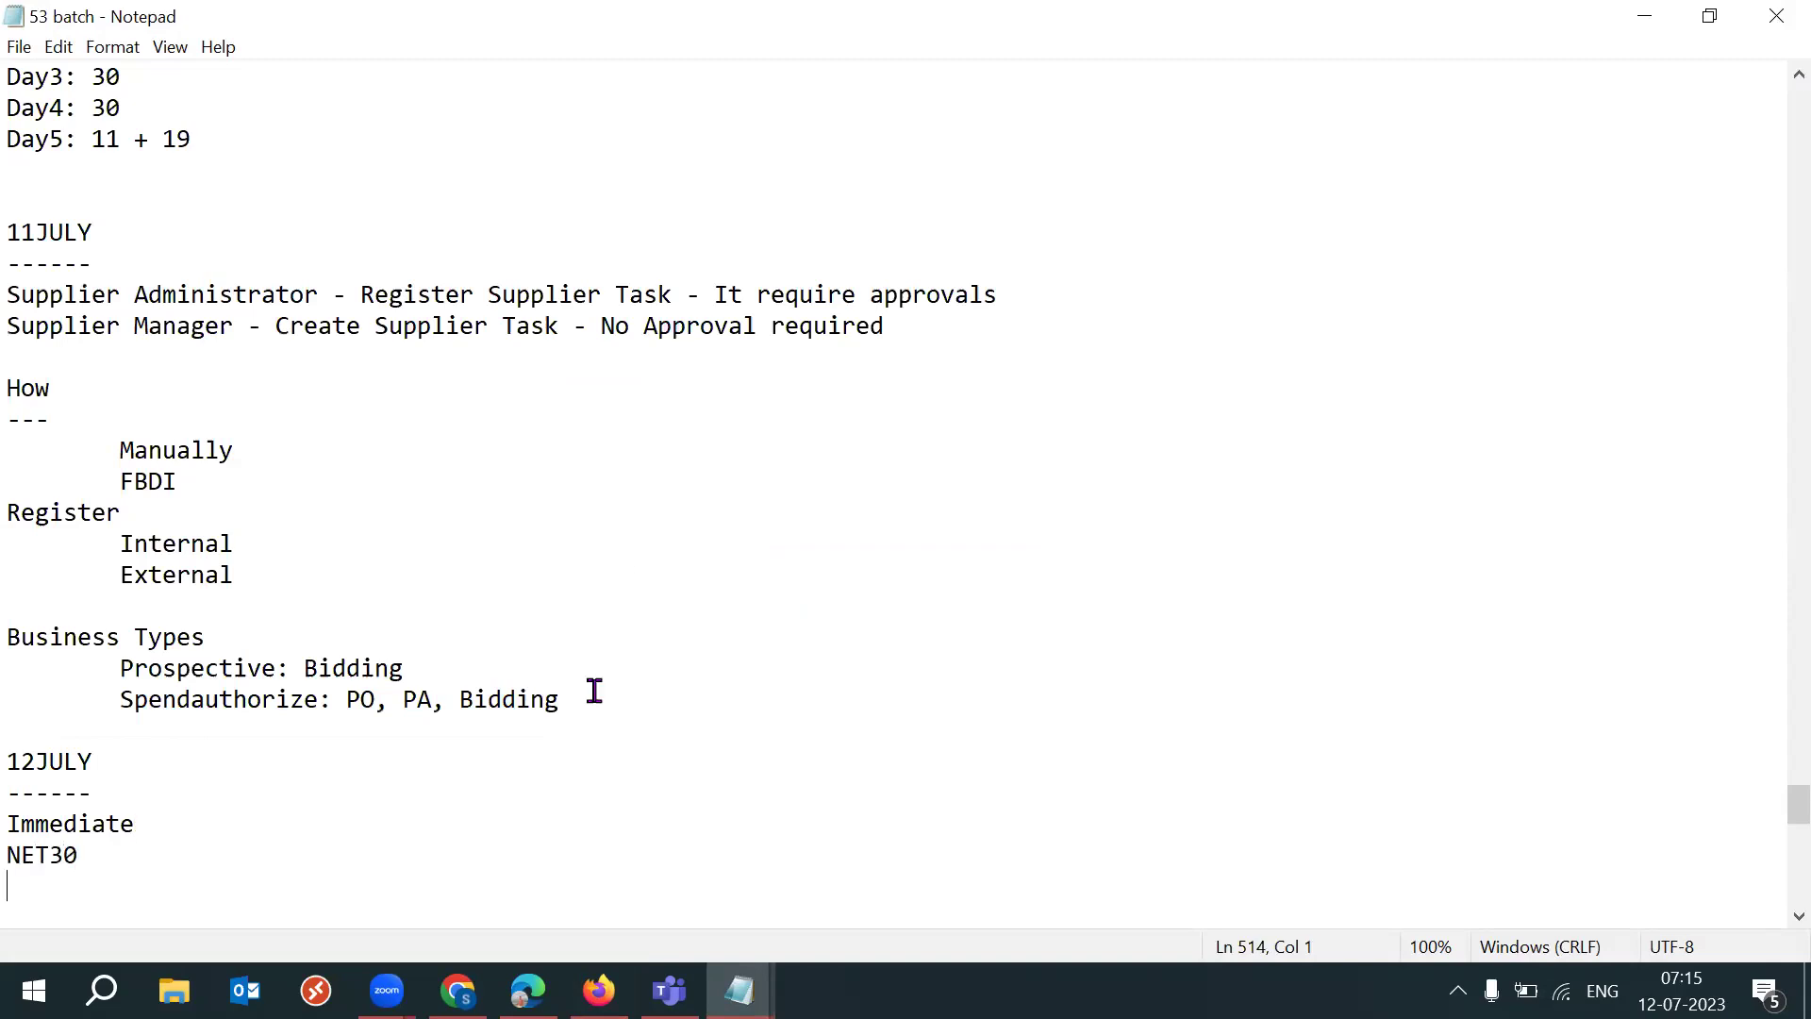
scroll(1771, 813, down, 1)
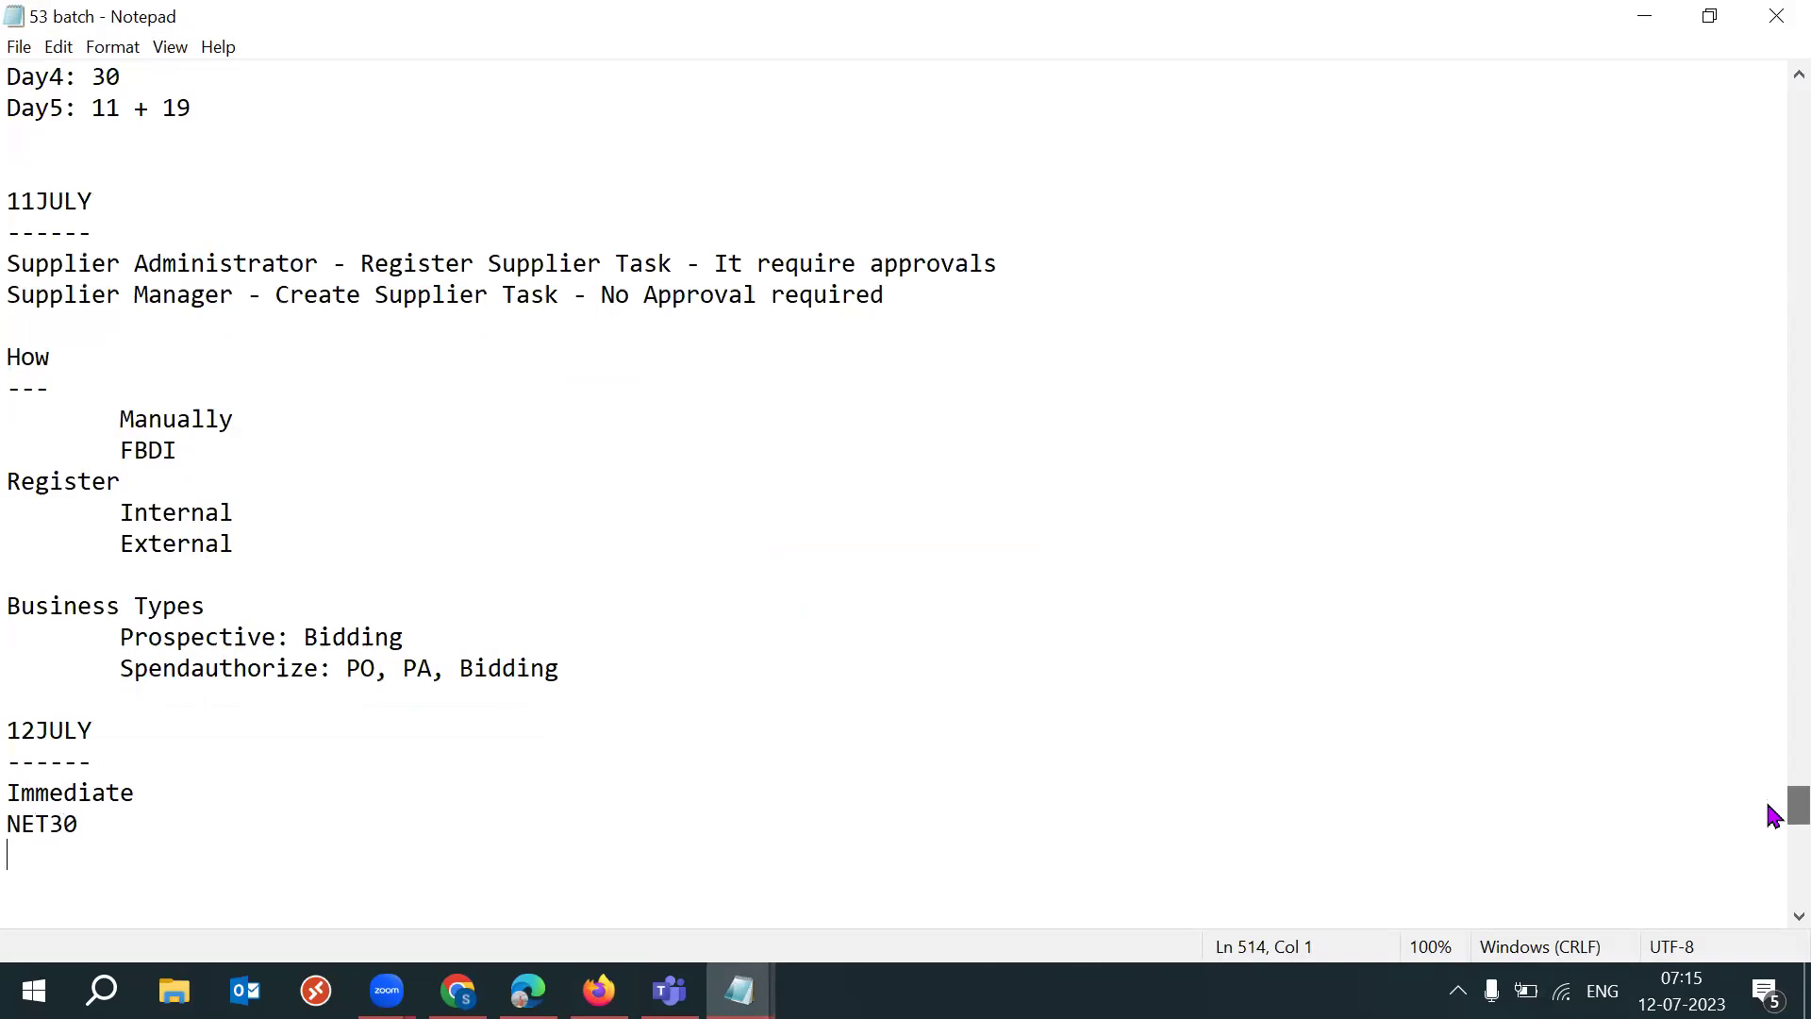
scroll(88, 729, down, 1)
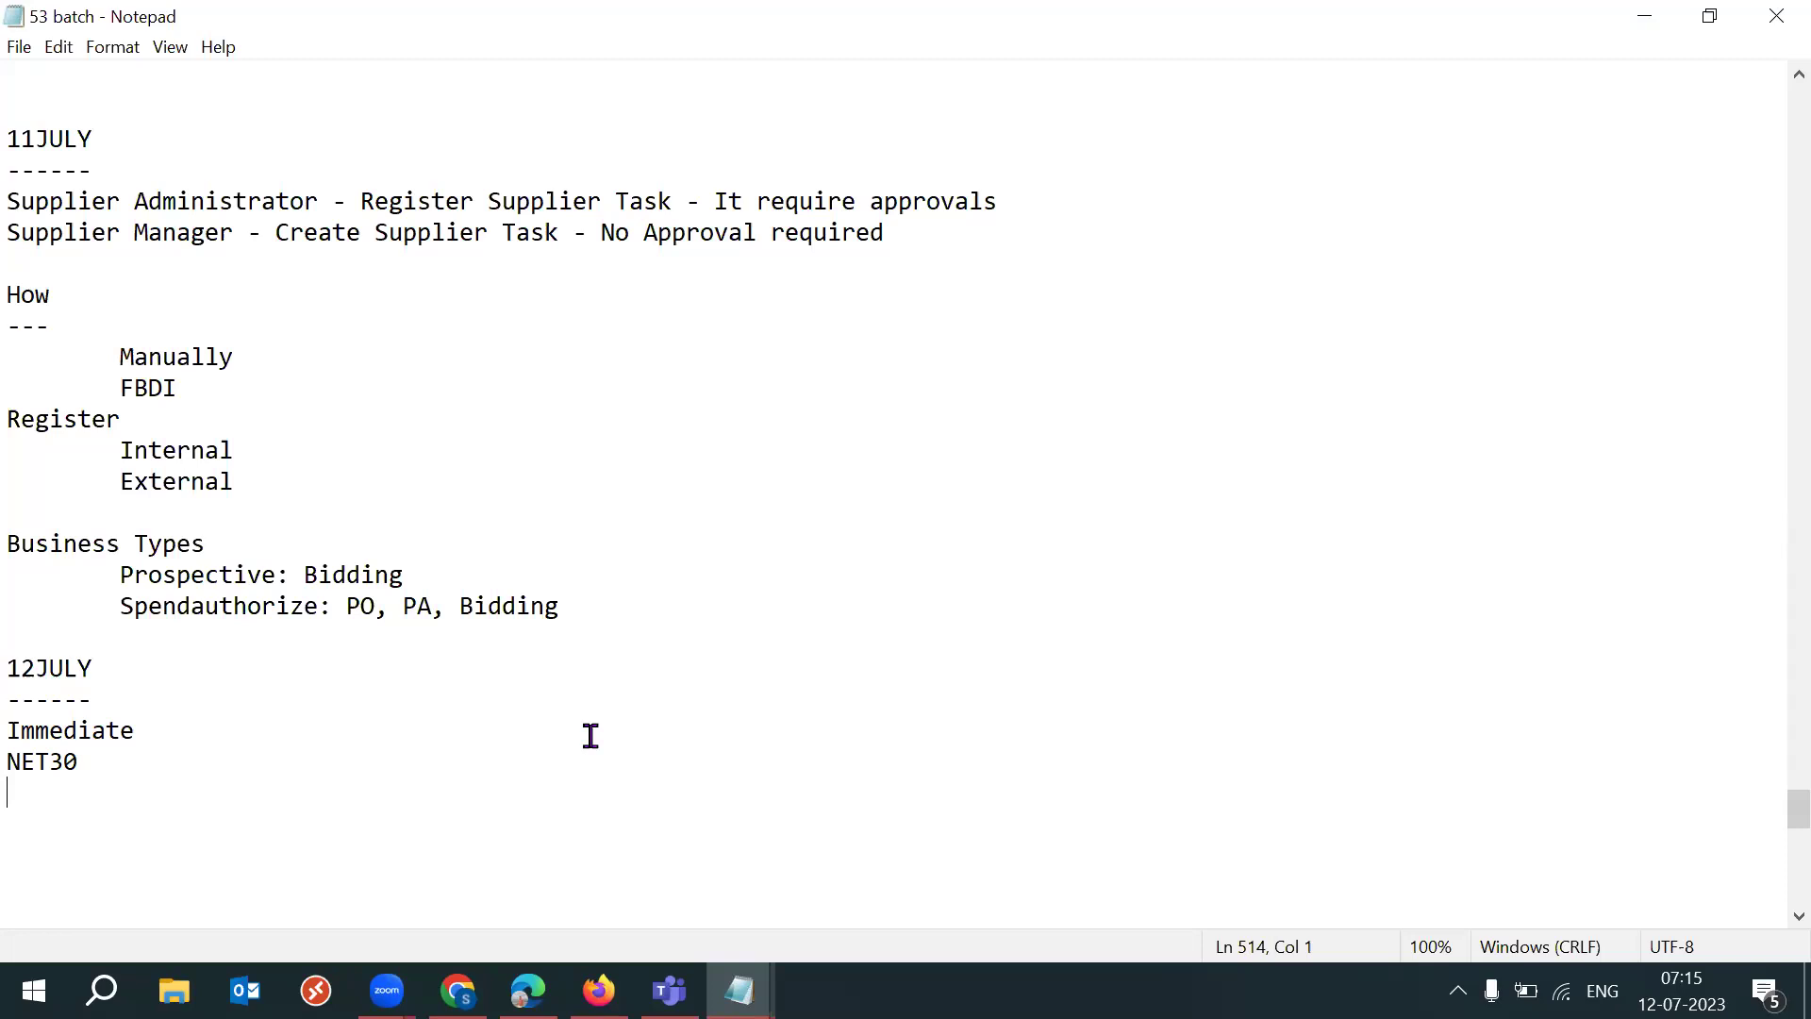
Step: Insert a Predefined: heading above Immediate, indent both terms beneath it, and save
shift+click(21, 723)
key(Left)
key(Return)
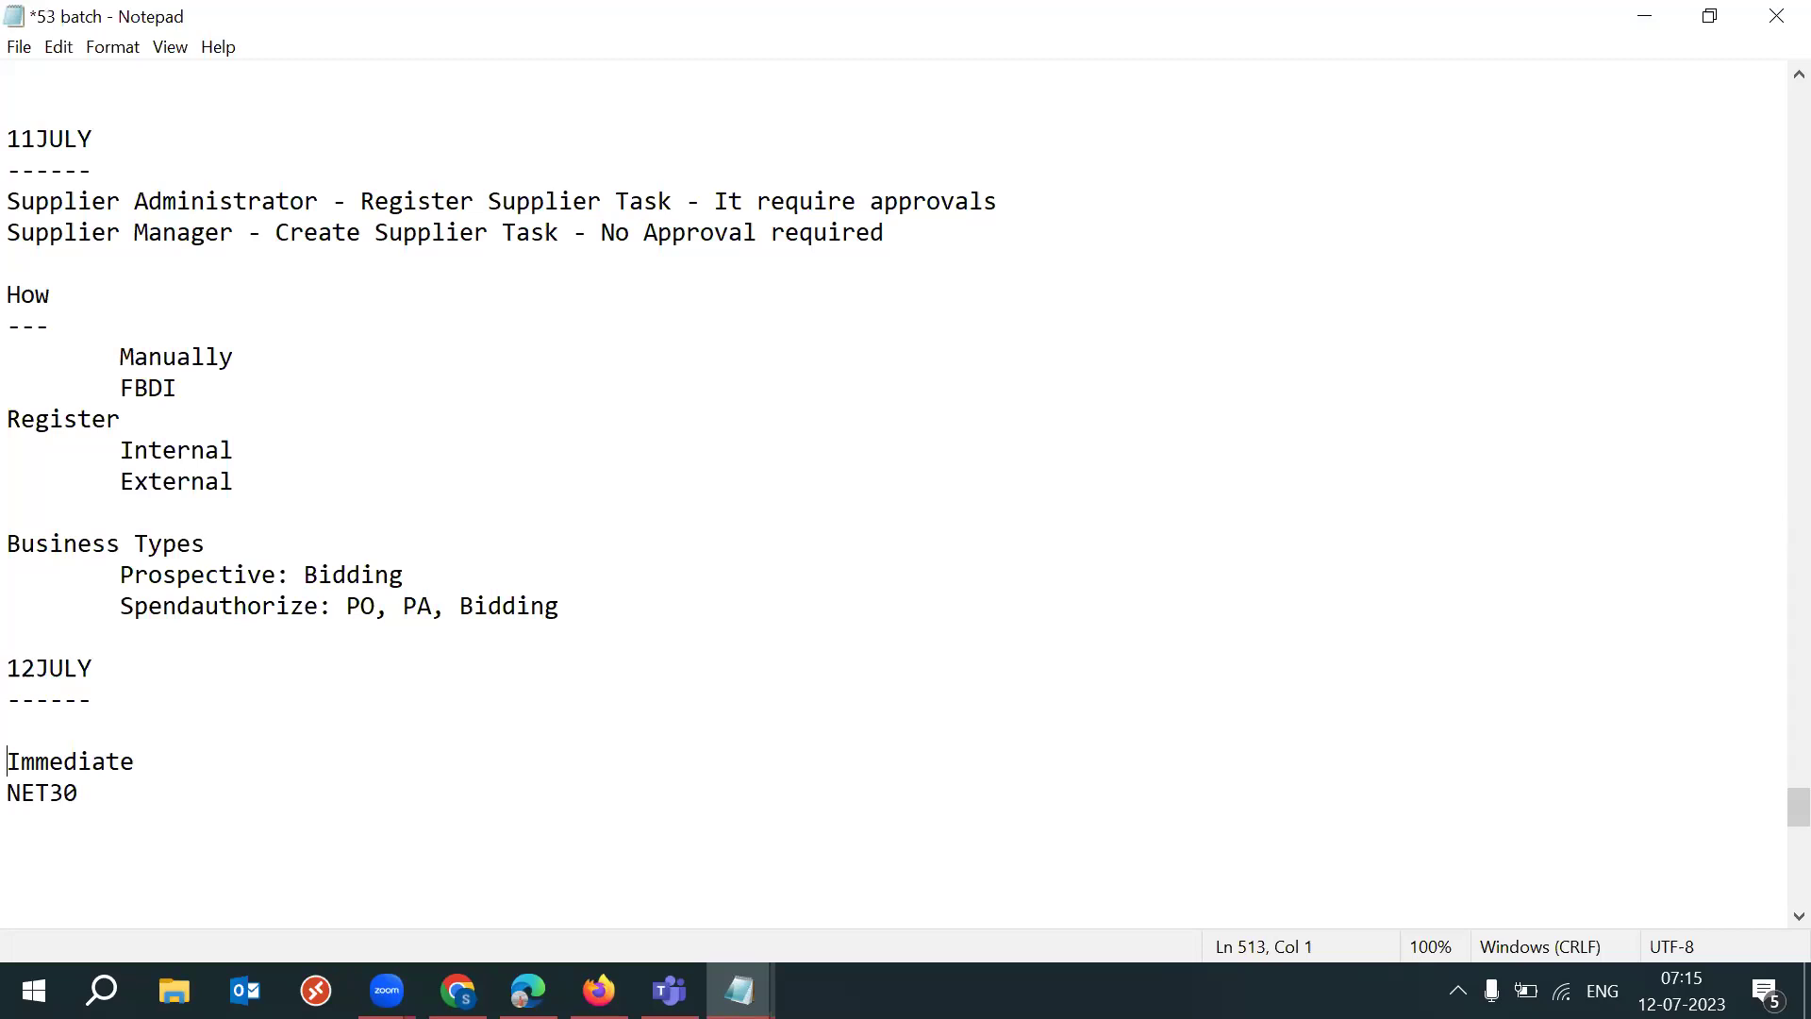
key(Up)
text(Predefined:)
key(Right)
key(Tab)
click(13, 795)
key(Tab)
key(ctrl+s)
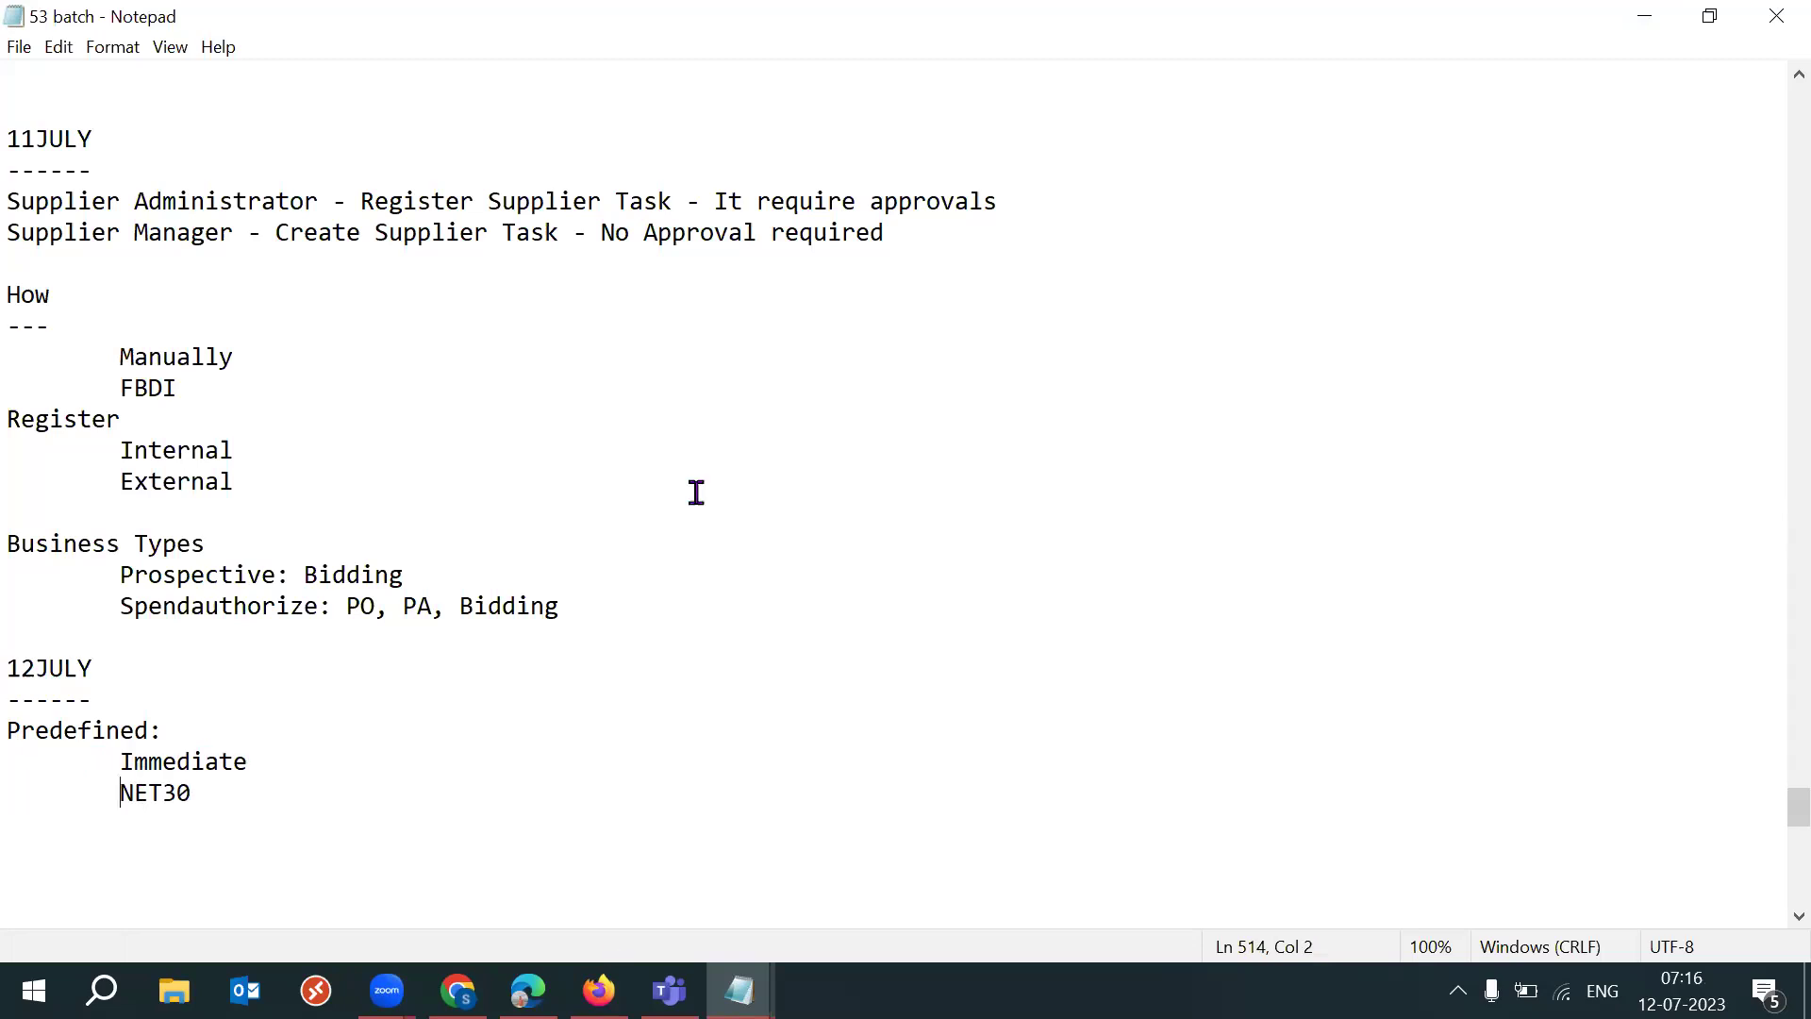
key(alt+Tab)
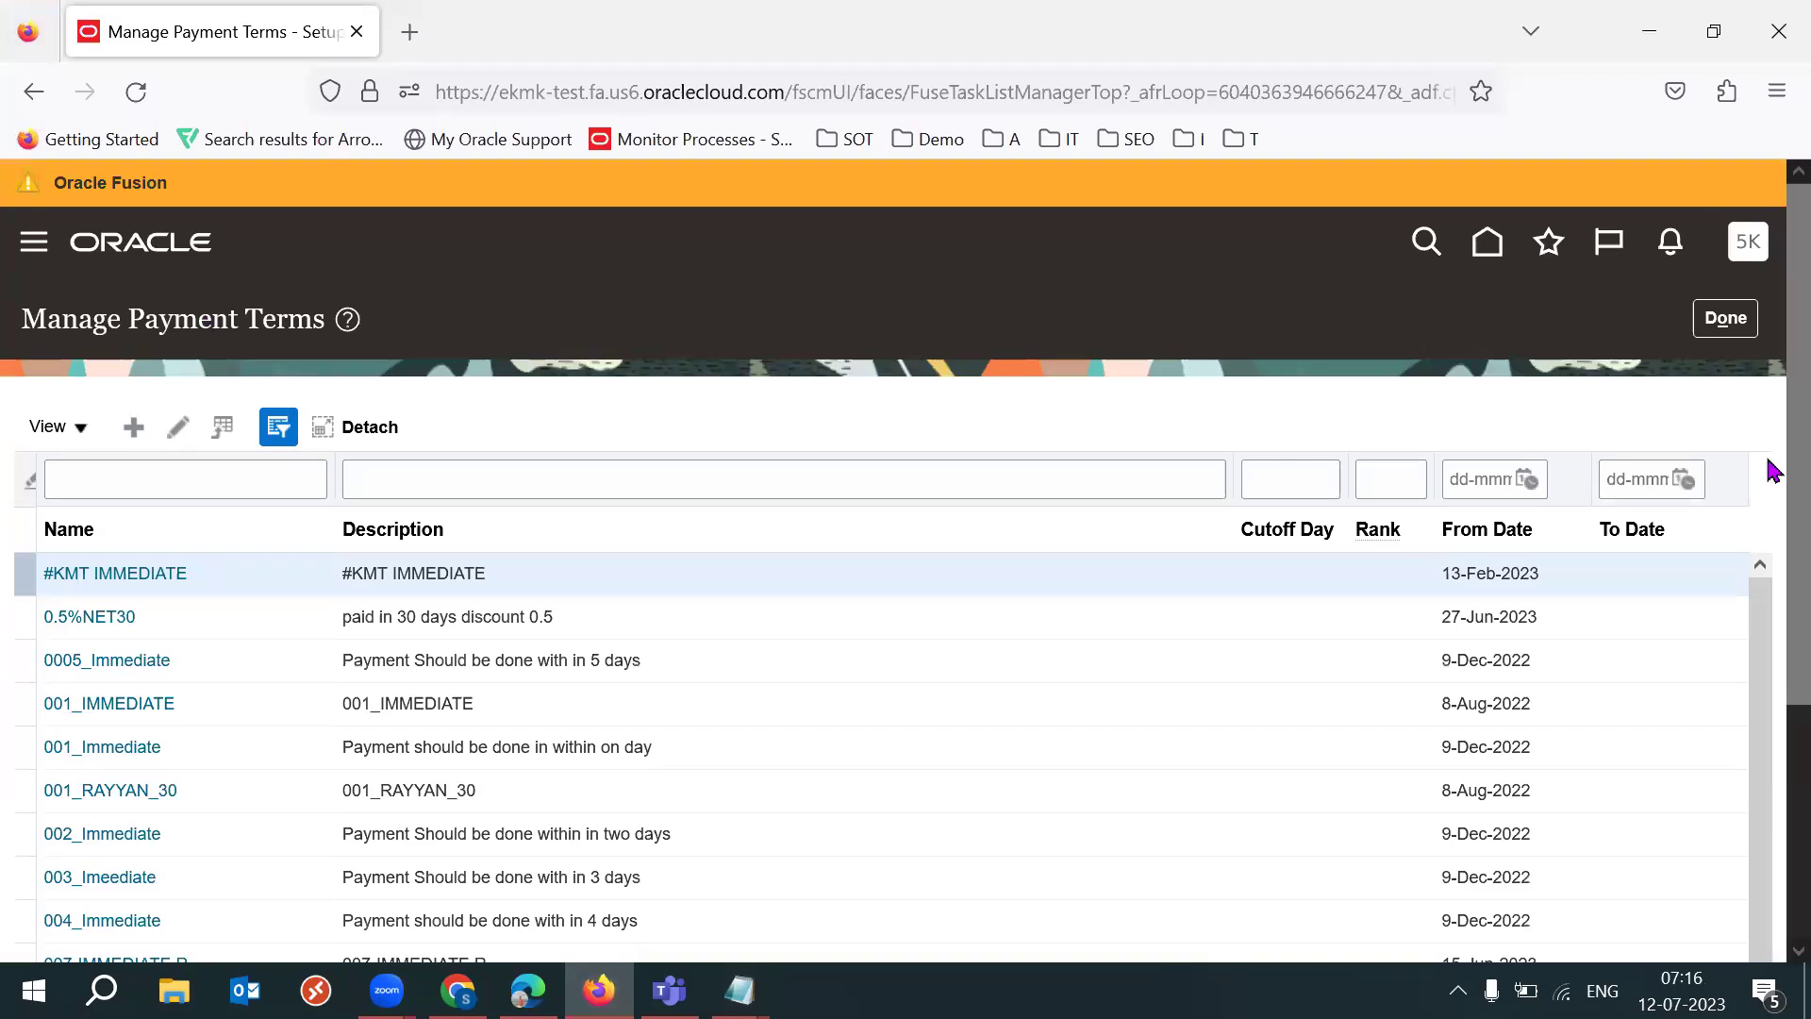
Step: Filter payment terms by name, first NET30 then Immed, and select the Immediate term
scroll(161, 748, down, 1)
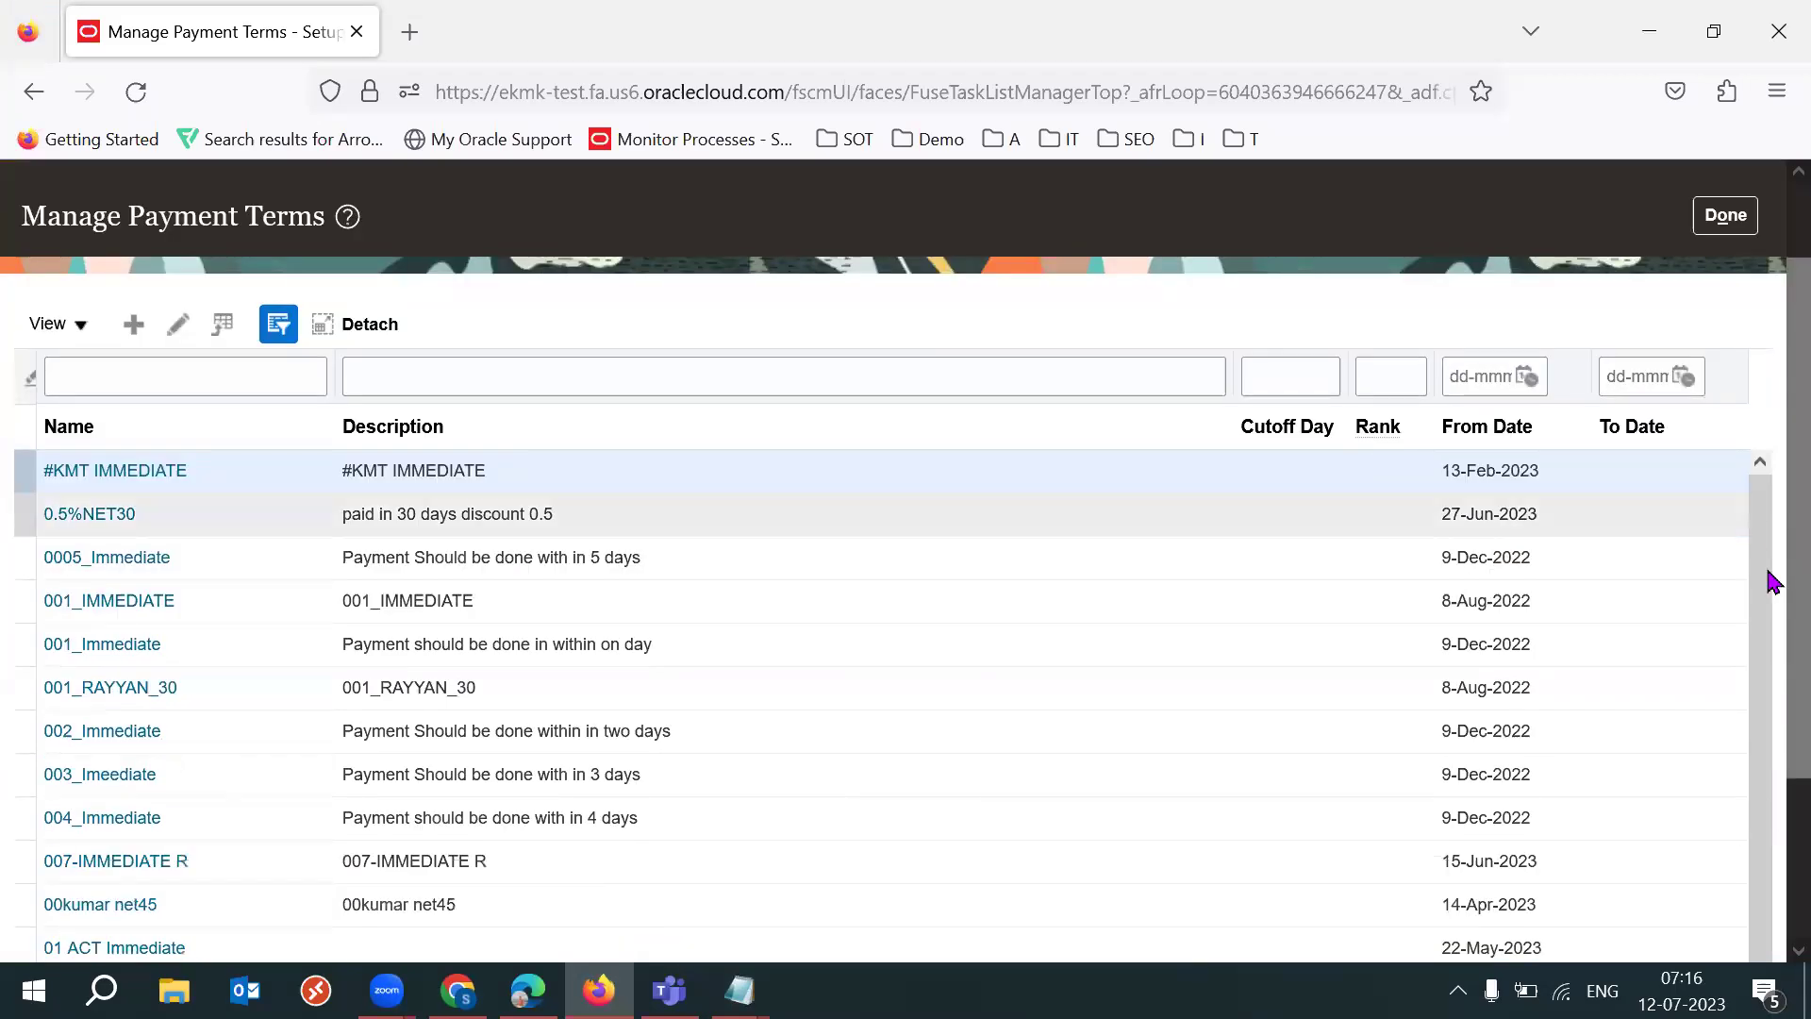
scroll(1769, 534, down, 2)
scroll(1770, 468, up, 2)
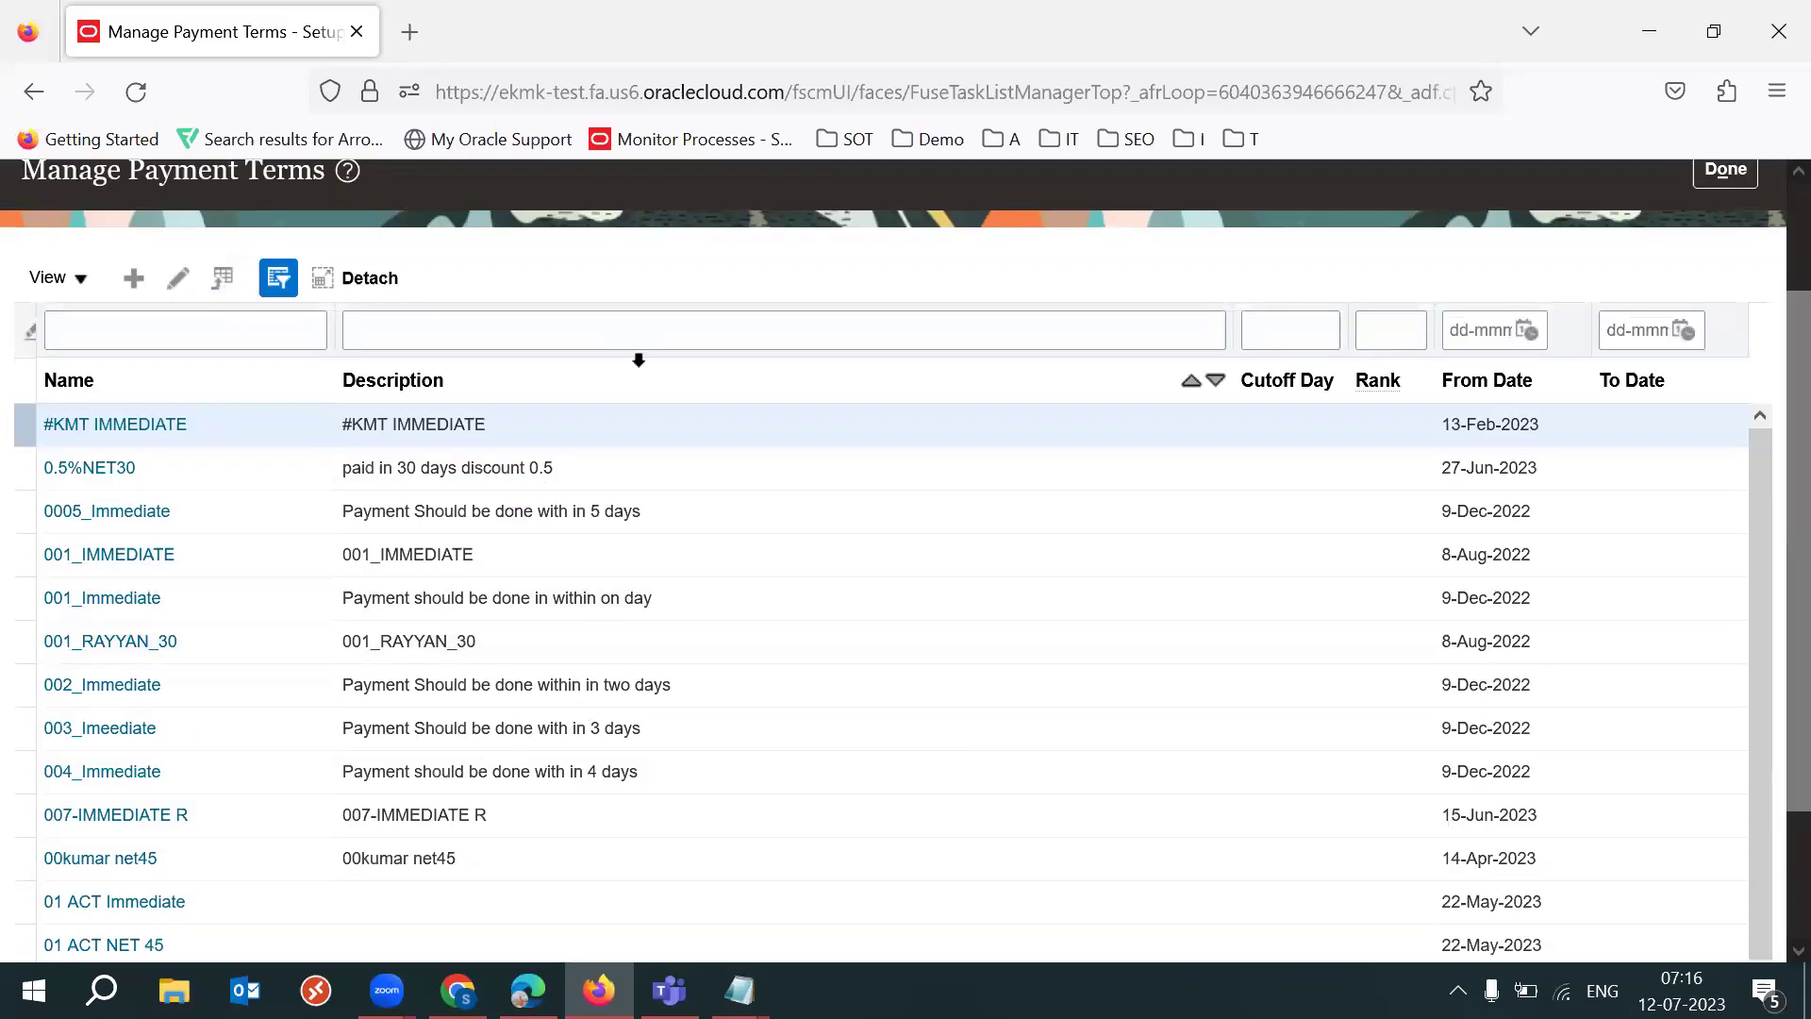
click(310, 330)
text(NET)
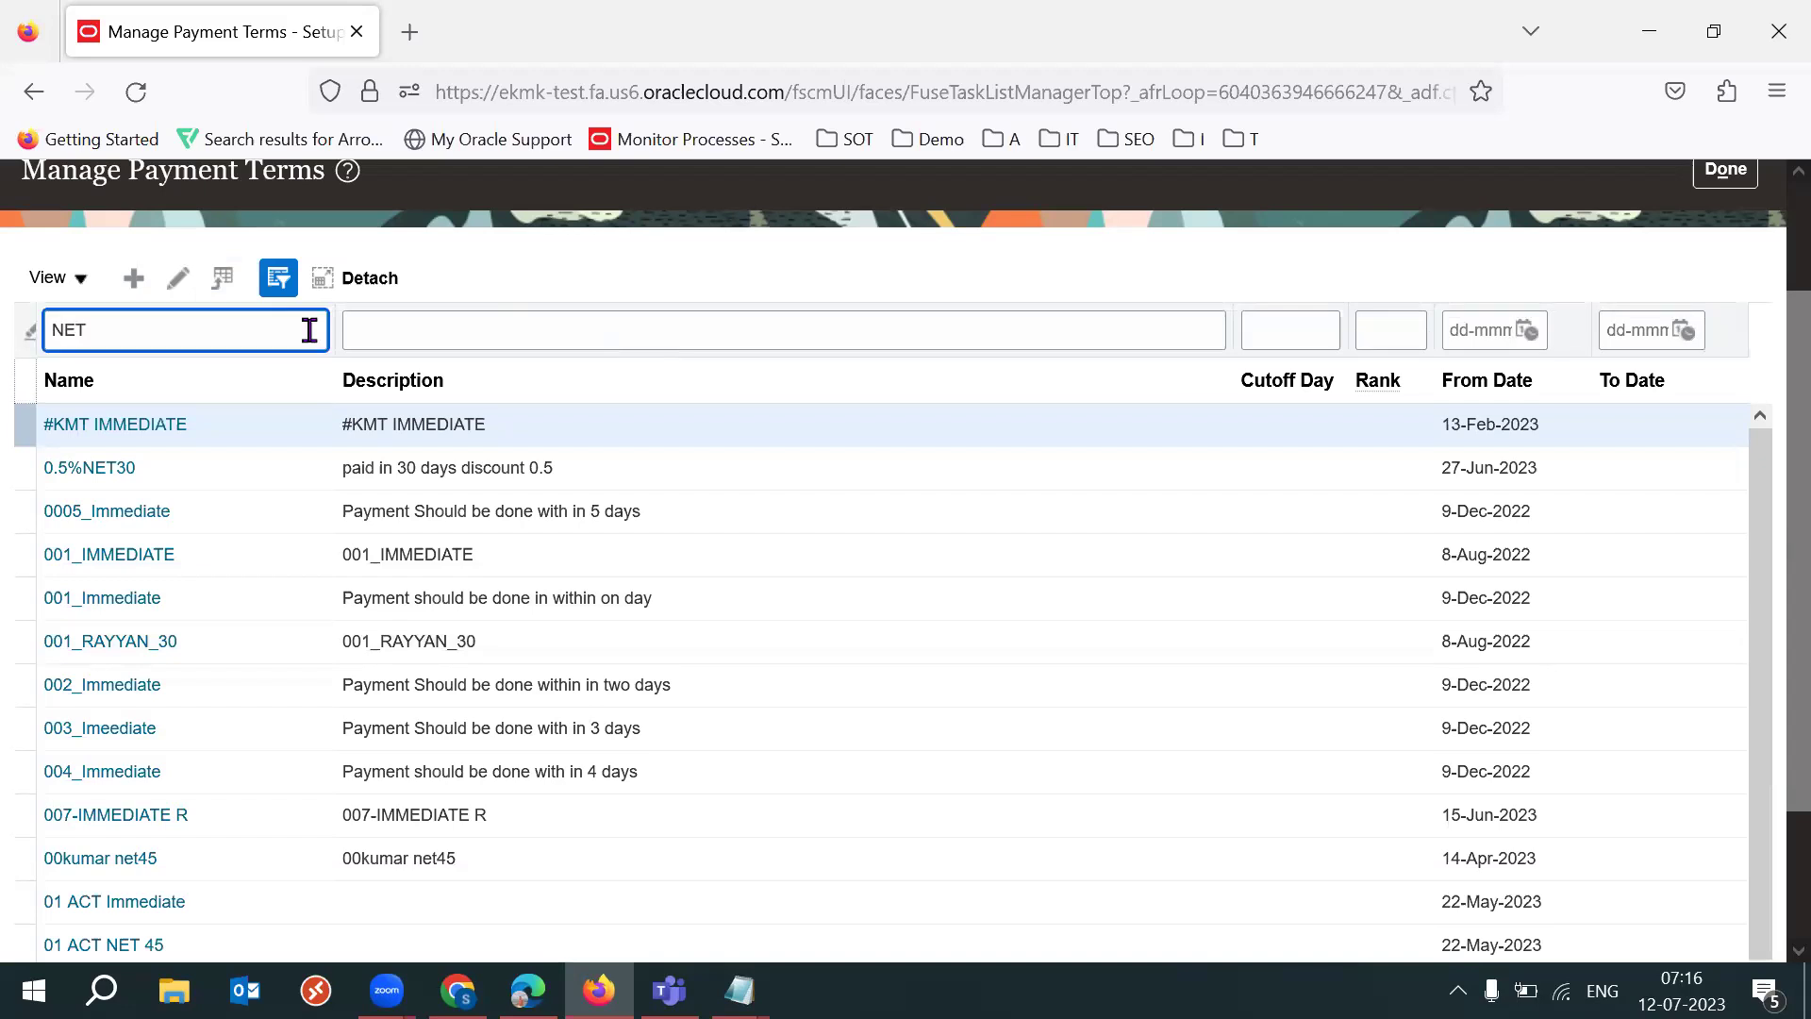
text(30)
key(Return)
double_click(290, 335)
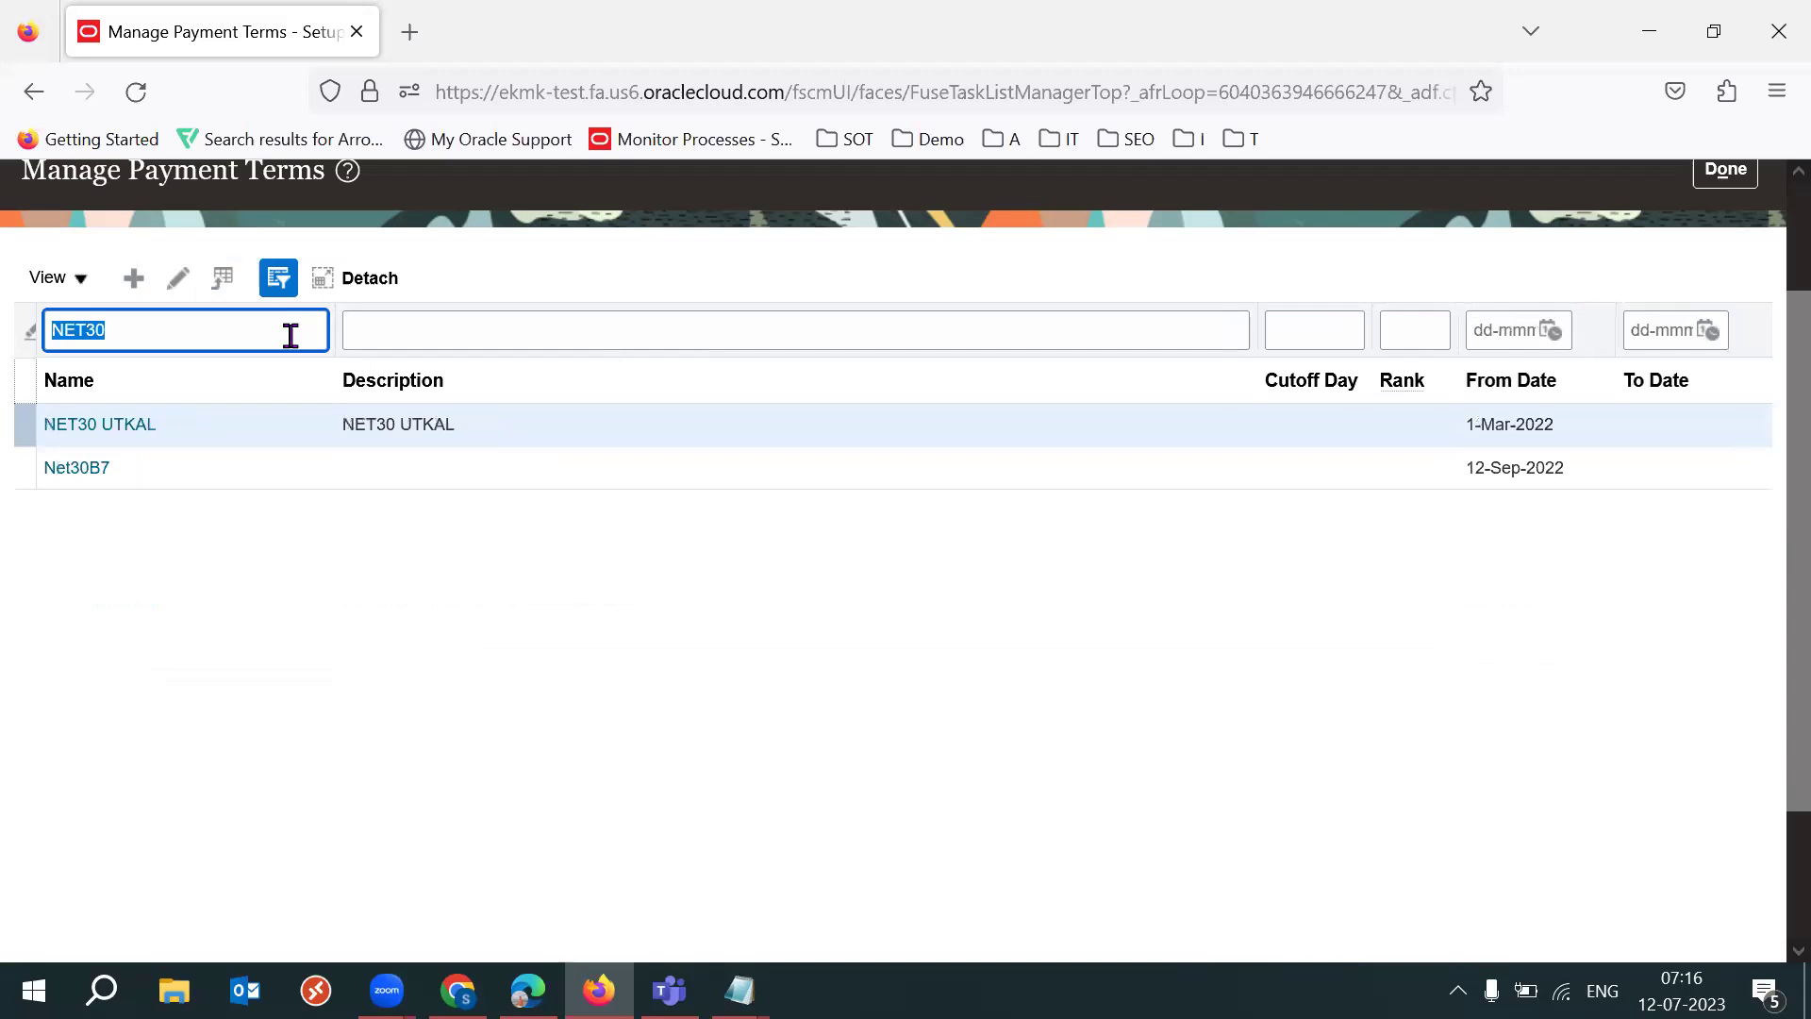
key(BackSpace)
text(Immed)
key(Return)
click(263, 468)
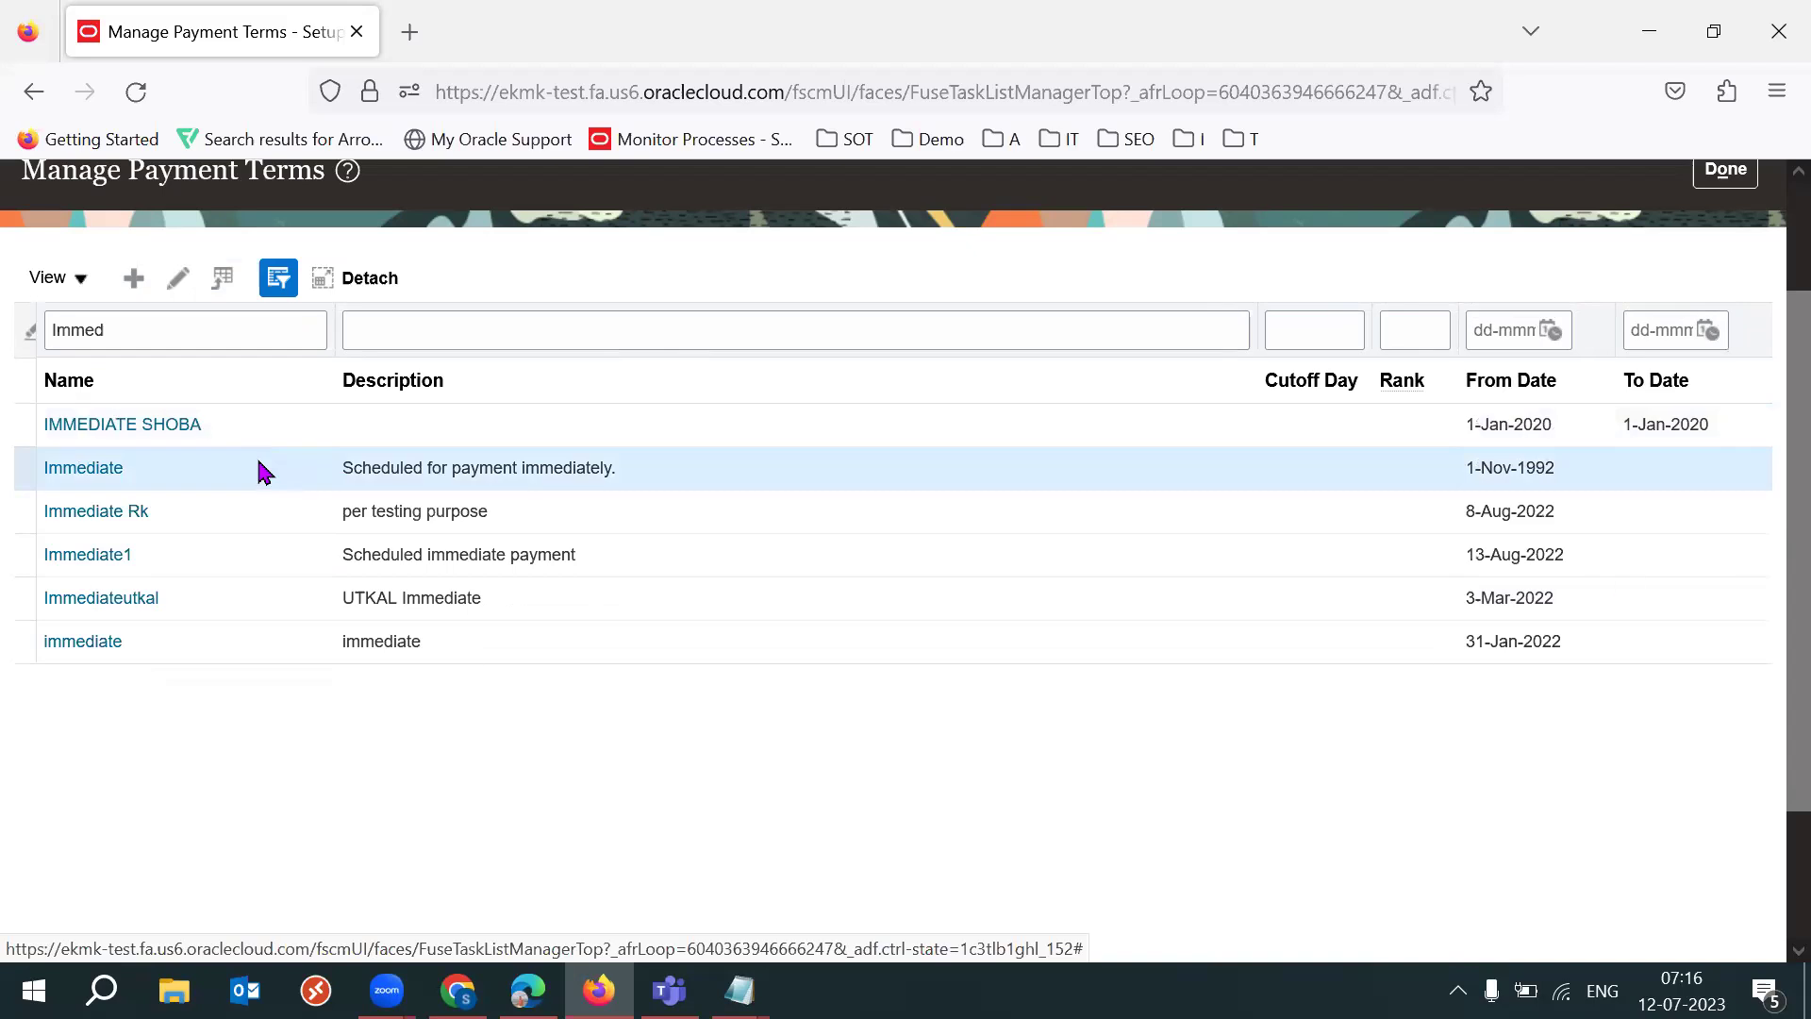
Step: Confirm via About This Record that Immediate was created by SEED_DATA_FROM_APPLICATION
drag(1467, 469, 1556, 465)
click(1153, 690)
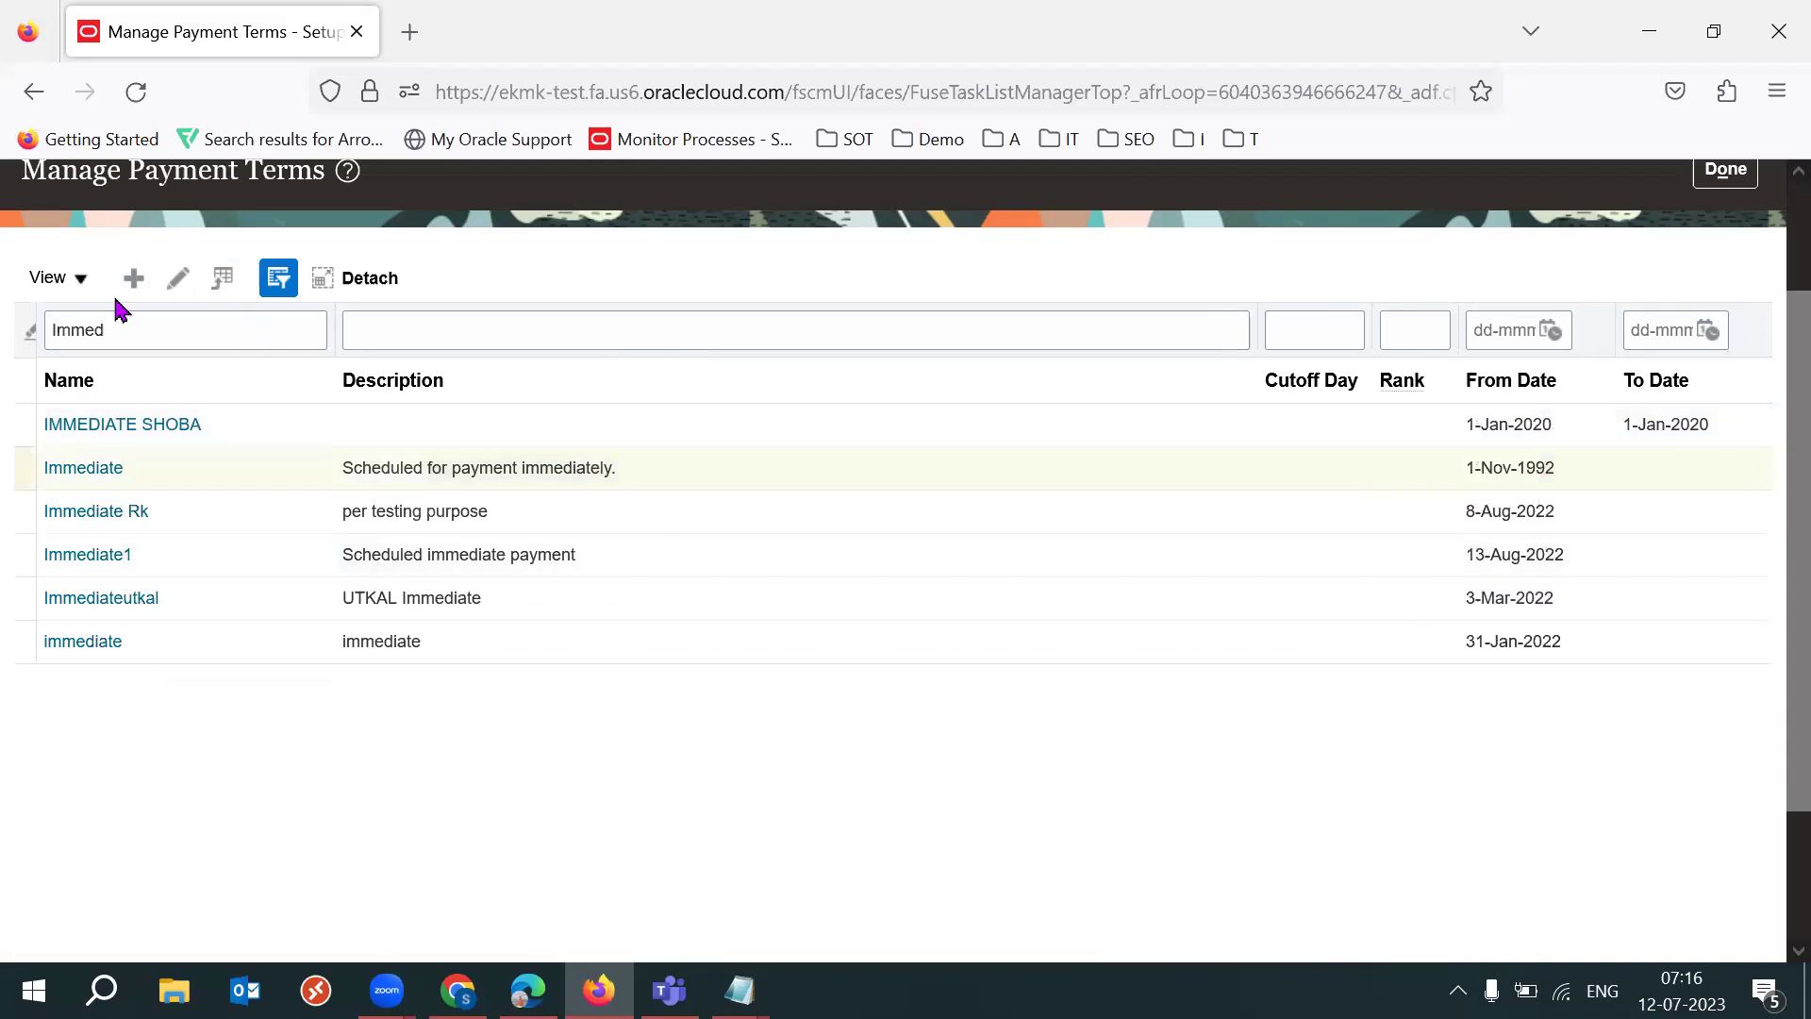
click(64, 276)
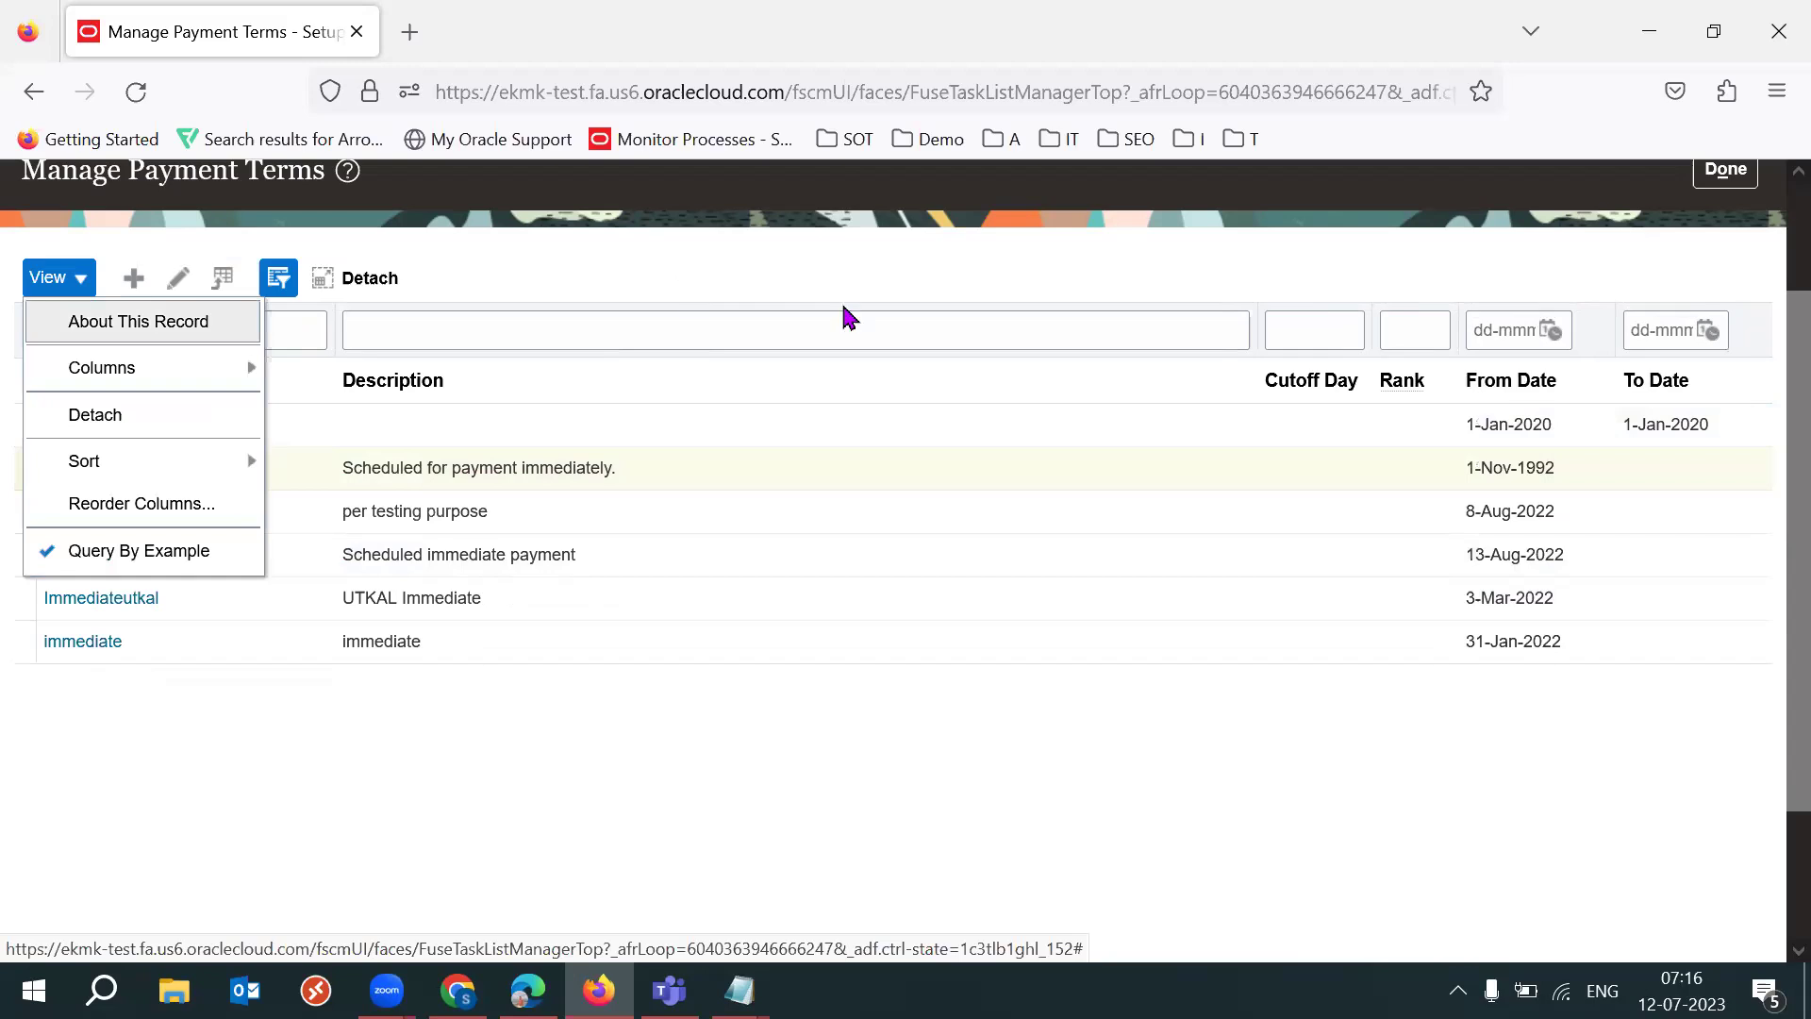
key(Return)
double_click(922, 497)
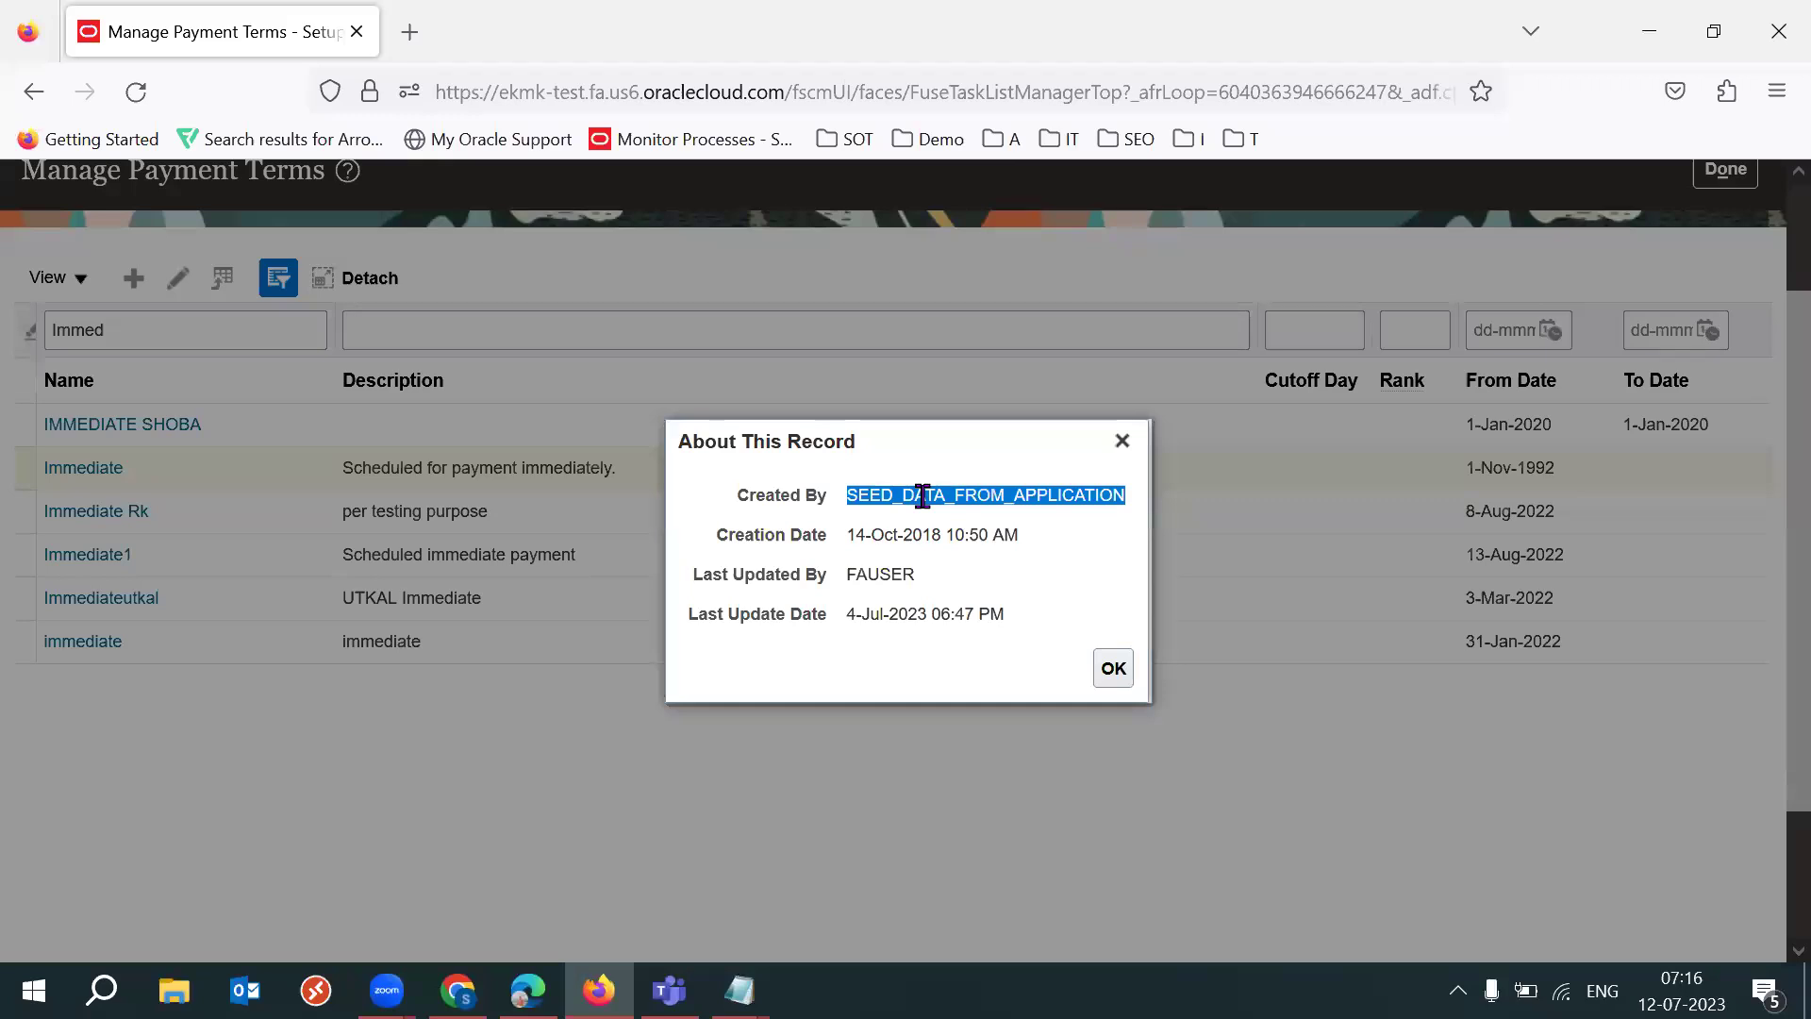
click(1122, 442)
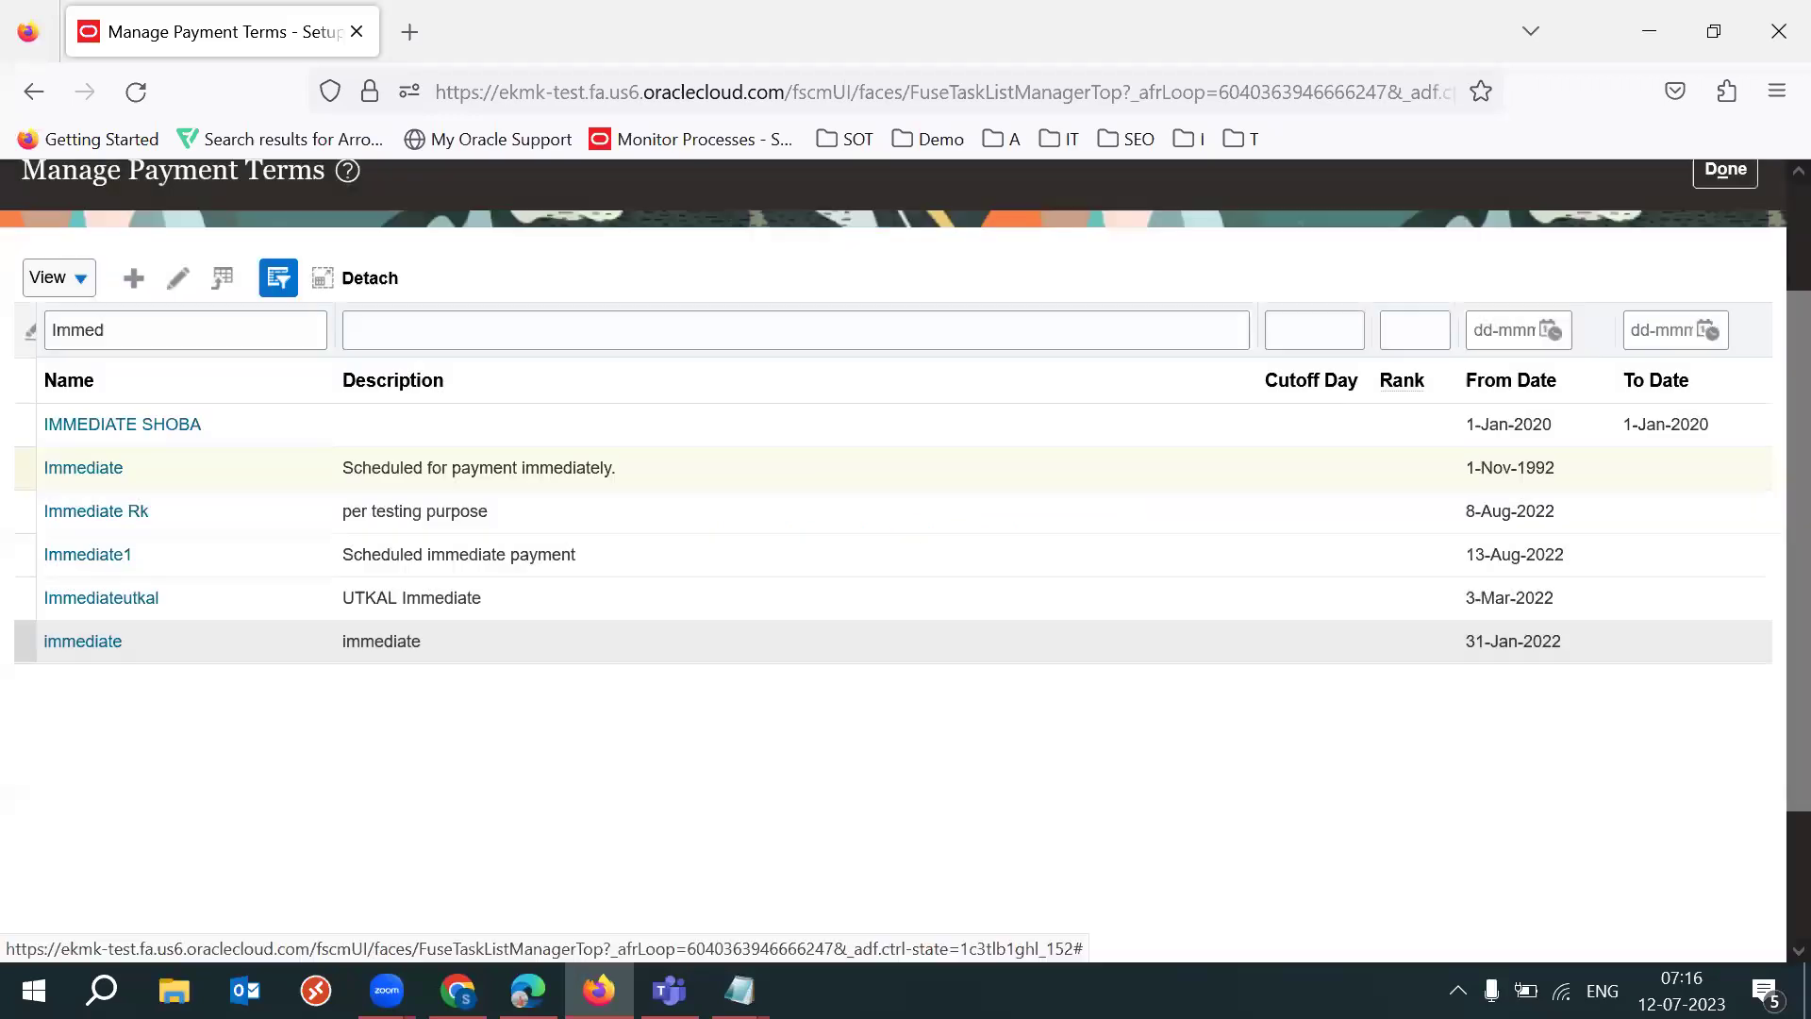
mouse_move(739, 991)
click(631, 877)
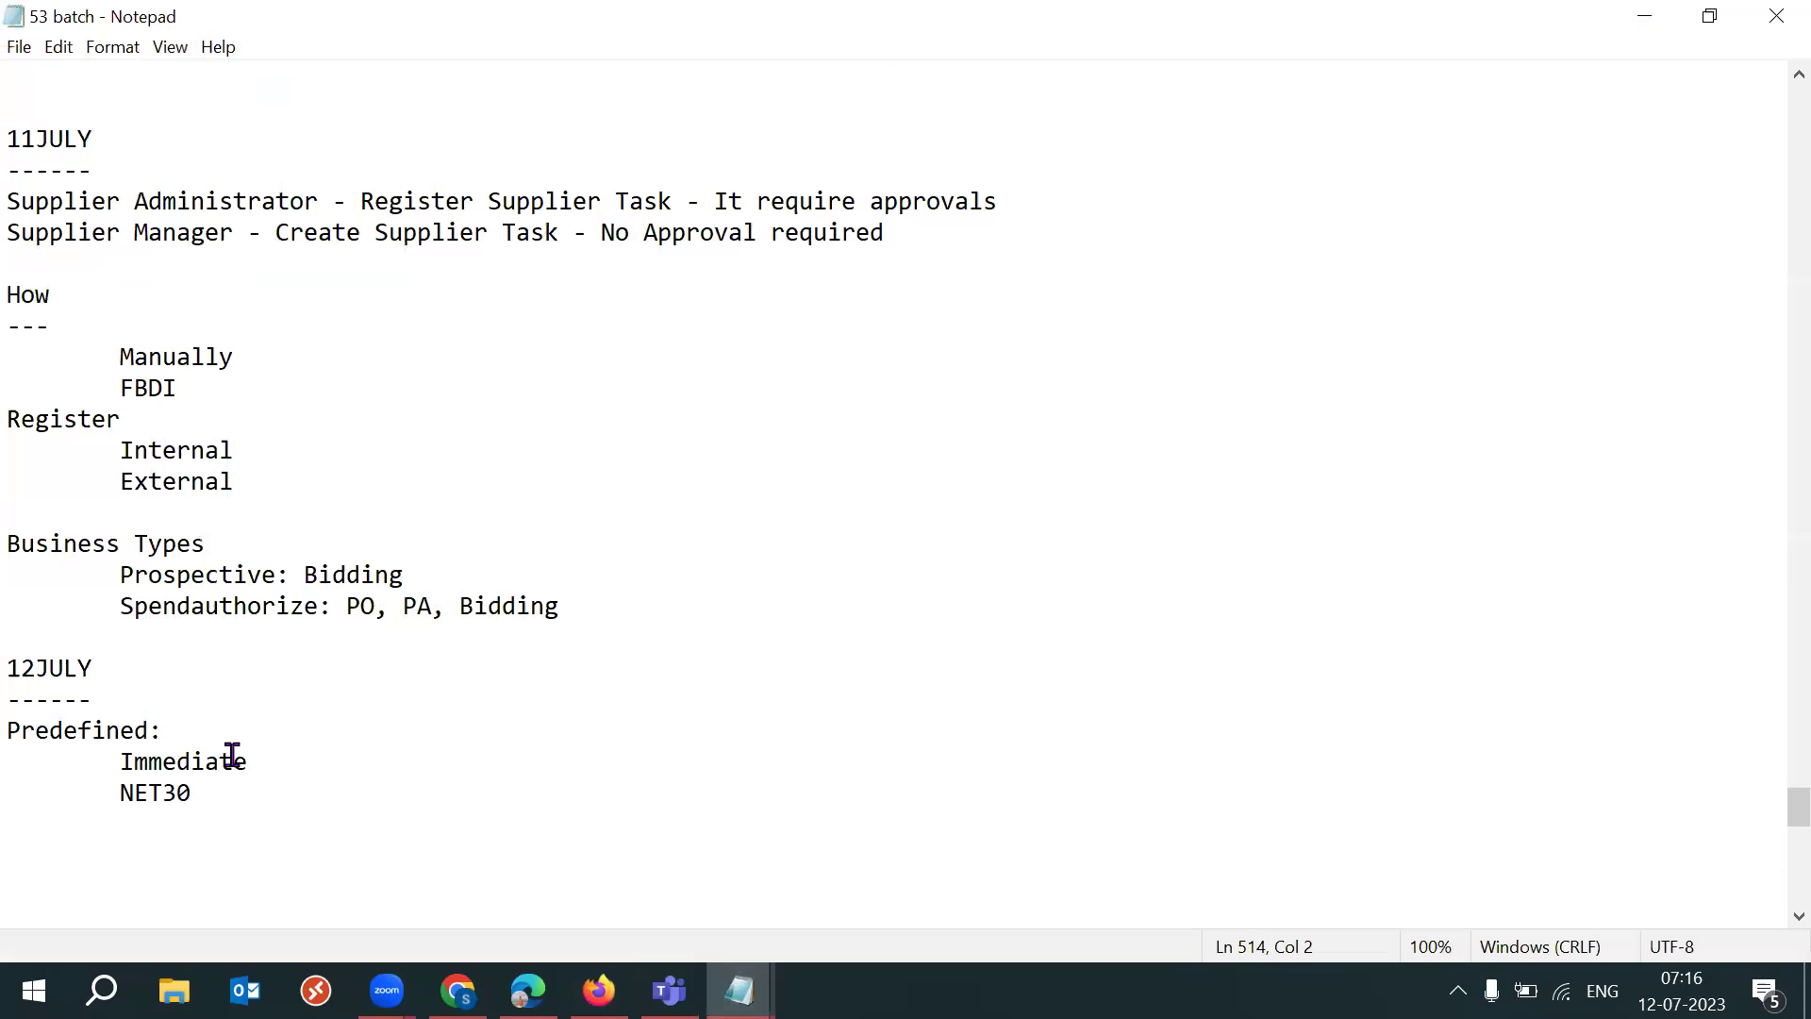
Step: Open the Immediate payment term and scroll to its common and Enterprise Set assignments
double_click(281, 755)
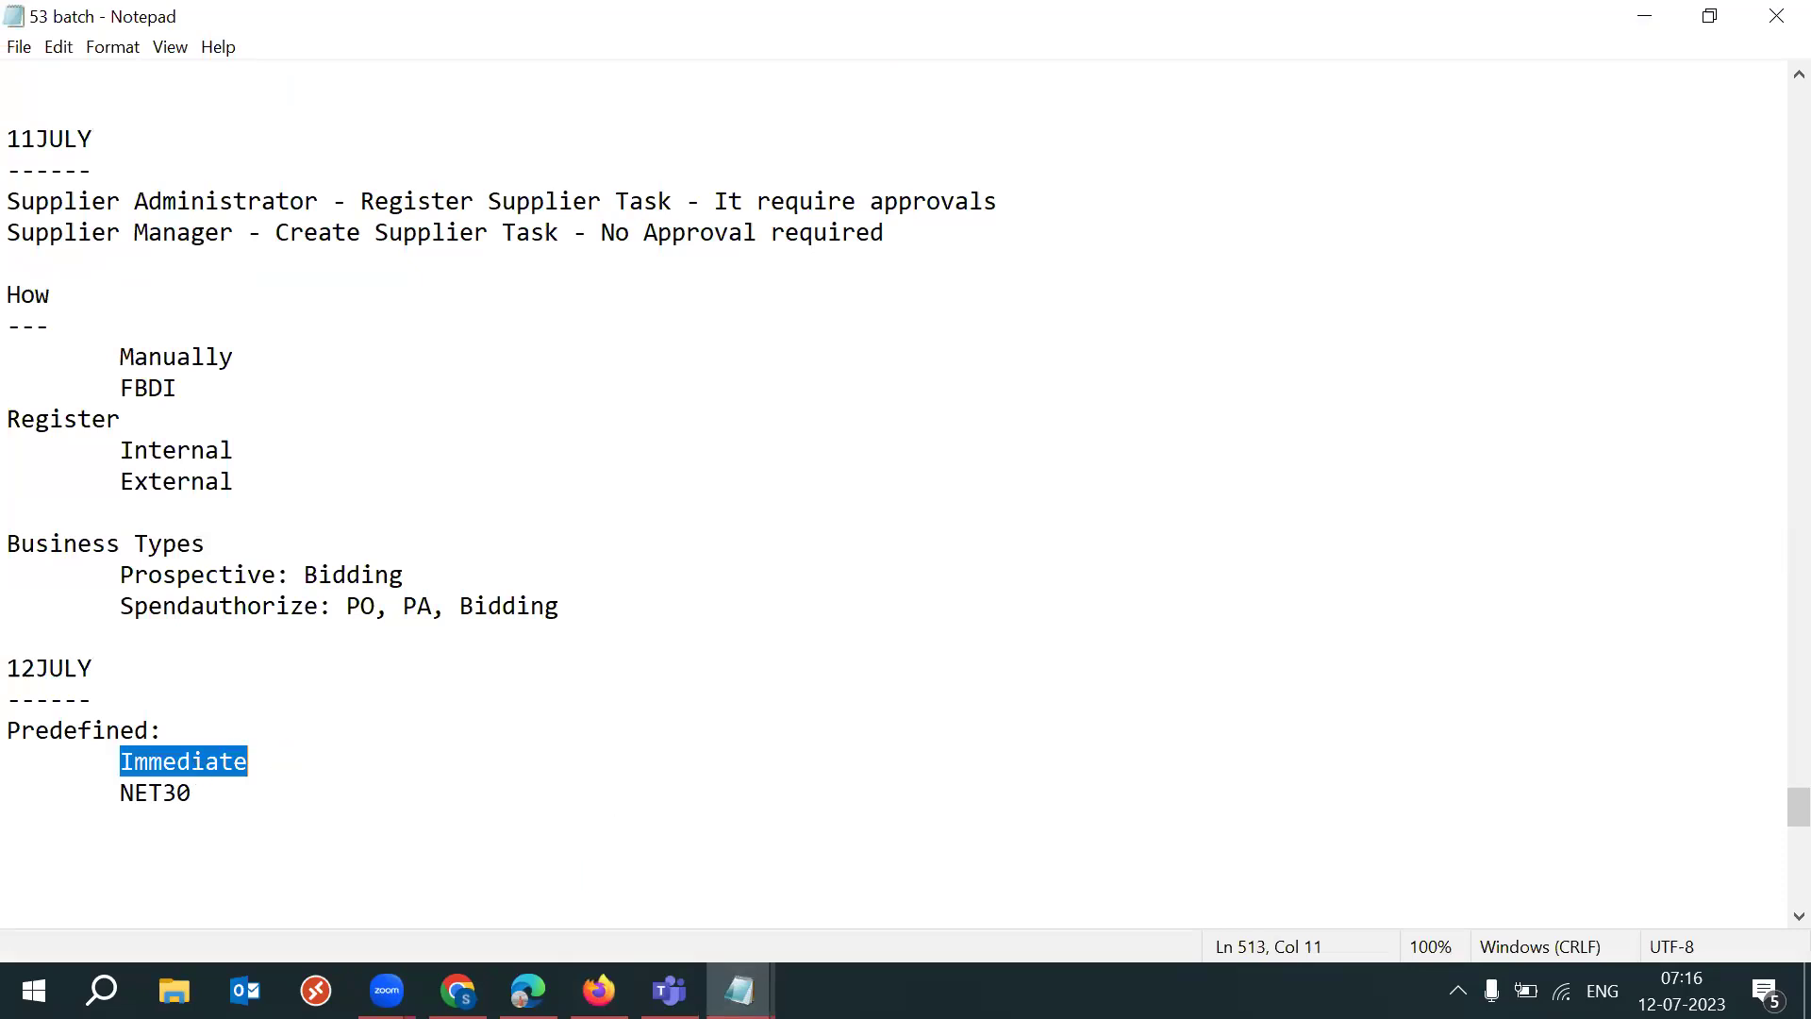
click(528, 990)
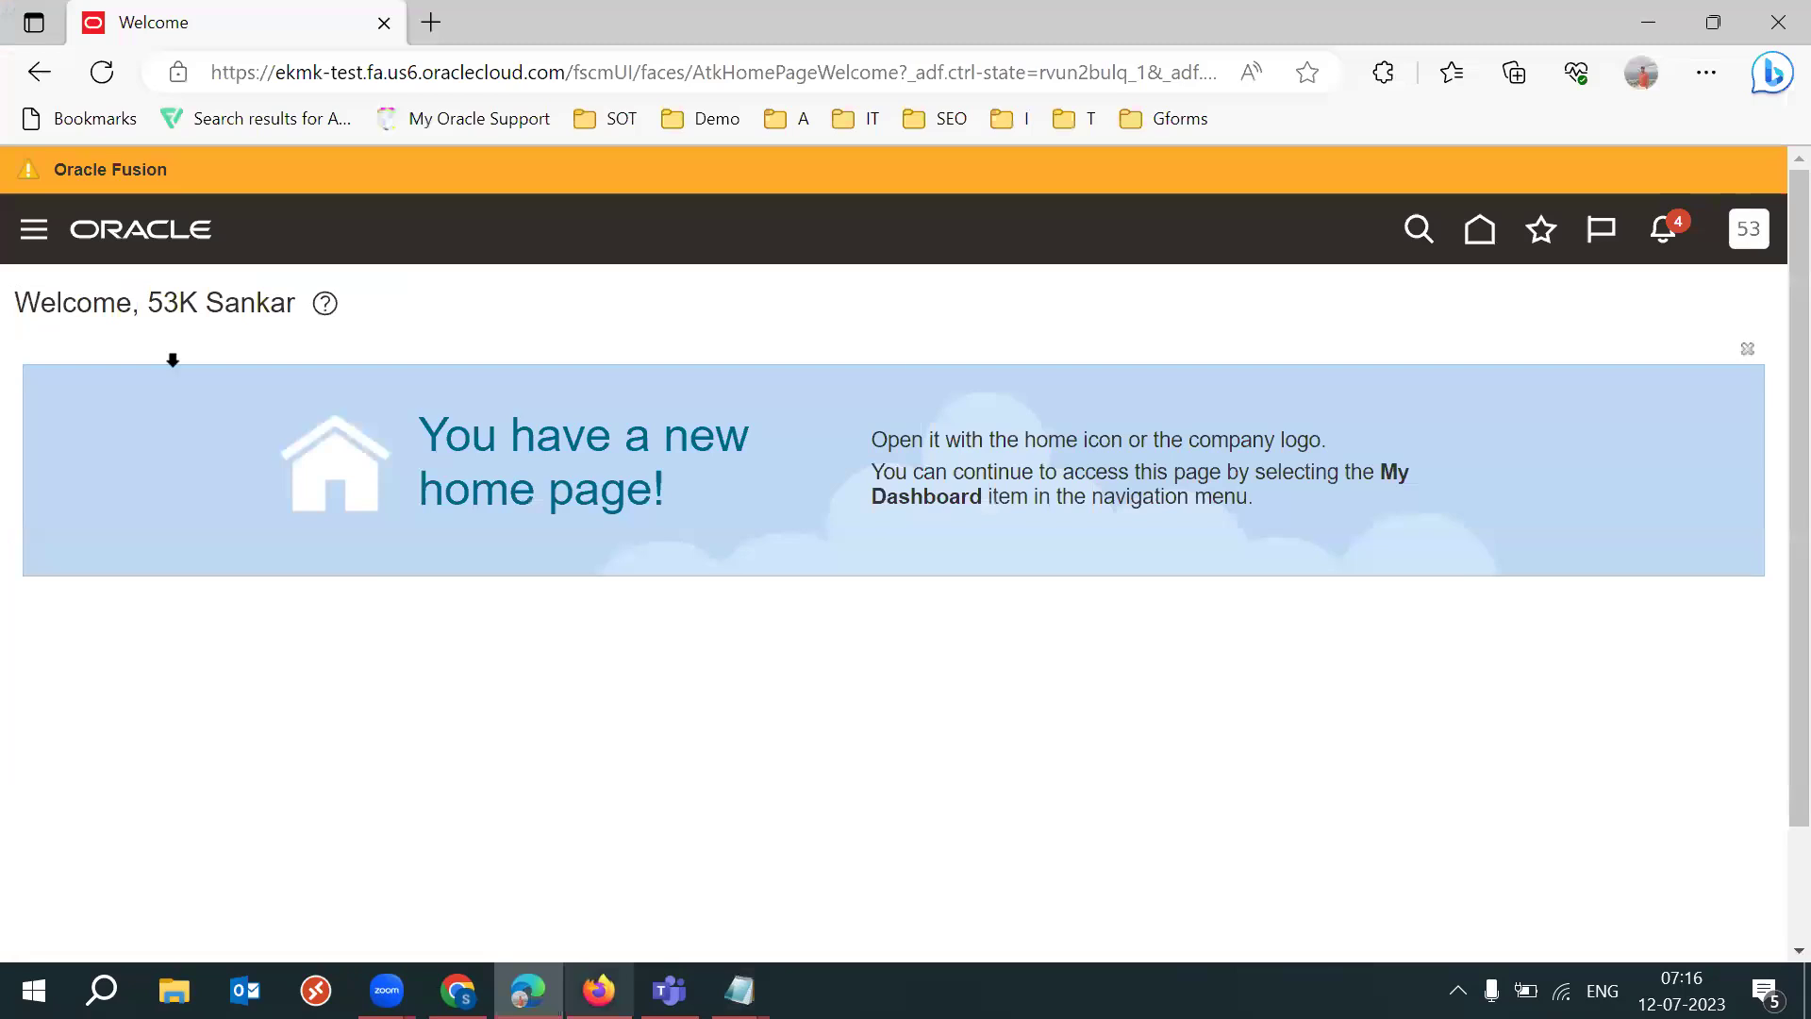
key(alt+Tab)
click(83, 467)
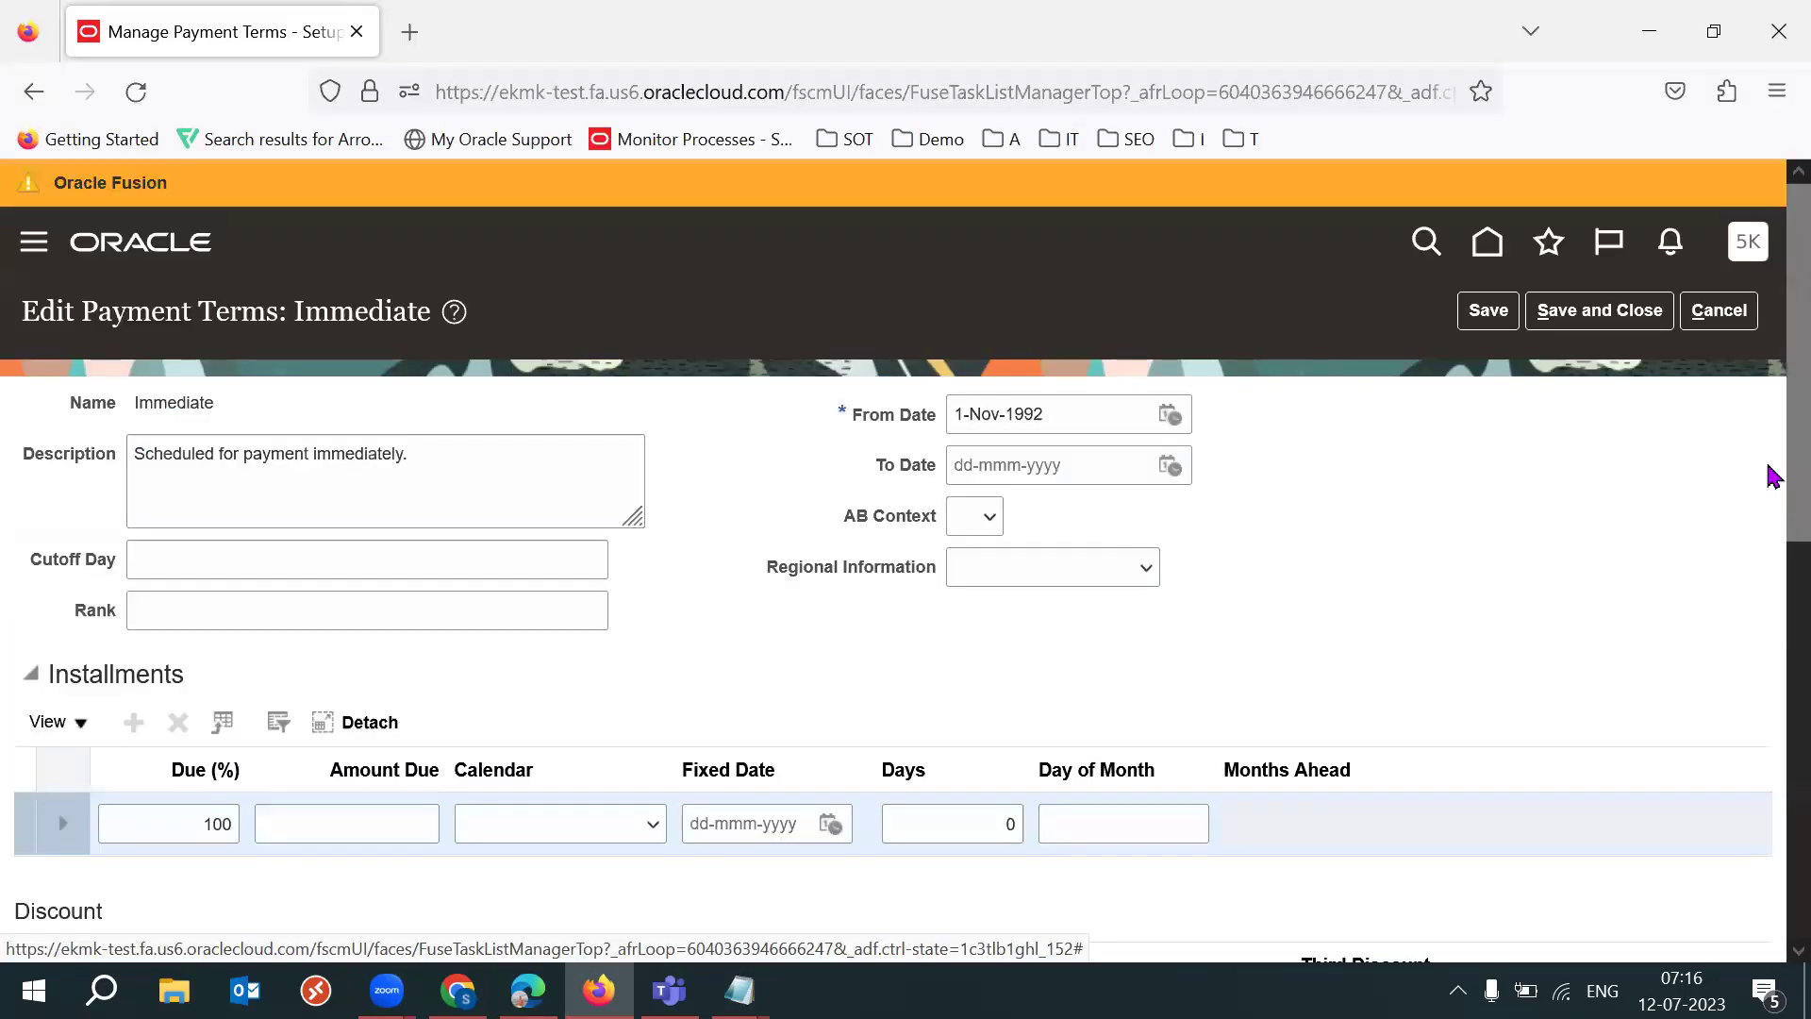
scroll(1770, 566, down, 2)
scroll(1767, 802, down, 5)
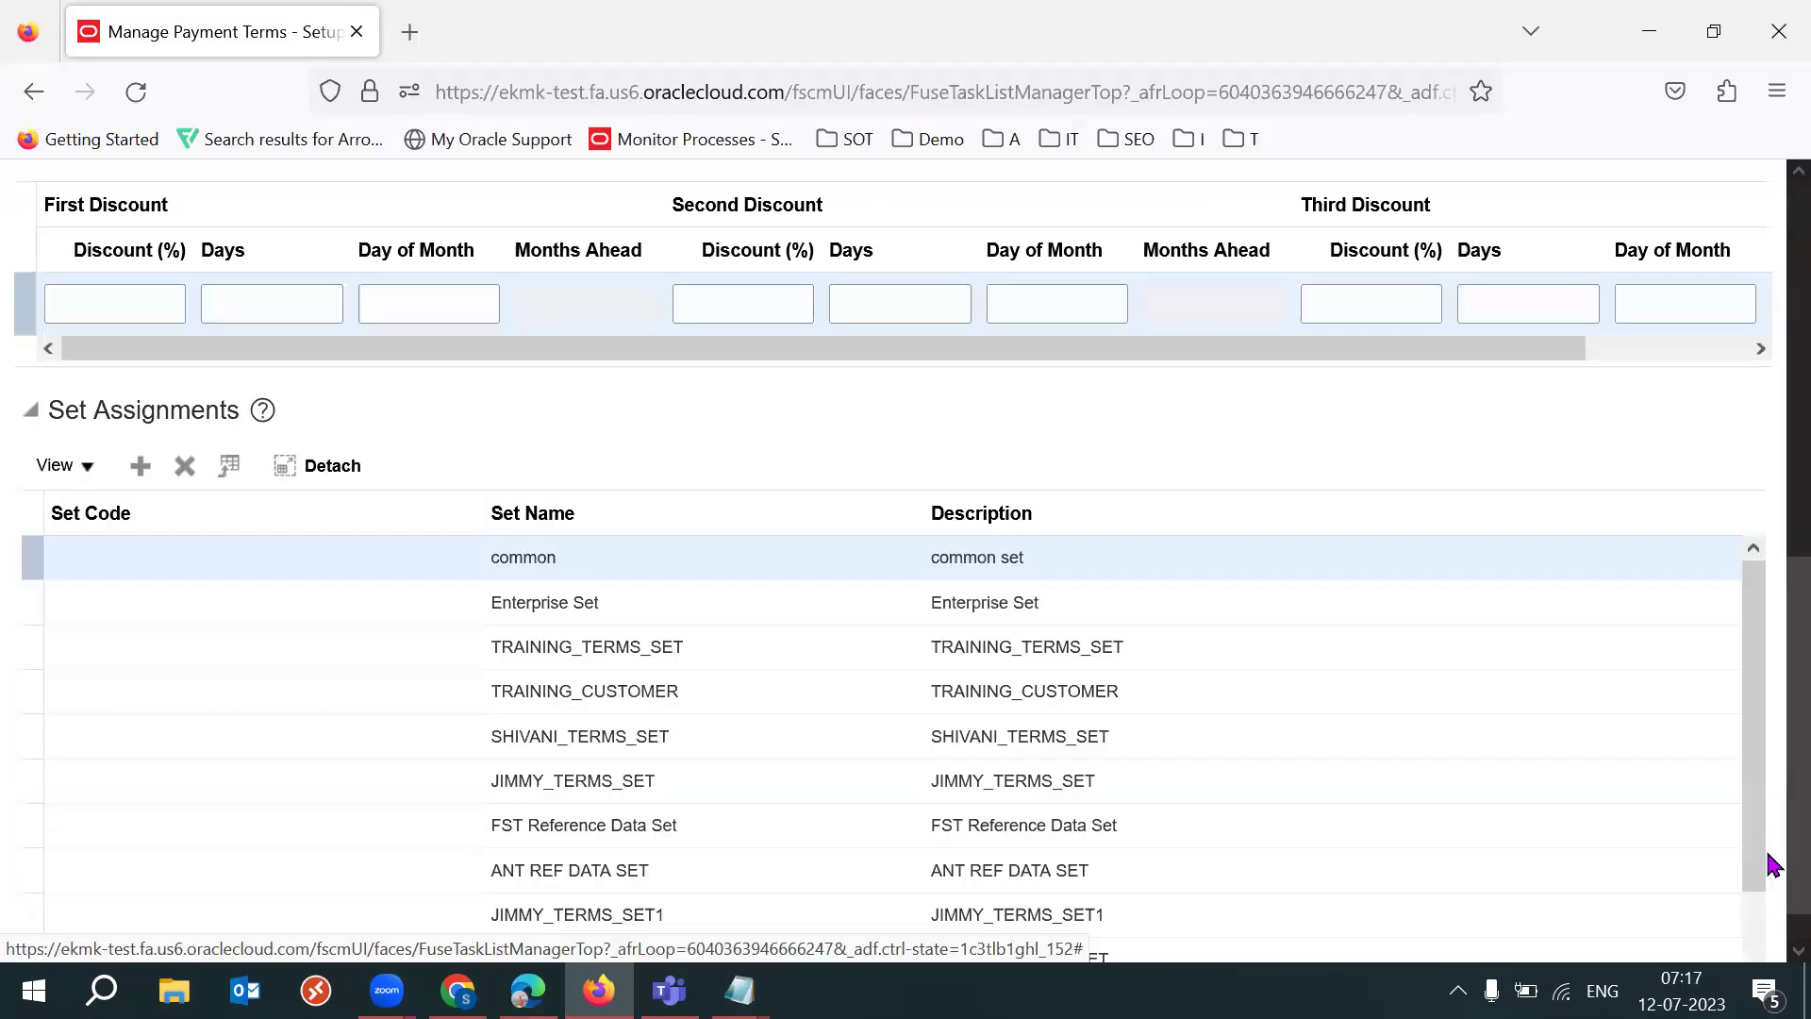
scroll(331, 509, down, 1)
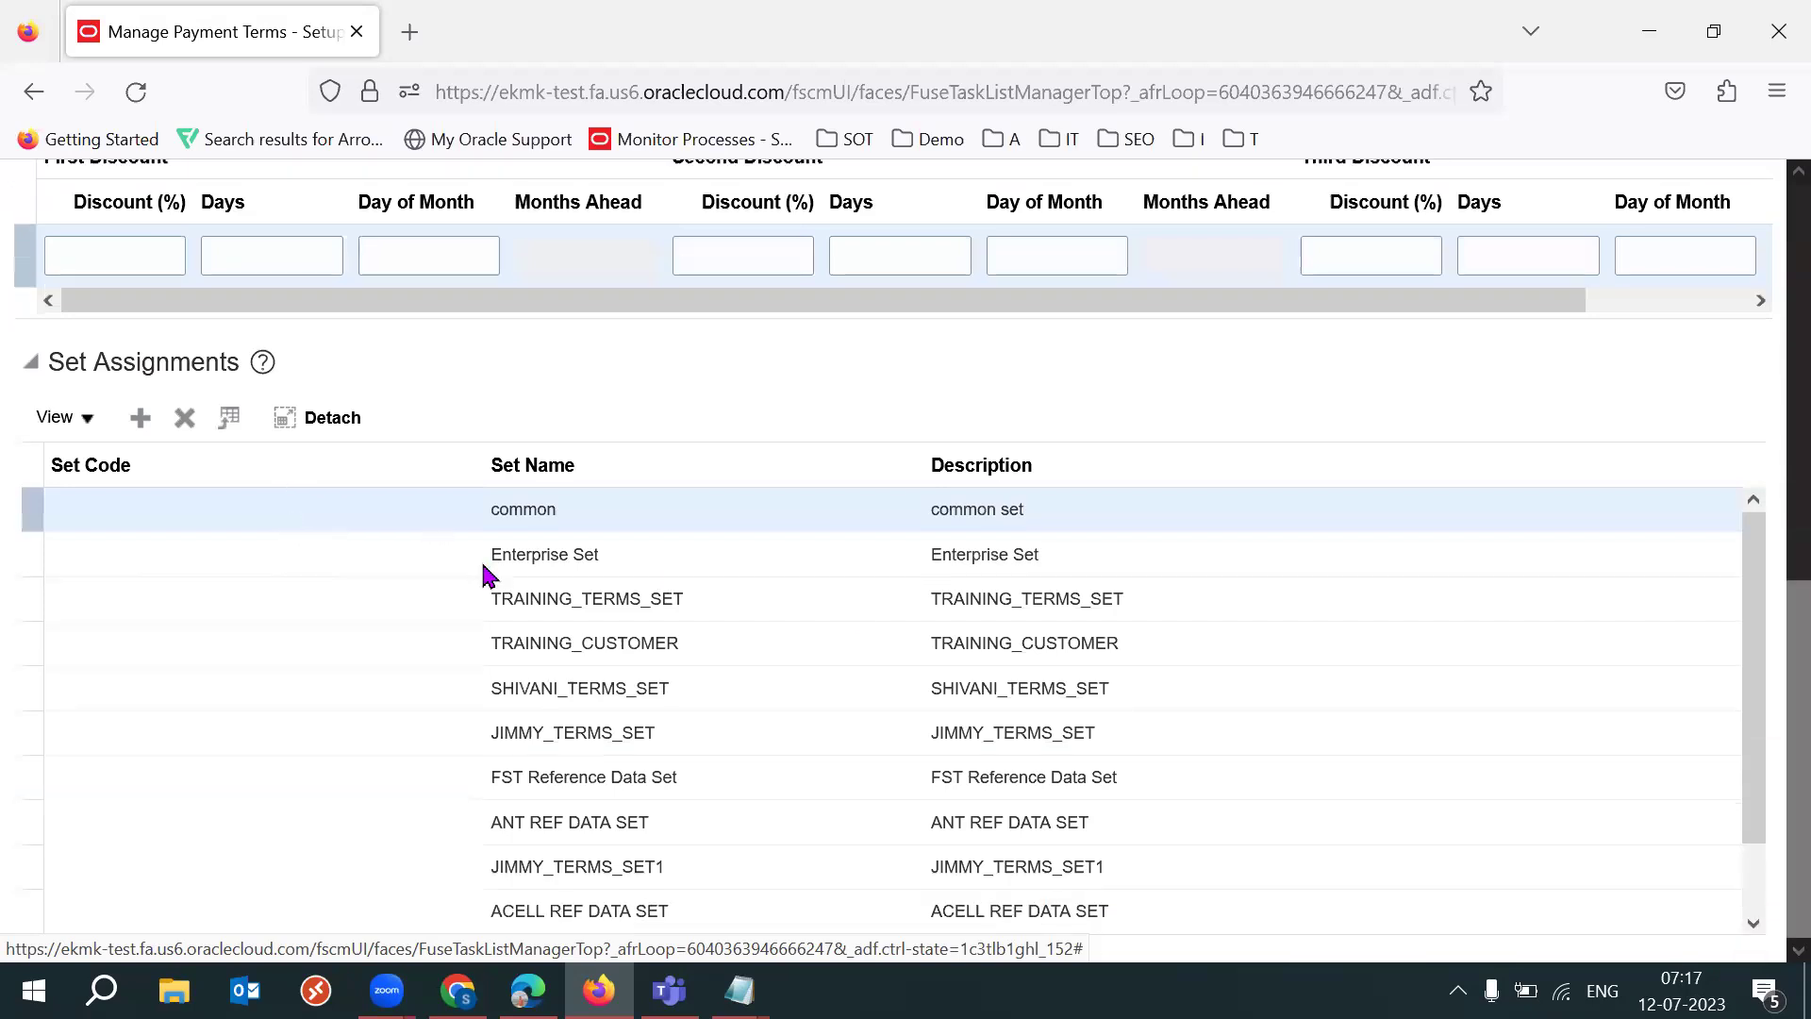
Step: Mark the Immediate and NET30 lines in the 53 batch notes as ': Common' and save
click(622, 891)
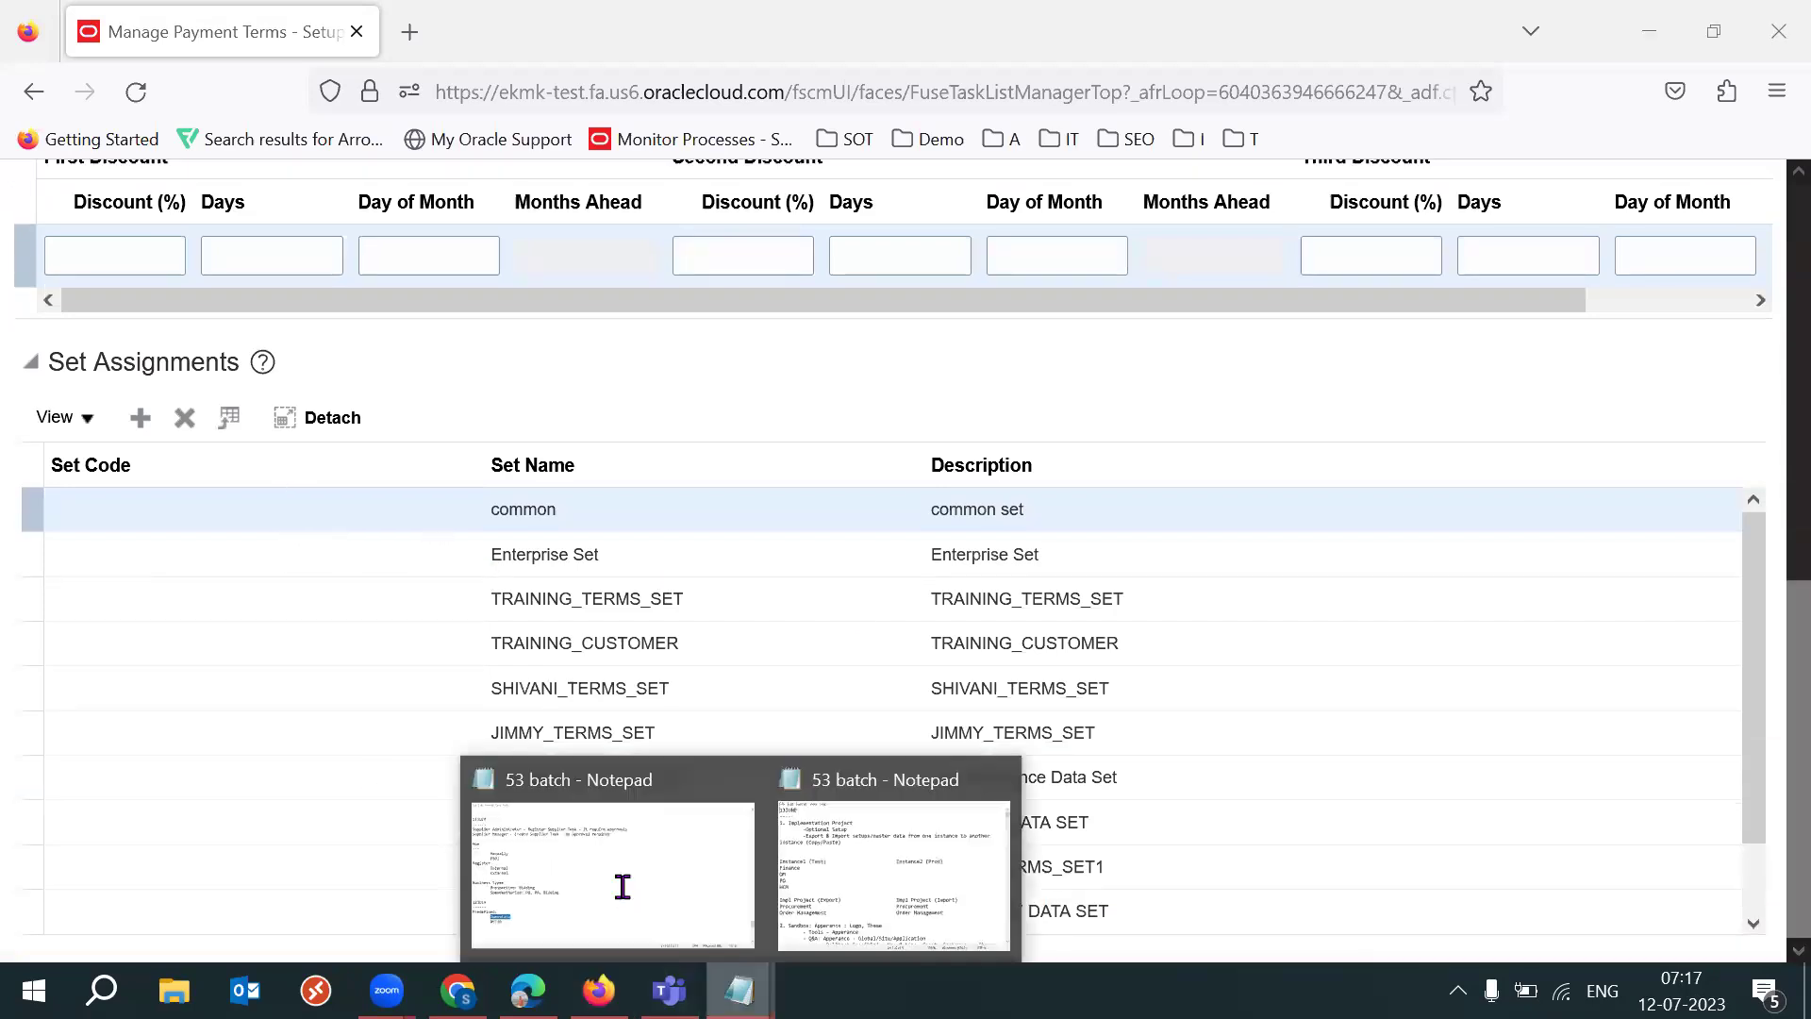
text(: )
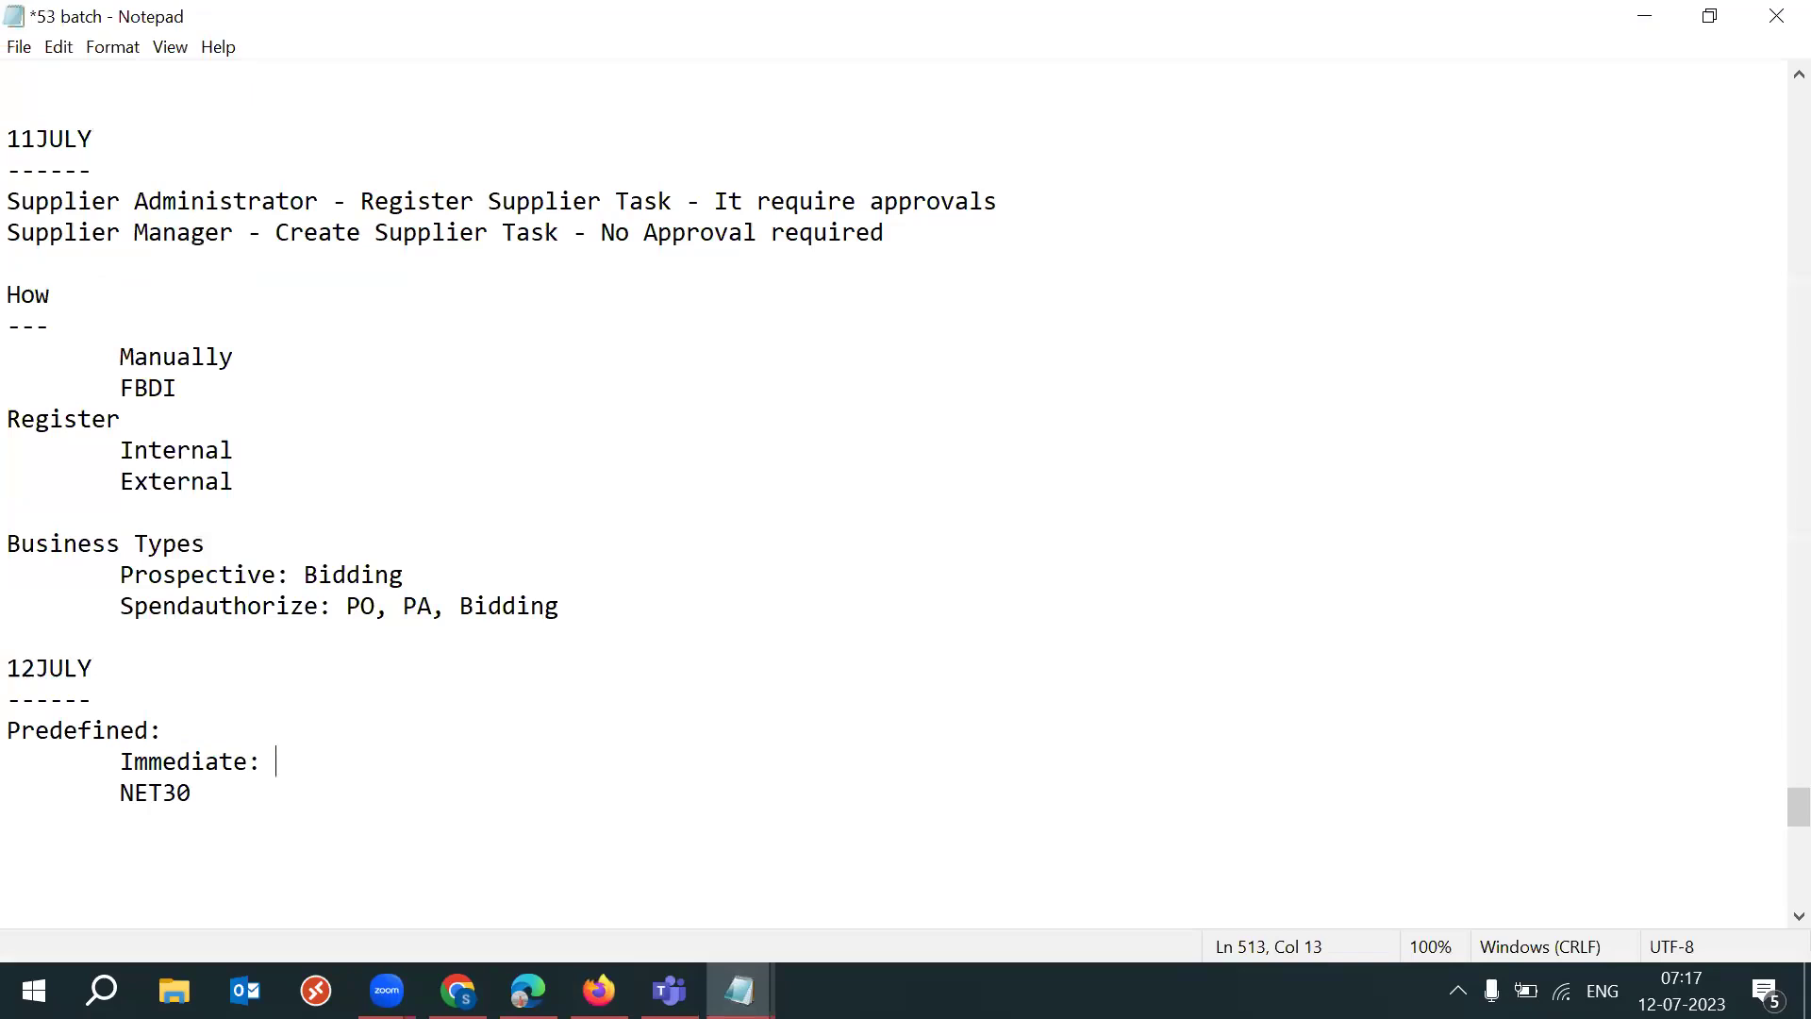
text(Common)
key(ctrl+shift+Left)
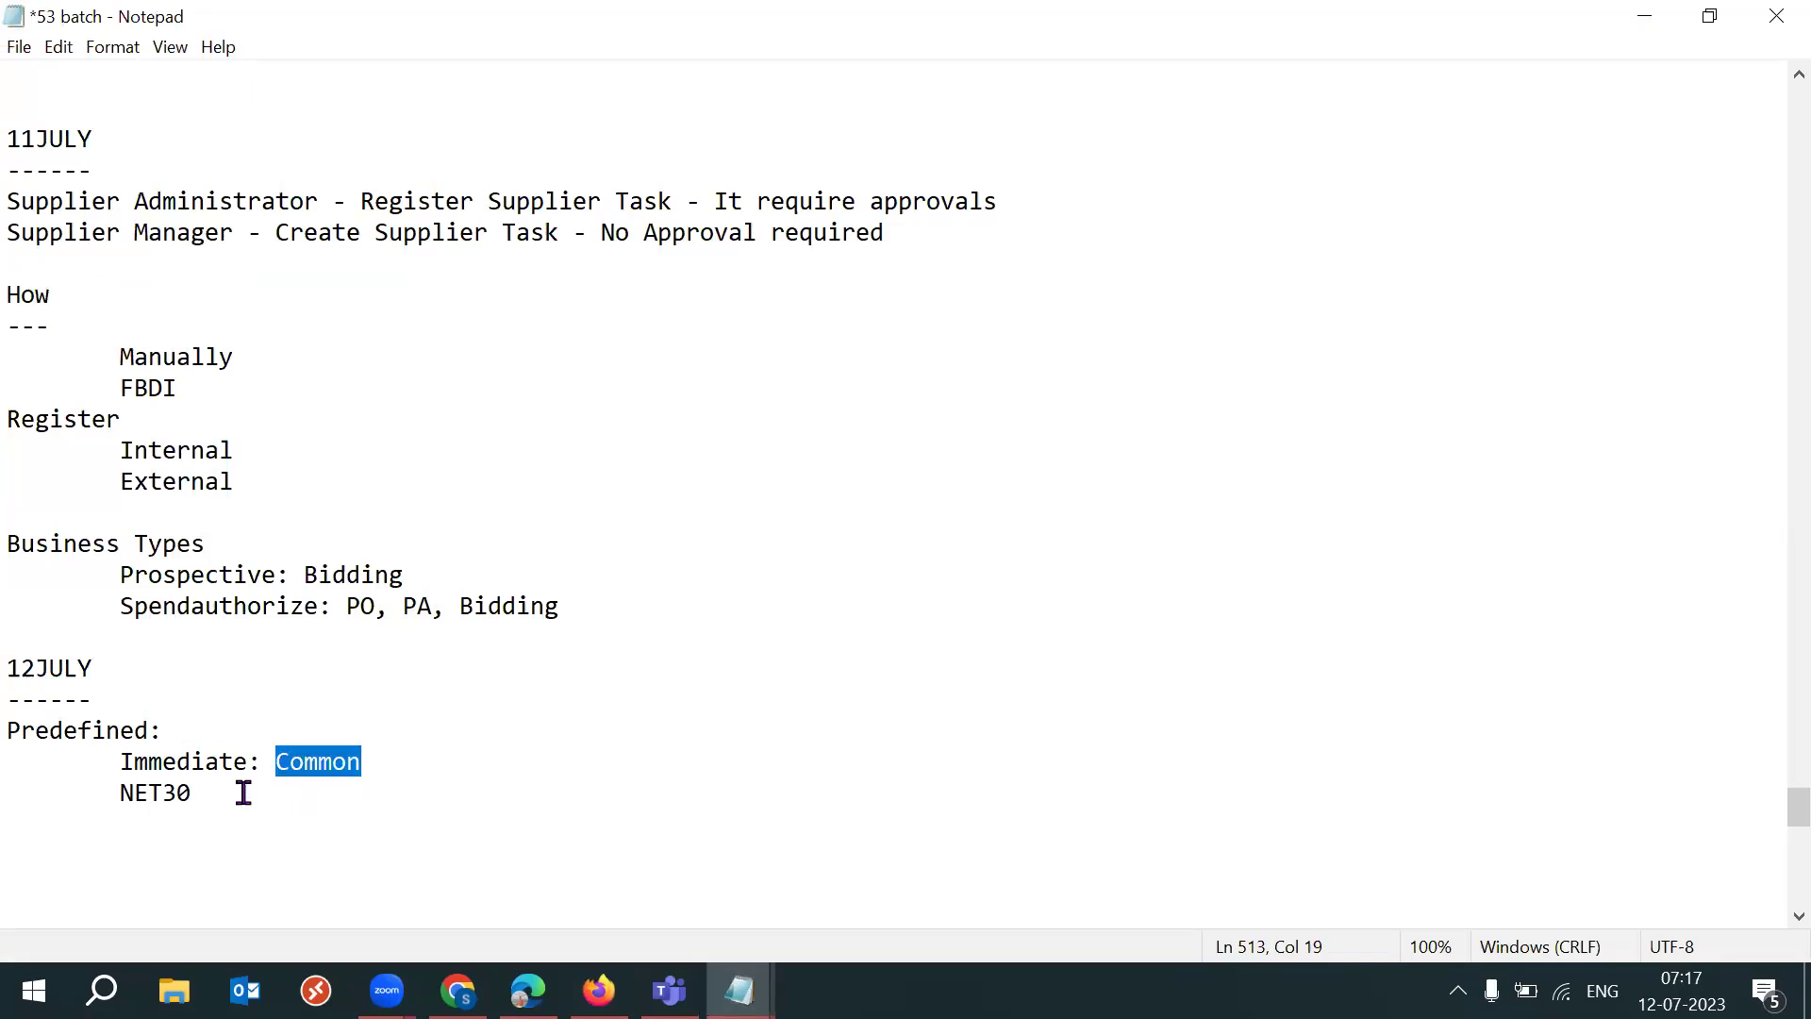
key(Down)
text(: Commo)
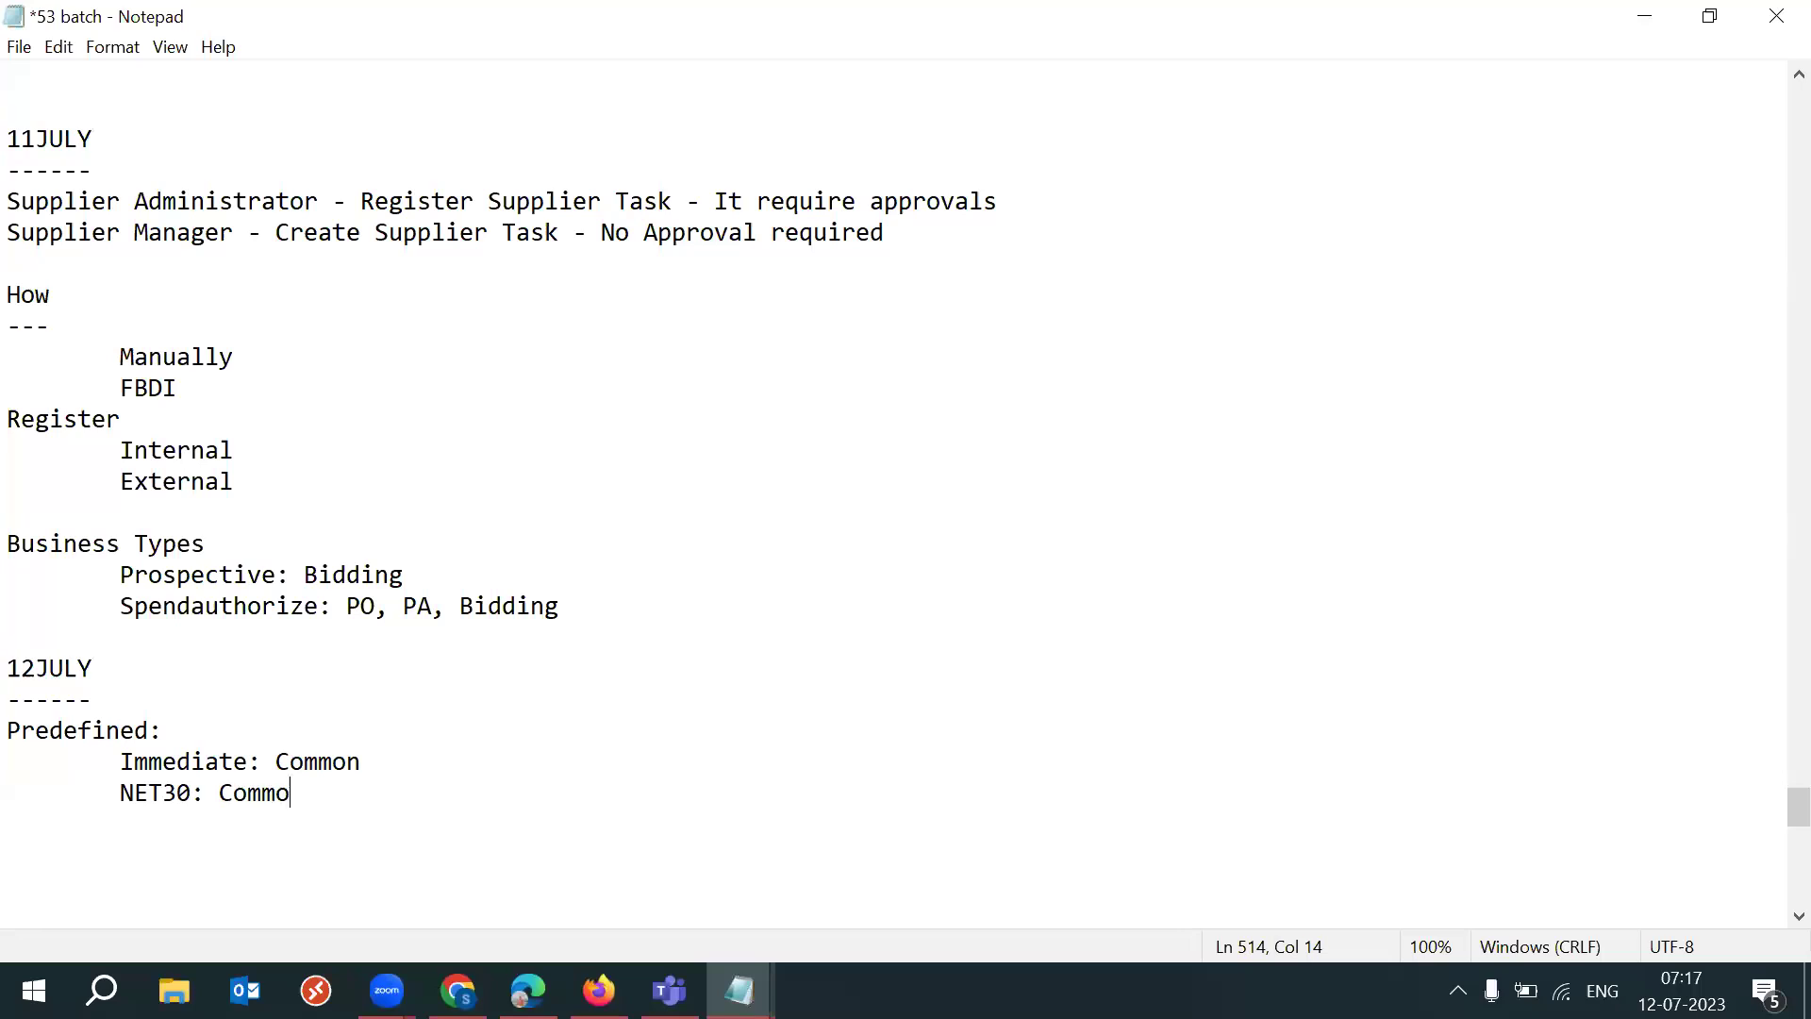
text(n)
drag(239, 794, 222, 793)
key(ctrl+s)
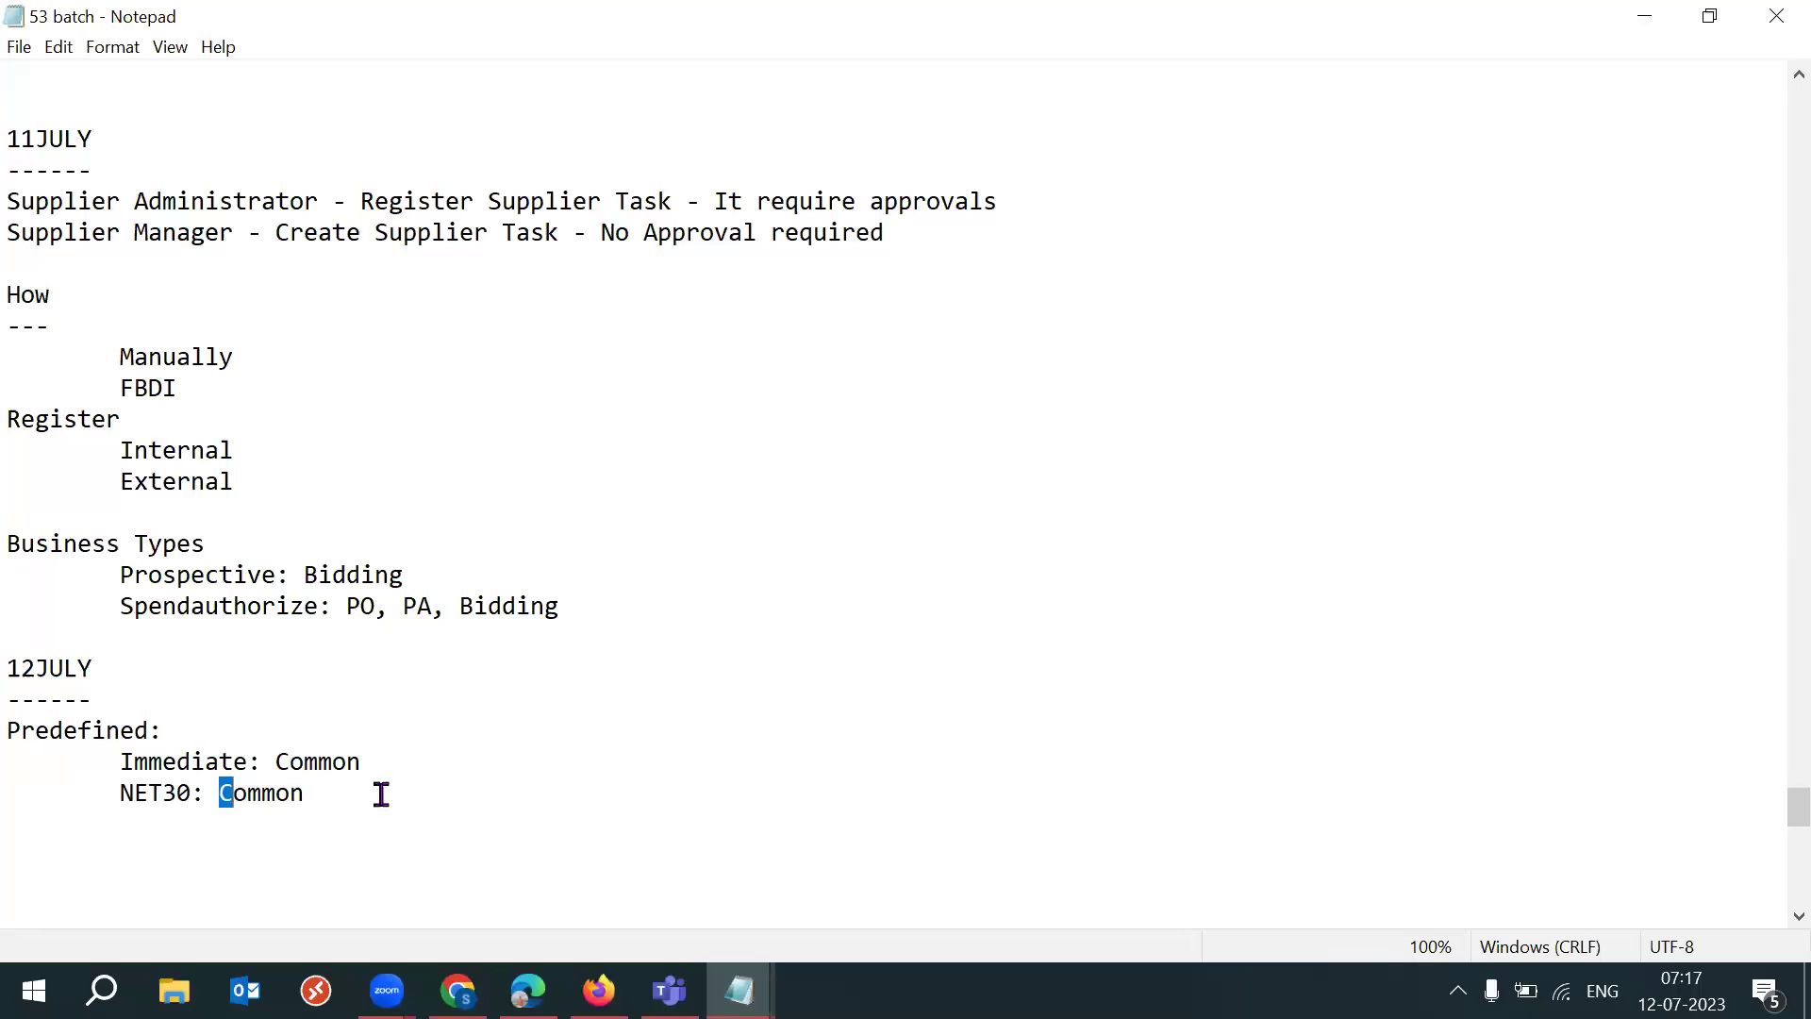
Step: Add a 'BU: 53K RDS' line below the NET30 entry
double_click(345, 786)
double_click(396, 760)
key(ctrl+c)
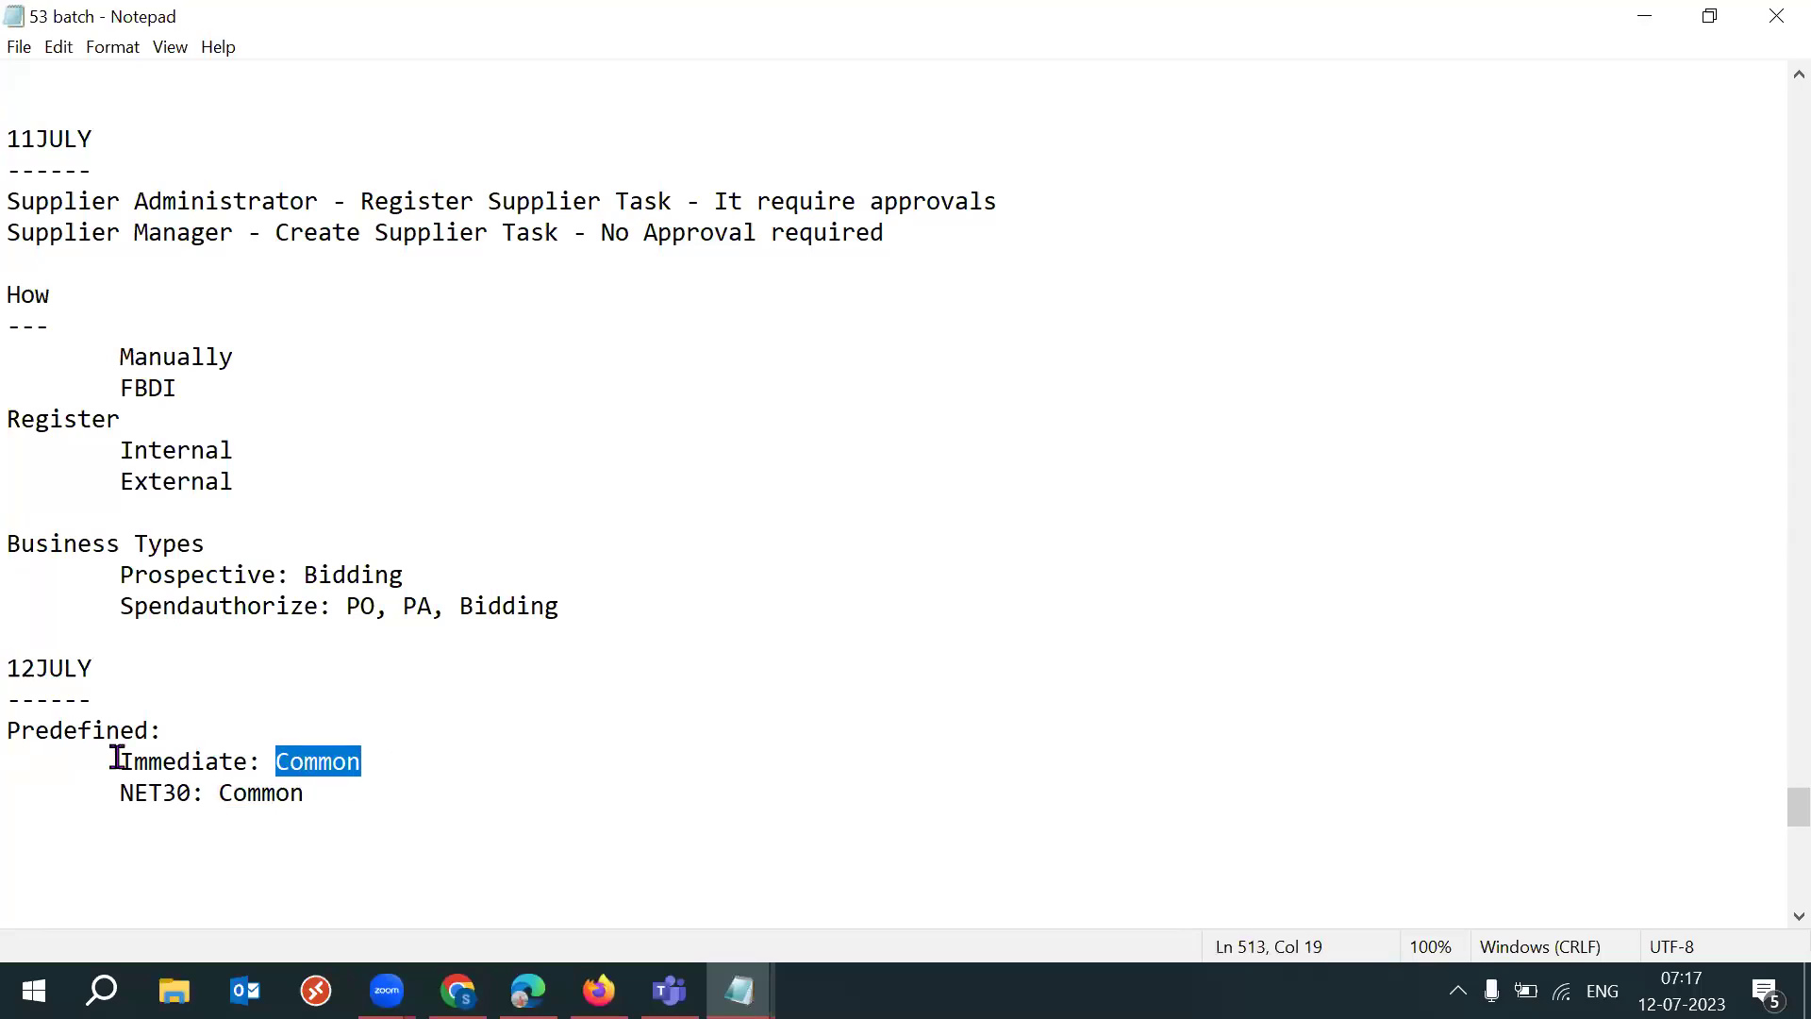
double_click(277, 761)
click(364, 793)
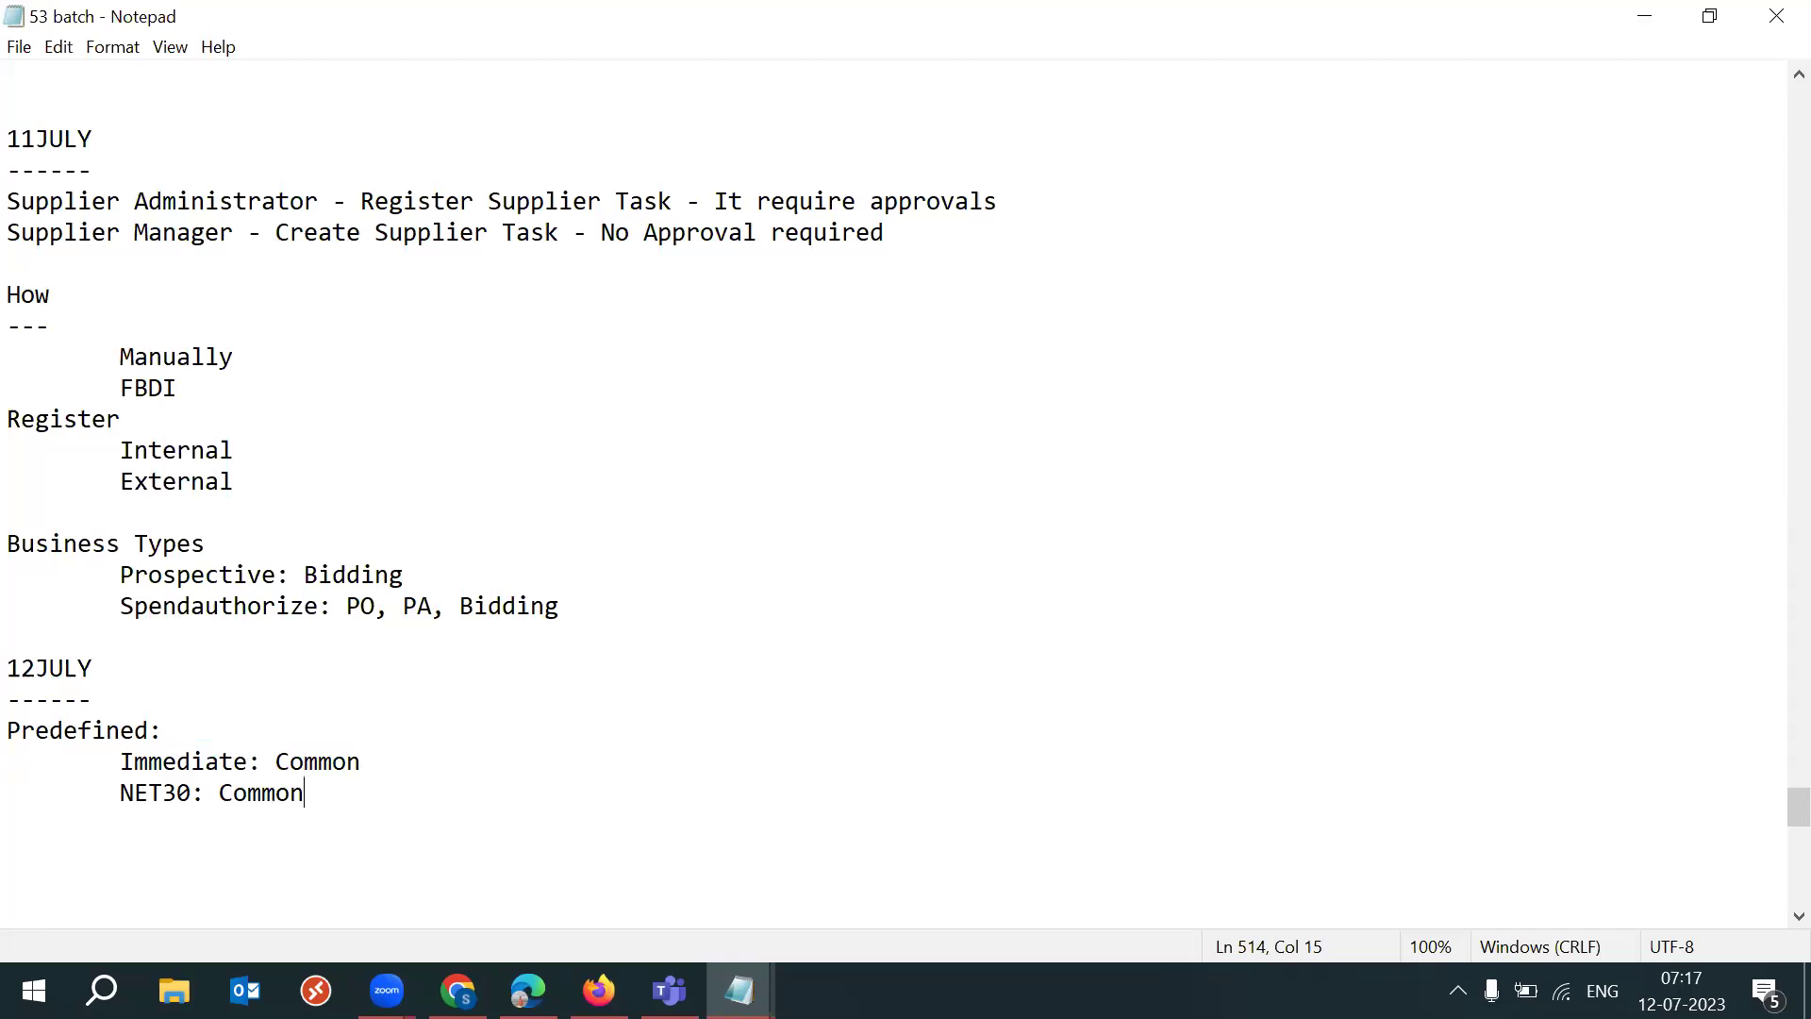
key(Return)
key(Return)
text(BU:)
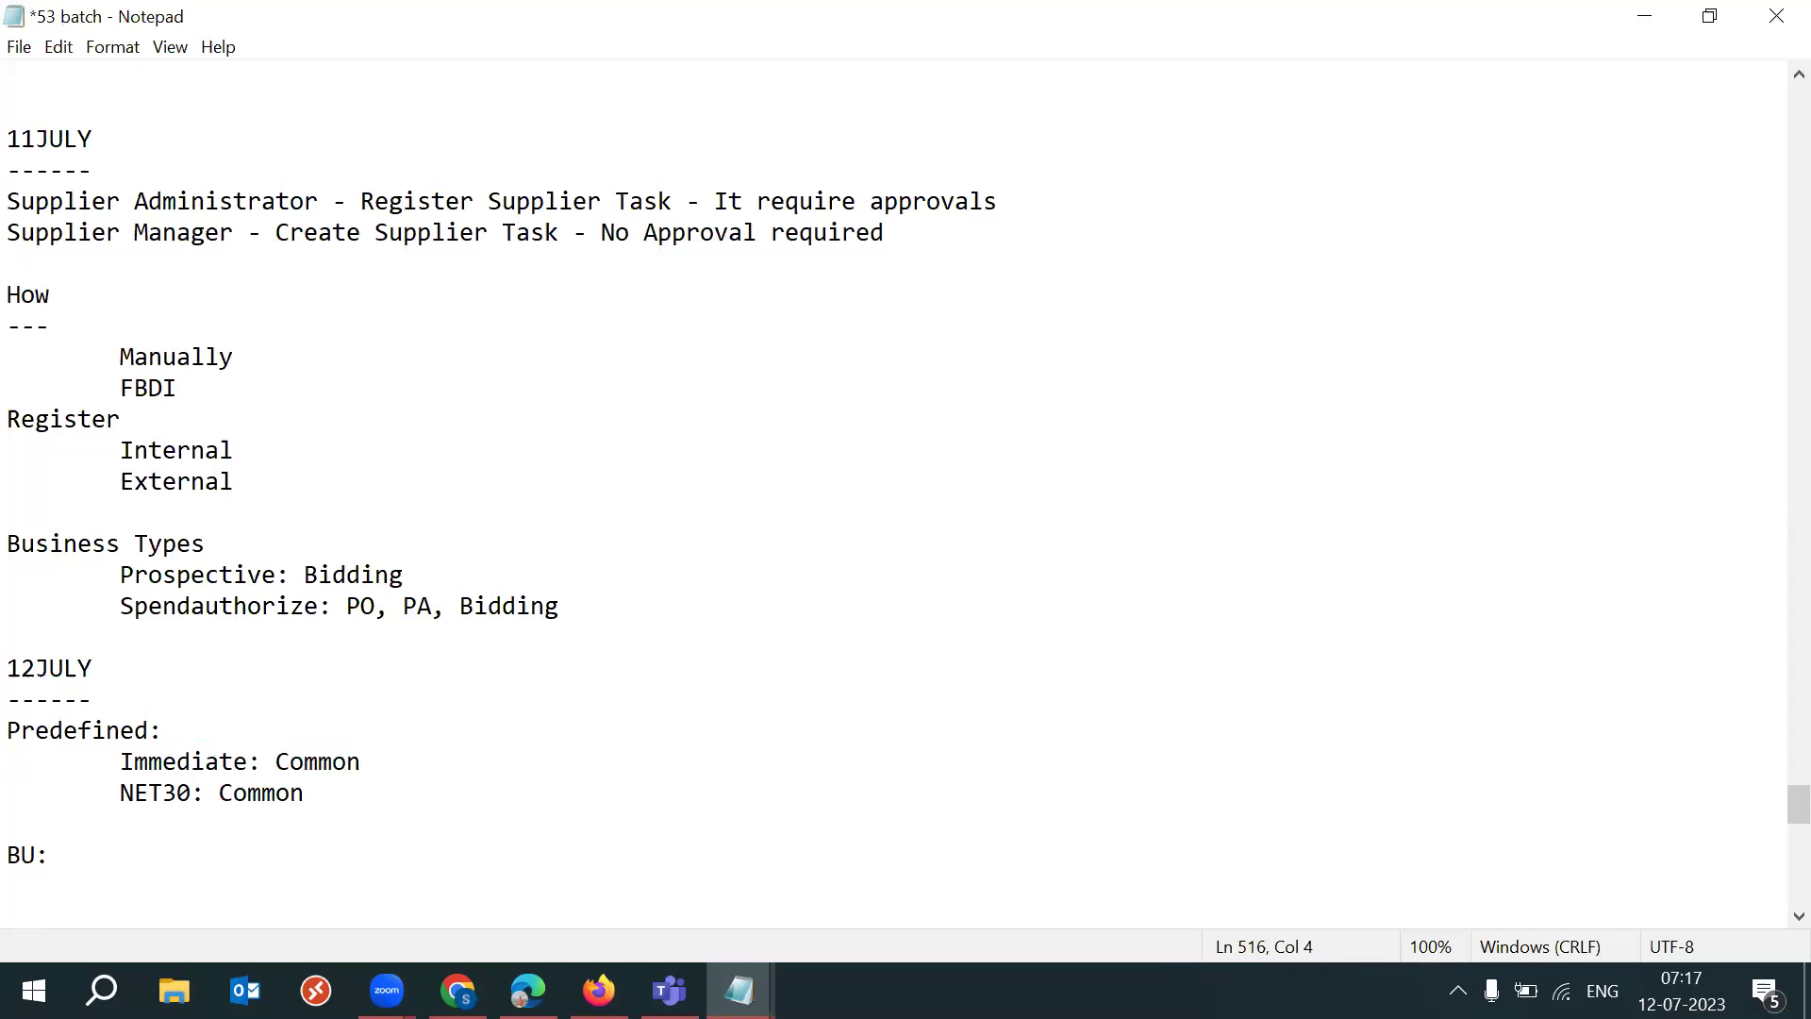
key(ctrl+v)
click(194, 826)
click(153, 855)
drag(65, 857, 281, 849)
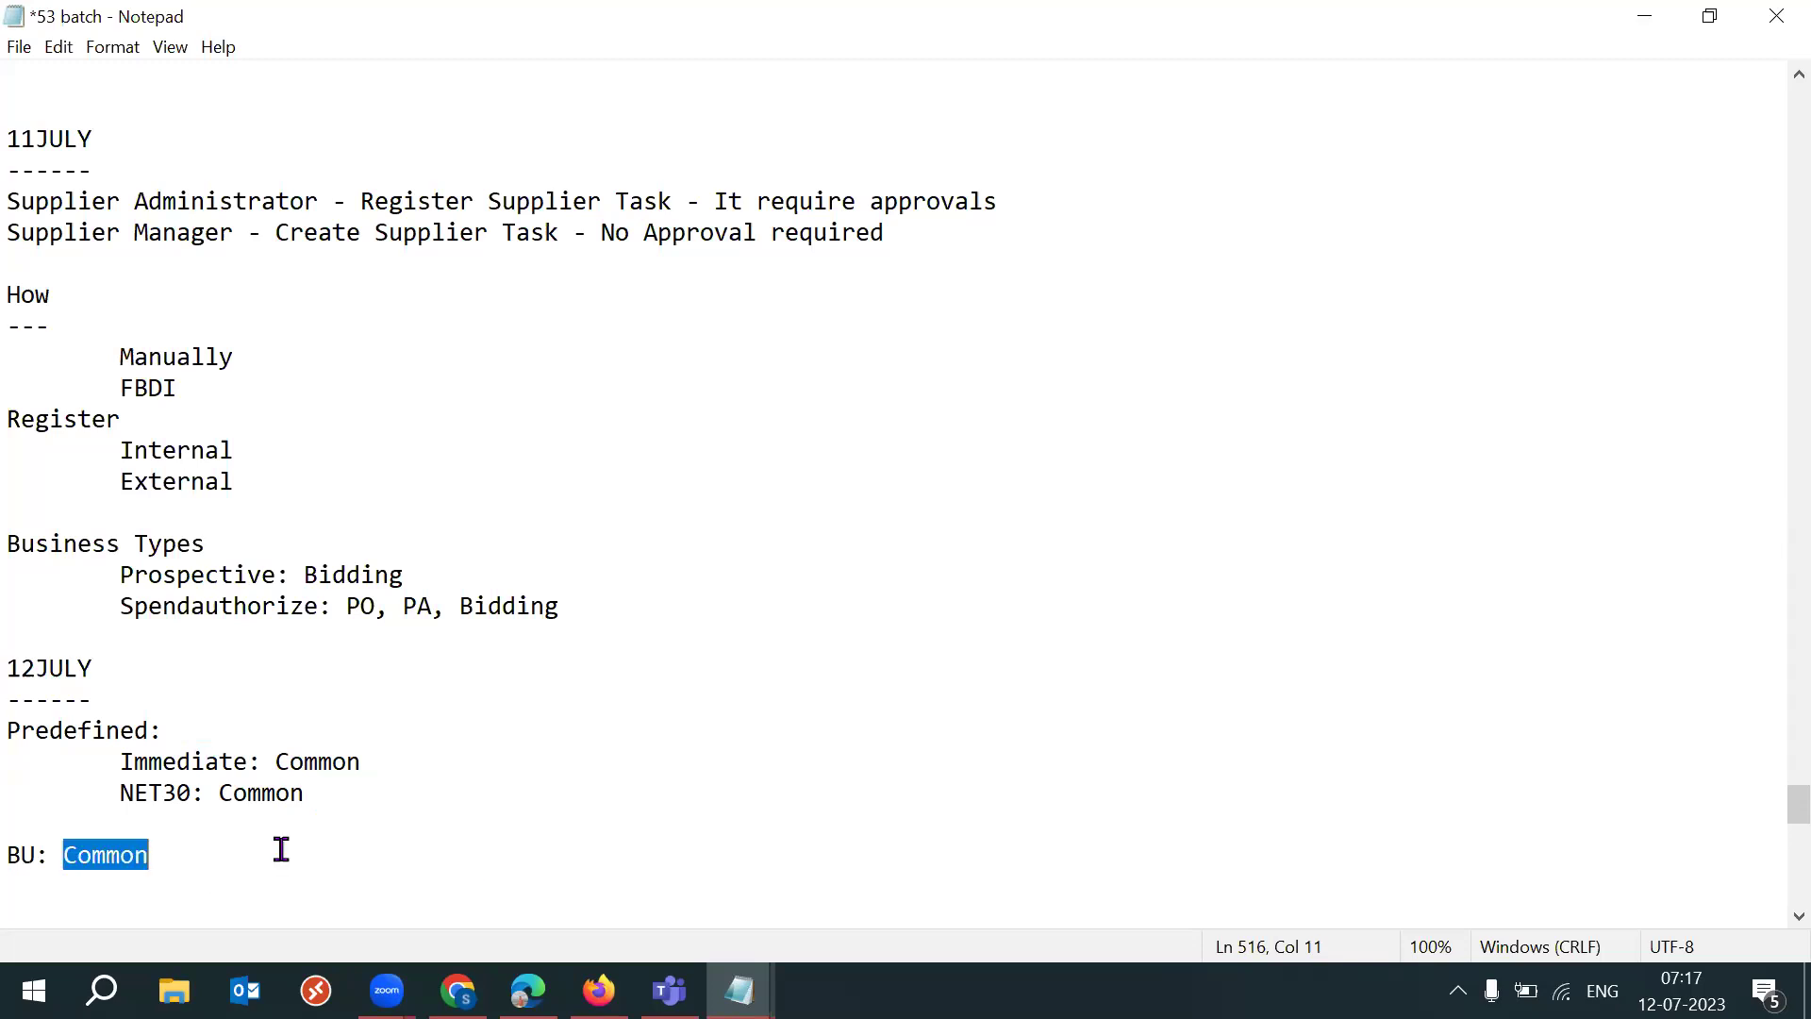
text(53K)
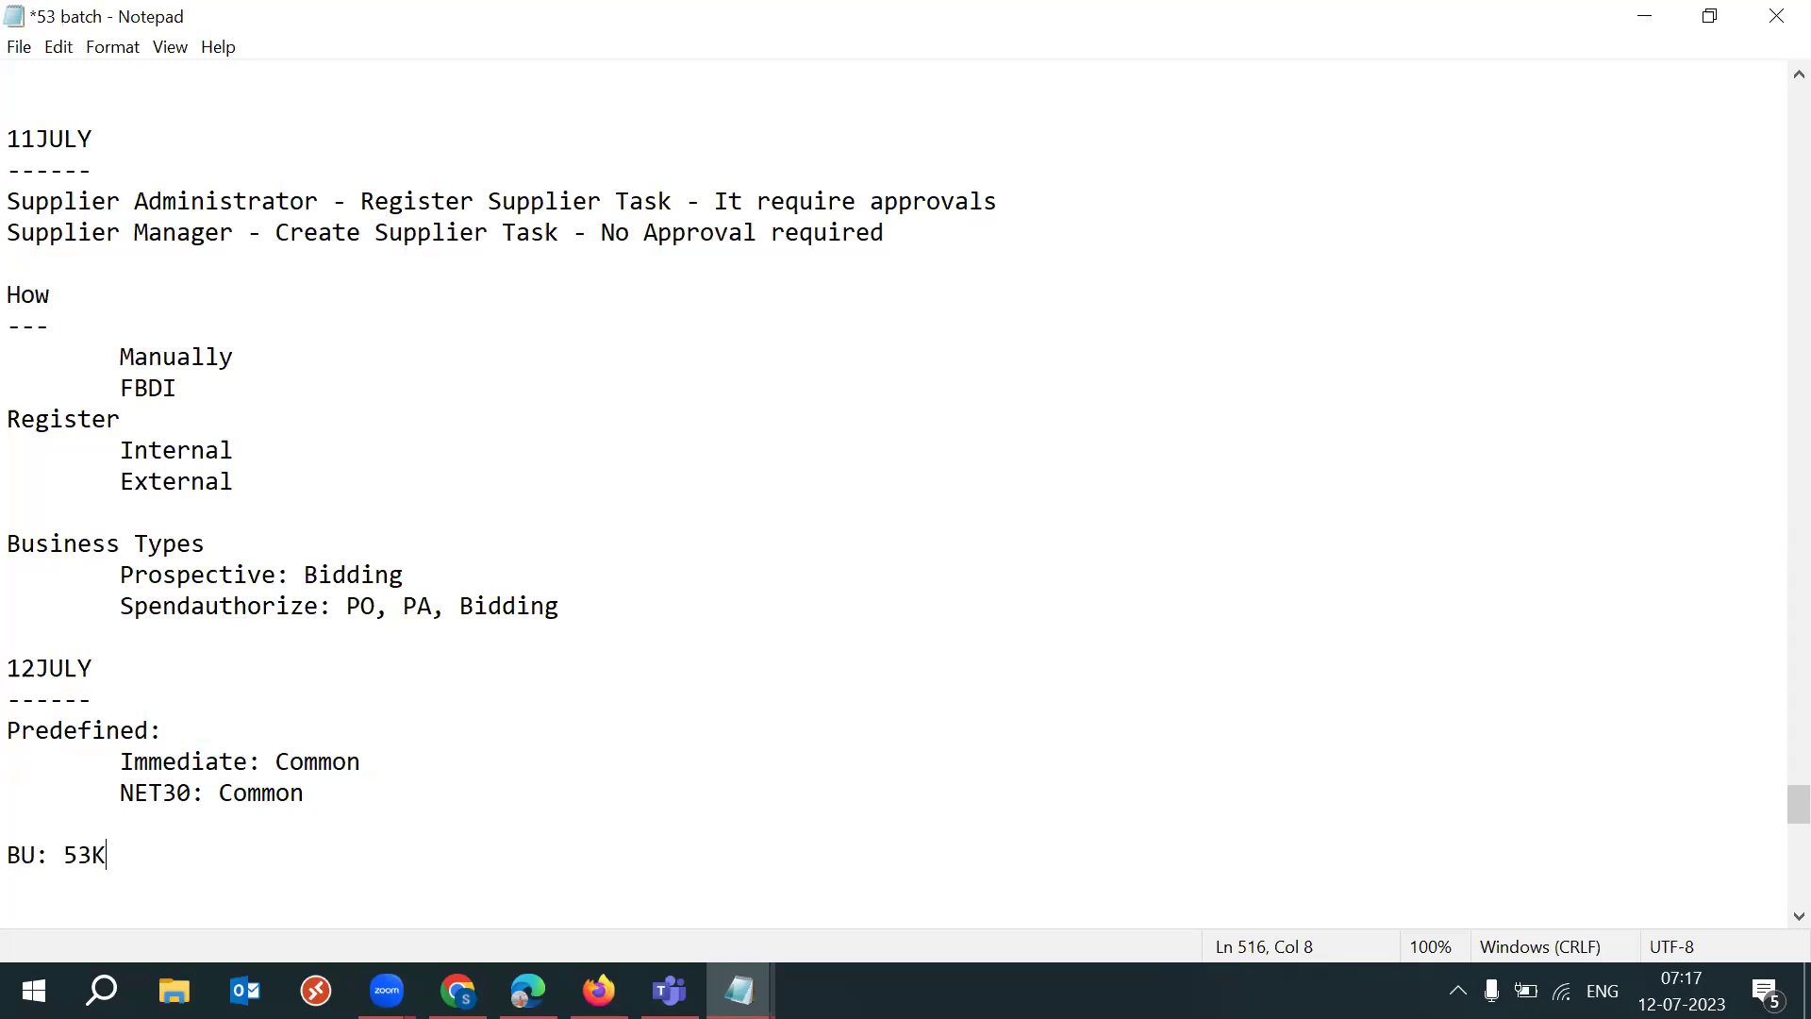
text( RDS)
Step: Append ', 53K RDS' to the Immediate and NET30 lines and save the notes
key(ctrl+shift+Left)
key(ctrl+shift+Left)
key(ctrl+c)
click(390, 760)
text(,)
key(ctrl+v)
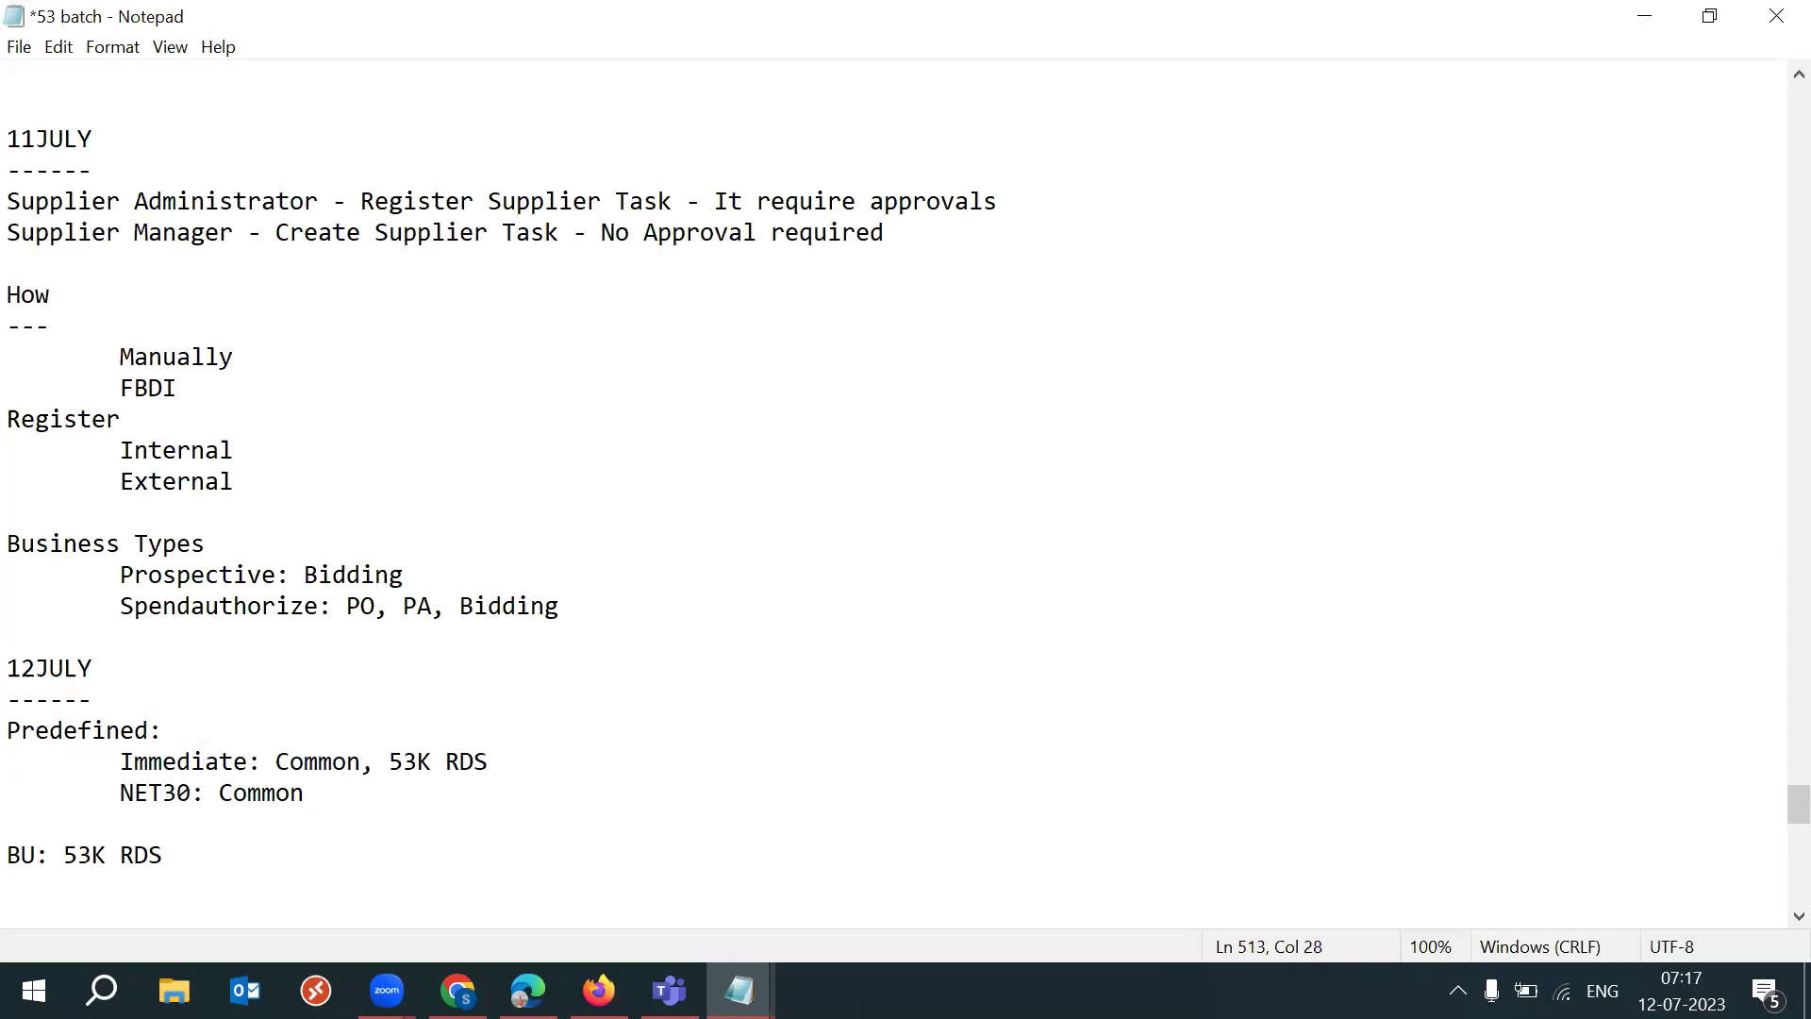
key(Down)
text(,)
key(ctrl+v)
key(ctrl+s)
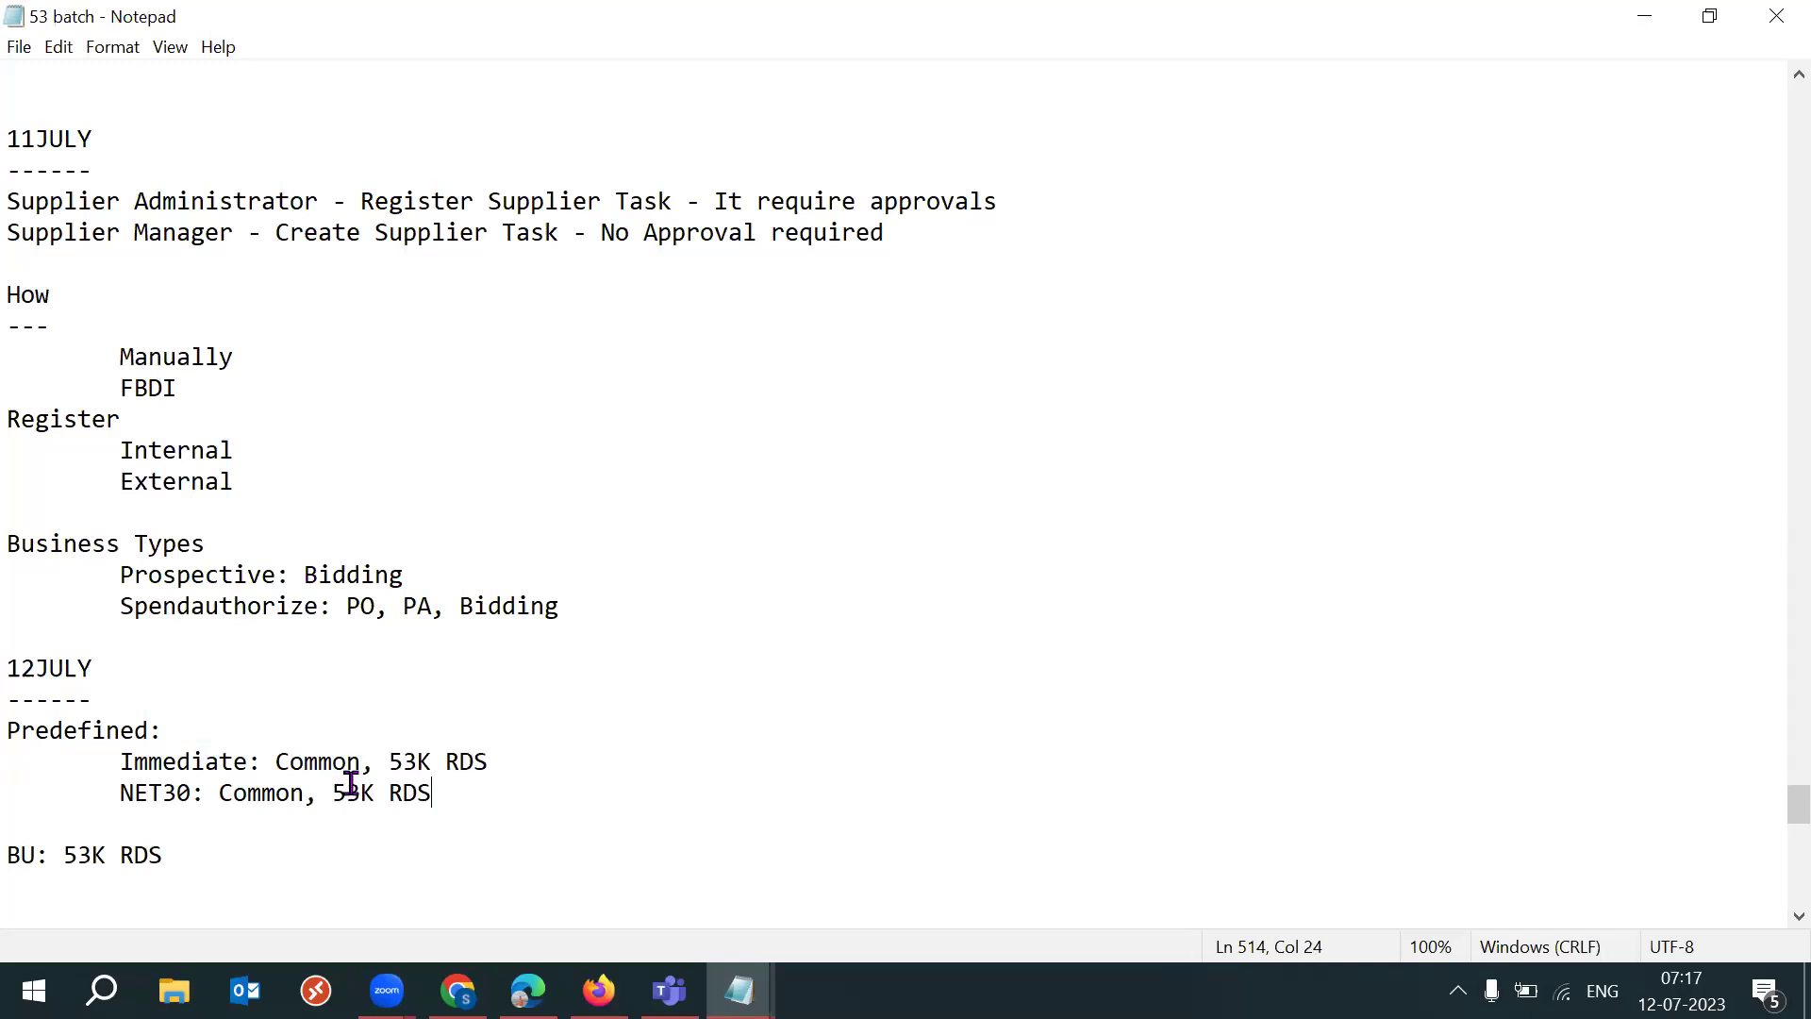
Step: Review the 53K RDS entries in the notes, then return to the payment terms browser window
click(348, 790)
drag(386, 760, 521, 760)
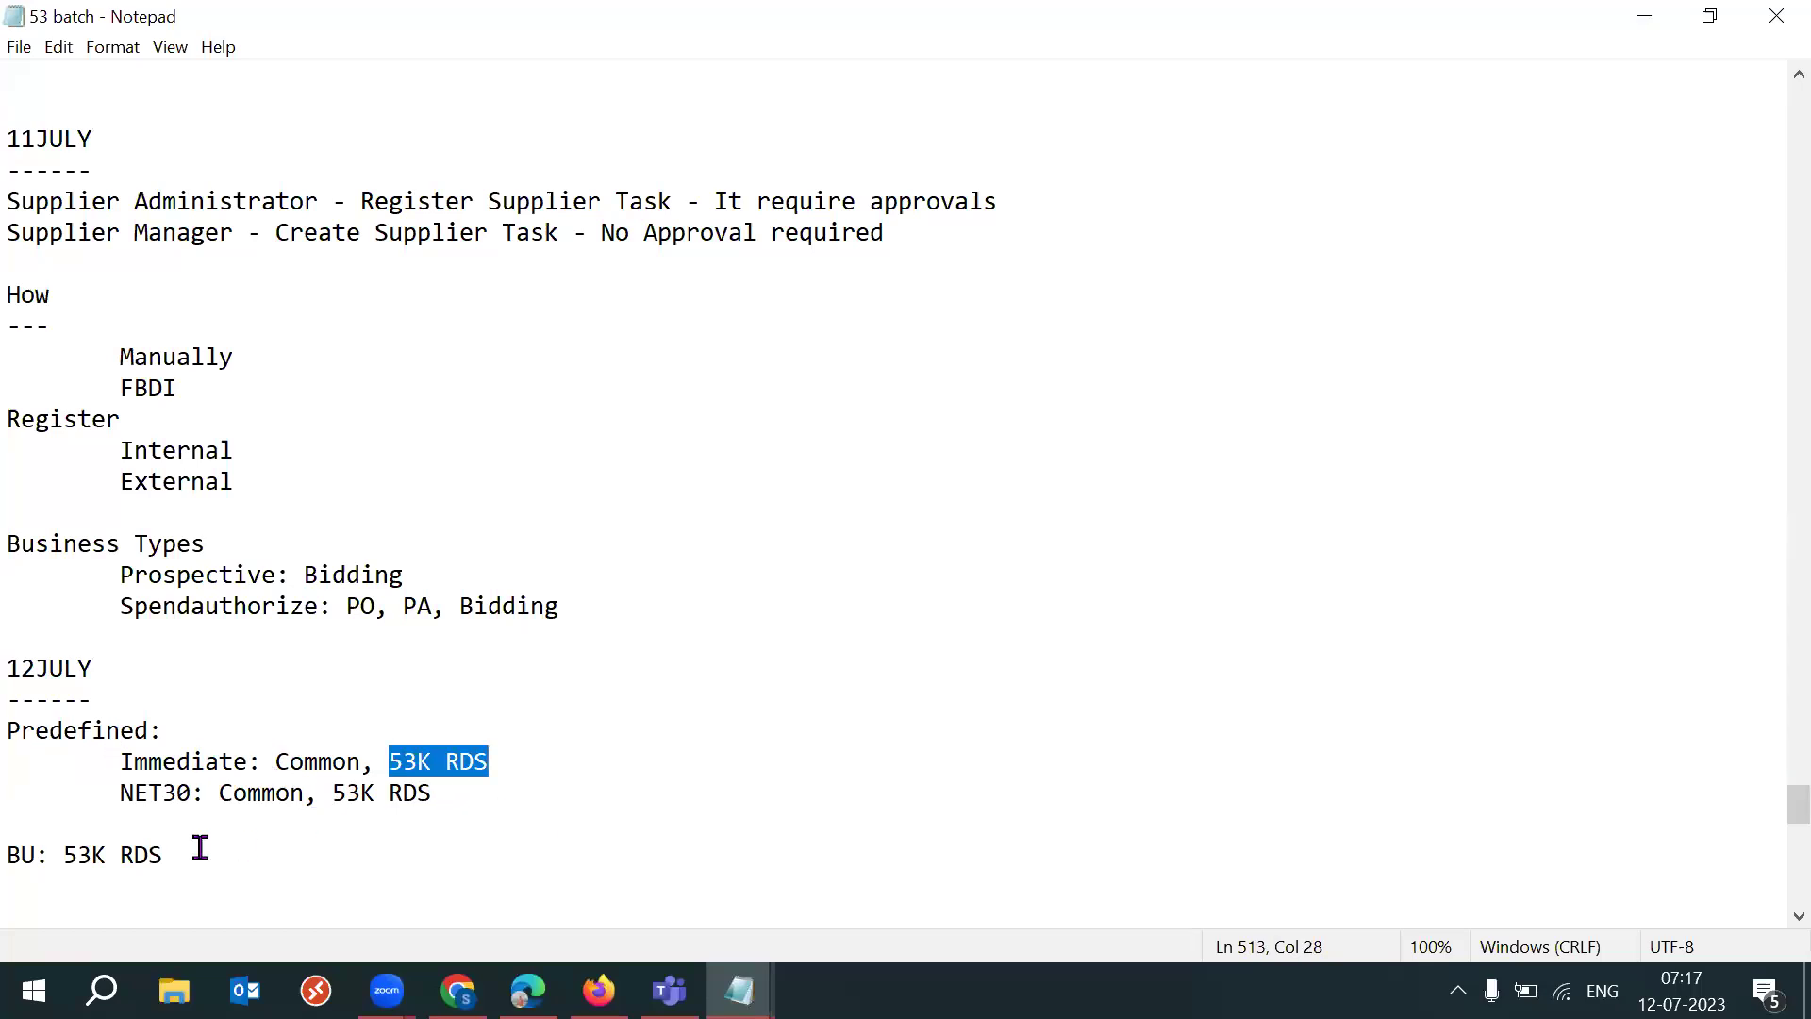
drag(166, 854, 91, 855)
click(694, 808)
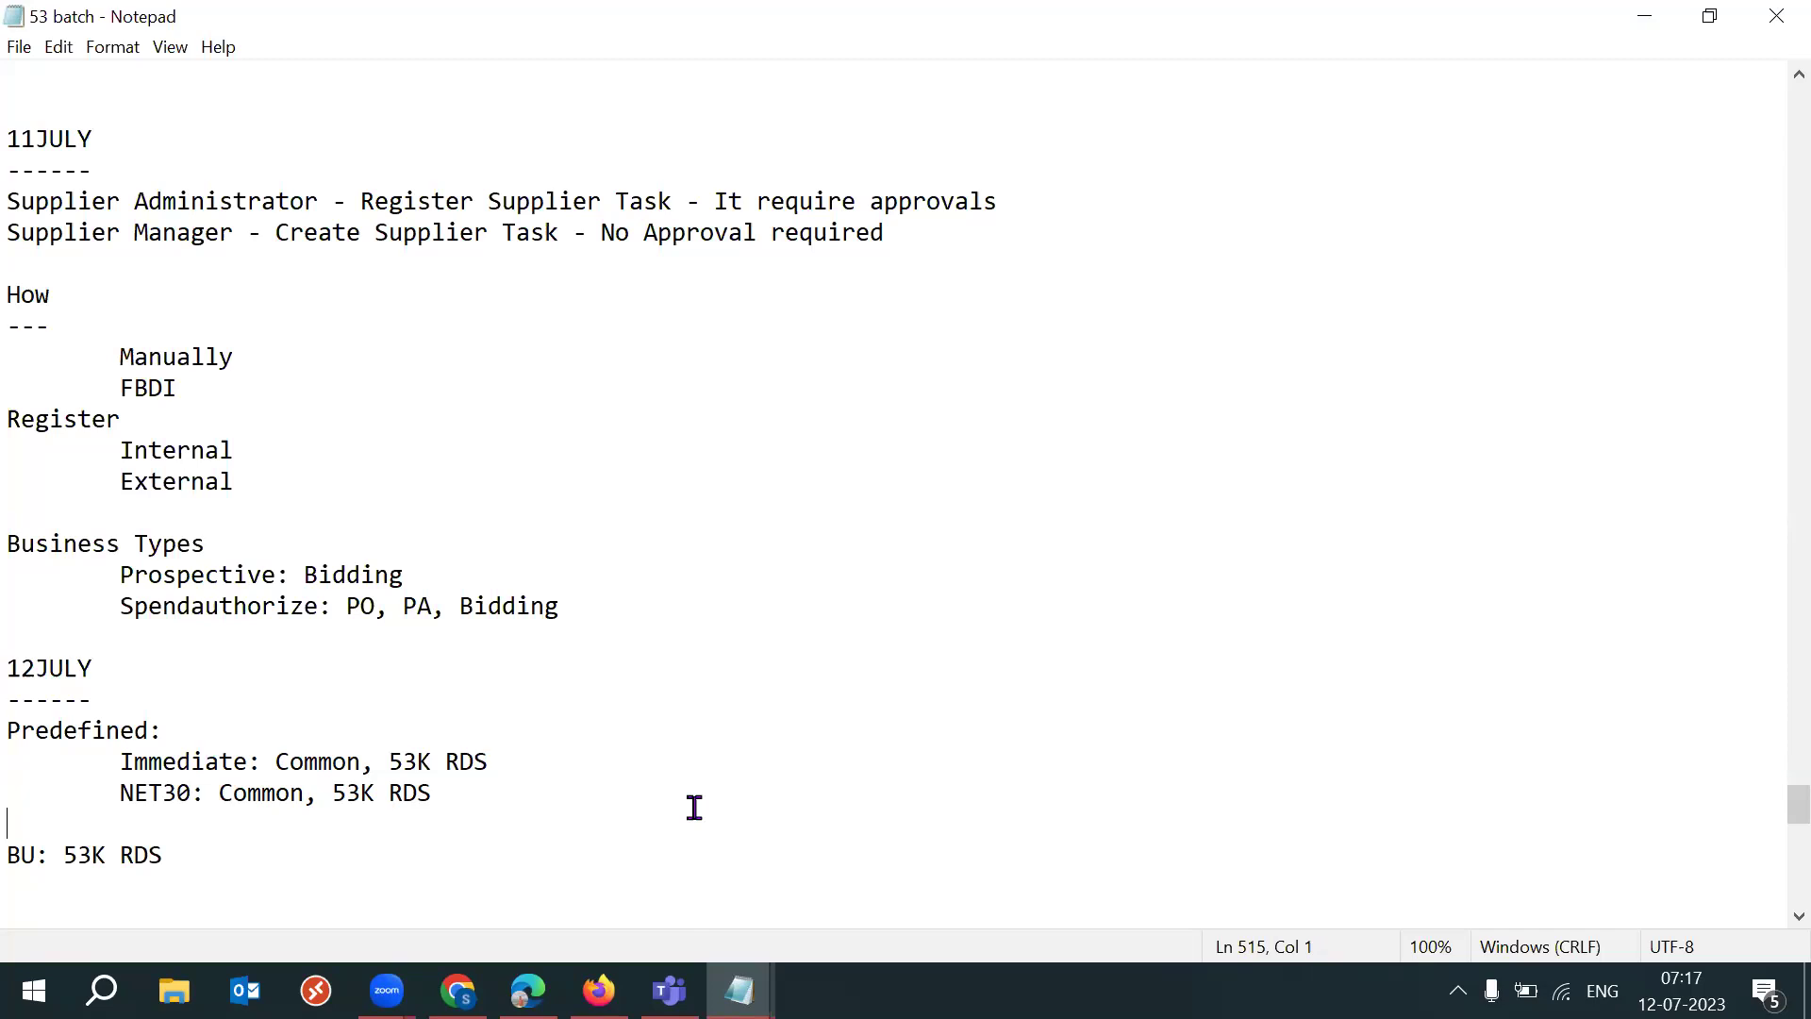
mouse_move(597, 991)
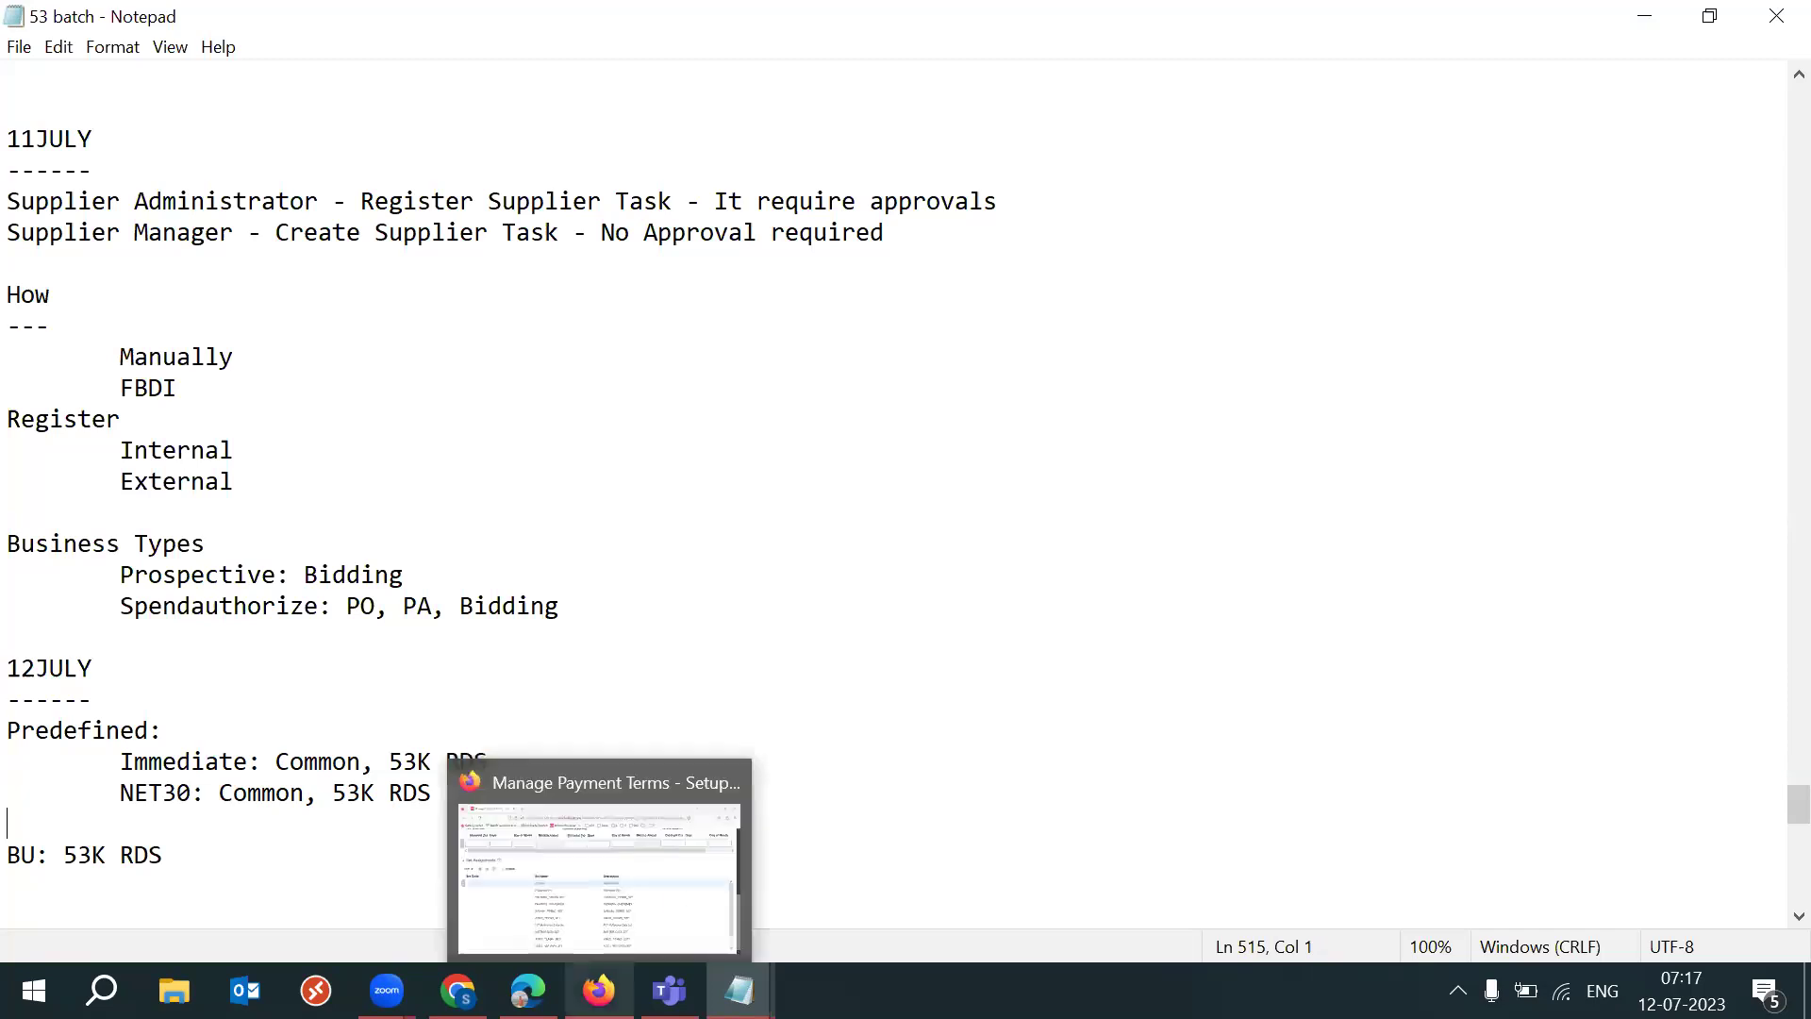
key(alt+Tab)
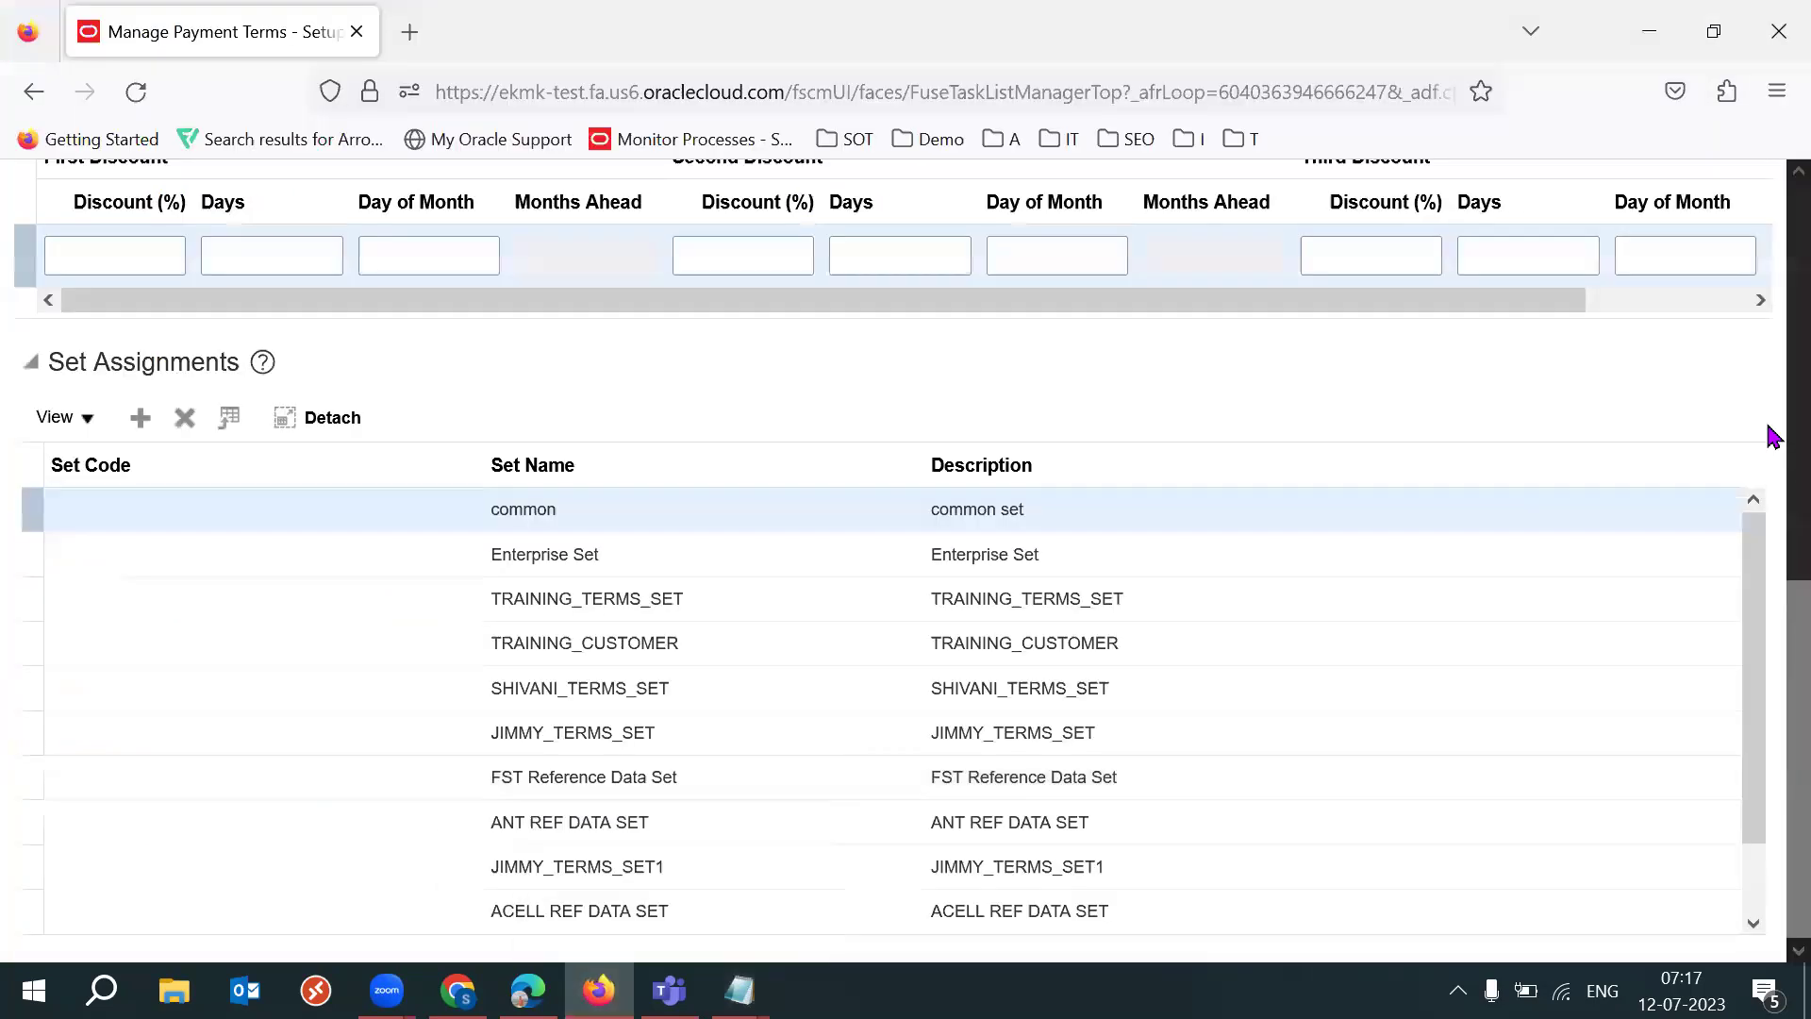
Step: Delete the empty set assignment row from the Immediate payment terms
scroll(1773, 436, up, 7)
scroll(170, 590, down, 6)
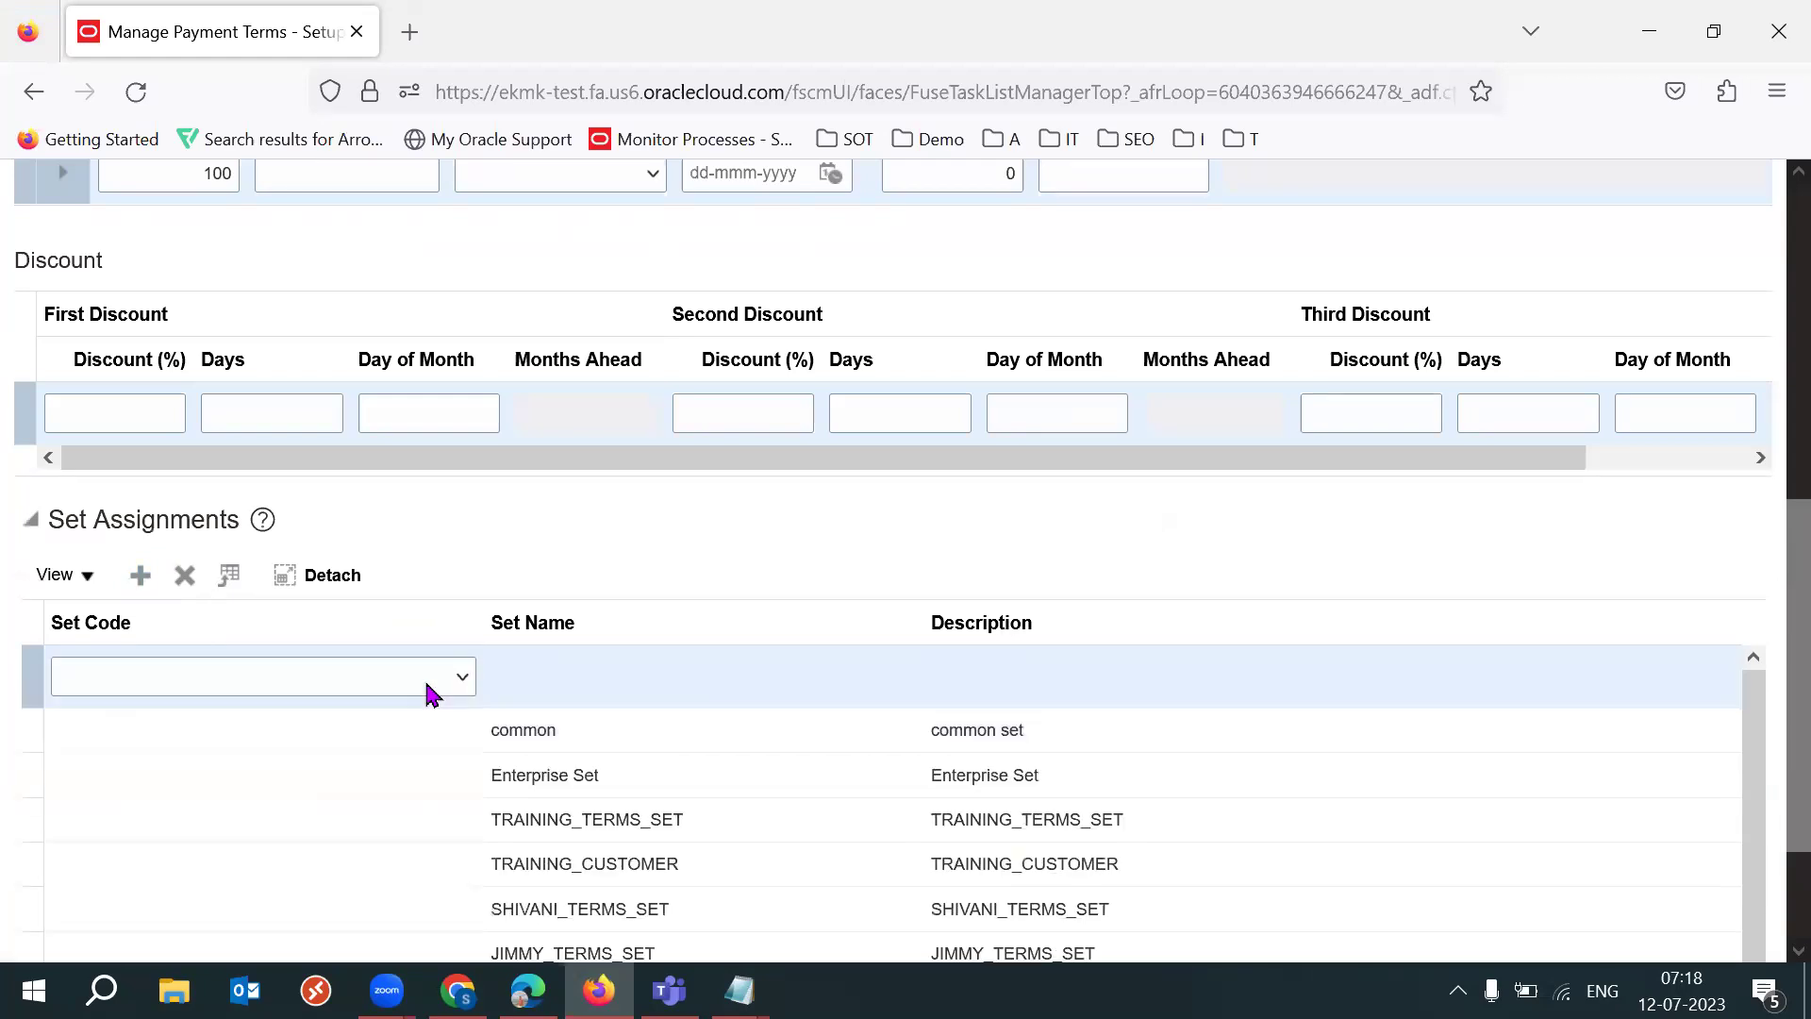
click(431, 693)
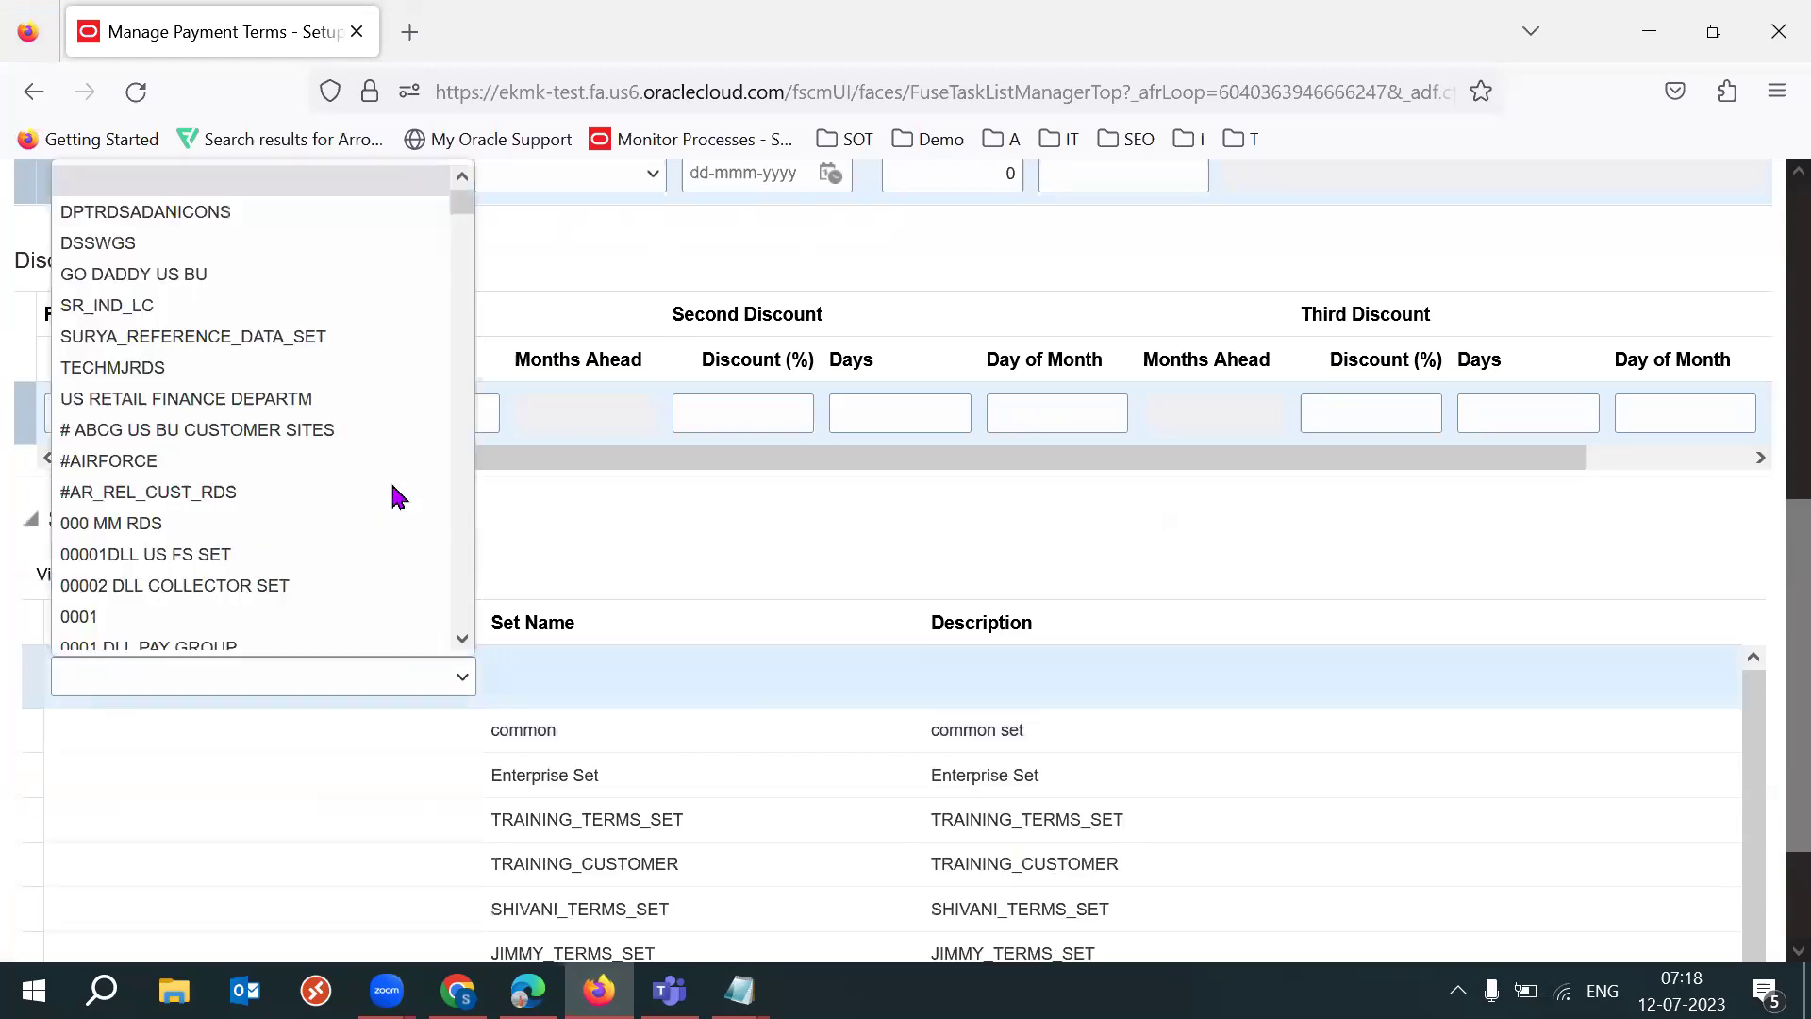
click(1773, 571)
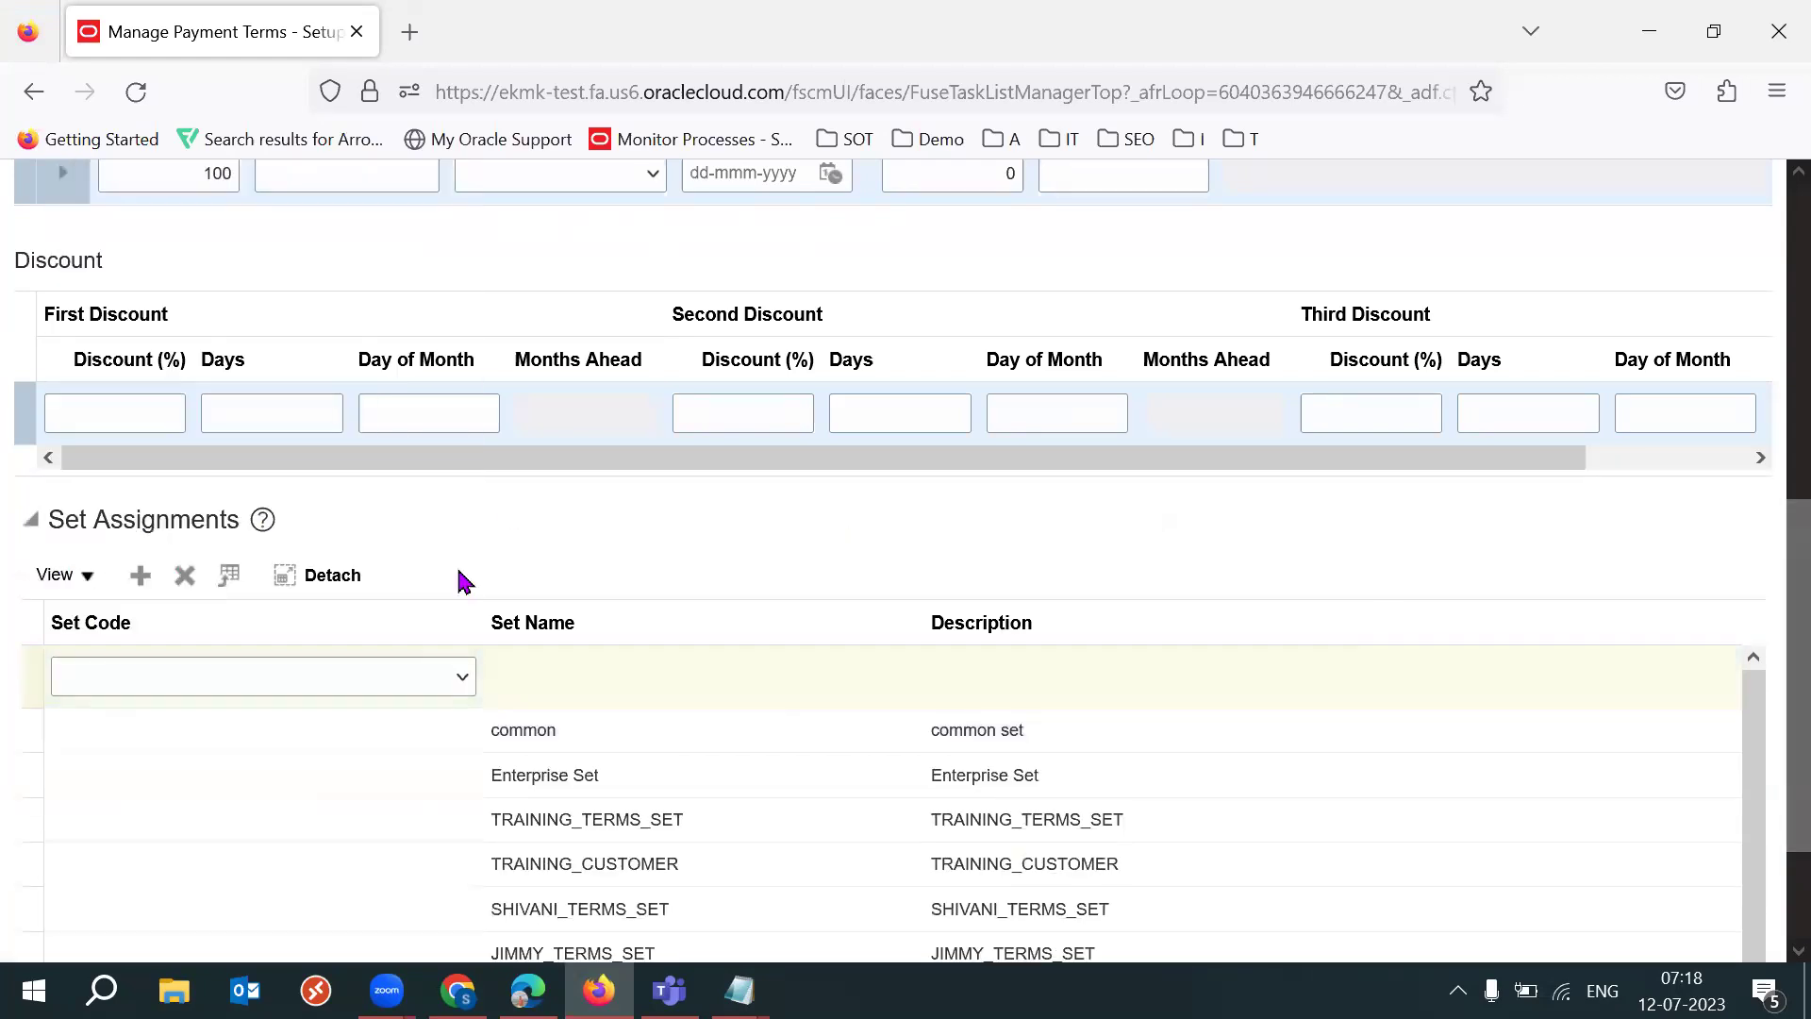
click(185, 574)
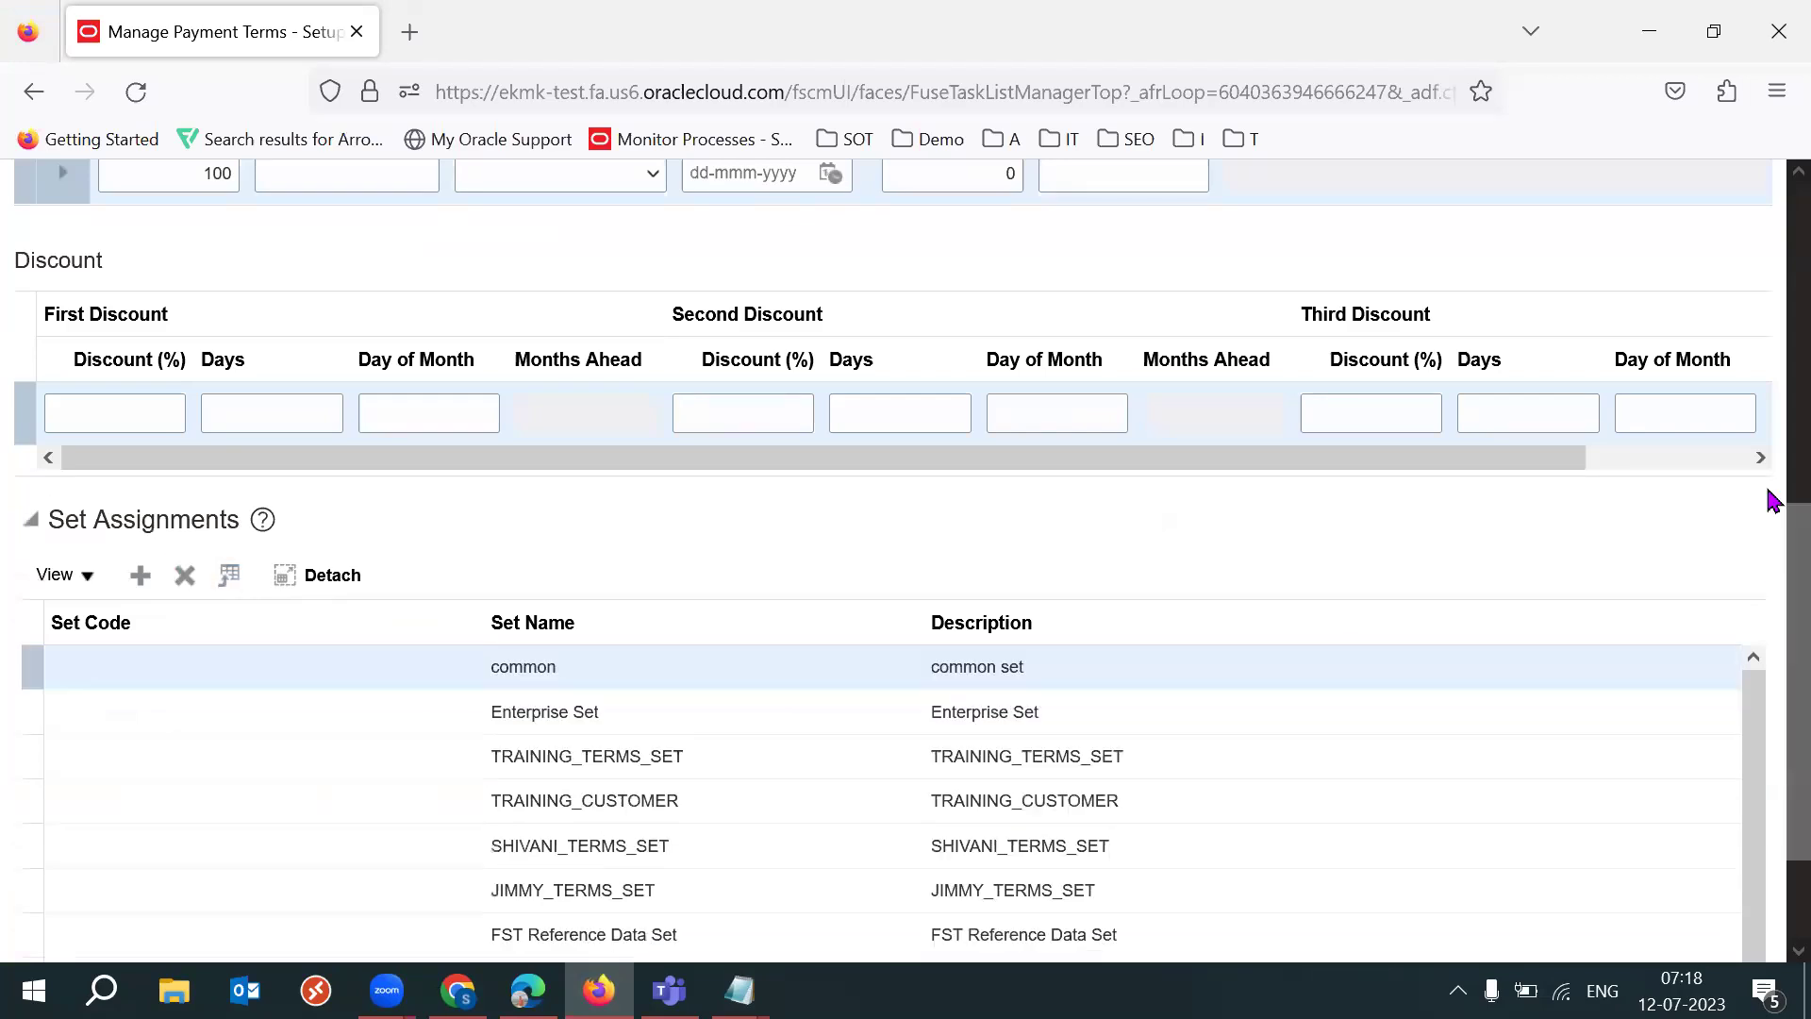
Step: Leave the Immediate edit page and return to the Manage Payment Terms results
scroll(1738, 303, up, 6)
scroll(944, 339, up, 1)
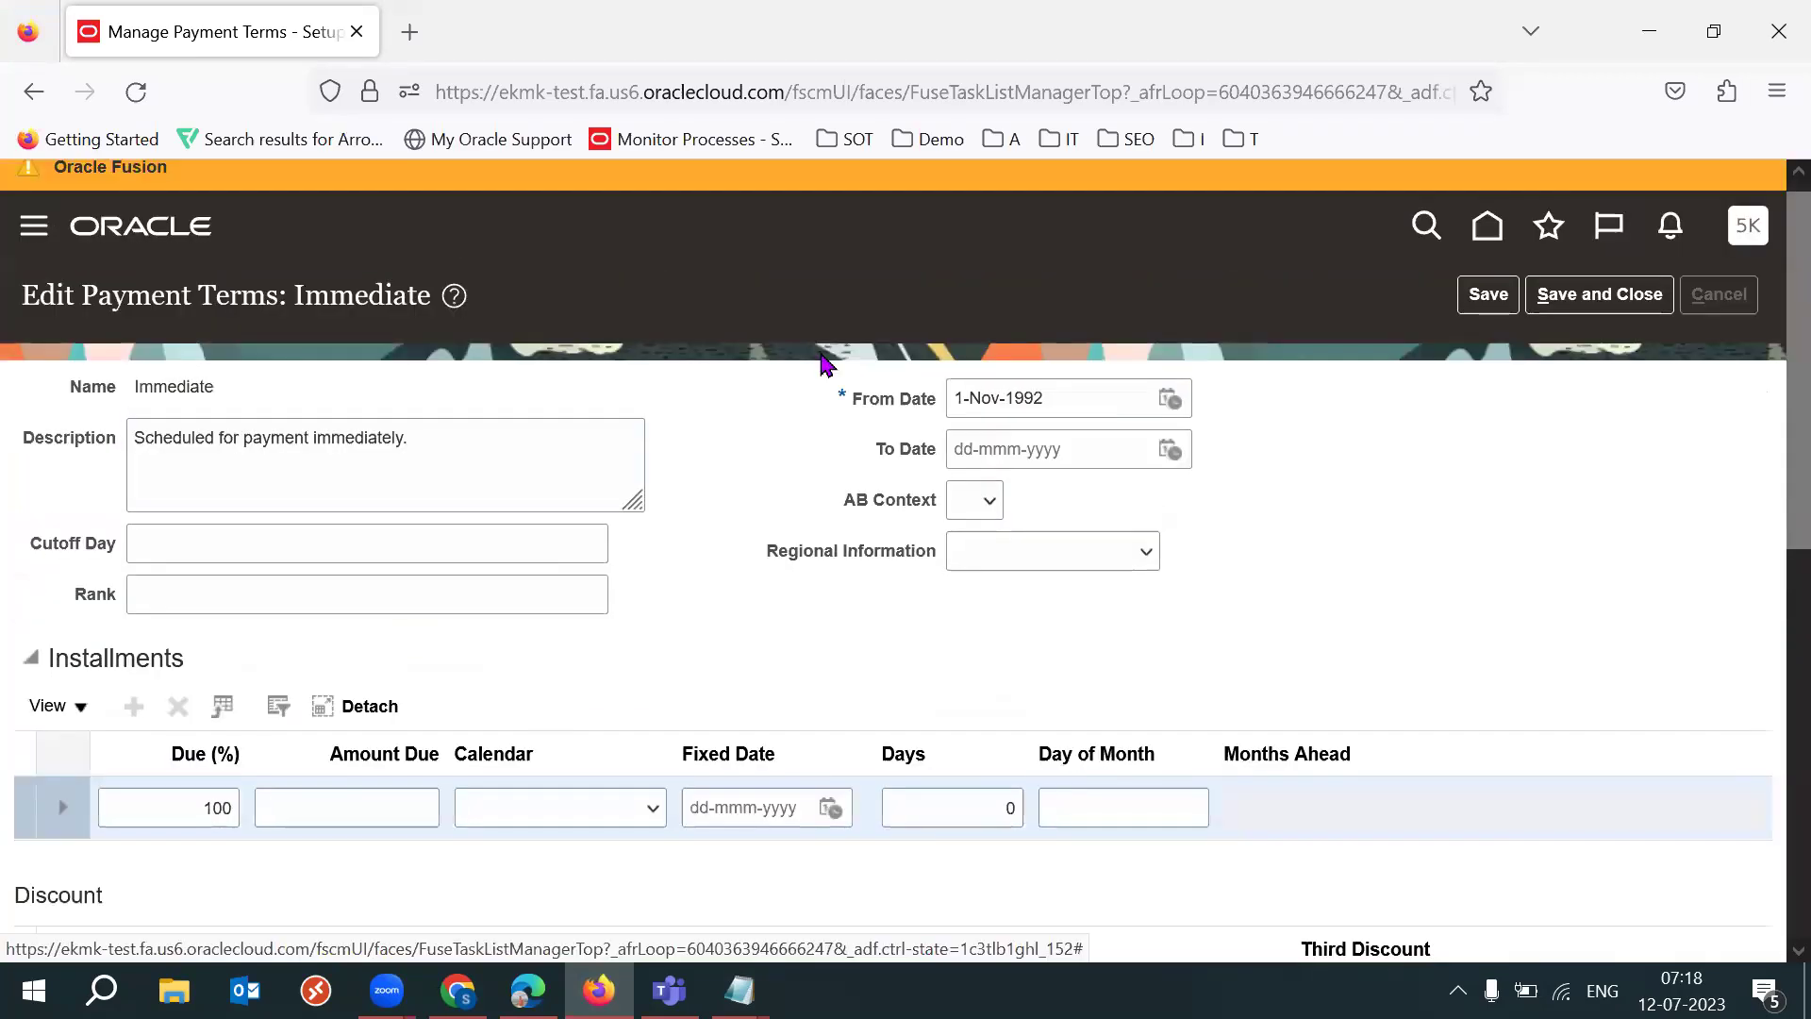
key(alt+shift+s)
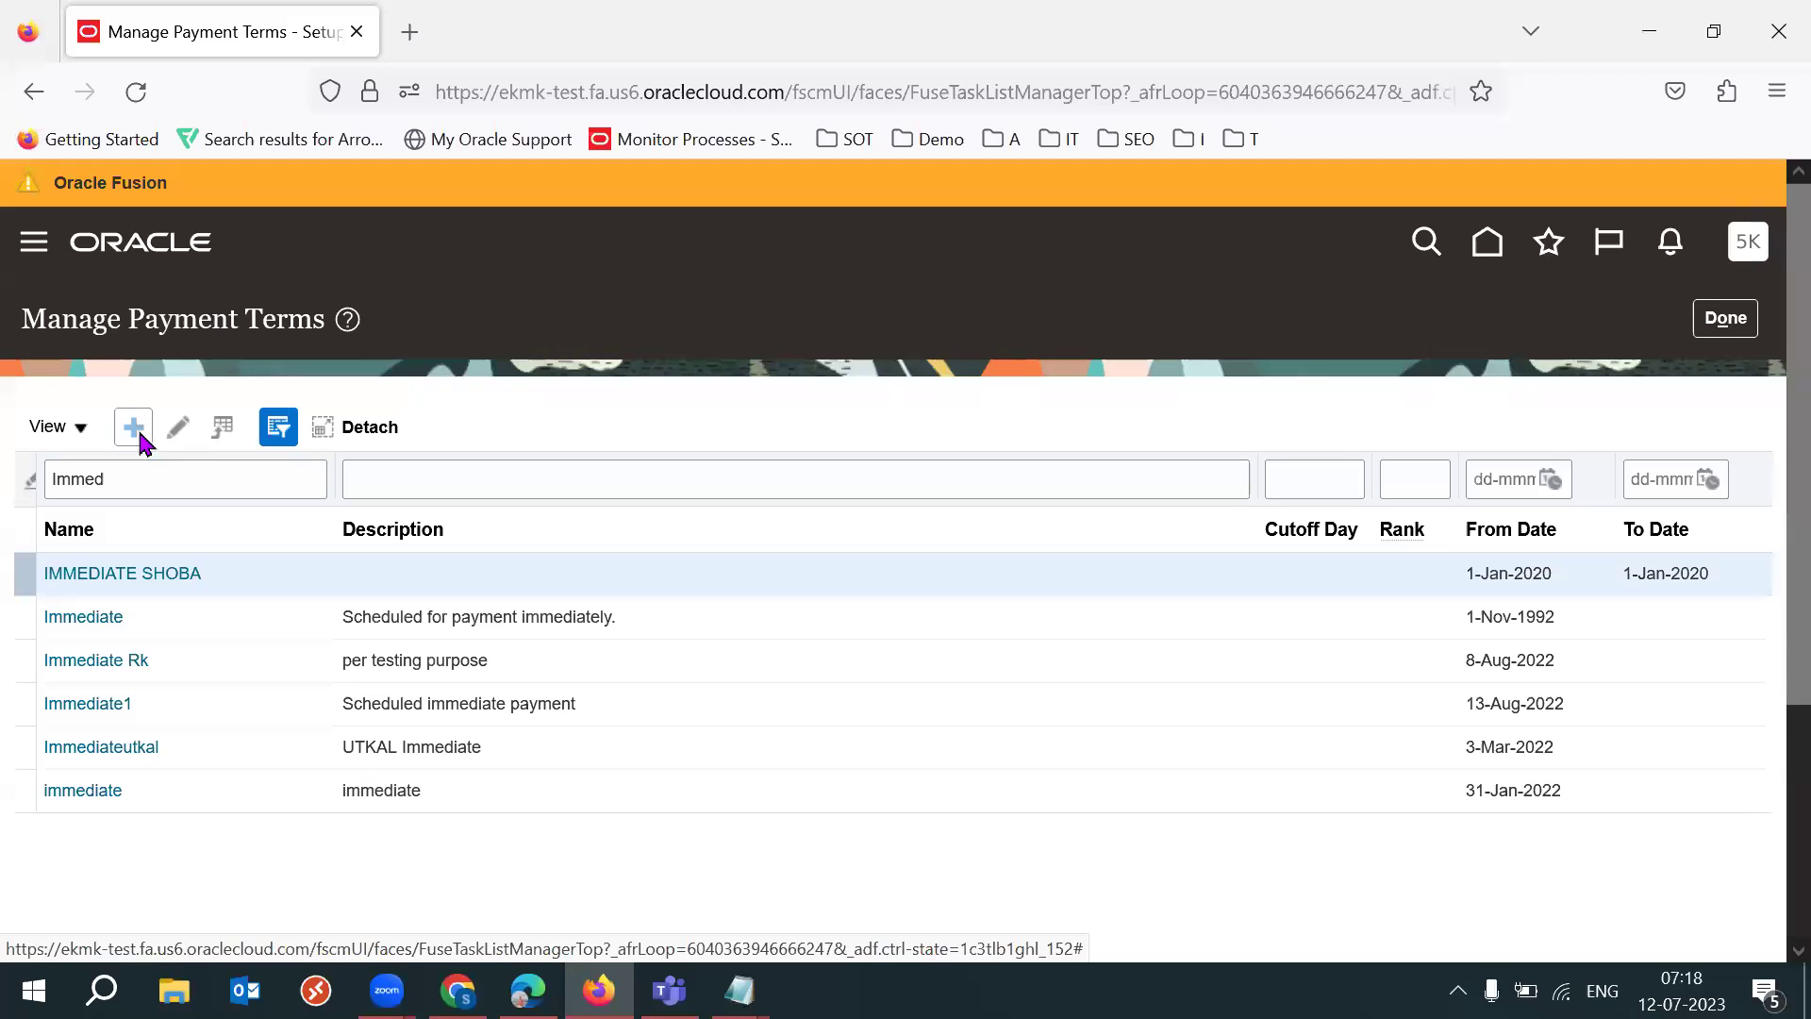
Step: Create a new payment term, initially naming it '53K NET50'
click(135, 429)
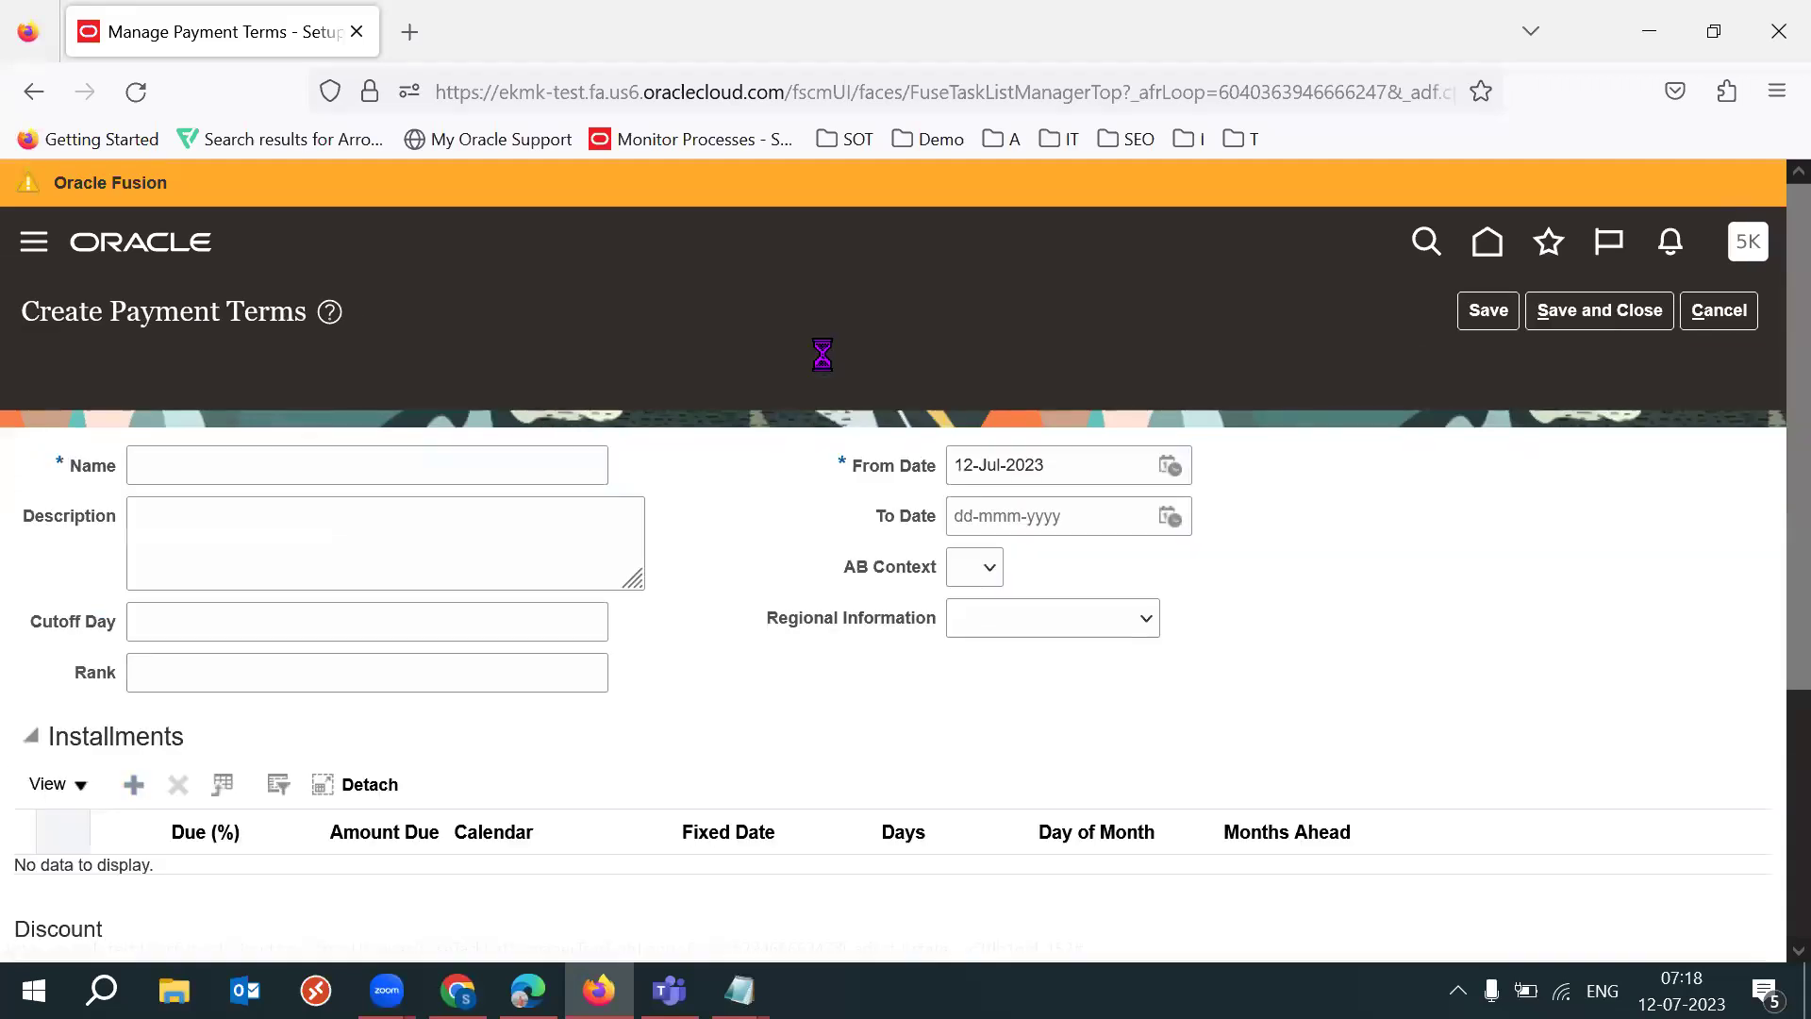
click(457, 426)
text(5)
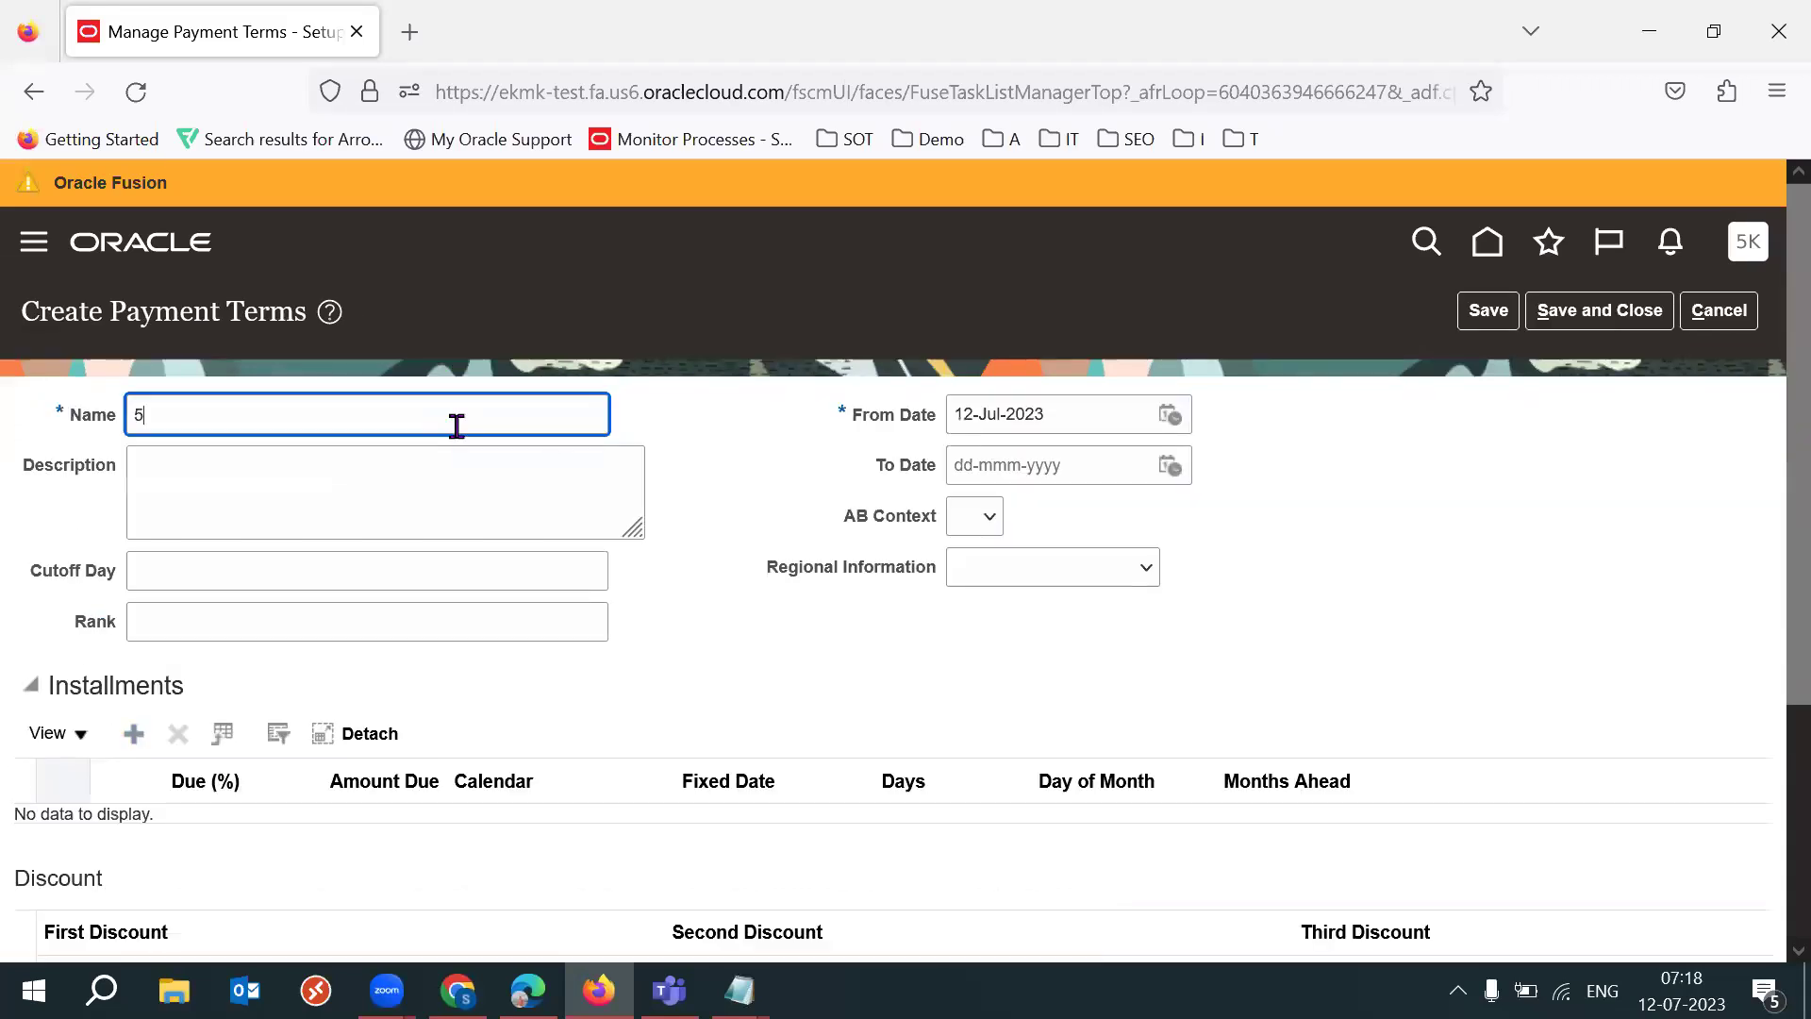
text(3K NET10)
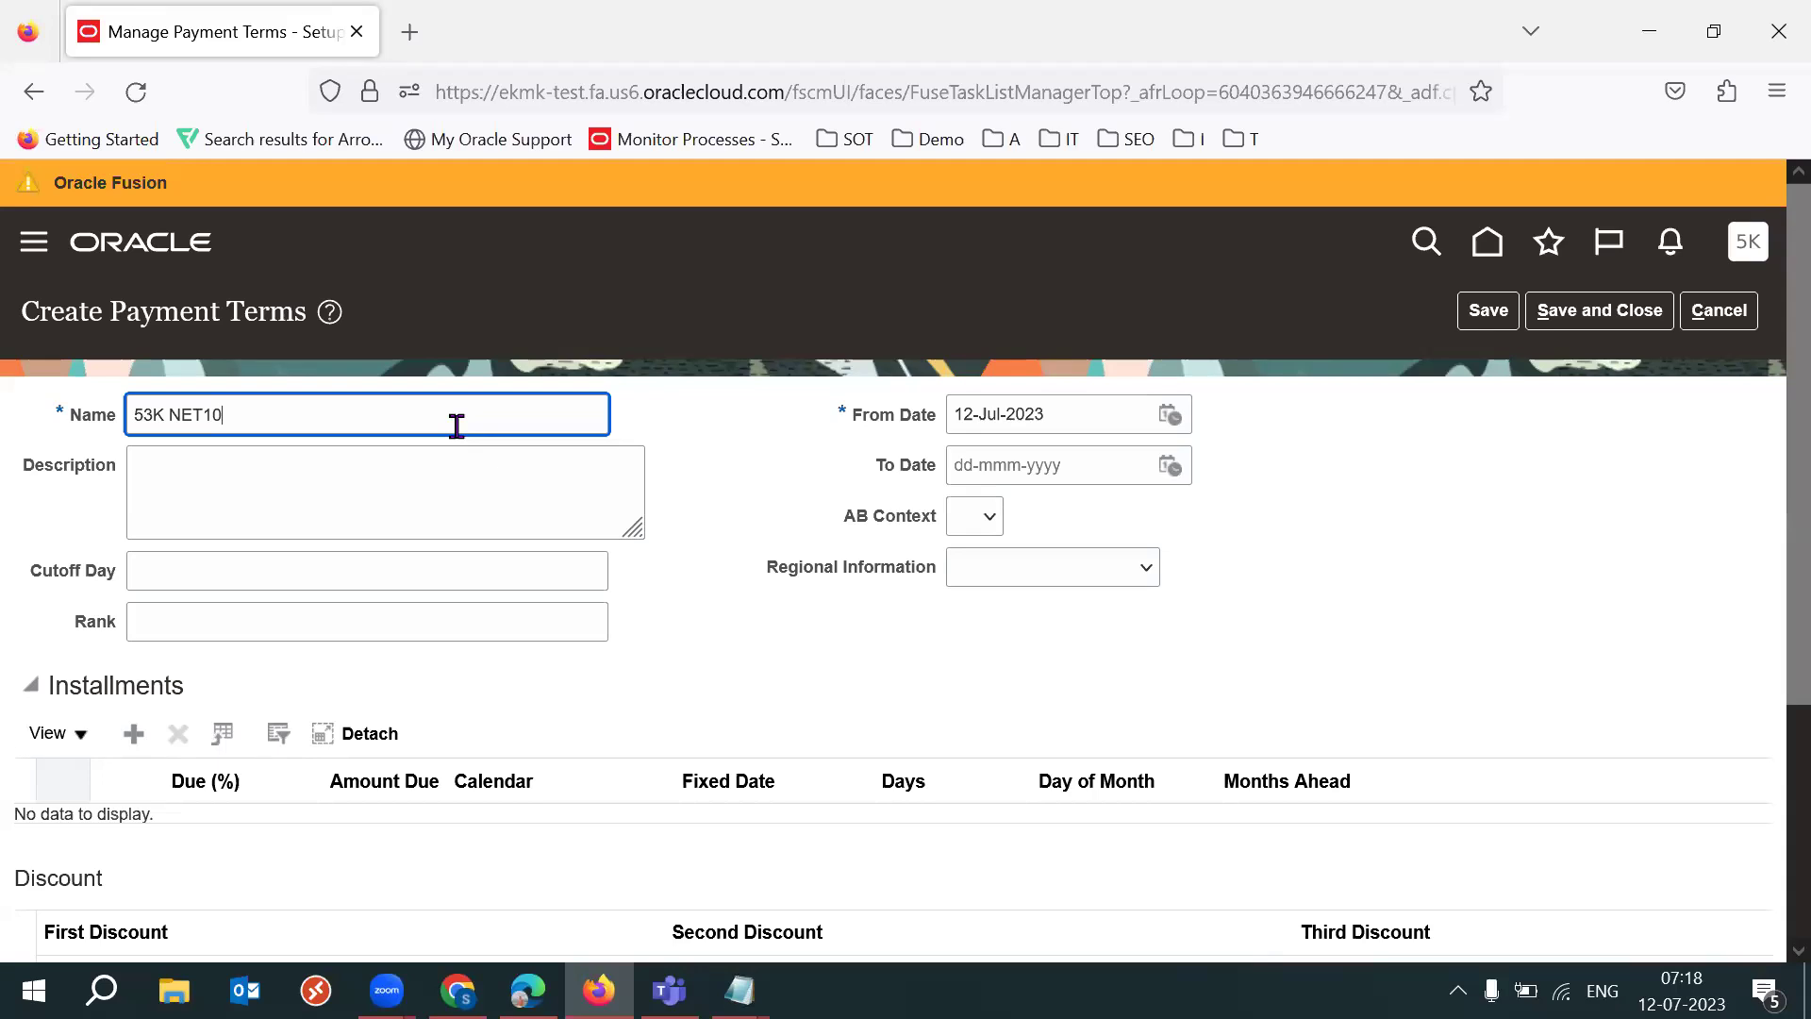
key(BackSpace)
key(BackSpace)
text(50)
Step: Correct the name to '53K 2/20 1/30 NET50'
drag(165, 415, 193, 415)
key(Left)
text(1)
key(BackSpace)
text(2/20  1/30)
key(BackSpace)
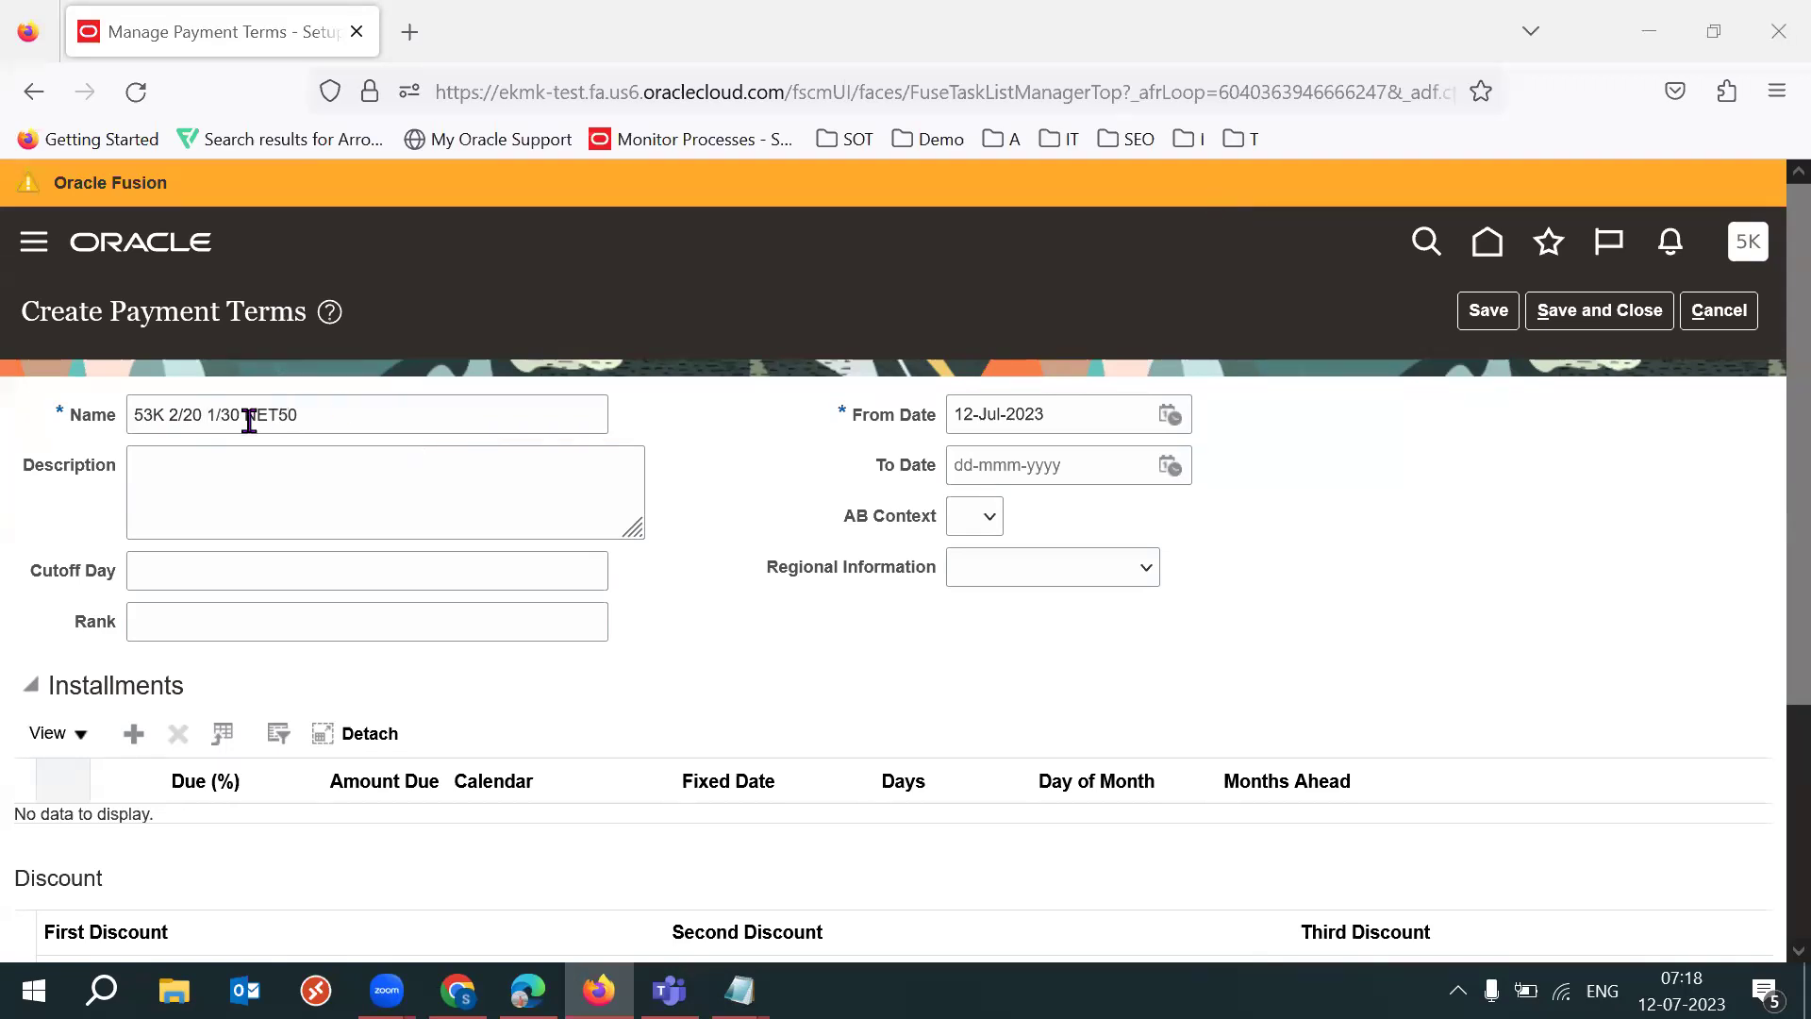
double_click(313, 414)
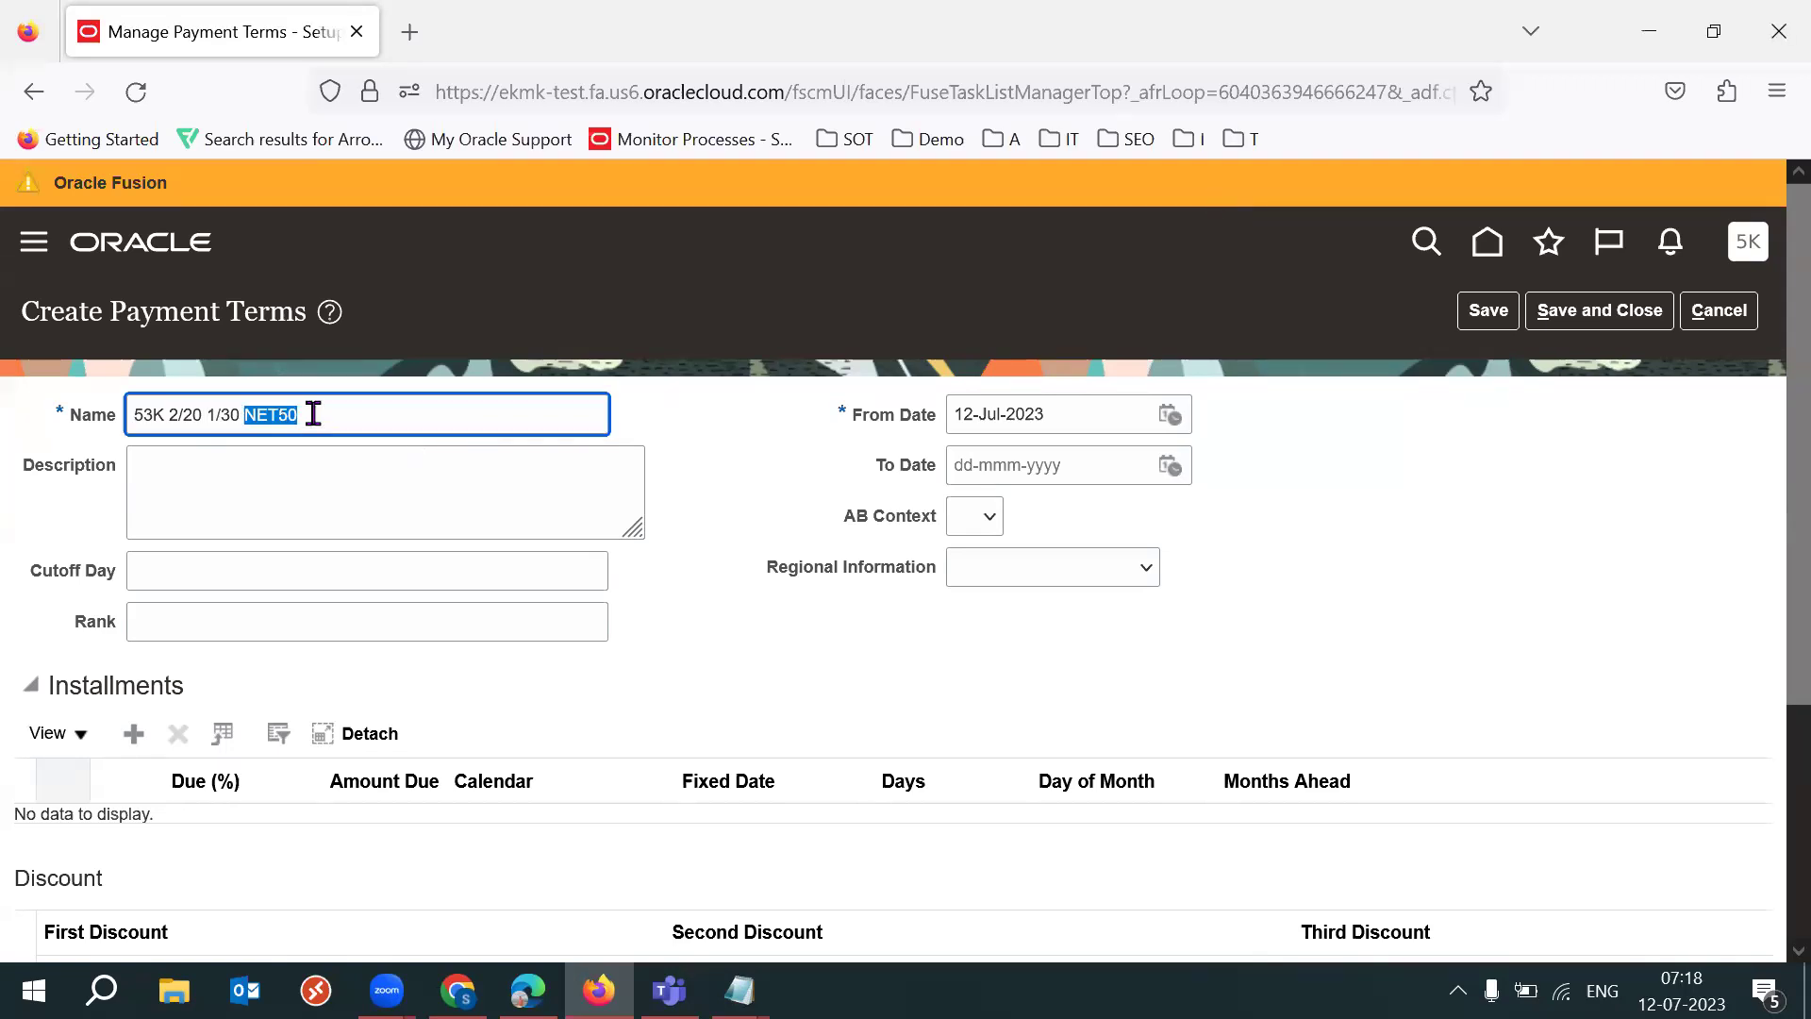
double_click(184, 414)
drag(166, 414, 238, 414)
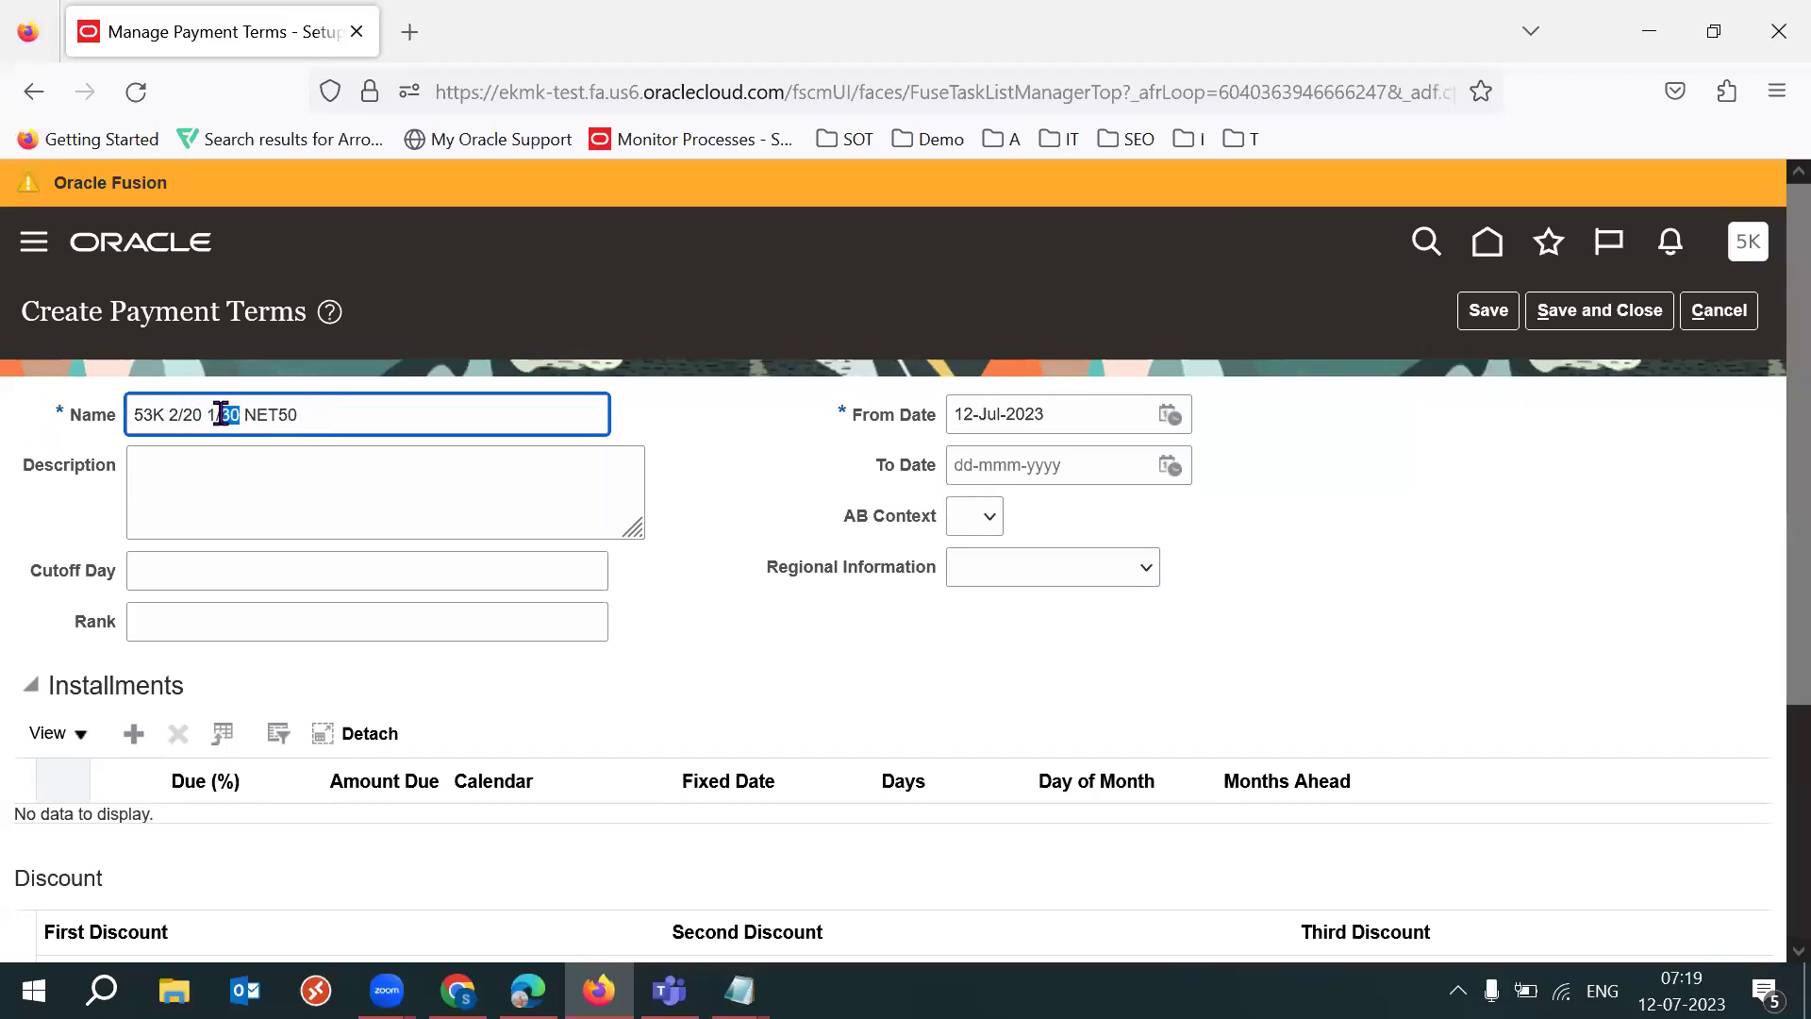
click(203, 414)
click(478, 440)
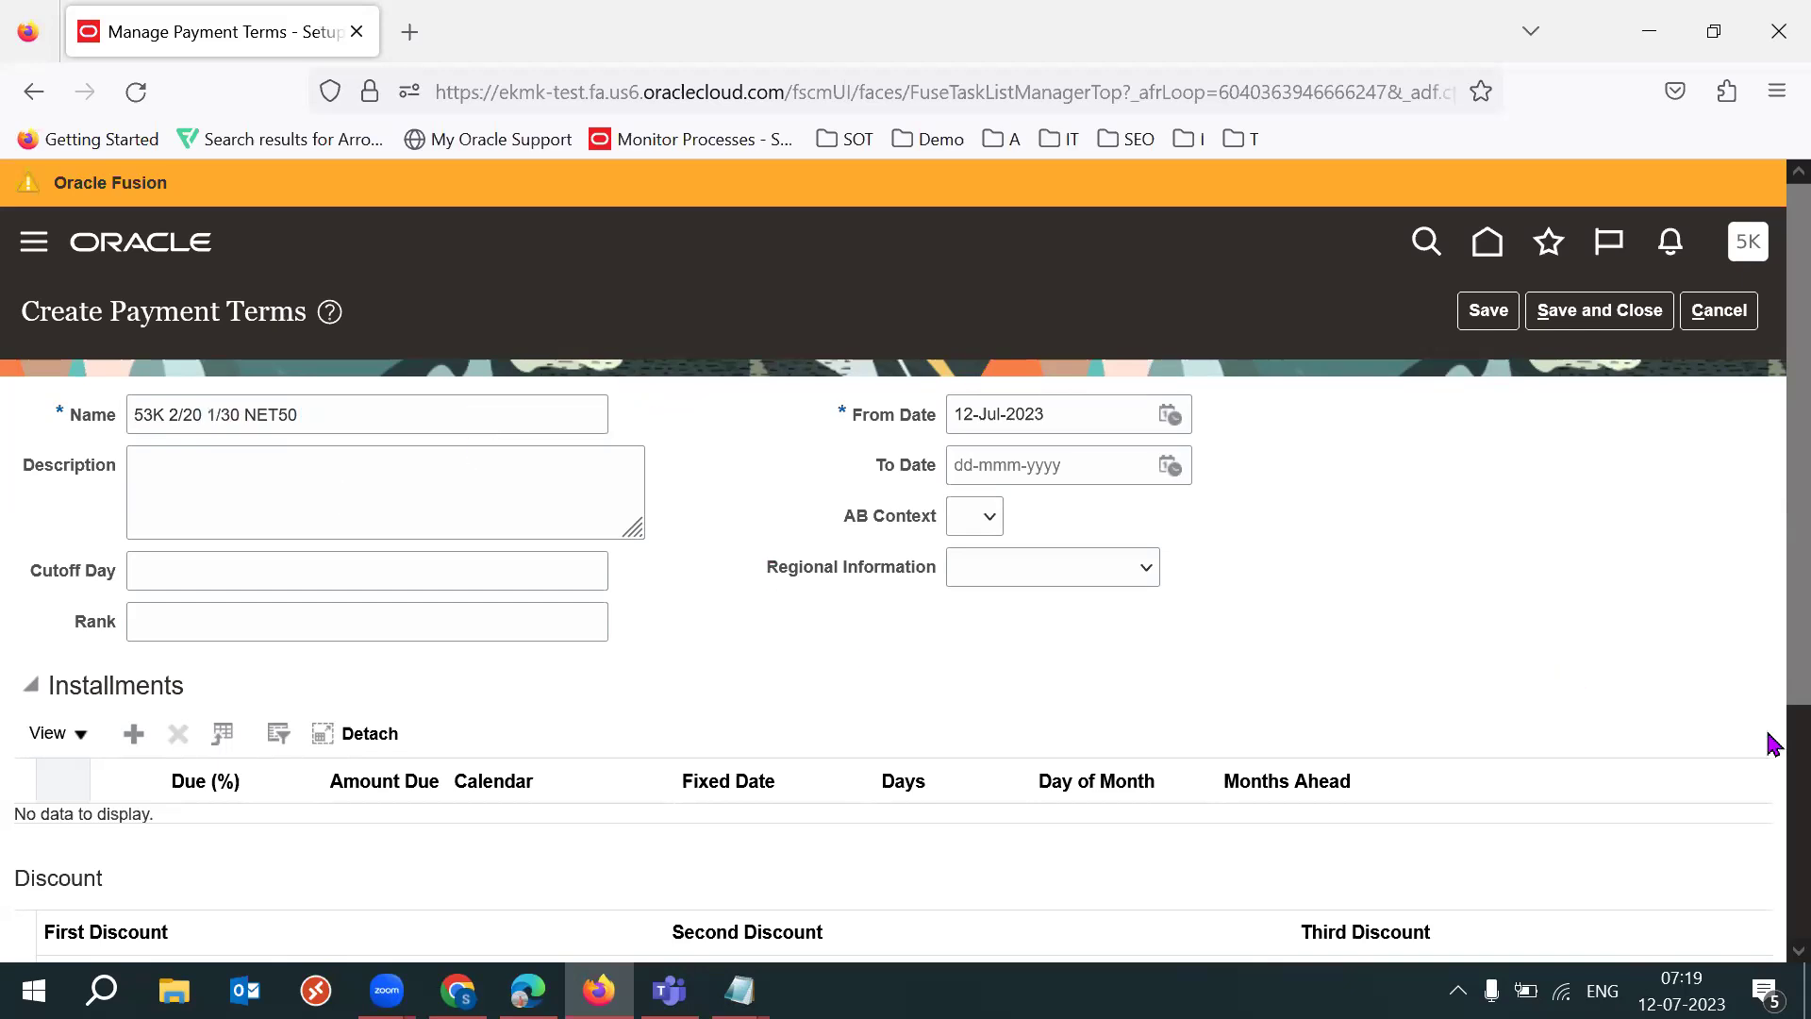
Step: Add an installment with 100% due in 50 days
scroll(1734, 665, down, 1)
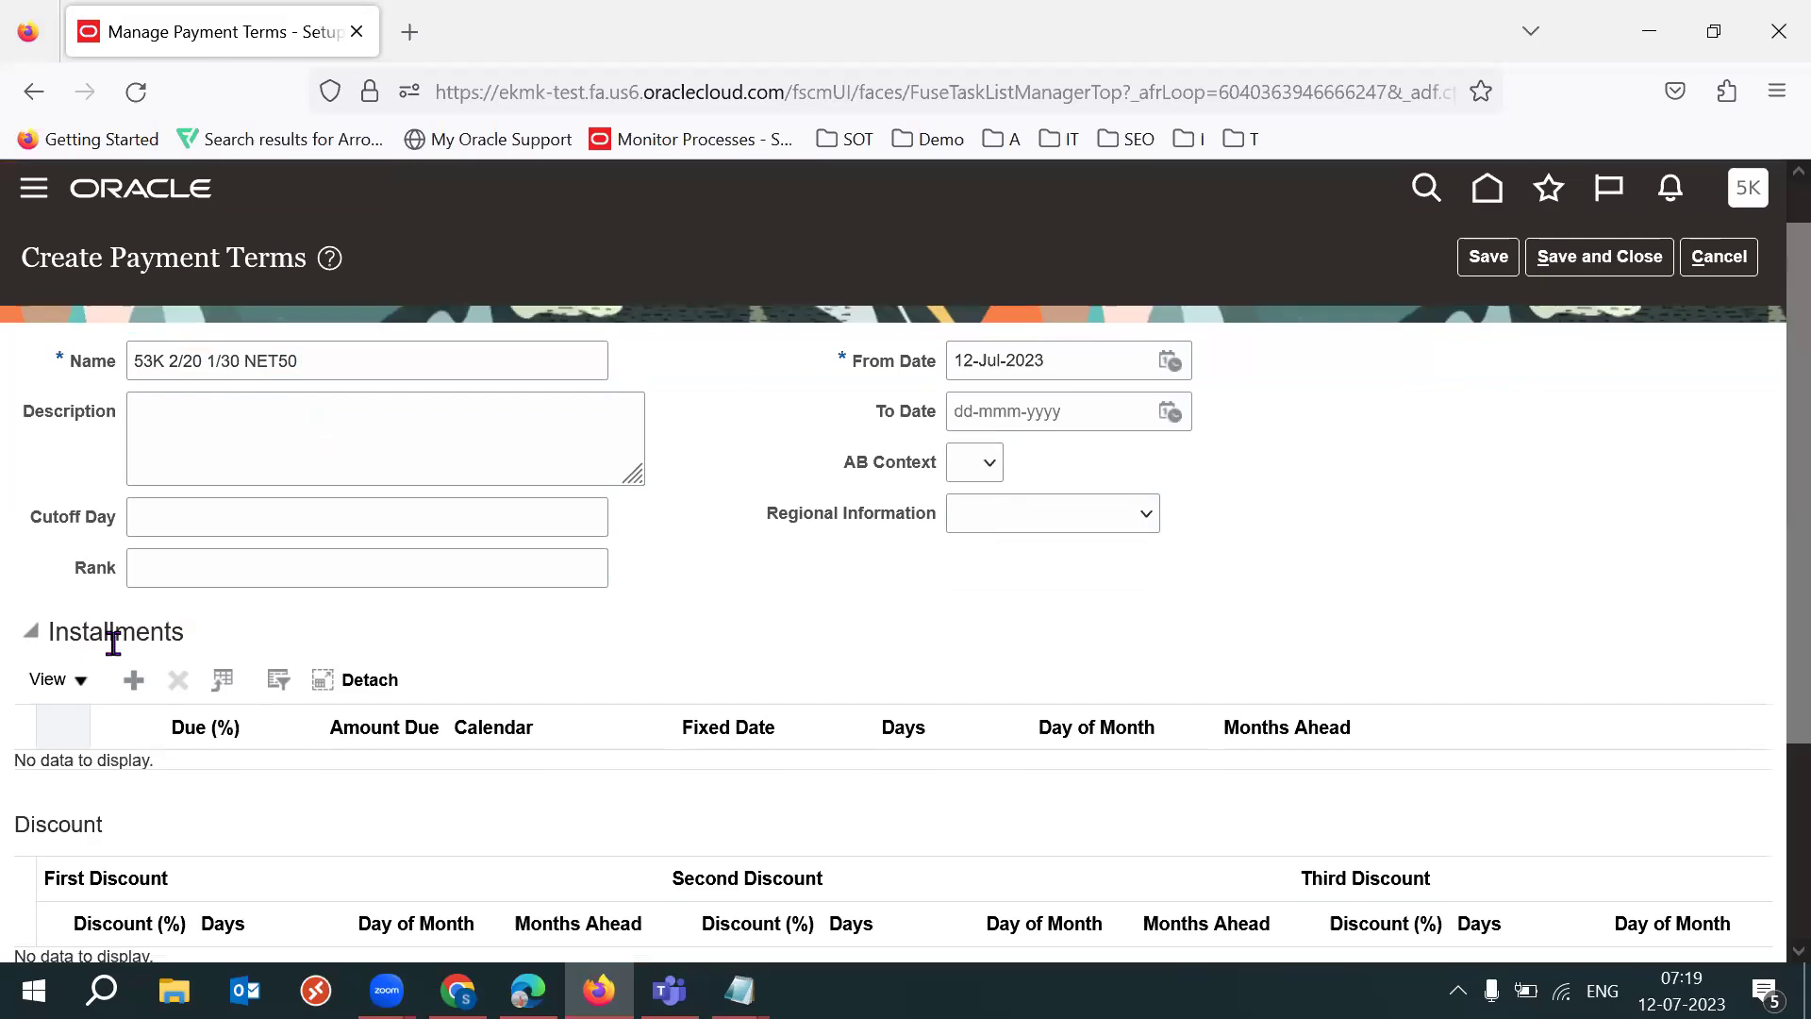
triple_click(574, 645)
click(146, 682)
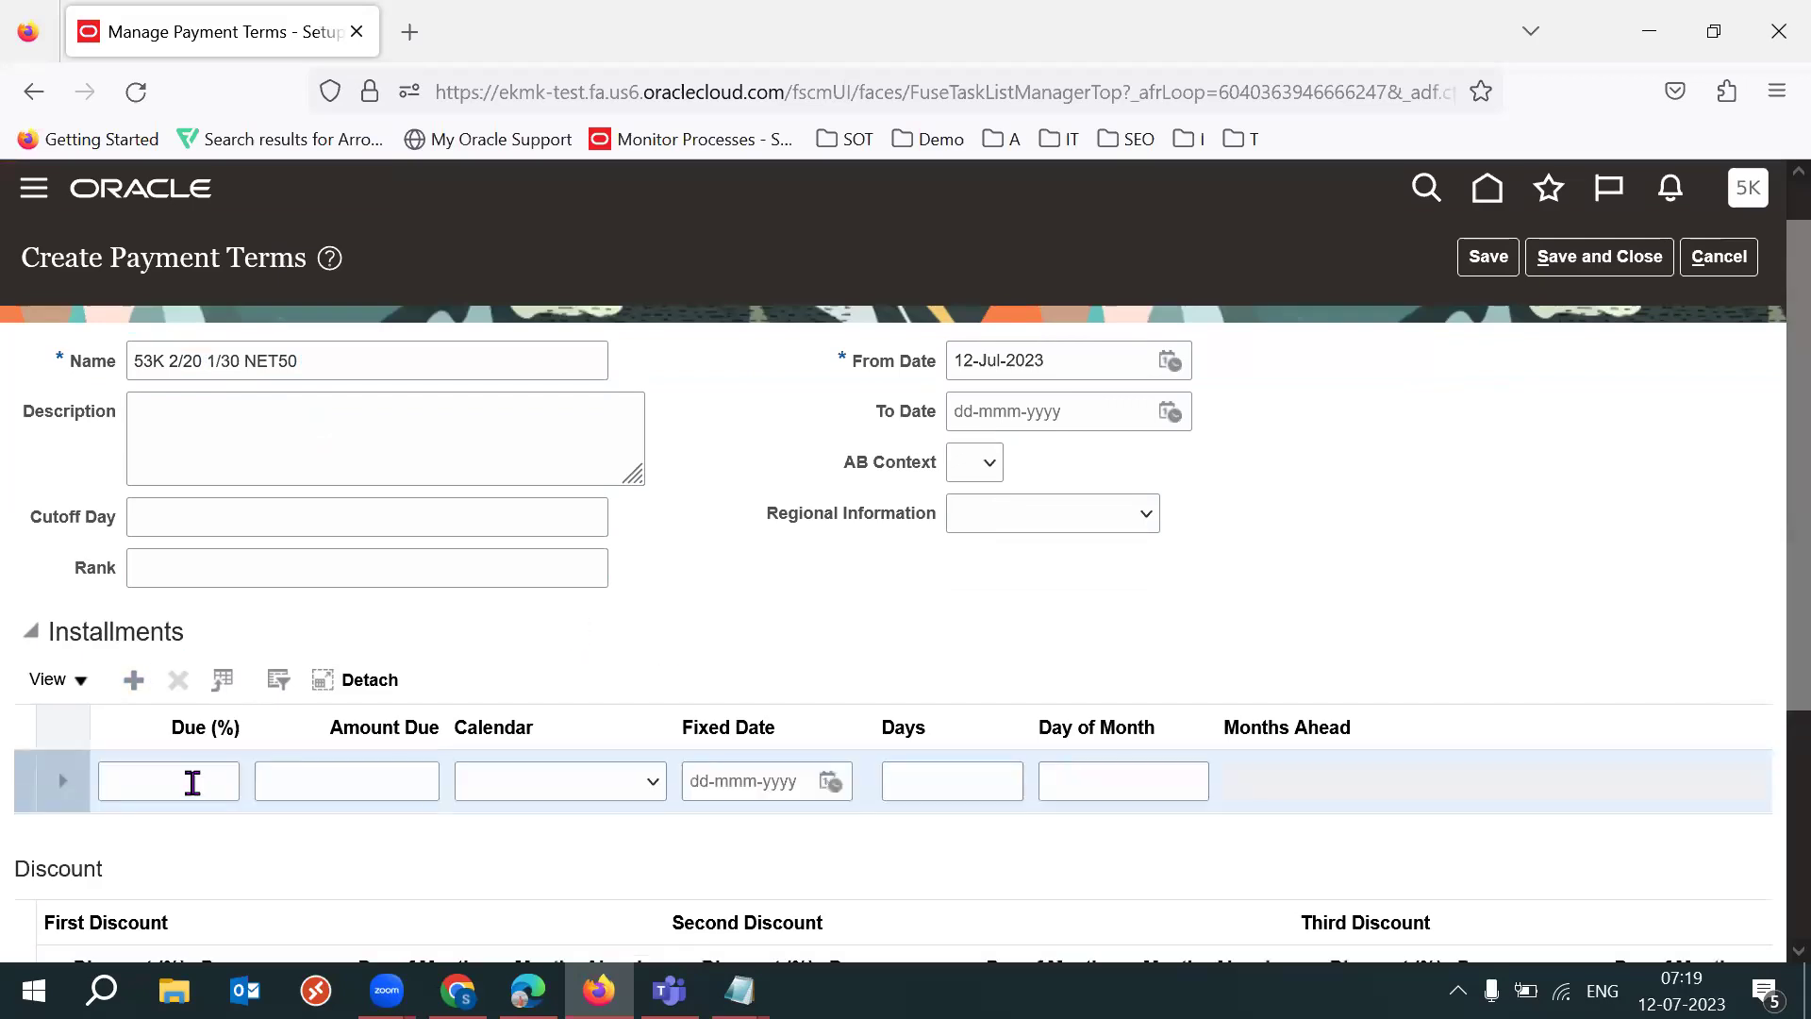
click(192, 783)
text(100)
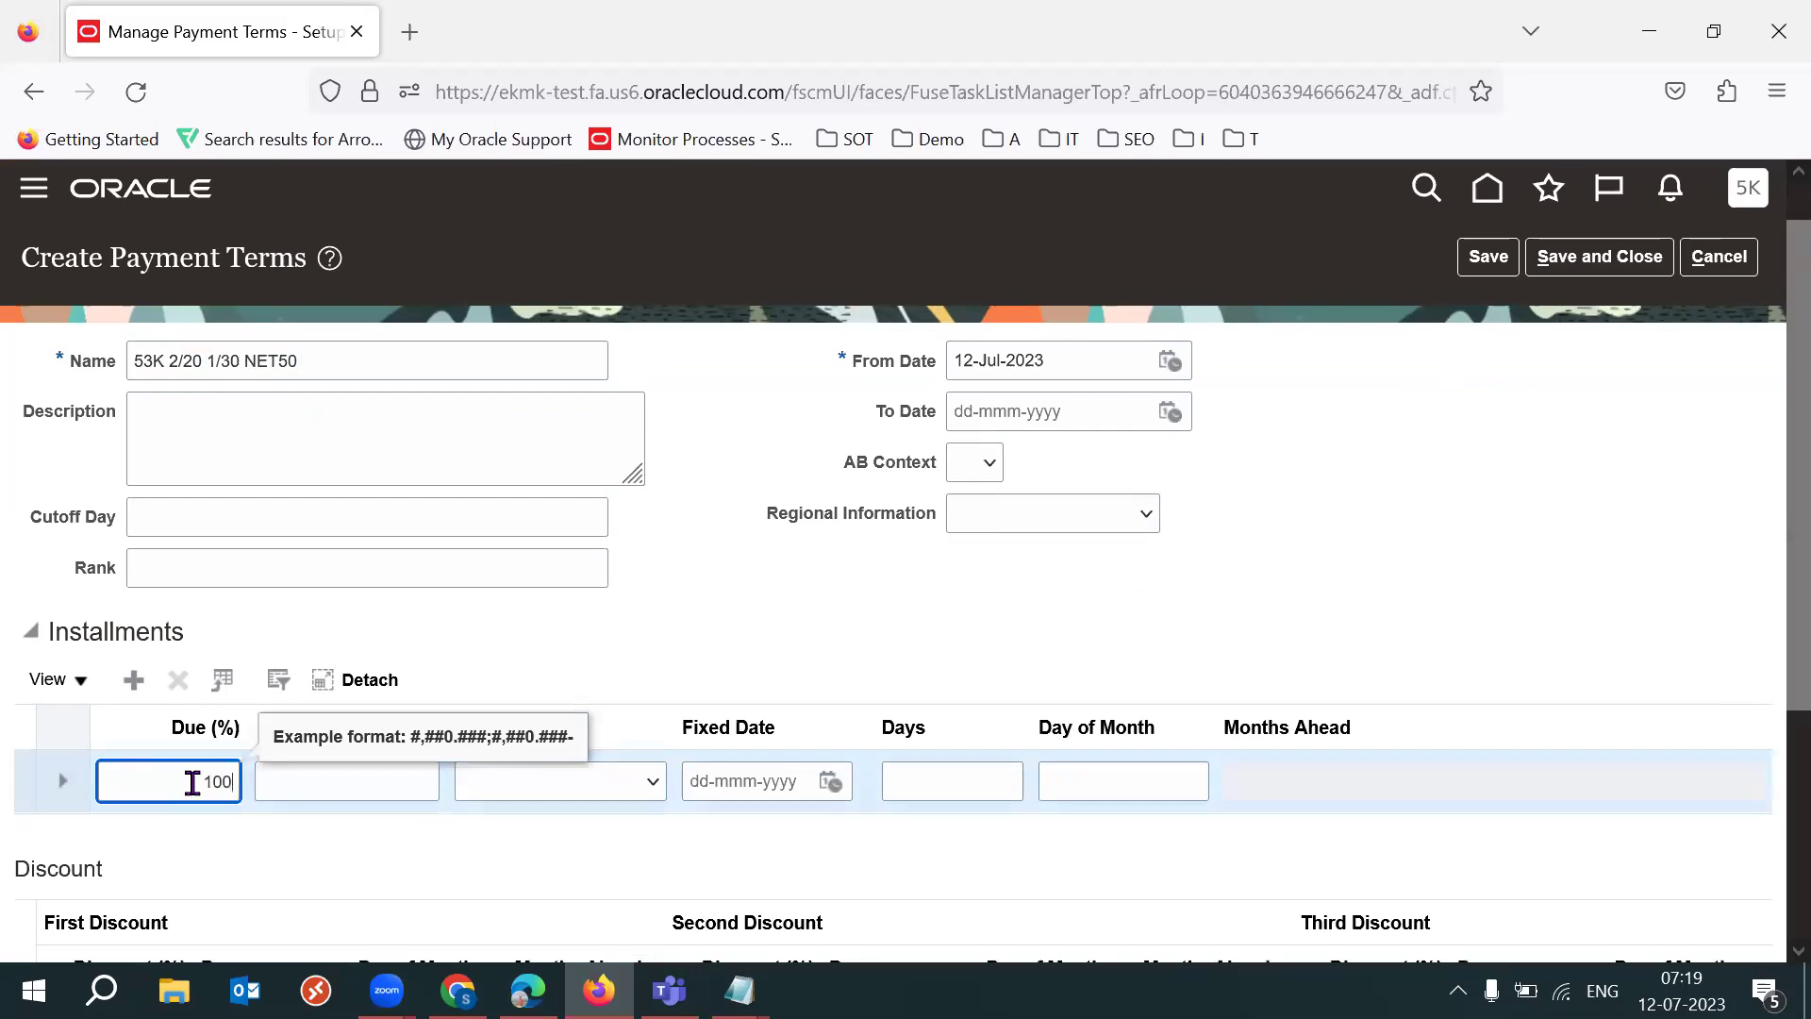
key(Tab)
key(Tab)
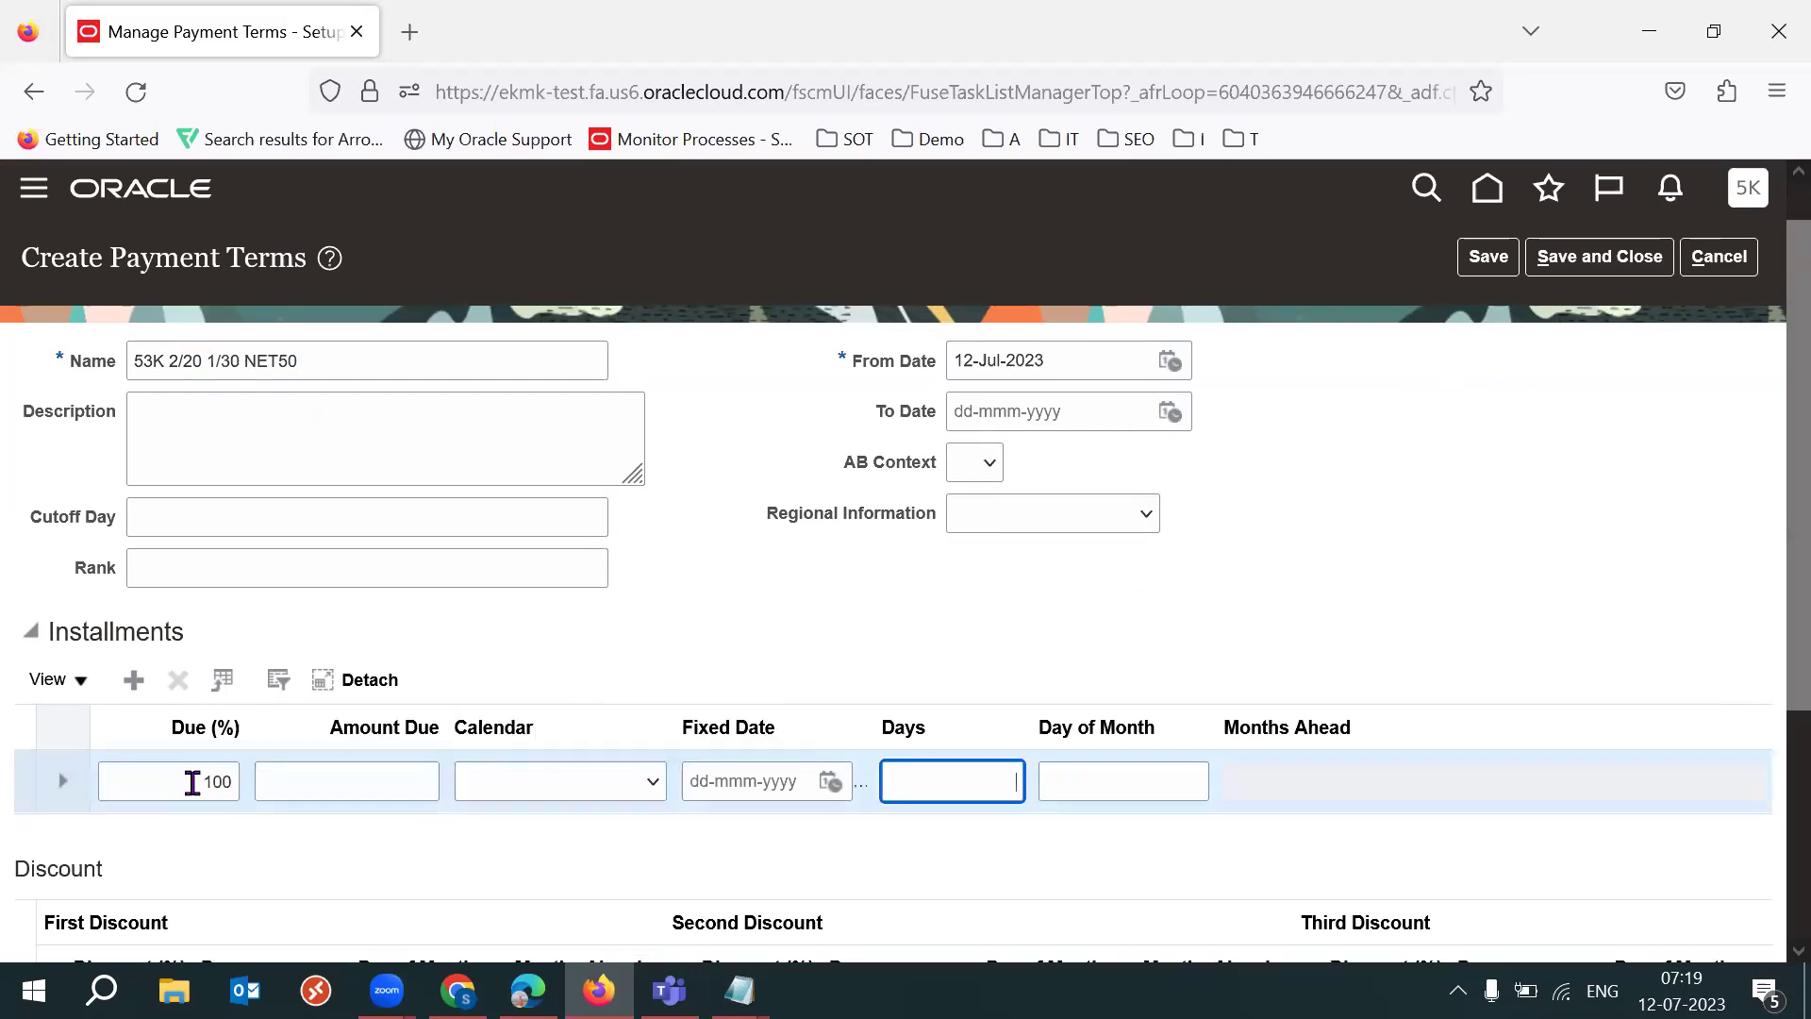
text(50)
key(shift+Tab)
key(shift+Tab)
key(shift+Tab)
key(shift+Tab)
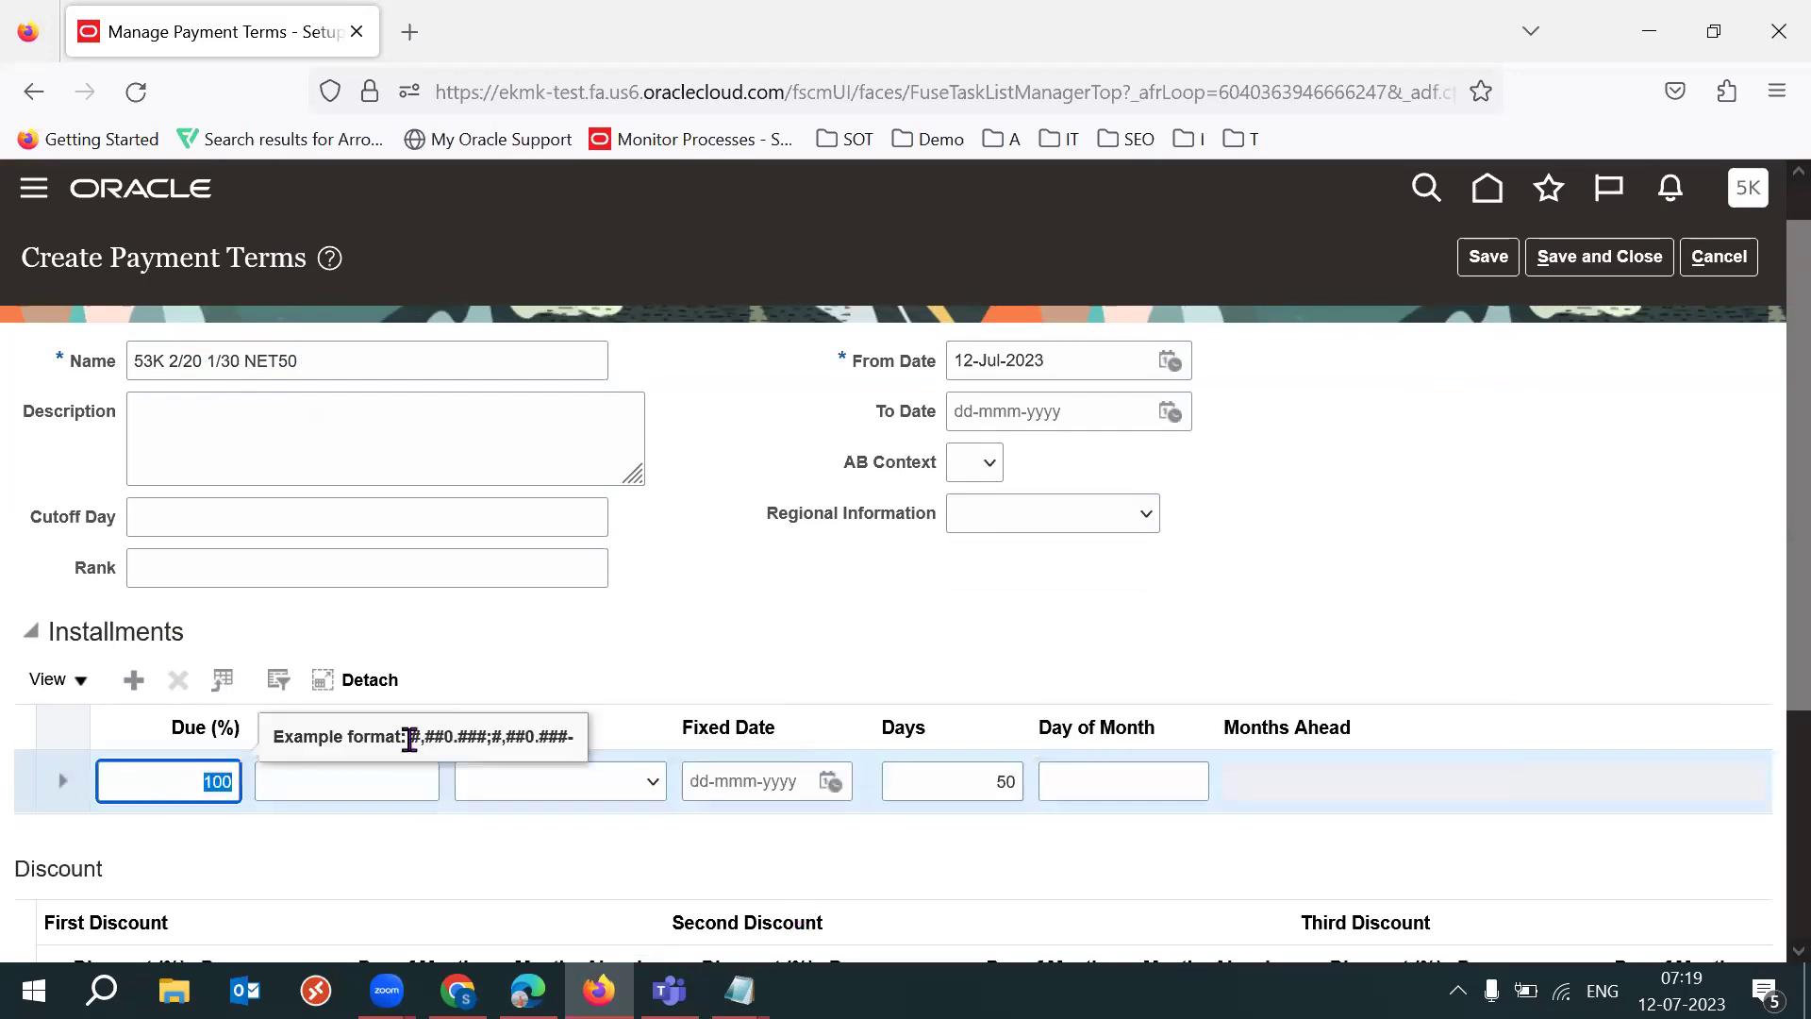
double_click(987, 783)
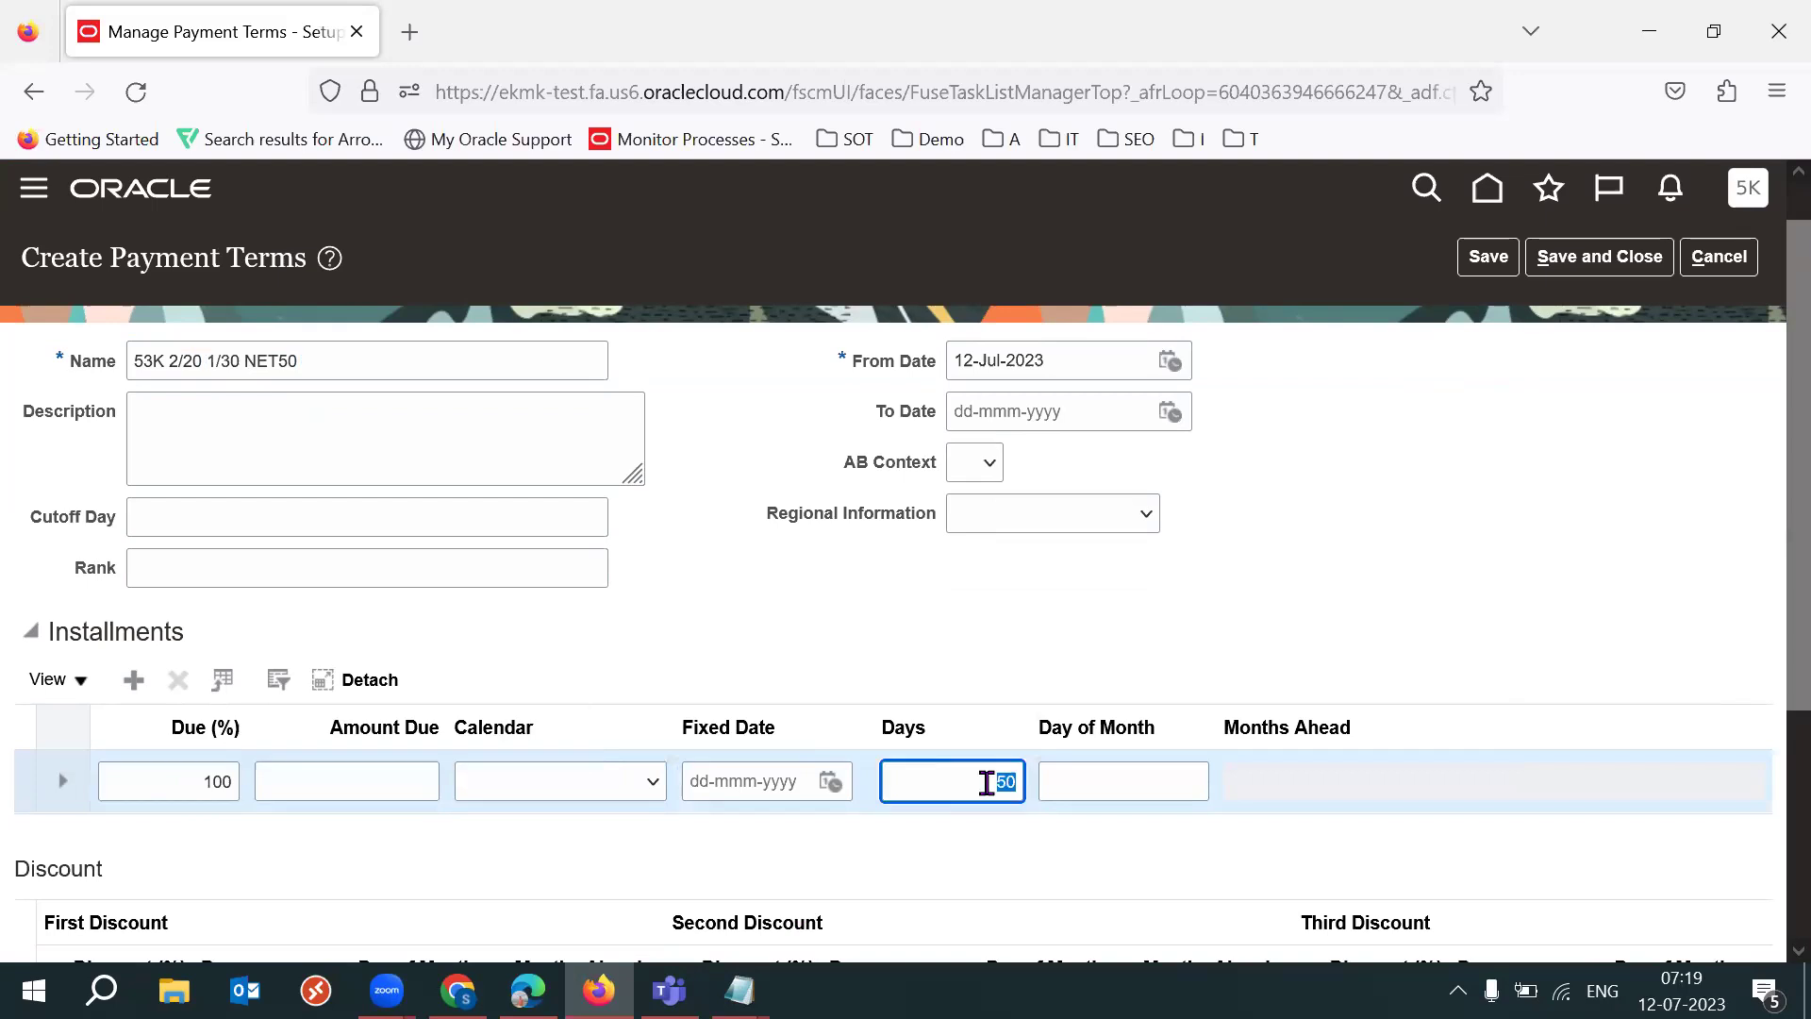
click(1767, 538)
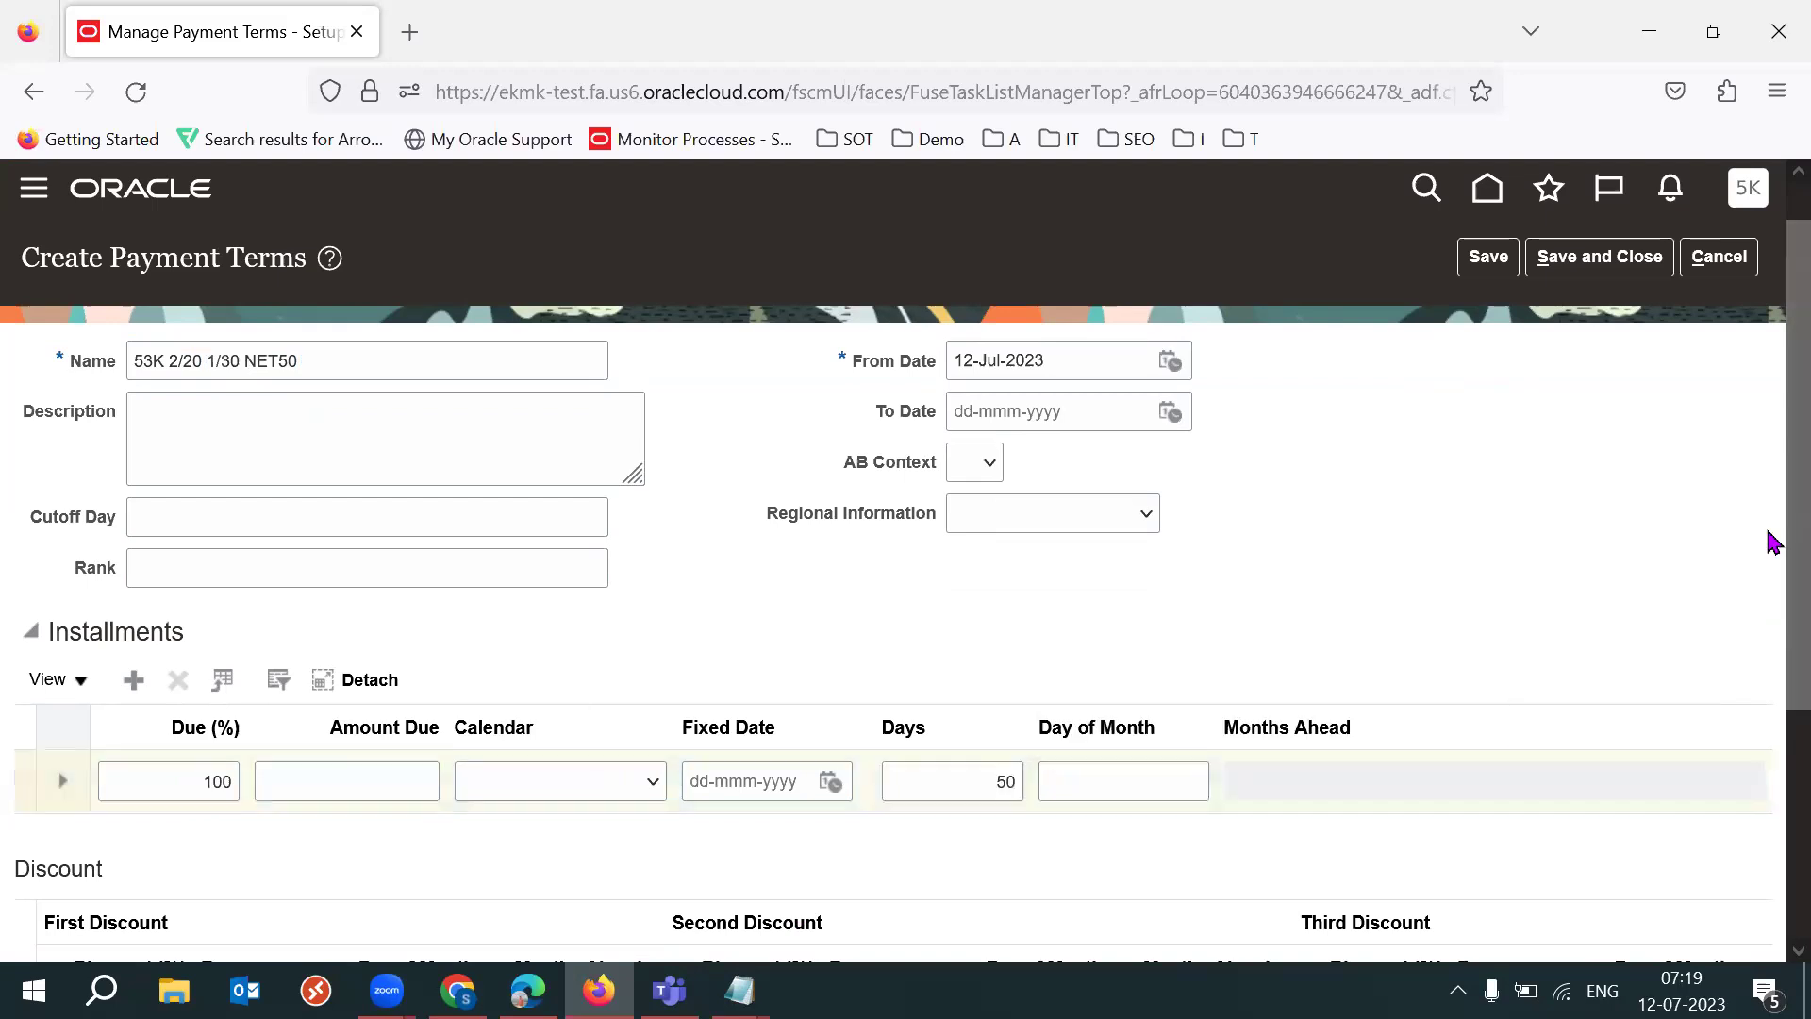
Step: Enter a first discount of 2% at 20 days and a second of 1% at 30 days
scroll(319, 881, down, 2)
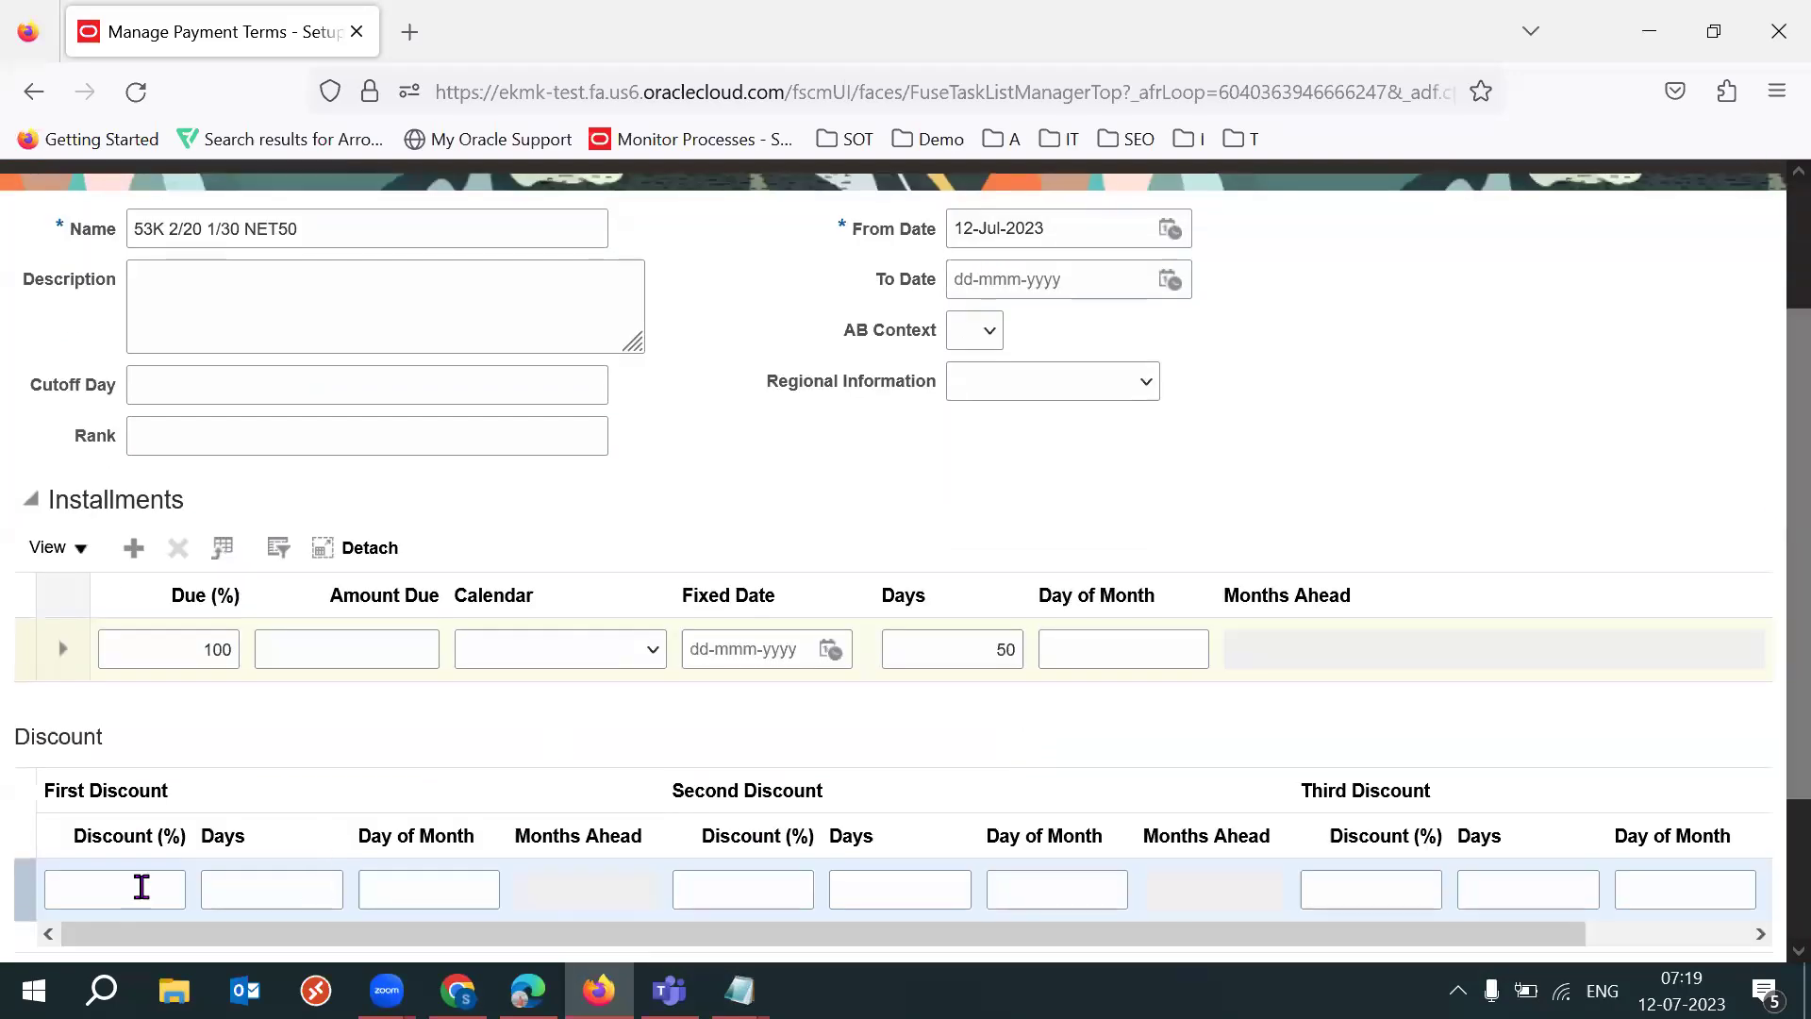
click(141, 887)
click(246, 888)
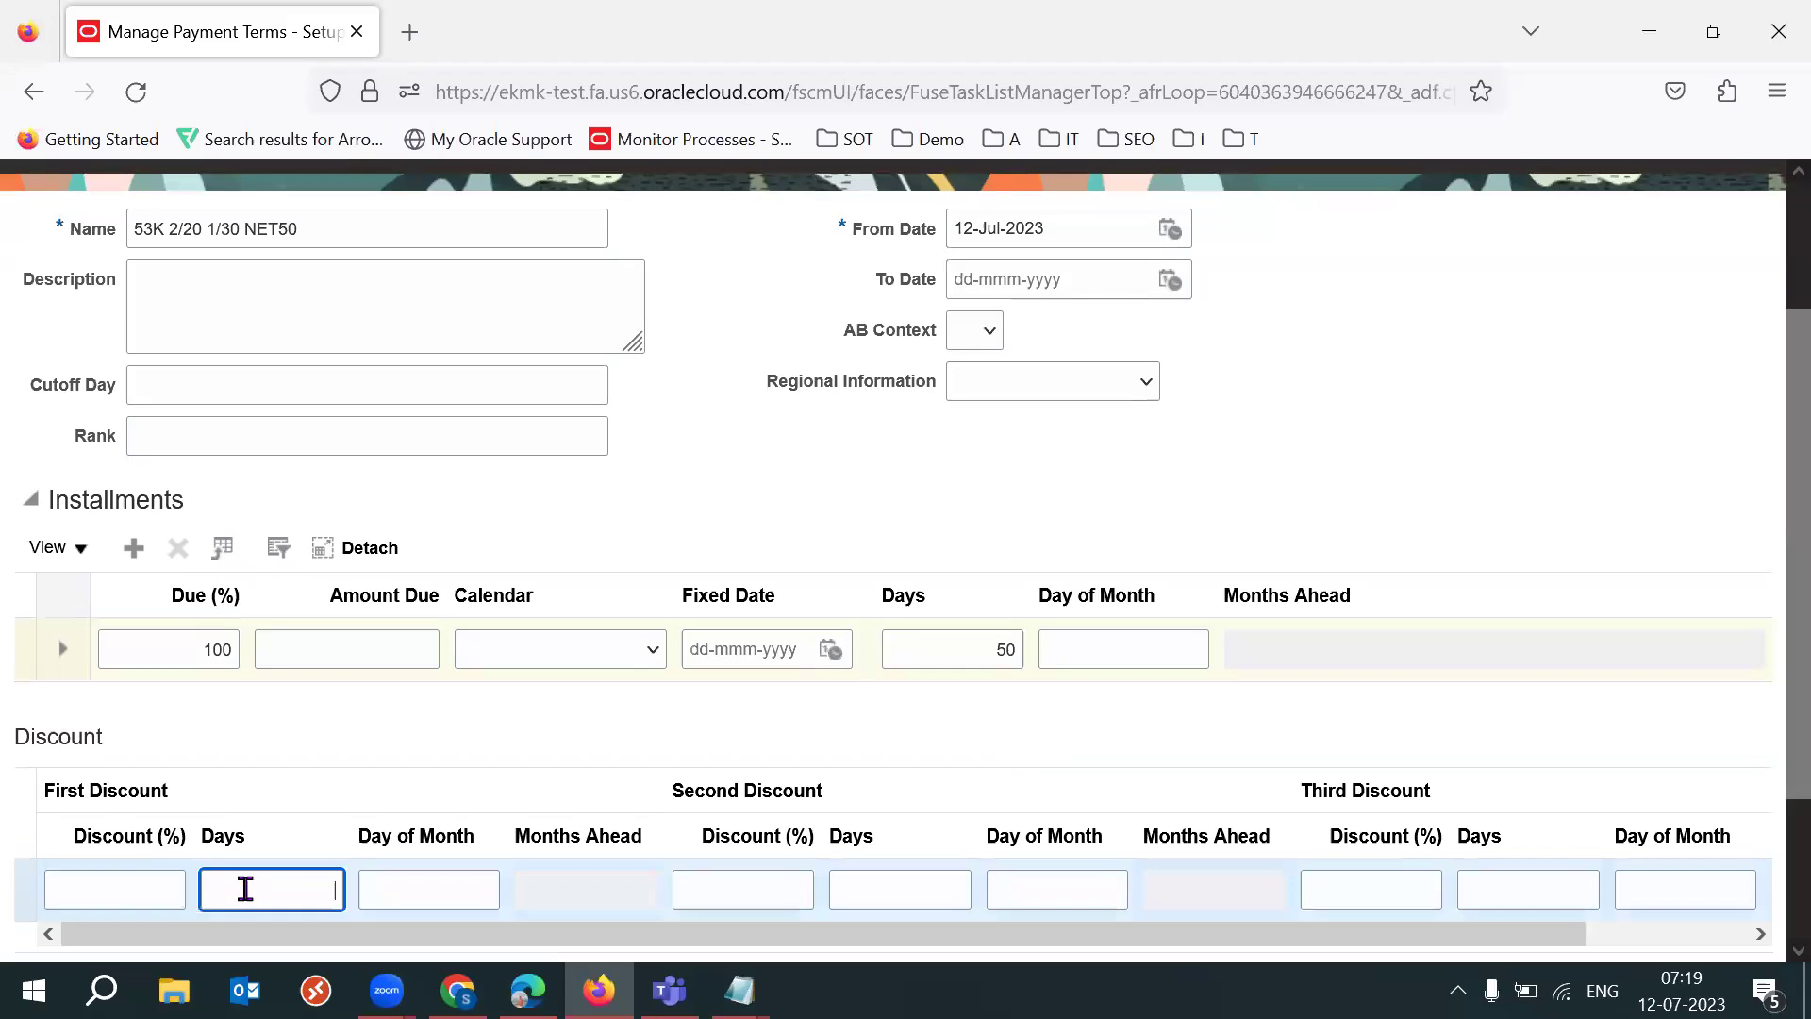
text(20)
click(121, 889)
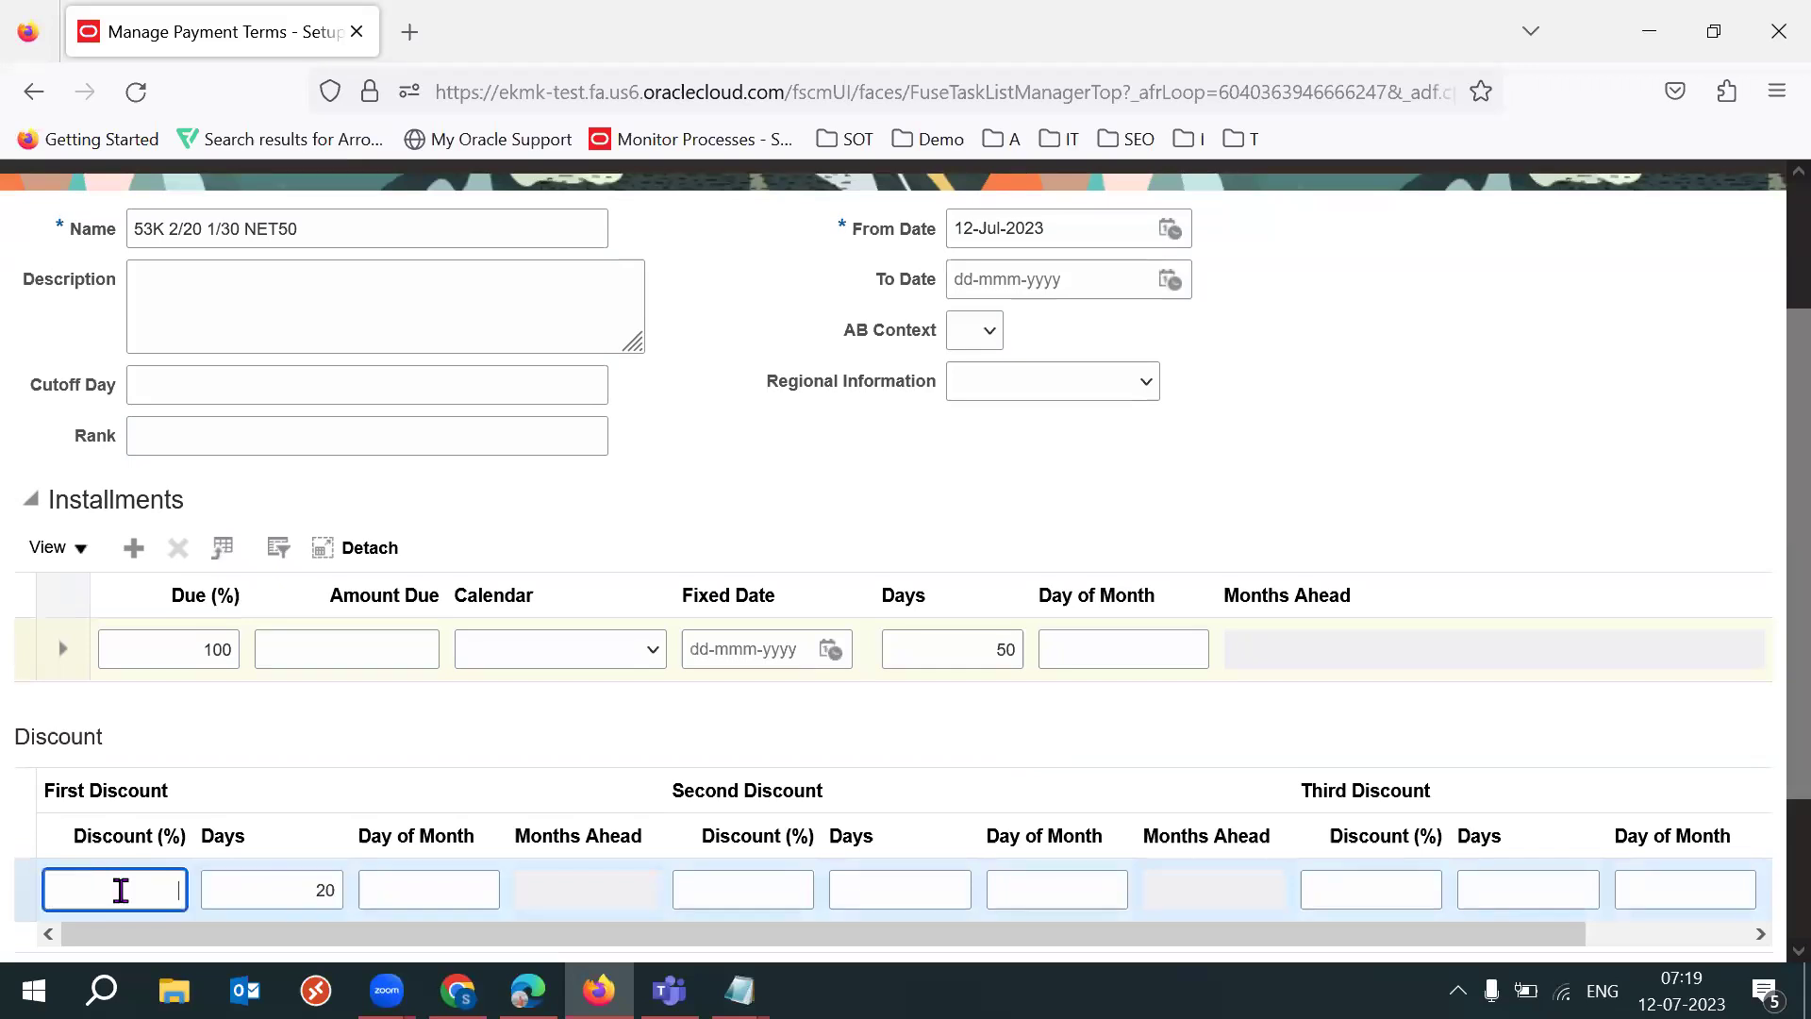
text(2)
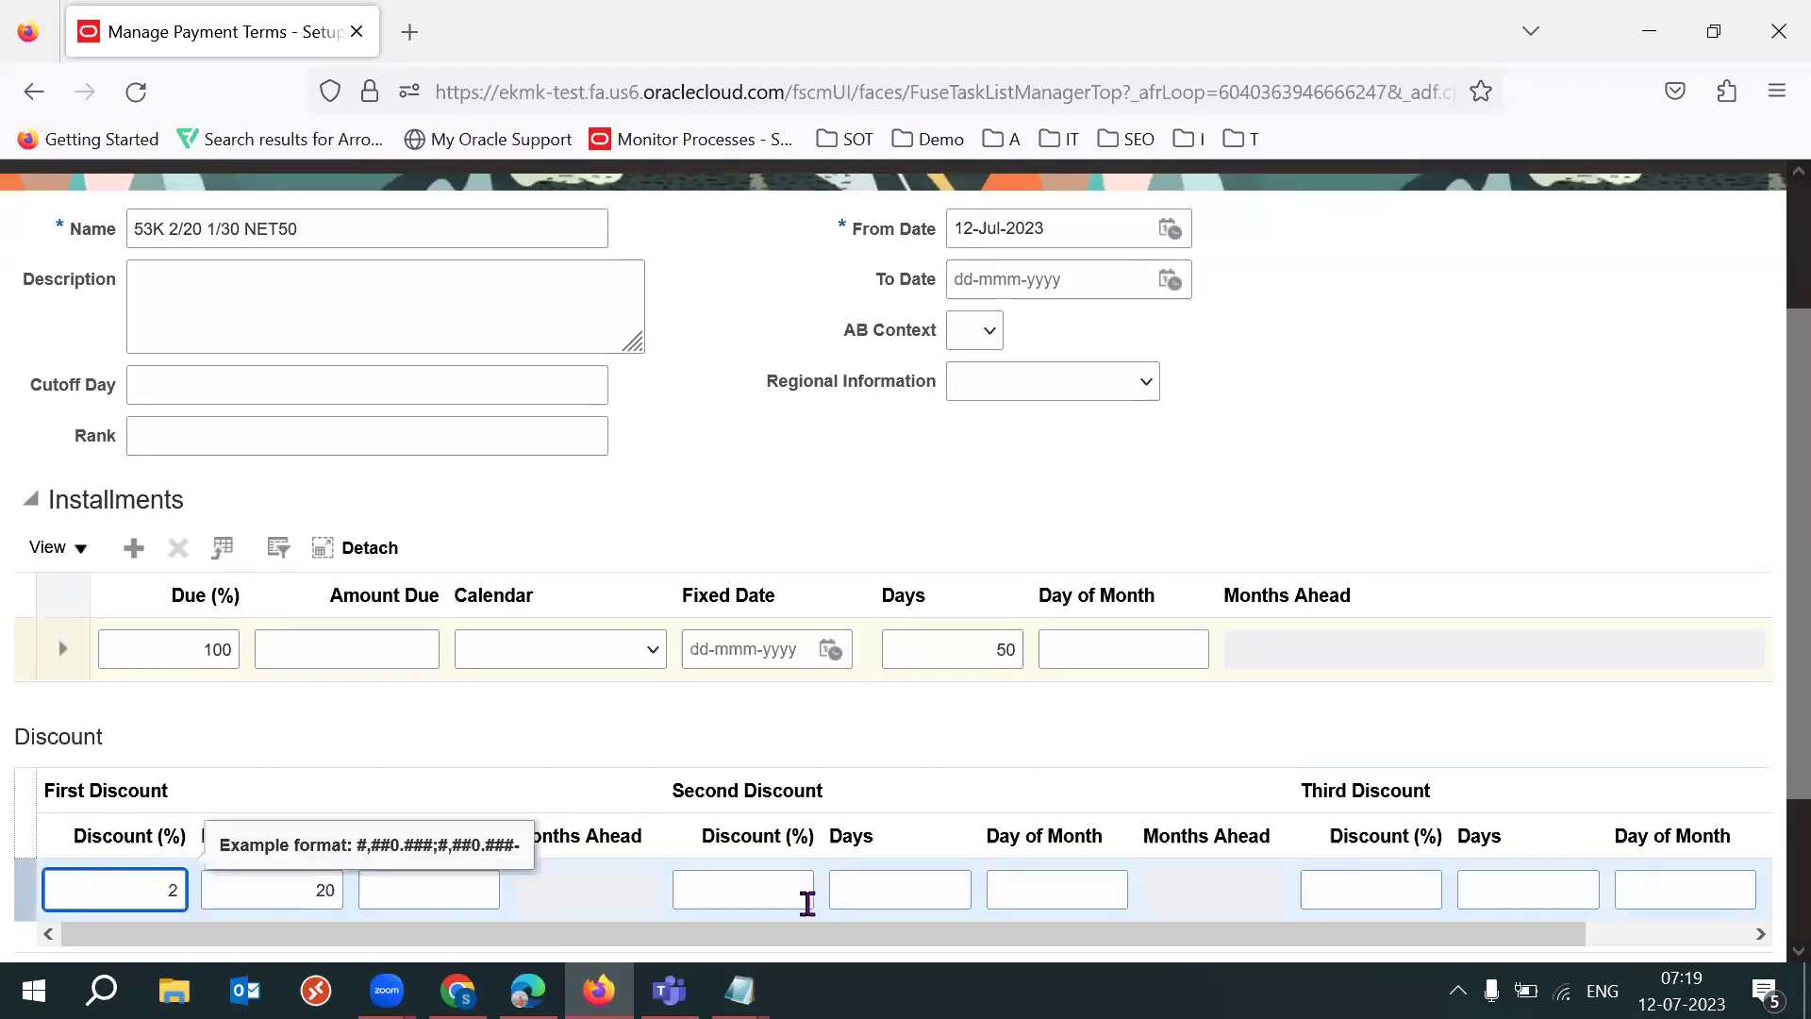
click(906, 886)
text(30)
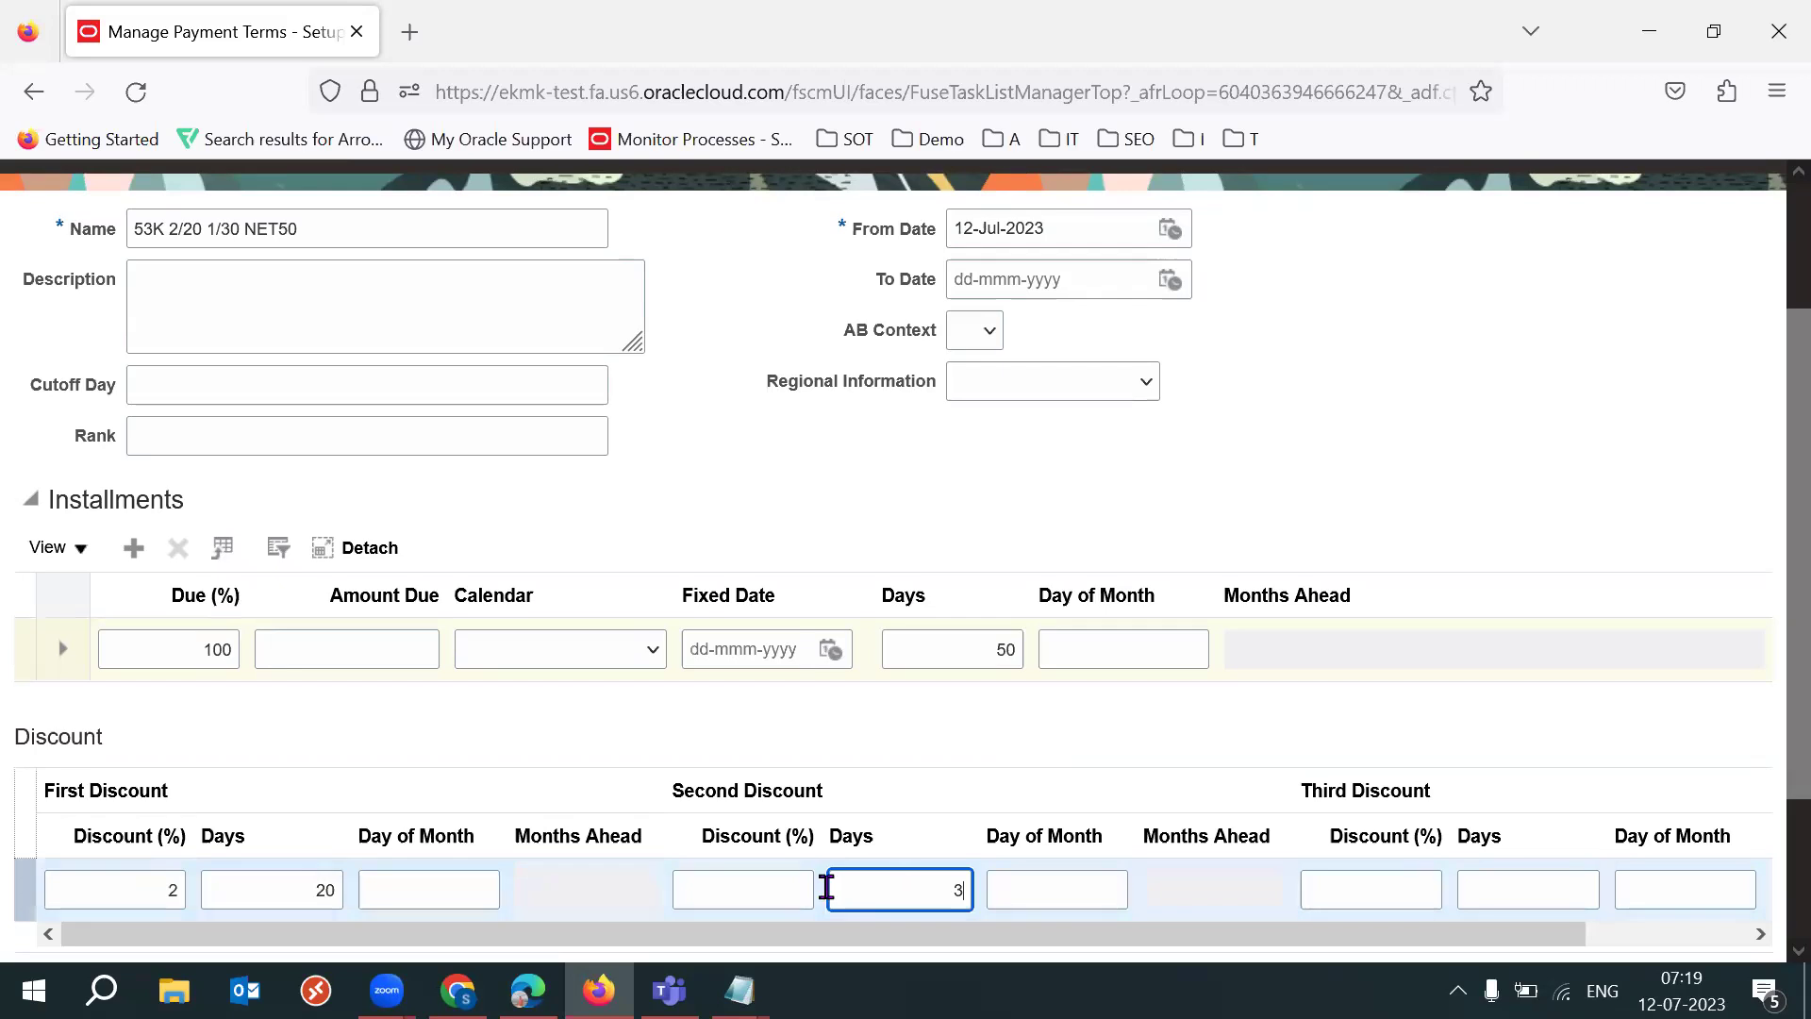
click(788, 881)
text(1)
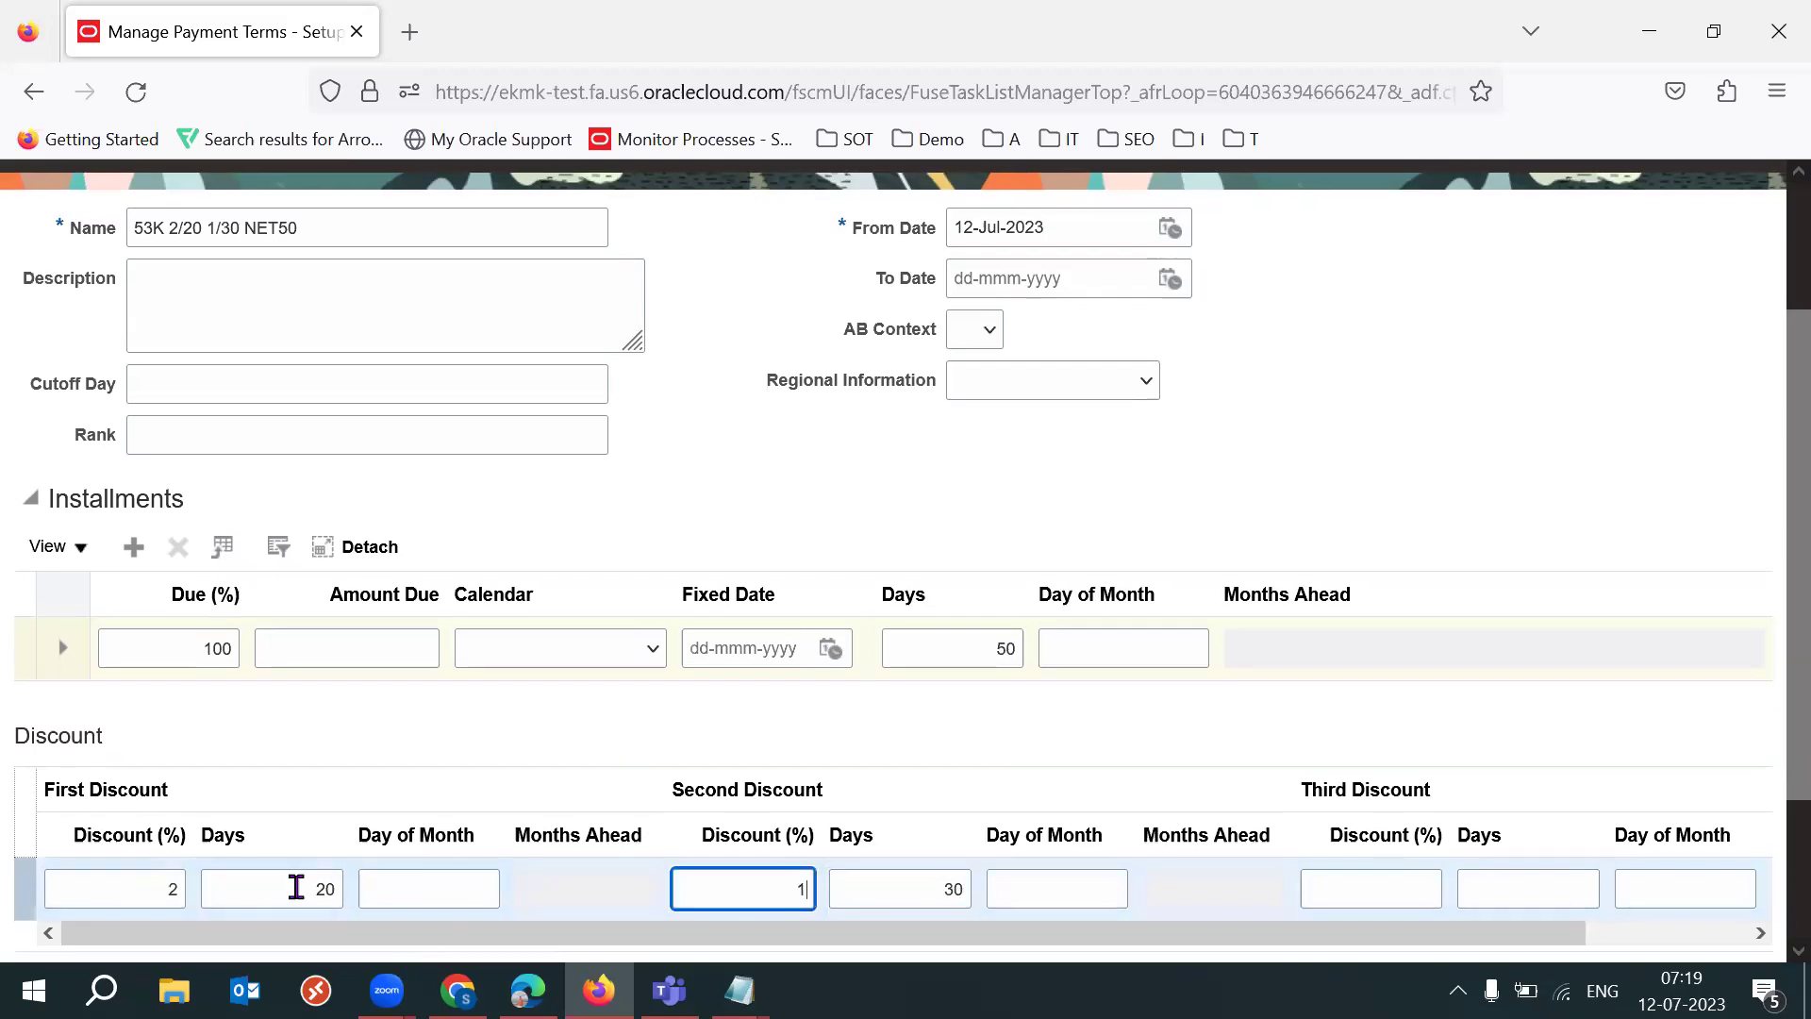
Step: Verify the 2%/20-day and 1%/30-day discount values and commit them
double_click(297, 886)
click(156, 893)
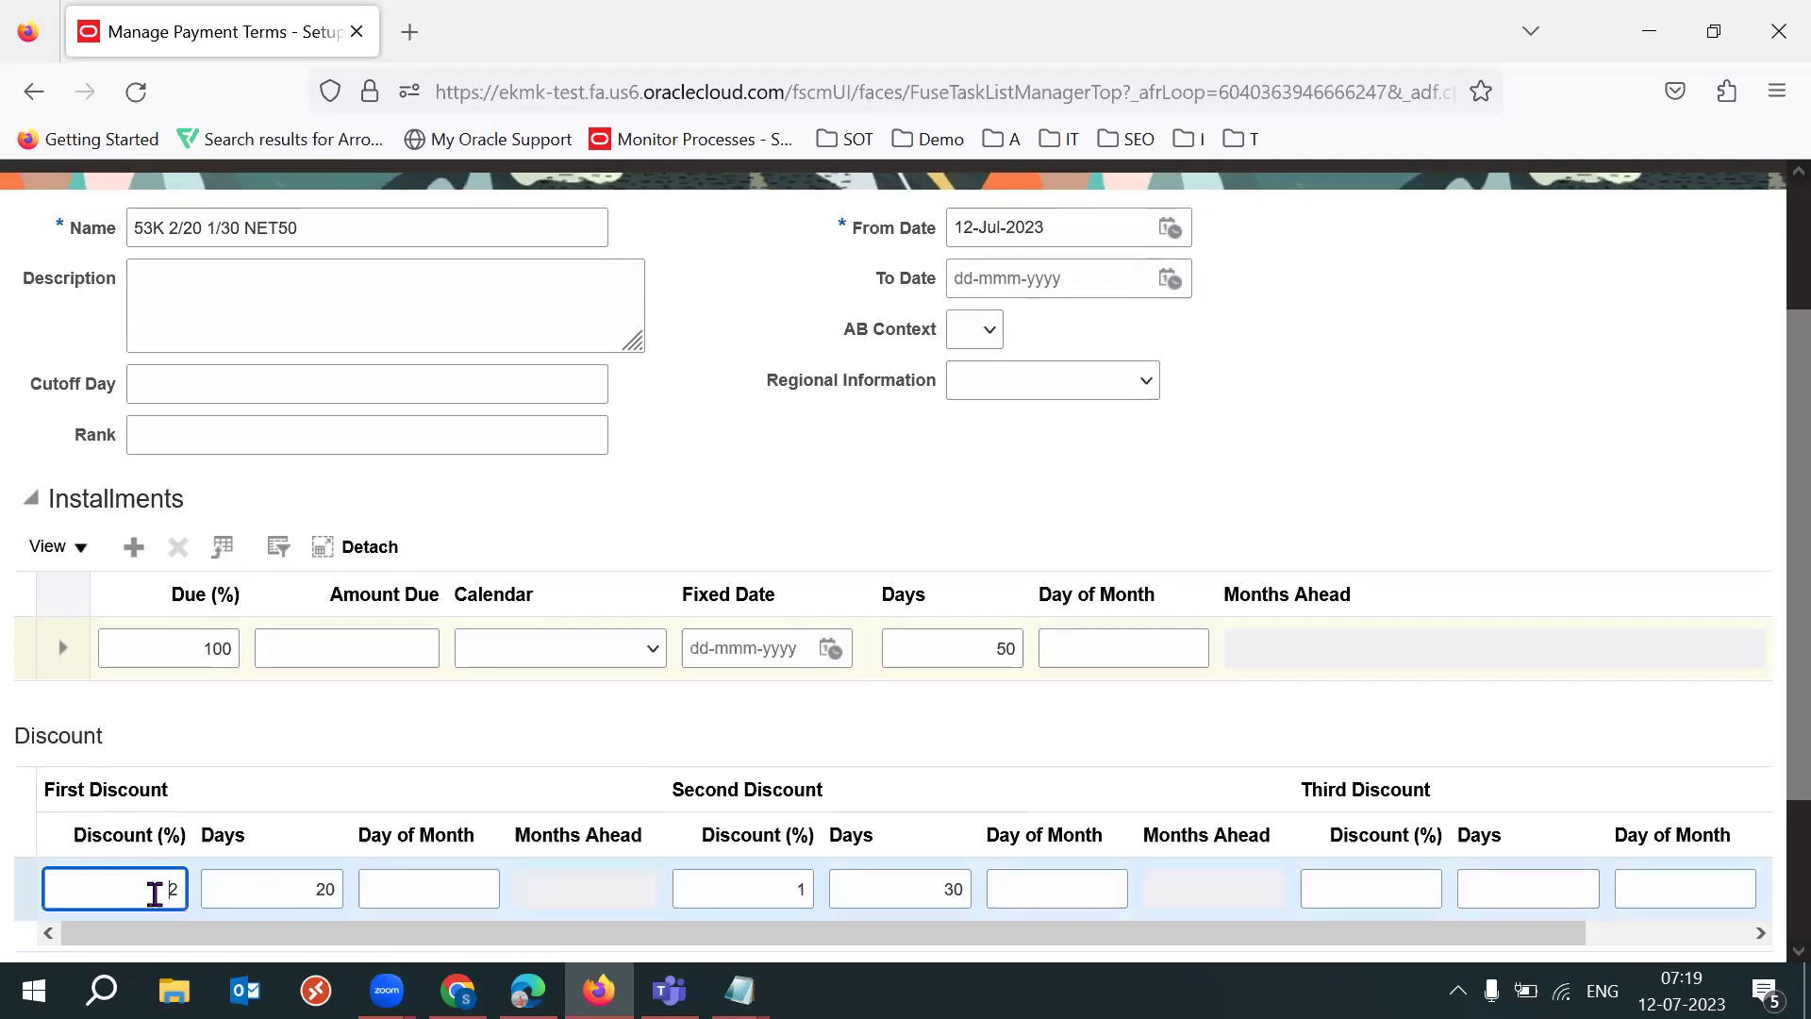
double_click(155, 892)
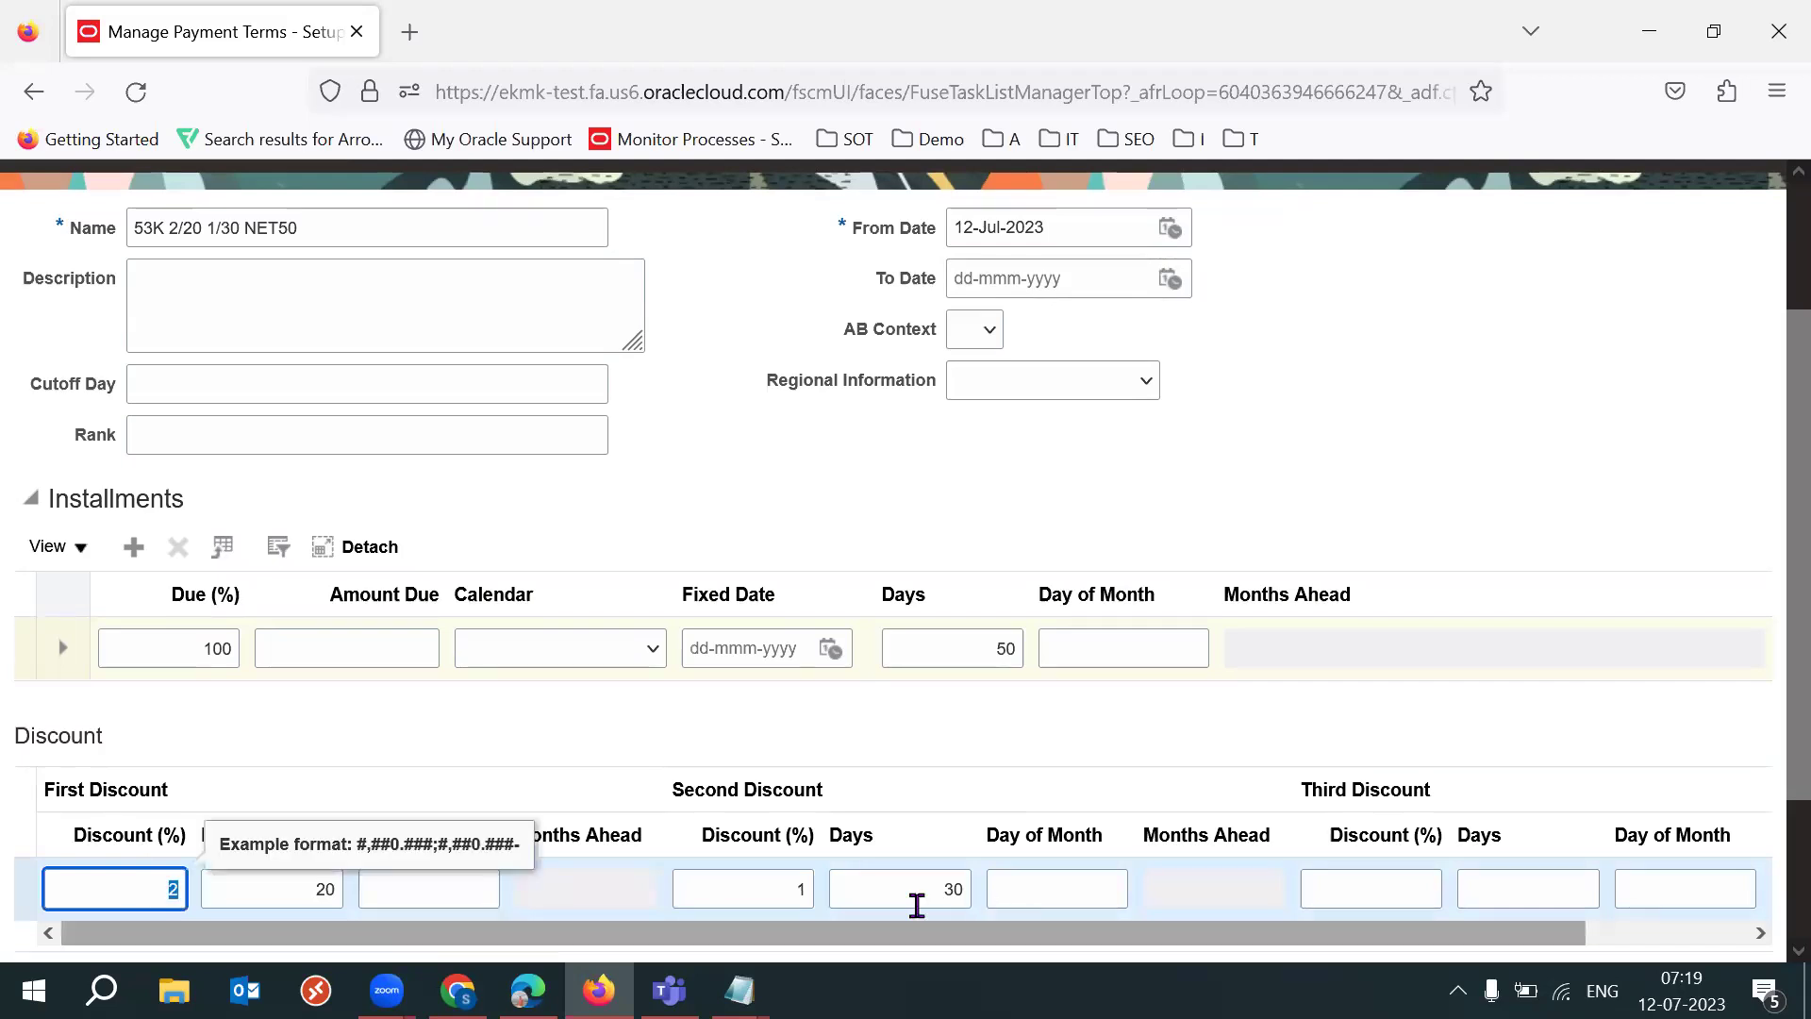
double_click(824, 891)
double_click(776, 883)
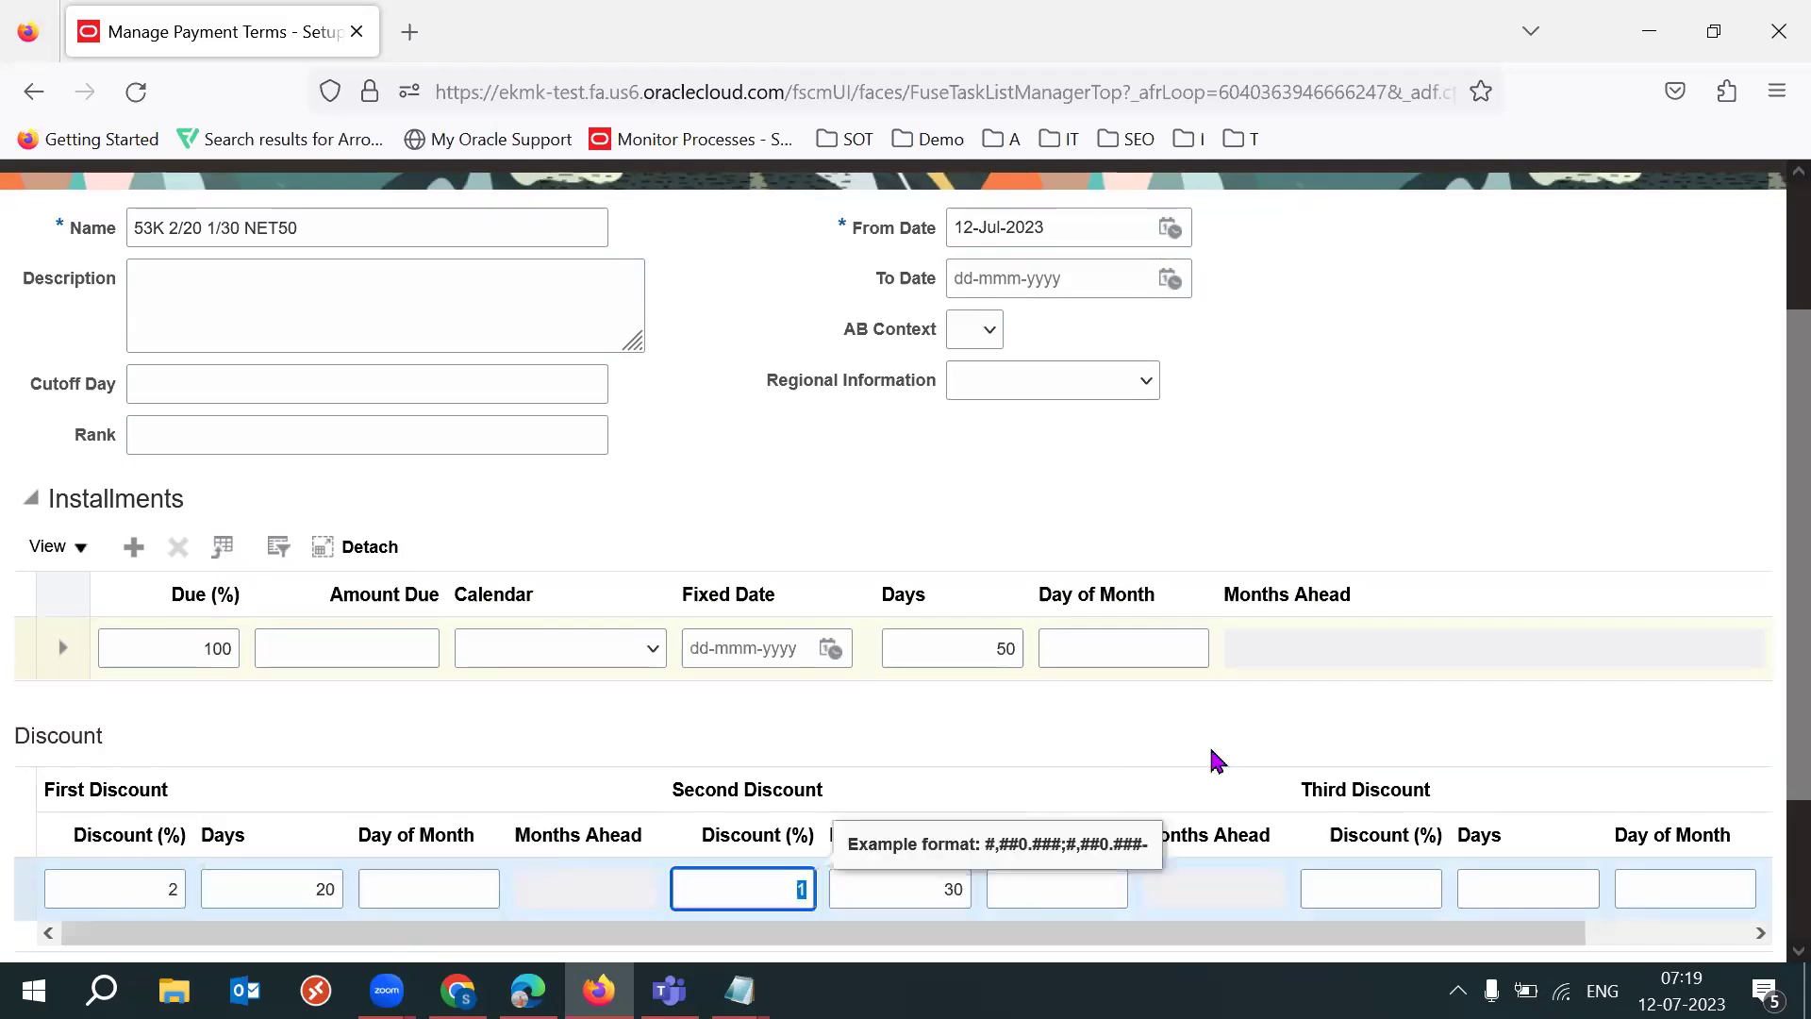
click(1769, 745)
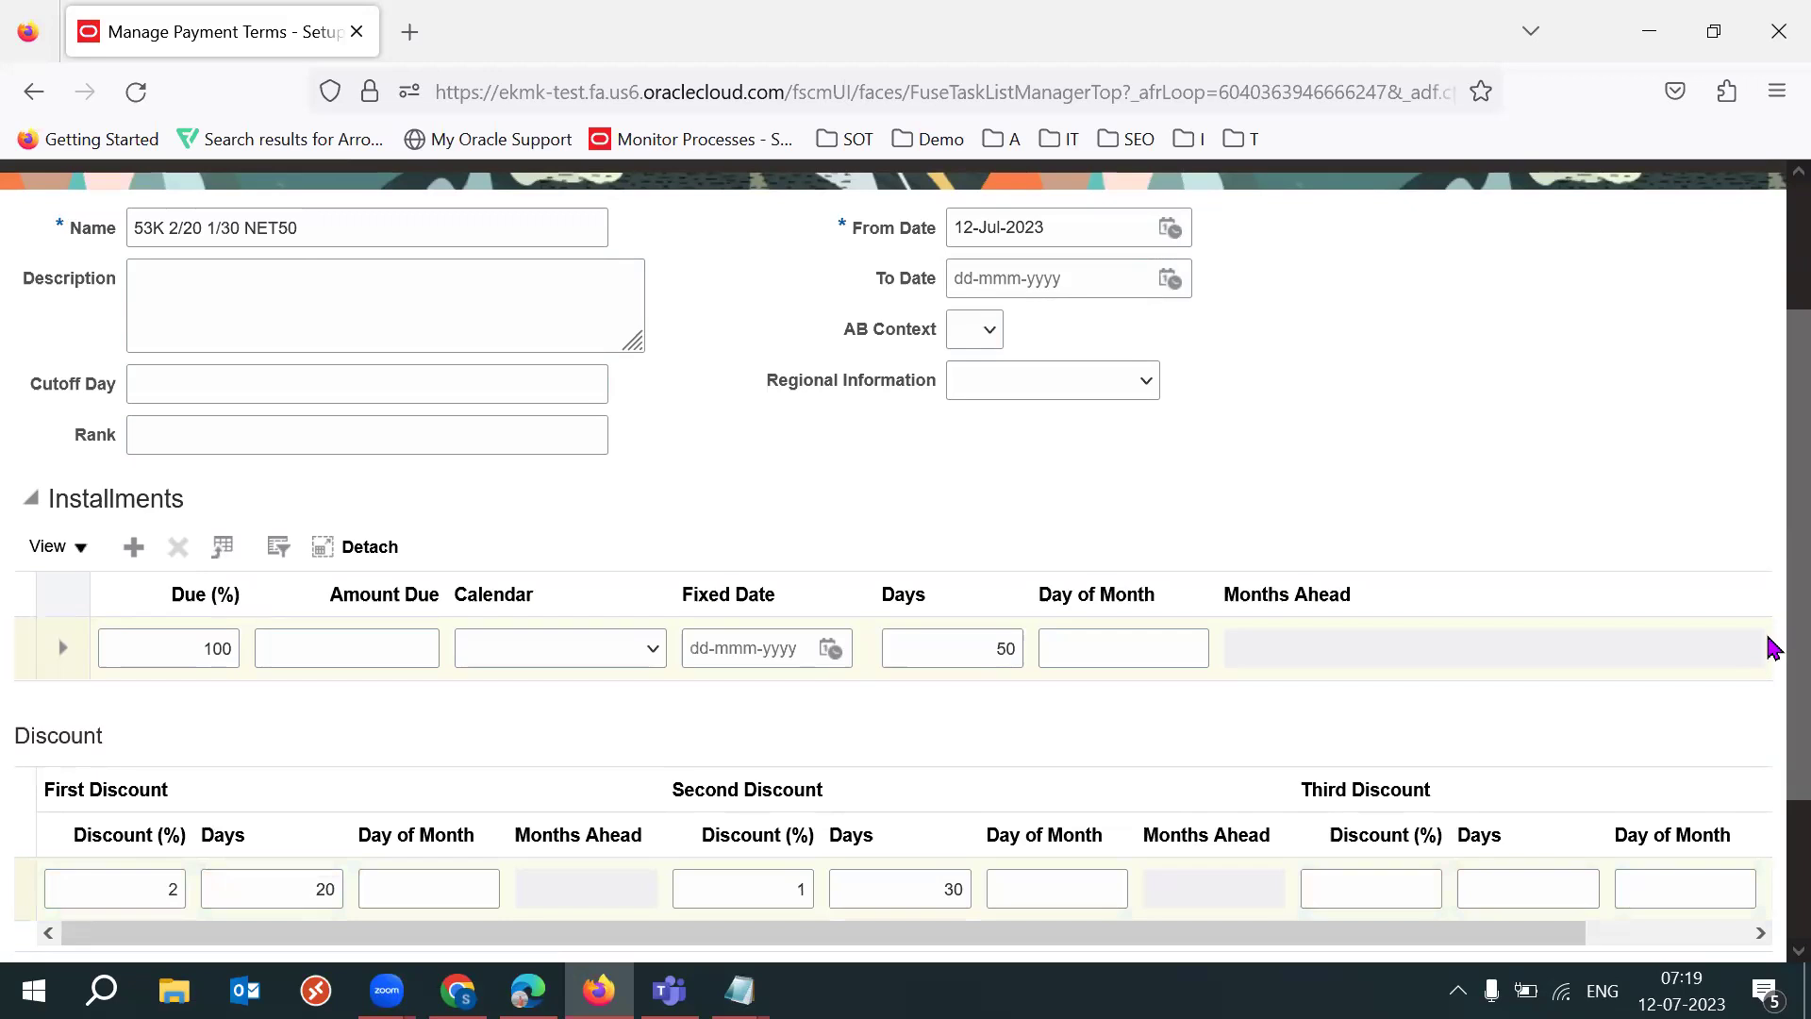
Step: Add a set assignment row with set code 53K IND RDS to the new payment term
scroll(1770, 726, down, 1)
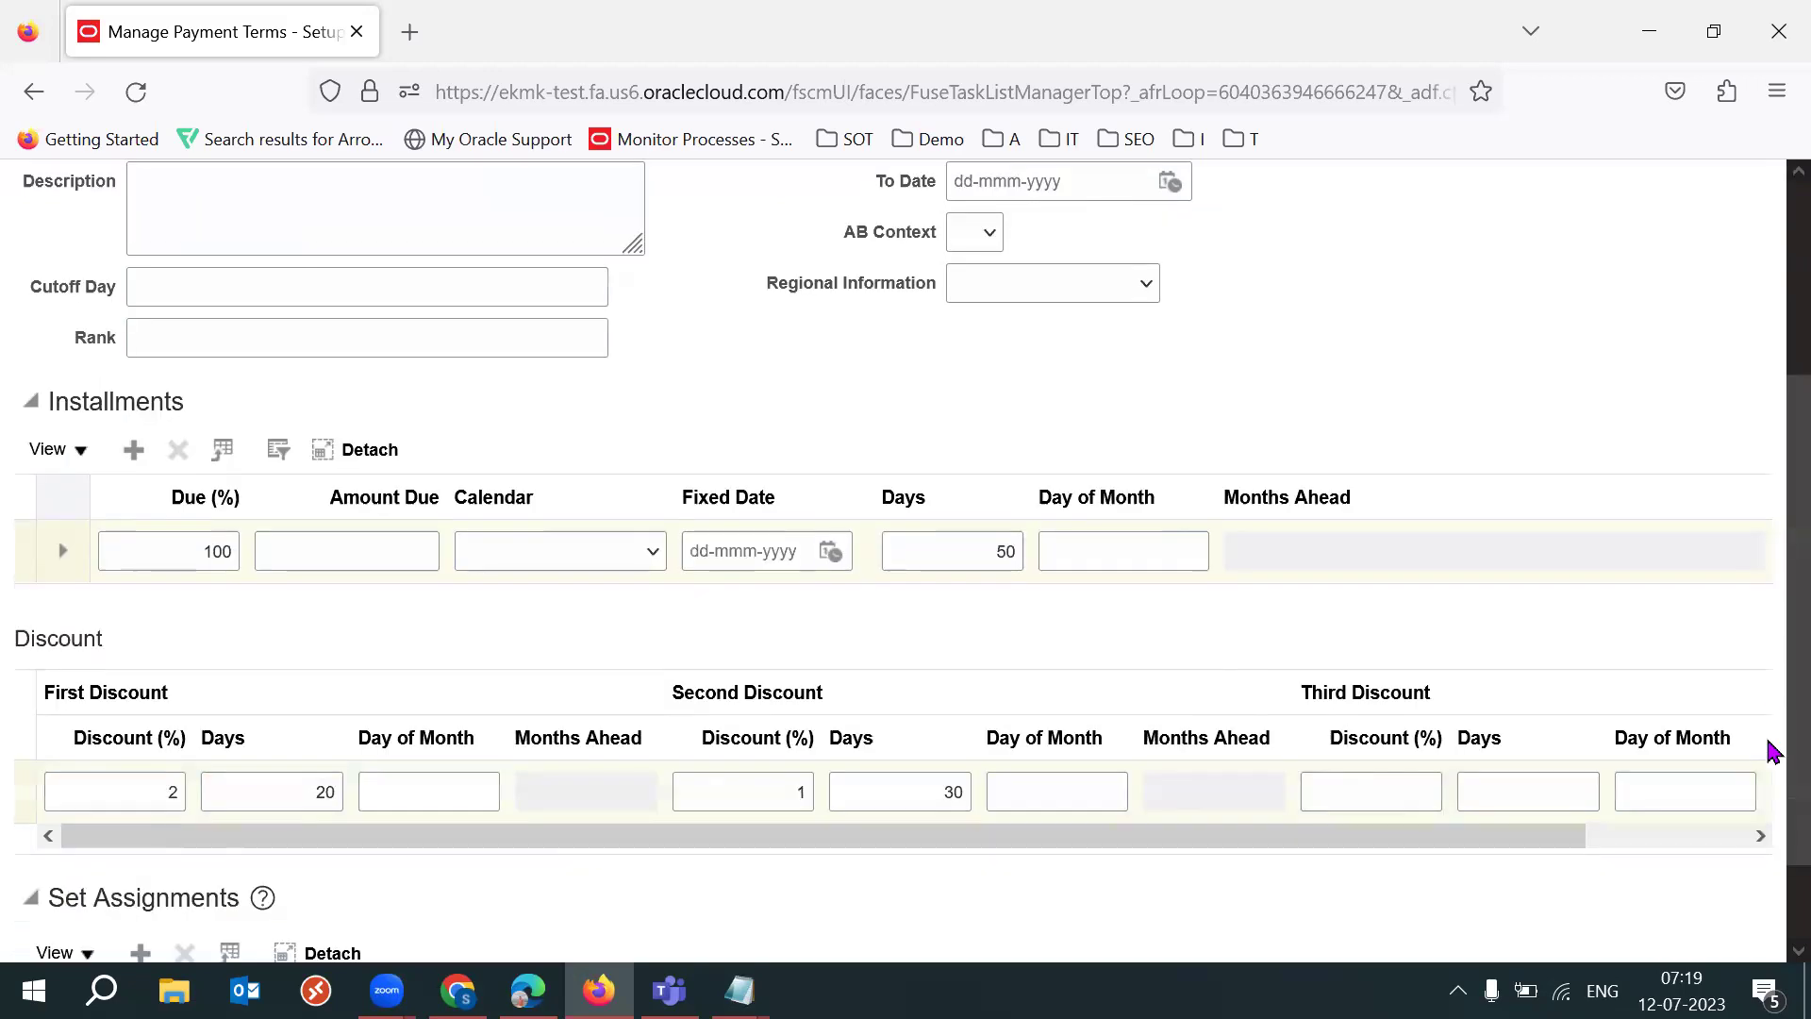
scroll(1771, 795, down, 1)
scroll(1767, 829, down, 1)
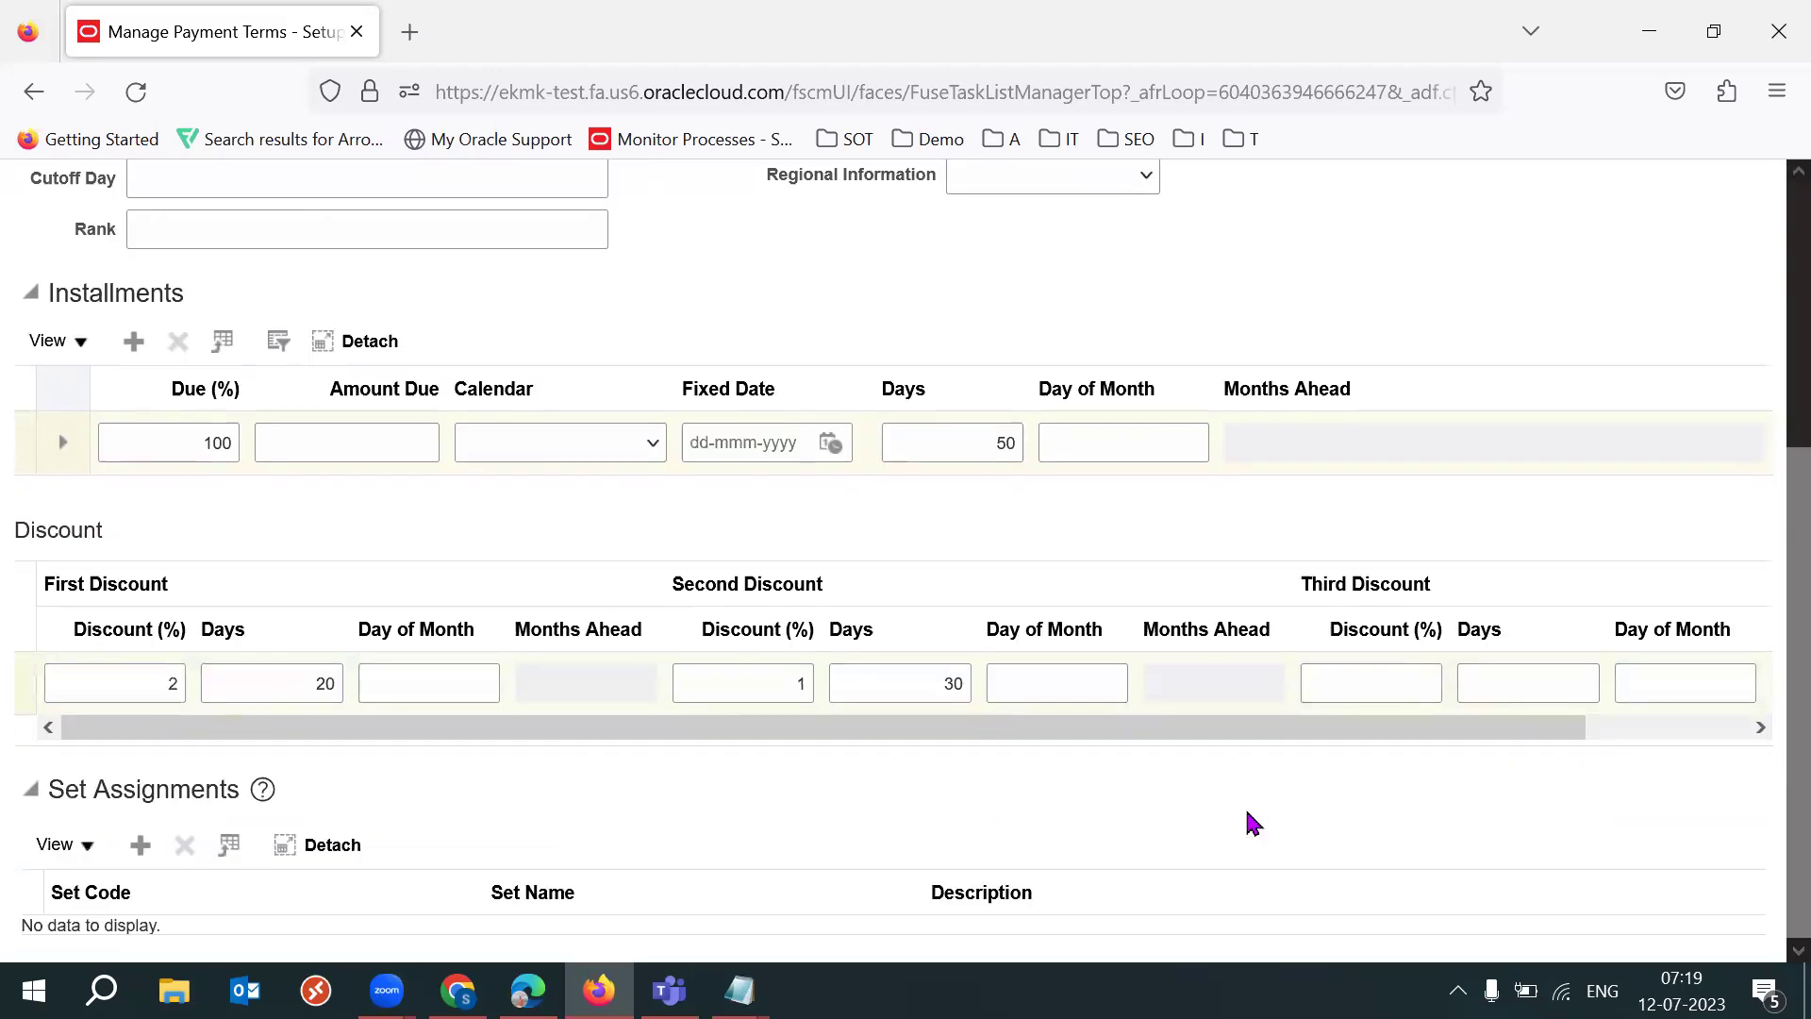
click(138, 844)
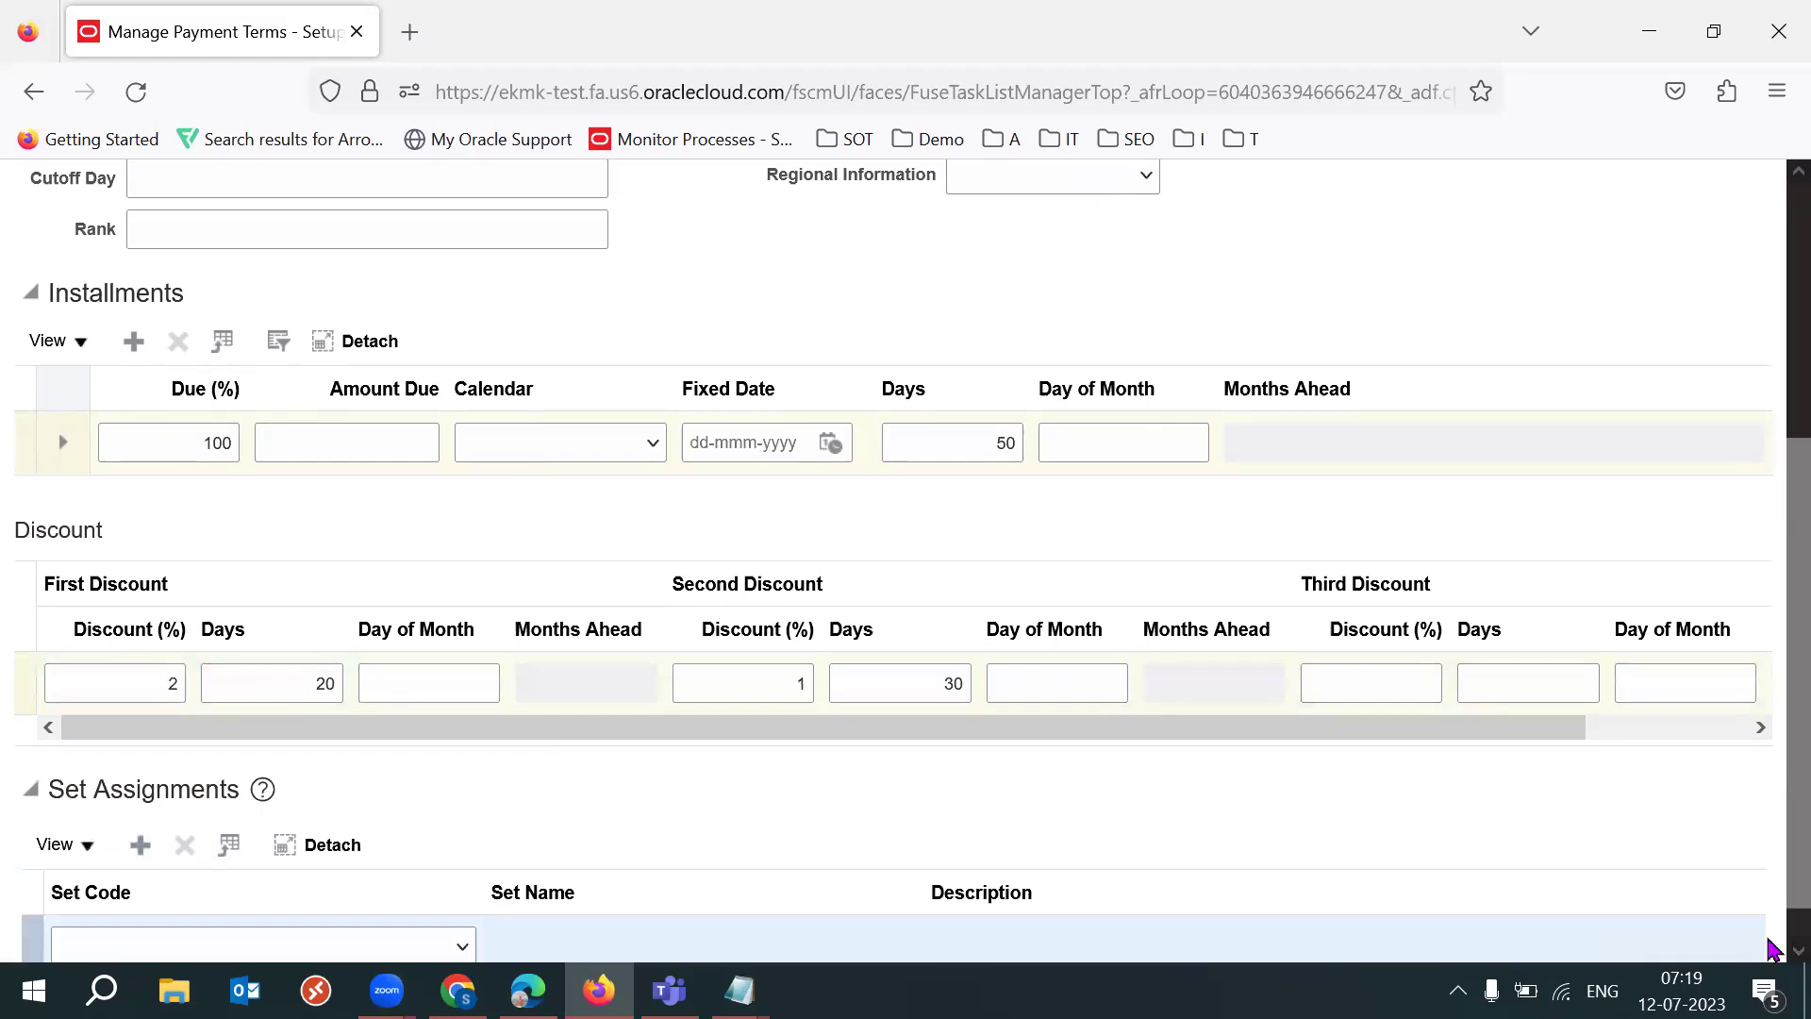
scroll(462, 926, down, 1)
click(445, 920)
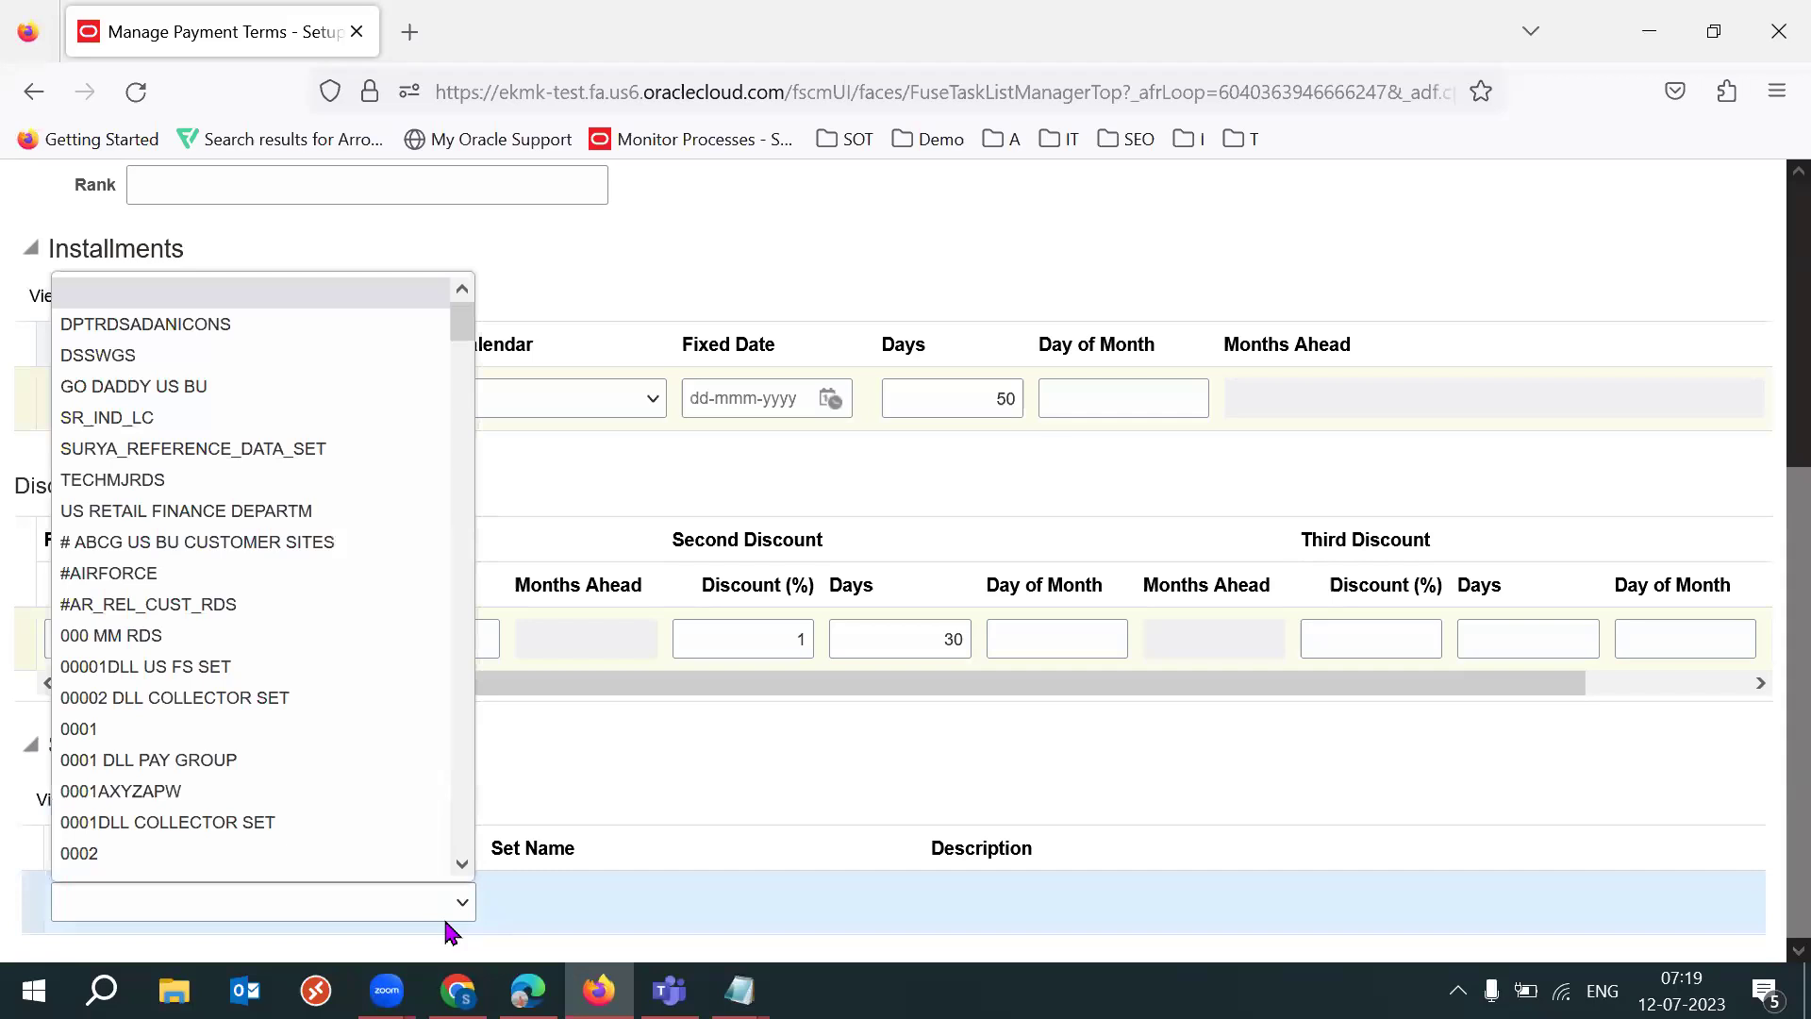
text(53)
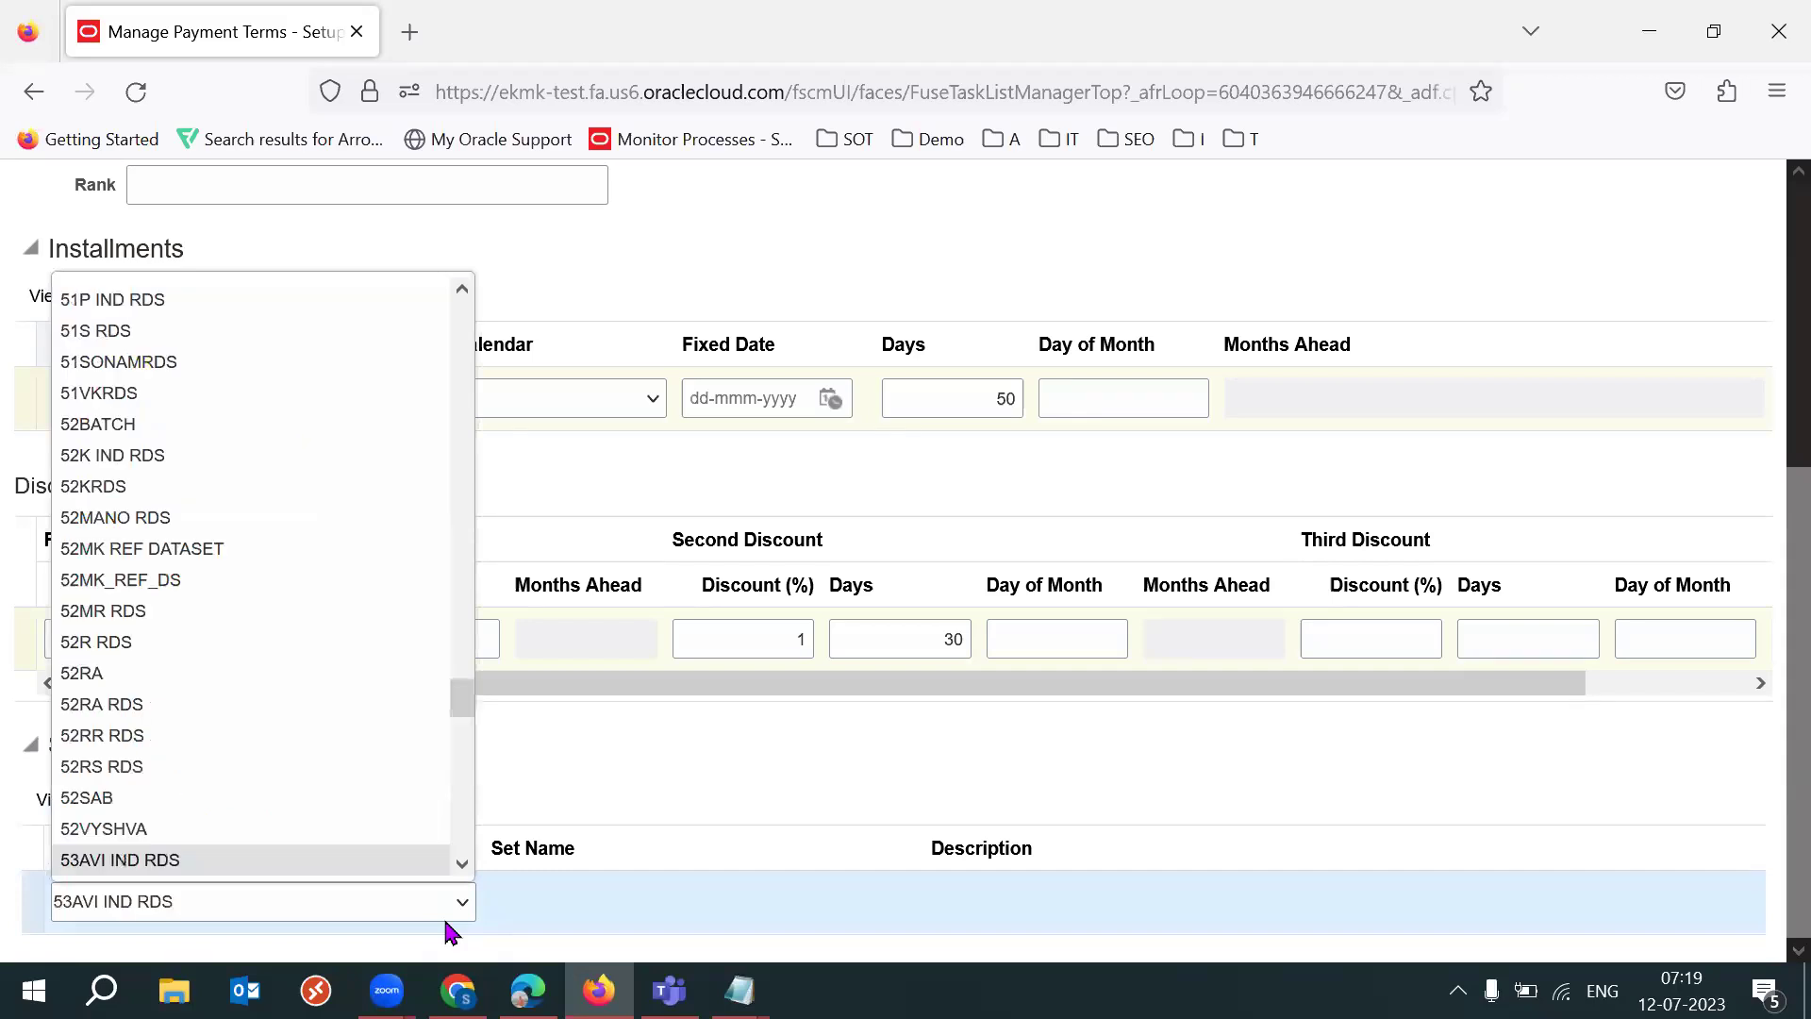
text(k)
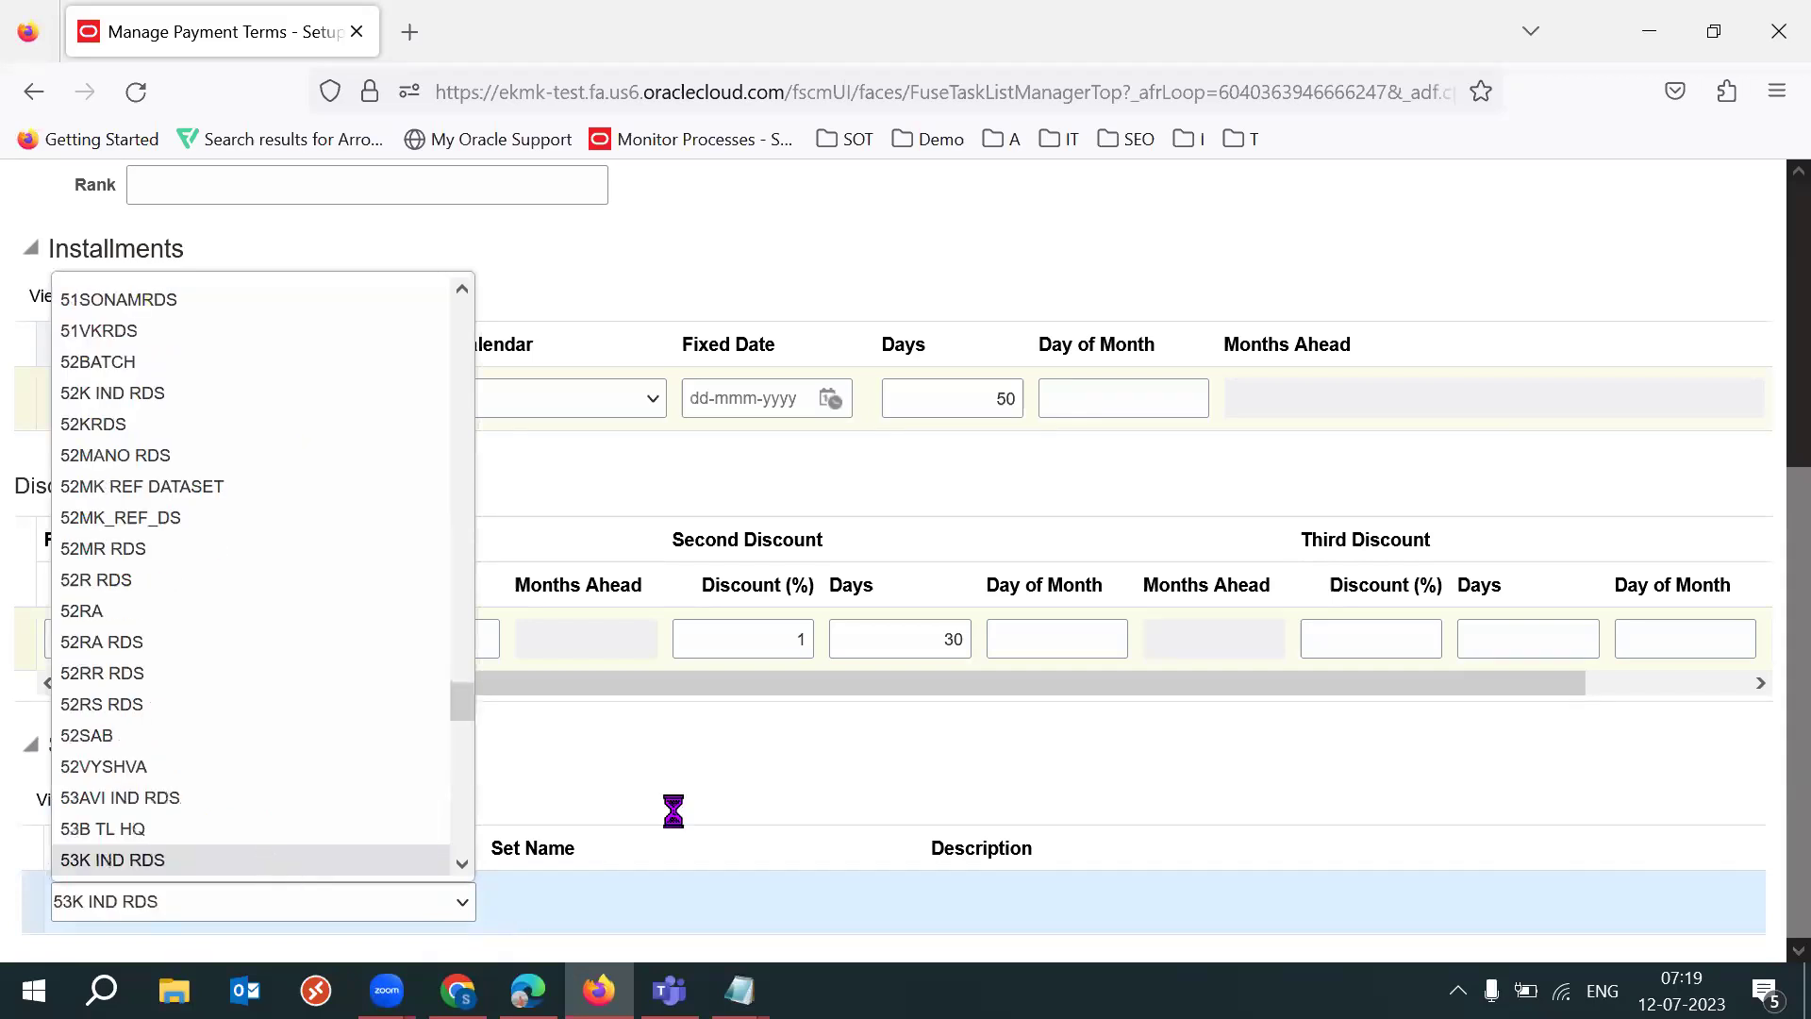
click(330, 921)
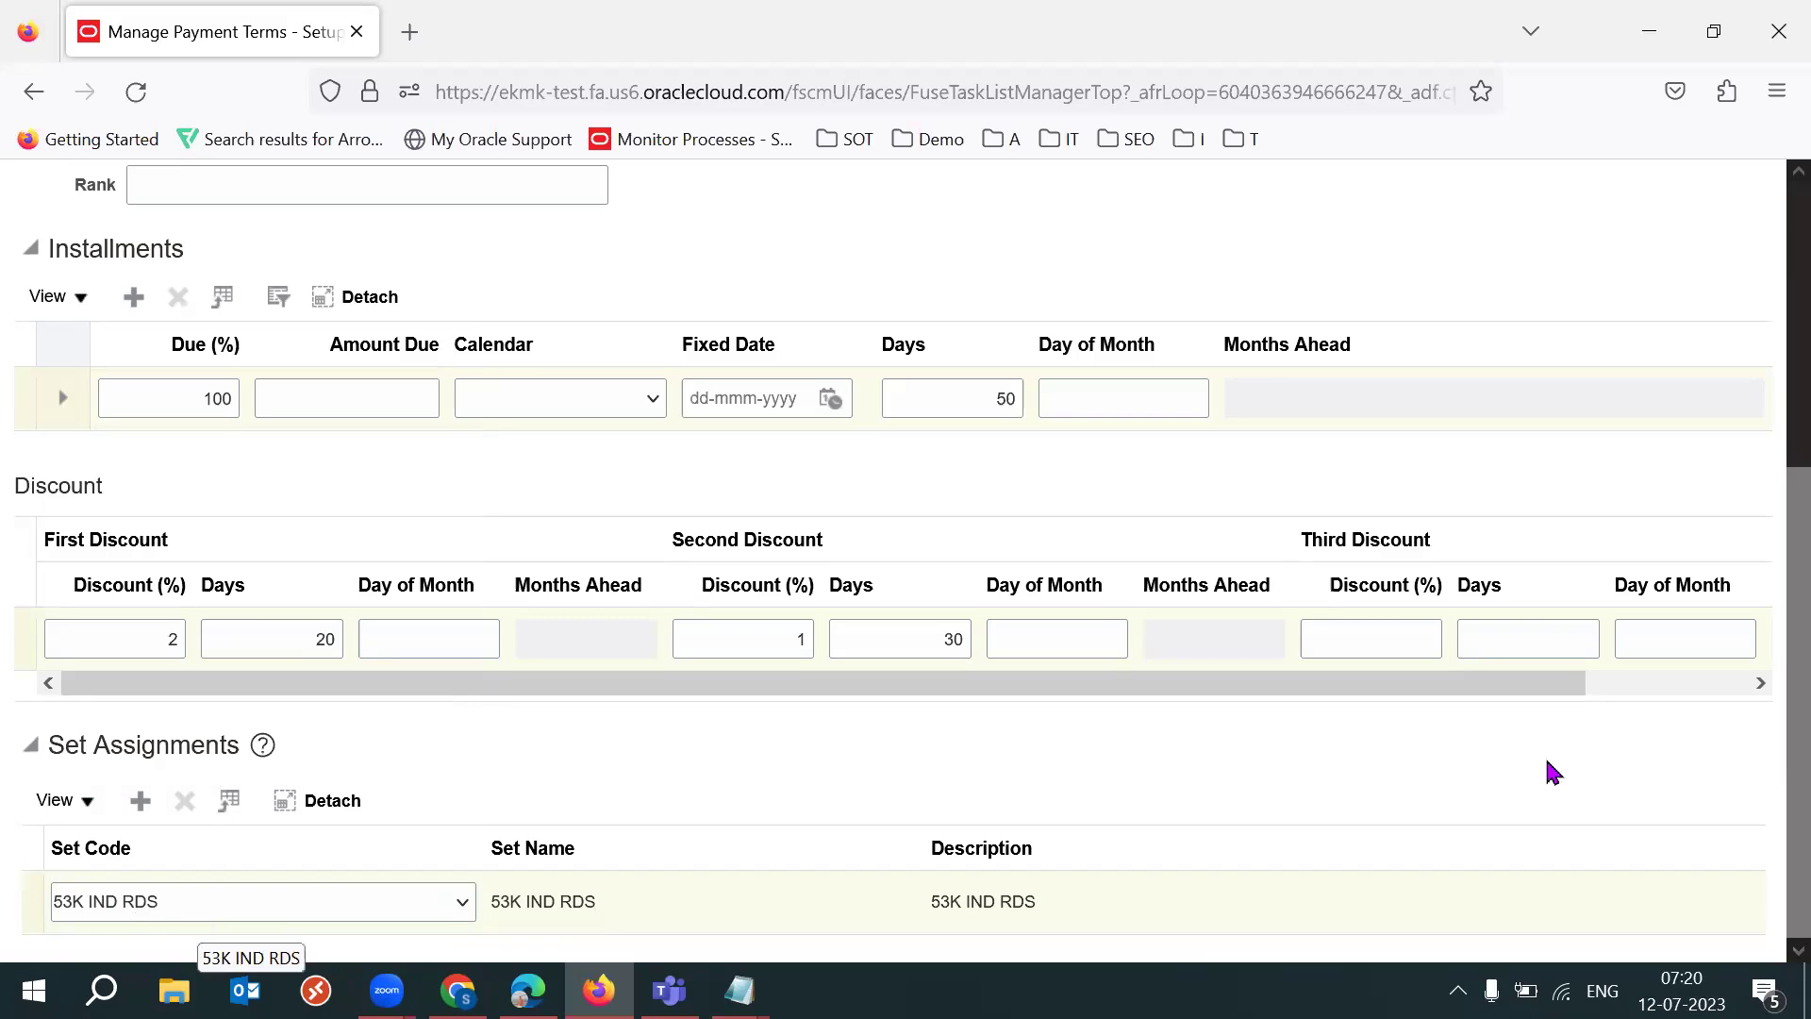
Step: Save the new term and review its '2/20 1/30 NET50' name
scroll(1766, 433, up, 4)
click(1489, 232)
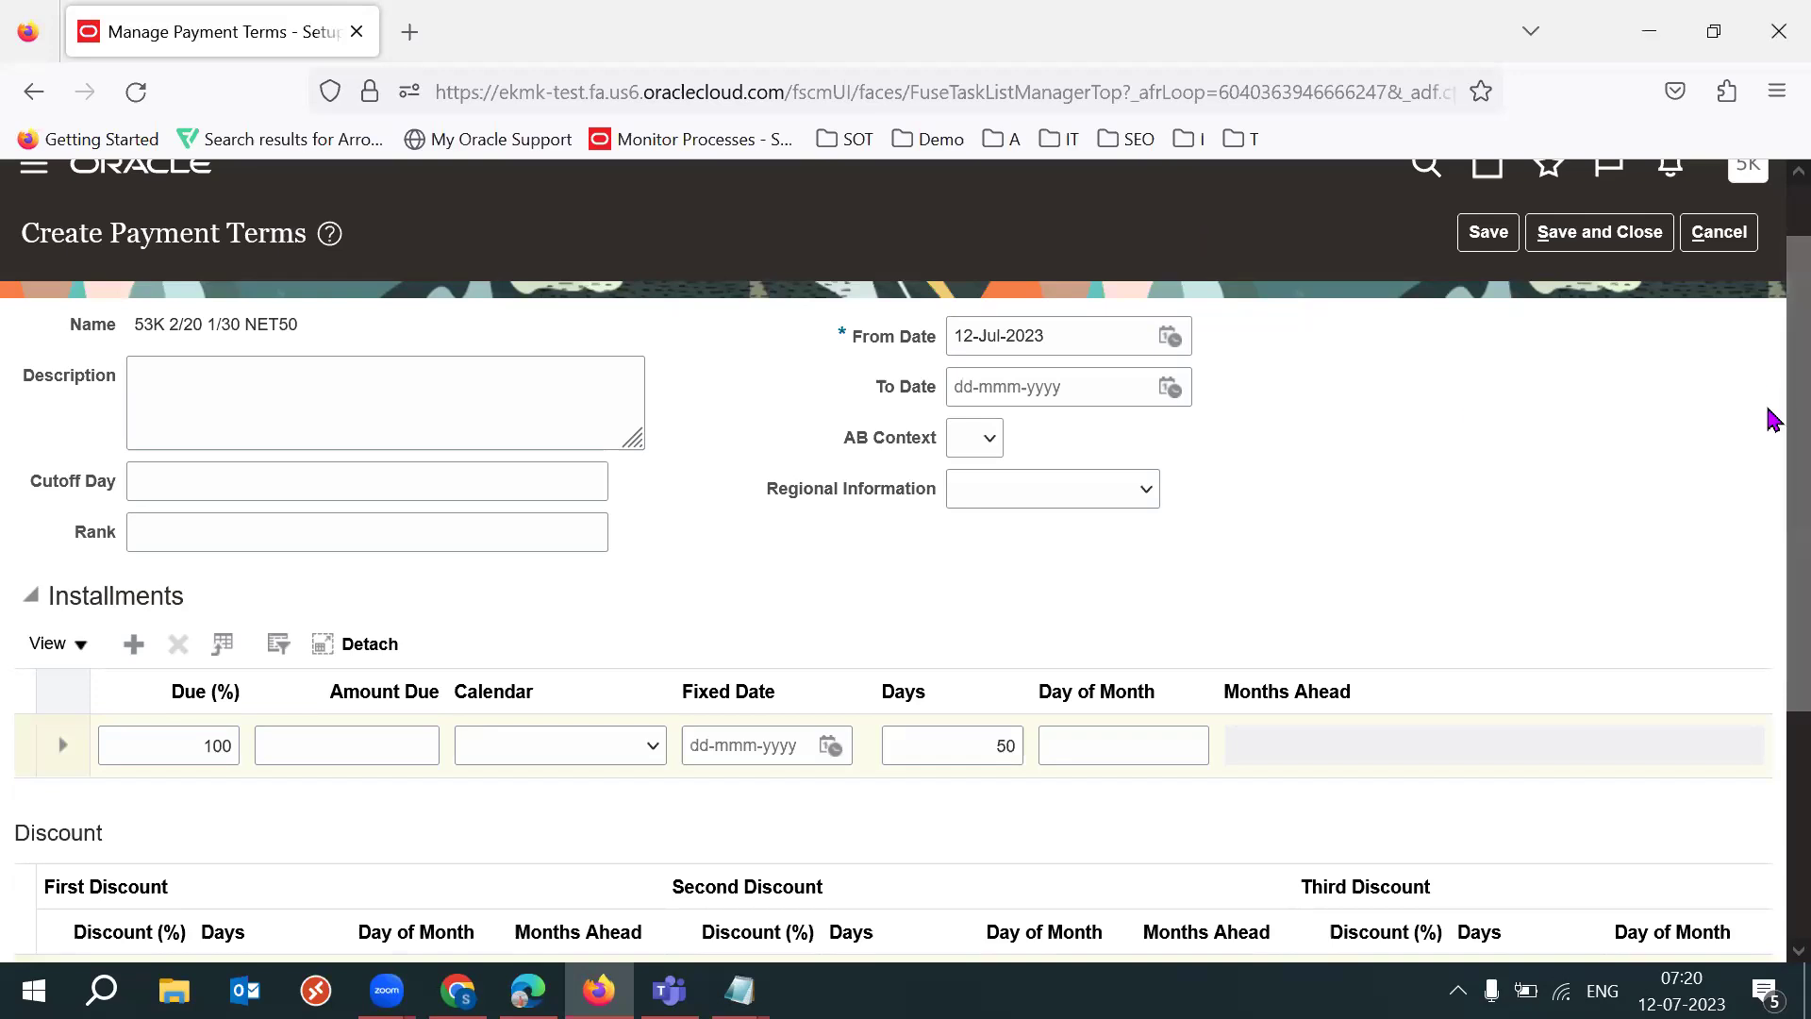
scroll(1769, 415, down, 1)
scroll(1770, 420, down, 1)
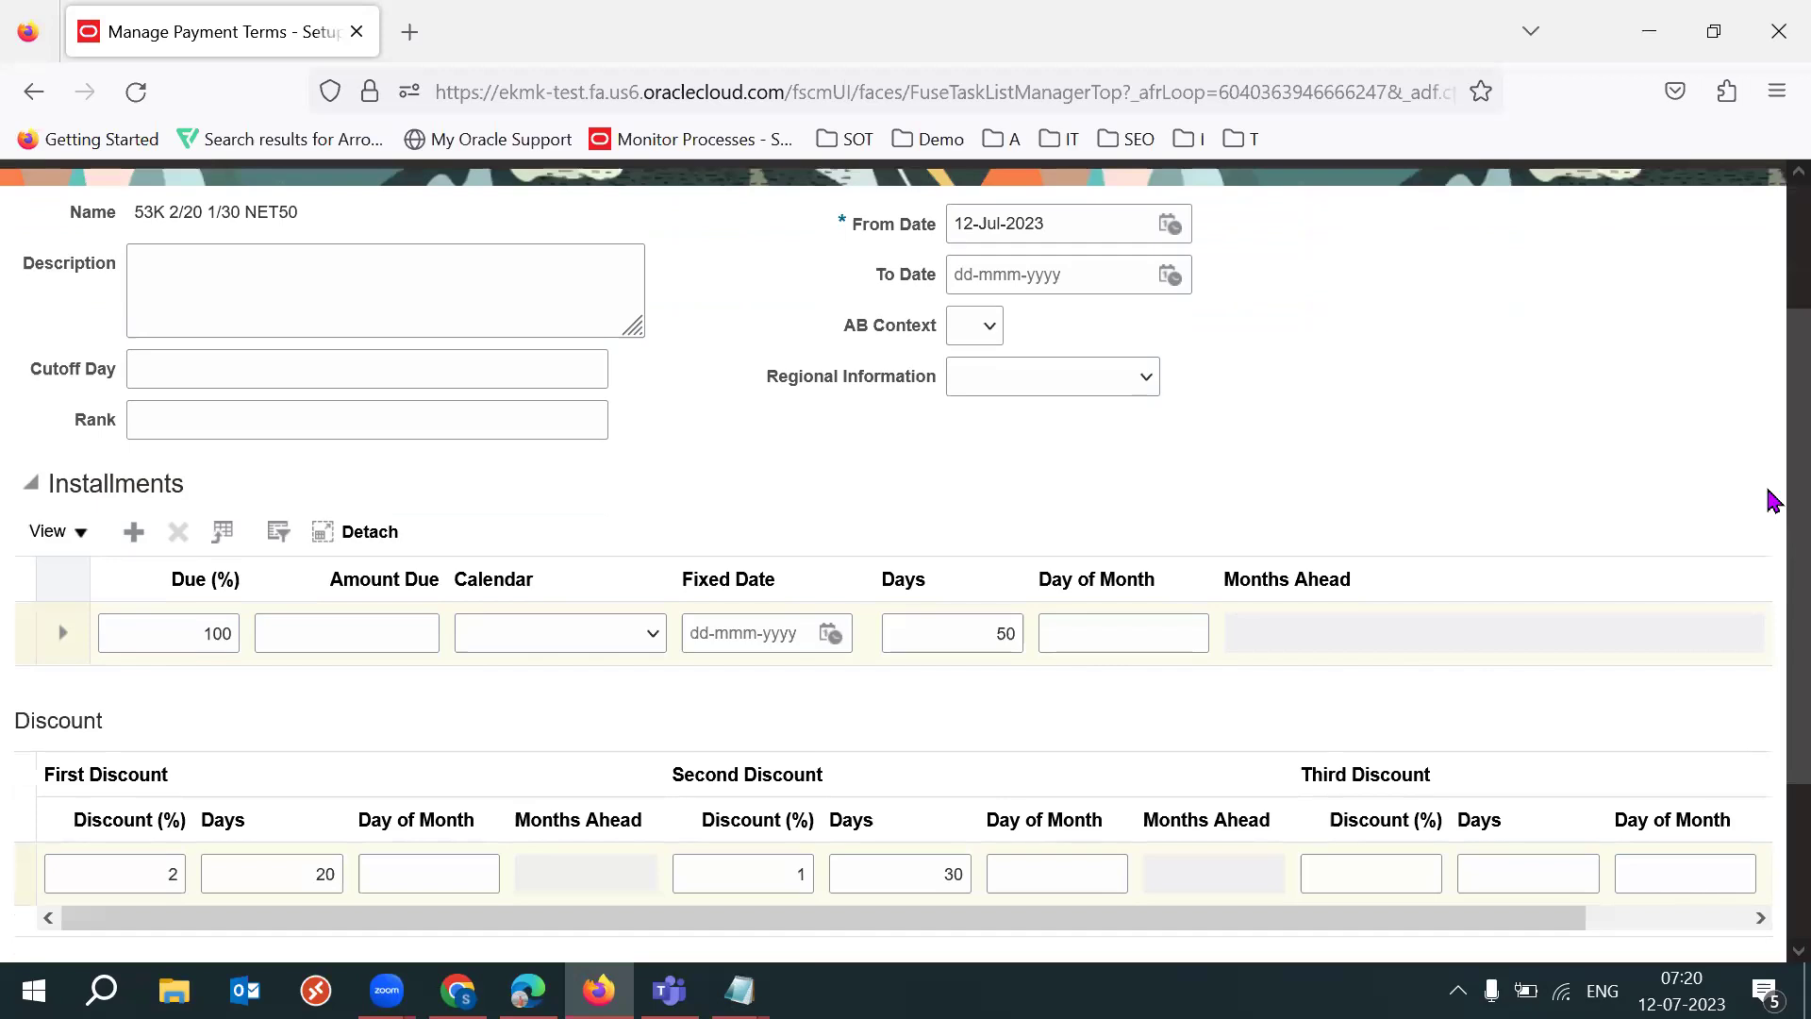
scroll(1771, 450, up, 2)
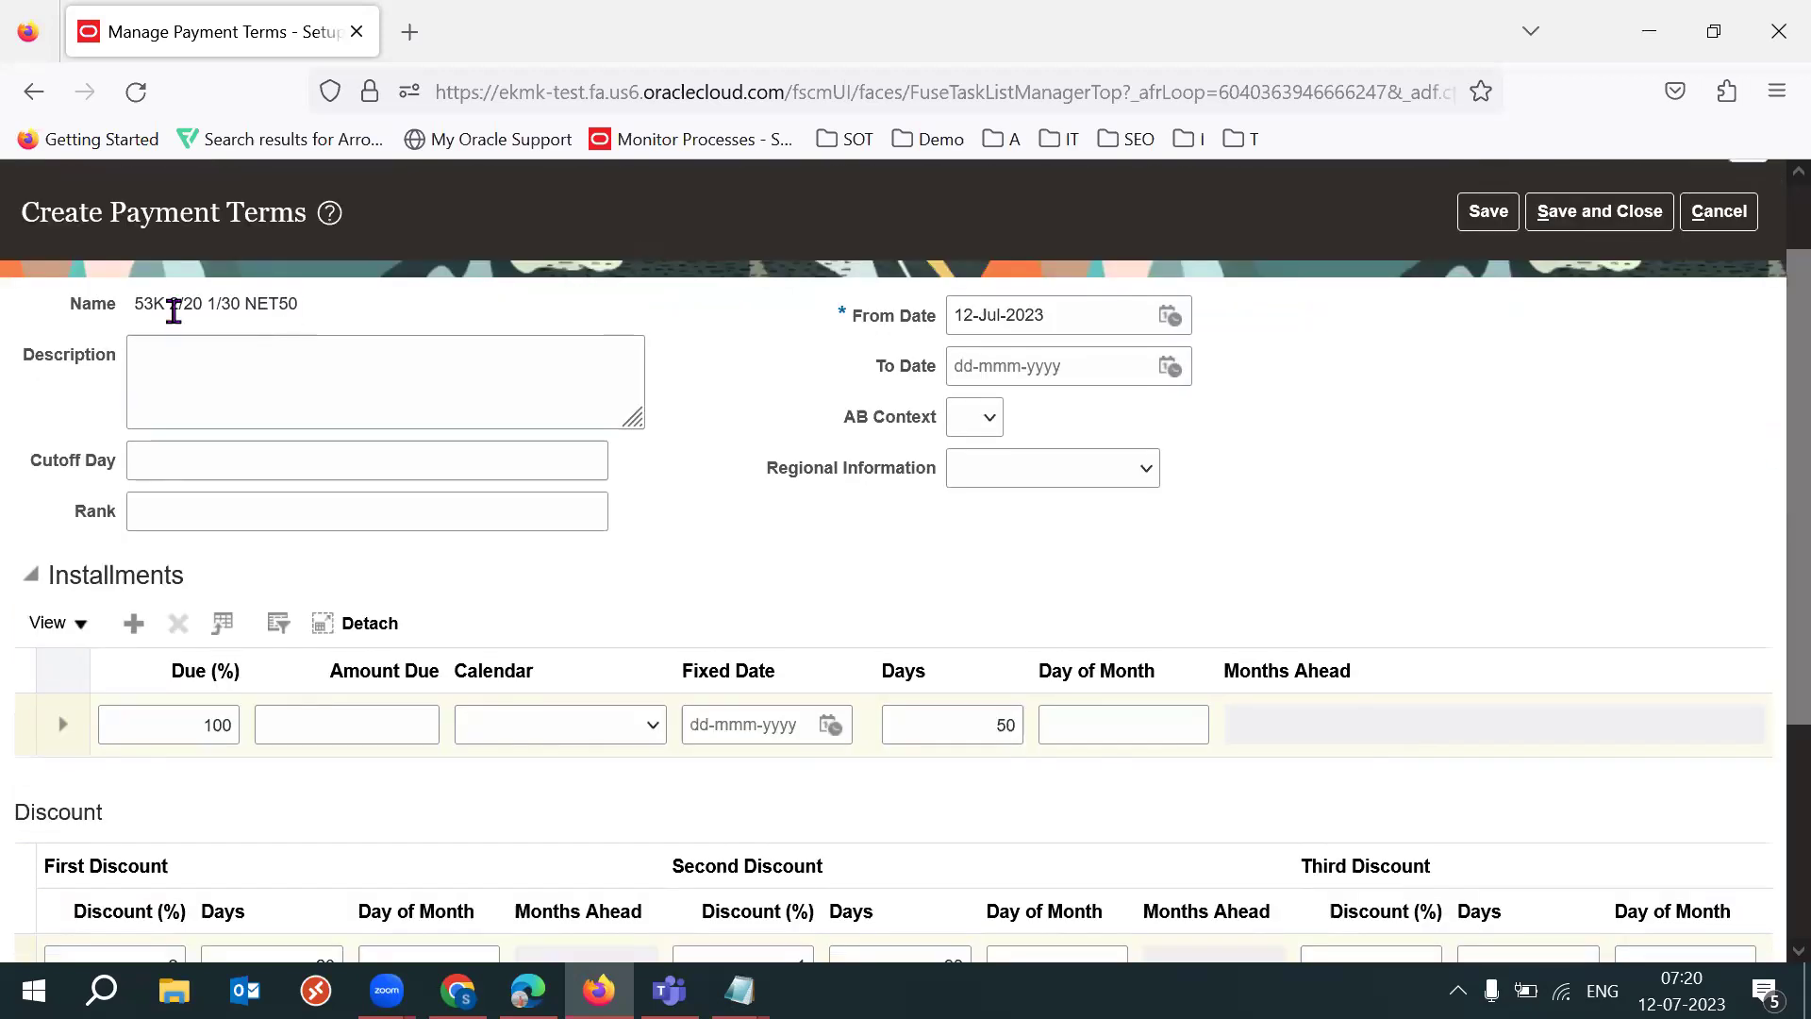
drag(166, 302, 775, 479)
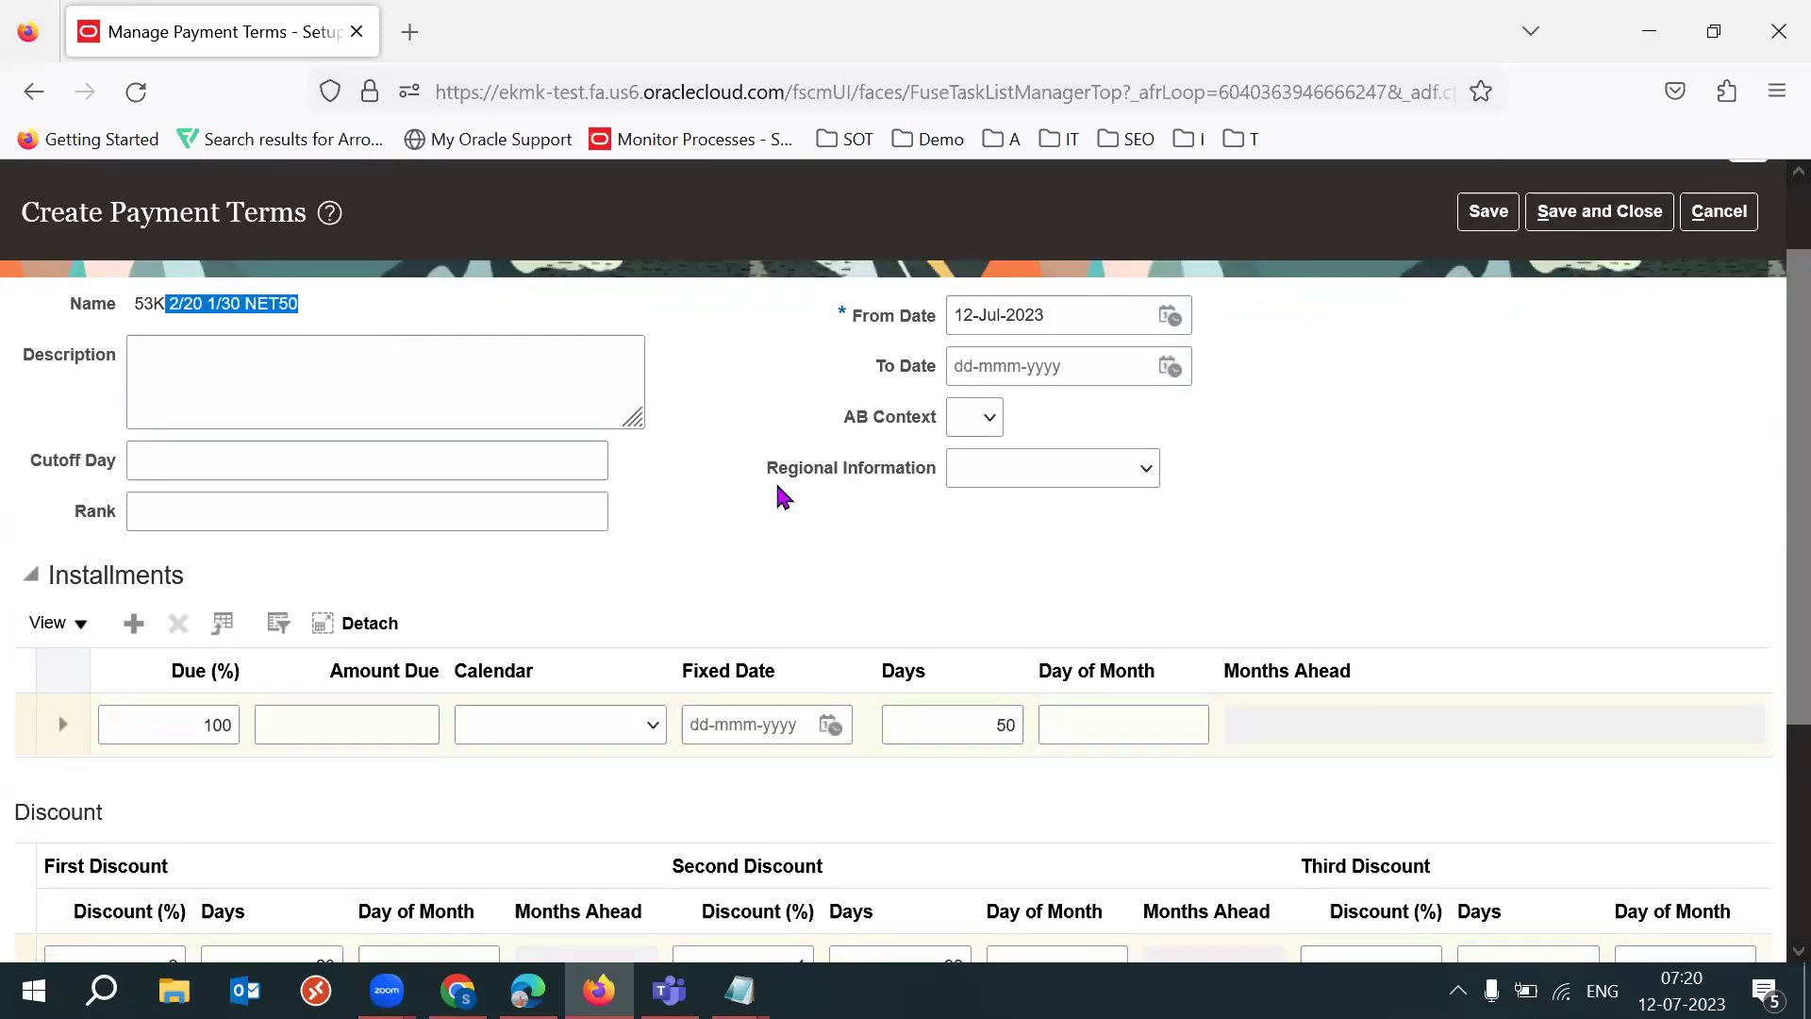
click(1012, 783)
Step: Review the 100%-in-50-days installment and second discount, then save again
click(972, 734)
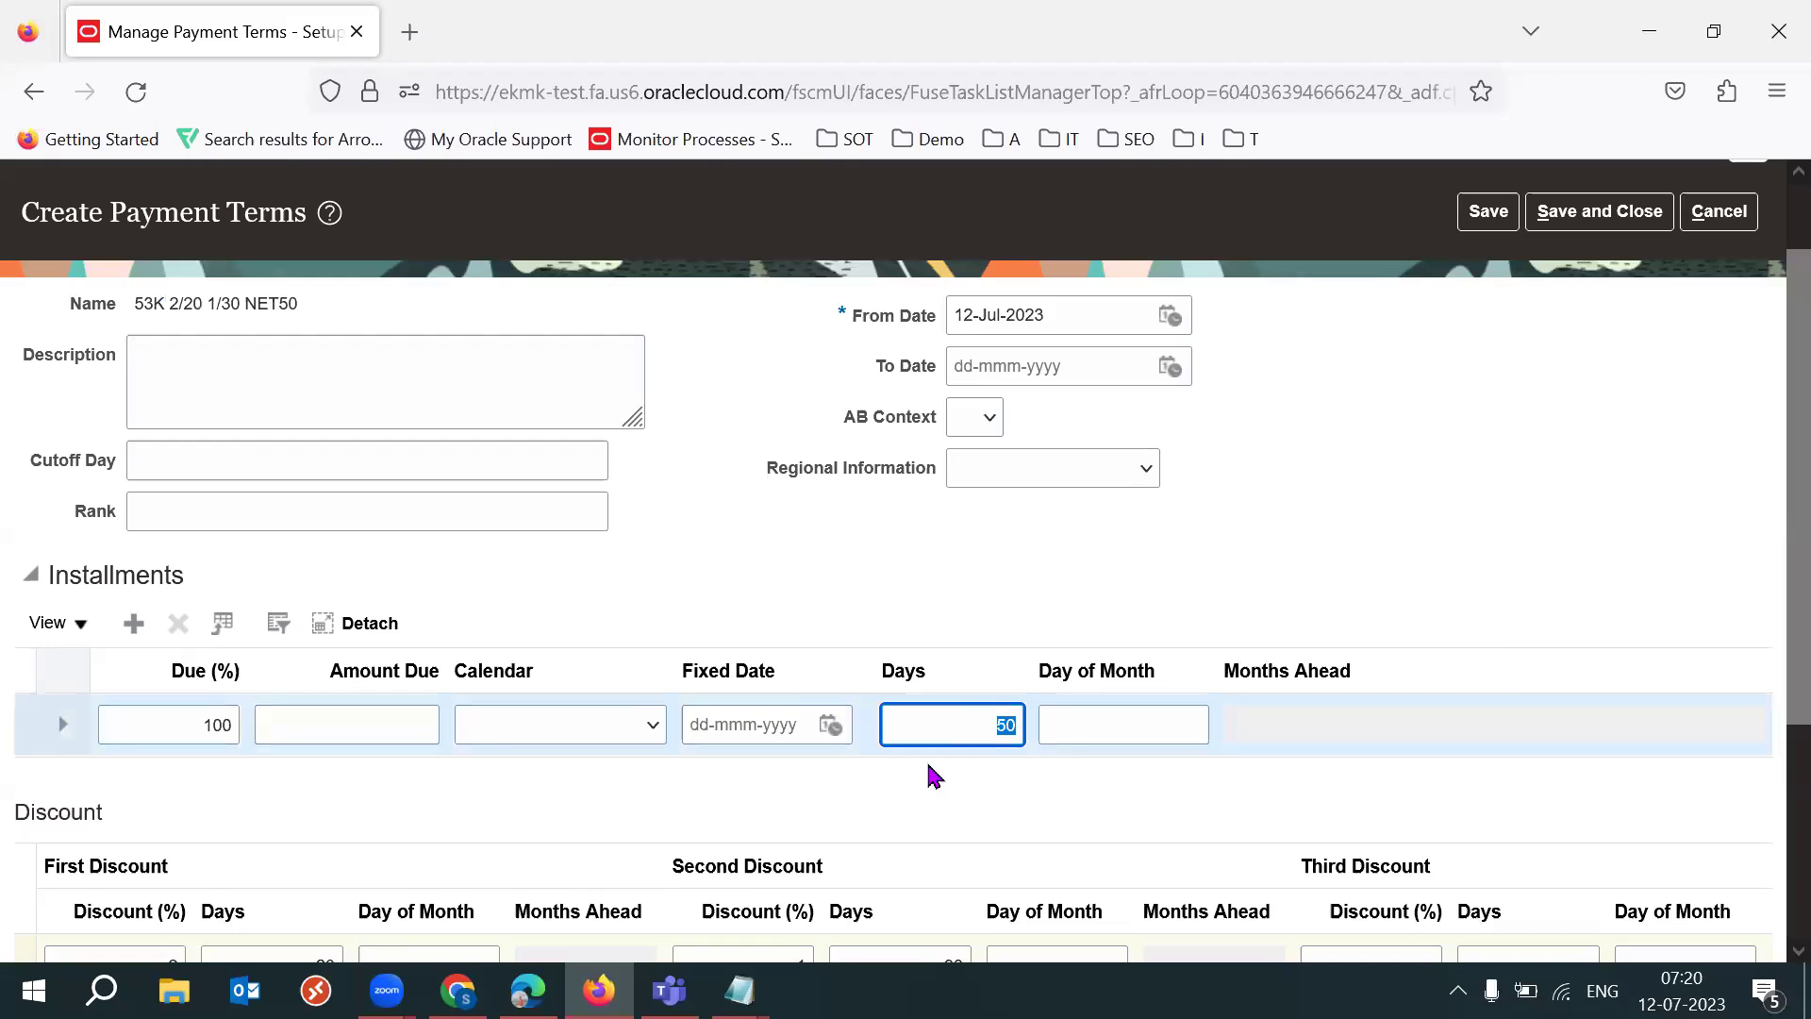
click(193, 727)
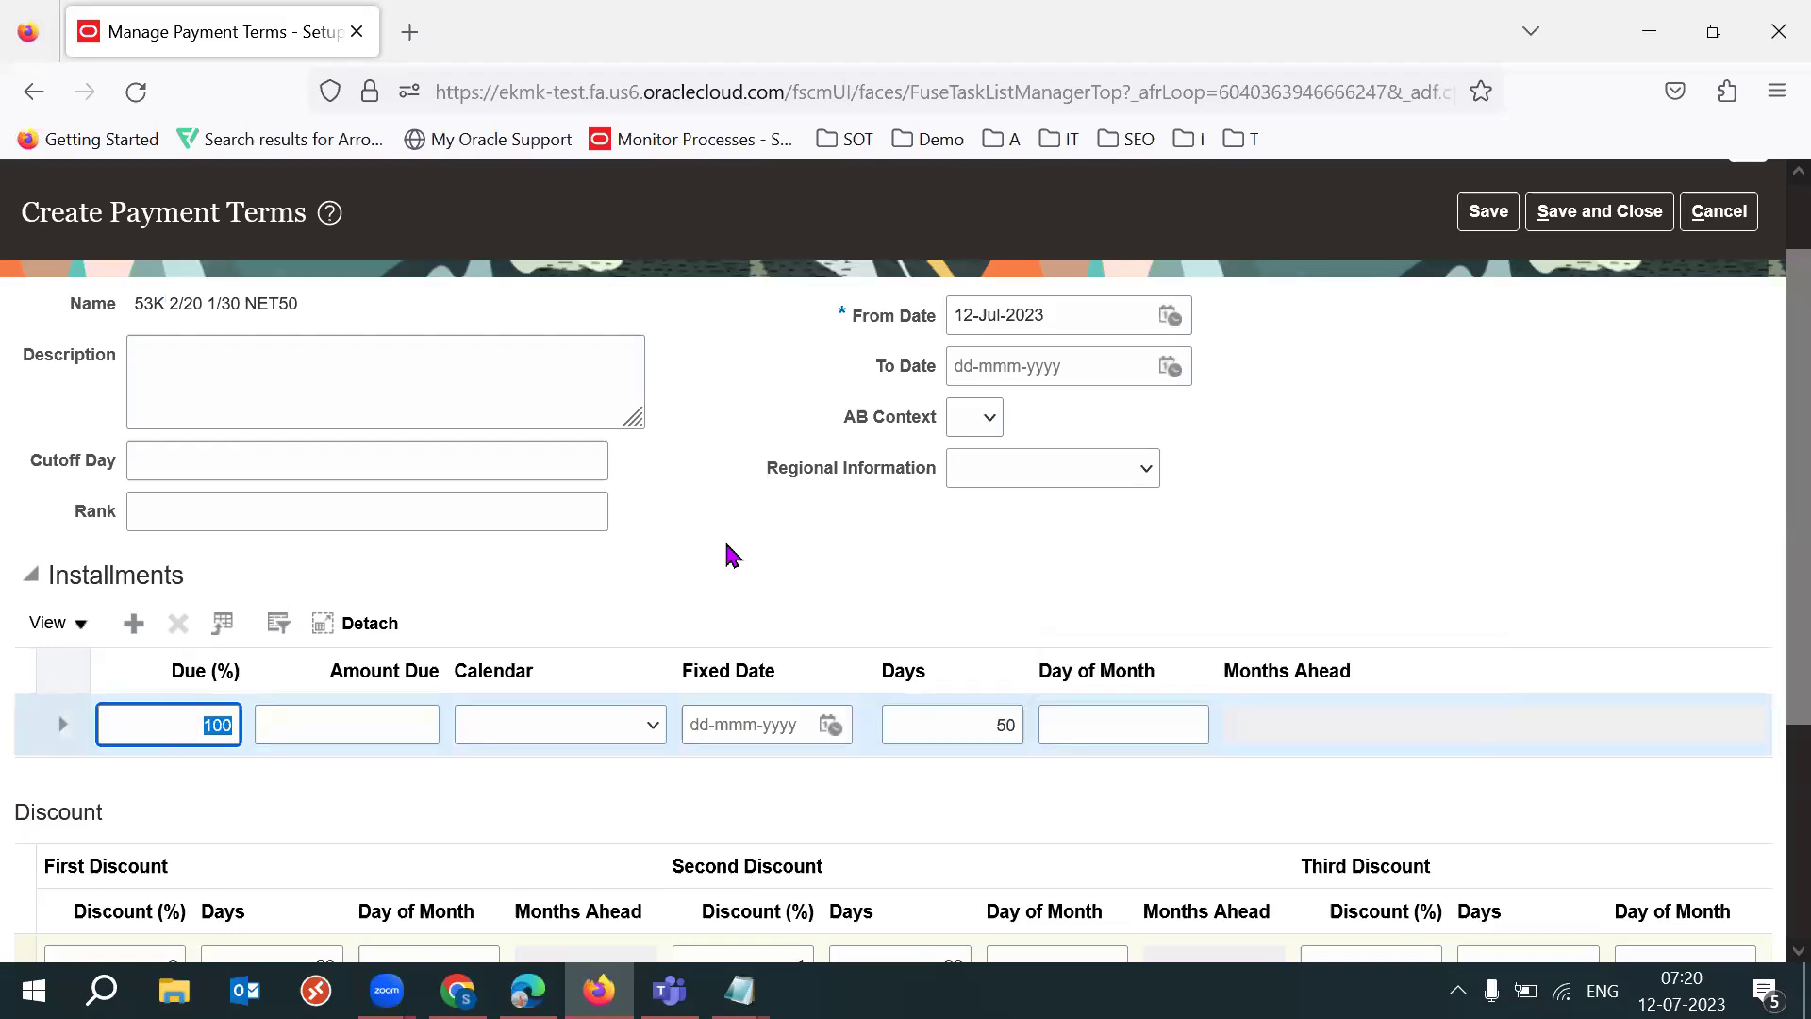
click(1768, 655)
scroll(120, 500, down, 3)
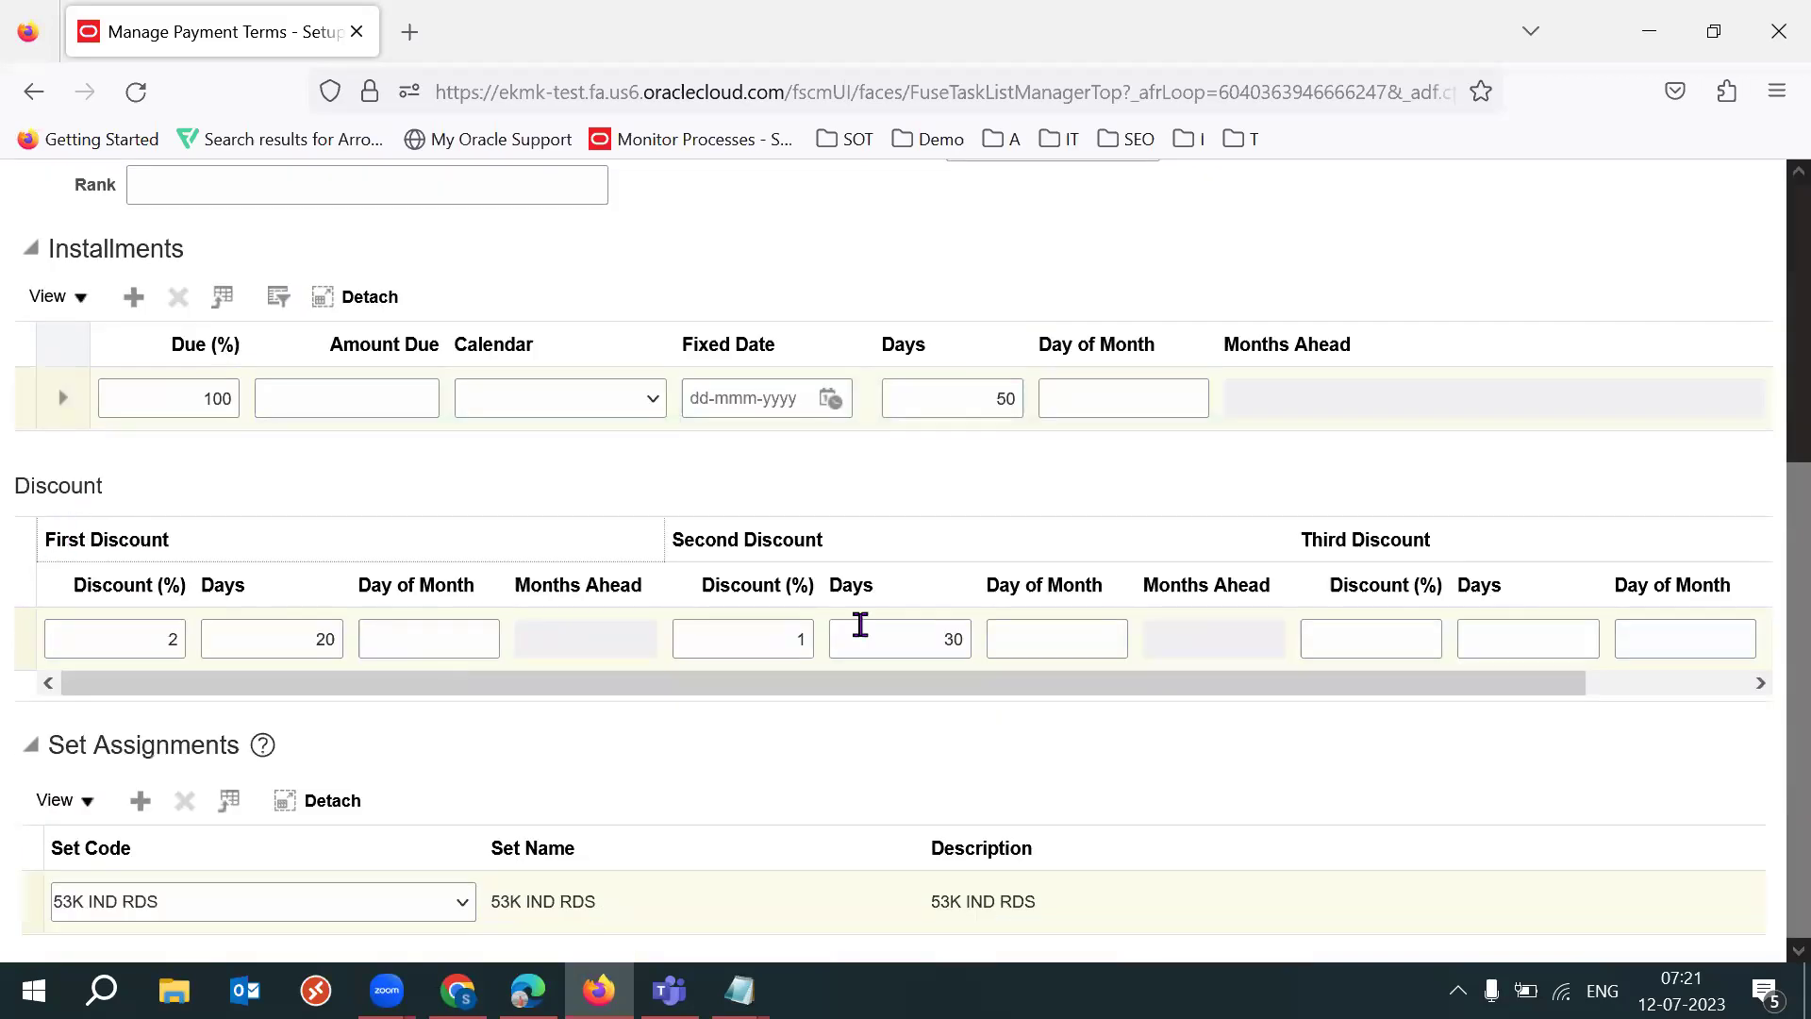
click(767, 538)
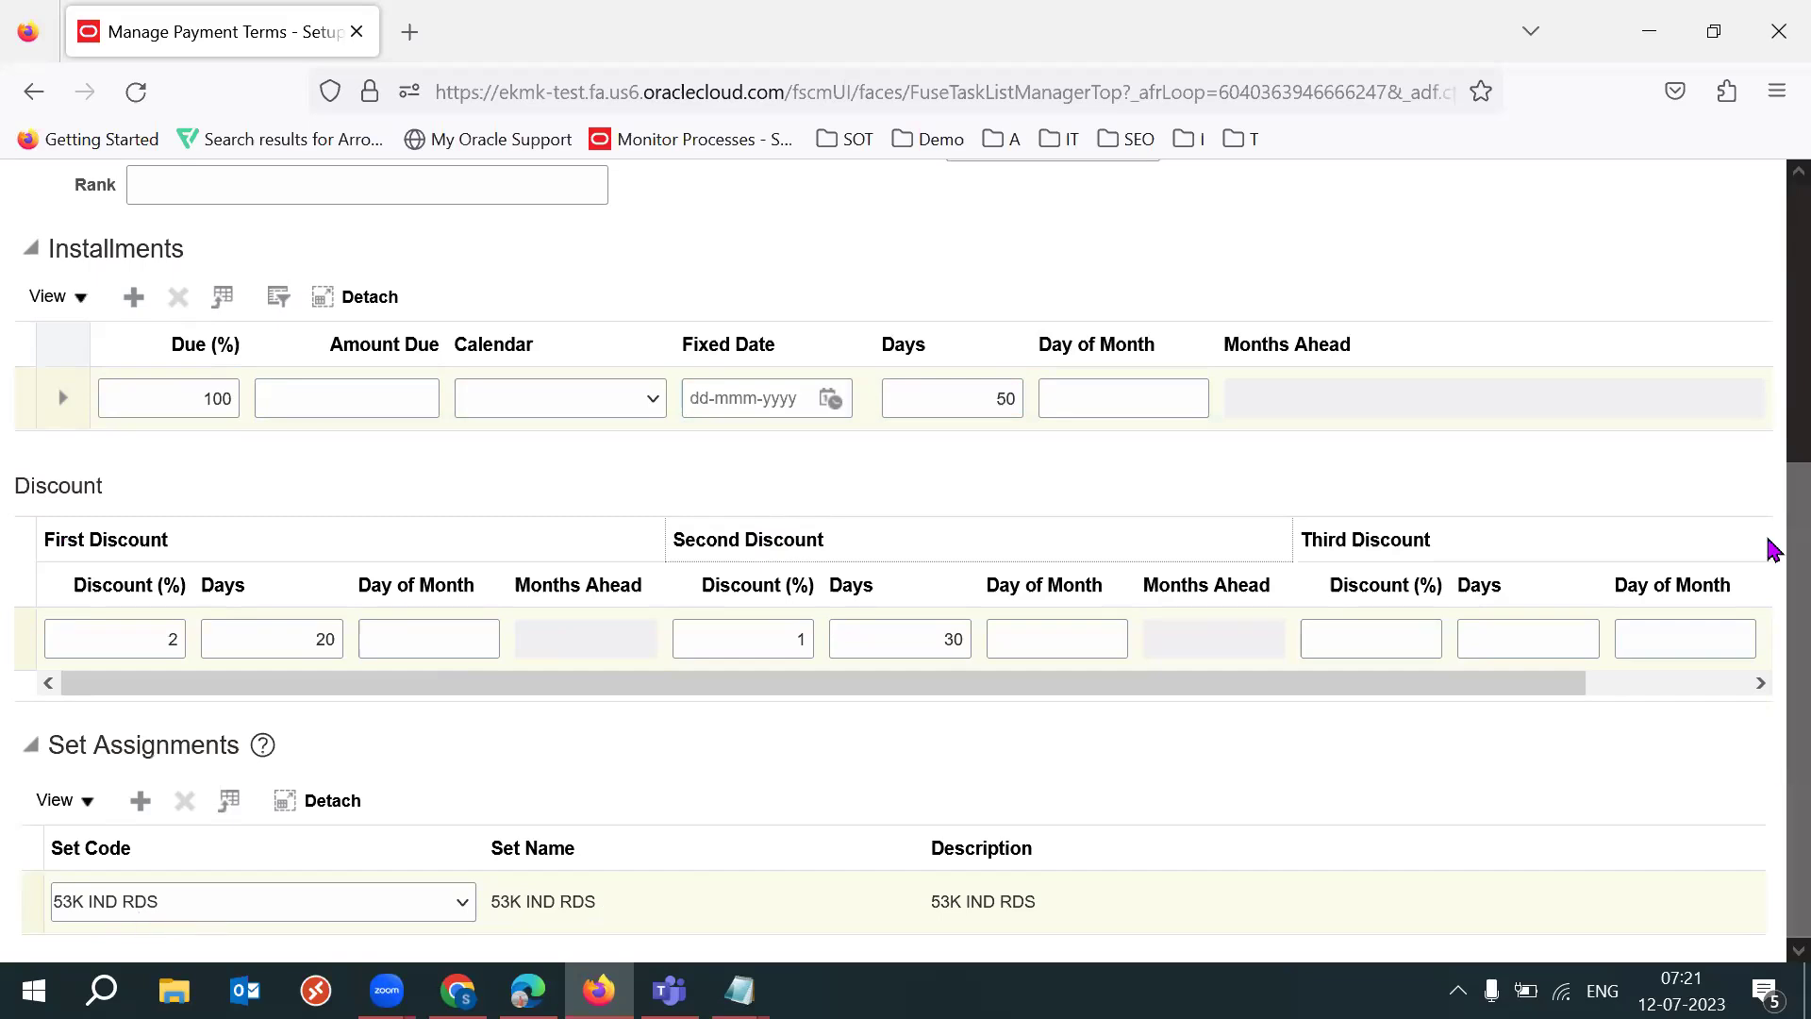
scroll(1488, 297, up, 5)
click(1488, 297)
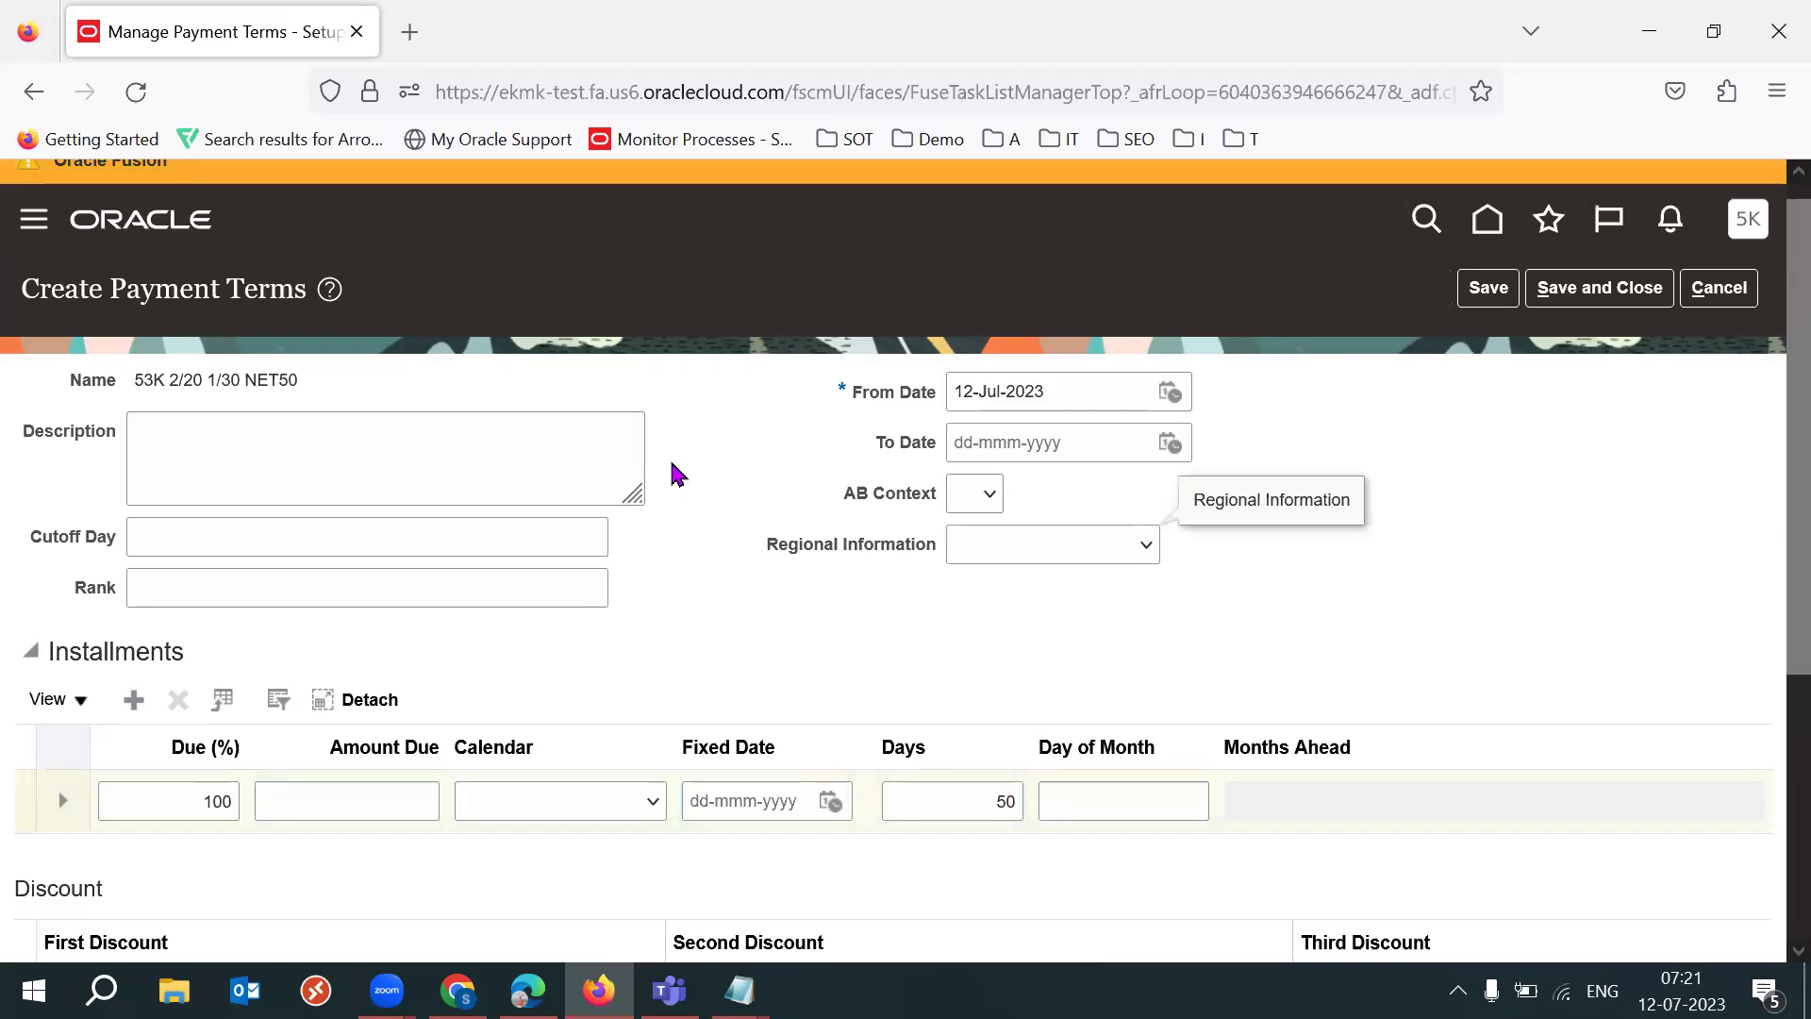
Step: Open Setup and Maintenance in a new browser tab
drag(790, 91, 404, 59)
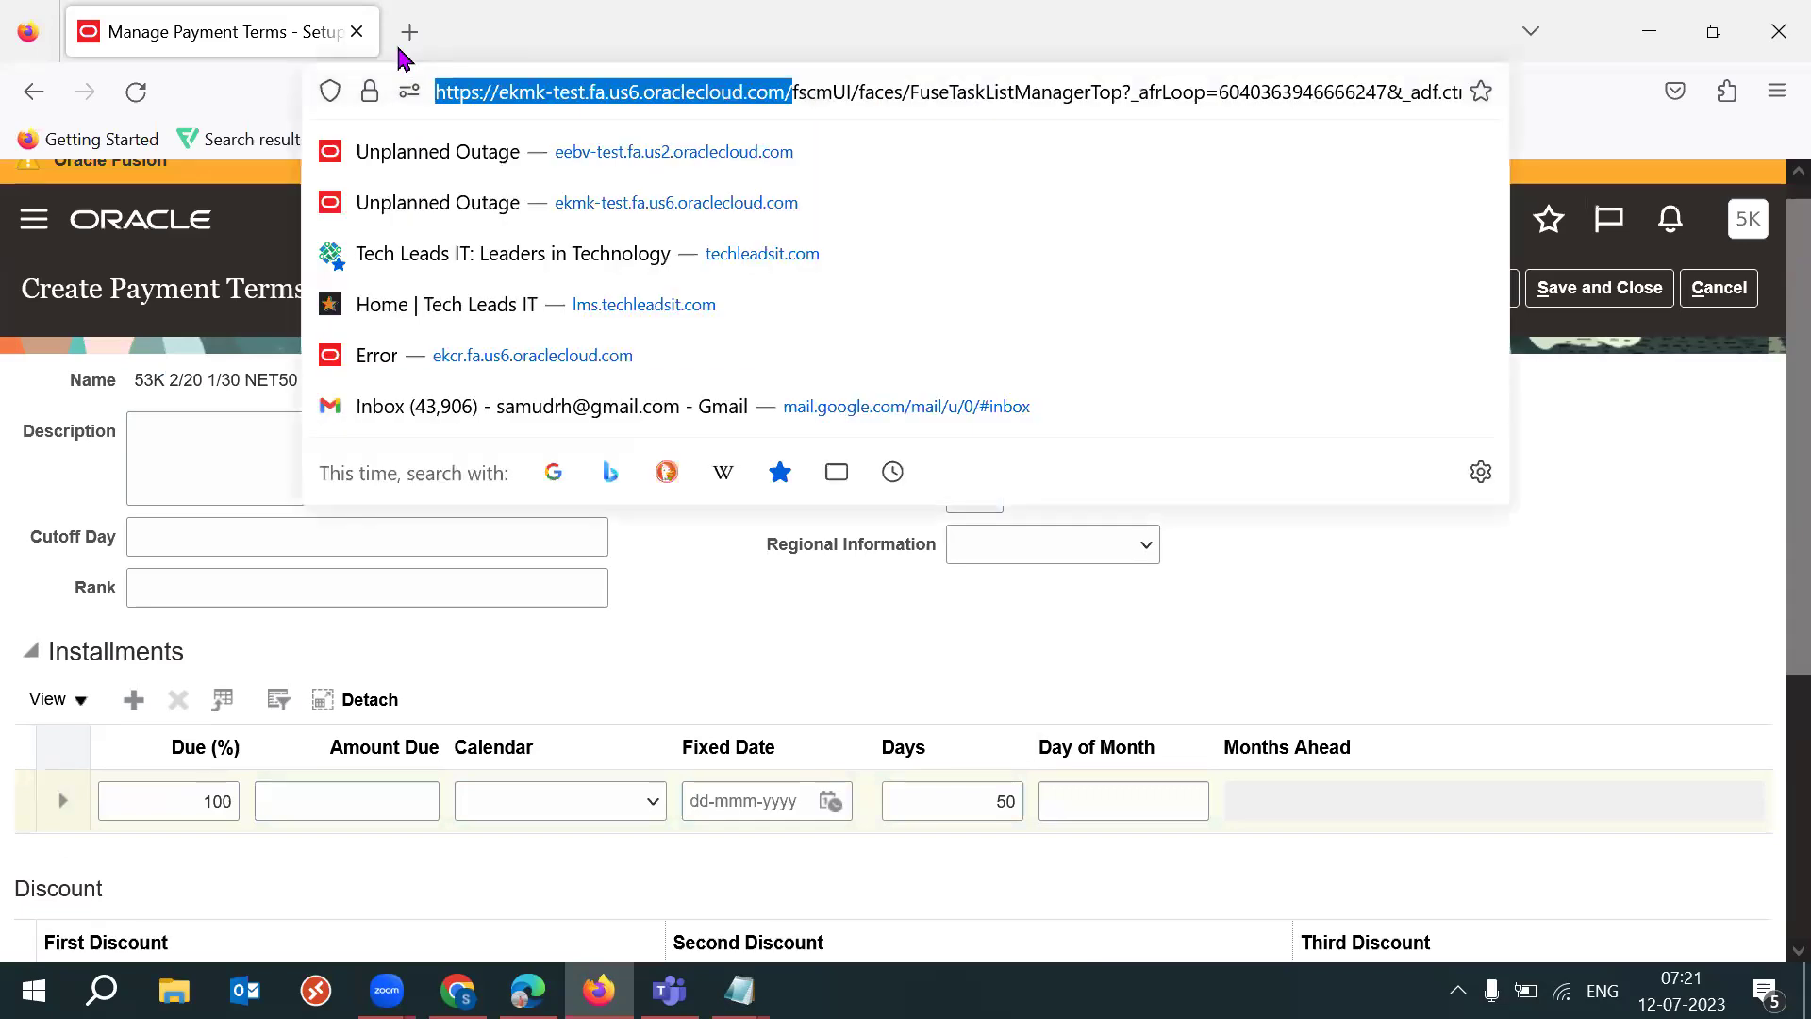
click(408, 33)
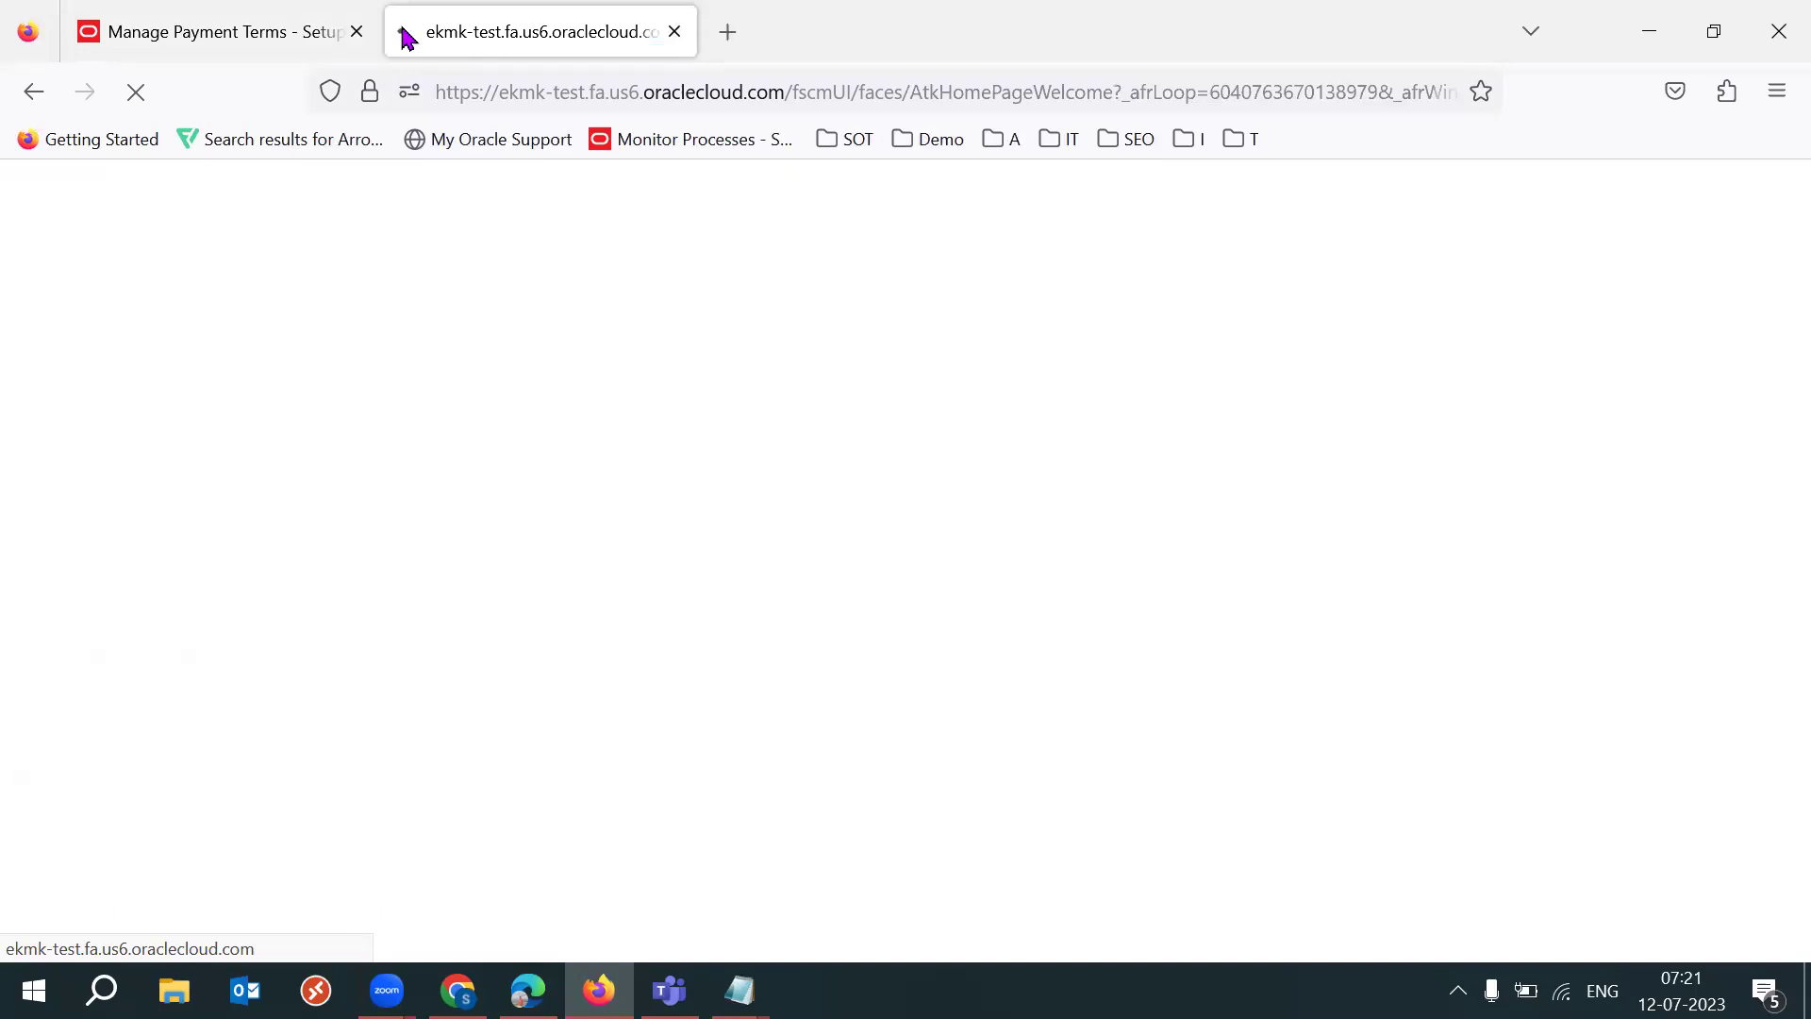
click(1751, 242)
click(1302, 670)
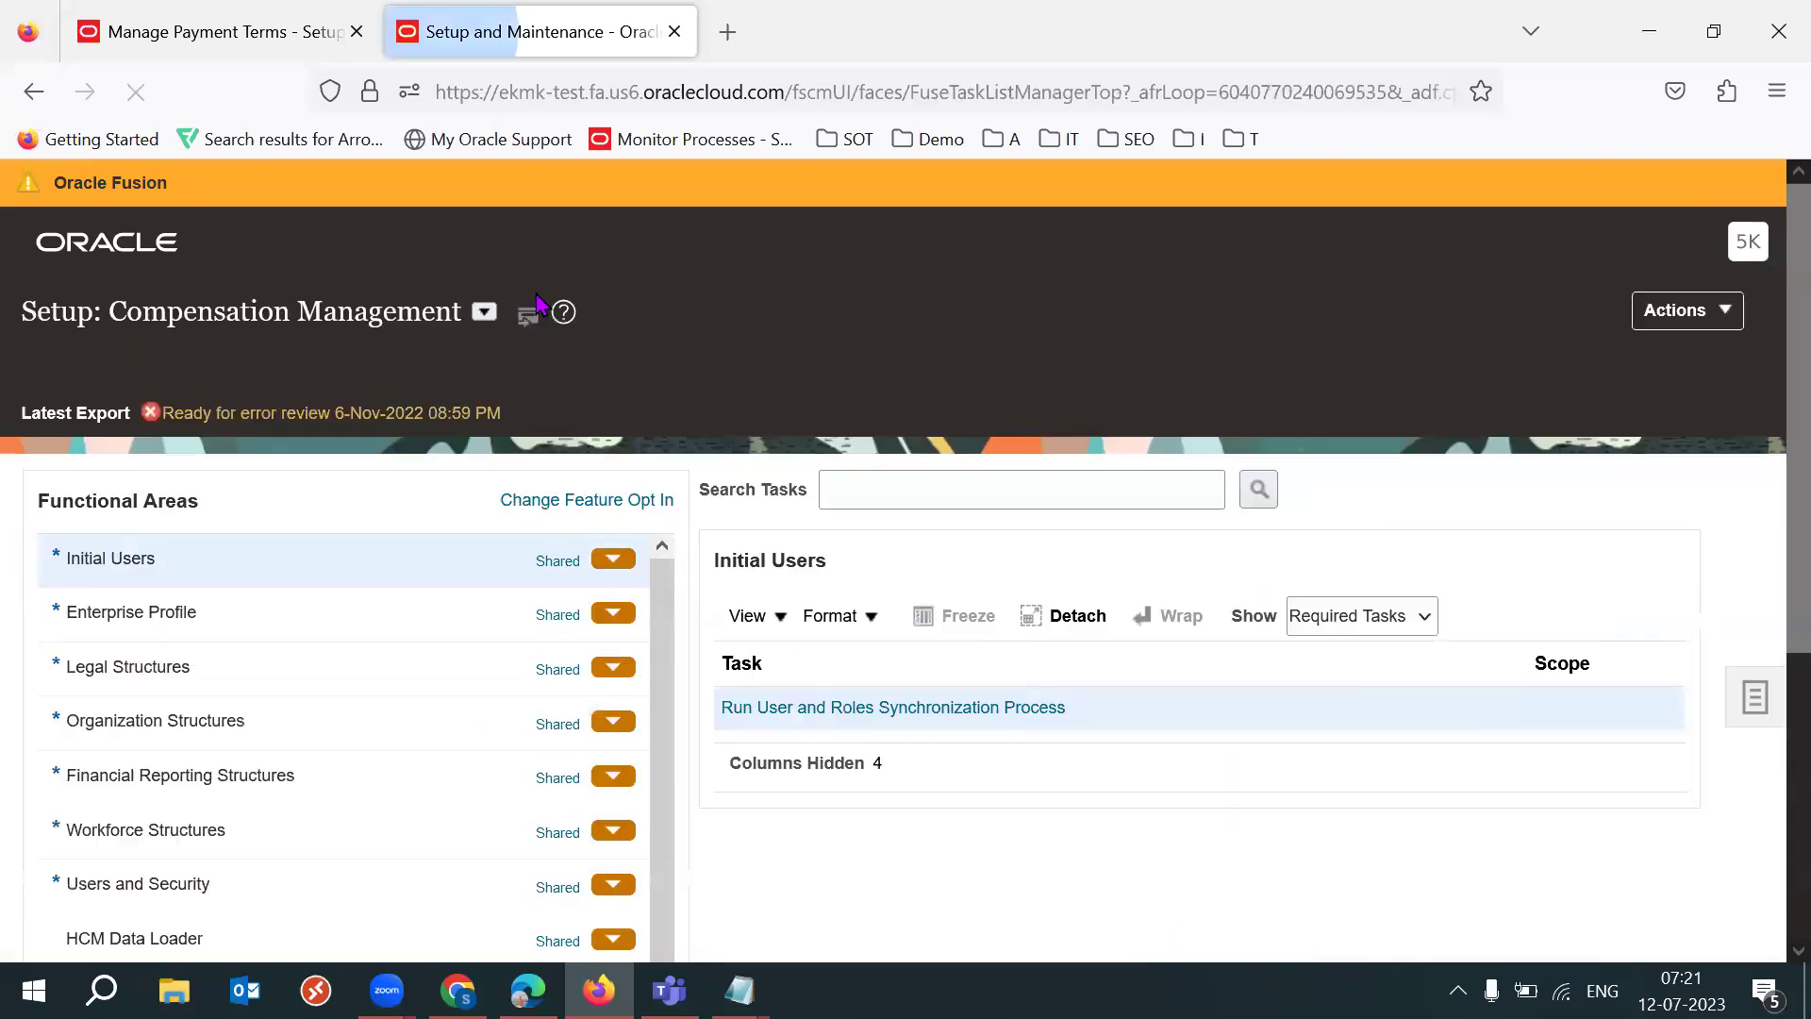
Step: Open the Manage Business Unit Set Assignment task under Procurement's Organization Structures
click(484, 314)
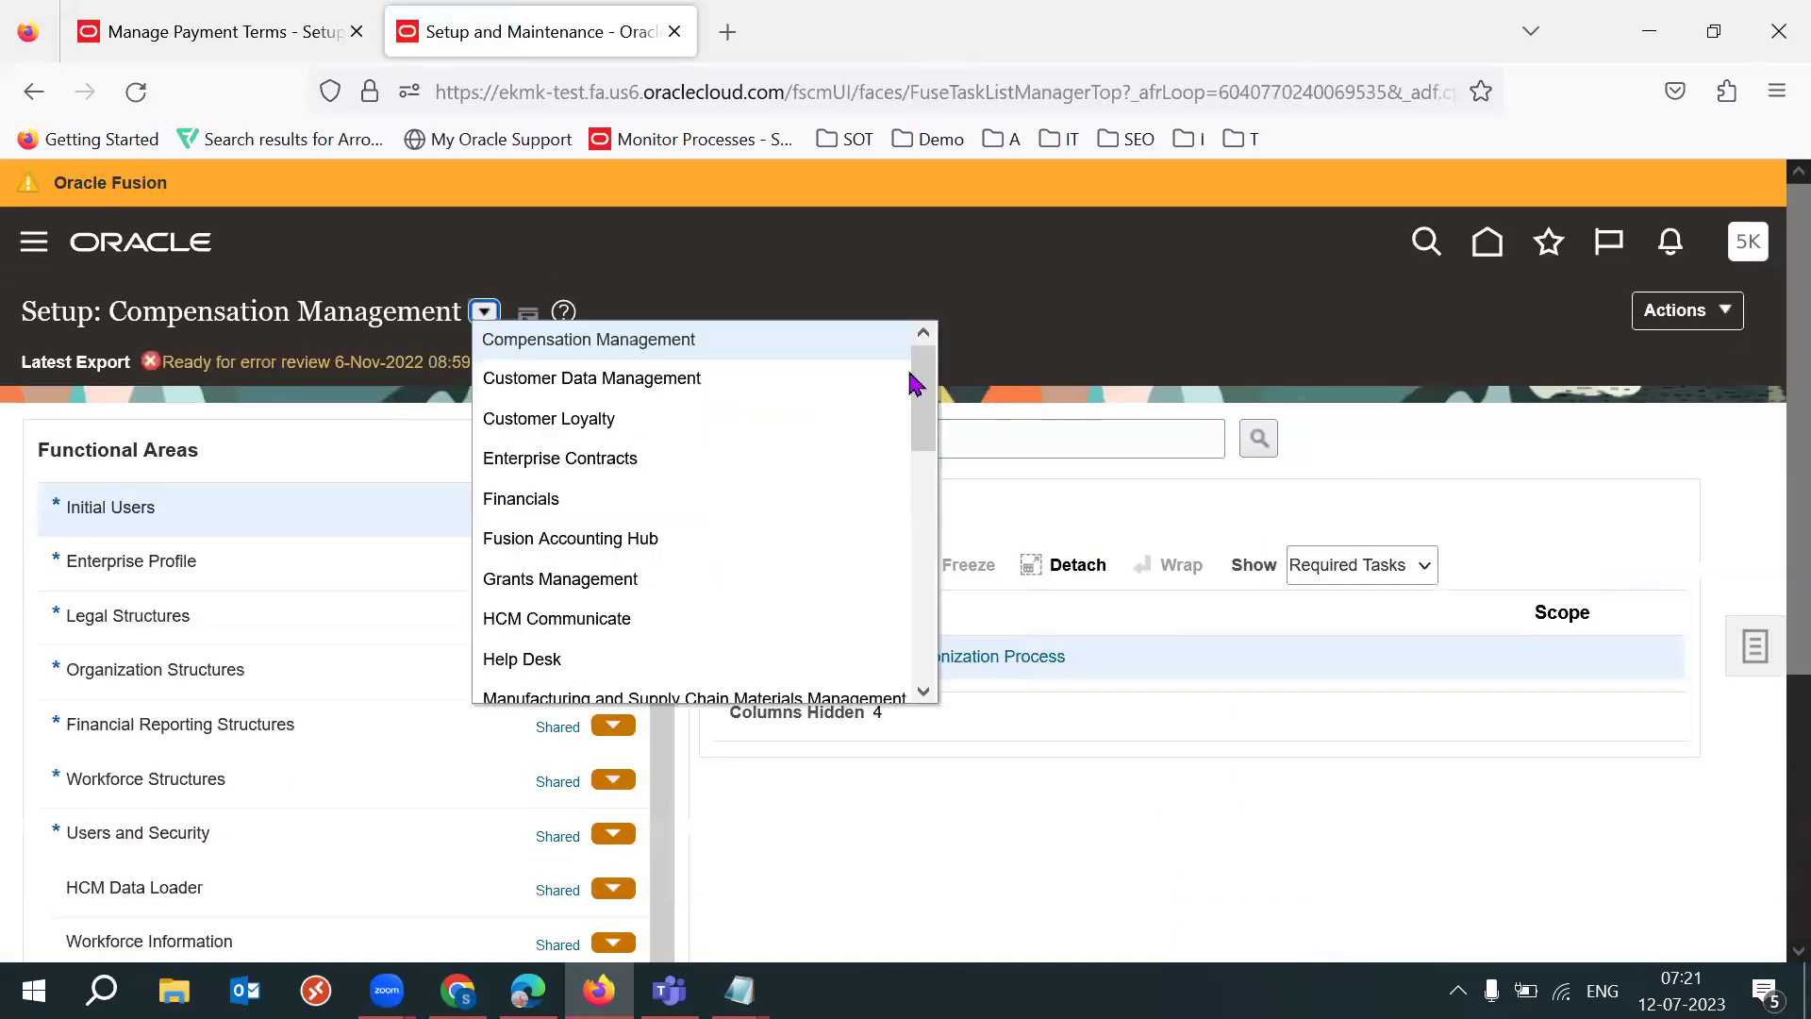
drag(924, 375, 937, 432)
scroll(664, 564, down, 2)
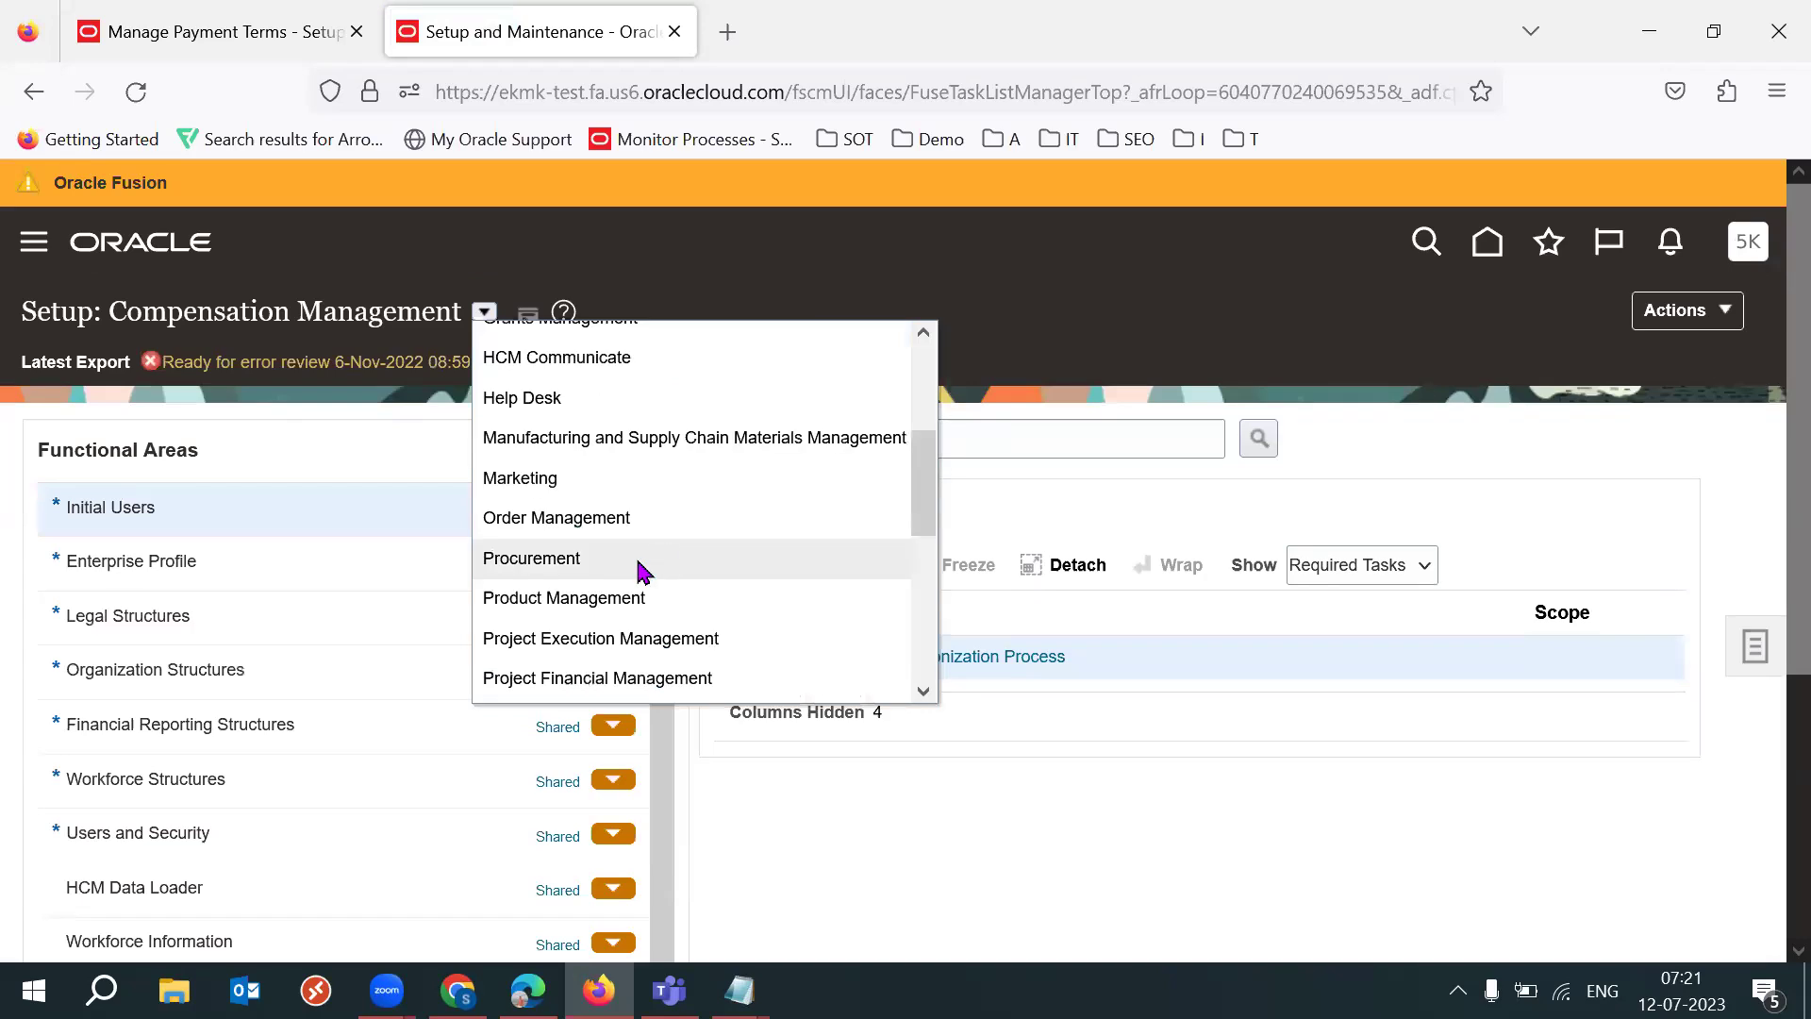
click(898, 317)
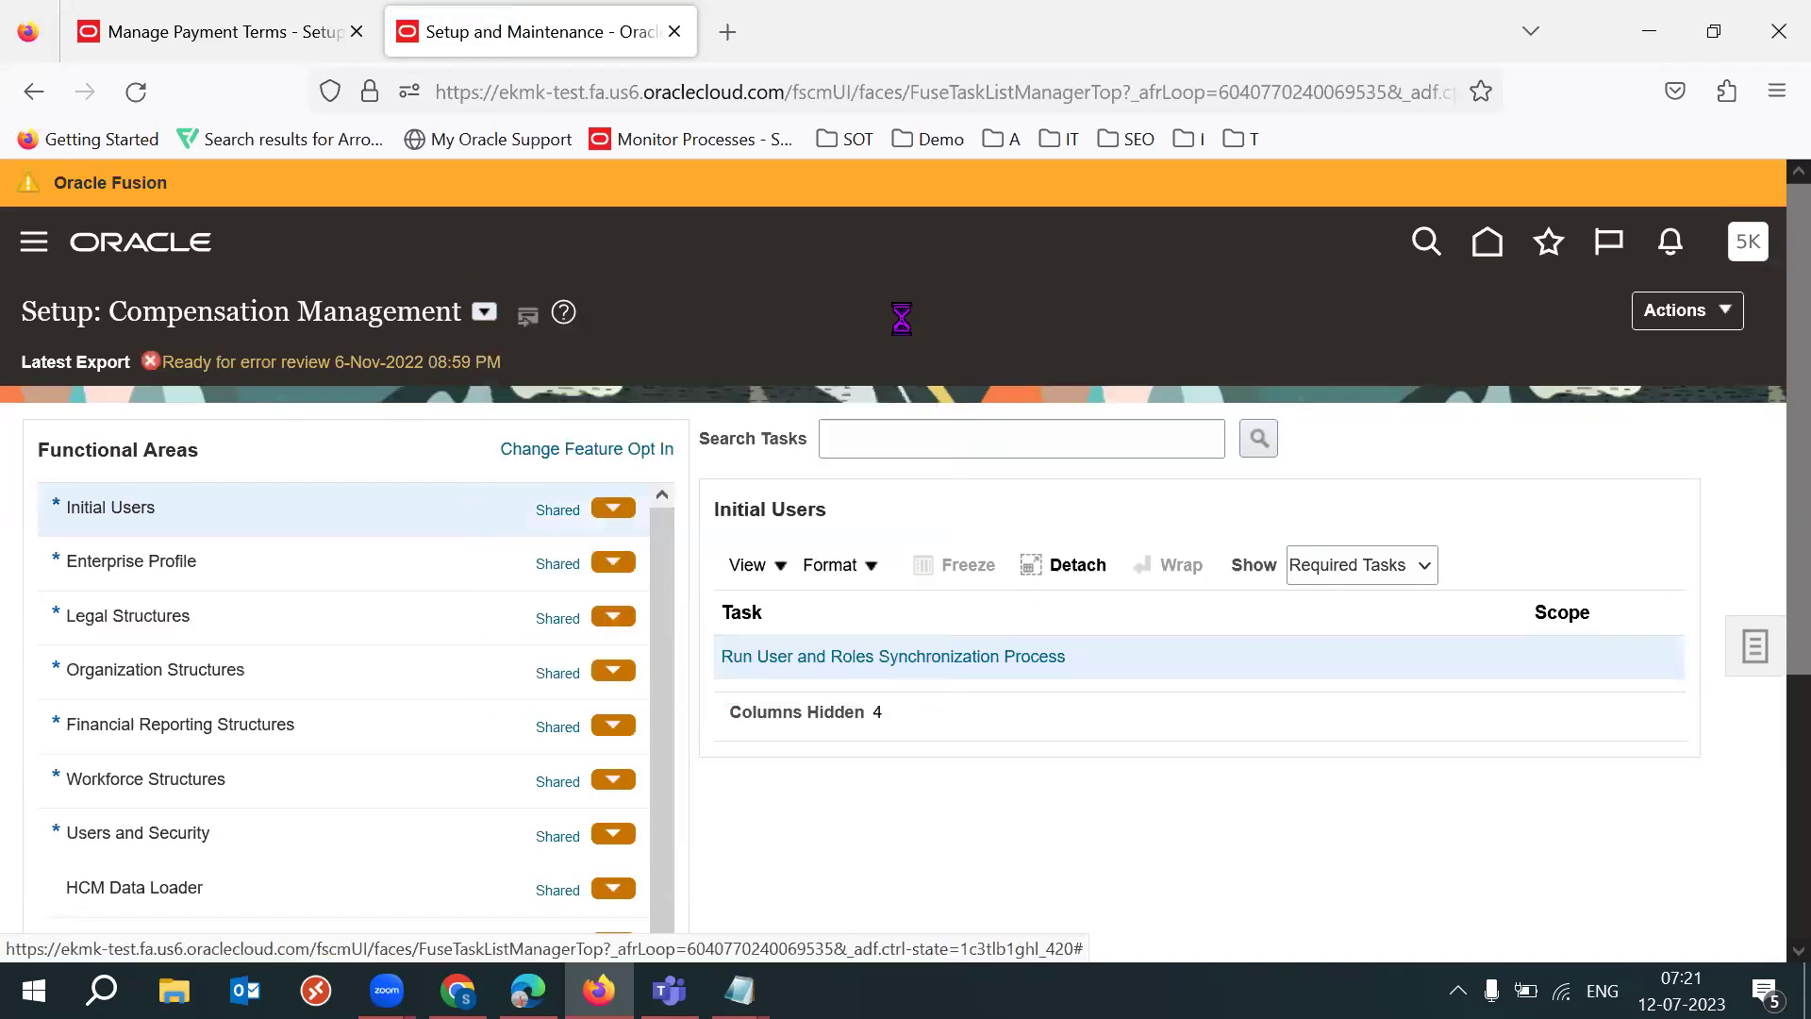
click(239, 723)
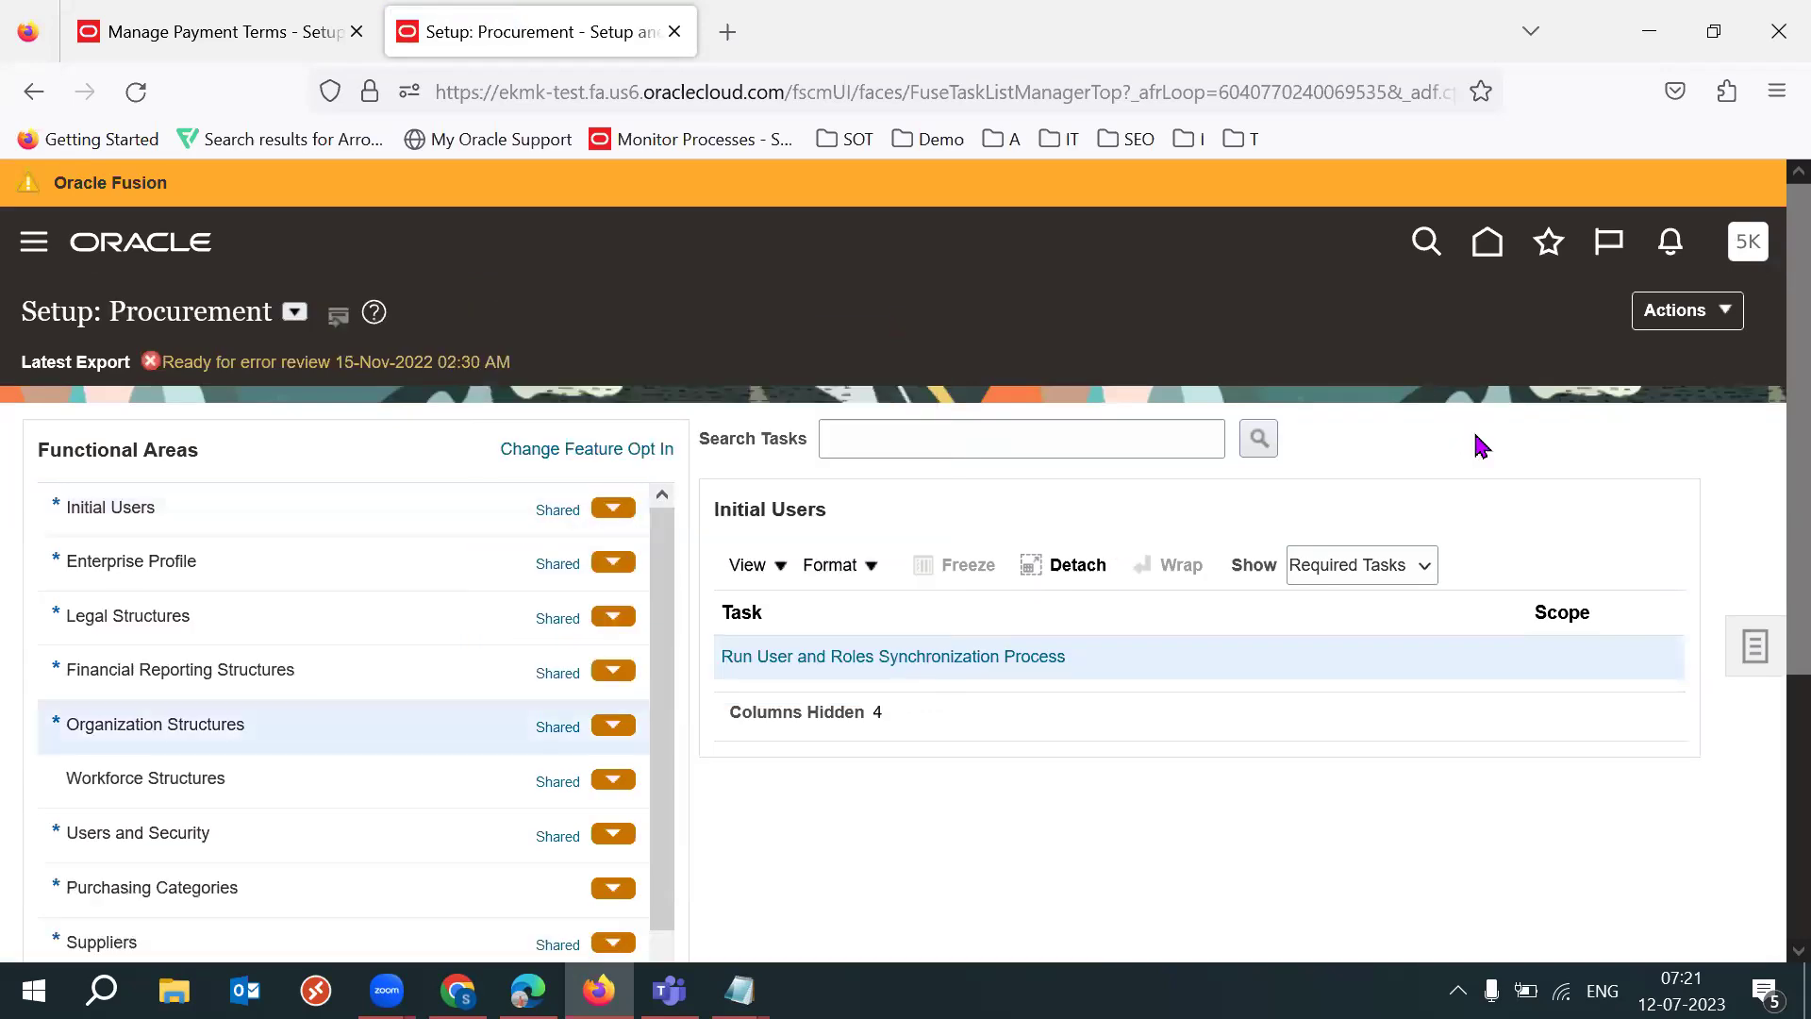
scroll(1457, 456, down, 2)
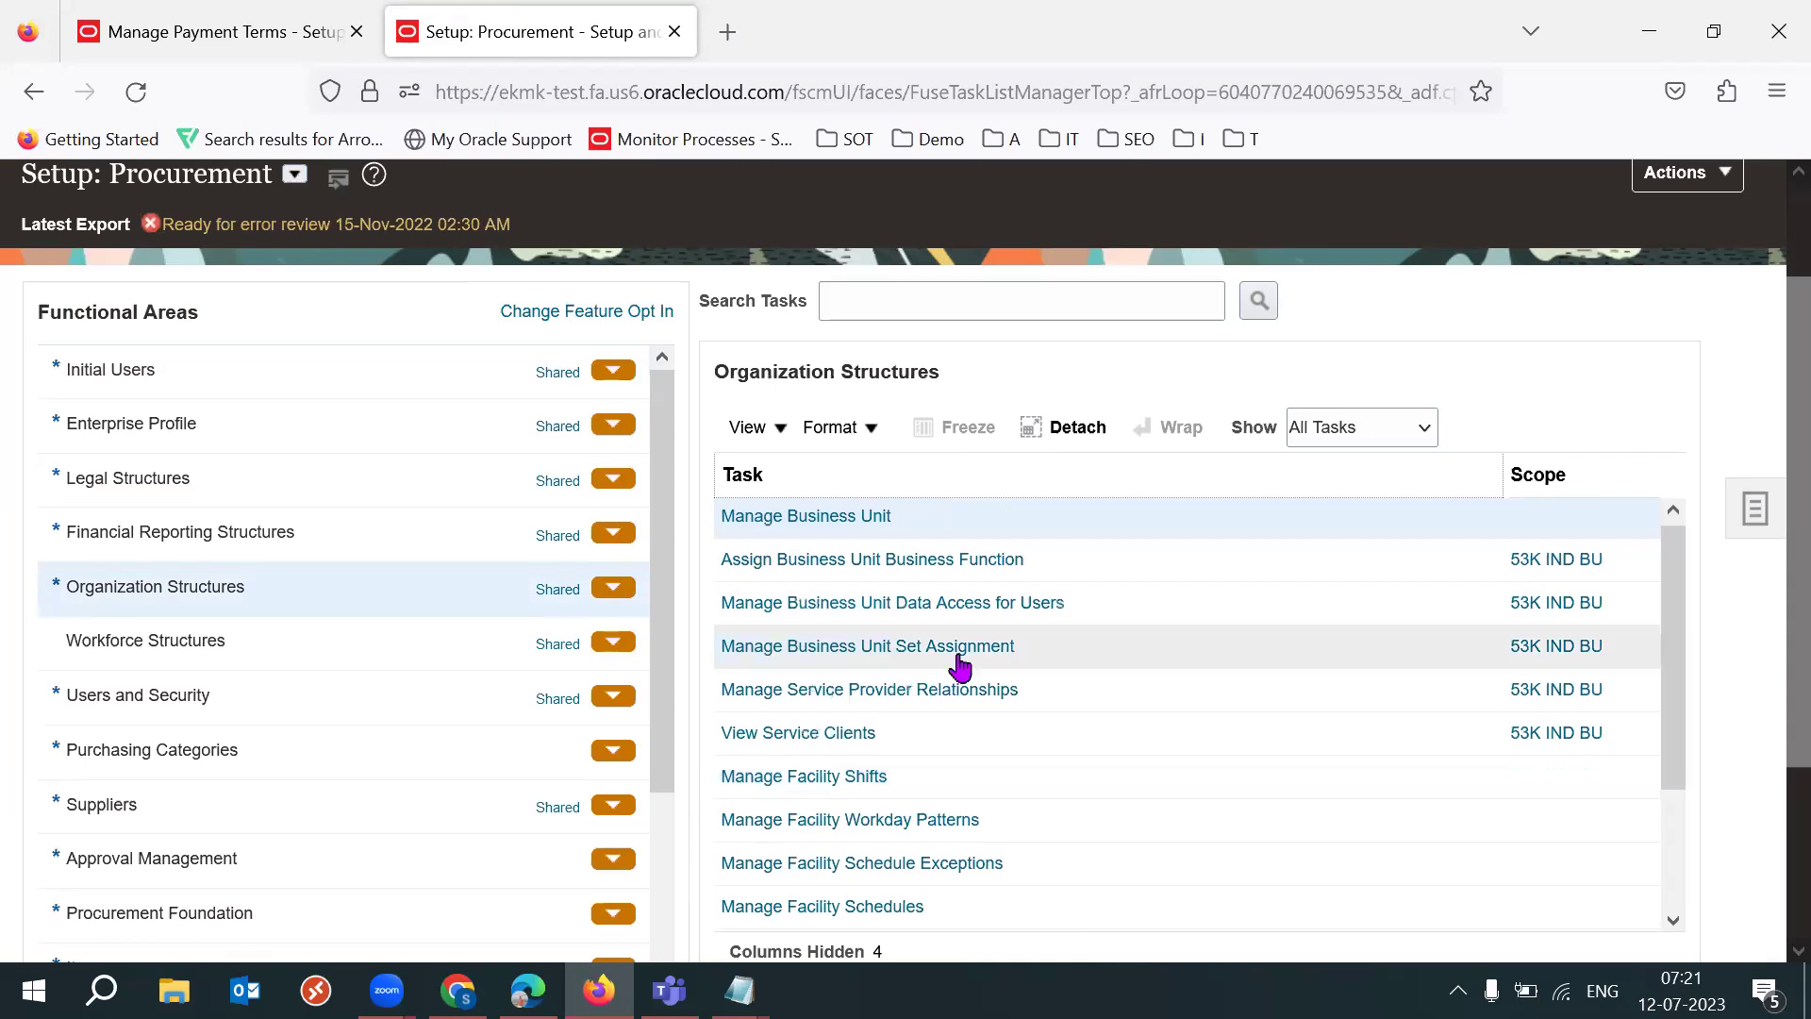
click(869, 649)
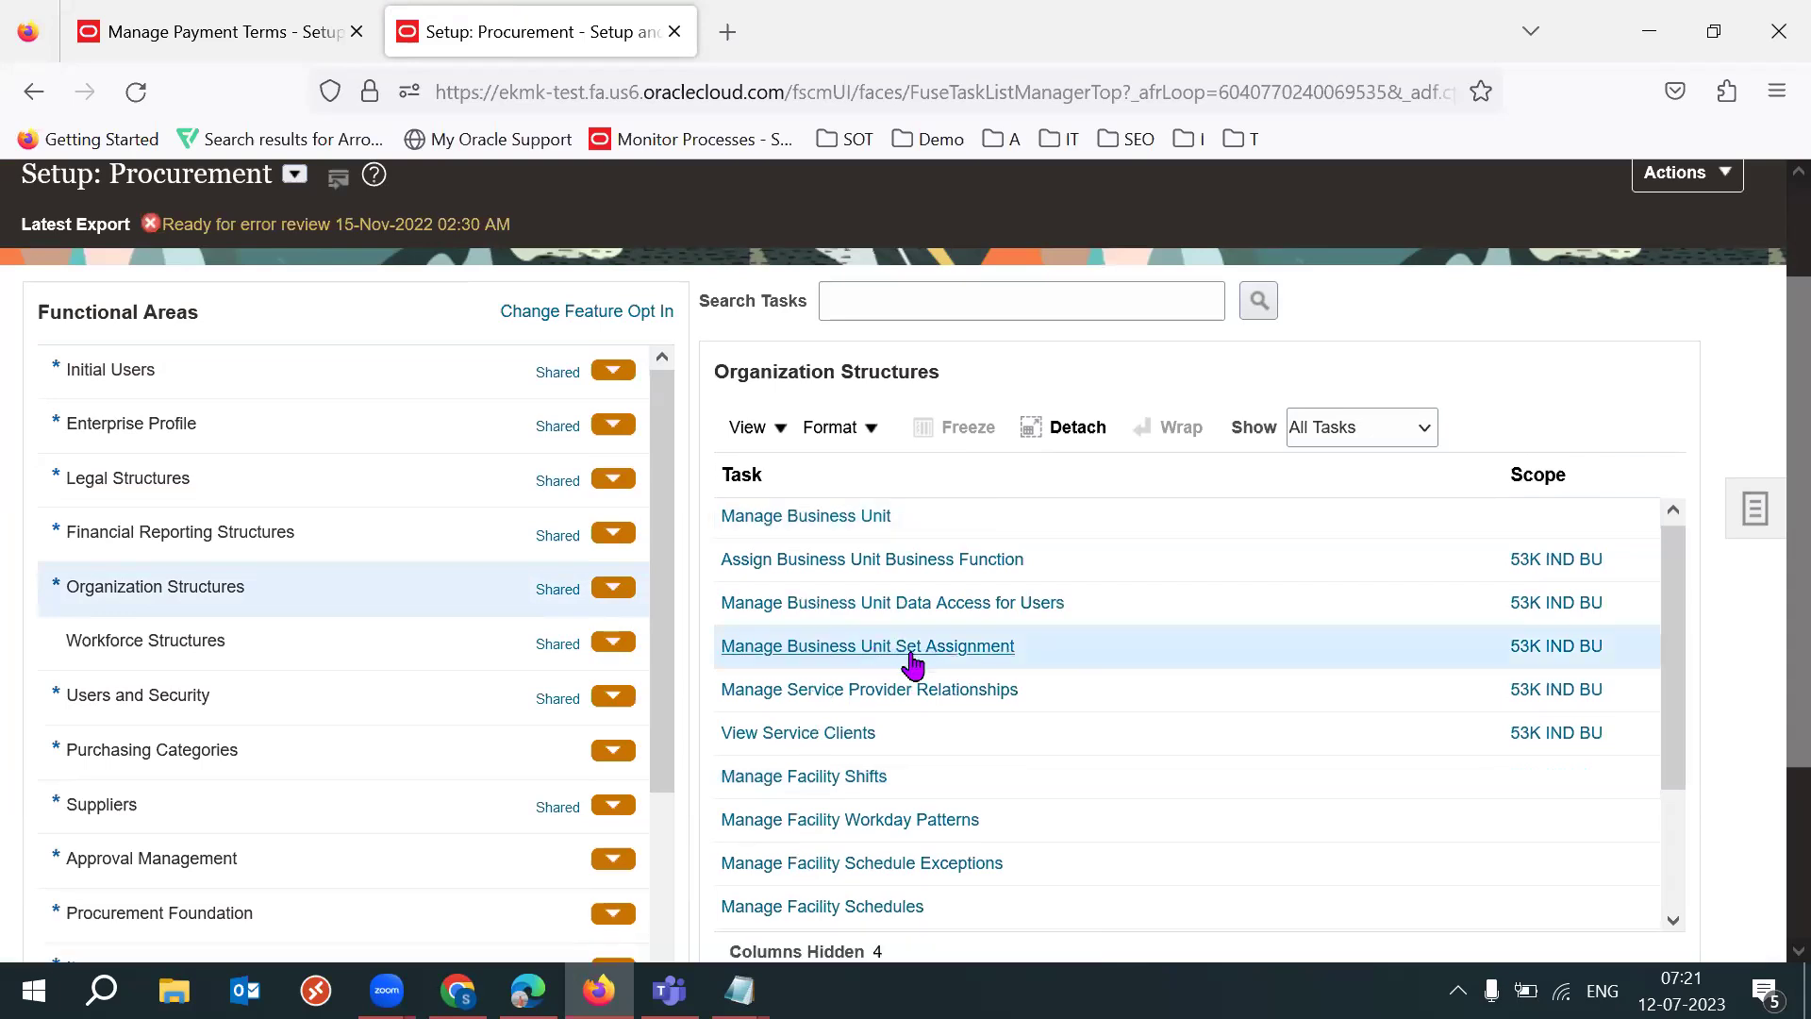
click(986, 655)
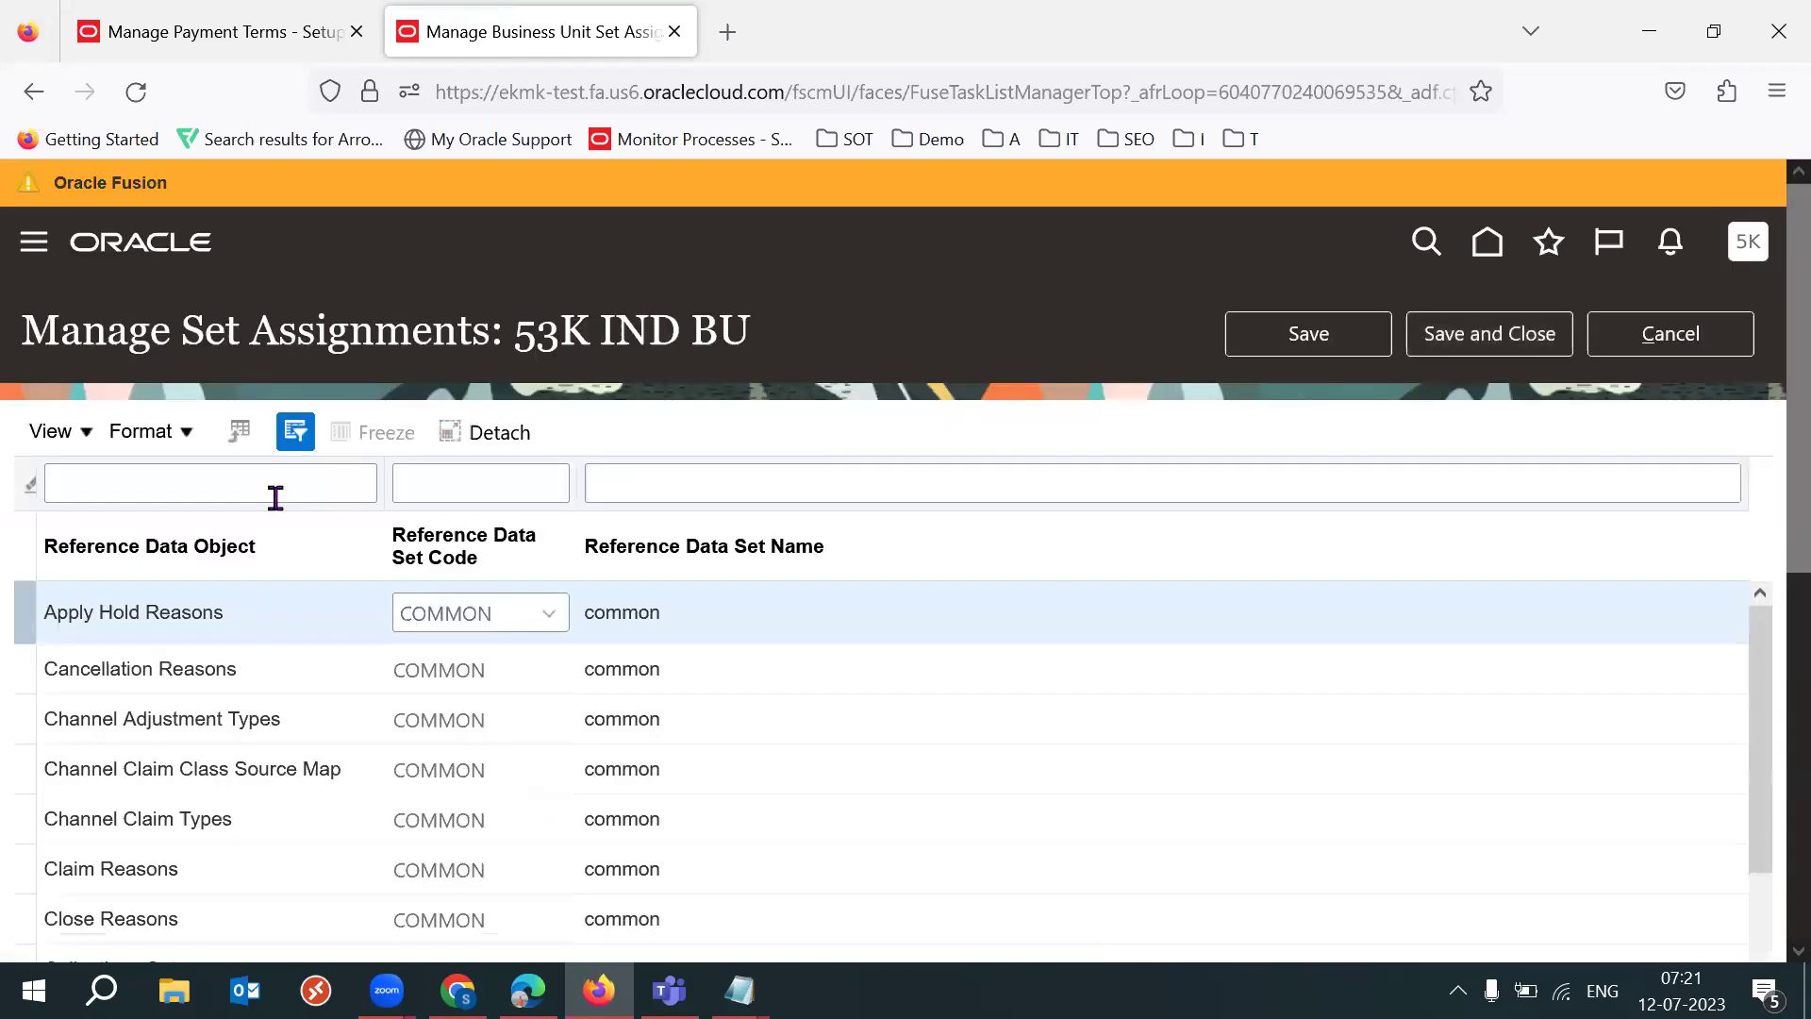
Step: Filter the reference data objects by '%Payment%'
click(275, 498)
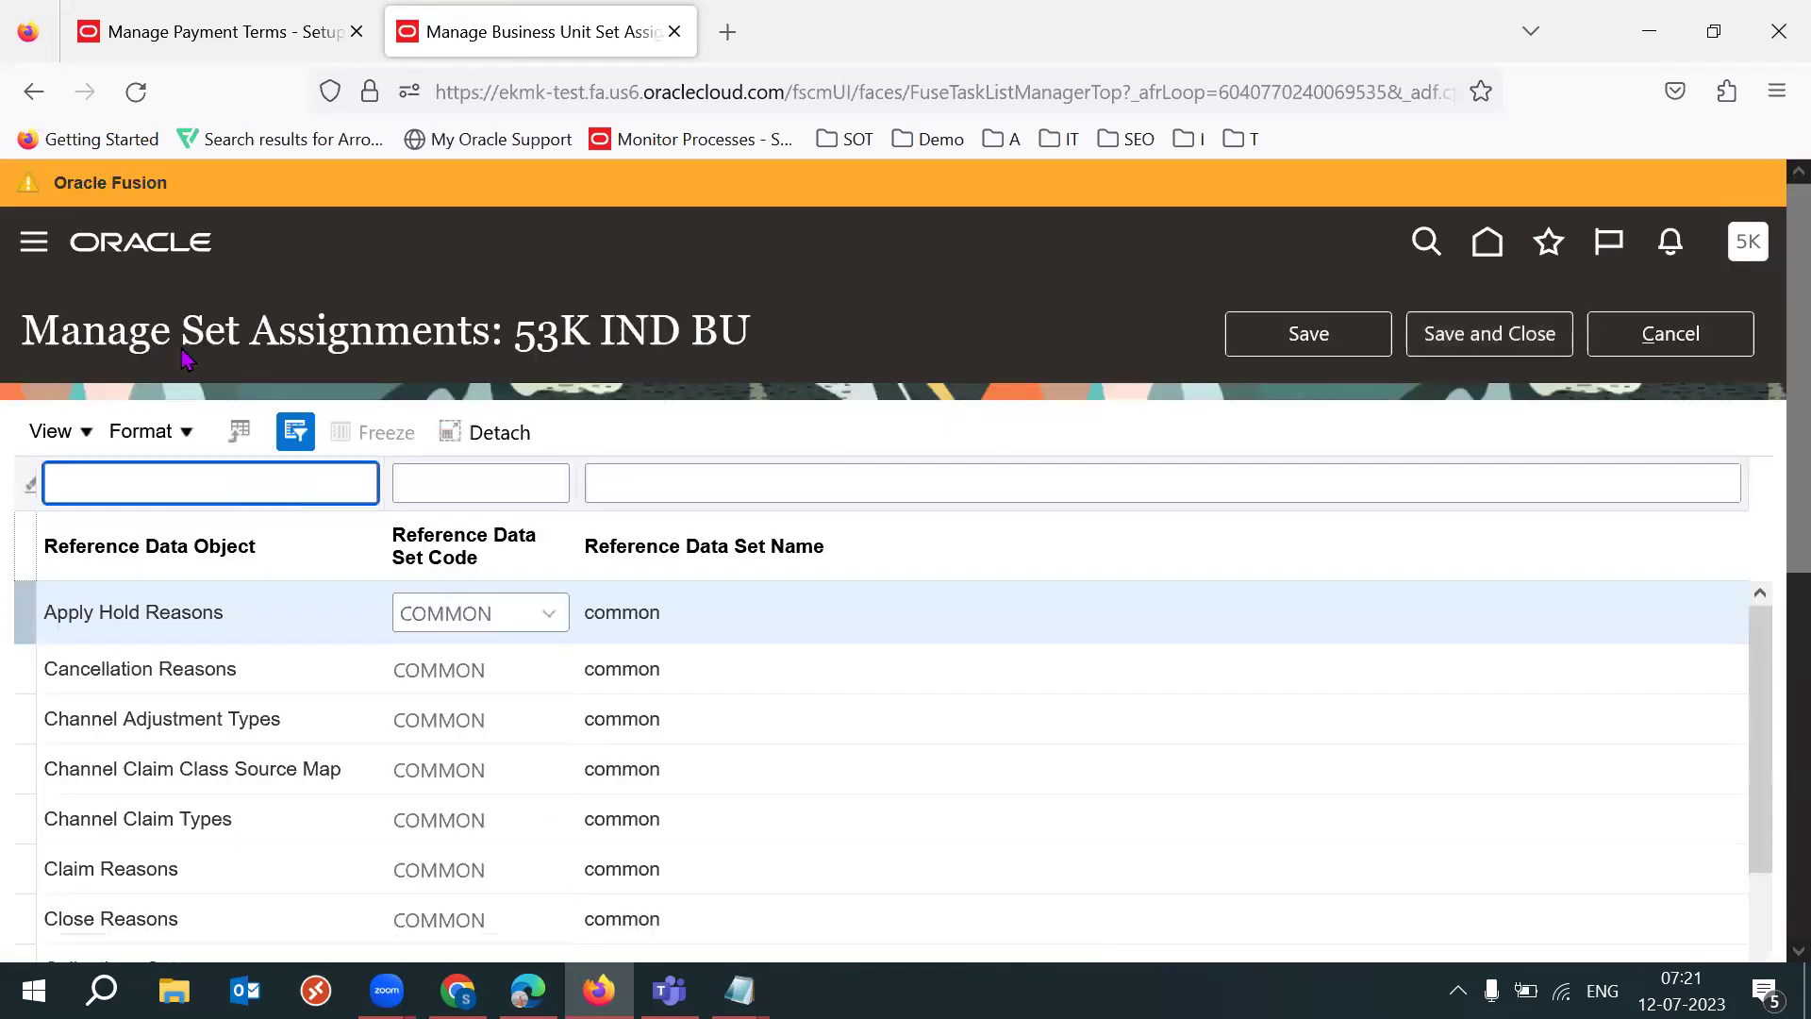
key(F11)
text(%)
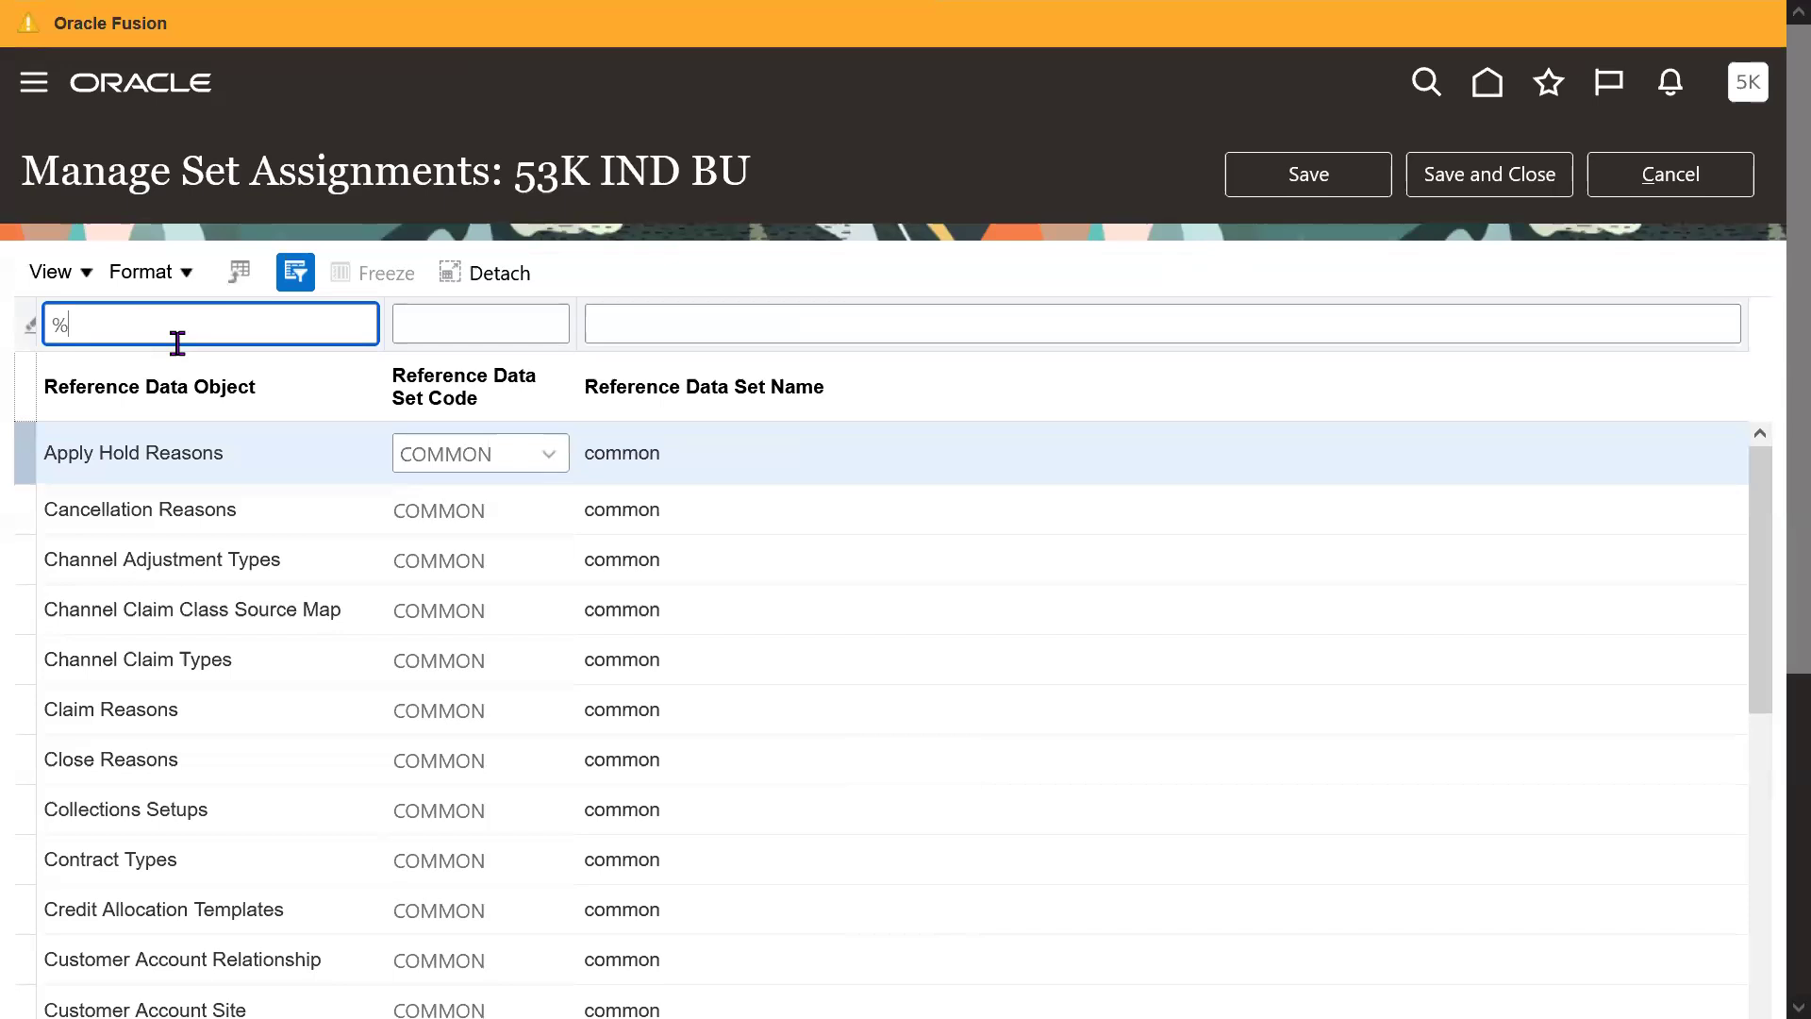
text(Payment%)
key(Return)
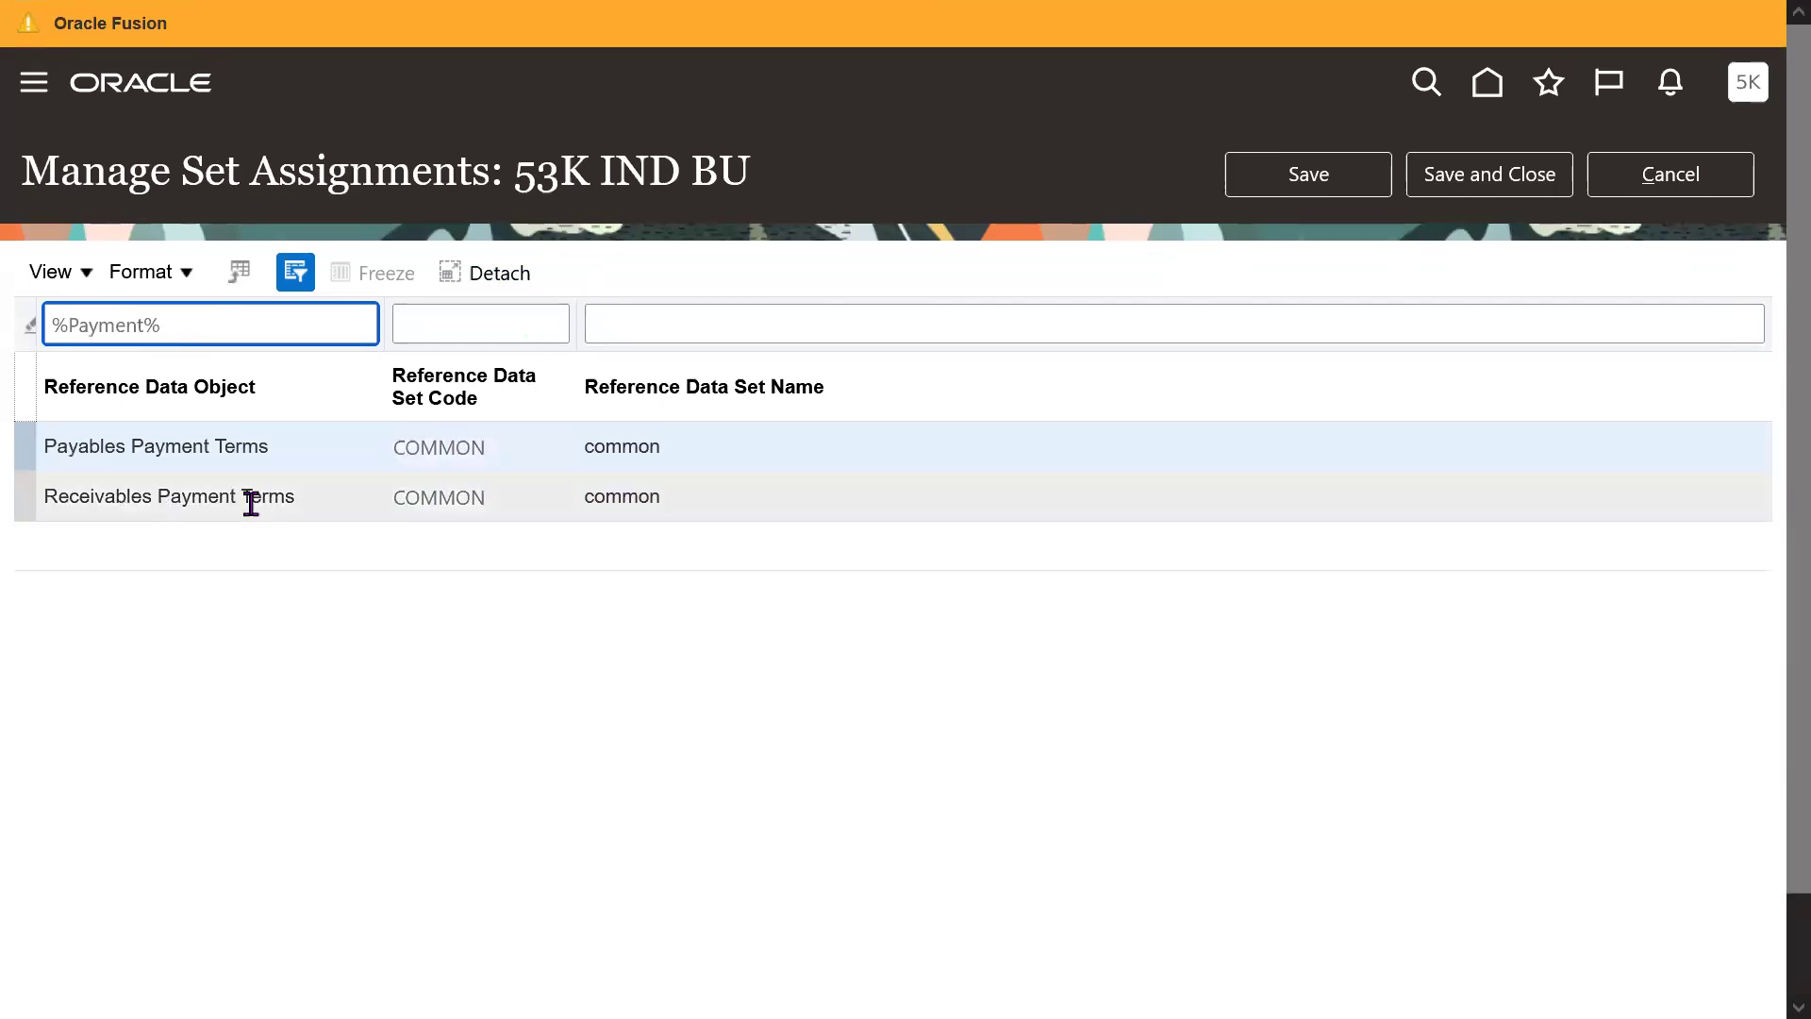
Step: Change Payables Payment Terms' set code from COMMON to 53K IND RDS and save
click(186, 448)
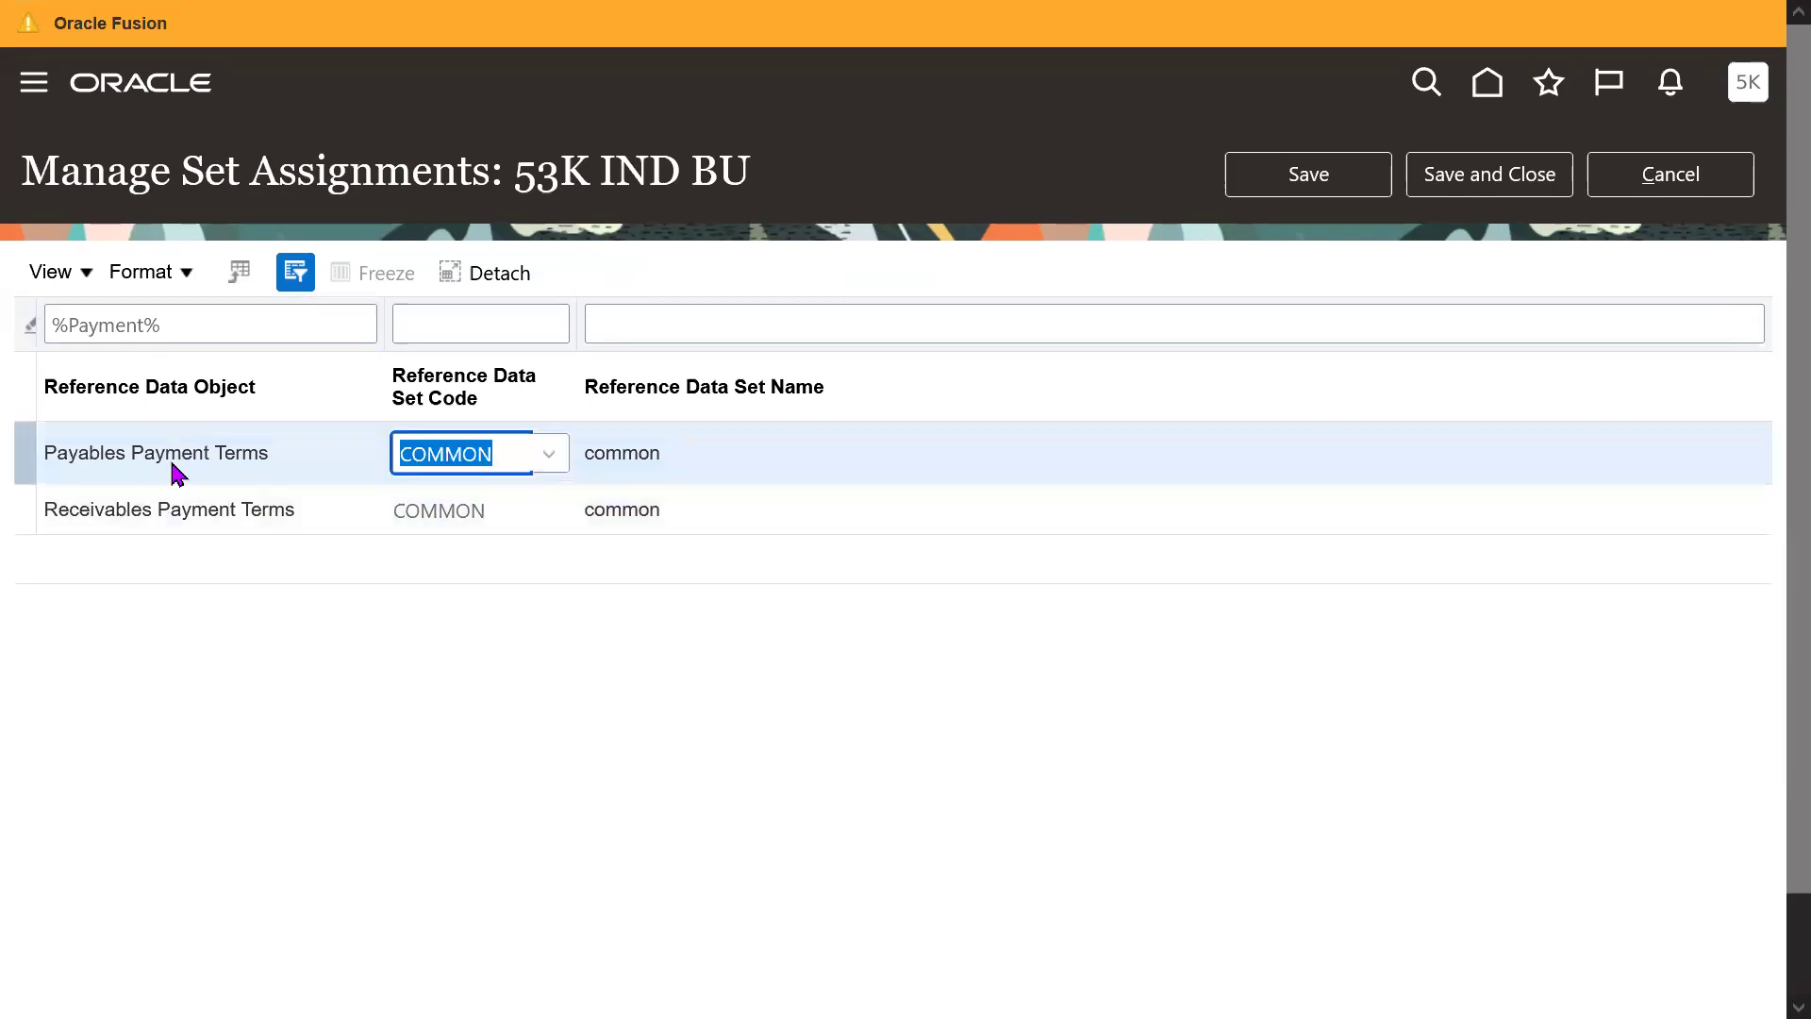
double_click(187, 457)
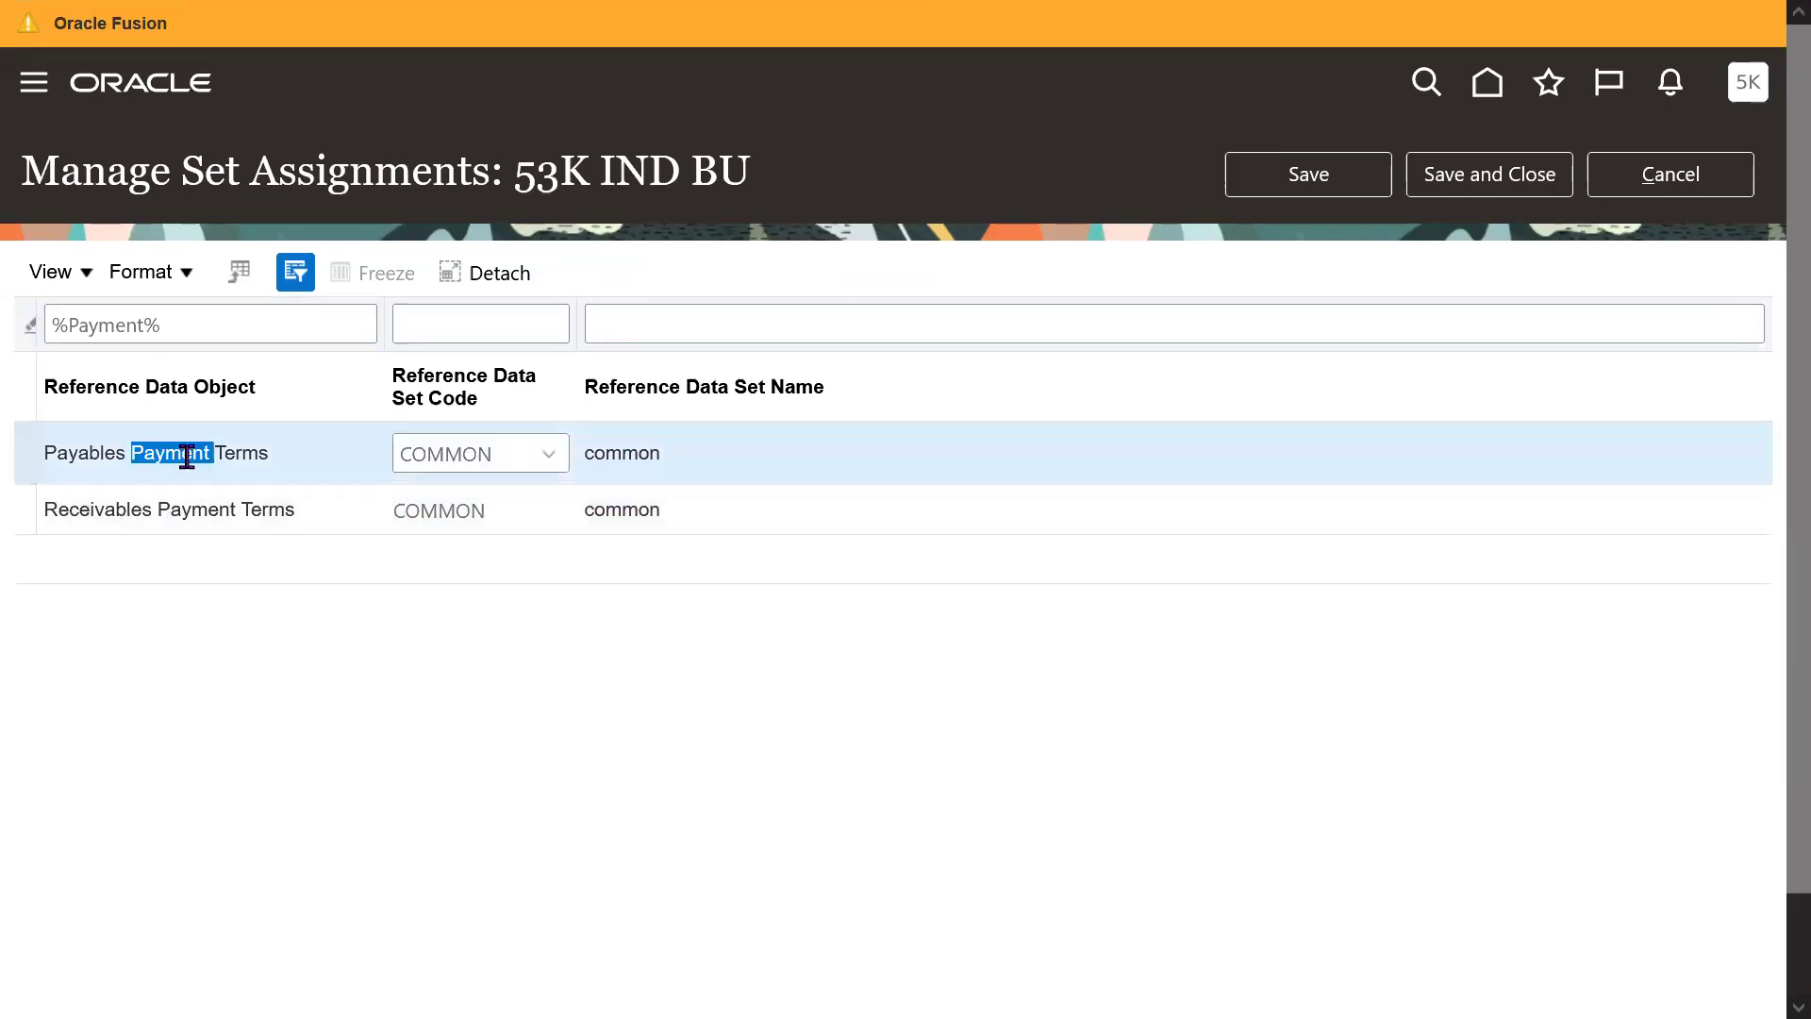
triple_click(187, 457)
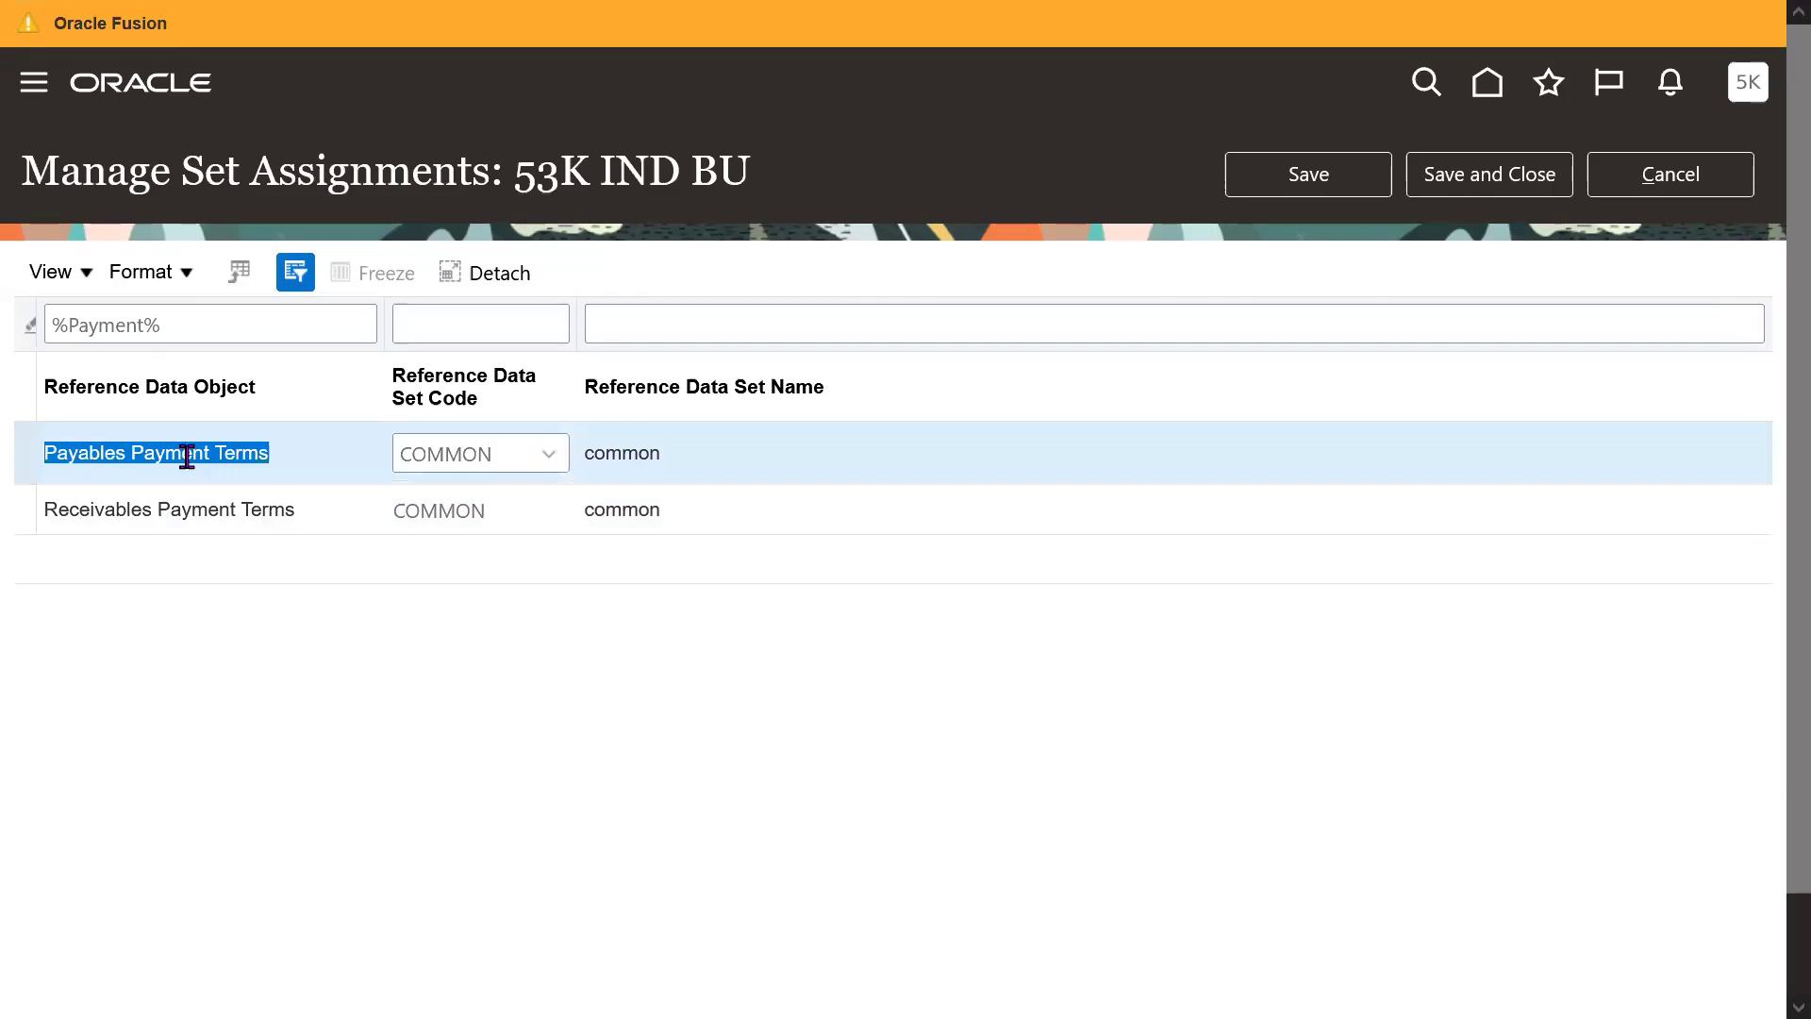
click(471, 456)
double_click(515, 456)
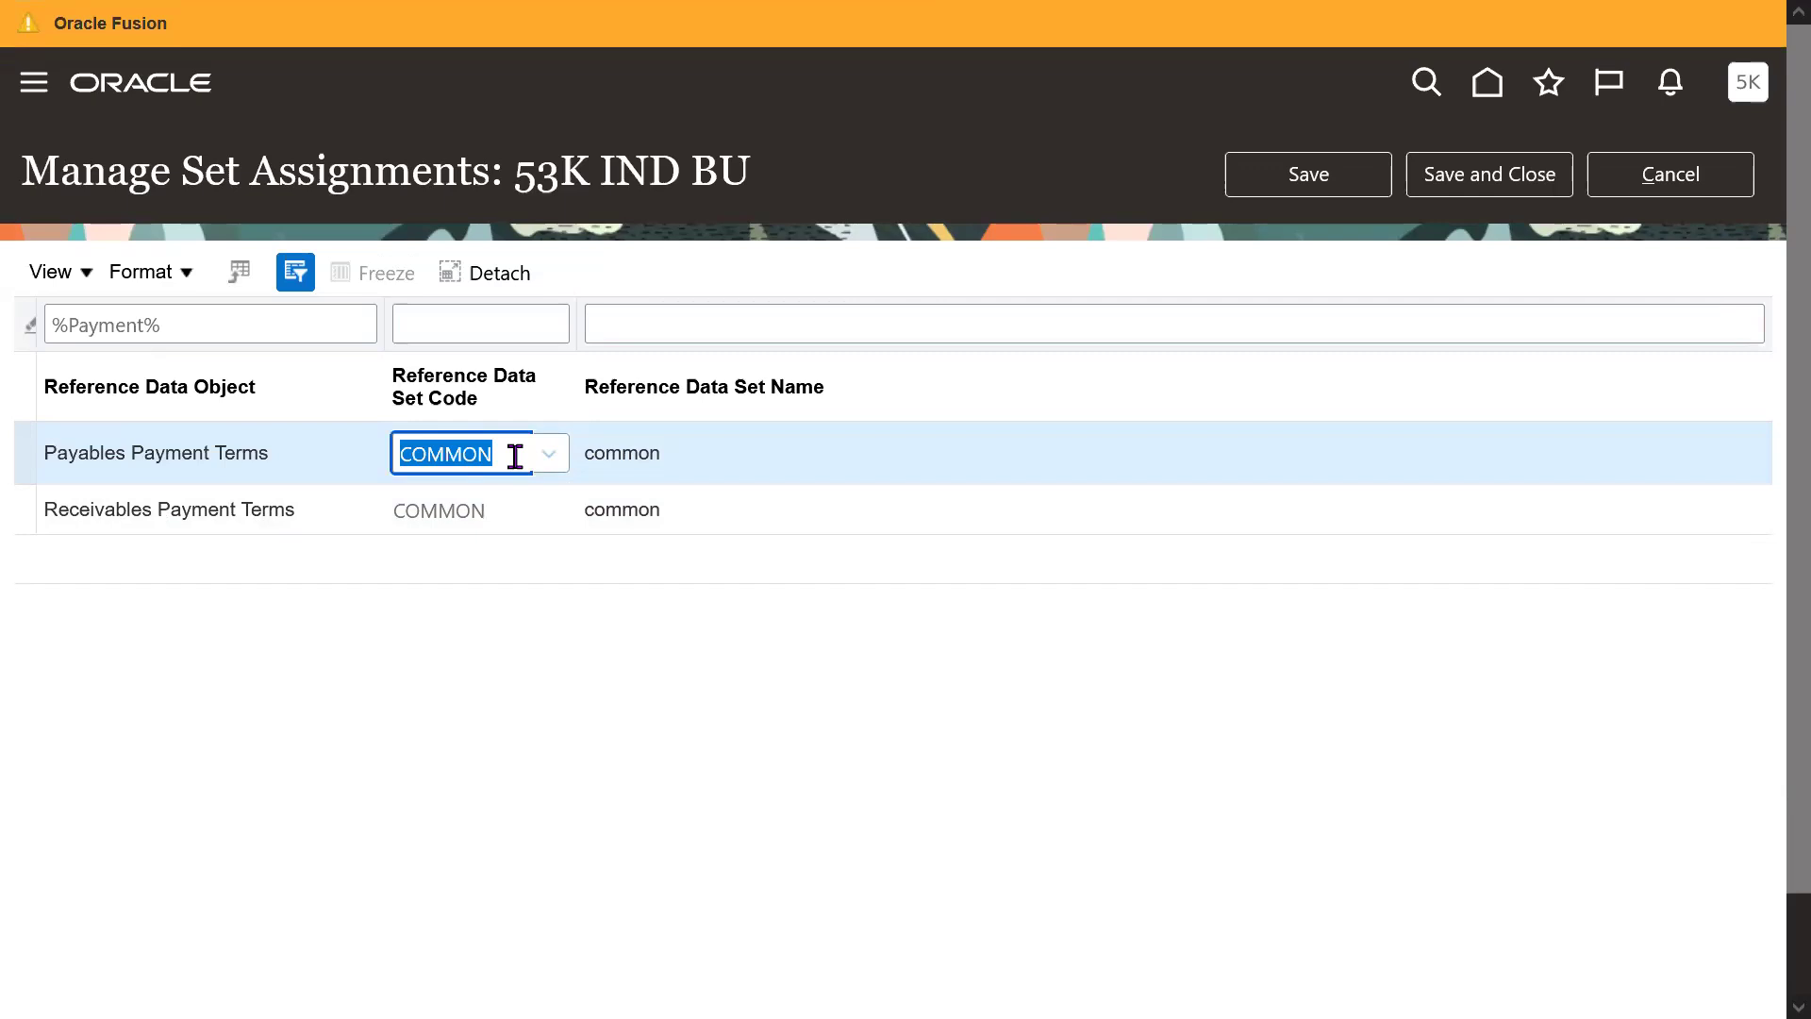
text(53L)
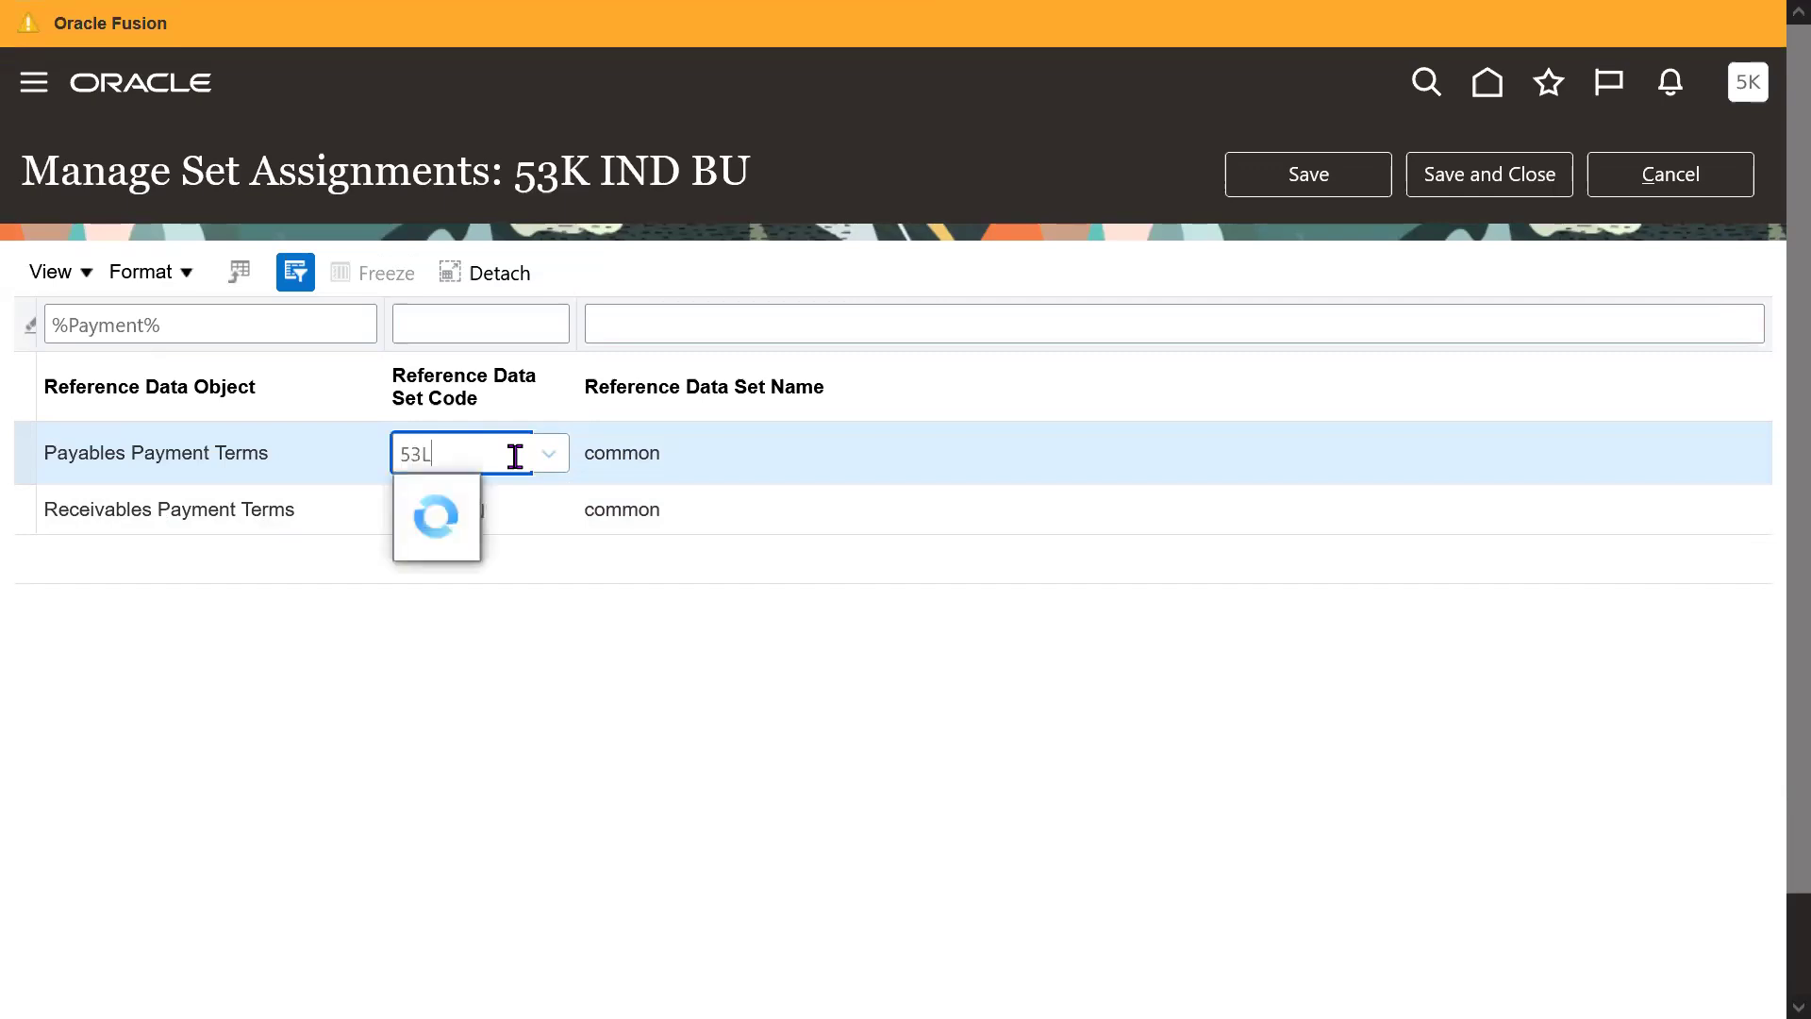
text(K)
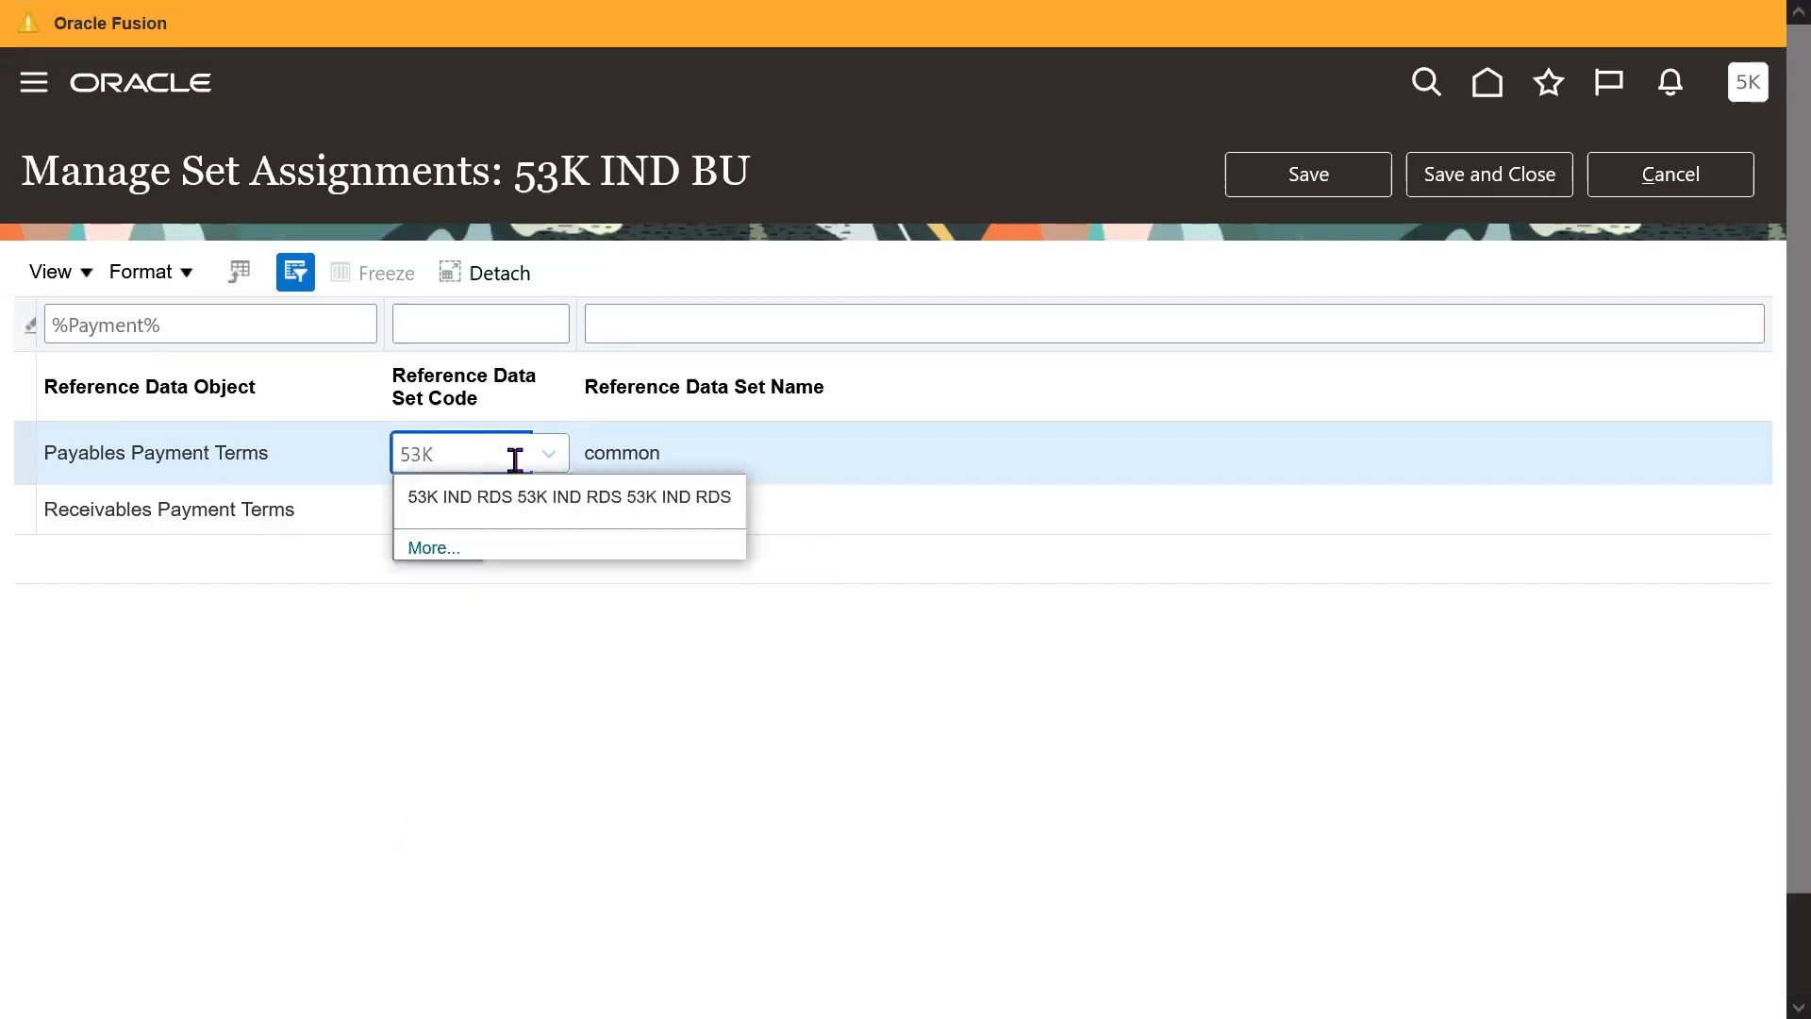
click(481, 499)
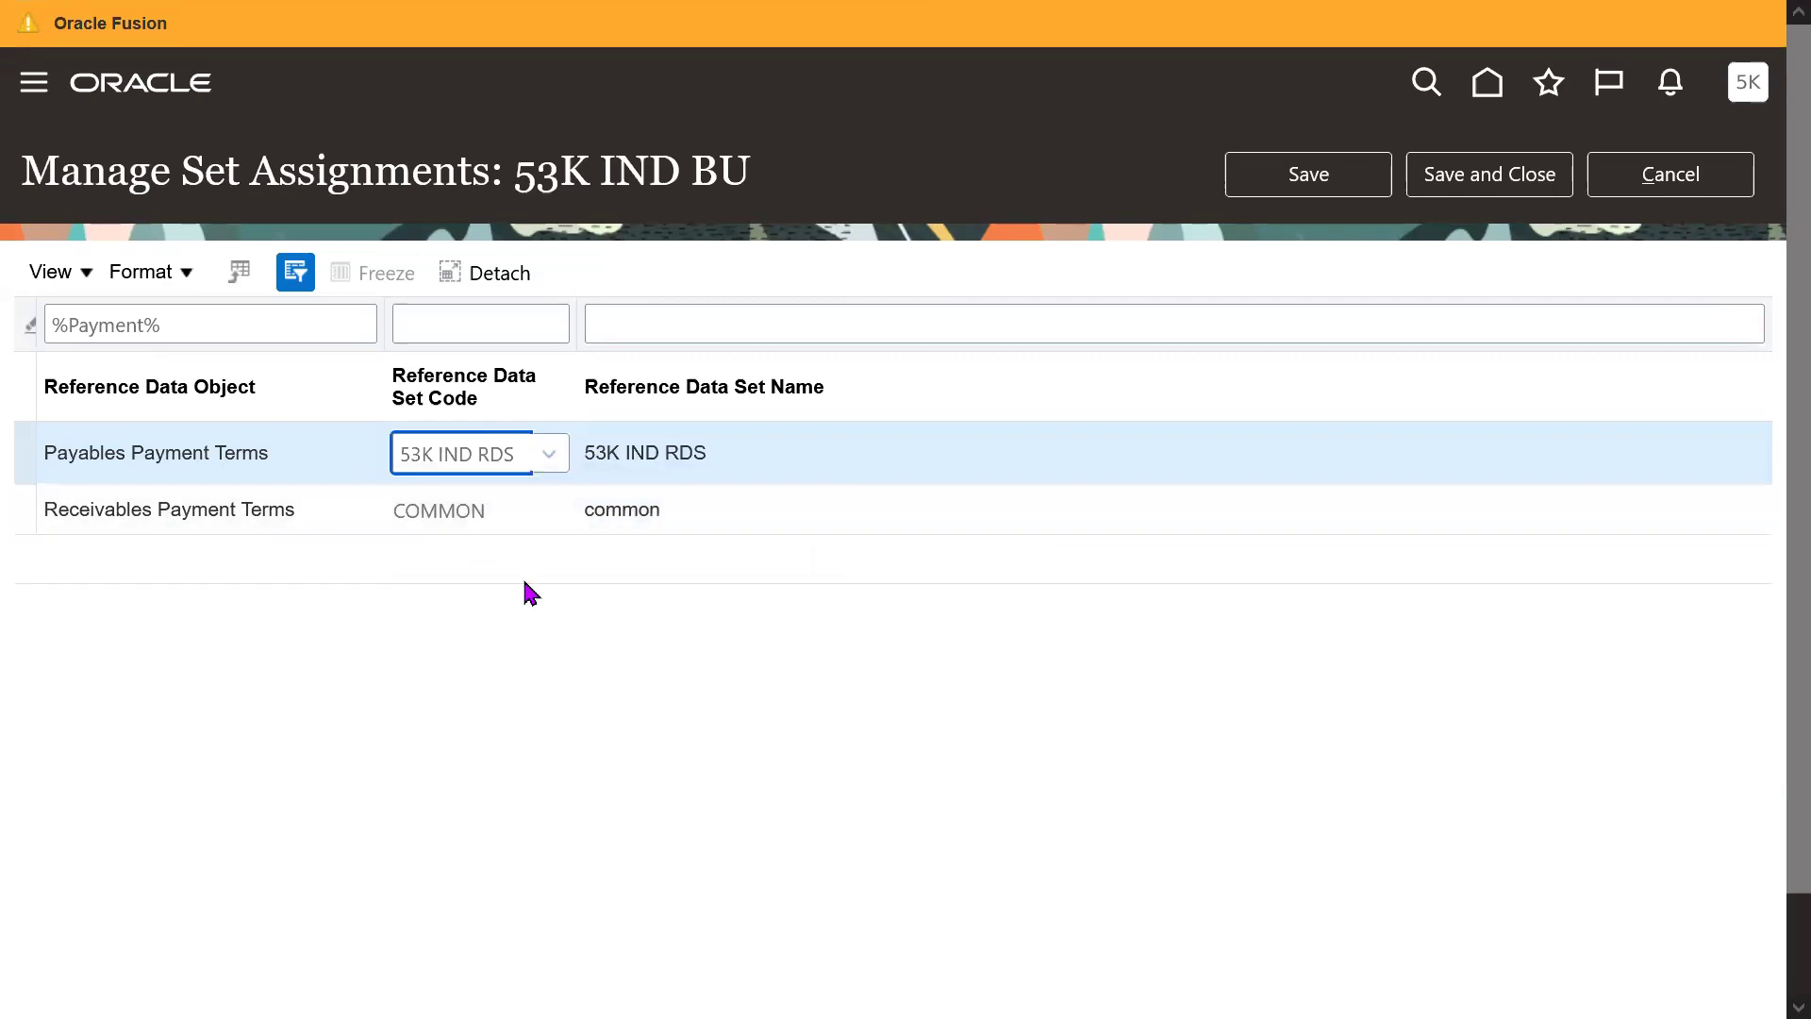
triple_click(224, 448)
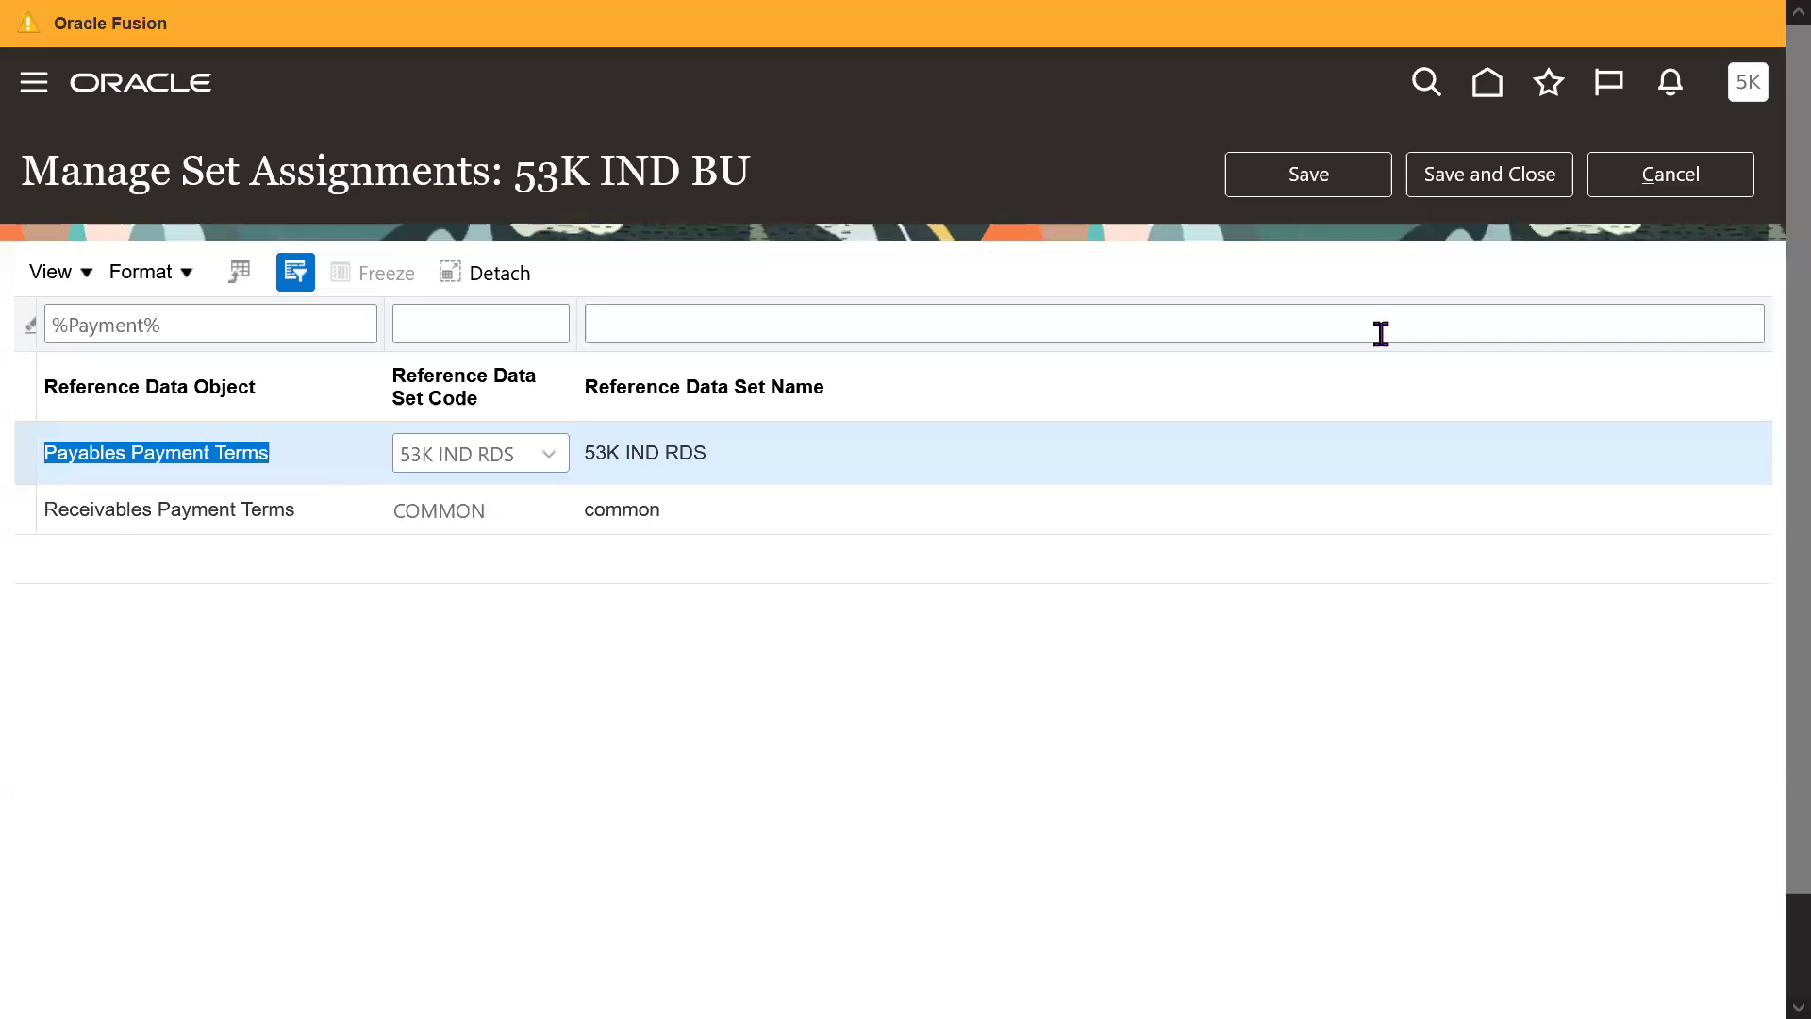
click(1306, 189)
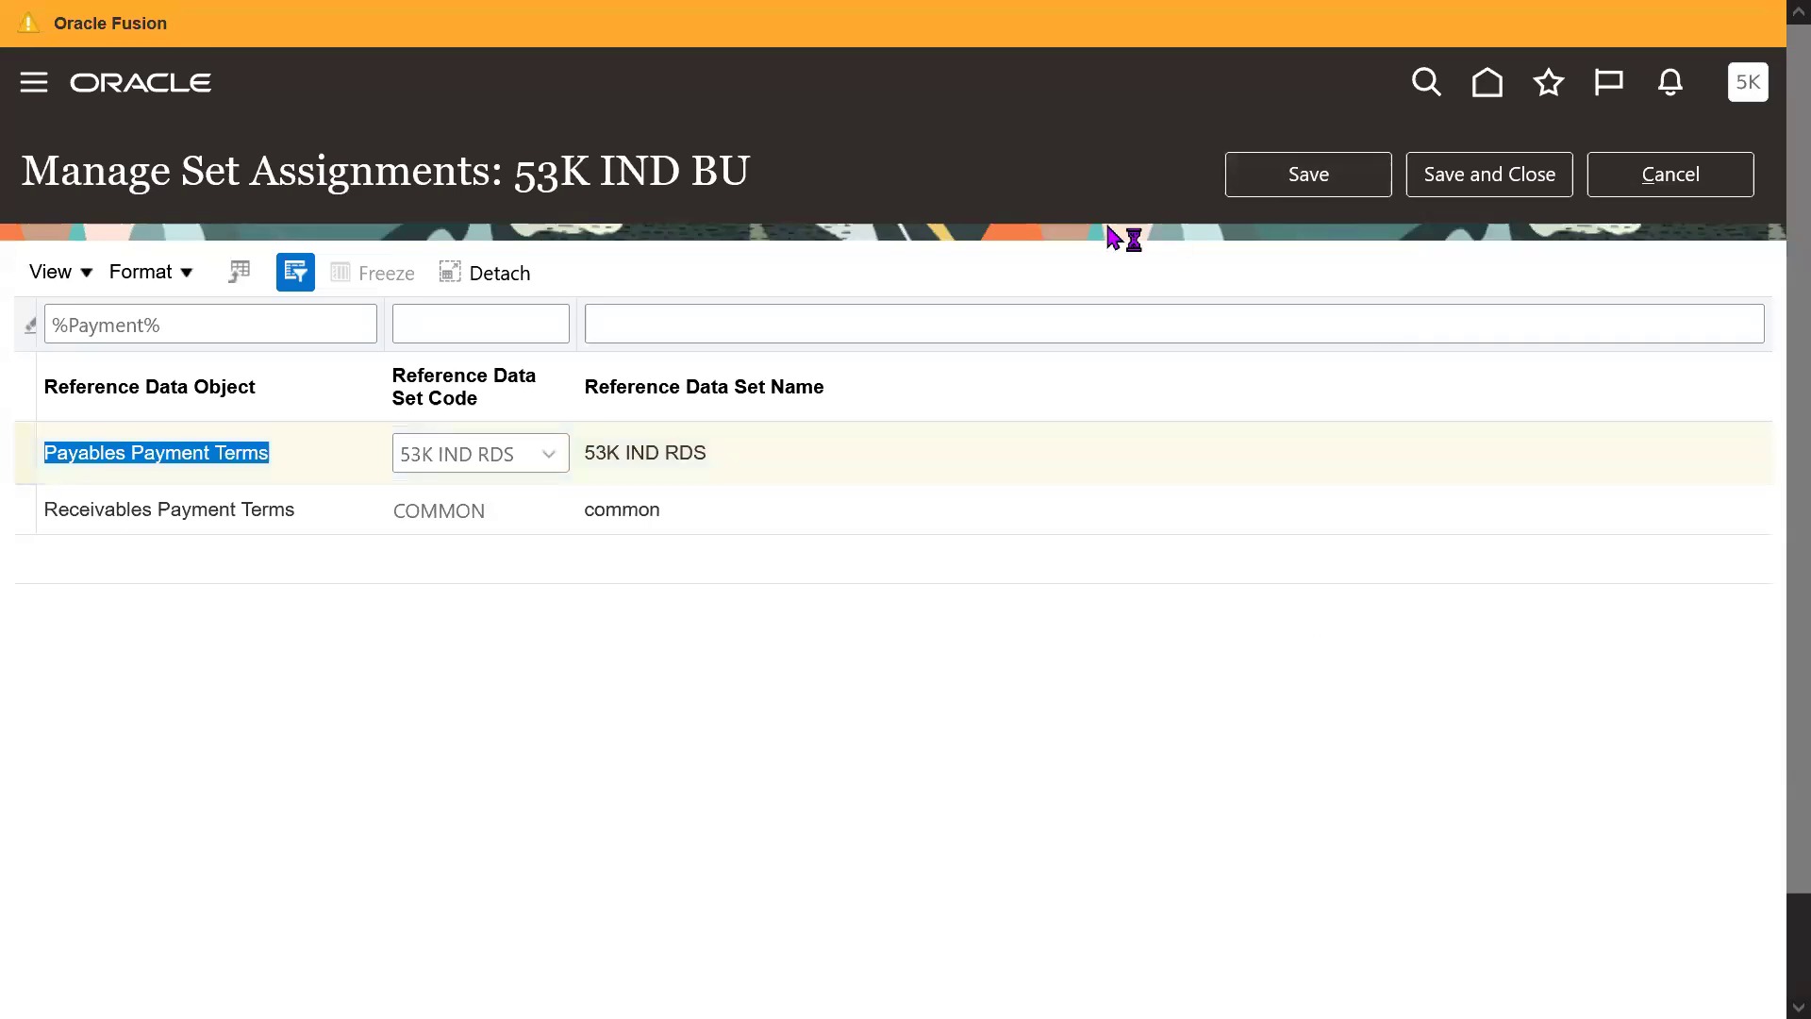
key(F11)
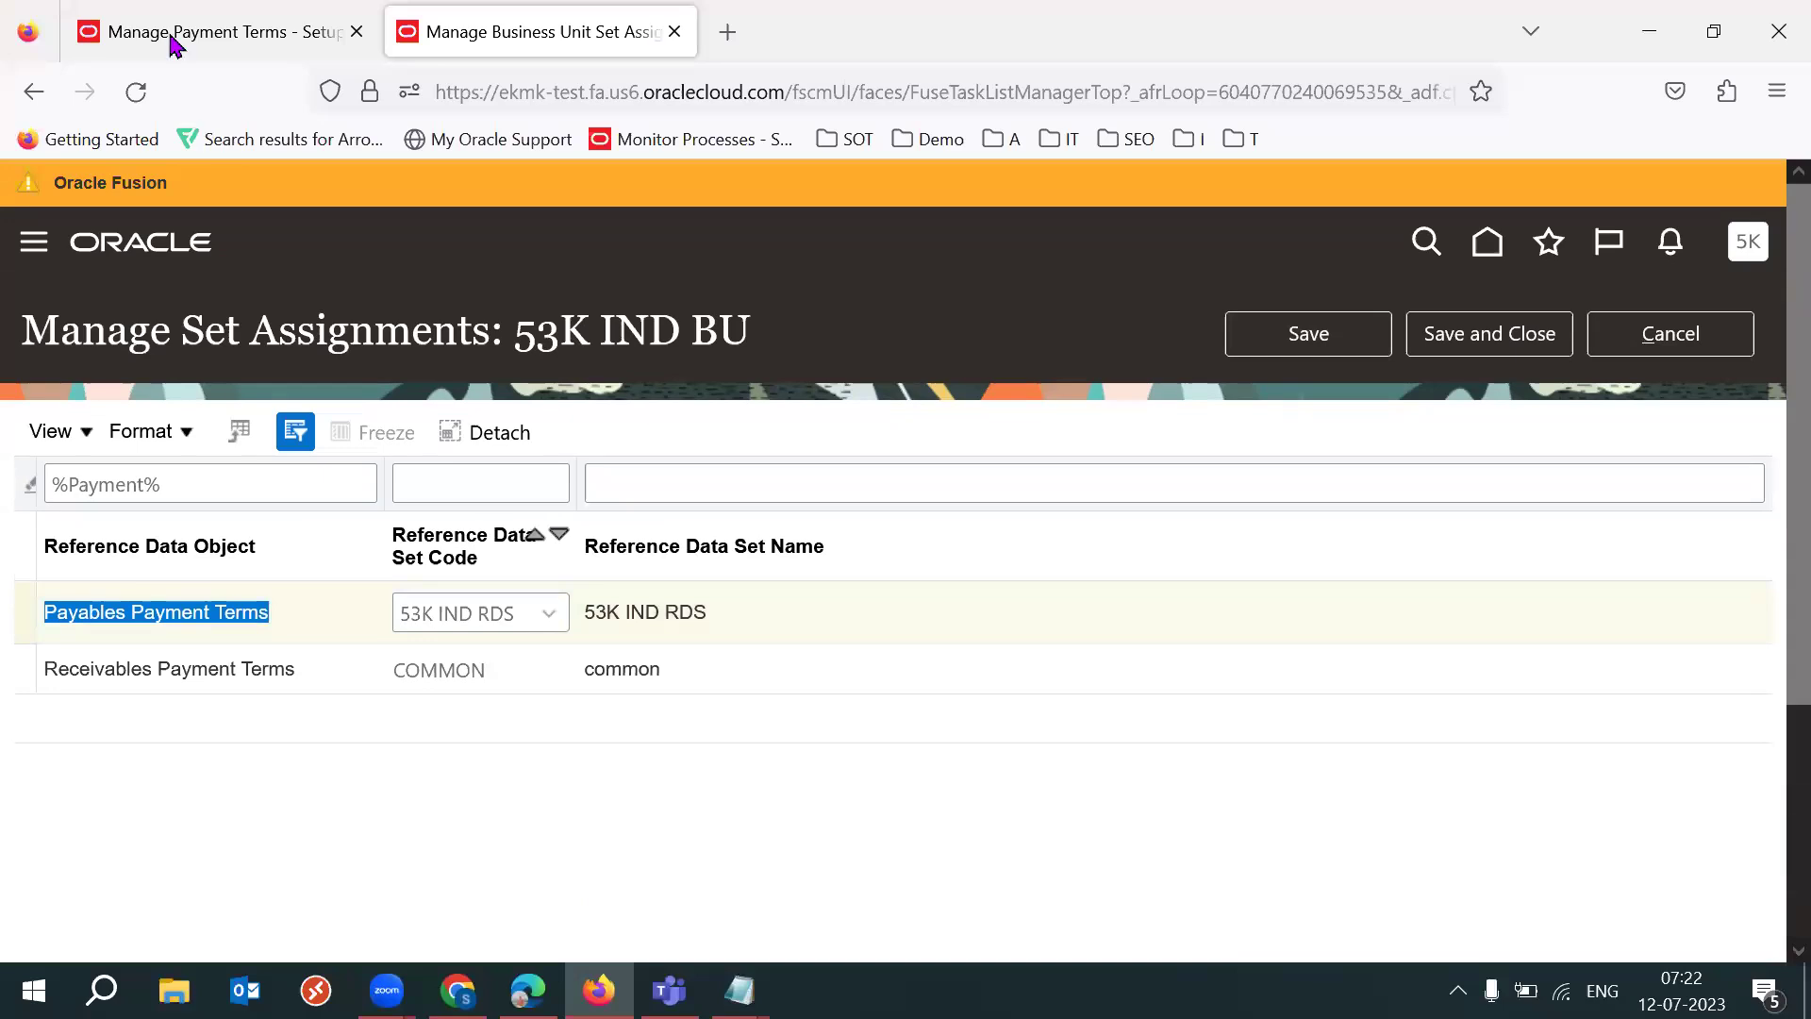
Step: Check the set assignments on the new 53K 2/20 1/30 NET50 payment term
key(ctrl+shift+Tab)
scroll(1774, 604, down, 2)
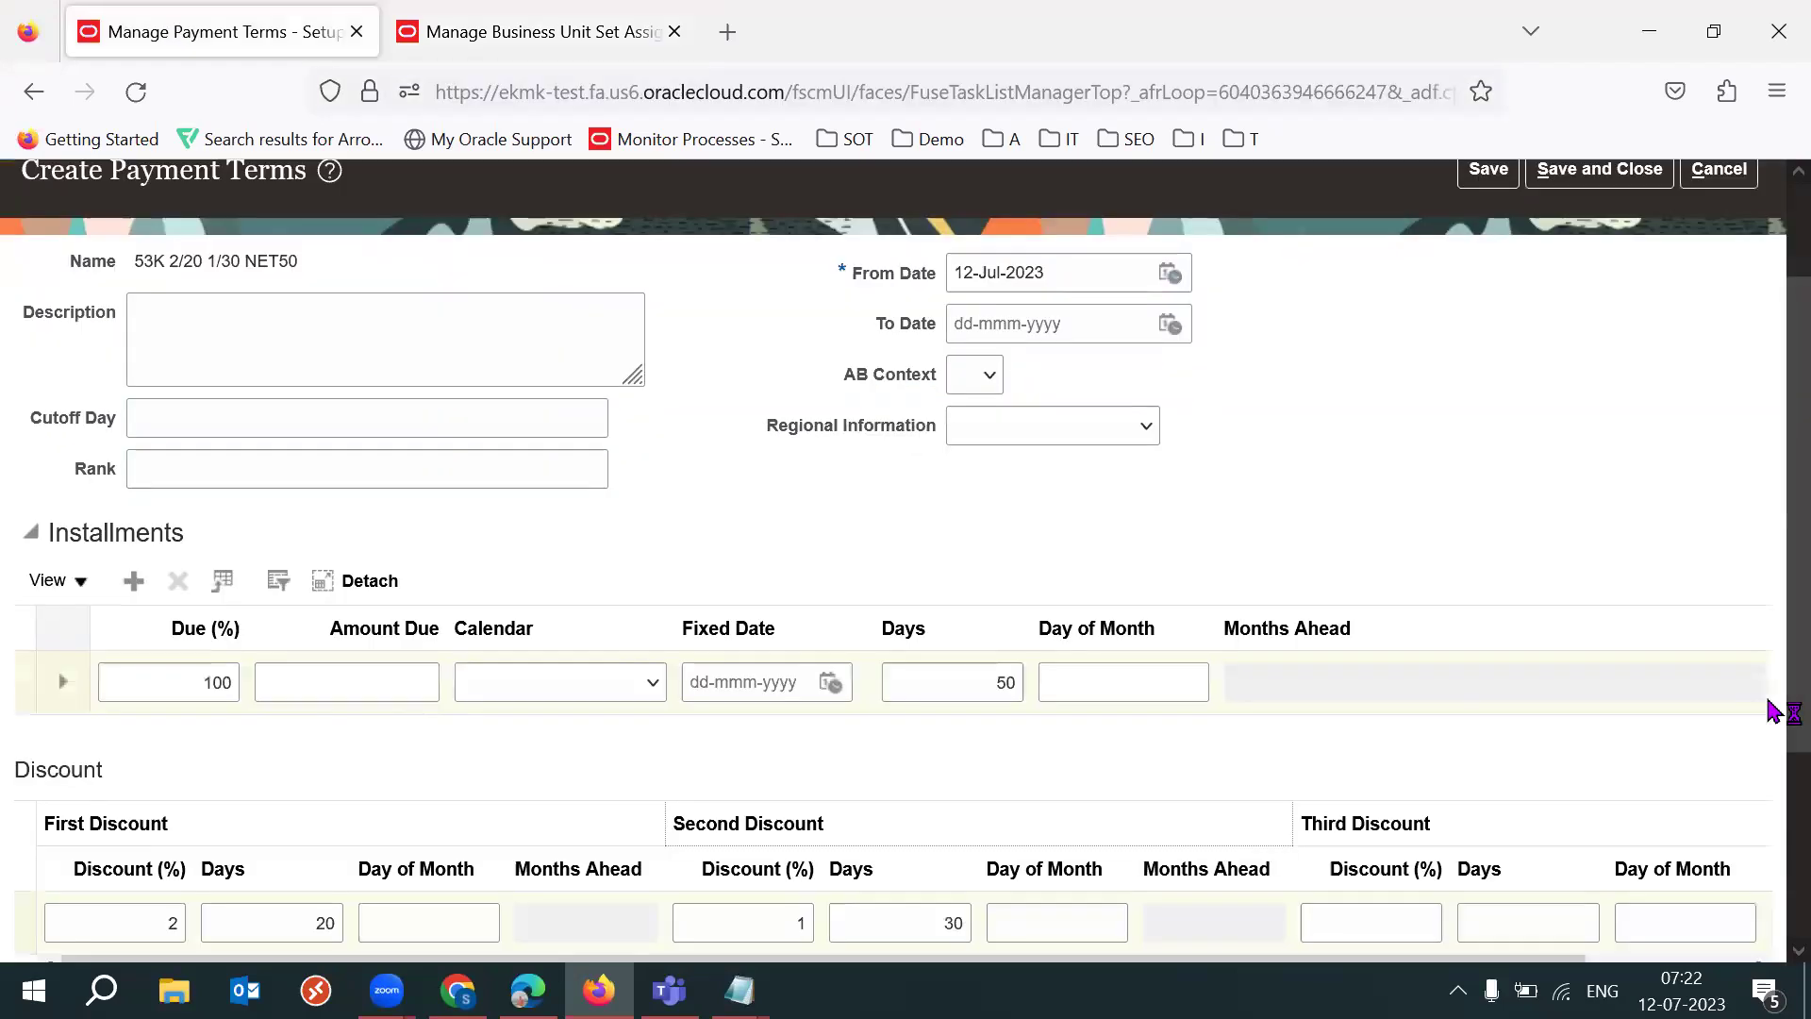
scroll(429, 858, down, 3)
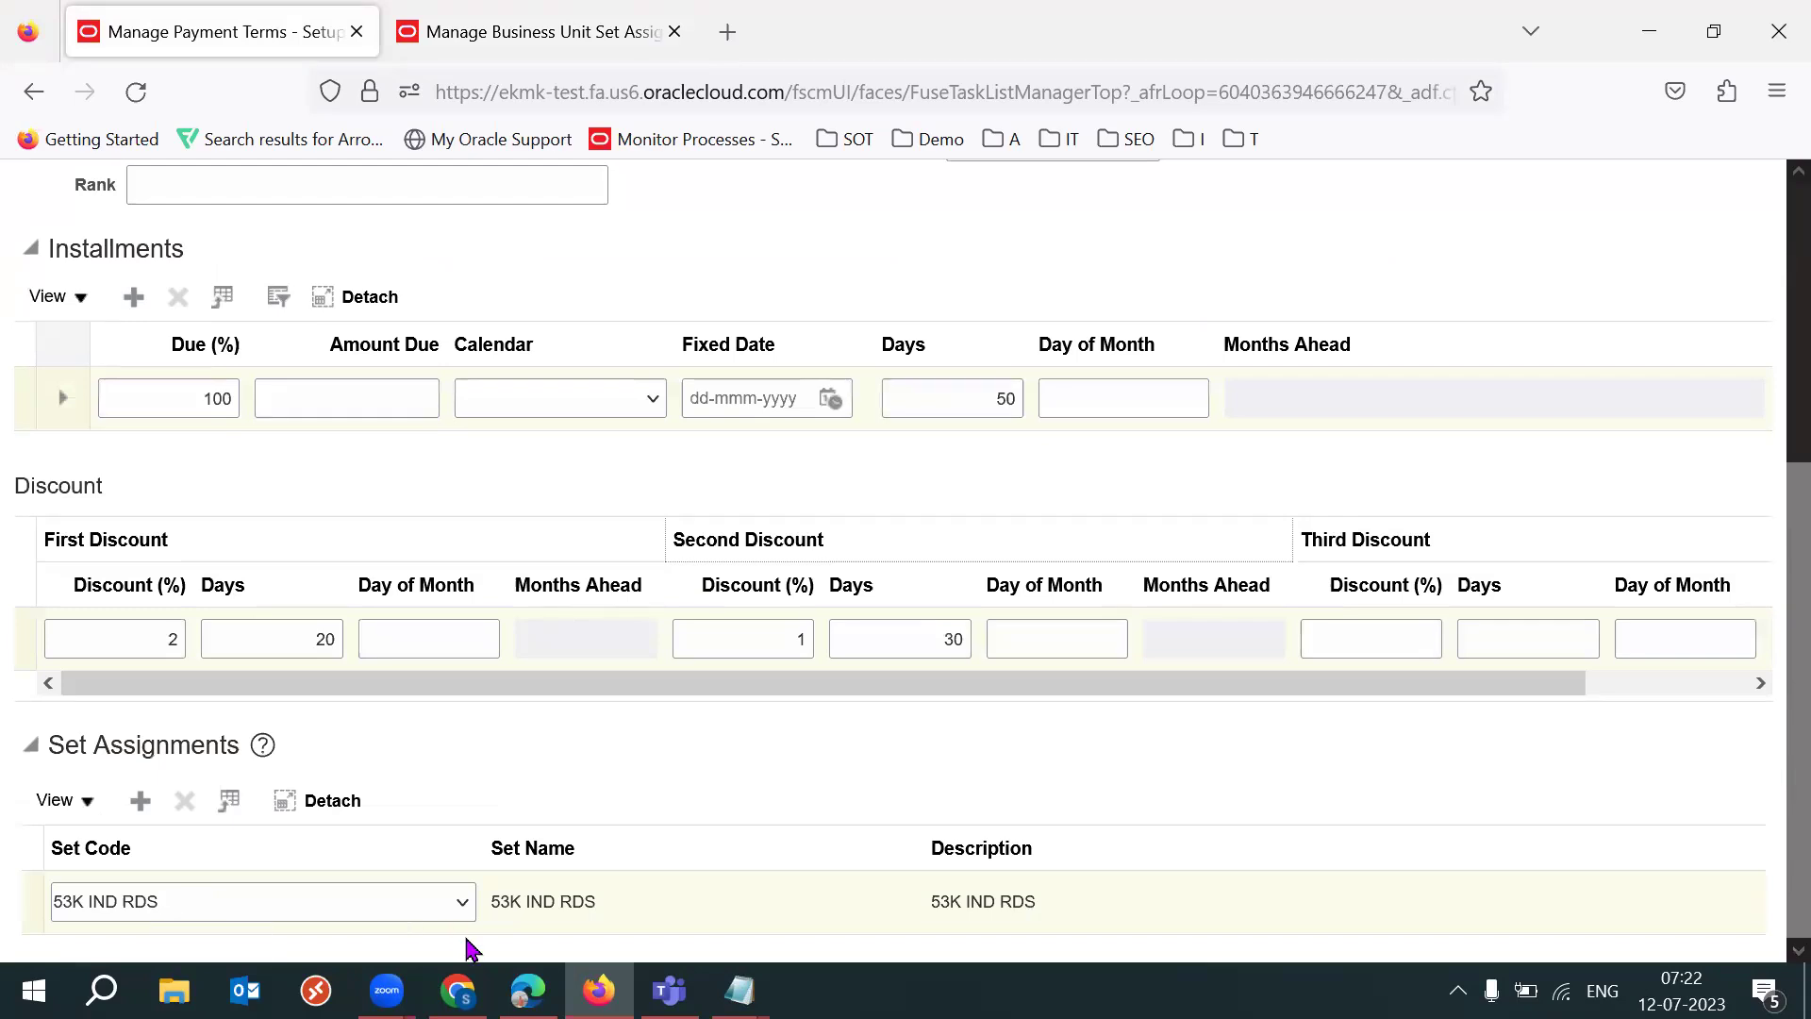
Step: Save the 53K IND BU set assignments and add a blank set assignment row to the term
click(565, 32)
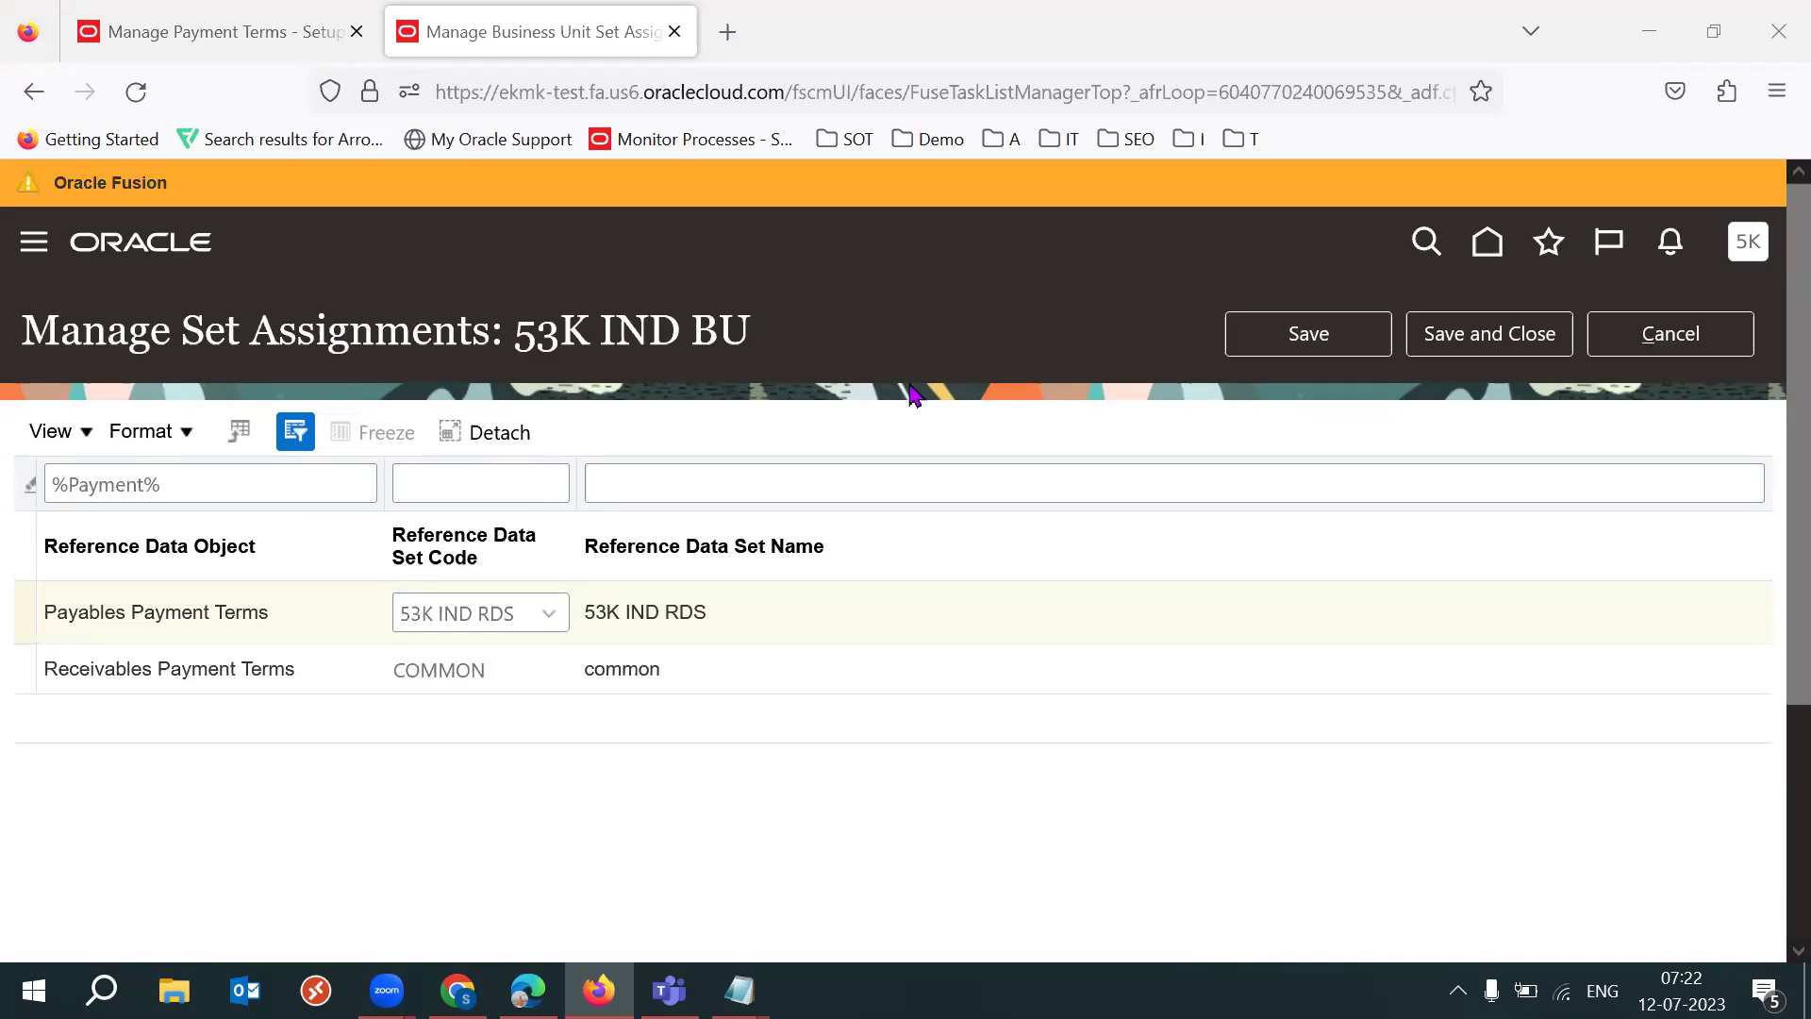
click(1340, 354)
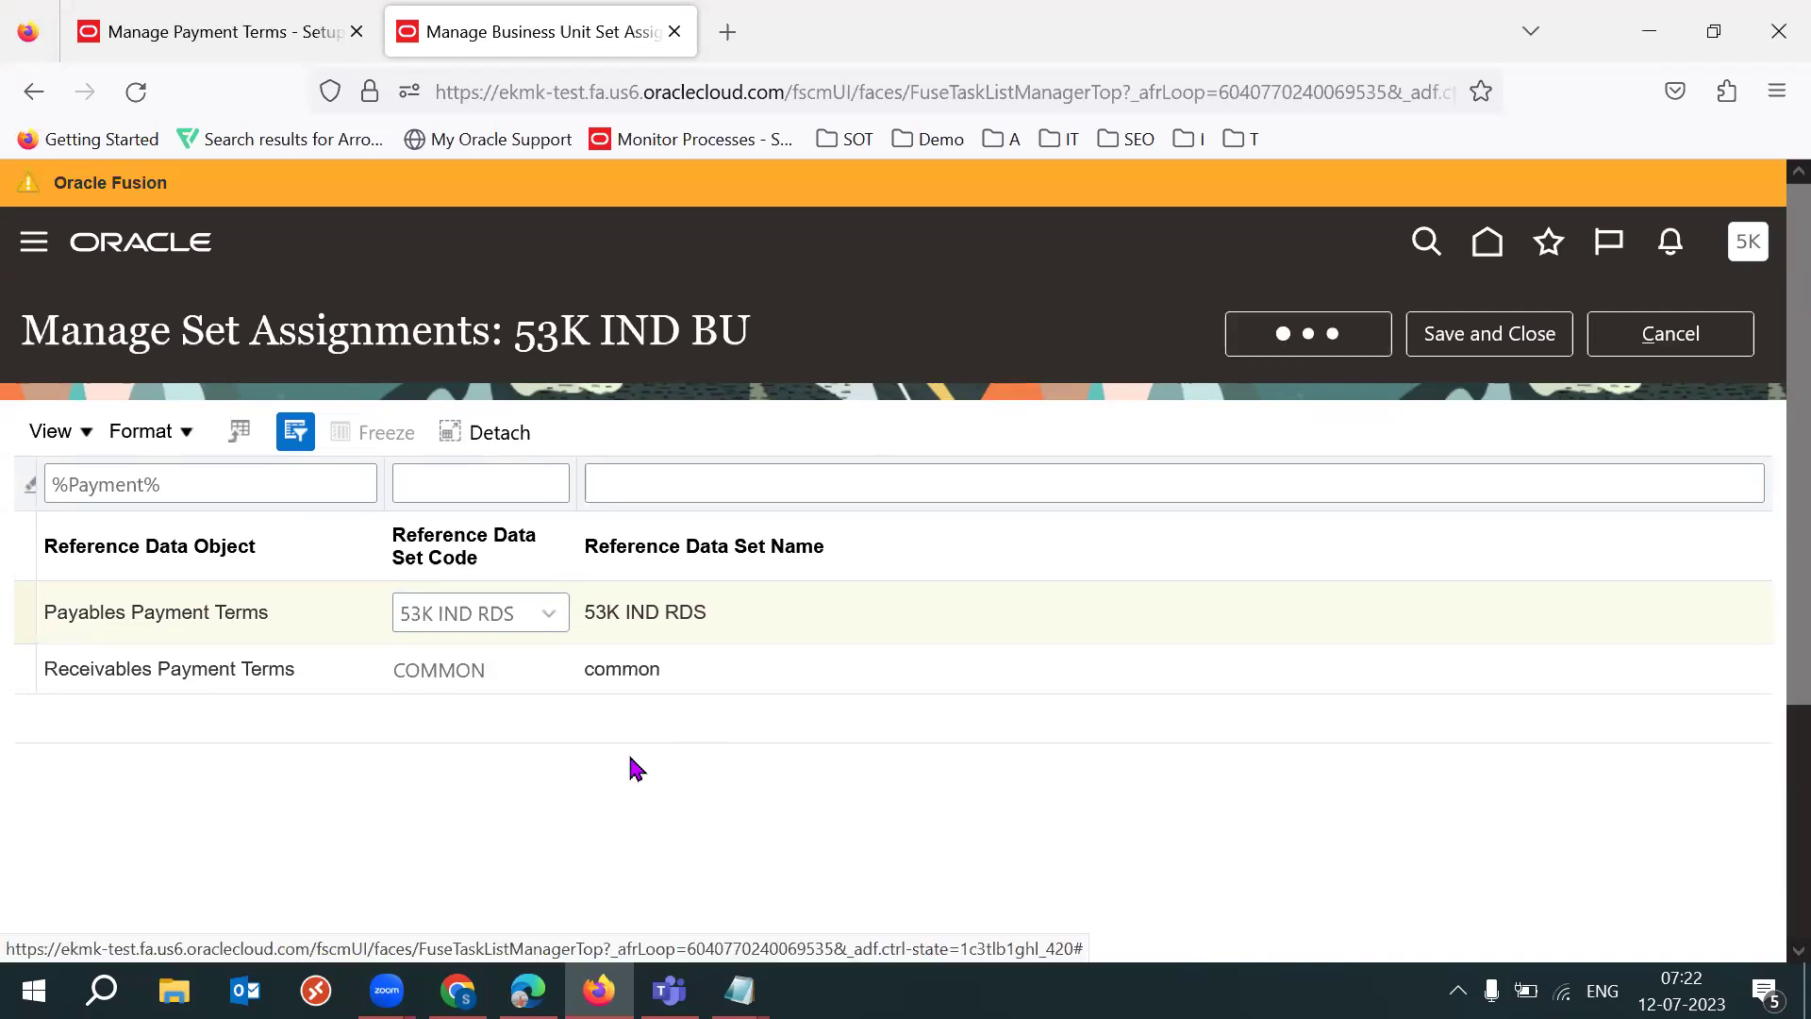
mouse_move(528, 991)
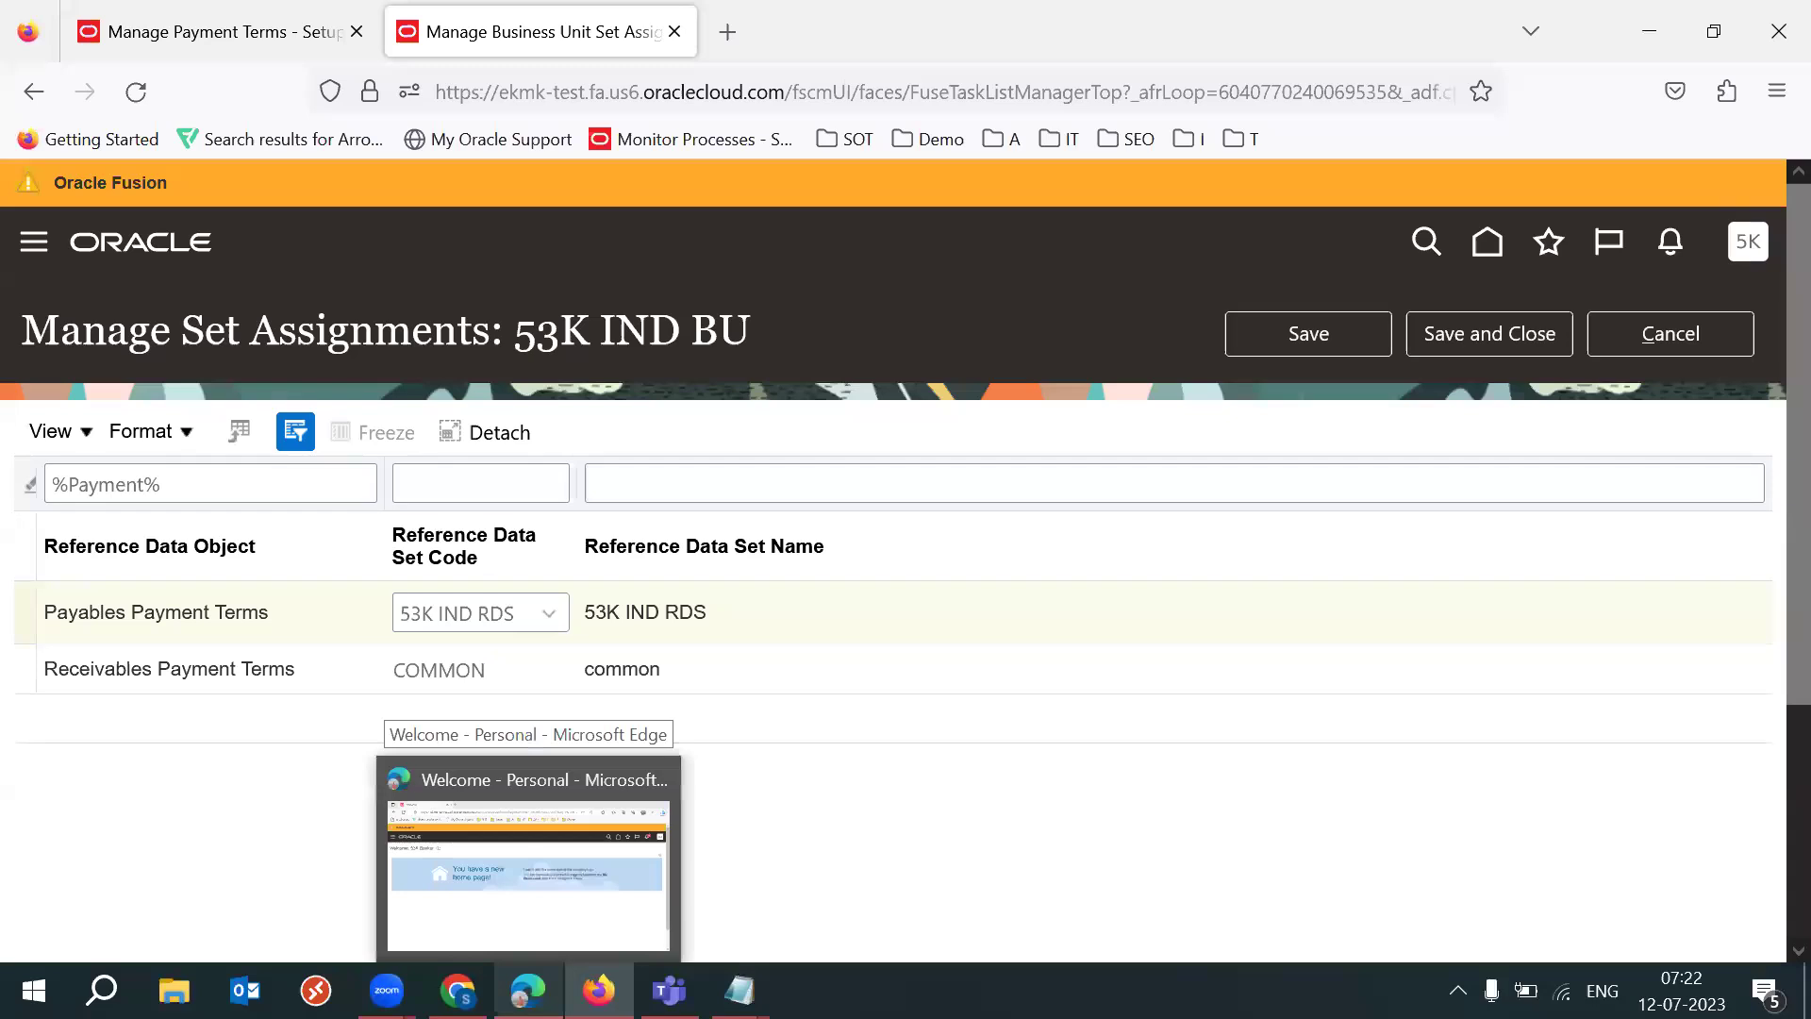
click(265, 53)
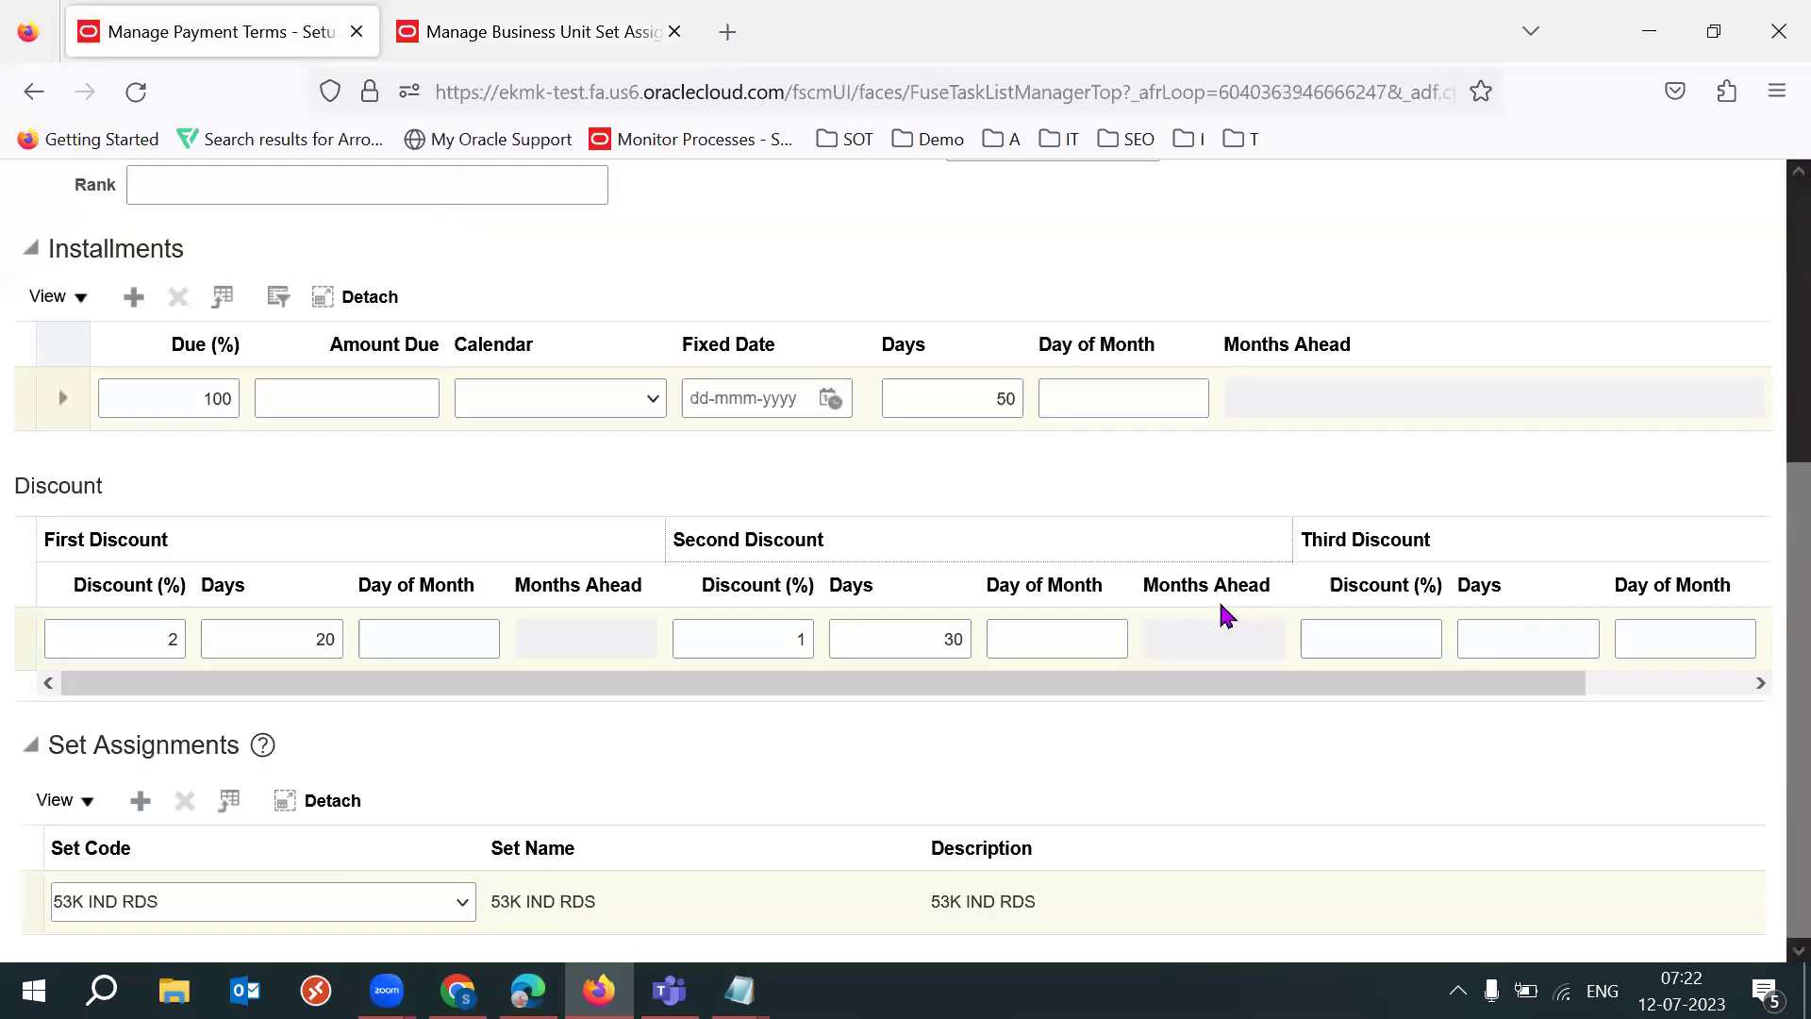
click(143, 799)
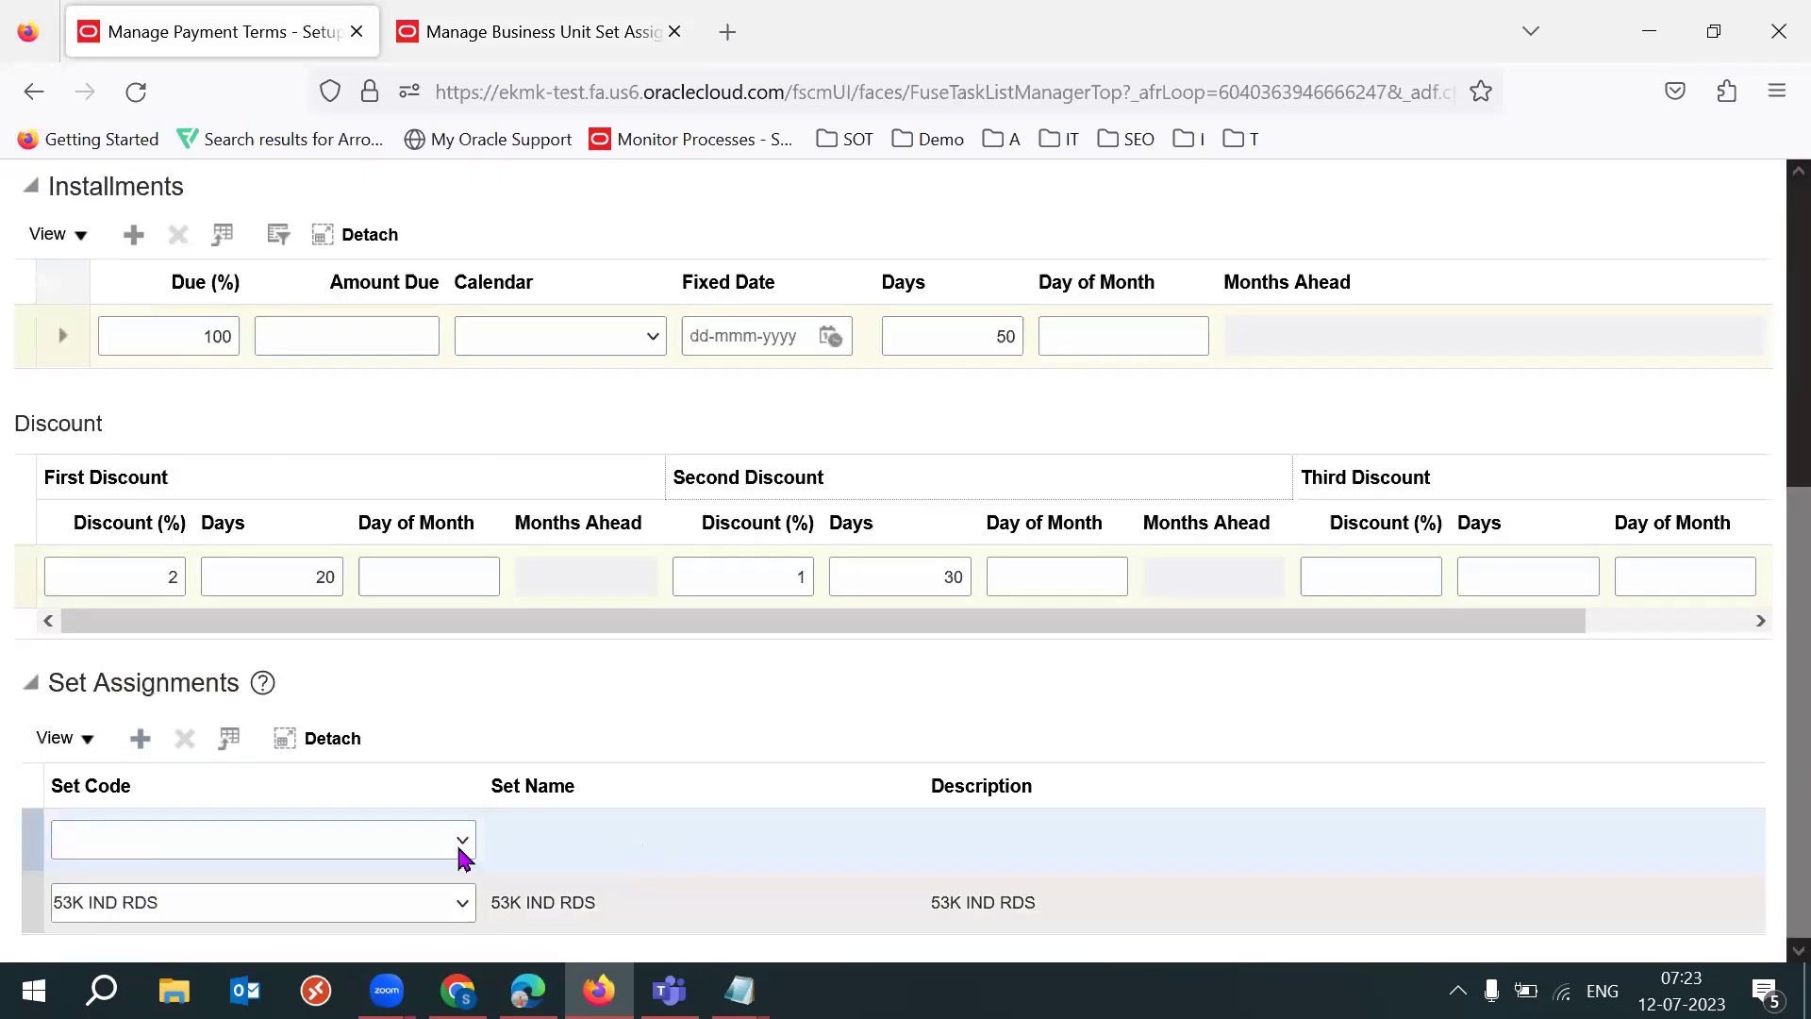
Step: Open the Set Code list on the blank set assignment row and browse the available reference data set codes
click(437, 842)
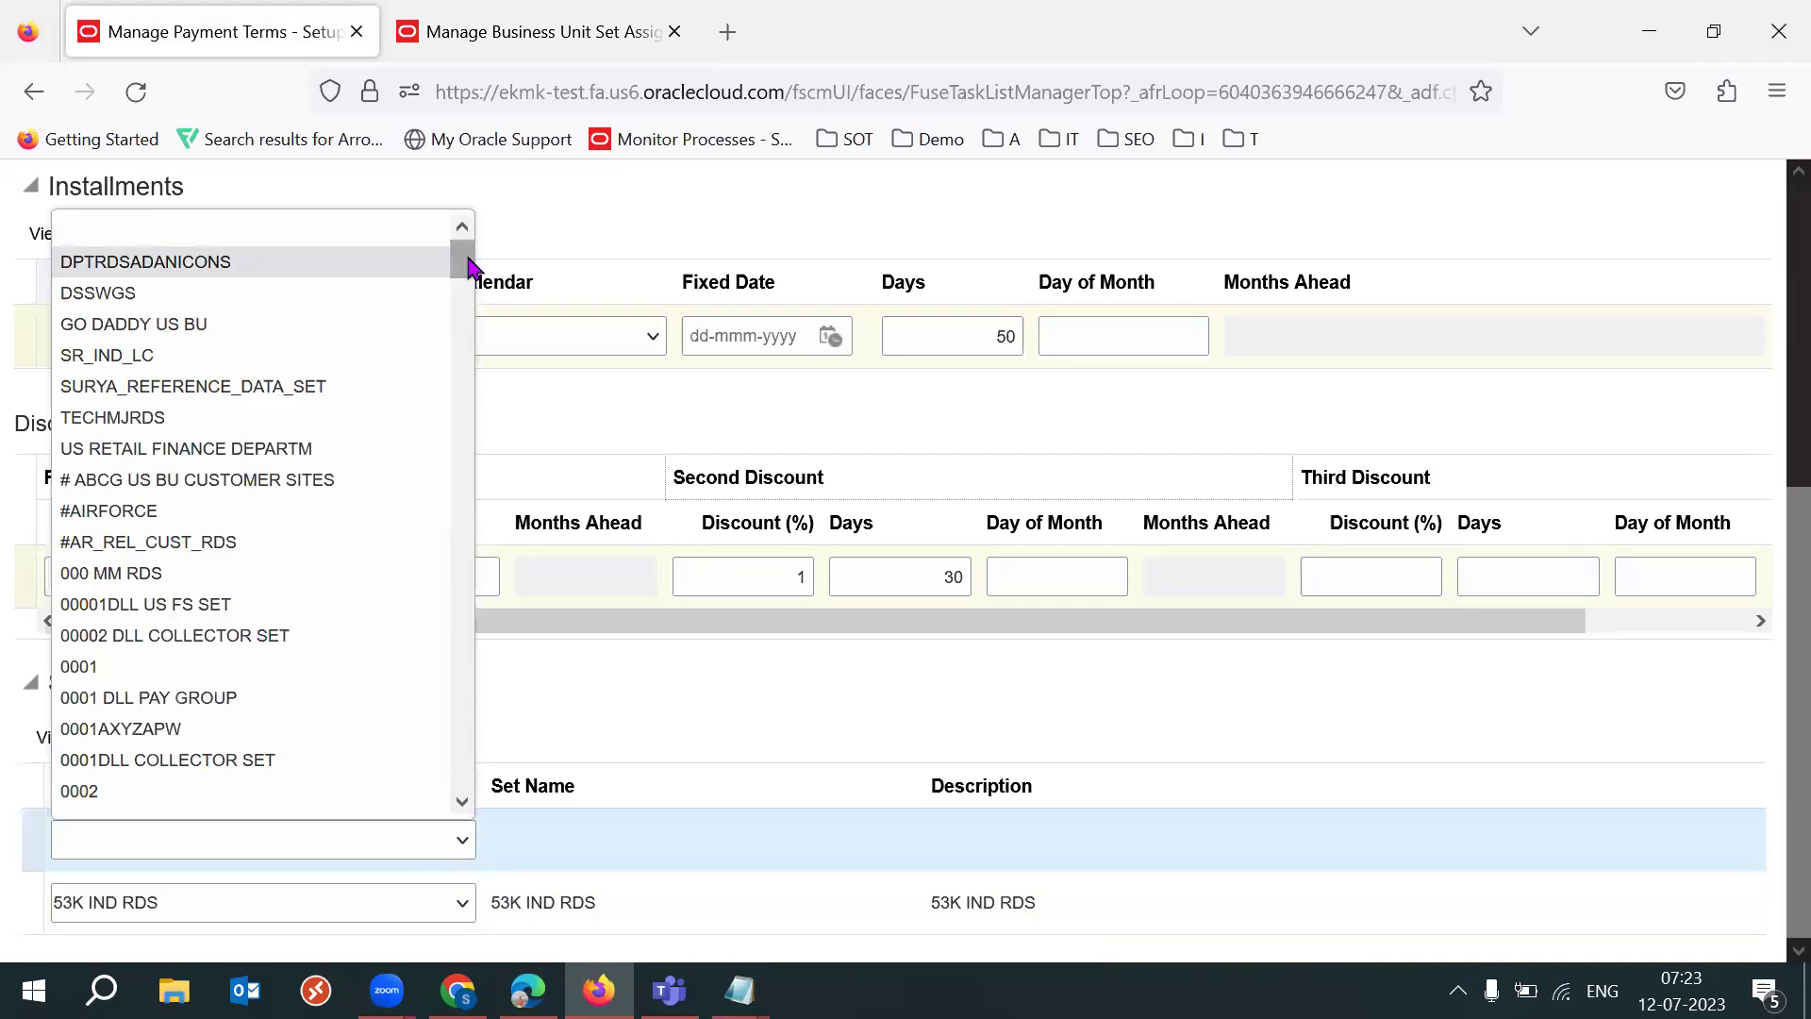
scroll(487, 669, down, 10)
scroll(477, 353, down, 5)
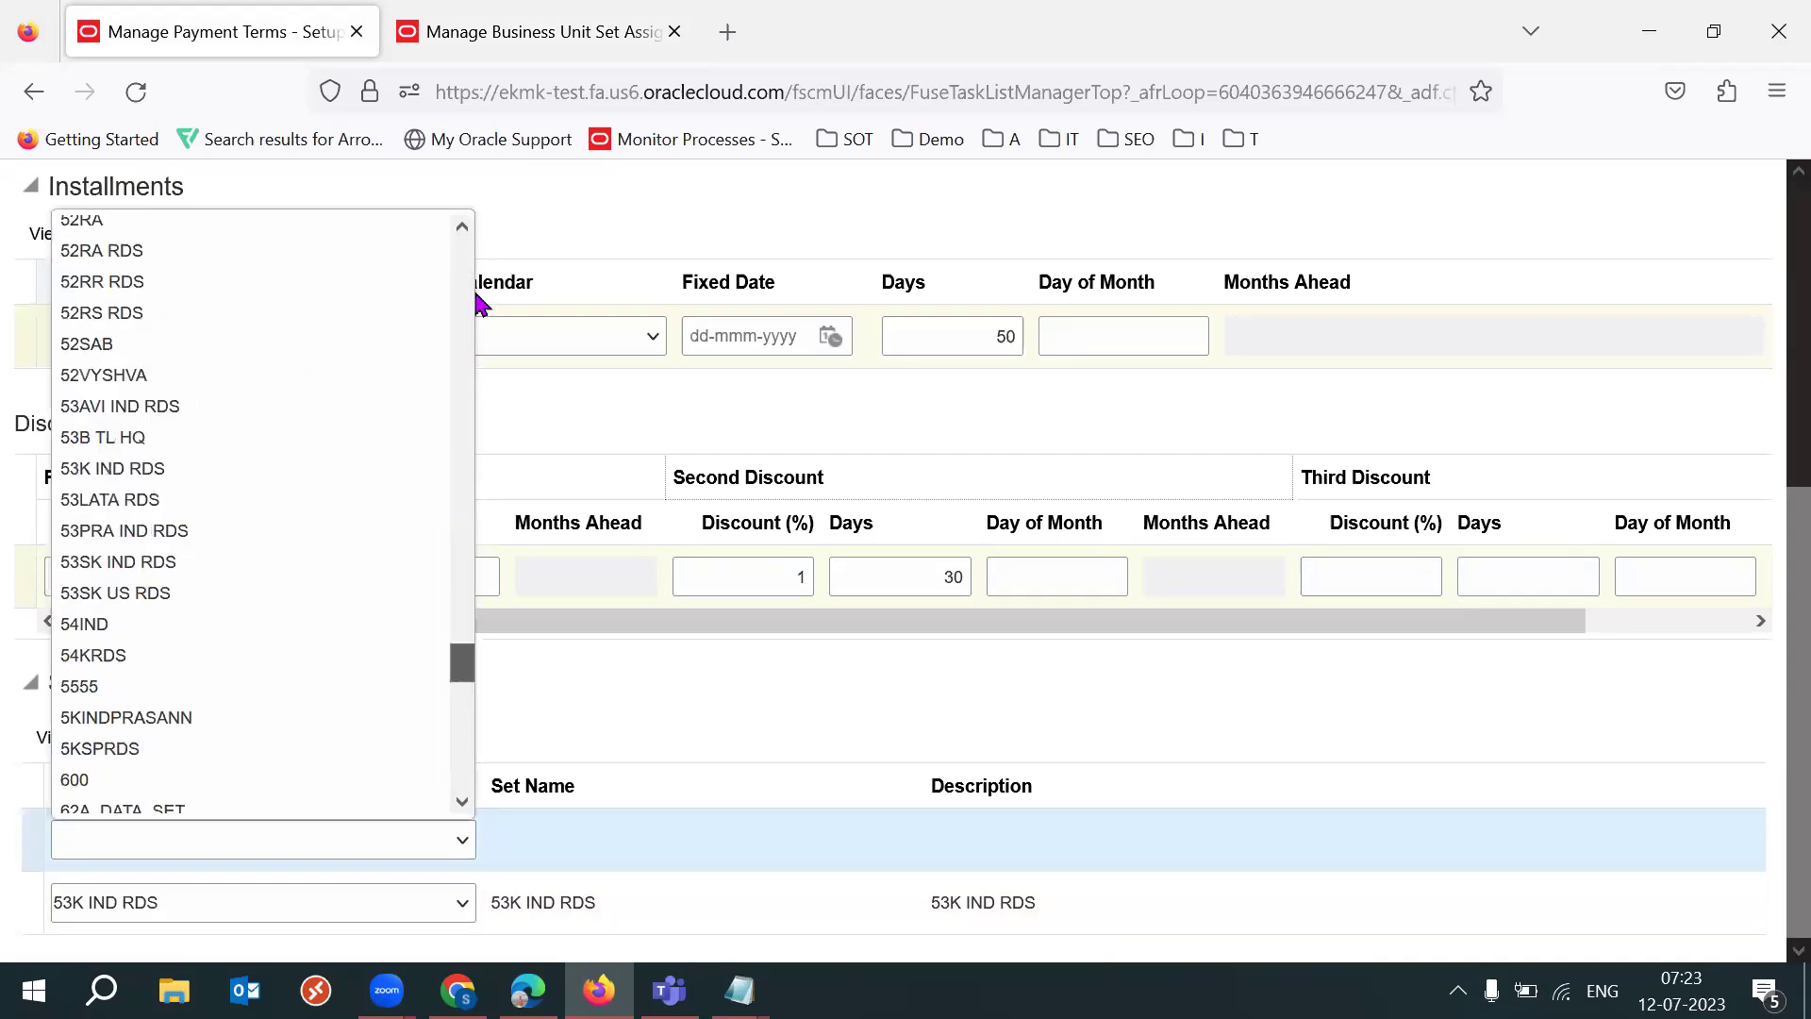
scroll(473, 282, up, 10)
scroll(474, 247, up, 5)
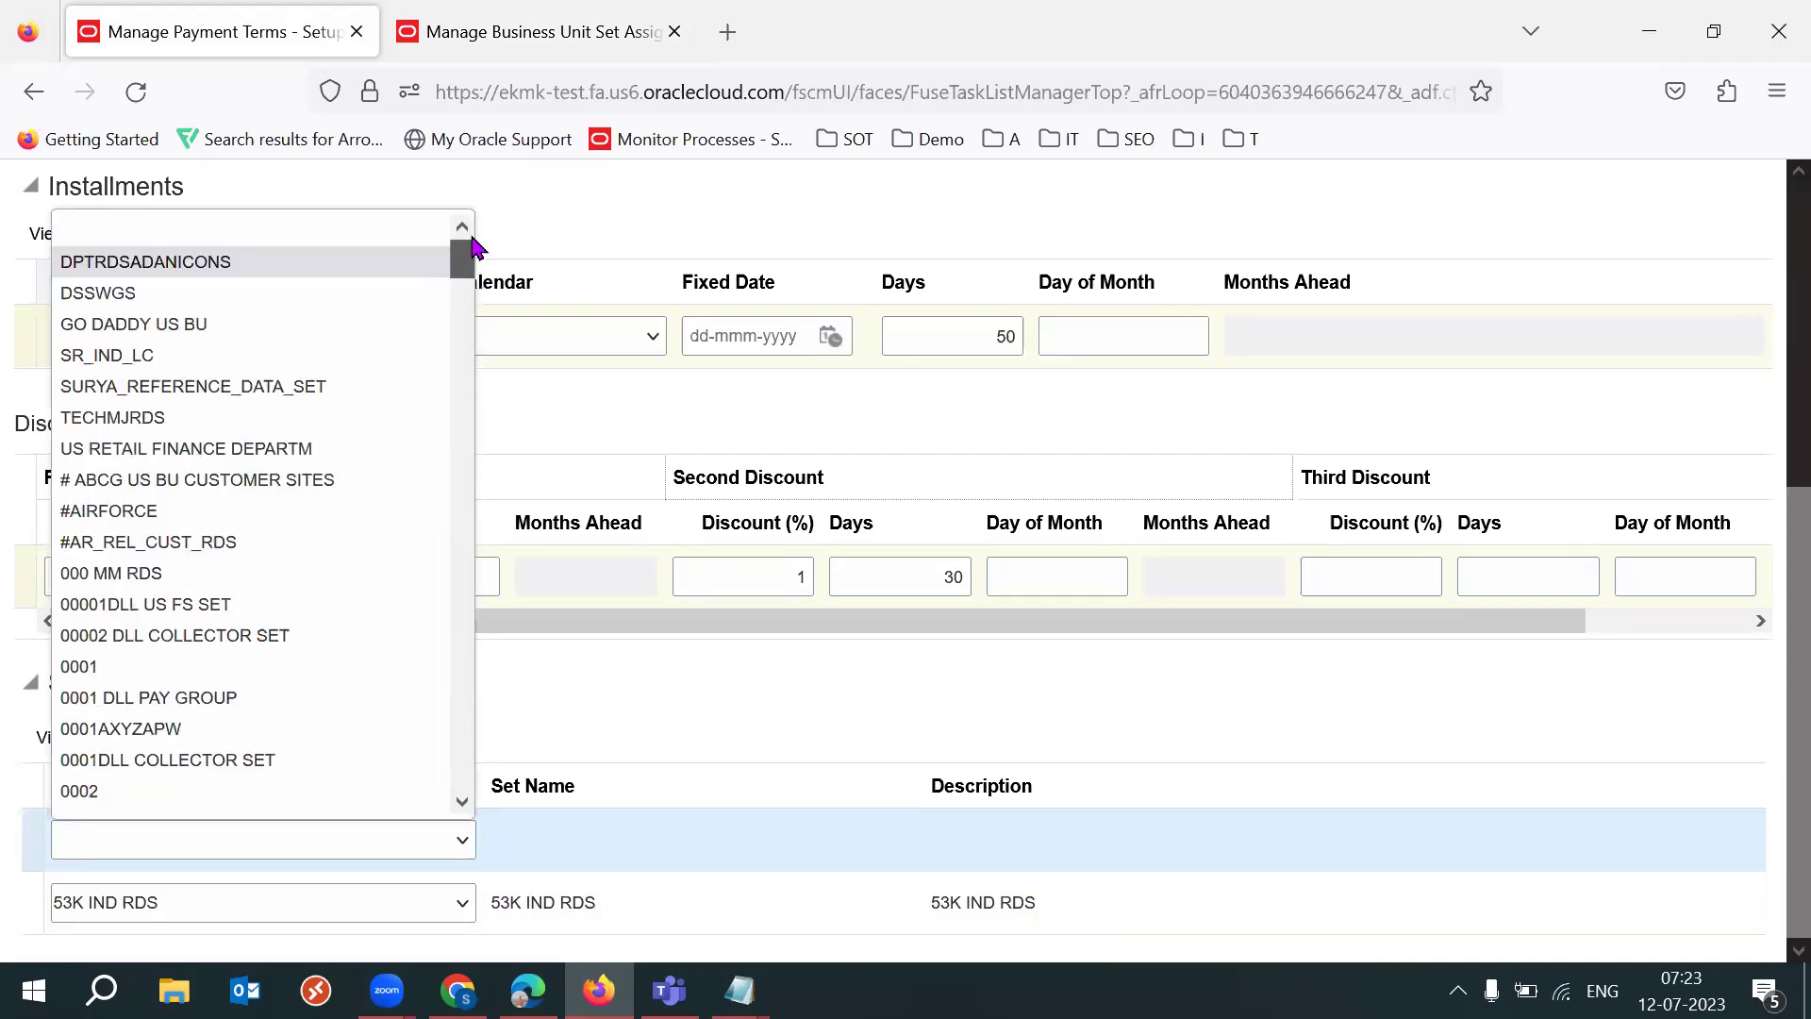
scroll(489, 811, down, 10)
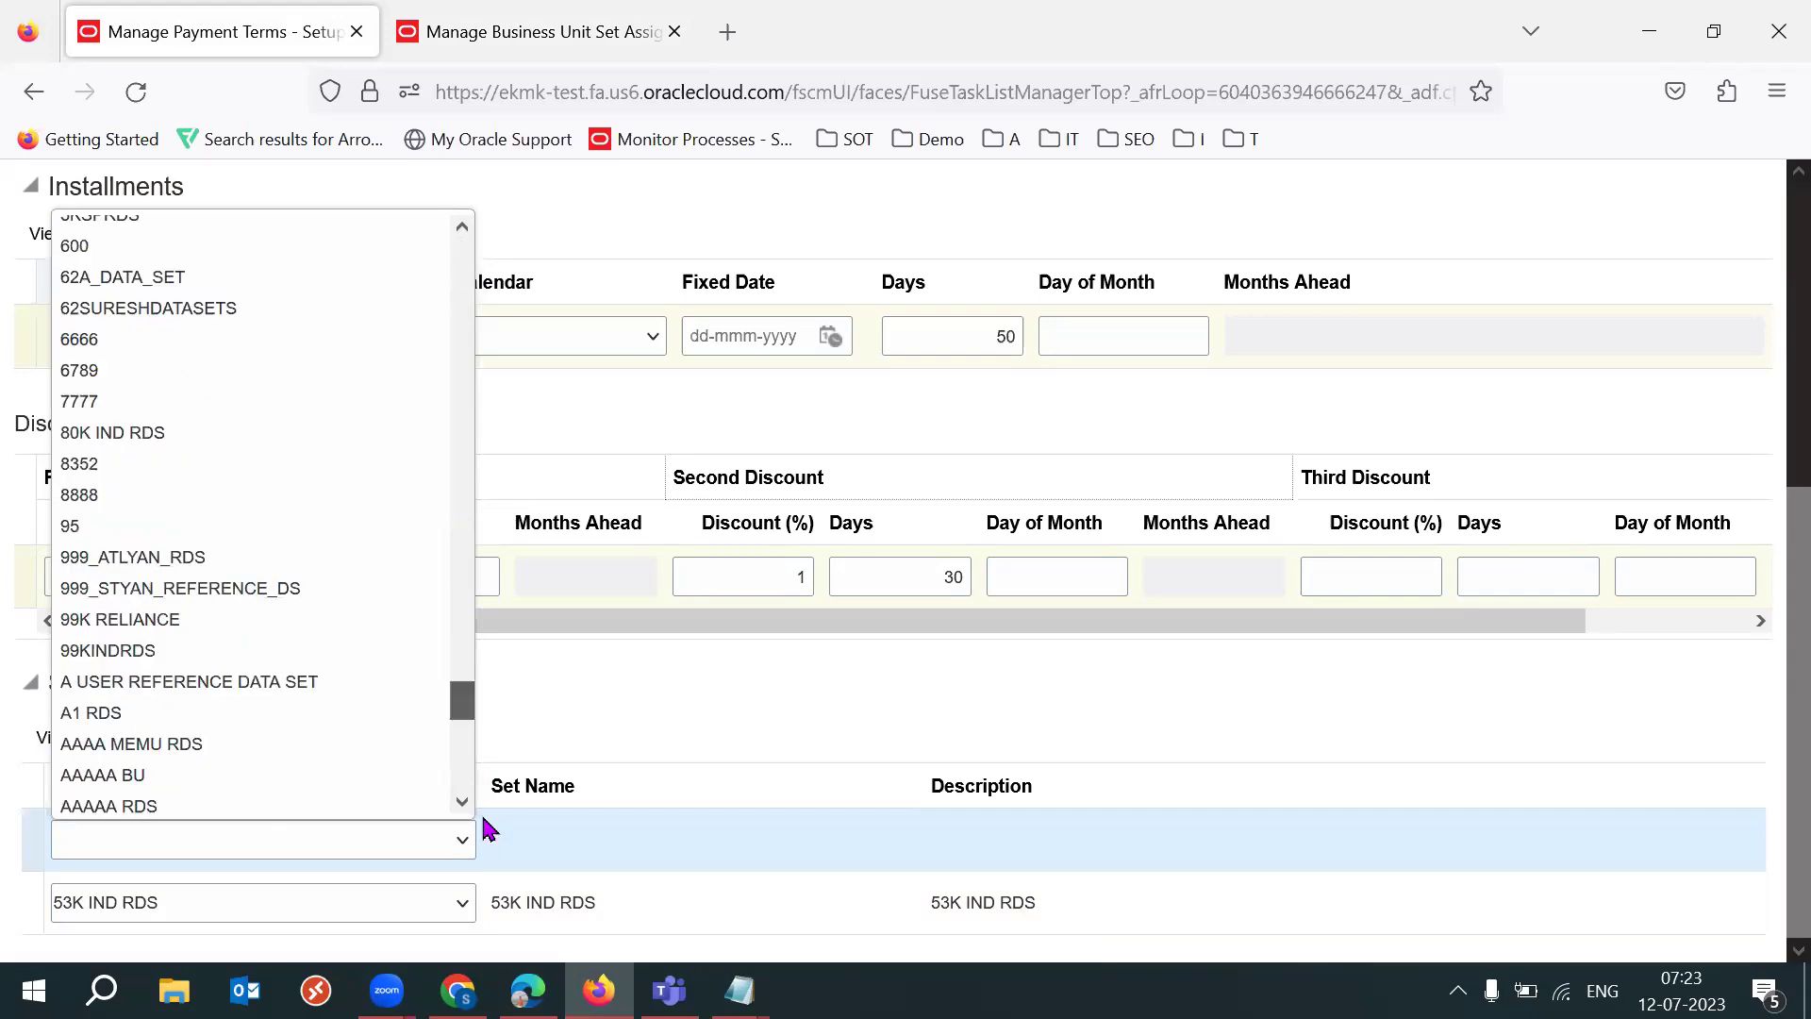
scroll(83, 577, down, 5)
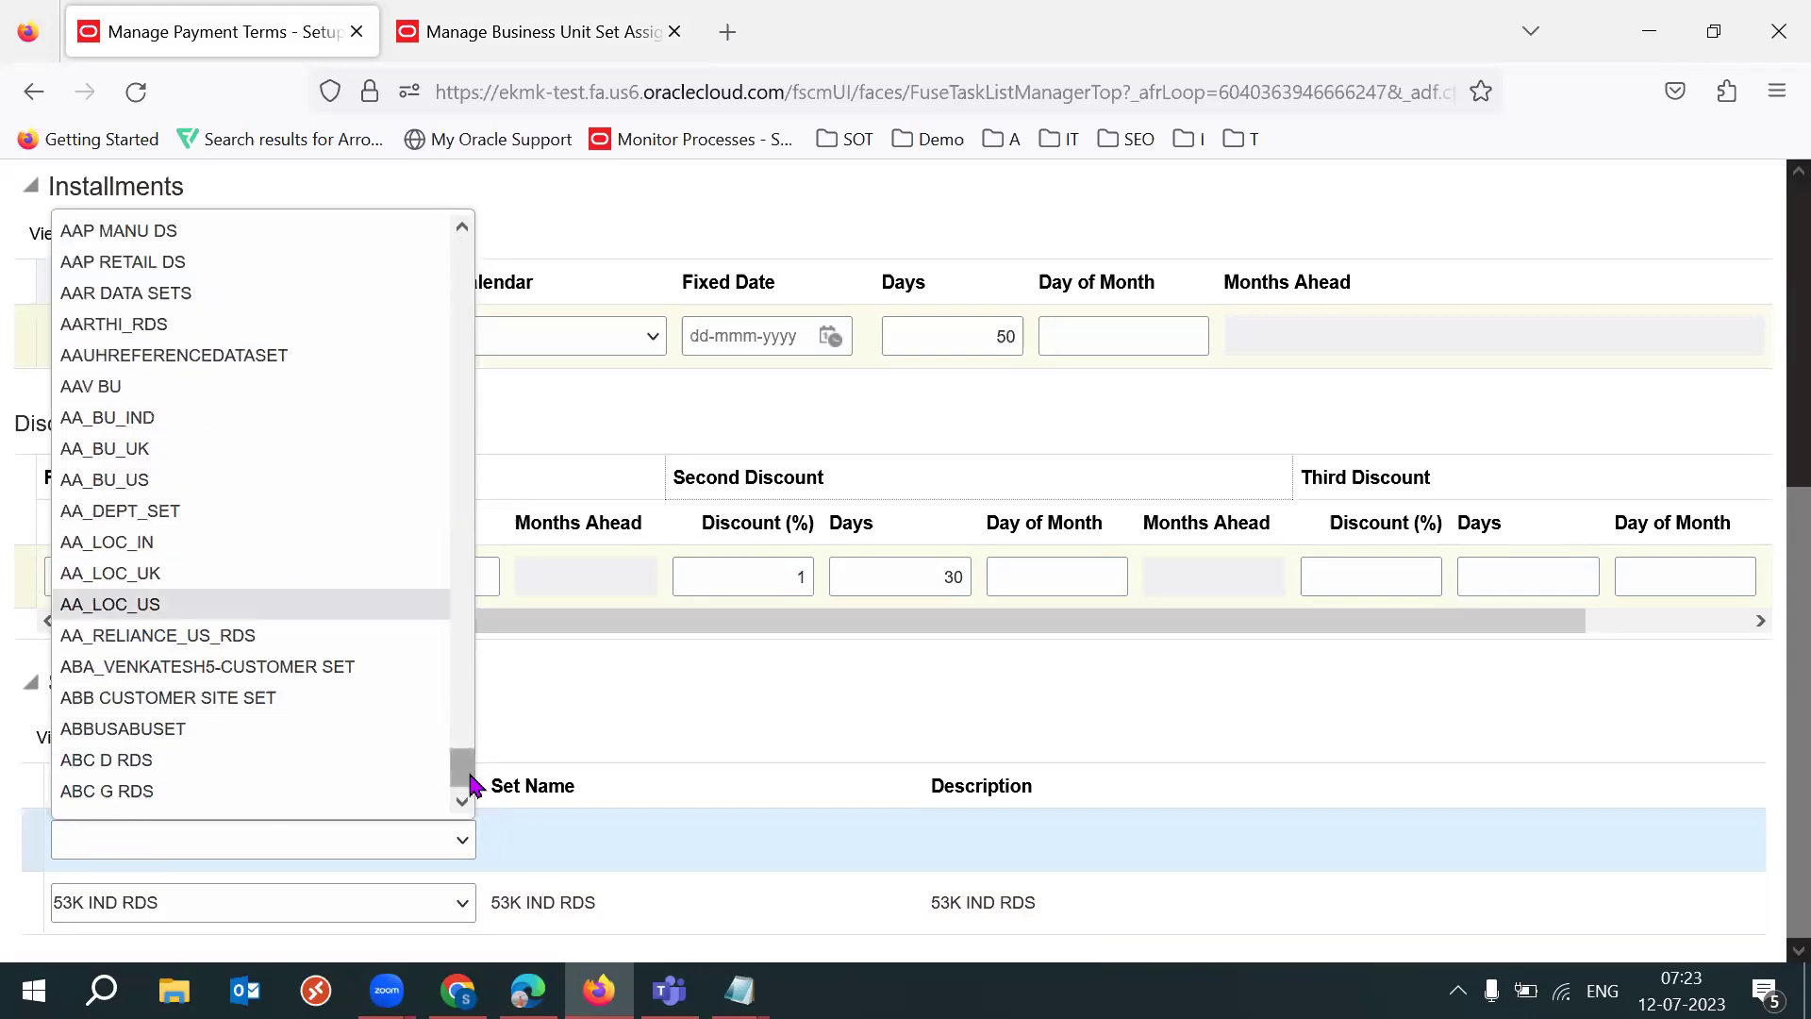
scroll(471, 790, down, 1)
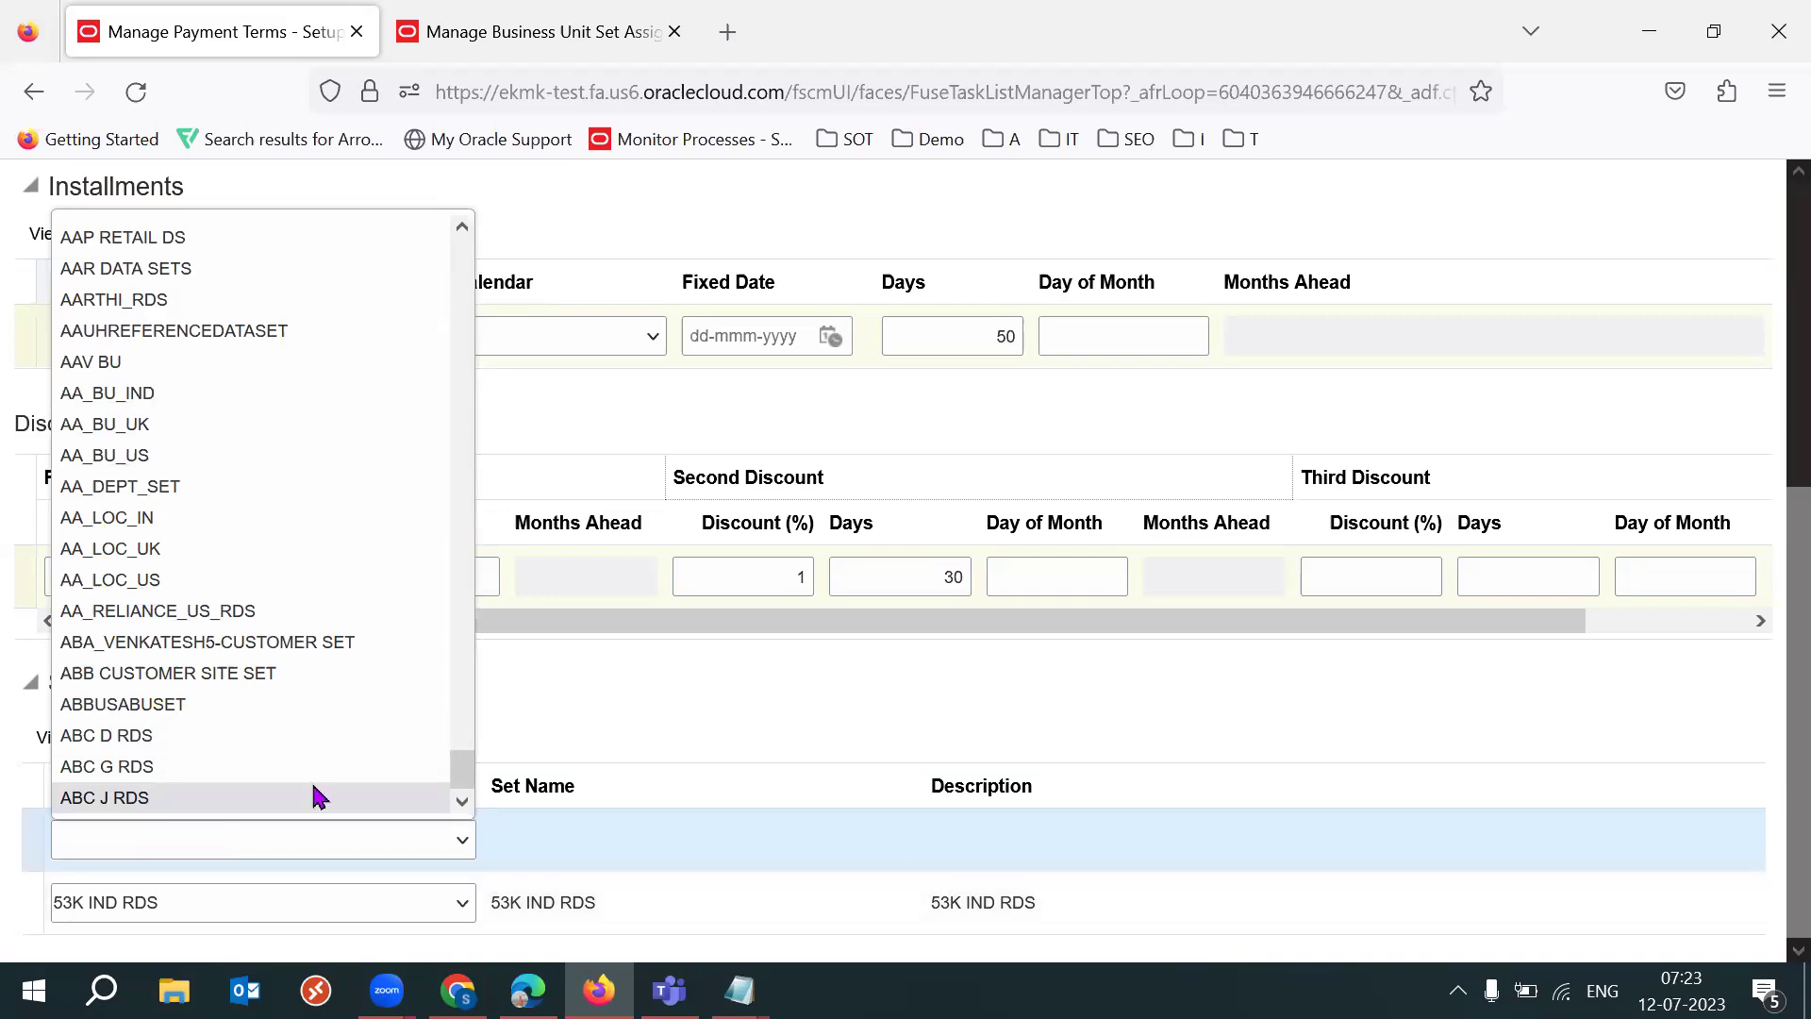
key(Down)
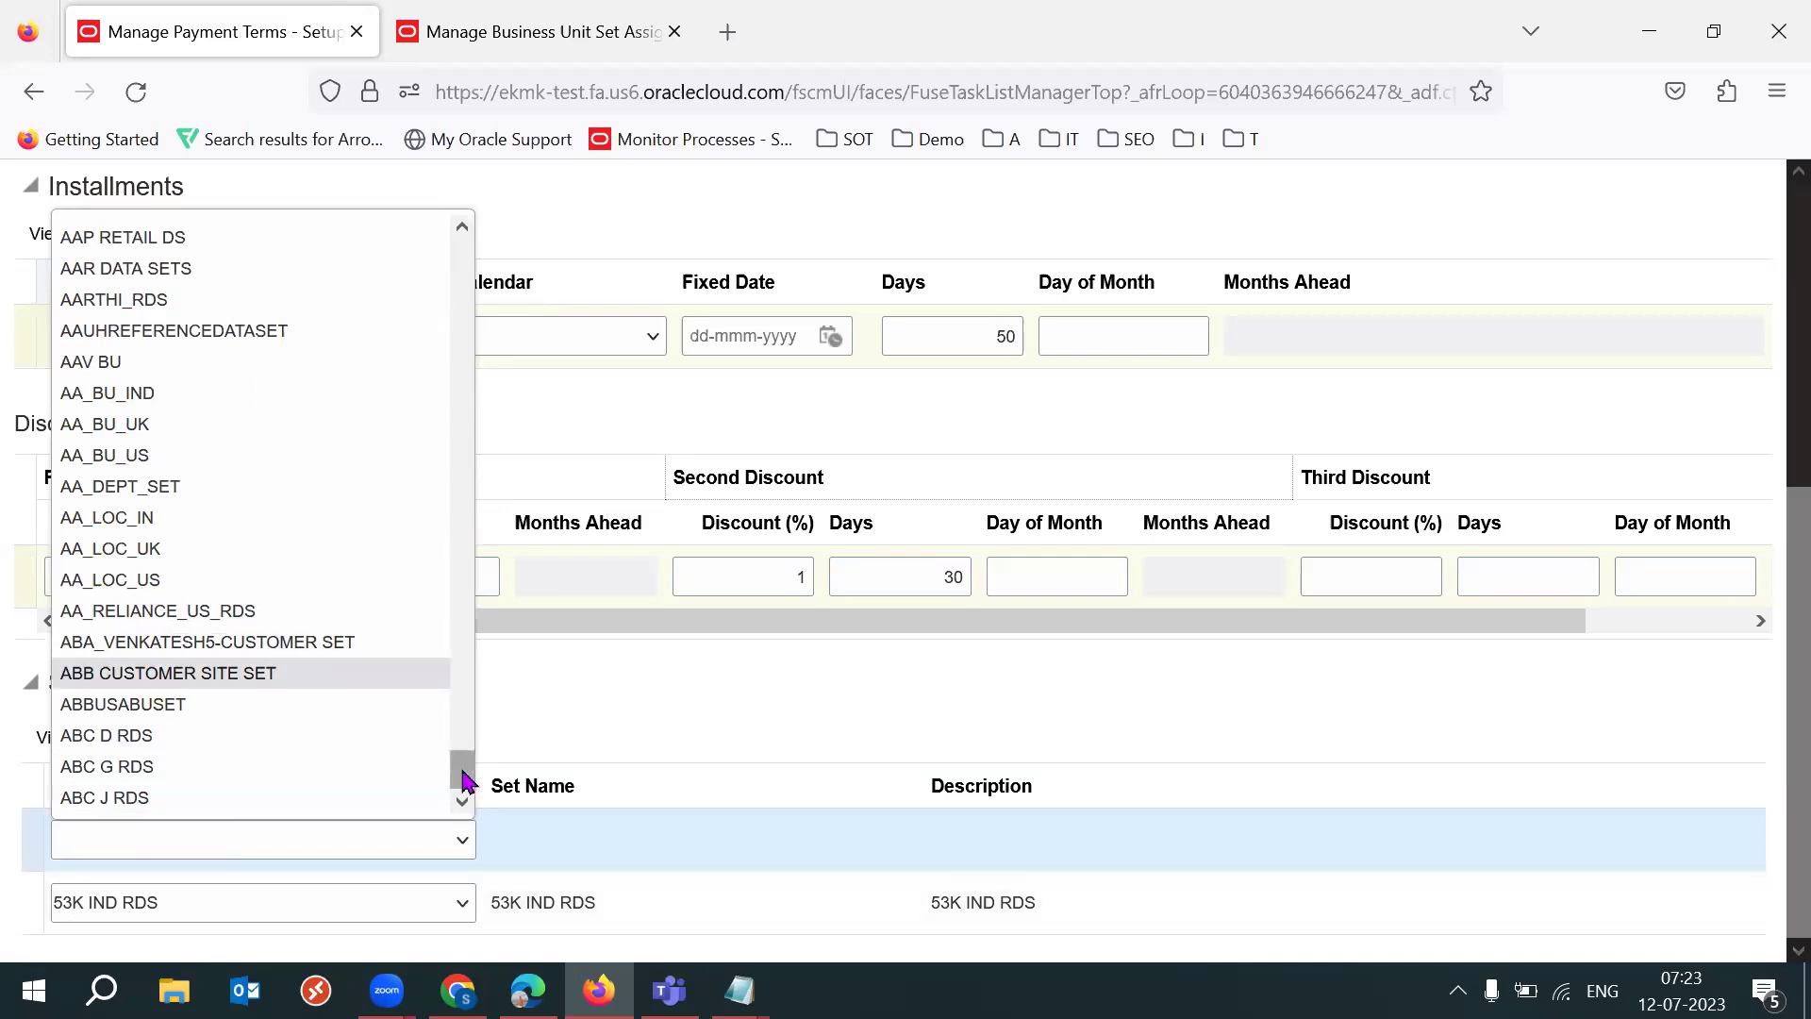
key(Down)
key(Down)
key(Down)
key(Down)
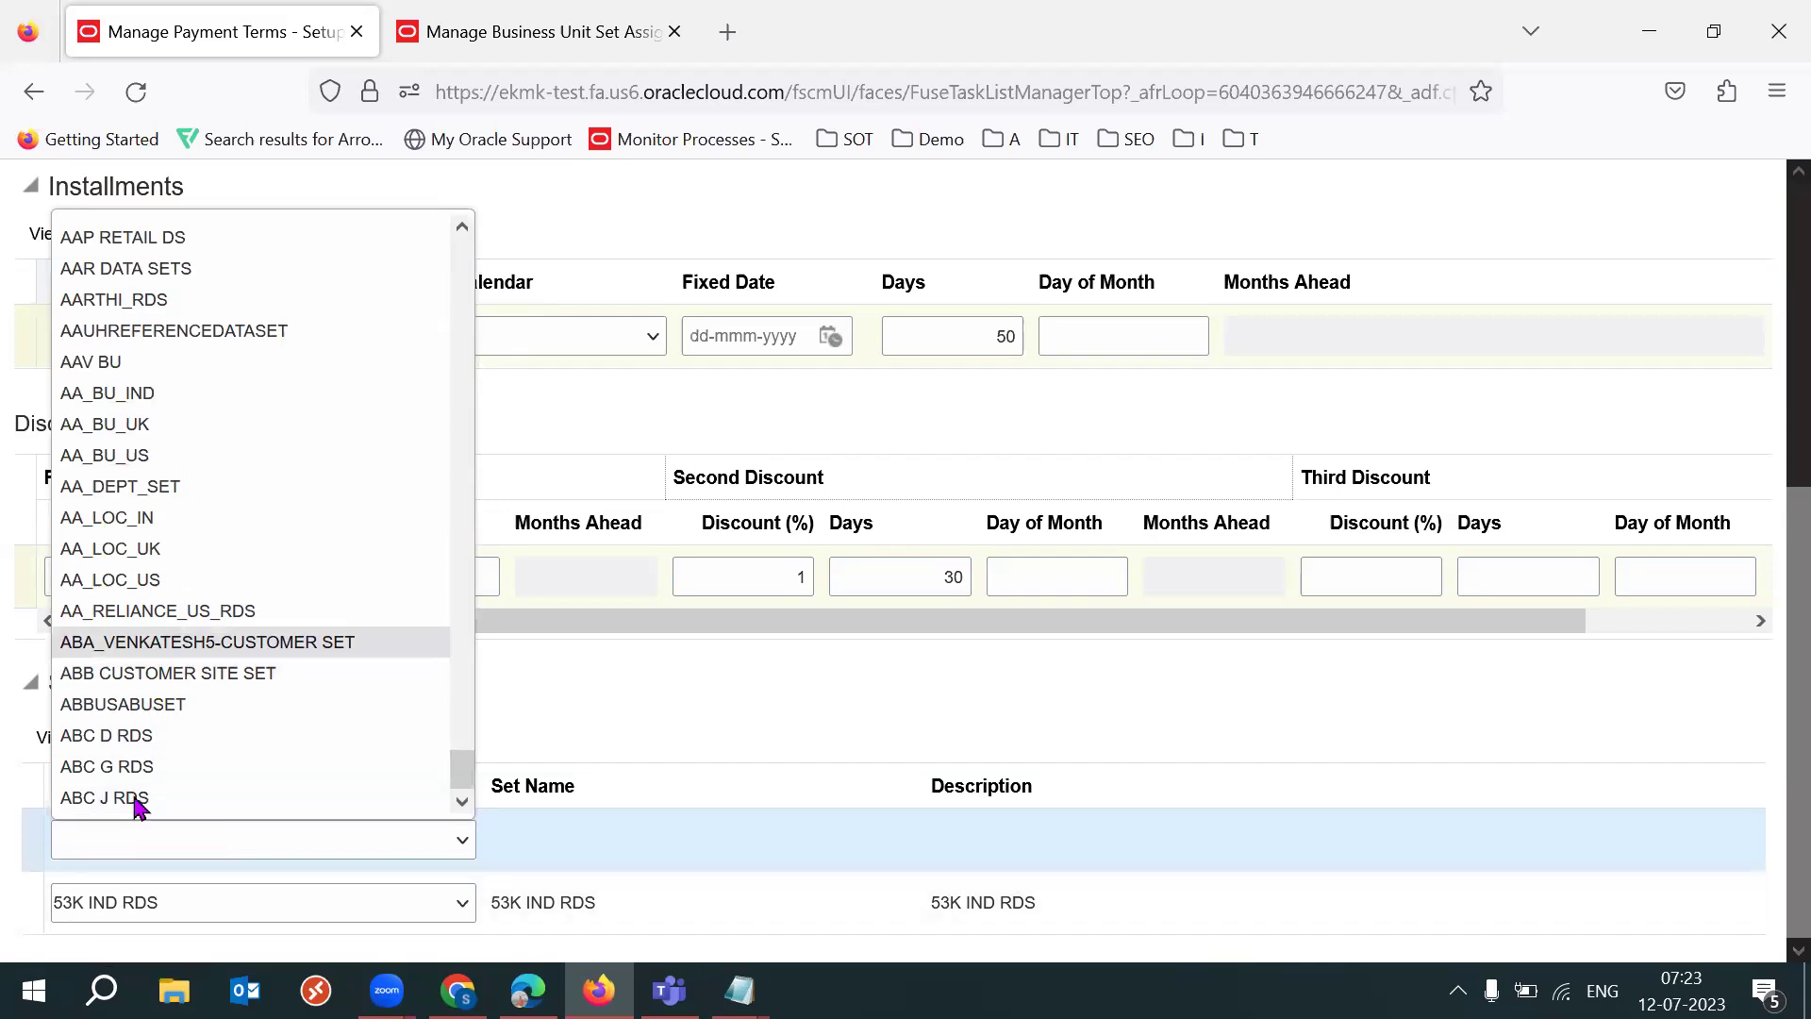
key(Down)
Step: Dismiss the set code list unchanged, then save and close the 53K 2/20 1/30 NET50 payment term
click(9, 924)
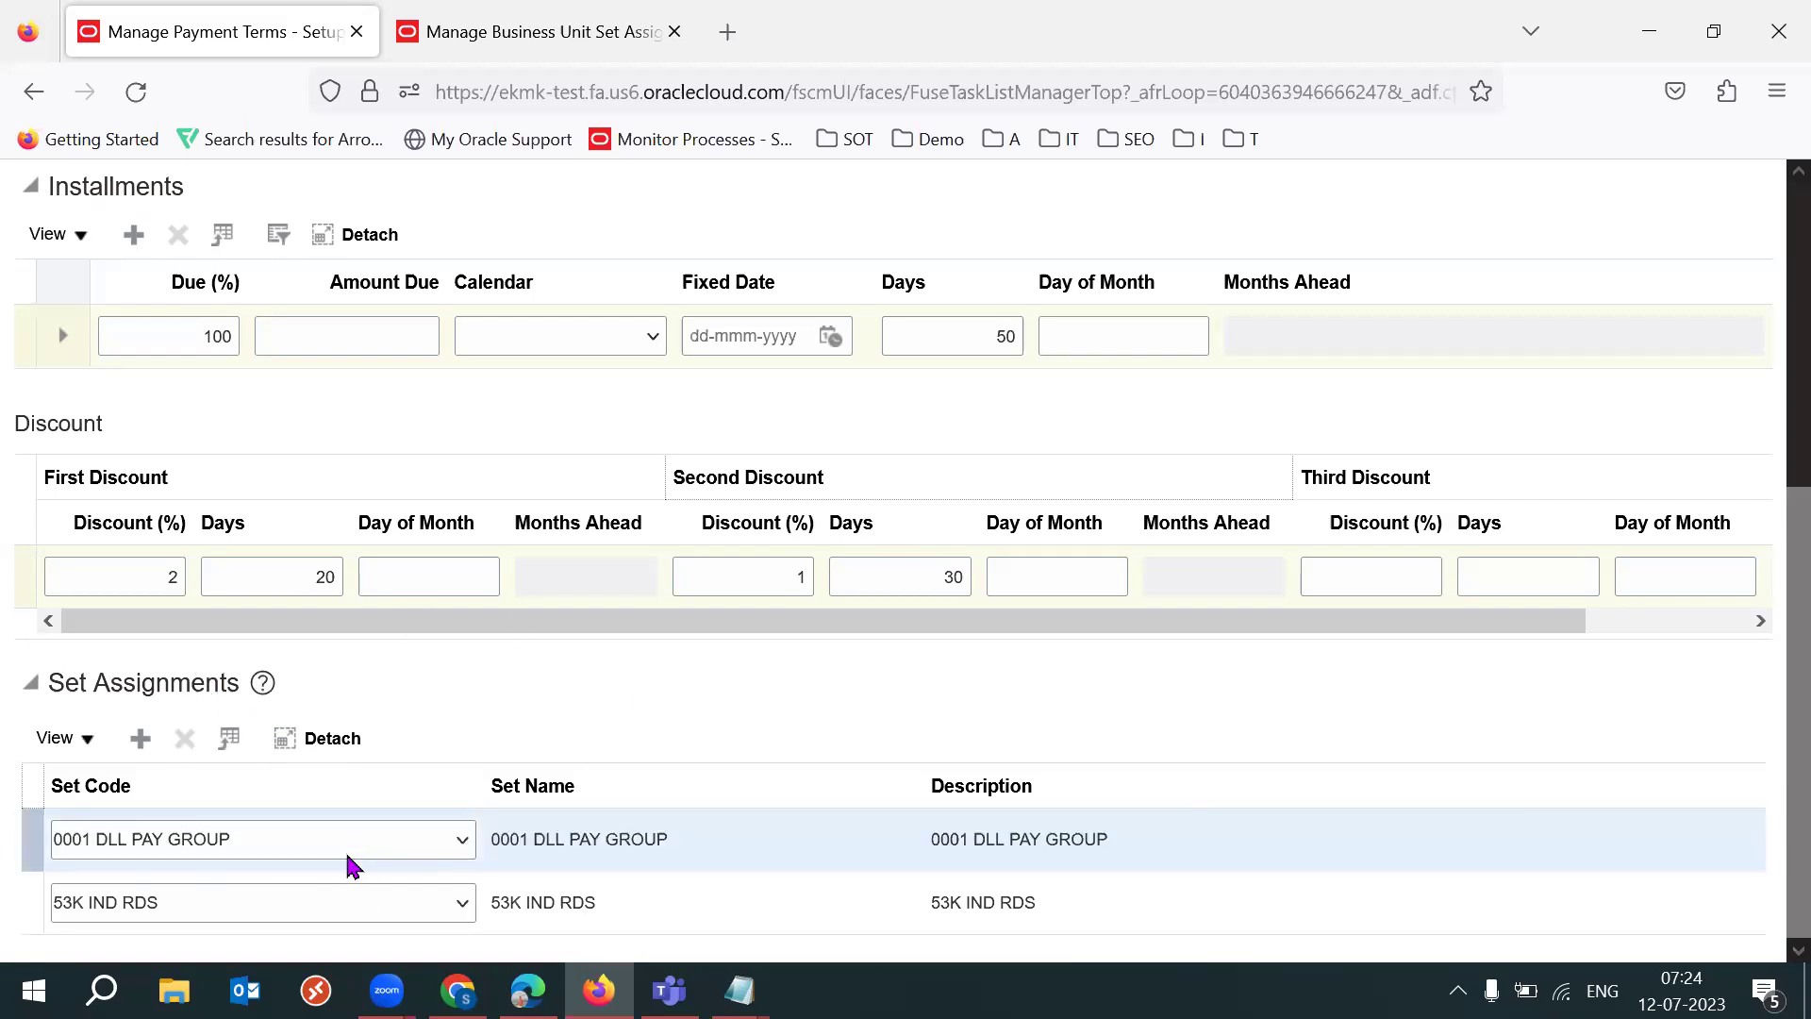
click(90, 846)
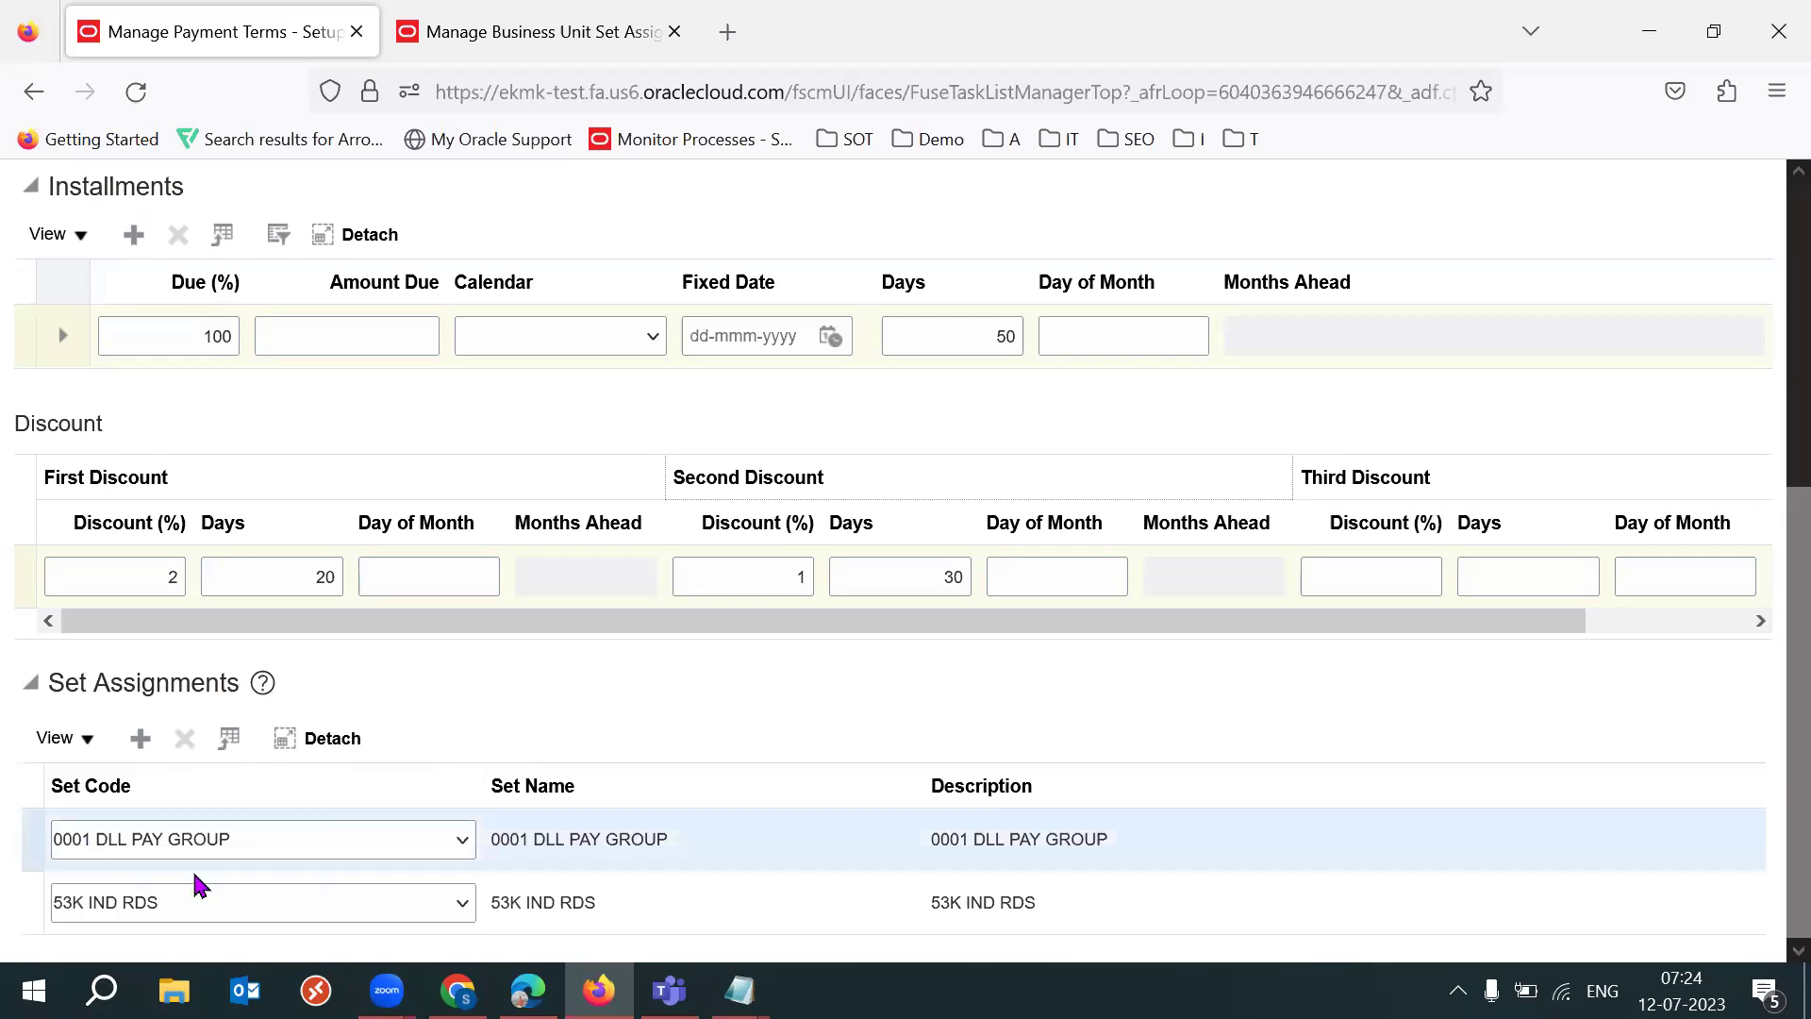
click(84, 740)
click(457, 696)
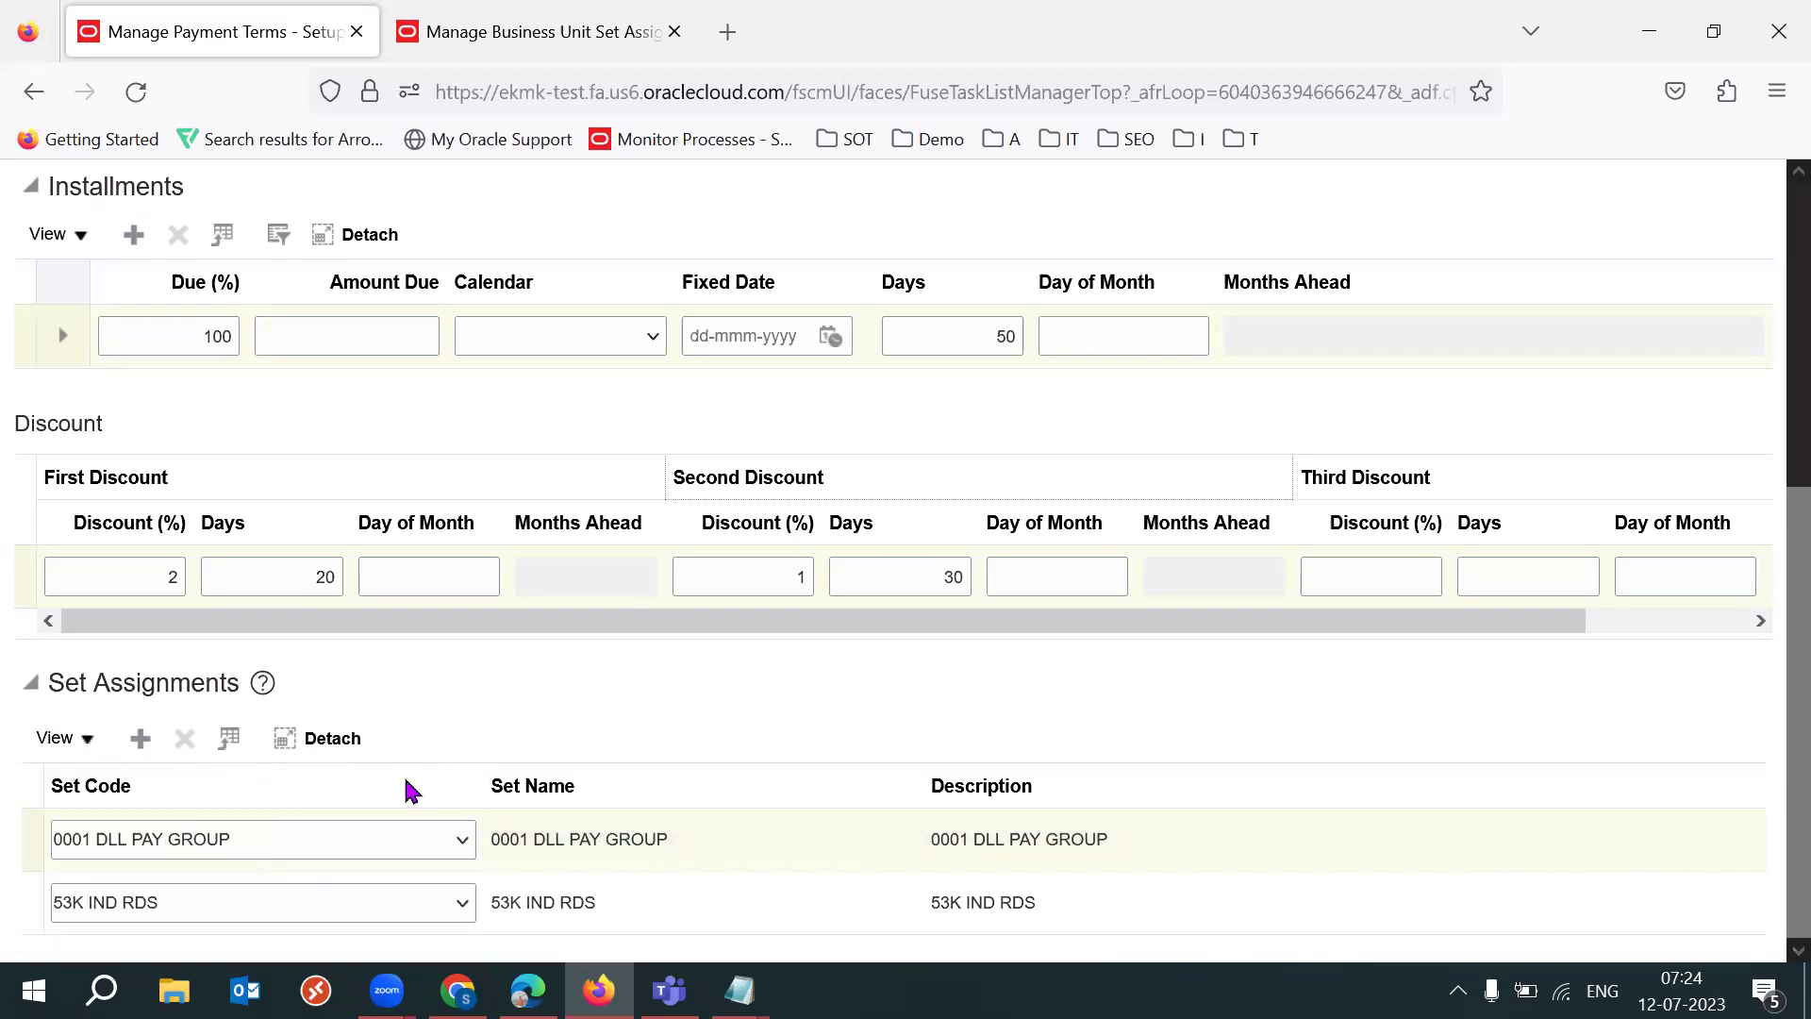
scroll(1766, 348, up, 5)
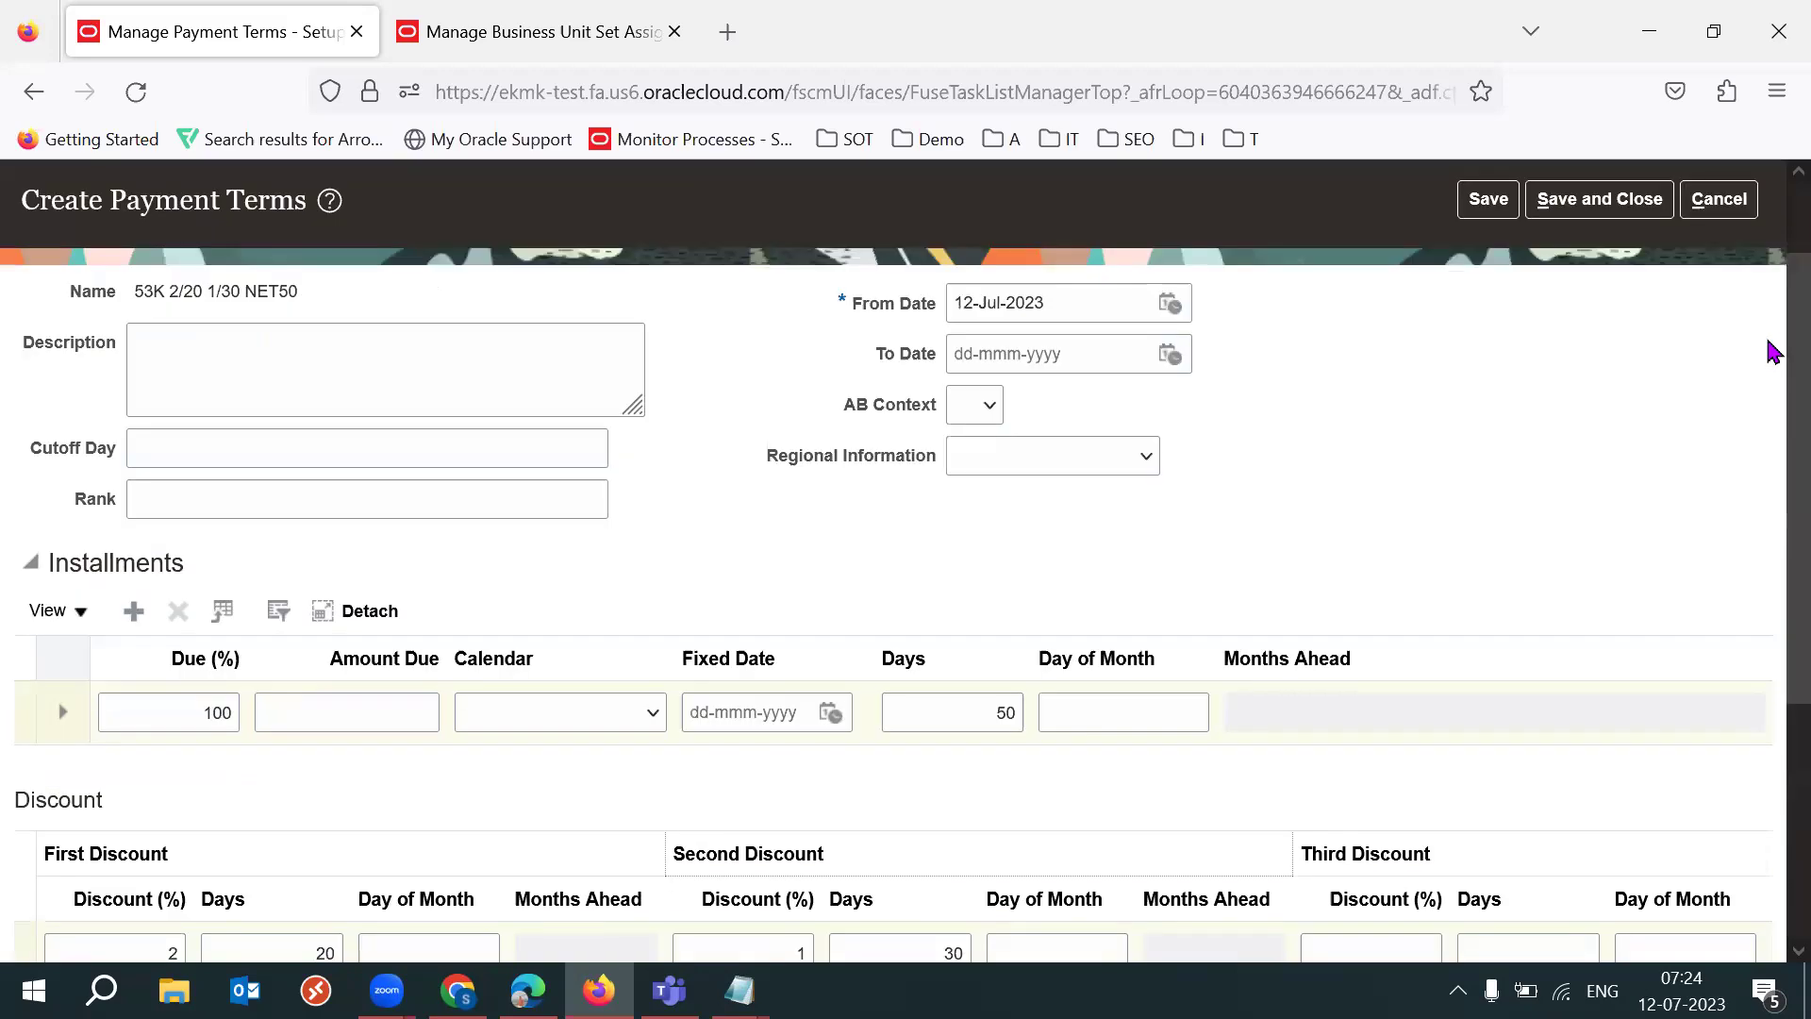
click(1486, 314)
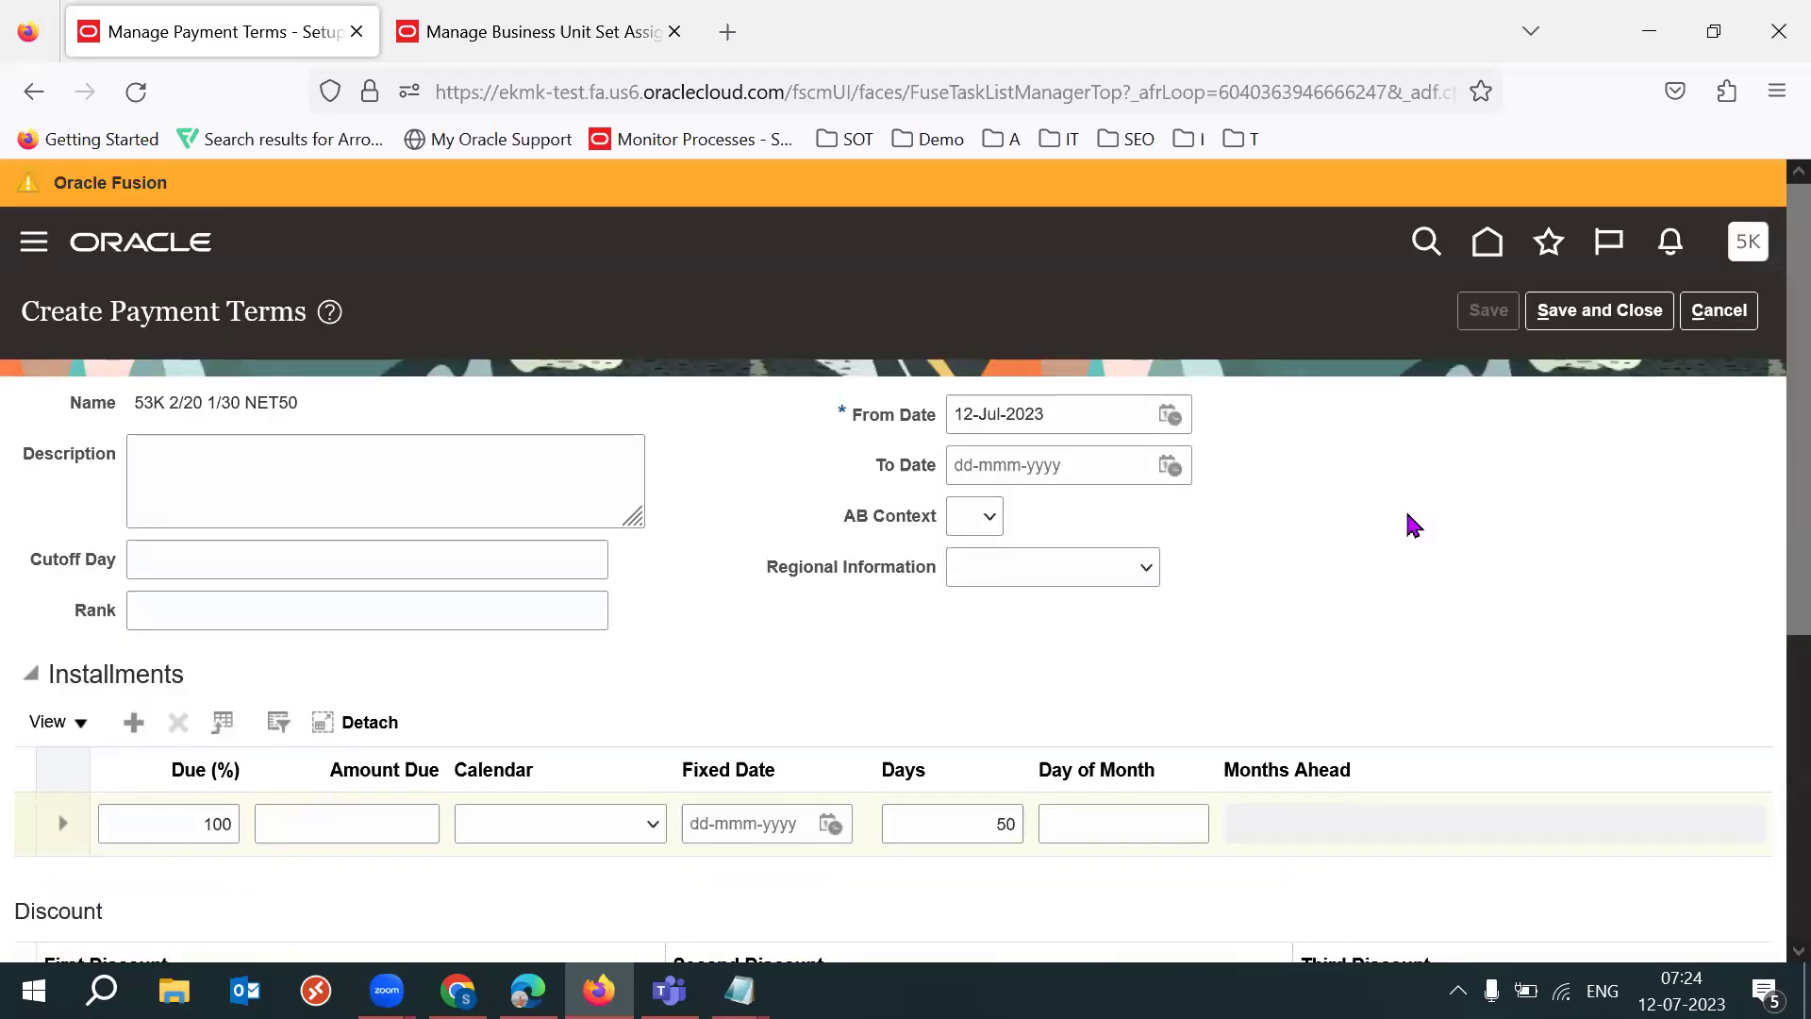
click(1575, 326)
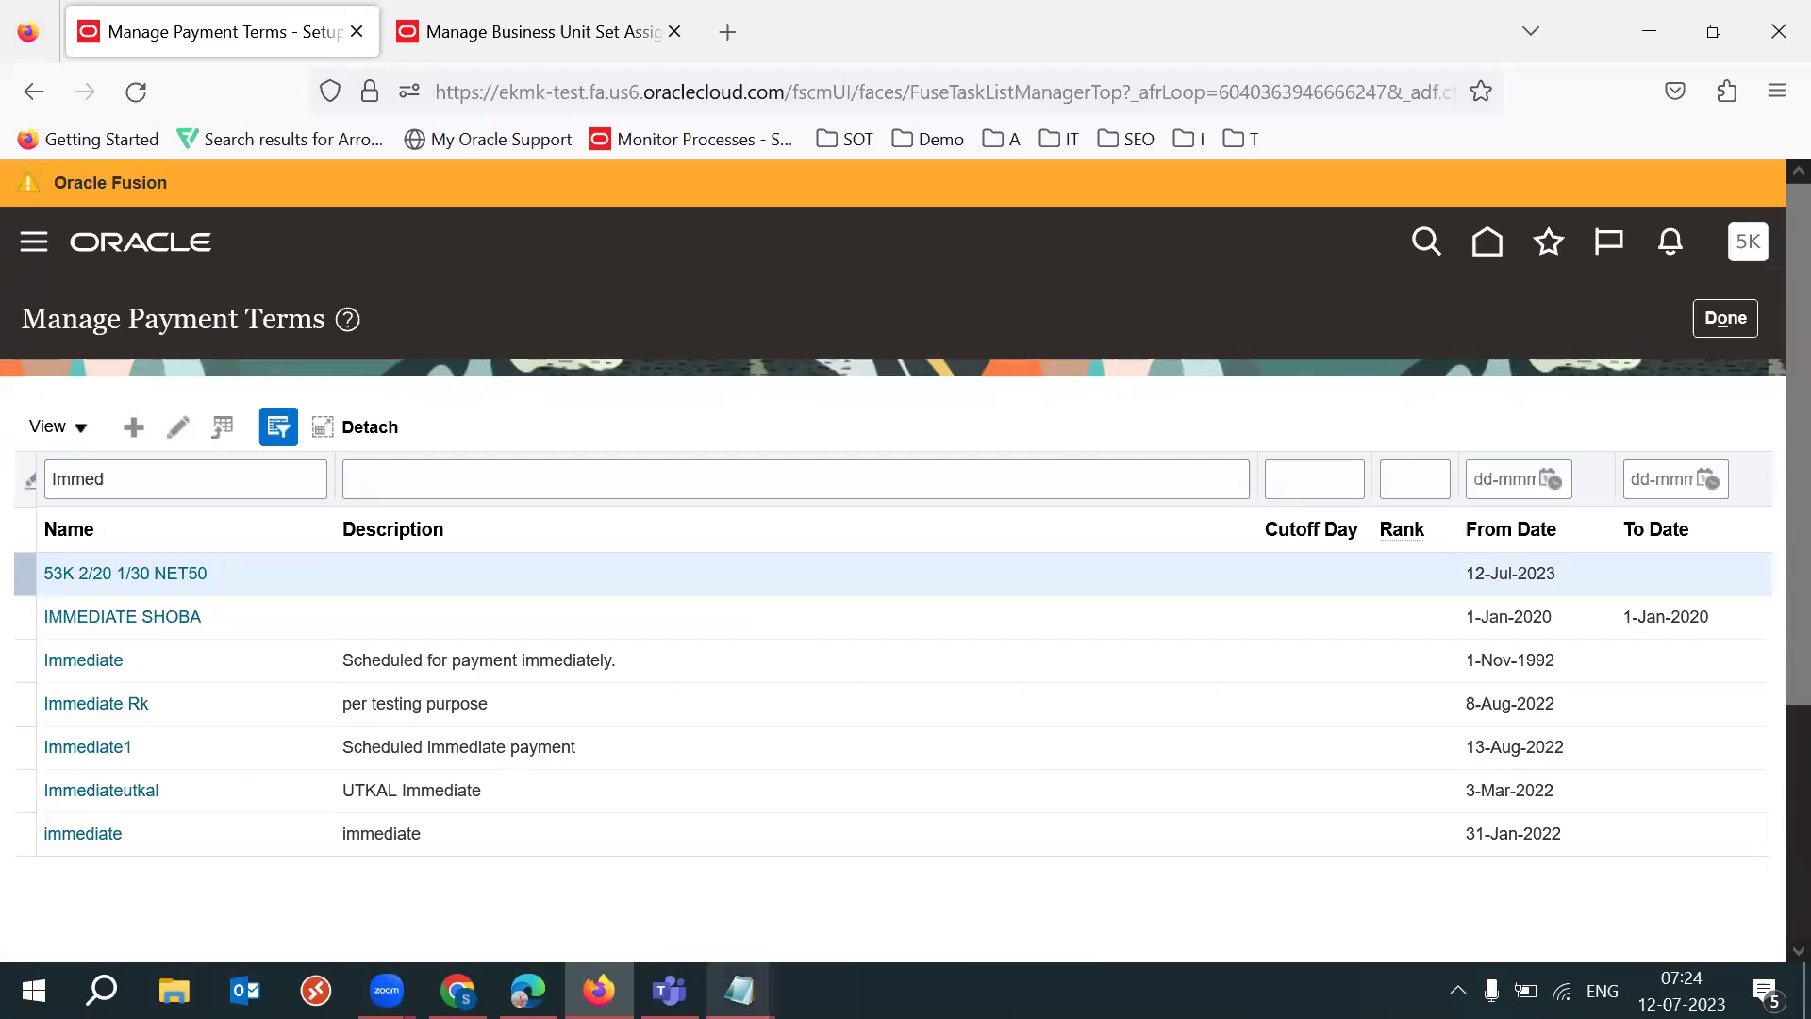
Step: Open the Immediate payment term for editing
mouse_move(740, 990)
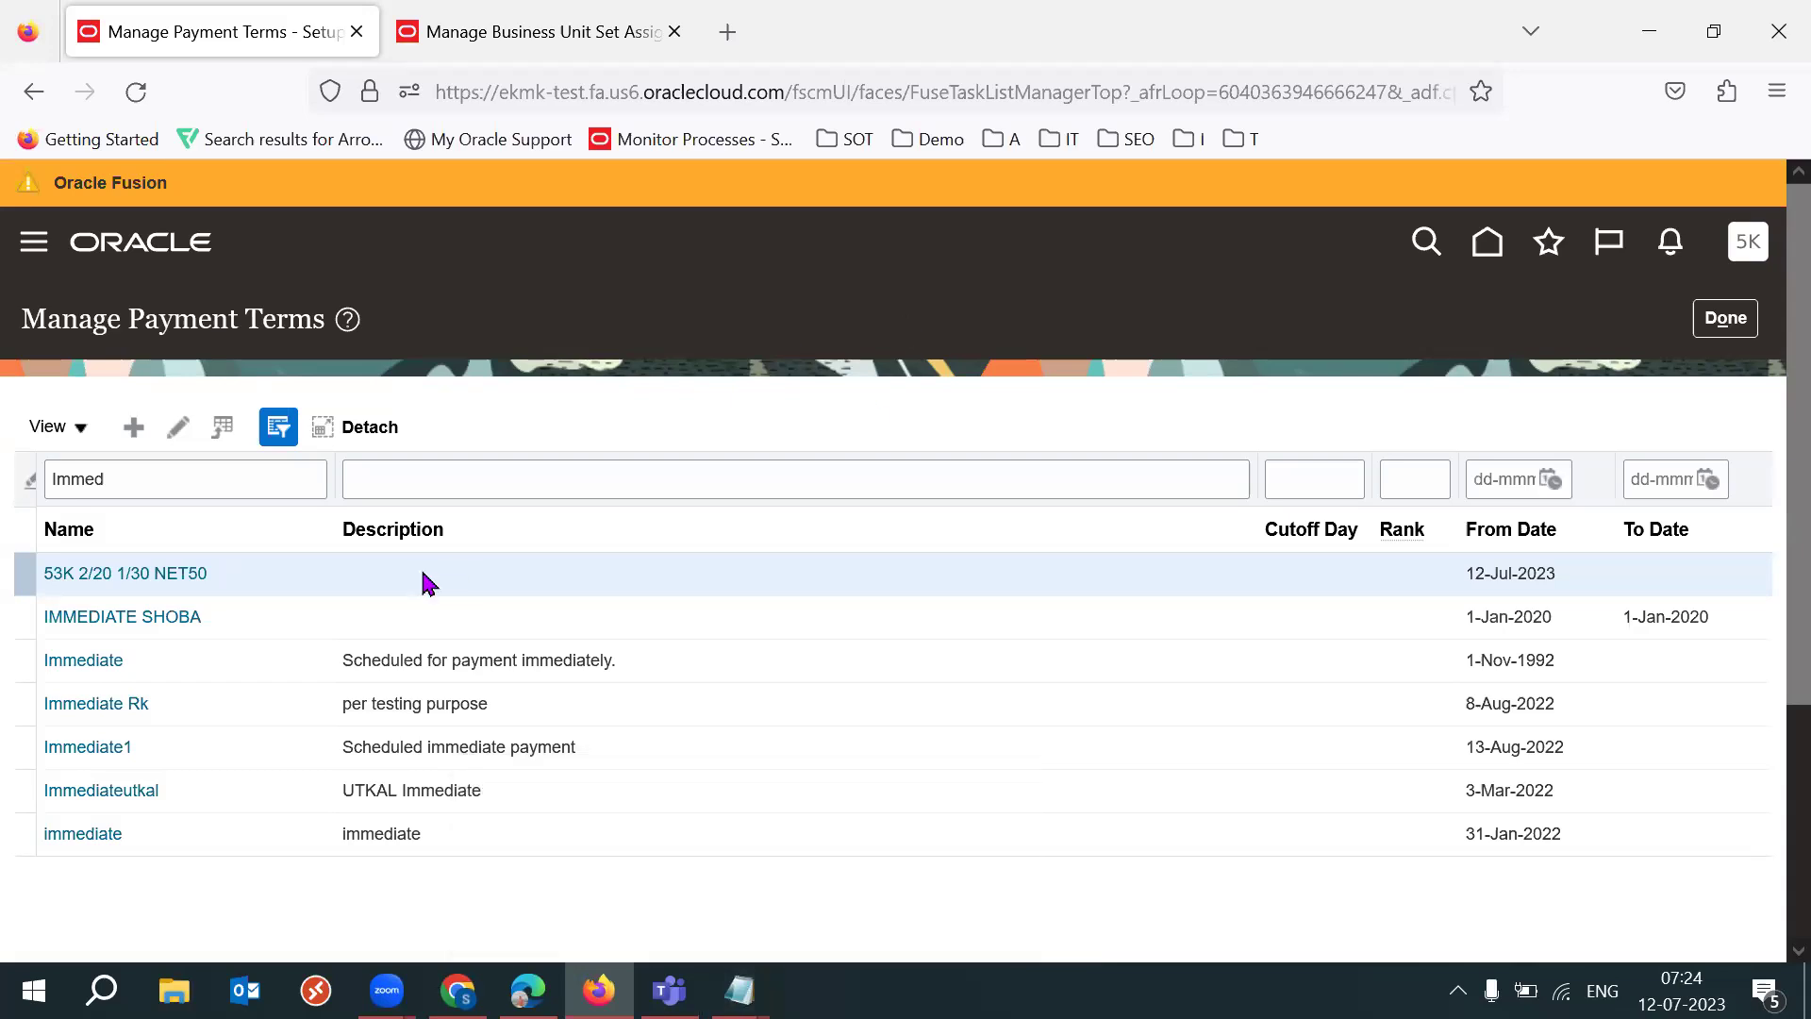
click(187, 659)
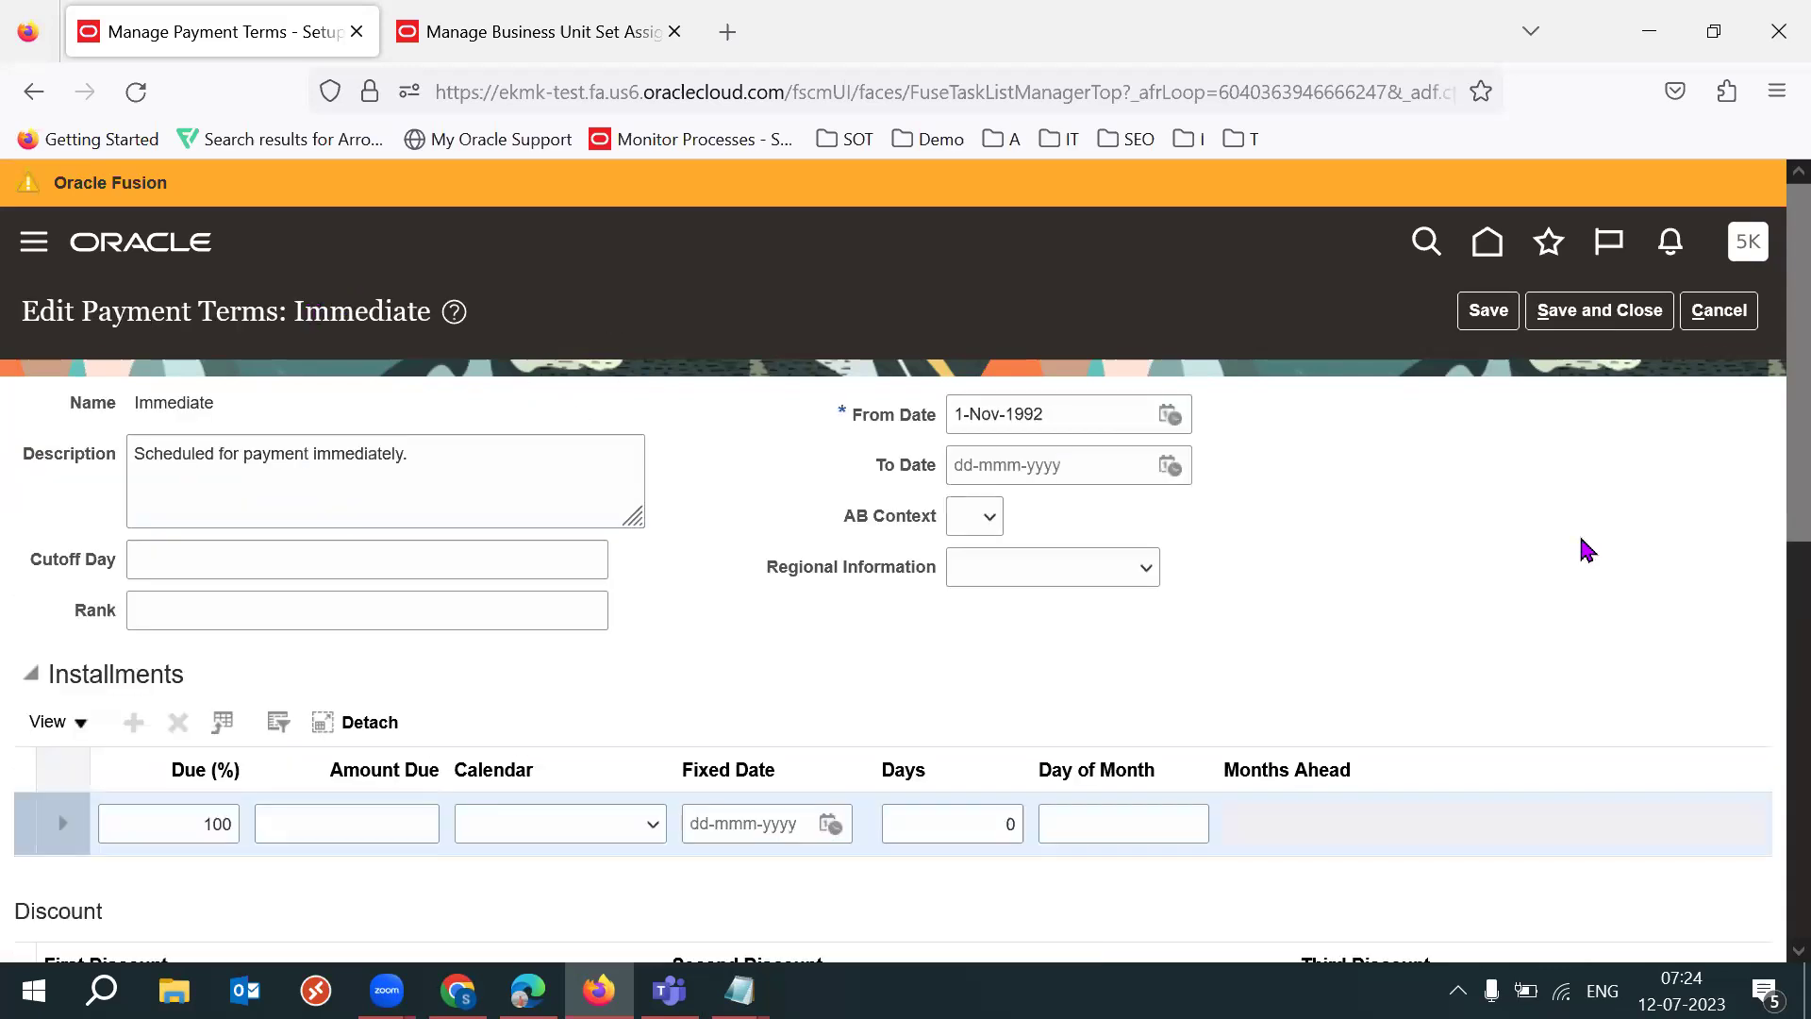
scroll(1770, 759, down, 5)
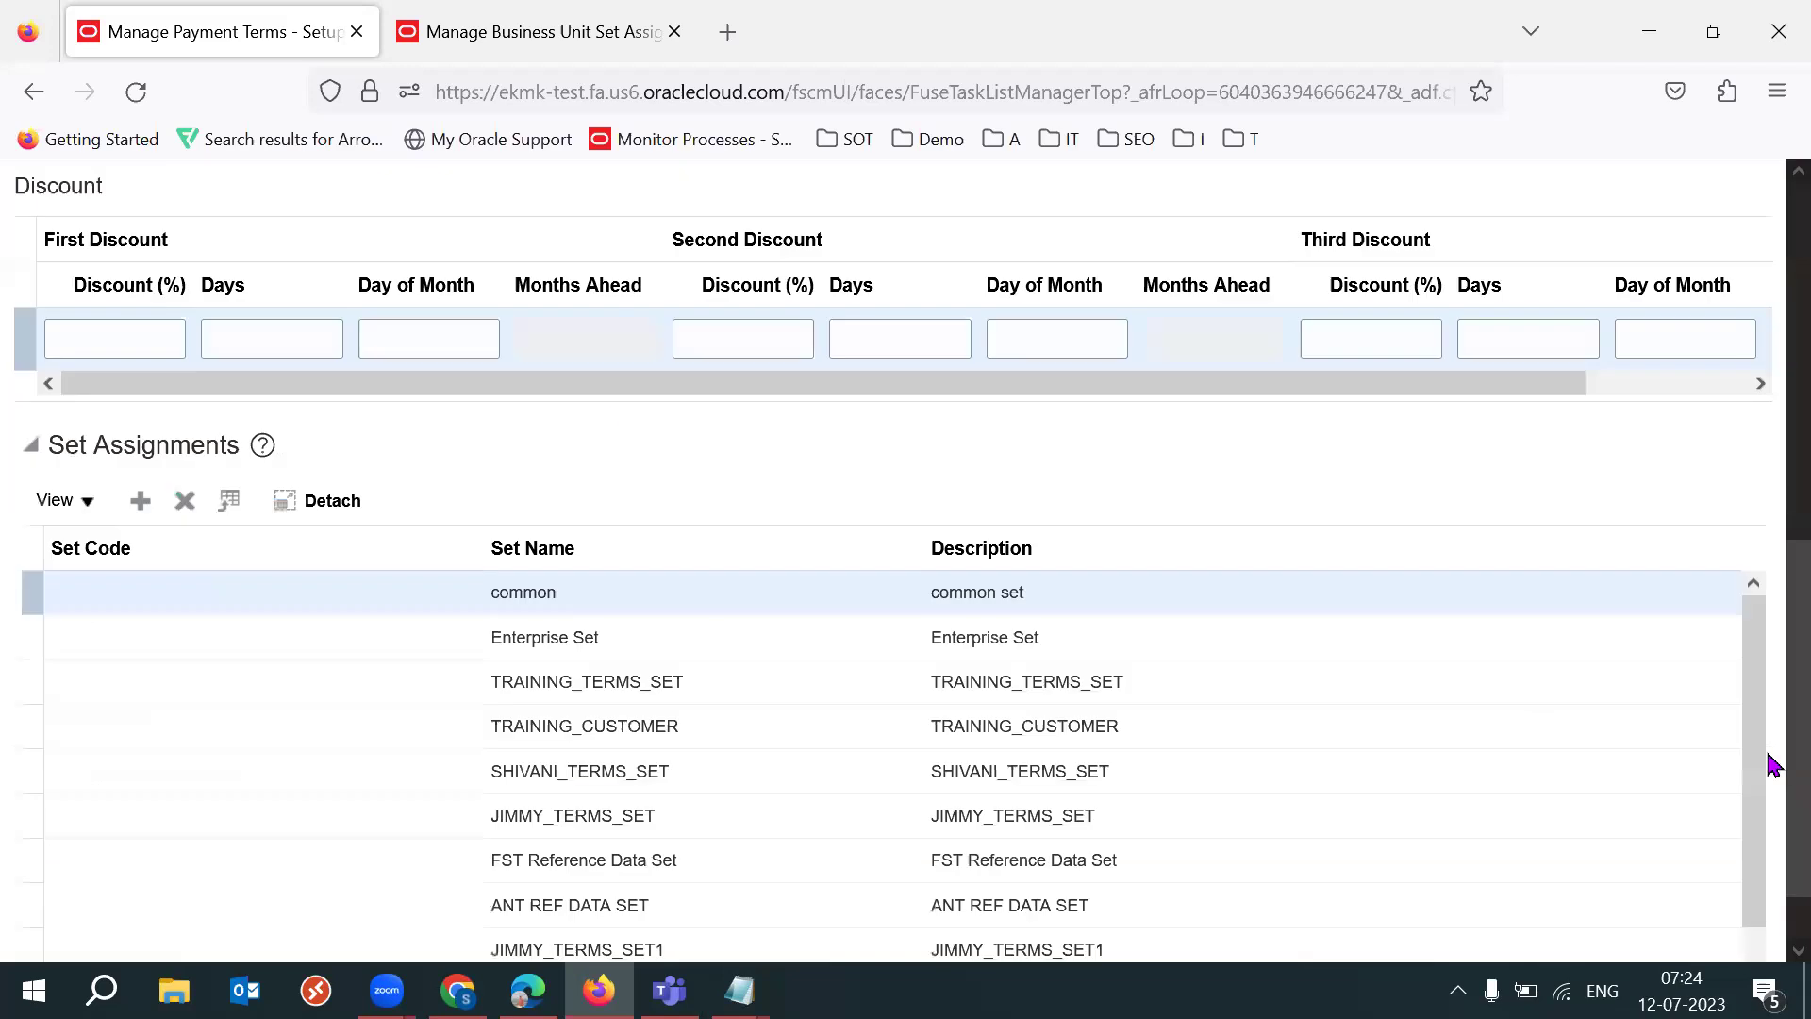
scroll(168, 378, down, 1)
Step: Add a Set Assignments row with set code 53K IND RDS
click(140, 423)
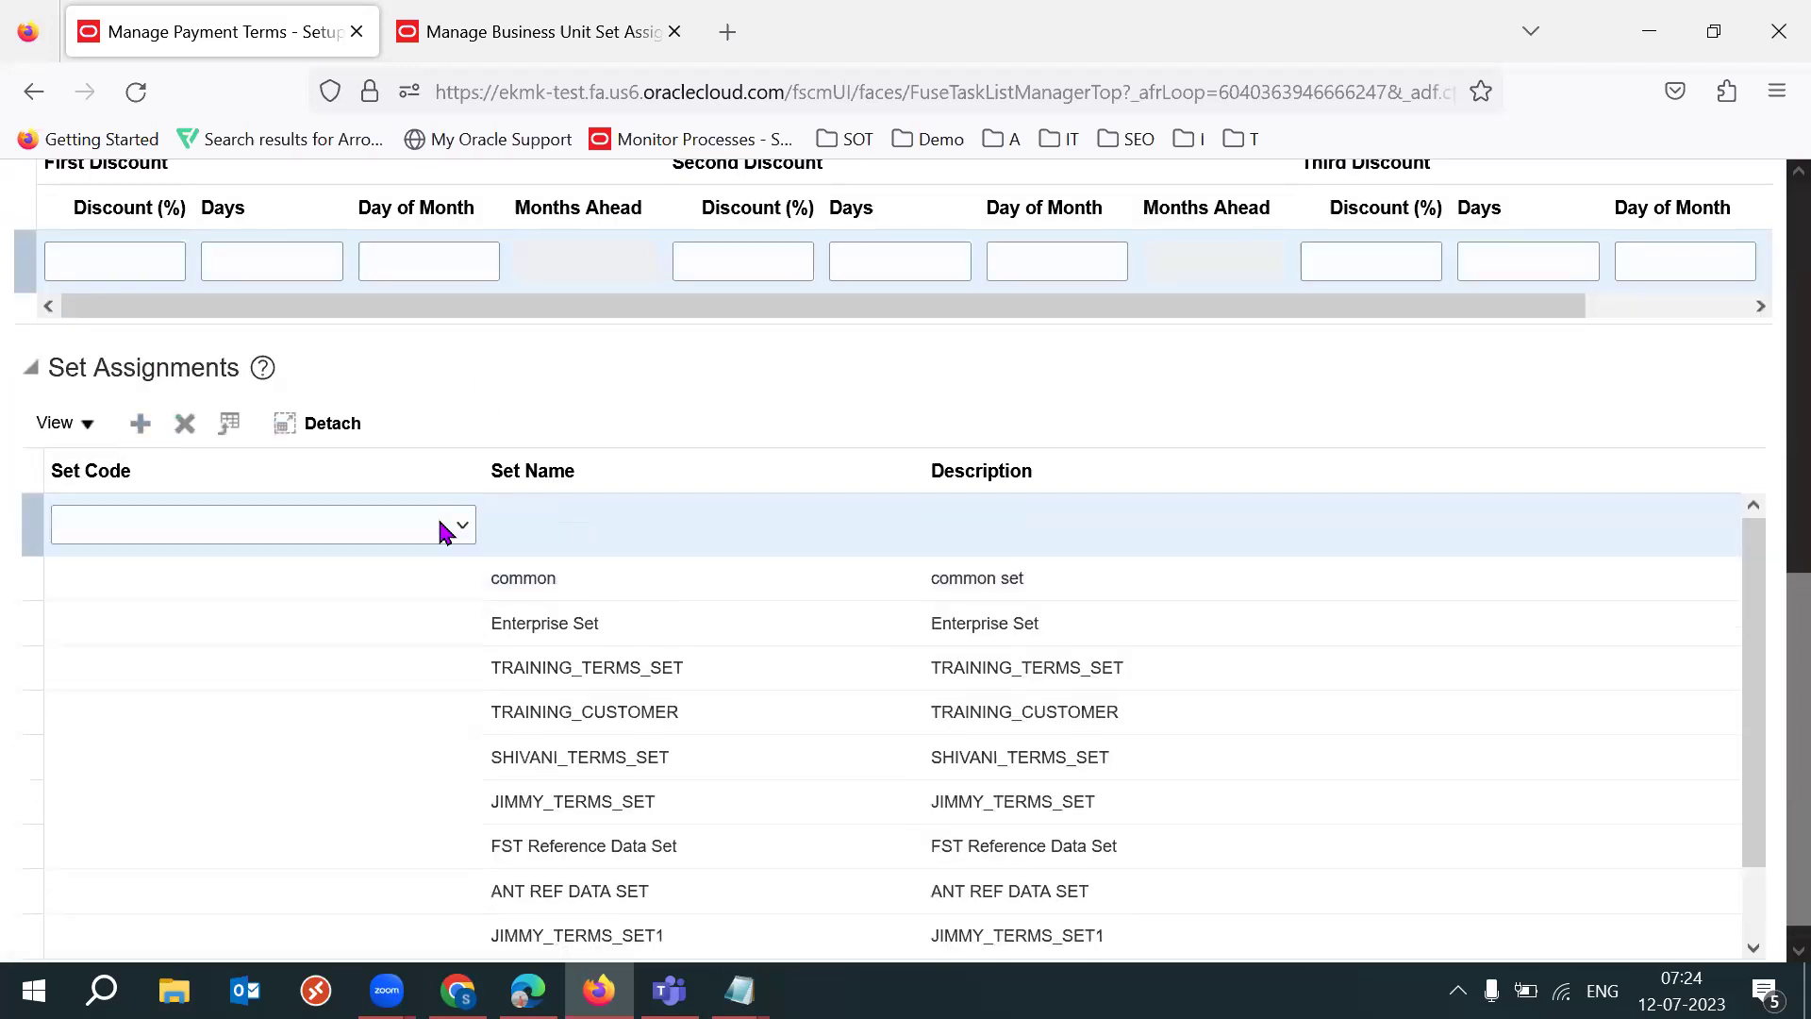
click(445, 531)
text(53)
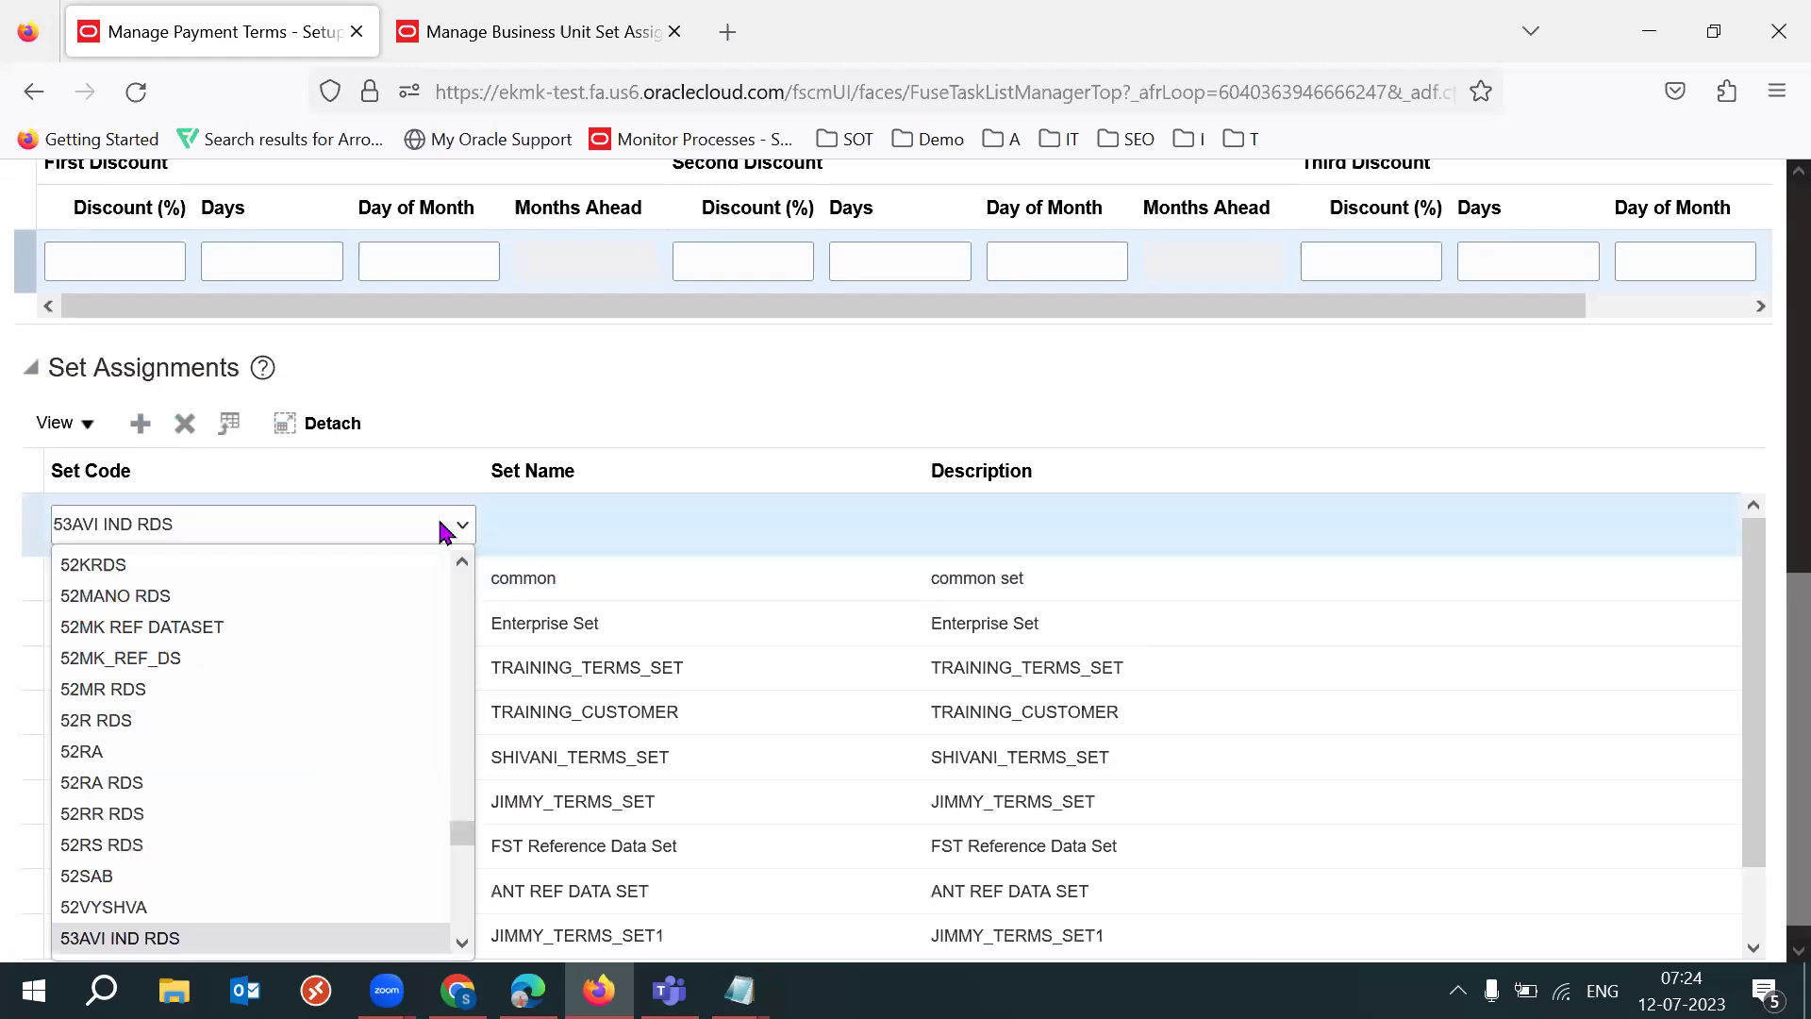
text(K)
key(Return)
scroll(445, 531, up, 4)
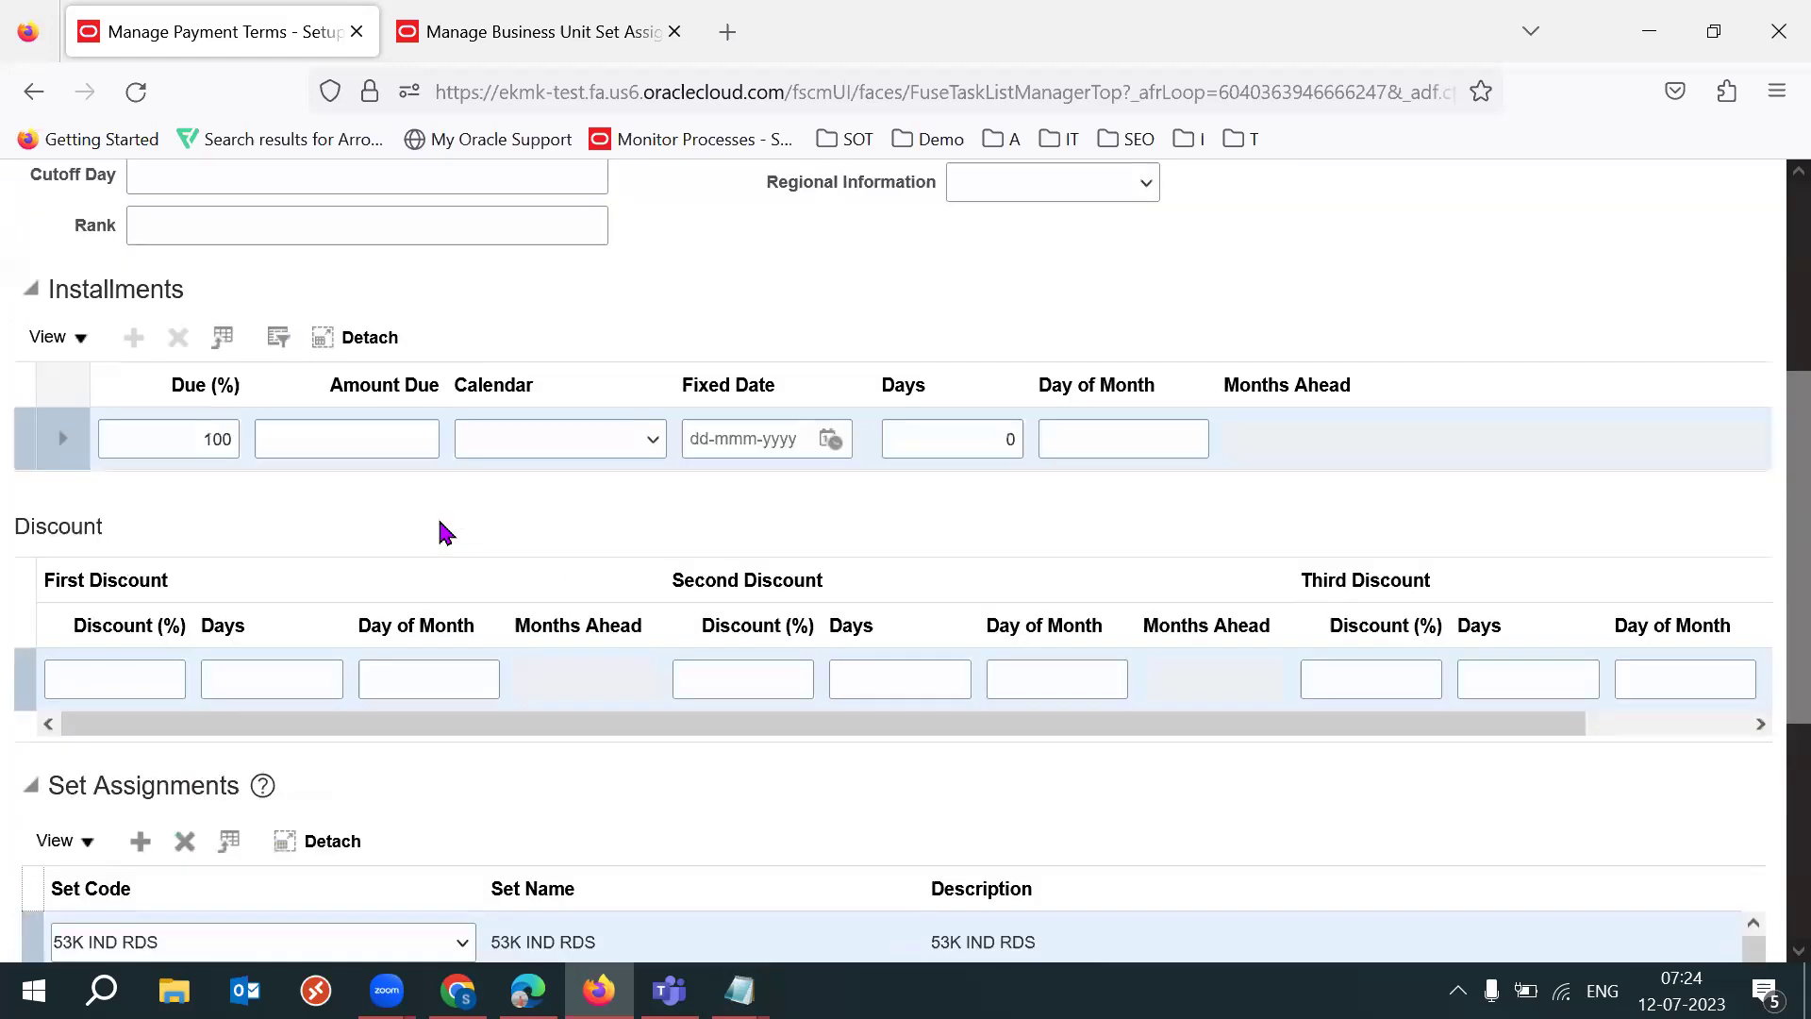
click(1775, 283)
scroll(314, 443, up, 1)
drag(154, 403, 667, 409)
click(1771, 700)
scroll(1632, 734, down, 8)
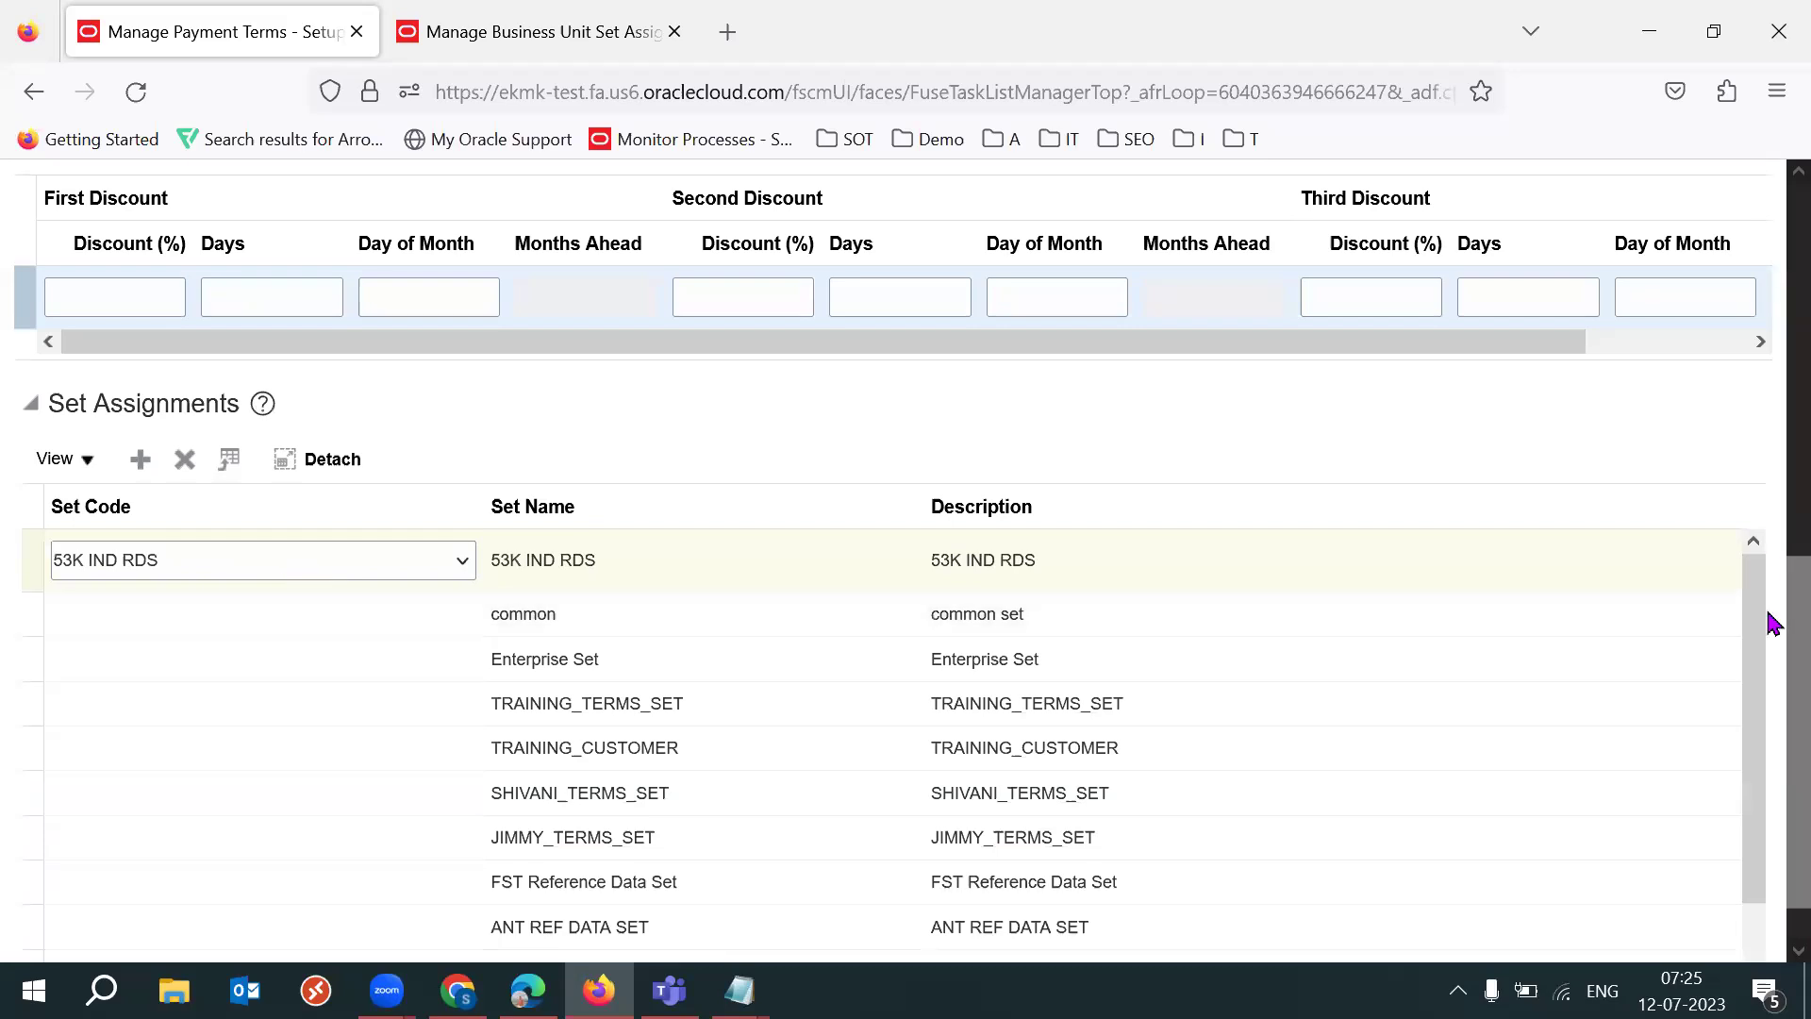
scroll(1767, 308, up, 1)
scroll(1711, 292, up, 5)
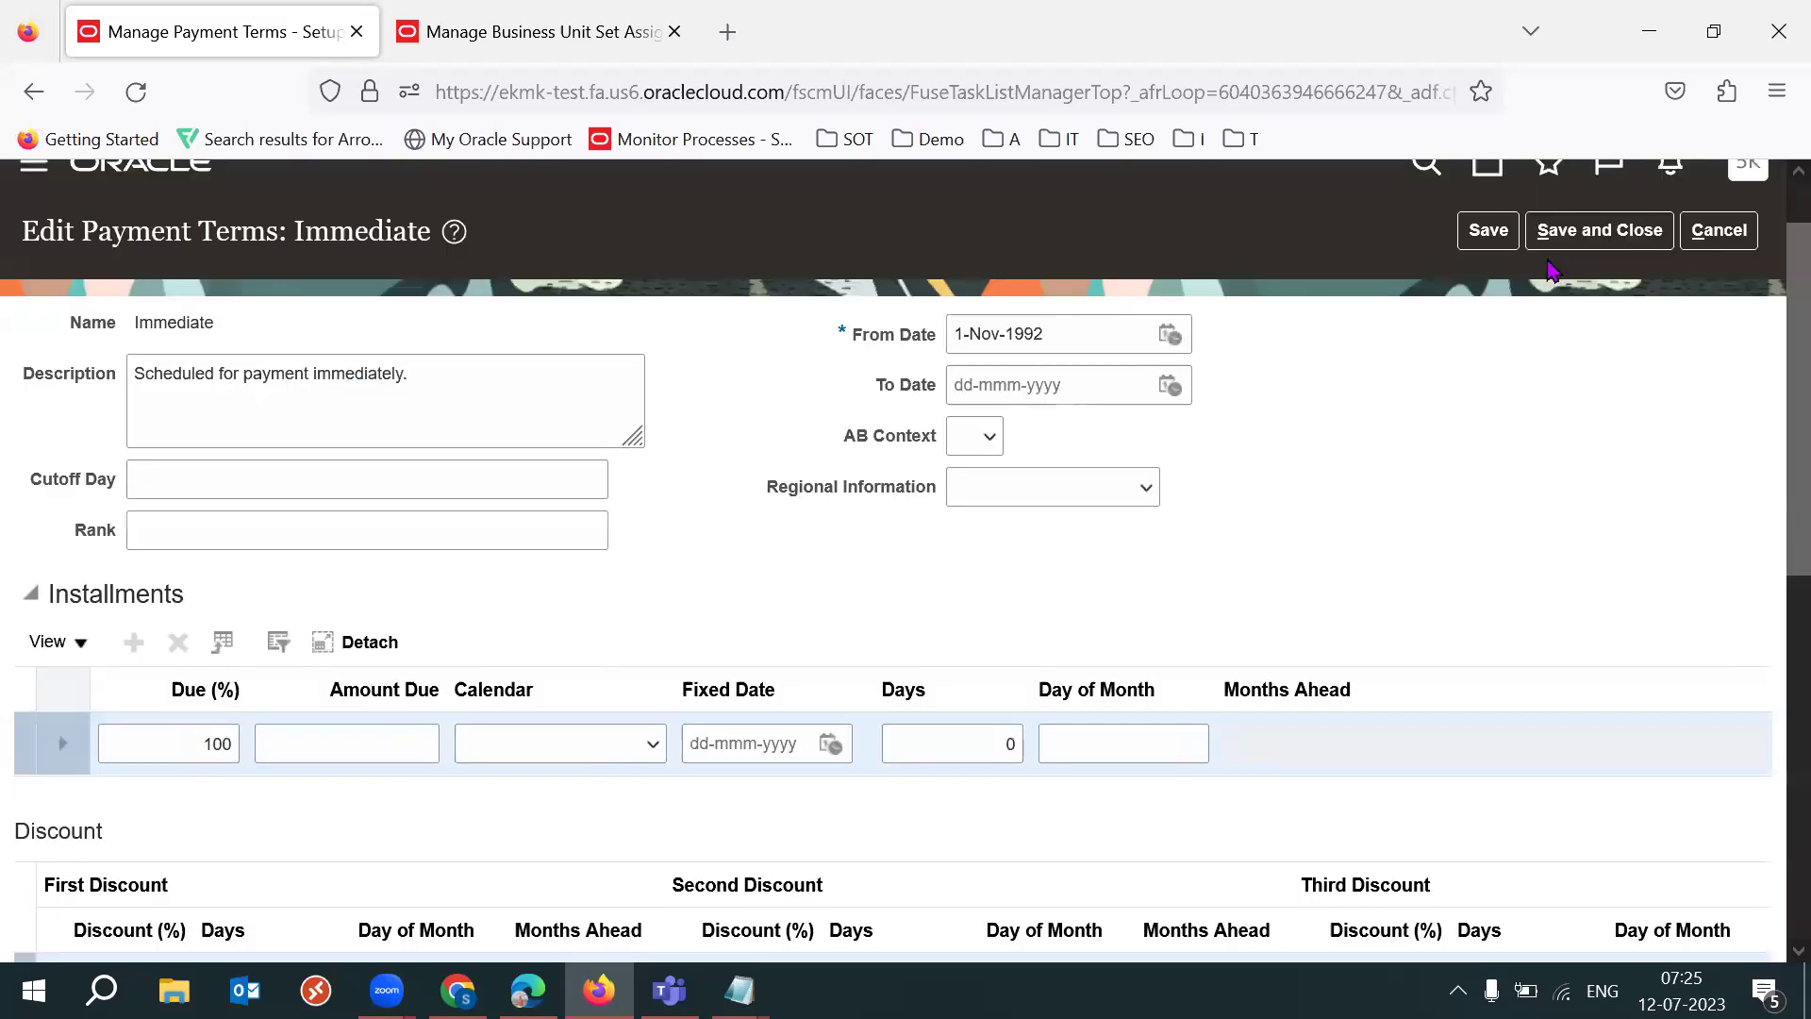
Step: Save and close the Immediate payment term, then locate it in the payment terms list
click(1626, 239)
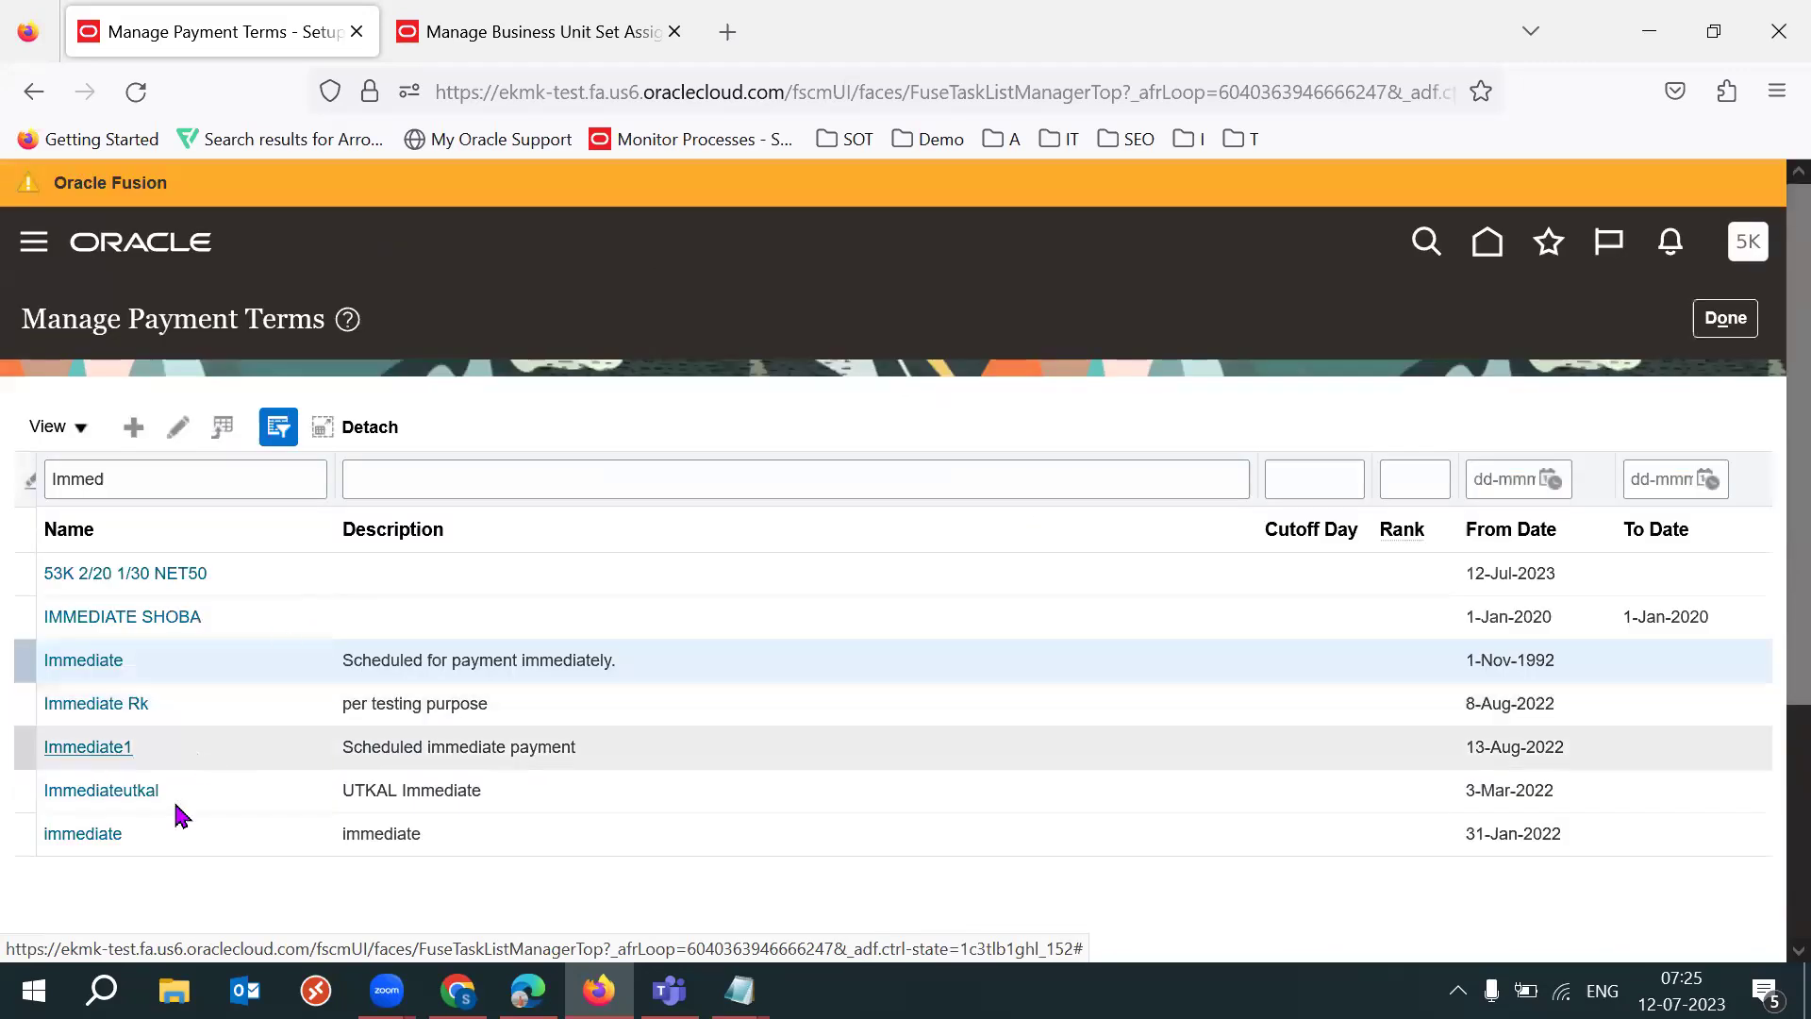
click(67, 855)
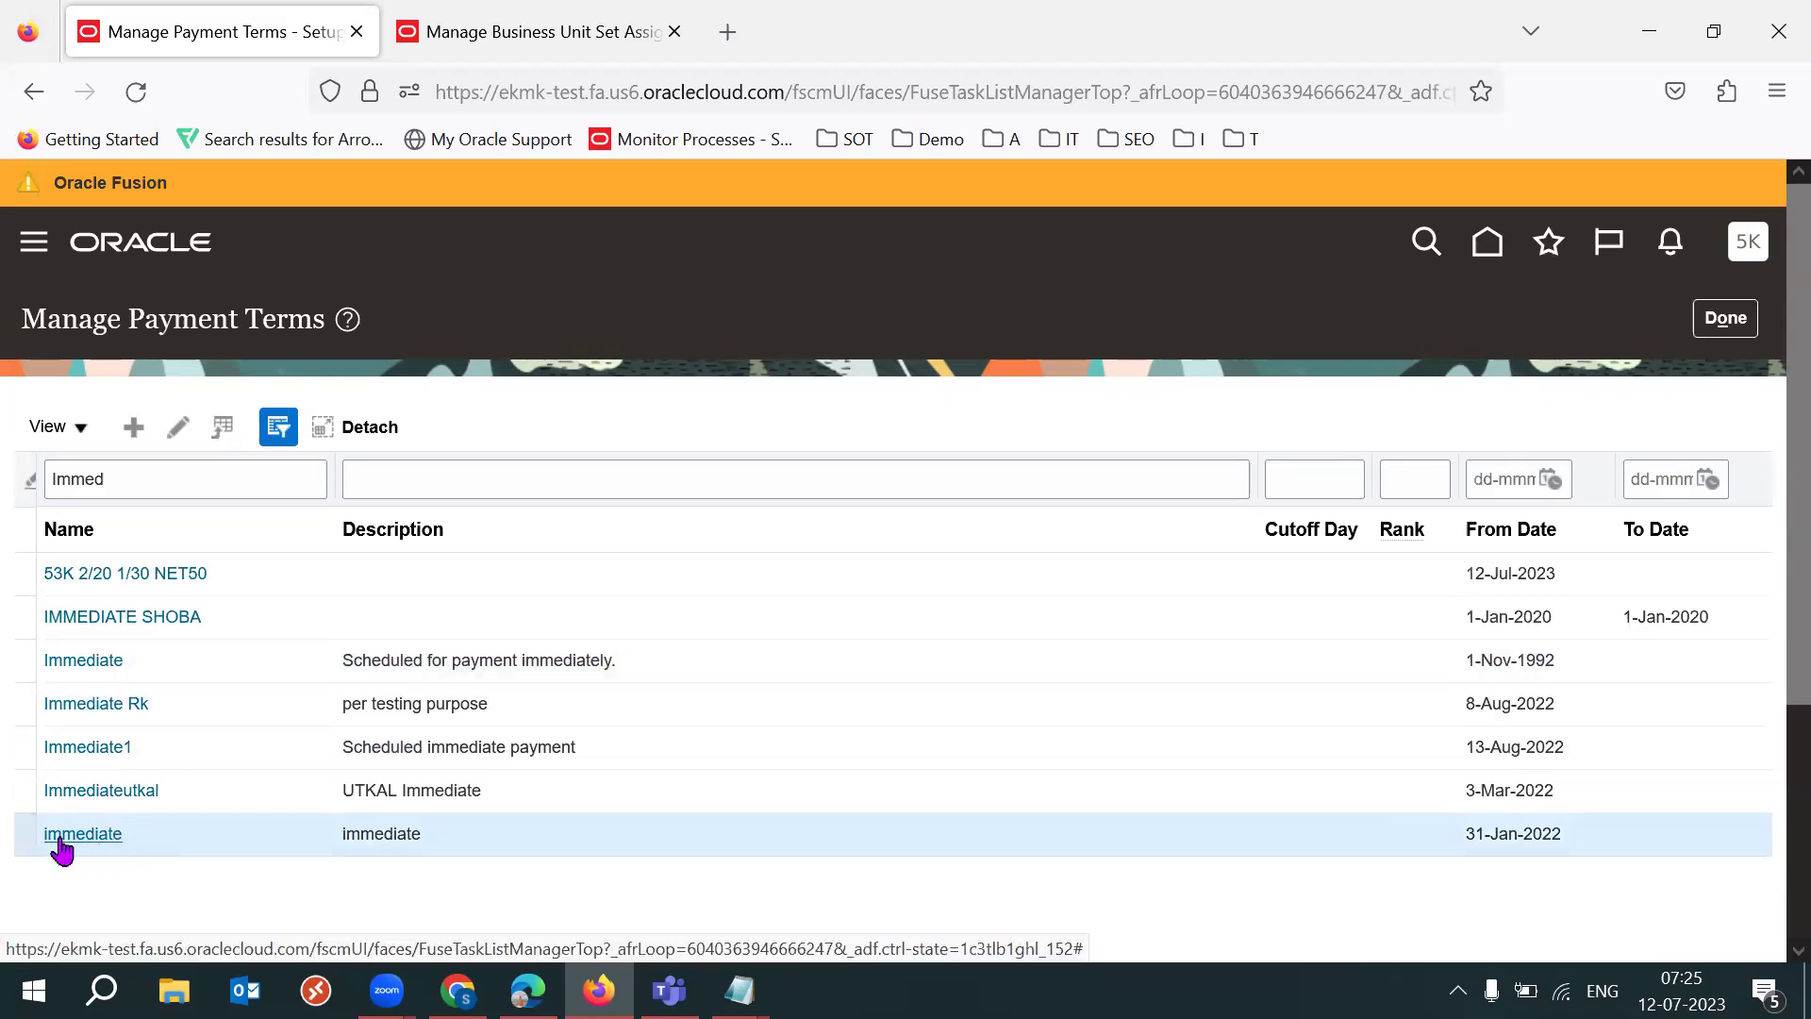
click(156, 670)
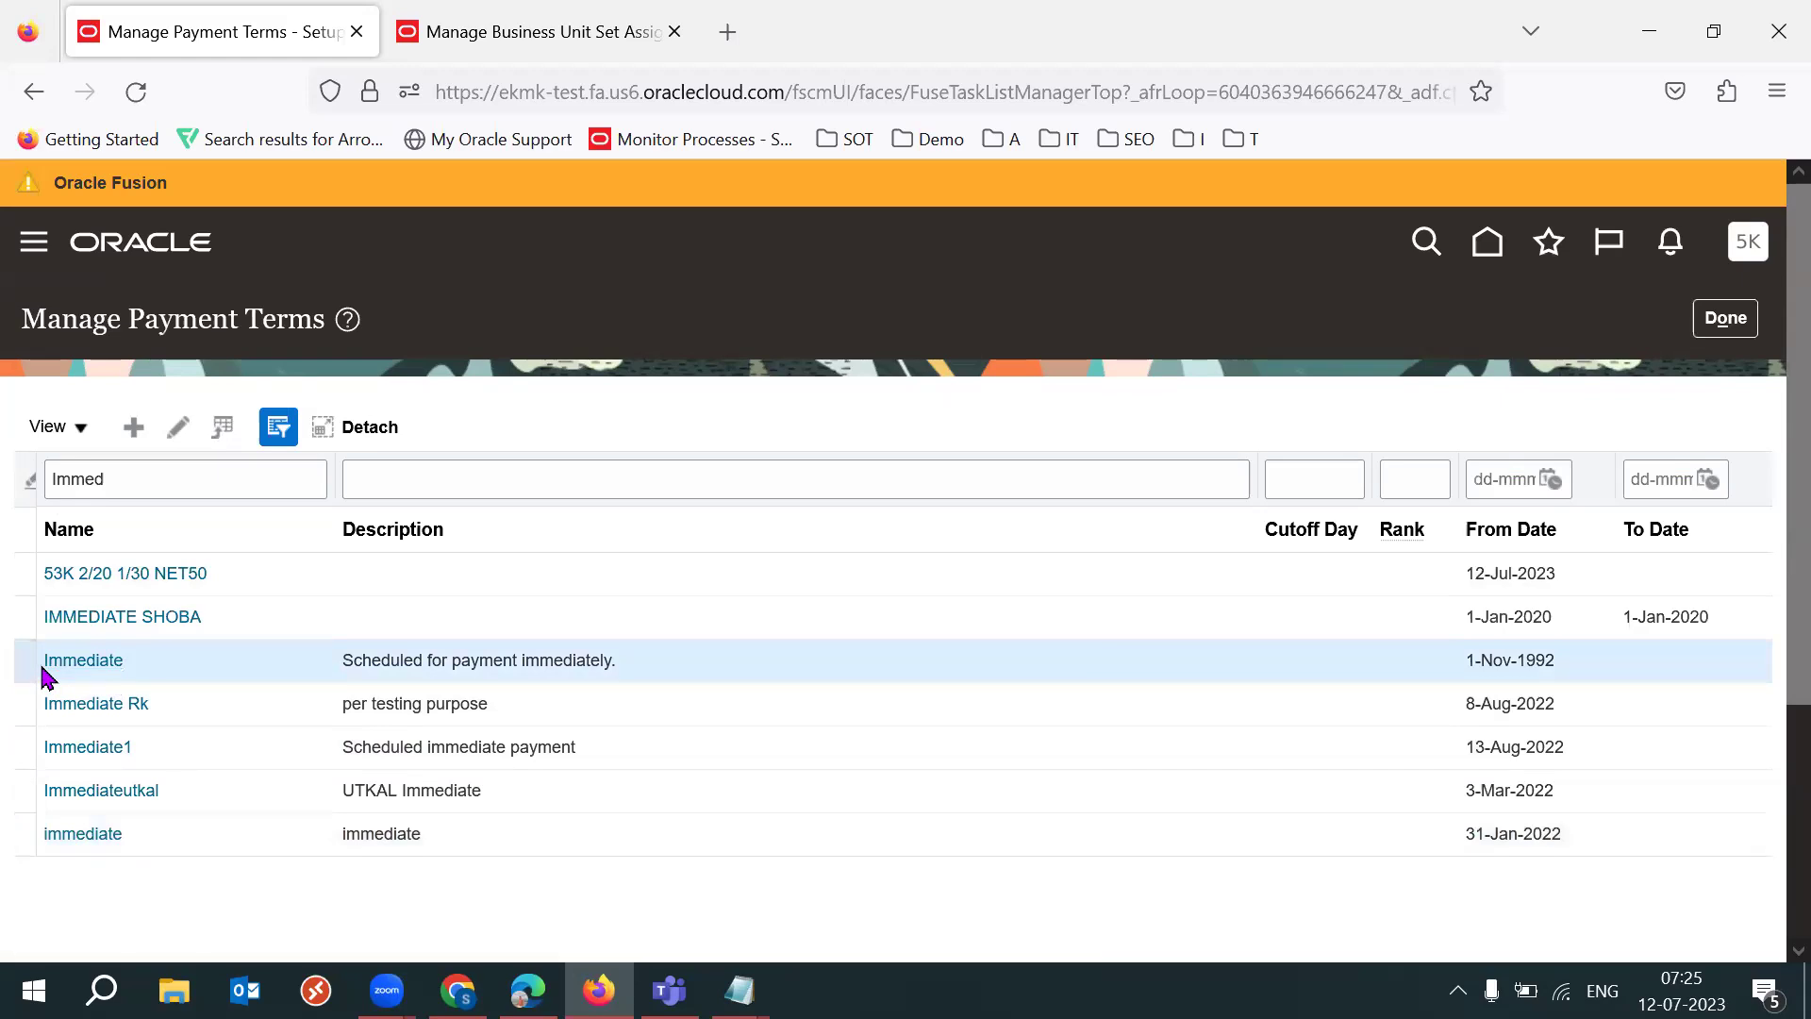
click(43, 844)
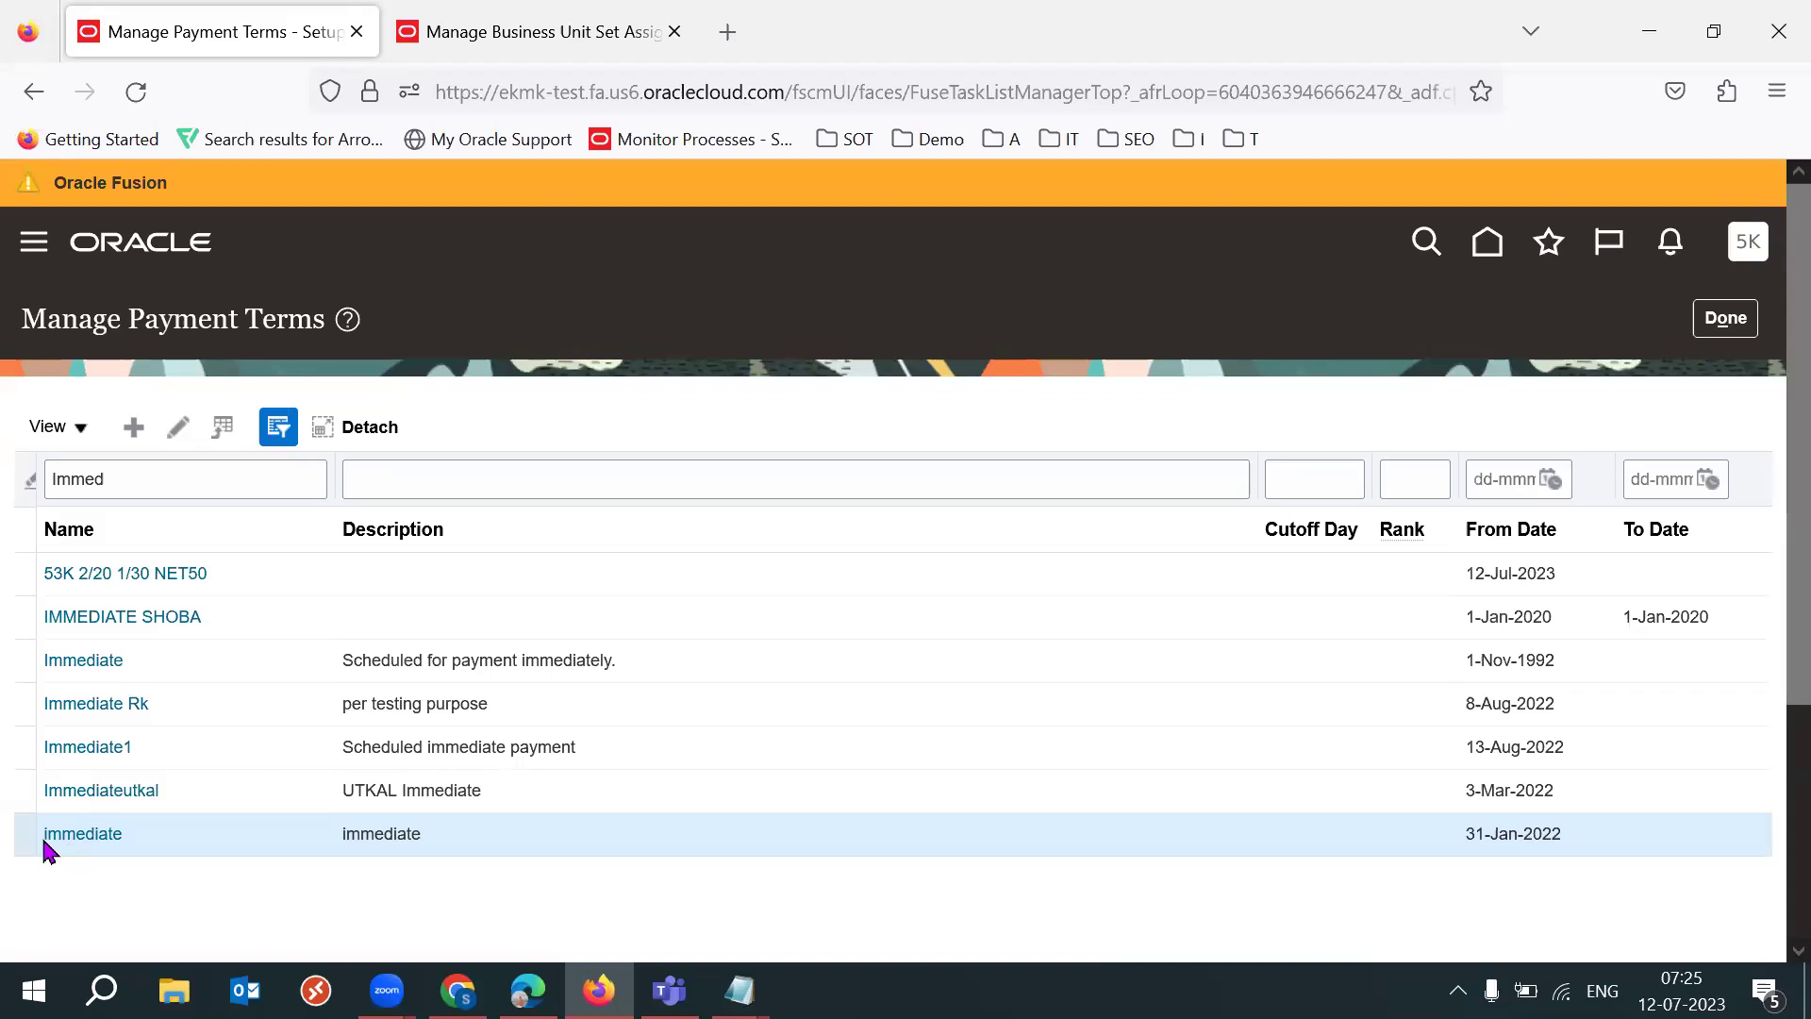
click(233, 677)
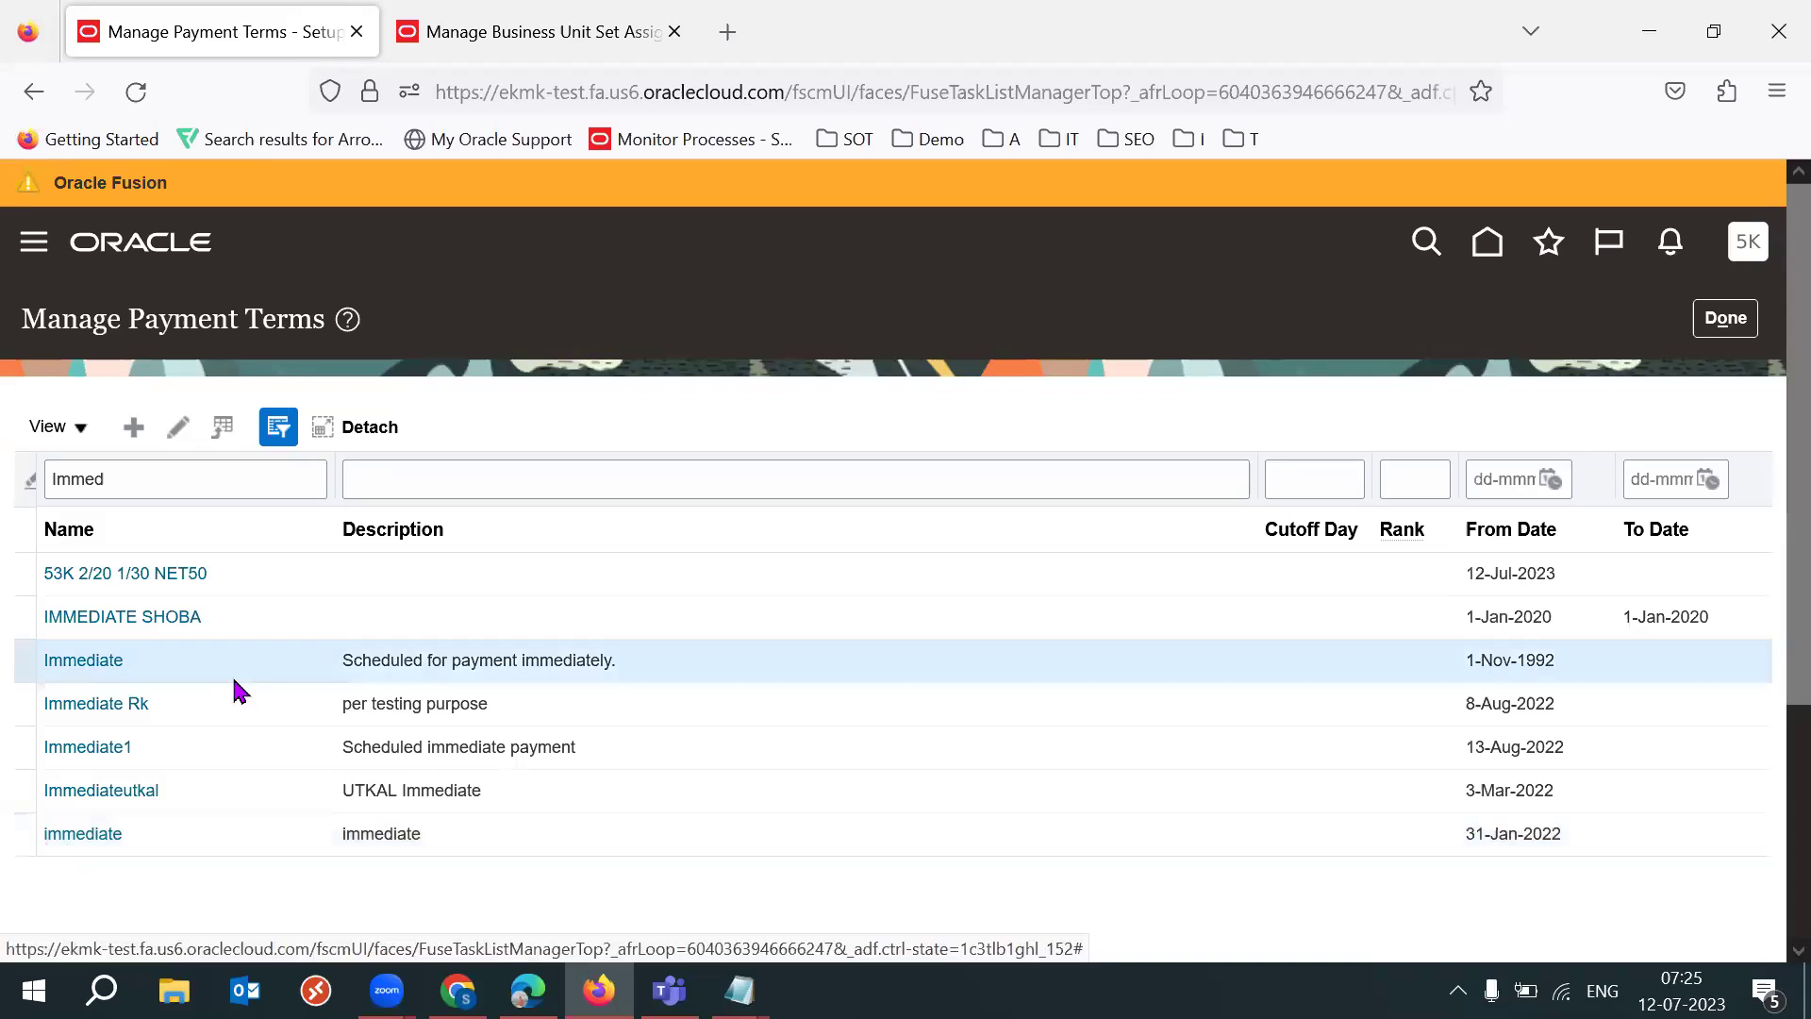
Step: Reopen the Immediate payment term to verify its set assignments, then save and close it
click(101, 677)
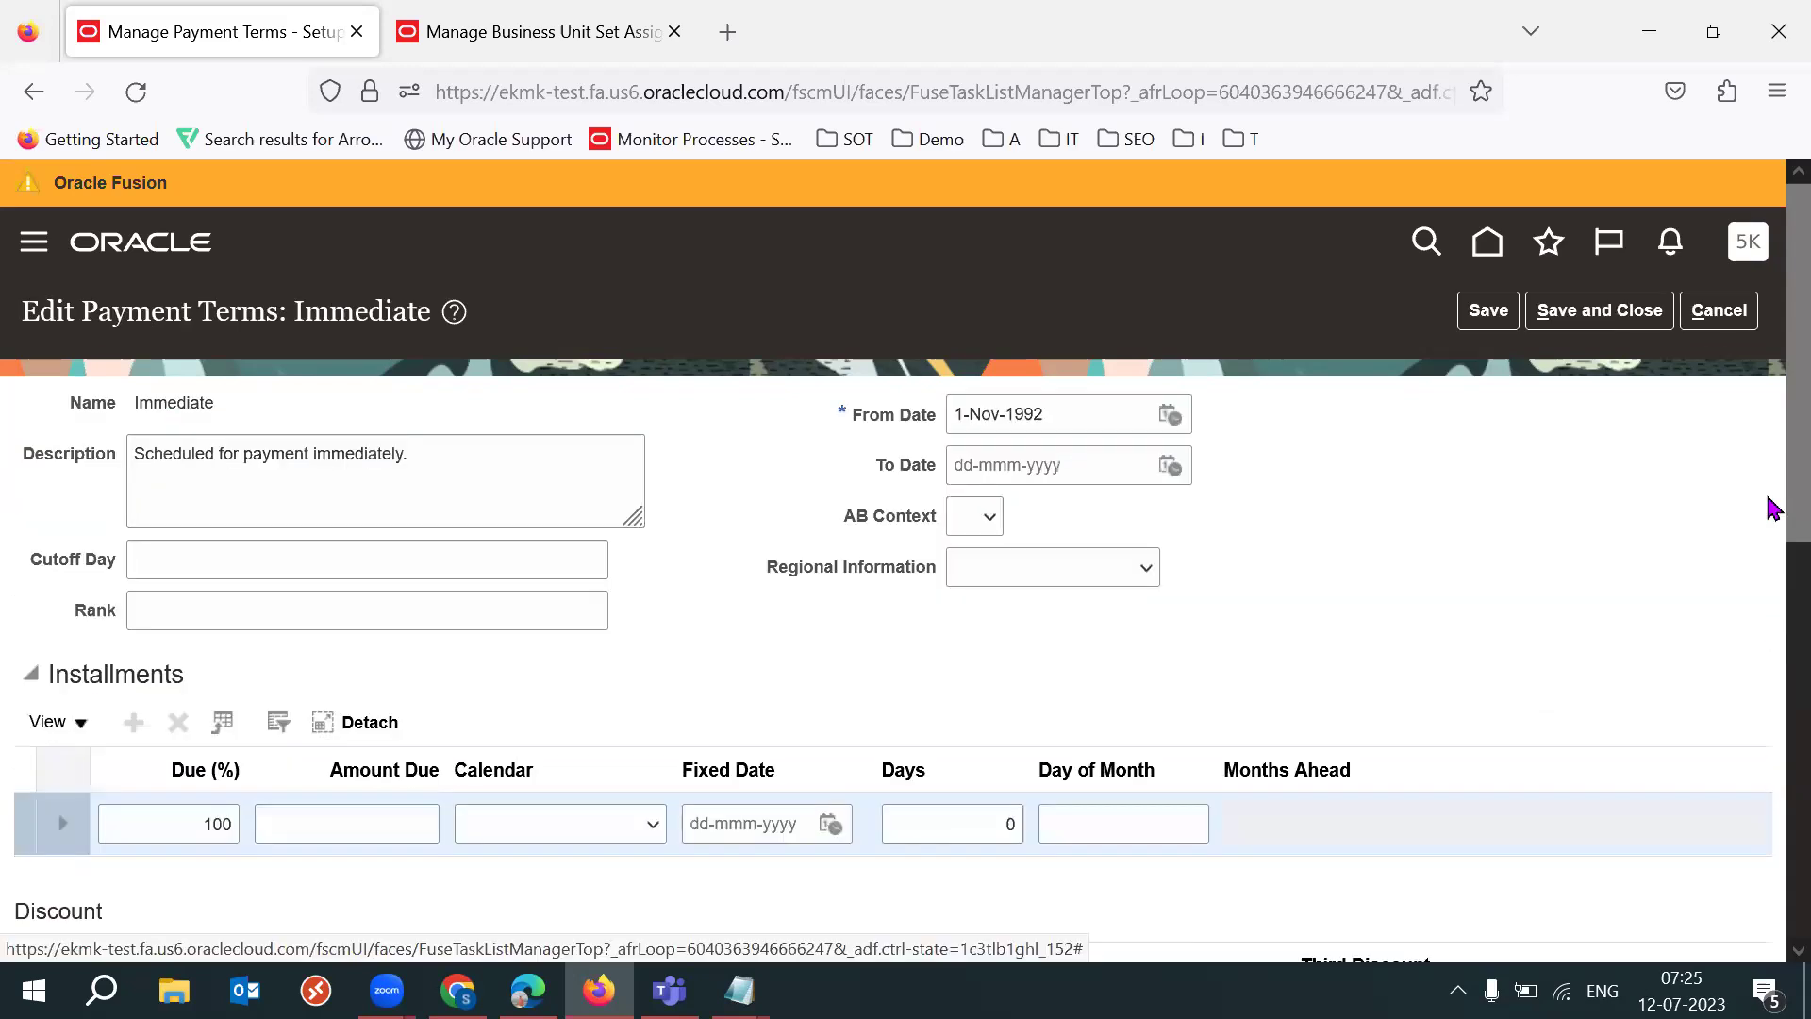
scroll(1766, 752, down, 5)
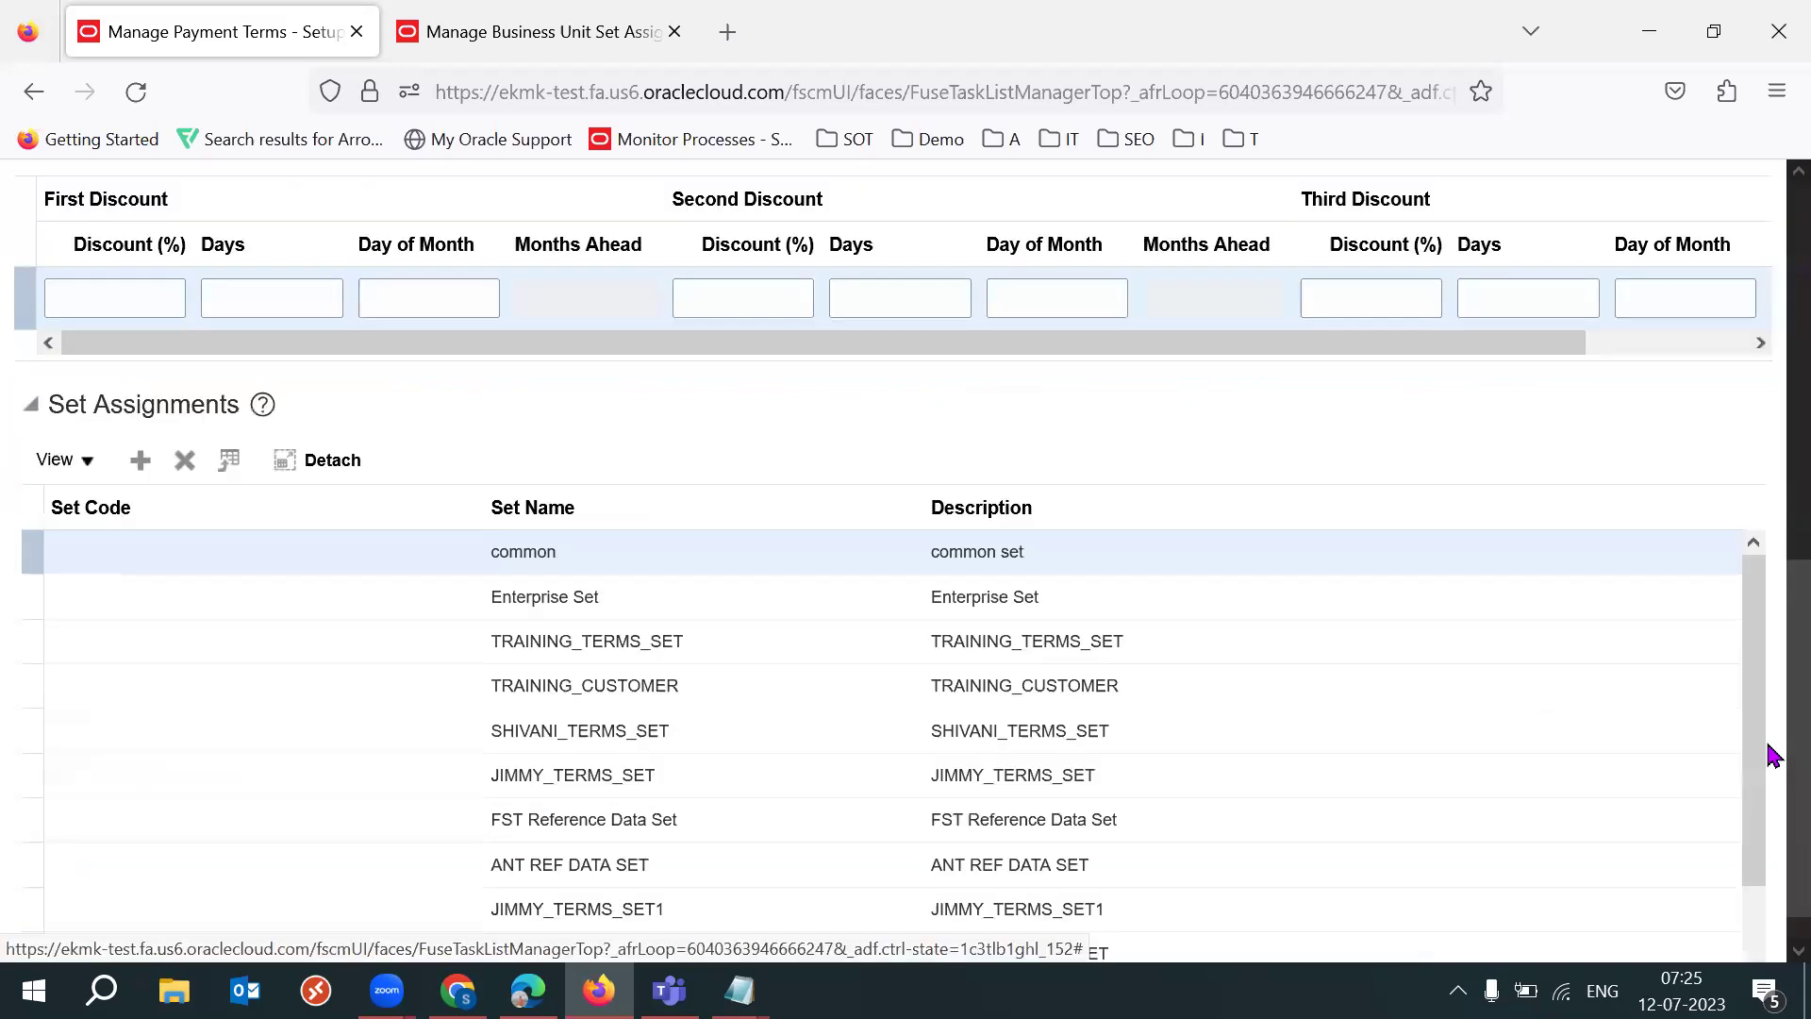
scroll(1766, 368, up, 5)
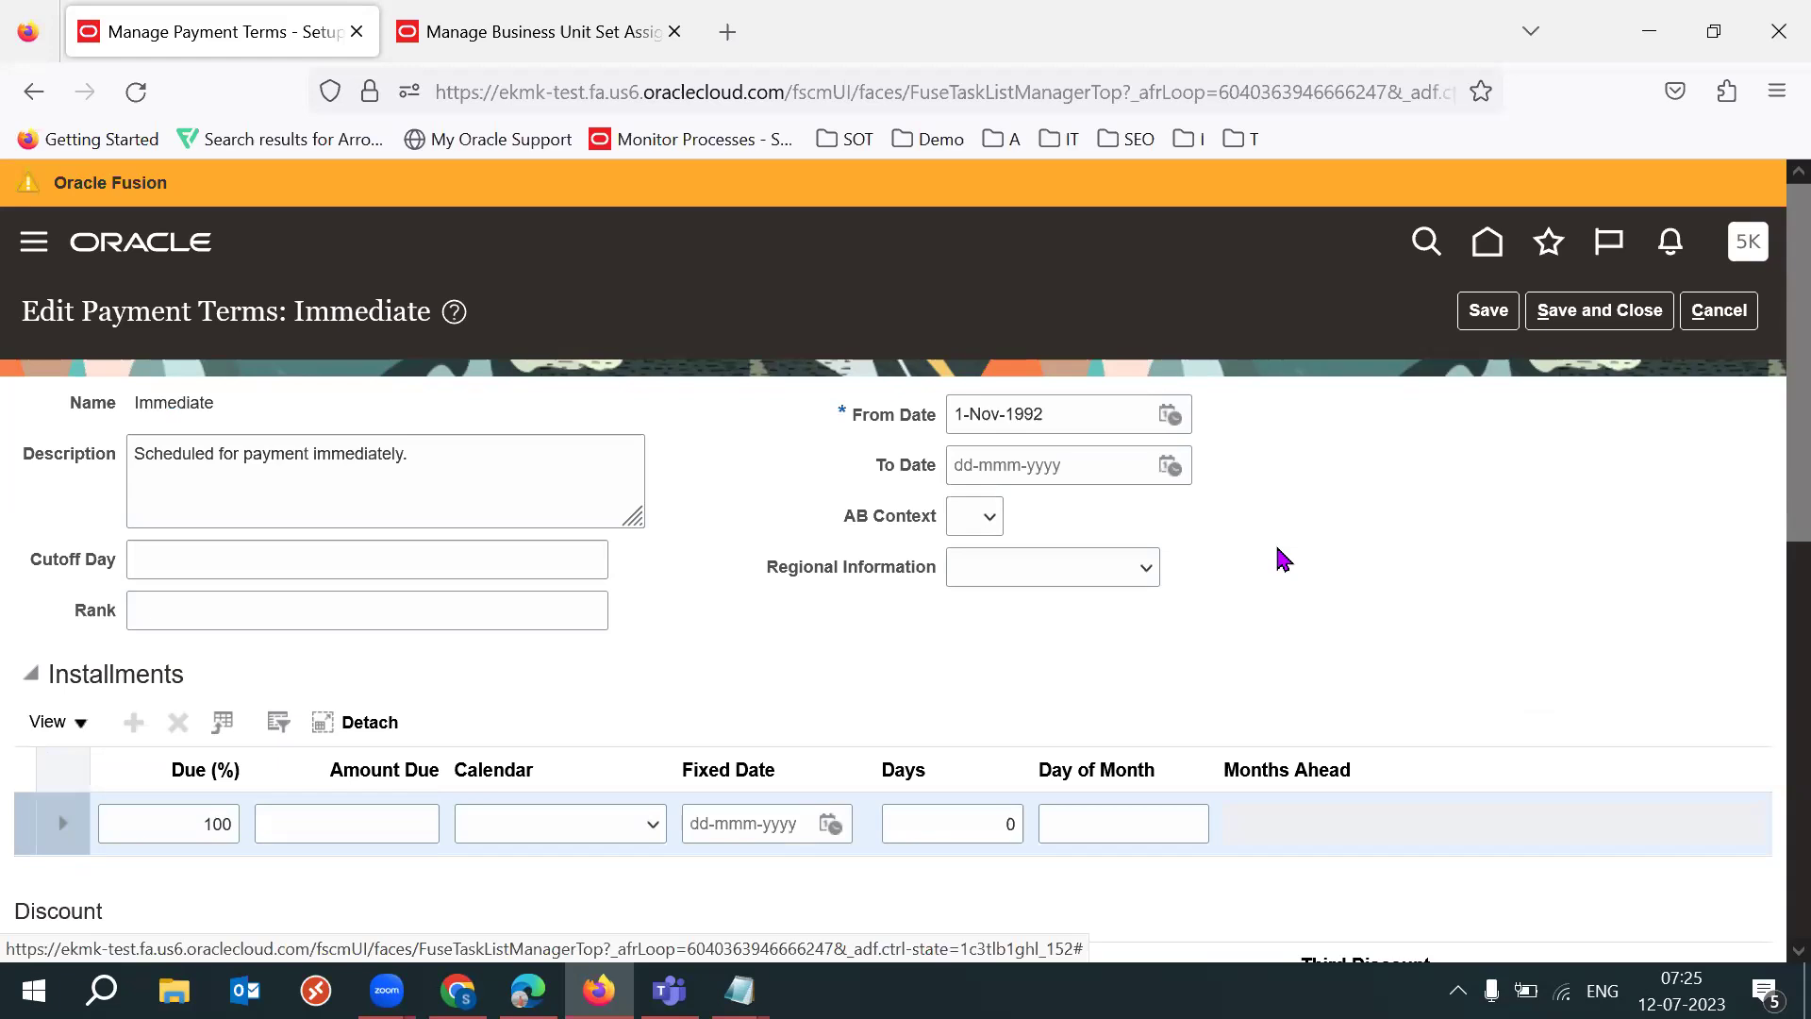
click(1603, 314)
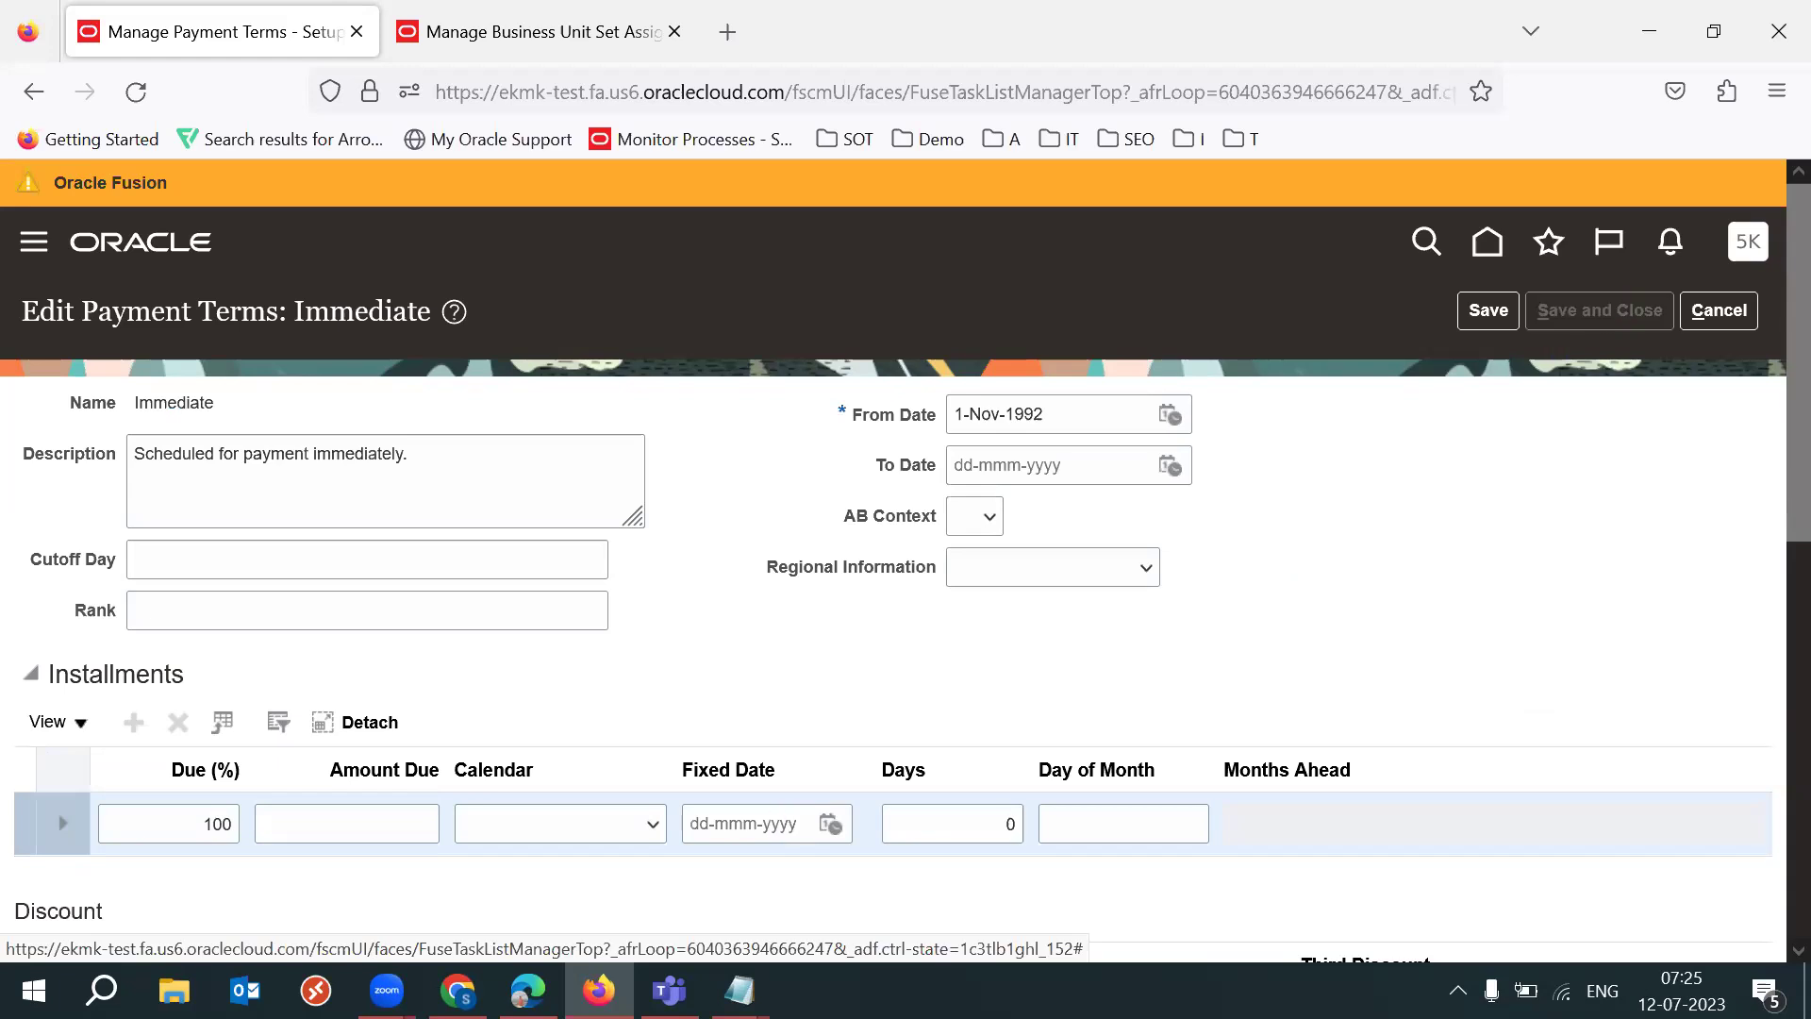
Step: Select the Freight Terms entry in cell C29 of the setups sheet, then bring up the 53 batch notes
key(alt+Tab)
click(917, 491)
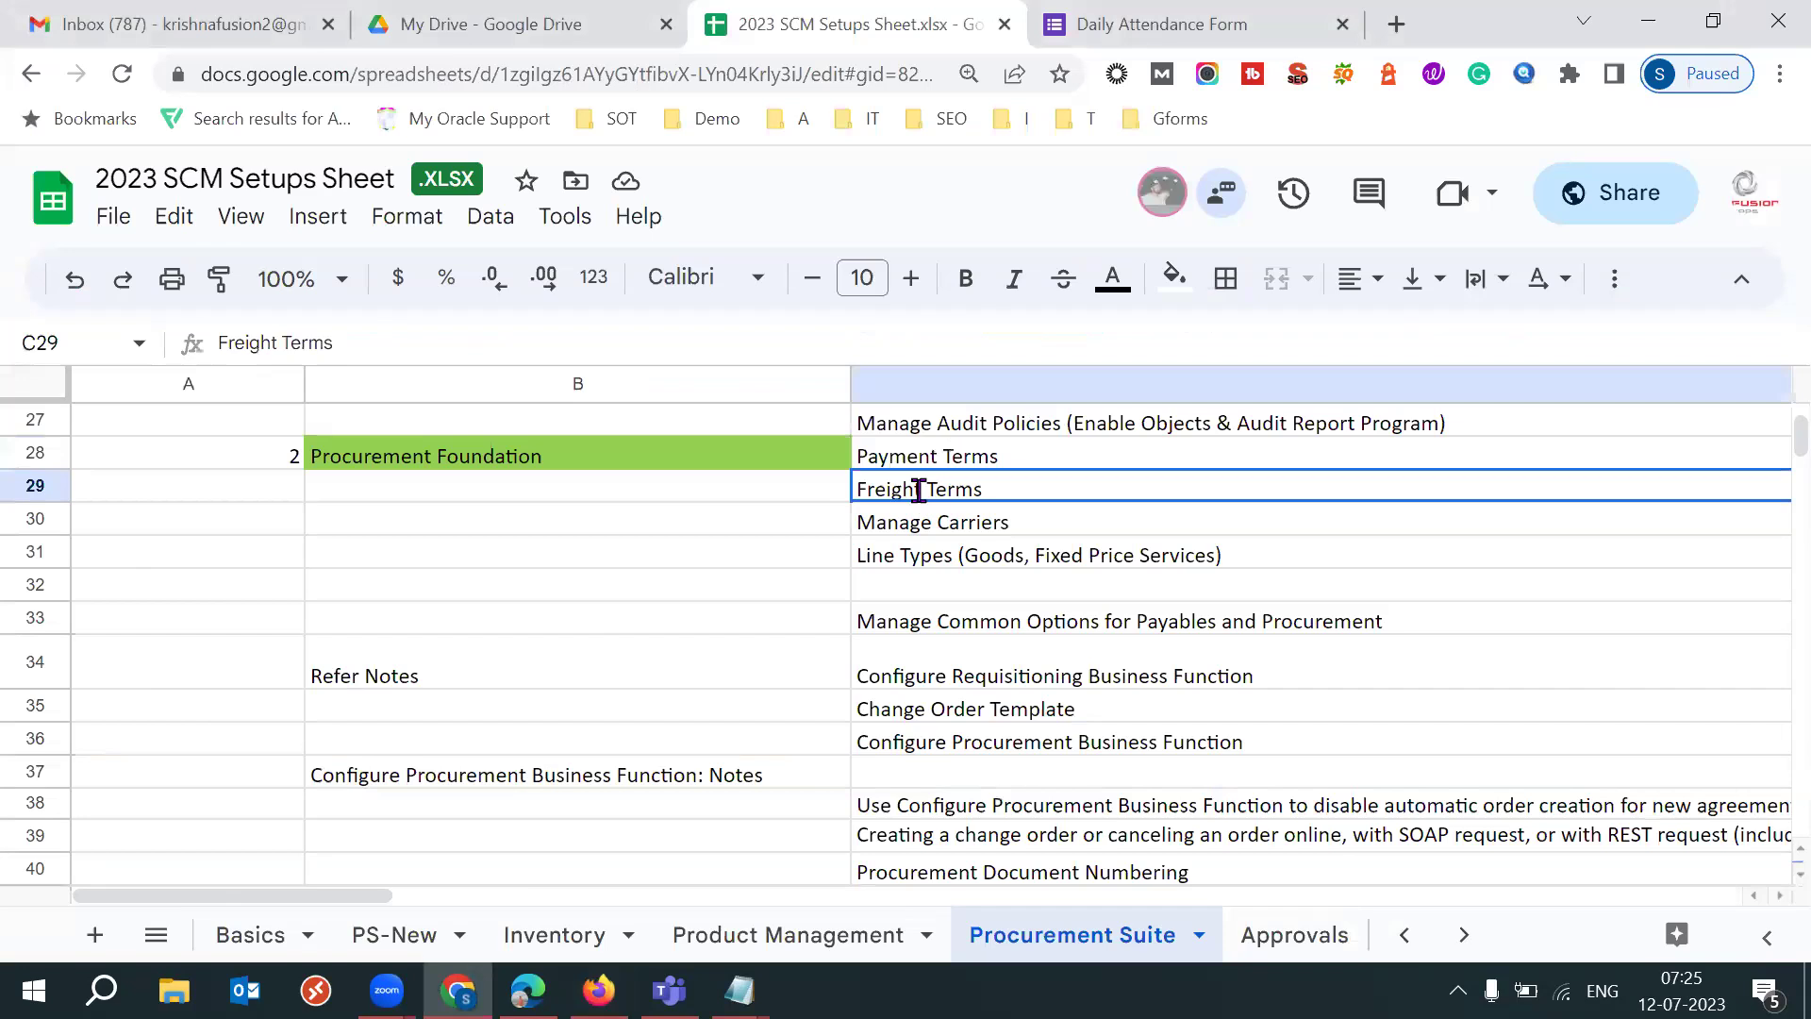
triple_click(918, 490)
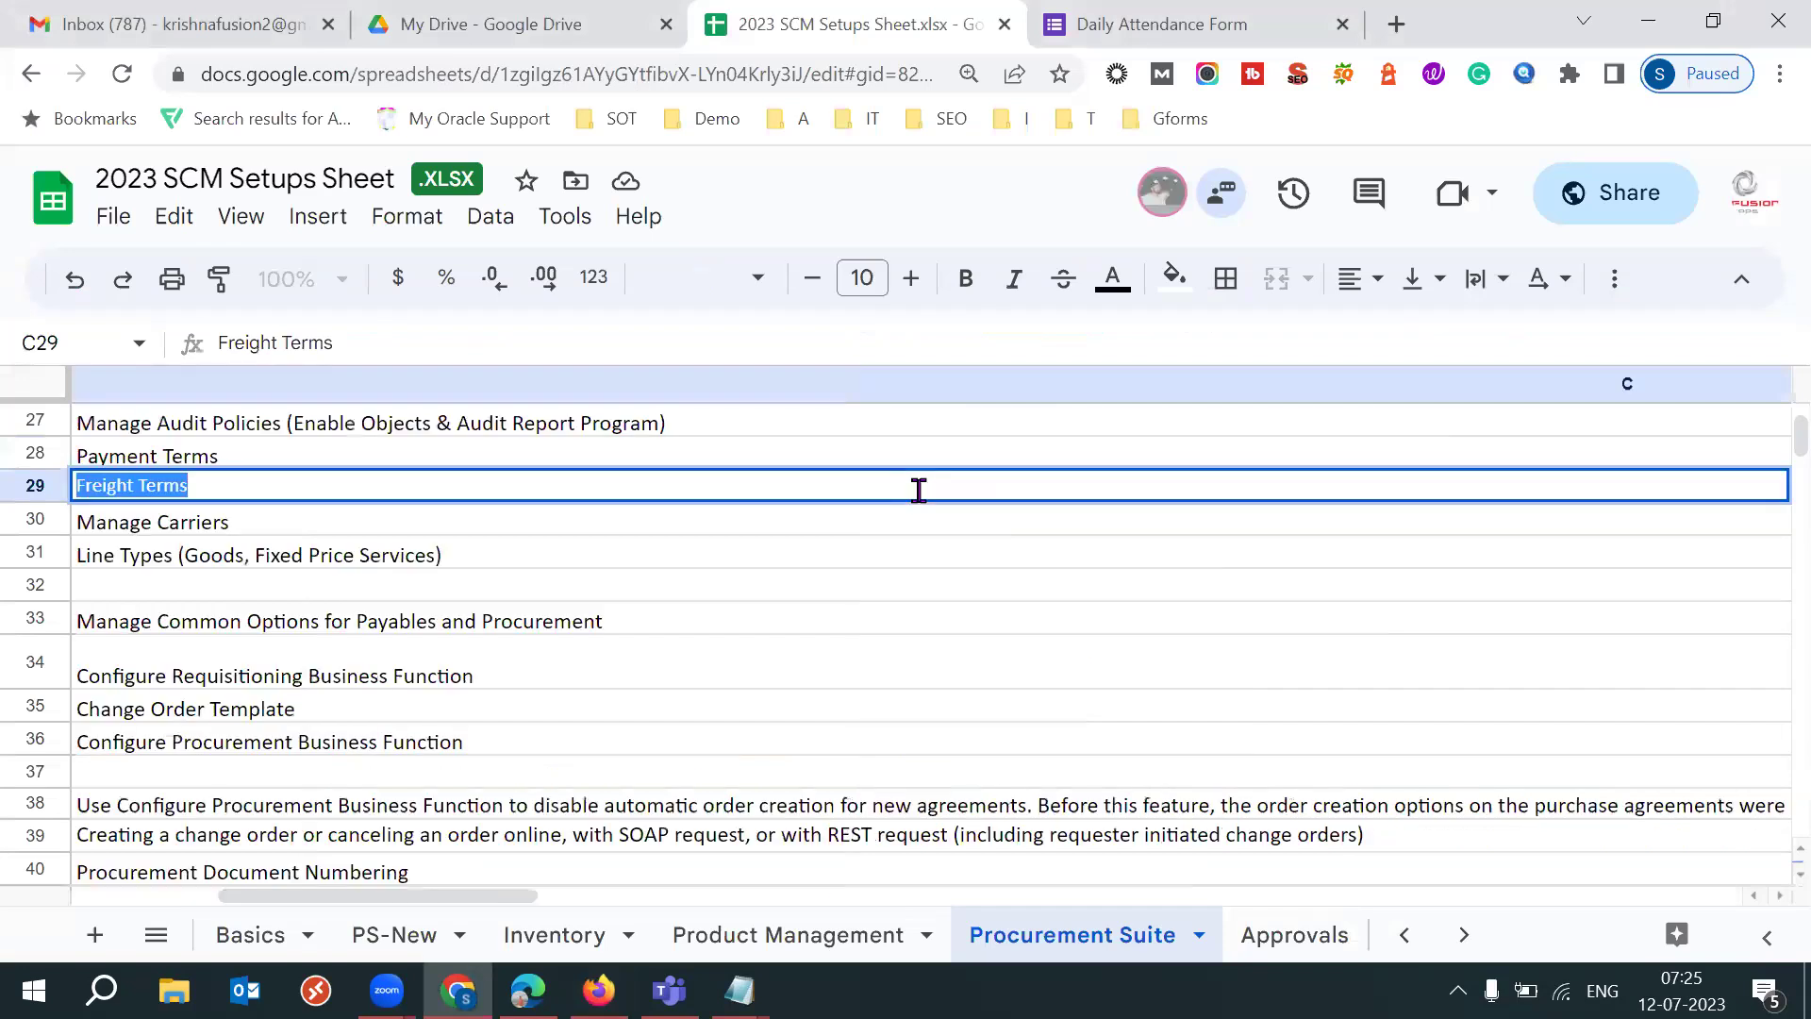
mouse_move(739, 990)
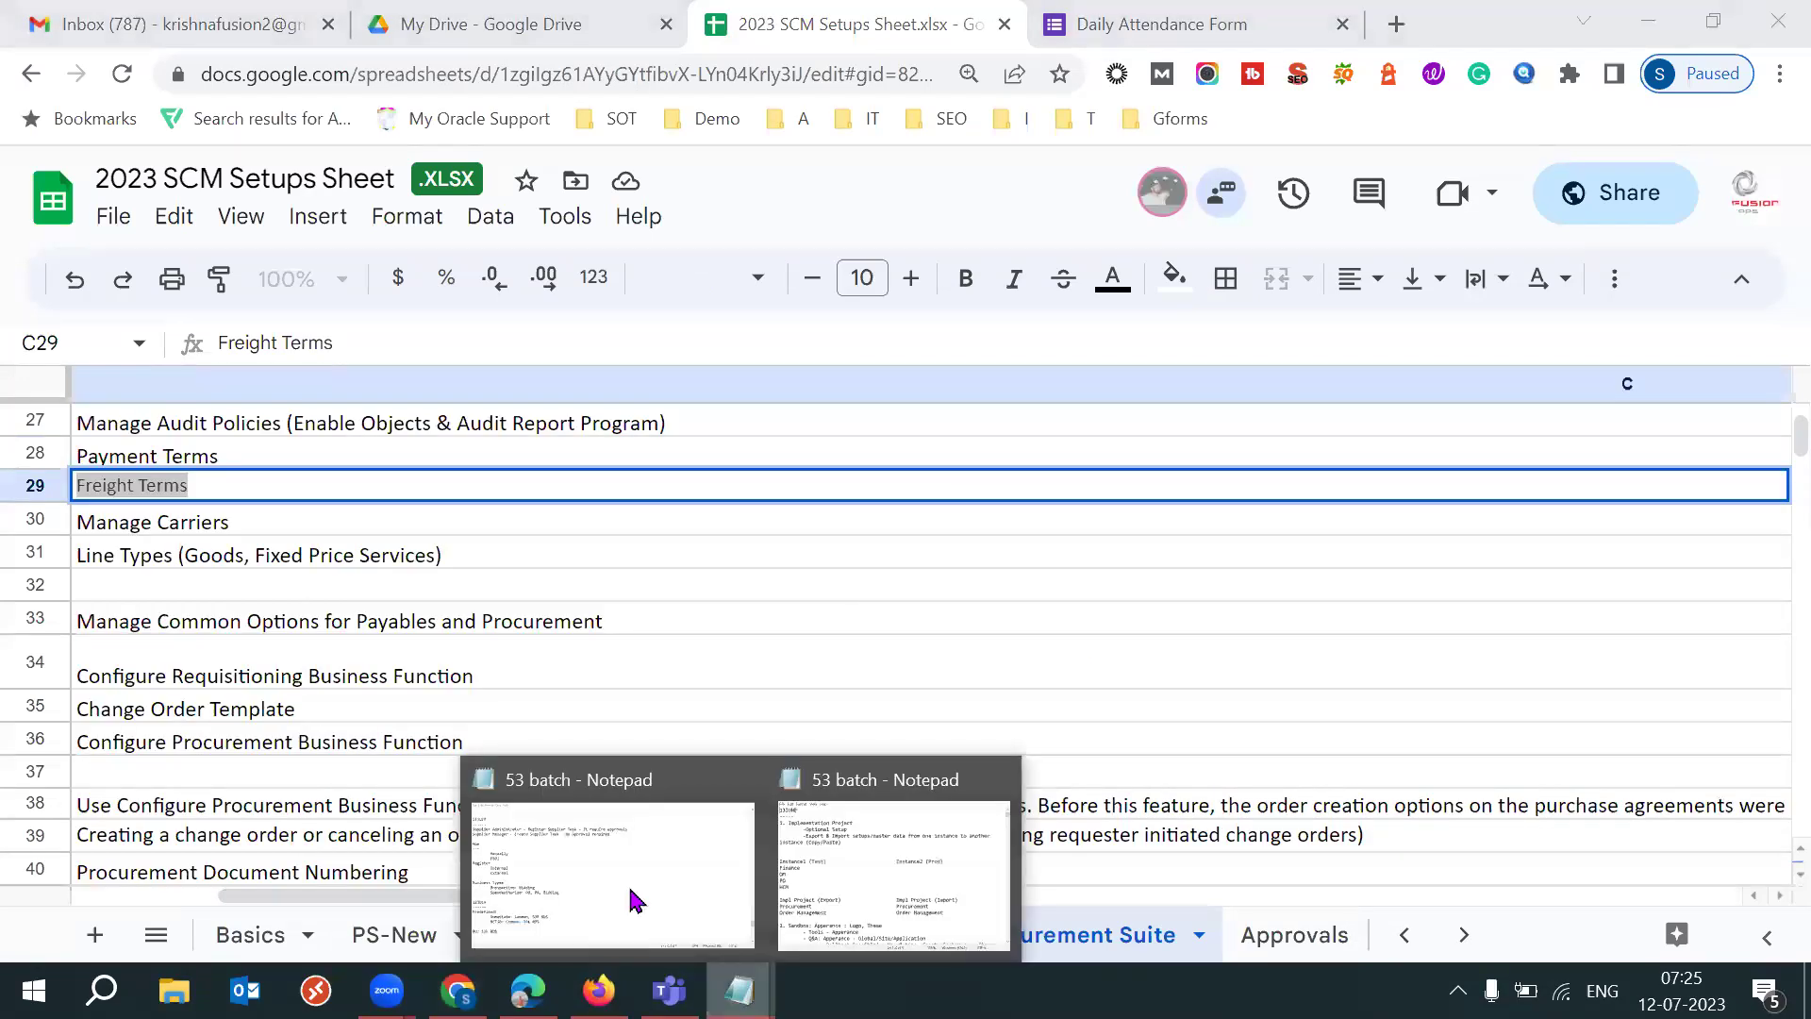
click(481, 813)
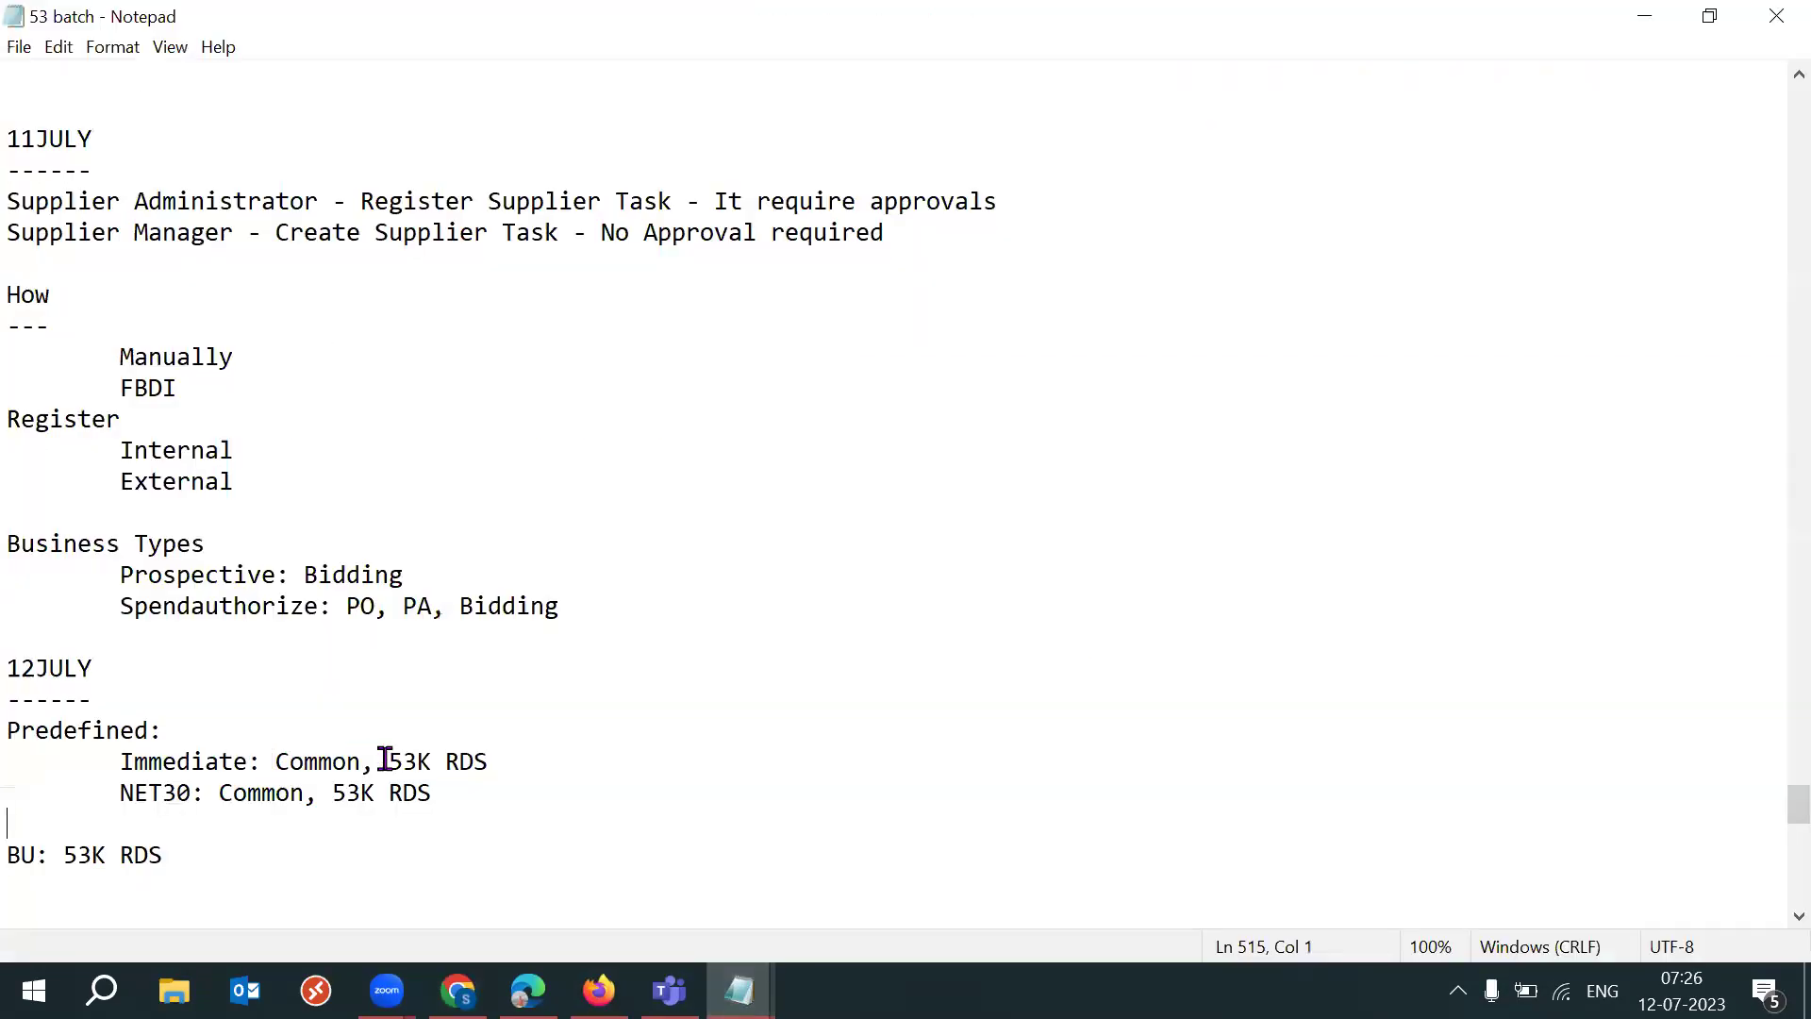
Step: Highlight the 53K RDS set on the Immediate line in the notes, then return to the setups spreadsheet
drag(184, 761, 564, 743)
click(564, 743)
drag(121, 760, 246, 760)
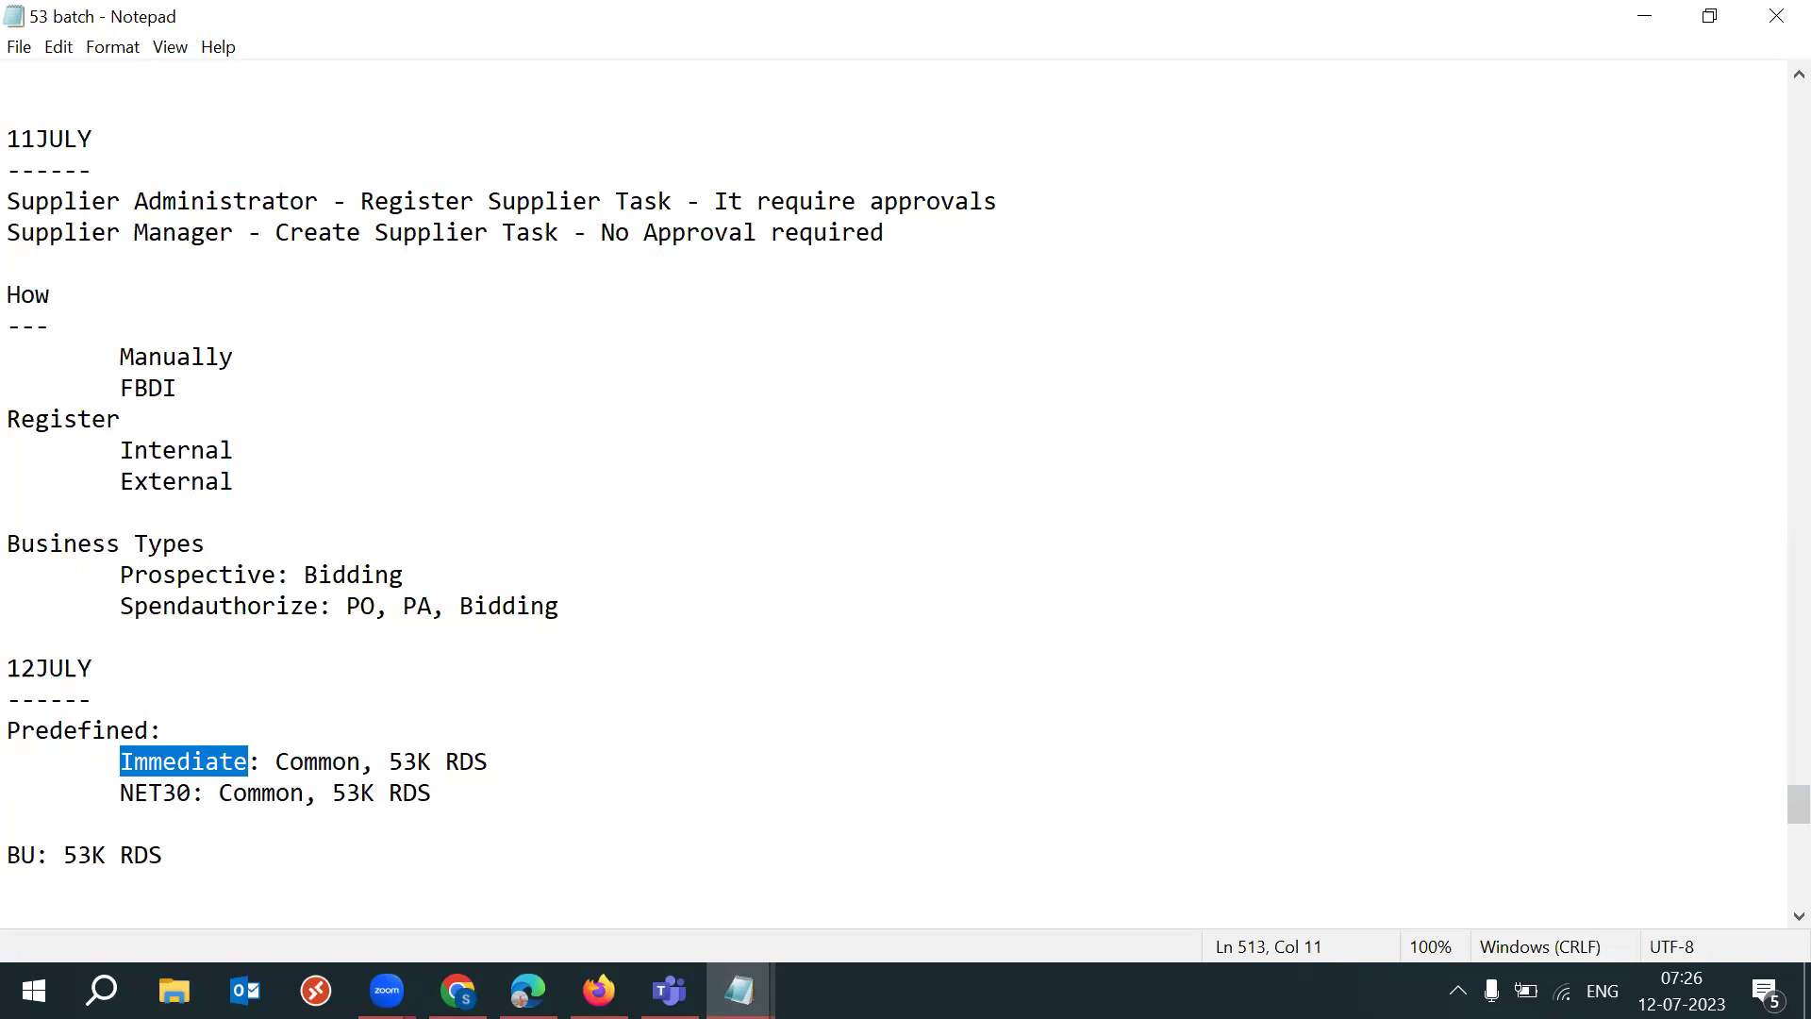
key(alt+Tab)
key(ctrl+a)
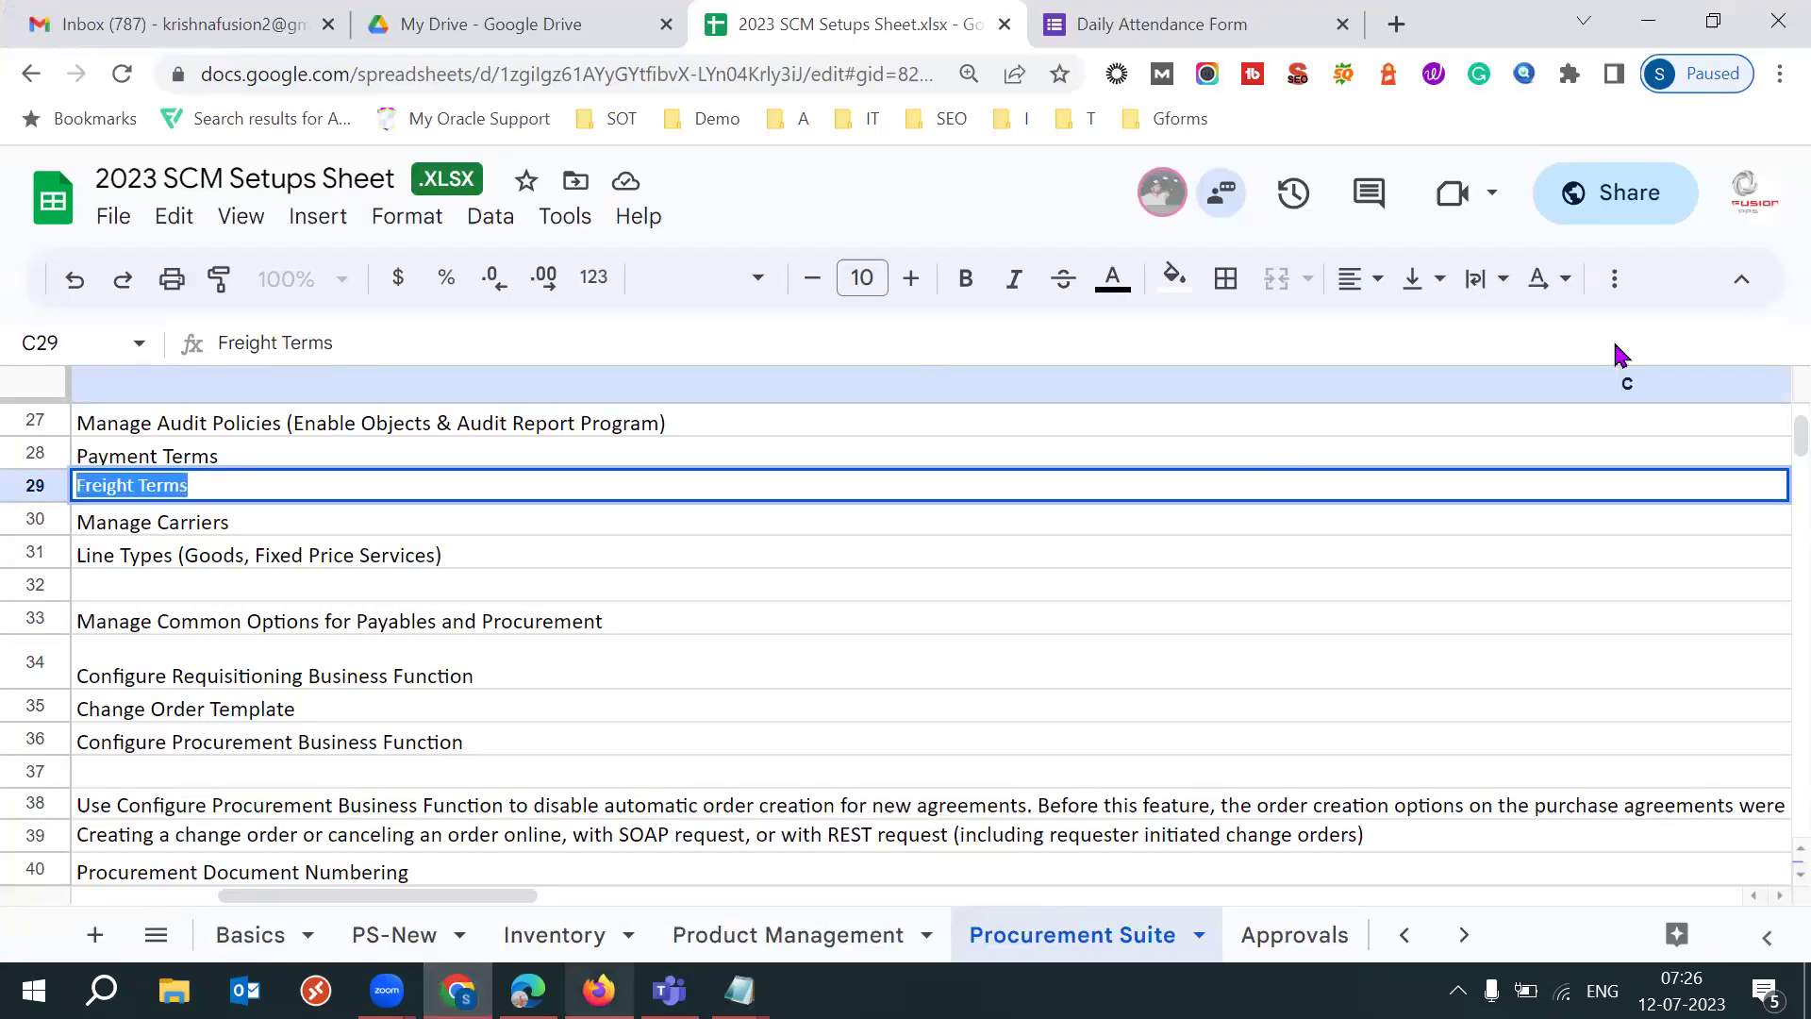
Step: Switch back to the Oracle Fusion setup page in Firefox
key(alt+Tab)
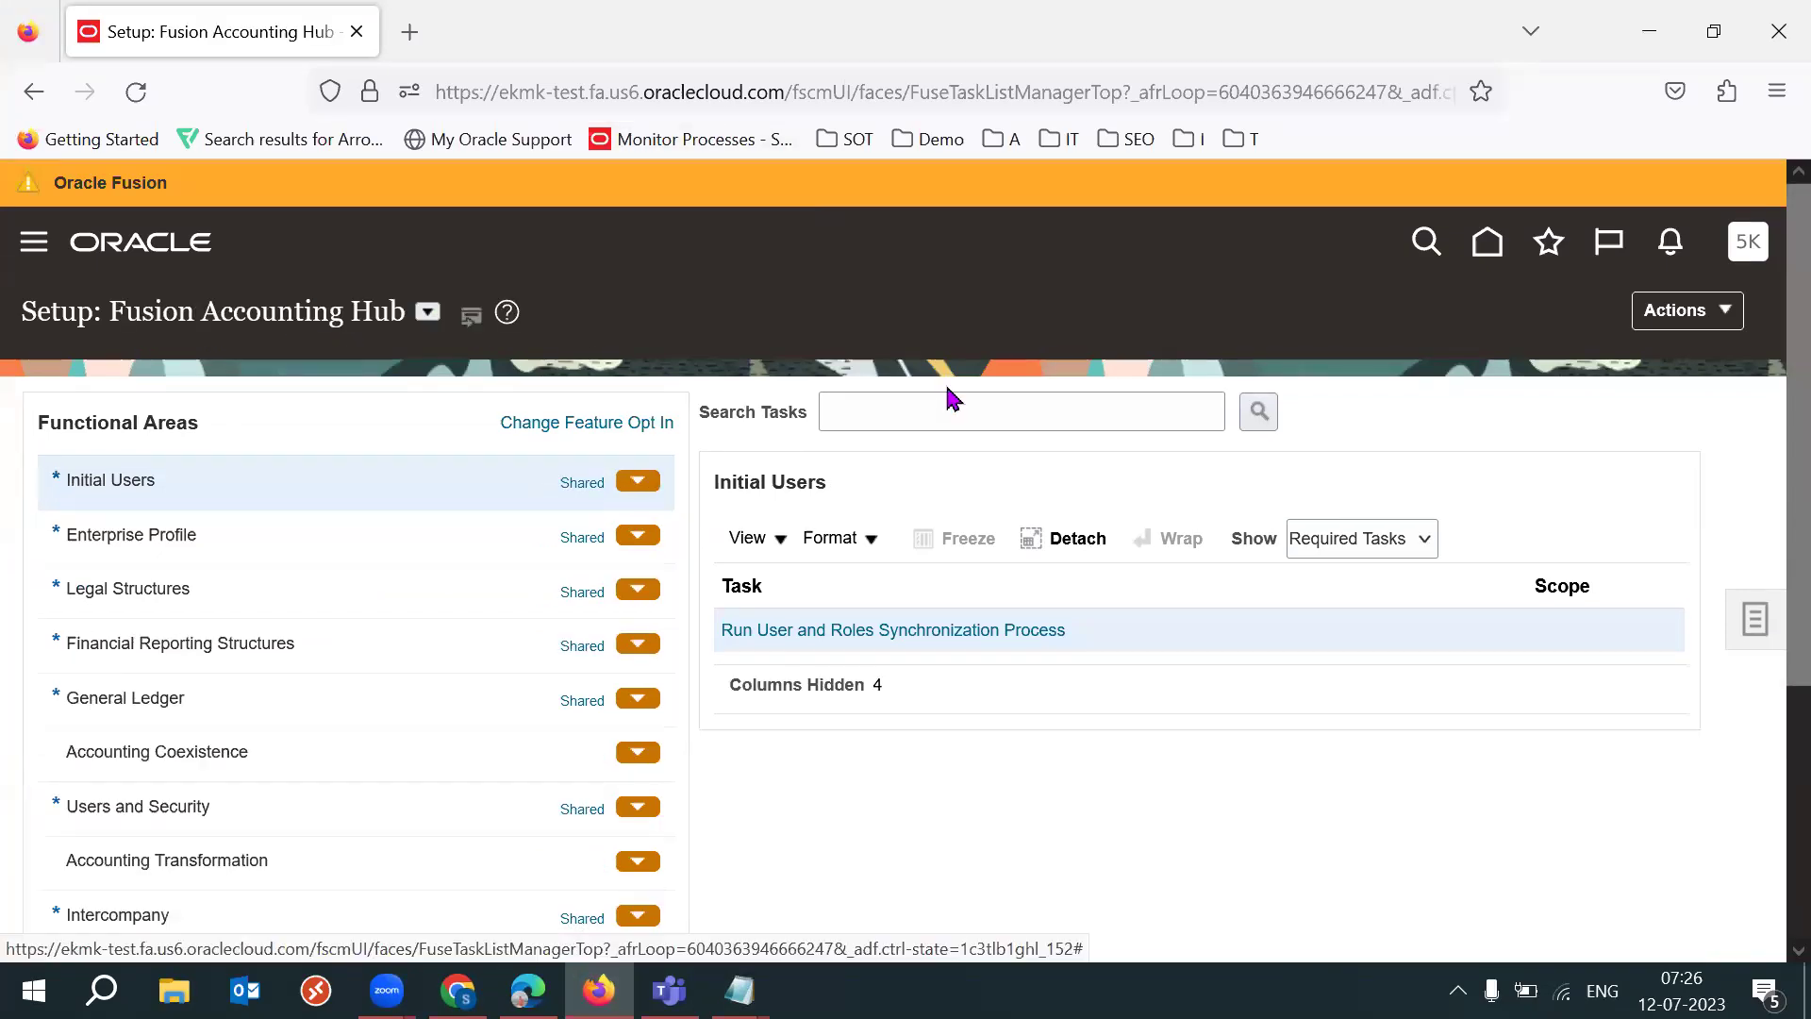
Step: Choose the Procurement offering, show all tasks, and select Manage Freight Terms Lookup
drag(861, 416, 823, 488)
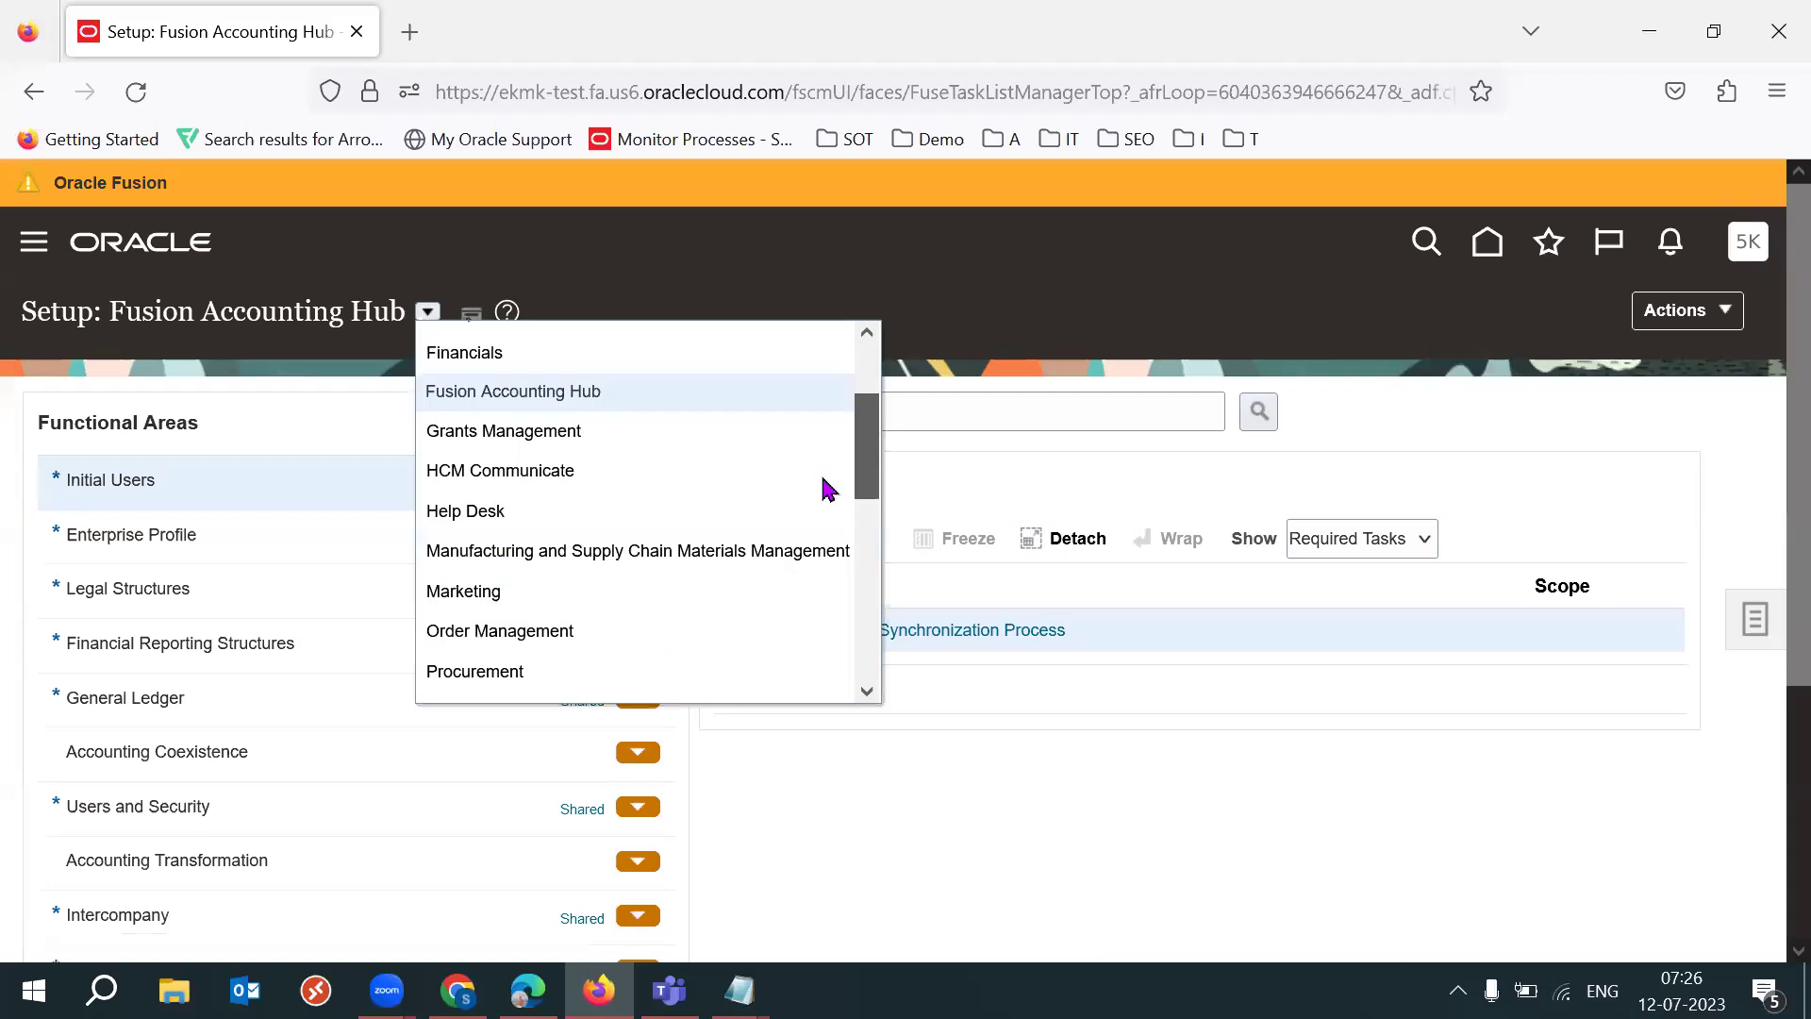
click(1108, 338)
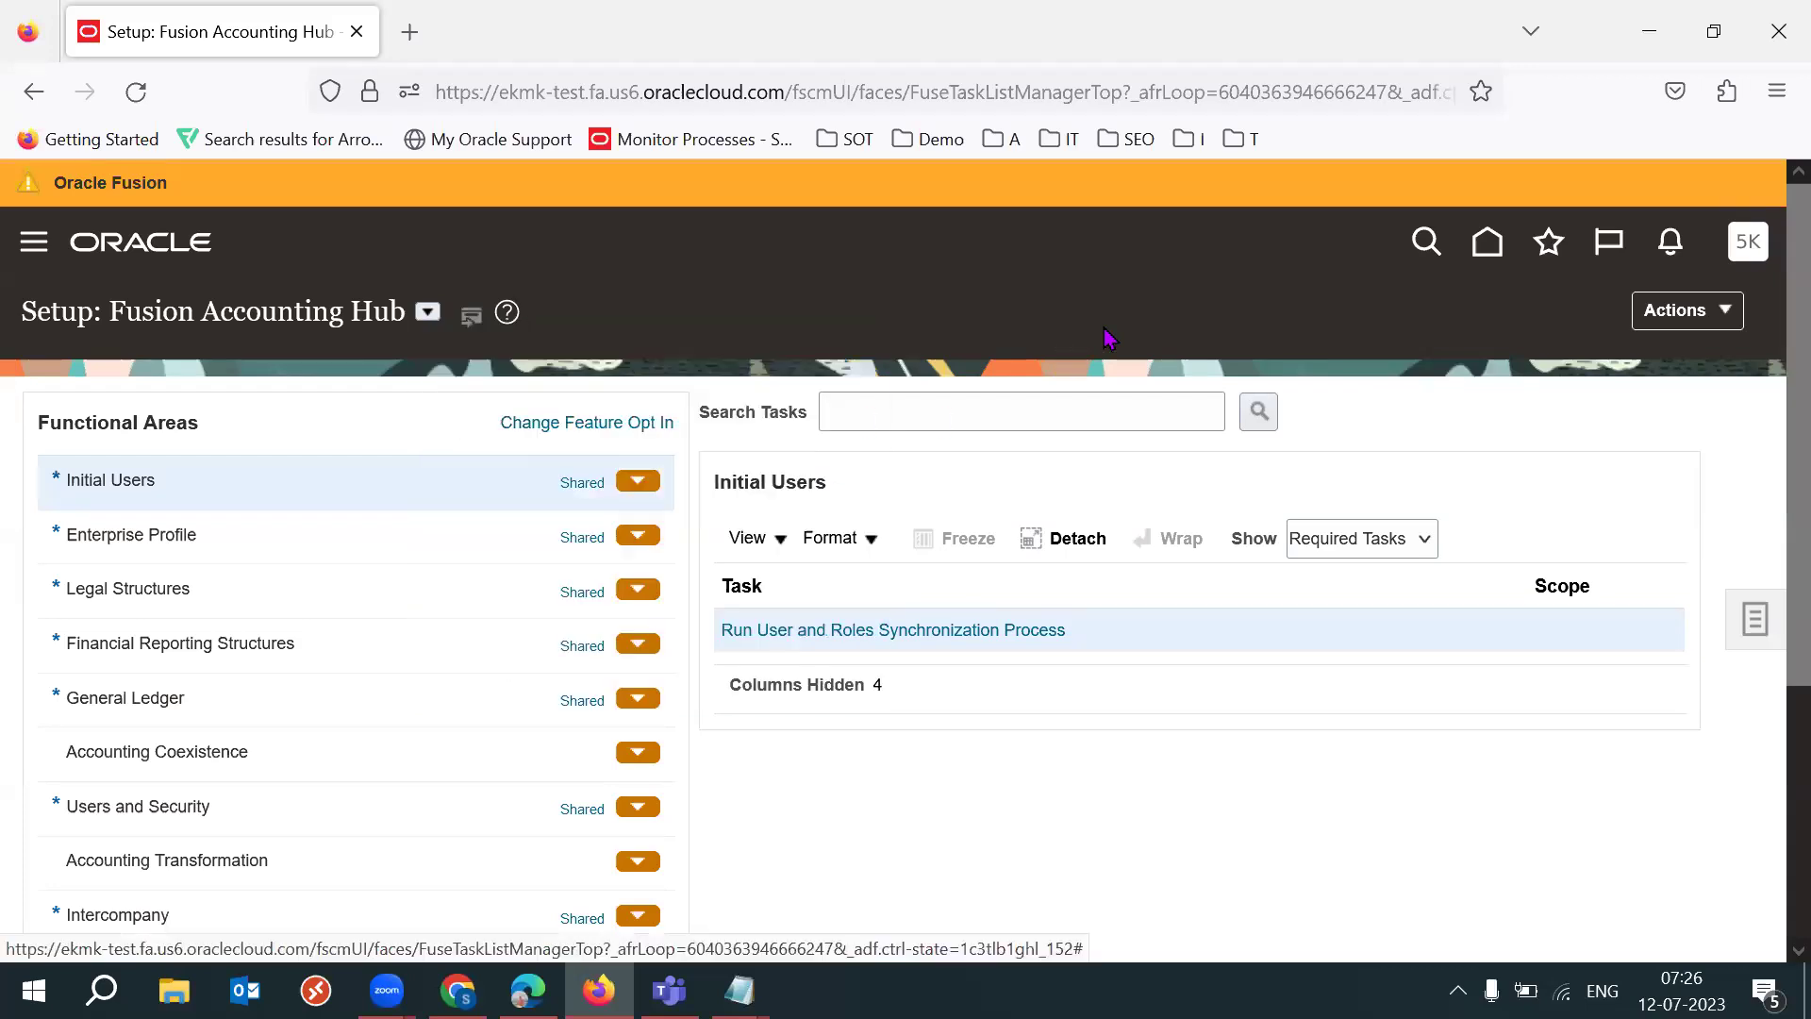
scroll(445, 837, down, 2)
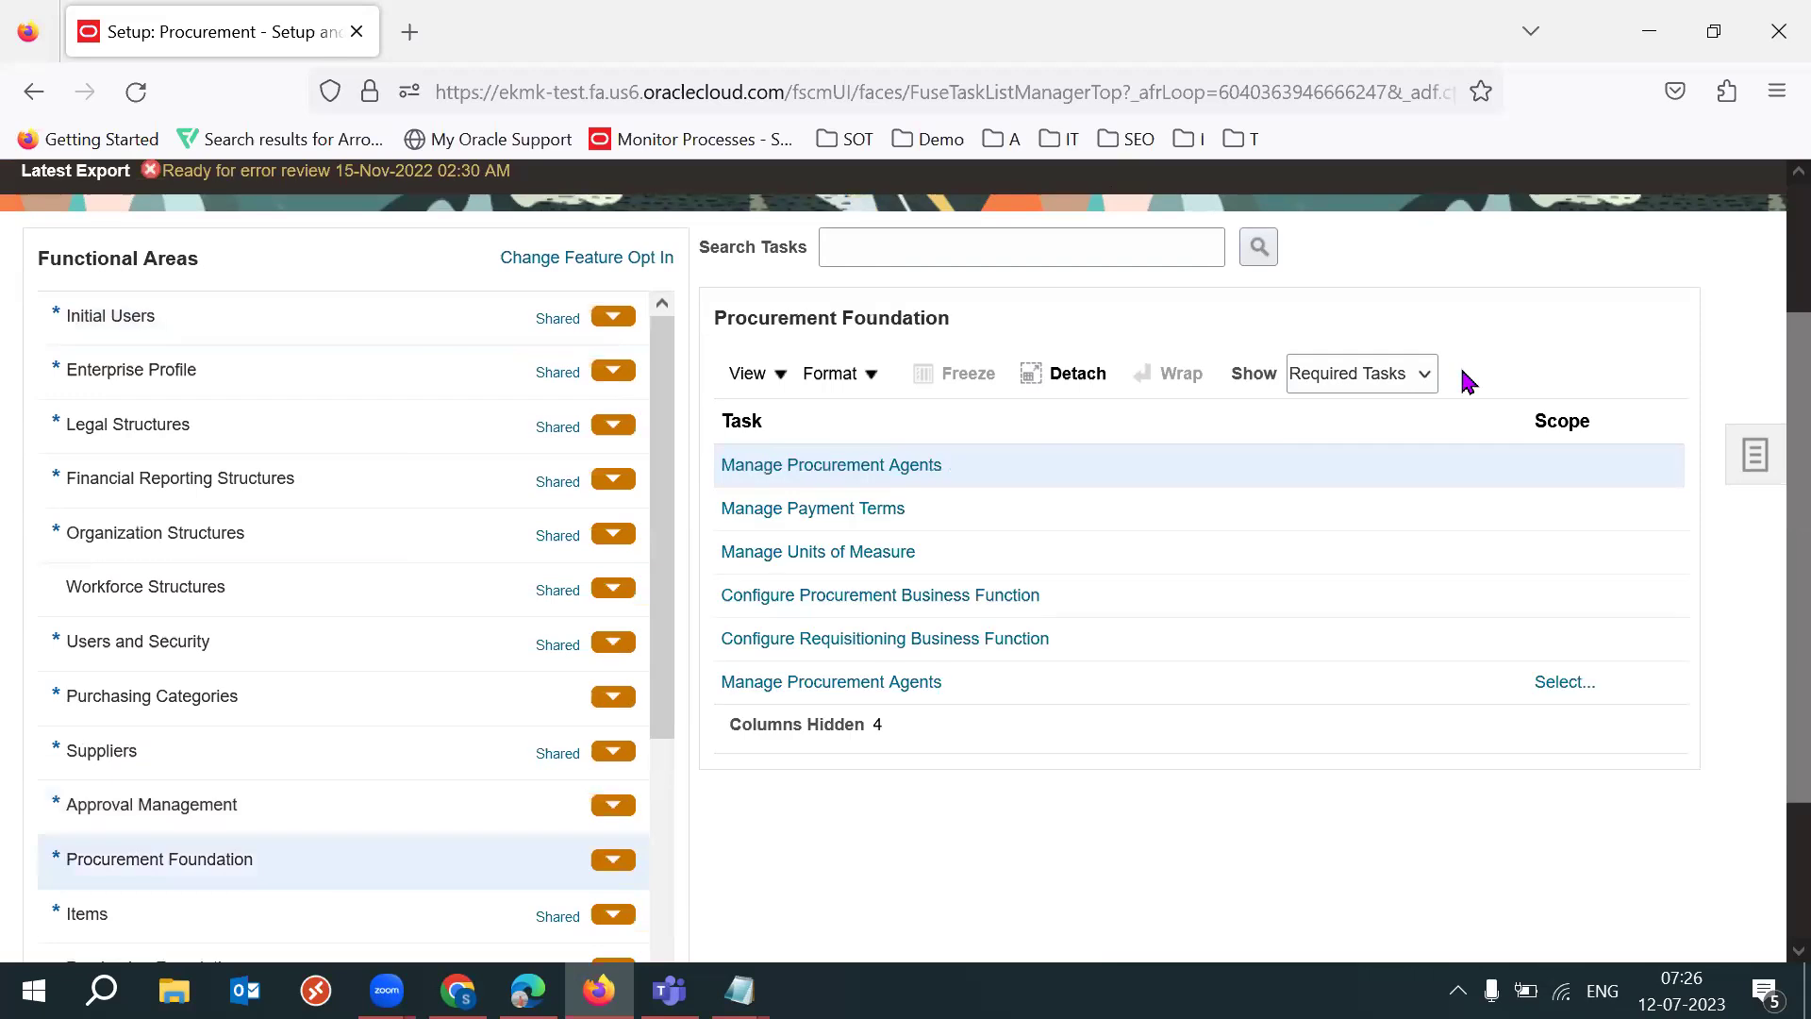
click(1386, 373)
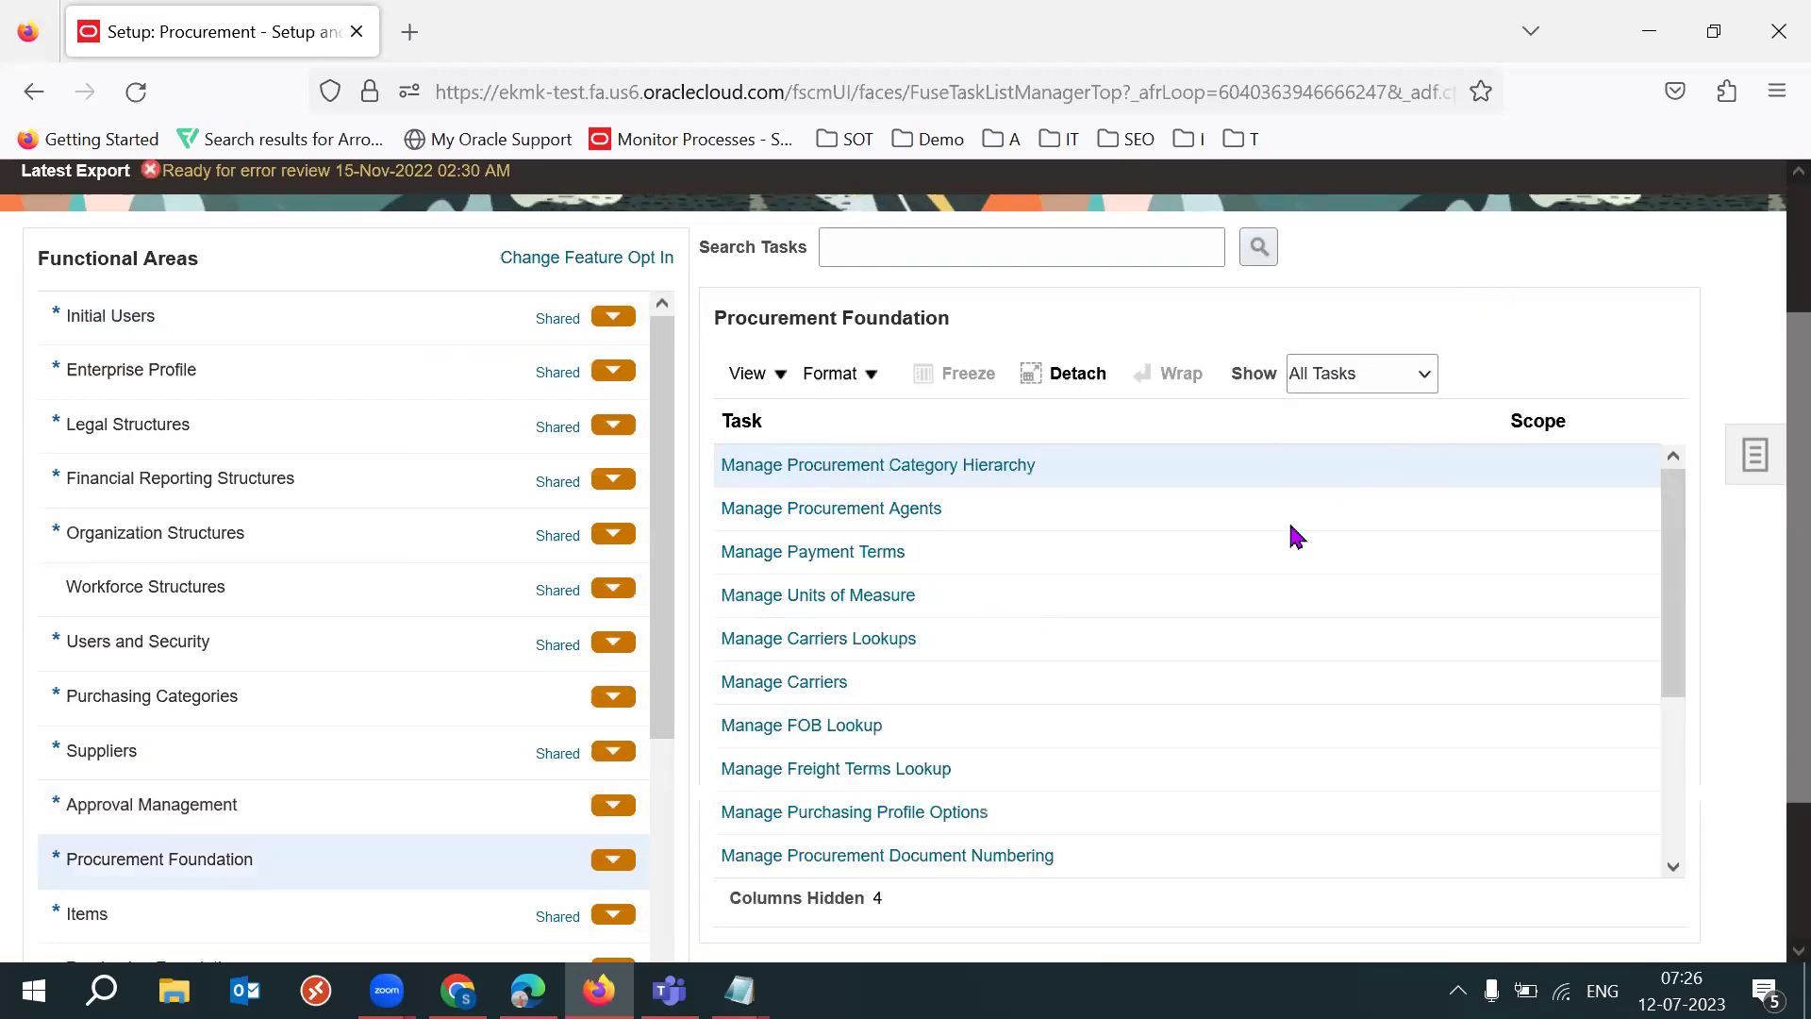
click(866, 782)
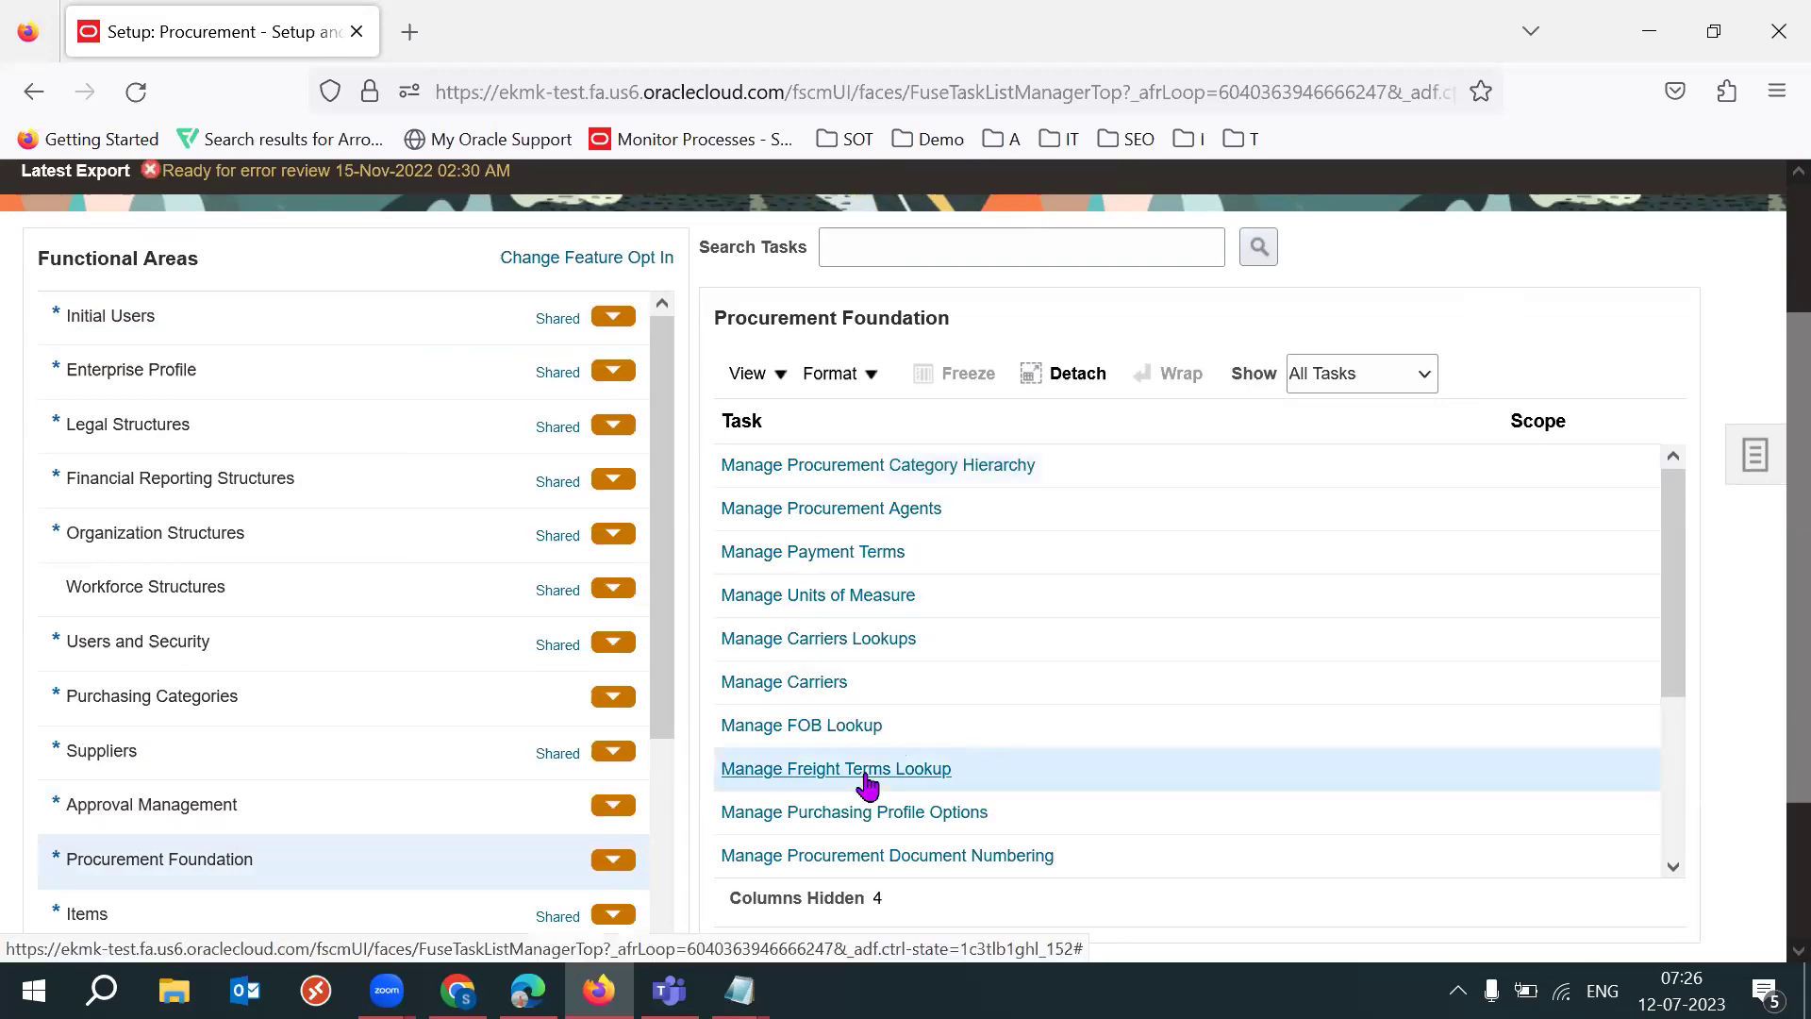
Step: Open Manage Freight Terms Lookup and scroll to the Collect and Allowed lookup code
click(866, 783)
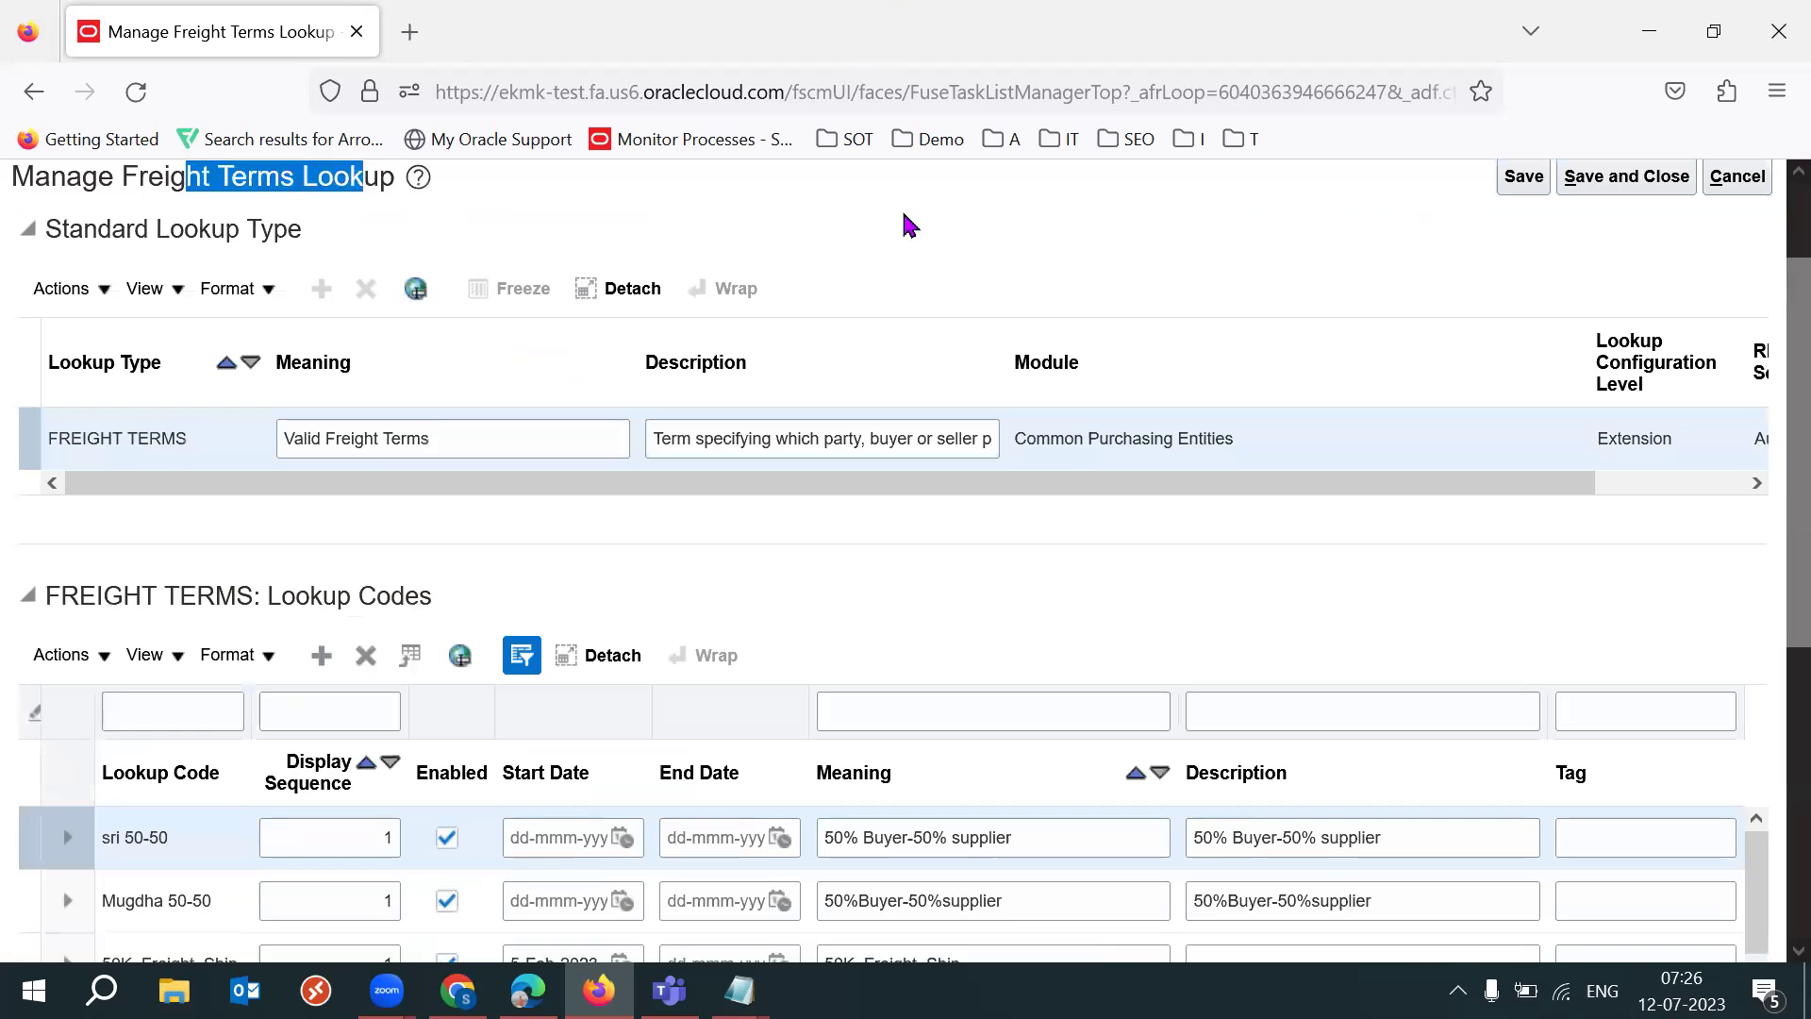
scroll(1770, 442, down, 5)
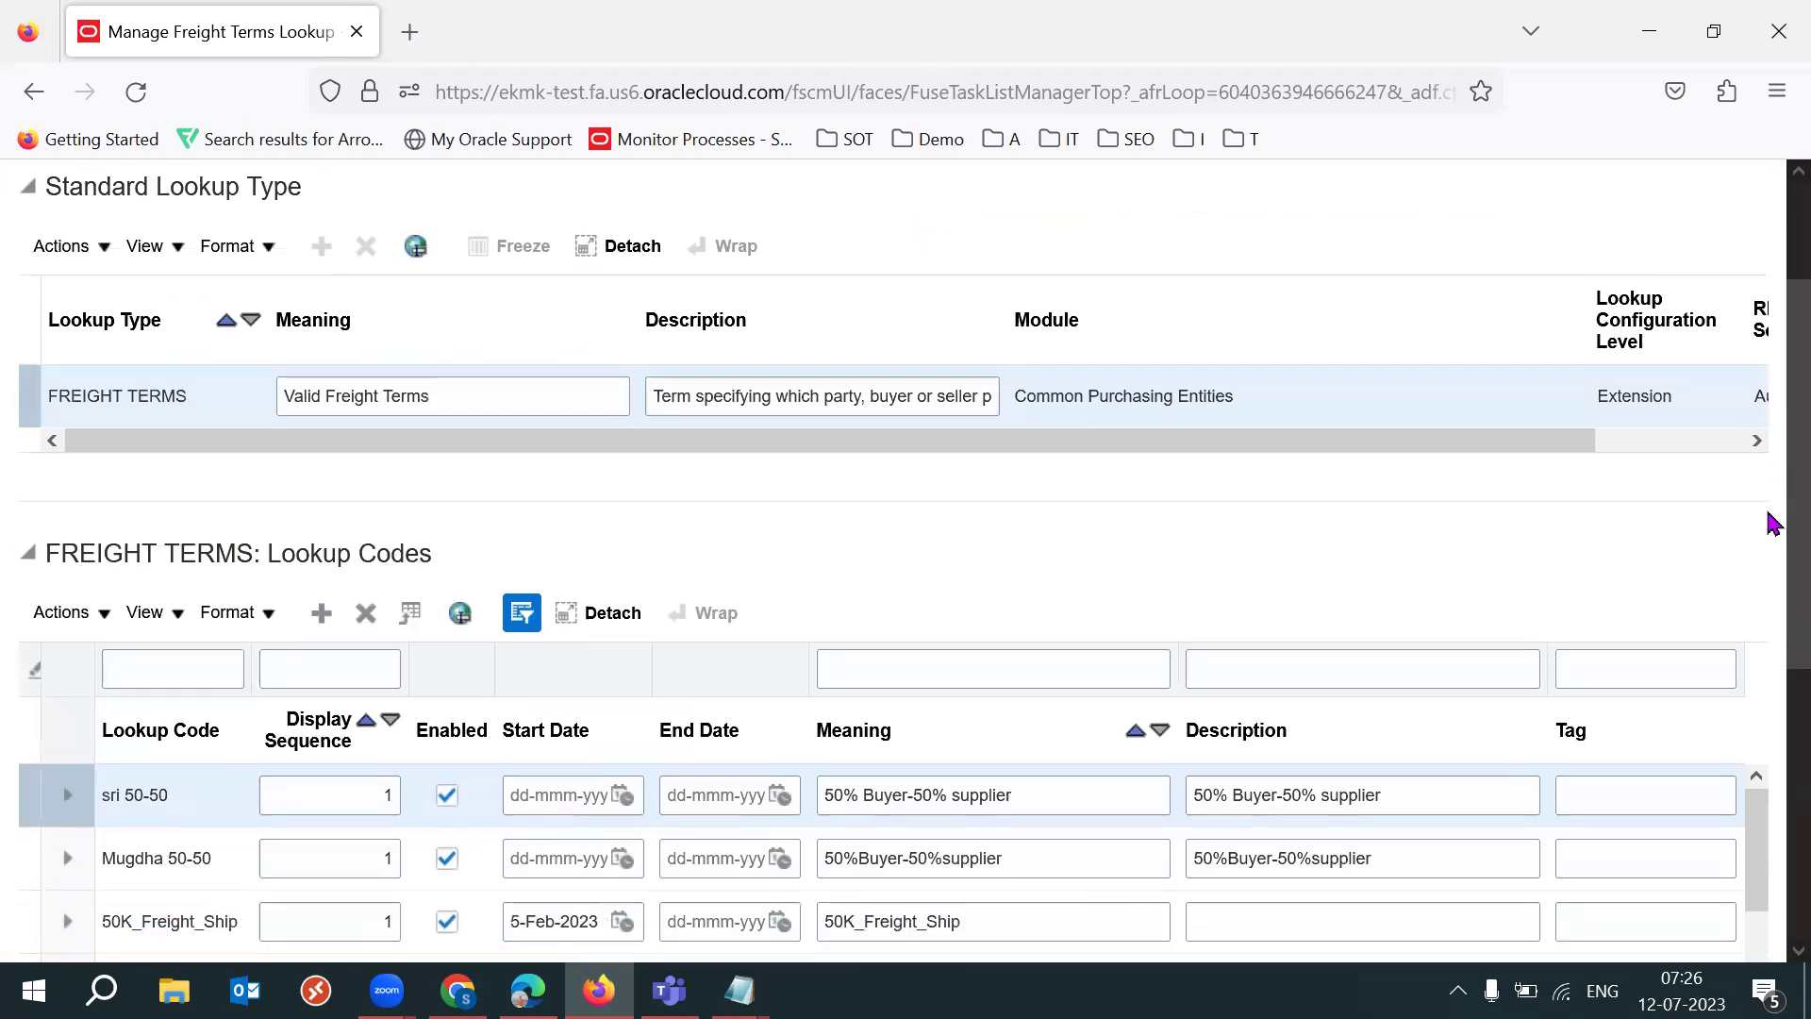
scroll(1770, 649, down, 2)
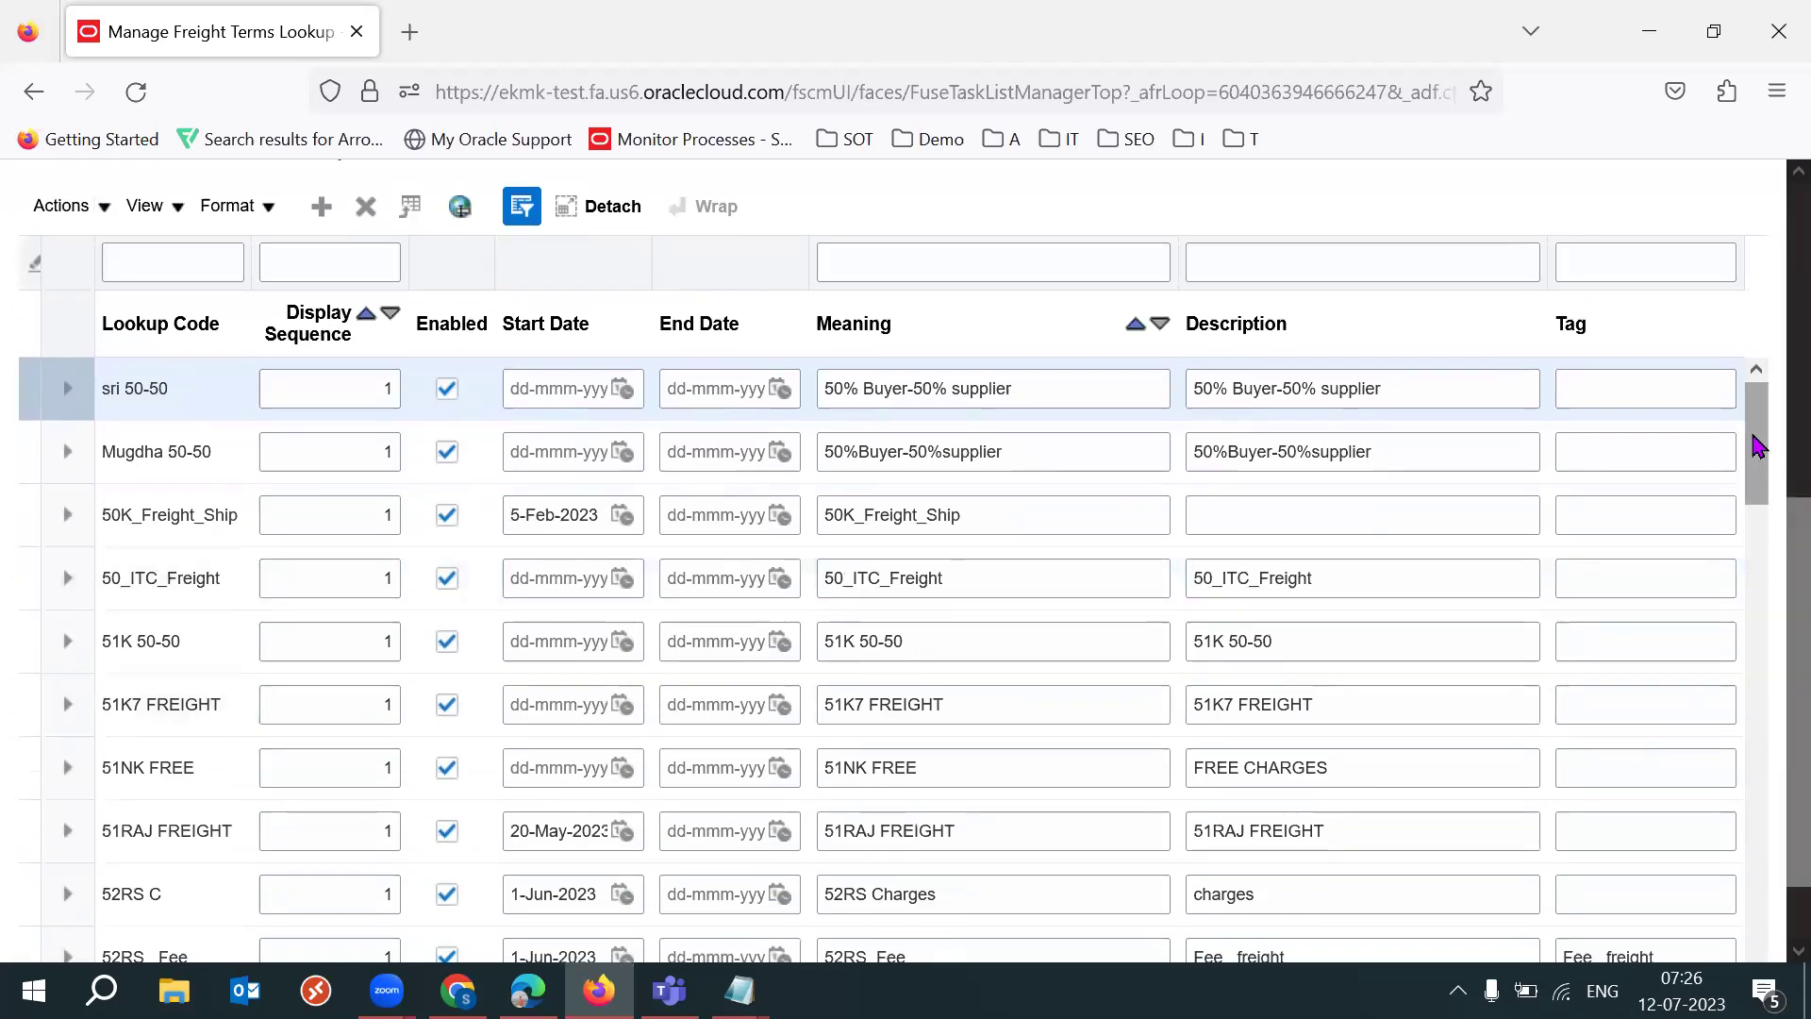
drag(1759, 443, 1764, 558)
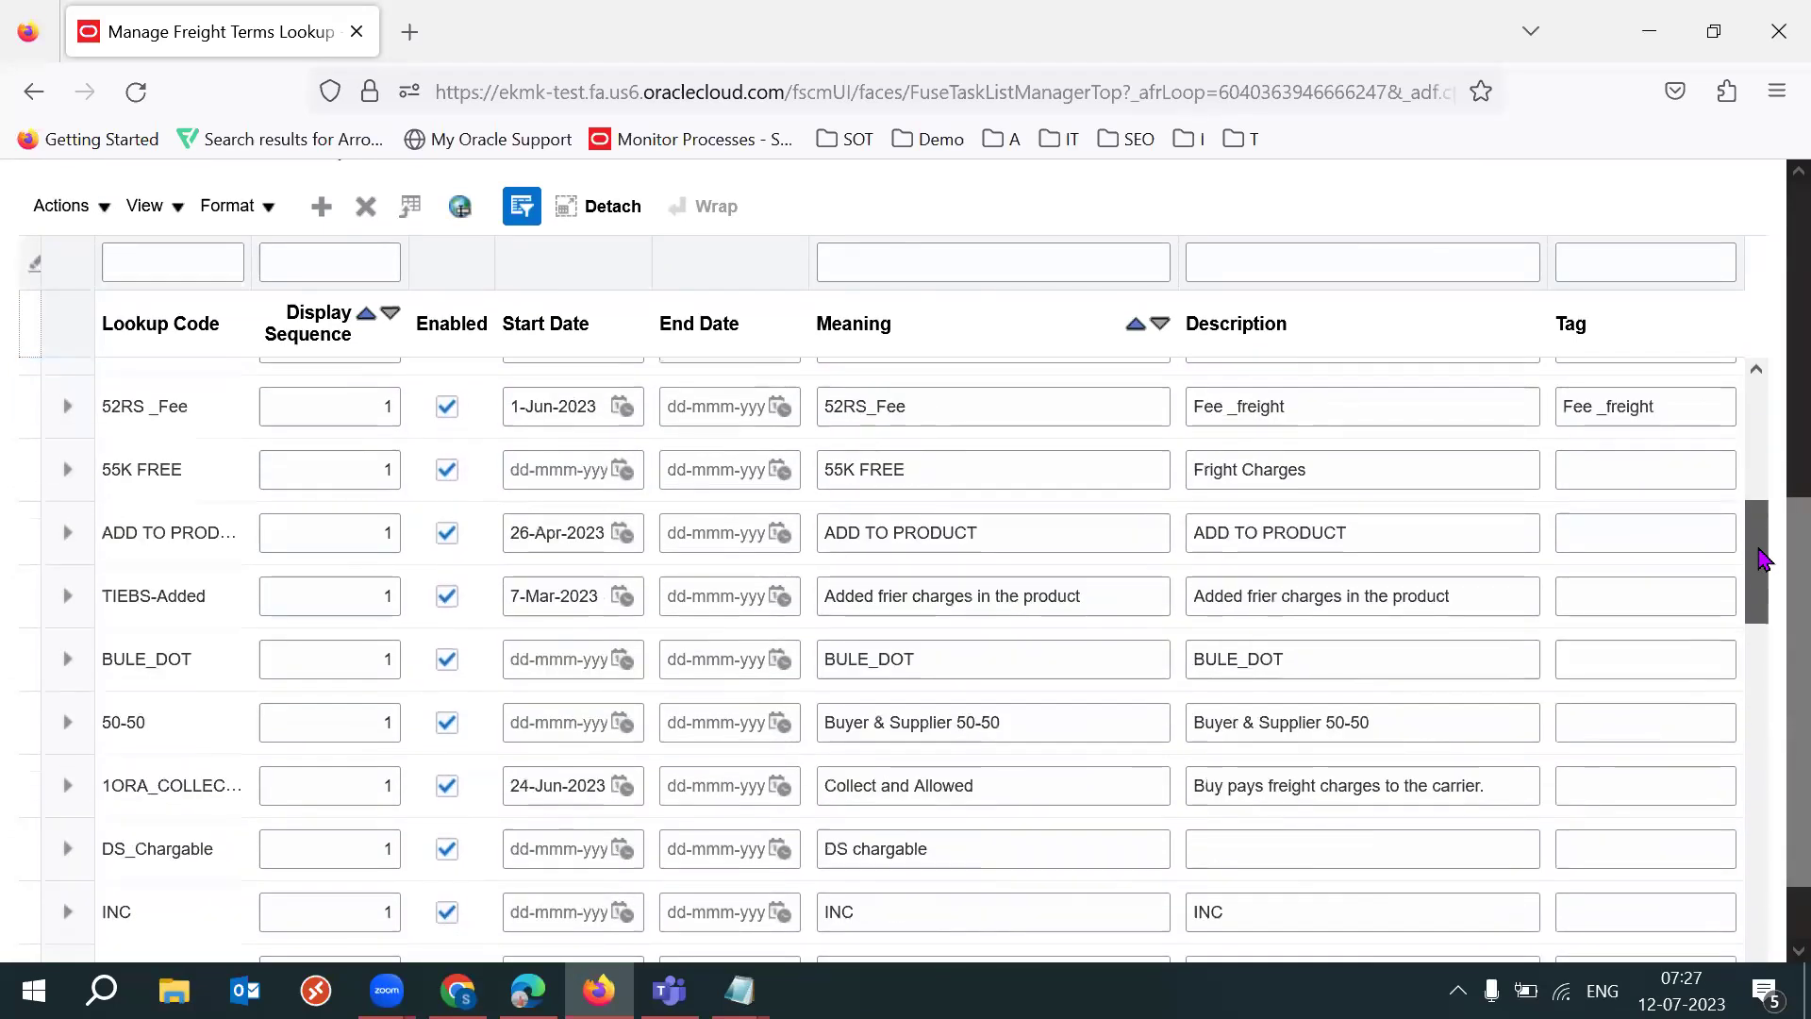
click(1034, 795)
scroll(1768, 604, up, 1)
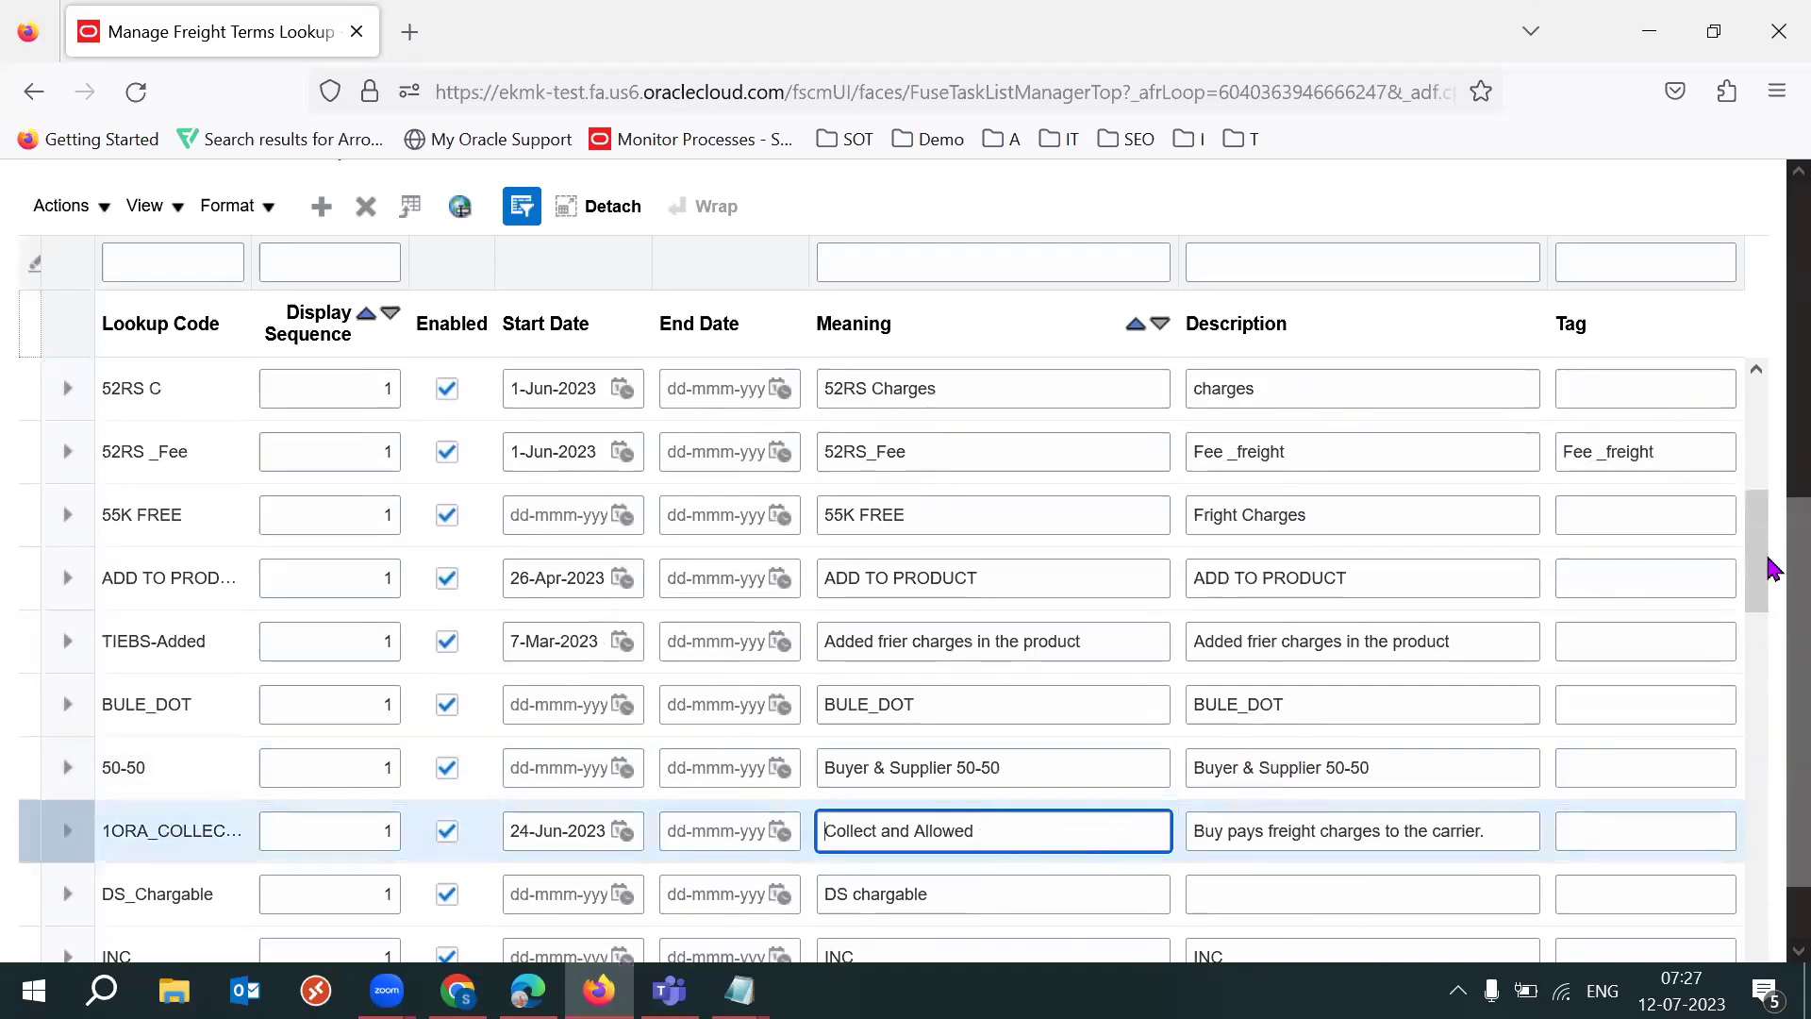
Step: Filter the lookup codes by ORA, then clear the filter to restore the full list
click(185, 266)
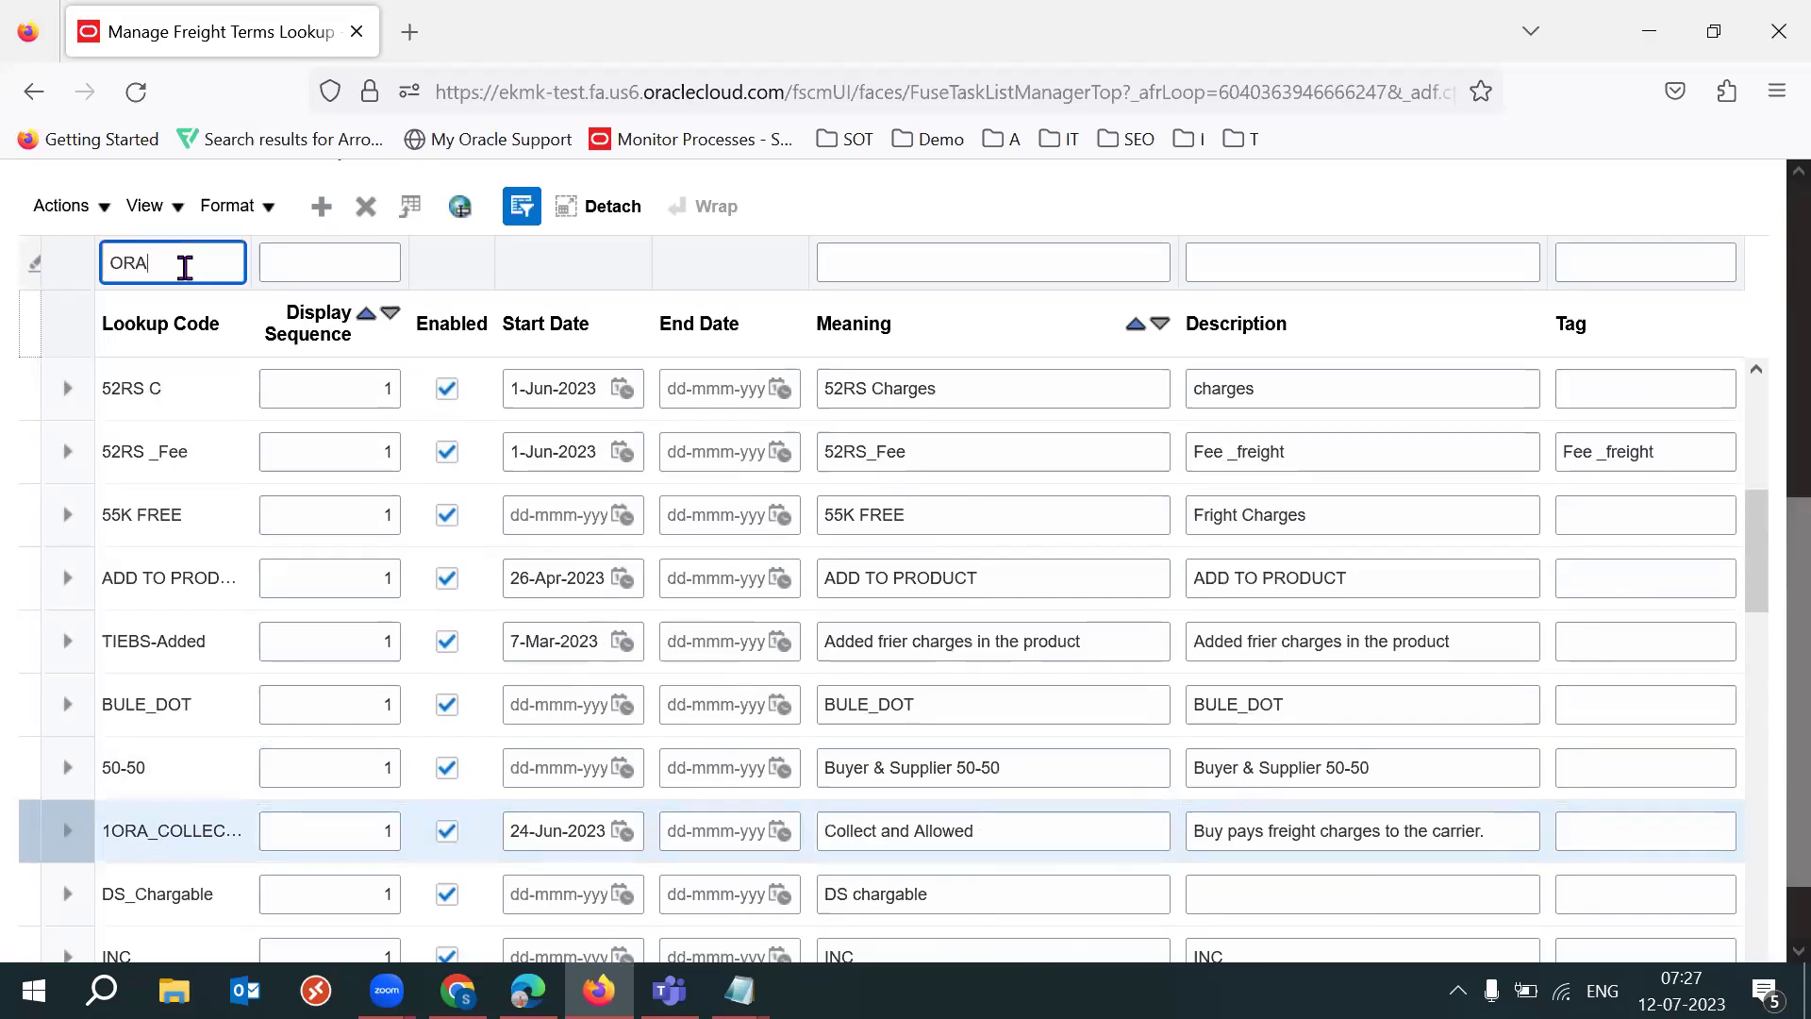
key(Return)
double_click(159, 529)
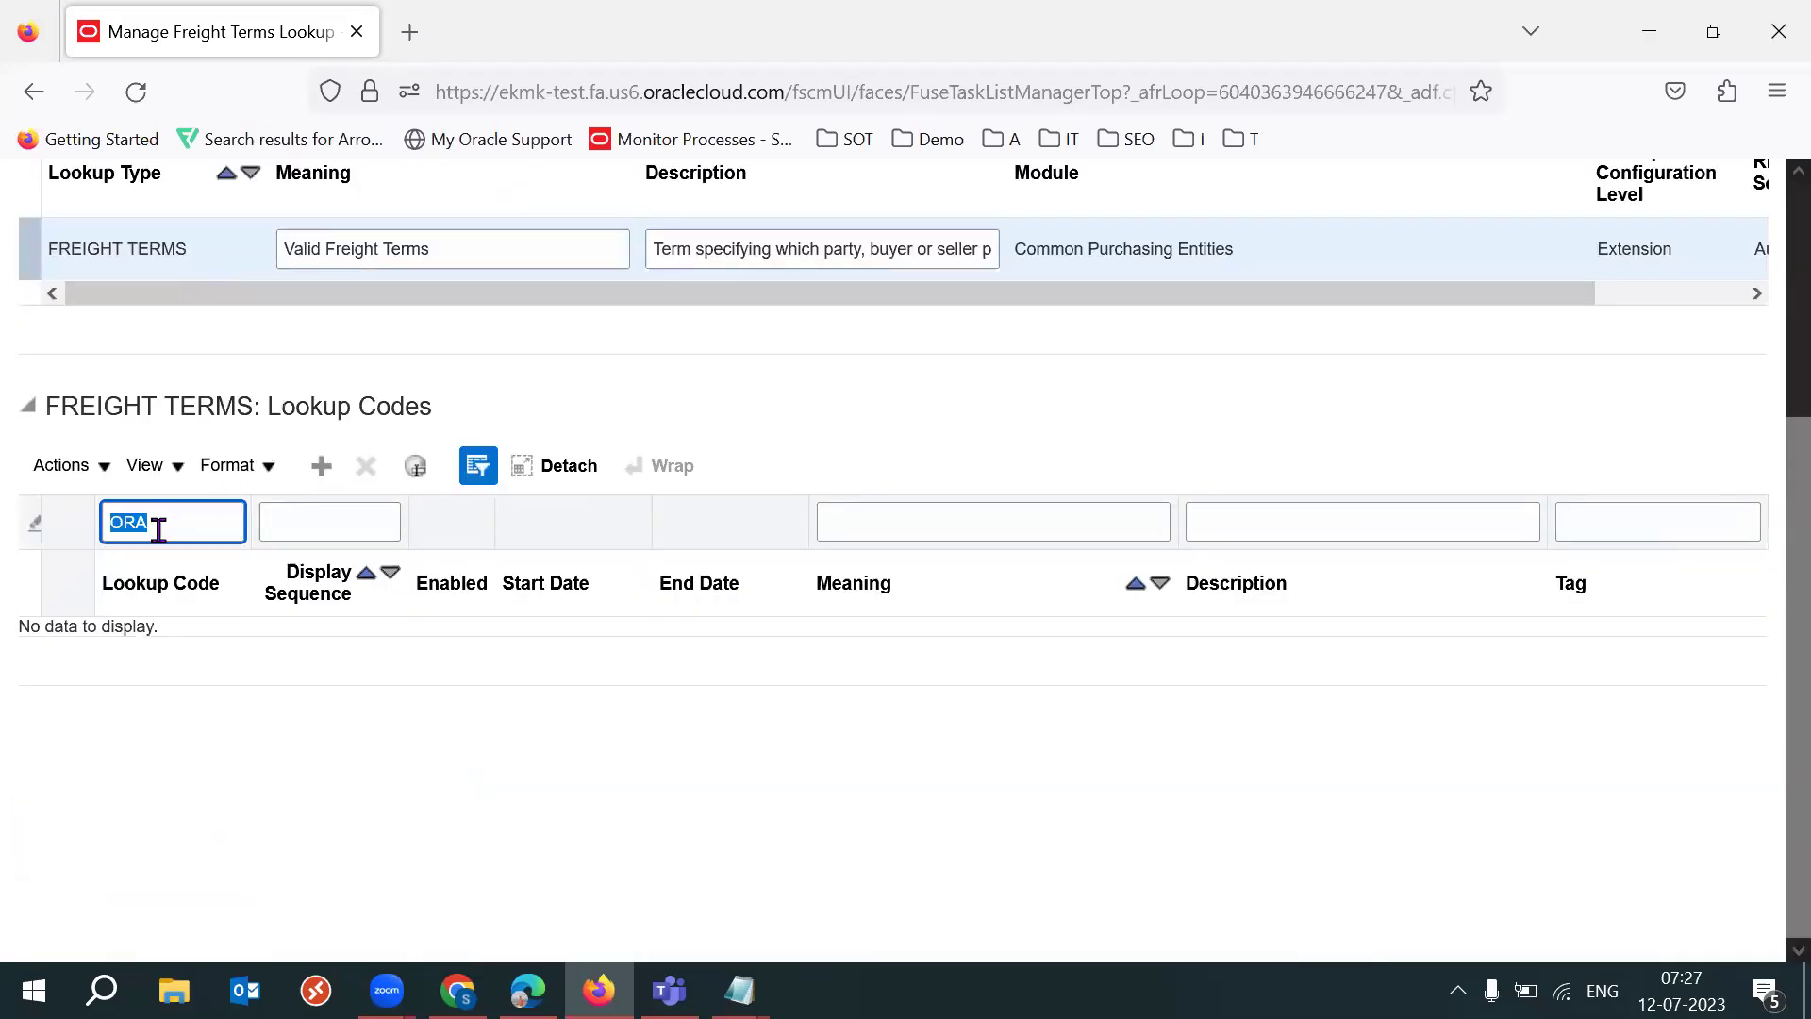
key(BackSpace)
double_click(202, 522)
key(BackSpace)
key(Return)
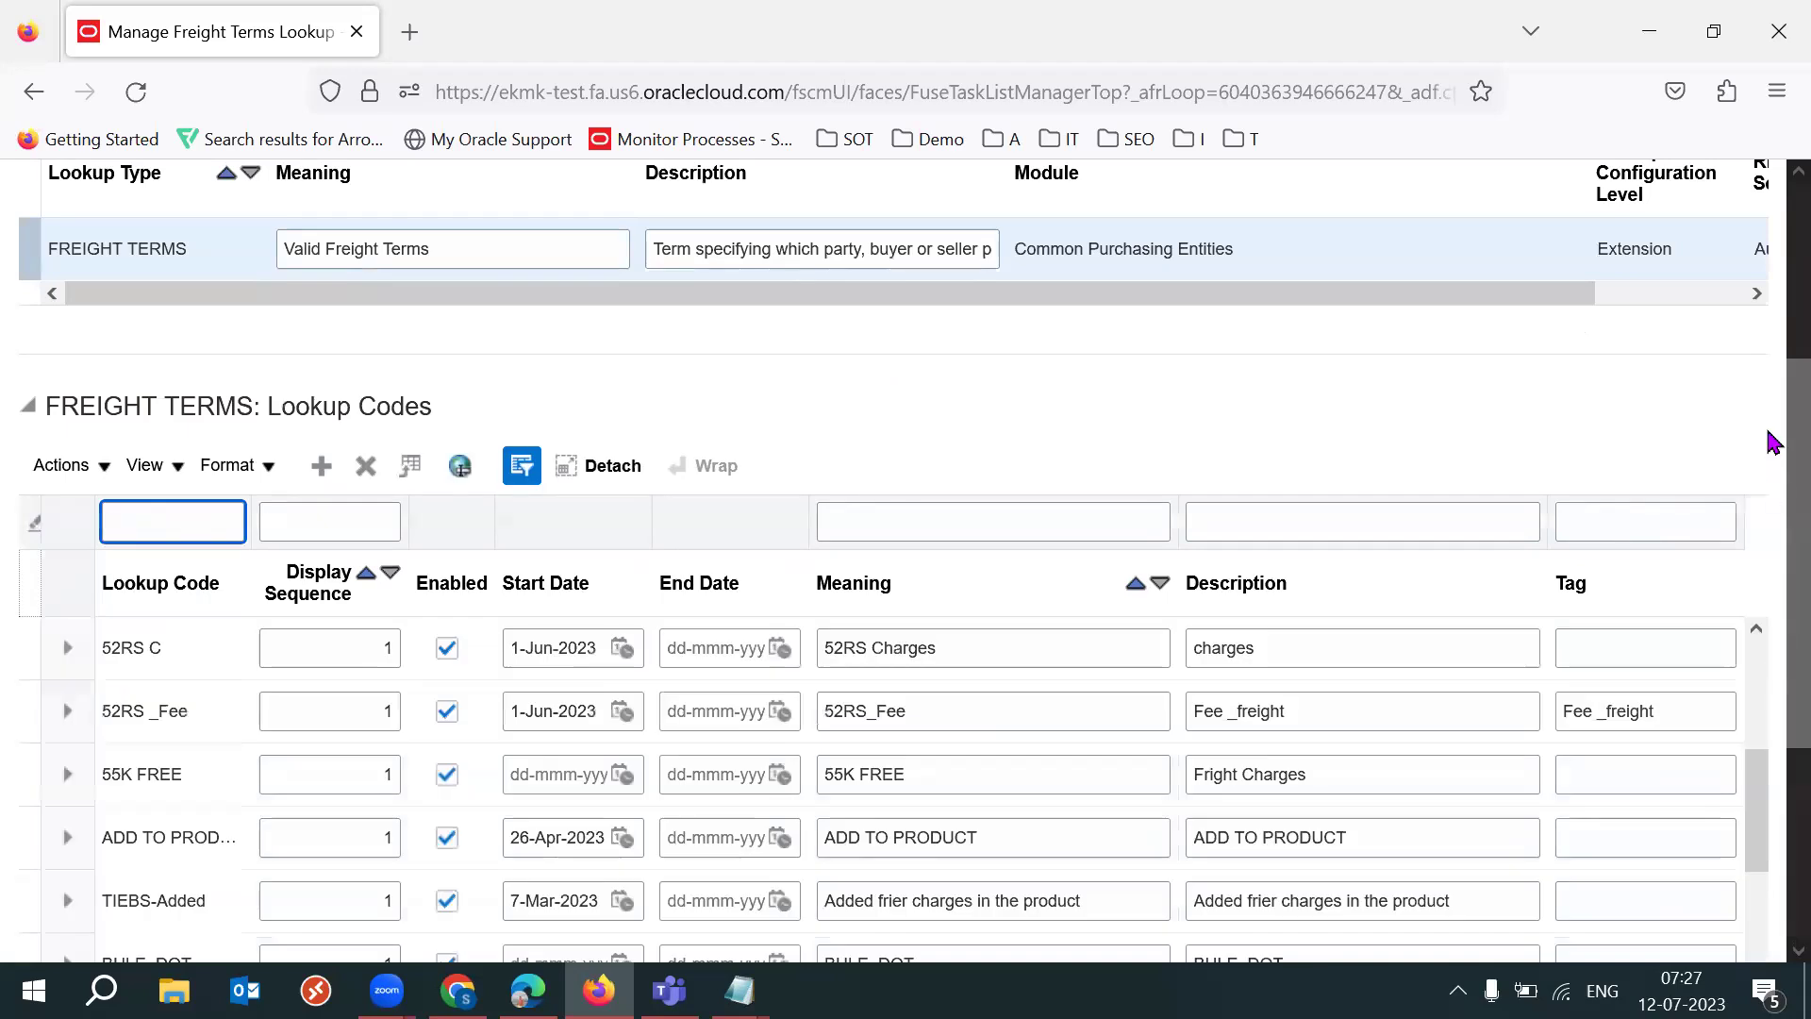
Step: Scroll through all FREIGHT TERMS codes, checking 52RS FREE and Collect and Allowed
scroll(1771, 441, down, 2)
scroll(1772, 754, down, 10)
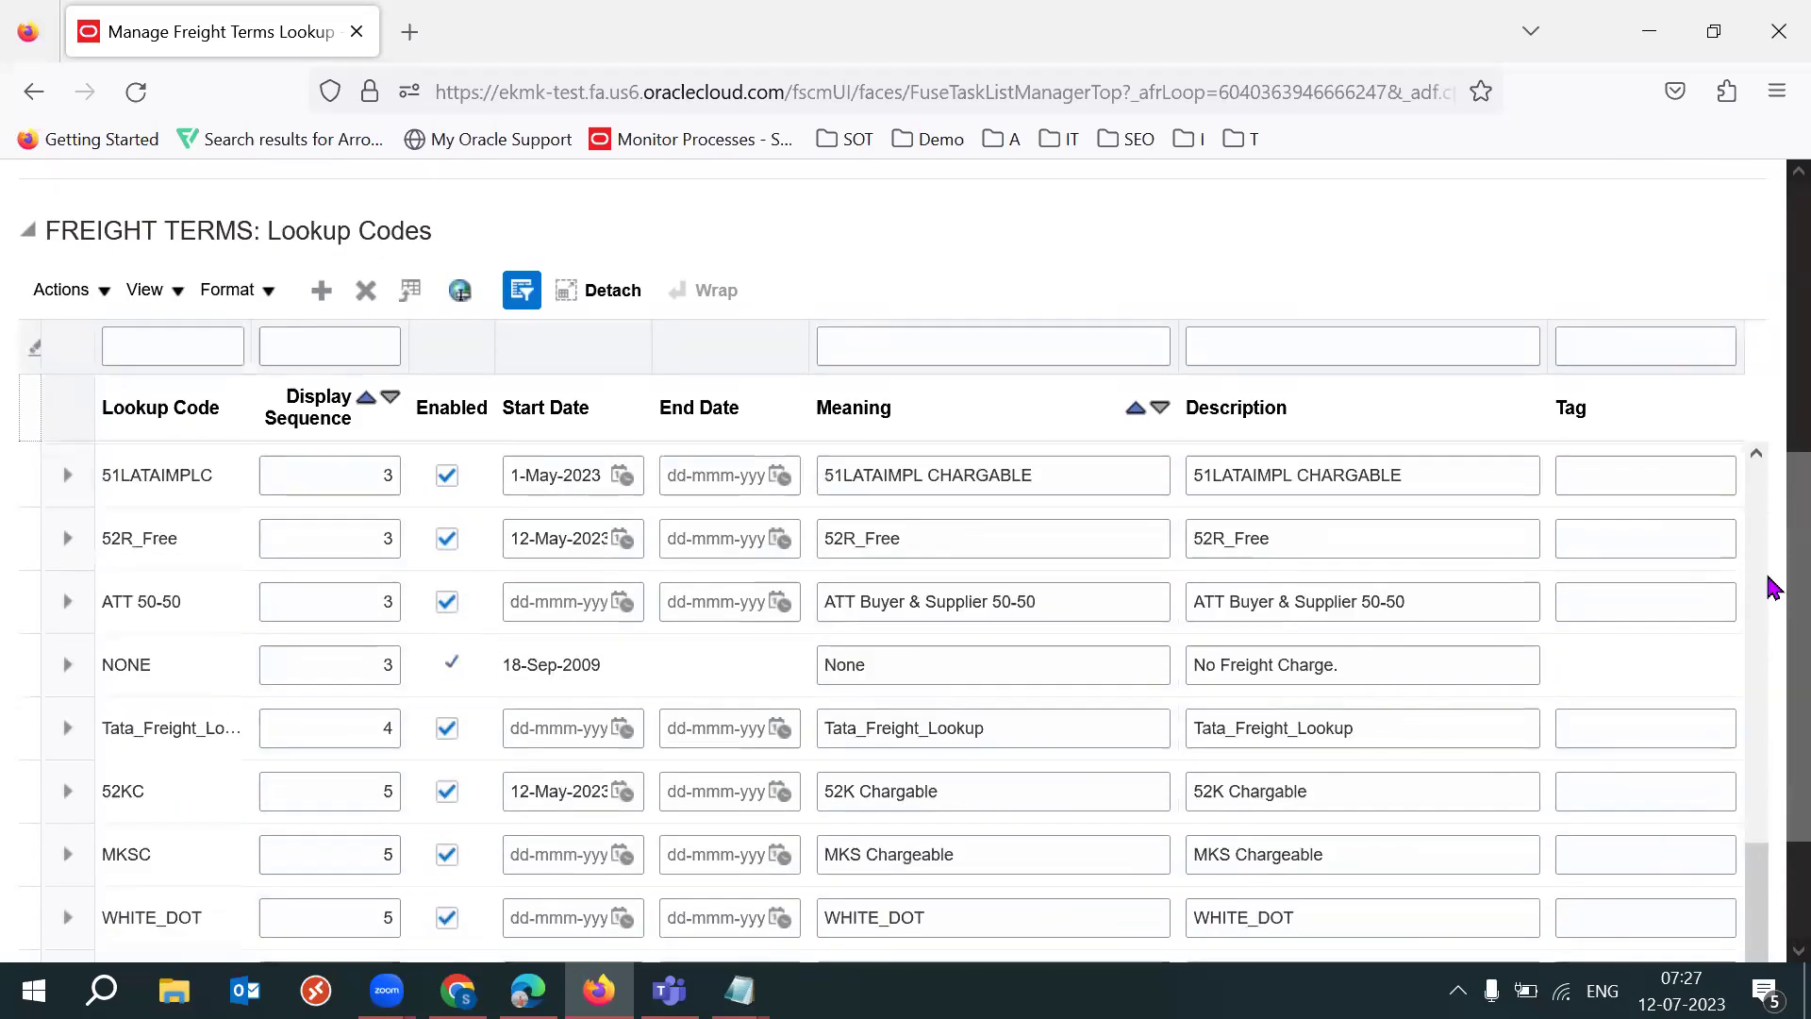
scroll(1771, 587, down, 2)
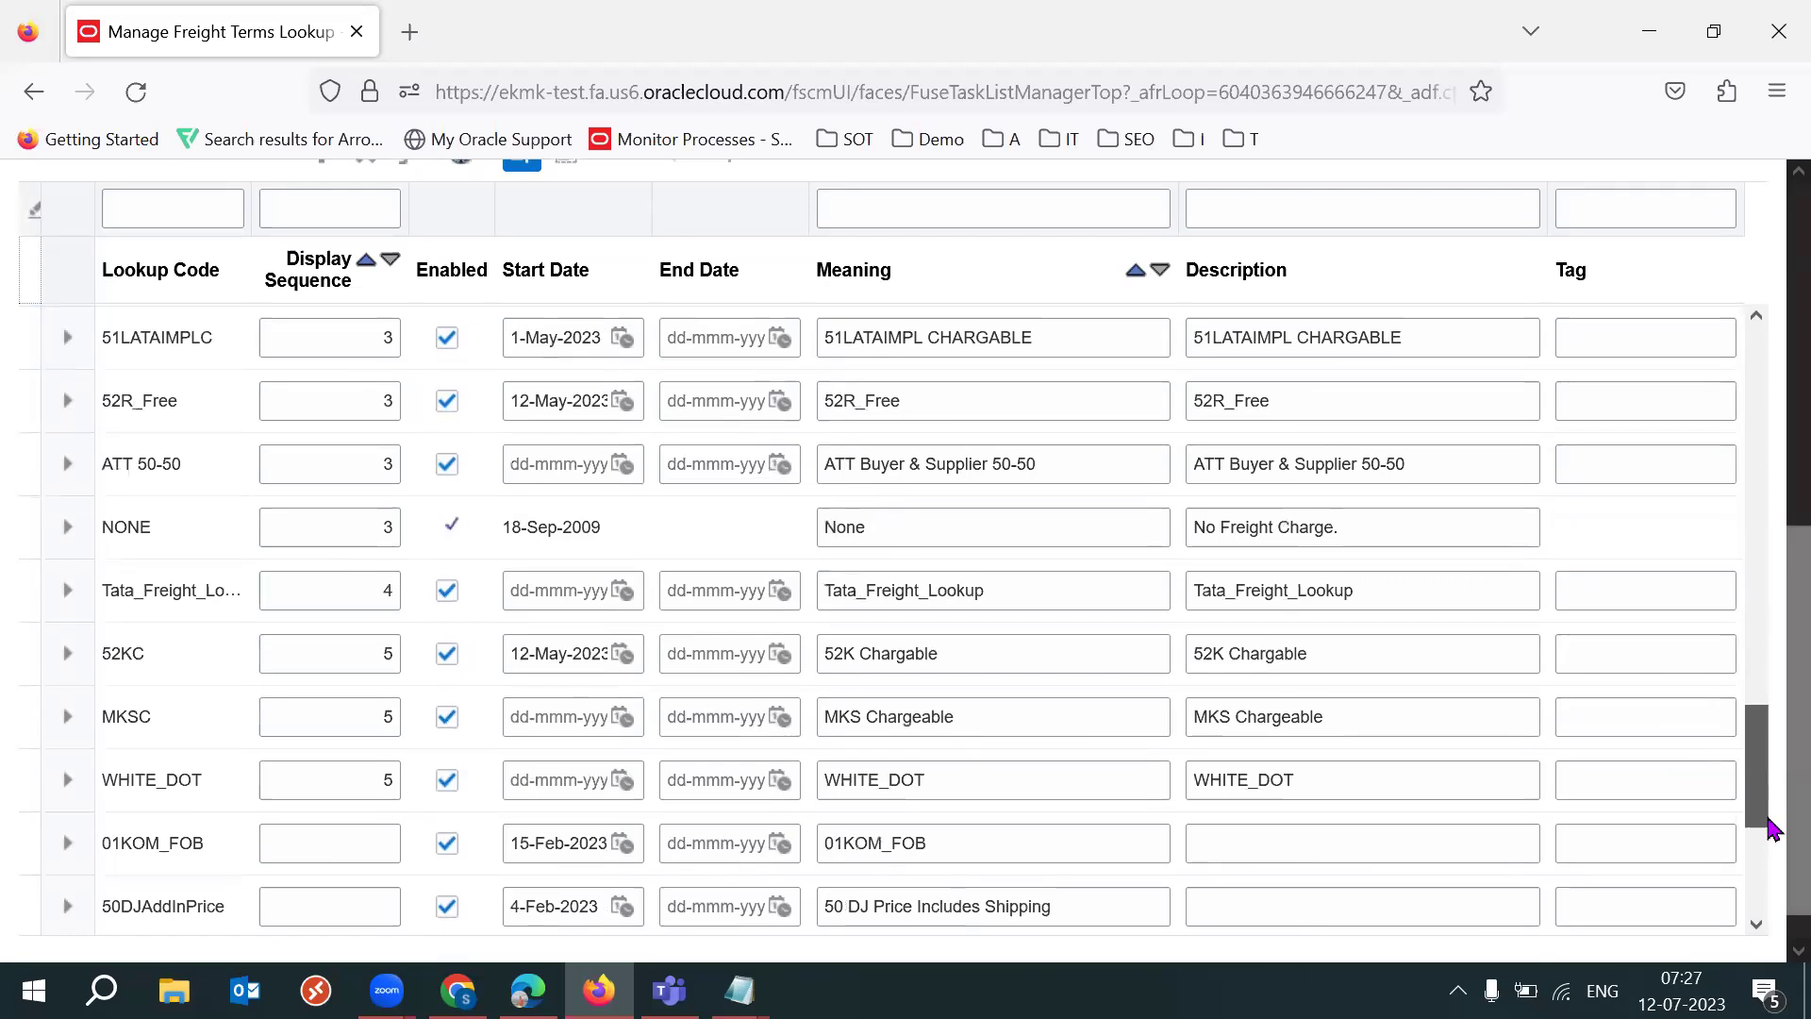
scroll(1771, 828, down, 5)
scroll(1771, 821, down, 1)
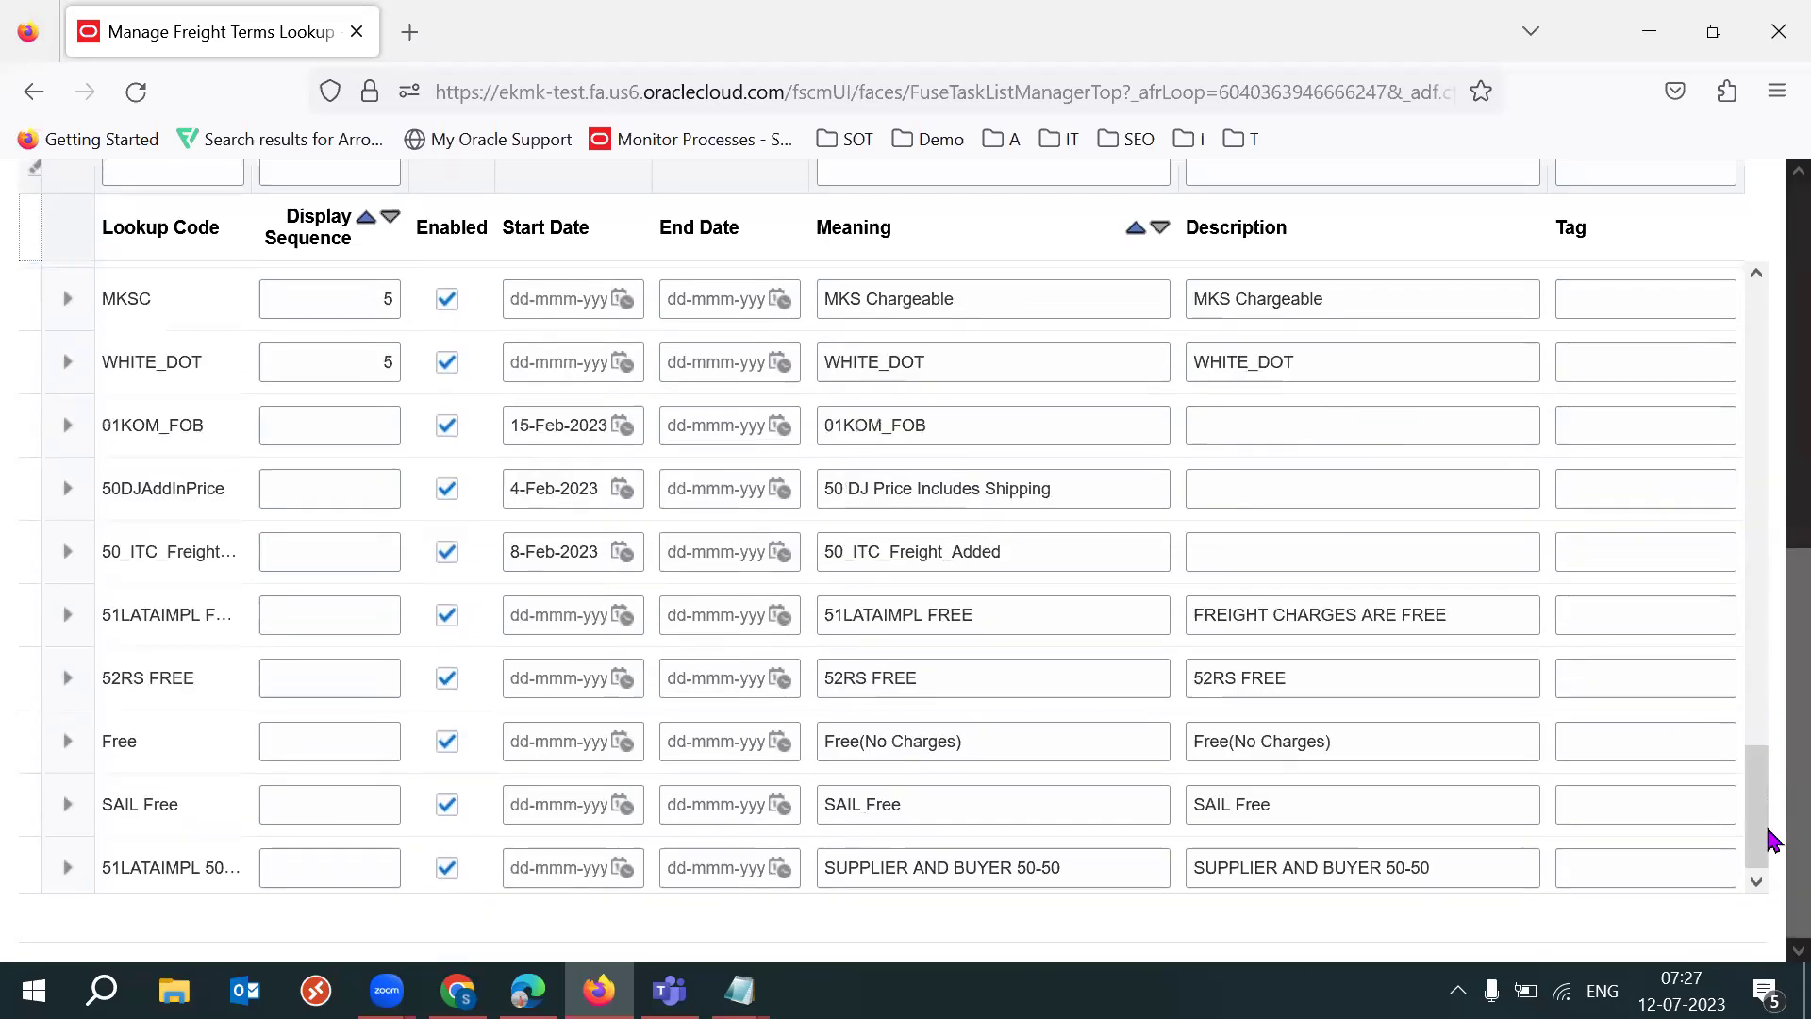
scroll(1764, 845, down, 1)
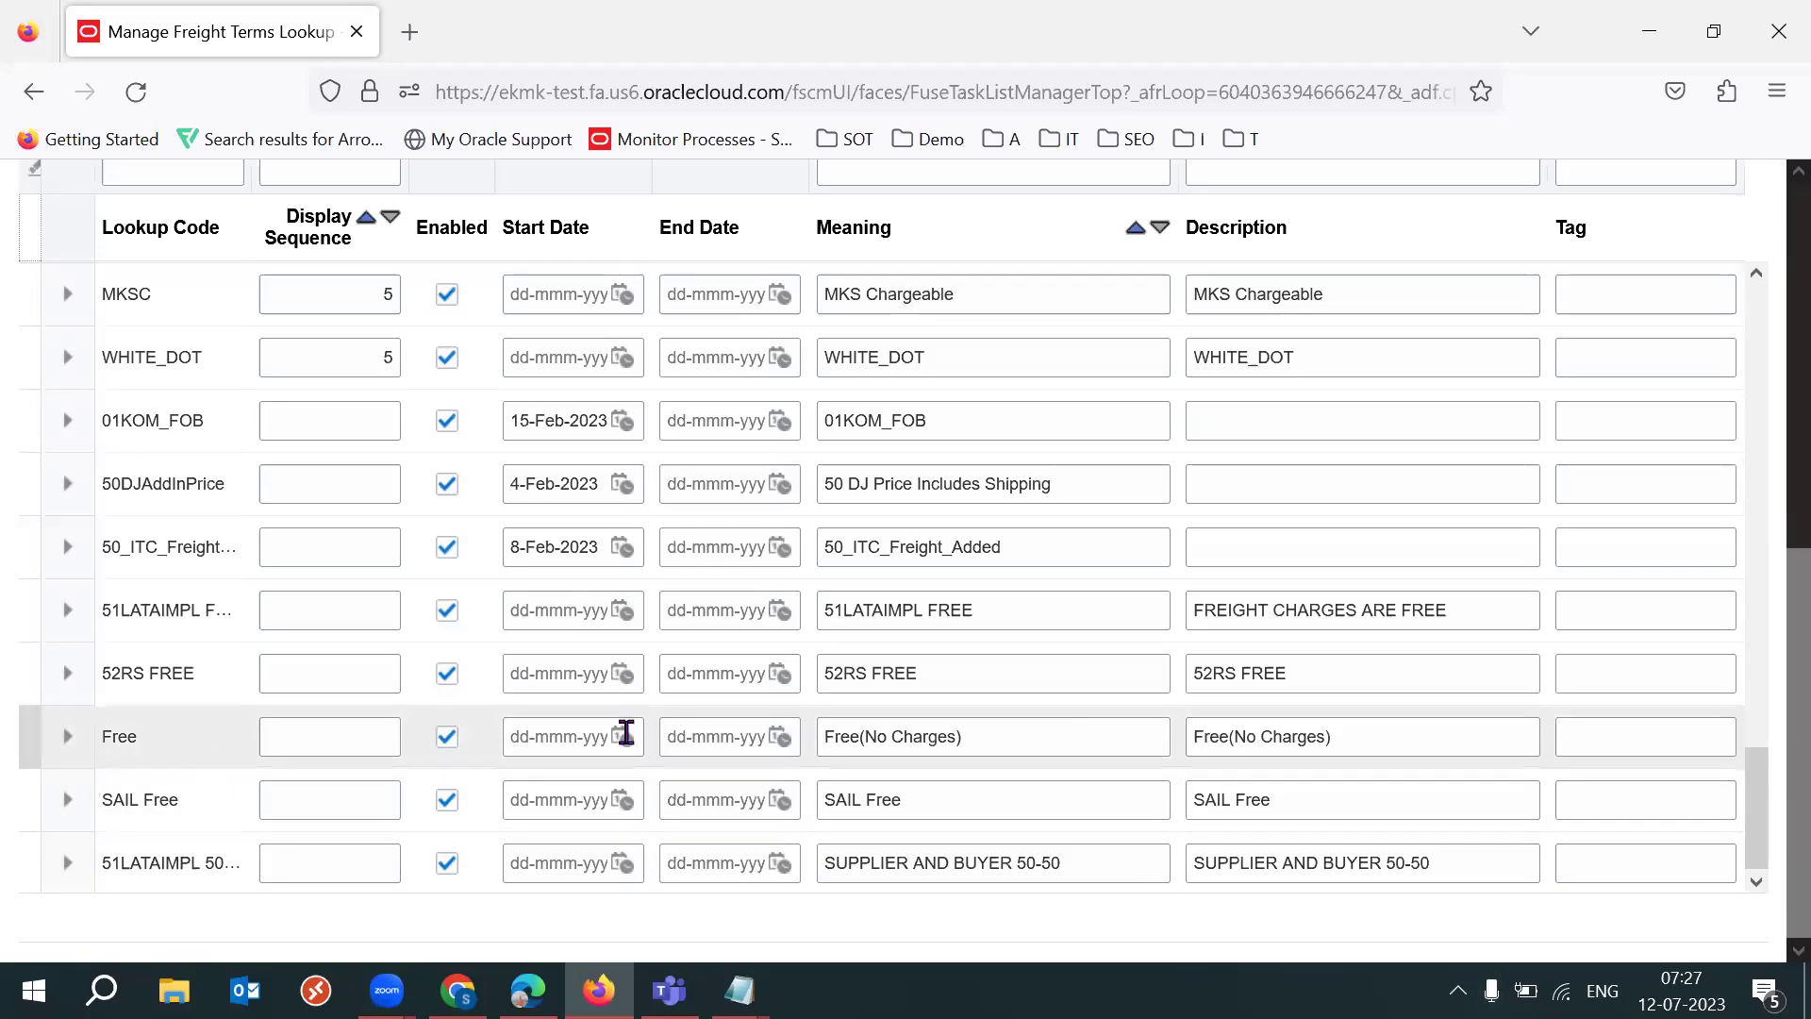
click(1007, 686)
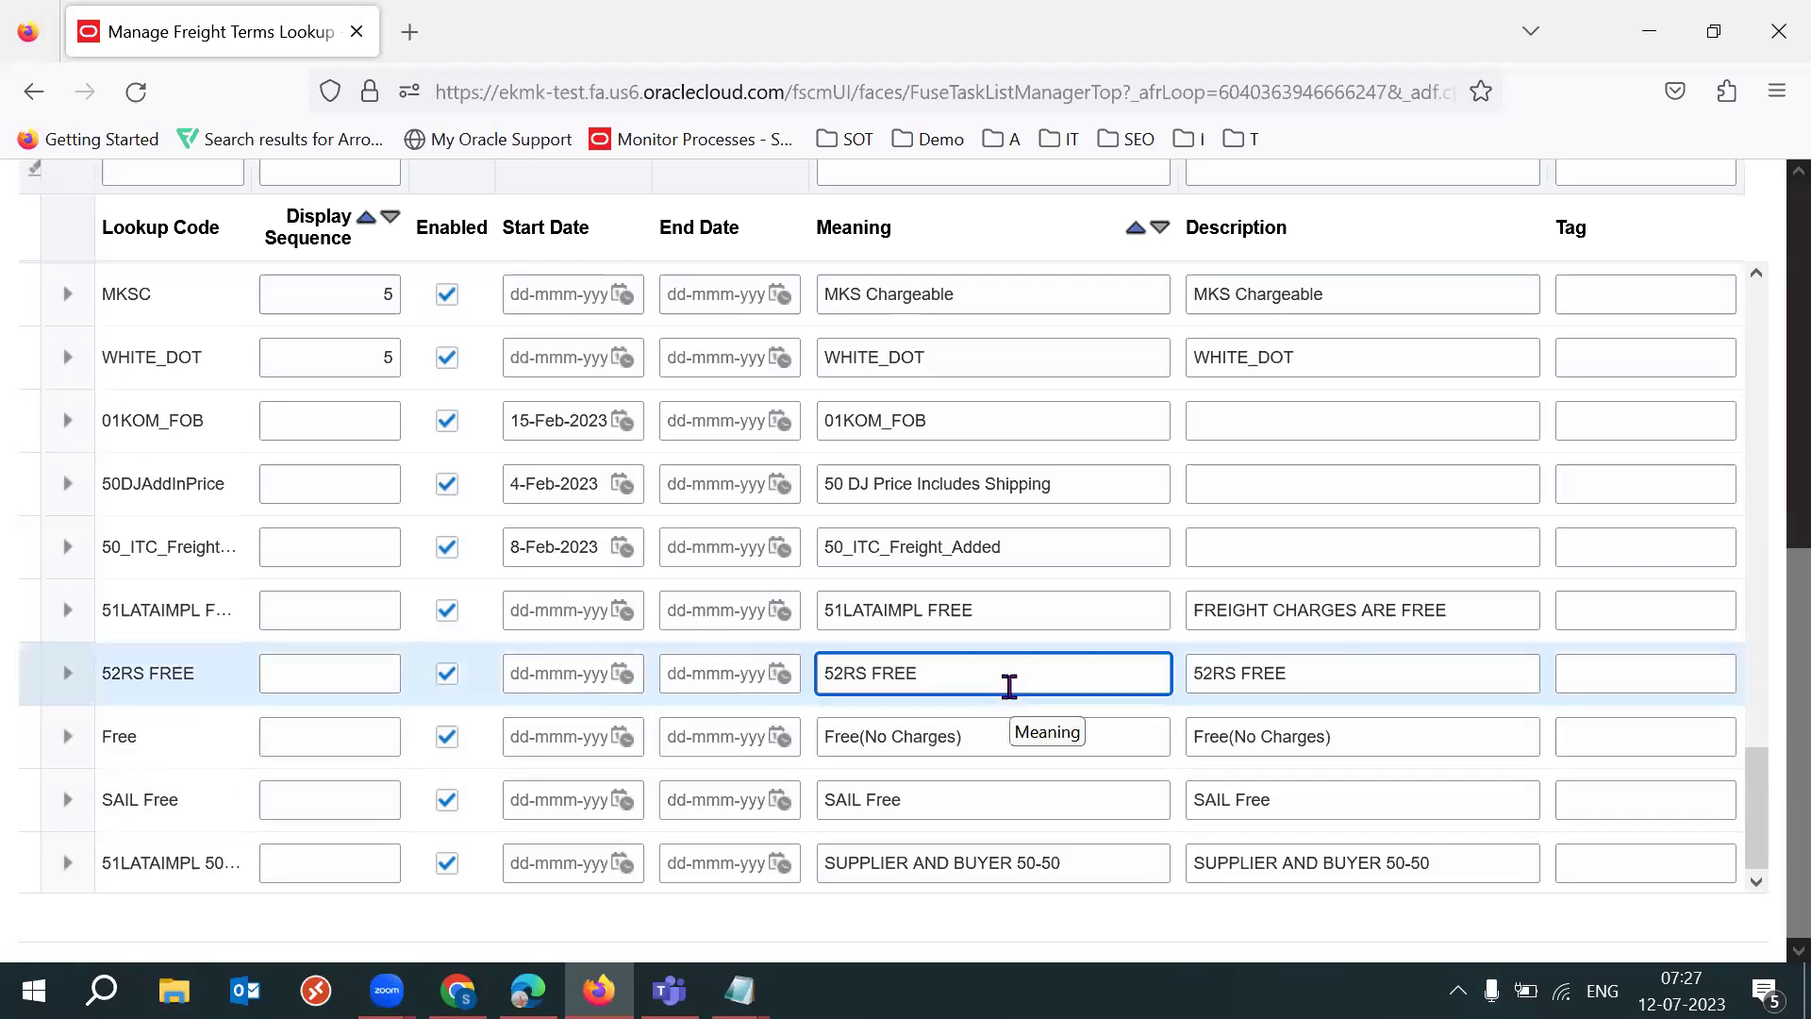
drag(1764, 835, 1748, 523)
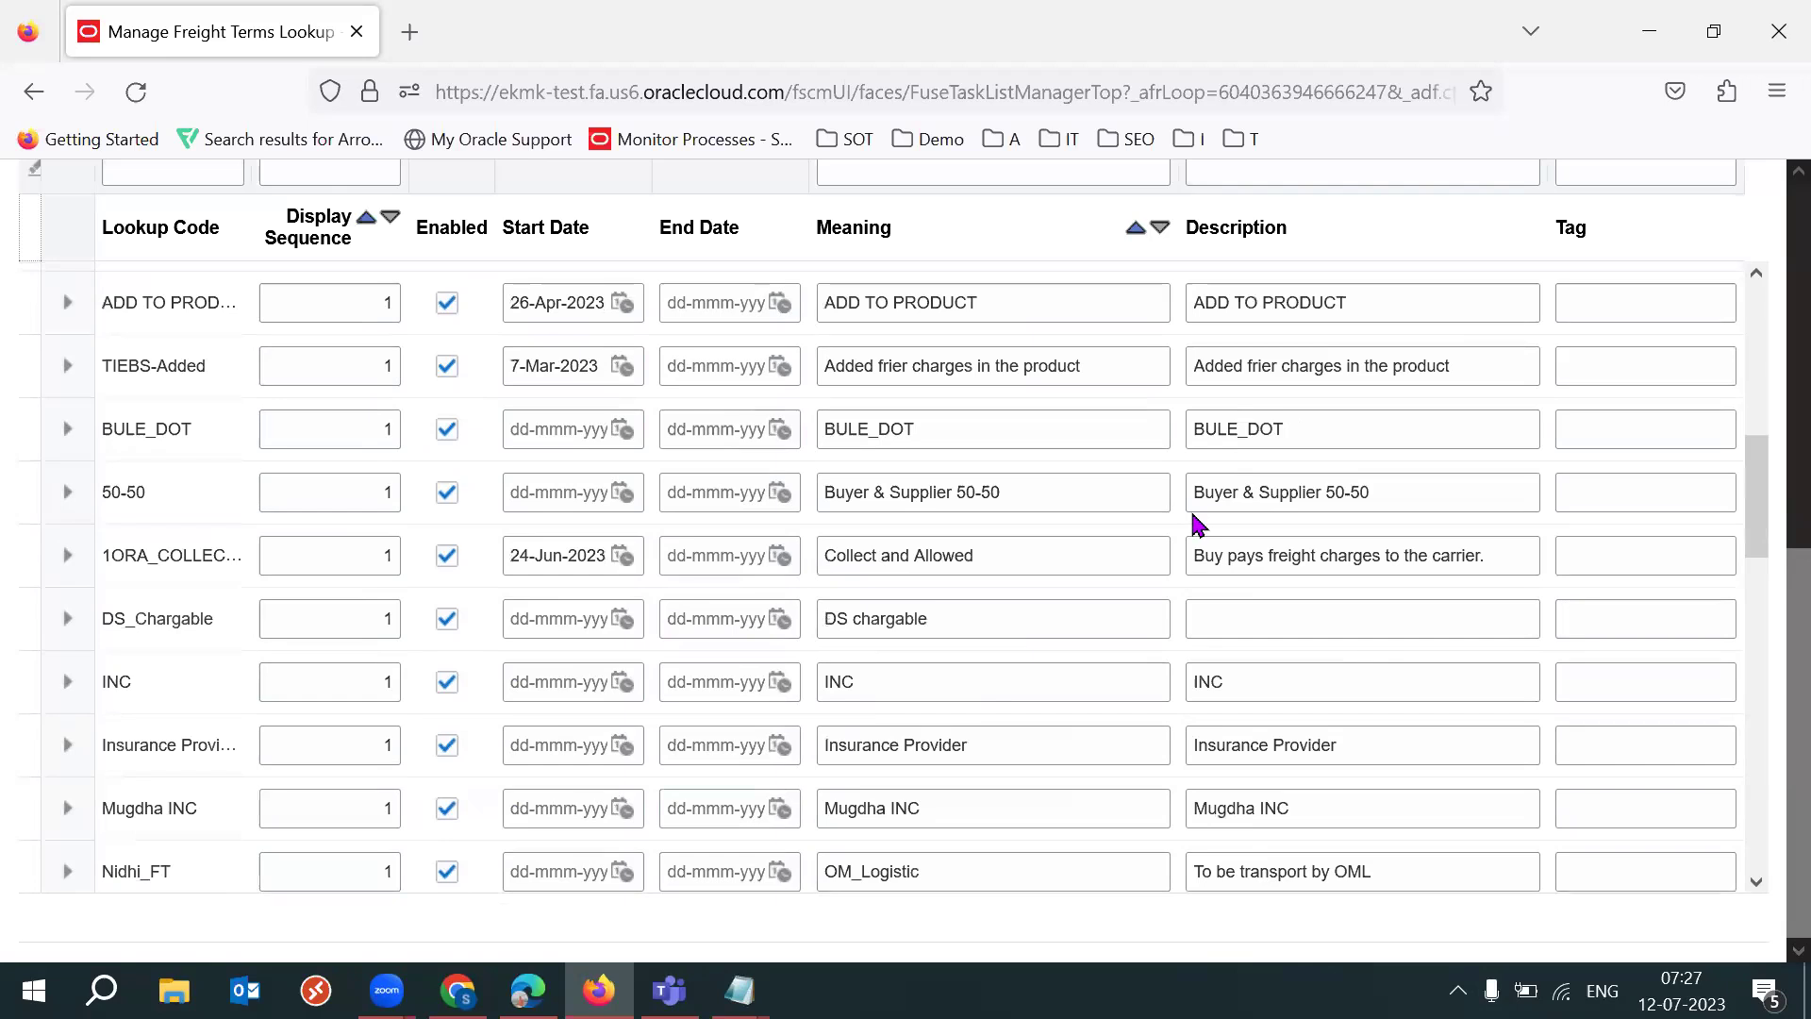
double_click(1018, 539)
click(1018, 539)
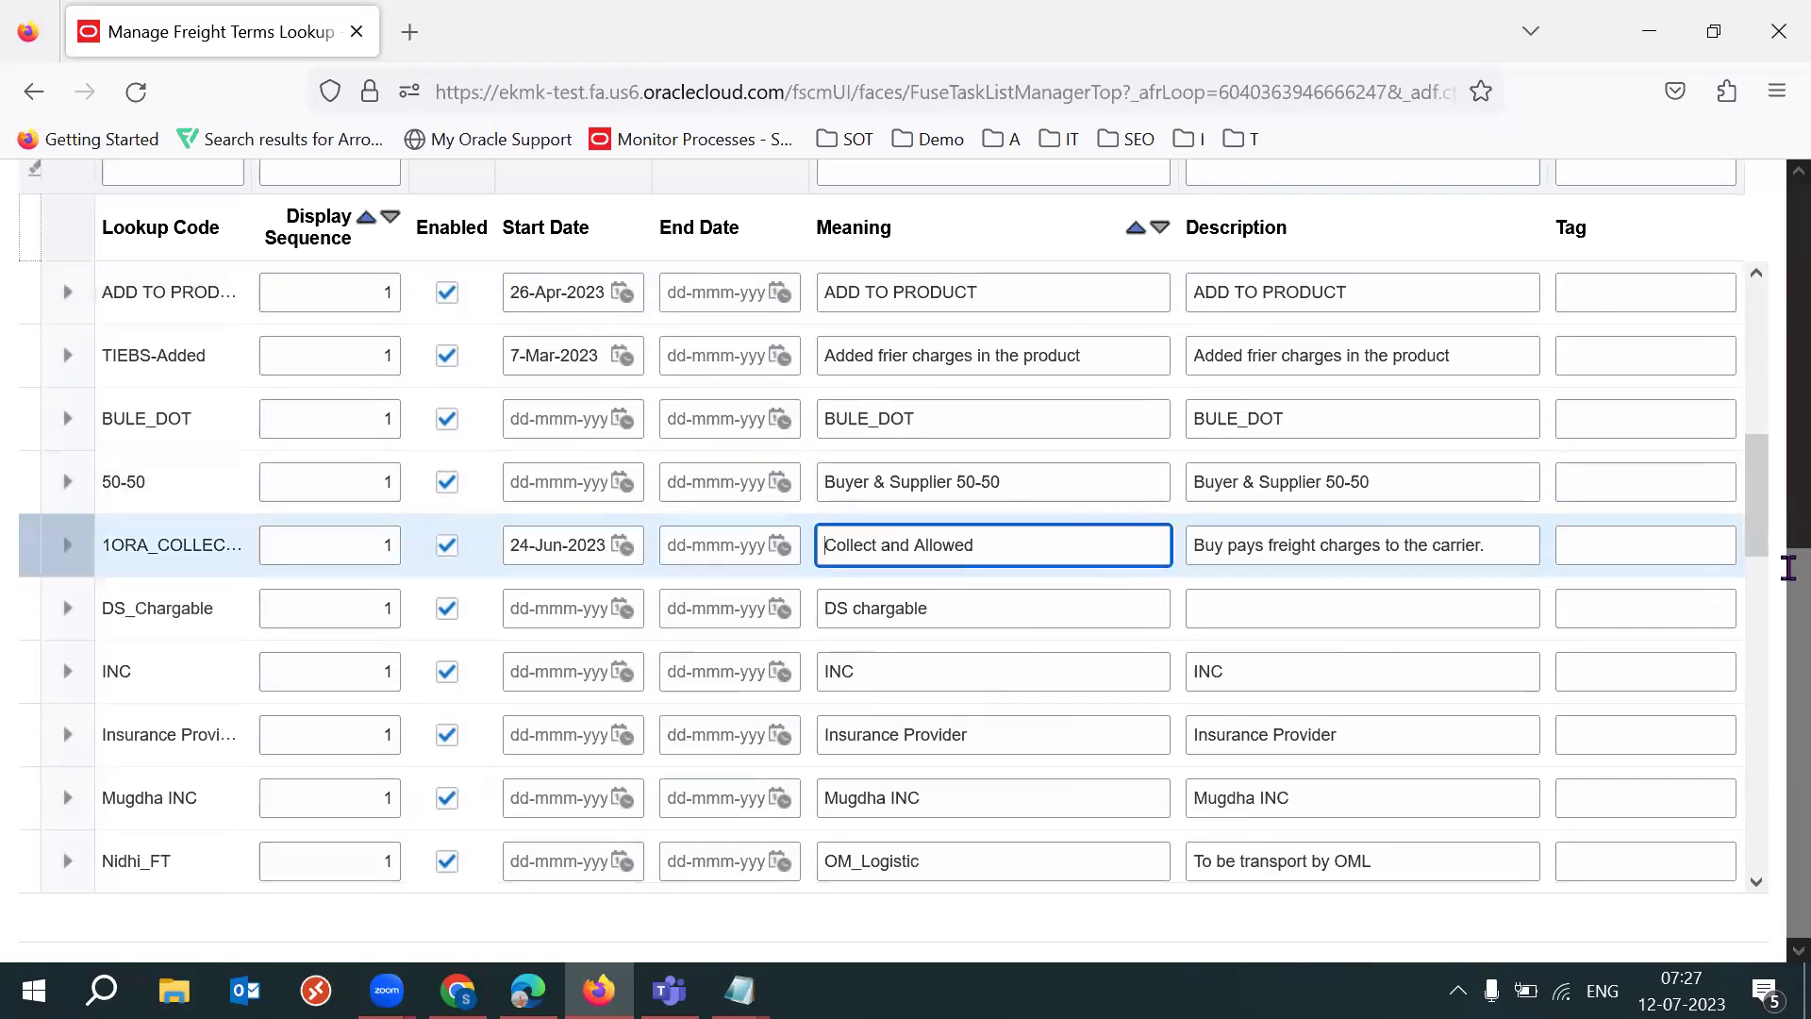
scroll(1771, 584, up, 2)
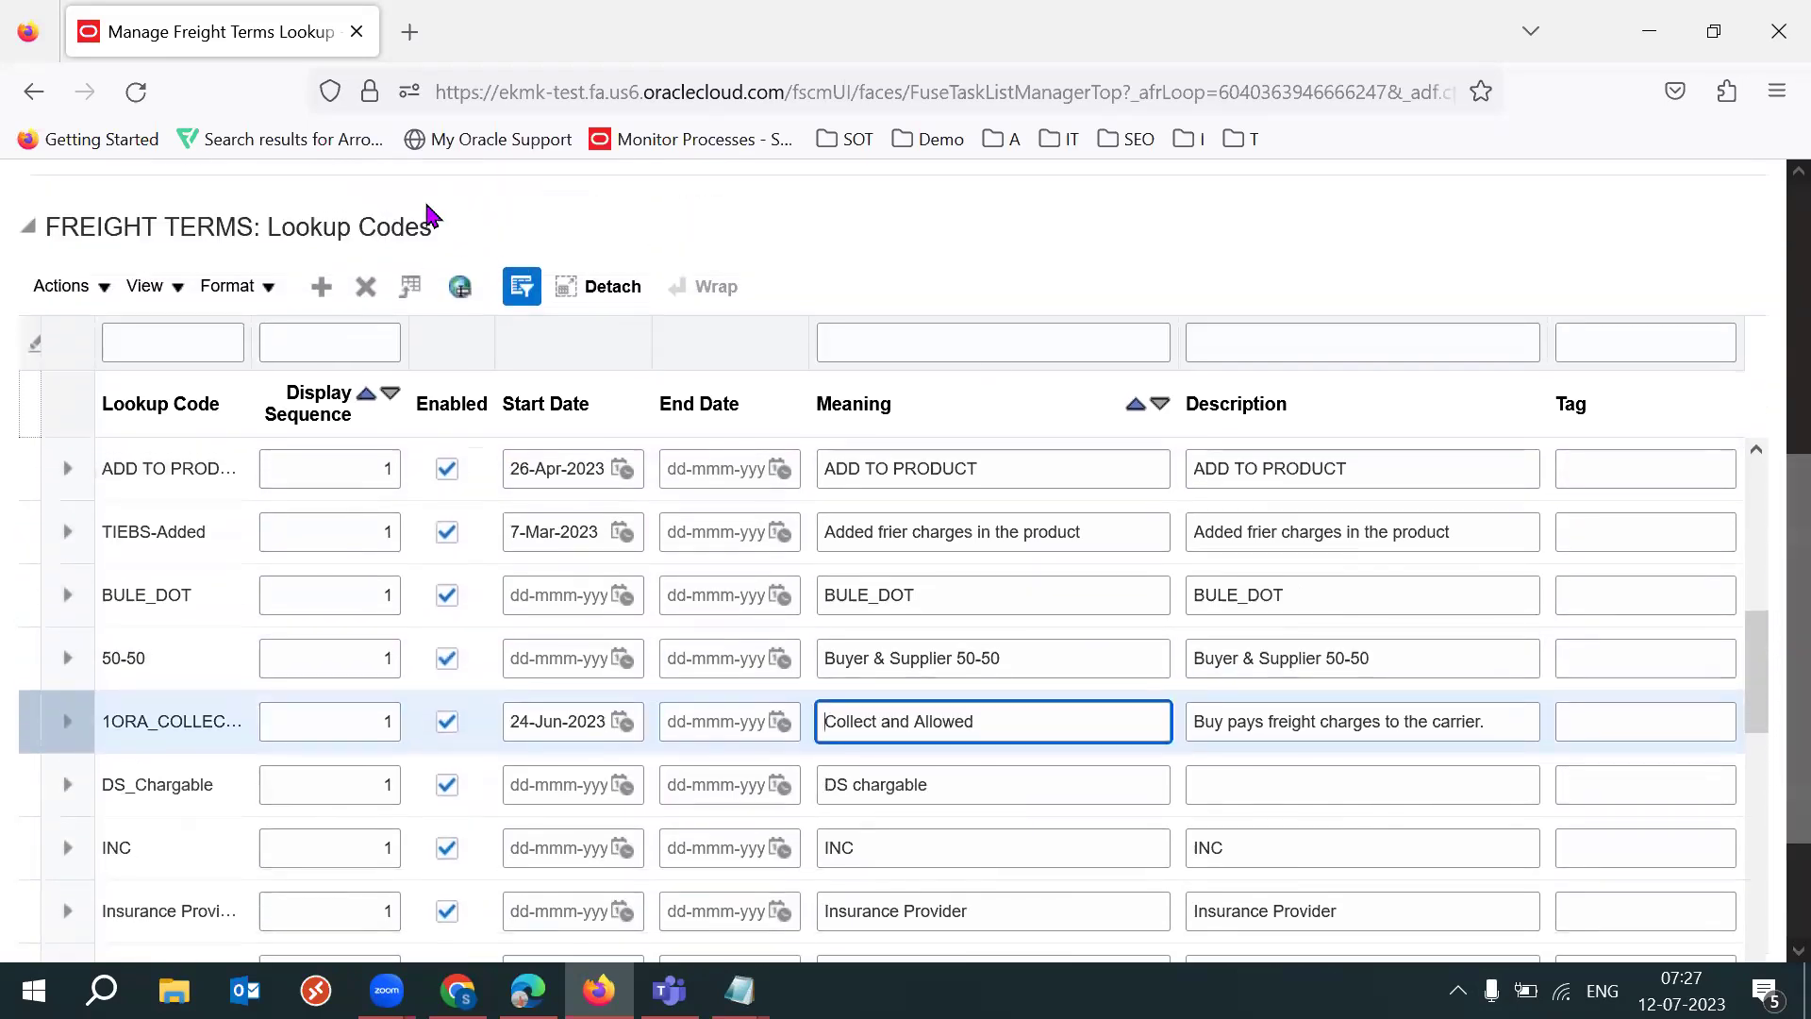
Step: Check the selected lookup code's creation and update history, then scroll through the codes table
click(151, 286)
click(215, 330)
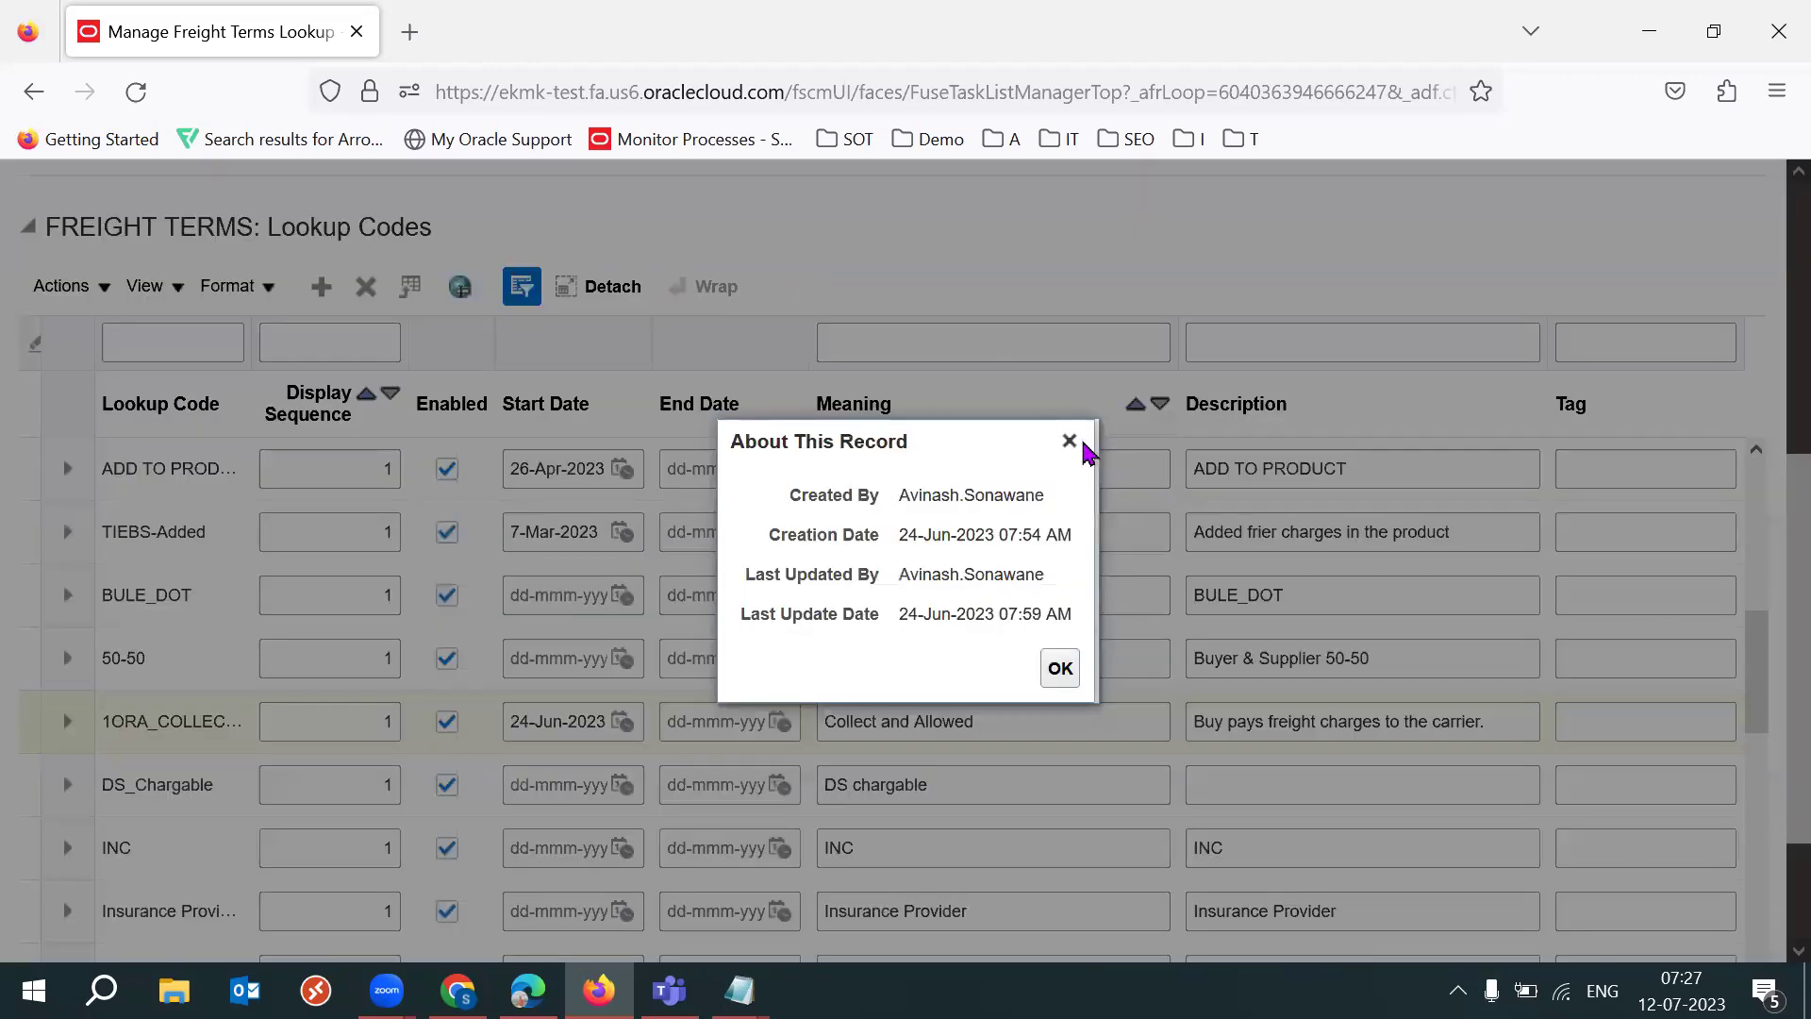
click(1073, 441)
drag(1765, 634, 1762, 594)
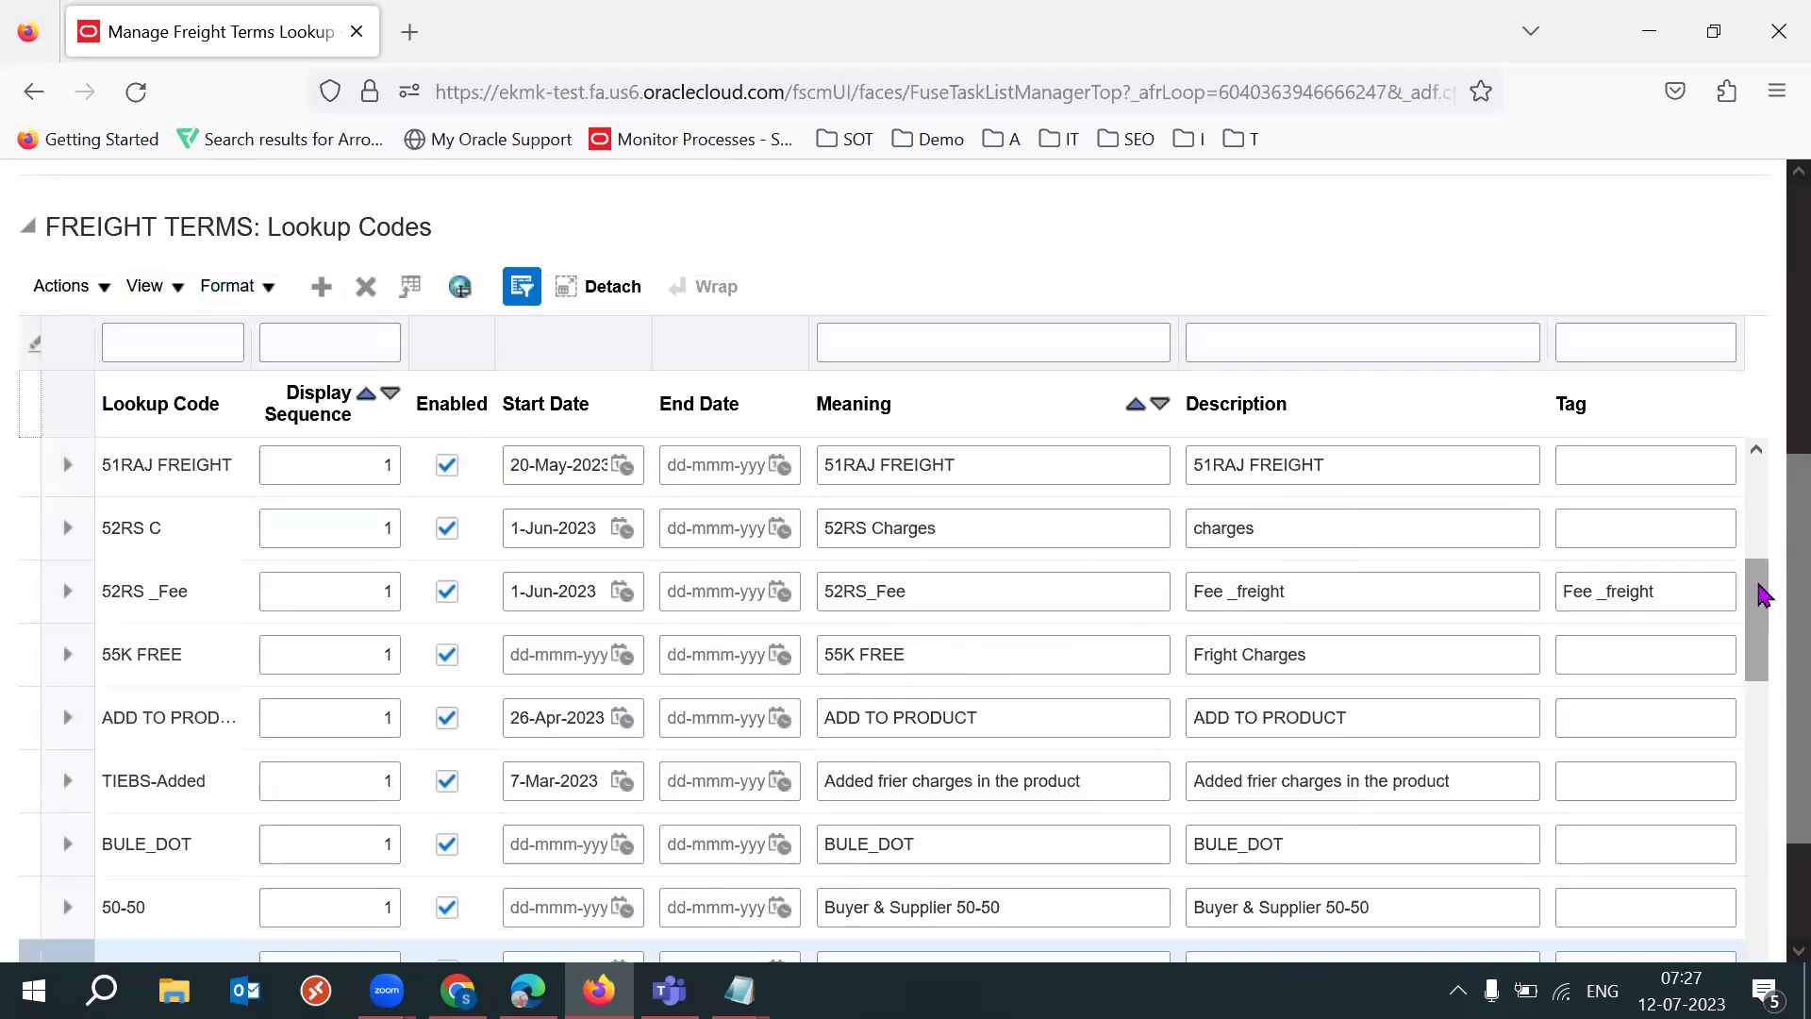
drag(1759, 596, 1758, 486)
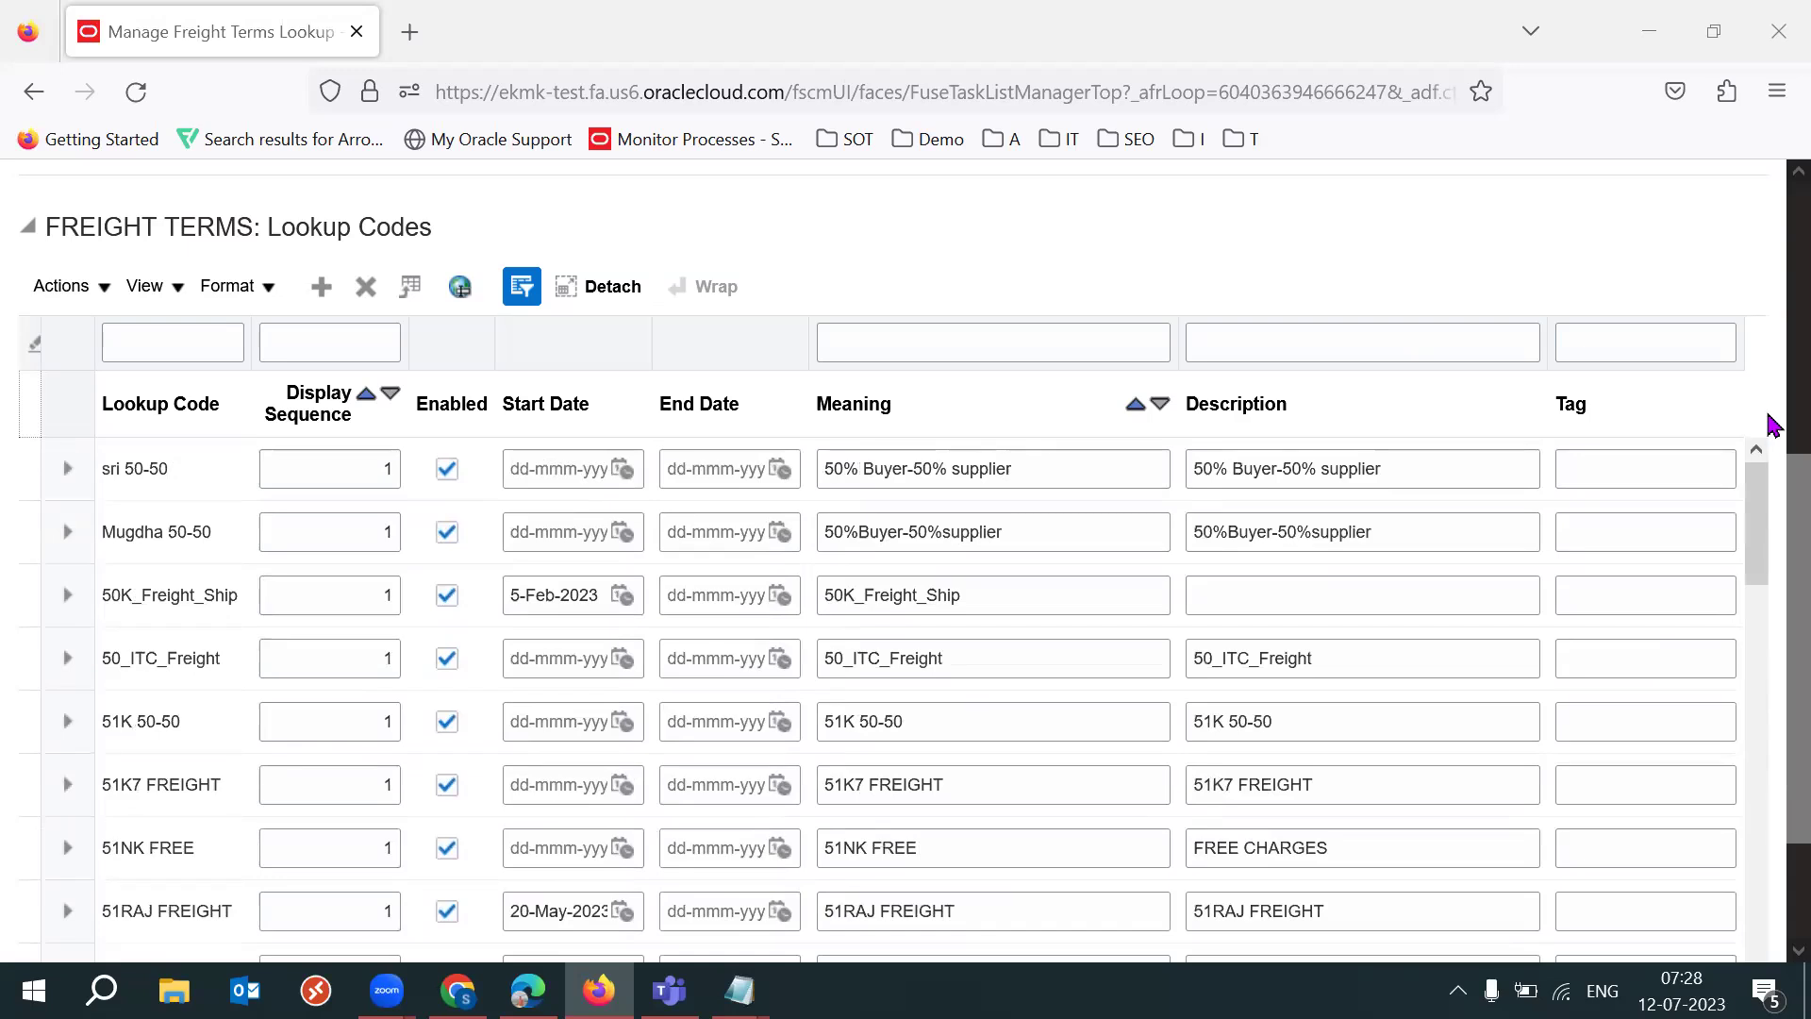
drag(1759, 498, 1770, 877)
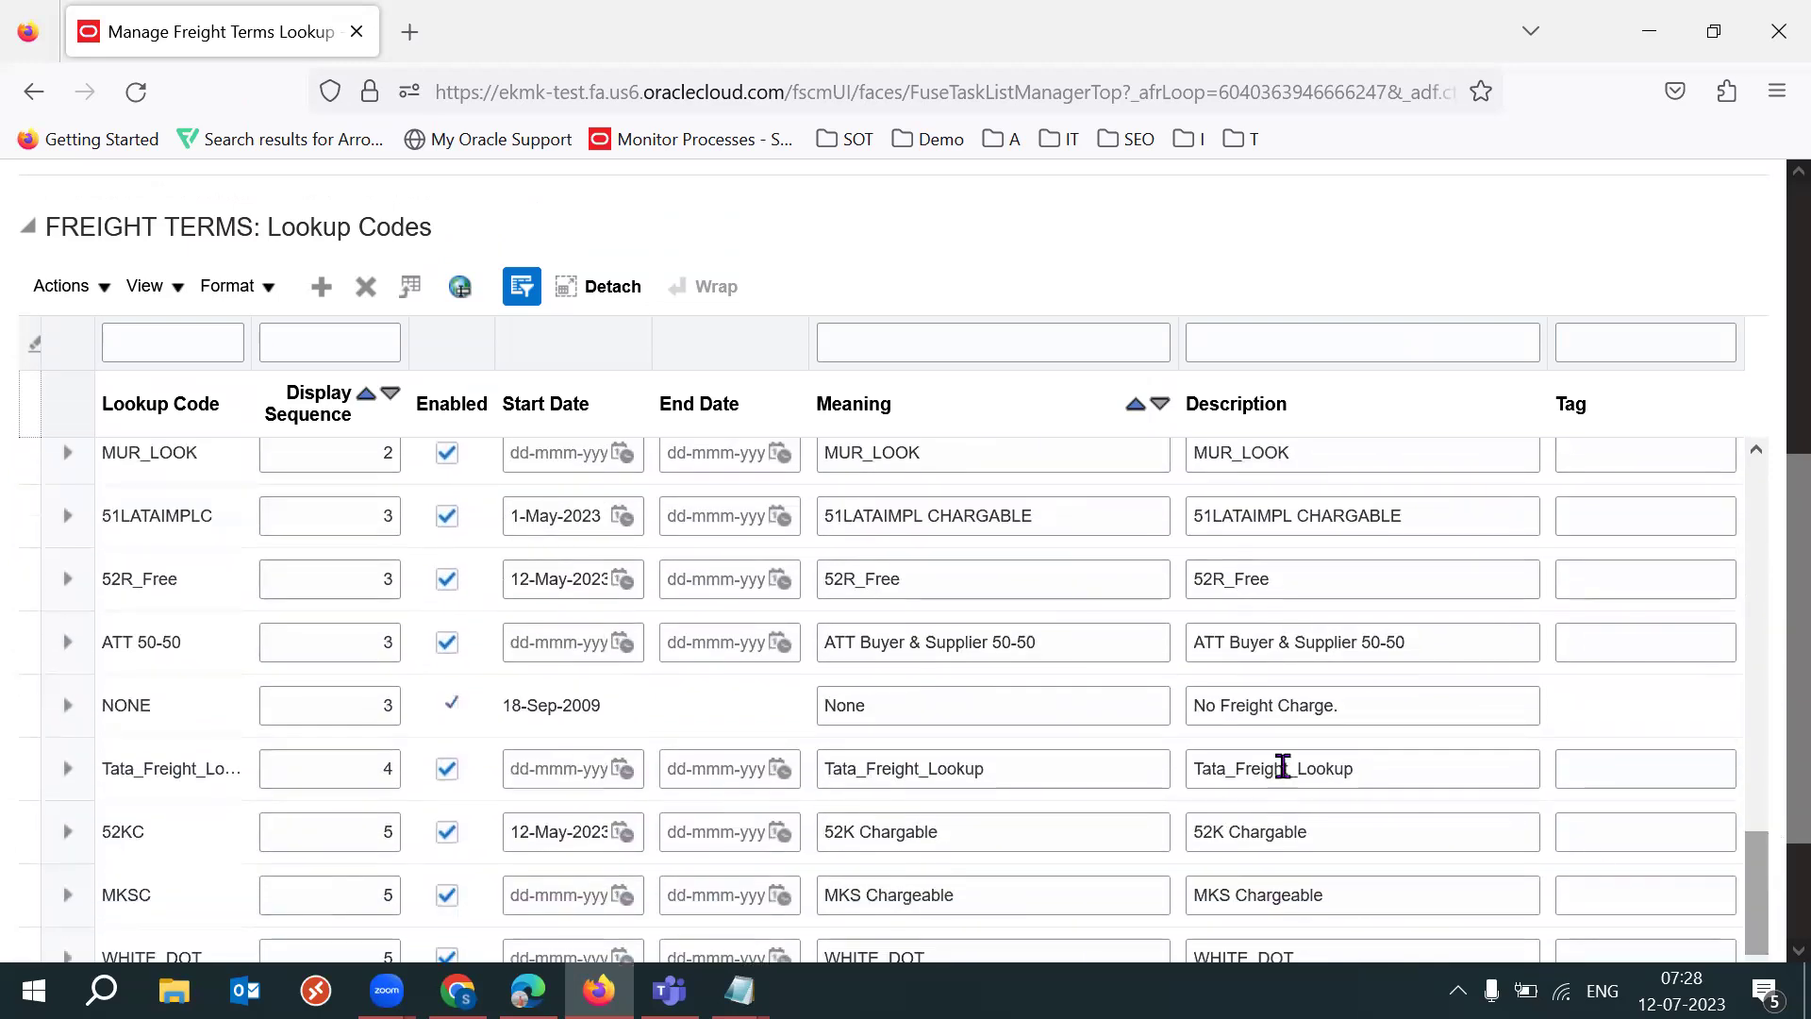
Step: Confirm the NONE lookup code was created by SEED_DATA_FROM_APPLICATION as seeded data
click(962, 697)
click(151, 287)
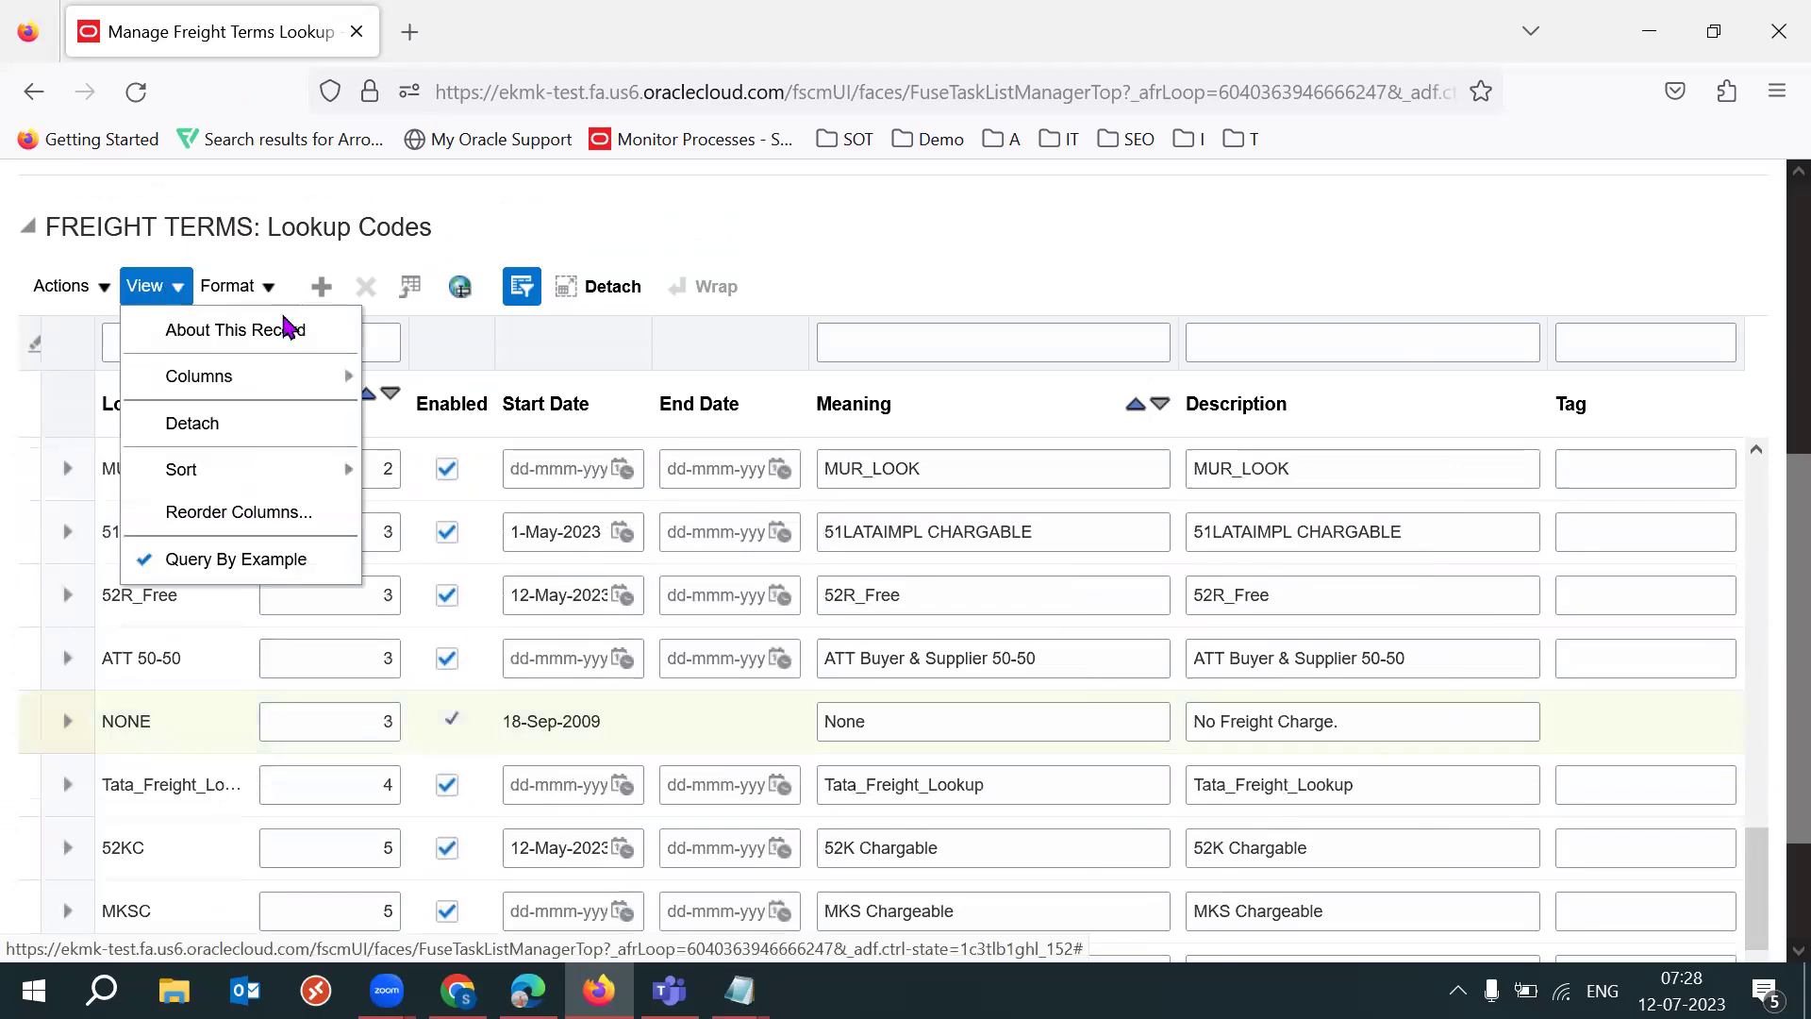
click(271, 328)
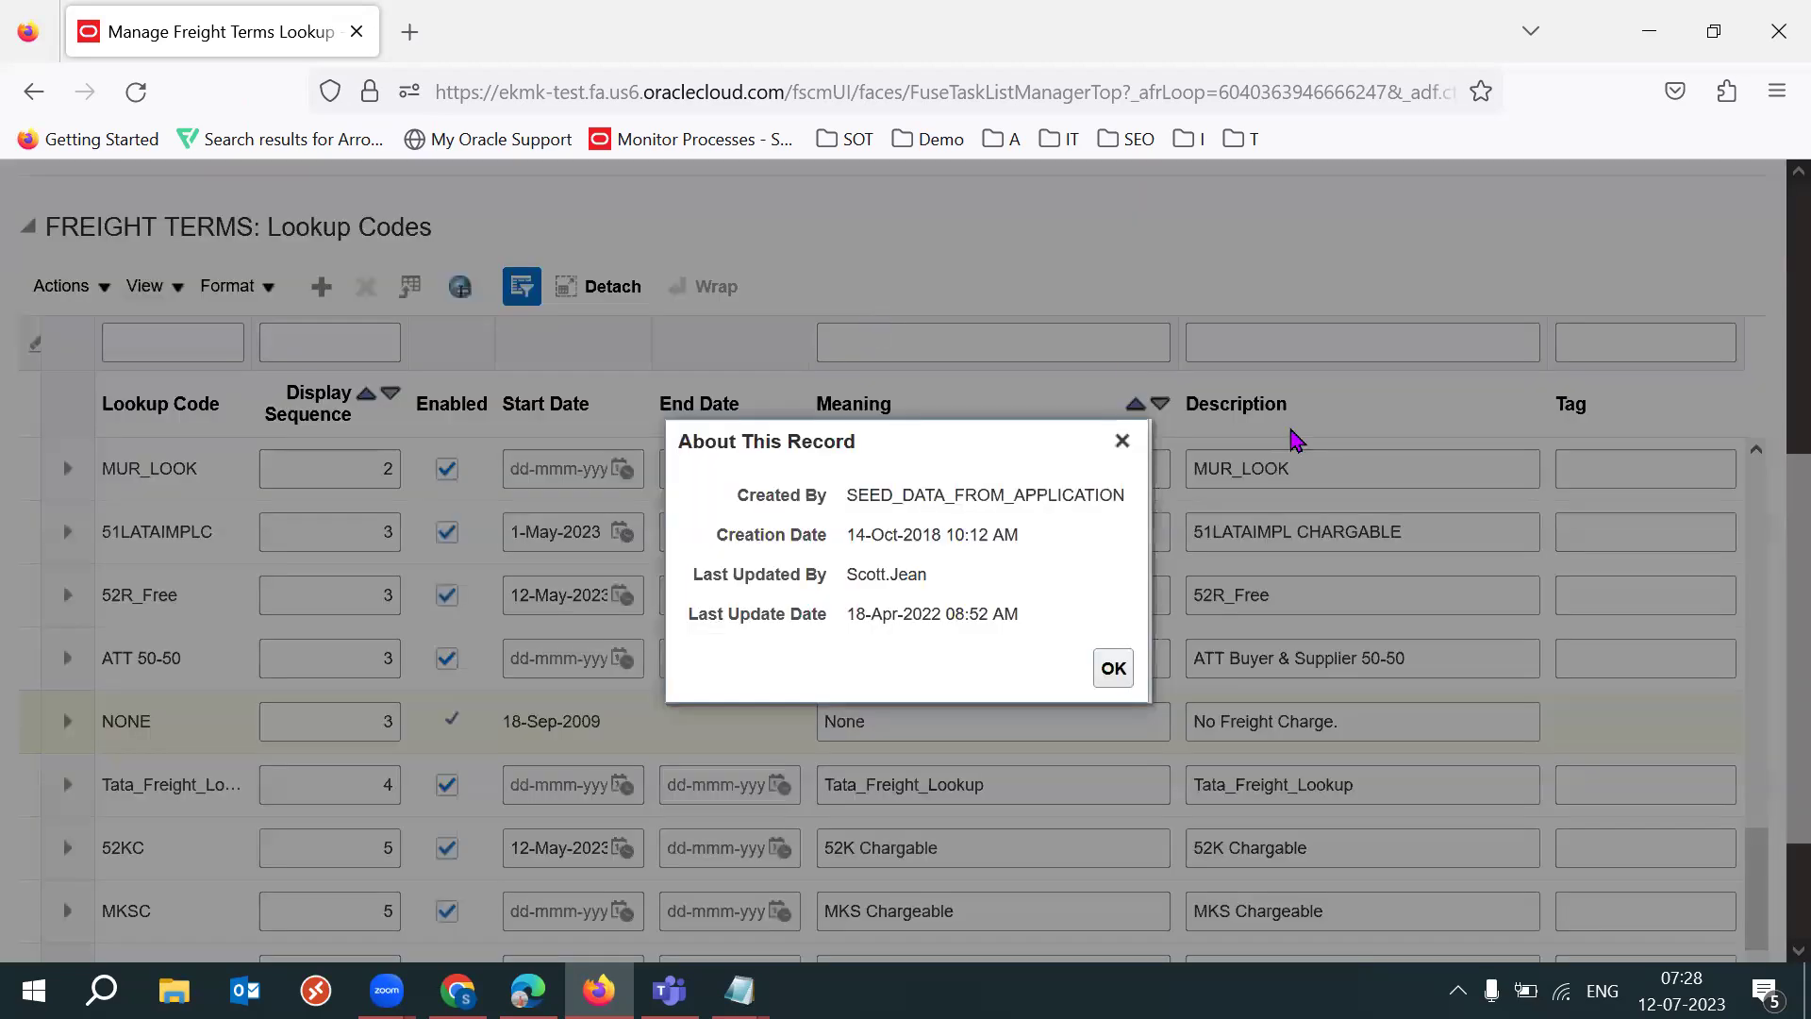
double_click(943, 488)
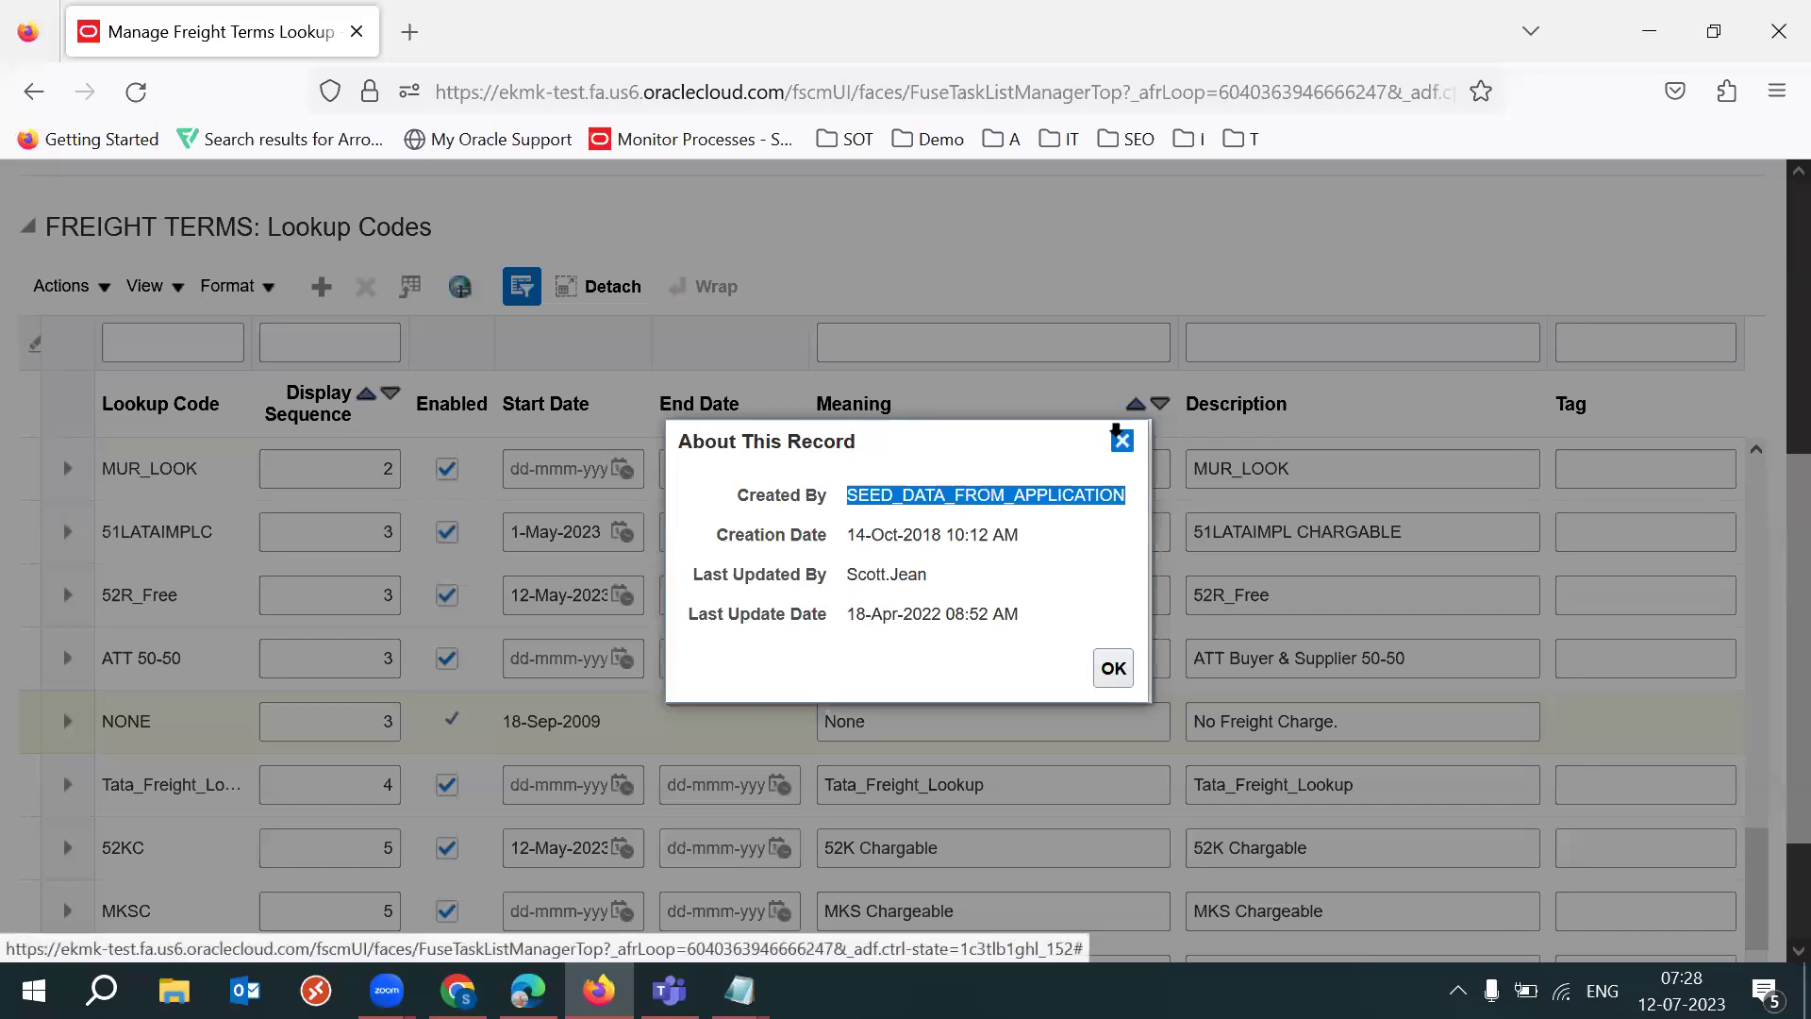
click(1121, 440)
click(907, 723)
double_click(907, 722)
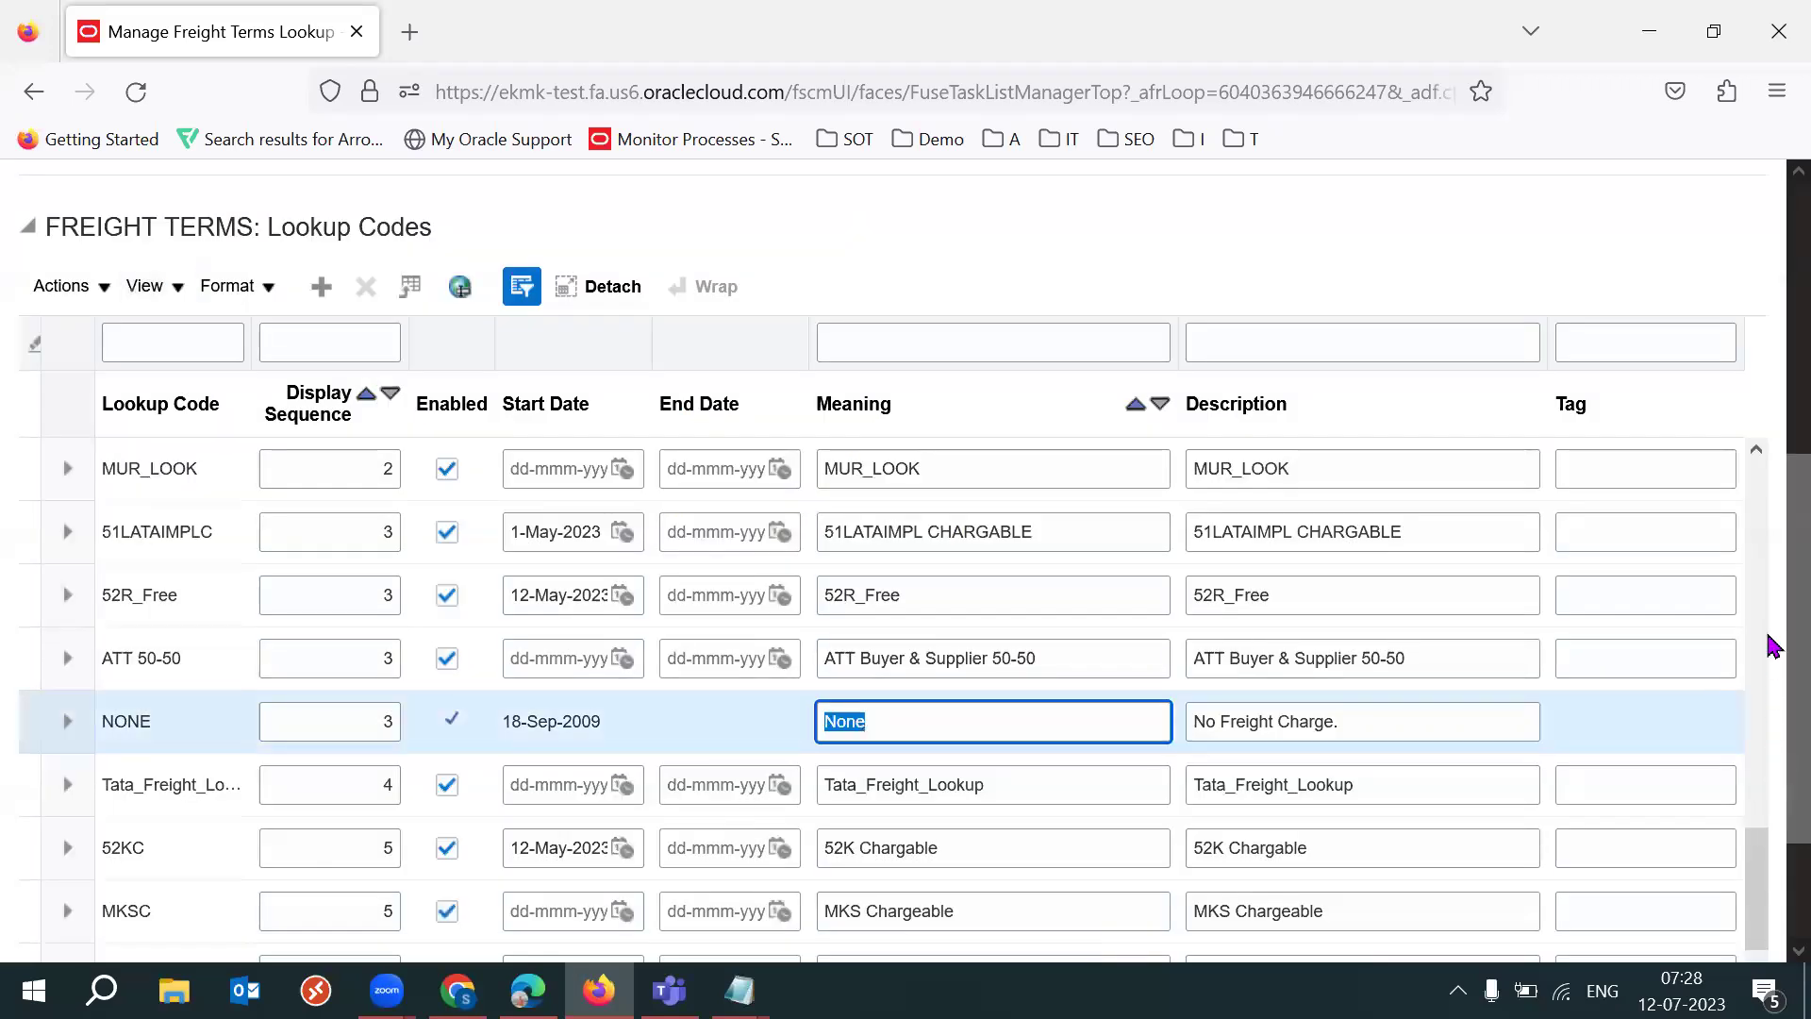
Step: Filter the lookup codes by ORA, then switch to the setups spreadsheet
scroll(1766, 688, down, 2)
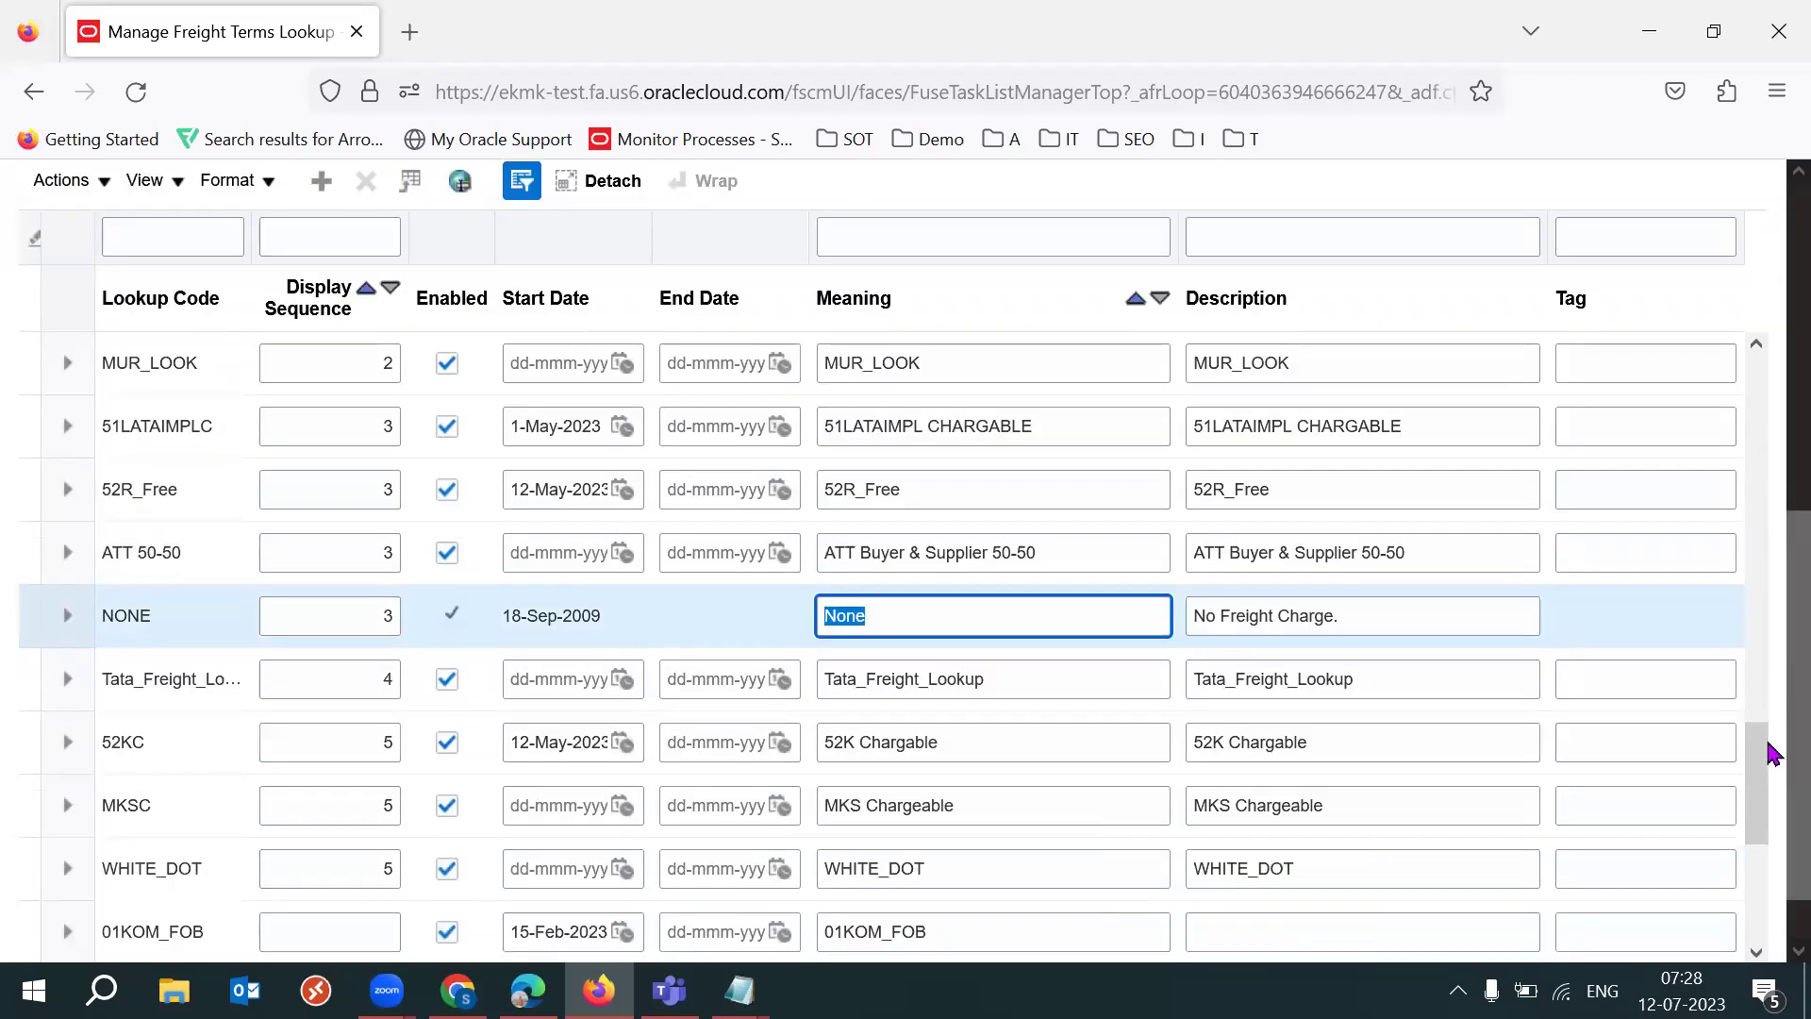
drag(1758, 774, 1762, 797)
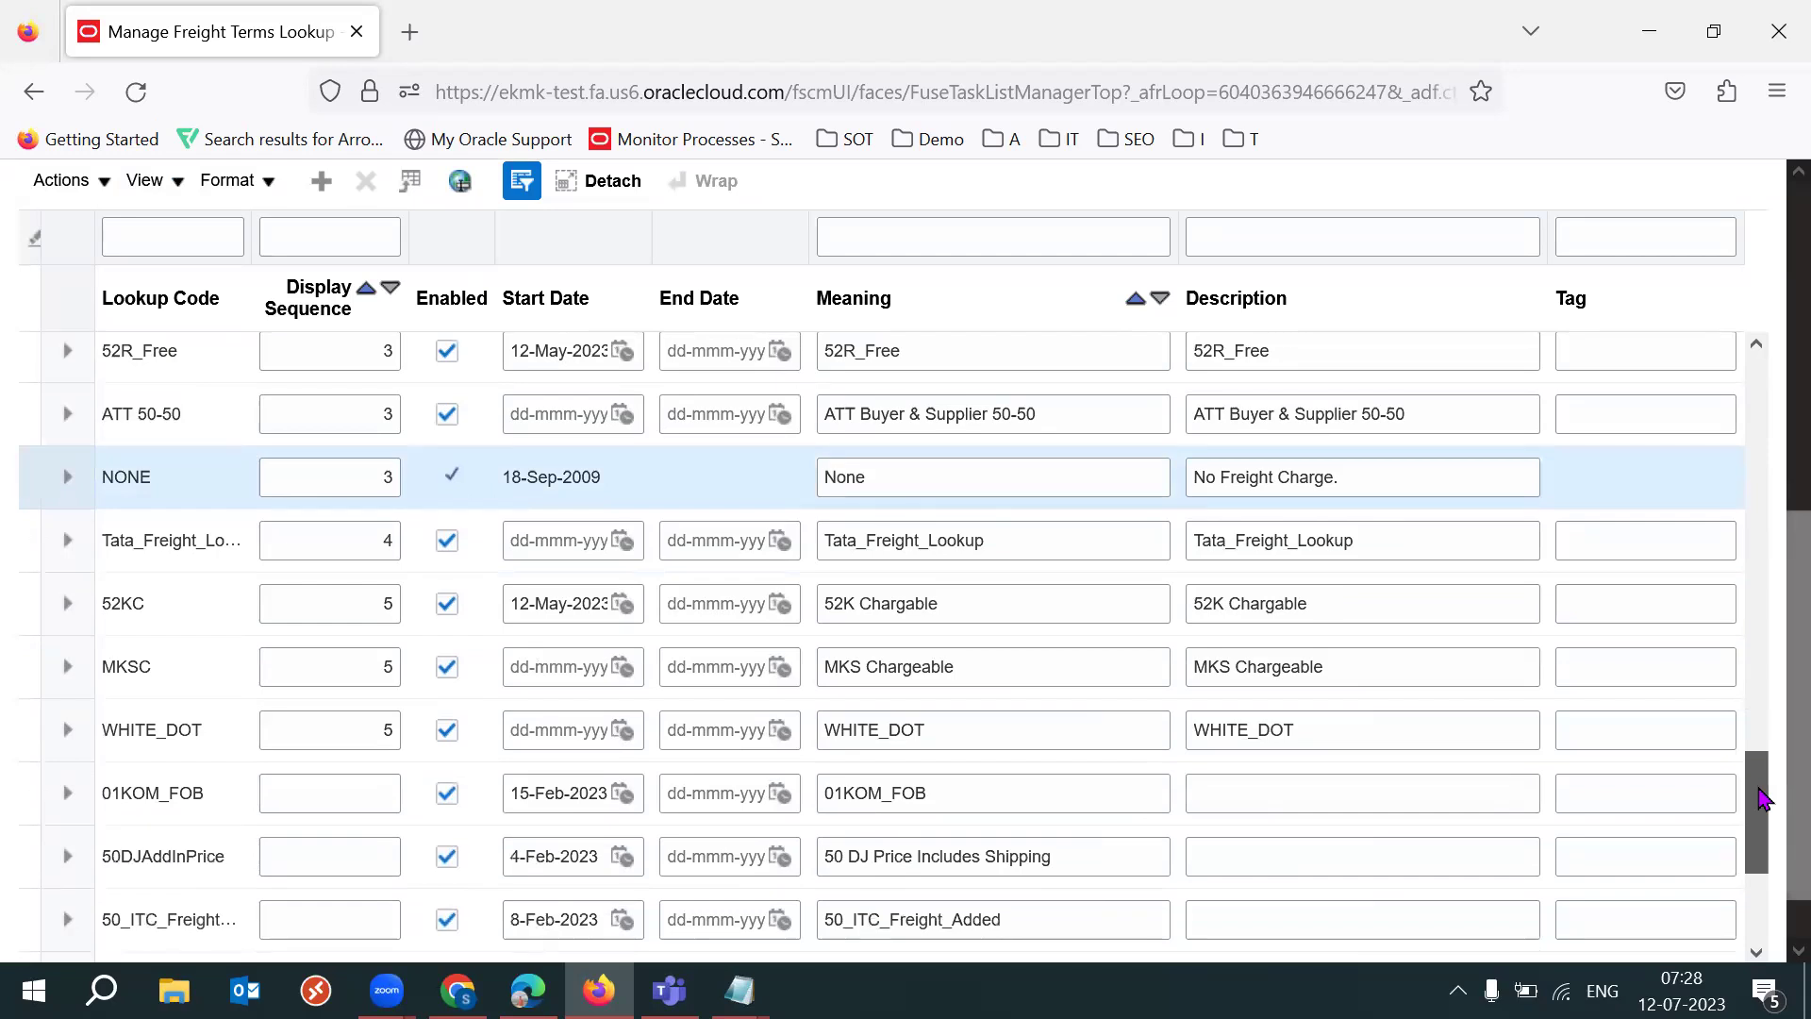
drag(1762, 806, 1762, 891)
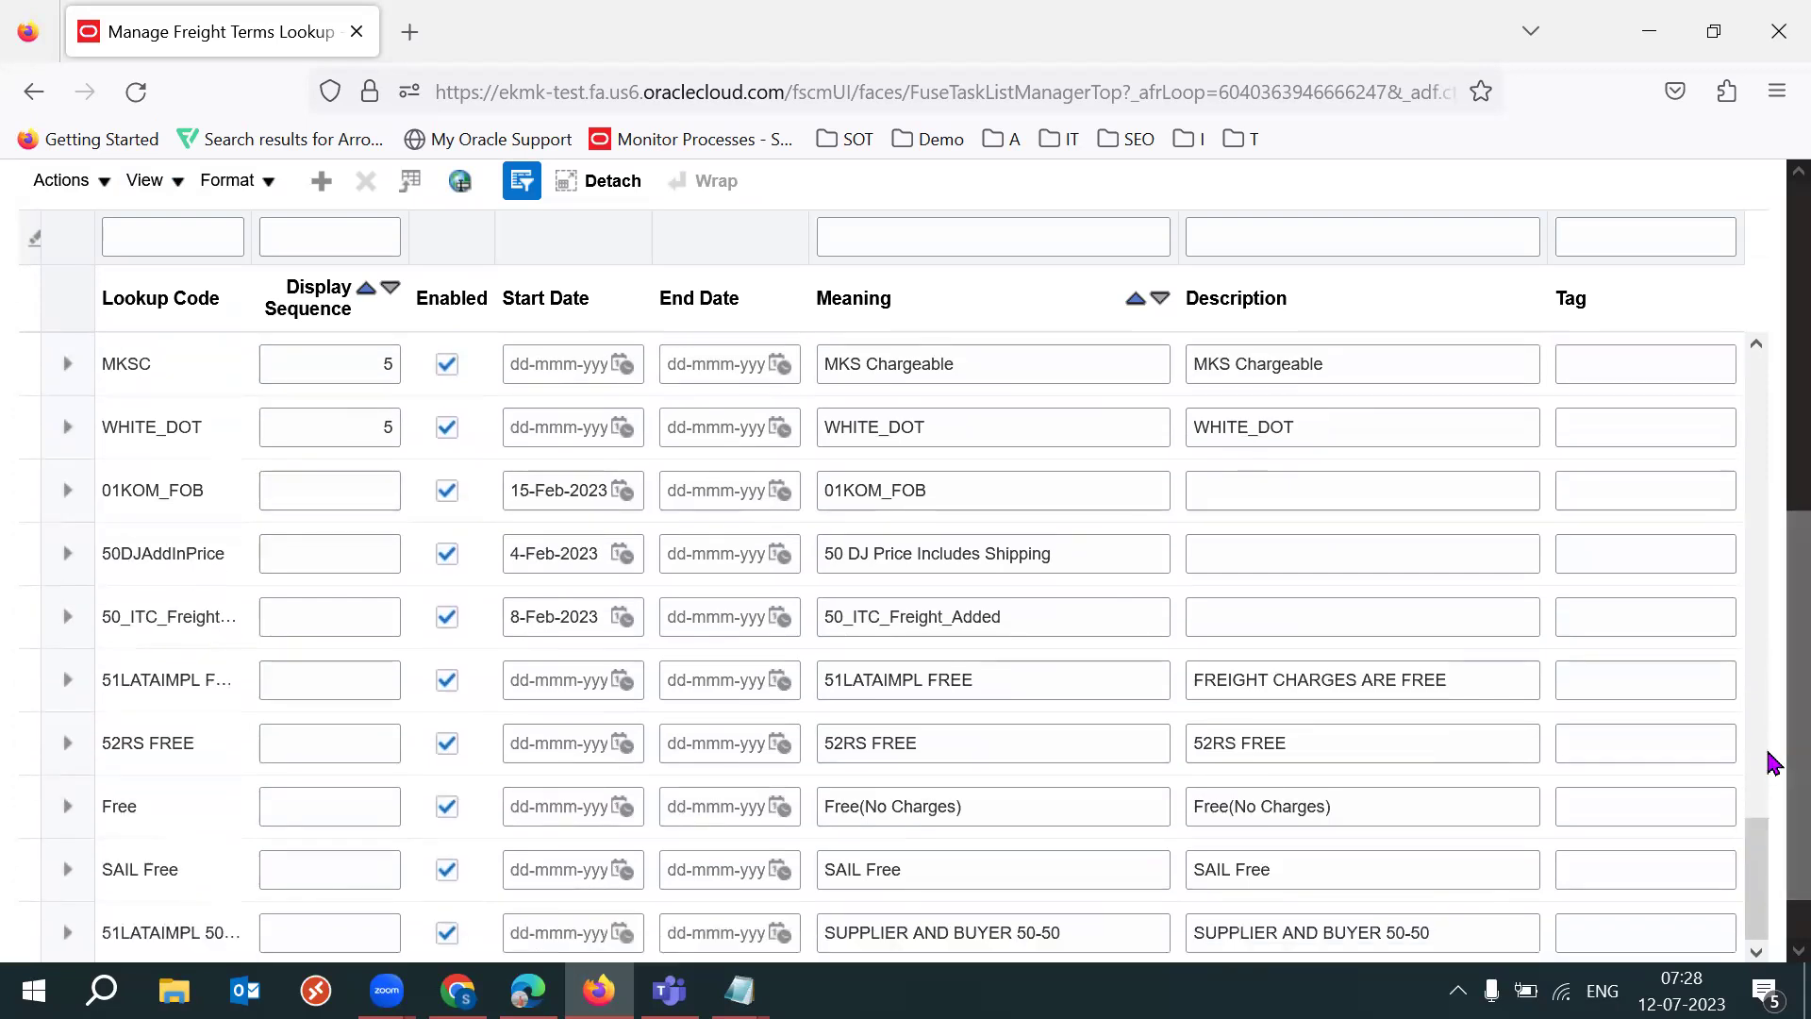
drag(1770, 755, 1770, 780)
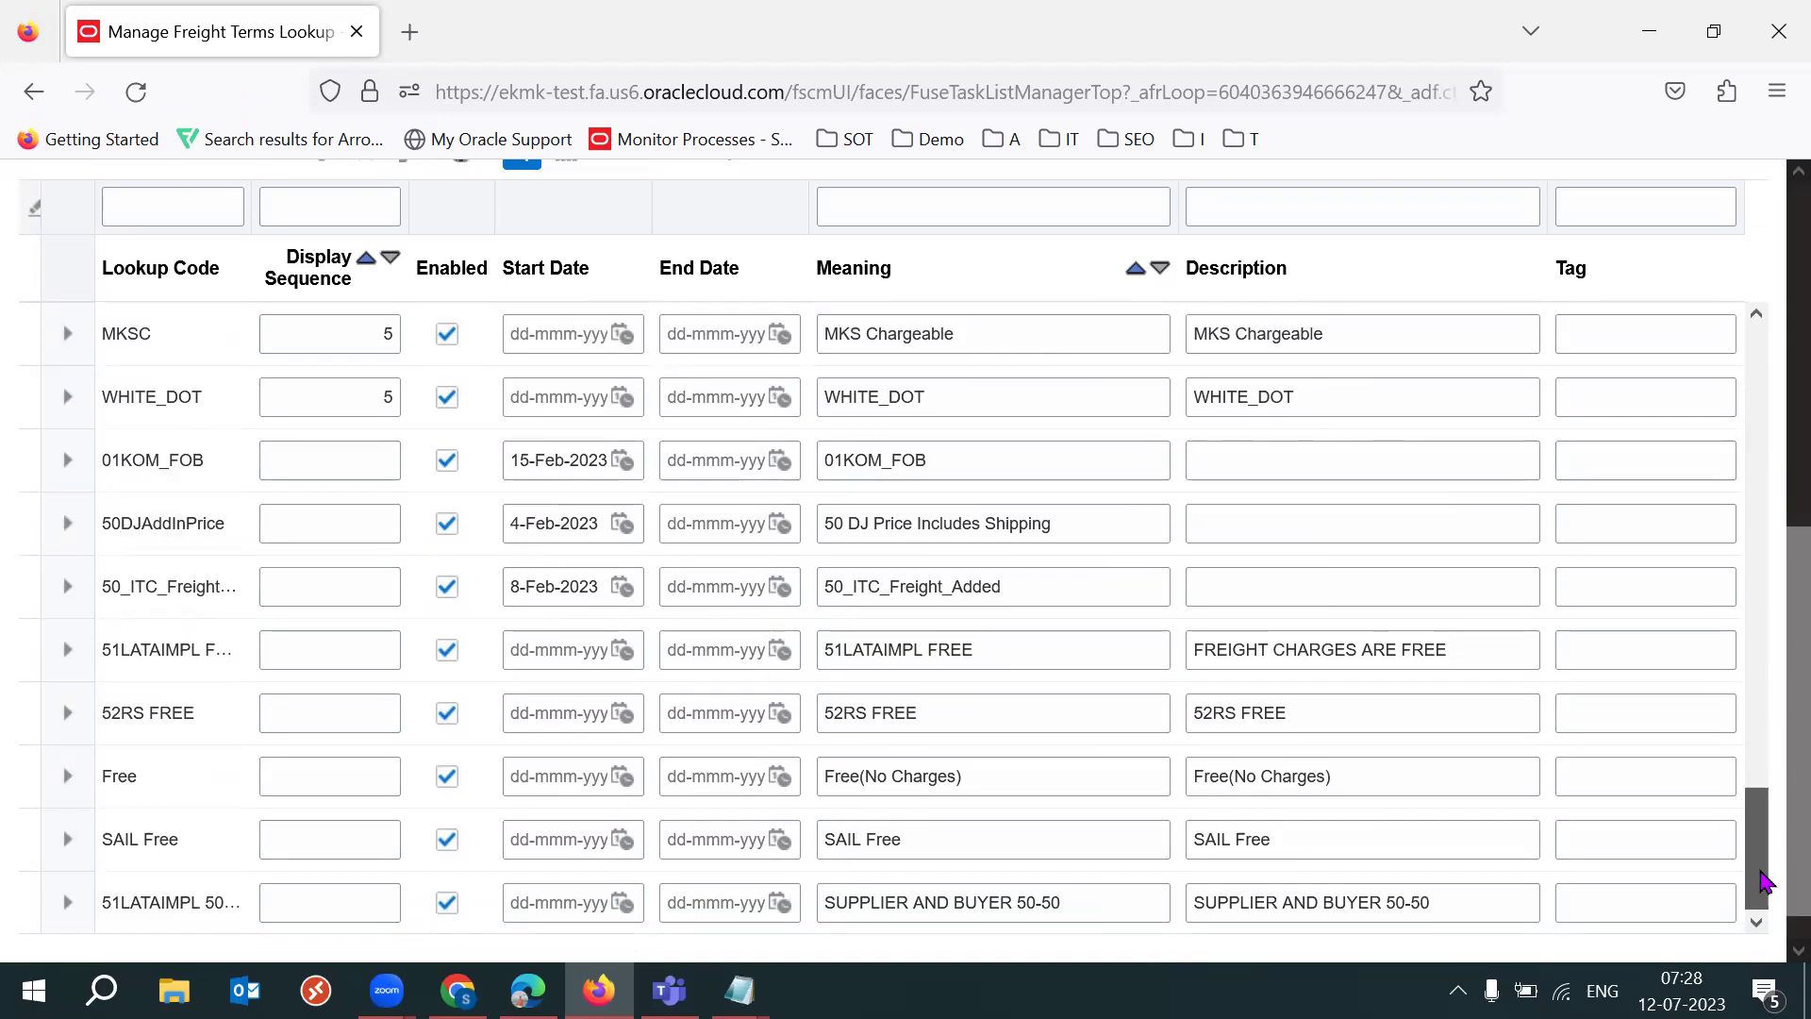
drag(1763, 835, 1737, 366)
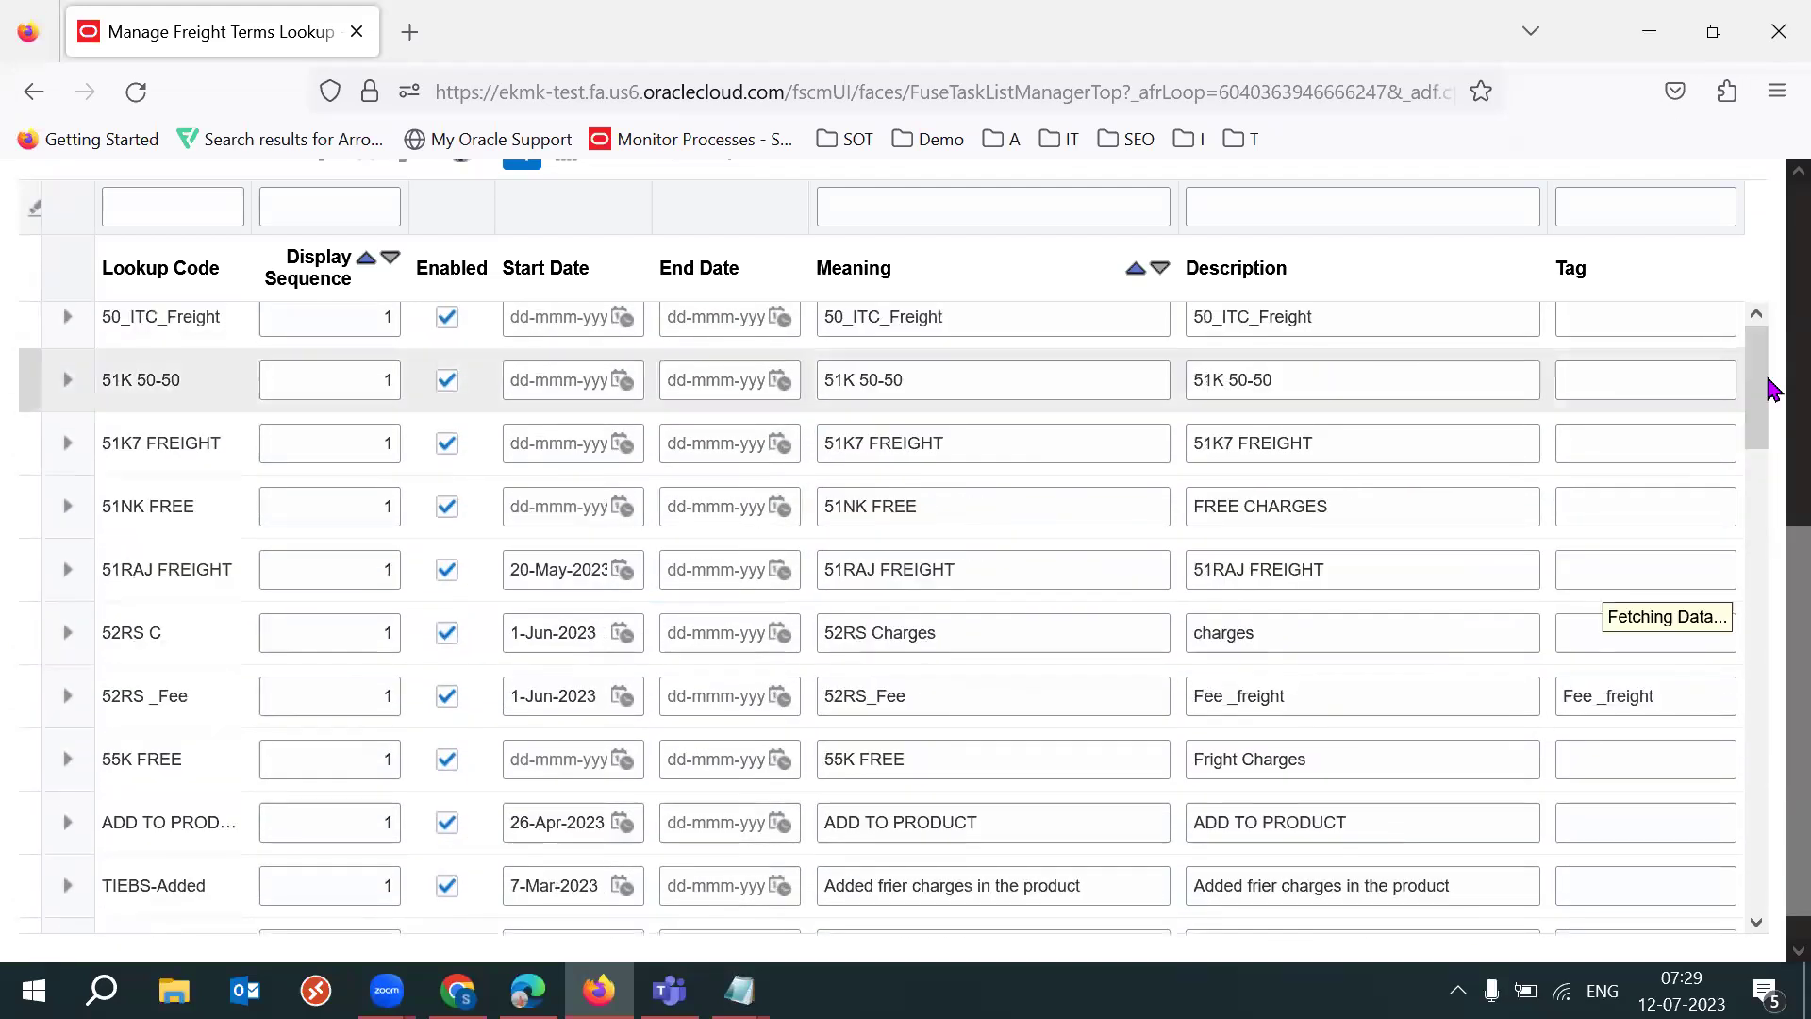
click(216, 211)
text(ORA)
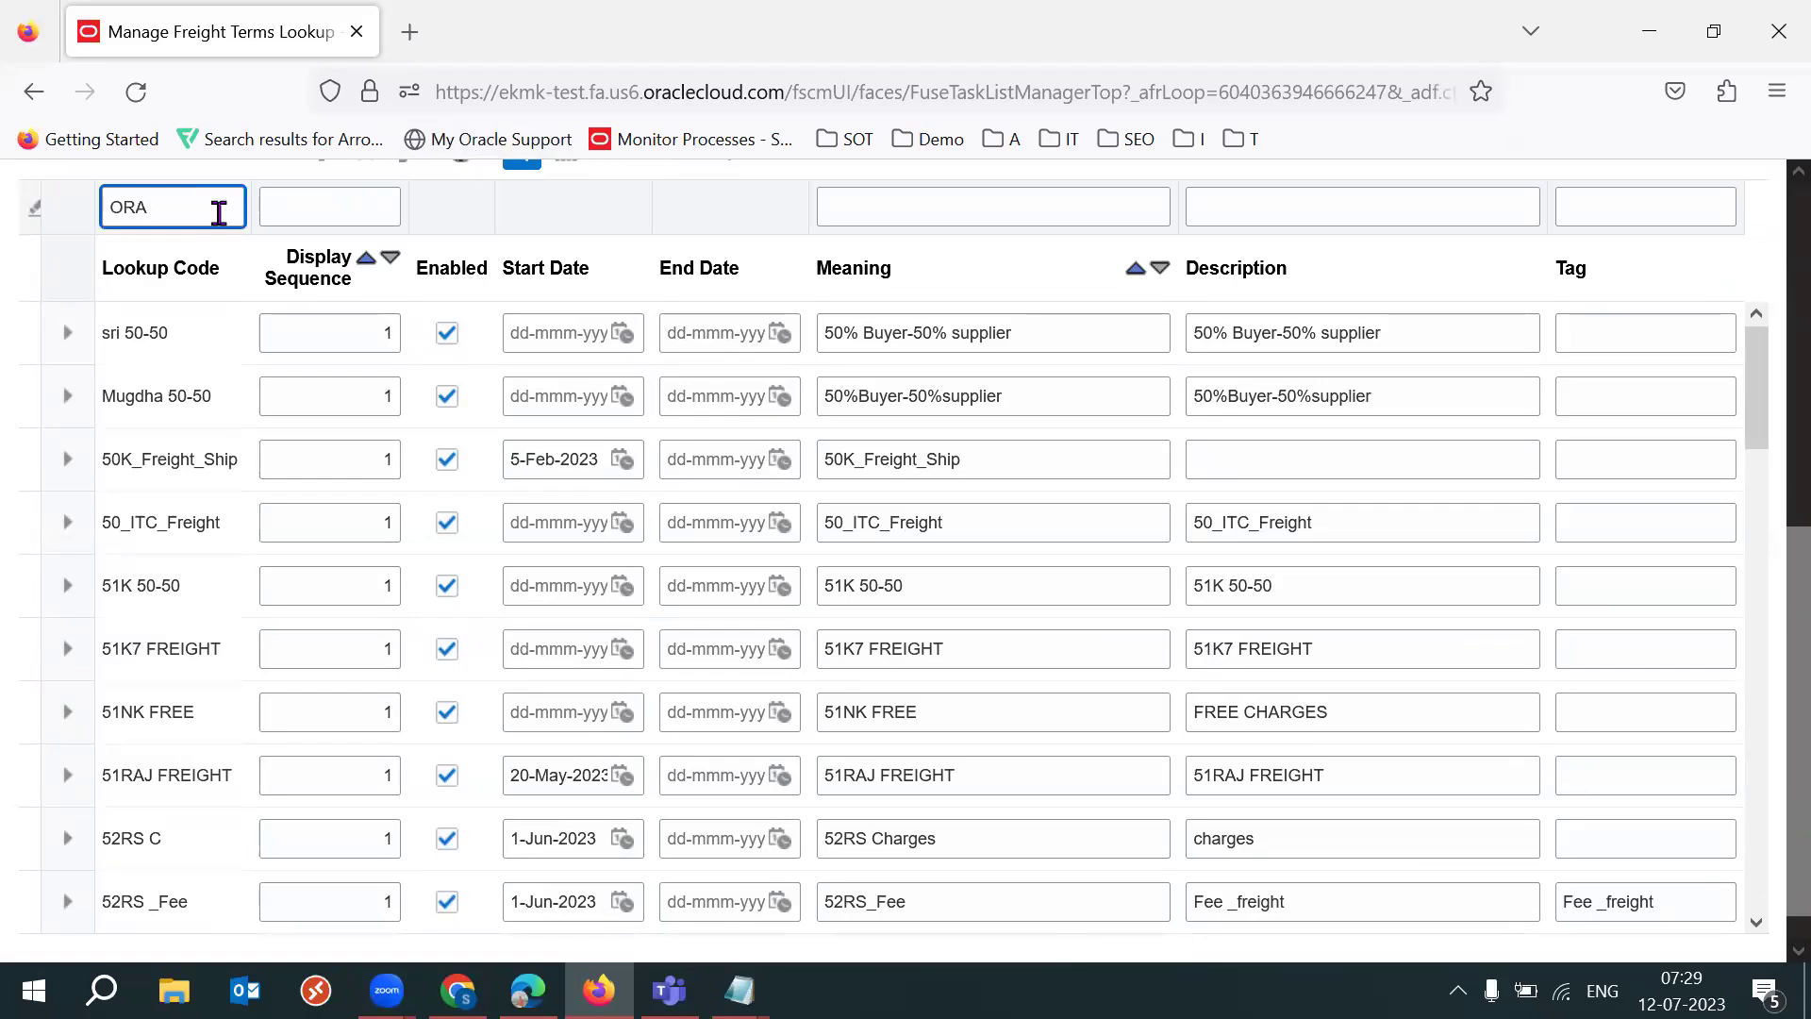
key(Return)
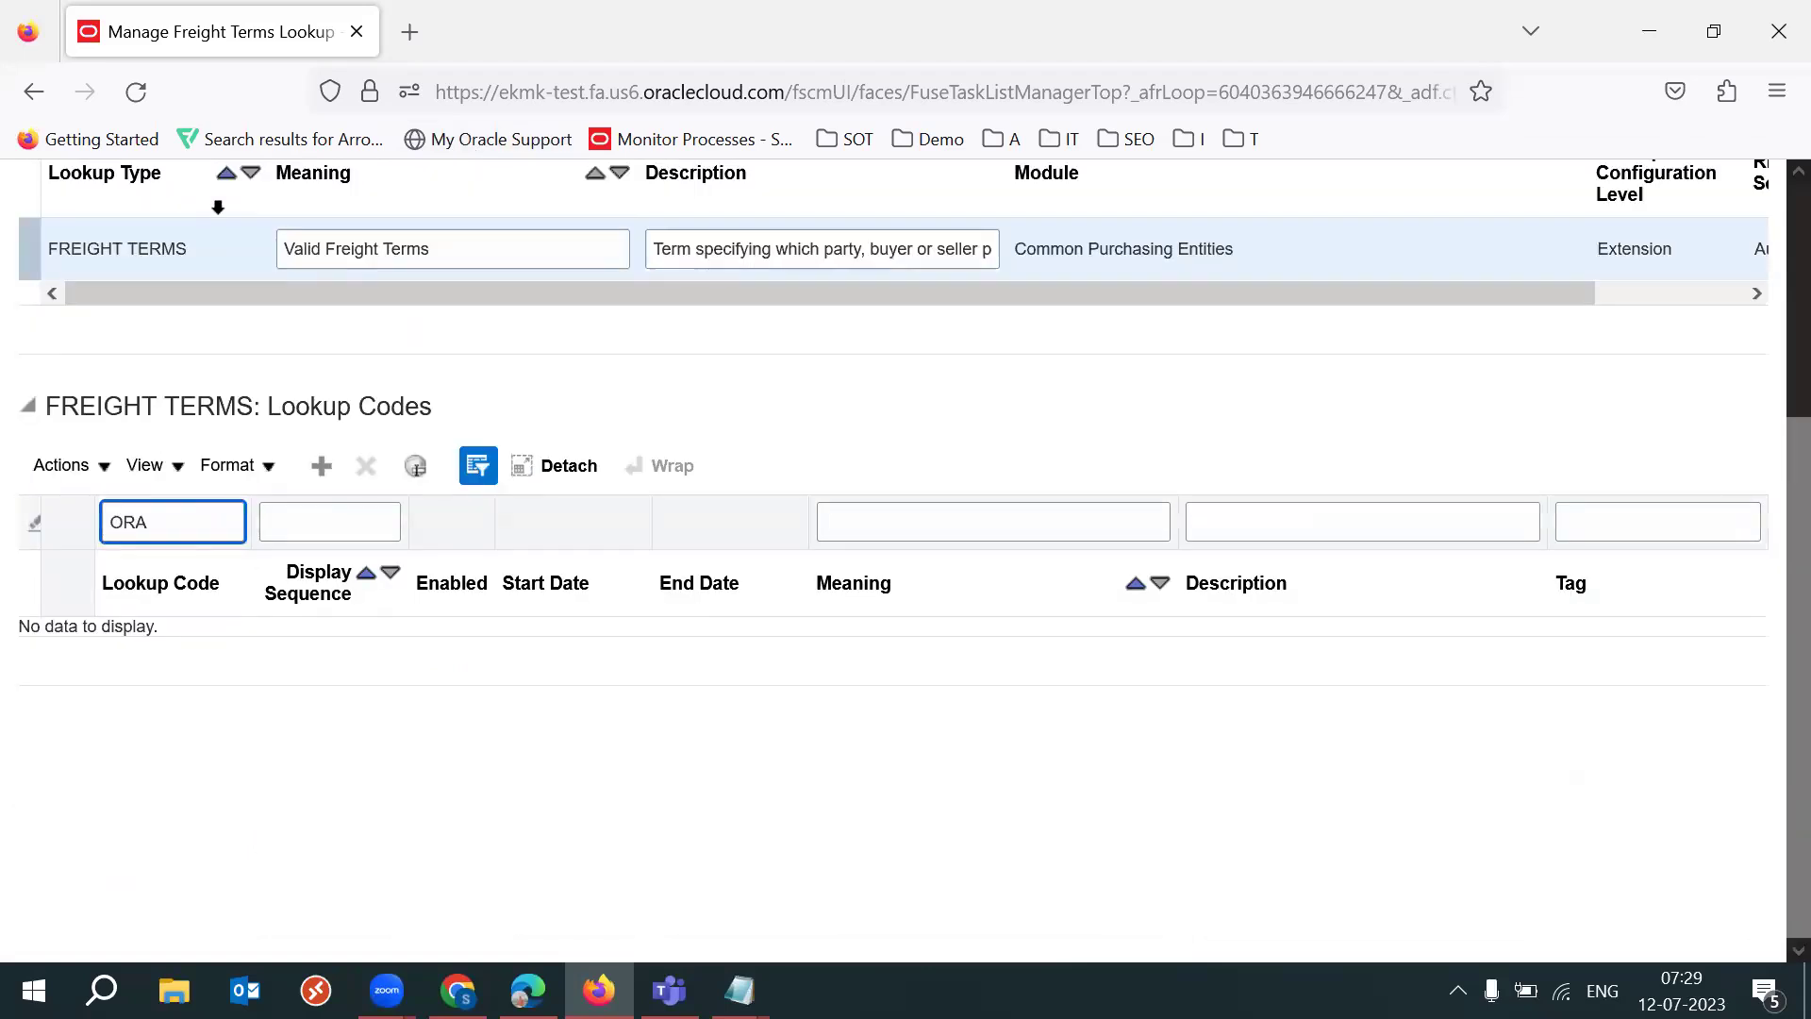
key(alt+Tab)
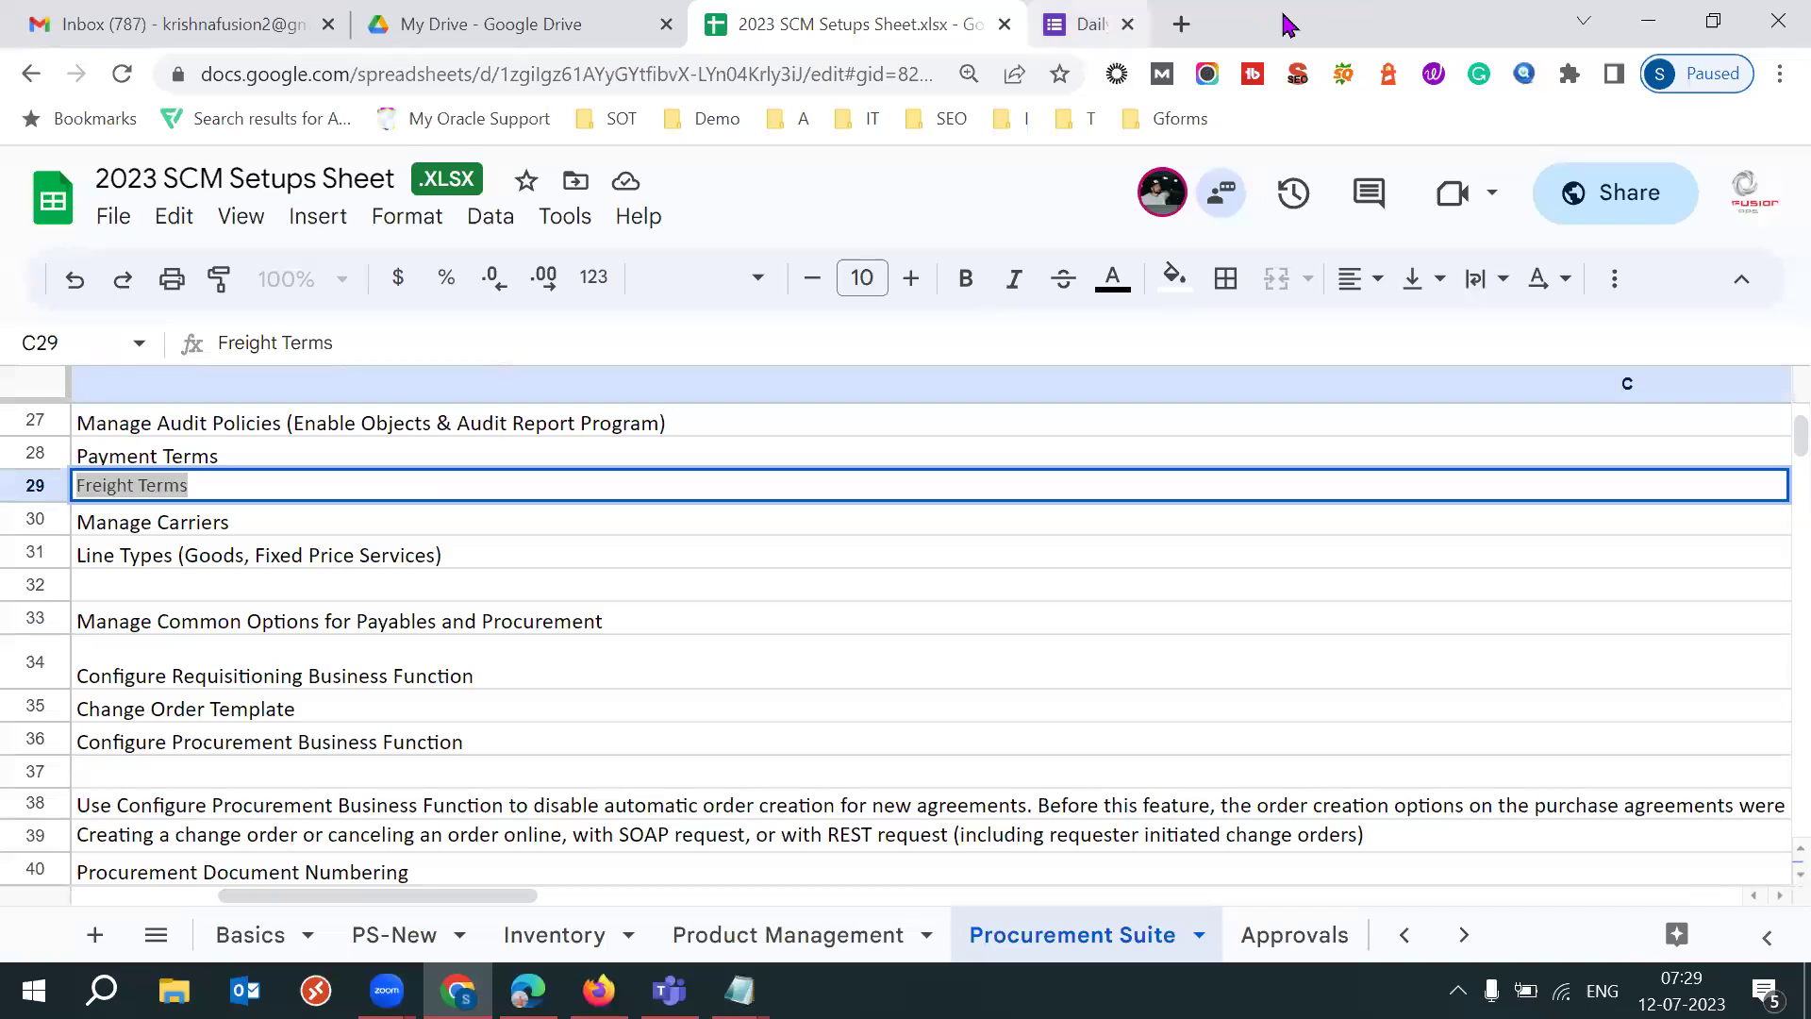
click(1056, 29)
text(dev8)
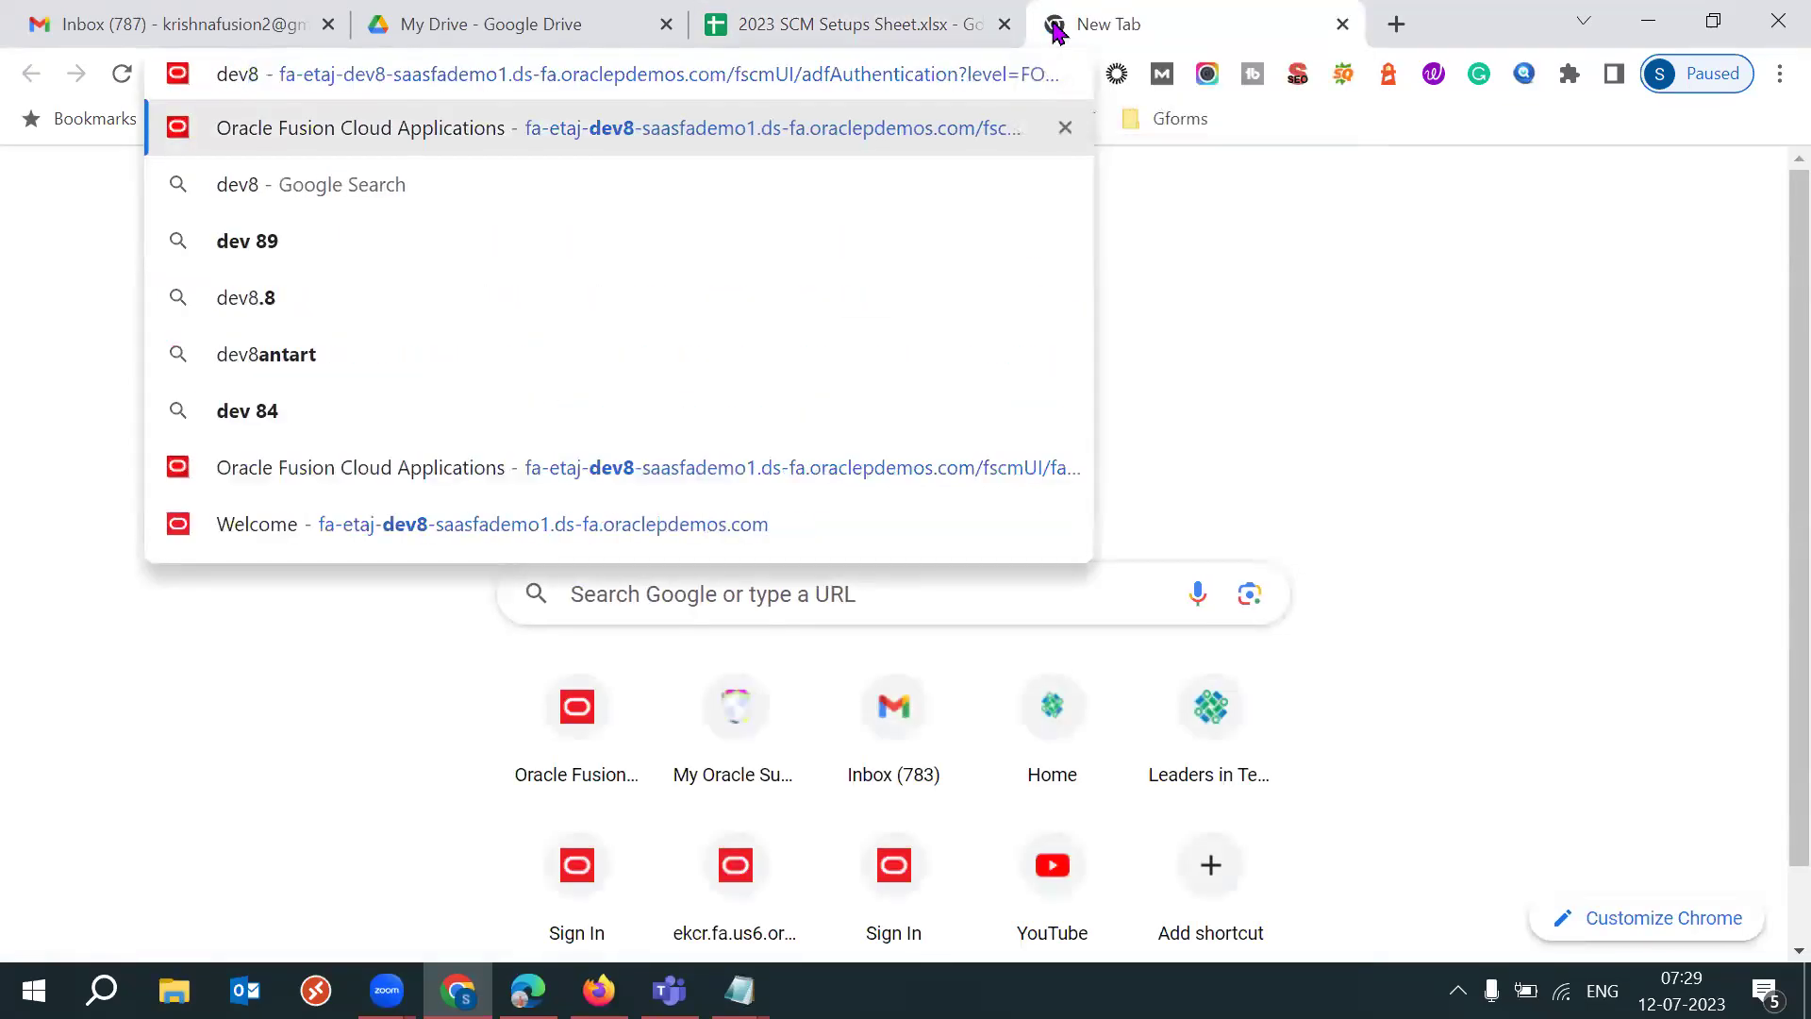
key(Return)
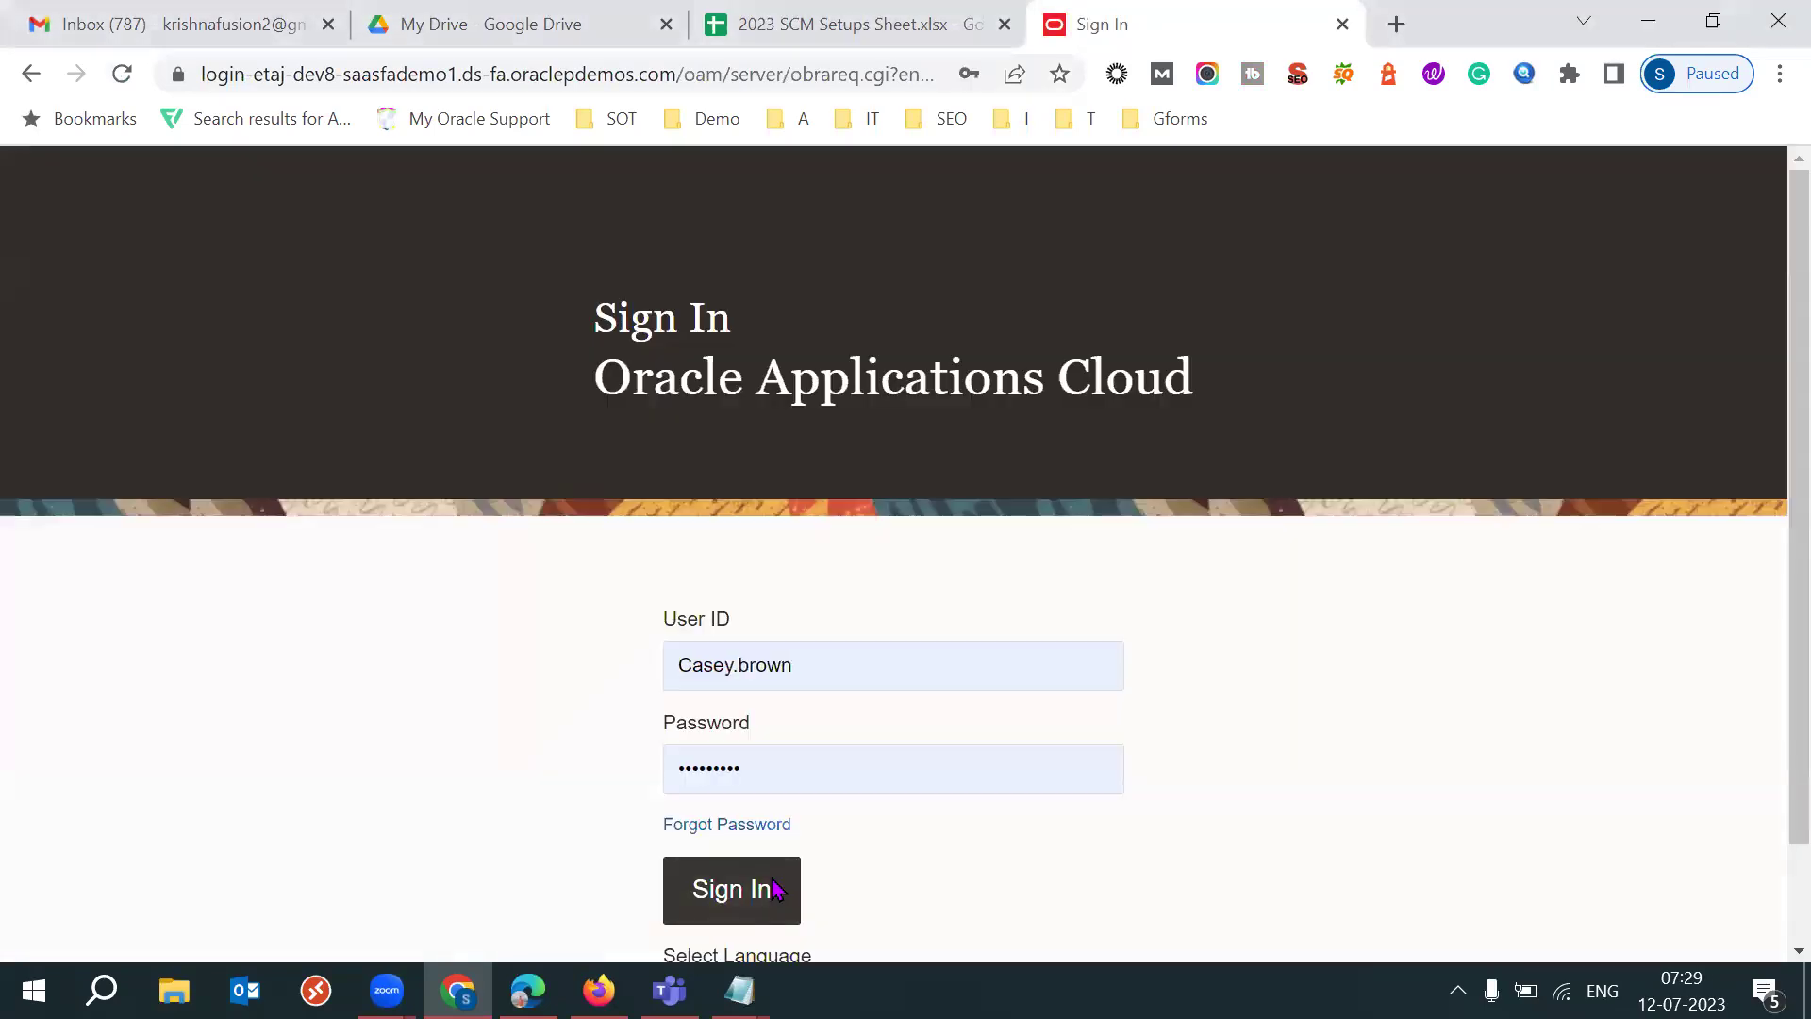
click(768, 887)
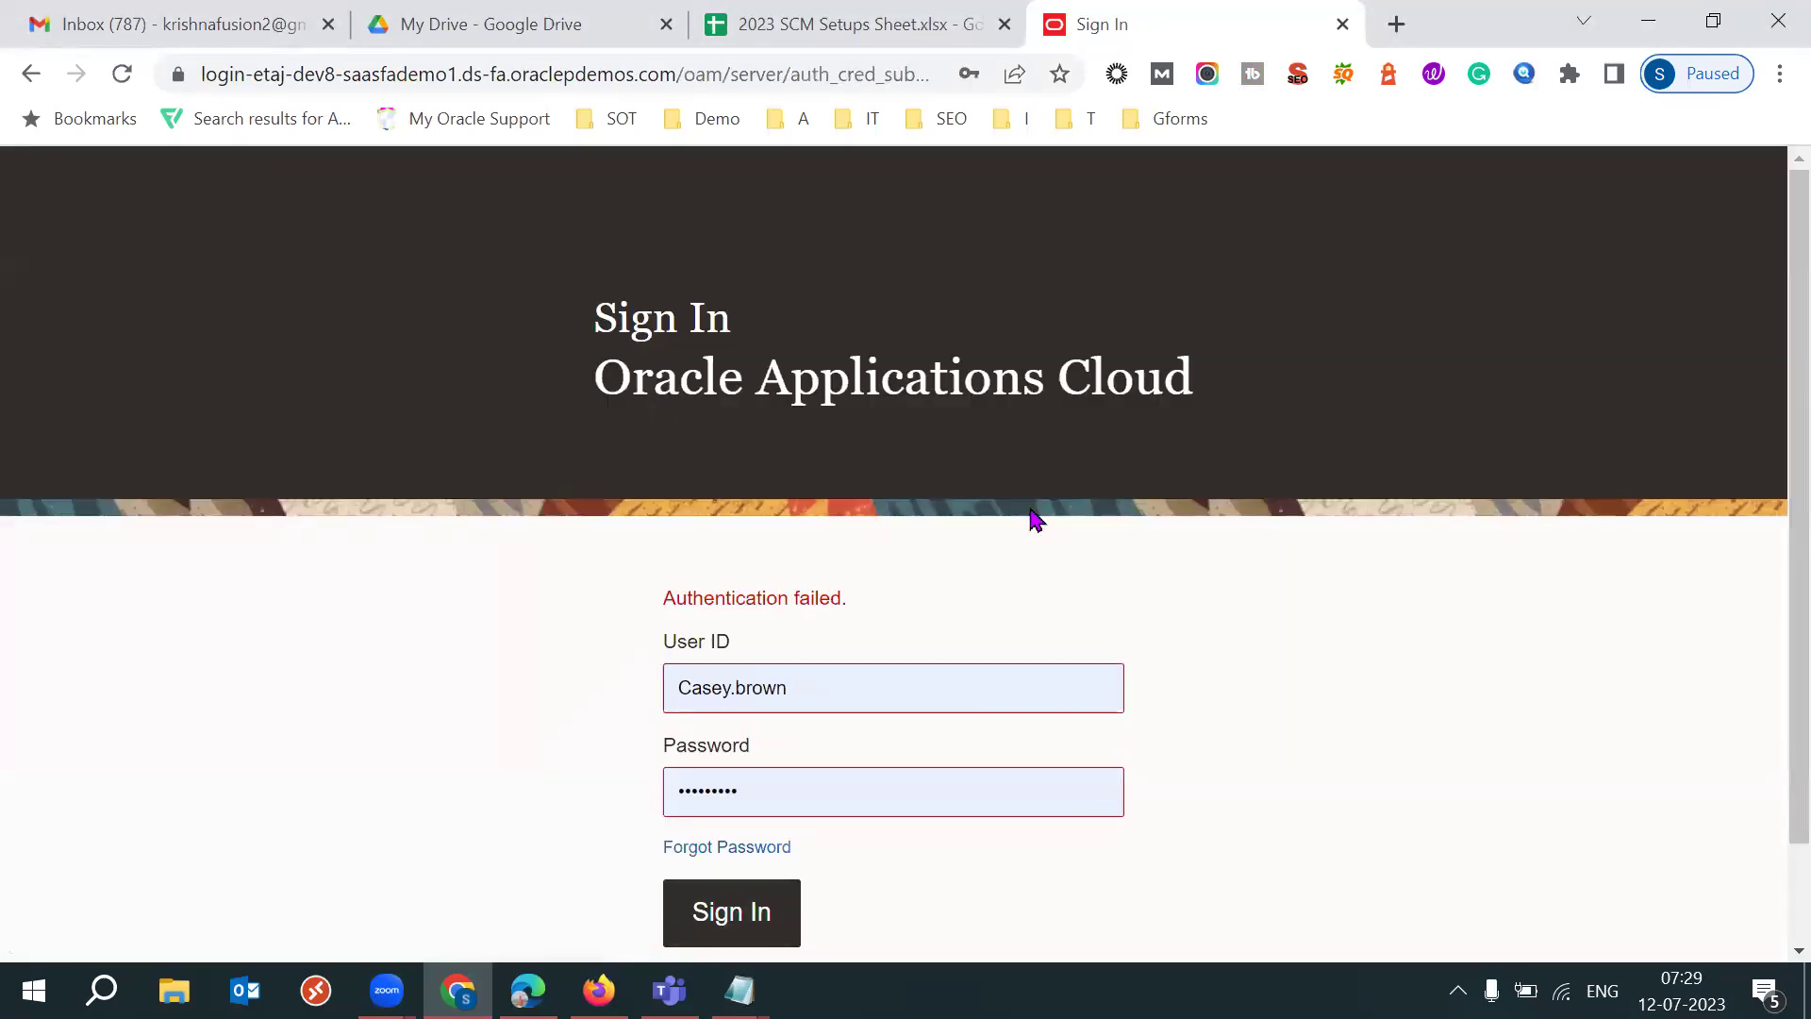
click(801, 83)
text(de)
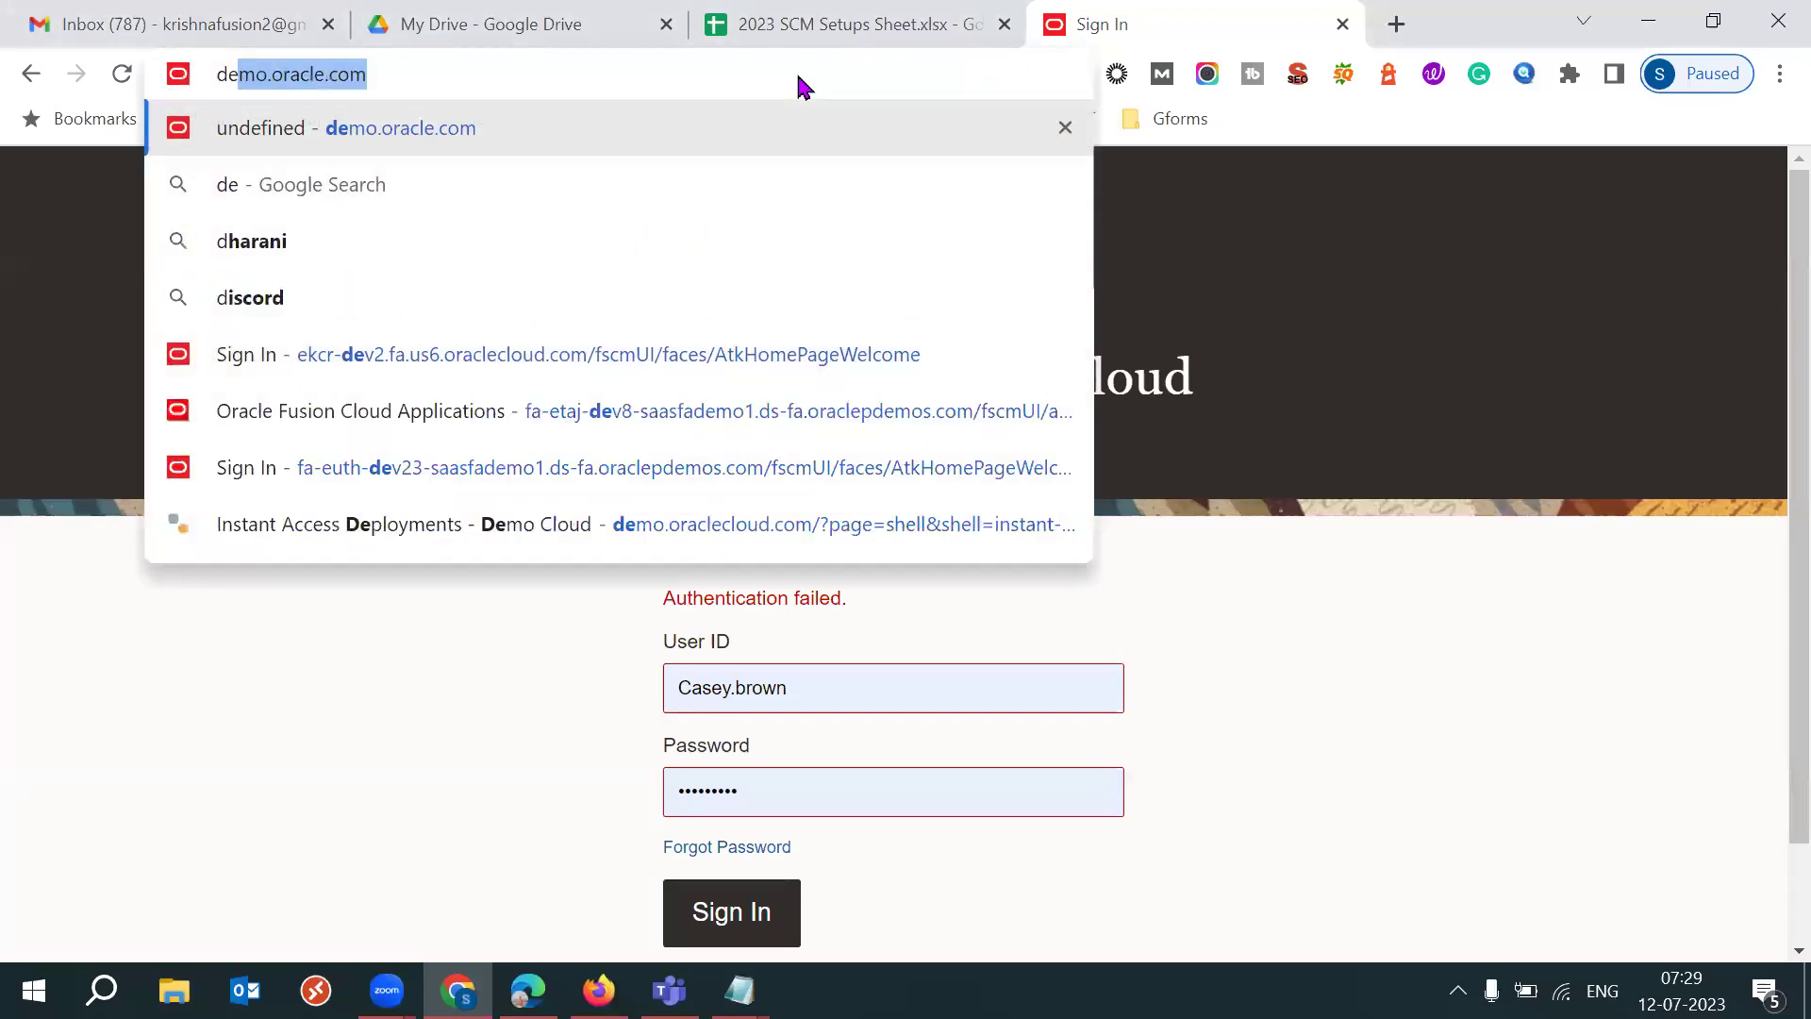
key(BackSpace)
key(BackSpace)
key(BackSpace)
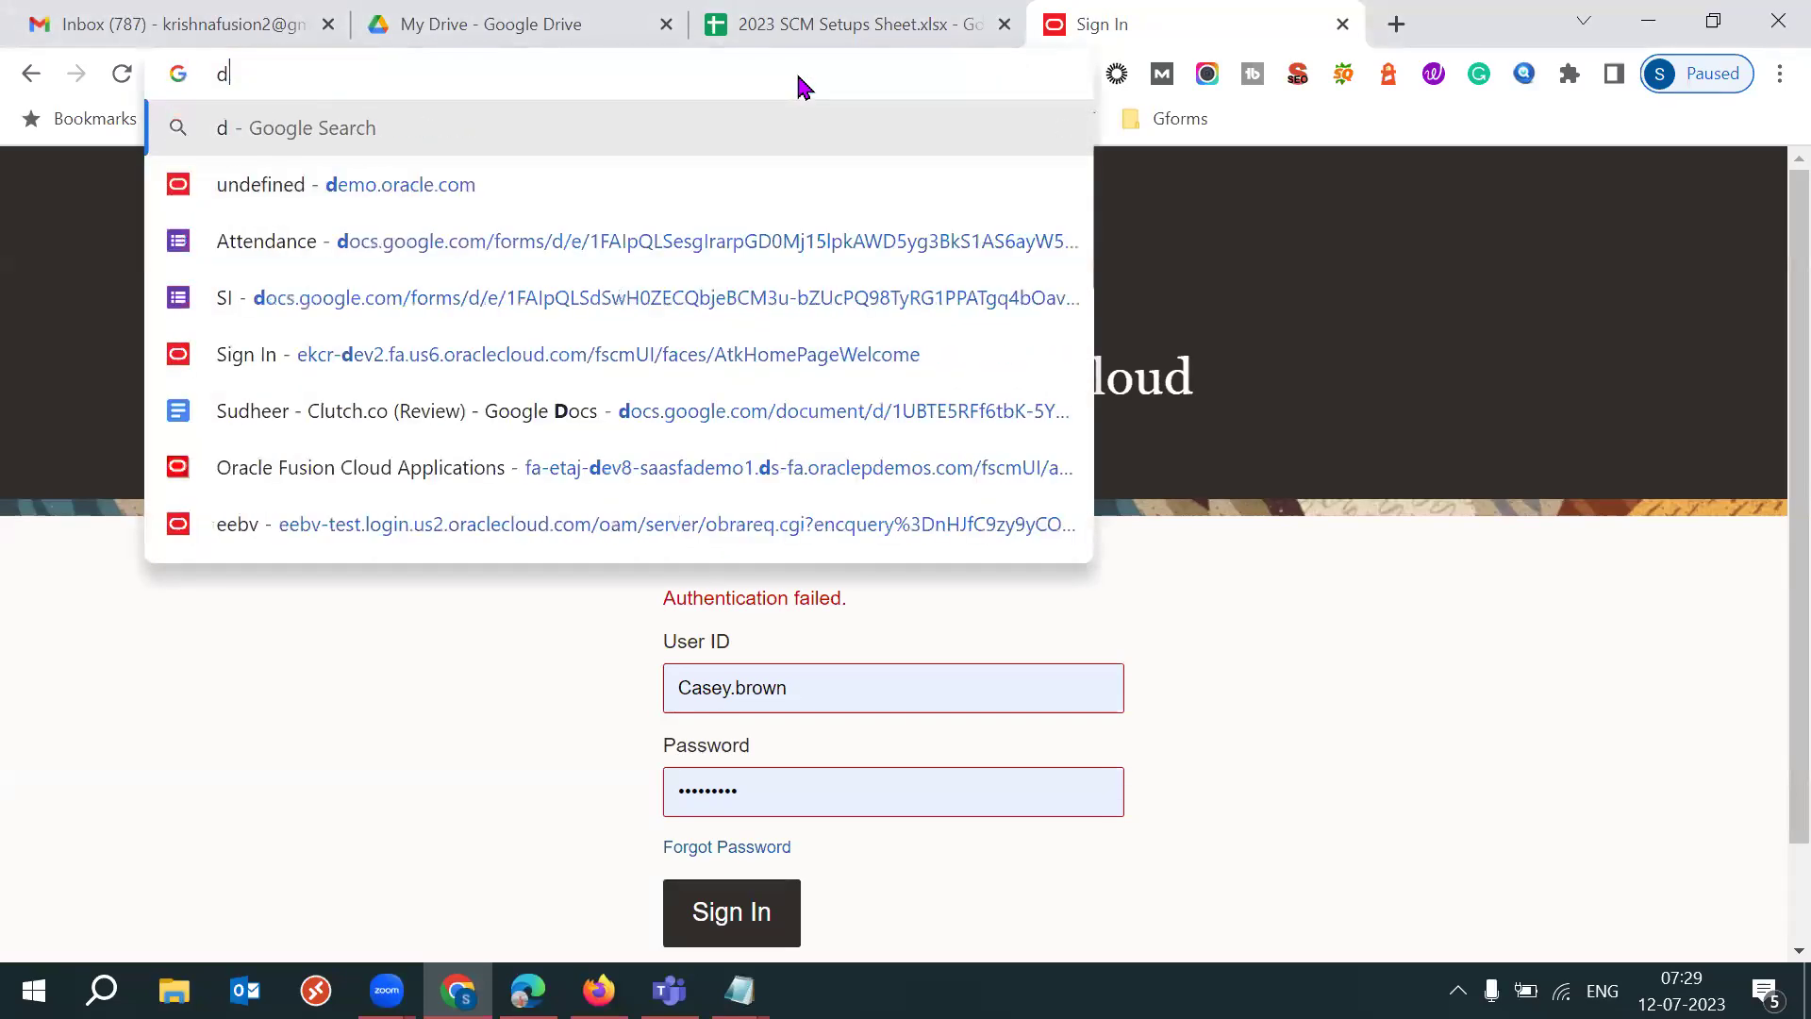
click(1340, 25)
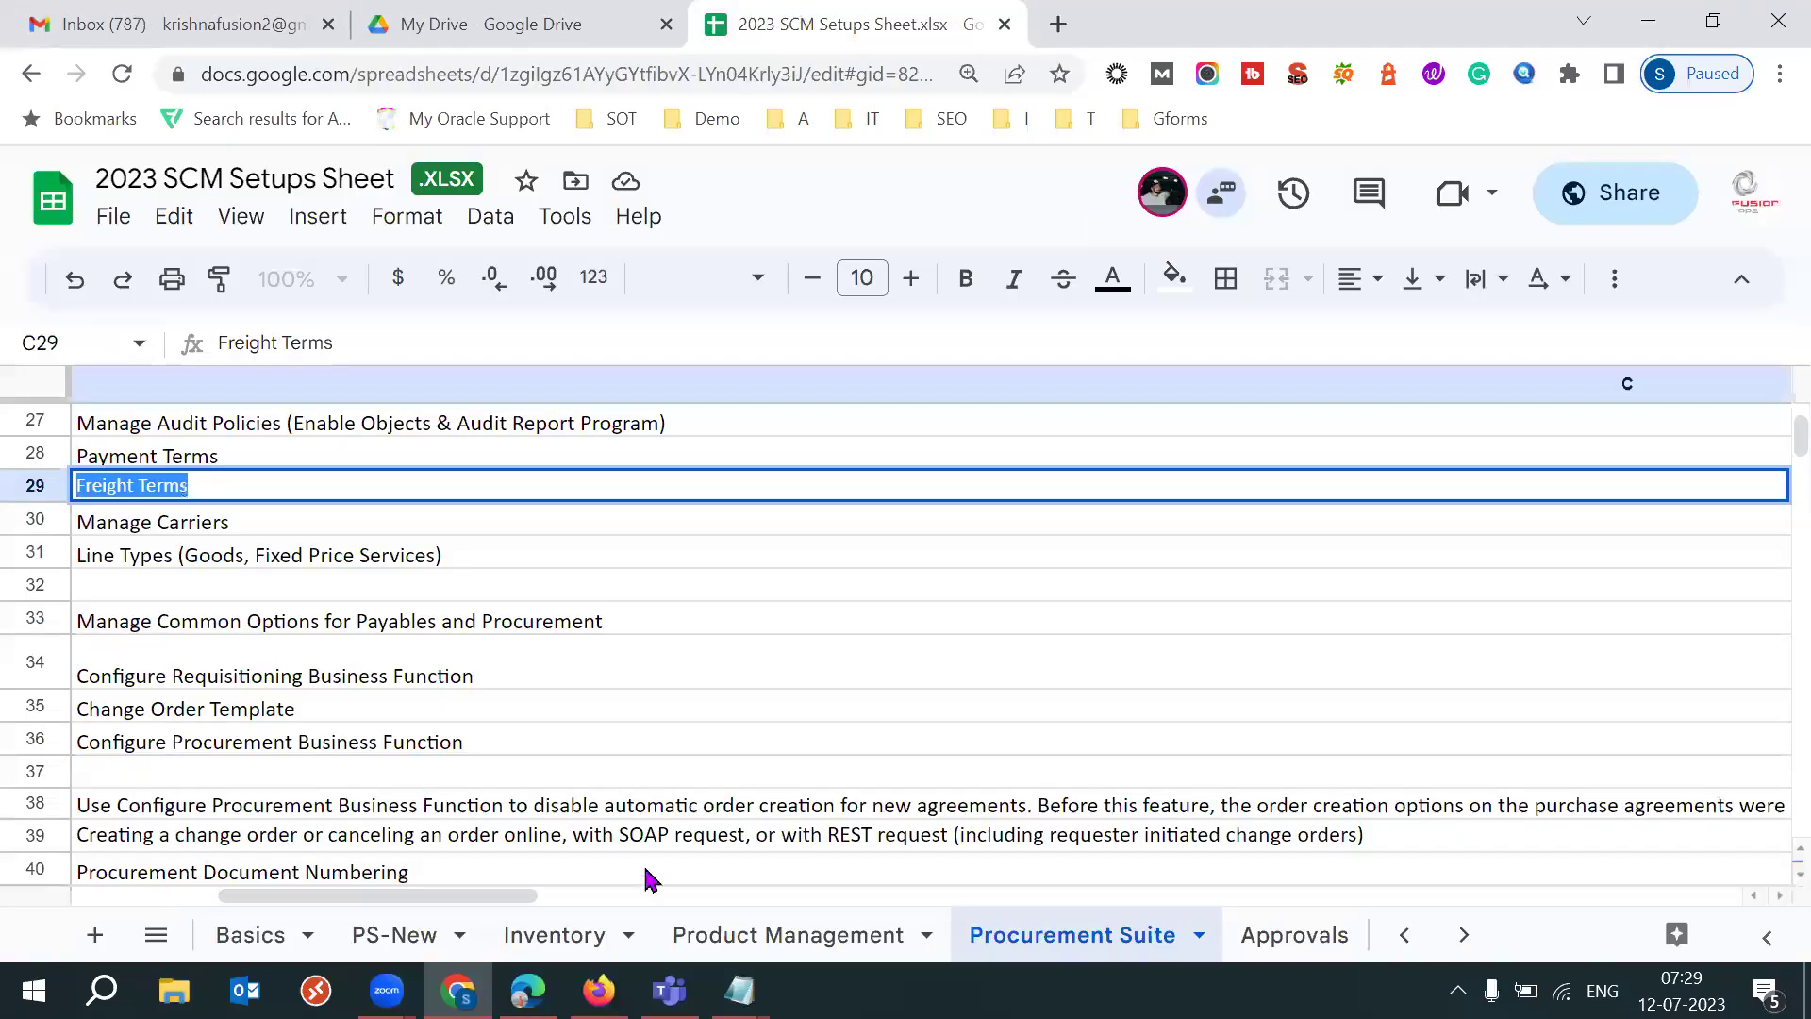
click(598, 991)
mouse_move(739, 991)
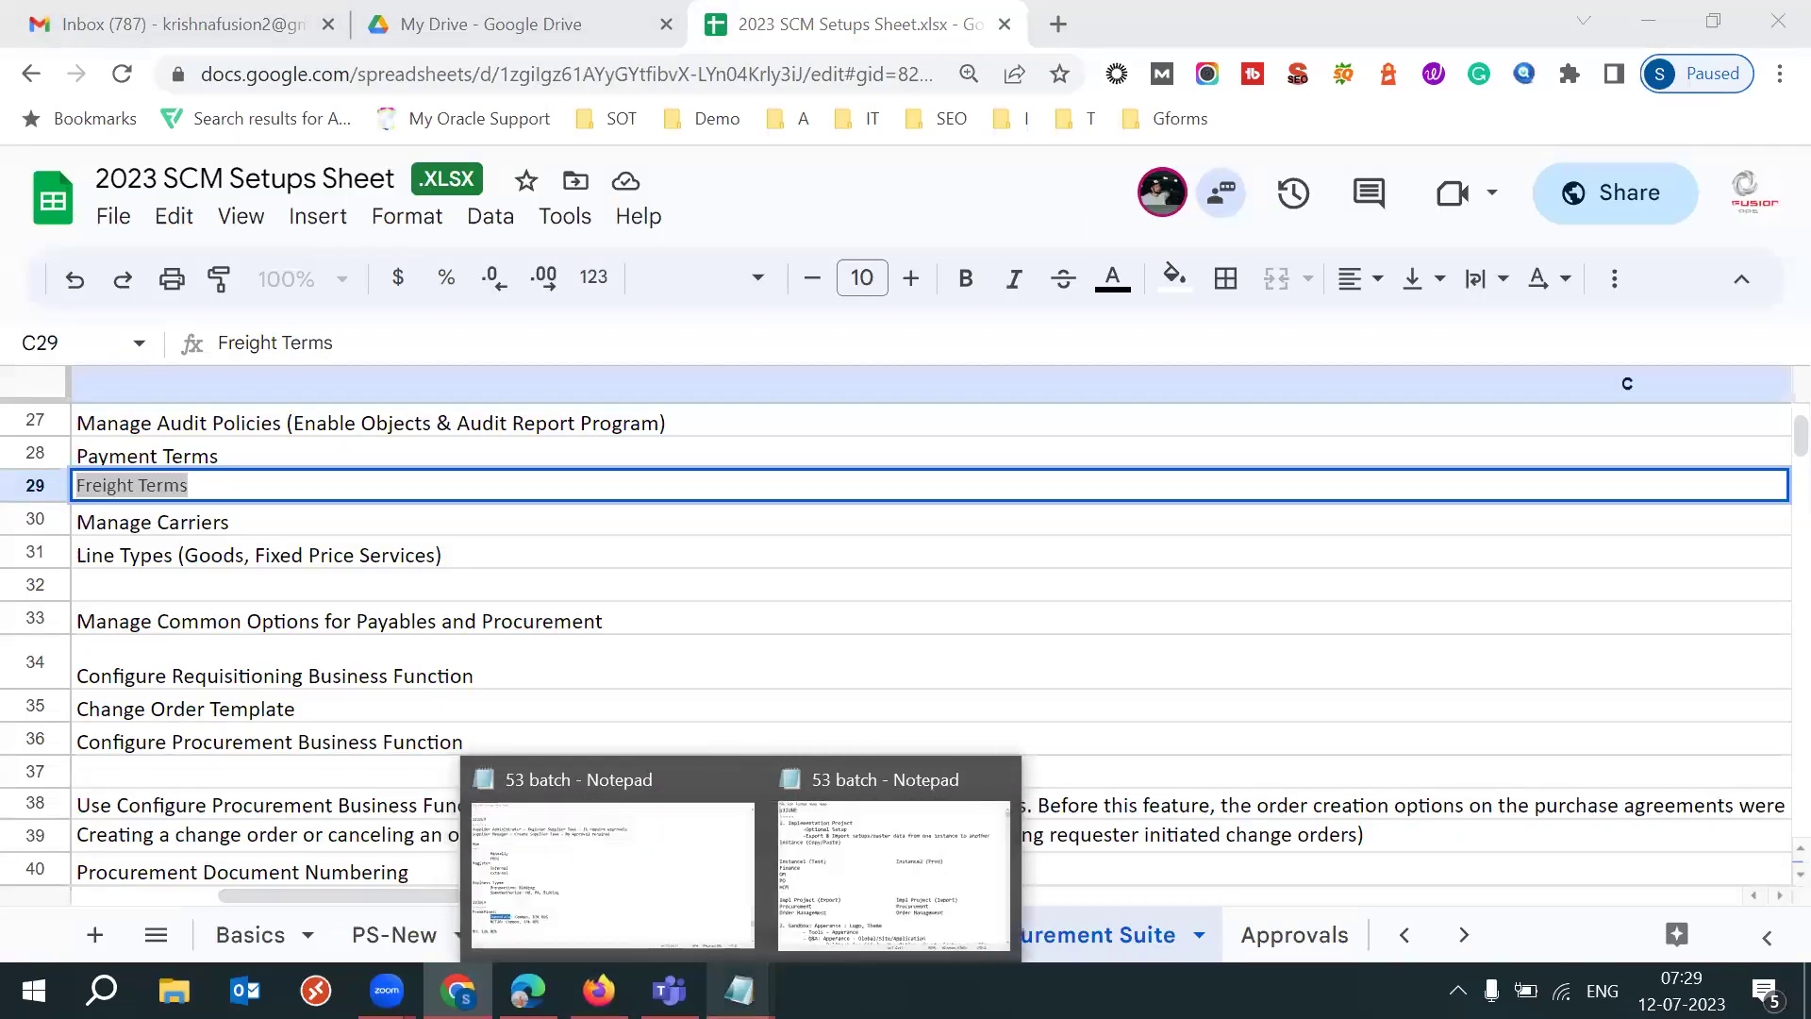
Step: Add a 'Predefined:' heading below BU: 53K RDS in the notes with an indented None entry
click(618, 887)
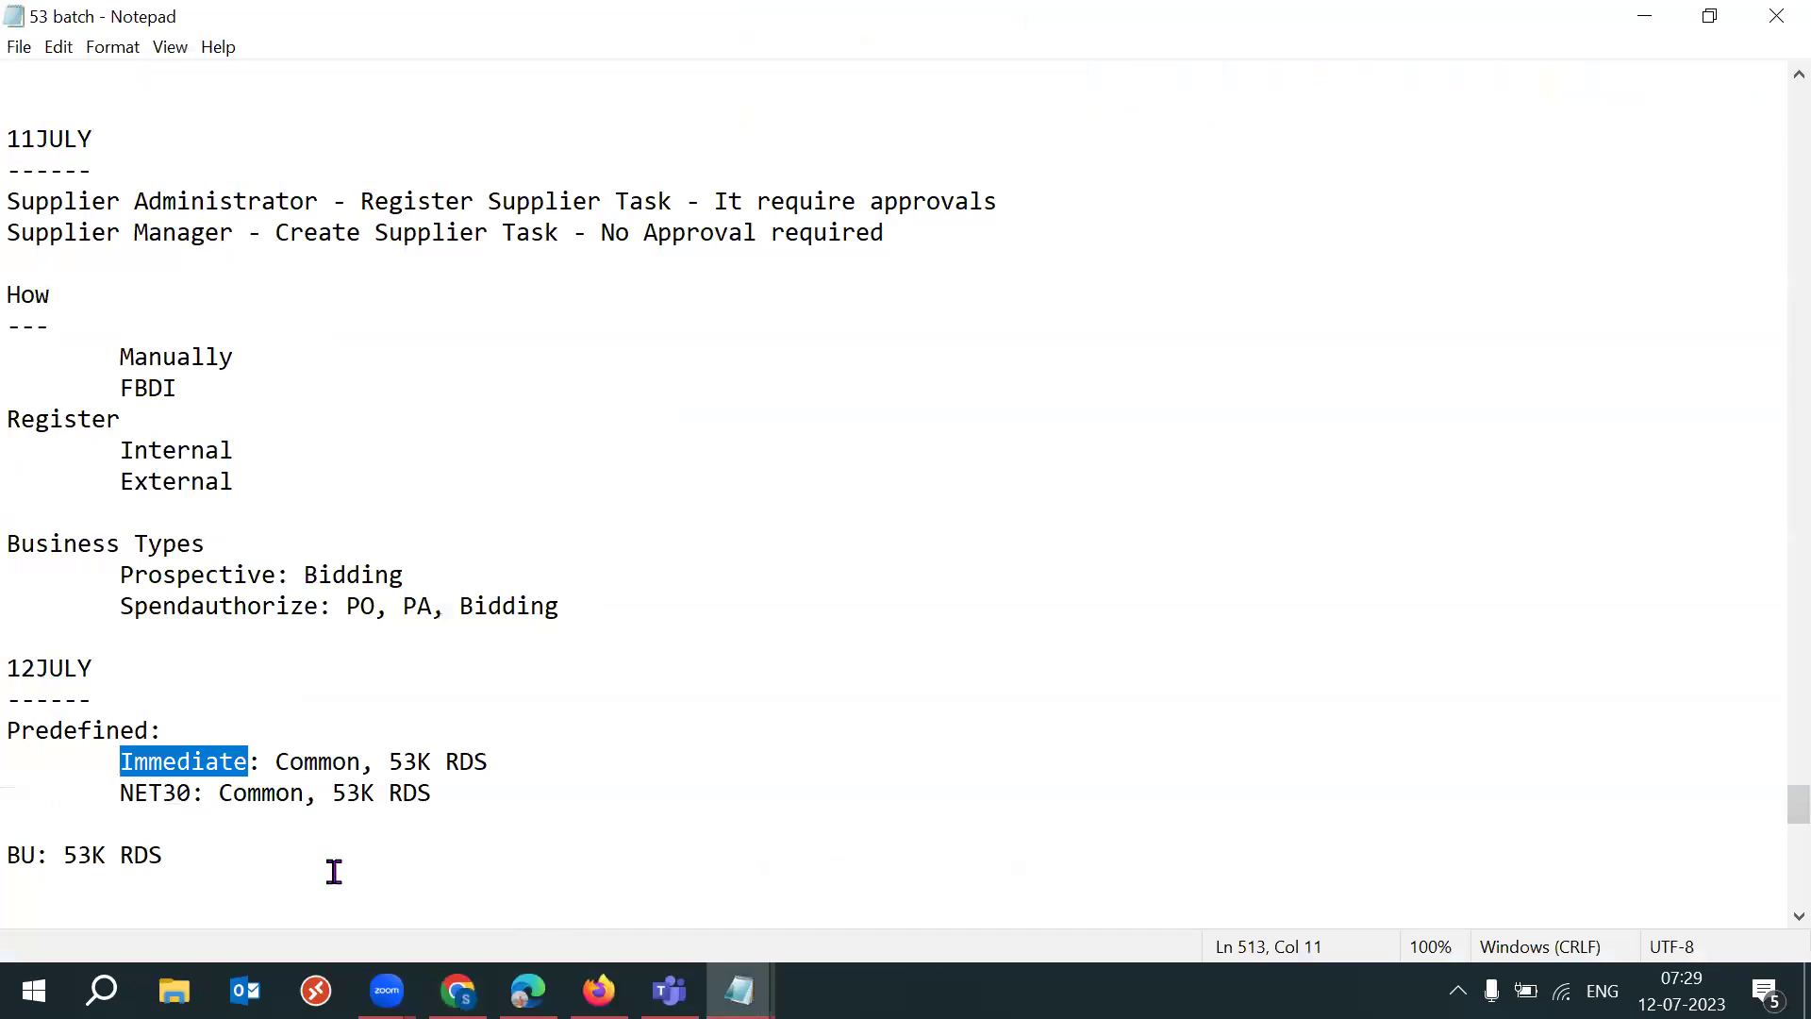
click(227, 852)
key(Return)
key(Return)
text(P)
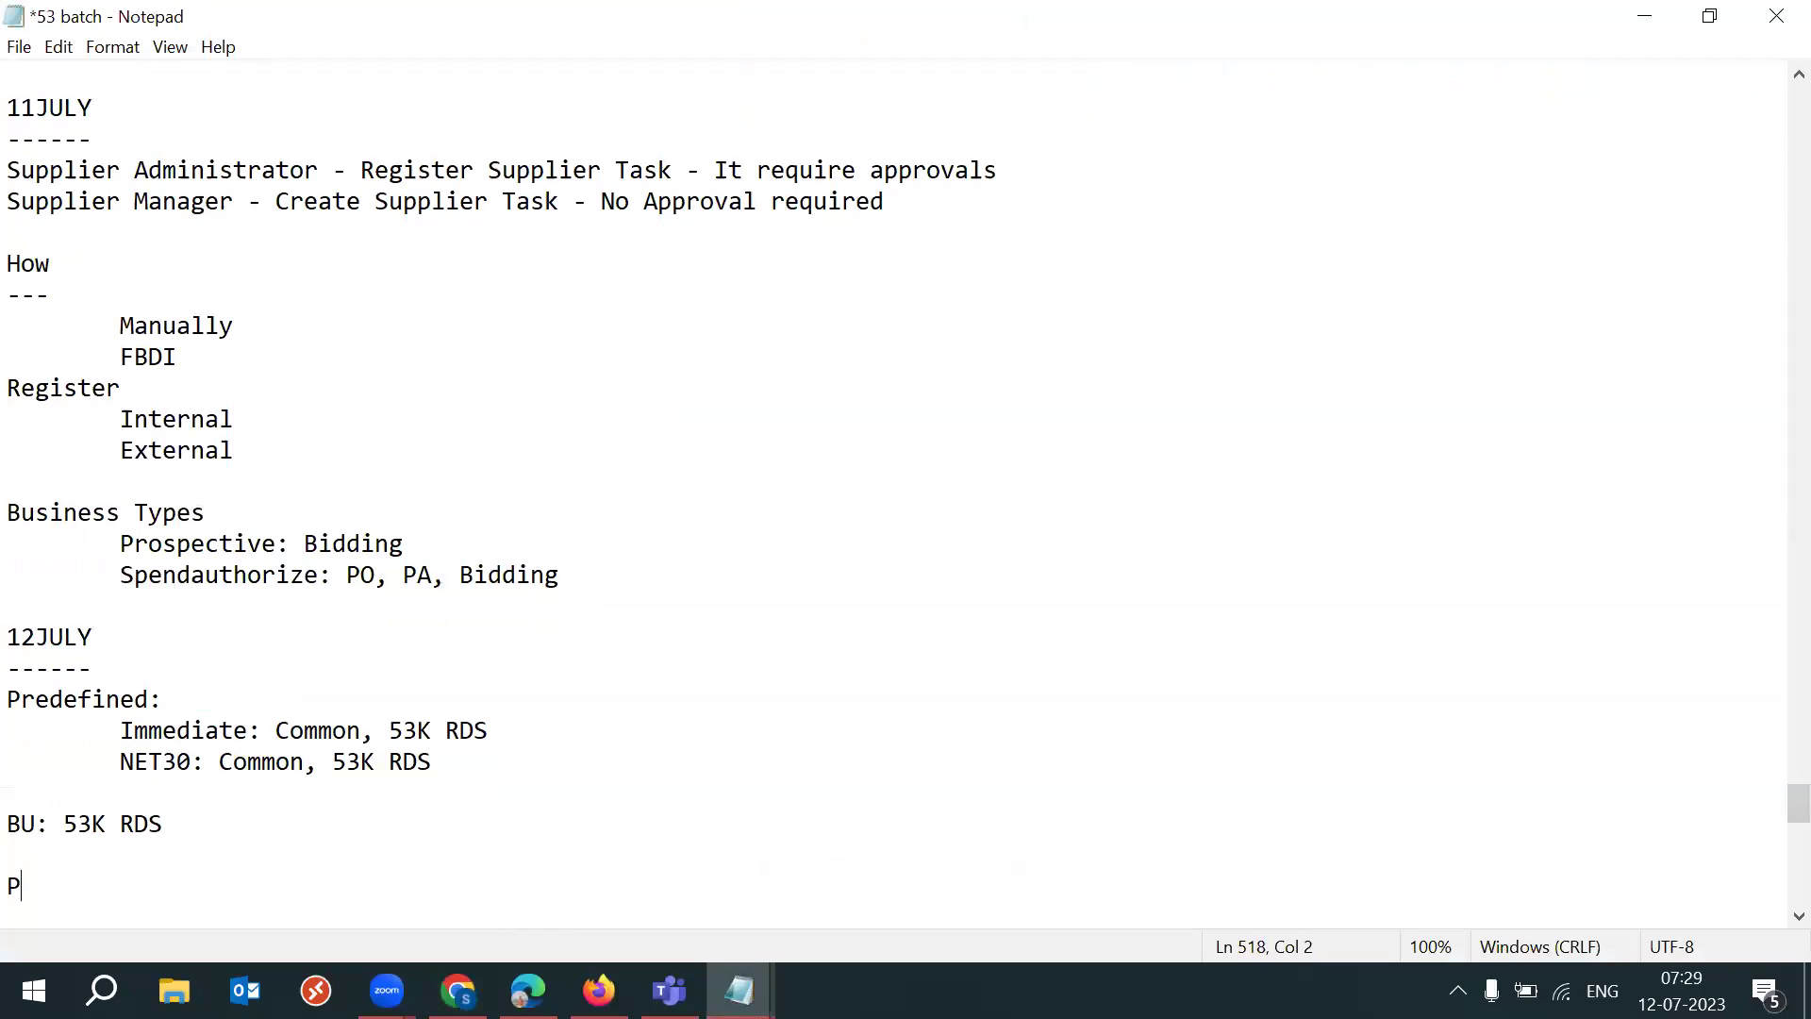
text(redefined:)
Step: Add an indented Collect entry under None and save the notes file
key(Return)
key(Tab)
text(NOne)
key(BackSpace)
key(BackSpace)
key(BackSpace)
text(one)
key(Return)
key(Return)
key(Return)
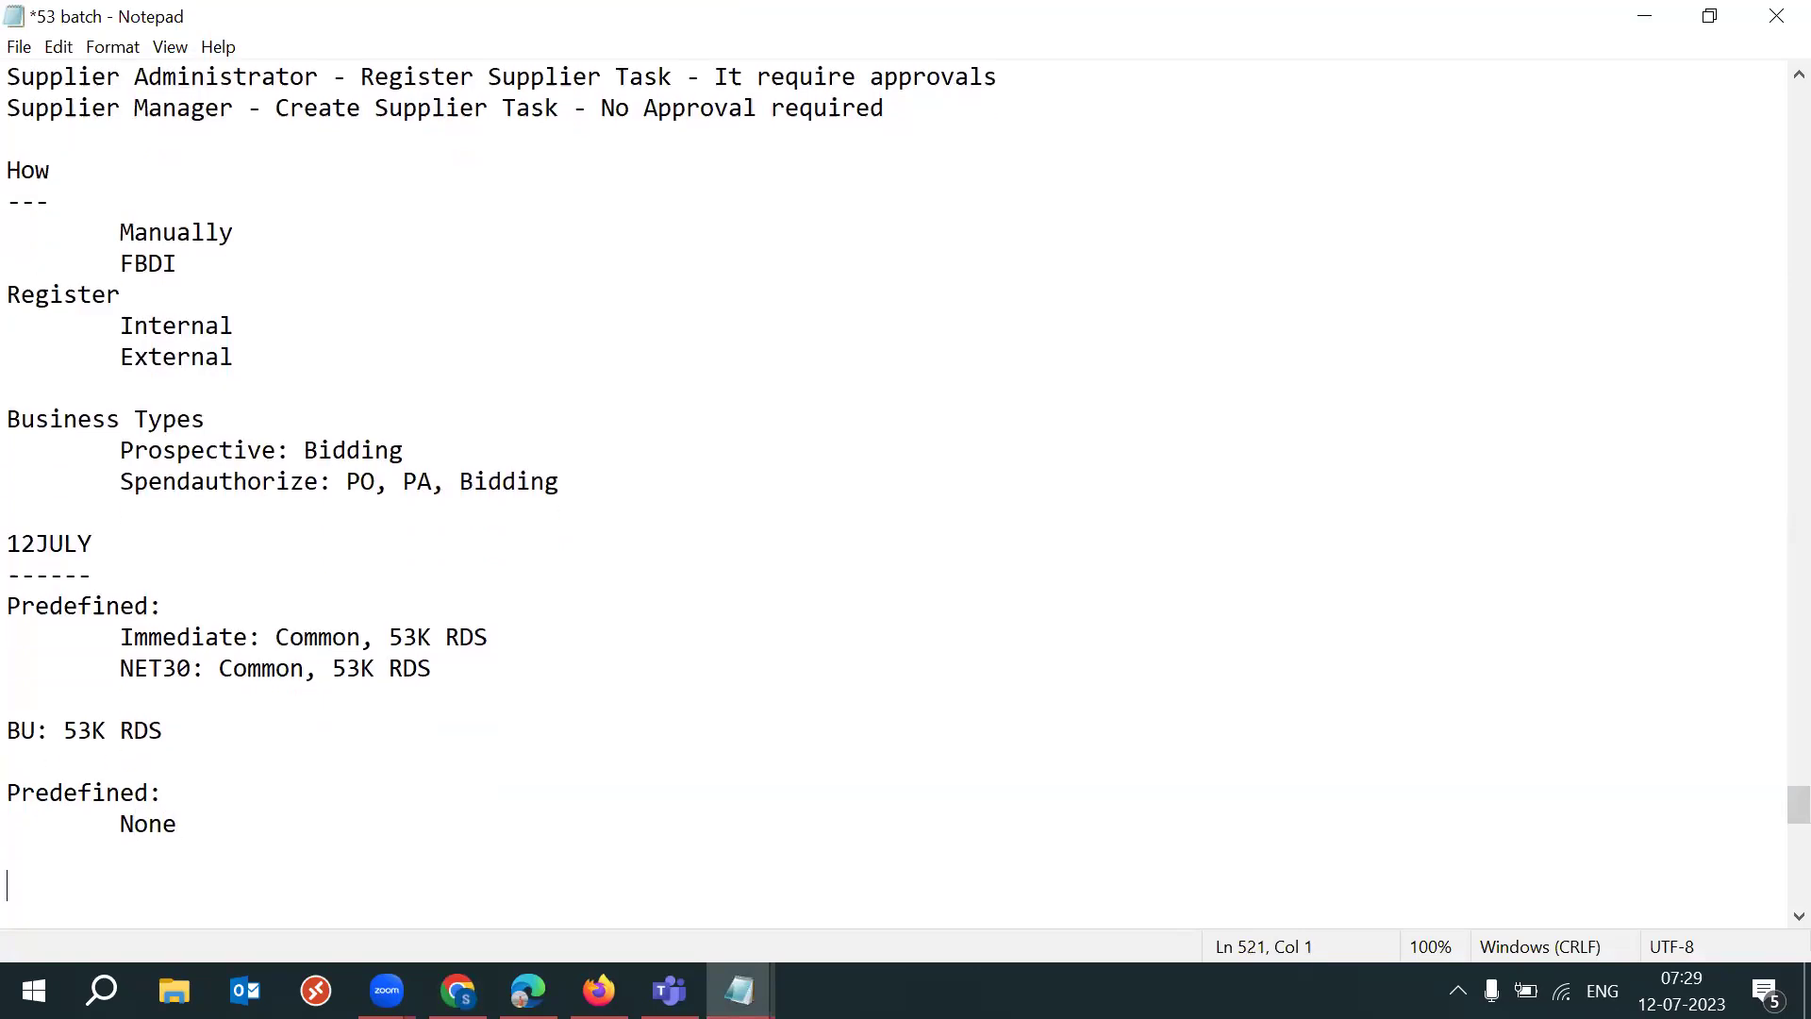
key(BackSpace)
key(BackSpace)
key(Tab)
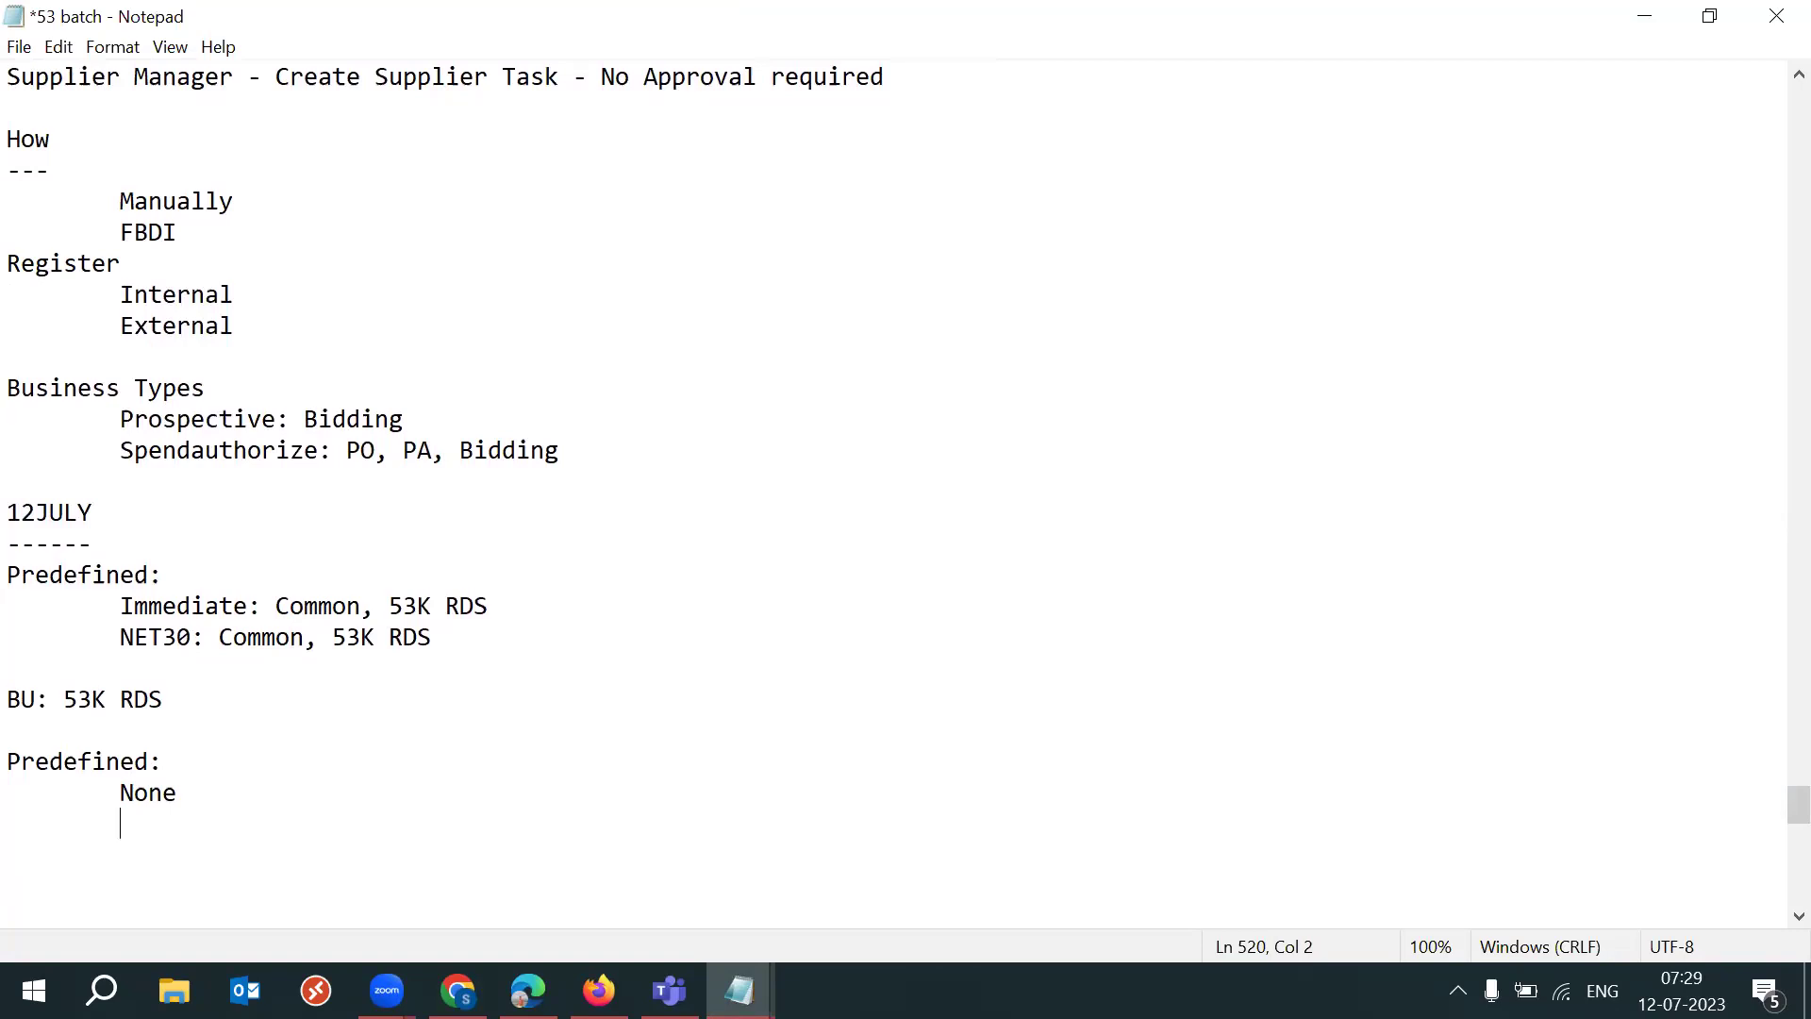
text(Collefct)
key(BackSpace)
key(BackSpace)
key(BackSpace)
text(ct)
key(Return)
key(Tab)
key(ctrl+s)
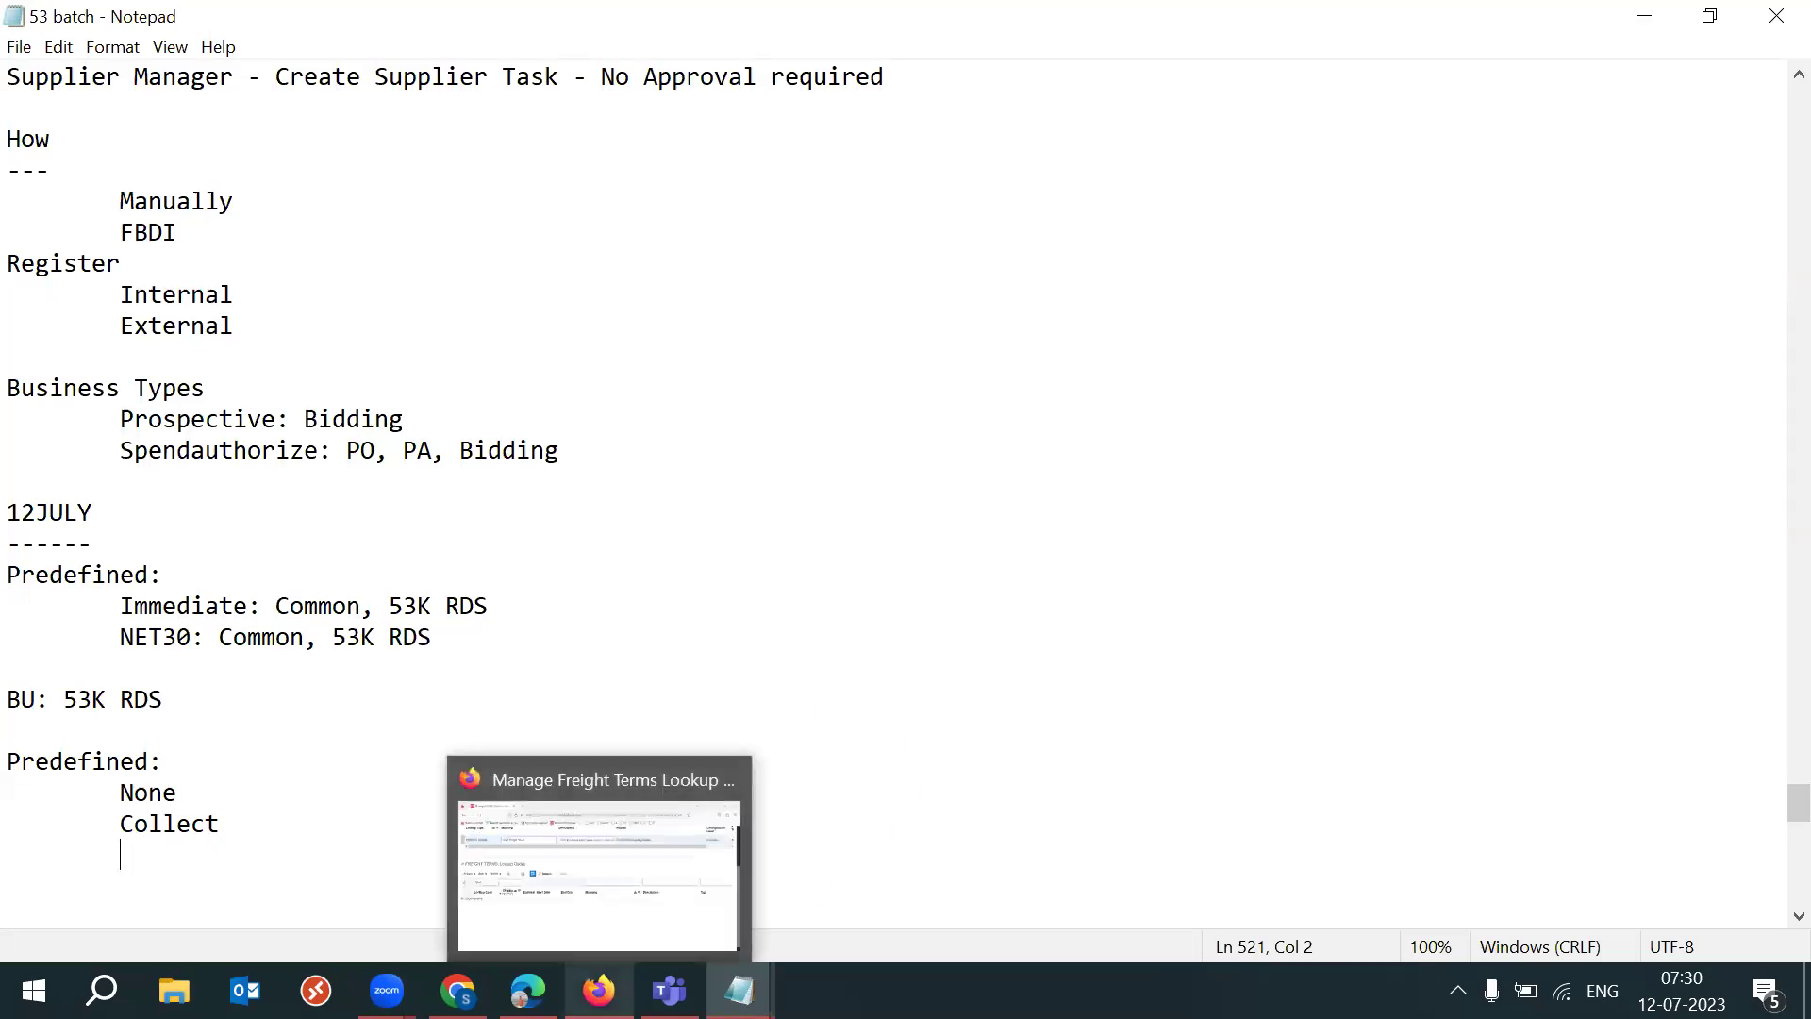
Step: Clear the ORA filter to show all FREIGHT TERMS lookup codes again
click(608, 991)
double_click(193, 513)
key(BackSpace)
key(Return)
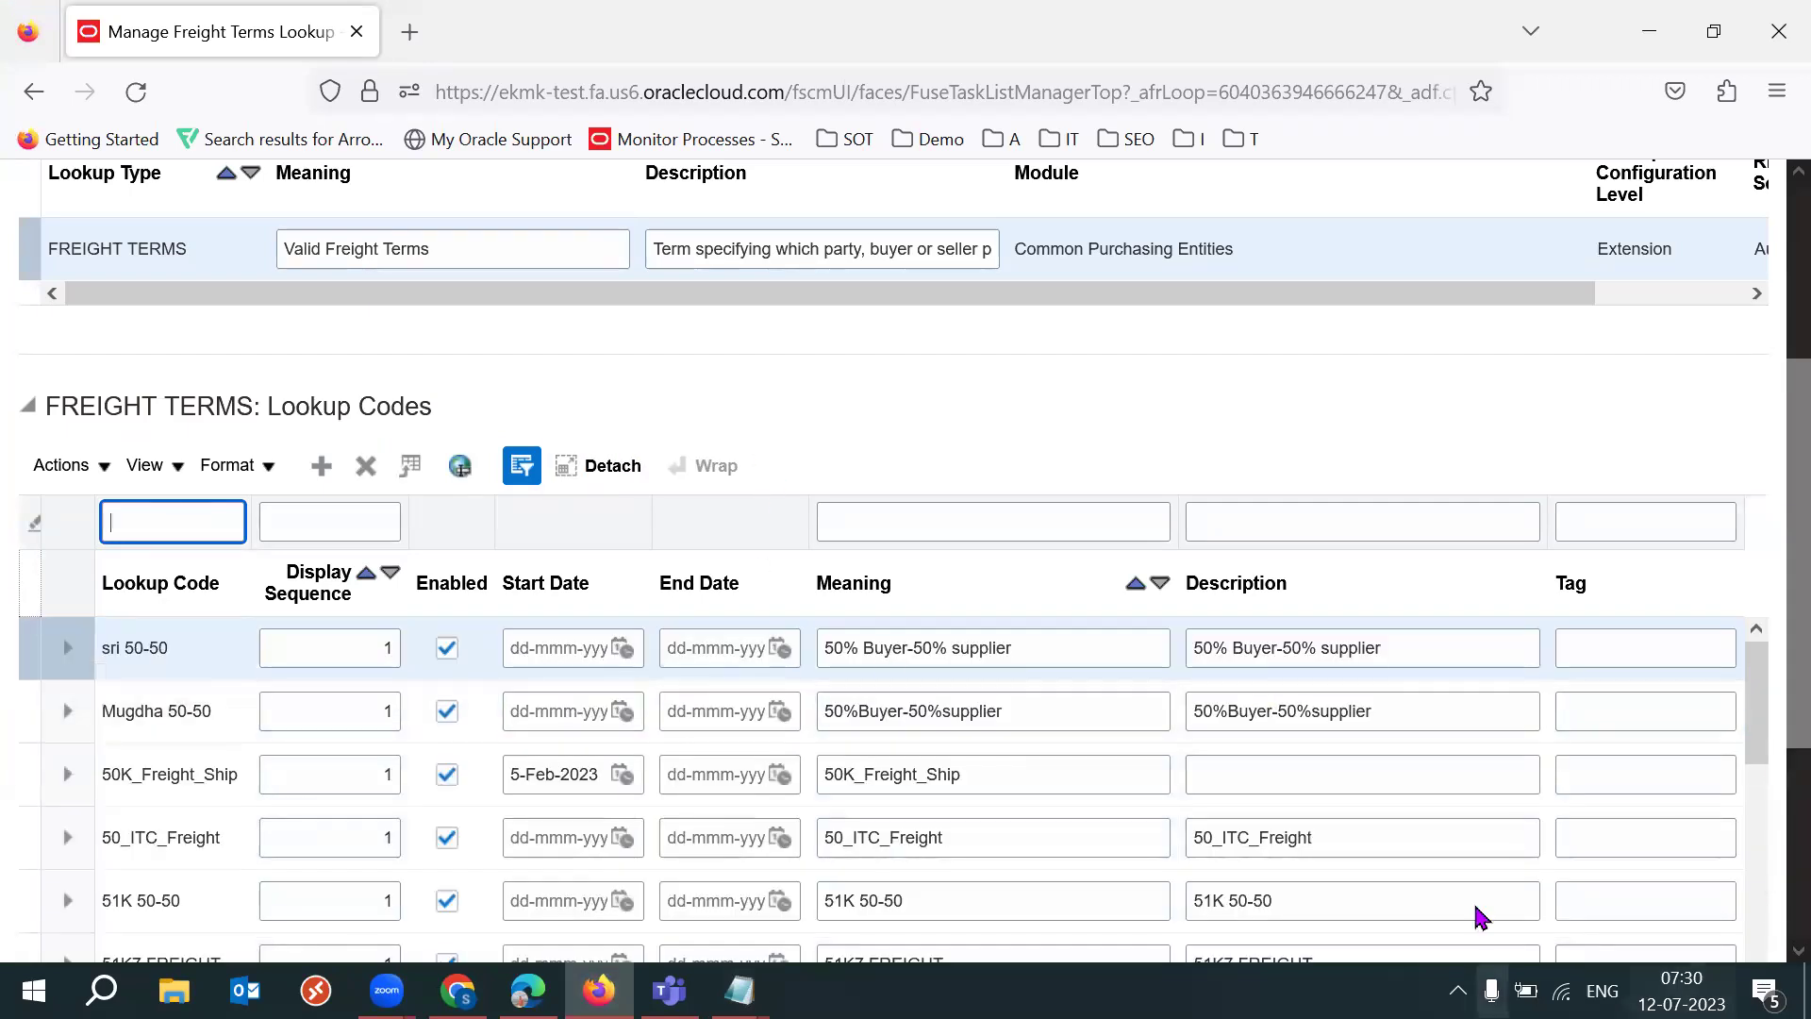
Step: Insert a new row in the FREIGHT TERMS lookup codes and enter lookup code 53K
scroll(1771, 660, down, 1)
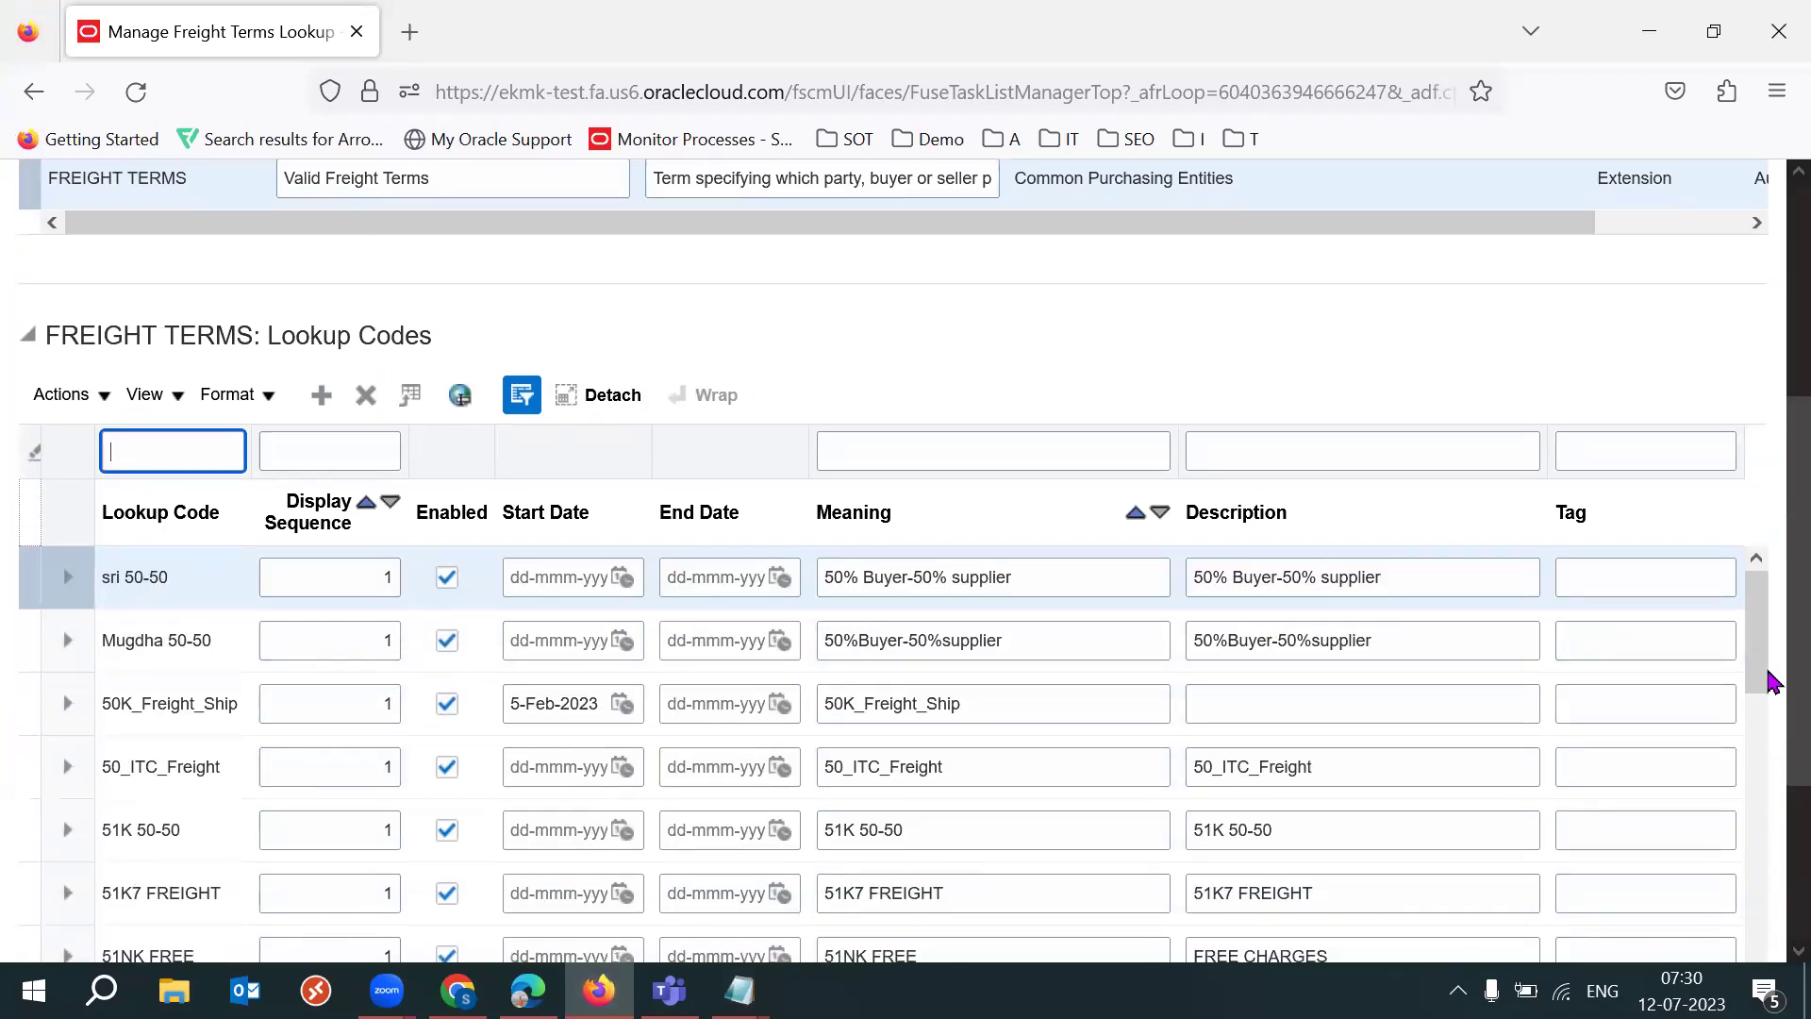
scroll(1759, 651, up, 1)
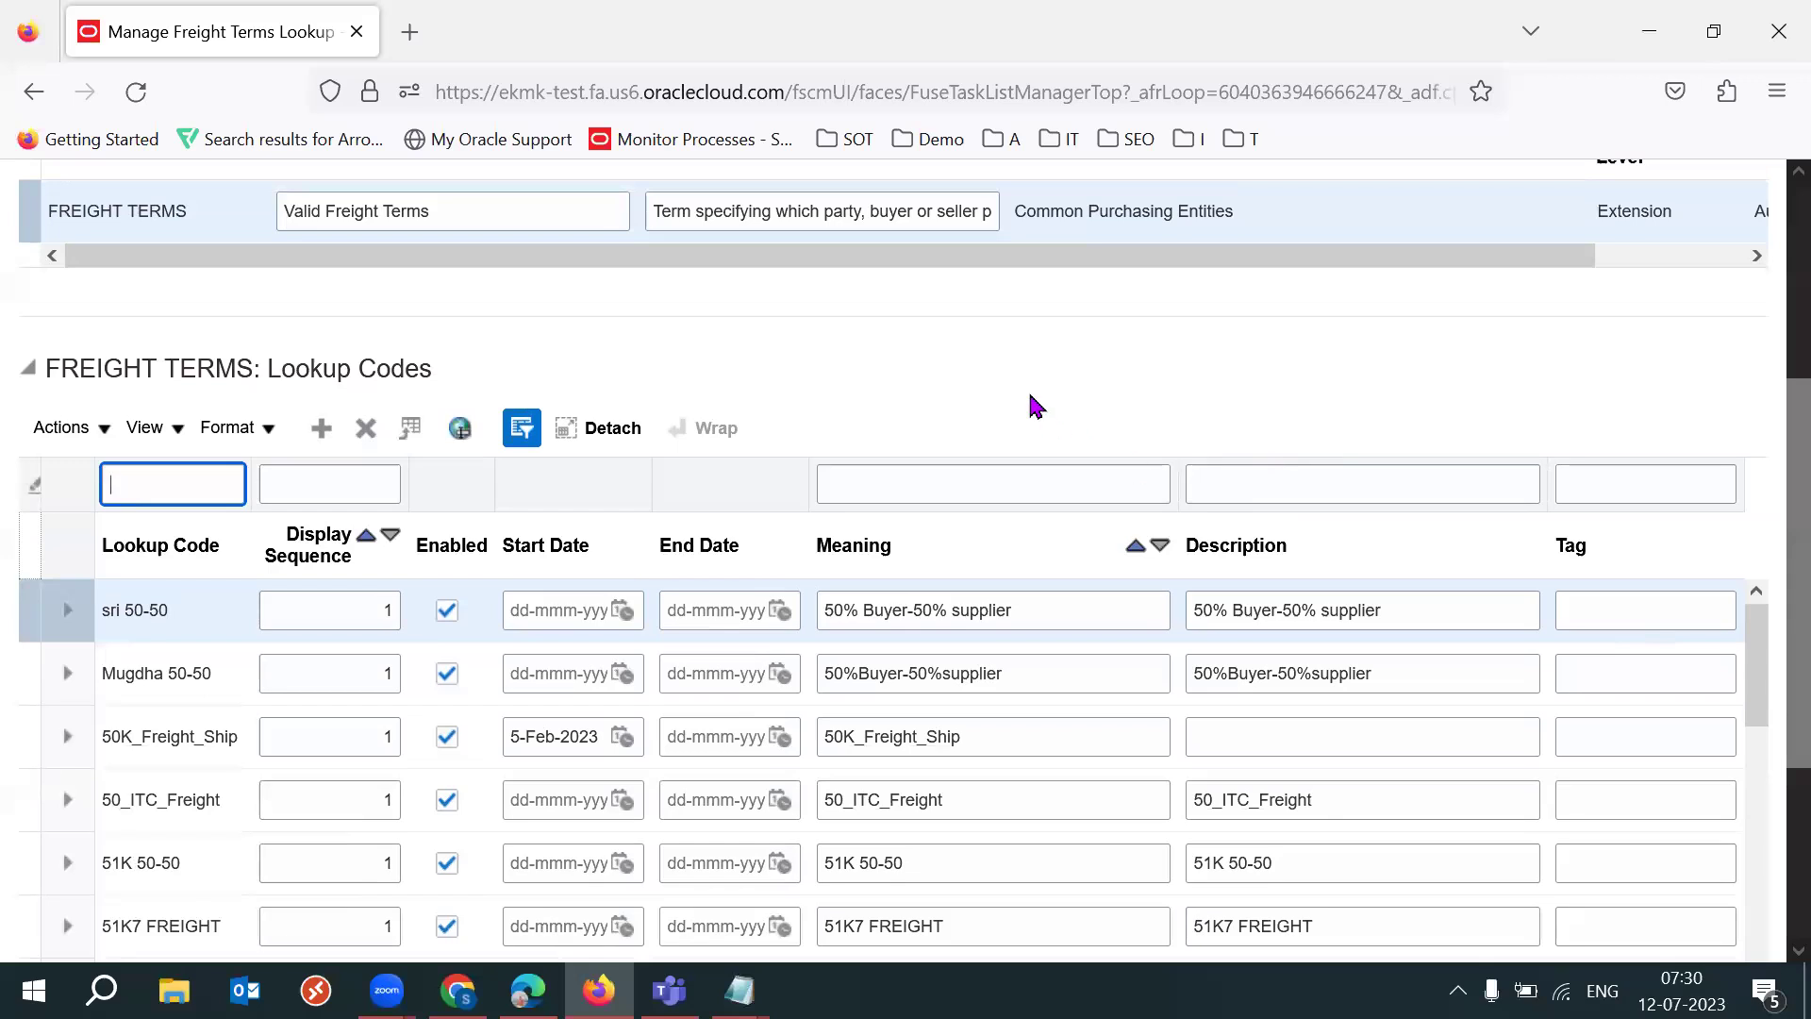
click(146, 609)
click(322, 428)
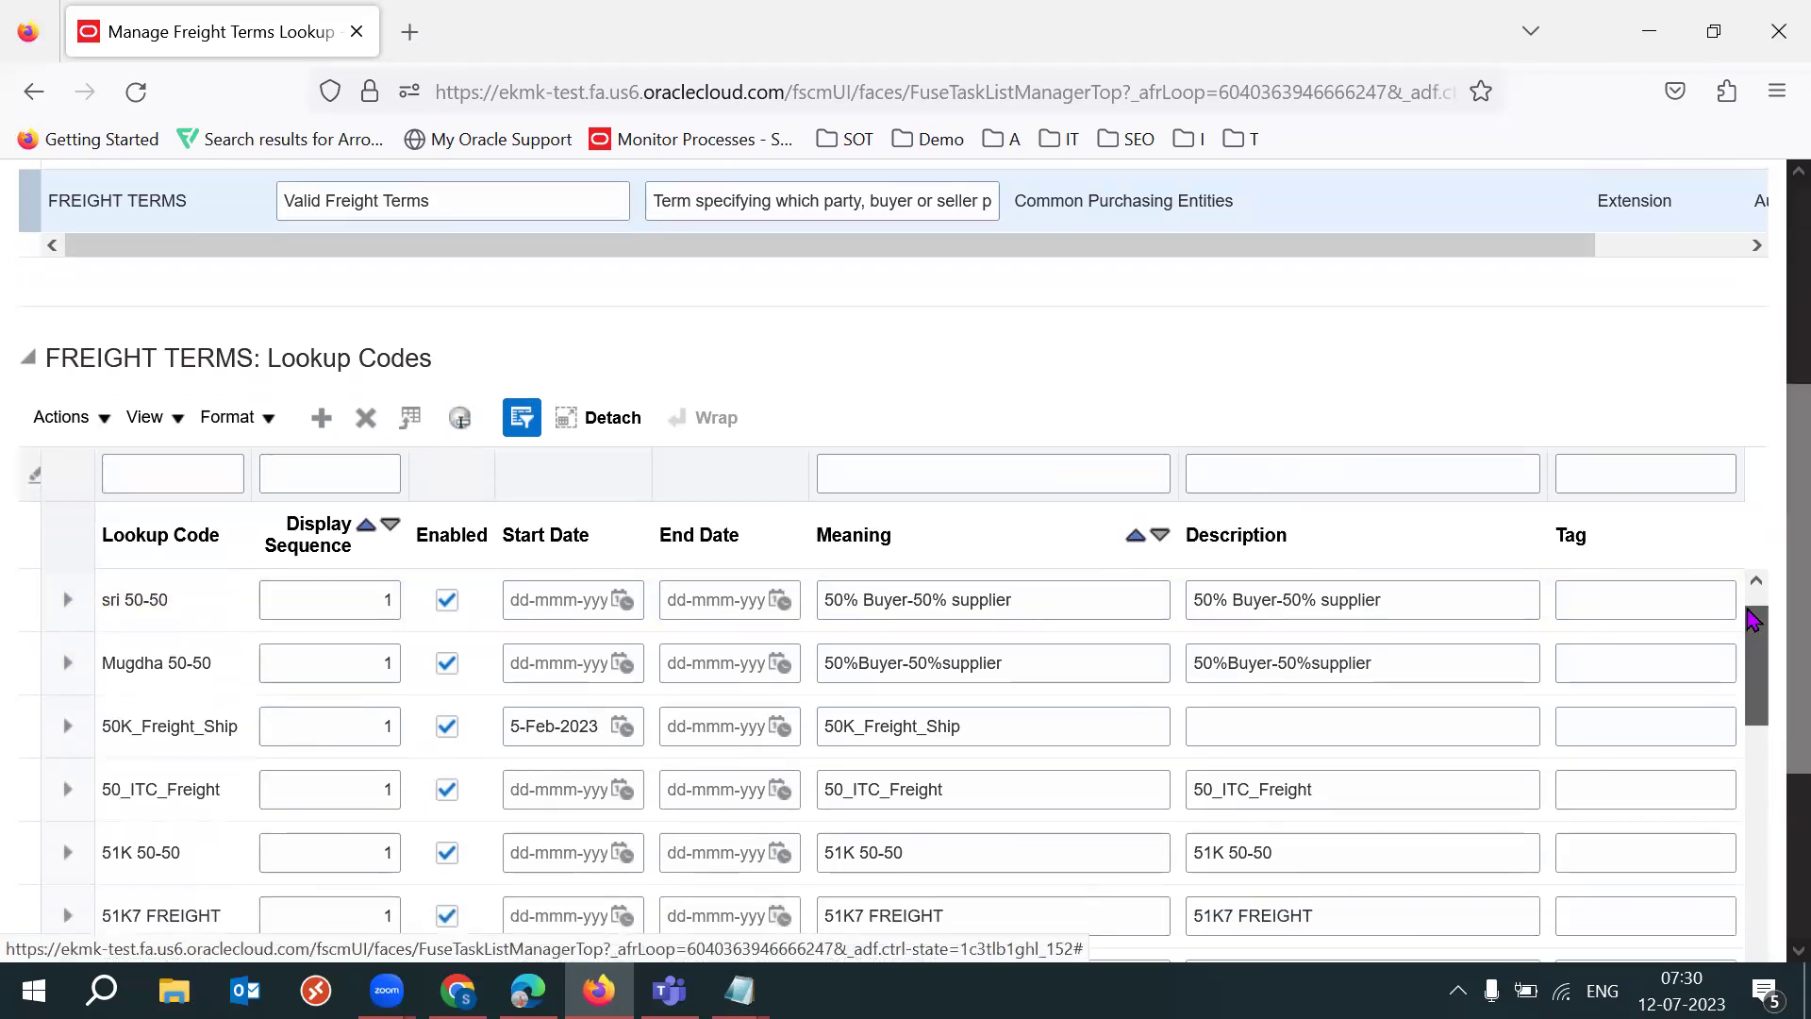
click(192, 602)
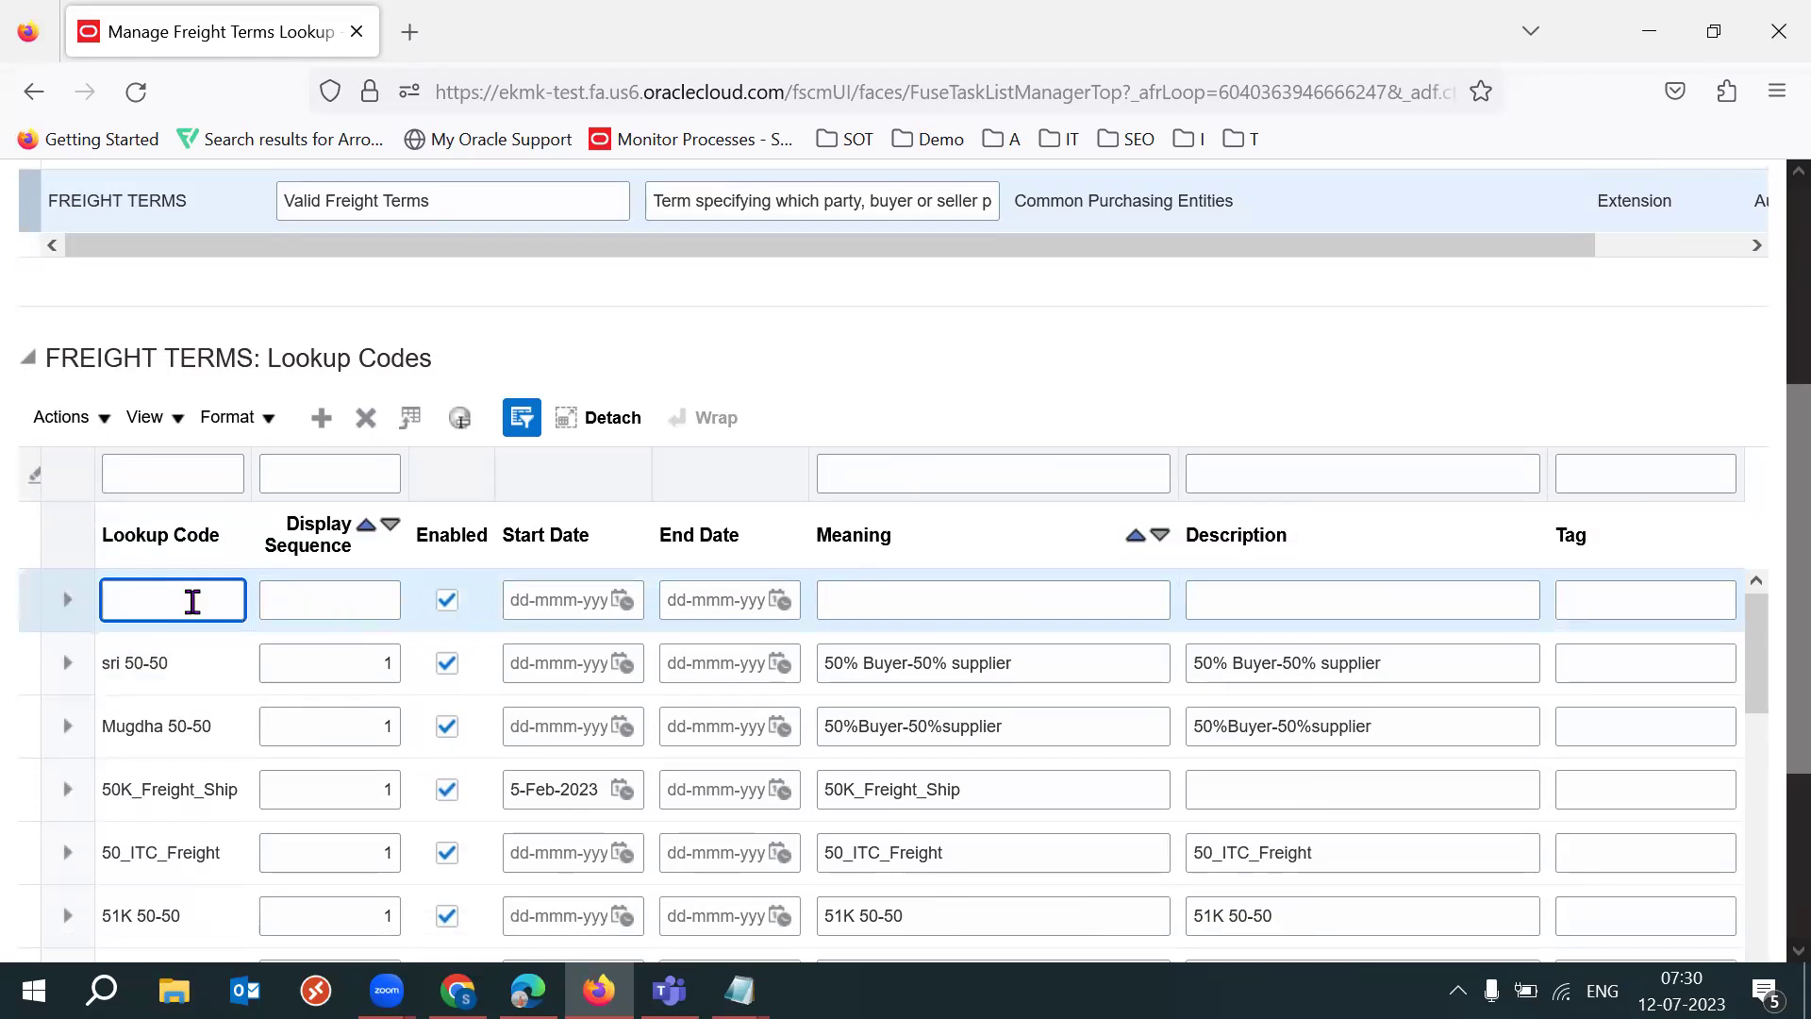
text(53KAP)
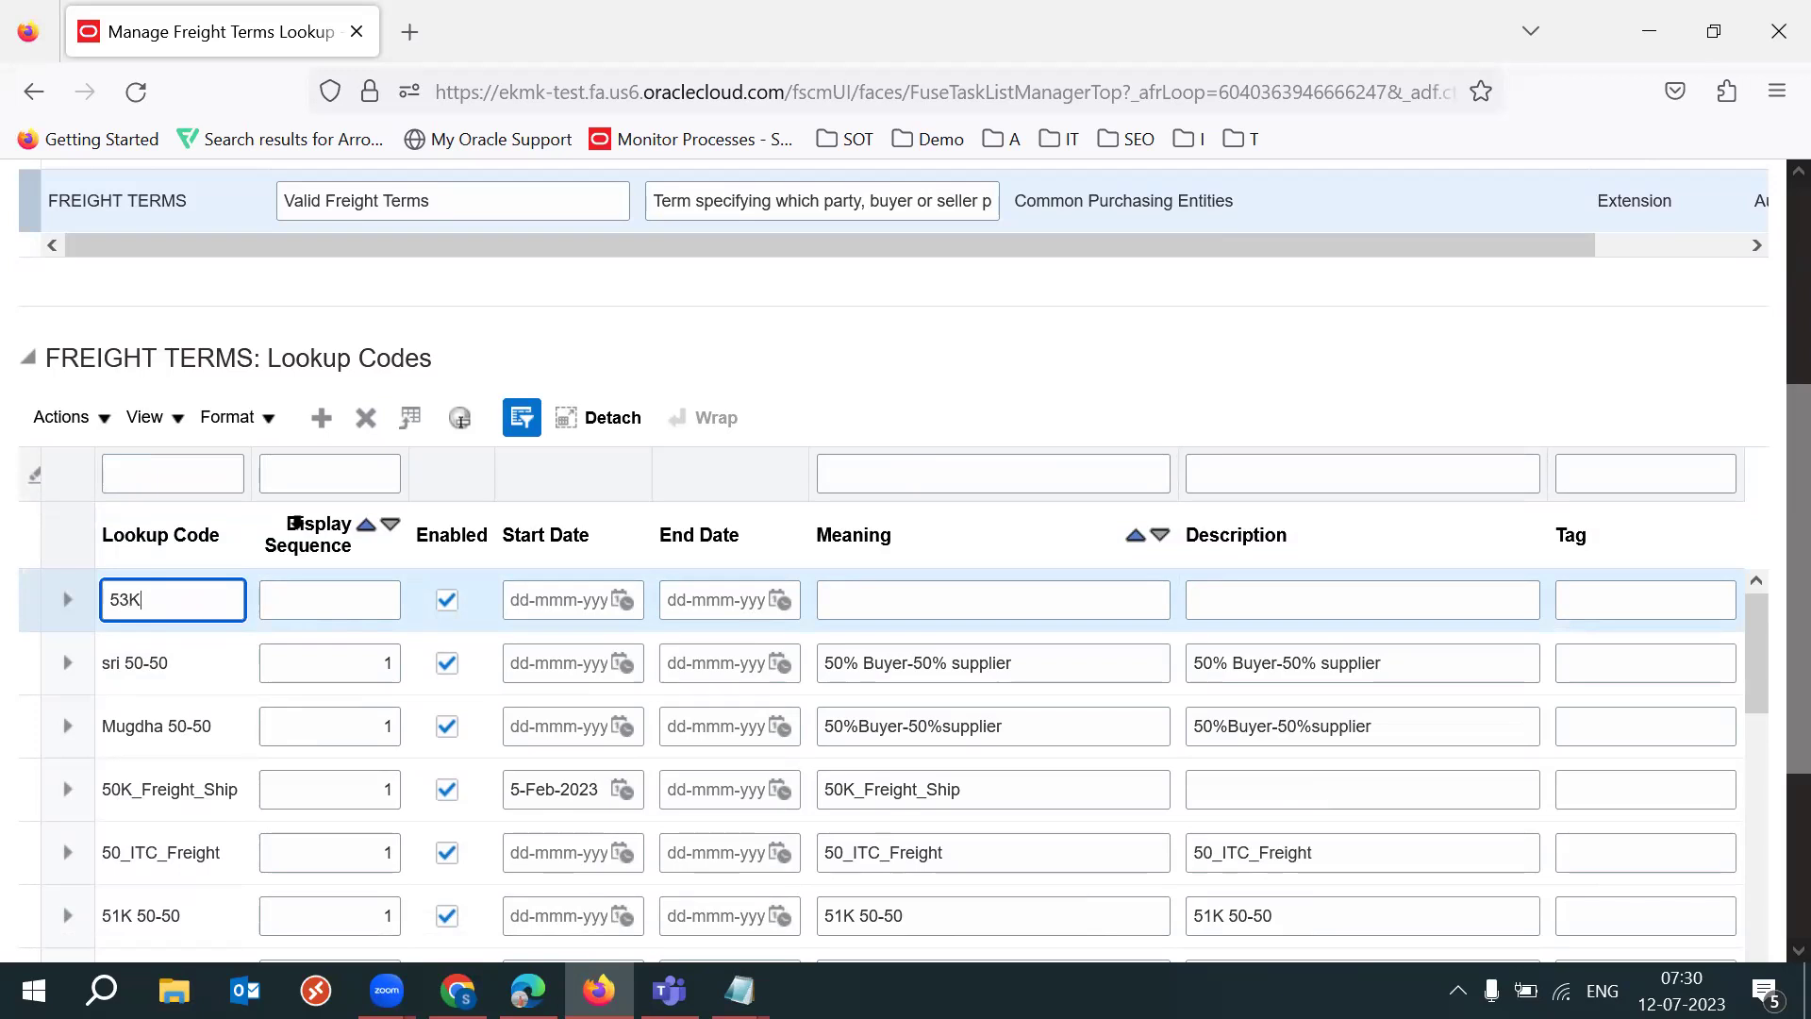
Step: Complete code 53KAP, with meaning and description both '53K Added in the Price'
text(AP)
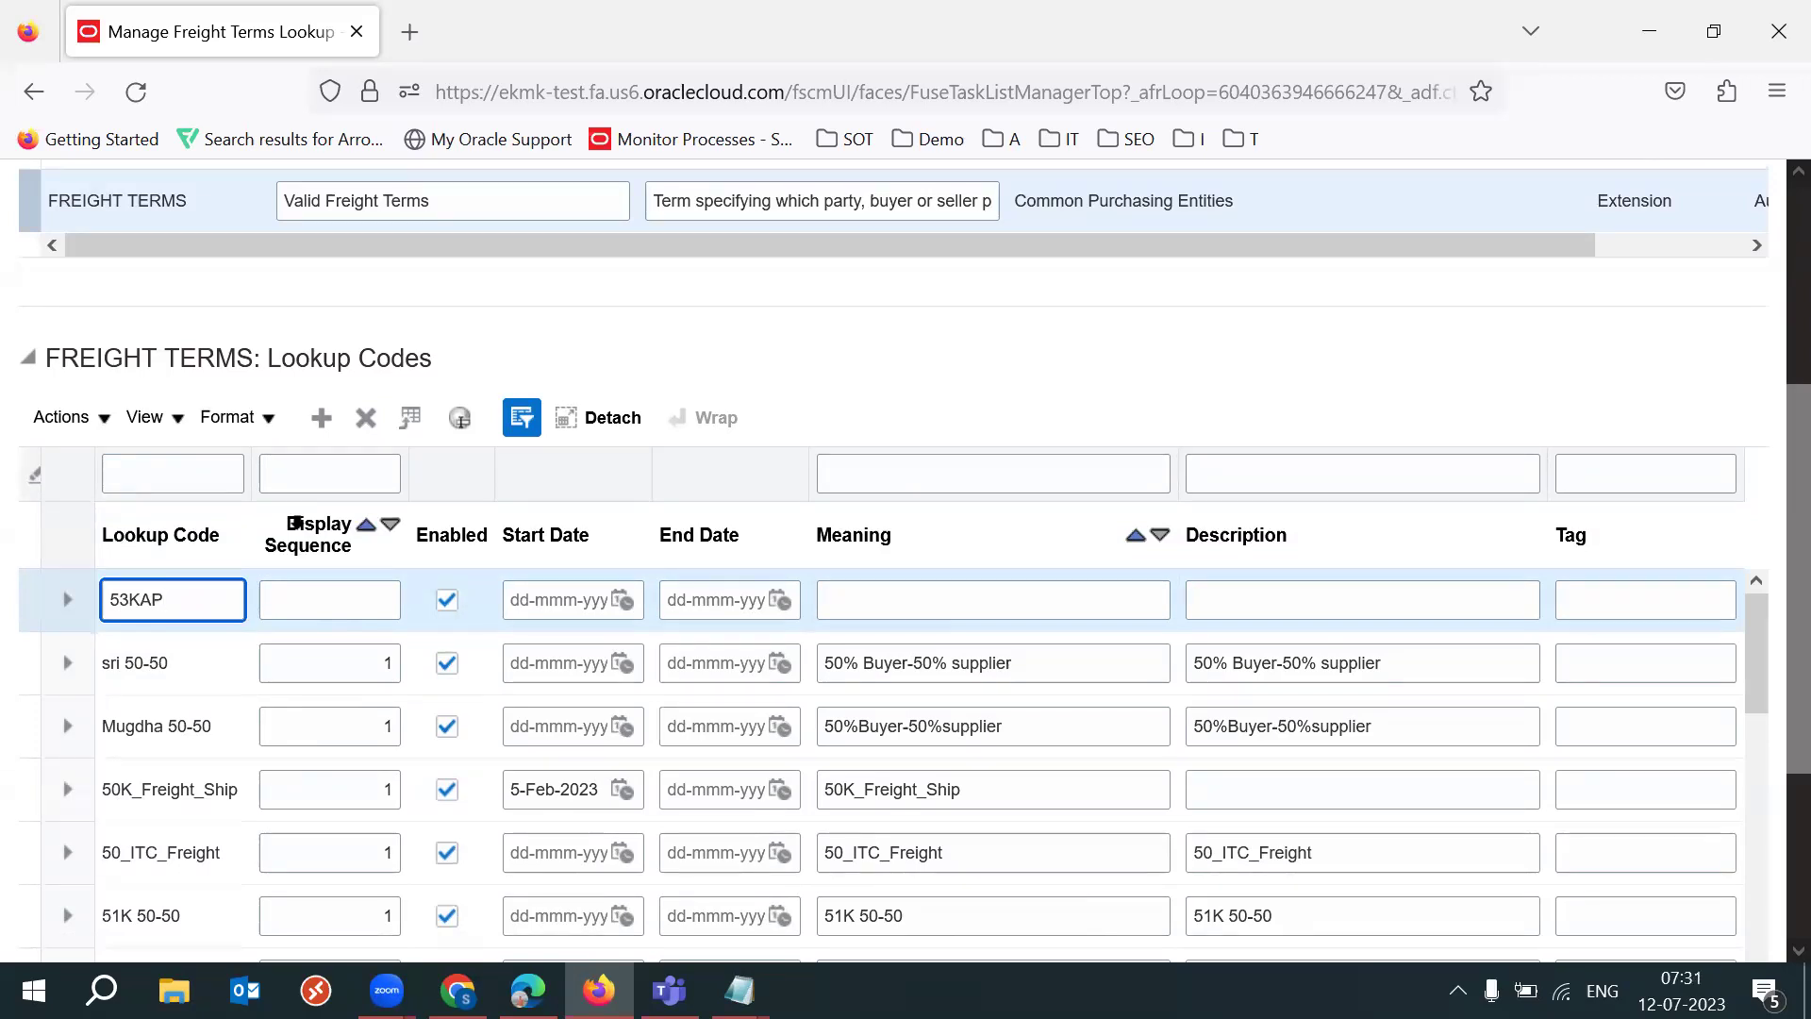
key(Tab)
key(Tab)
key(Tab)
key(Tab)
key(Tab)
text(53K)
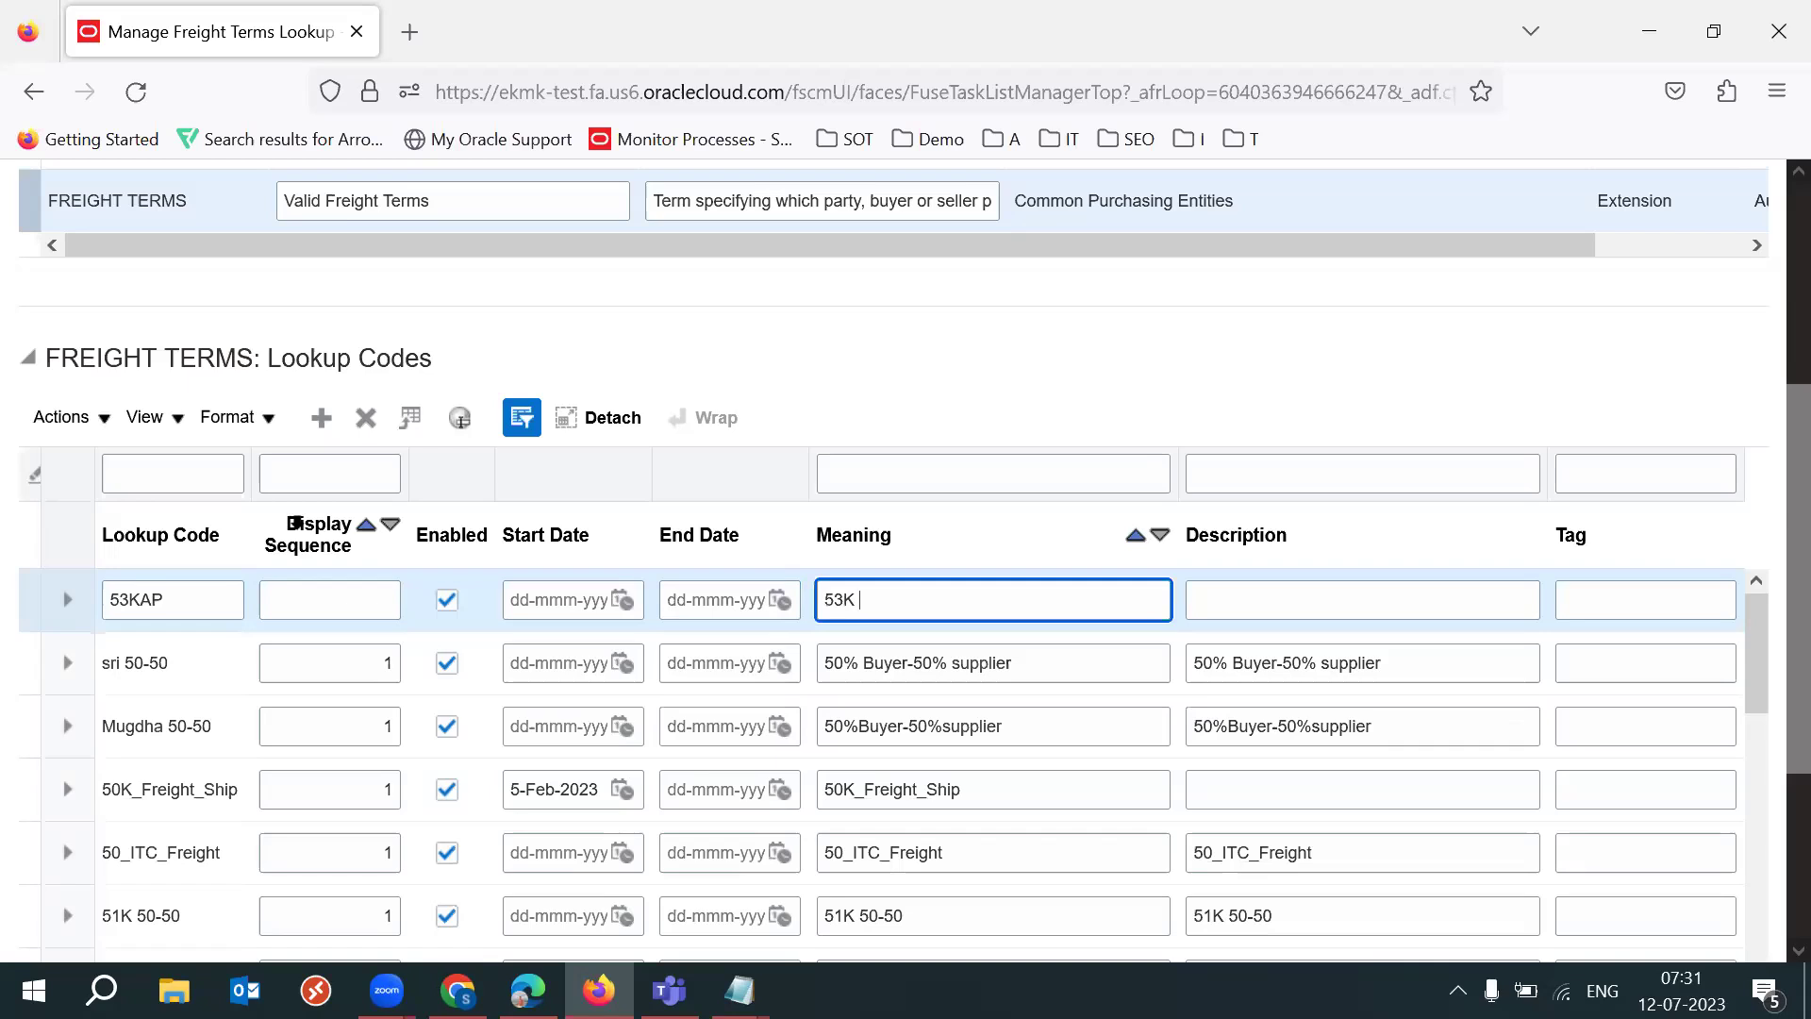
text( Added in the Price)
triple_click(1028, 594)
key(ctrl+c)
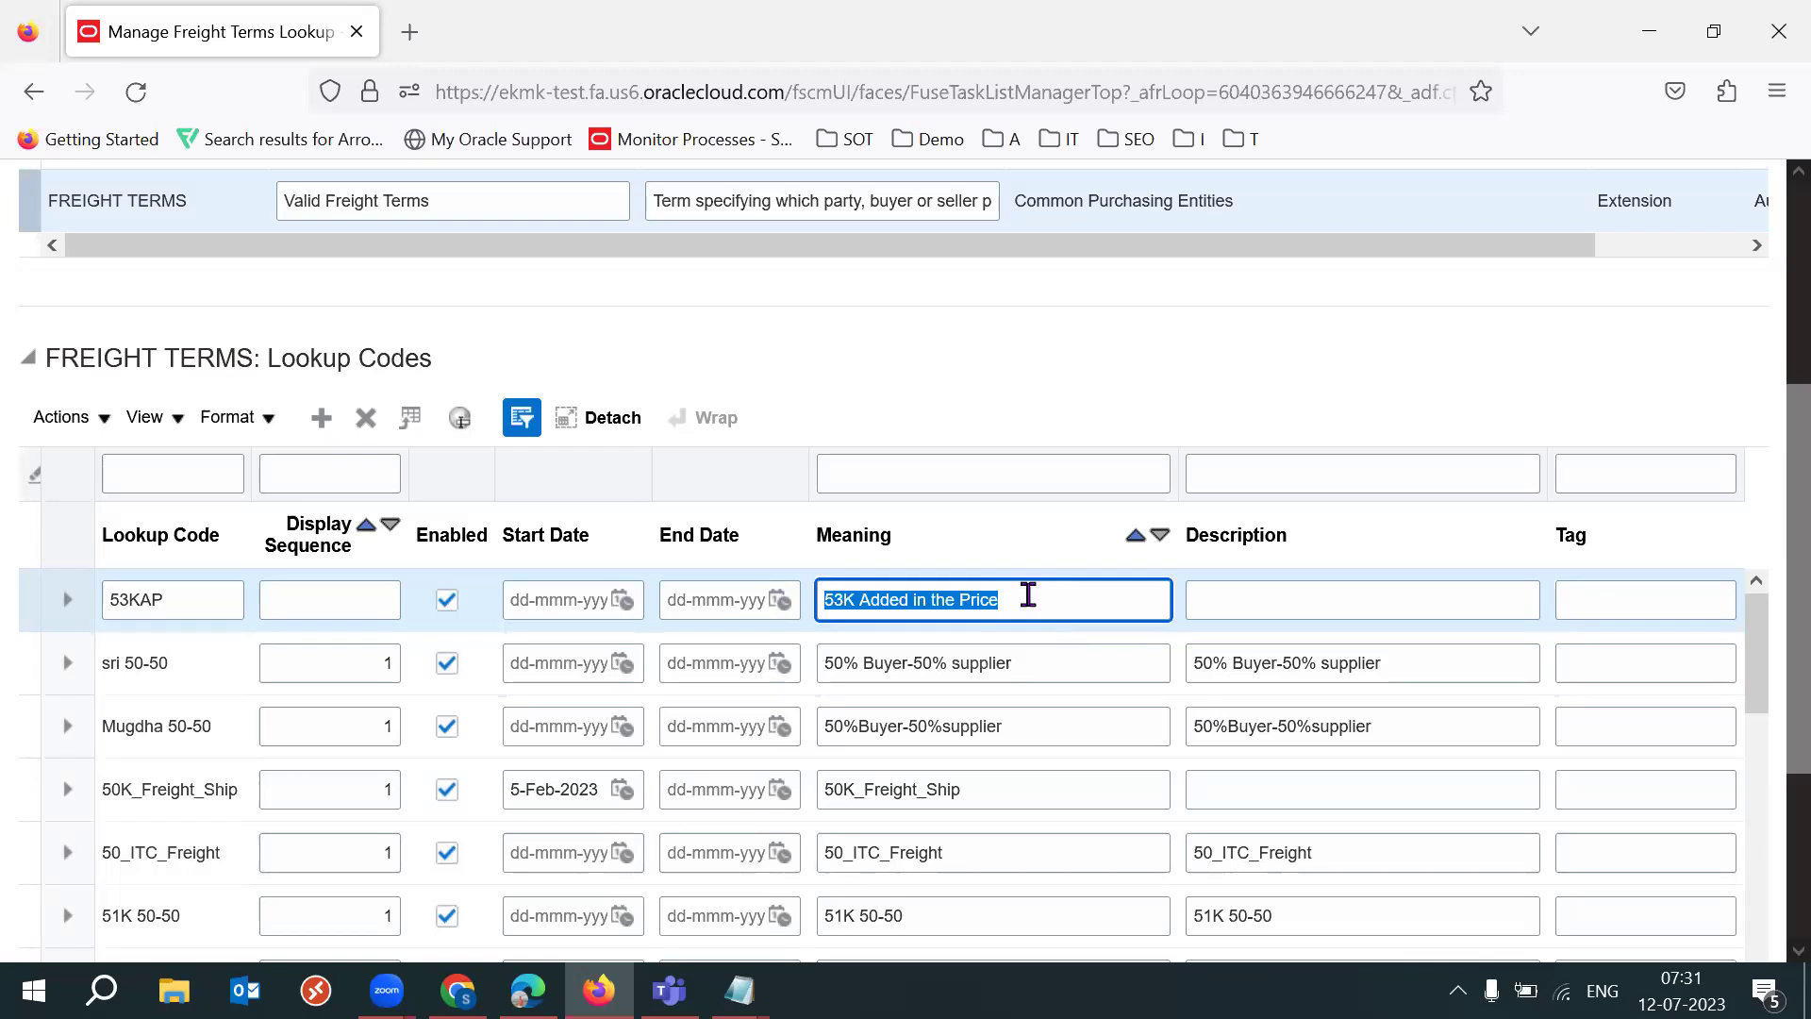
key(Tab)
key(ctrl+v)
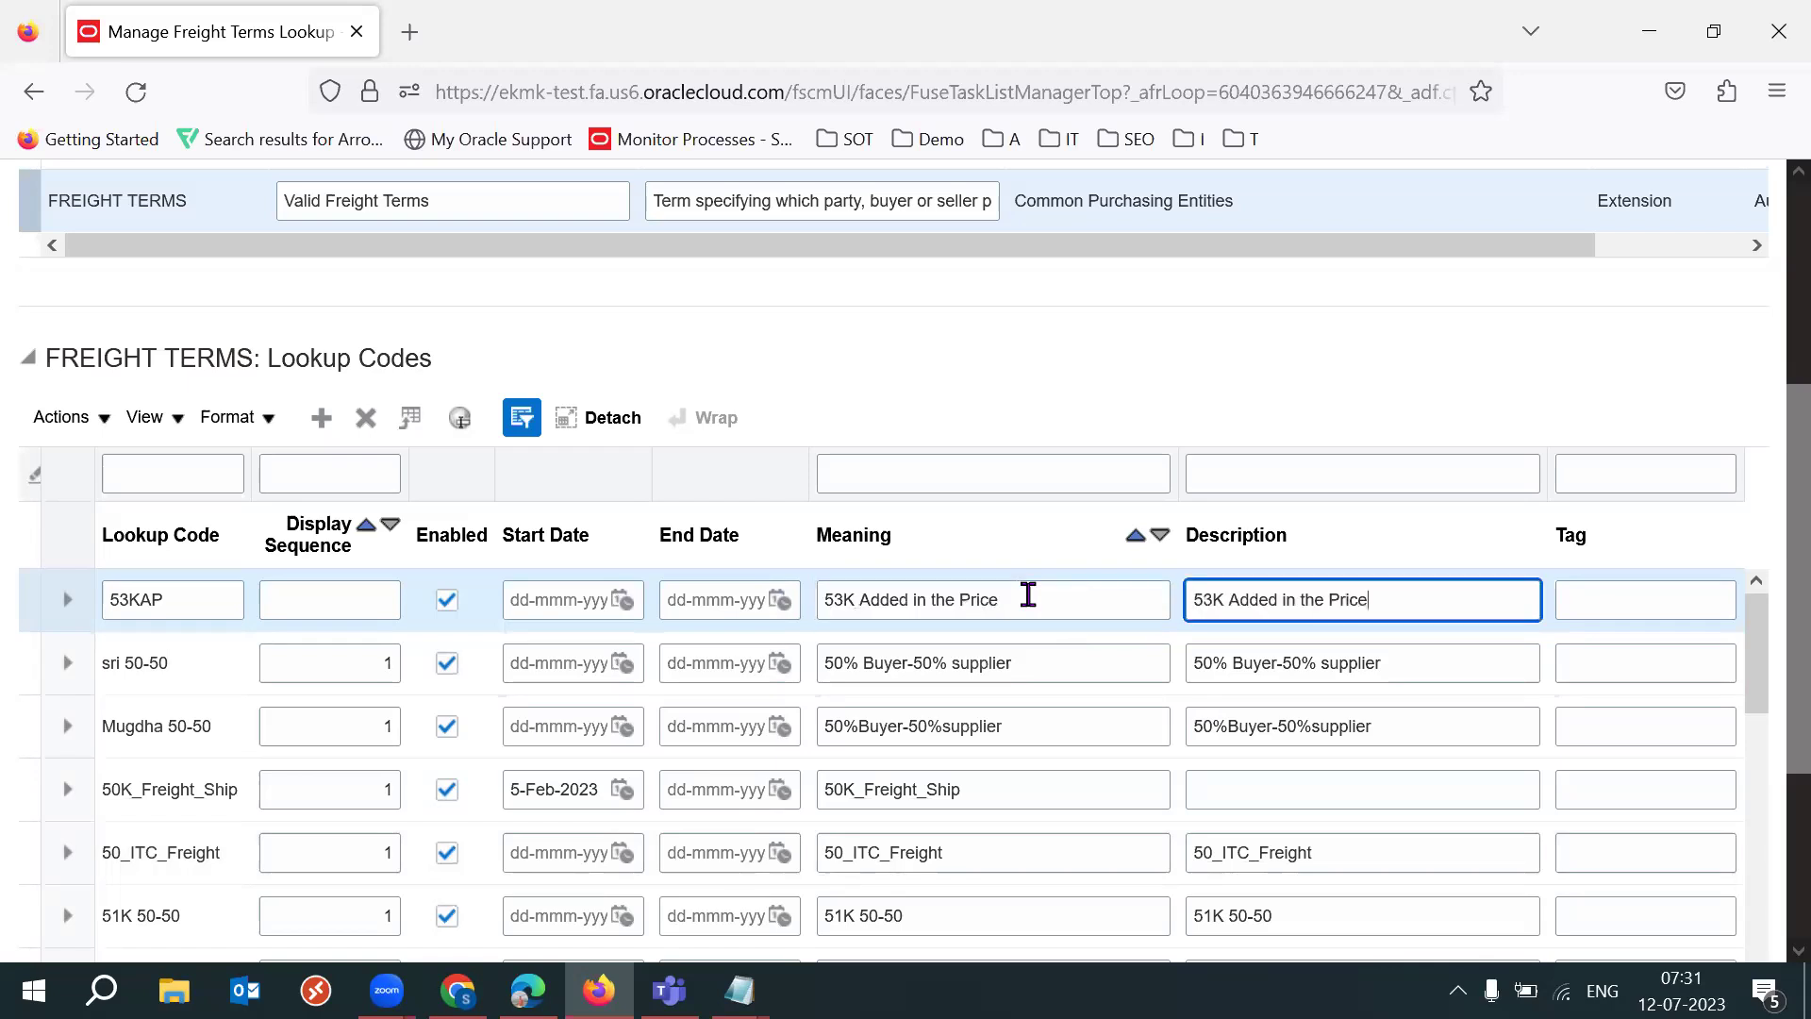
Step: Enter display sequence 3 for the new freight term
click(350, 592)
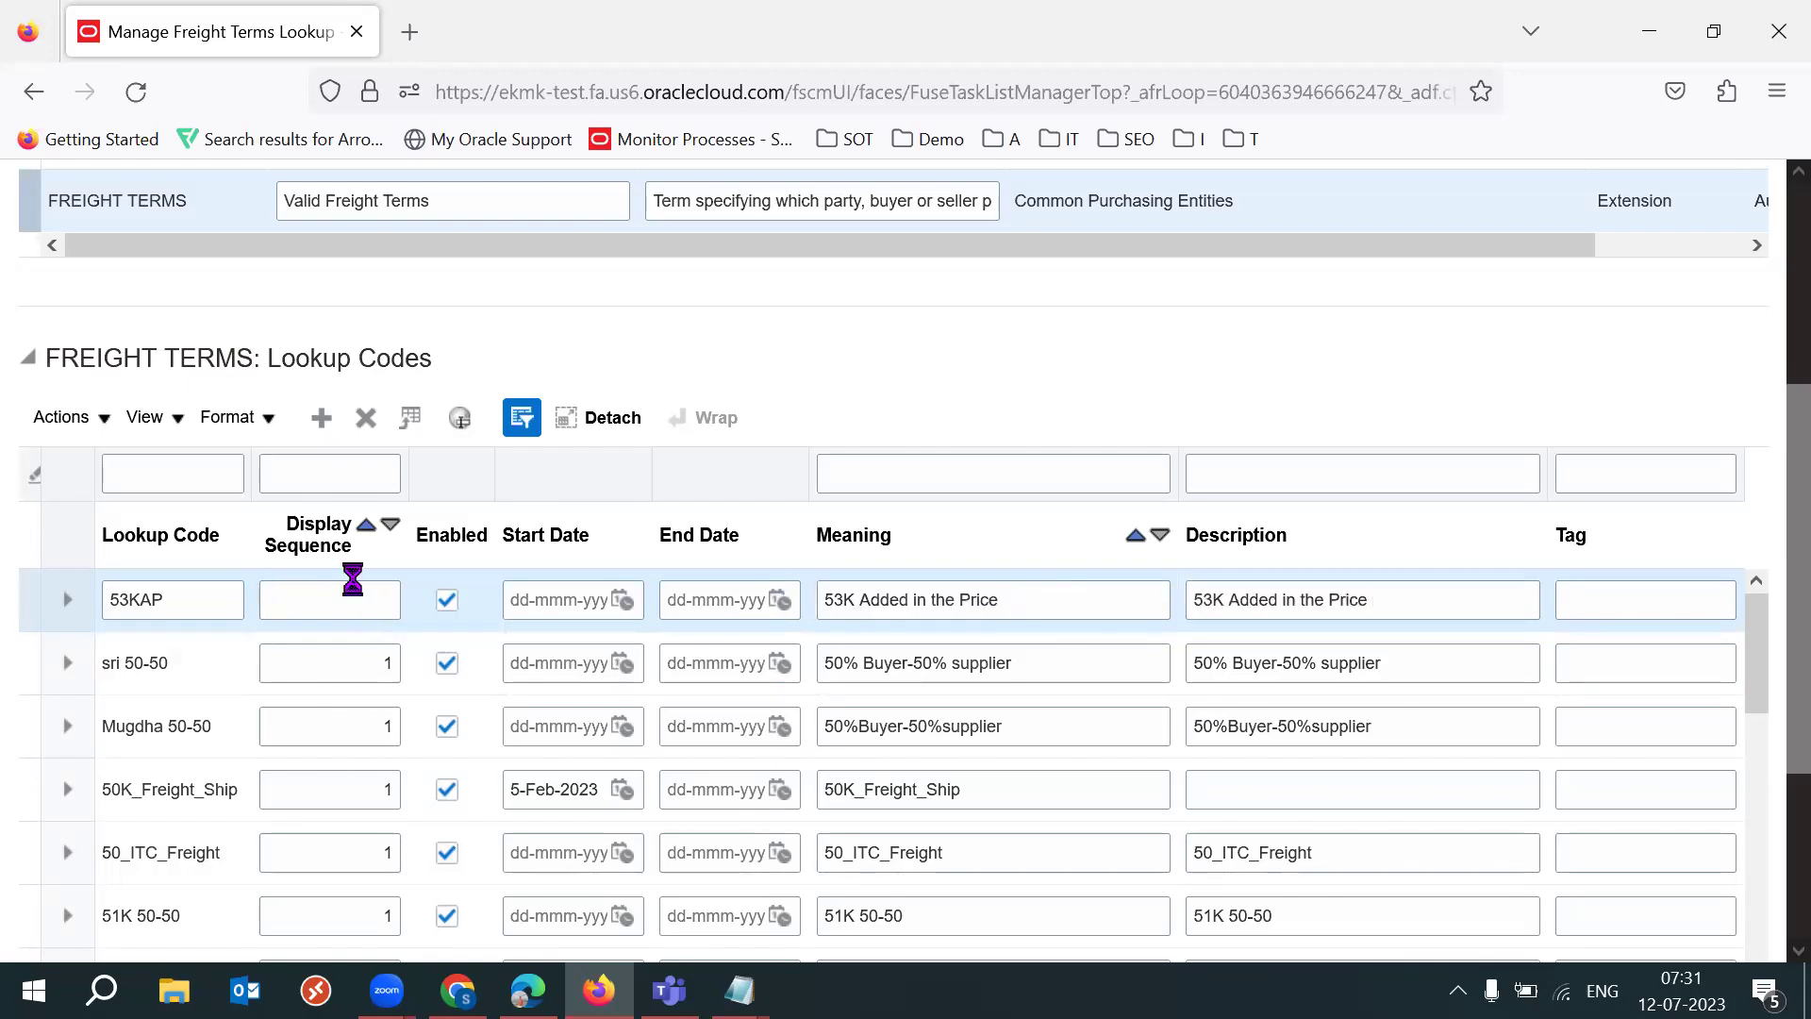
click(198, 601)
double_click(198, 600)
click(356, 602)
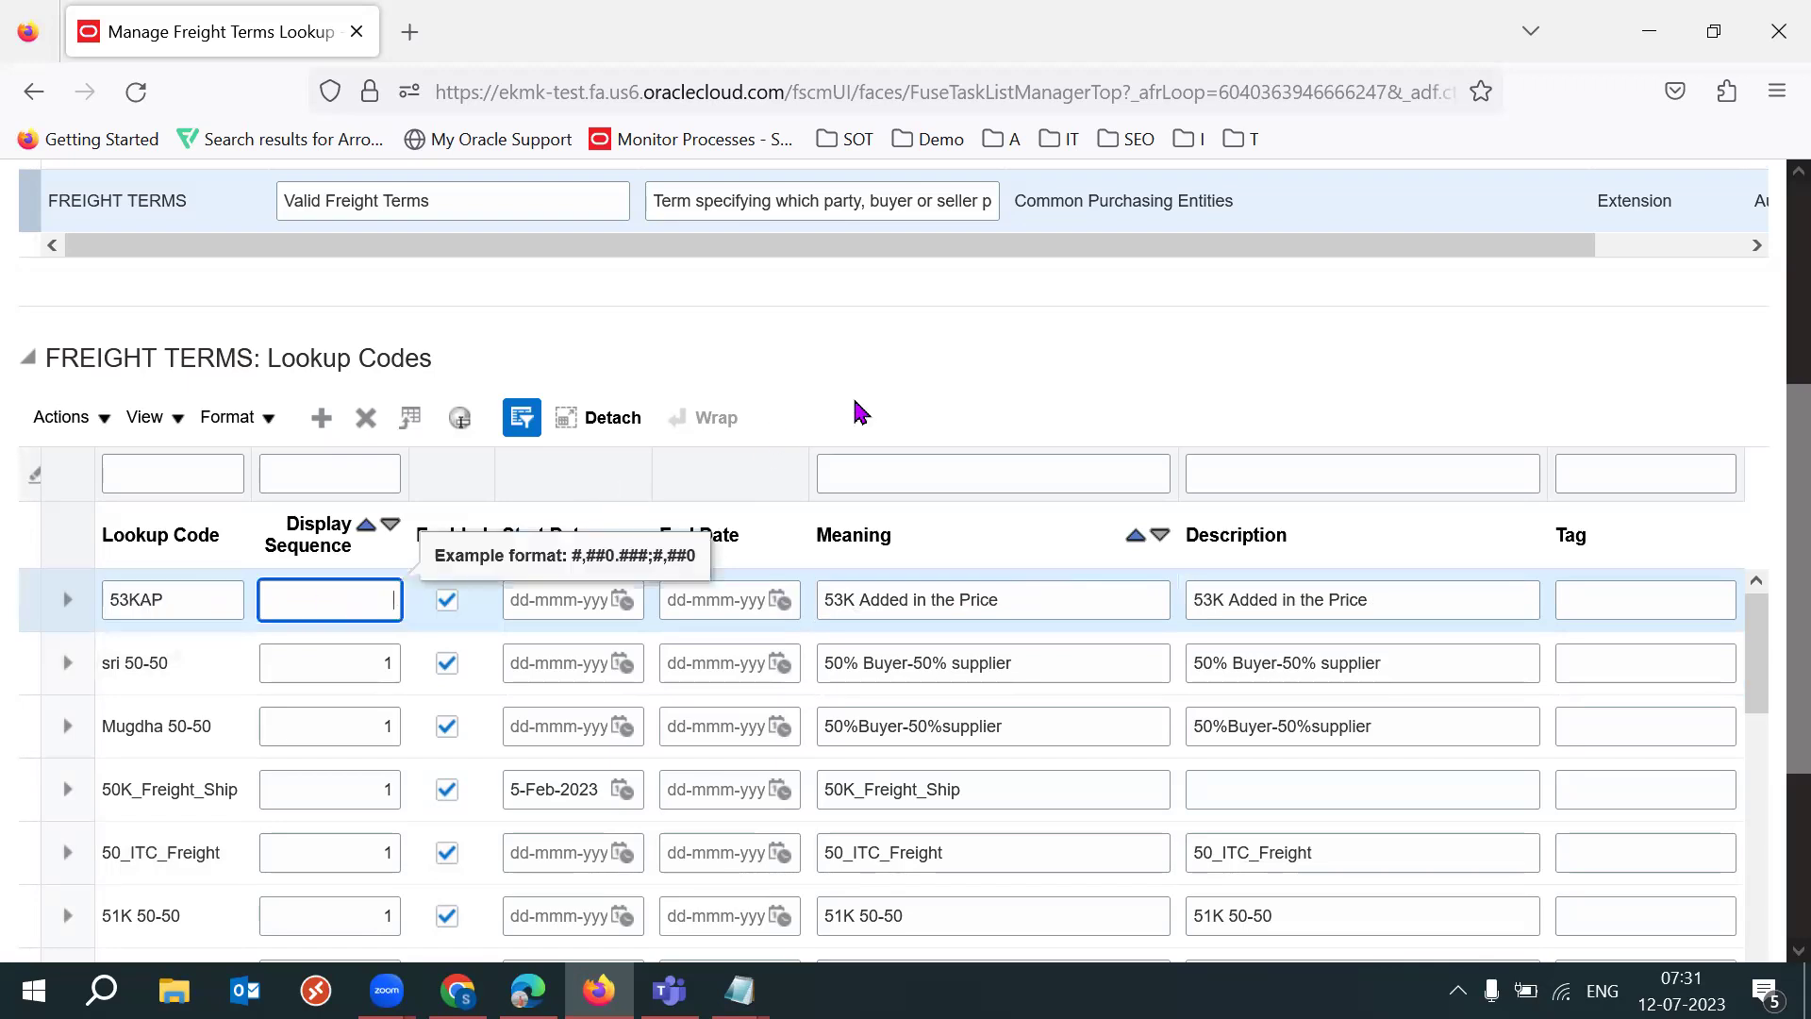
text(3)
click(880, 376)
double_click(377, 608)
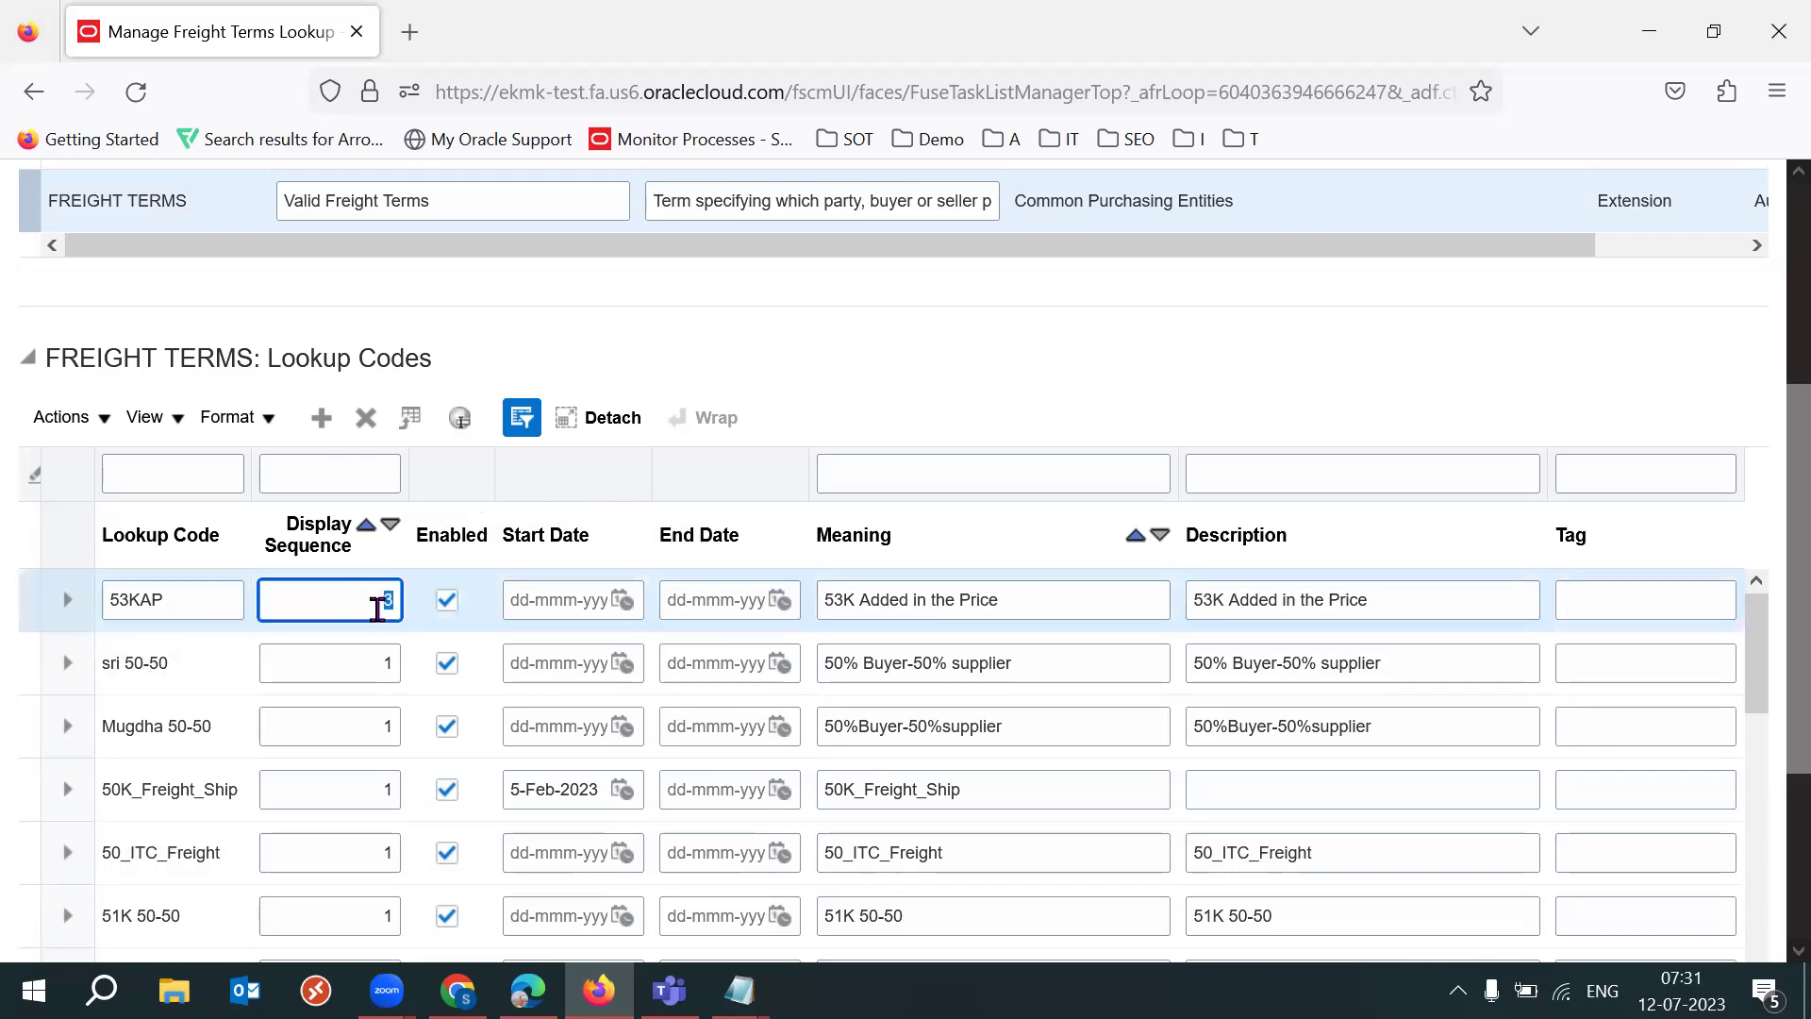
click(886, 384)
double_click(364, 597)
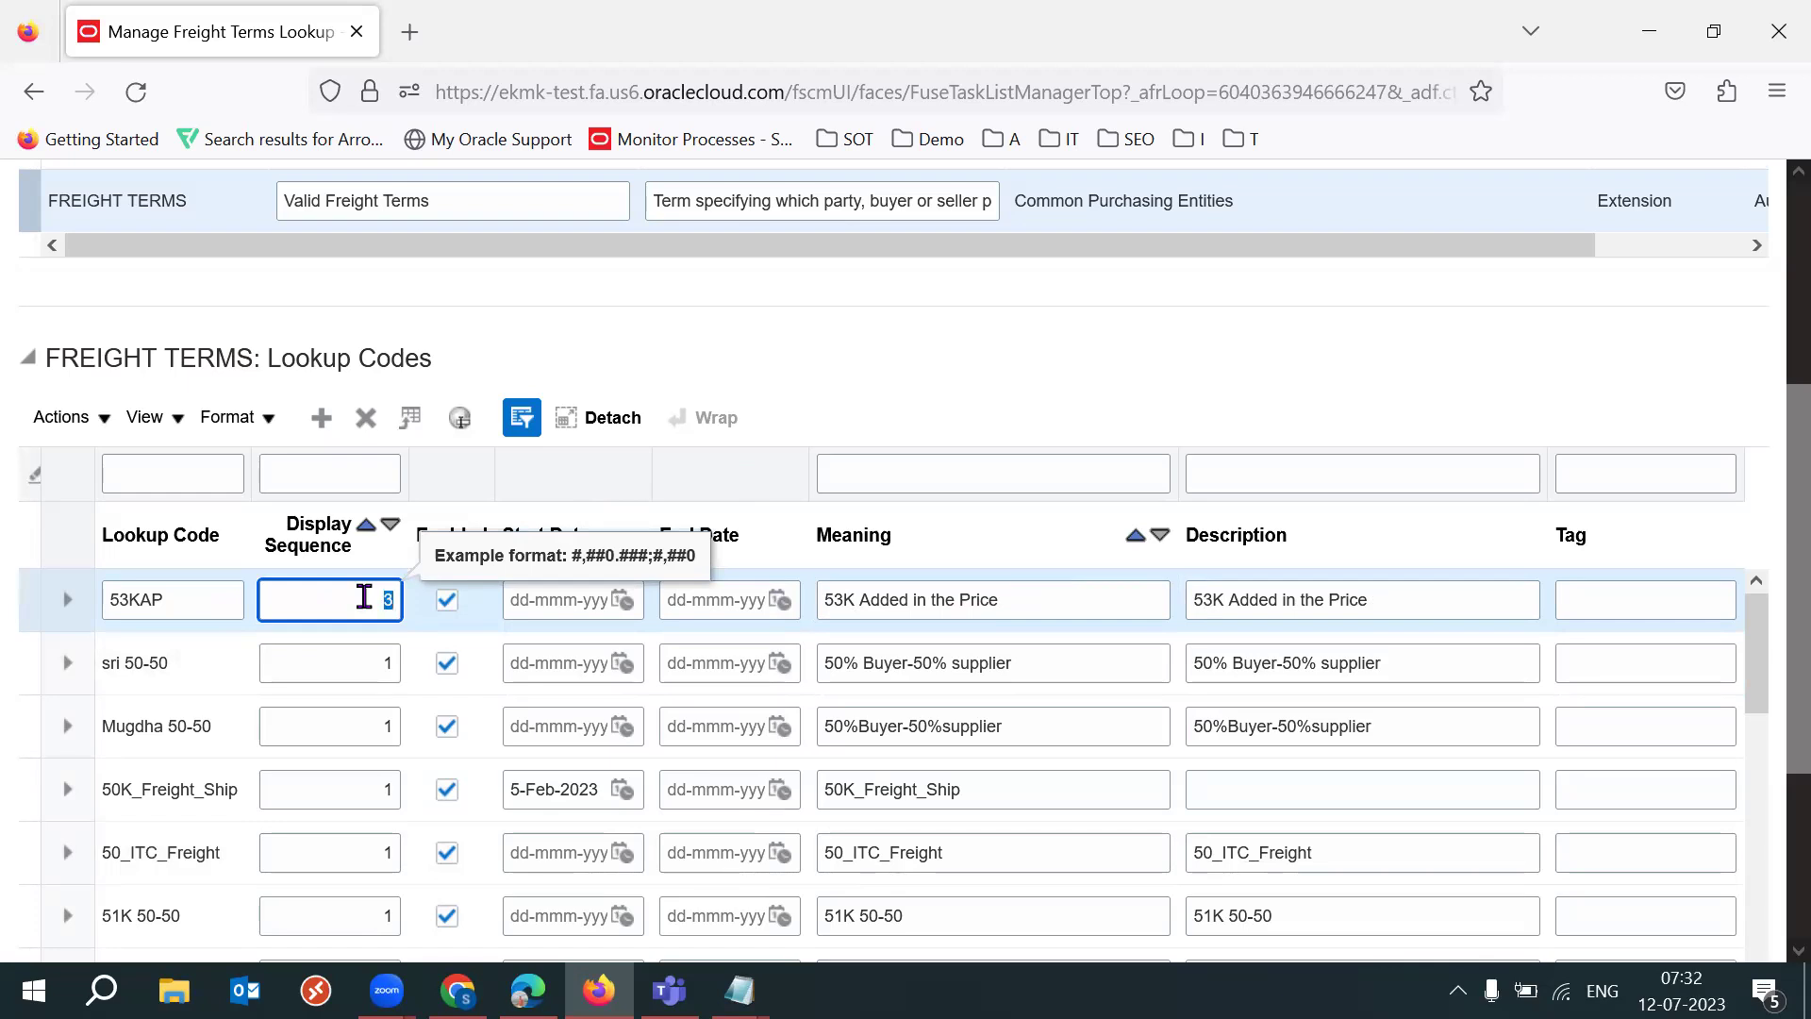
click(1071, 347)
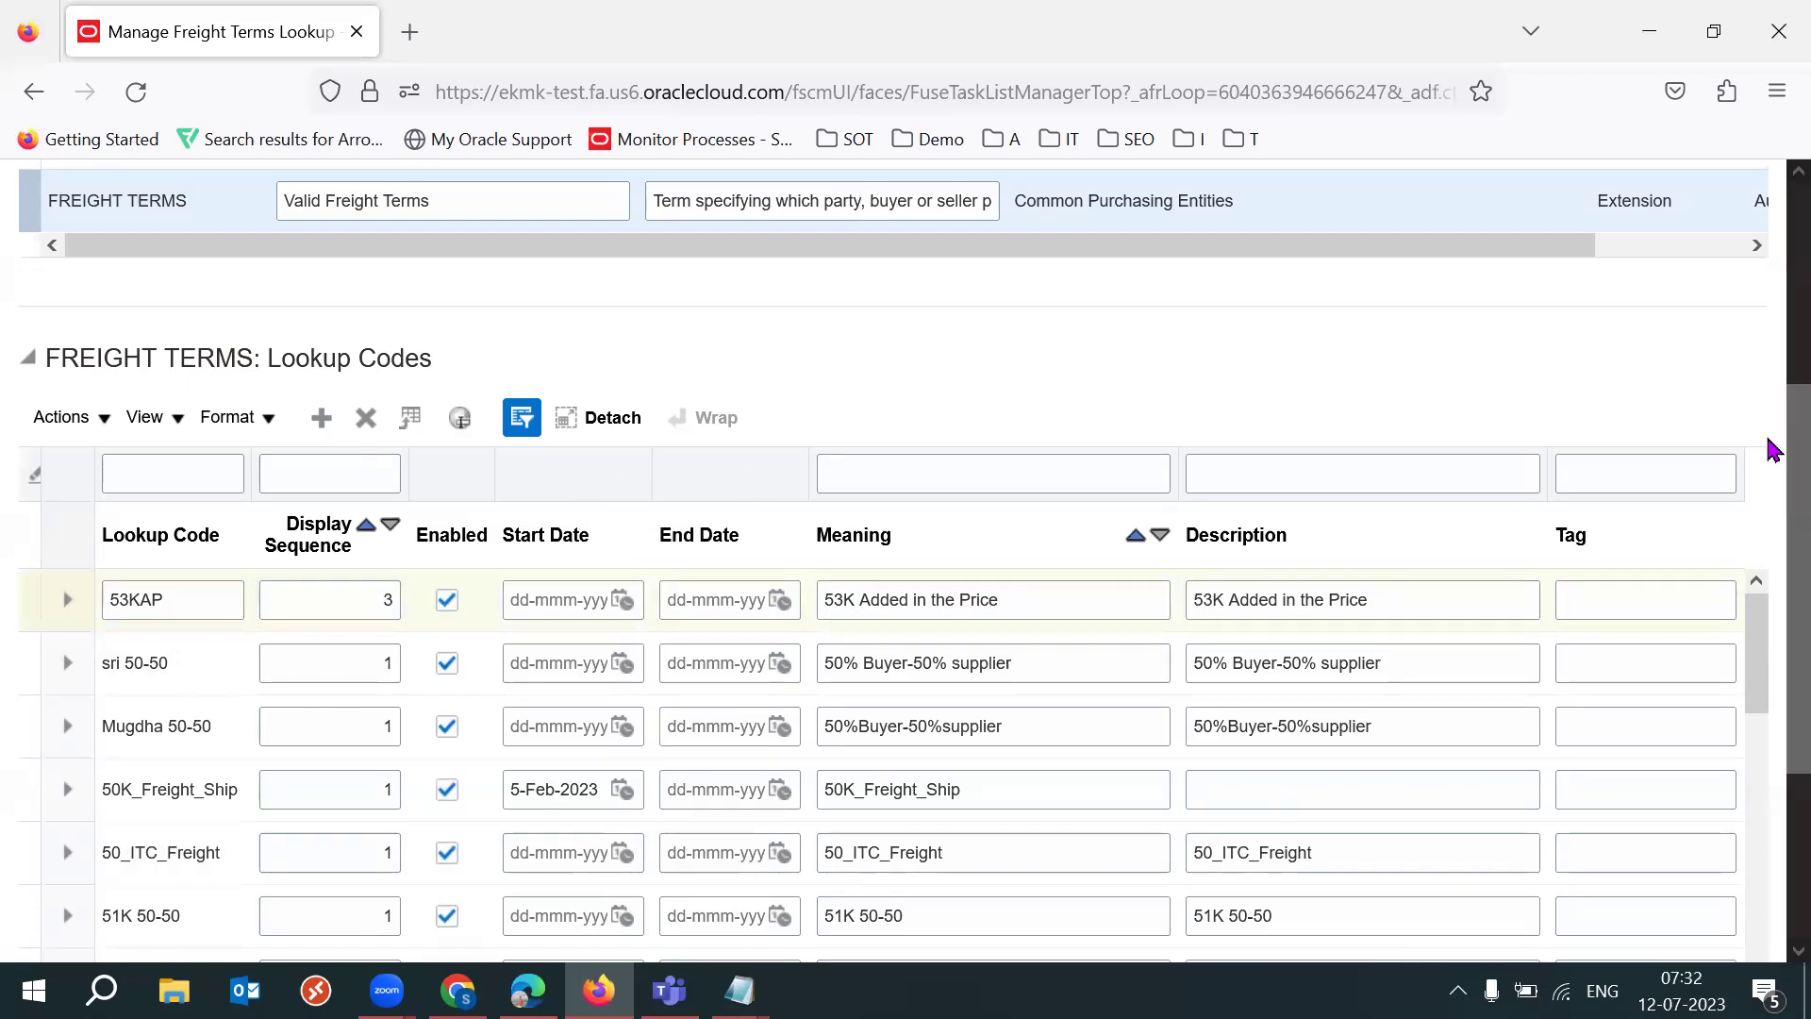
Step: Set the start date to 12-Jul-2023 and save and close the lookup codes
click(627, 599)
click(807, 411)
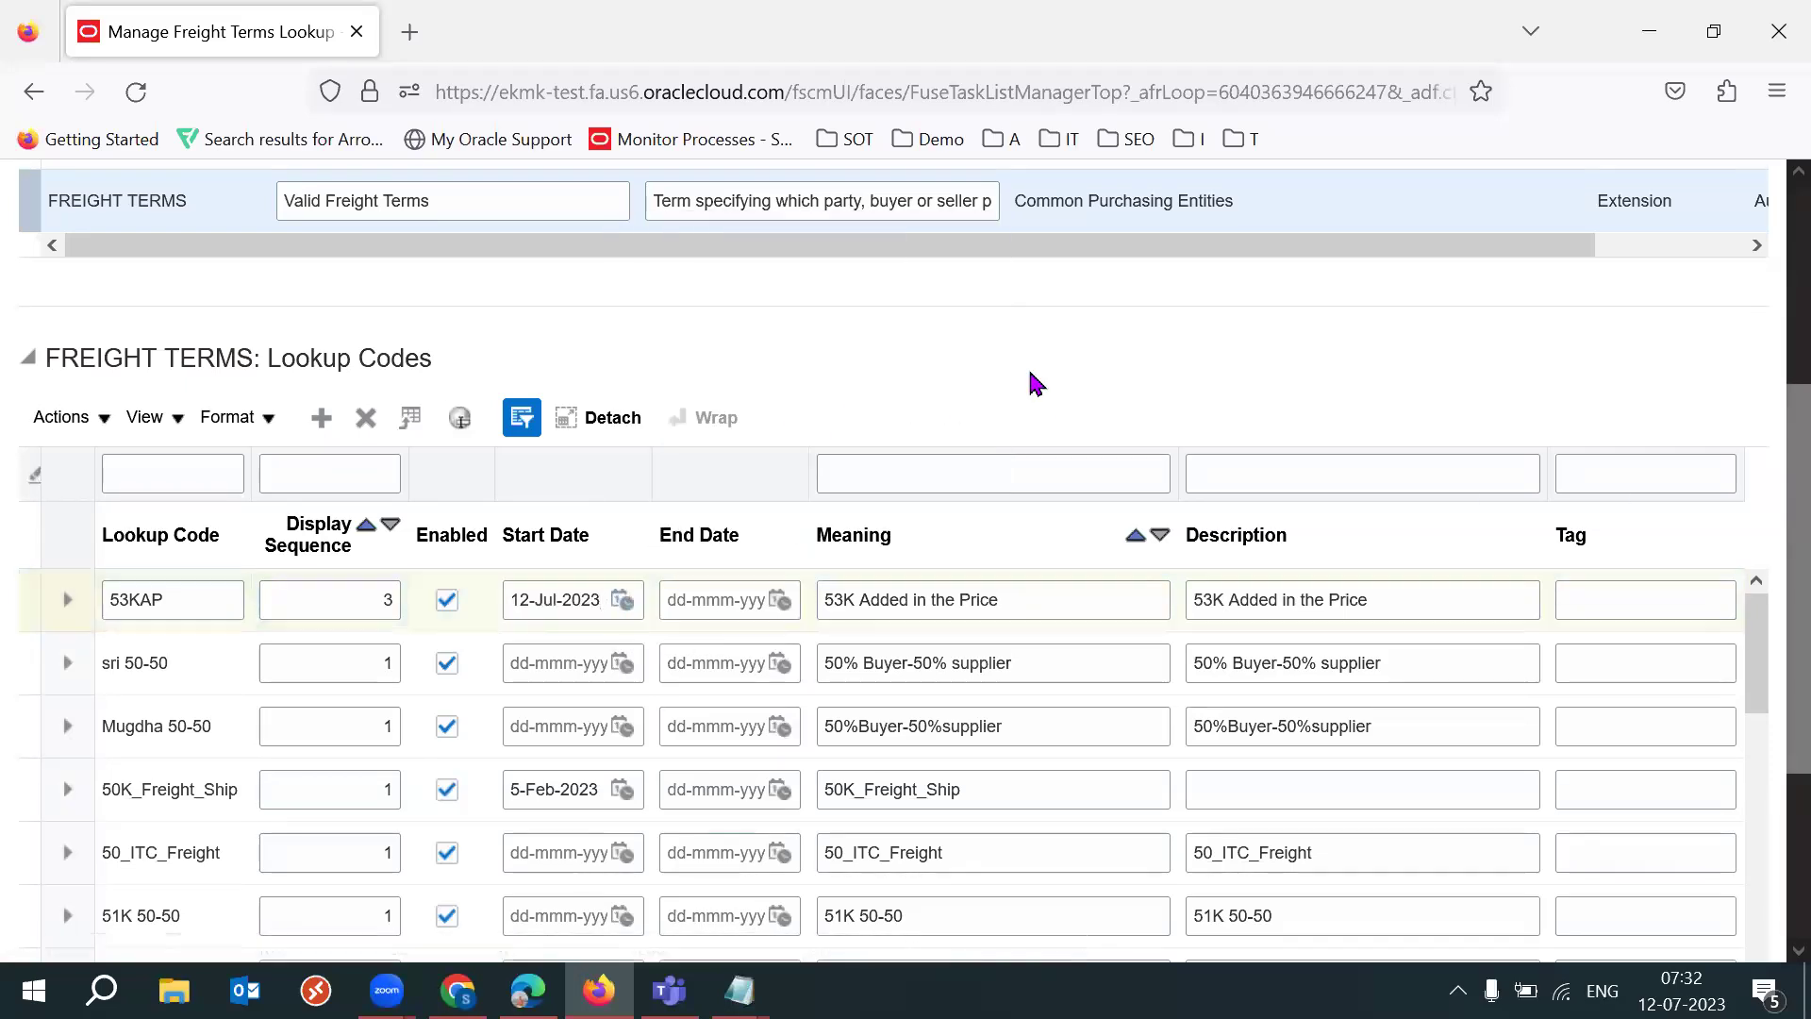
triple_click(592, 600)
triple_click(1366, 603)
scroll(1769, 611, up, 4)
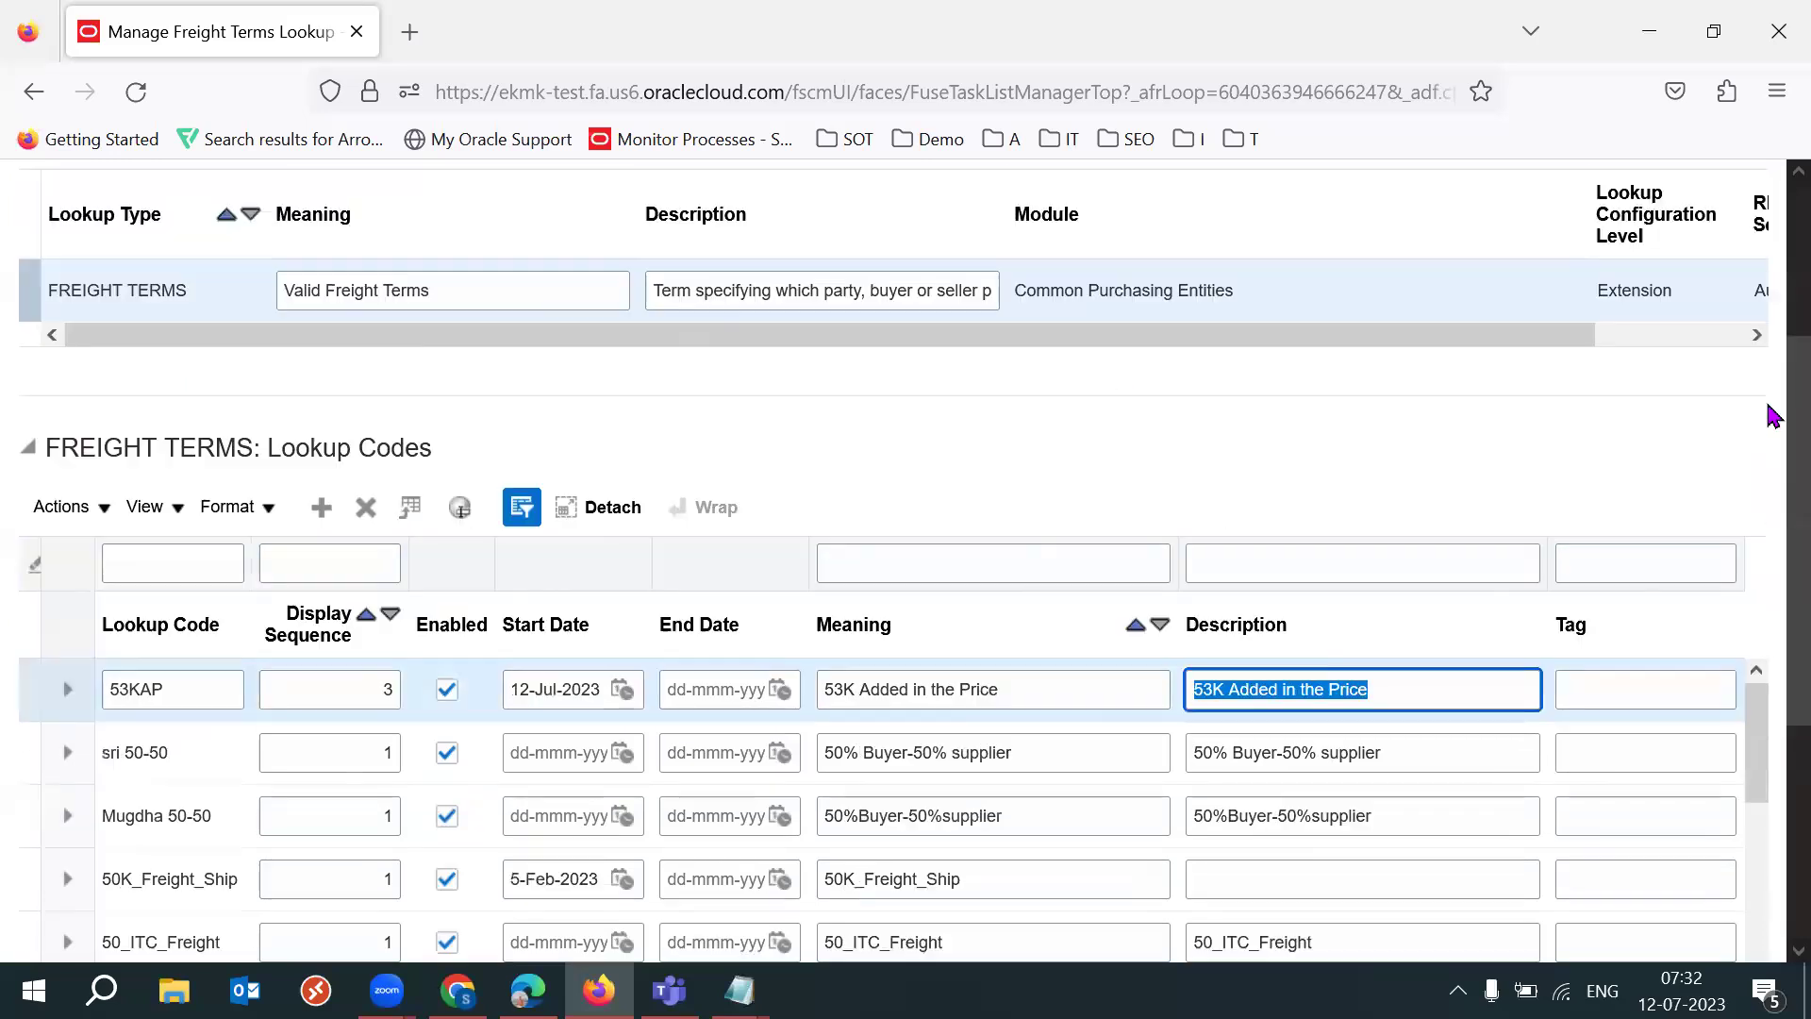
click(1619, 326)
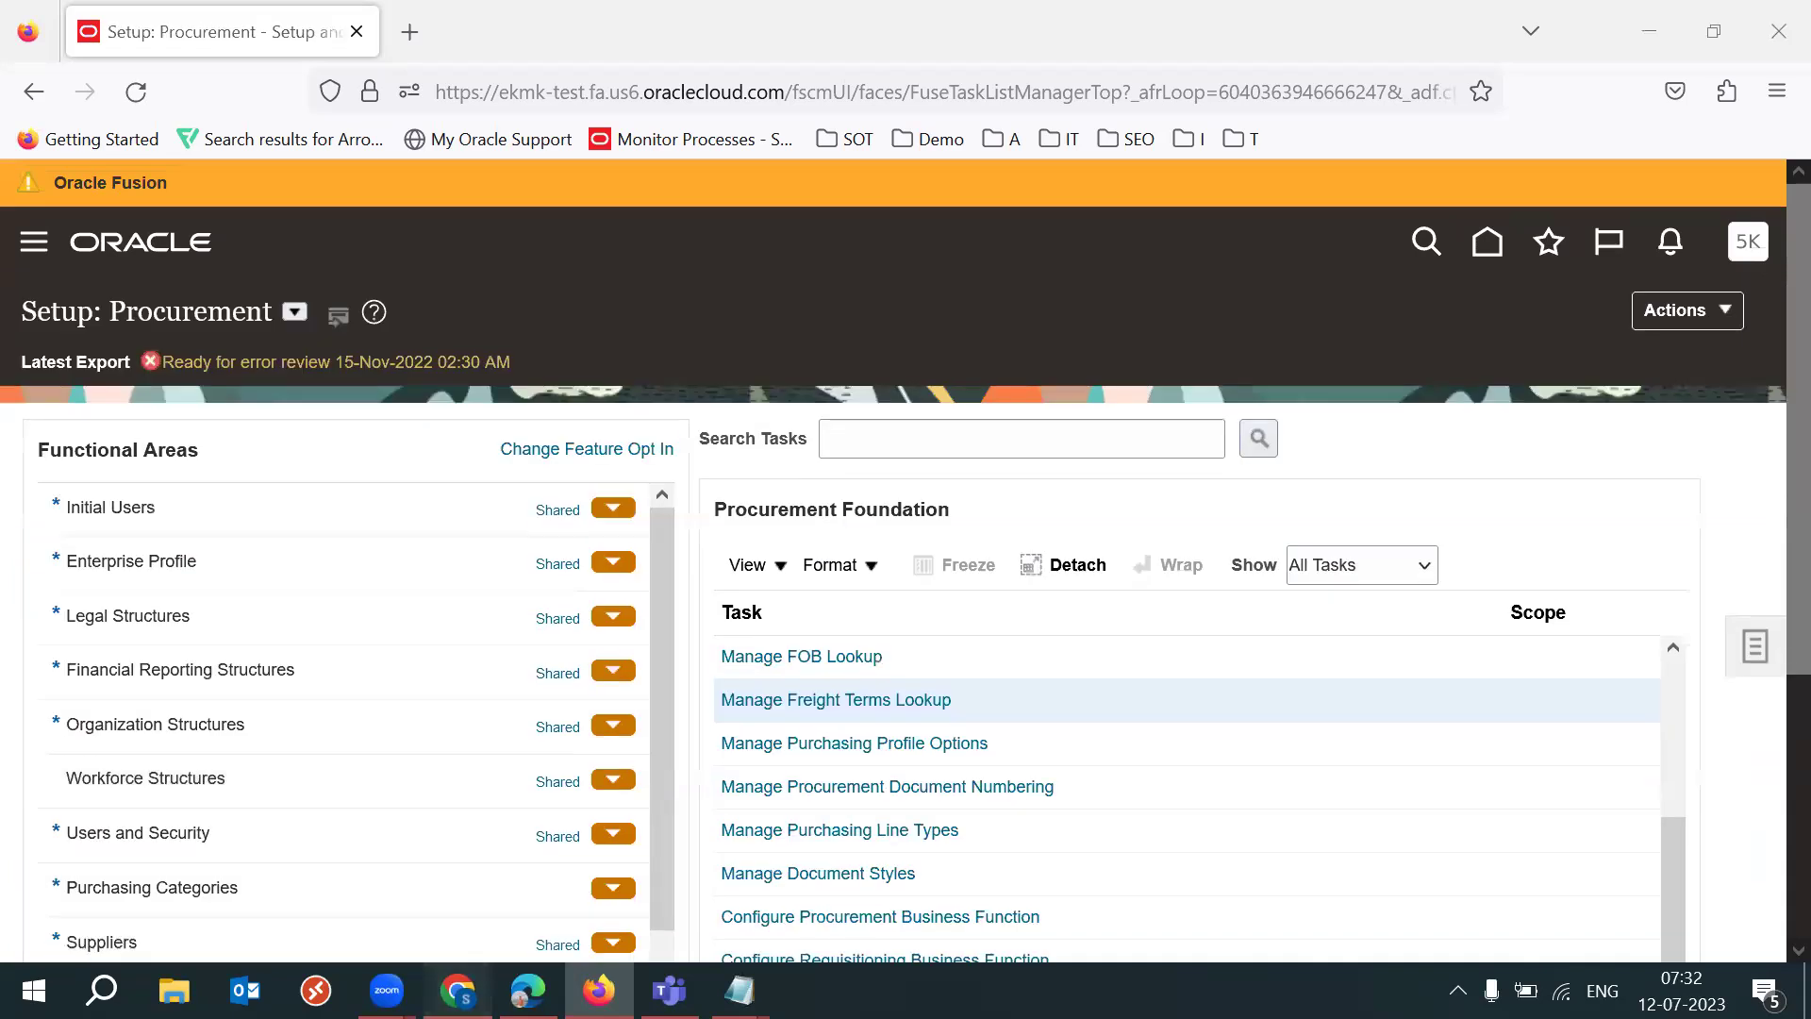
click(457, 990)
Step: Review the Payment Terms, Freight Terms and Manage Carriers checklist rows, then return to Oracle
click(226, 530)
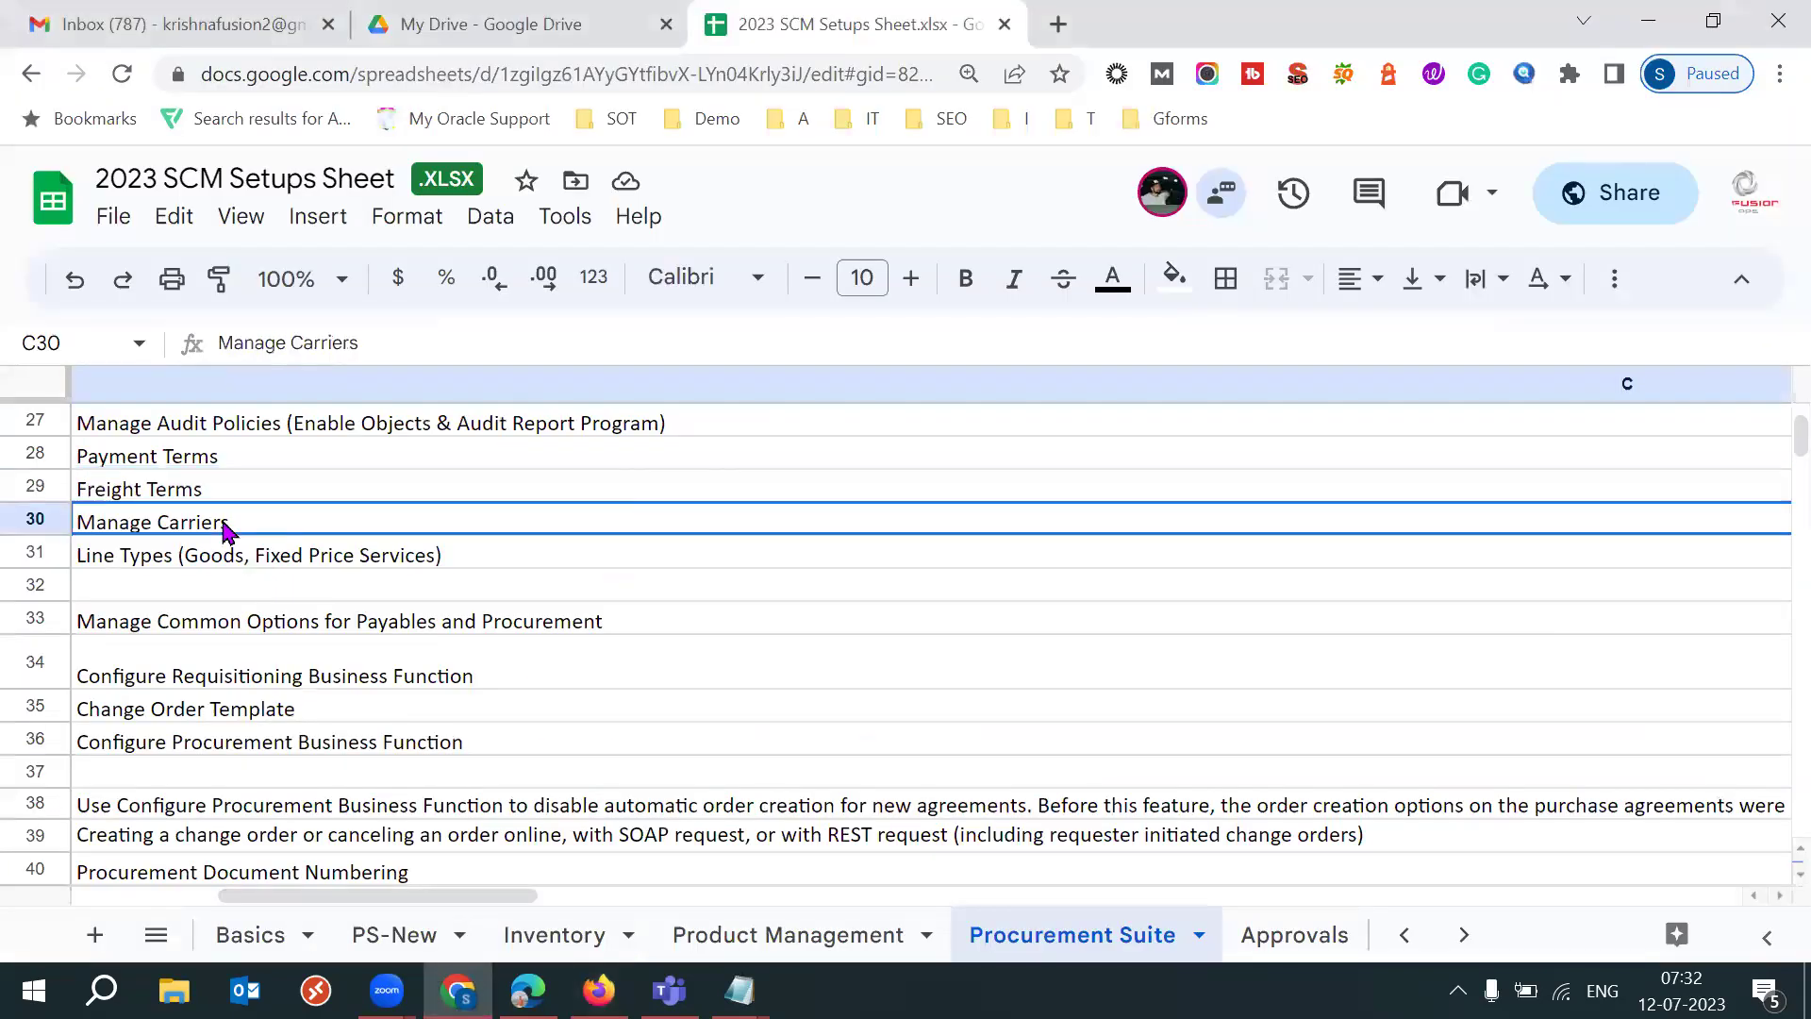
scroll(227, 530, left, 2)
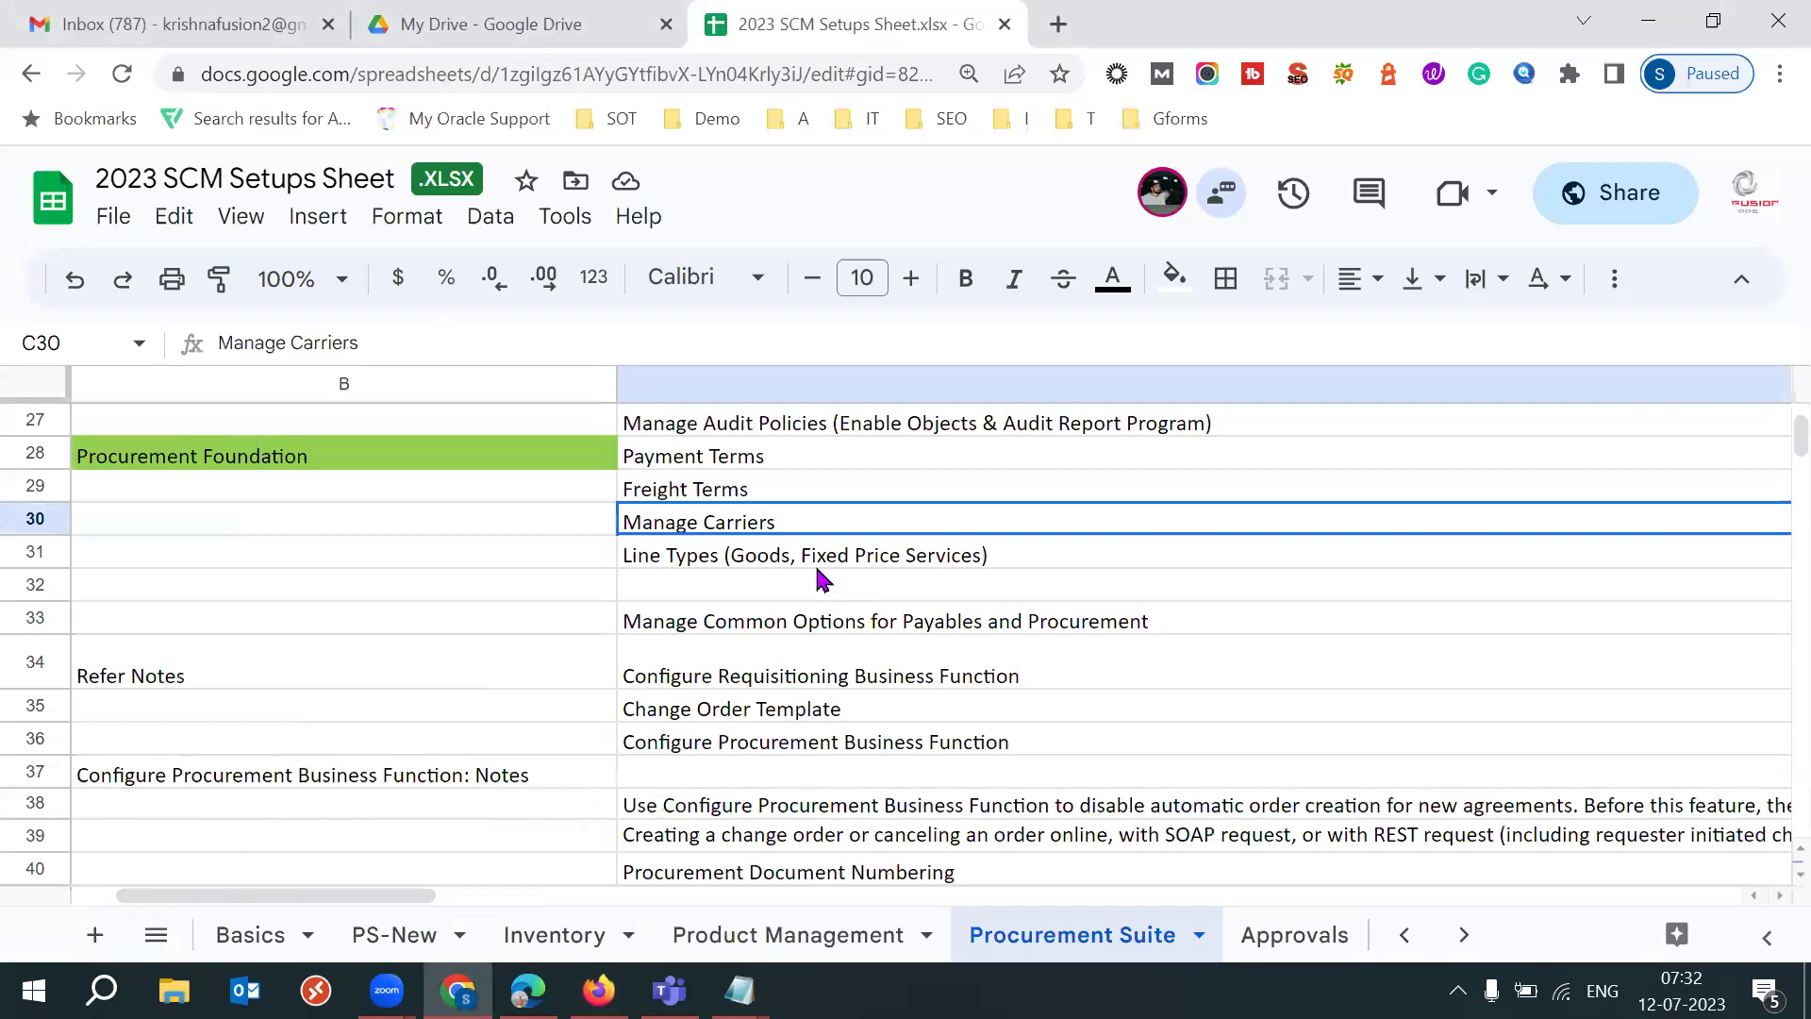
click(754, 460)
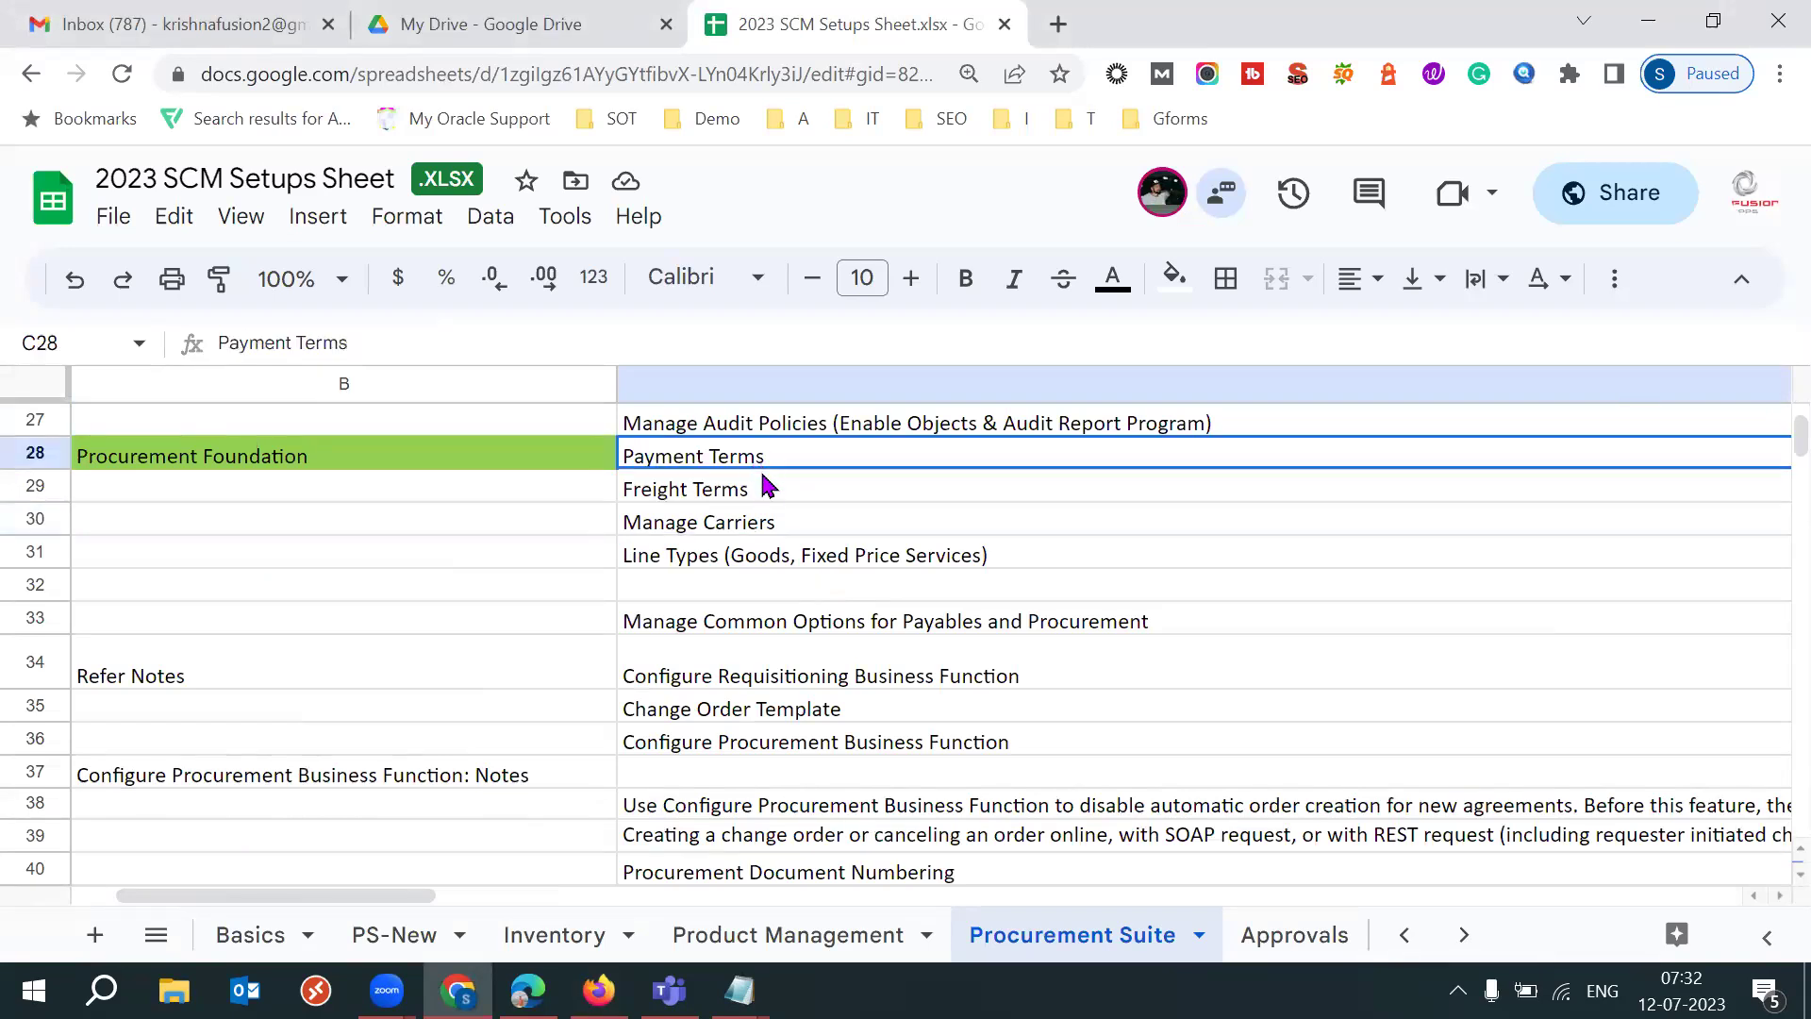
click(760, 491)
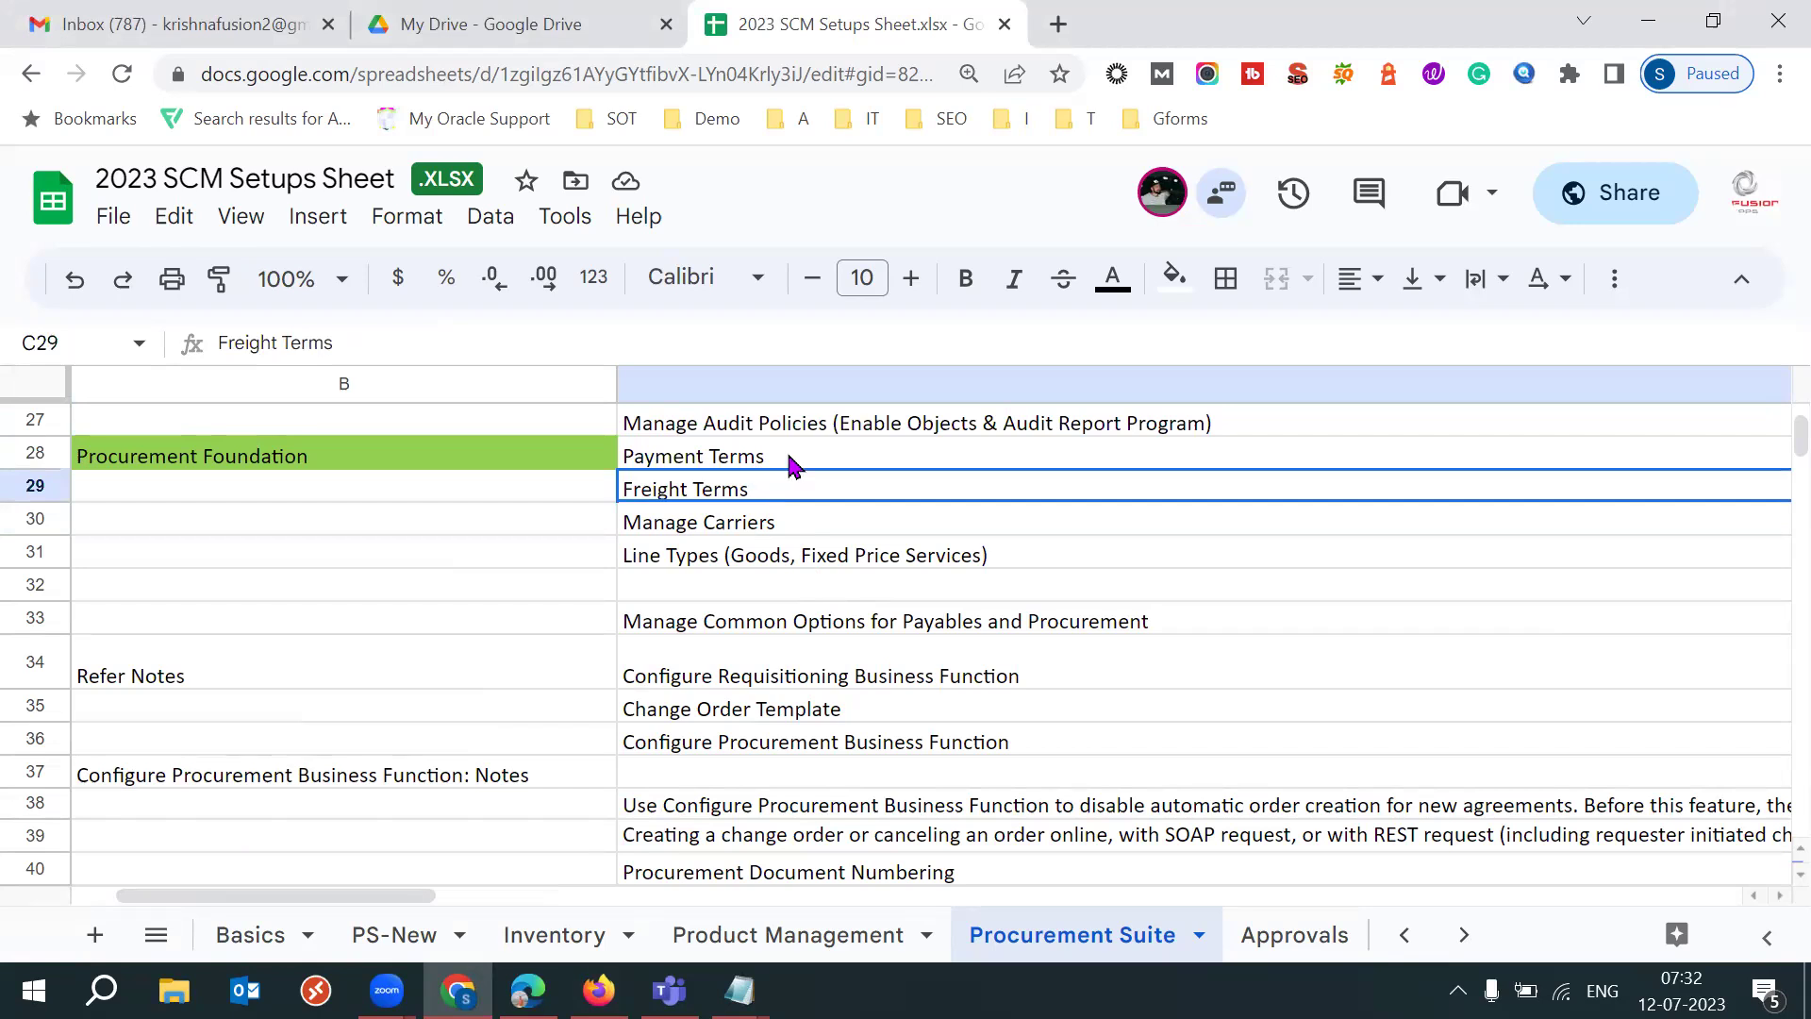
click(790, 462)
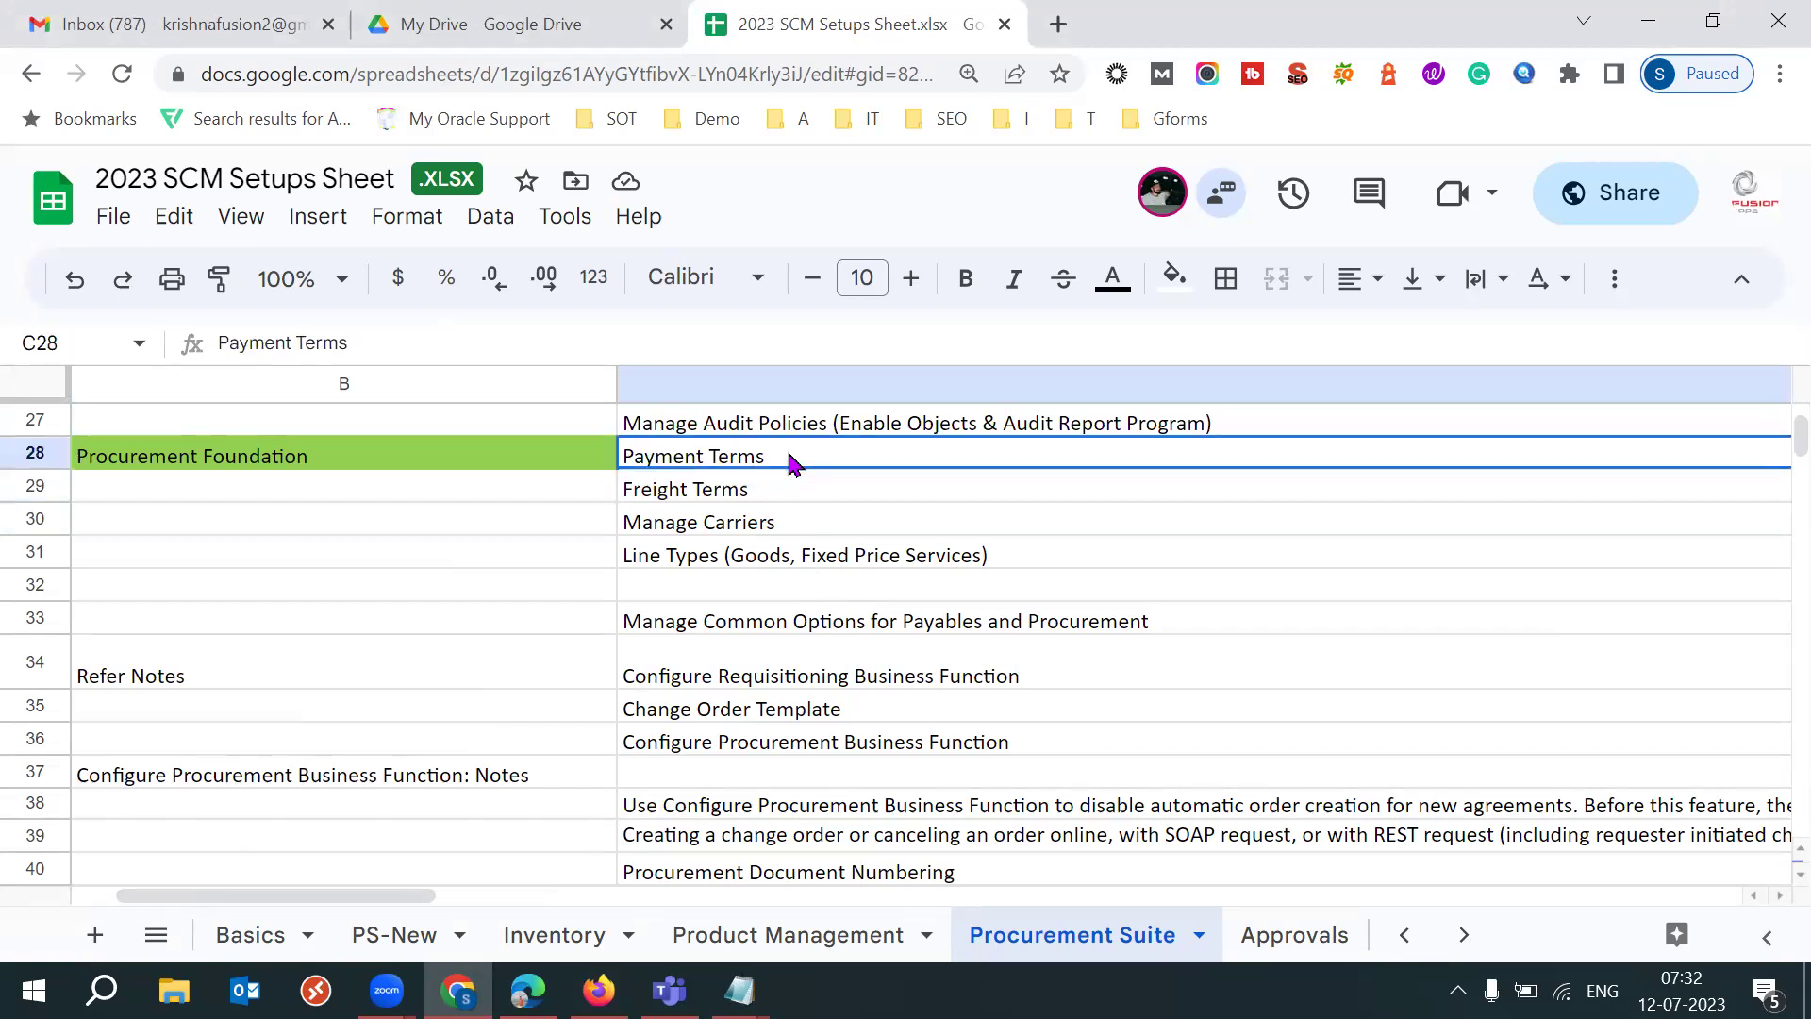
click(744, 494)
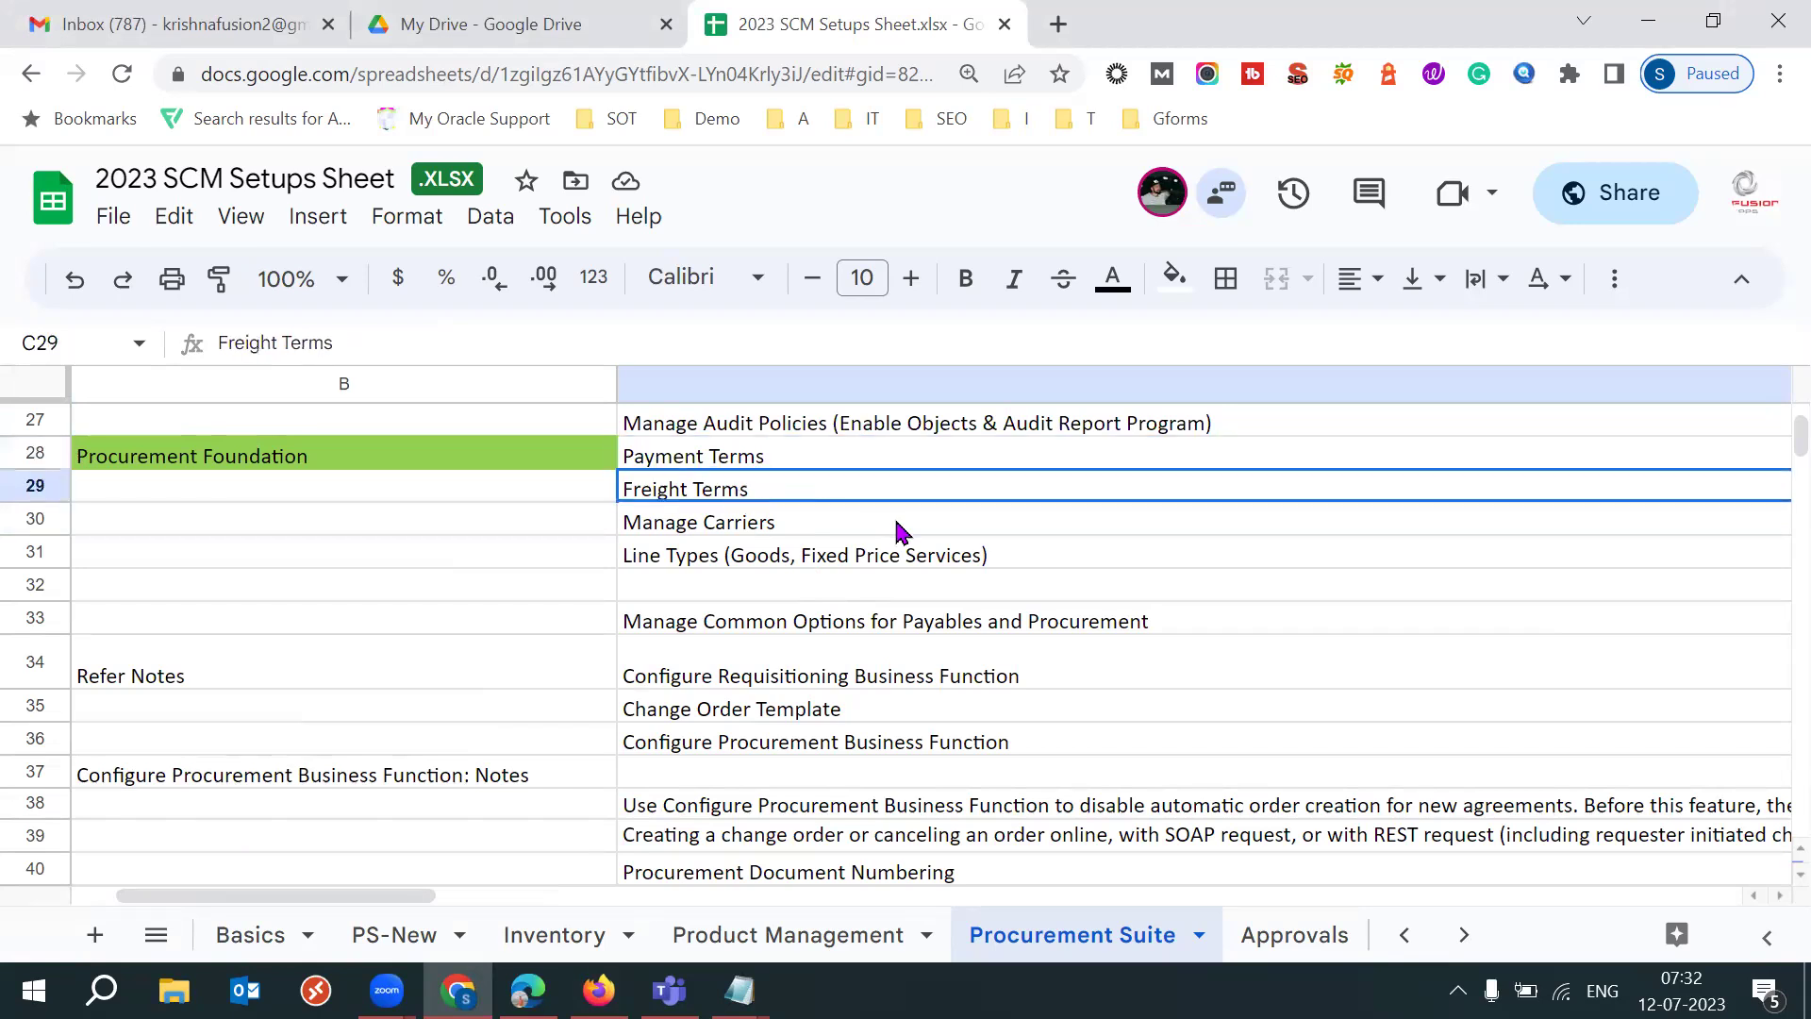
click(782, 525)
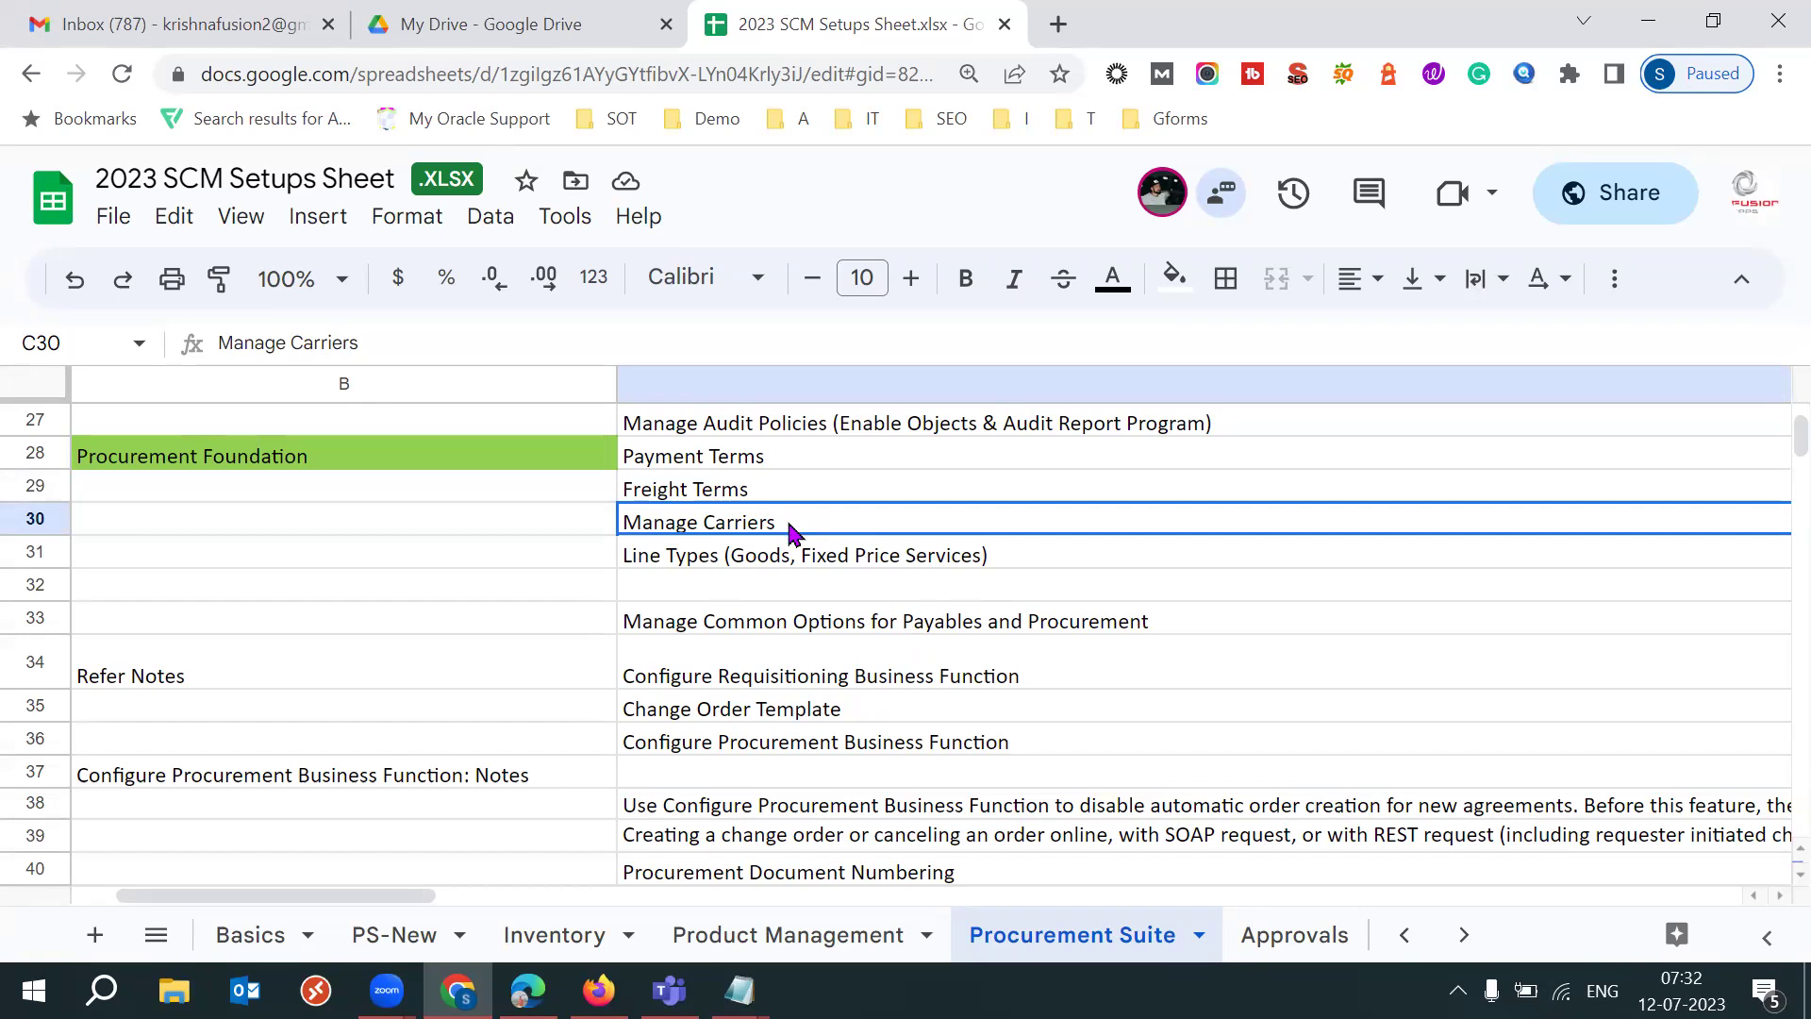
click(605, 529)
click(668, 534)
mouse_move(598, 990)
click(598, 875)
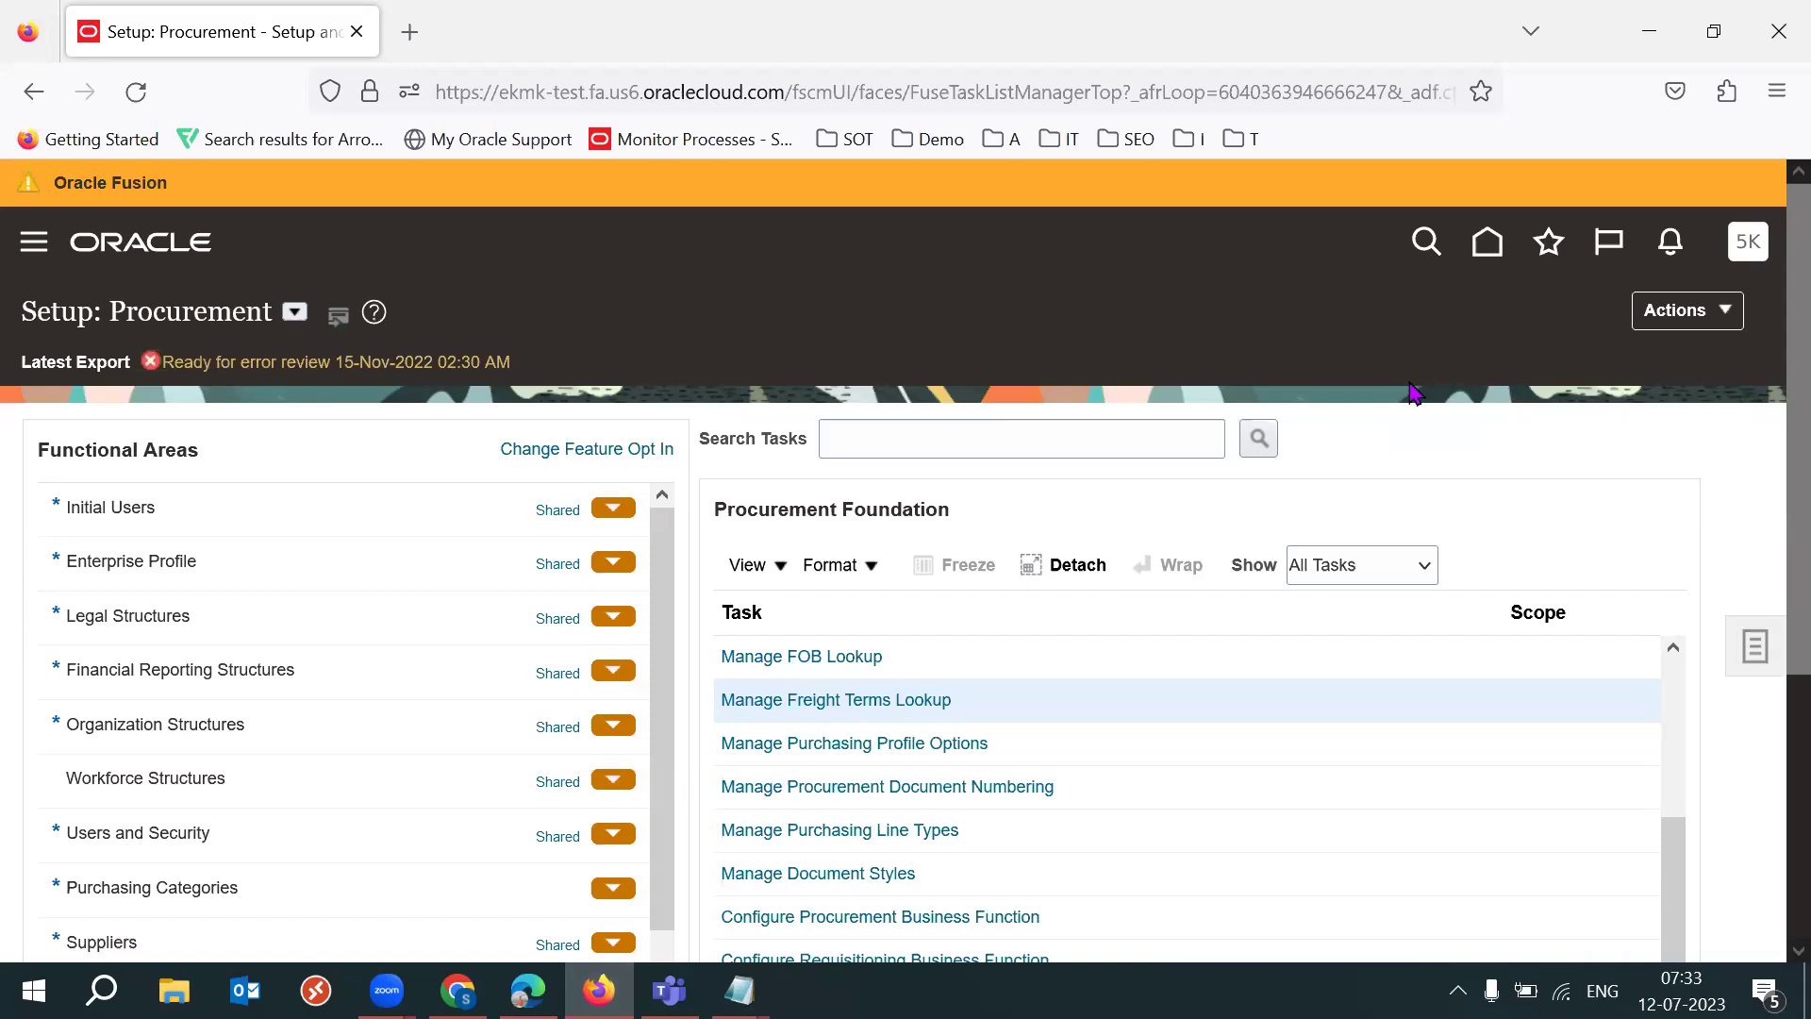
Step: Open Manage Carriers from the Procurement Foundation tasks and create a new carrier
scroll(1772, 517, down, 1)
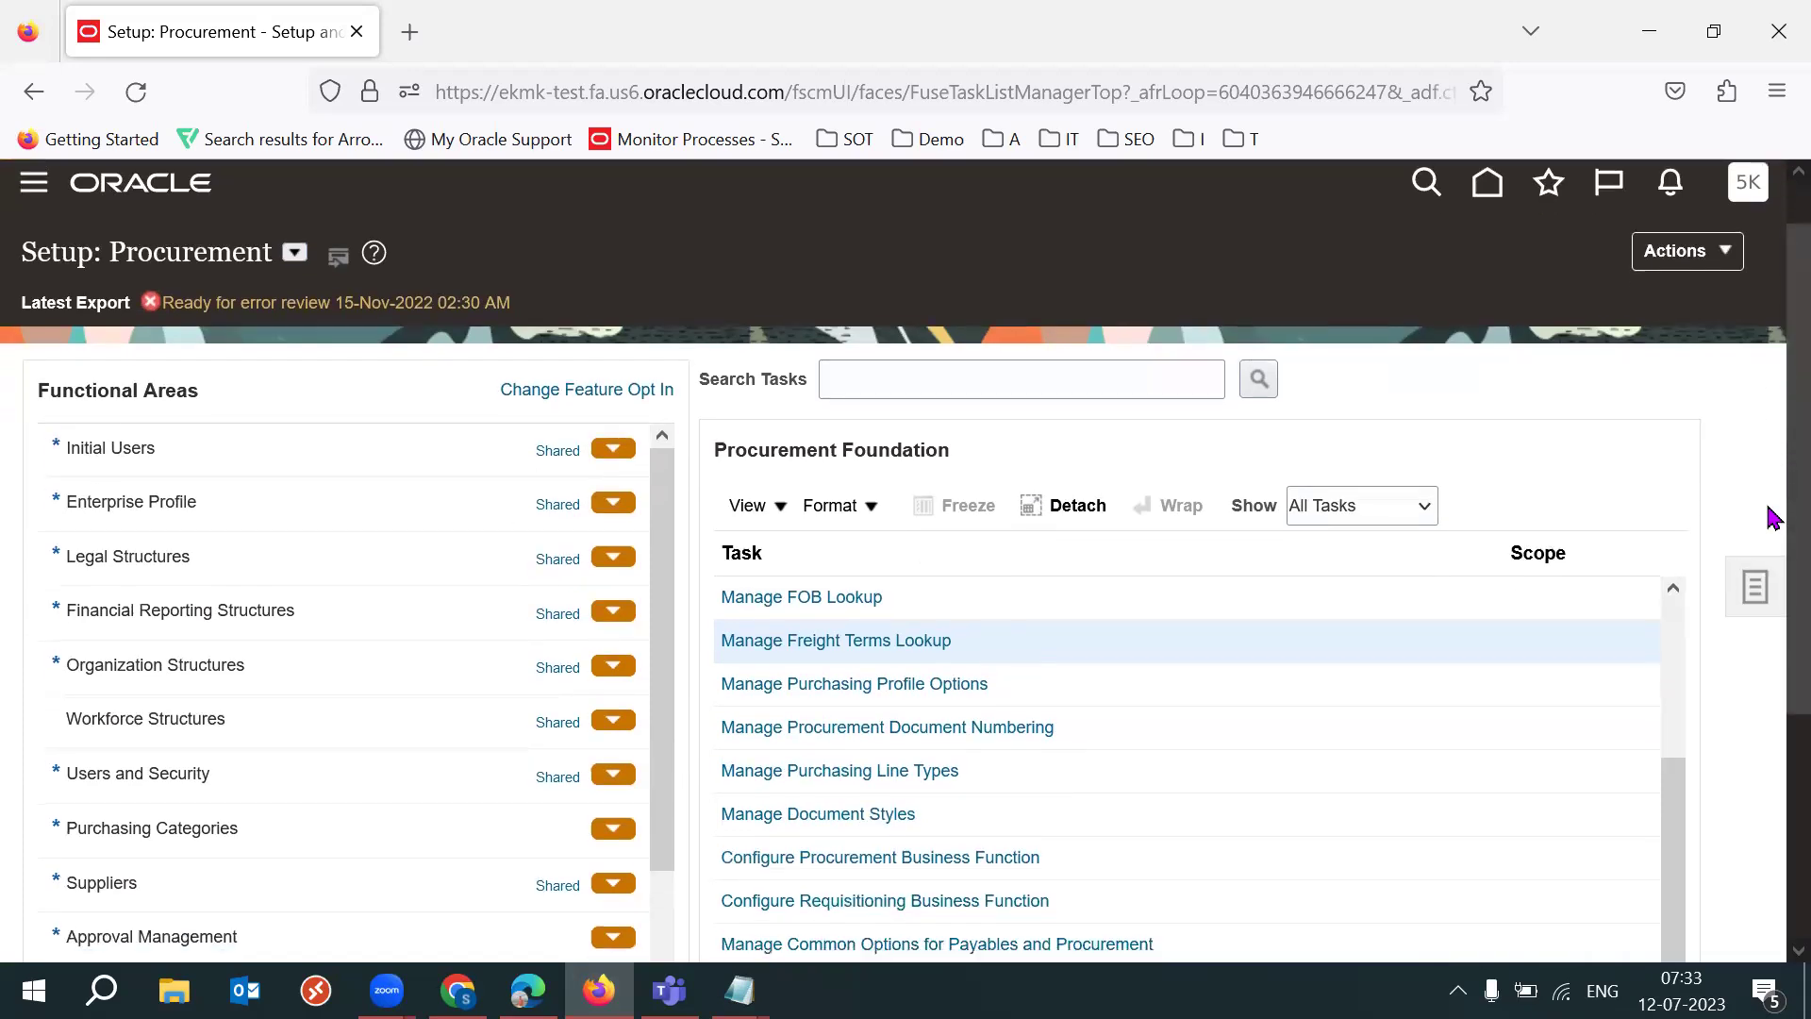
scroll(1771, 517, down, 2)
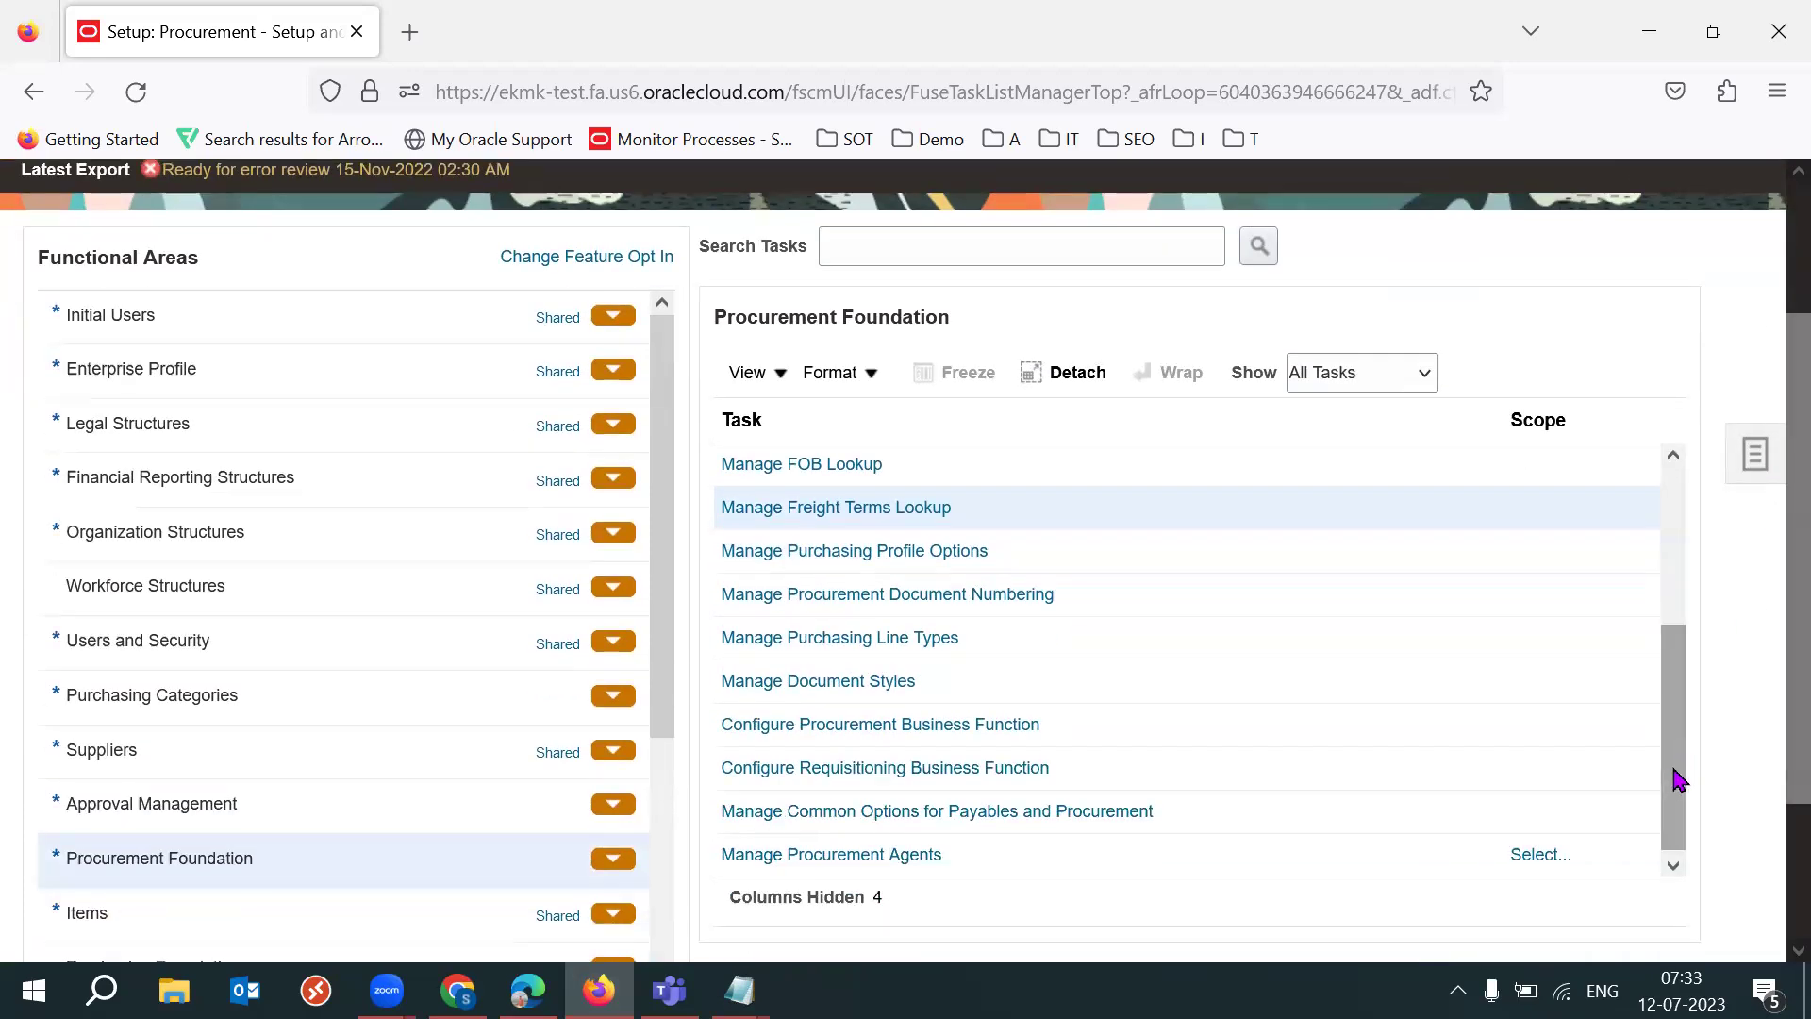
drag(1673, 752, 1672, 668)
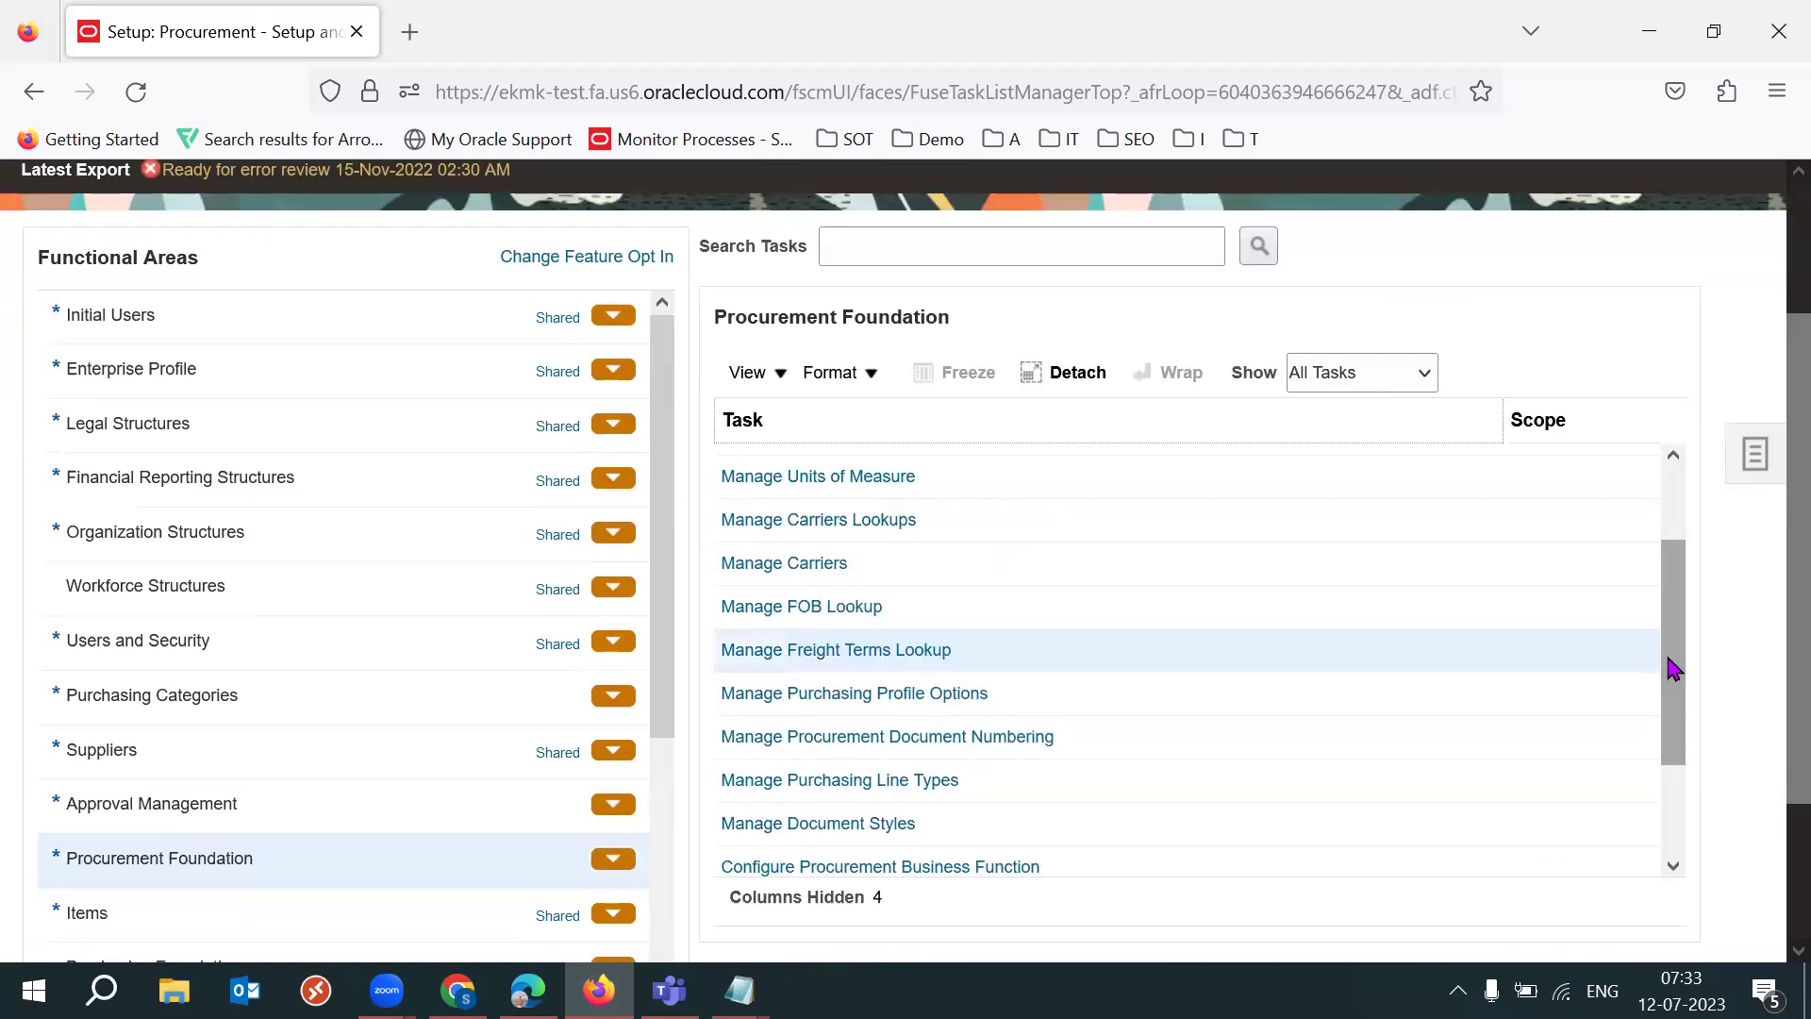
click(1037, 566)
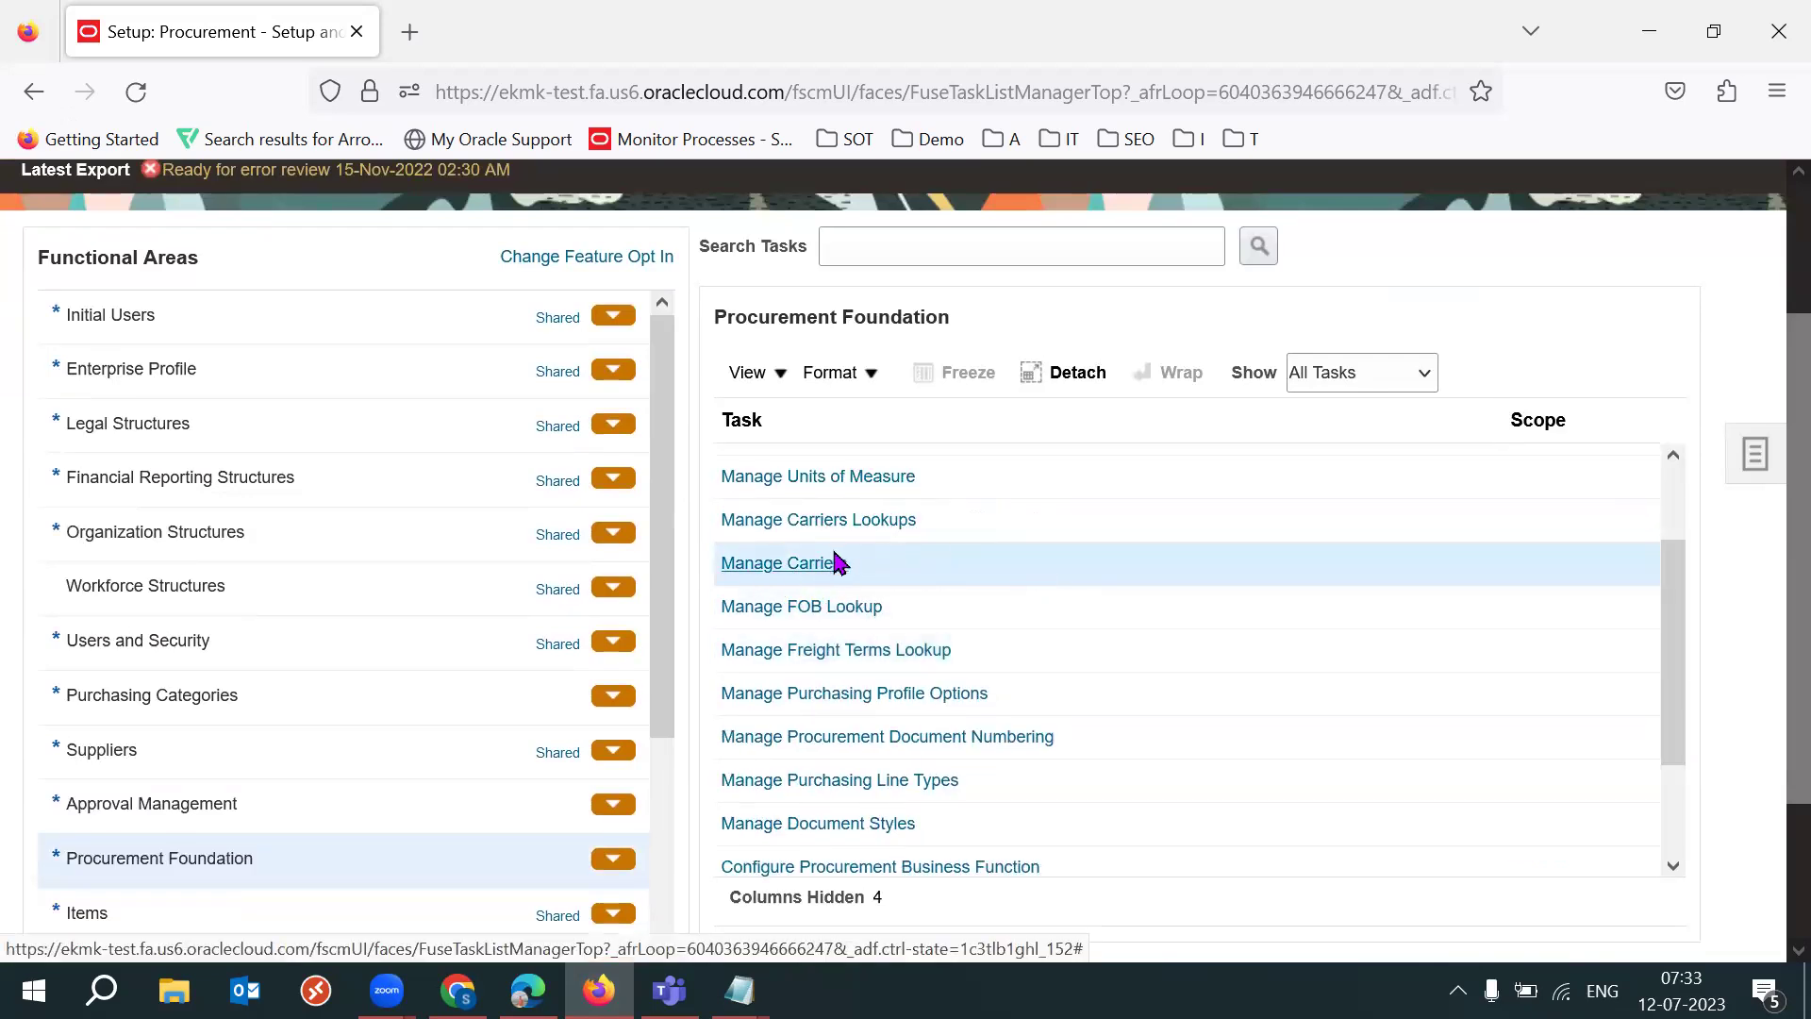
click(769, 566)
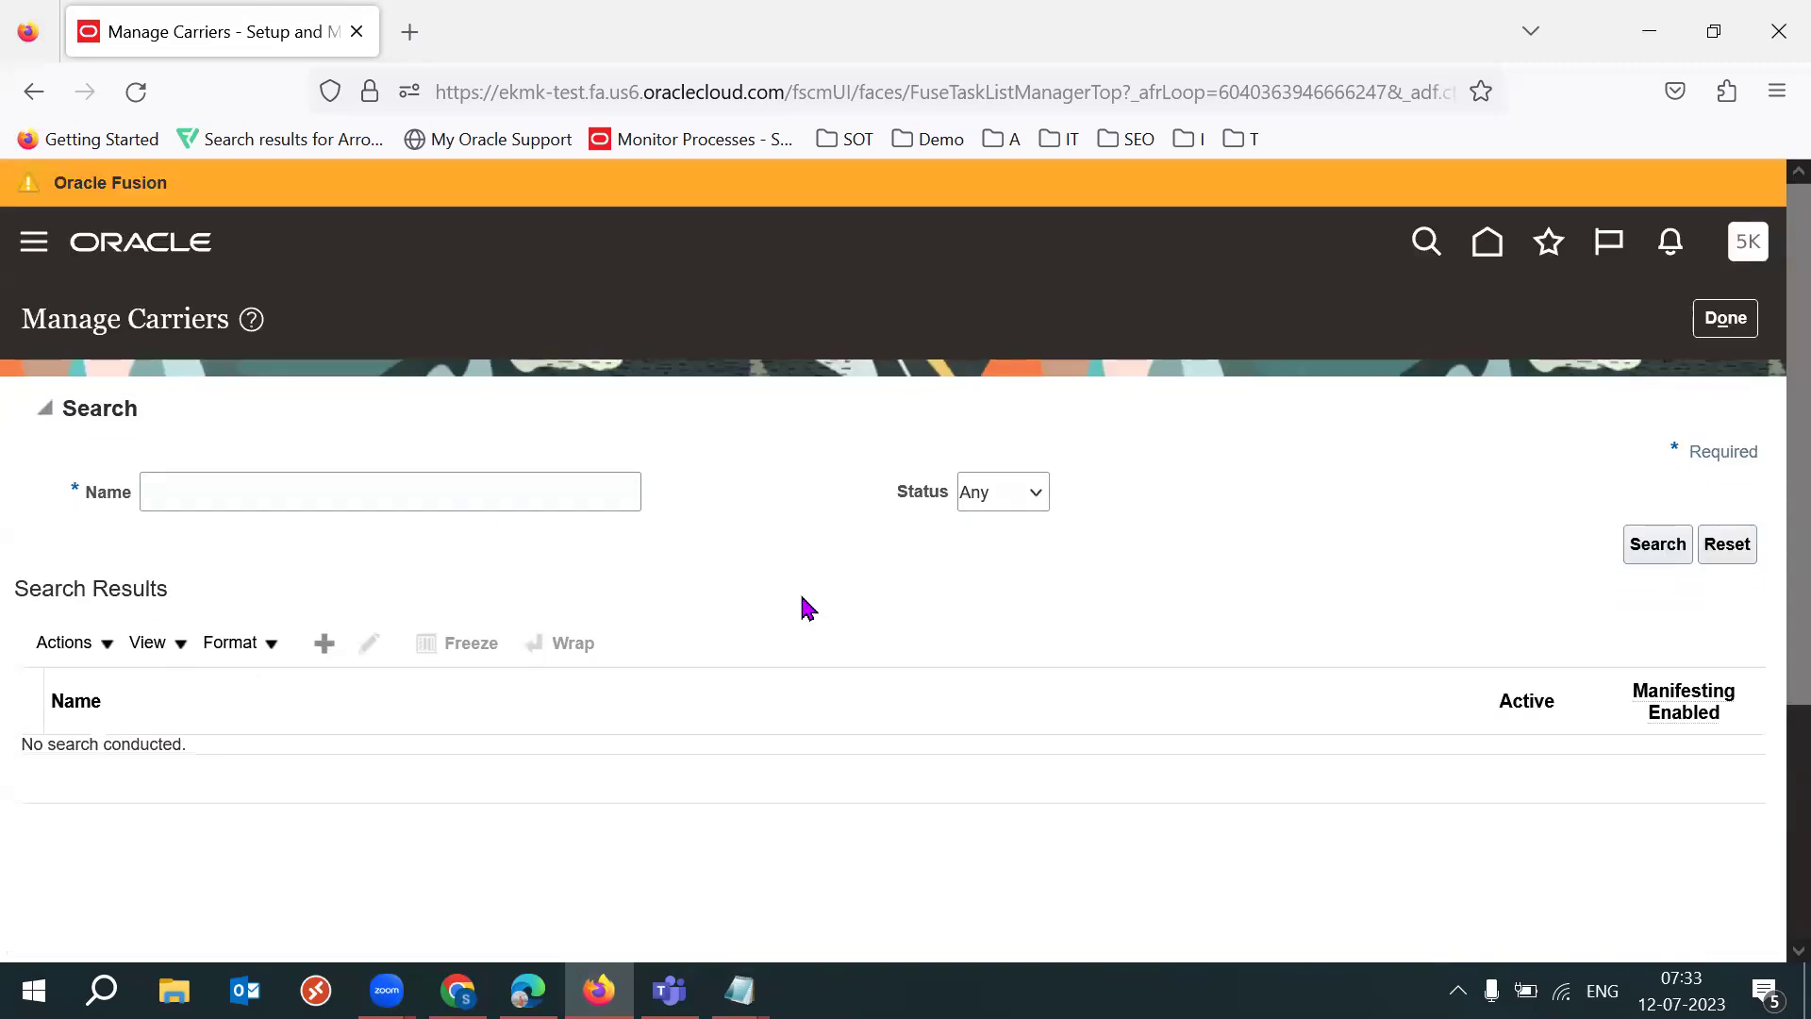
click(324, 642)
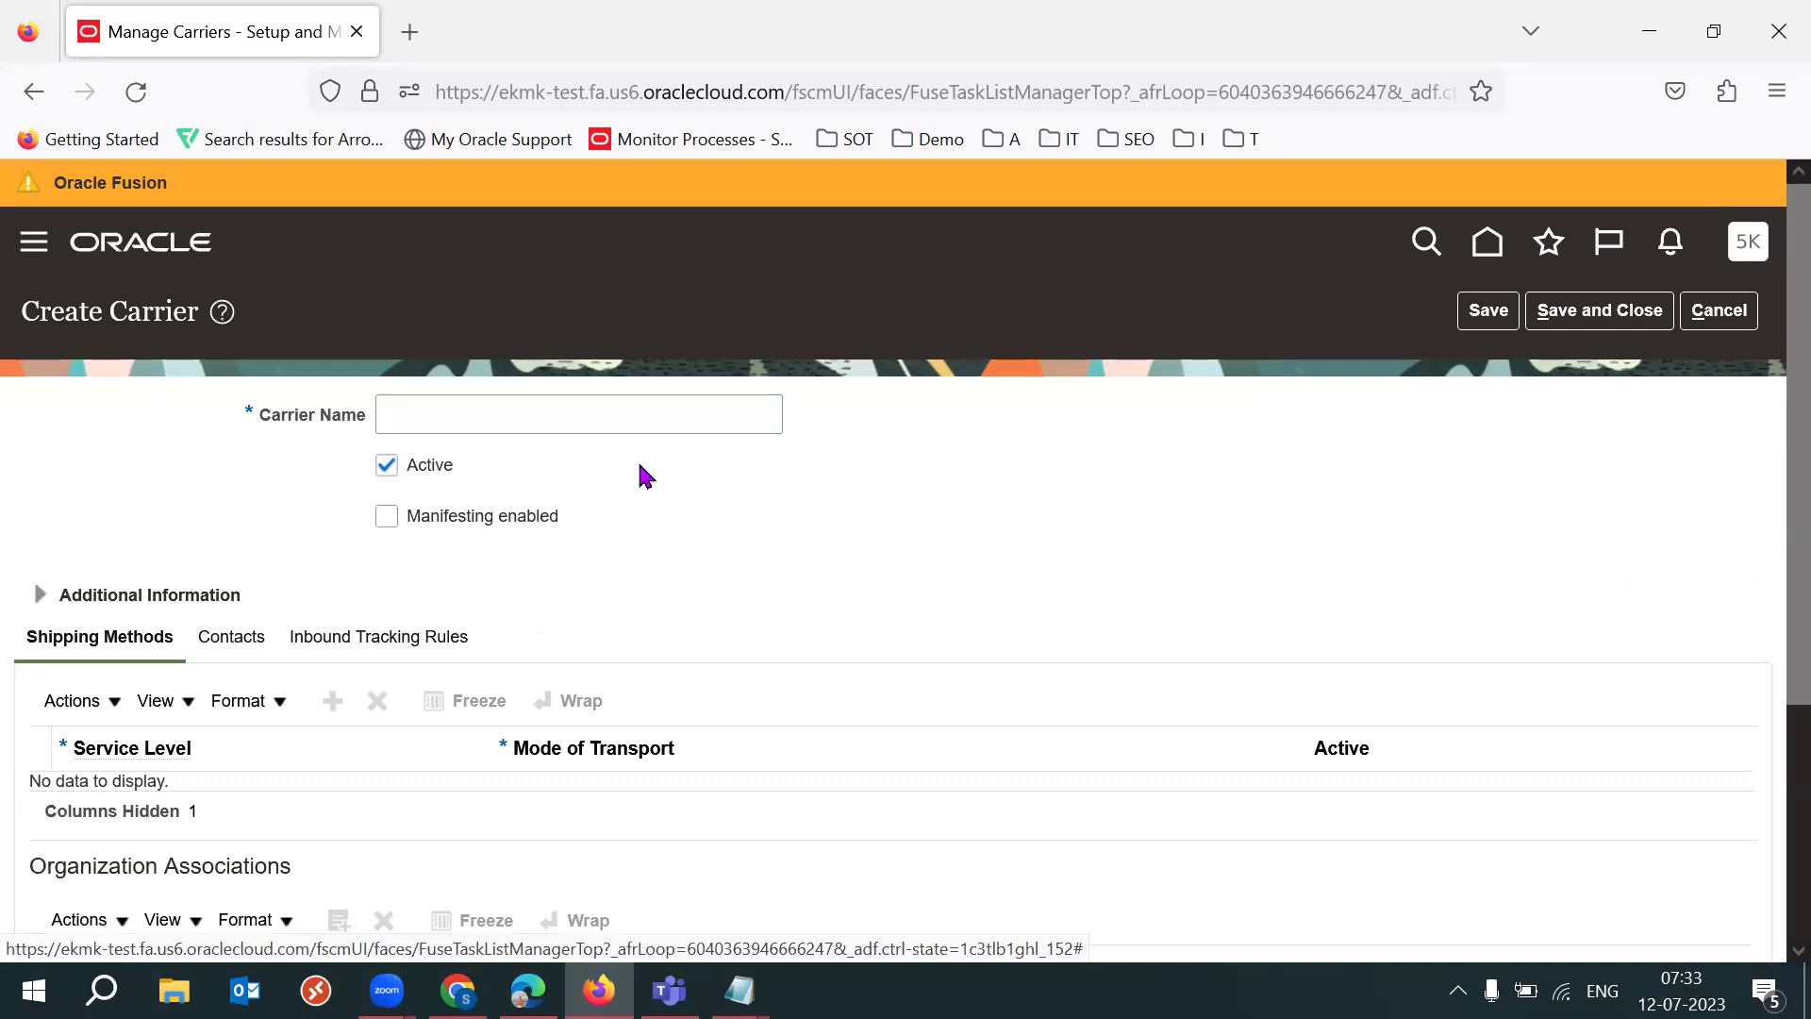
Step: Name the new carrier 53K DHL
click(577, 421)
text(53)
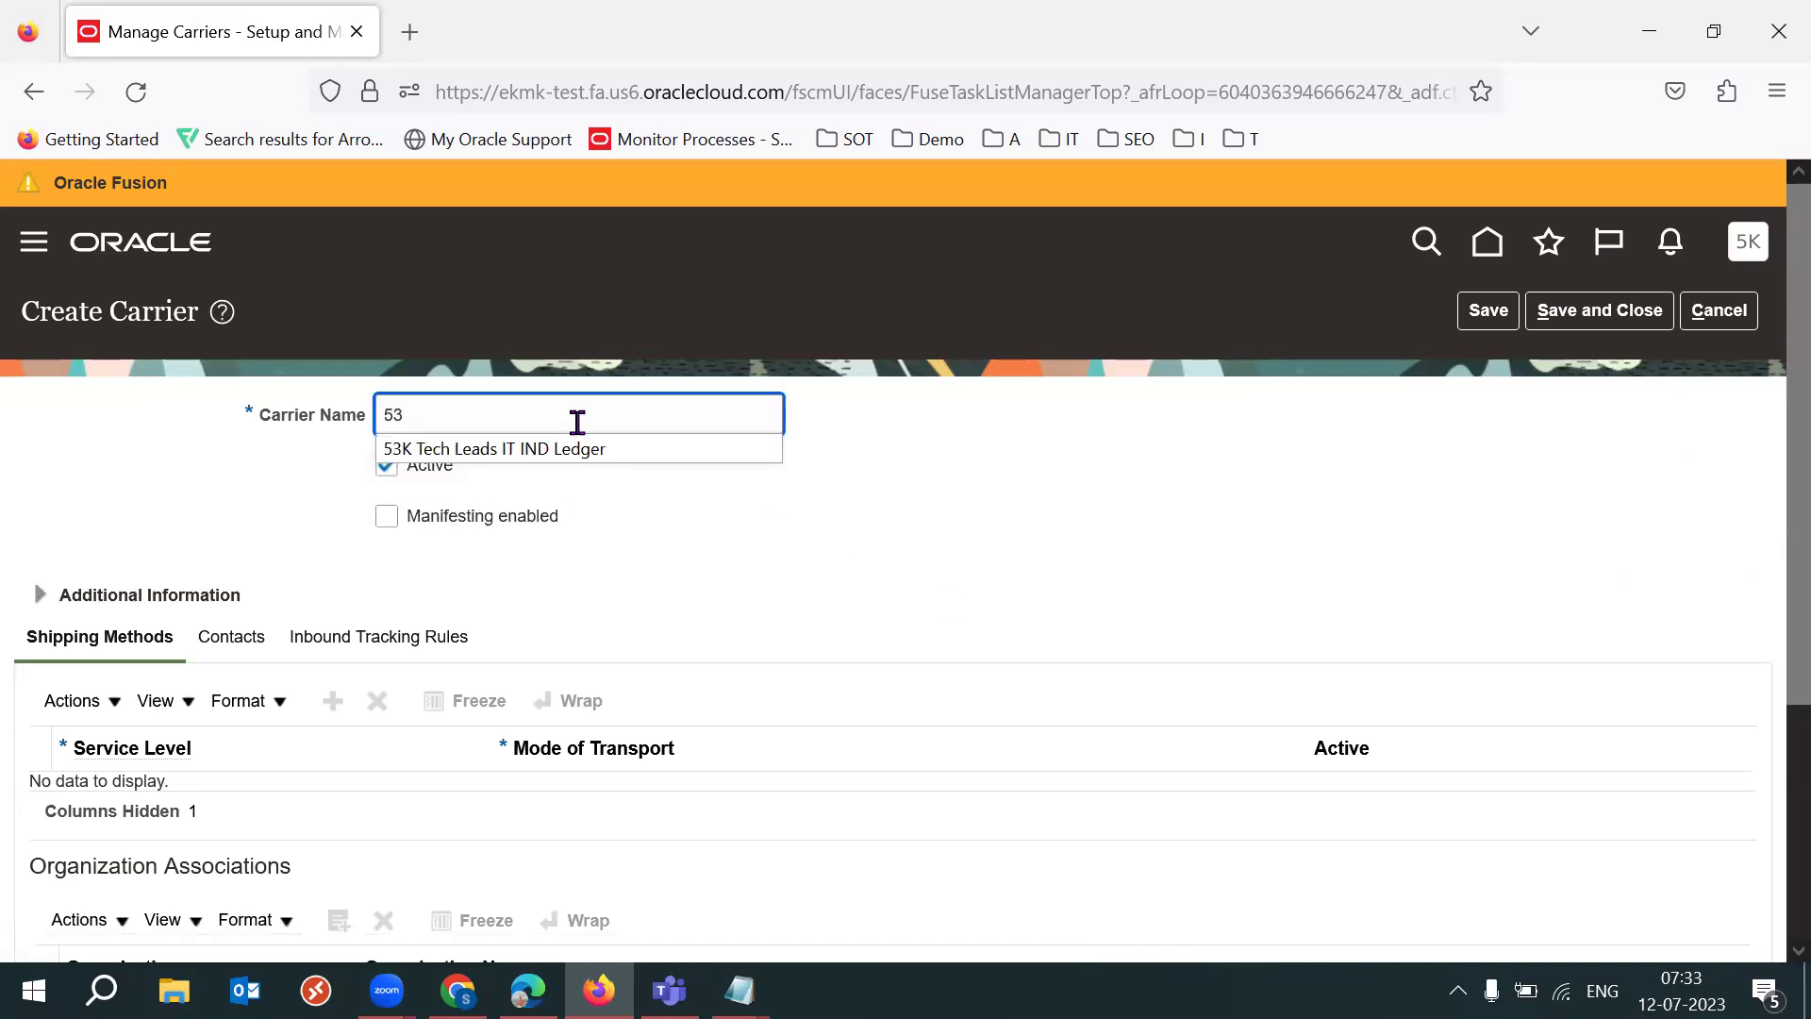
text(K DHL)
click(921, 527)
click(525, 433)
click(1044, 570)
scroll(1769, 594, down, 2)
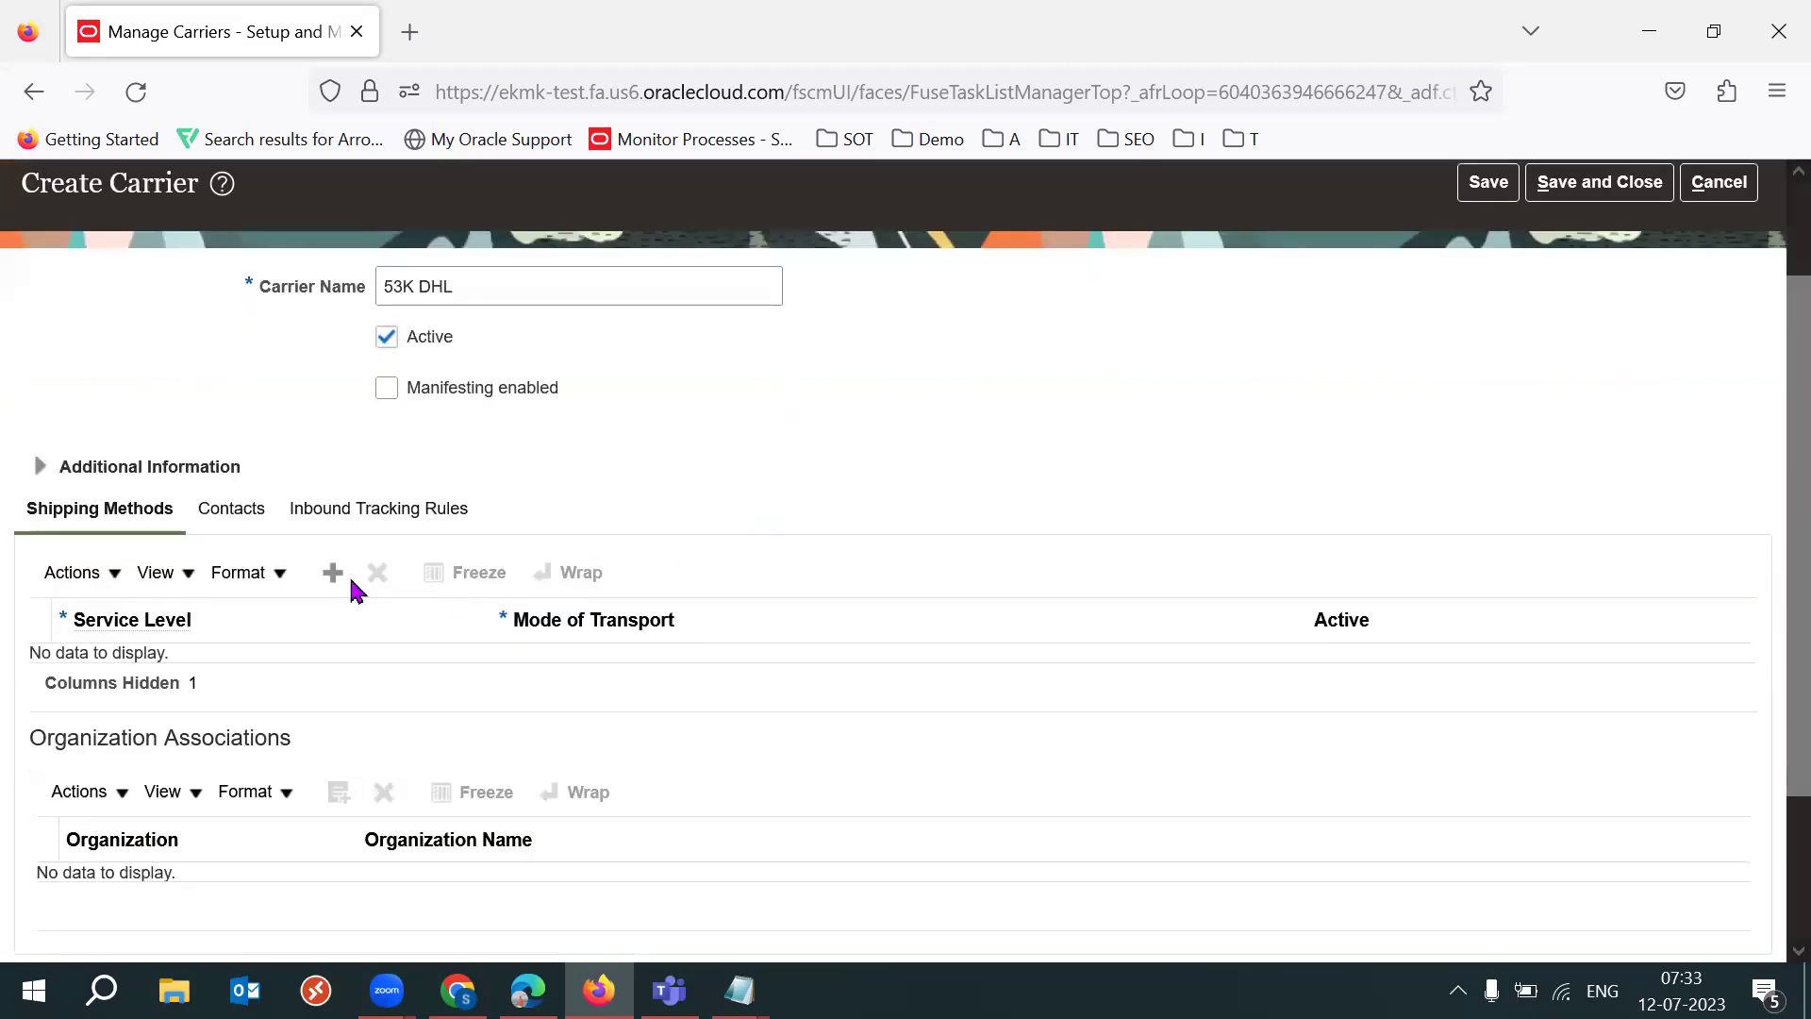
Step: Add a shipping method with service level 2nd day air and transport mode Air
click(322, 578)
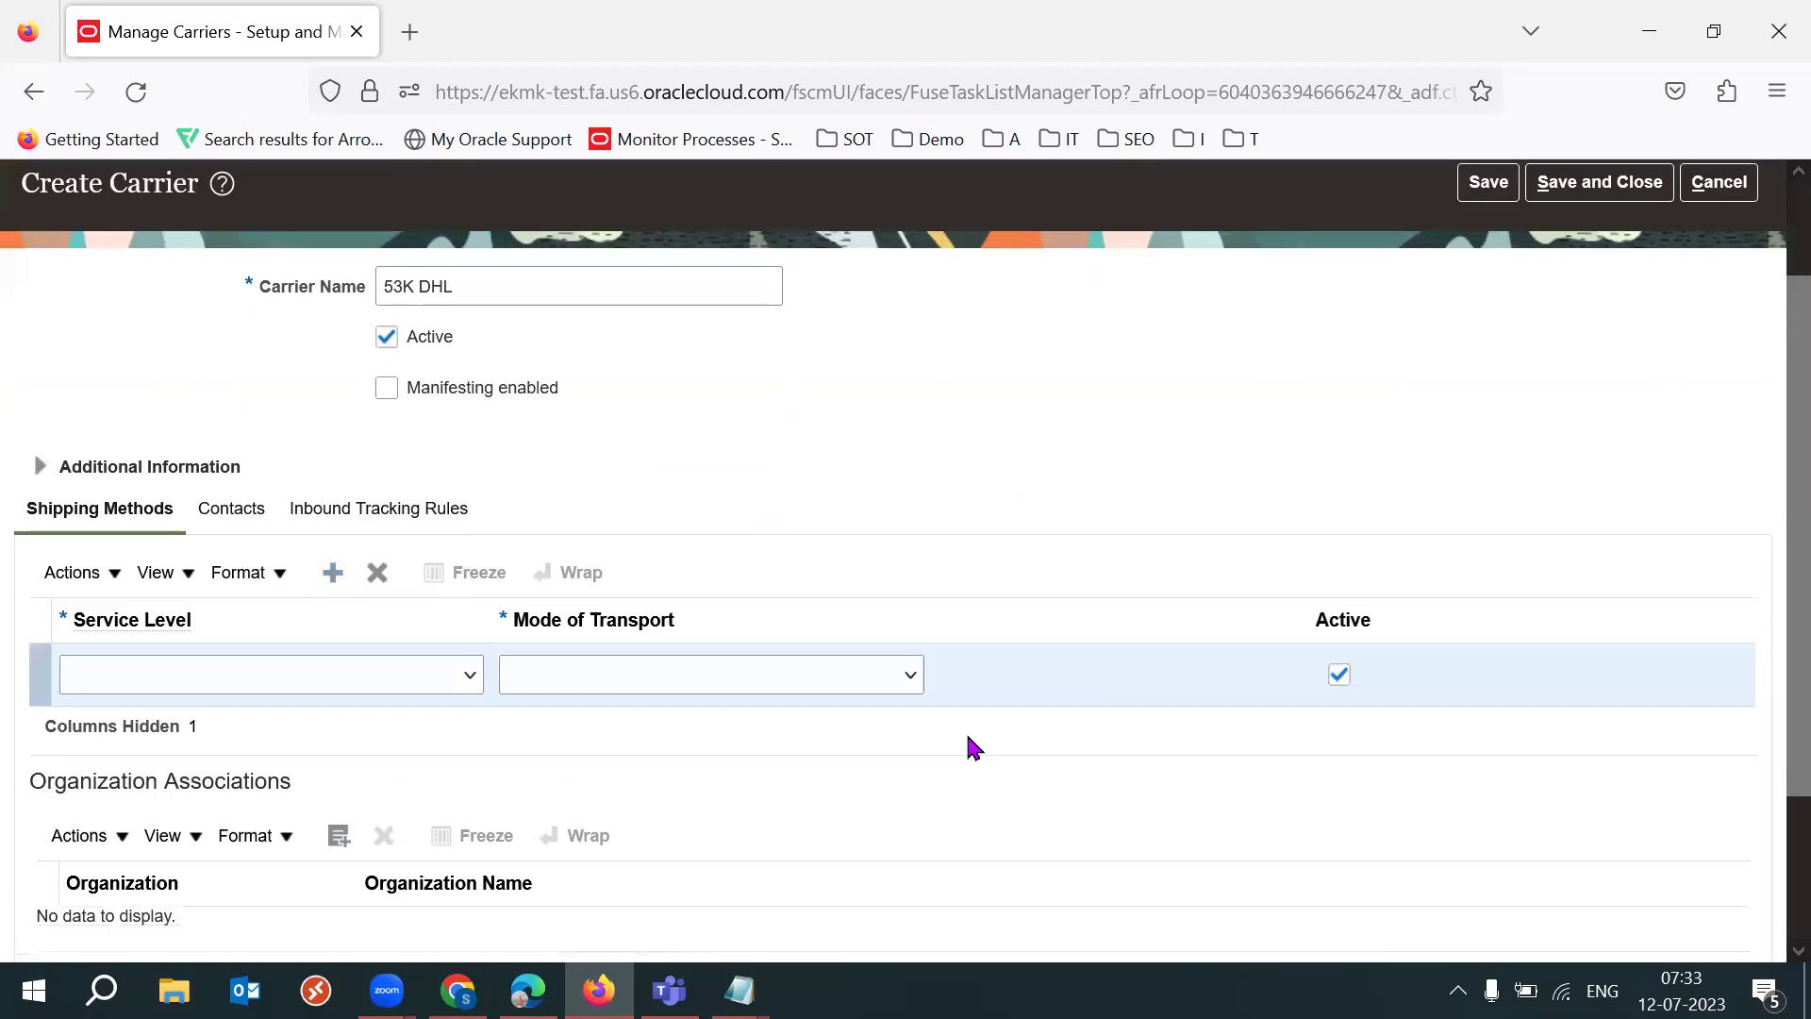
click(421, 683)
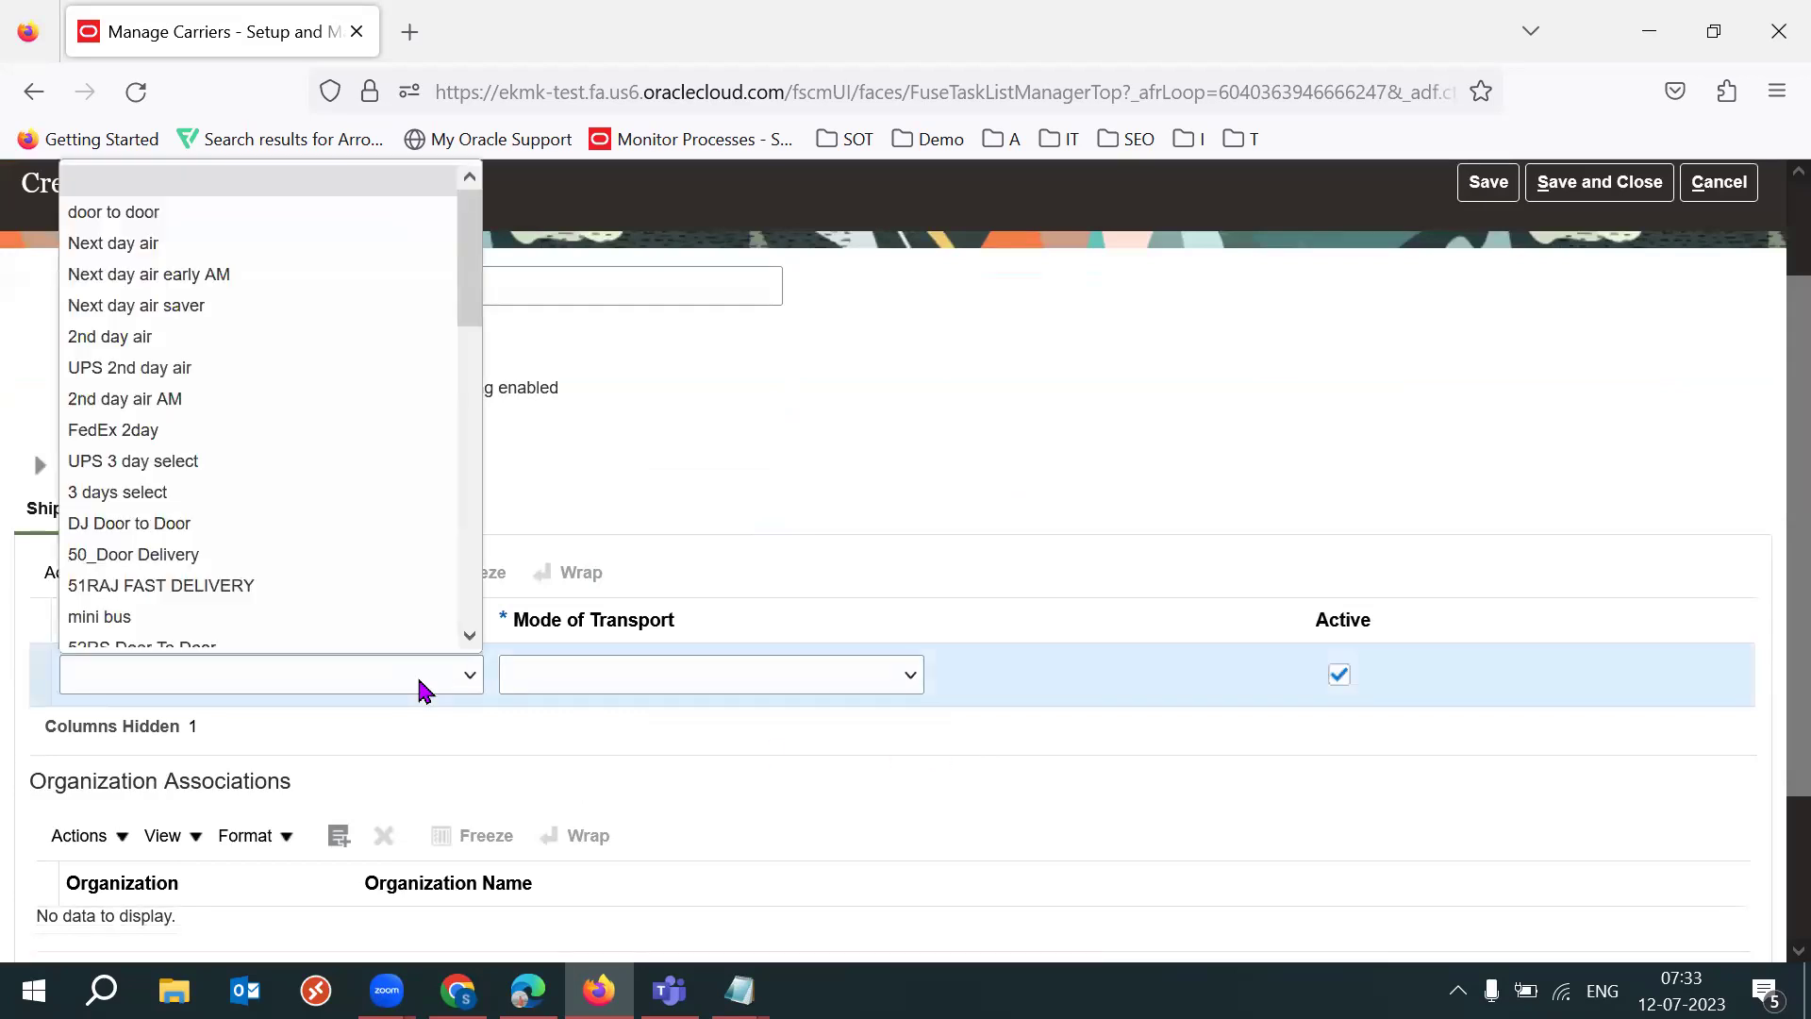
click(236, 336)
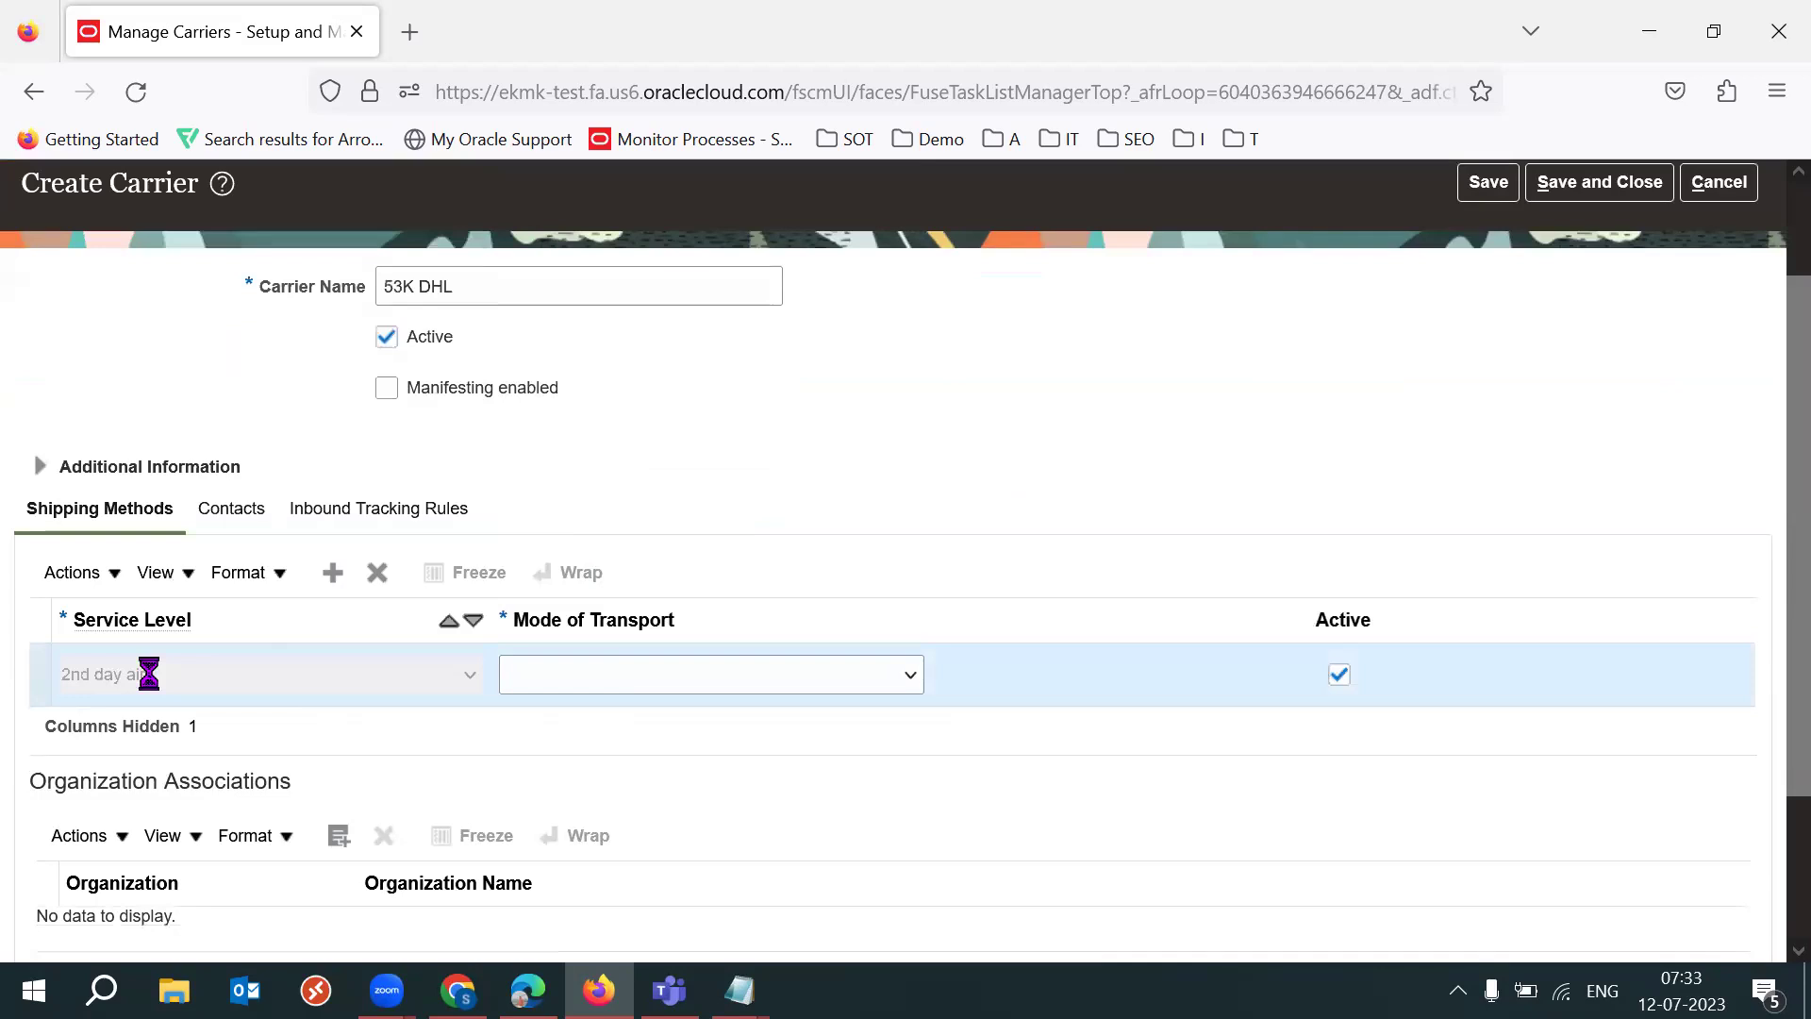
click(629, 673)
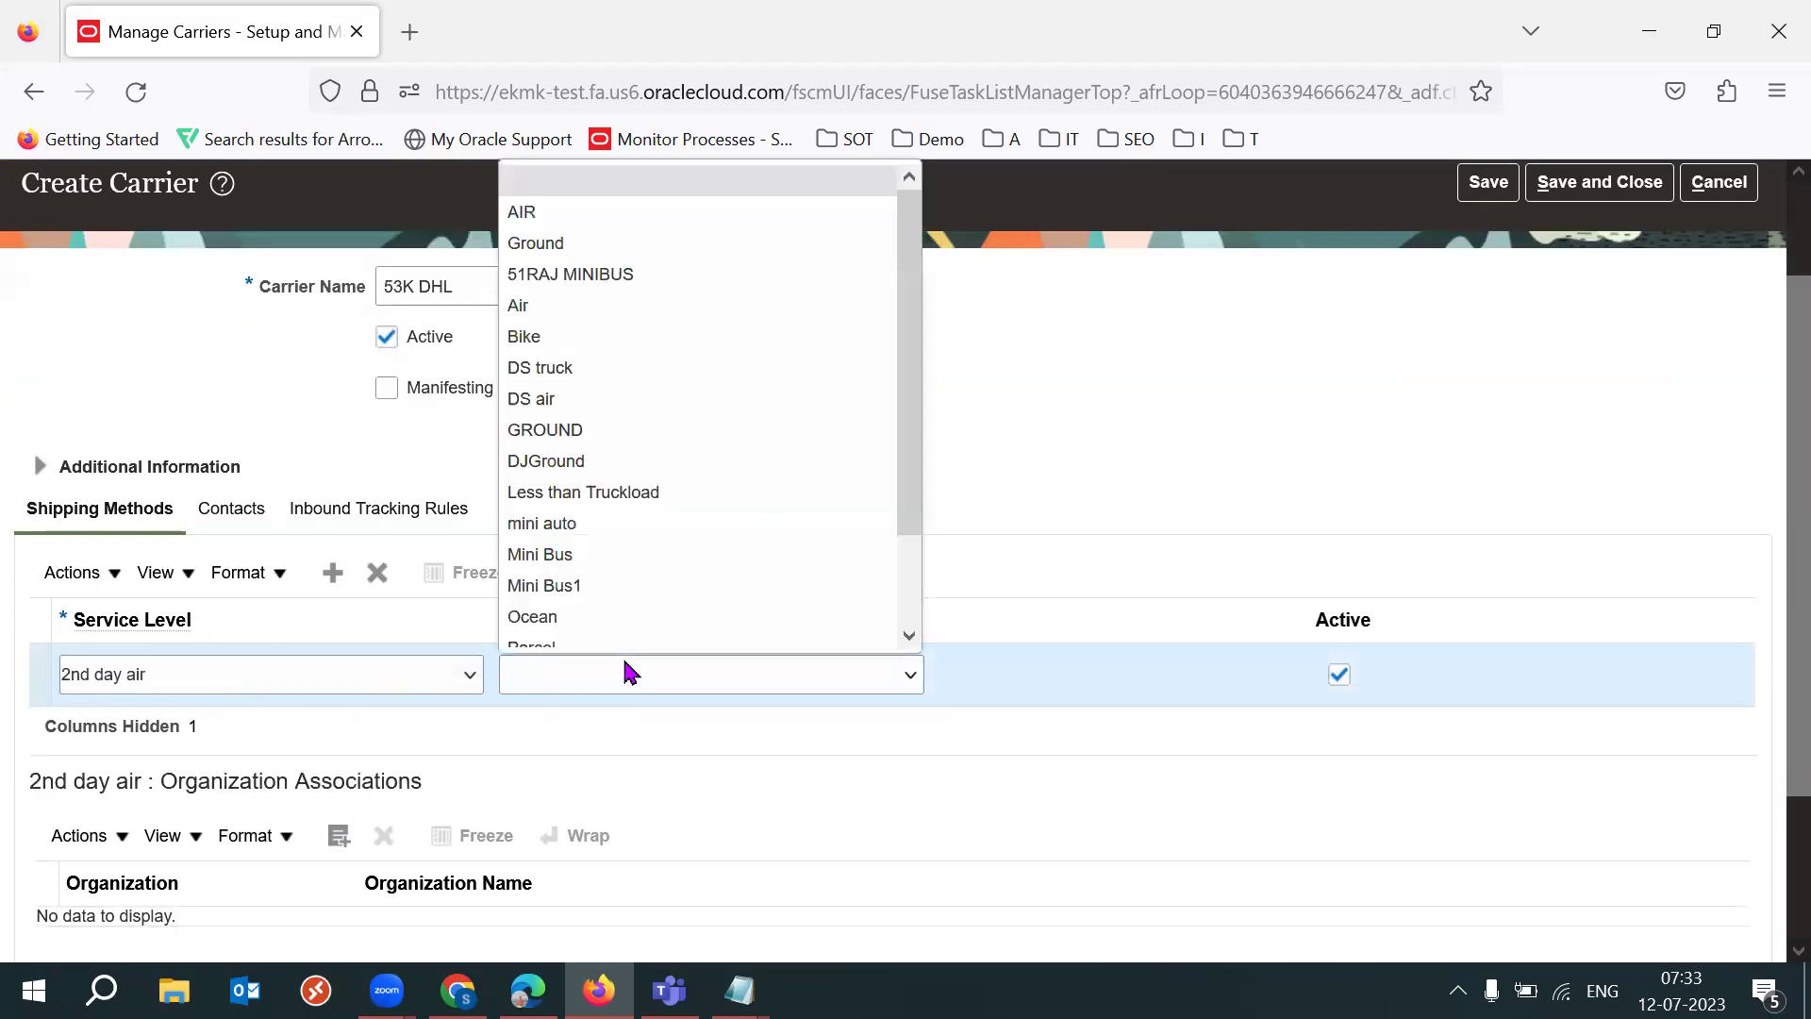
click(620, 306)
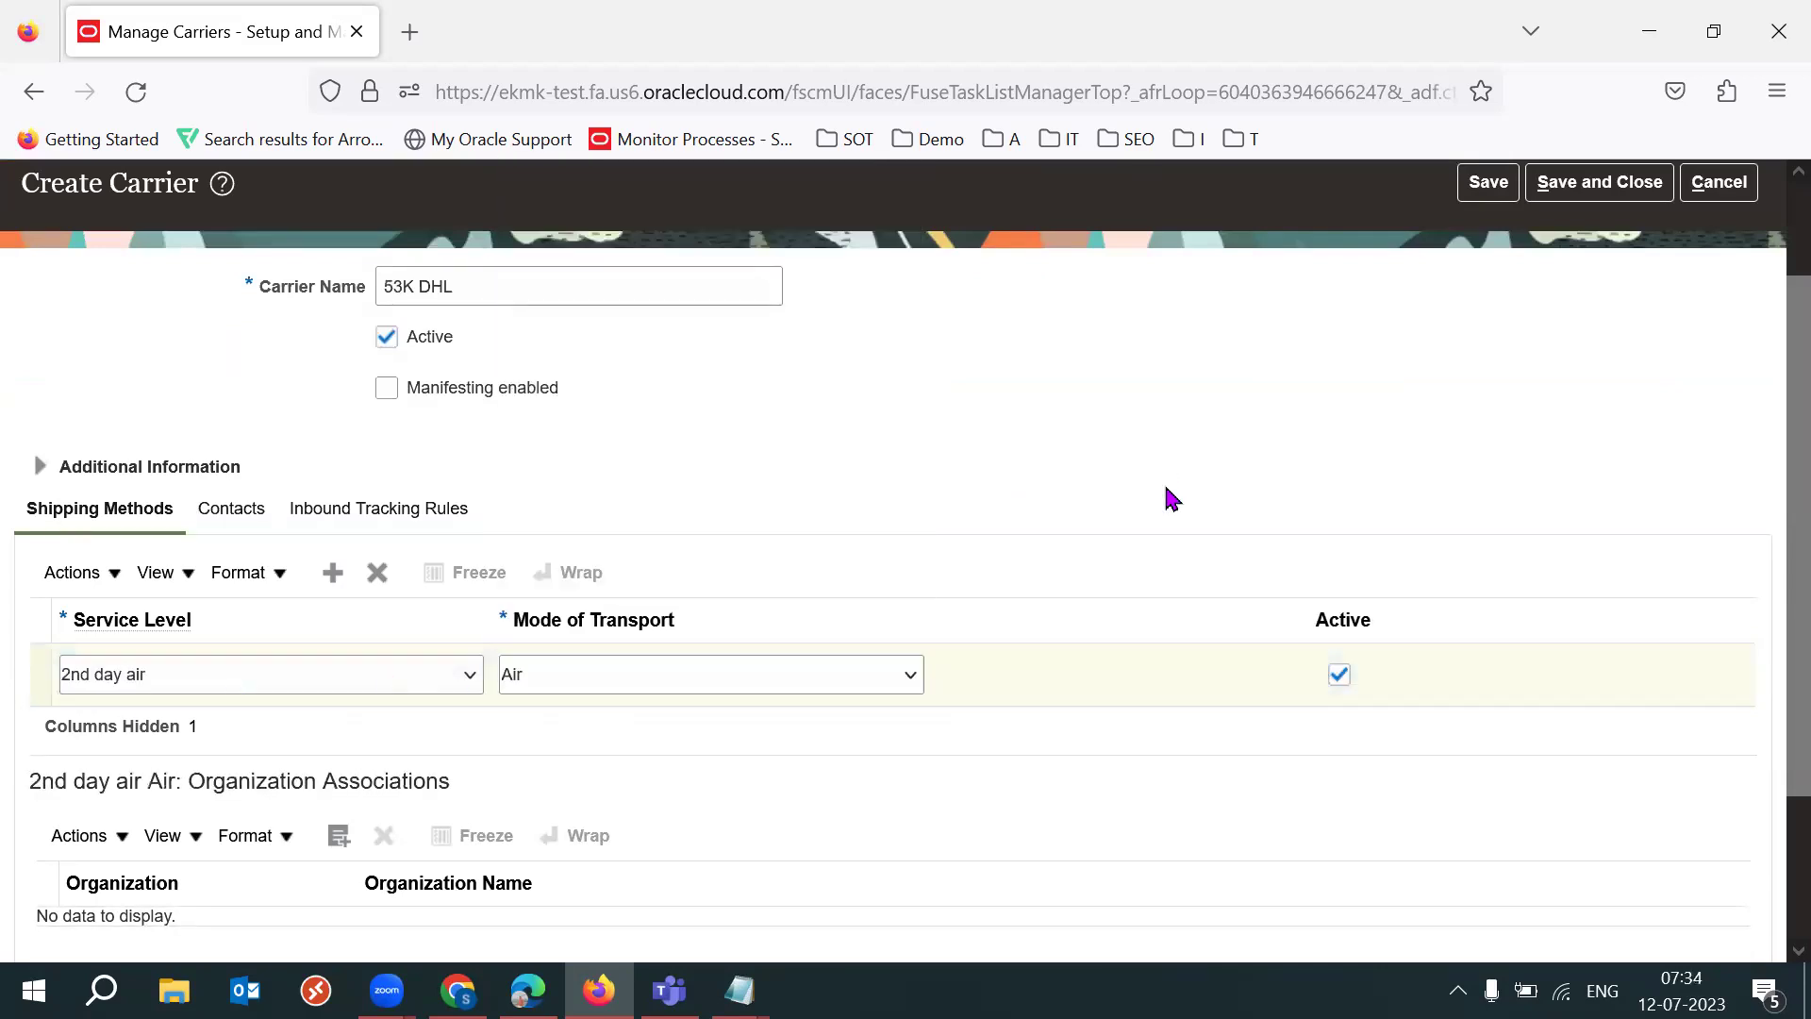
click(637, 613)
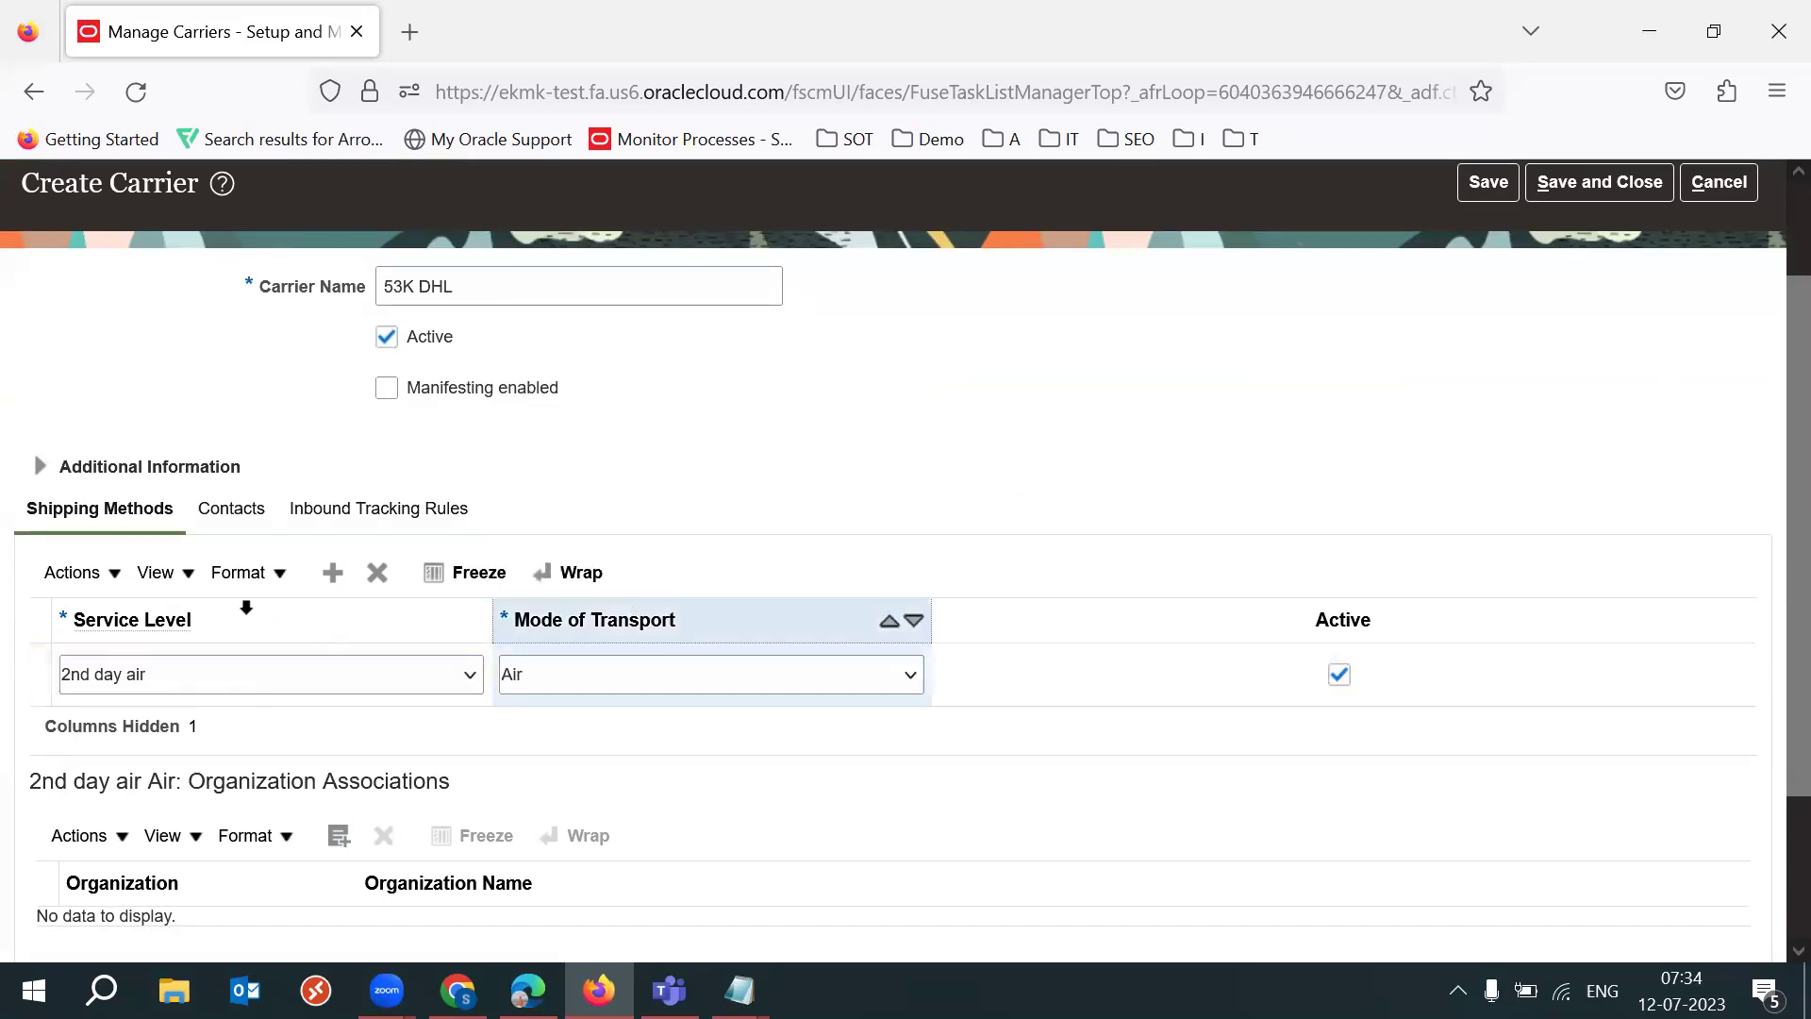
click(246, 611)
Step: Check the 53K DHL carrier name and the shipping method columns
double_click(579, 296)
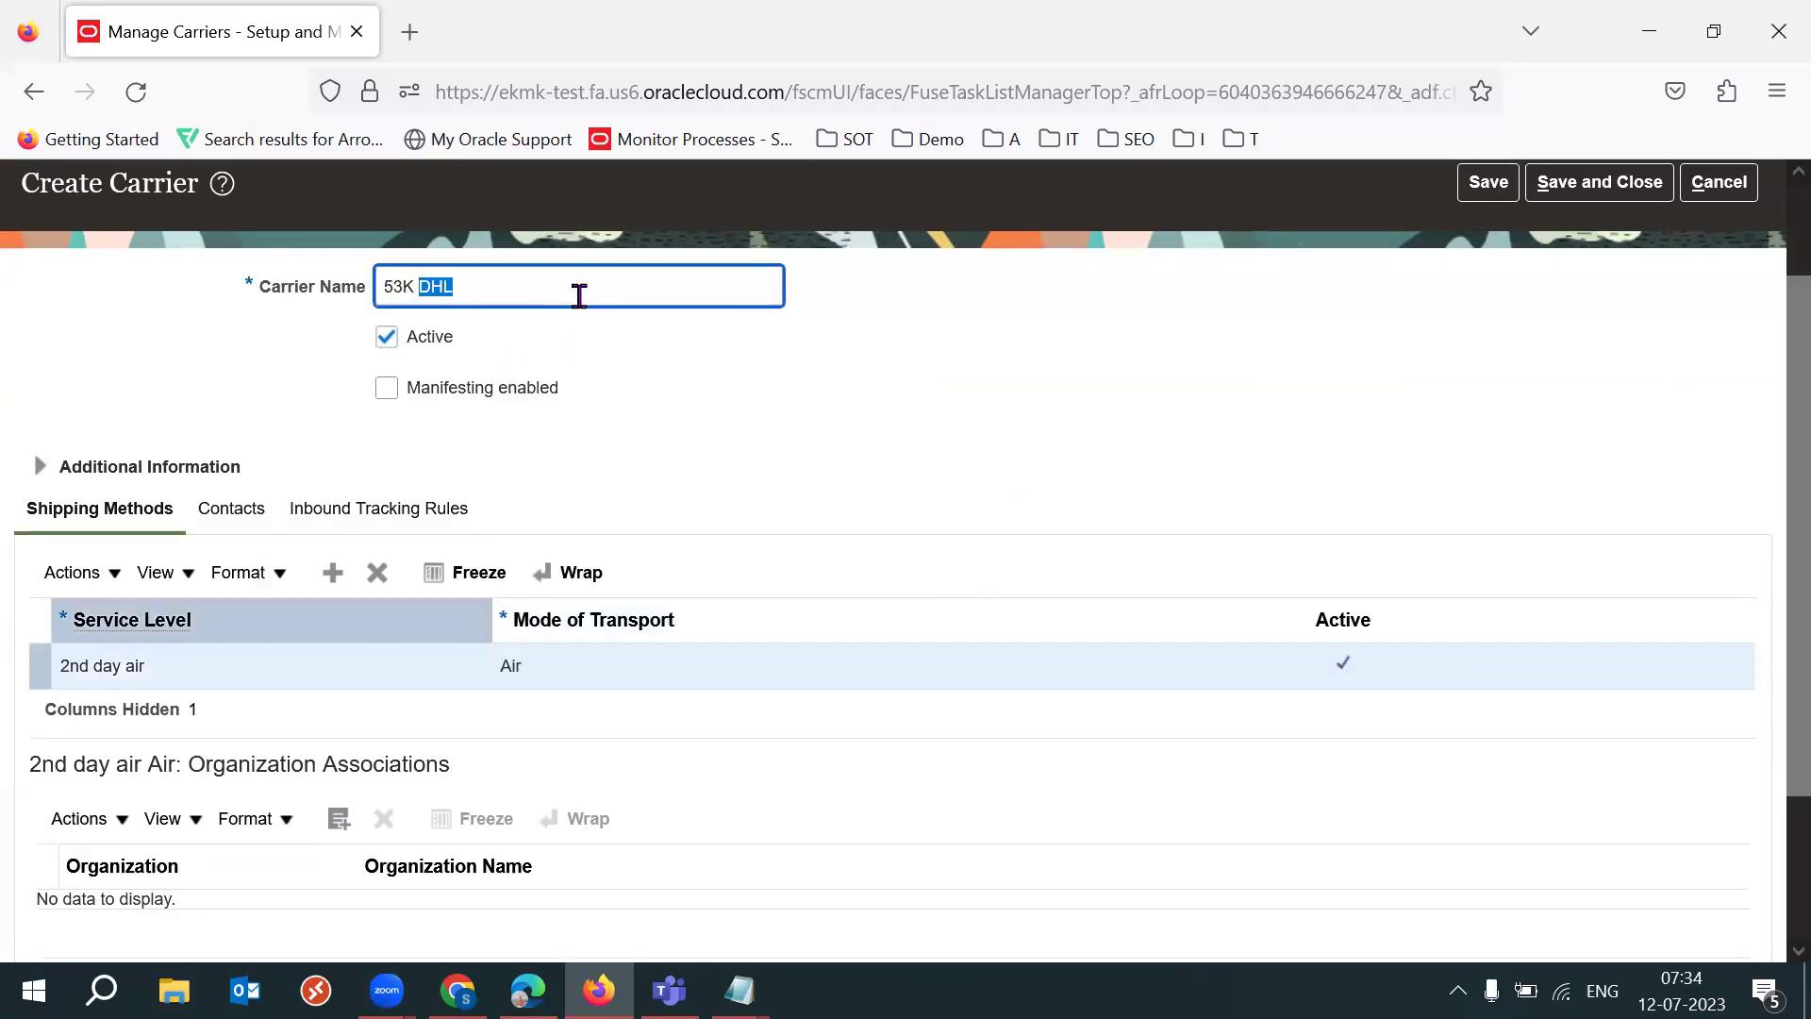
click(918, 392)
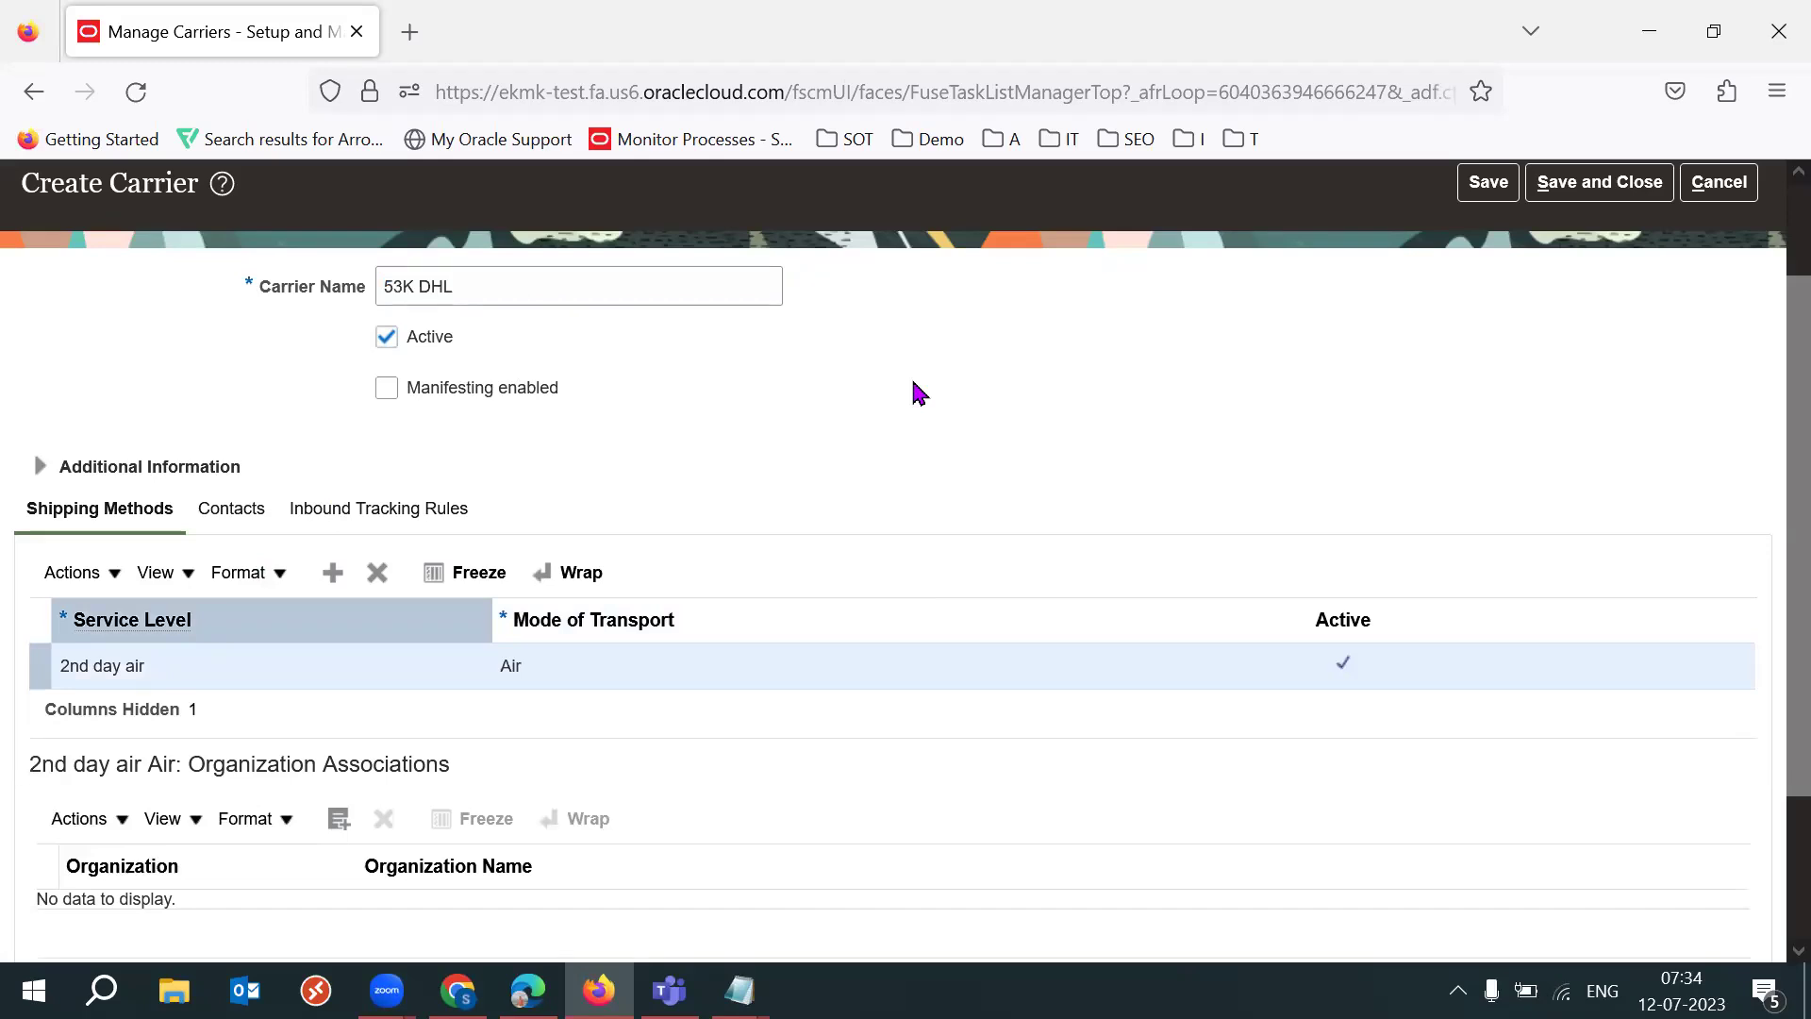
drag(686, 604, 259, 618)
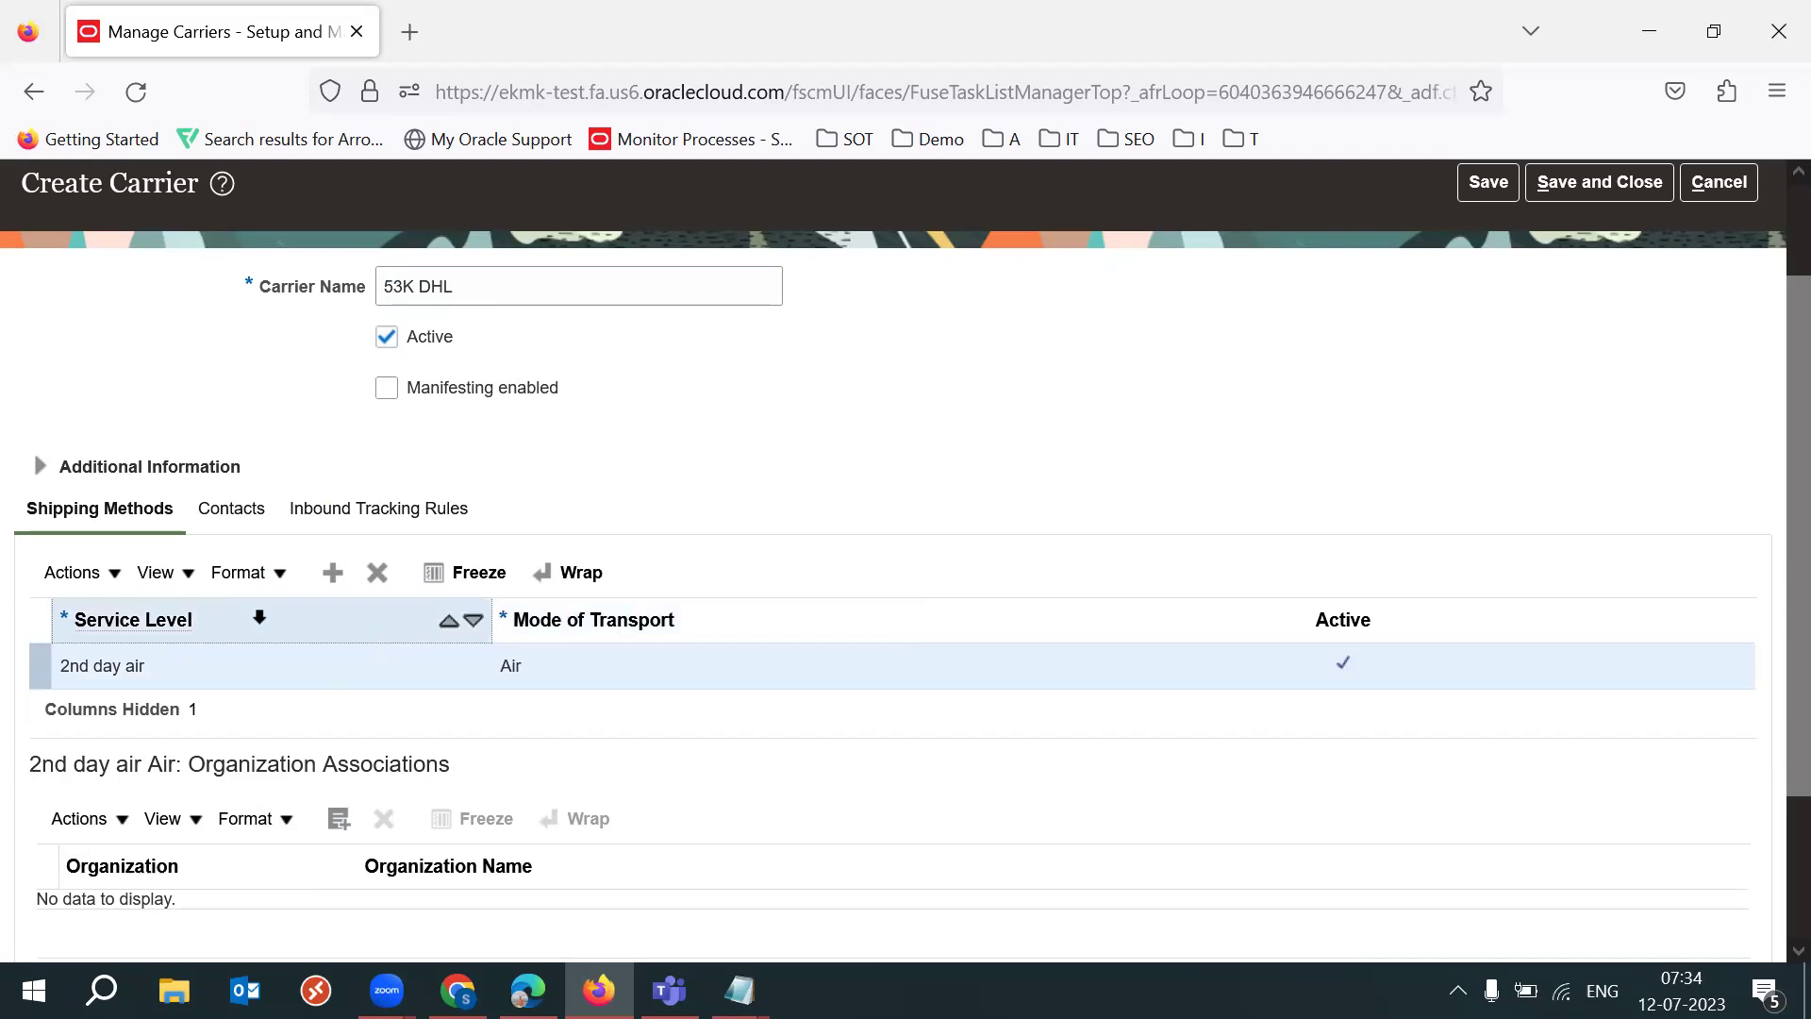
triple_click(529, 291)
click(978, 408)
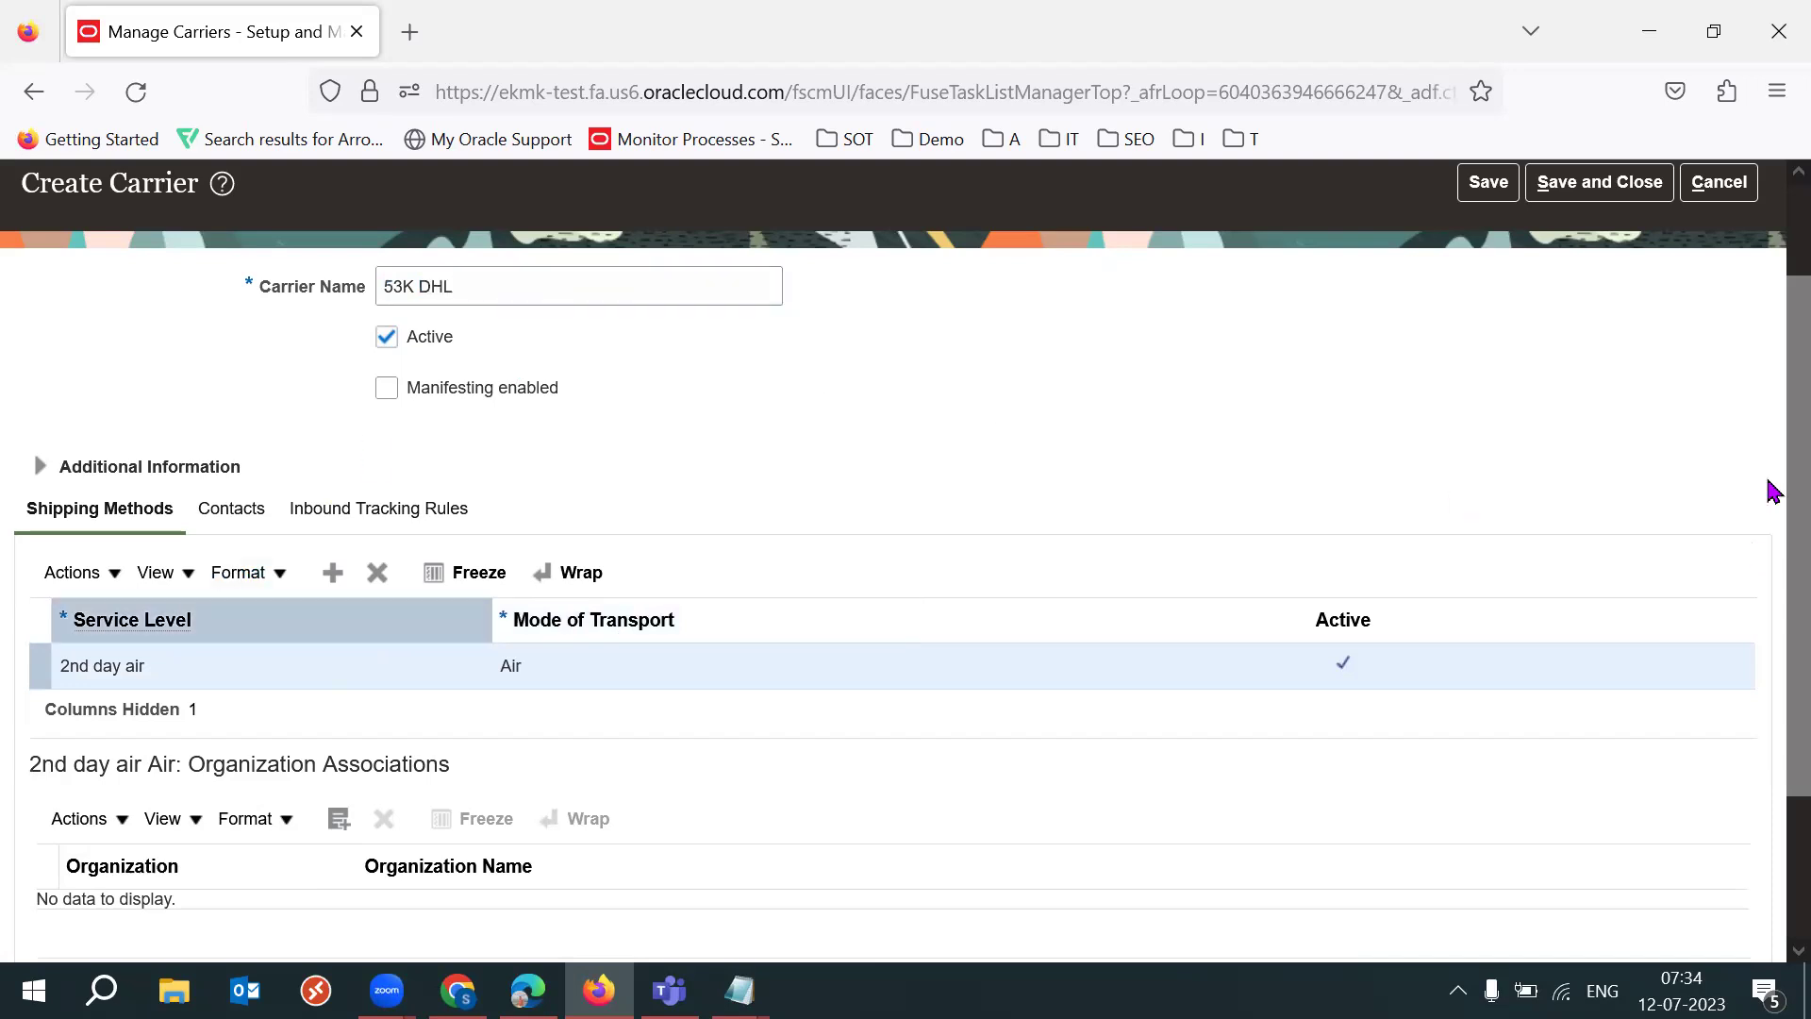
scroll(1767, 489, down, 2)
Step: Associate organizations 53KH and 53KB with the 2nd day air method
click(339, 727)
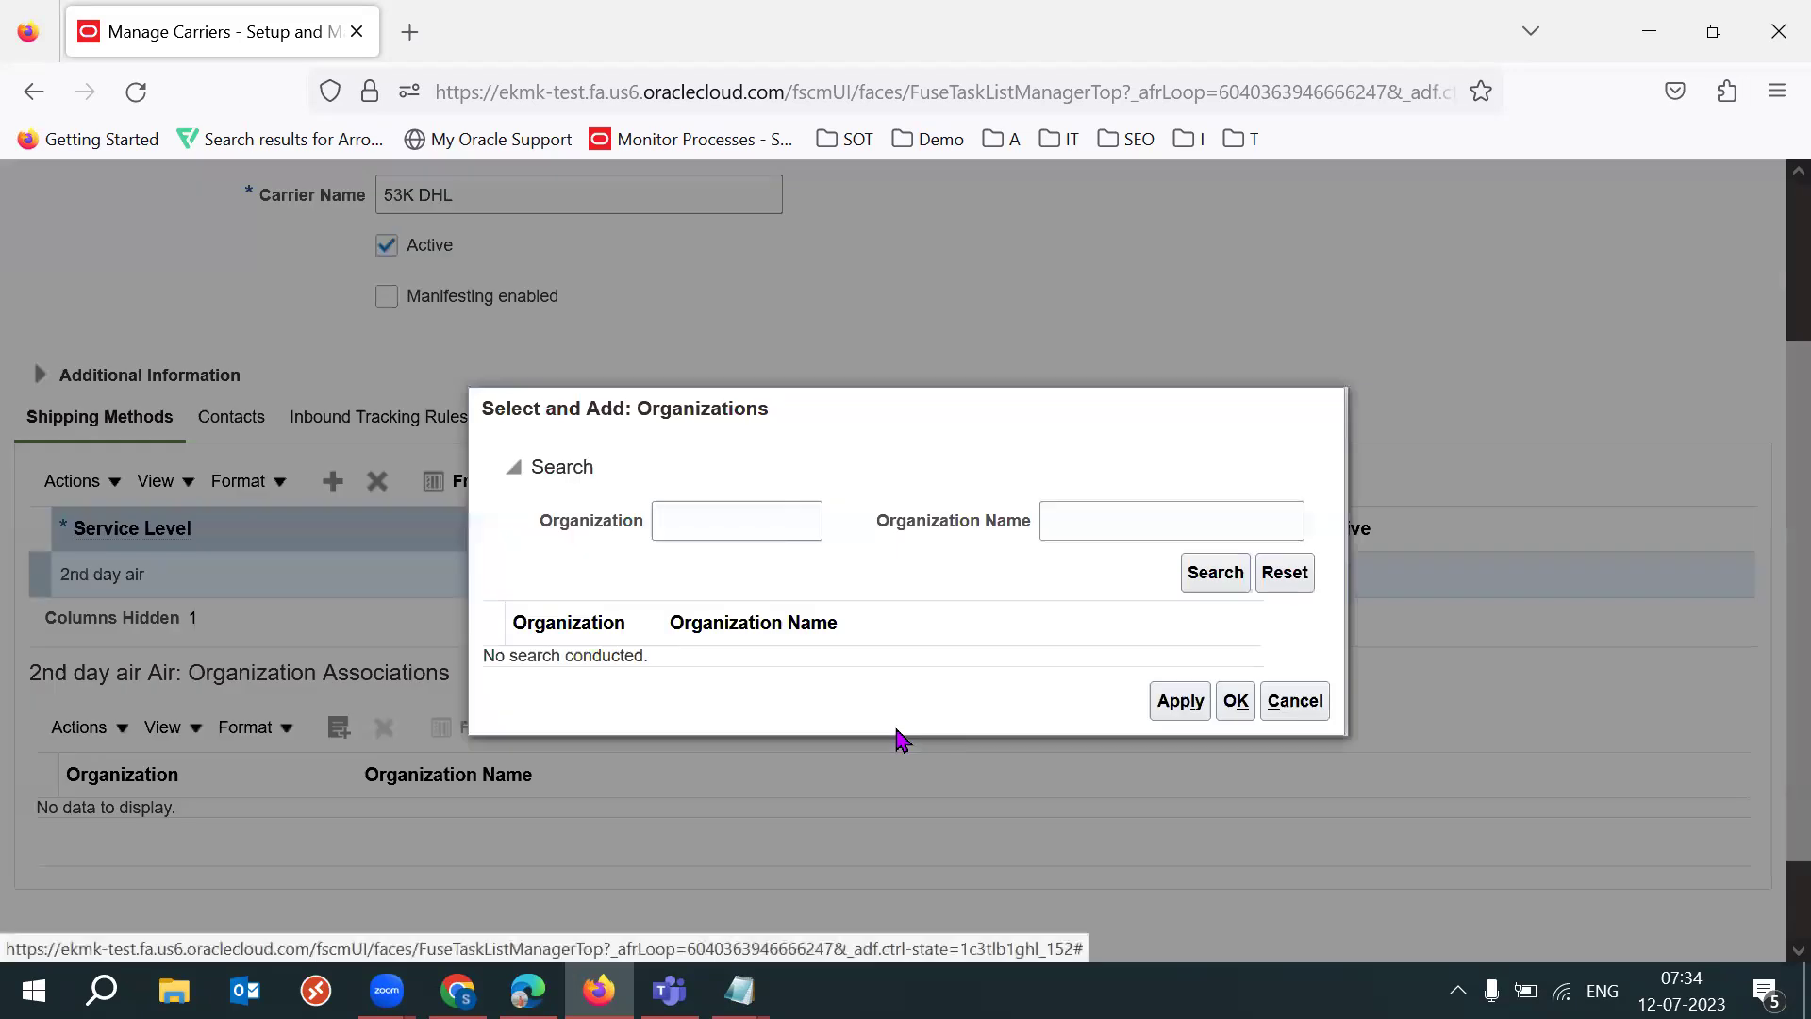
click(774, 526)
text(53K)
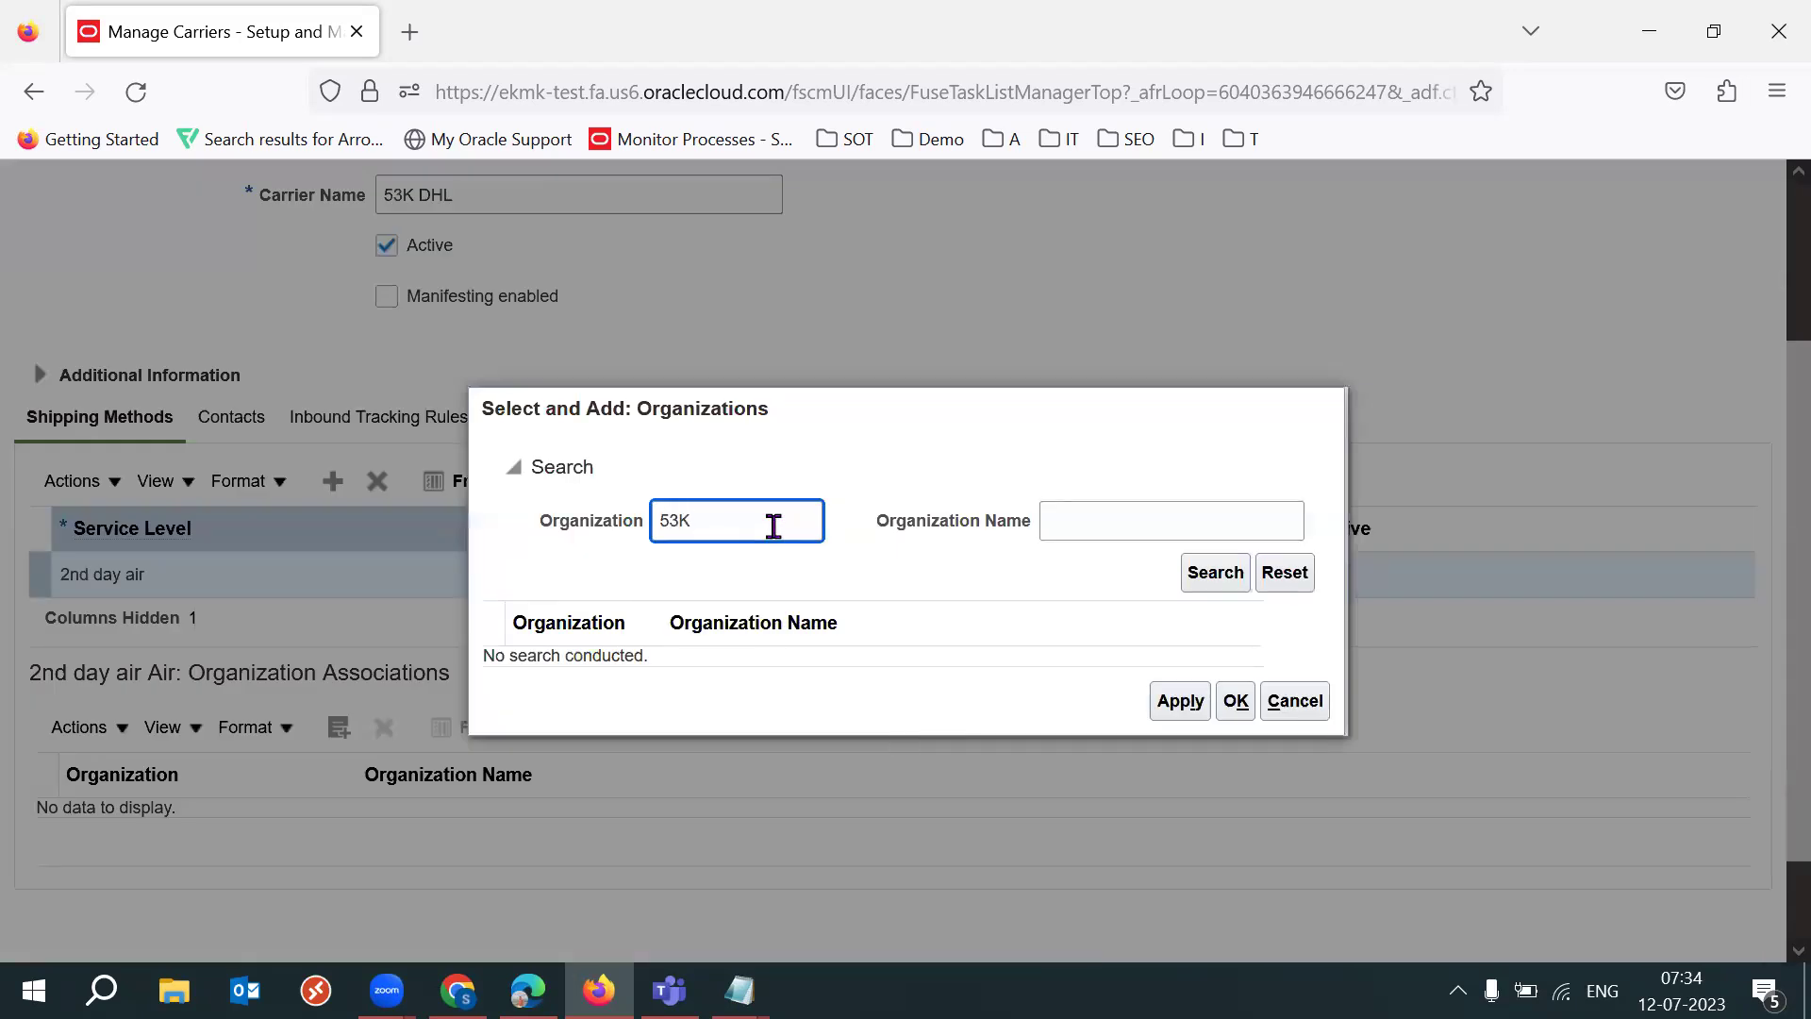
key(Return)
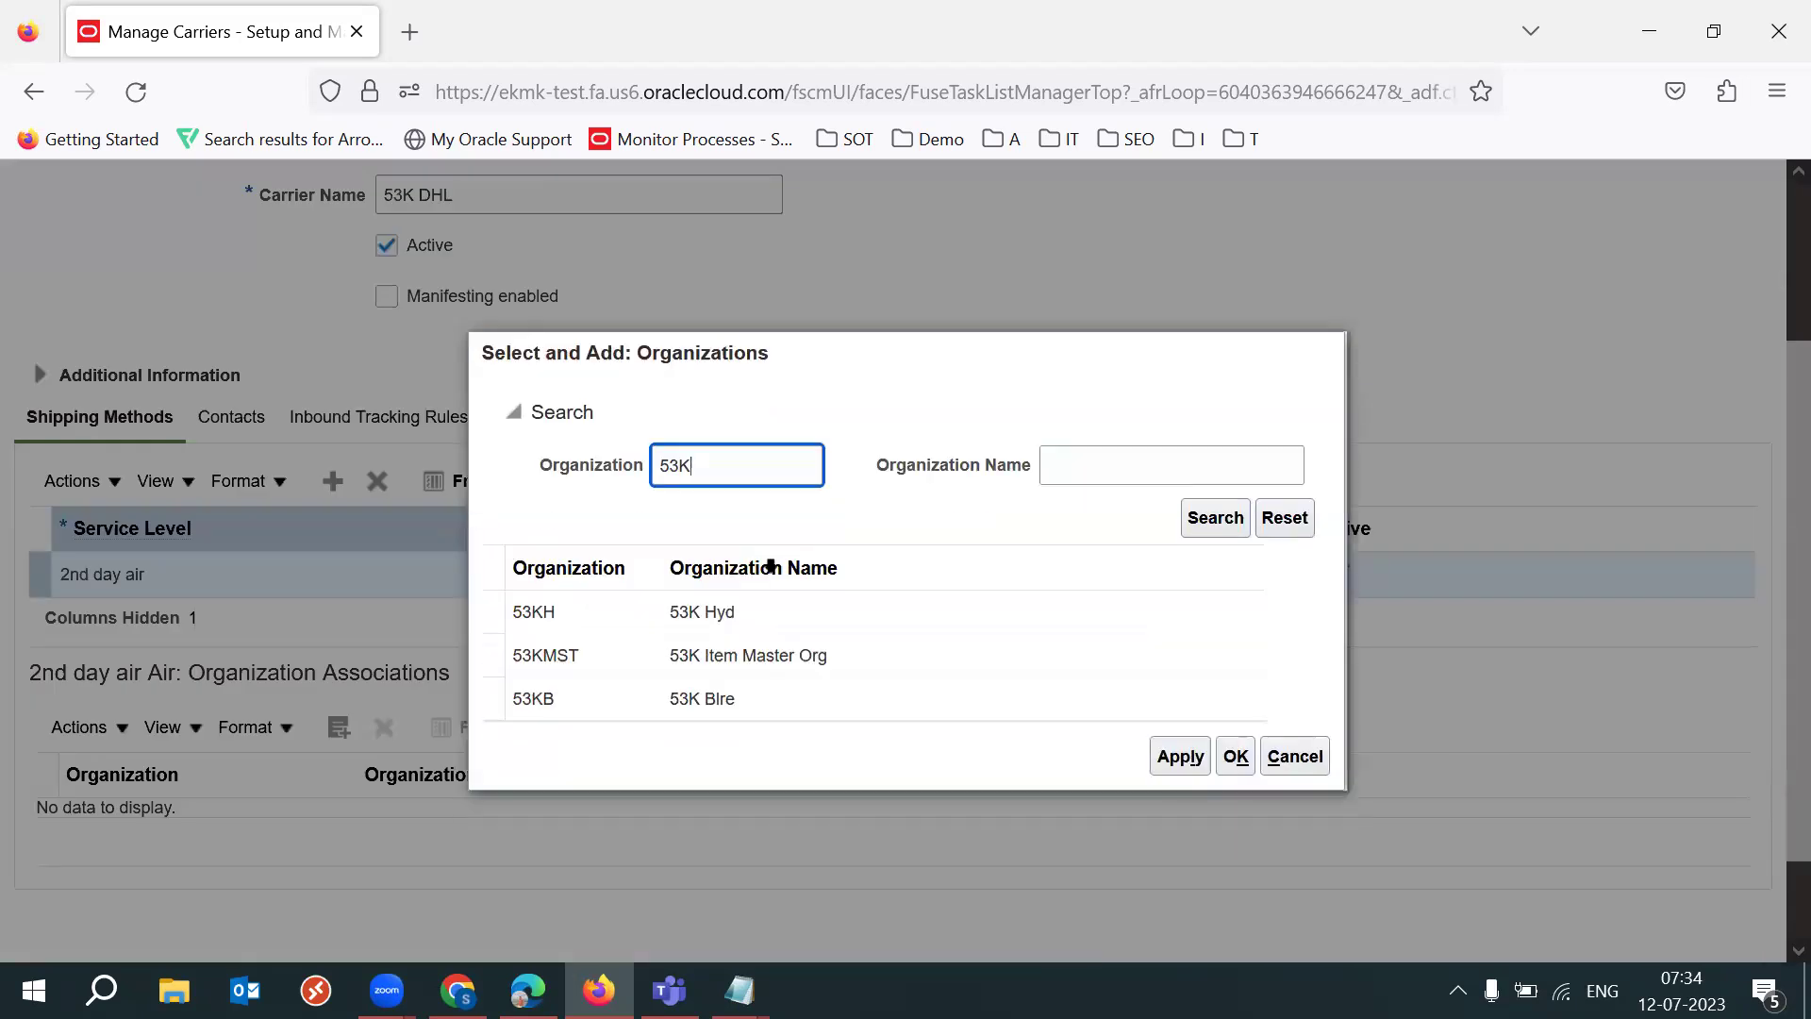
click(698, 612)
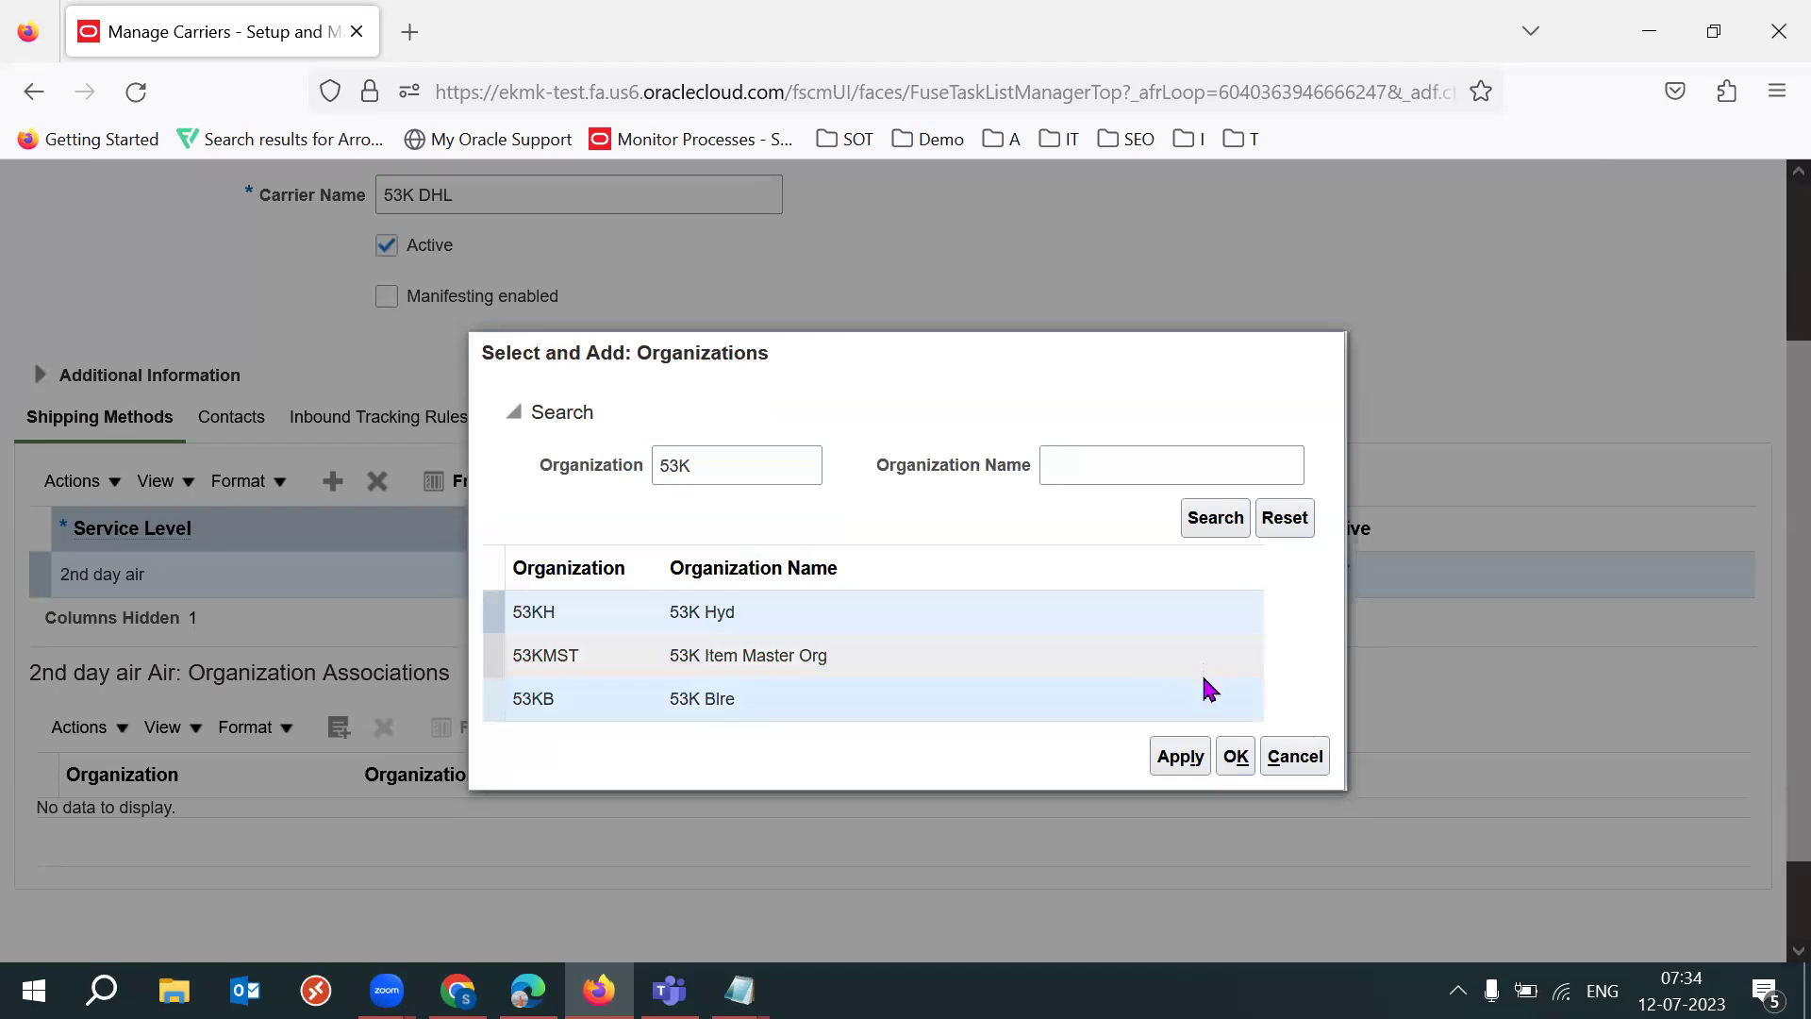
click(1177, 756)
click(1235, 757)
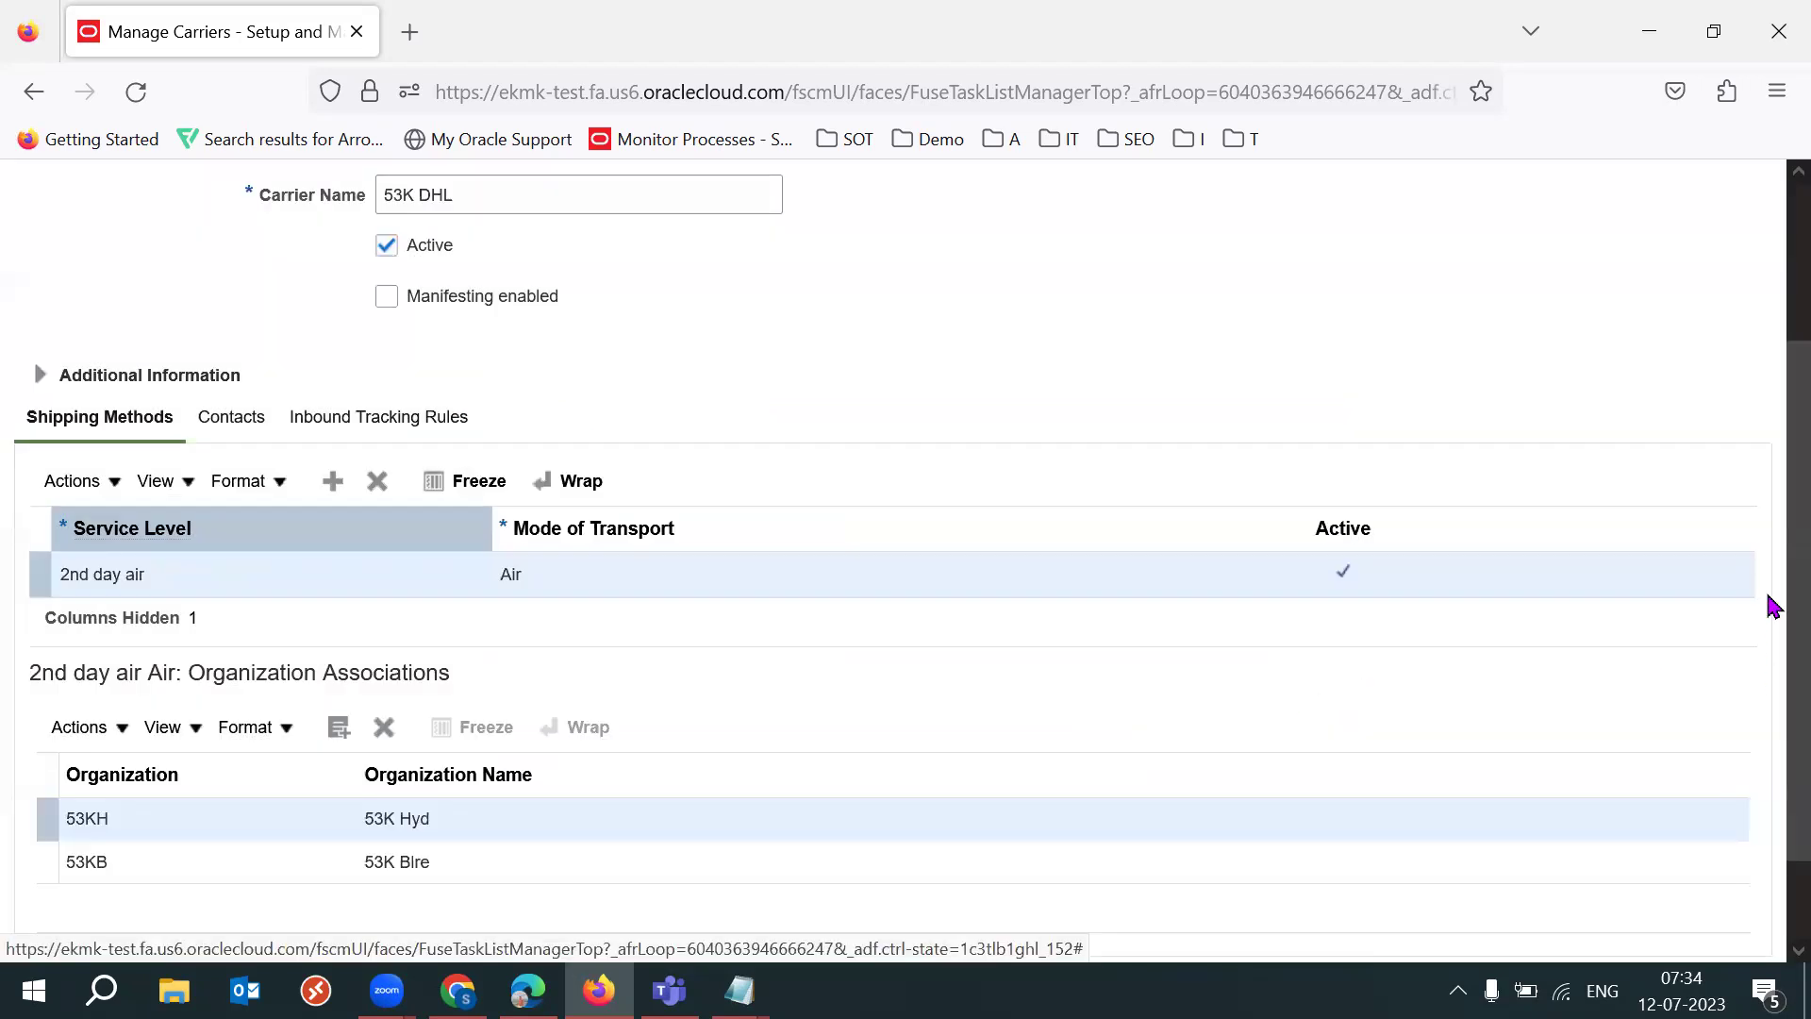
Step: Save the carrier and add a second shipping method row
scroll(1767, 606, up, 3)
click(1488, 277)
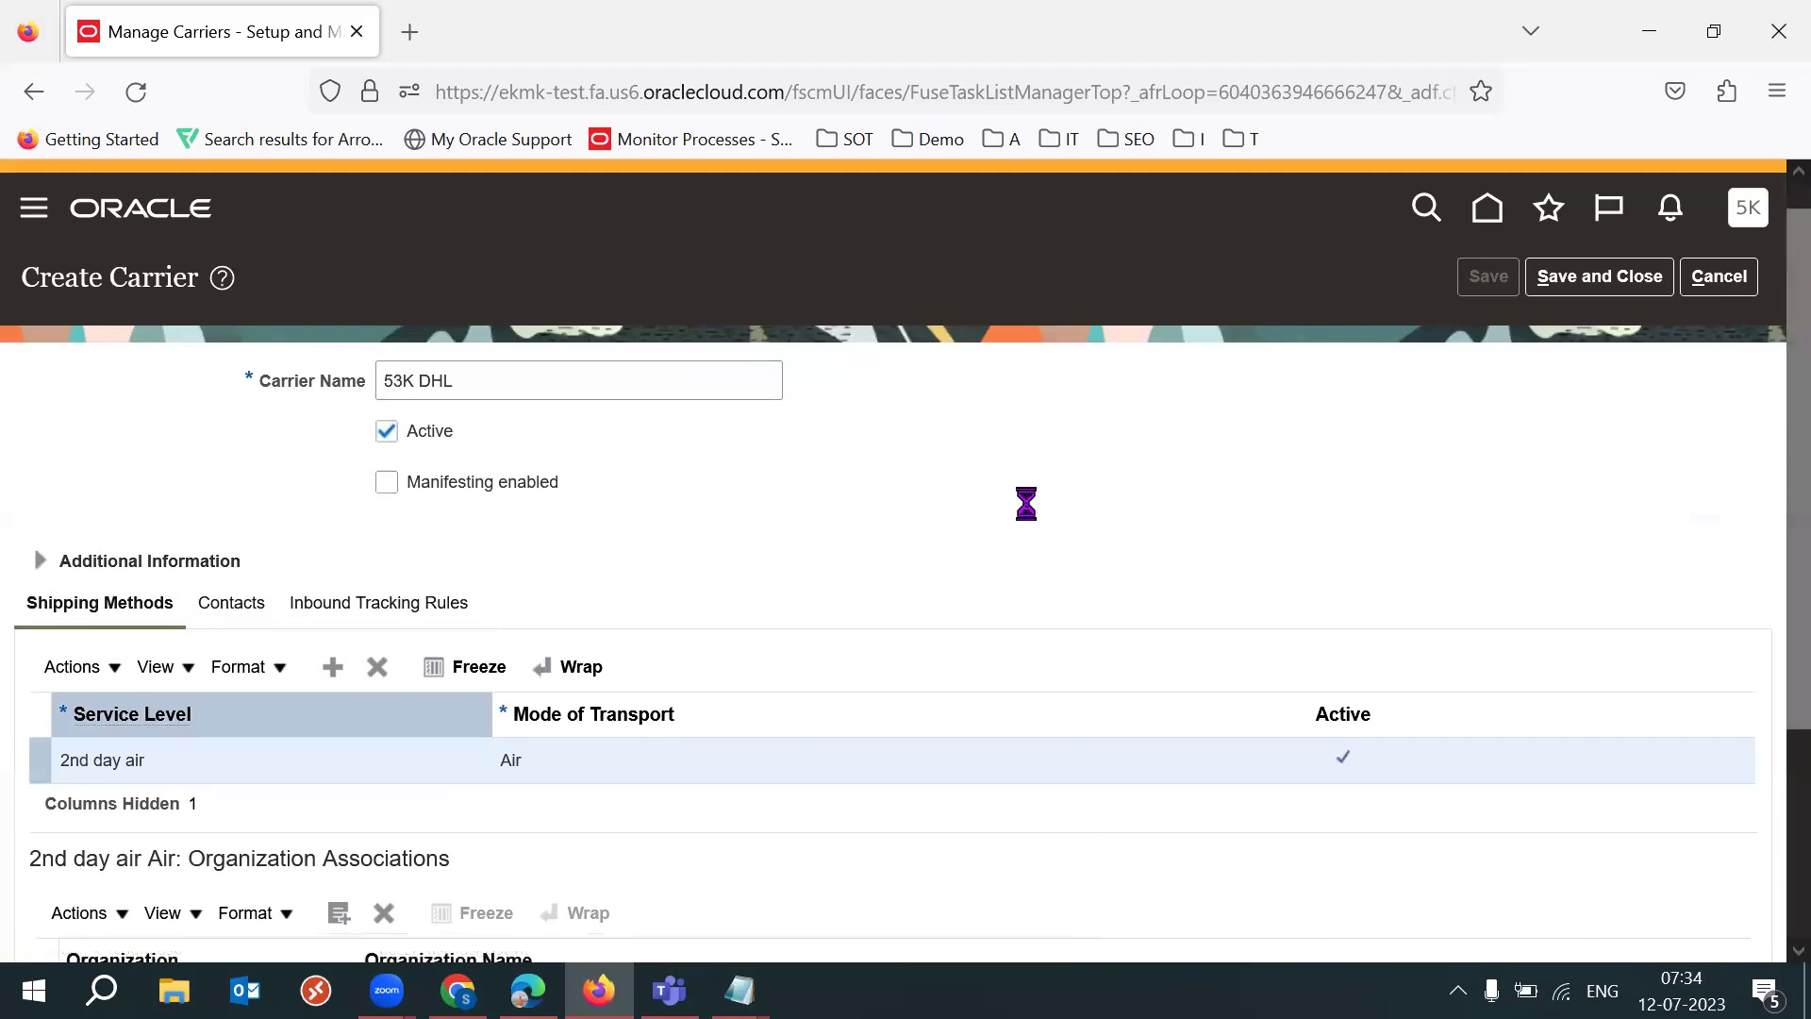
scroll(1766, 564, down, 2)
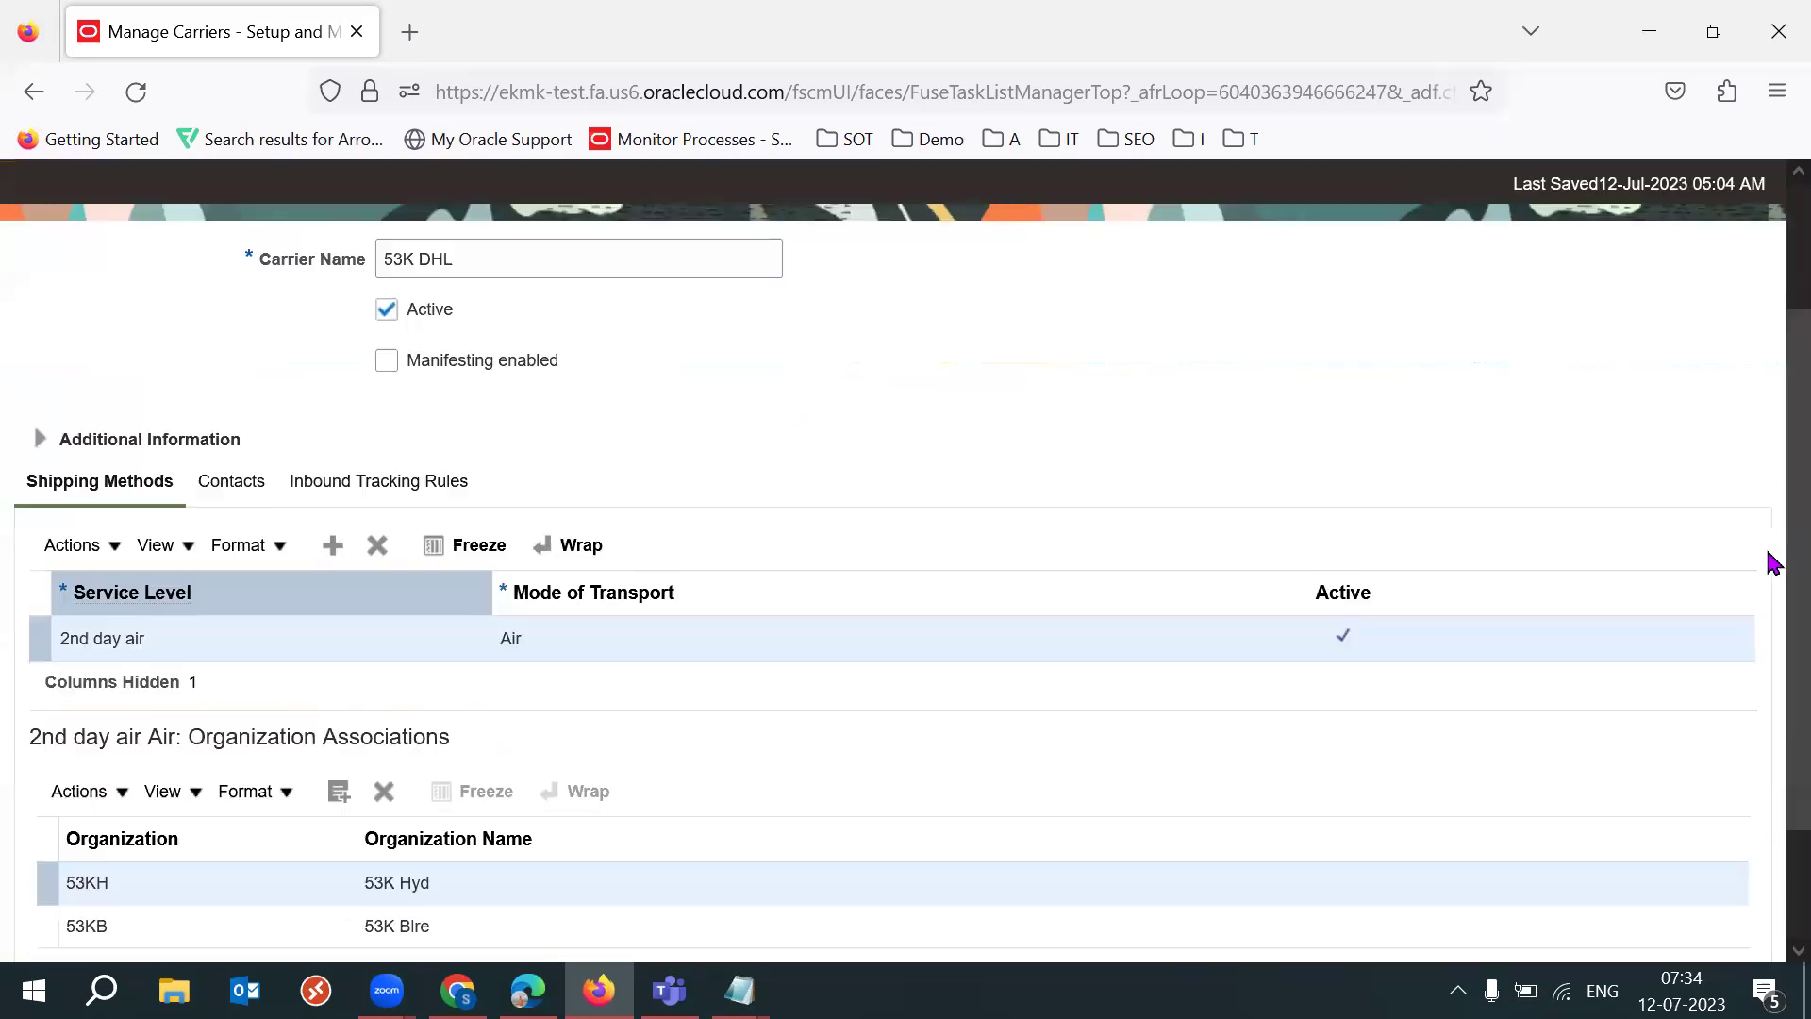
click(332, 514)
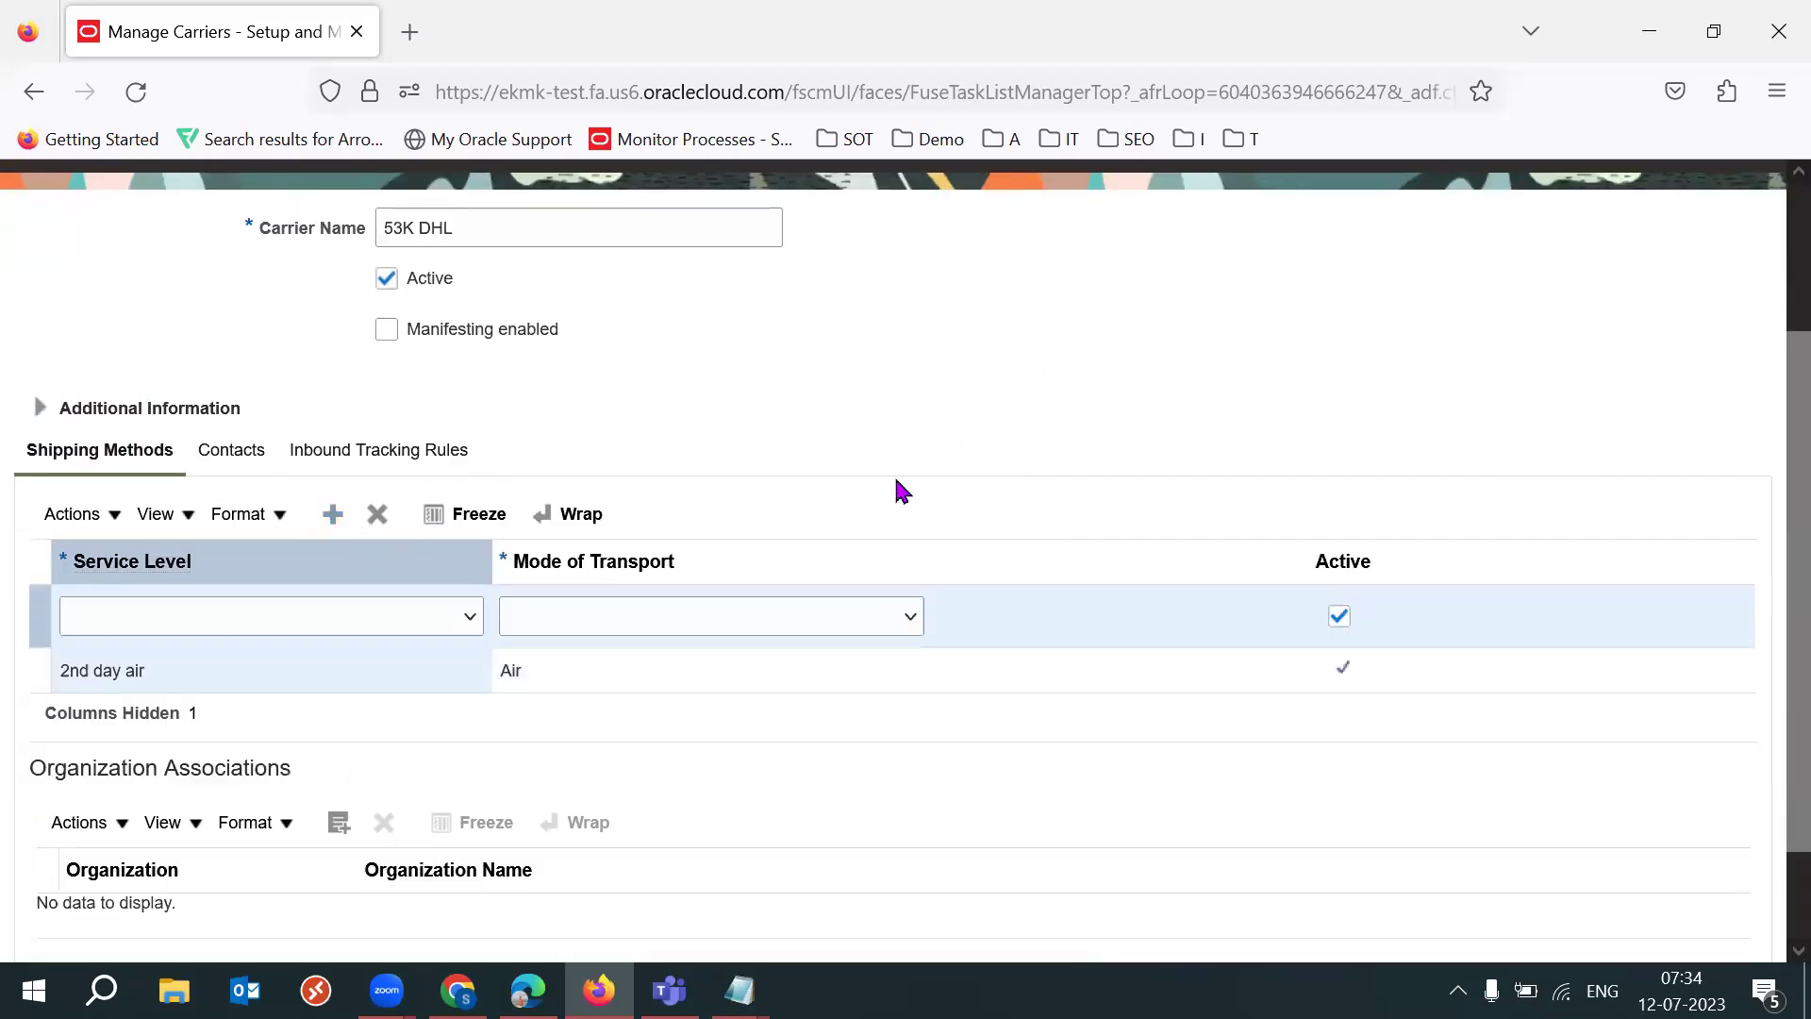
click(377, 620)
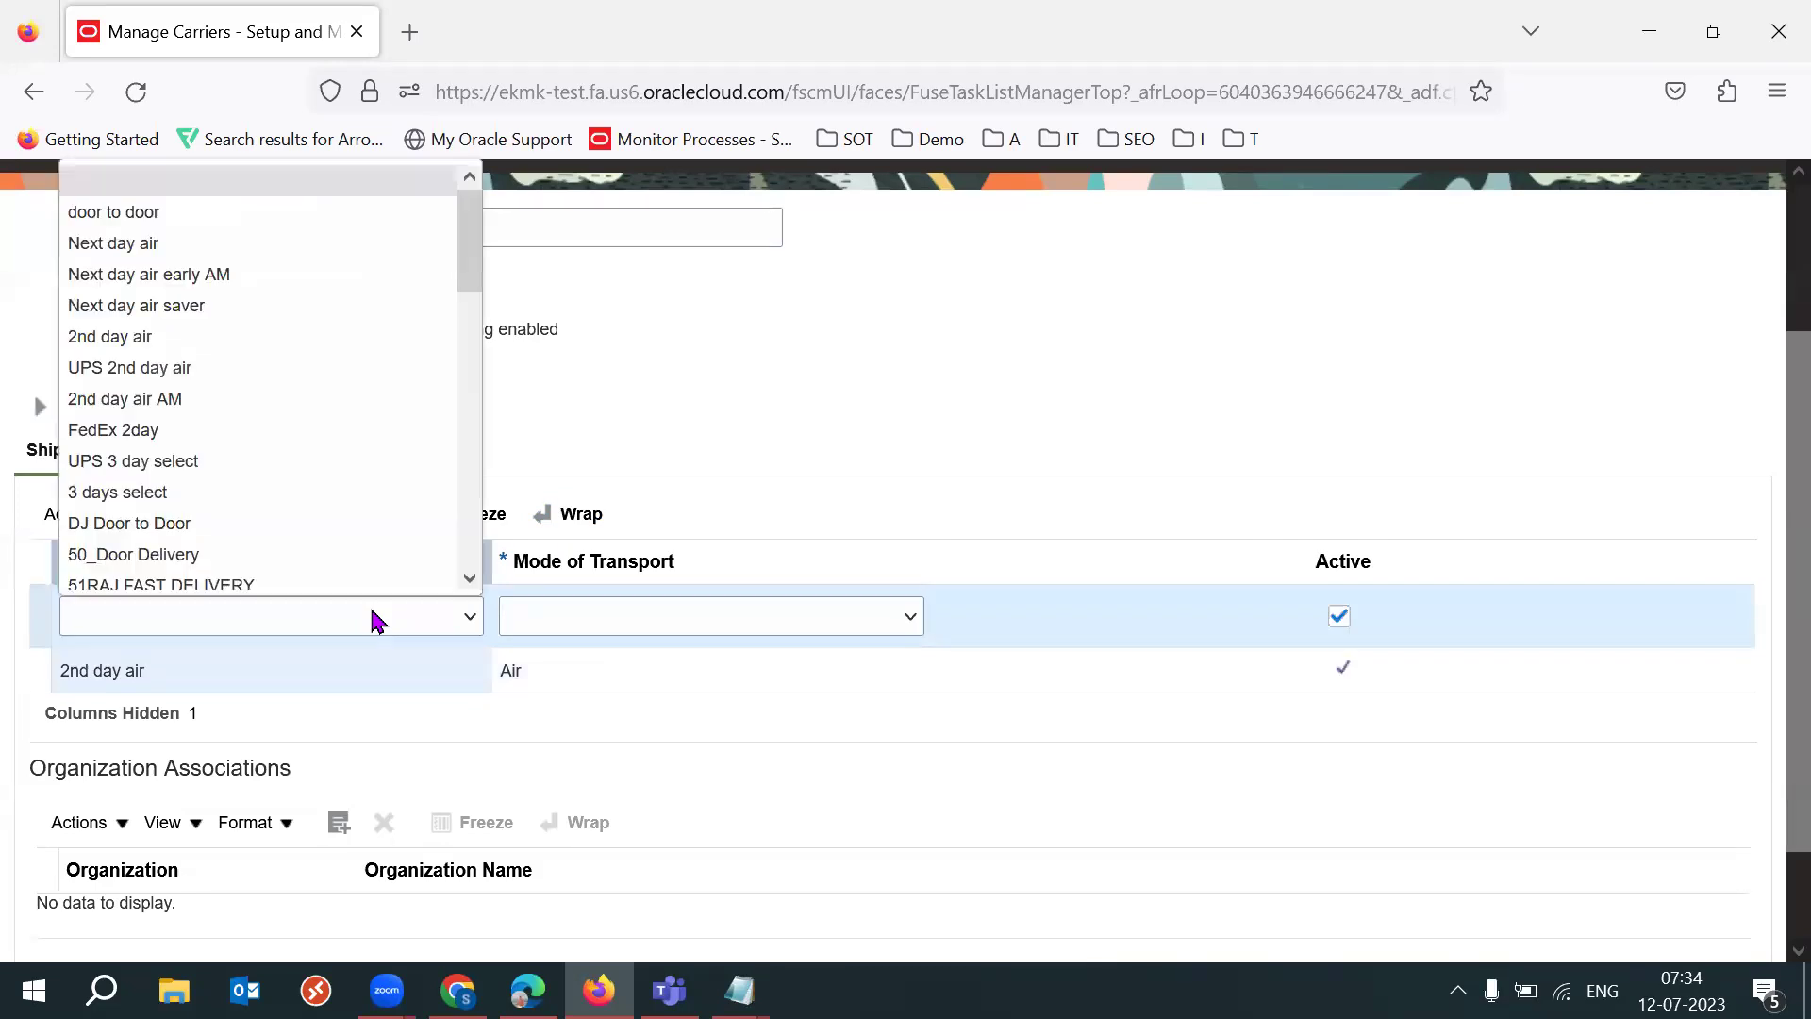
key(Down)
key(Down)
key(Down)
key(Down)
key(Down)
key(Down)
key(Down)
key(Down)
key(Down)
key(Down)
key(Down)
key(Down)
key(Down)
key(Down)
key(Down)
key(Down)
key(Down)
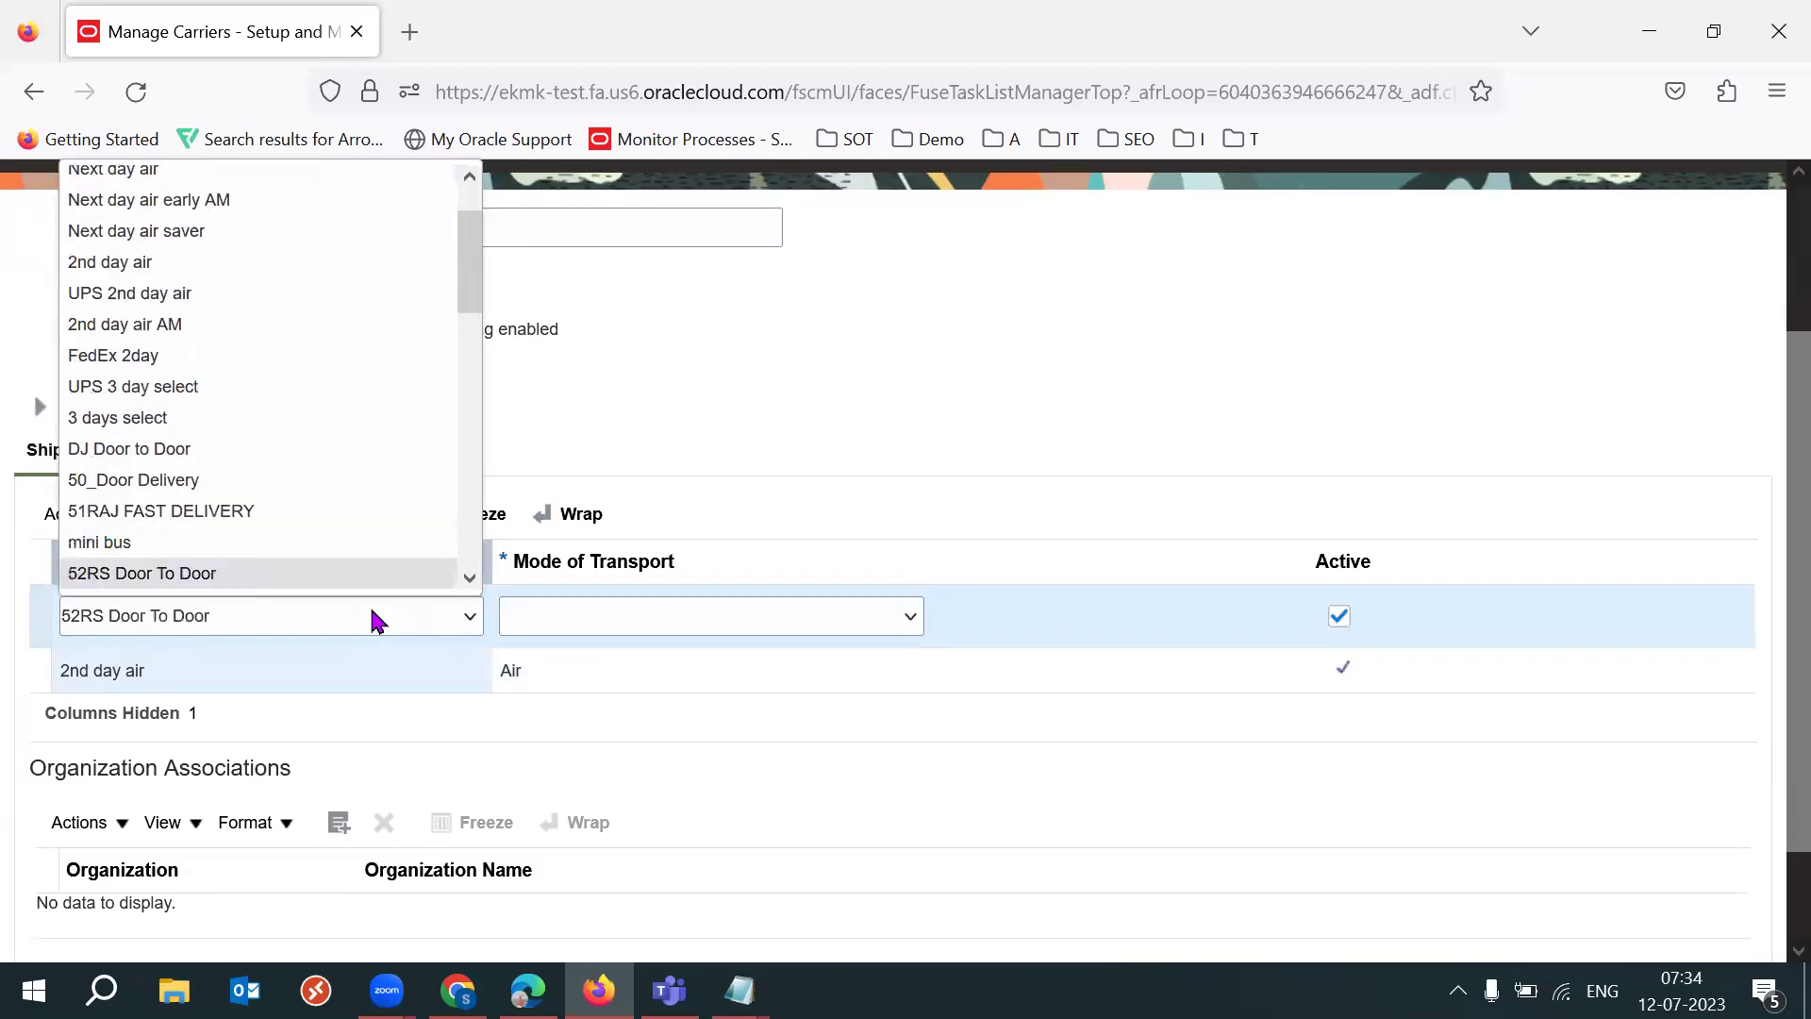
Step: Set the new row's service level to Door to door and transport mode to mini auto
key(Down)
key(Down)
key(Down)
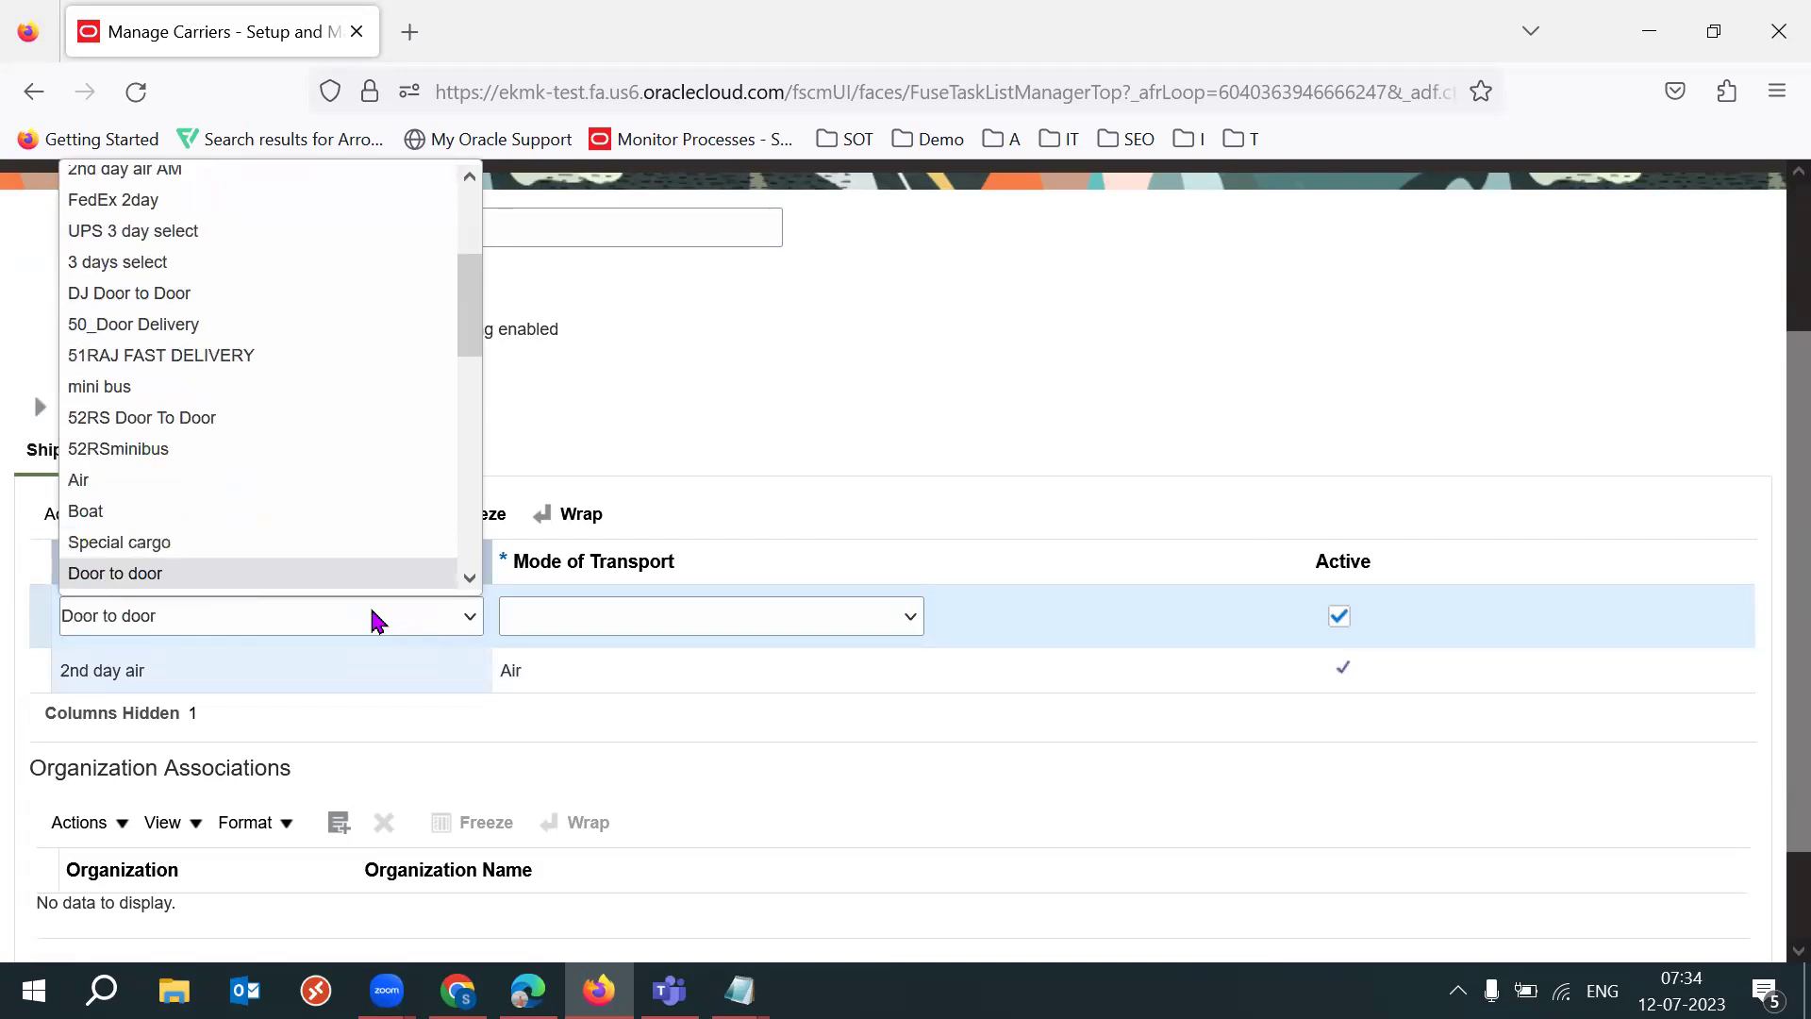
key(Return)
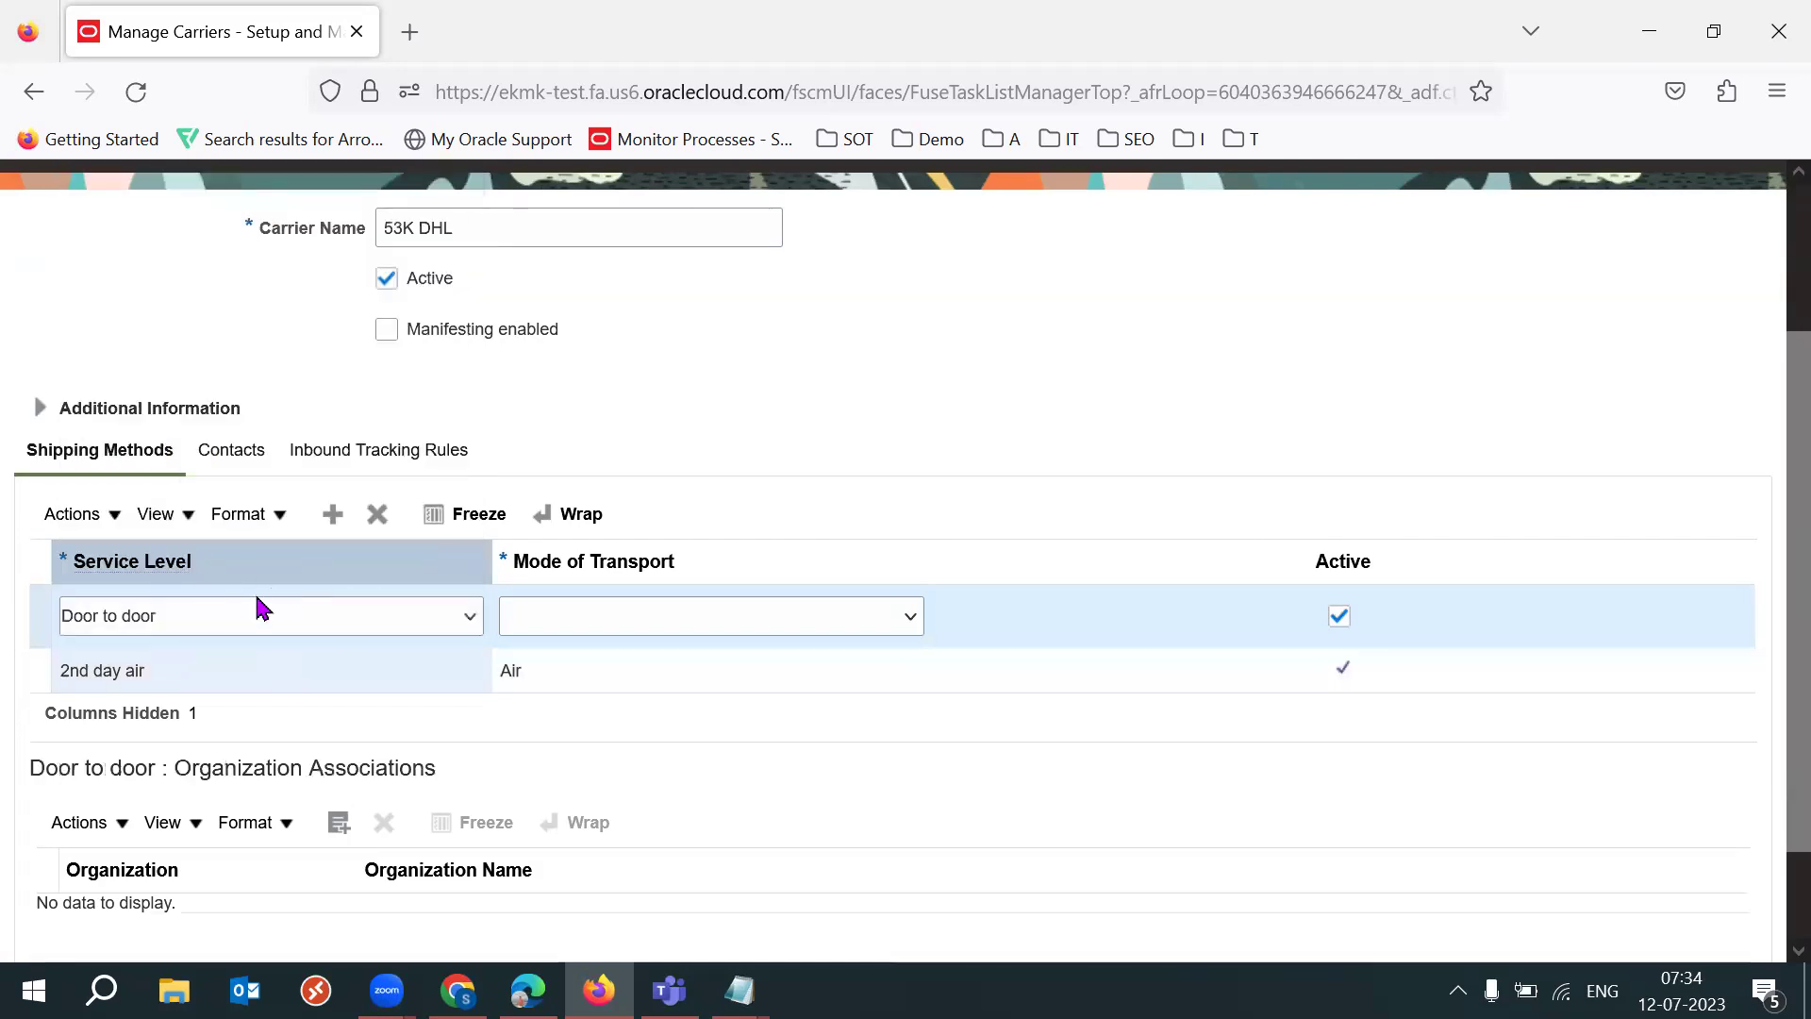
click(686, 623)
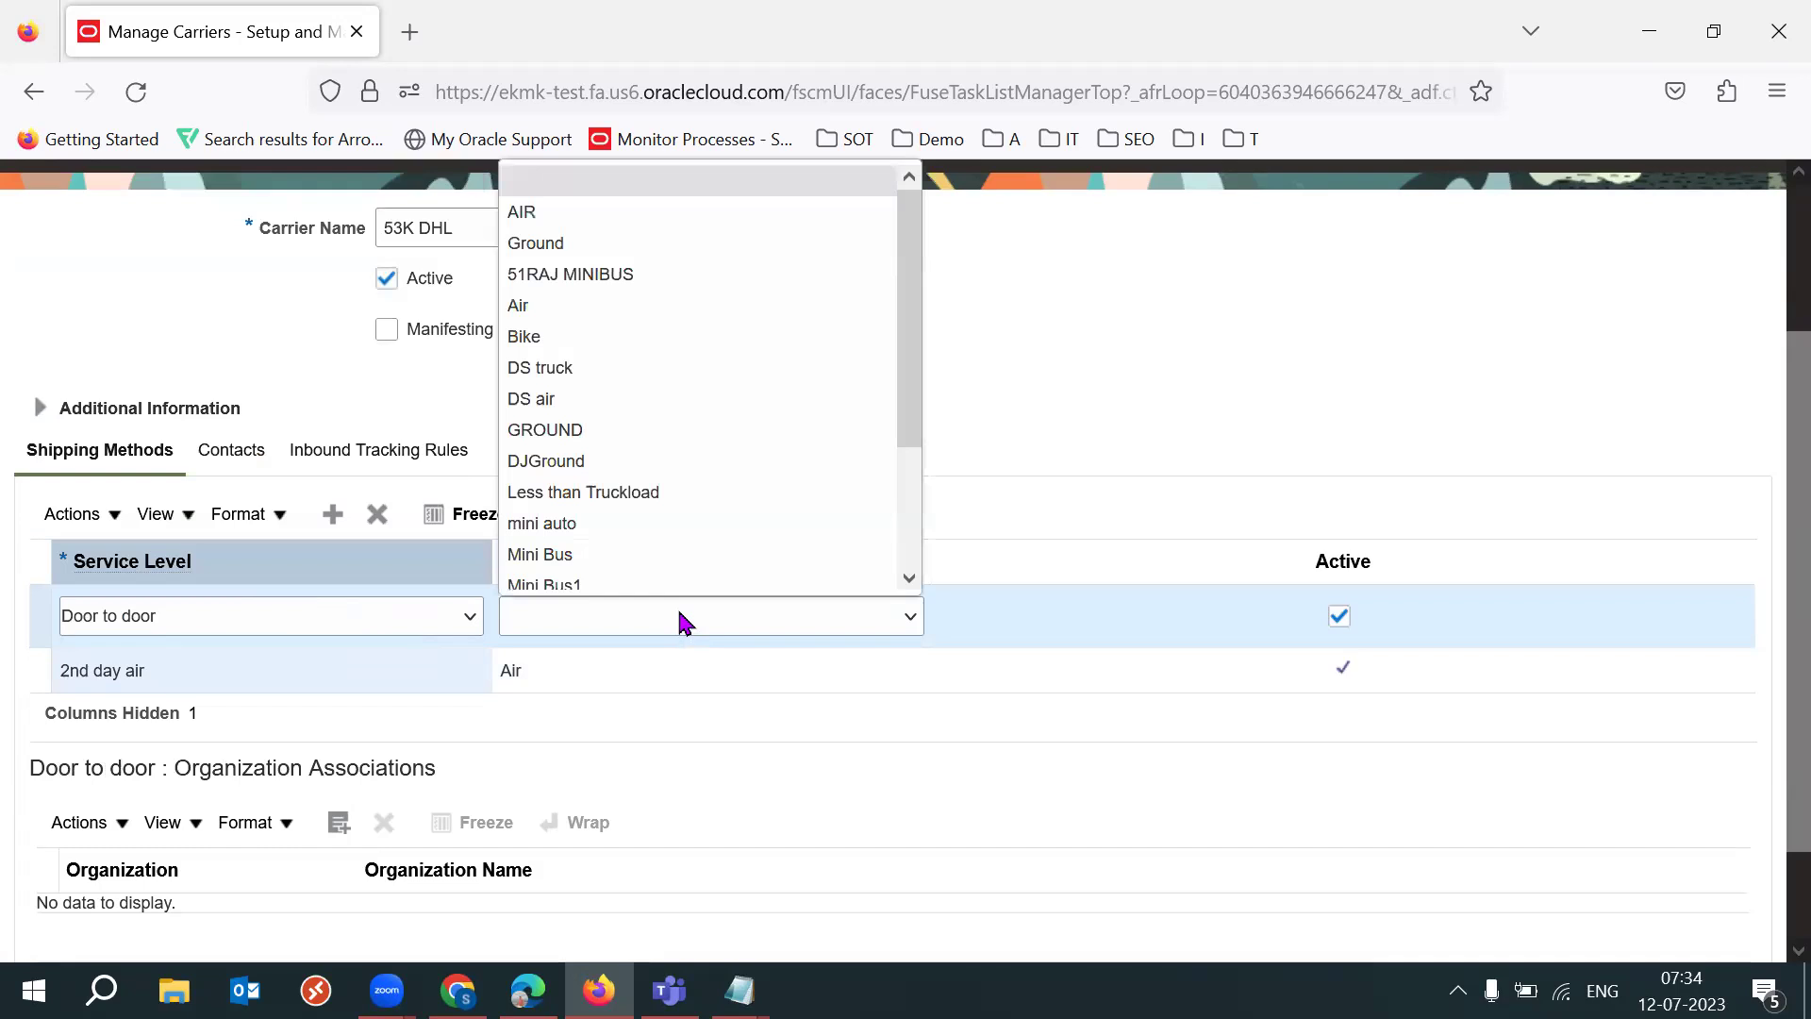
key(Down)
key(Down)
key(Down)
key(Down)
key(Down)
key(Down)
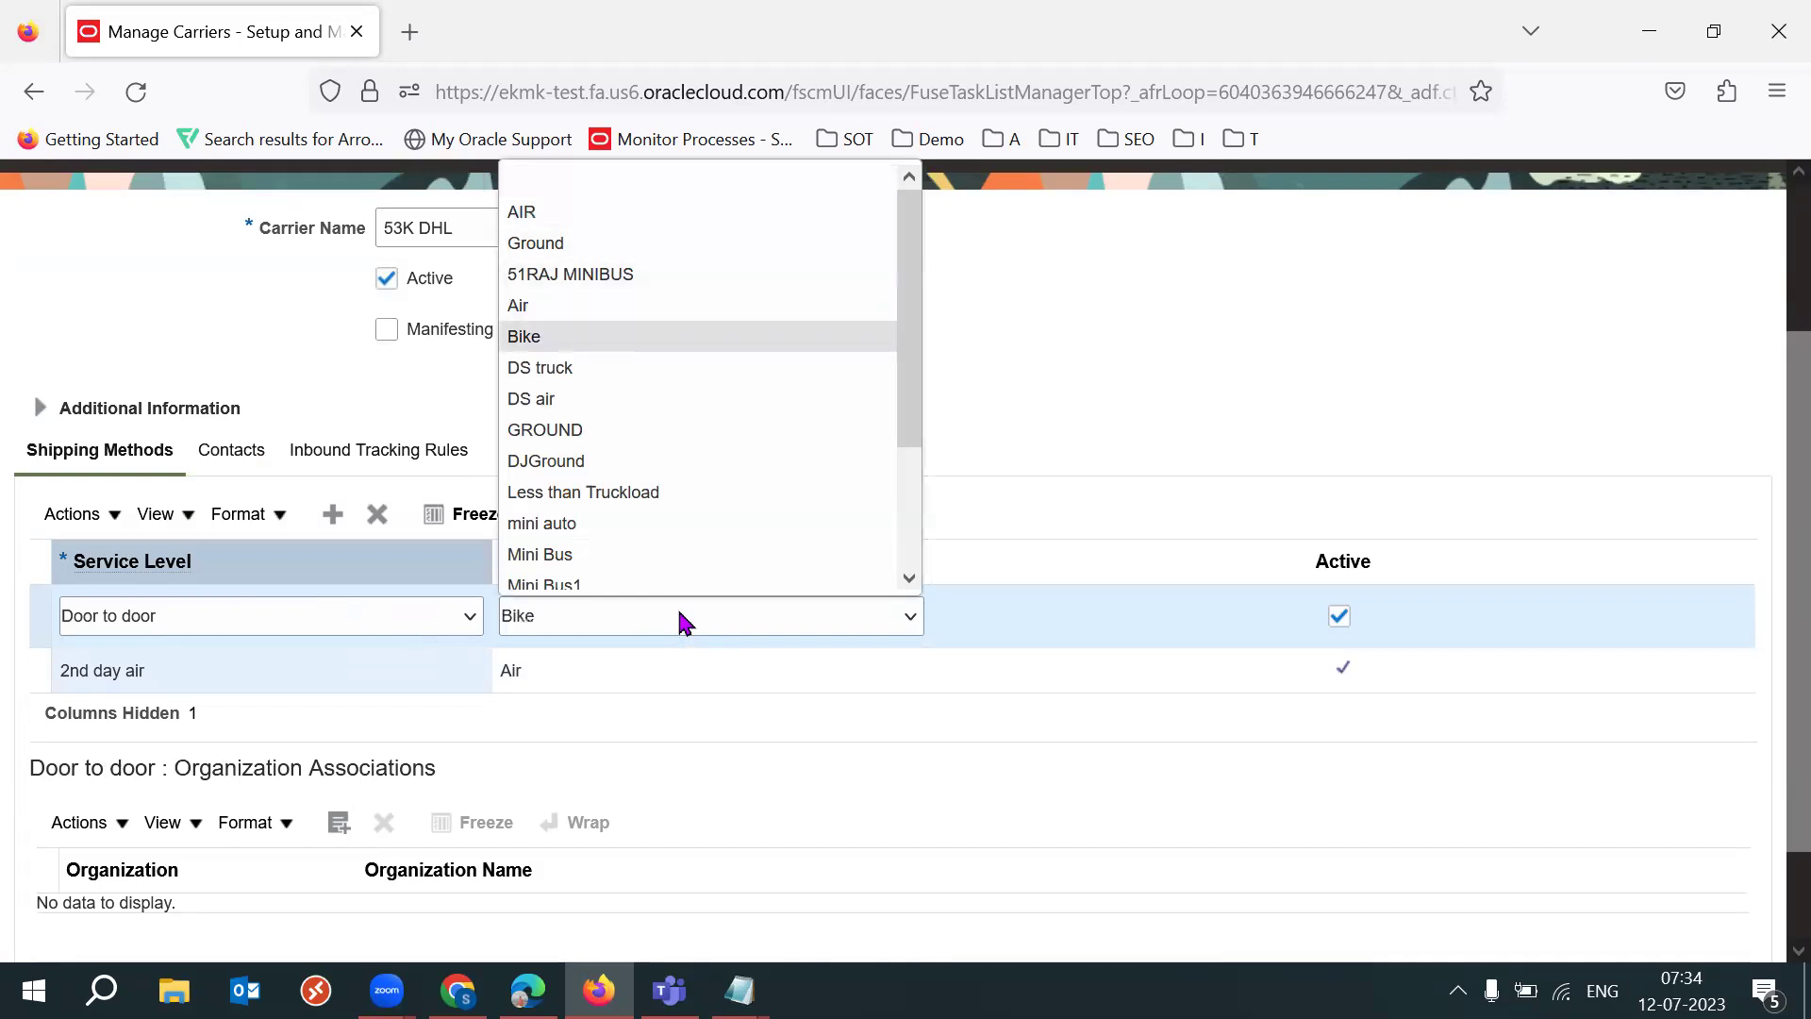
key(Up)
key(Down)
key(Down)
key(Down)
key(Down)
key(Down)
key(Down)
key(Down)
key(Down)
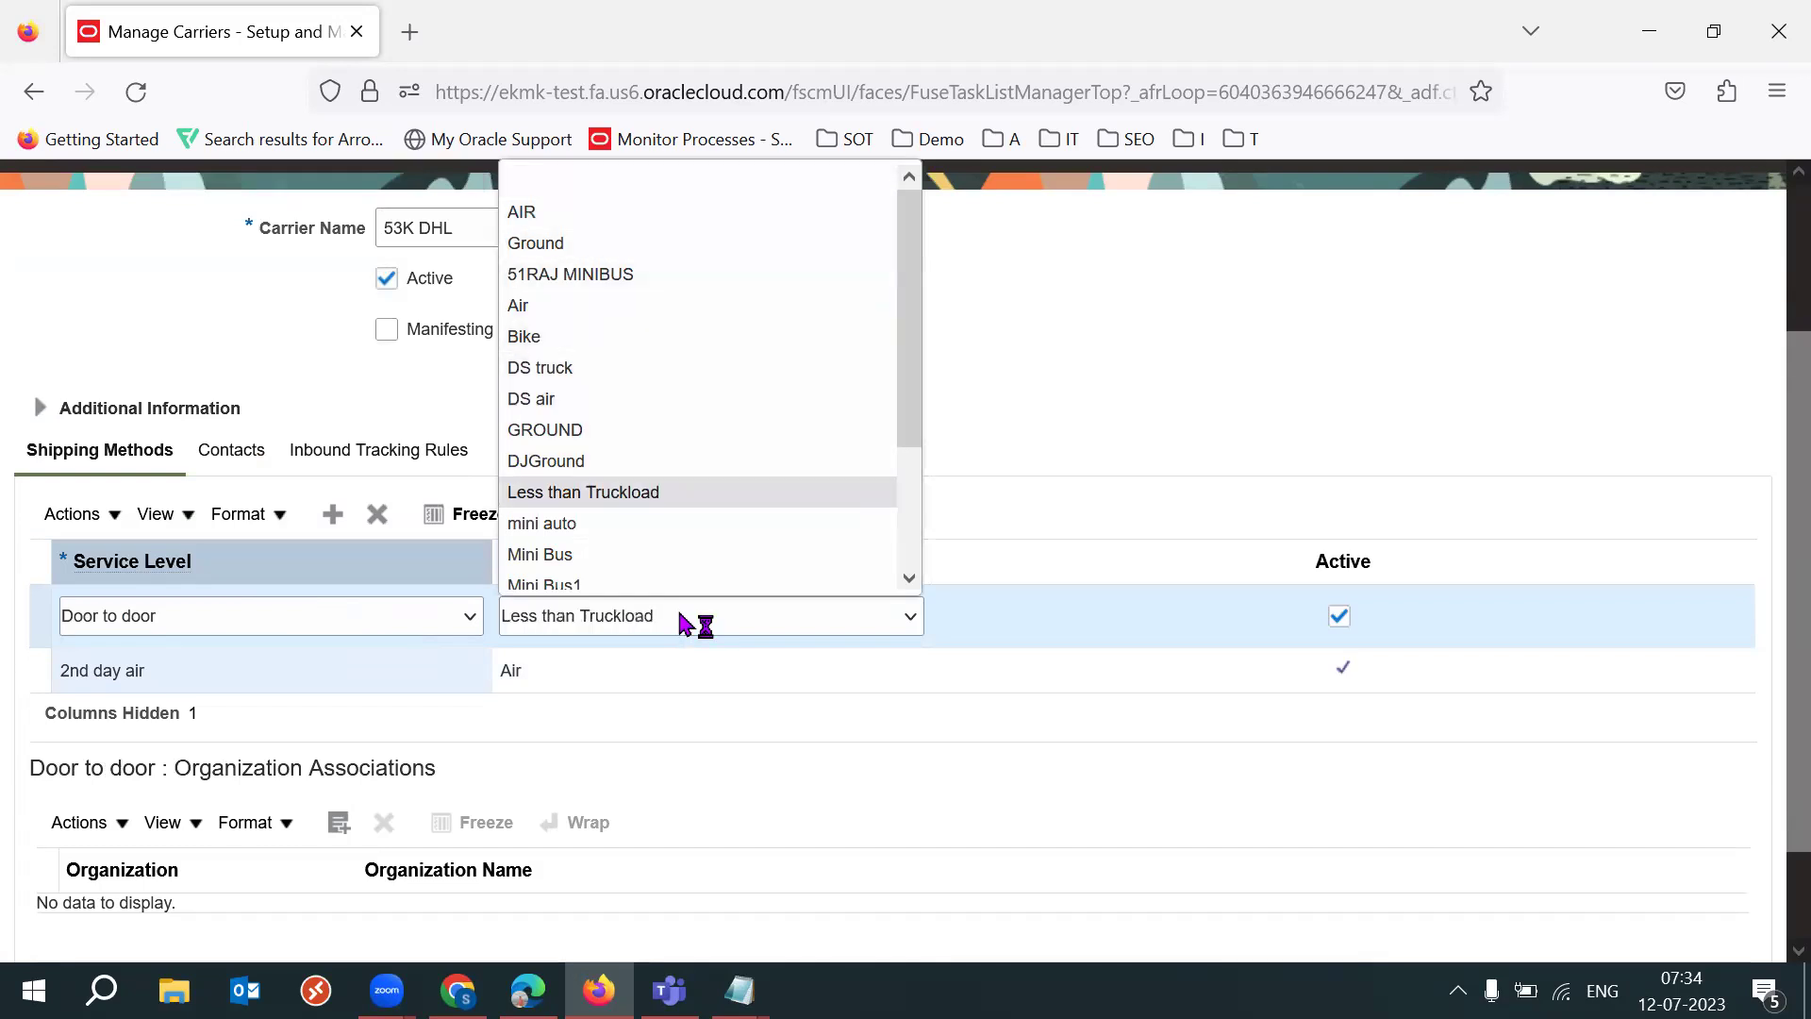
key(Down)
key(Up)
key(Up)
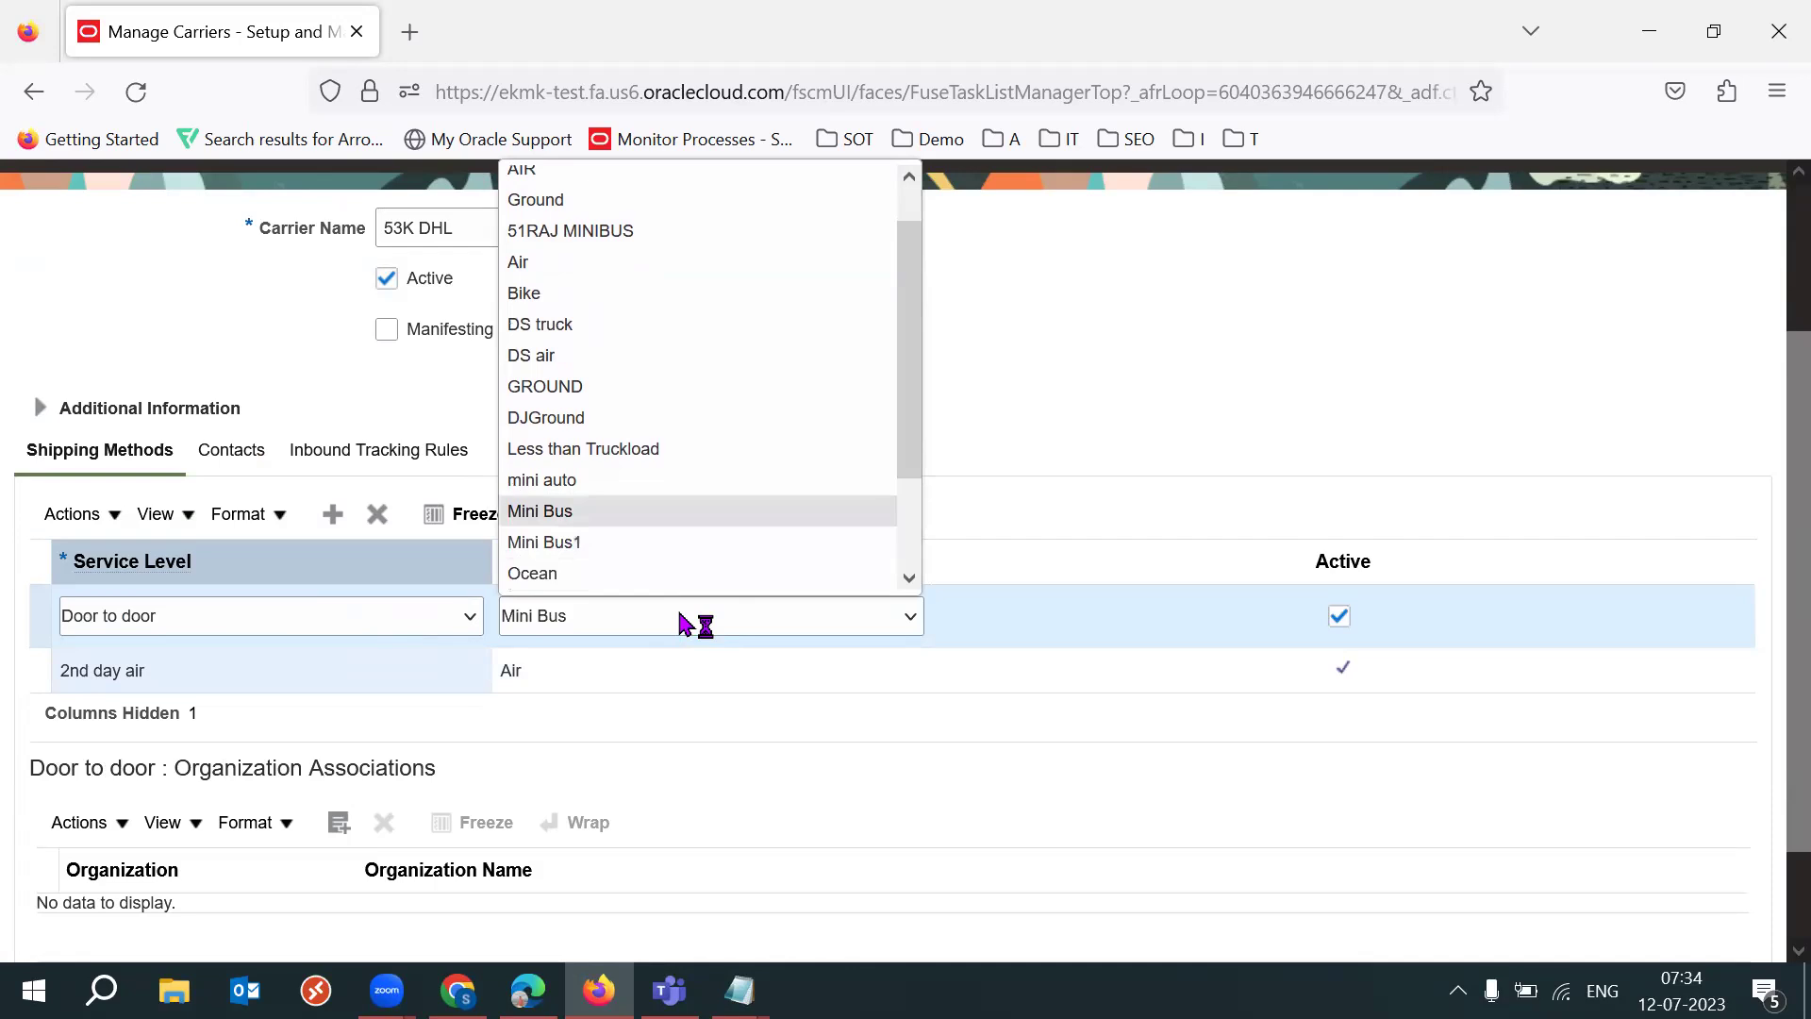
key(Up)
key(Return)
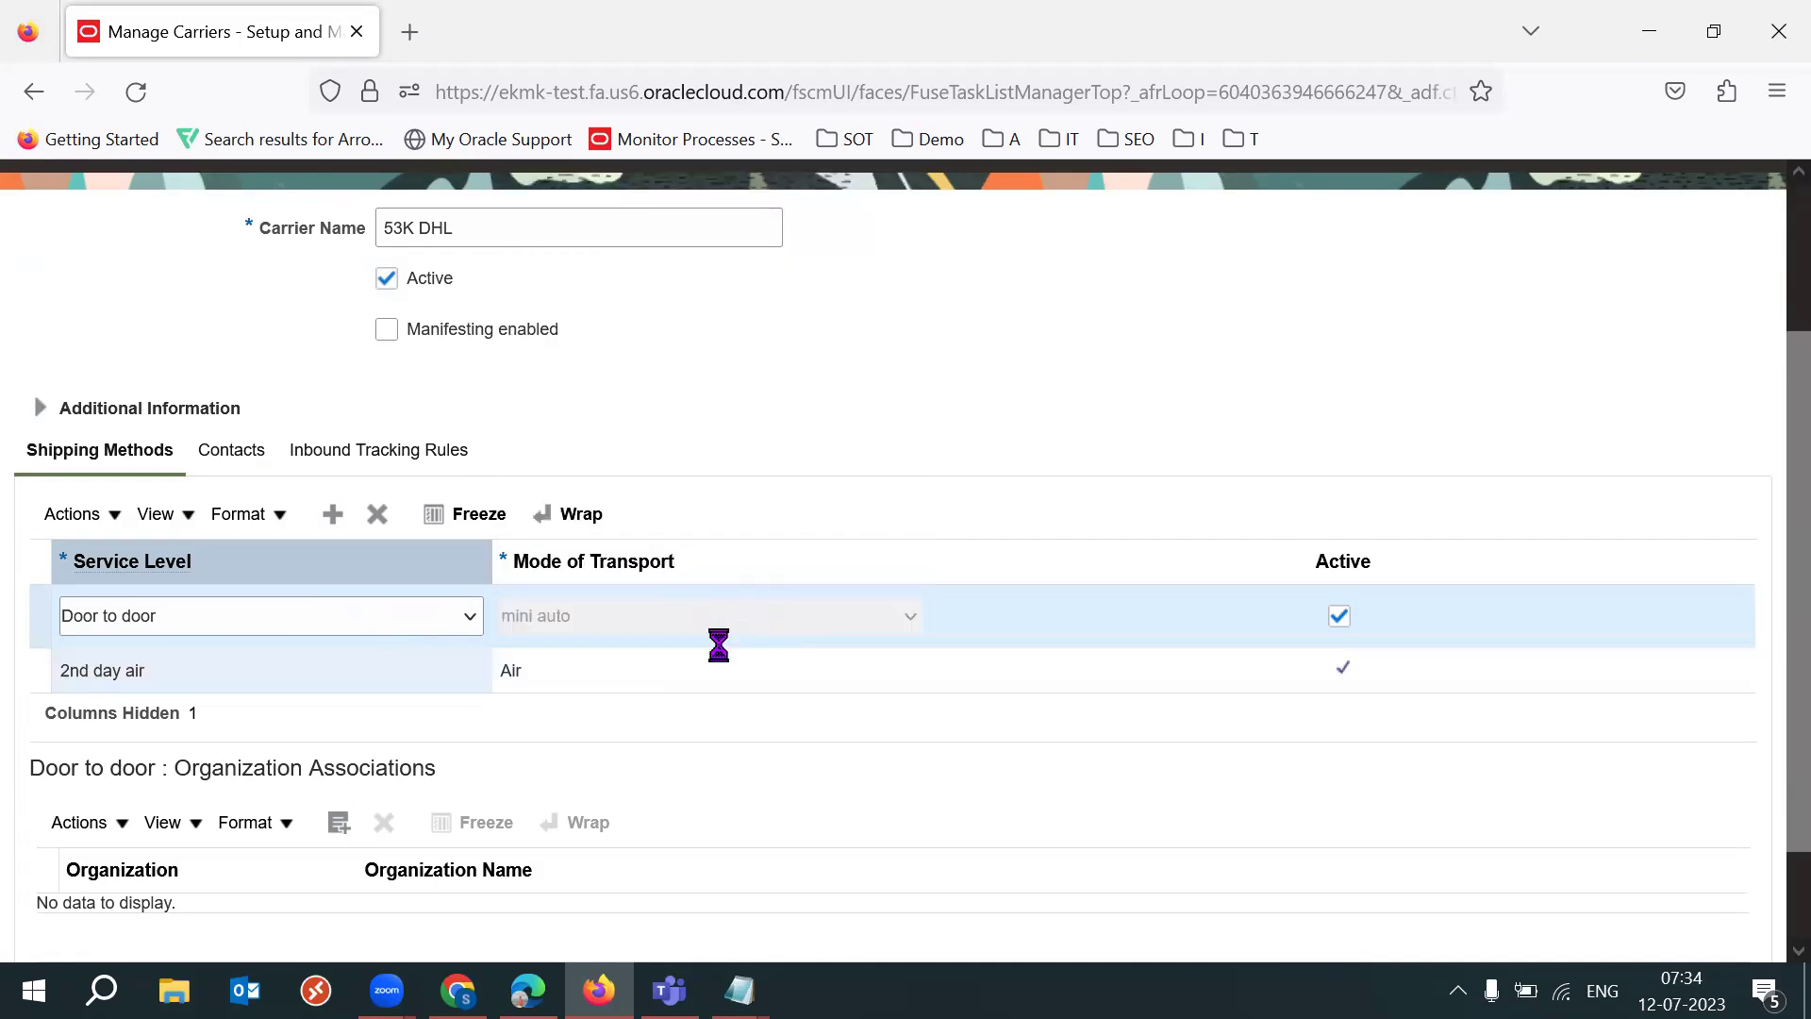
Step: Confirm the Door to door and mini auto choices and begin adding organizations
click(339, 623)
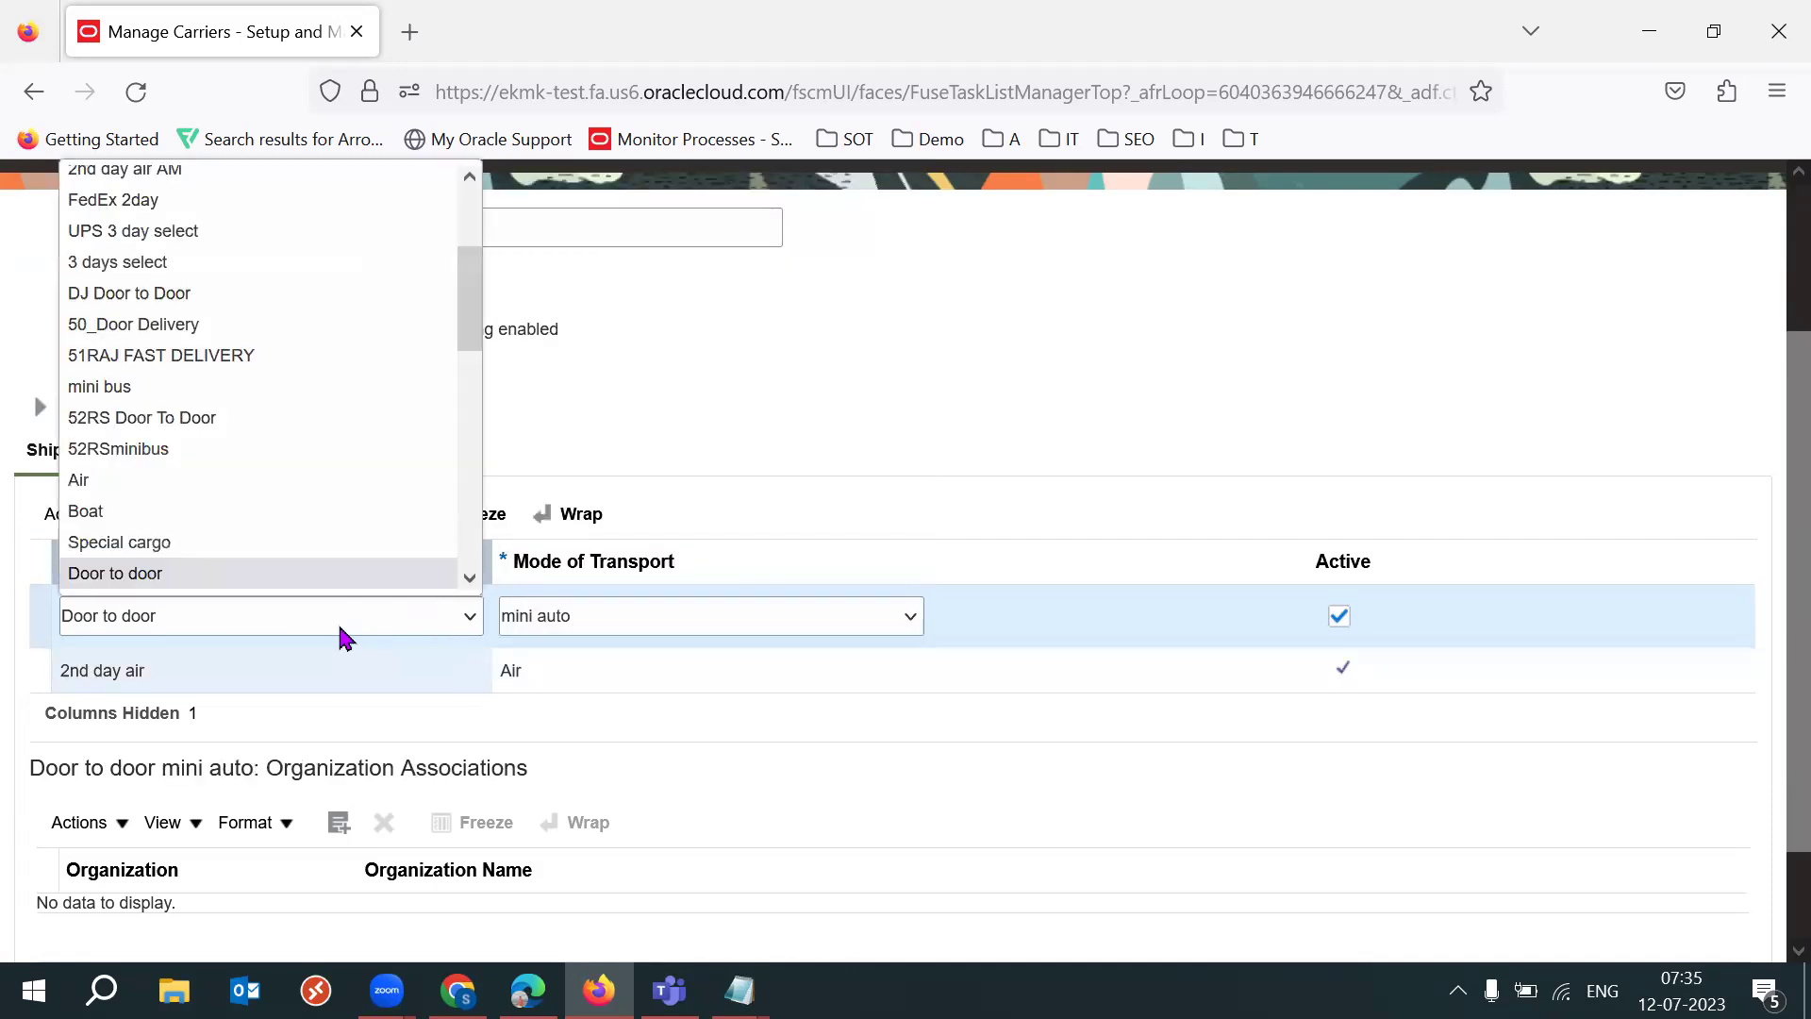
click(907, 438)
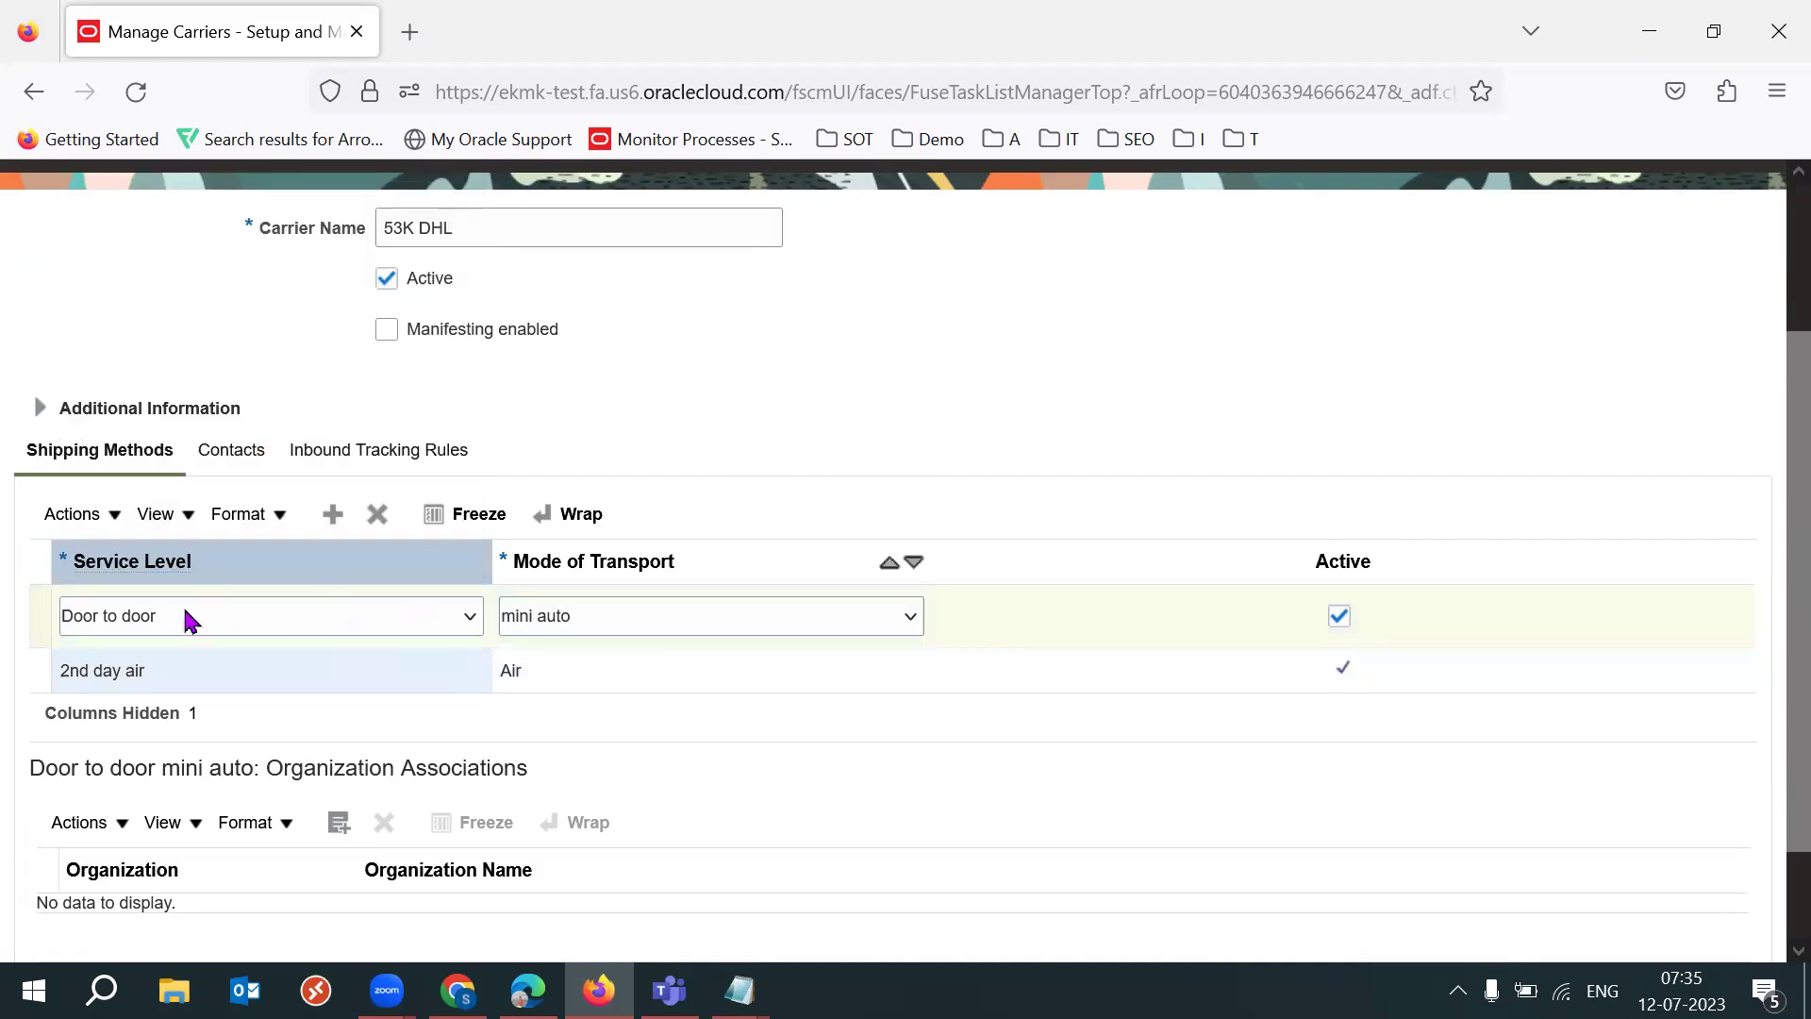
click(651, 625)
click(657, 481)
click(338, 822)
Step: Search 53K and link organizations 53KB and 53KH to the Door to door mini auto method
drag(674, 419, 1064, 751)
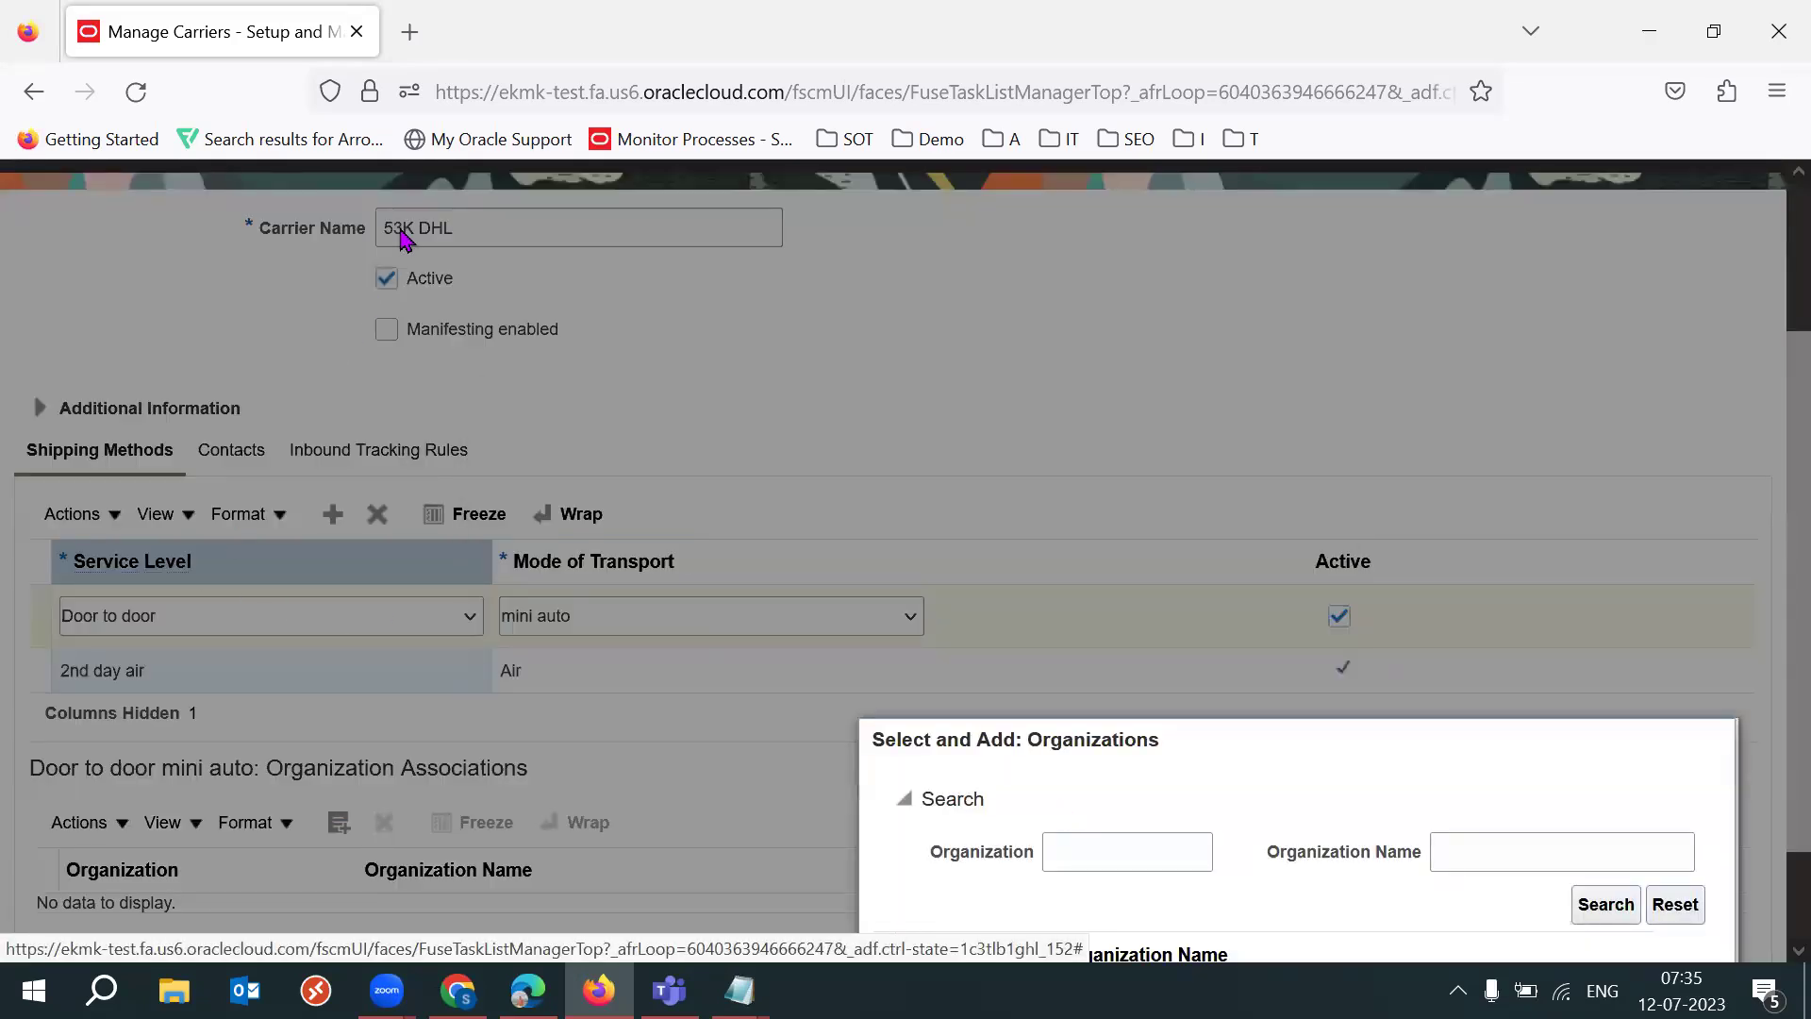
drag(1025, 751, 877, 406)
click(978, 523)
text(53K)
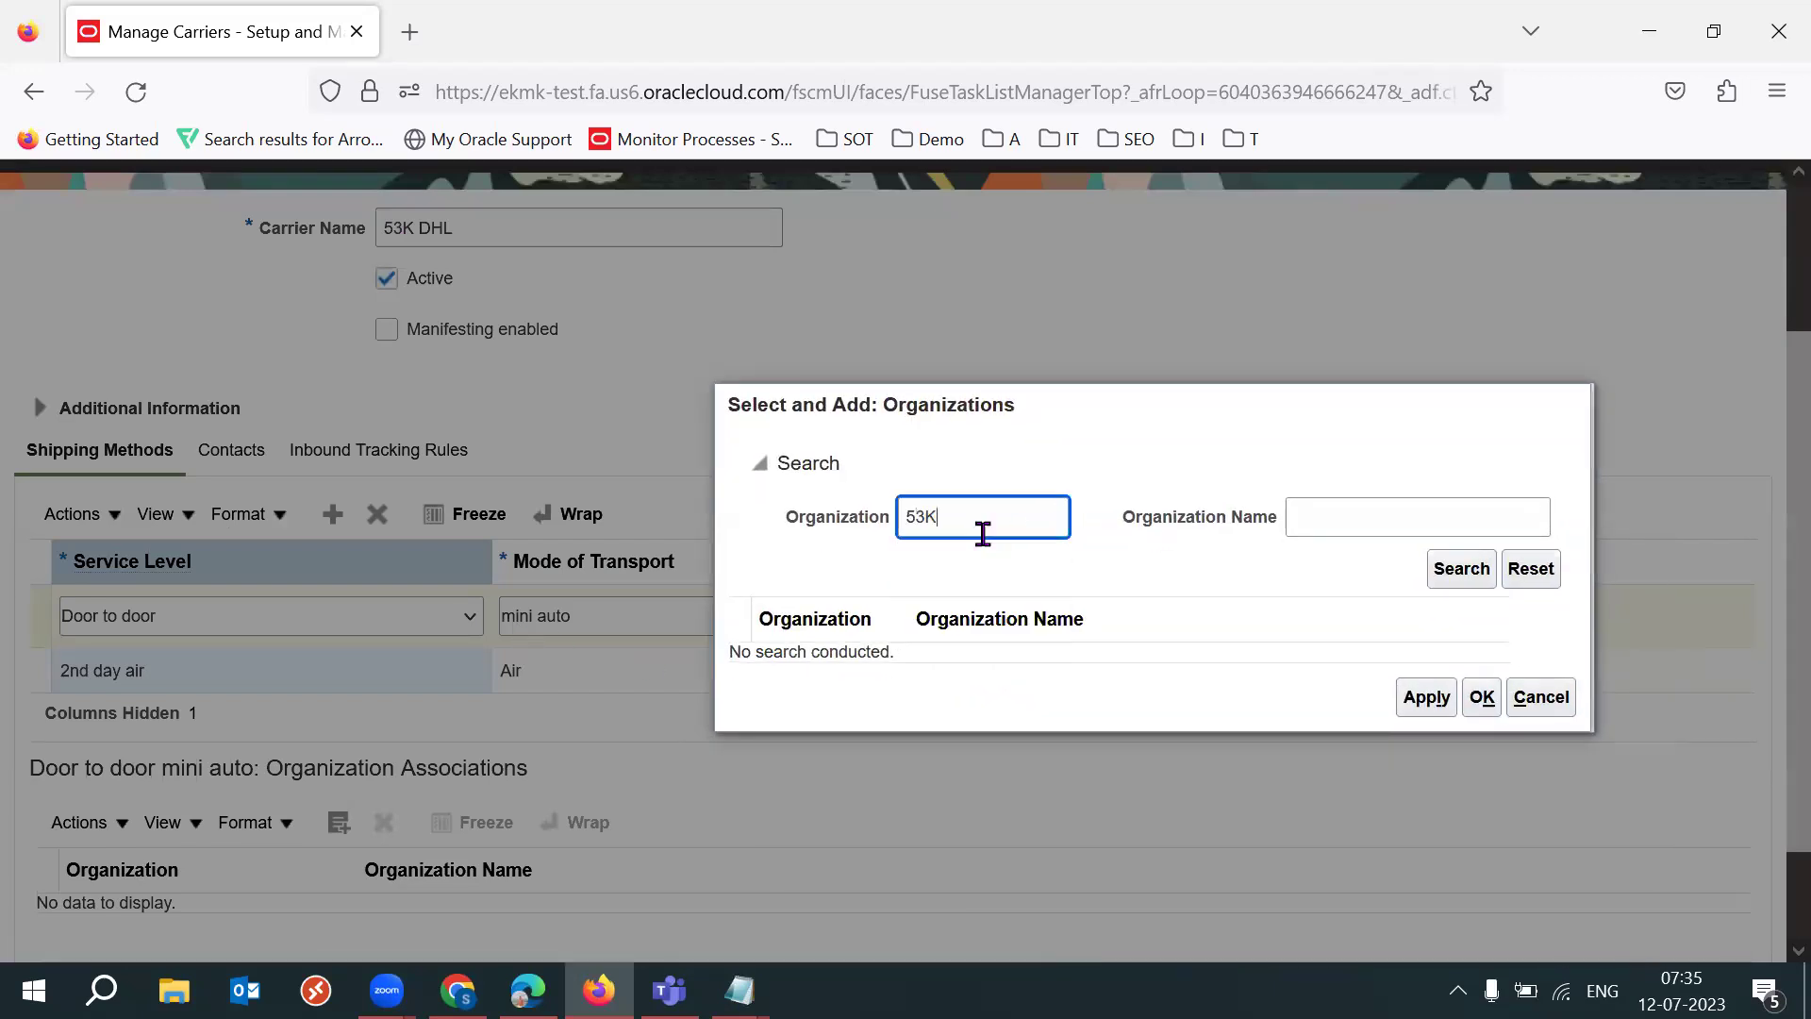
key(Return)
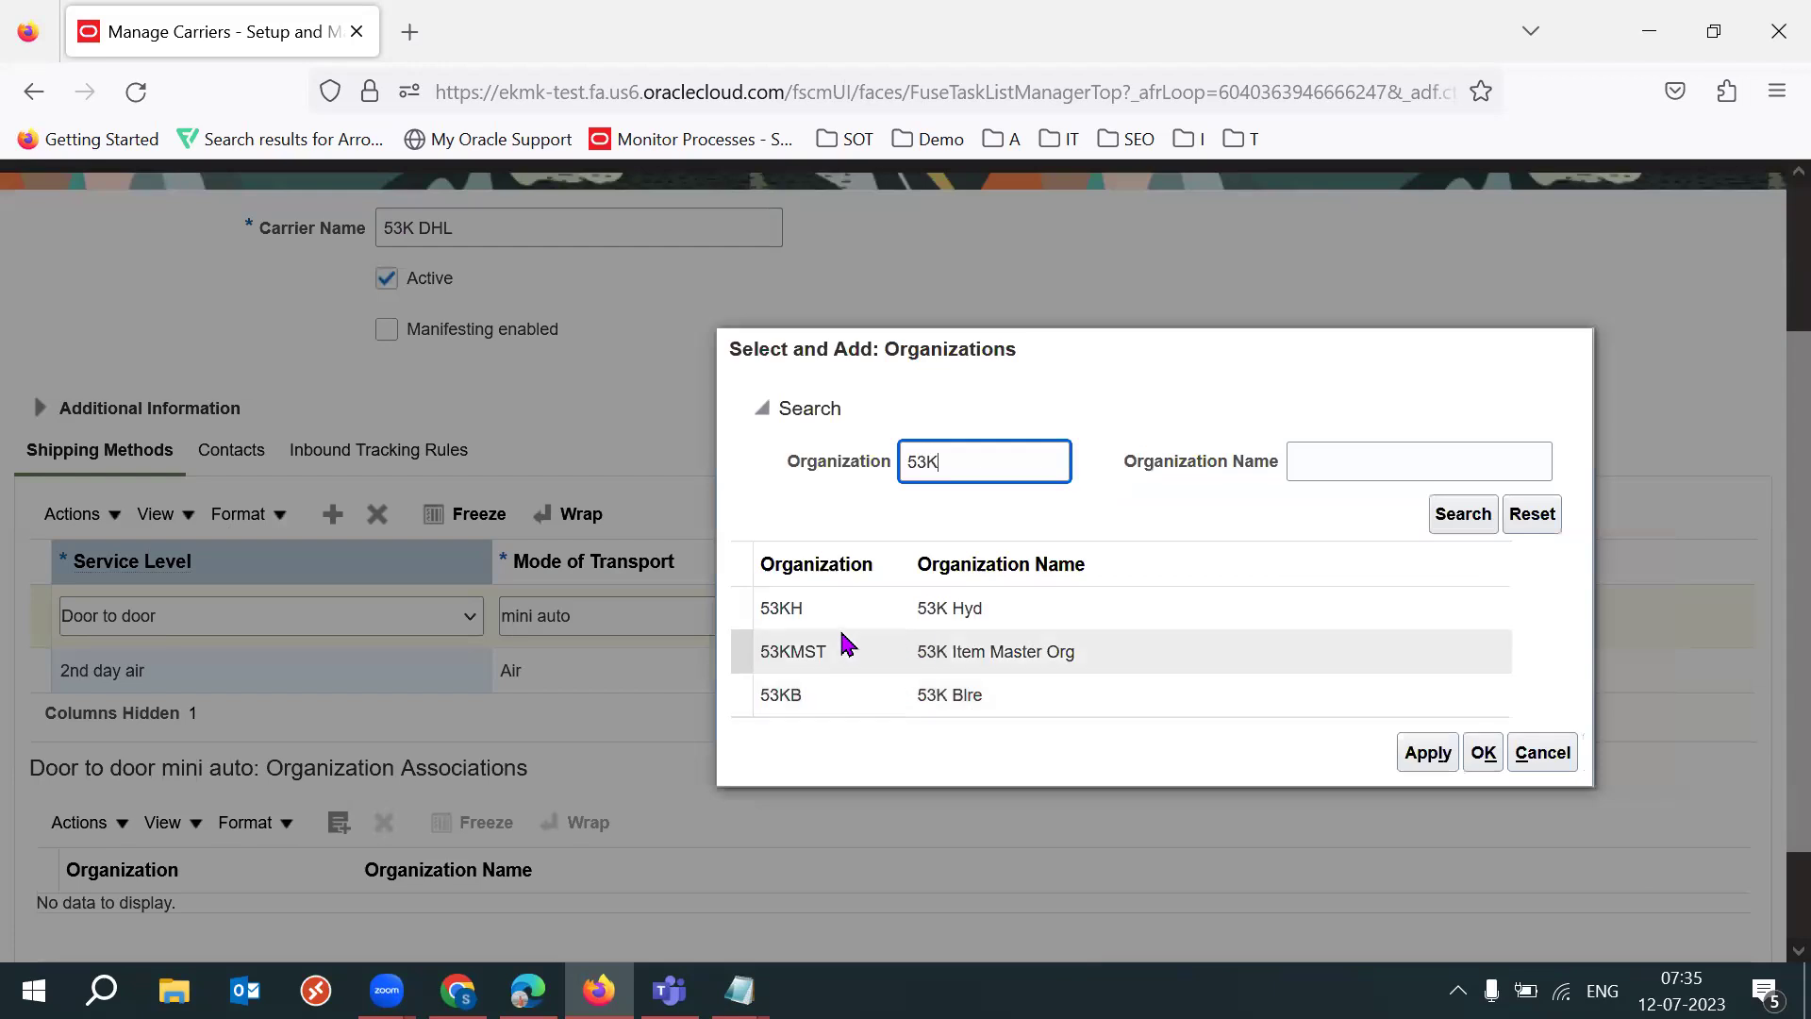
click(860, 706)
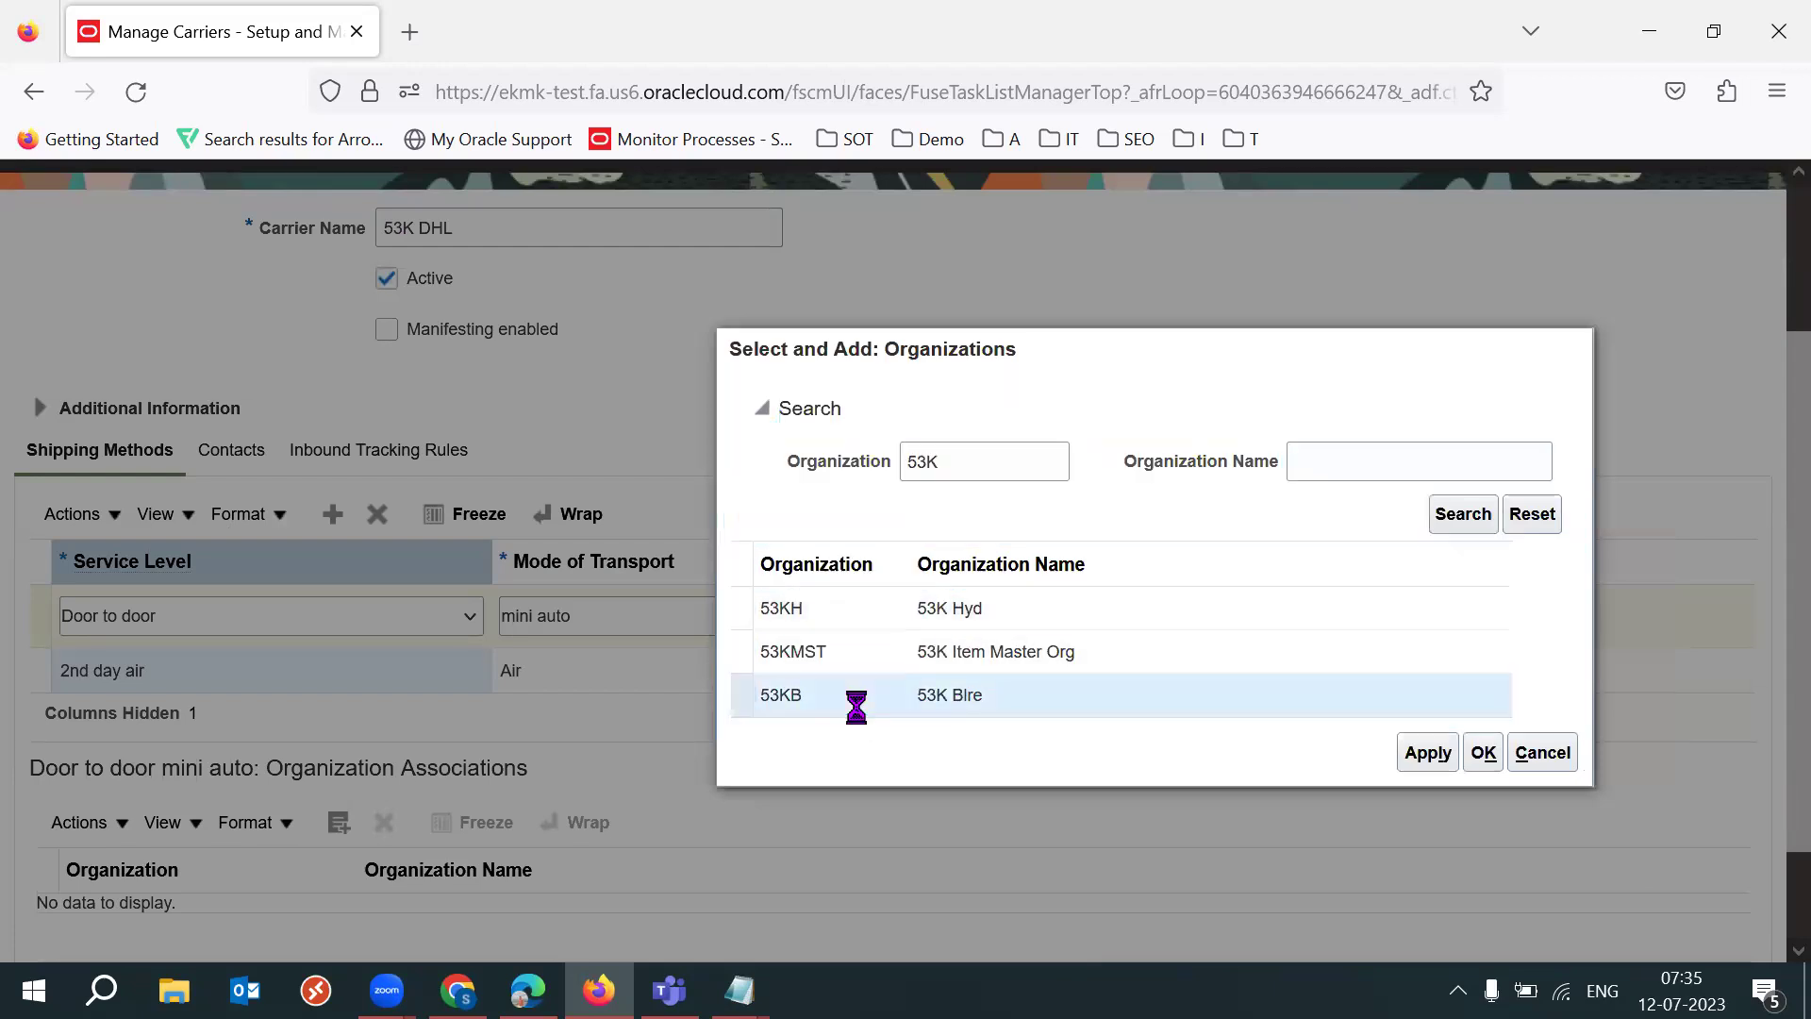
ctrl+click(827, 620)
click(1431, 762)
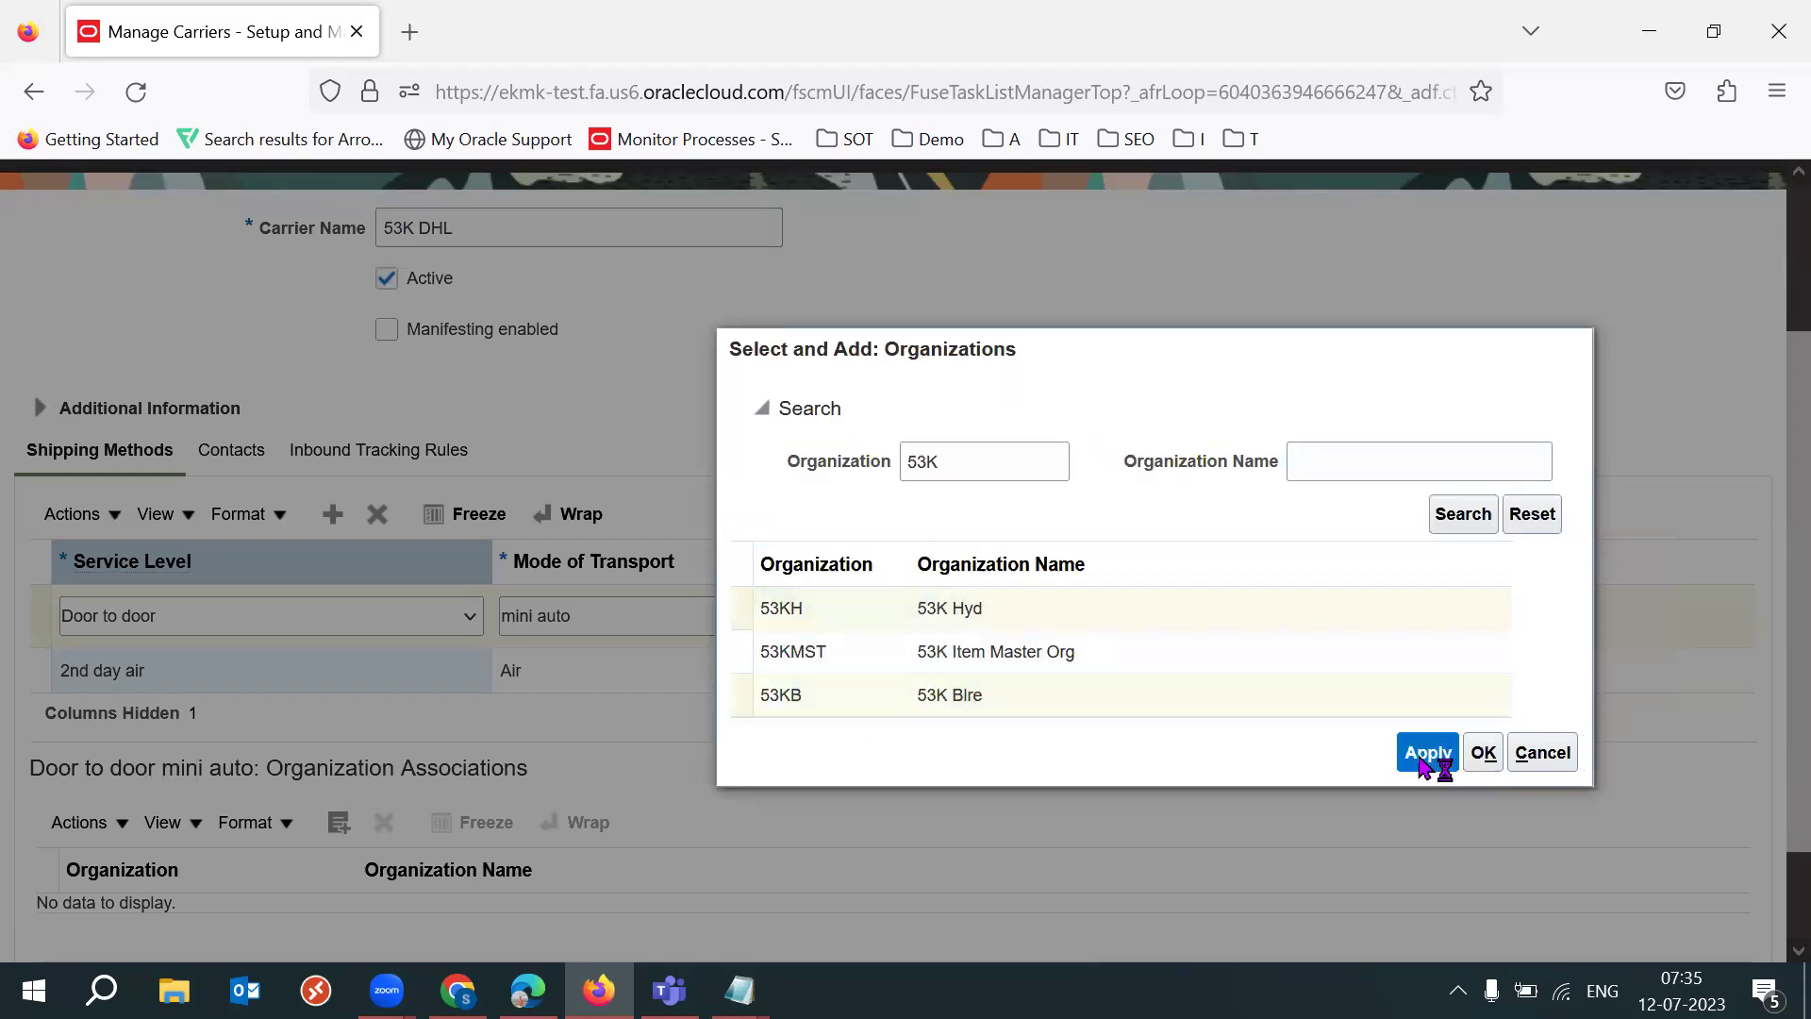
click(1482, 755)
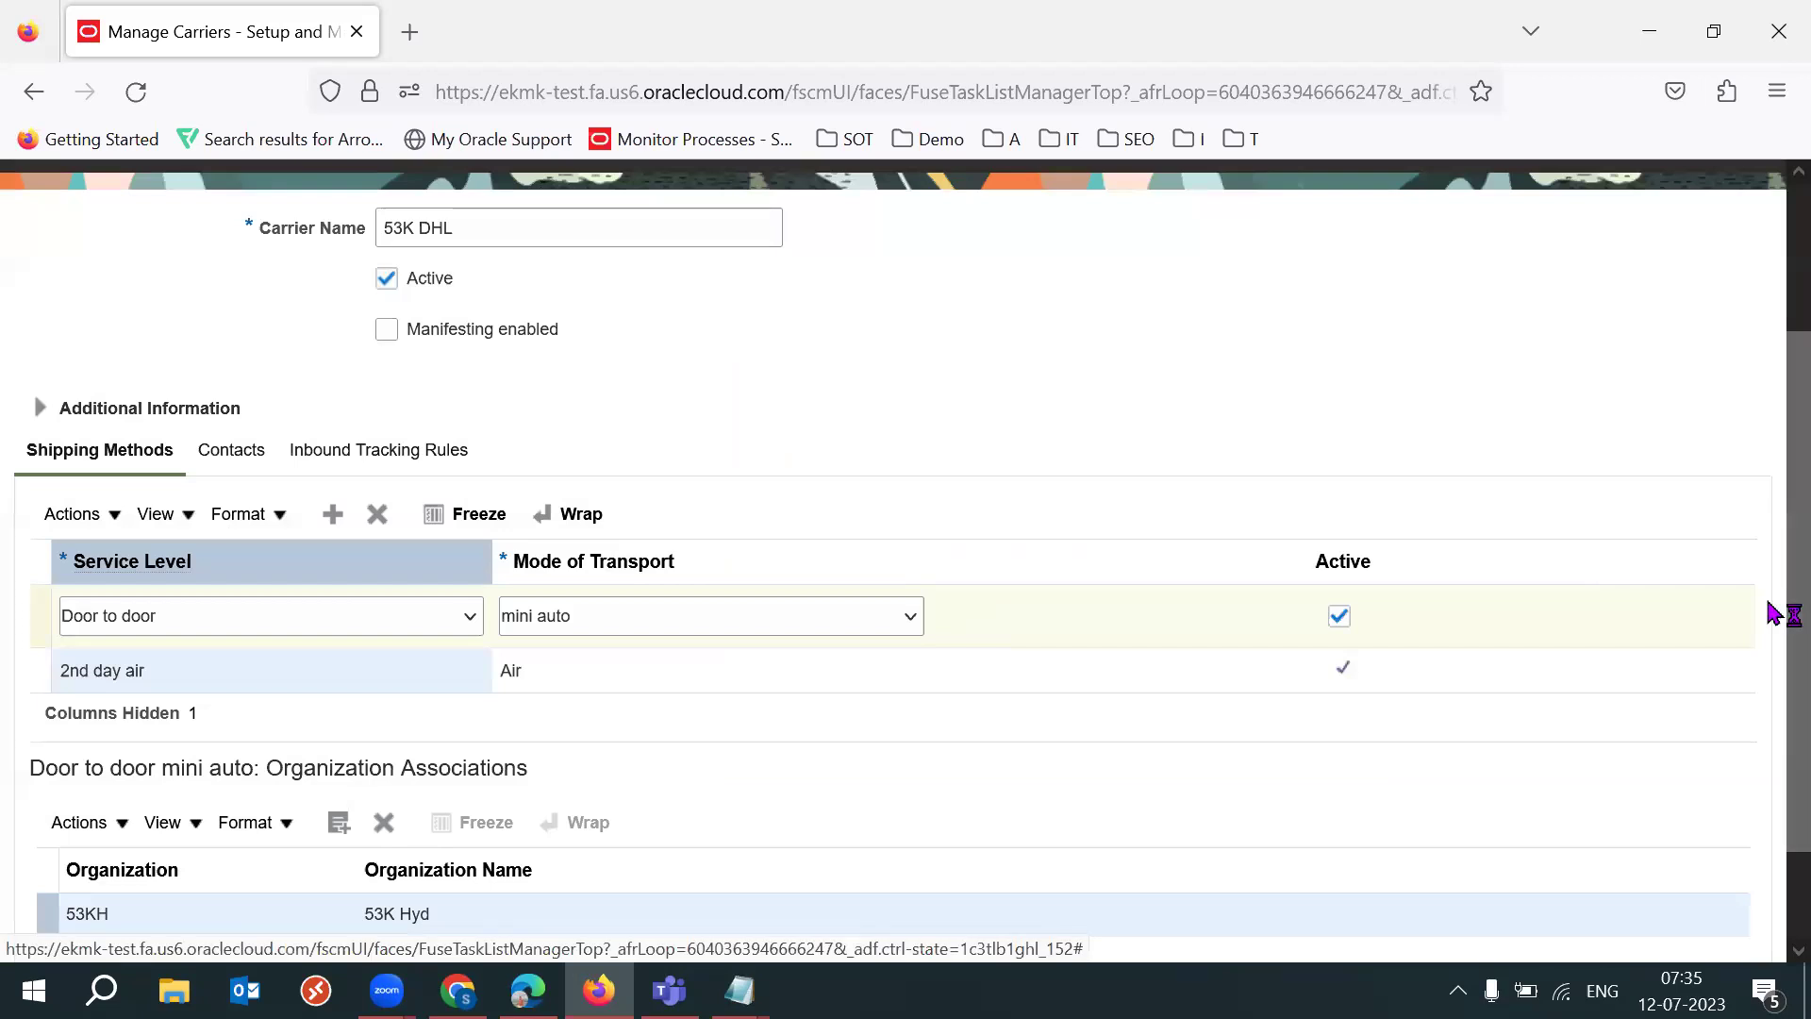
Step: Review carrier 53K DHL, then save and return to the Setup: Procurement task list
scroll(1771, 472, up, 3)
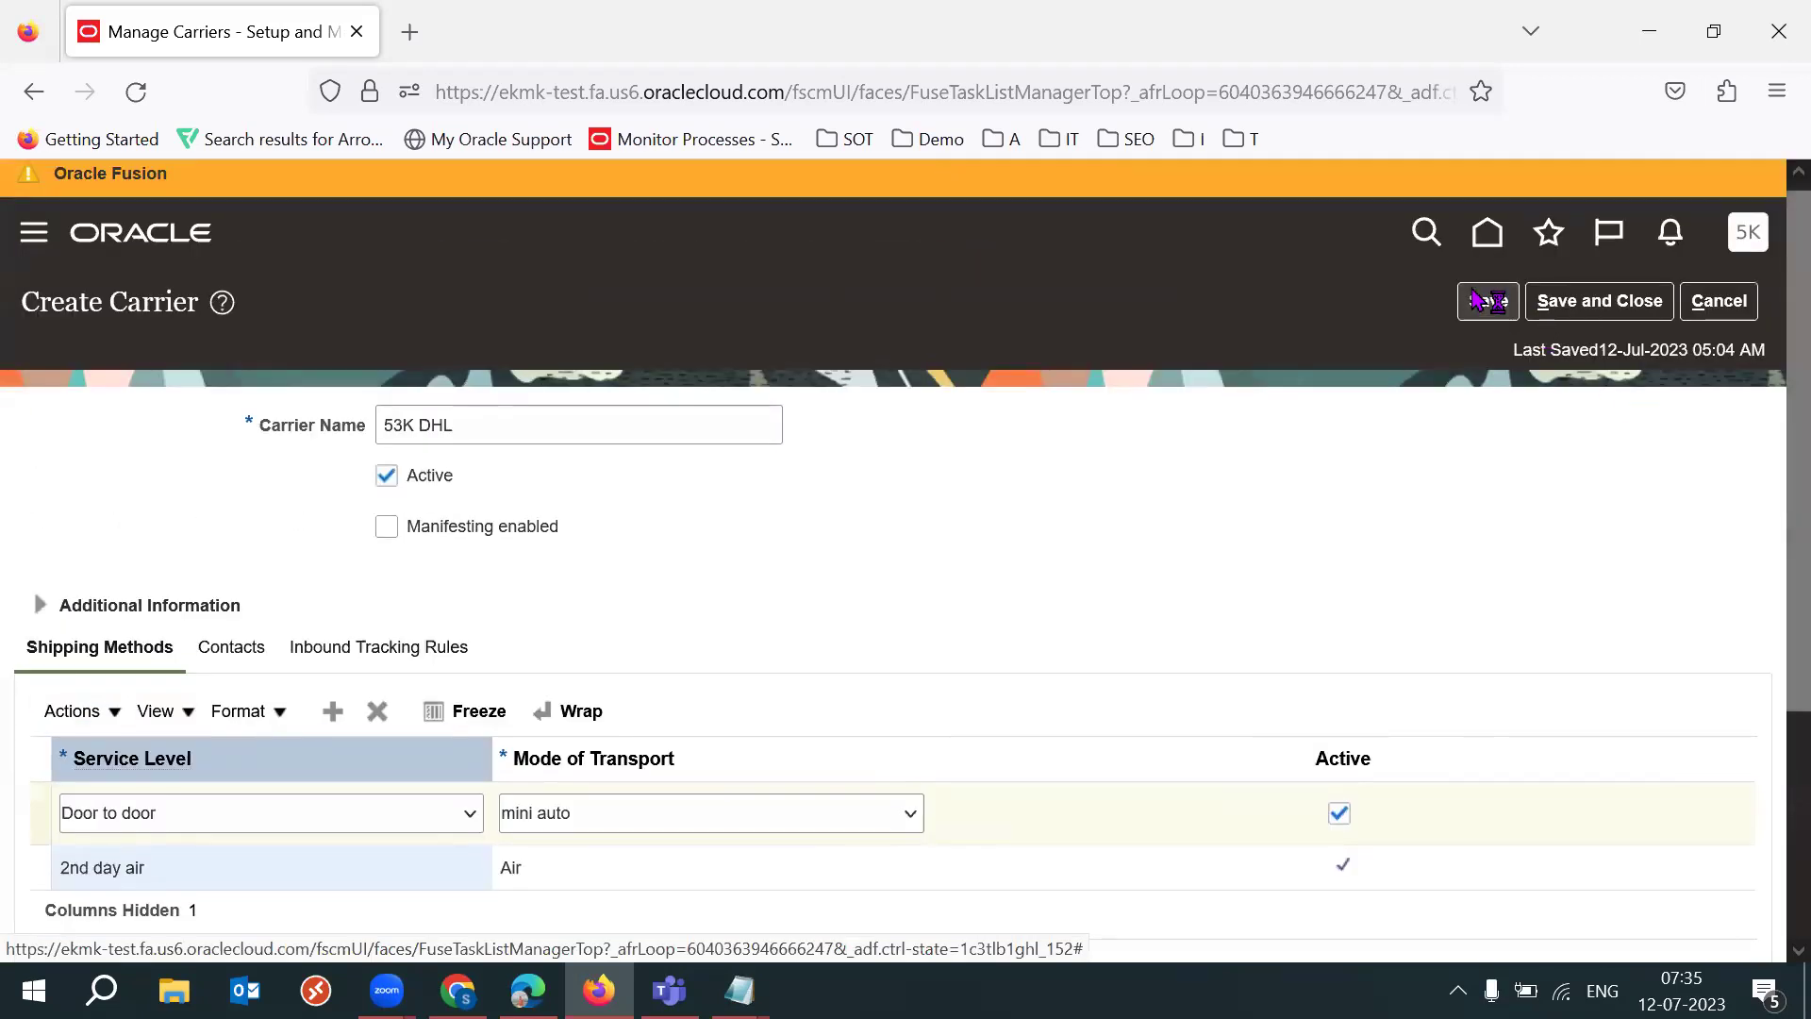
scroll(1773, 528, down, 3)
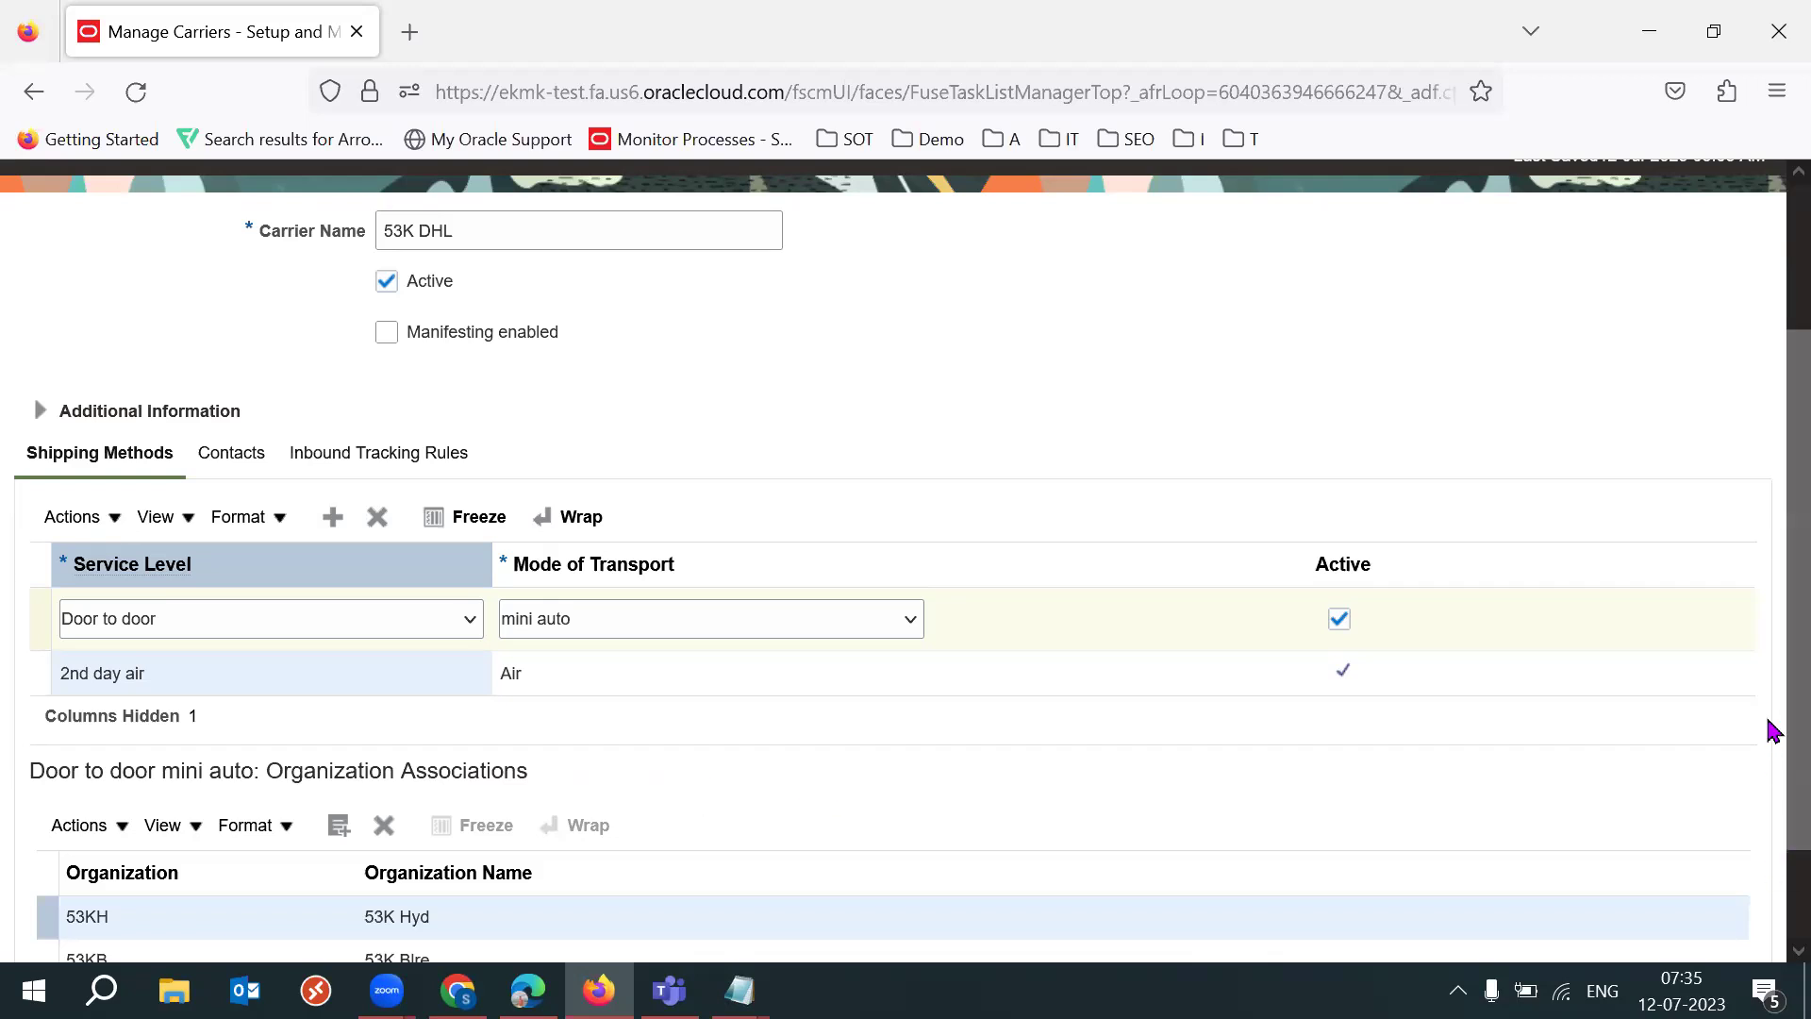
scroll(1770, 748, down, 1)
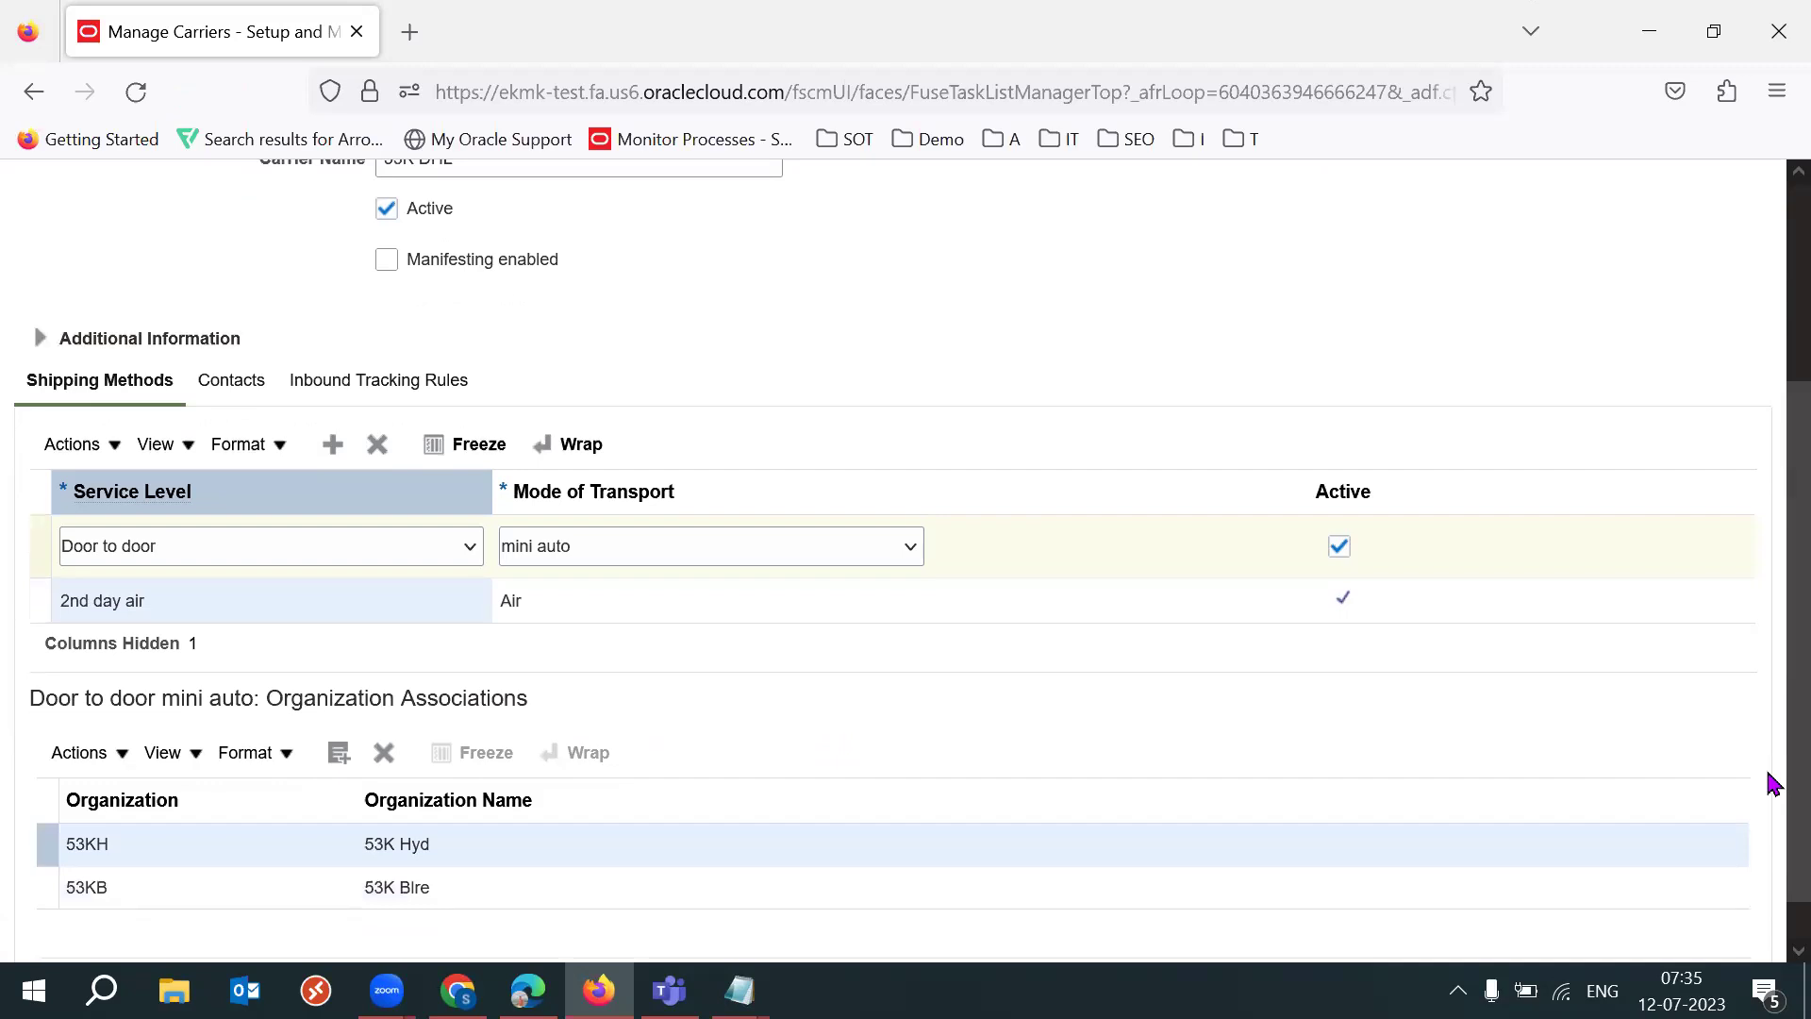
scroll(1769, 679, up, 1)
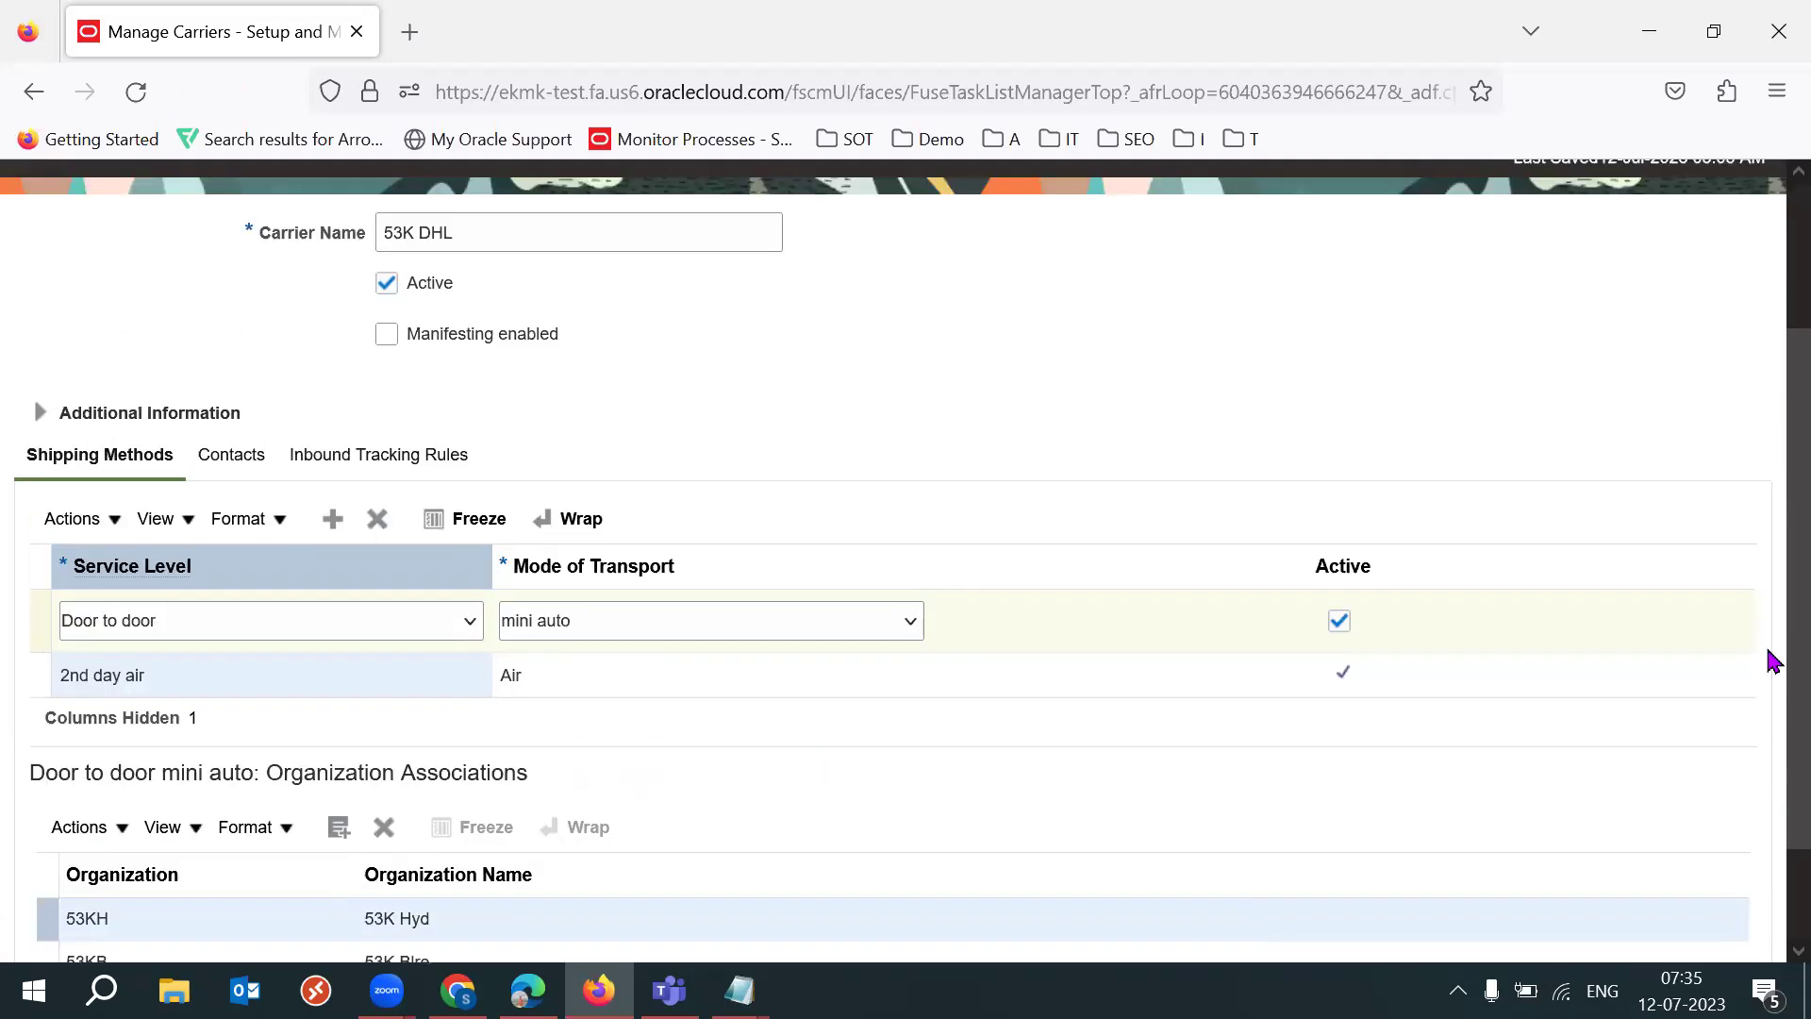
scroll(142, 671, up, 1)
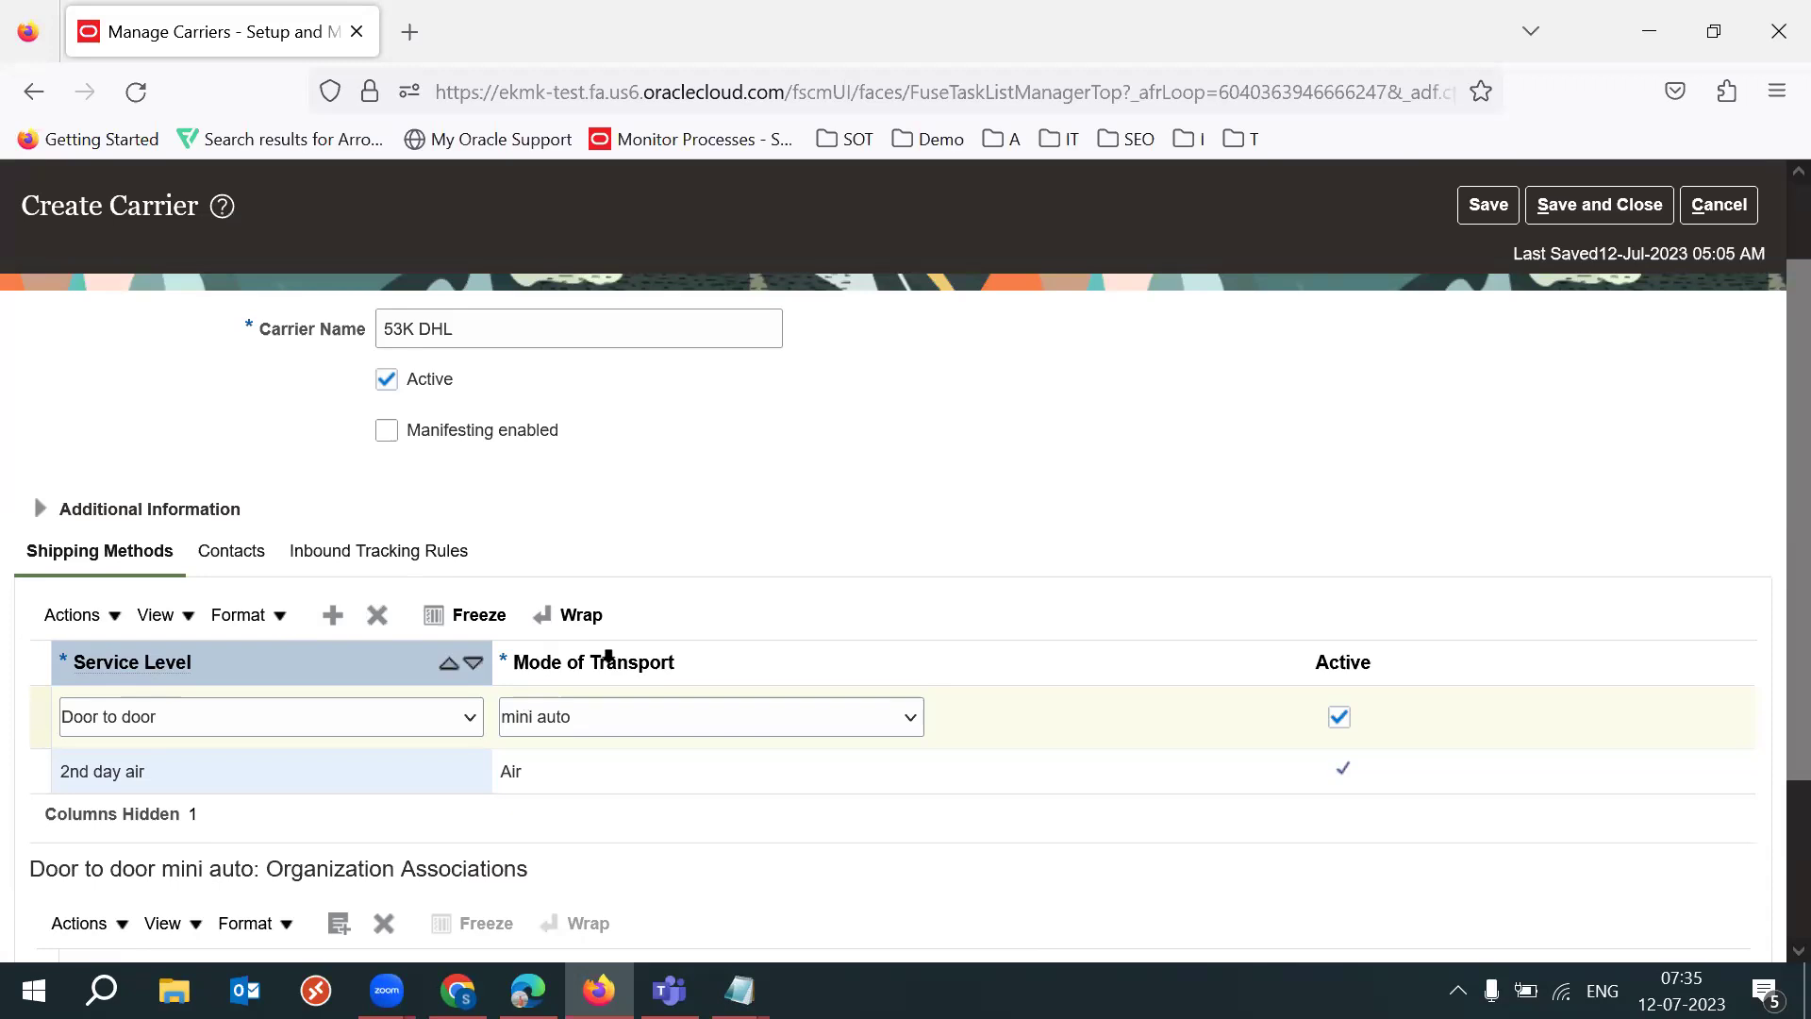
scroll(1633, 323, up, 1)
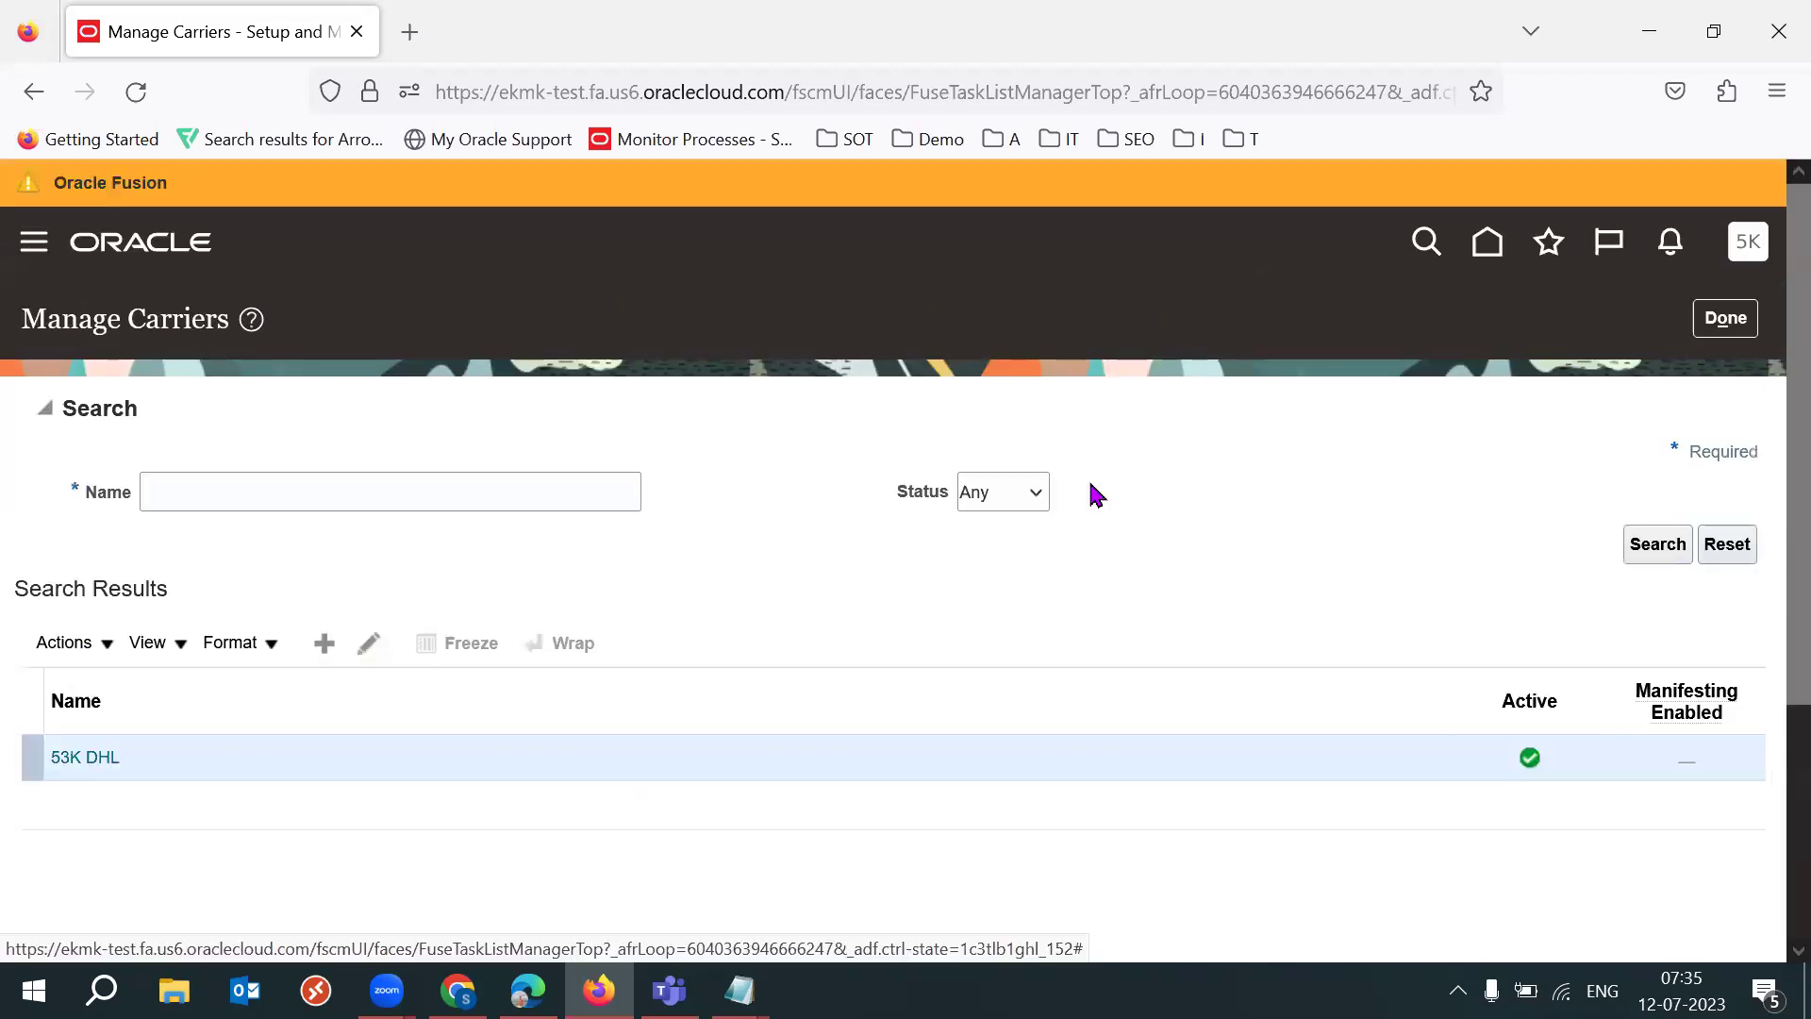
click(1740, 321)
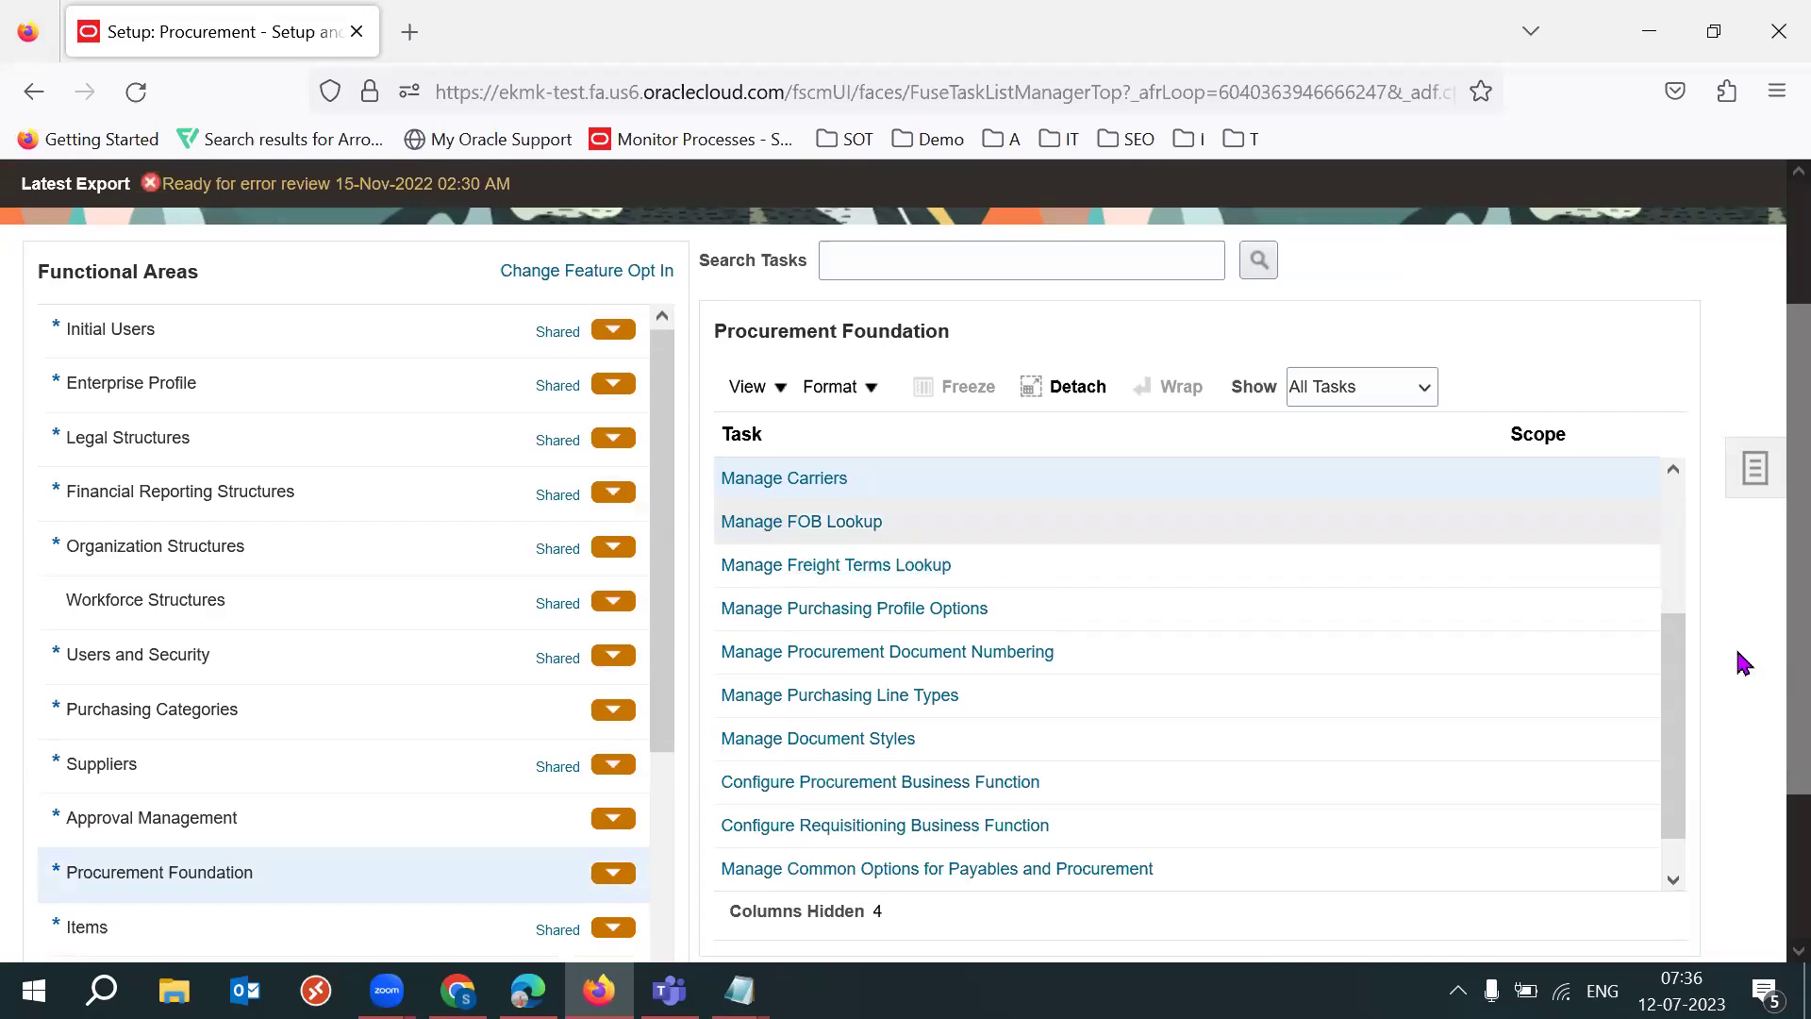
Step: Open Manage Carriers Lookups and search meaning %Mode to select the Mode of Transport lookup
click(1685, 665)
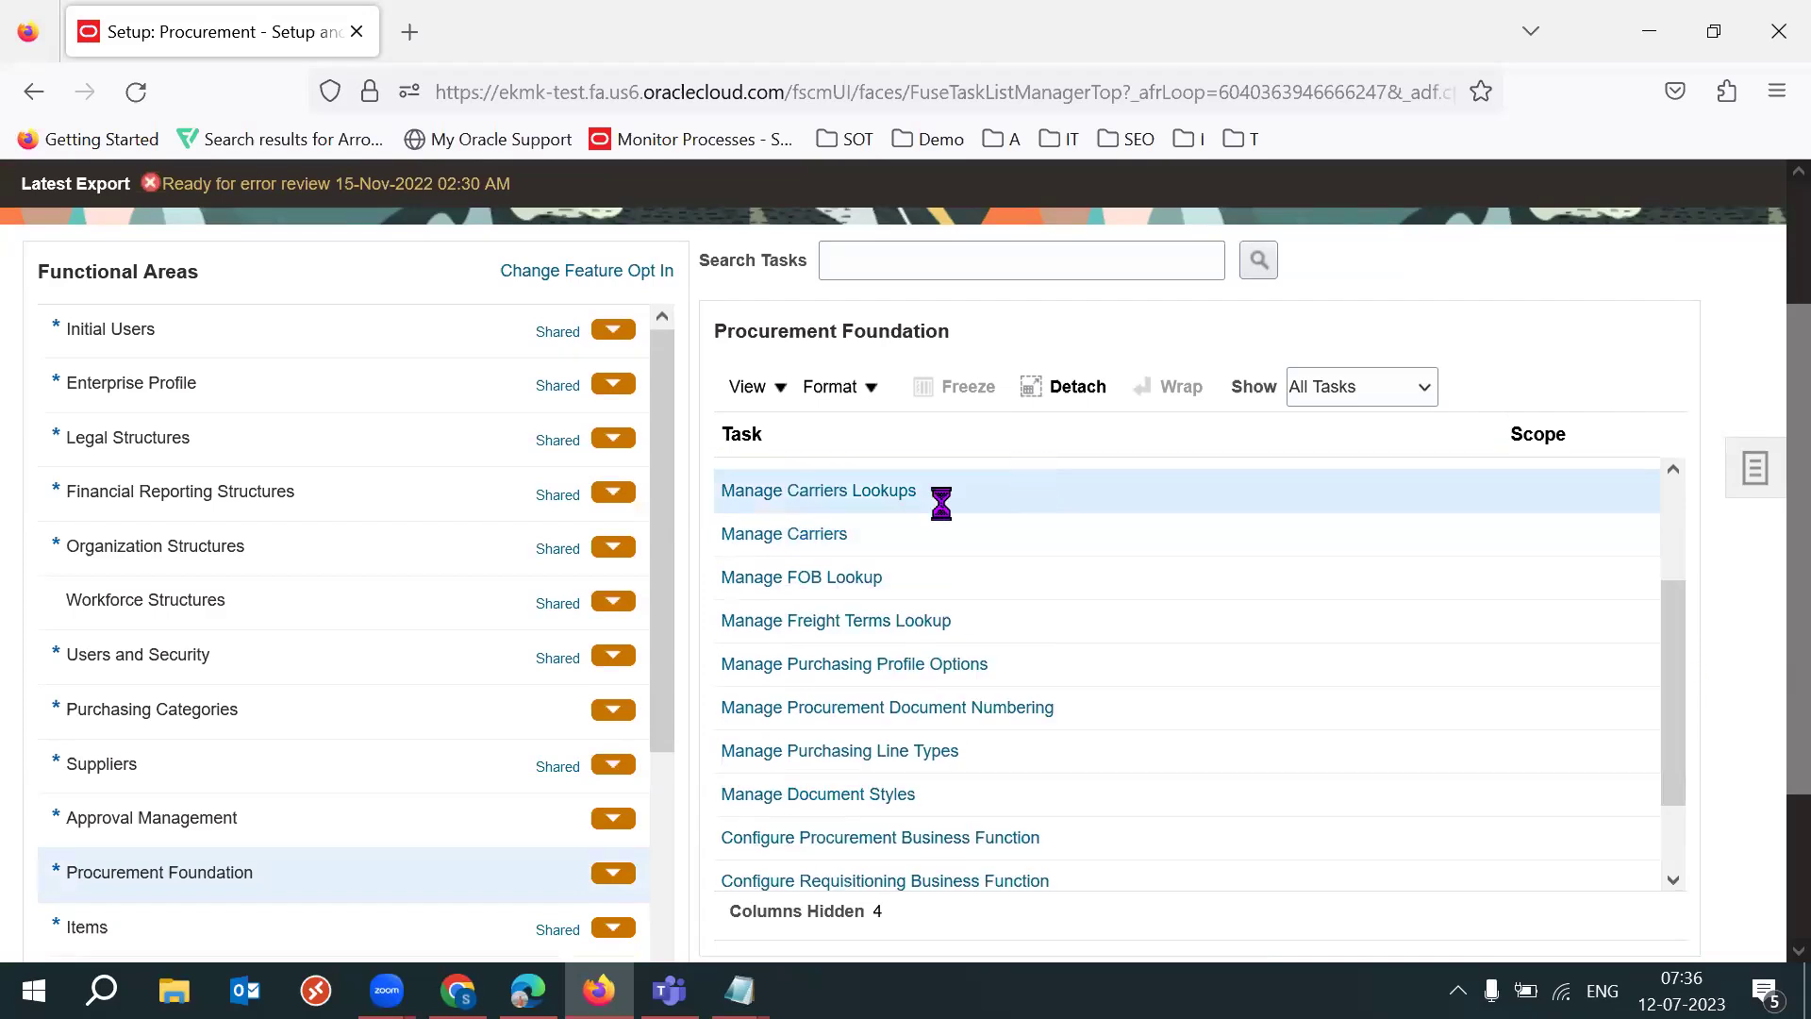
click(839, 497)
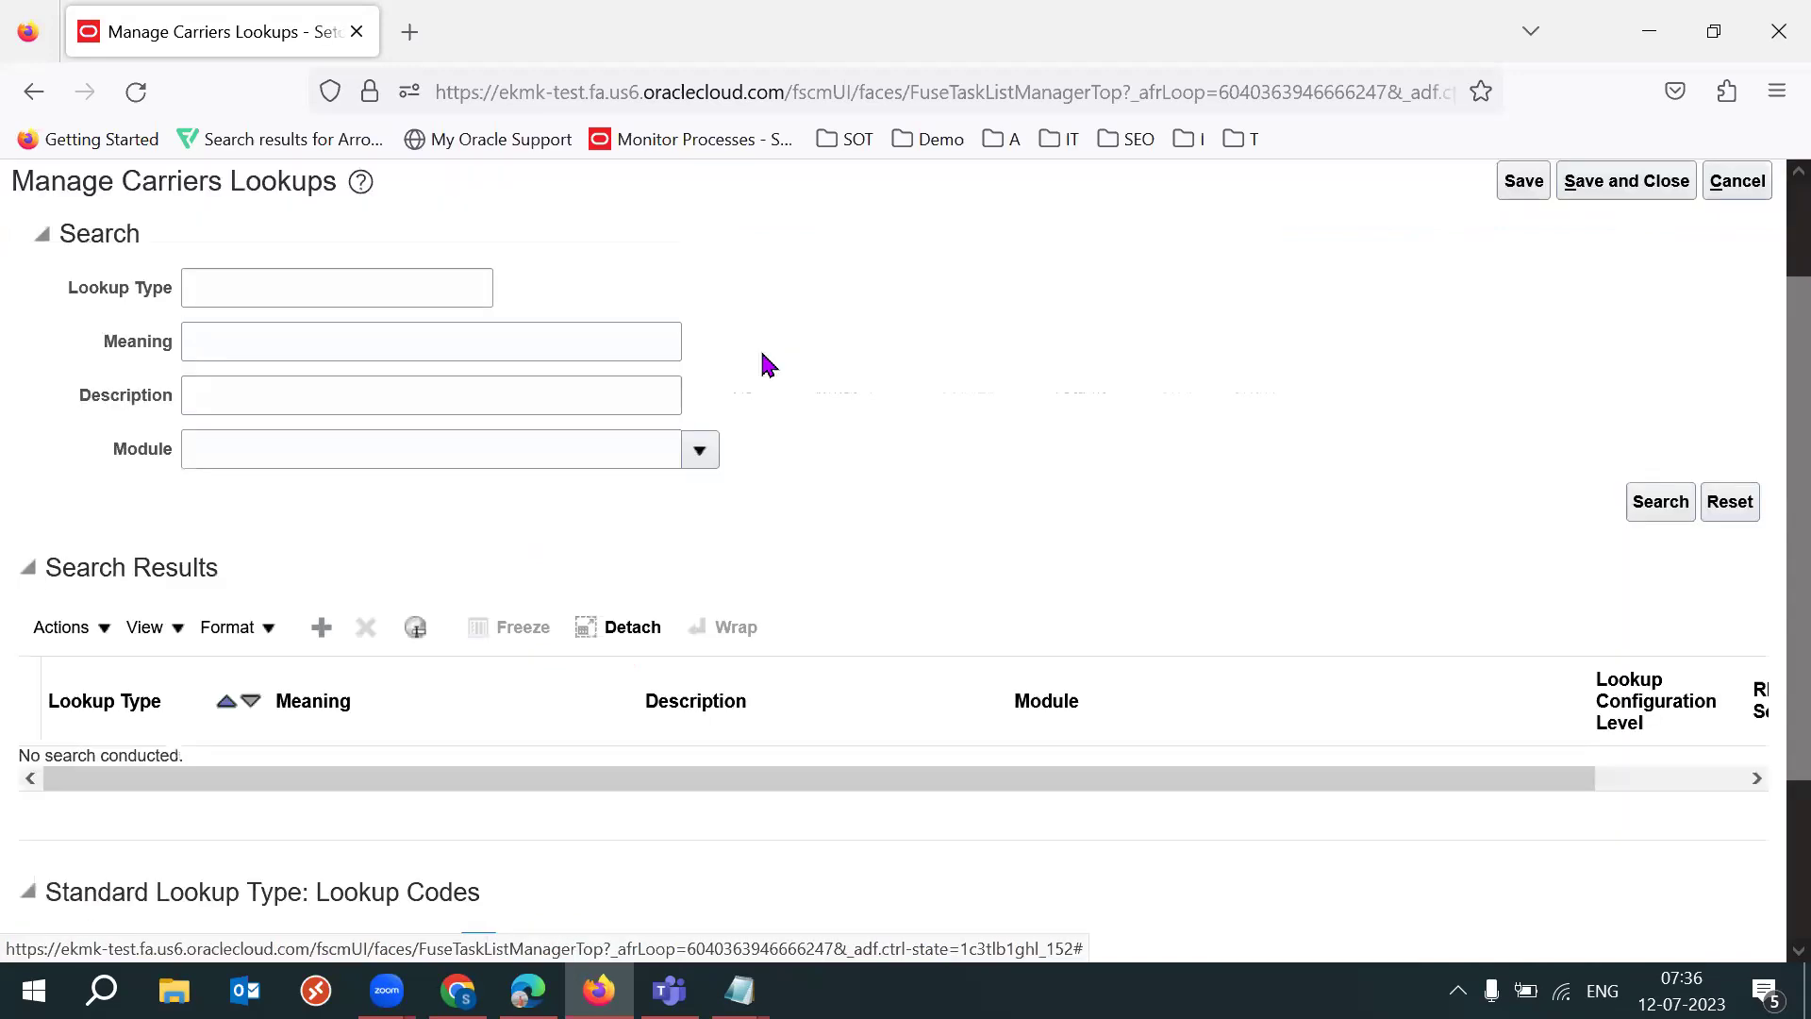
drag(75, 341, 189, 353)
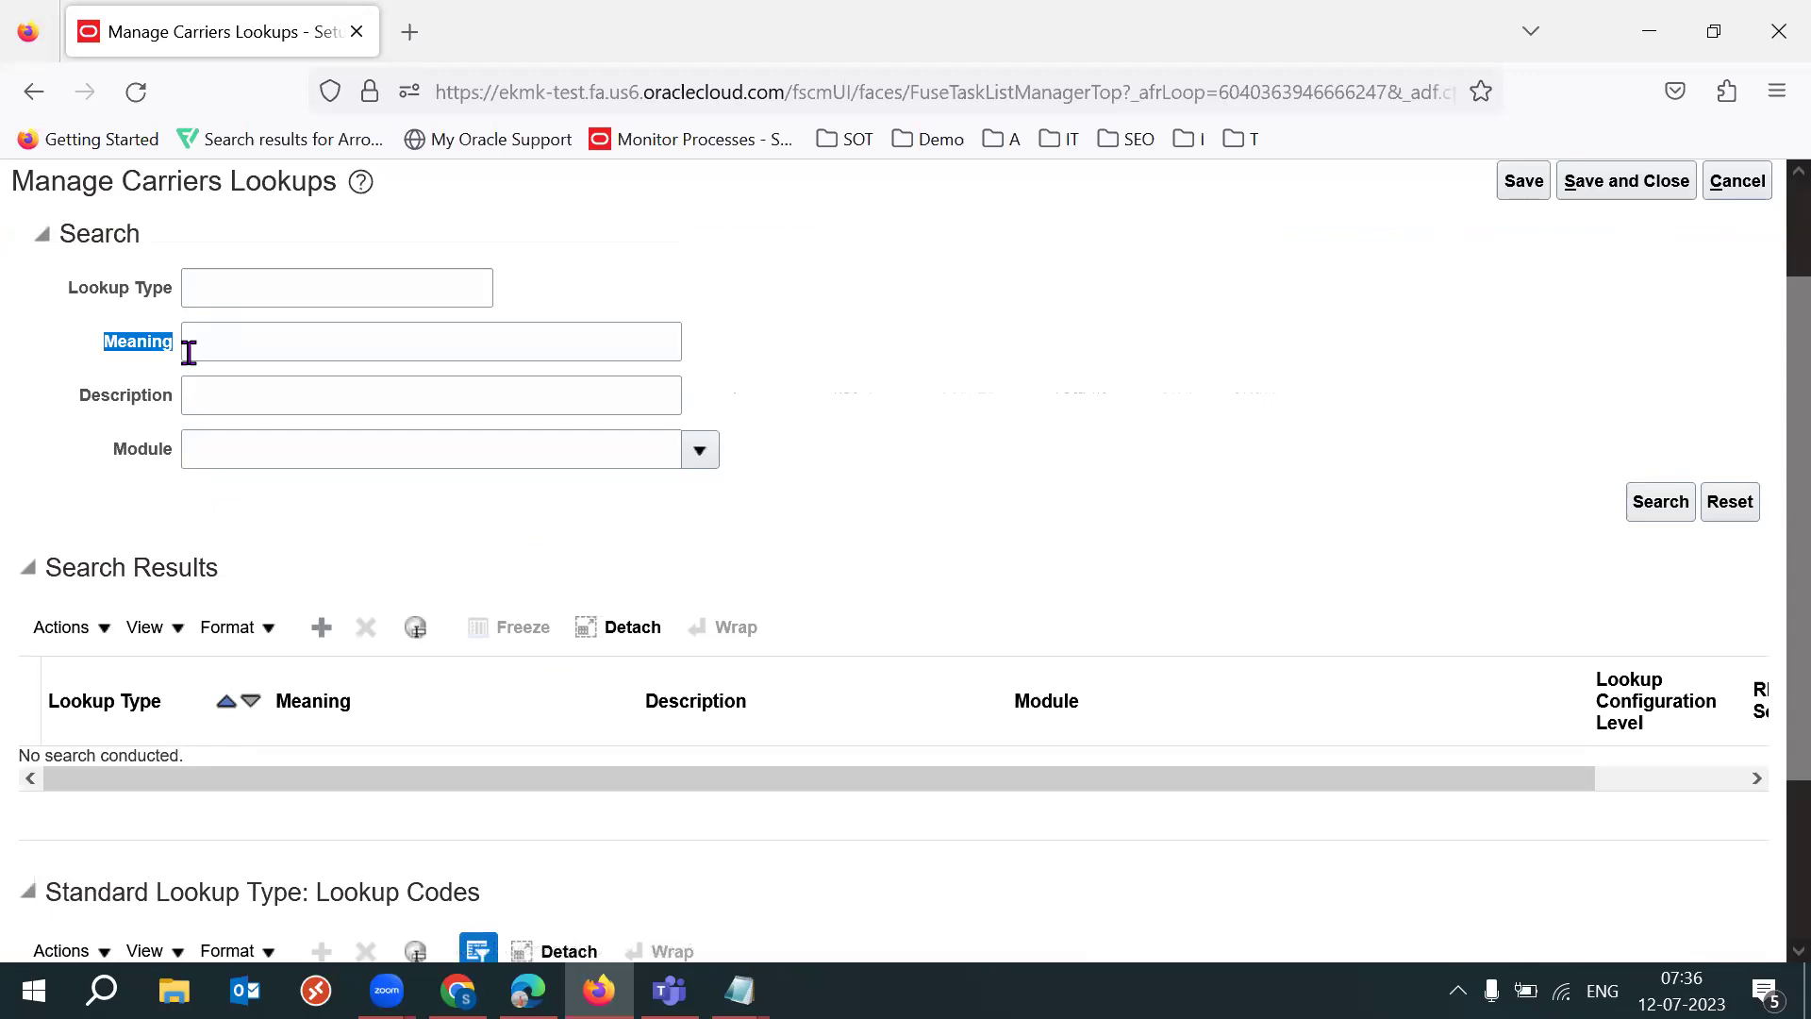
click(1000, 377)
click(496, 345)
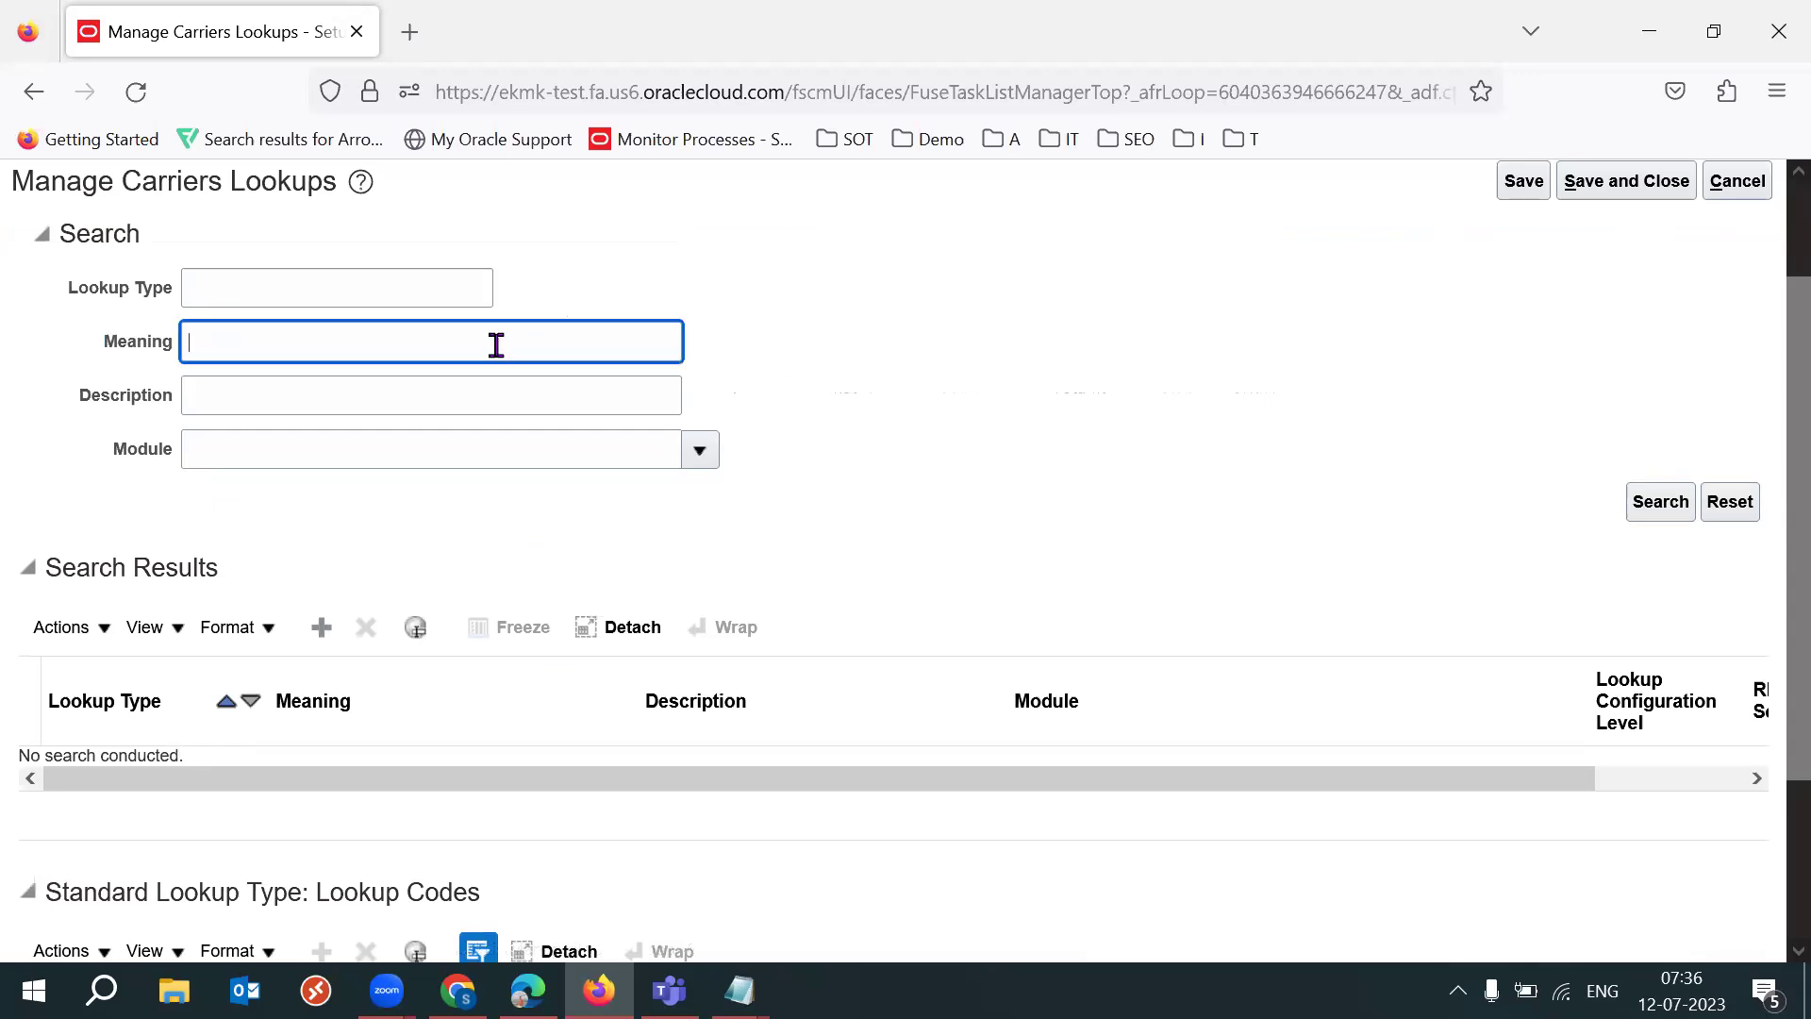
text(%Mode)
click(1665, 505)
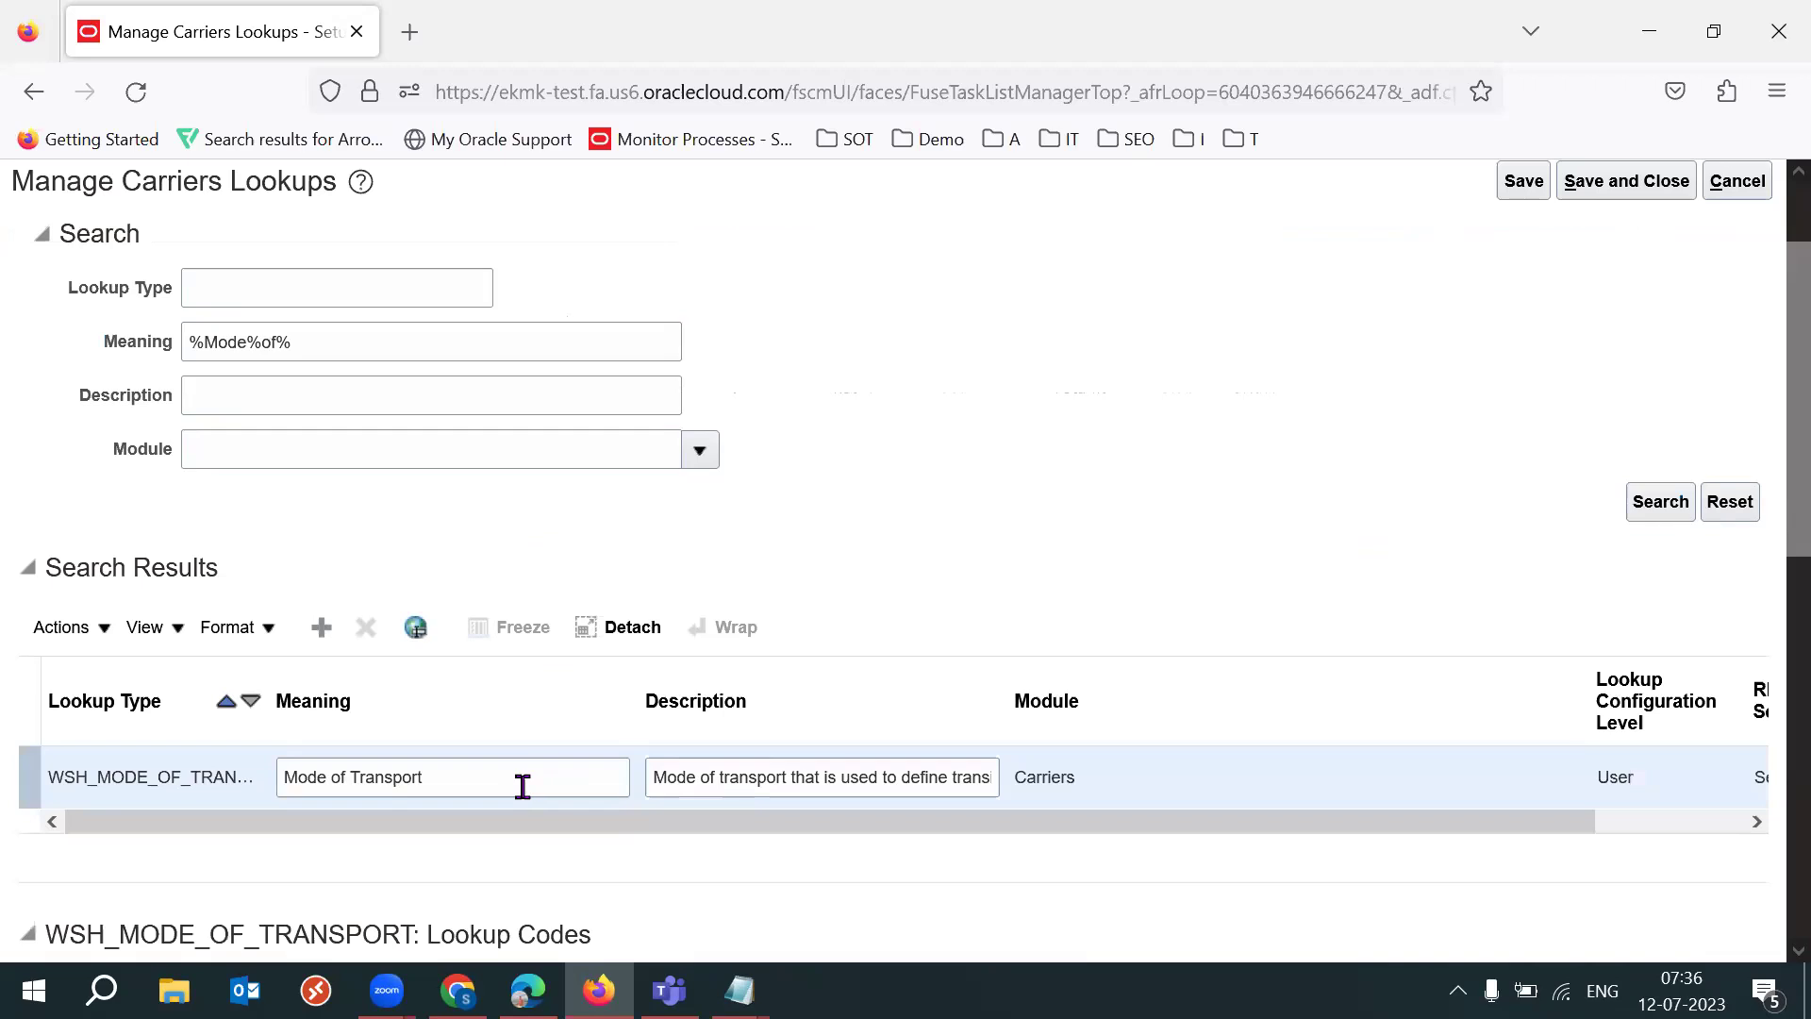
click(517, 784)
Step: Review the Bike, Mini Auto, MINI BUS and DS truck codes, then start a service-level search
scroll(1771, 557, down, 8)
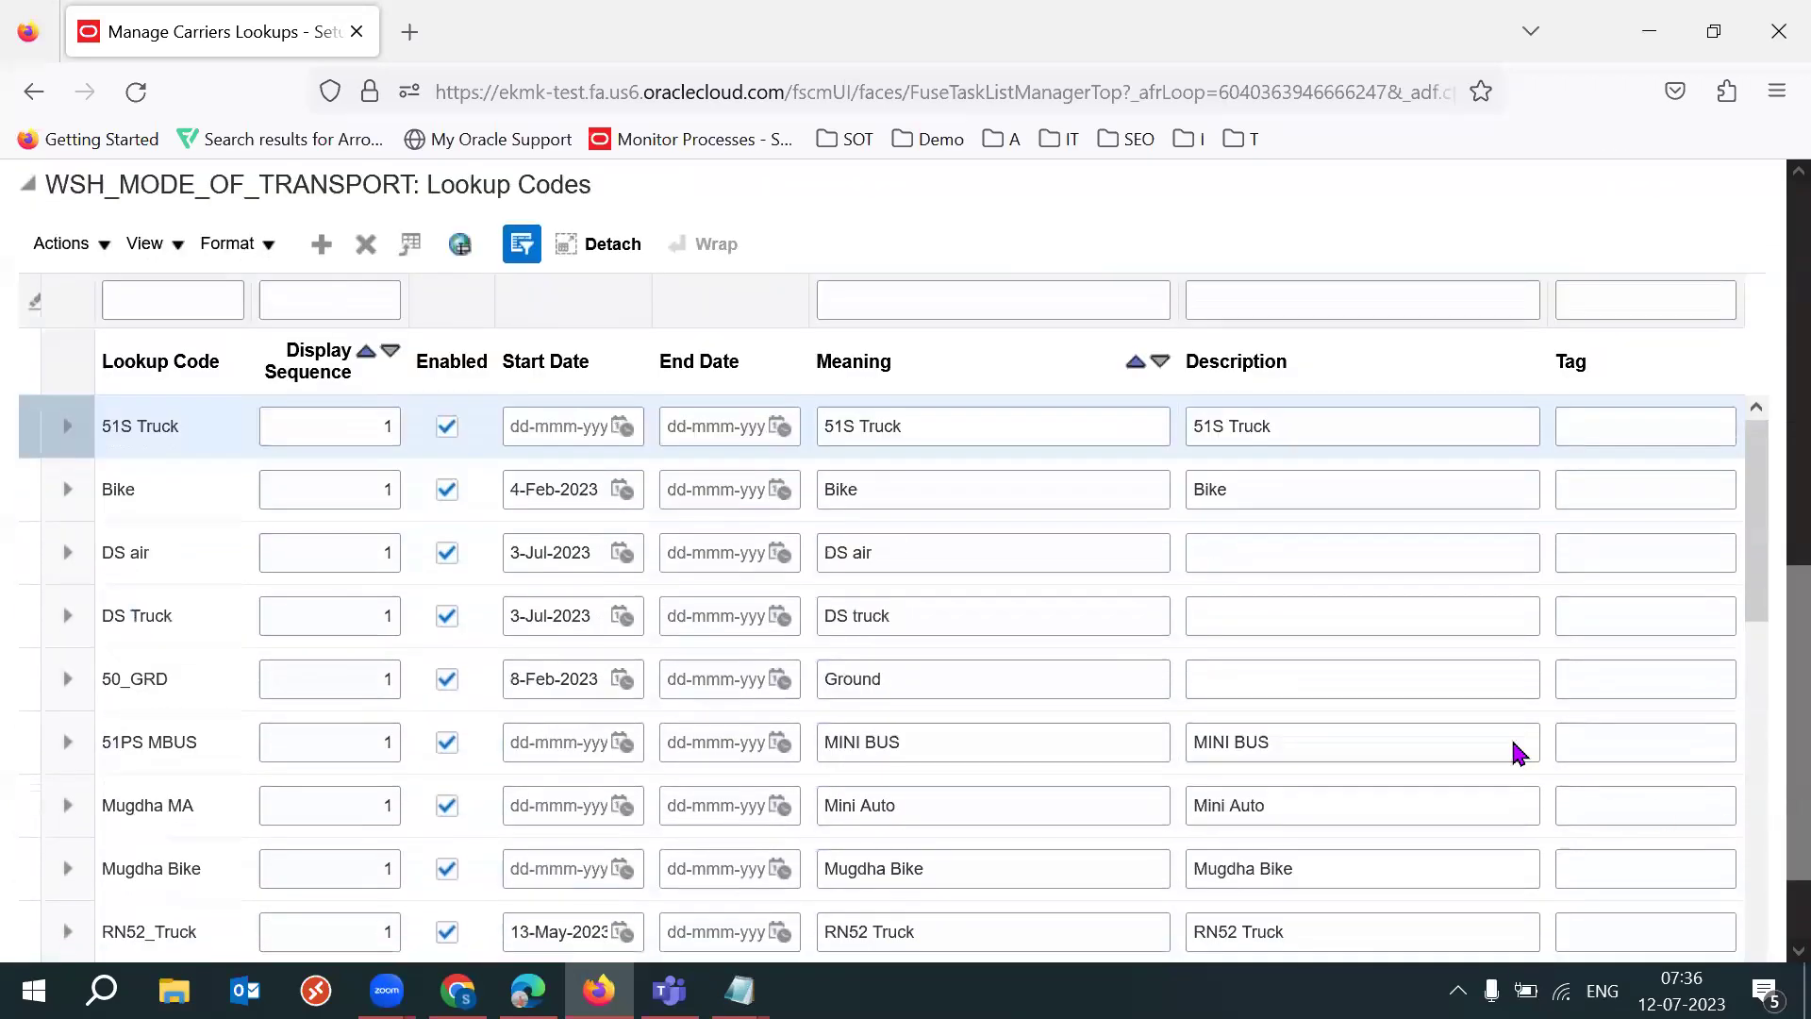
click(994, 496)
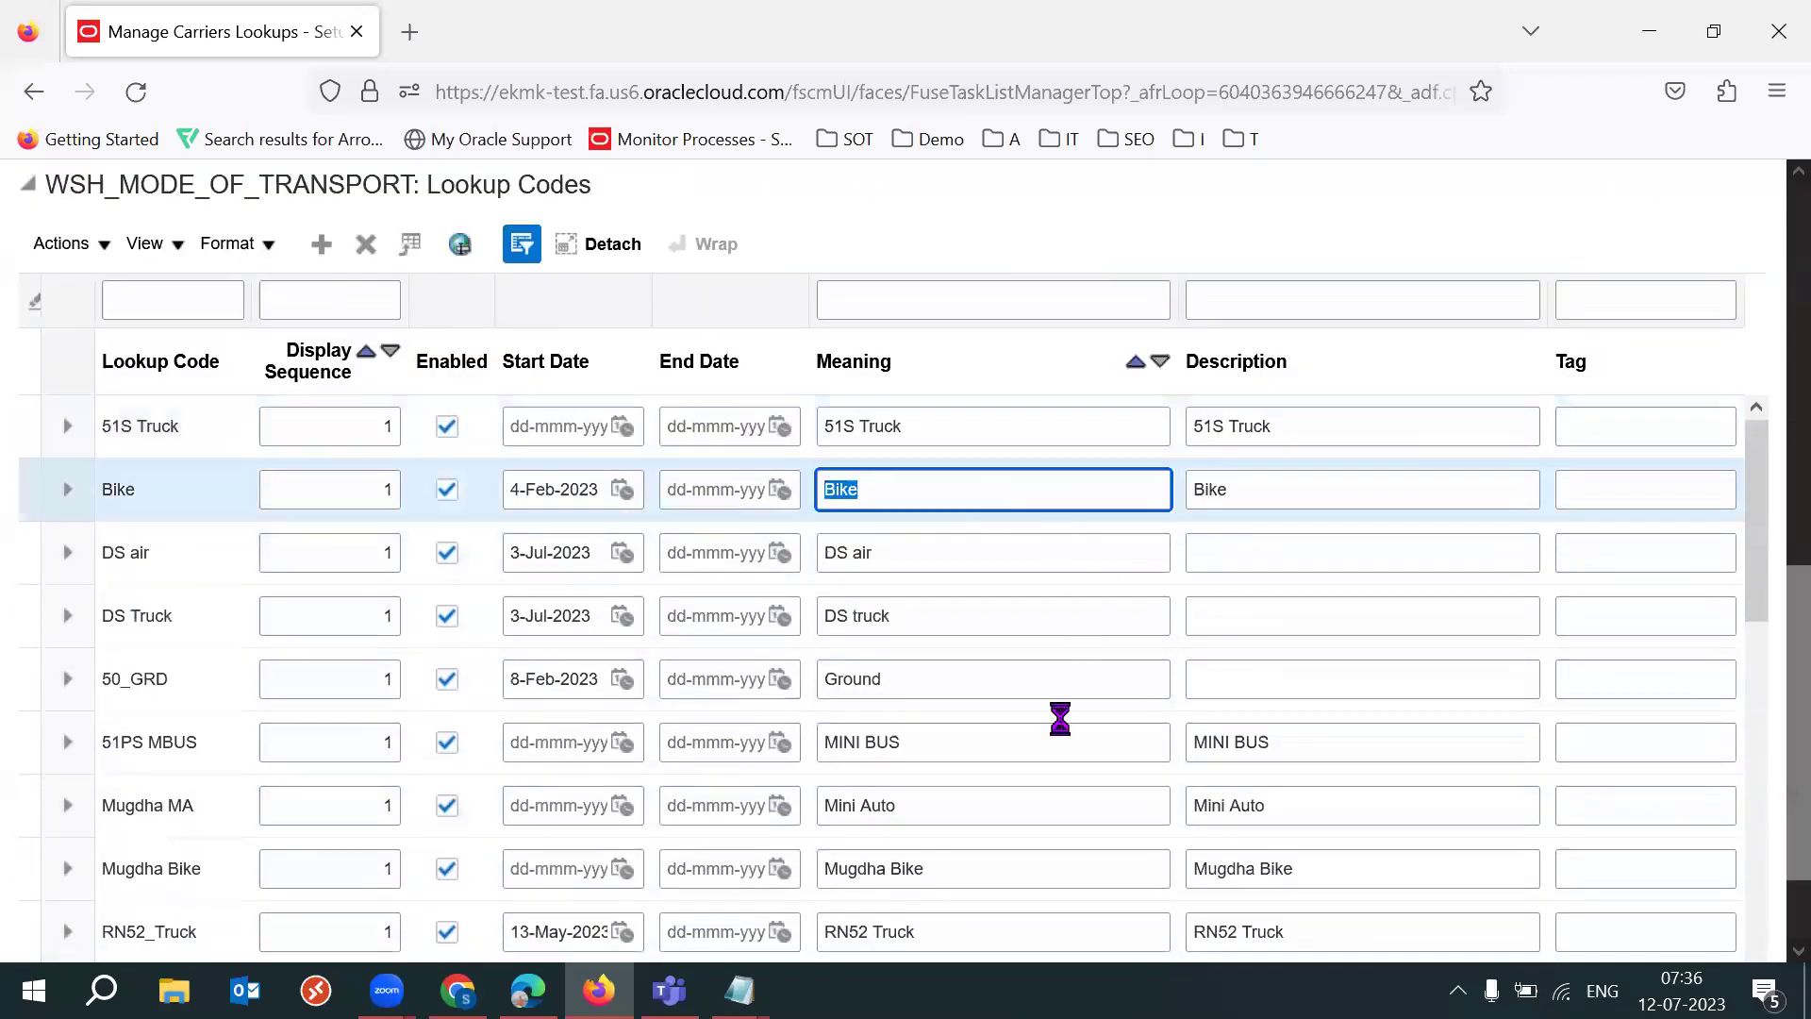
click(940, 802)
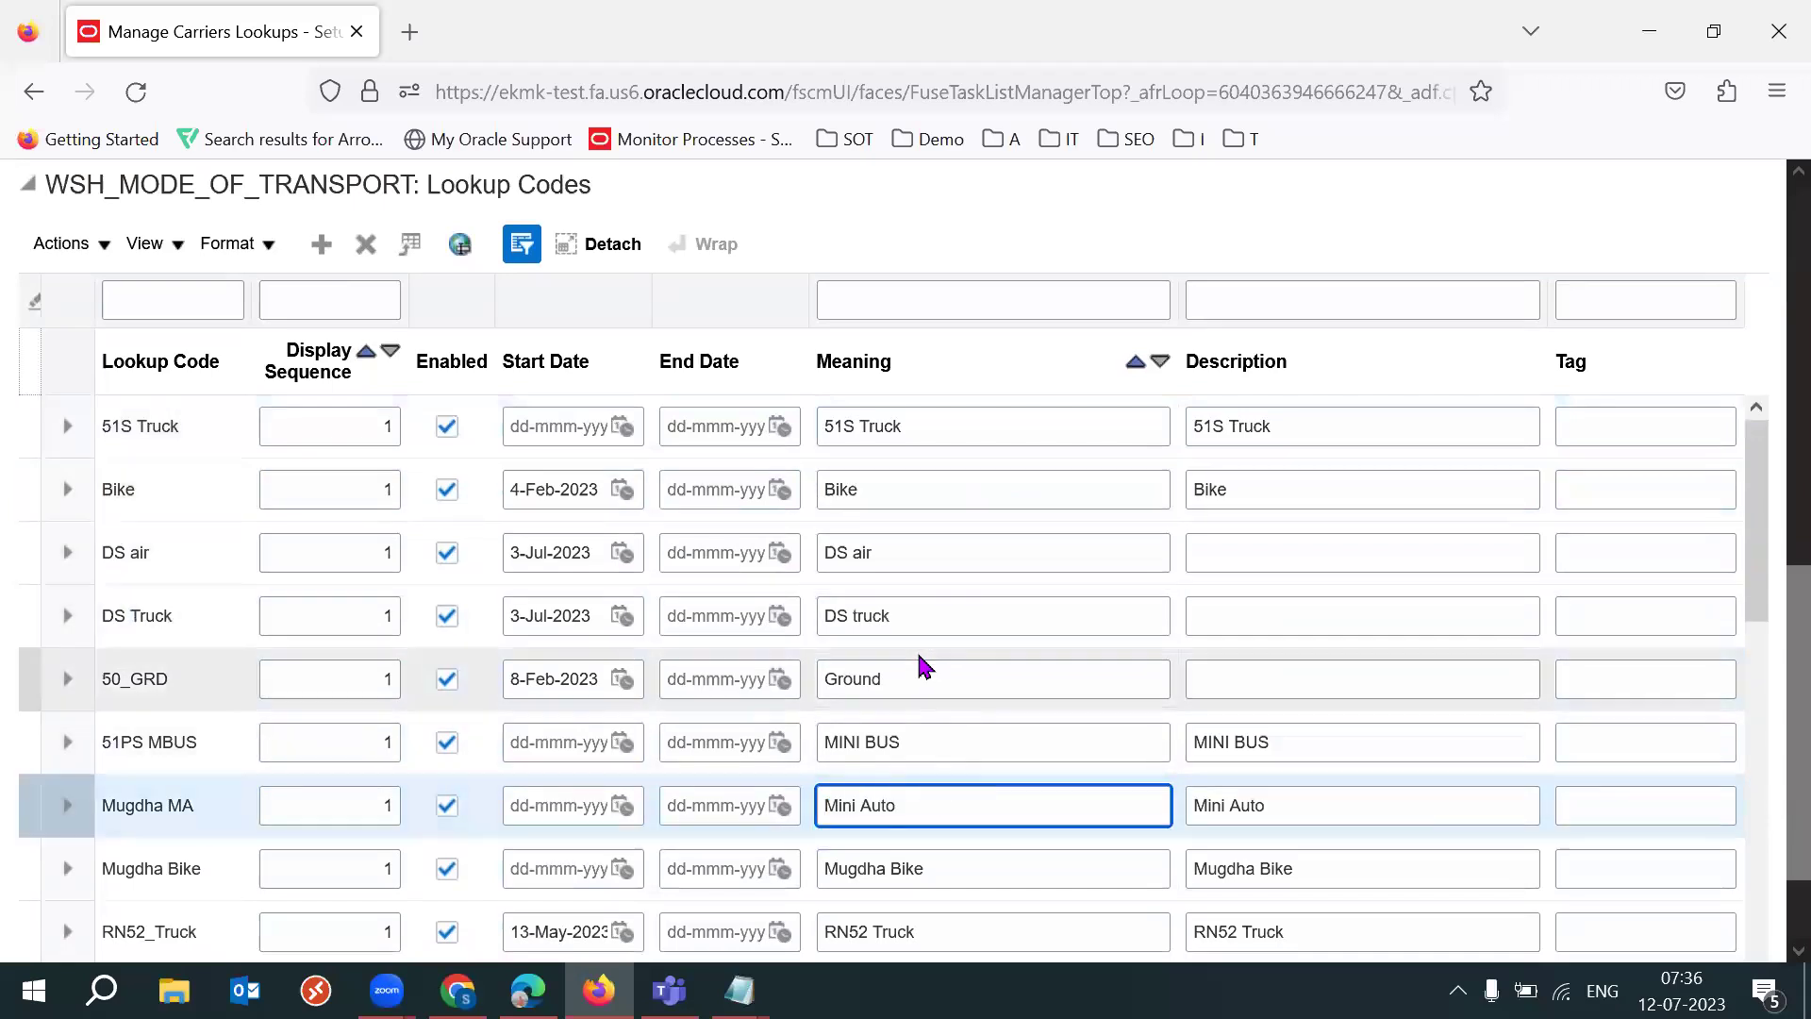
click(929, 747)
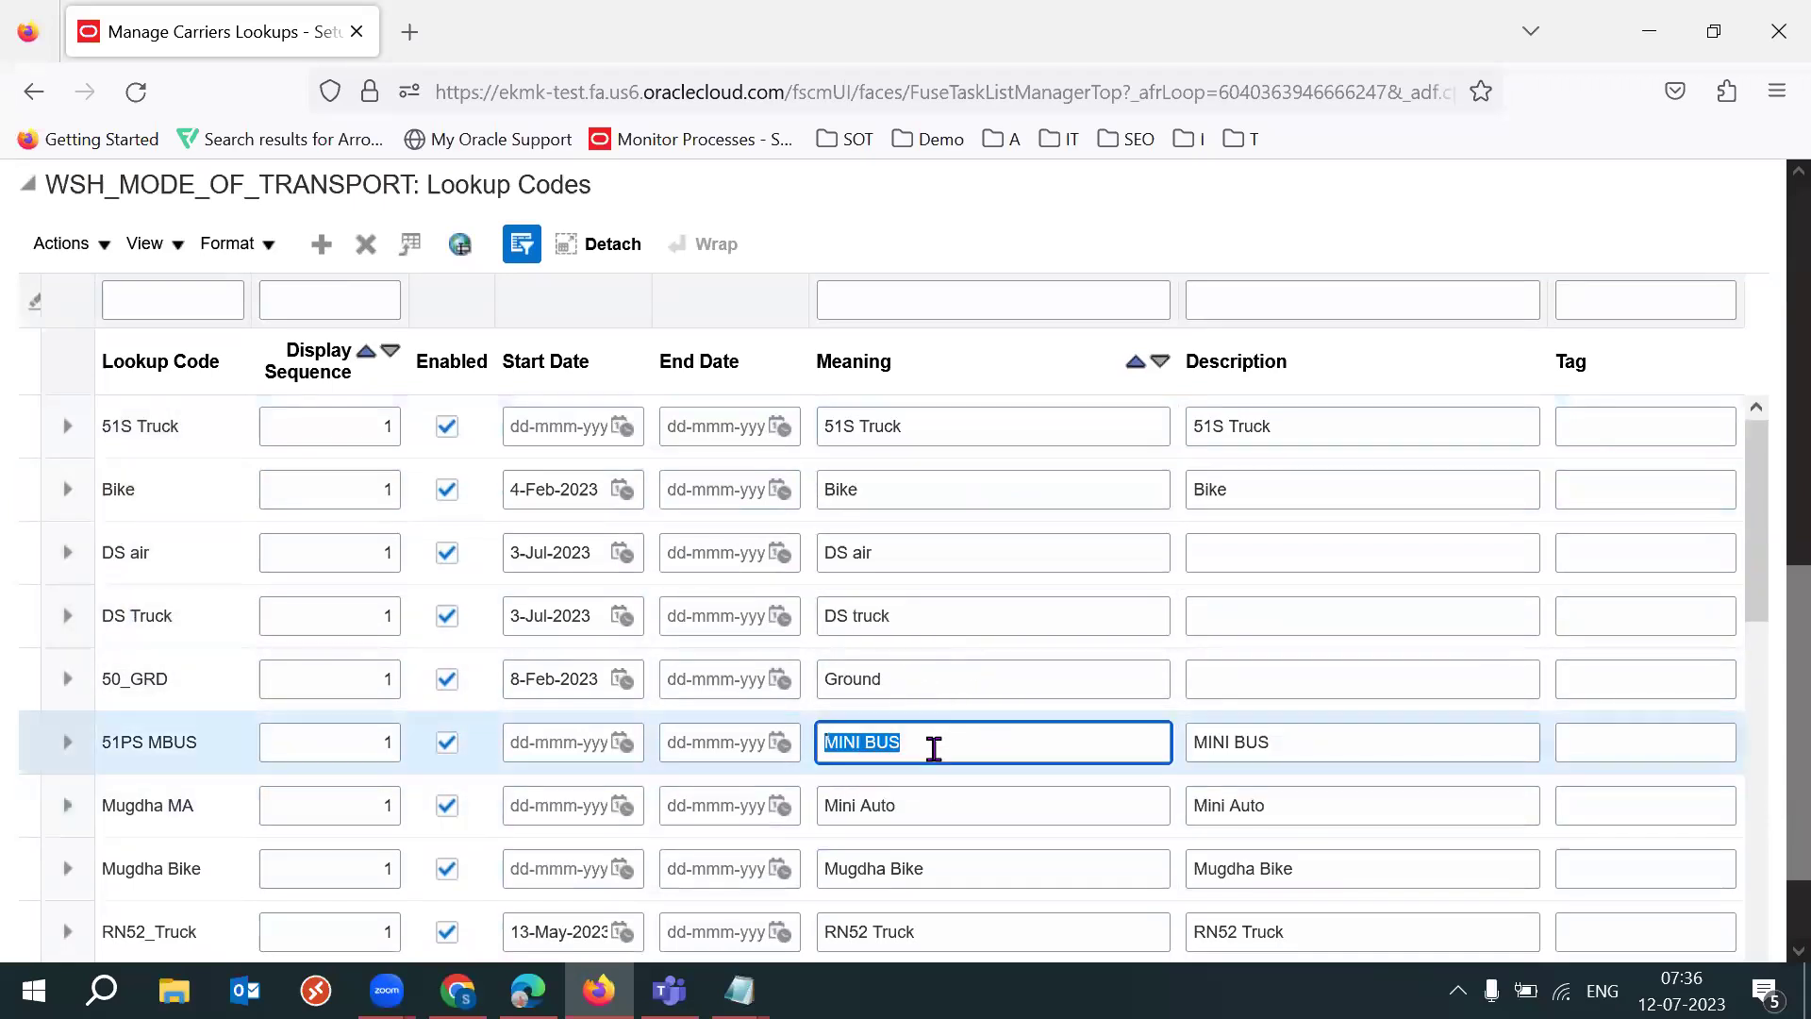
click(934, 628)
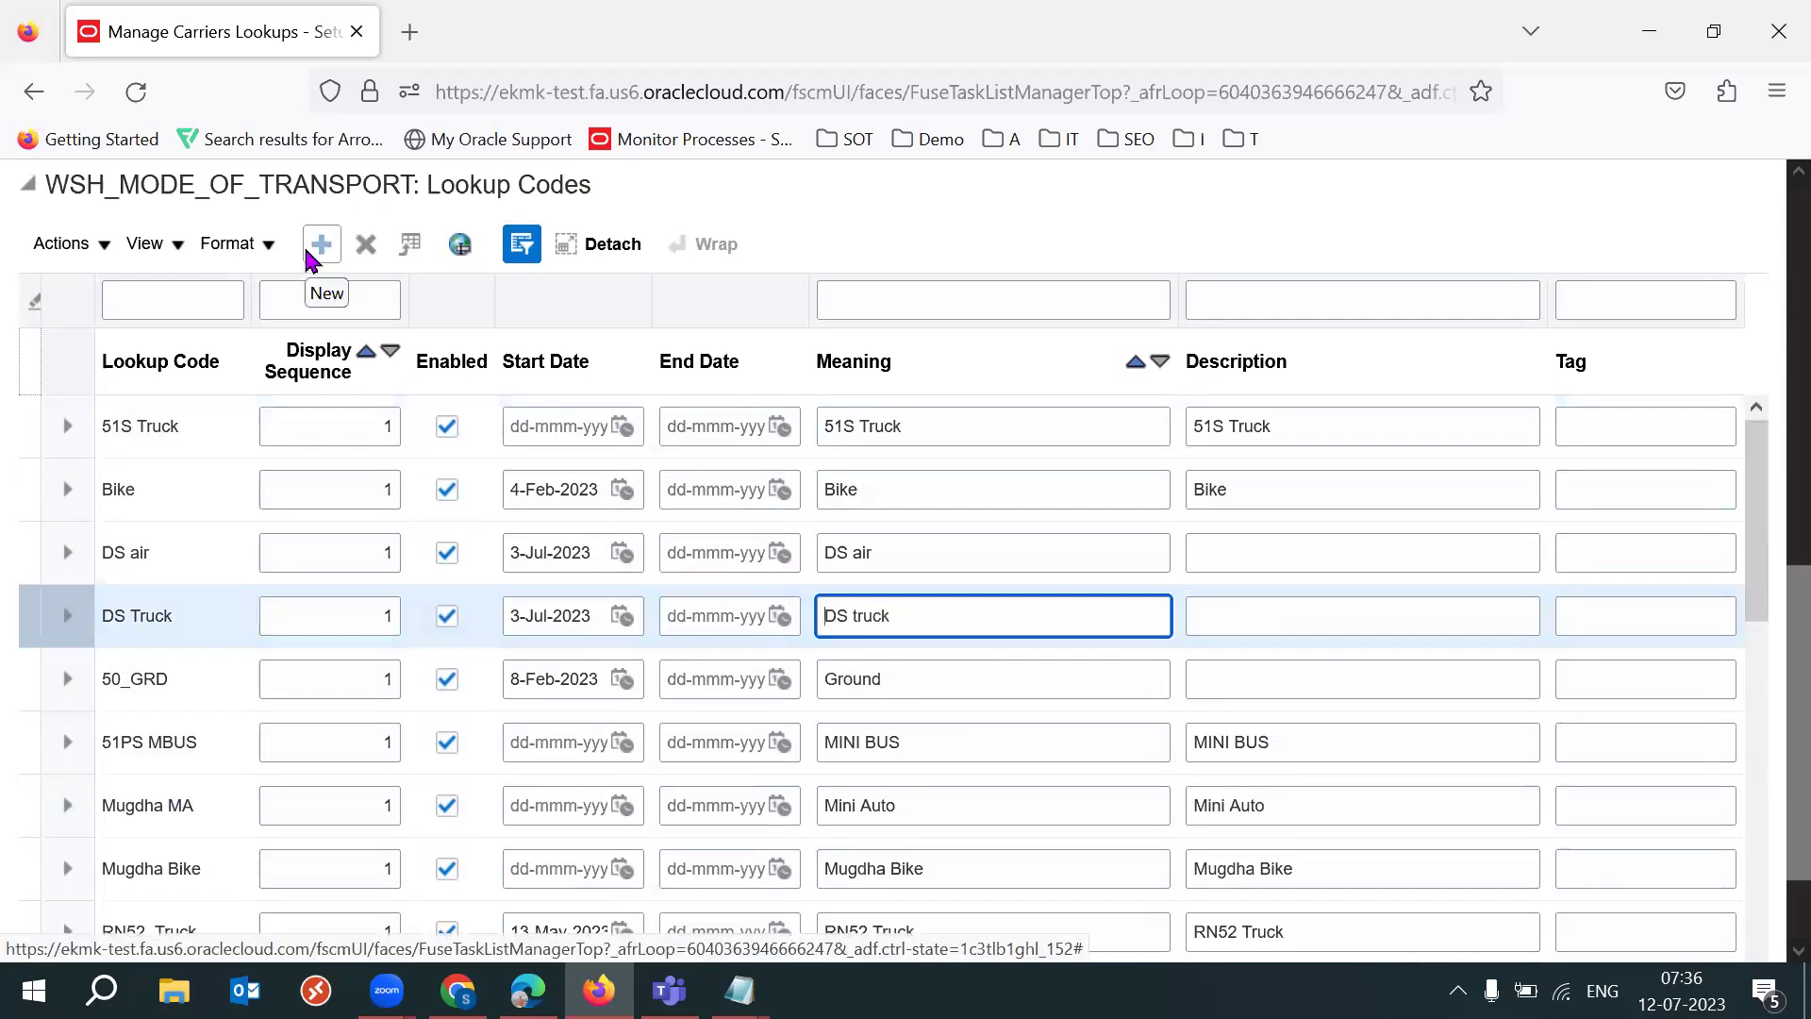
drag(1769, 566, 1754, 258)
scroll(749, 353, up, 2)
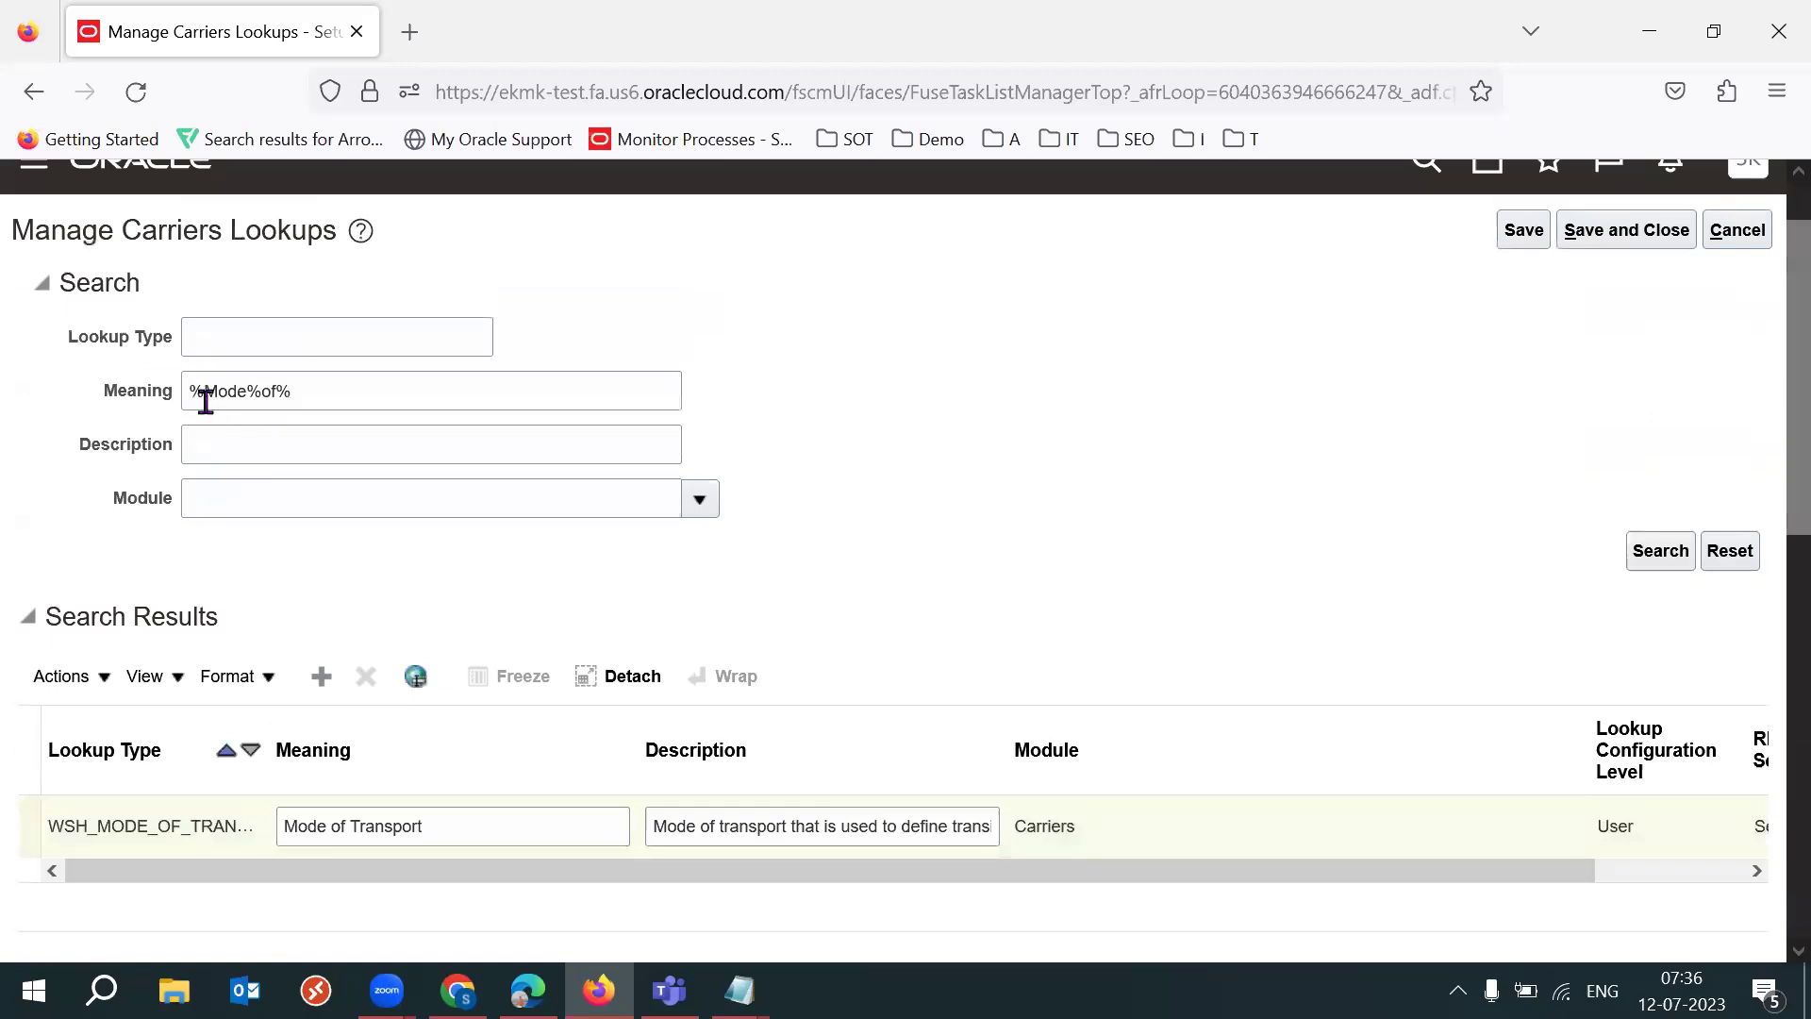
drag(206, 400, 460, 409)
text(Service%)
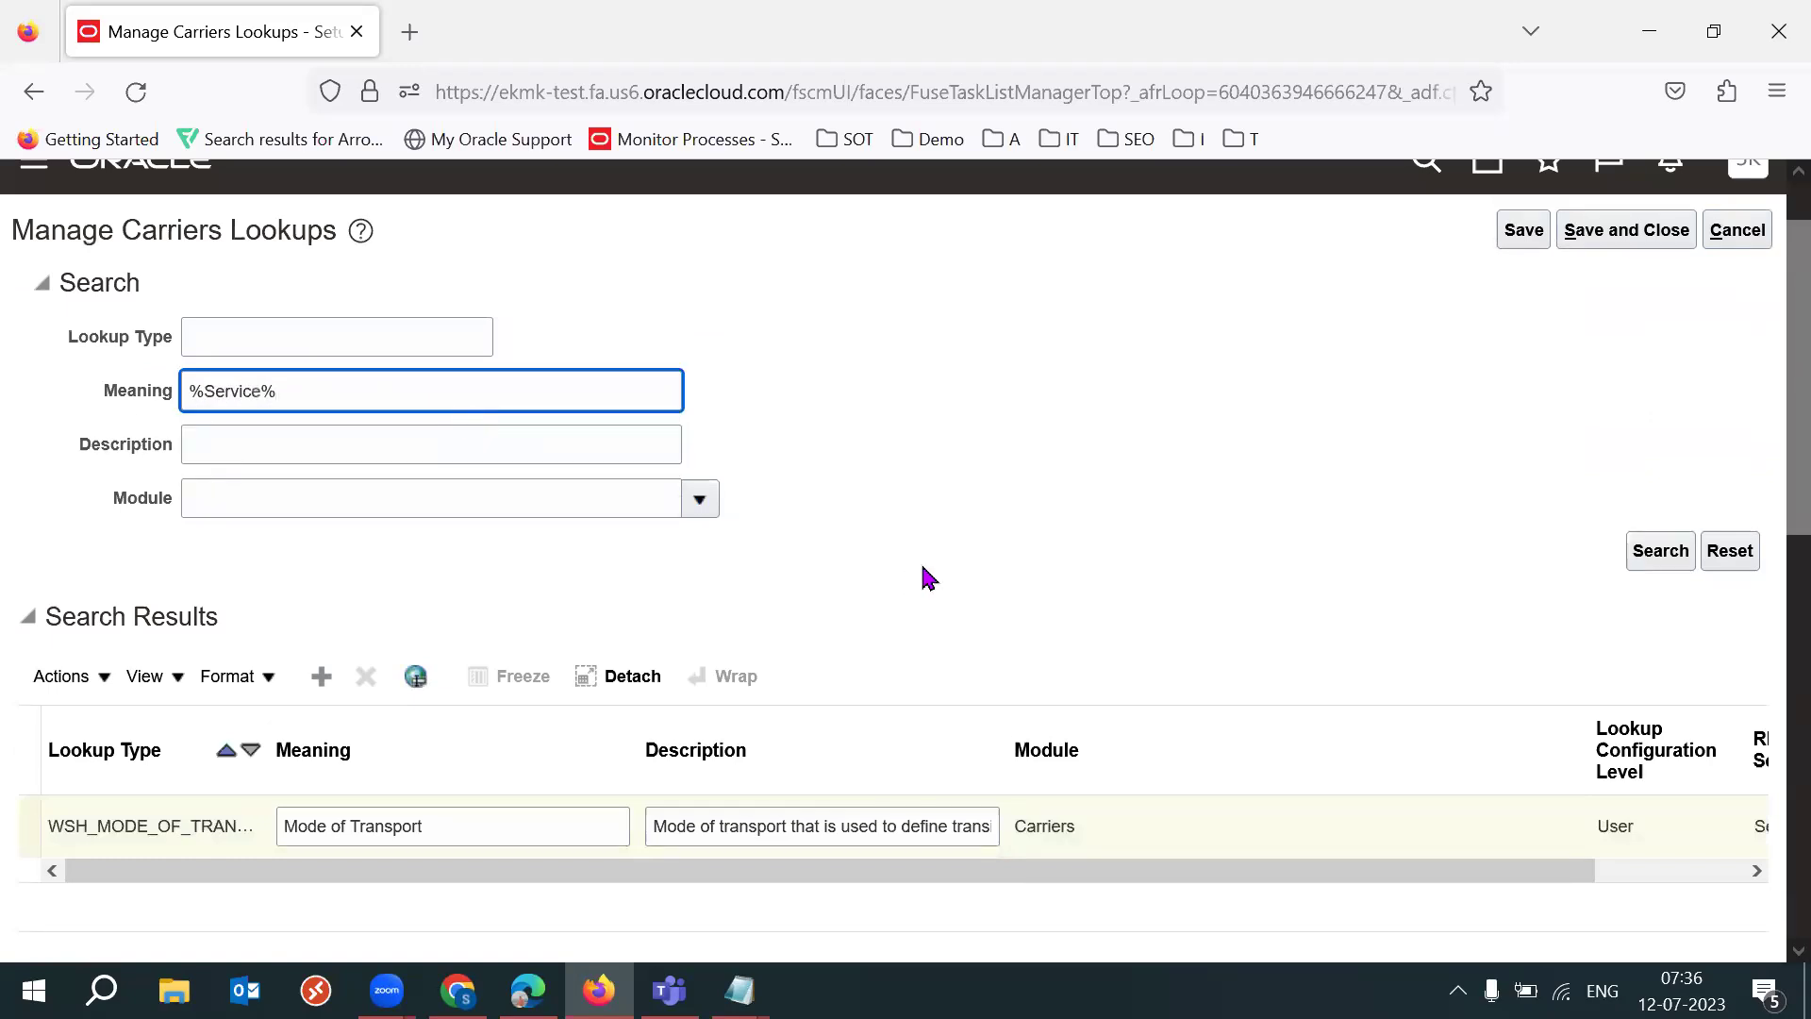
Step: Run the service lookup search and show the Carrier Service Levels lookup codes
key(Return)
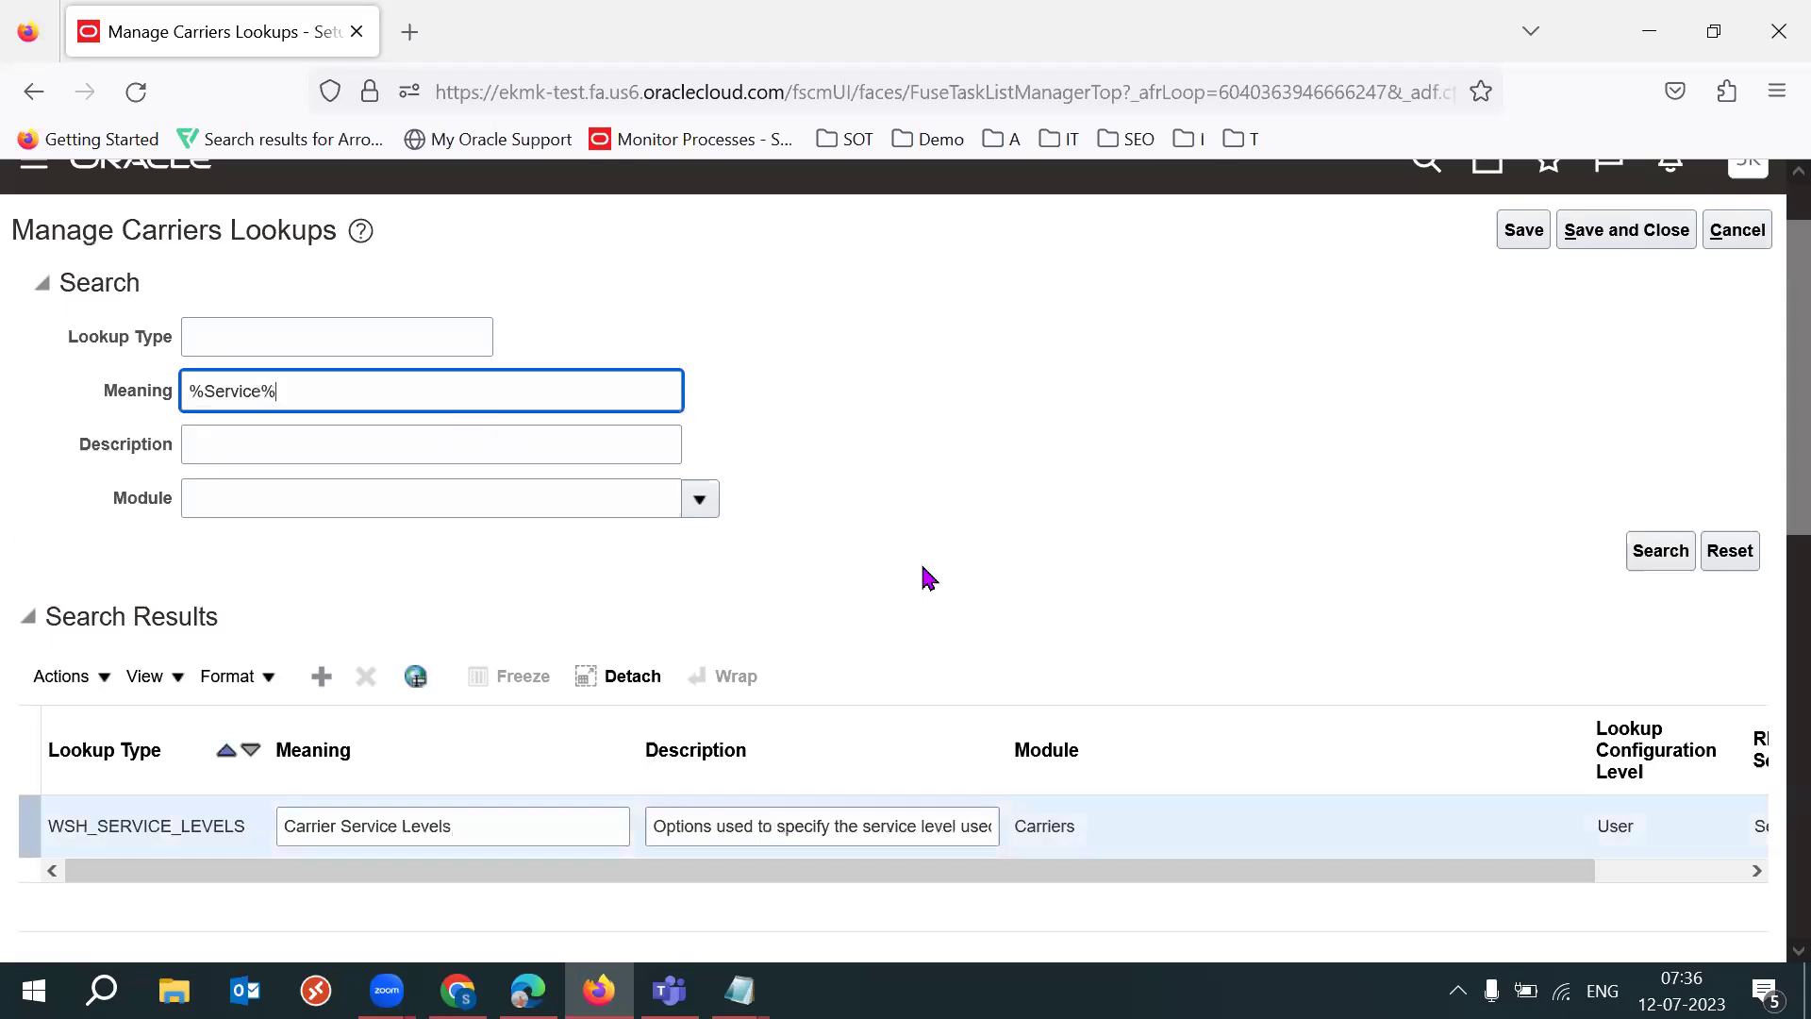
triple_click(497, 817)
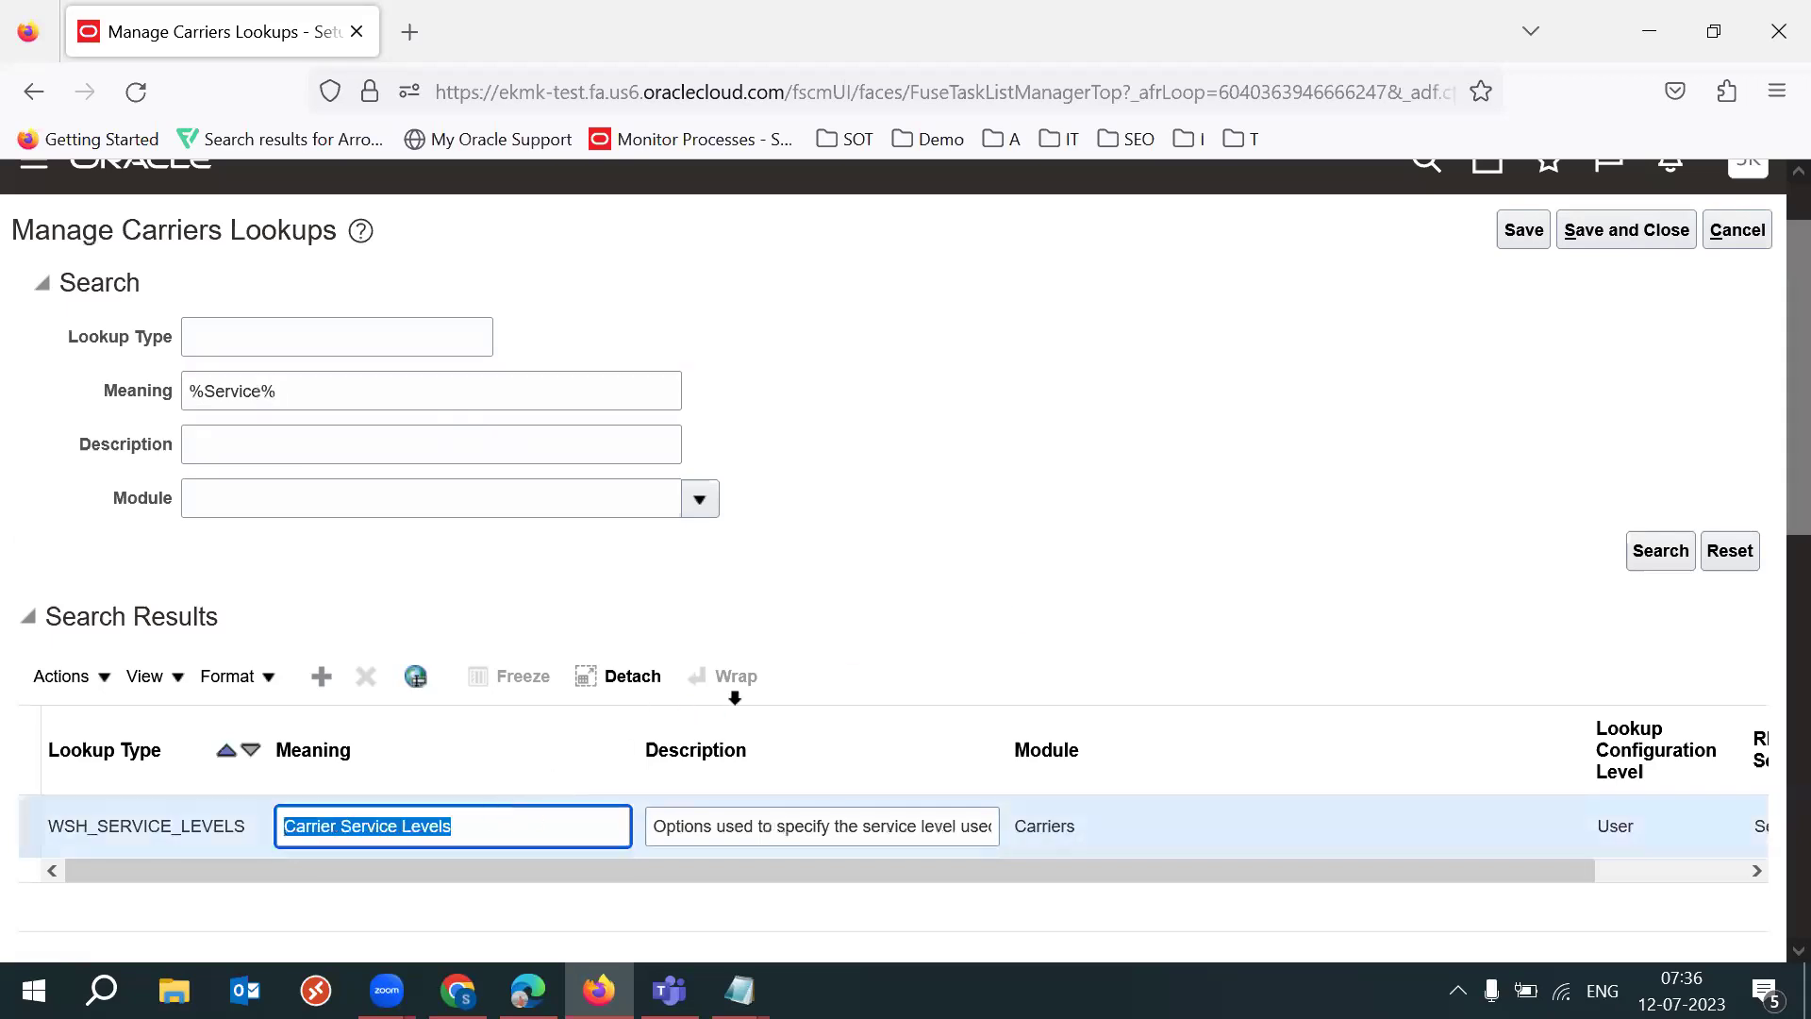
click(1770, 658)
drag(1770, 405, 1769, 731)
click(1131, 598)
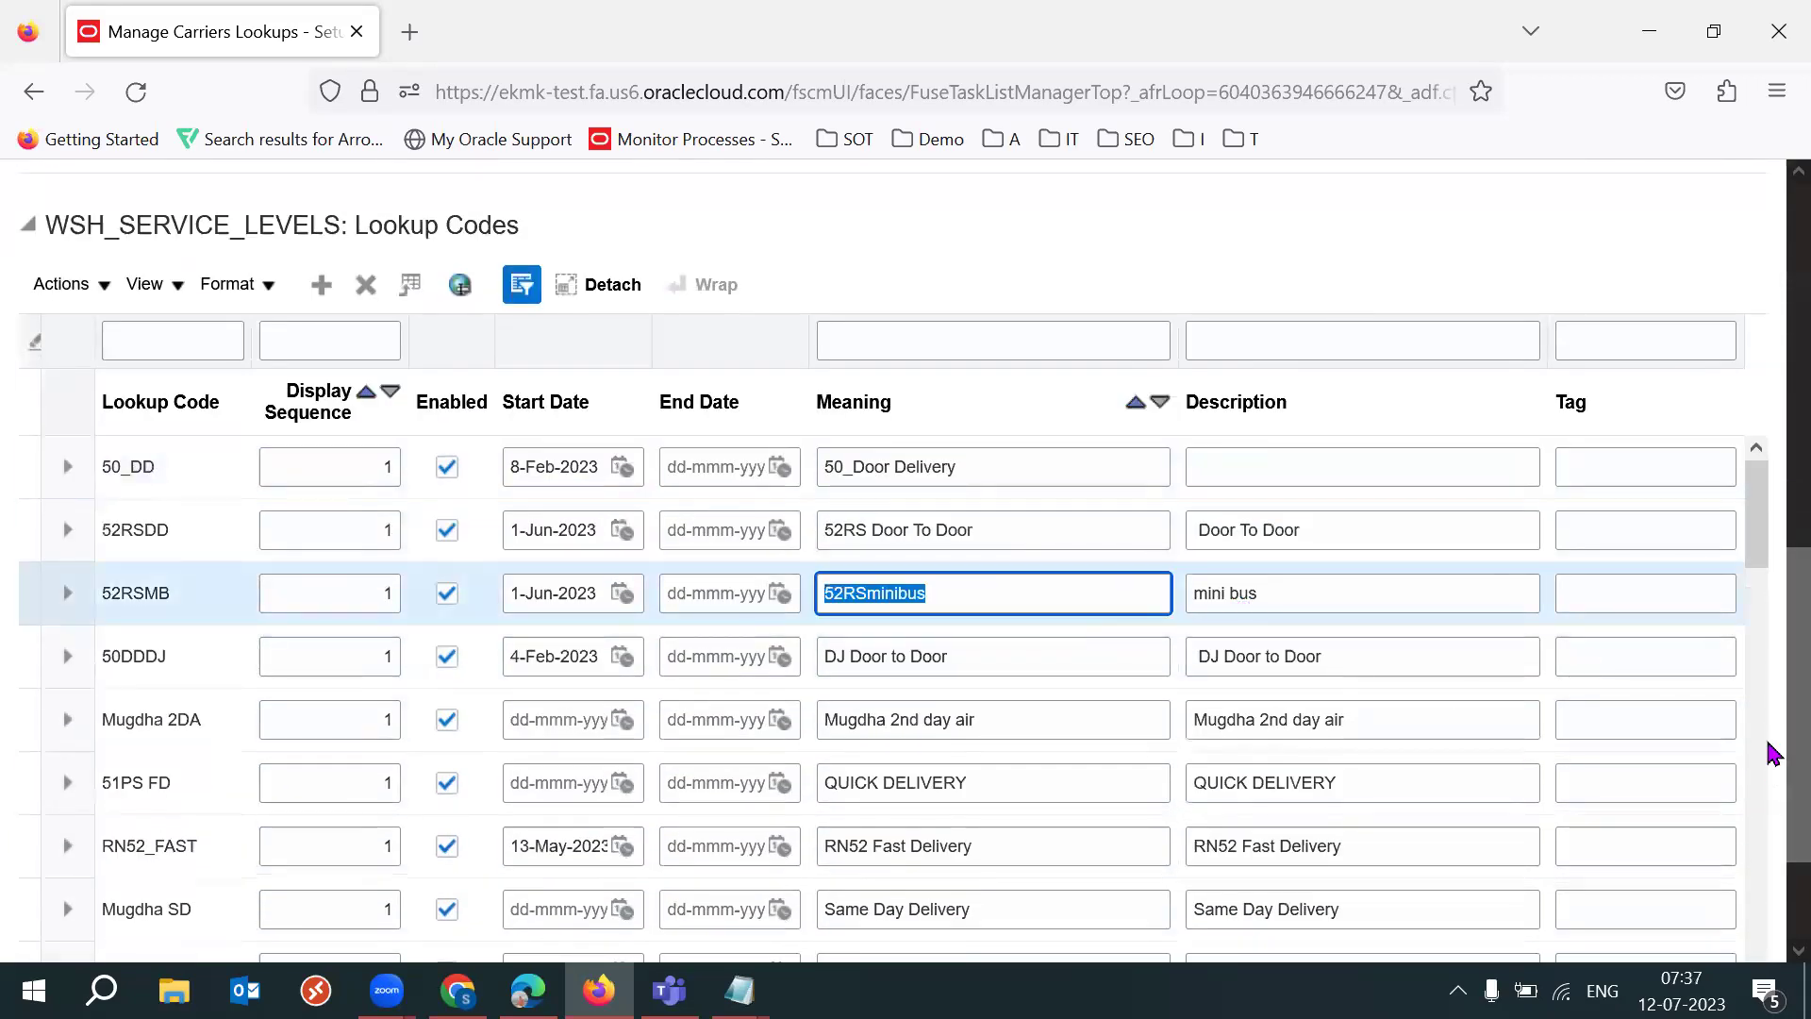
scroll(1770, 724, up, 1)
Step: Filter the service level codes by meaning 2nd to find 2nd day air
click(940, 394)
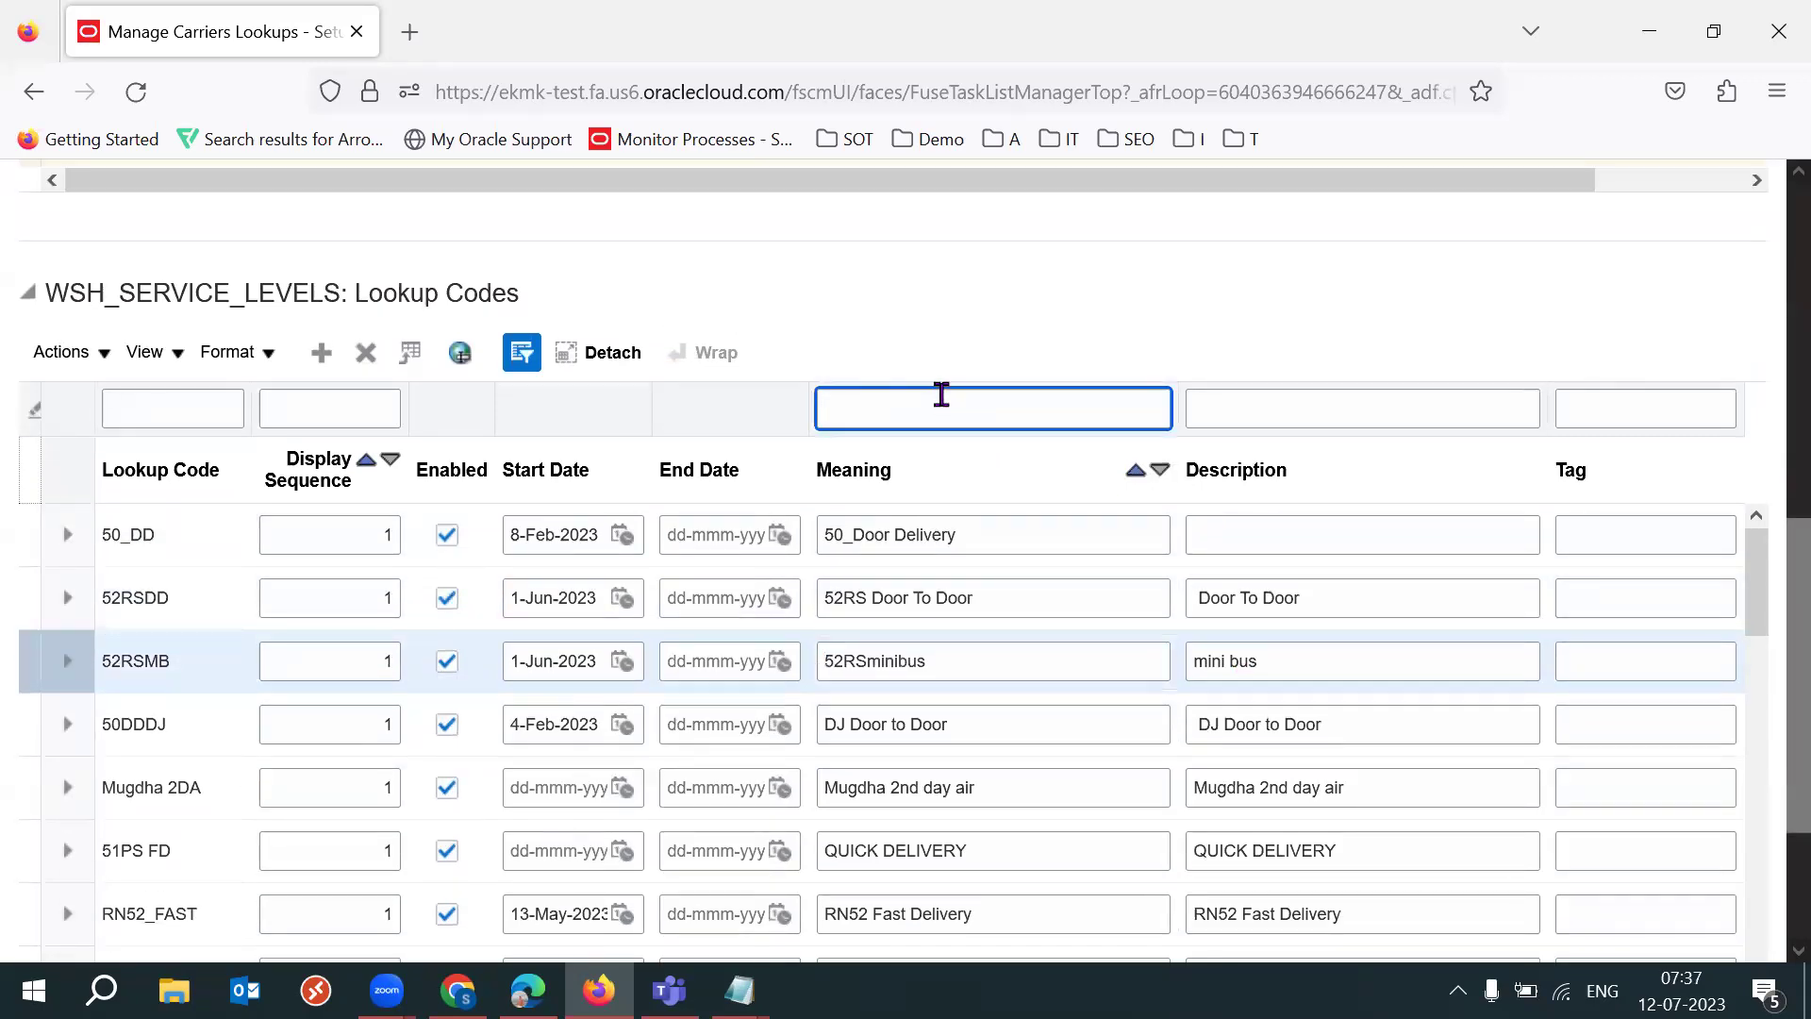
text(2nd)
key(Return)
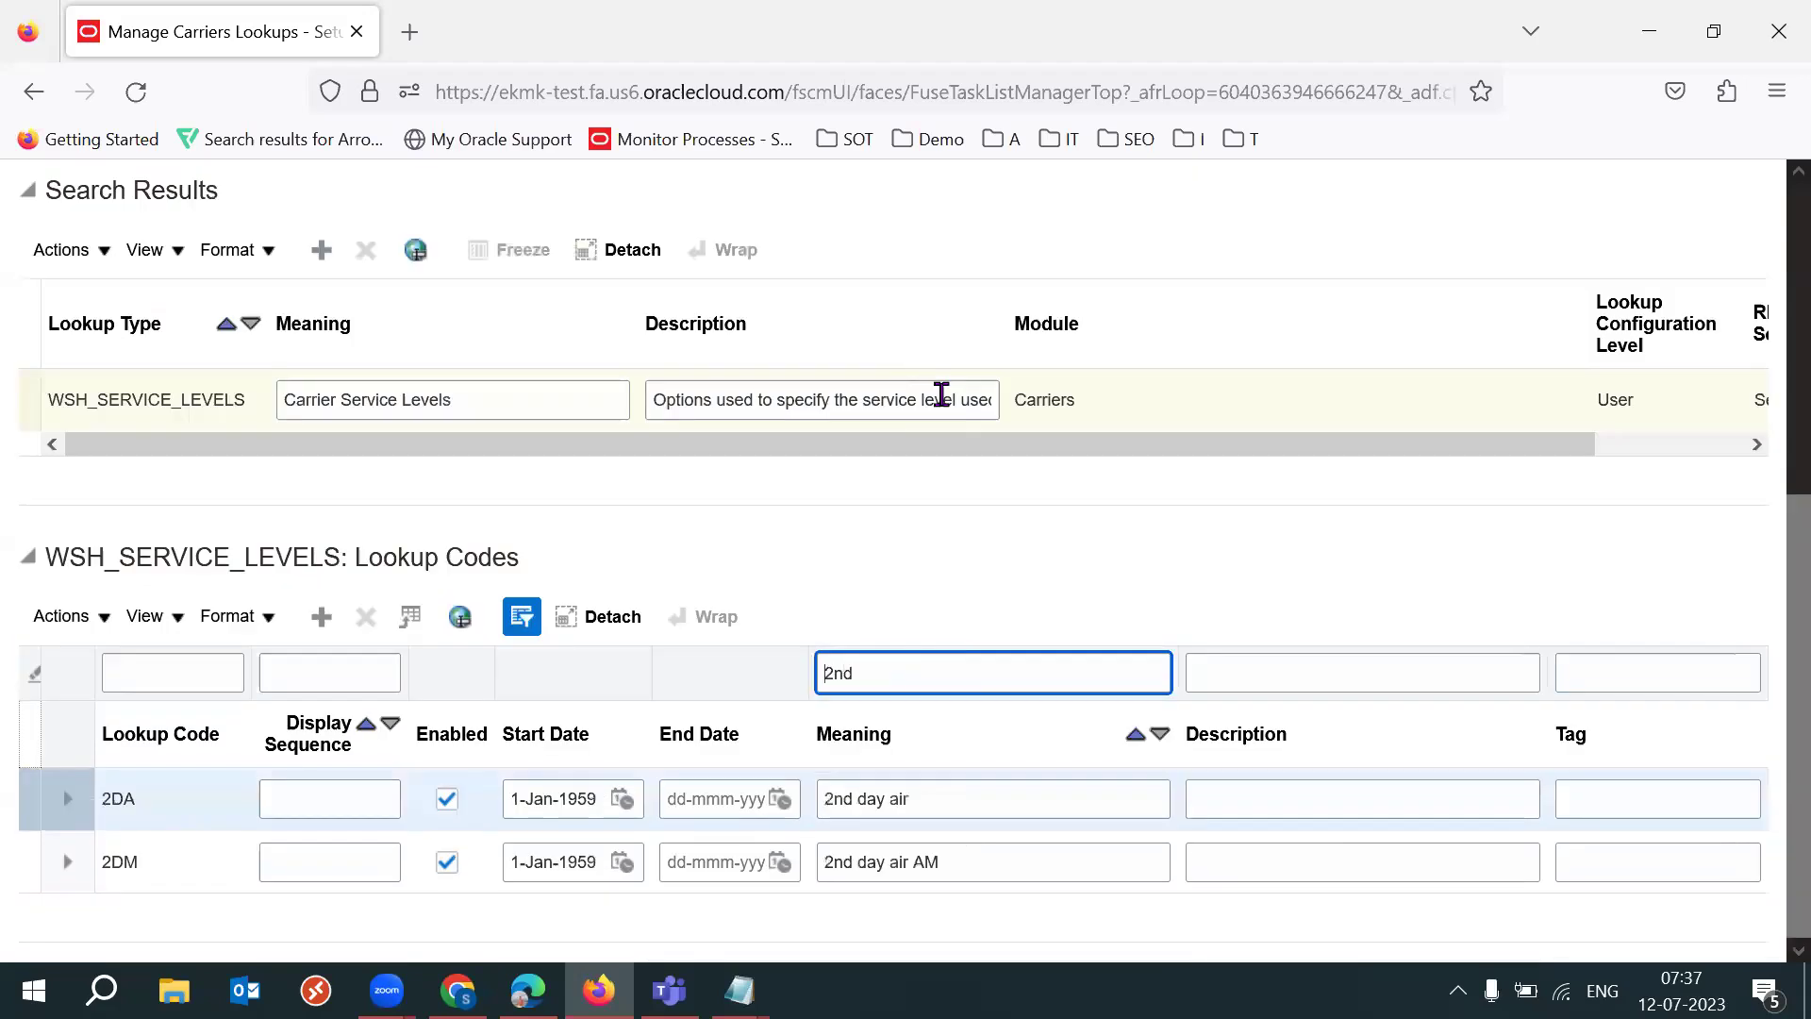
click(971, 814)
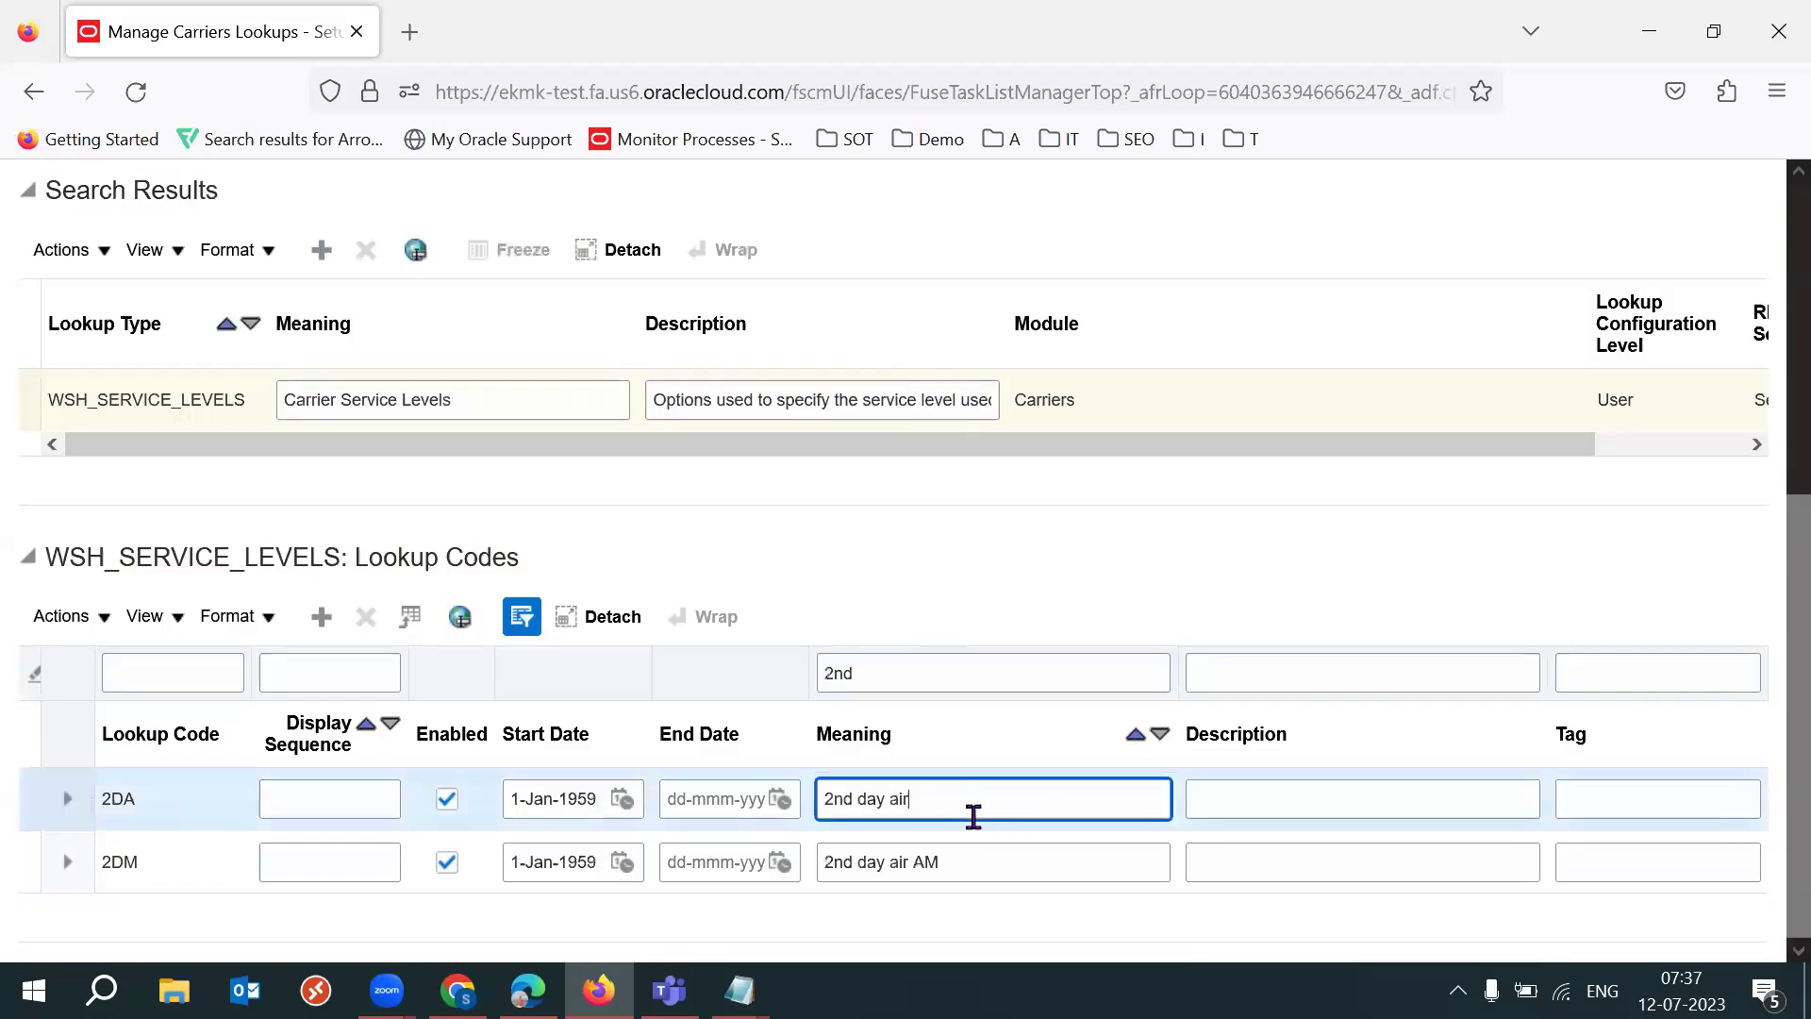
Step: Filter the codes by meaning Doo and select the D2D Door to door text
click(922, 673)
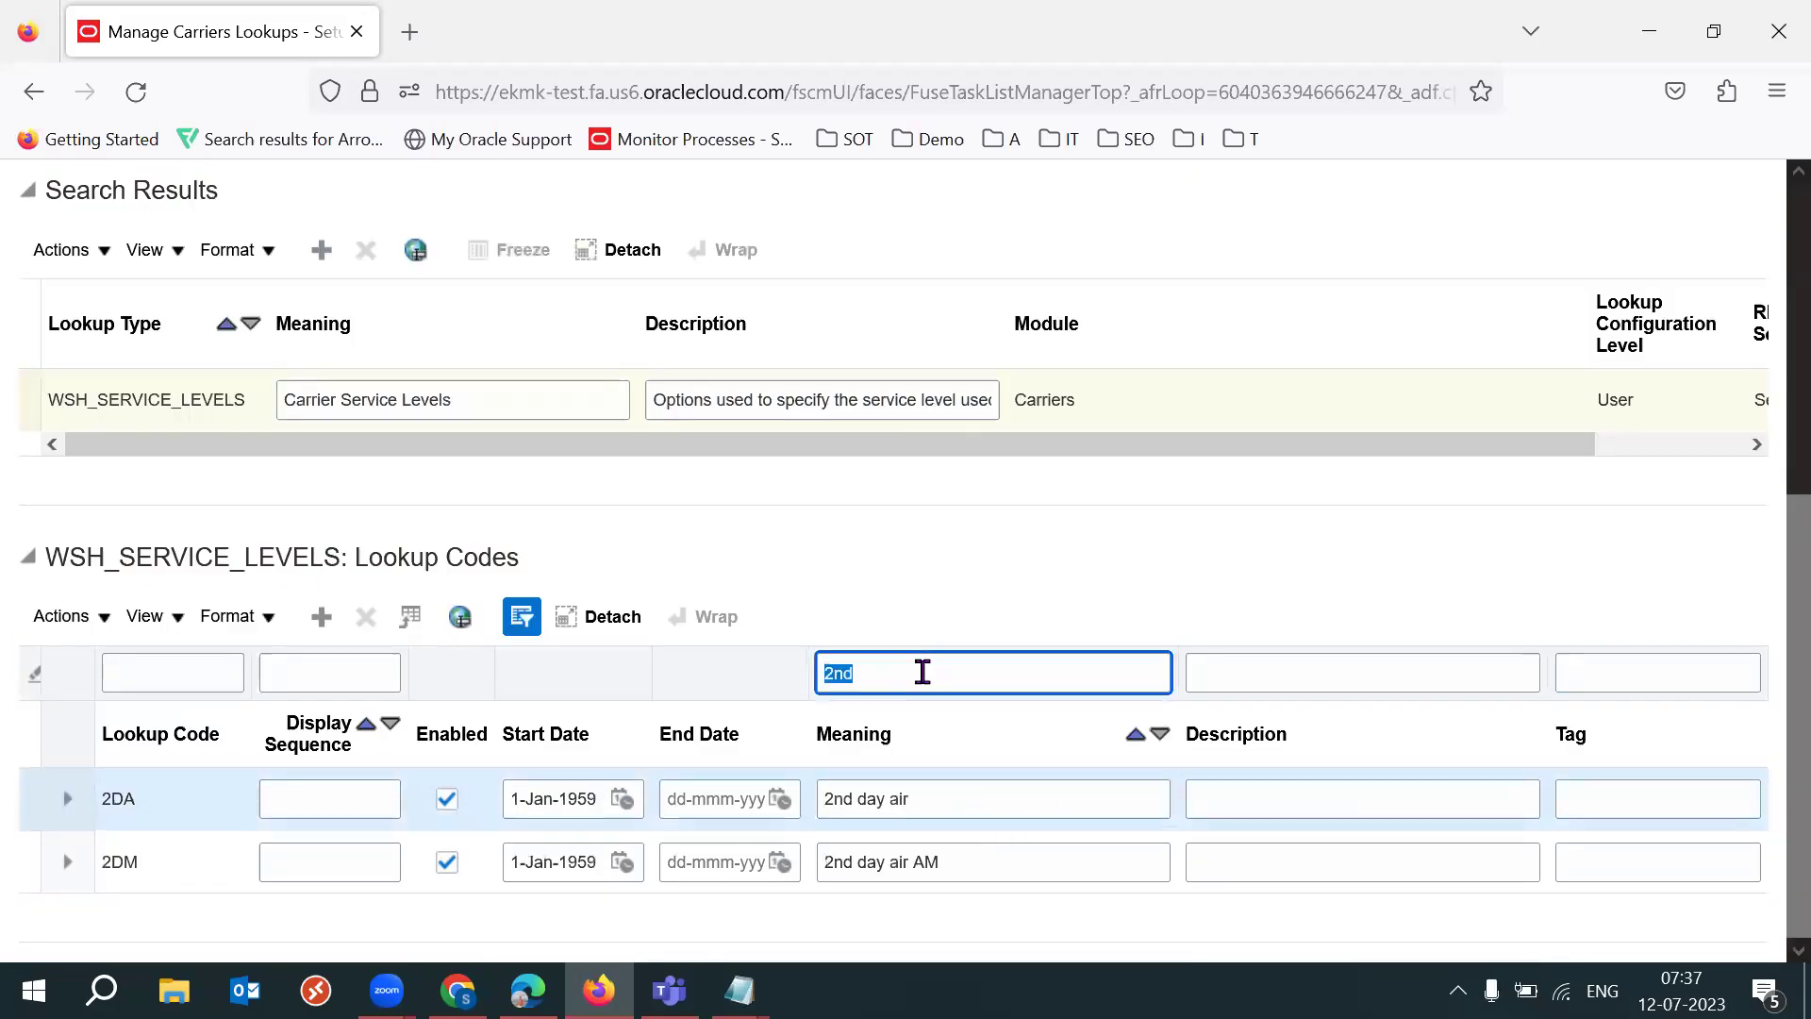
text(Doo)
key(Return)
click(969, 853)
drag(1795, 815, 1758, 889)
click(961, 755)
click(946, 736)
key(ctrl+shift+Left)
key(ctrl+shift+Left)
key(ctrl+shift+Left)
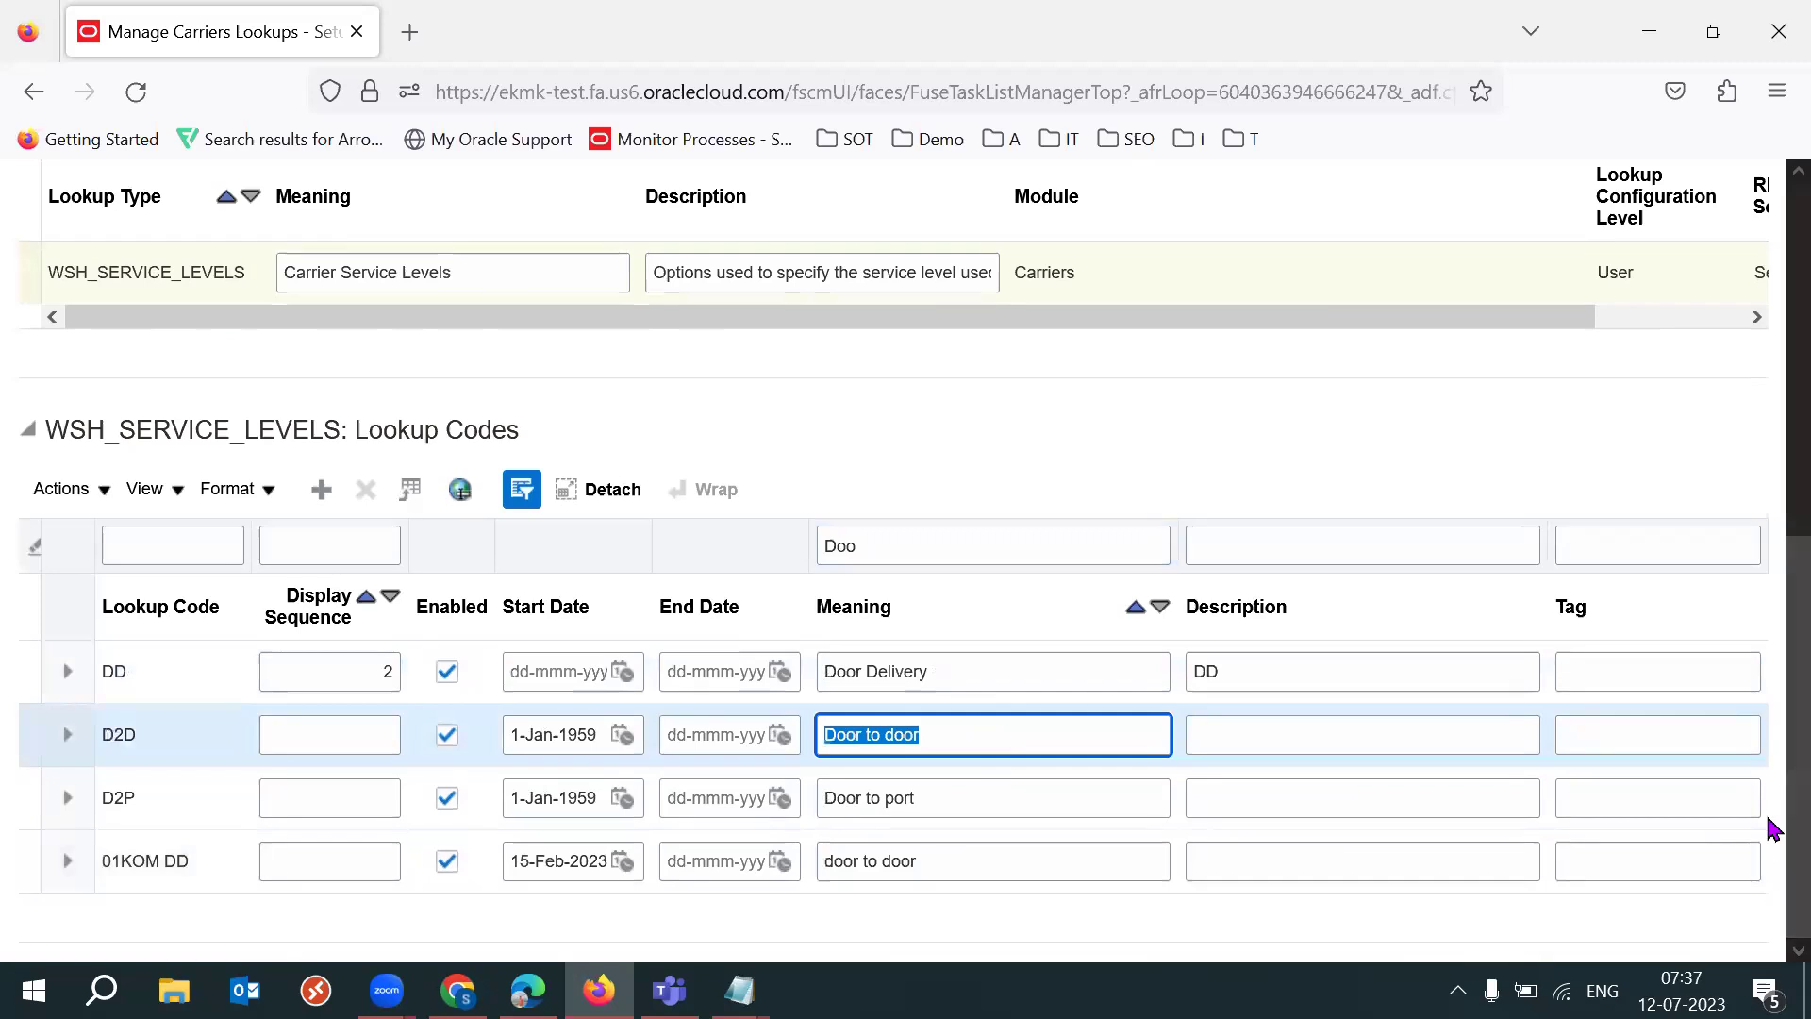
scroll(1766, 554, up, 6)
Step: Leave the carrier lookups page unsaved and select the Payment Terms to Manage Carriers tasks (C28:C30) in the setups sheet
click(1736, 285)
click(459, 988)
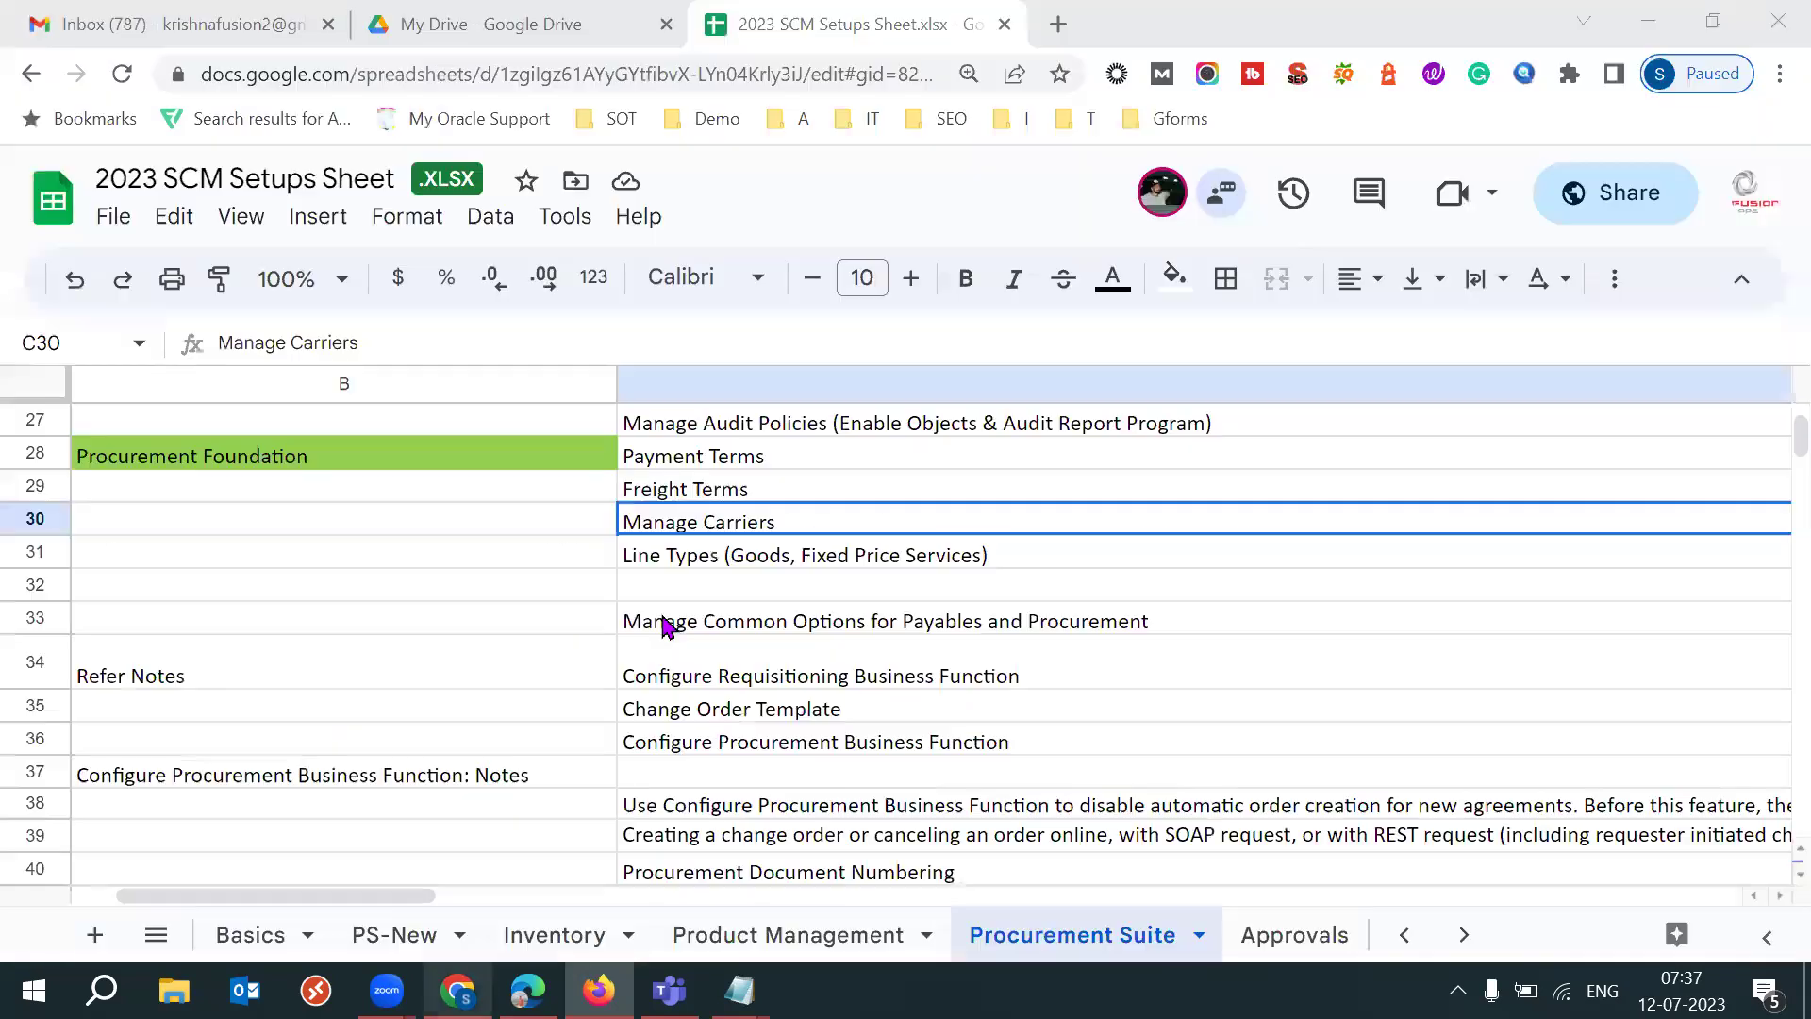
click(702, 458)
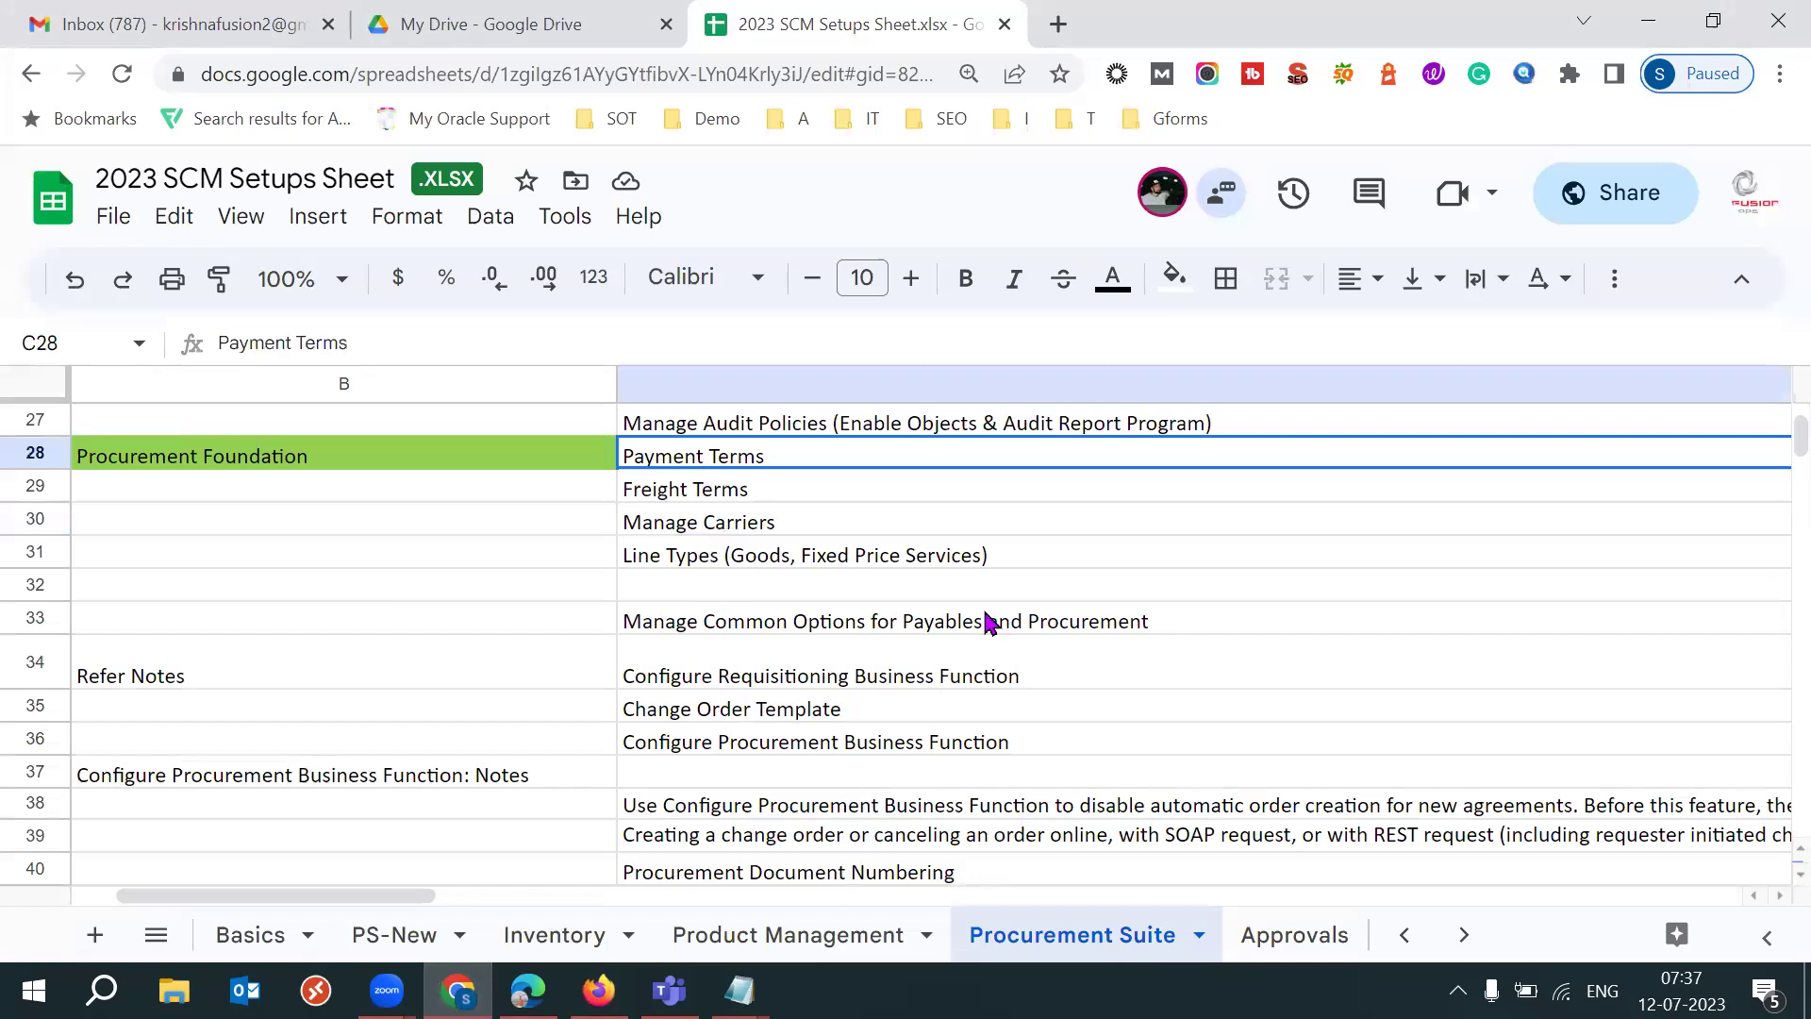
key(shift+Down)
key(shift+Down)
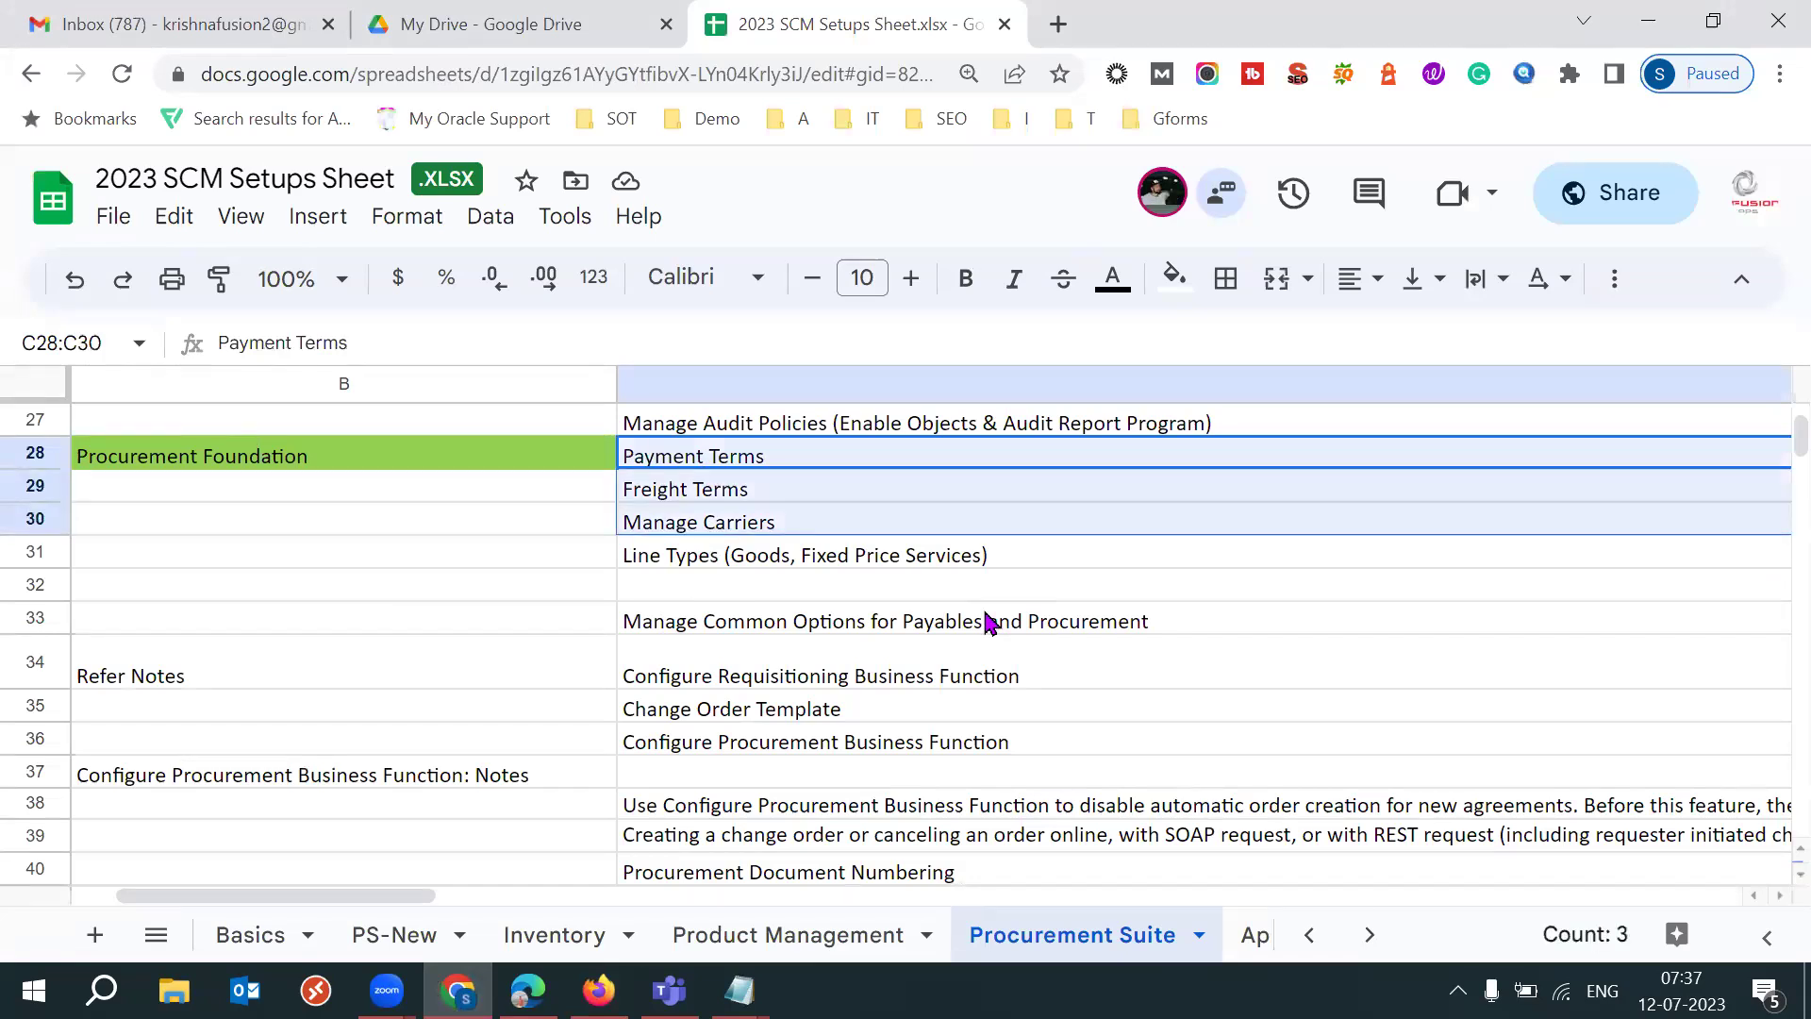
click(739, 988)
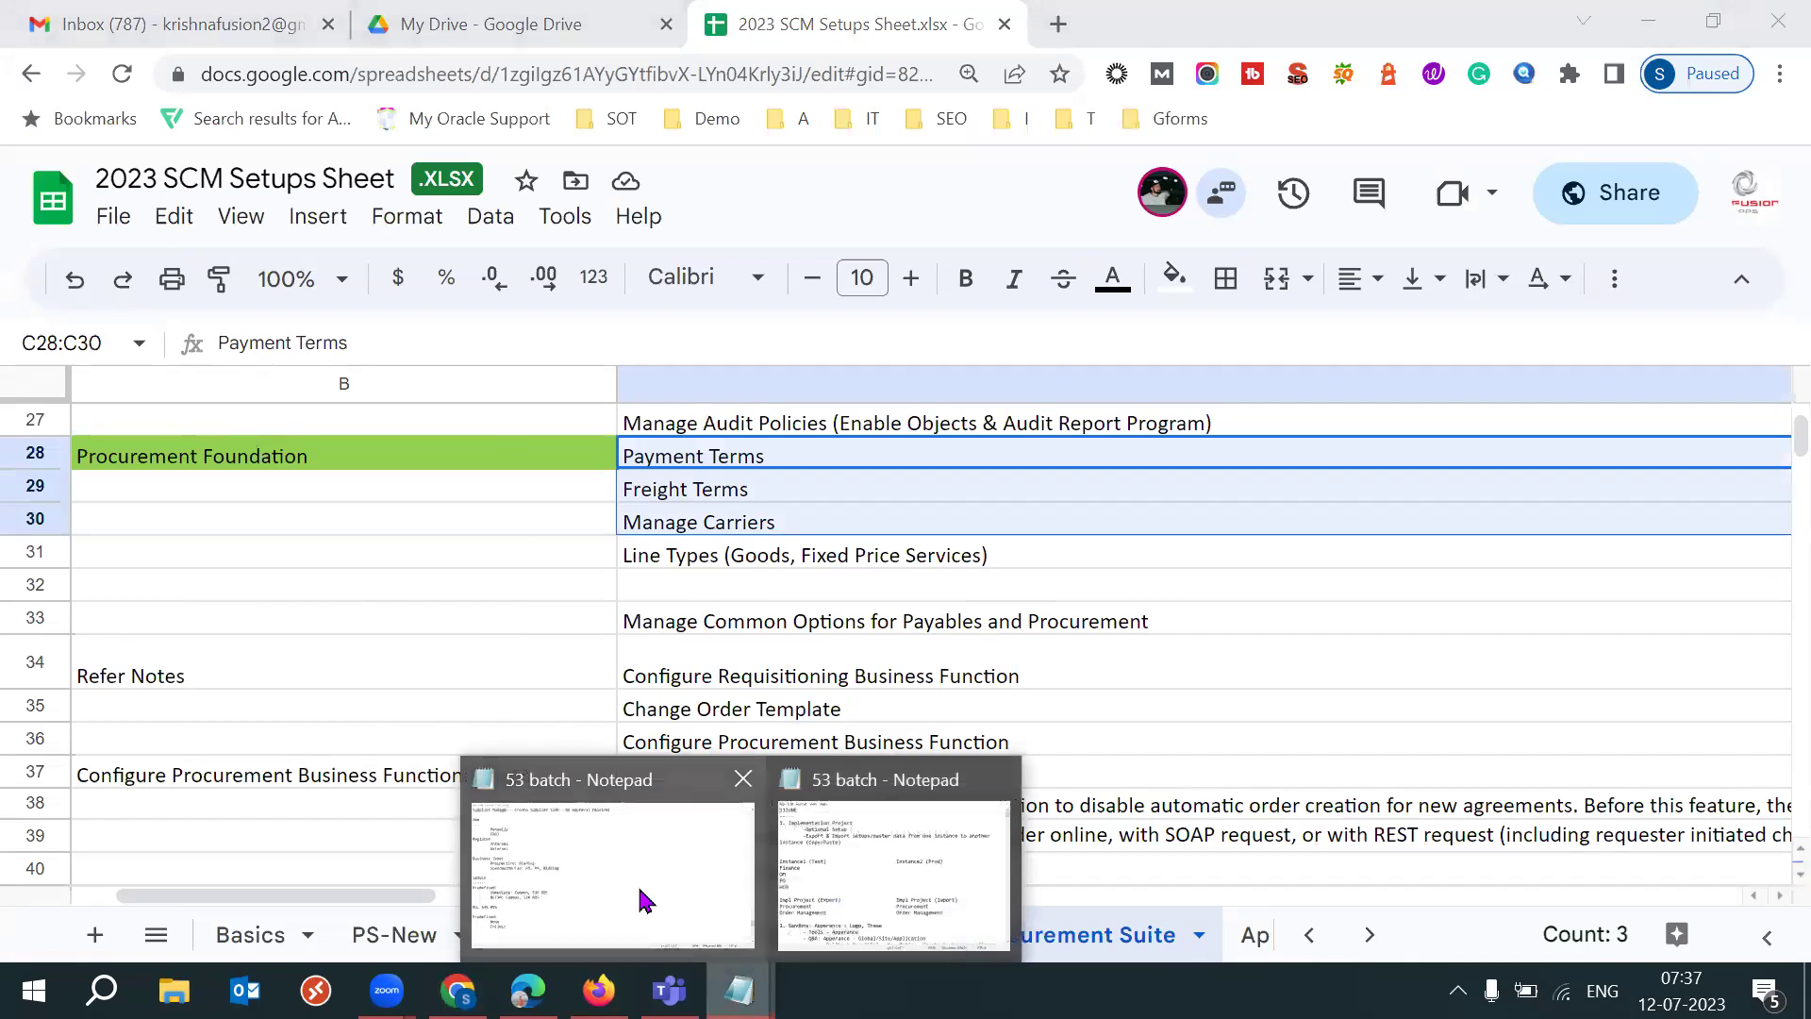
Step: In the 53 batch notes, add 'Payment Terms:' and 'Freight Terms' headings above the two Predefined blocks
click(641, 901)
click(30, 732)
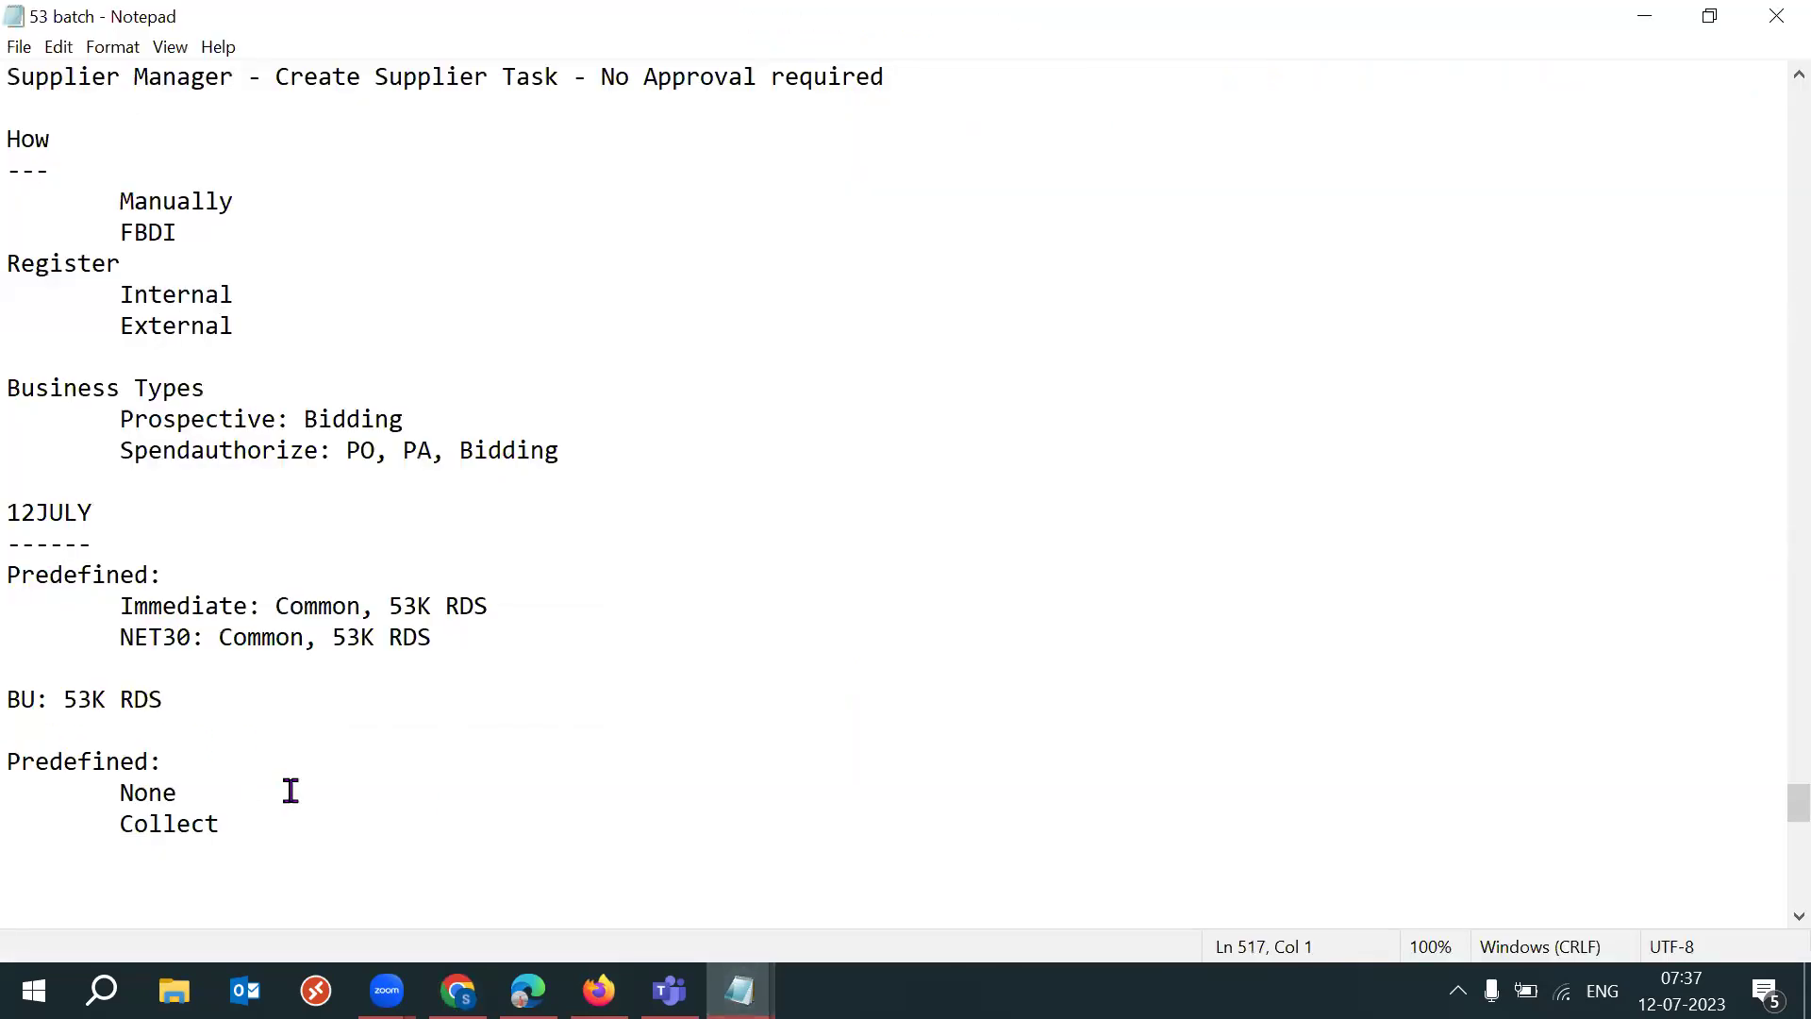
click(19, 577)
key(Return)
key(Up)
text(Paym)
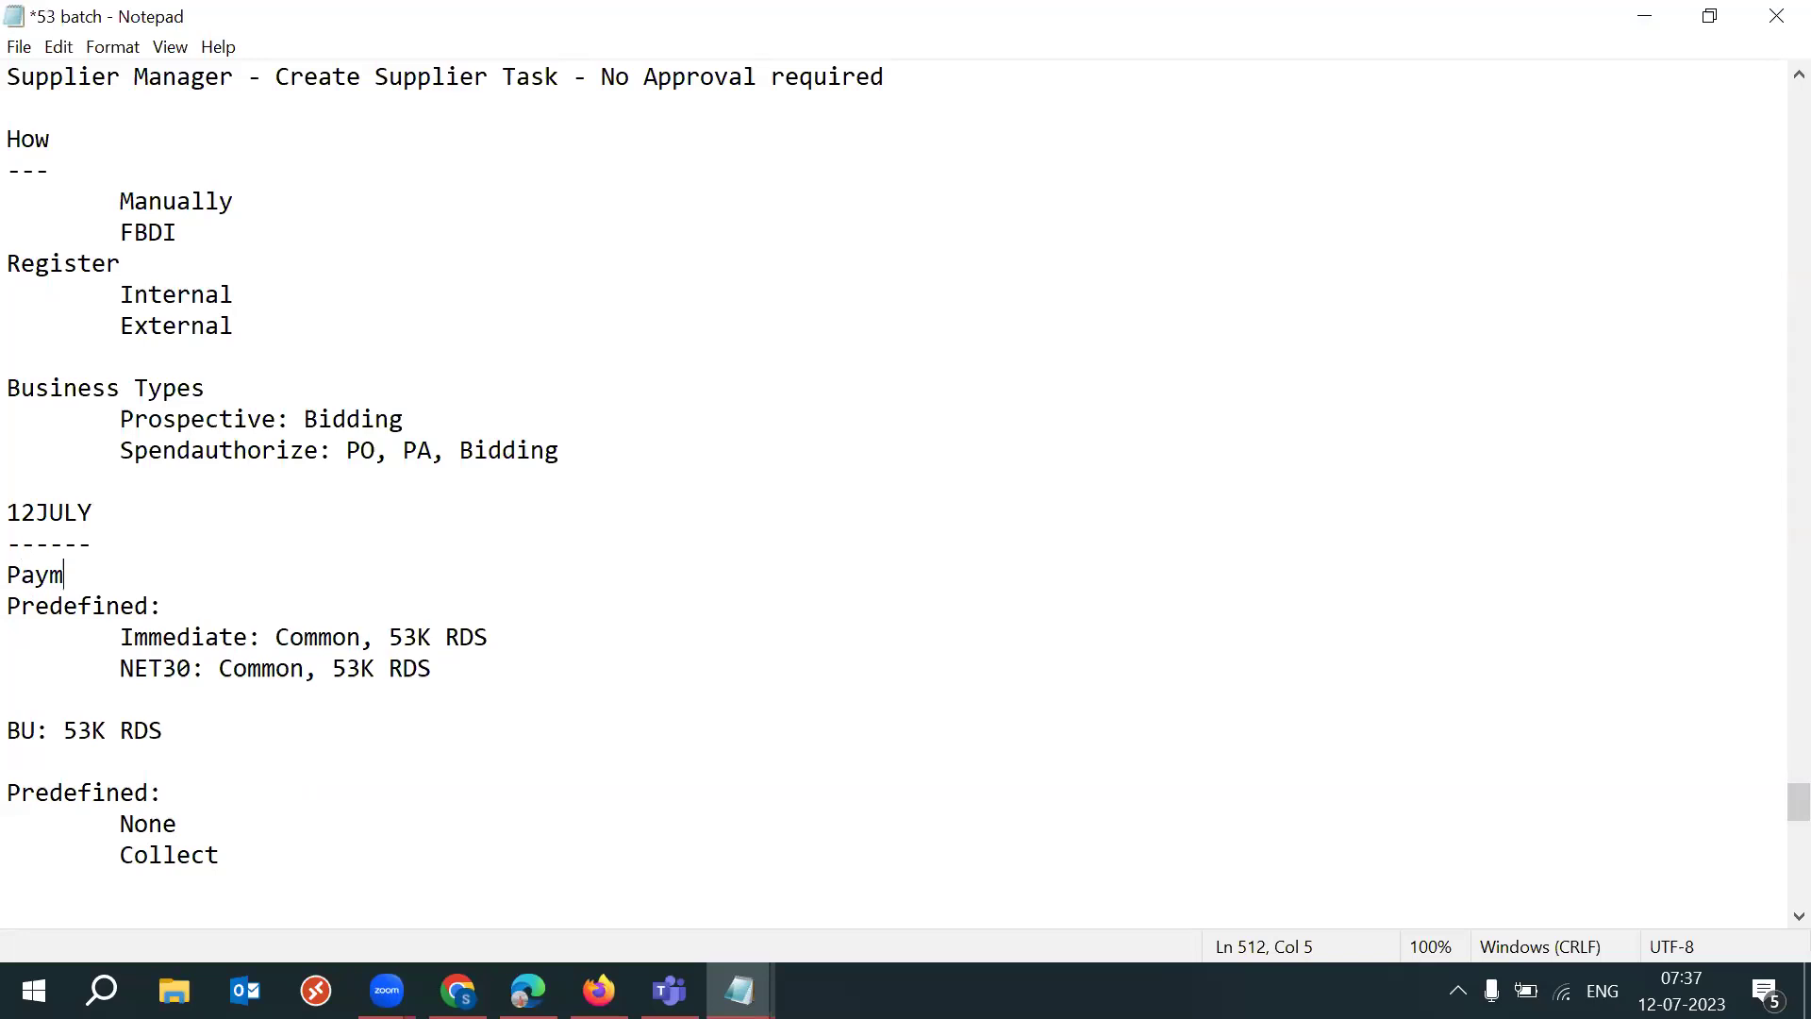
text(ent Terms:)
drag(1795, 800, 1773, 819)
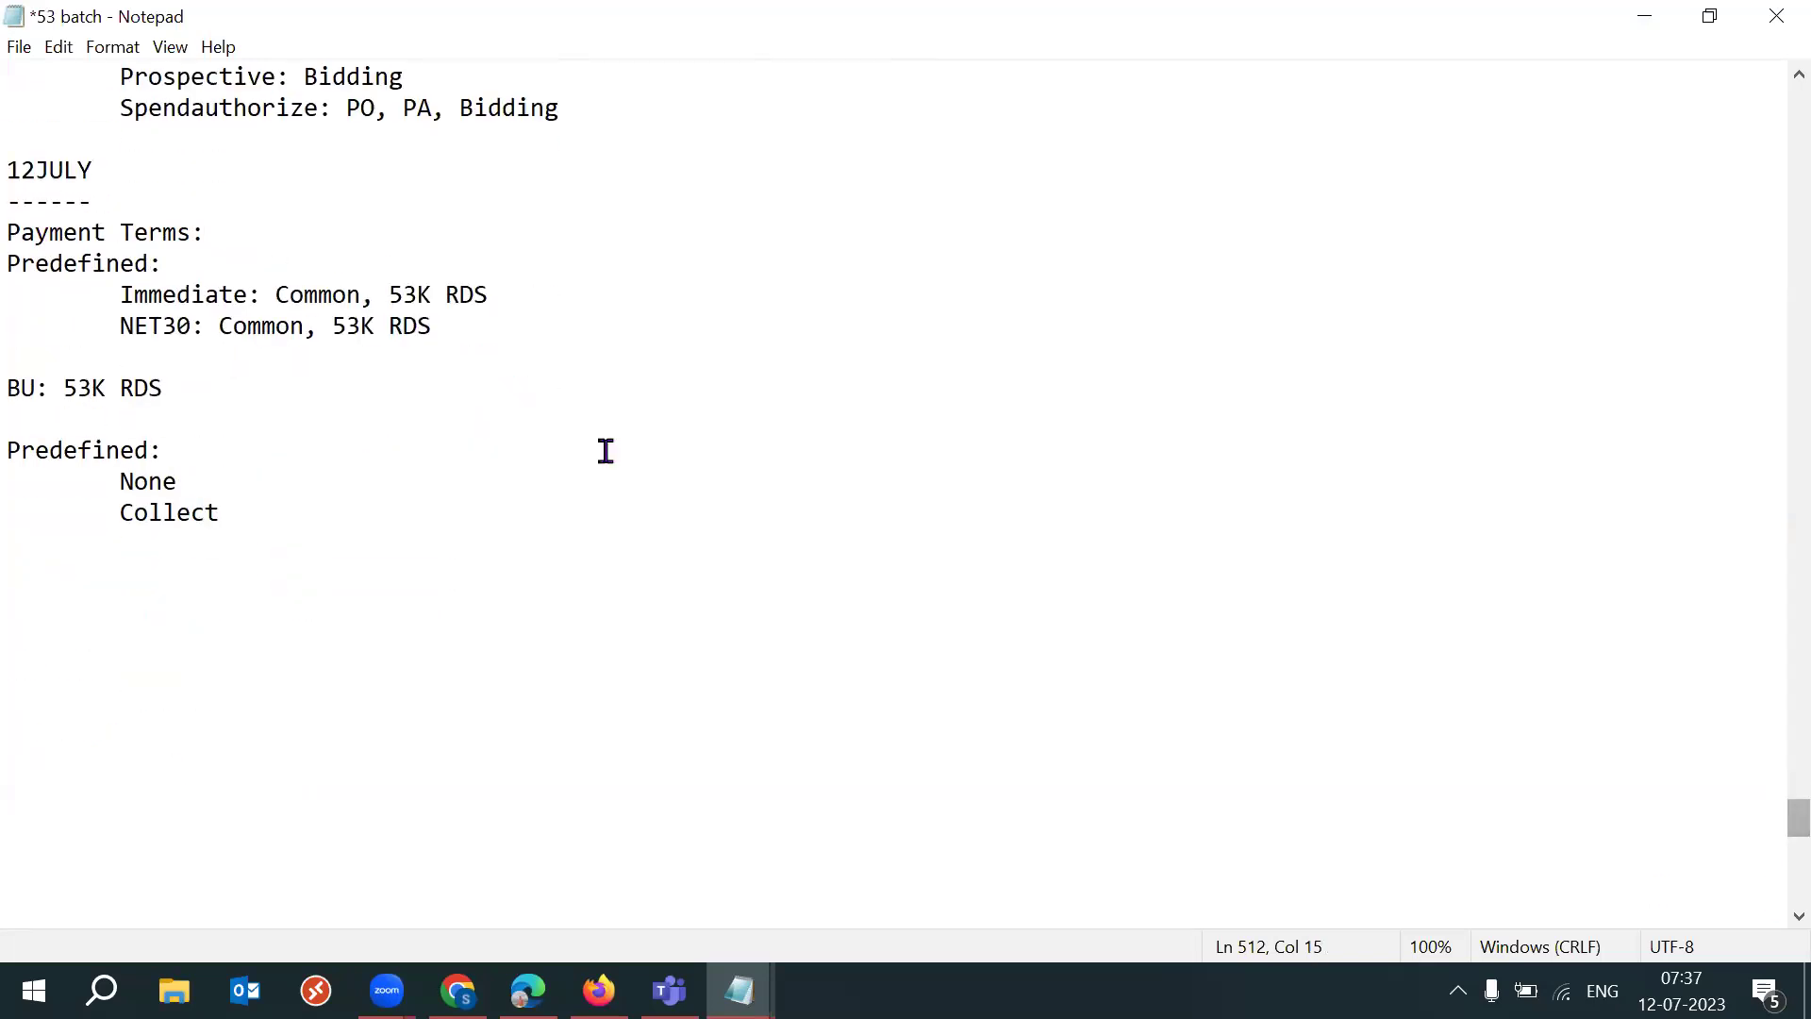
click(31, 418)
key(Return)
text(Frei)
text(ht)
key(BackSpace)
key(BackSpace)
text(ght )
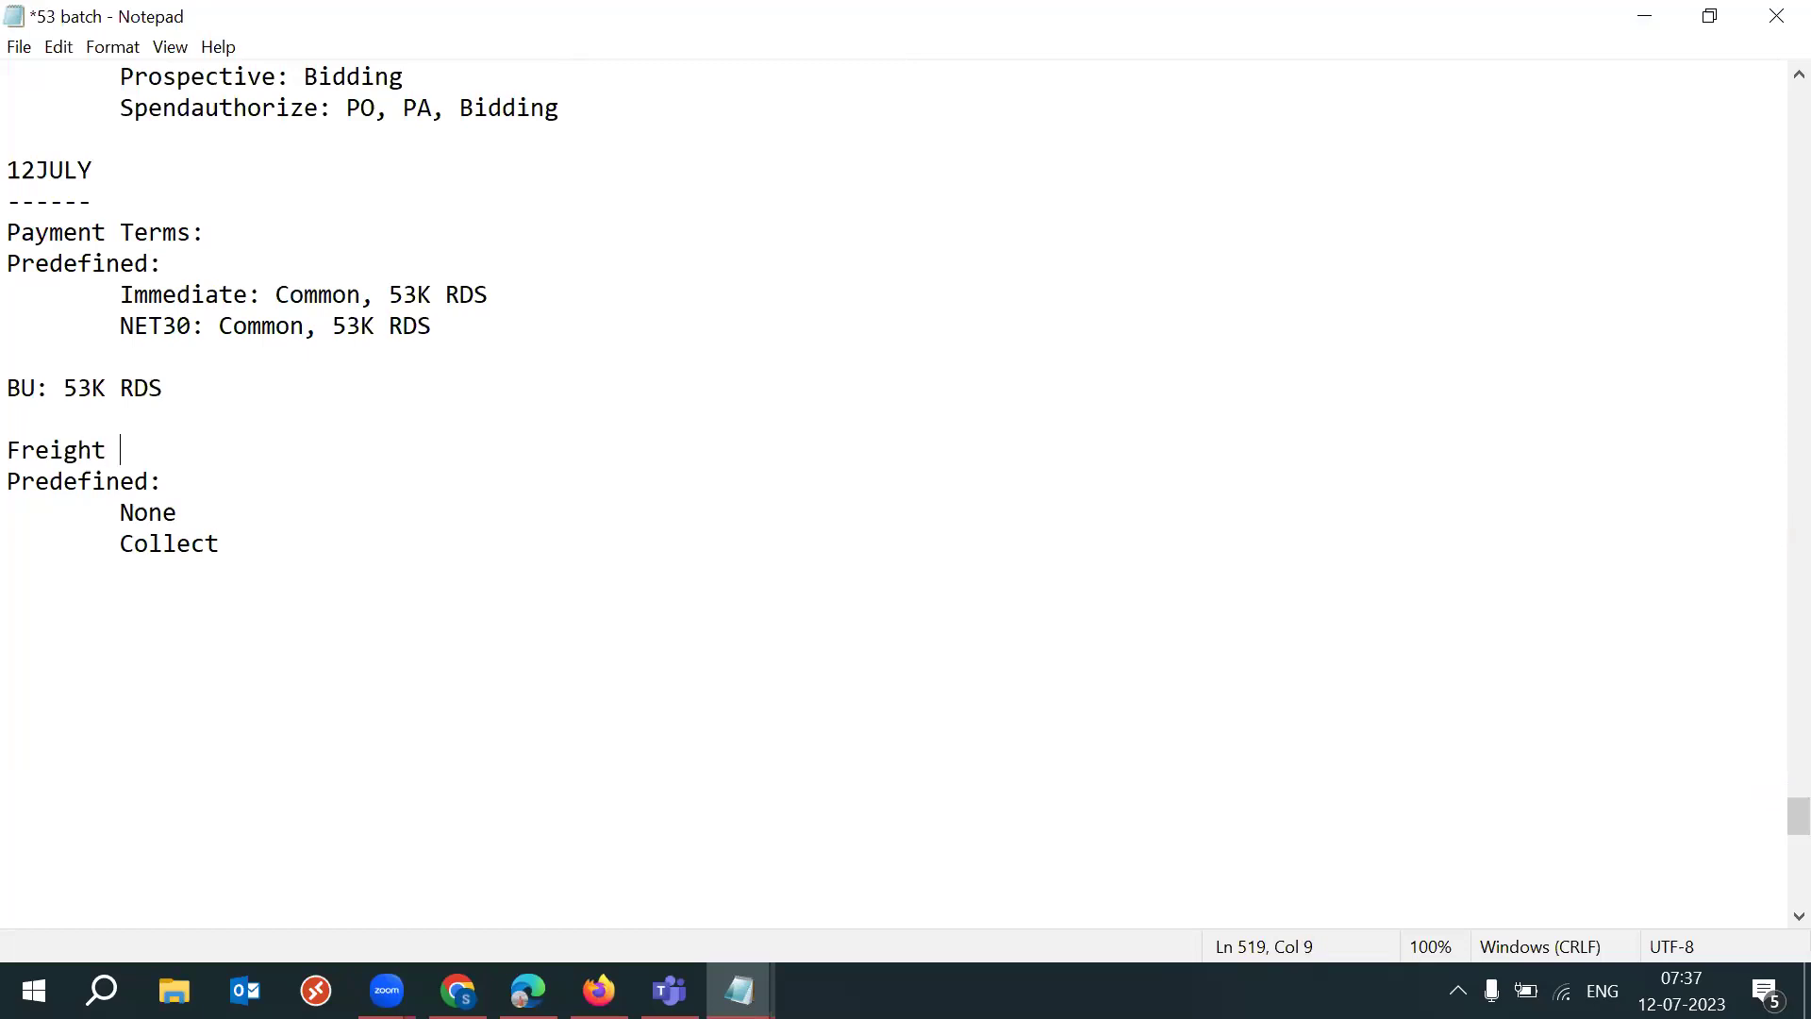
text(Ters)
Step: Paste a copy of the Freight Terms block below it and rename its heading to 'Line Types'
drag(246, 538, 9, 451)
key(ctrl+c)
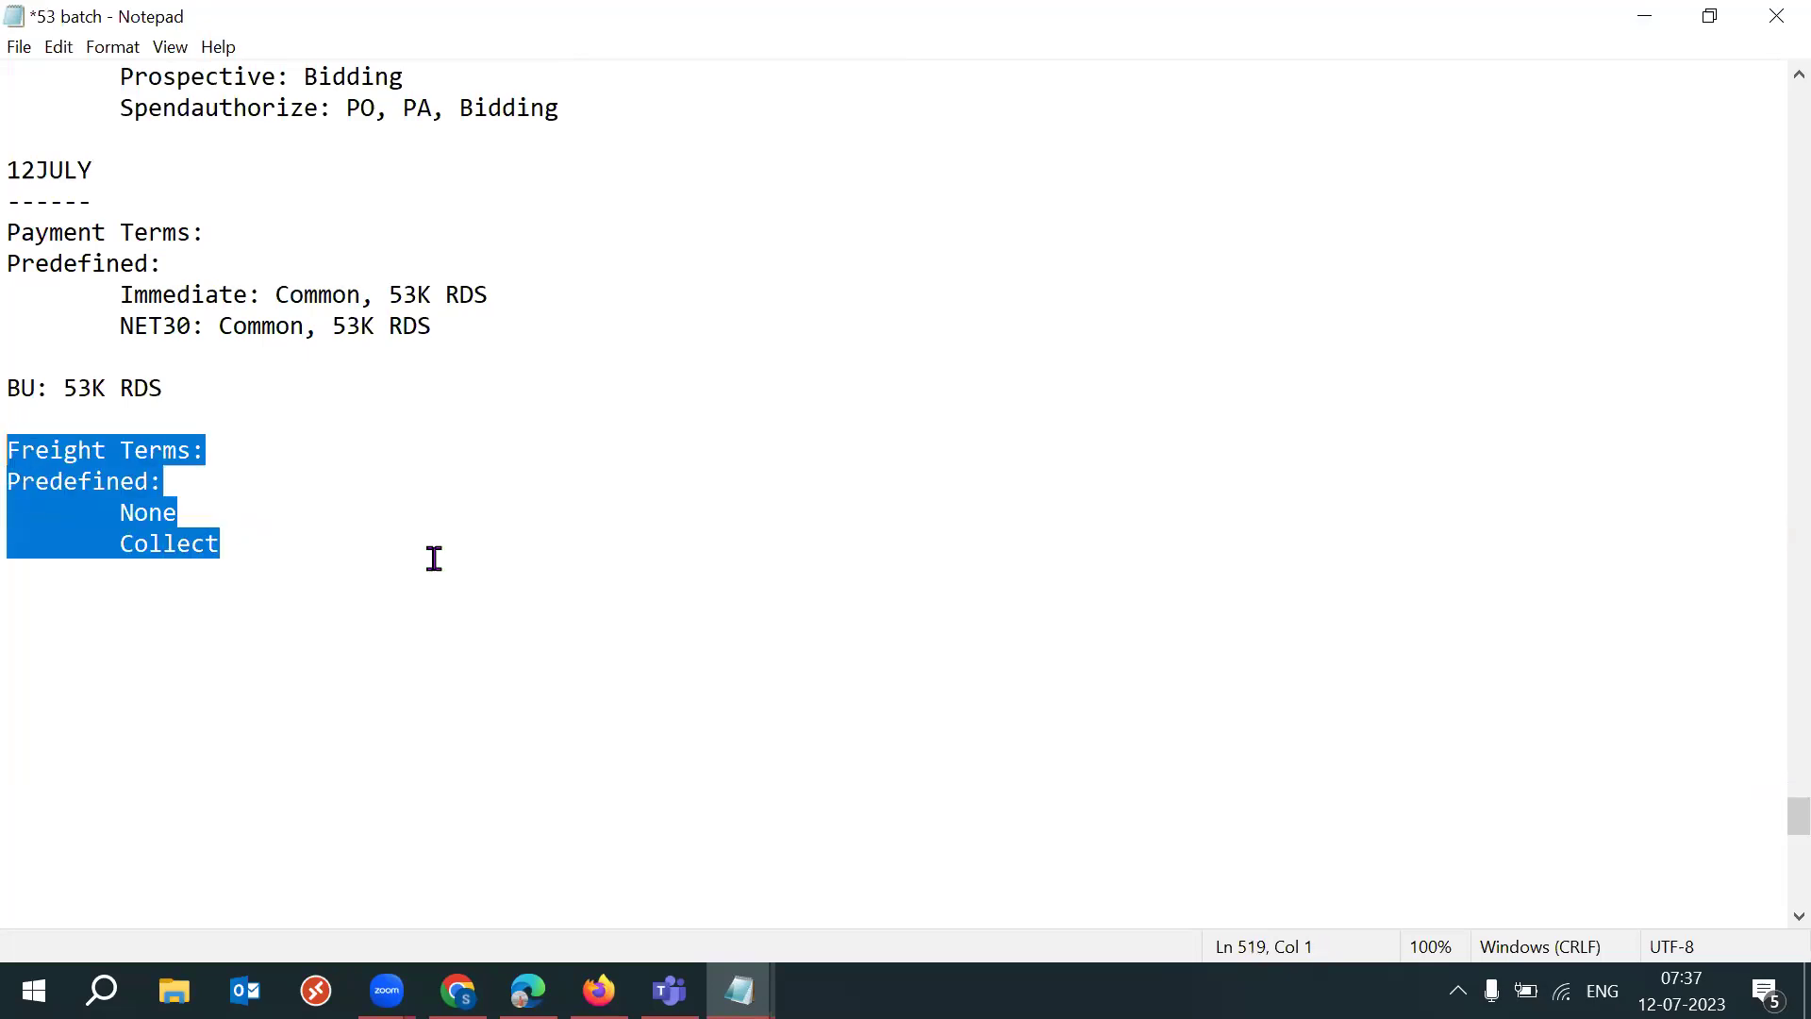
click(303, 554)
key(Return)
key(Return)
text(Line Tyope)
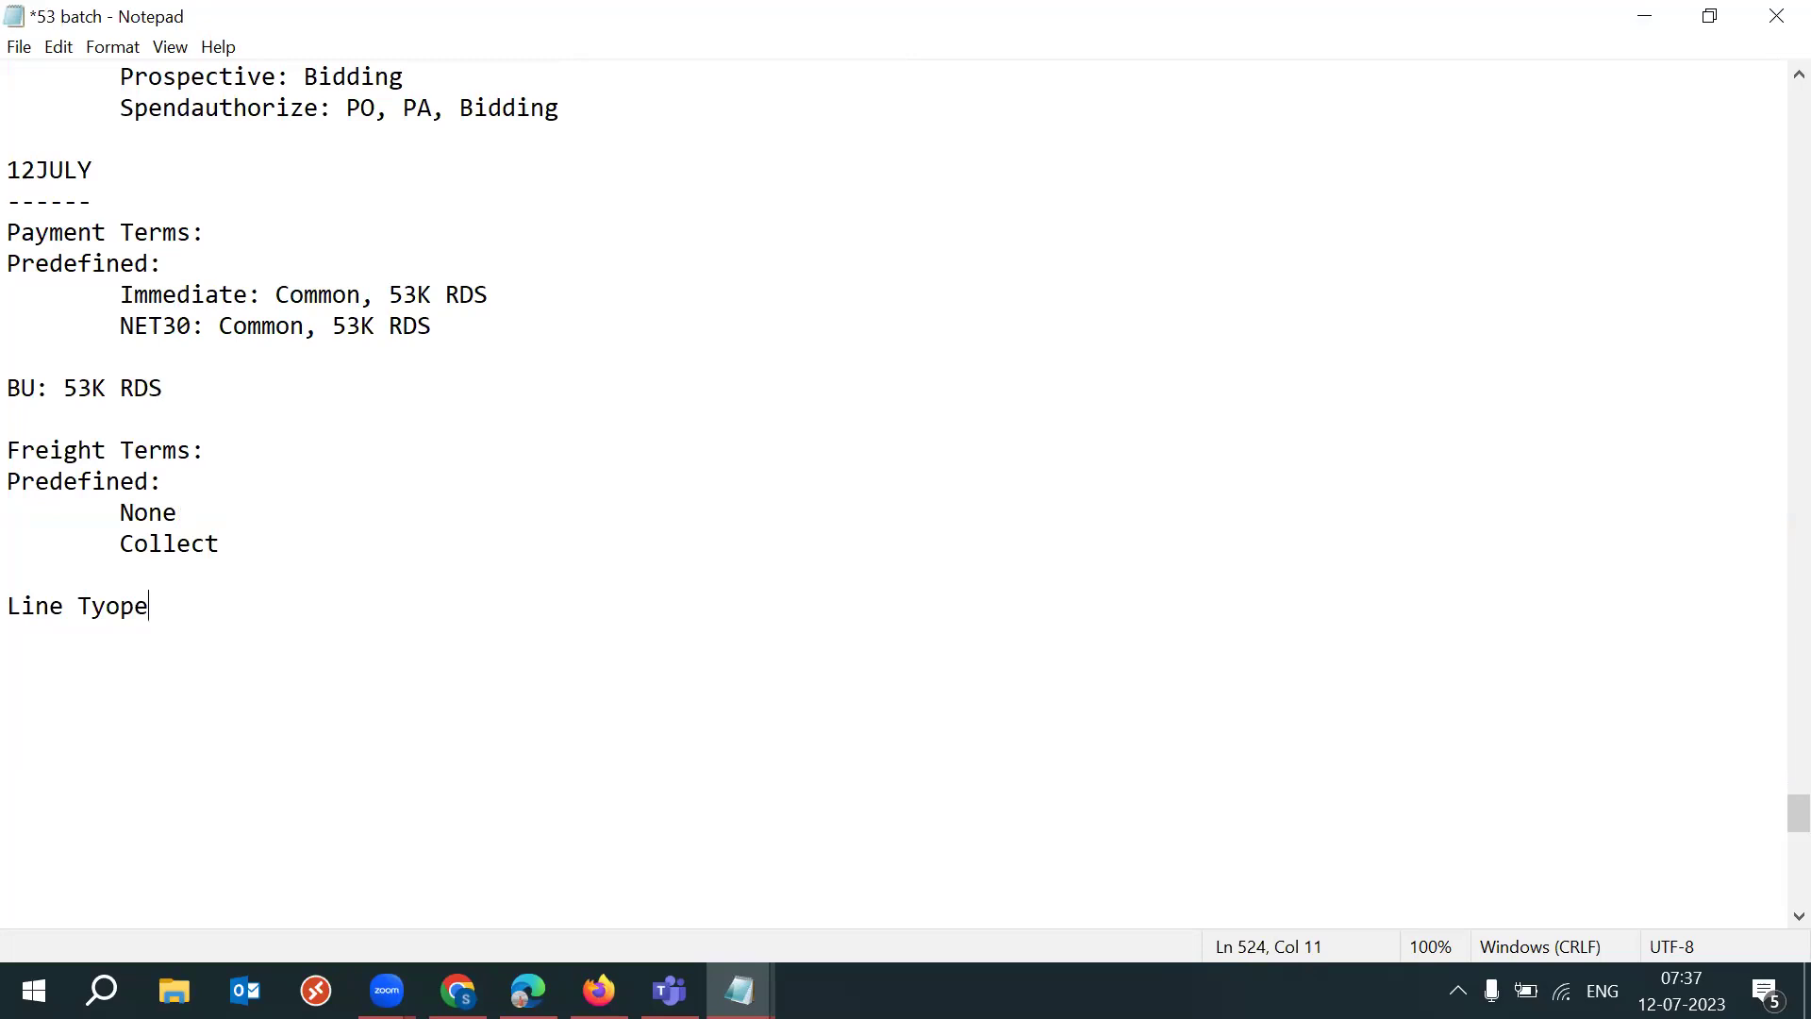
key(BackSpace)
key(BackSpace)
key(BackSpace)
key(BackSpace)
key(BackSpace)
key(BackSpace)
key(BackSpace)
key(BackSpace)
key(BackSpace)
key(ctrl+v)
drag(194, 606, 22, 618)
text(Line Types)
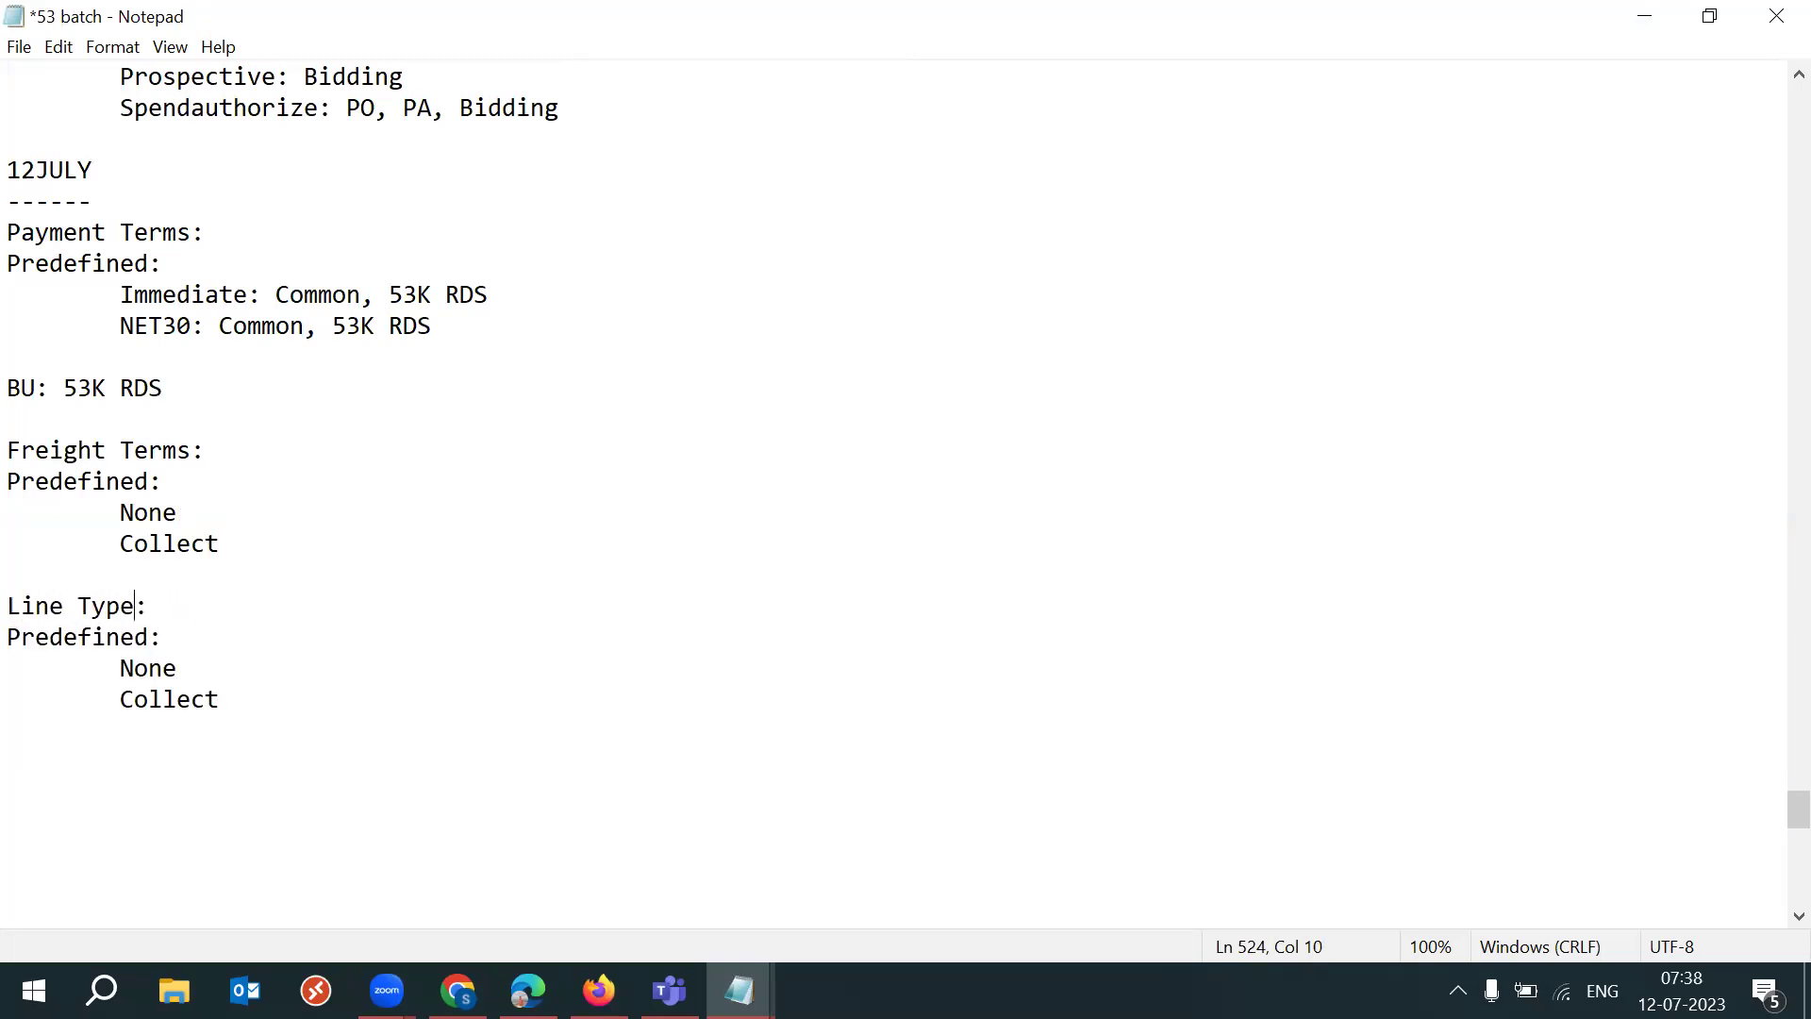
Step: Replace the copied None and Collect entries with Goods and Fixed Price Service
click(117, 671)
shift+click(241, 707)
key(BackSpace)
text(Goods)
key(Return)
key(Tab)
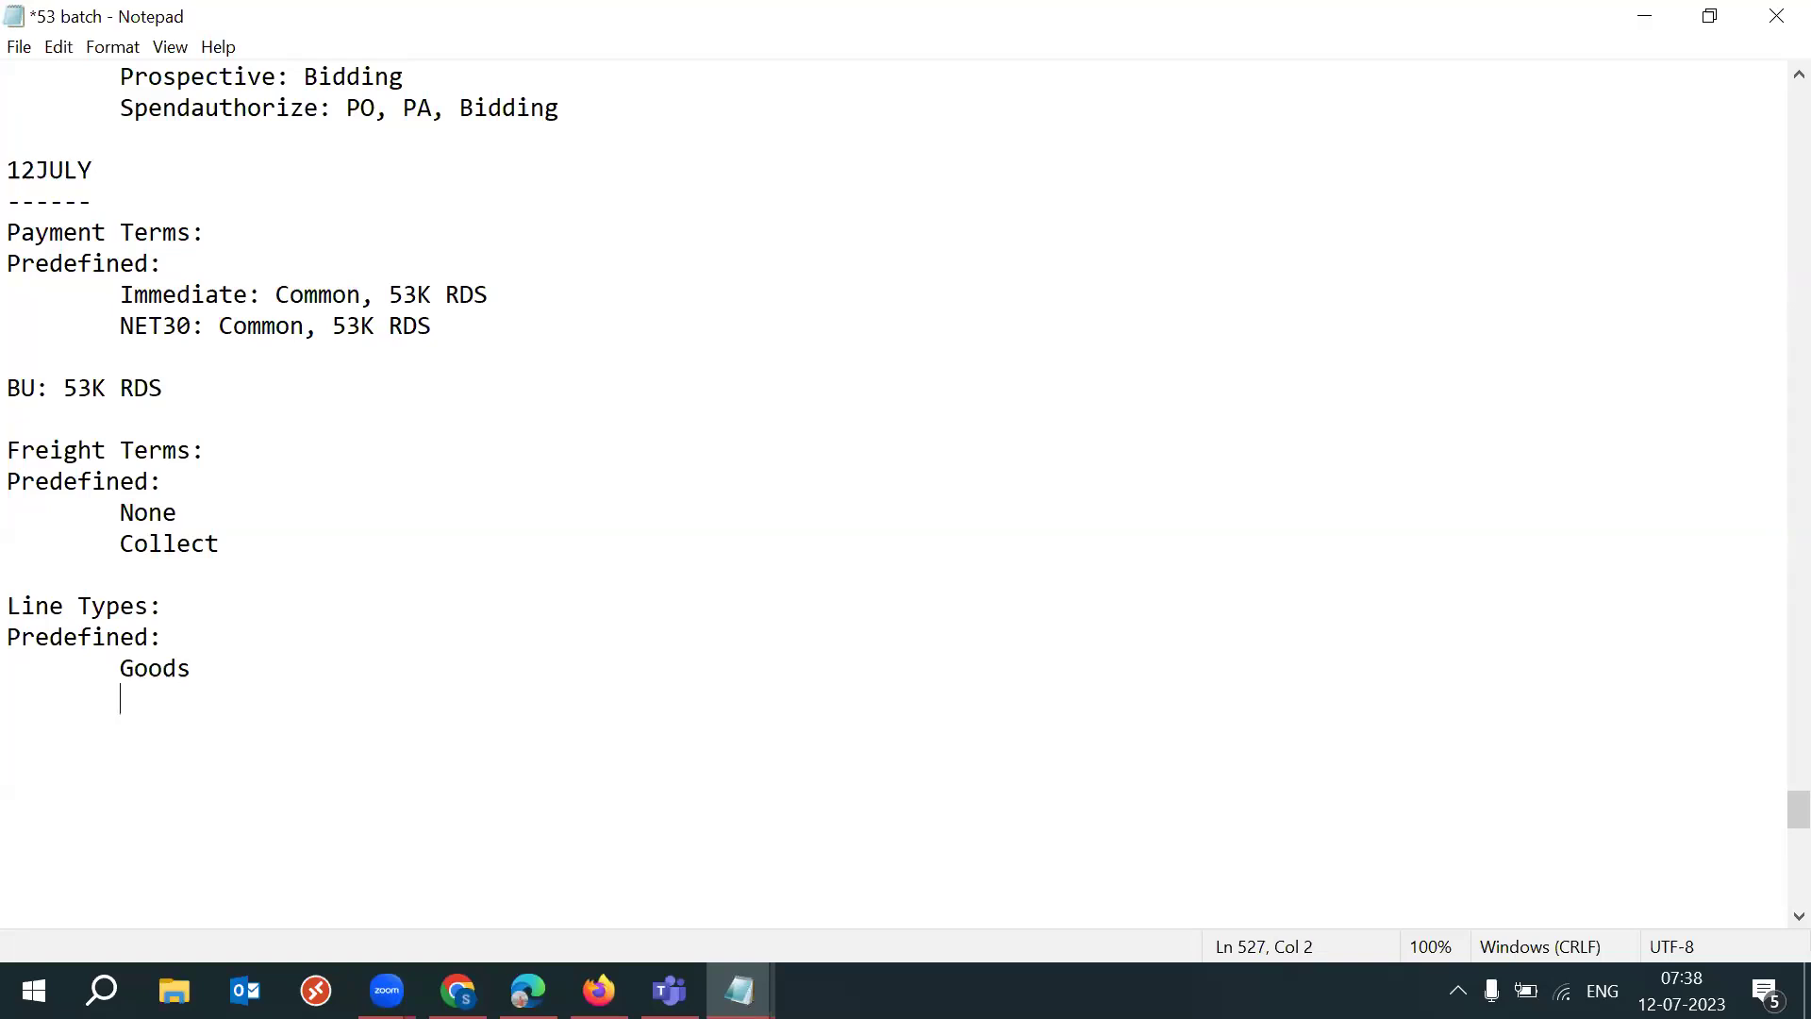
text(Fixed Price Ser)
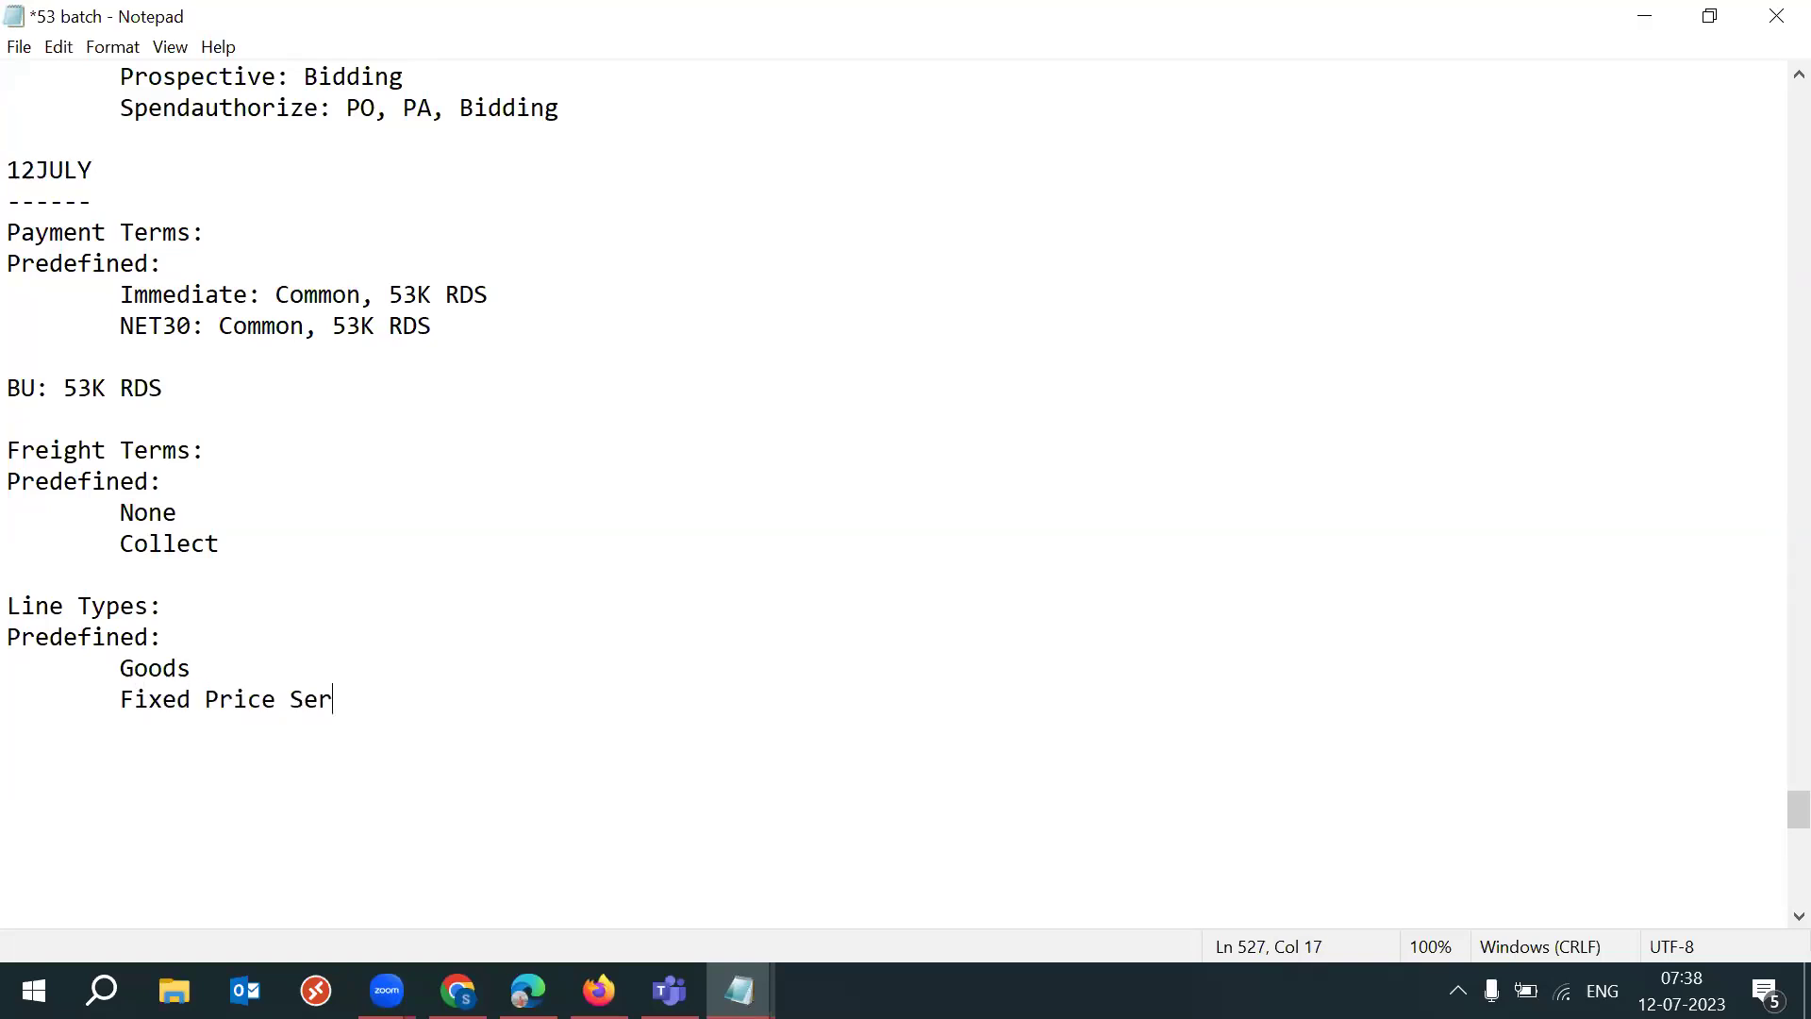
text(vice)
key(BackSpace)
text(ce)
Step: Add a 'Credit- 22C' line type, save the notes, and review the new entries
key(Return)
text(Credit 22)
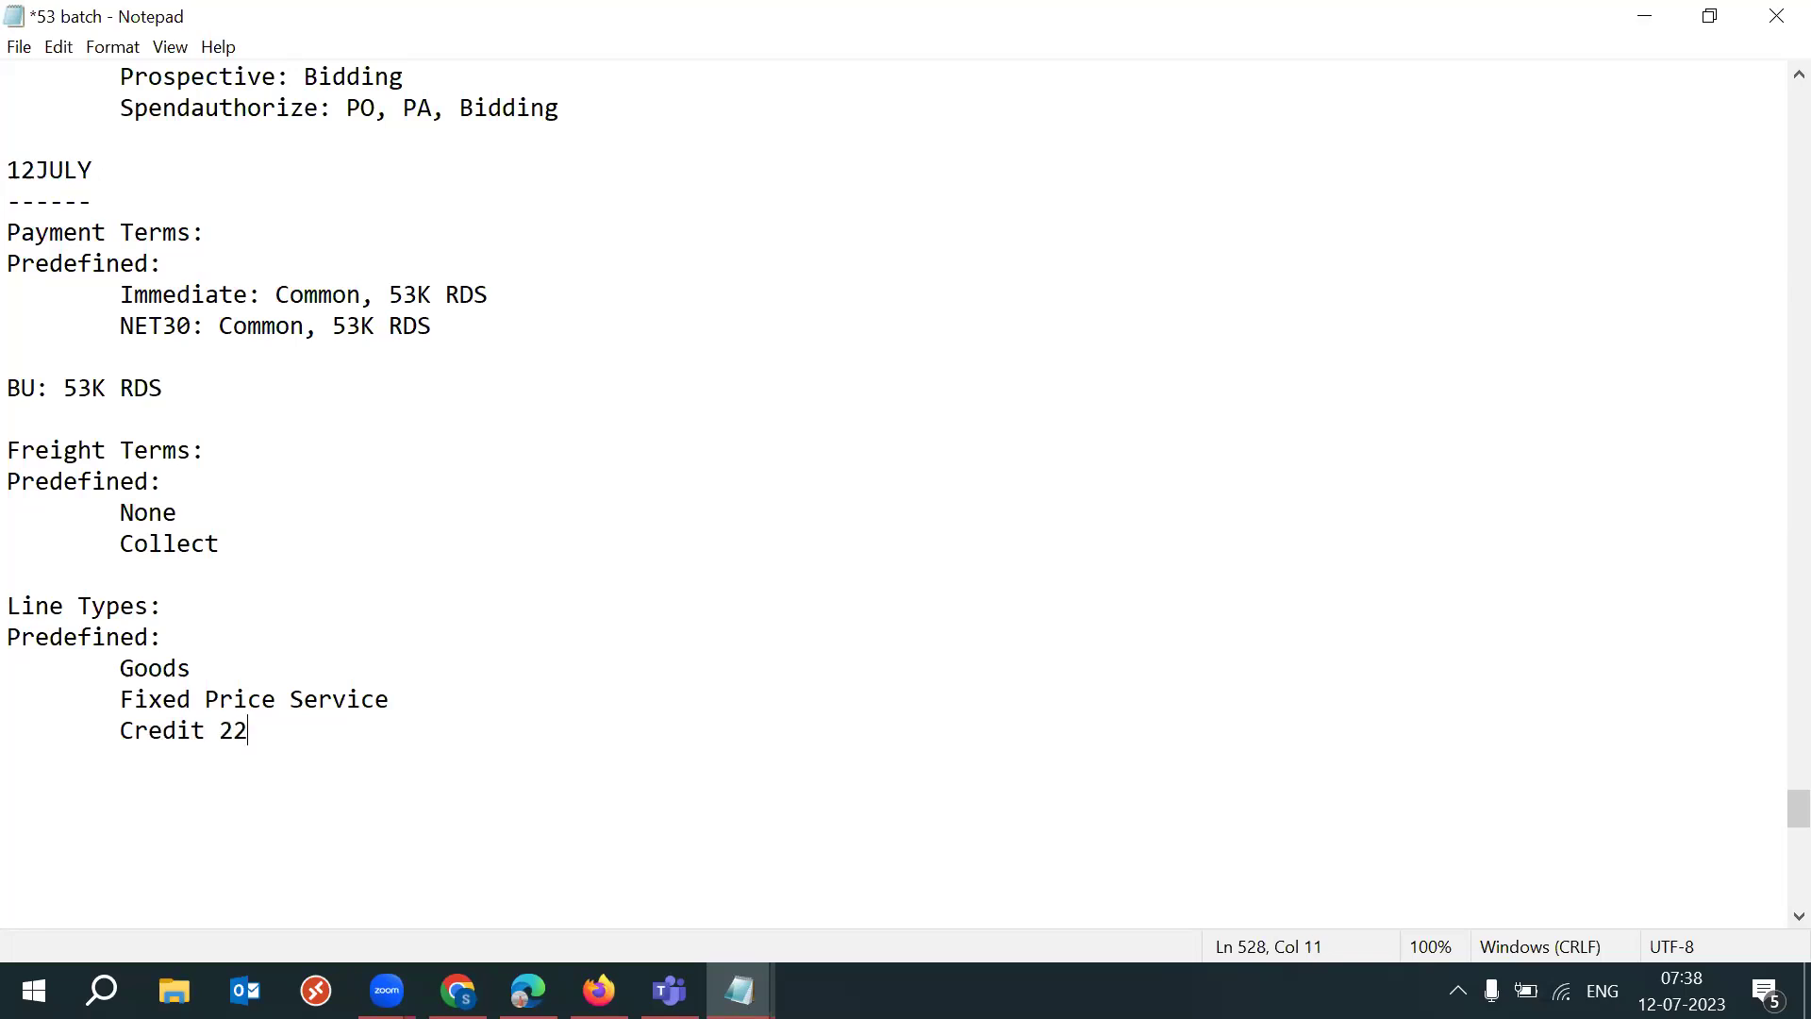
text(C)
click(198, 731)
text(-)
key(ctrl+s)
drag(236, 732, 300, 732)
drag(412, 698, 500, 679)
click(562, 726)
click(502, 682)
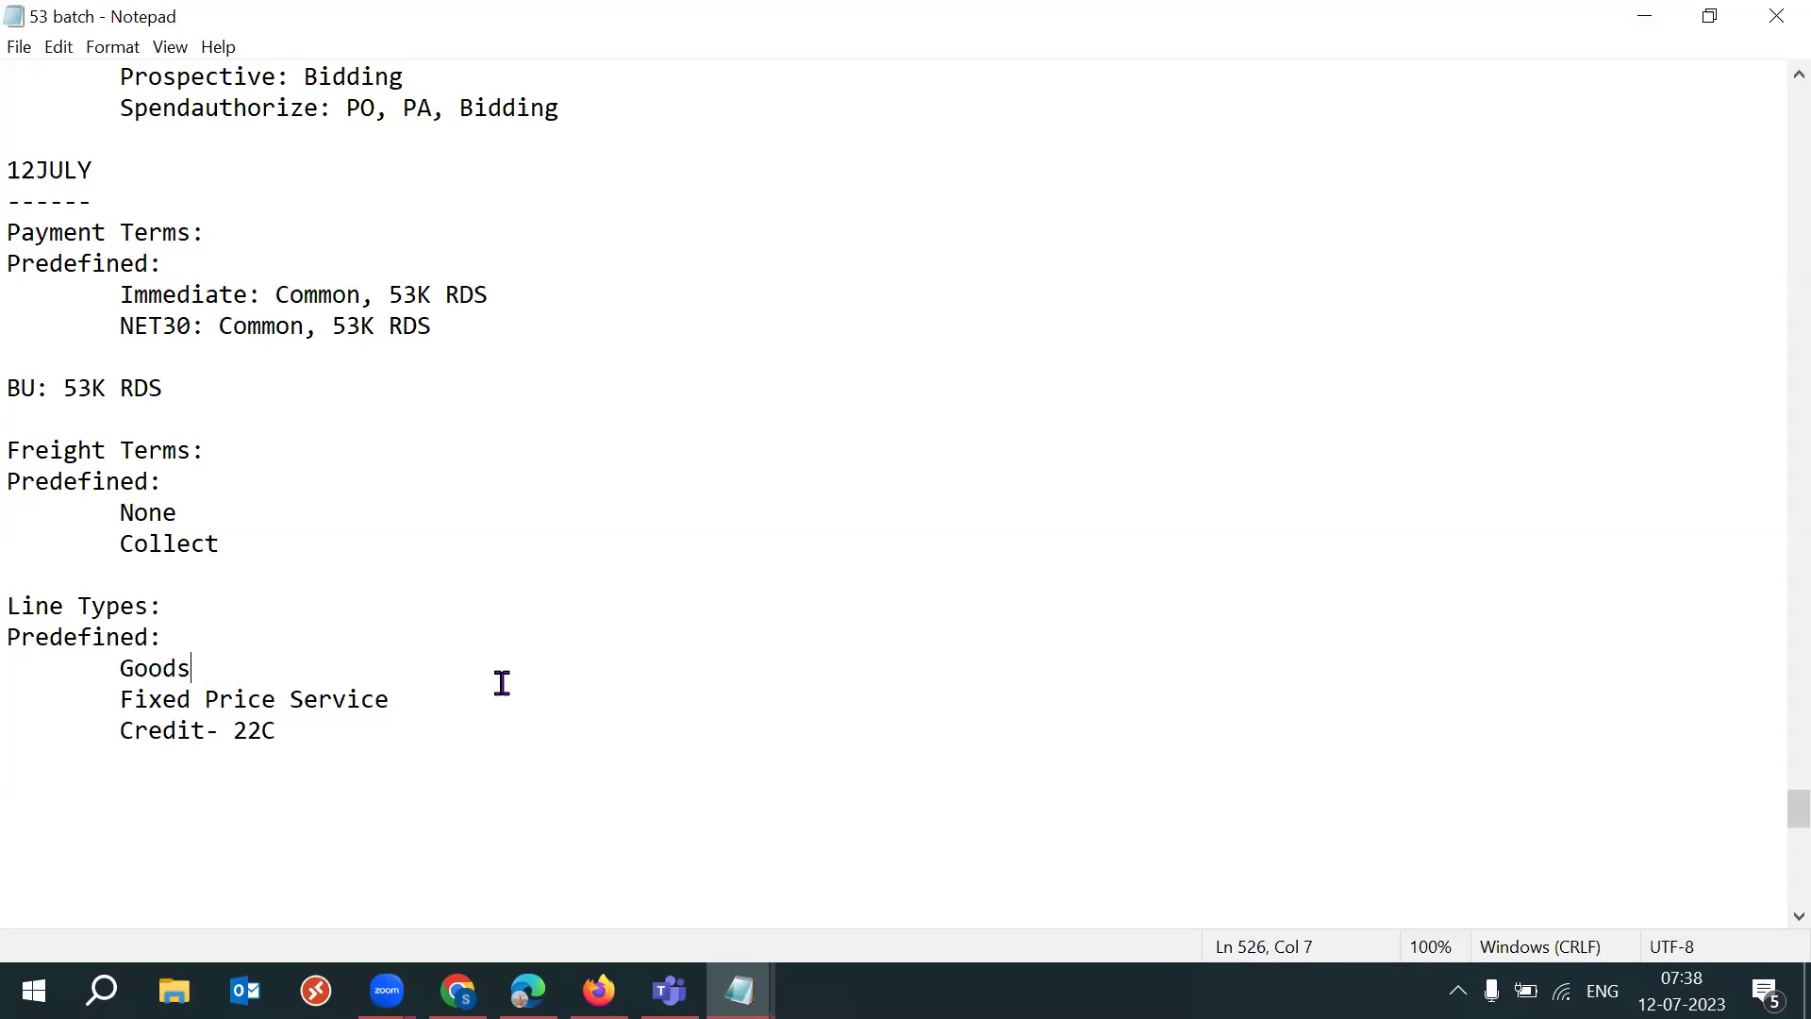
Step: Append ': 25K' to Fixed Price Service, then delete the 25K so it reads 'Fixed Price Service:'
drag(121, 697, 393, 699)
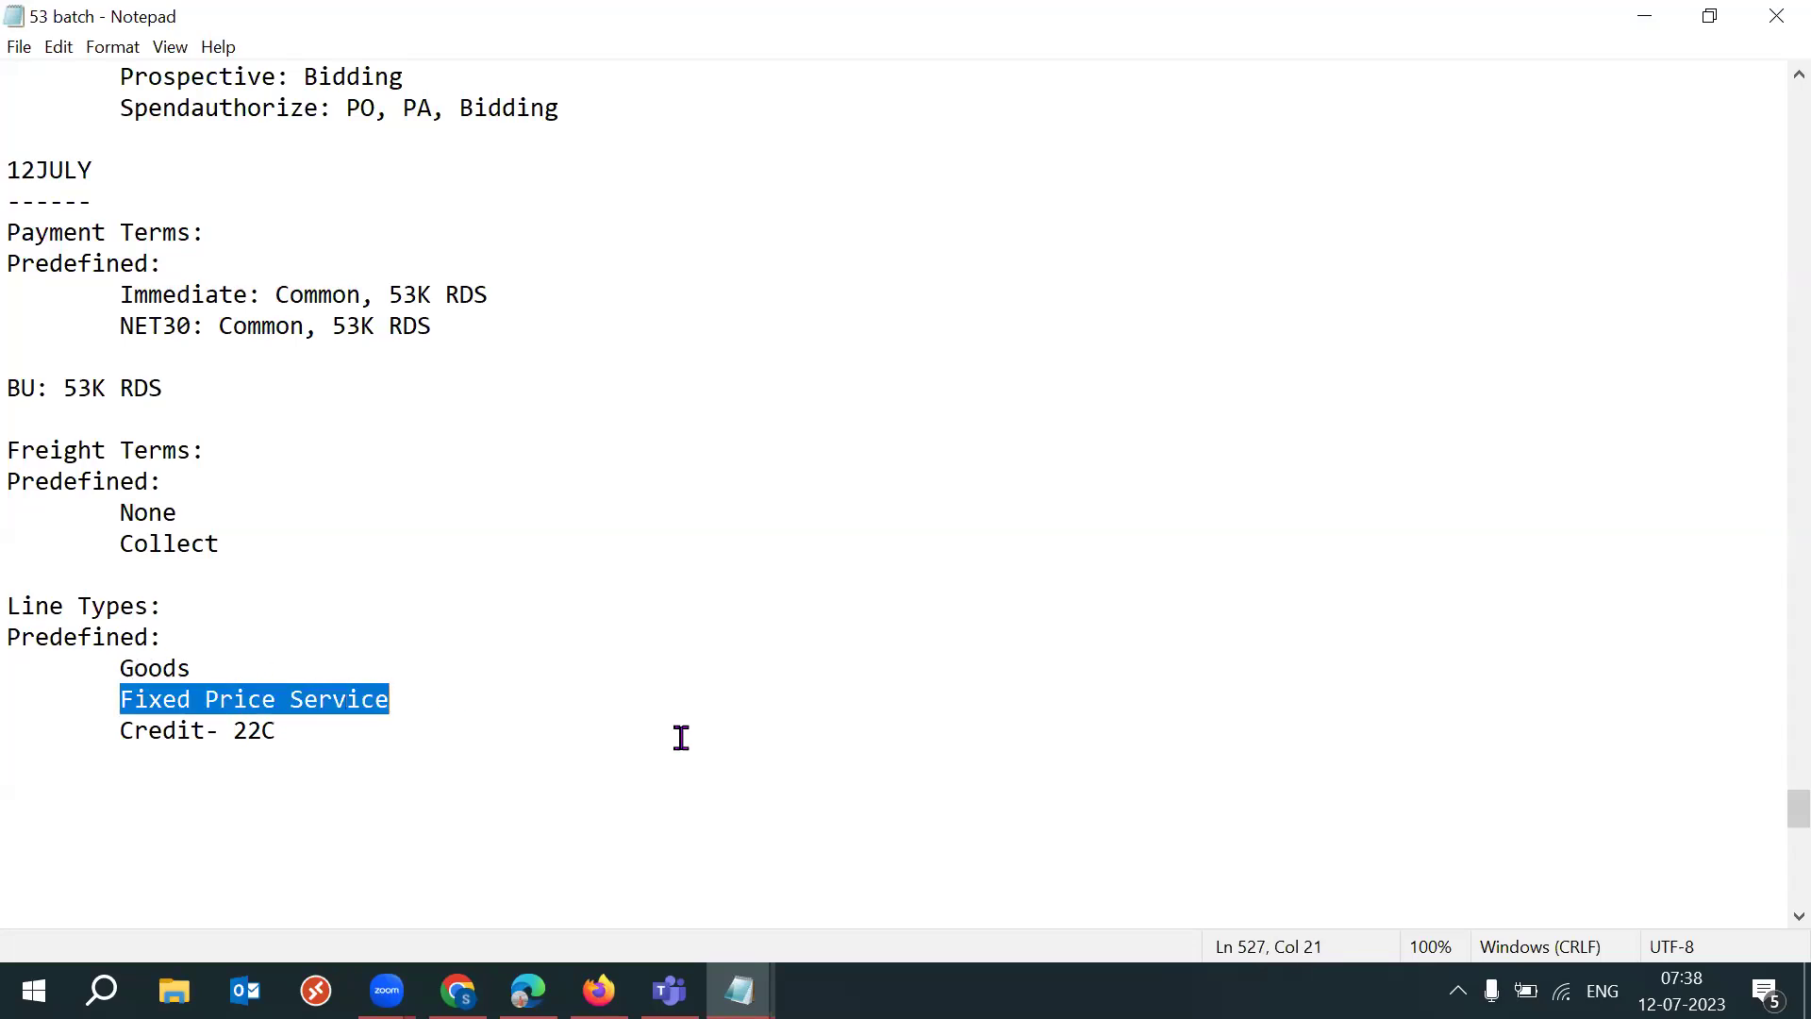
drag(93, 666, 223, 656)
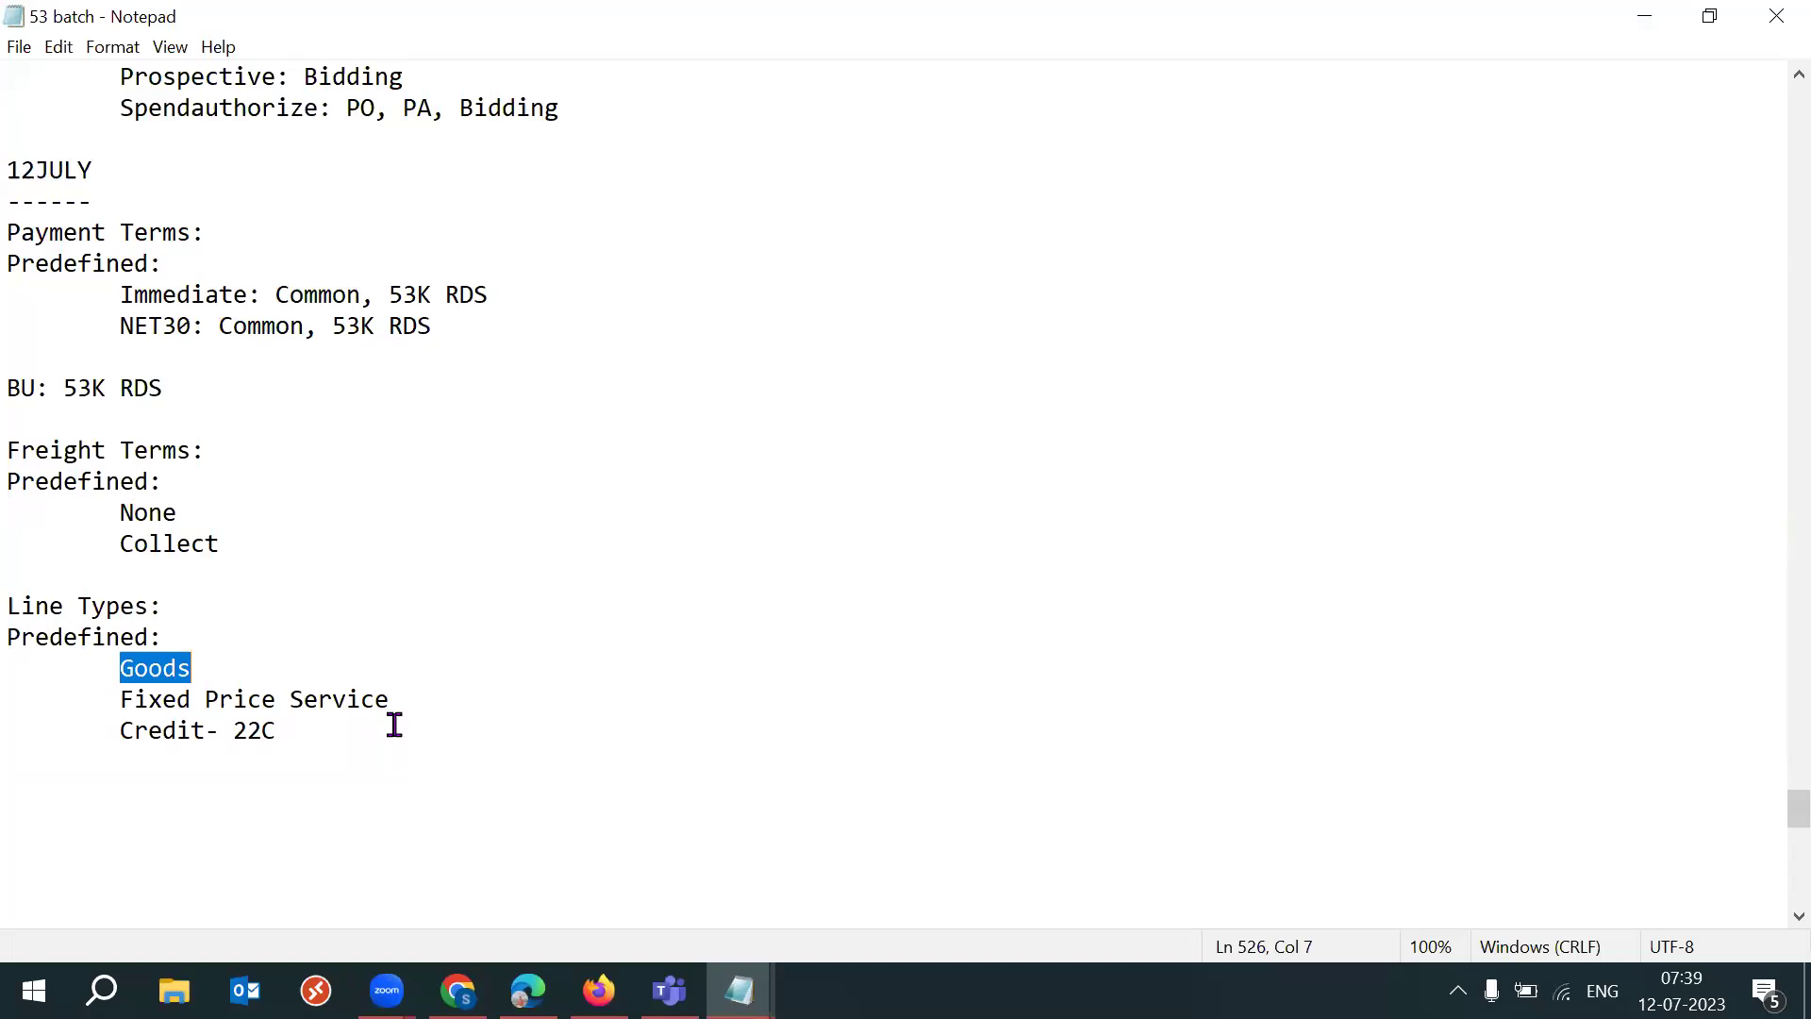
click(413, 699)
text(: 25K)
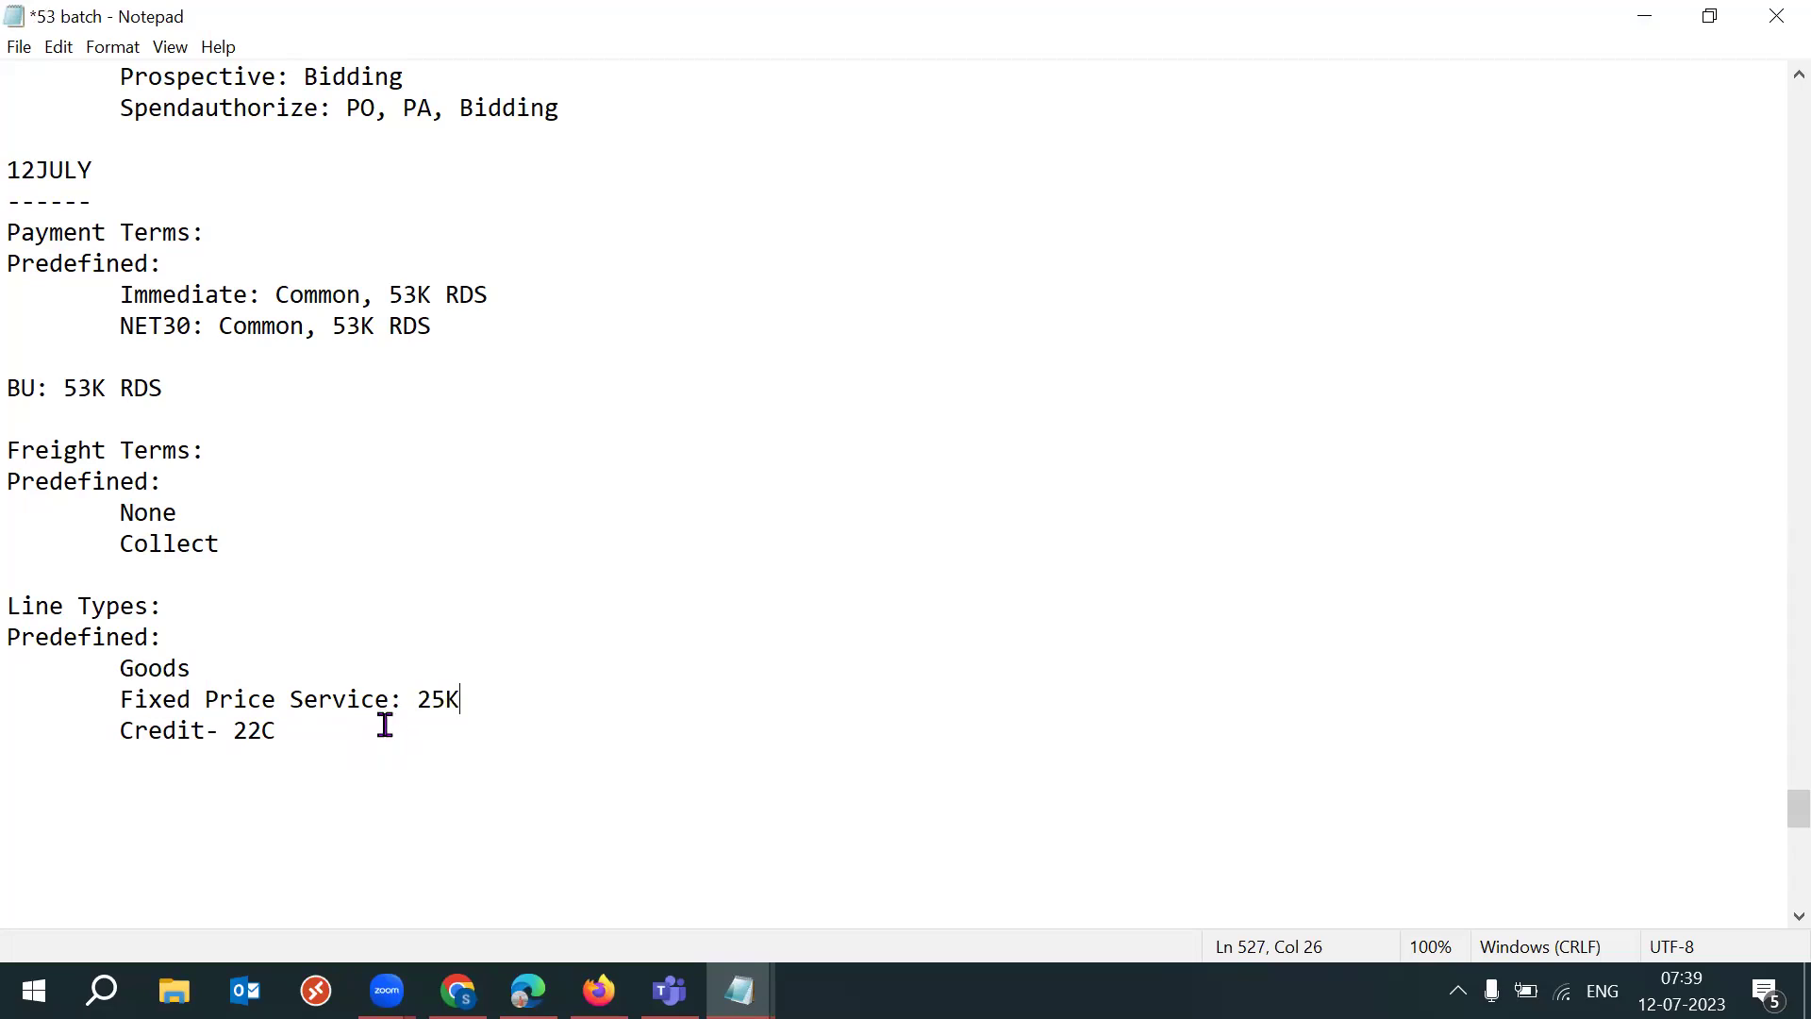
drag(416, 702, 479, 704)
drag(118, 701, 403, 699)
drag(111, 695, 408, 698)
key(BackSpace)
drag(110, 732, 211, 725)
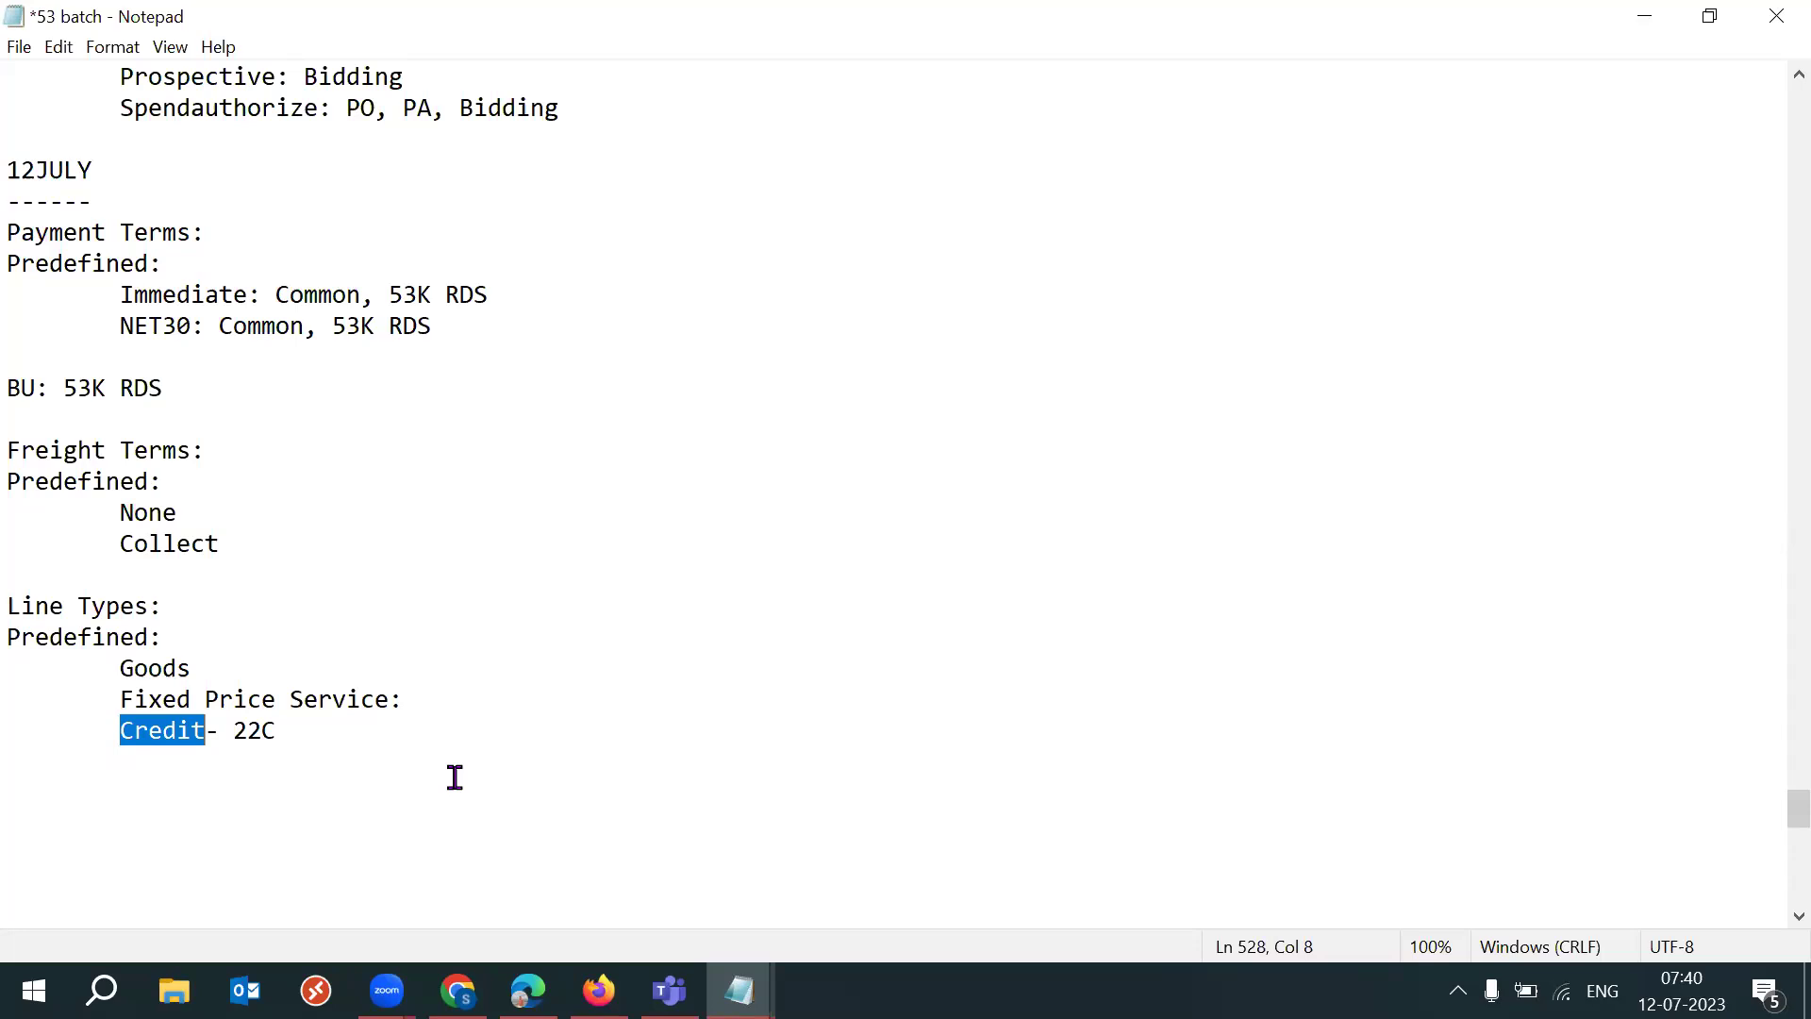
Step: Add a Purchase Order section with the line 'L1: Goods Printer 50000'
click(351, 718)
key(Return)
key(Return)
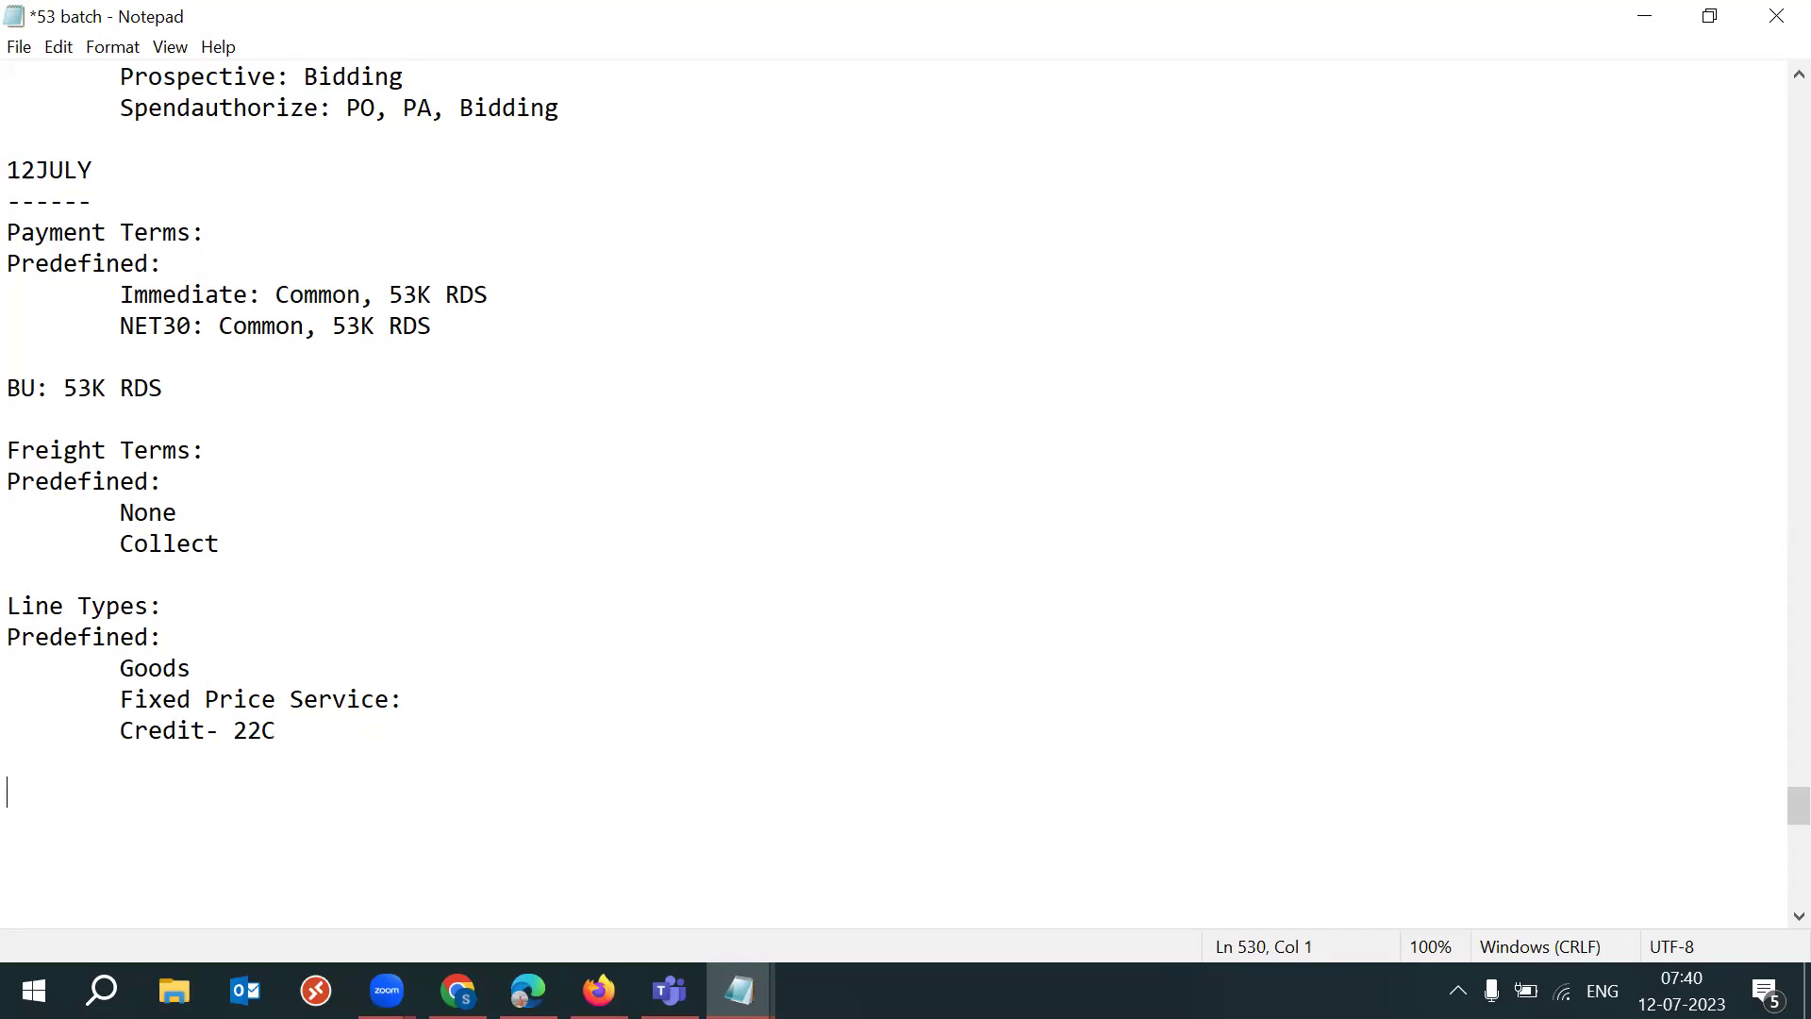
text(Purfch)
key(BackSpace)
key(BackSpace)
key(BackSpace)
text(chase Order)
key(Return)
key(Return)
key(Tab)
text(L)
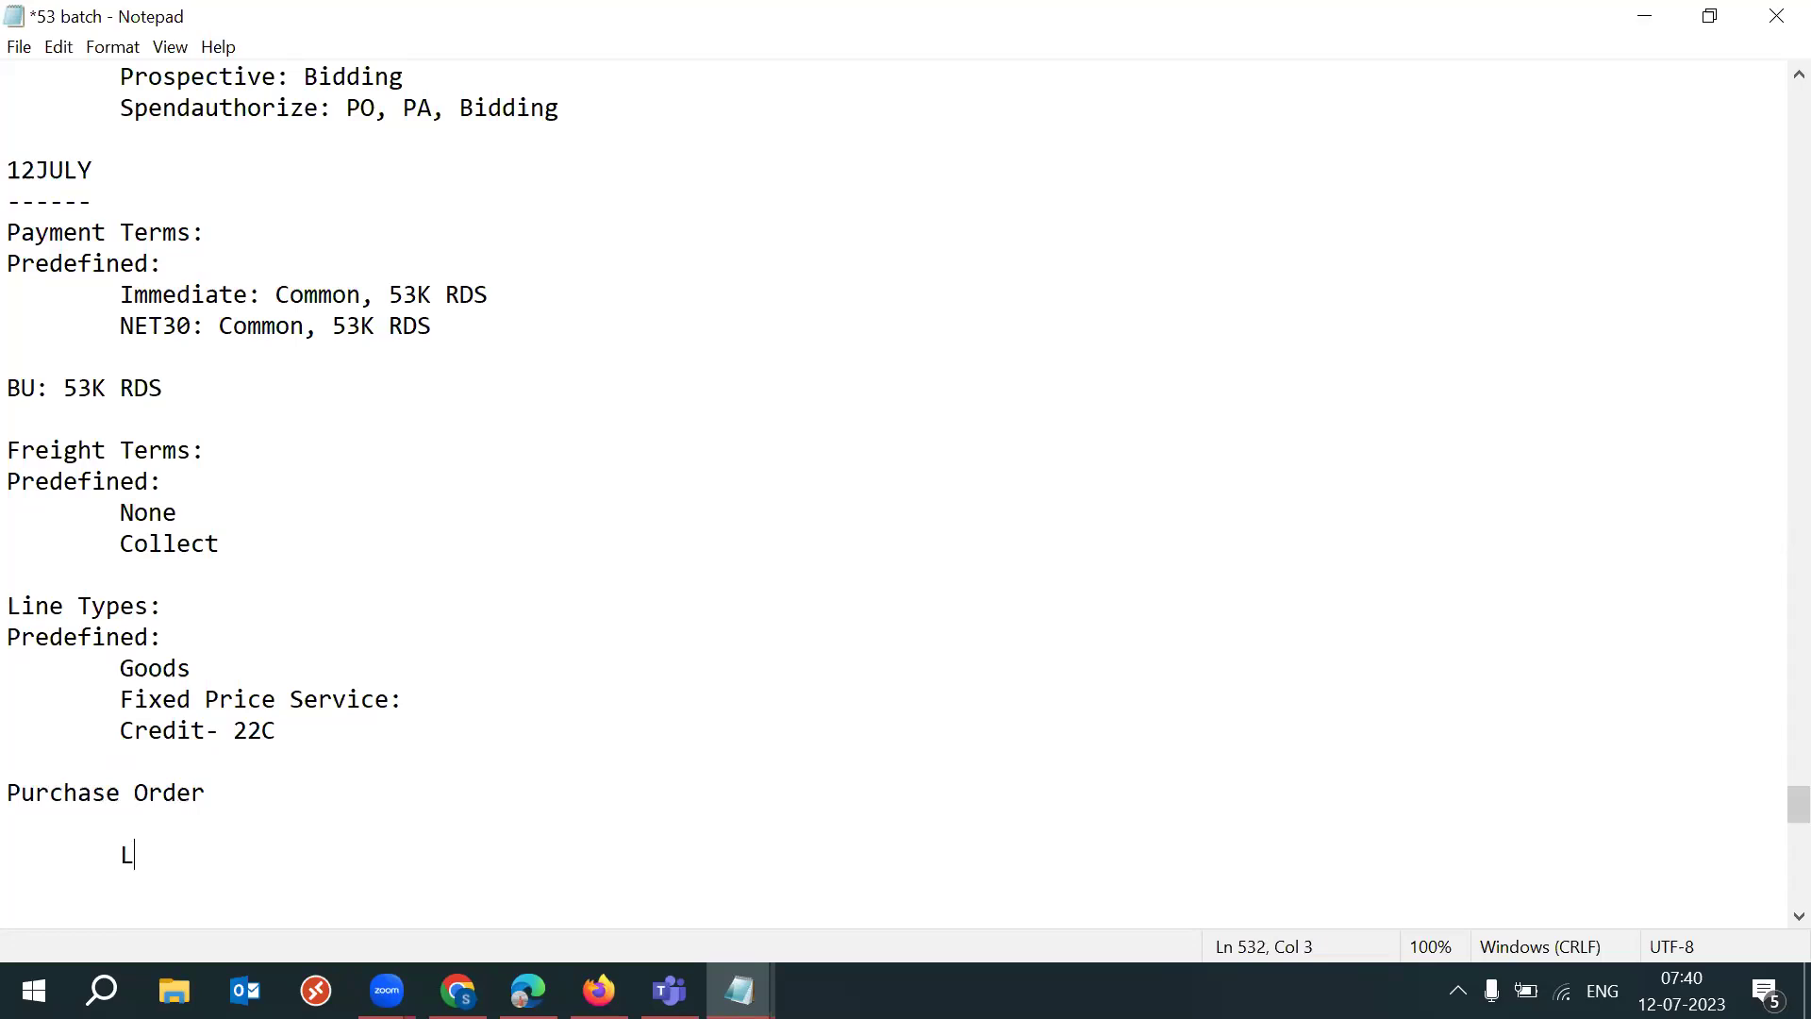
text(1: Goods)
key(Tab)
text(Printer)
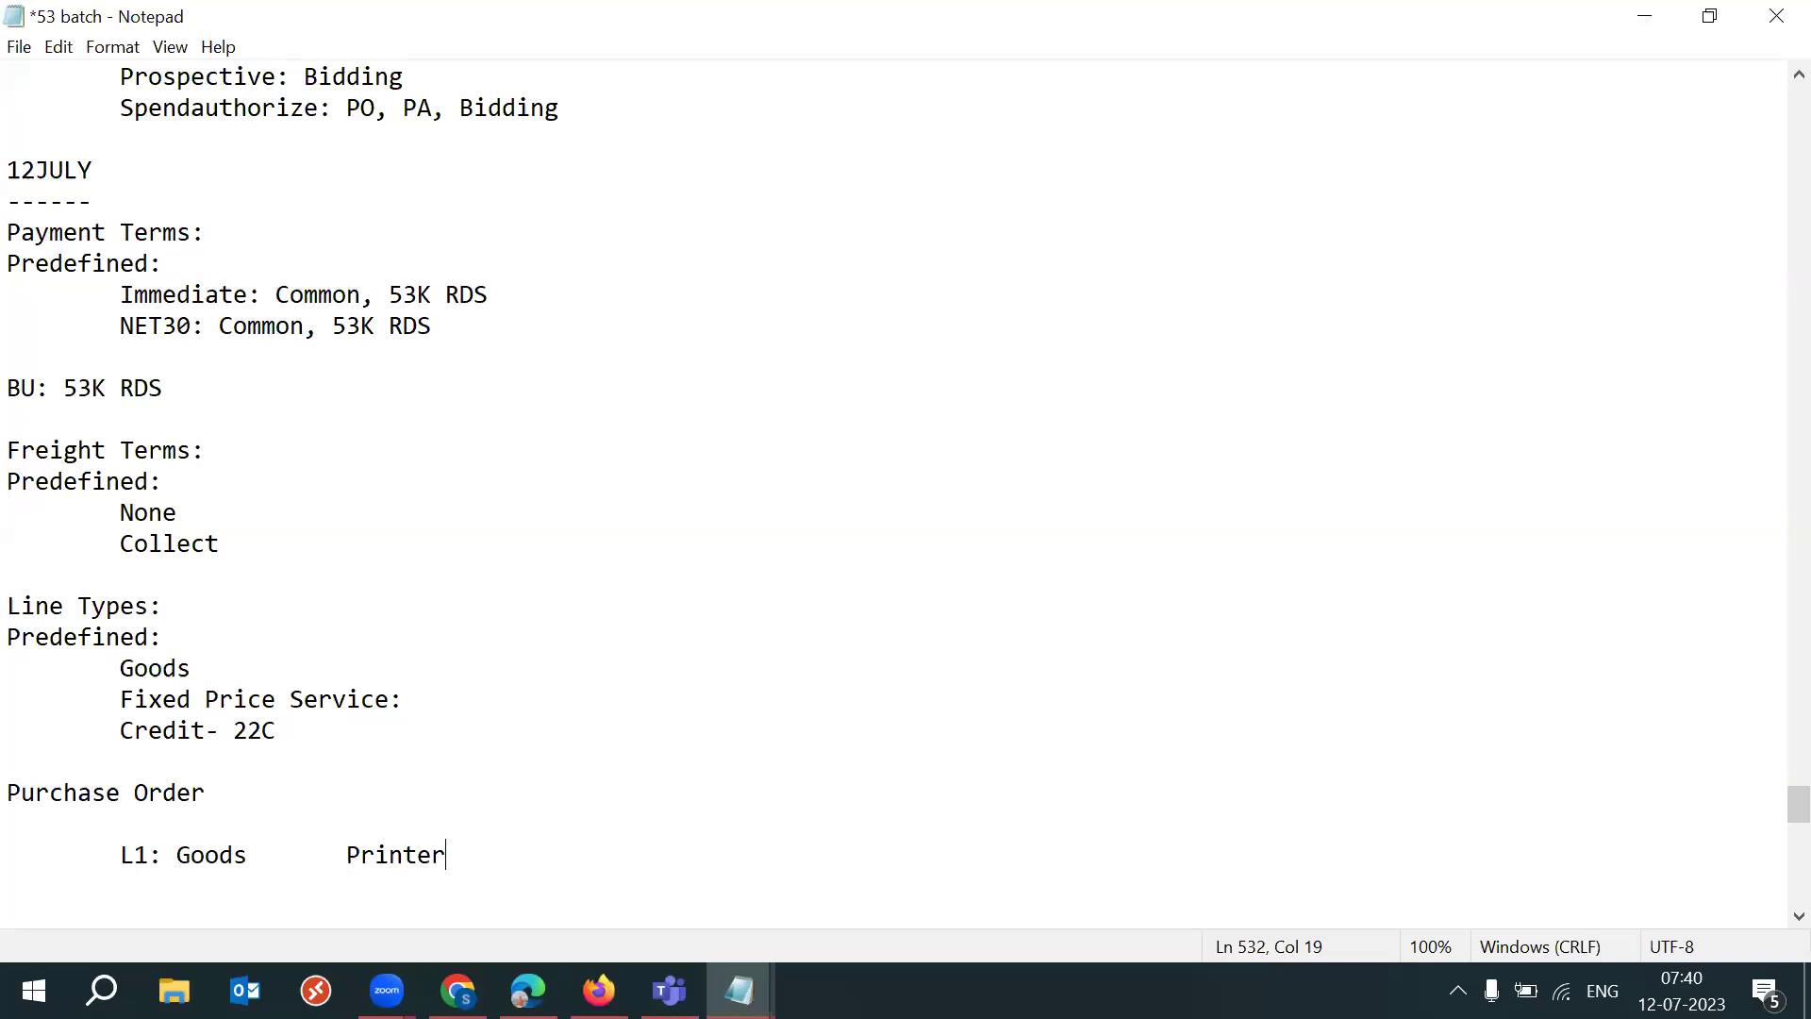
key(Tab)
key(Tab)
text(50000)
Step: Add a second order line 'L2: Credit' with amount -3000 aligned under 50000
key(Return)
key(Tab)
text(L2:Credit)
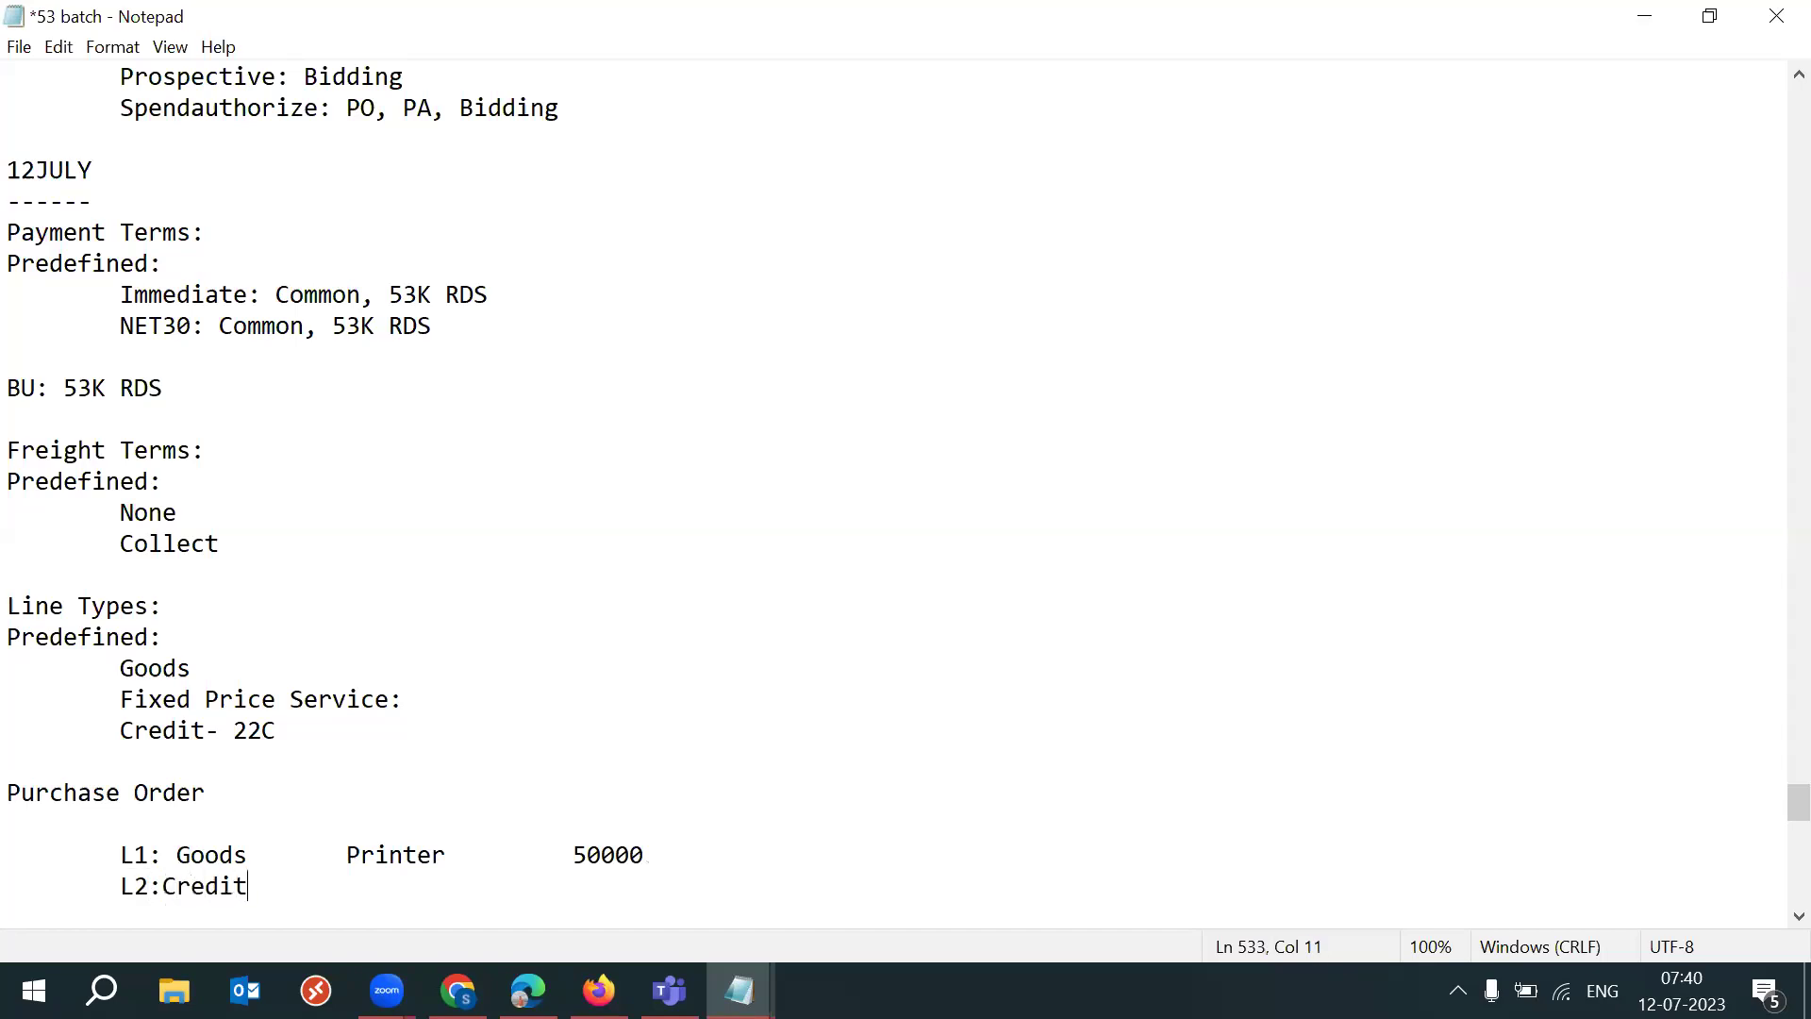
click(168, 889)
click(272, 890)
key(Tab)
key(Tab)
key(Tab)
key(Tab)
key(BackSpace)
text(3000)
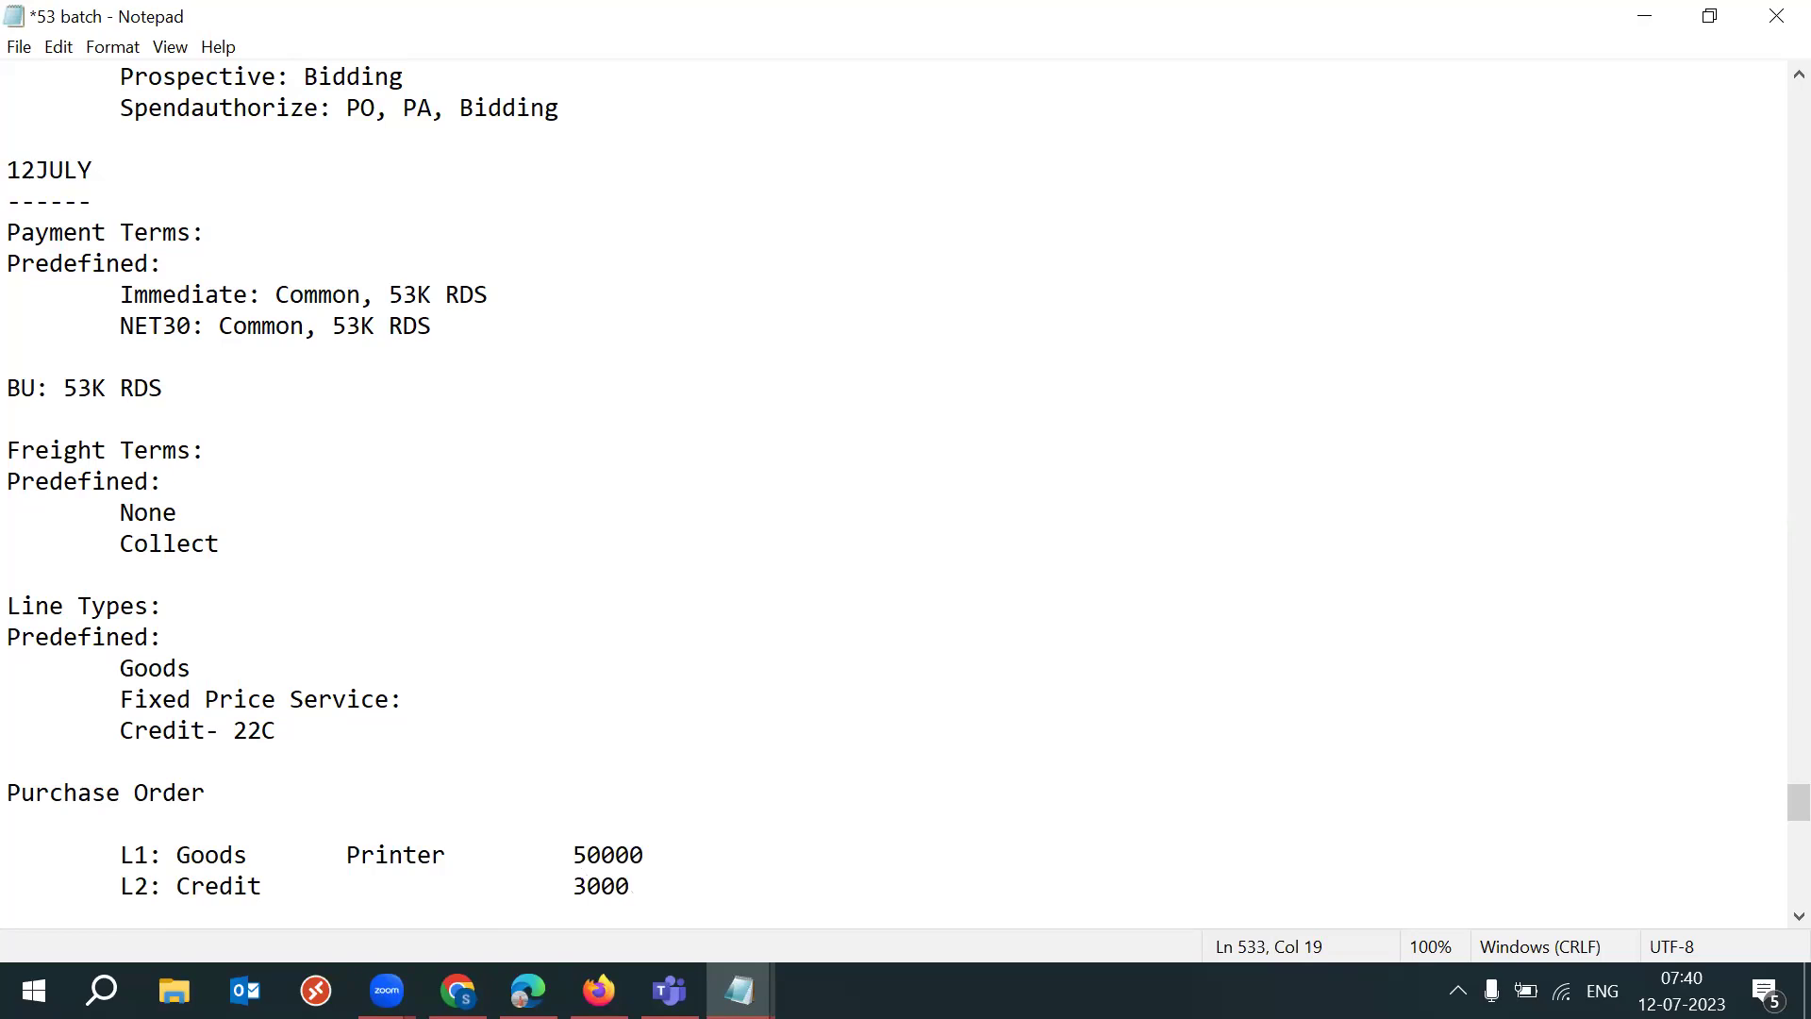
click(557, 886)
text(-)
Step: Put the order total 47000/- beside the Purchase Order heading
click(294, 793)
key(Tab)
key(Tab)
key(Tab)
key(Tab)
text(47000/)
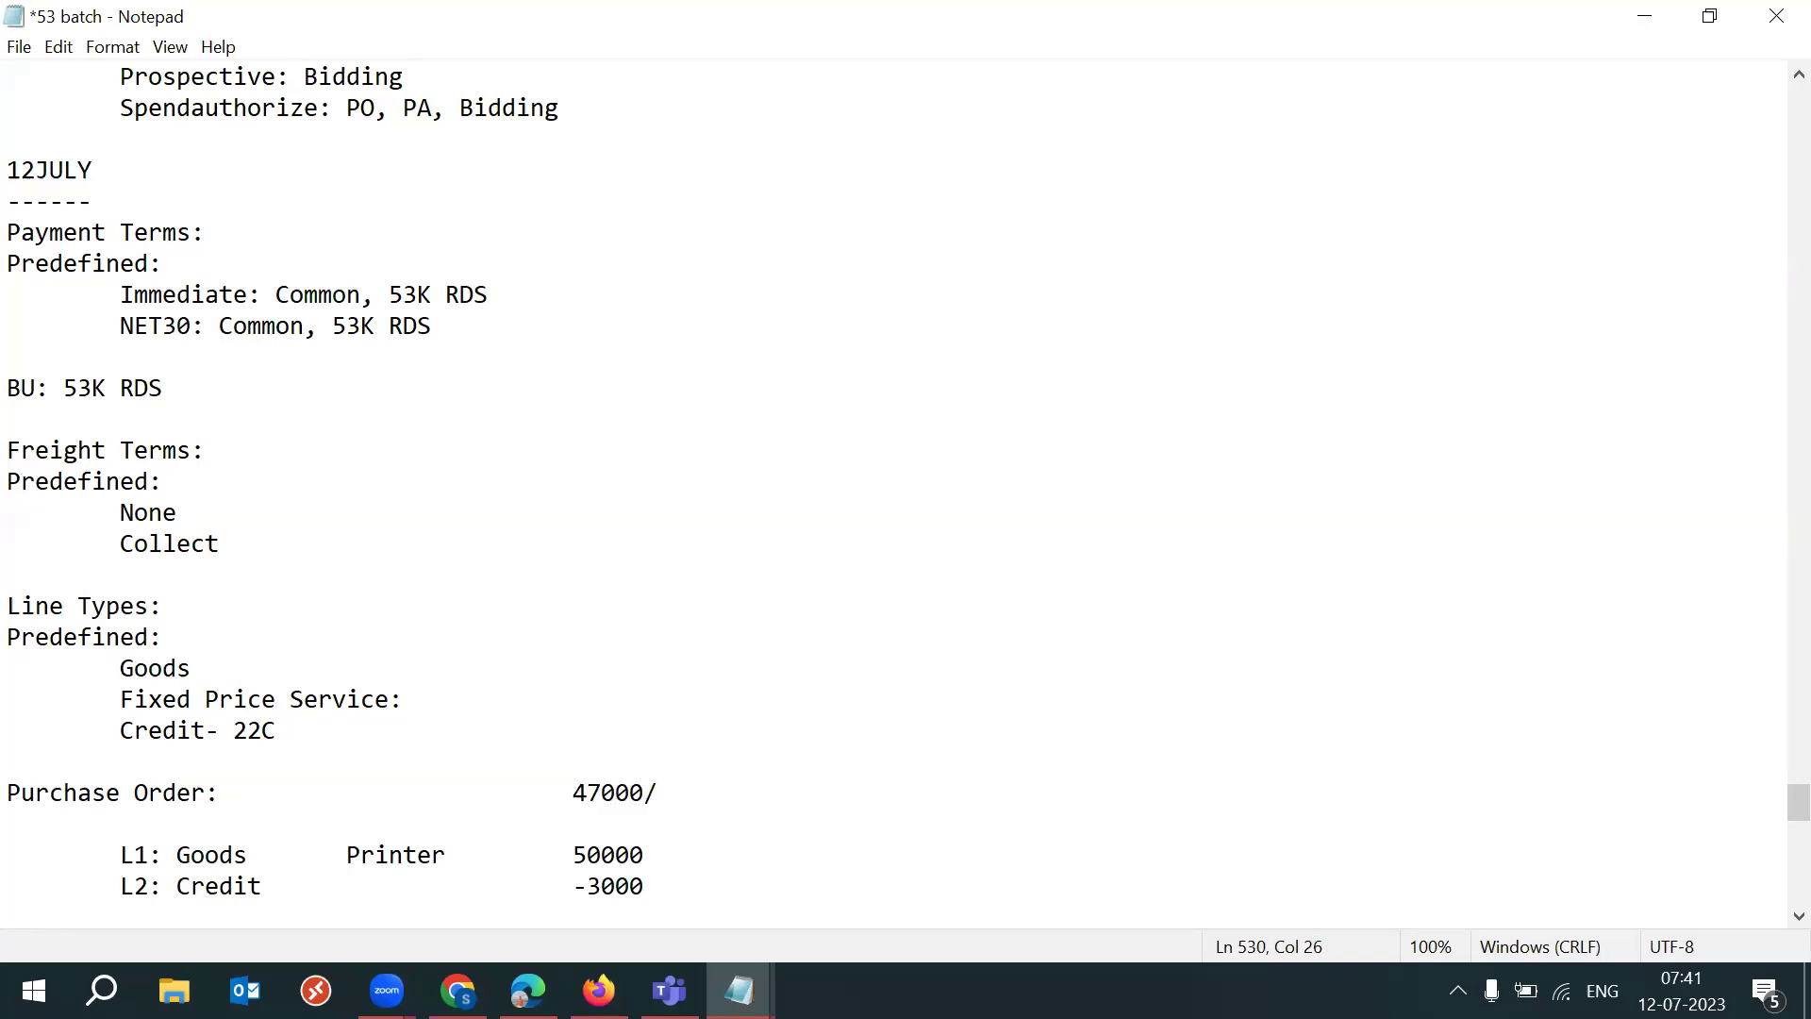
text(-)
shift+click(563, 802)
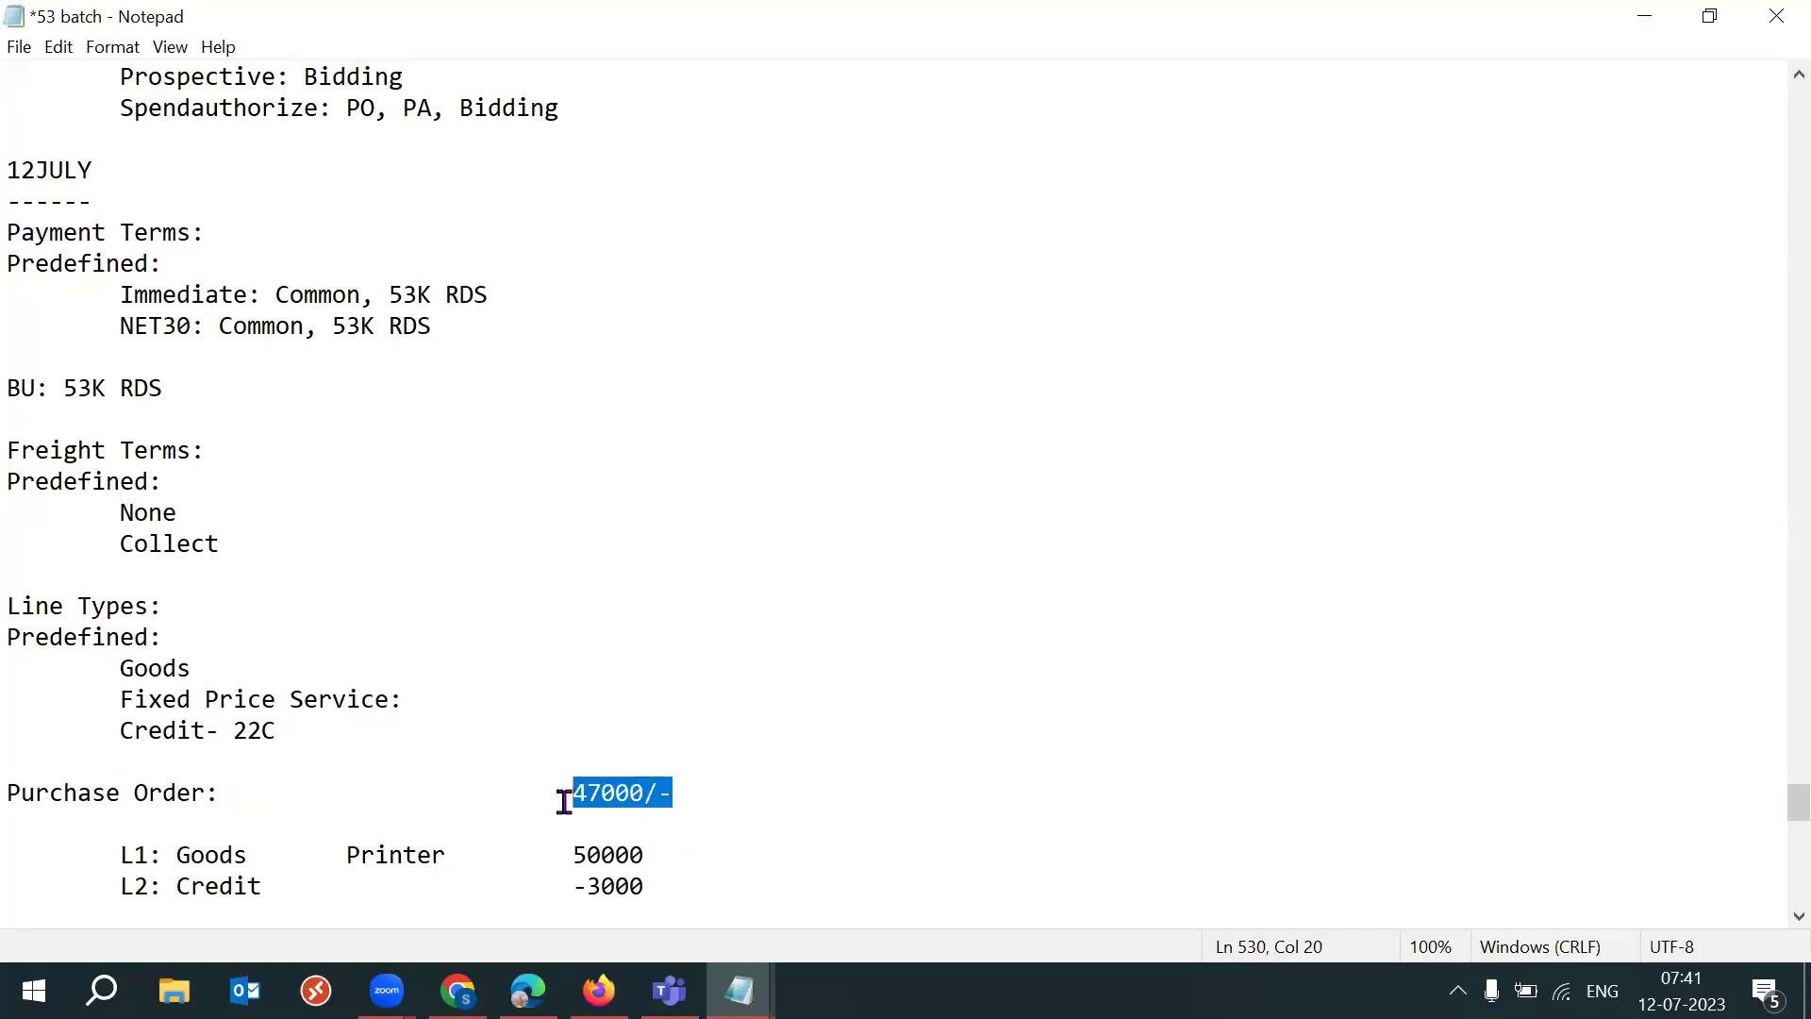
click(563, 880)
shift+click(660, 880)
drag(257, 879, 104, 883)
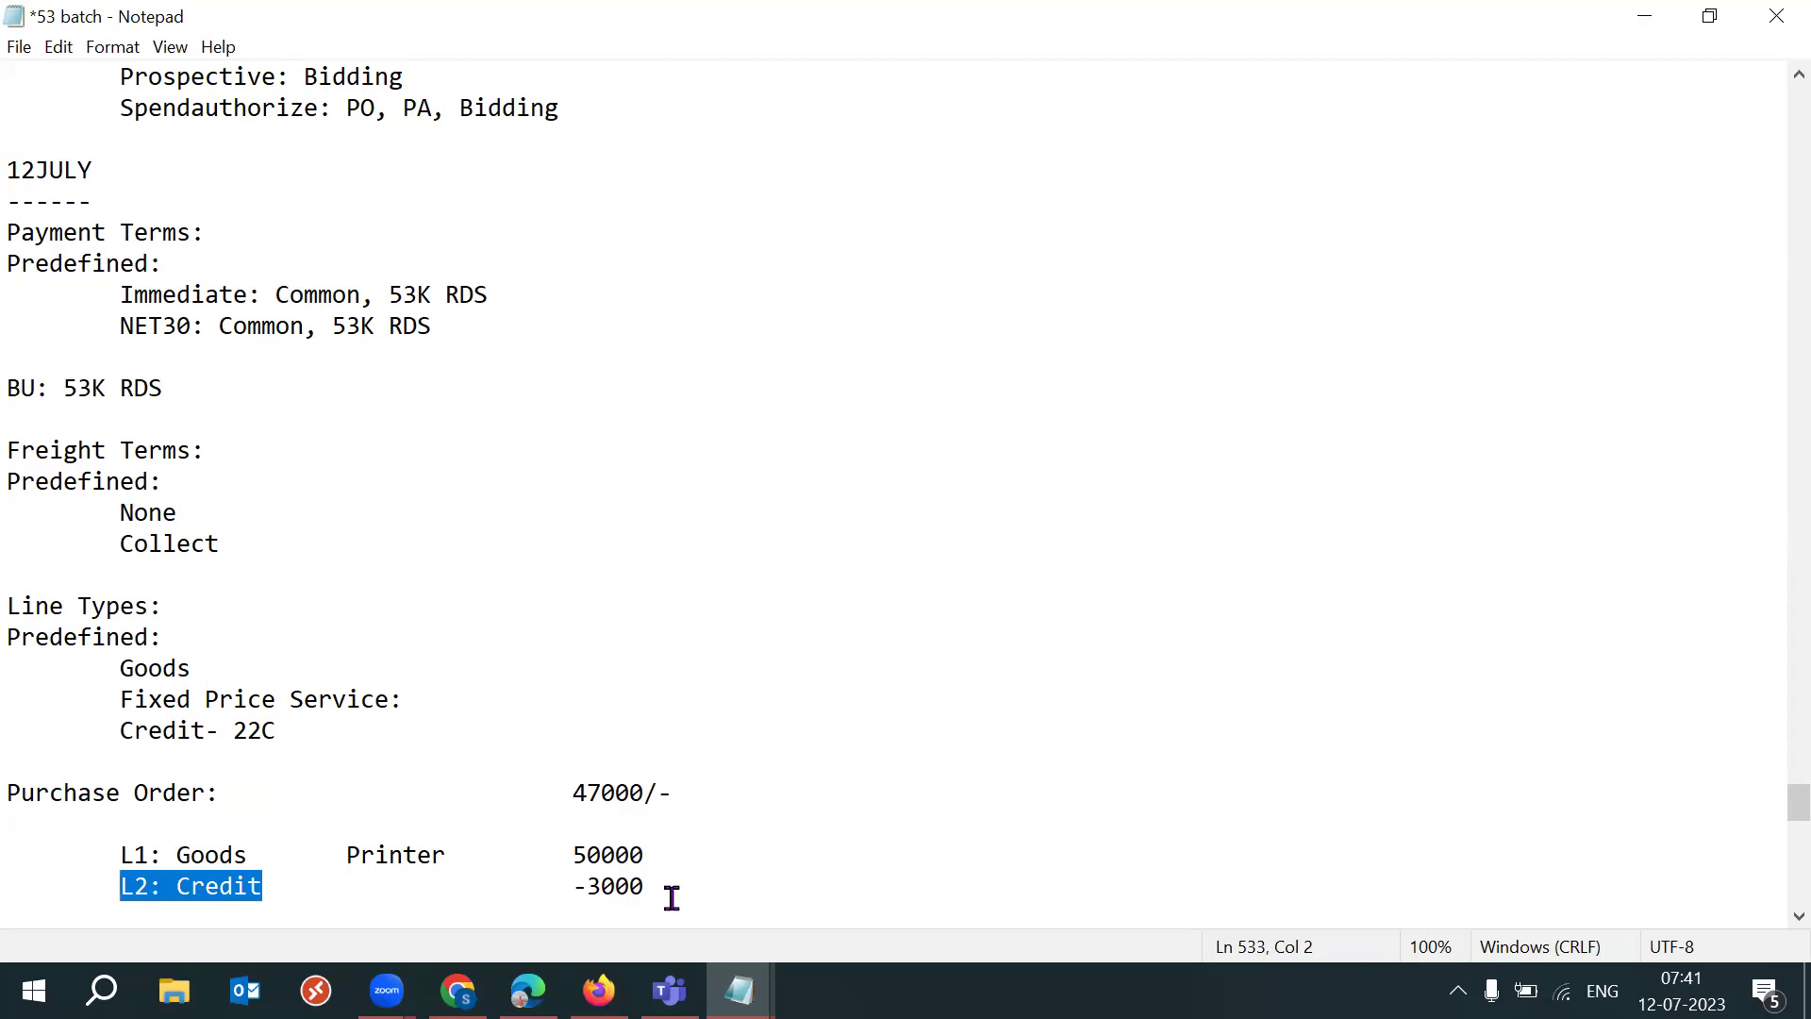
Step: Set the L1 Goods Printer amount back to 50000 and review the two order lines
drag(572, 854, 657, 854)
text(47000)
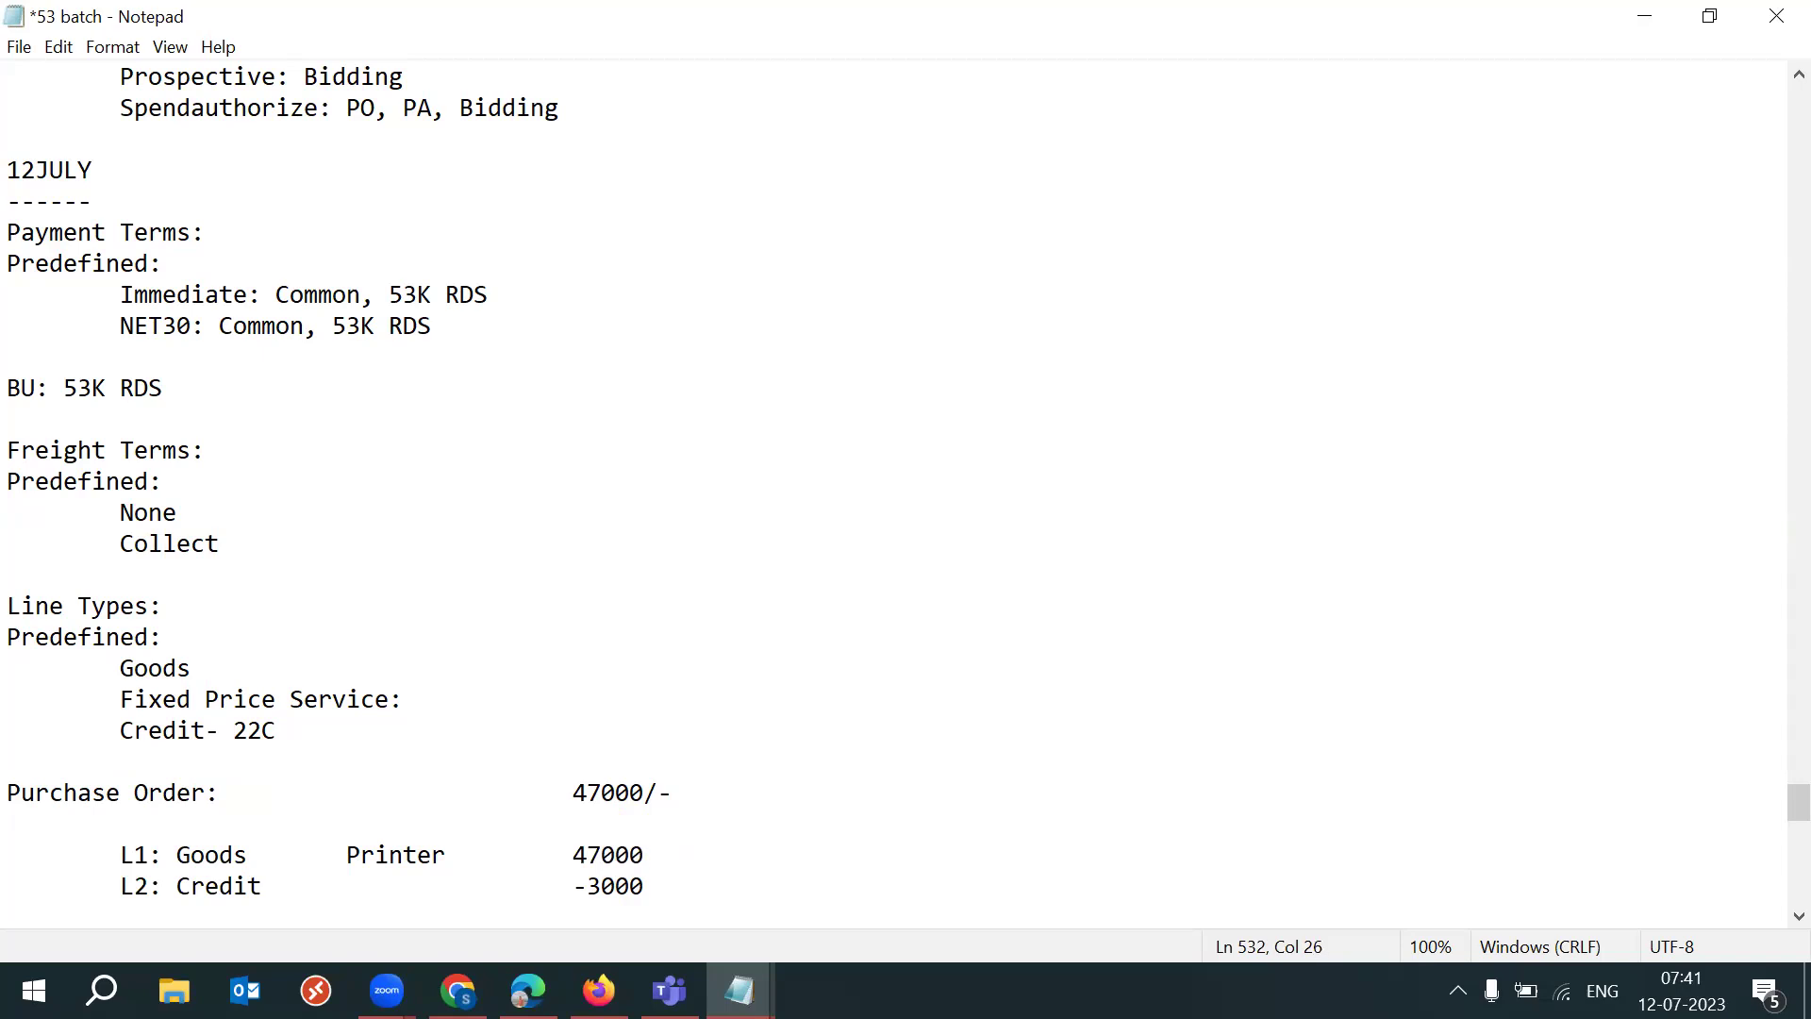
key(BackSpace)
key(BackSpace)
key(BackSpace)
key(BackSpace)
key(BackSpace)
text(50000)
drag(587, 885, 853, 891)
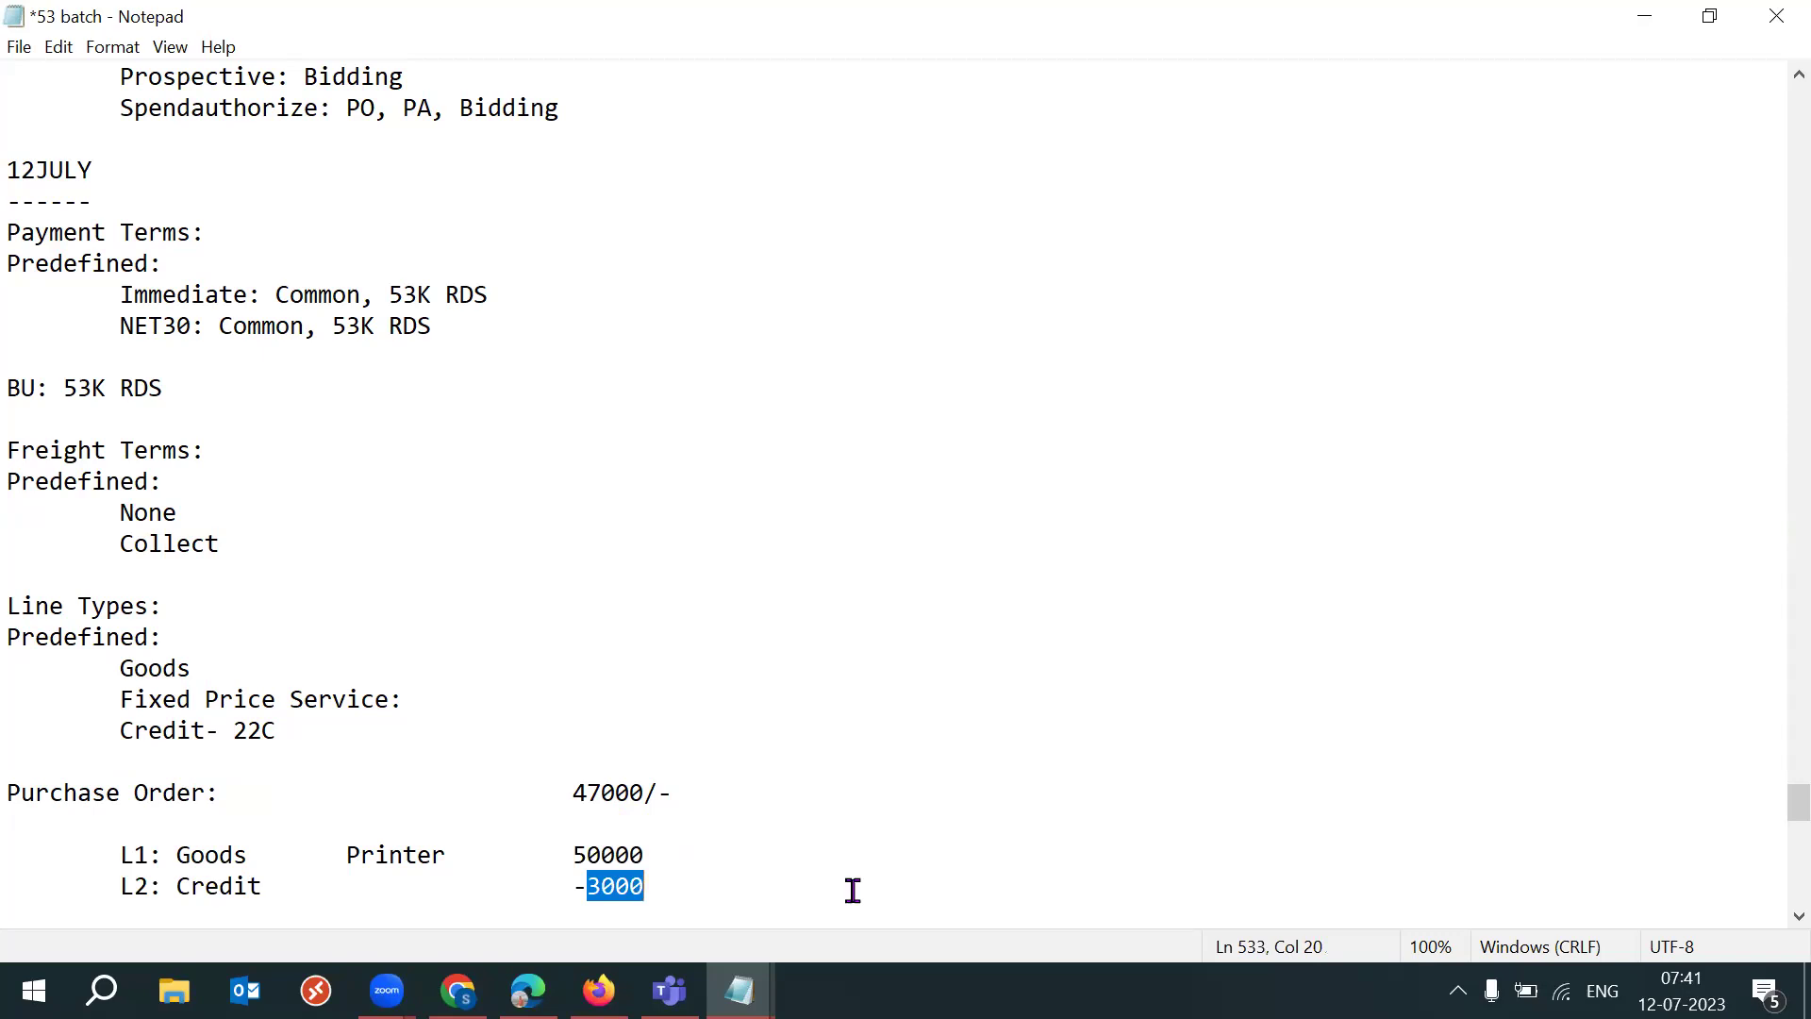
drag(566, 854, 89, 861)
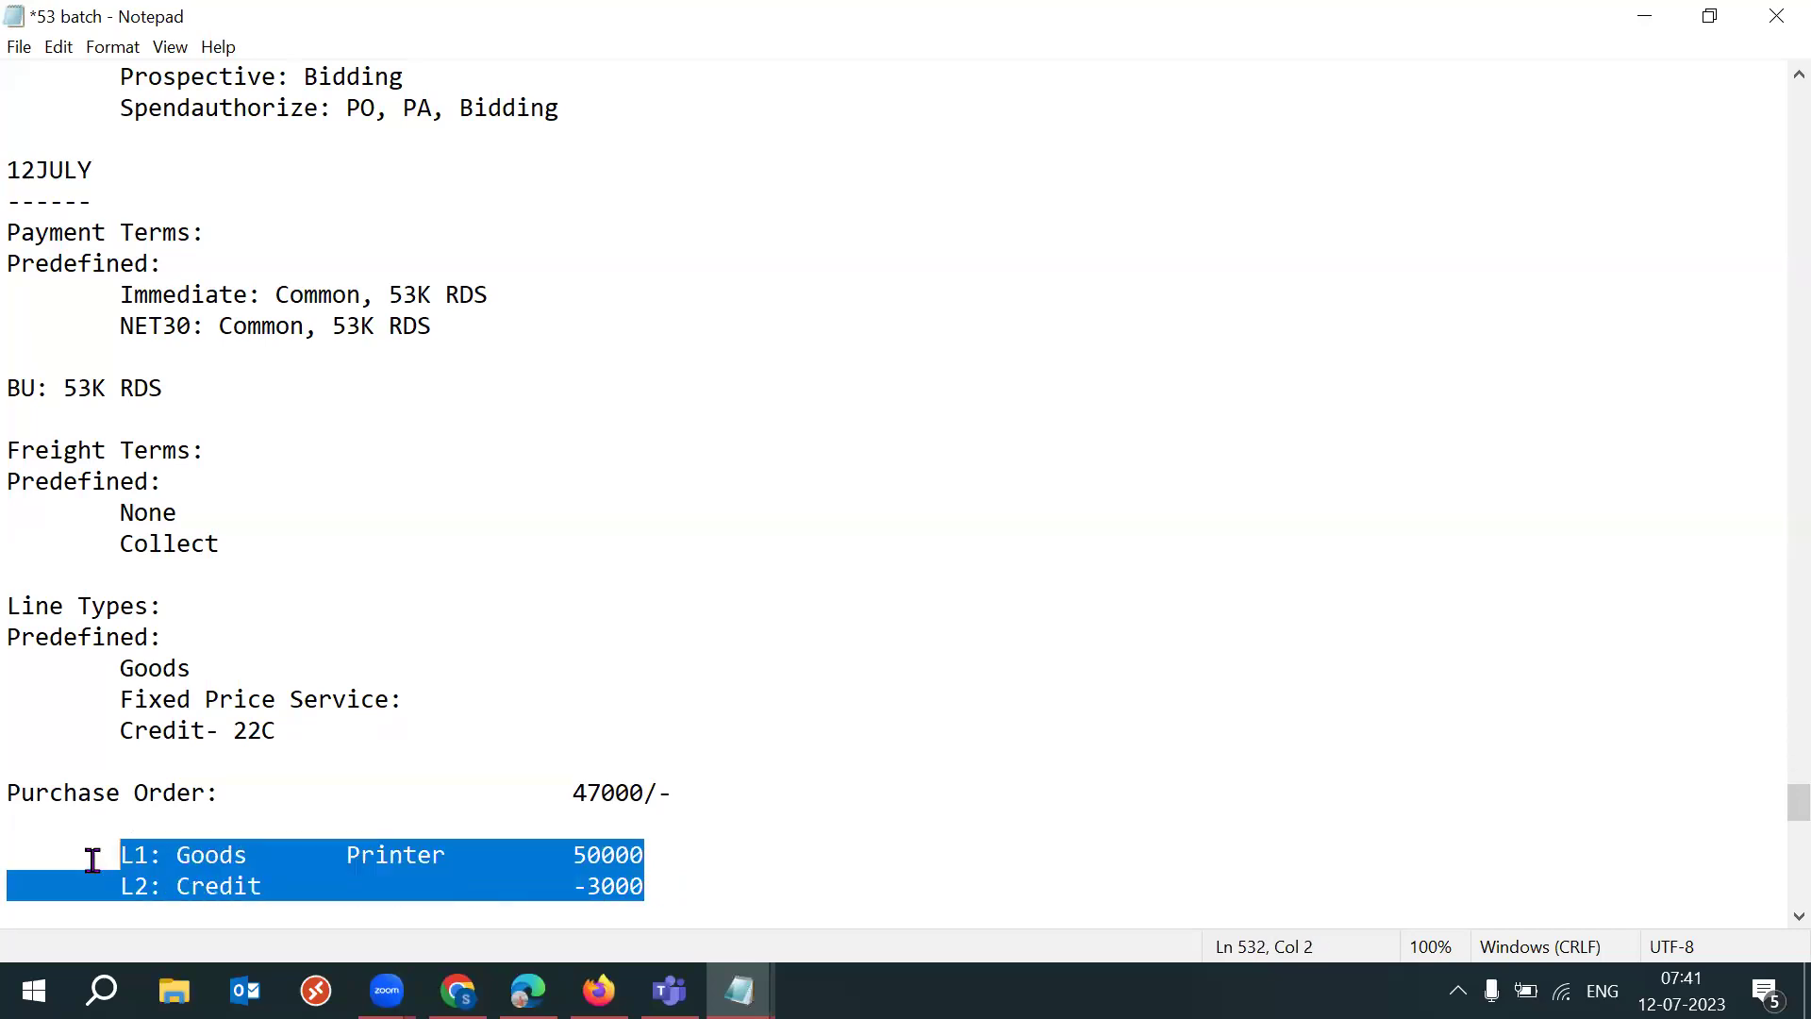
click(700, 866)
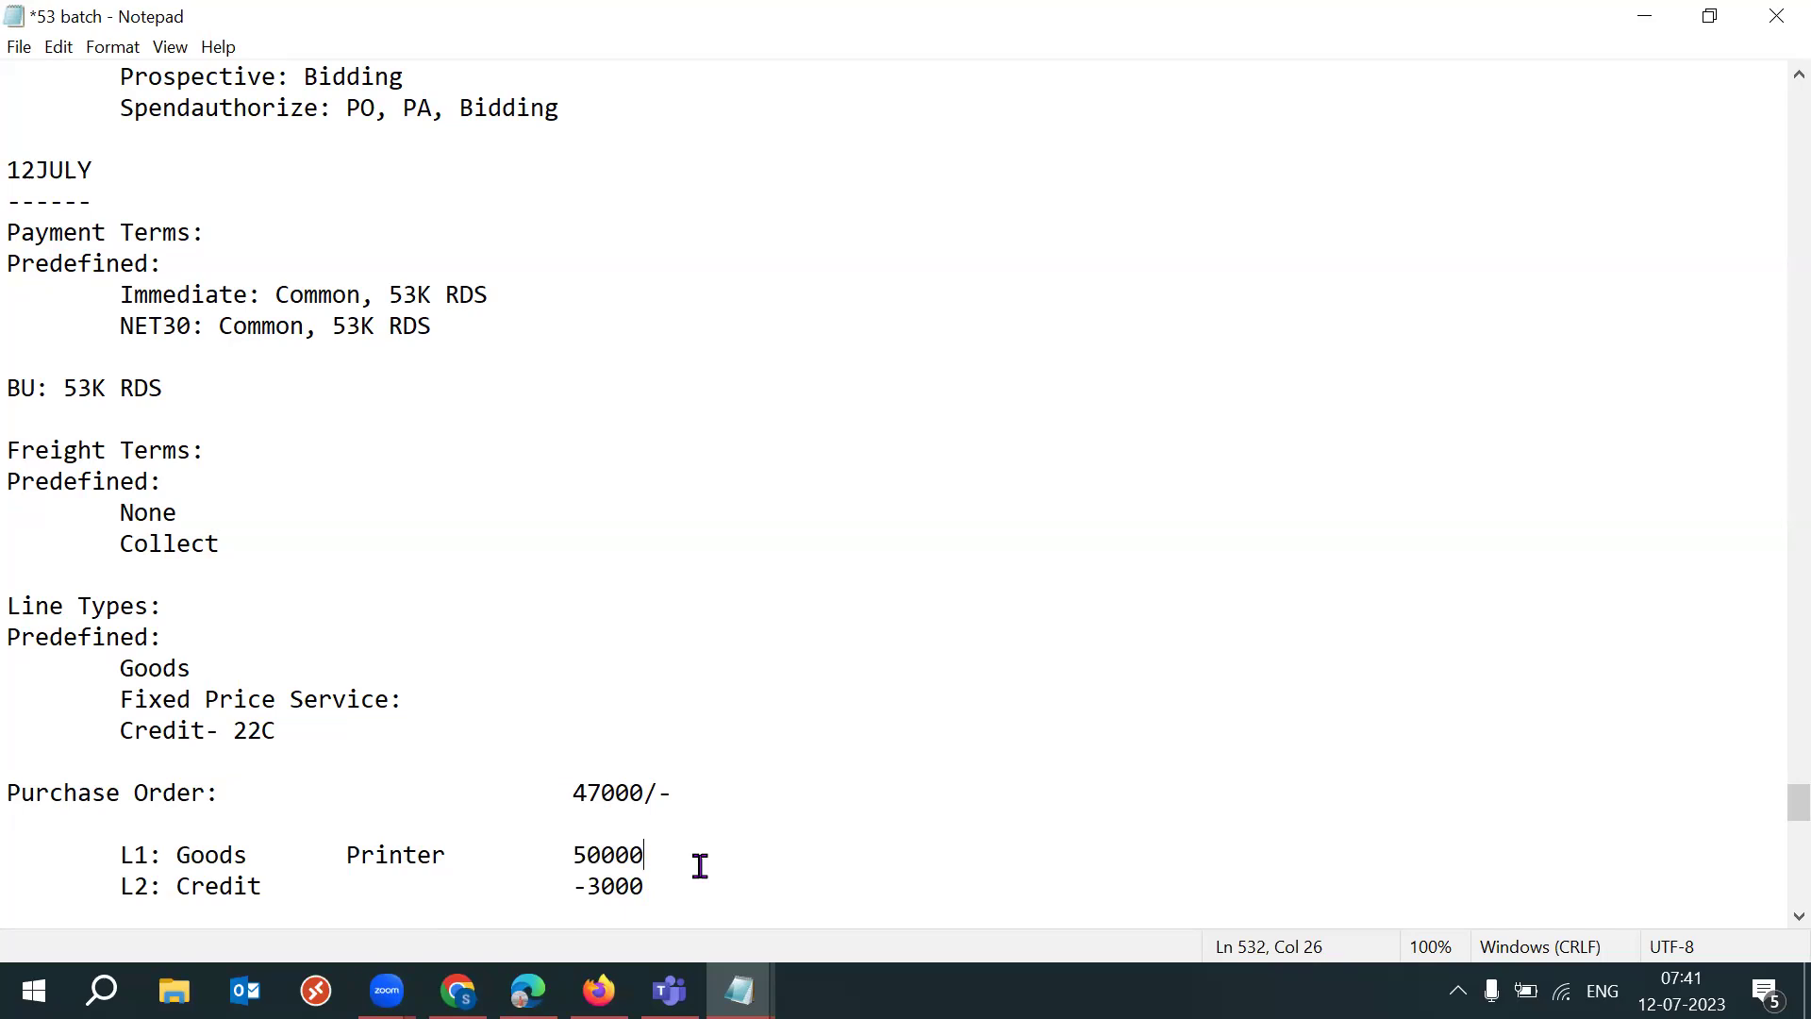
drag(773, 878, 101, 874)
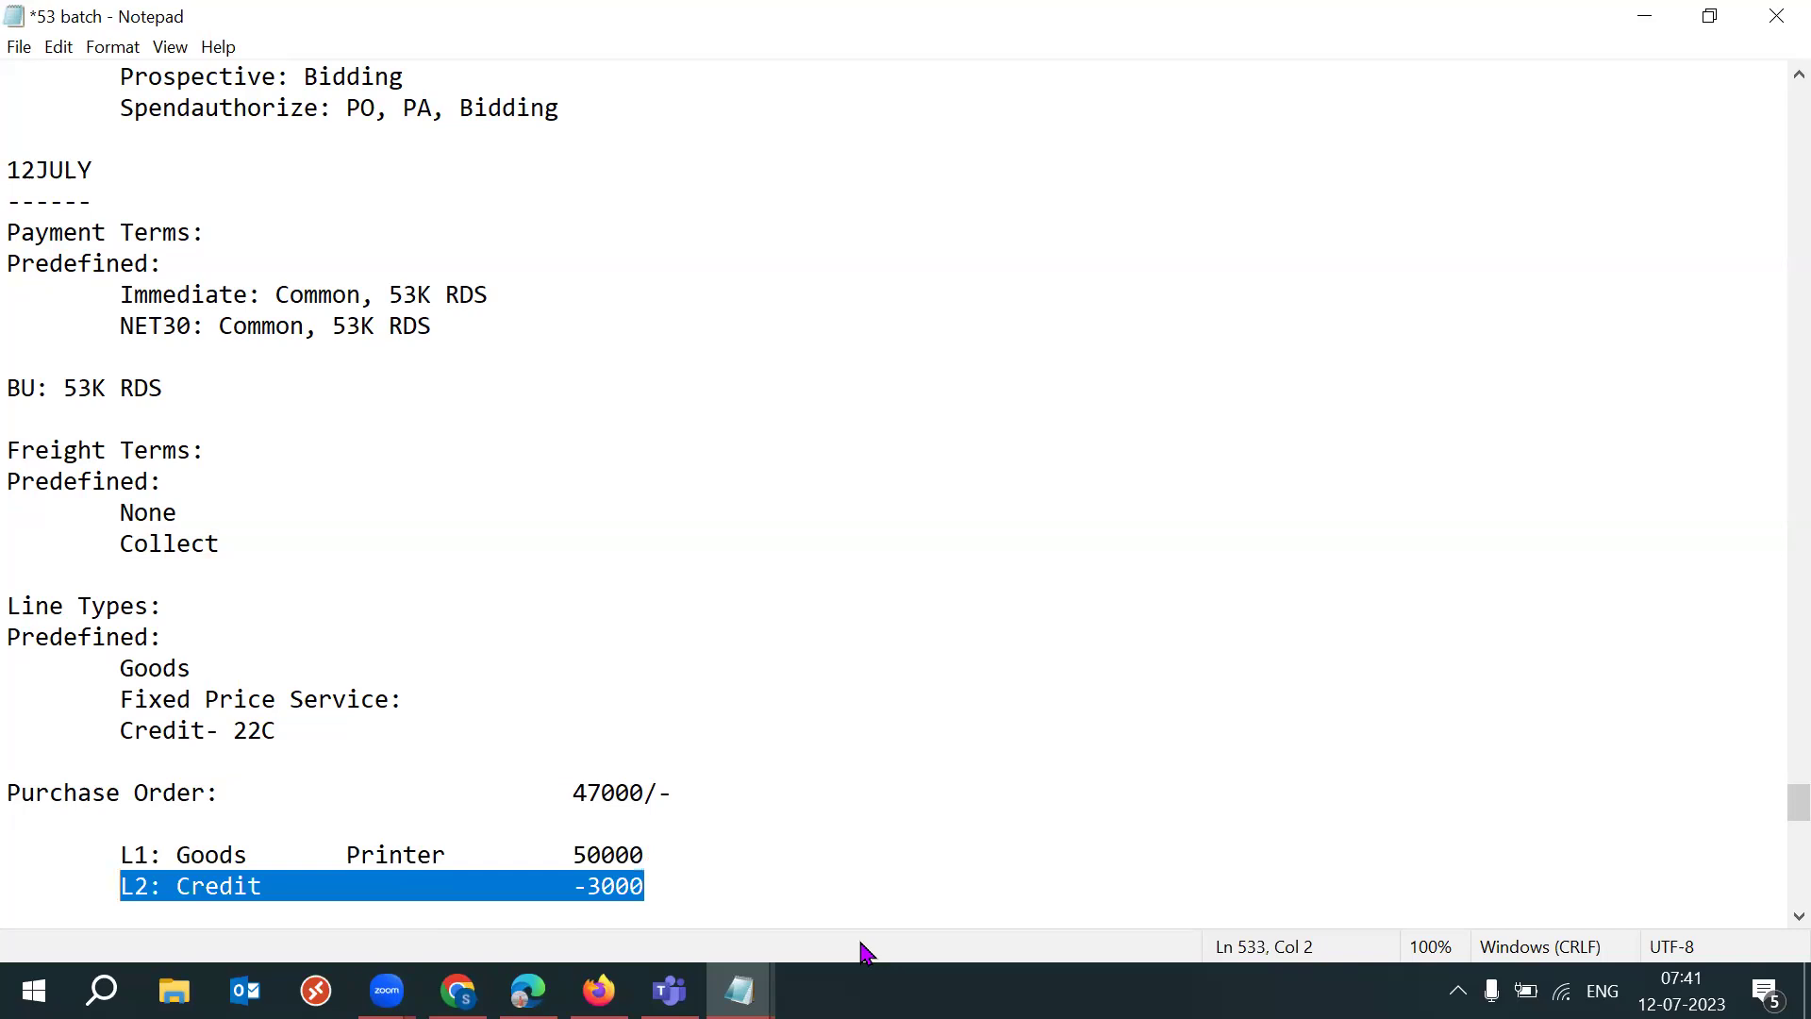
click(733, 883)
Step: Insert '(Negative line type)' after Credit on the Credit- 22C line and save
click(181, 723)
double_click(166, 727)
click(286, 724)
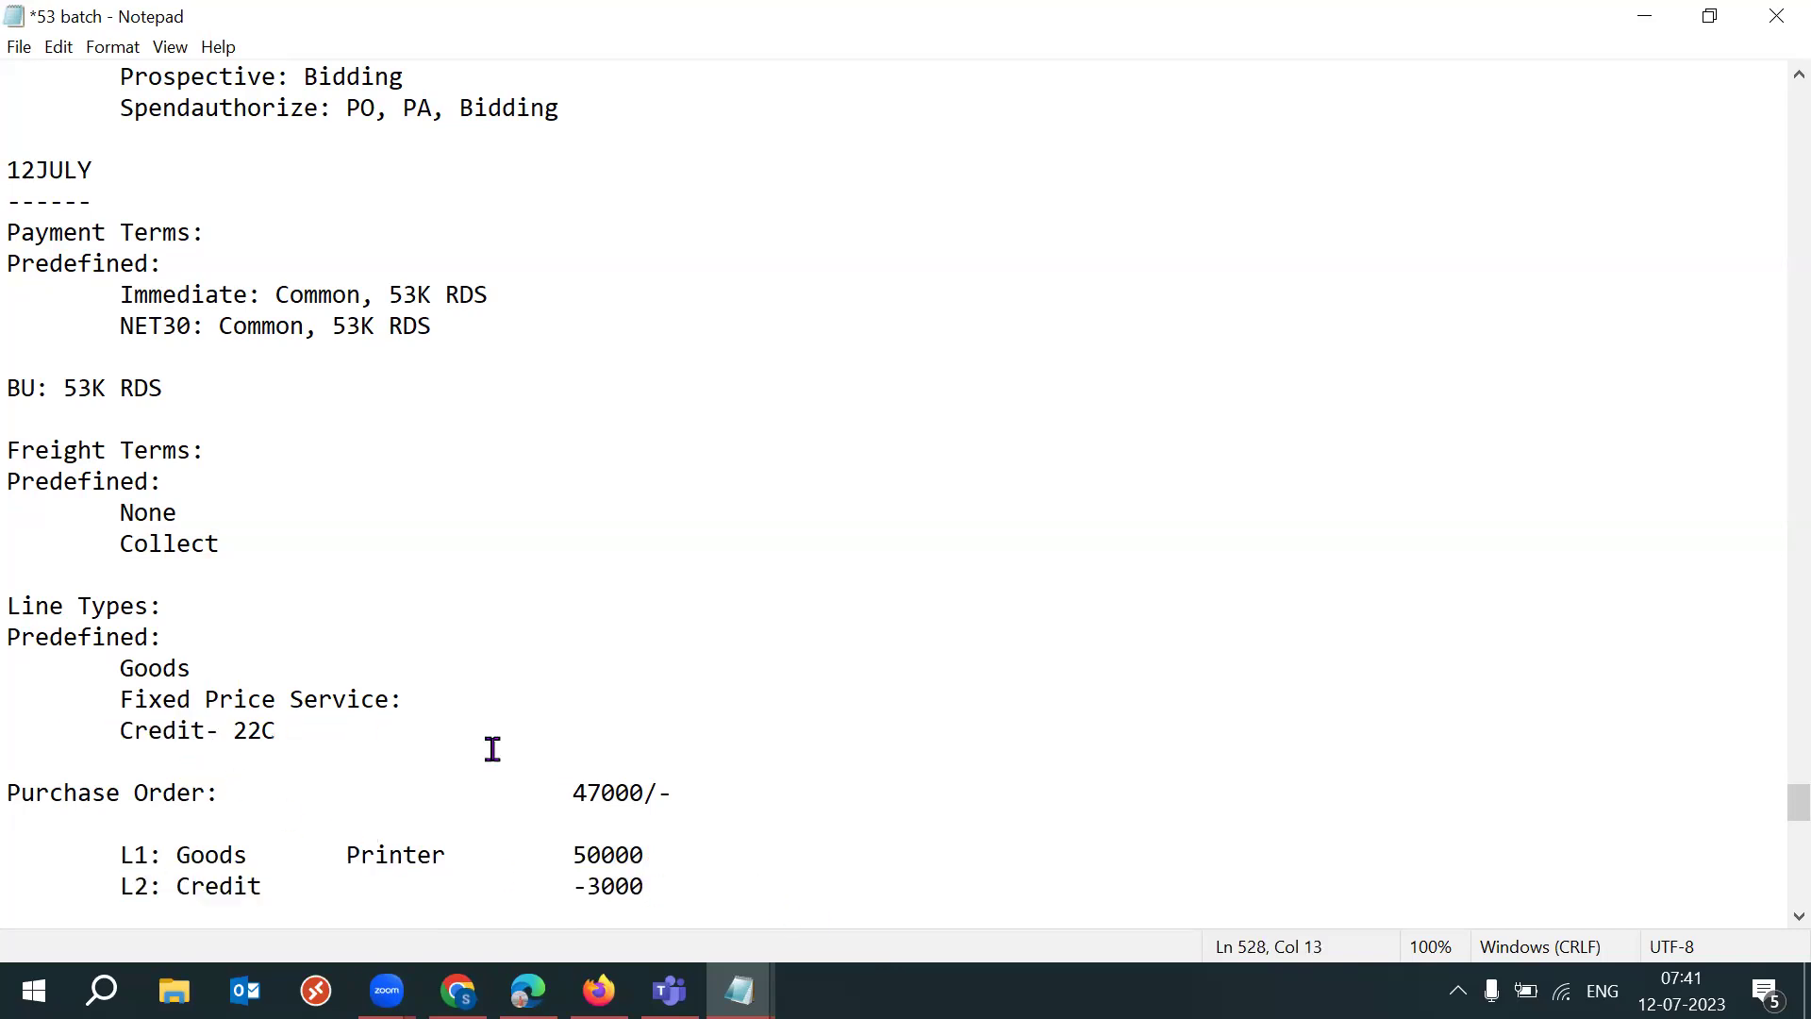
click(202, 727)
text((Nre)
key(BackSpace)
key(BackSpace)
text(egitive)
key(BackSpace)
key(BackSpace)
key(BackSpace)
key(BackSpace)
key(BackSpace)
text(ative line typ)
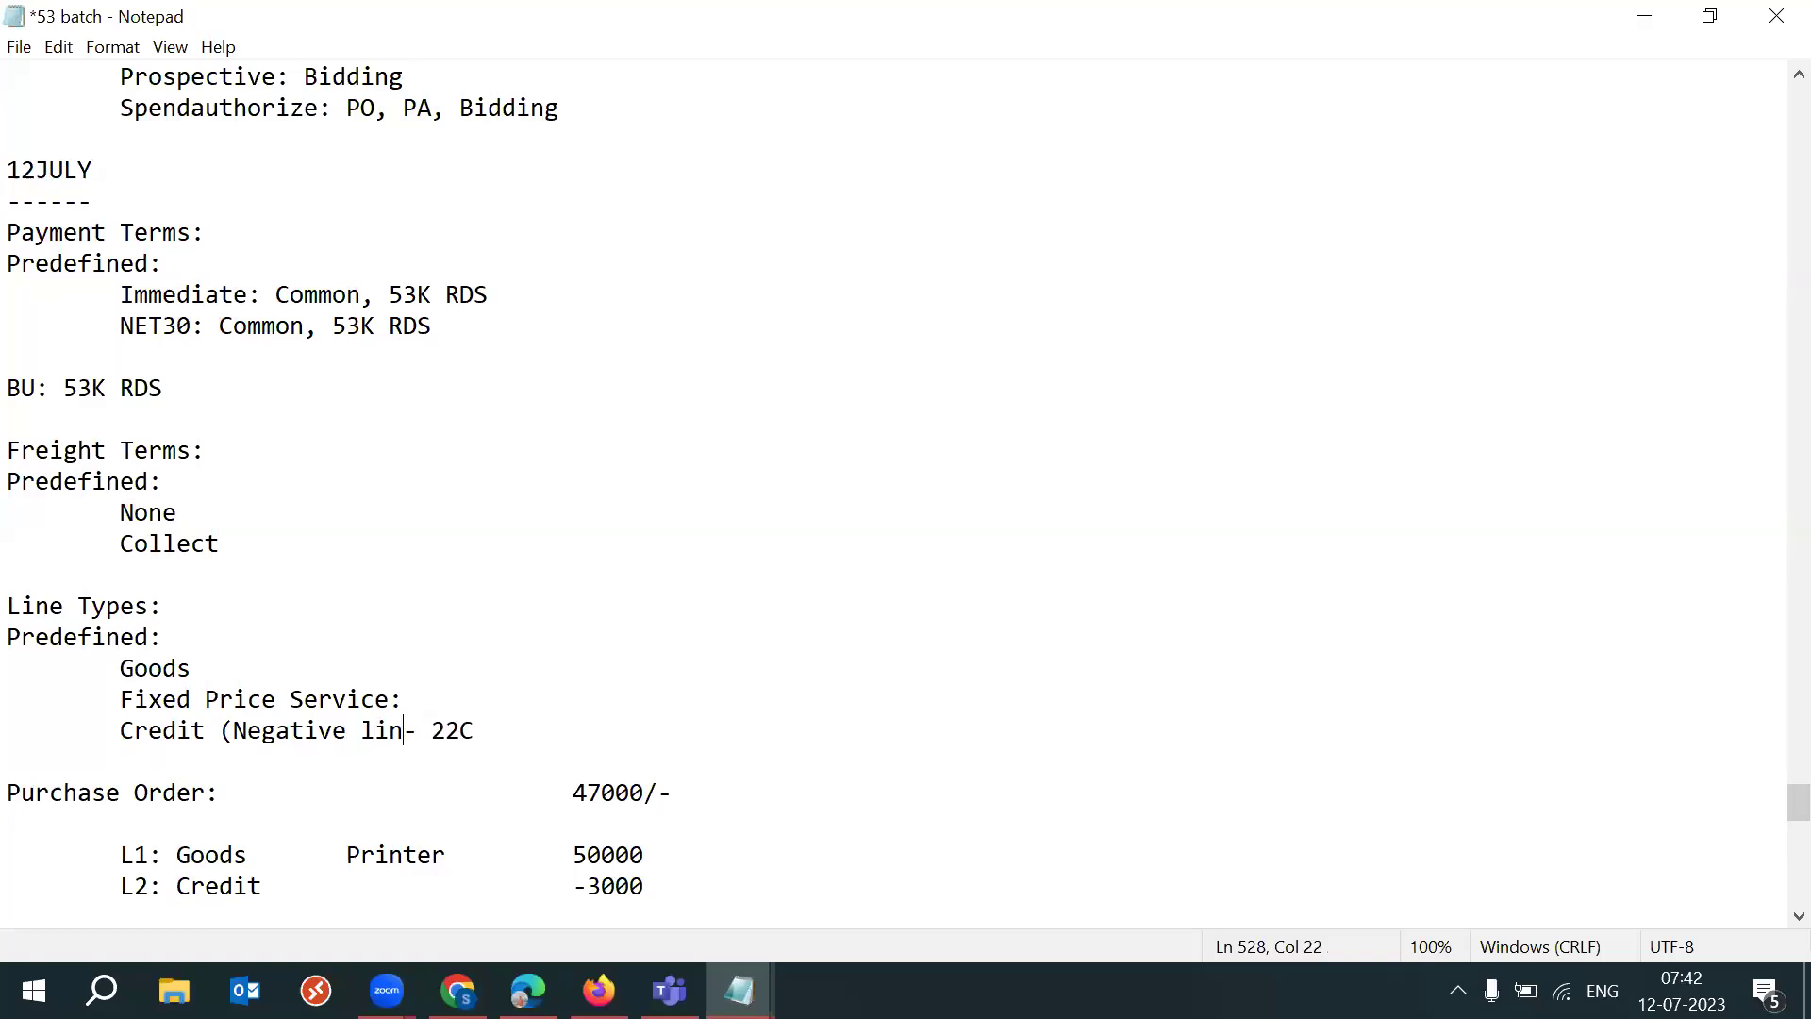
text(e))
key(ctrl+s)
Step: Append 'Feature' after 22C on the Credit line and save the notes again
click(659, 731)
text(F)
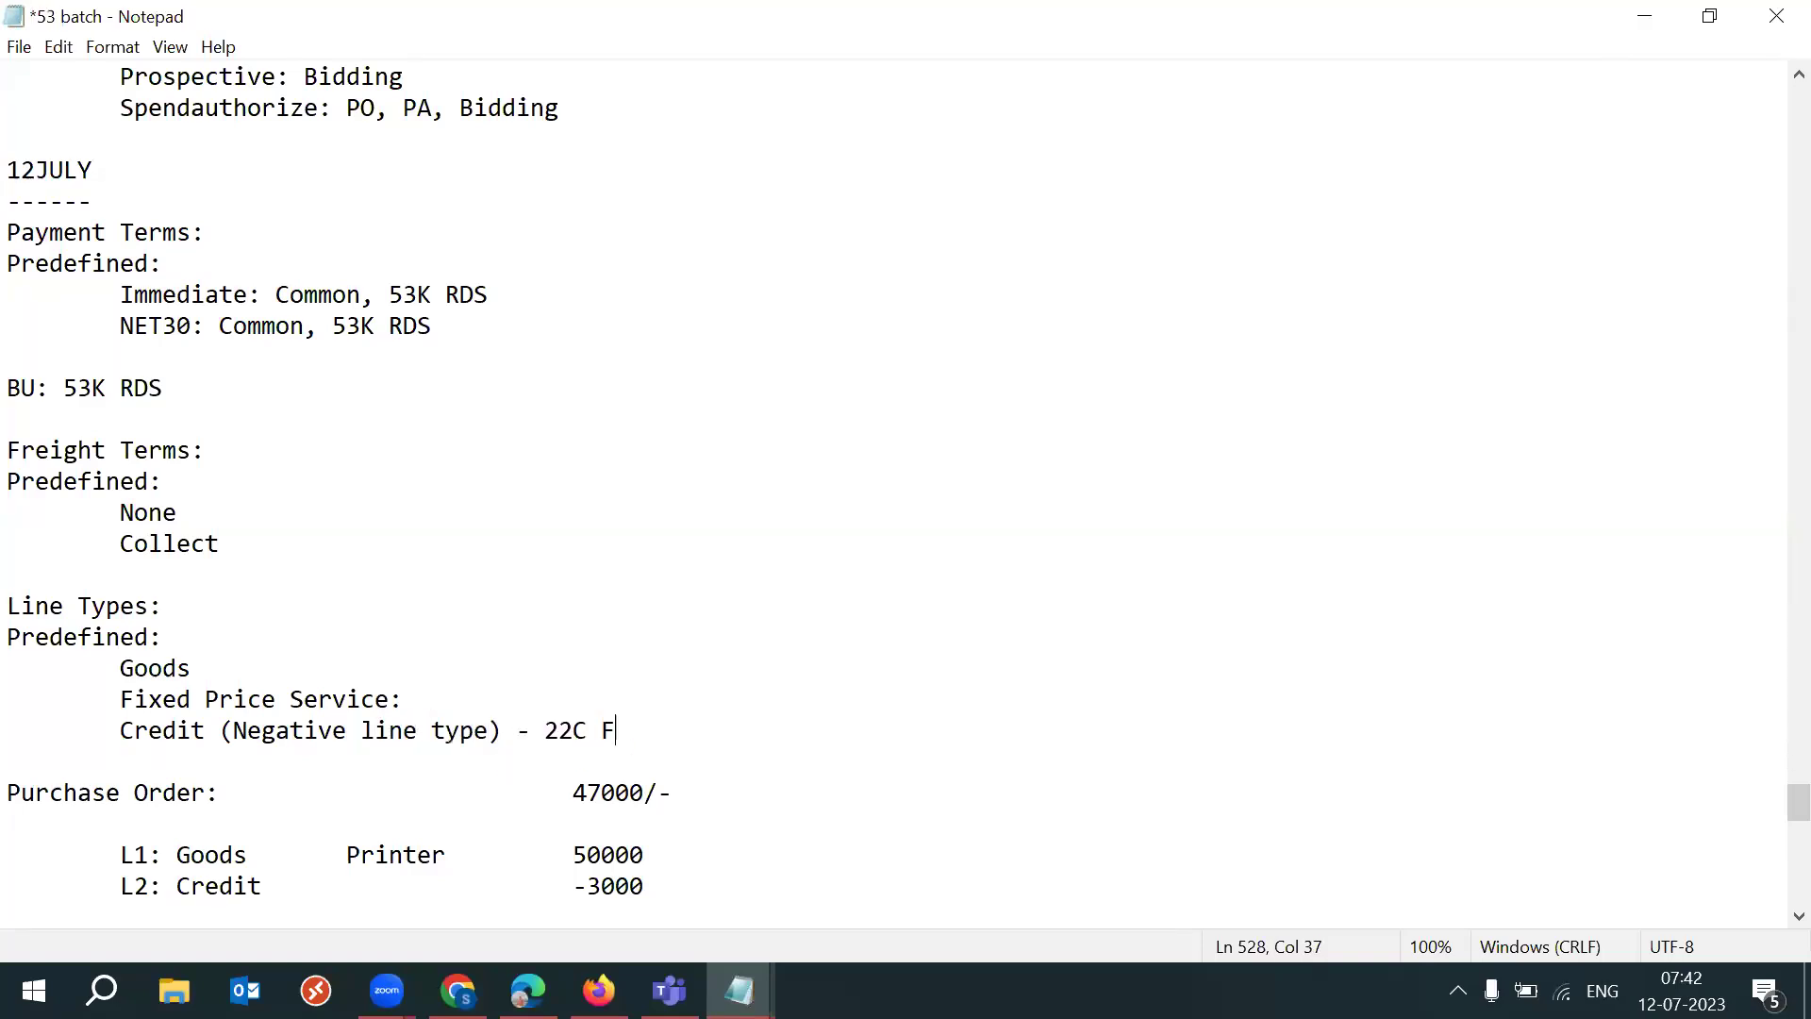
key(BackSpace)
text(Feature)
key(ctrl+s)
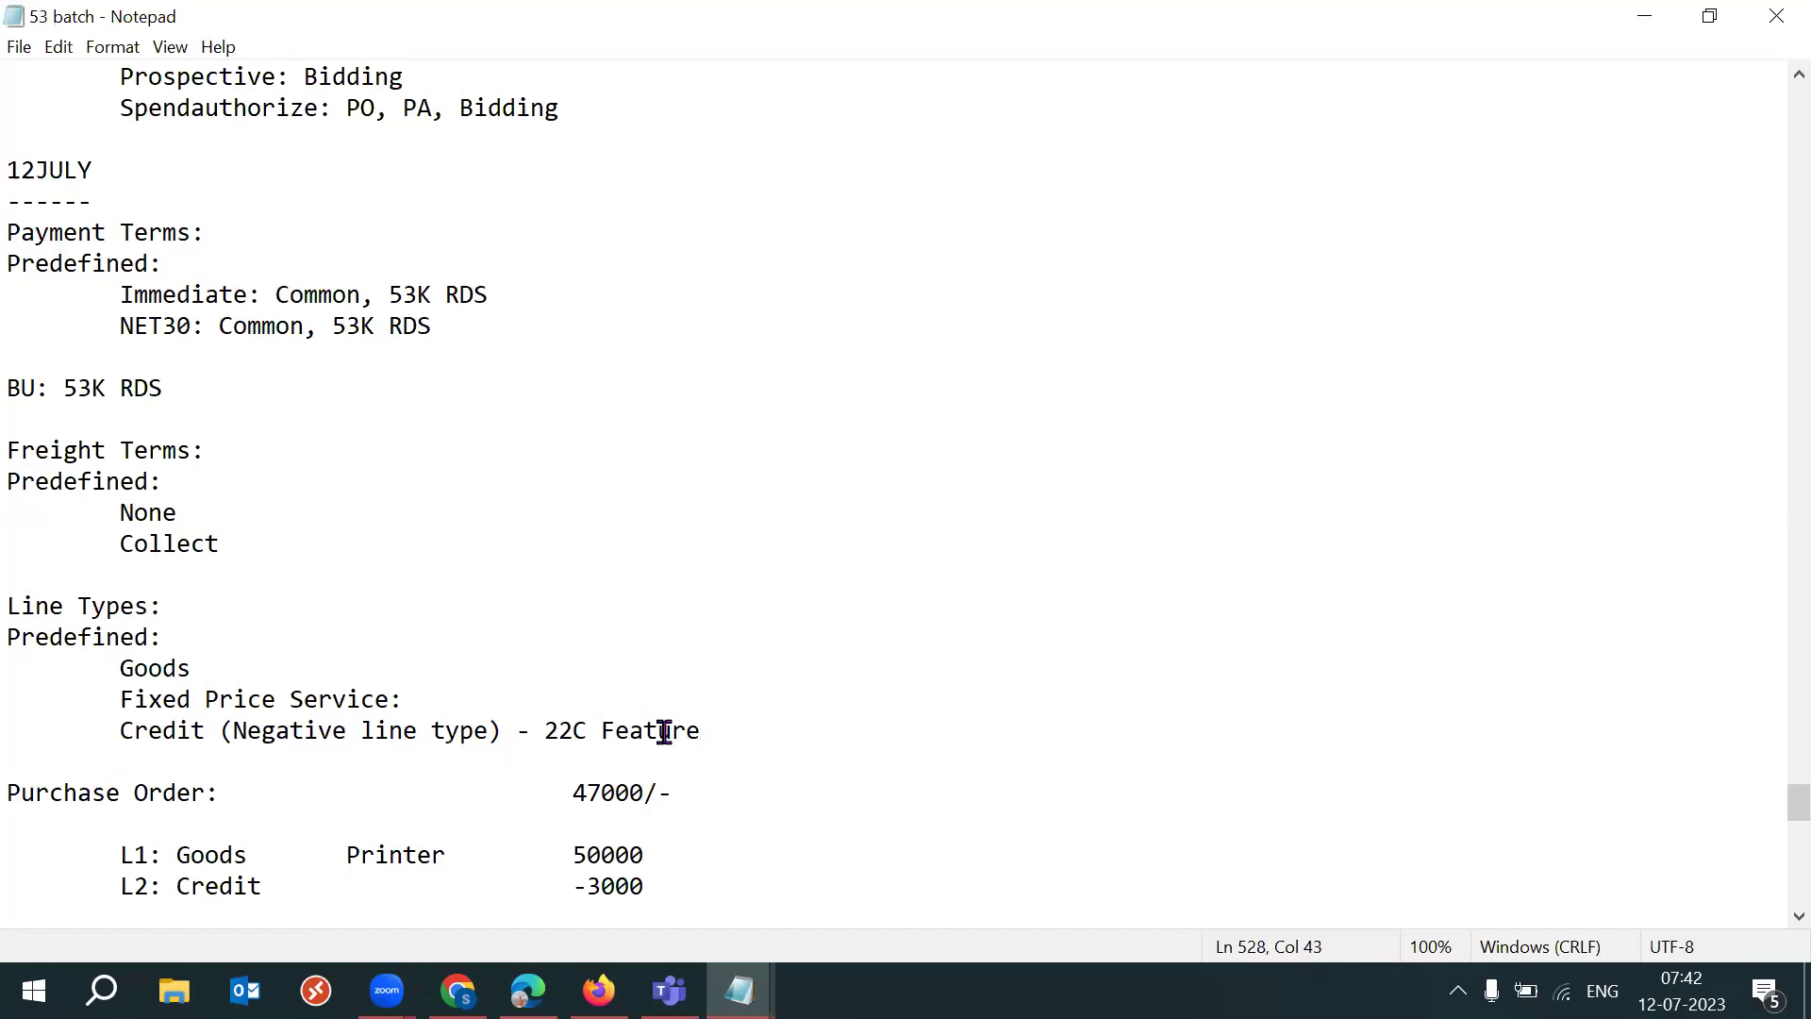
Step: Review the line types list and the Purchase Order lines in the notes
click(279, 884)
drag(329, 717, 728, 732)
click(379, 637)
drag(120, 668, 555, 730)
click(883, 719)
click(817, 709)
scroll(1773, 816, down, 3)
click(692, 634)
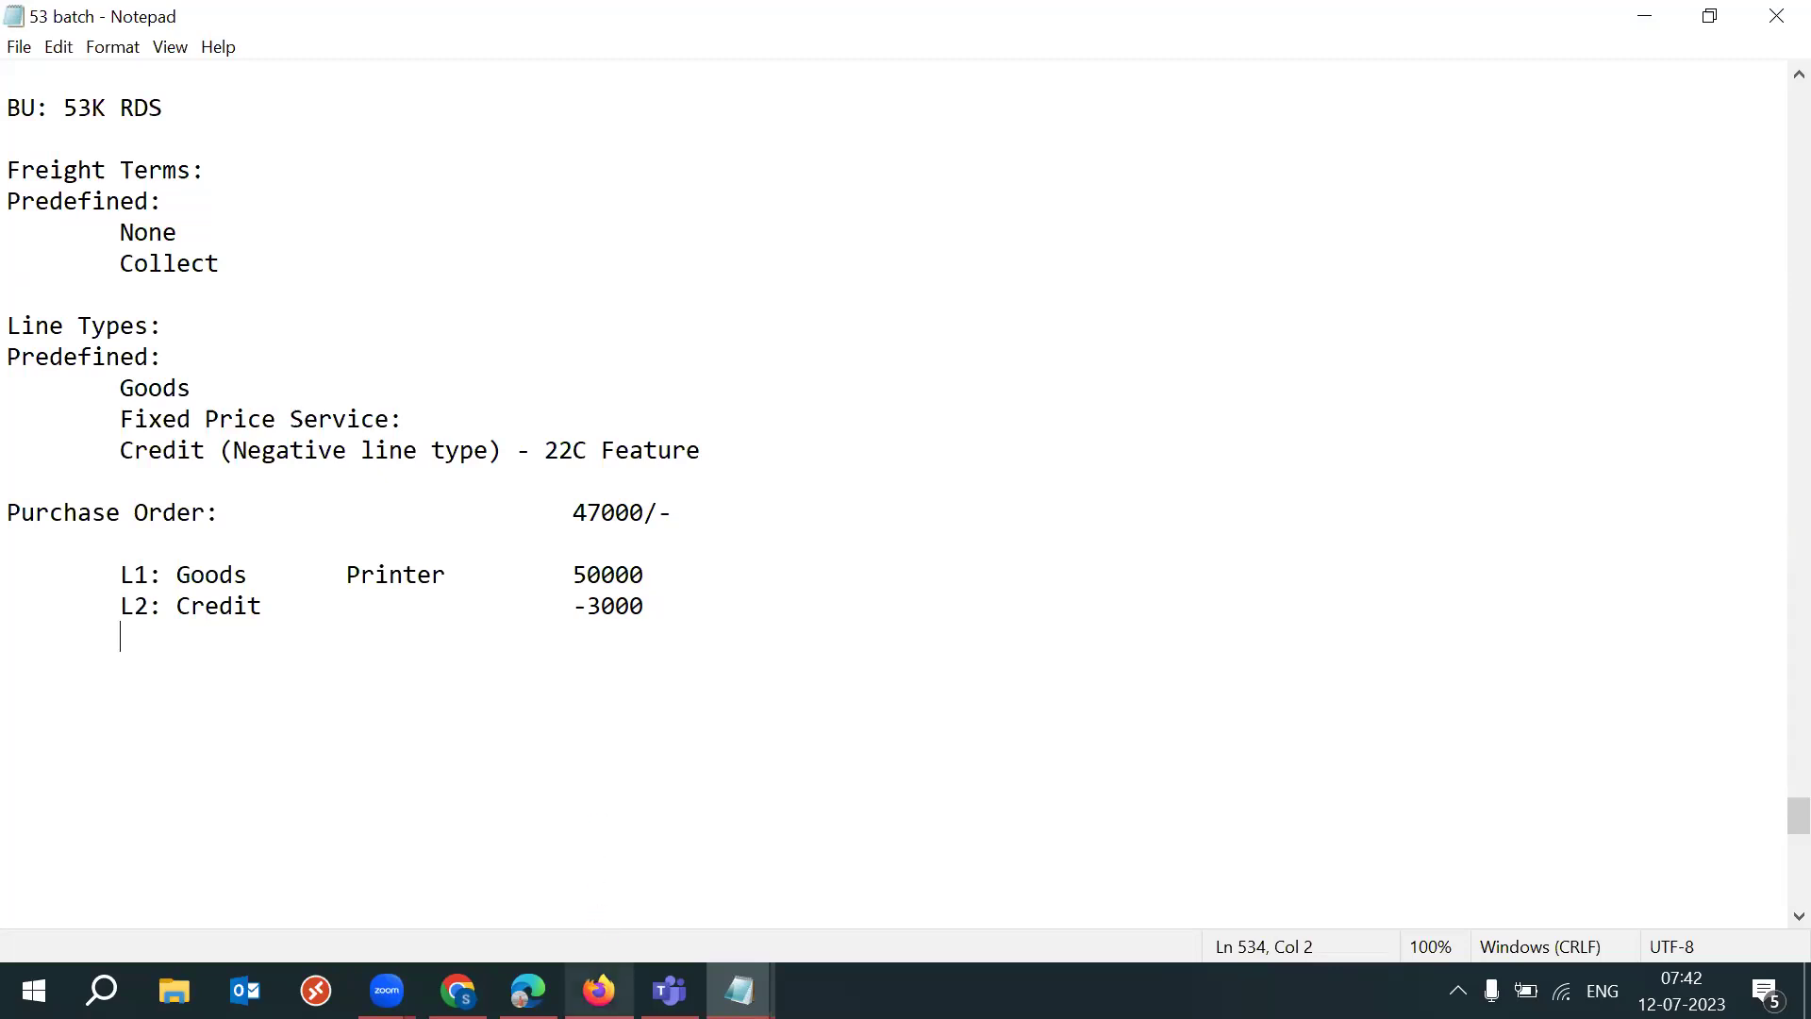
click(14, 514)
shift+click(237, 516)
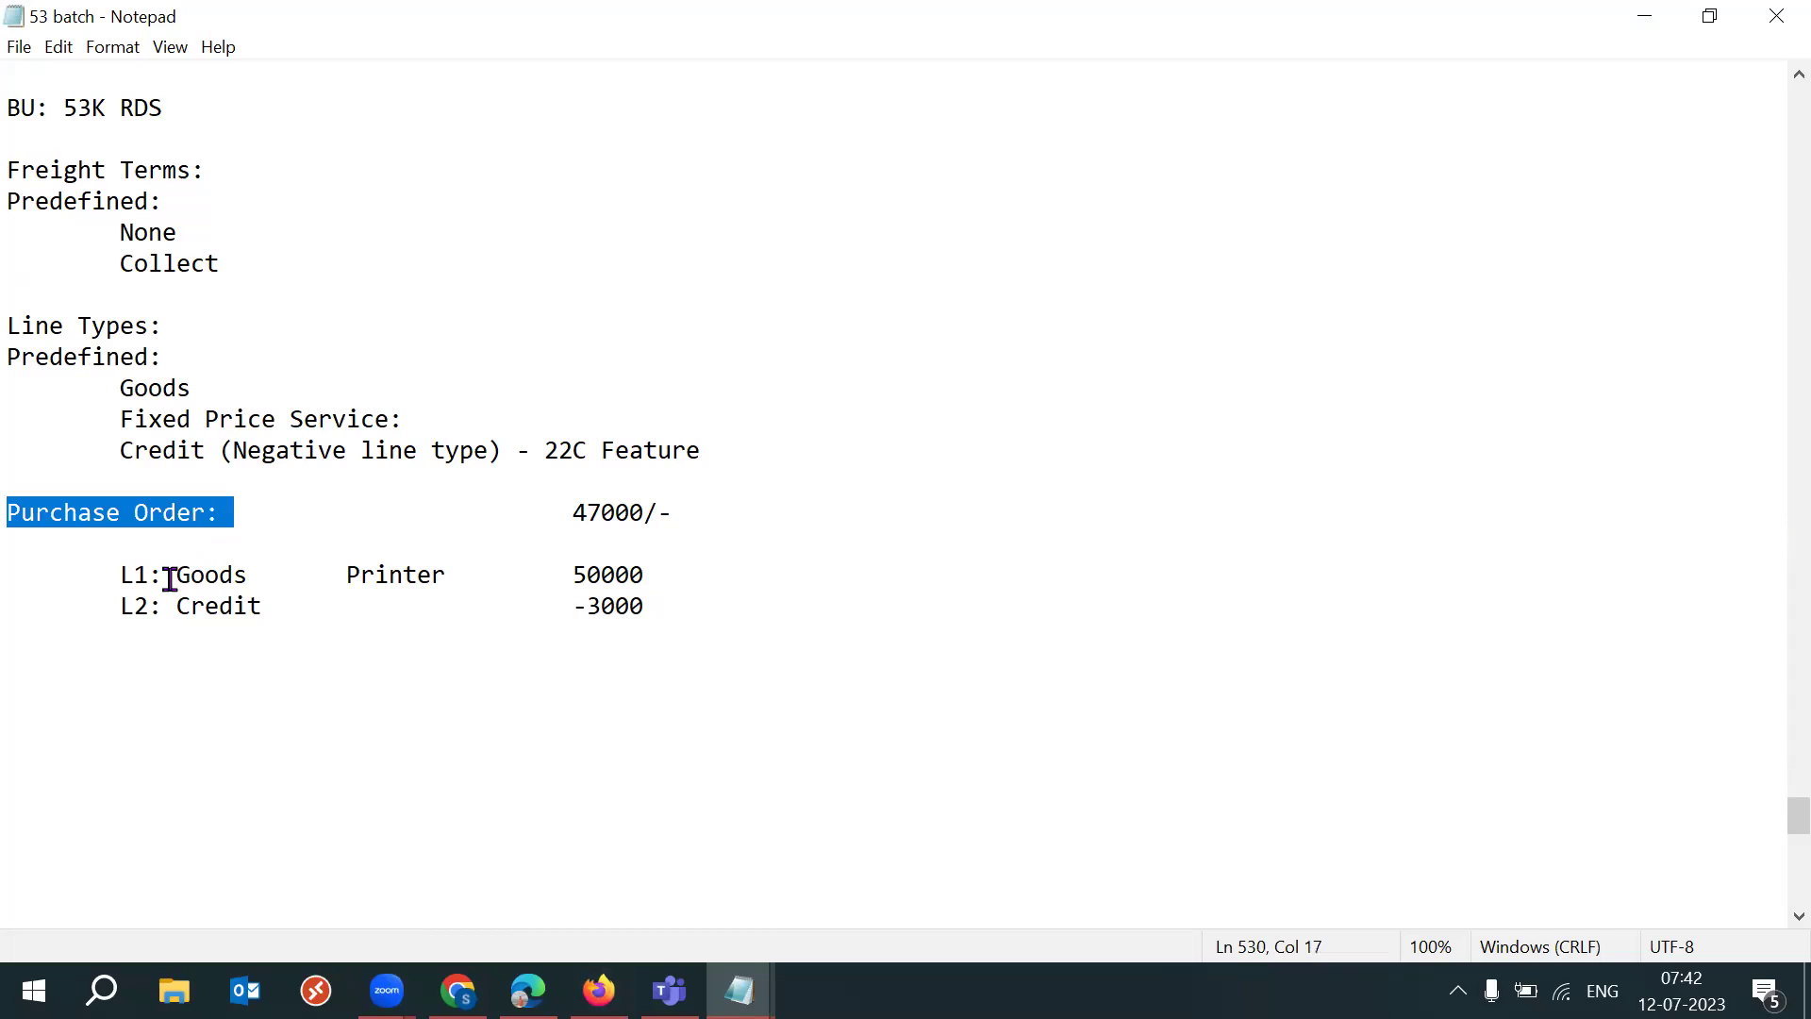
drag(176, 579, 304, 637)
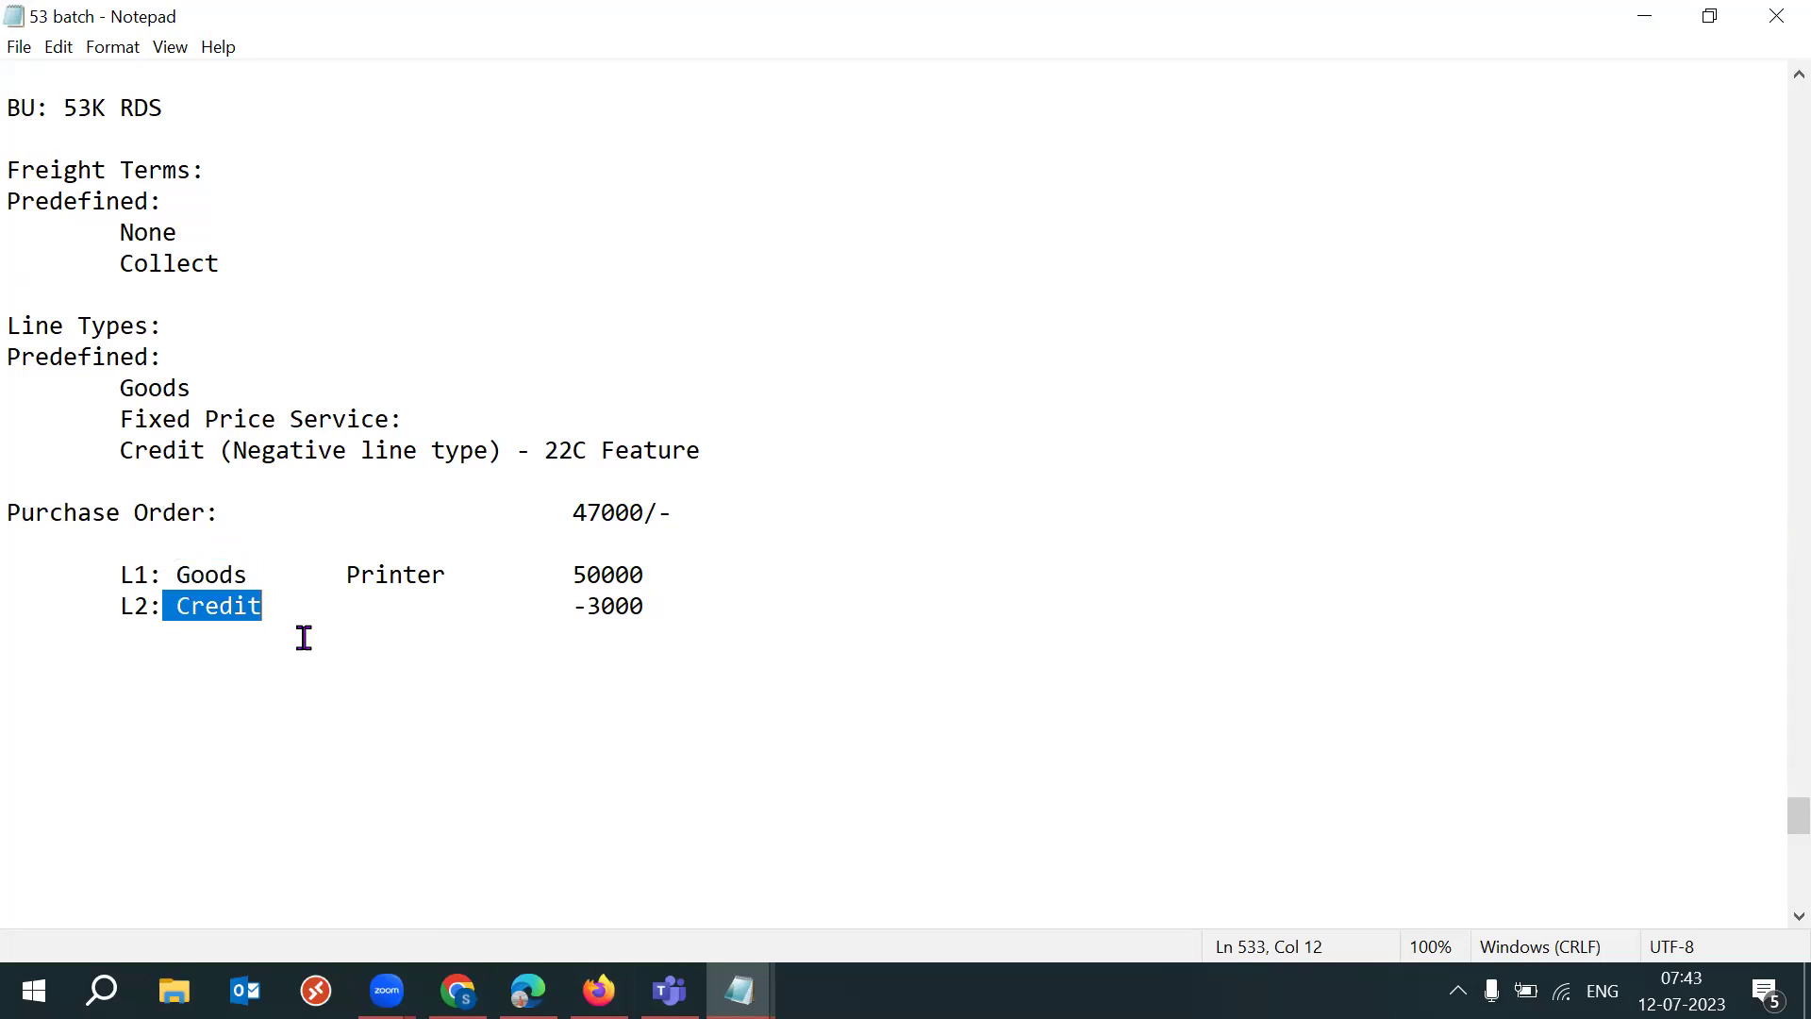
Step: Return to the Oracle setup page and open the Manage Purchasing Line Types task
click(599, 991)
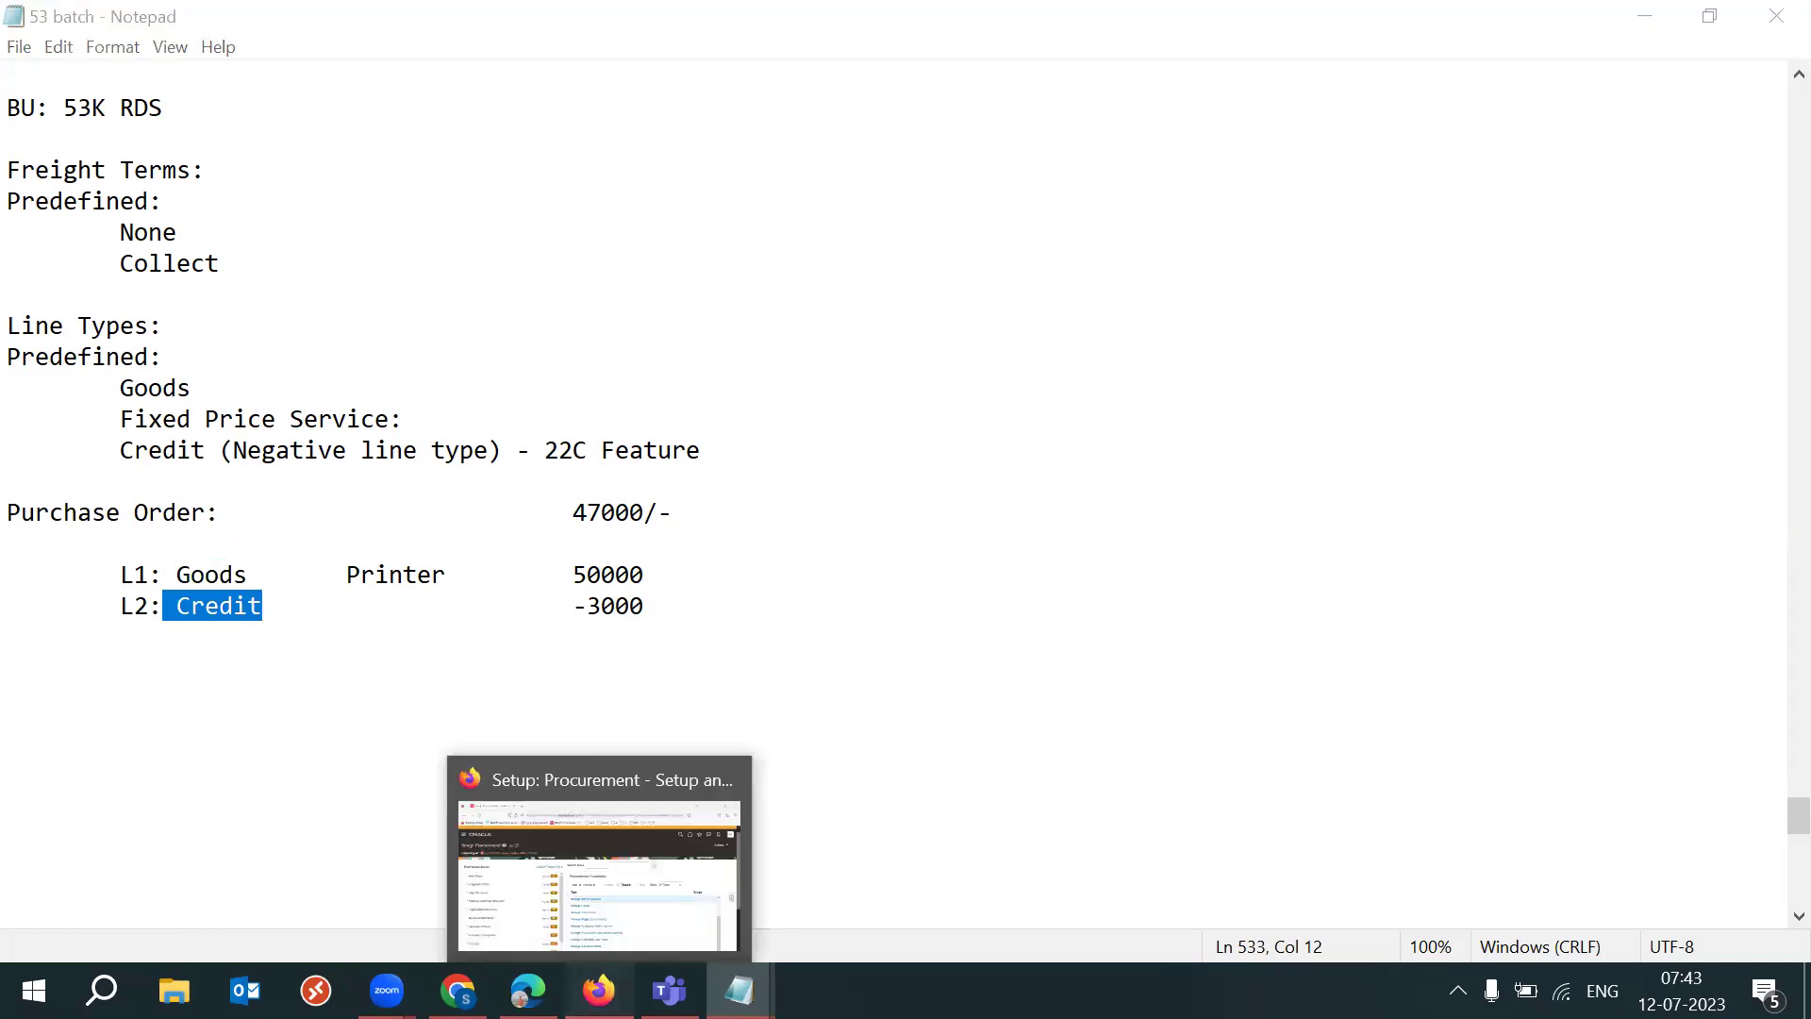
scroll(1770, 502, down, 2)
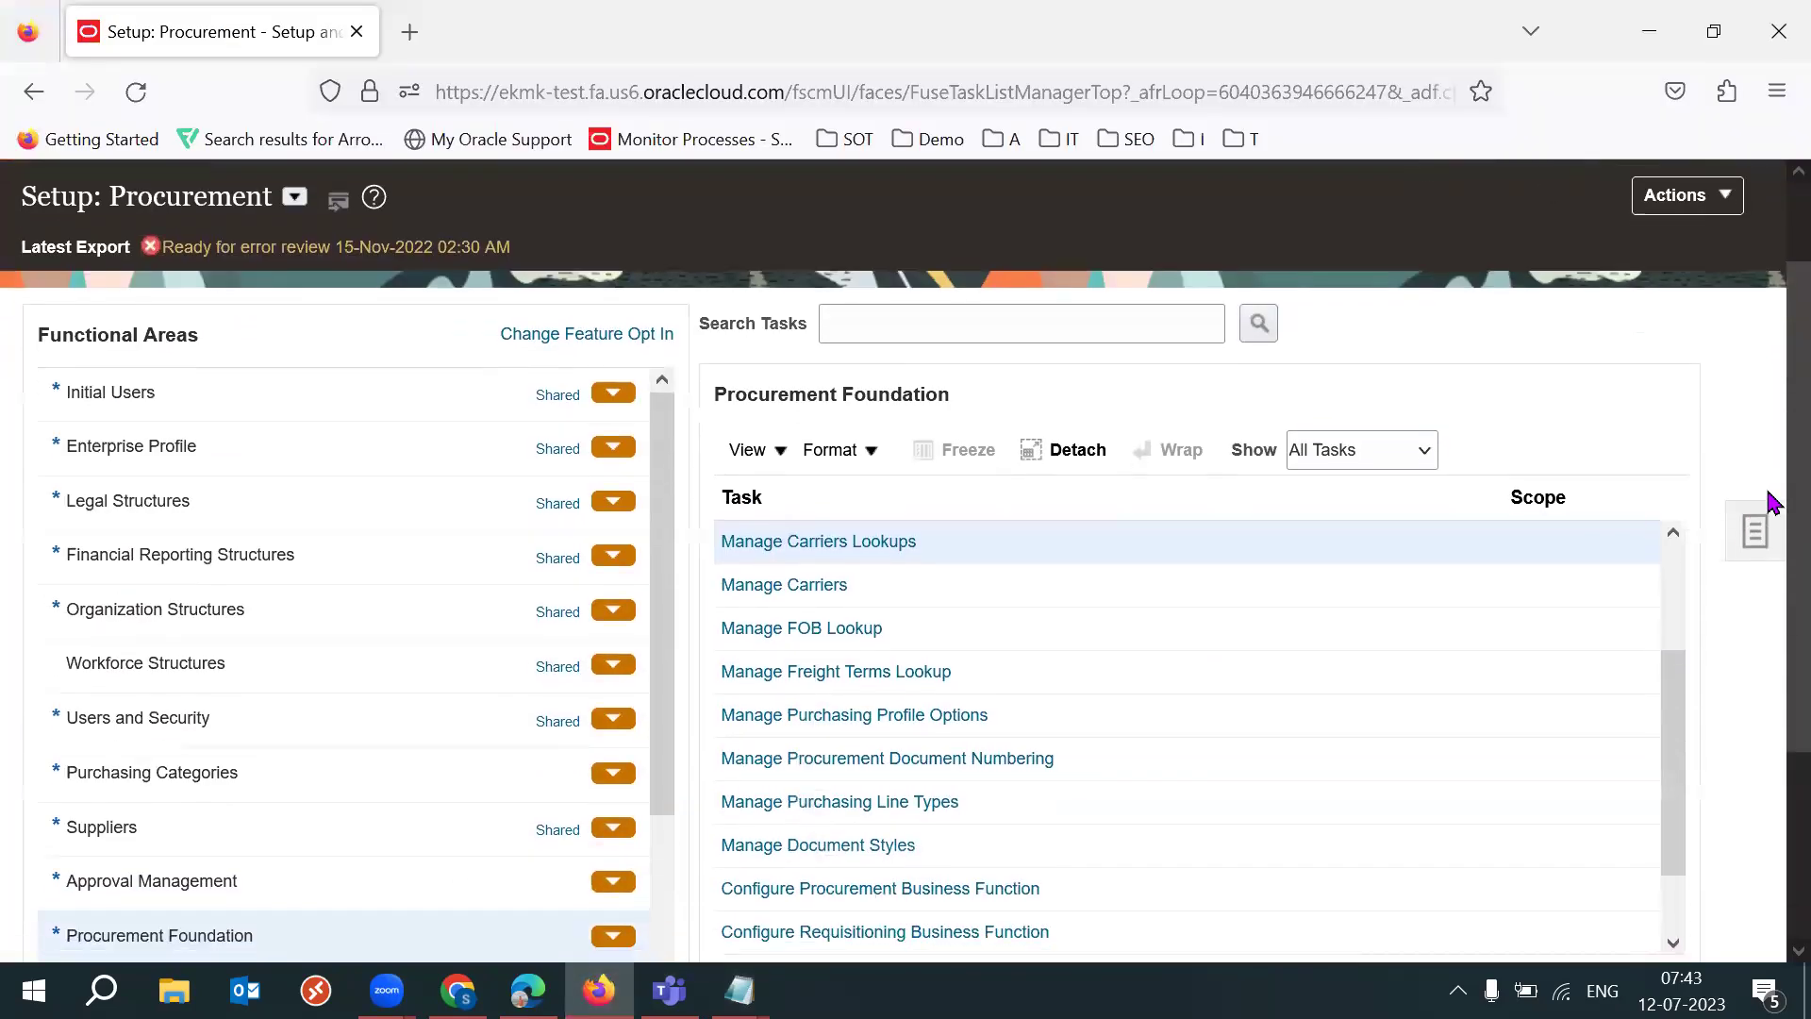
scroll(1770, 503, down, 2)
drag(1677, 618, 1684, 665)
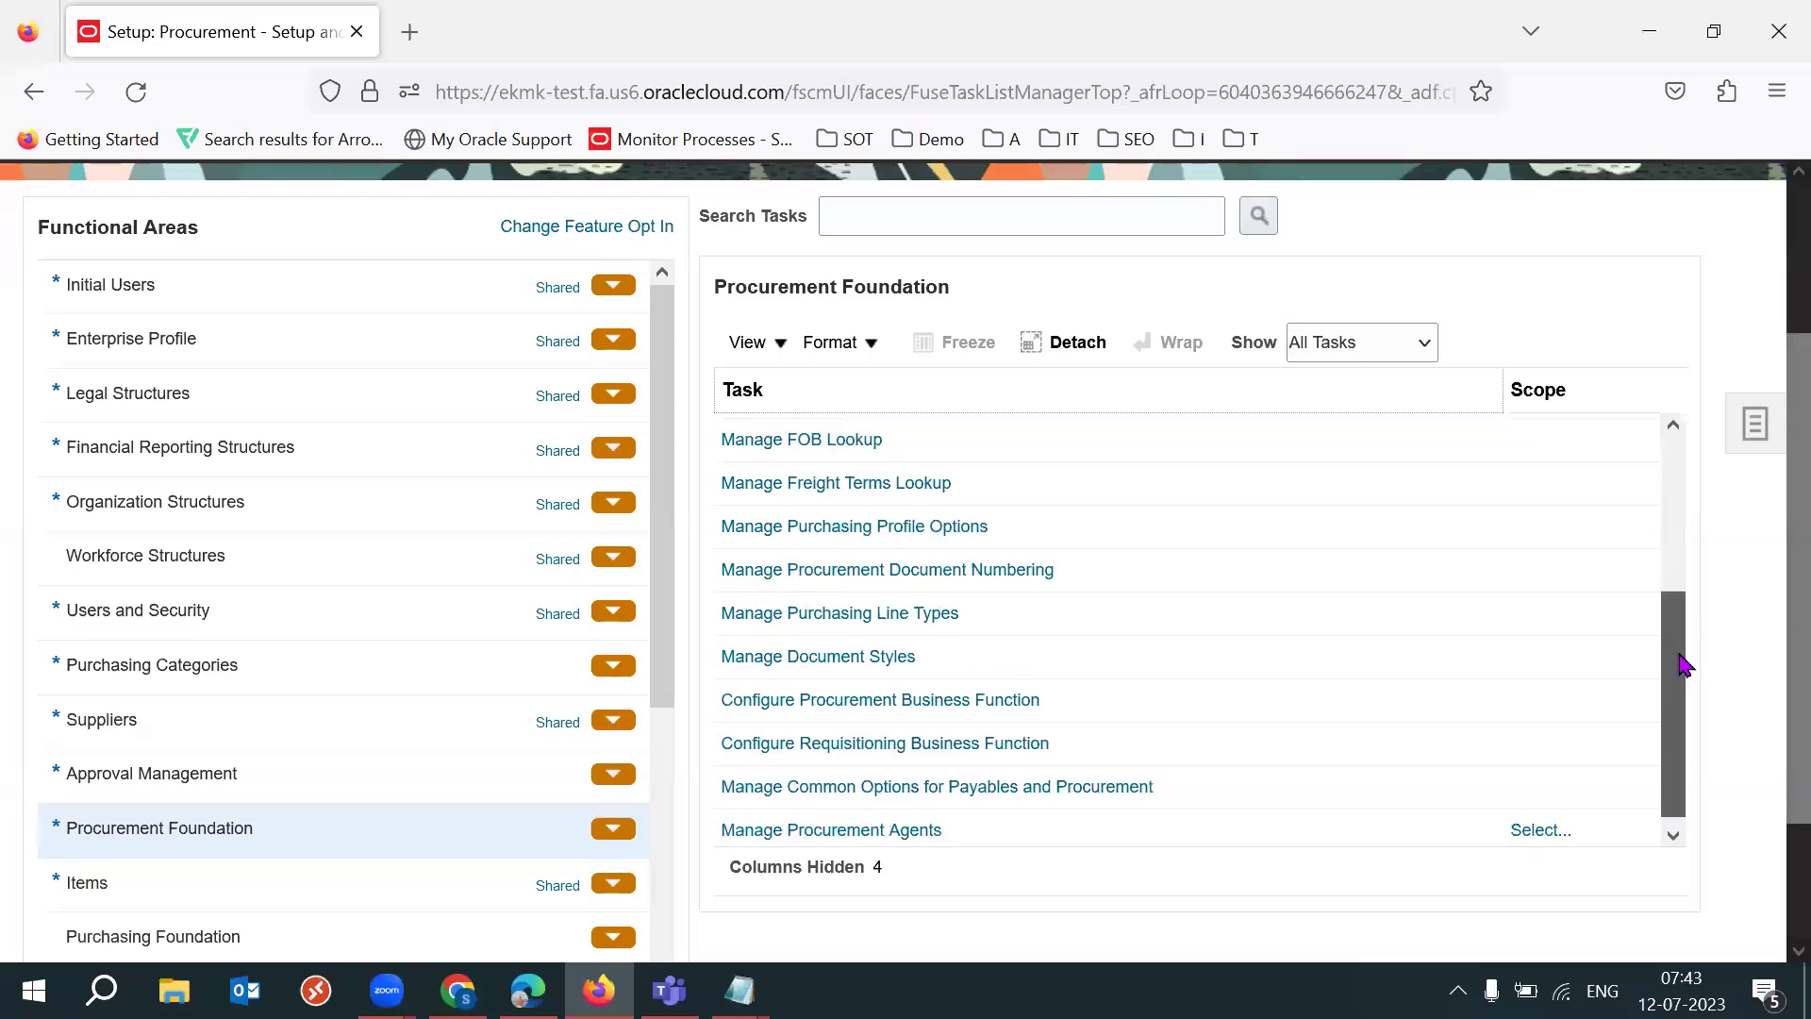
drag(1684, 663, 1685, 654)
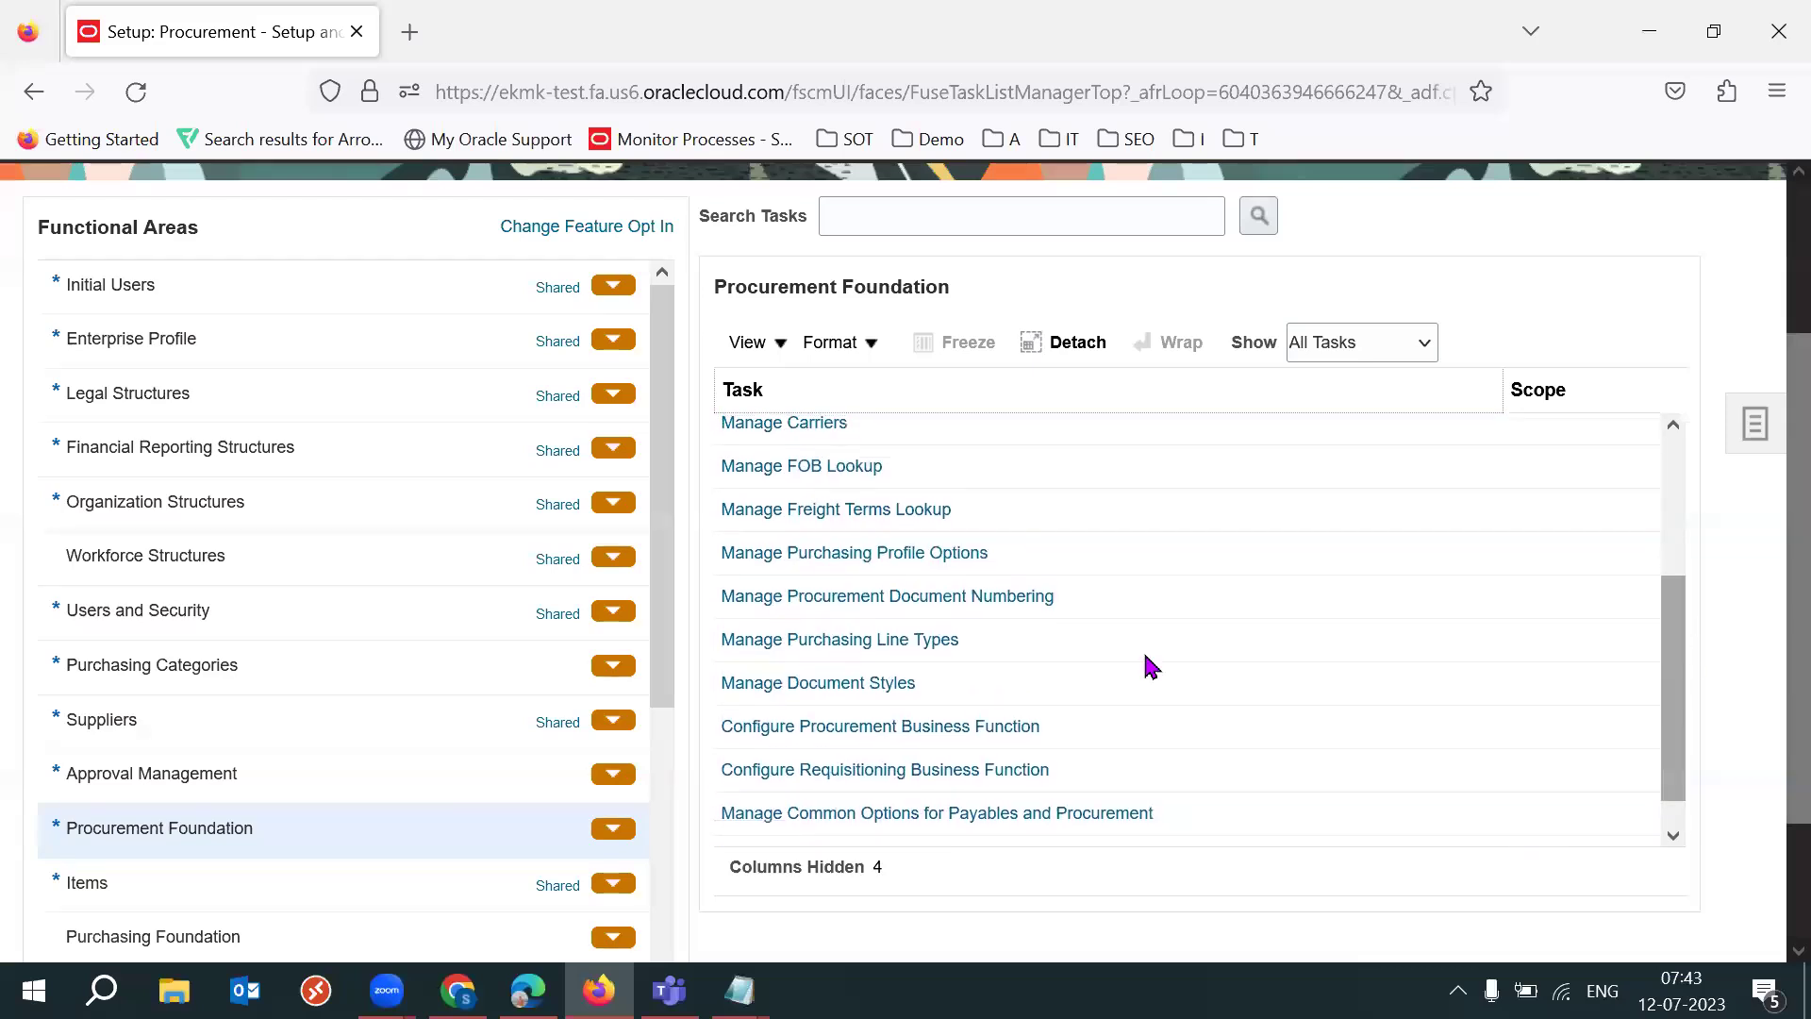
click(833, 641)
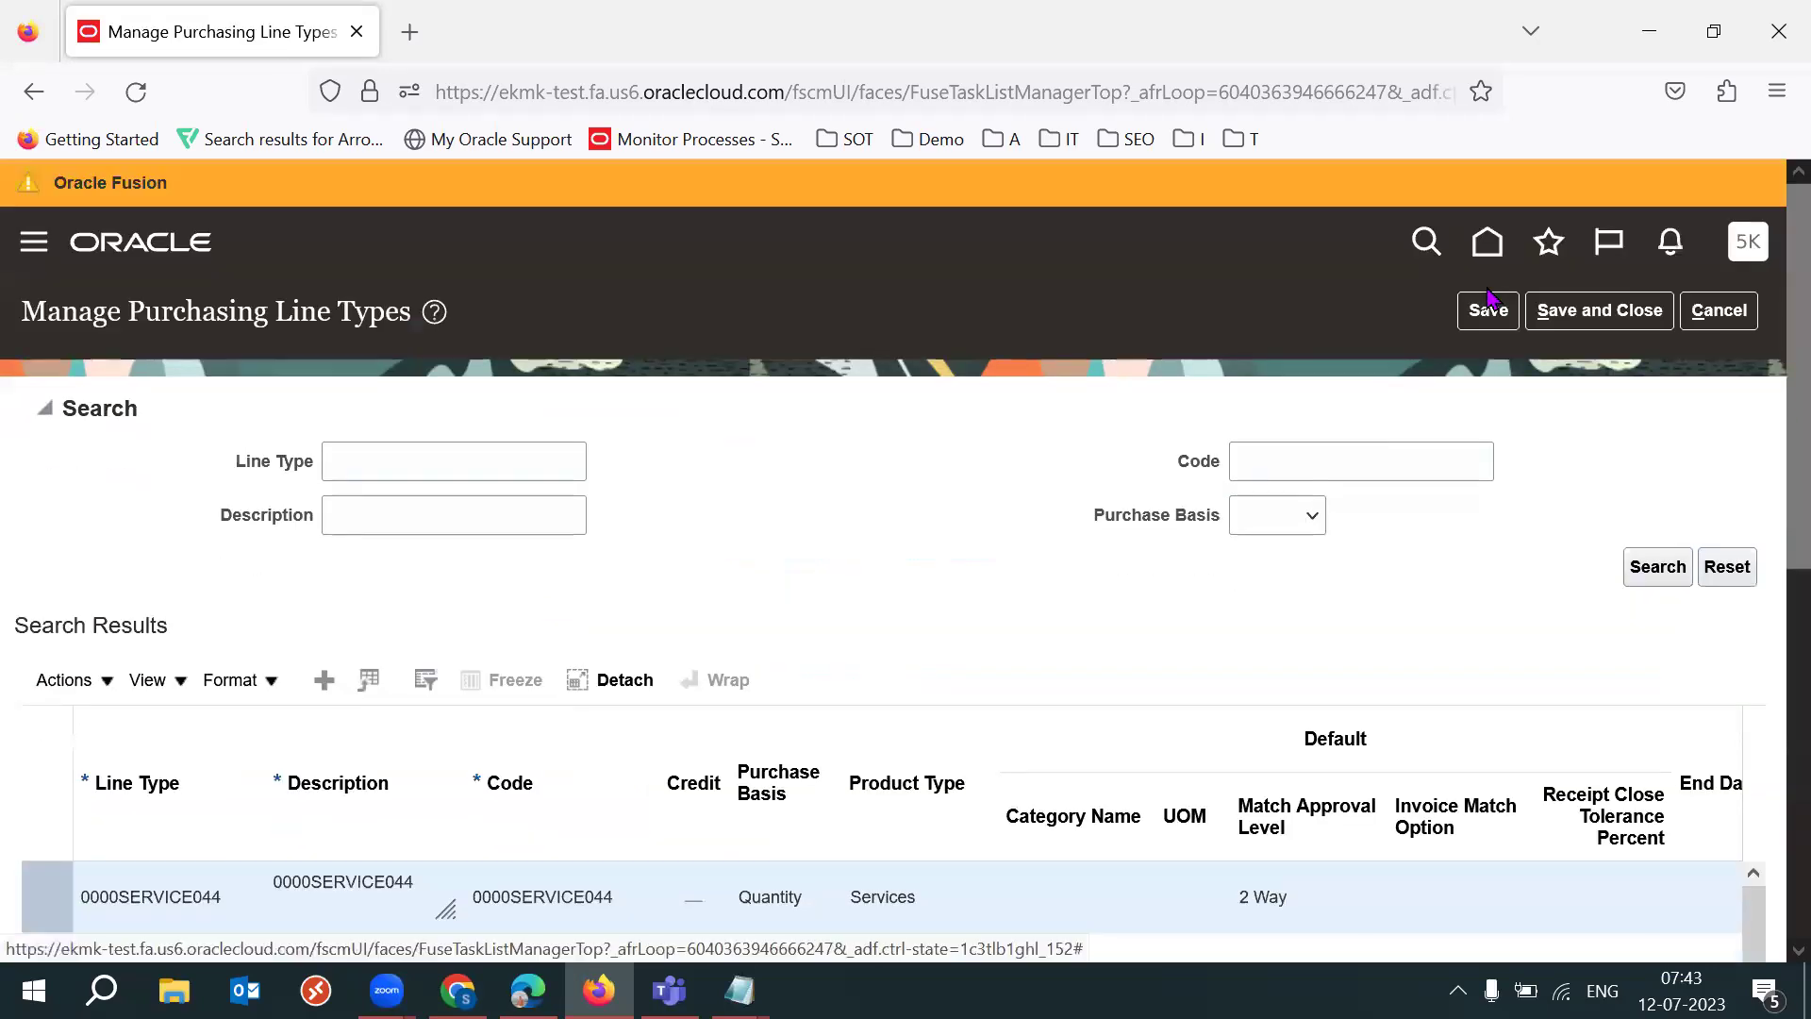
Step: Search for Goods line types and select the GOODS row
scroll(1769, 377, down, 4)
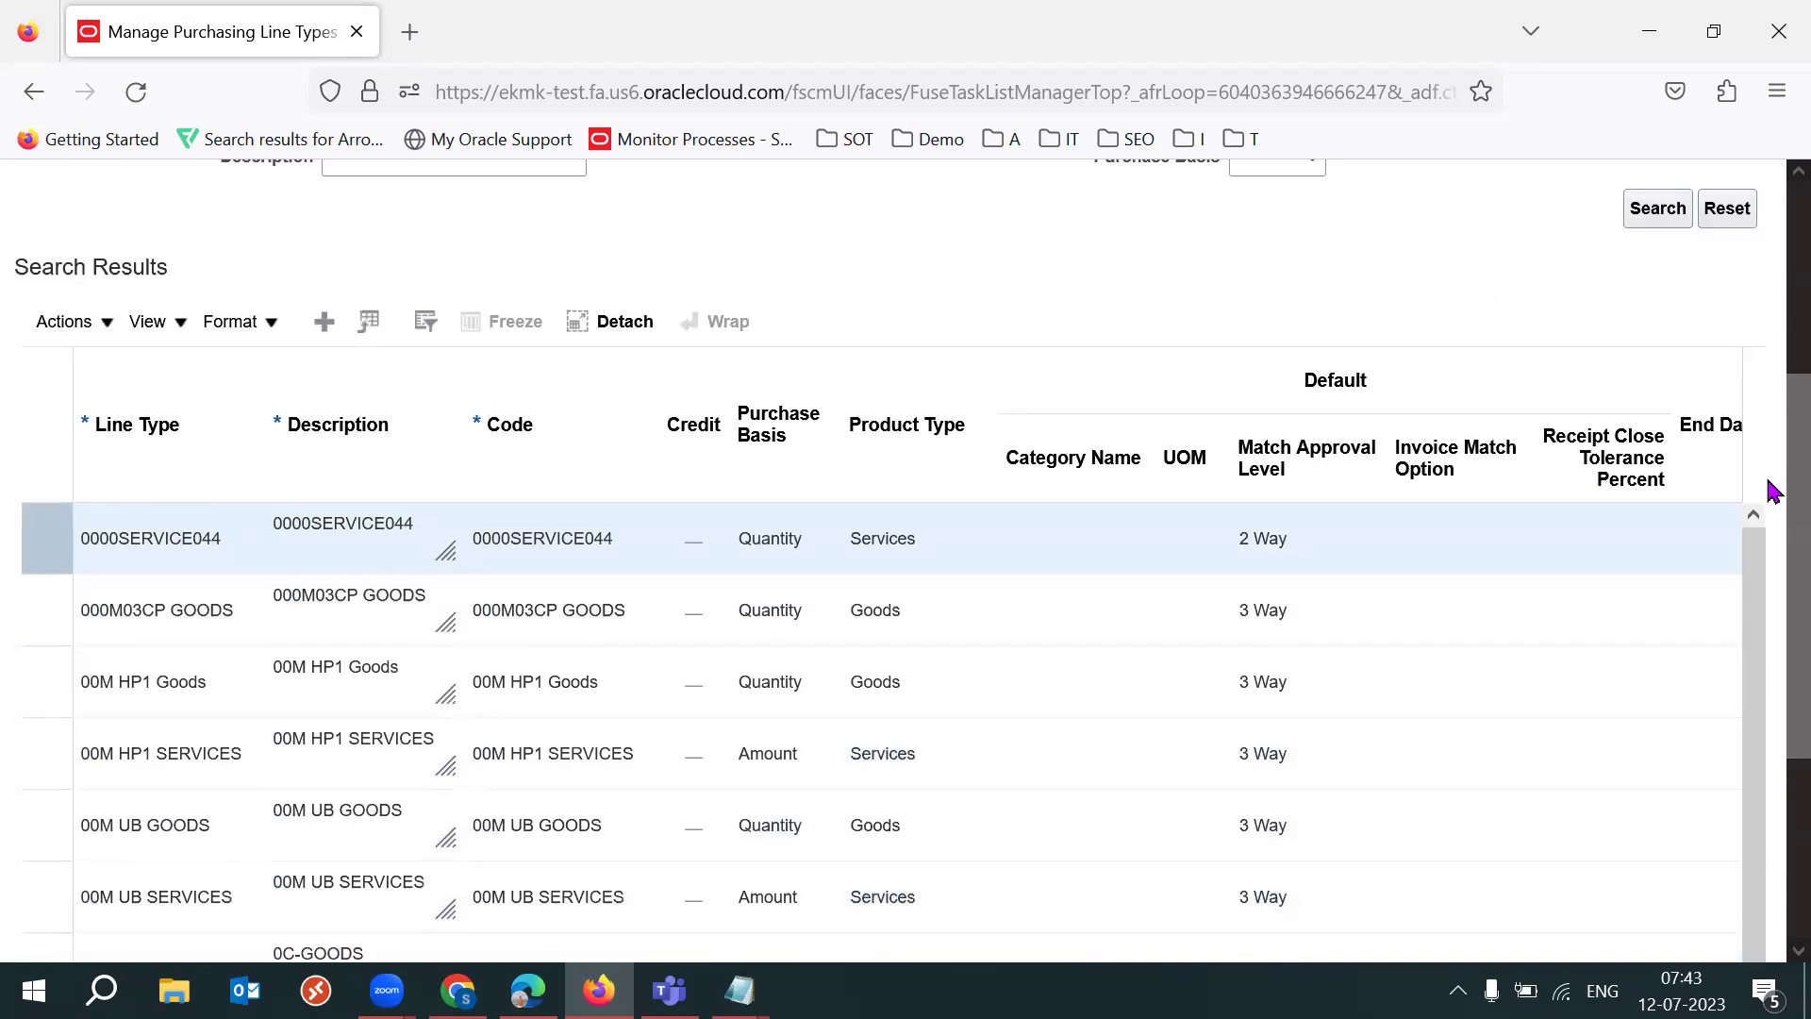
scroll(1766, 570, down, 3)
scroll(1769, 603, up, 6)
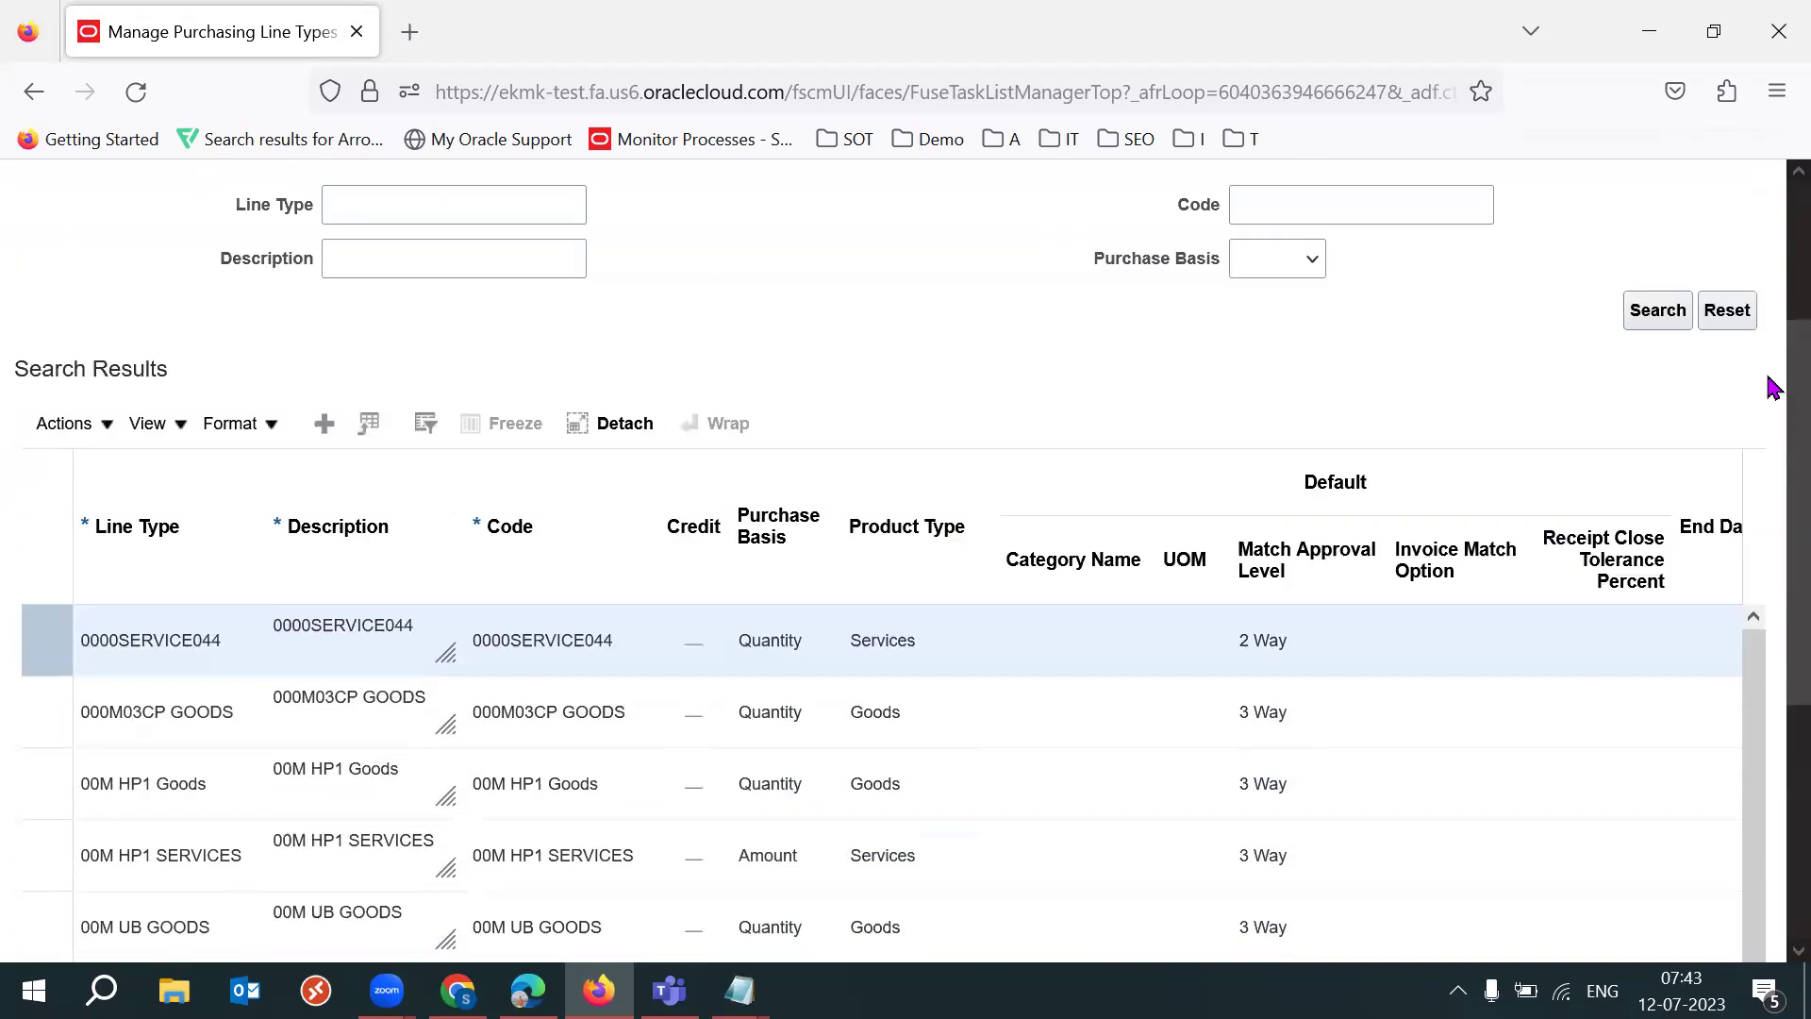
click(524, 338)
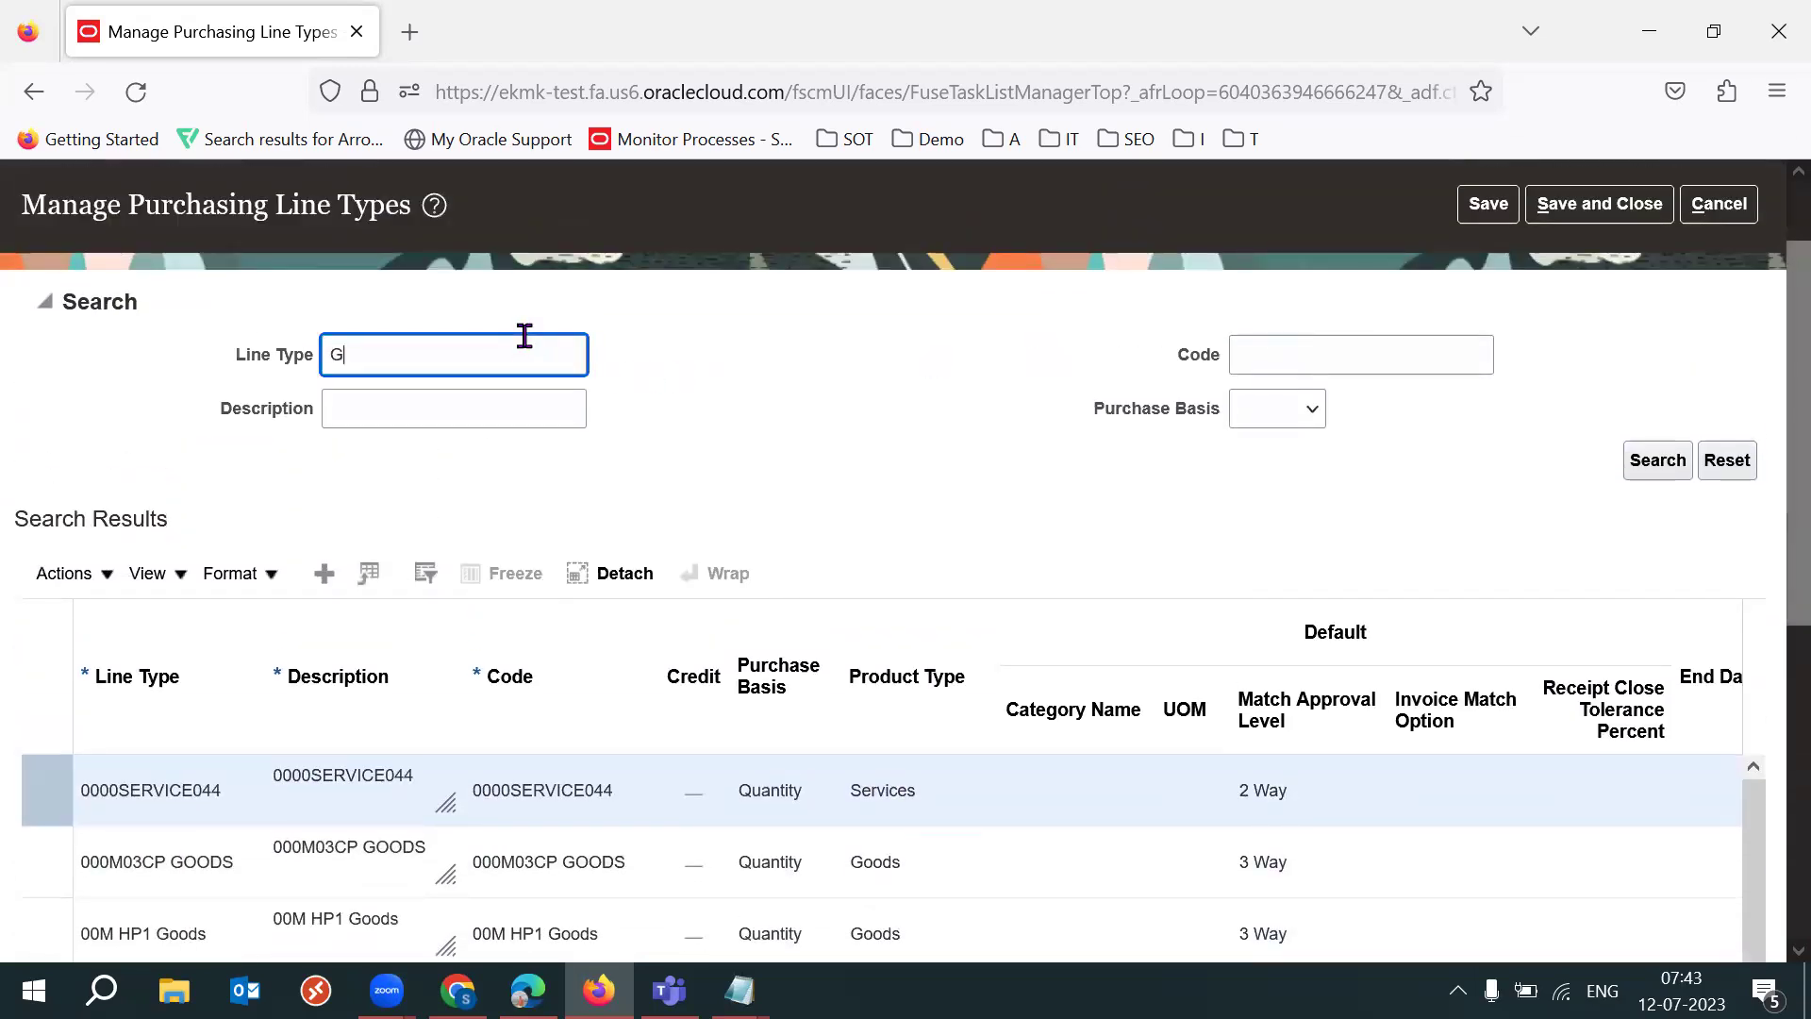
key(Return)
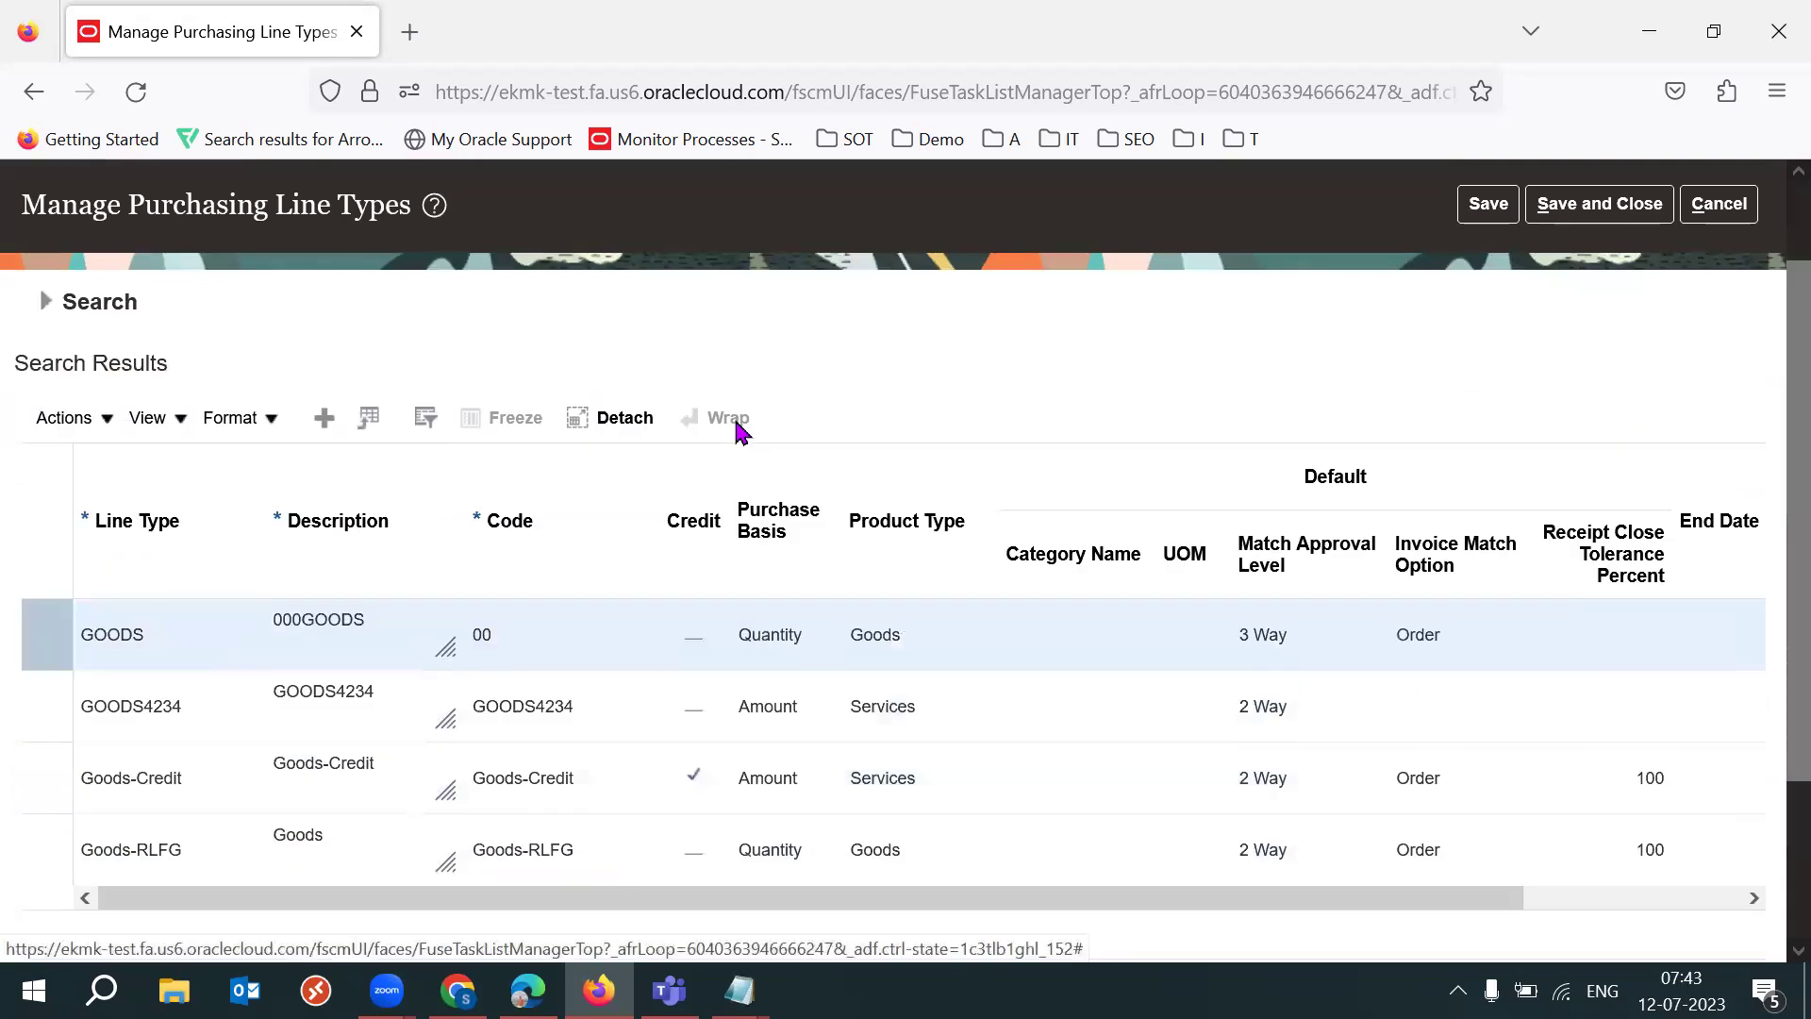
click(162, 634)
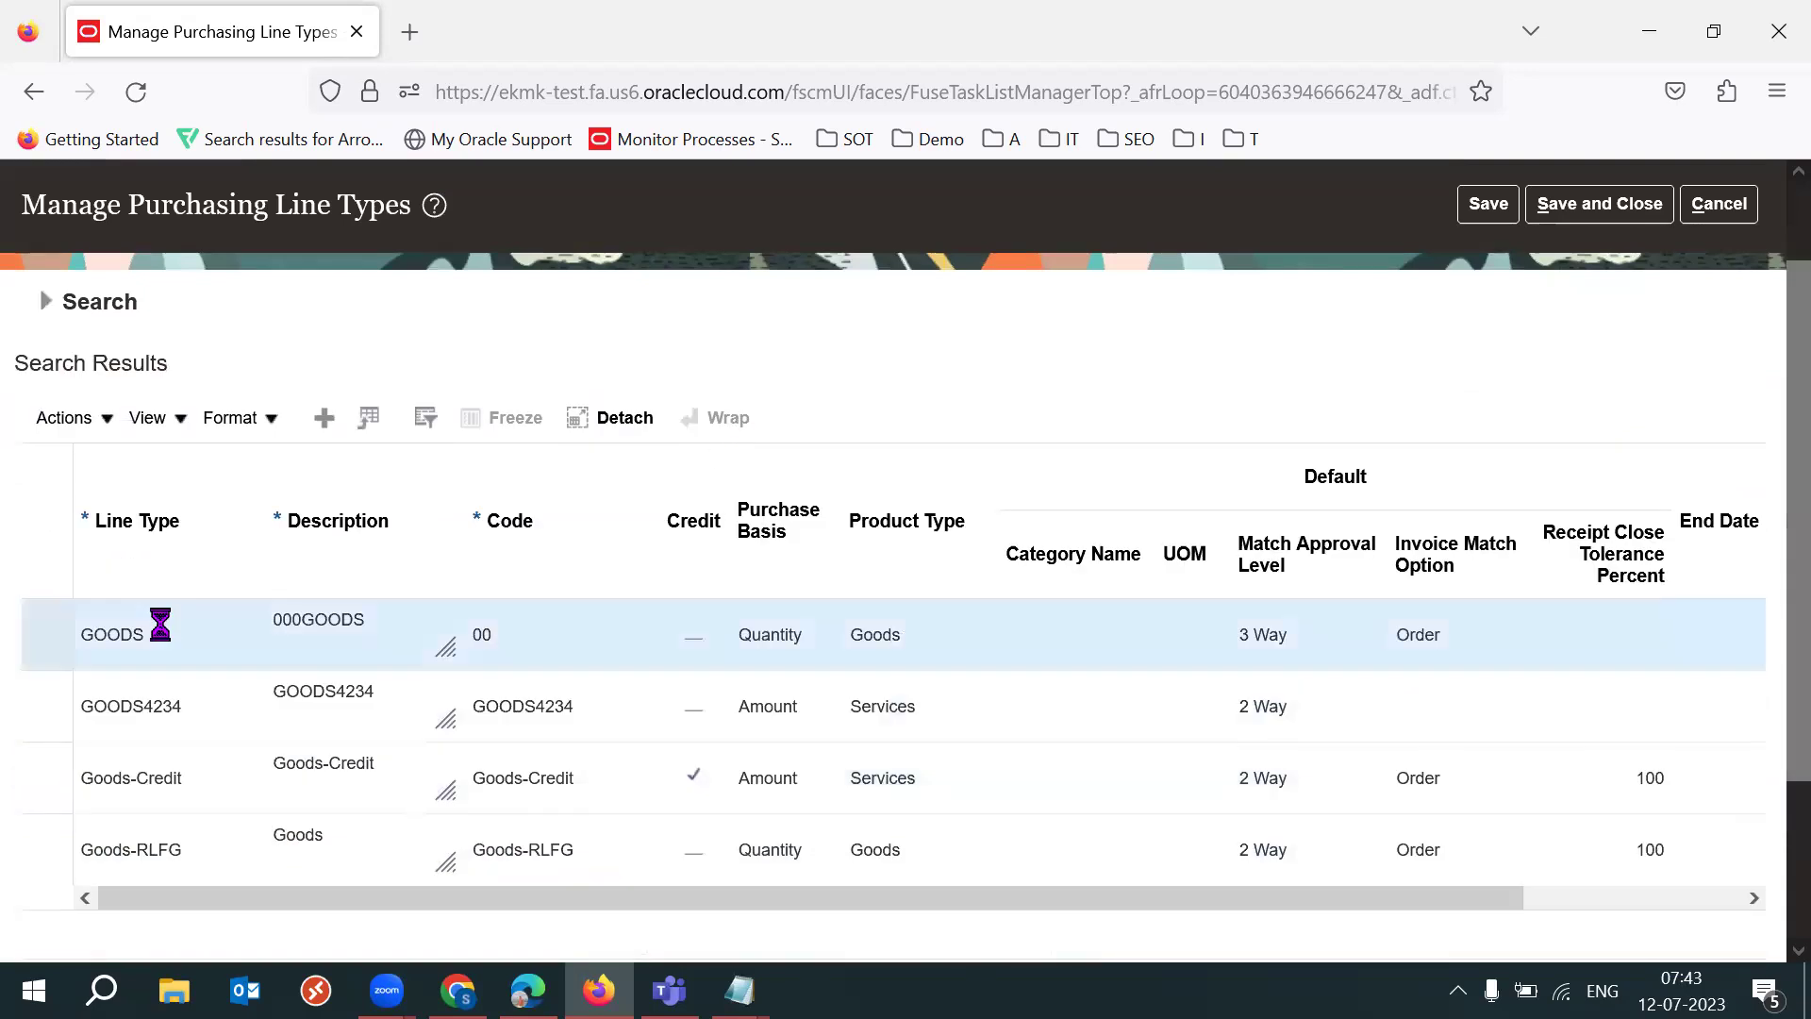
Step: View the record history of the GOODS and GOODS4234 line types
click(151, 418)
click(243, 462)
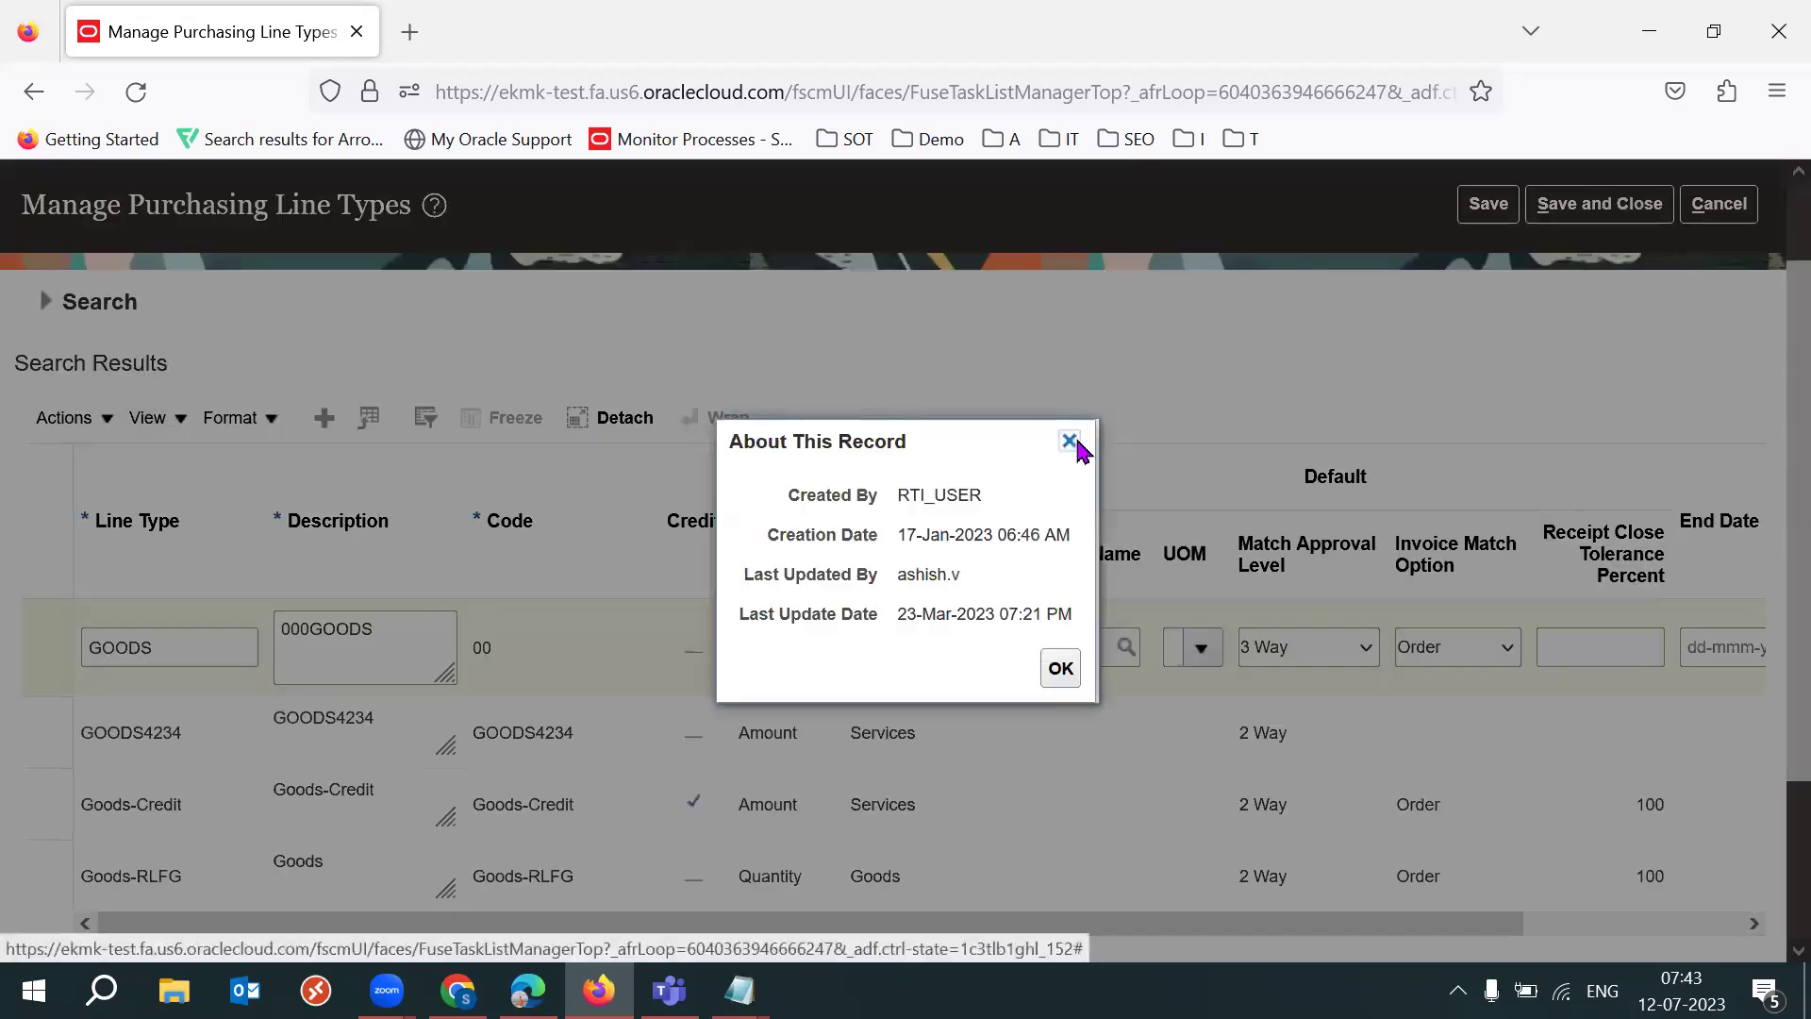
click(1070, 441)
scroll(1766, 614, down, 1)
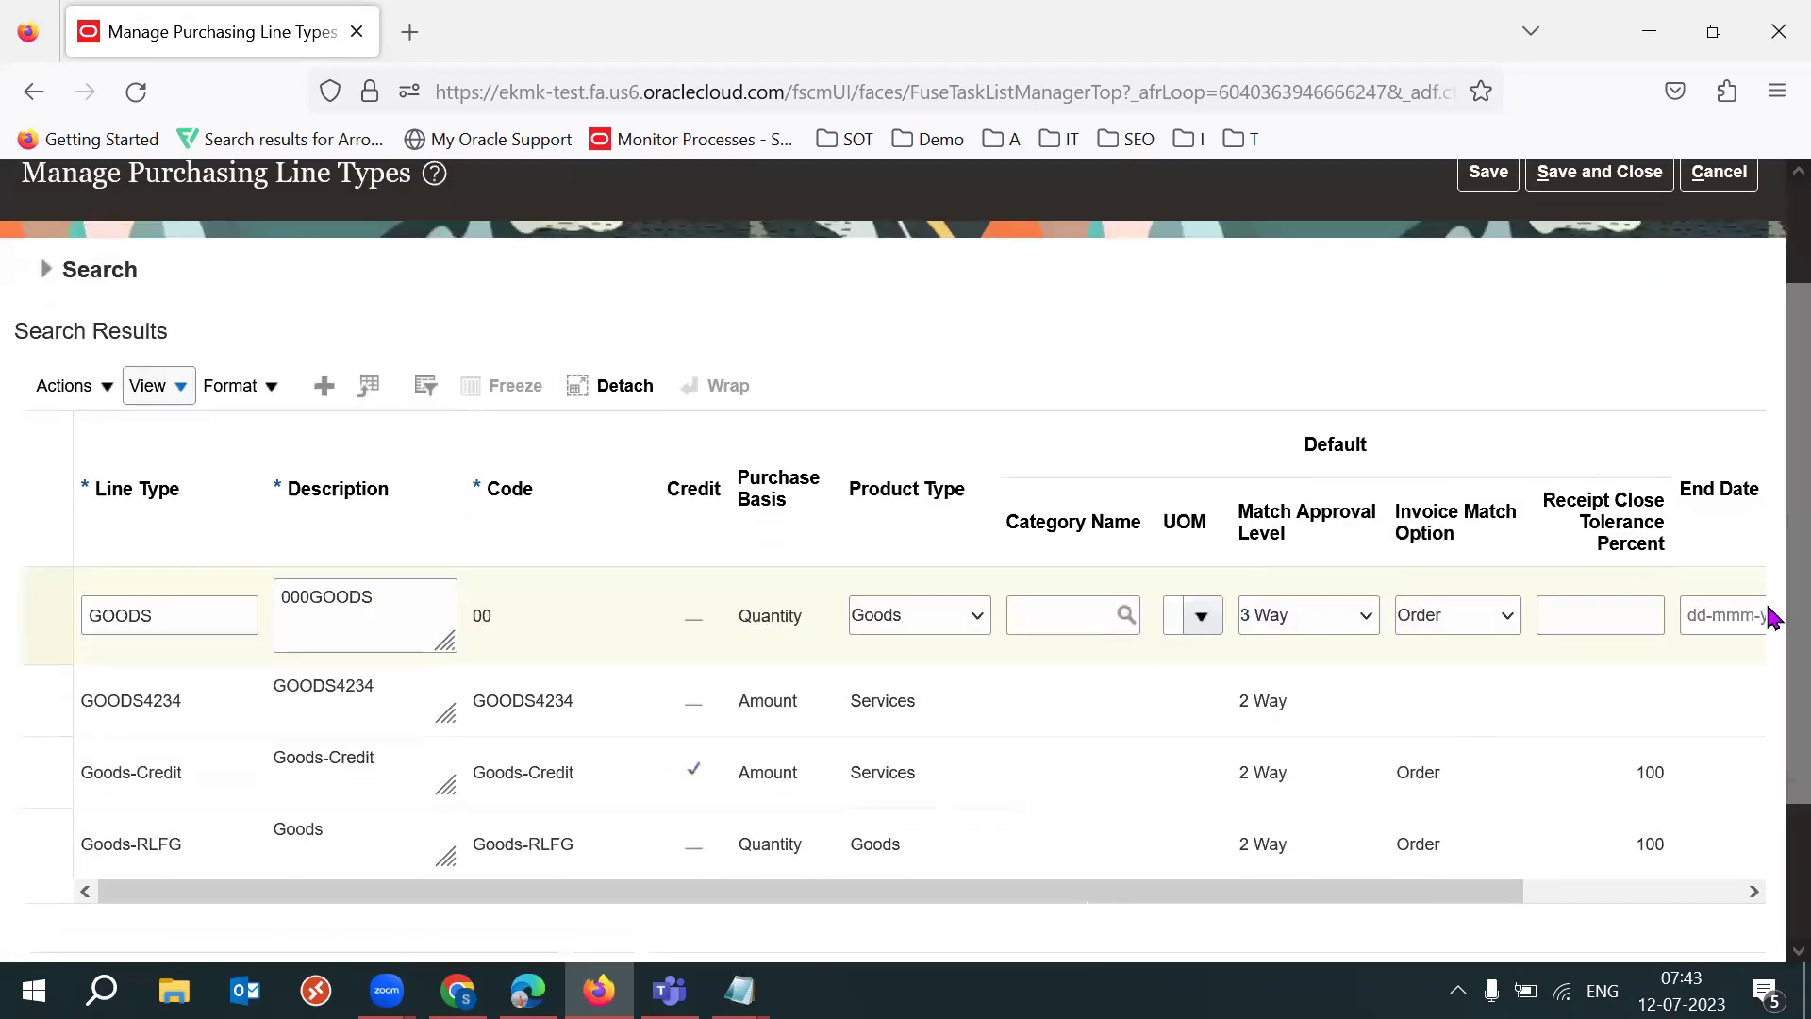
click(547, 684)
click(147, 385)
click(292, 427)
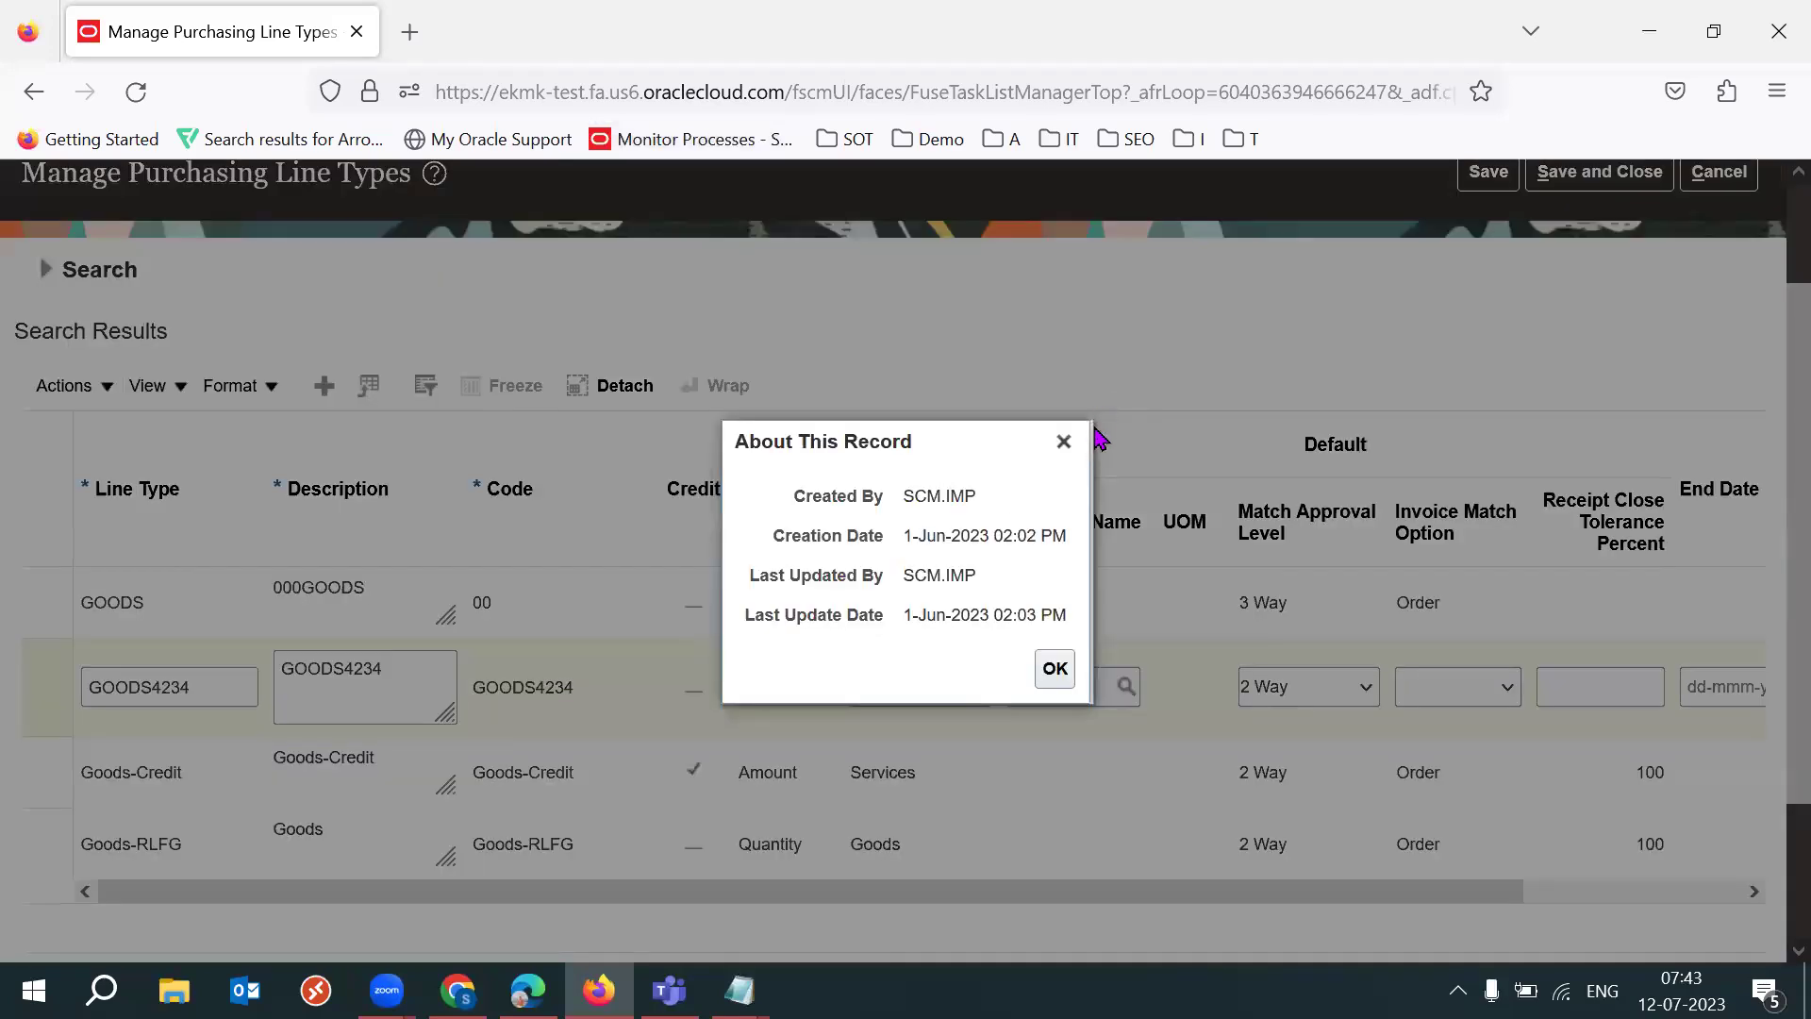
click(1062, 438)
Step: View the record history of the Goods-Credit and Goods-RLFG line types
click(201, 788)
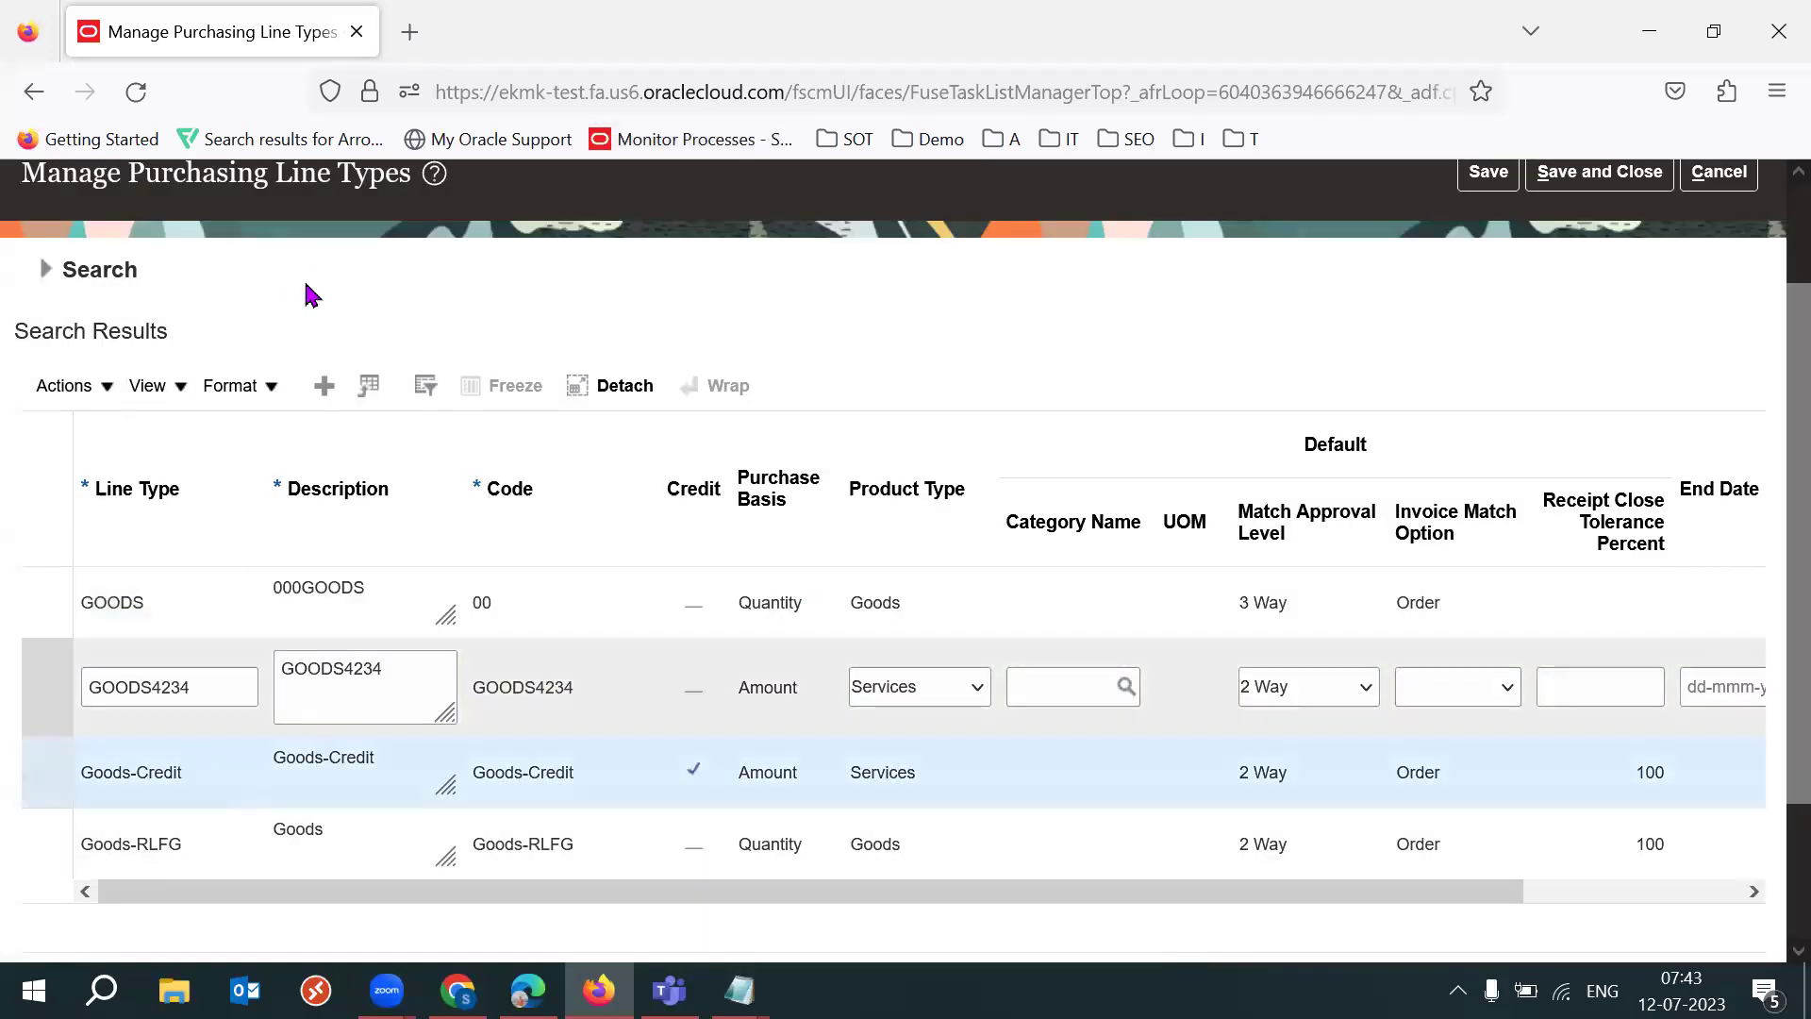
click(179, 385)
click(271, 445)
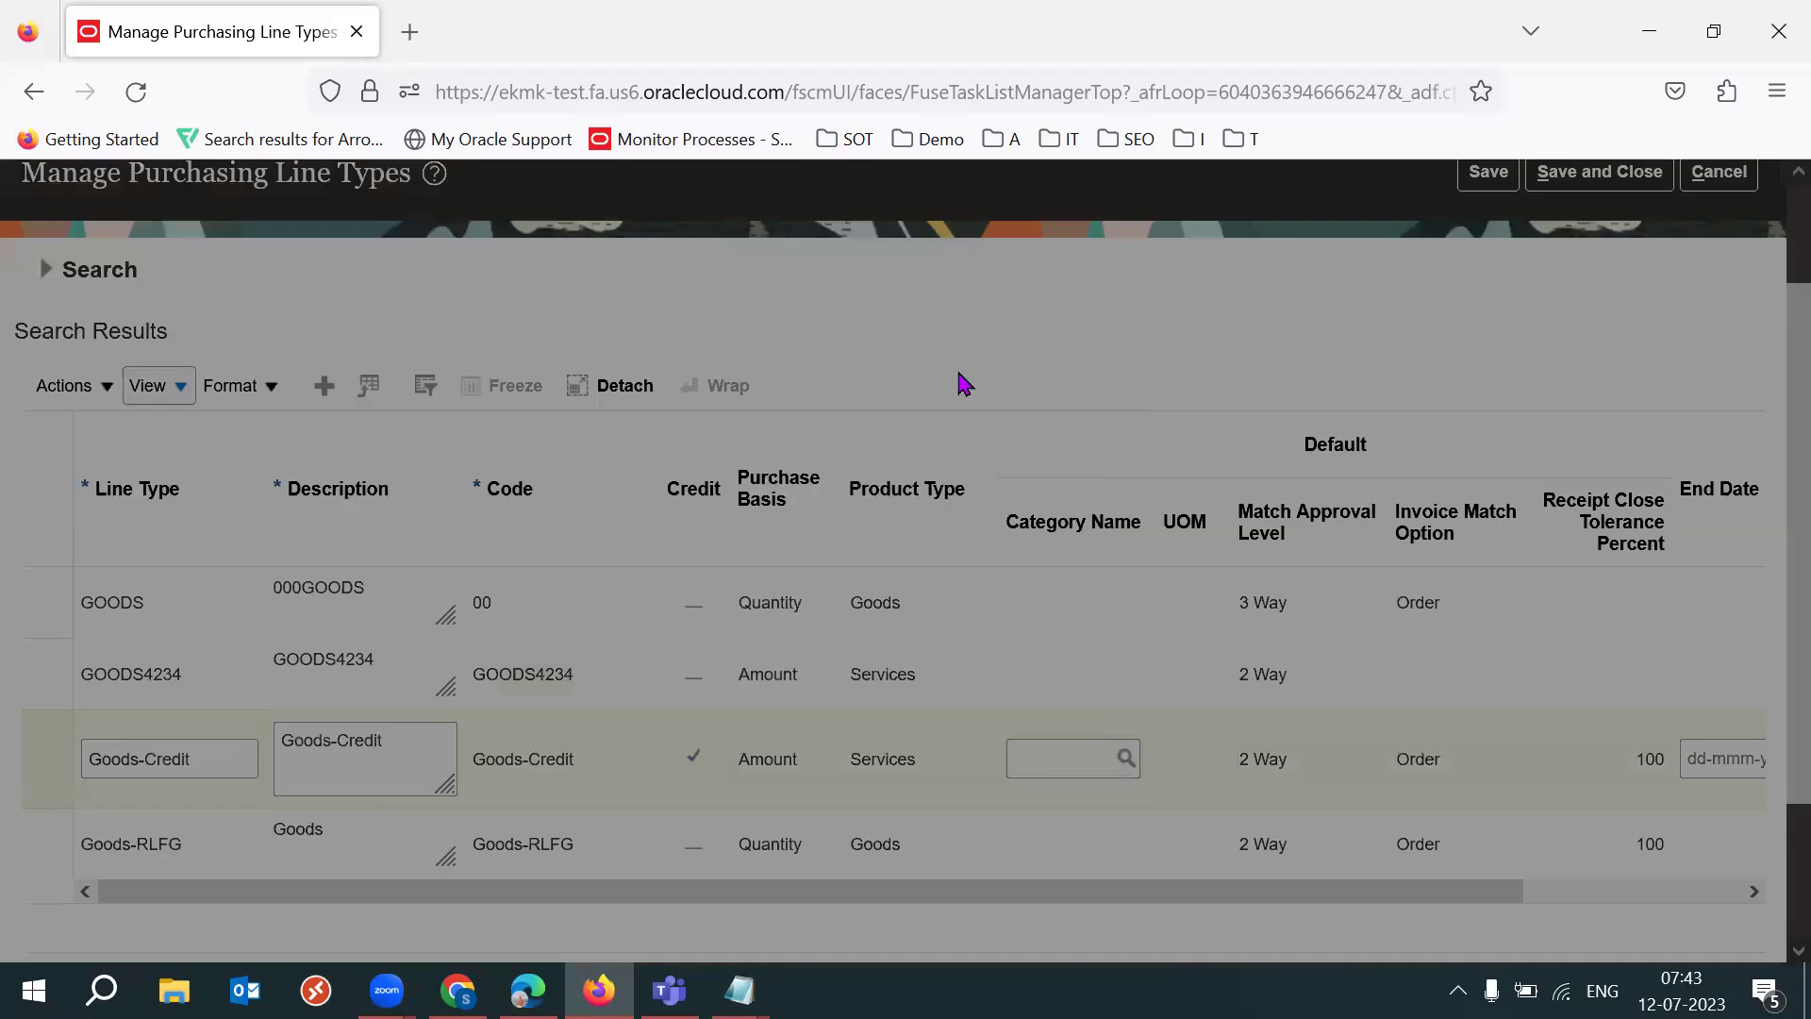
click(1062, 438)
click(202, 849)
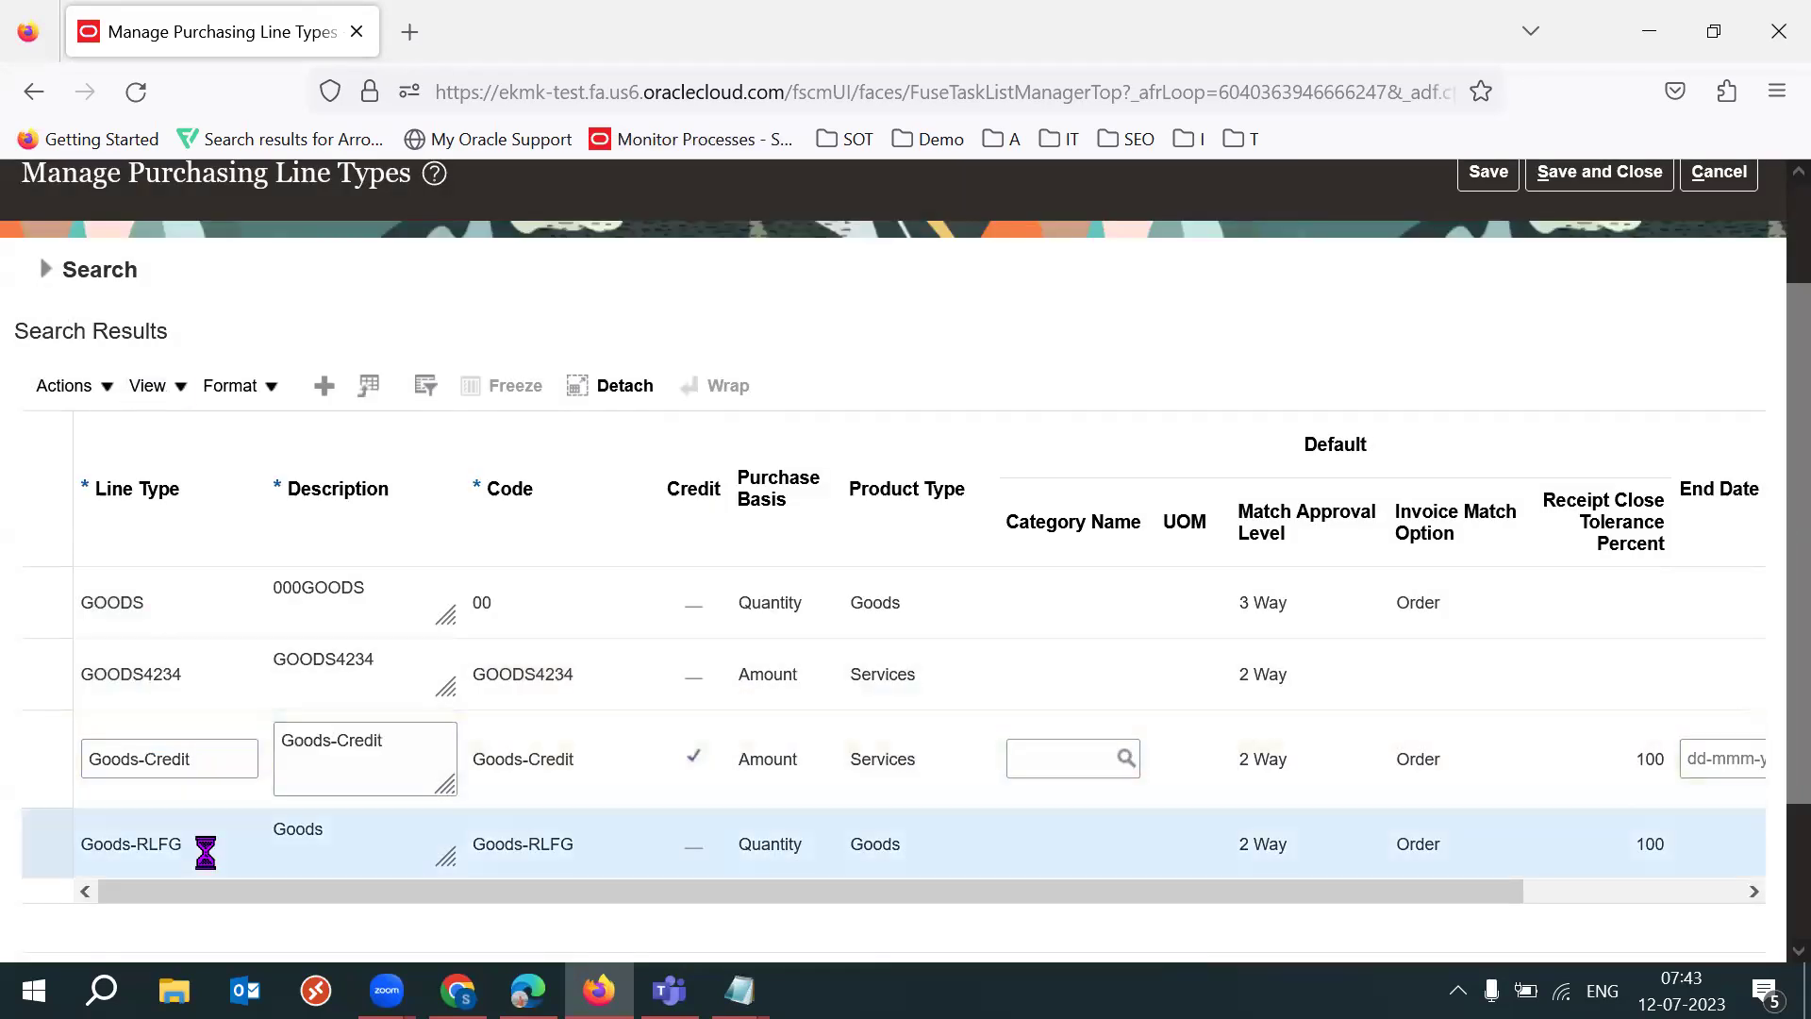
click(177, 394)
click(273, 427)
click(1069, 437)
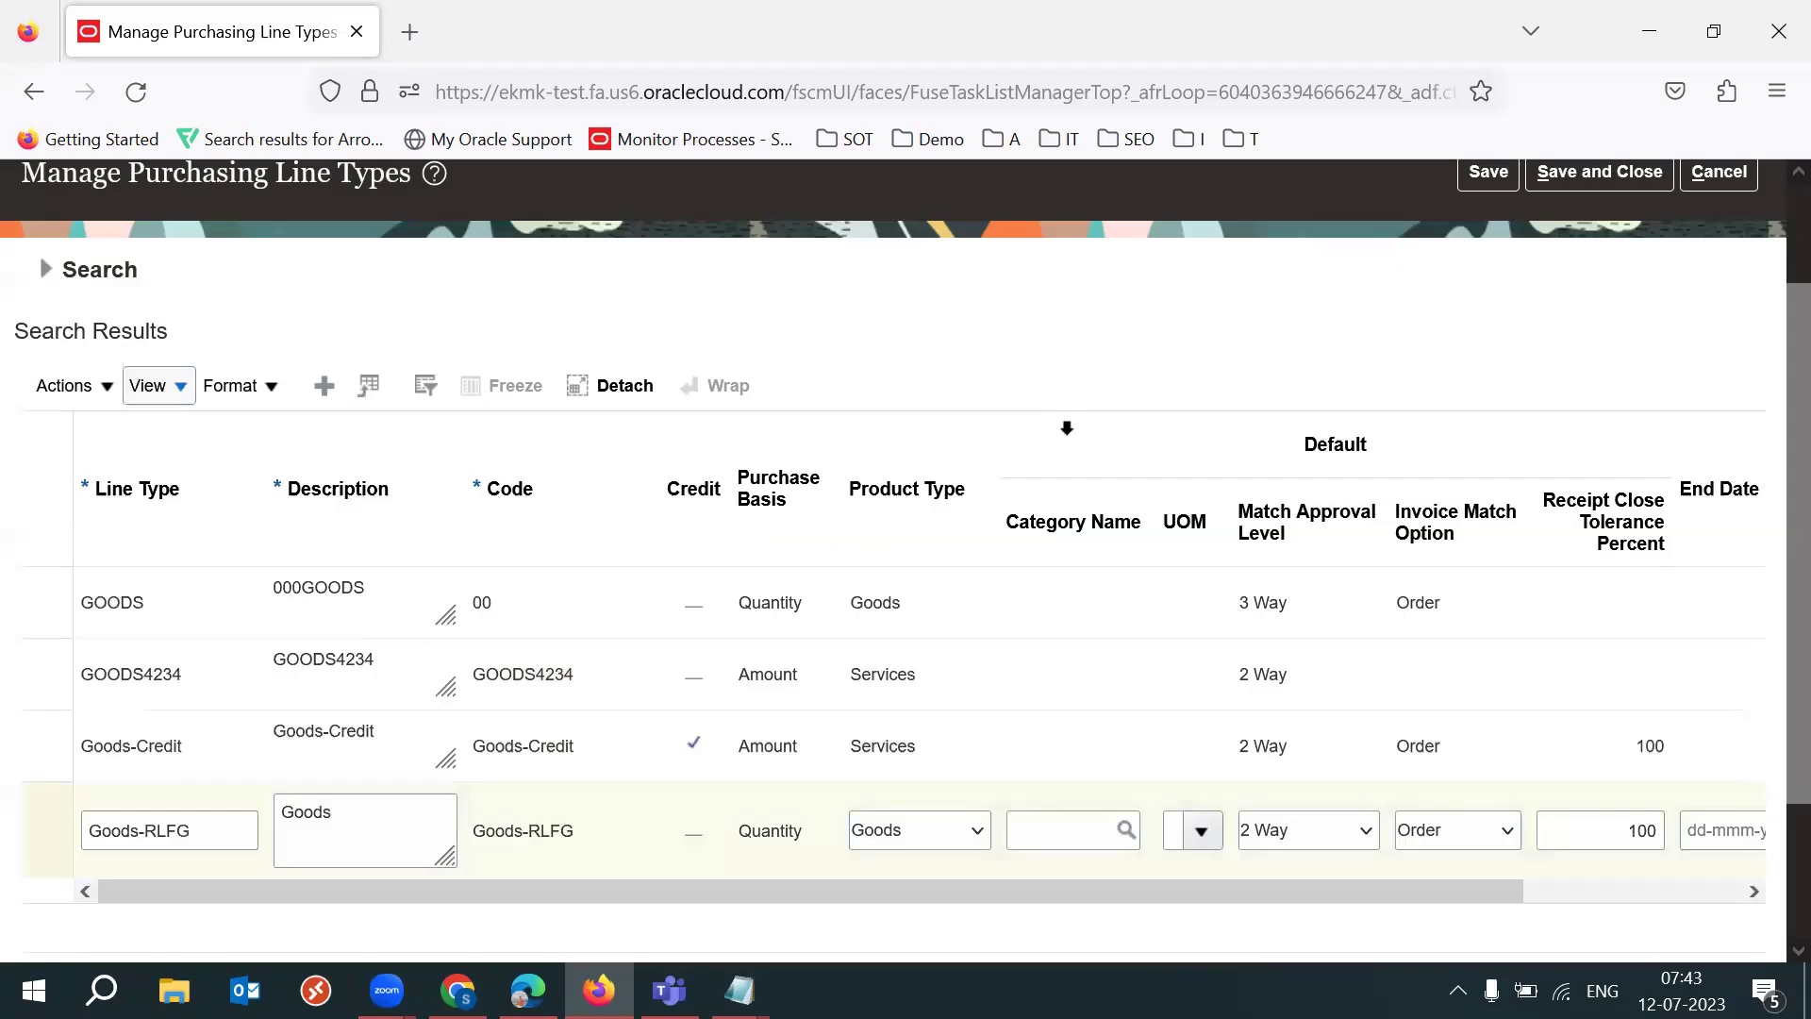
Step: Select the Goods-RLFG line type name and its description text
click(236, 830)
double_click(236, 829)
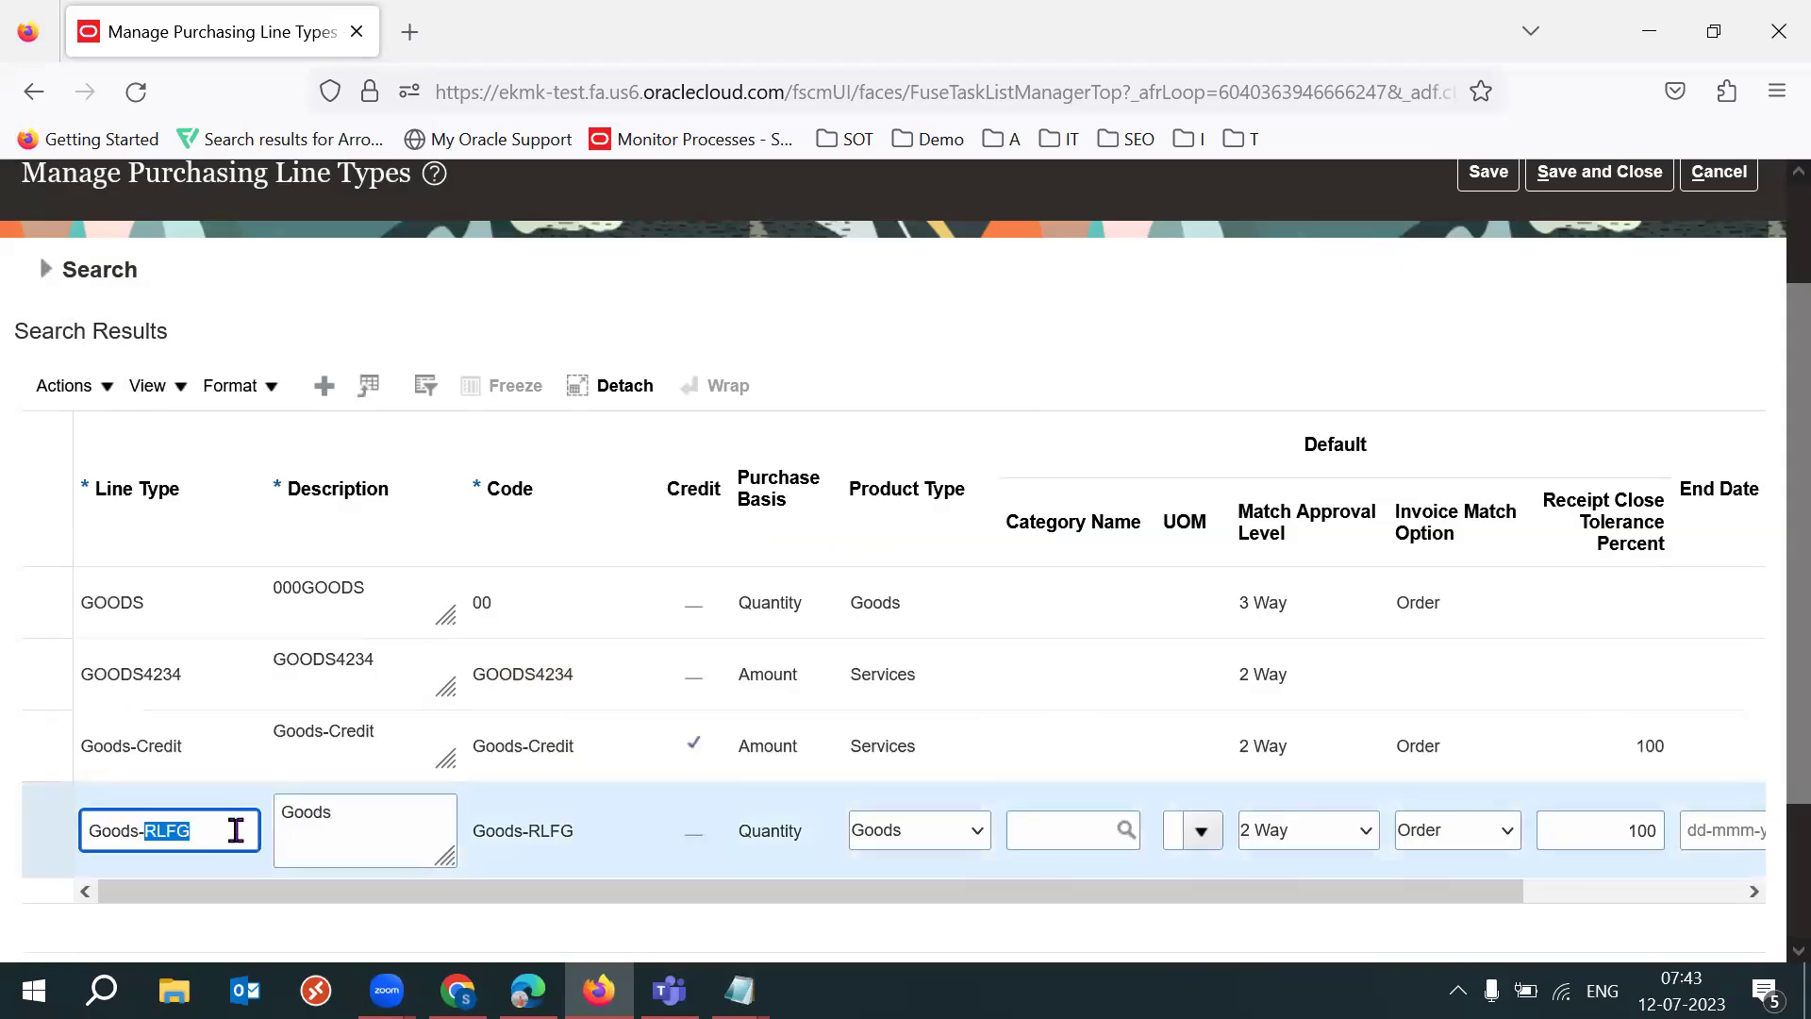
double_click(341, 811)
click(248, 834)
triple_click(248, 834)
click(248, 834)
triple_click(248, 834)
click(248, 834)
triple_click(248, 834)
click(249, 834)
triple_click(248, 833)
Step: Clear the Goods text from the Line Type criterion and search to list all line types
click(72, 269)
double_click(433, 326)
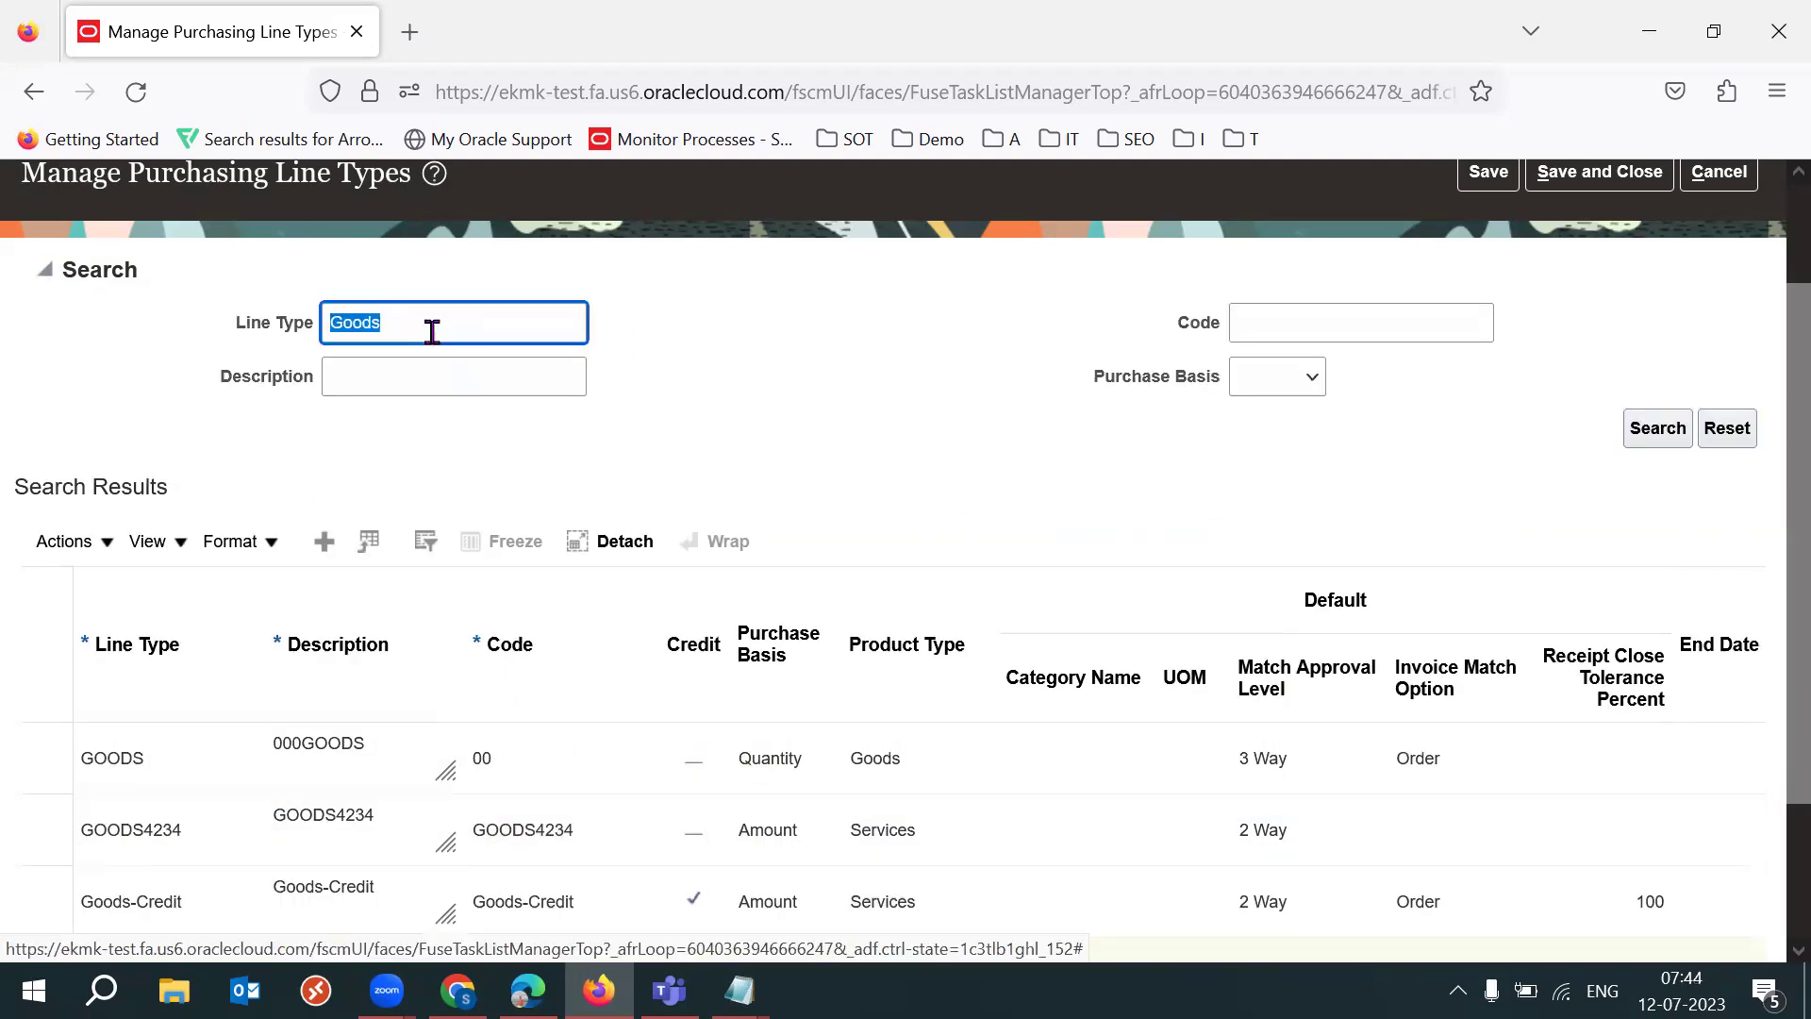
key(BackSpace)
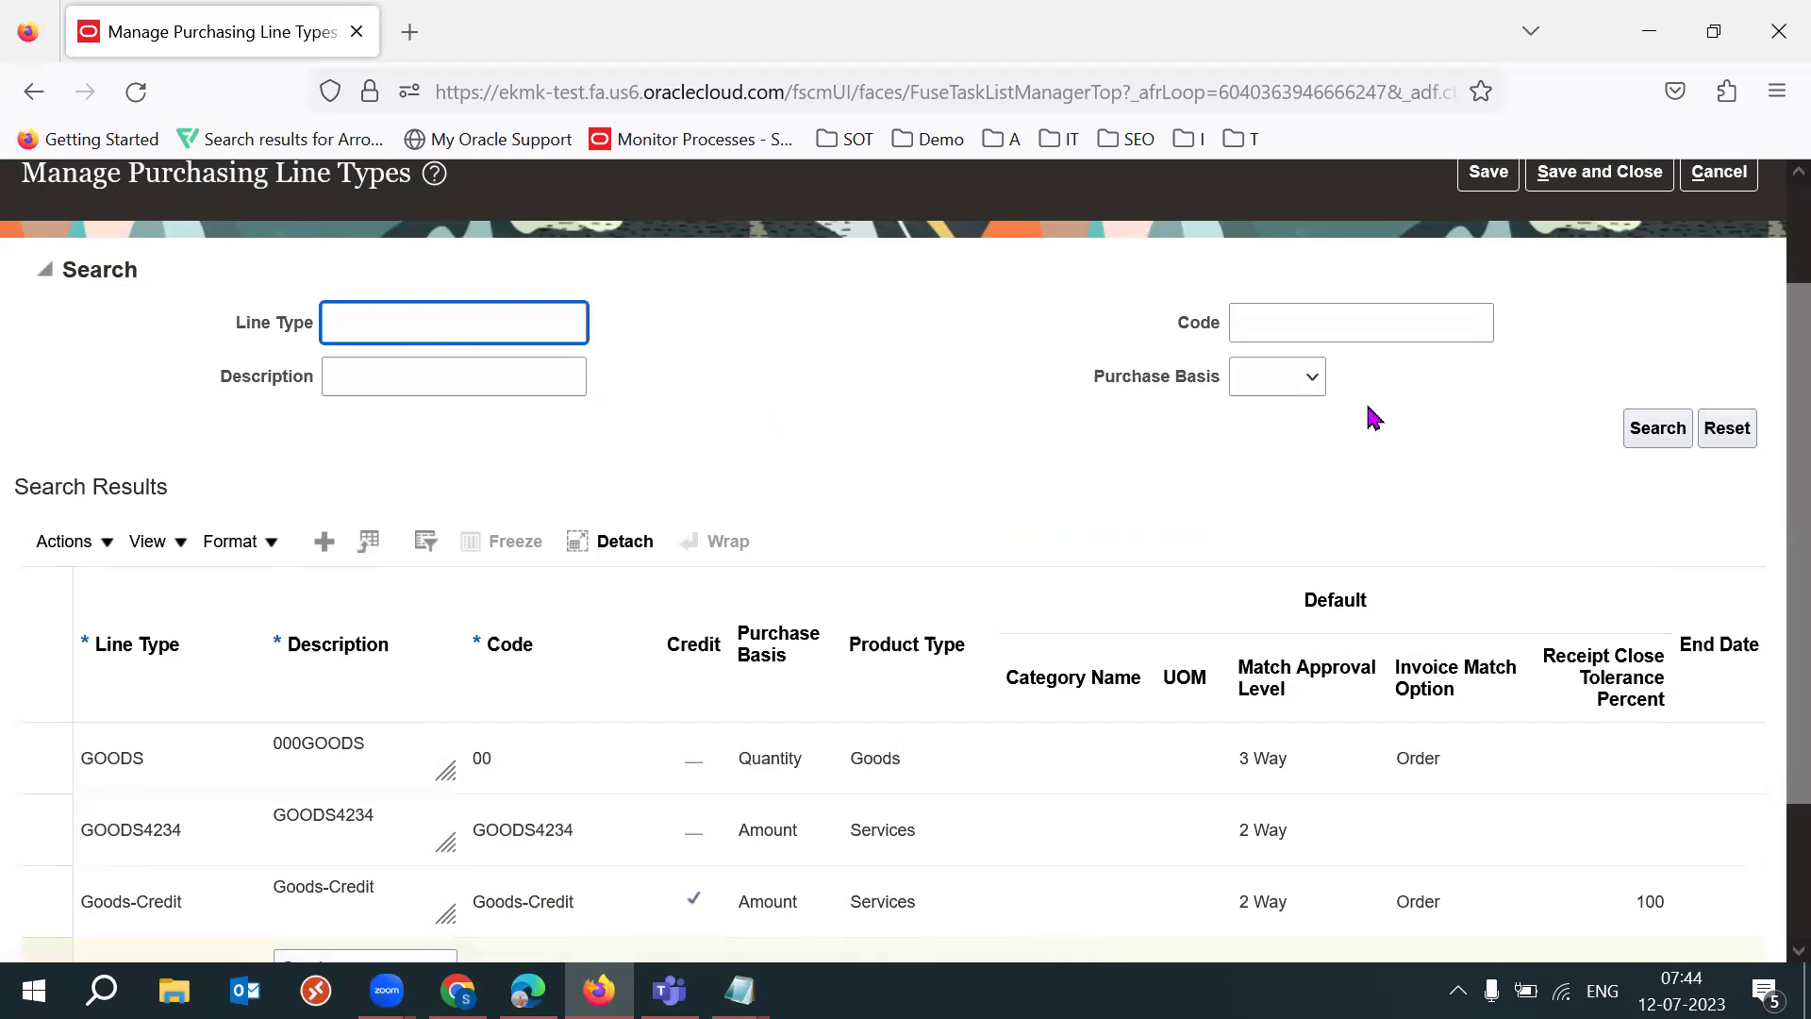
key(Return)
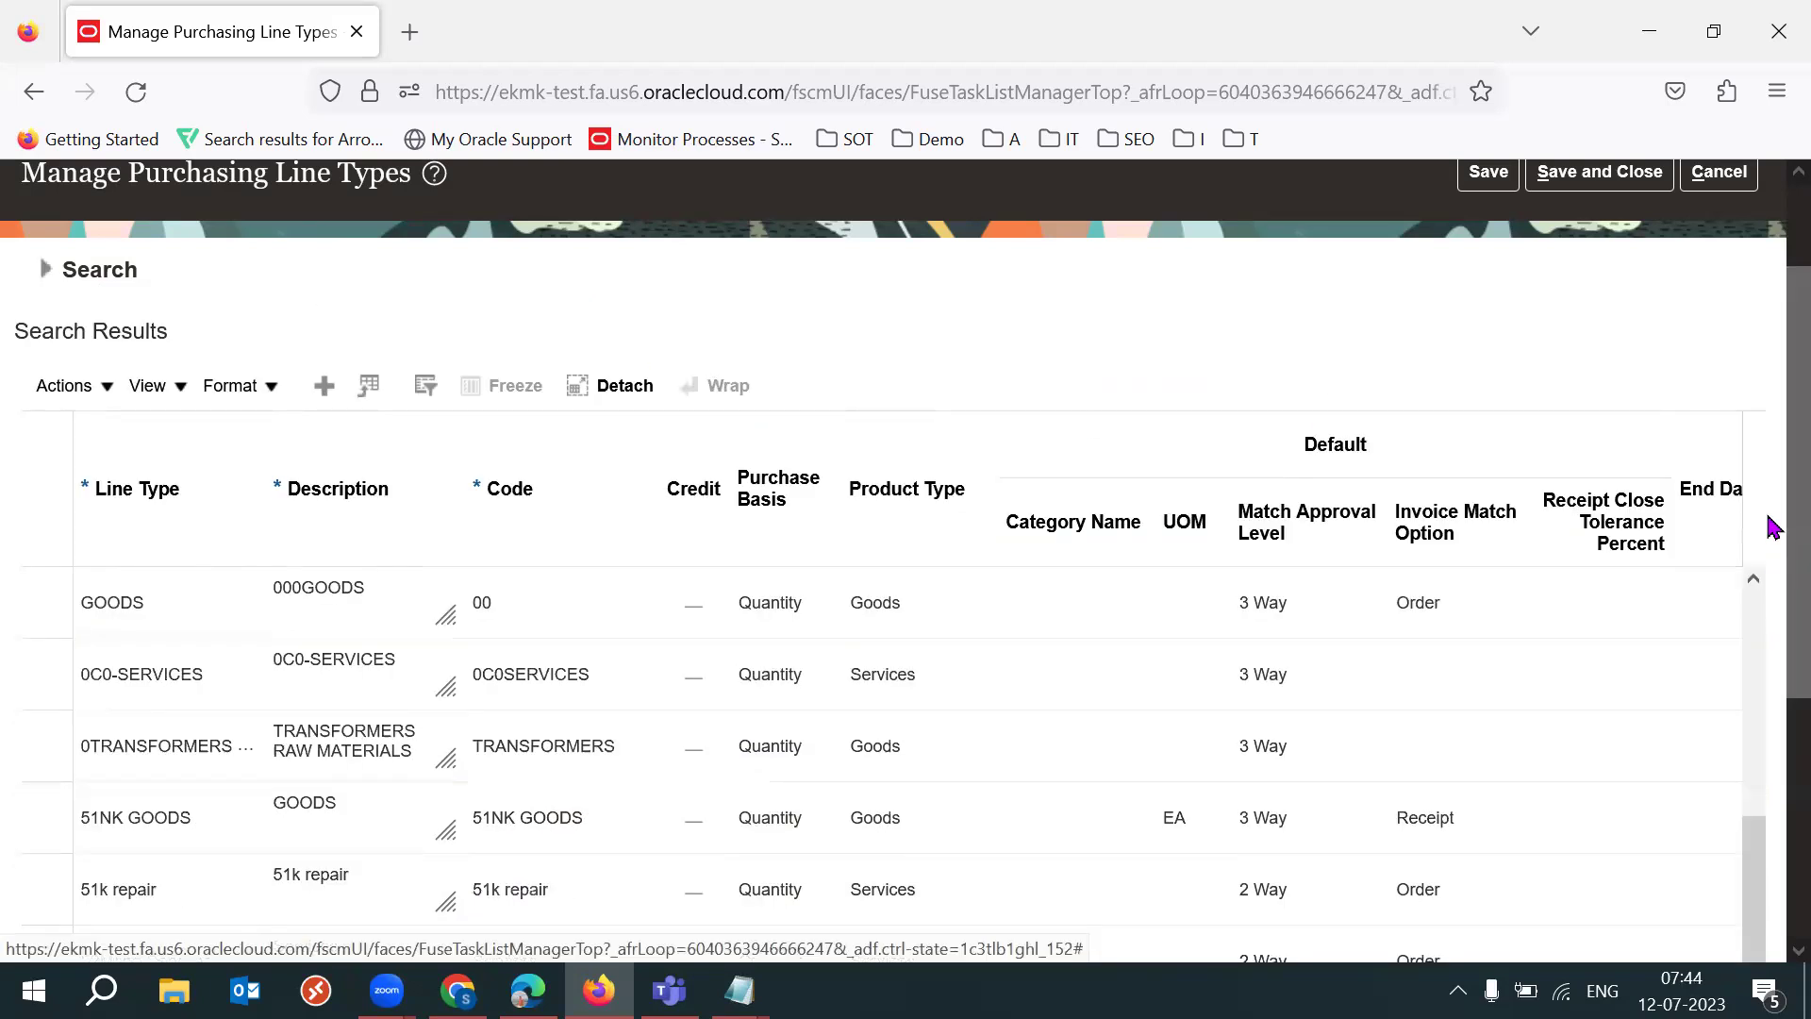
scroll(1763, 565, down, 2)
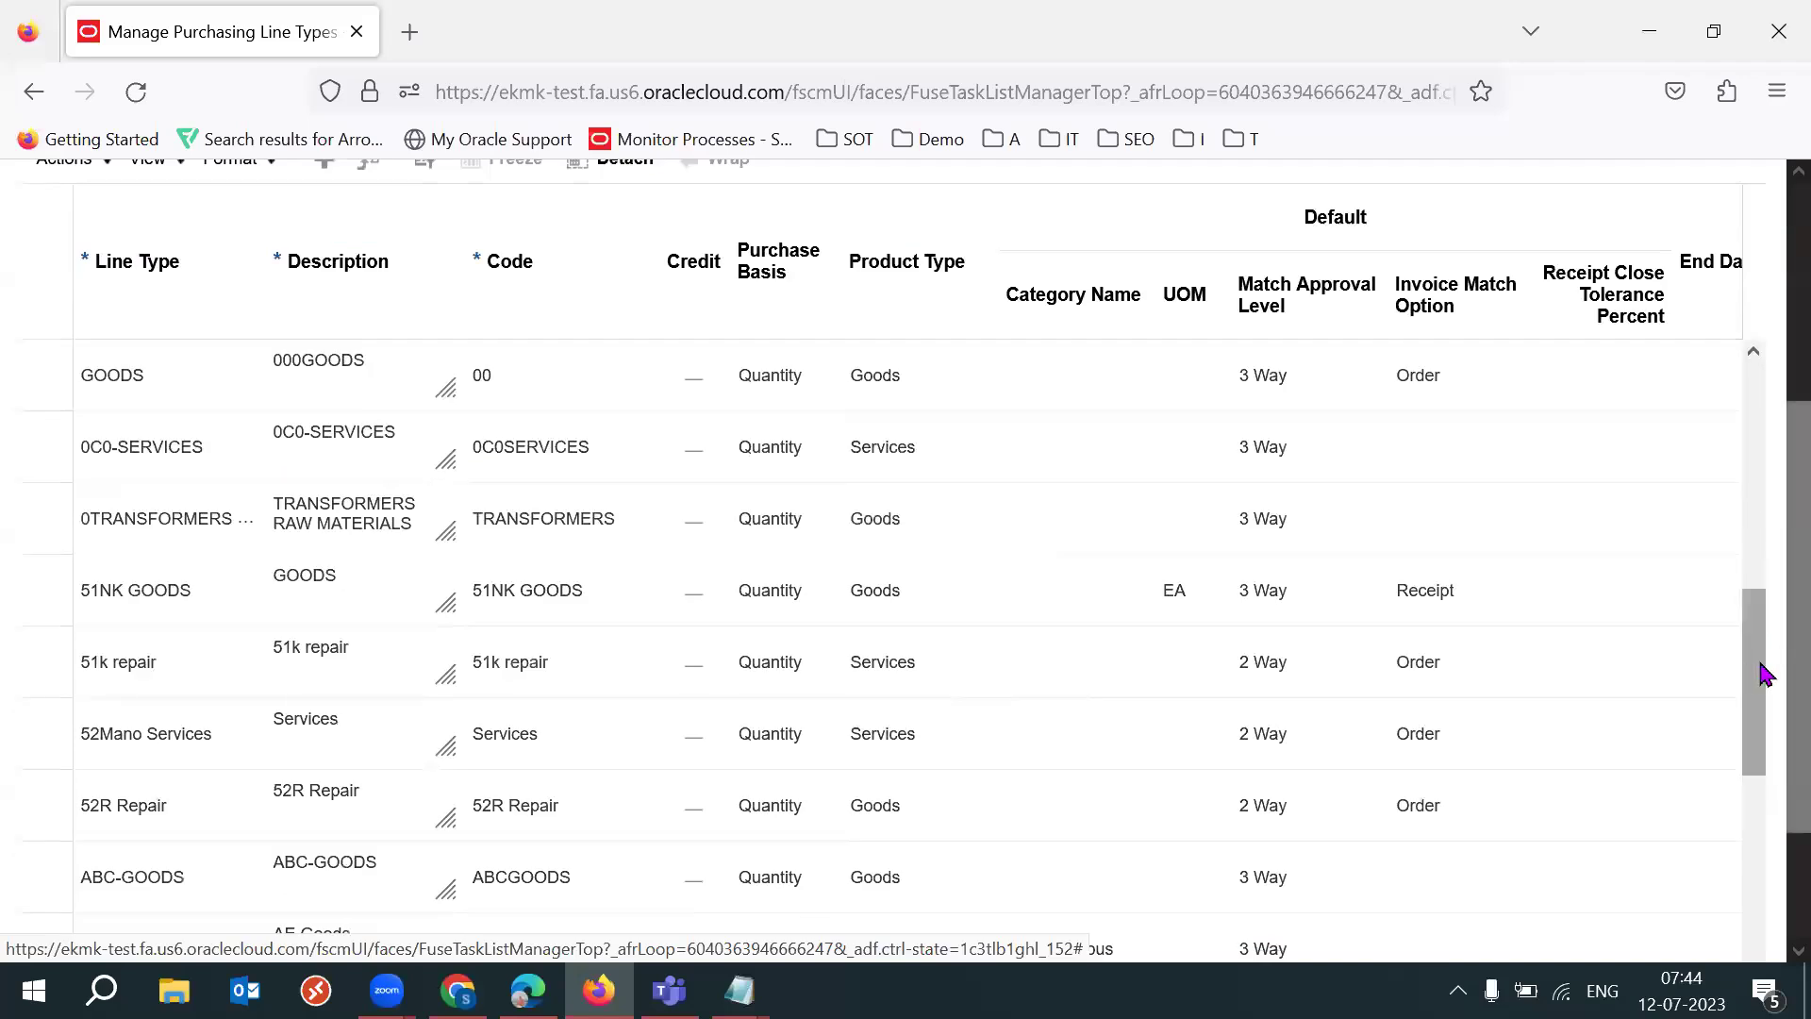
drag(1760, 617, 1754, 566)
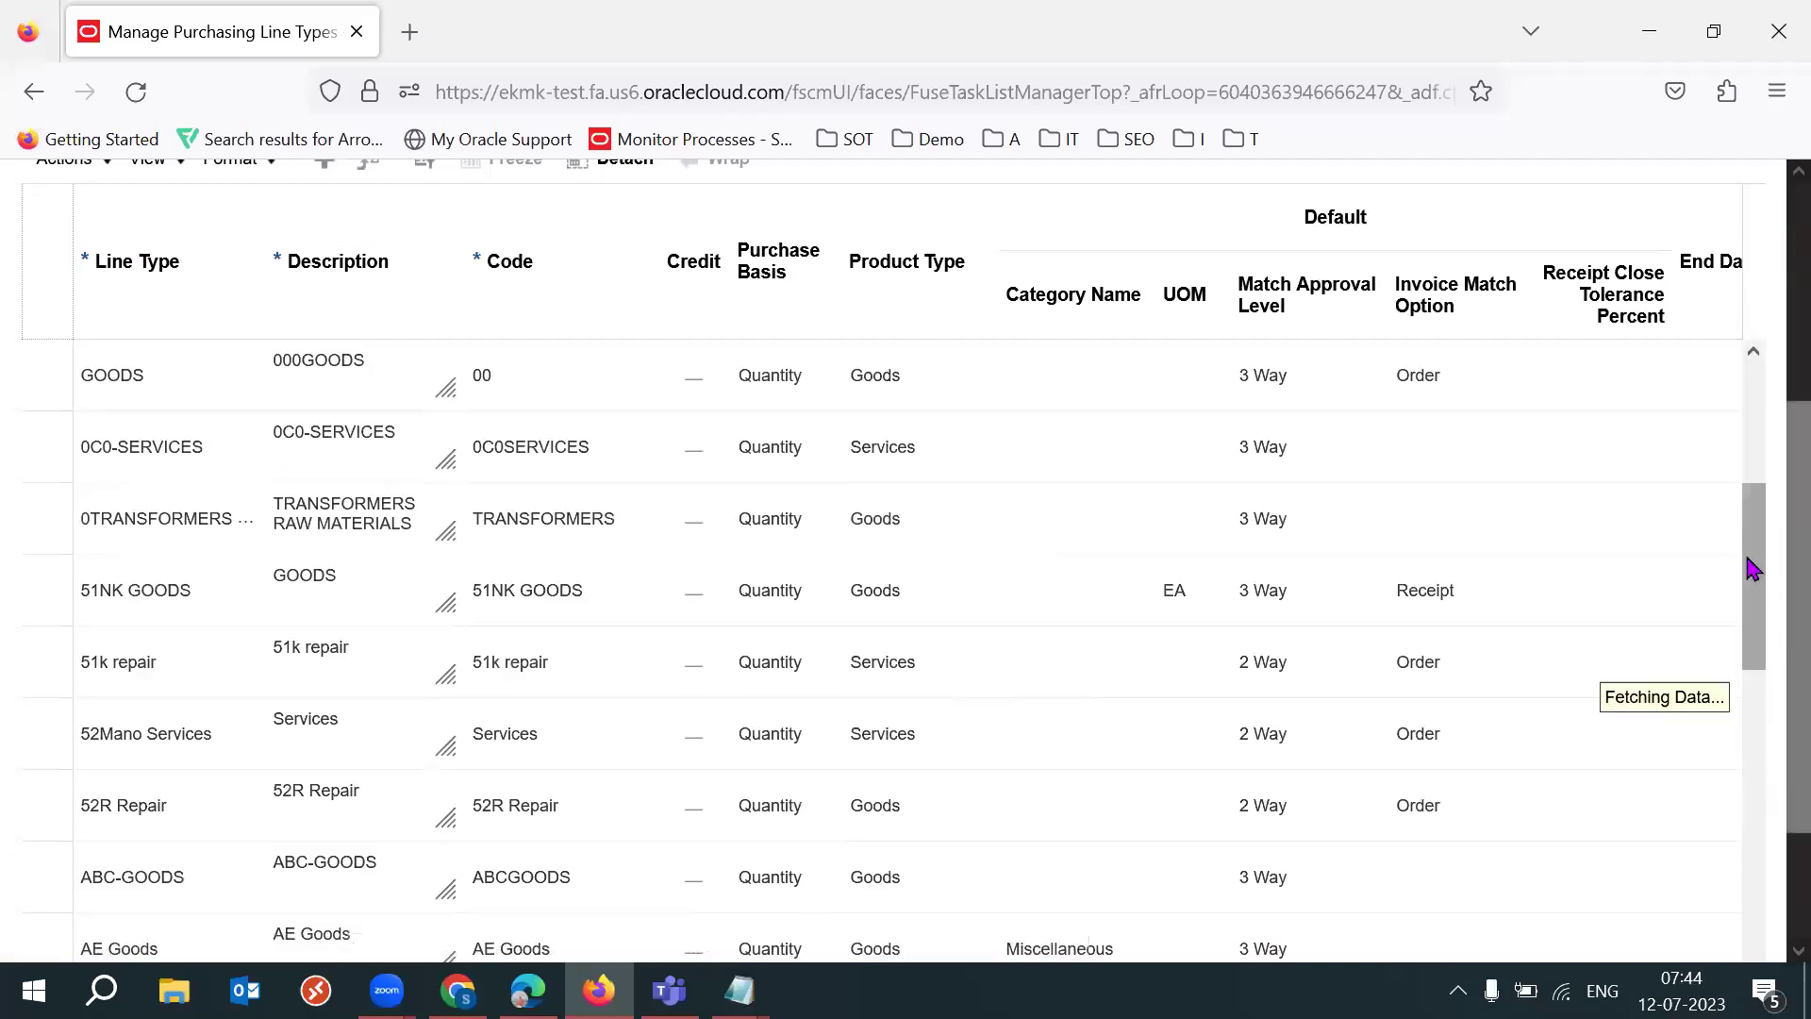
drag(1760, 592, 1770, 424)
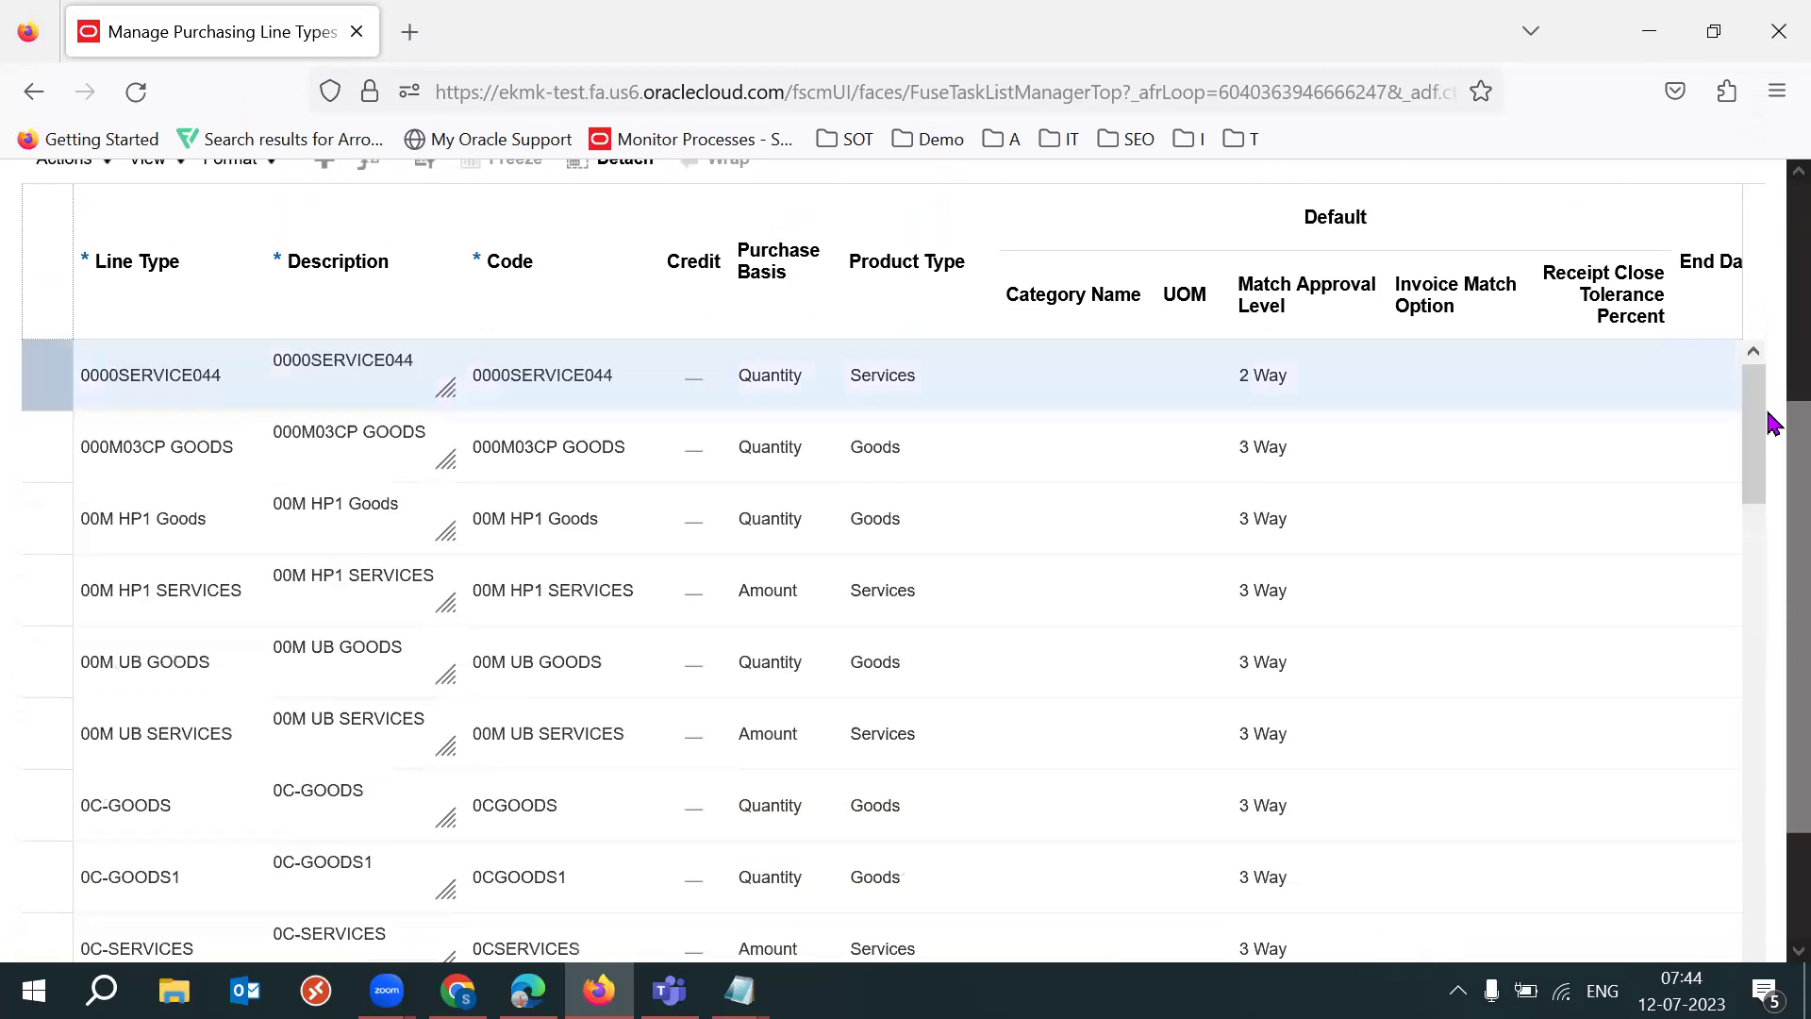
Step: Select the 0000SERVICE044 row and its name and description text
click(207, 399)
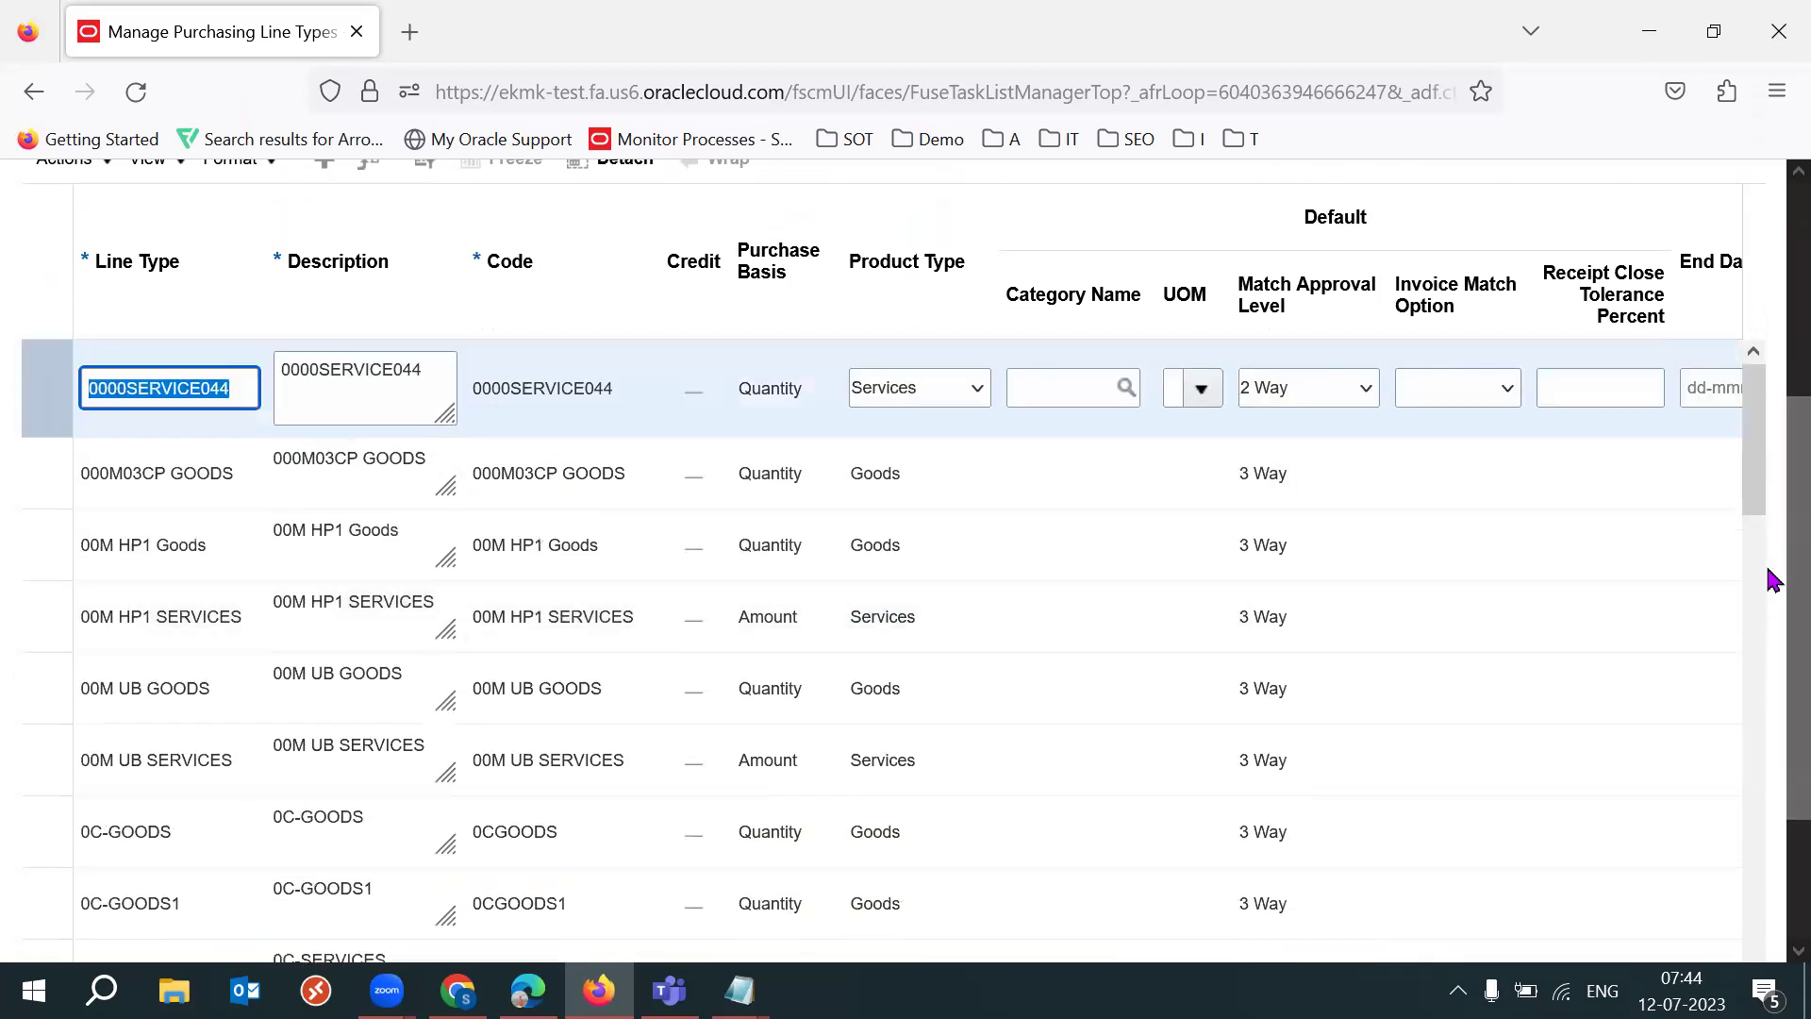
scroll(1764, 528, up, 3)
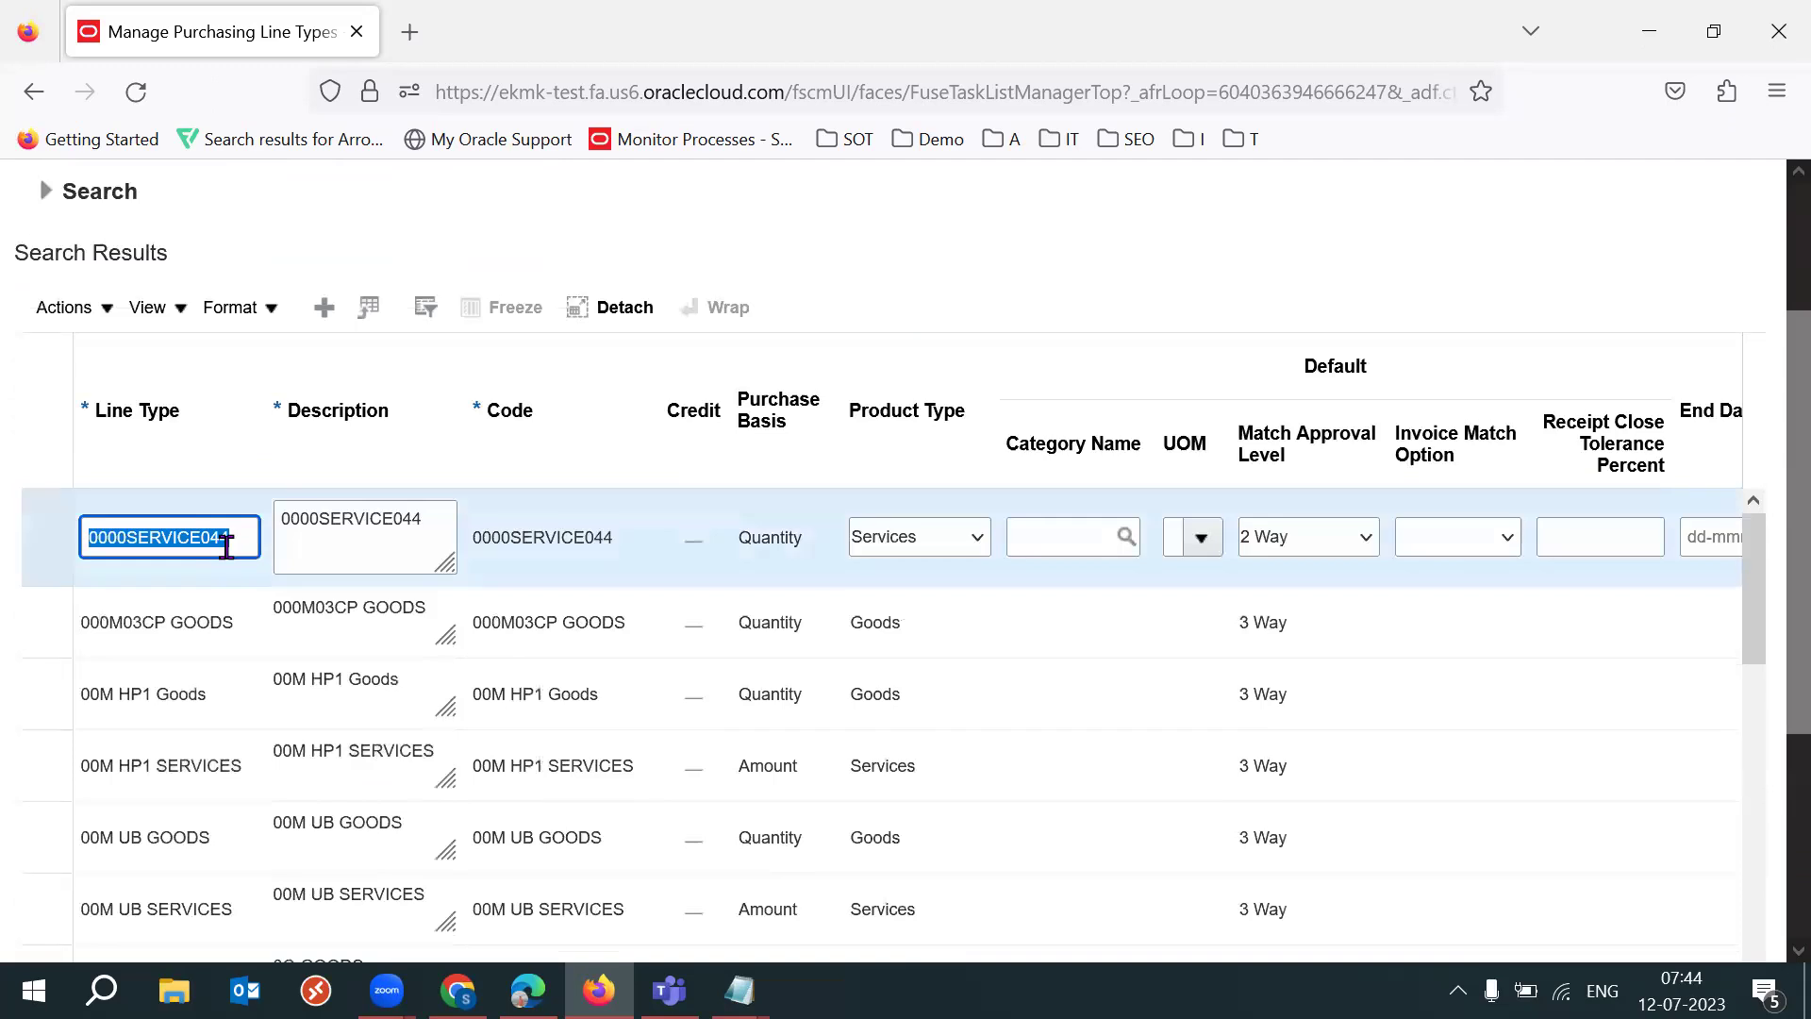
click(332, 544)
click(219, 541)
click(394, 517)
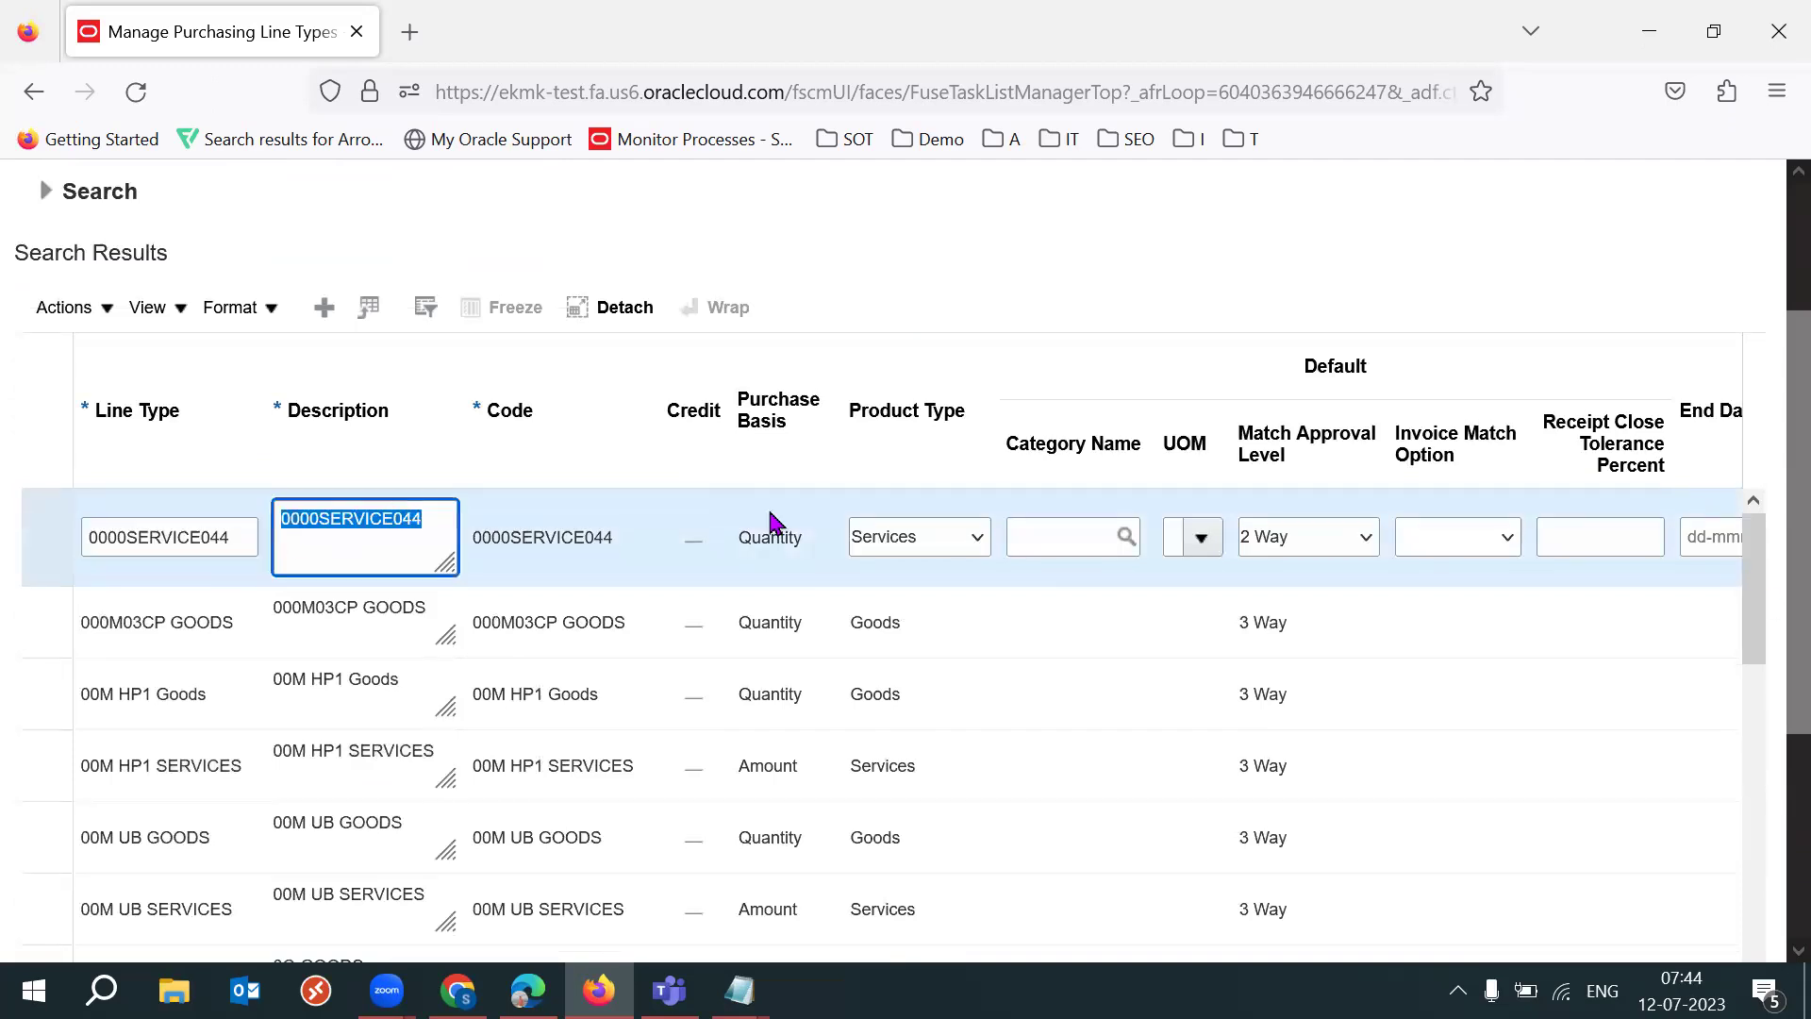
scroll(1771, 475, up, 3)
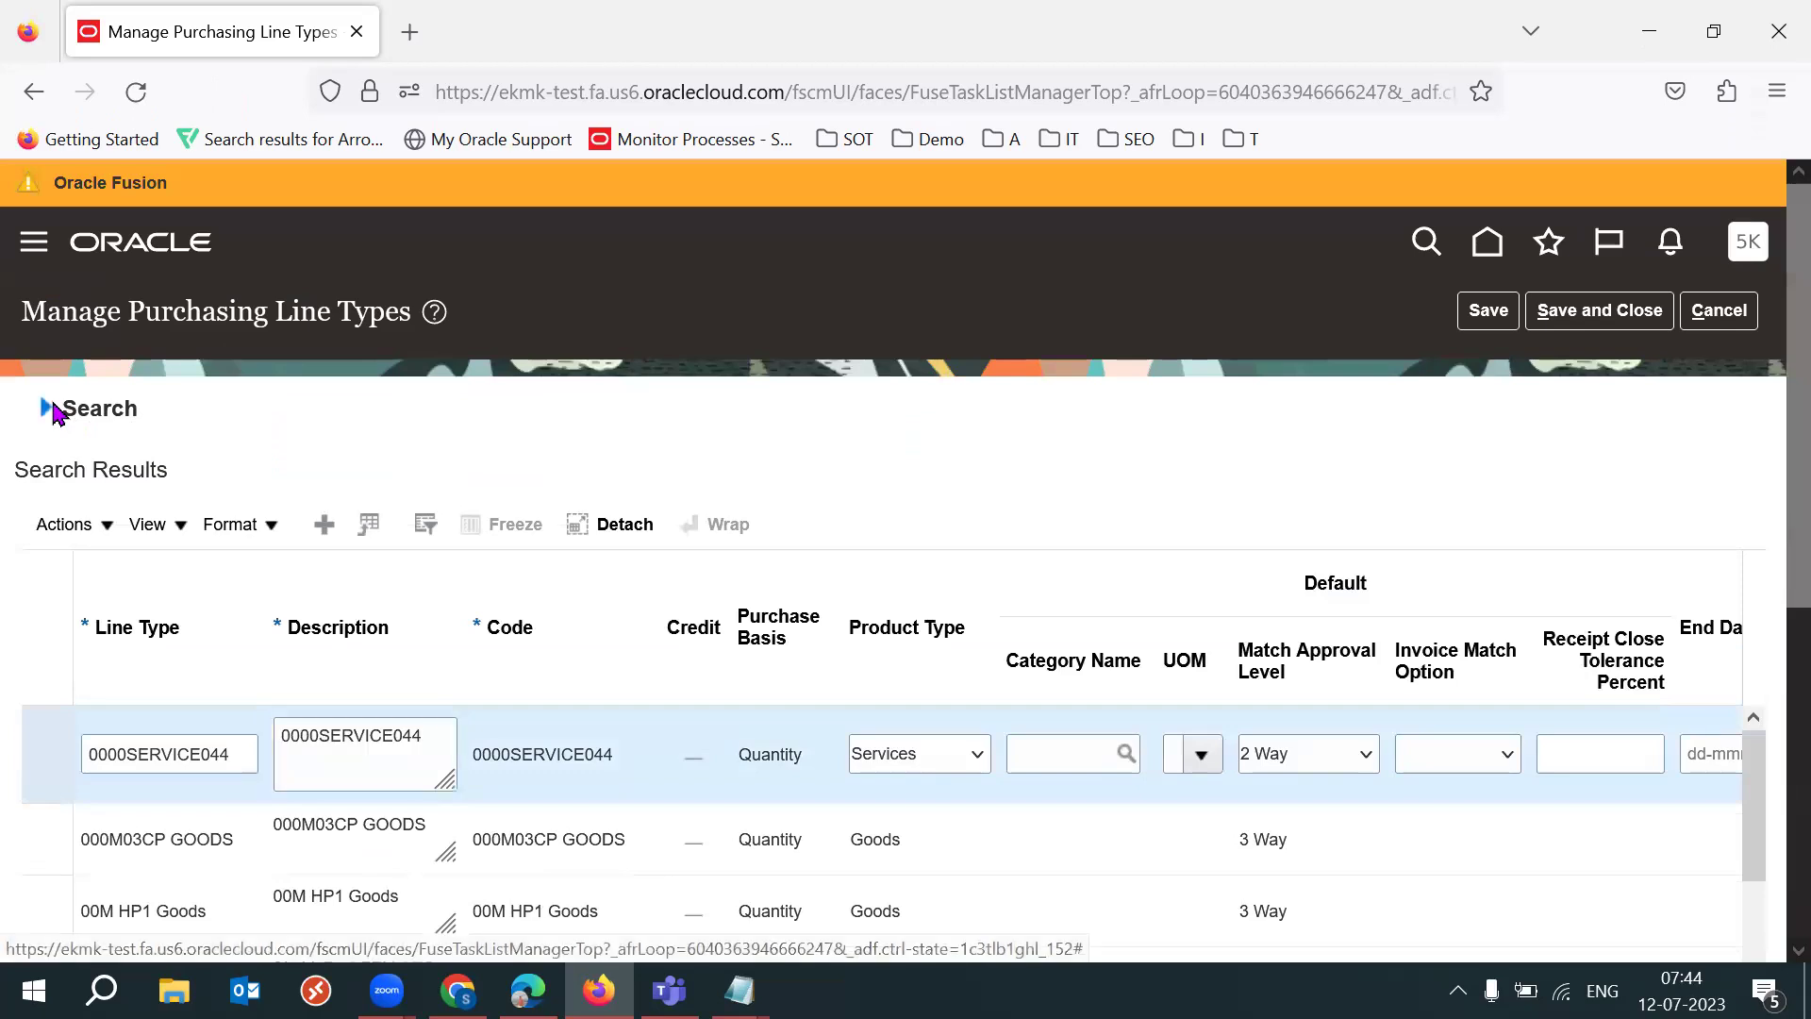
Step: Search for the Credit line type and select its row
click(45, 407)
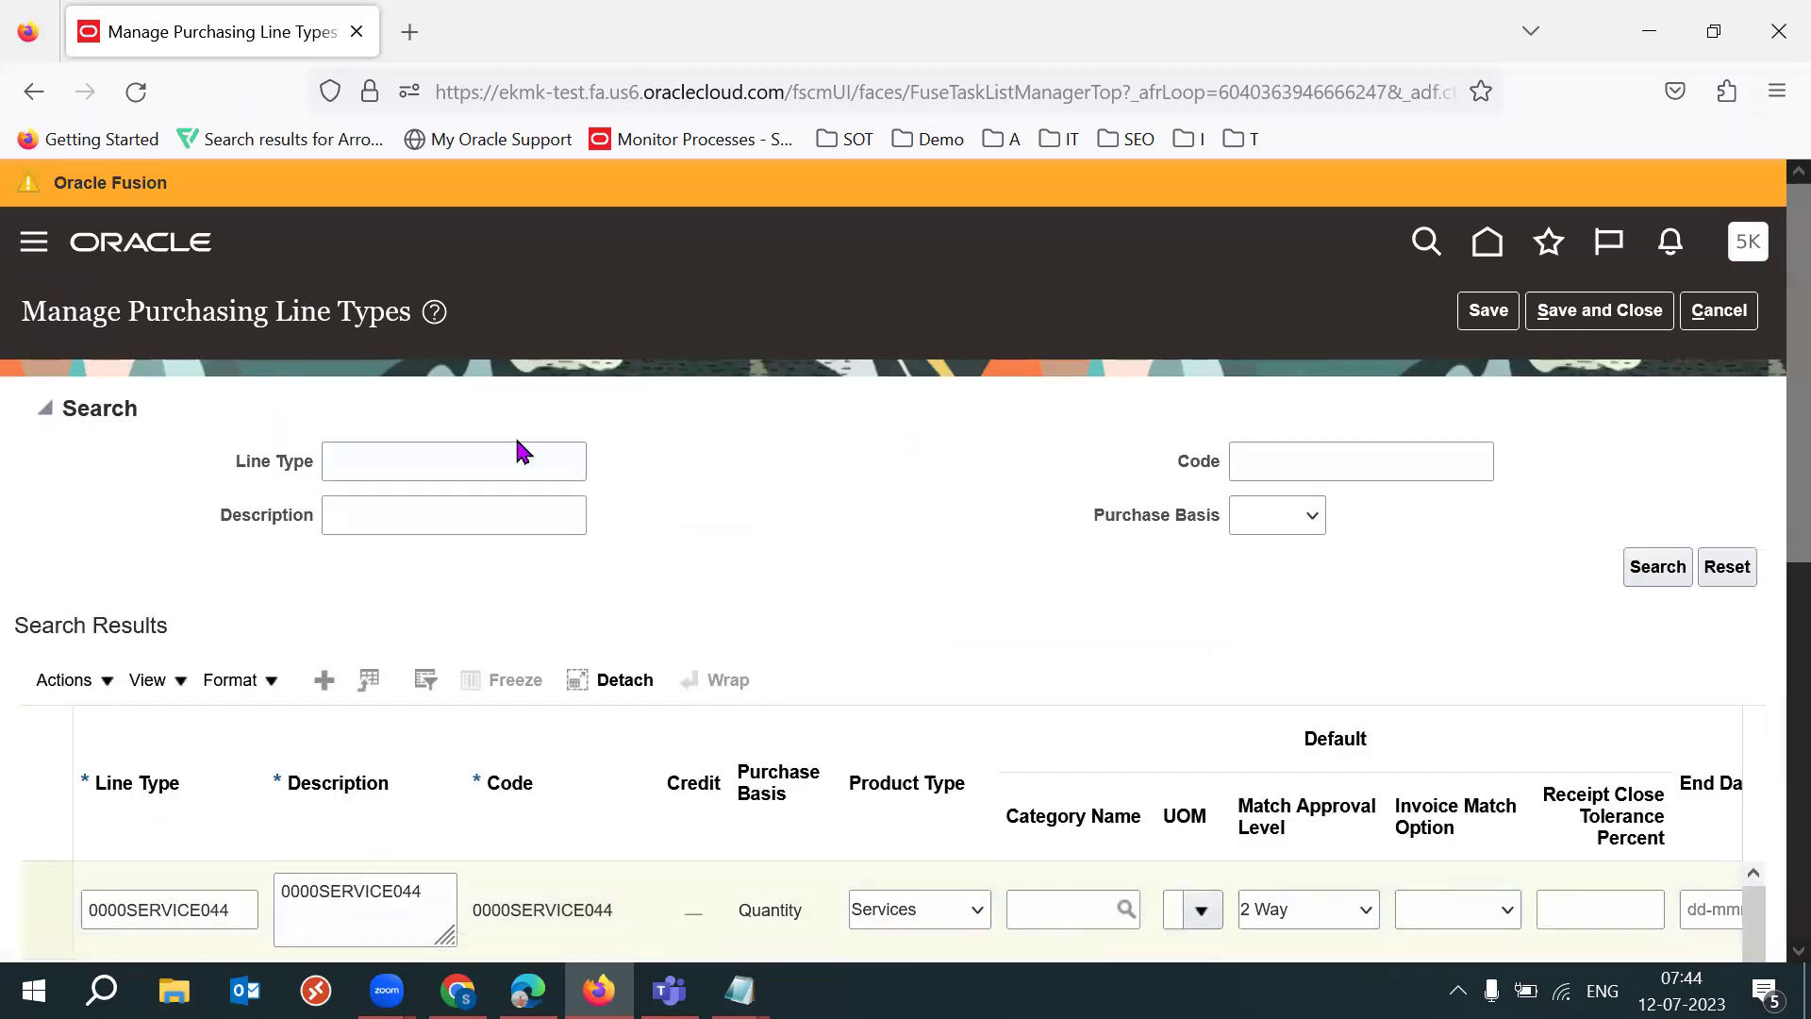
click(447, 463)
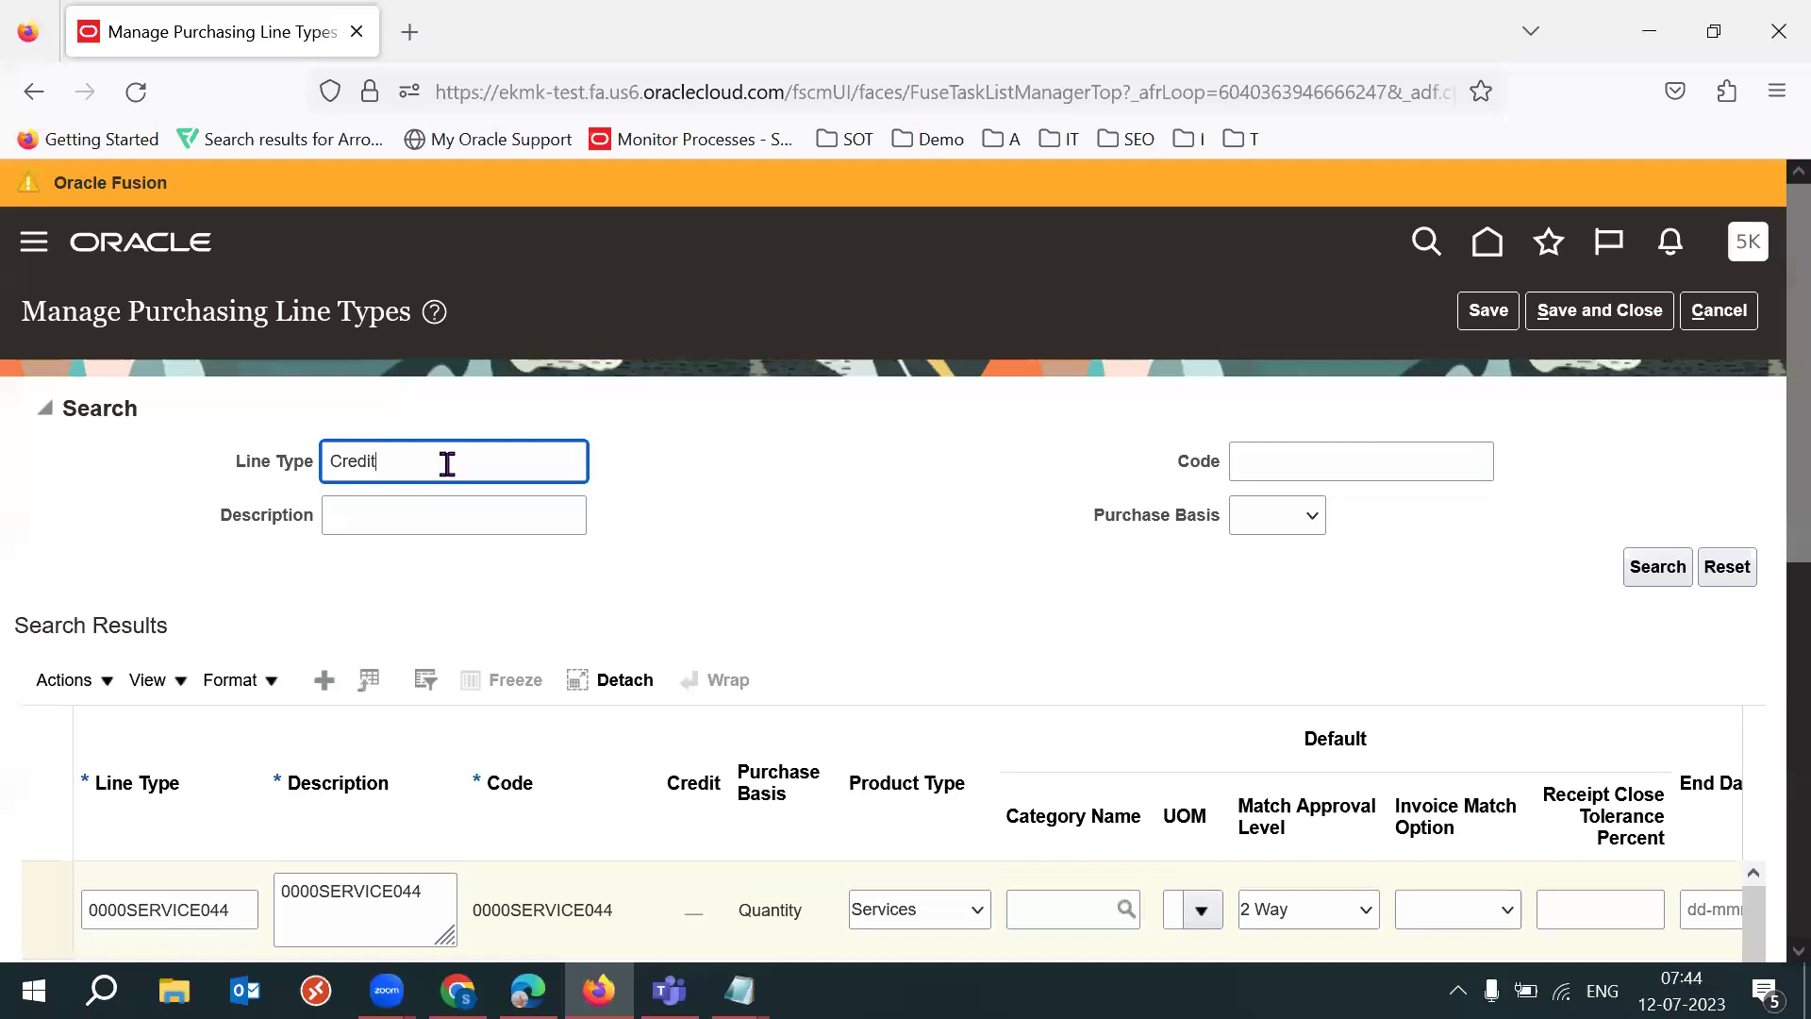
key(Return)
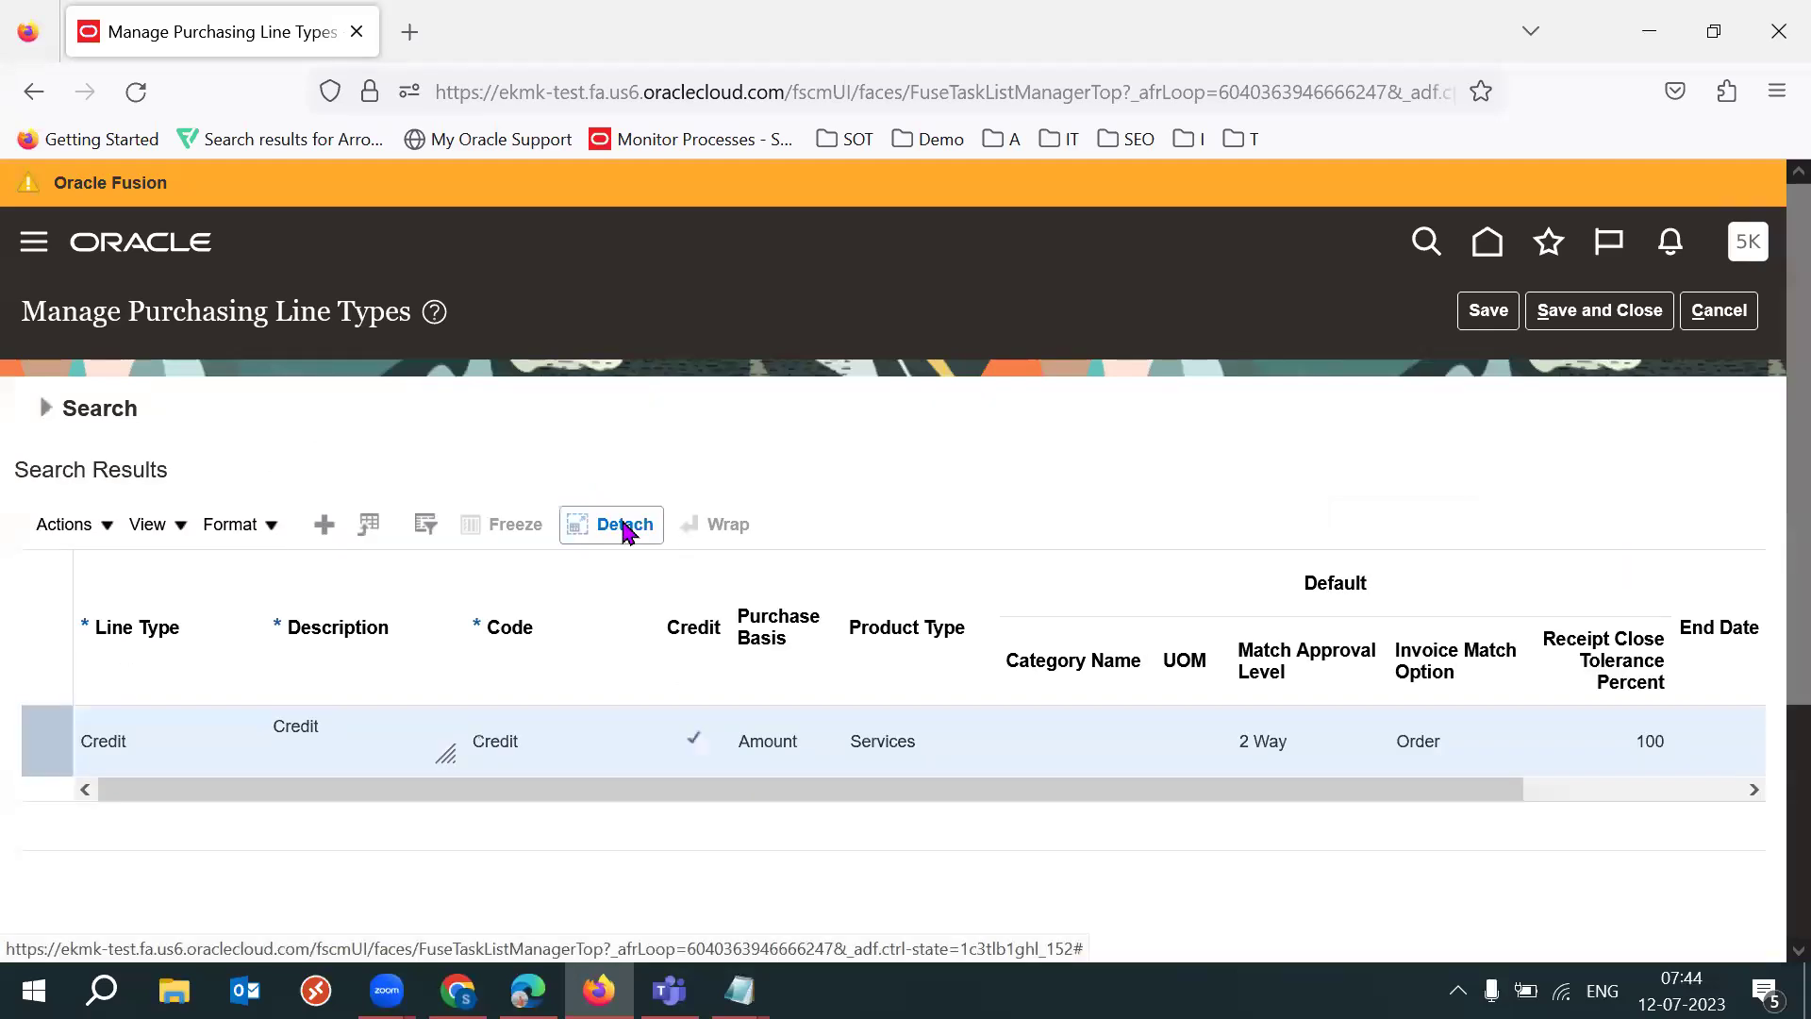
click(215, 738)
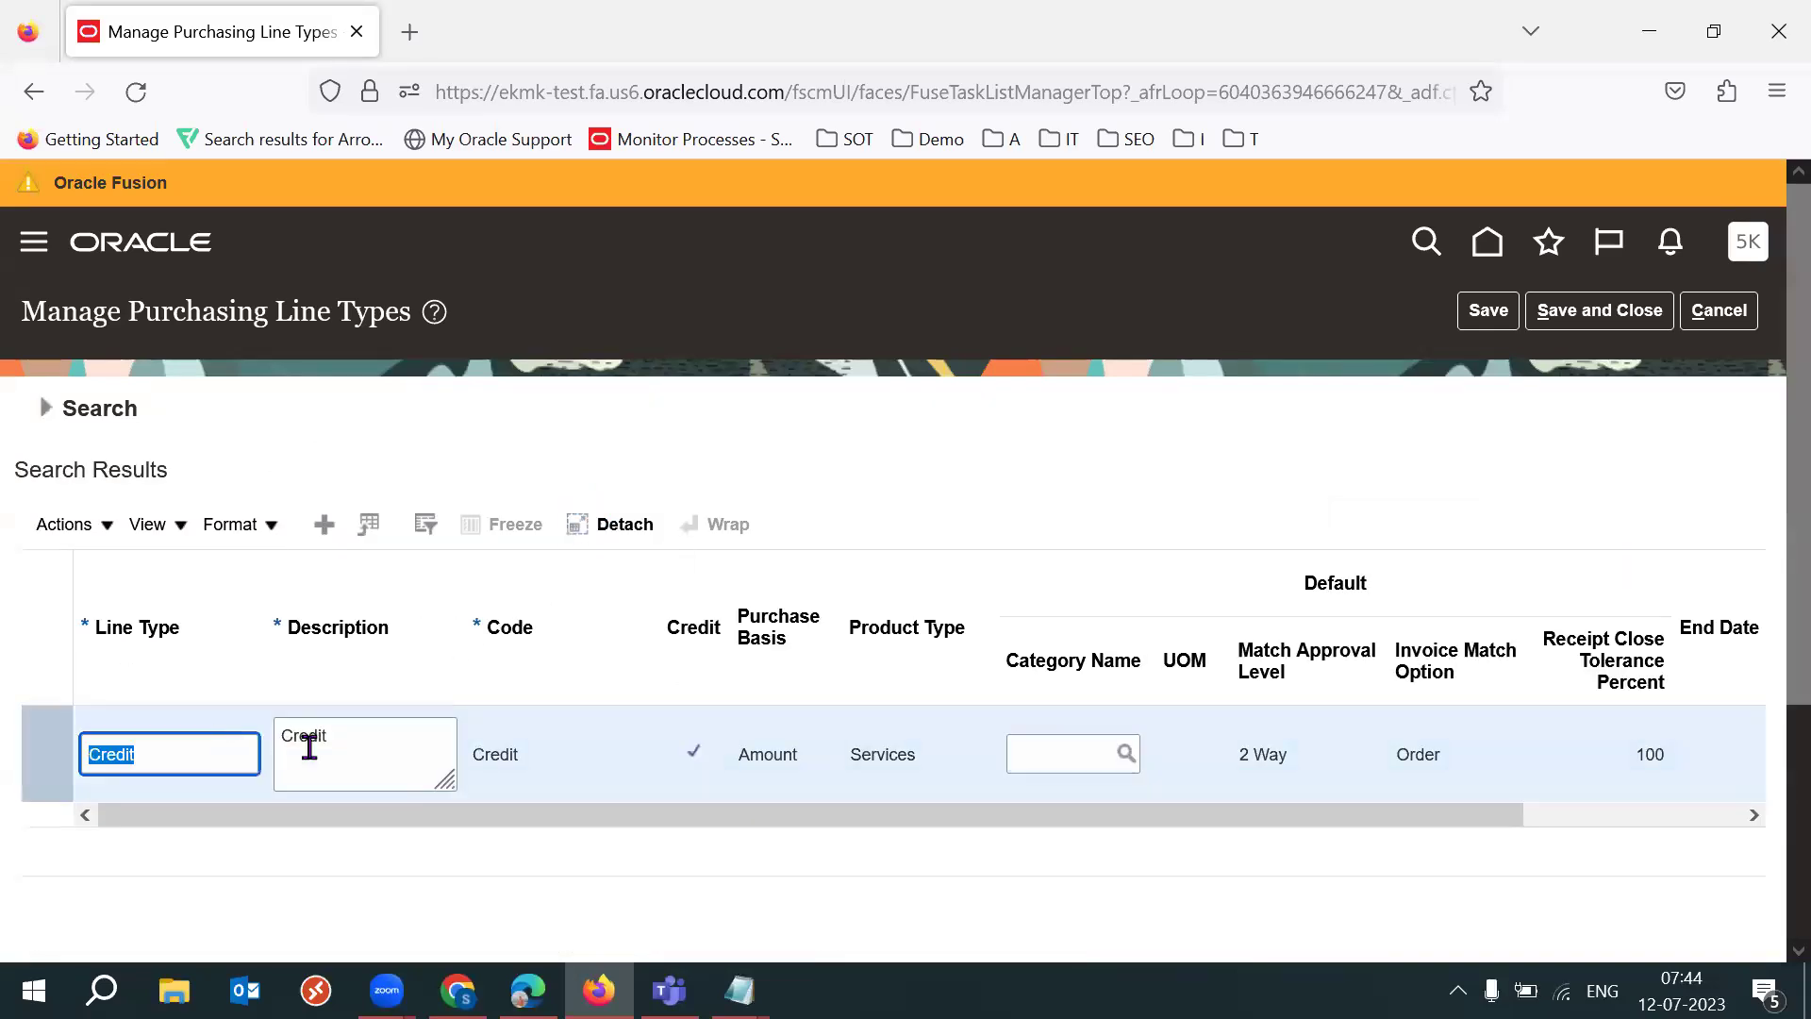
Step: Fix the Credit row's name back to 'Credit' after a stray entry and select its description
click(398, 745)
click(188, 747)
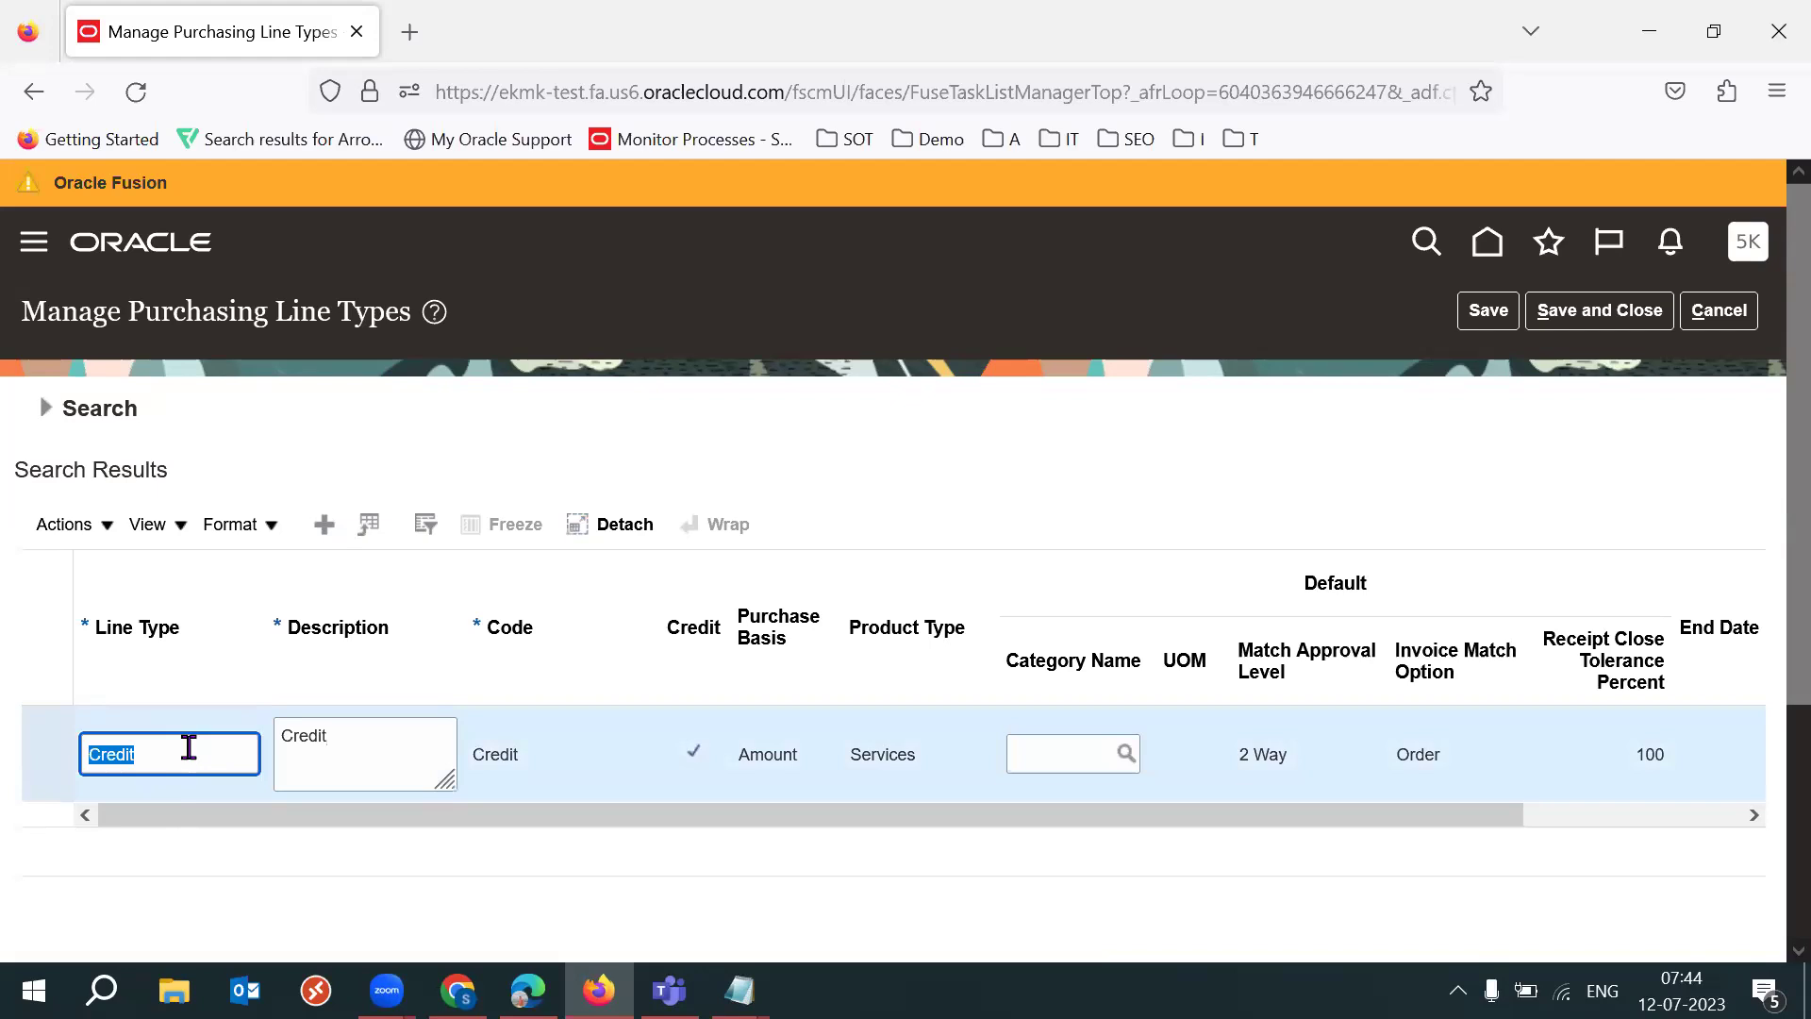
text(iyre)
double_click(349, 754)
click(190, 755)
text(Credit)
click(998, 491)
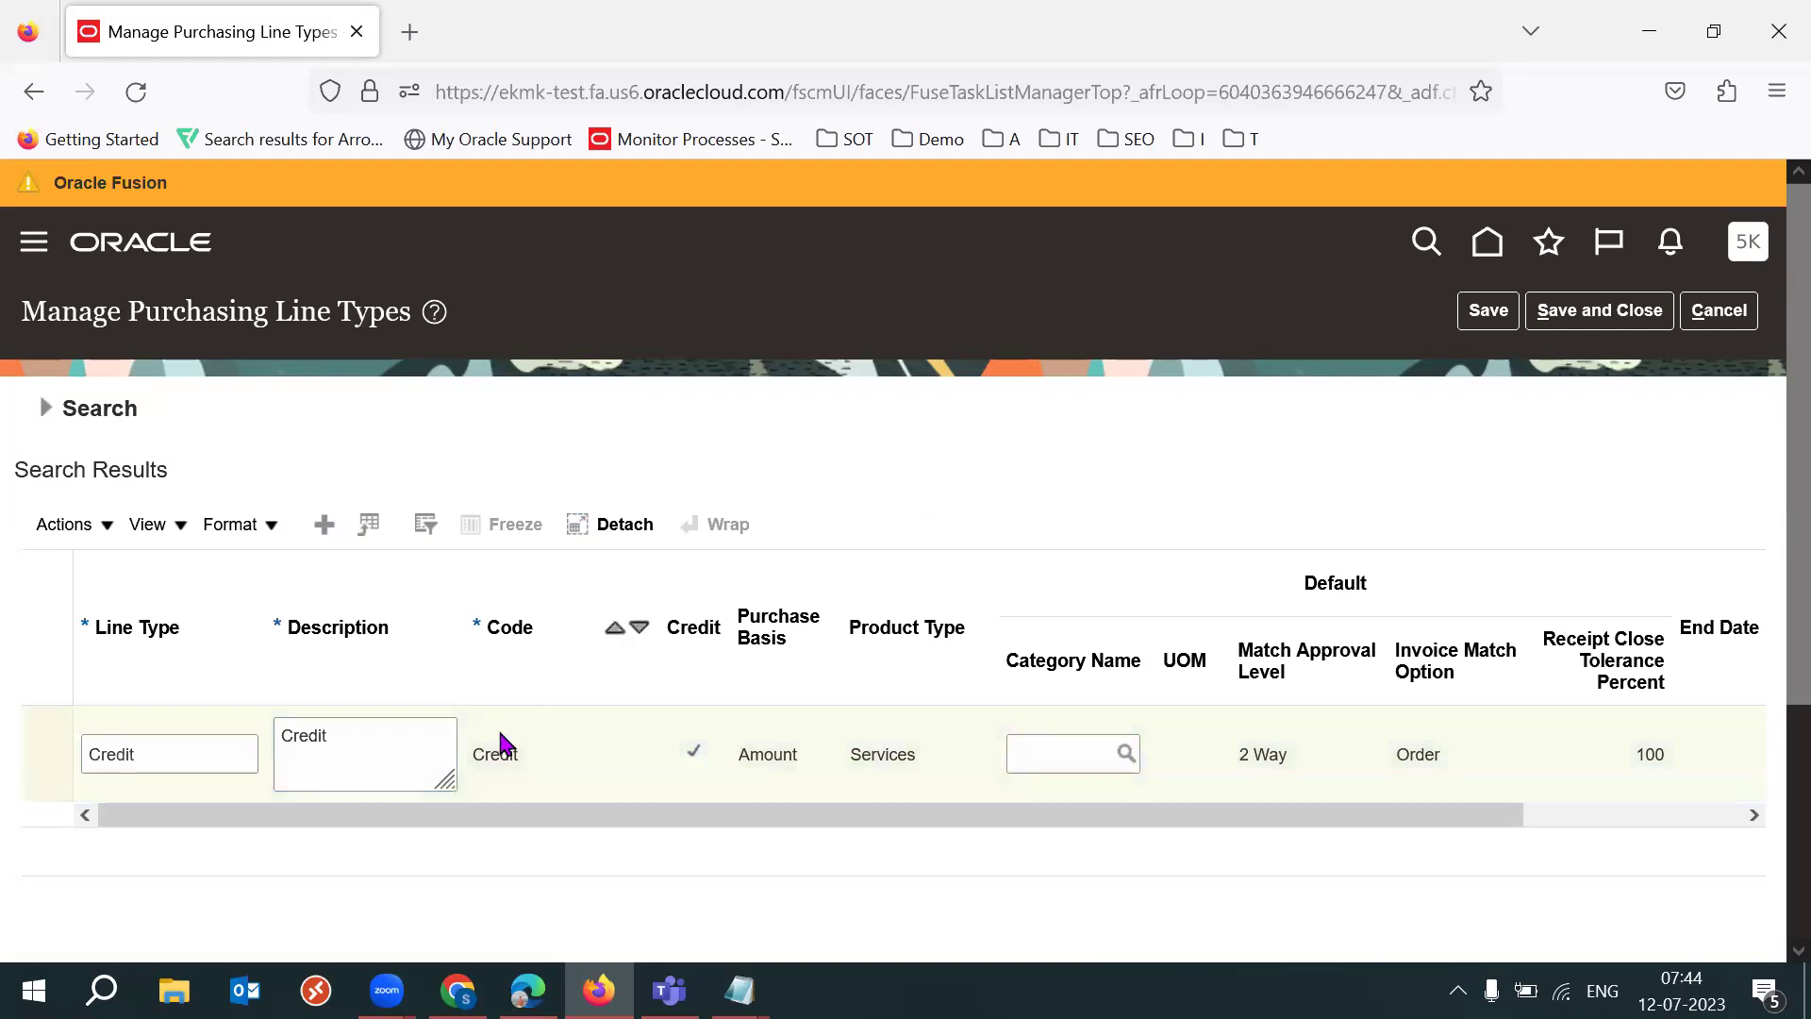
double_click(404, 745)
Step: Open About This Record for Credit and select its 4-Feb-2023 creation date
click(161, 540)
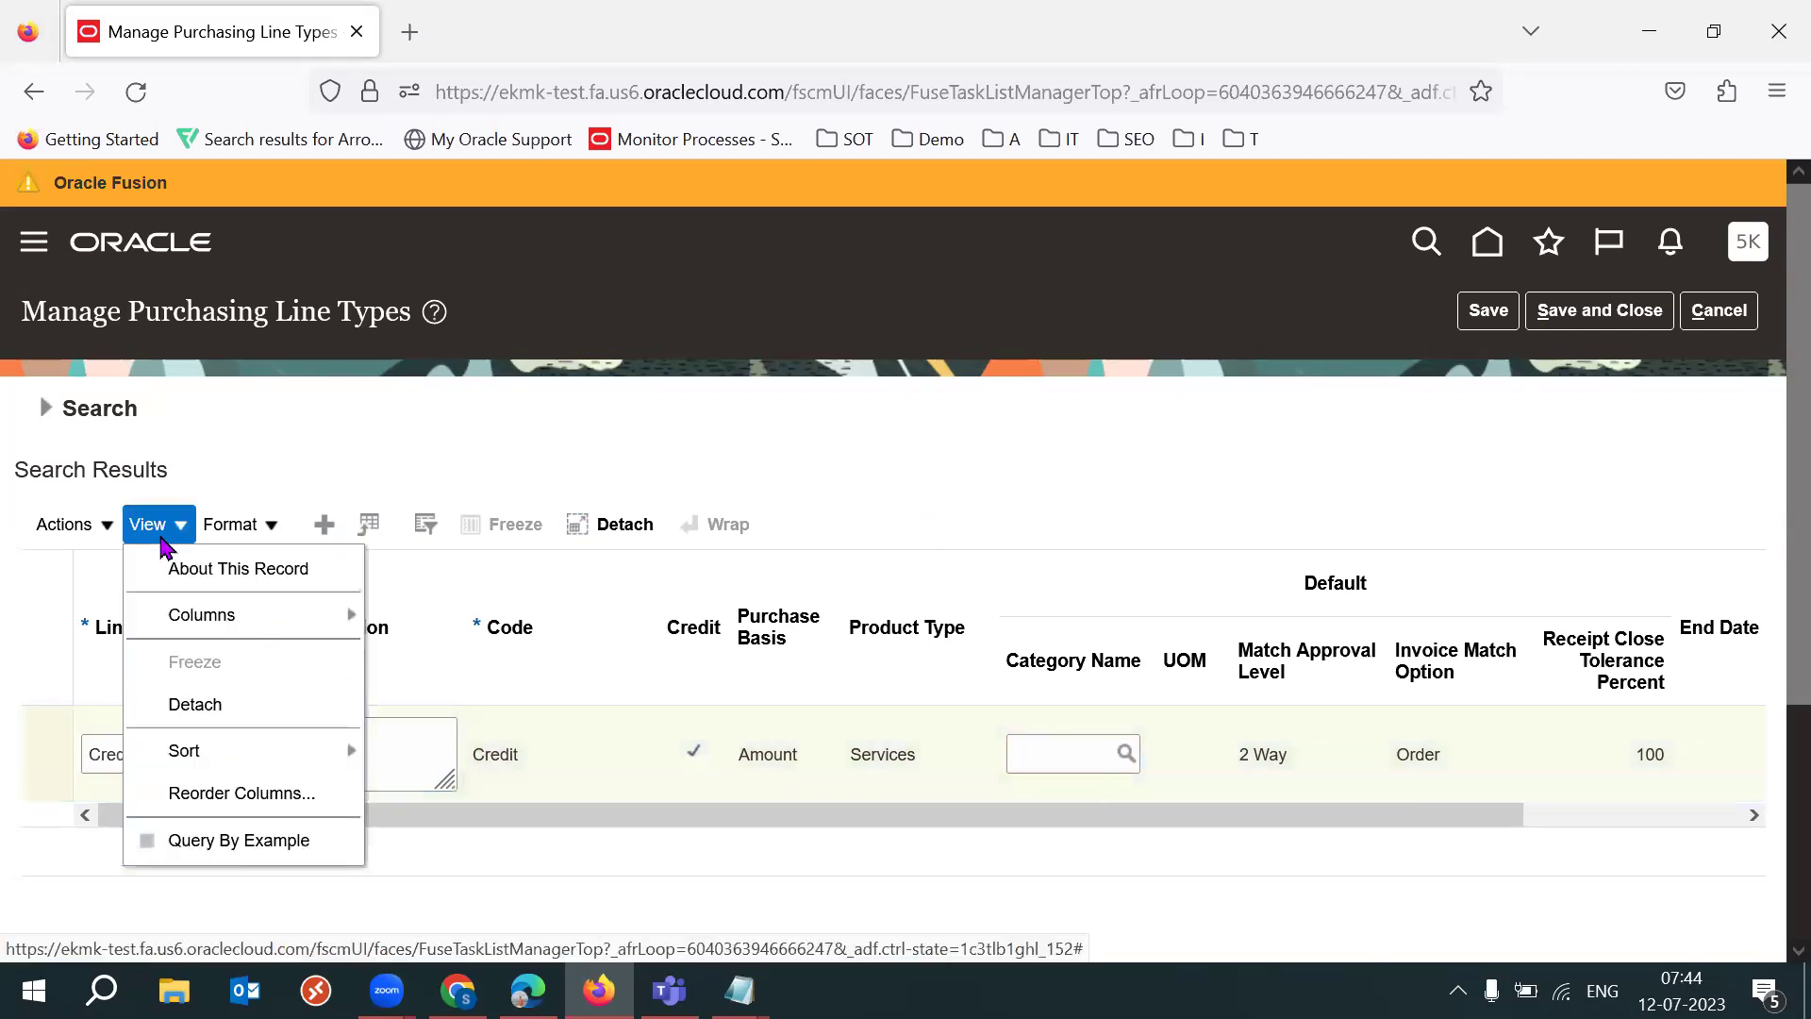
click(828, 529)
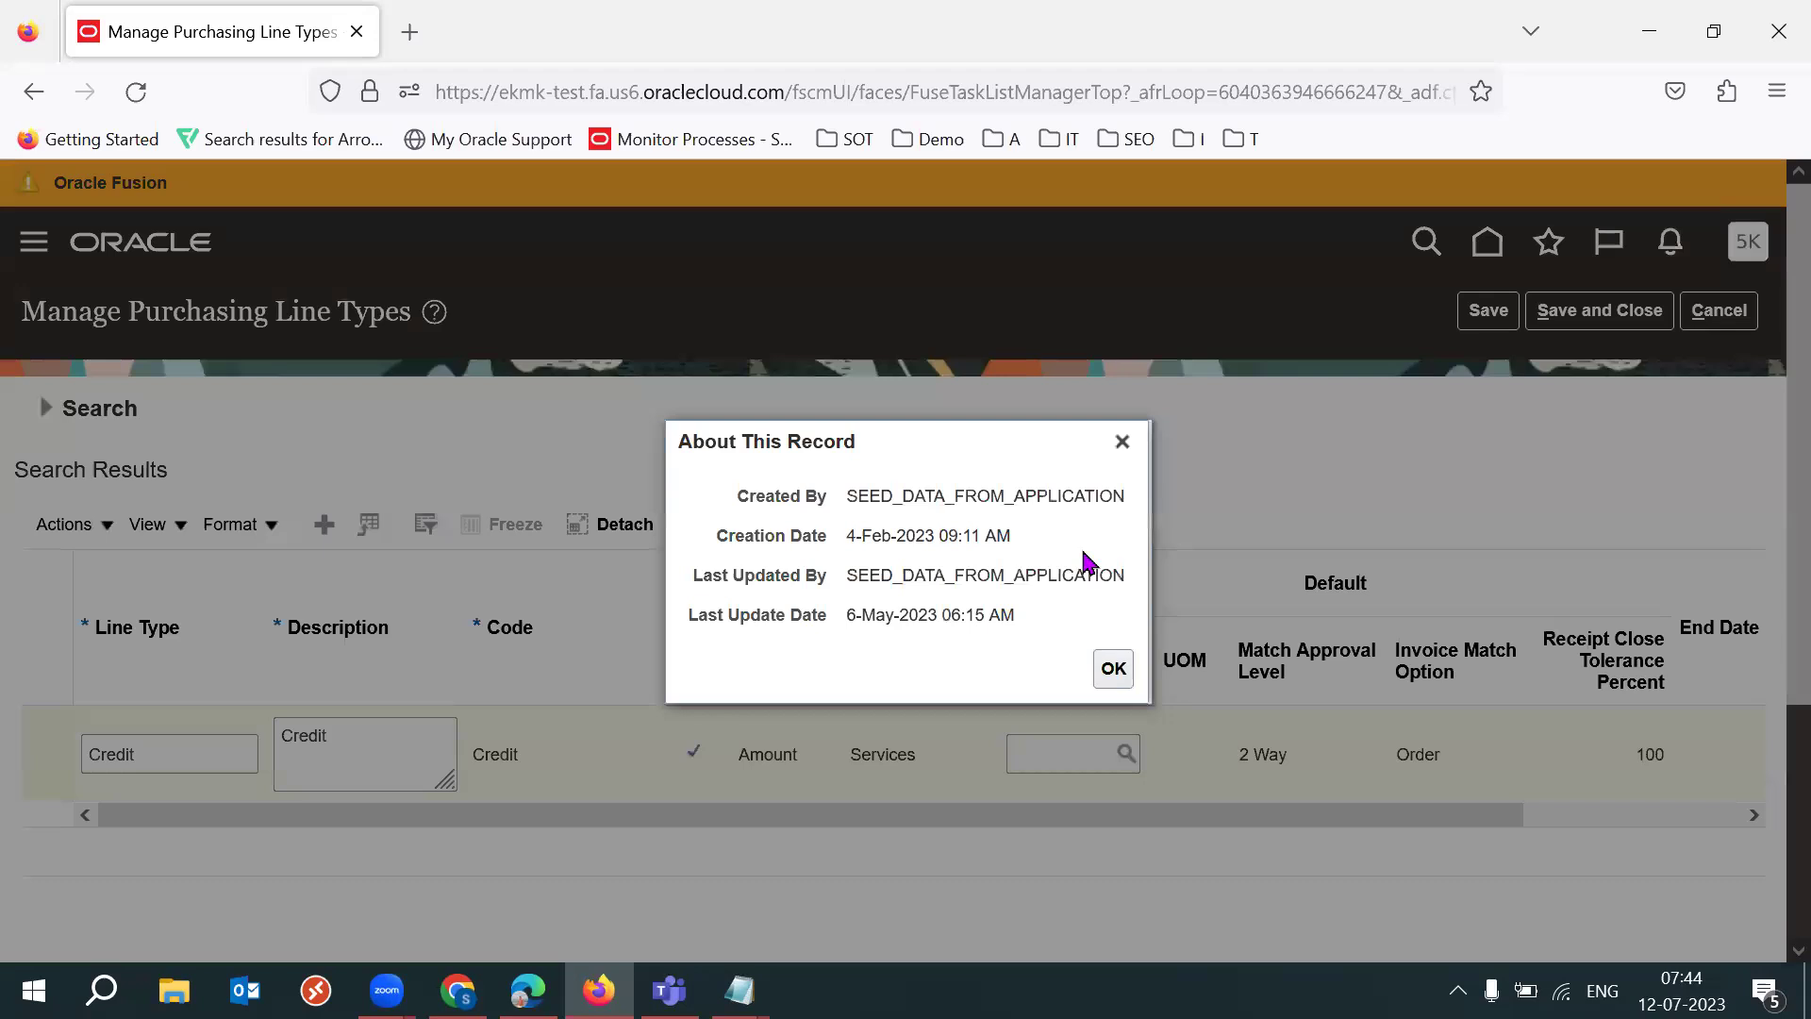
drag(844, 535, 929, 534)
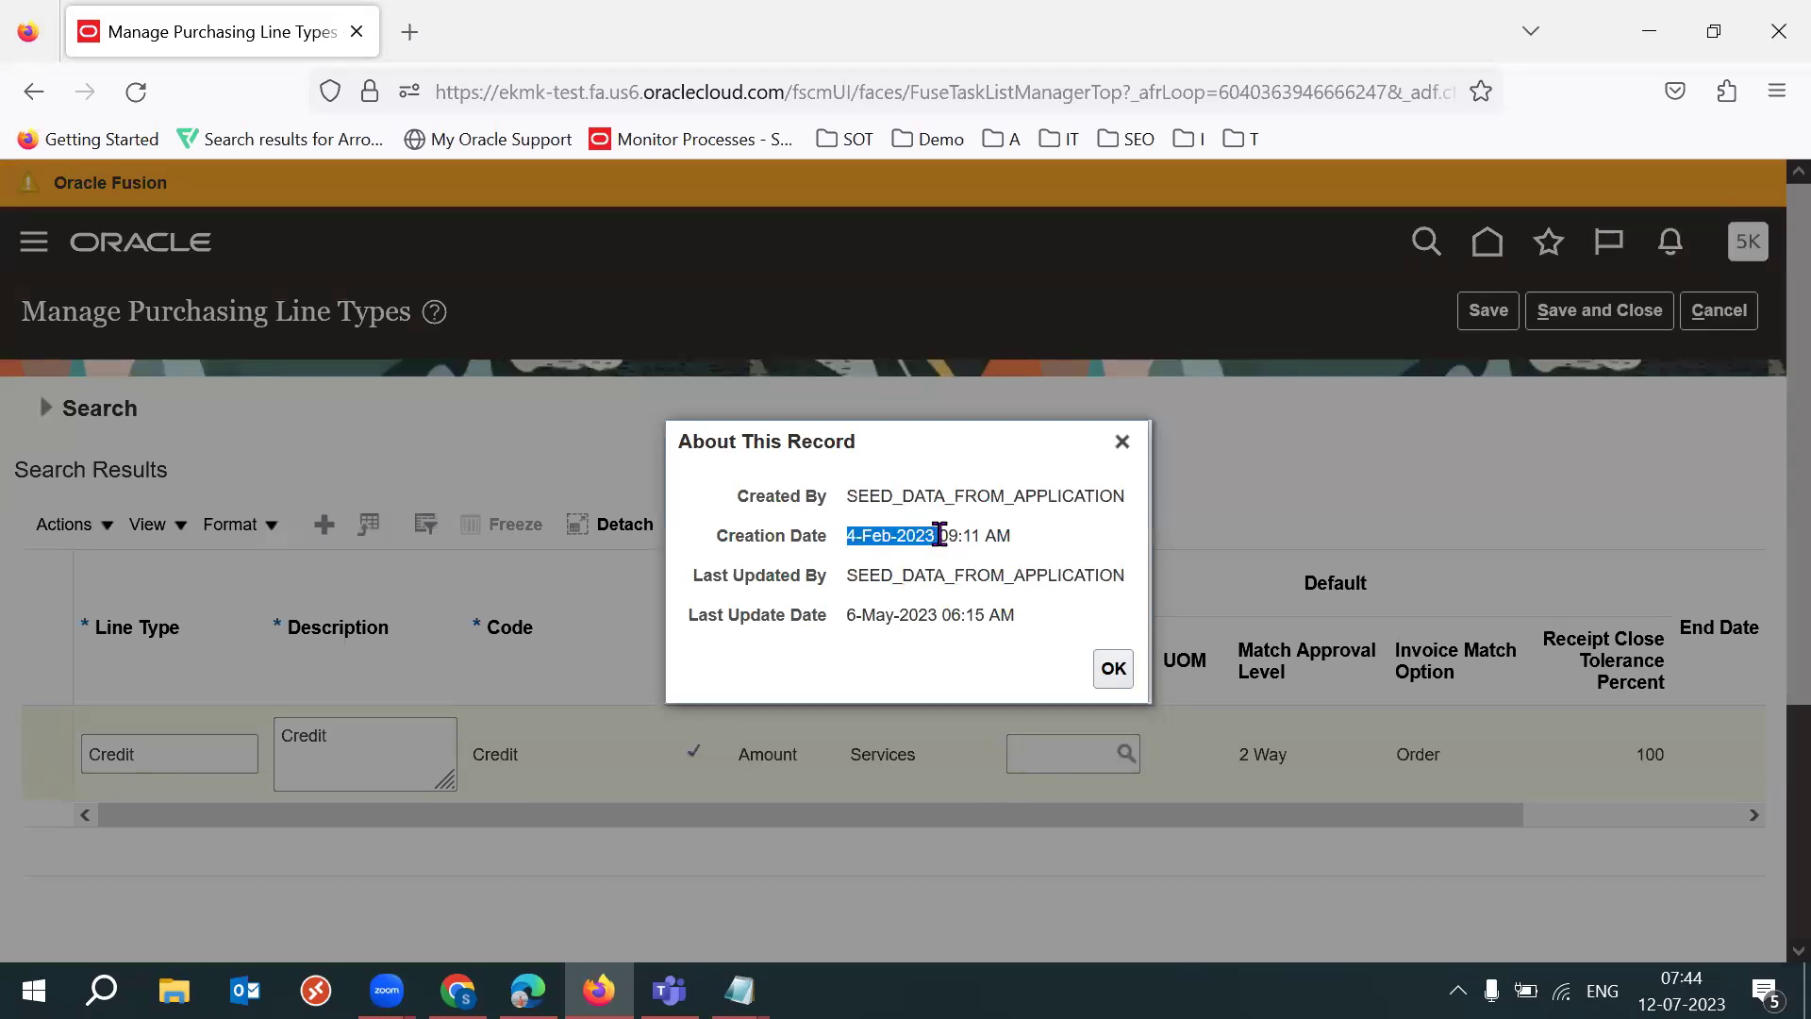
triple_click(920, 535)
double_click(907, 536)
drag(842, 536, 944, 536)
click(738, 990)
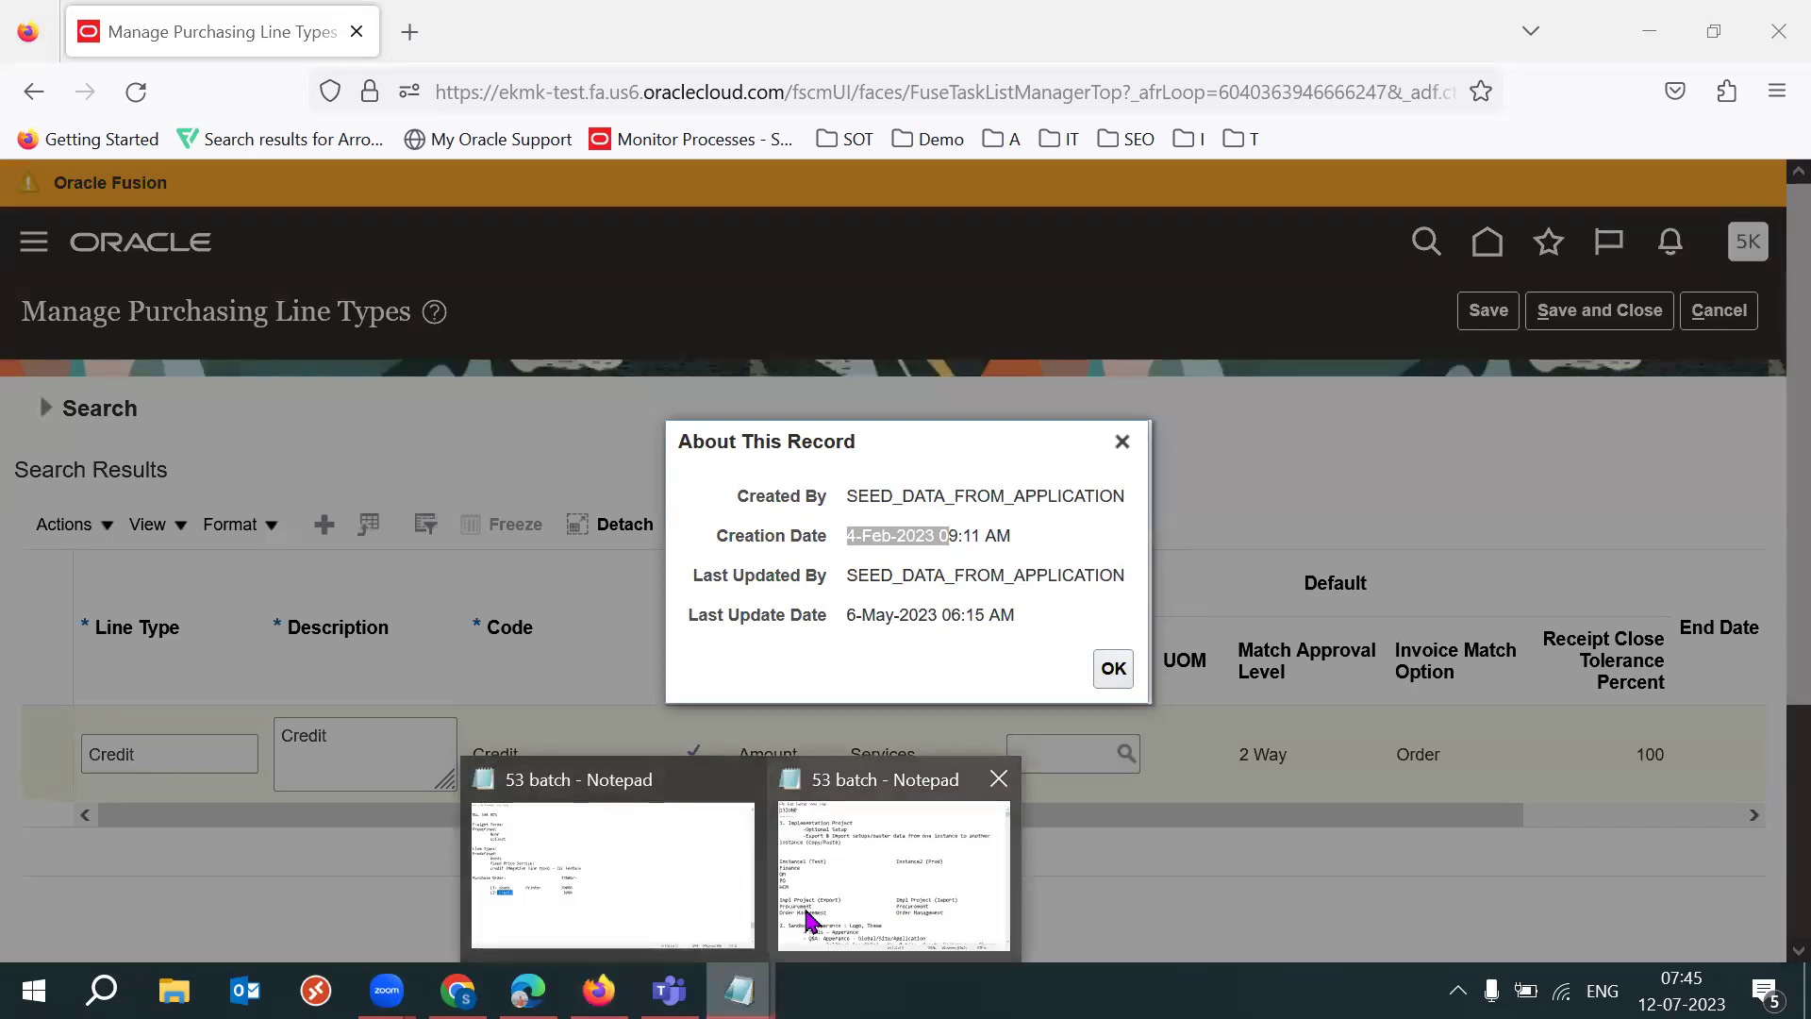
Step: Change '22C Feature' to '23A Feature' in the 53 batch notes and save with Ctrl+S
click(721, 900)
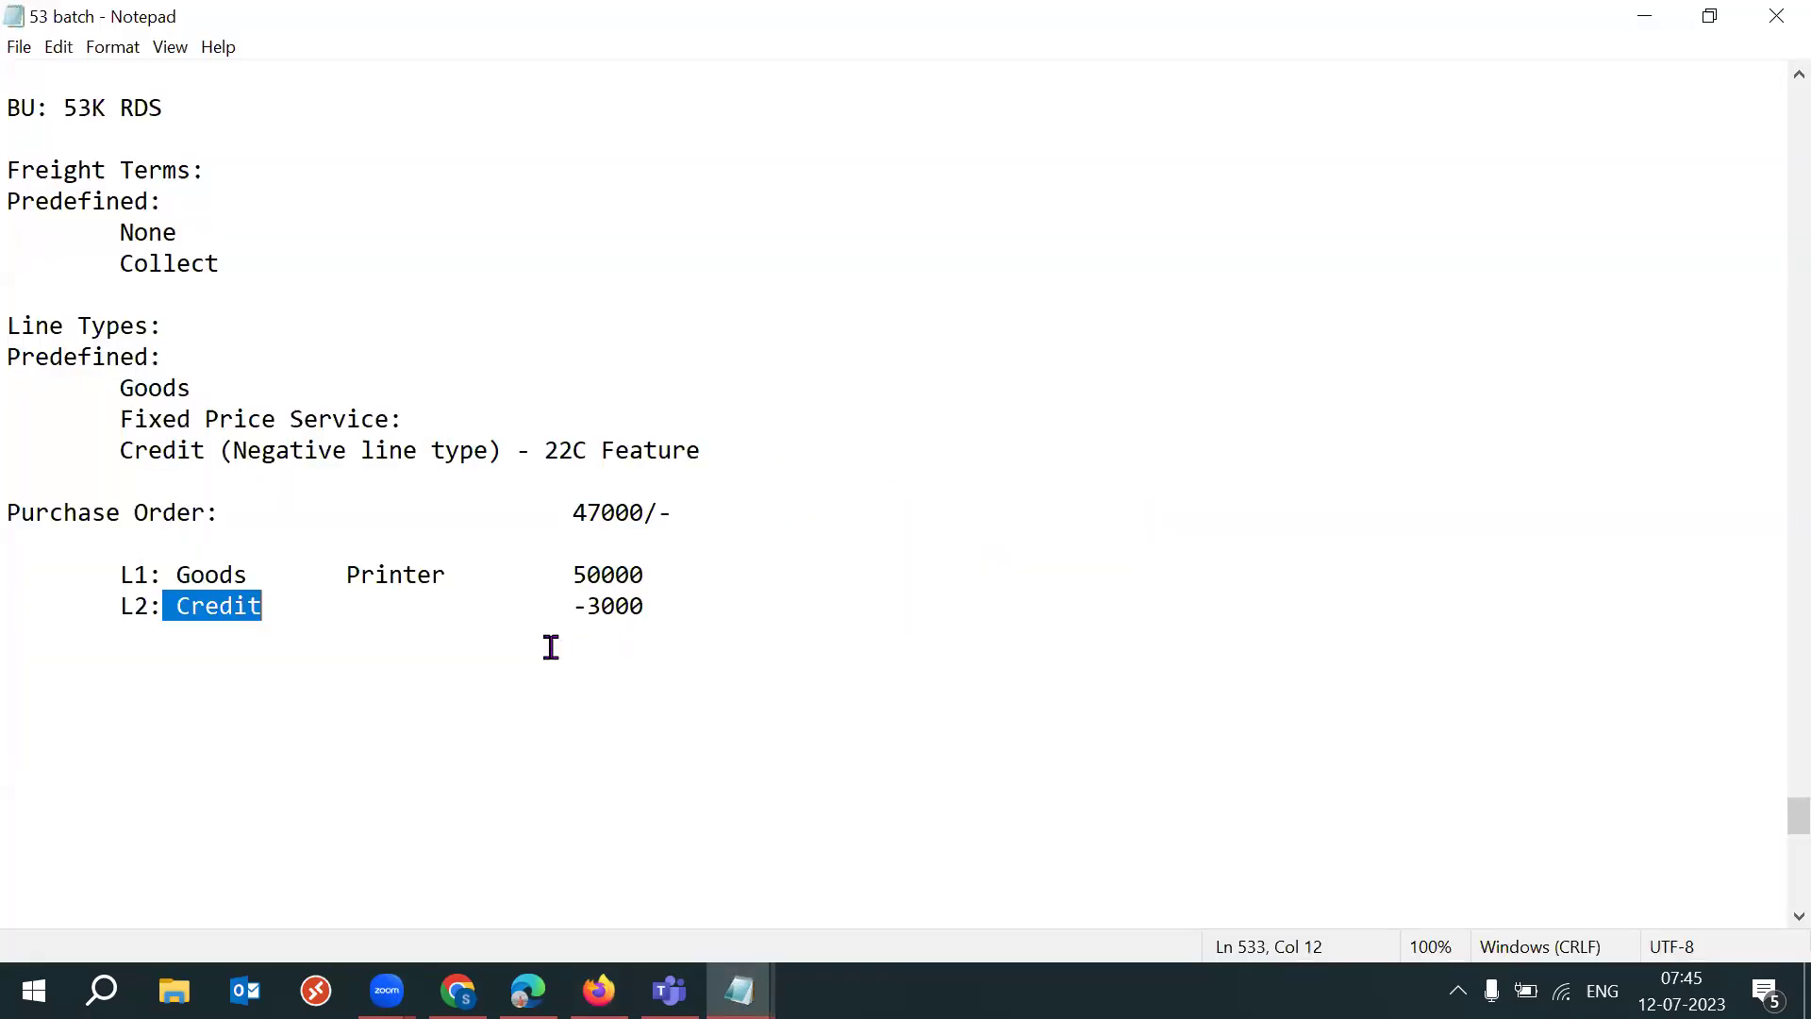
click(572, 450)
key(BackSpace)
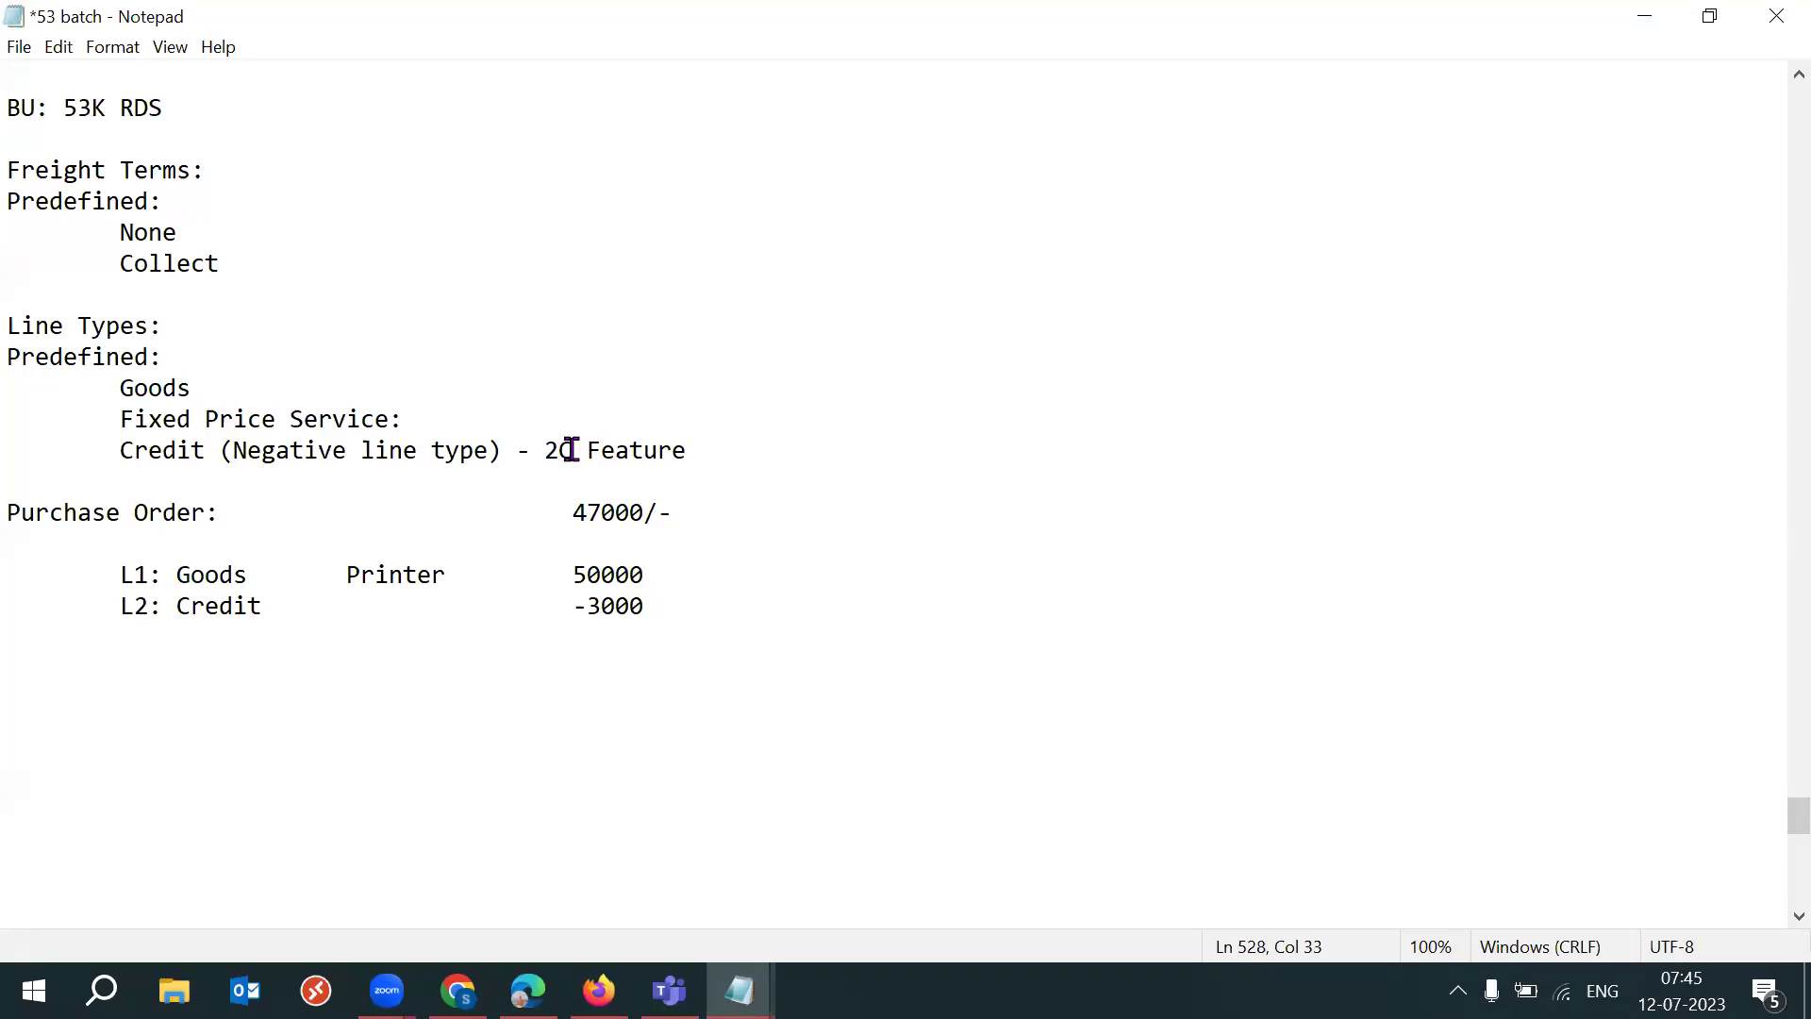
text(3)
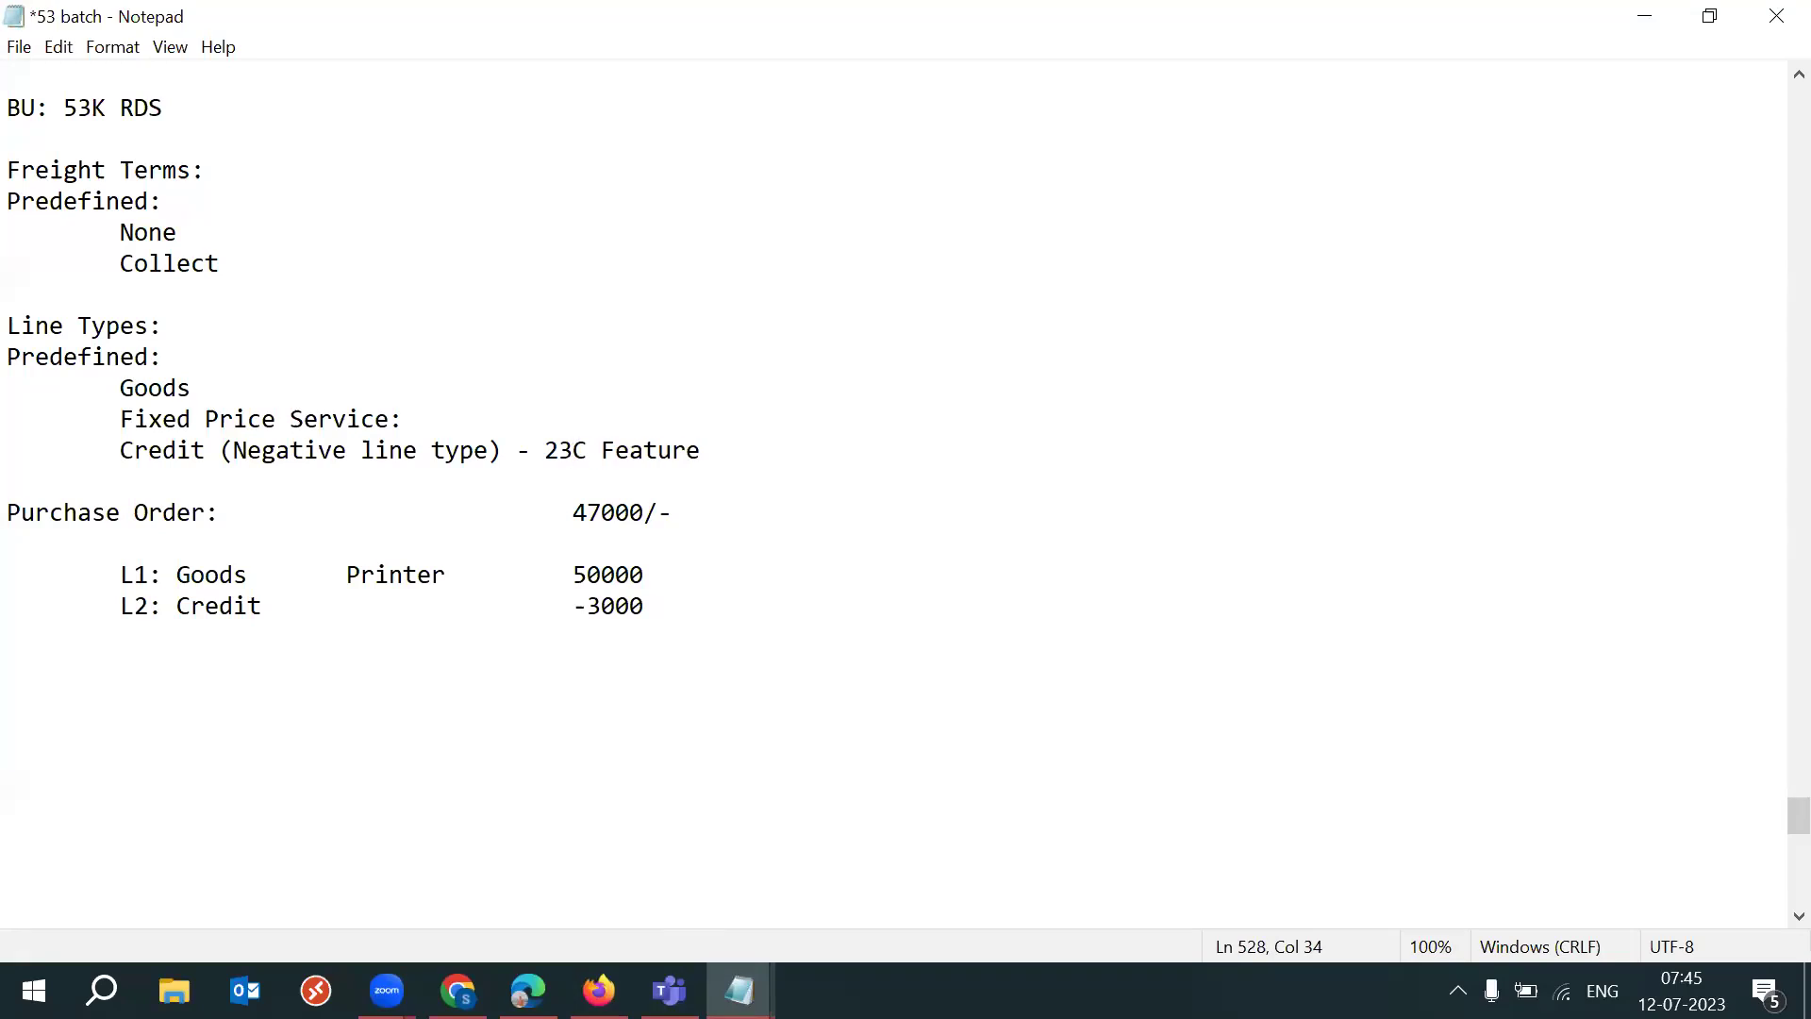
click(598, 990)
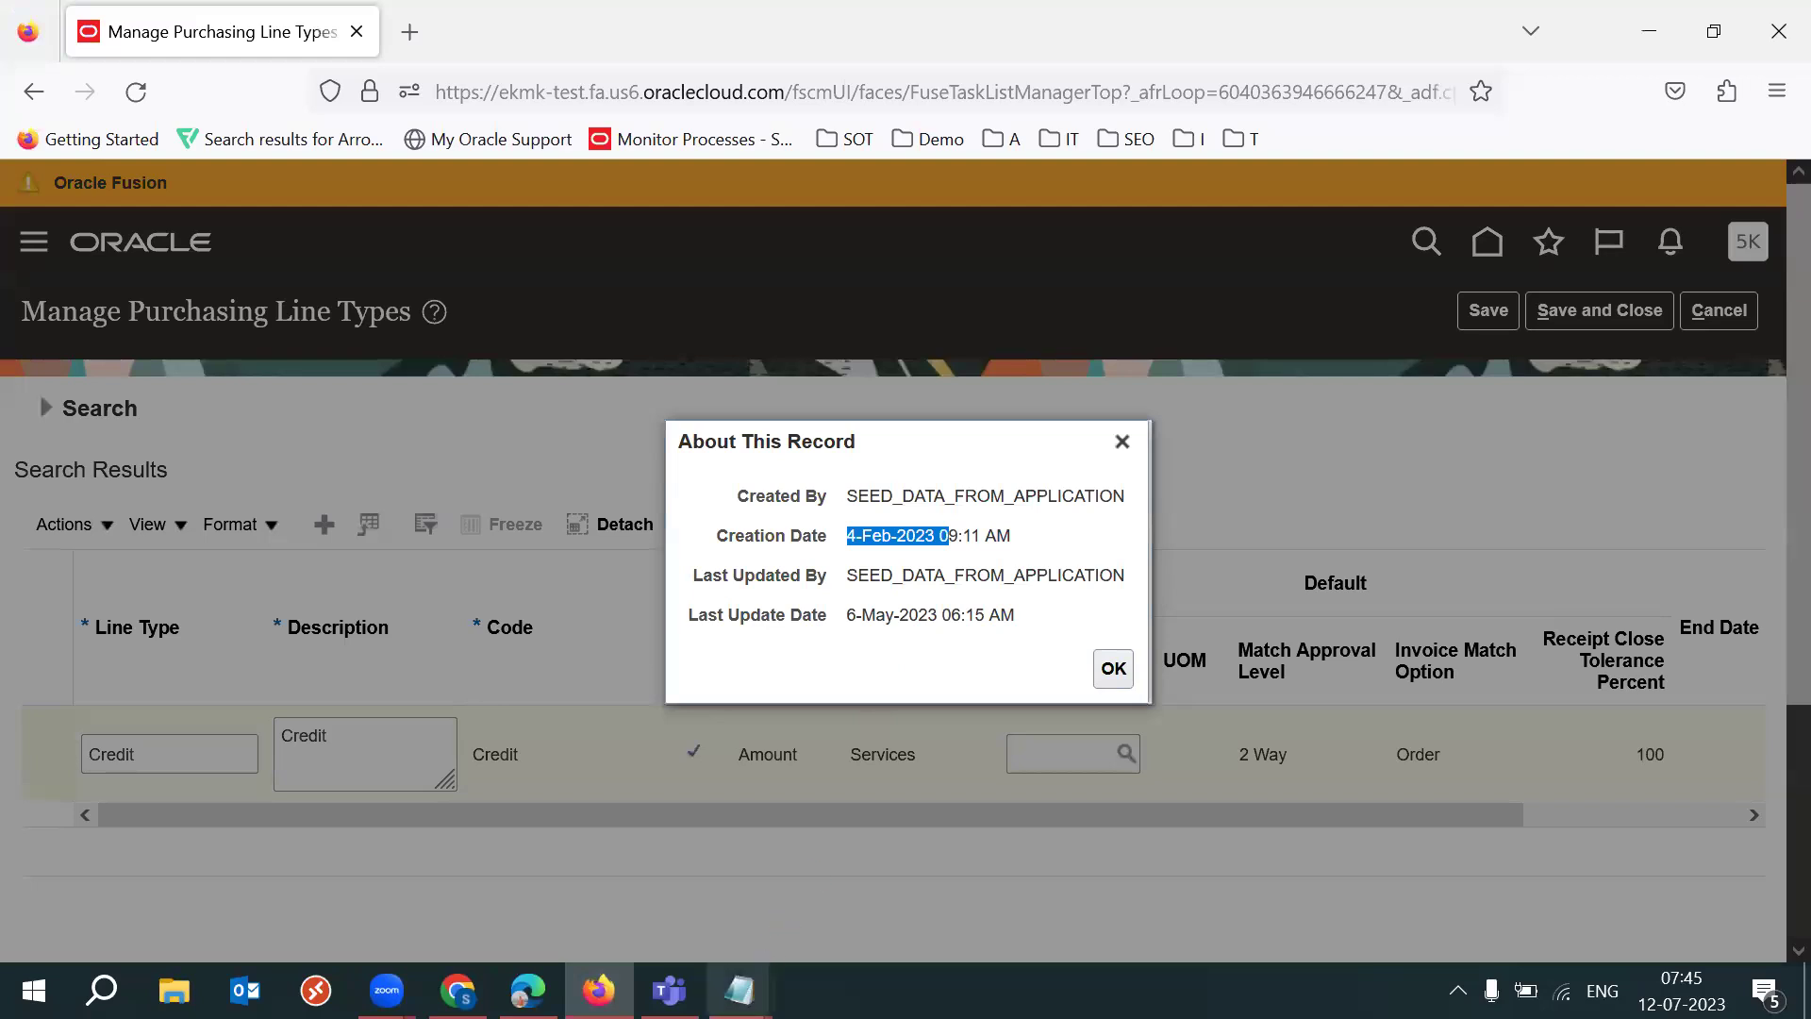
click(740, 991)
click(661, 893)
key(Delete)
text(A)
key(ctrl+s)
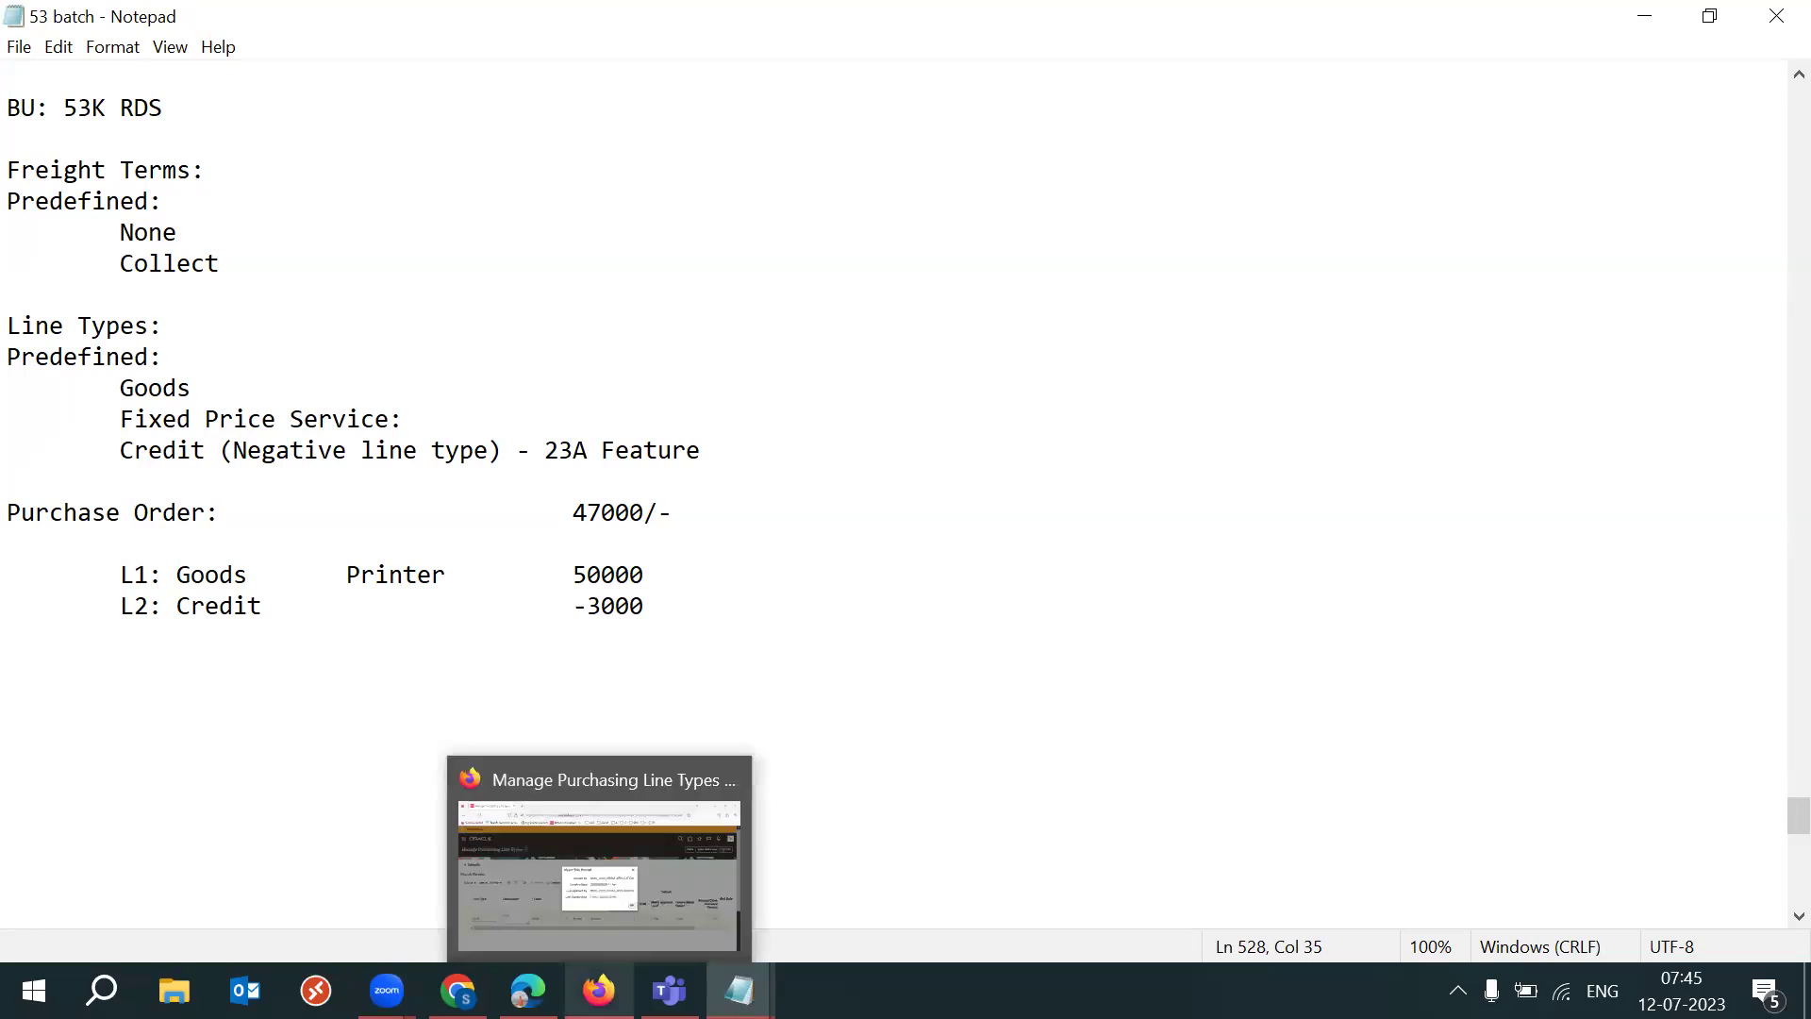
click(598, 990)
triple_click(879, 530)
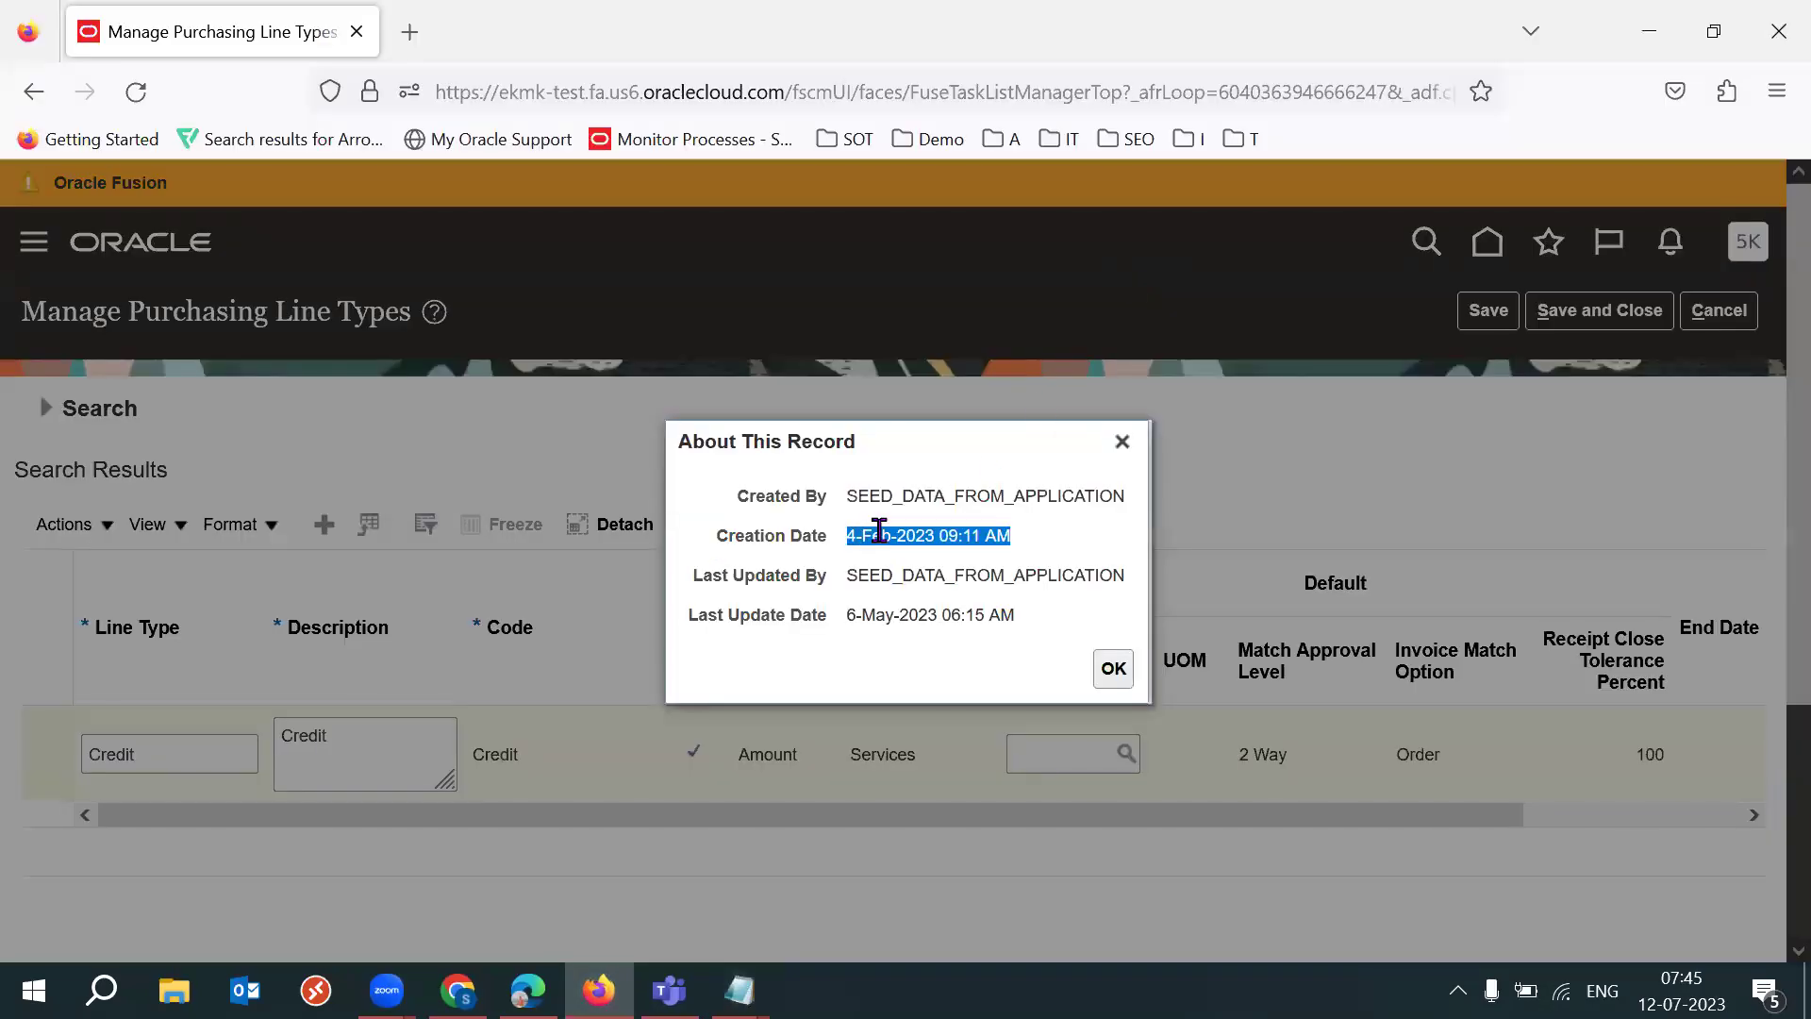
Step: Close the Credit record history and search for line types starting with F
triple_click(922, 491)
triple_click(879, 530)
click(1122, 441)
click(83, 412)
double_click(487, 460)
text(Fixed)
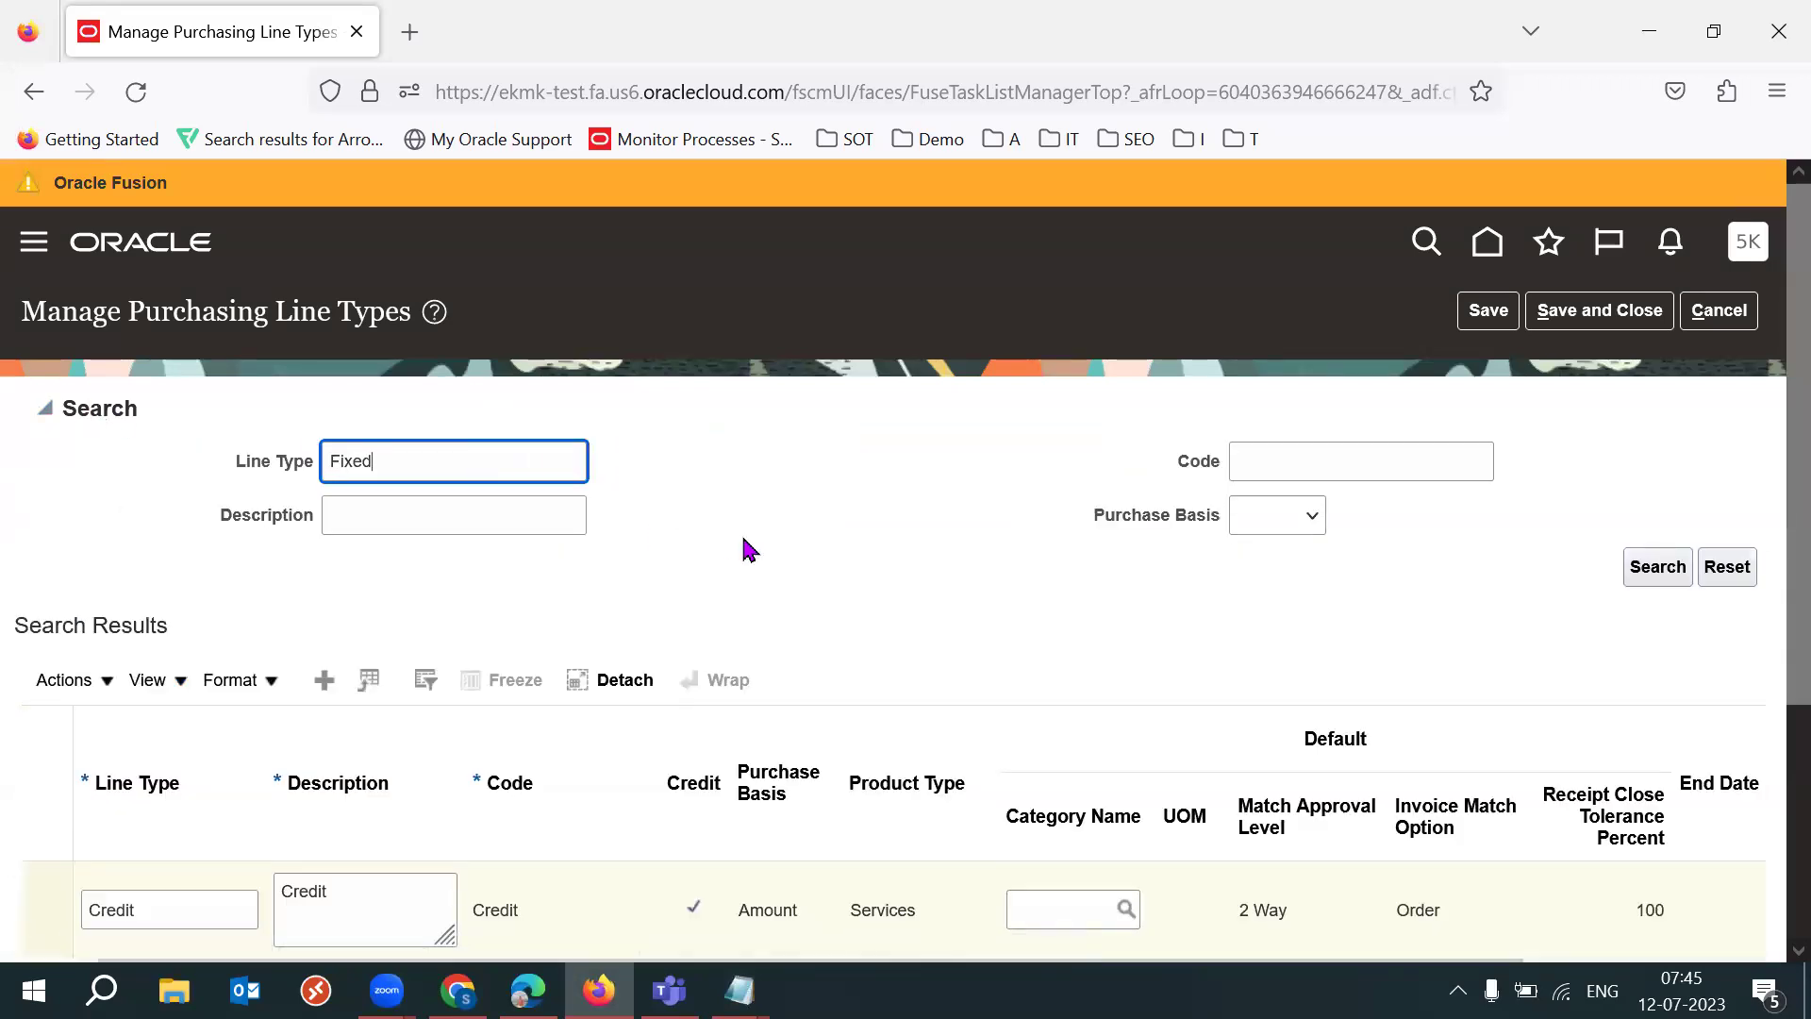
key(Return)
Step: Review the record history details of the Fixed Price Services line type
click(186, 735)
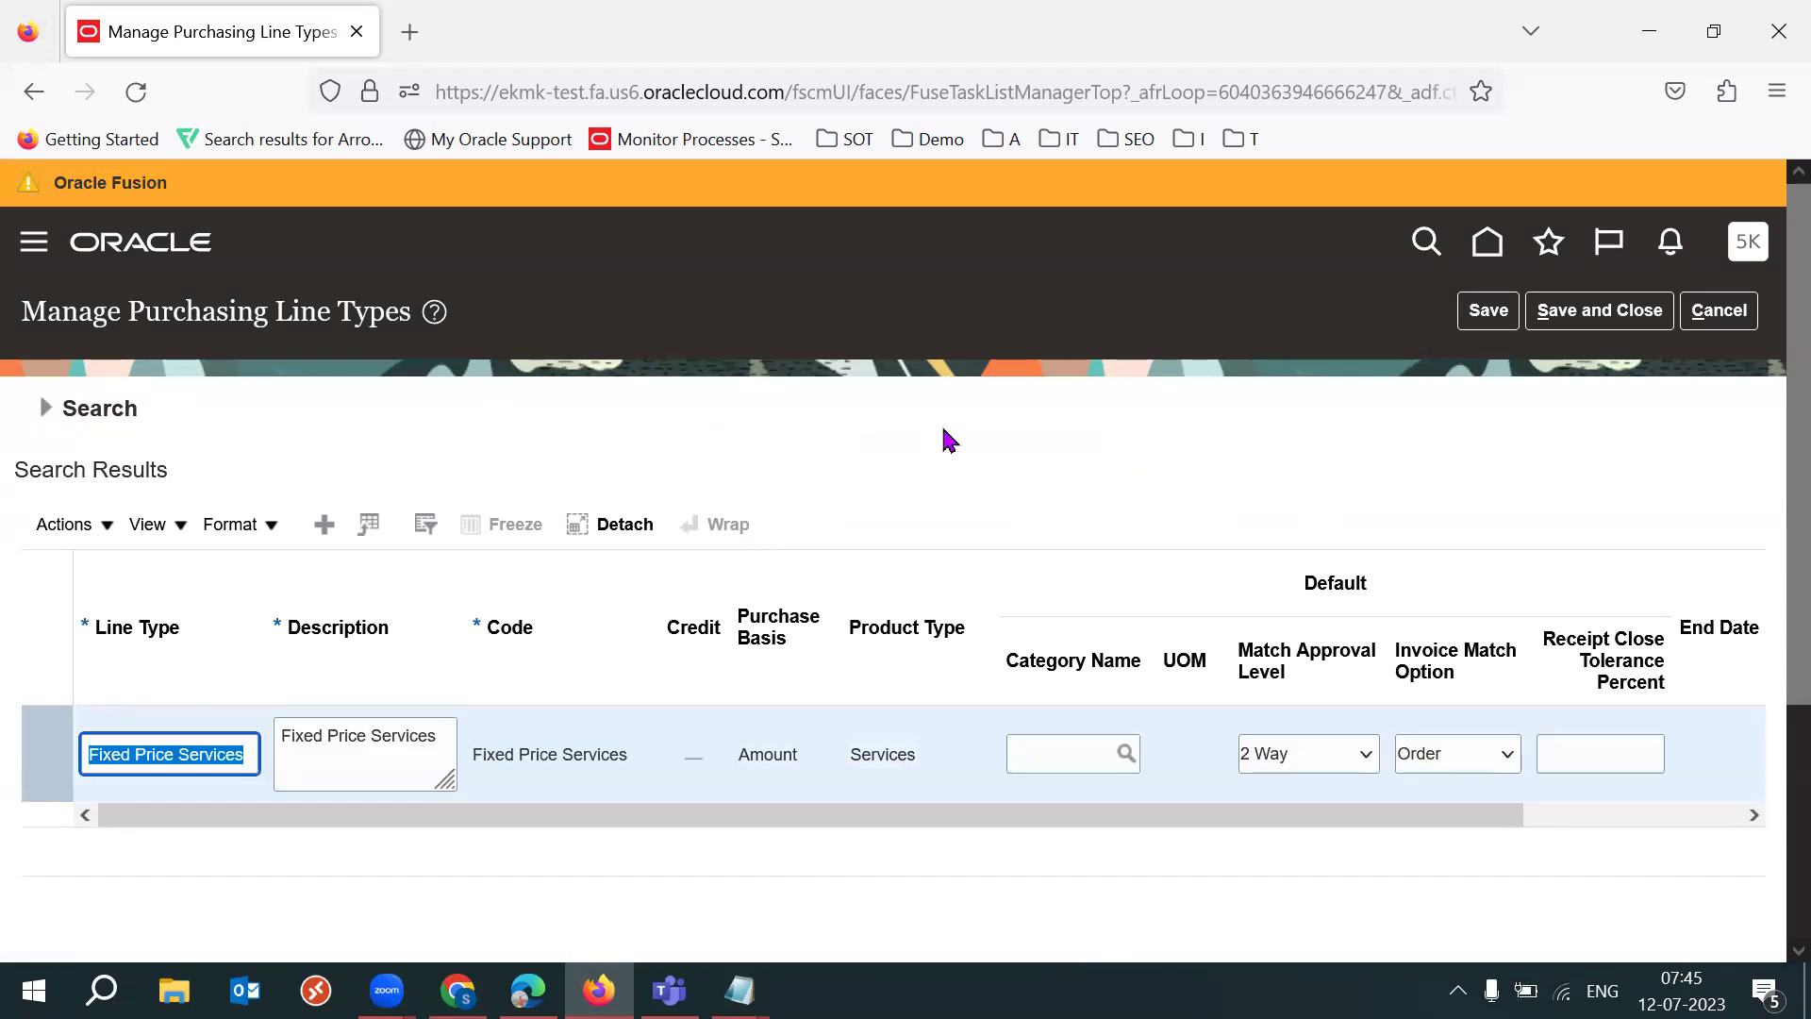
click(151, 524)
click(332, 564)
drag(883, 495, 1198, 536)
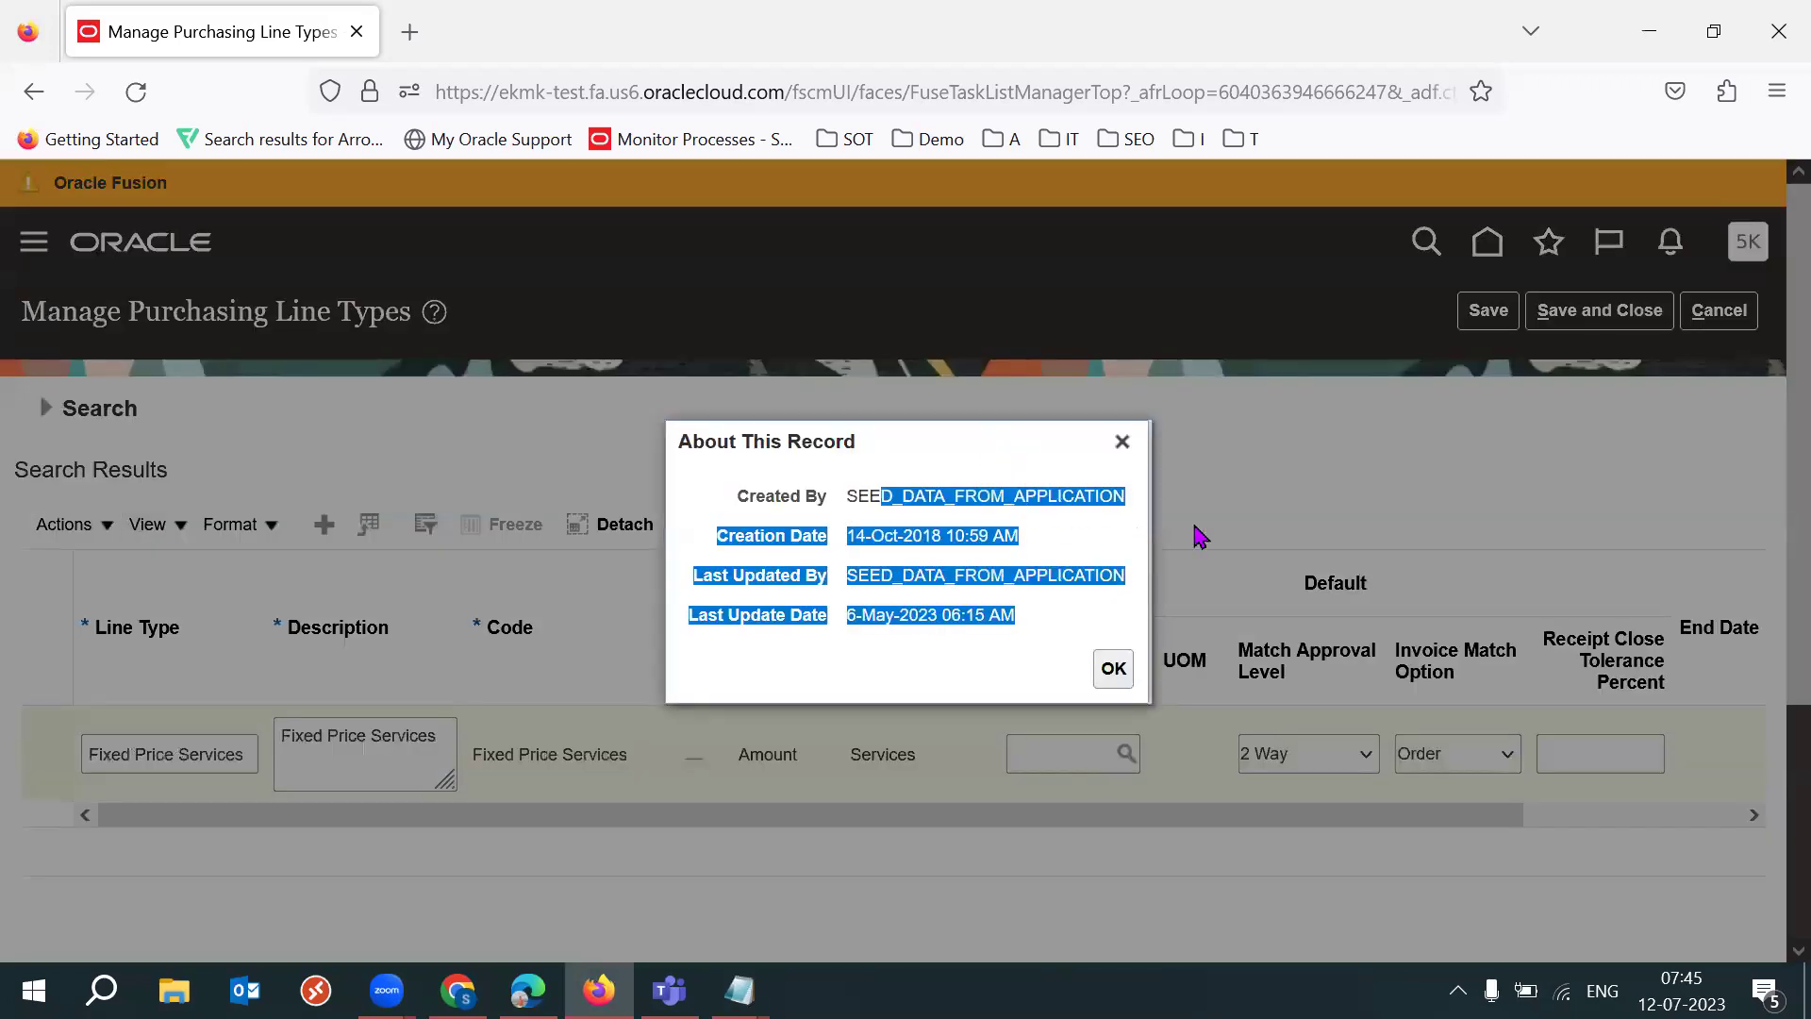
click(1122, 445)
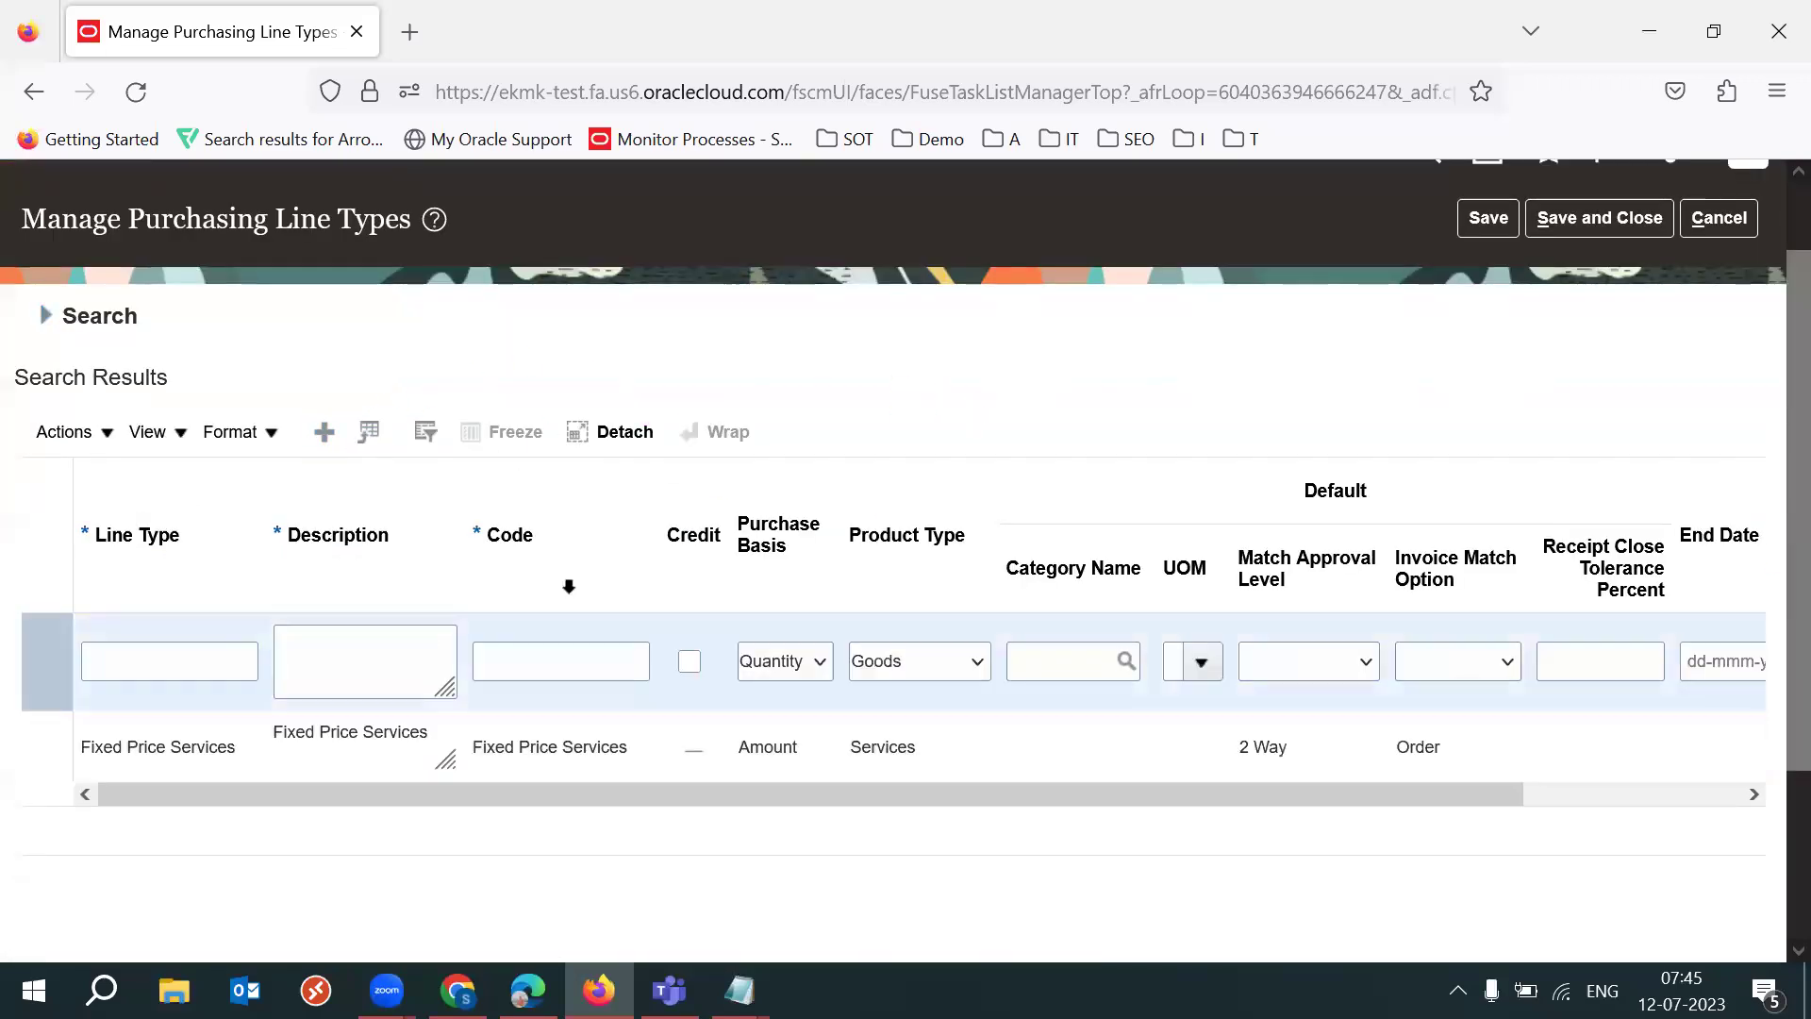
Step: Enter '53K Trainings' as the new row's line type, description and code
click(215, 650)
text(53)
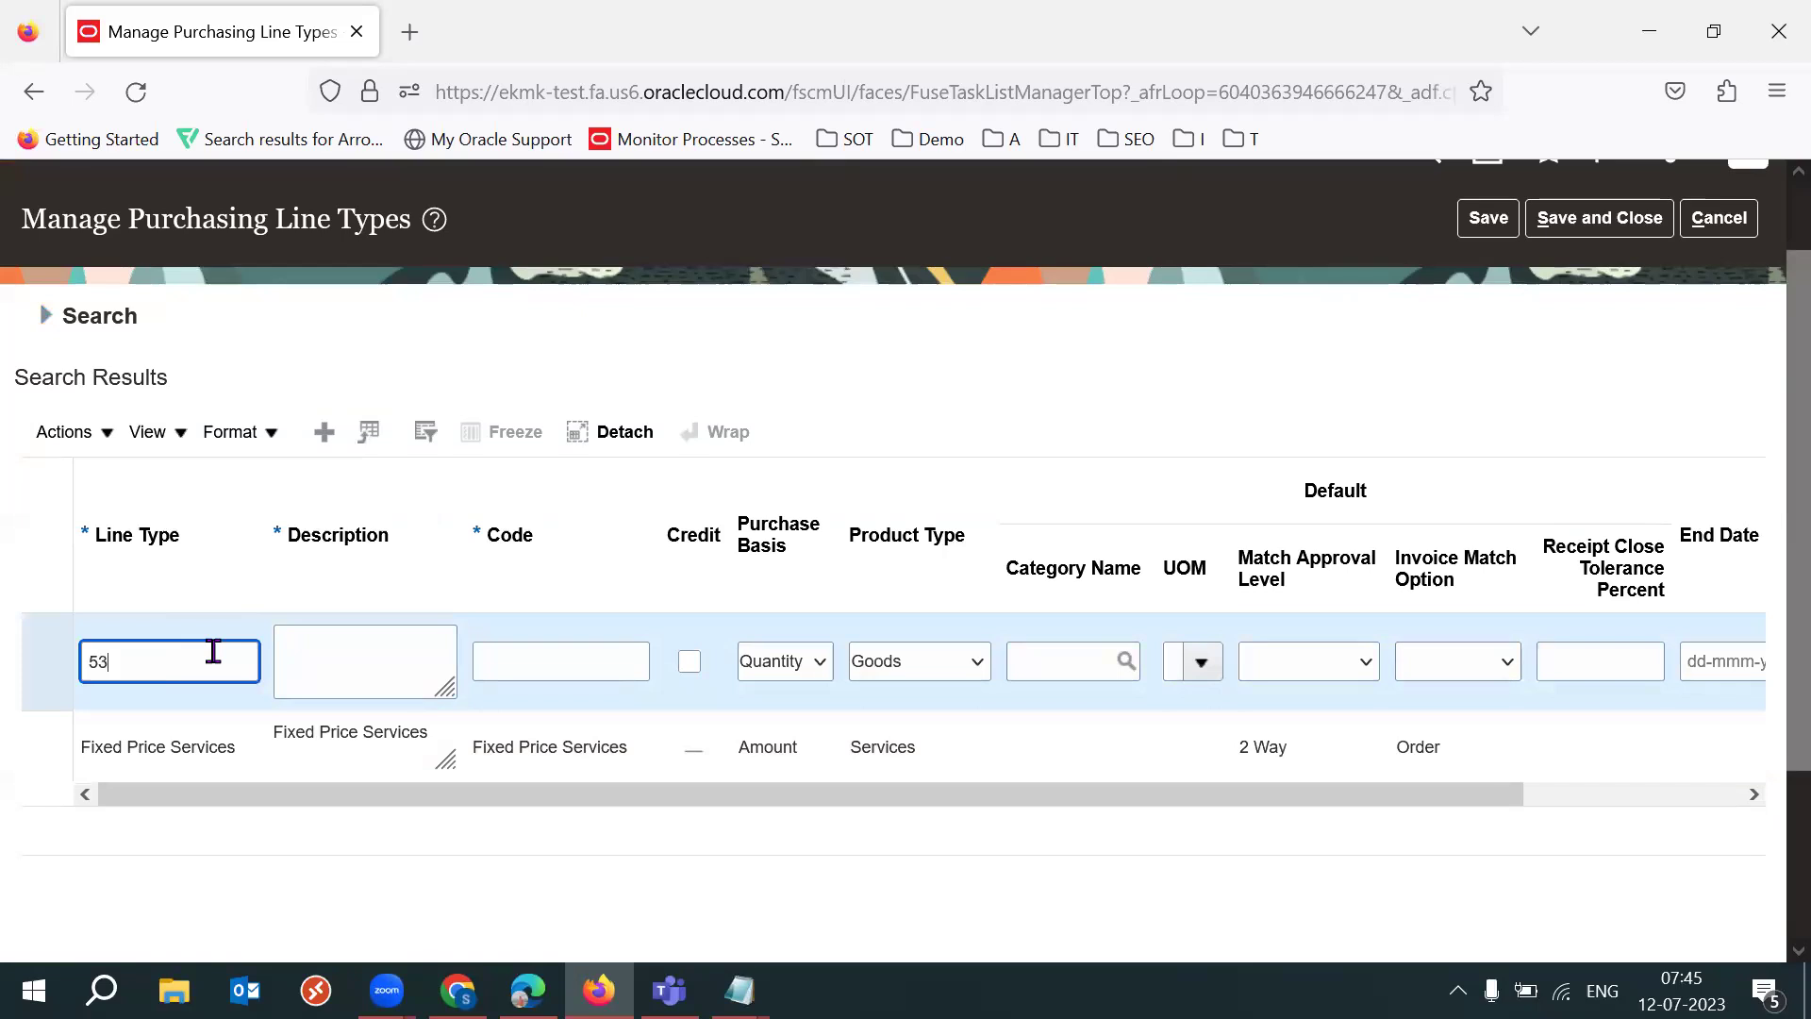
text(K Trainings)
key(ctrl+shift+Left)
key(ctrl+shift+Left)
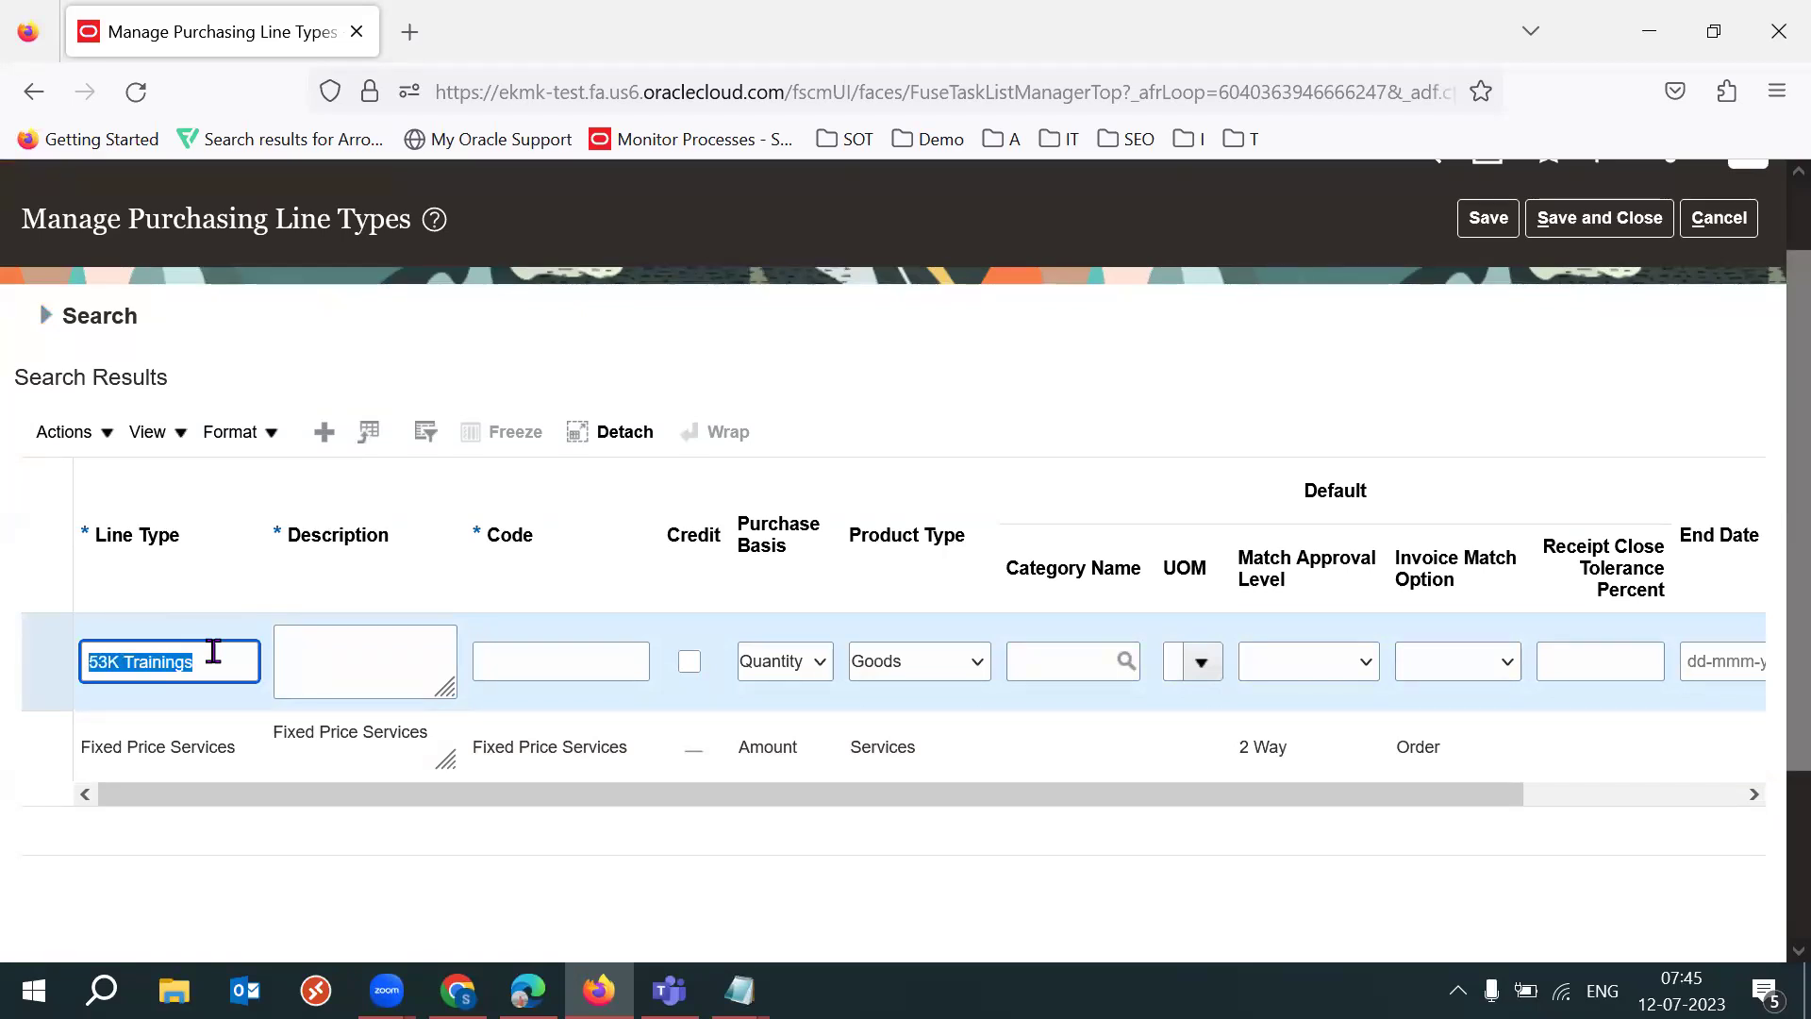
key(ctrl+c)
key(Tab)
key(ctrl+v)
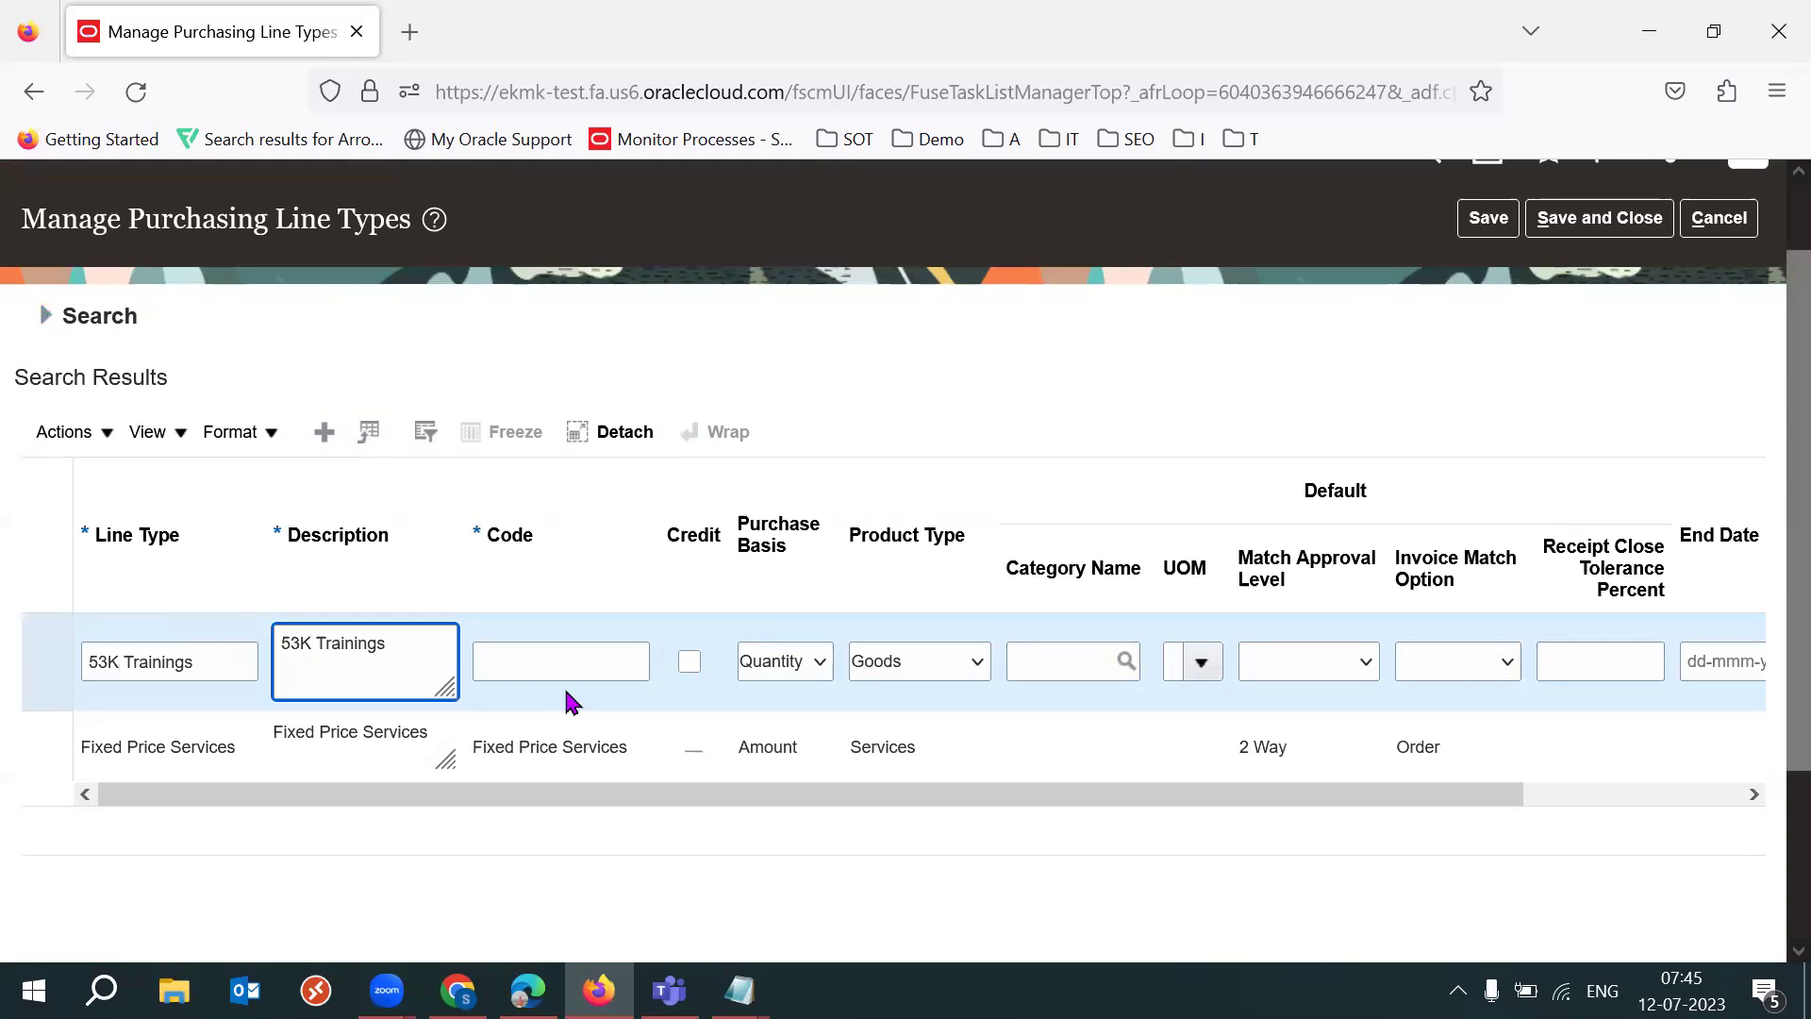
click(613, 657)
key(ctrl+v)
key(Tab)
key(Tab)
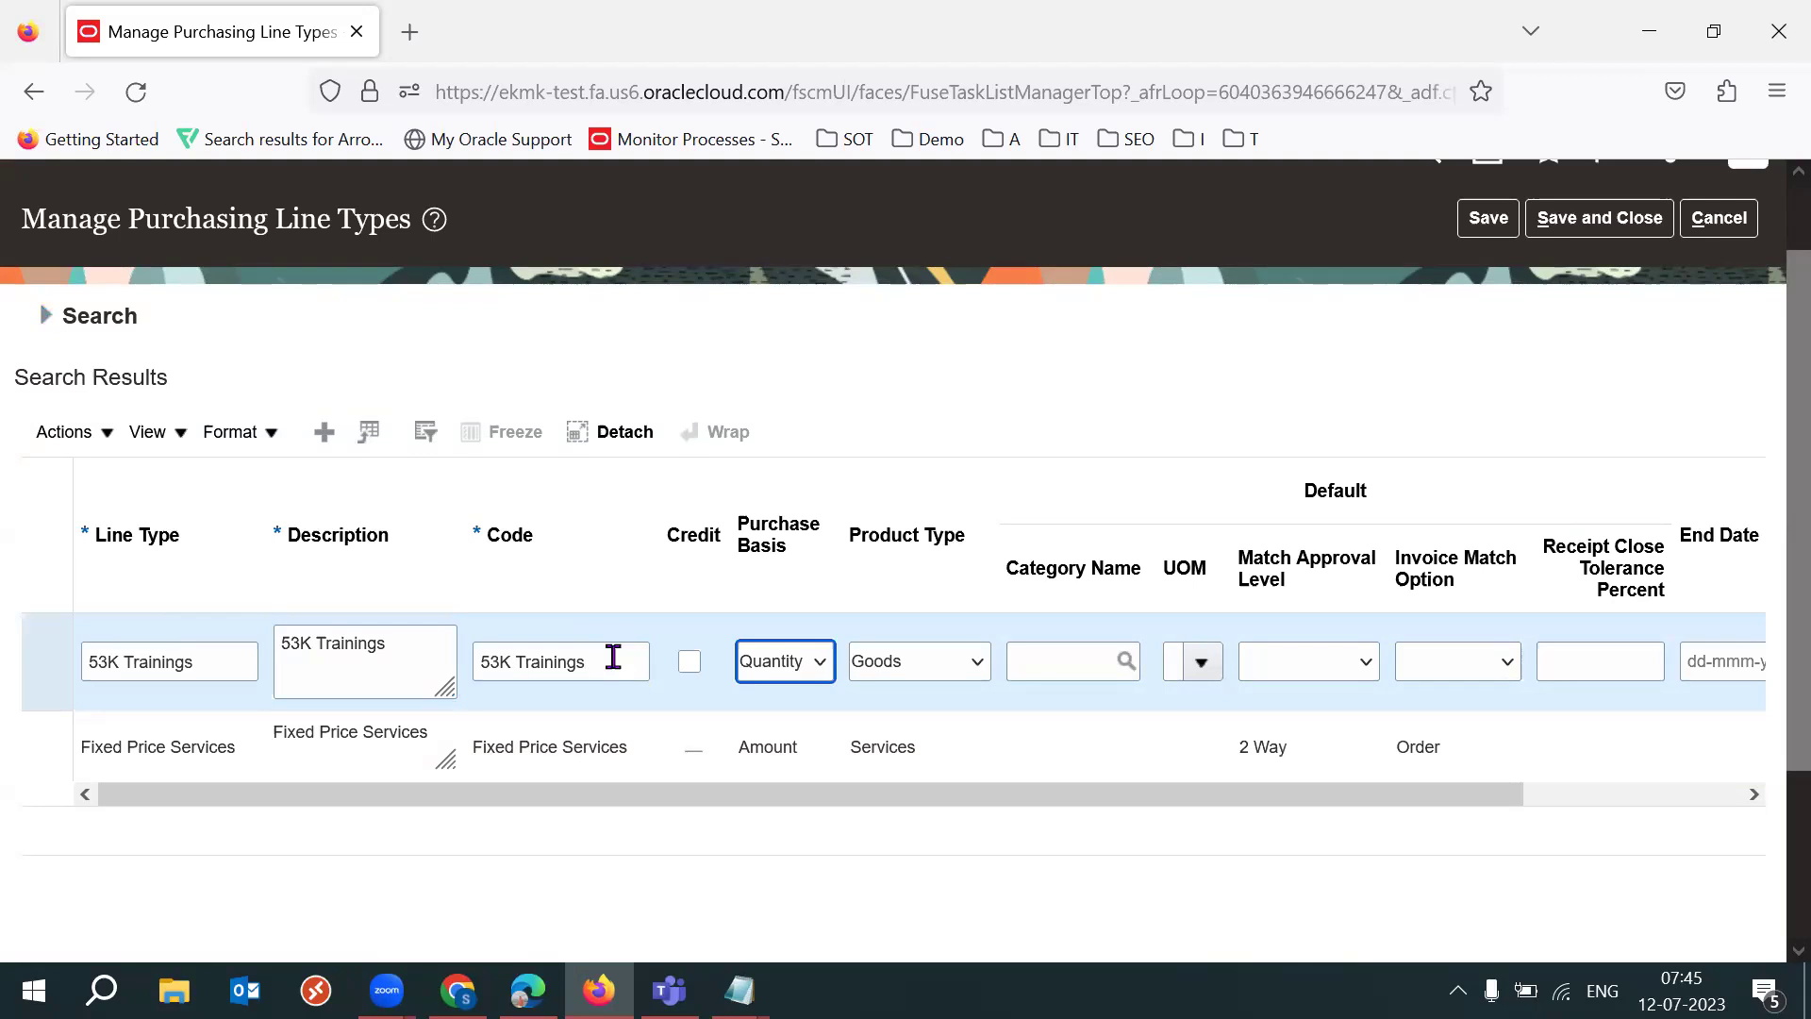
Step: Set the purchase basis to Amount, after briefly reverting it to Quantity
click(795, 667)
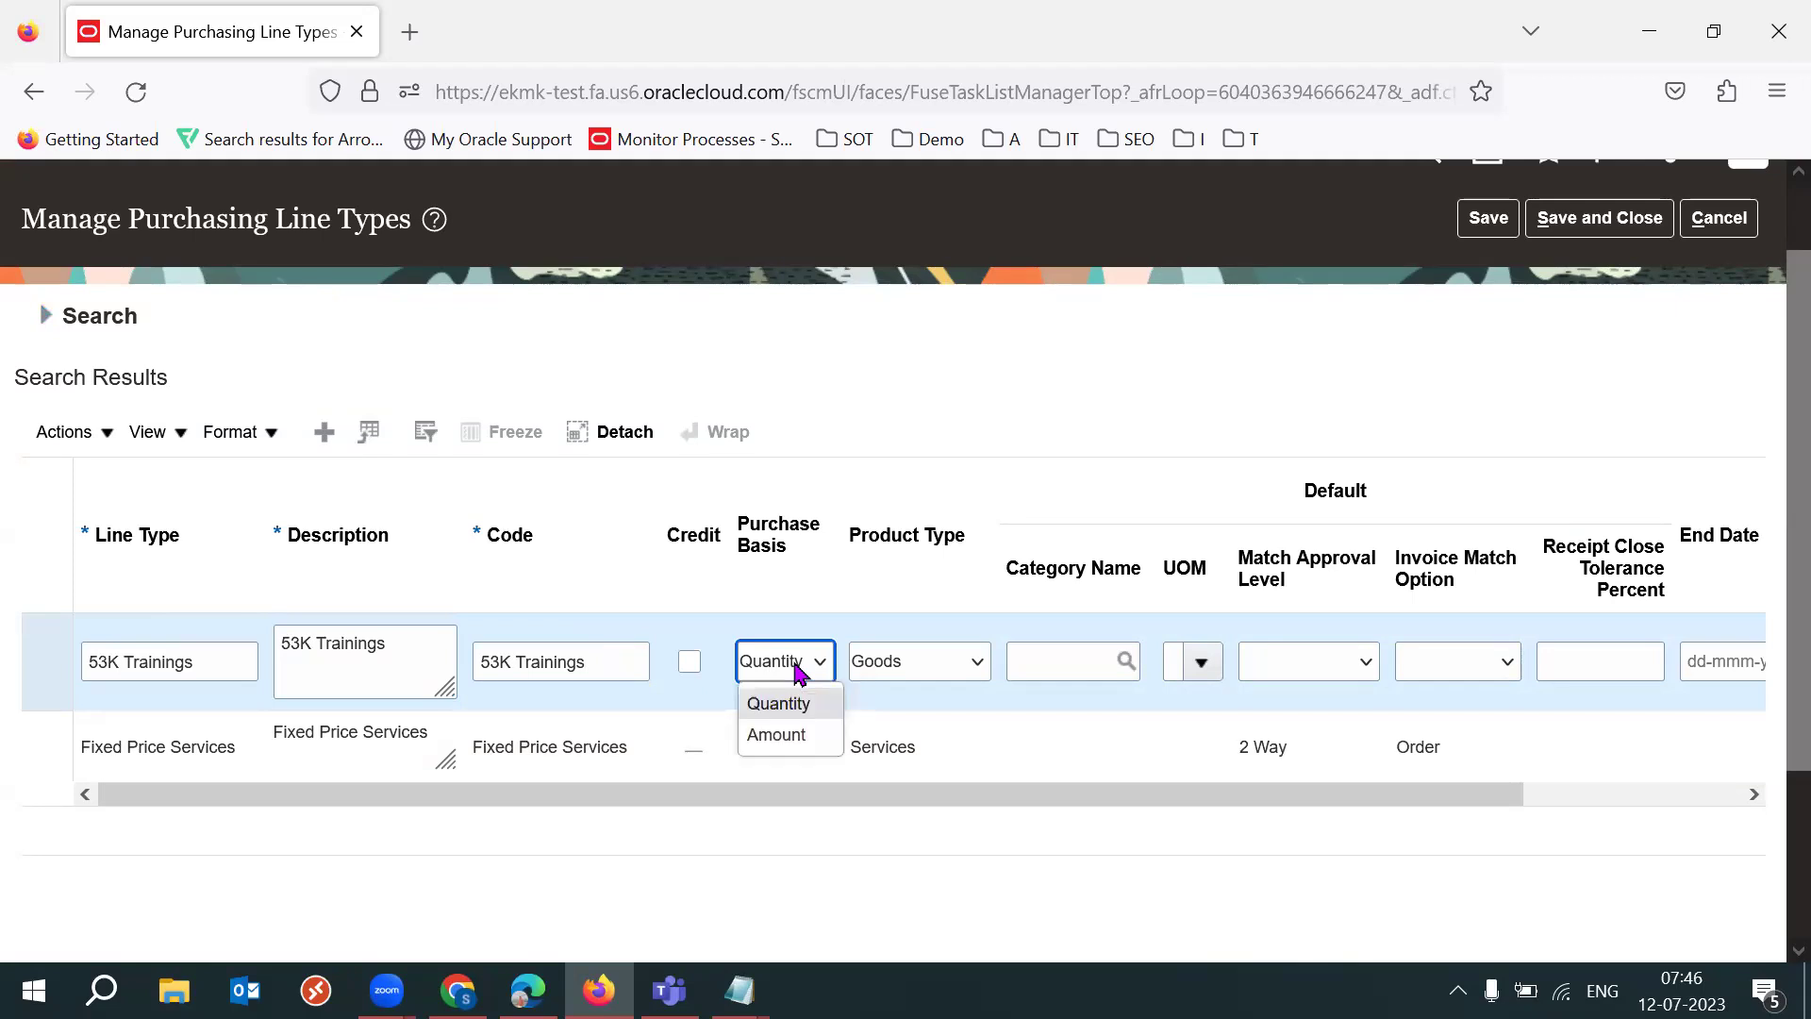
click(783, 735)
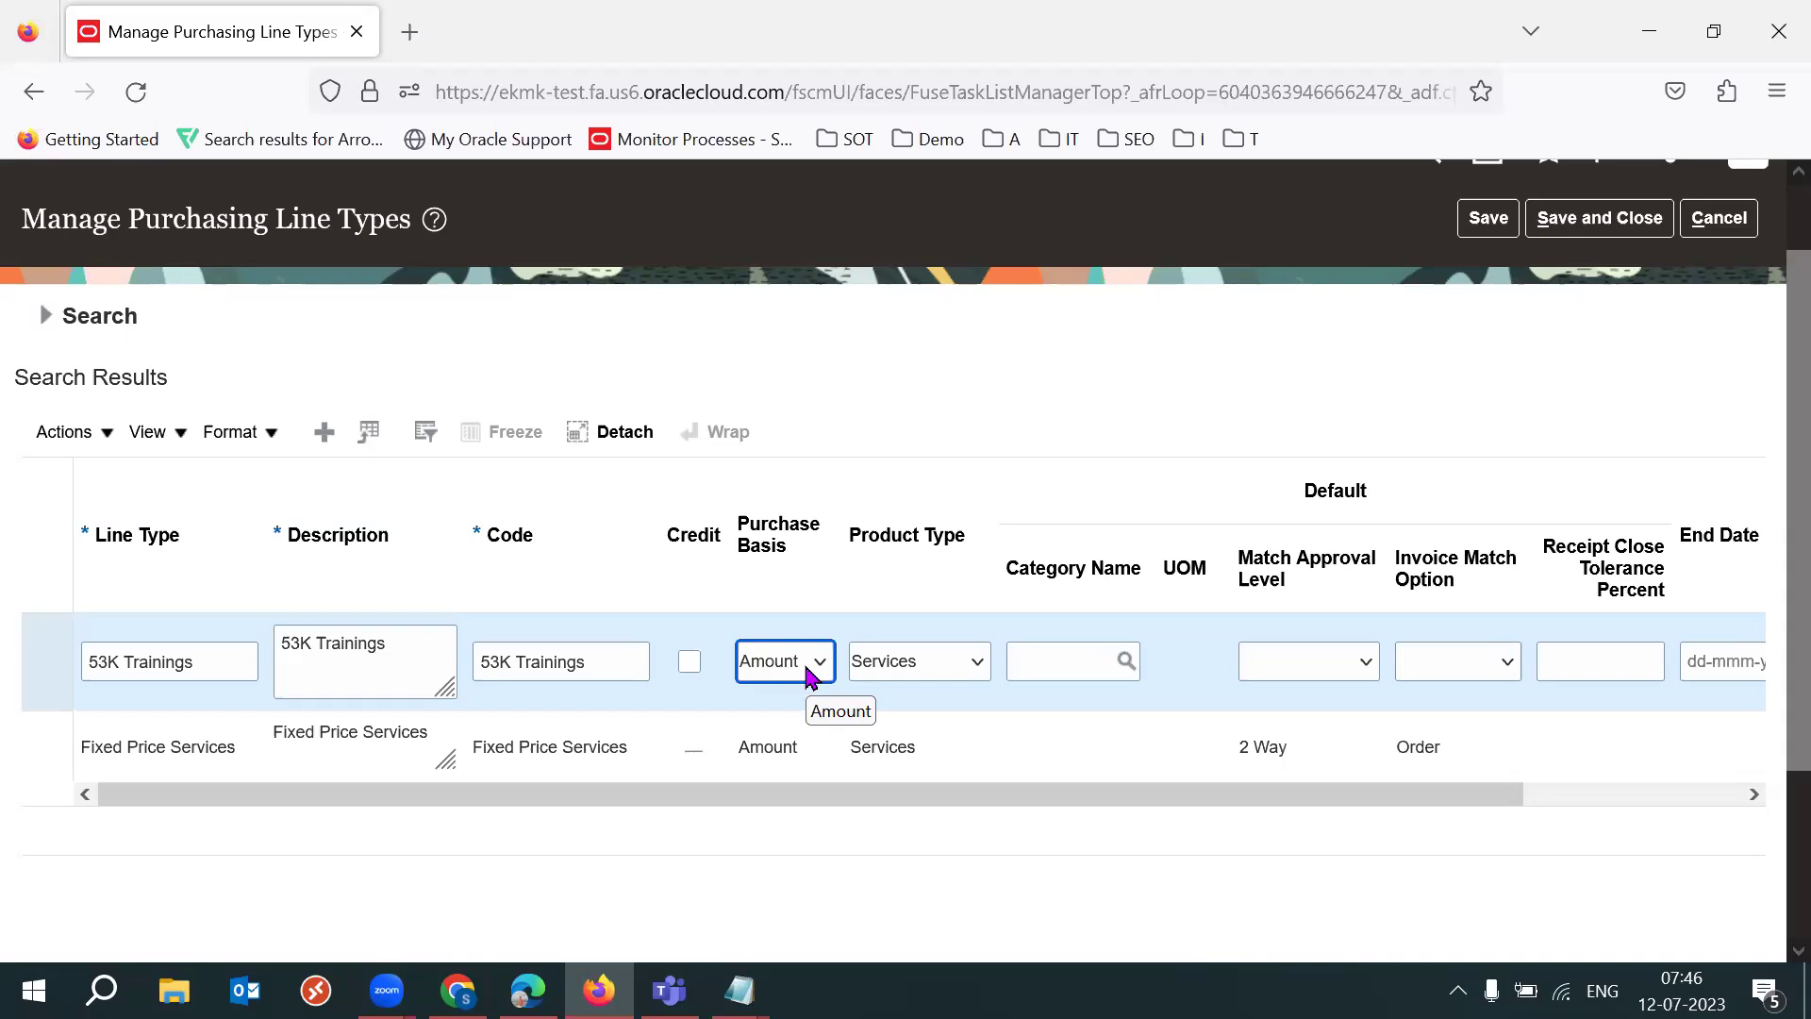
click(808, 671)
click(773, 701)
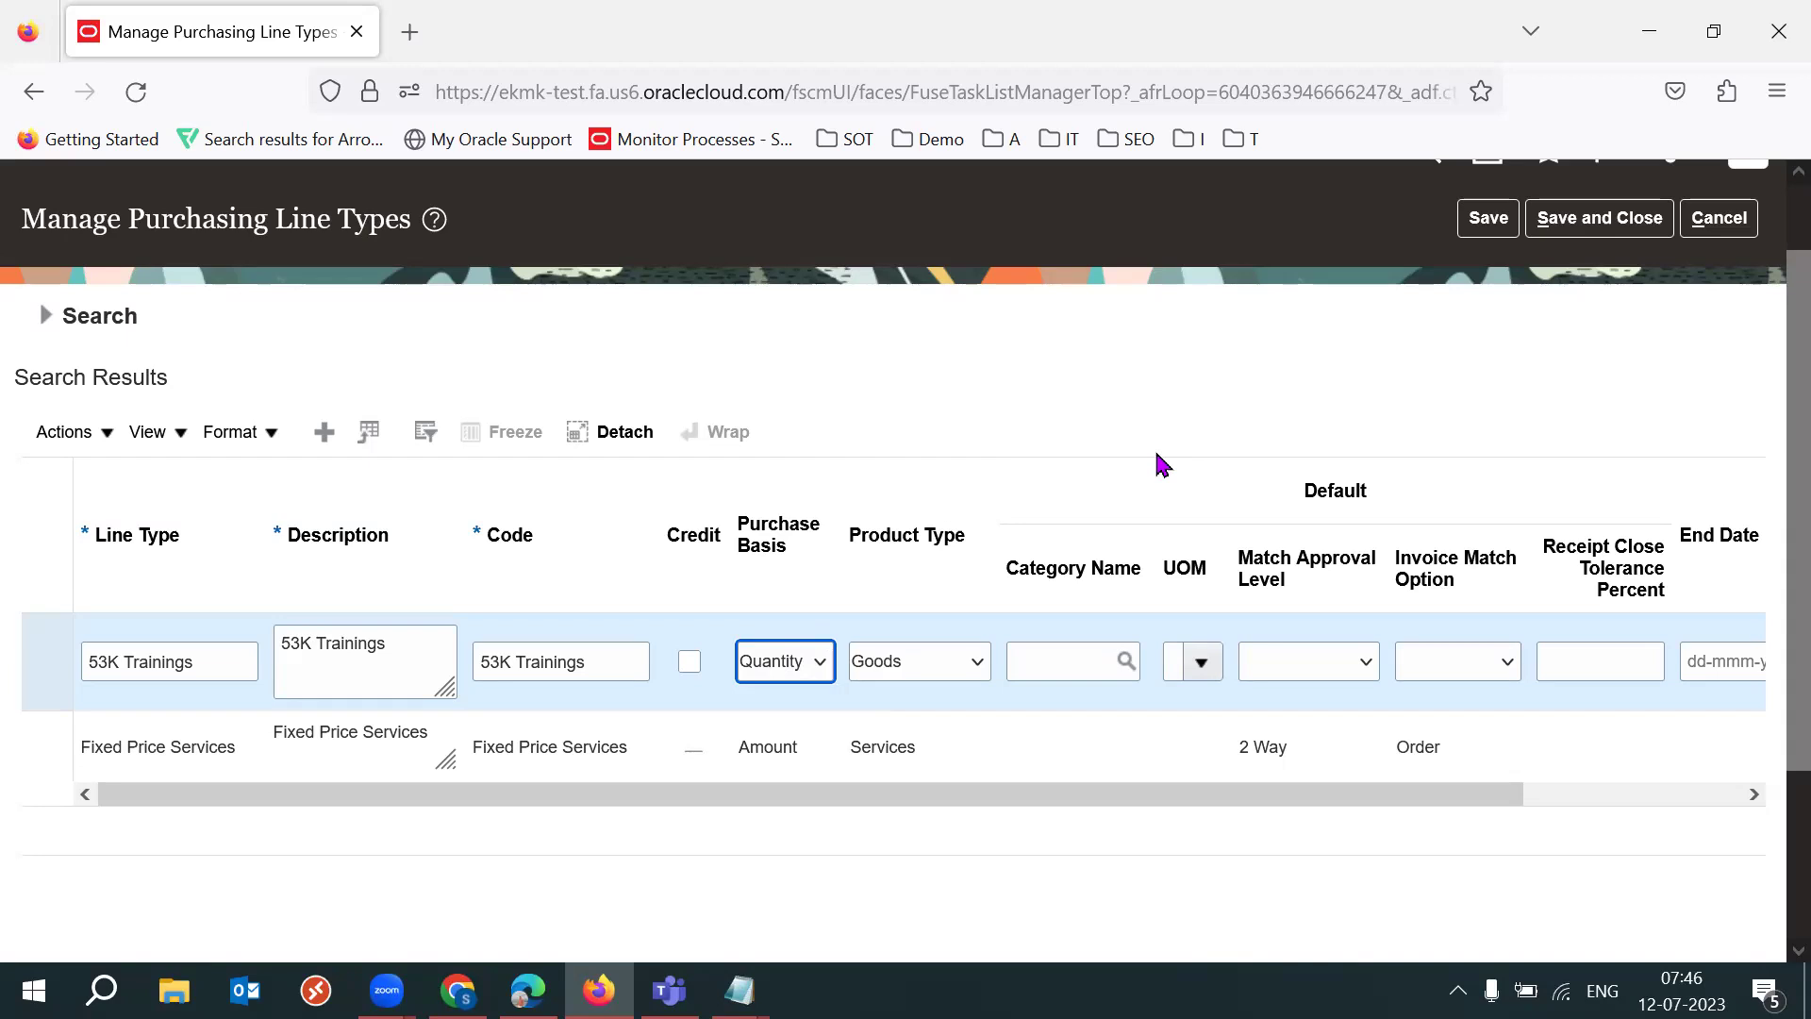
click(816, 662)
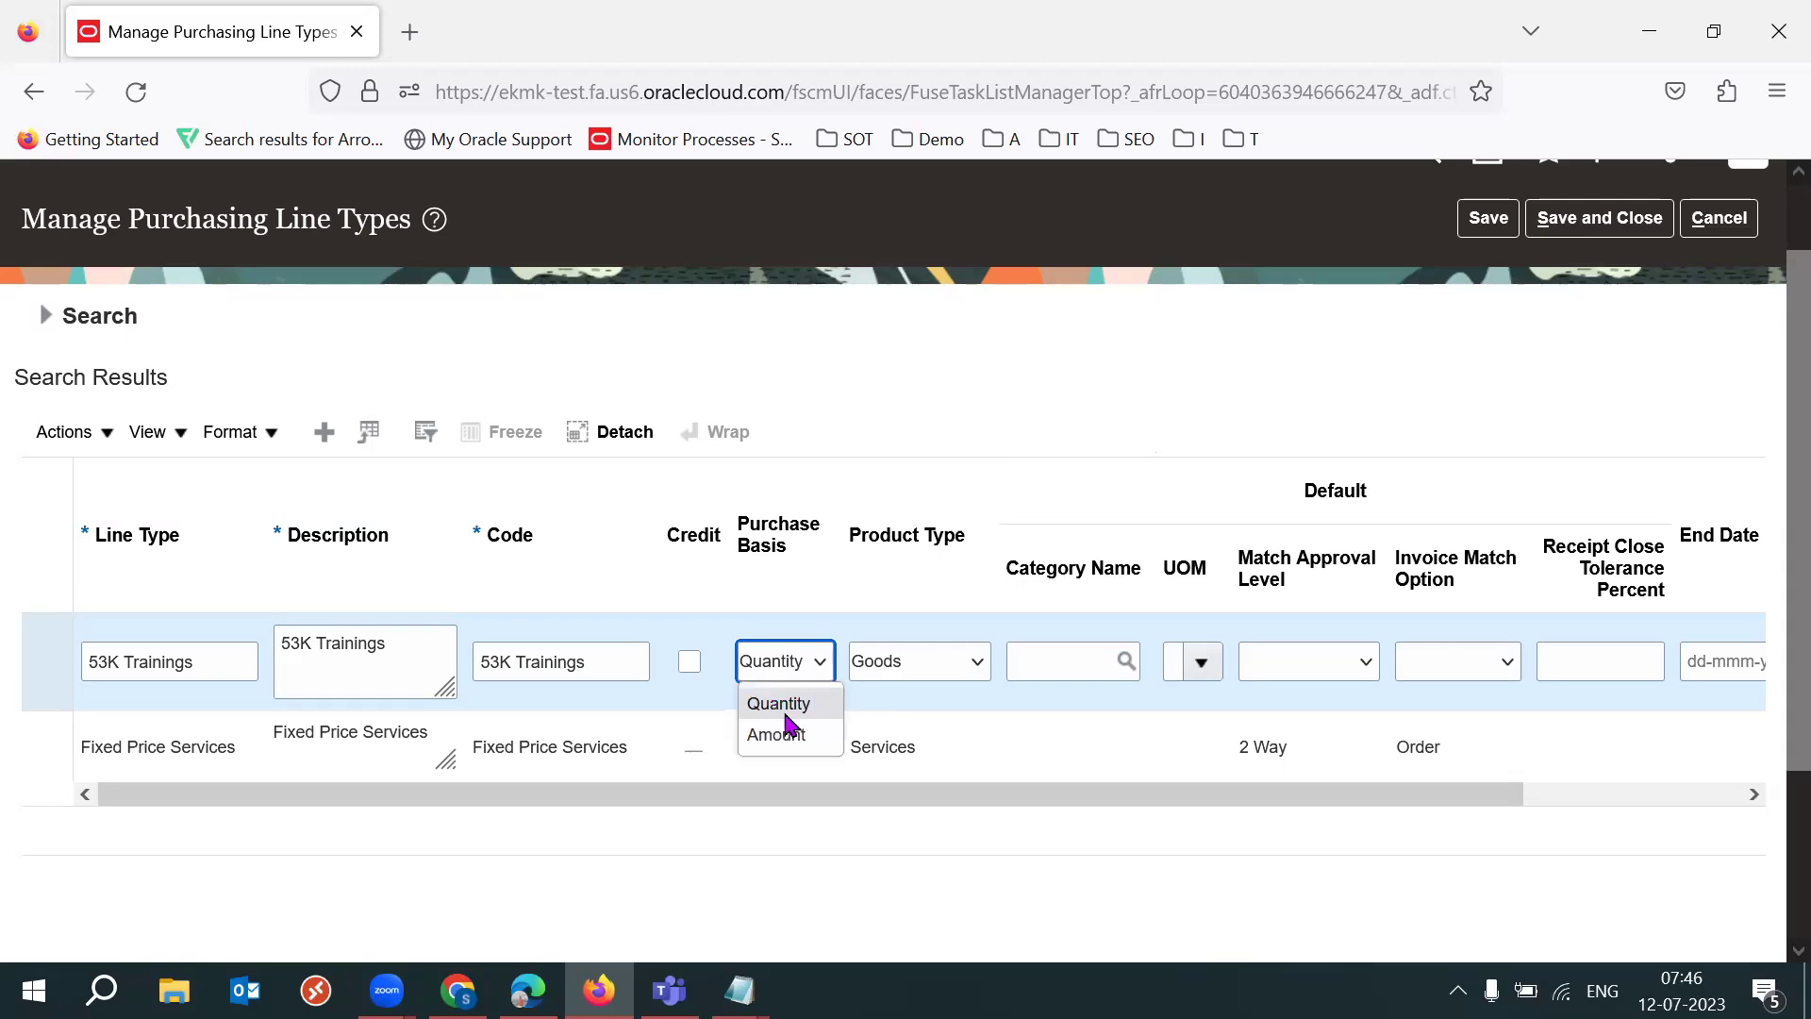
click(783, 733)
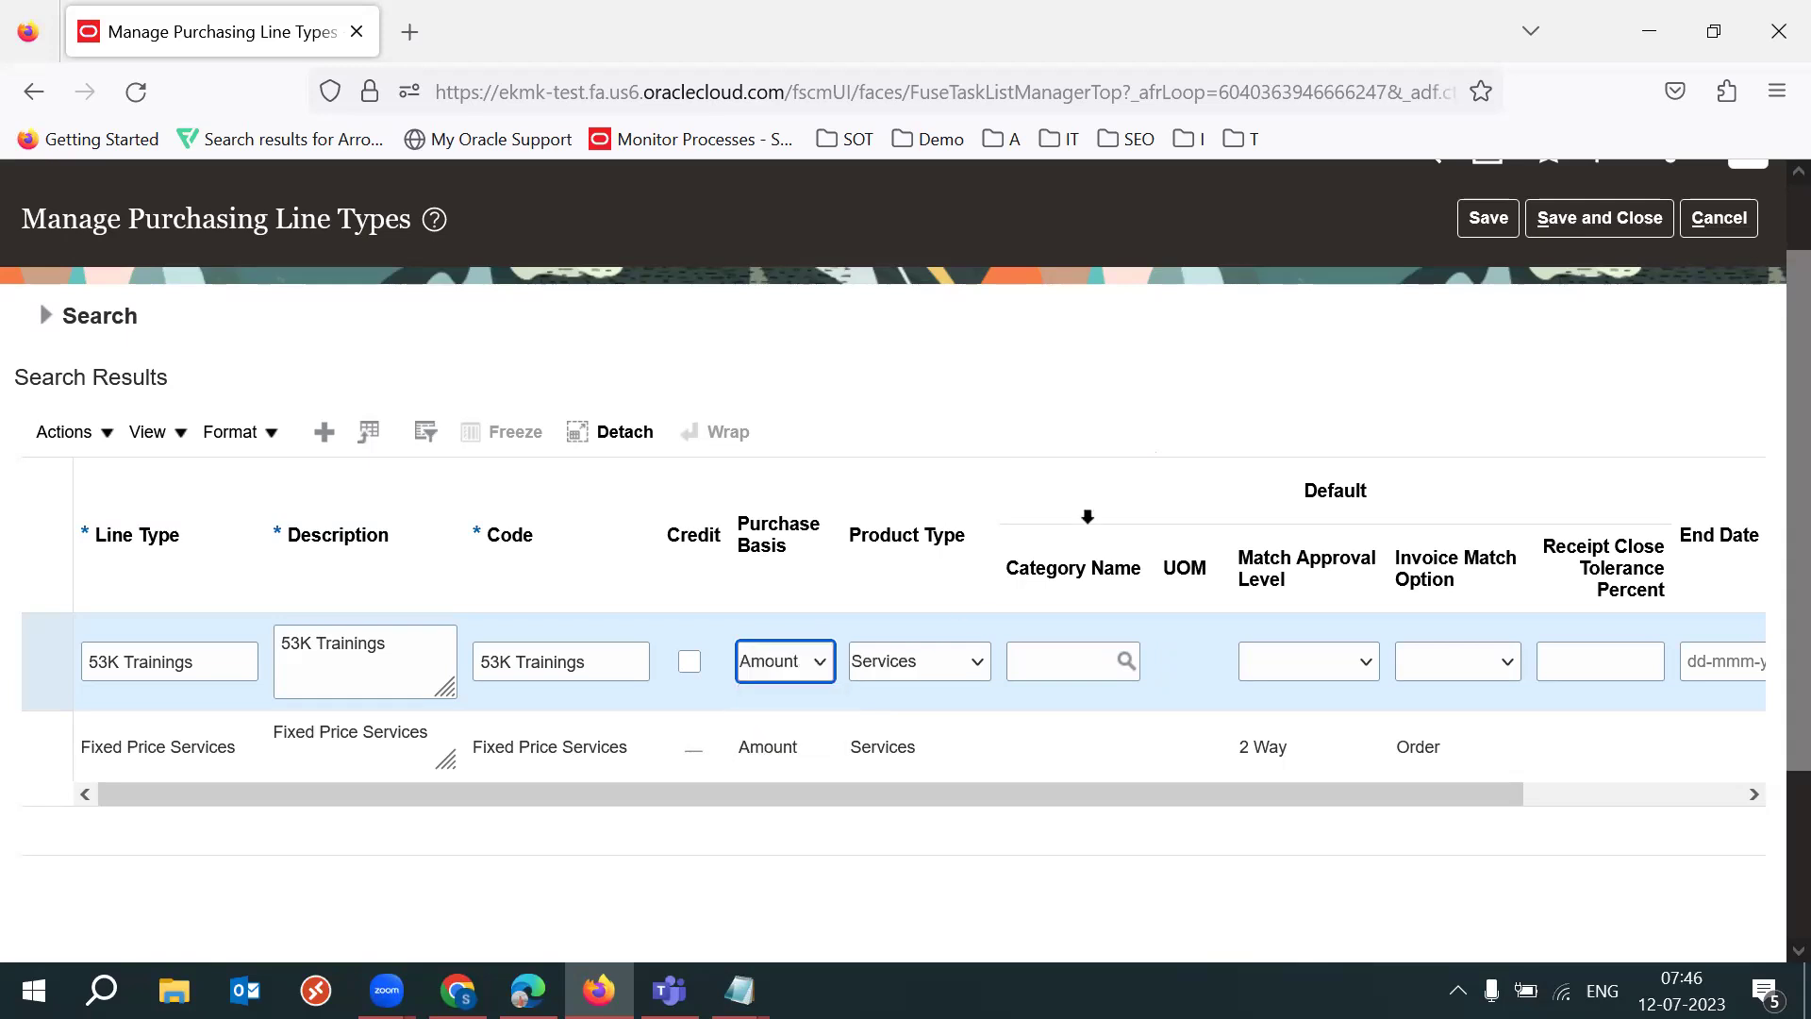
triple_click(416, 632)
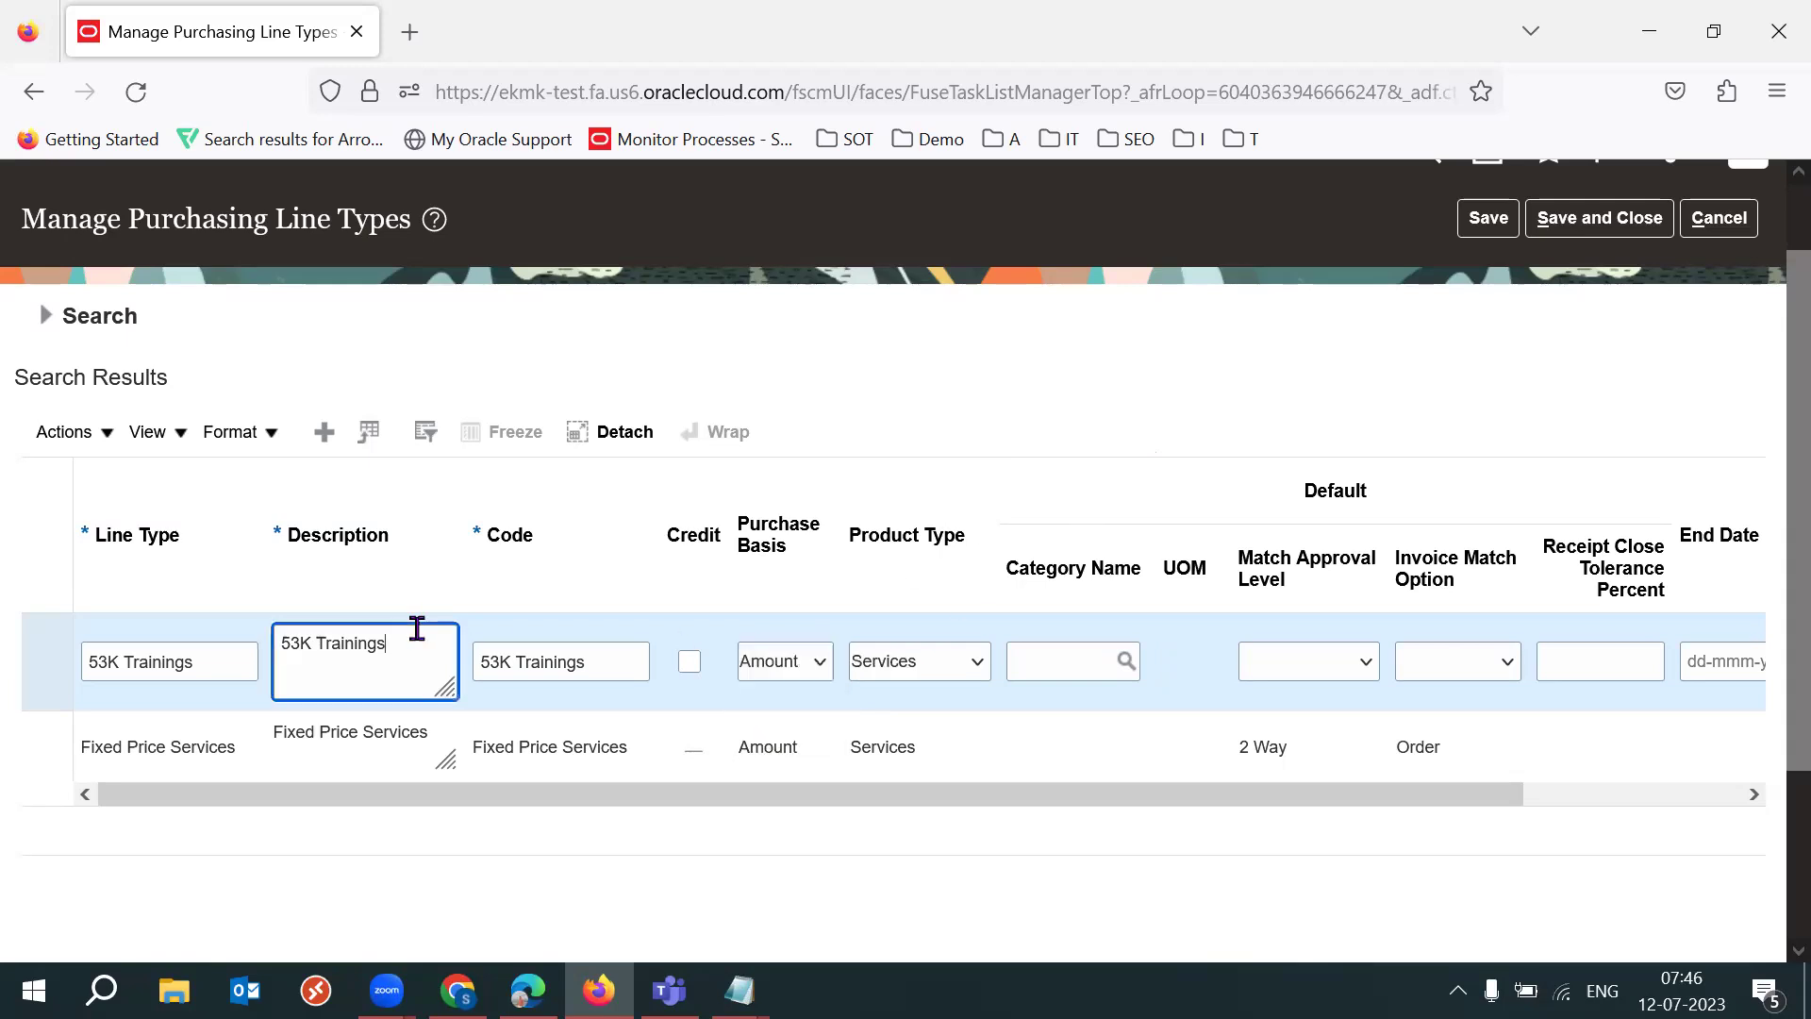
click(782, 684)
click(804, 737)
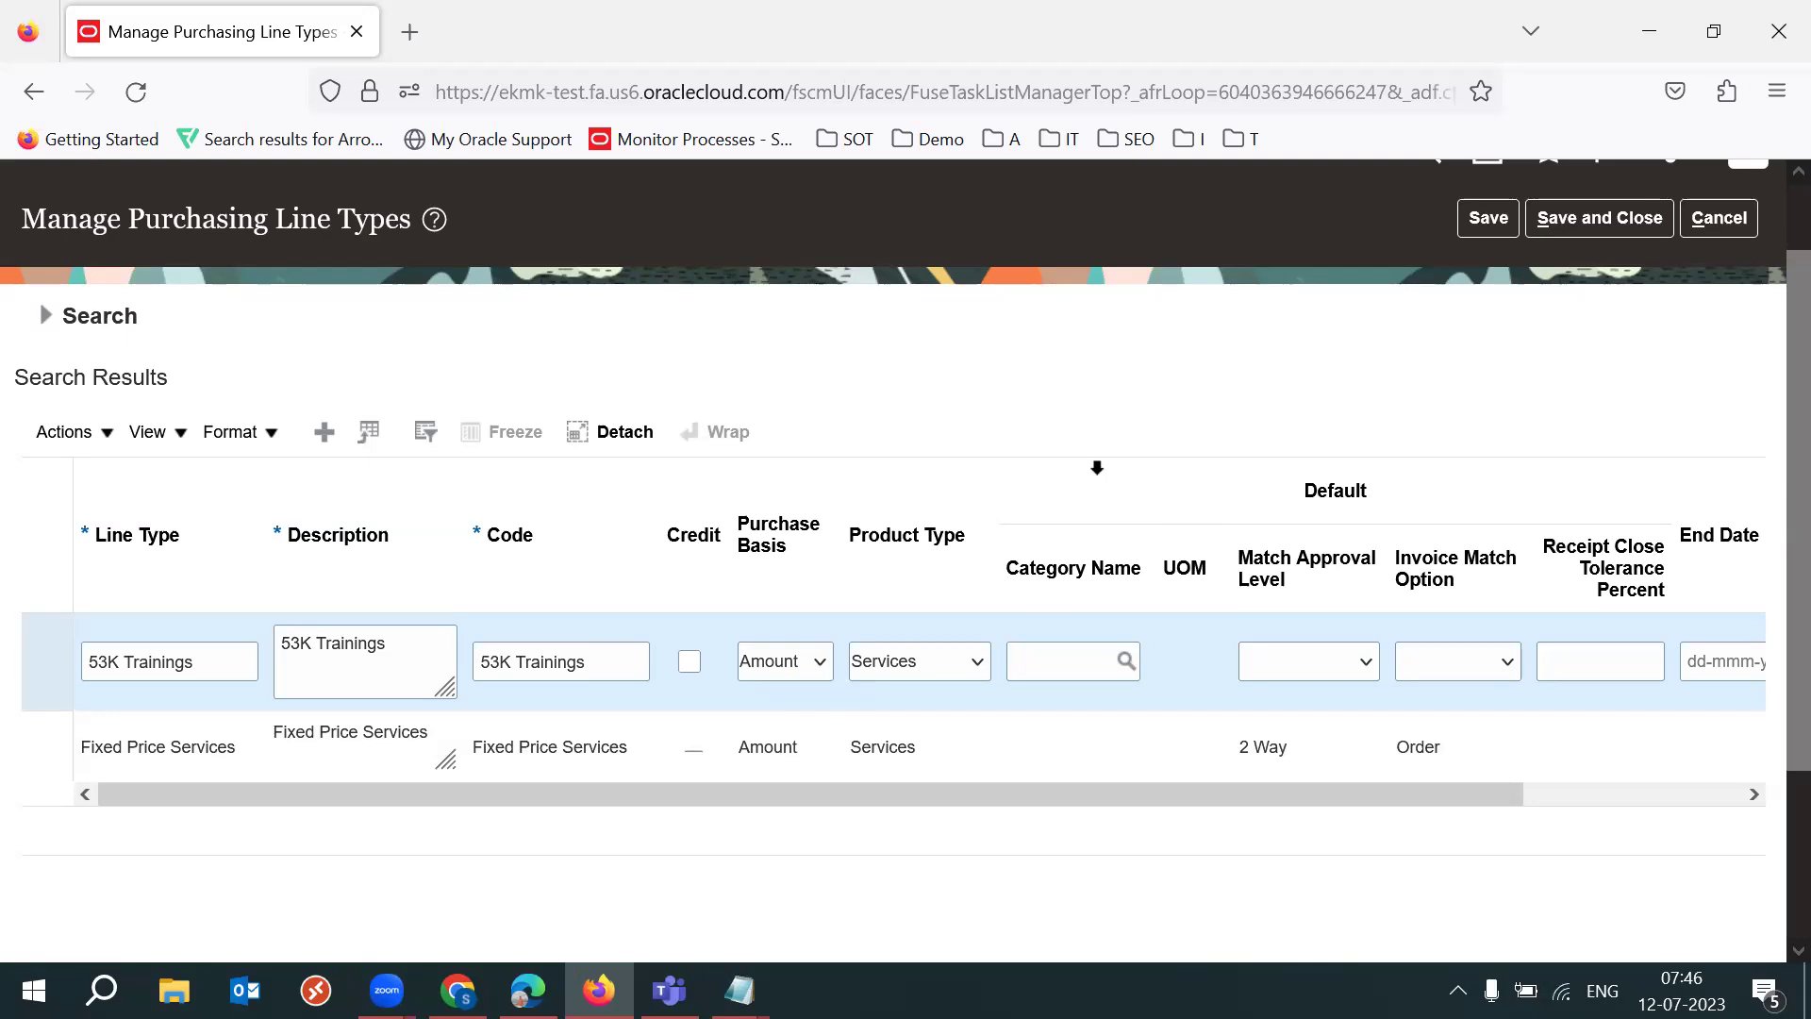
click(809, 666)
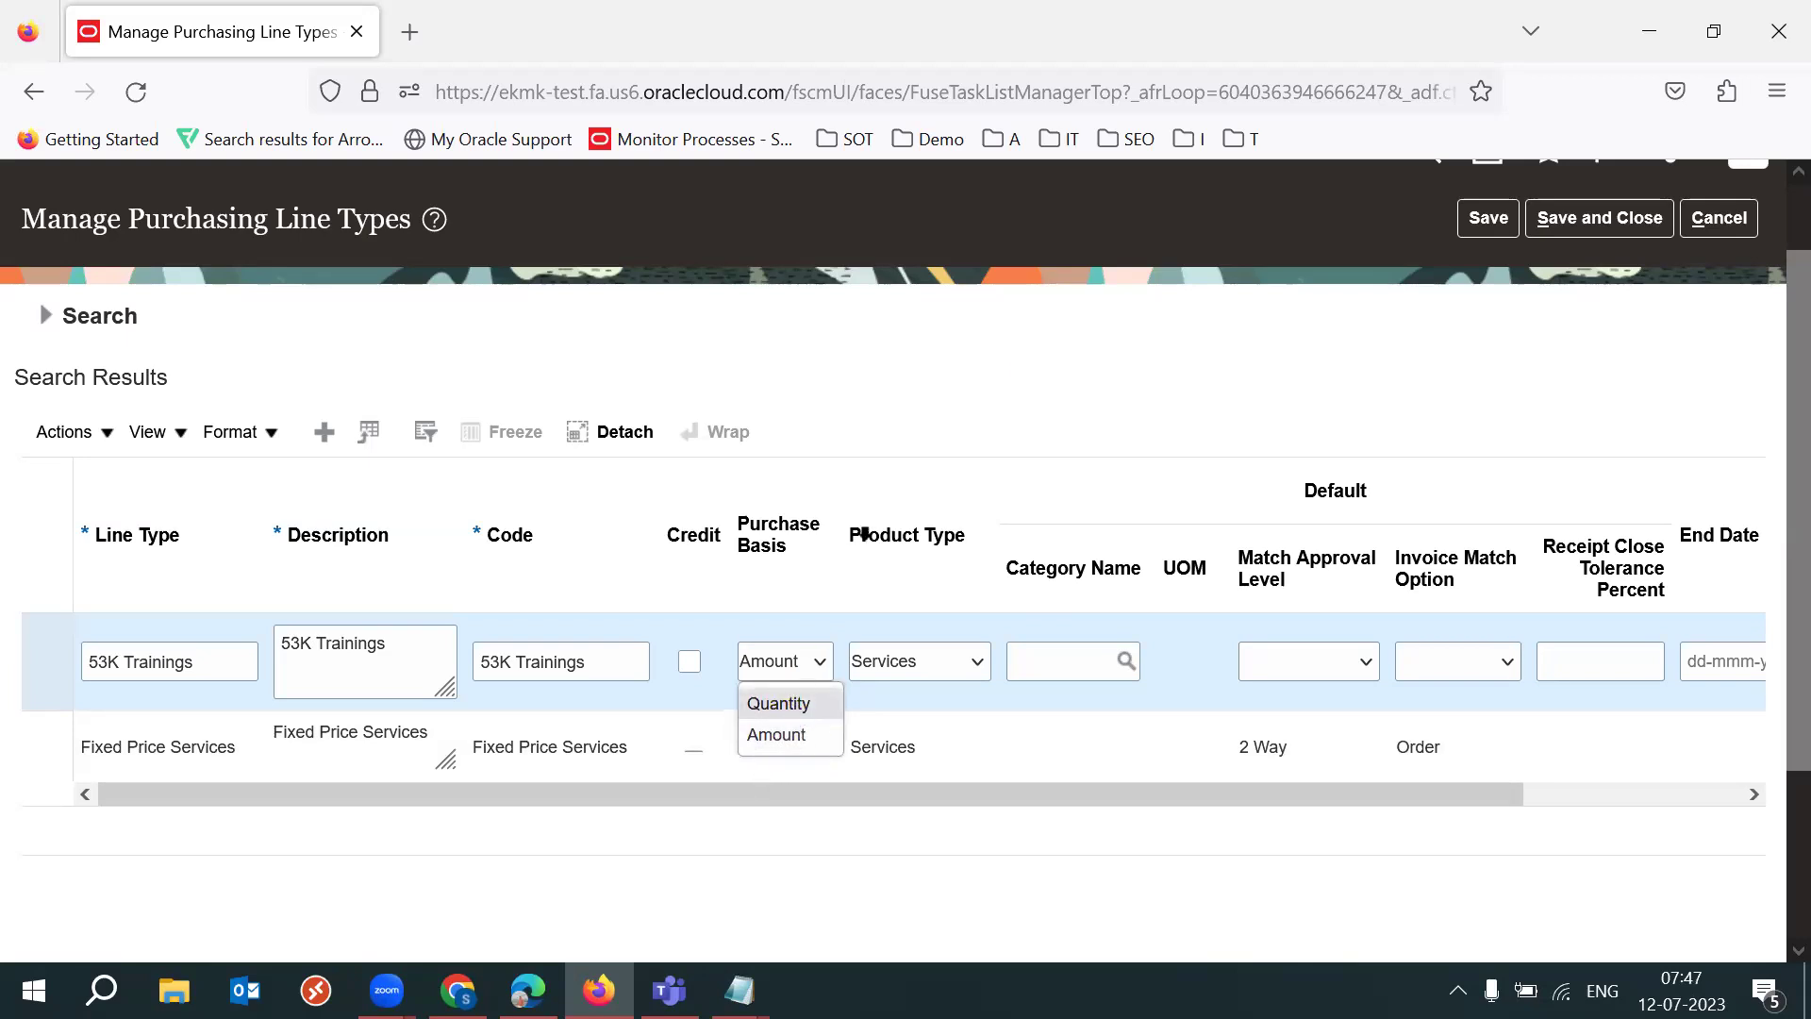
click(1062, 278)
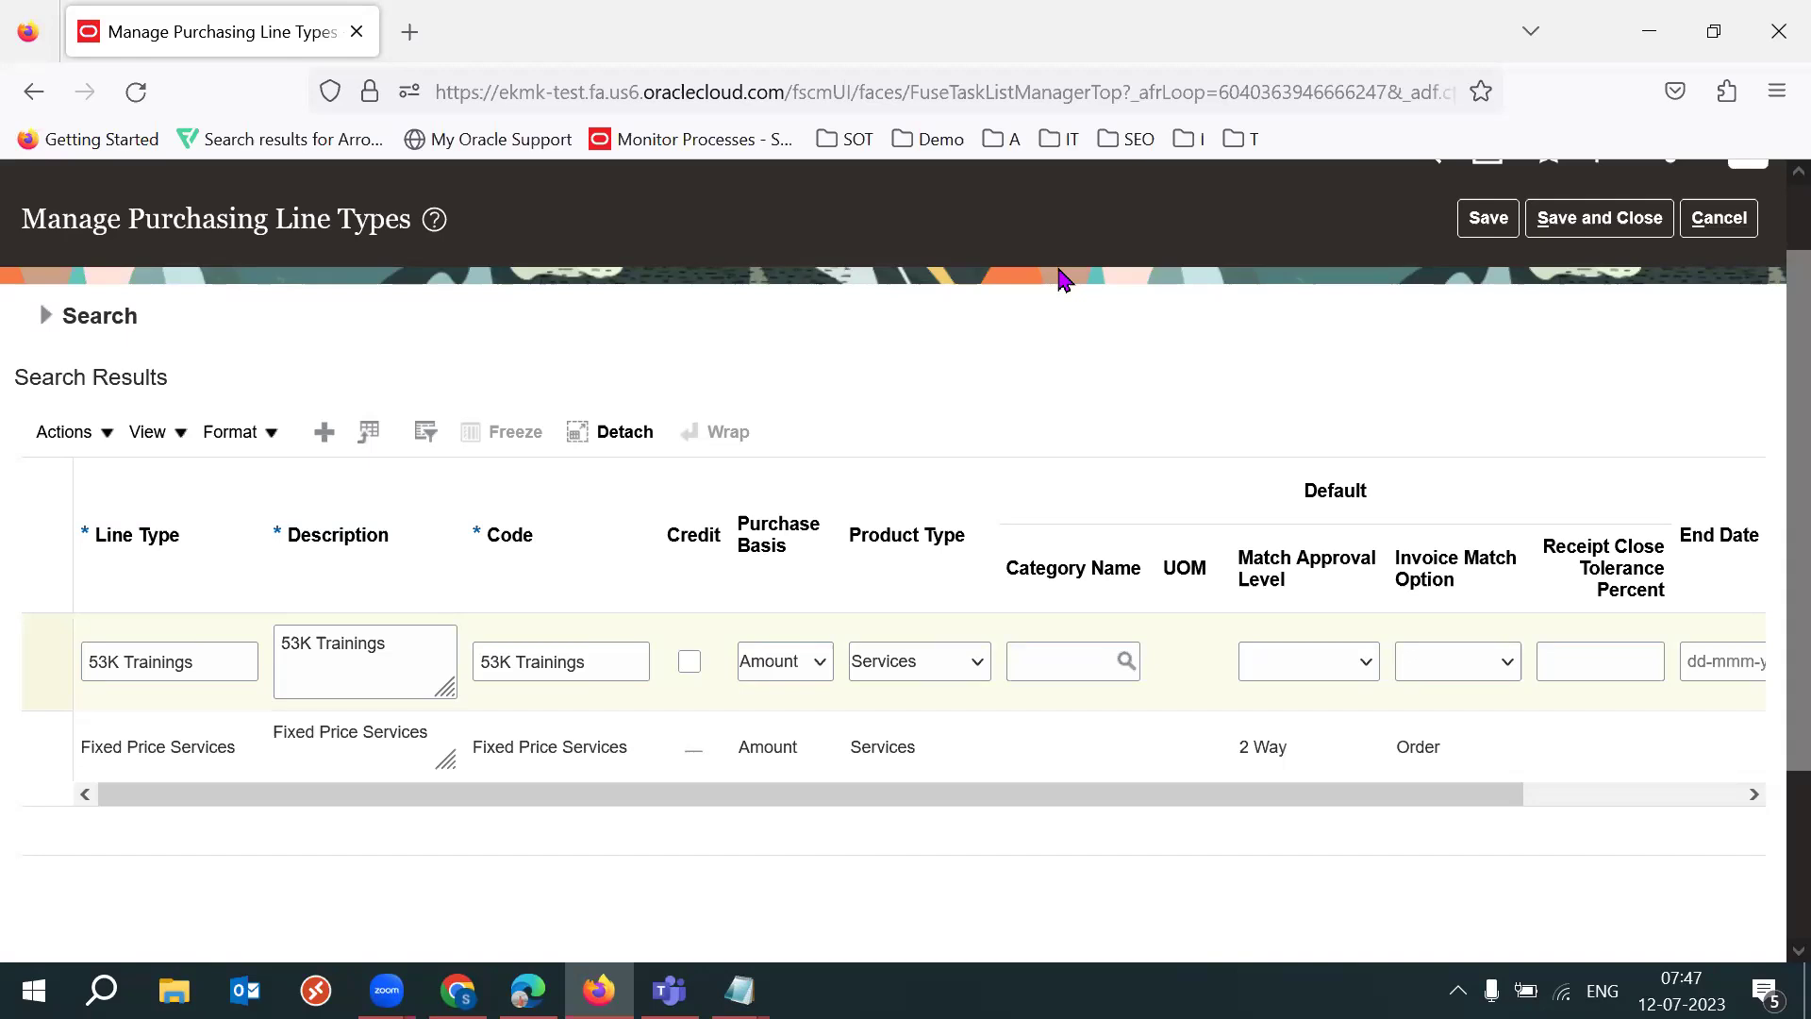
Step: Toggle the 53K Trainings purchase basis to Quantity and back to Amount
click(797, 670)
click(783, 698)
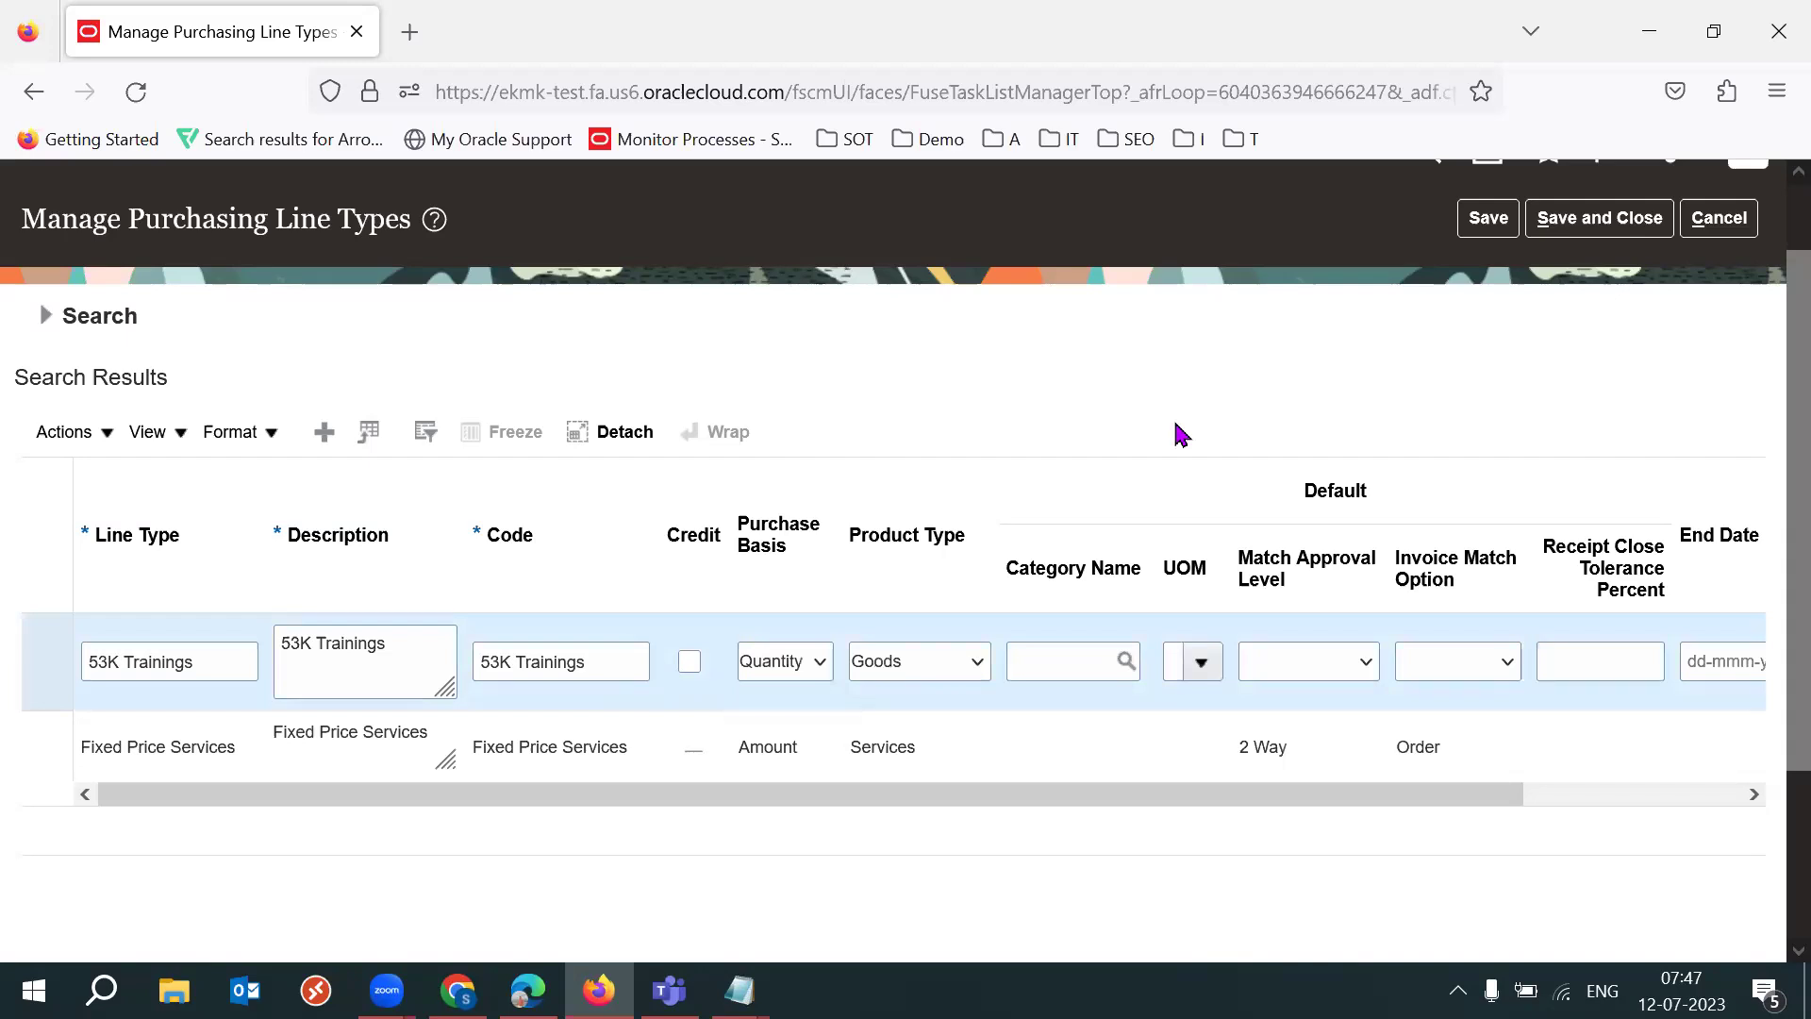
click(800, 671)
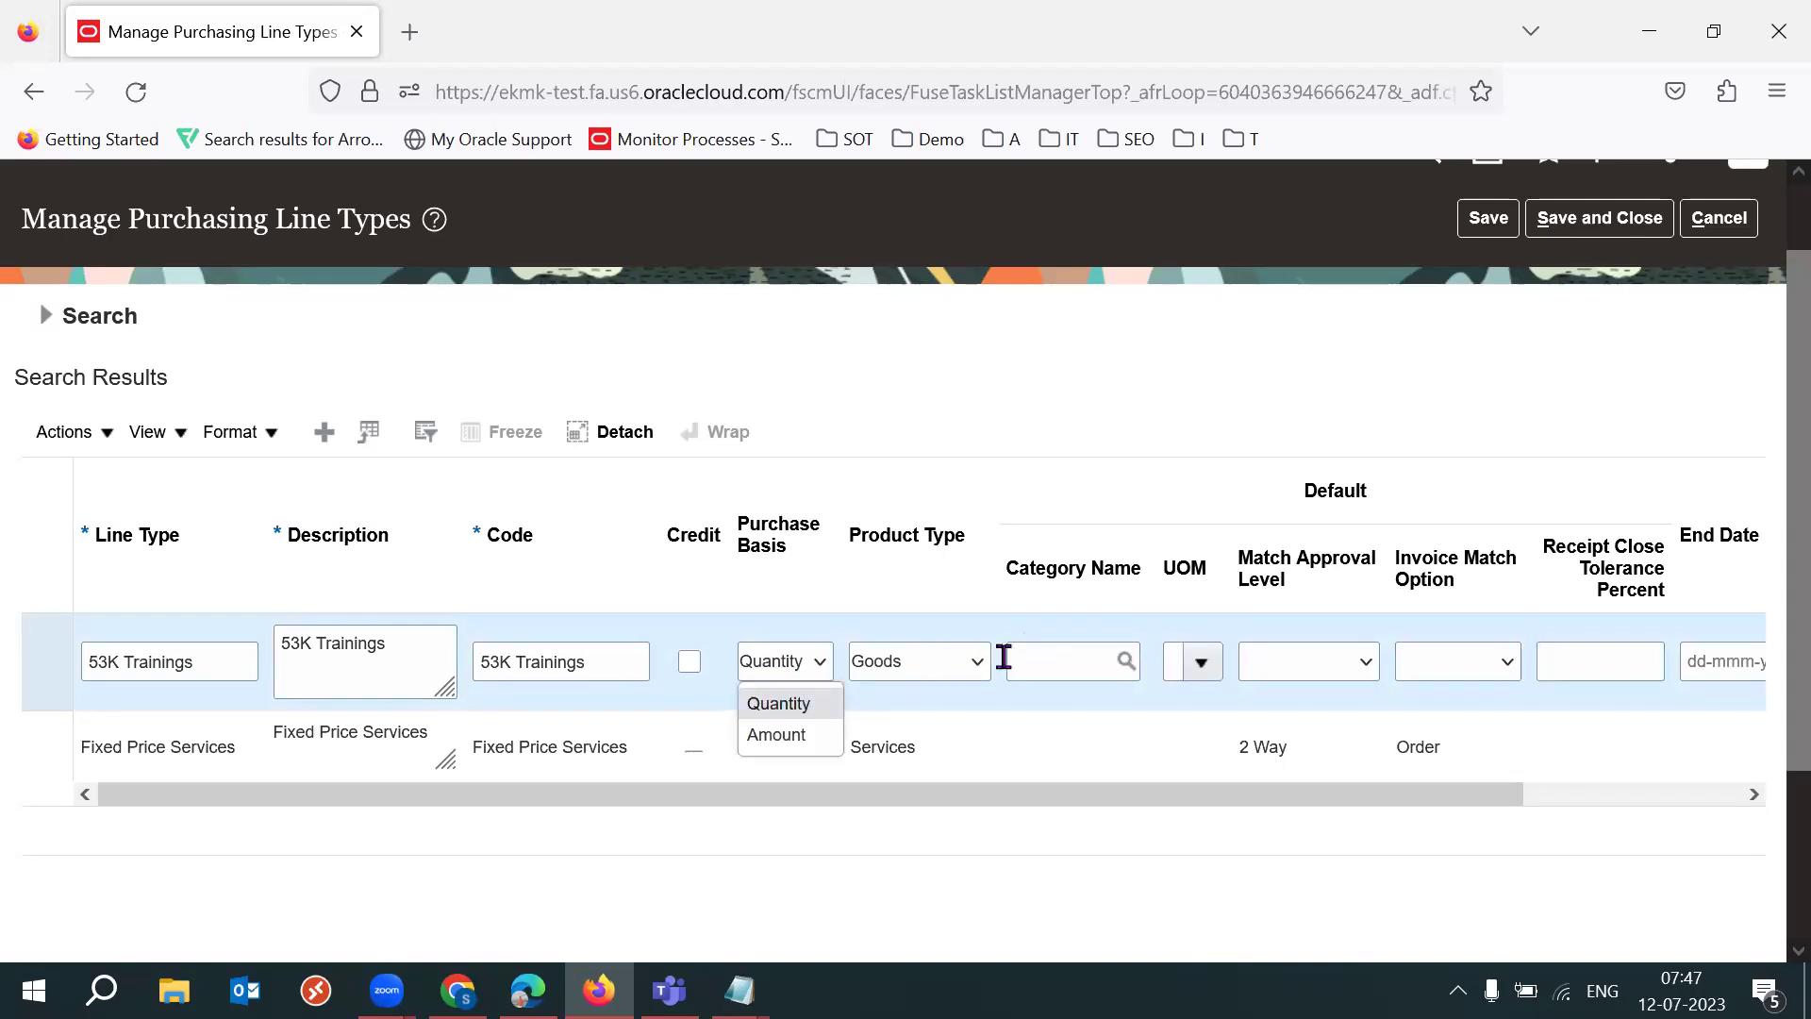
click(811, 735)
triple_click(384, 671)
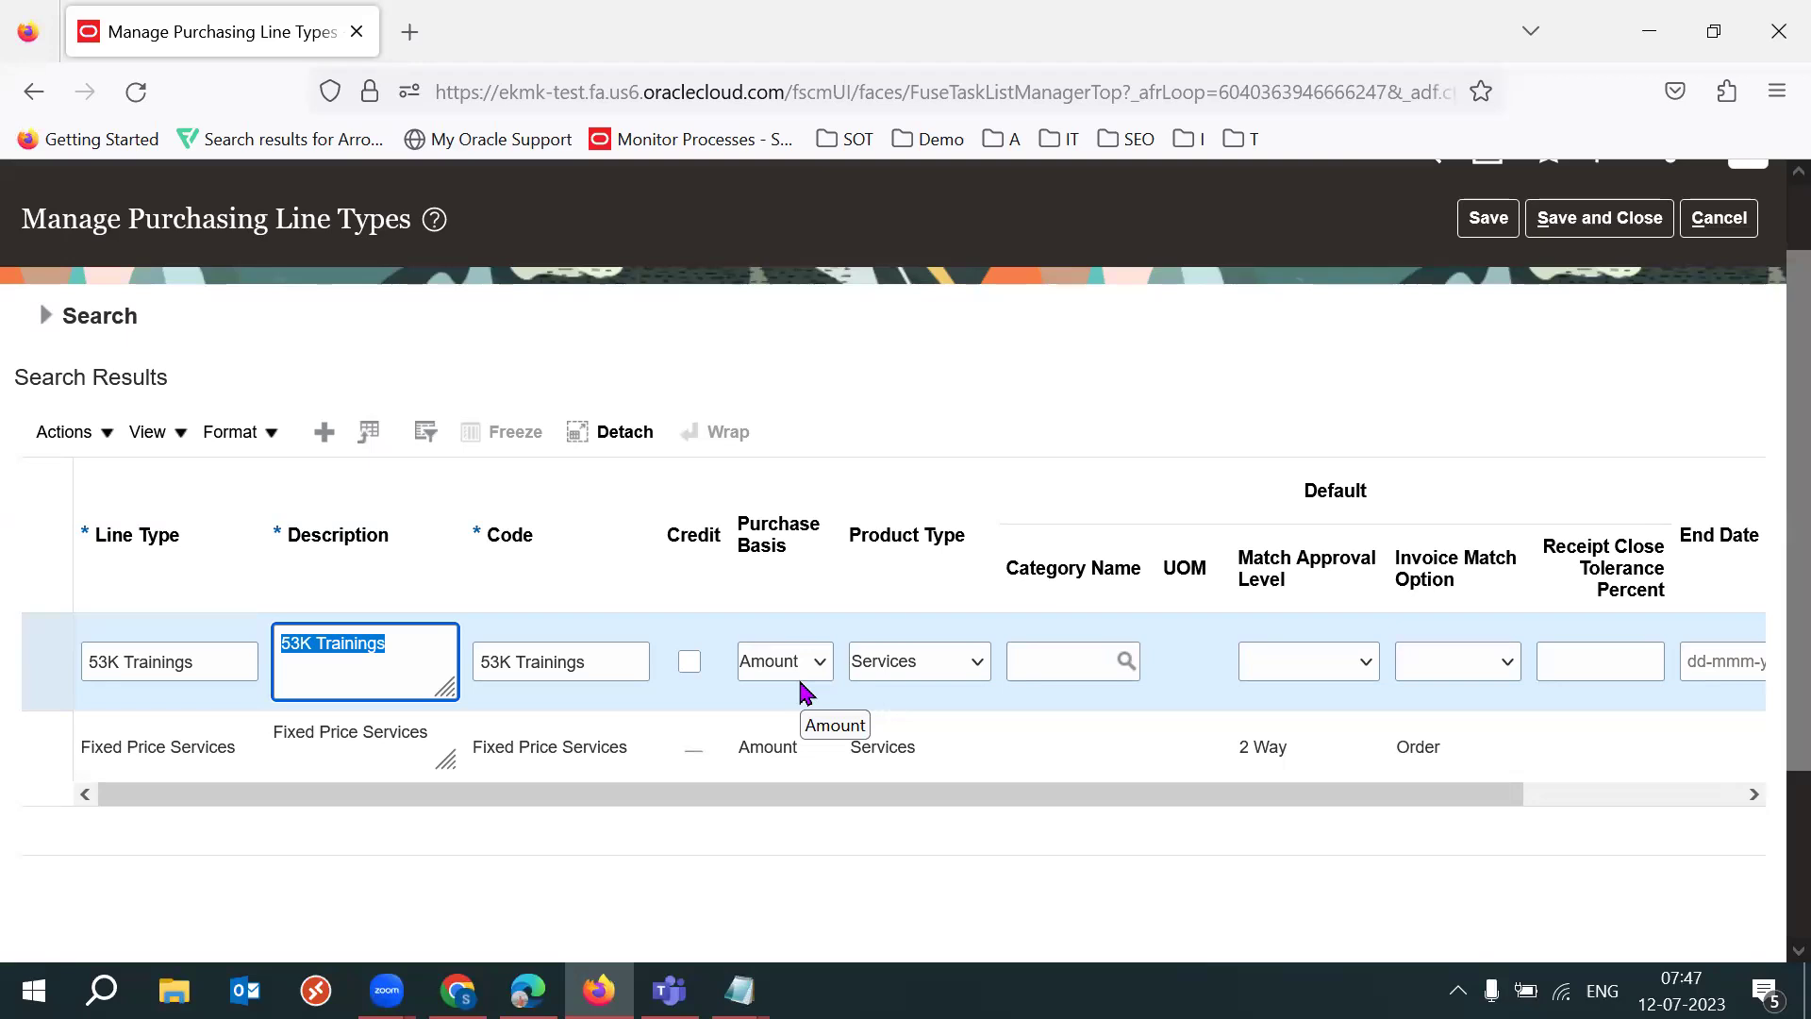
Step: Keep Services as the product type and open the Match Approval Level choices
click(976, 664)
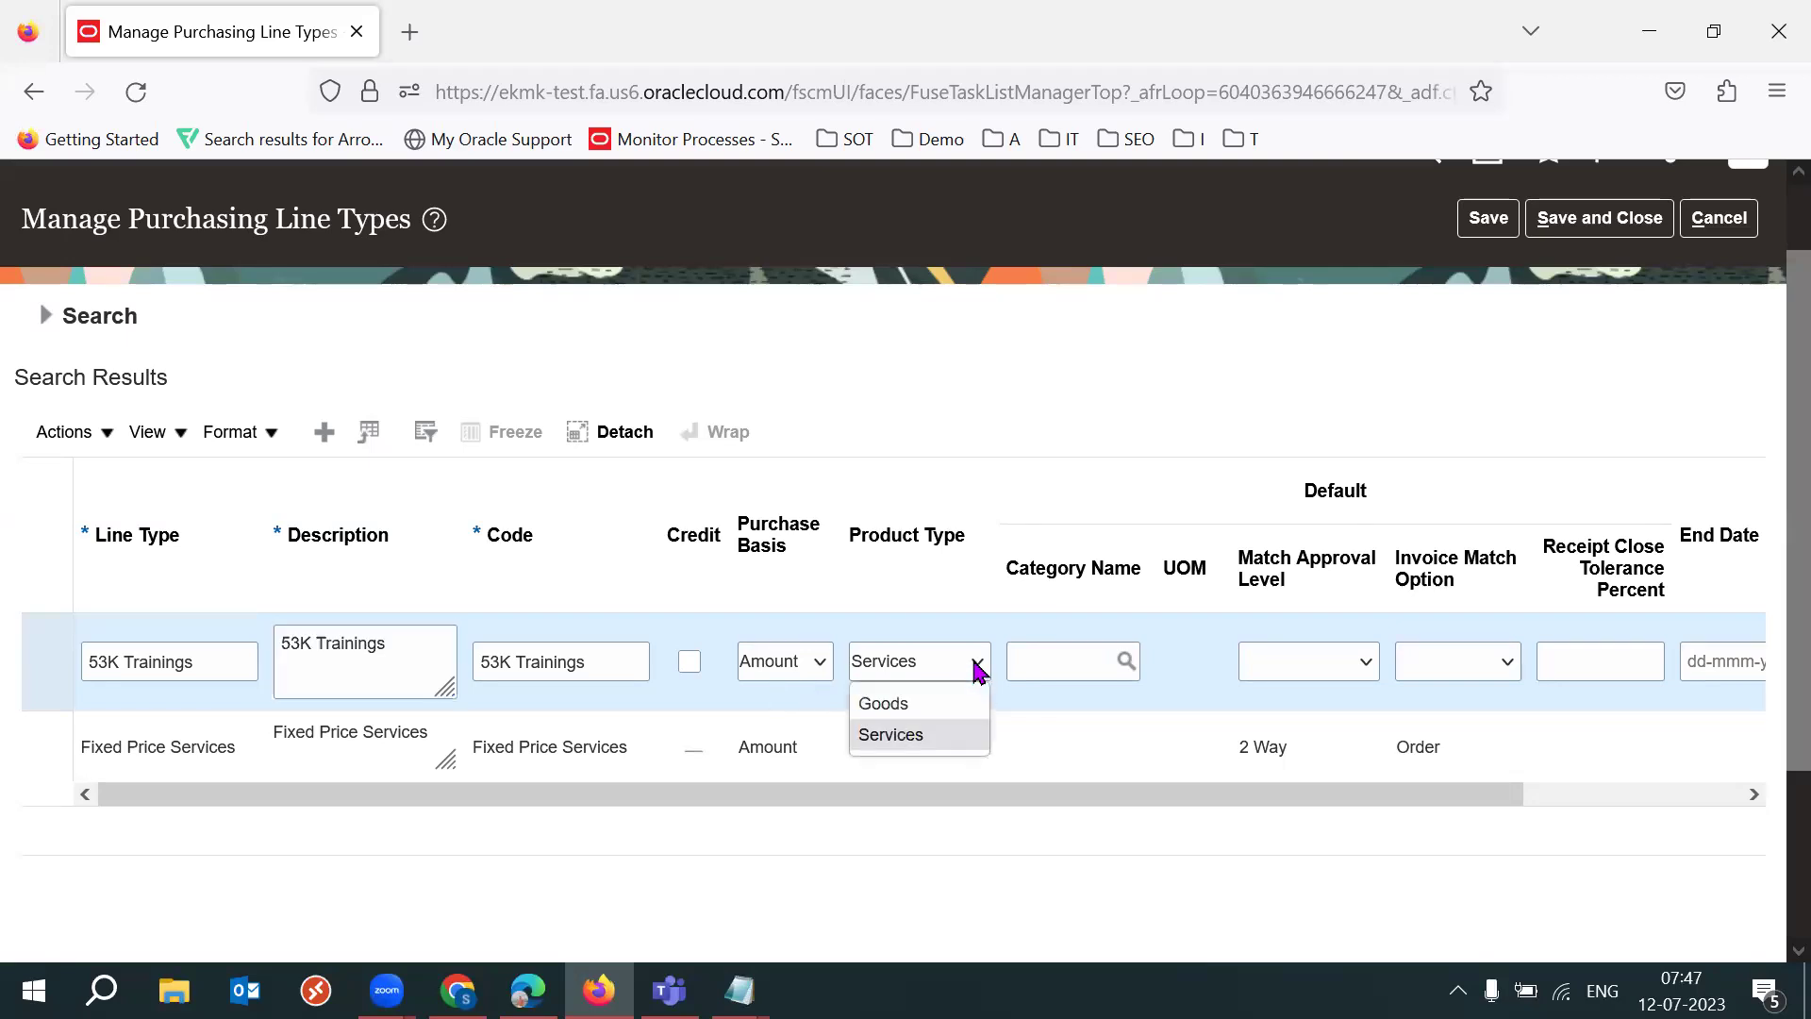
click(921, 743)
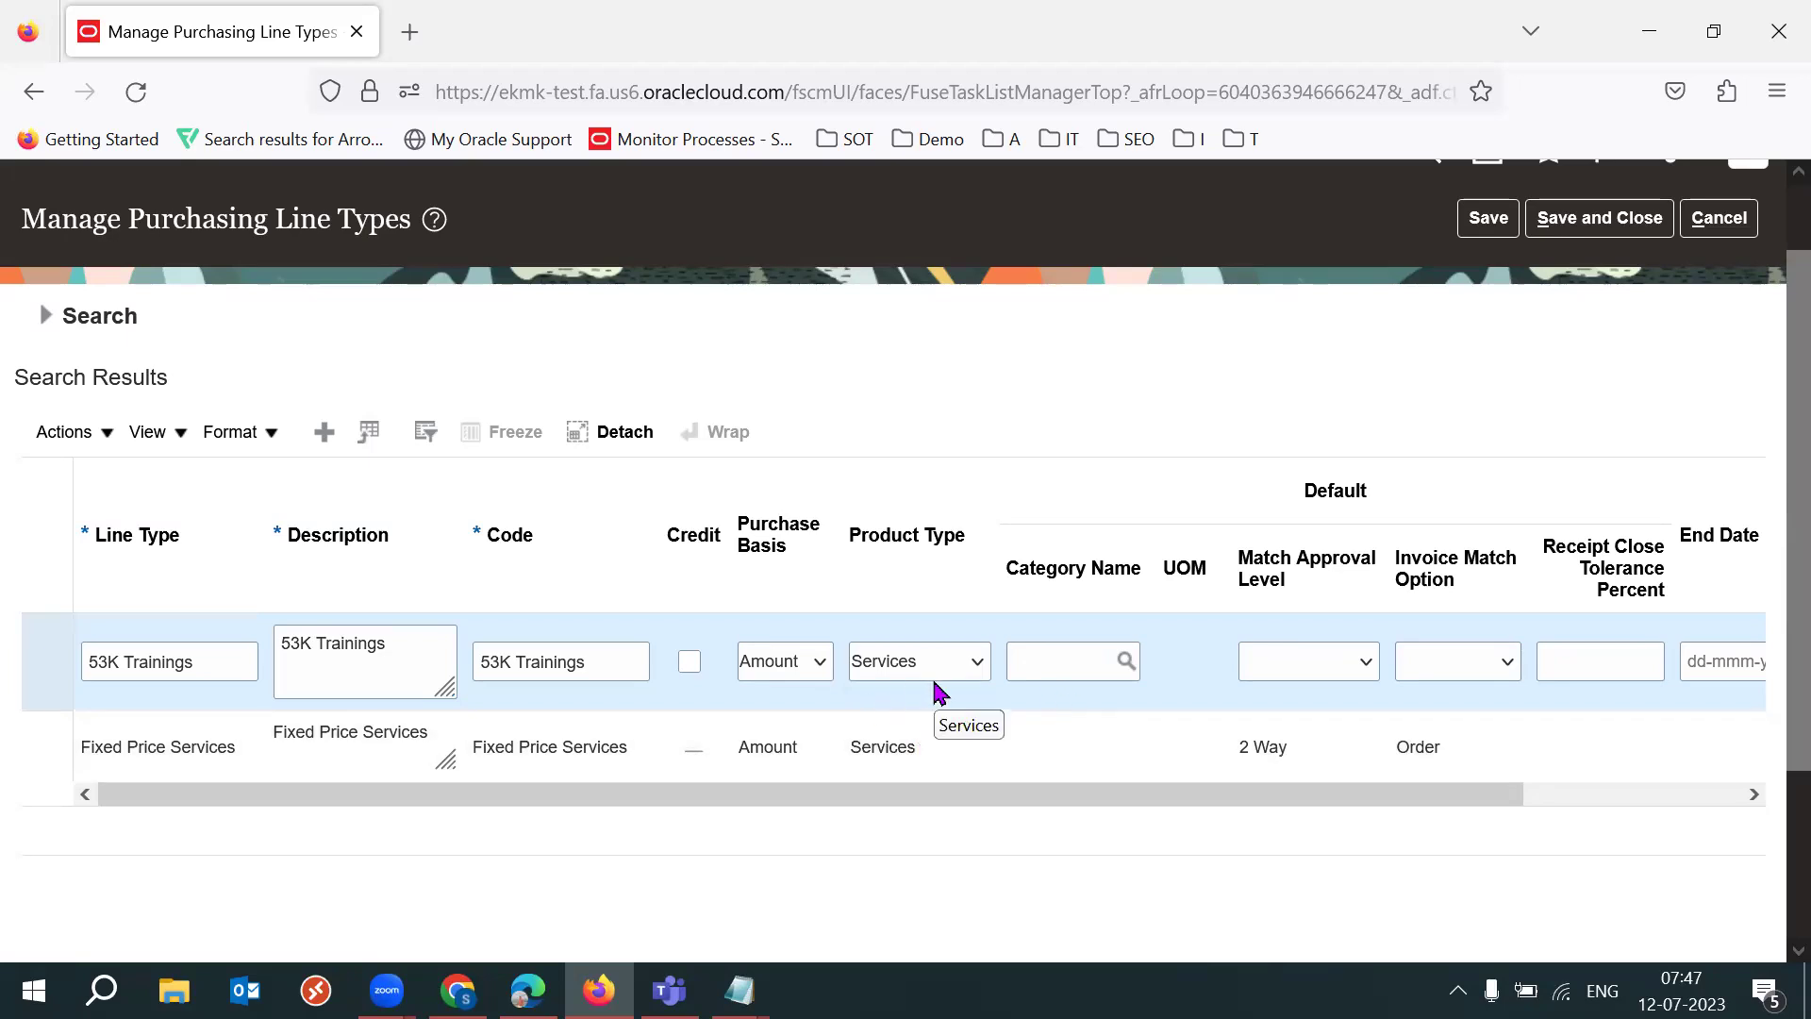
click(1325, 678)
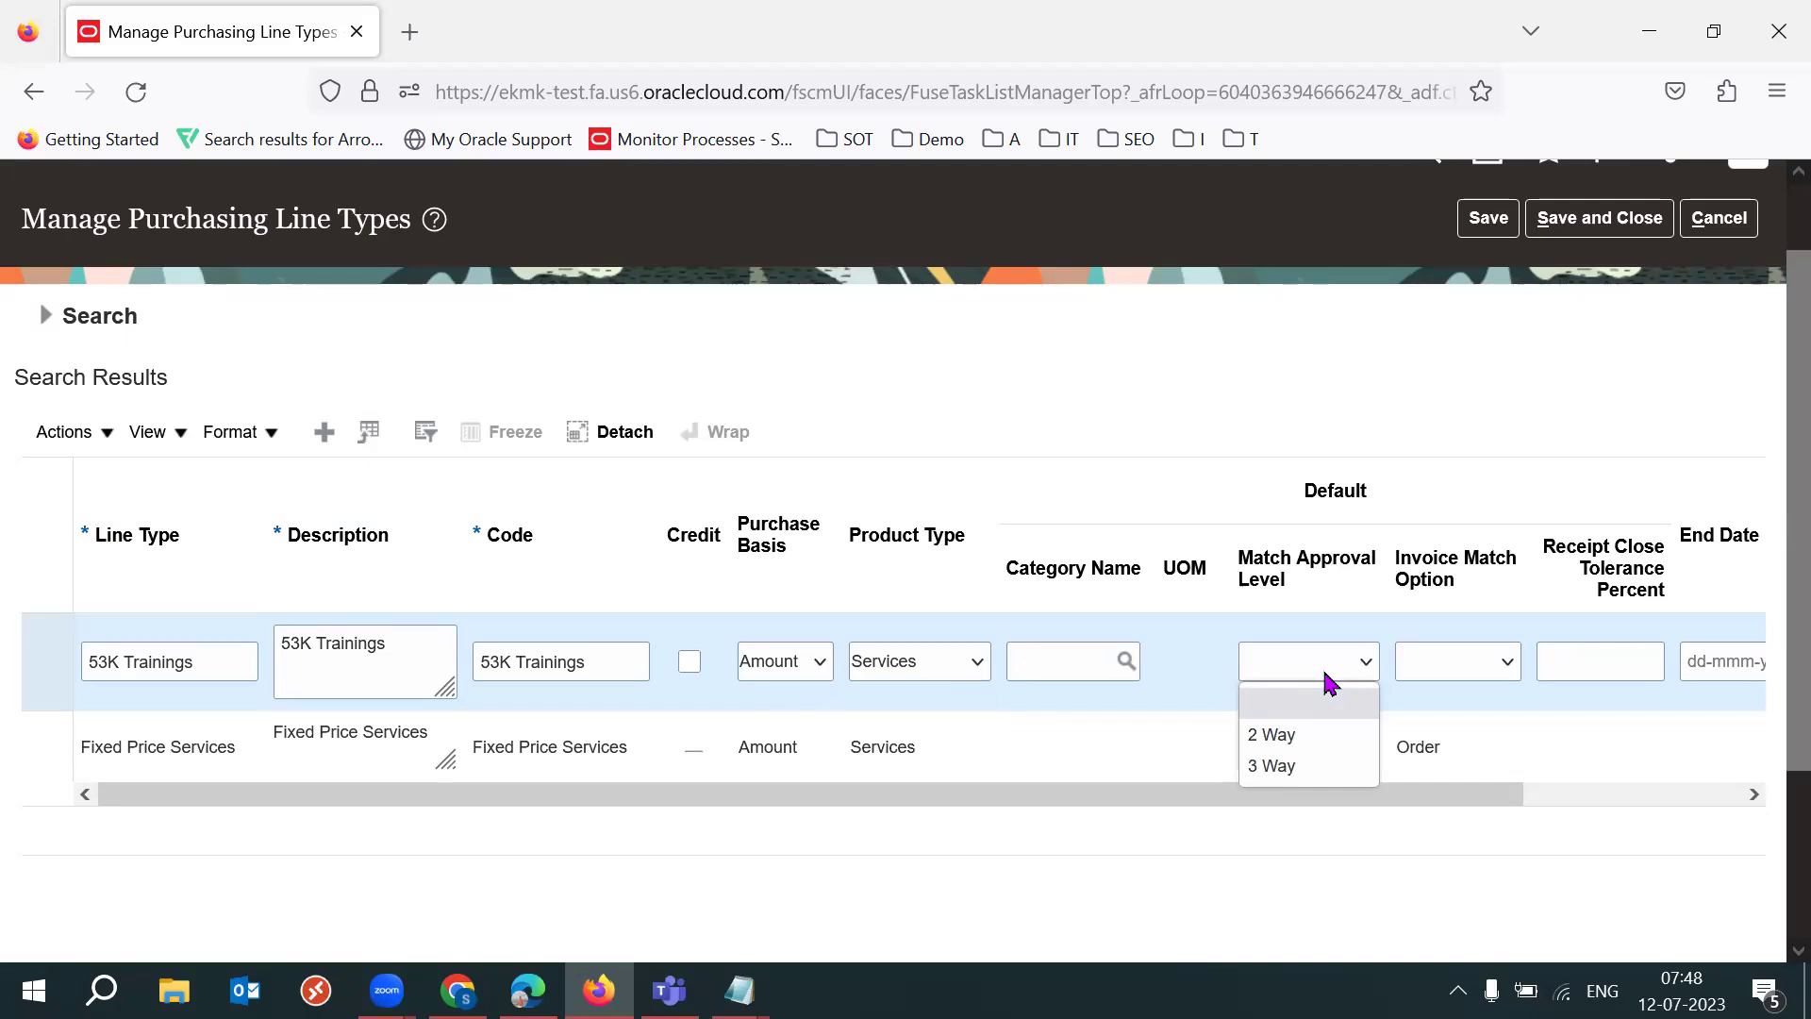
click(739, 990)
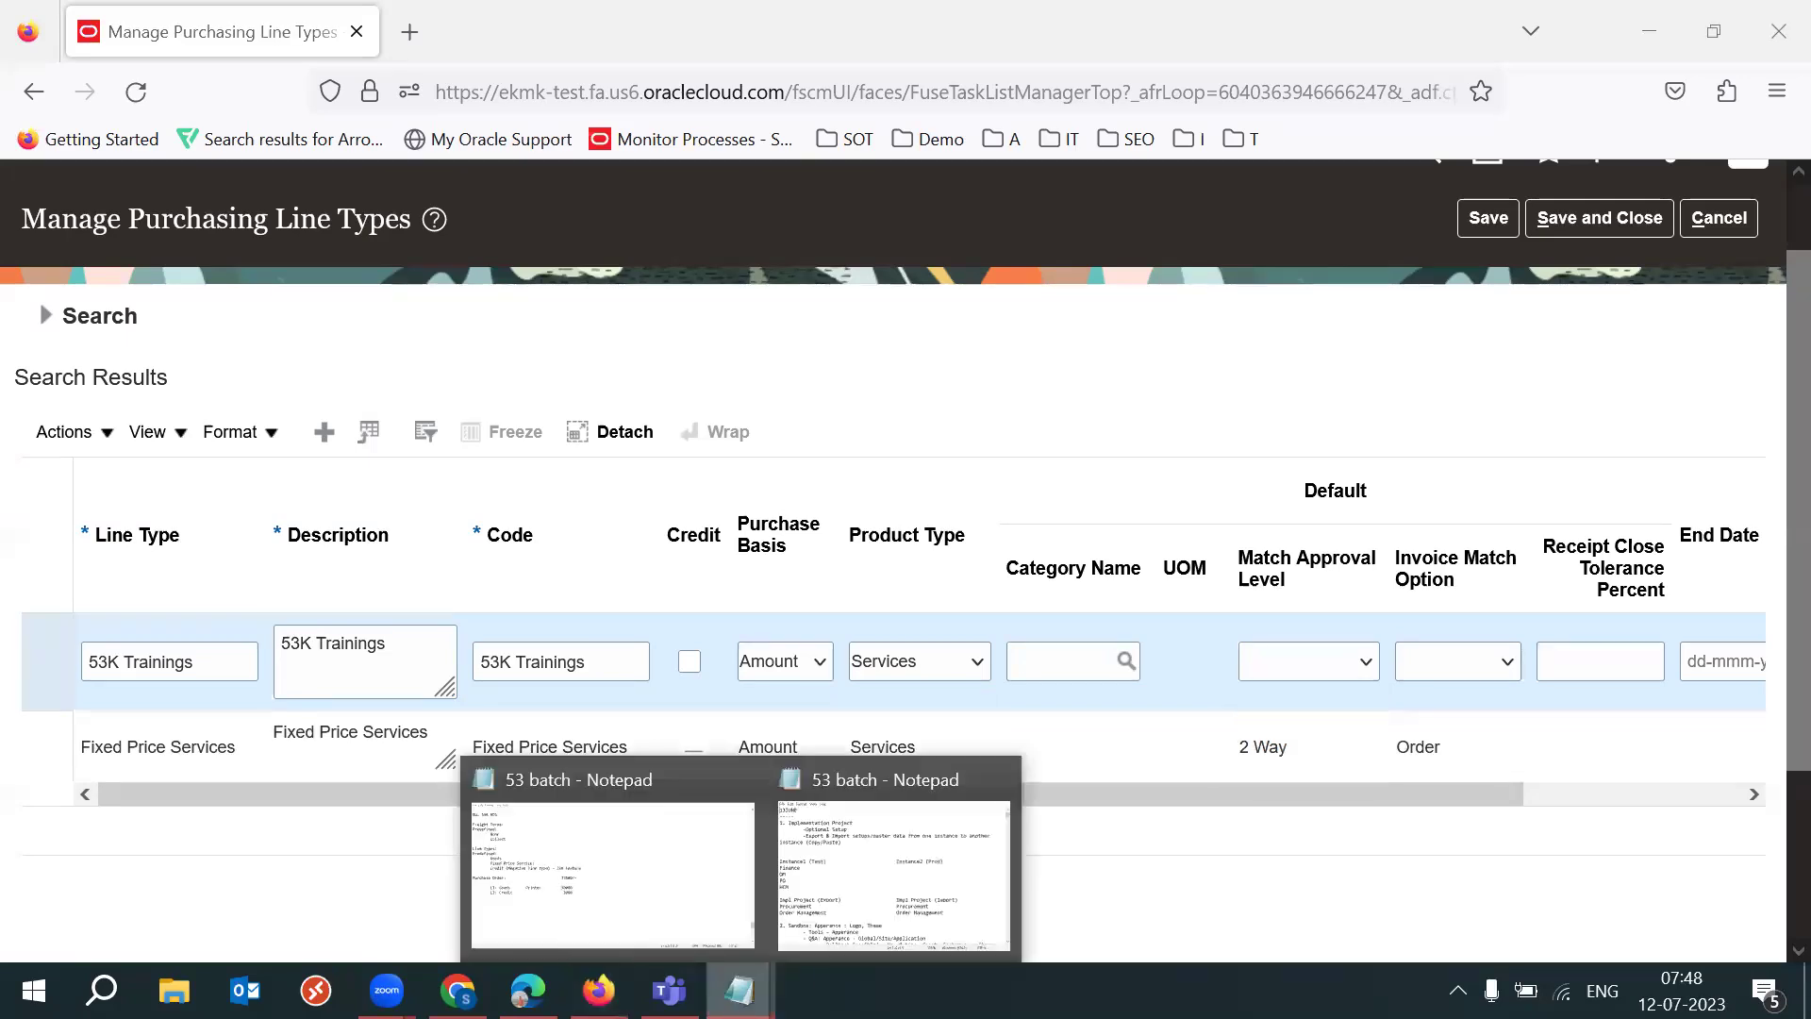
Step: Close the extra Notepad window and start a new line below the -3000 credit example in the batch notes
click(804, 910)
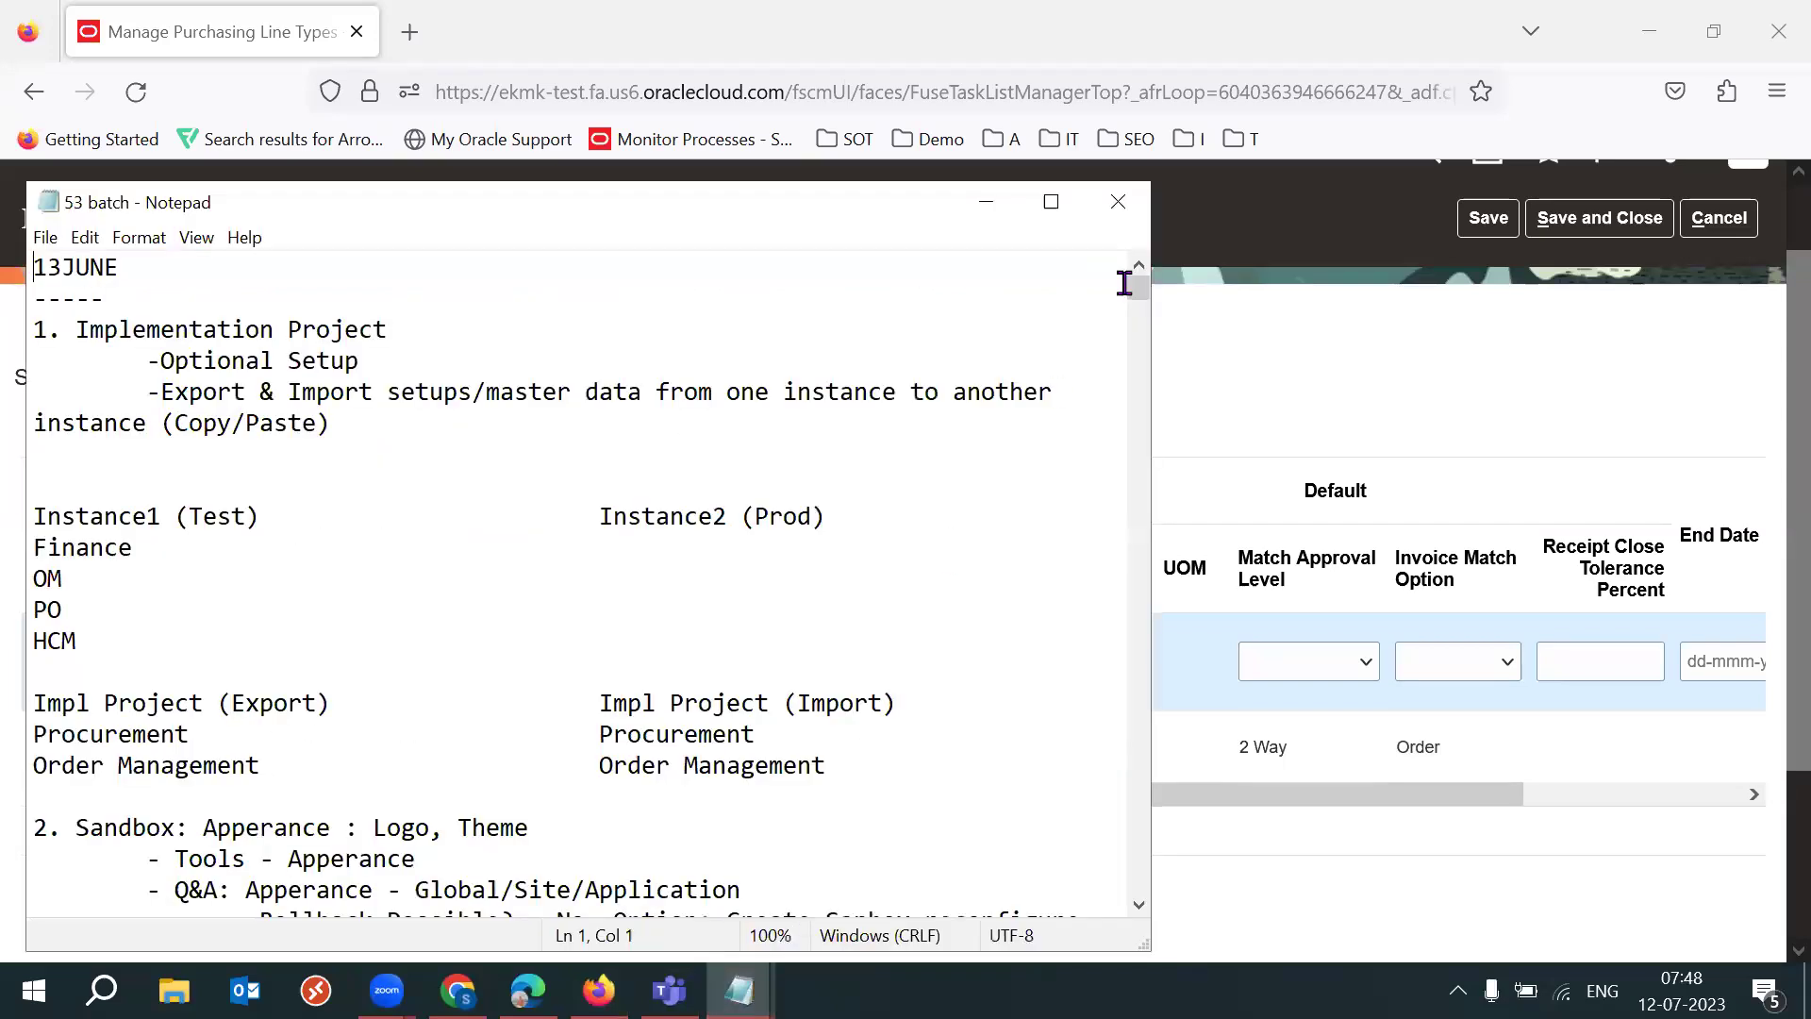
click(1118, 200)
click(740, 990)
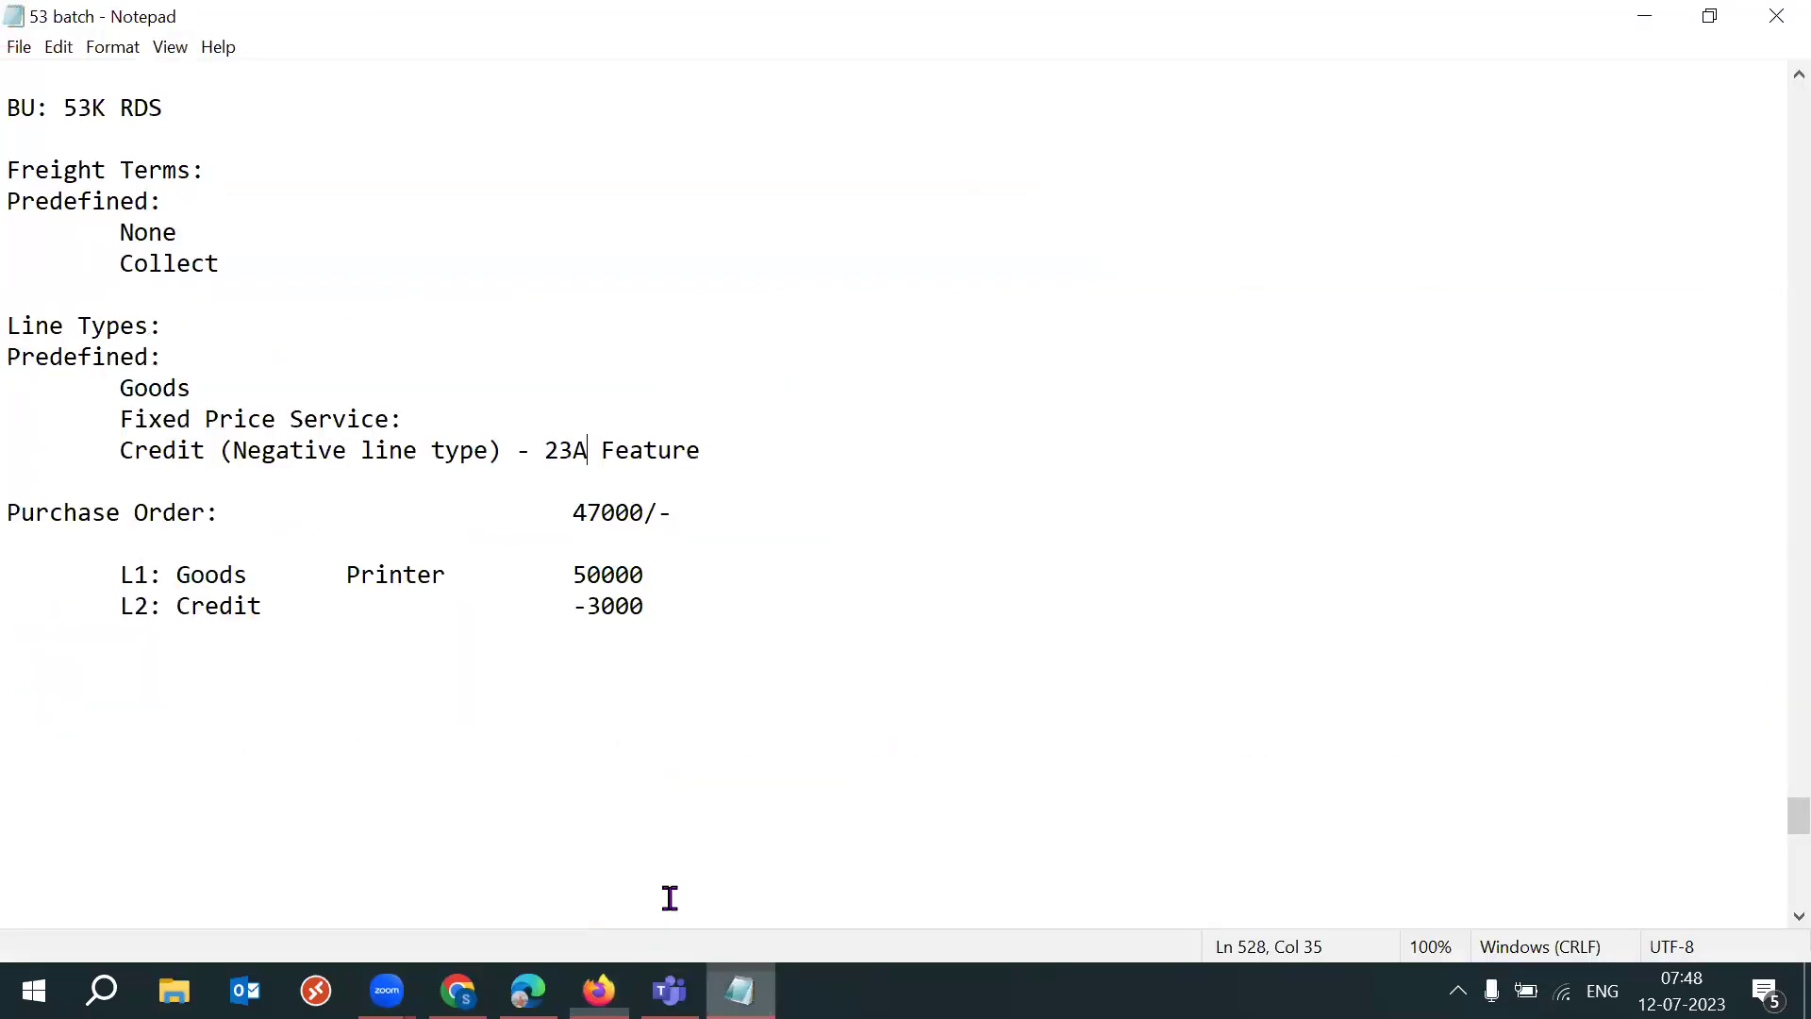
click(679, 604)
key(Return)
key(Return)
key(Return)
Step: Type the flow 'Purchase Order -> Receive -> Invoice -> Payment -> Ledger', correcting typos along the way
text(Purchase Order -> Receive -> Invoice)
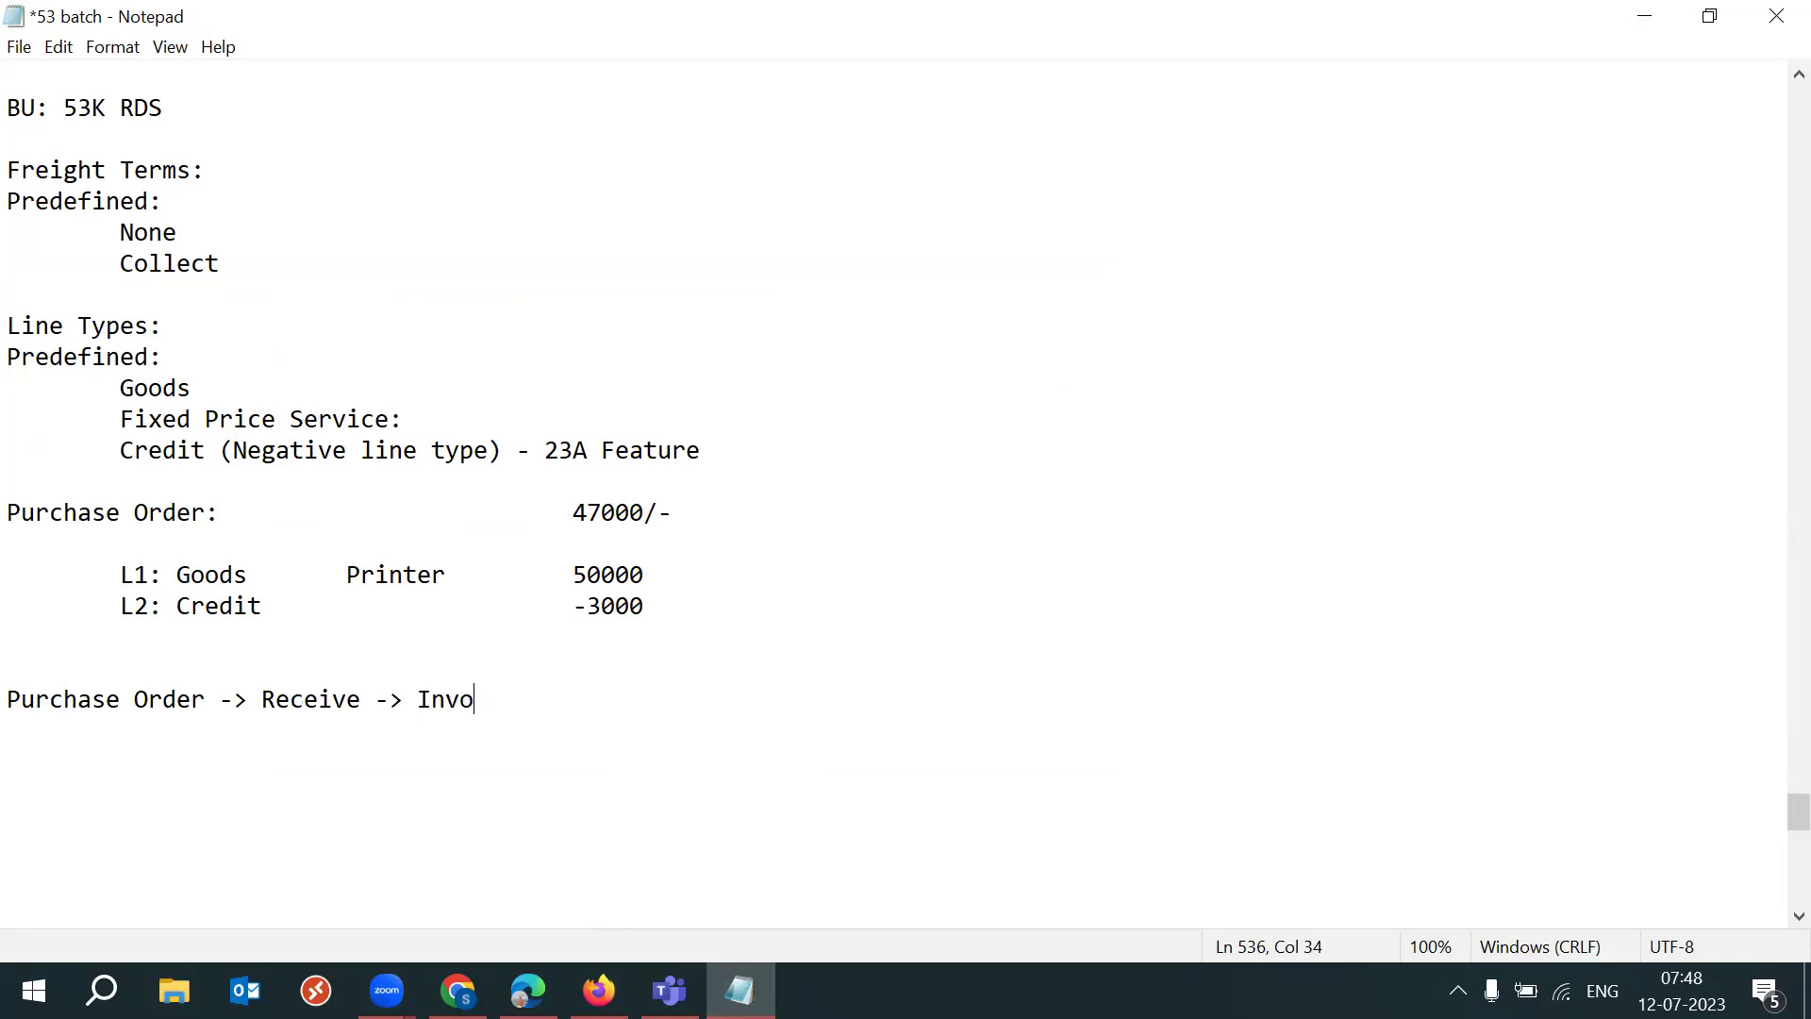
key(Tab)
text(-)
key(BackSpace)
key(BackSpace)
text(-)
key(BackSpace)
text(> Py)
key(BackSpace)
text(ayment )
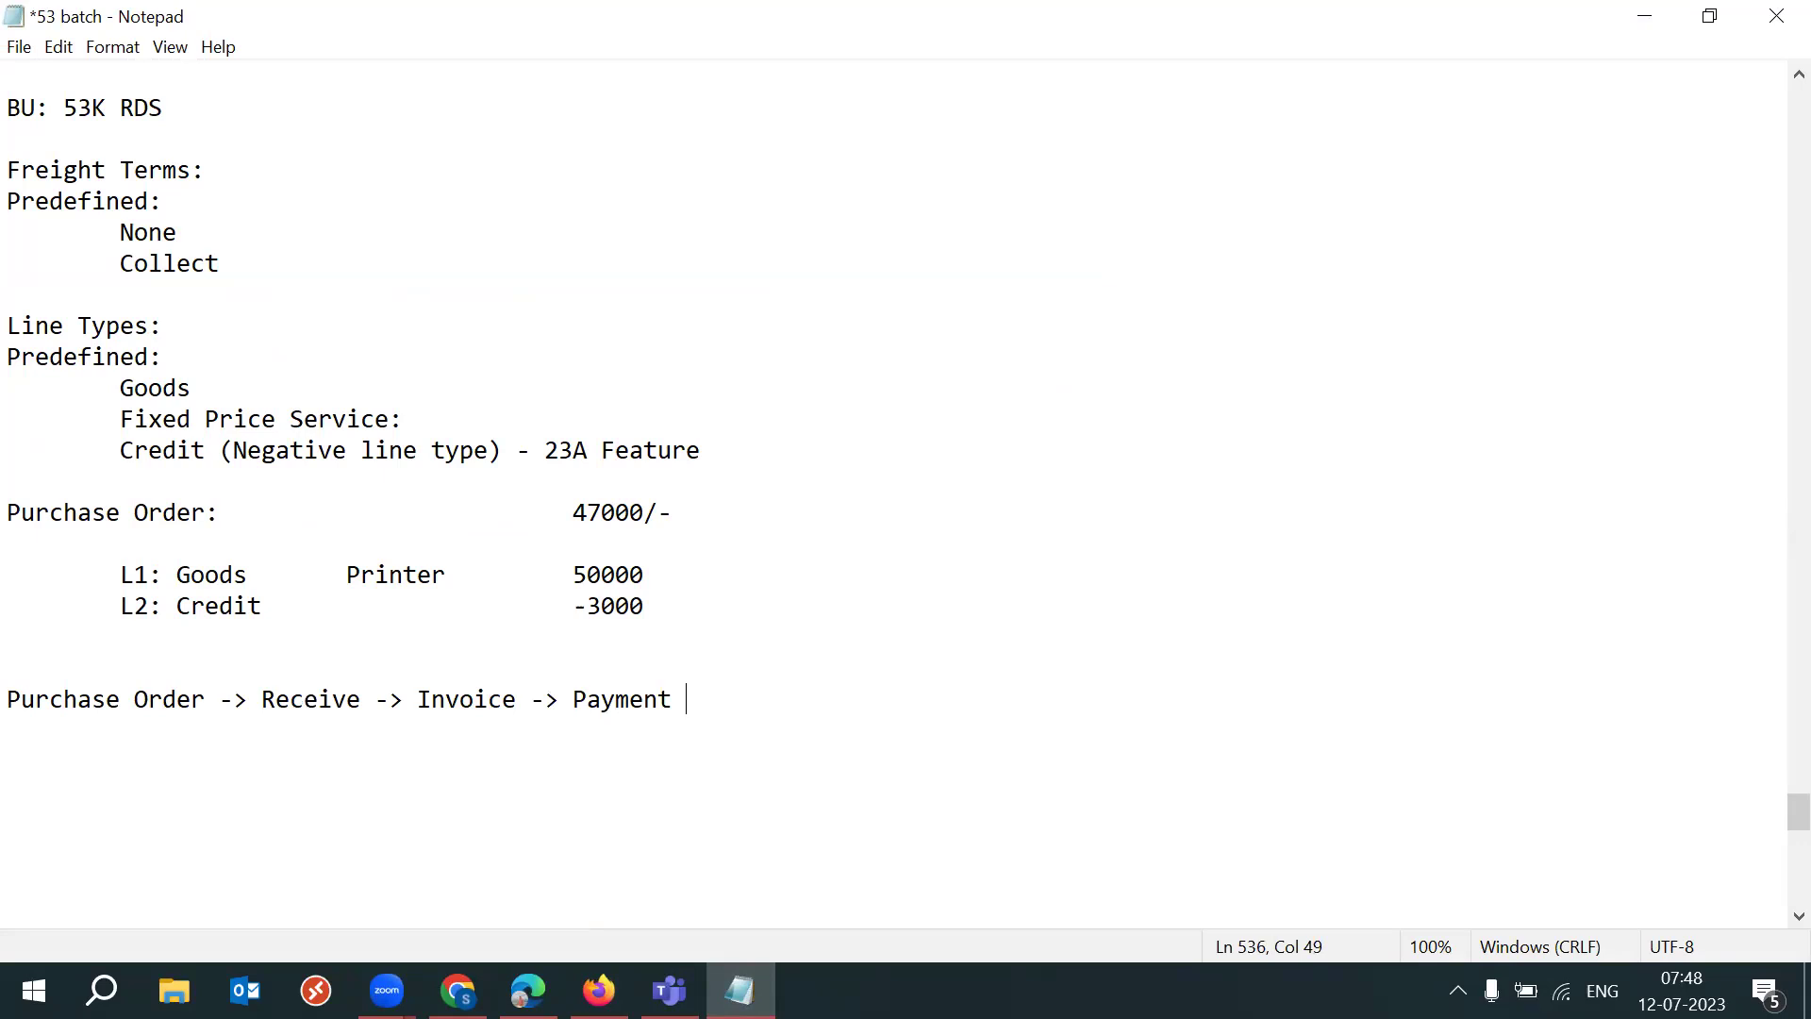
text(-> Ledger)
Step: Highlight the flow line and then its Invoice, Purchase Order and Receive steps in turn
drag(748, 695, 23, 685)
click(570, 789)
mouse_move(418, 699)
mouse_down()
mouse_move(510, 697)
mouse_move(409, 699)
mouse_up()
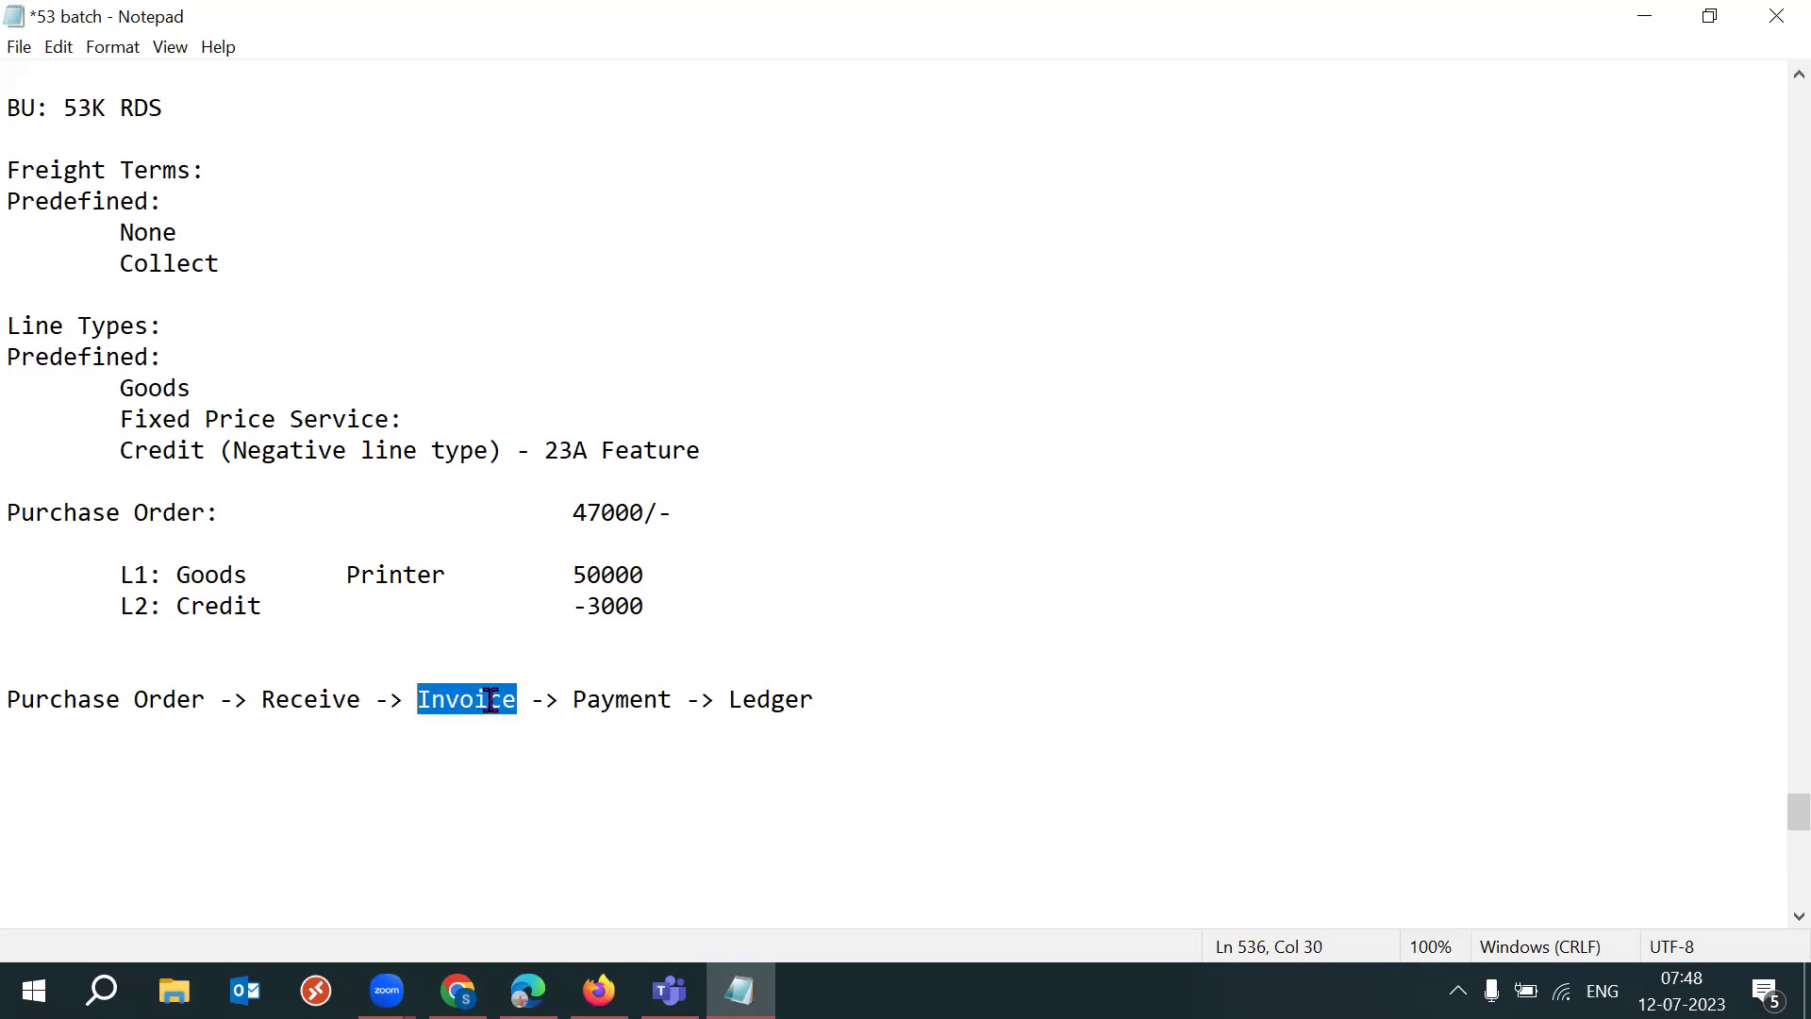
drag(524, 699, 420, 699)
drag(227, 699, 353, 699)
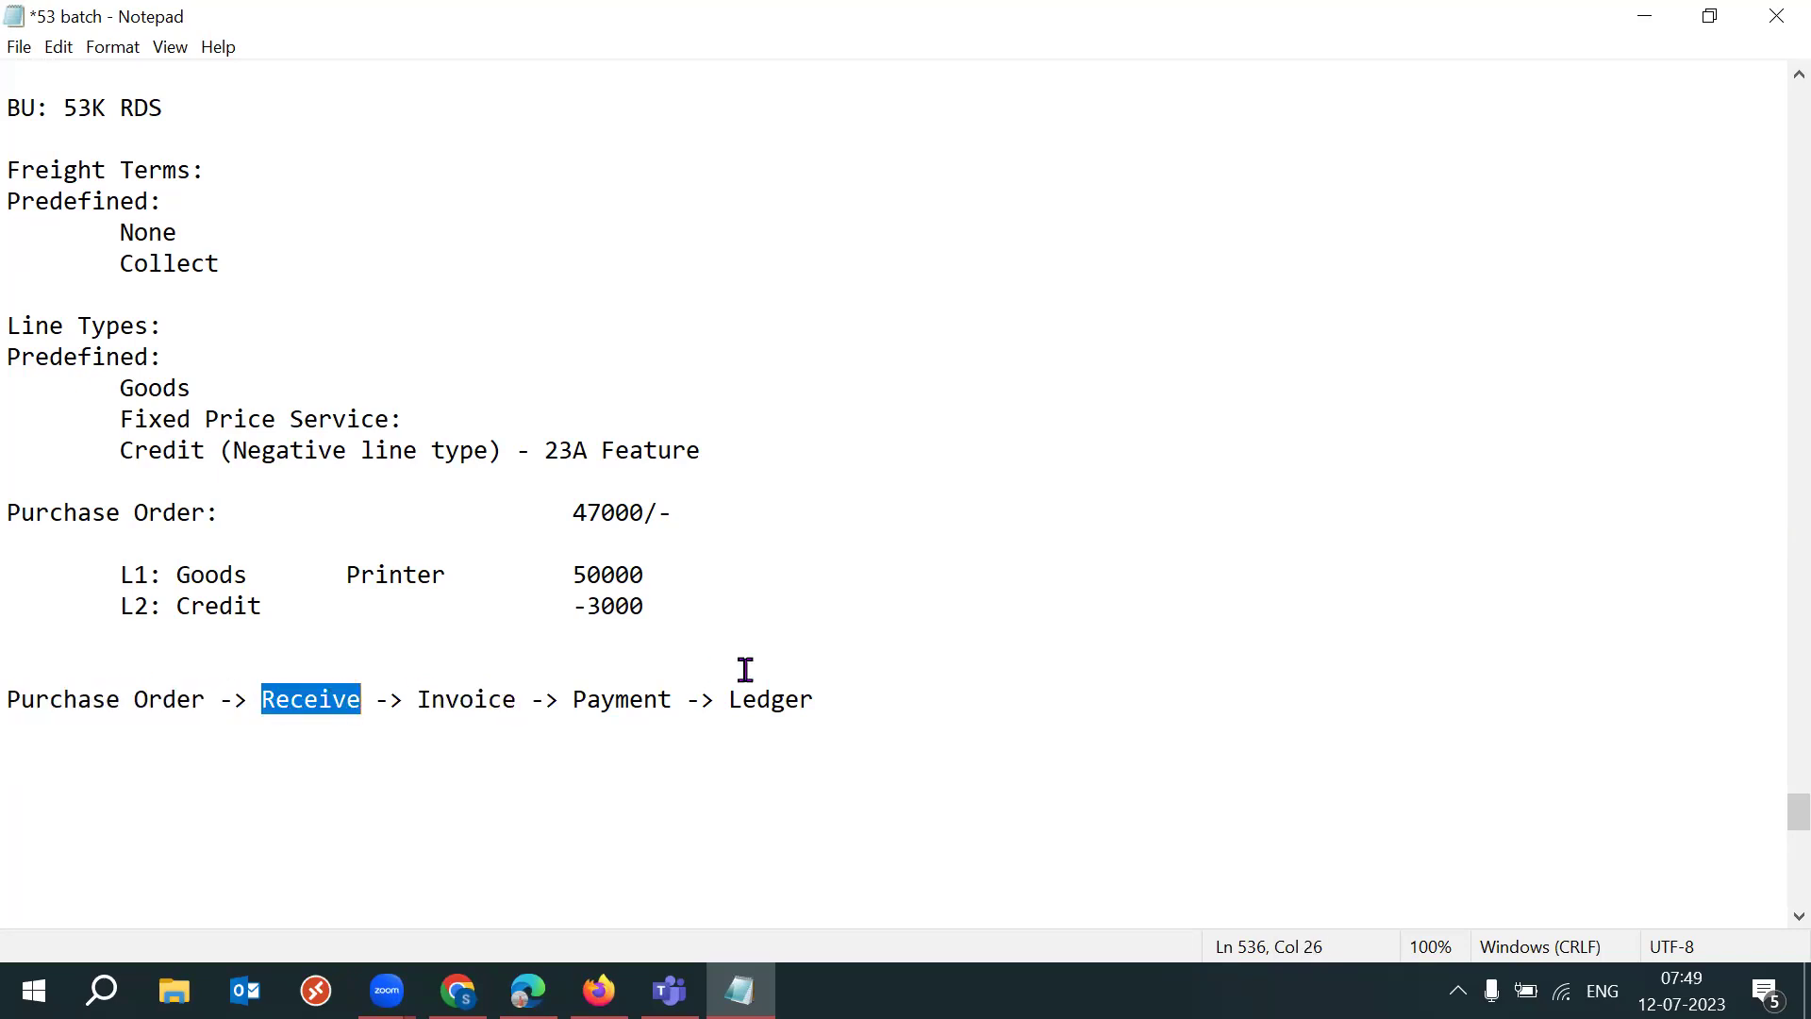
click(838, 693)
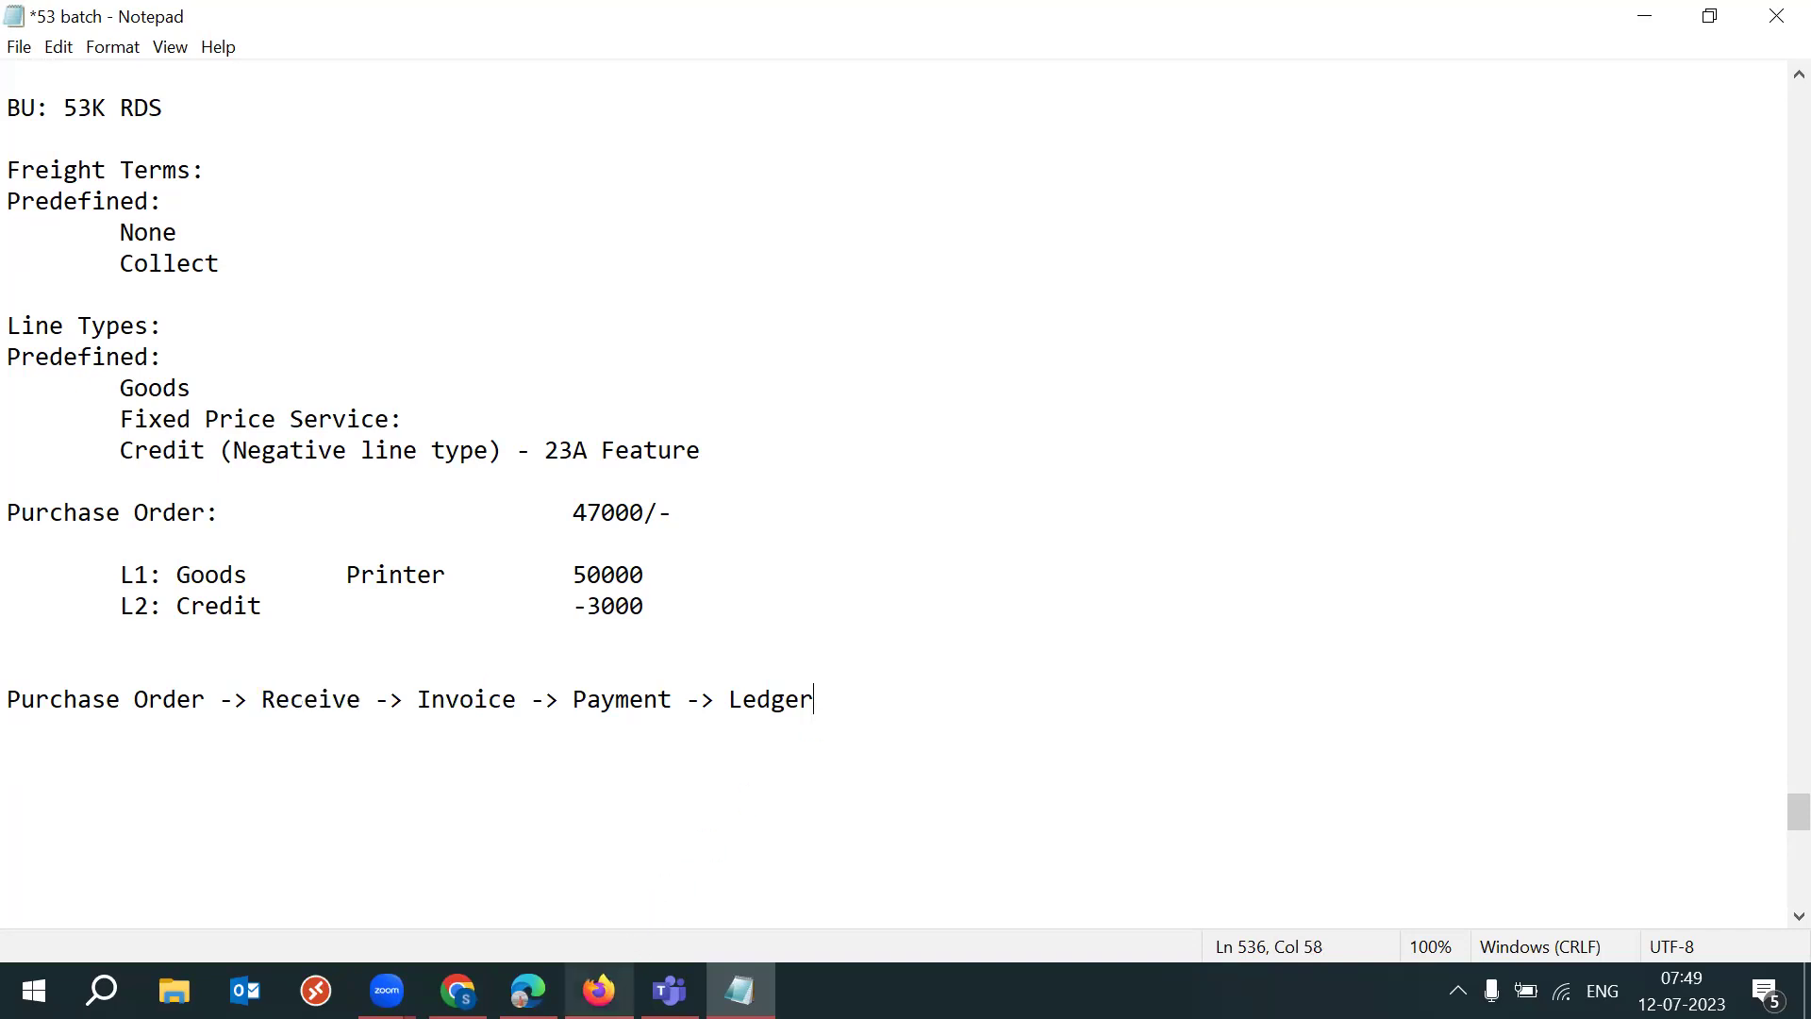
click(340, 752)
drag(261, 699, 364, 699)
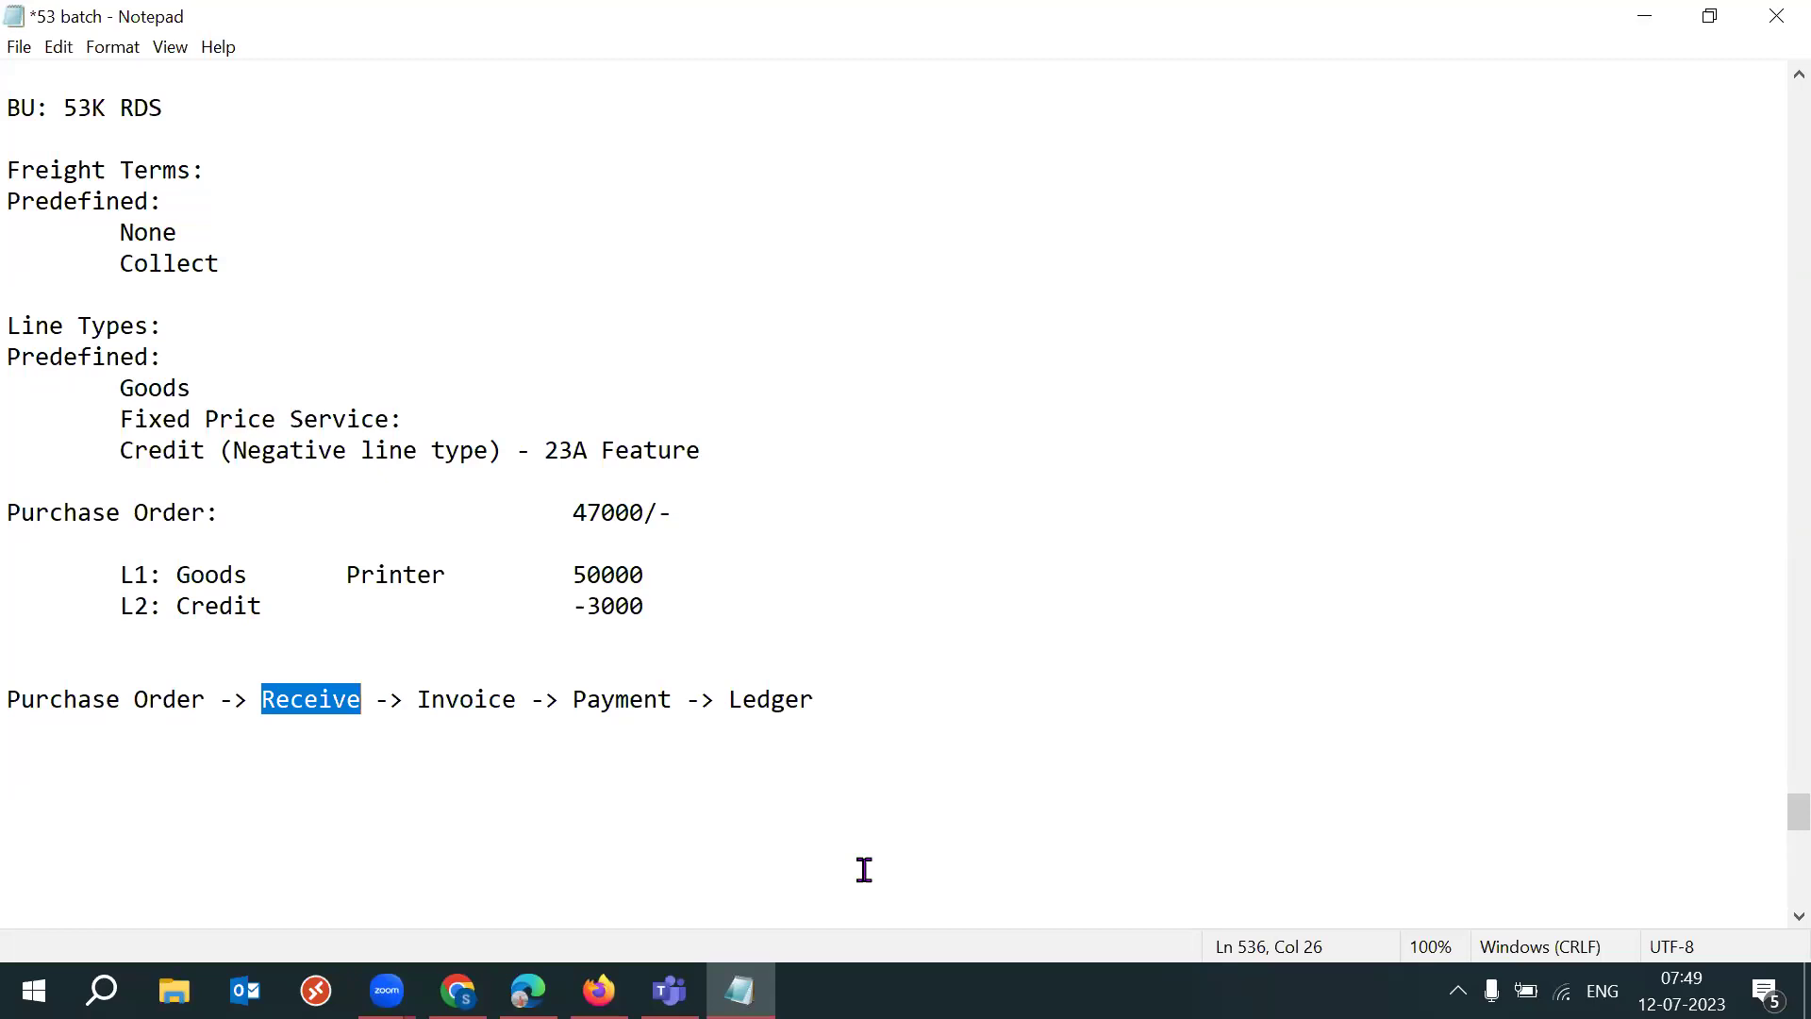
Step: Set the 53K Trainings row's Match Approval Level to 2 Way in Oracle
mouse_move(598, 990)
click(601, 854)
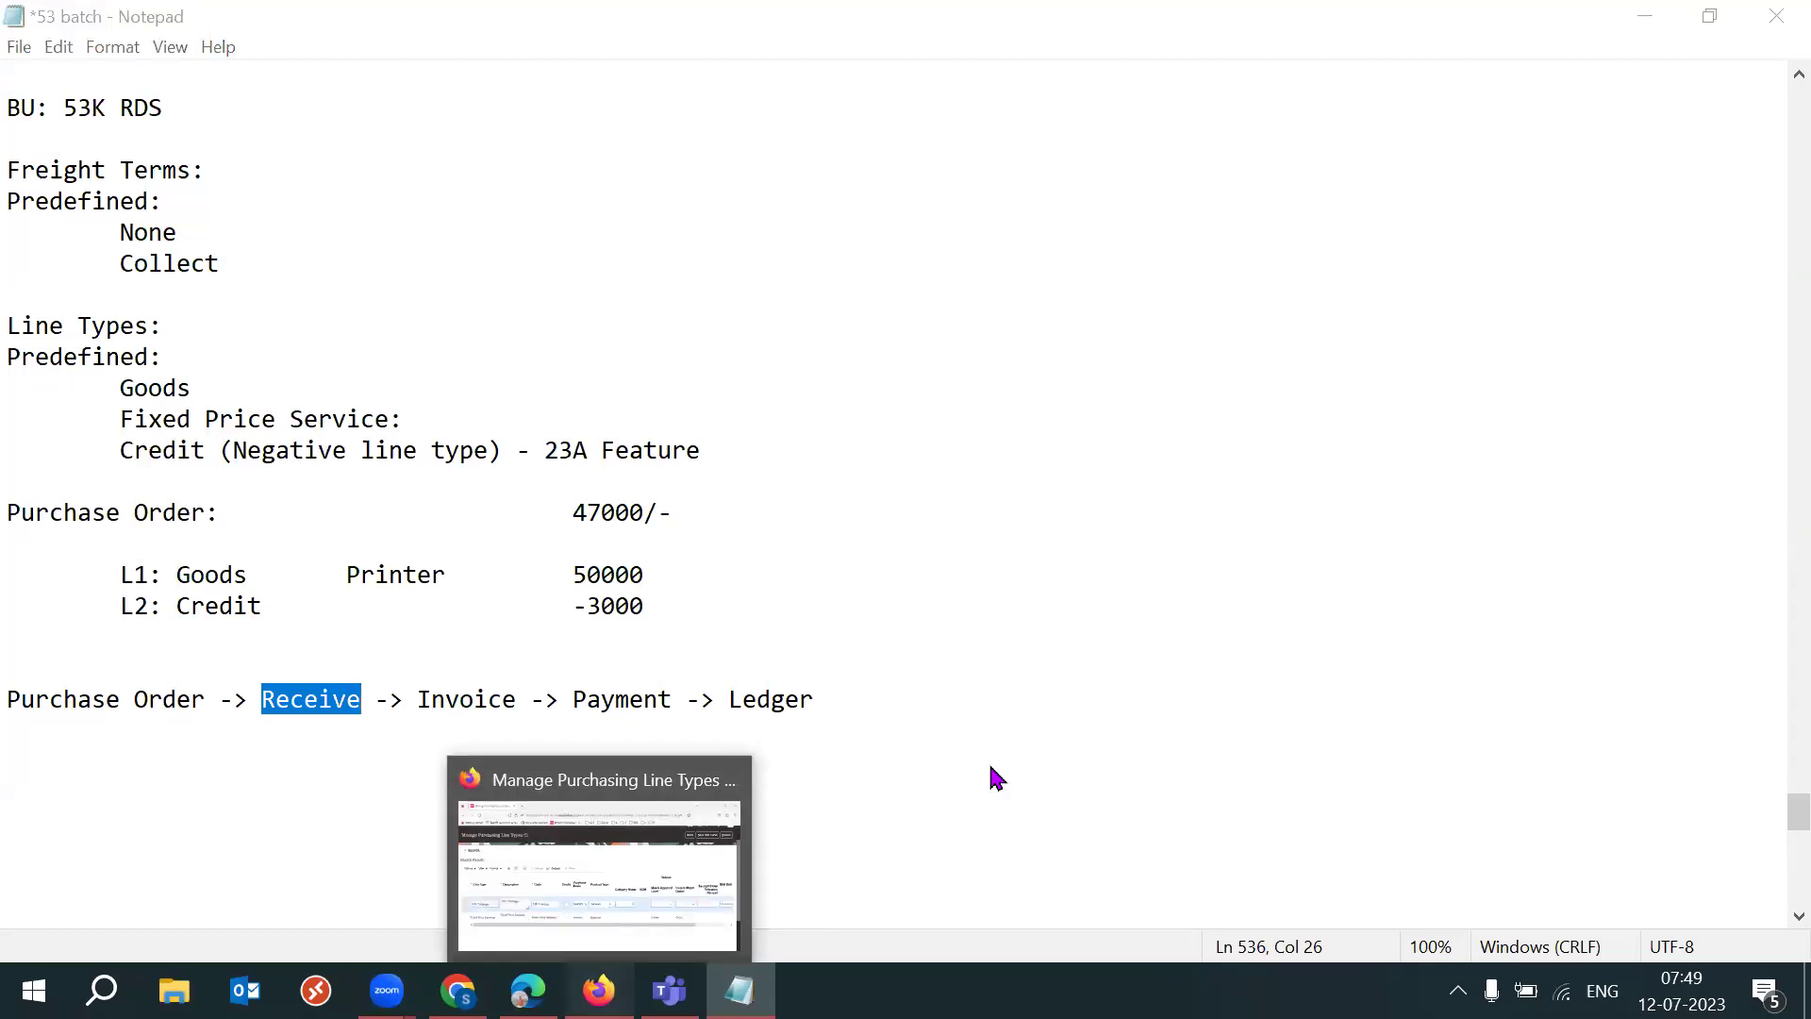
click(1346, 663)
click(1311, 734)
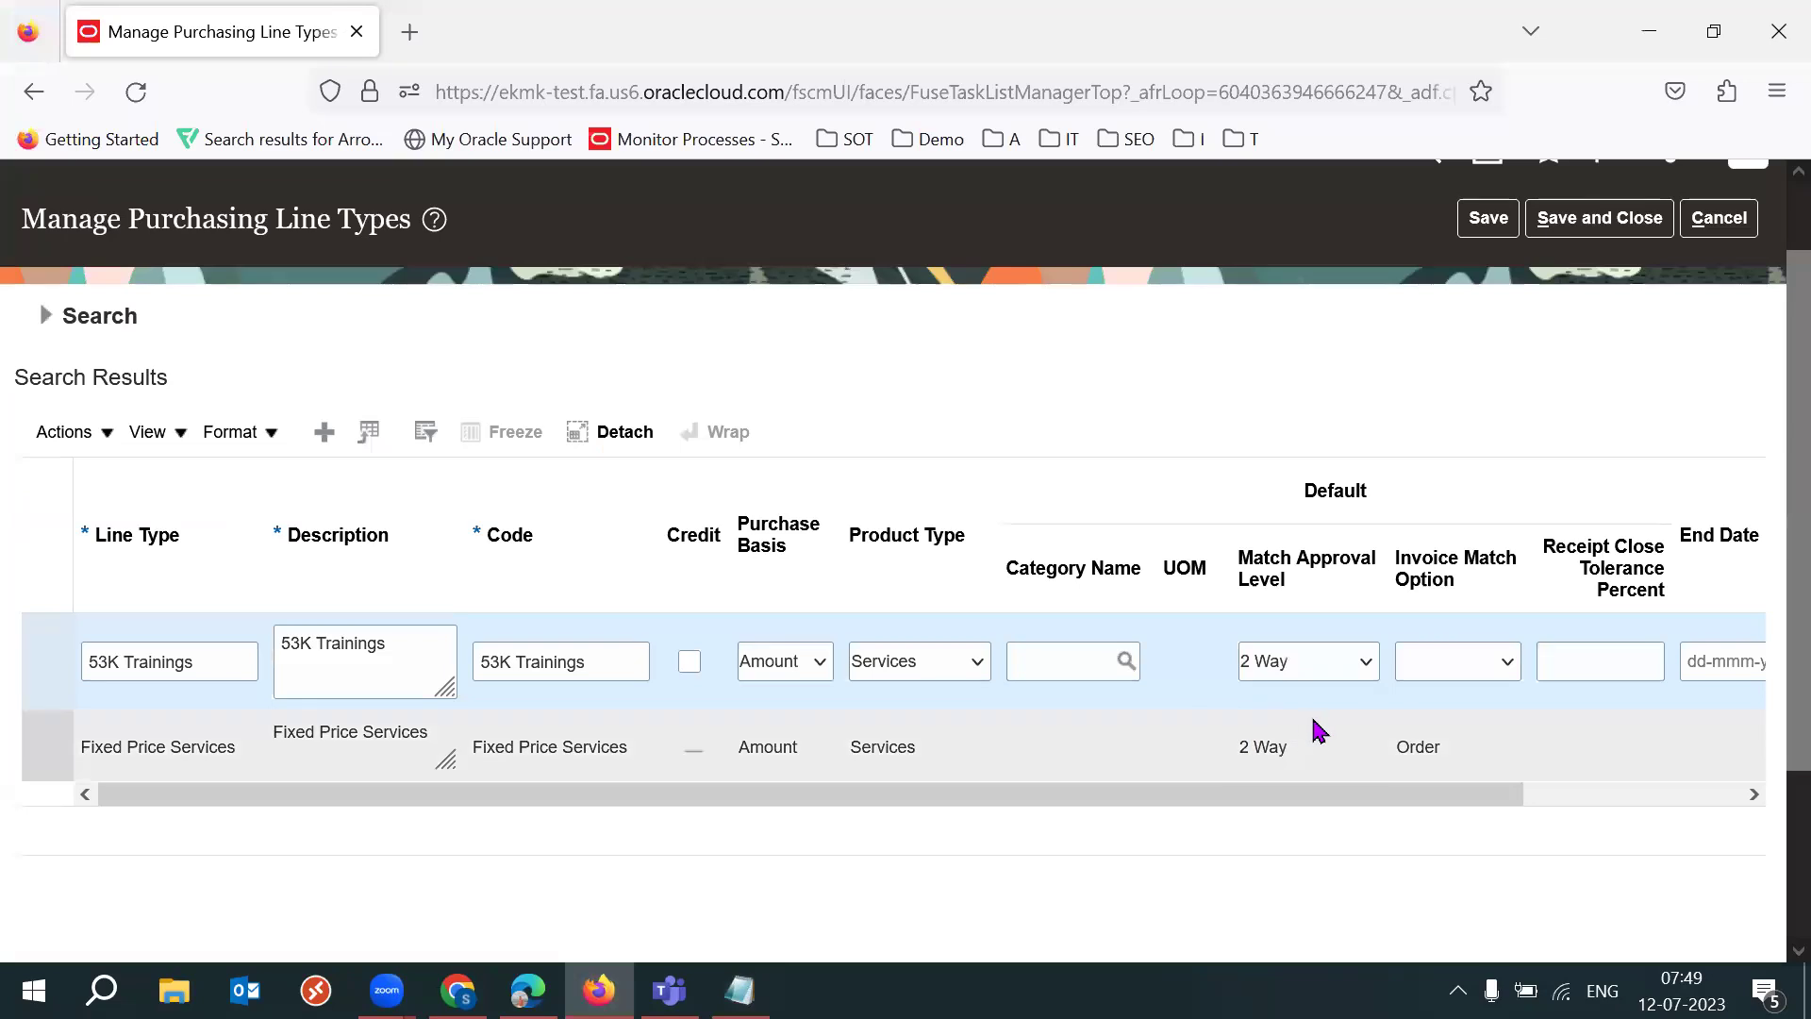
key(alt+Tab)
Step: Highlight the Invoice and Purchase Order steps of the flow line in the notes
drag(517, 703, 416, 704)
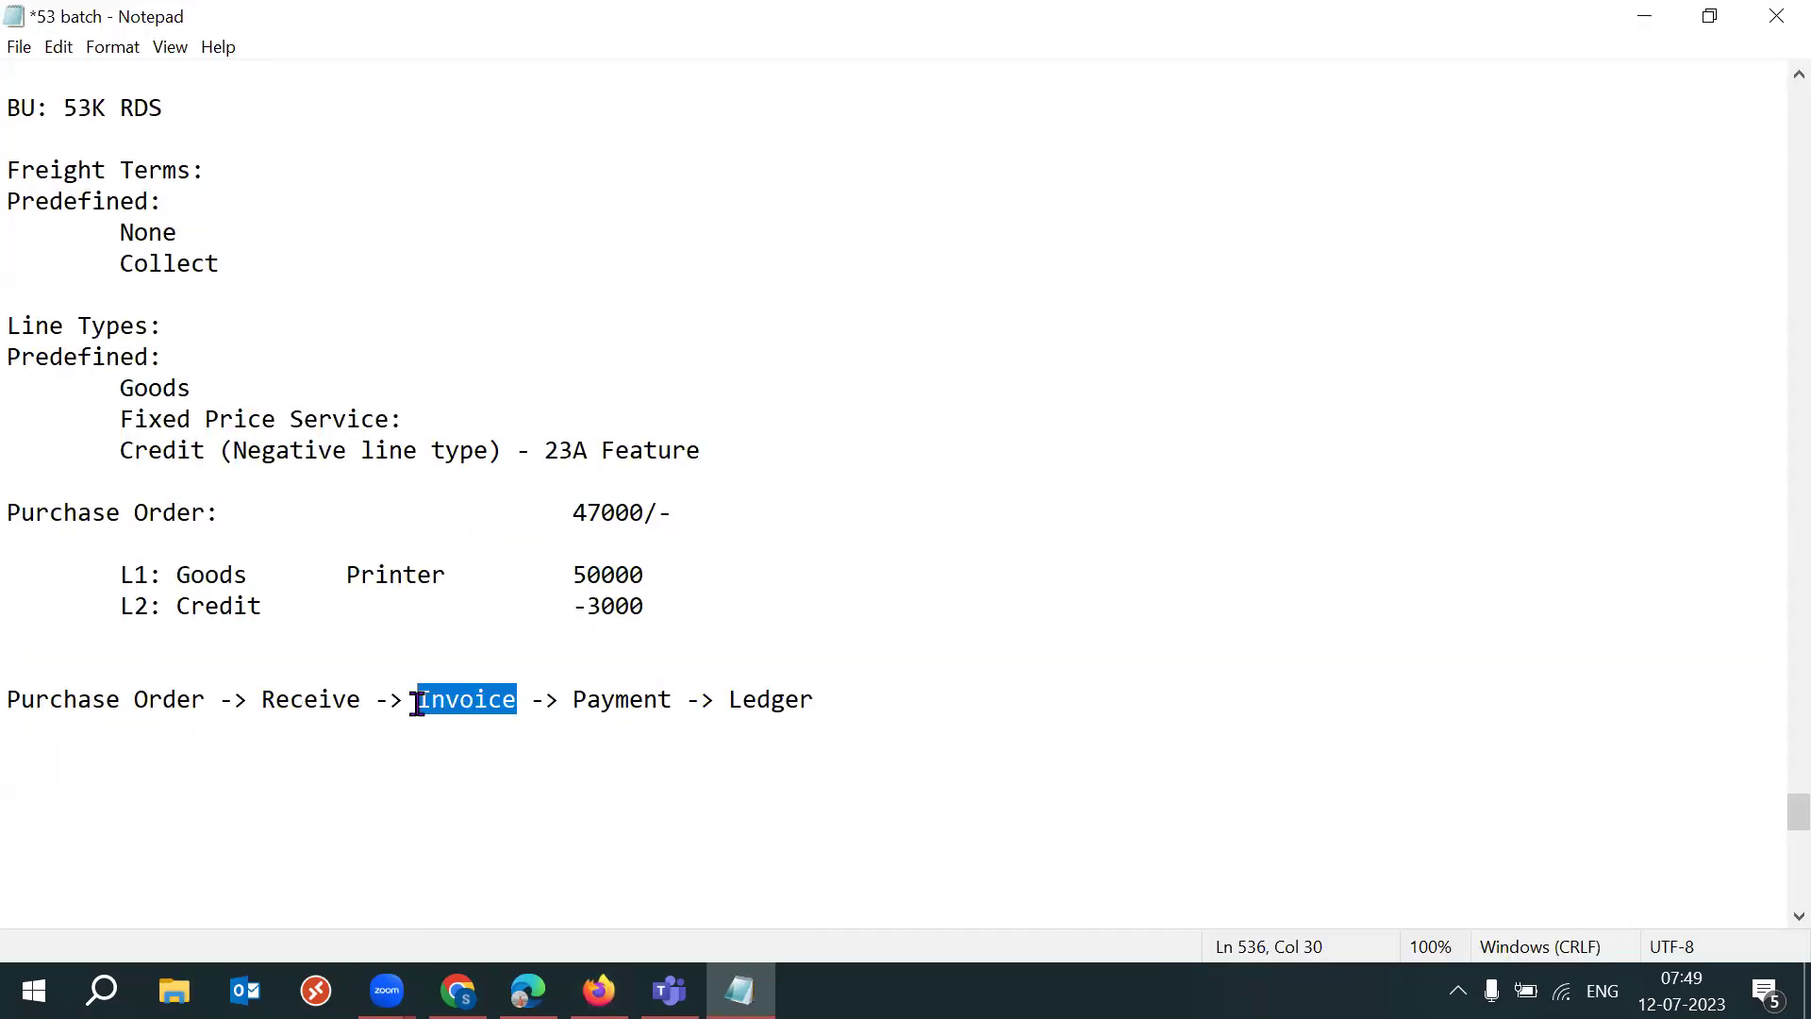
drag(222, 702, 11, 699)
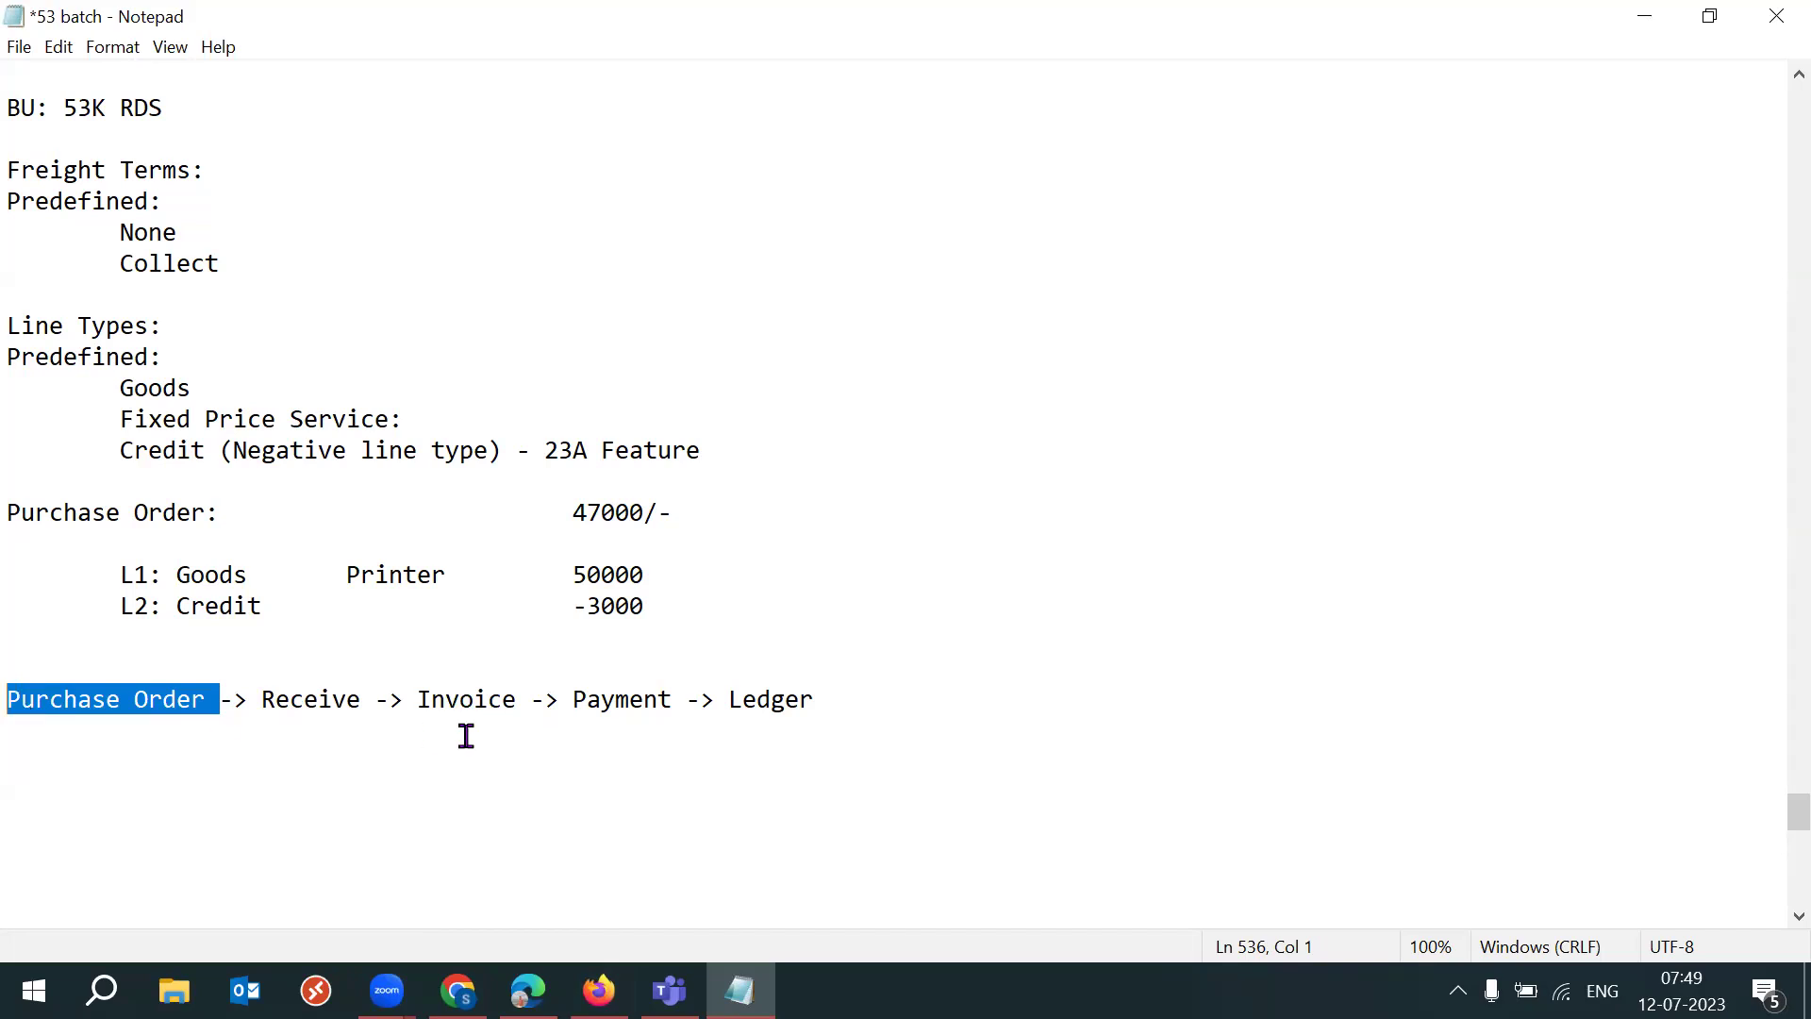
drag(518, 703, 416, 703)
drag(203, 699, 36, 703)
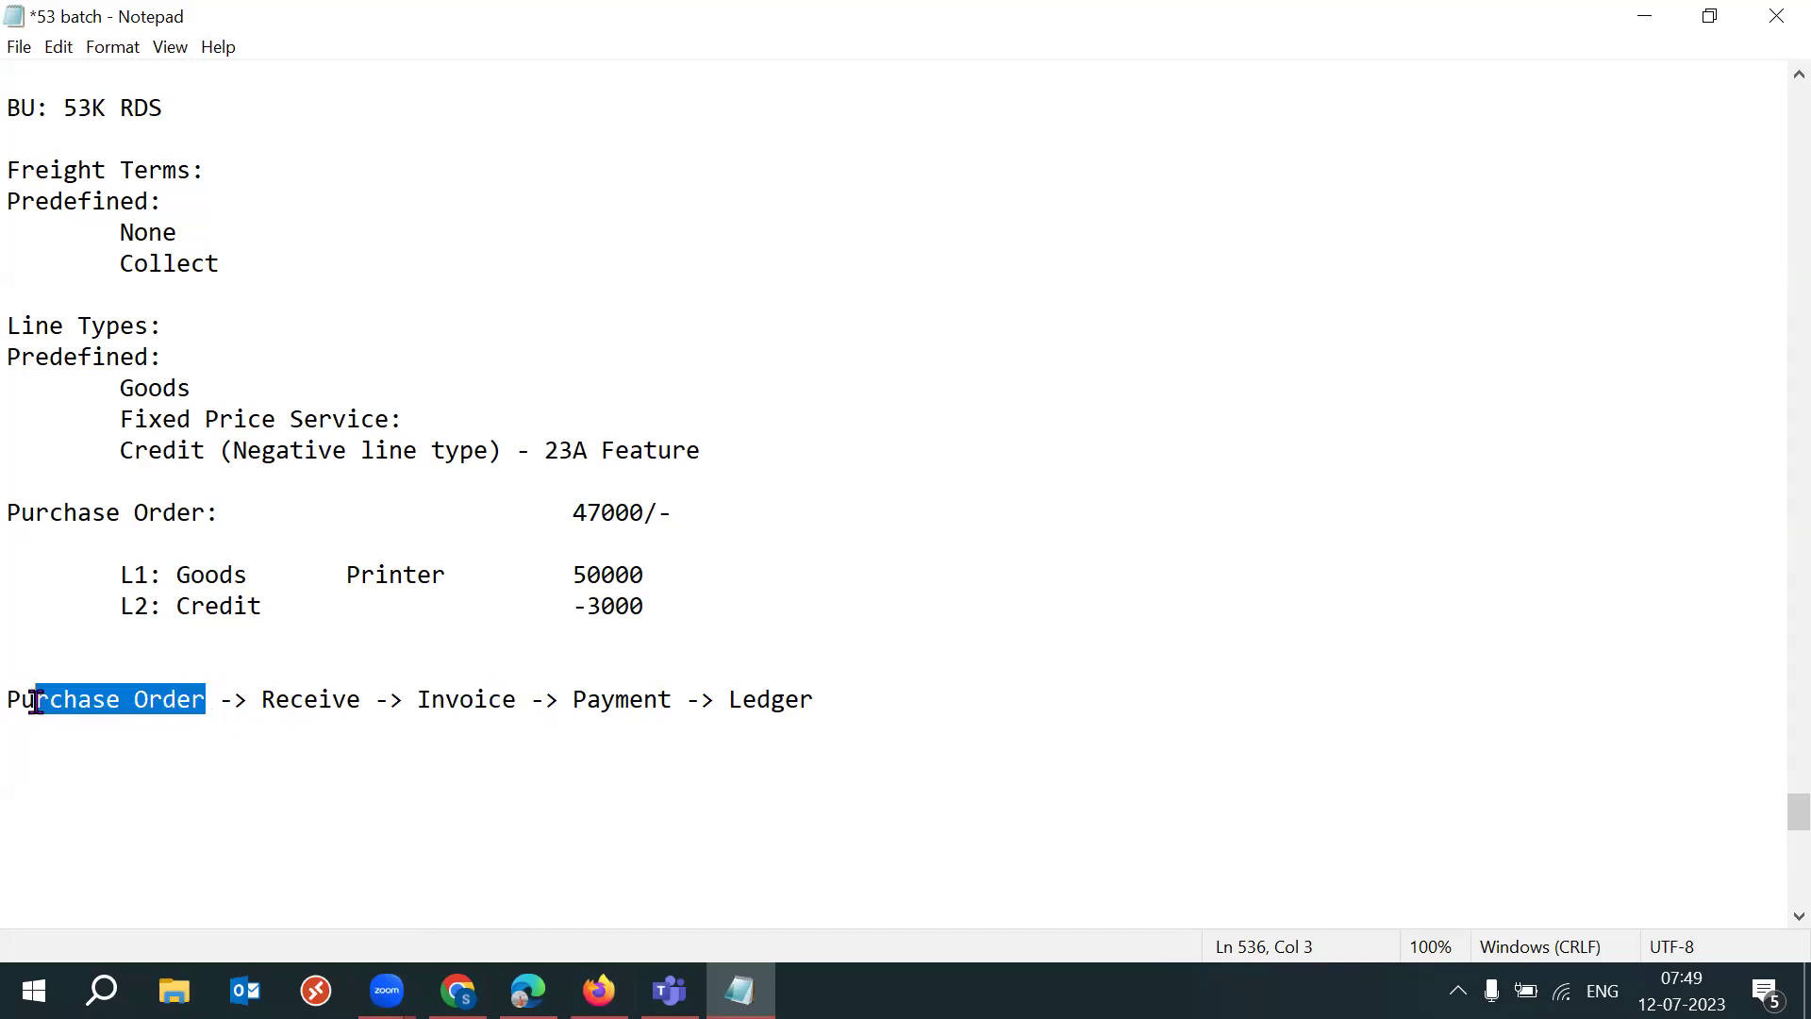
Step: Reconfirm 2 Way as the 53K Trainings Match Approval Level, then return to the notes
click(598, 991)
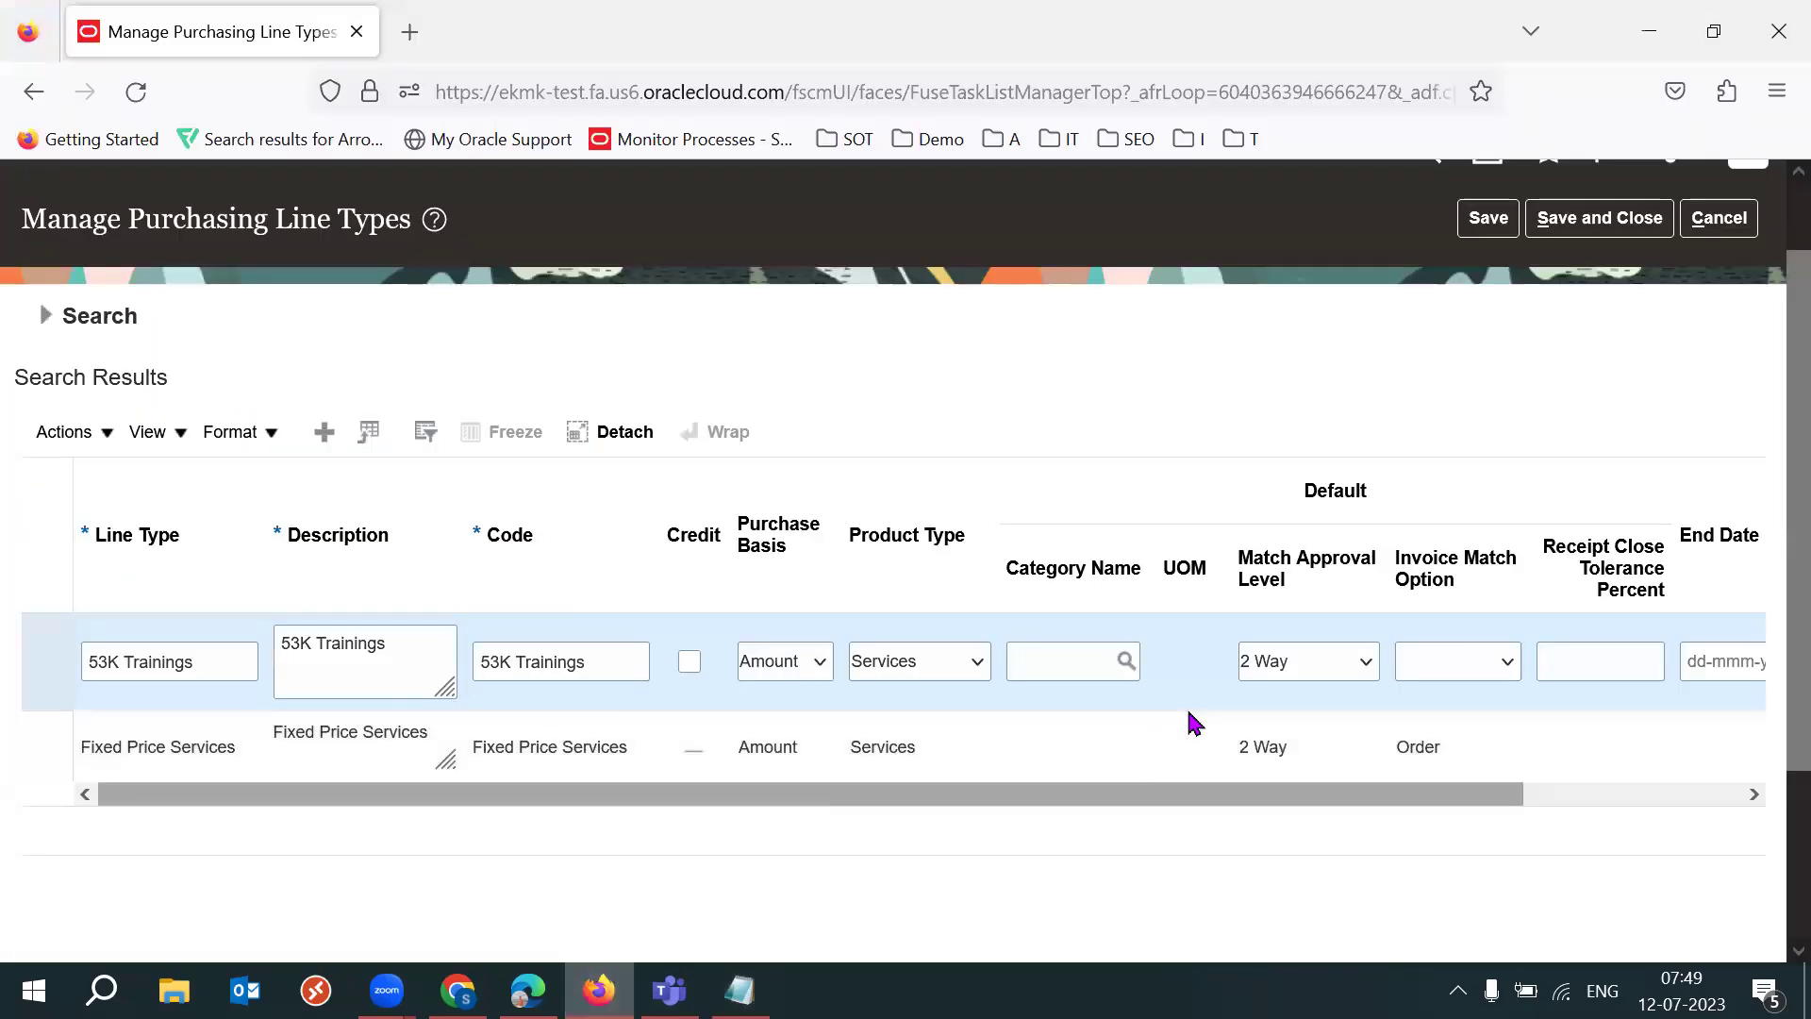
click(1323, 671)
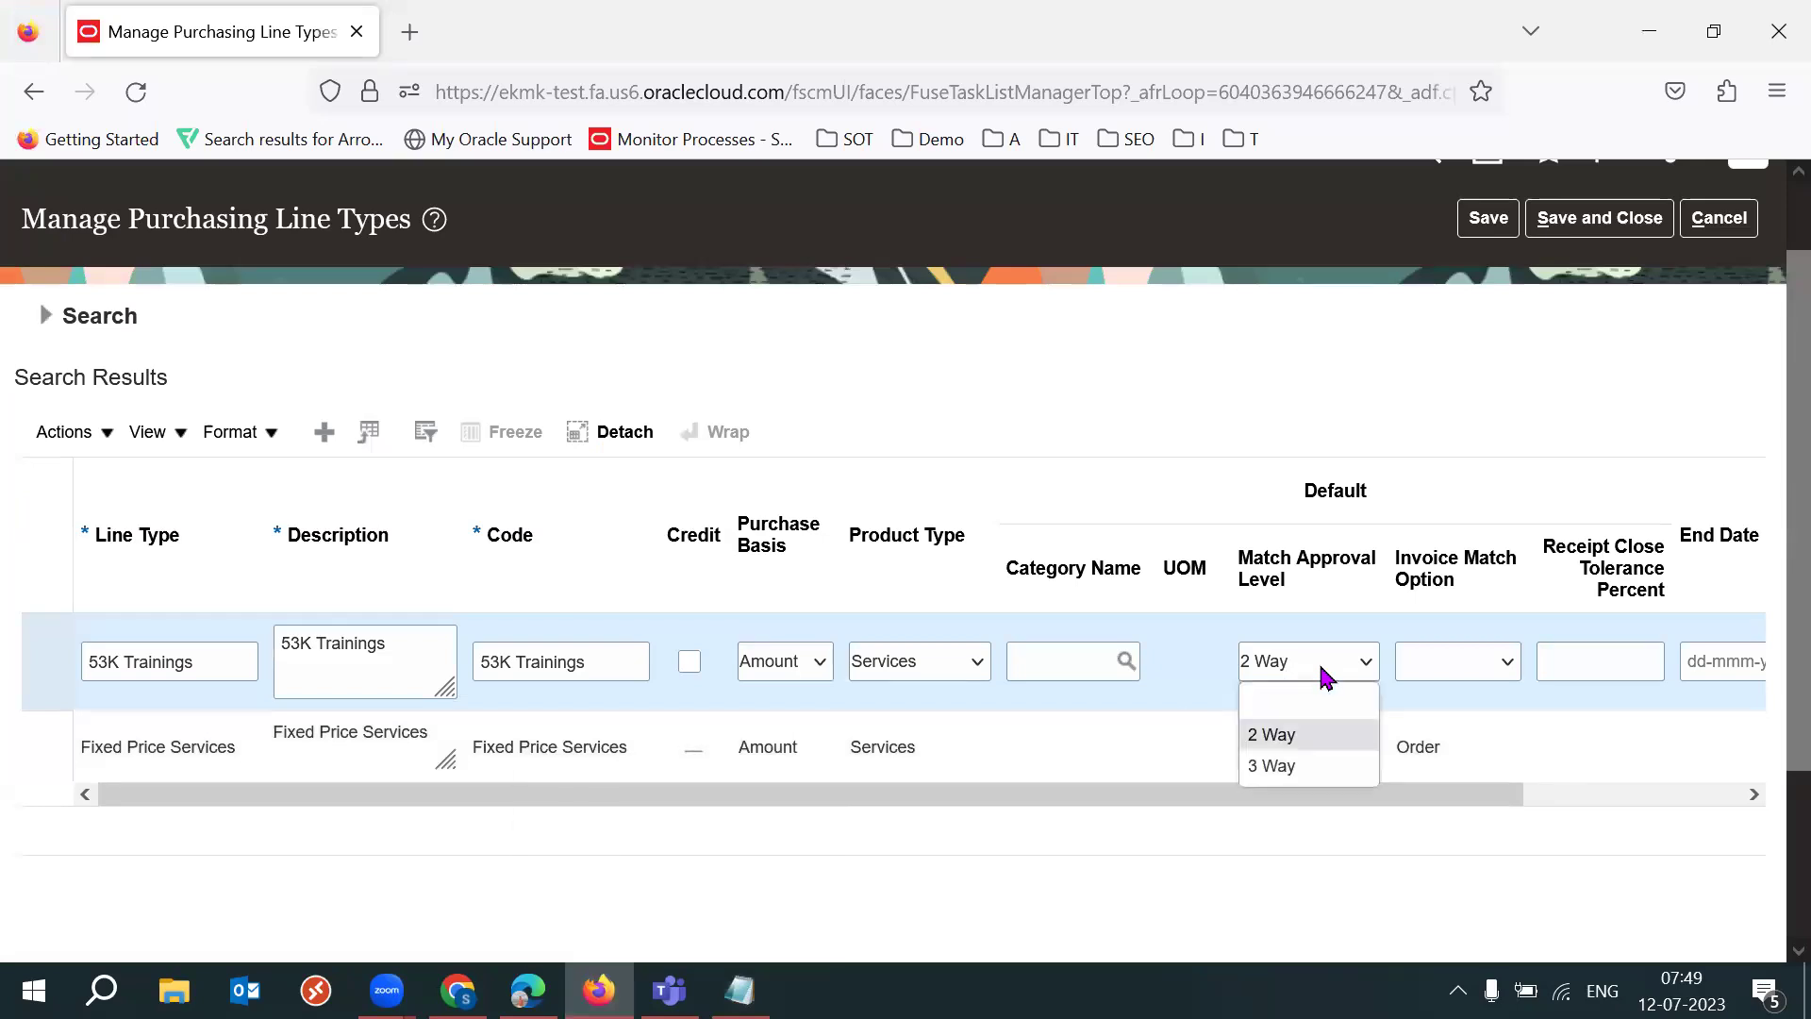
click(1302, 746)
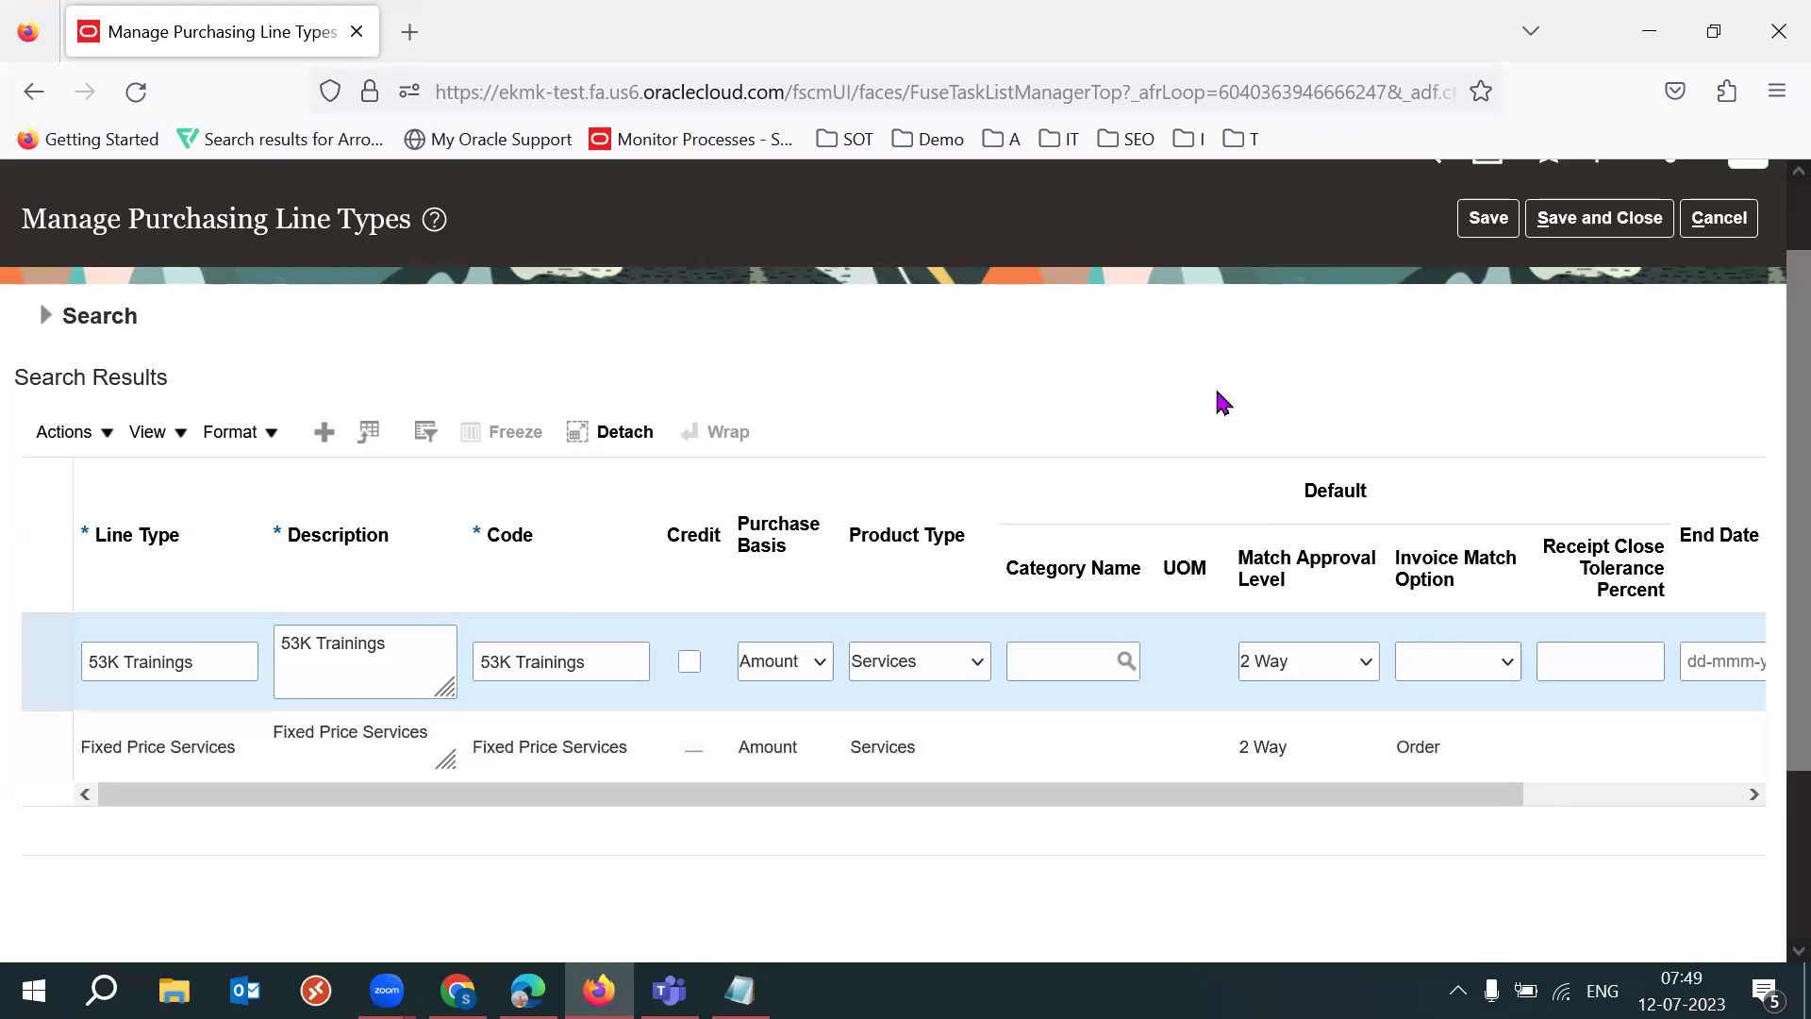
key(alt+Tab)
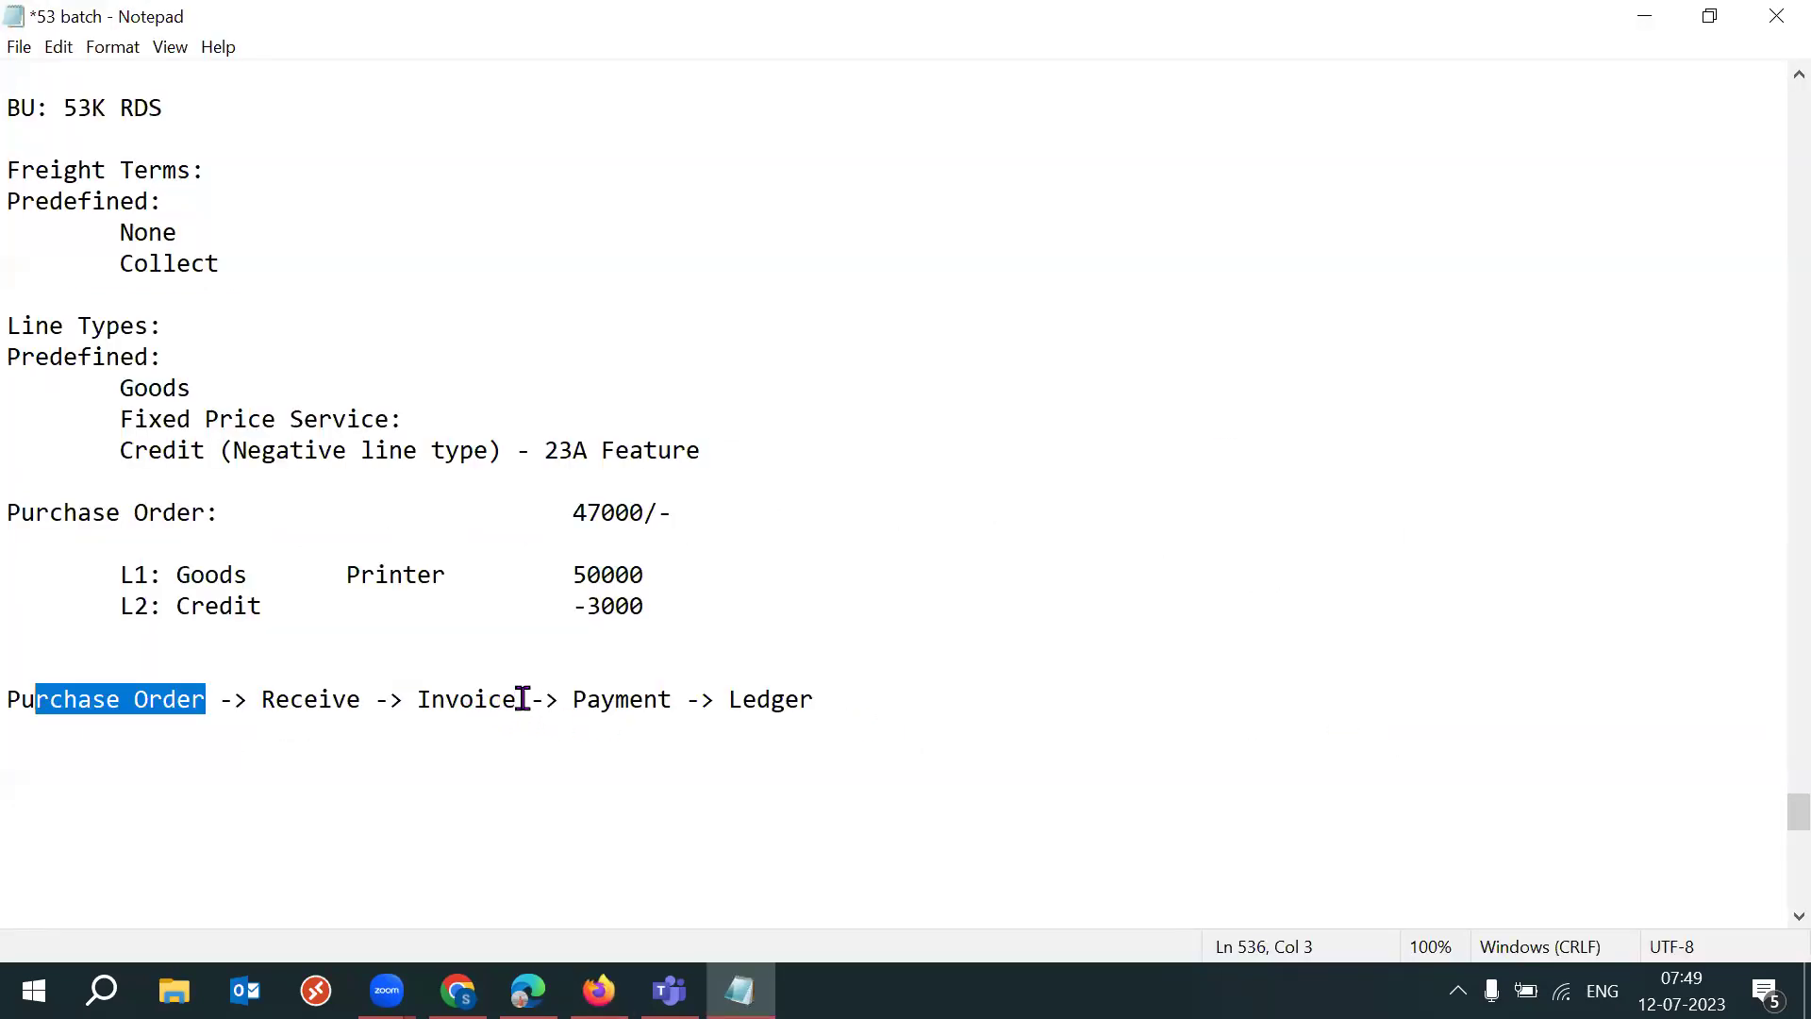
drag(521, 705, 403, 703)
drag(205, 703, 23, 698)
drag(516, 699, 423, 699)
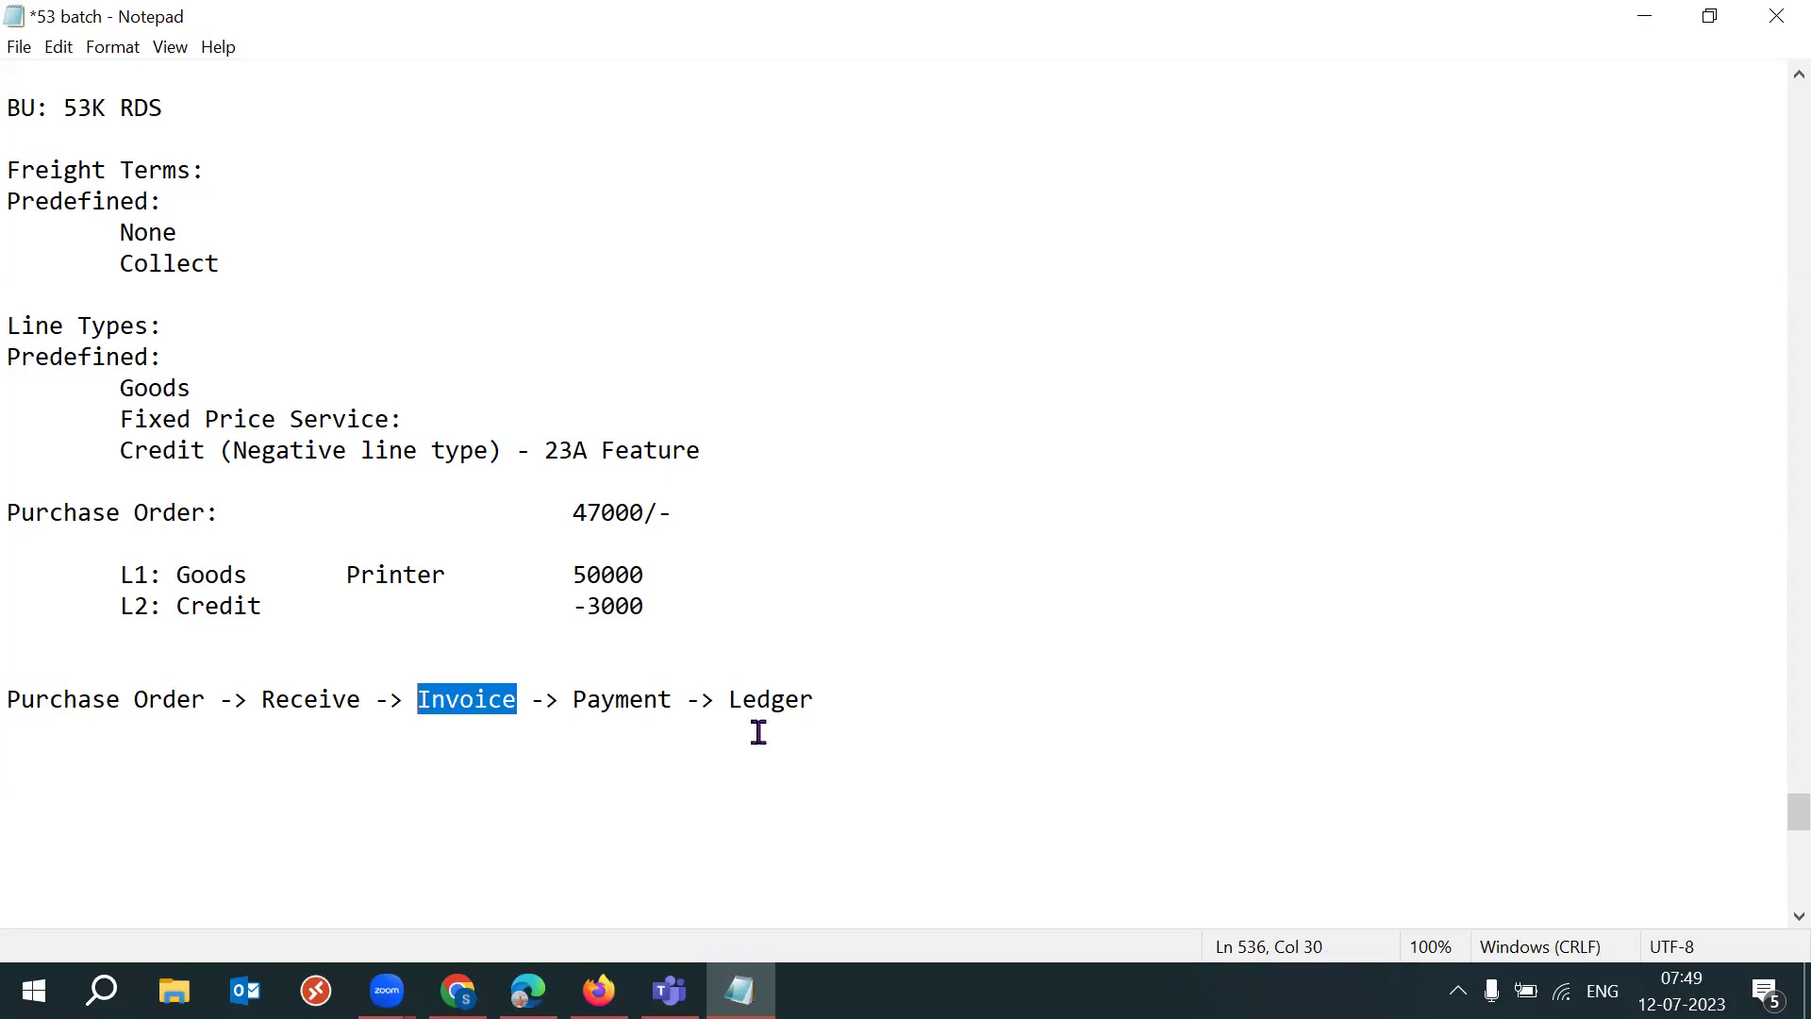
click(547, 744)
drag(528, 698, 397, 709)
drag(202, 699, 23, 695)
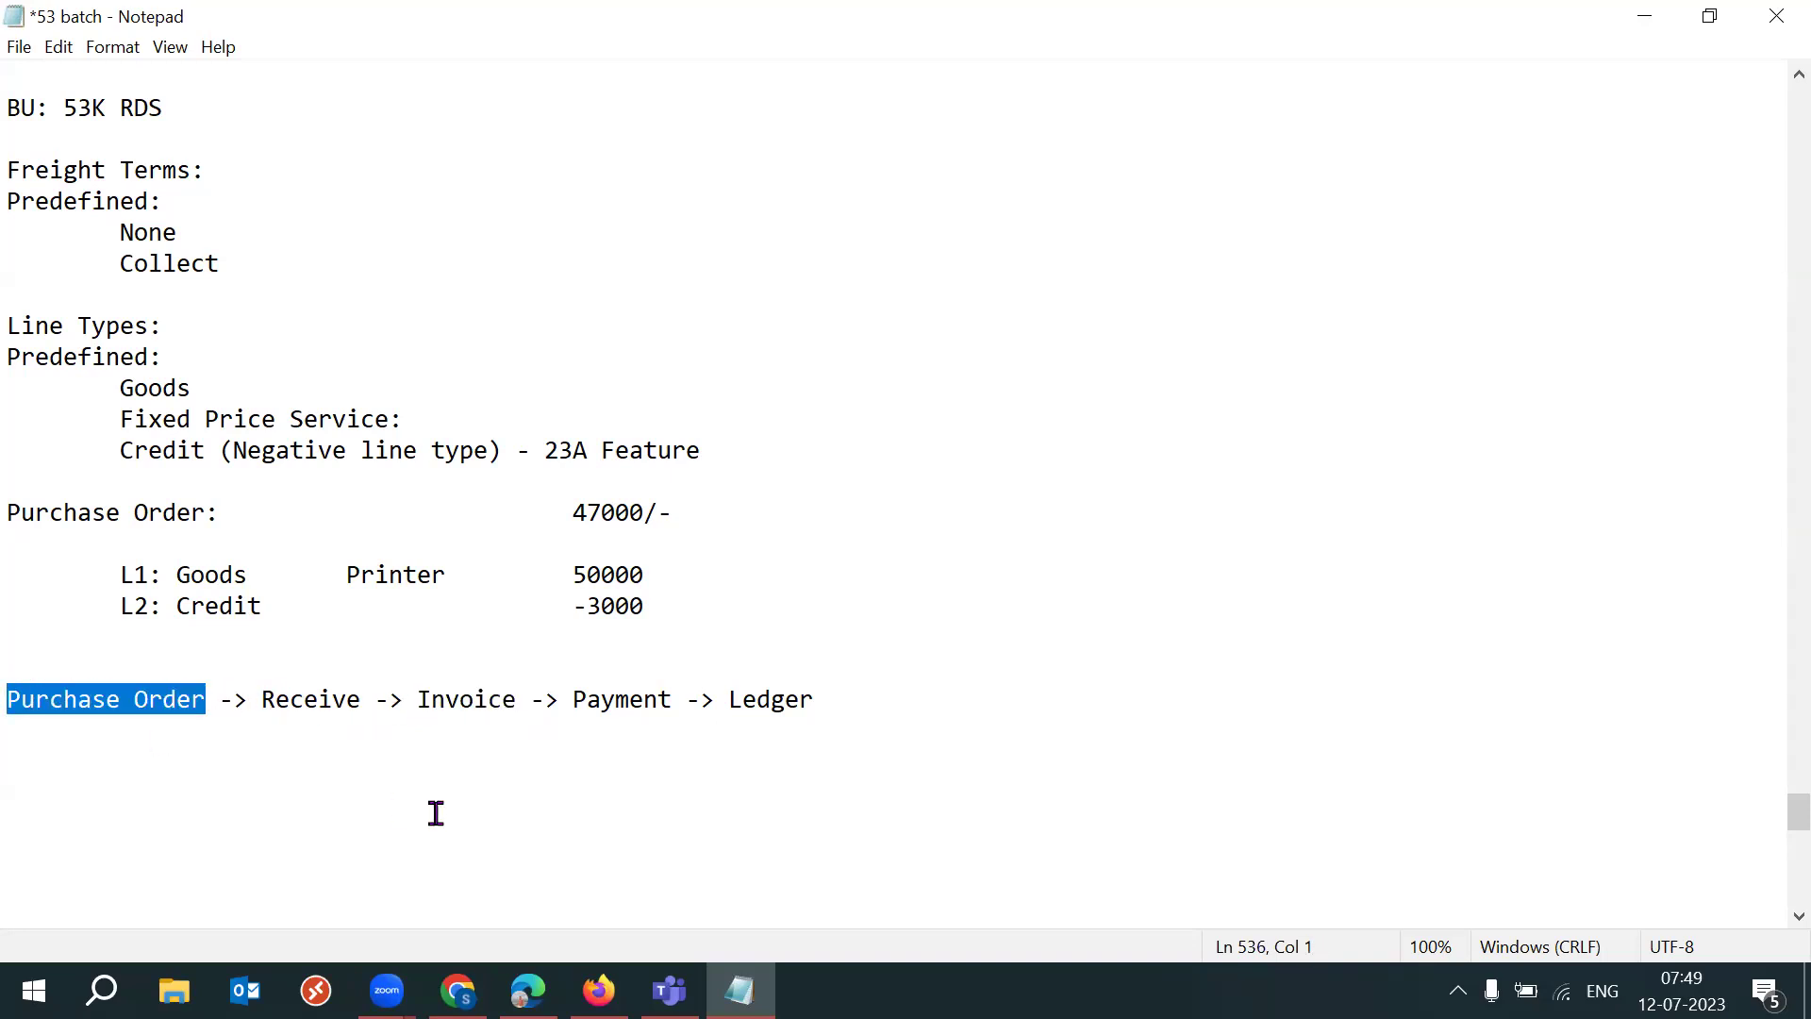
drag(533, 702, 400, 699)
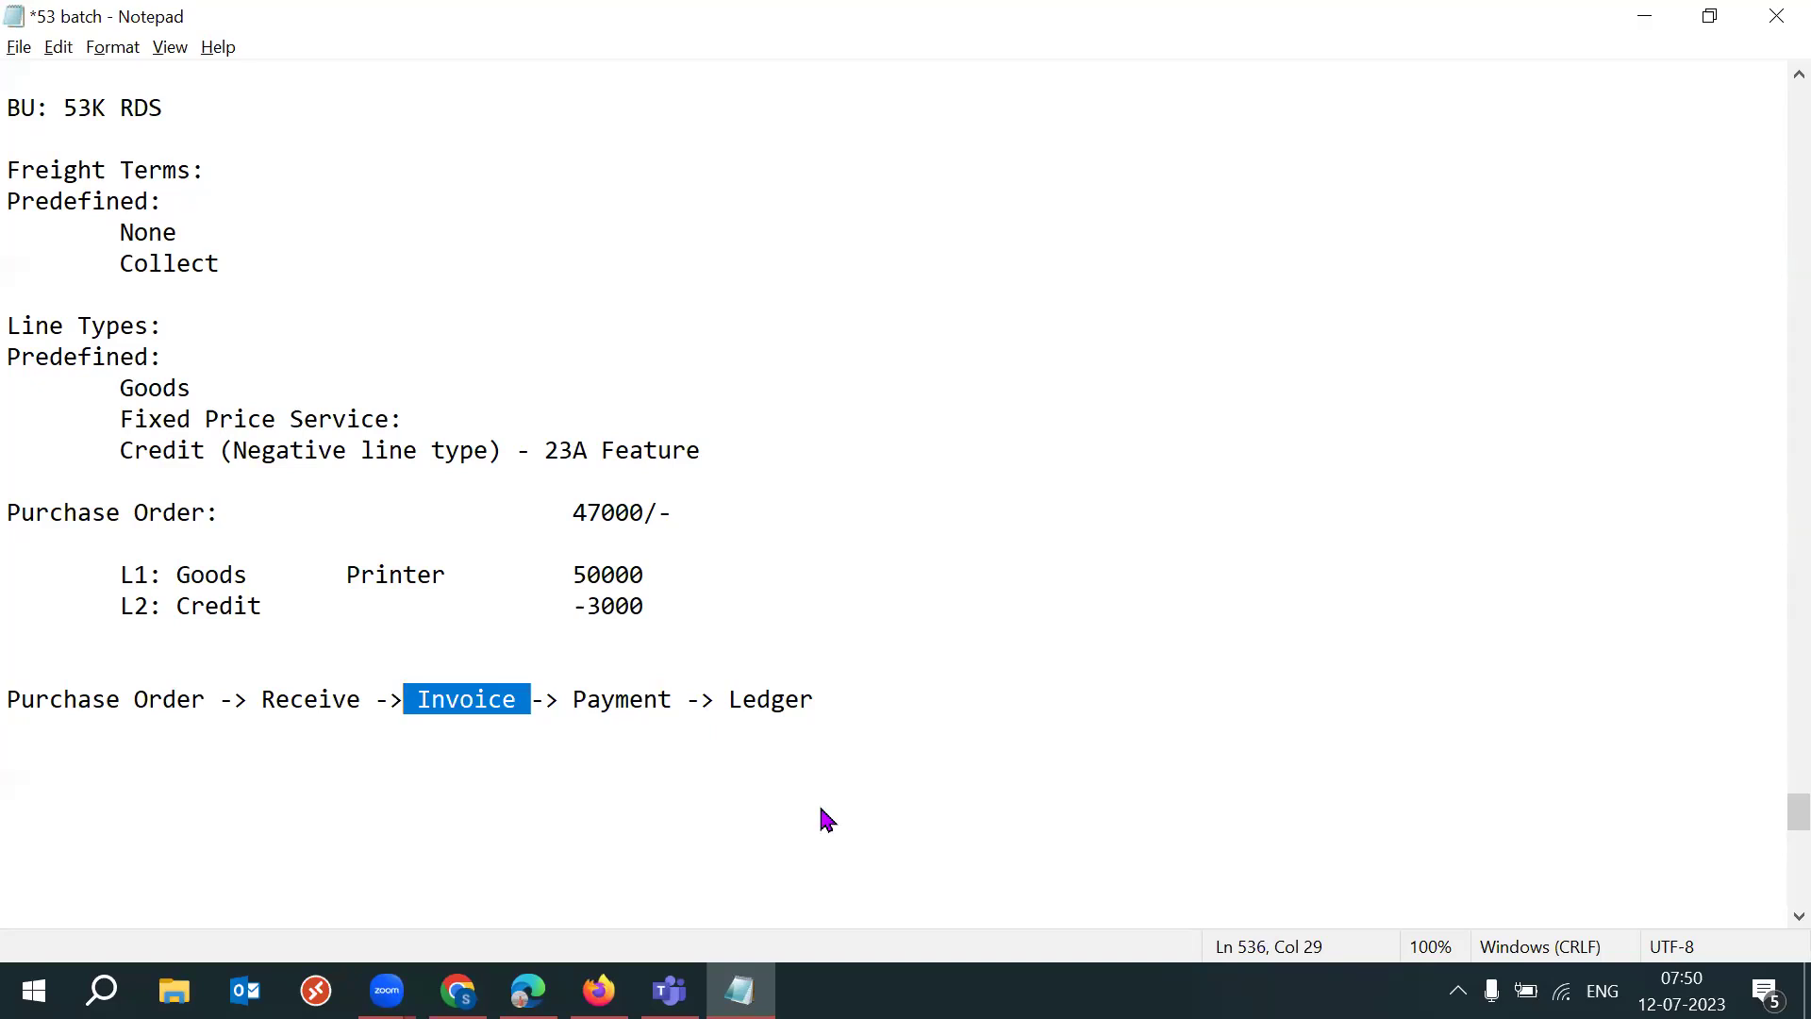
key(alt+Tab)
click(1322, 676)
click(1225, 452)
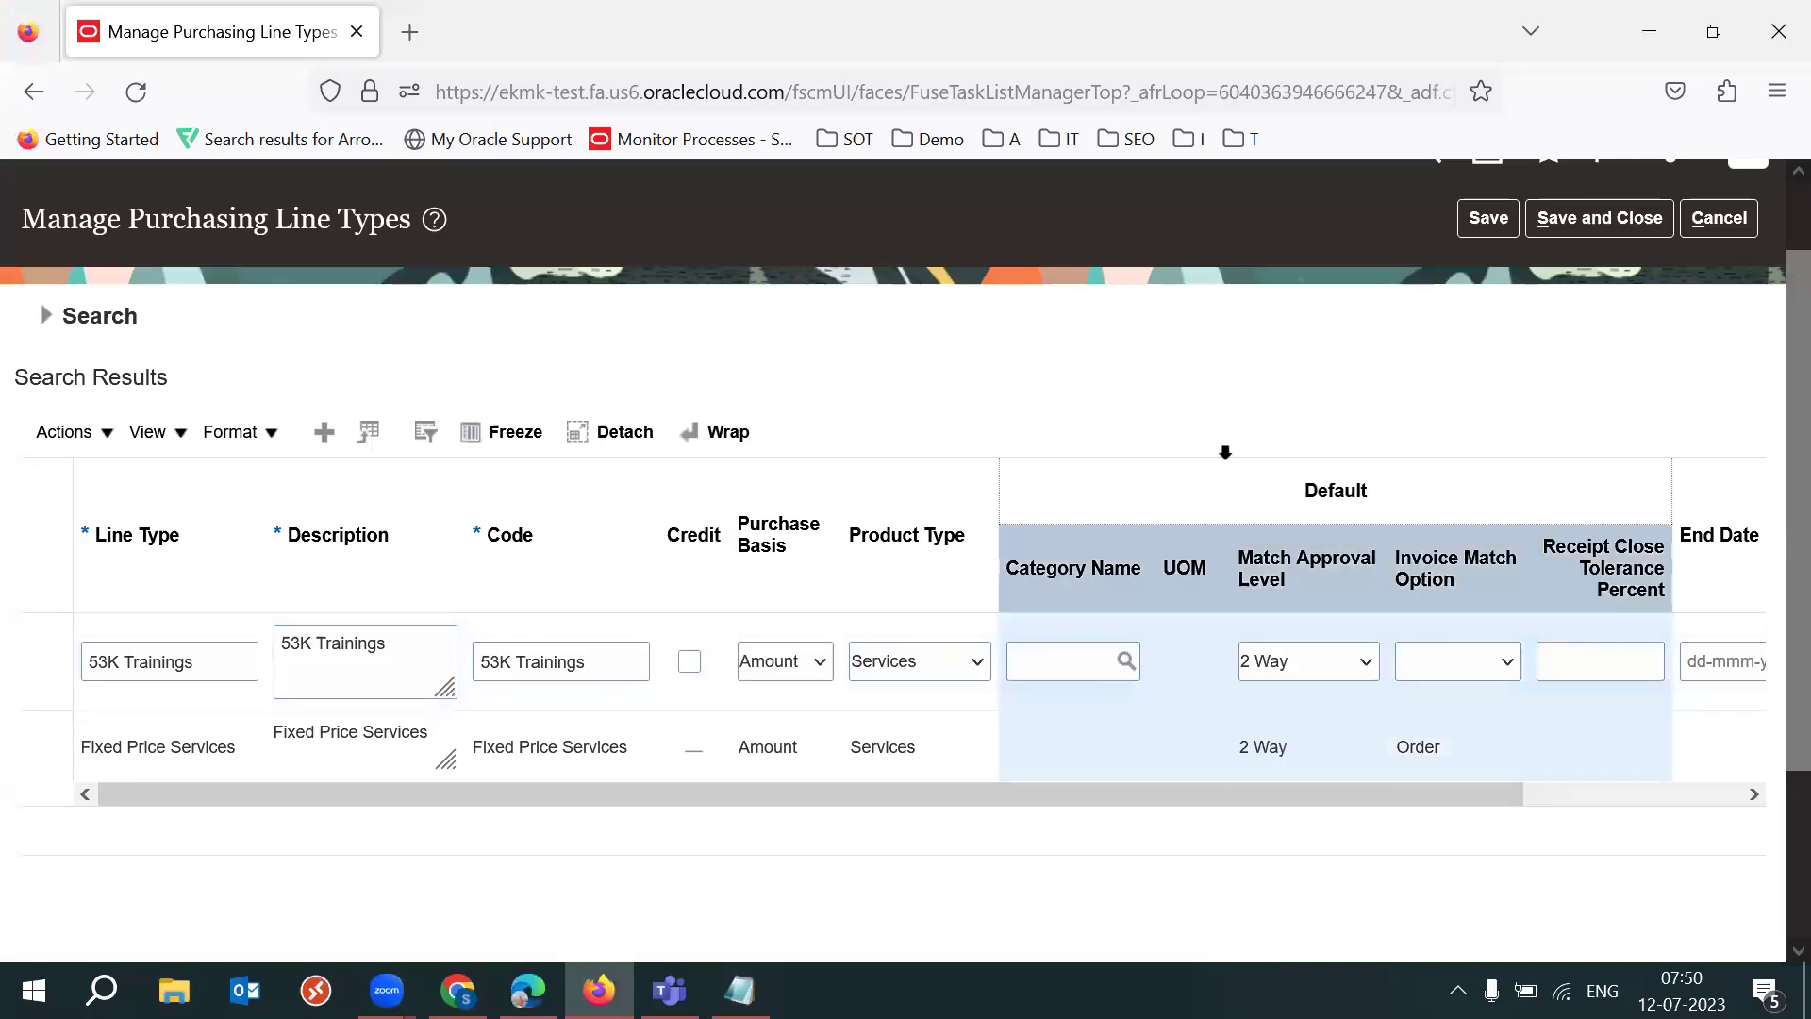
key(alt+Tab)
click(376, 769)
drag(207, 703, 21, 703)
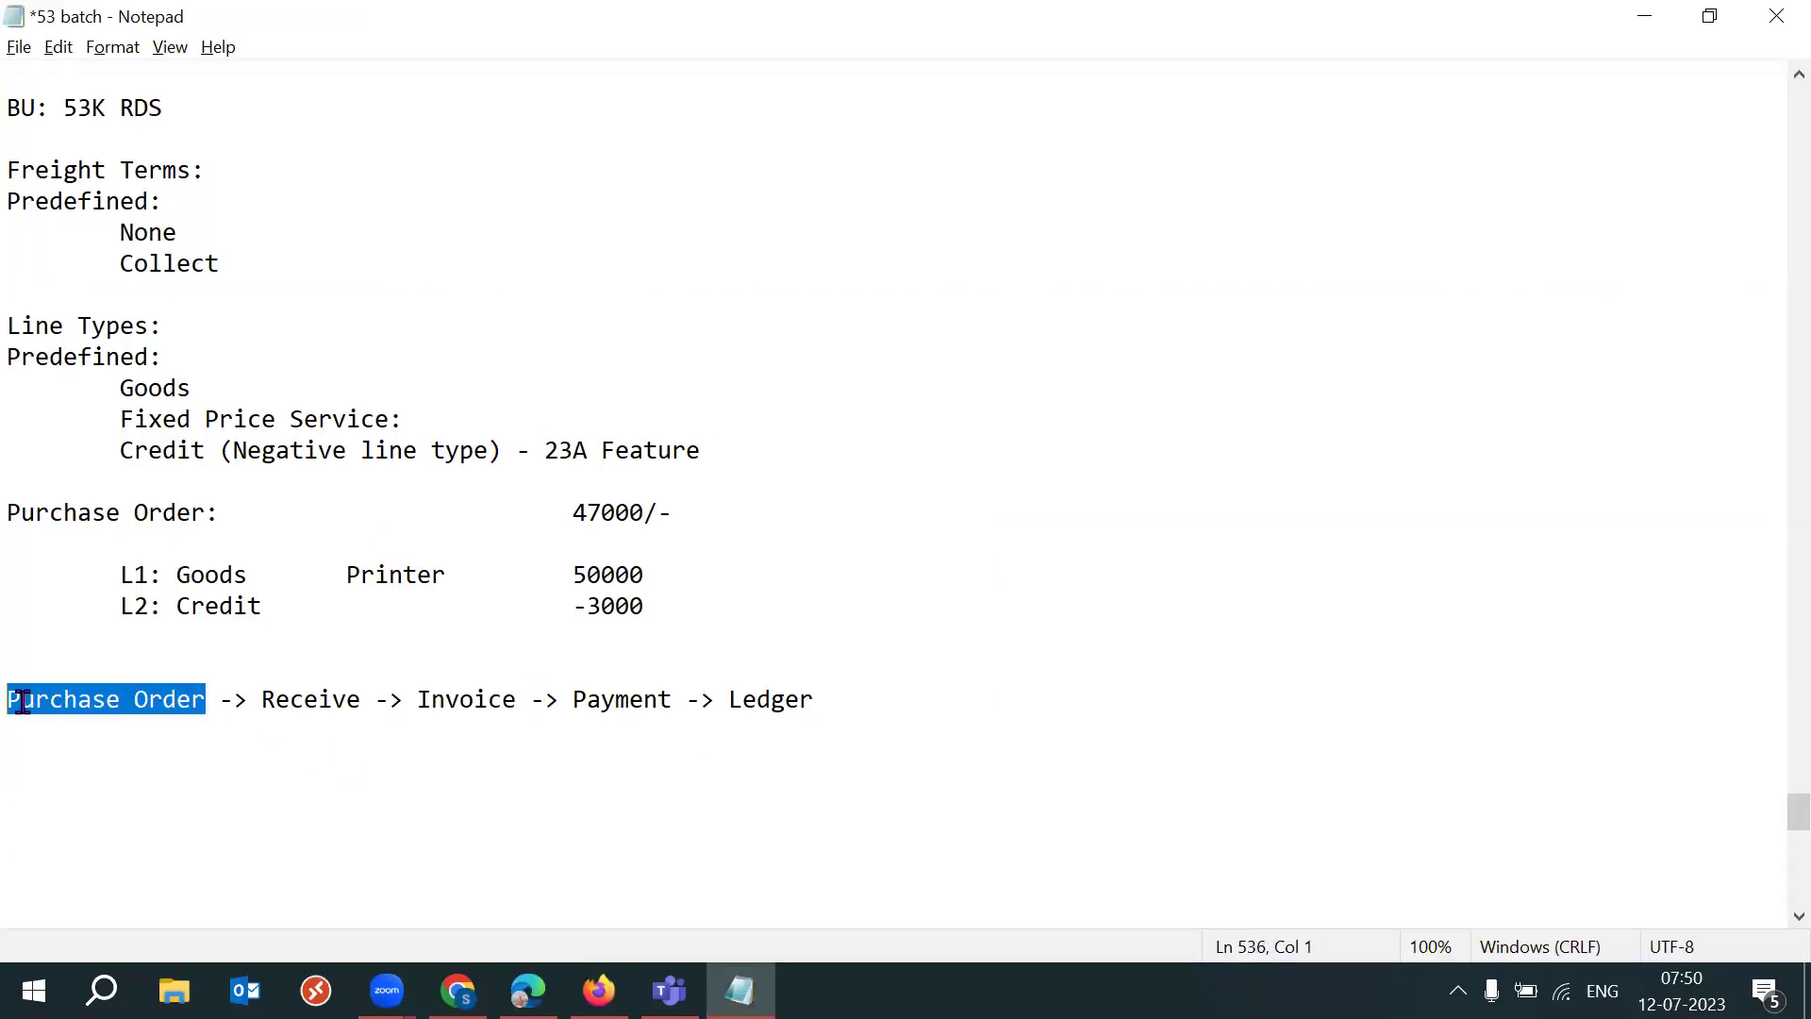
drag(362, 701, 247, 698)
drag(531, 699, 16, 696)
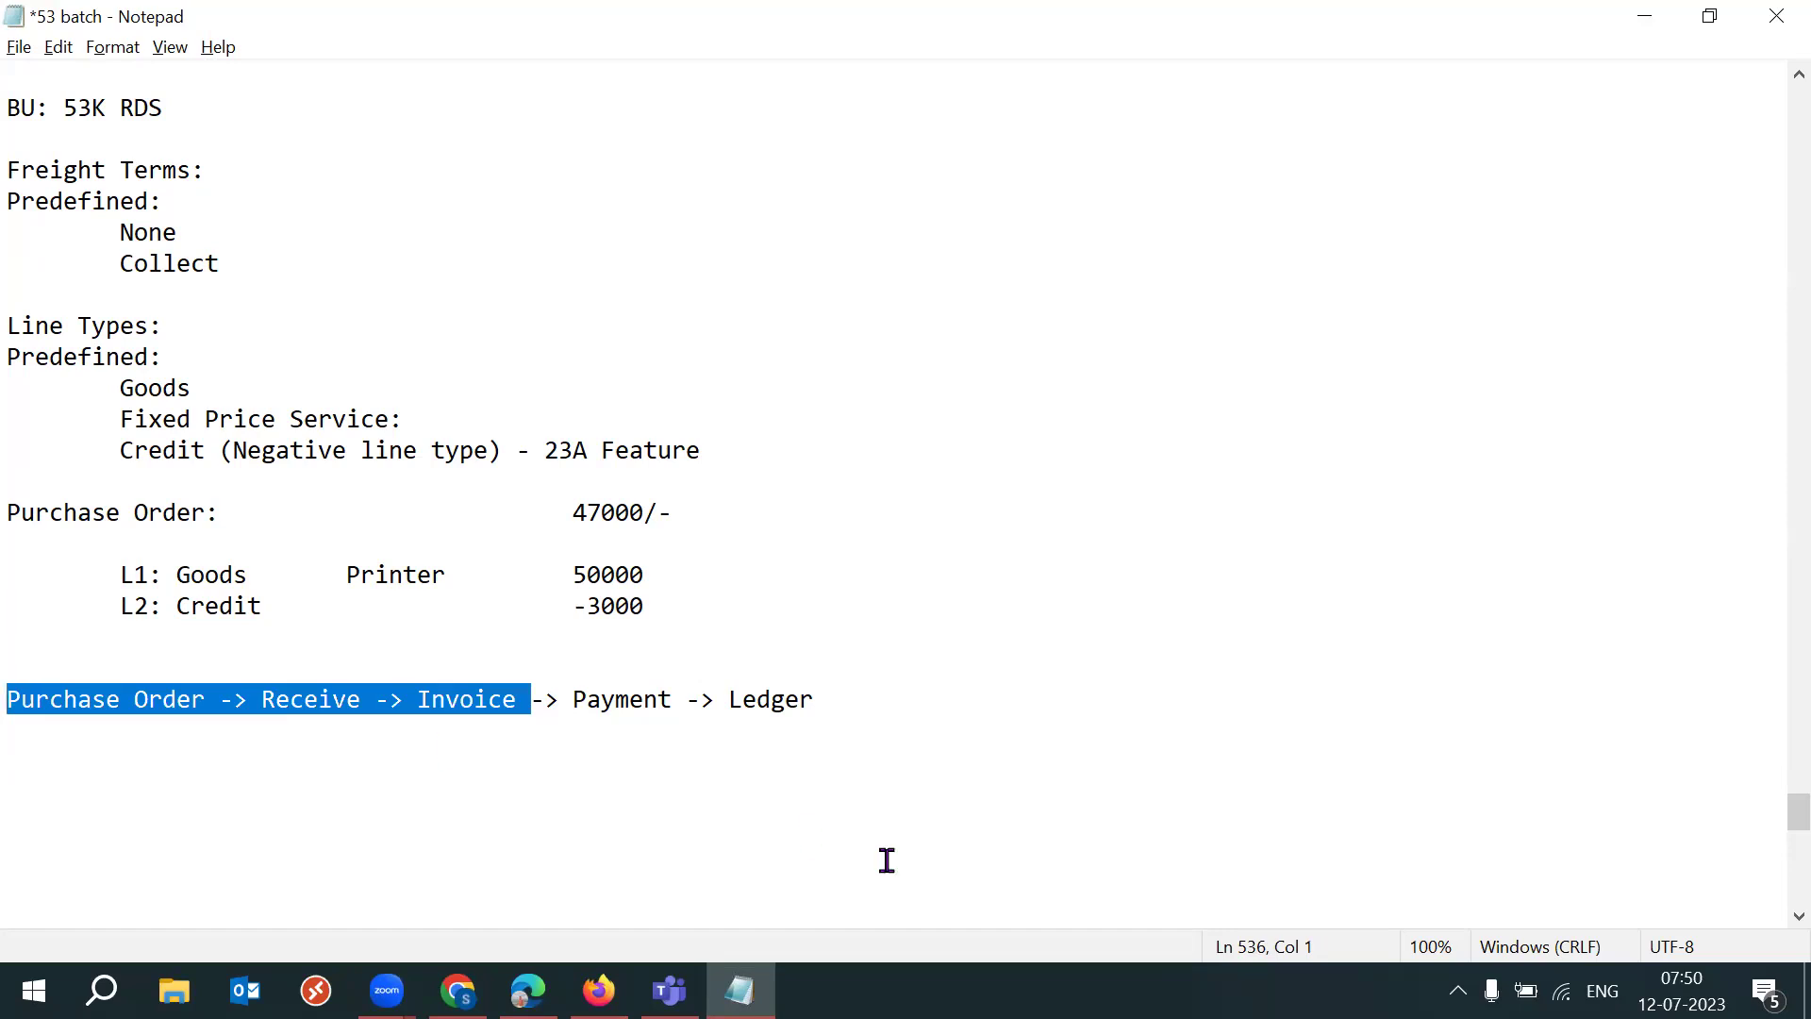
click(457, 990)
Step: Move from the Line Types entry in row 31 down to the Match Options table
click(809, 554)
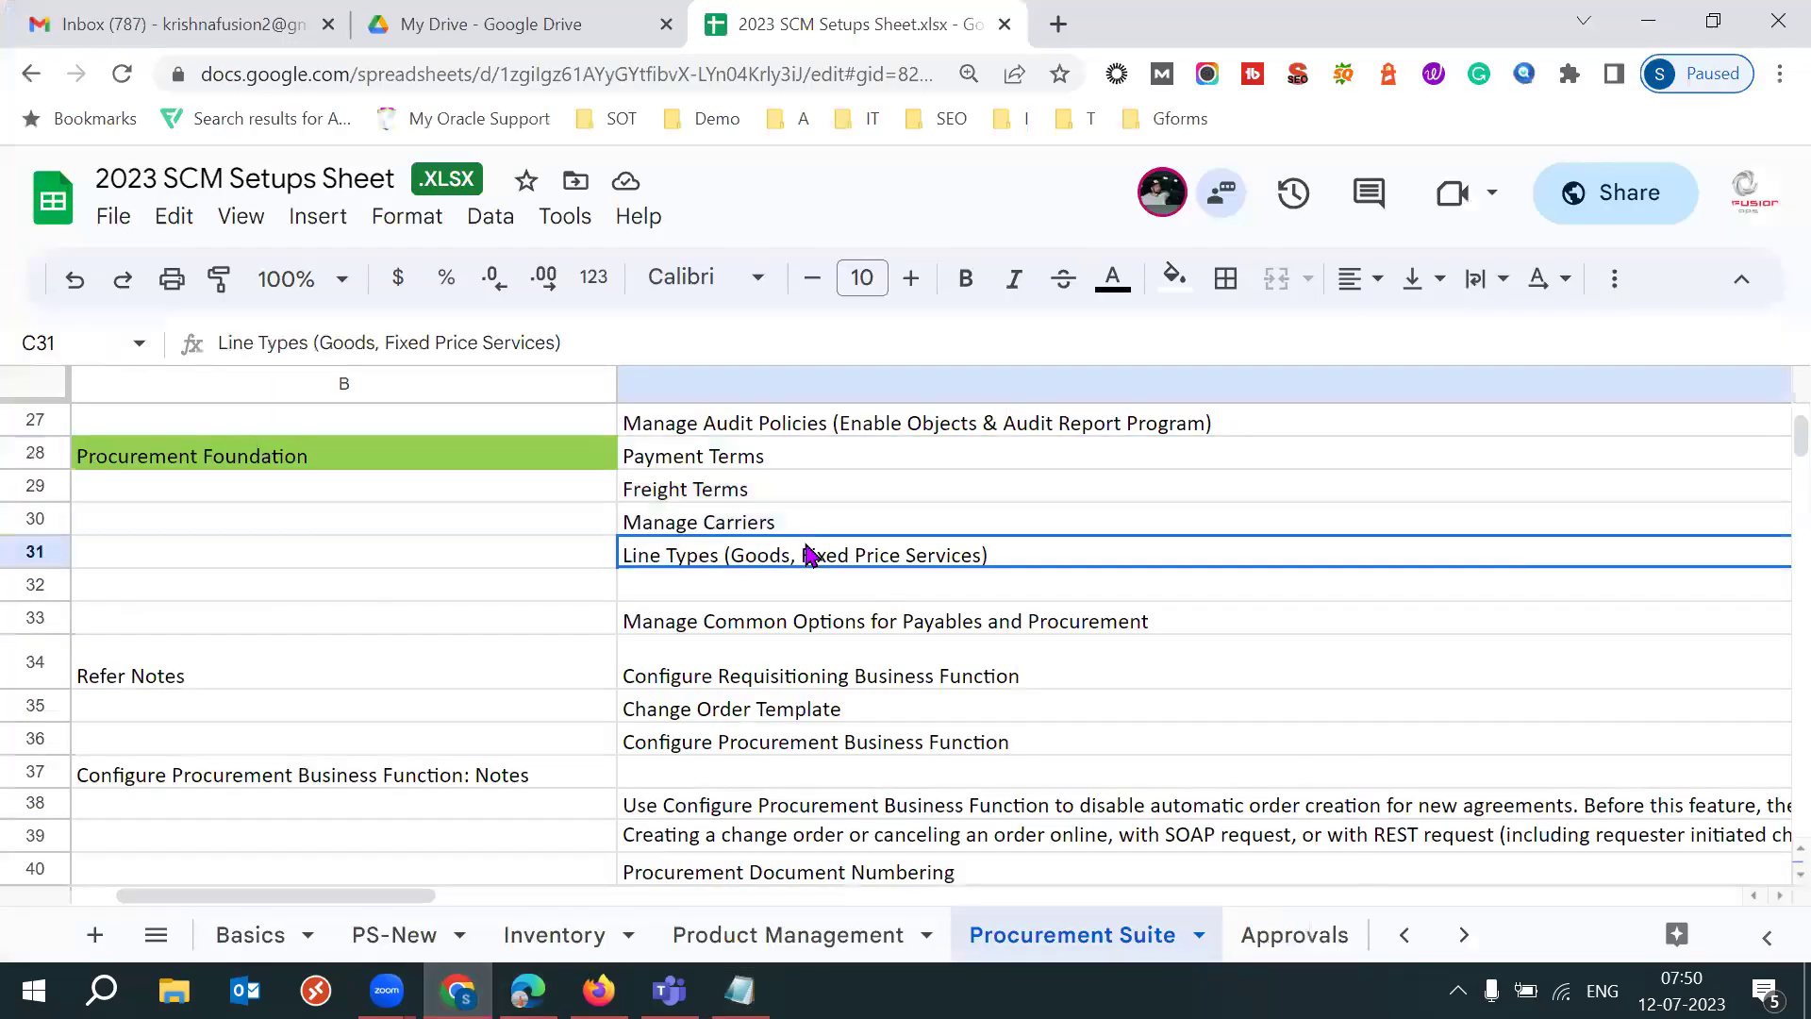
key(Right)
key(Right)
key(Right)
key(Right)
key(Down)
key(Down)
key(Down)
key(Down)
key(Down)
key(Down)
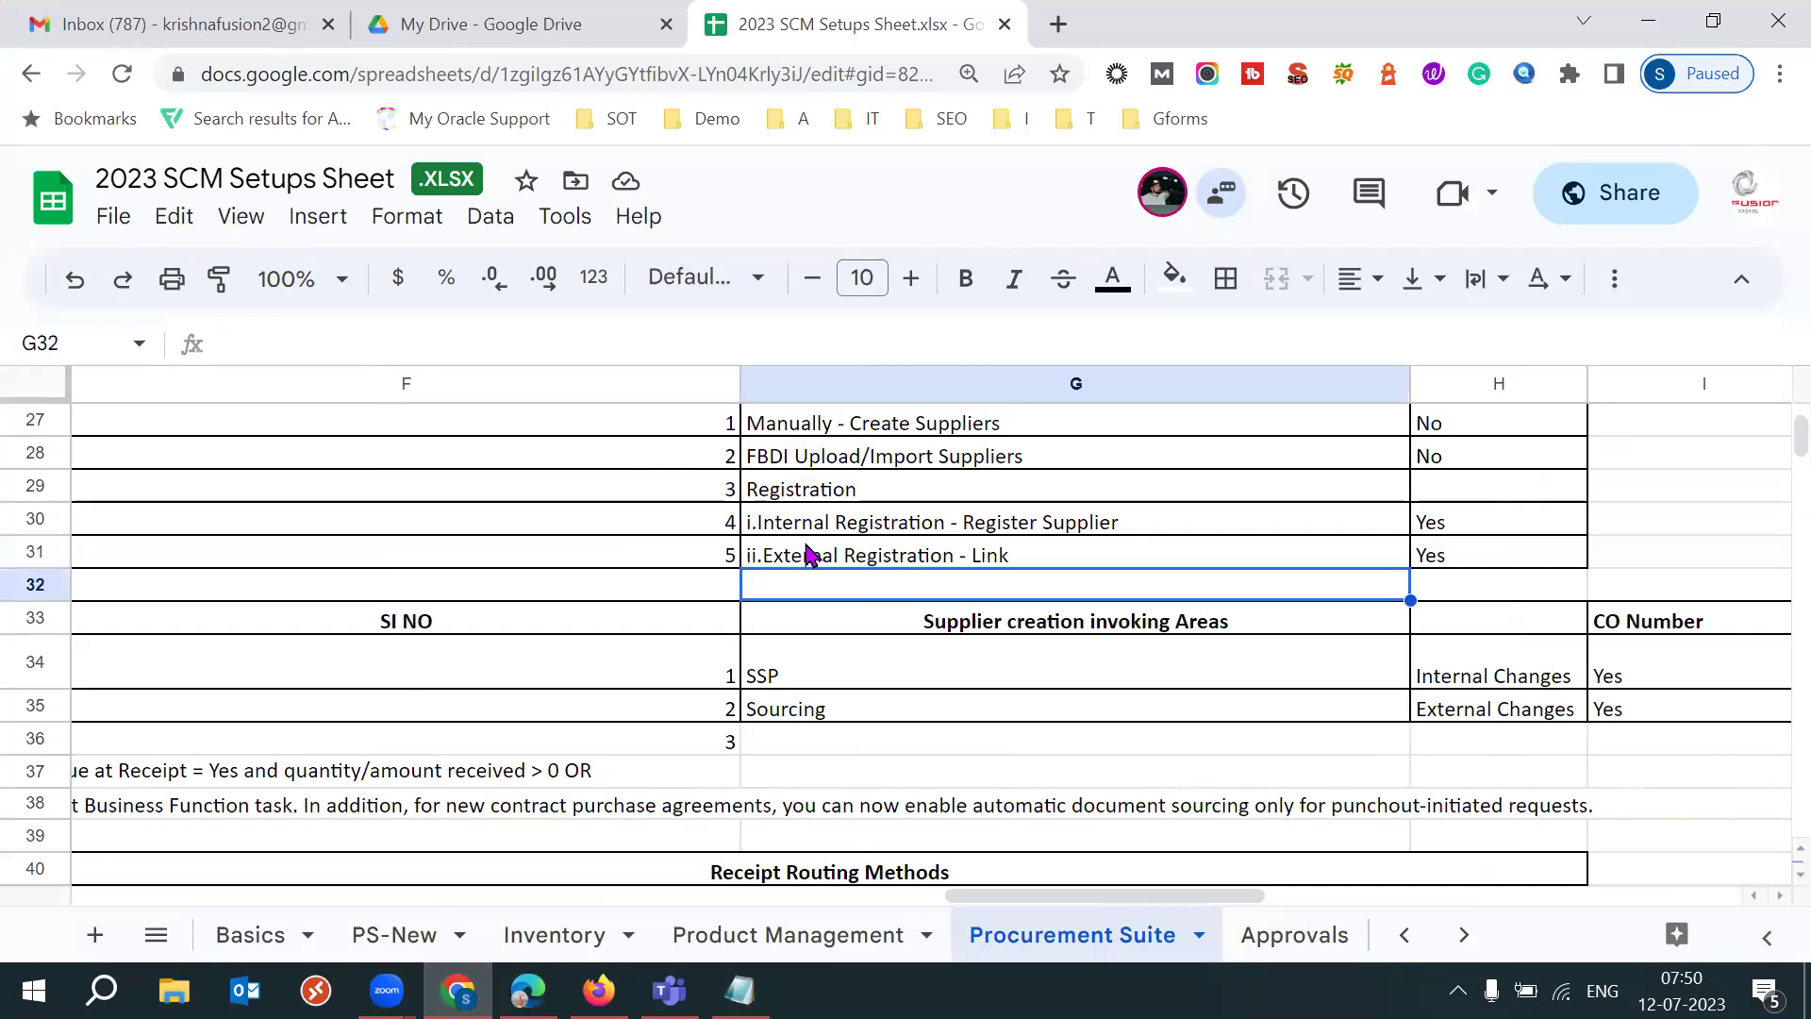
key(Down)
key(Down)
key(Down)
key(Down)
key(Down)
key(Down)
key(Down)
key(Down)
key(Down)
key(Down)
key(Down)
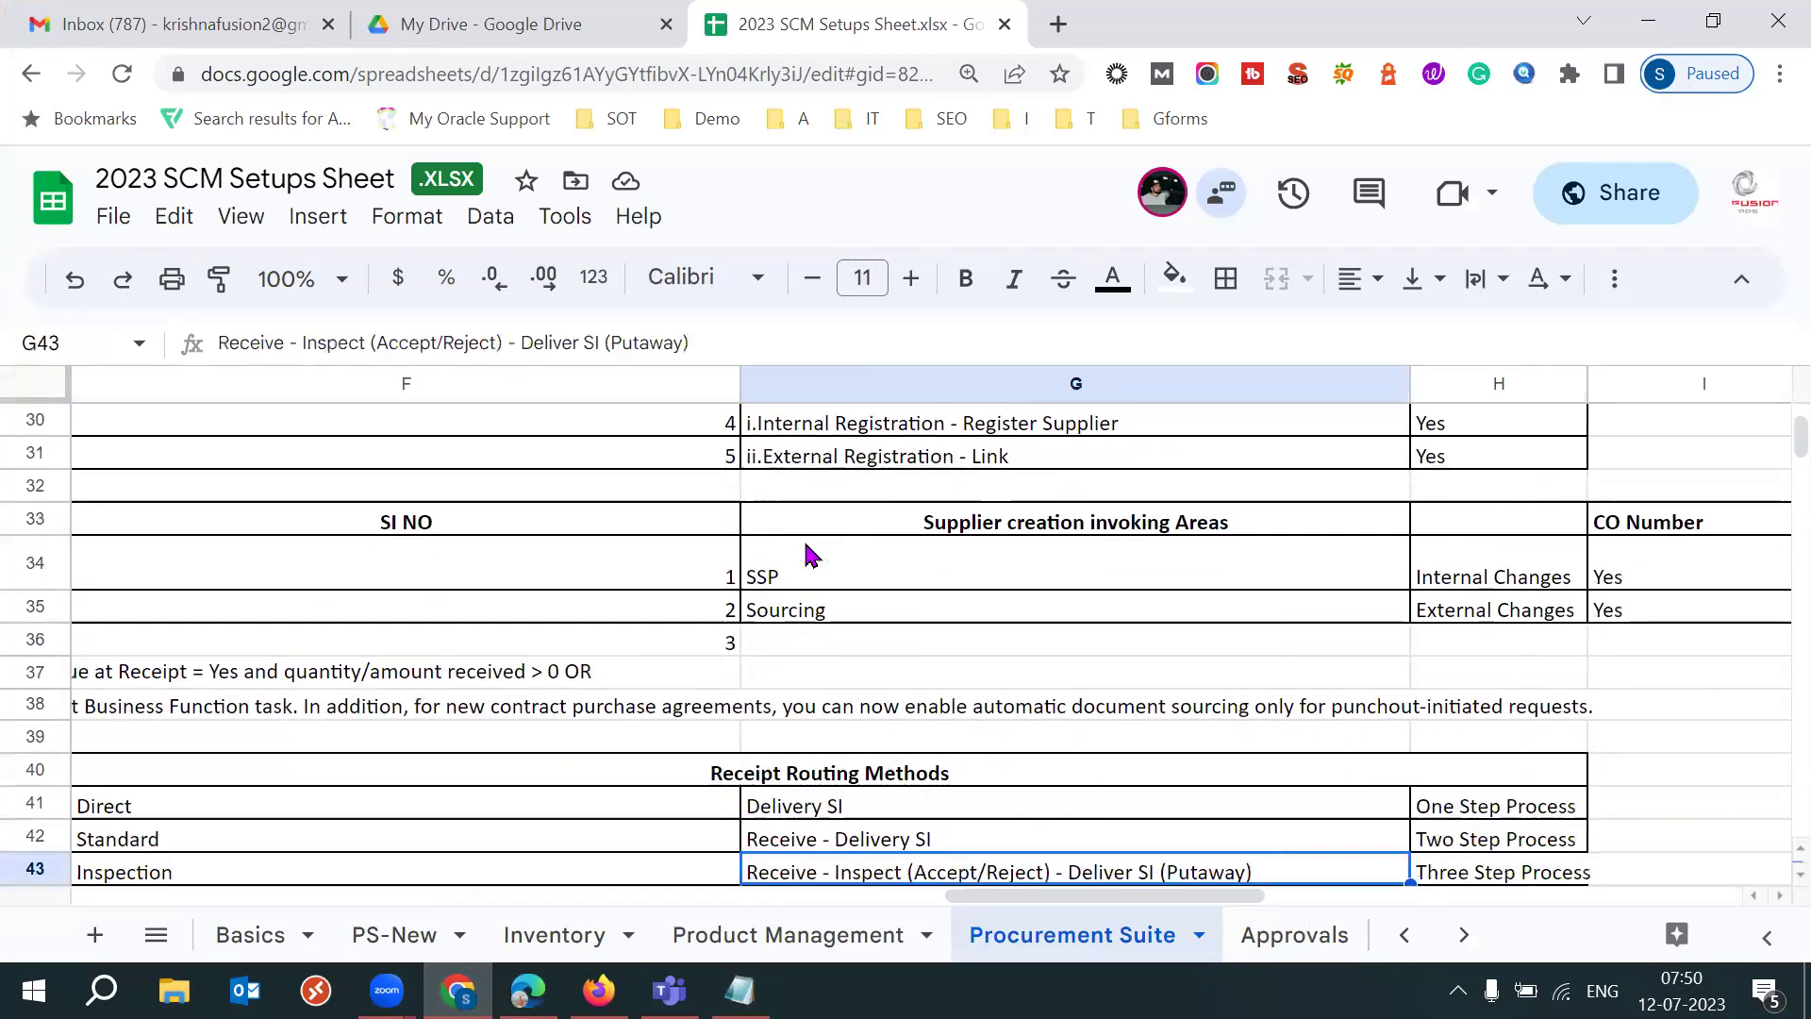
key(Down)
key(Down)
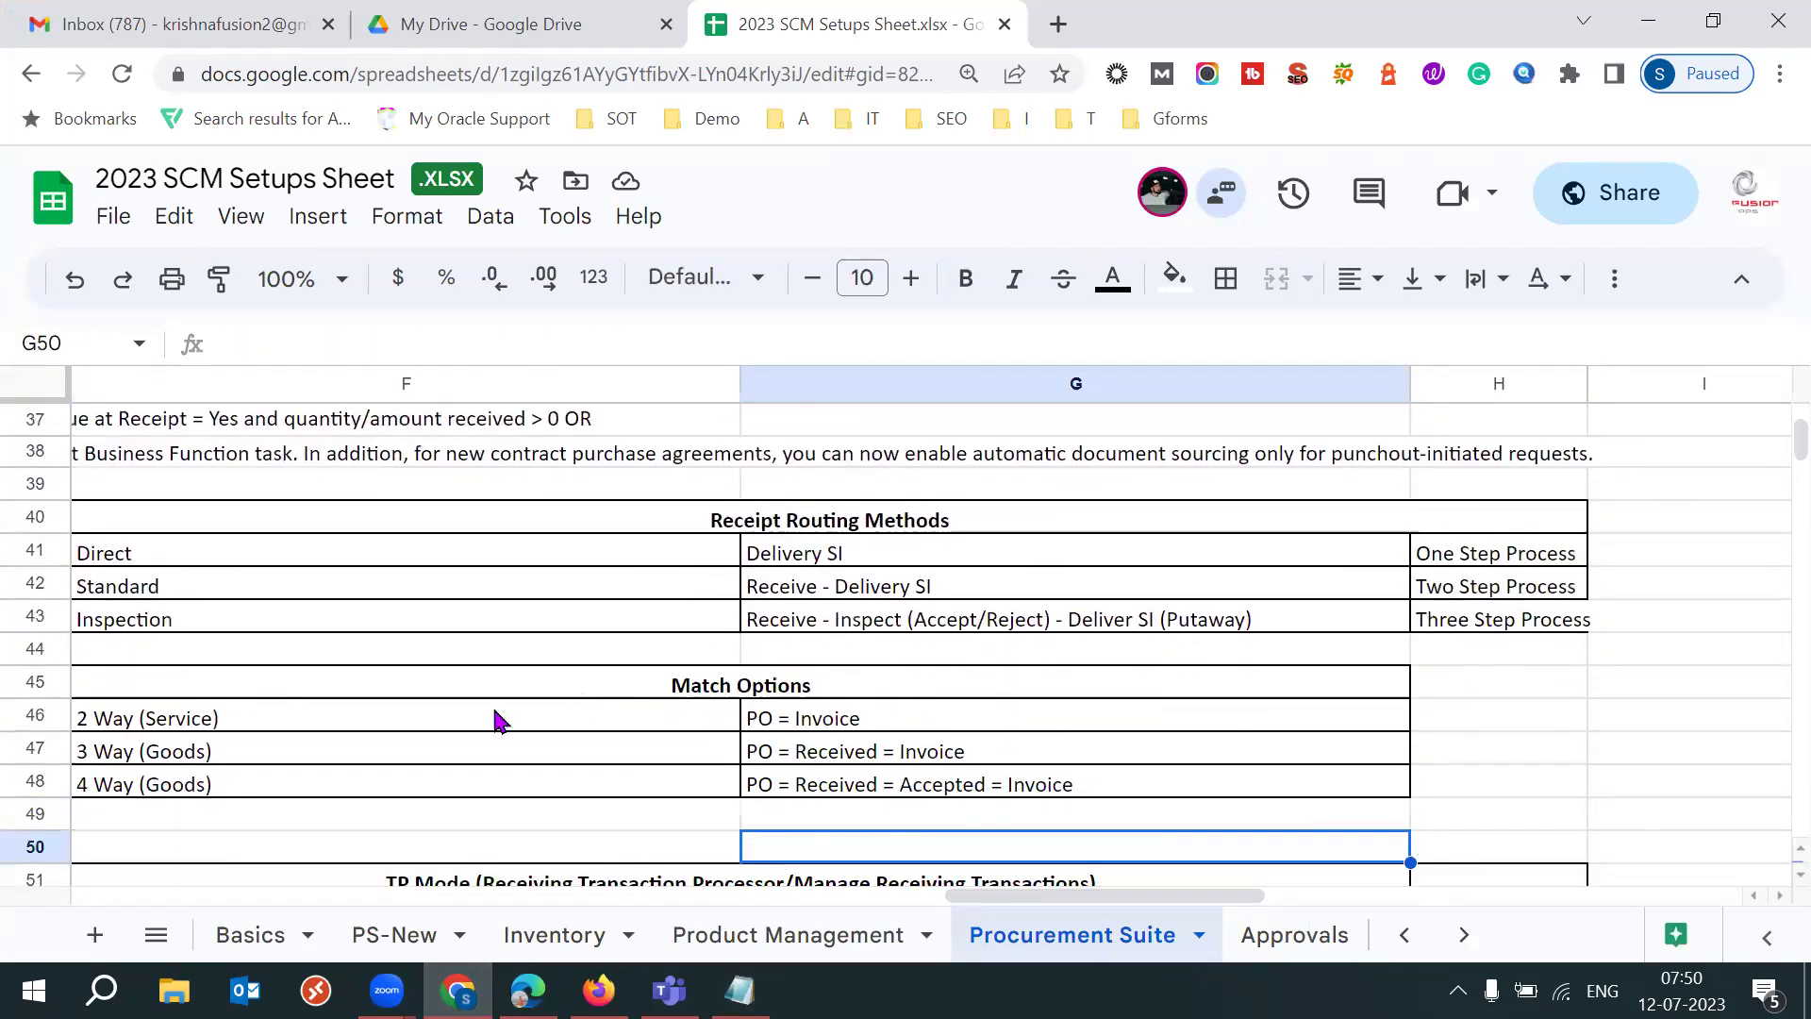
Step: Select the 2 Way (Service) PO = Invoice, 3 Way (Goods) and 4 Way (Goods) rows in F46:G48
click(325, 724)
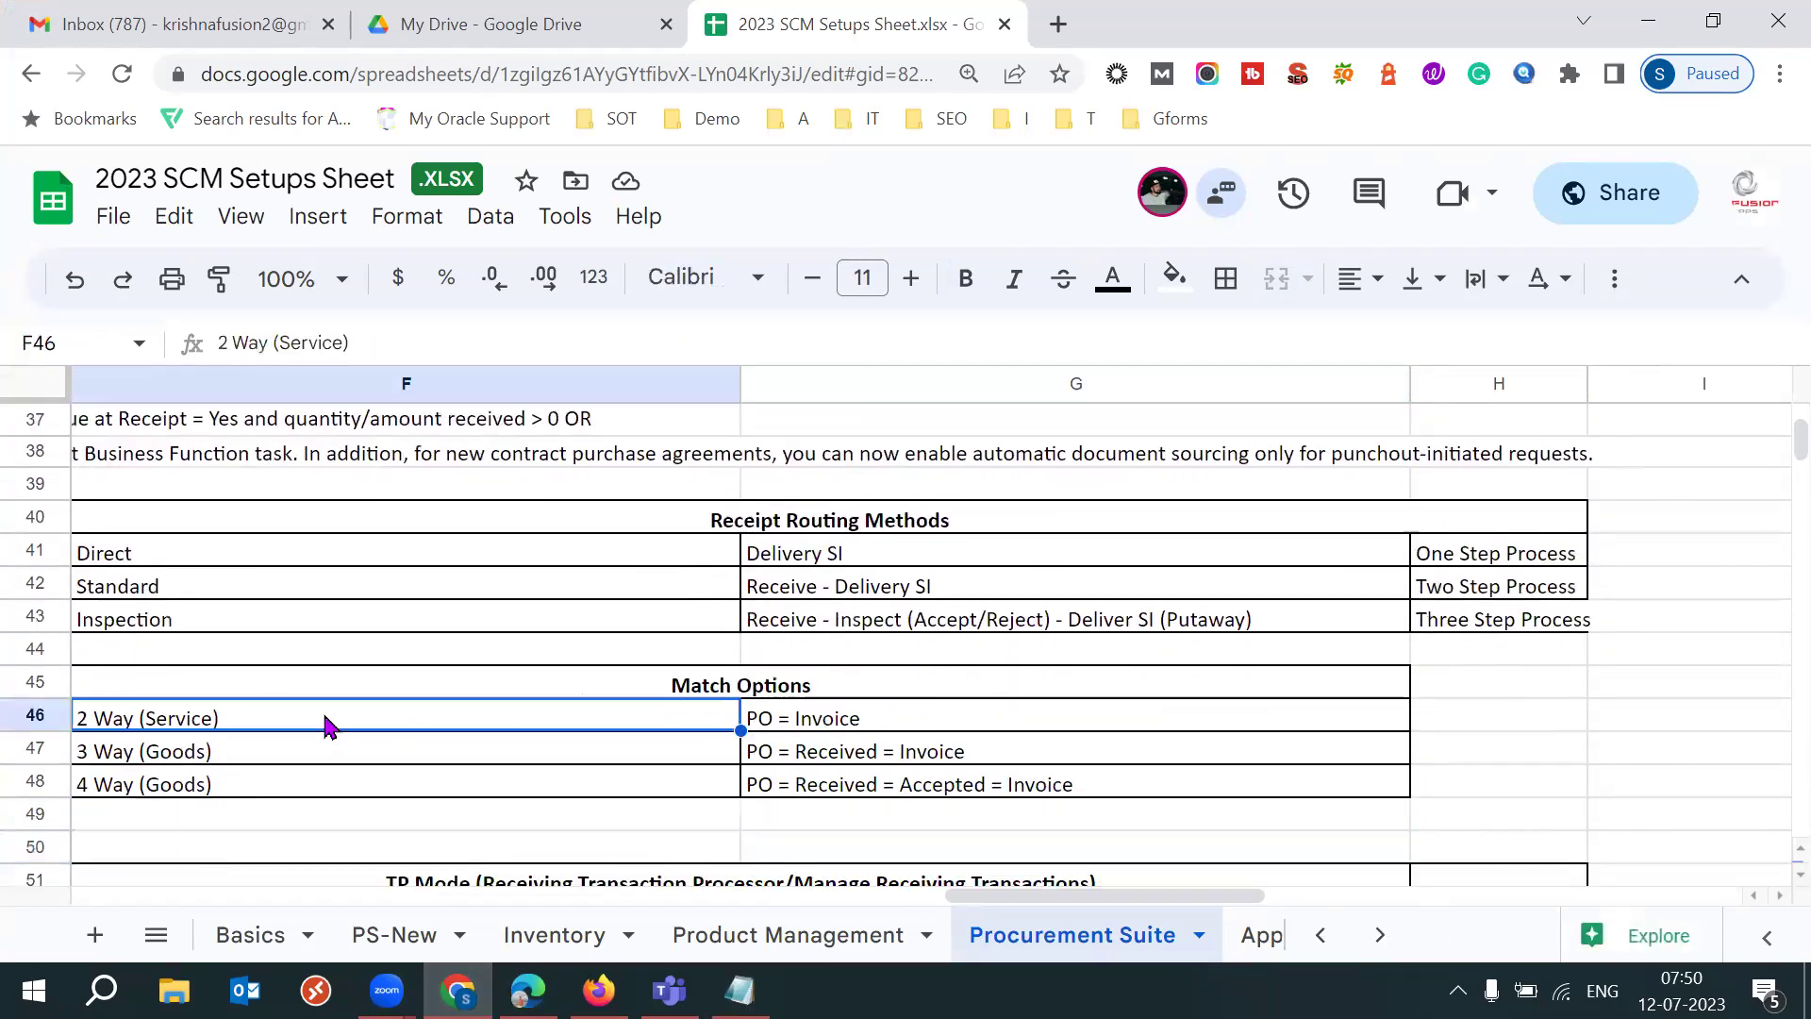
shift+click(838, 728)
ctrl+click(278, 760)
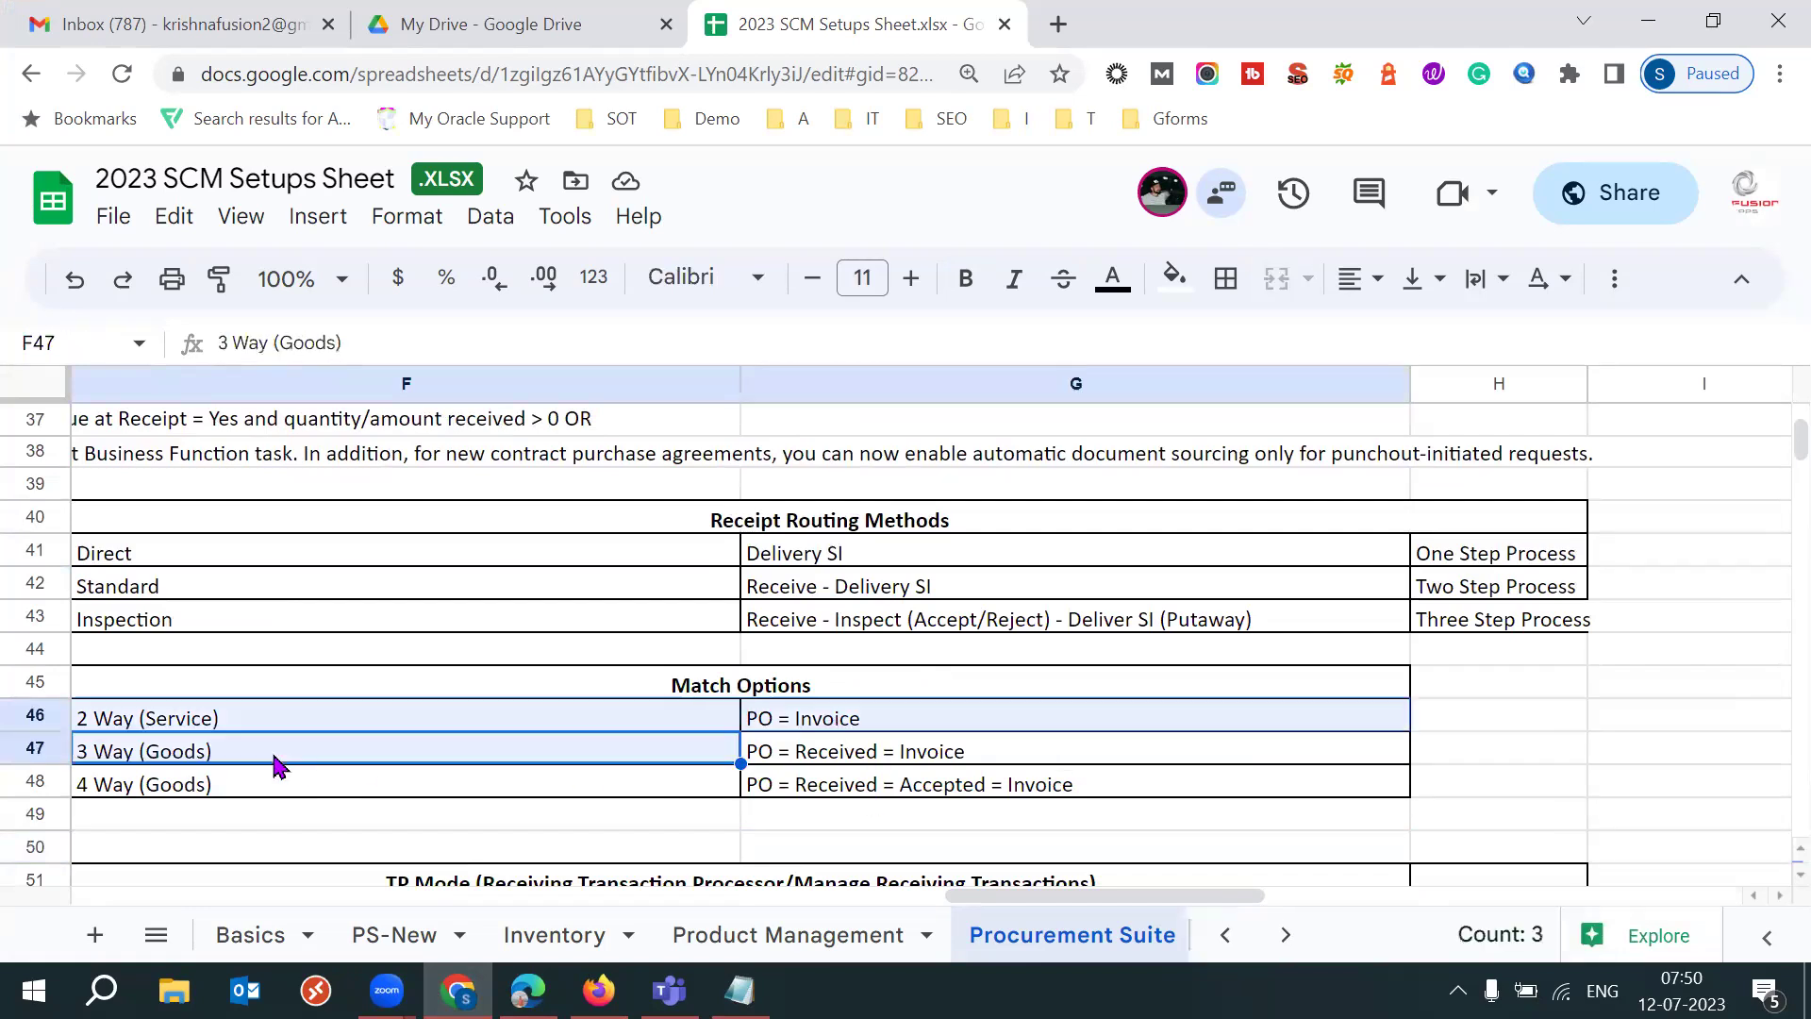
ctrl+click(825, 764)
shift+click(825, 759)
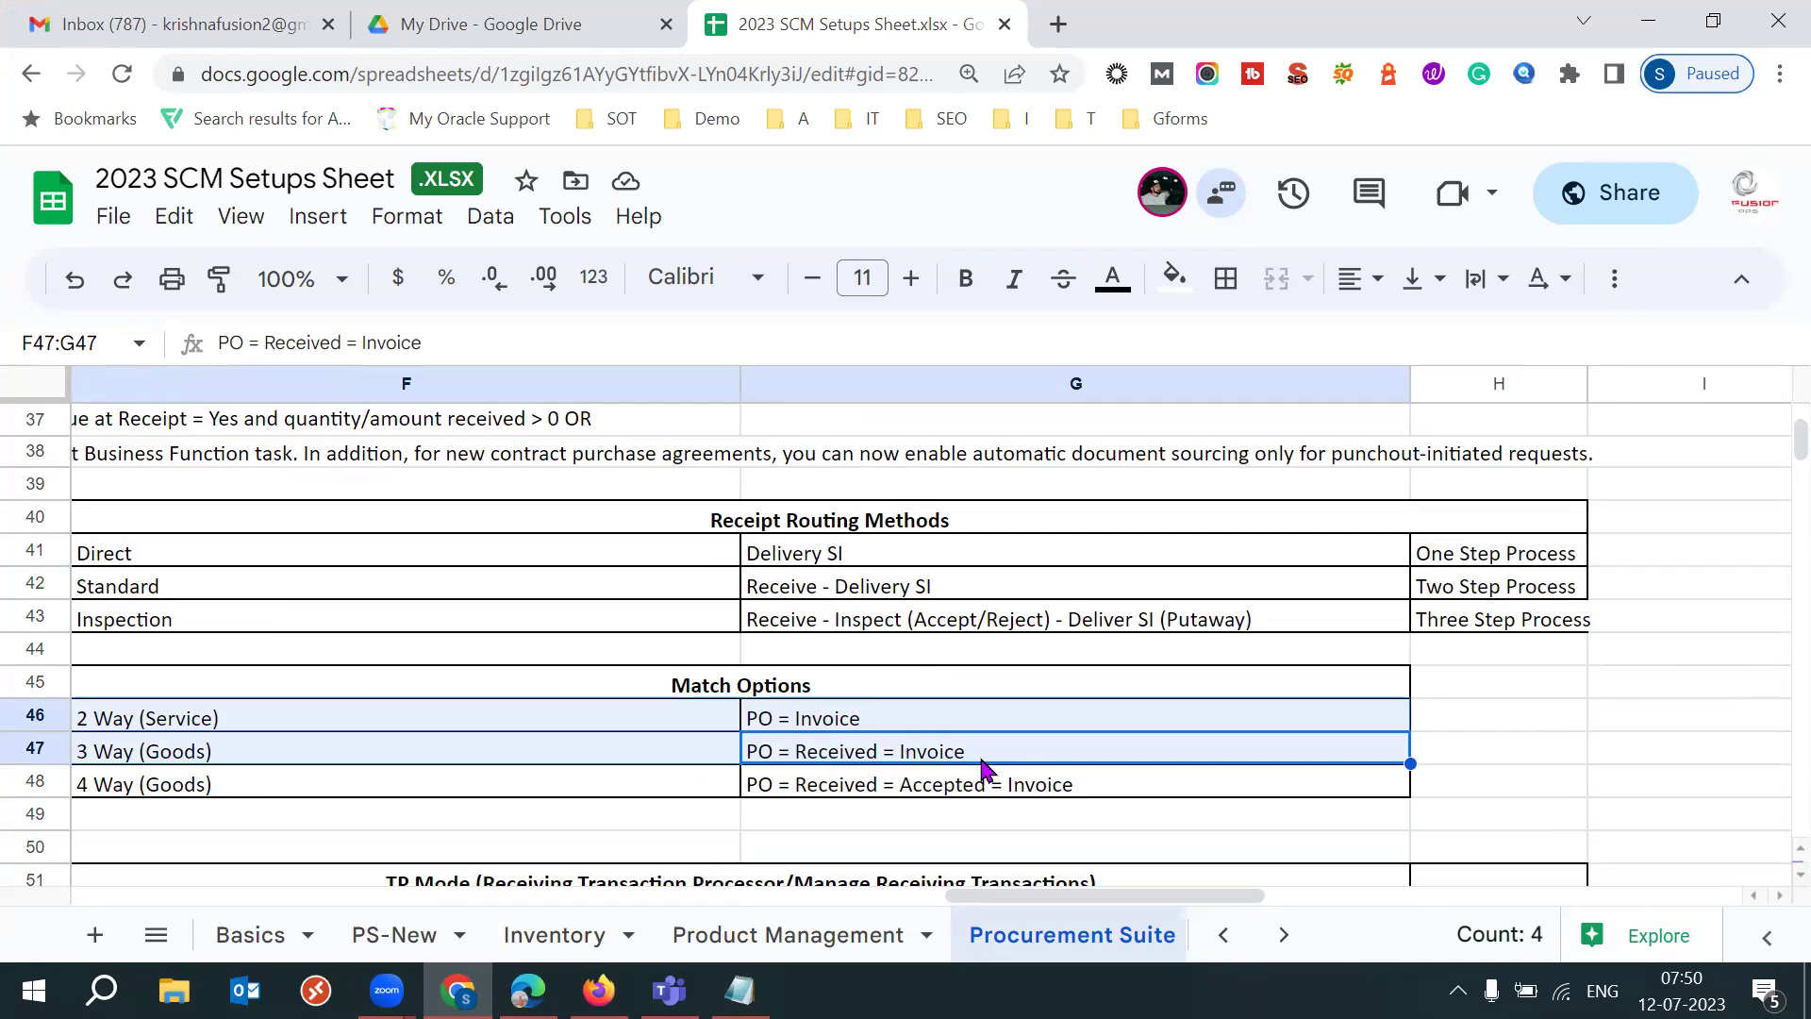
click(245, 793)
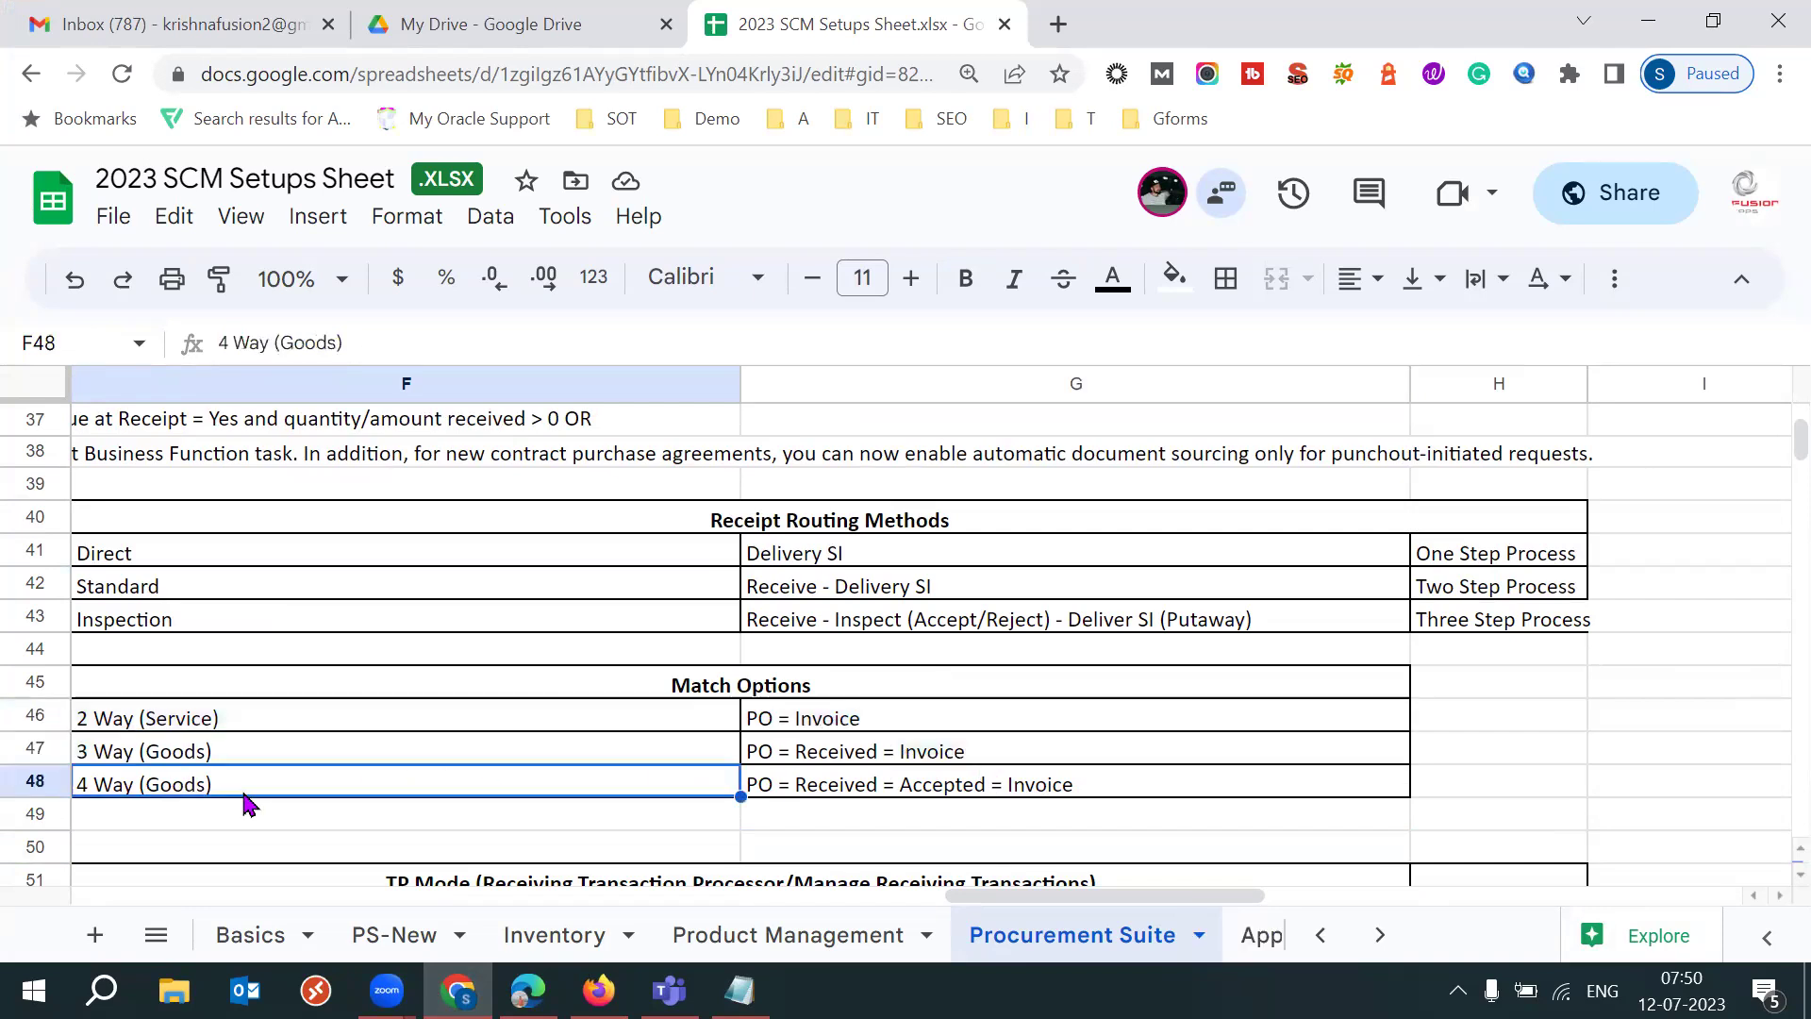
click(820, 786)
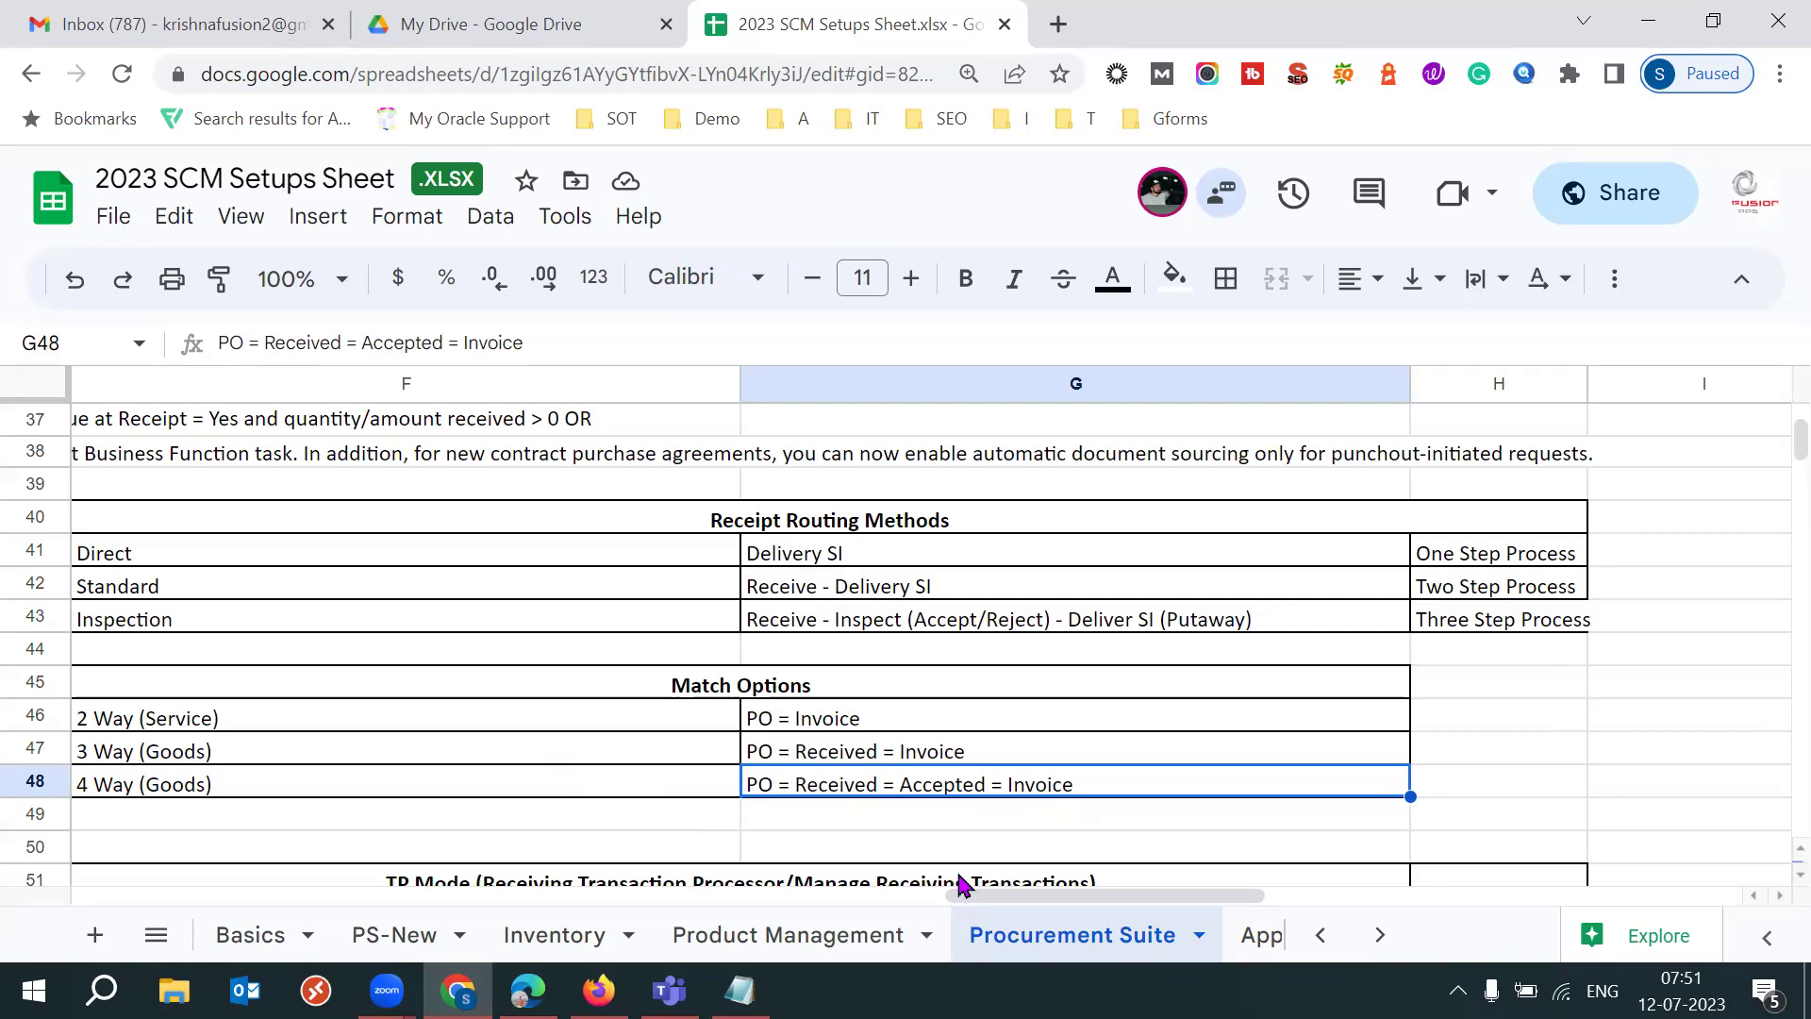
Step: Select the three Match Options rows F46:F48, then bring up the Manage Purchasing Line Types page
click(210, 725)
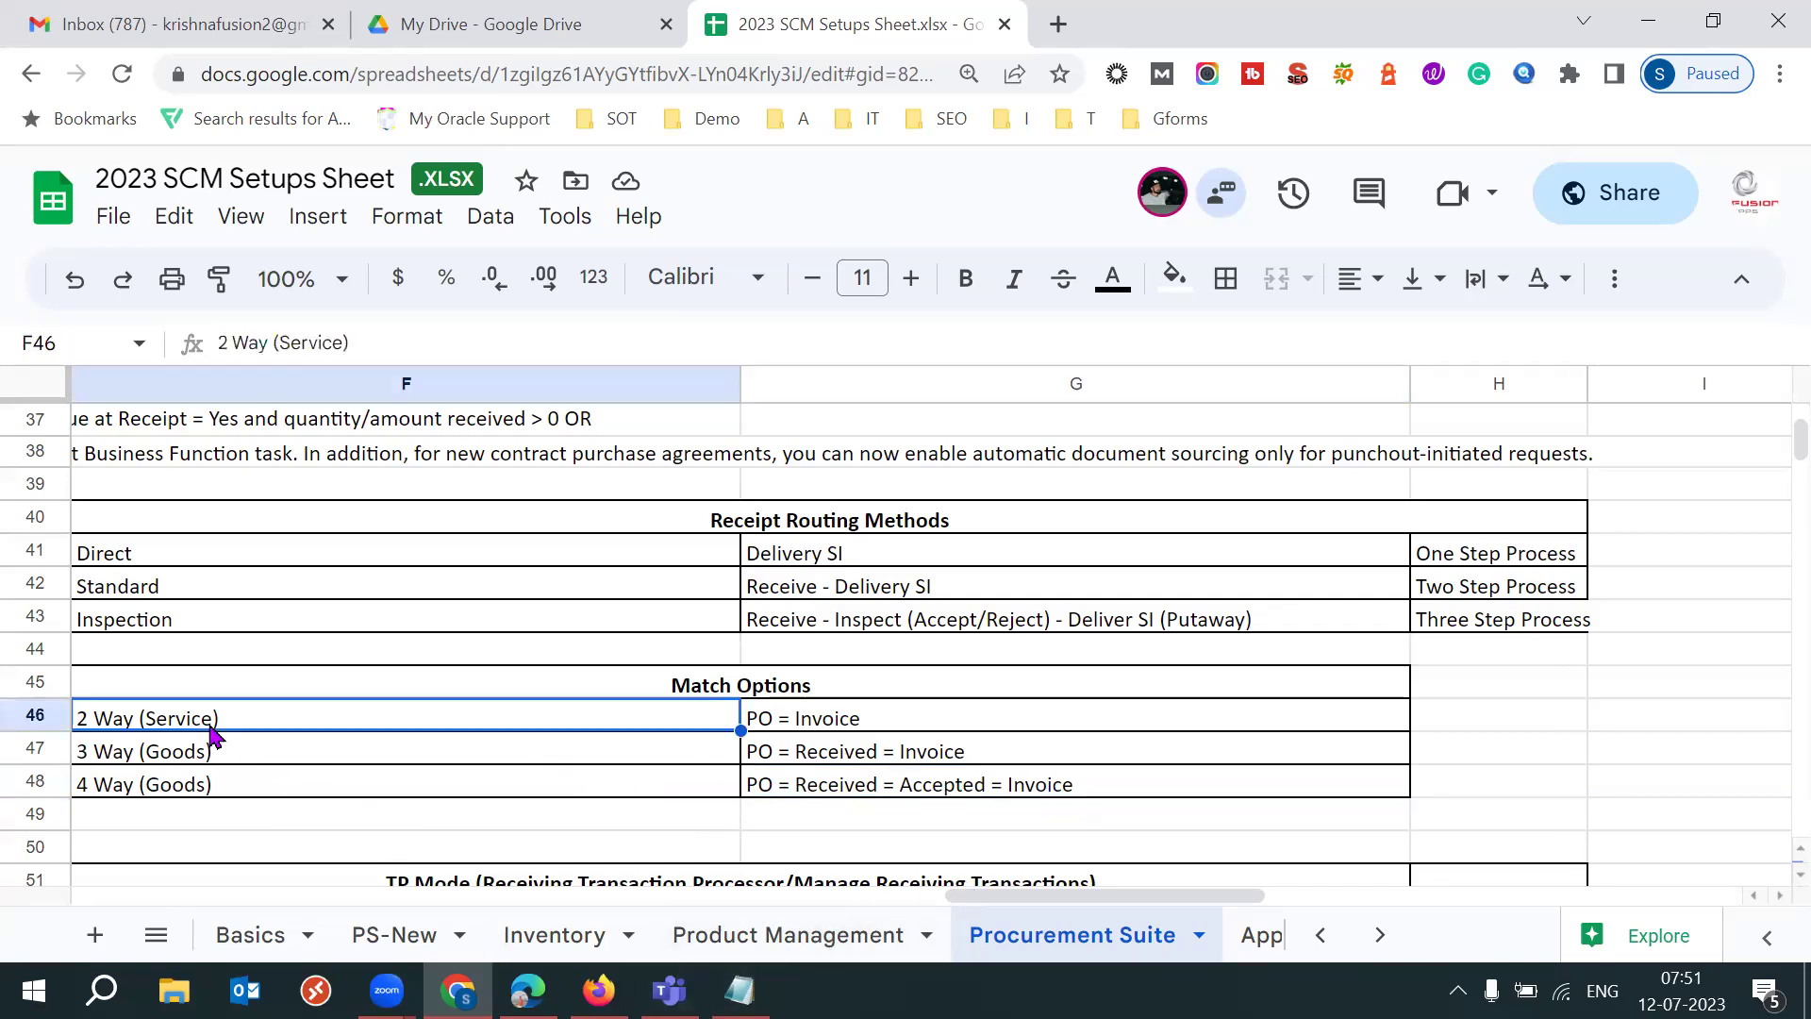
key(shift+Down)
key(shift+Down)
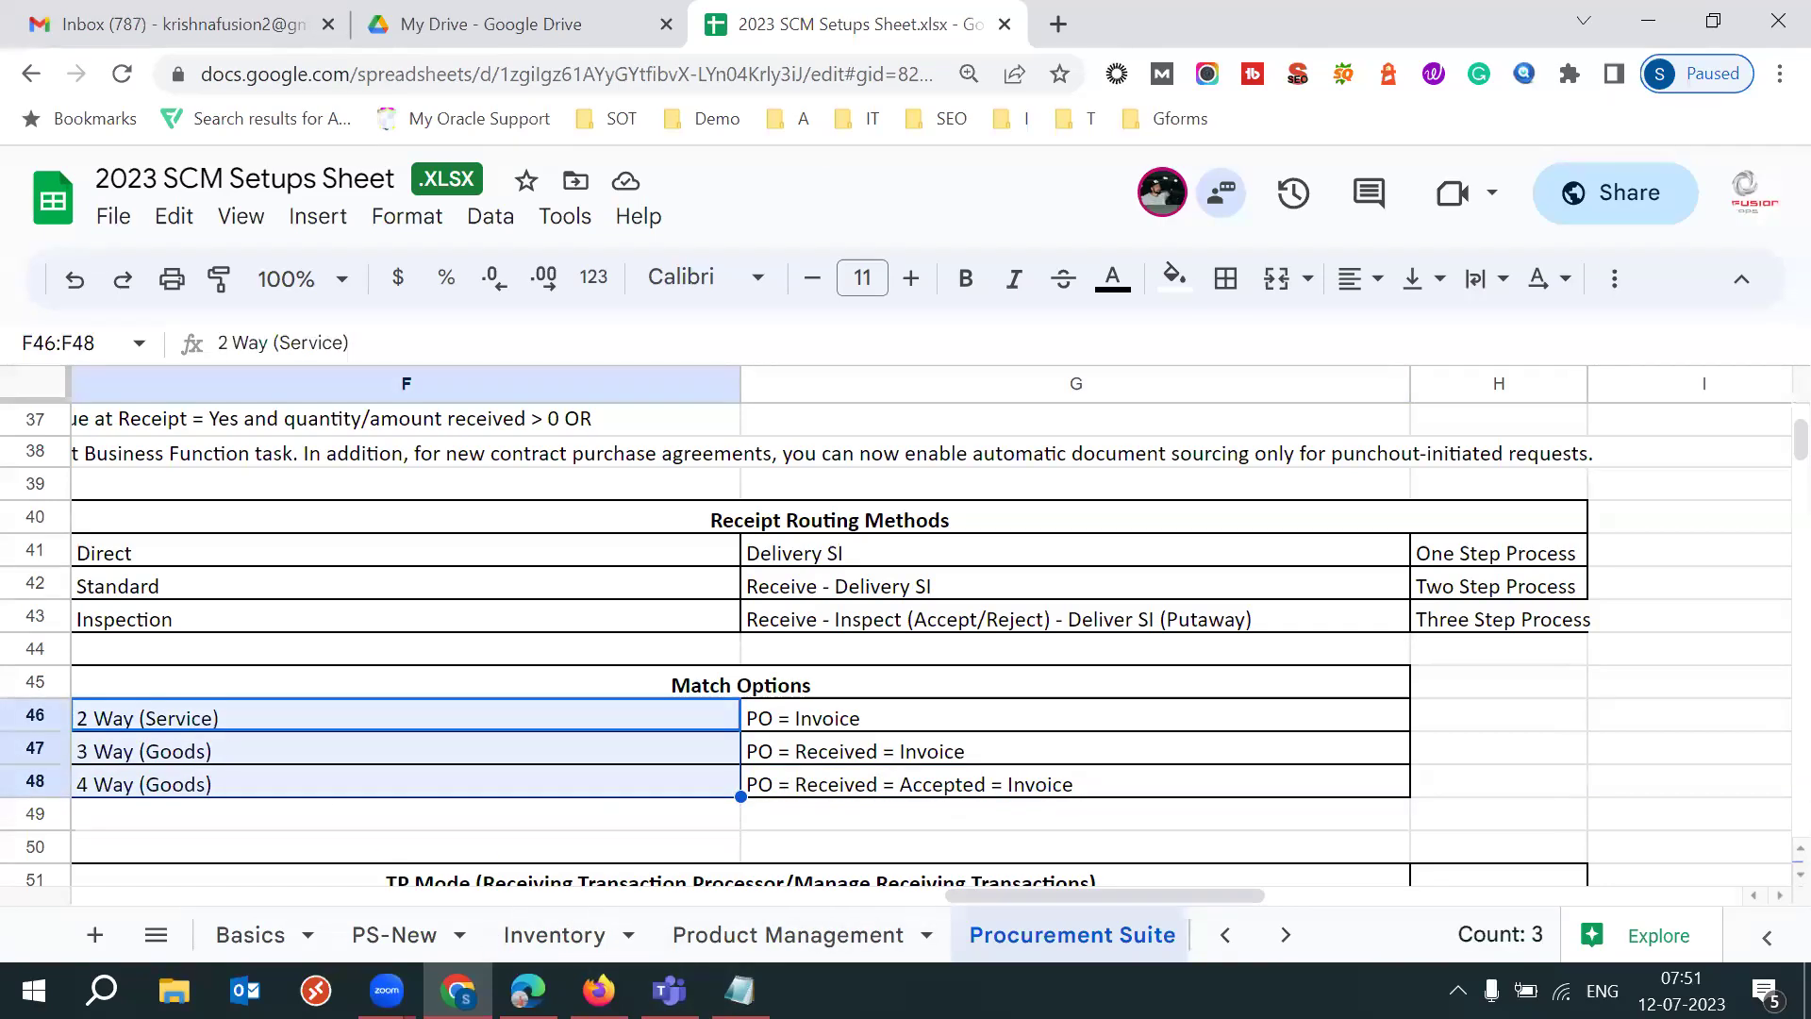
mouse_move(598, 990)
click(598, 872)
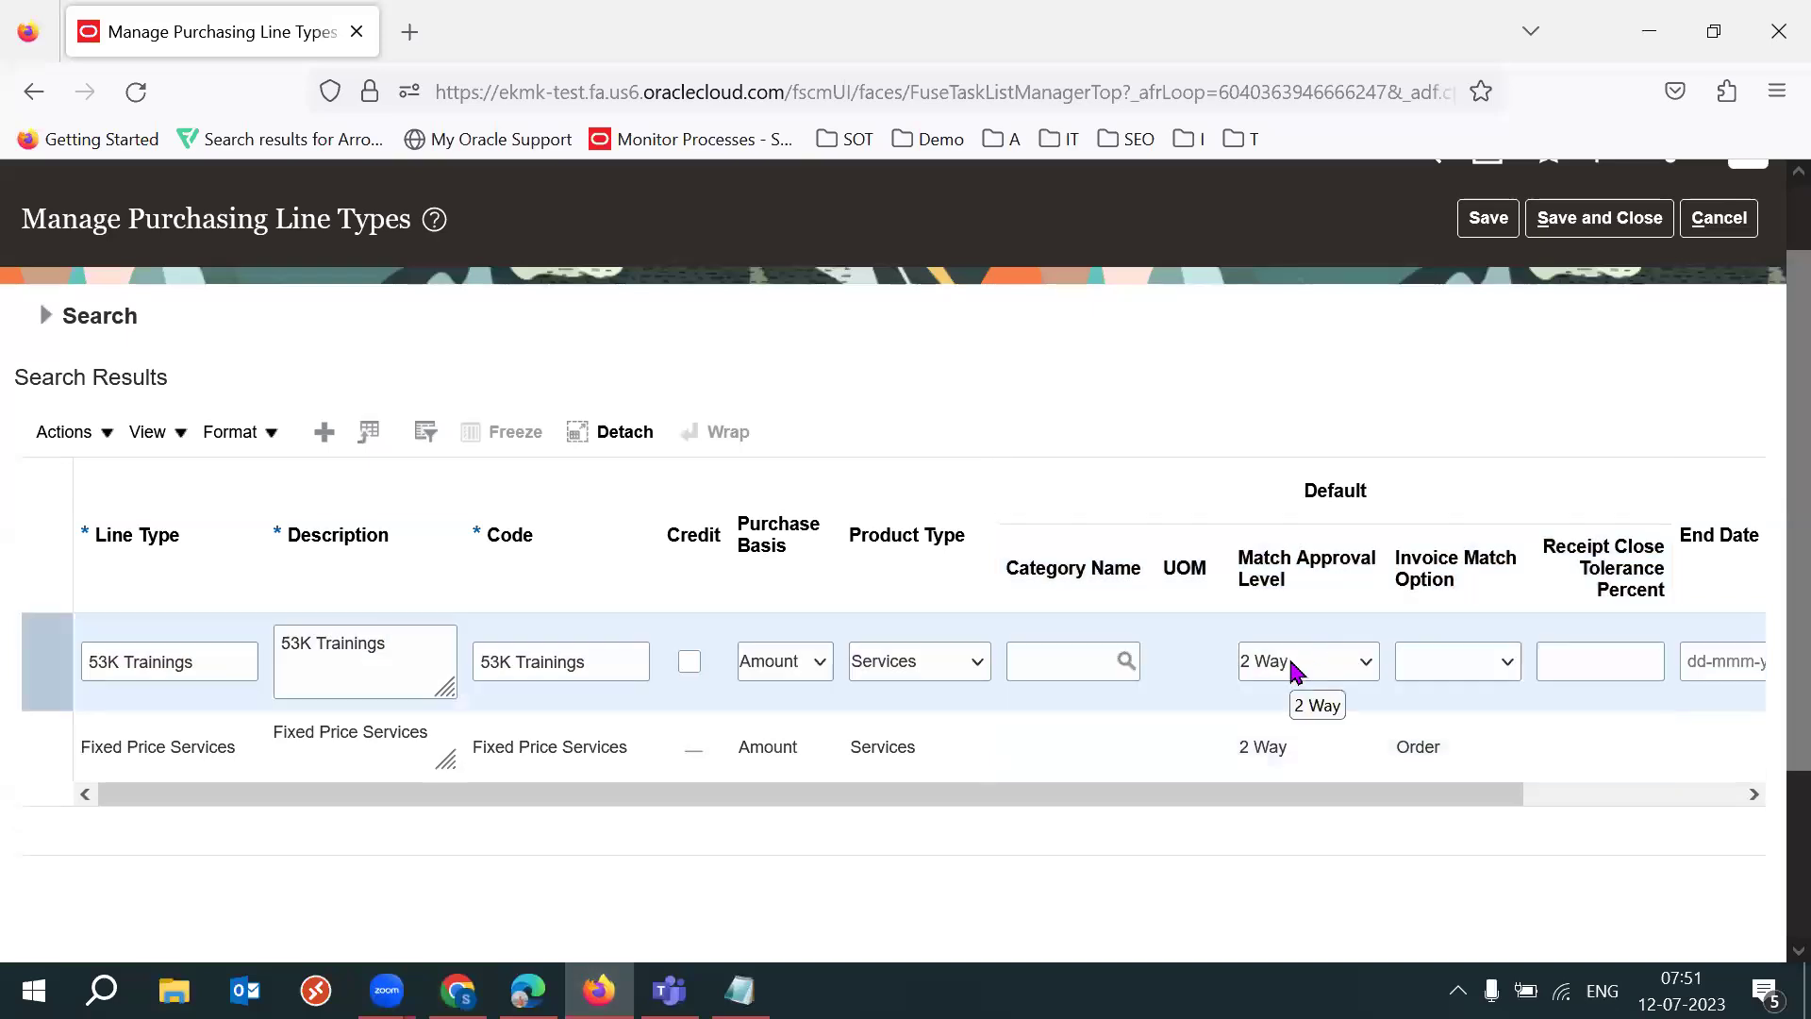
Step: Copy the 53K Trainings line type name into the notes on a new line below -3000
triple_click(226, 658)
key(ctrl+c)
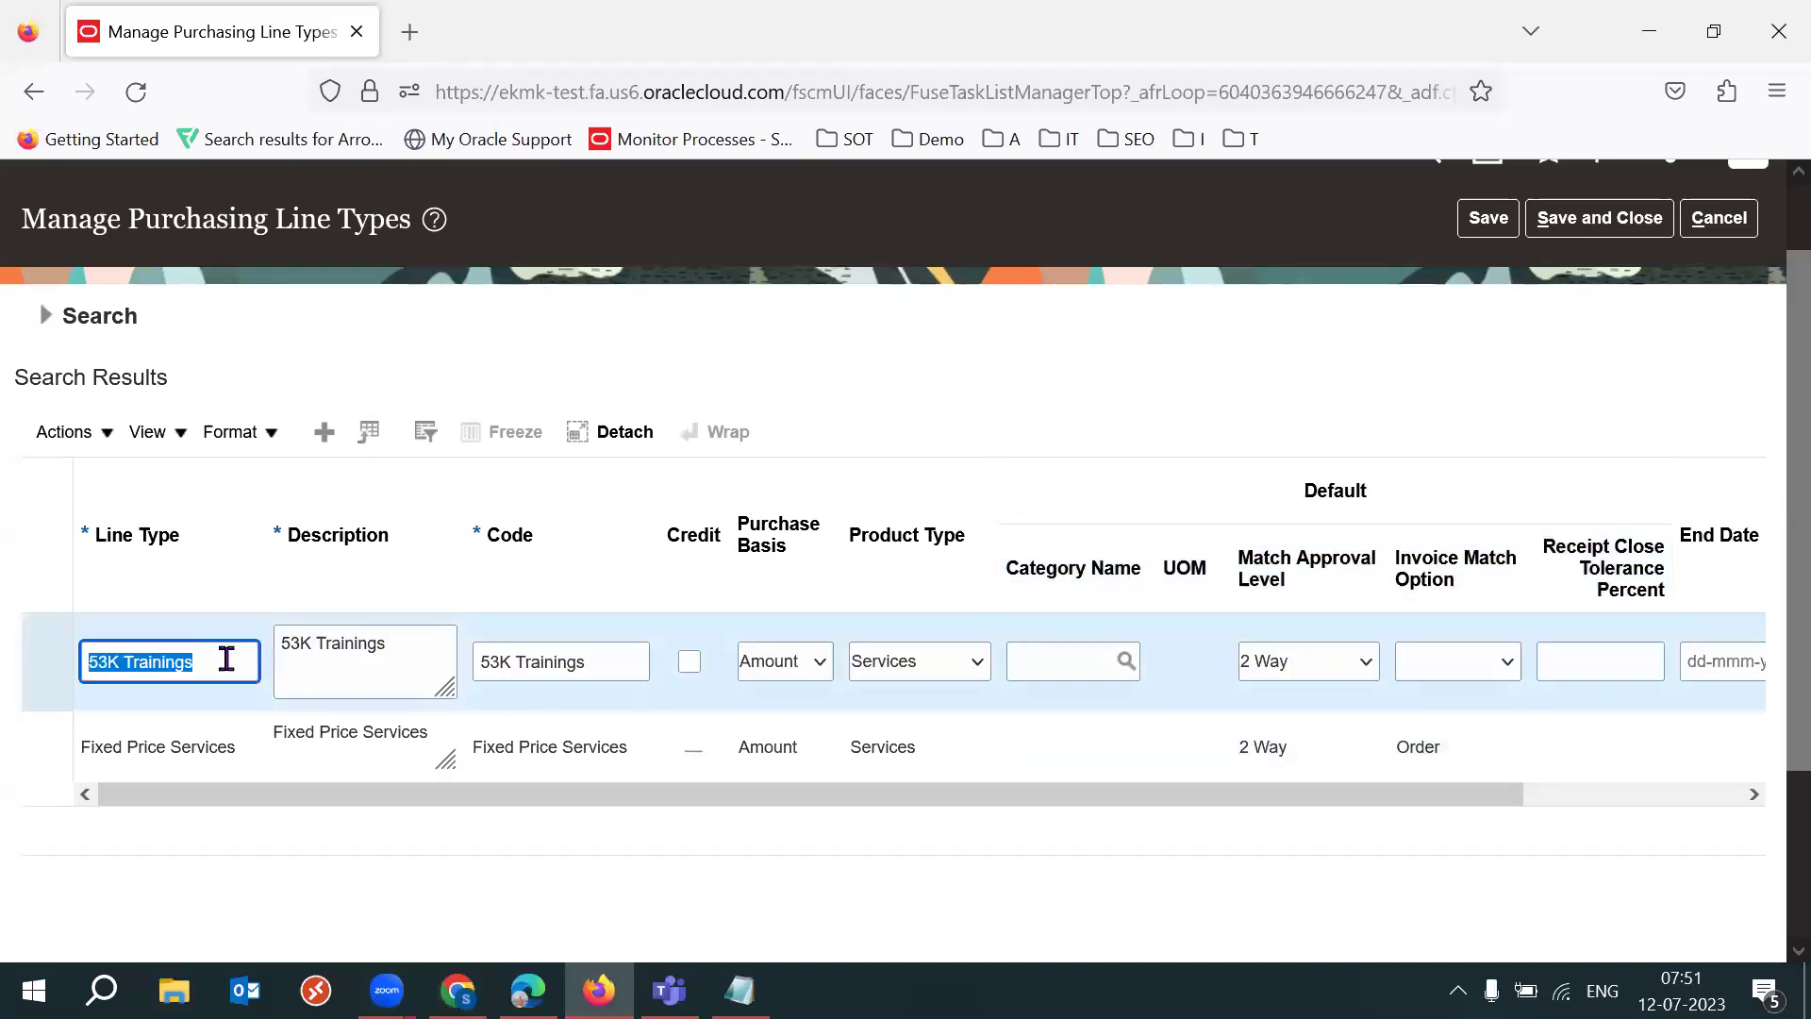
click(740, 990)
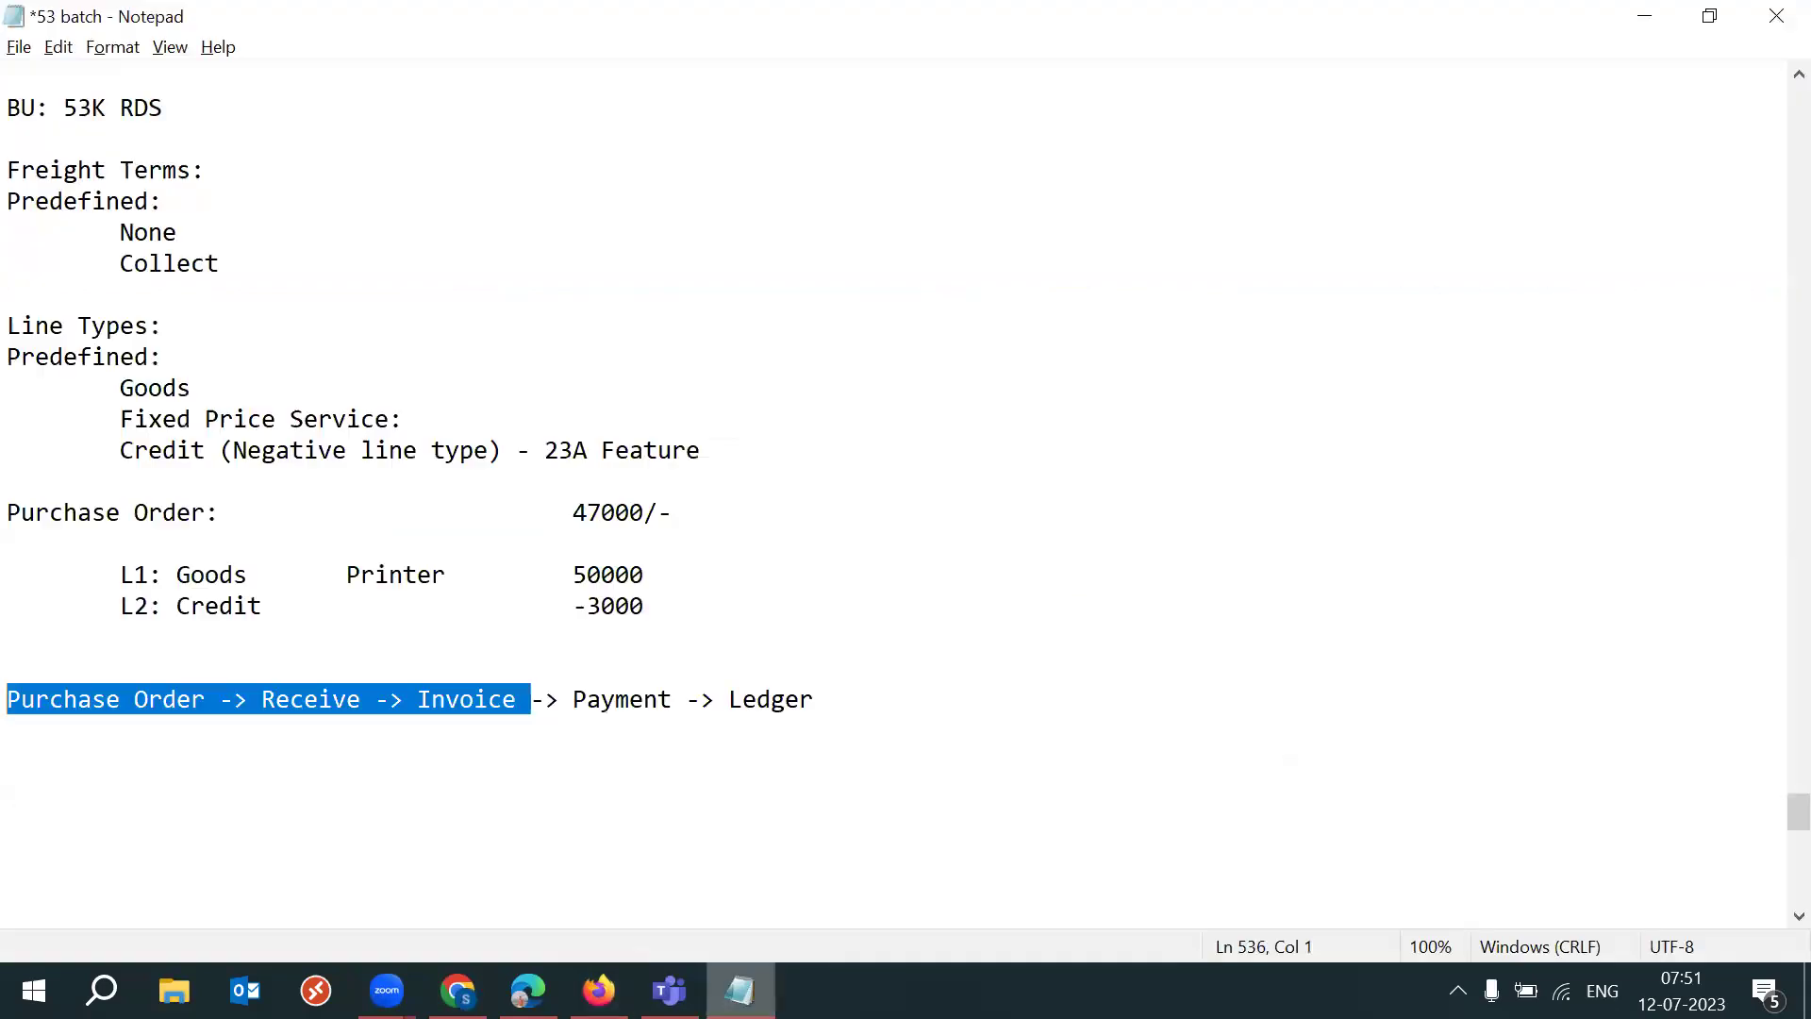
click(698, 611)
key(Return)
key(Return)
key(Tab)
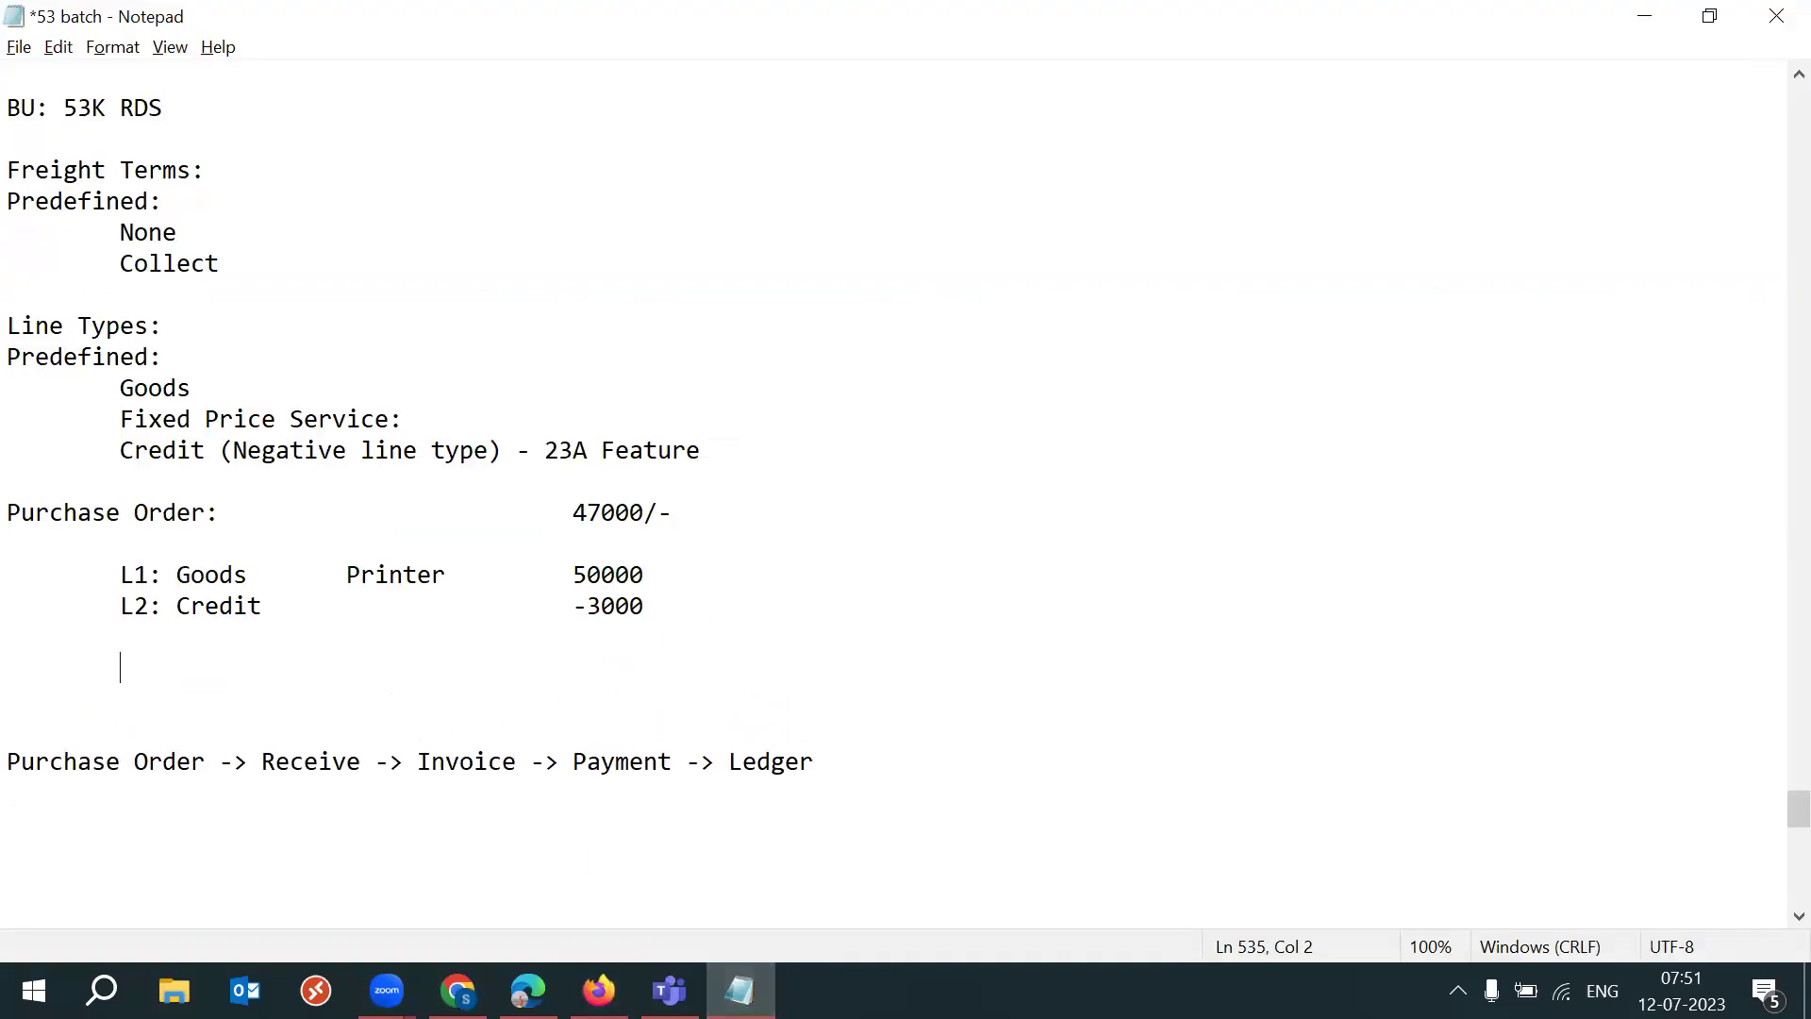
key(ctrl+v)
drag(94, 651, 307, 635)
click(154, 654)
click(126, 654)
shift+click(327, 659)
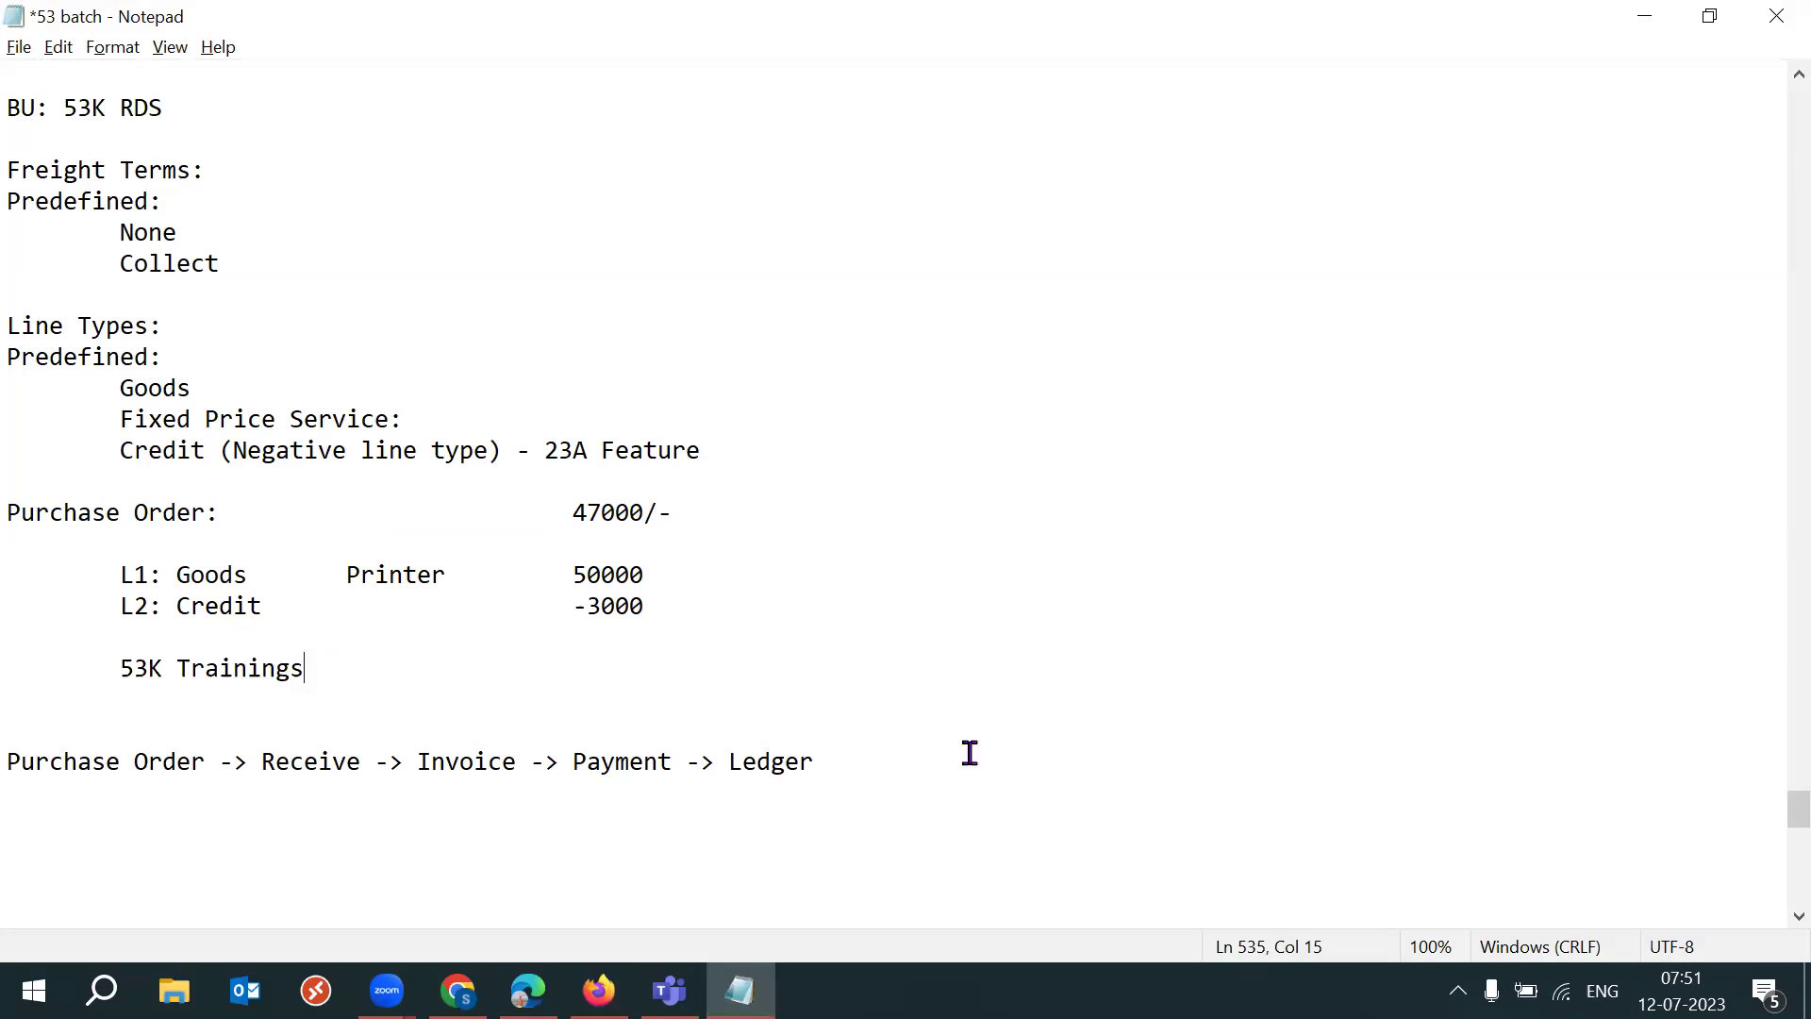
Step: Reselect the full 53K Trainings name on the Oracle line types page
key(alt+Tab)
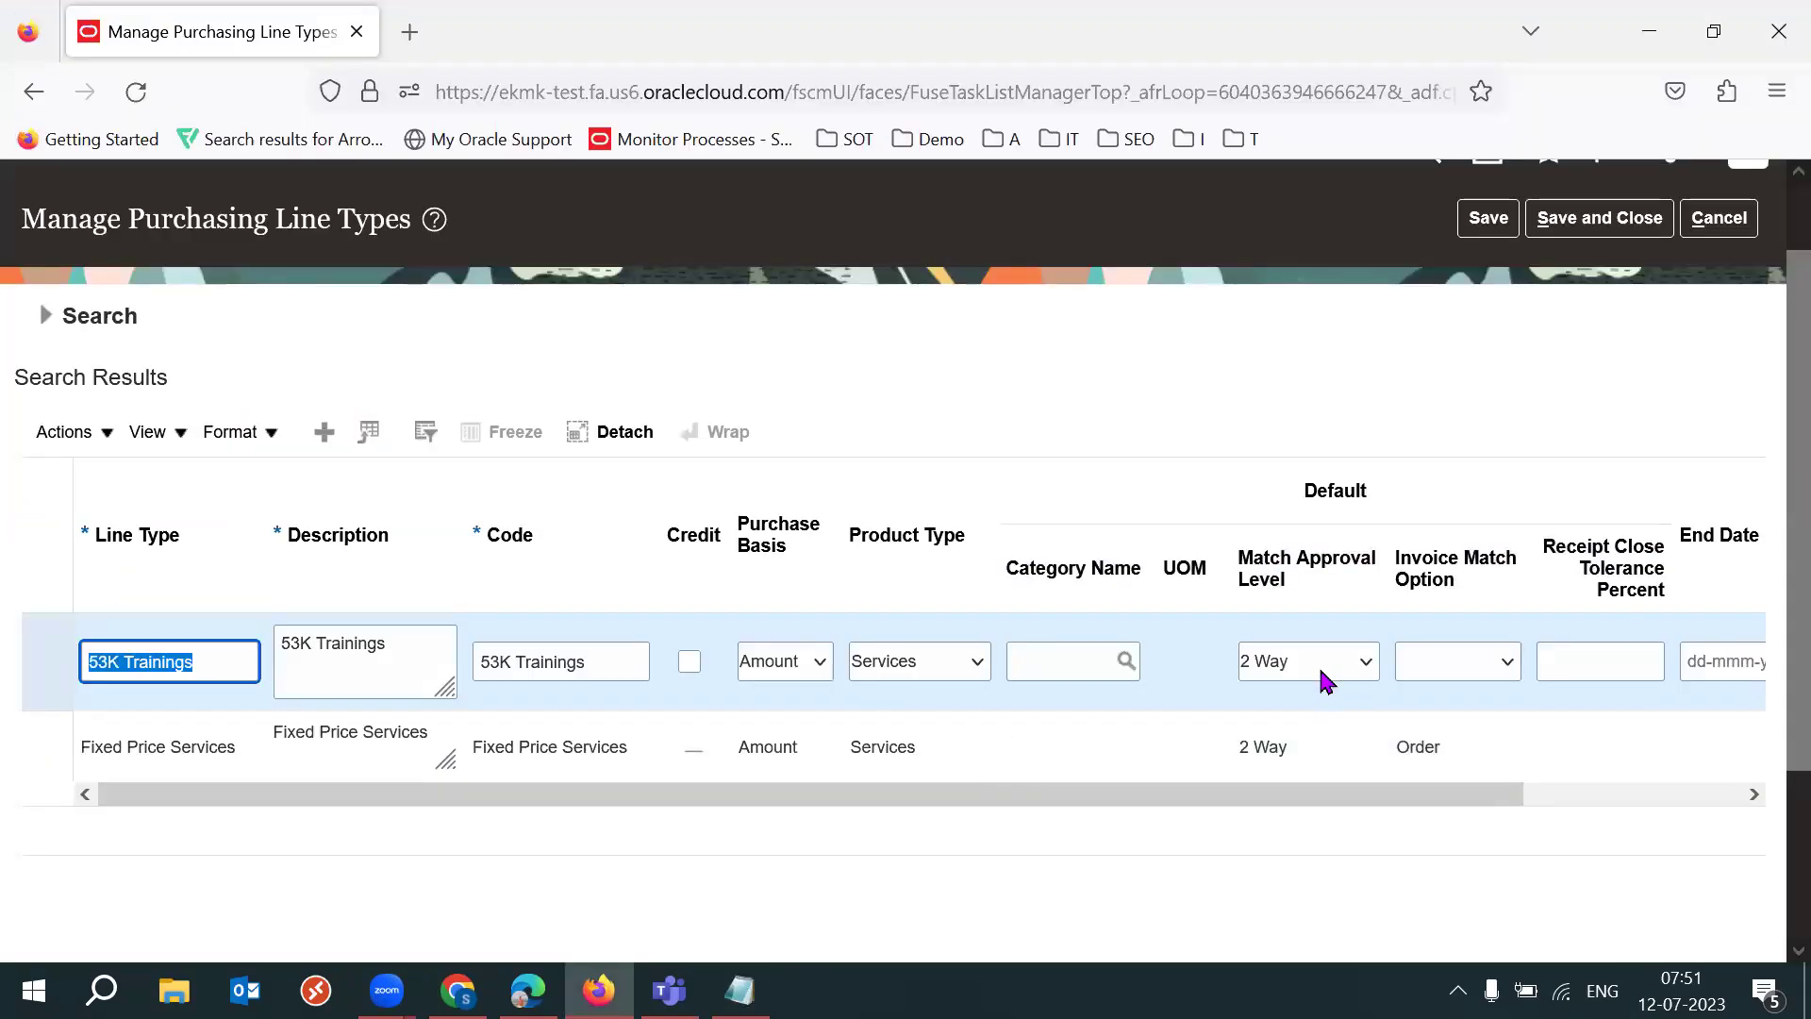
key(alt+Tab)
click(541, 675)
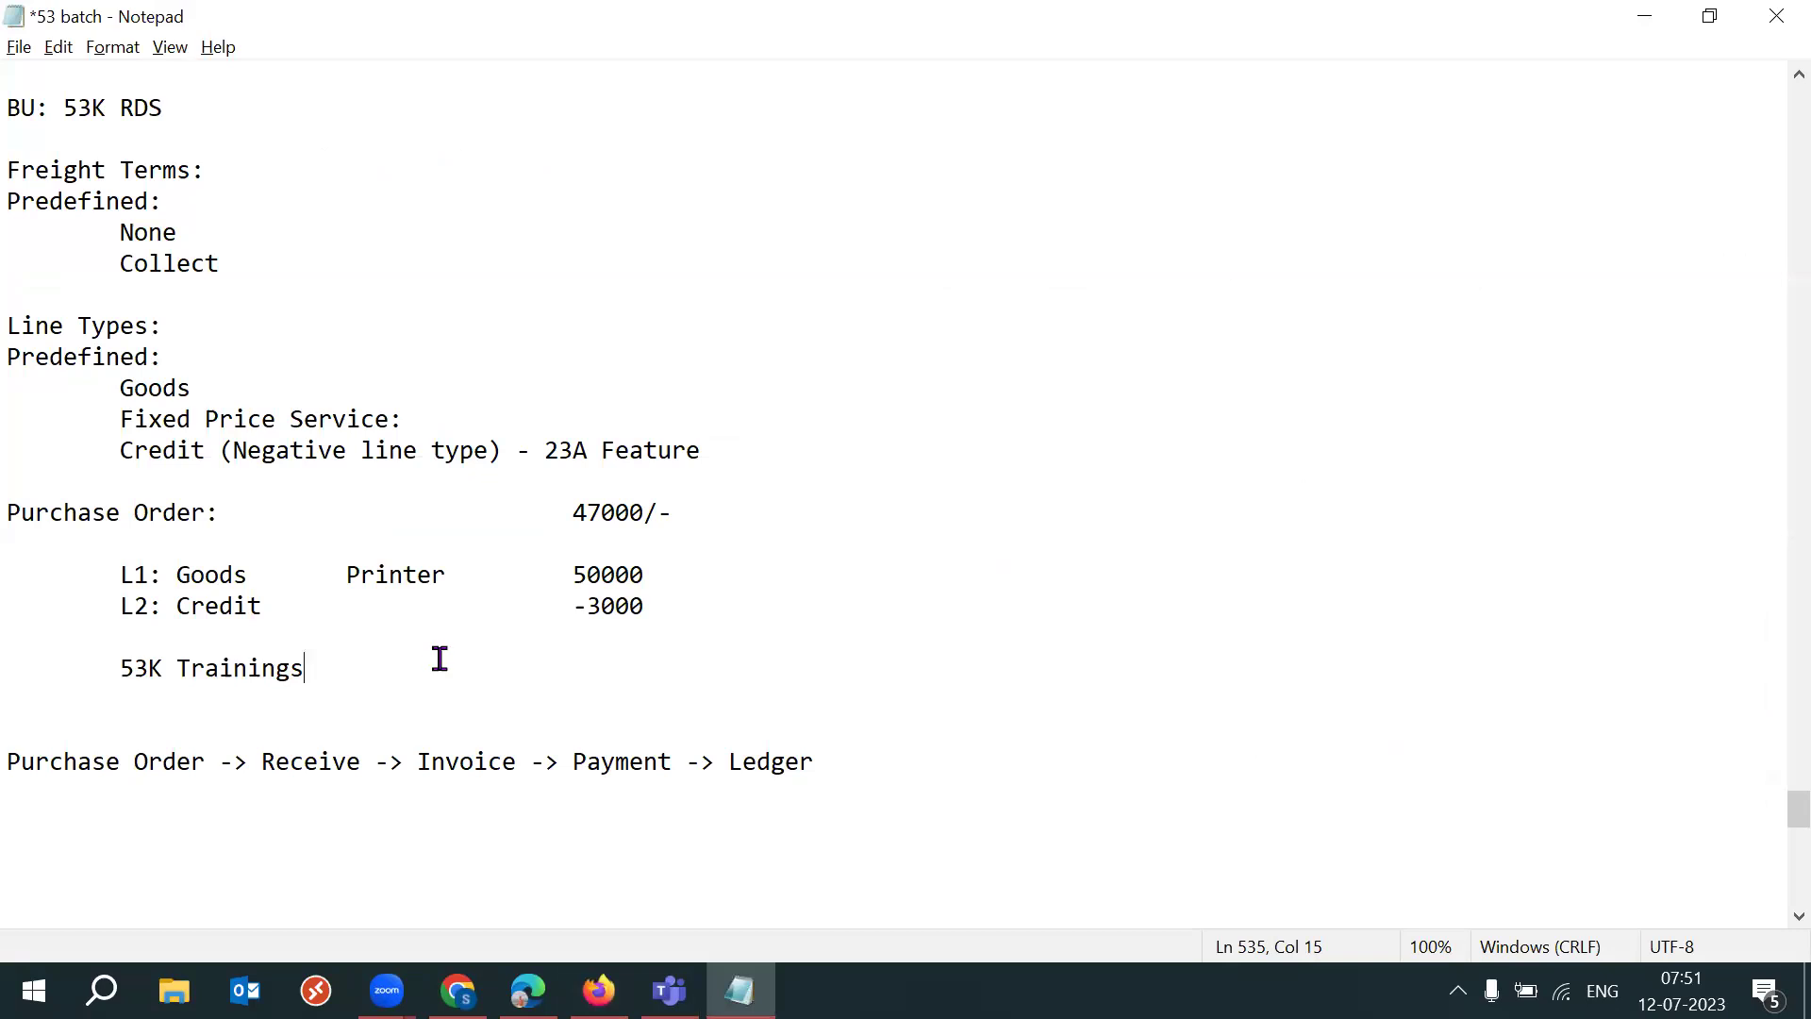
drag(238, 517, 8, 513)
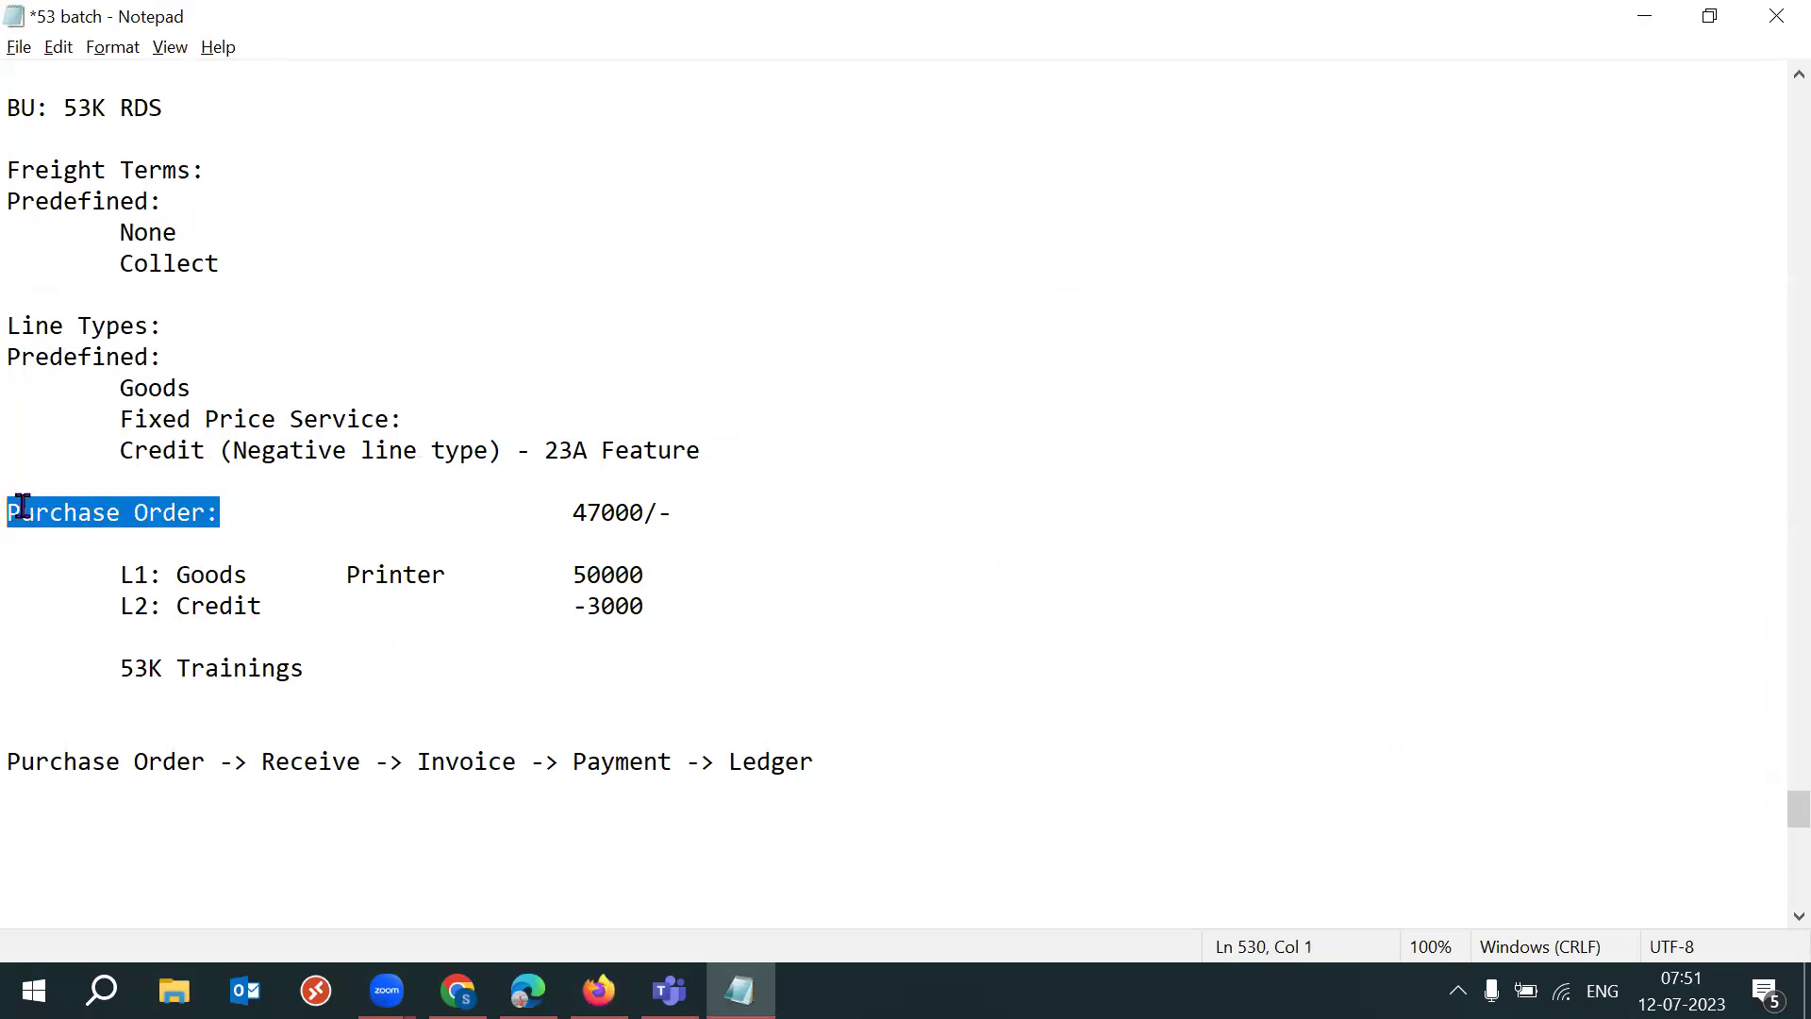
key(alt+Tab)
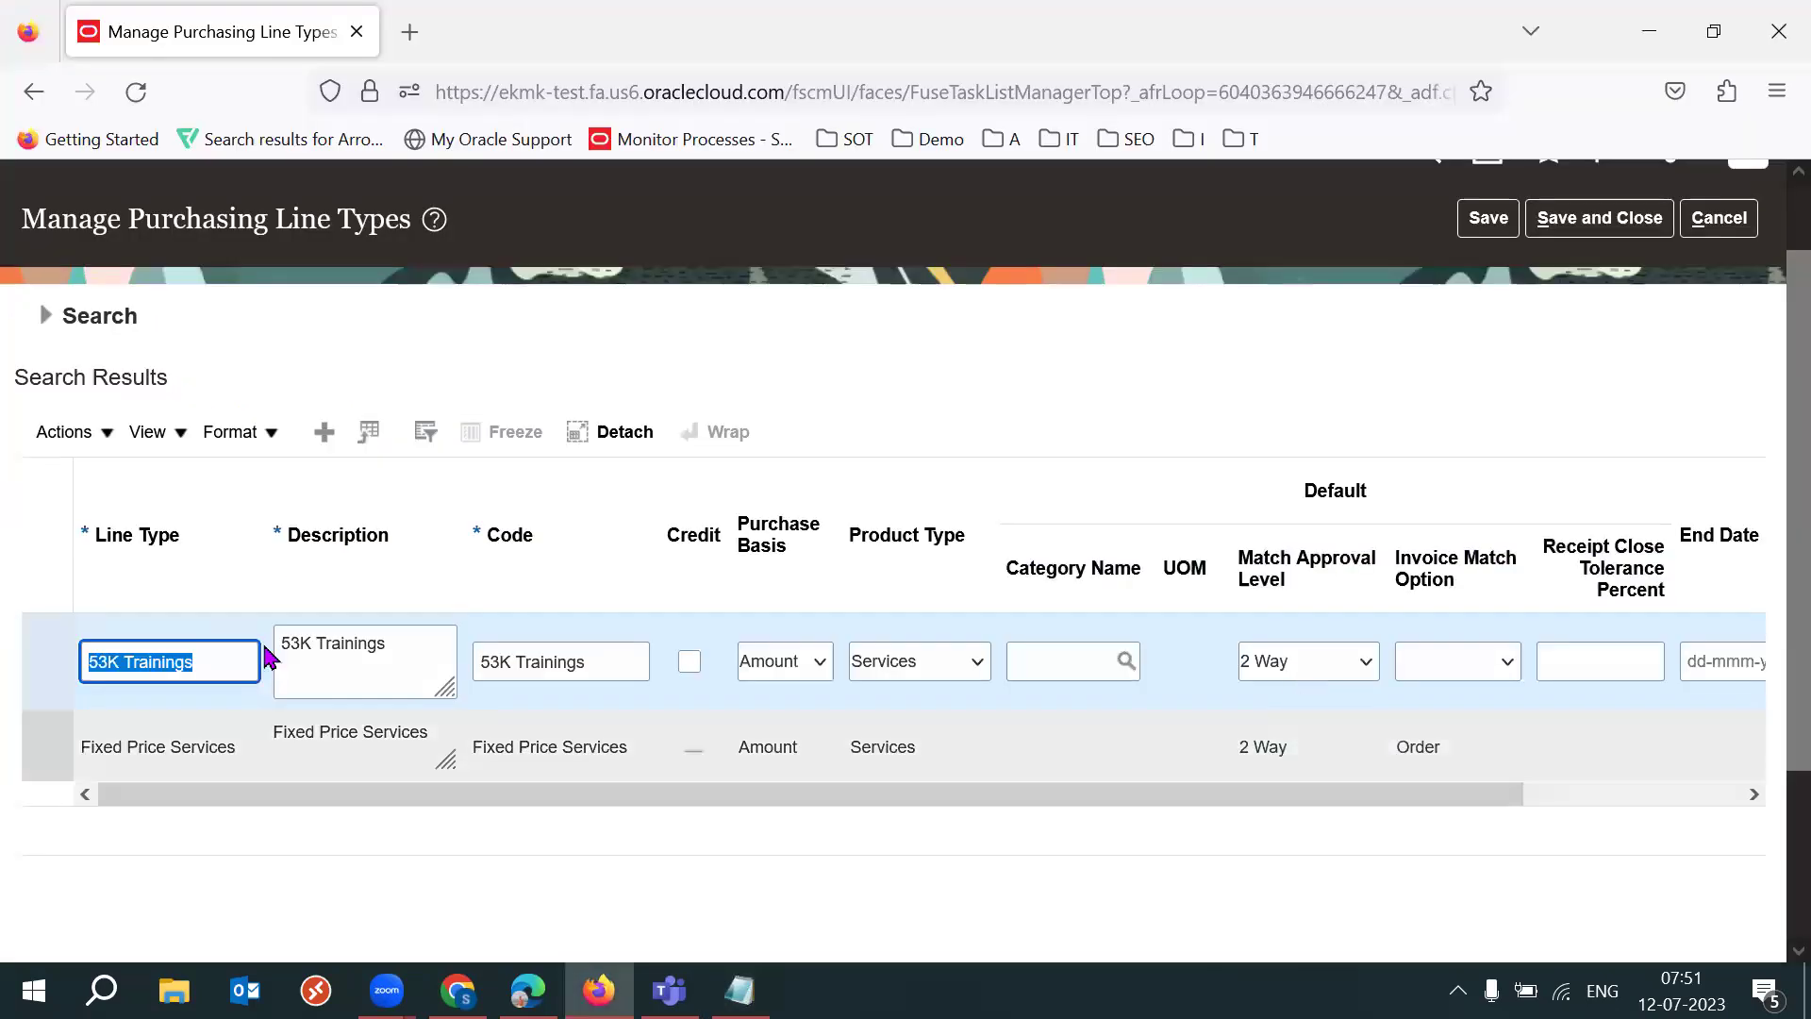
double_click(226, 651)
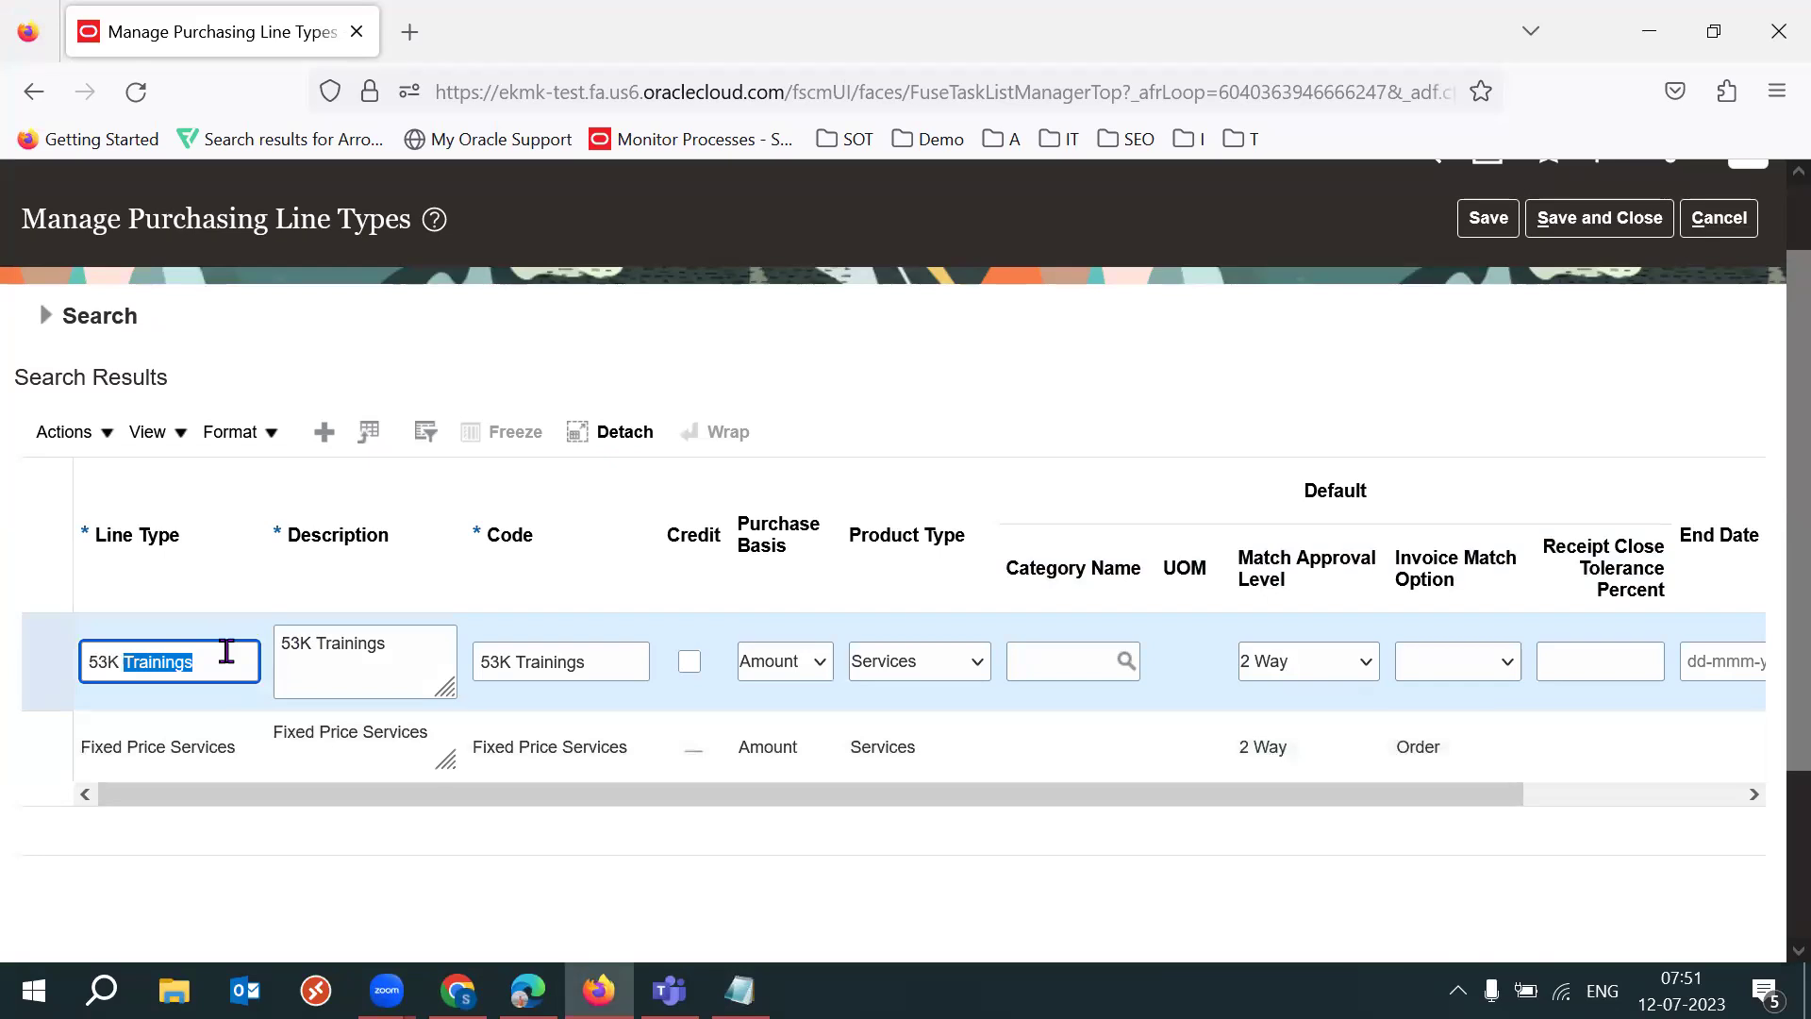
double_click(227, 651)
triple_click(227, 651)
double_click(227, 651)
triple_click(226, 650)
double_click(226, 651)
click(1320, 419)
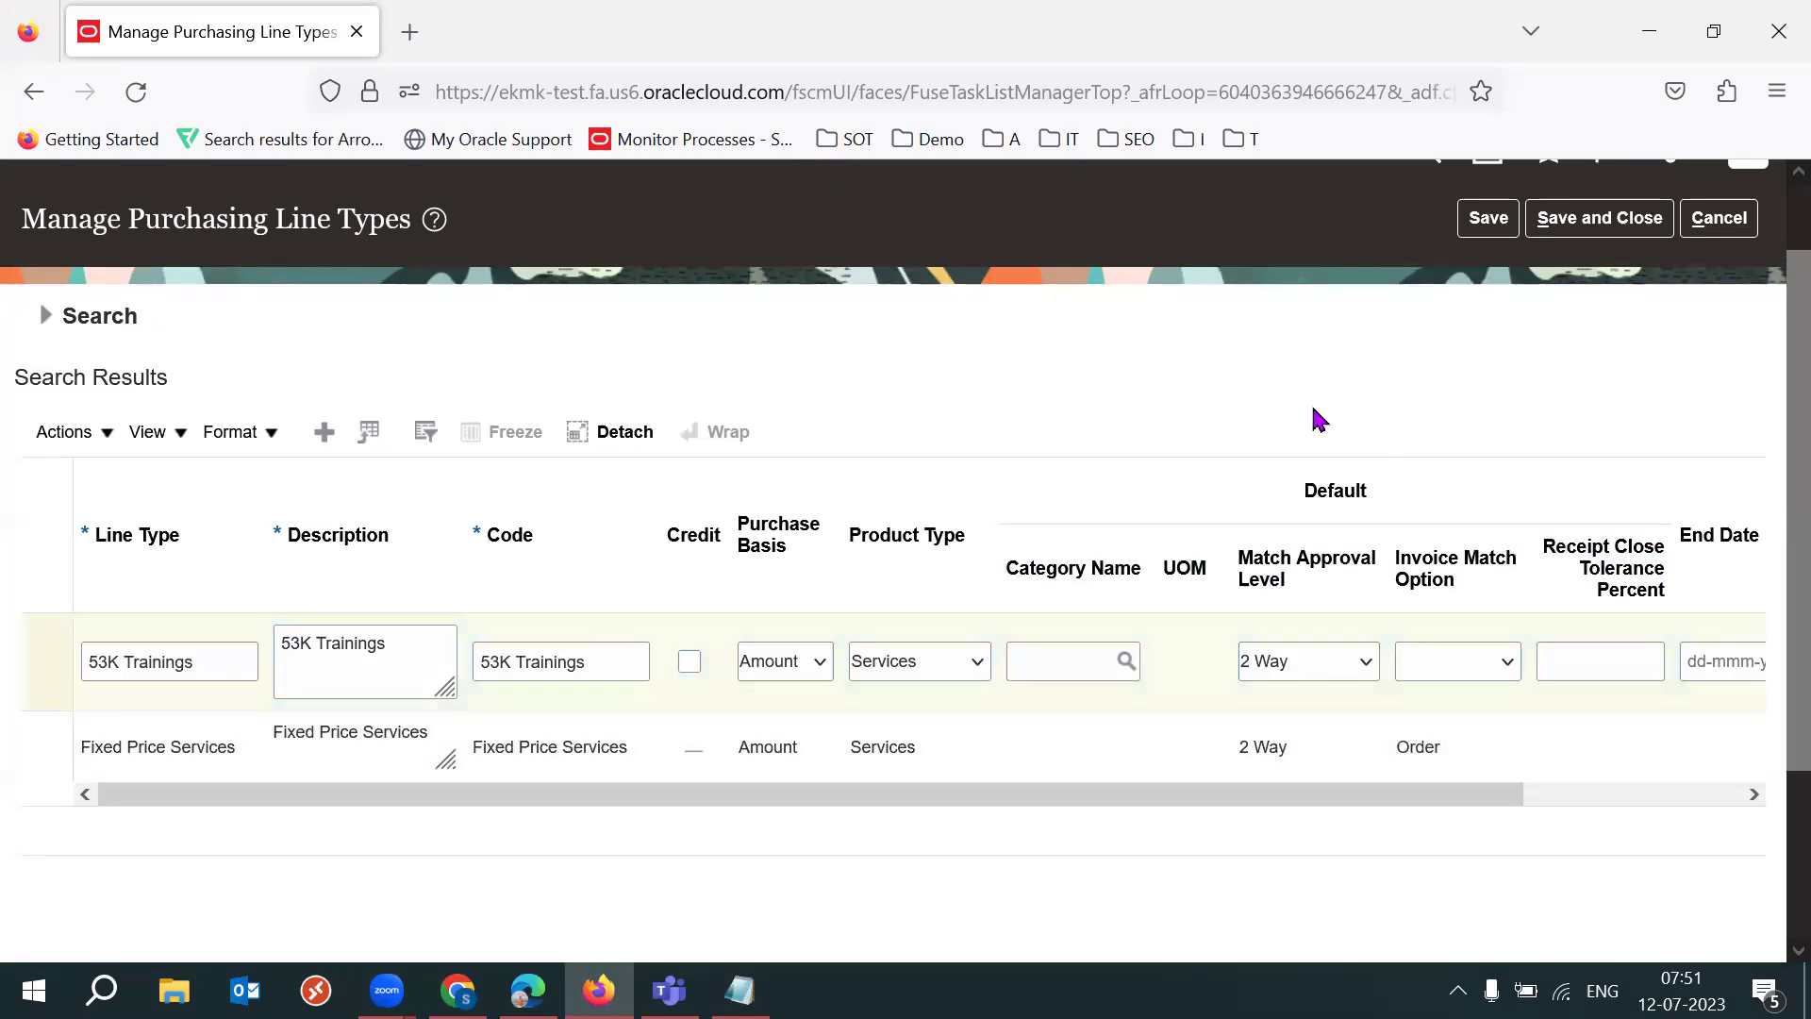
triple_click(239, 659)
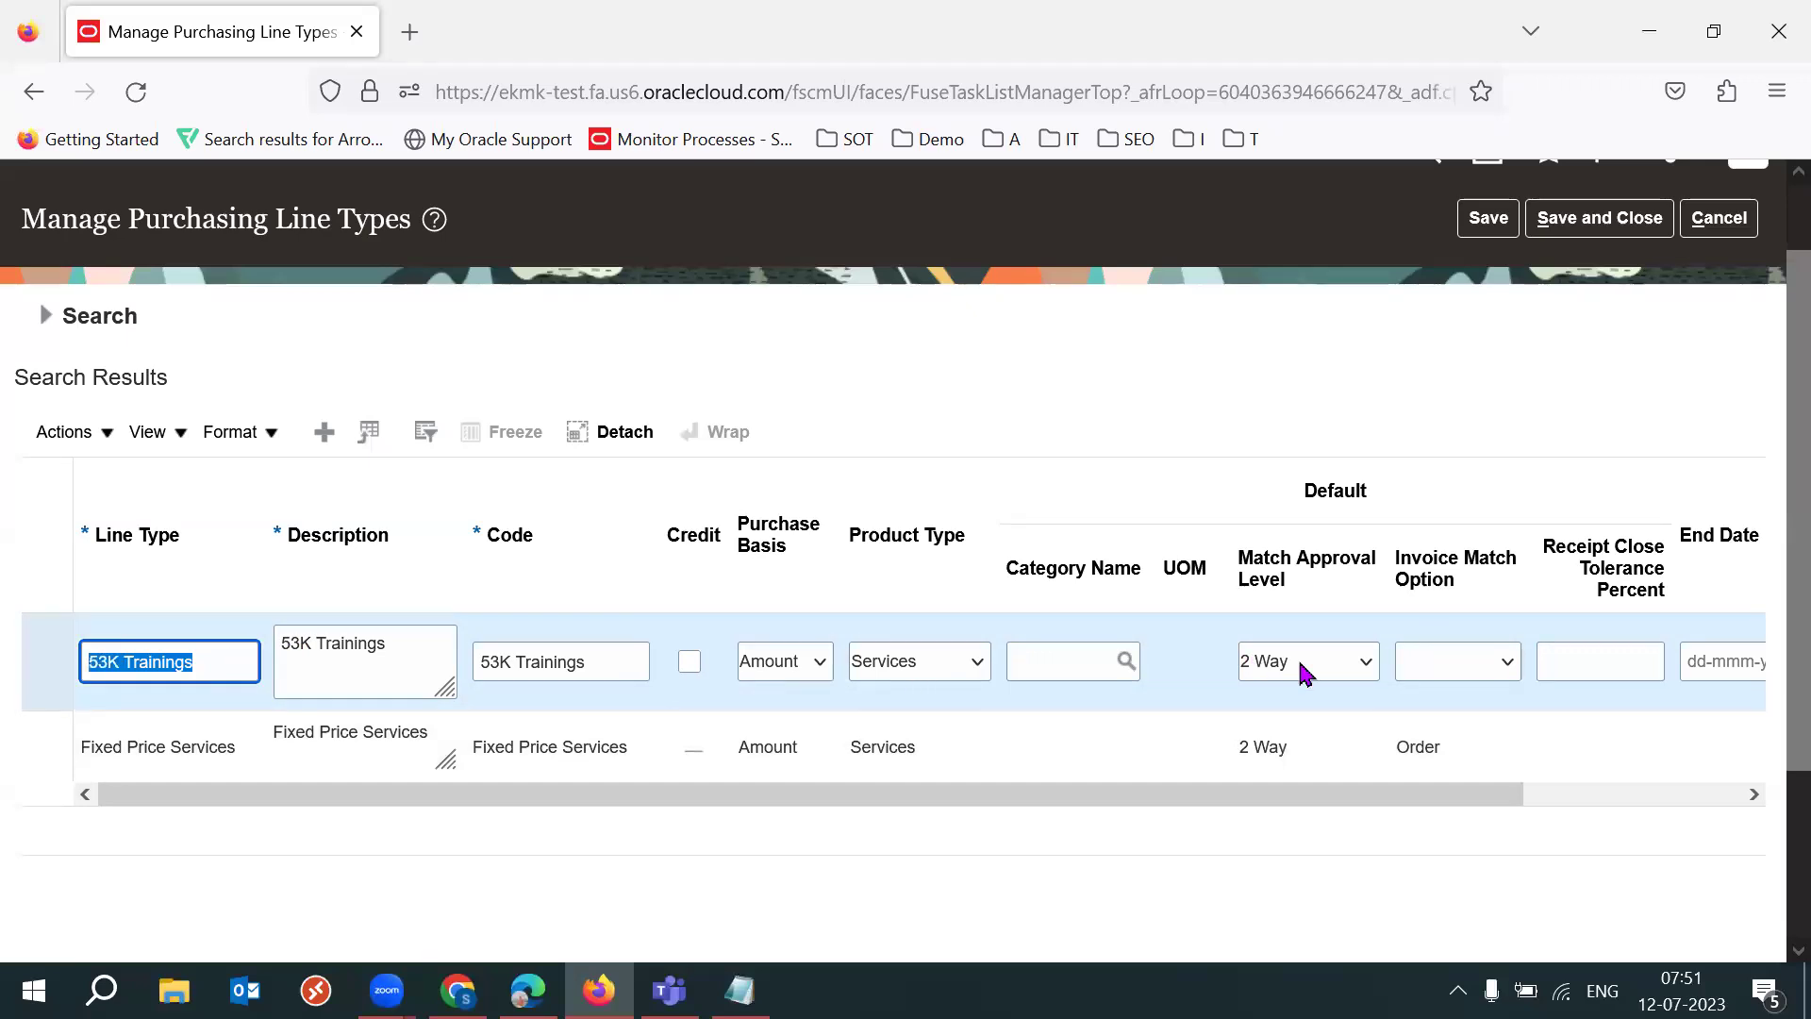
Step: Add 2Way beside 53K Trainings in the notes and save the file
key(alt+Tab)
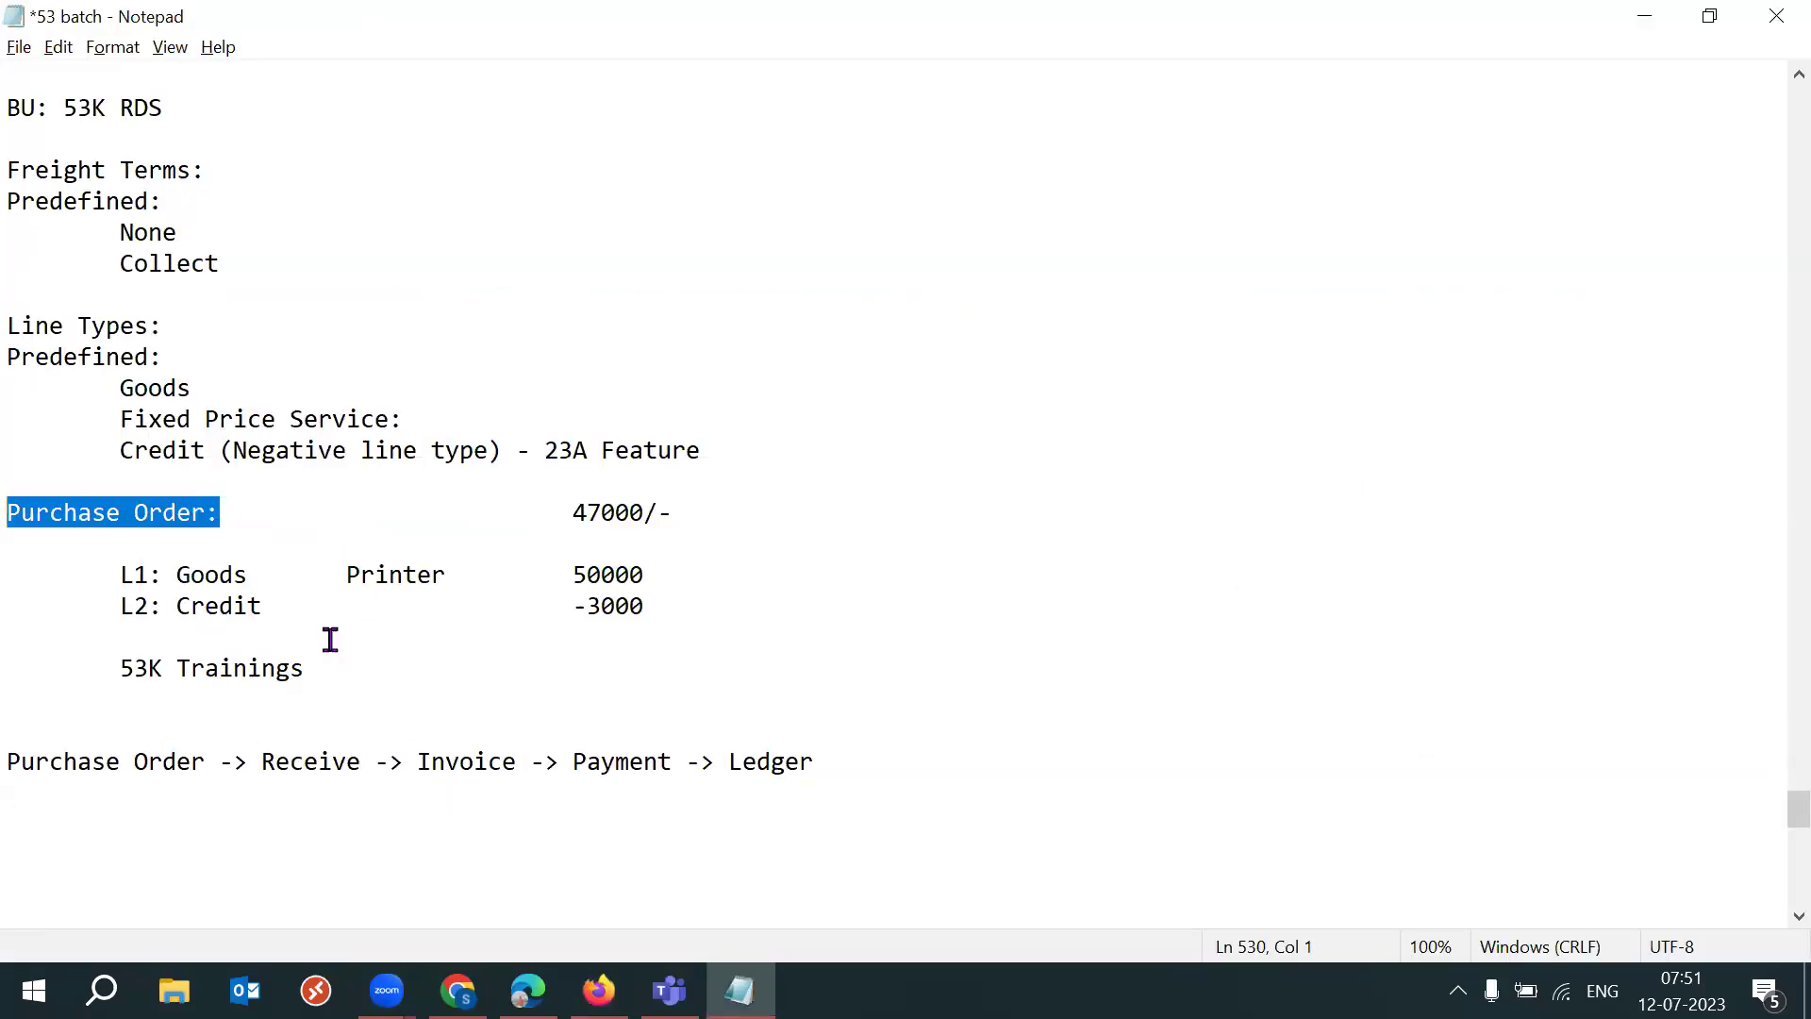
click(132, 666)
key(shift+End)
click(429, 670)
key(alt+Tab)
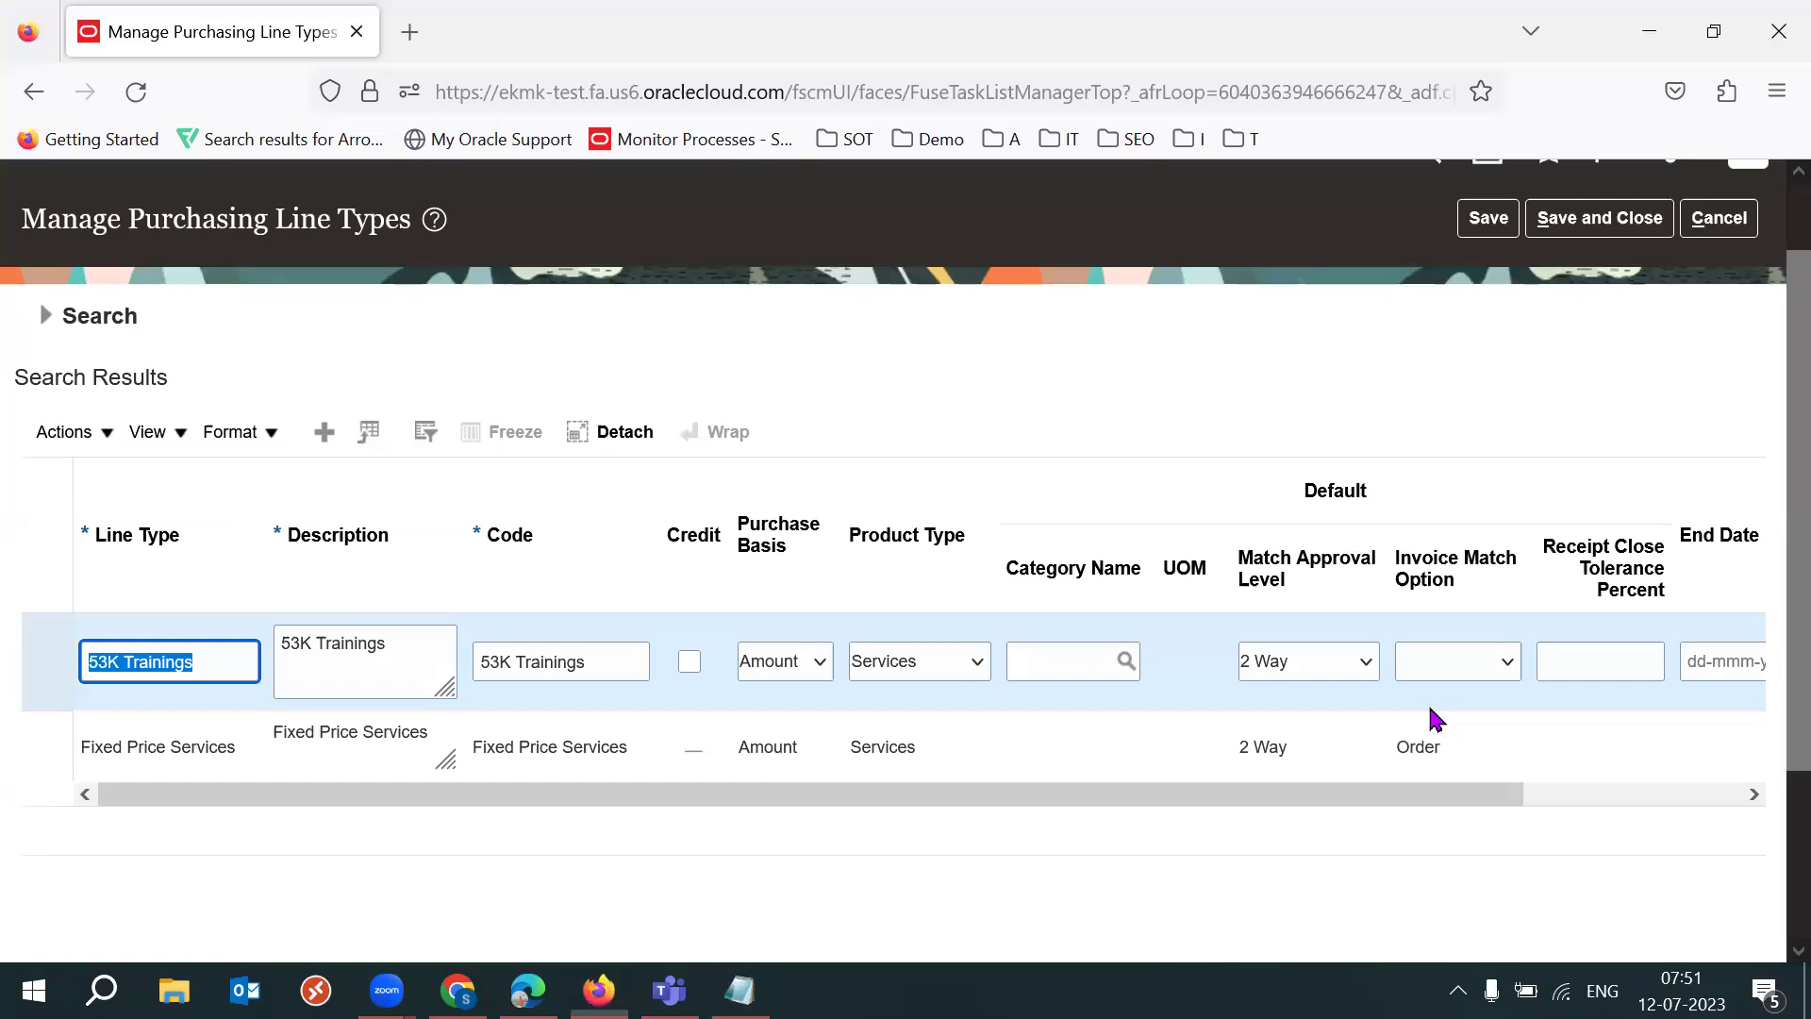
key(alt+Tab)
key(Tab)
text(2Way)
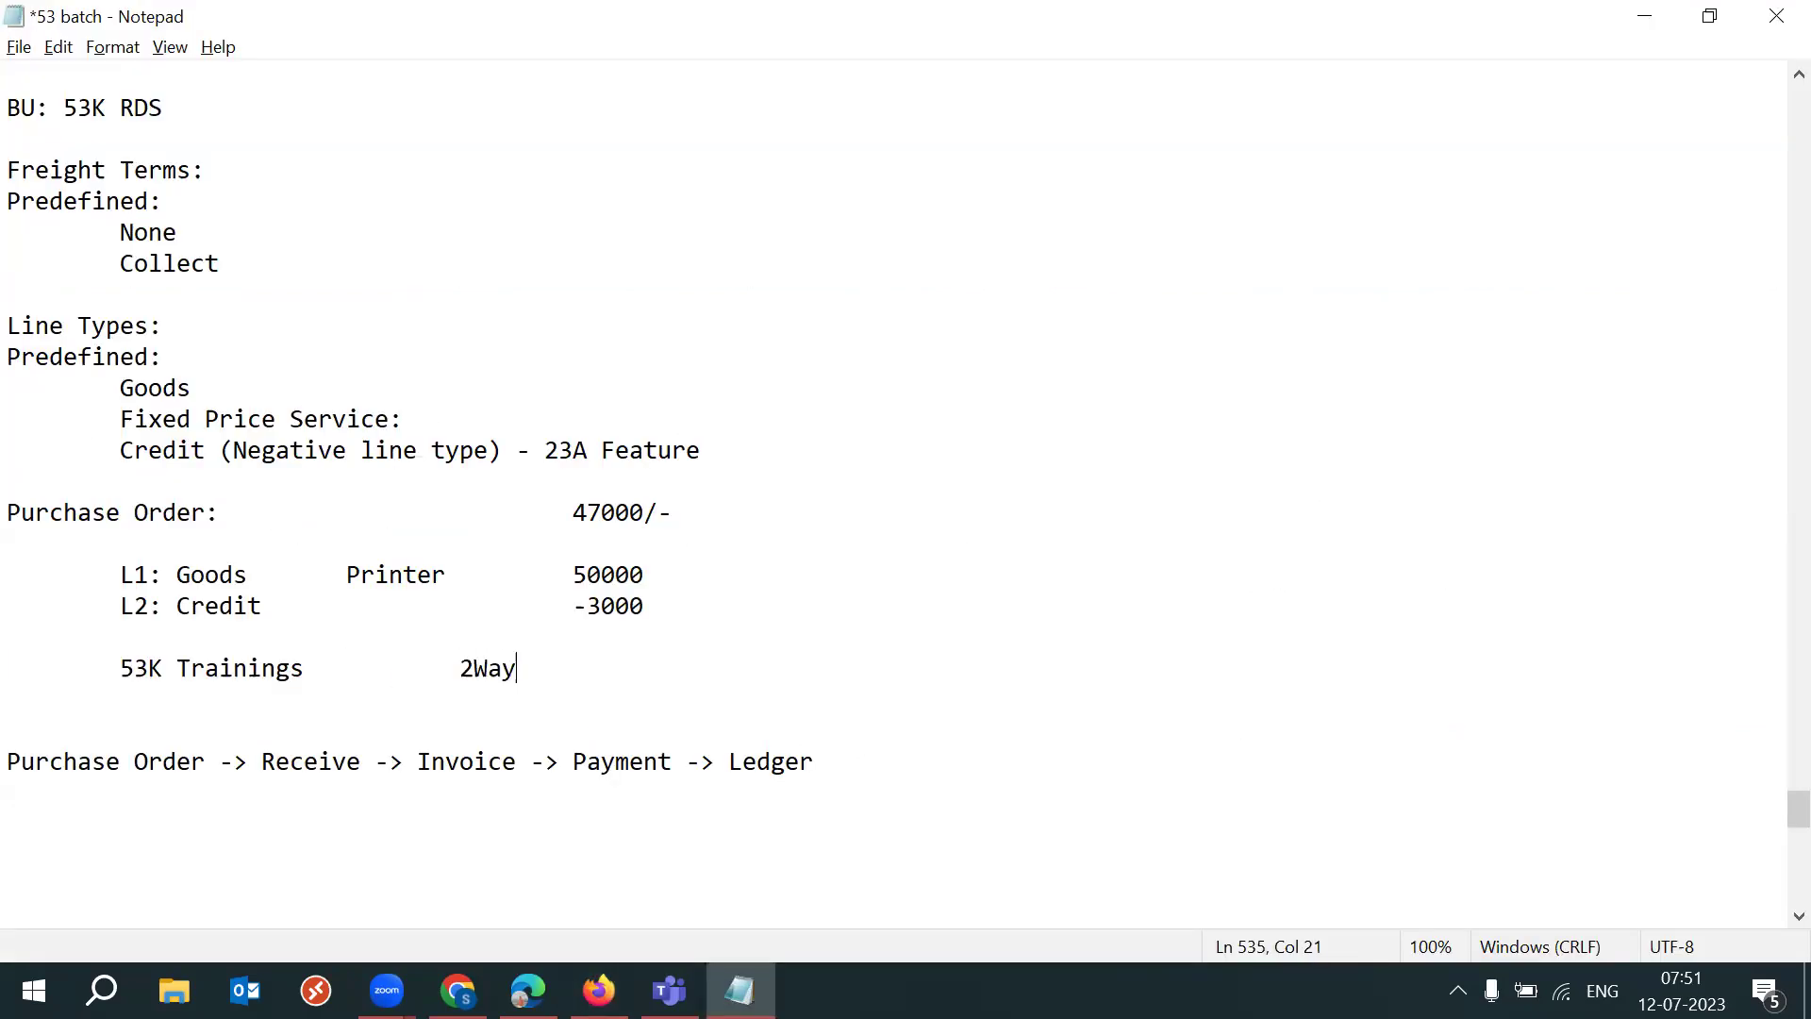
key(ctrl+s)
key(alt+Tab)
click(1478, 671)
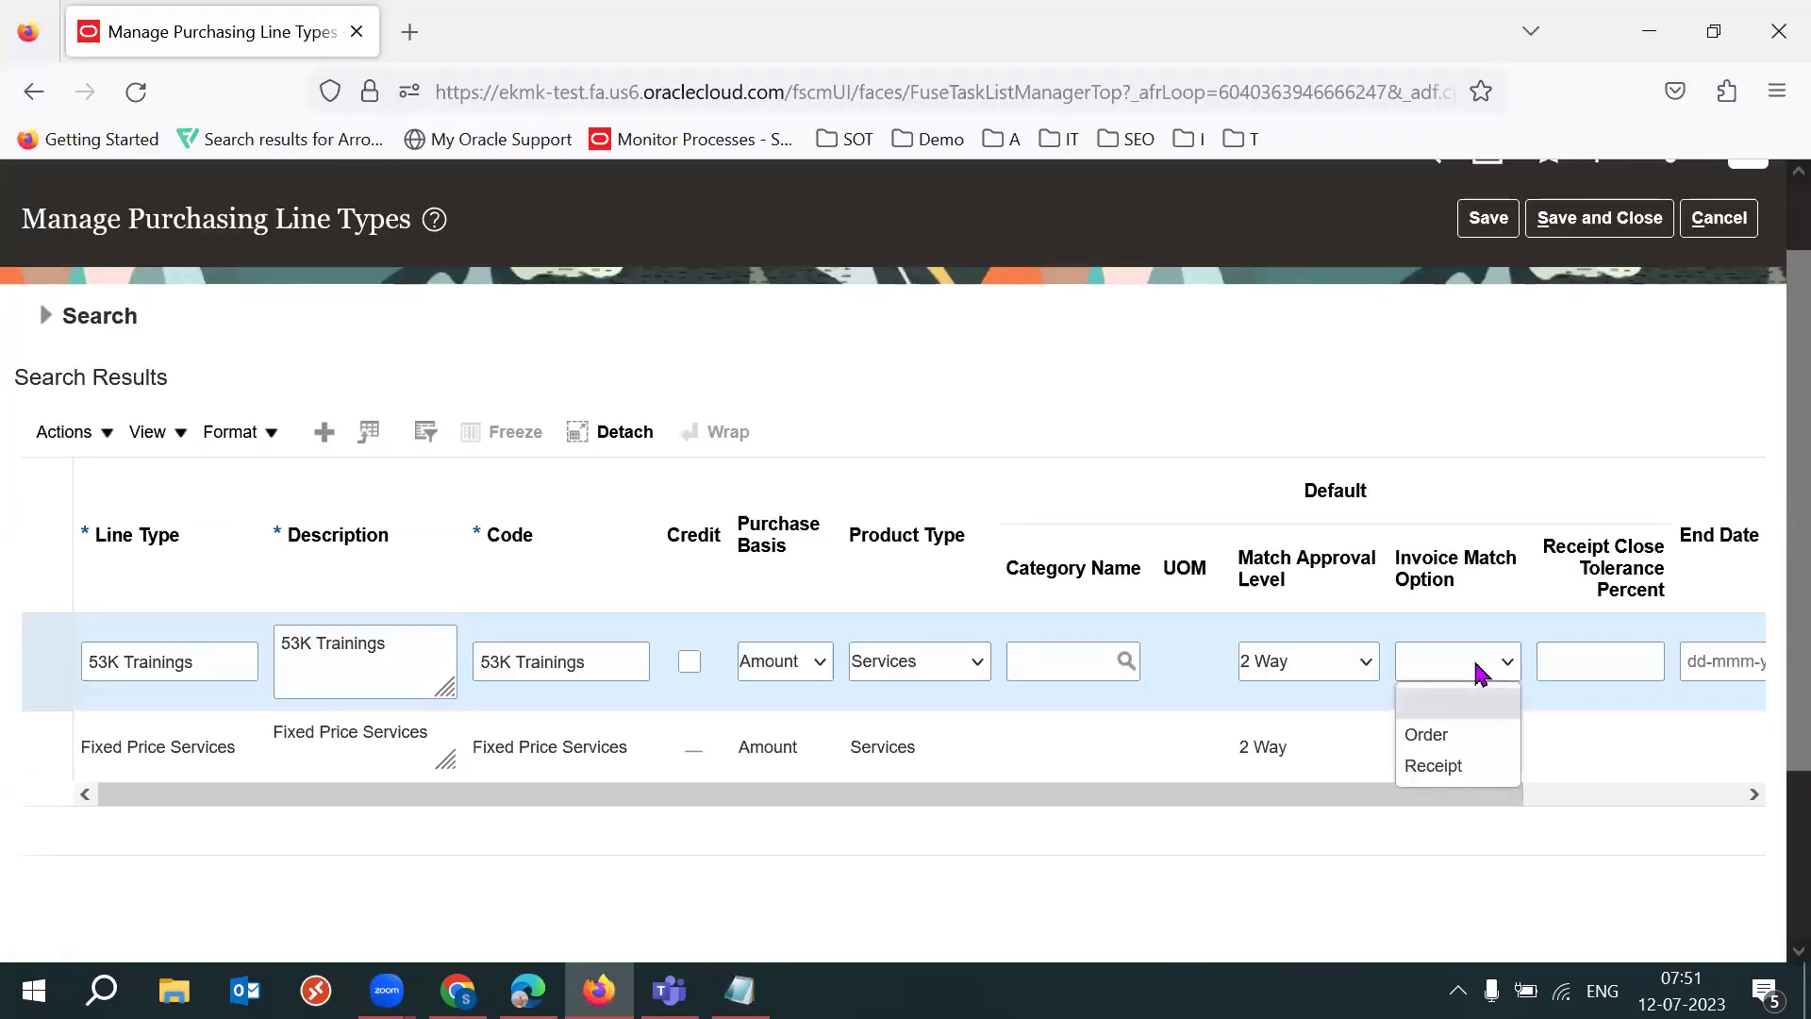
Step: Set the 53K Trainings invoice match option to Order and check its 100 receipt close tolerance
click(1495, 745)
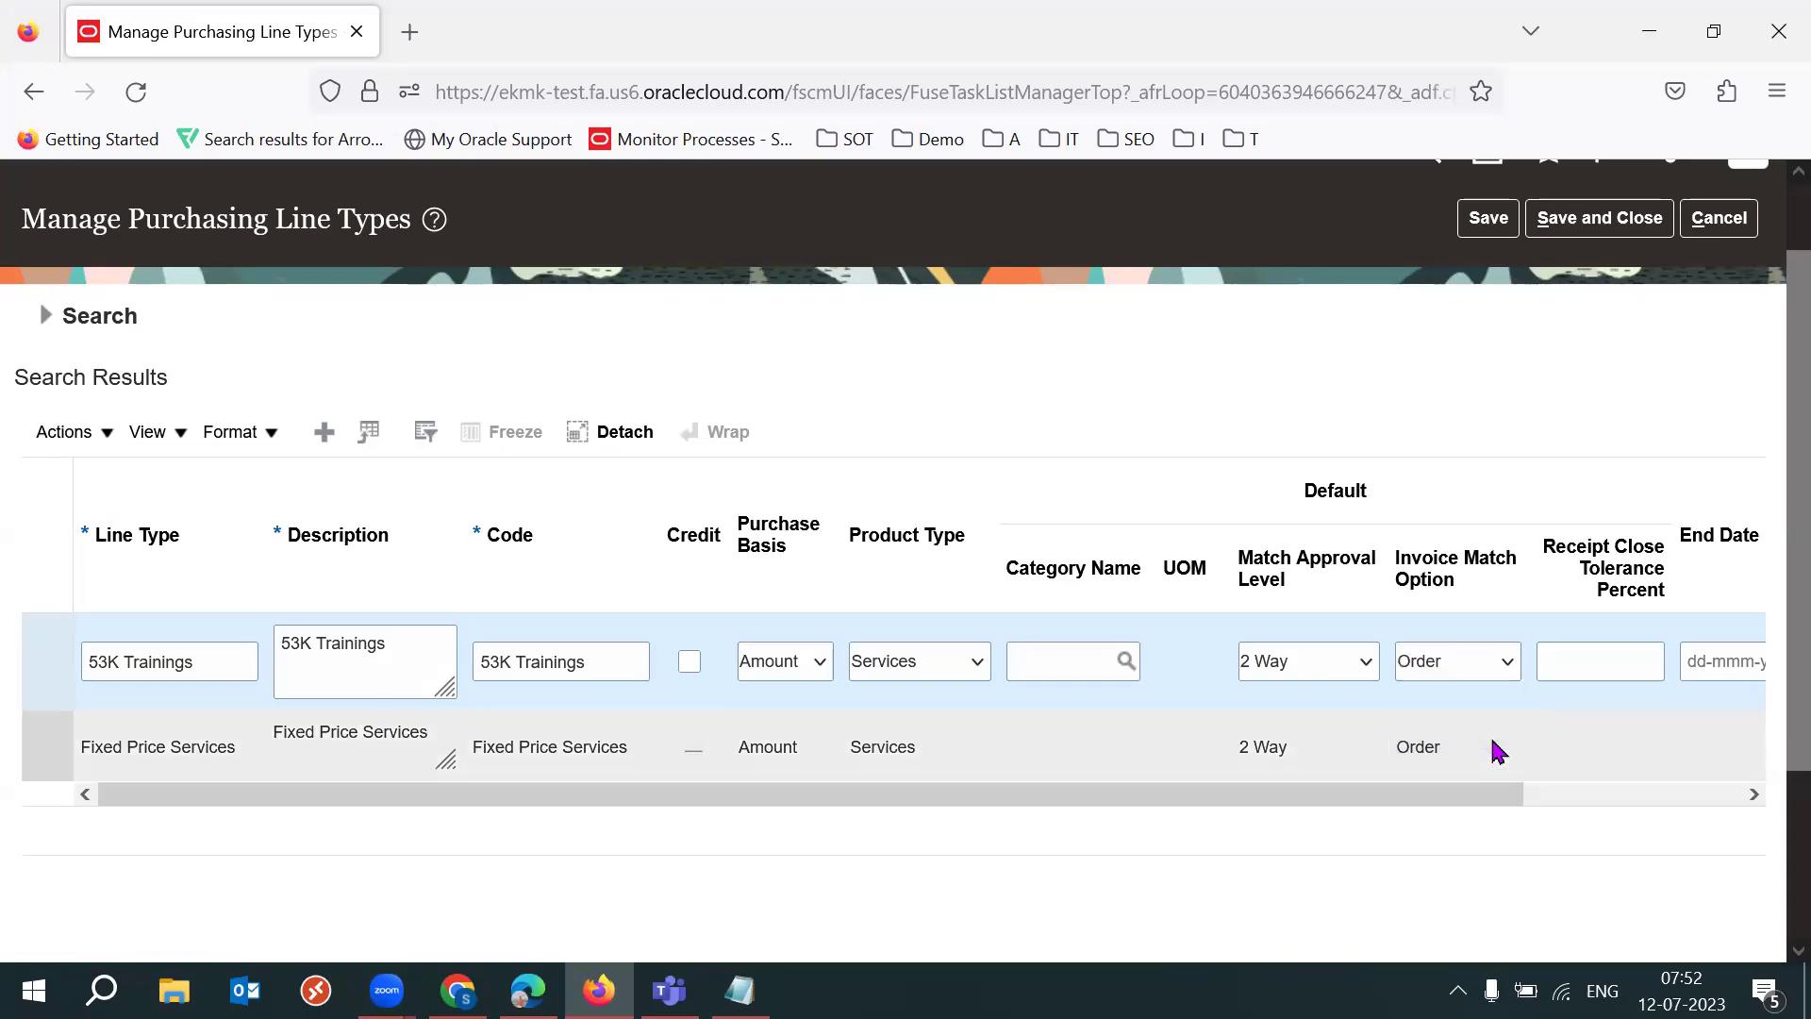
click(1493, 672)
click(1429, 733)
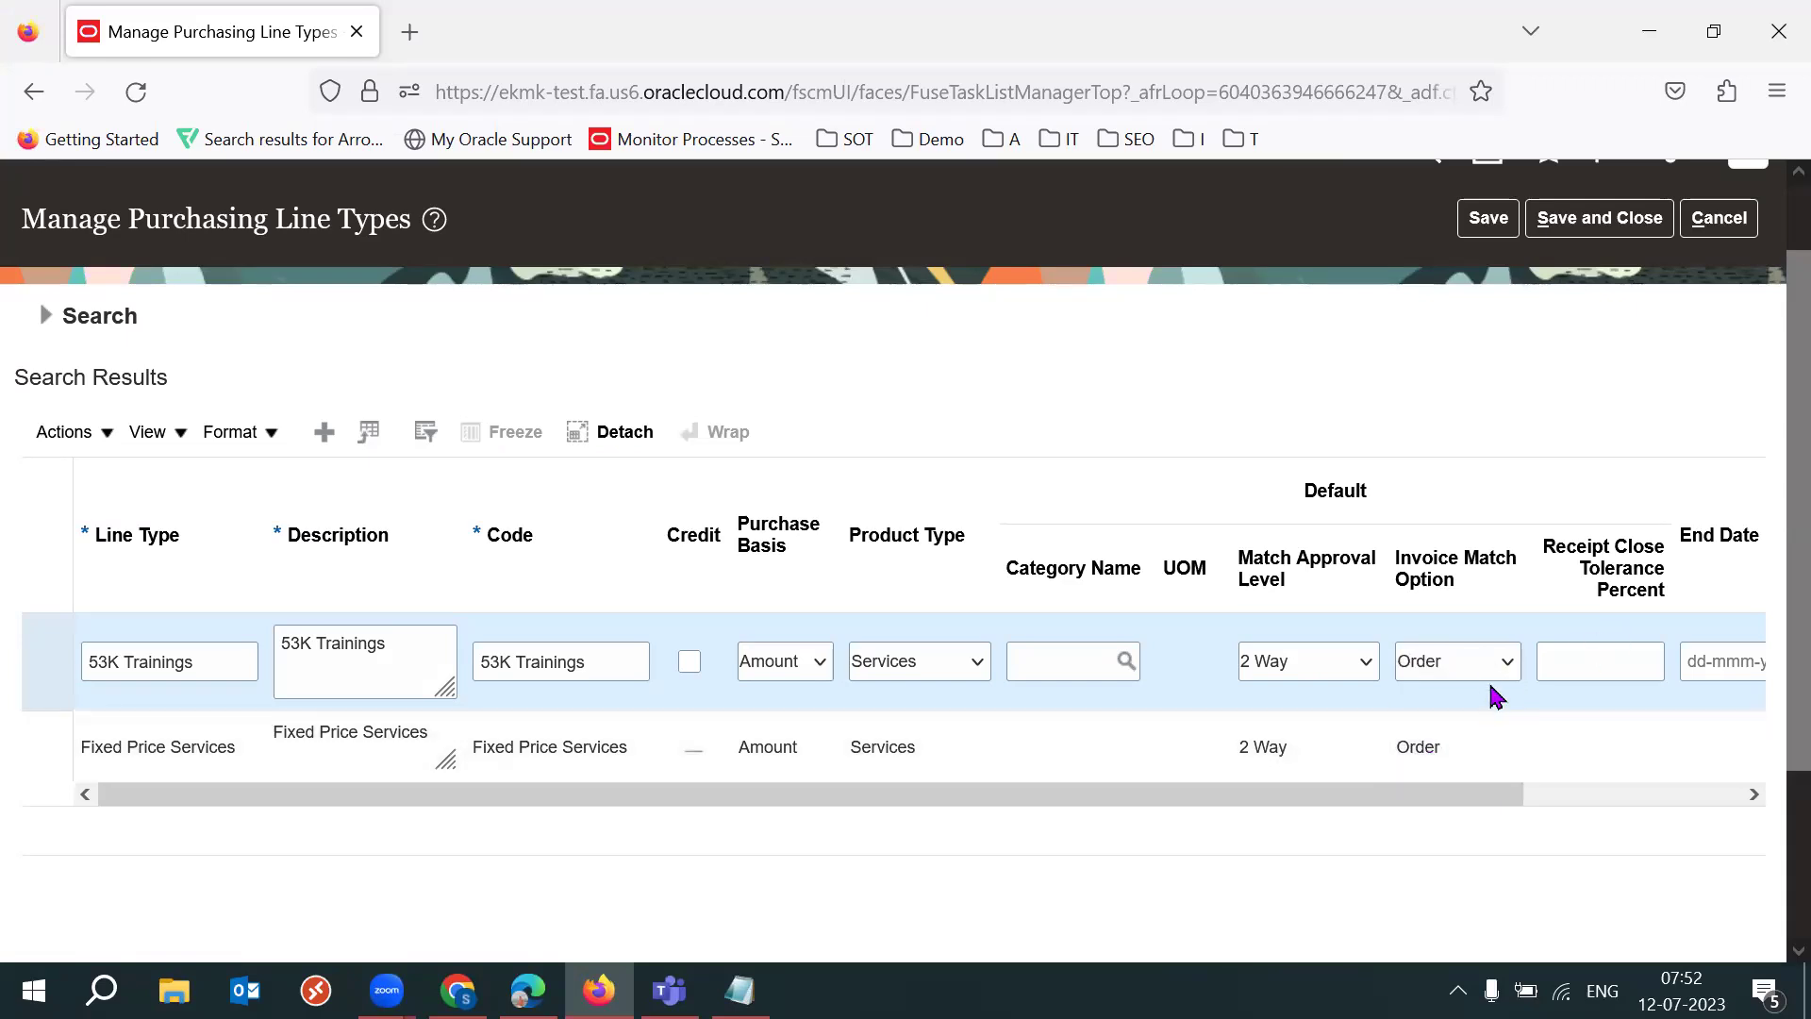
click(1492, 671)
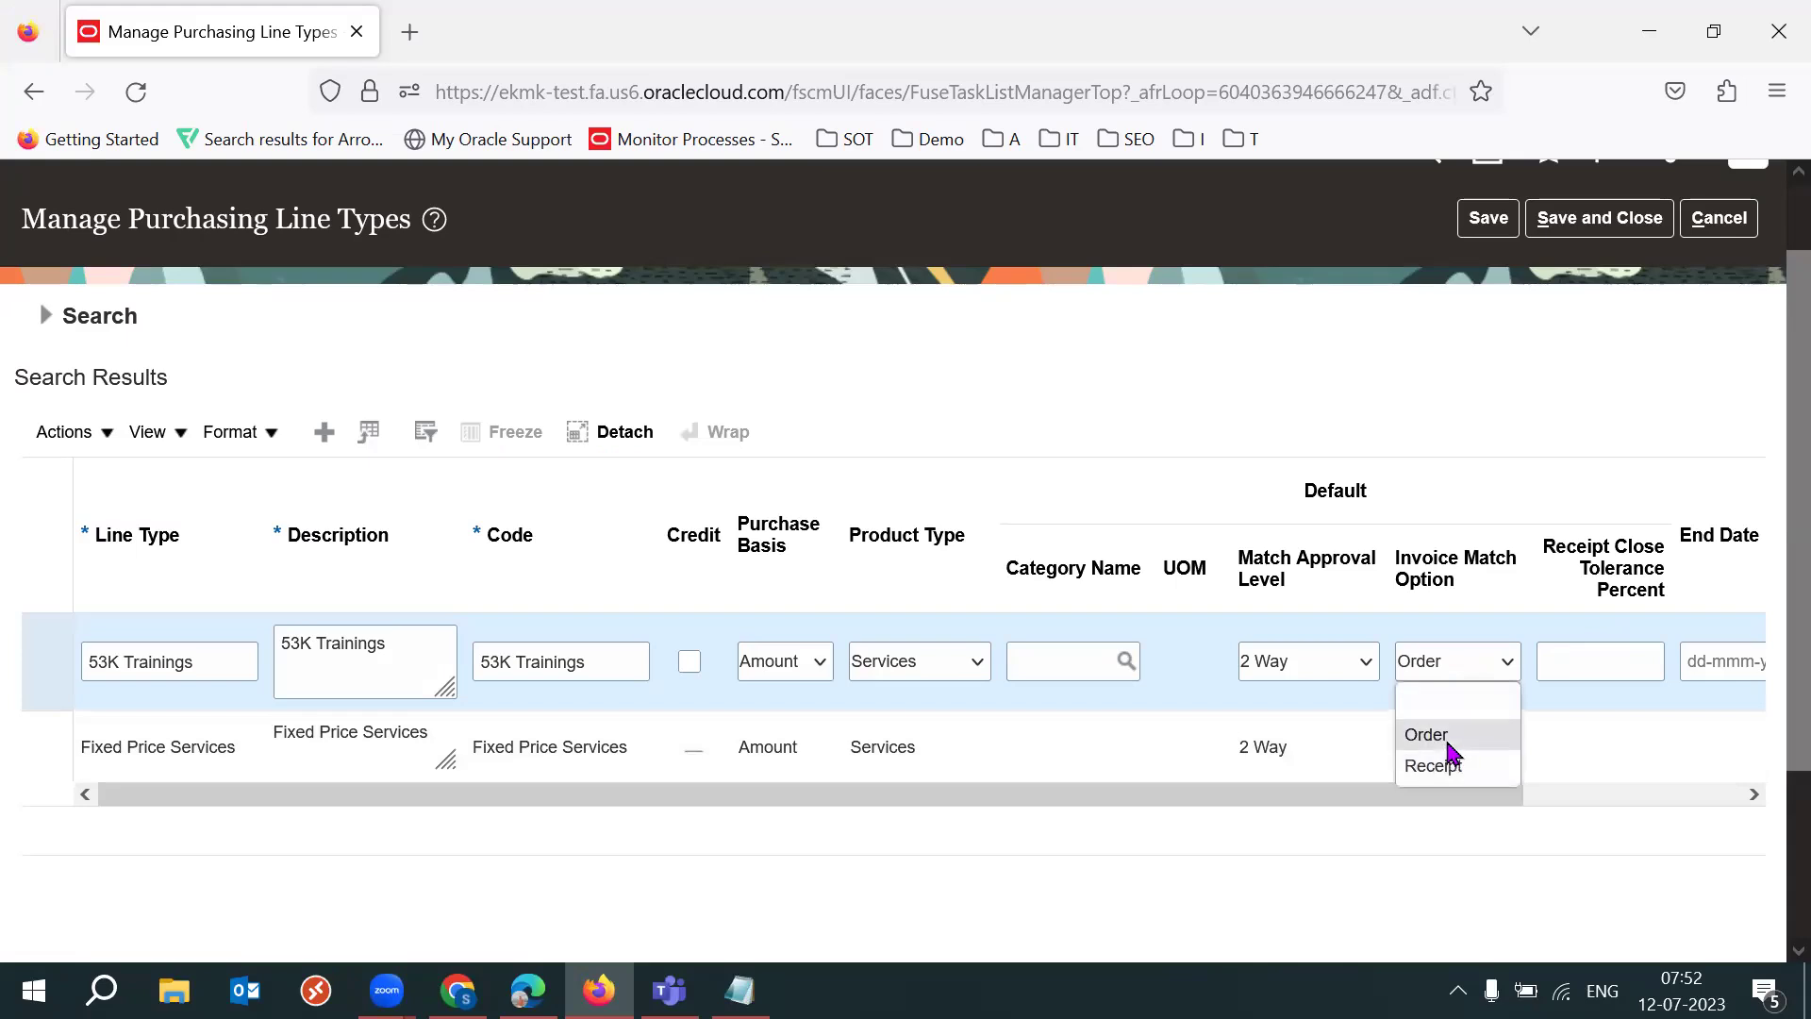
click(1443, 739)
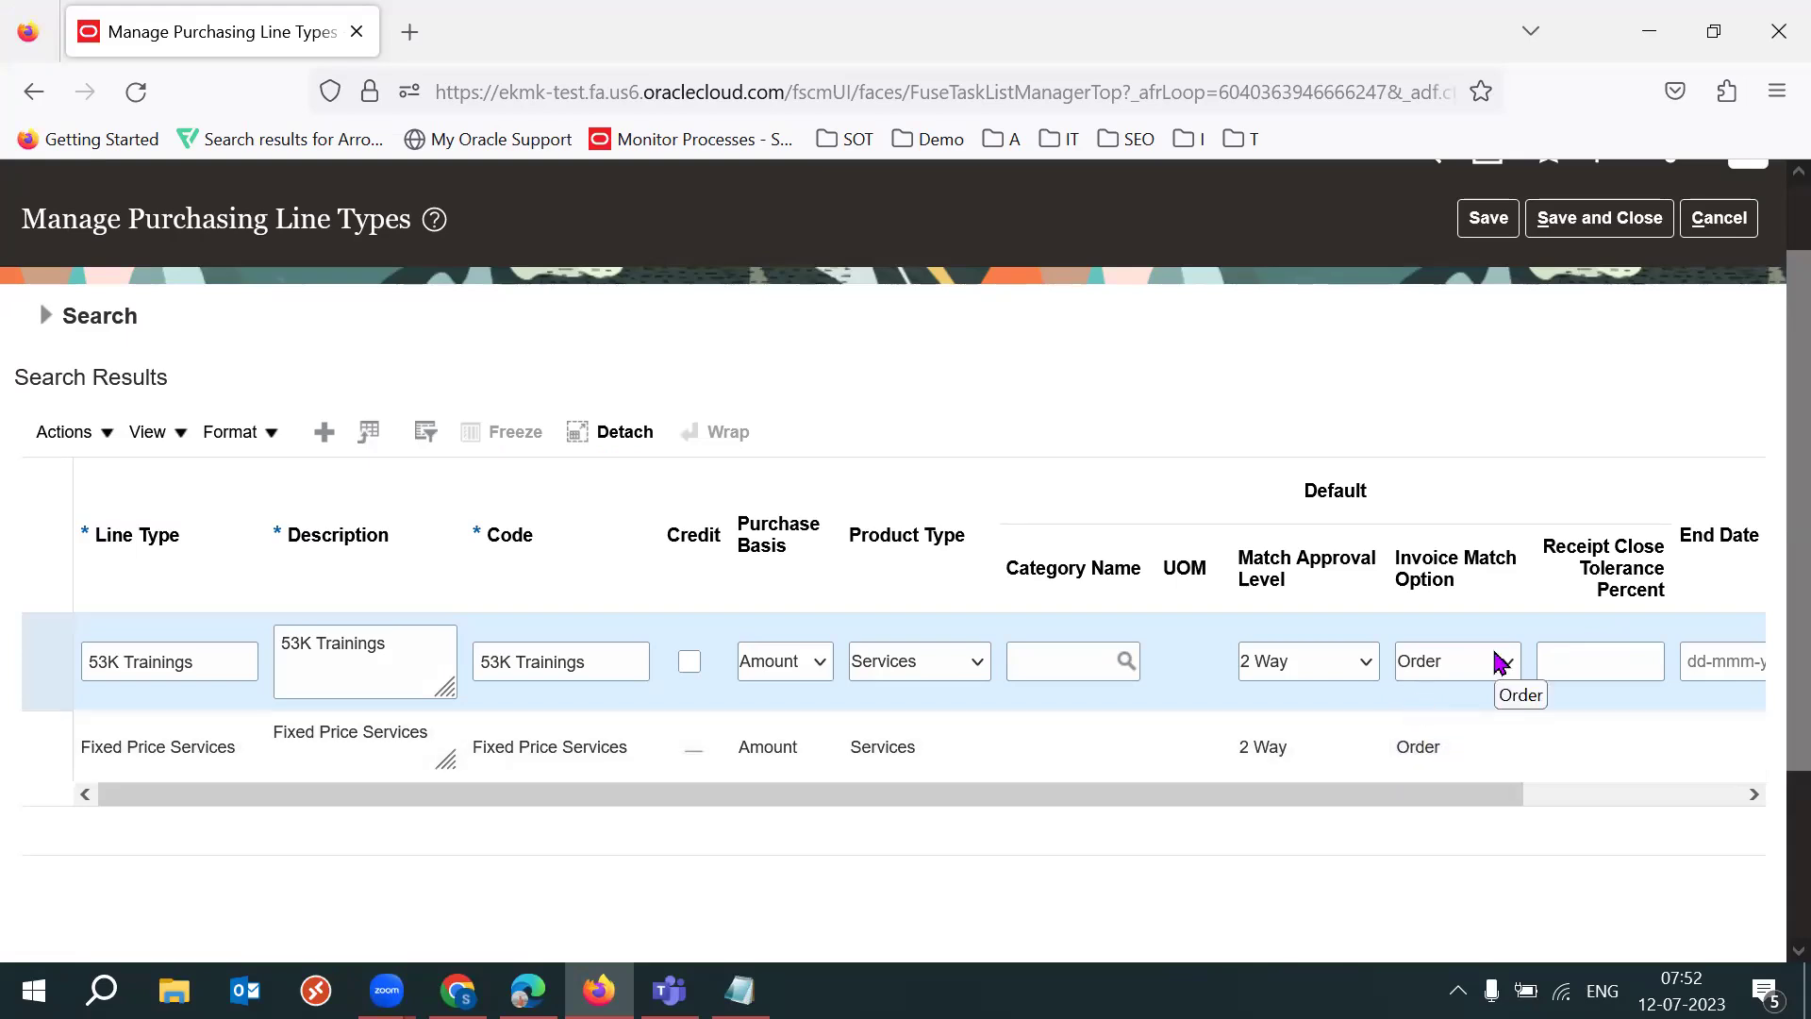
click(1585, 660)
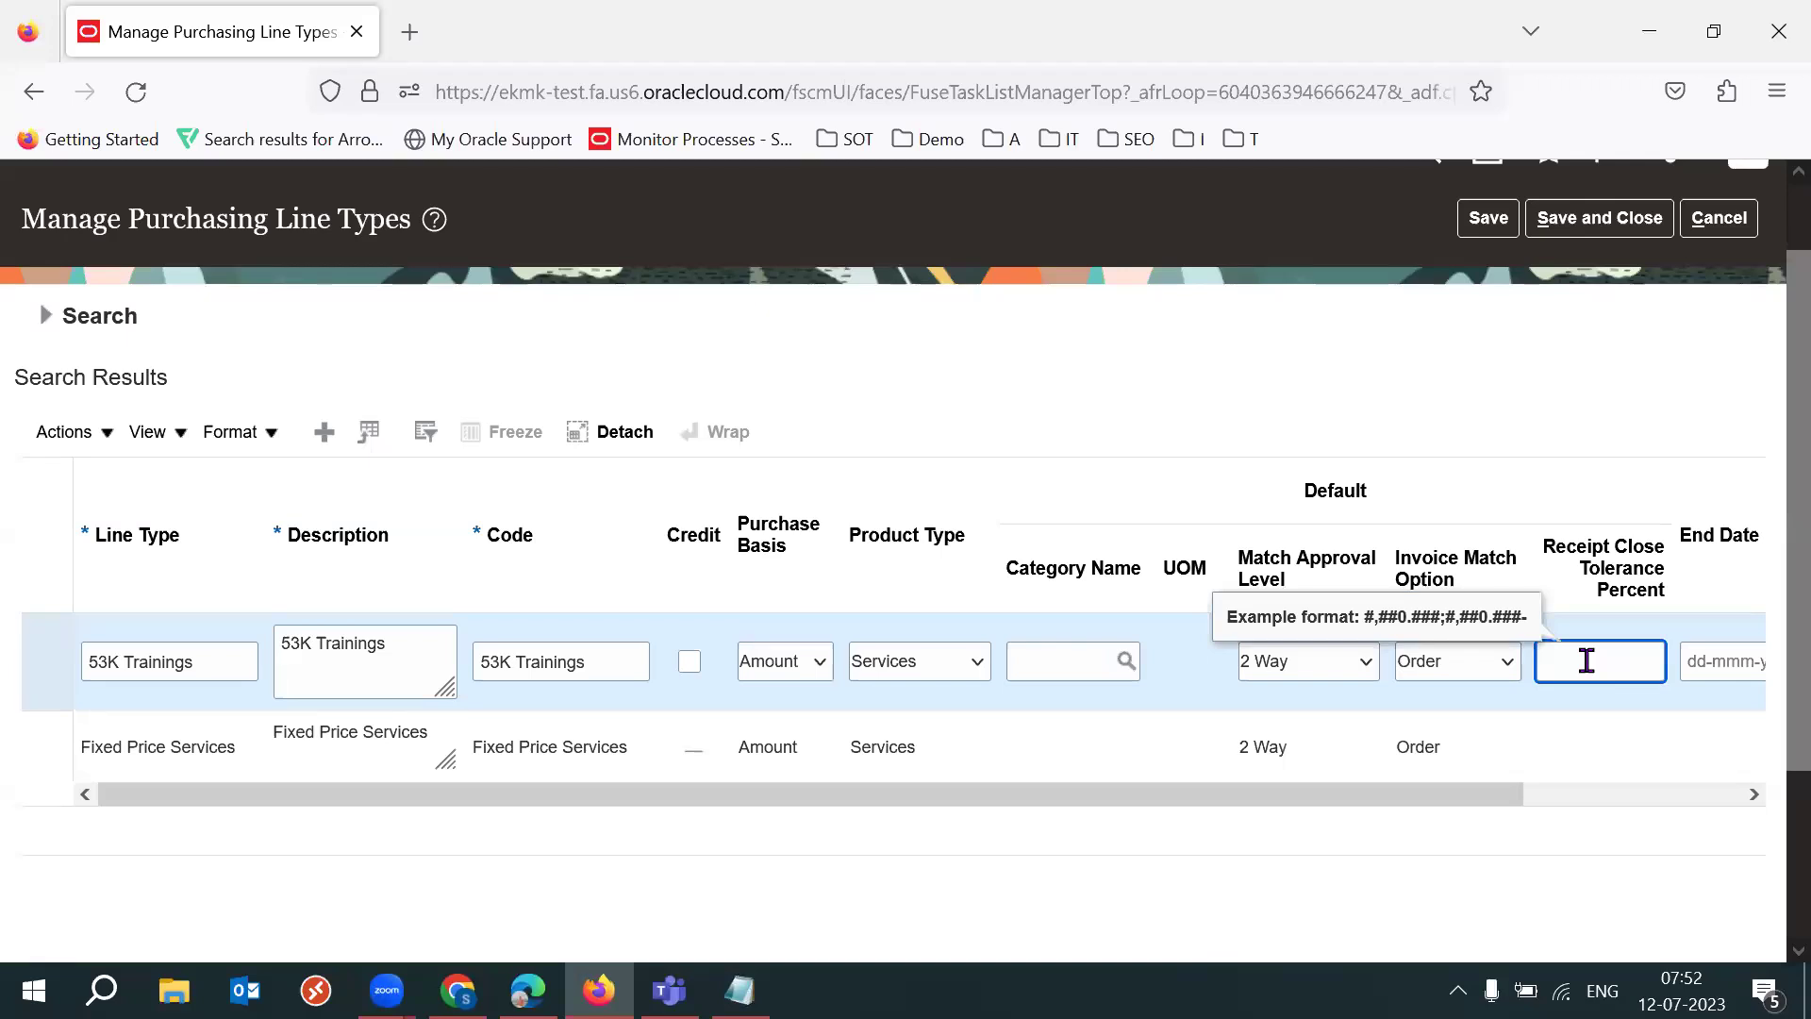
double_click(1586, 660)
click(740, 991)
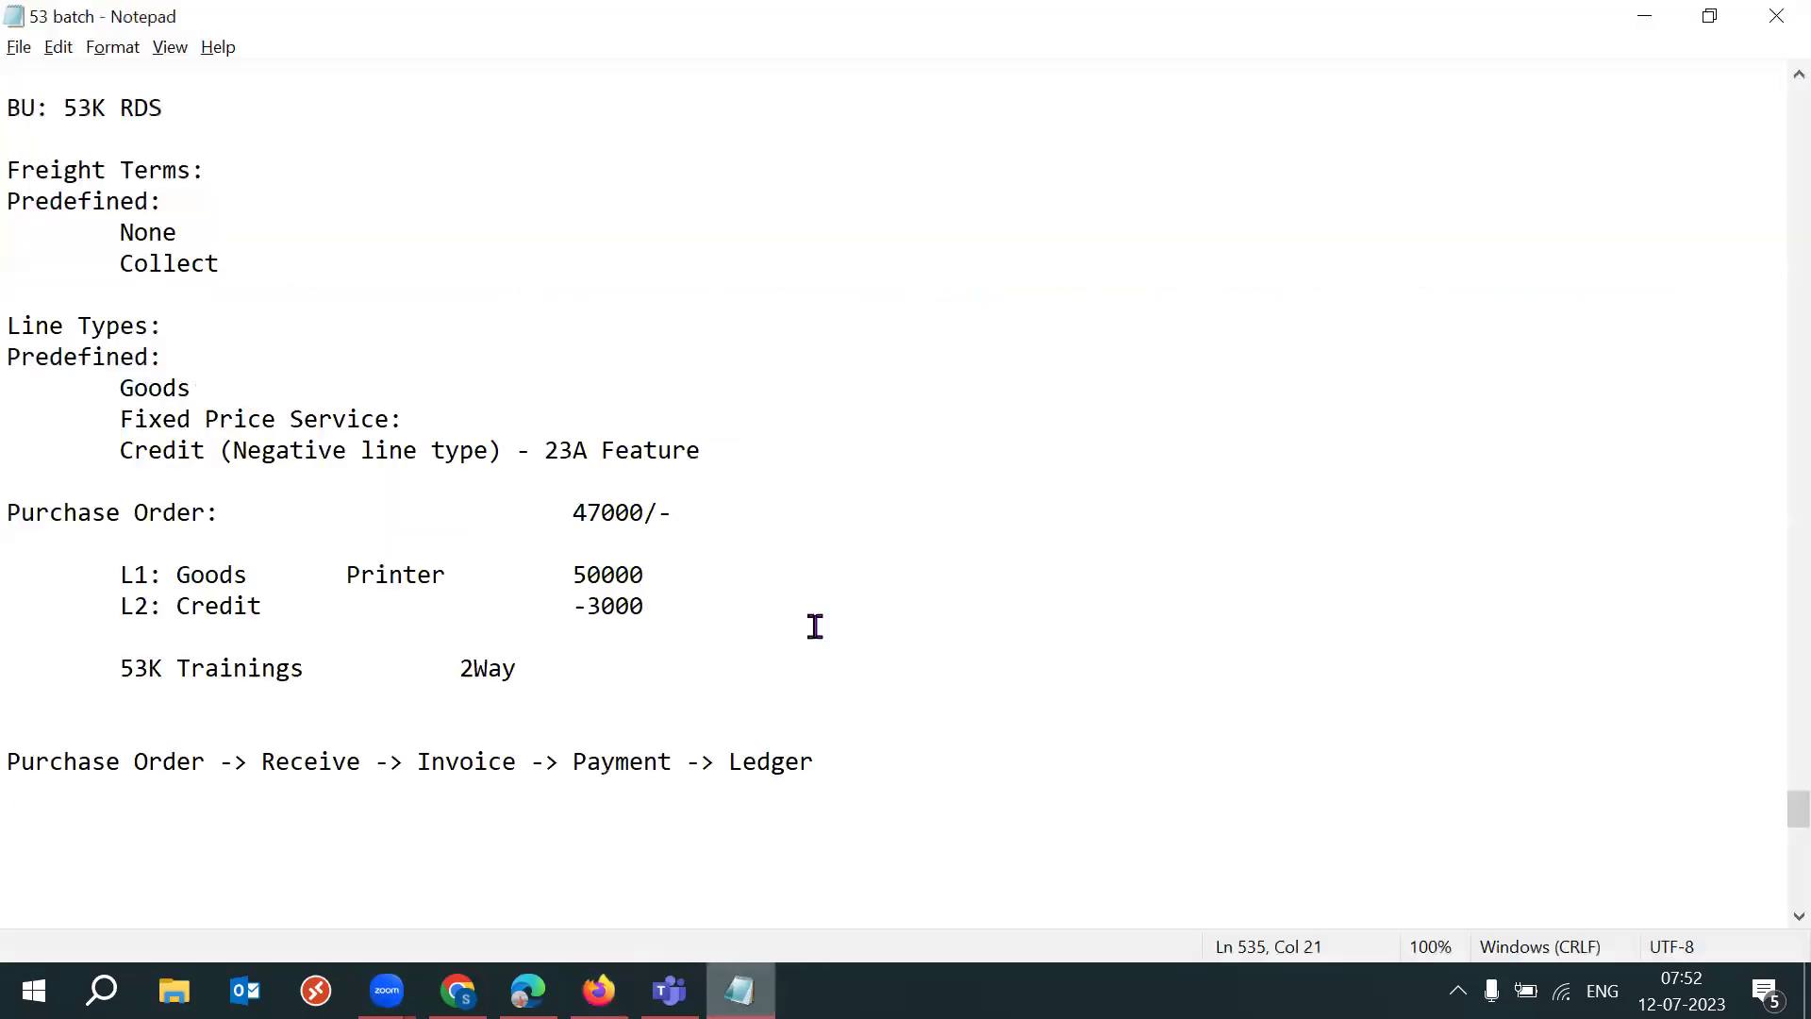
Step: Add a 'PO Status:' heading with 'Incomplete -> Awaiting Approval -> Open' below the flow line
scroll(1770, 819, down, 1)
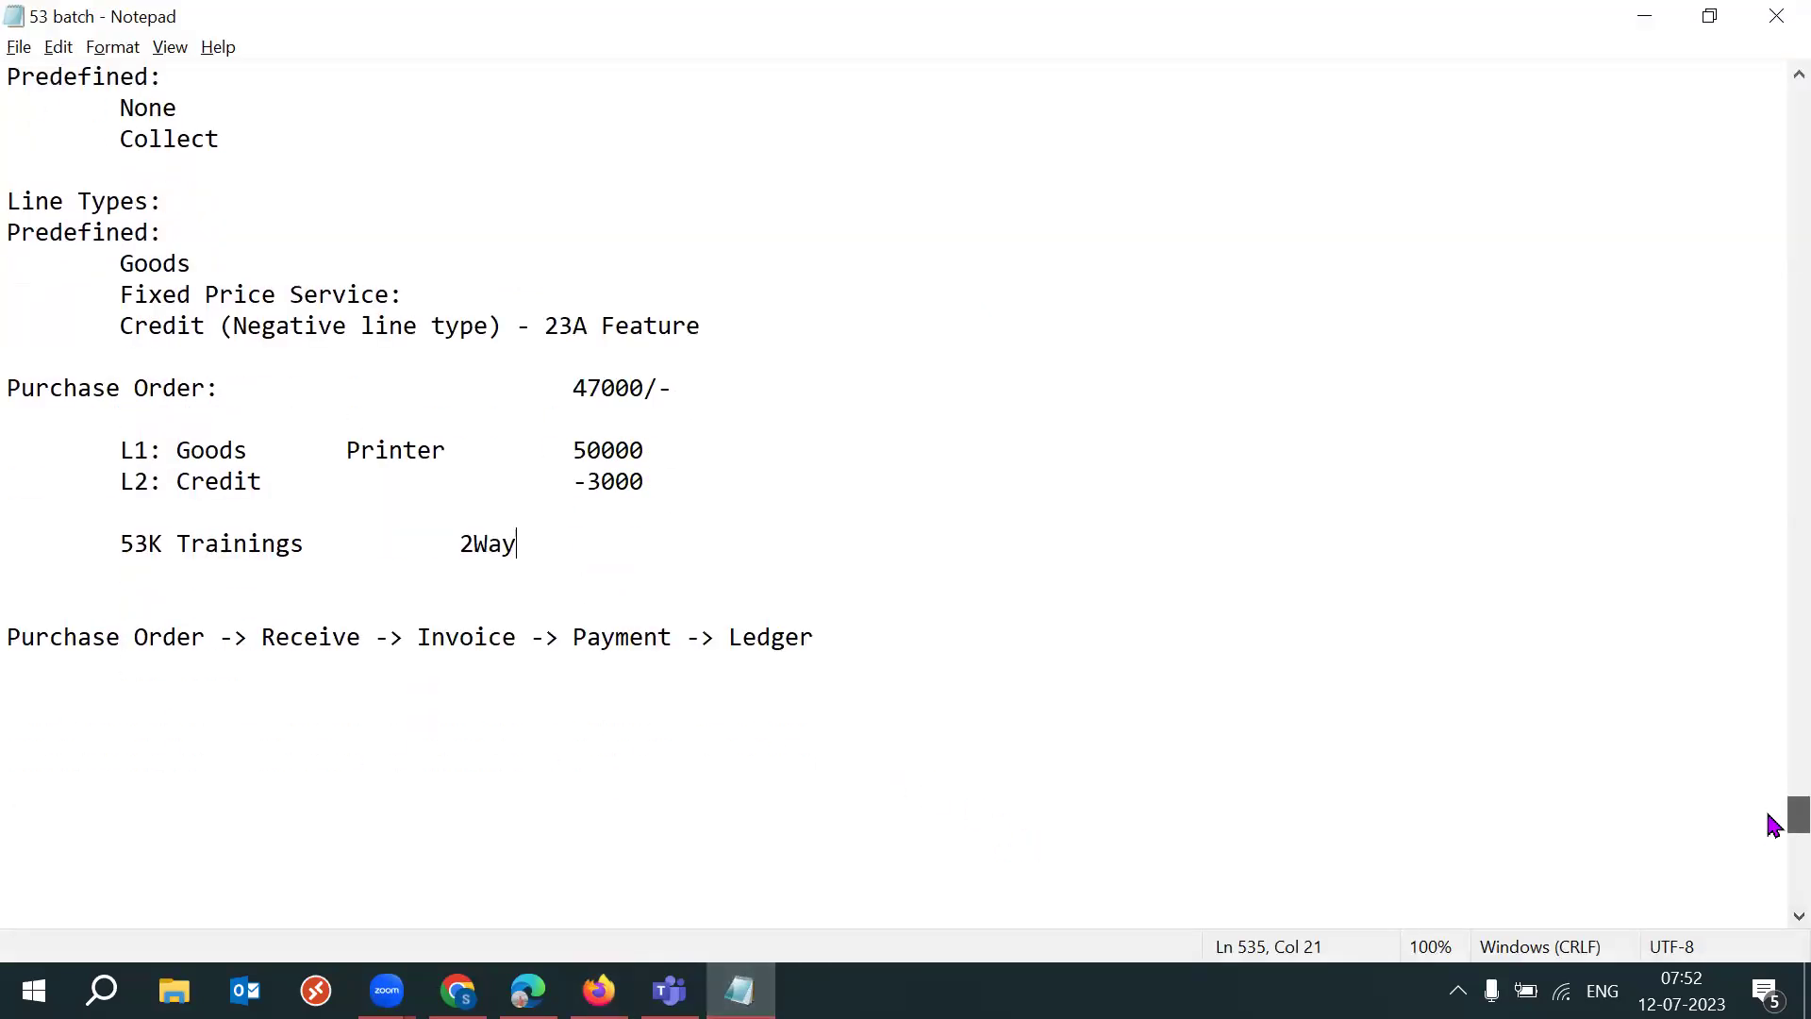
scroll(1770, 819, down, 1)
click(881, 606)
key(Return)
key(Return)
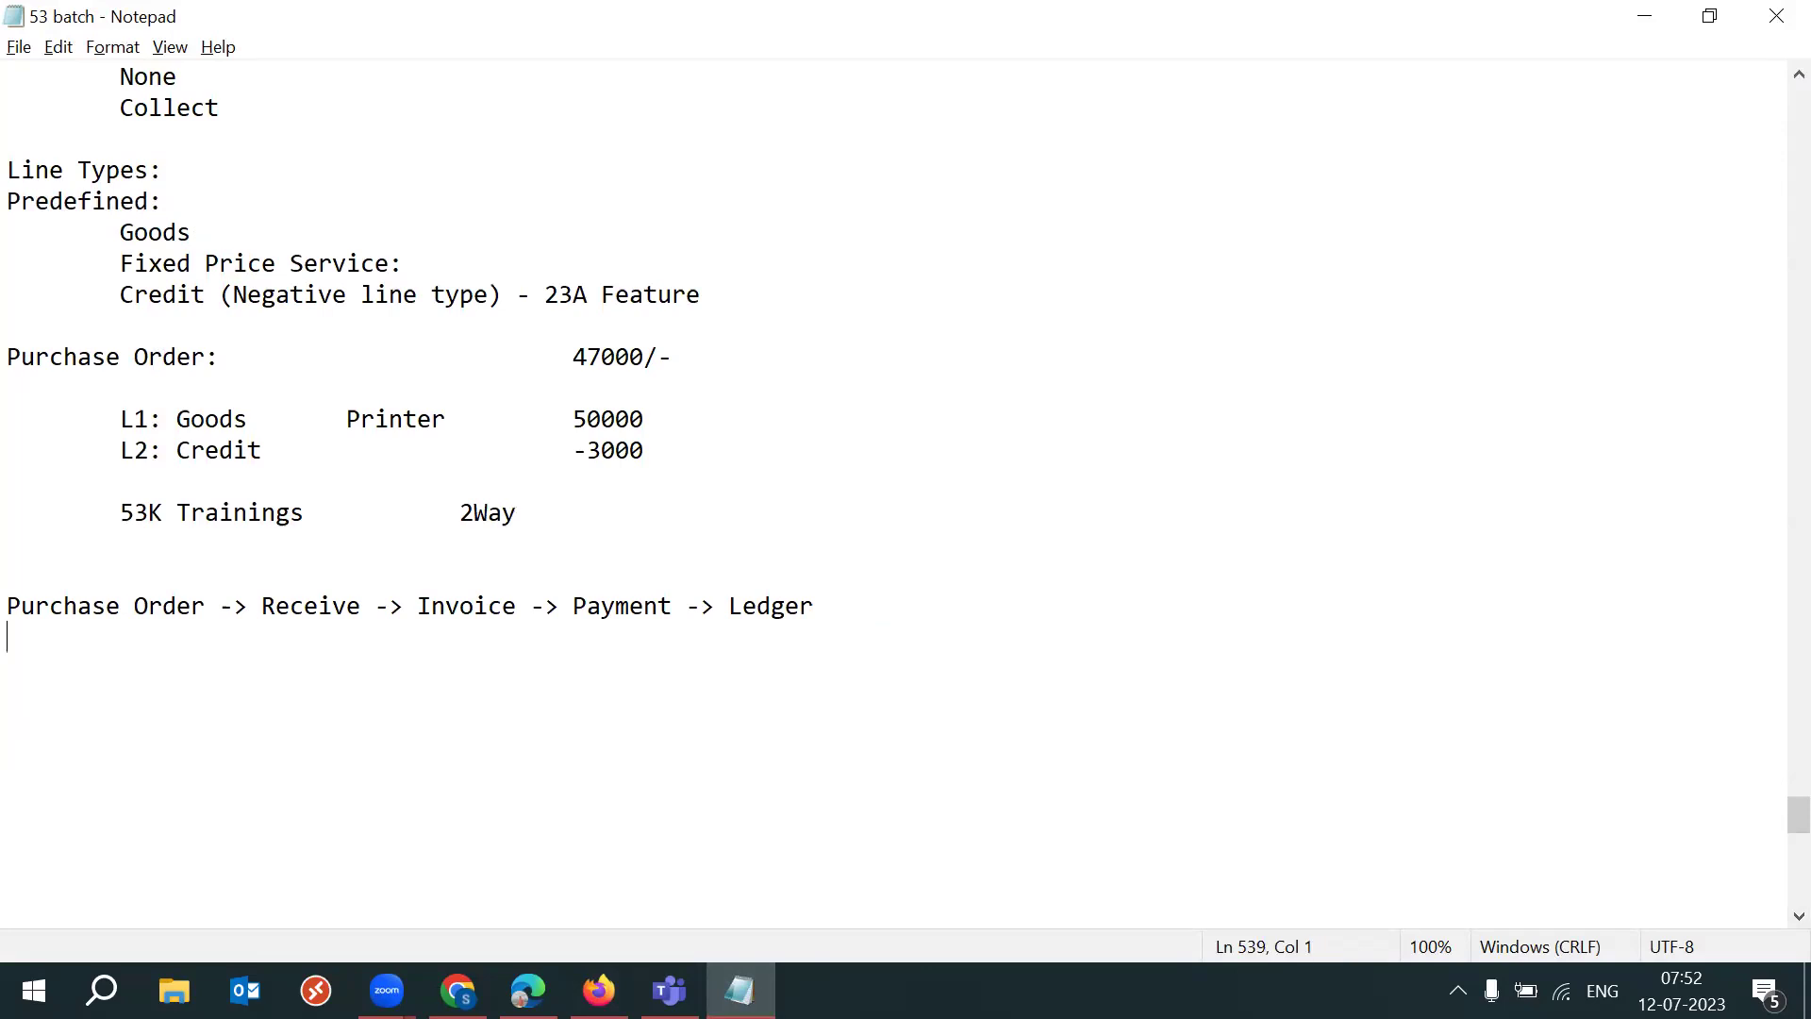
text(PO St)
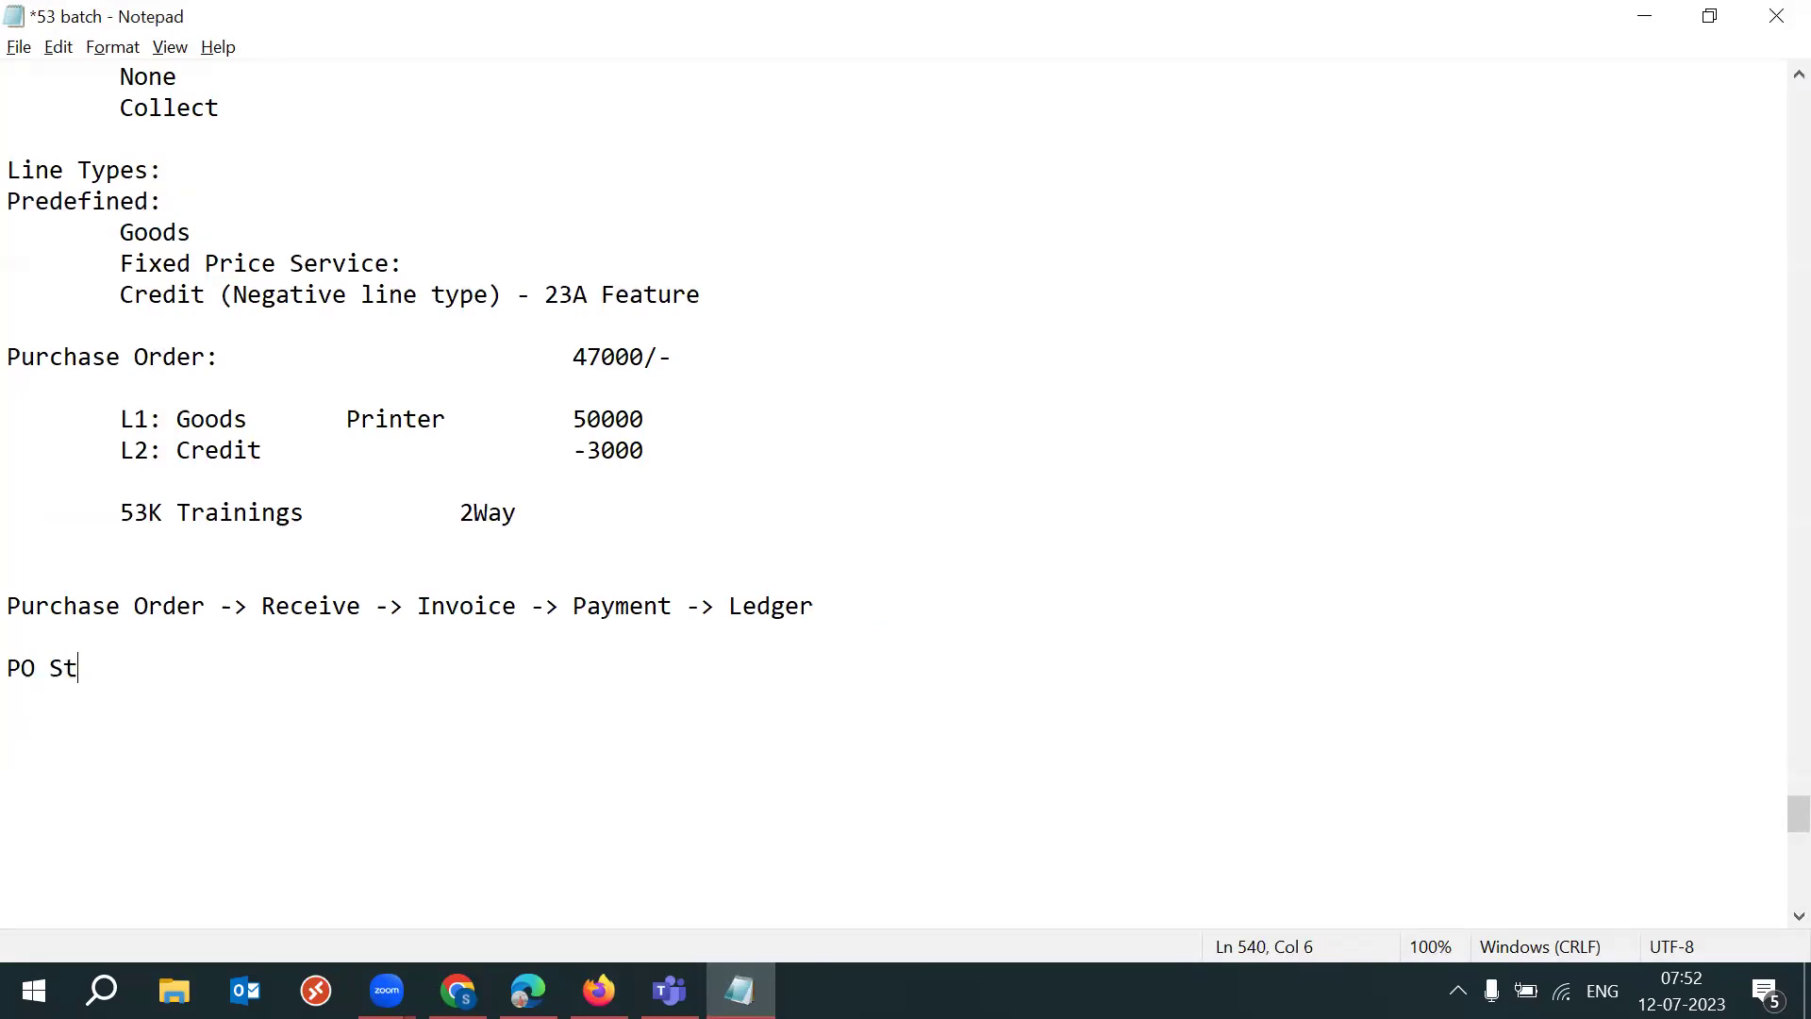
text(atus:)
key(Return)
key(Tab)
text(Incomplete )
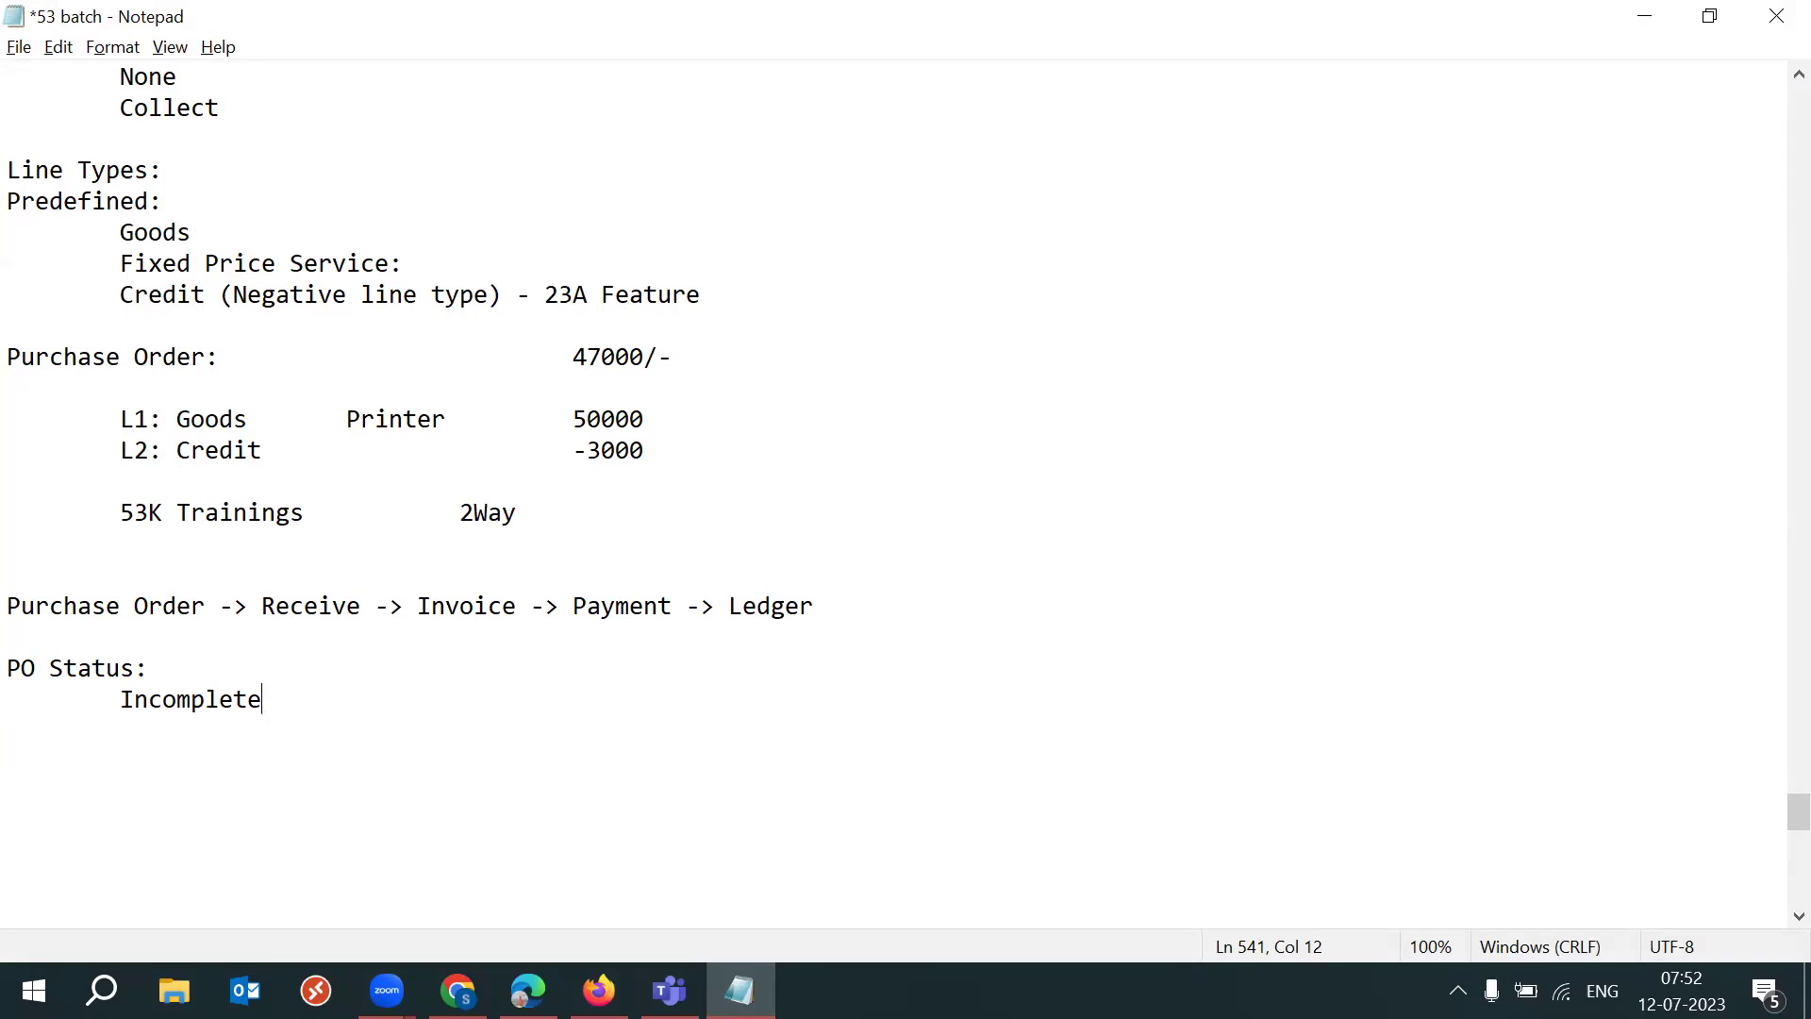
text(-> Awaiting Approv)
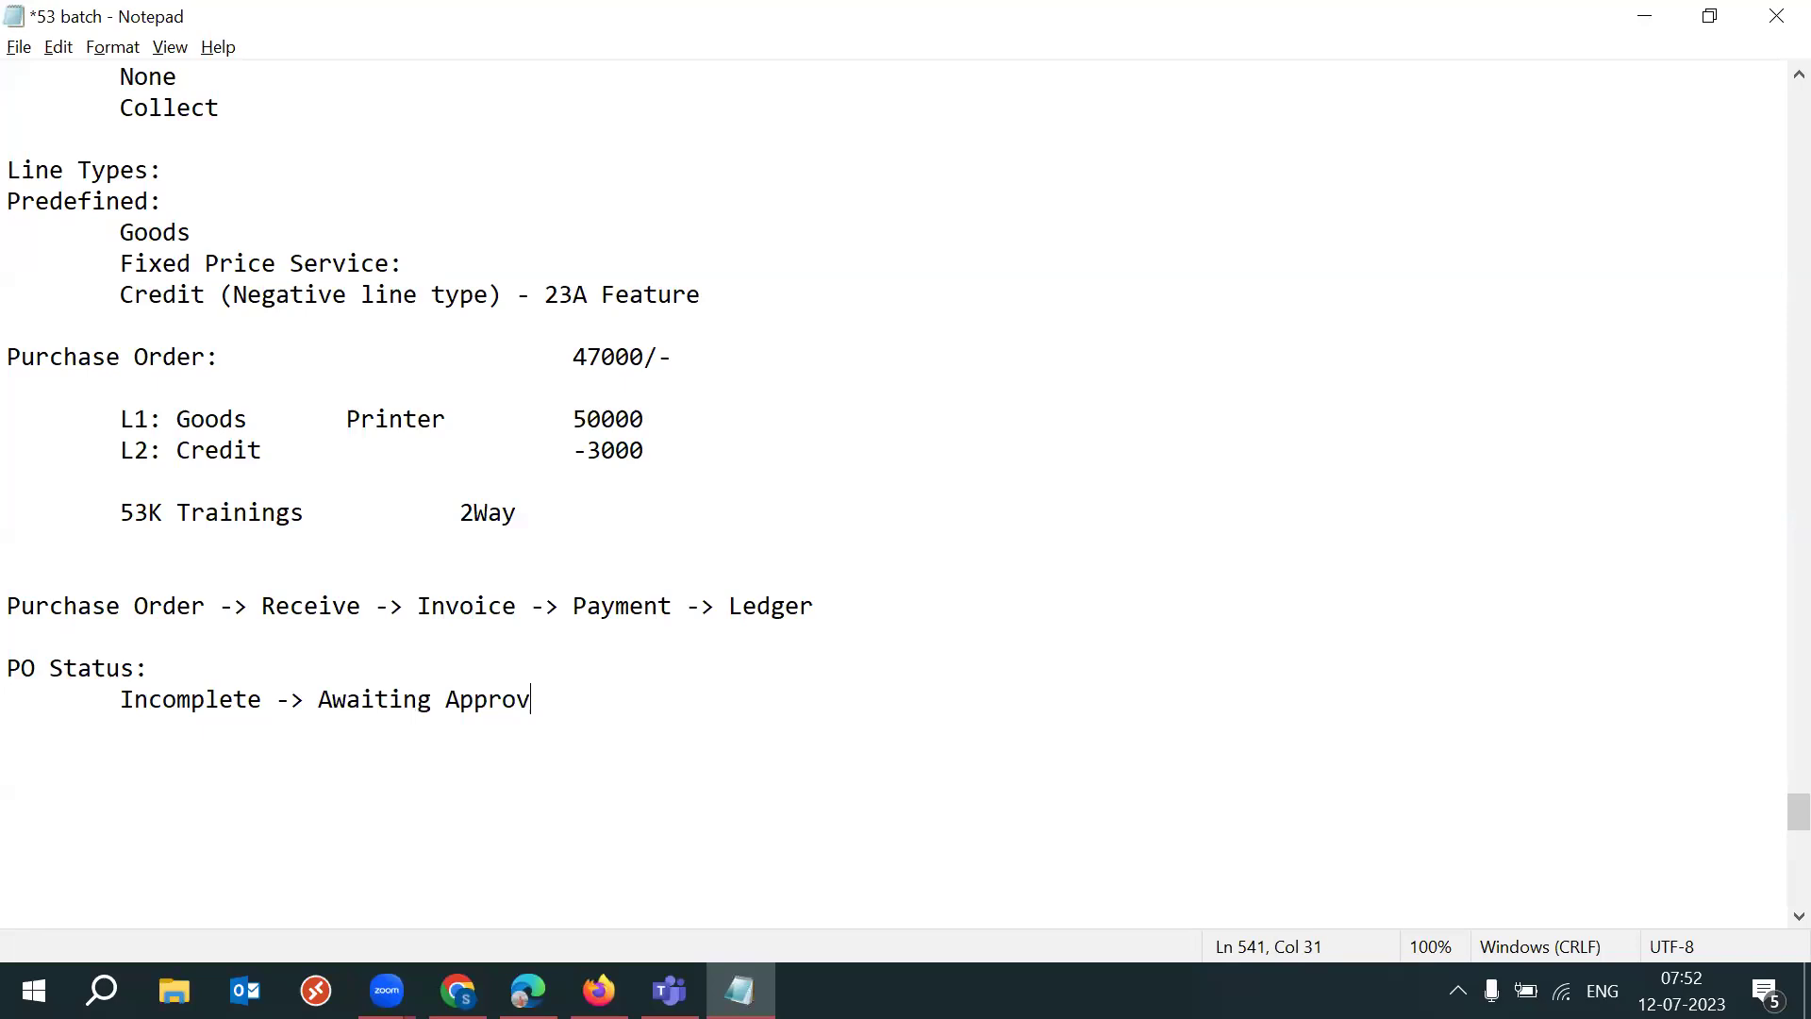
text(al)
key(BackSpace)
text(als)
key(BackSpace)
key(BackSpace)
text(-> )
text(Open)
Step: Extend the PO Status line with a 'Closed for receiving' stage
text(-> Closed d)
key(BackSpace)
text(f)
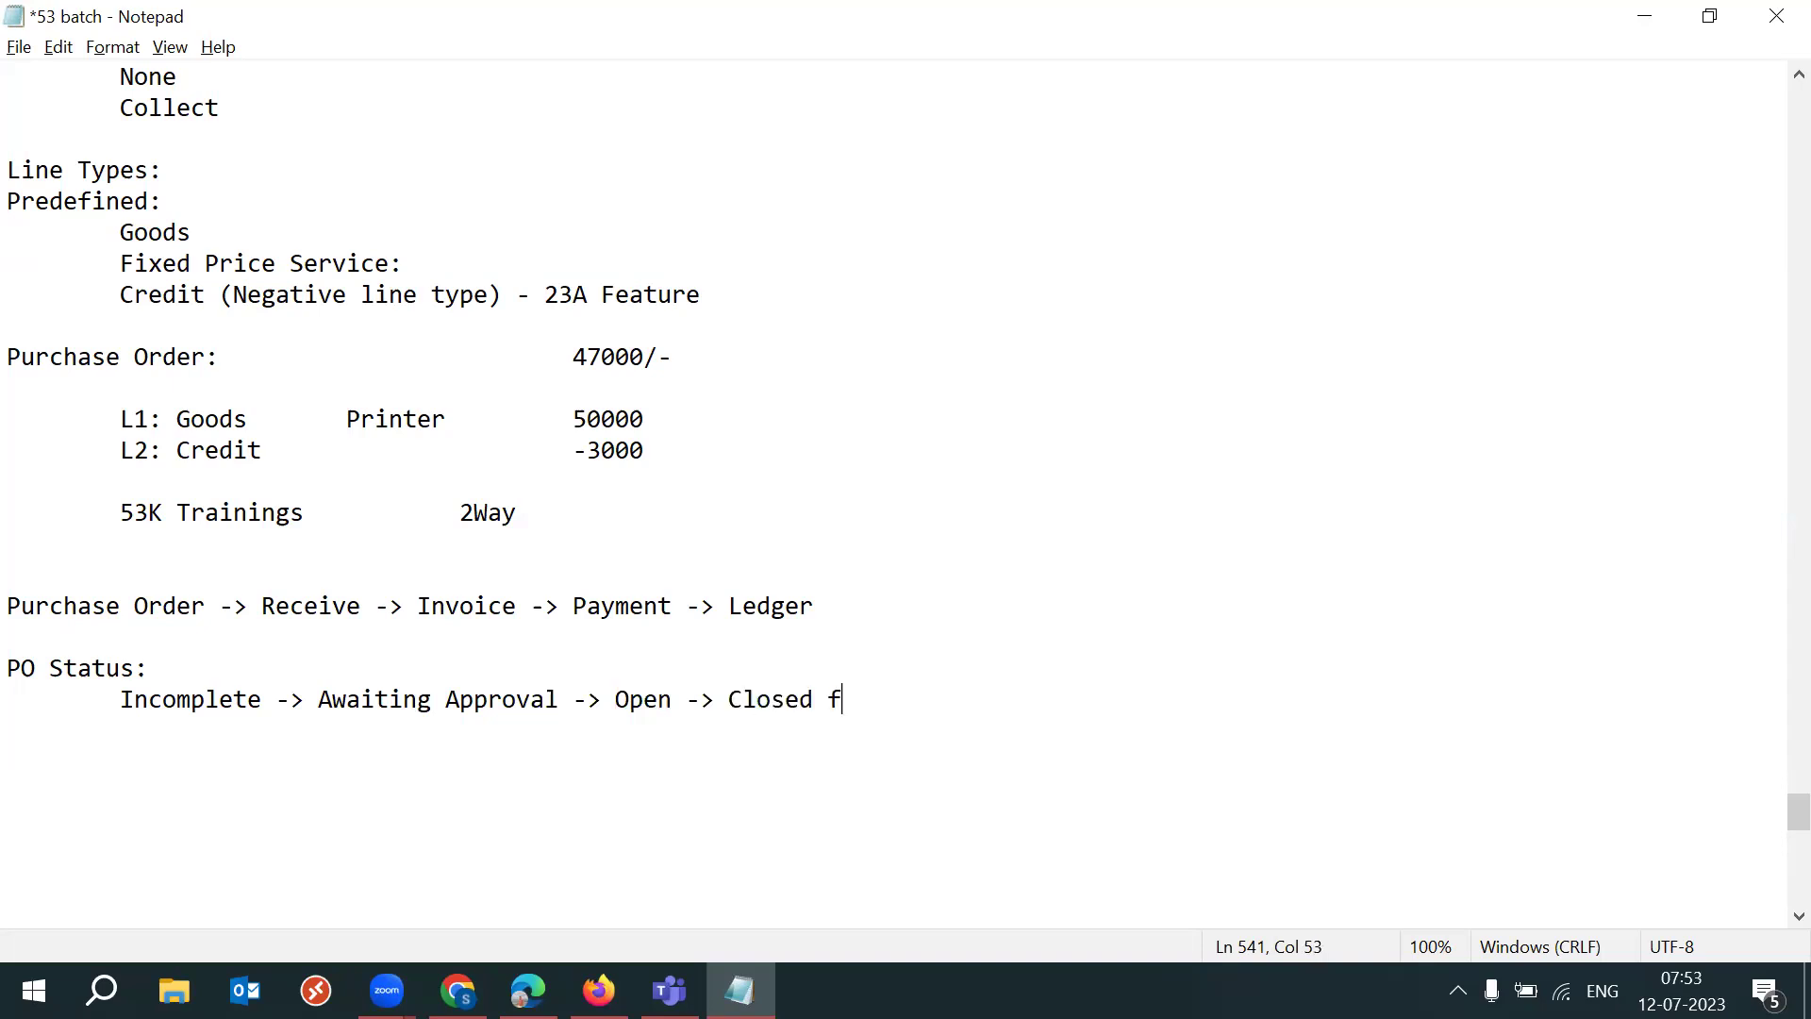
text(or receiving)
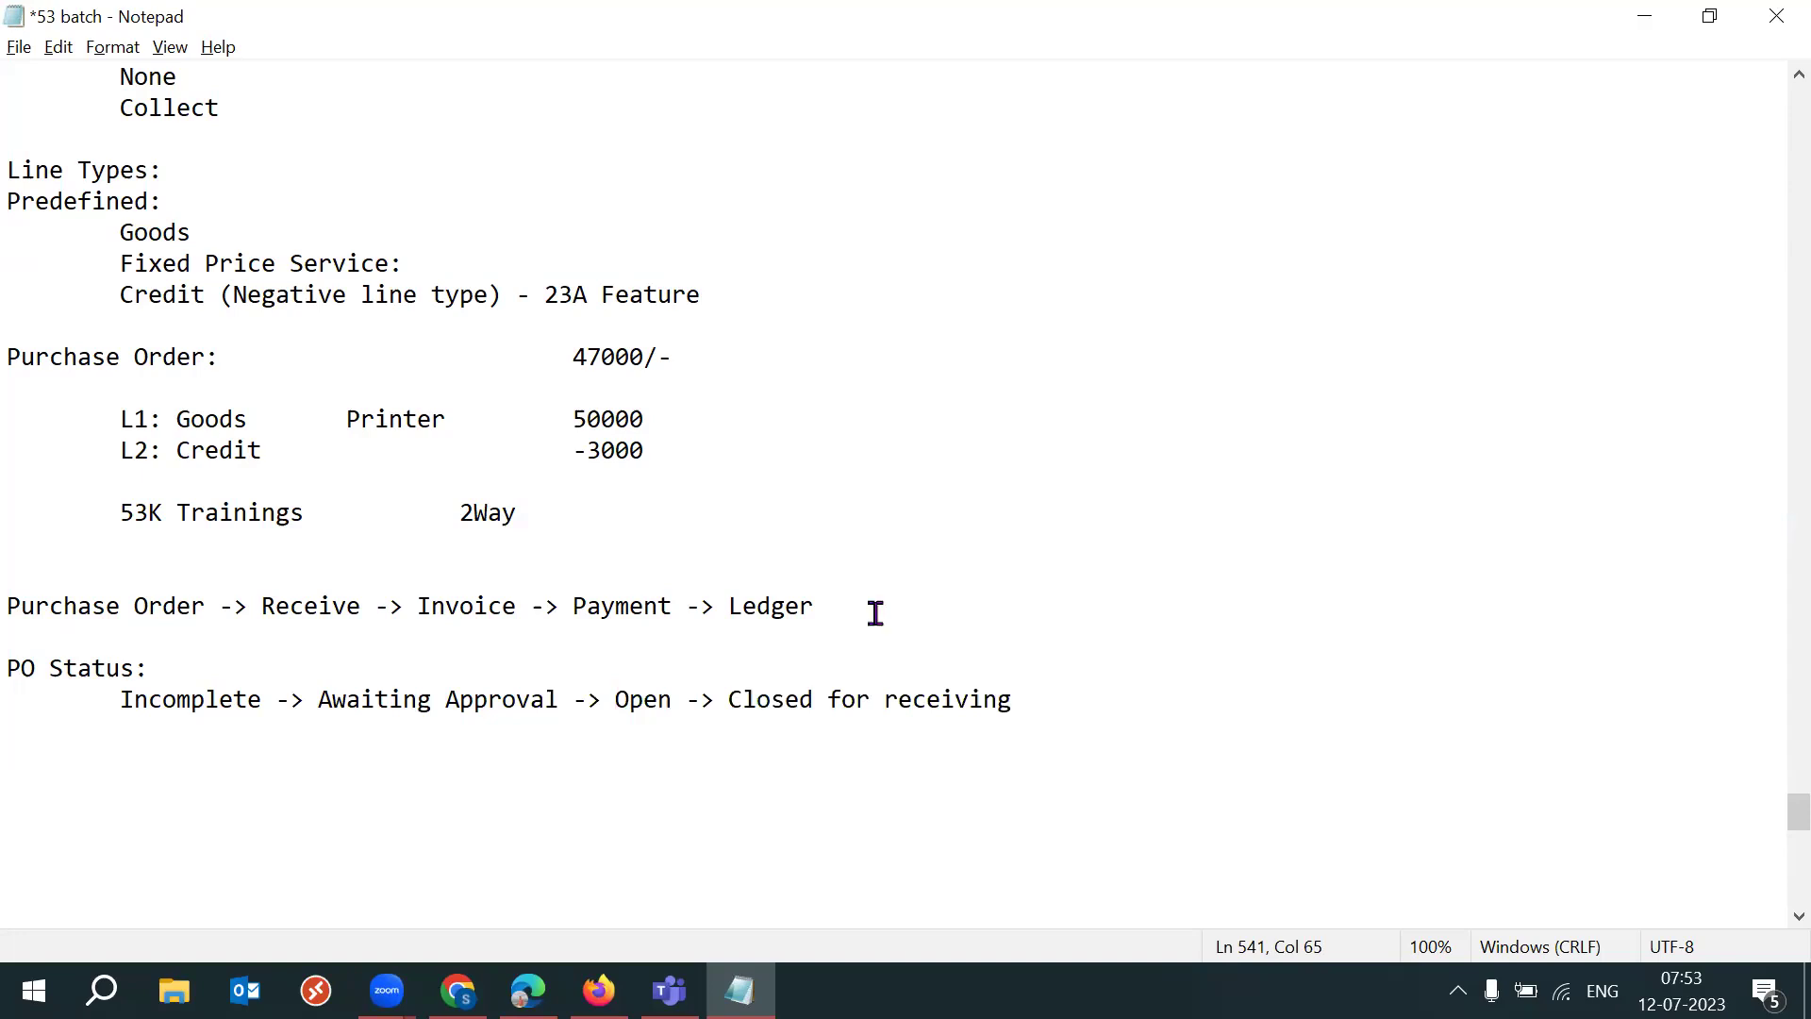
drag(728, 699, 1030, 705)
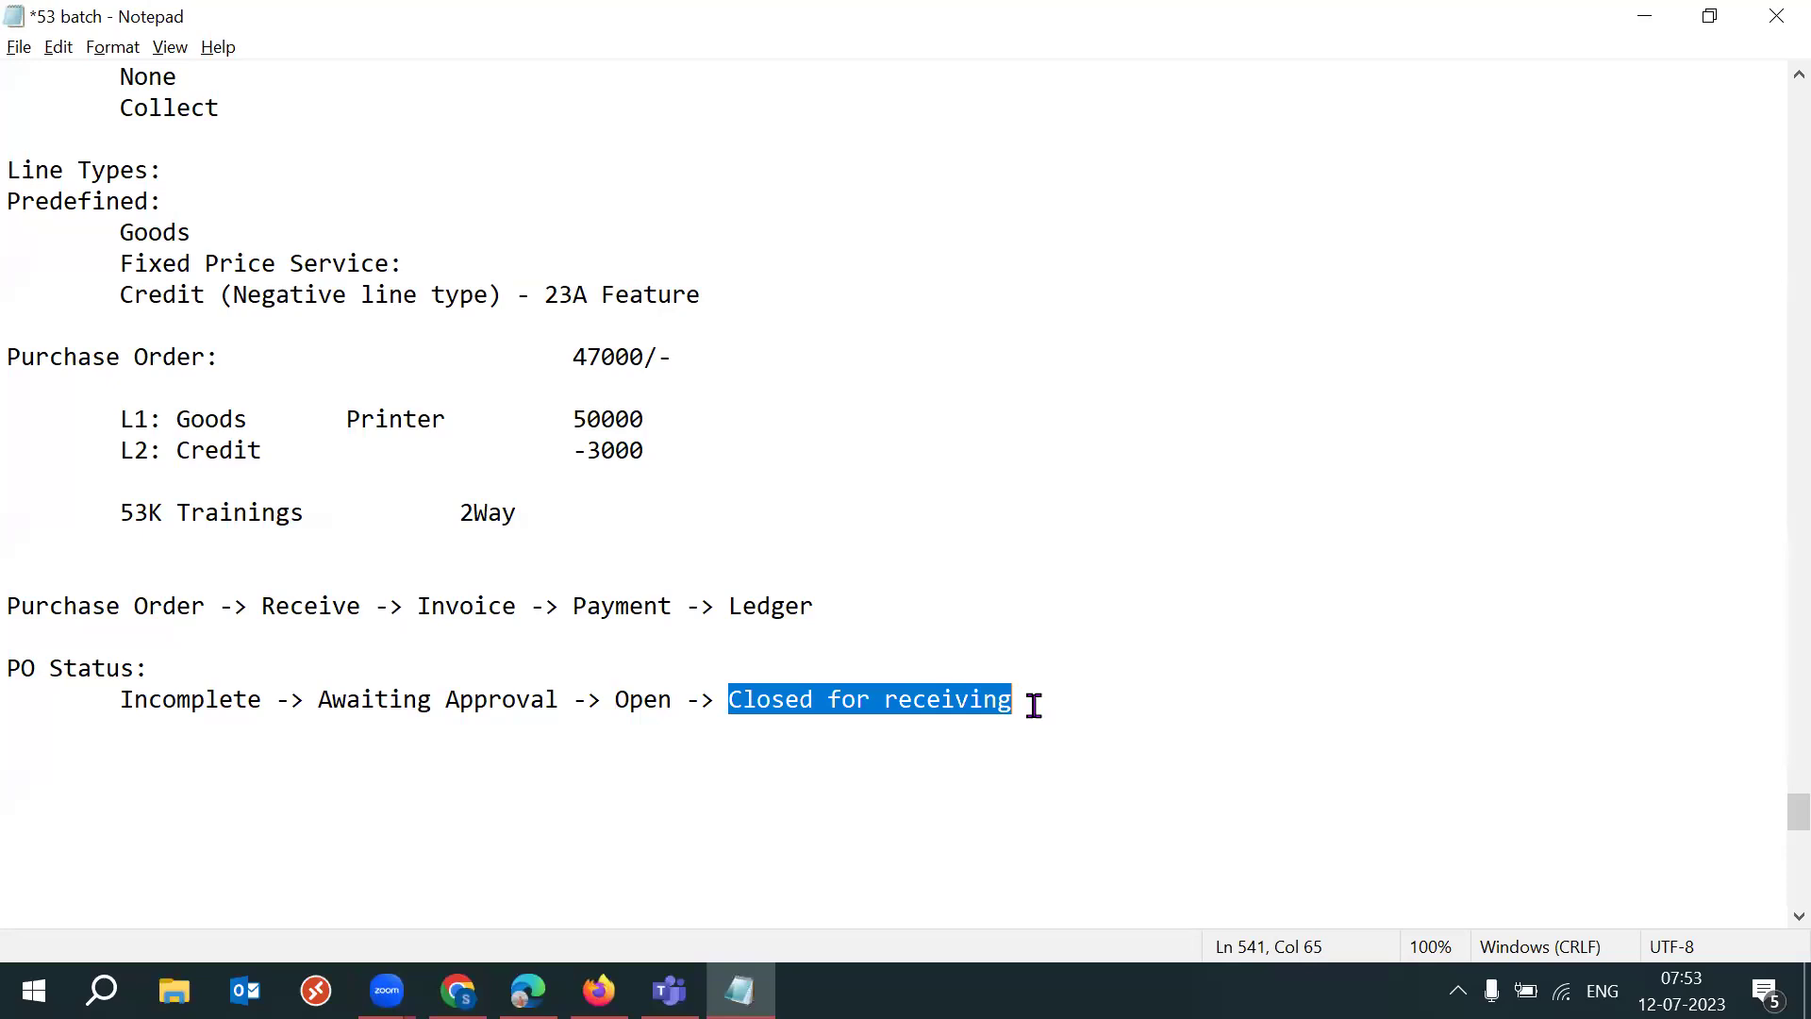
click(1034, 705)
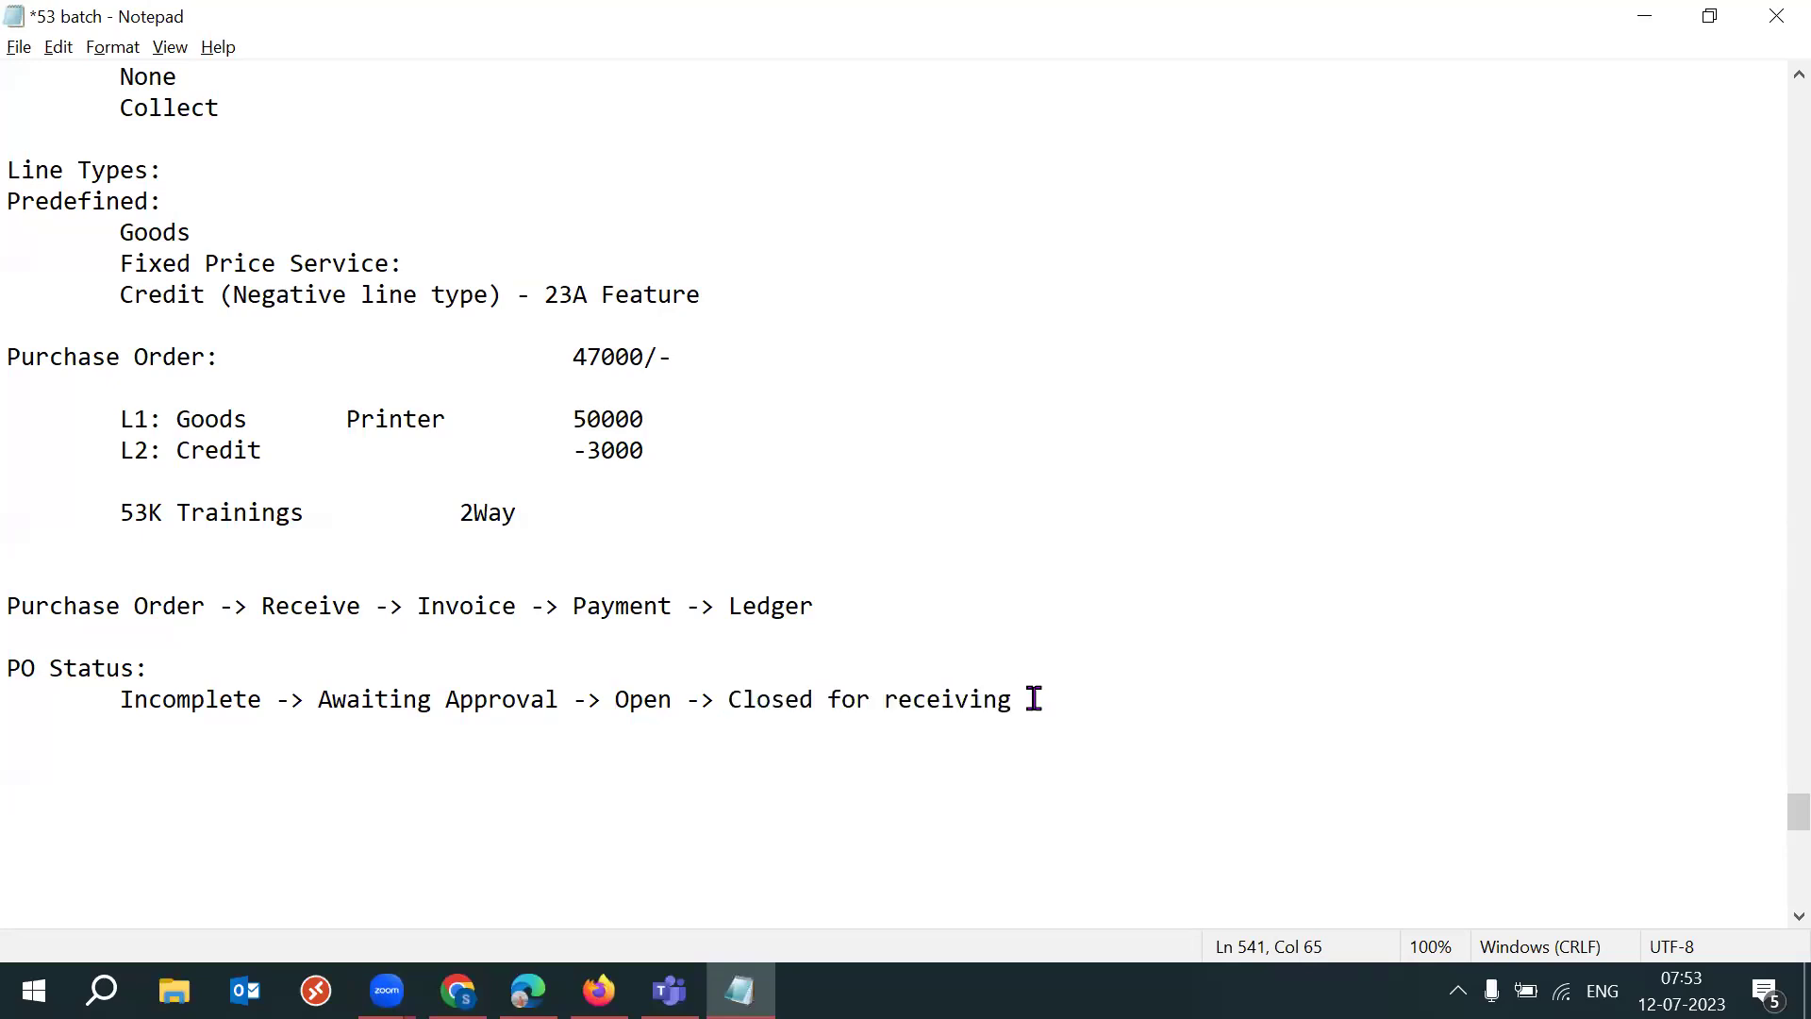
Step: End the PO Status line with a final '-> Closed' stage and save the notes
text(->)
text( Closed )
text(for invoi)
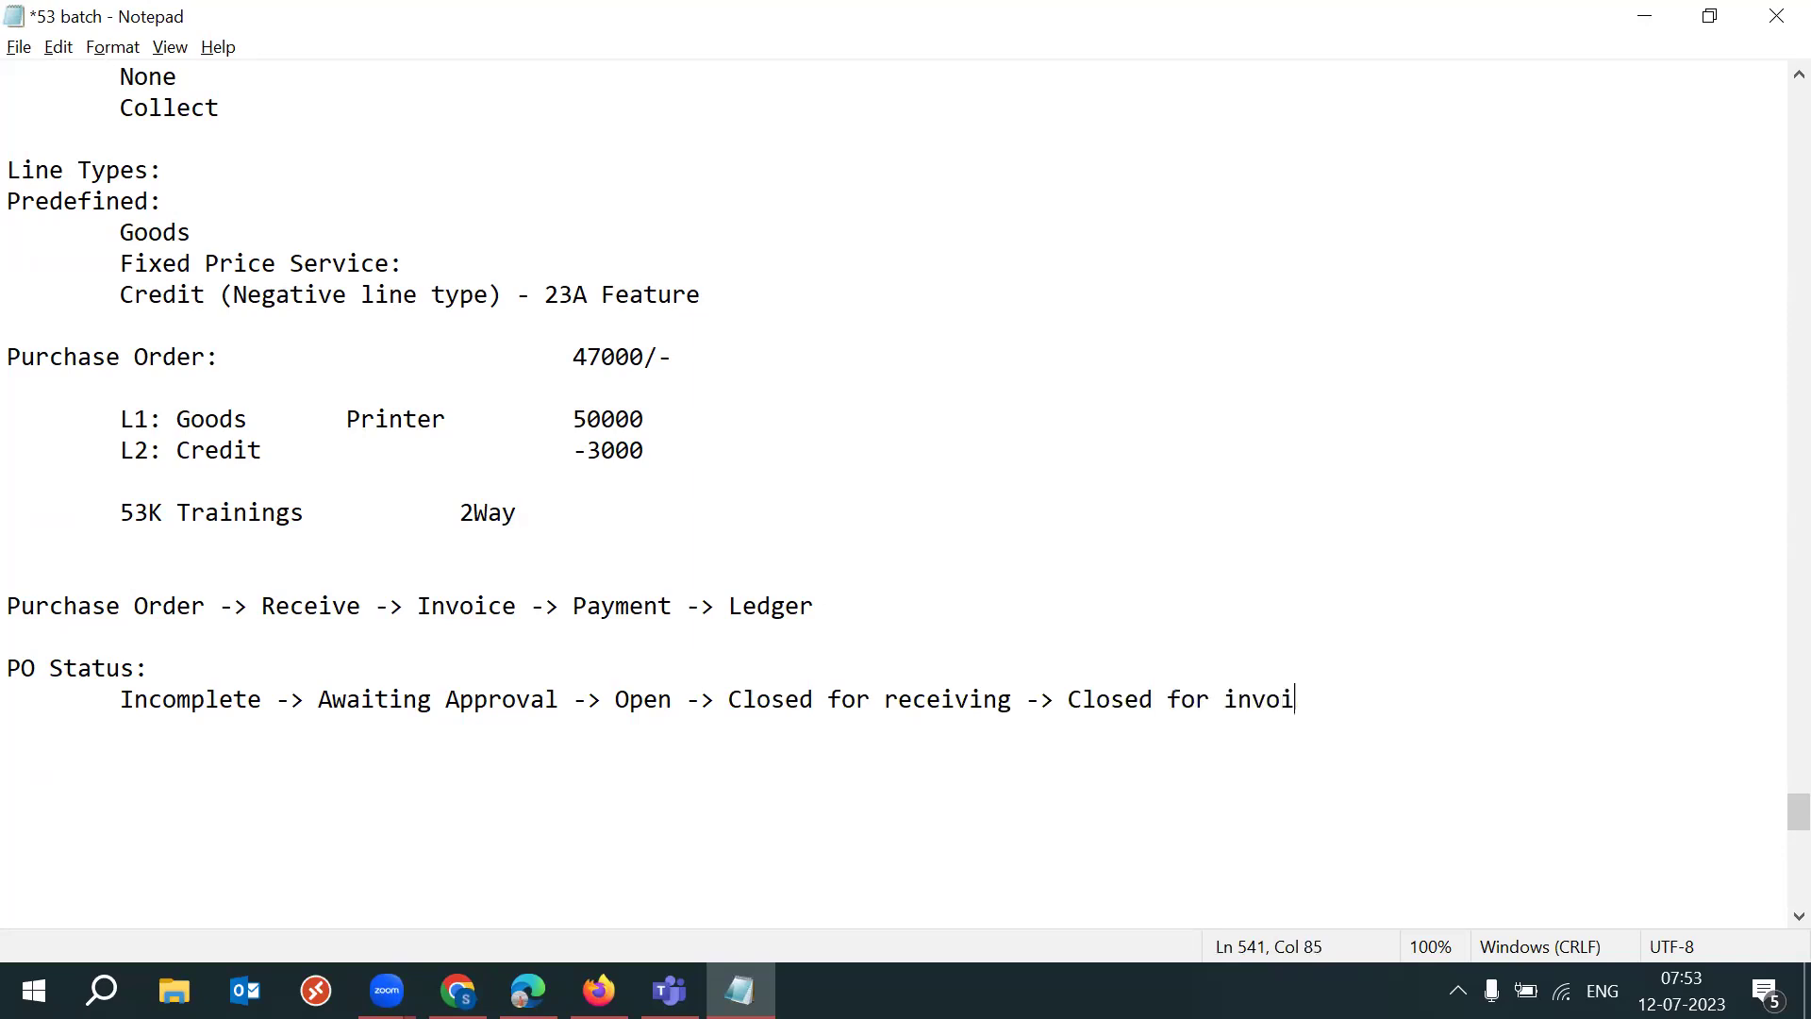
text(cing)
key(BackSpace)
key(BackSpace)
key(BackSpace)
key(BackSpace)
key(BackSpace)
key(BackSpace)
key(BackSpace)
key(BackSpace)
key(BackSpace)
key(BackSpace)
key(BackSpace)
key(BackSpace)
key(BackSpace)
key(BackSpace)
key(BackSpace)
key(BackSpace)
key(BackSpace)
key(BackSpace)
key(BackSpace)
key(BackSpace)
text(closed)
double_click(1141, 699)
click(1217, 690)
key(BackSpace)
key(BackSpace)
key(BackSpace)
key(BackSpace)
key(BackSpace)
key(BackSpace)
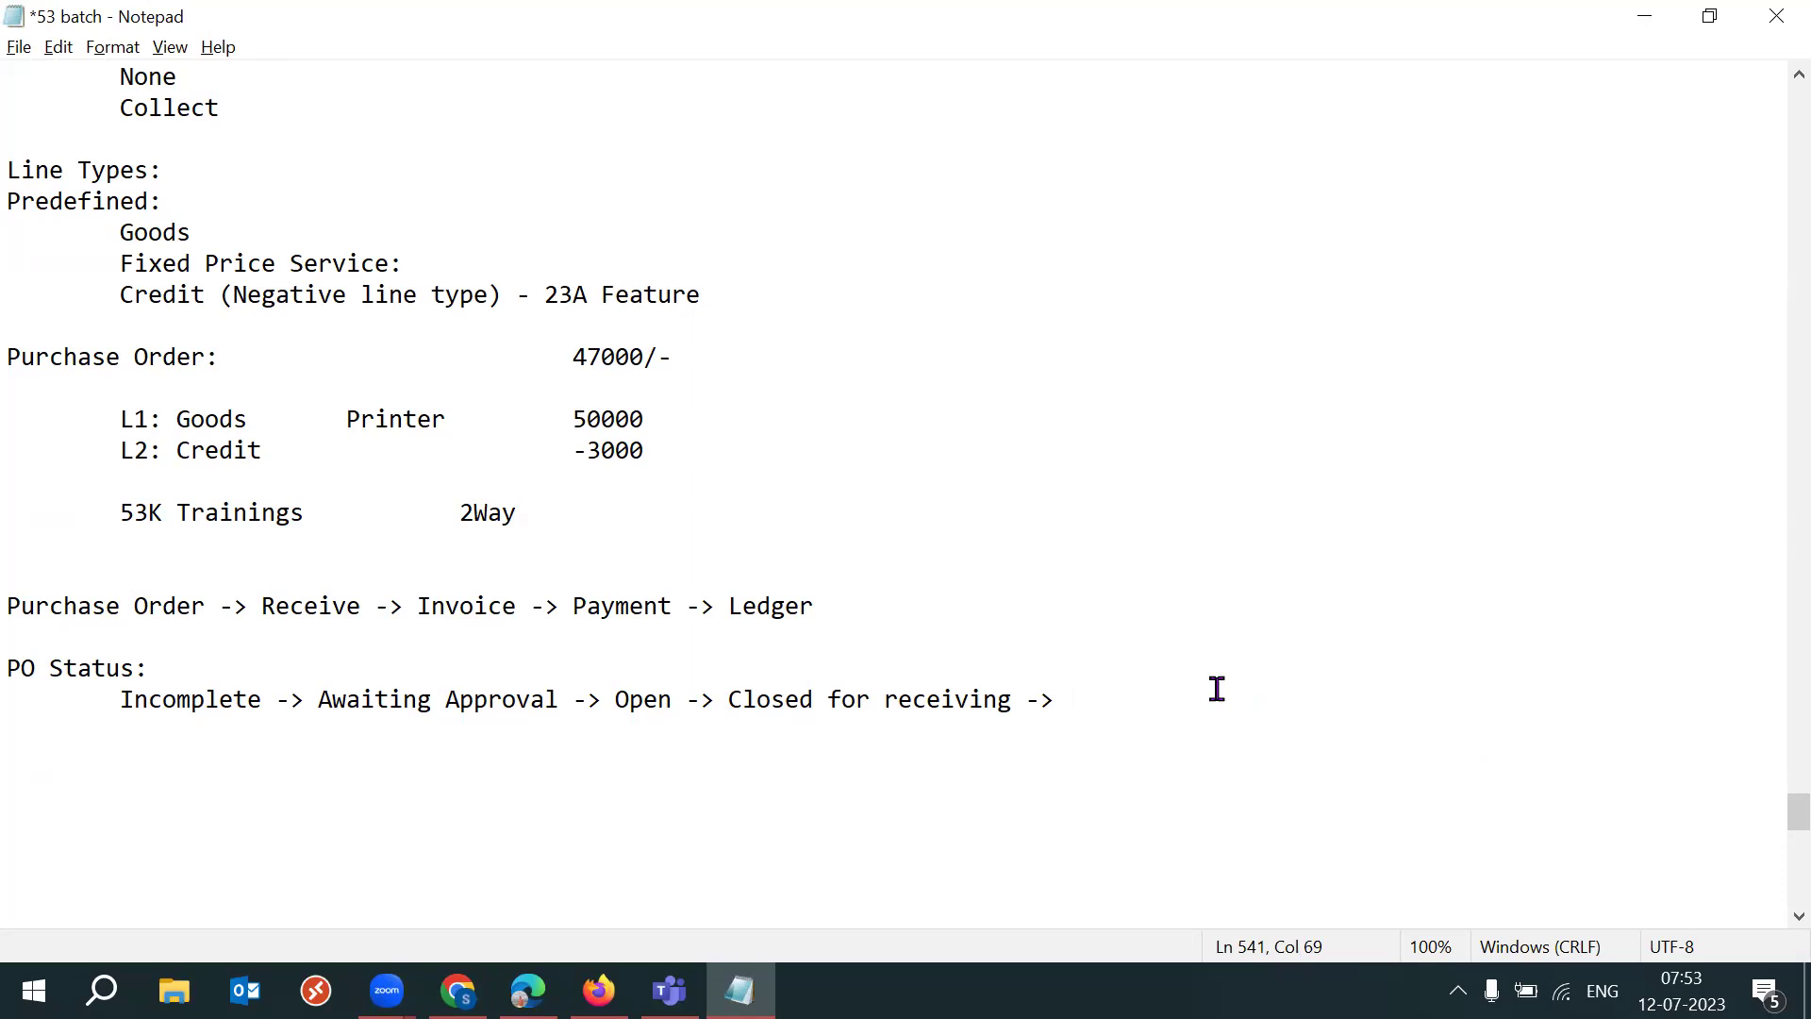
text(Closed)
key(ctrl+s)
click(714, 698)
shift+click(969, 699)
click(1191, 697)
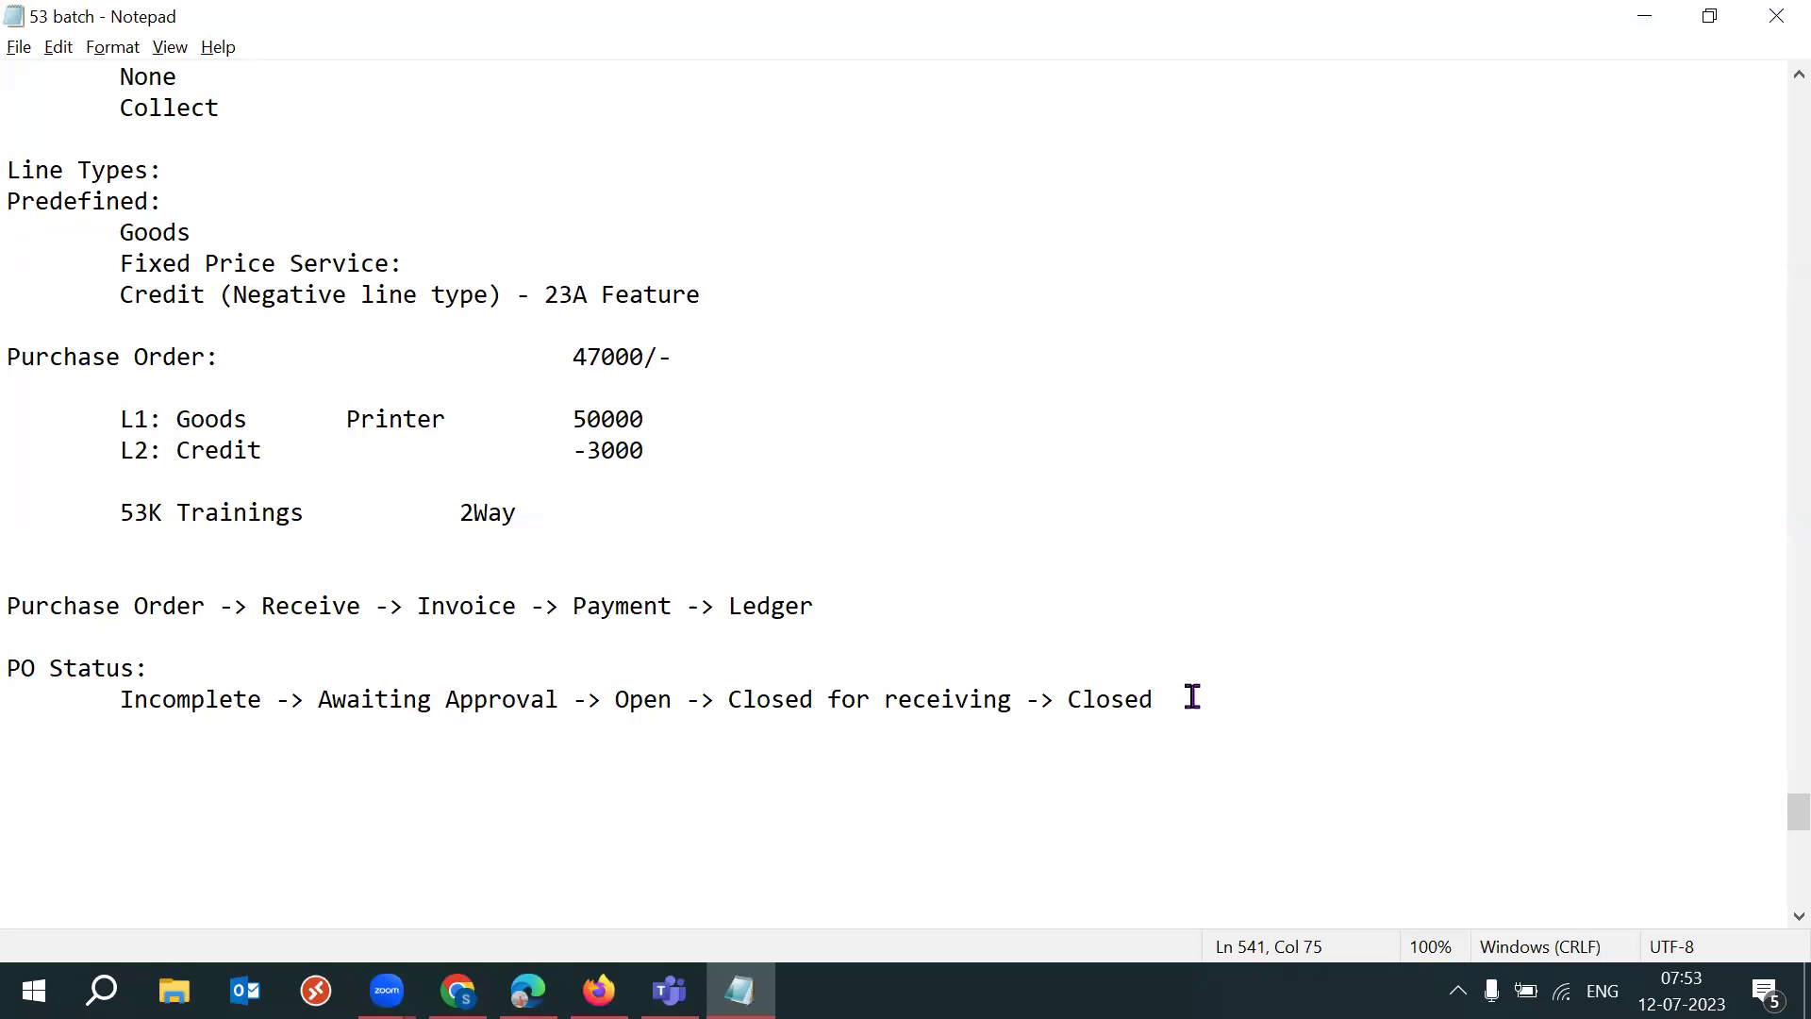
key(alt+Tab)
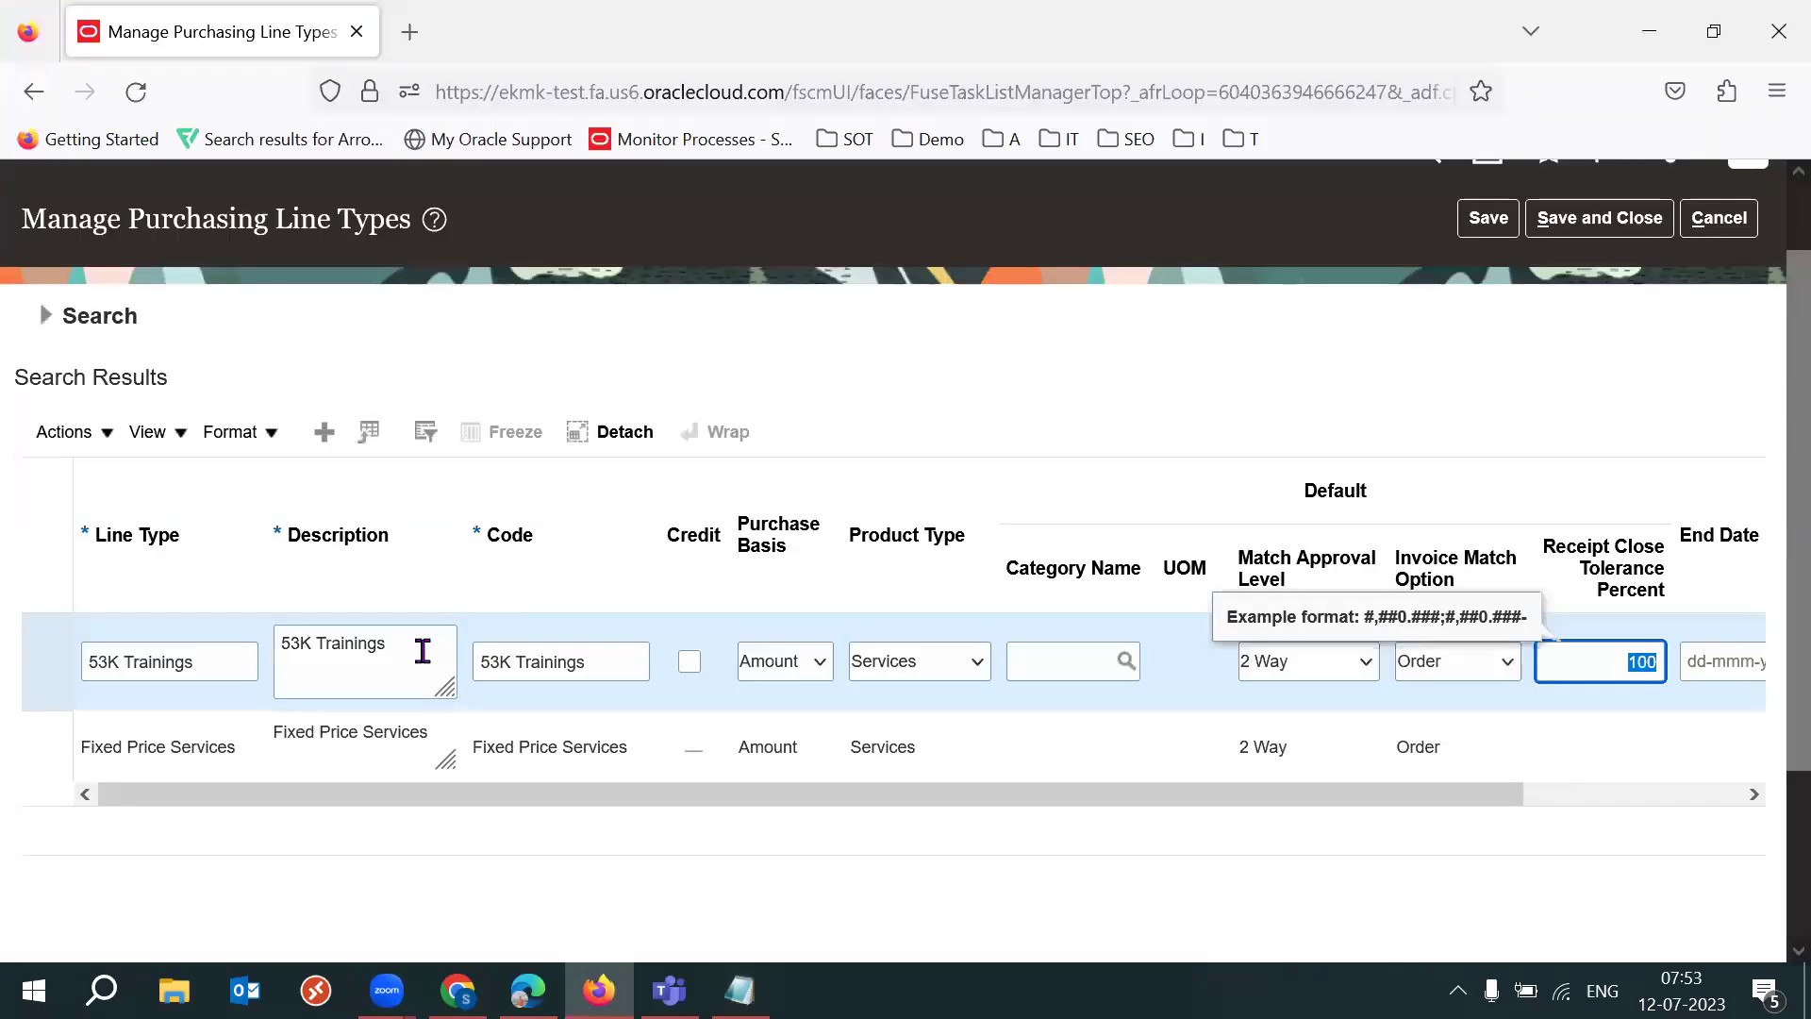
Step: Check the 53K Trainings description and its 100 receipt close tolerance, leaving both unchanged
triple_click(422, 651)
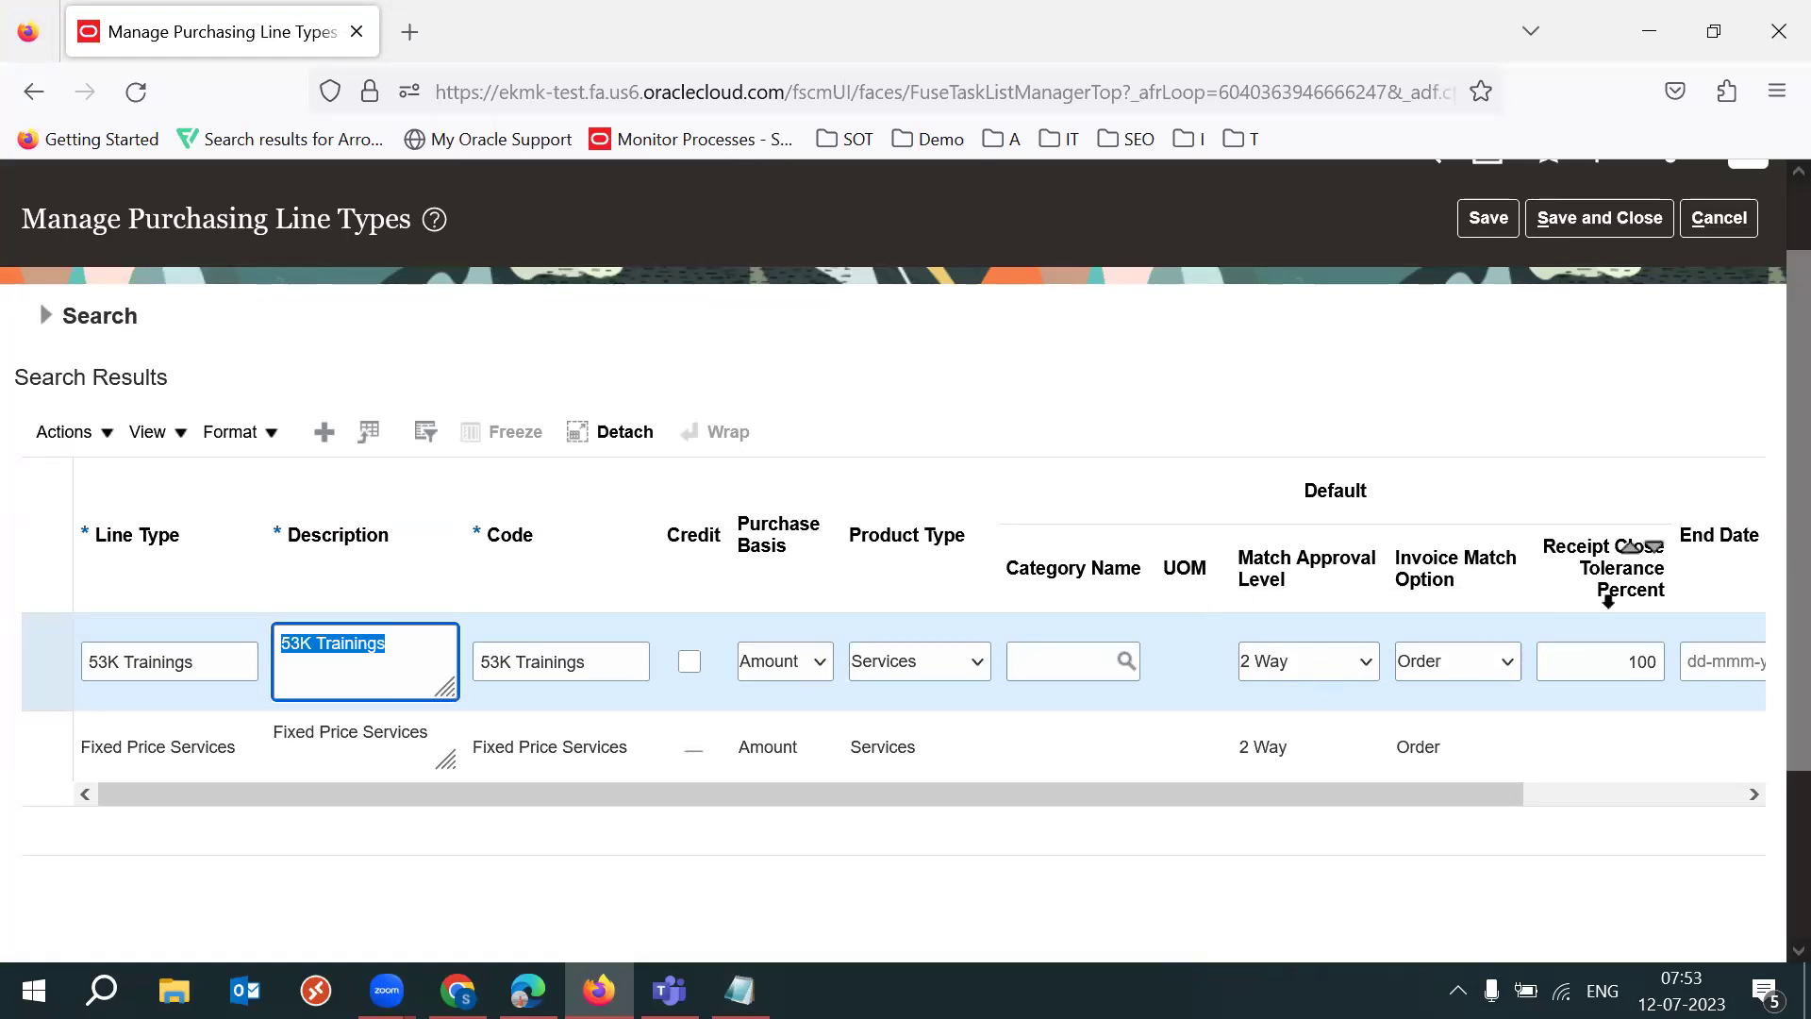
double_click(1641, 660)
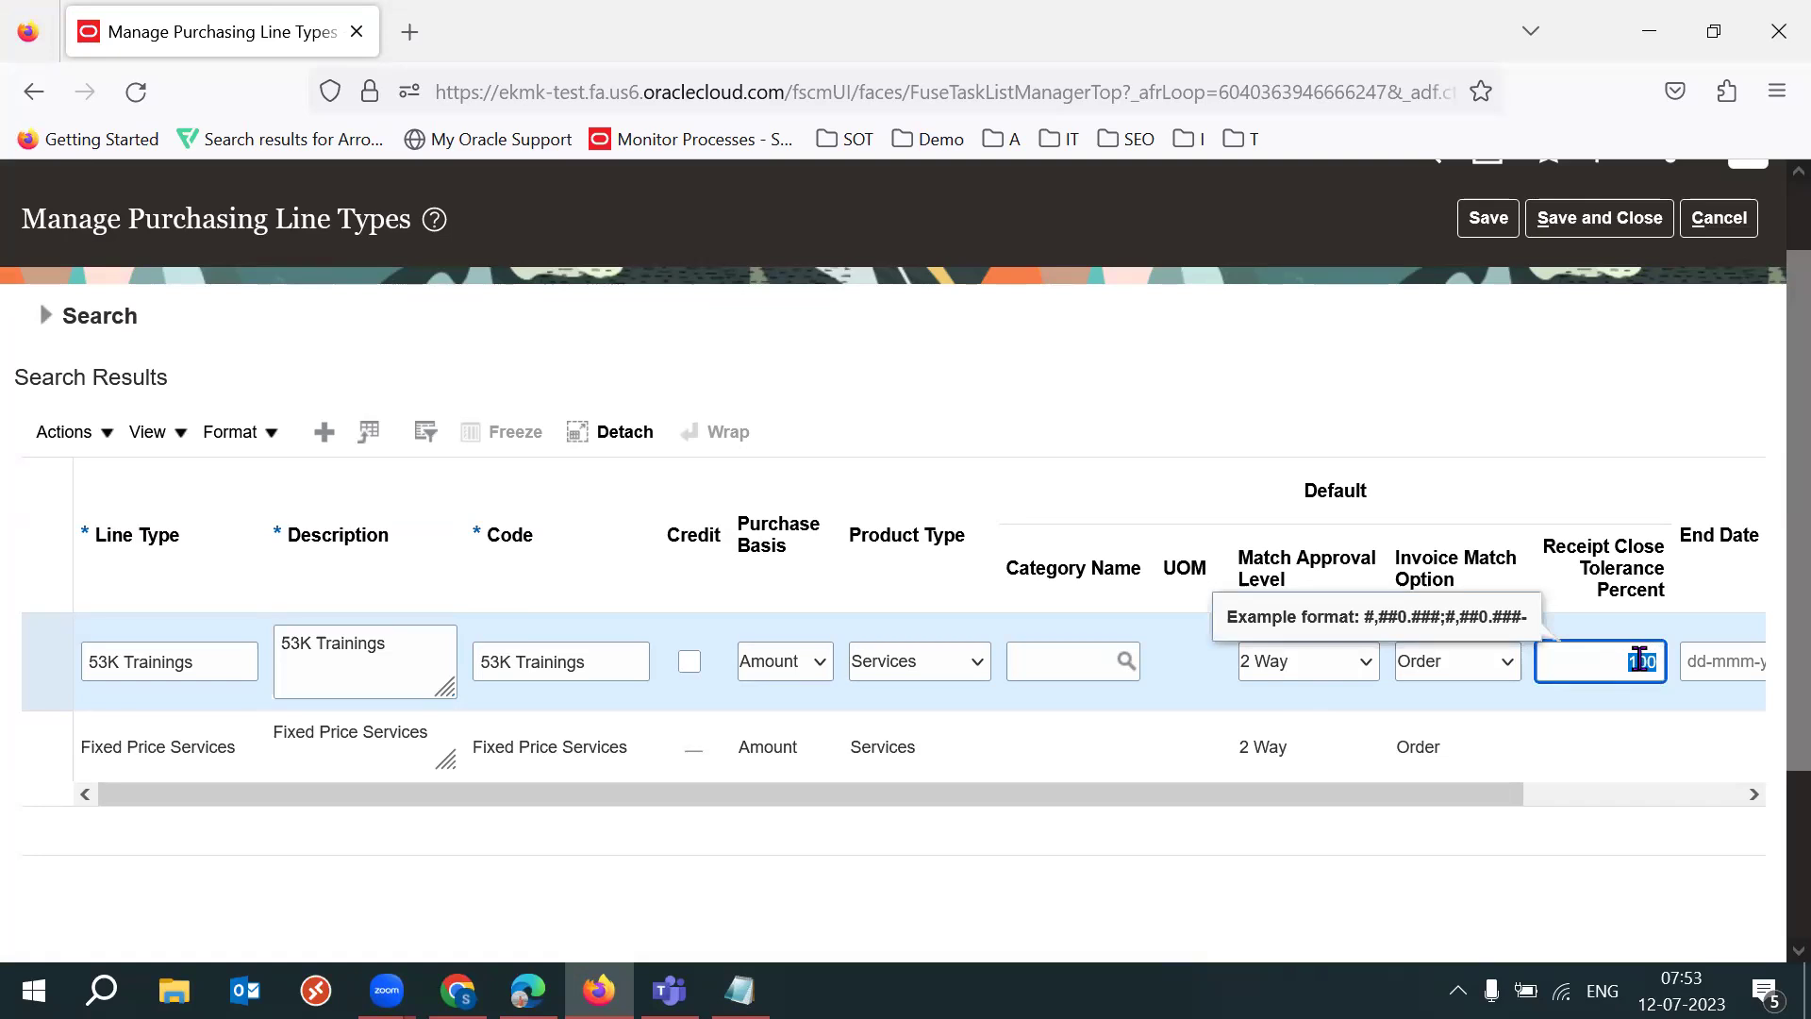
click(1432, 389)
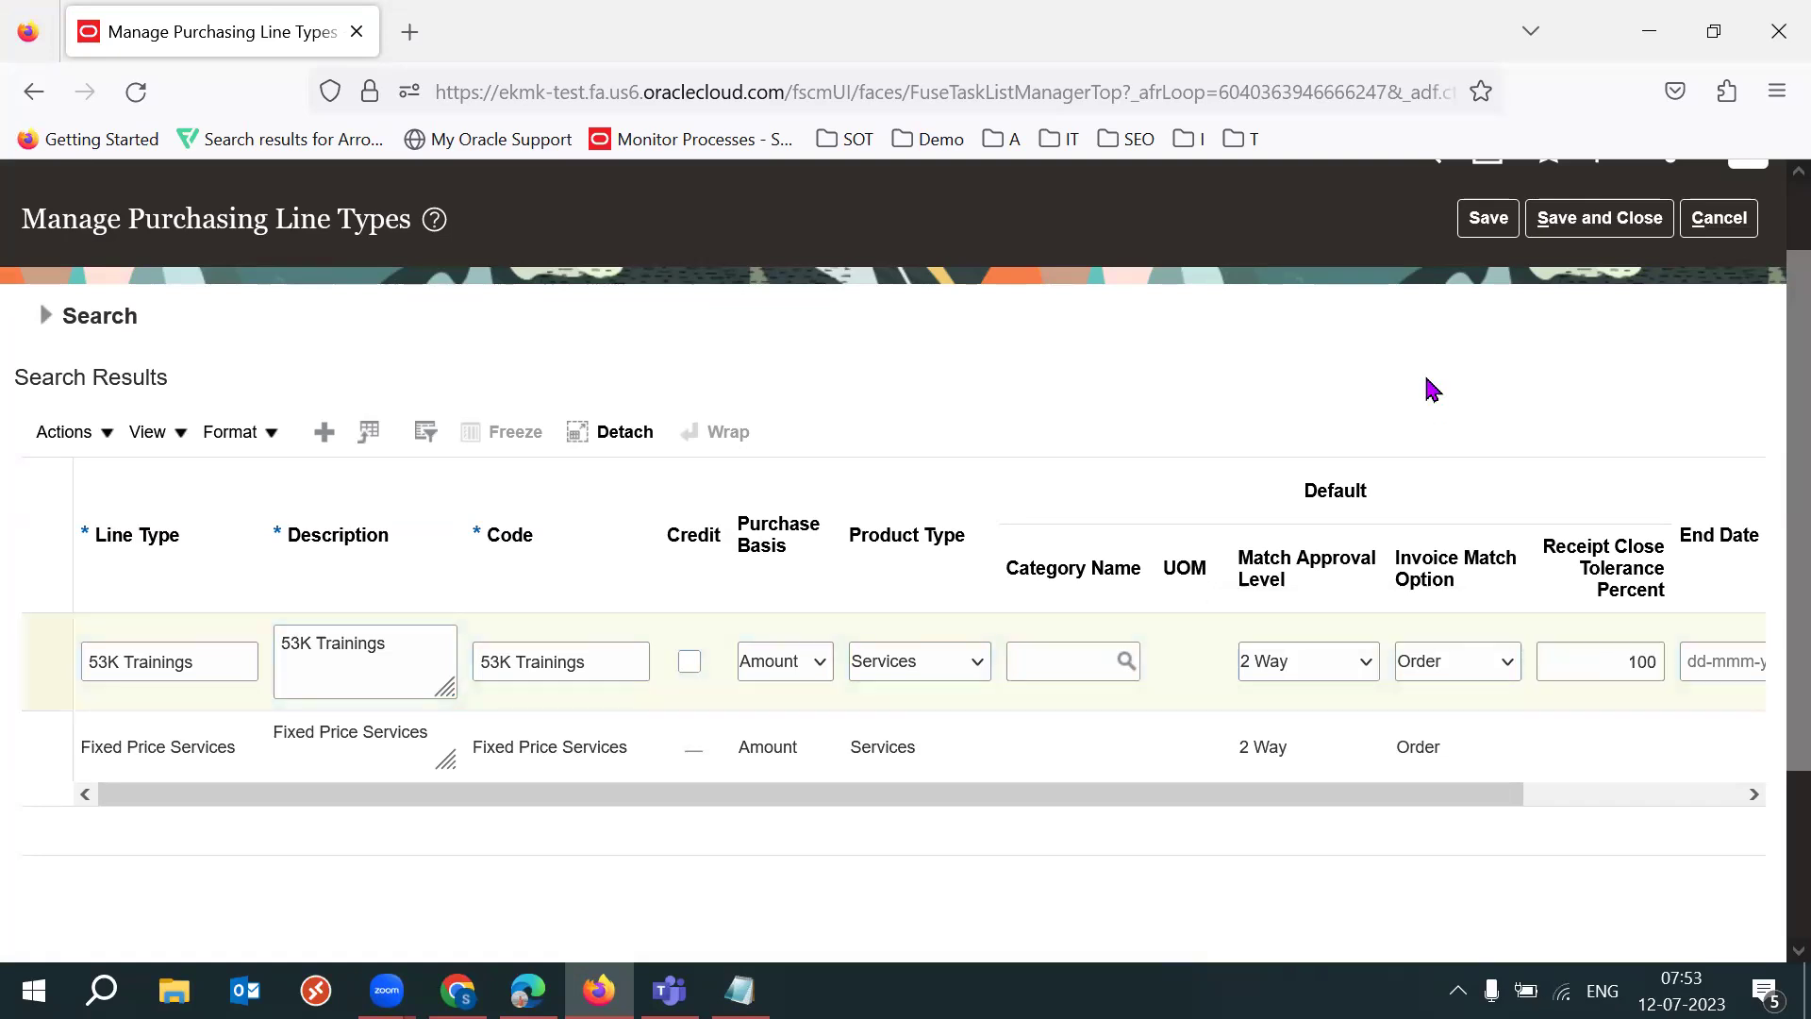
click(1617, 654)
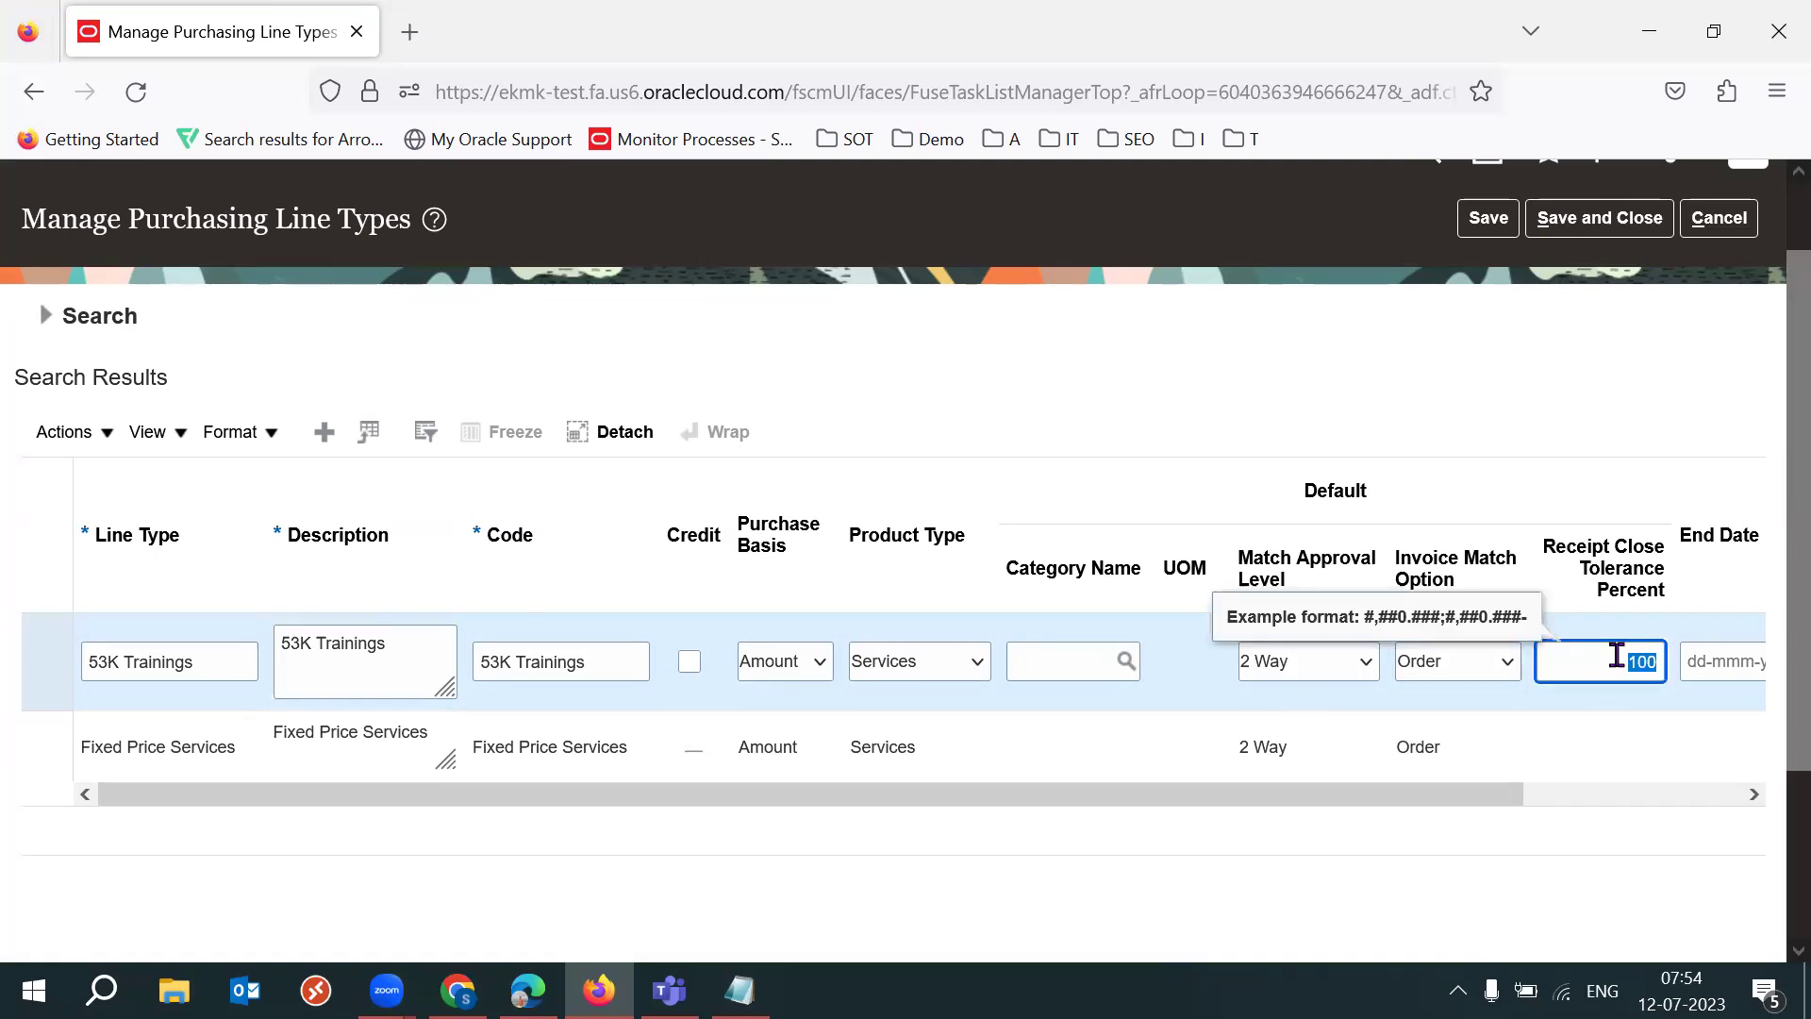
click(1449, 409)
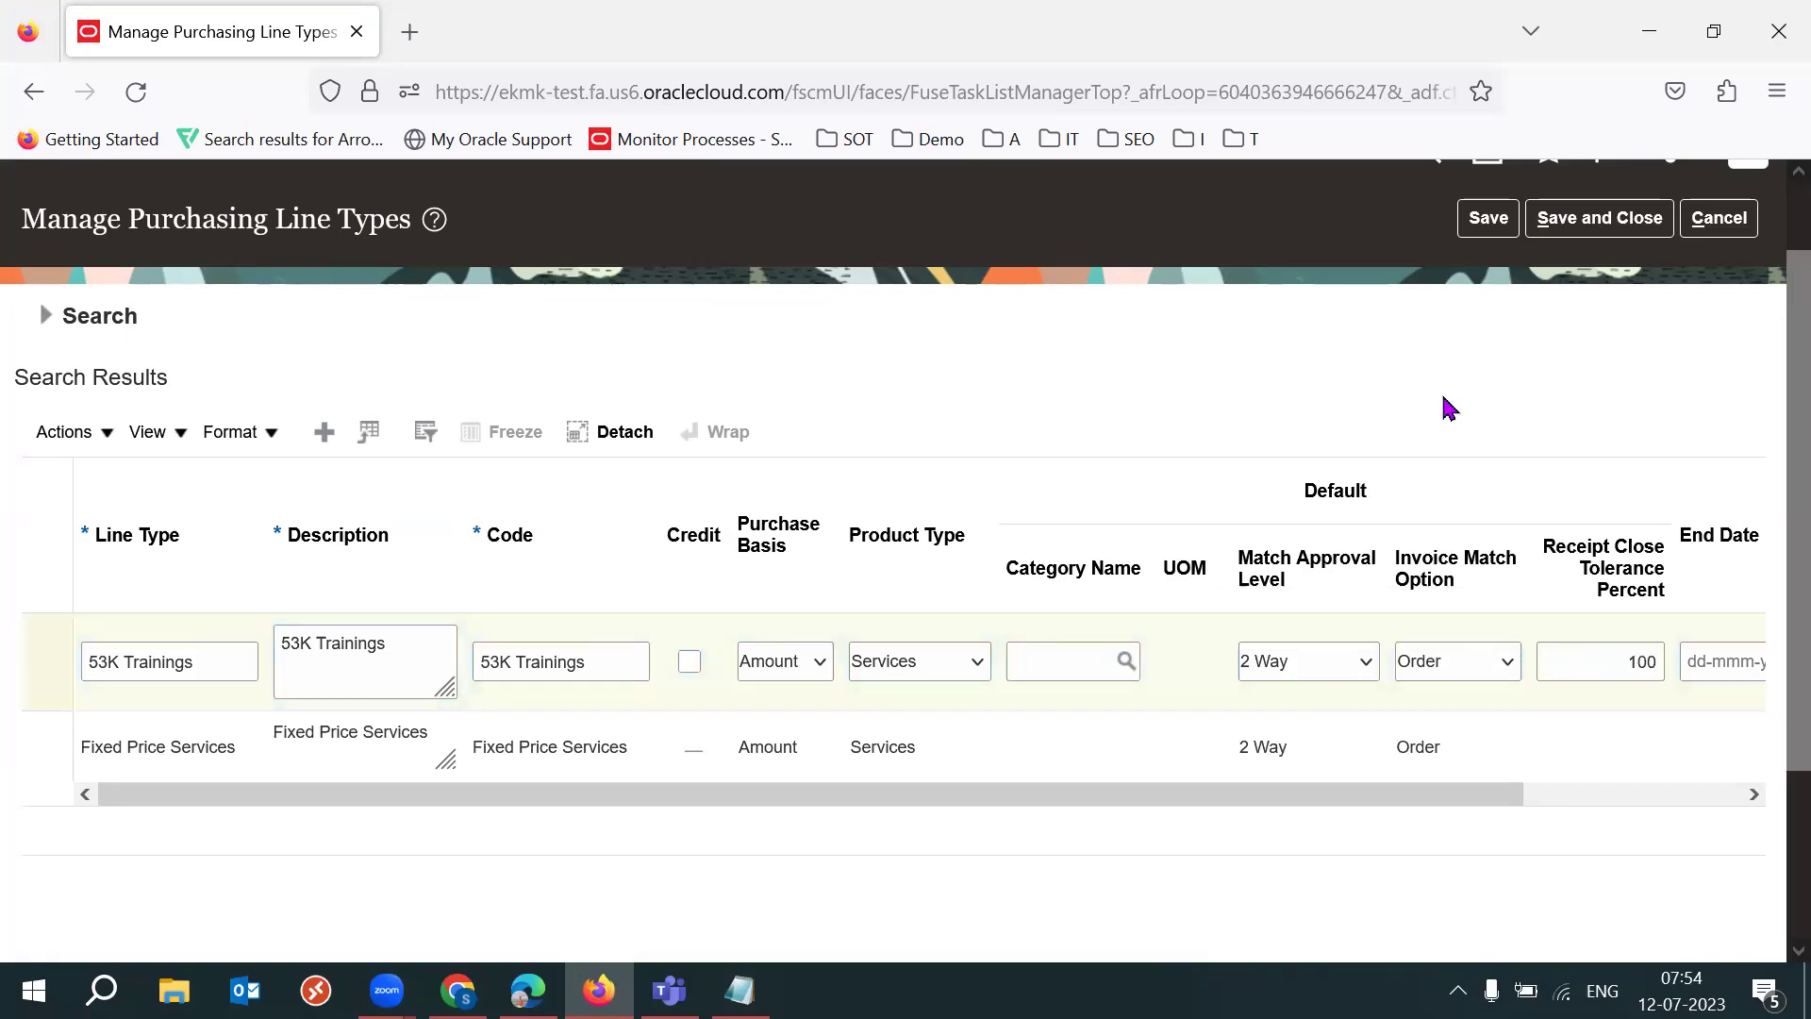
key(alt+Tab)
drag(5, 666, 36, 661)
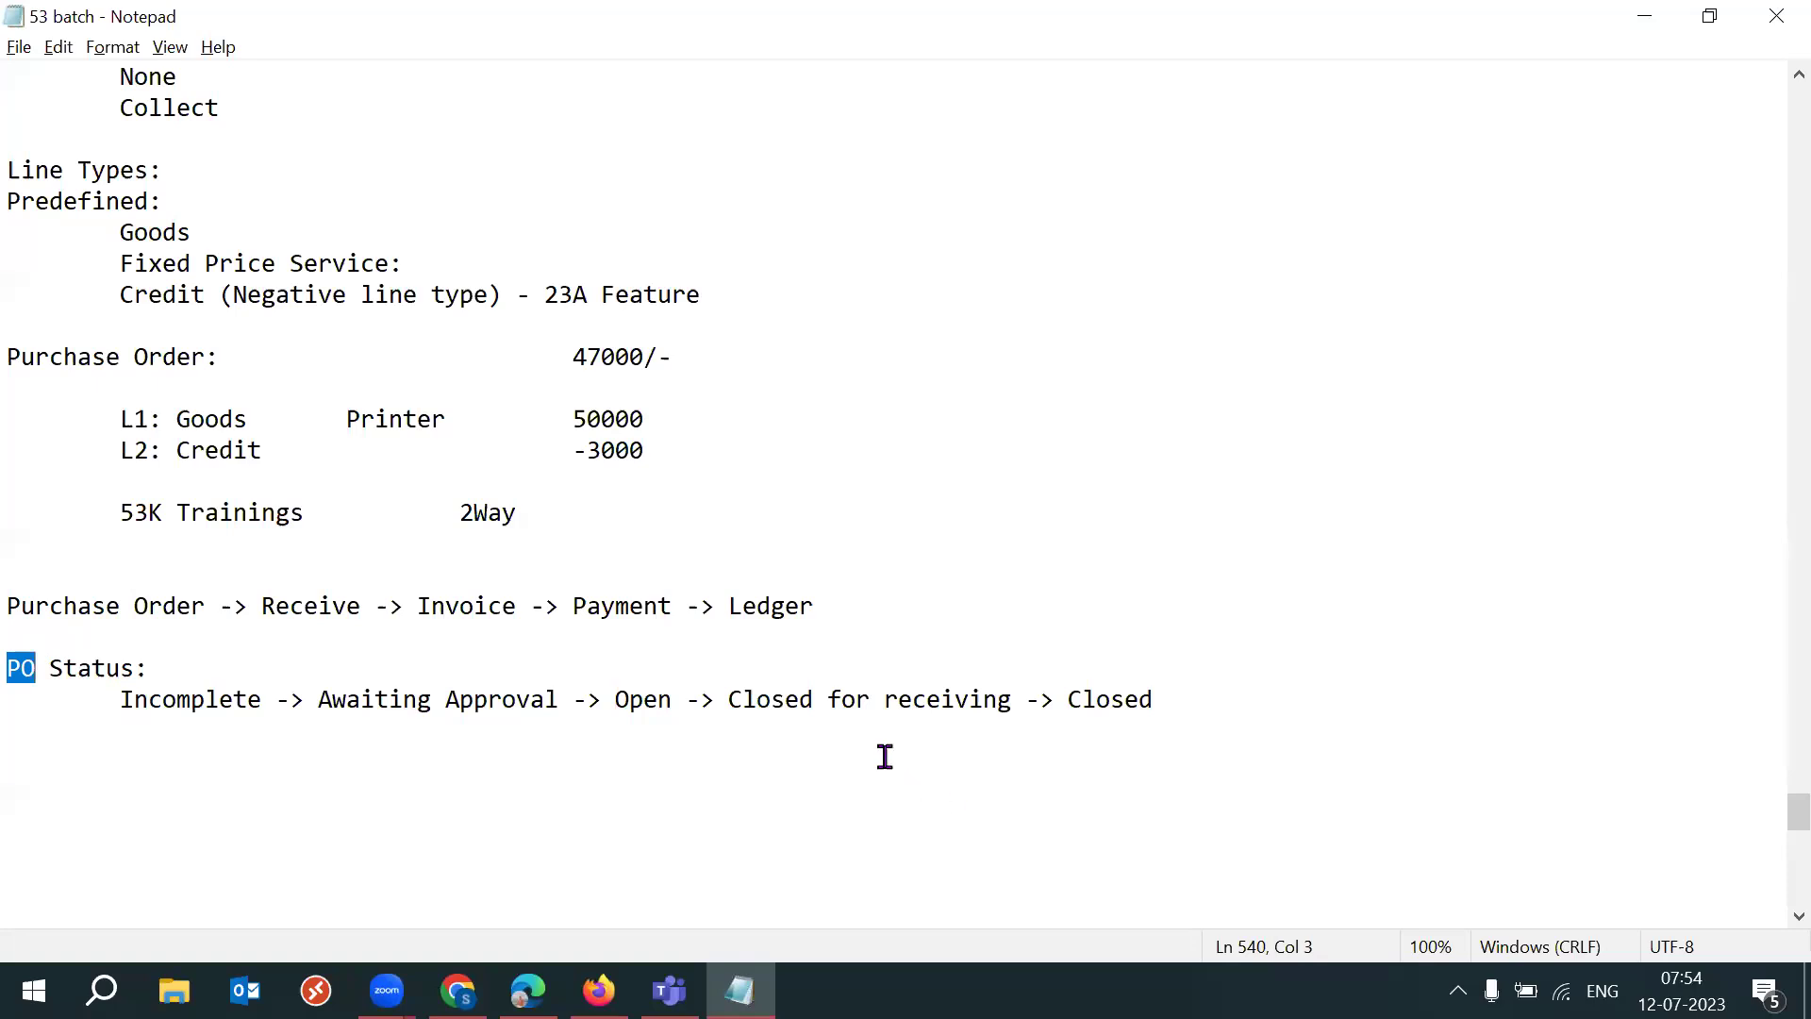
Step: Highlight the 'Closed for receiving' stage in the PO Status notes line
click(721, 699)
drag(787, 693, 1012, 703)
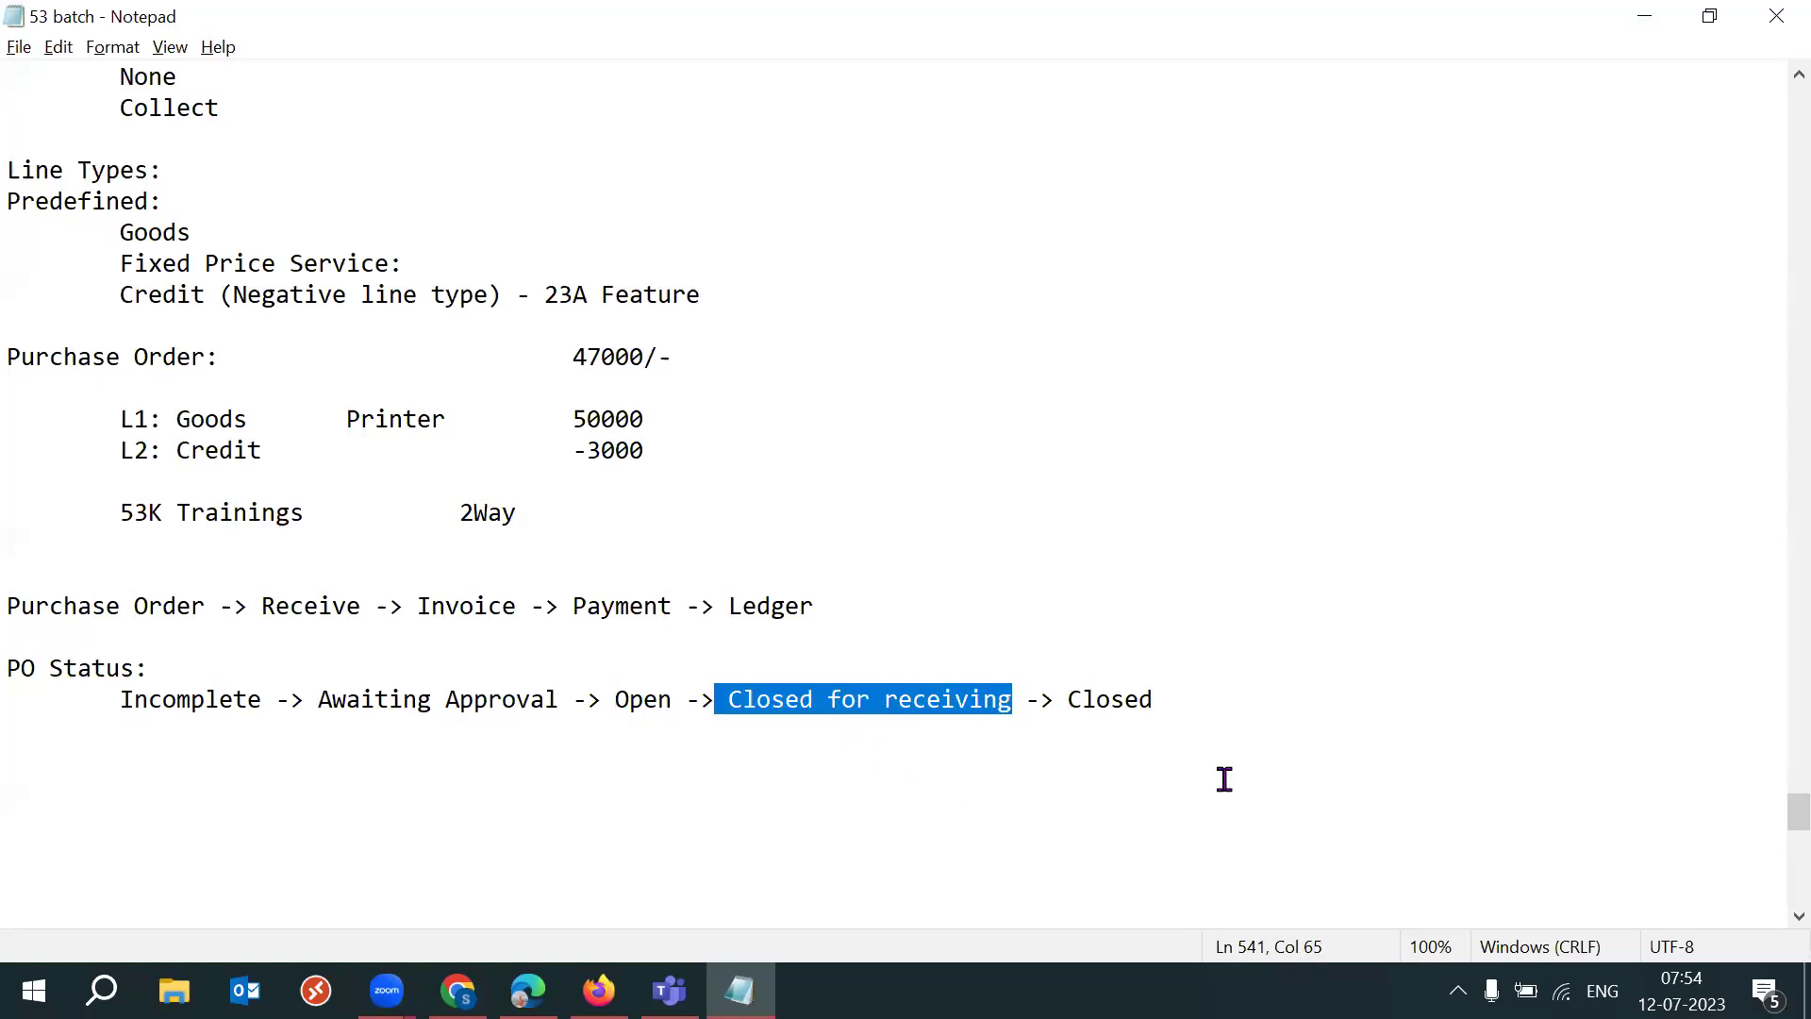
key(alt+Tab)
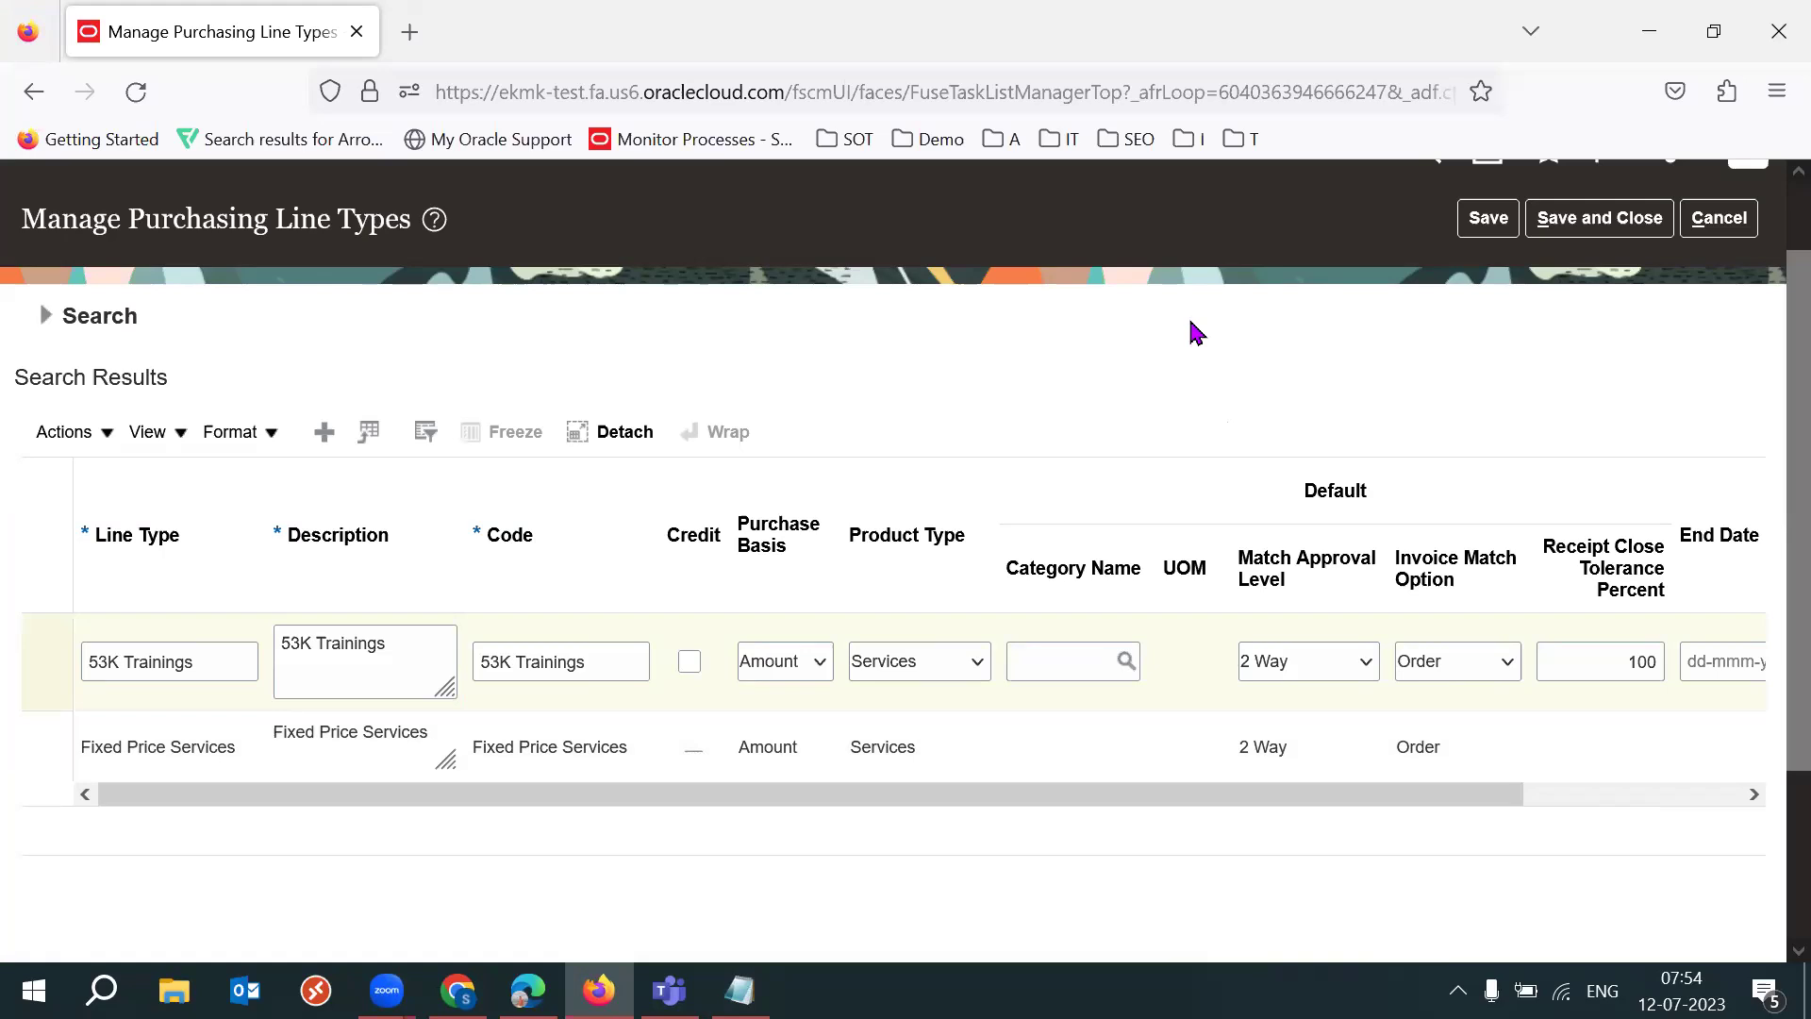
key(alt+Tab)
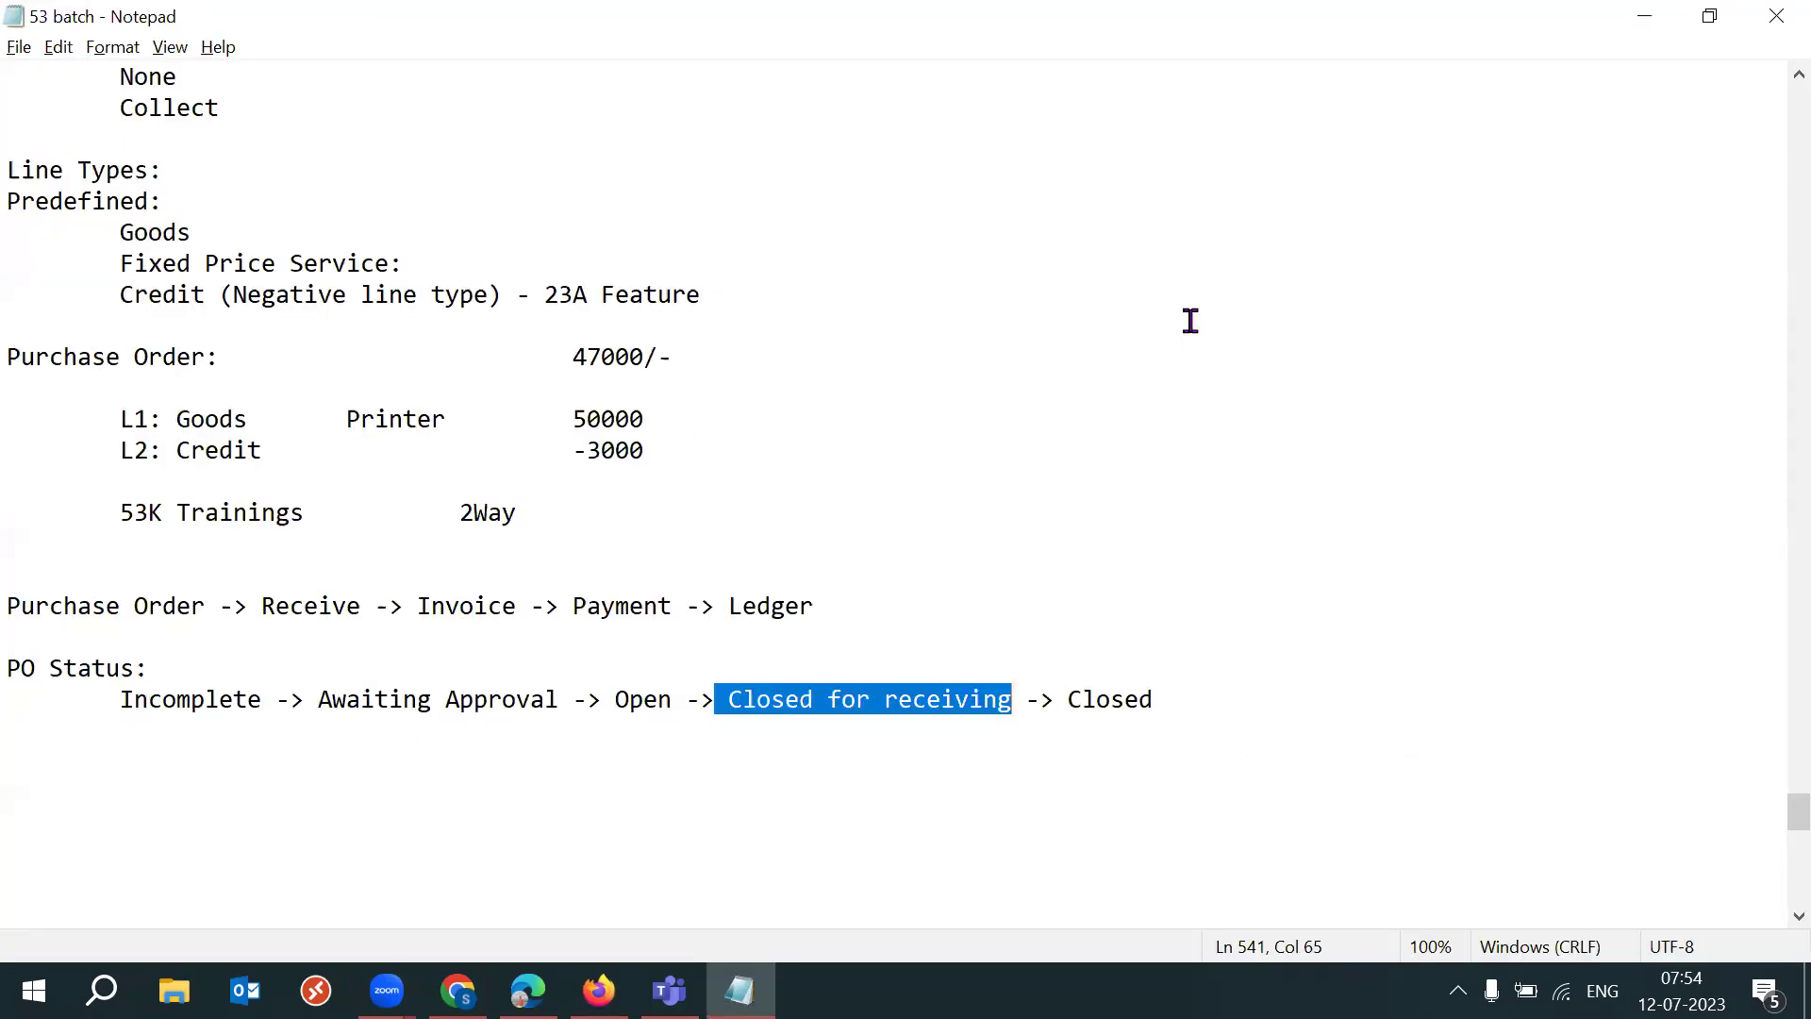
click(843, 745)
drag(728, 699, 1047, 722)
key(alt+Tab)
Step: Review the 53K Trainings name and 100 tolerance, then highlight 'Closed for receiving' again
triple_click(201, 659)
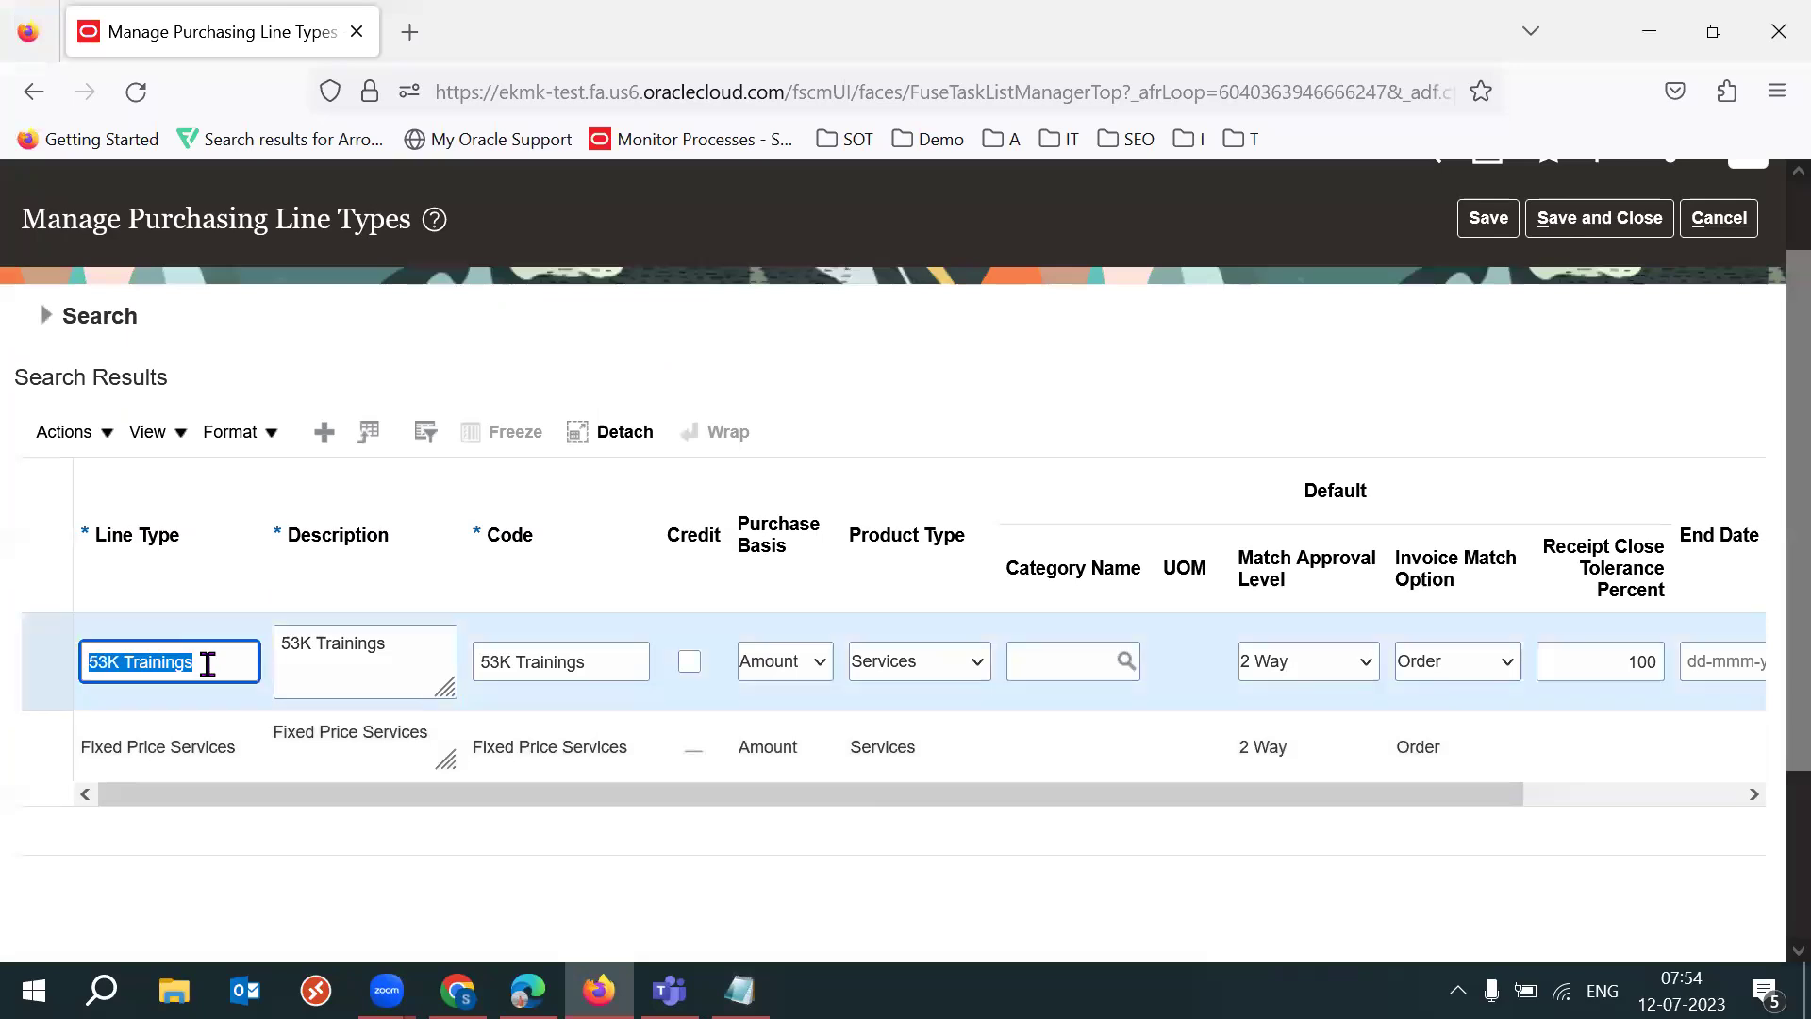
double_click(208, 663)
click(207, 663)
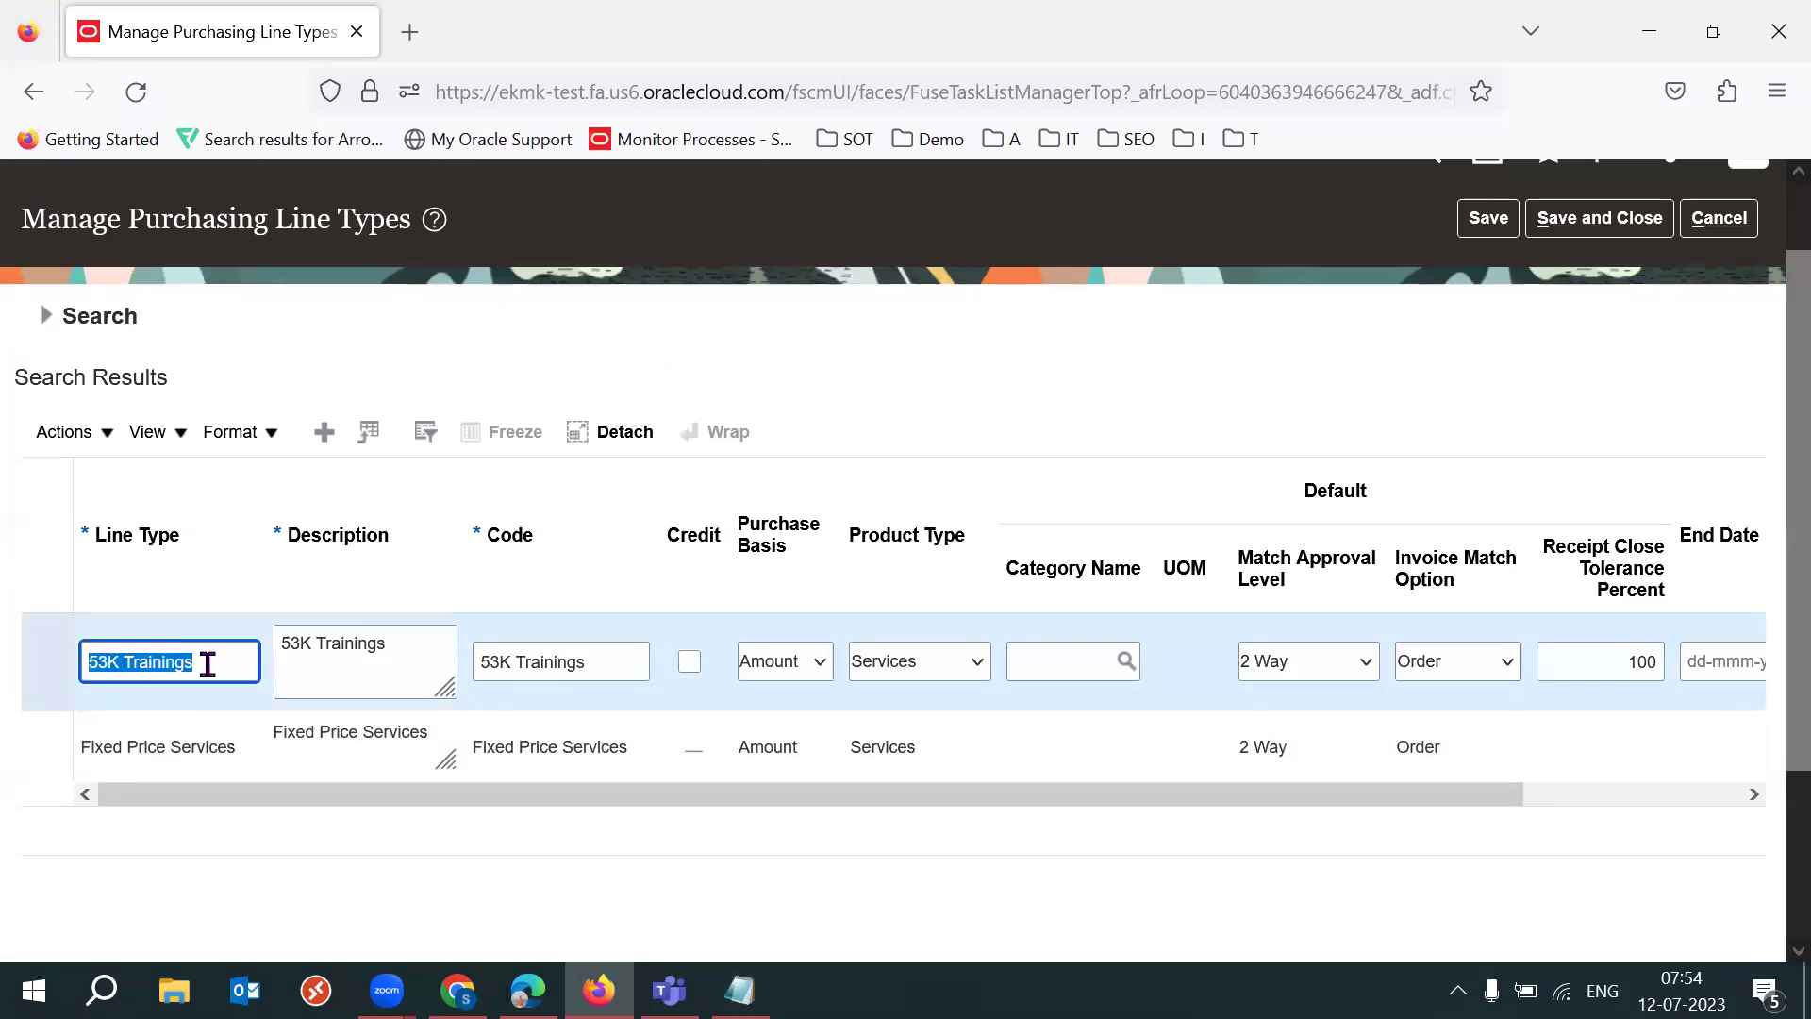
click(1634, 663)
double_click(1632, 663)
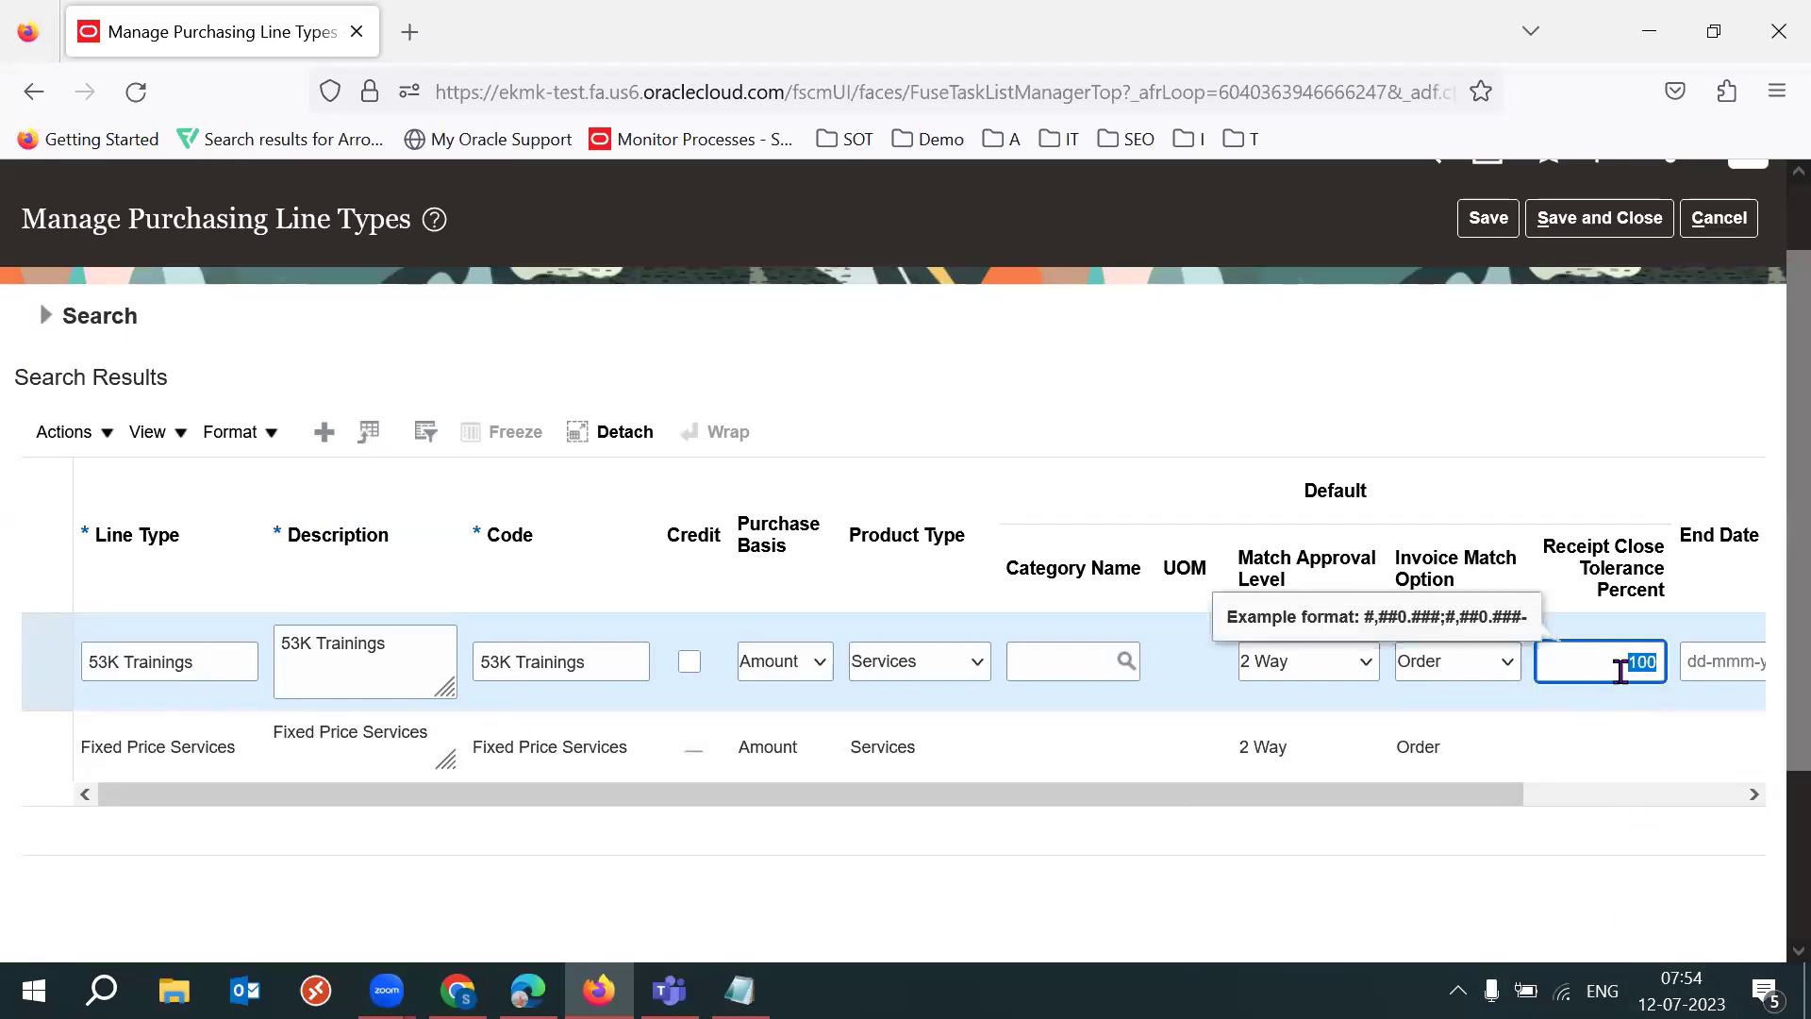
click(1429, 385)
key(alt+Tab)
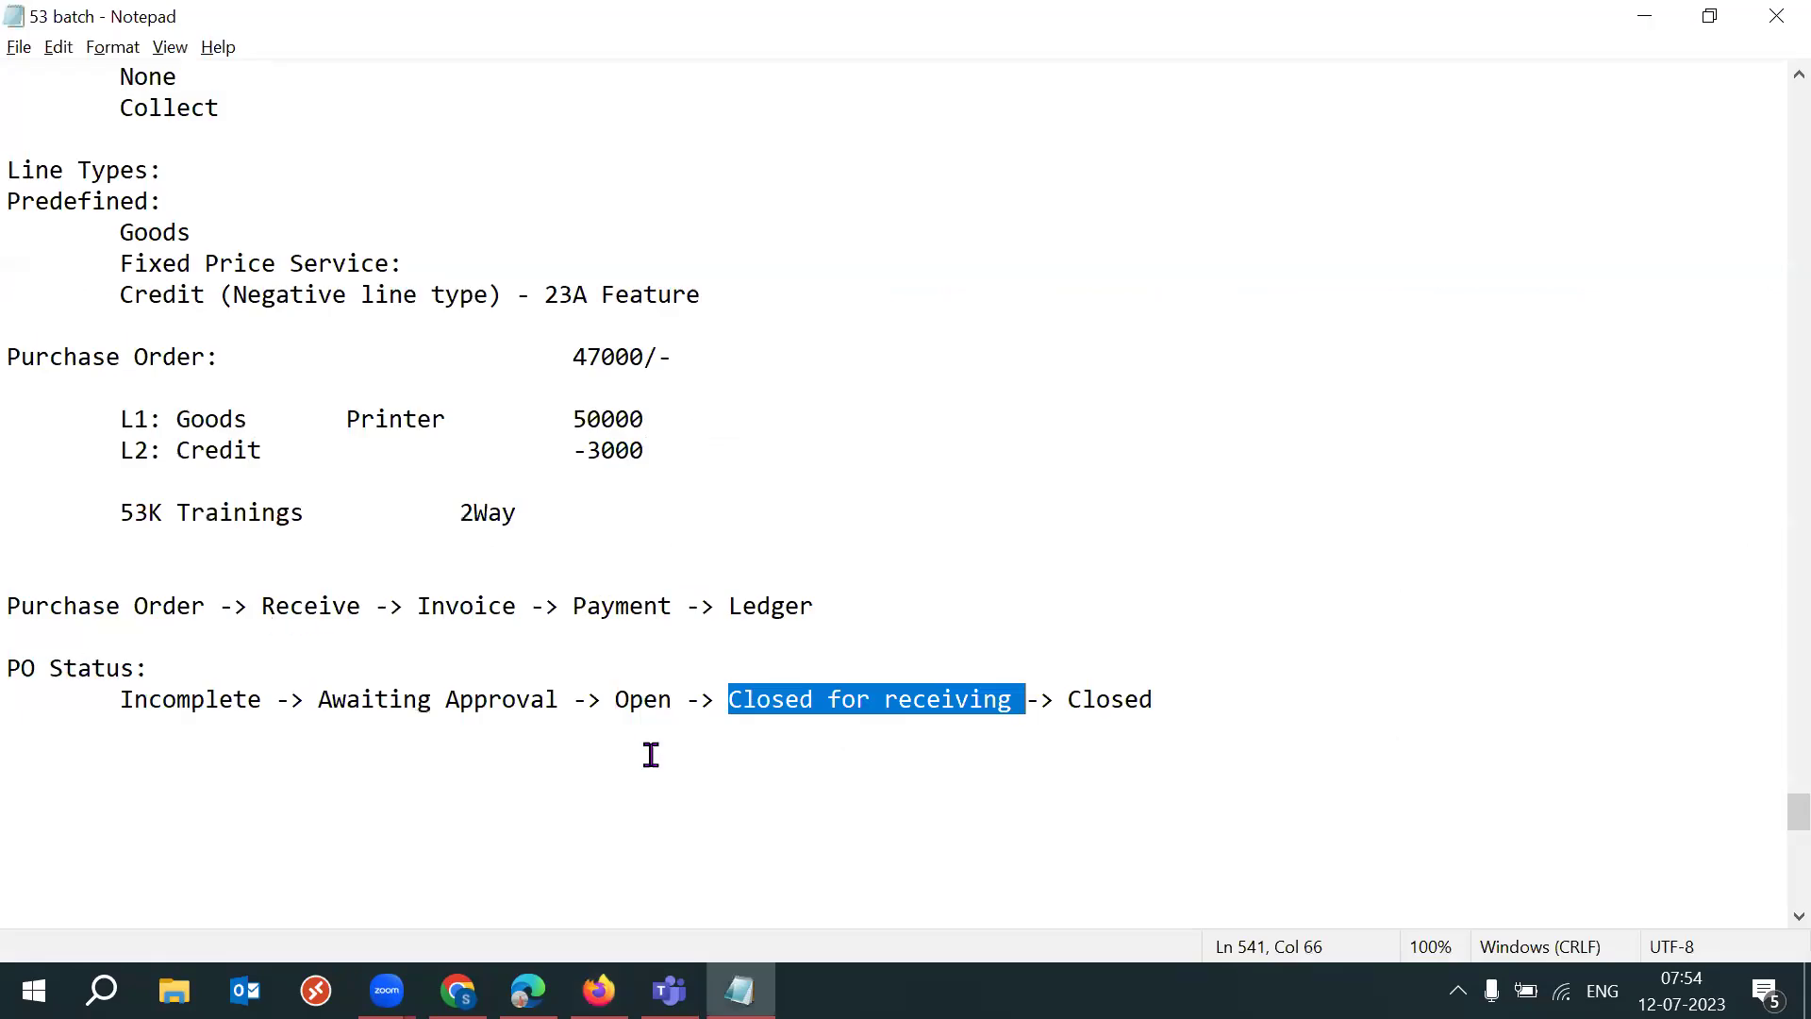
click(812, 752)
drag(715, 699, 1028, 701)
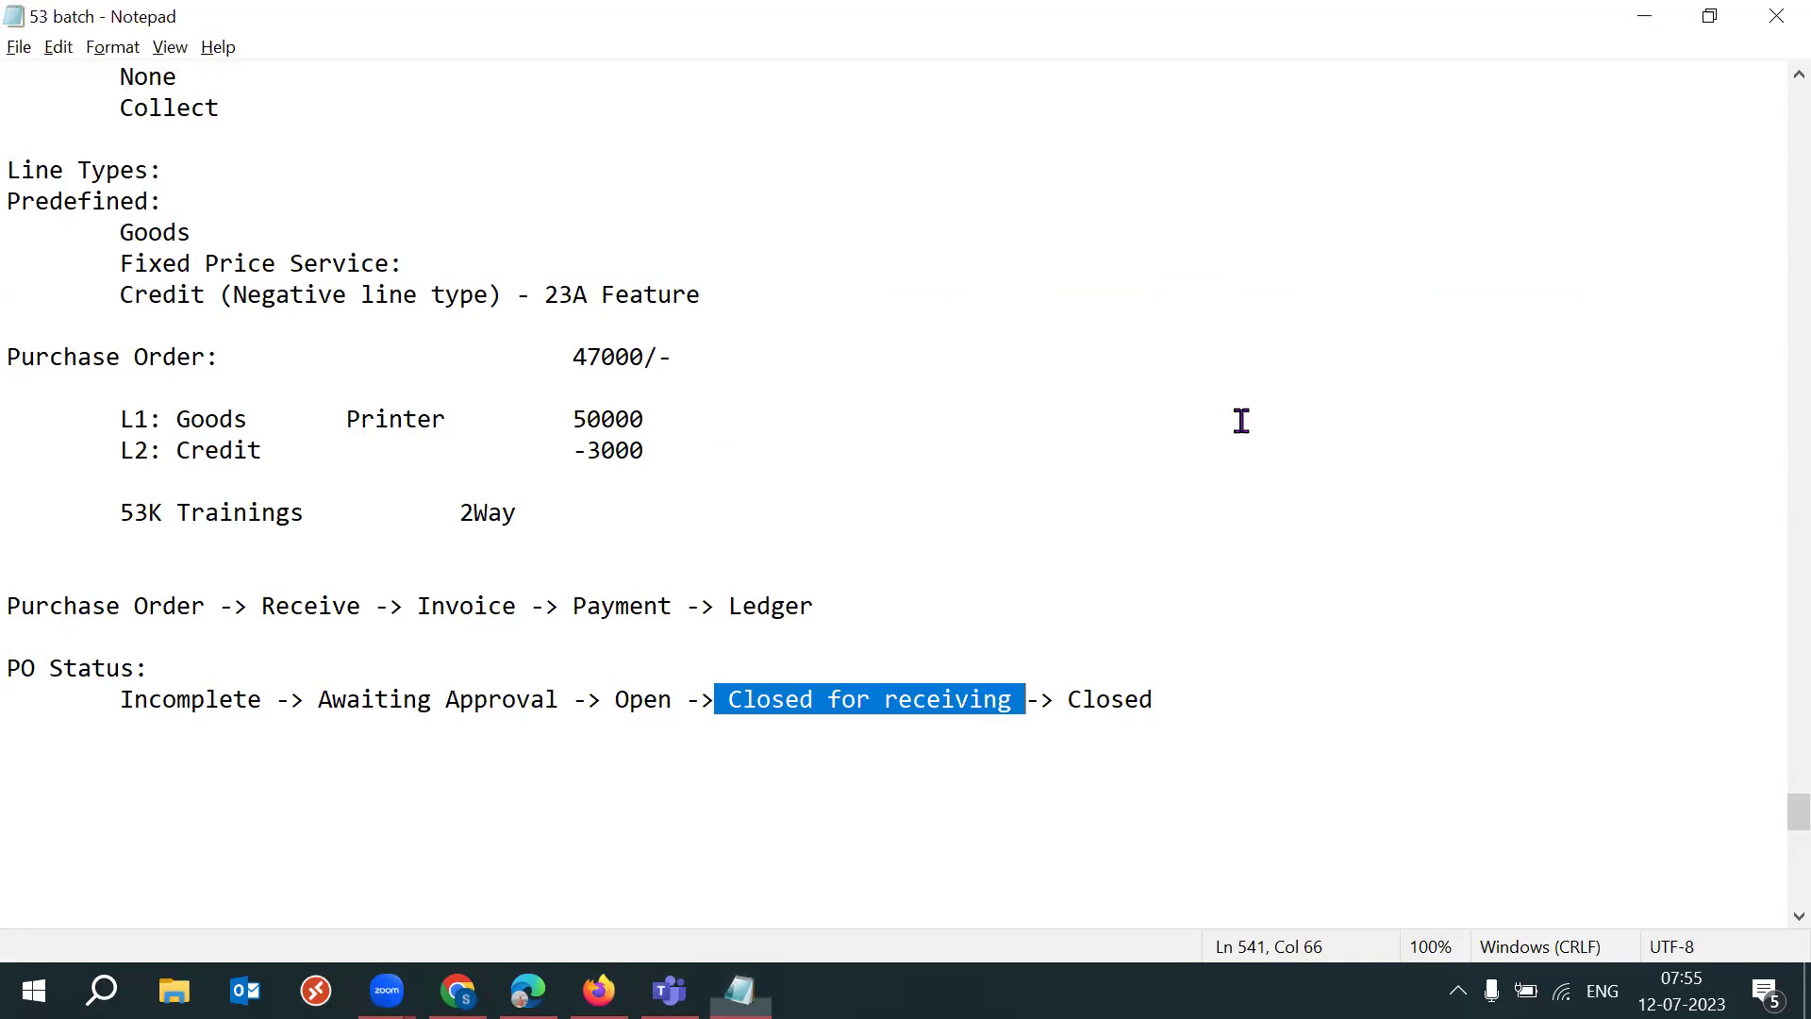
click(598, 990)
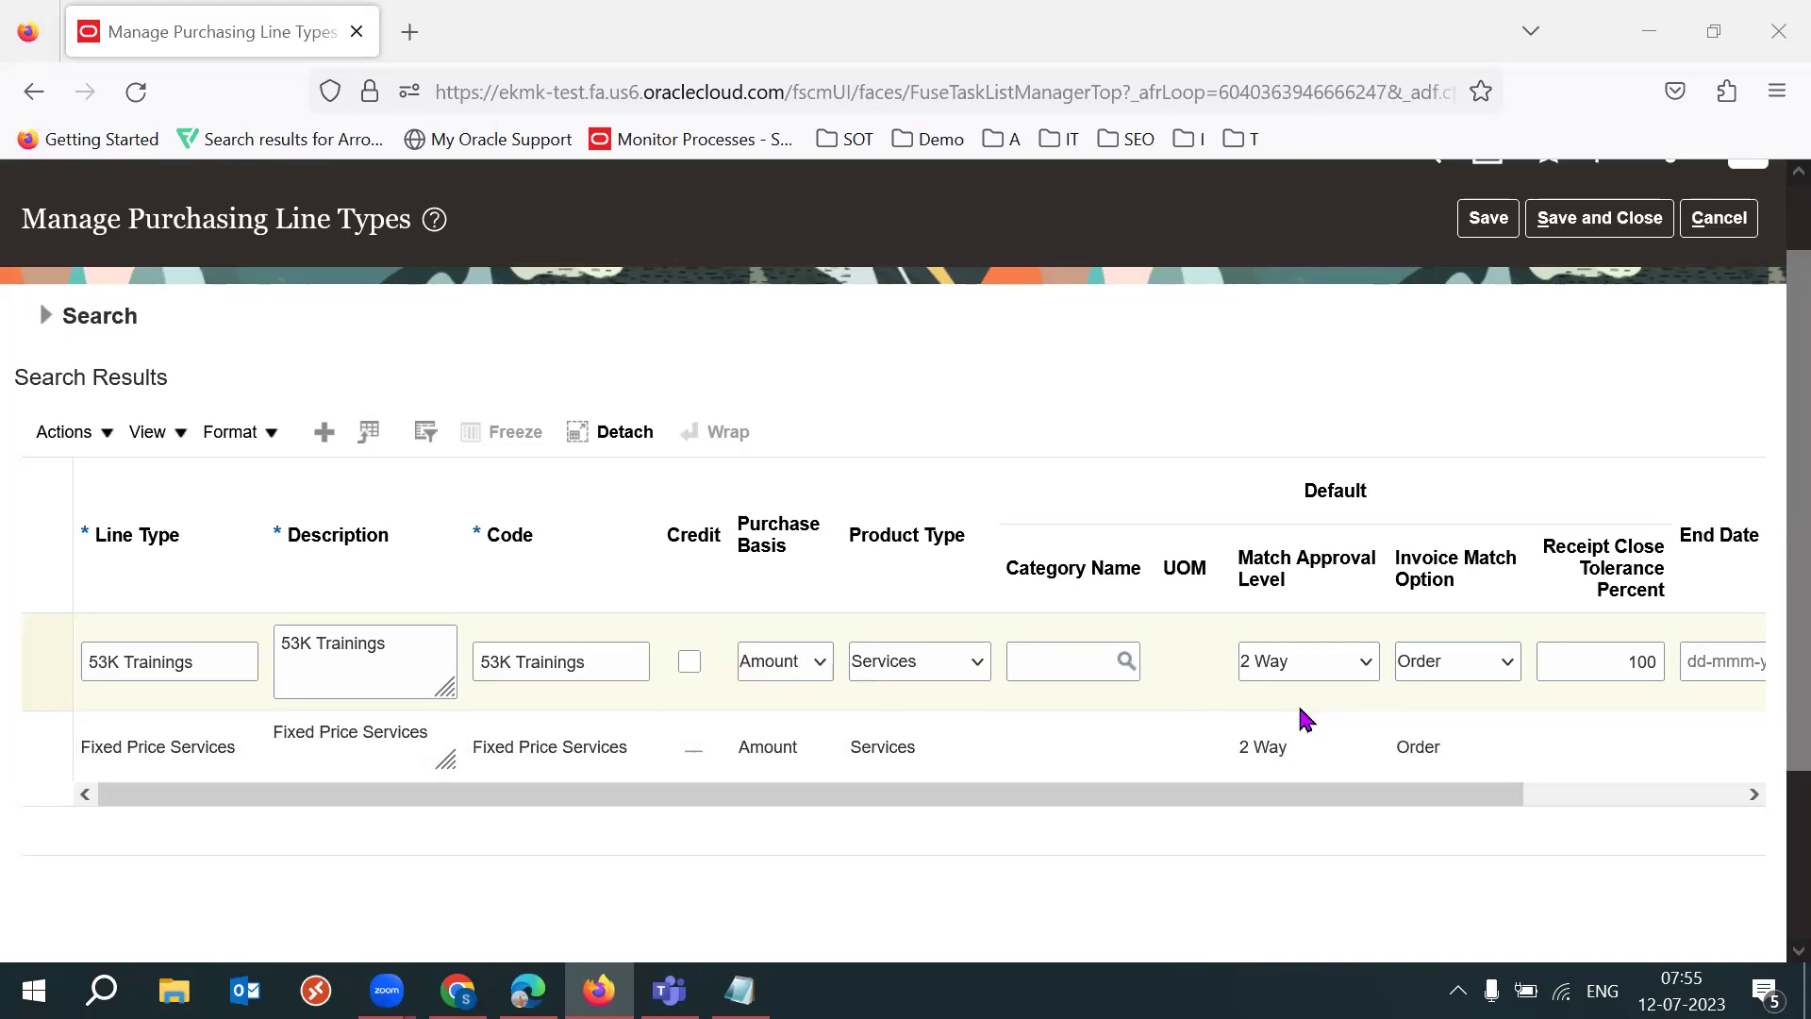
Step: Briefly switch 53K Trainings to 3 Way, restore 2 Way with Order matching, and save
click(1343, 665)
click(1285, 767)
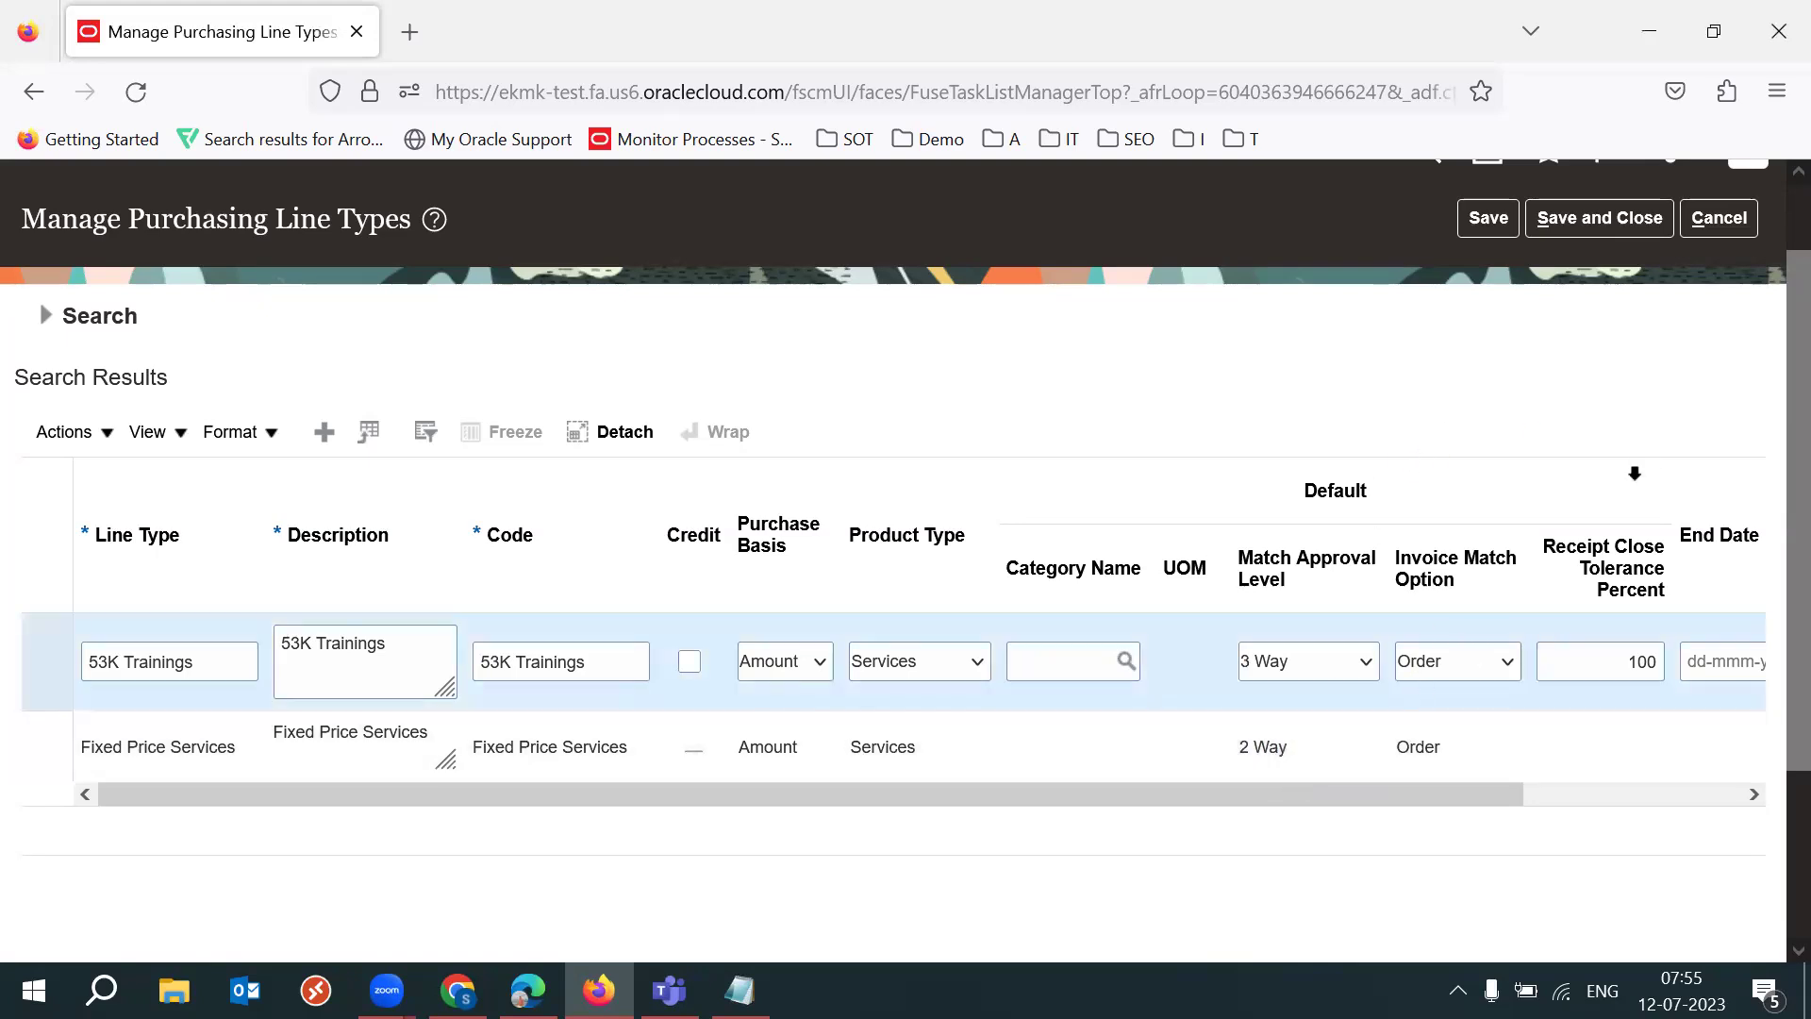
click(1494, 669)
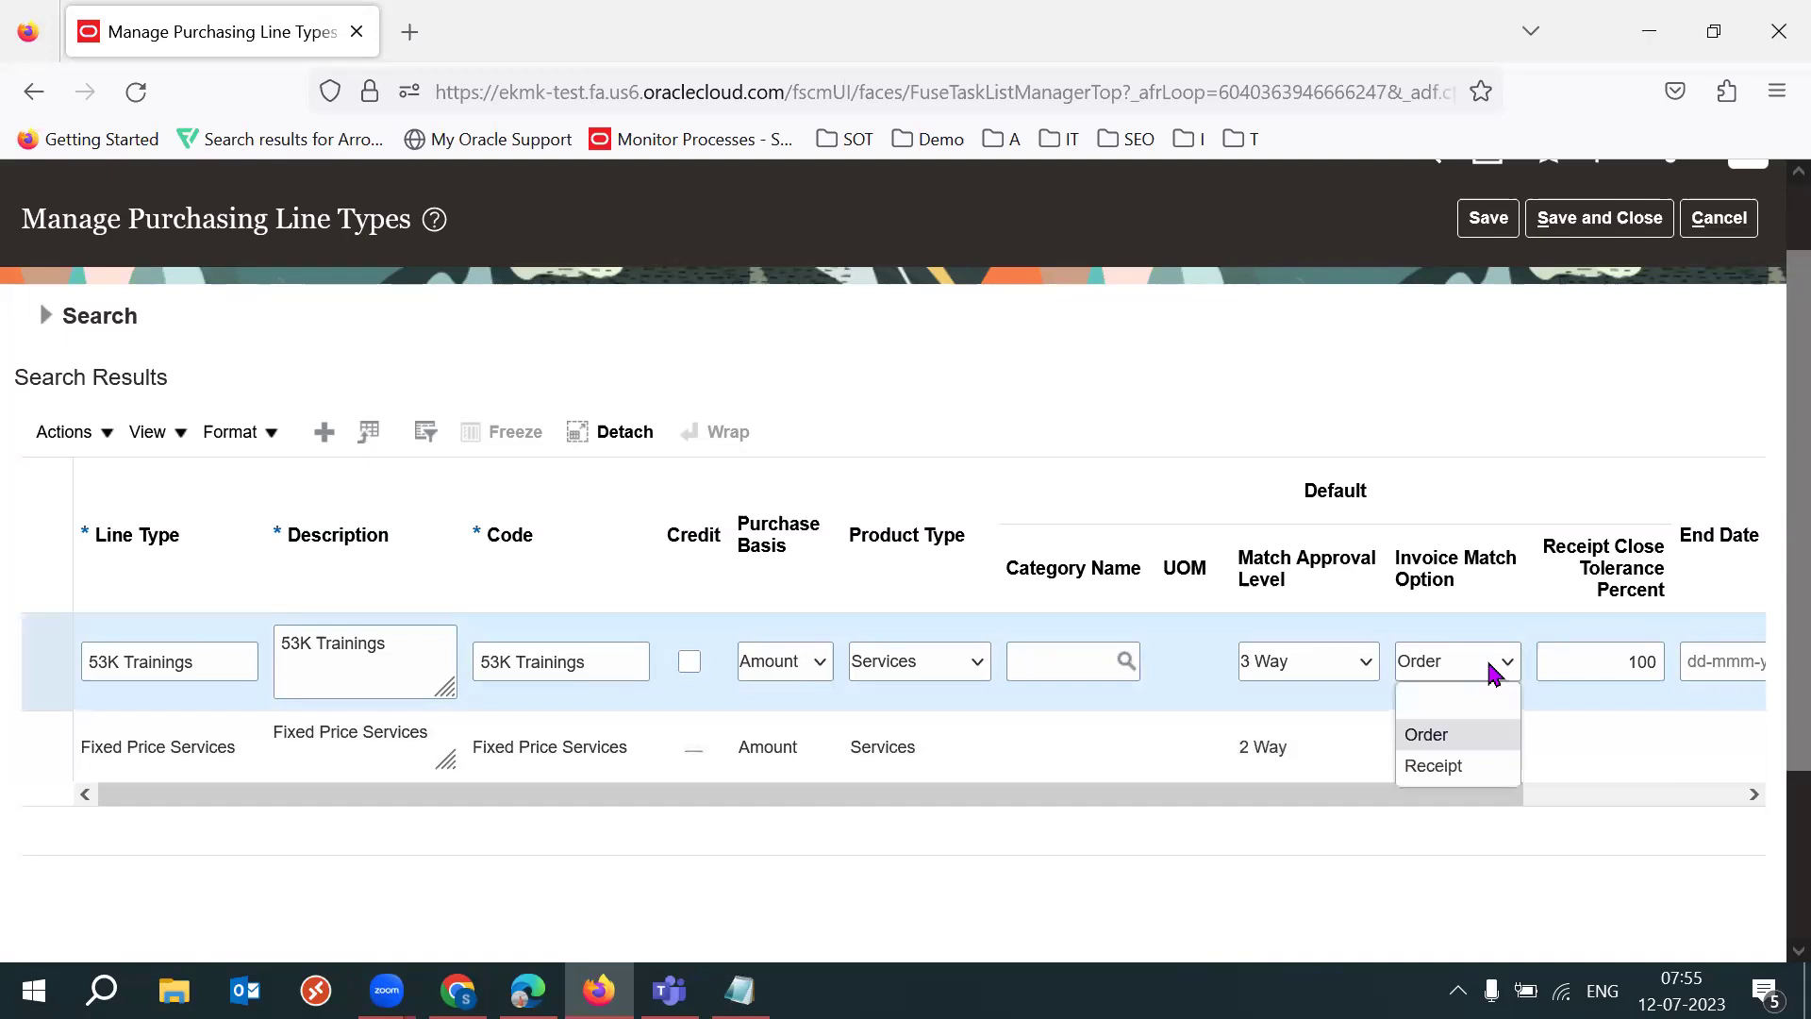
click(1382, 487)
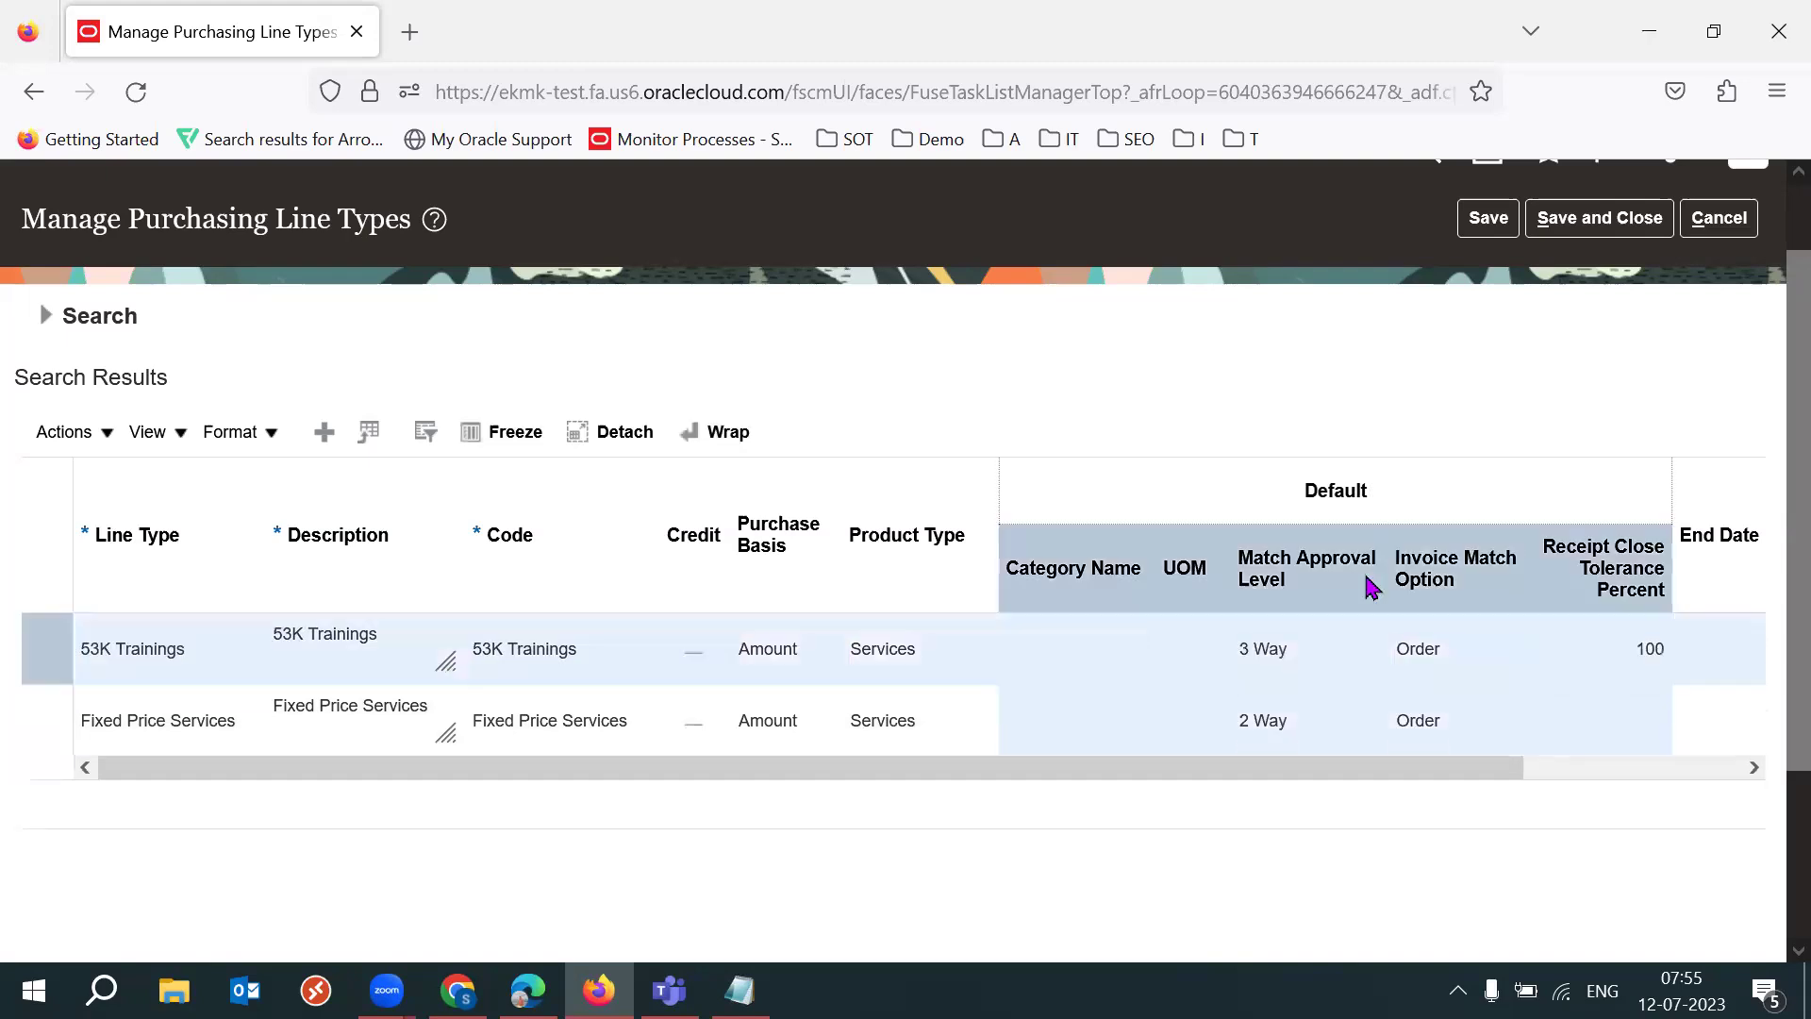
click(1303, 651)
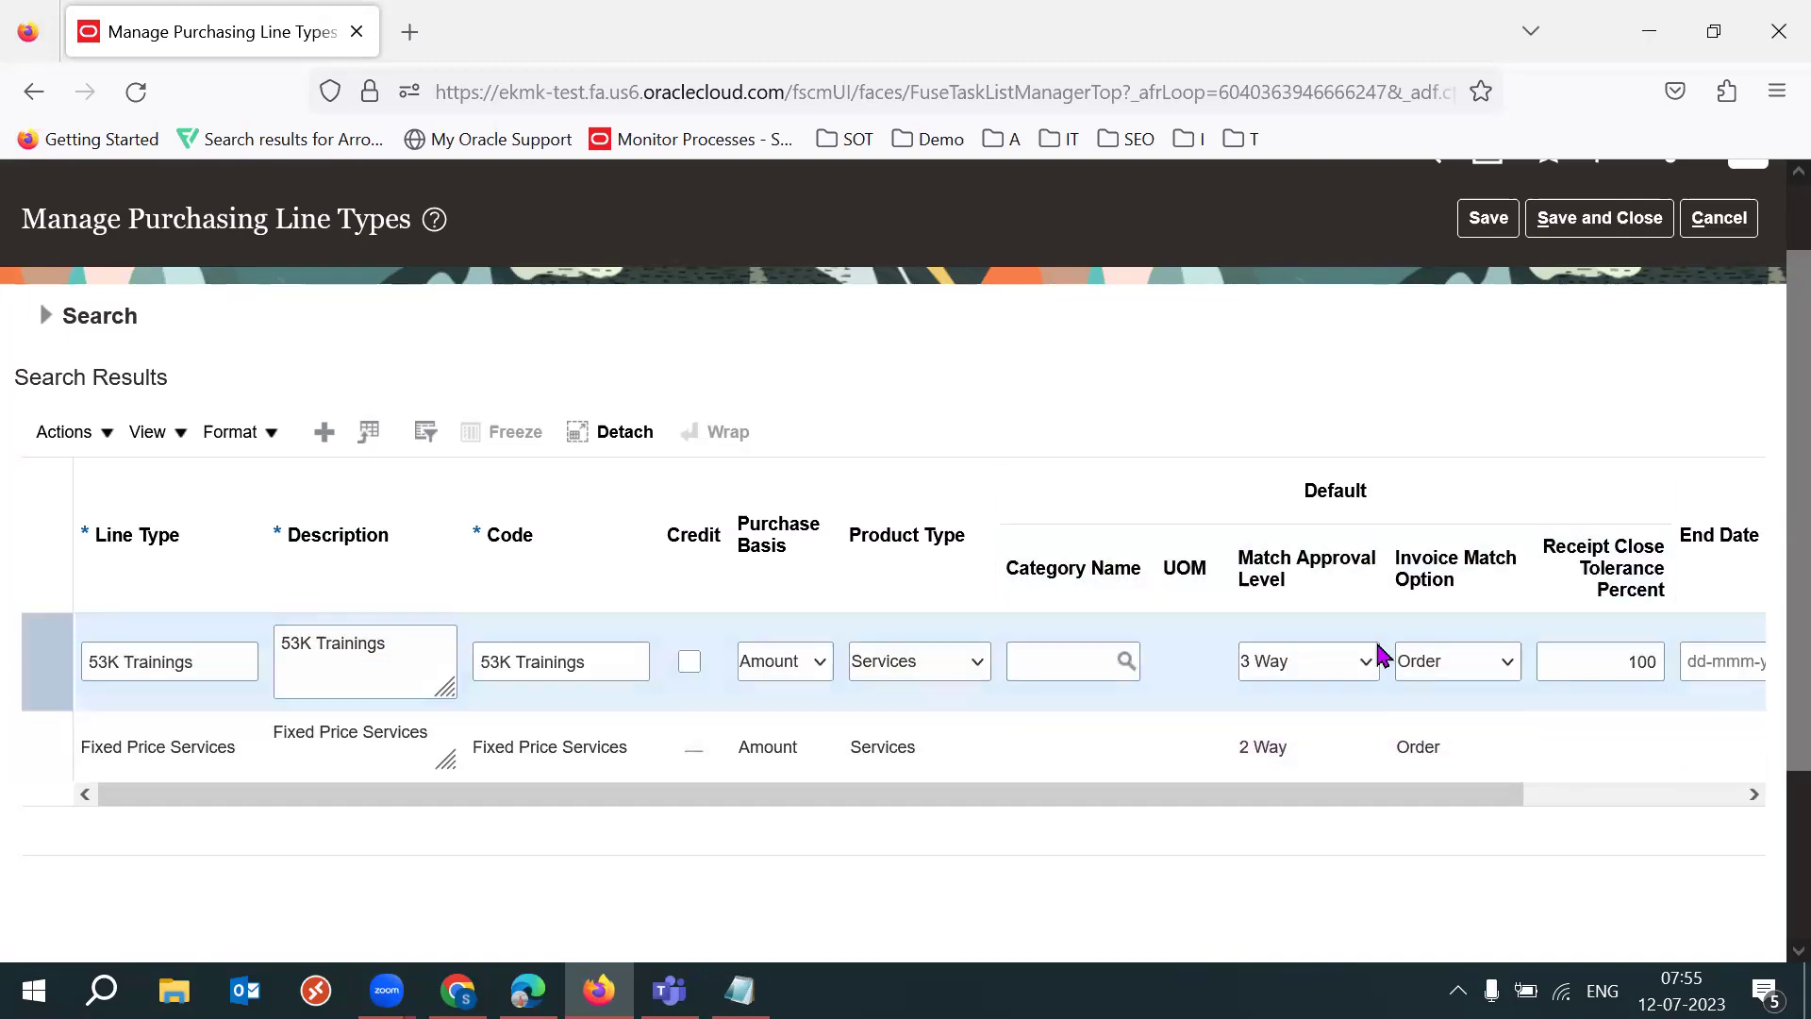
click(1338, 666)
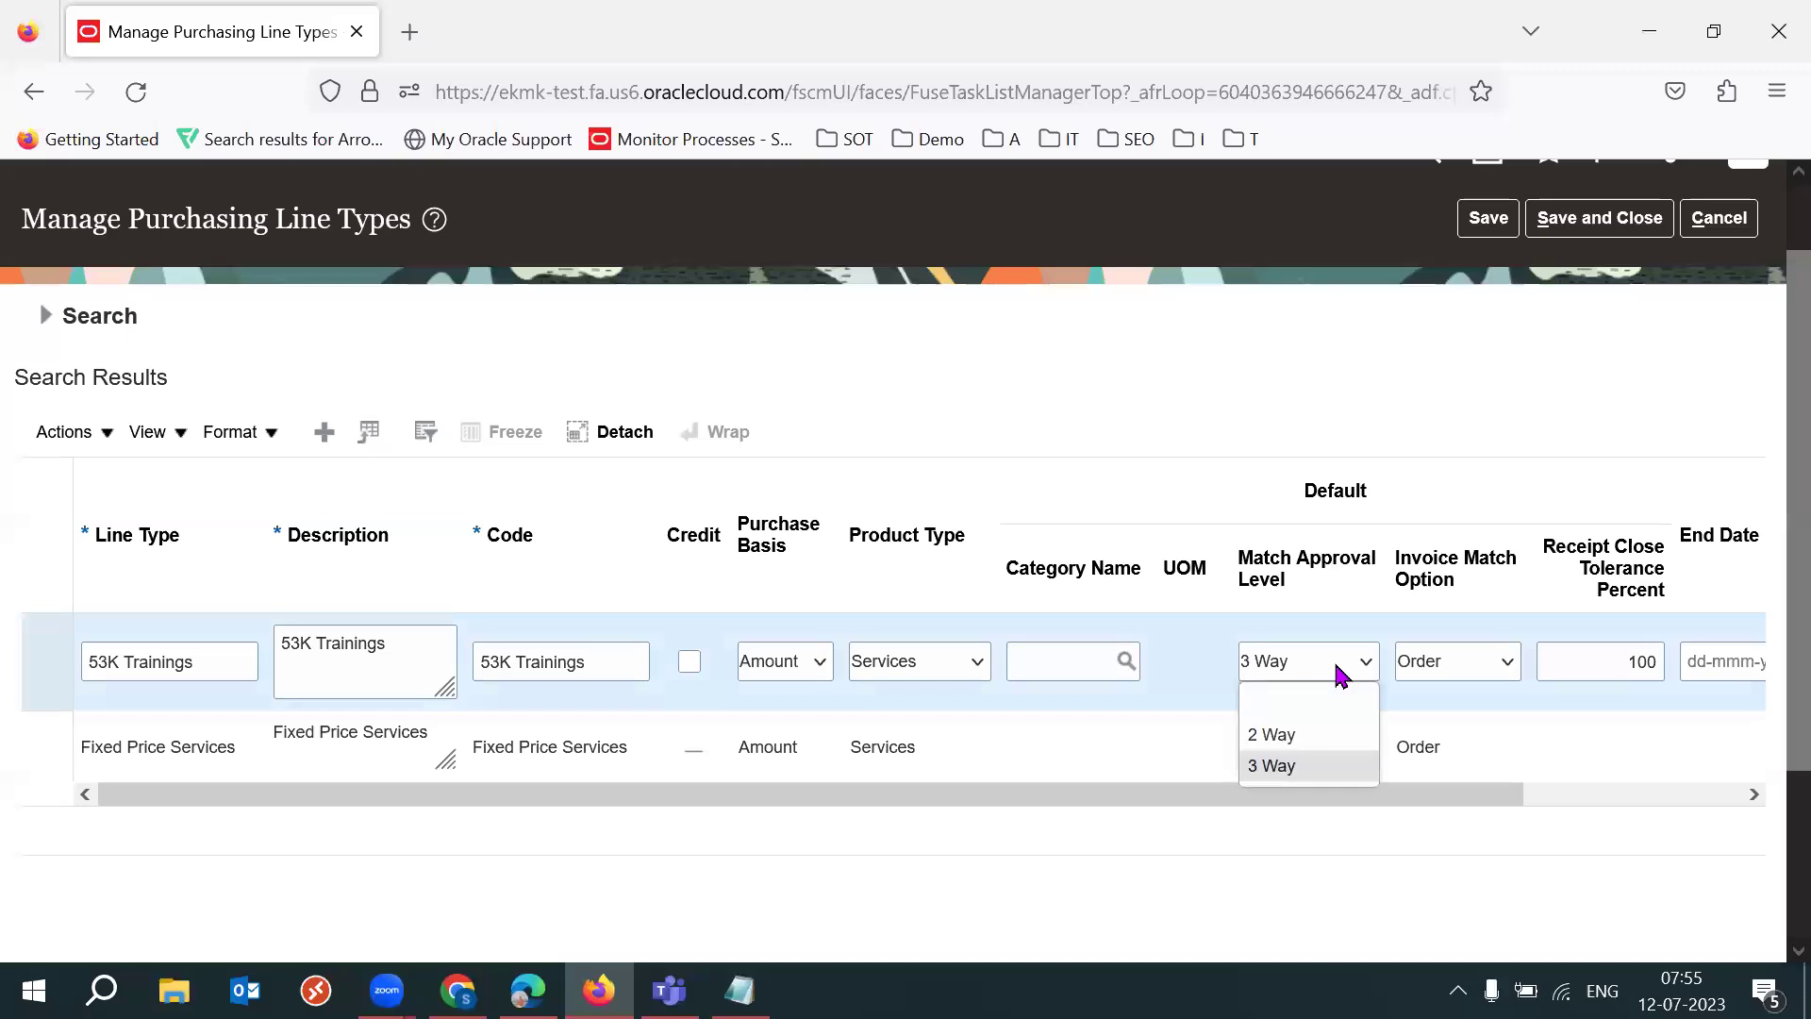
click(1301, 746)
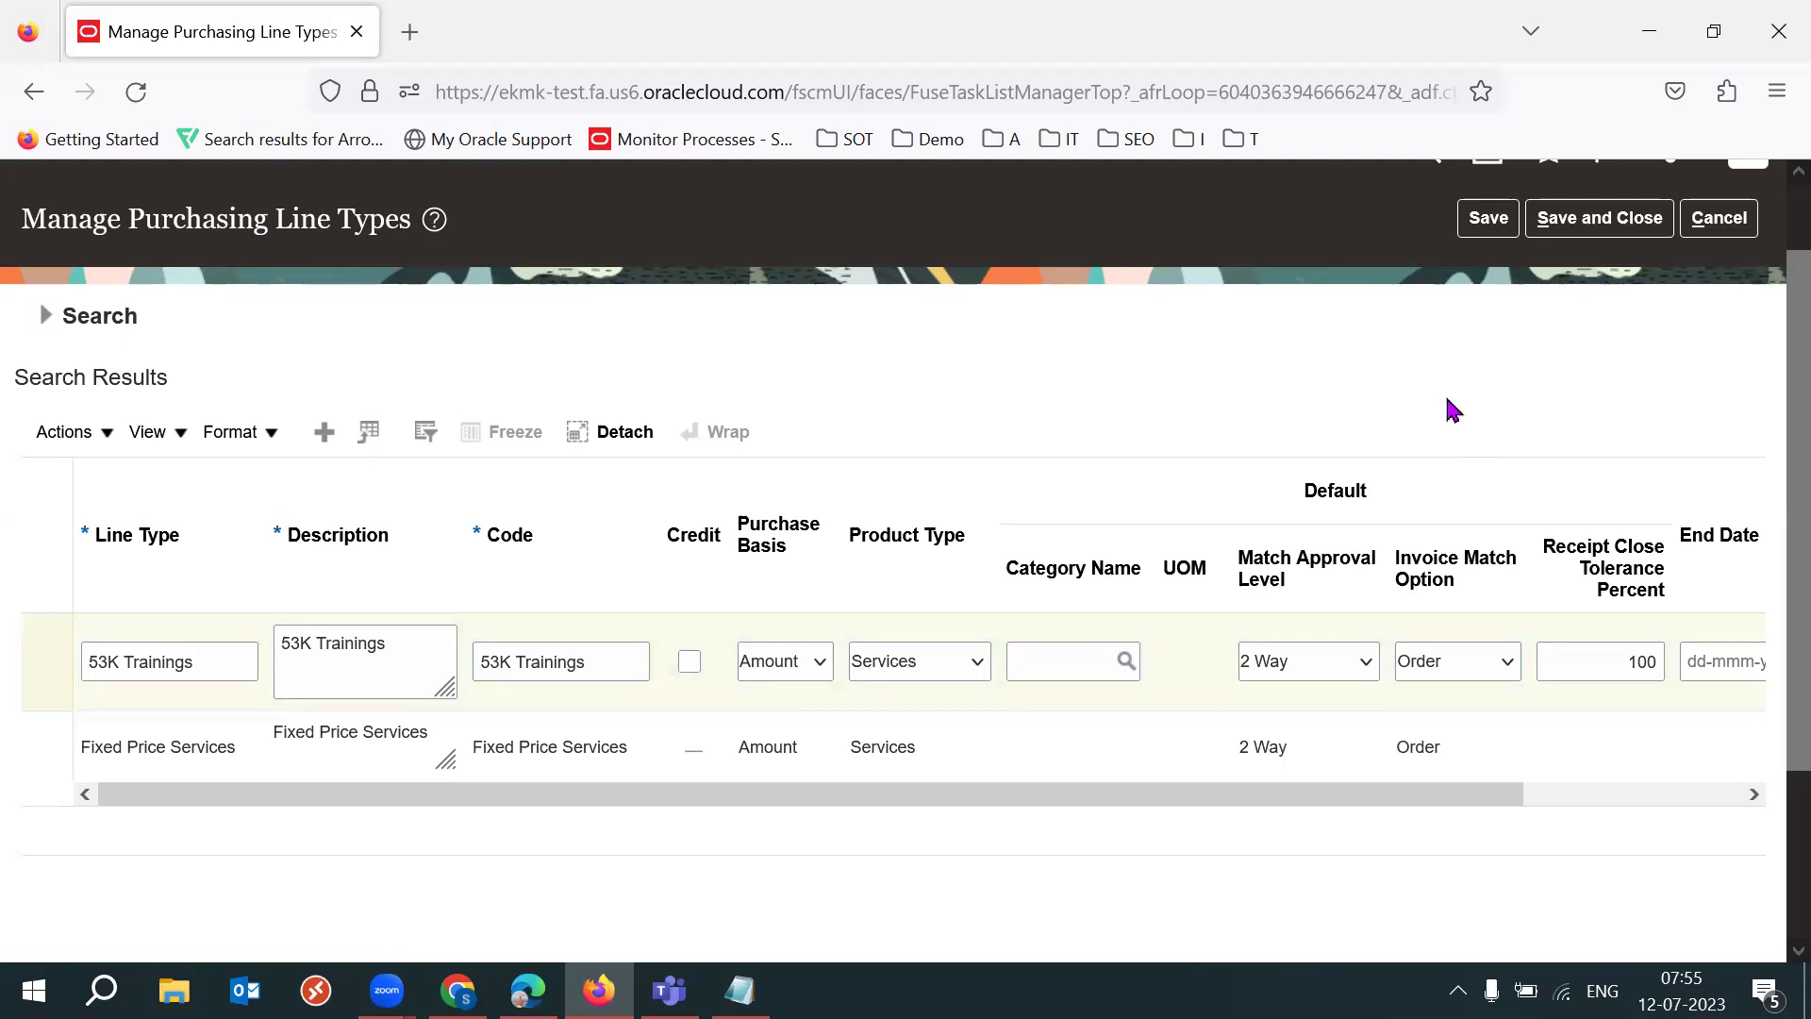
click(1488, 218)
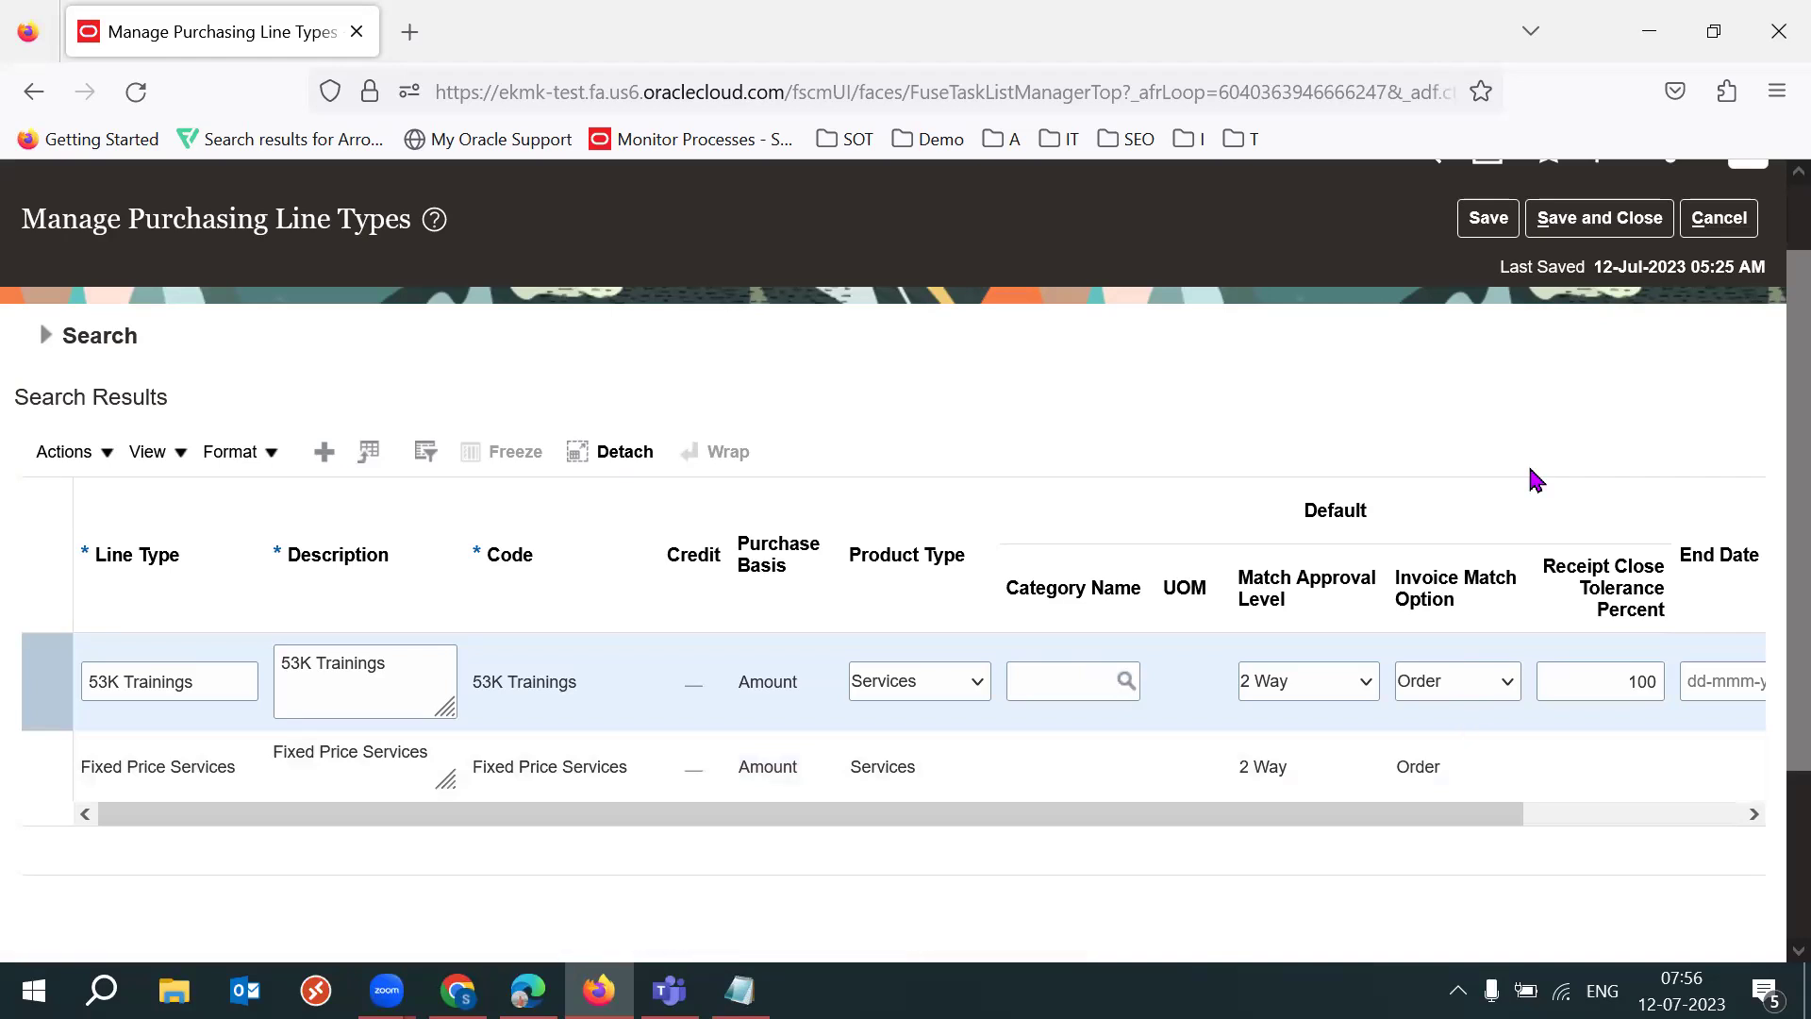
Step: Compare the notes' PO lines and predefined line types with the 53K Trainings row, tolerance kept 100
click(740, 991)
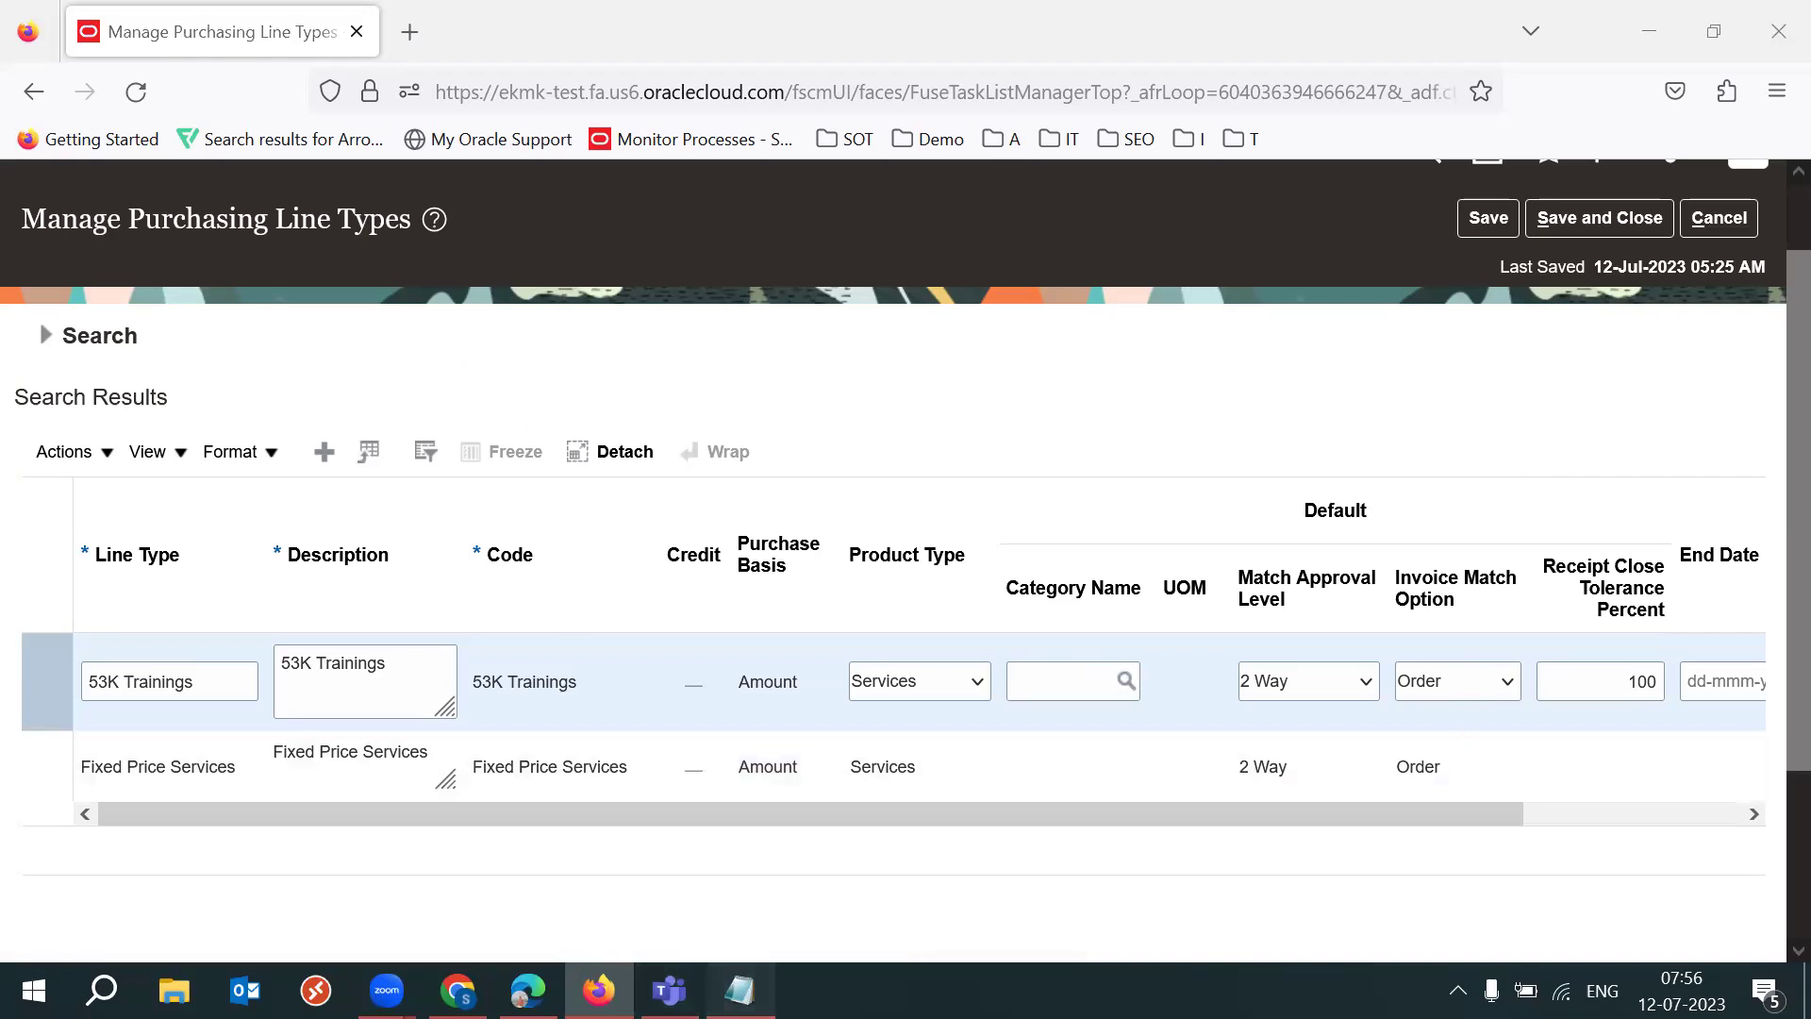
drag(89, 412, 244, 453)
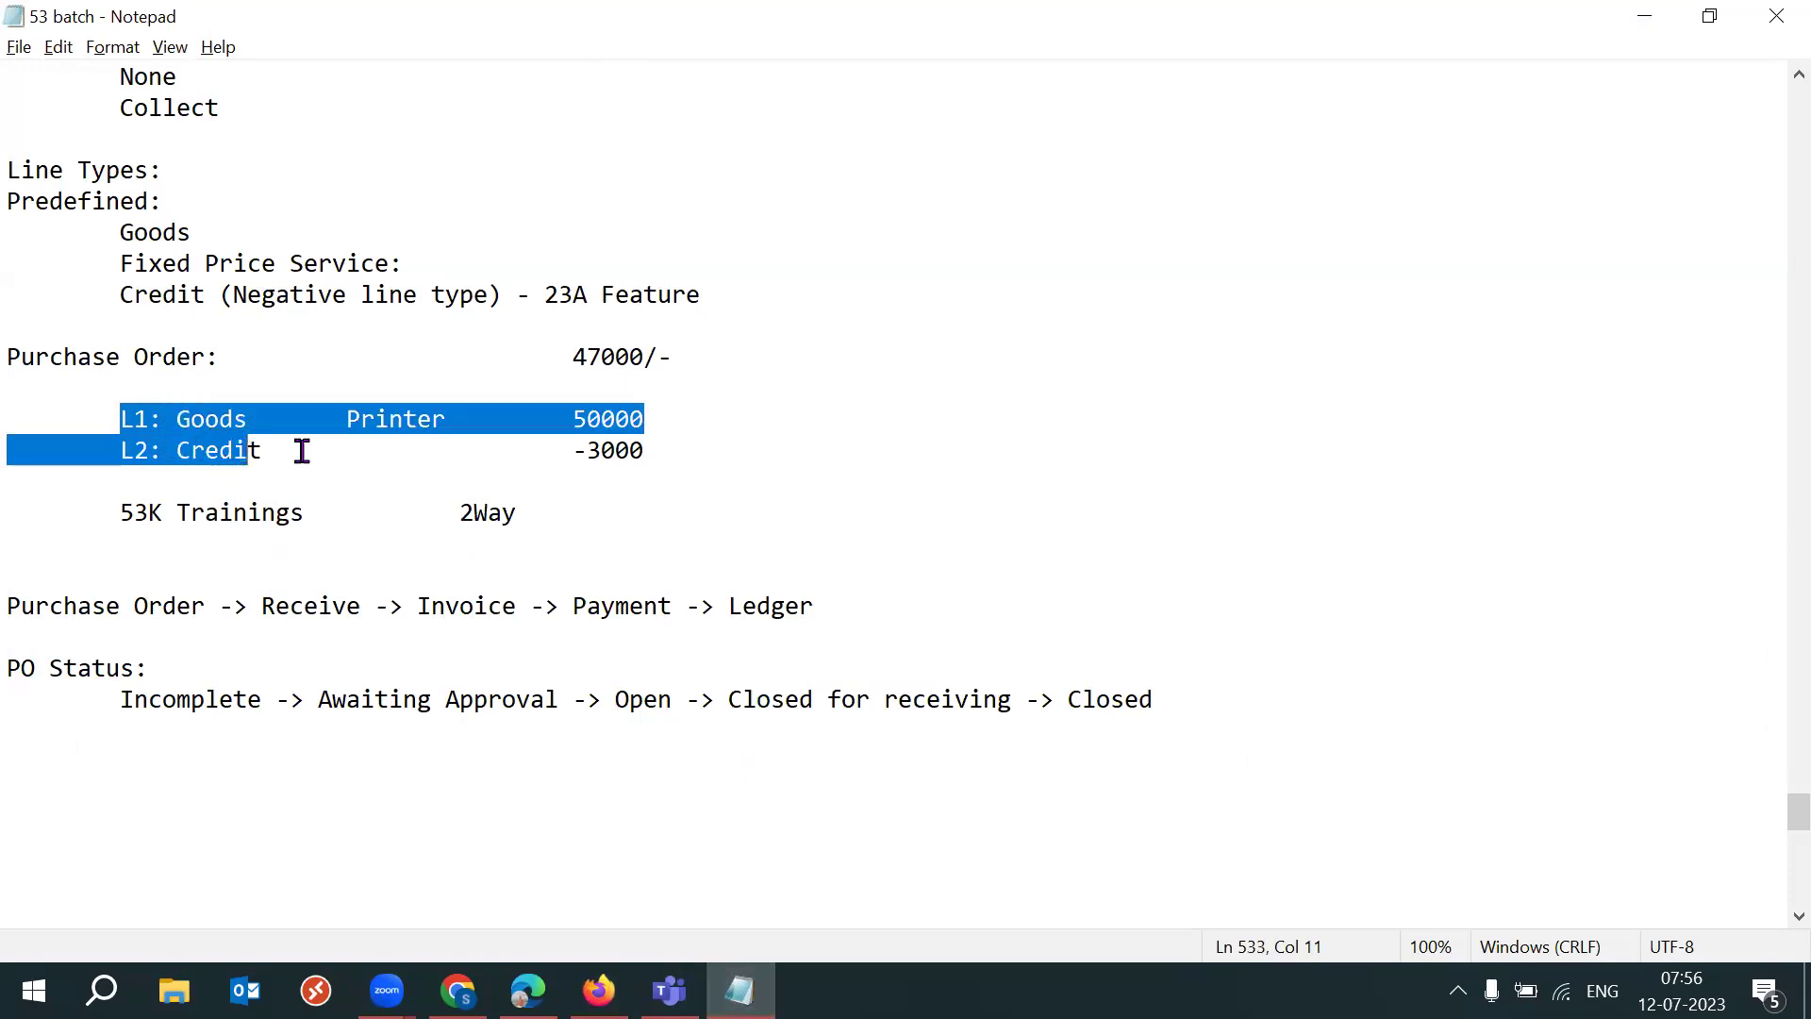
drag(87, 226, 514, 296)
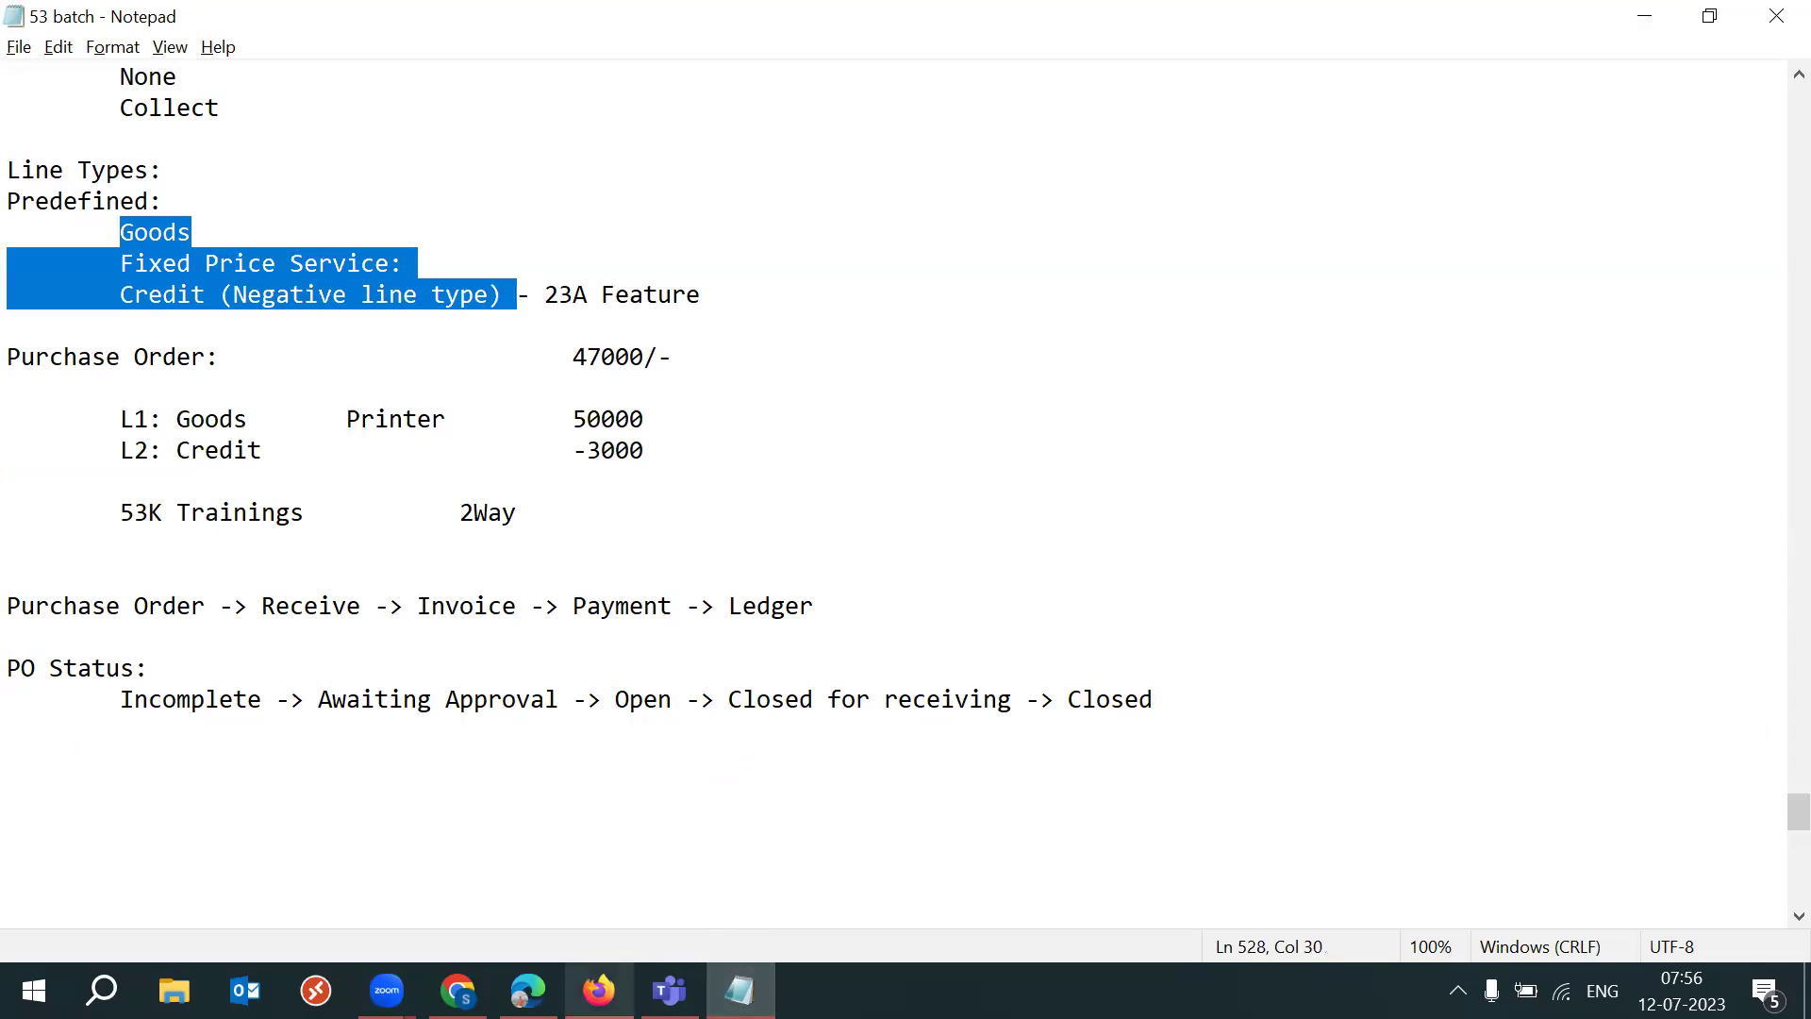
click(599, 991)
click(379, 657)
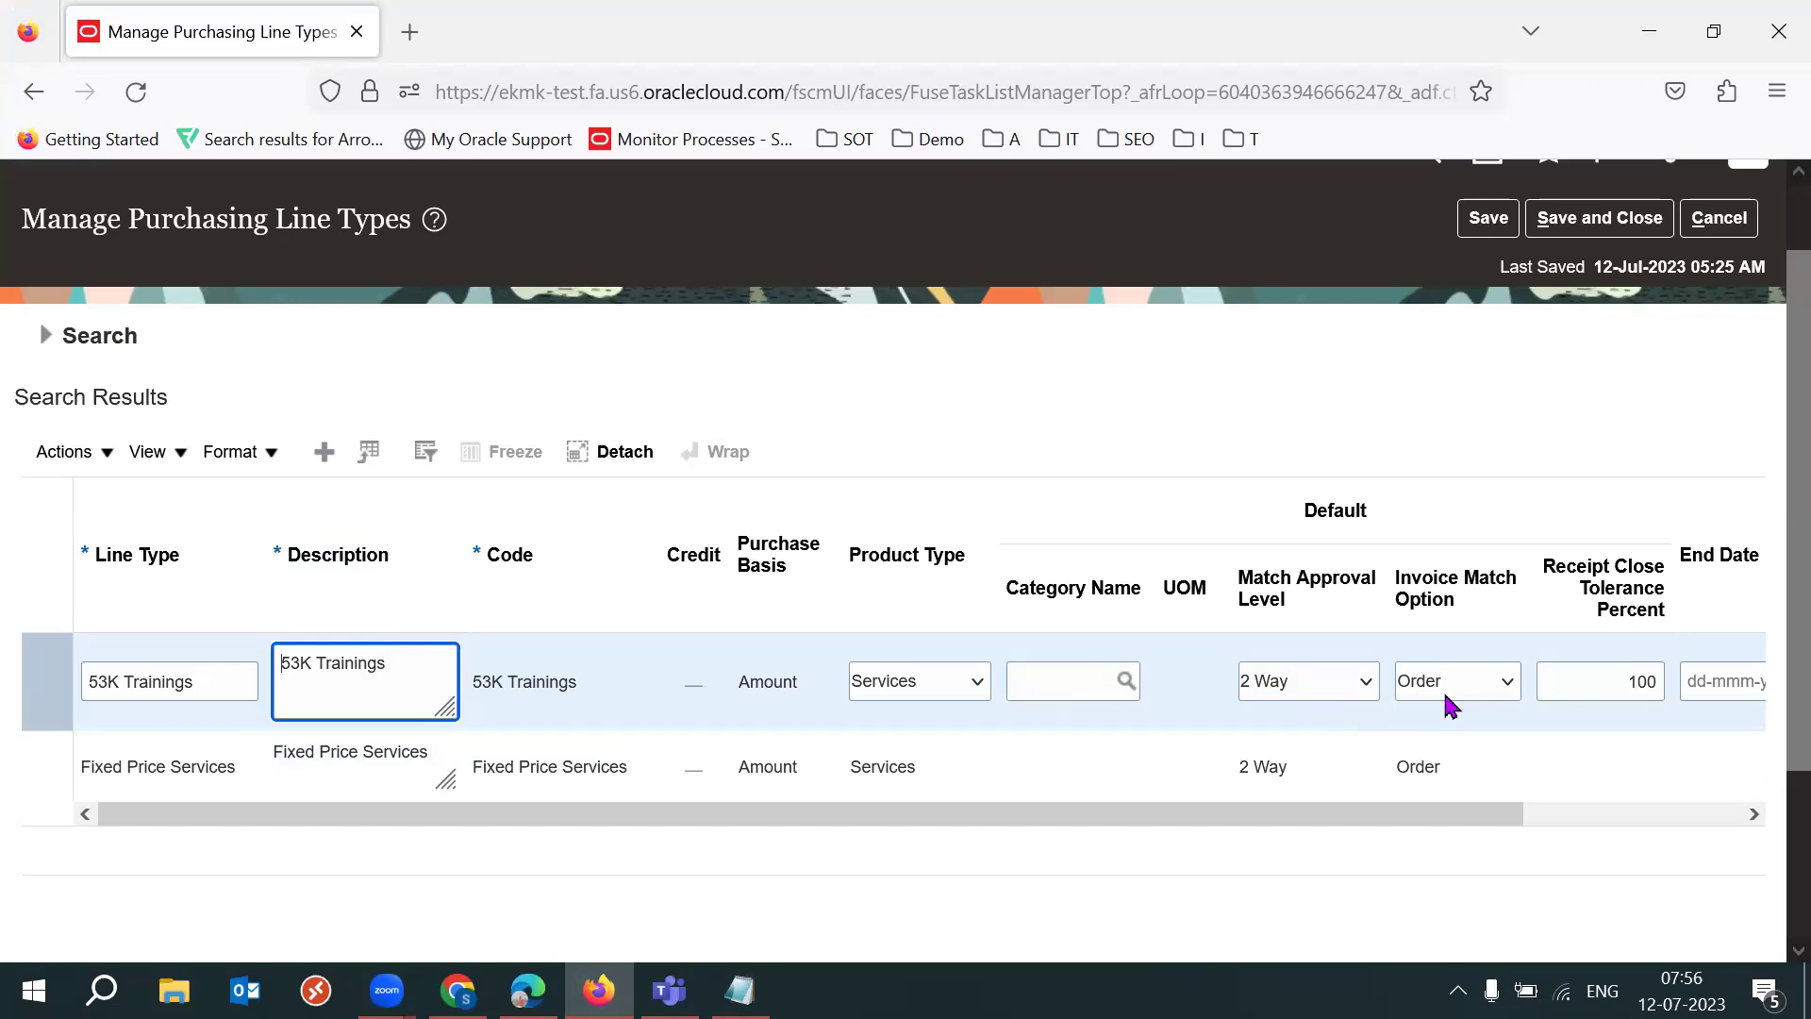
click(1328, 361)
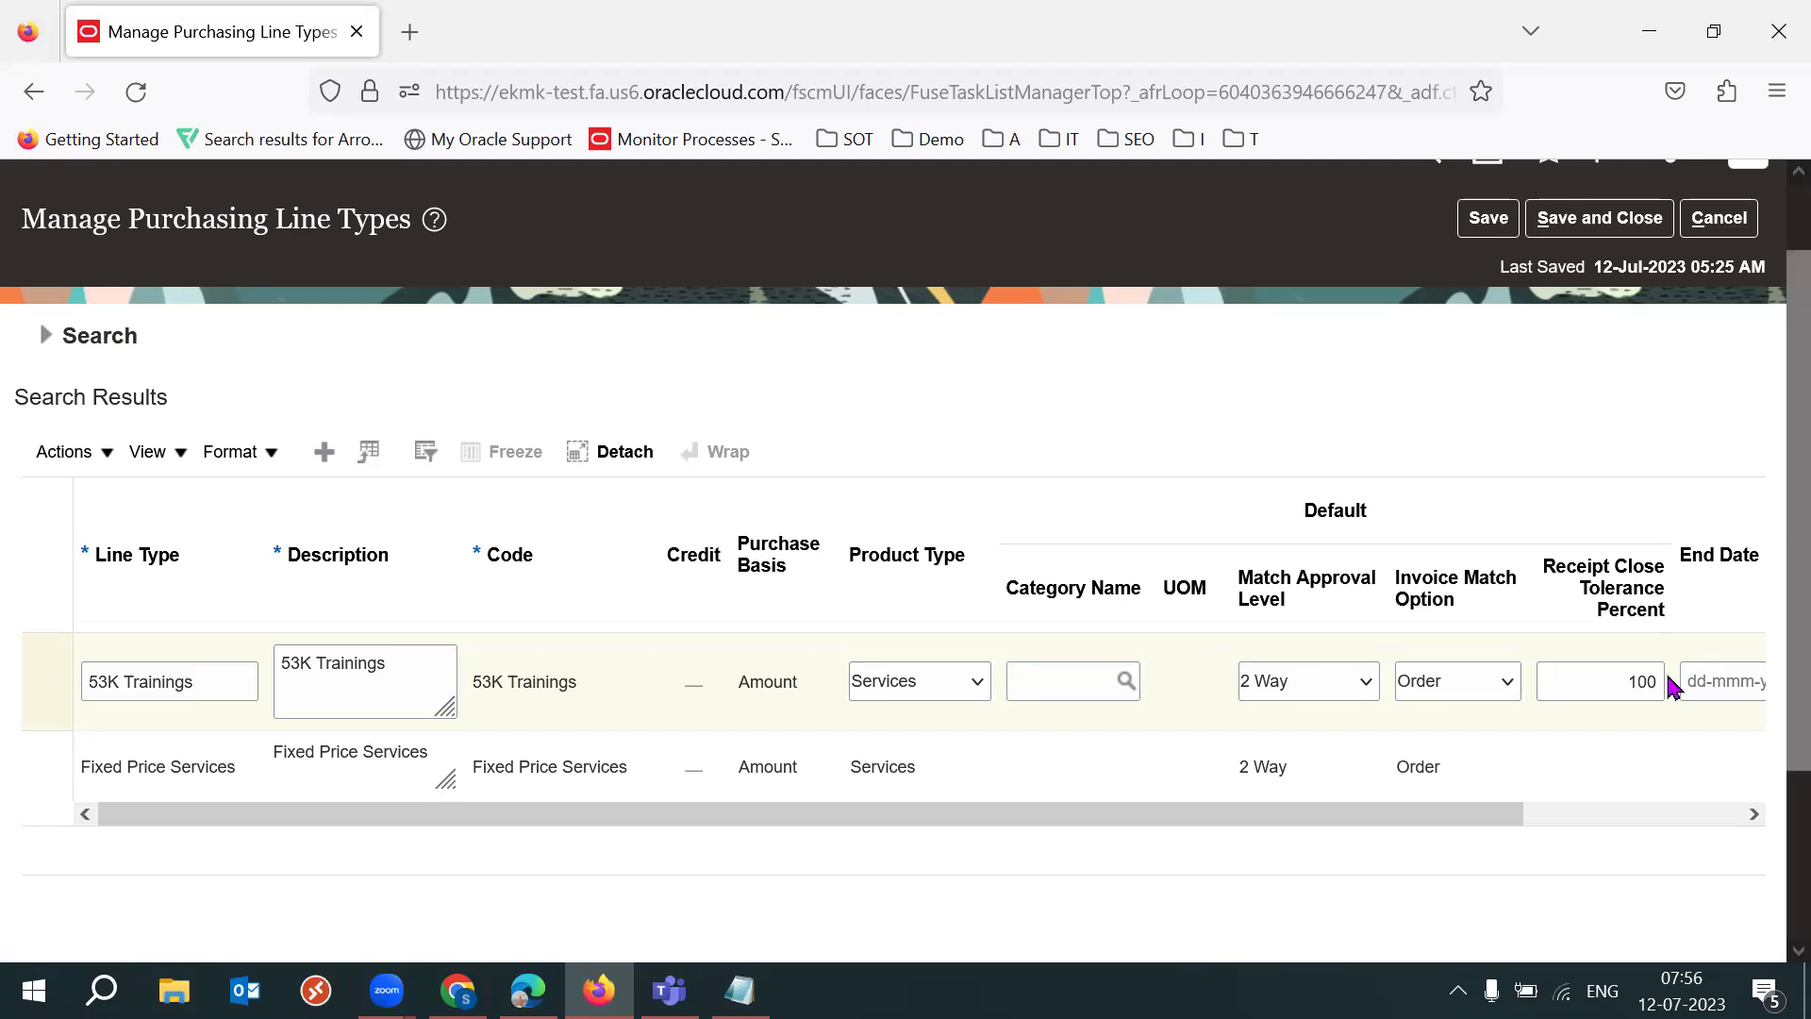
click(1614, 682)
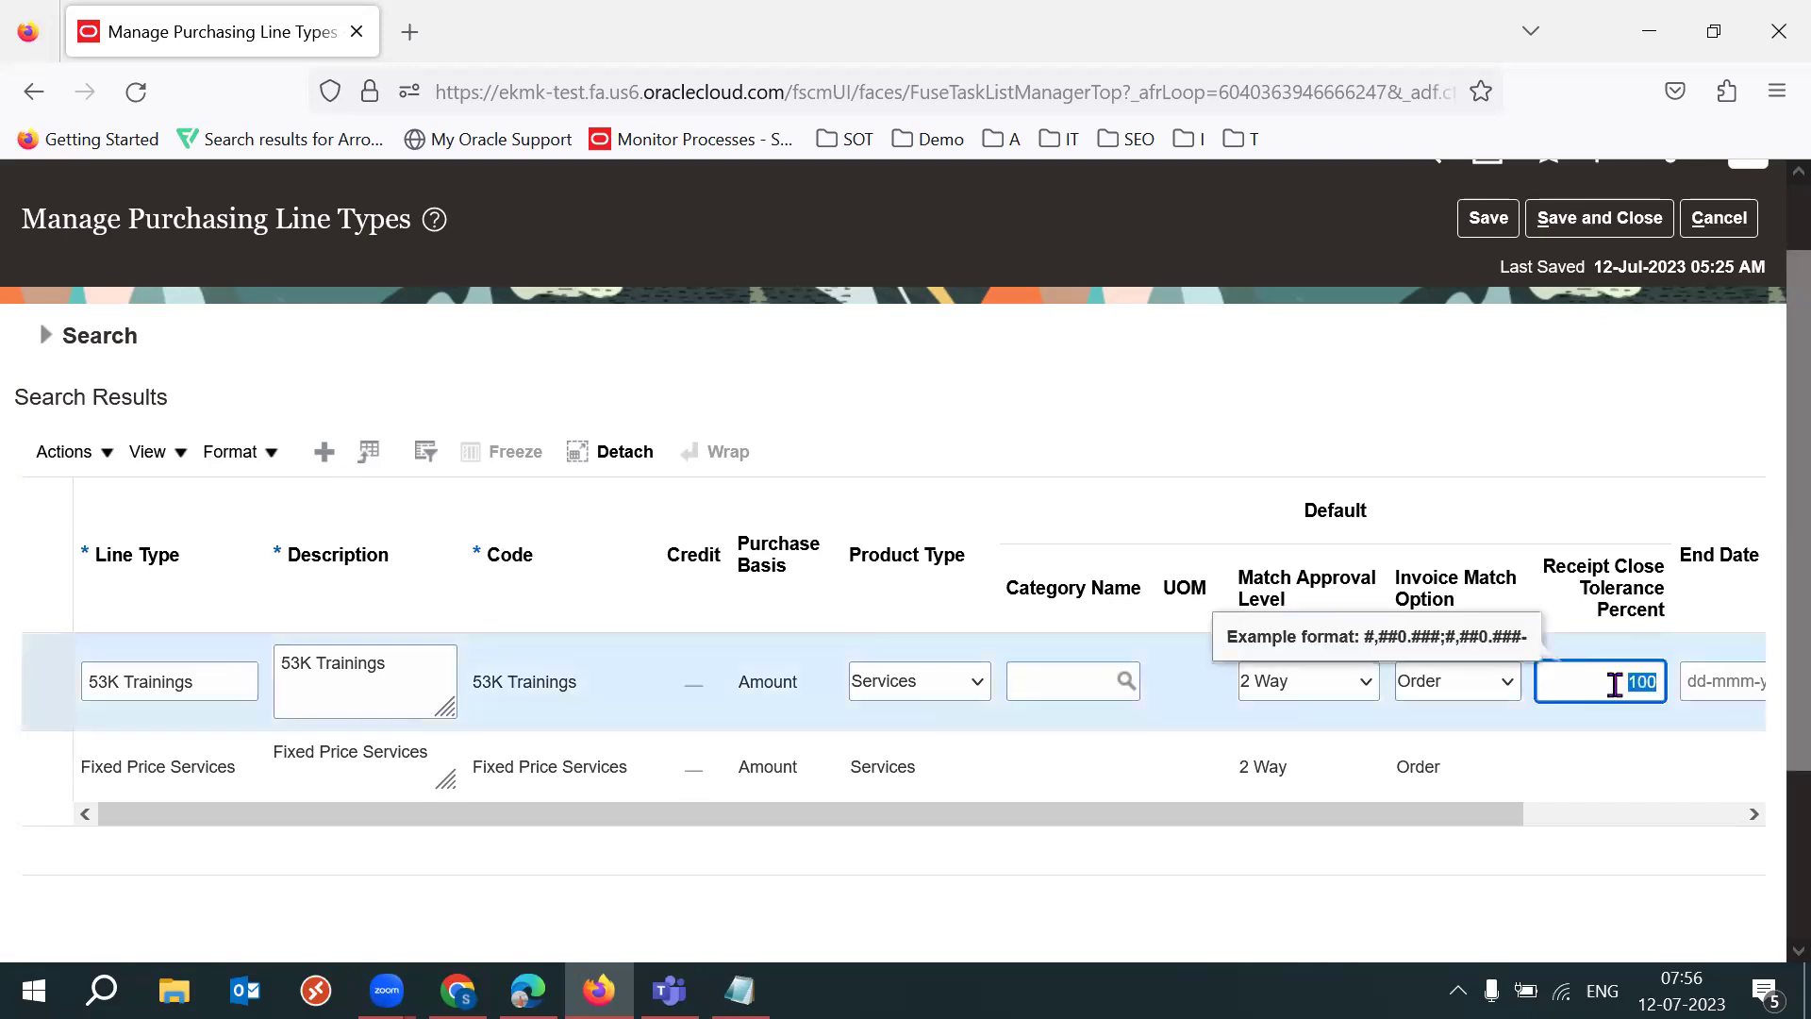
click(1483, 518)
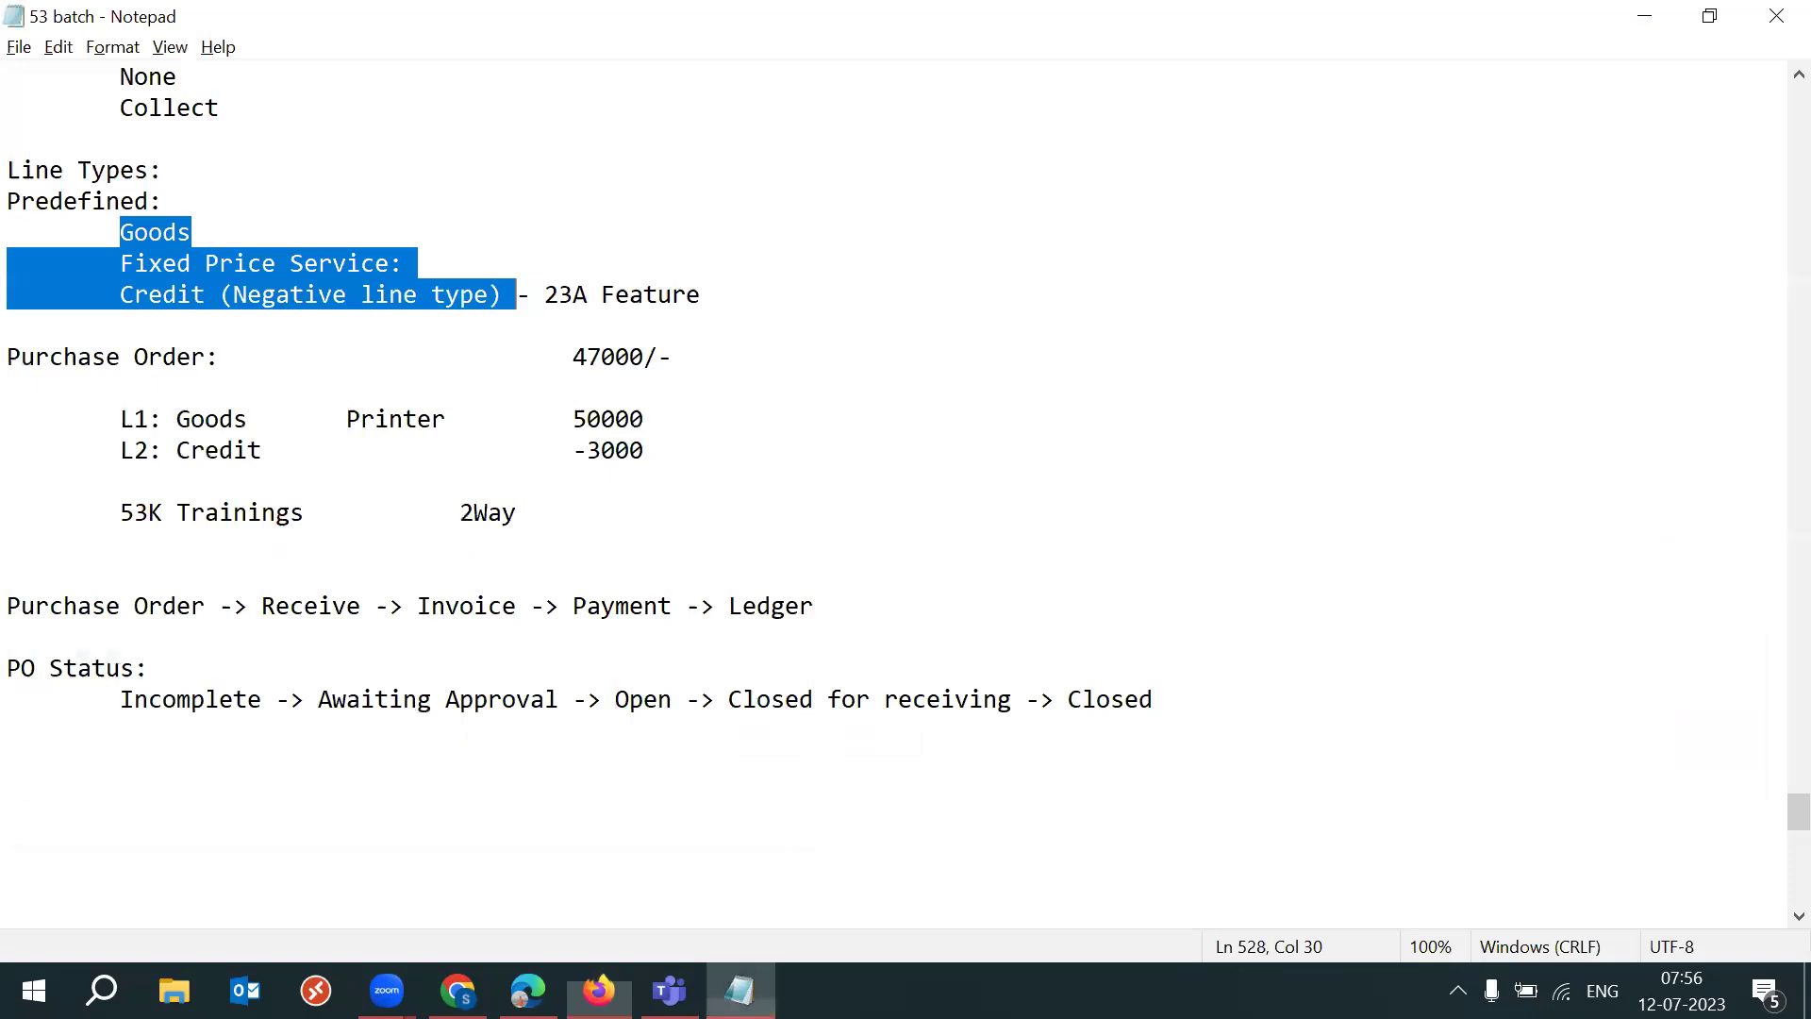
Step: Delete the '53K Trainings 2Way' line from the notes and save the file
click(740, 991)
drag(121, 509, 619, 518)
click(620, 518)
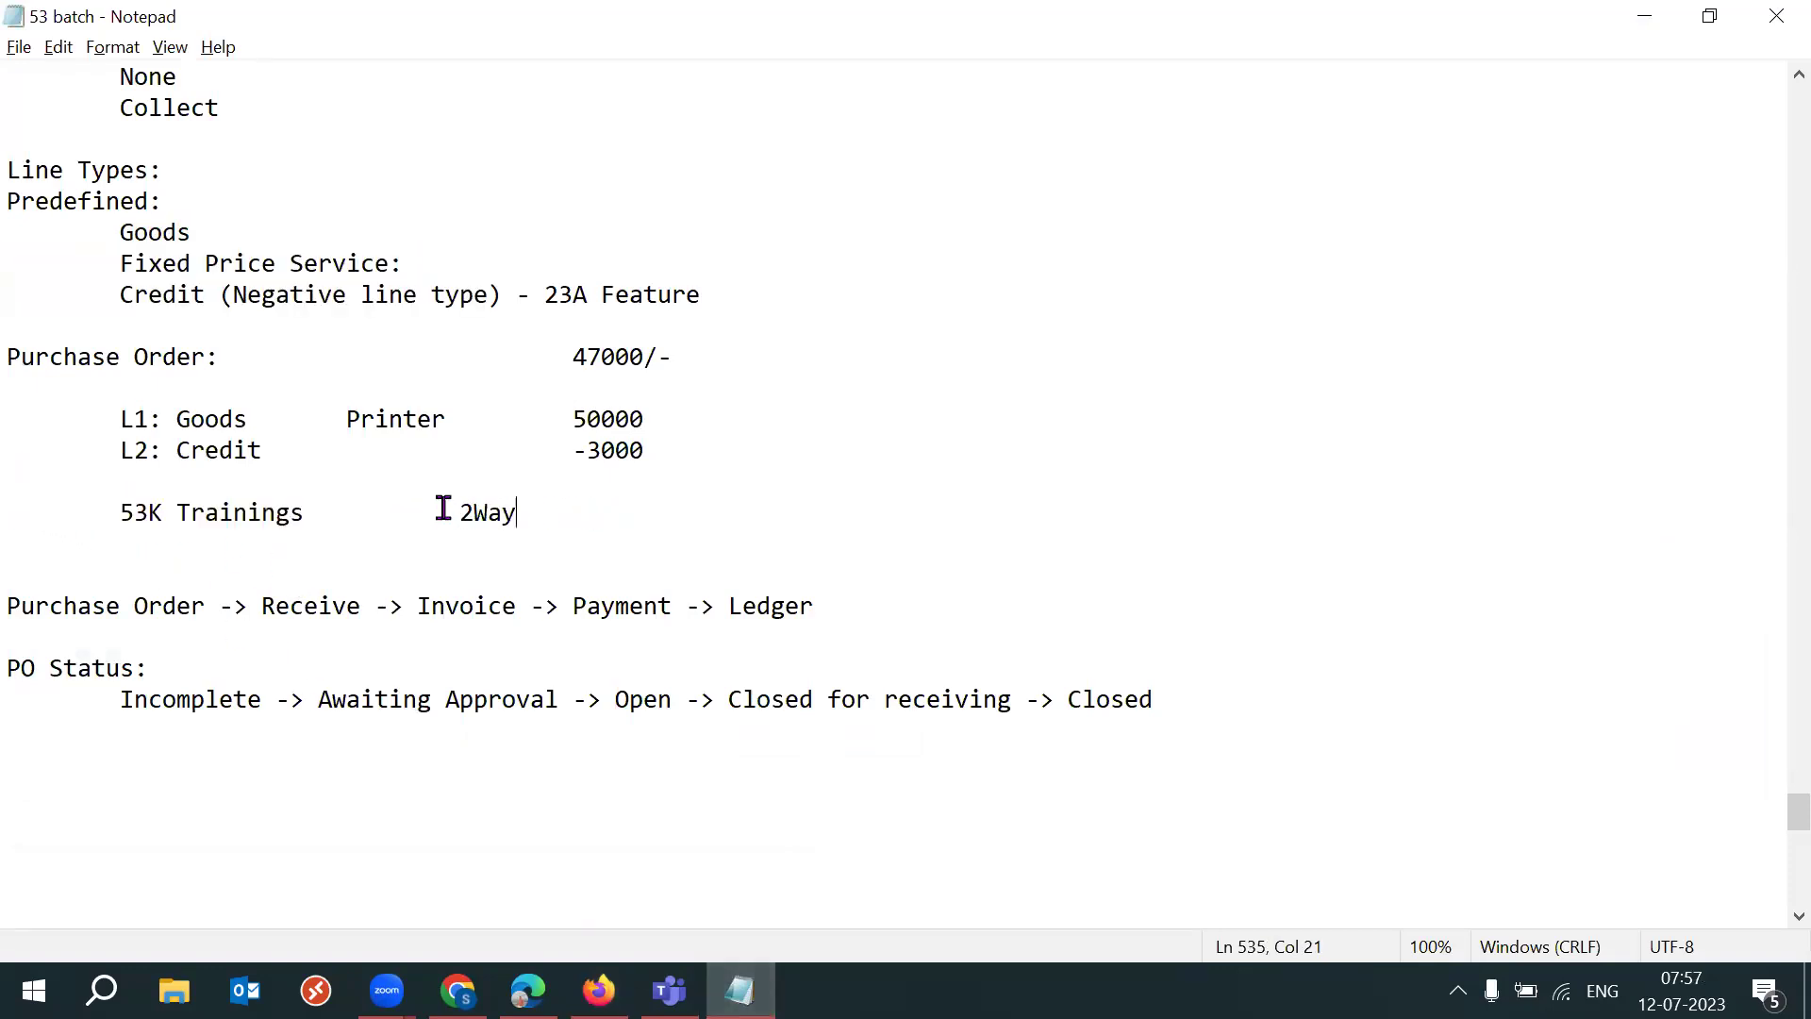
drag(457, 512, 545, 508)
drag(603, 511, 149, 512)
drag(223, 364, 20, 348)
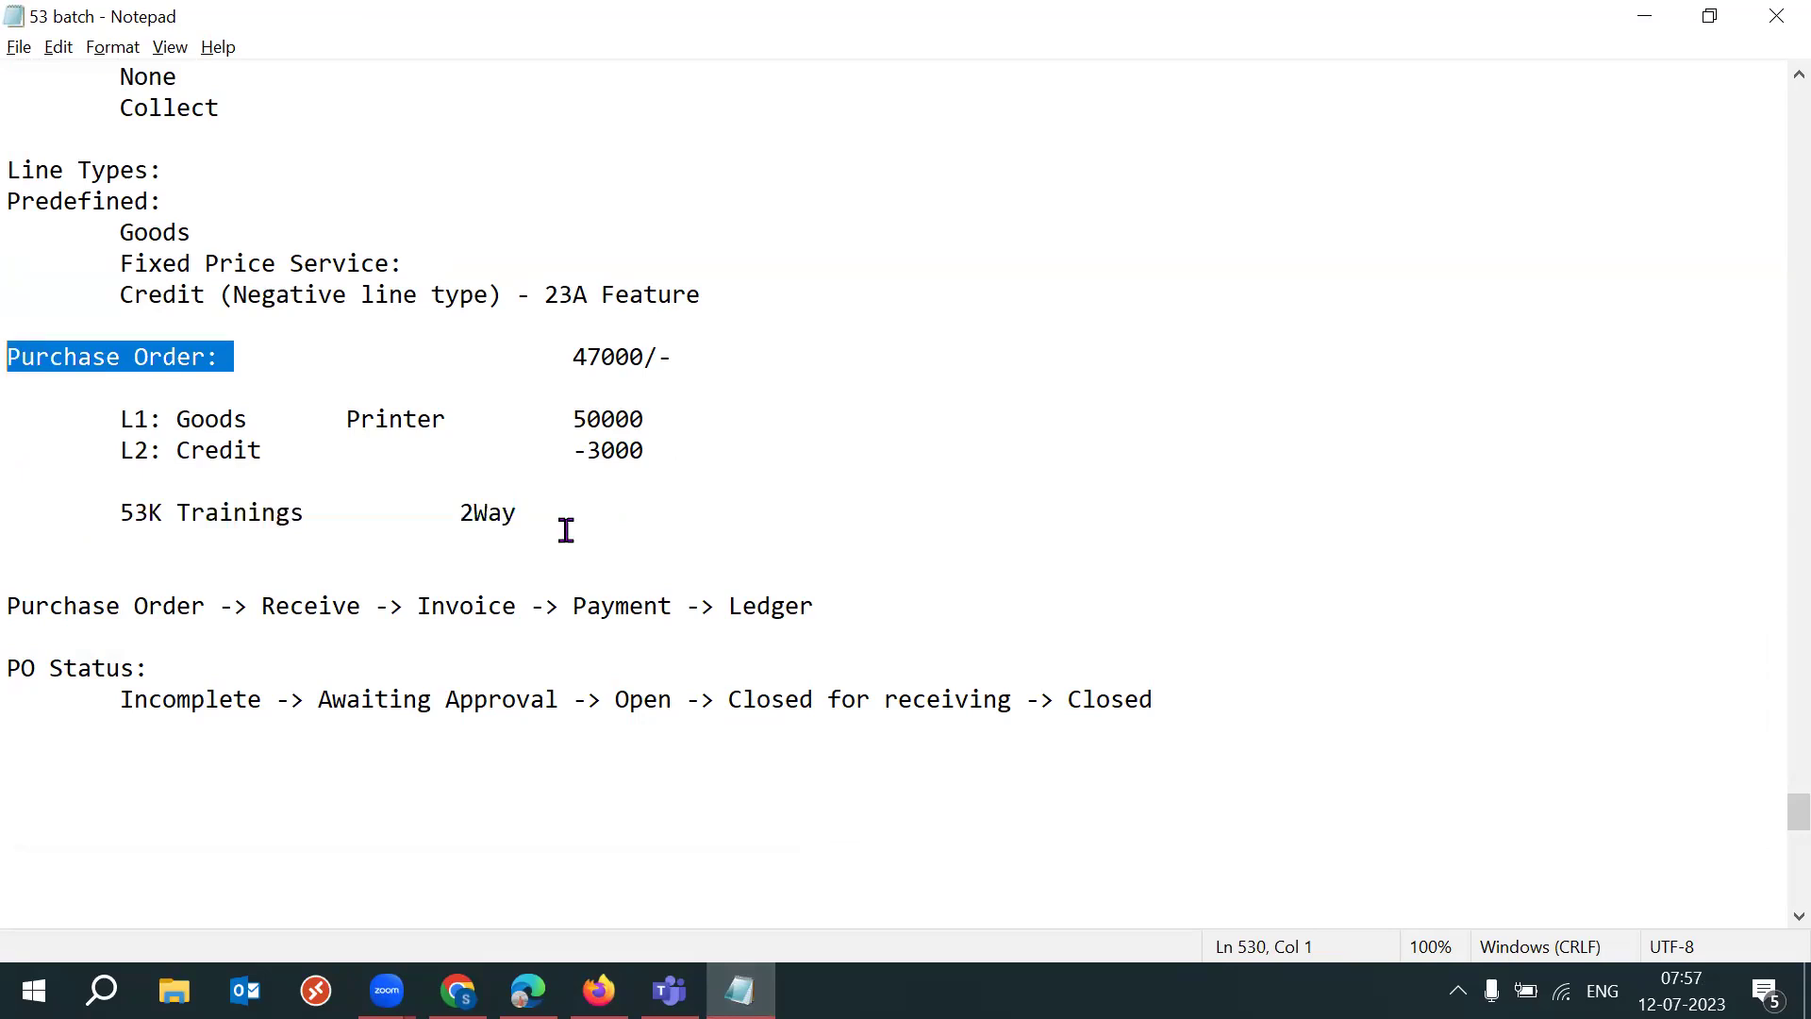
drag(10, 512, 475, 518)
click(702, 496)
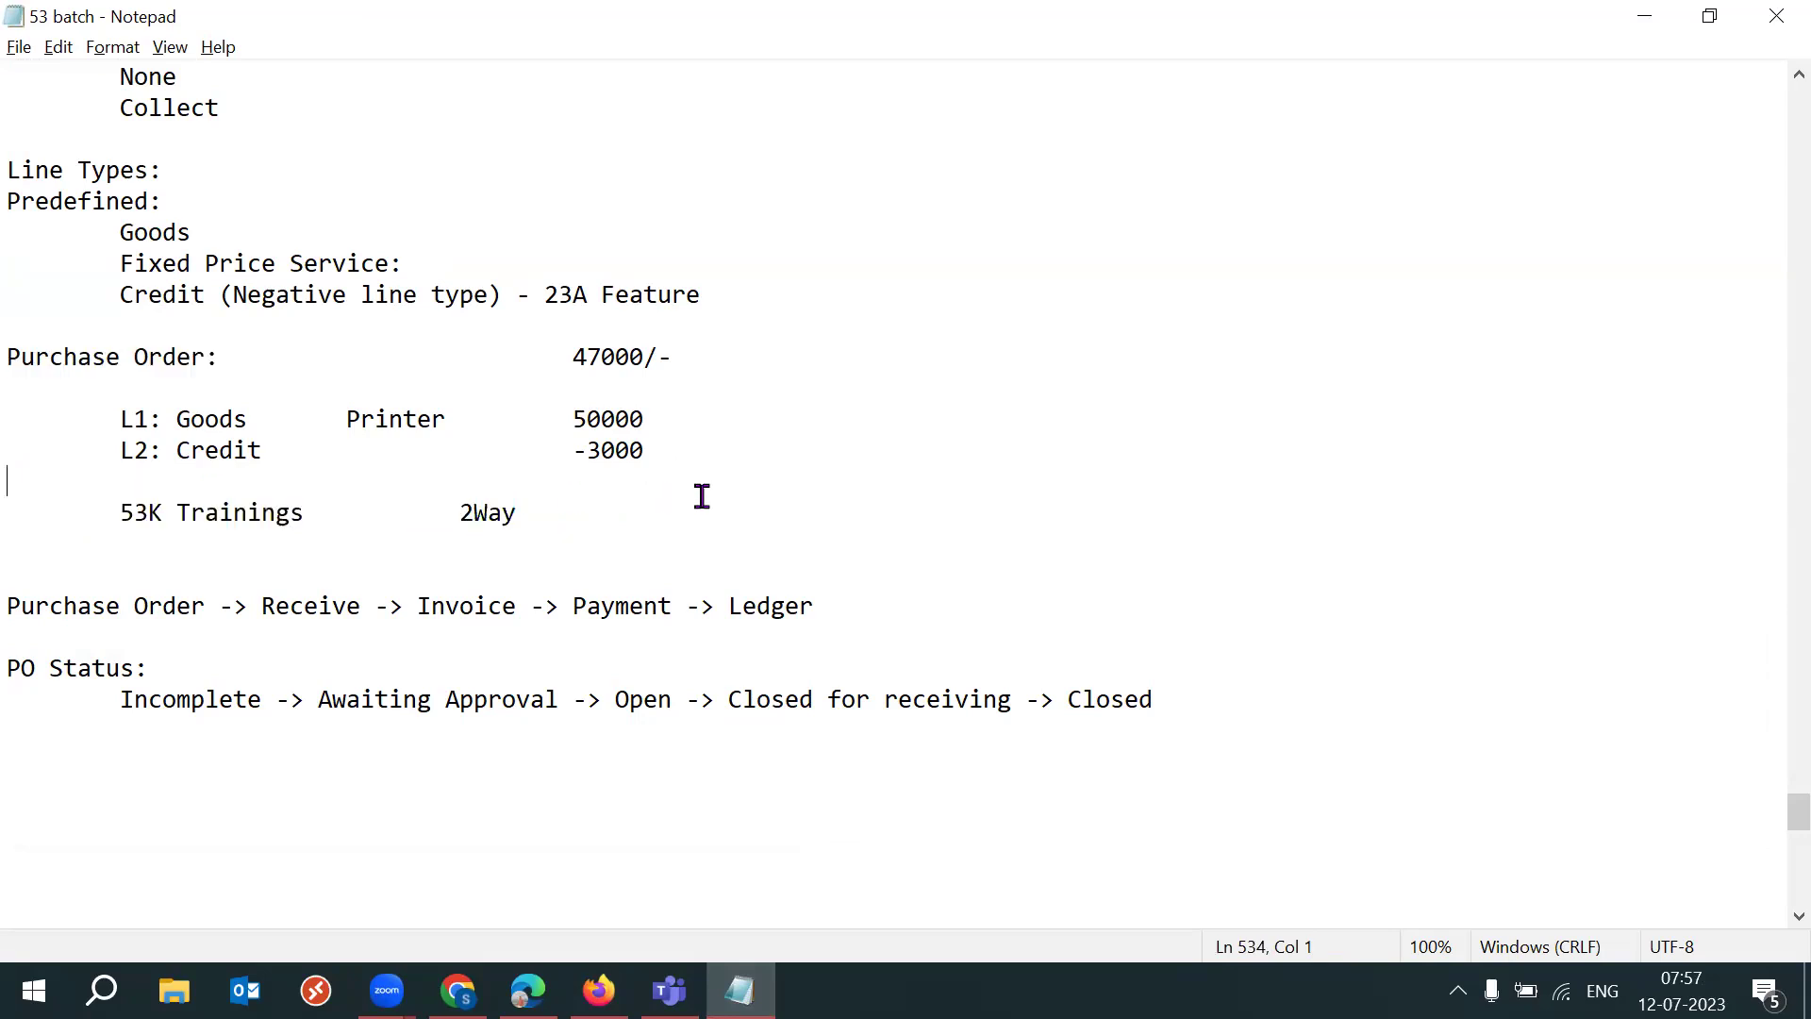
drag(663, 510, 23, 515)
key(BackSpace)
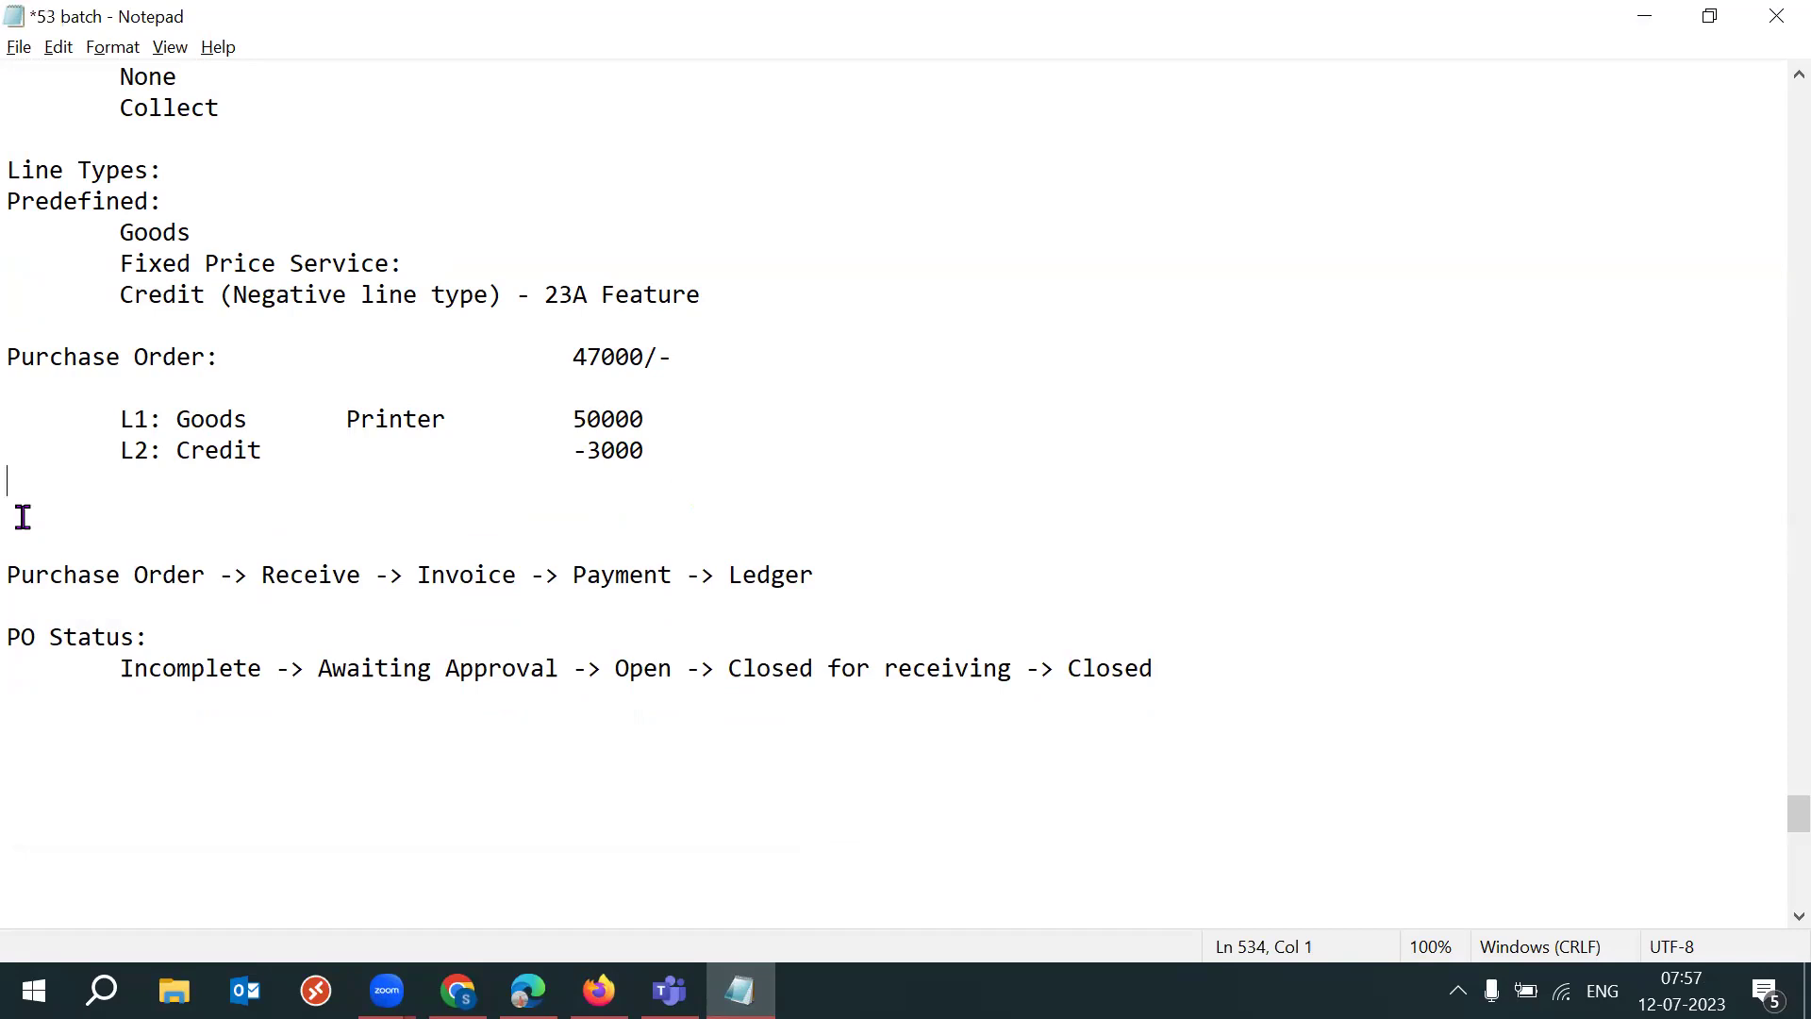
key(ctrl+s)
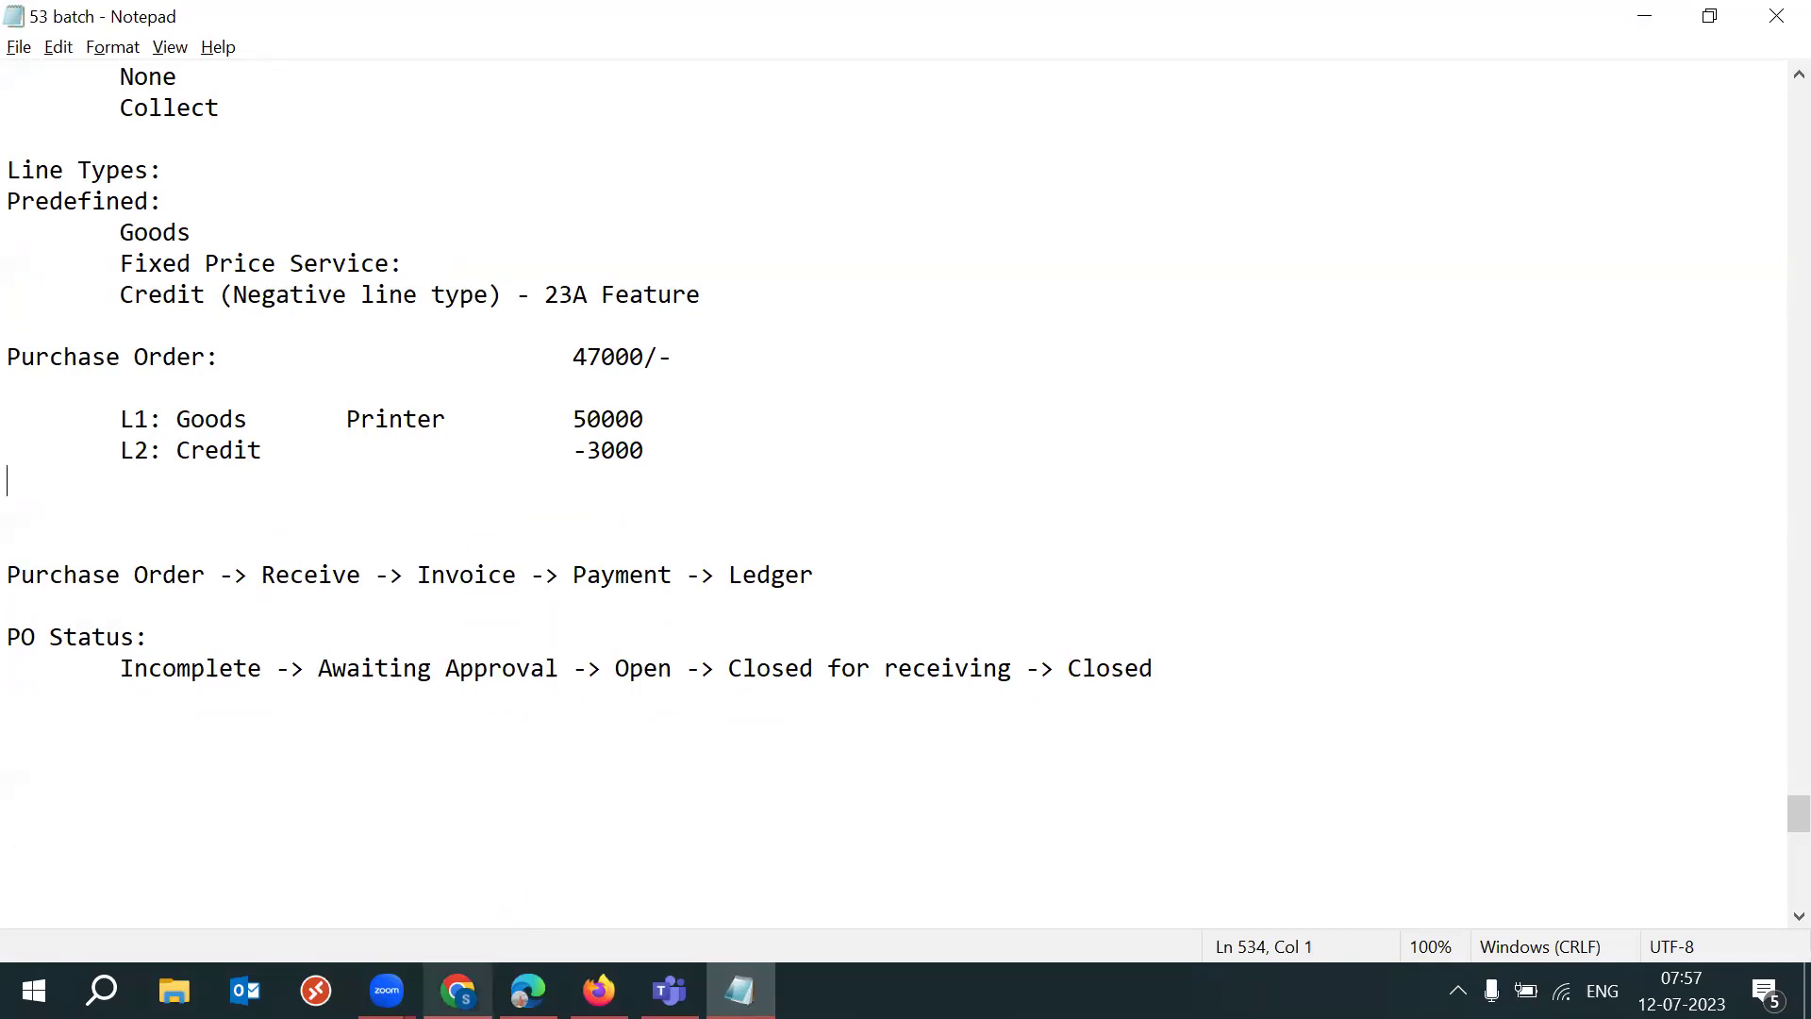
Step: Review Purchasing Foundation cells B39–B44 on Procurement Suite, then reopen the 53K Trainings line type for editing
mouse_move(458, 990)
click(457, 854)
click(336, 650)
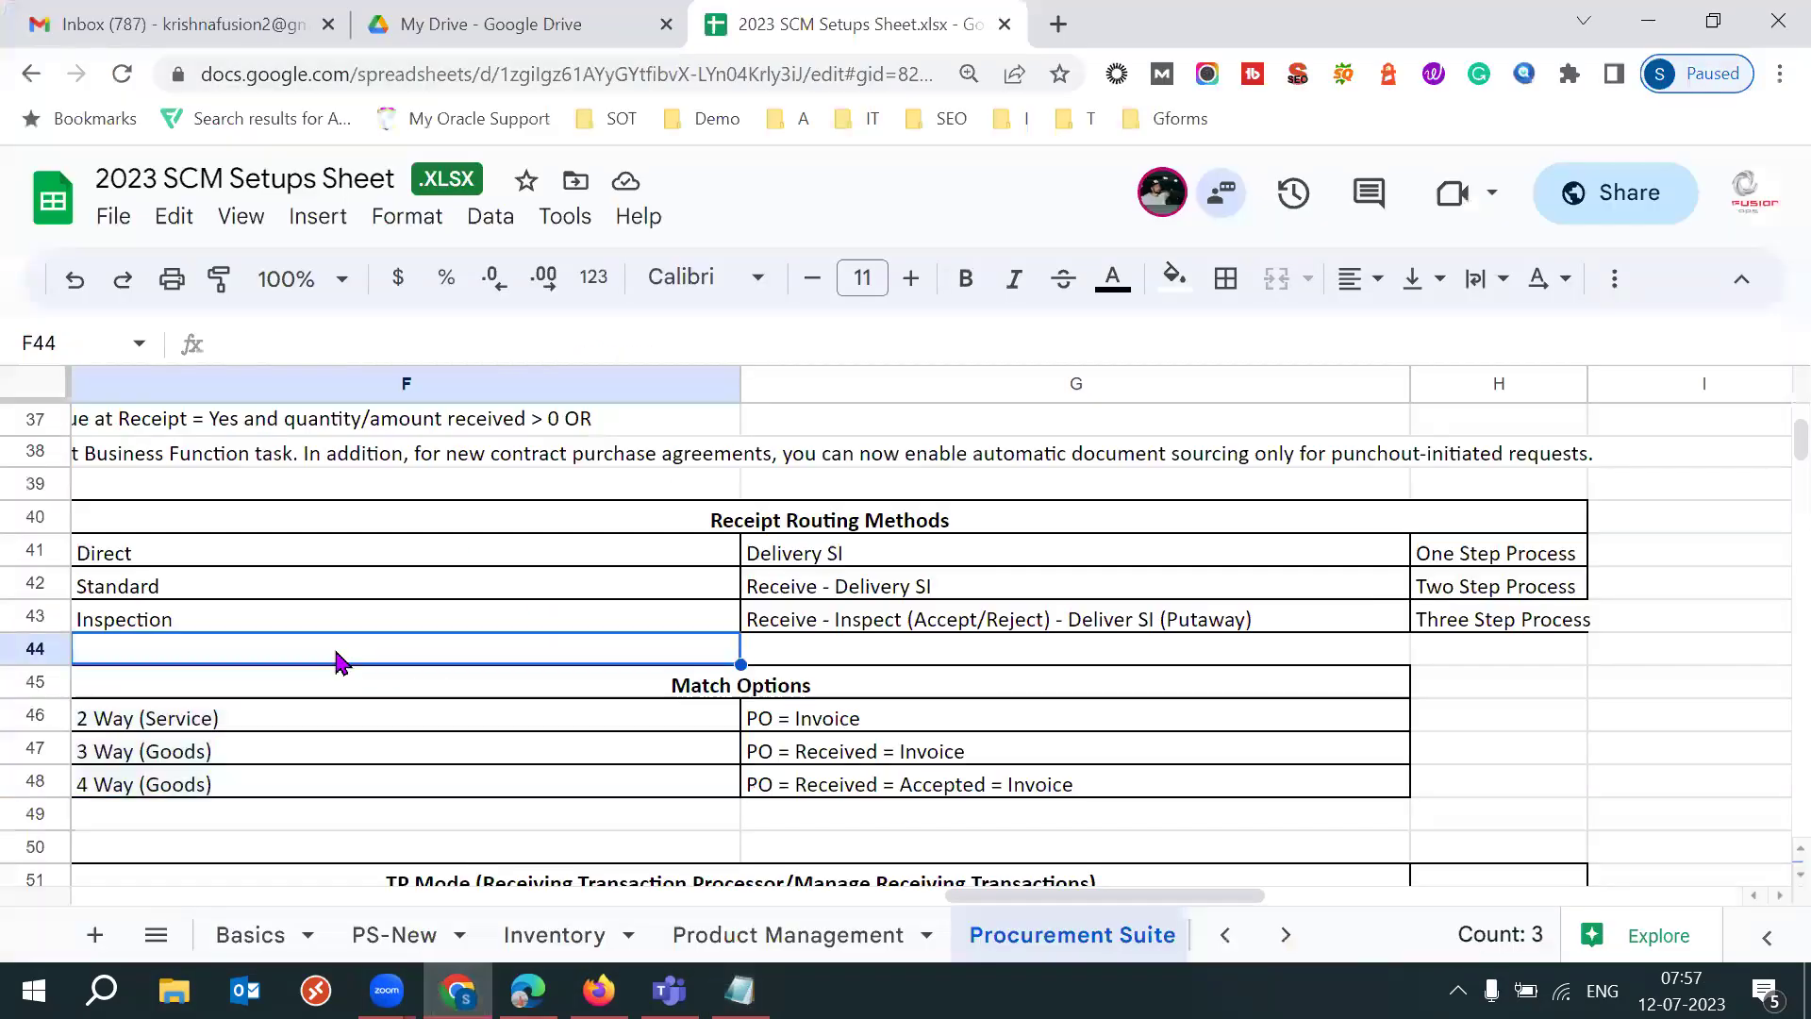
key(Left)
key(Left)
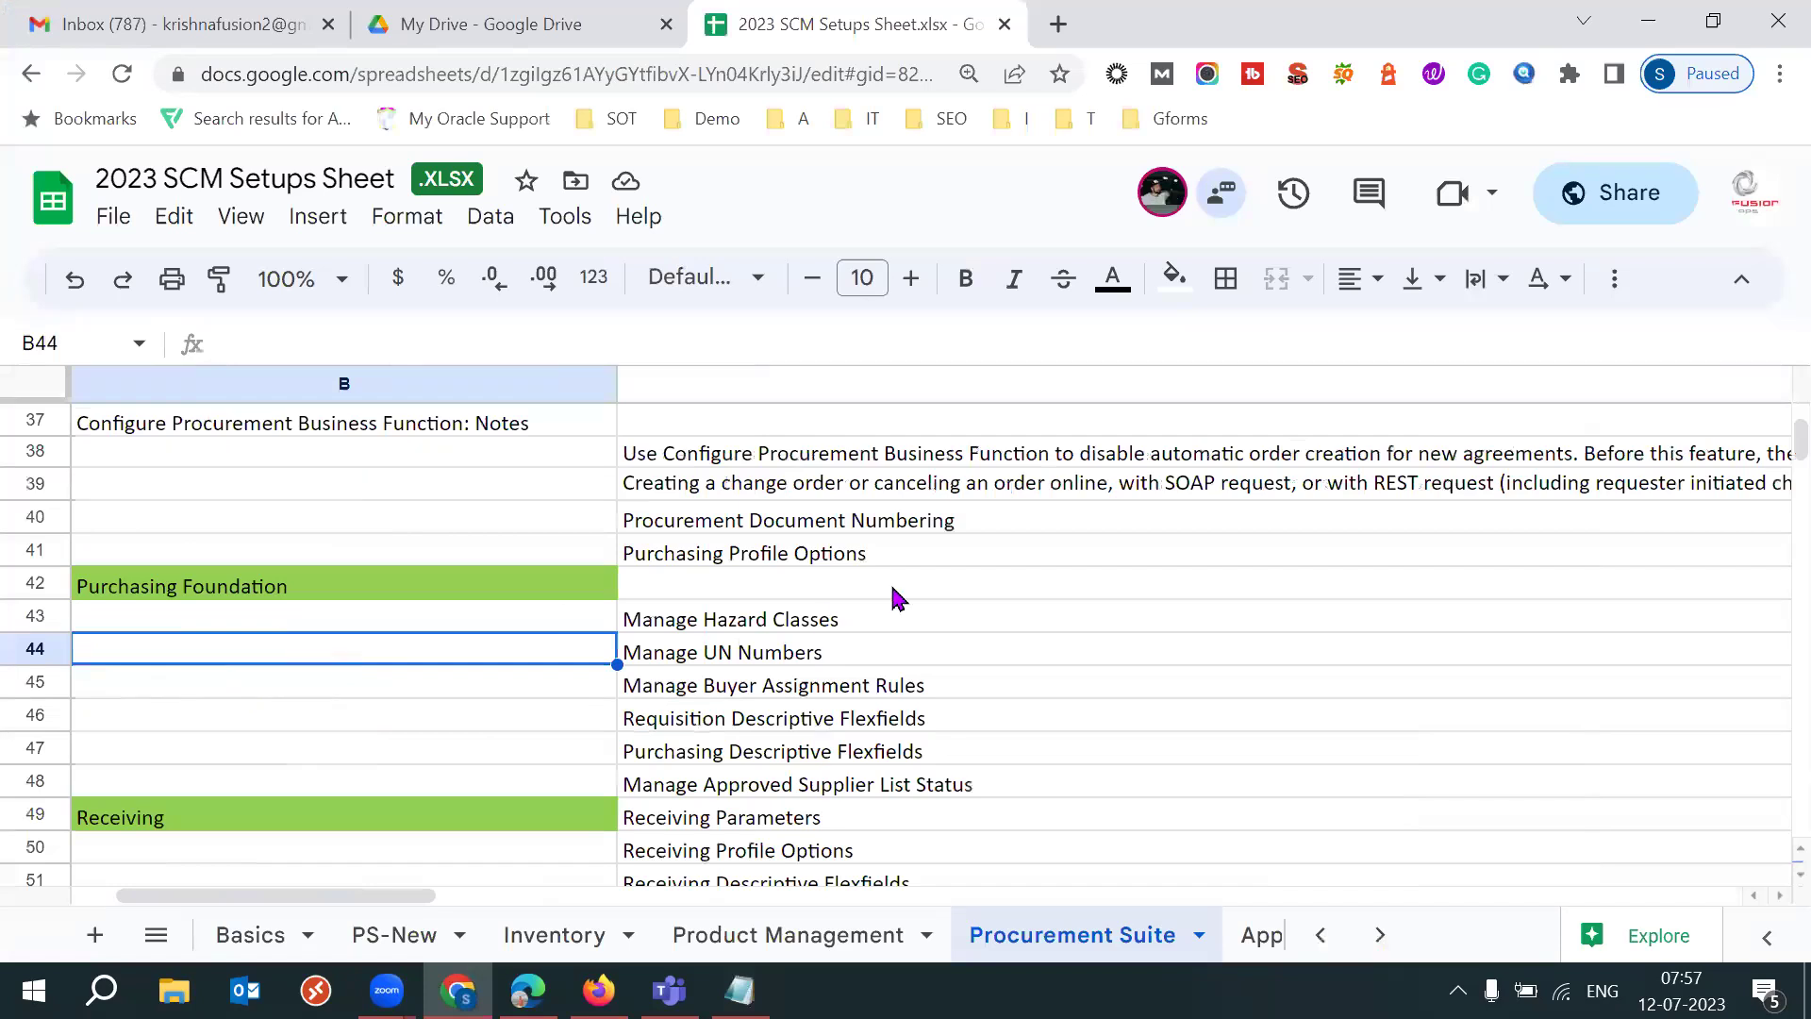
click(274, 594)
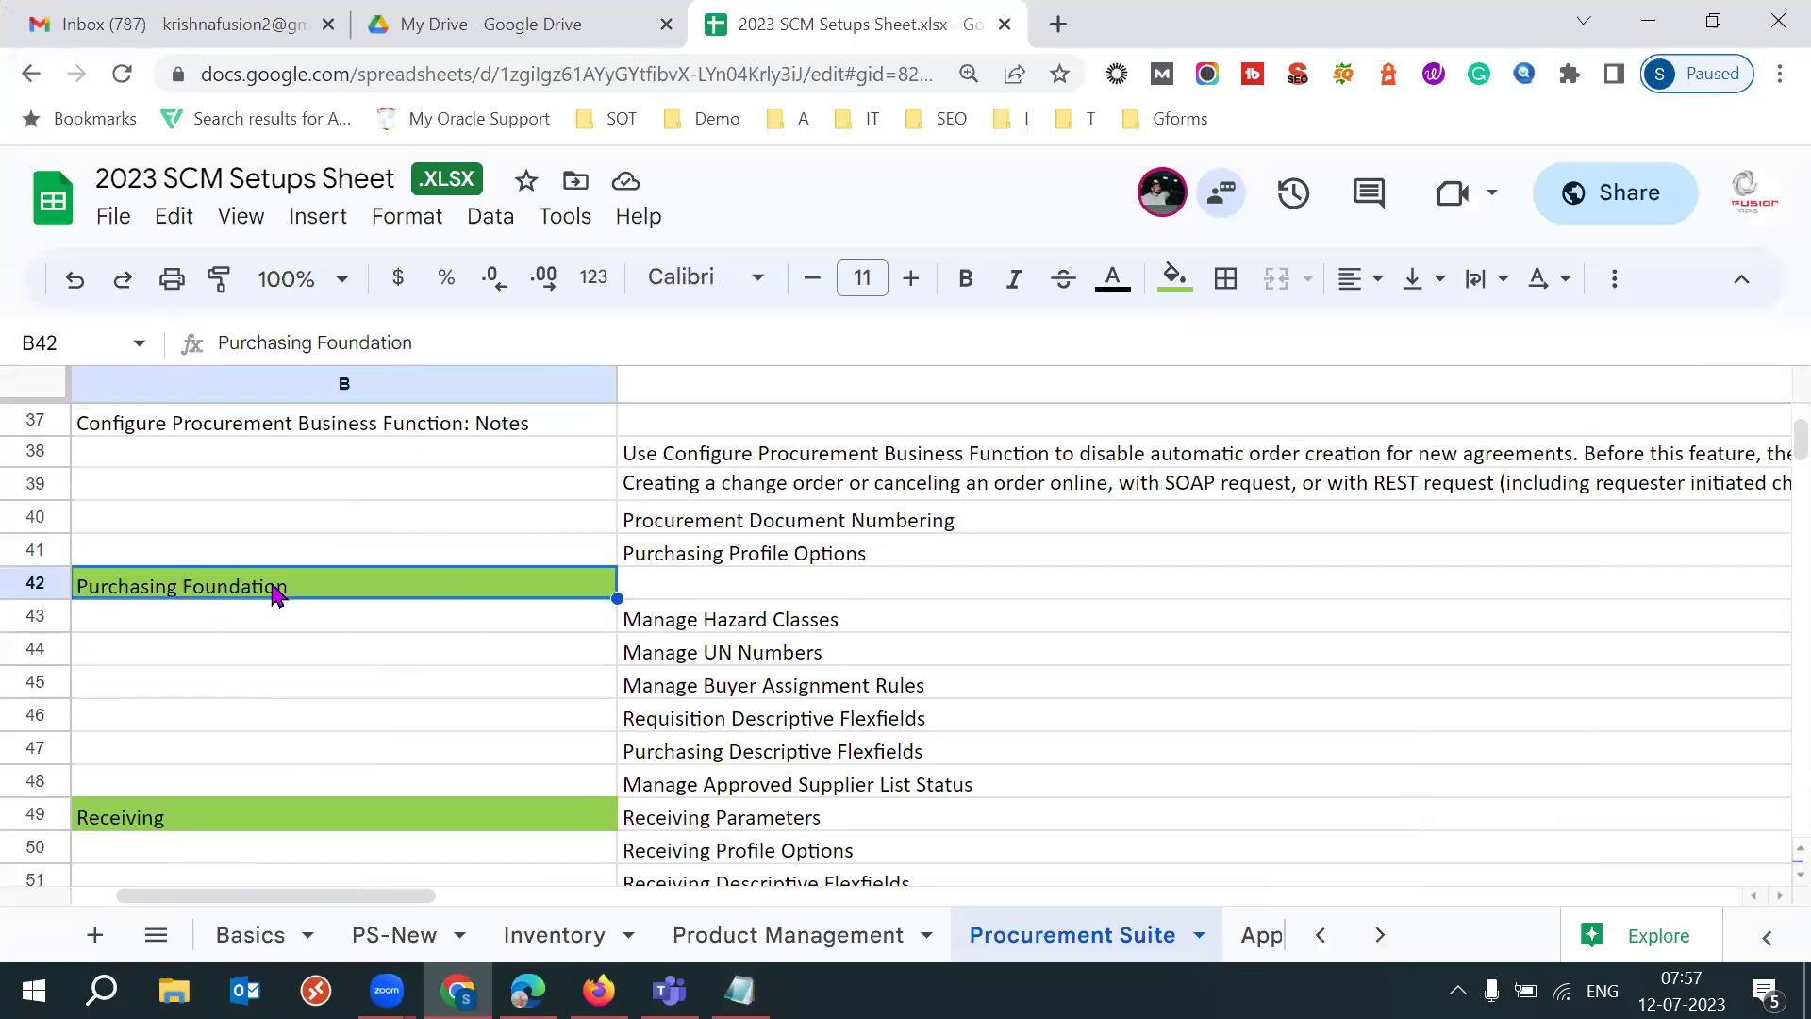
key(Left)
key(Right)
key(Up)
key(Up)
key(Up)
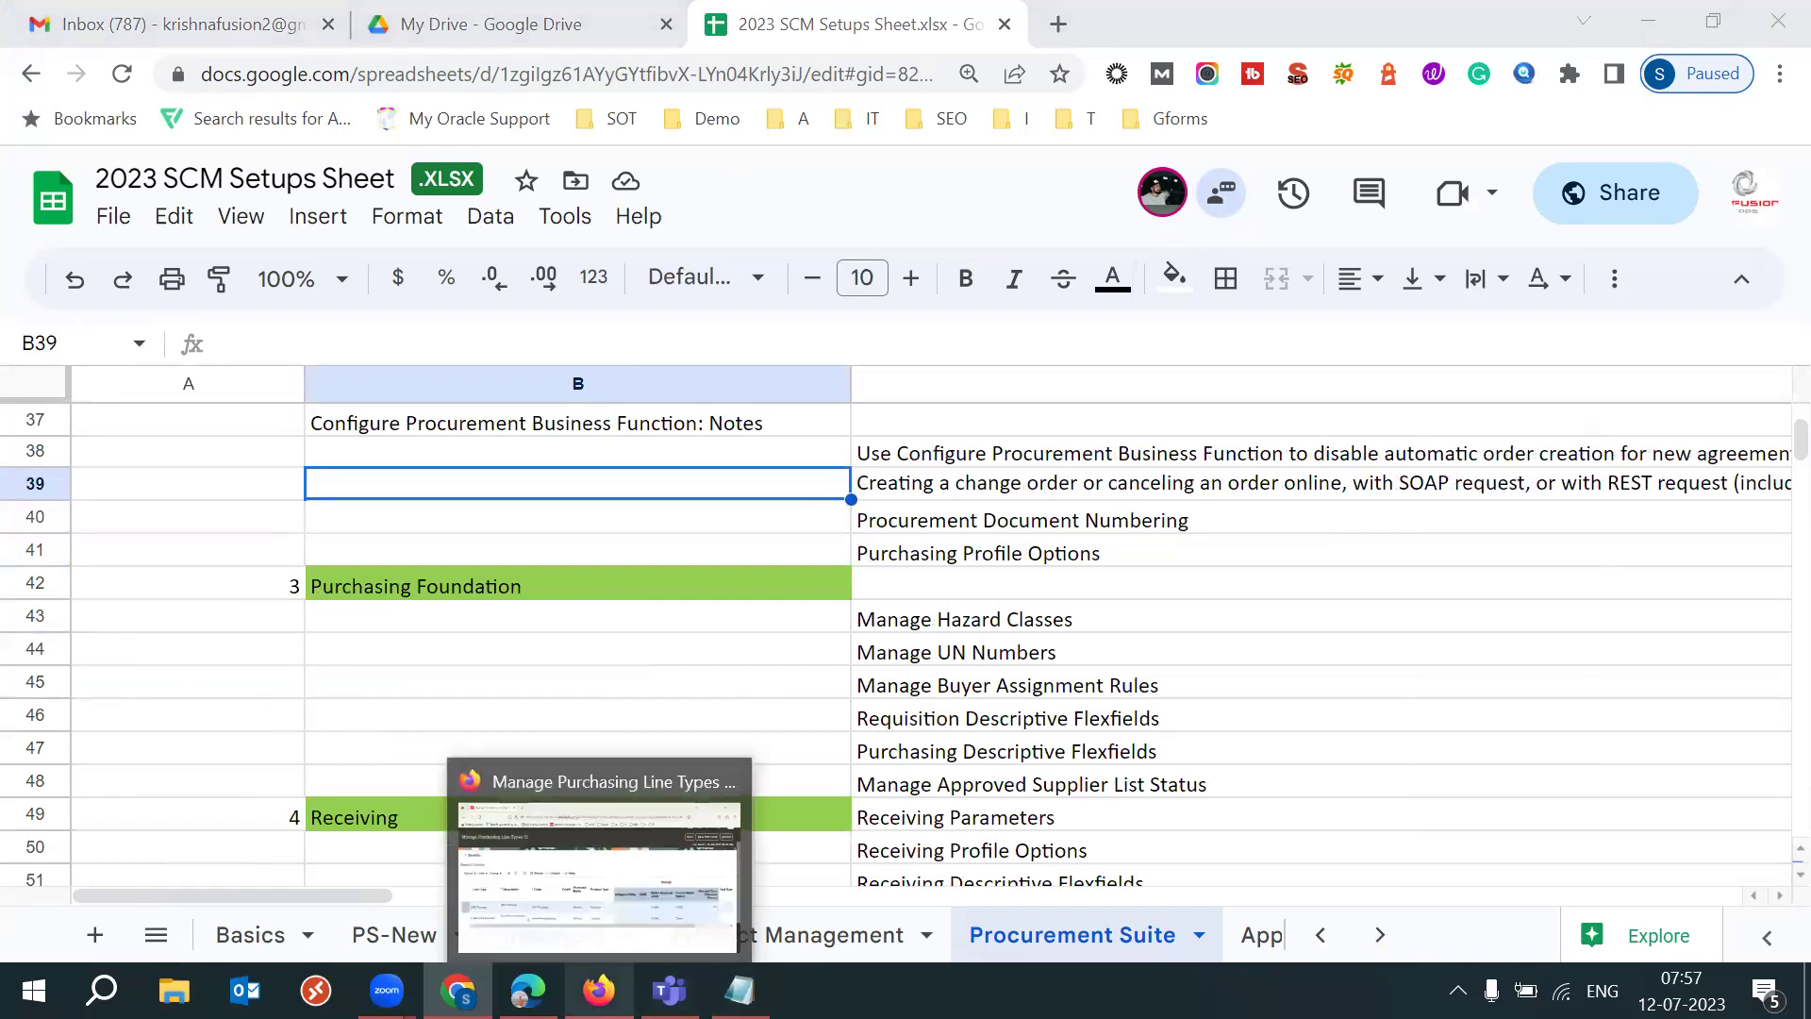
click(598, 991)
click(801, 671)
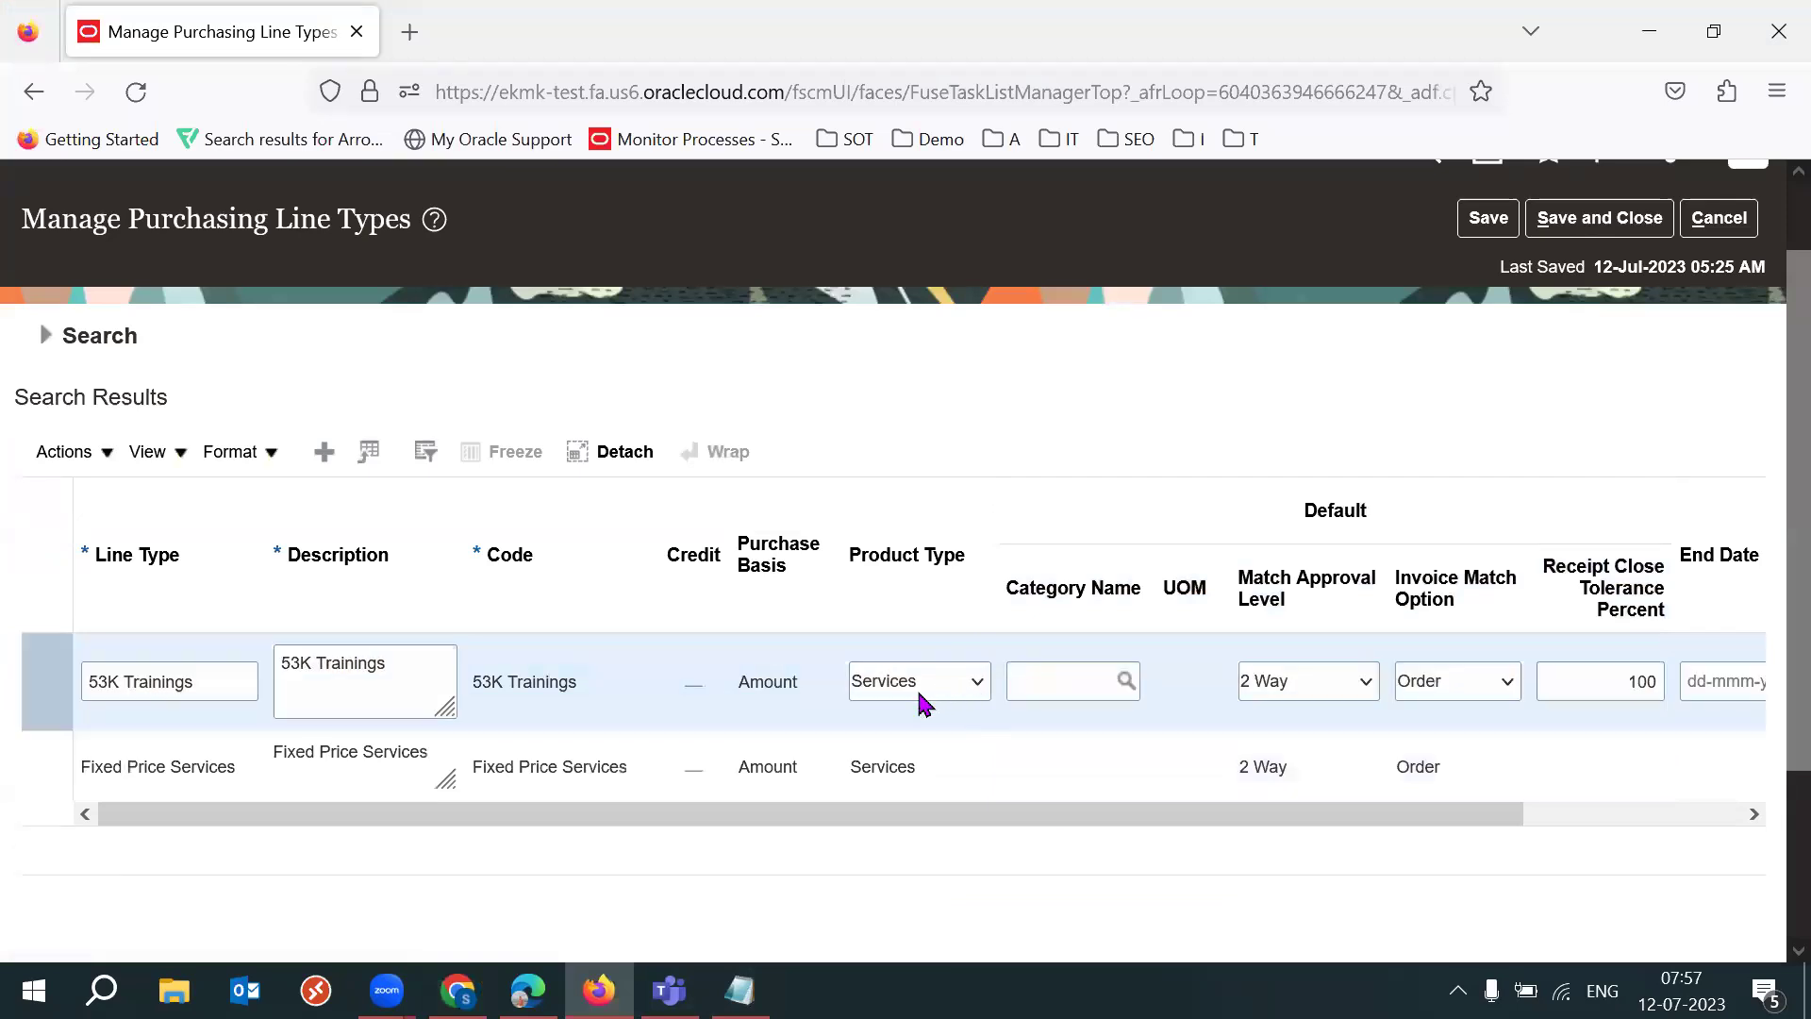
Step: Edit the 53K Trainings line type and check its product type, keeping Services
click(804, 762)
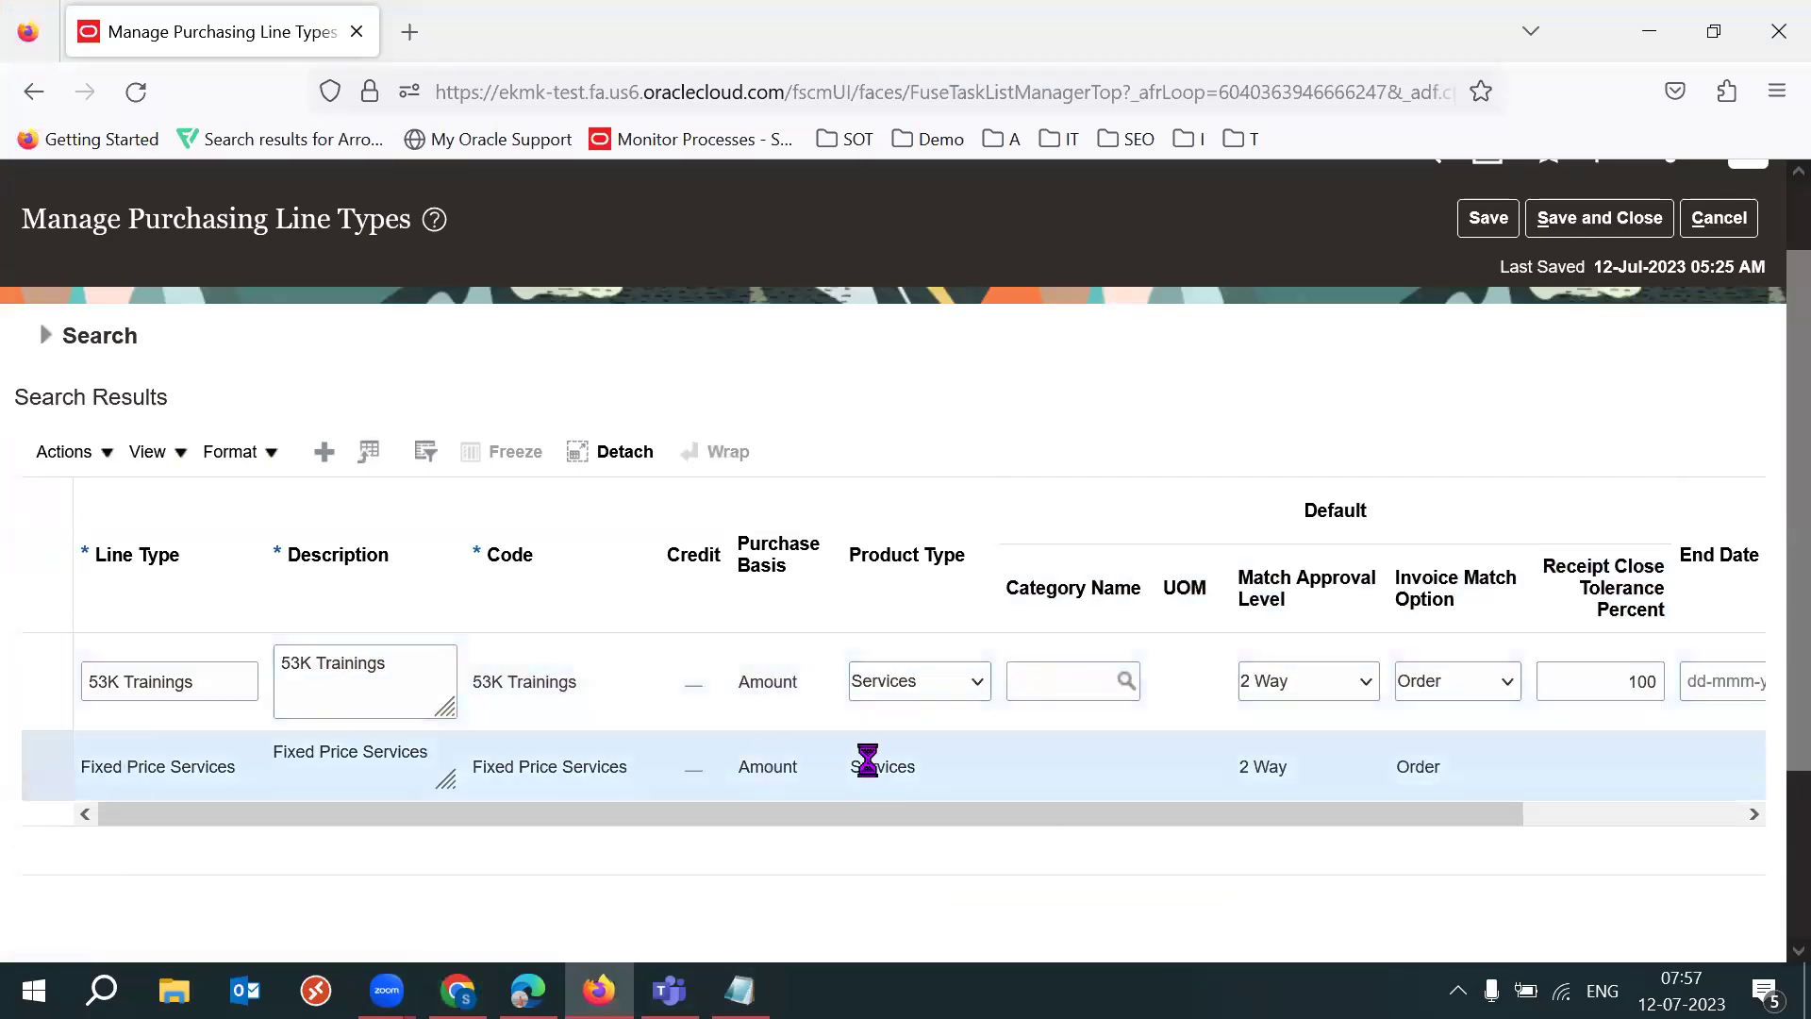
click(879, 669)
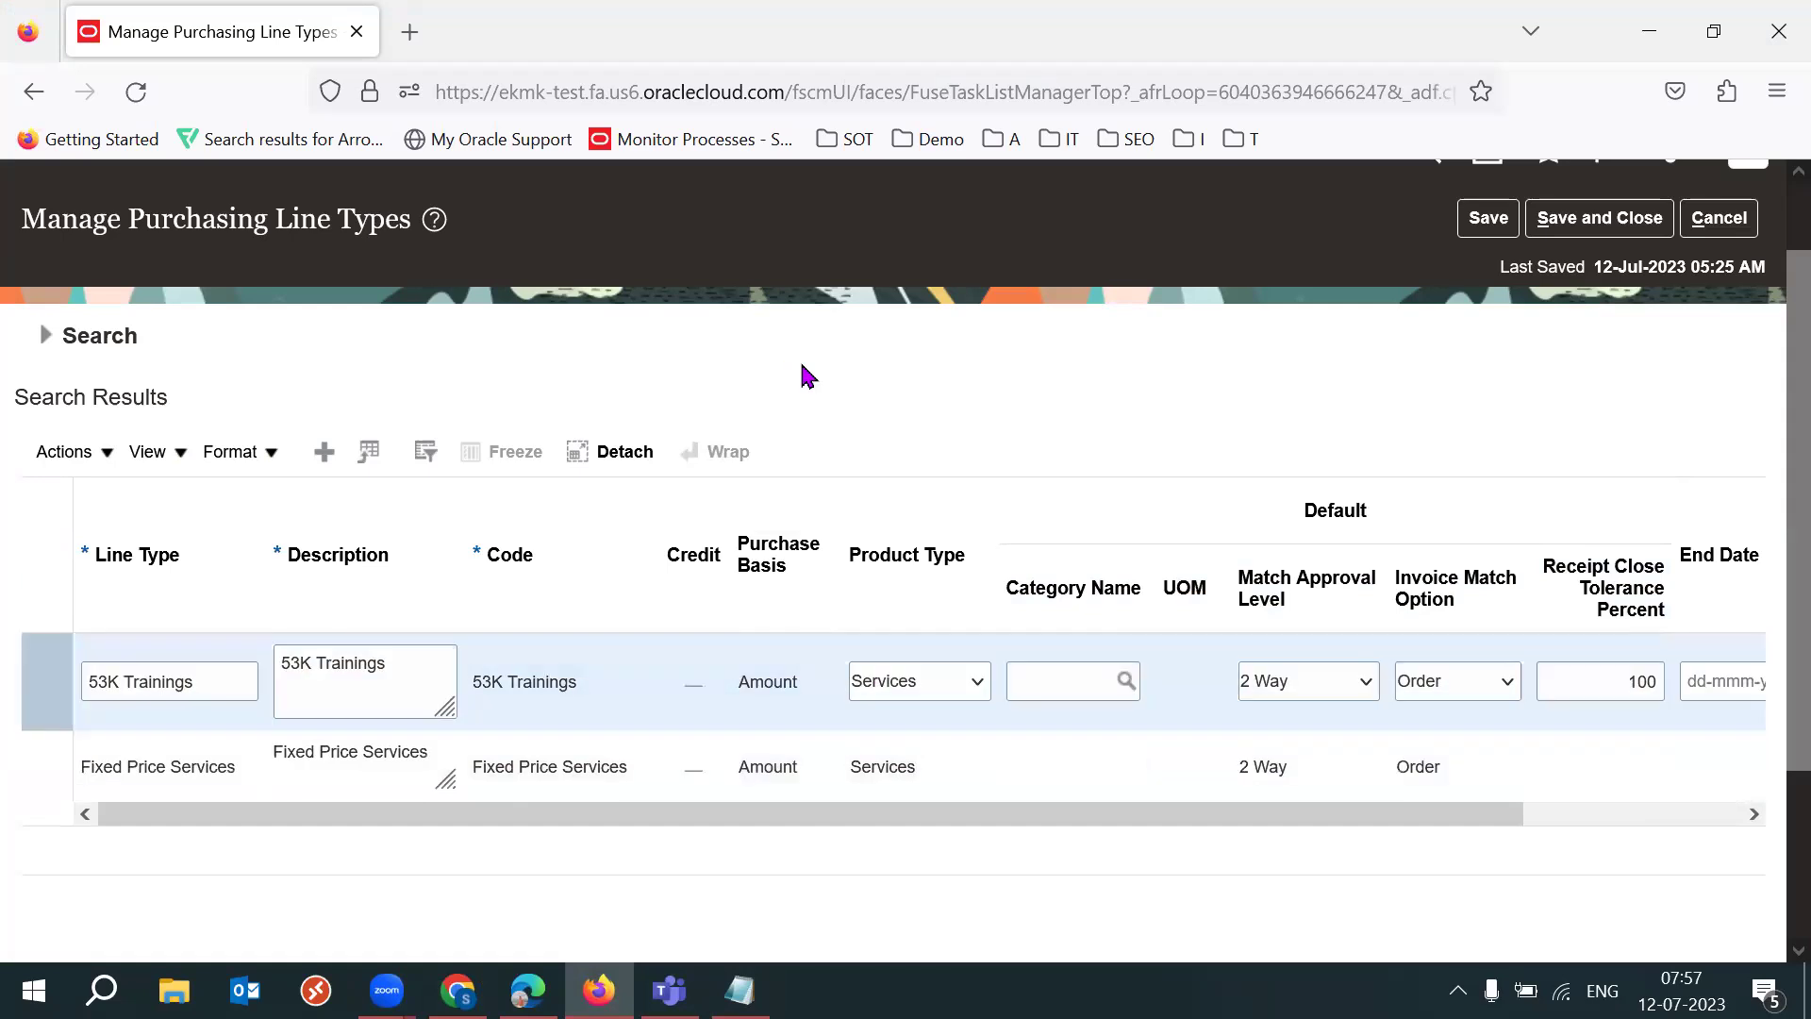
click(946, 694)
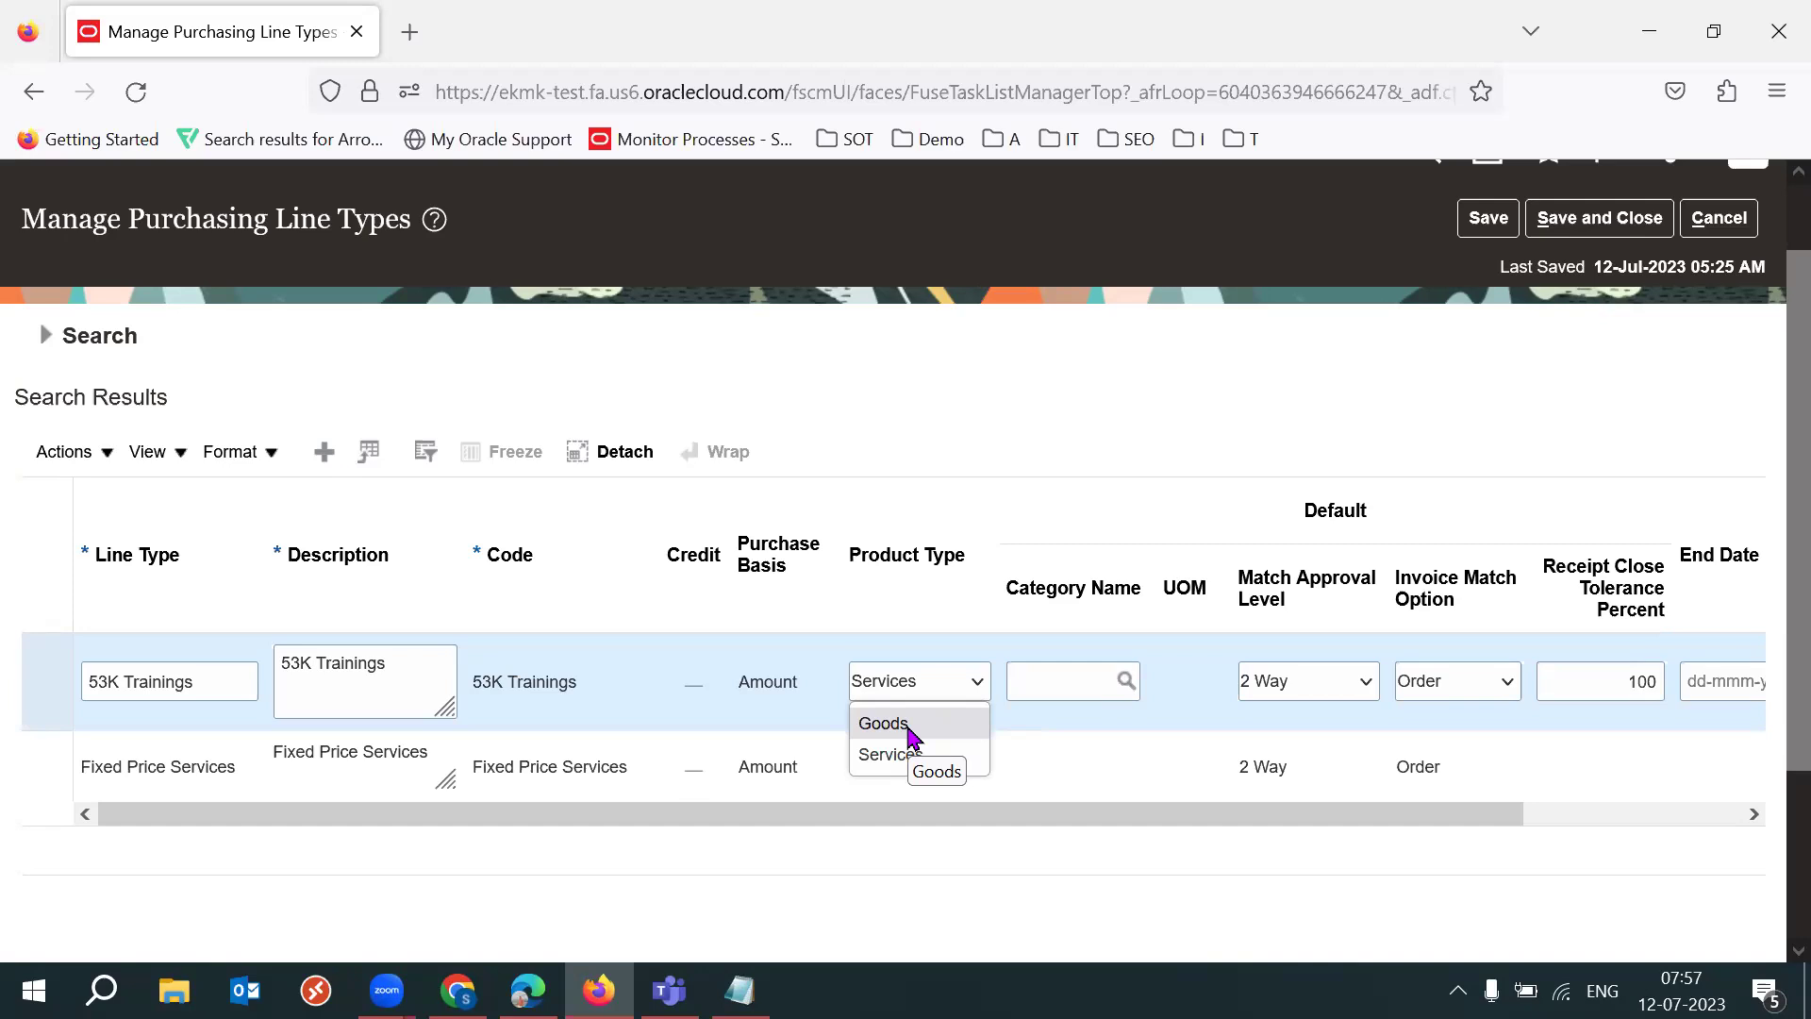
click(1075, 419)
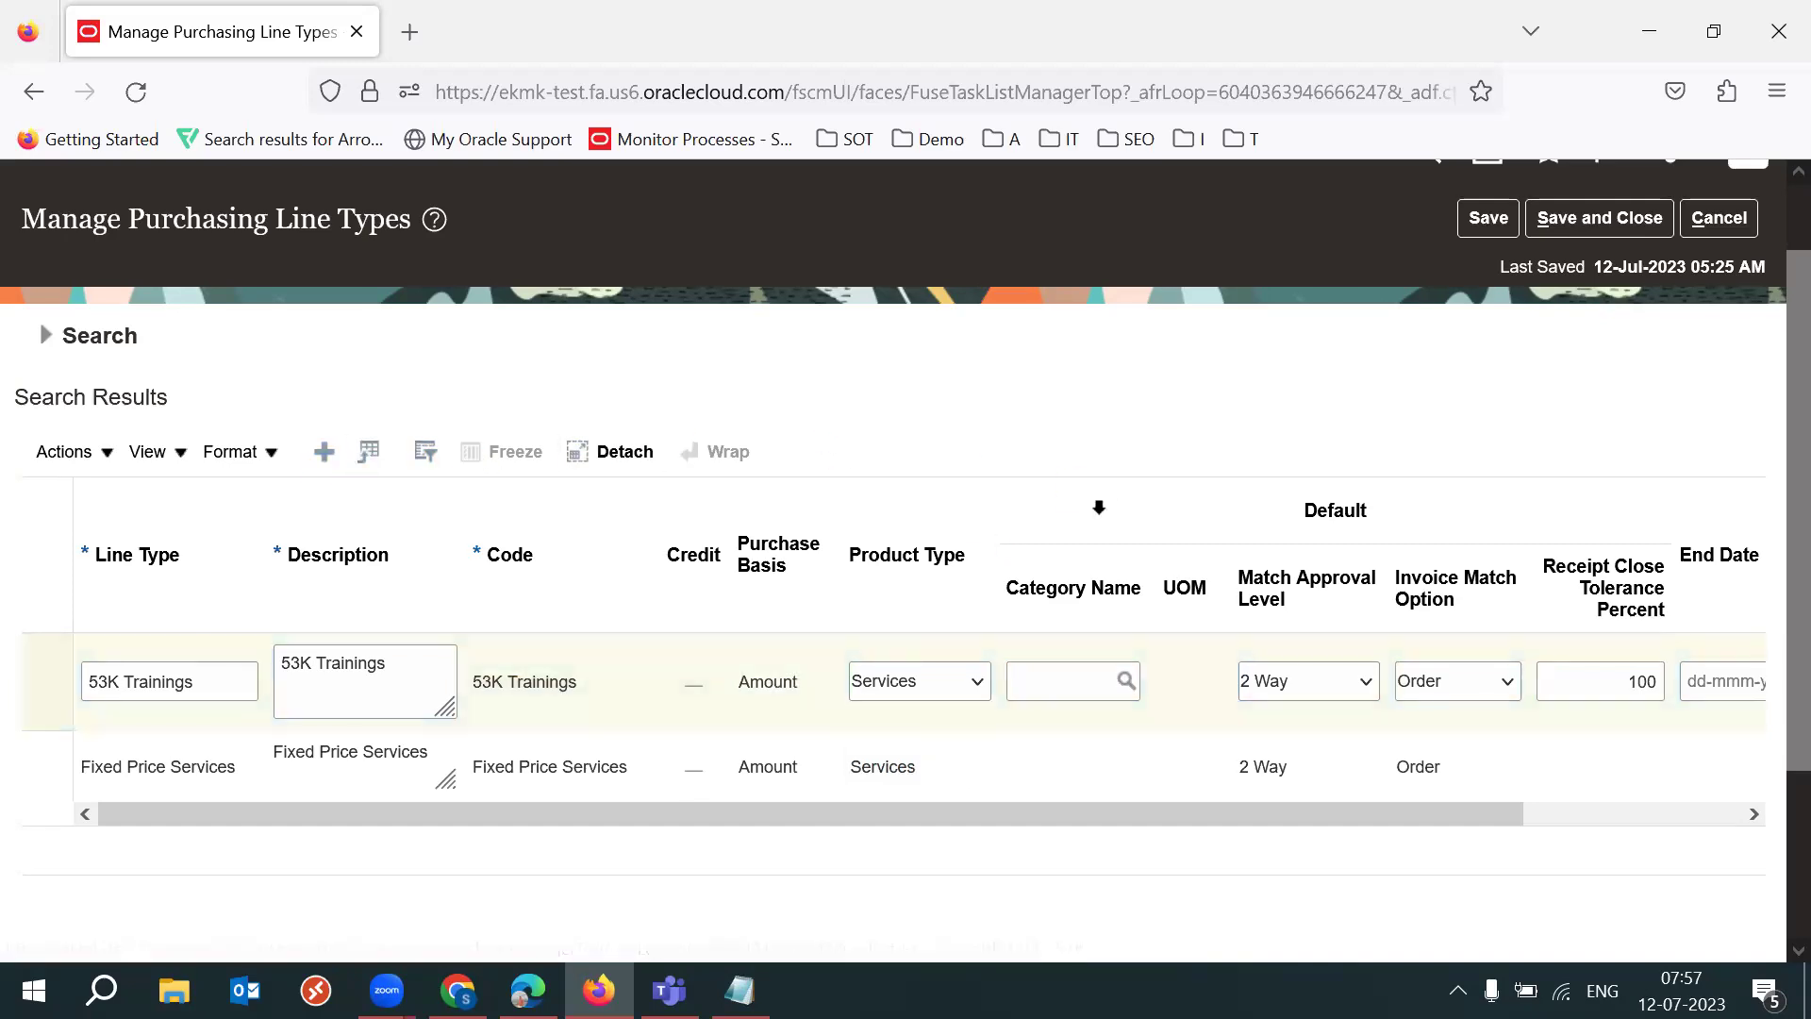
Step: Give the new blank line type a Quantity purchase basis and Goods product type
click(817, 681)
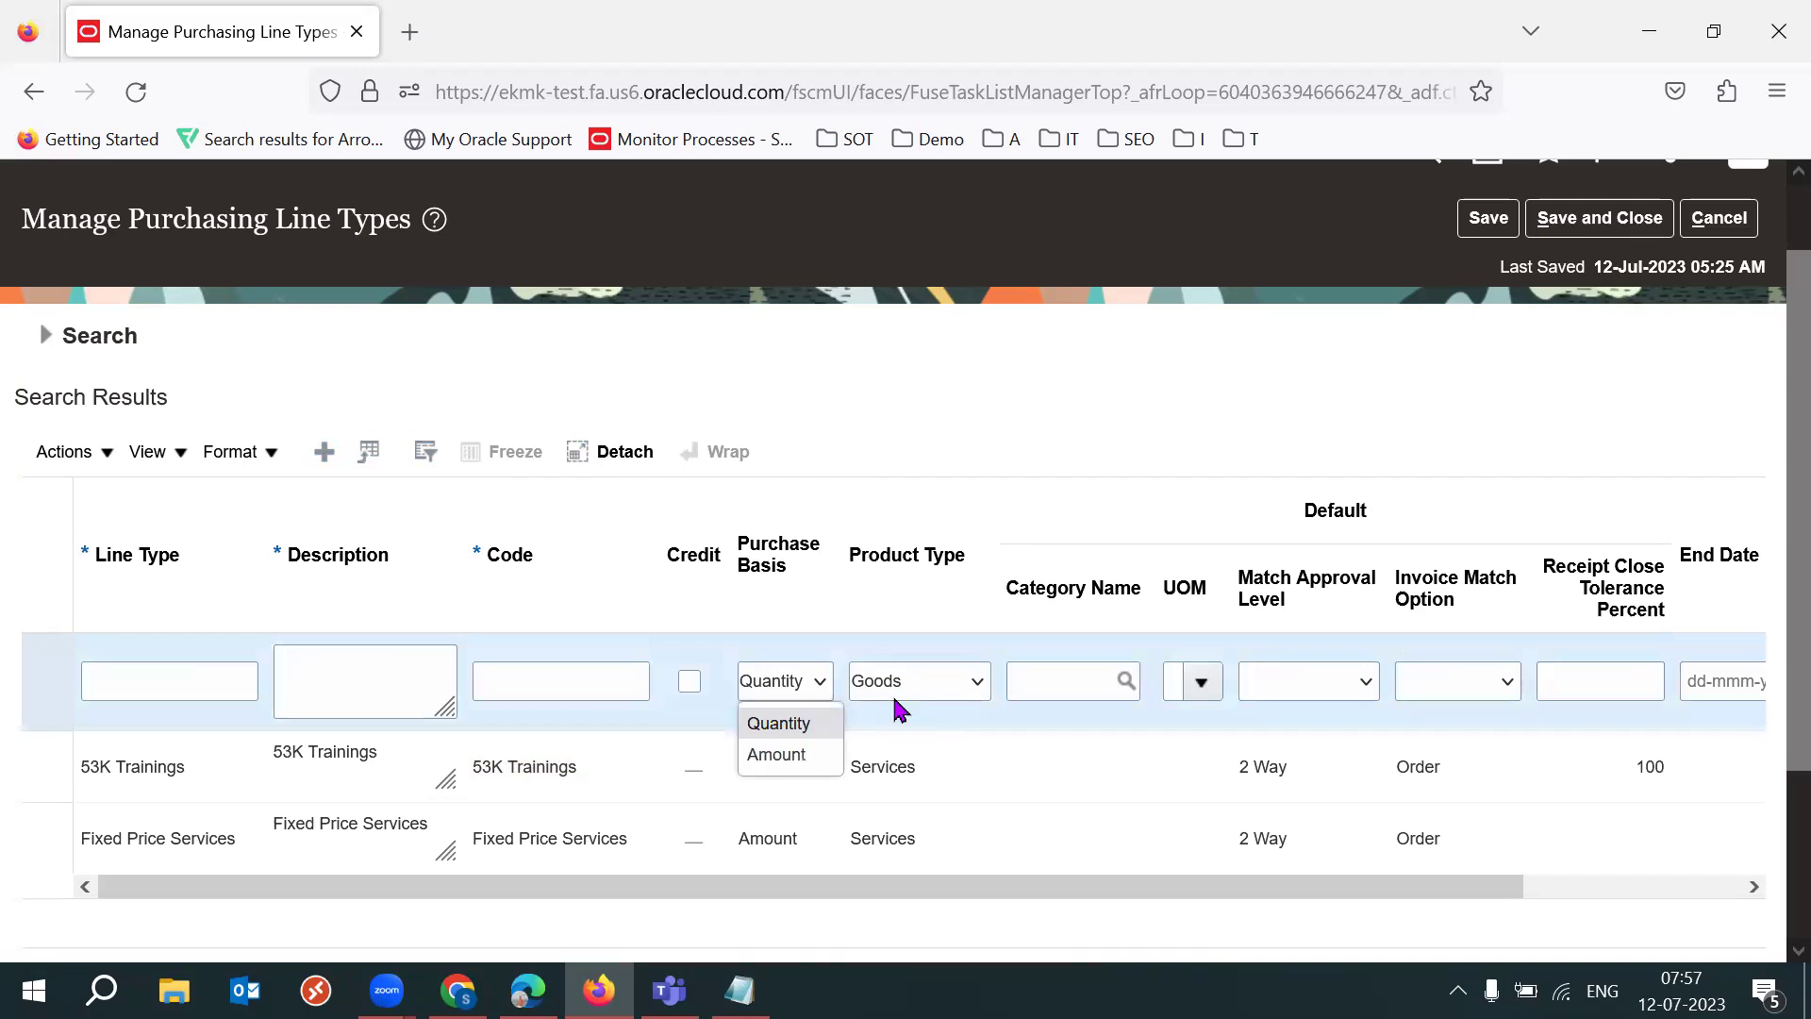
click(783, 724)
click(815, 690)
click(779, 754)
click(943, 690)
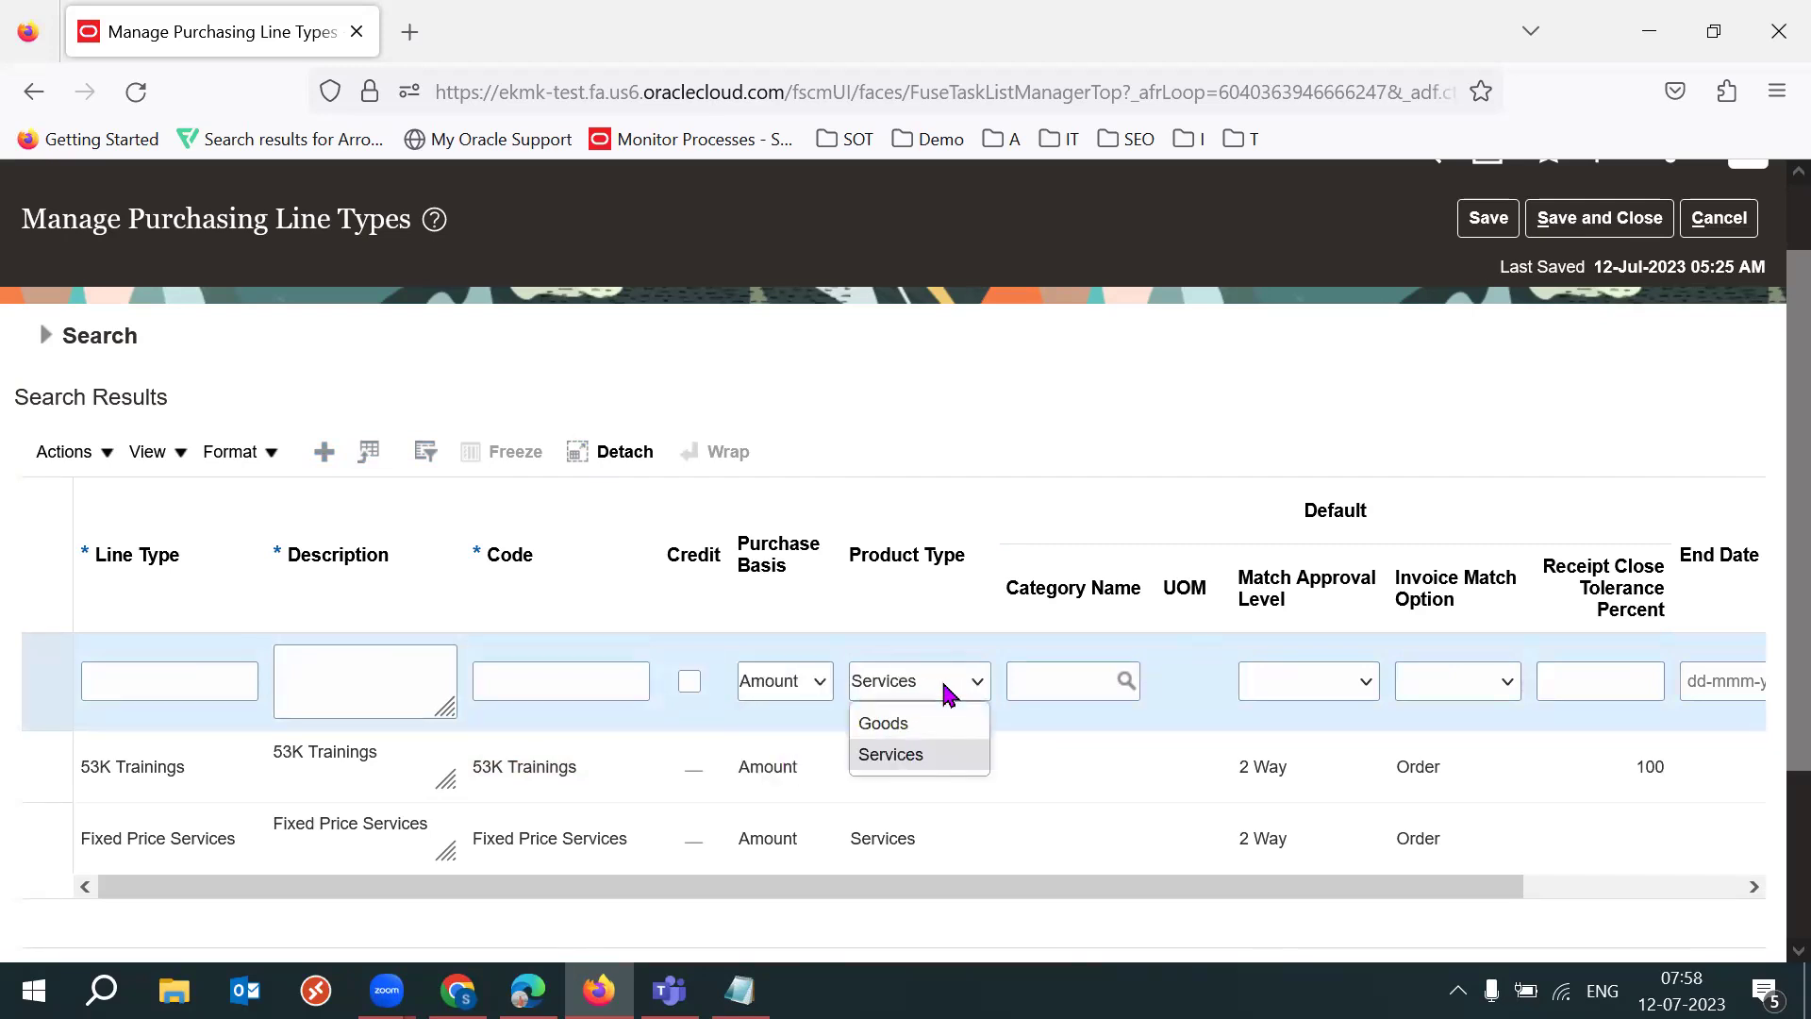
click(907, 768)
click(793, 683)
click(783, 727)
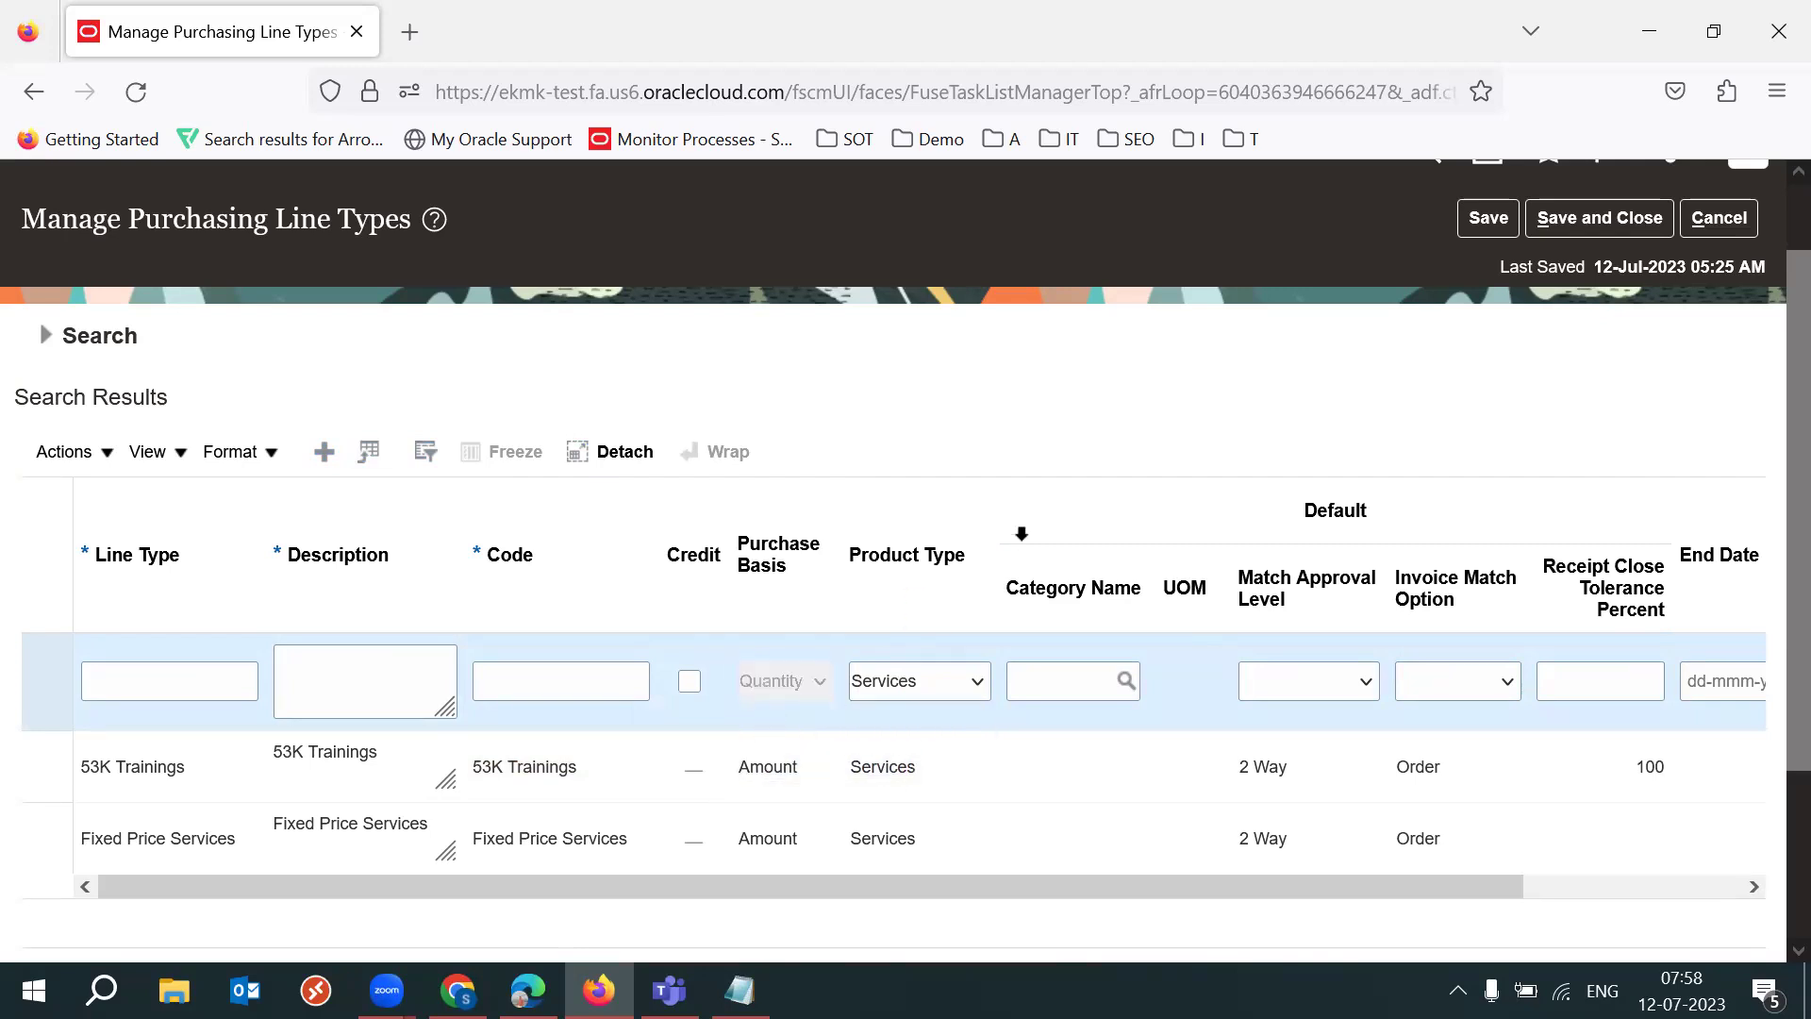
click(941, 683)
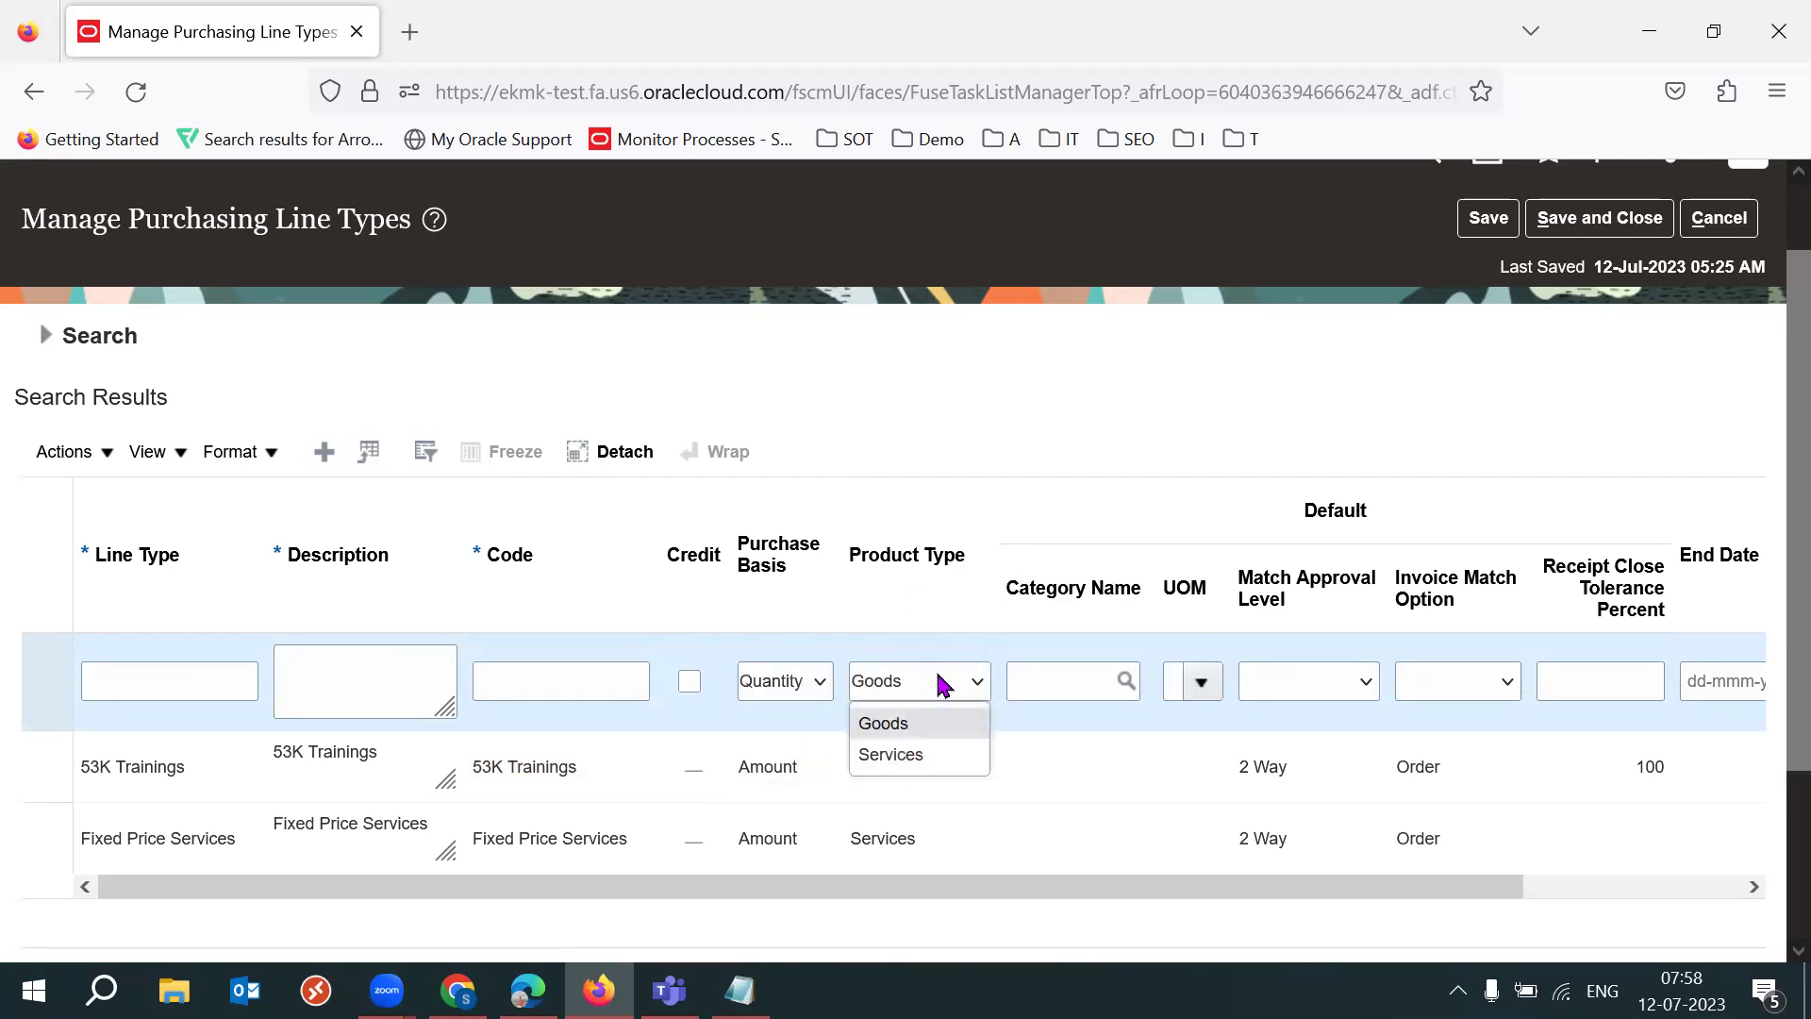
click(908, 727)
Step: Dismiss the required-fields error and change the new row's product type to Services
click(1082, 482)
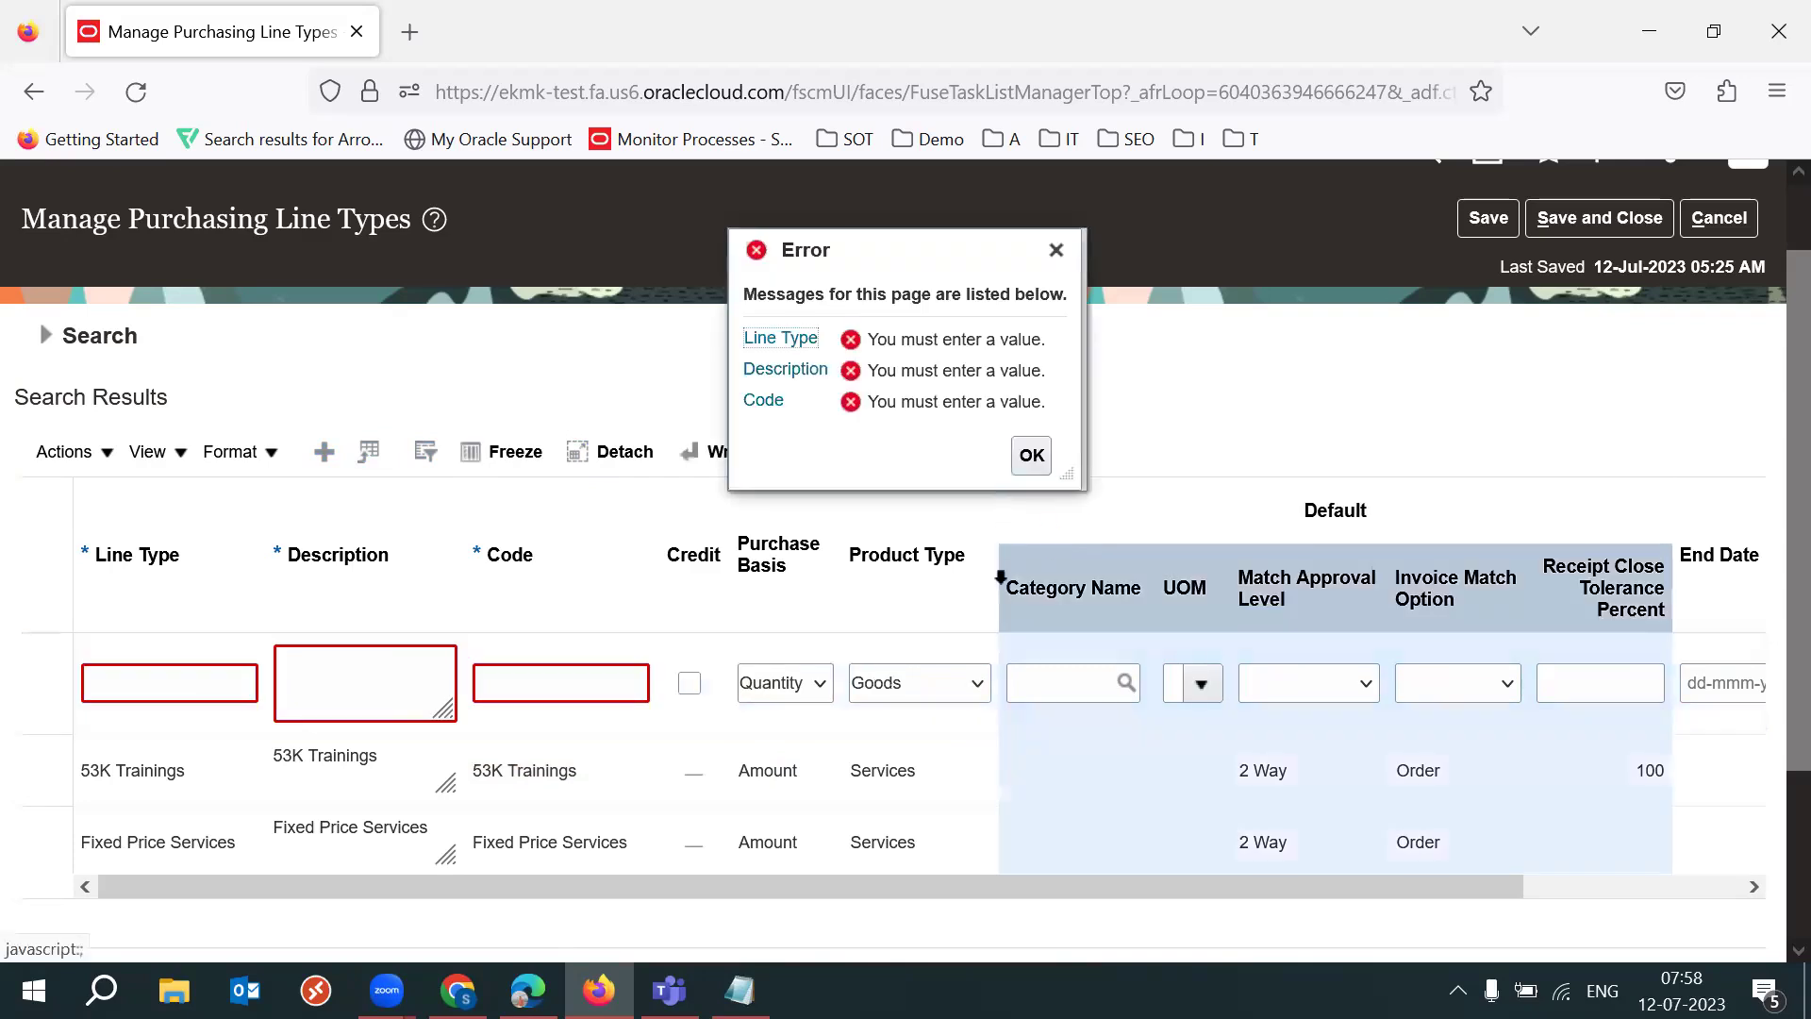
click(1054, 250)
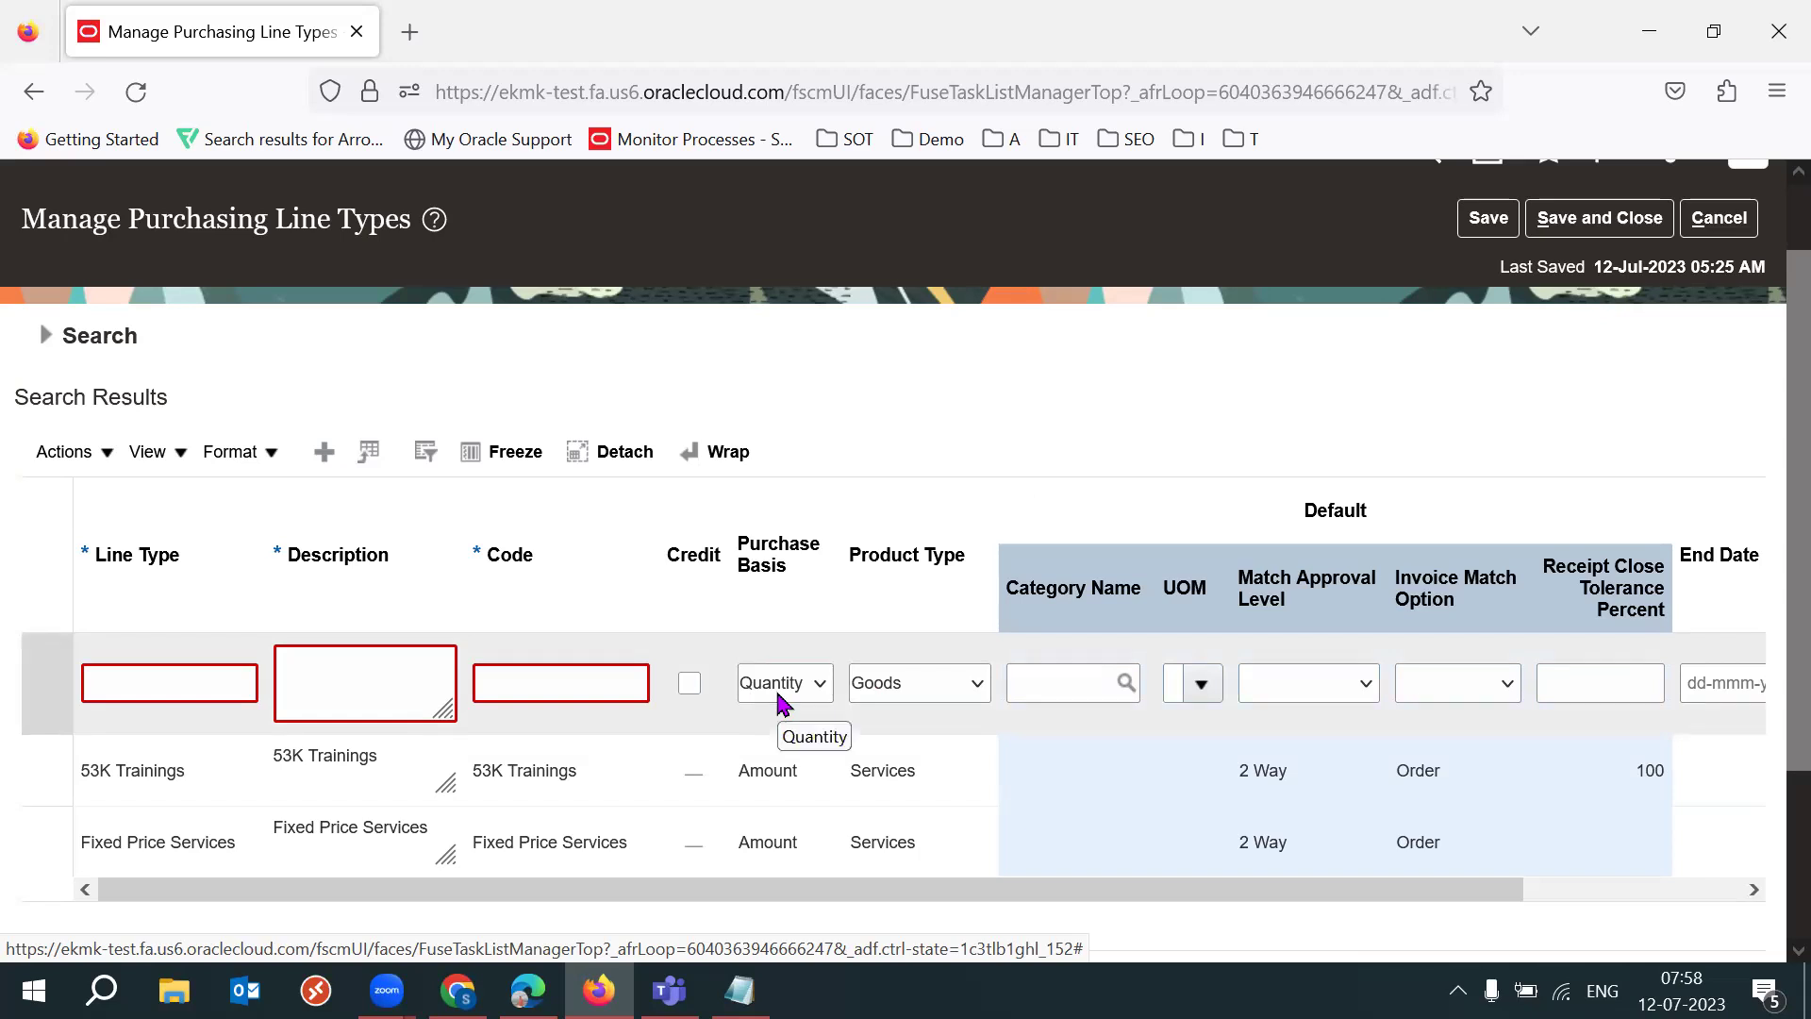
click(891, 693)
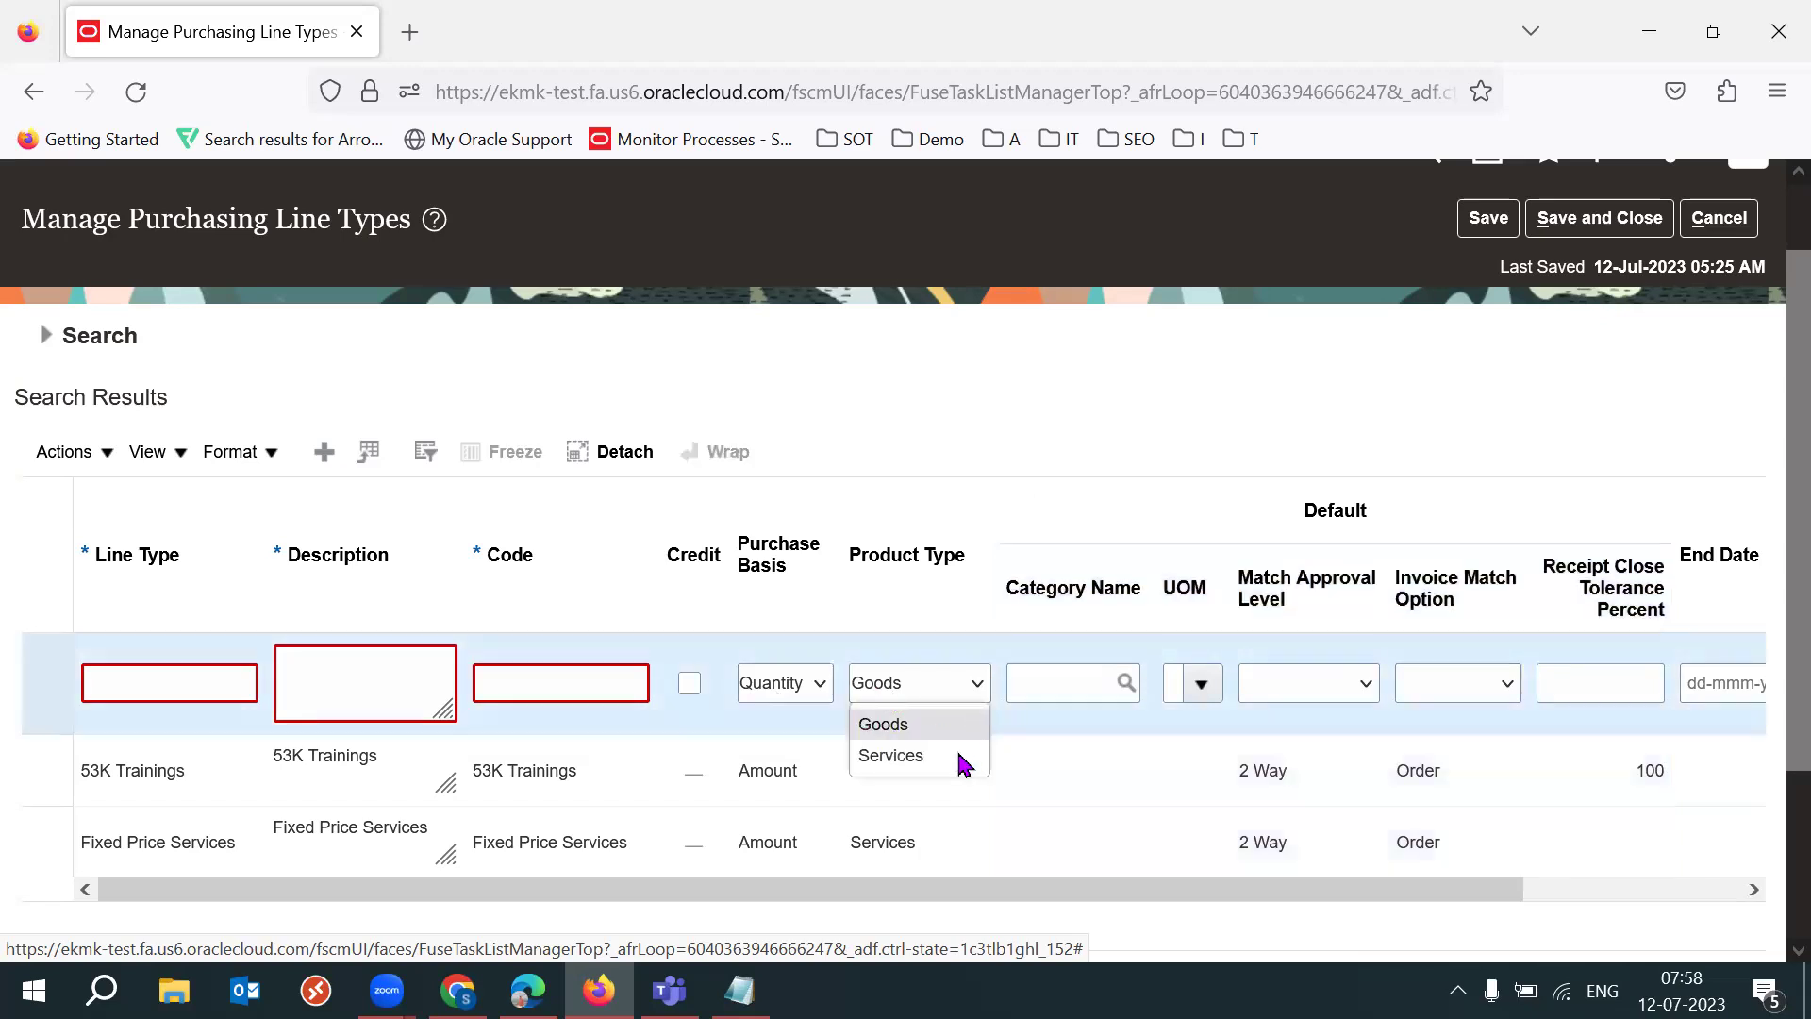
click(940, 756)
click(926, 676)
click(923, 726)
click(913, 700)
click(886, 754)
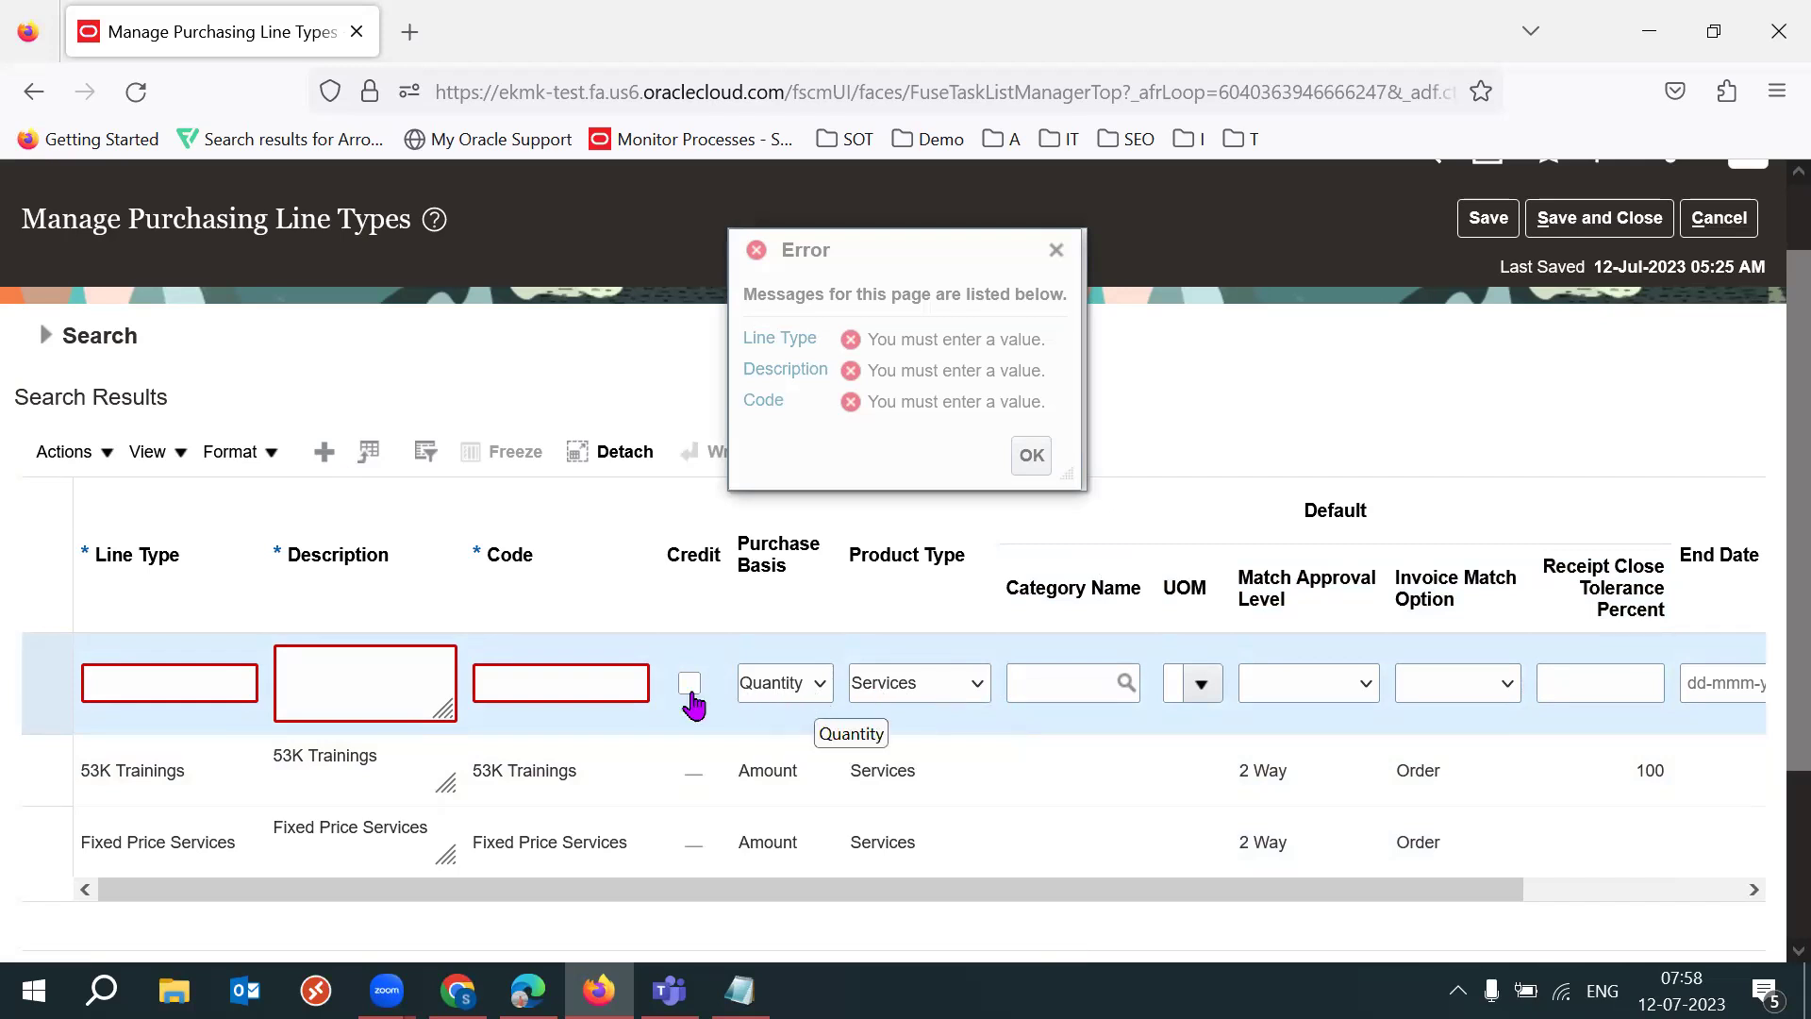
Step: Keep Services, dismiss the error again, and cancel the unsaved new line type
click(974, 684)
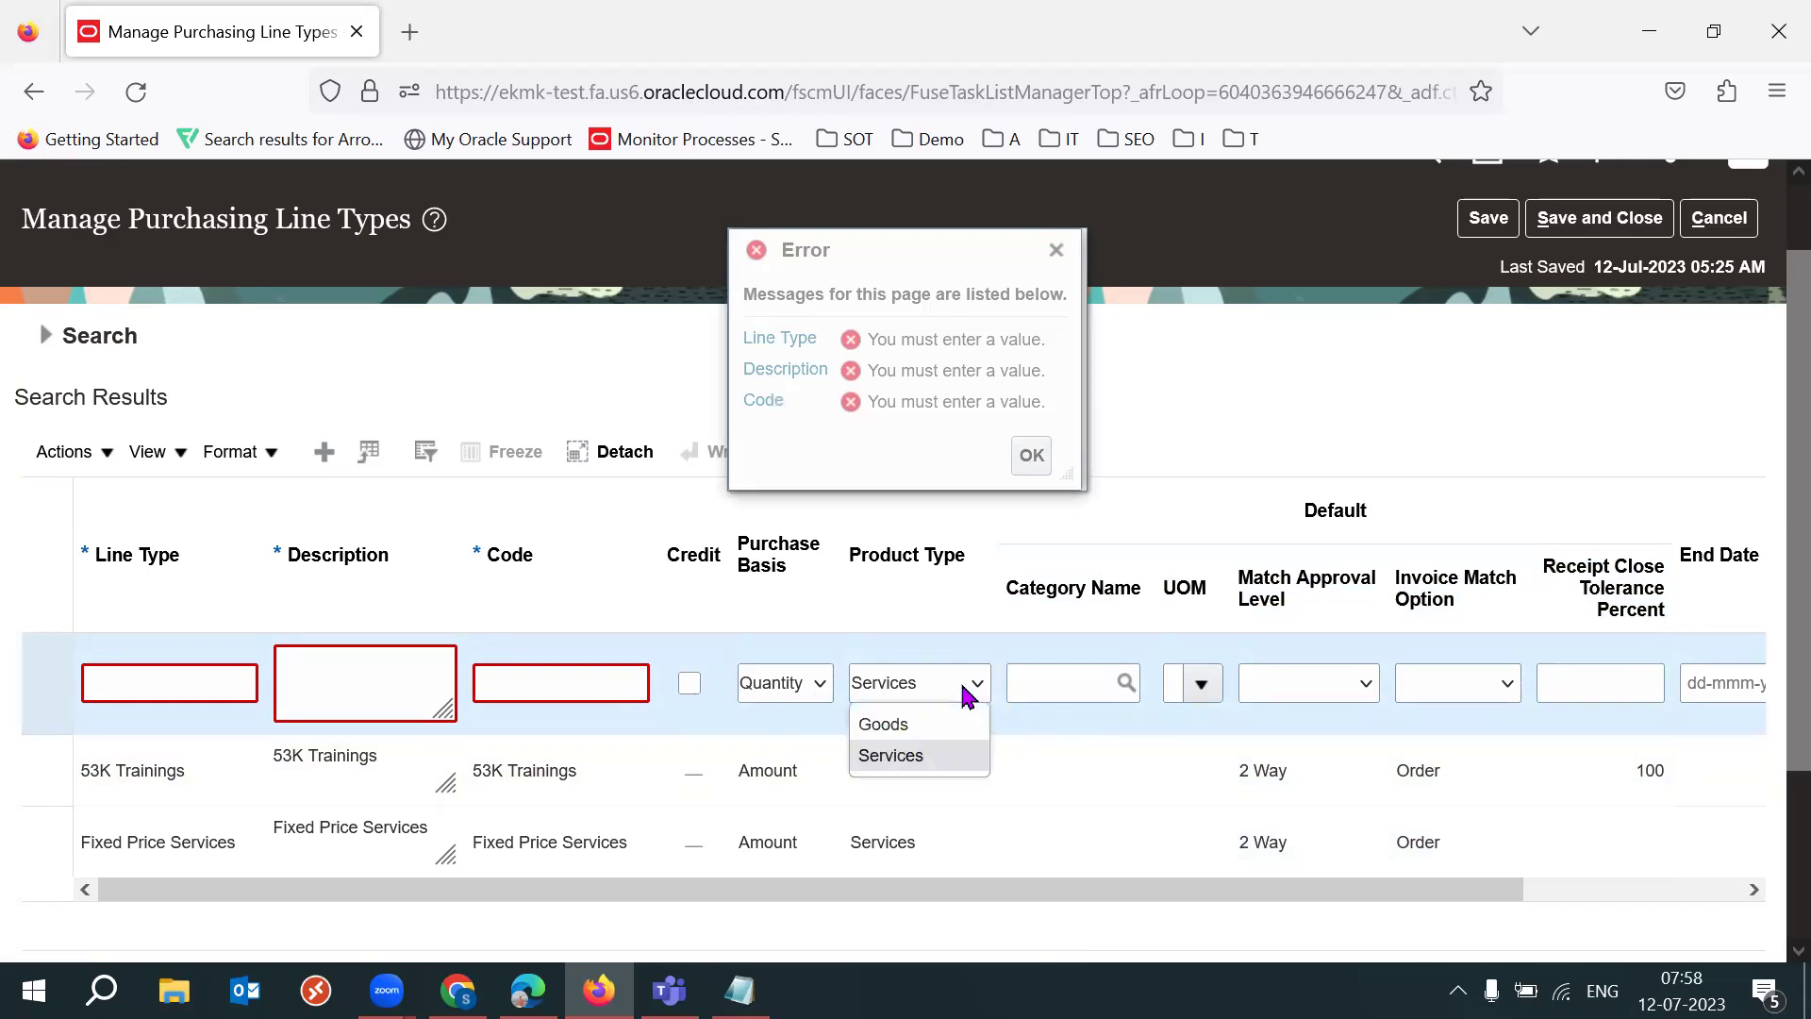
click(911, 766)
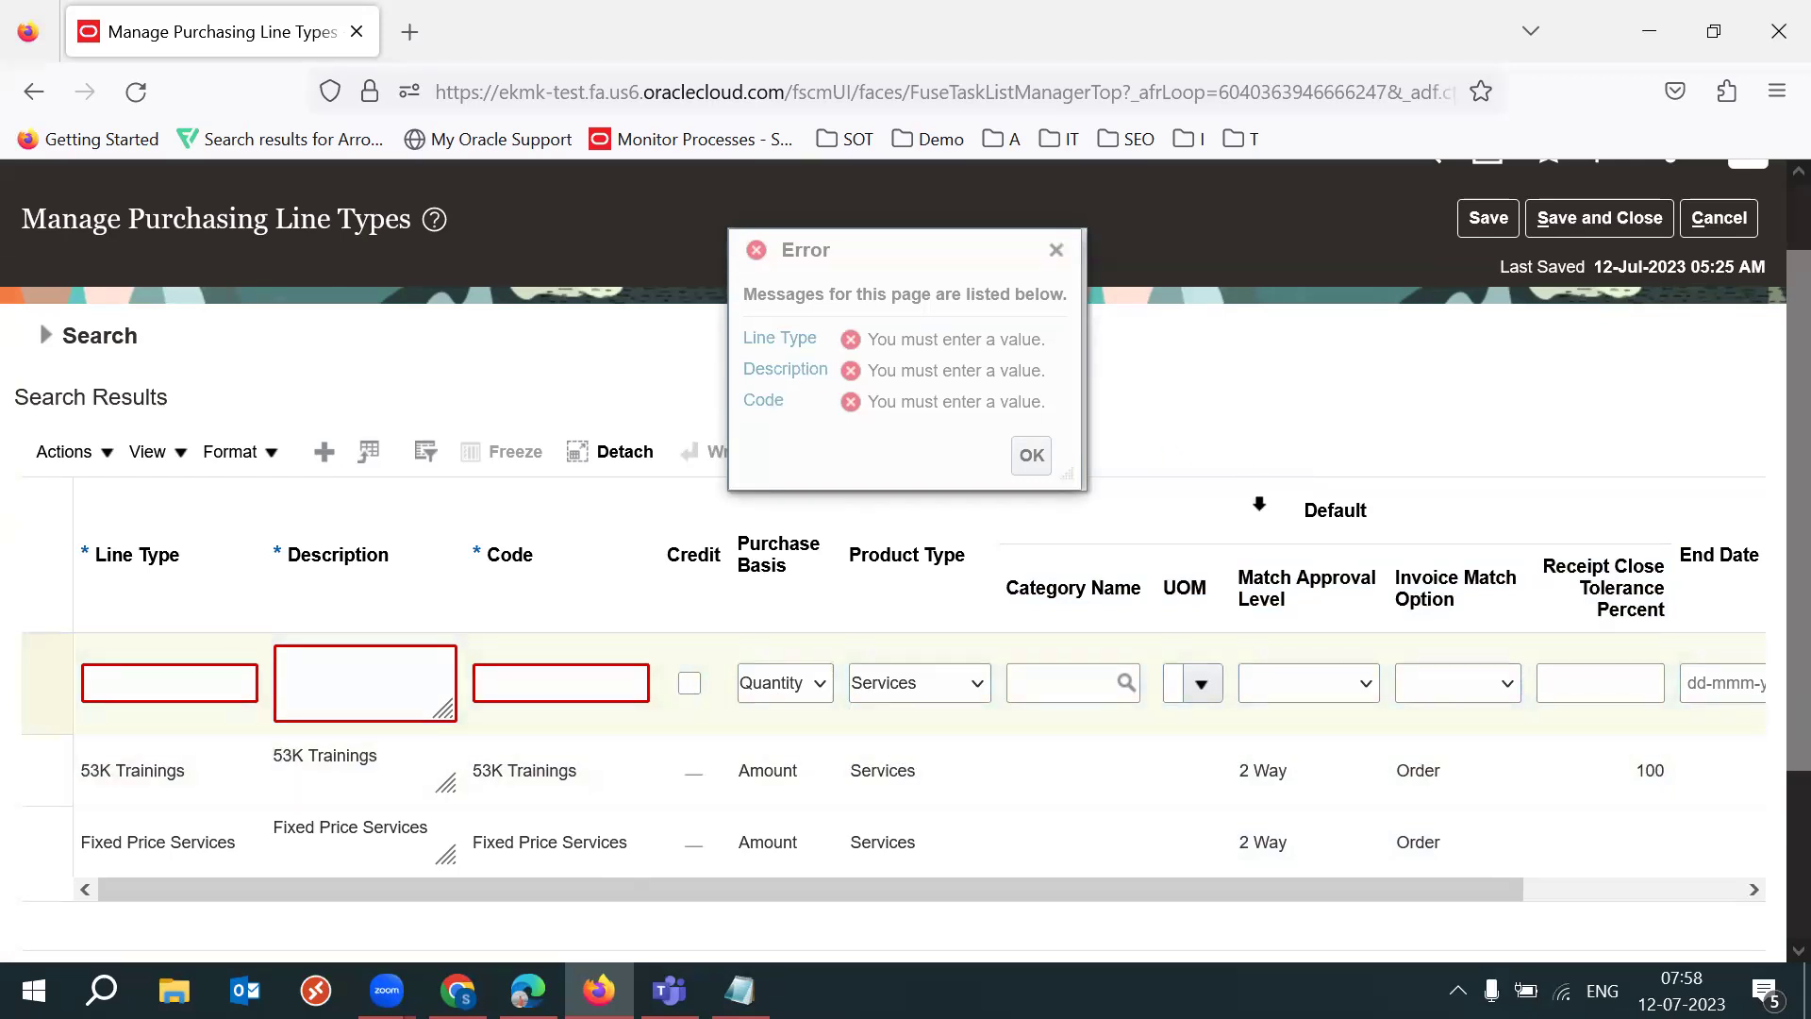
click(1055, 249)
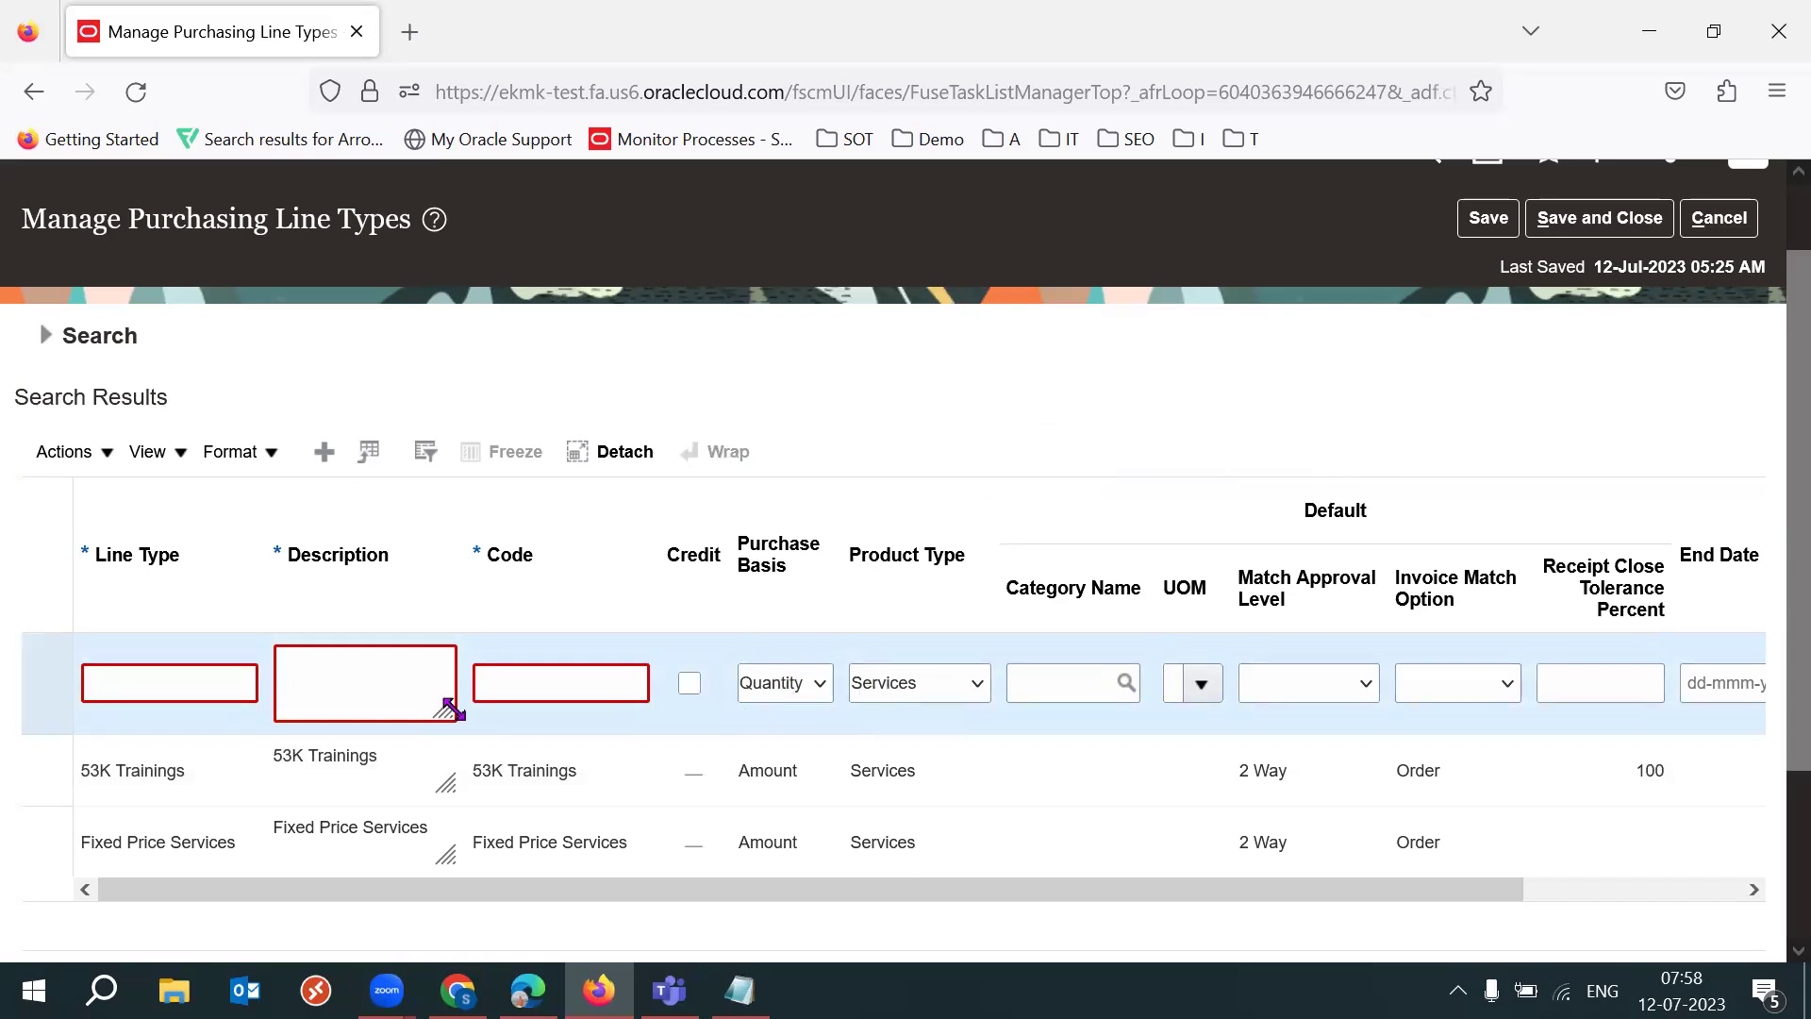
click(1719, 218)
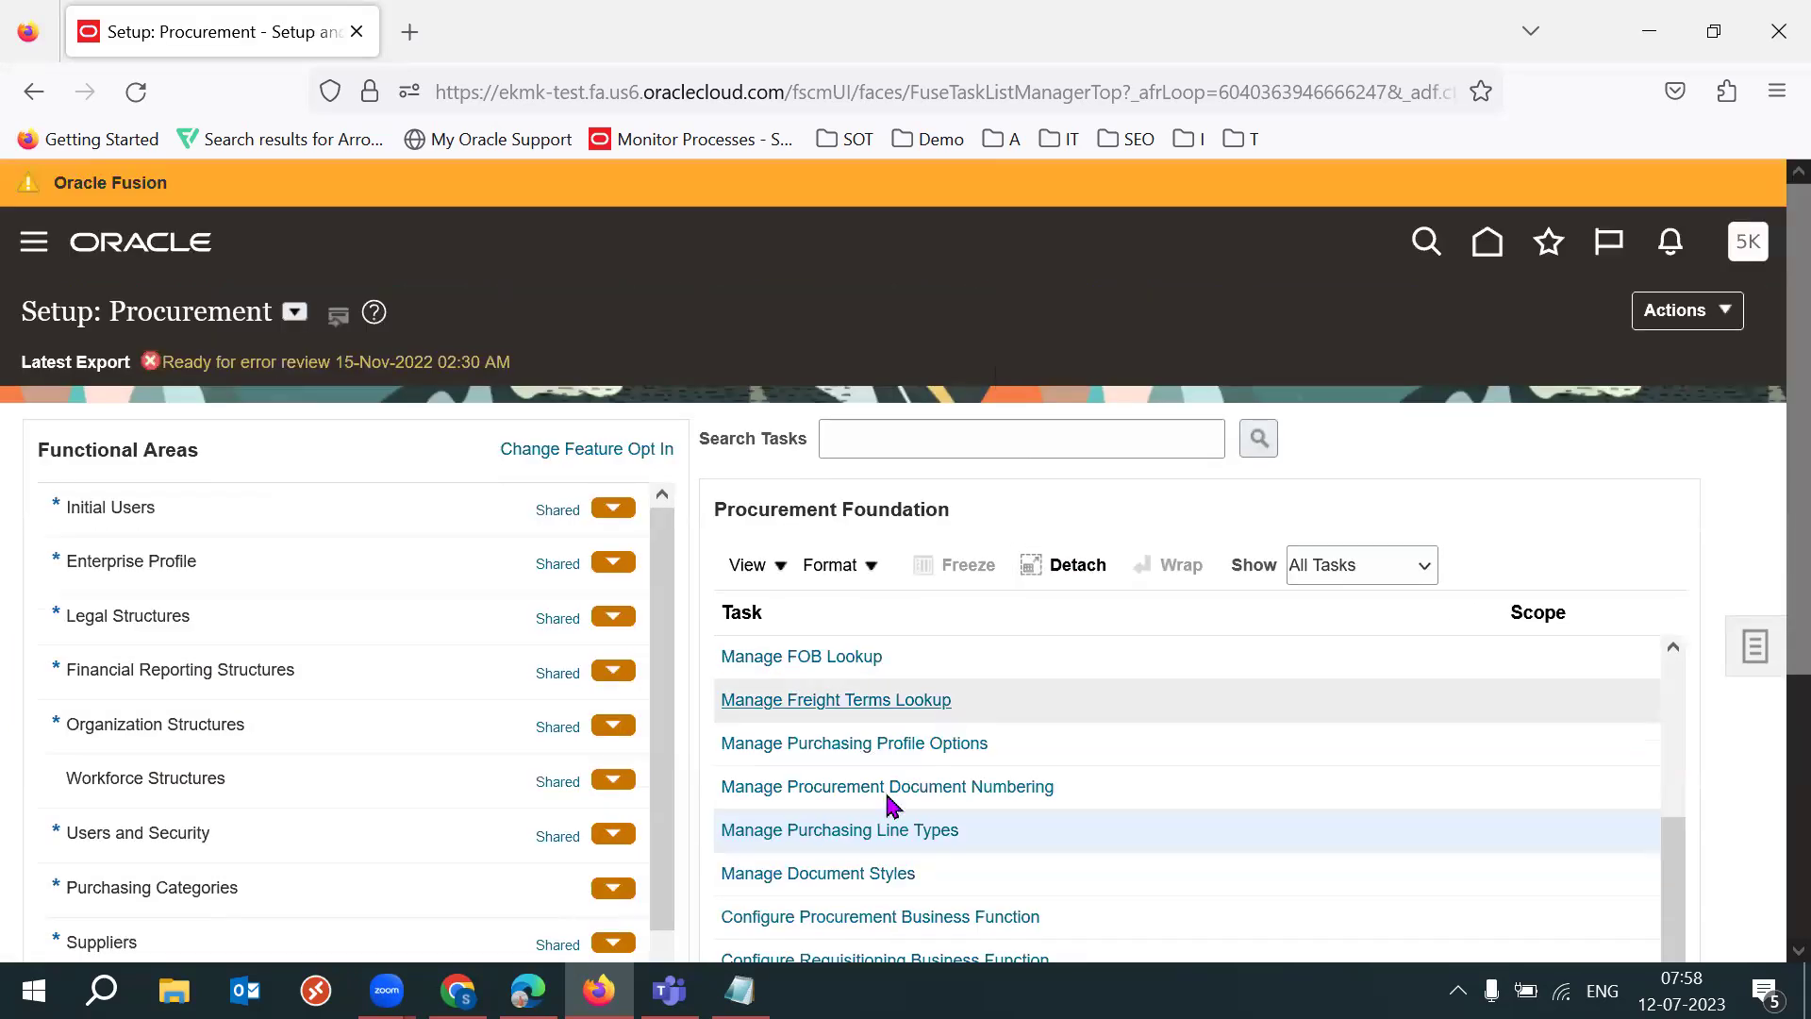
Step: Reopen Manage Purchasing Line Types and inspect the 000M03CP GOODS row's Quantity basis and Goods type
click(789, 837)
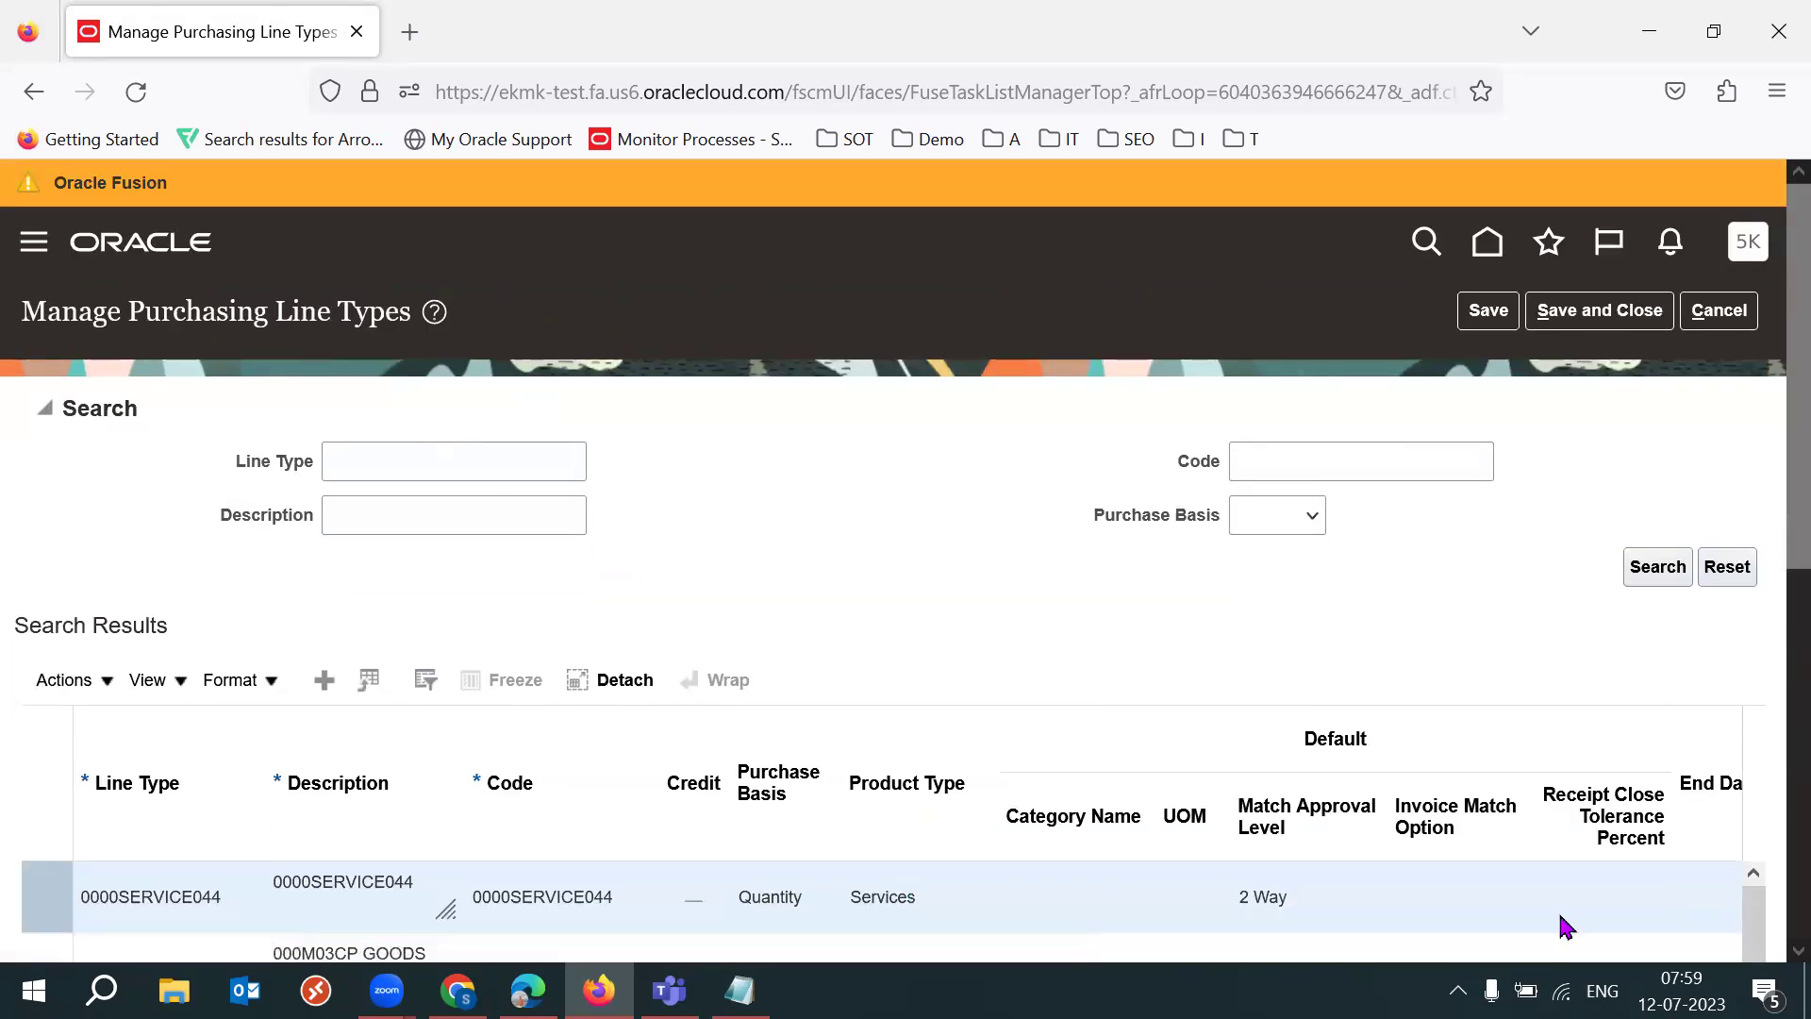
scroll(1772, 329, down, 3)
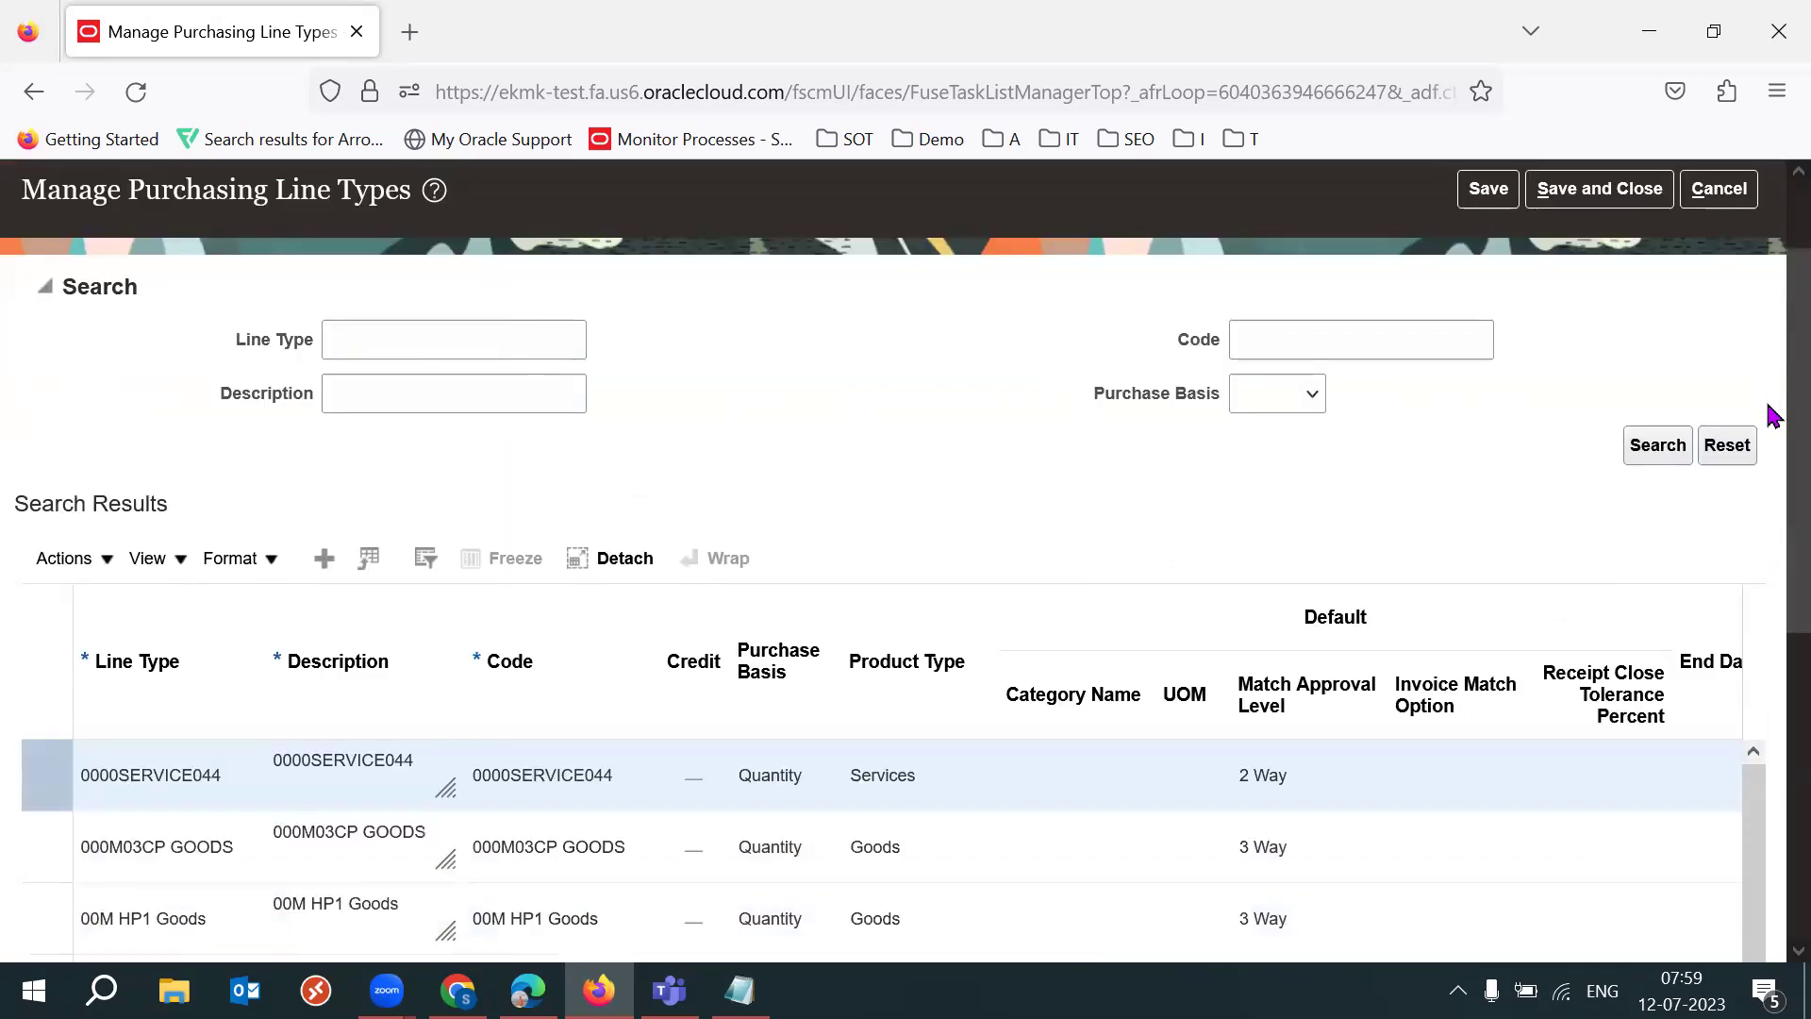
click(764, 705)
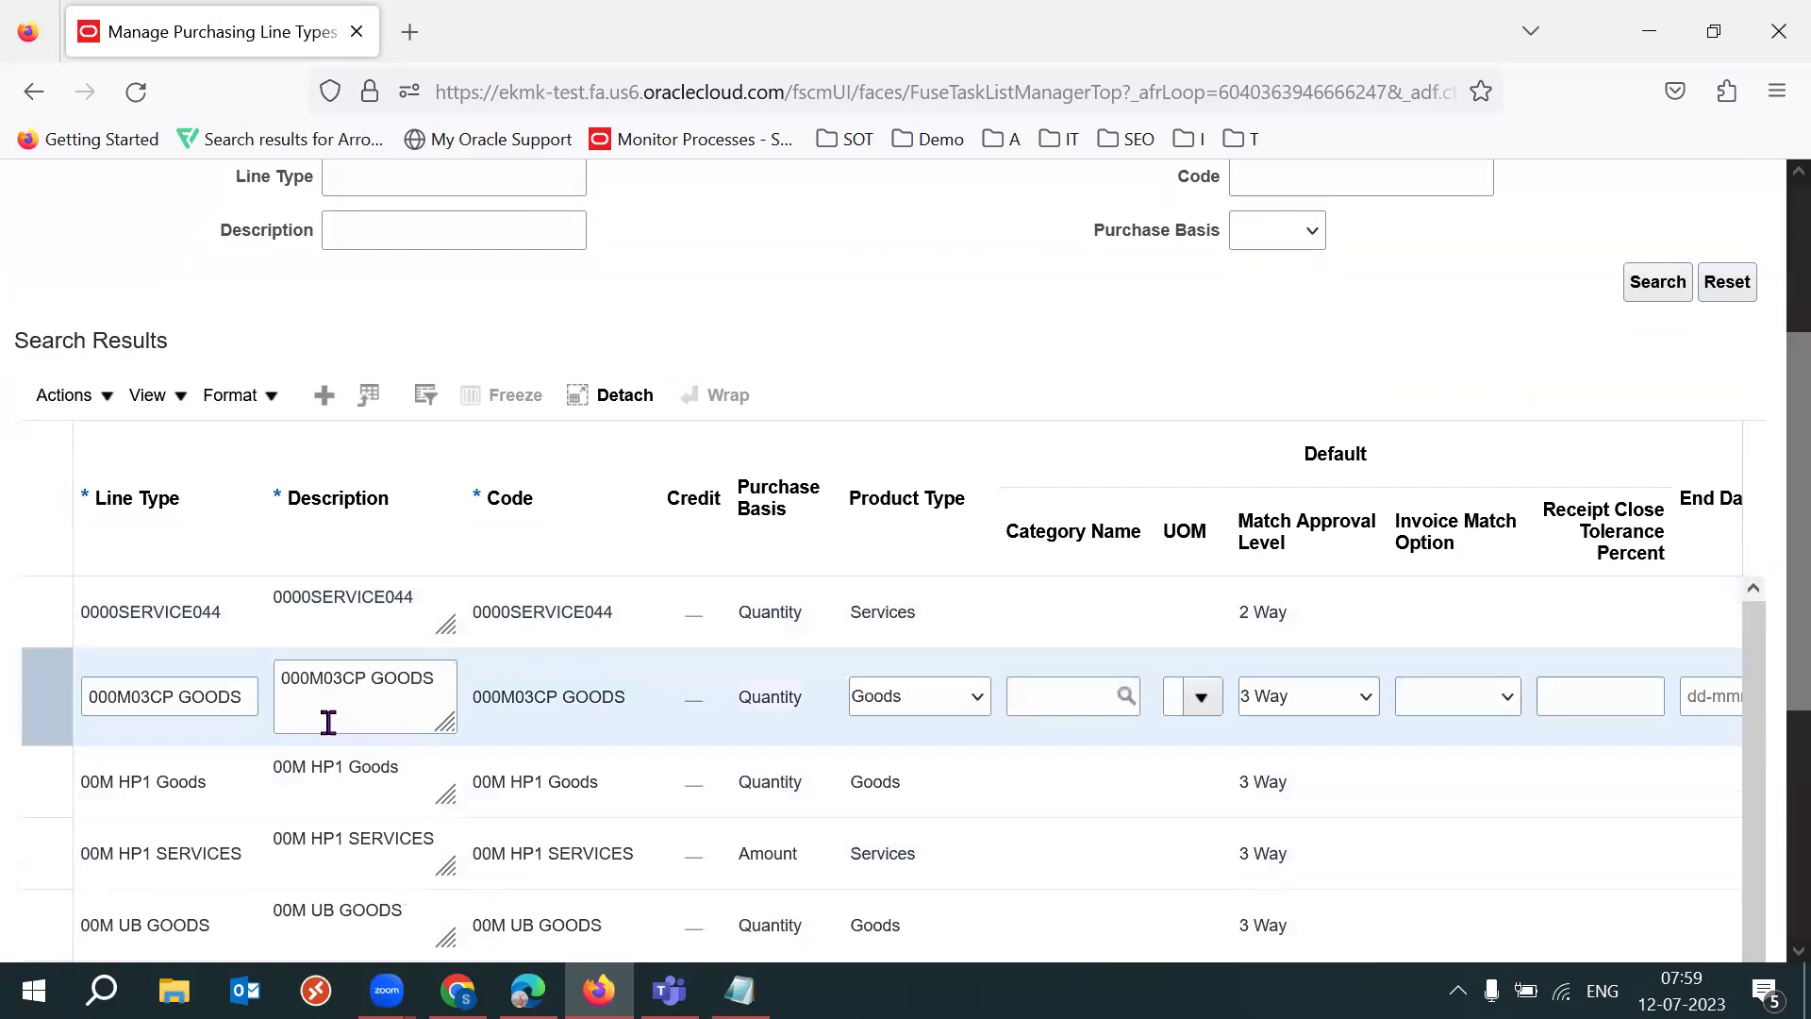
triple_click(226, 709)
double_click(755, 696)
click(966, 697)
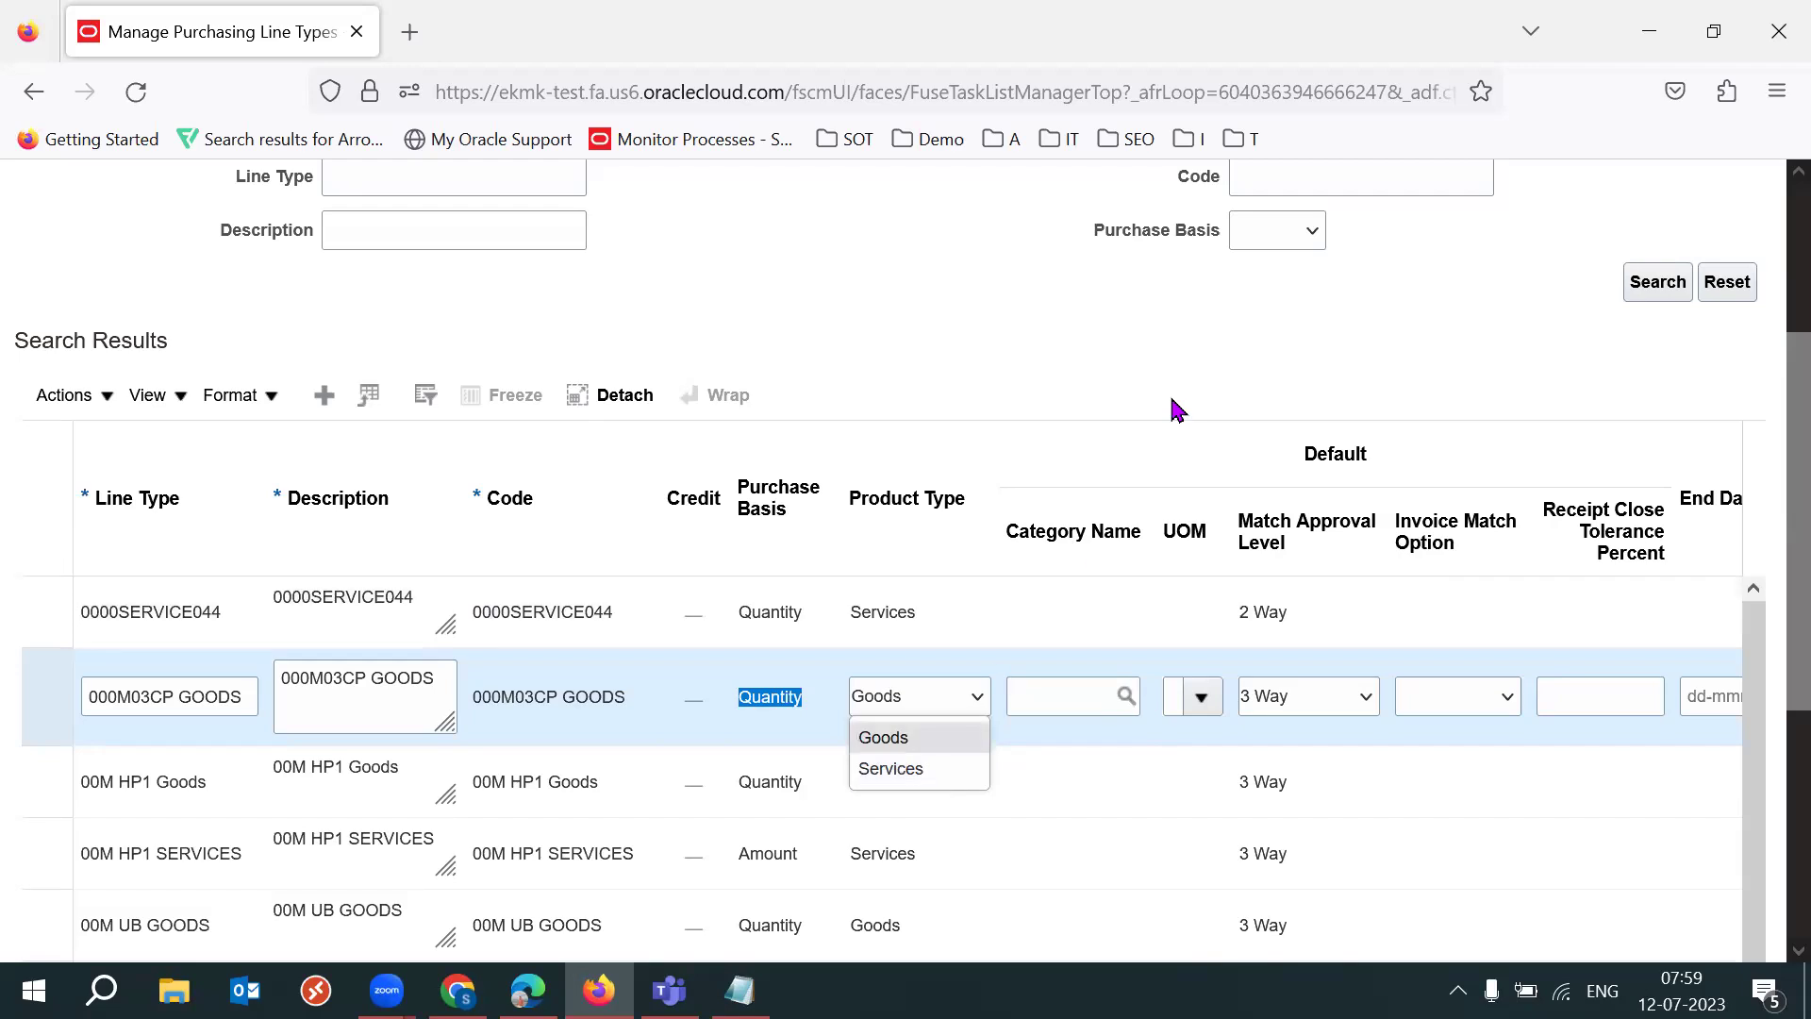
click(1766, 598)
Step: Cancel the line types page without saving and bring up the 2023 SCM Setups Sheet
scroll(1771, 418, up, 3)
scroll(1772, 417, up, 2)
click(1718, 297)
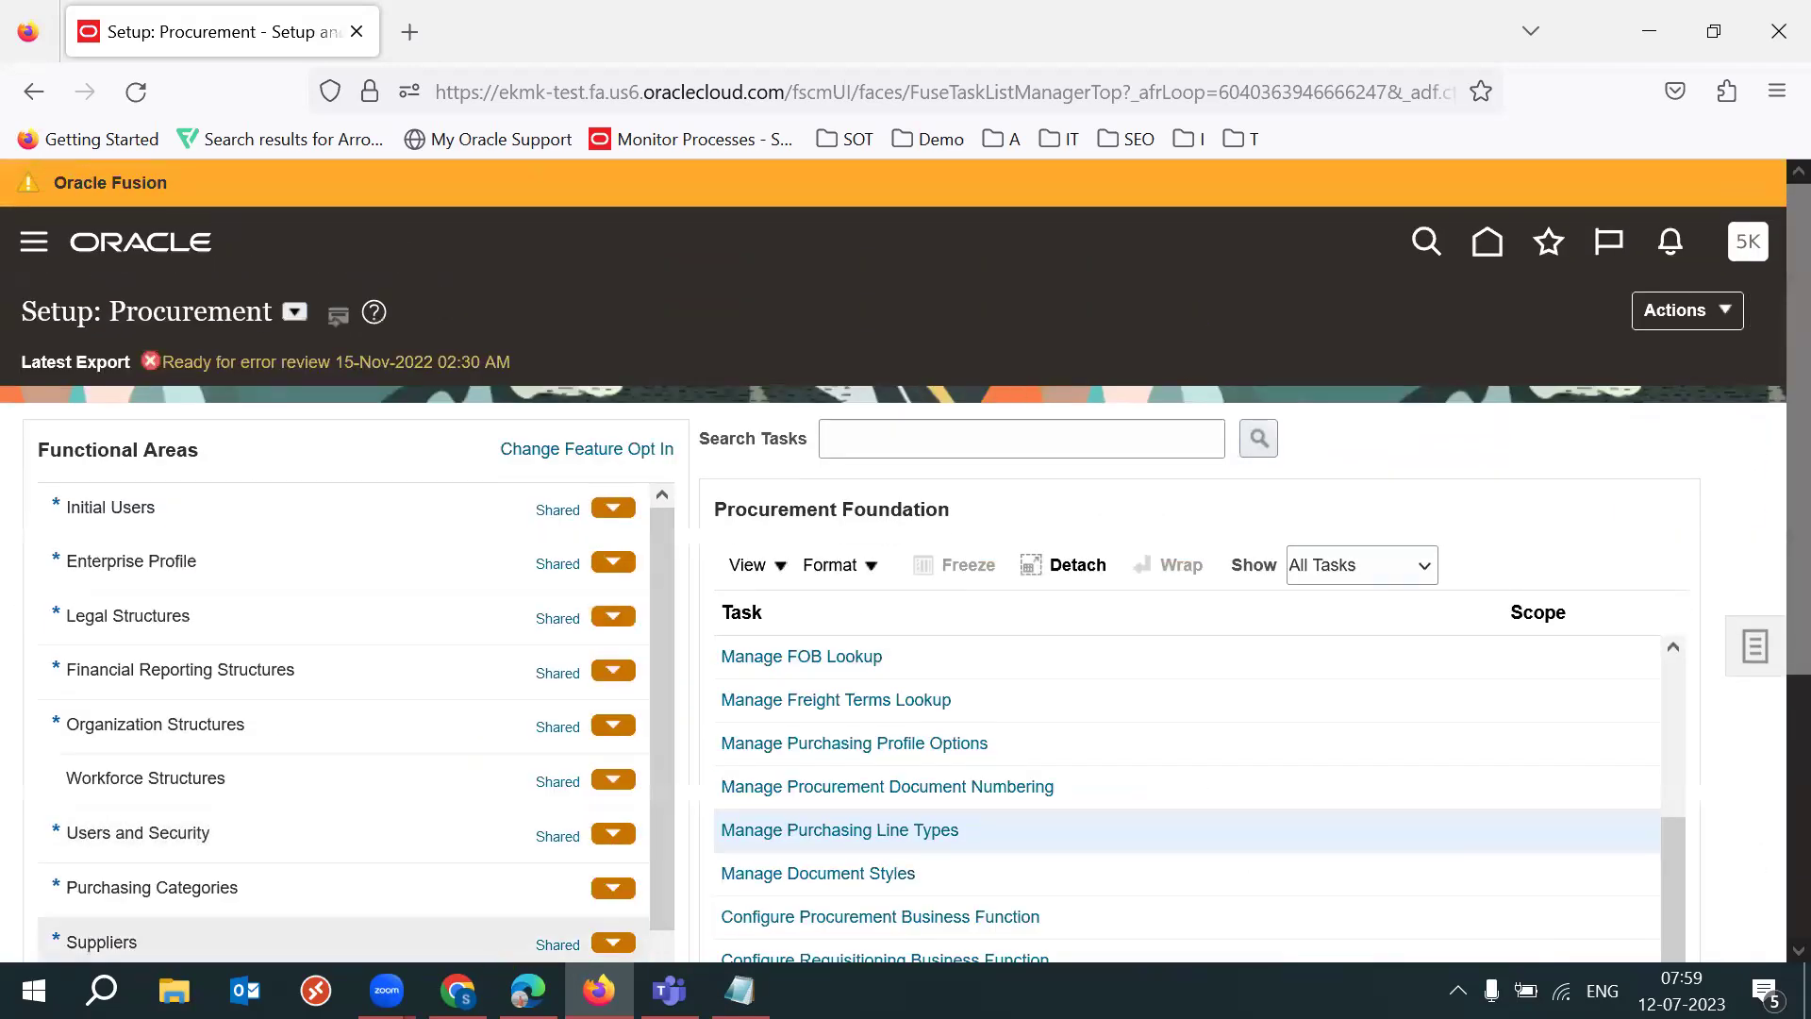
click(457, 989)
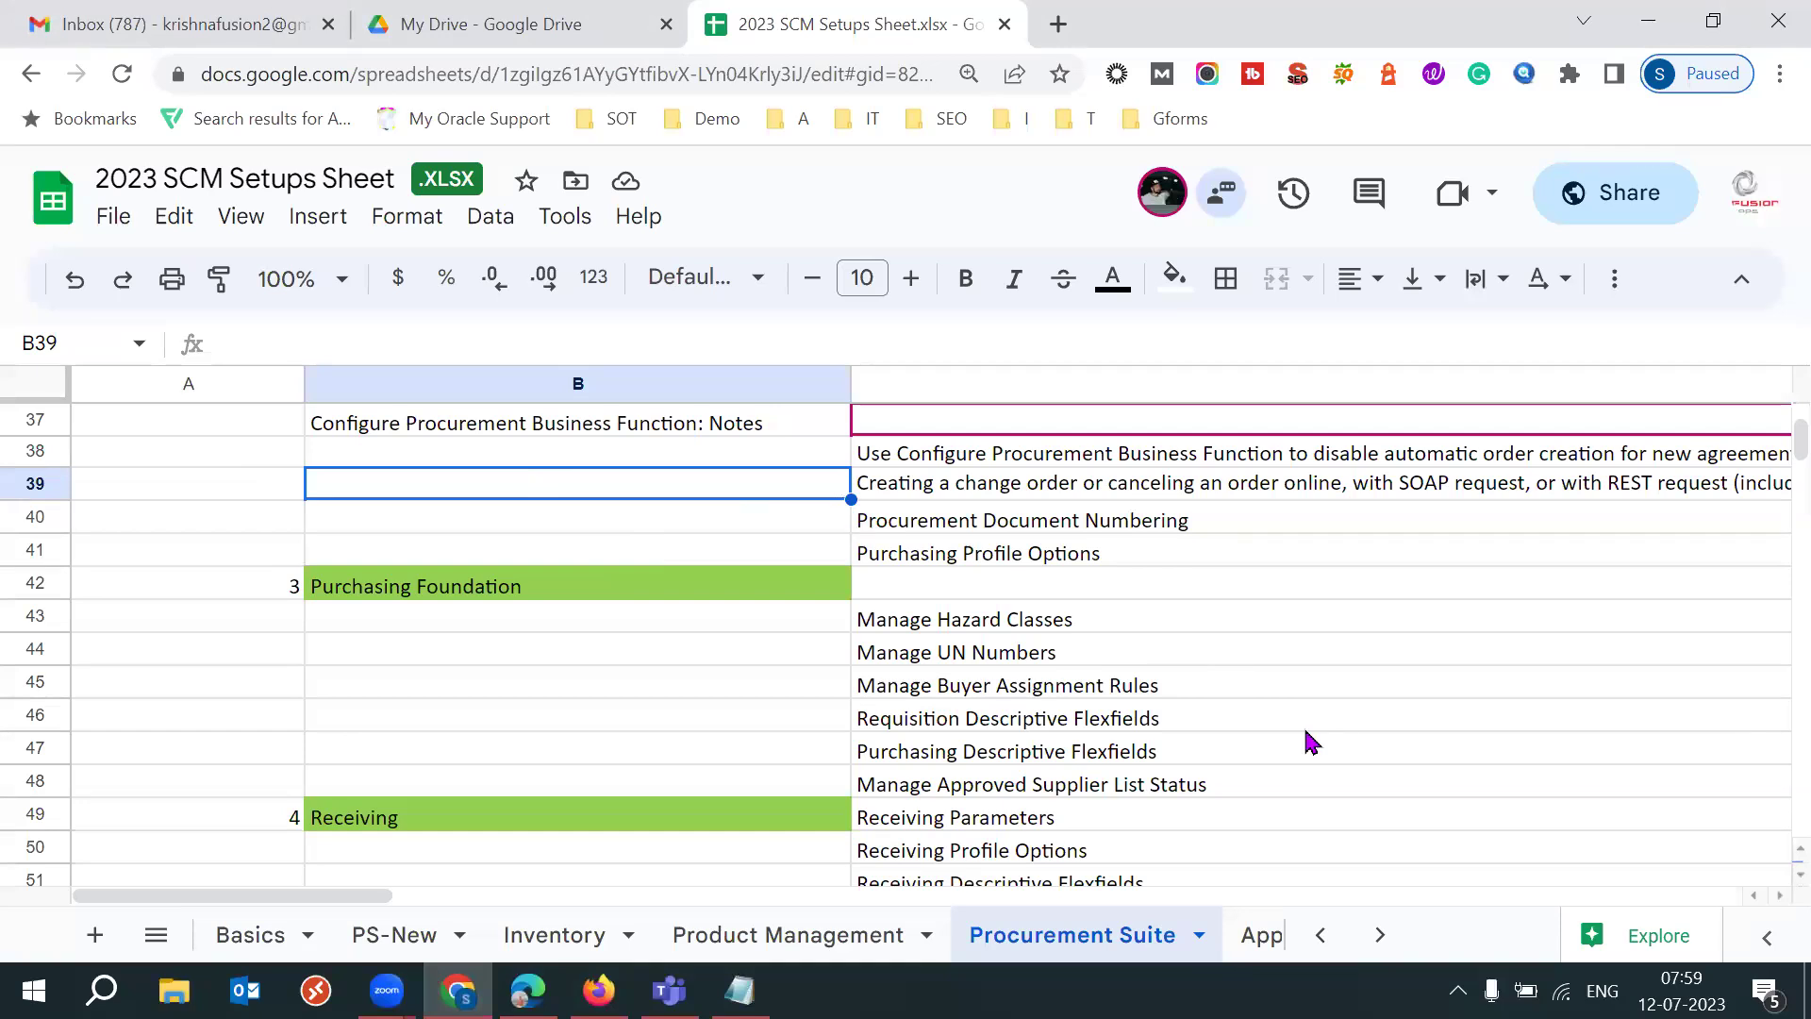
Step: Review Procurement Suite entries from Payment Terms (C28) to Line Types, plus Manage Common Options in C33
click(531, 553)
key(Up)
key(Up)
key(Up)
key(Up)
key(Up)
key(Up)
key(Up)
key(Up)
key(Up)
key(Up)
key(Up)
key(Up)
key(Up)
key(Up)
key(Up)
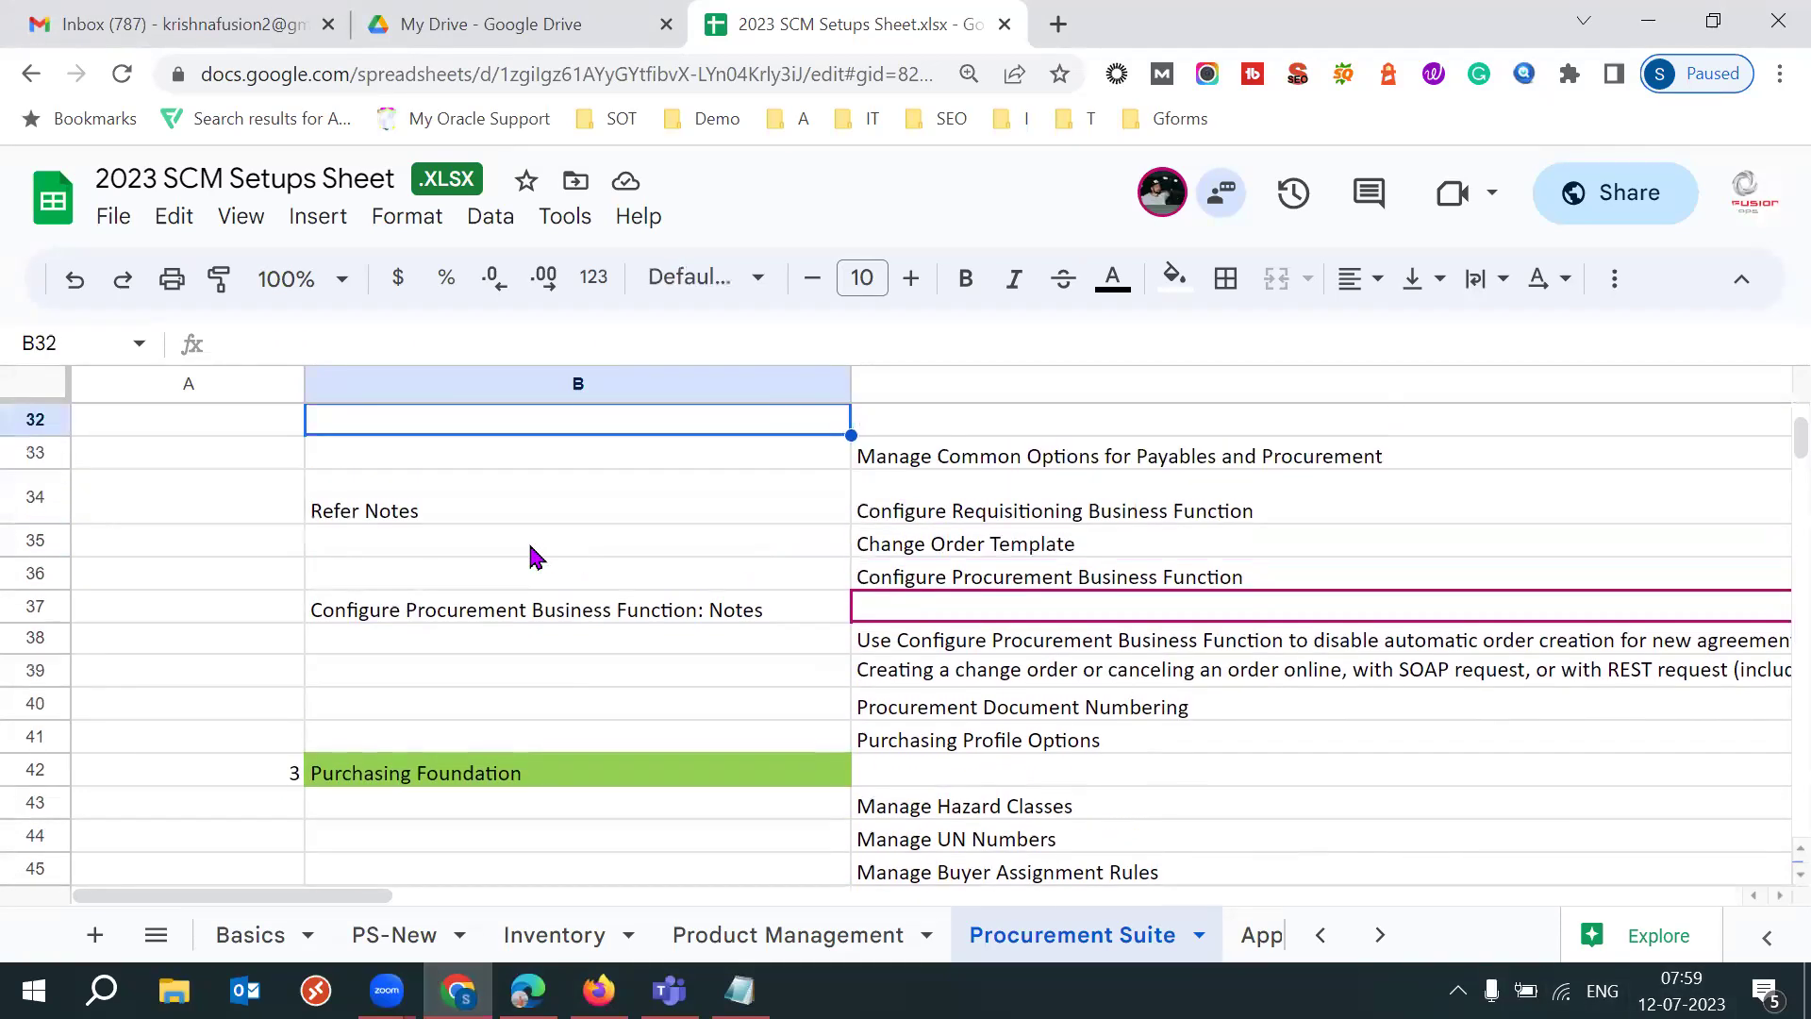
click(937, 486)
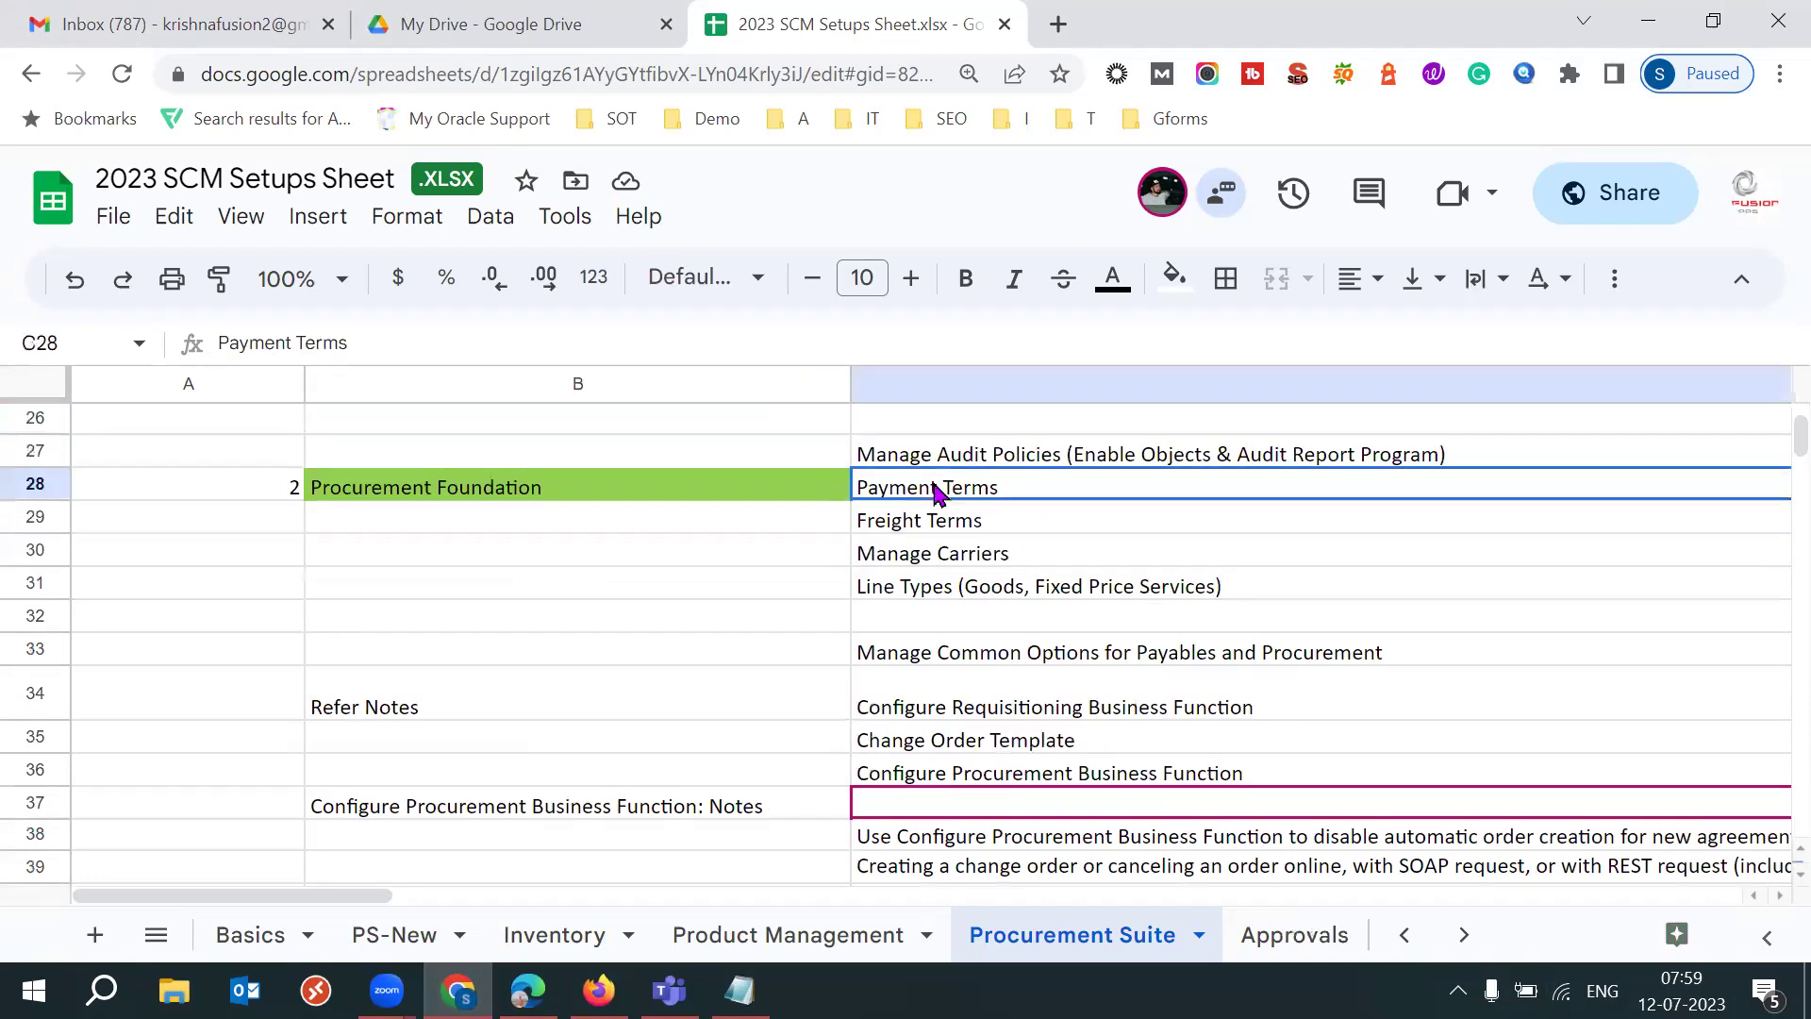
key(shift+Down)
key(shift+Down)
key(shift+Down)
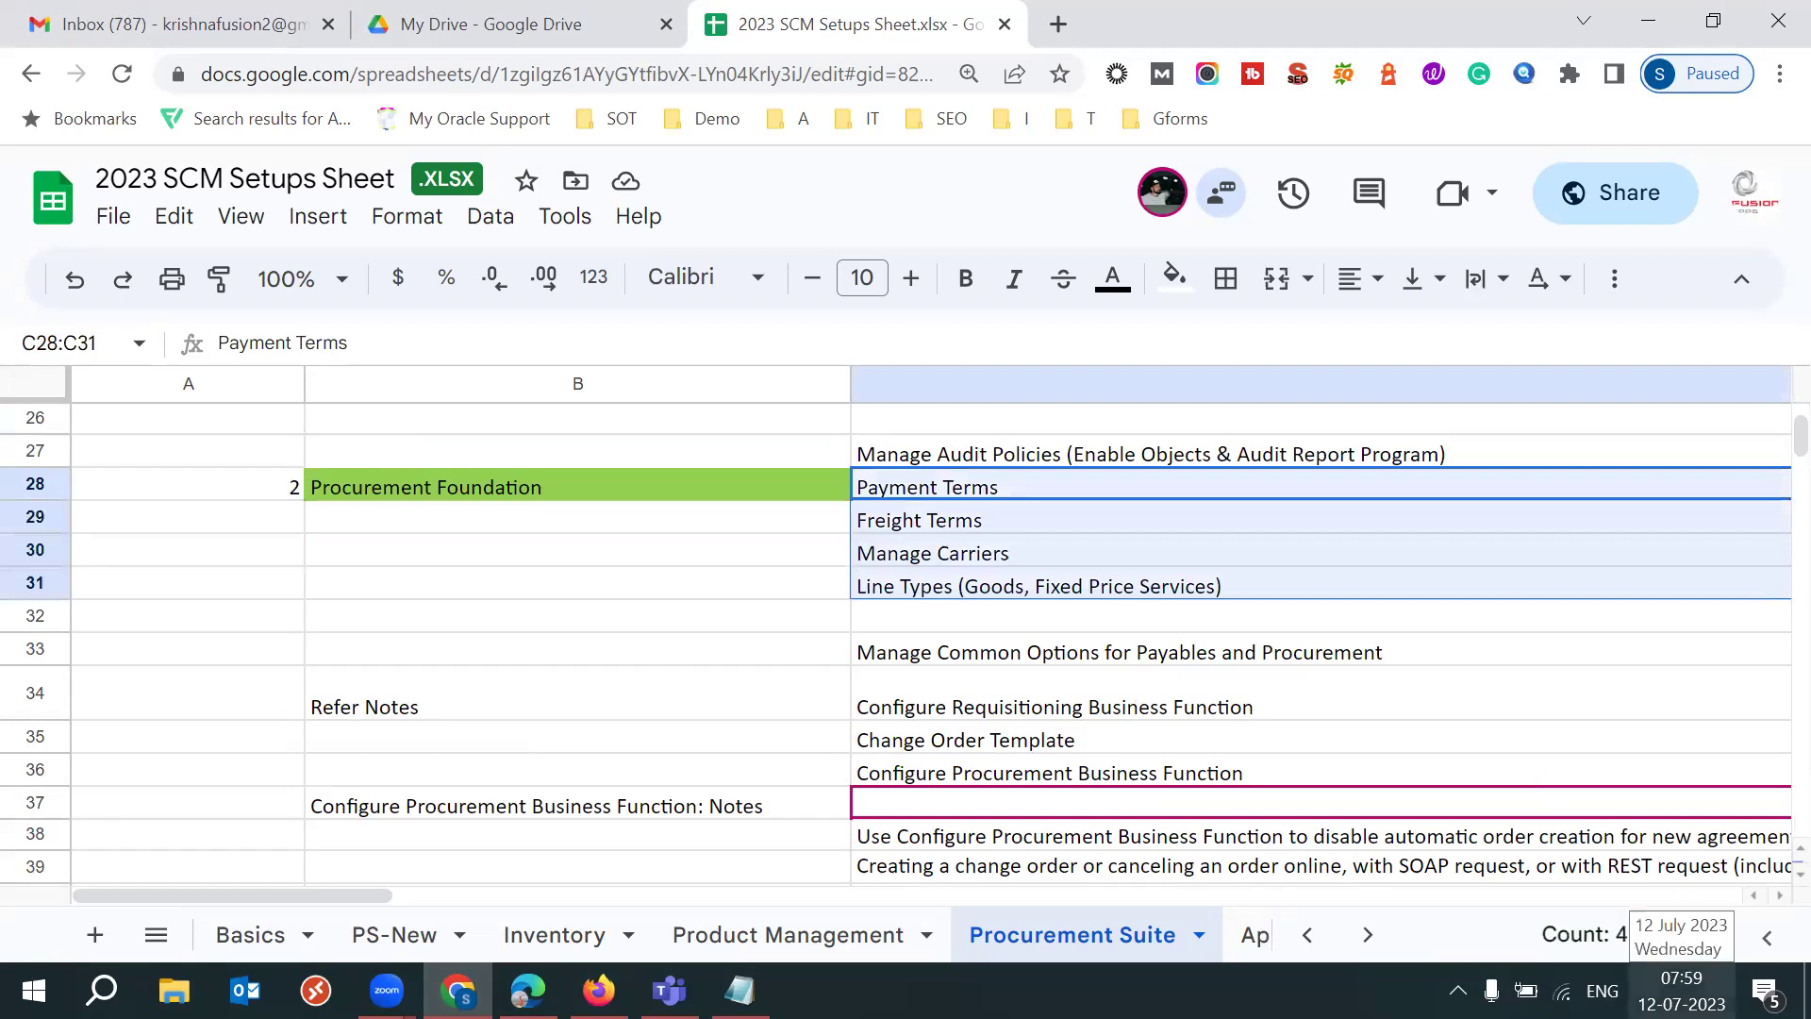
click(728, 660)
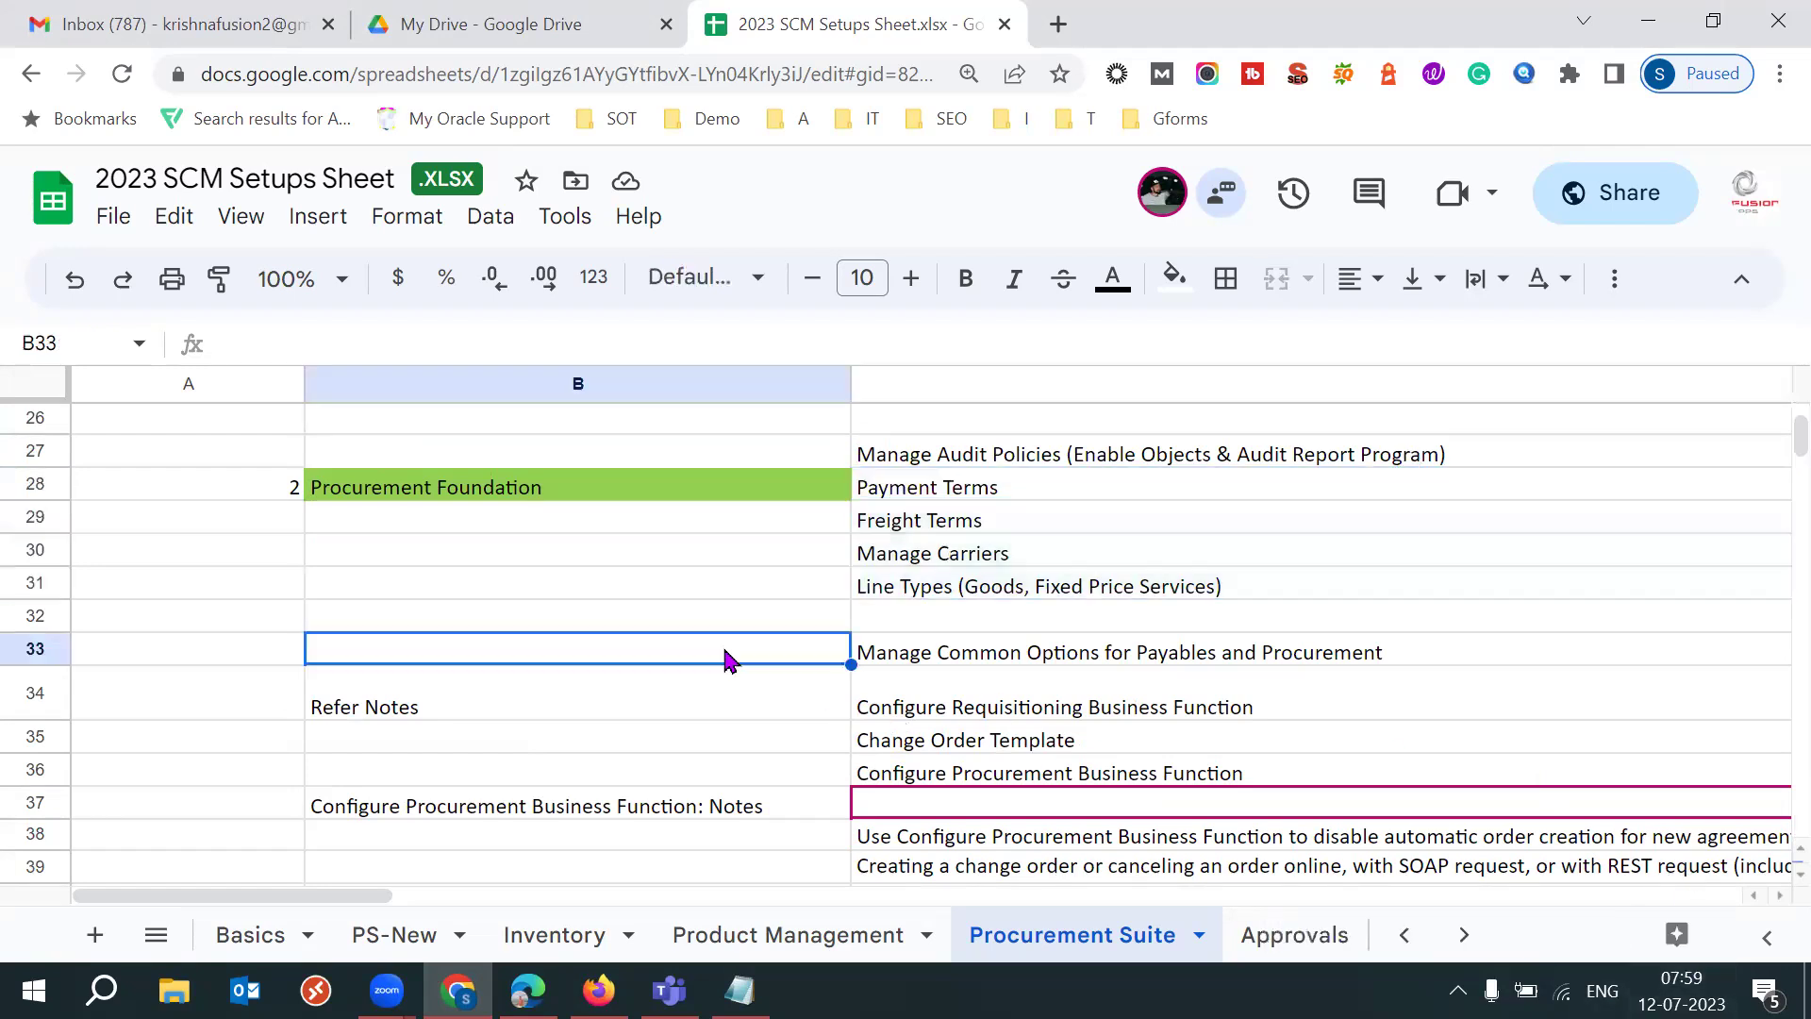
click(974, 661)
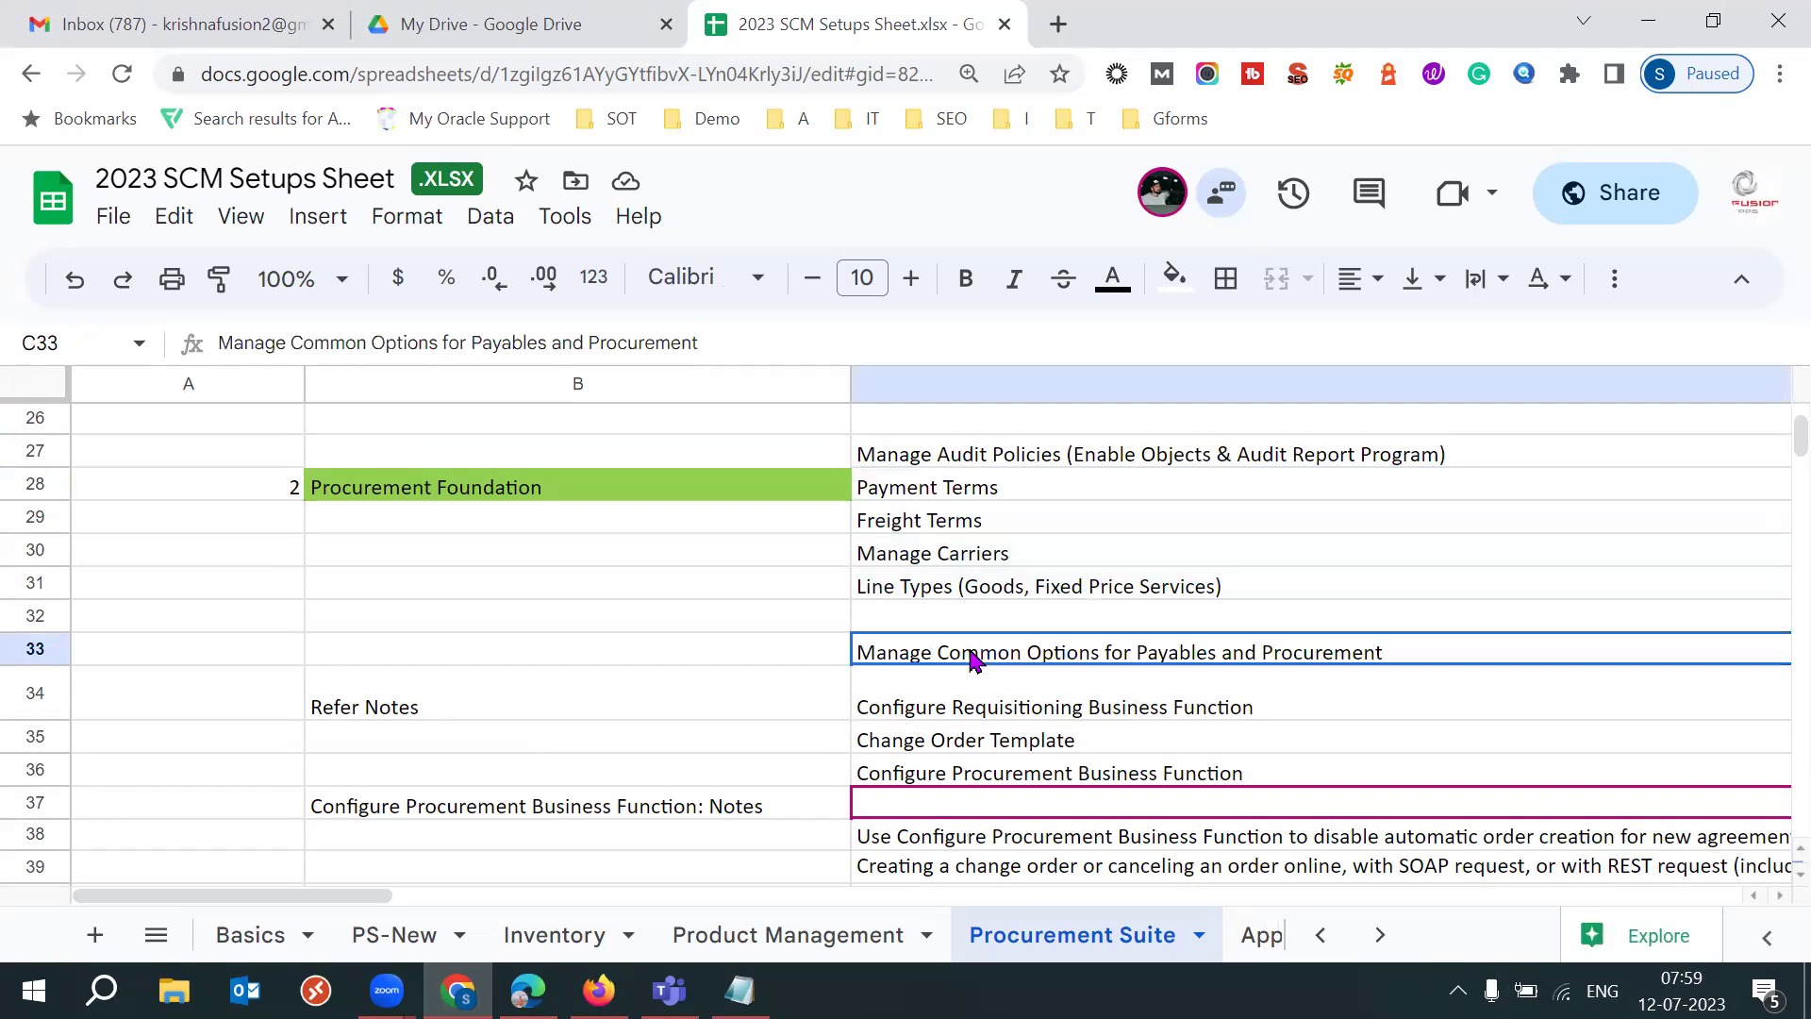
Step: Reselect Payment Terms through Manage Carriers (C28:C30) and C33, then return to Oracle's Procurement Foundation tasks
drag(941, 499, 938, 563)
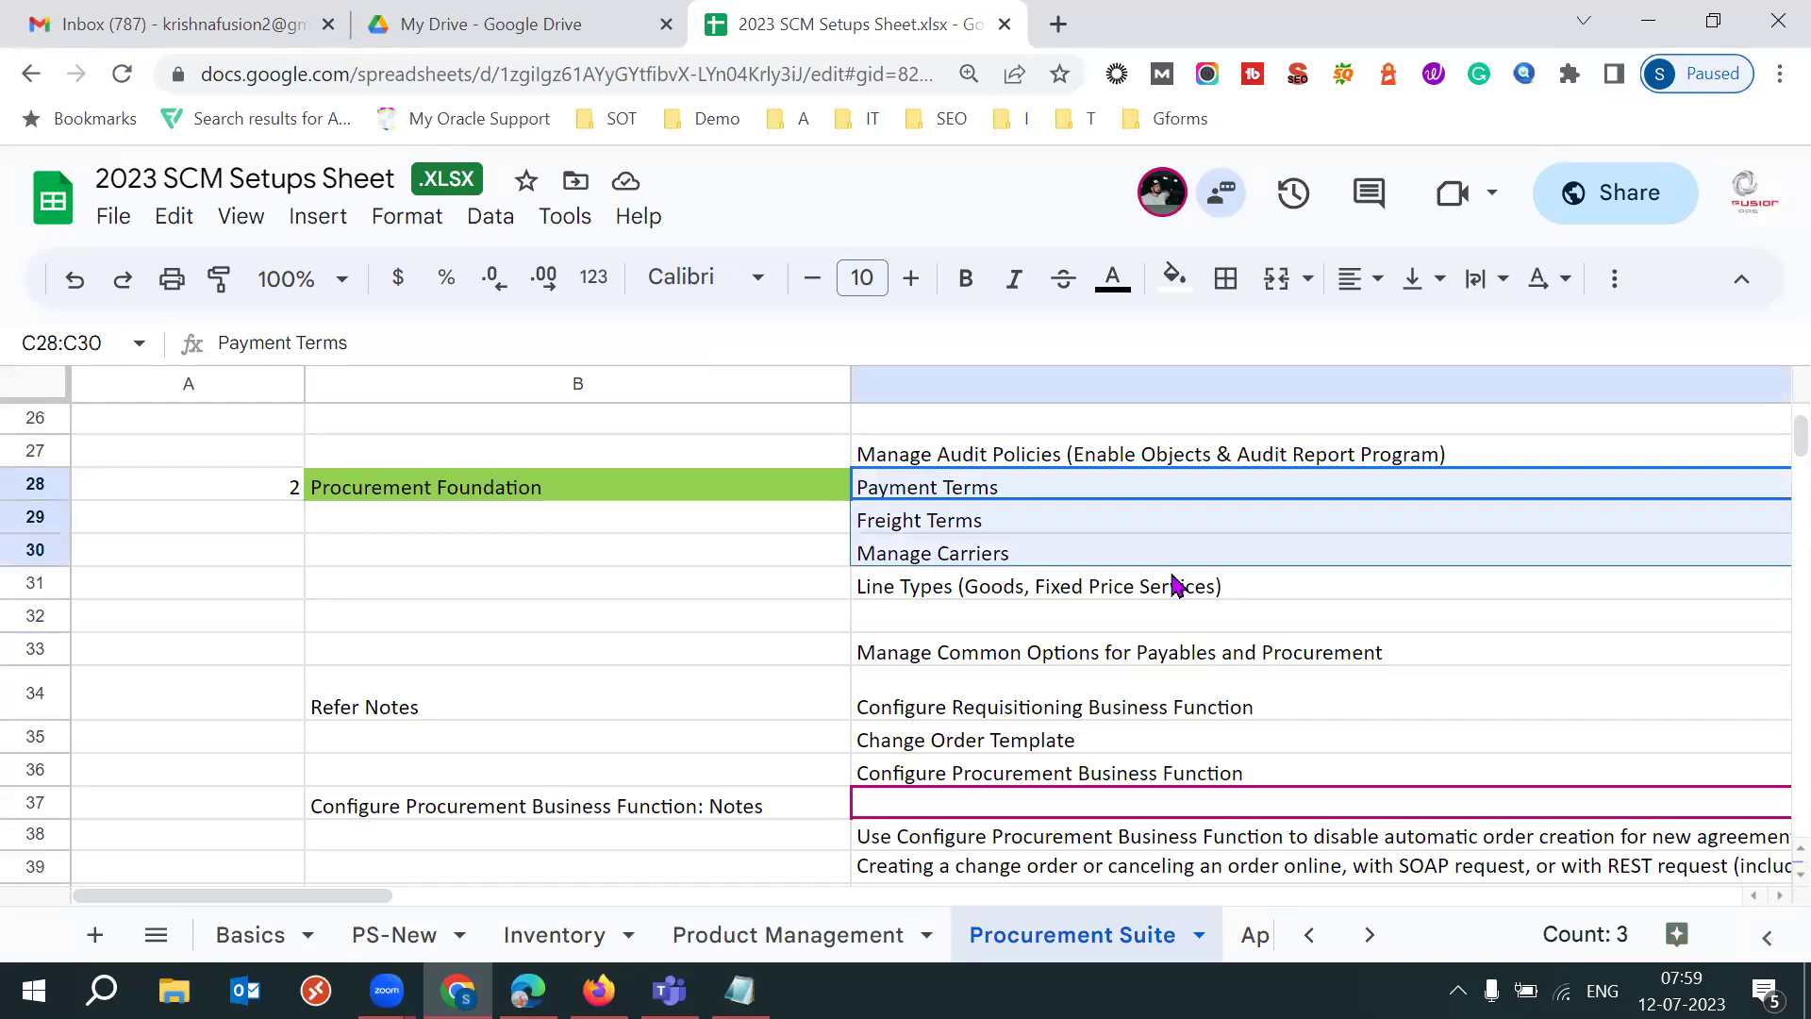
click(1004, 646)
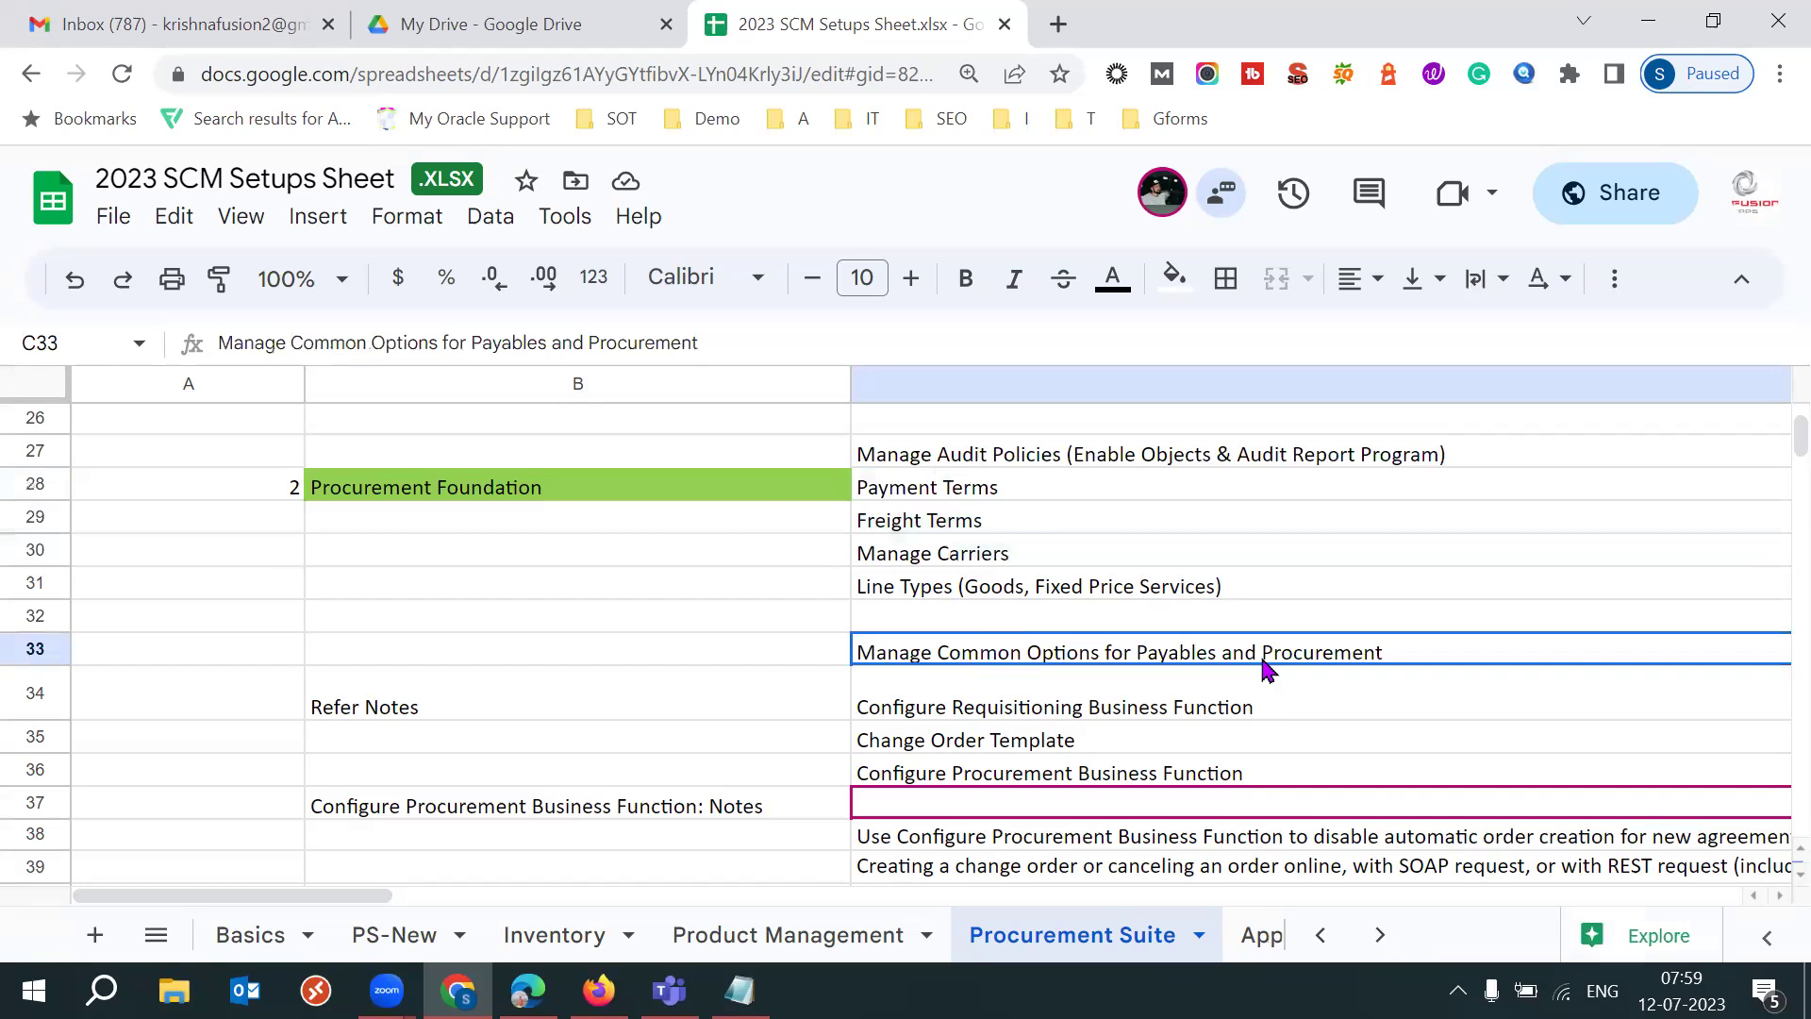
click(800, 654)
click(962, 666)
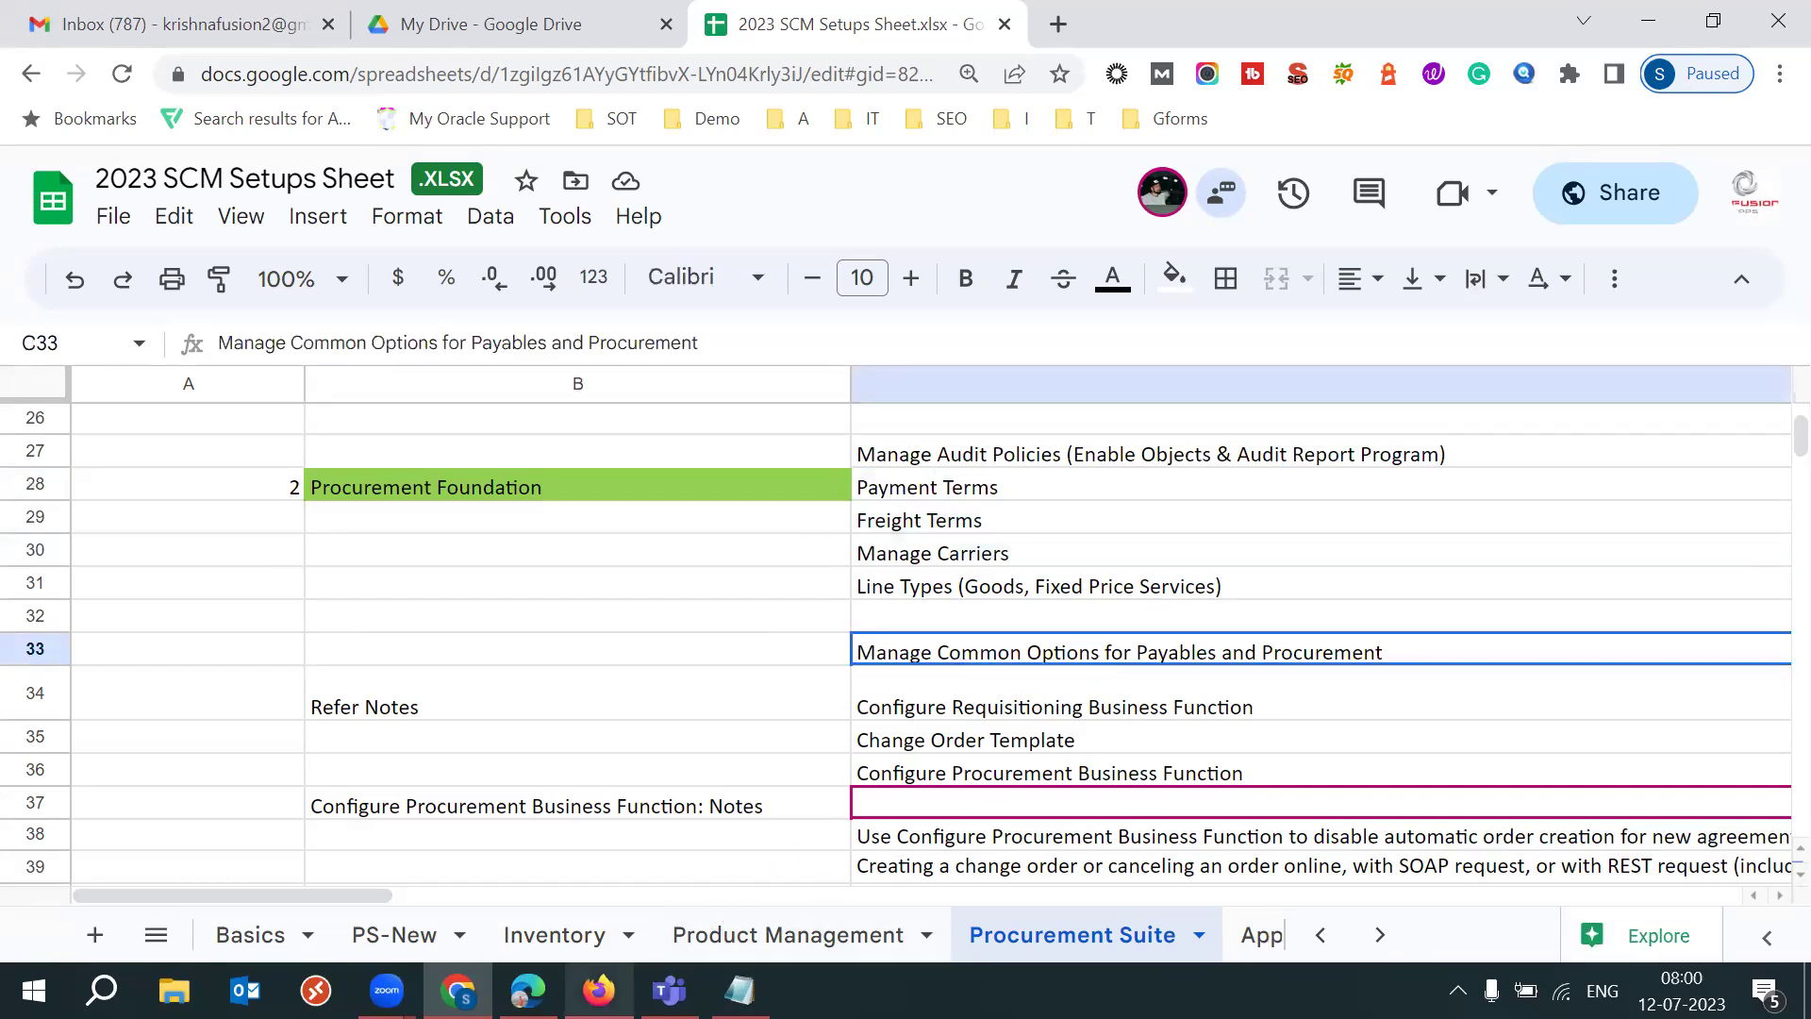
click(598, 989)
scroll(1773, 585, down, 2)
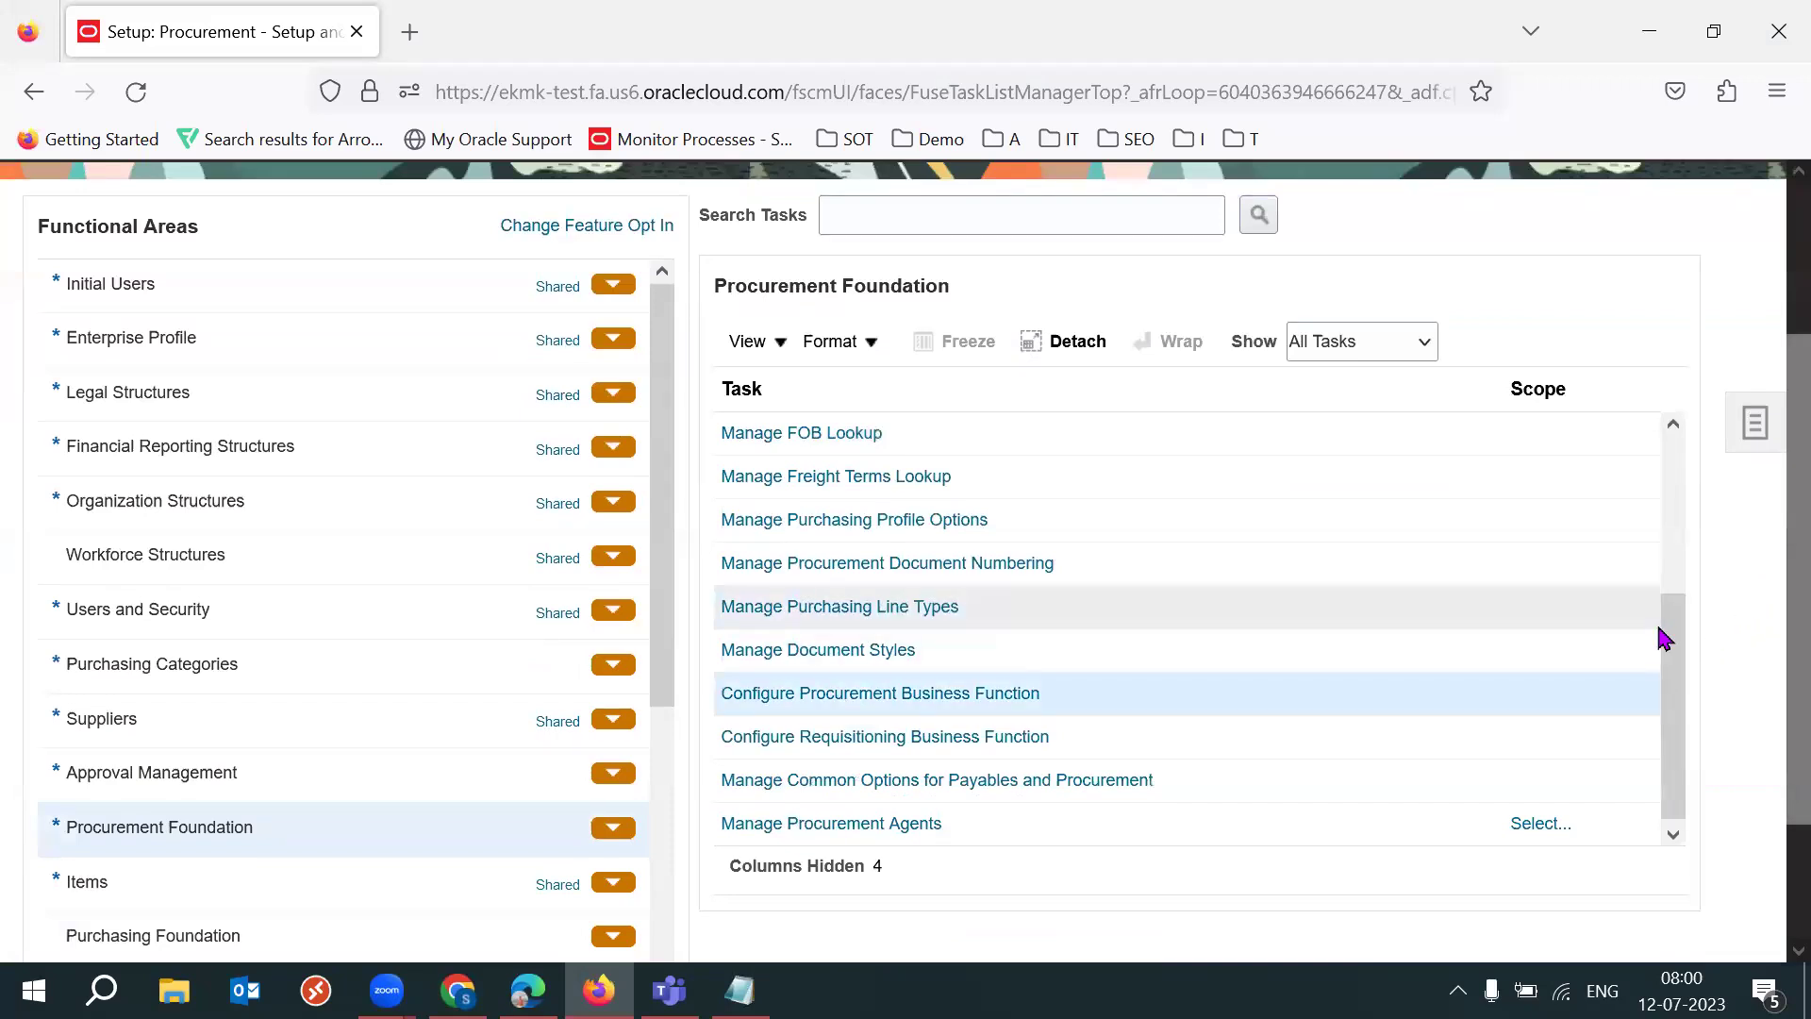
Step: Open Manage Common Options for Payables and Procurement for business unit 52K IND BU
click(943, 783)
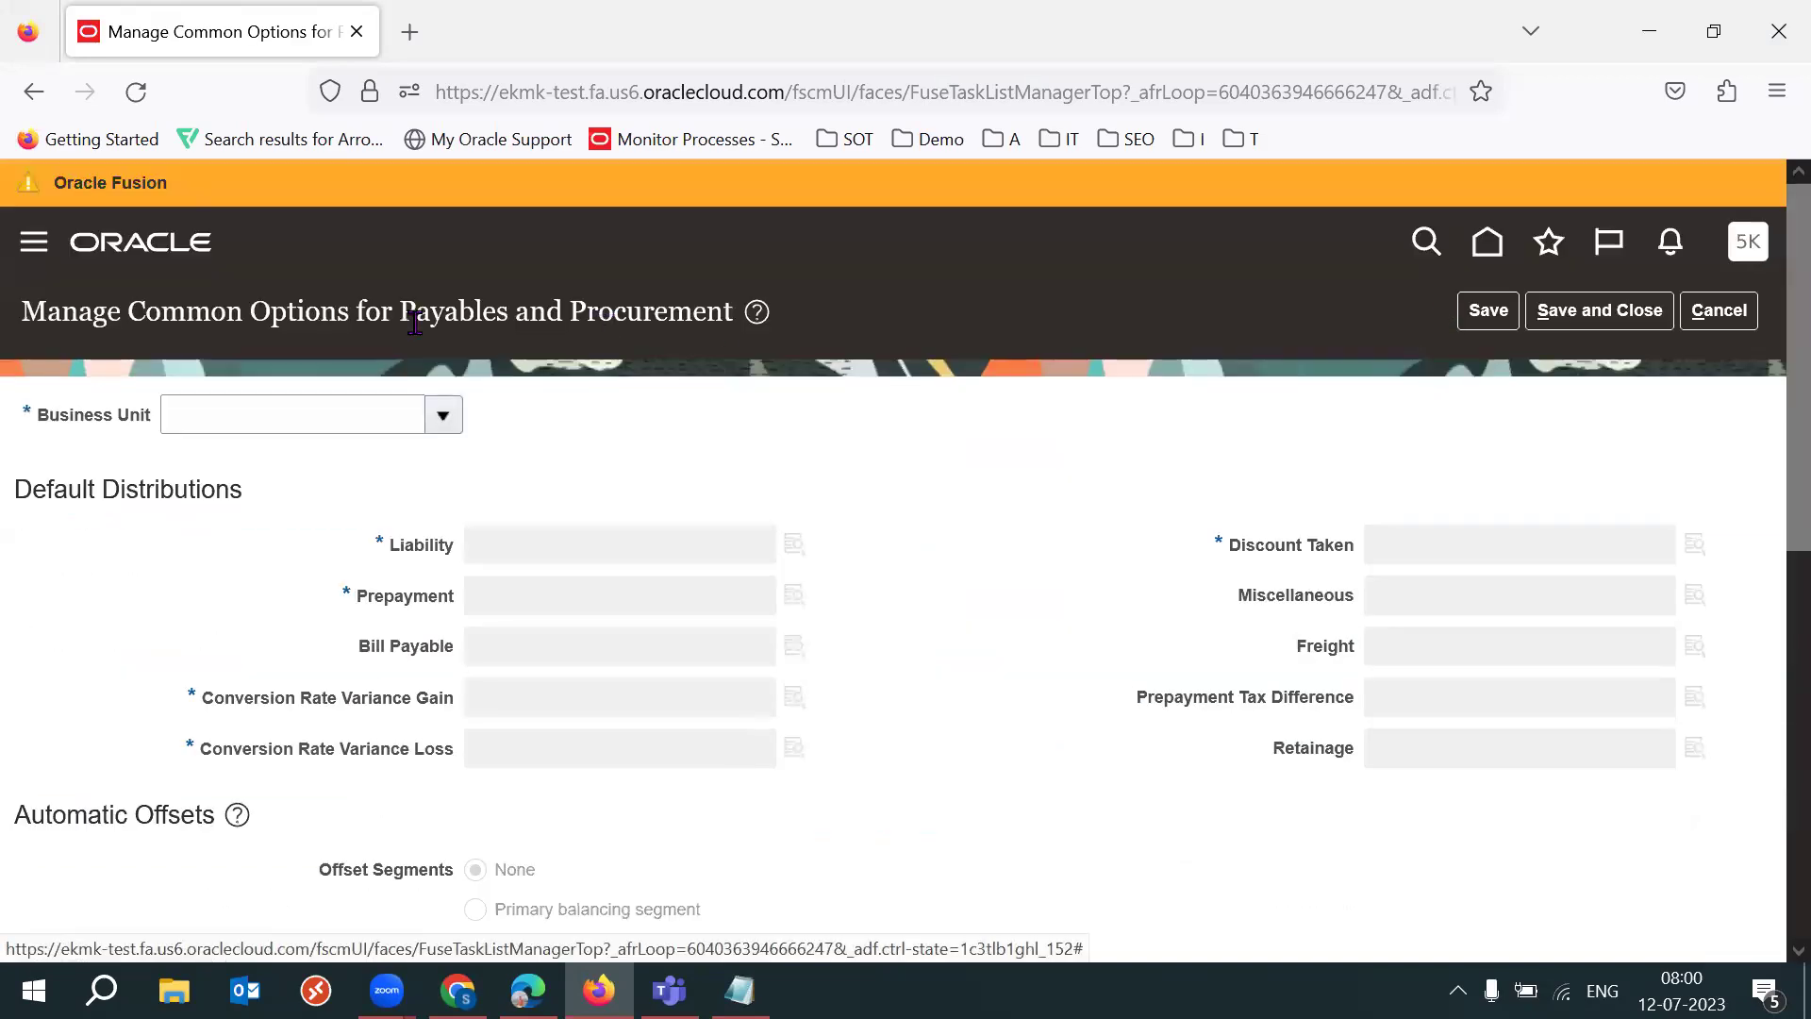
click(443, 415)
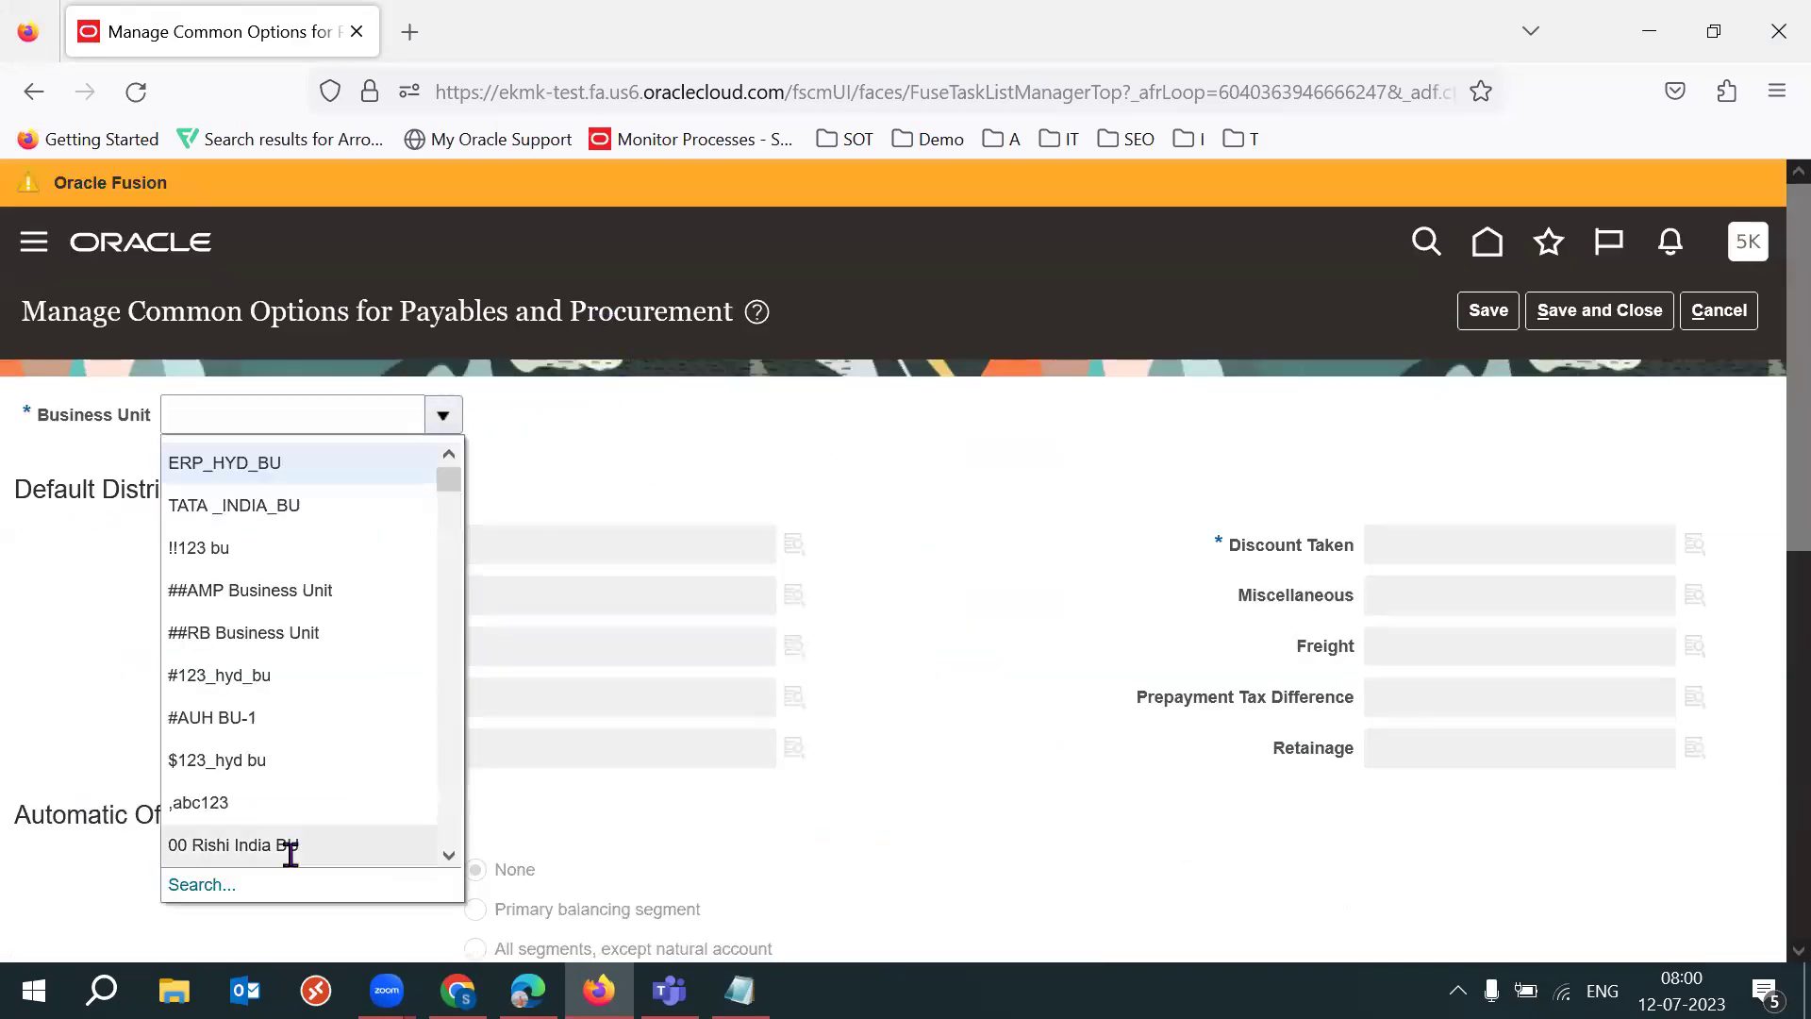
click(201, 884)
click(1003, 539)
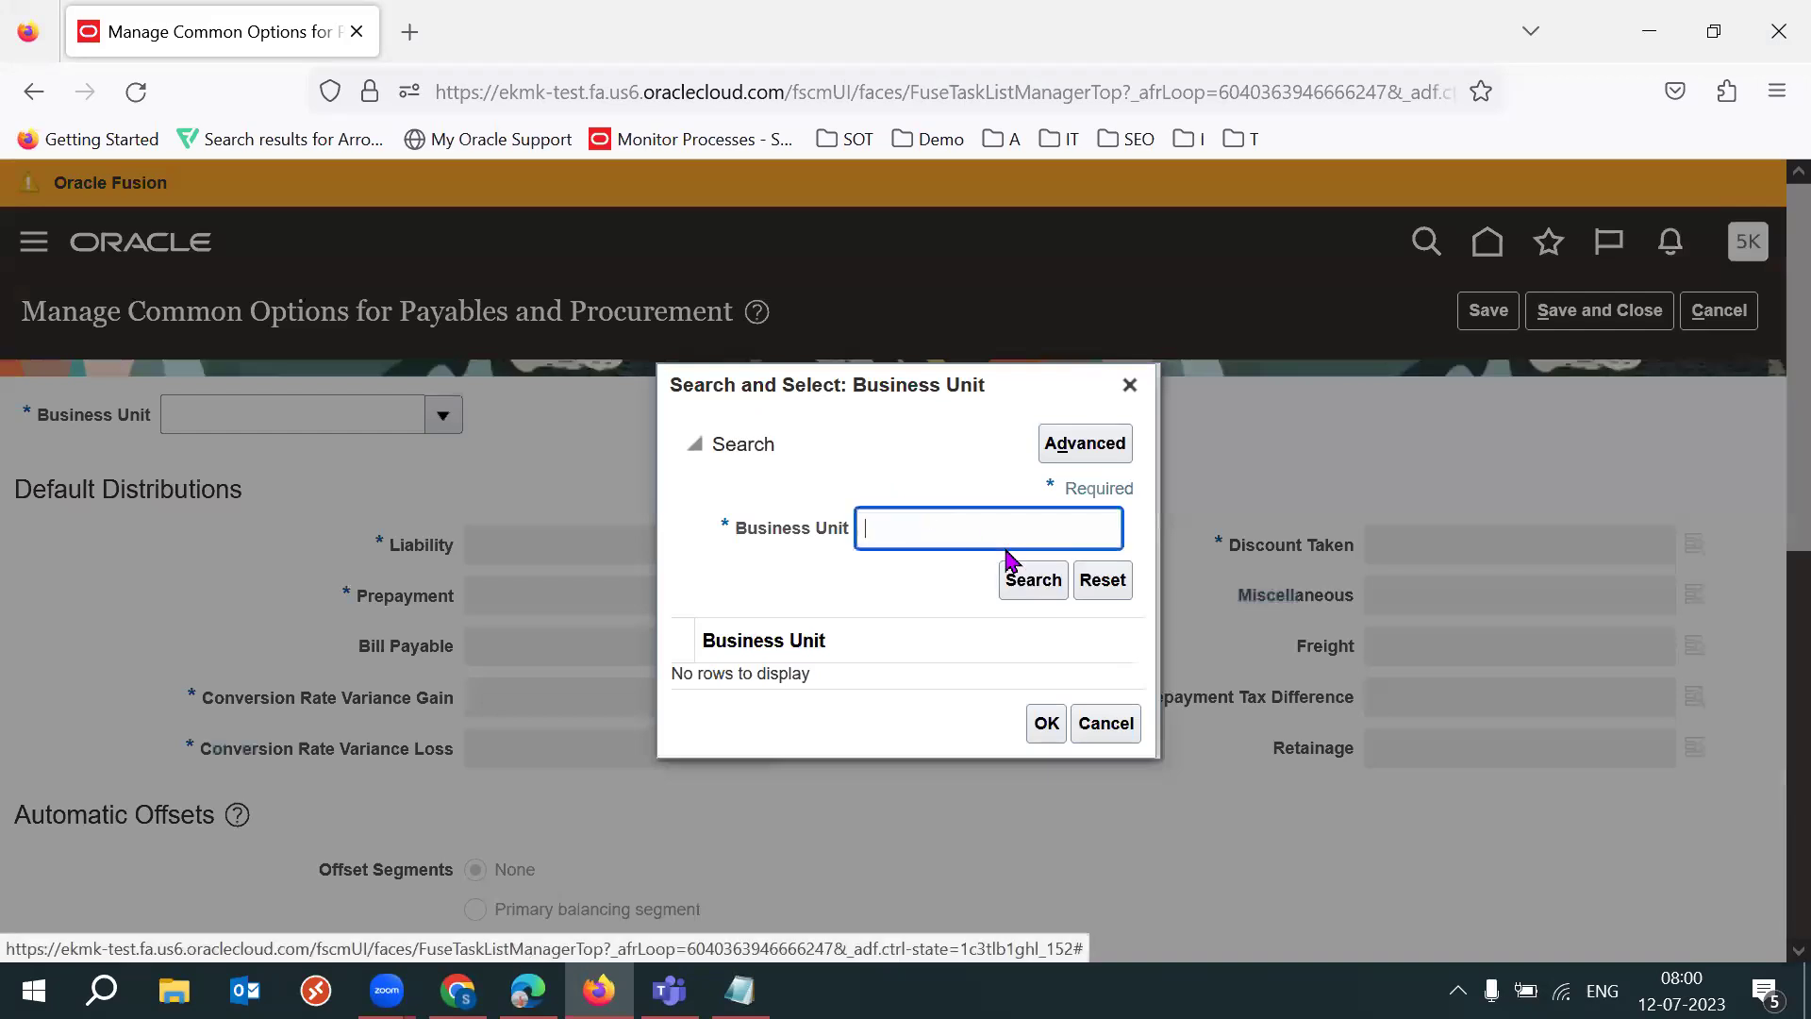
click(1011, 571)
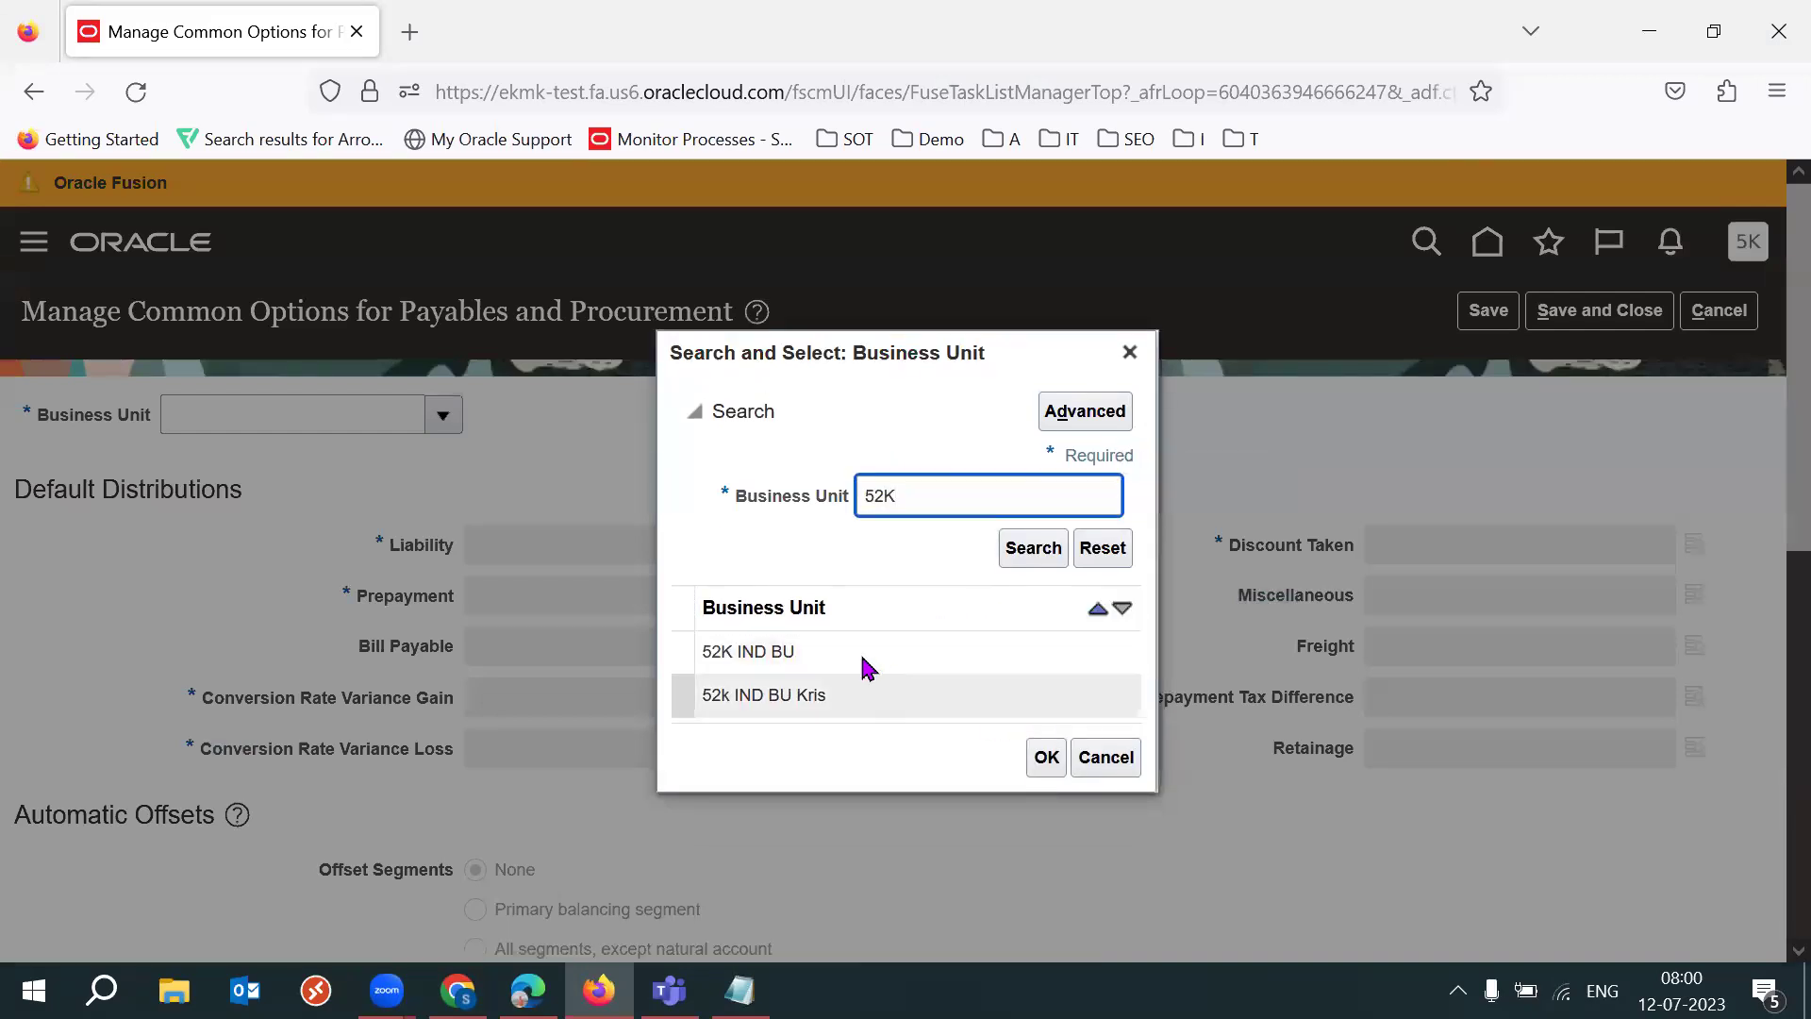
click(862, 658)
click(1043, 756)
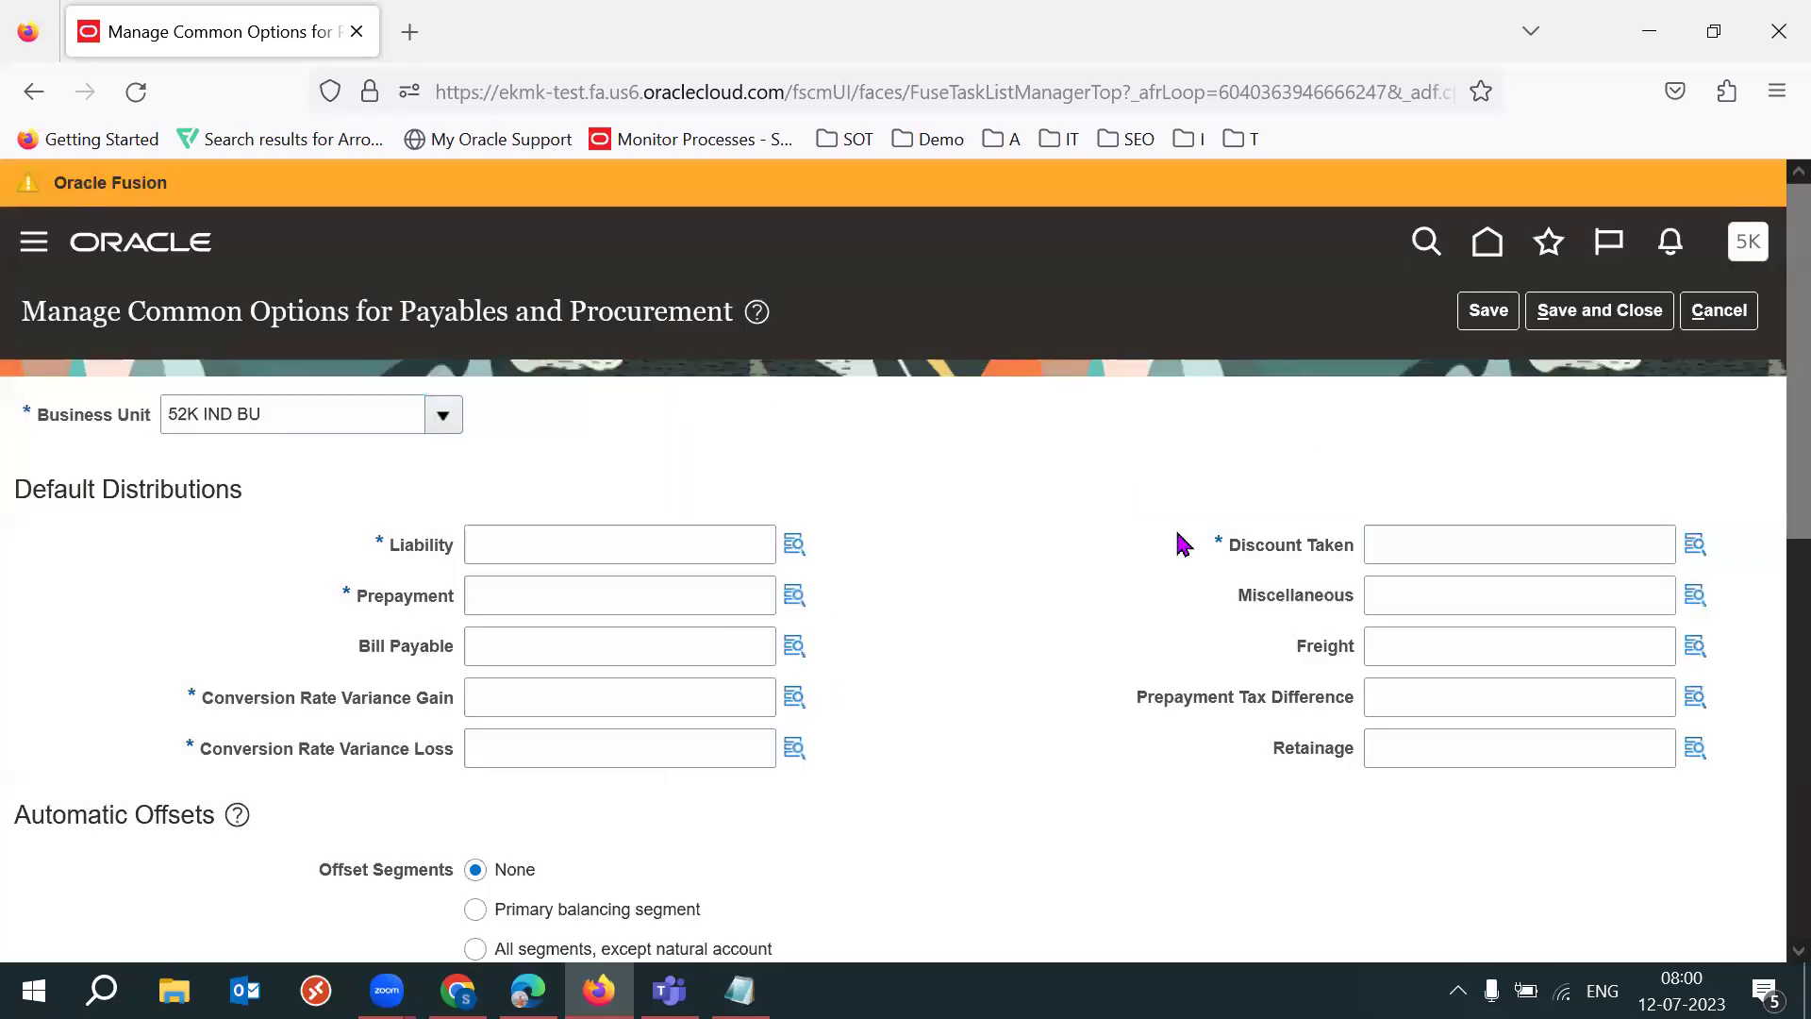
Step: Set the Liability account to 14.002.2000, then bring the 53 batch notes forward
key(F11)
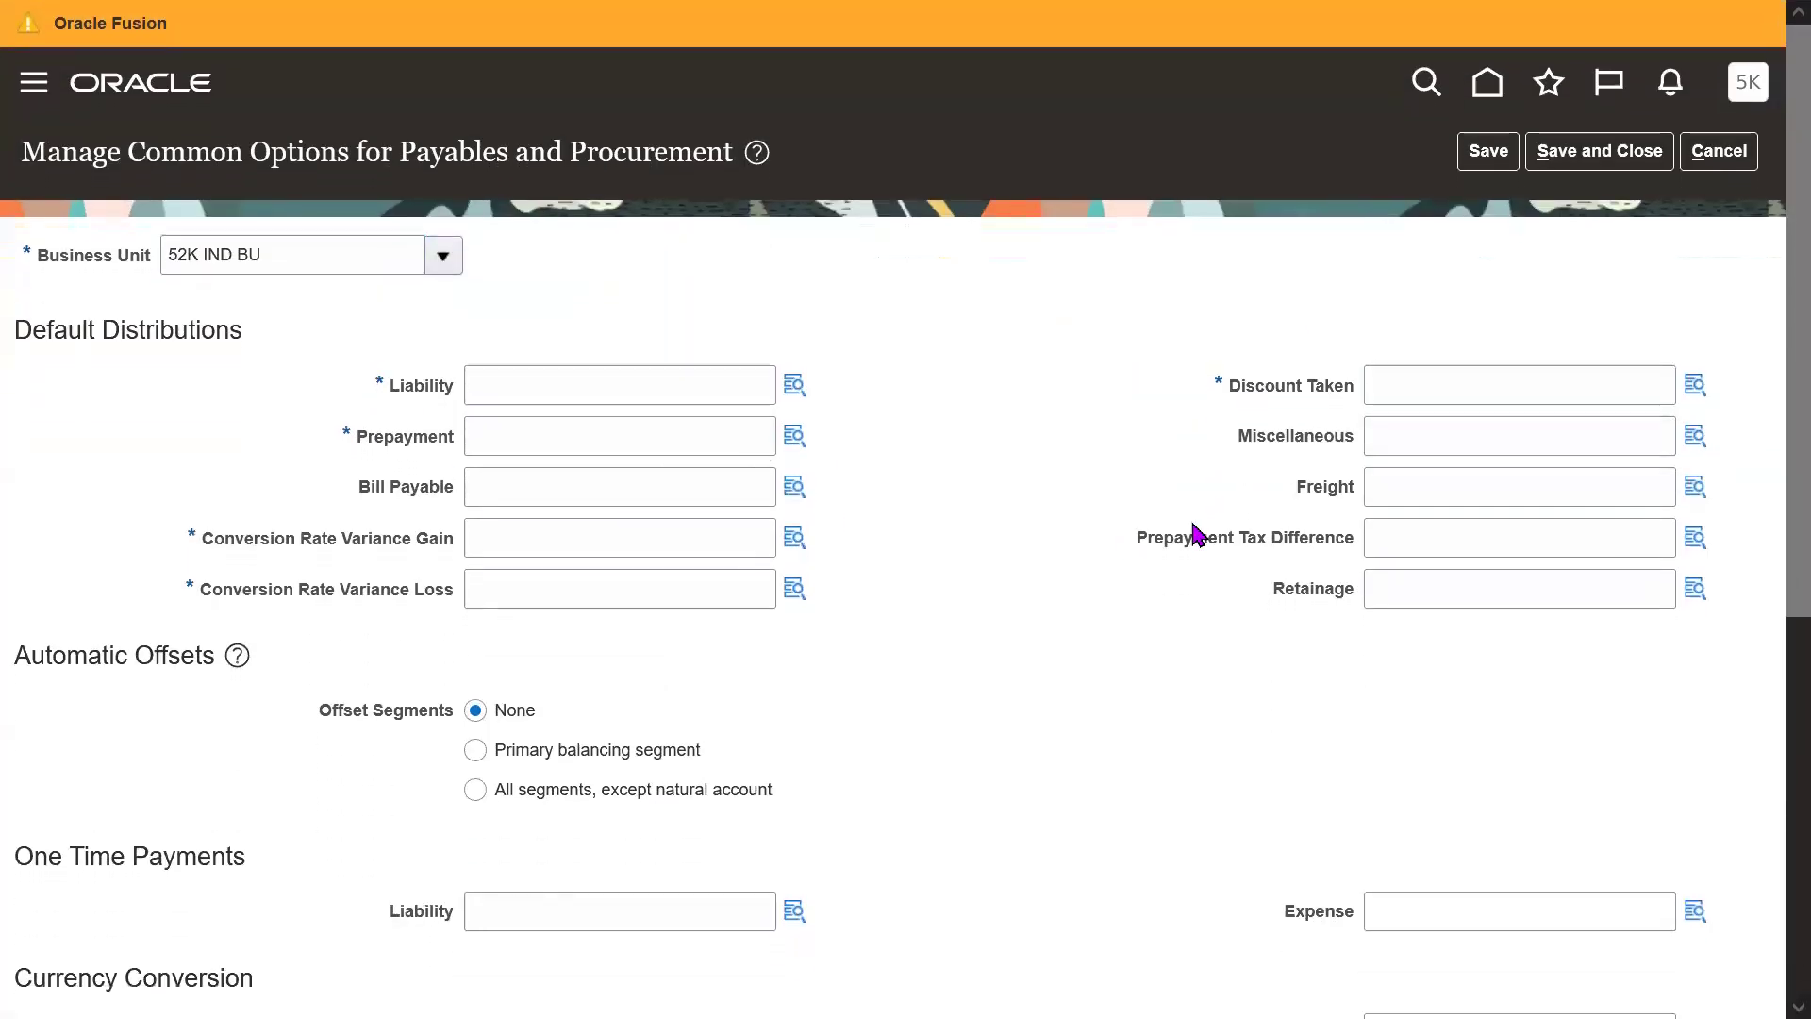
click(794, 385)
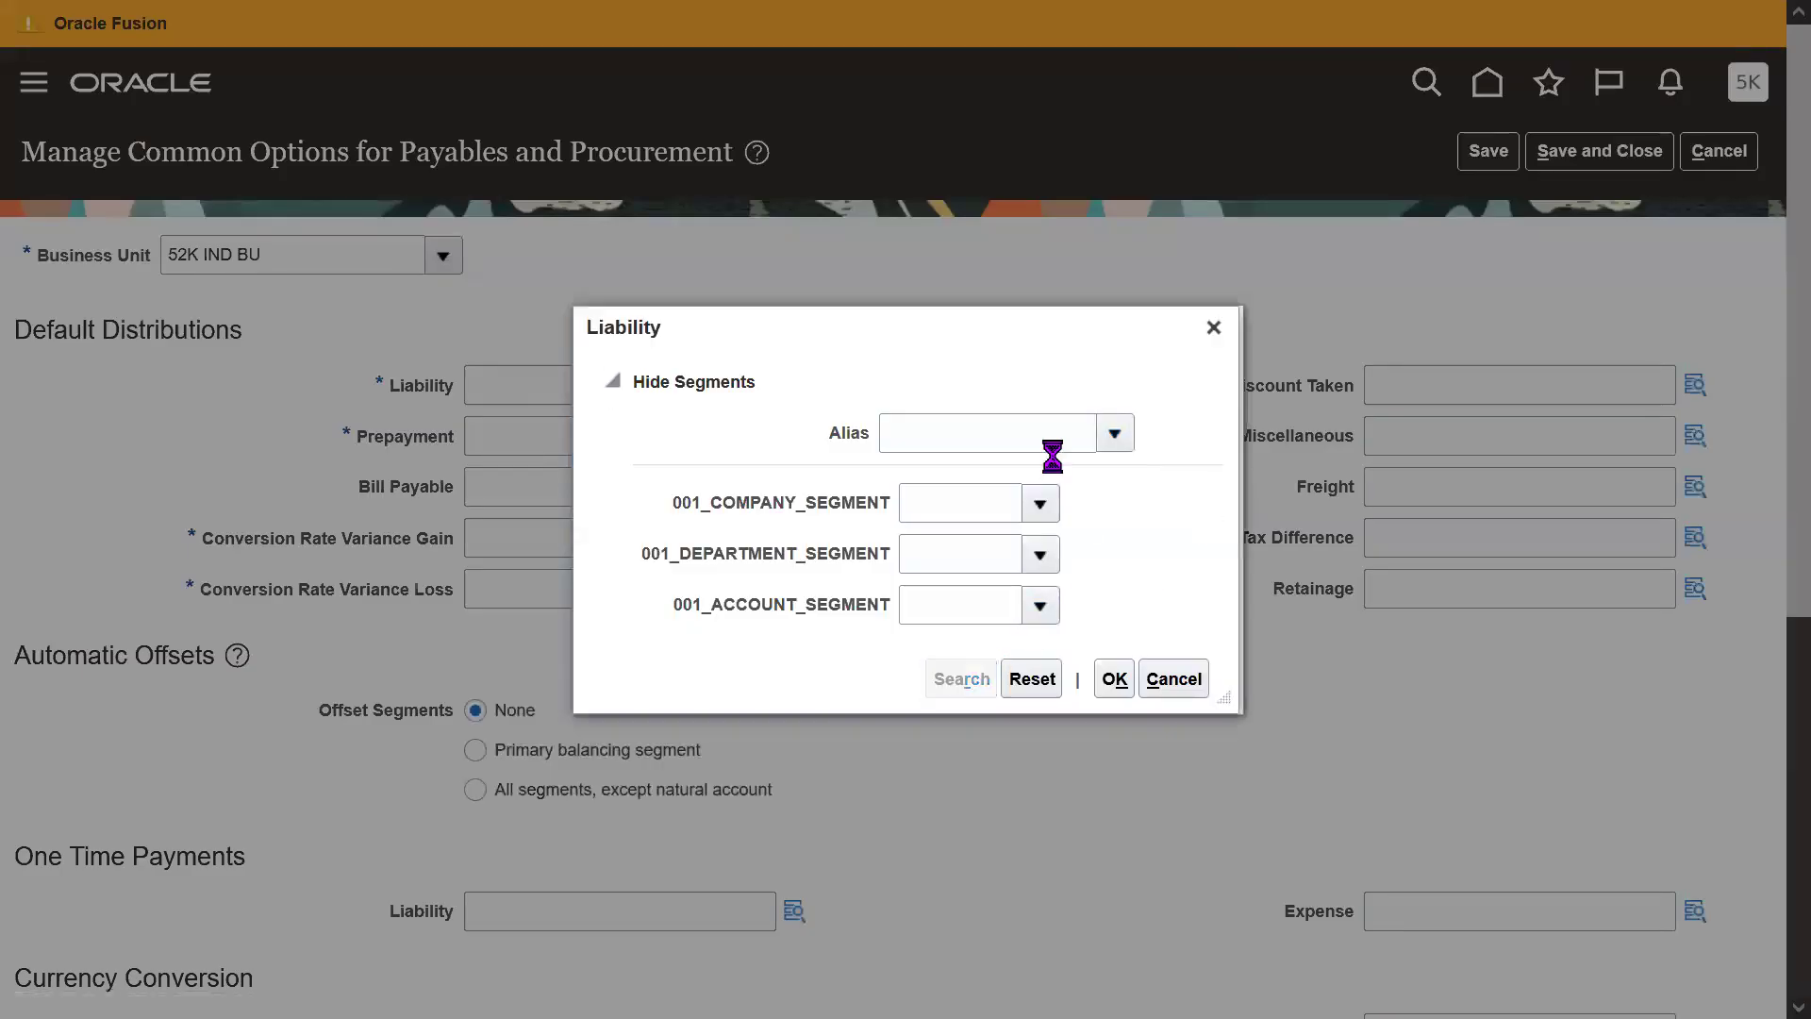
click(739, 546)
click(1114, 930)
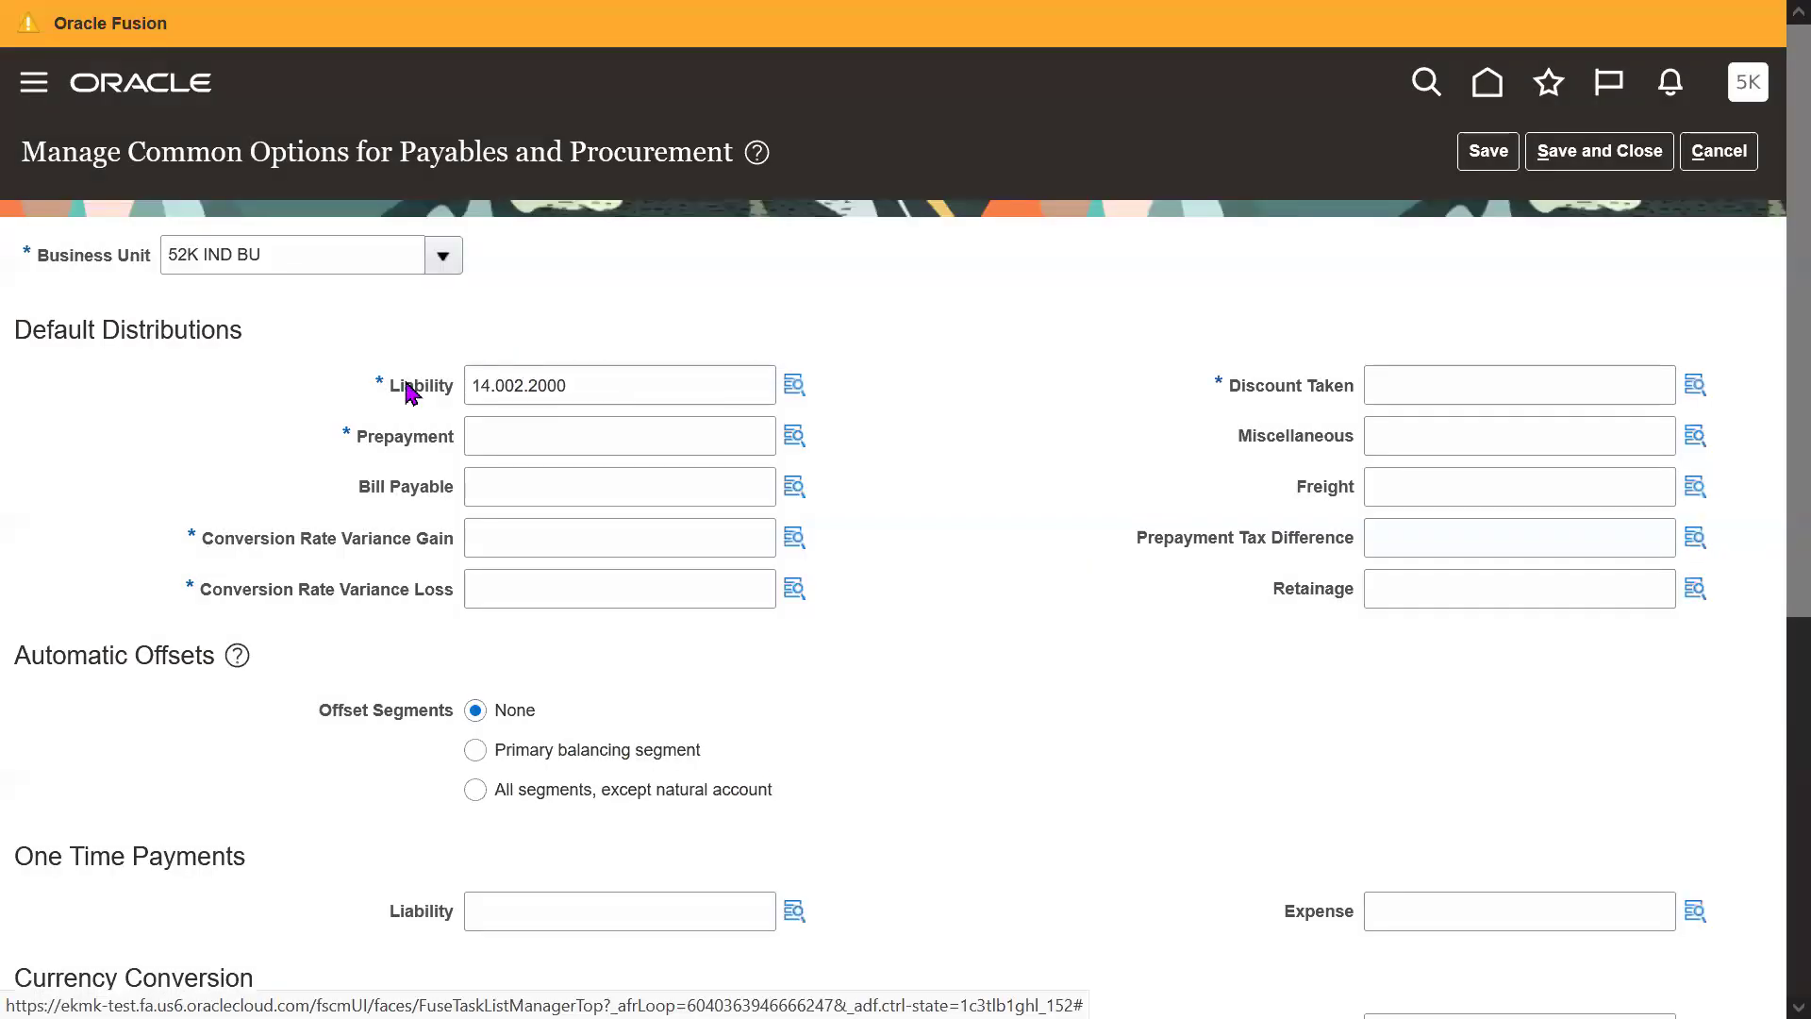
triple_click(407, 387)
click(997, 382)
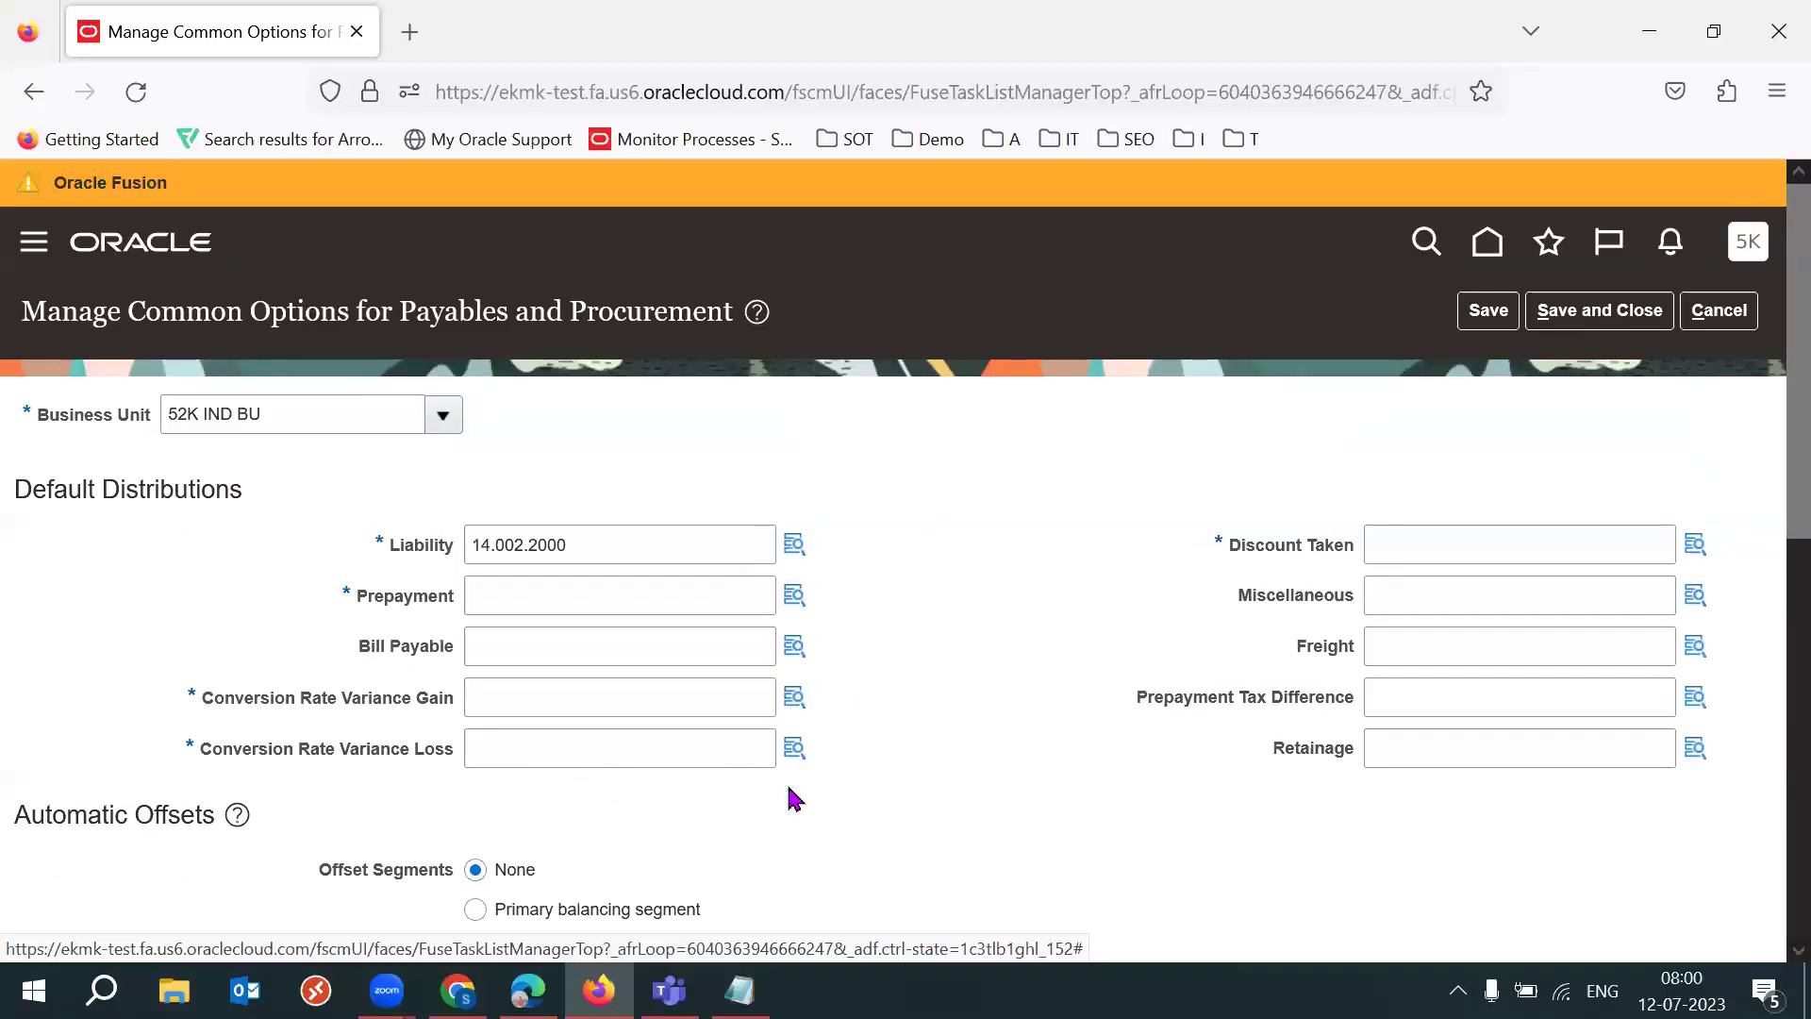
click(740, 990)
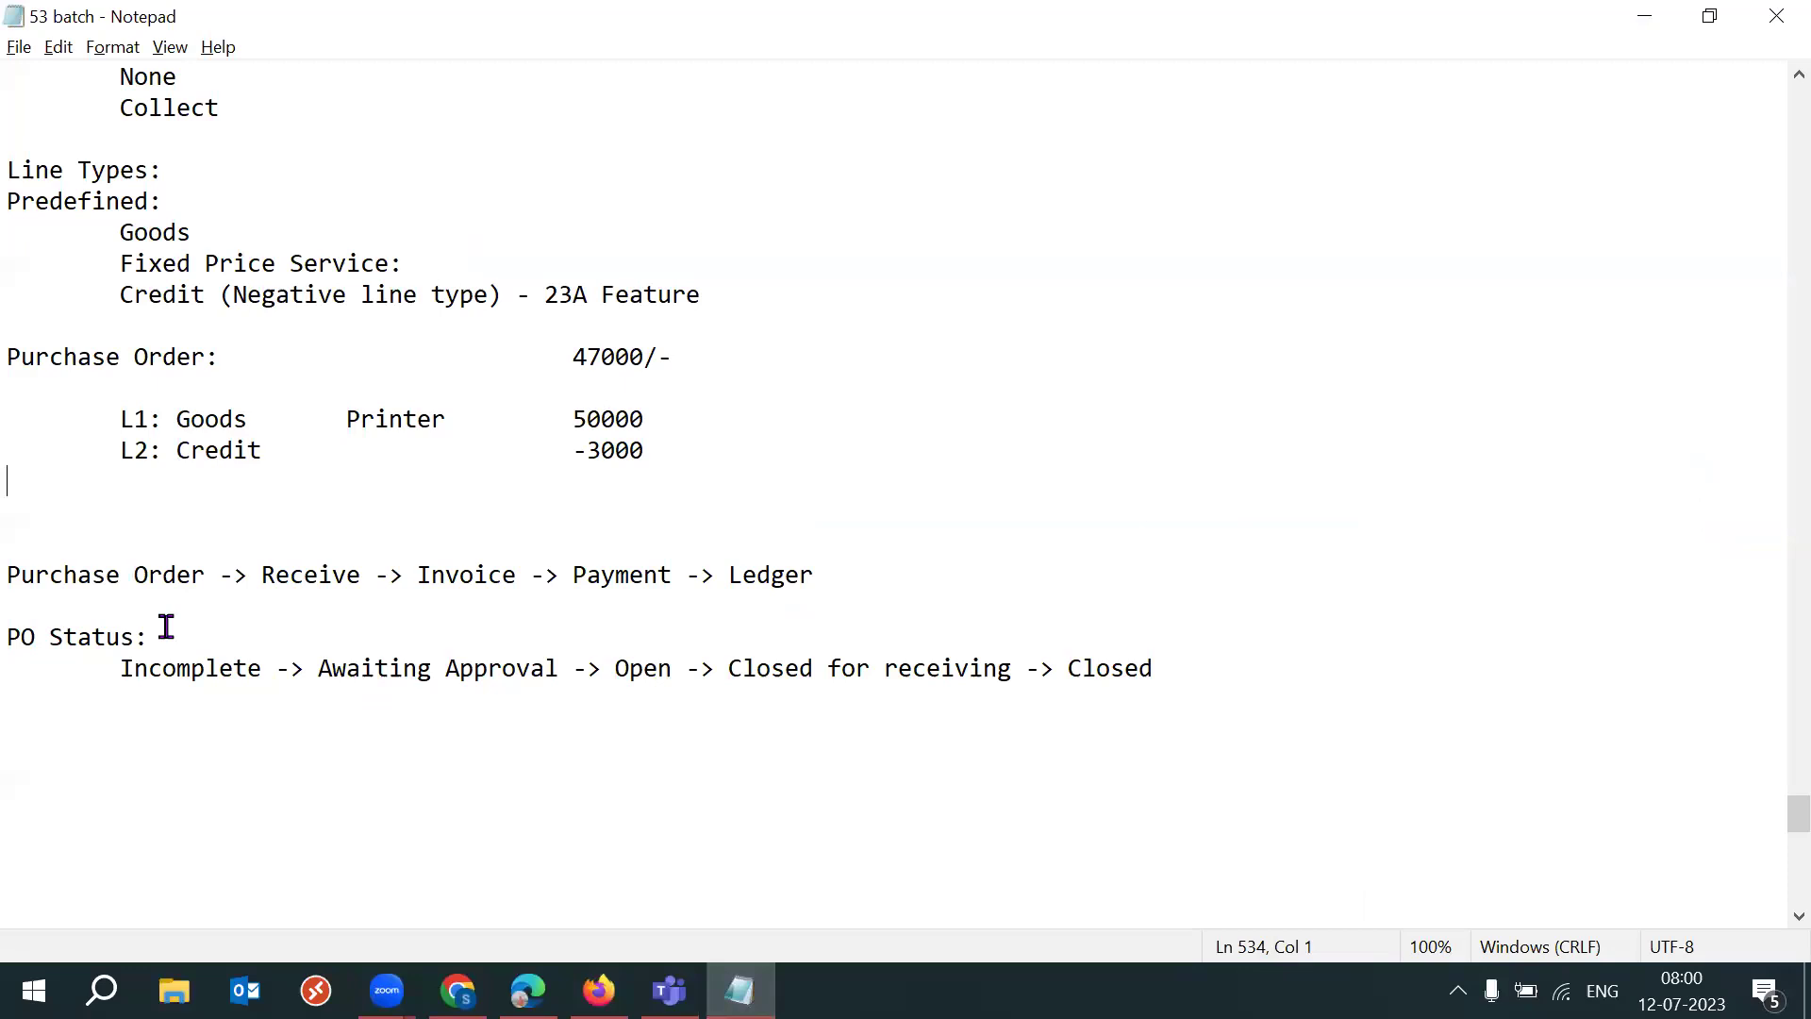
Step: Highlight Receive, Invoice and Payment in the Notepad purchase order flow line
double_click(23, 571)
drag(251, 575, 376, 575)
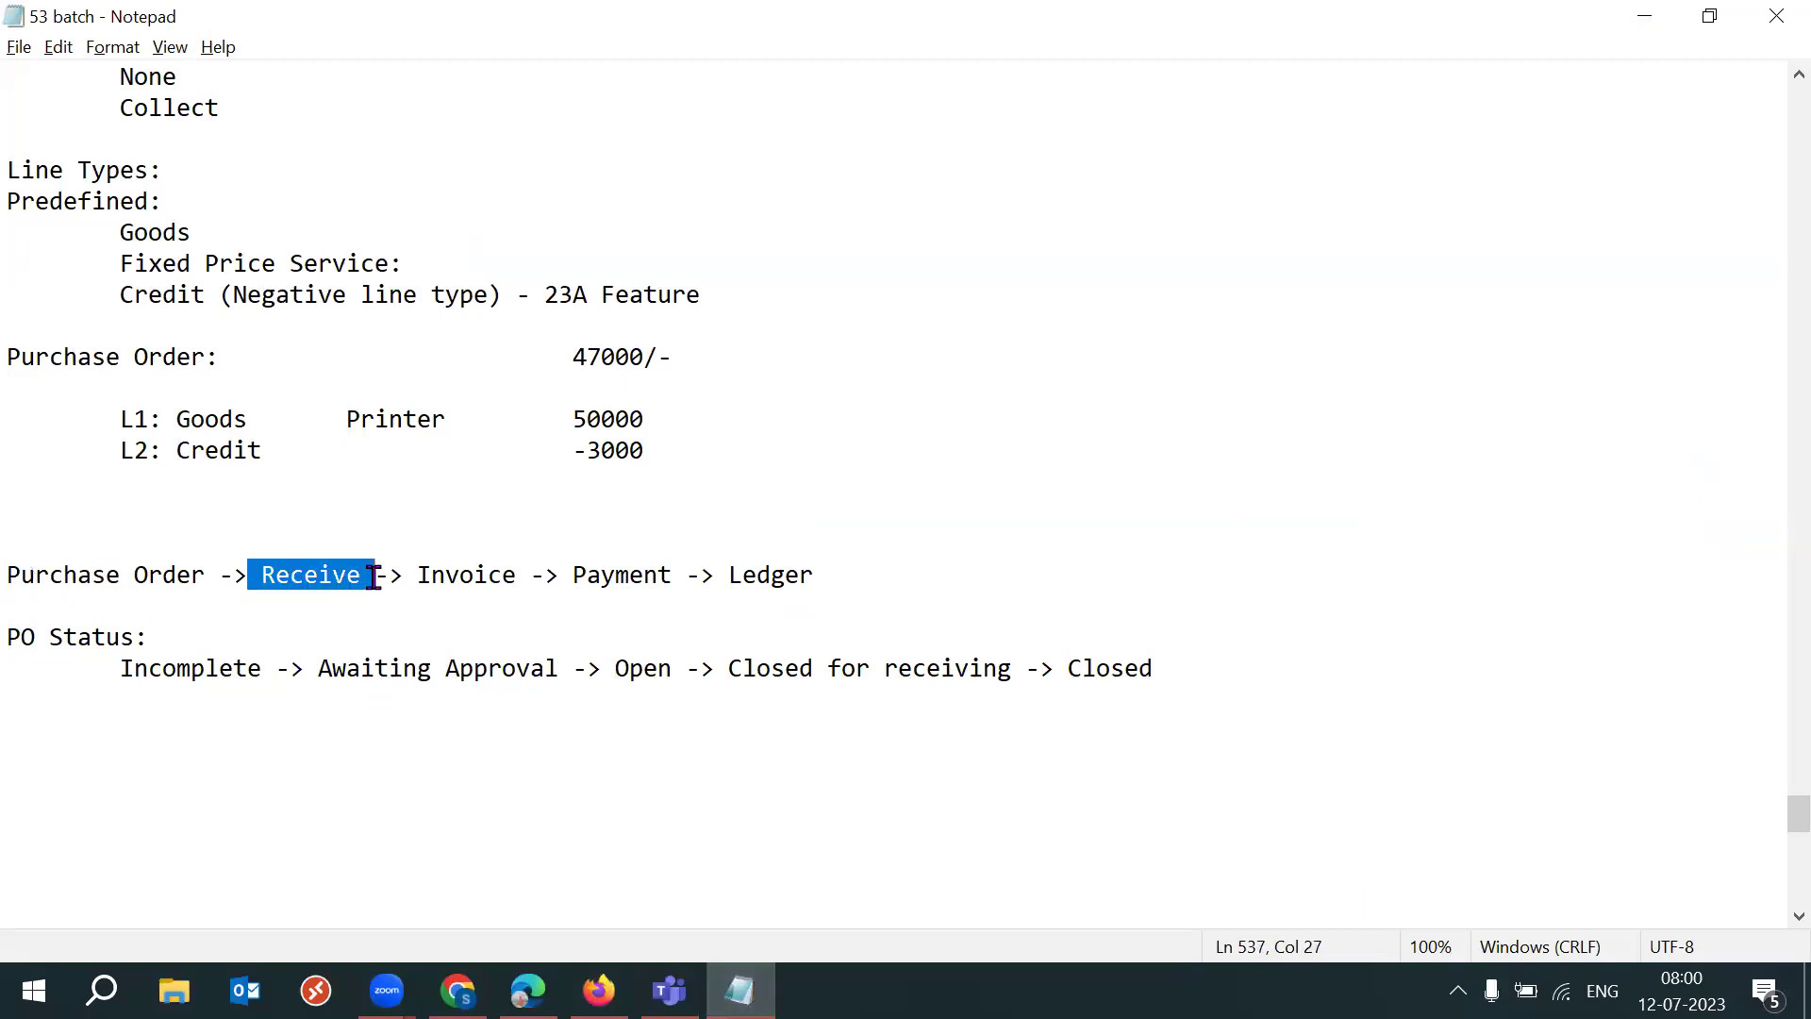
drag(528, 572, 412, 571)
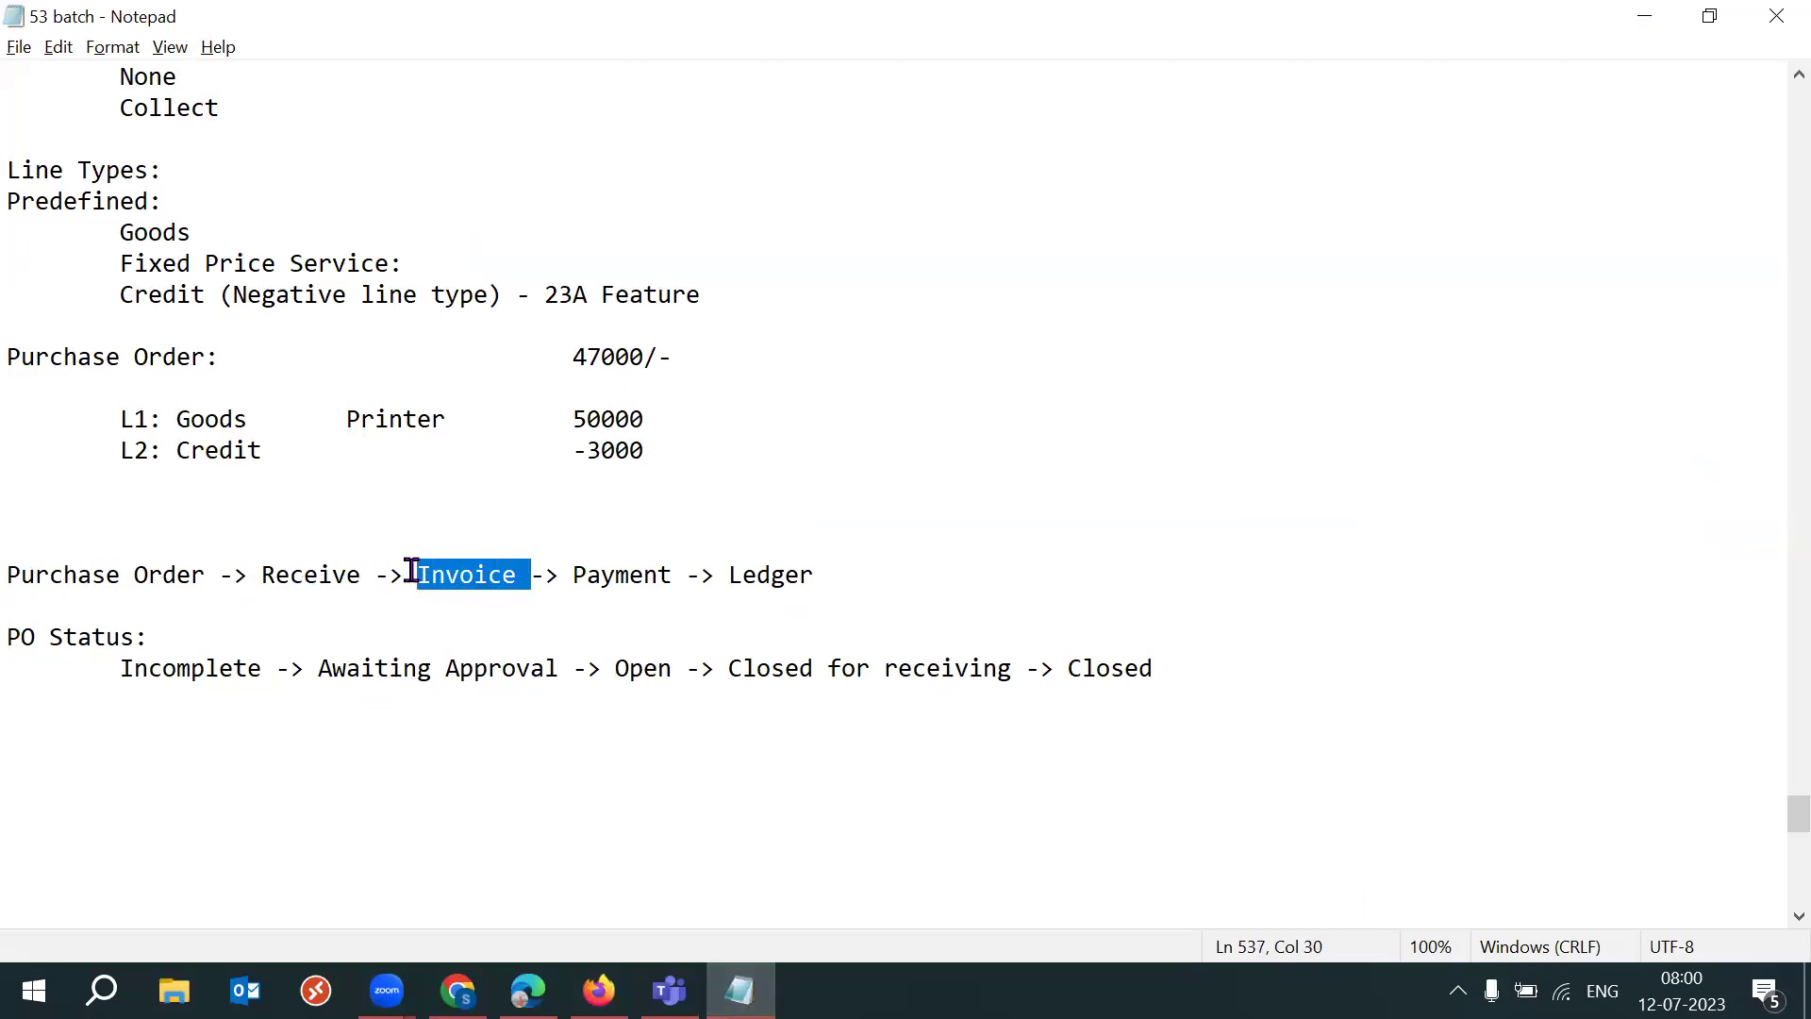
drag(571, 574, 668, 584)
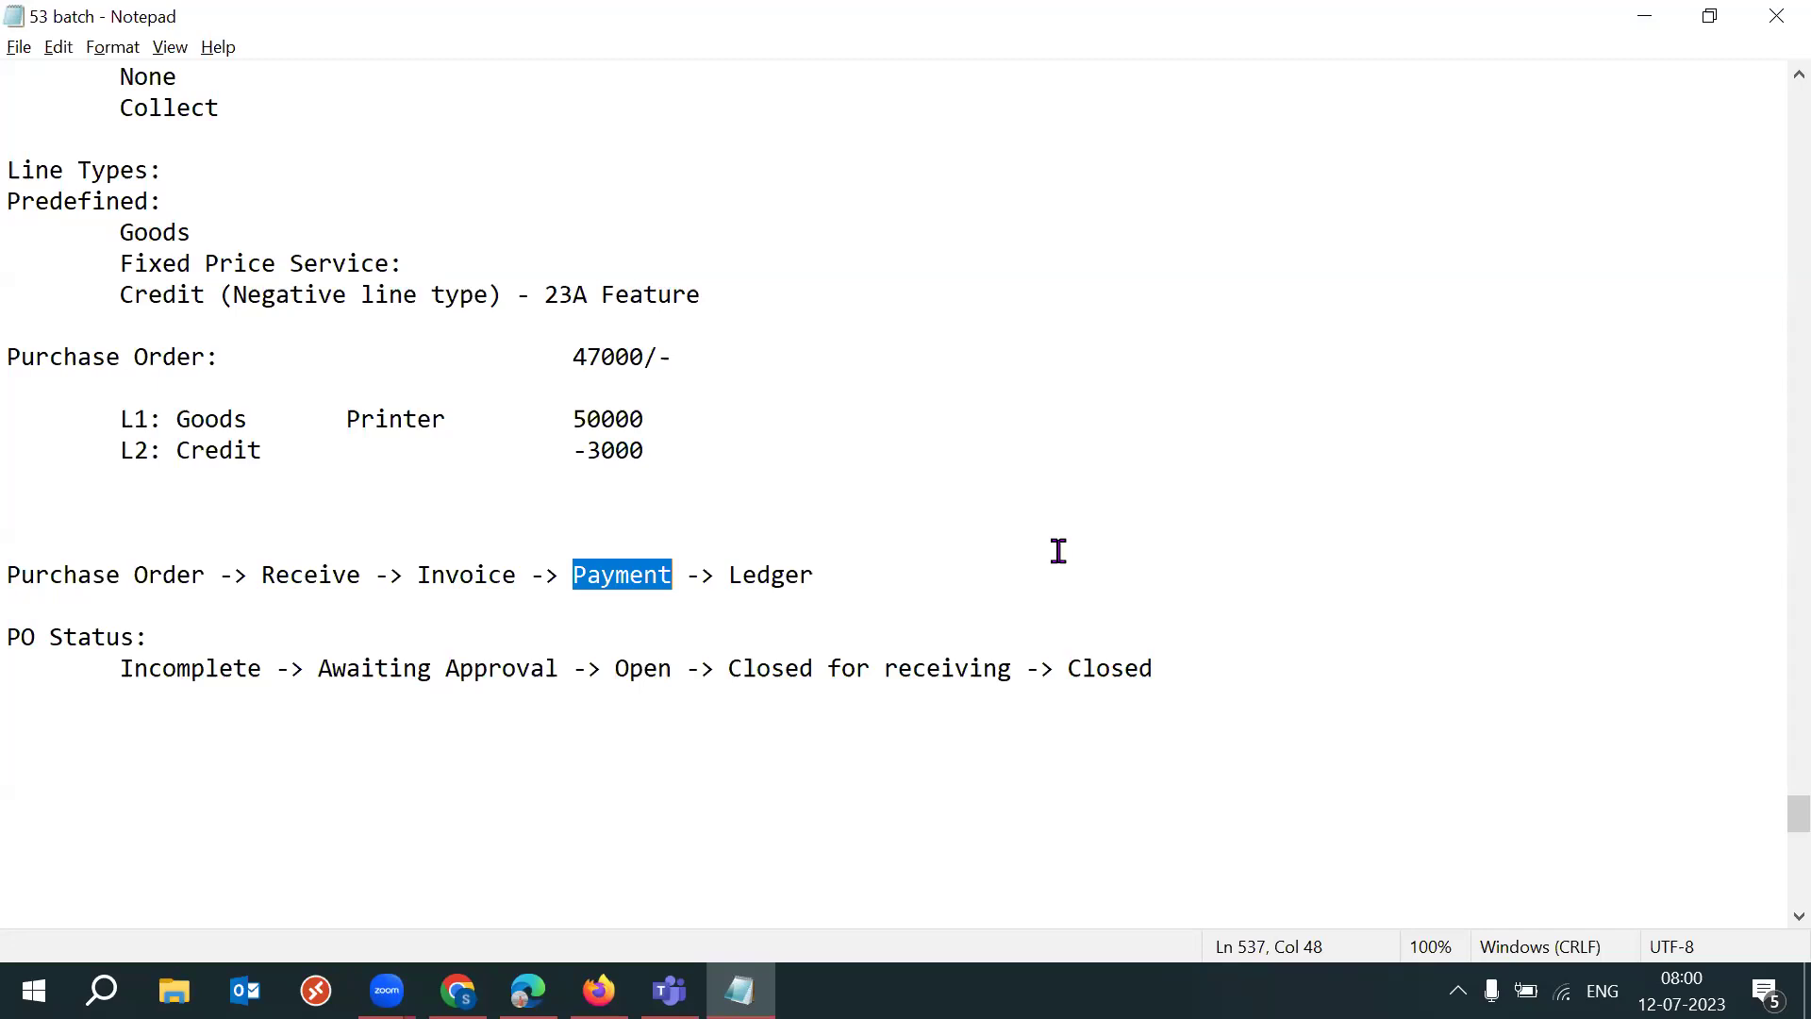
mouse_move(598, 990)
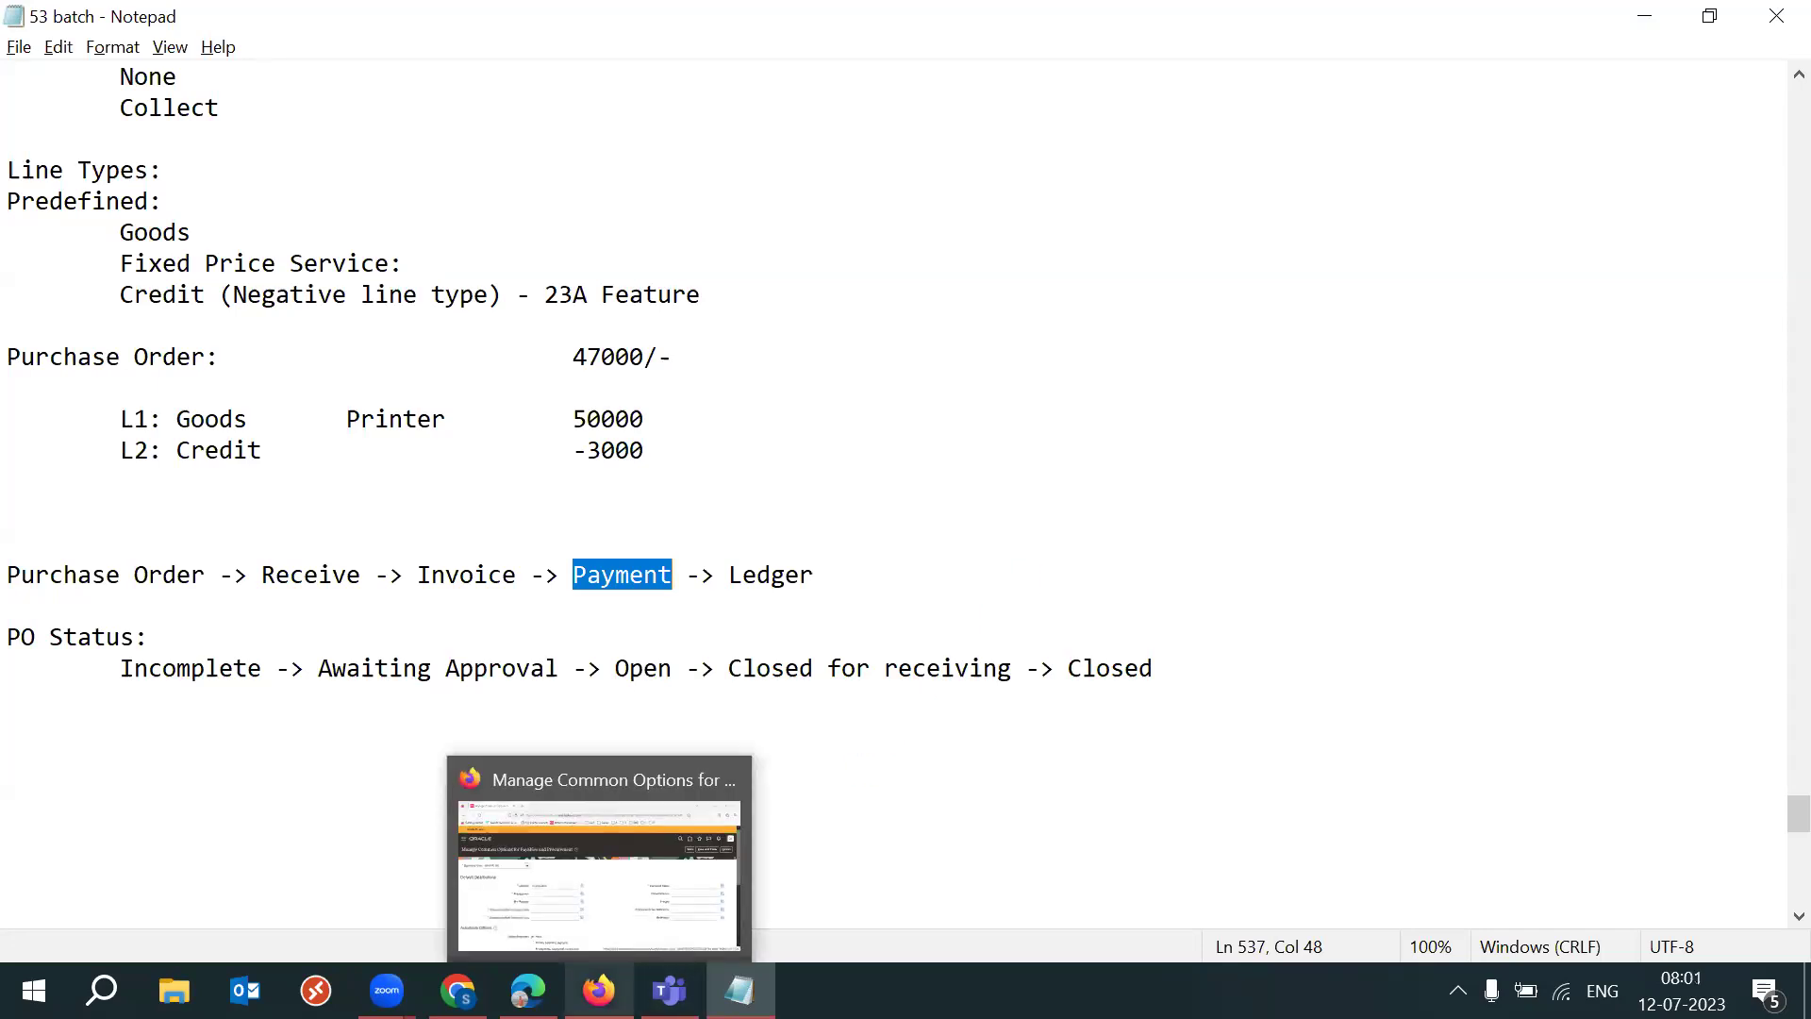
double_click(467, 574)
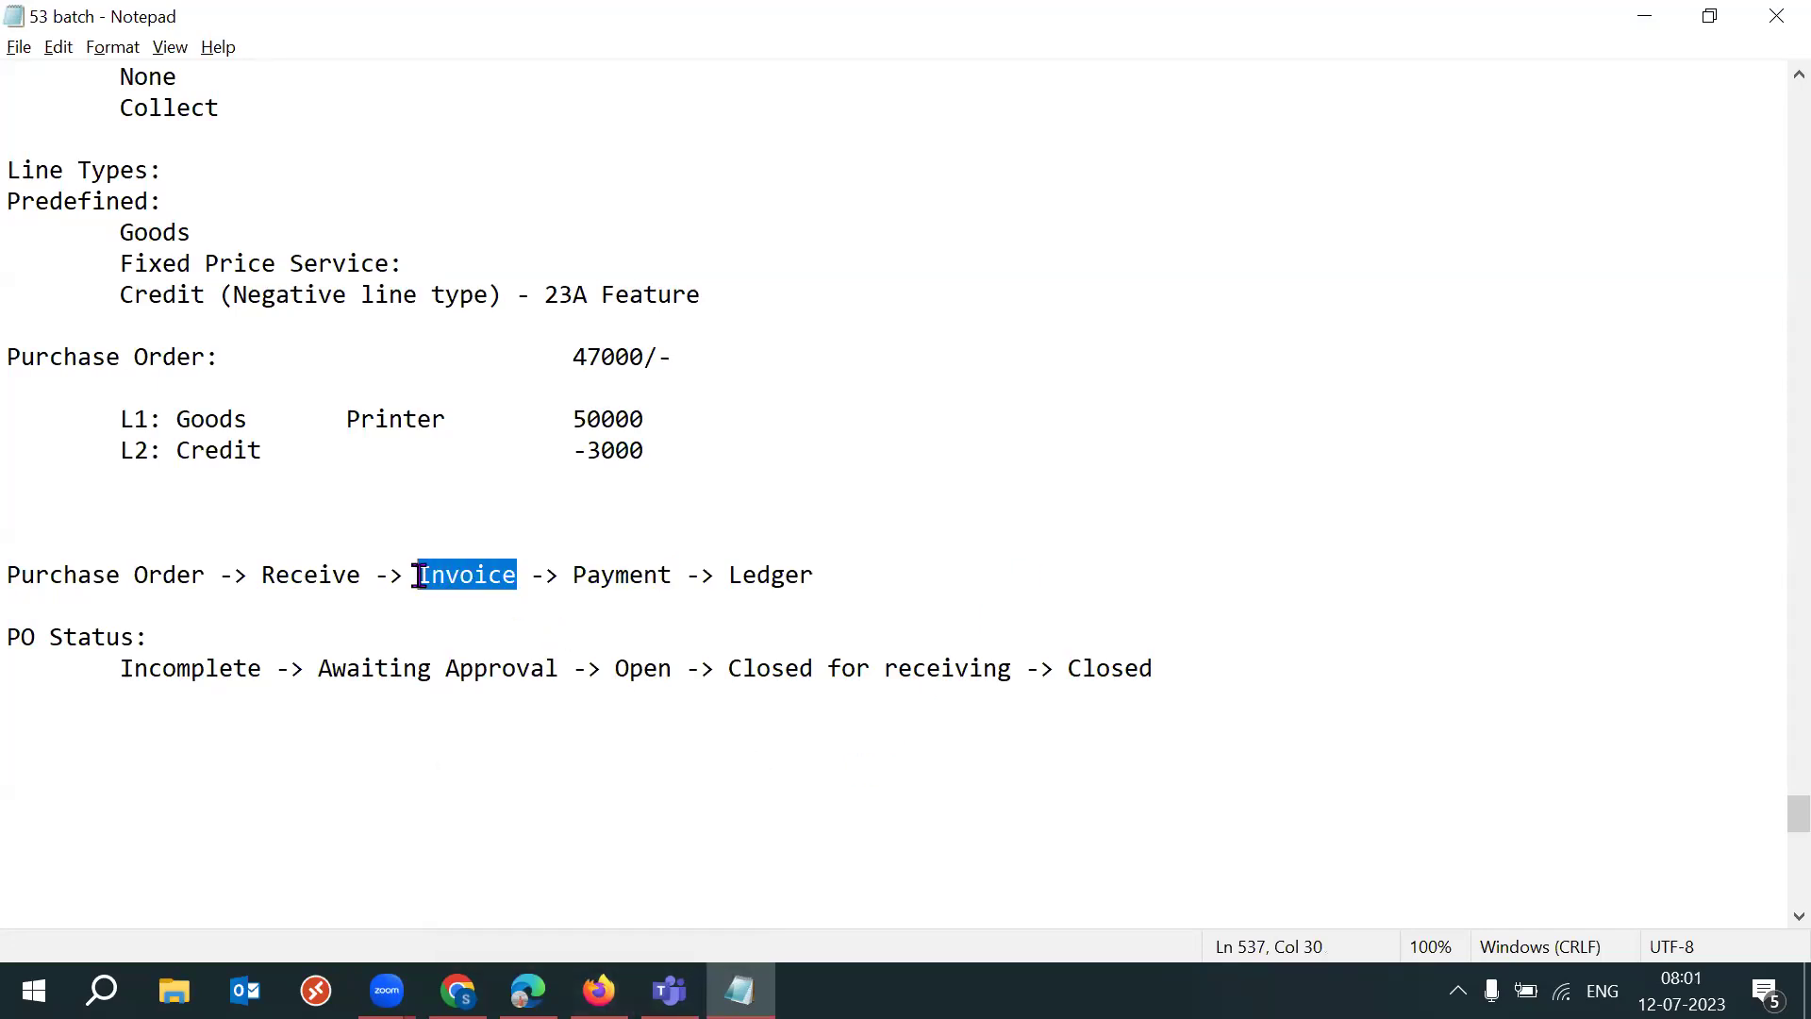
Step: Back in Manage Common Options, point out the Liability 2000 account and Prepayment, opening the Prepayment lookup
click(599, 990)
double_click(566, 547)
click(1044, 566)
double_click(358, 601)
click(919, 613)
click(795, 594)
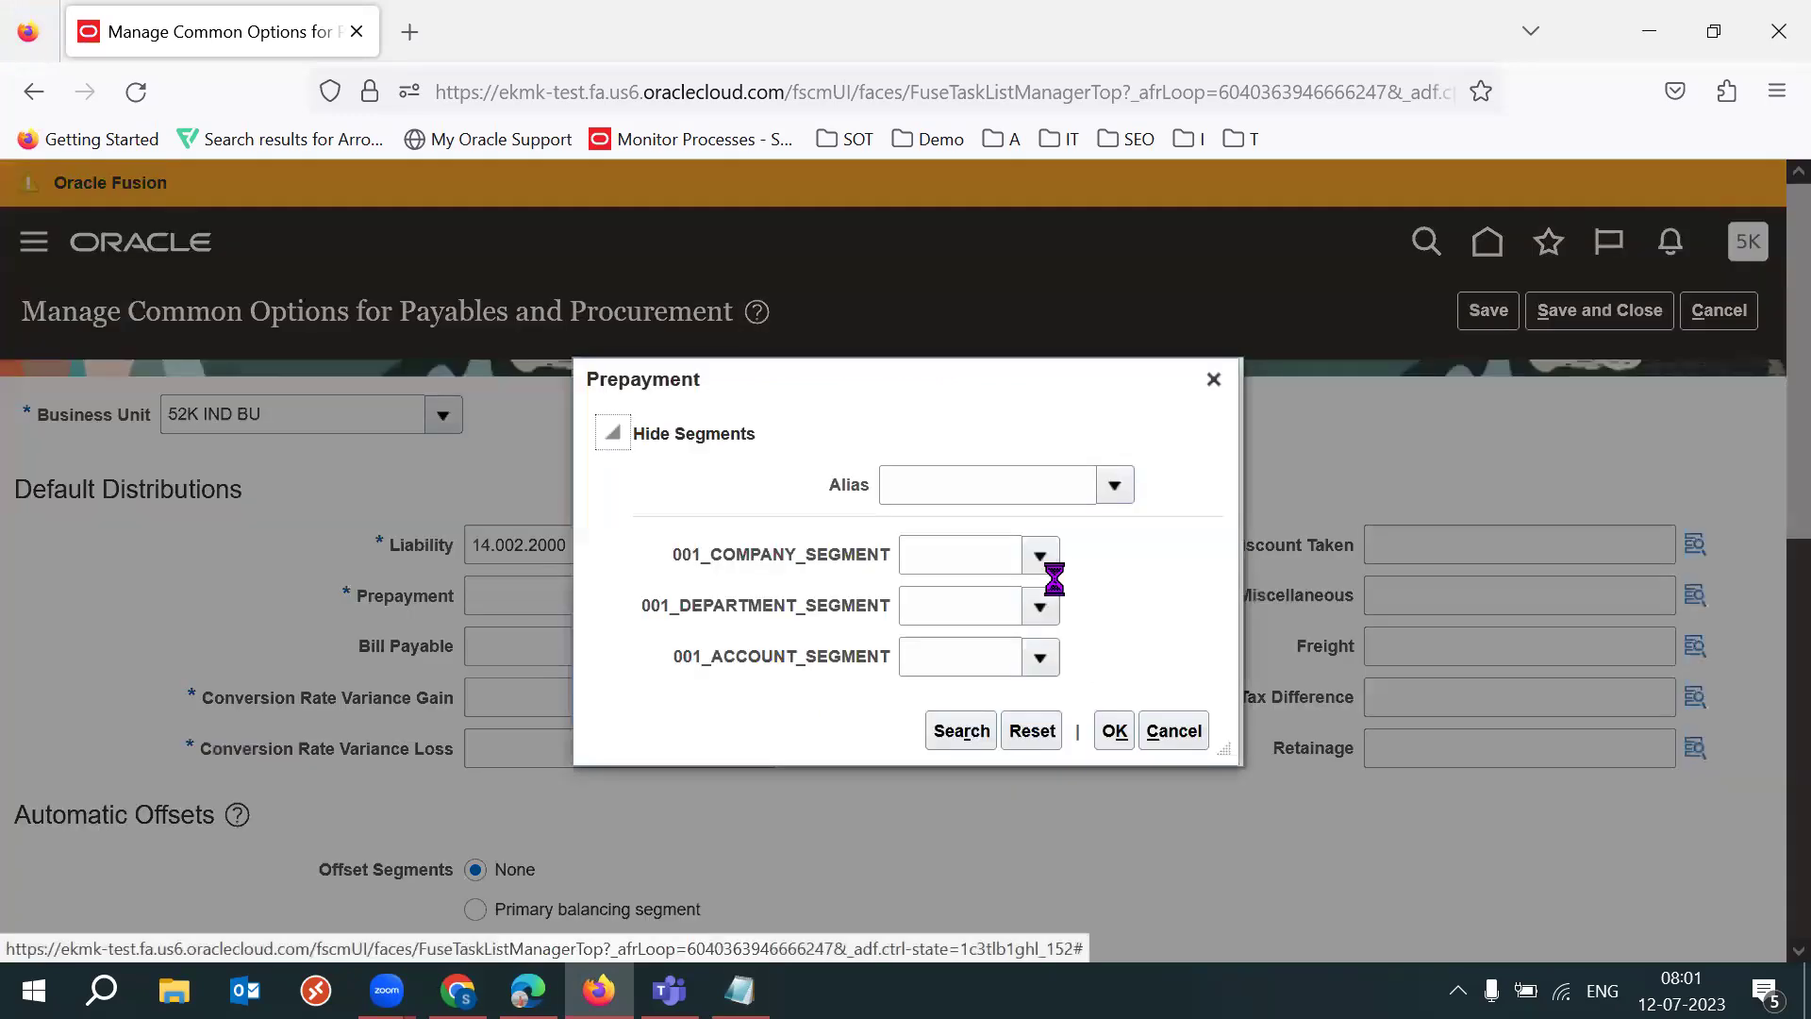
Step: Set Prepayment to 02.001.1101 and Discount Taken to 01.002.1015
click(964, 731)
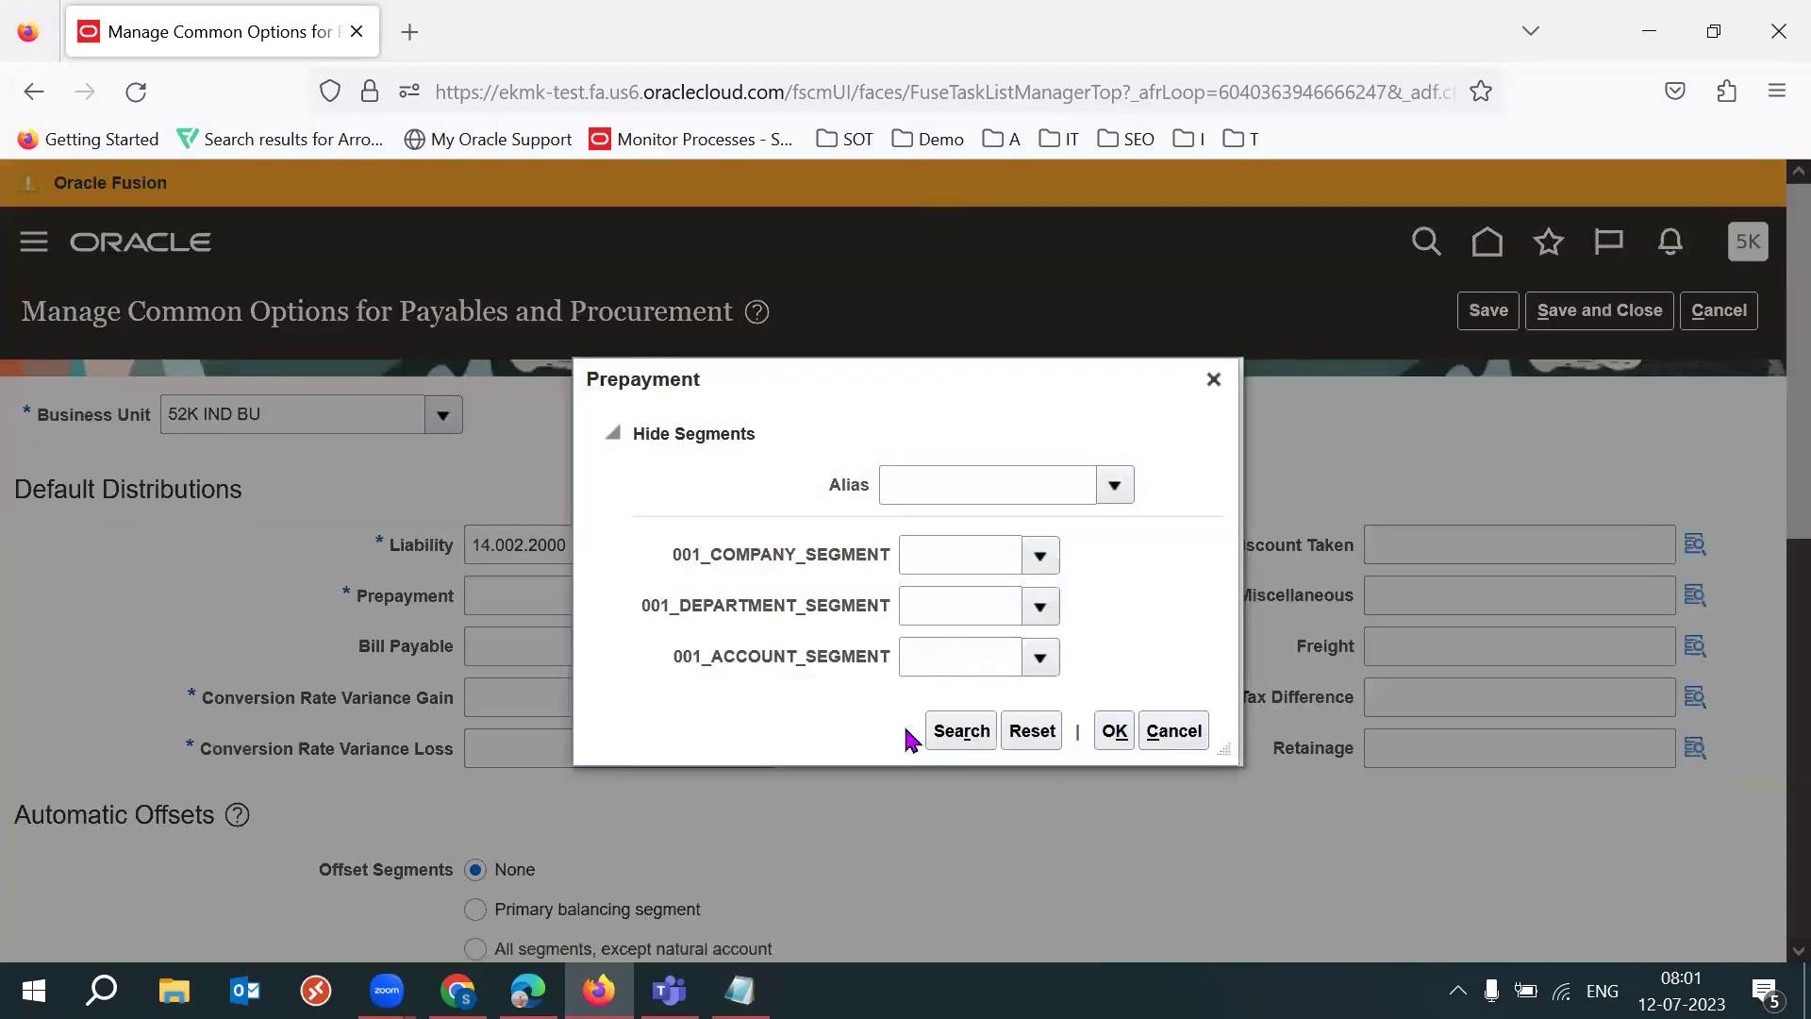
scroll(1770, 629, down, 5)
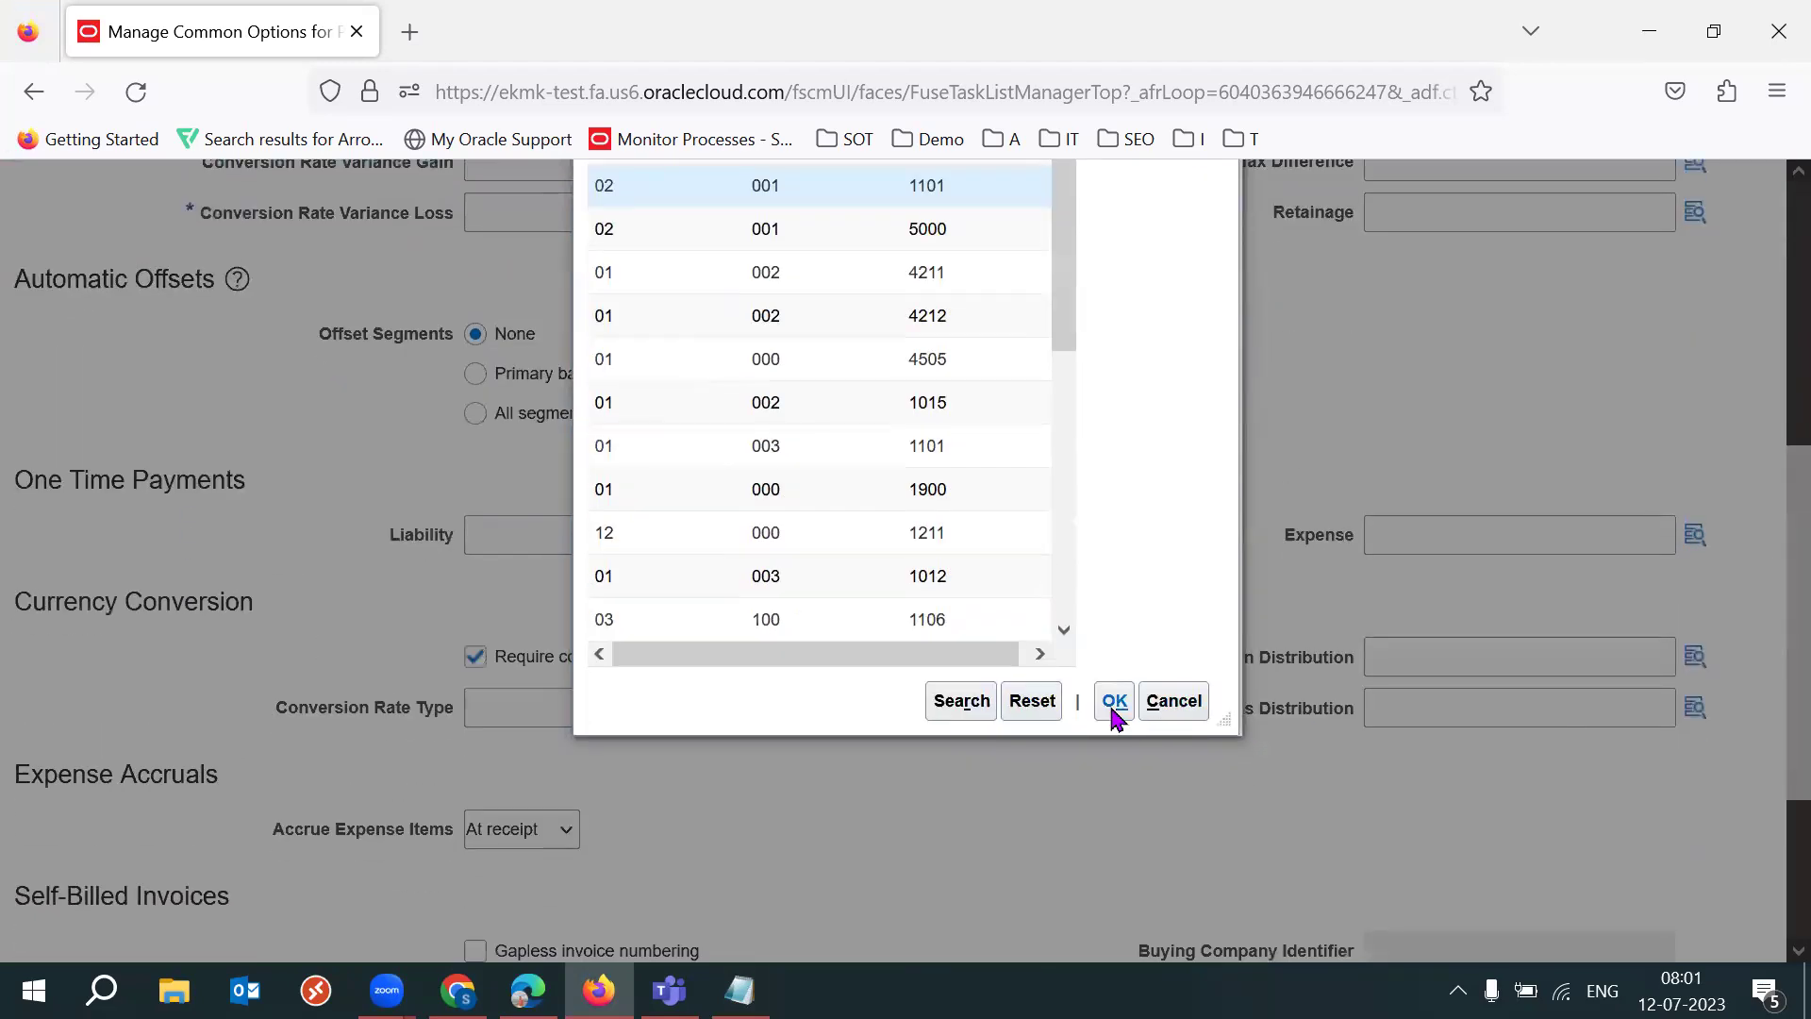
click(1115, 717)
key(F11)
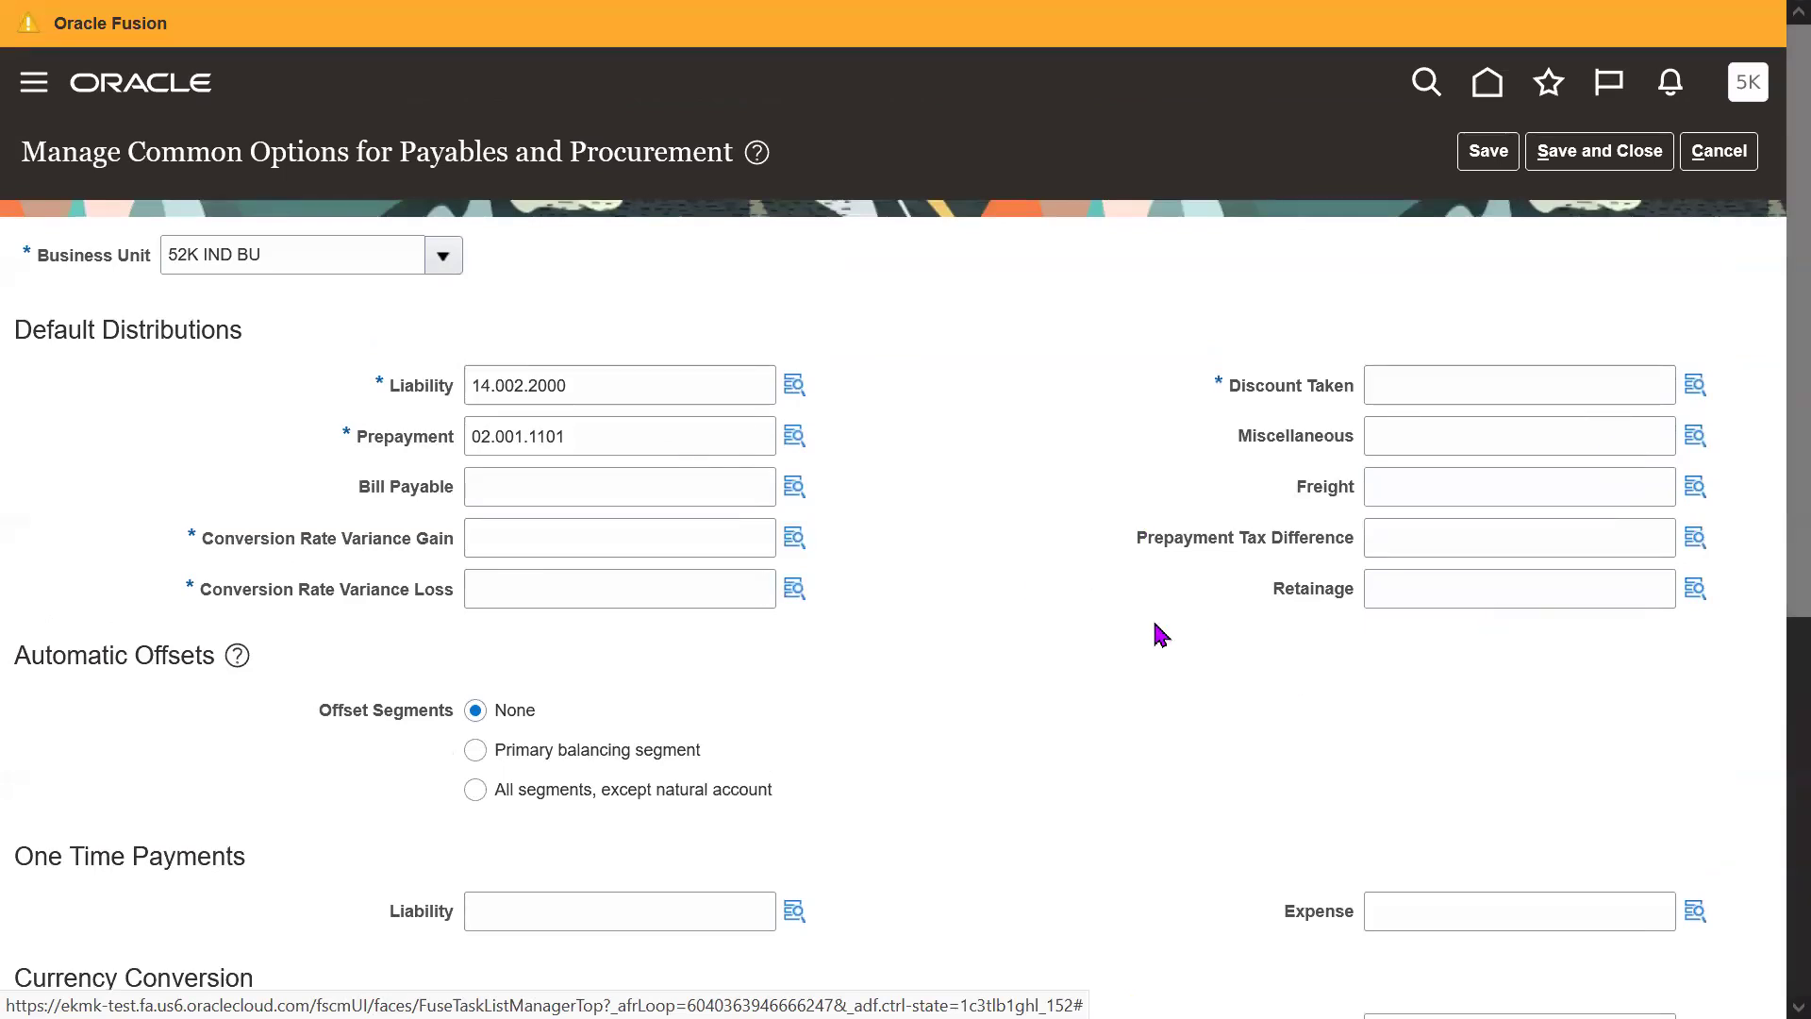
click(1694, 385)
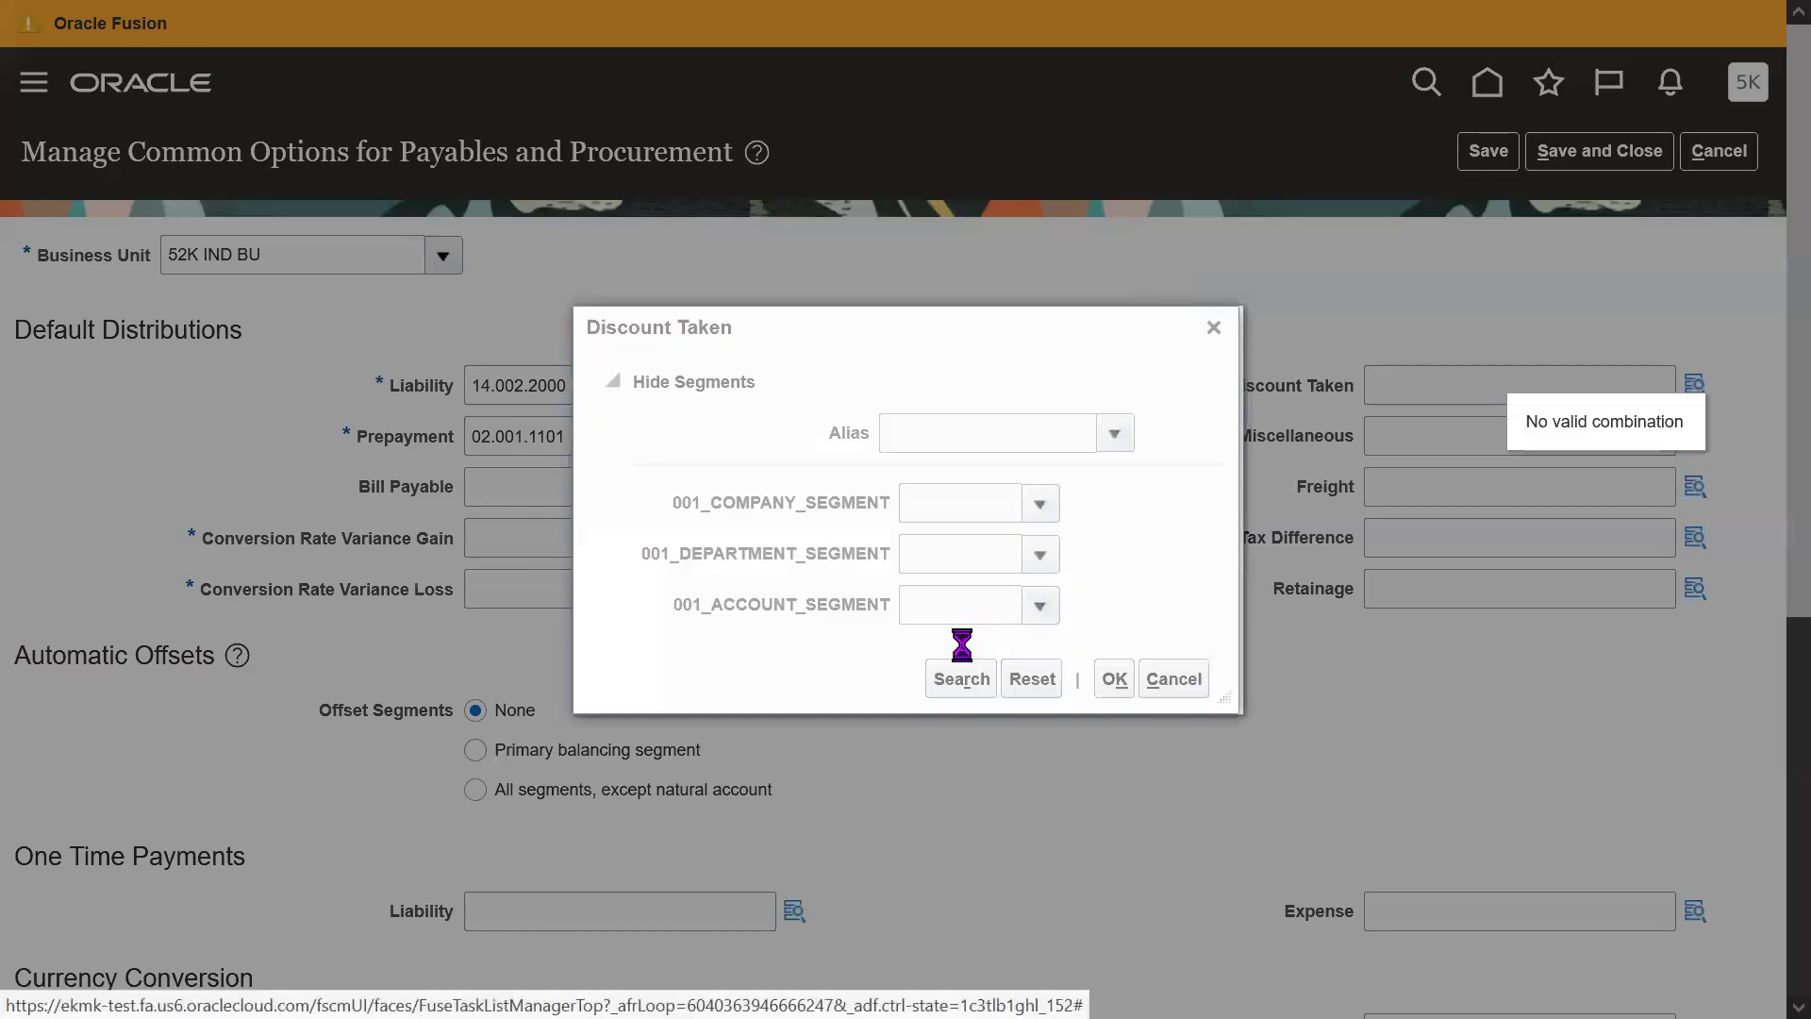
click(938, 686)
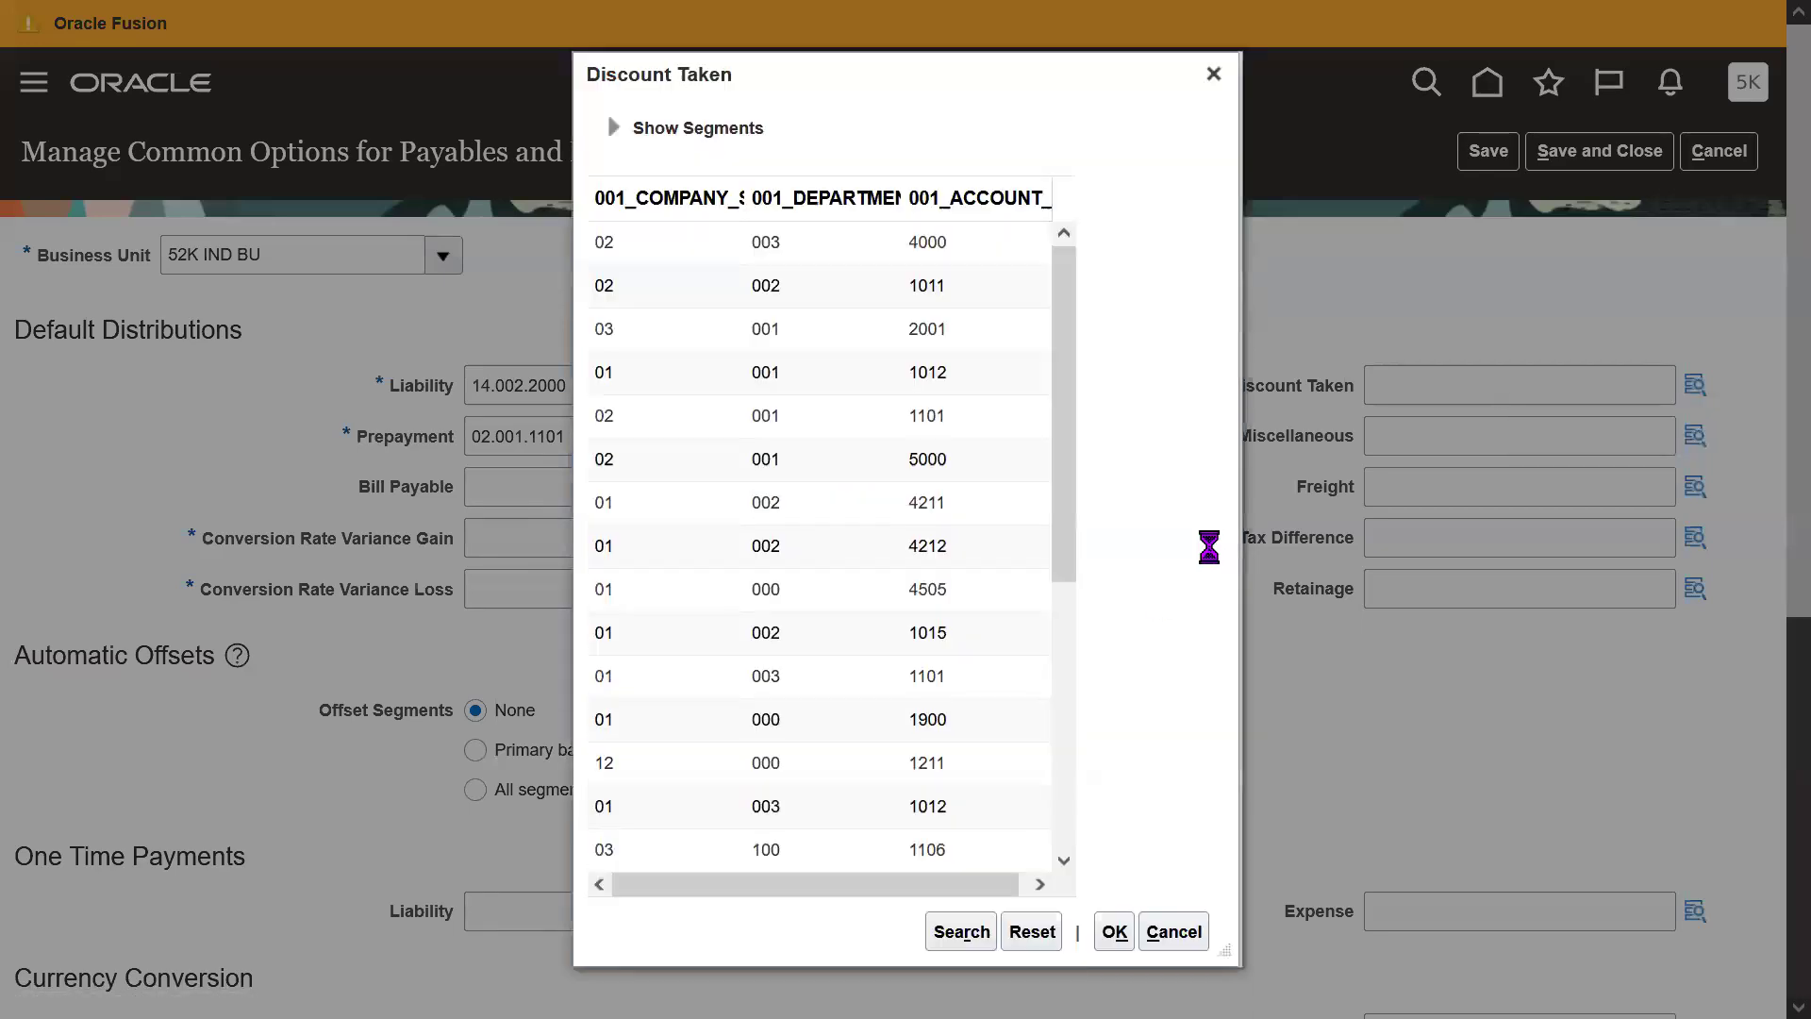
click(908, 632)
click(1114, 932)
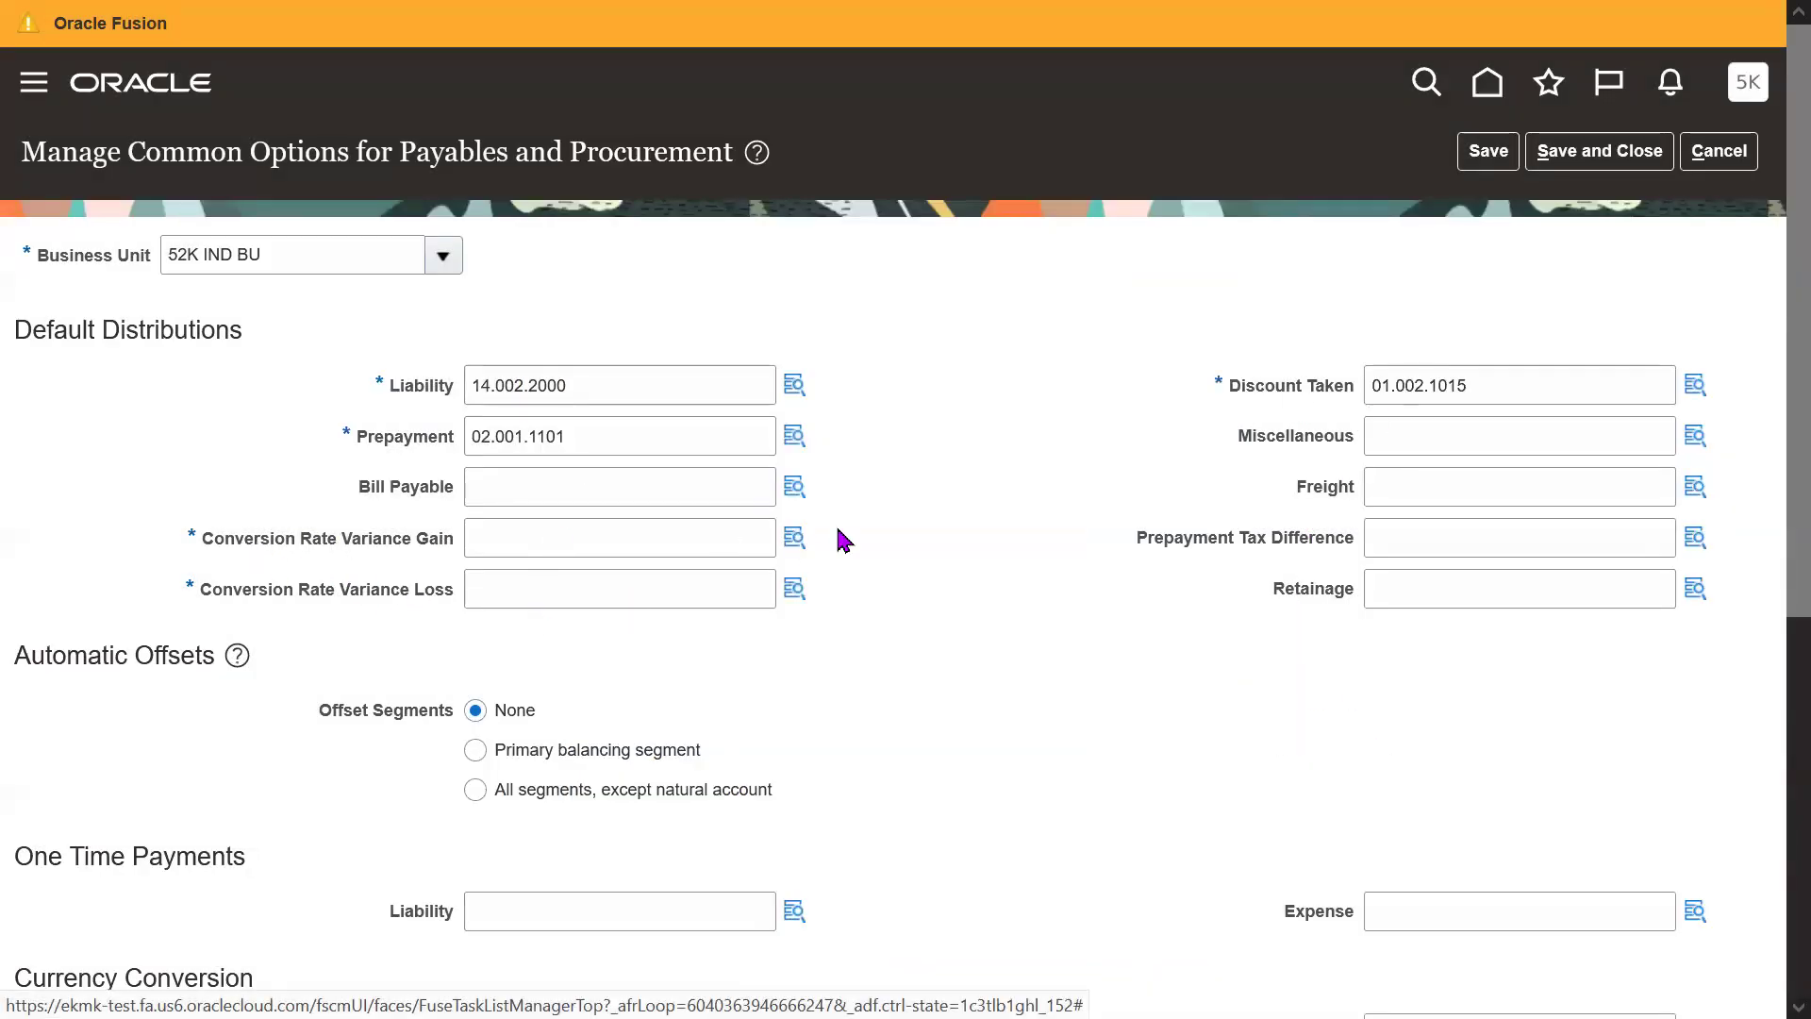
Step: Set Conversion Rate Variance Gain to 01.002.1015 and Loss to 01.000.4505
click(795, 538)
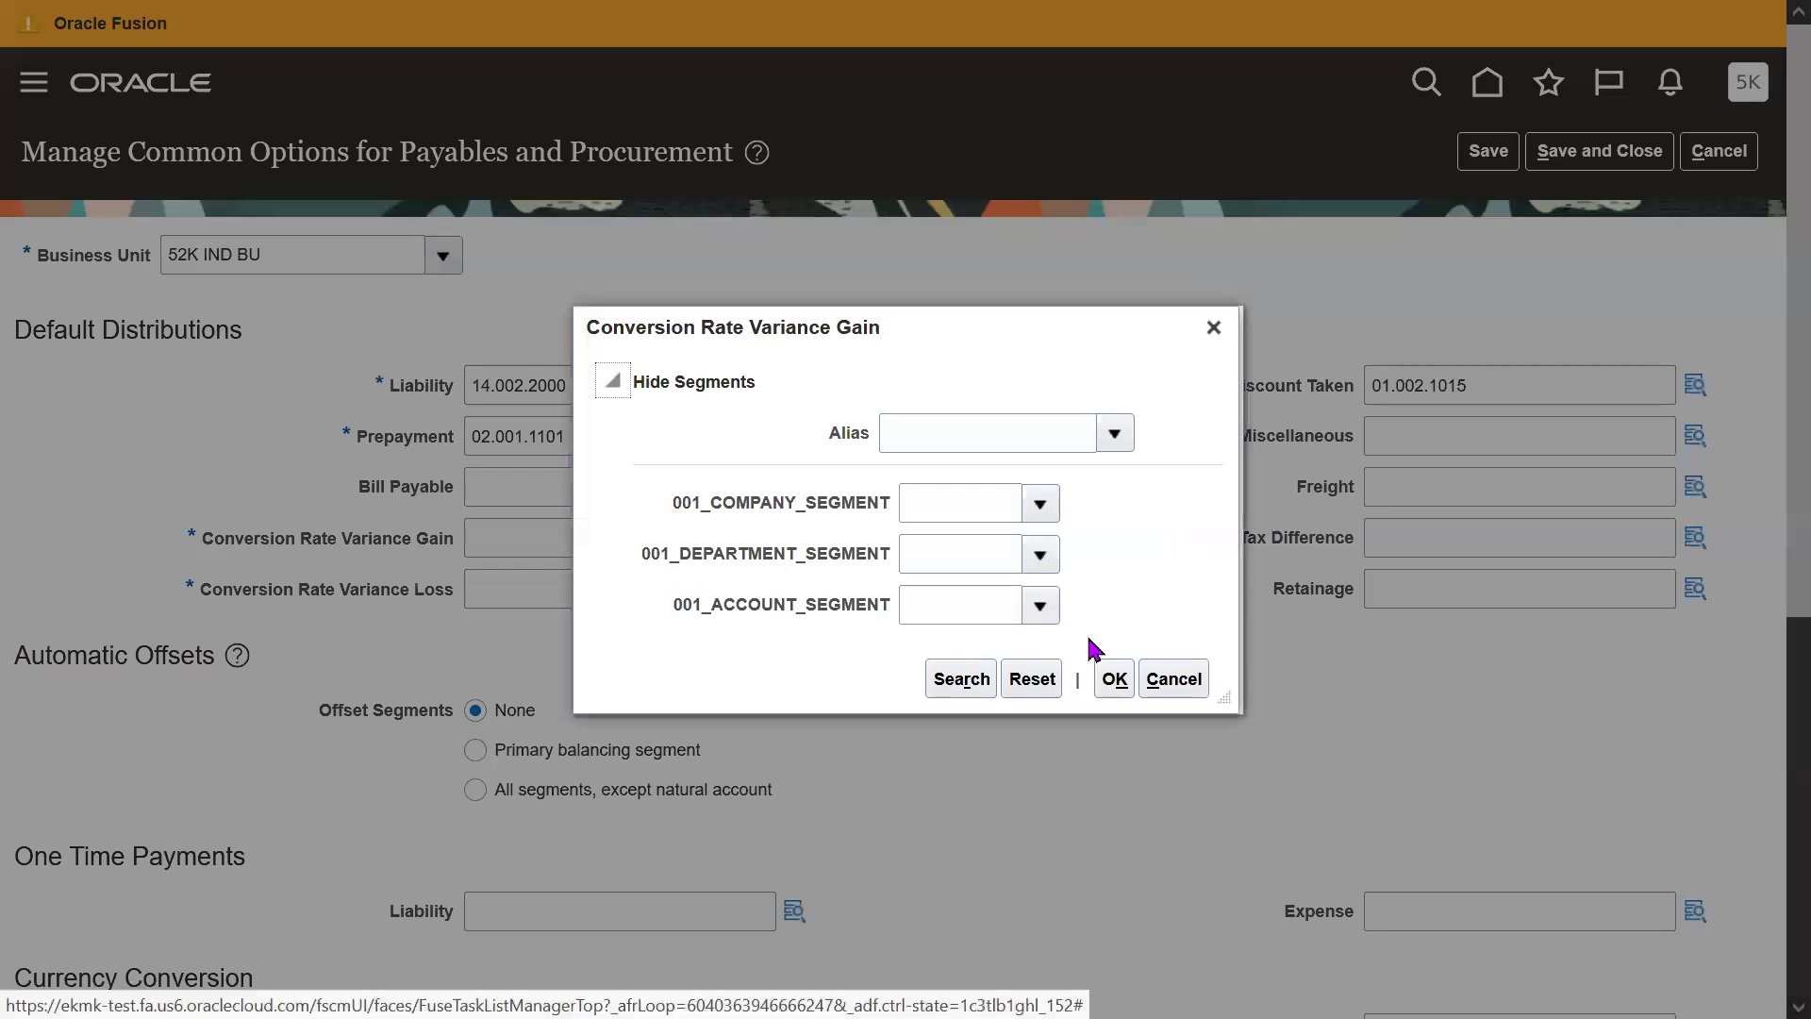
click(964, 681)
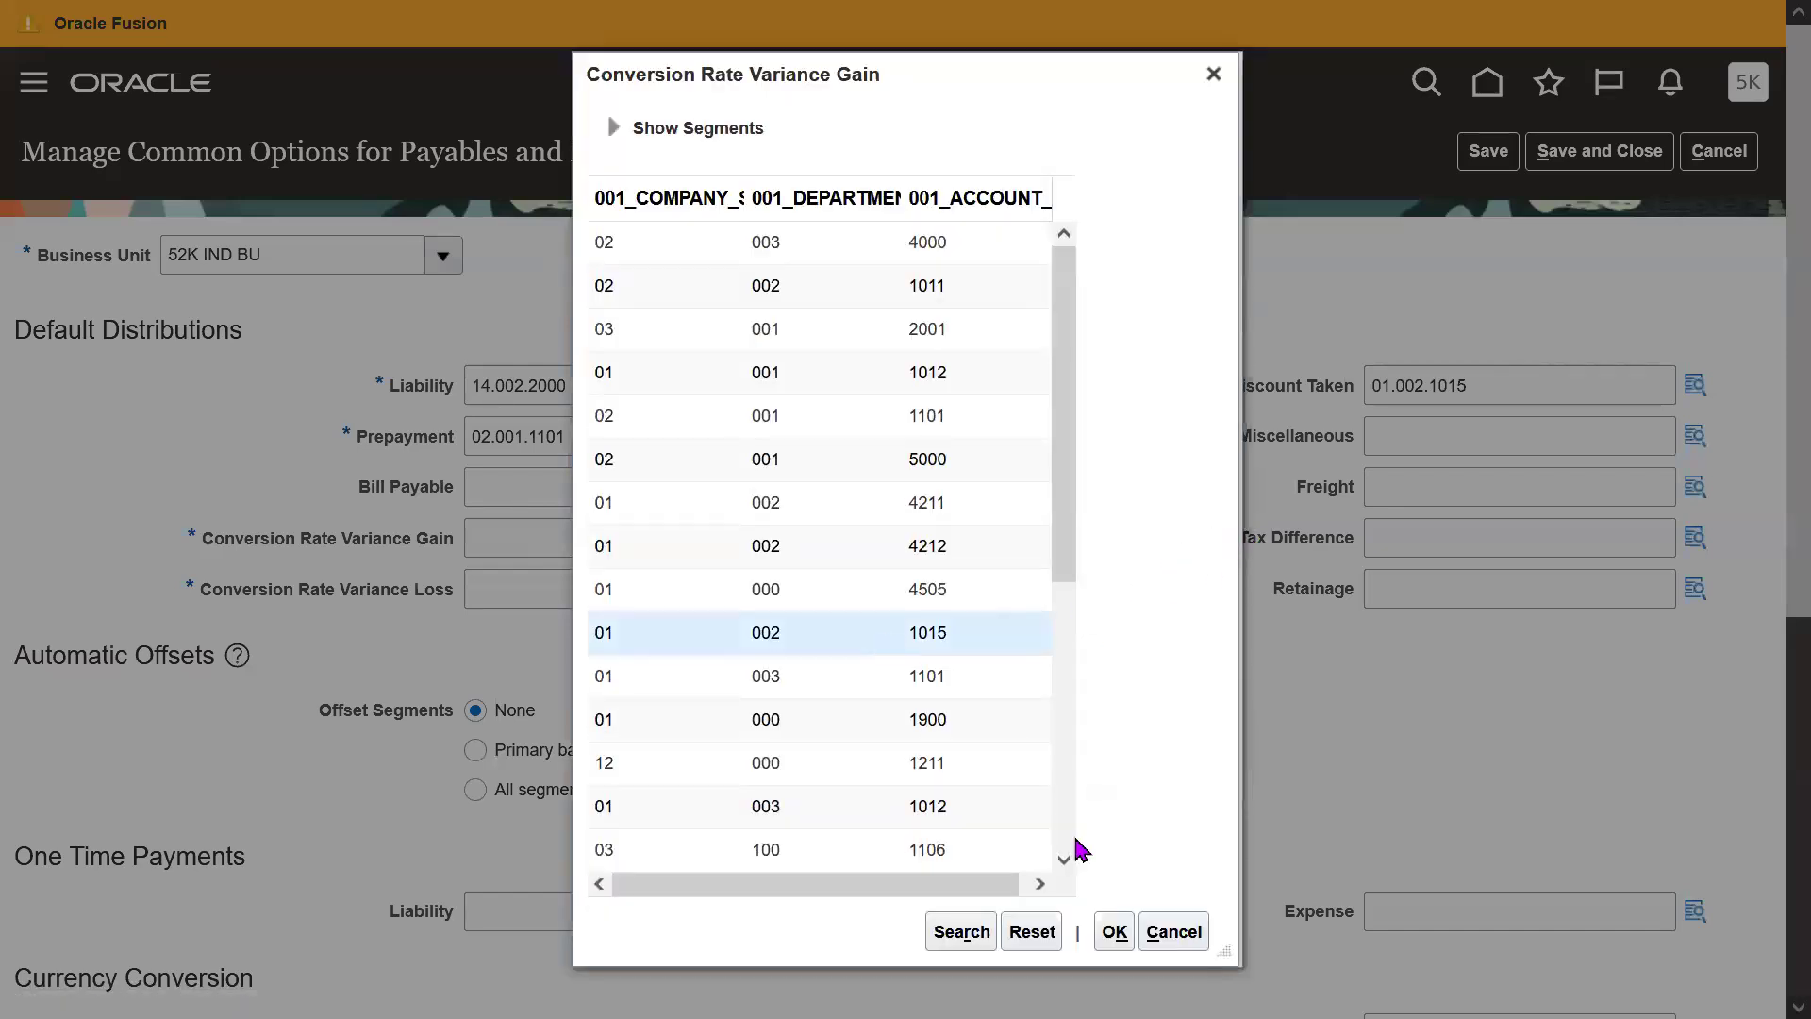
click(1114, 931)
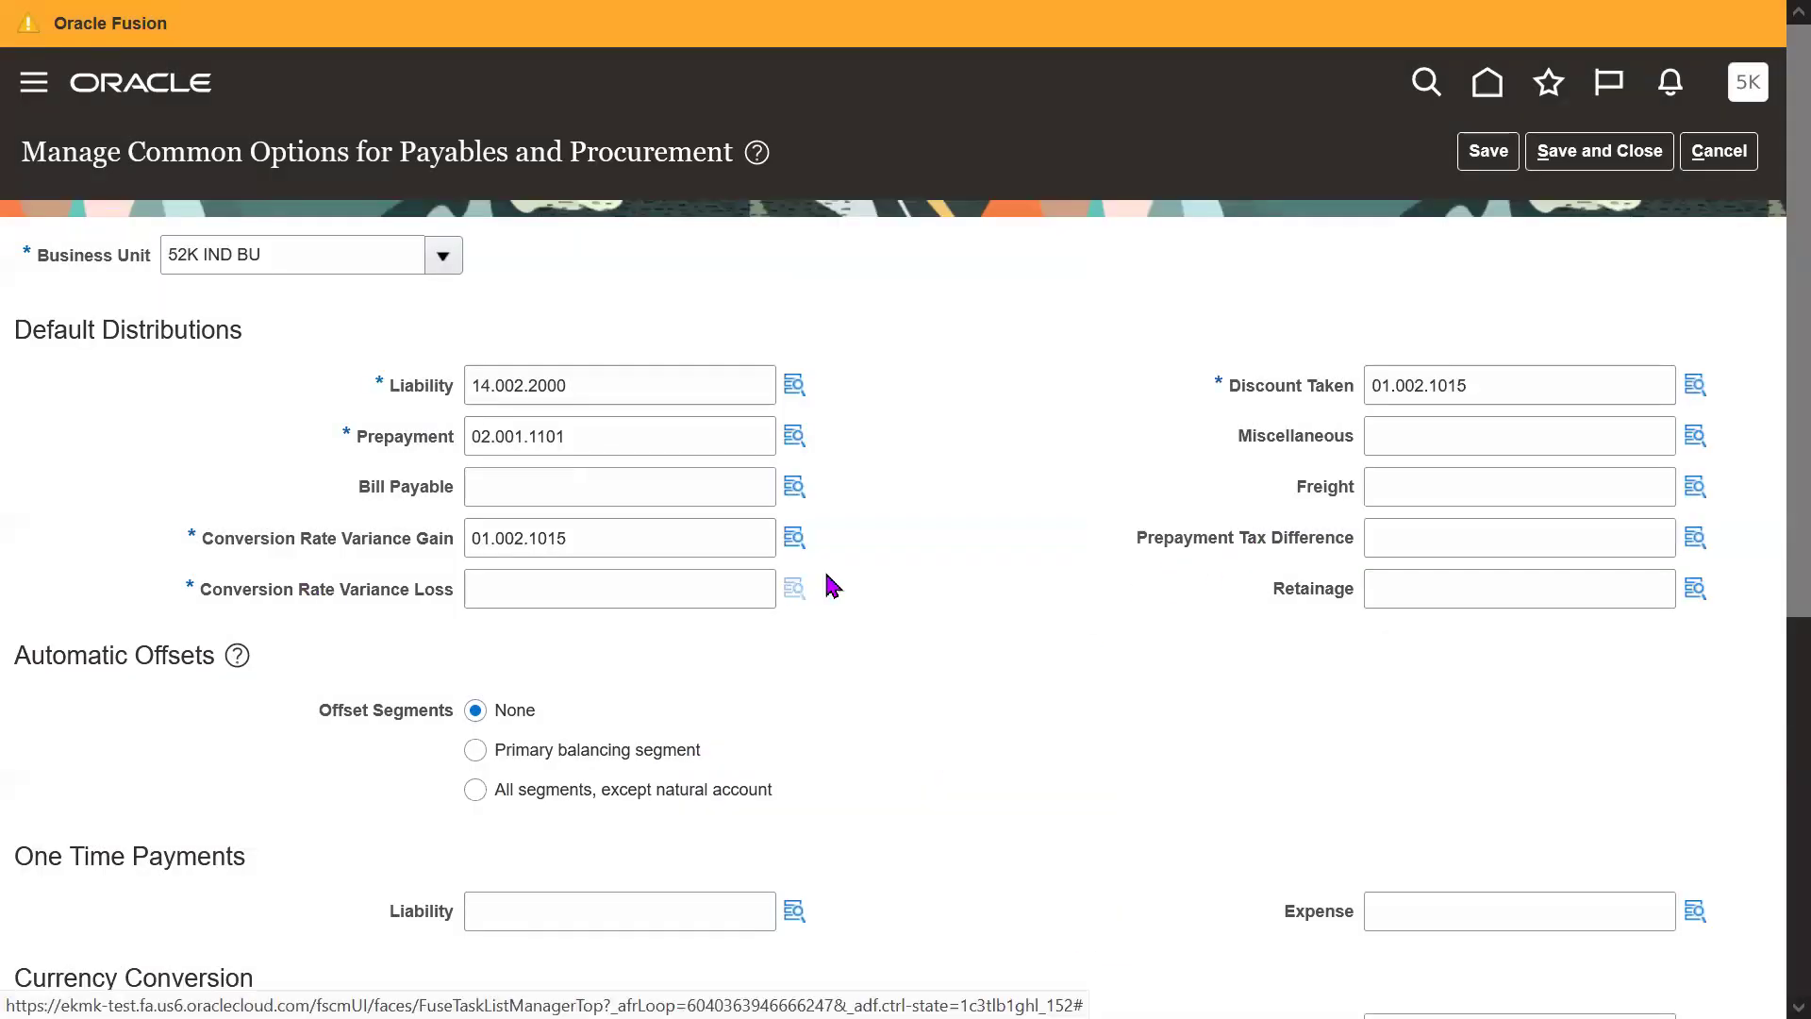
click(794, 588)
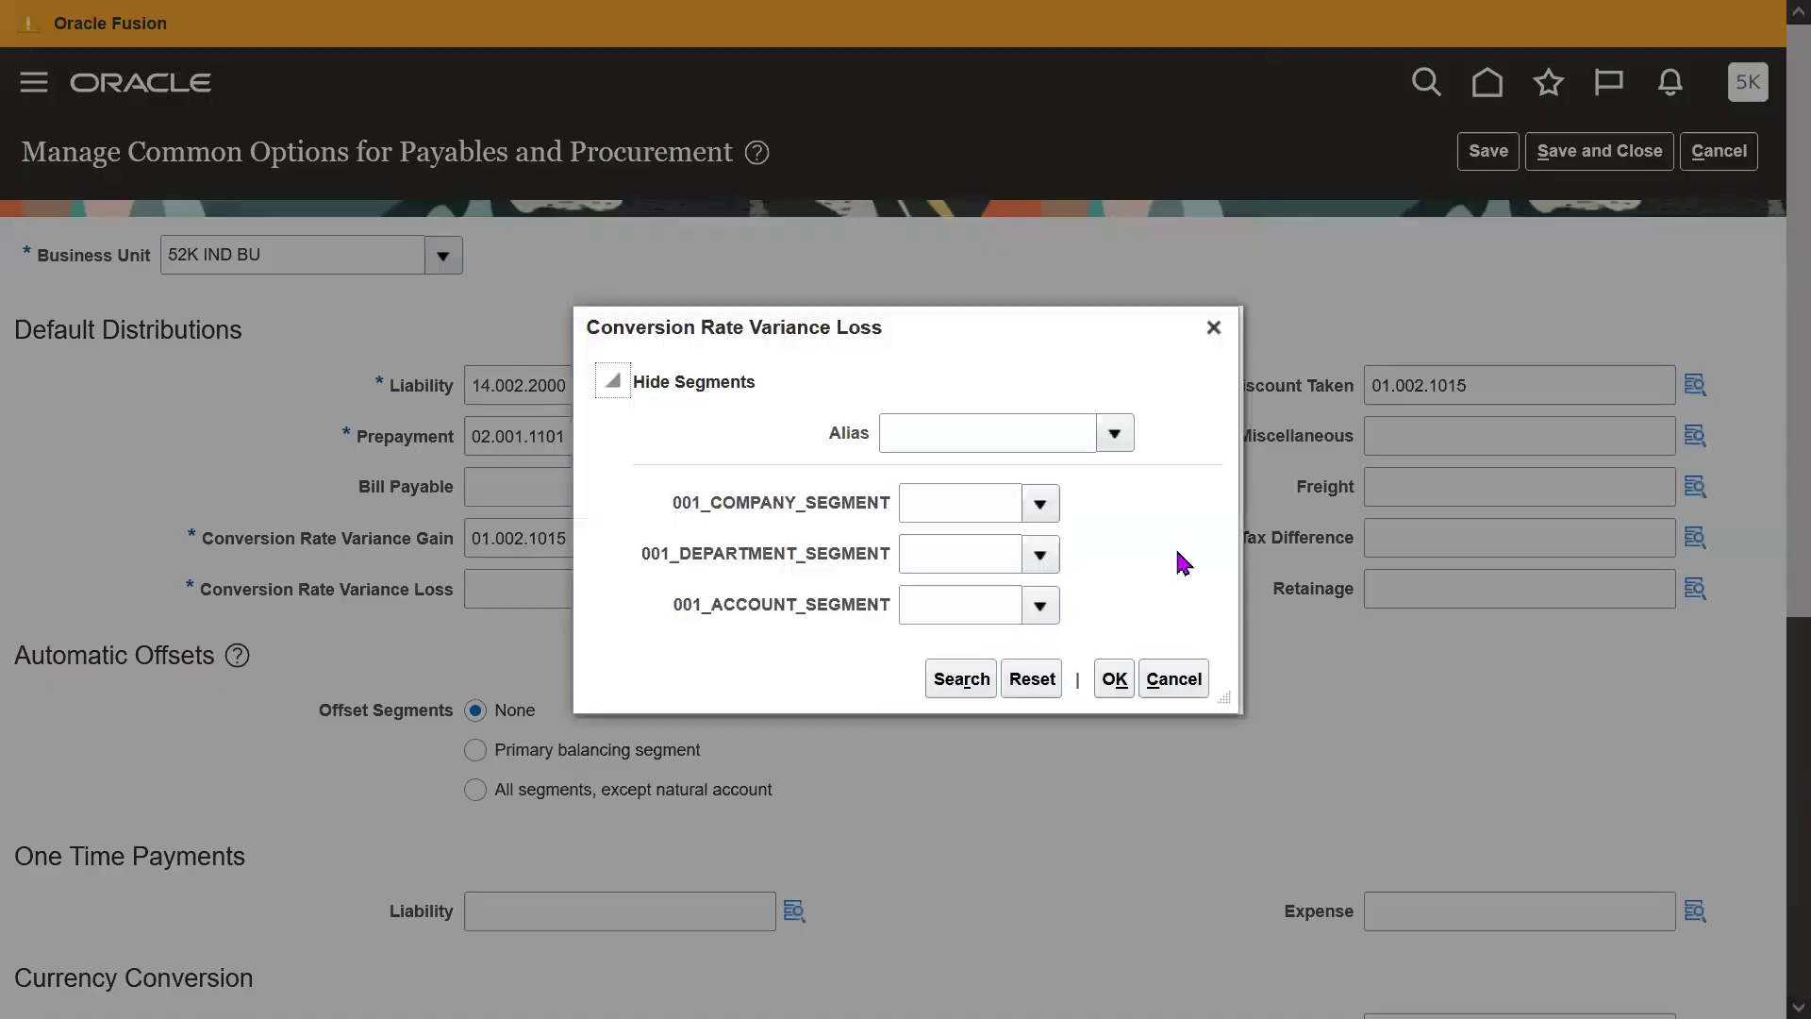
click(961, 675)
click(1045, 588)
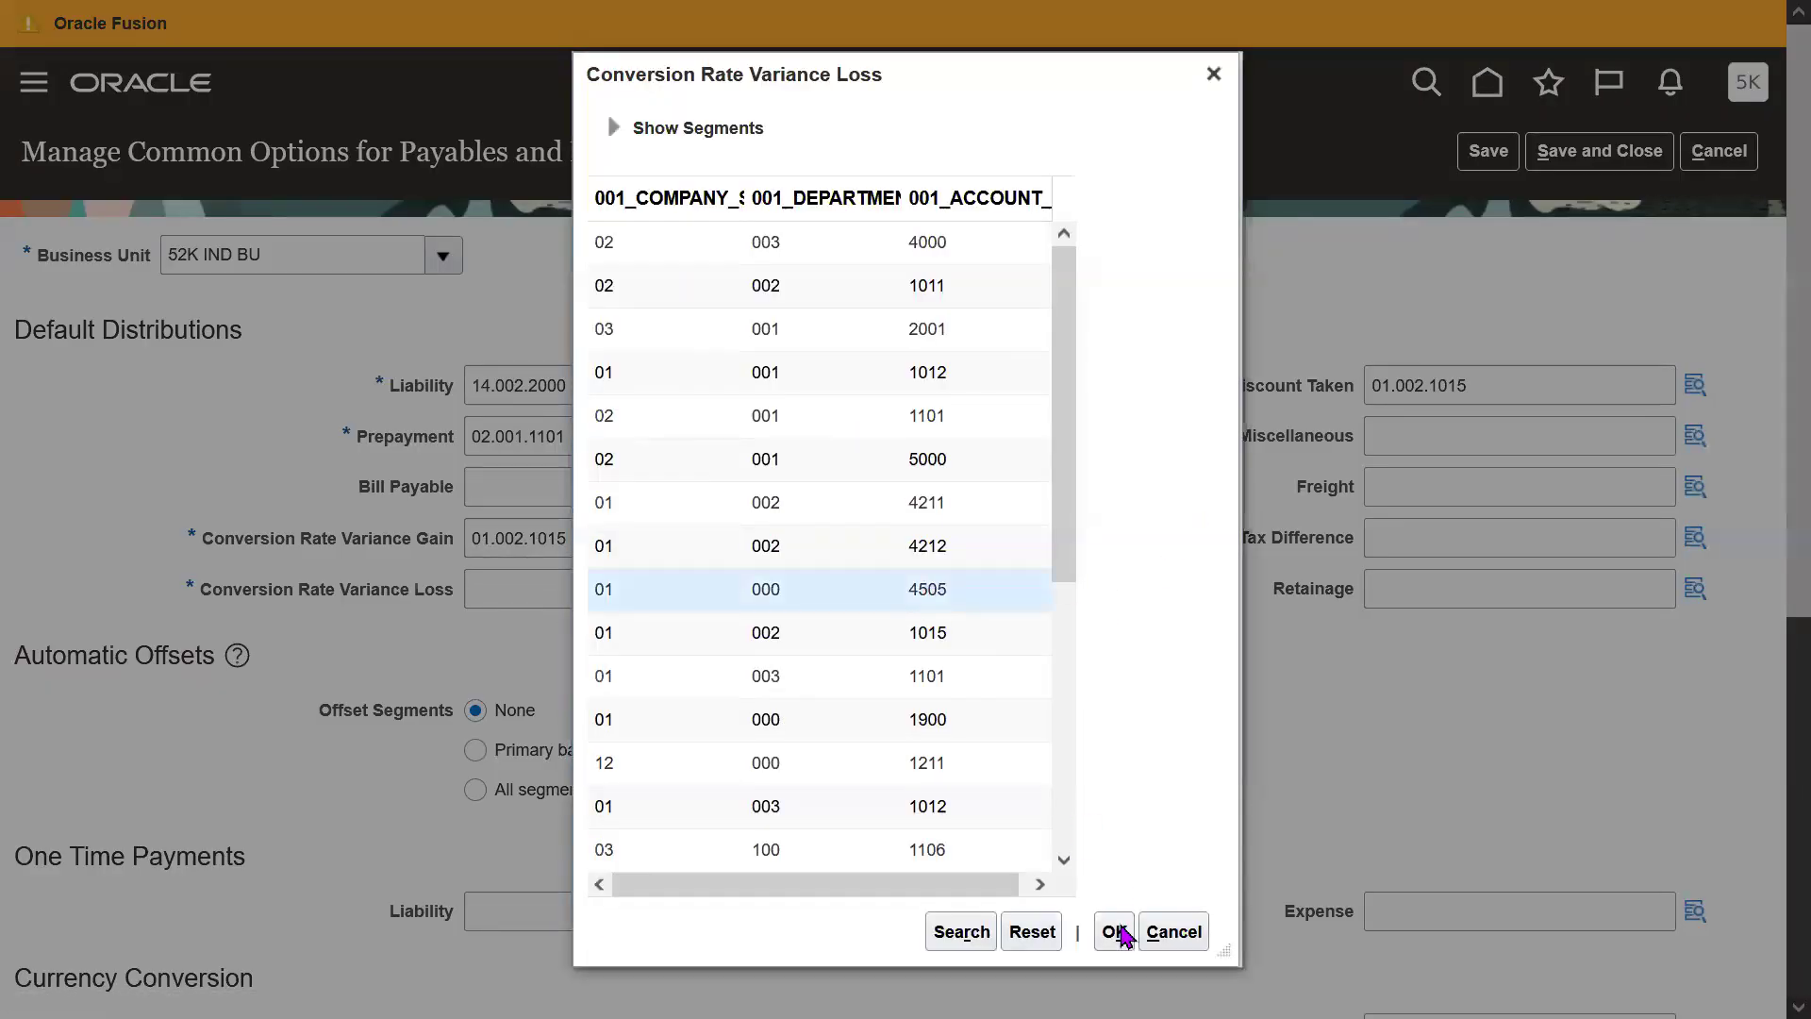
click(1118, 930)
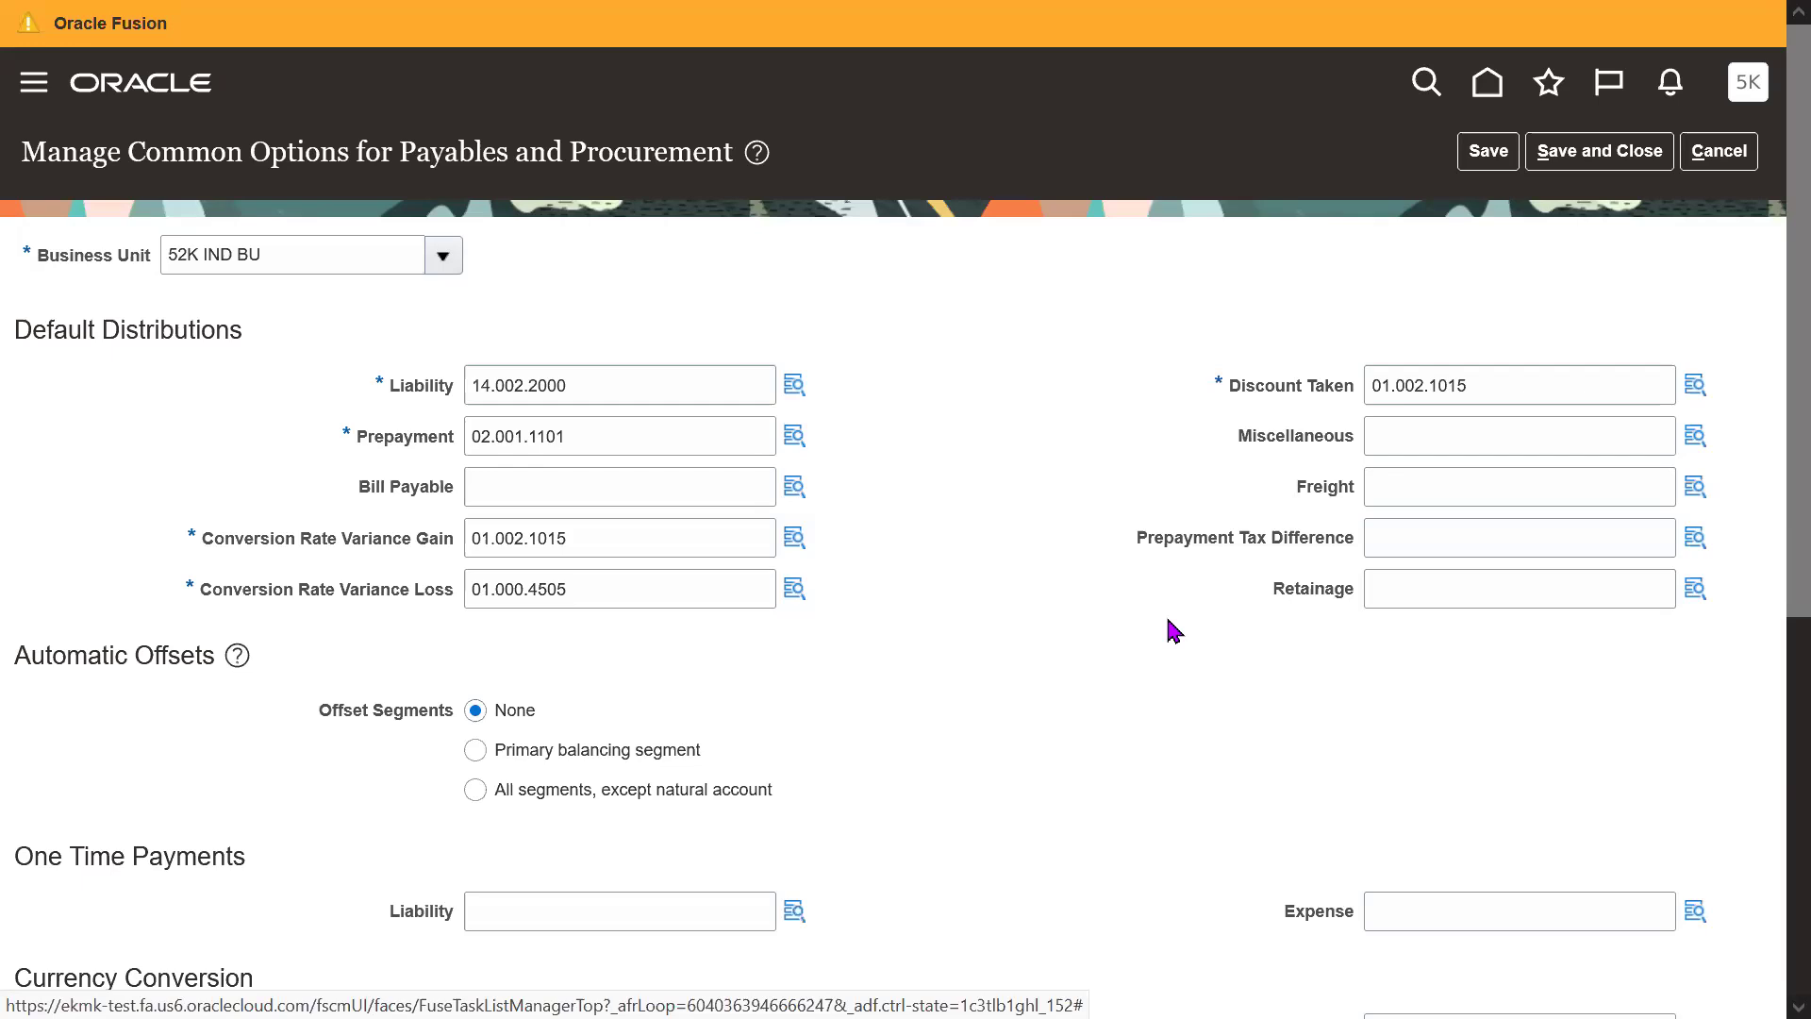
double_click(429, 590)
Step: Set Realized Gain Distribution to 01.000.4505 through the account lookup
click(972, 679)
scroll(971, 679, down, 5)
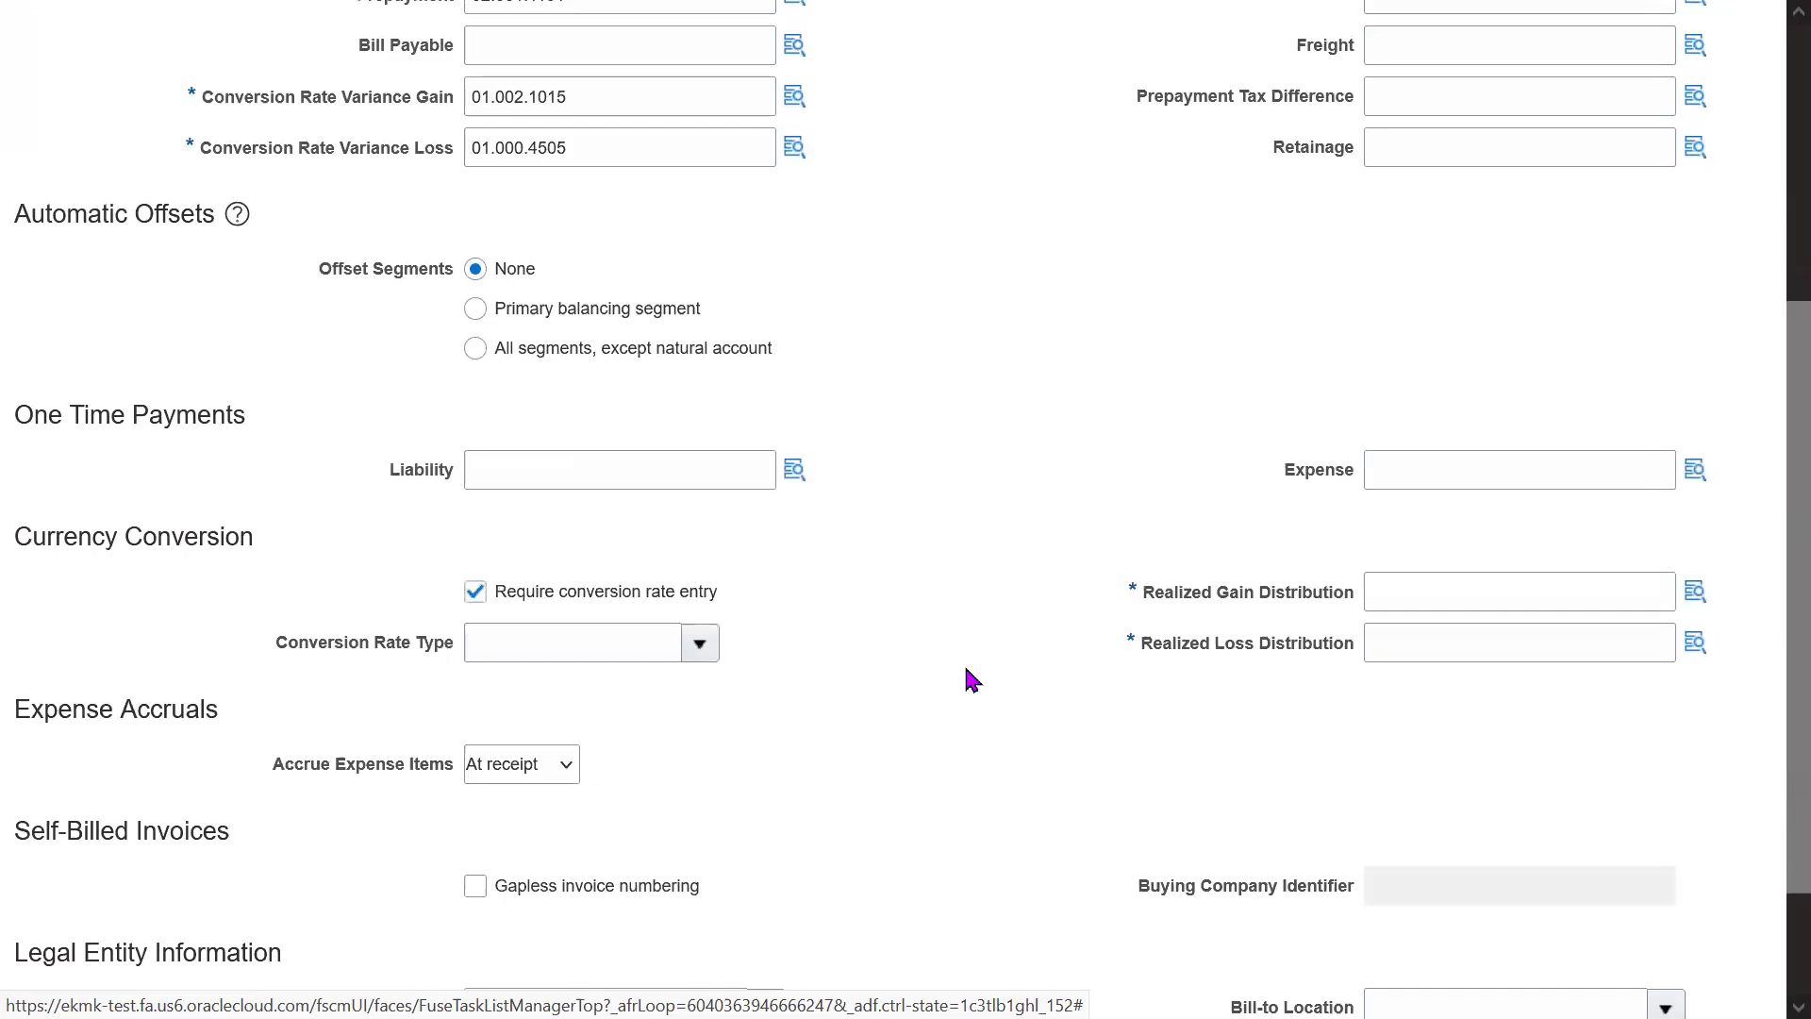
click(1695, 592)
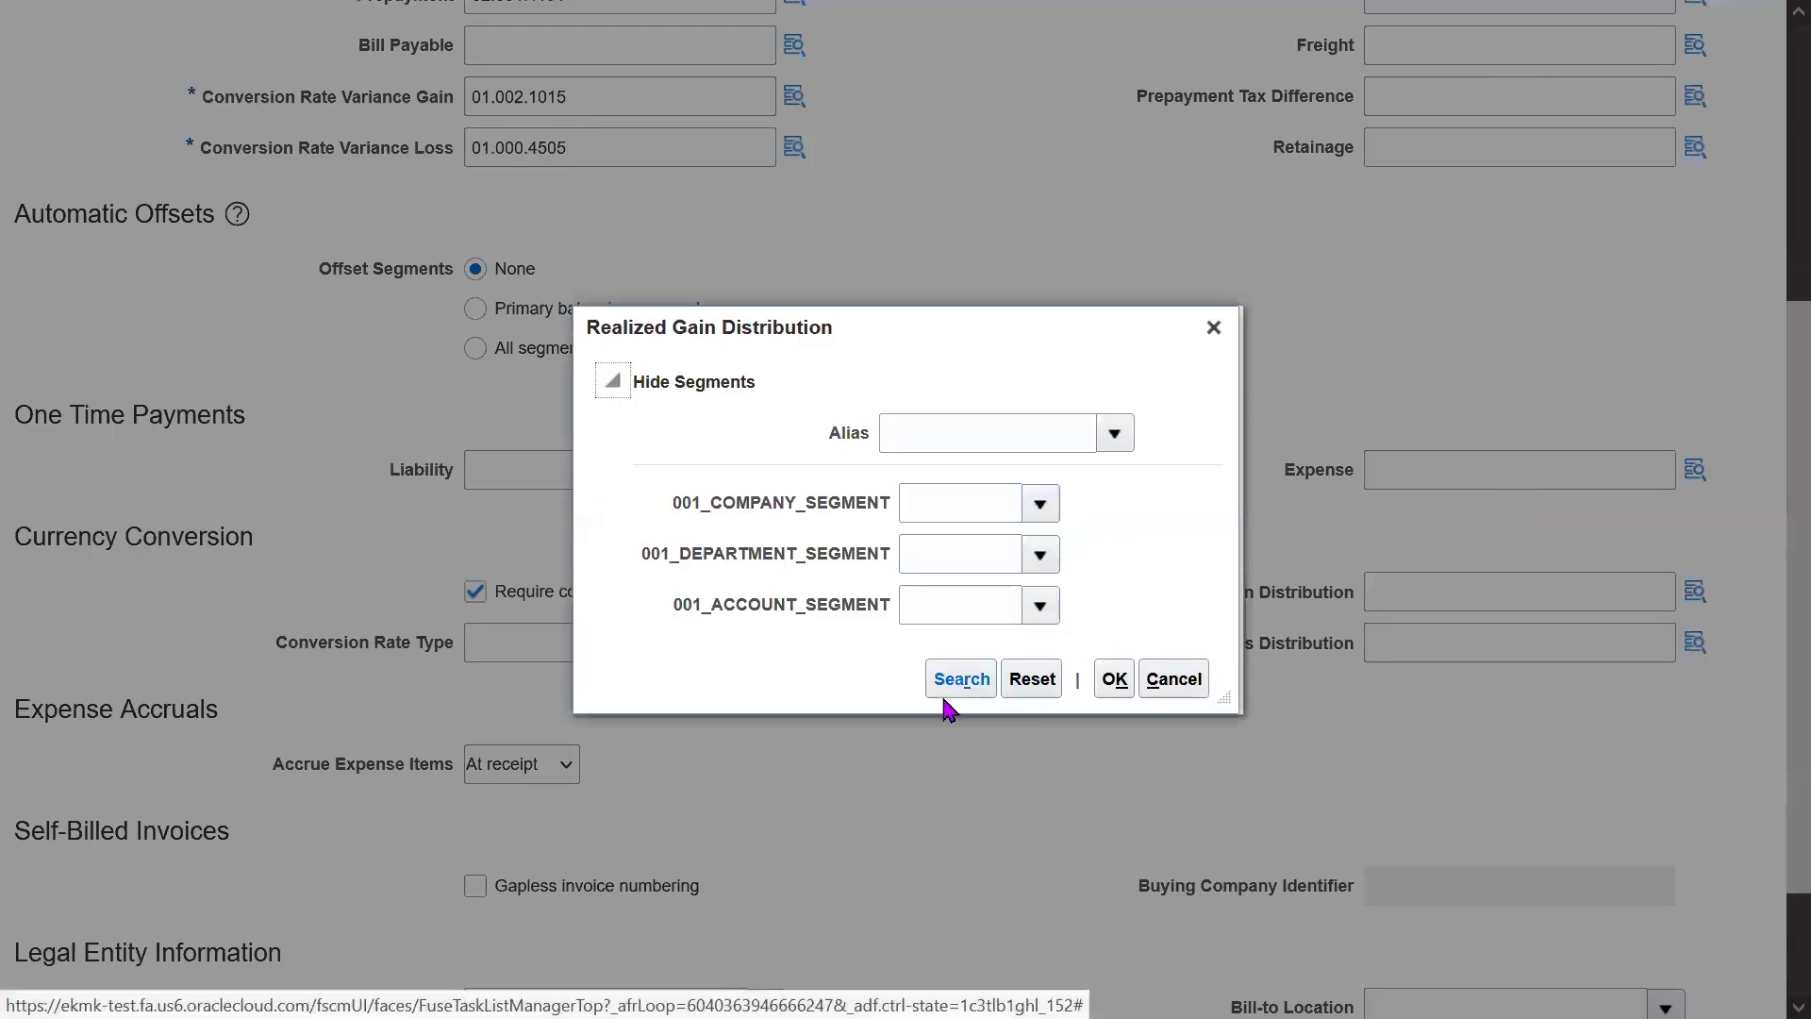
click(957, 680)
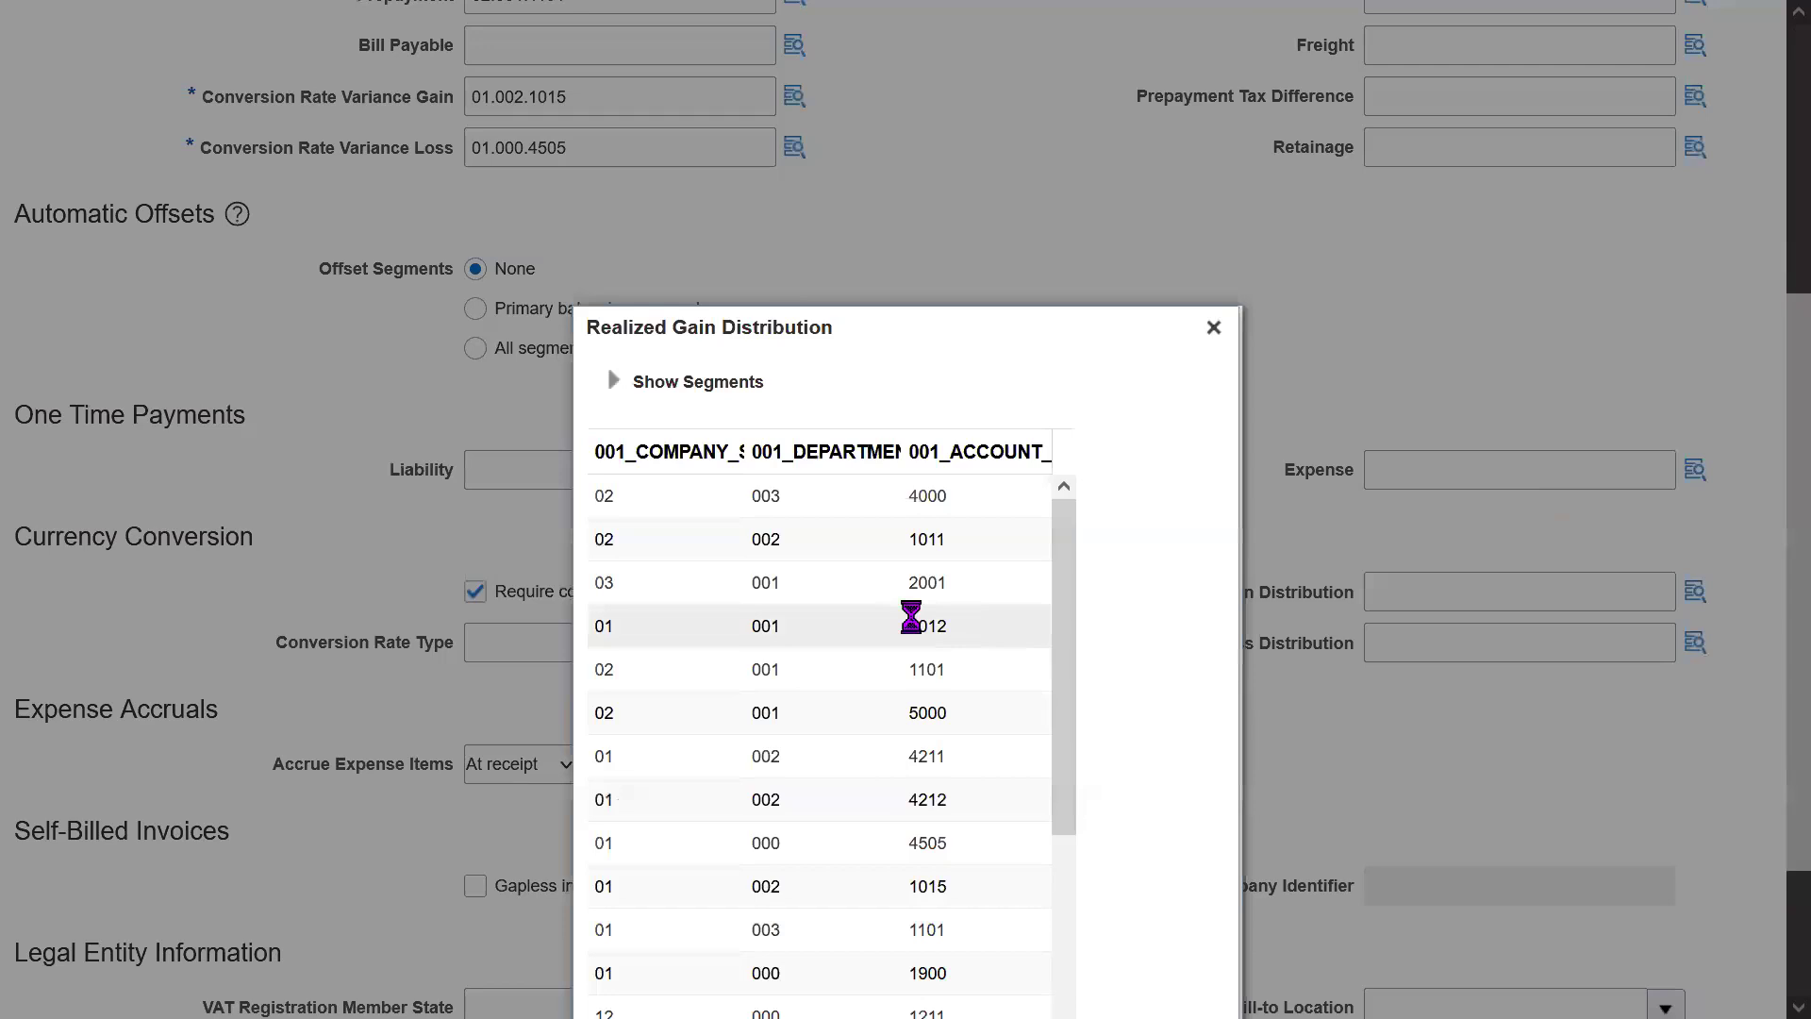
click(880, 594)
click(1114, 934)
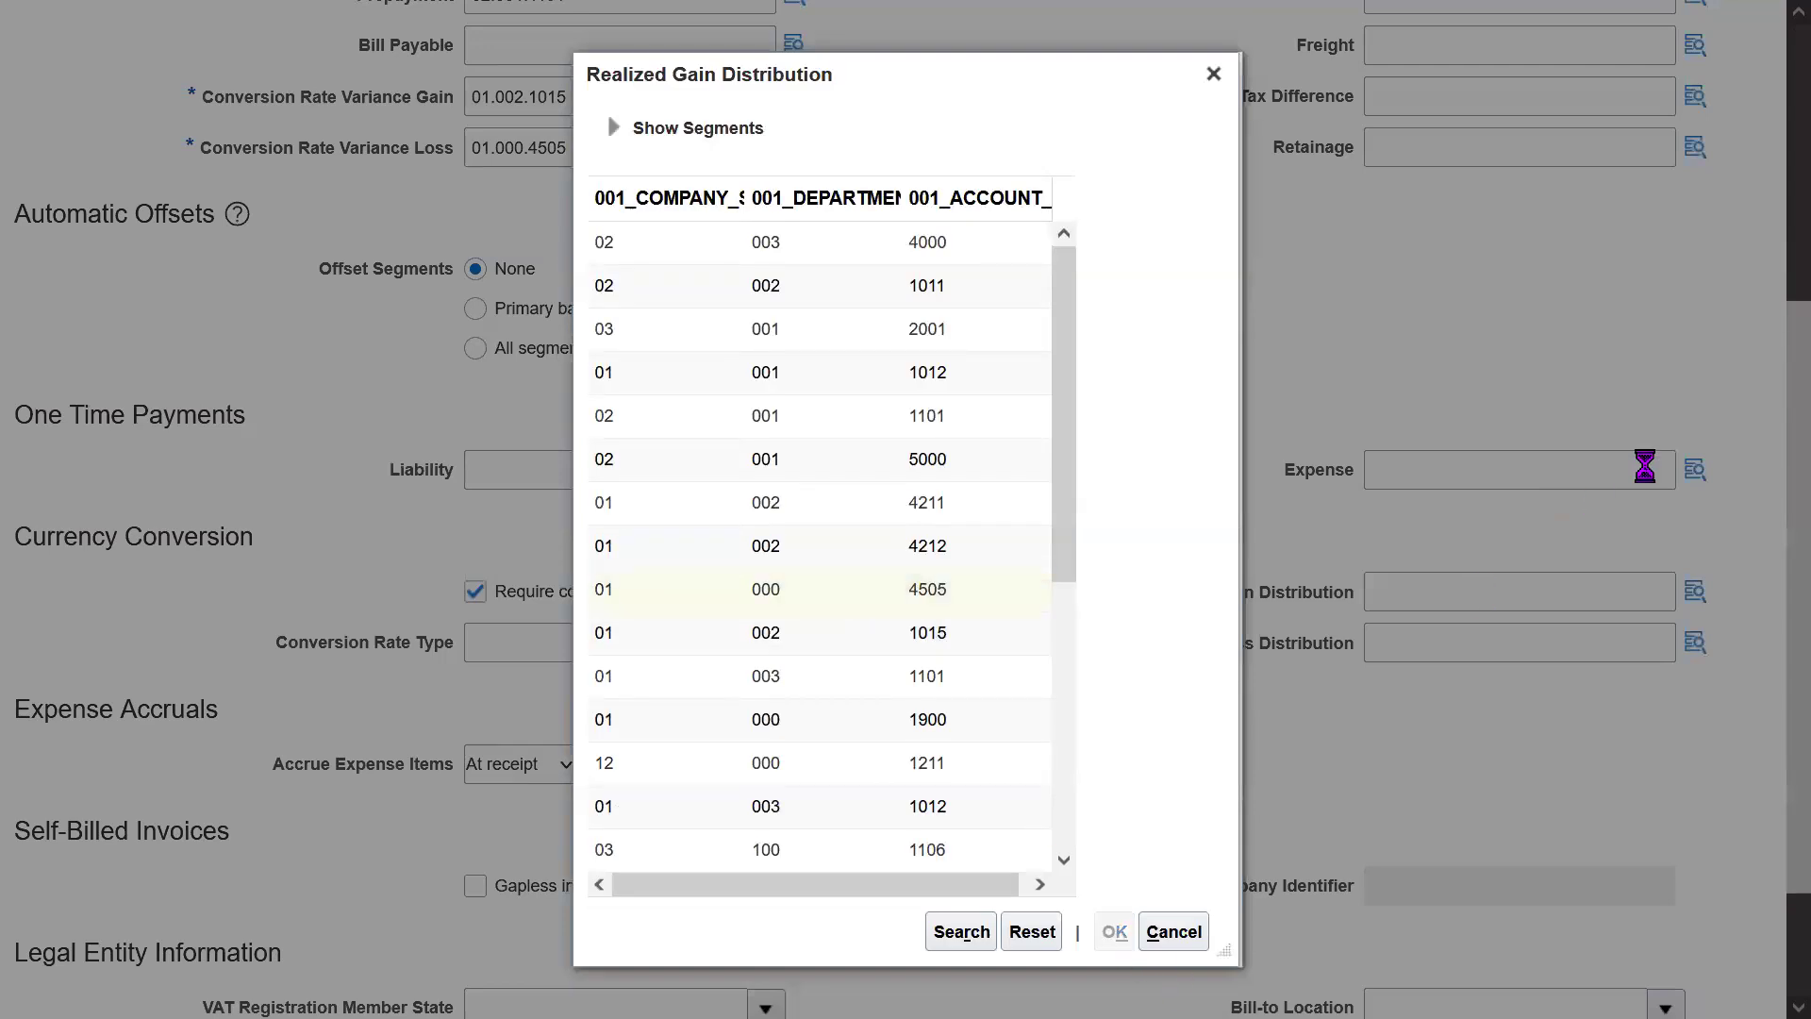
Step: Copy 01.000.4505 into the Realized Loss Distribution field
key(ctrl+a)
key(ctrl+c)
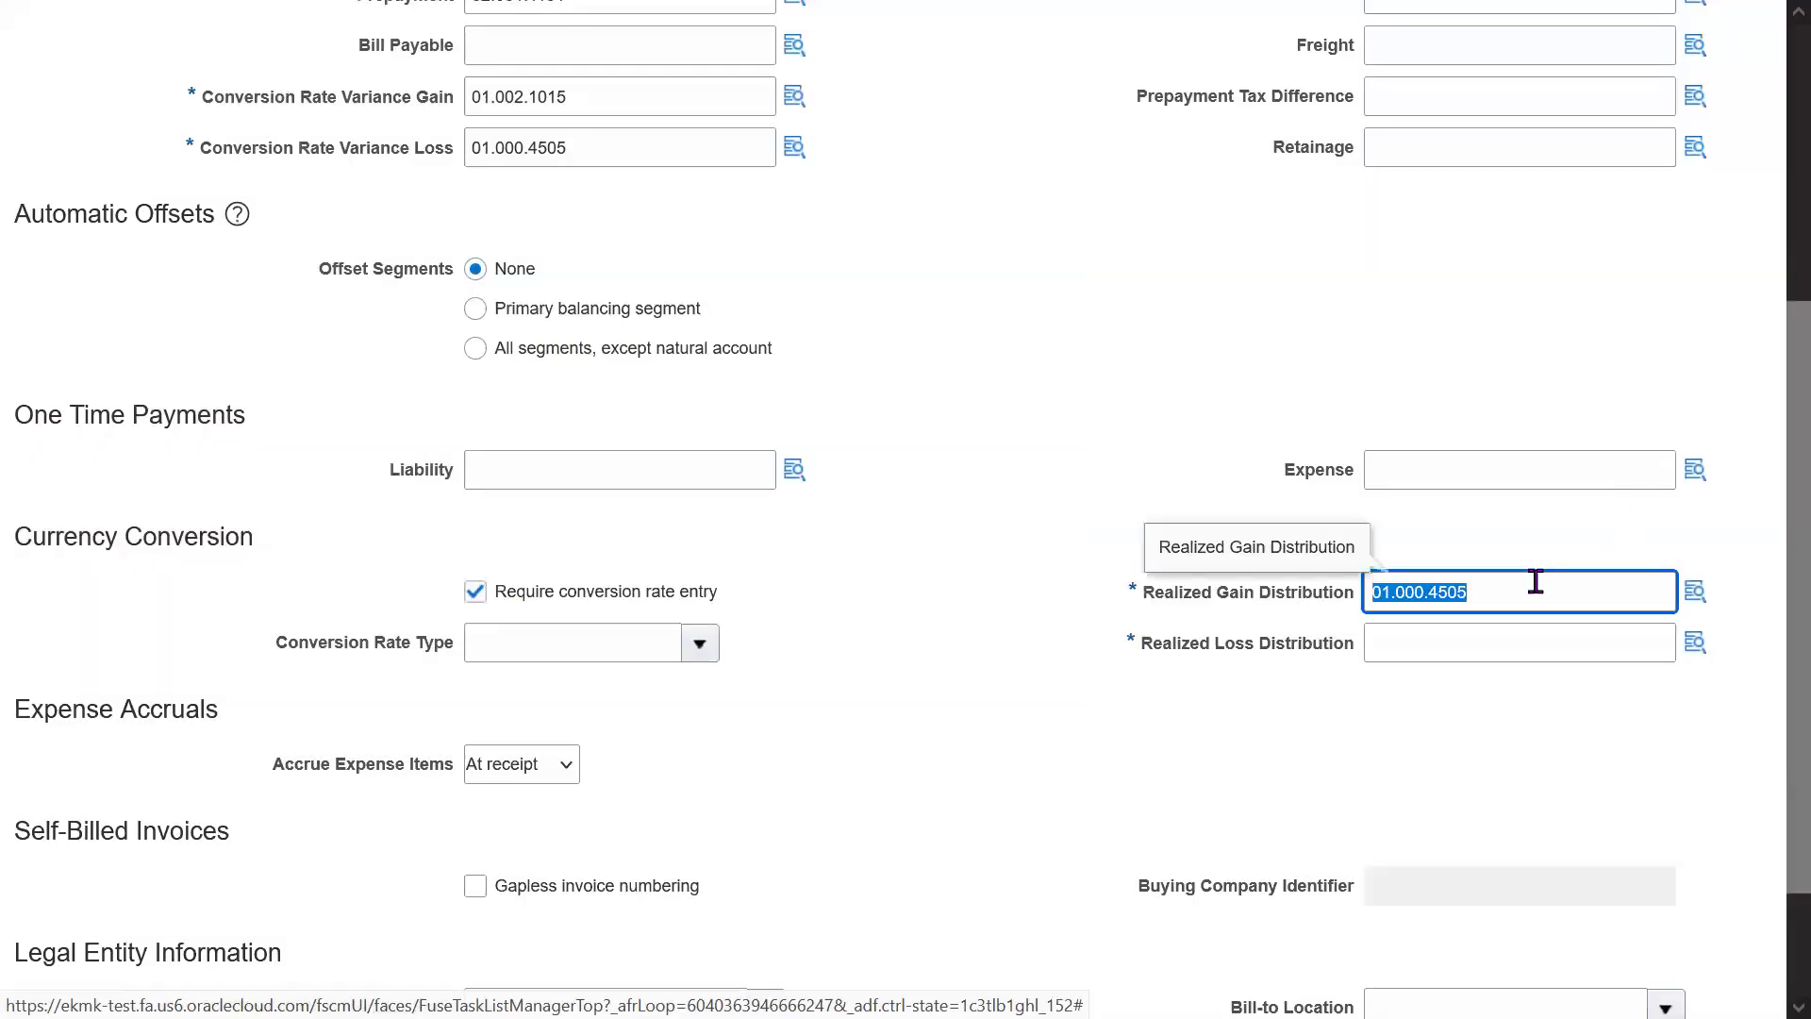
click(1455, 627)
key(ctrl+v)
click(1483, 594)
key(ctrl+a)
click(1469, 637)
key(ctrl+a)
click(1097, 759)
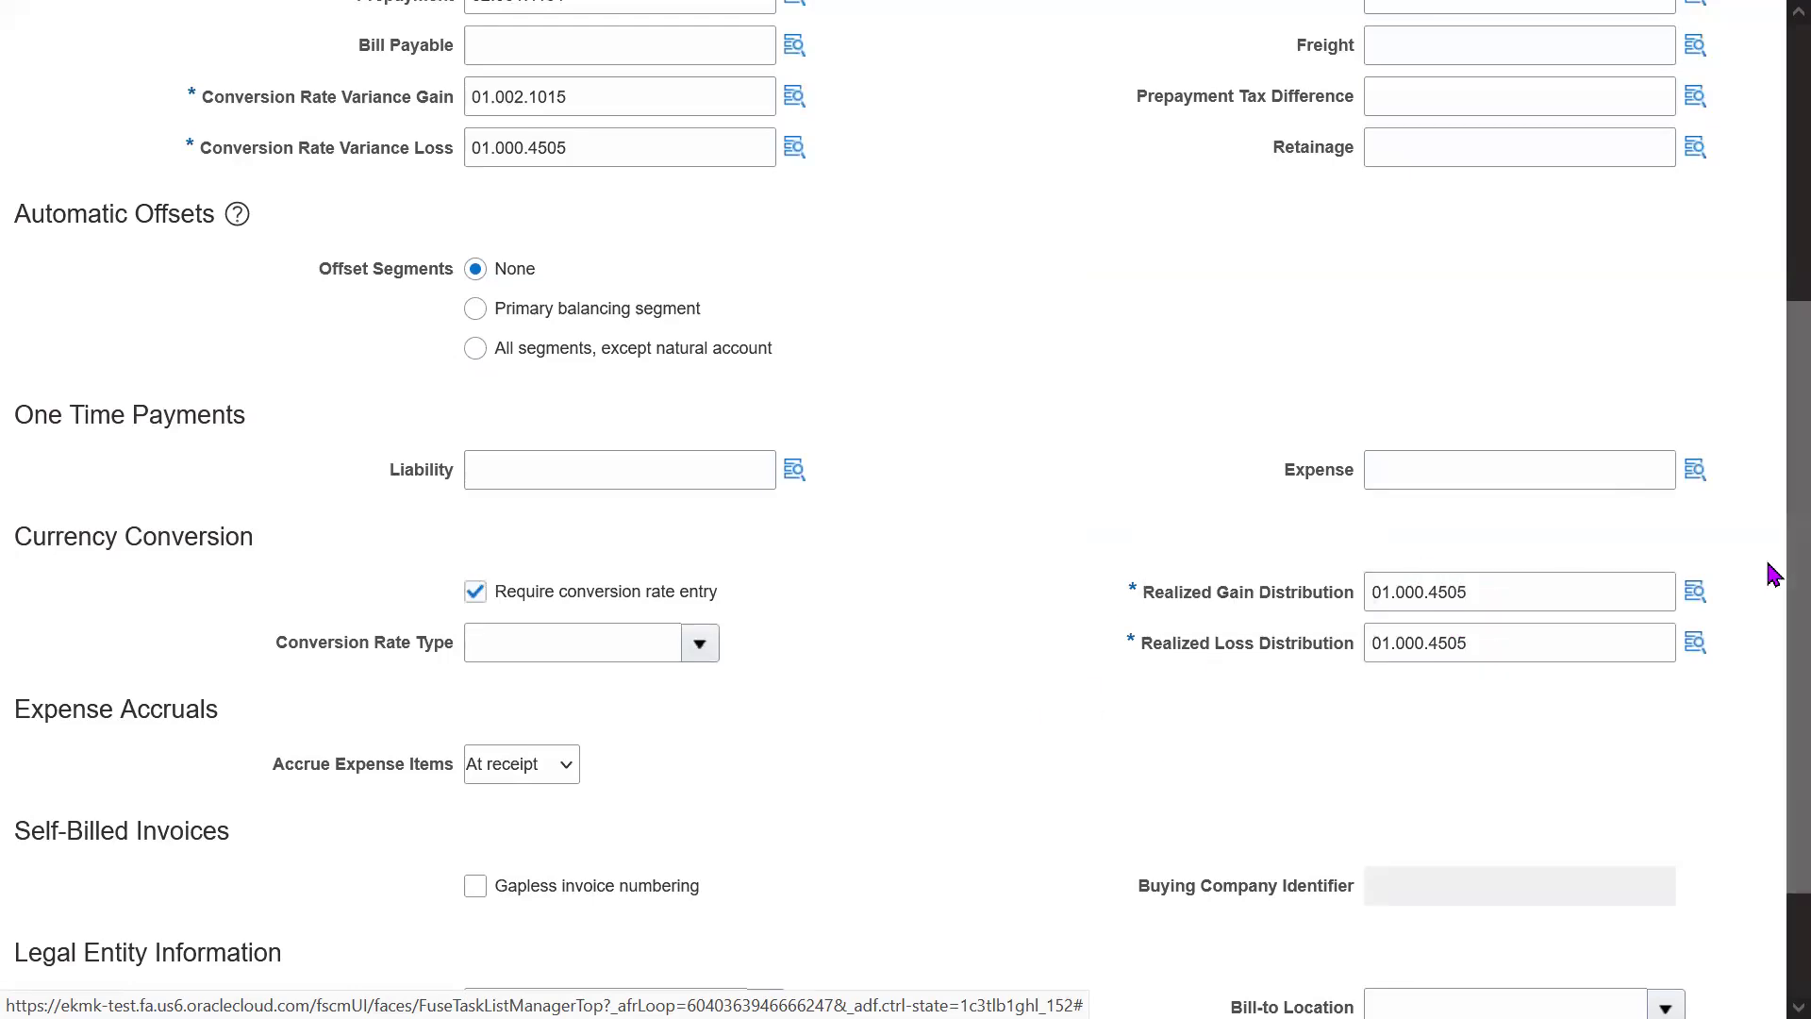
Step: Highlight the Expense Accruals heading, then switch to Notepad and add a blank line below PO Status
scroll(1770, 495, up, 1)
scroll(1771, 490, up, 2)
scroll(1767, 473, down, 5)
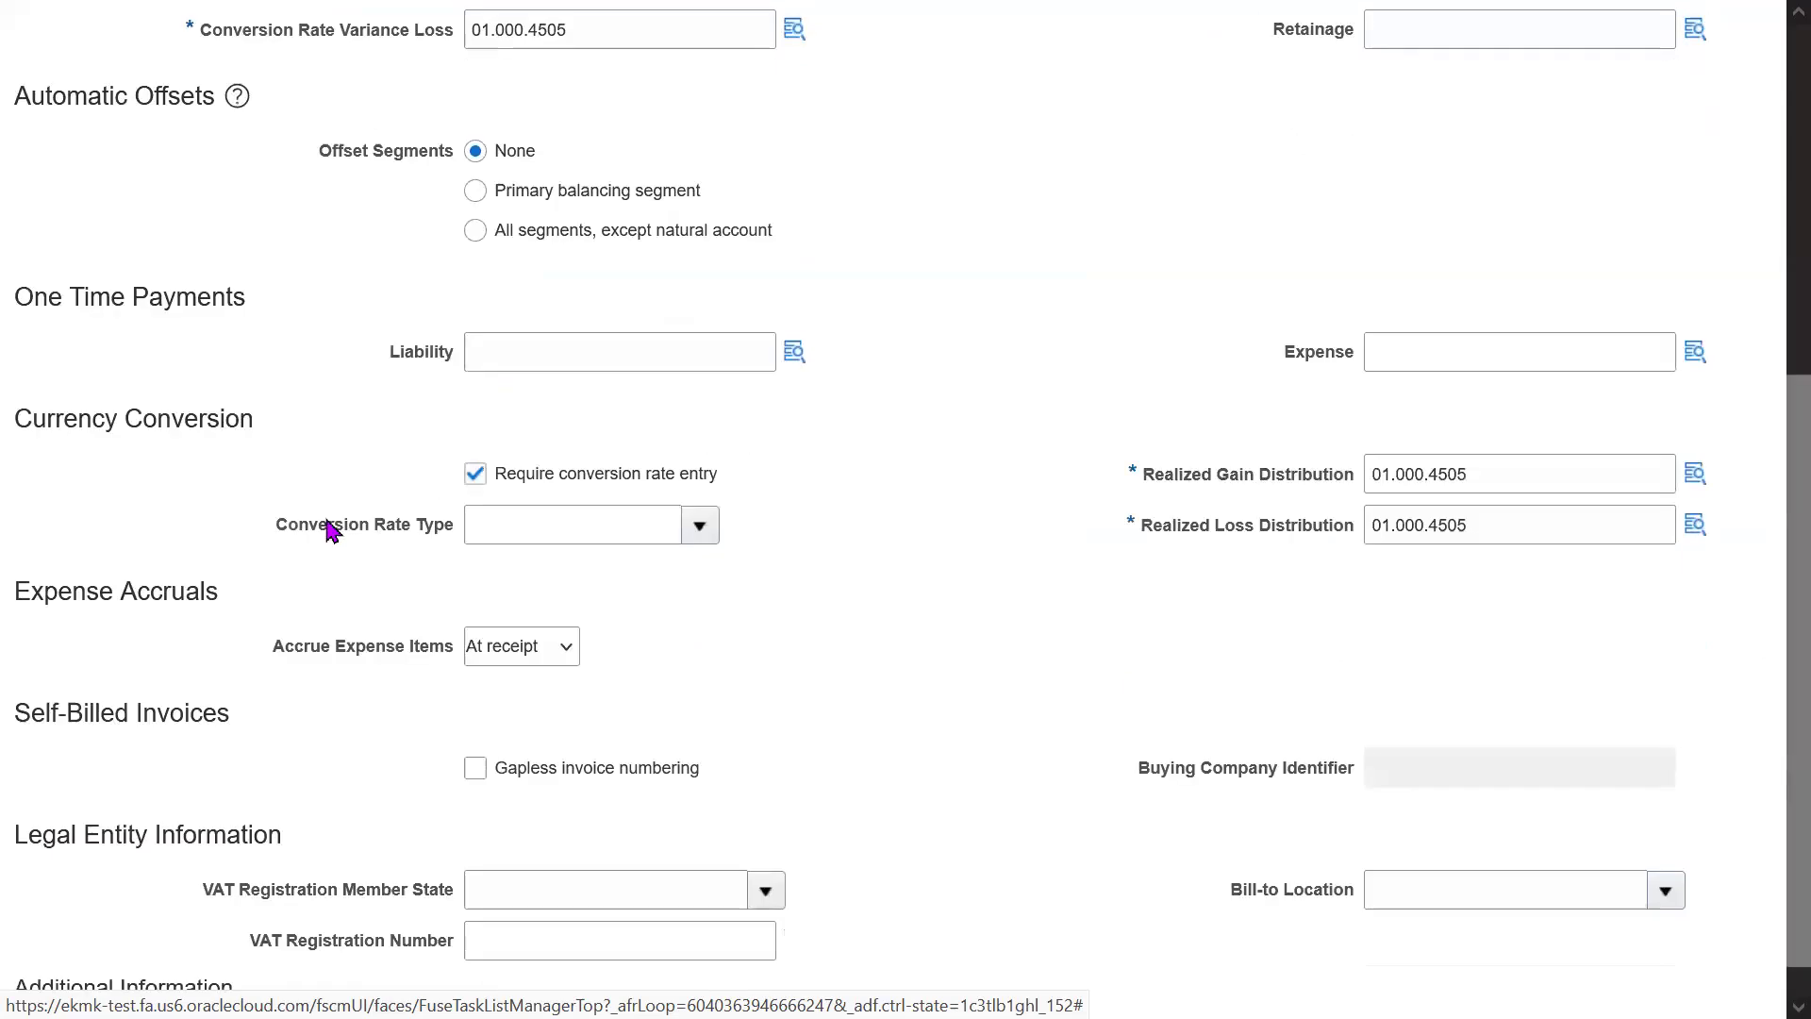
double_click(98, 596)
drag(98, 596, 196, 596)
double_click(190, 596)
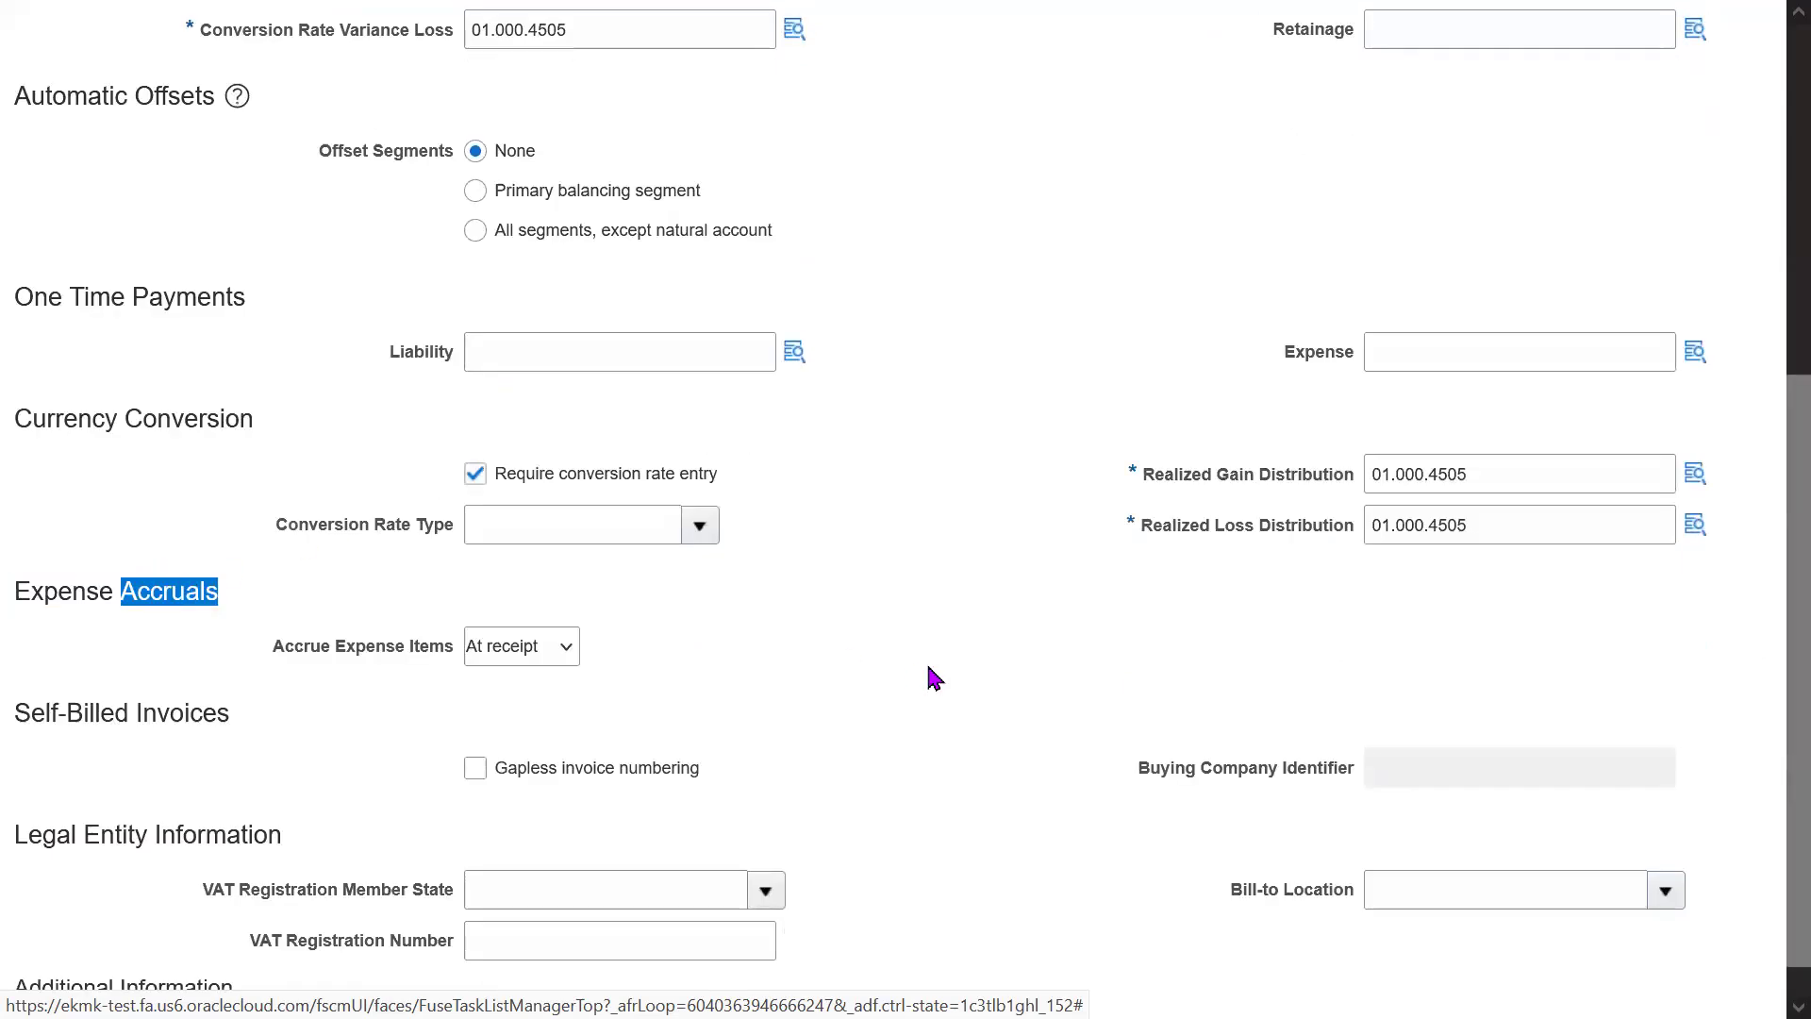
key(alt+Tab)
key(Return)
key(Return)
key(Return)
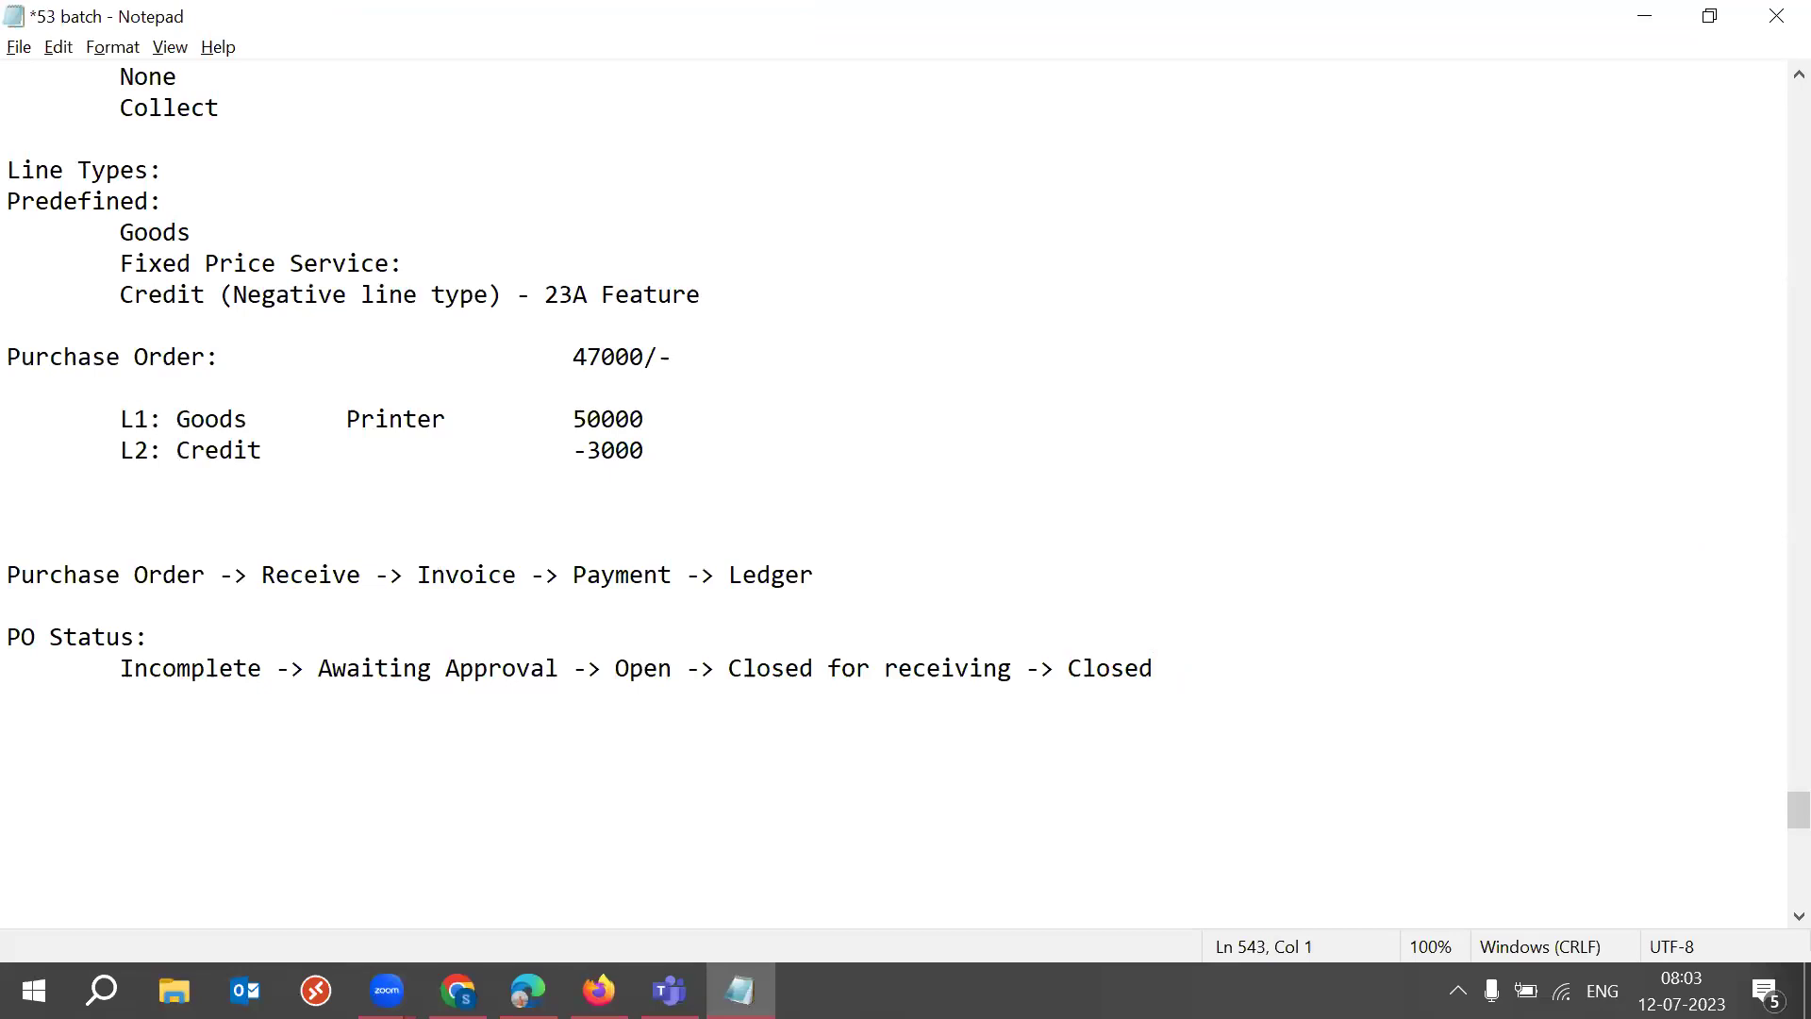
Step: Add an 'Accruals' heading with a '--------' underline and save the notes
key(ctrl+v)
key(Return)
text(--------)
key(ctrl+s)
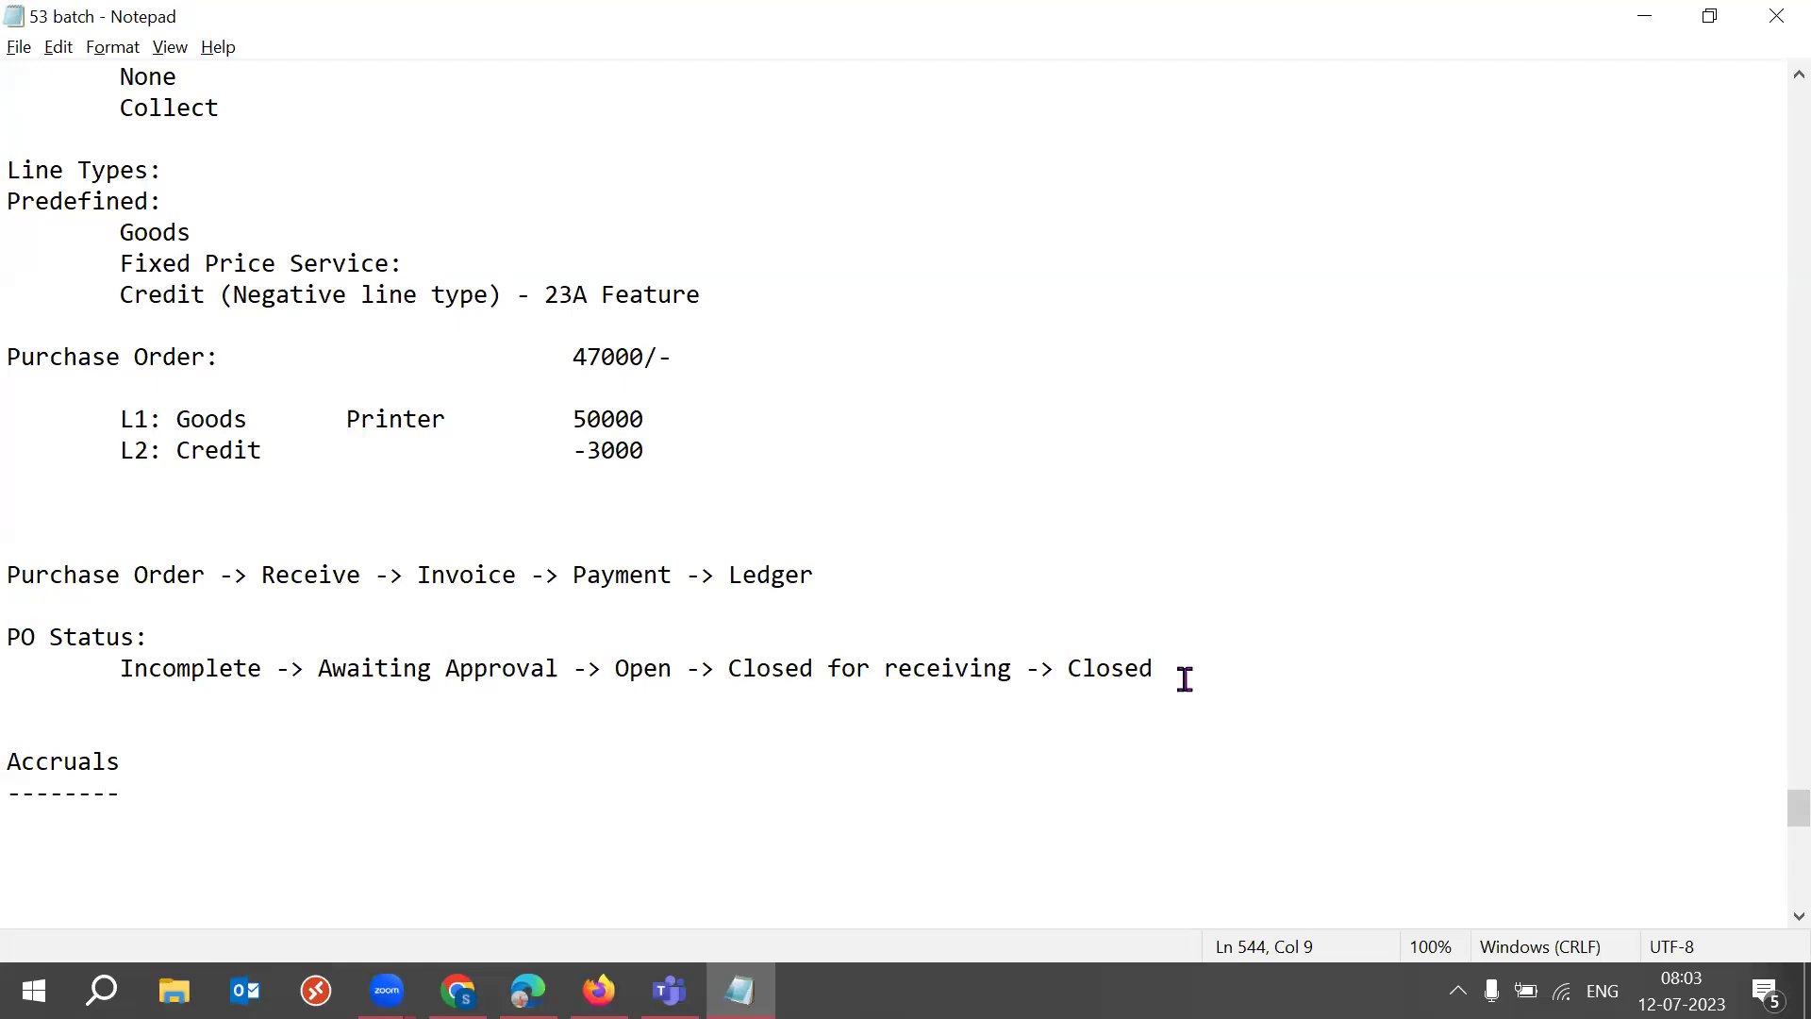
scroll(1770, 839, down, 3)
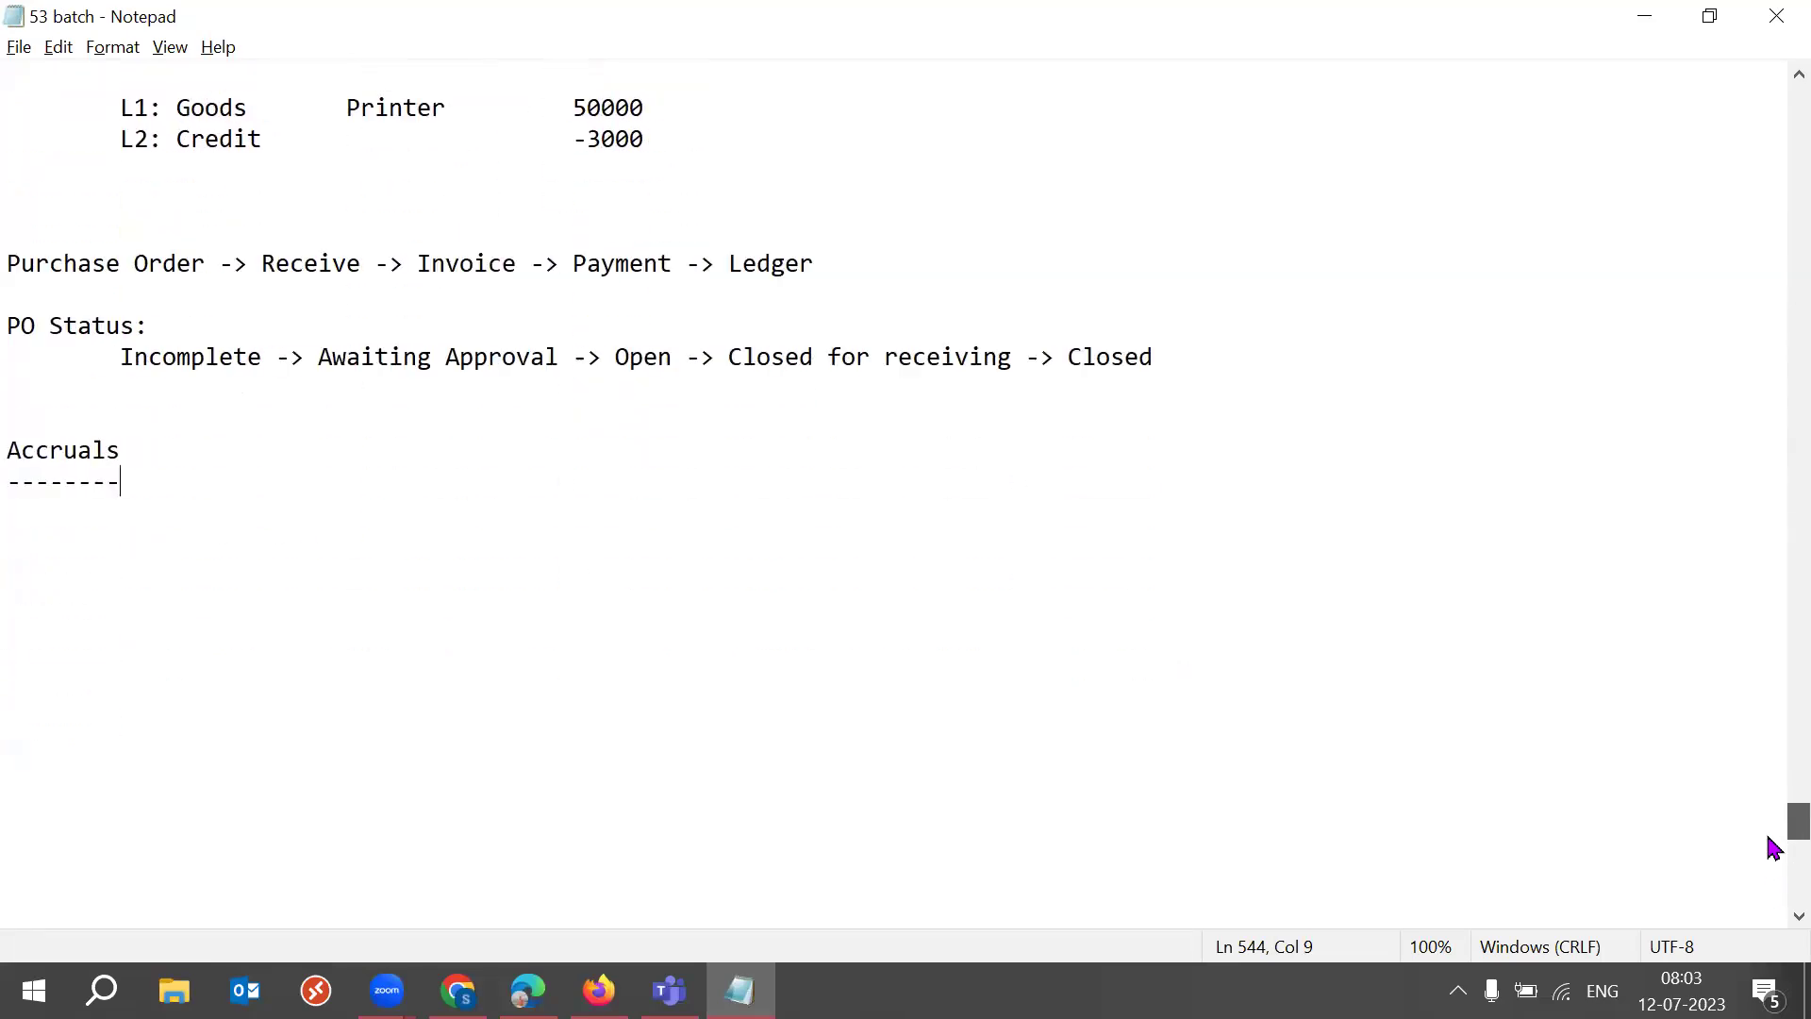
scroll(1770, 839, down, 1)
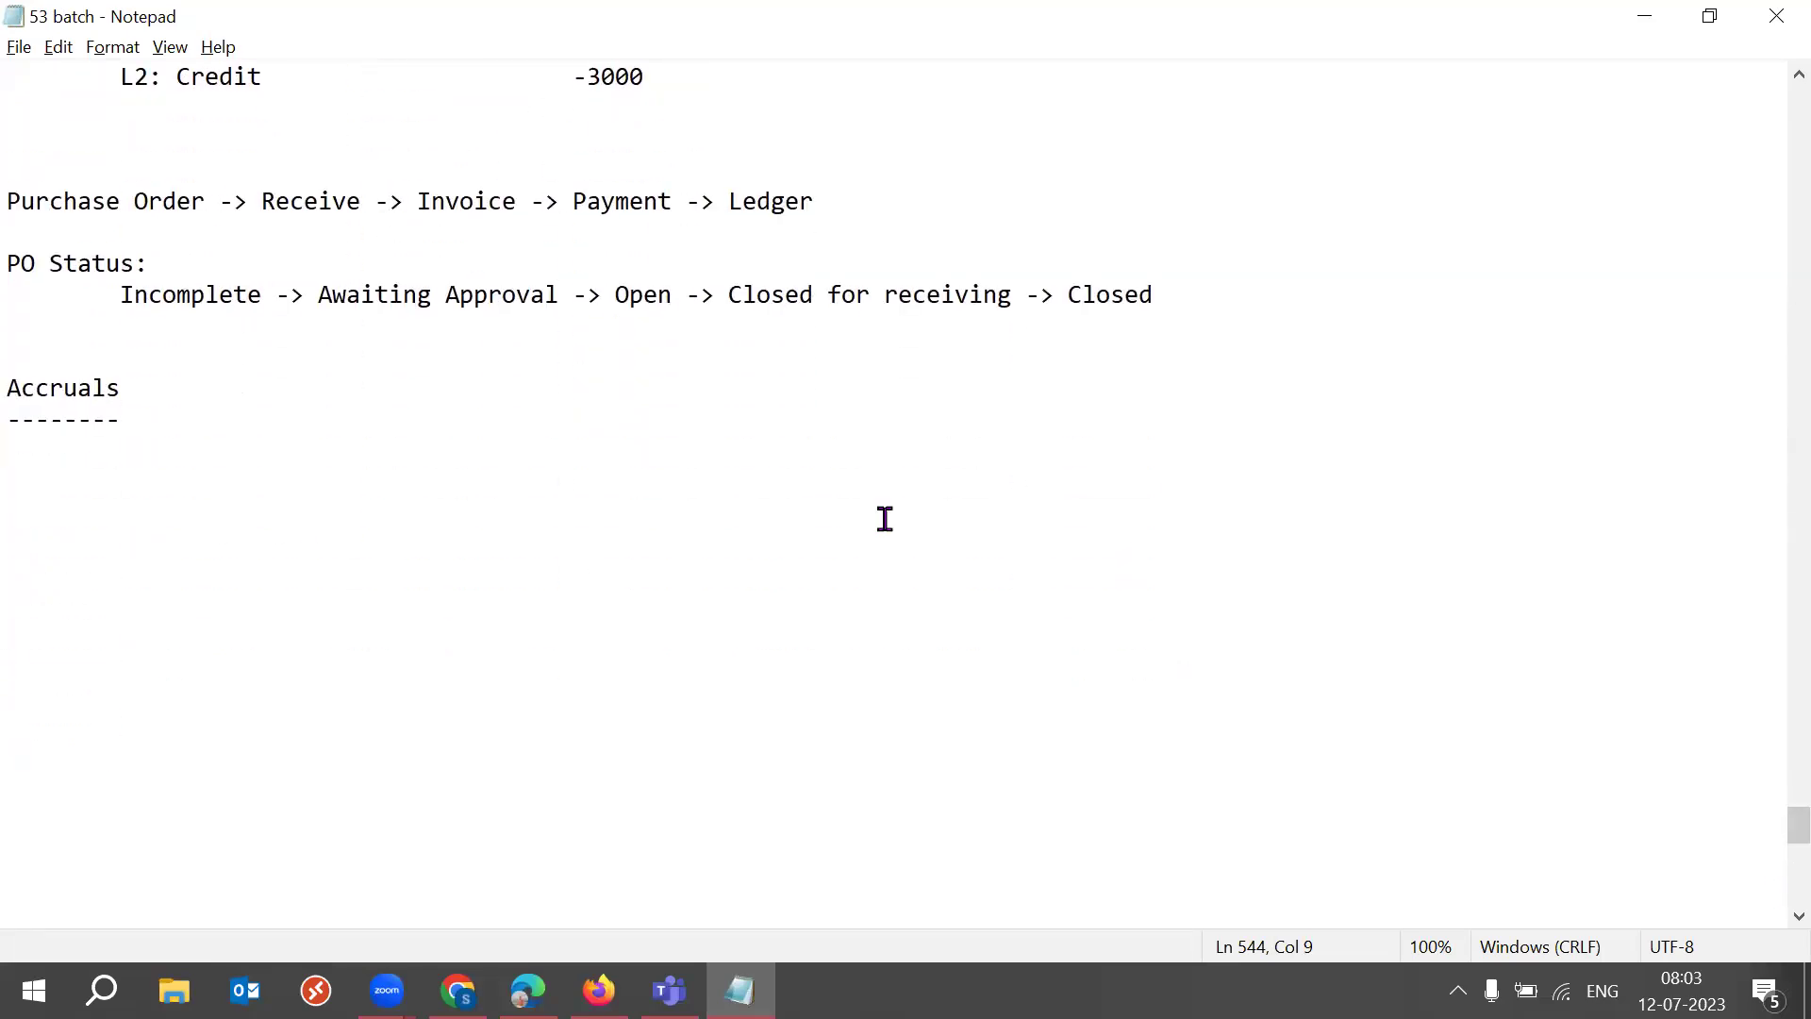
Step: Start the flow line 'Purchase Order -> Receipt ---' below the Accruals heading
key(Return)
key(Return)
text(Purchase Order)
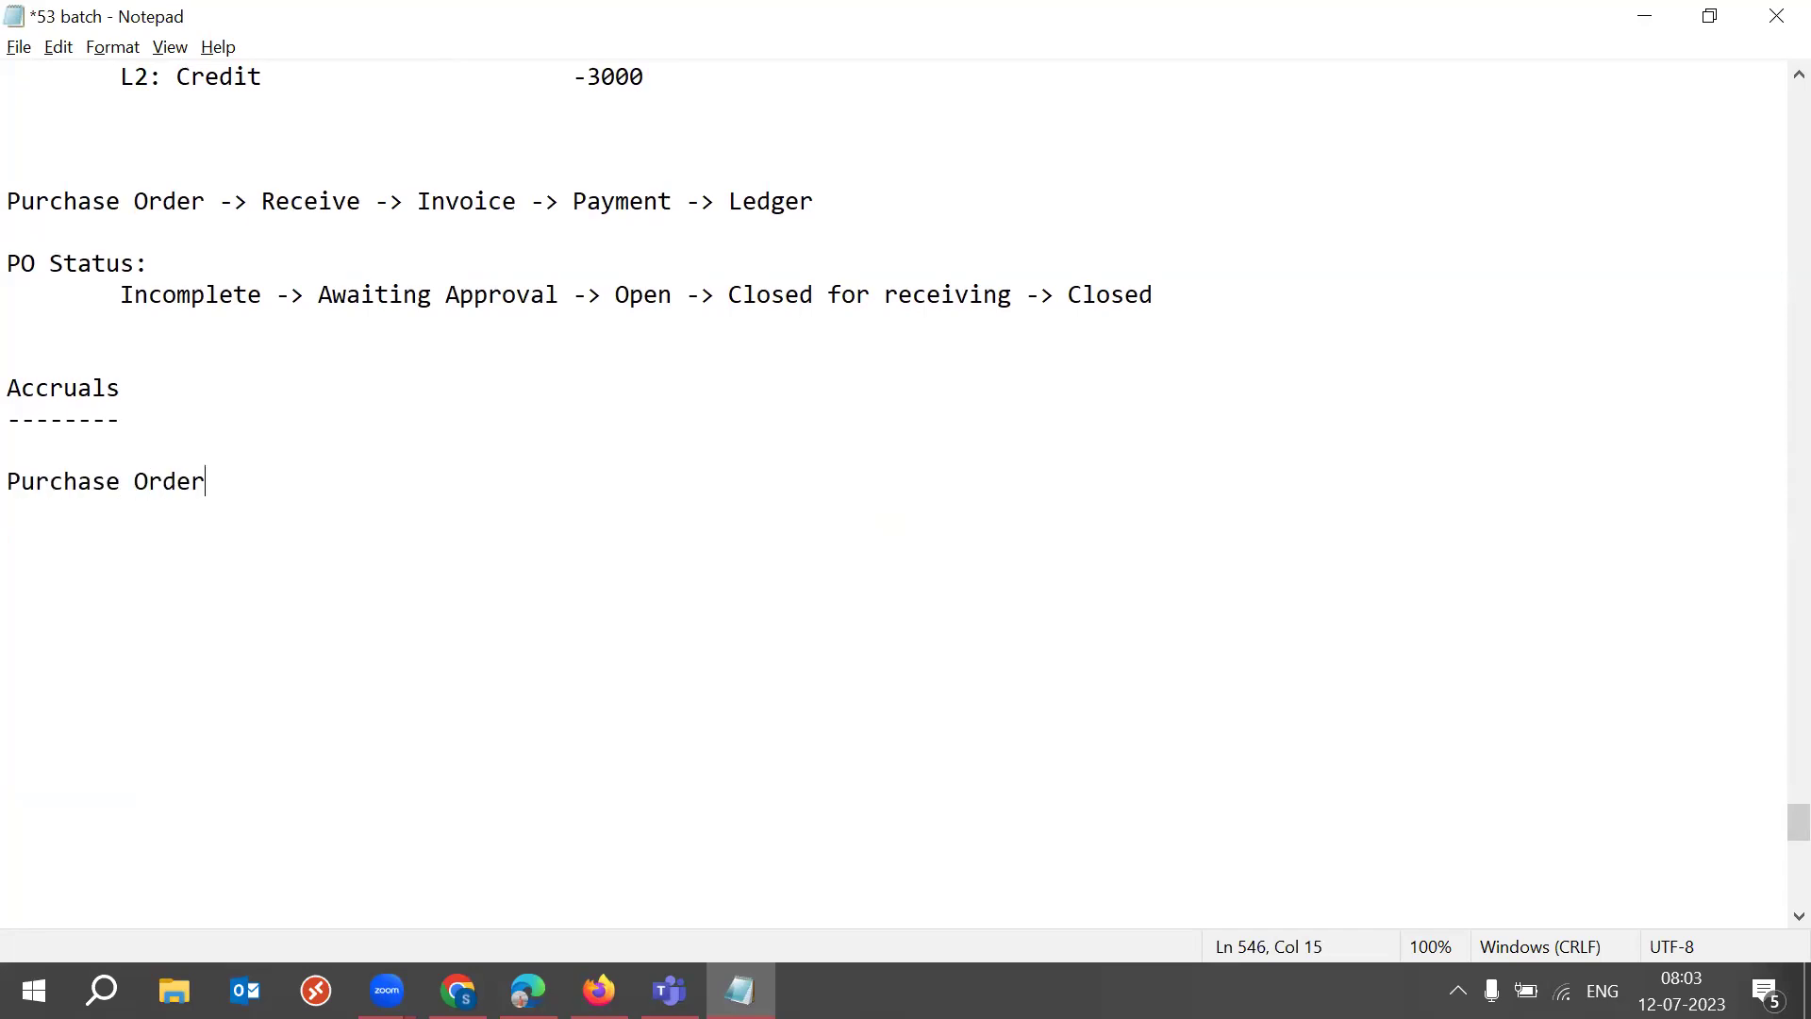
key(Tab)
text(-> Receipt)
key(Tab)
text(---)
Step: Add 'Purchasing' and 'Payables' headings on a new line above the Purchase Order flow line
click(250, 449)
key(Return)
key(Return)
key(Up)
text(Purchasing)
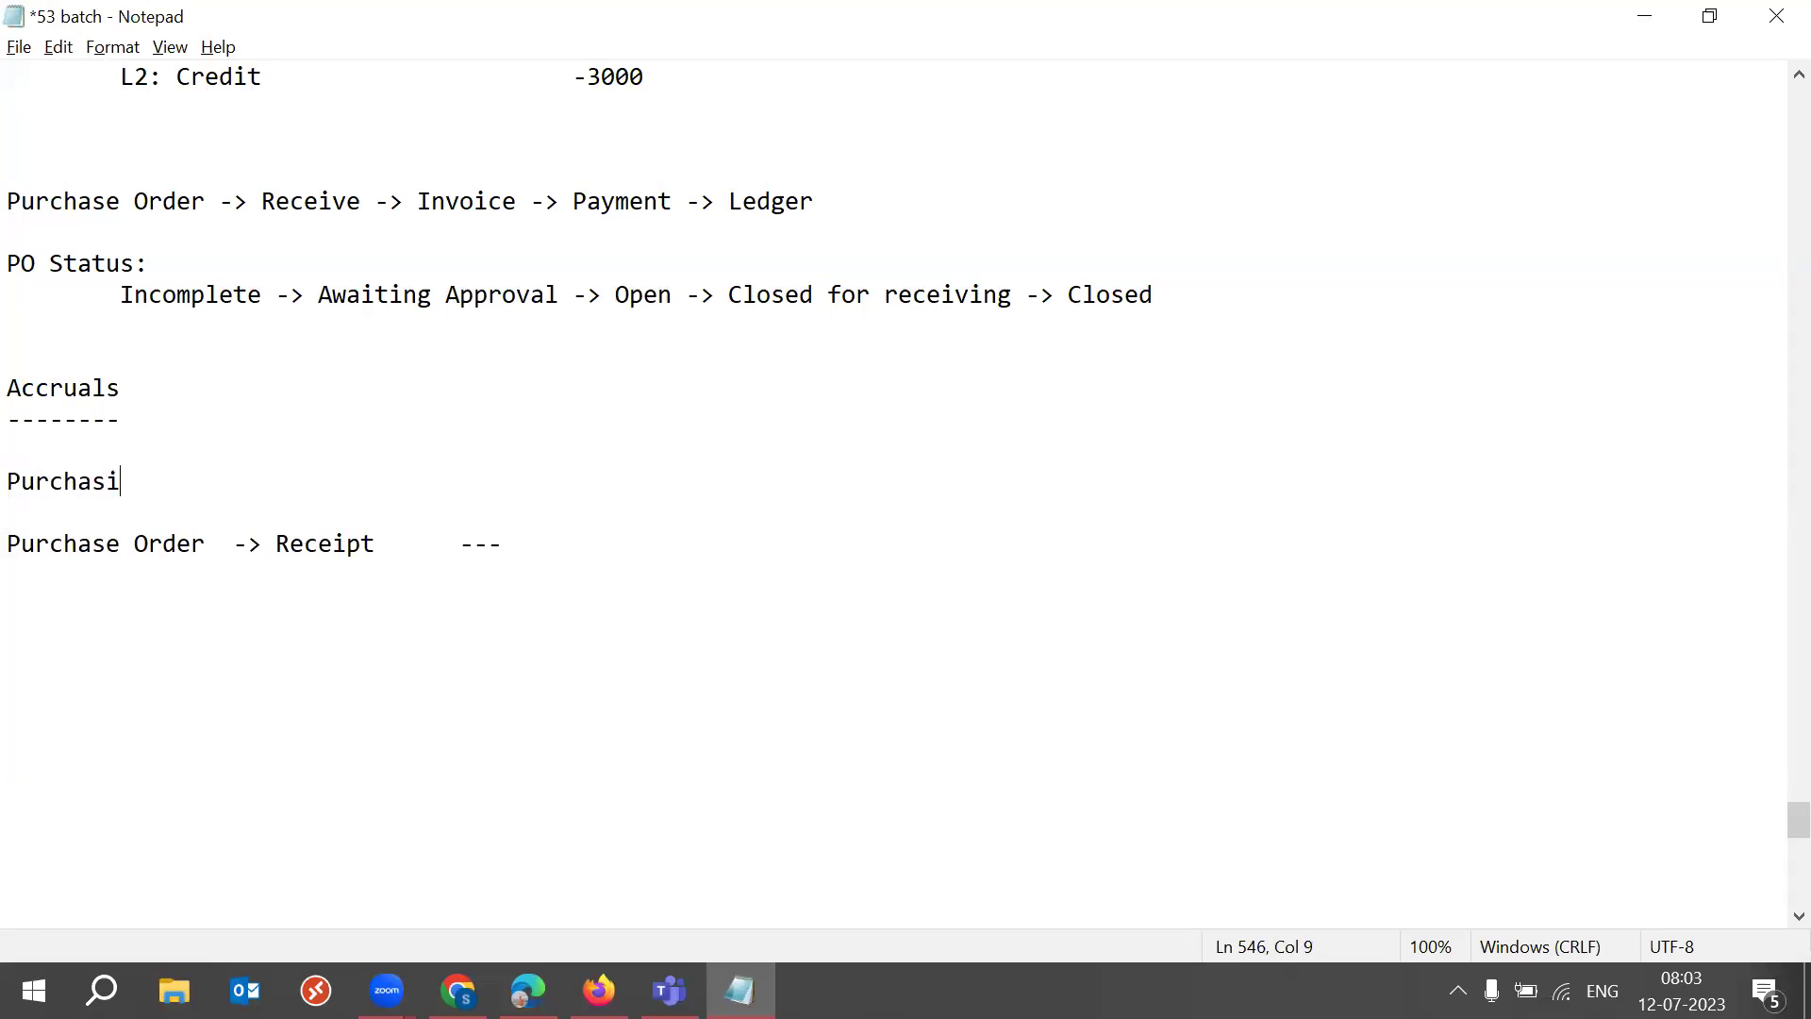
key(Tab)
key(Tab)
key(Tab)
key(Tab)
key(Tab)
key(Tab)
Step: Extend the flow line with 'Invoice -> Payment' and save the notes
key(Tab)
text(Pyavl)
key(BackSpace)
key(BackSpace)
key(BackSpace)
key(BackSpace)
text(ayb)
key(BackSpace)
text(ables)
click(509, 537)
key(Tab)
key(Tab)
key(Tab)
text(OI)
key(BackSpace)
key(BackSpace)
text(Ino)
key(BackSpace)
text(voice -> )
text(Pyam)
key(BackSpace)
key(BackSpace)
key(BackSpace)
text(ayment)
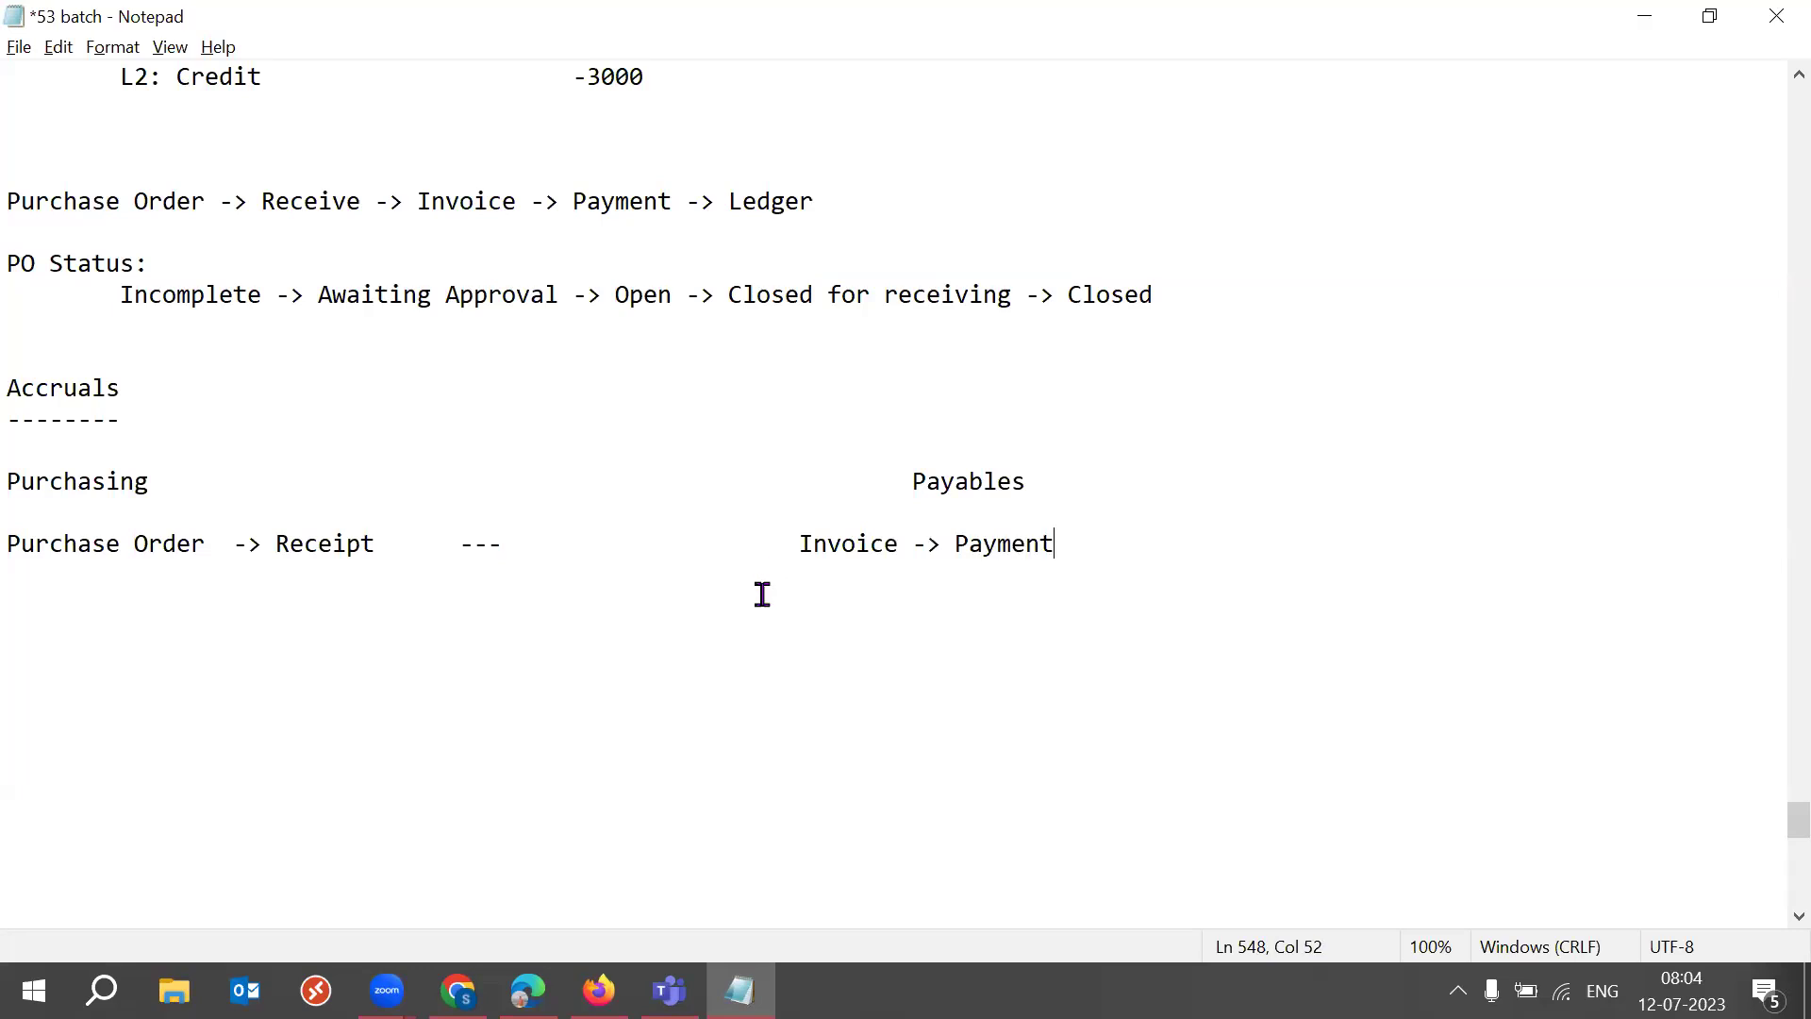
key(ctrl+s)
Step: Replace the dashes after Receipt with 'Accruals' and remove the extra tab gap after it
drag(395, 551, 263, 545)
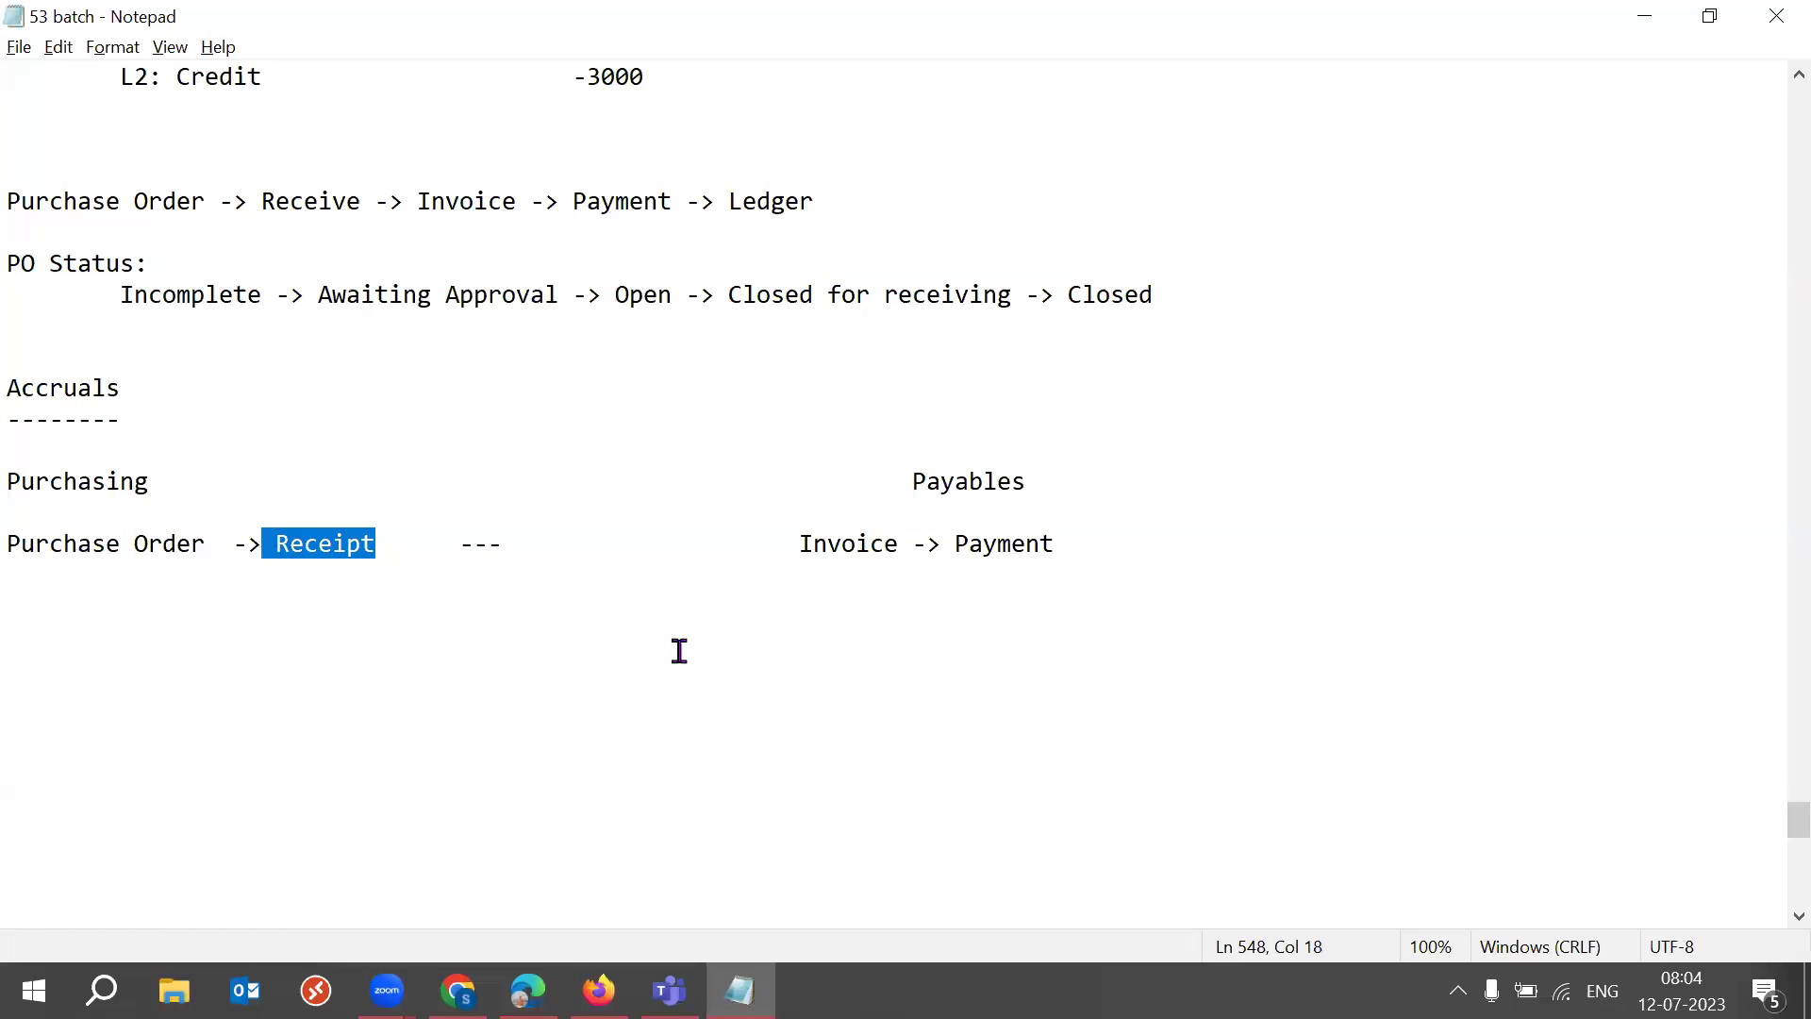
drag(798, 543, 901, 546)
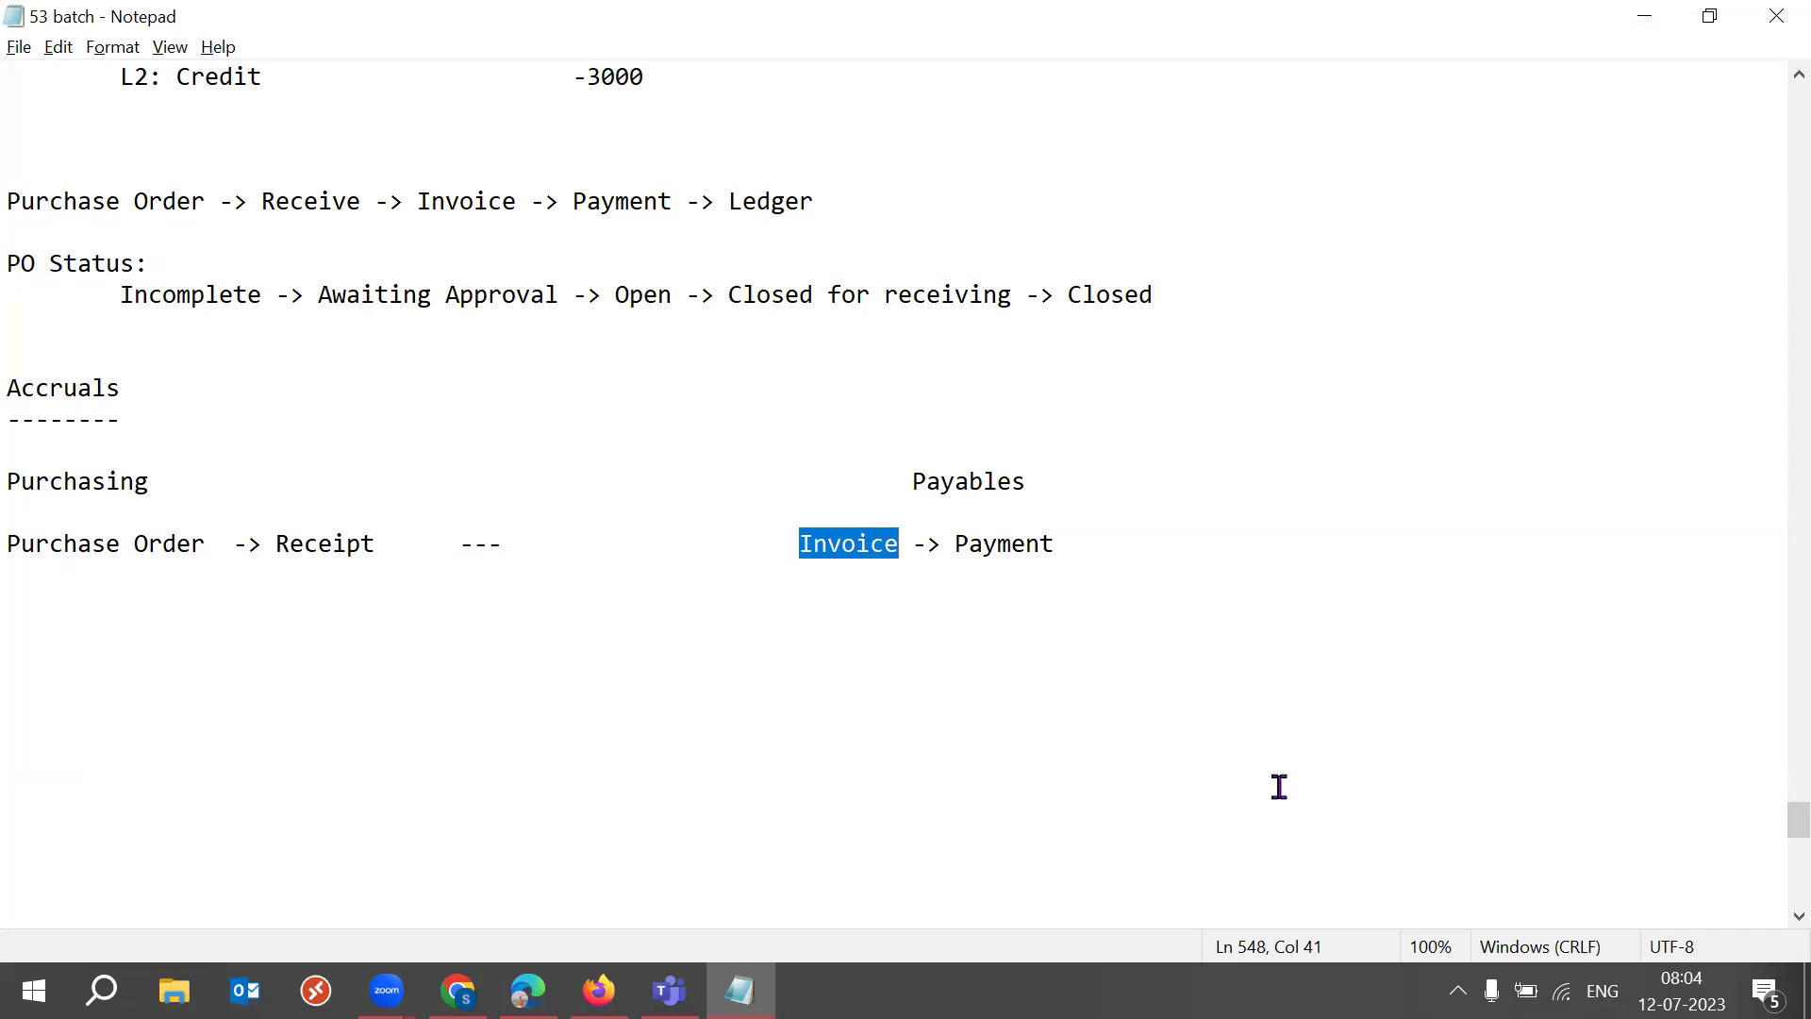
drag(460, 544, 519, 545)
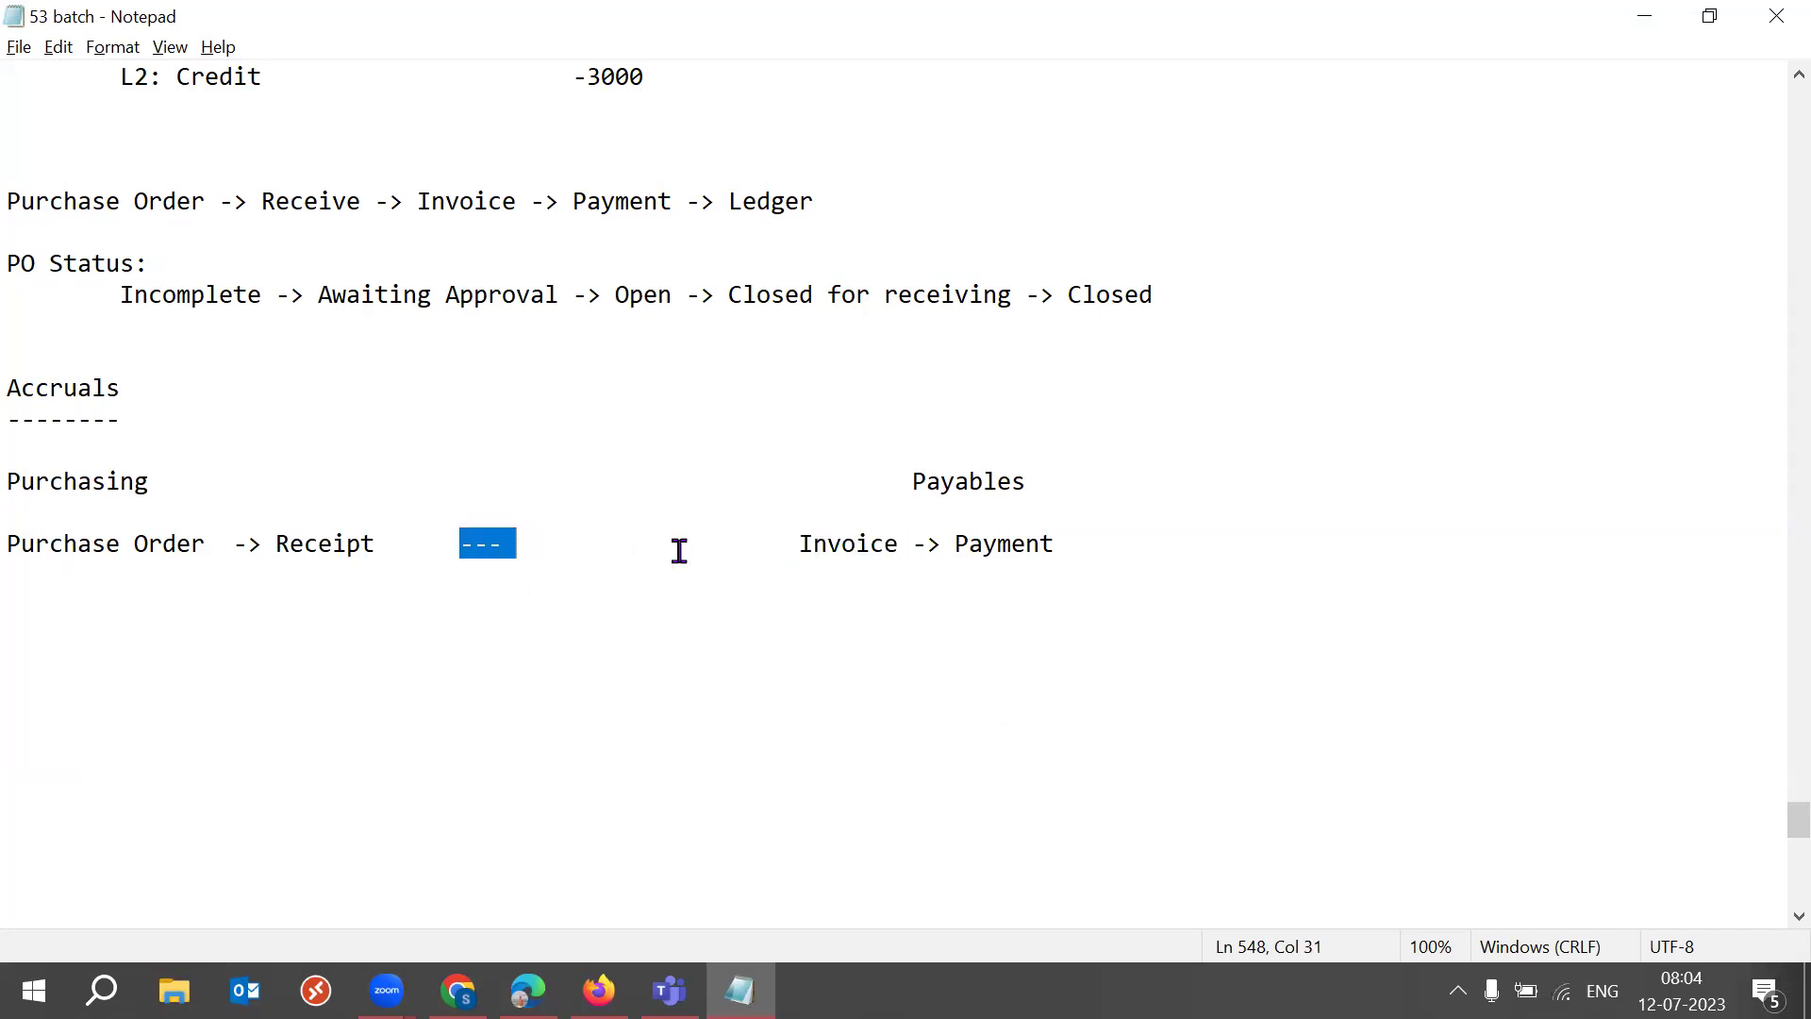
text(Acc)
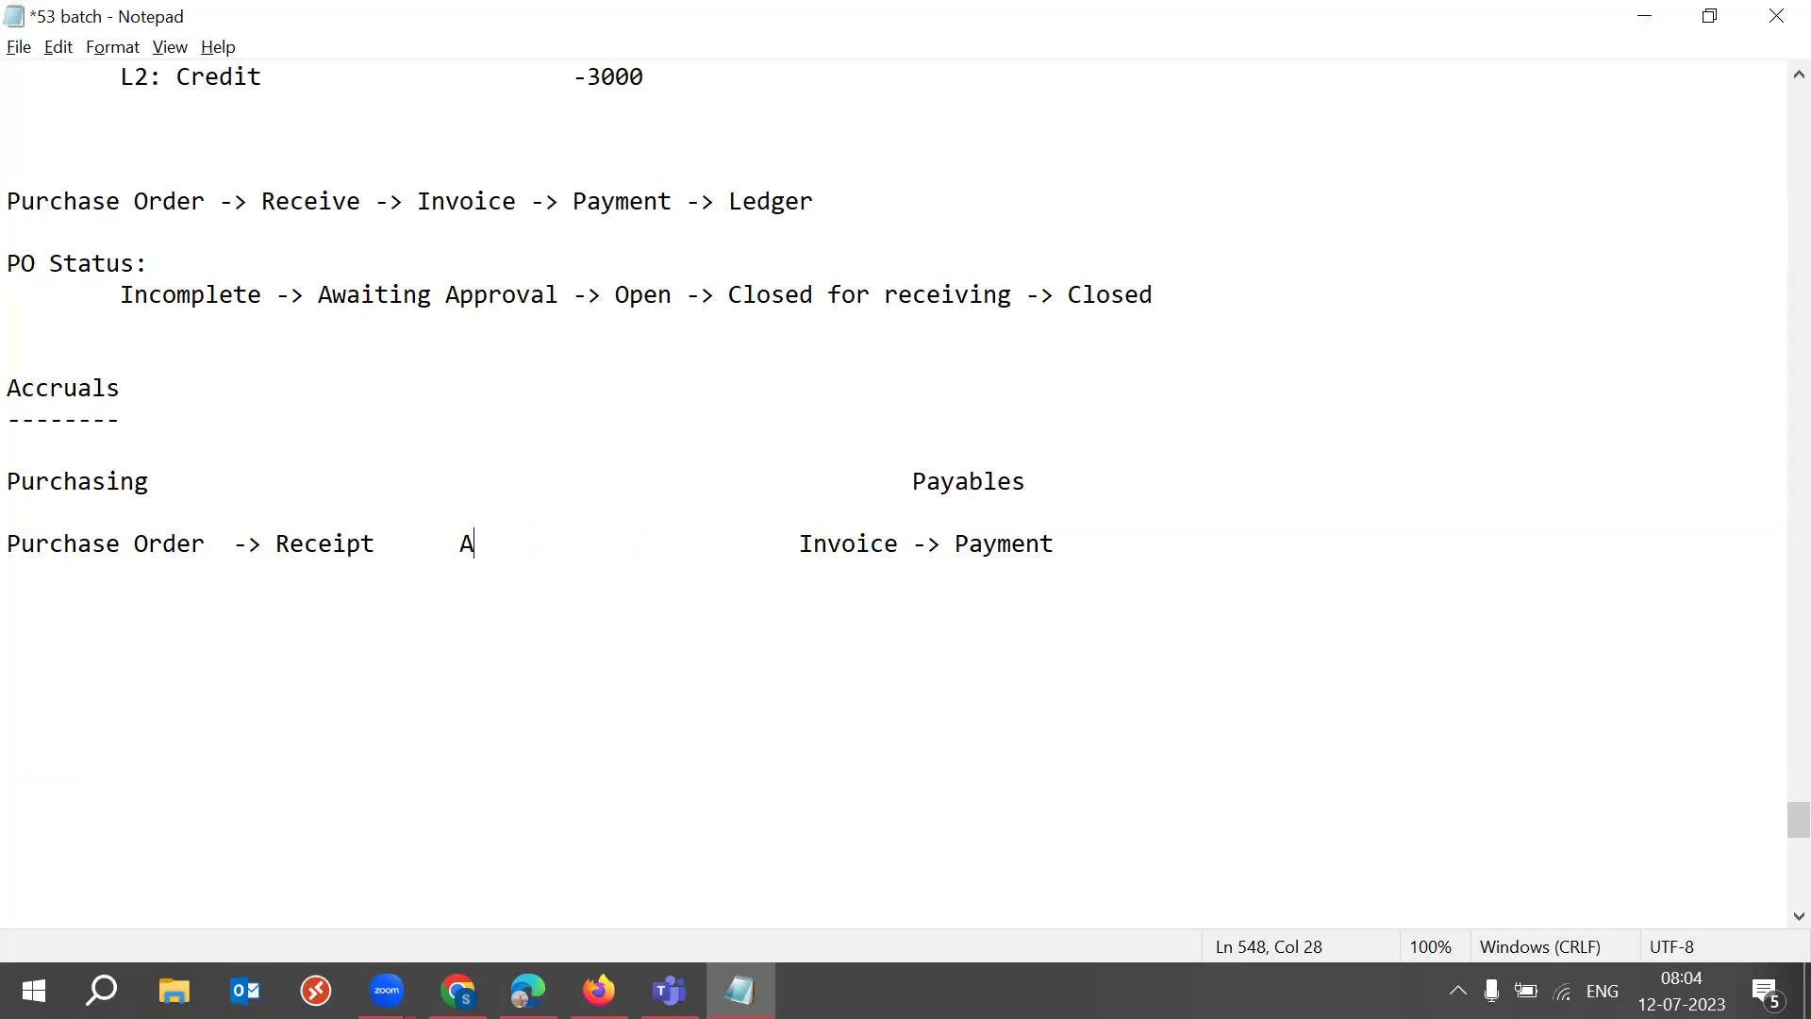
text(ruals)
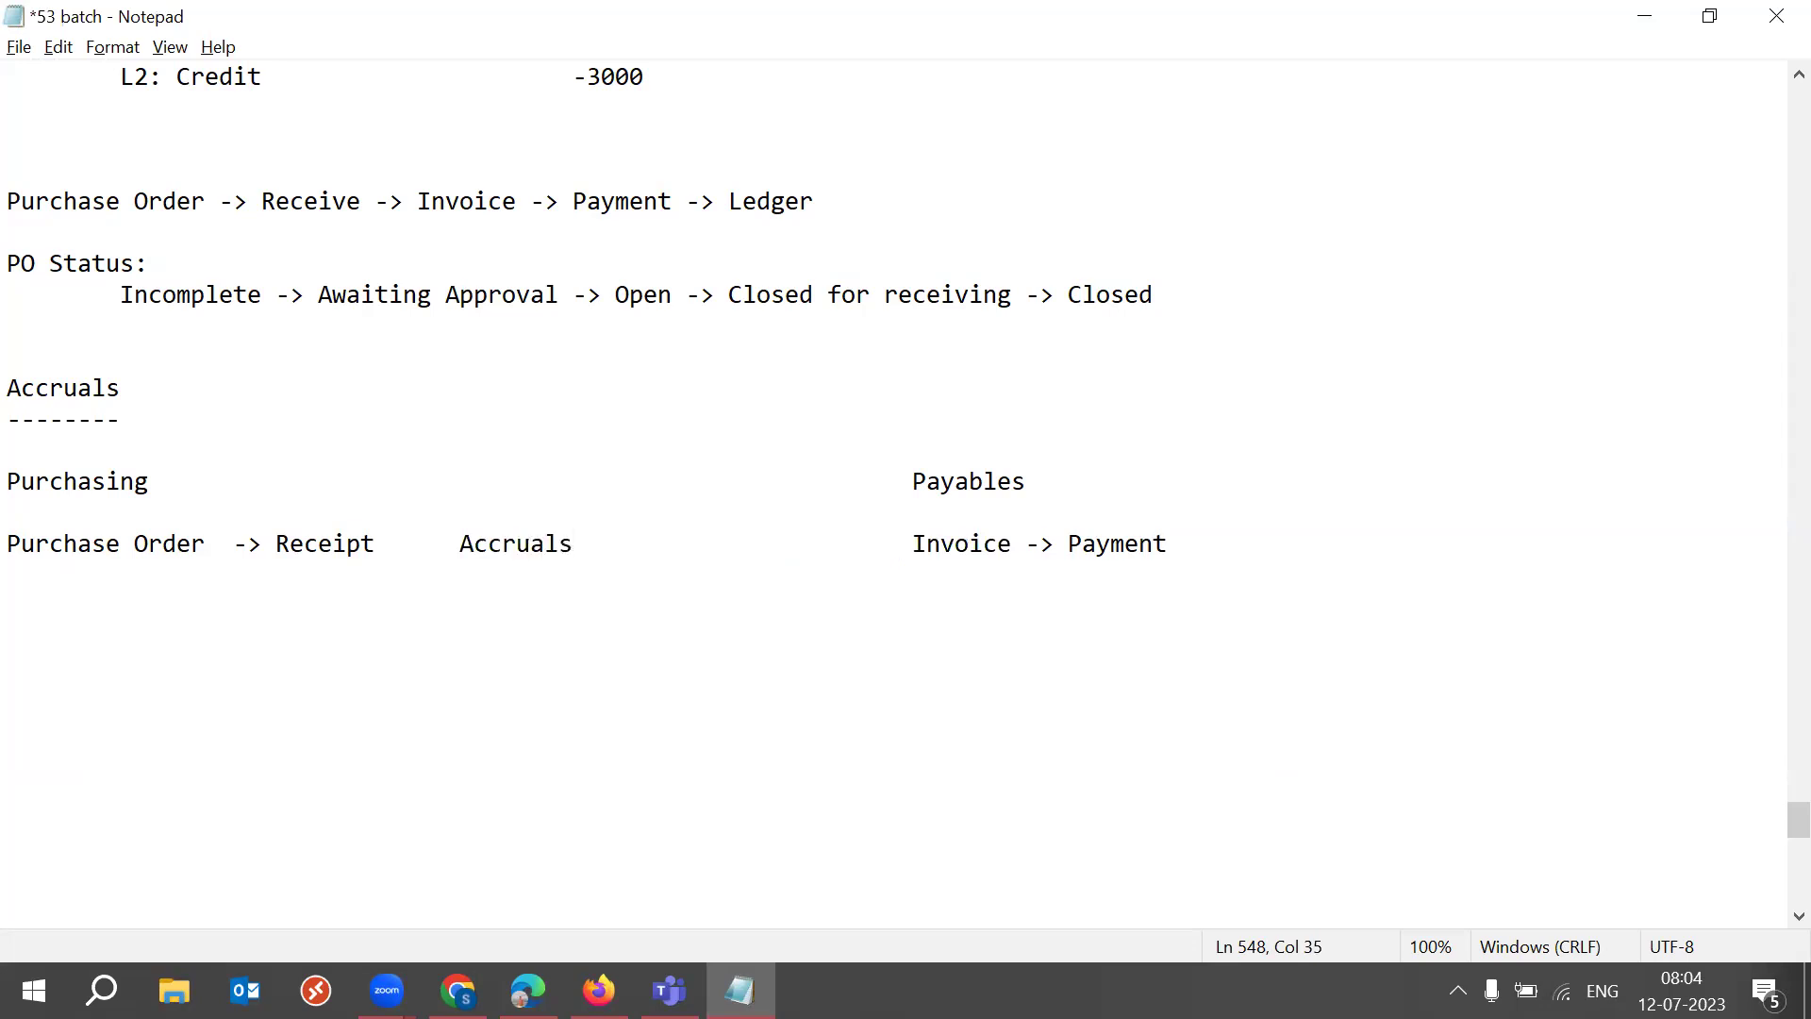
key(Delete)
Step: Put '---' before and '-----' after Accruals, close the gap before it, and save
click(402, 544)
text(---)
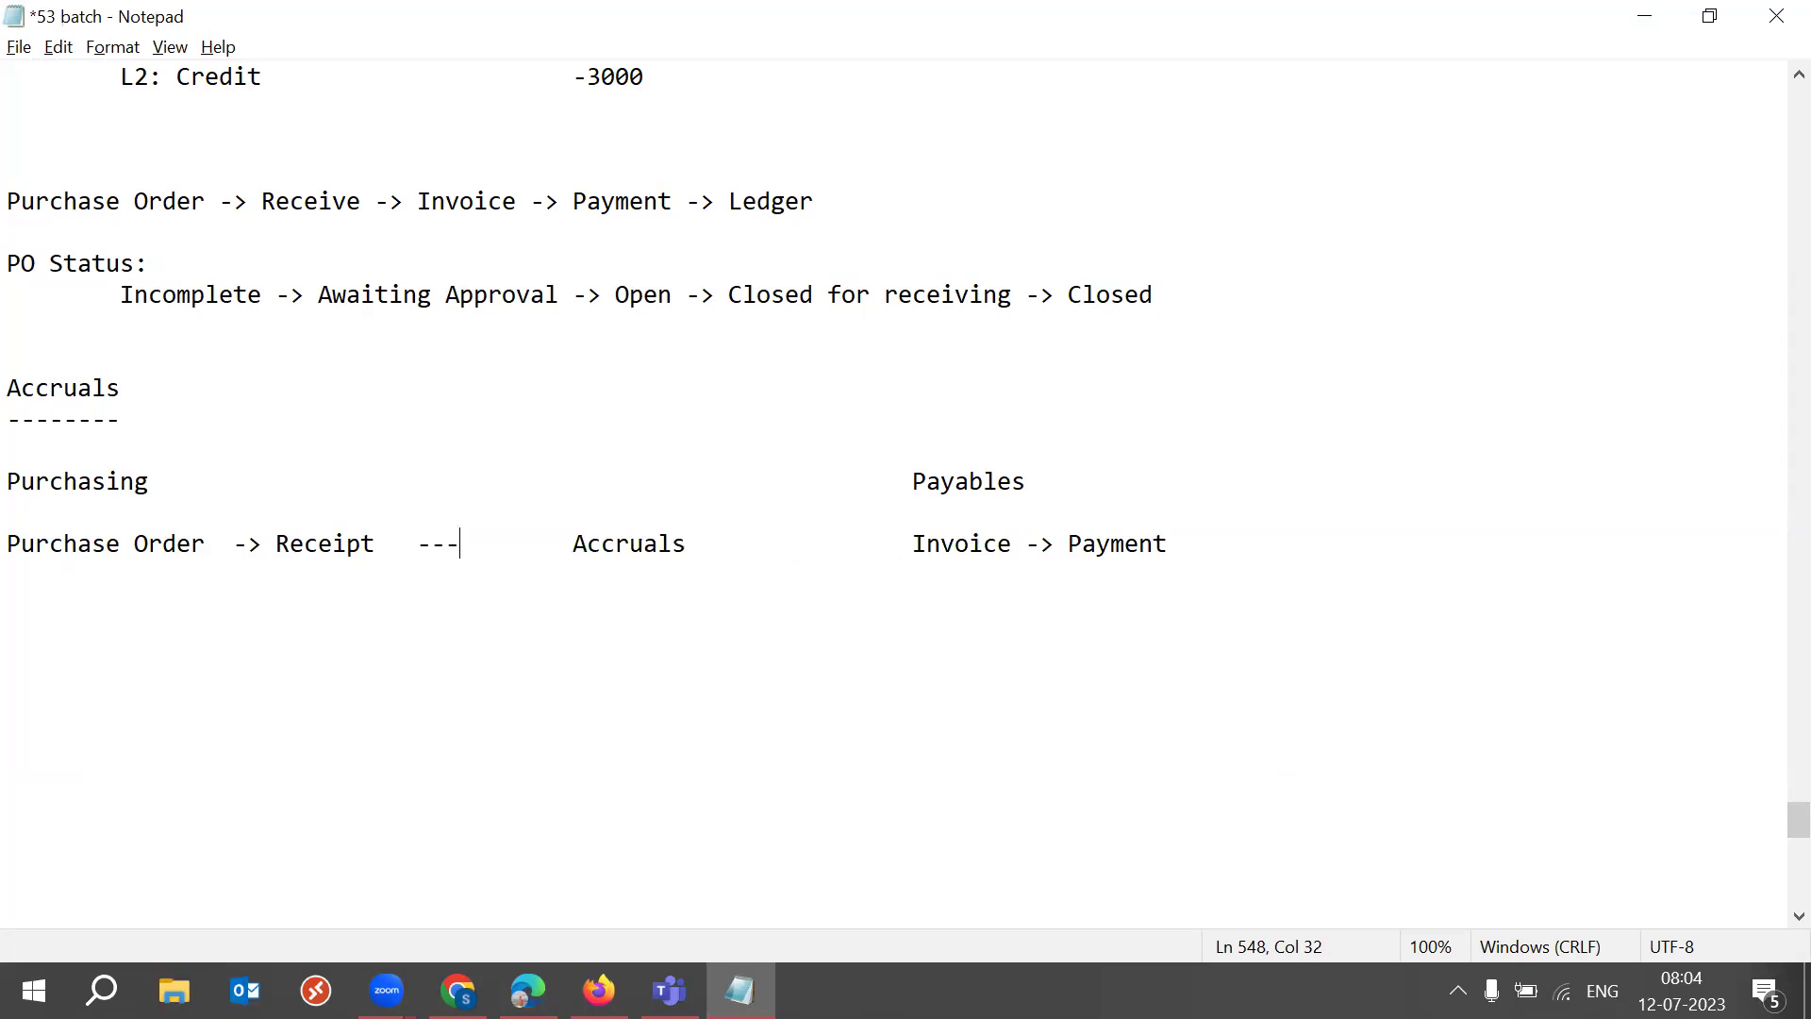
click(742, 545)
text(-----)
double_click(694, 541)
key(ctrl+s)
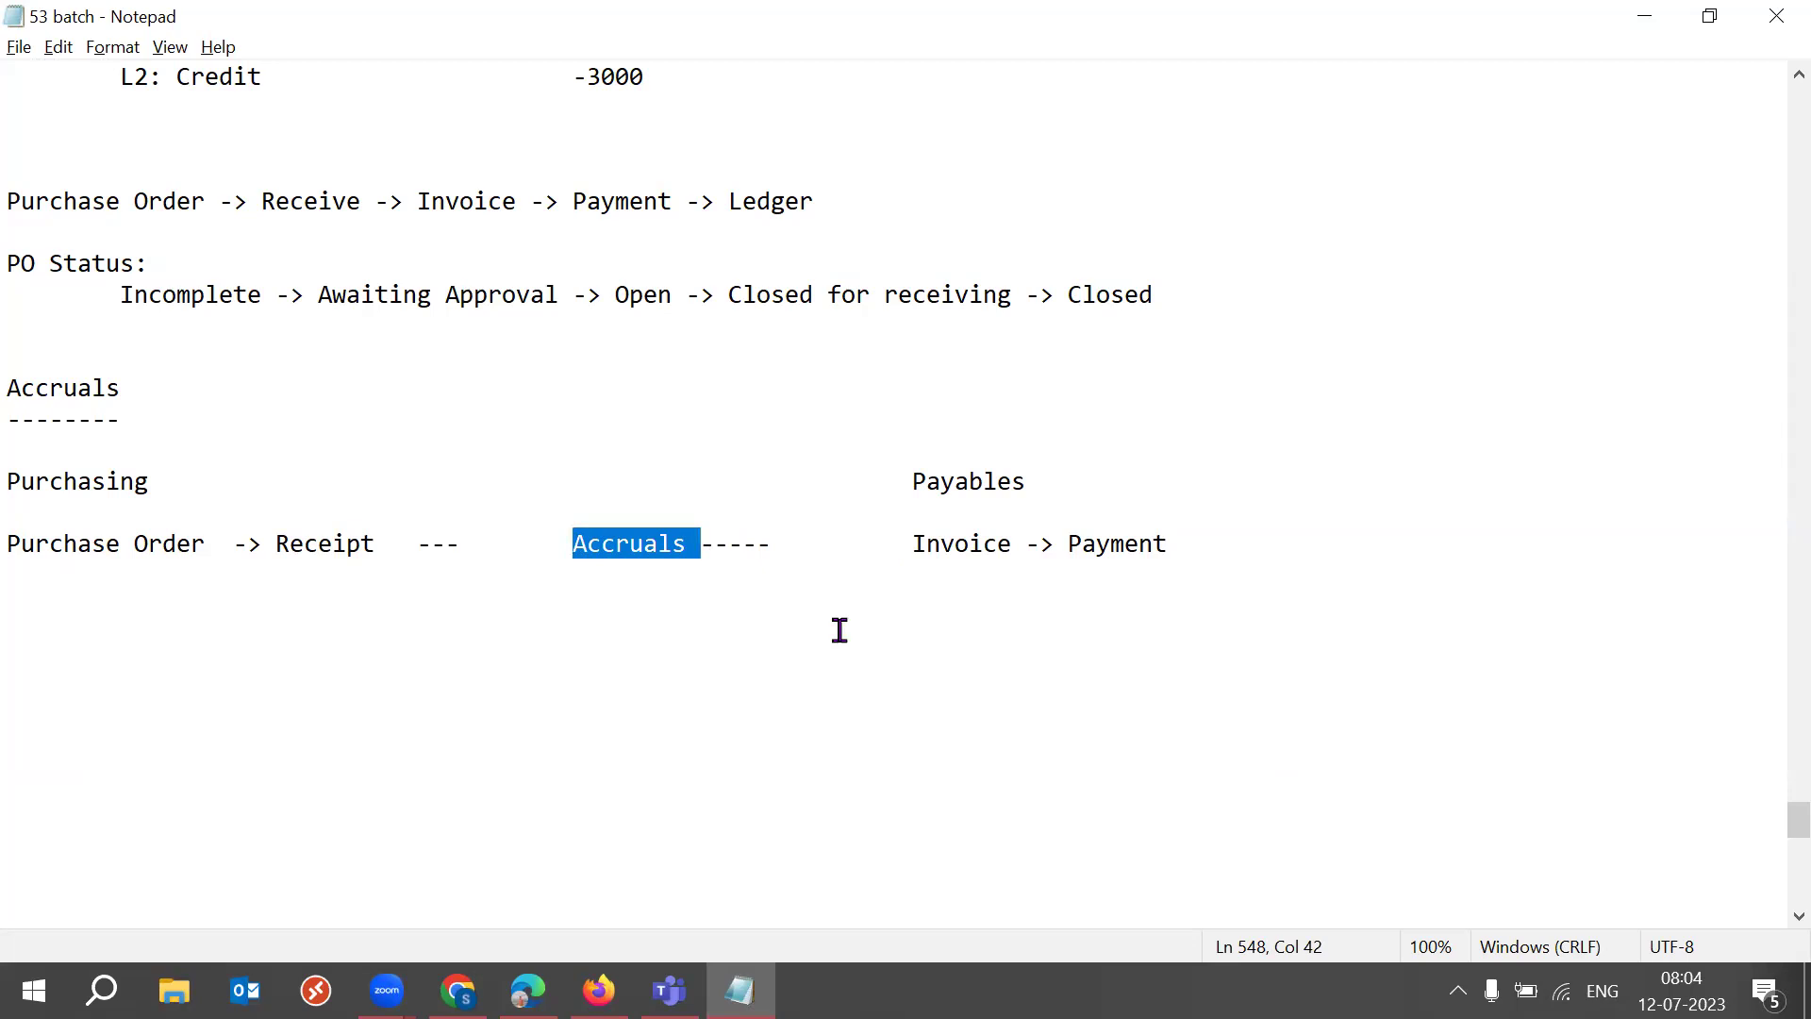
click(570, 542)
key(BackSpace)
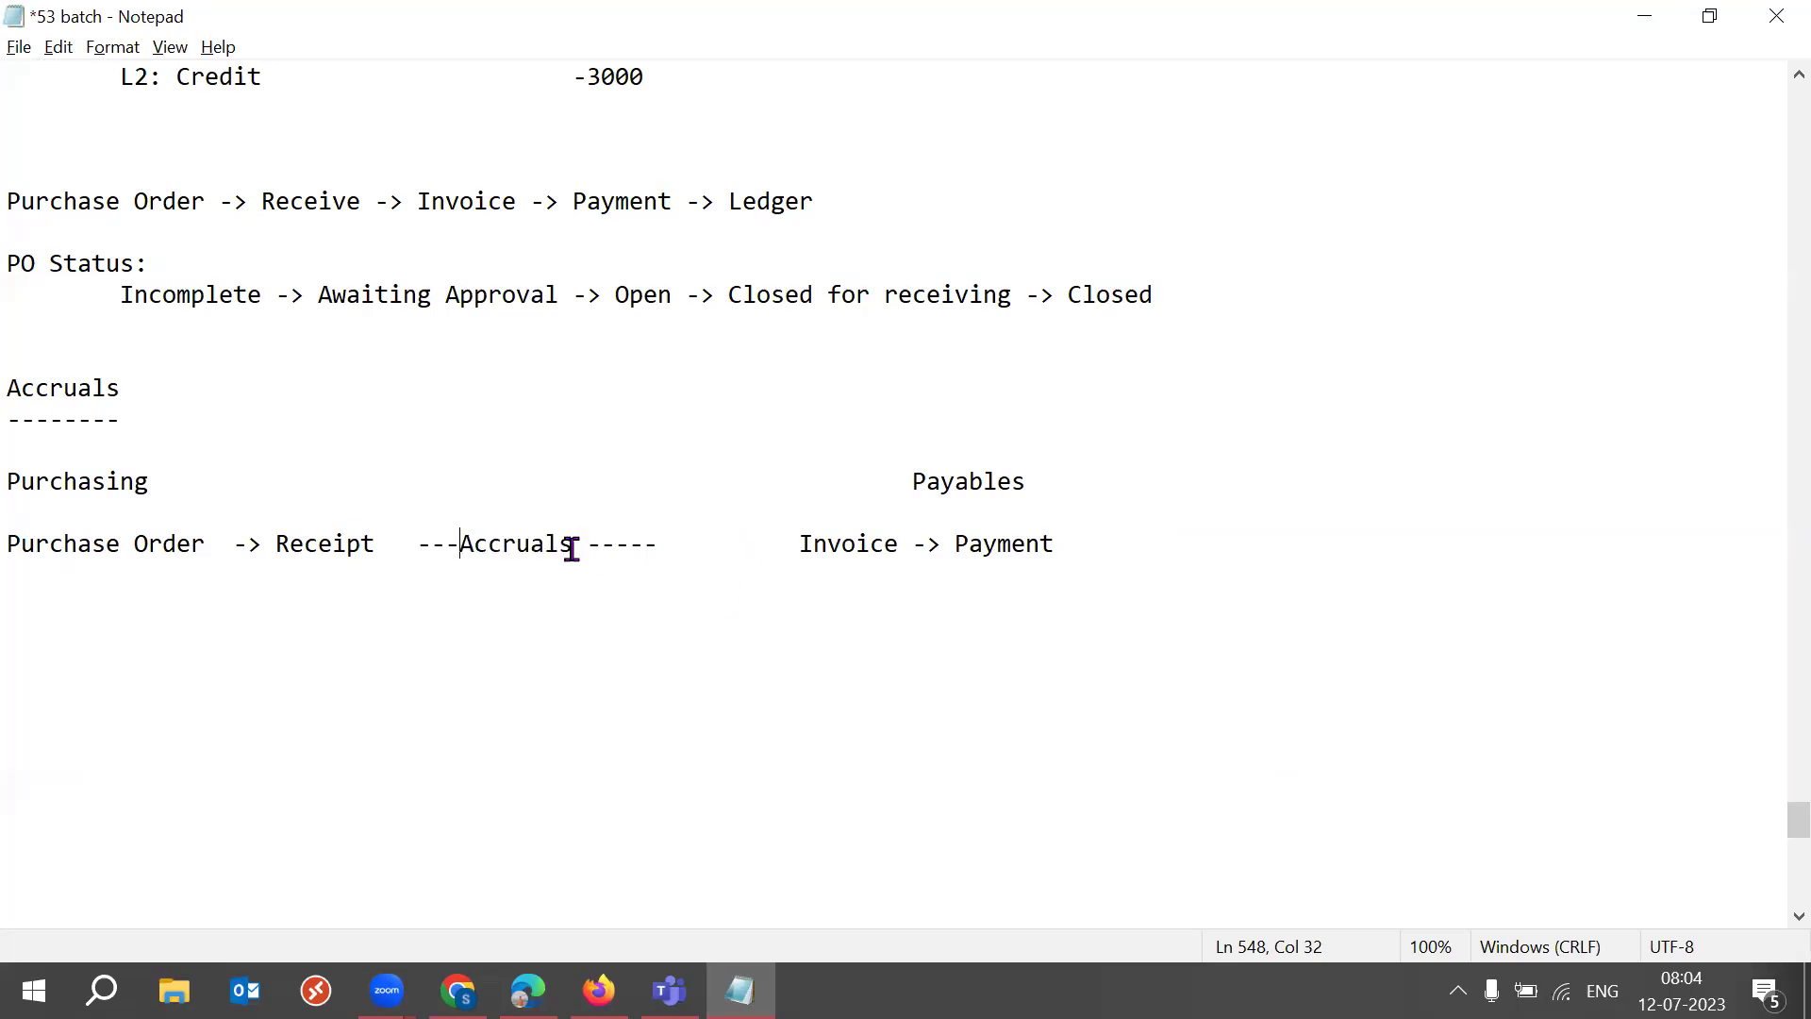
key(ctrl+s)
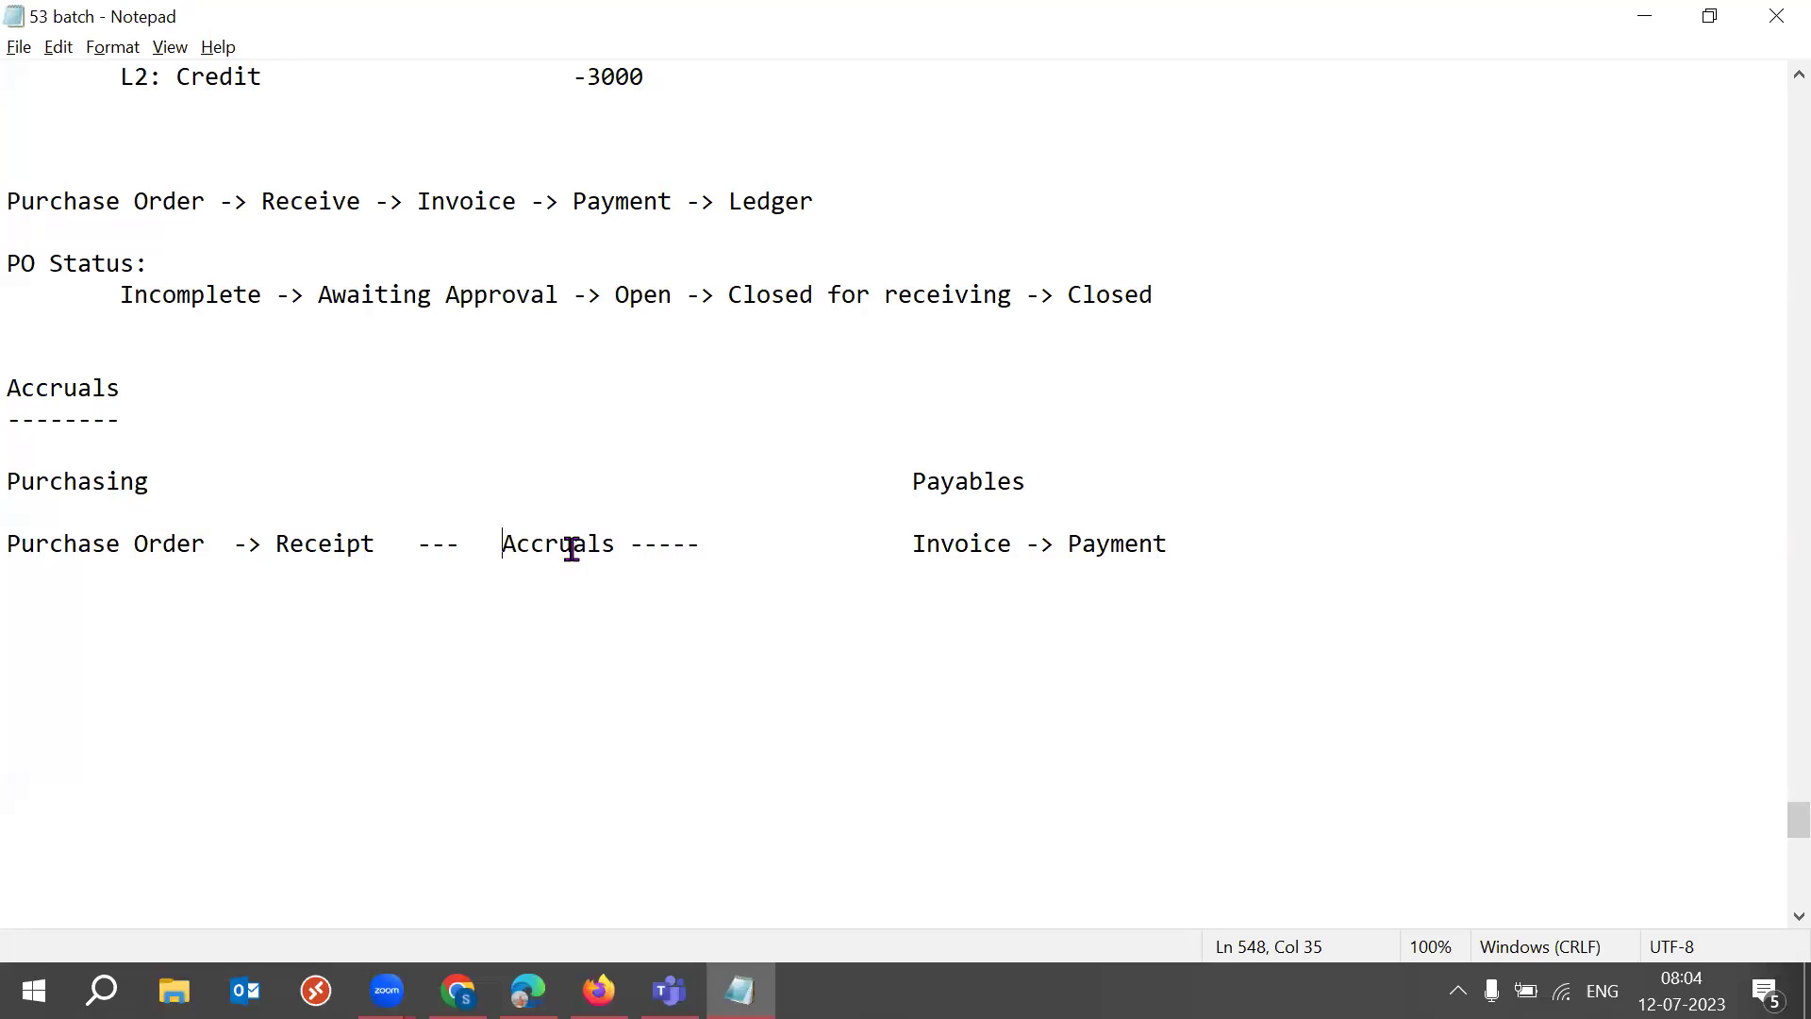
Step: Highlight Accruals on the flow line, then switch to the 2023 SCM Setups Sheet in Chrome
drag(487, 542, 627, 543)
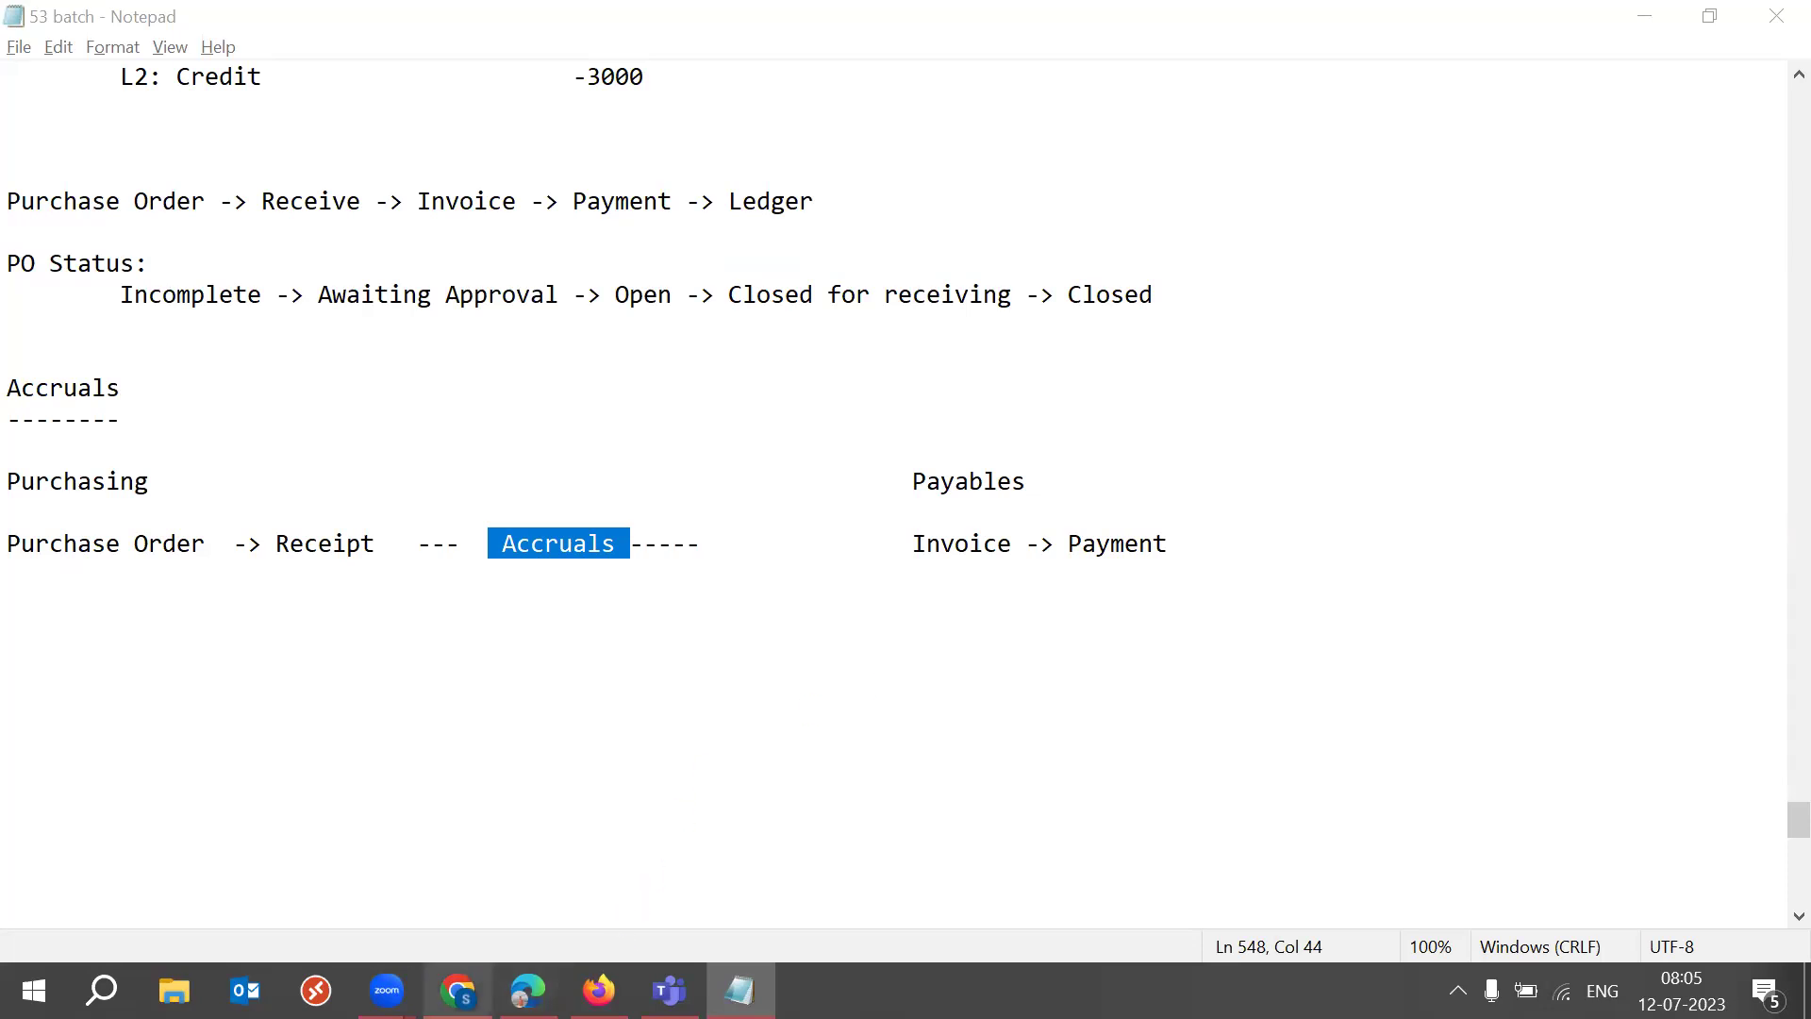
click(459, 990)
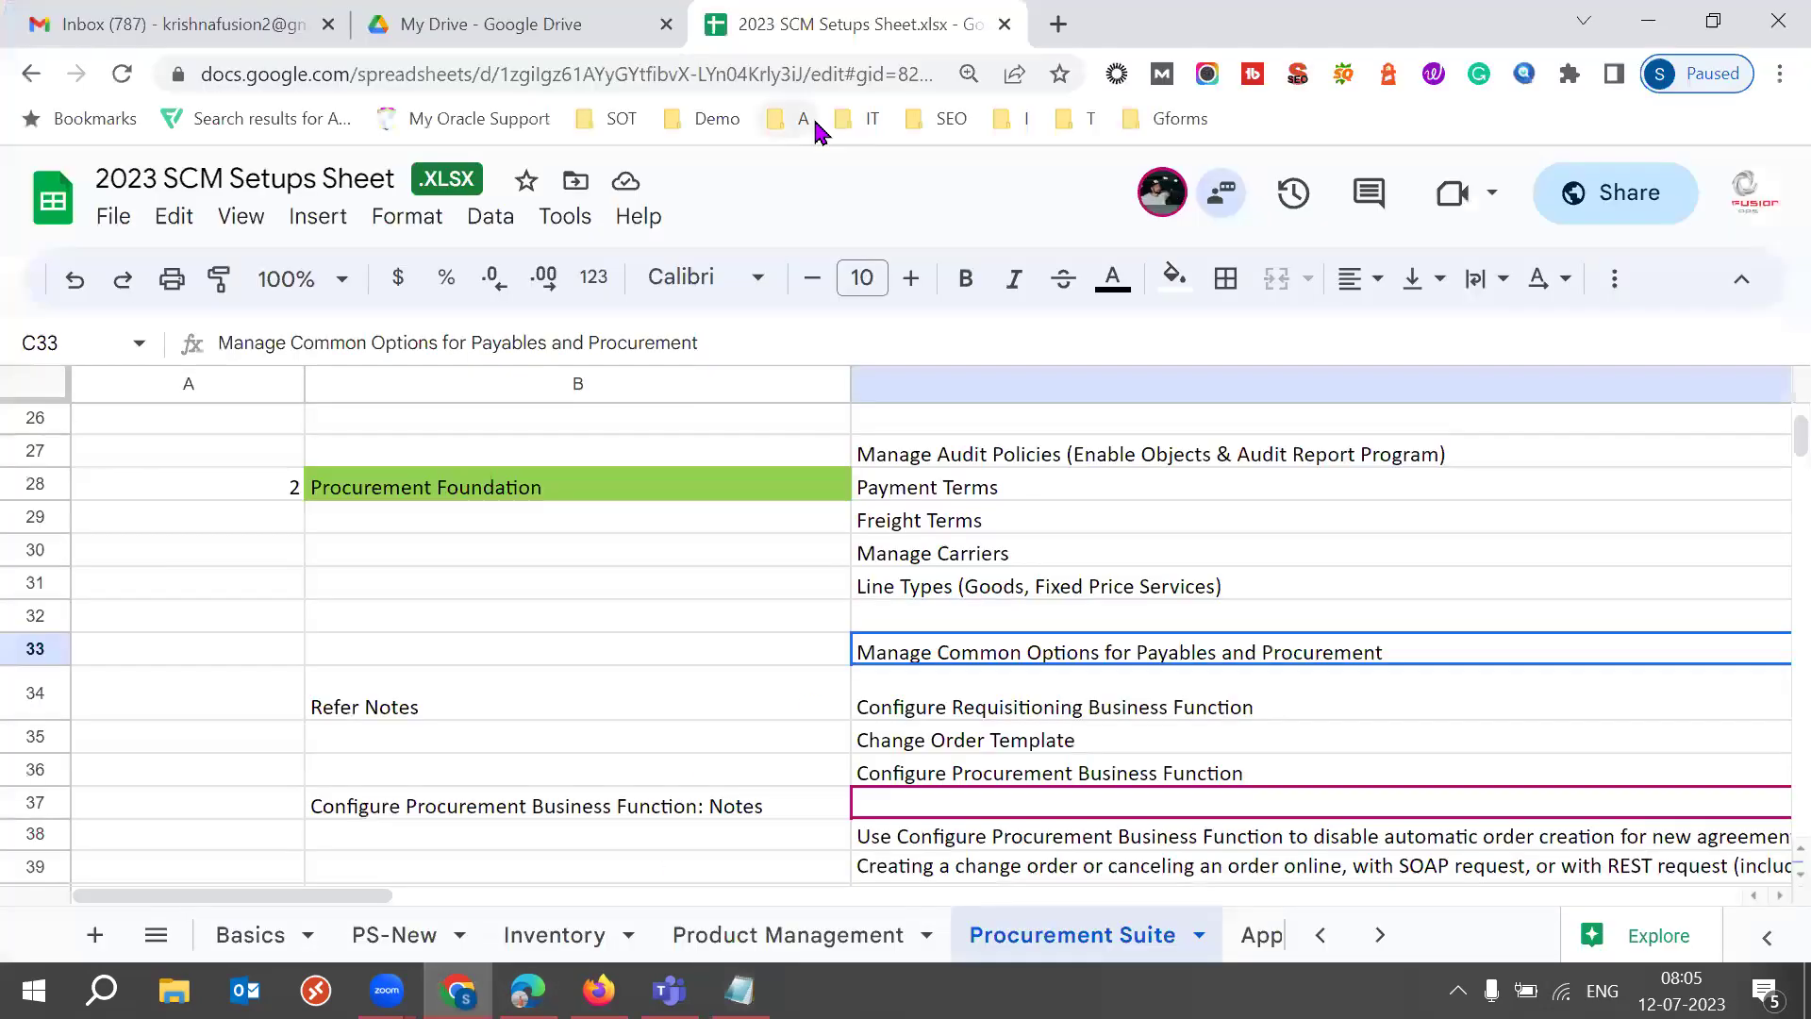
Step: In a new tab, search Google for 'PO Accrual in oracle'
click(1057, 24)
text(POb)
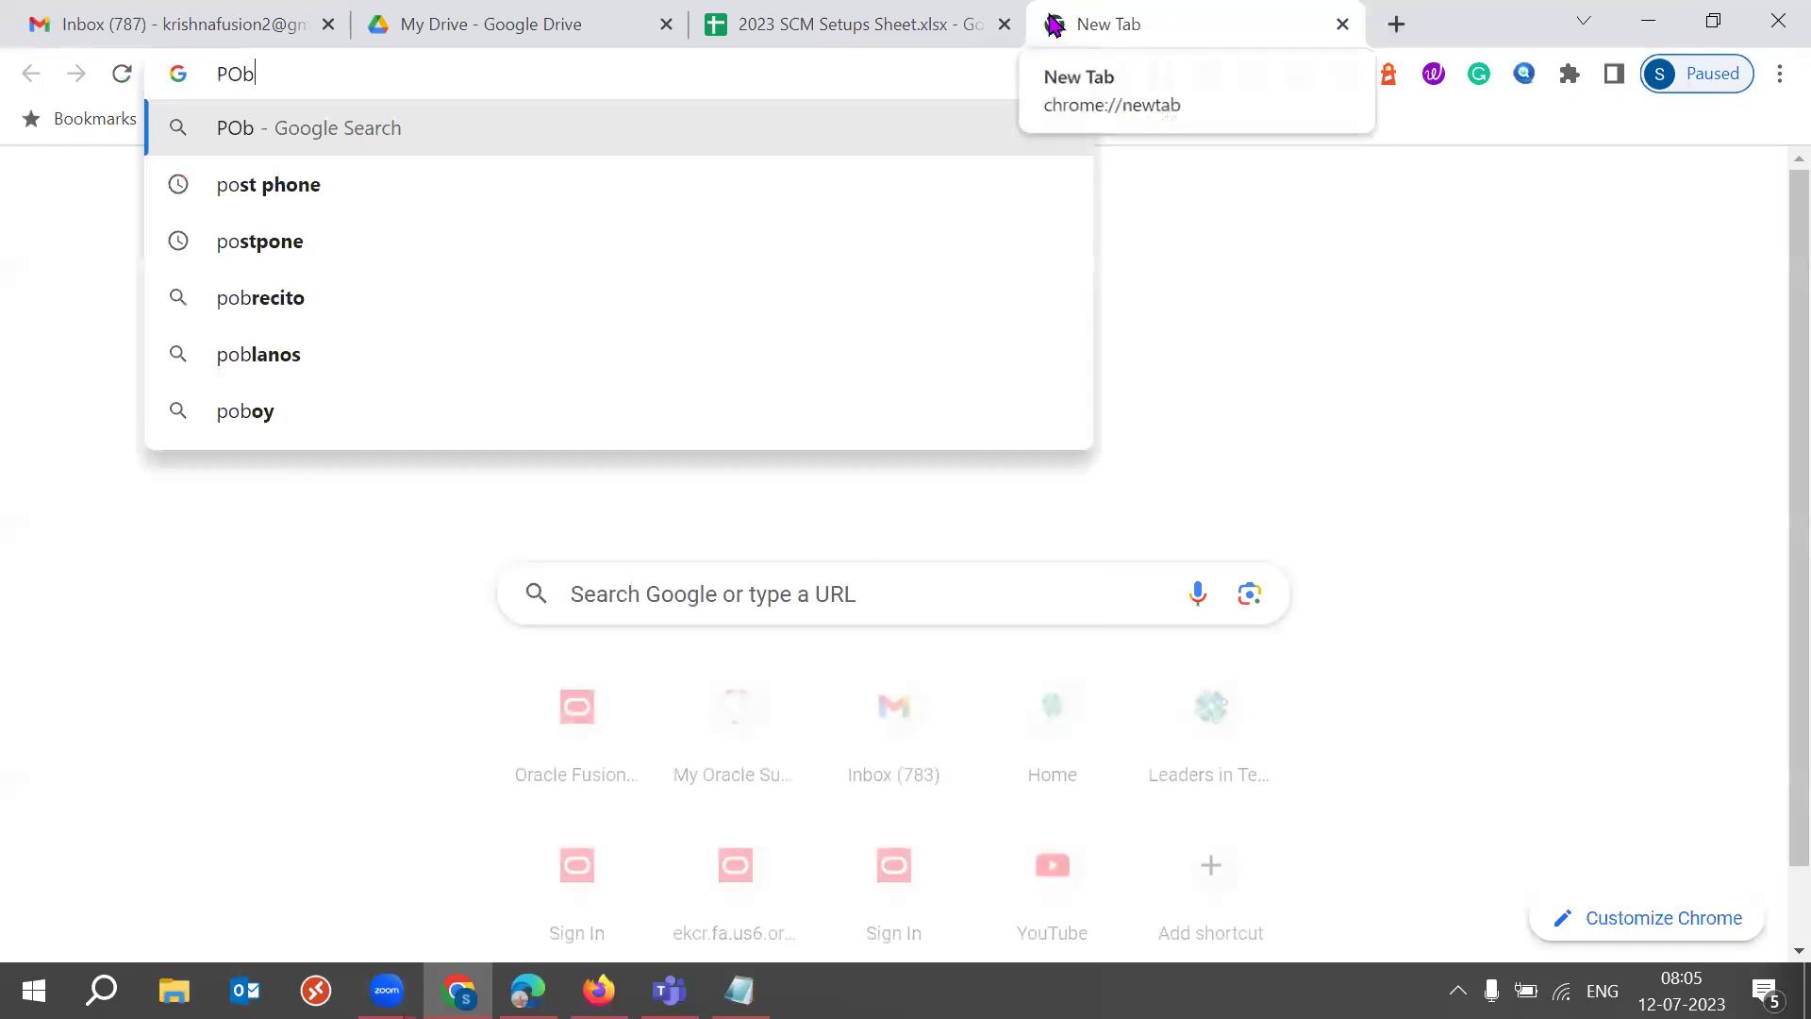
key(BackSpace)
text(Accrual)
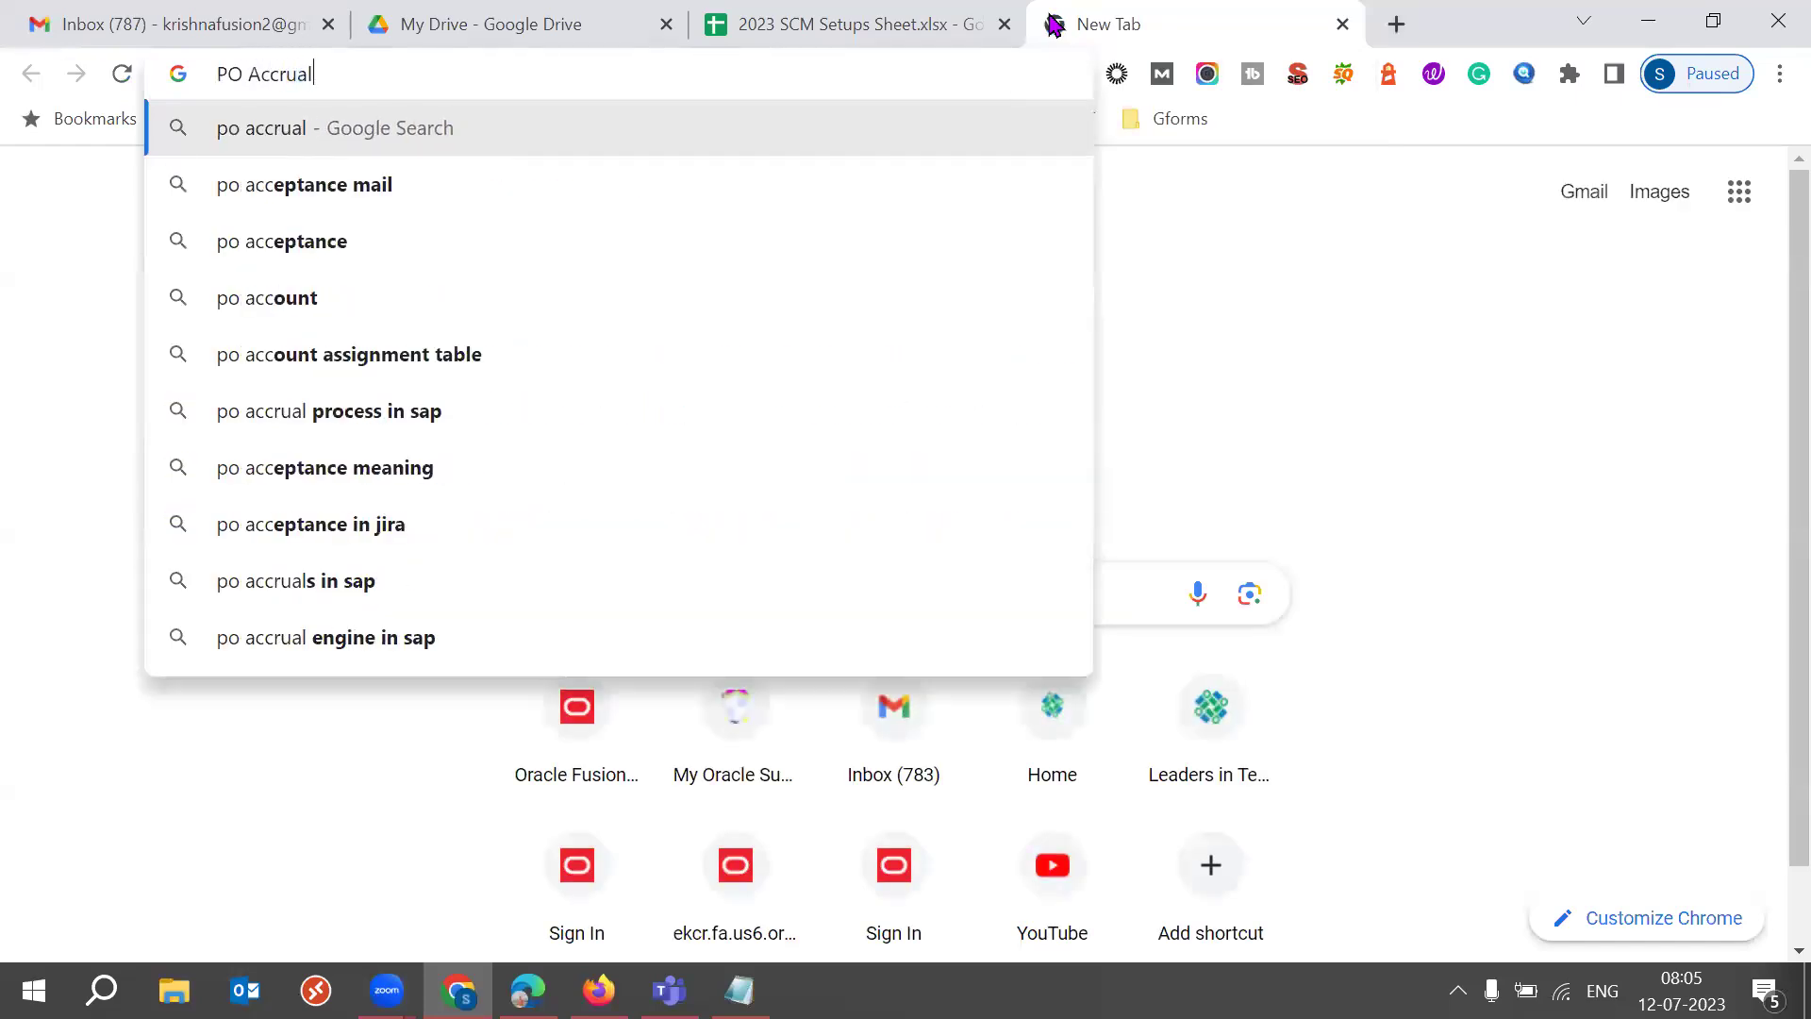
key(Return)
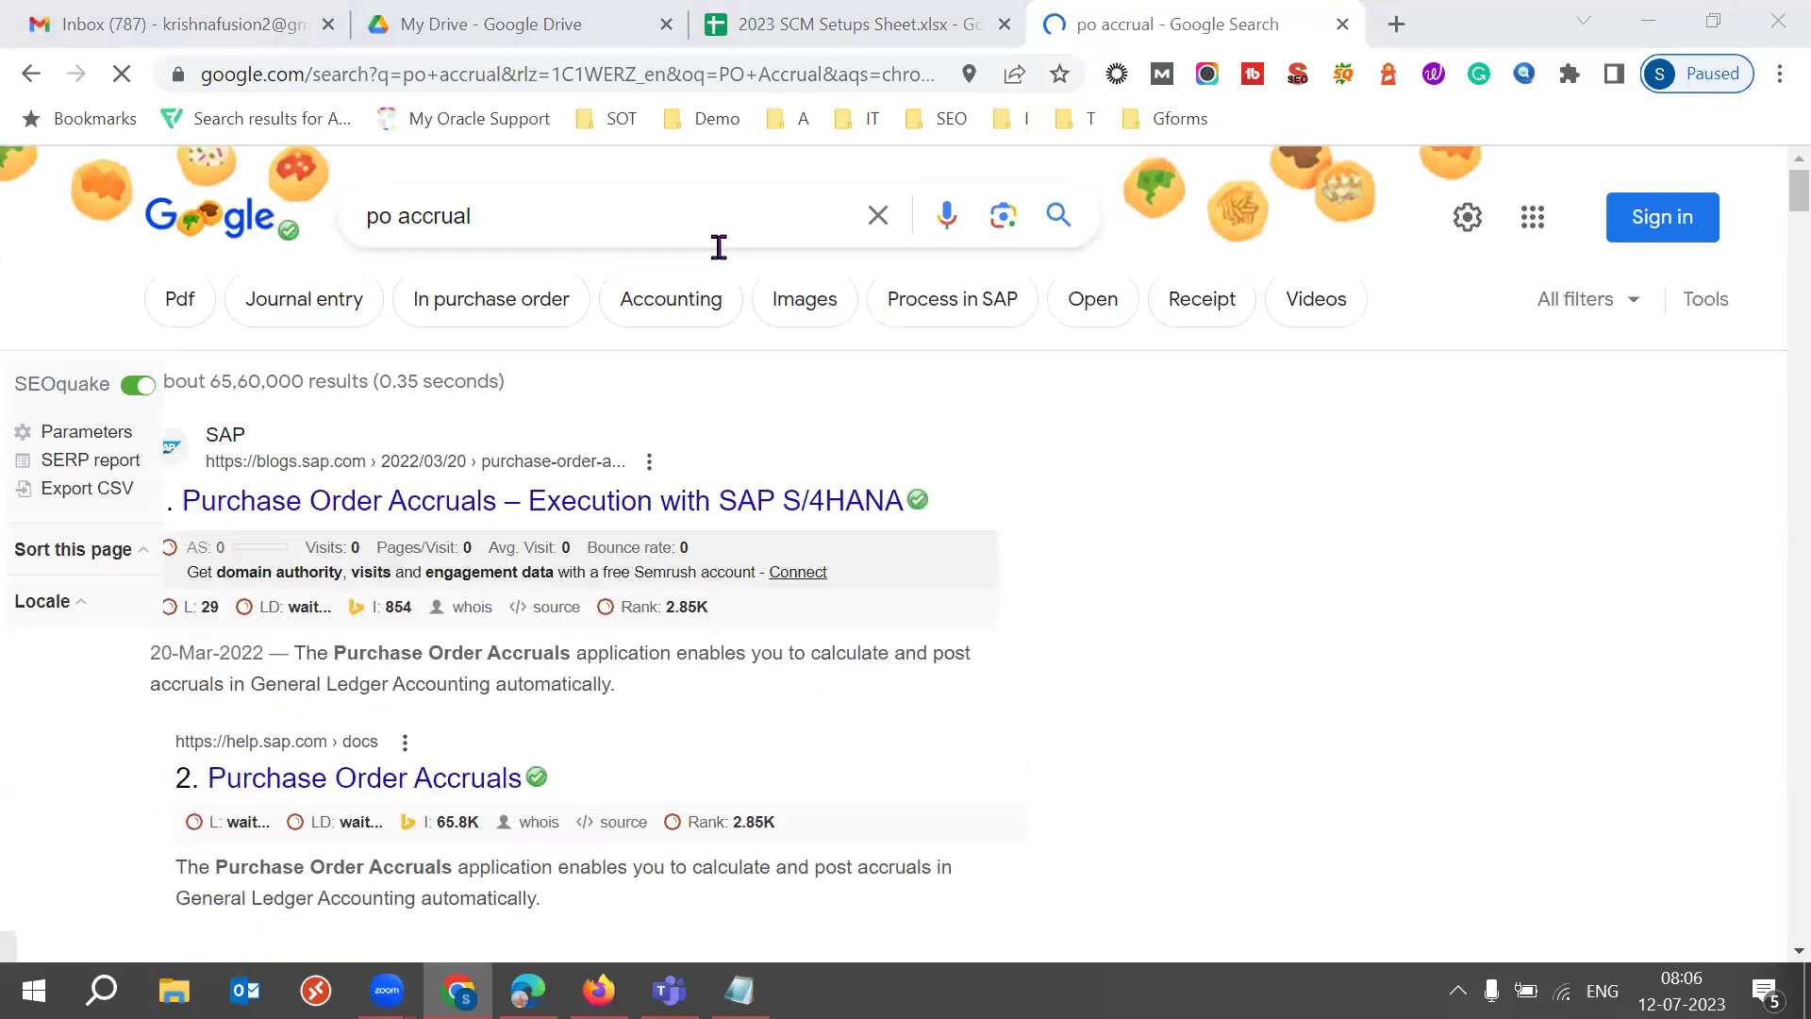
click(594, 226)
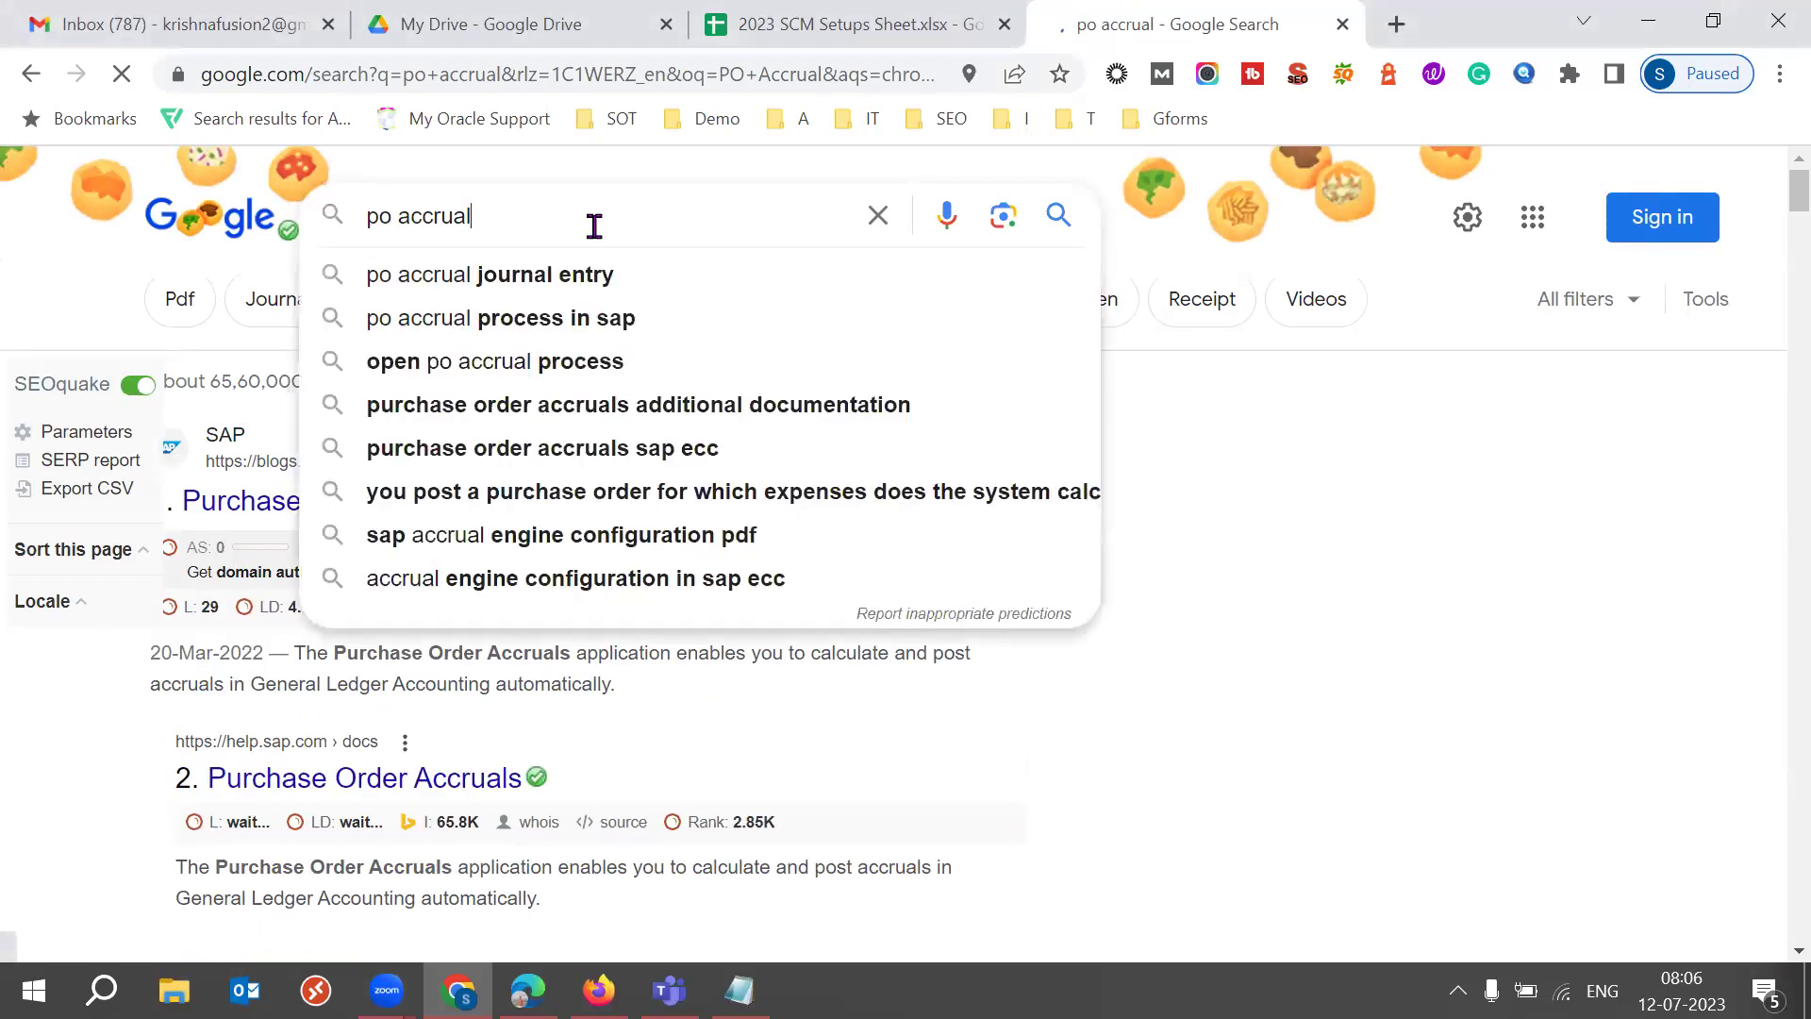
text(kin)
key(BackSpace)
key(BackSpace)
key(BackSpace)
text(in orac)
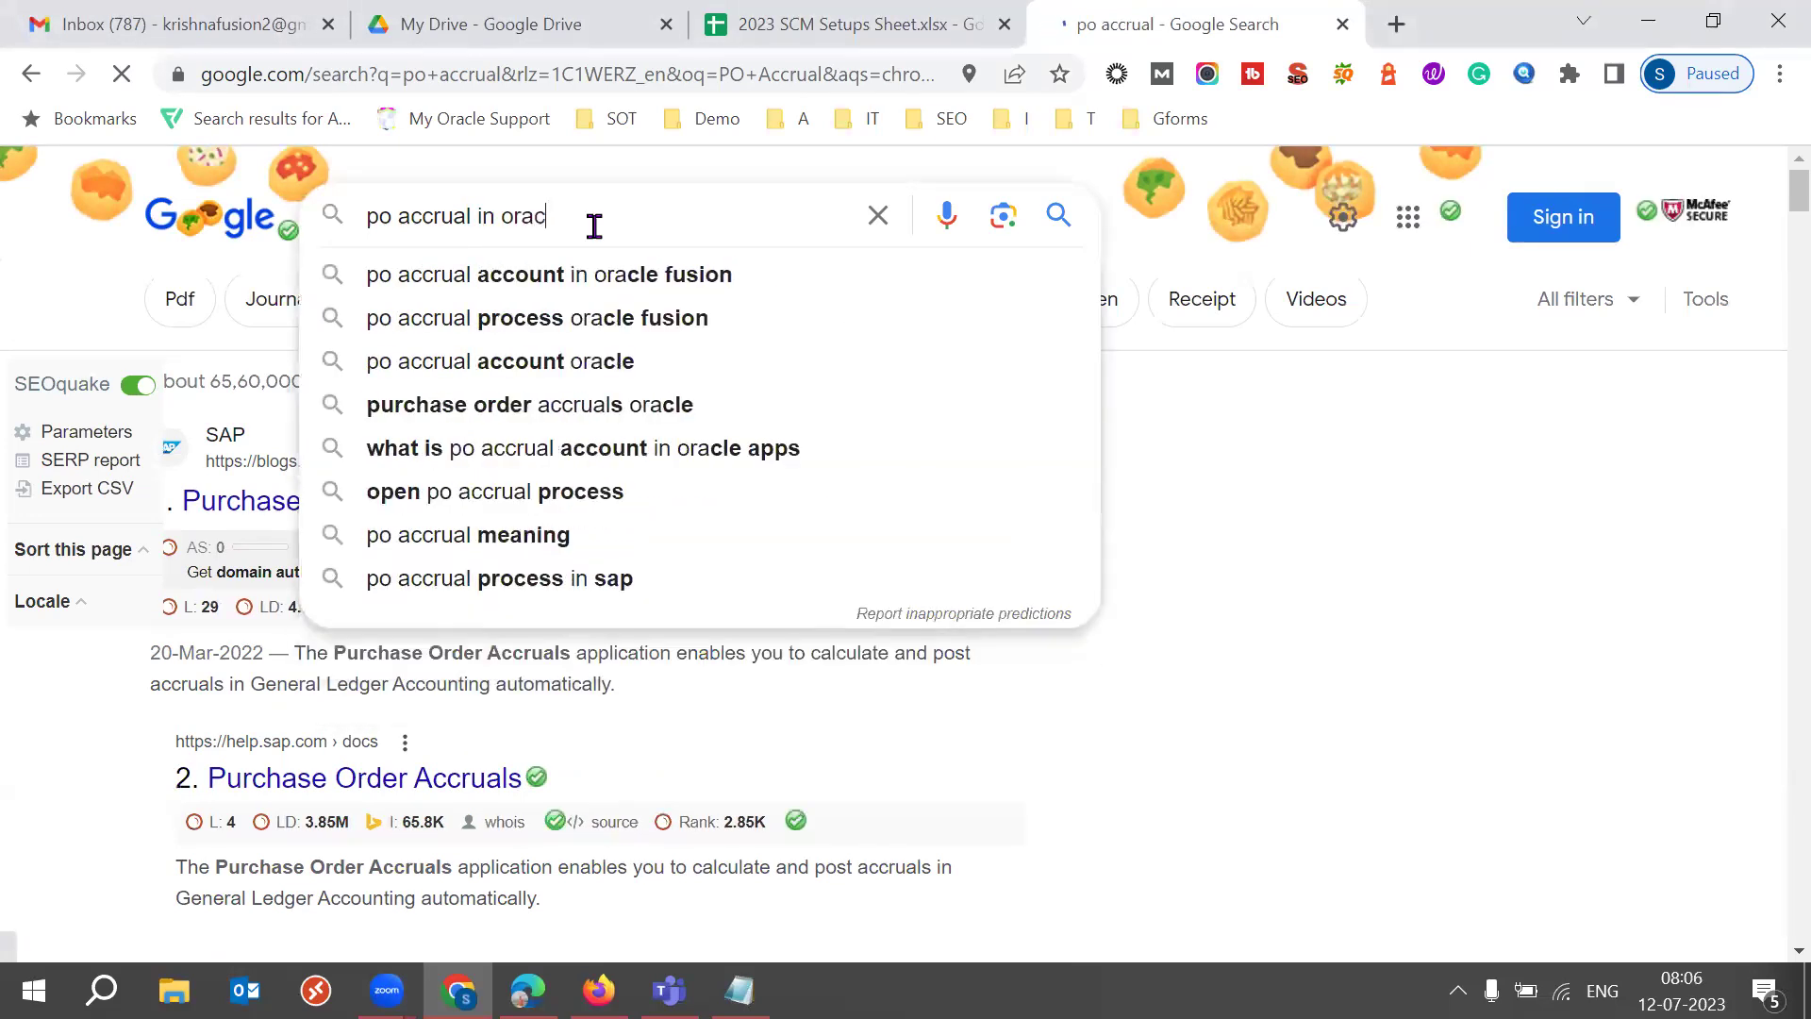
text(le)
key(Return)
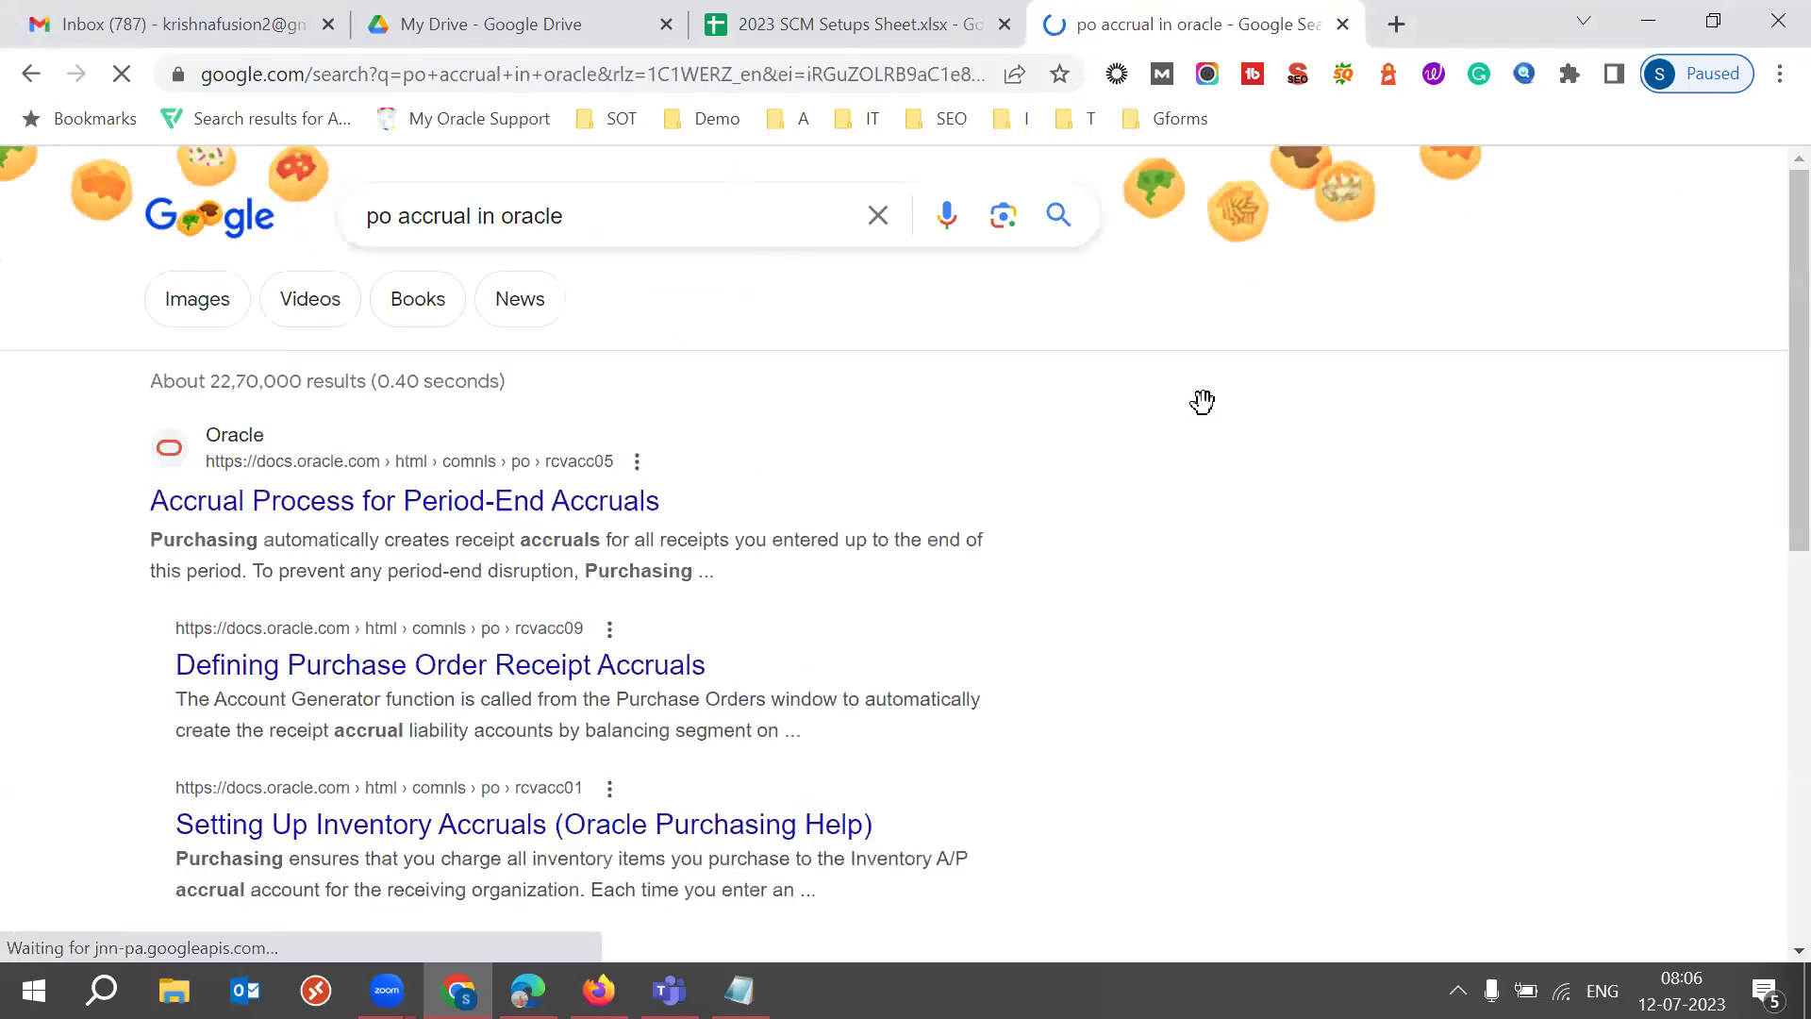
Step: Open the Accrual Process for Period-End Accruals result in a new tab and view it
right_click(533, 503)
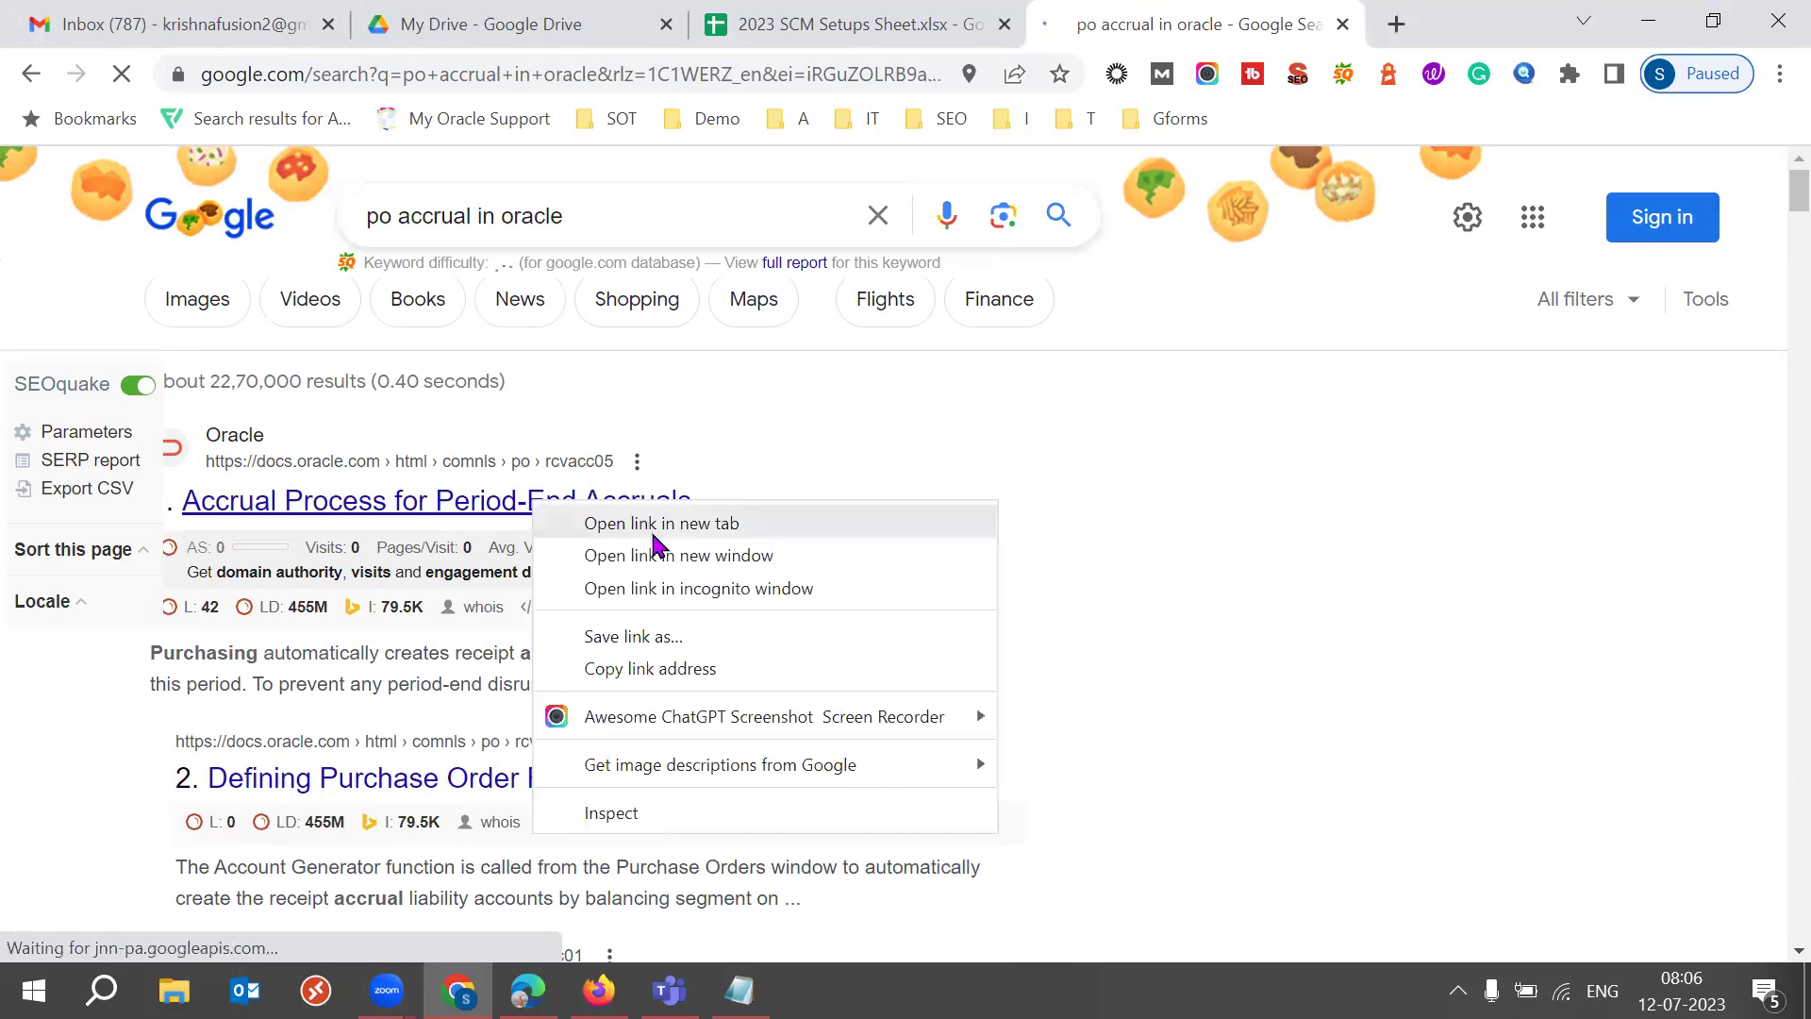
click(654, 528)
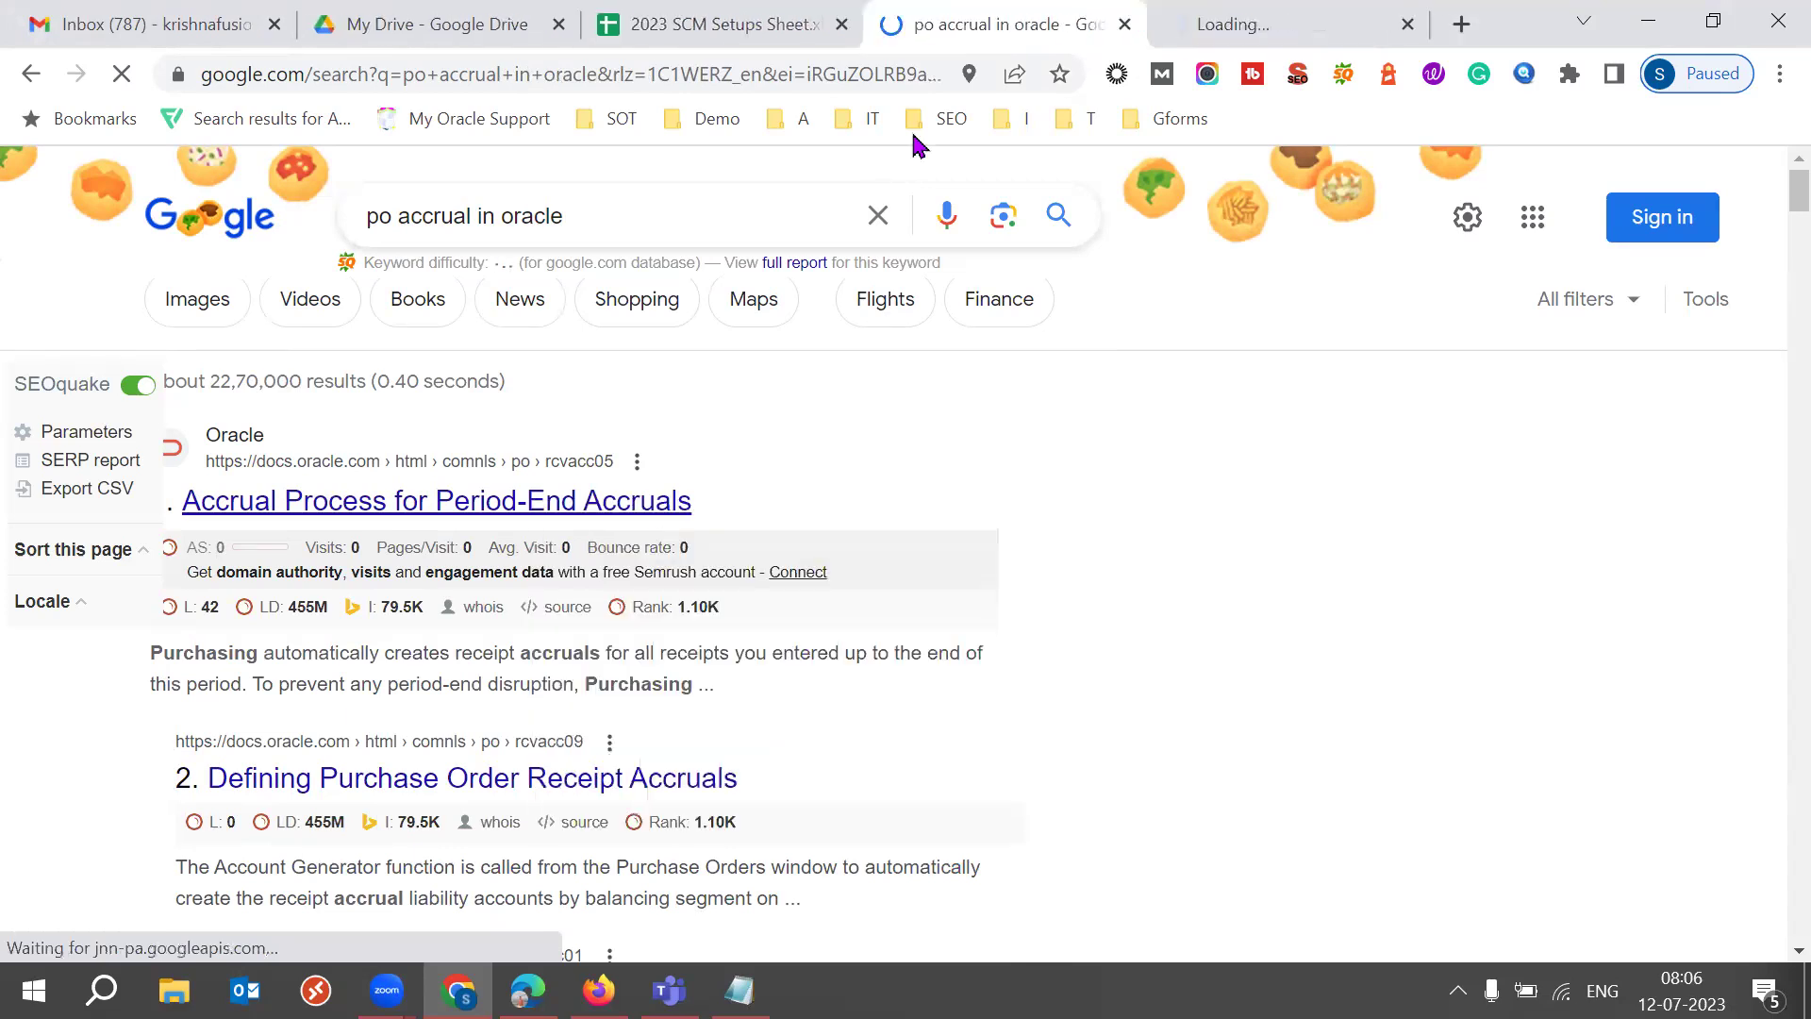
click(1328, 19)
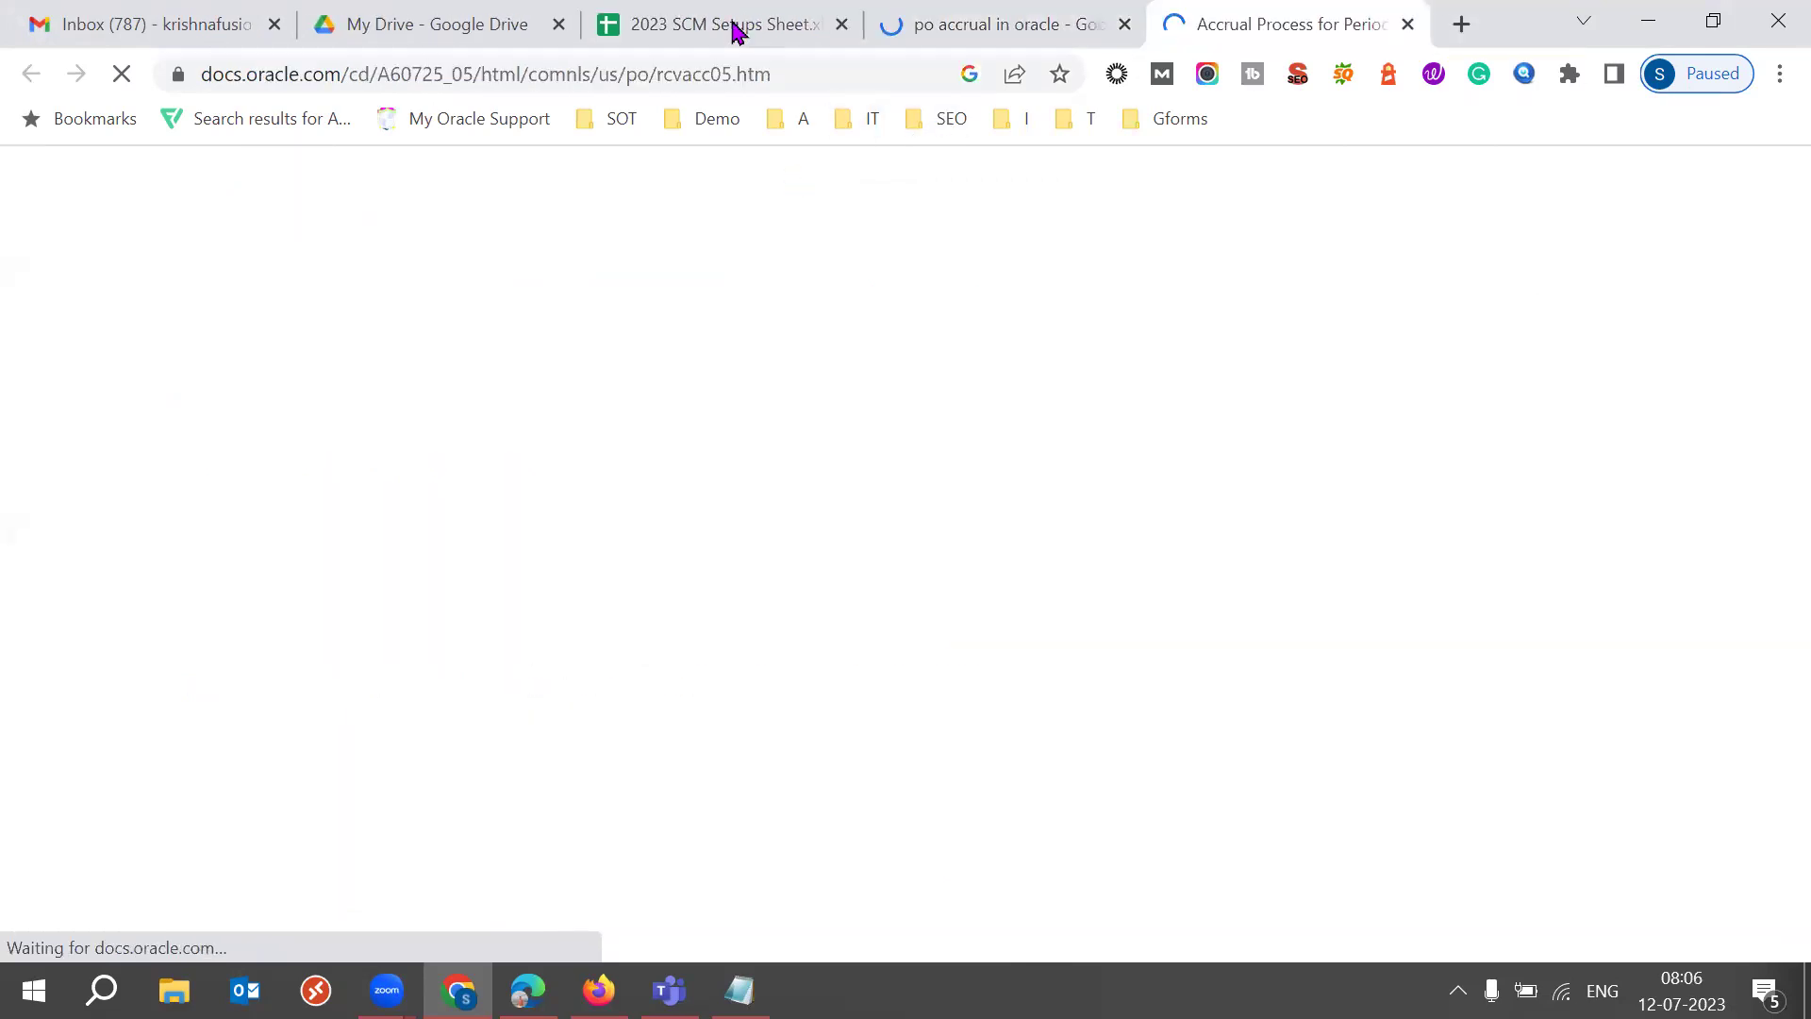
scroll(500, 533, down, 3)
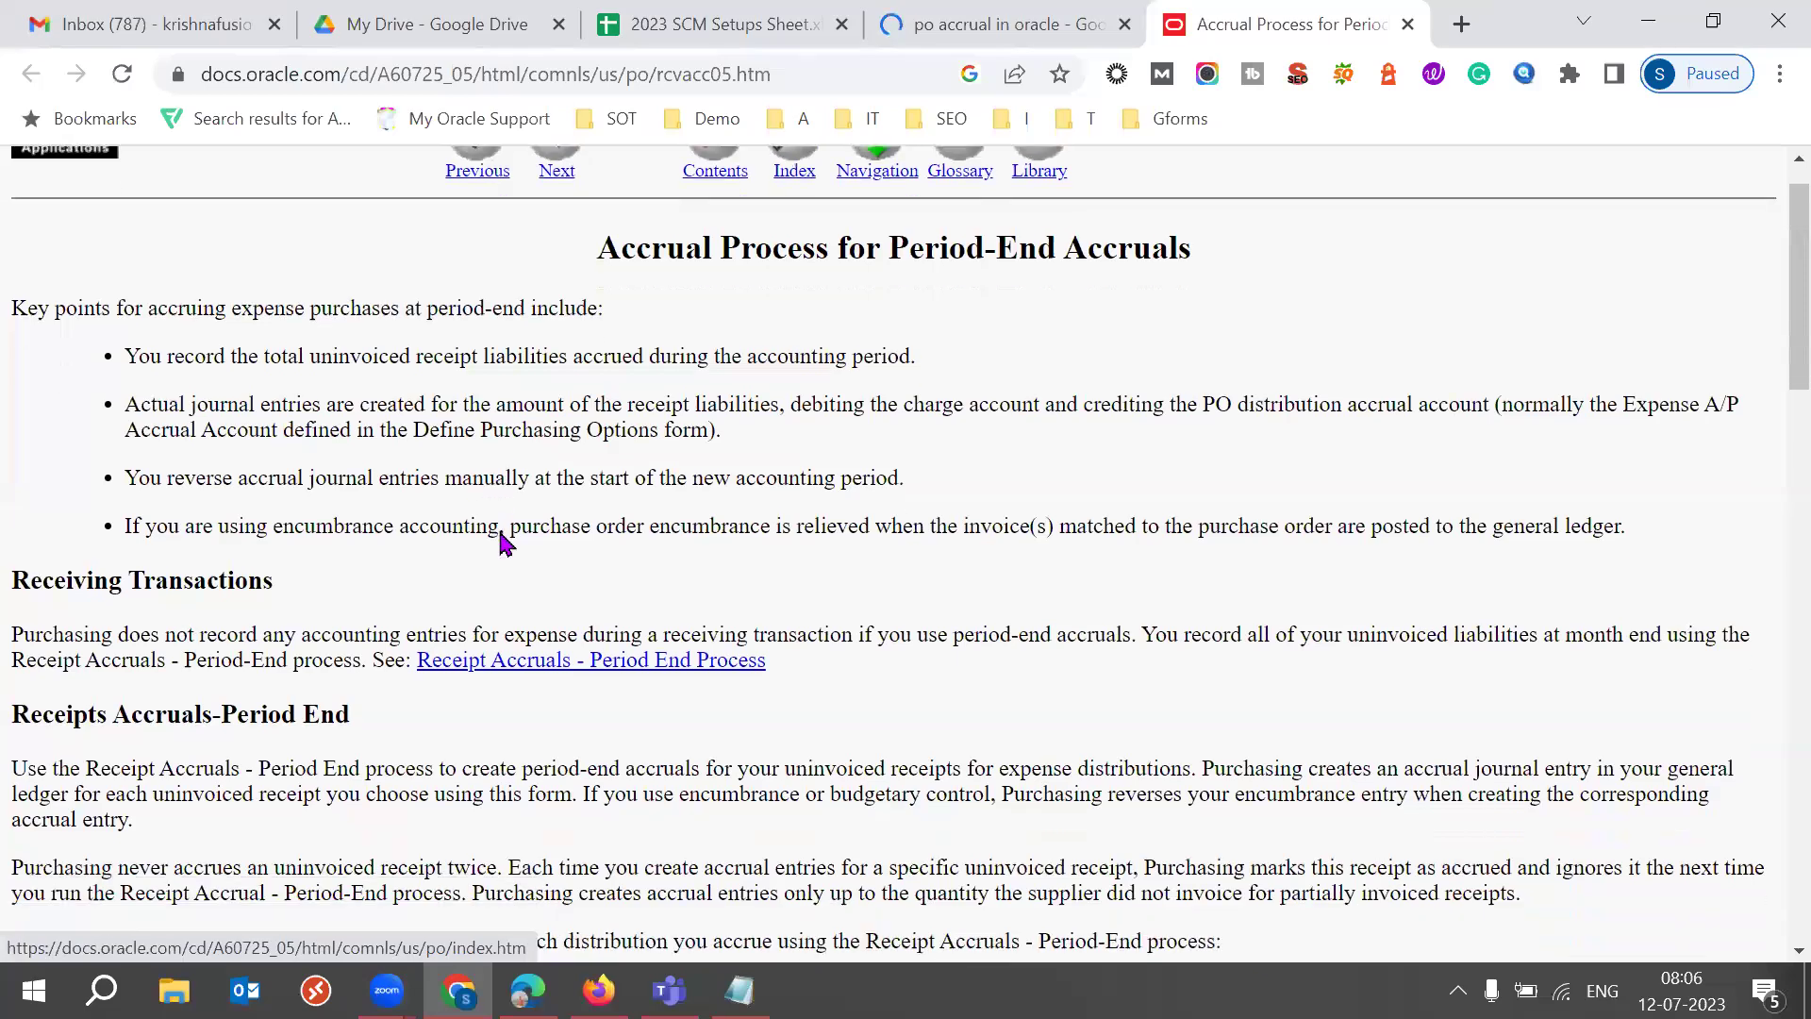
scroll(500, 542, down, 1)
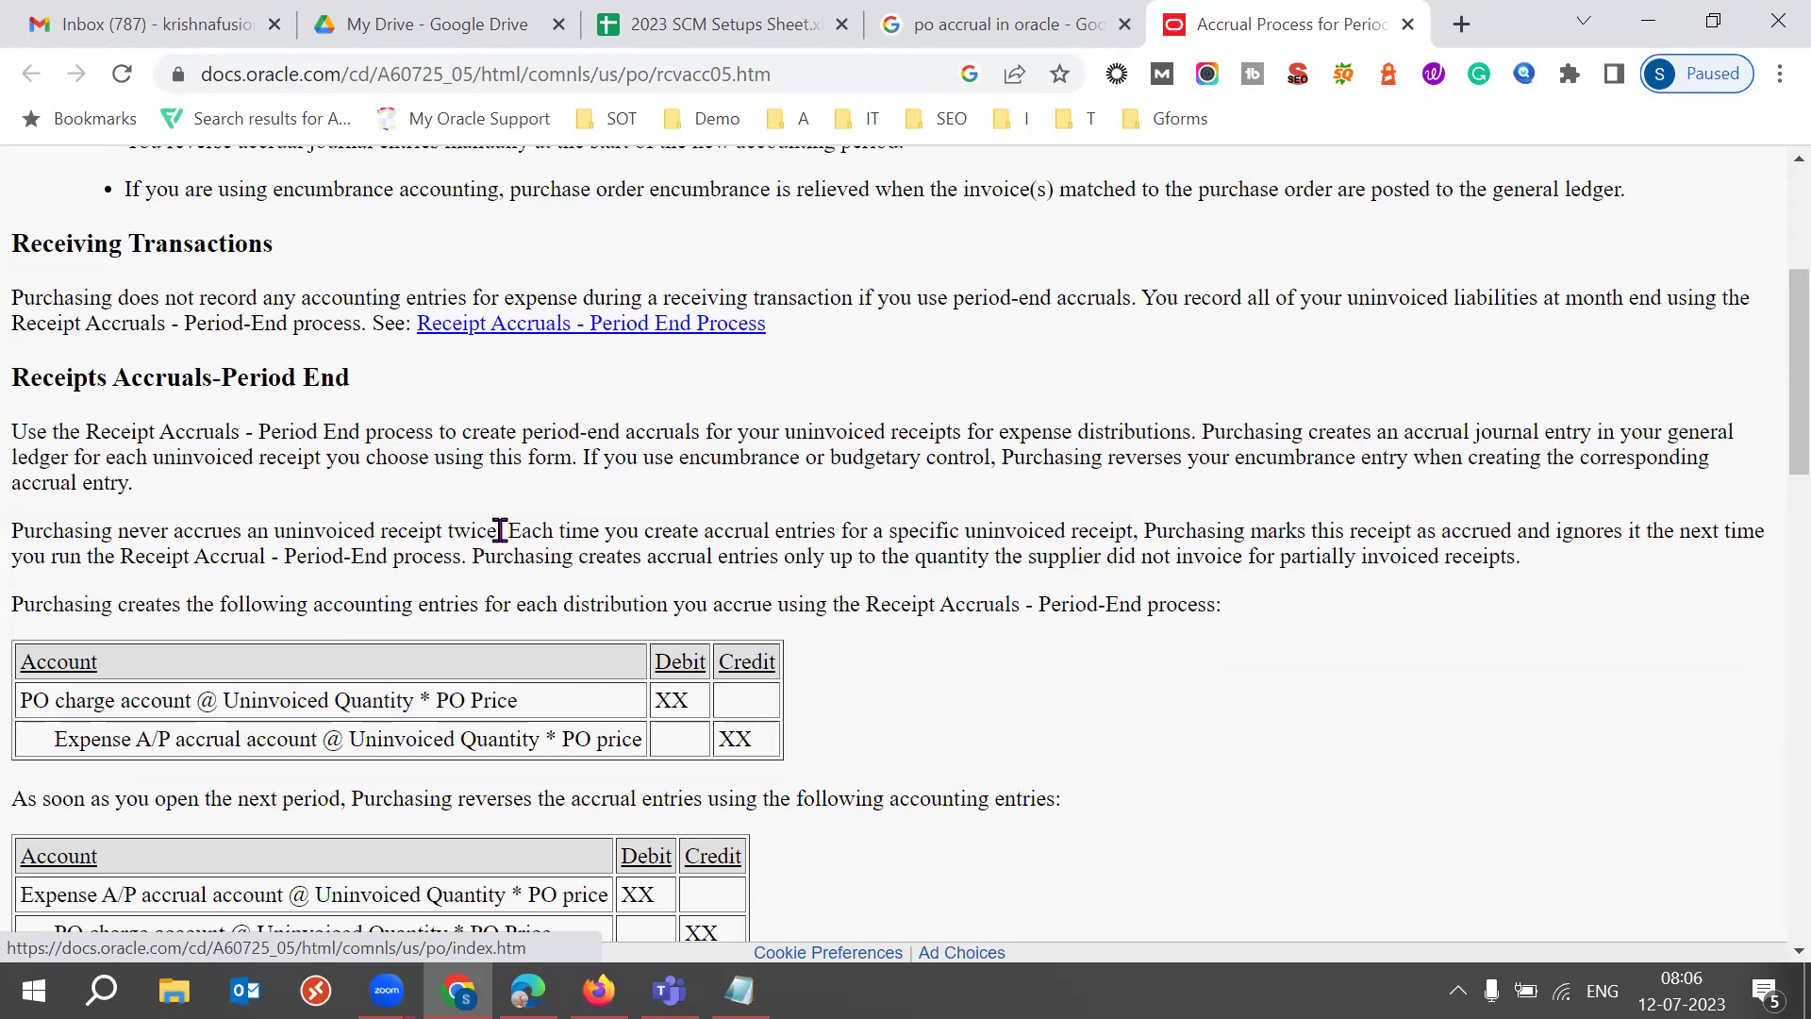
scroll(499, 530, down, 5)
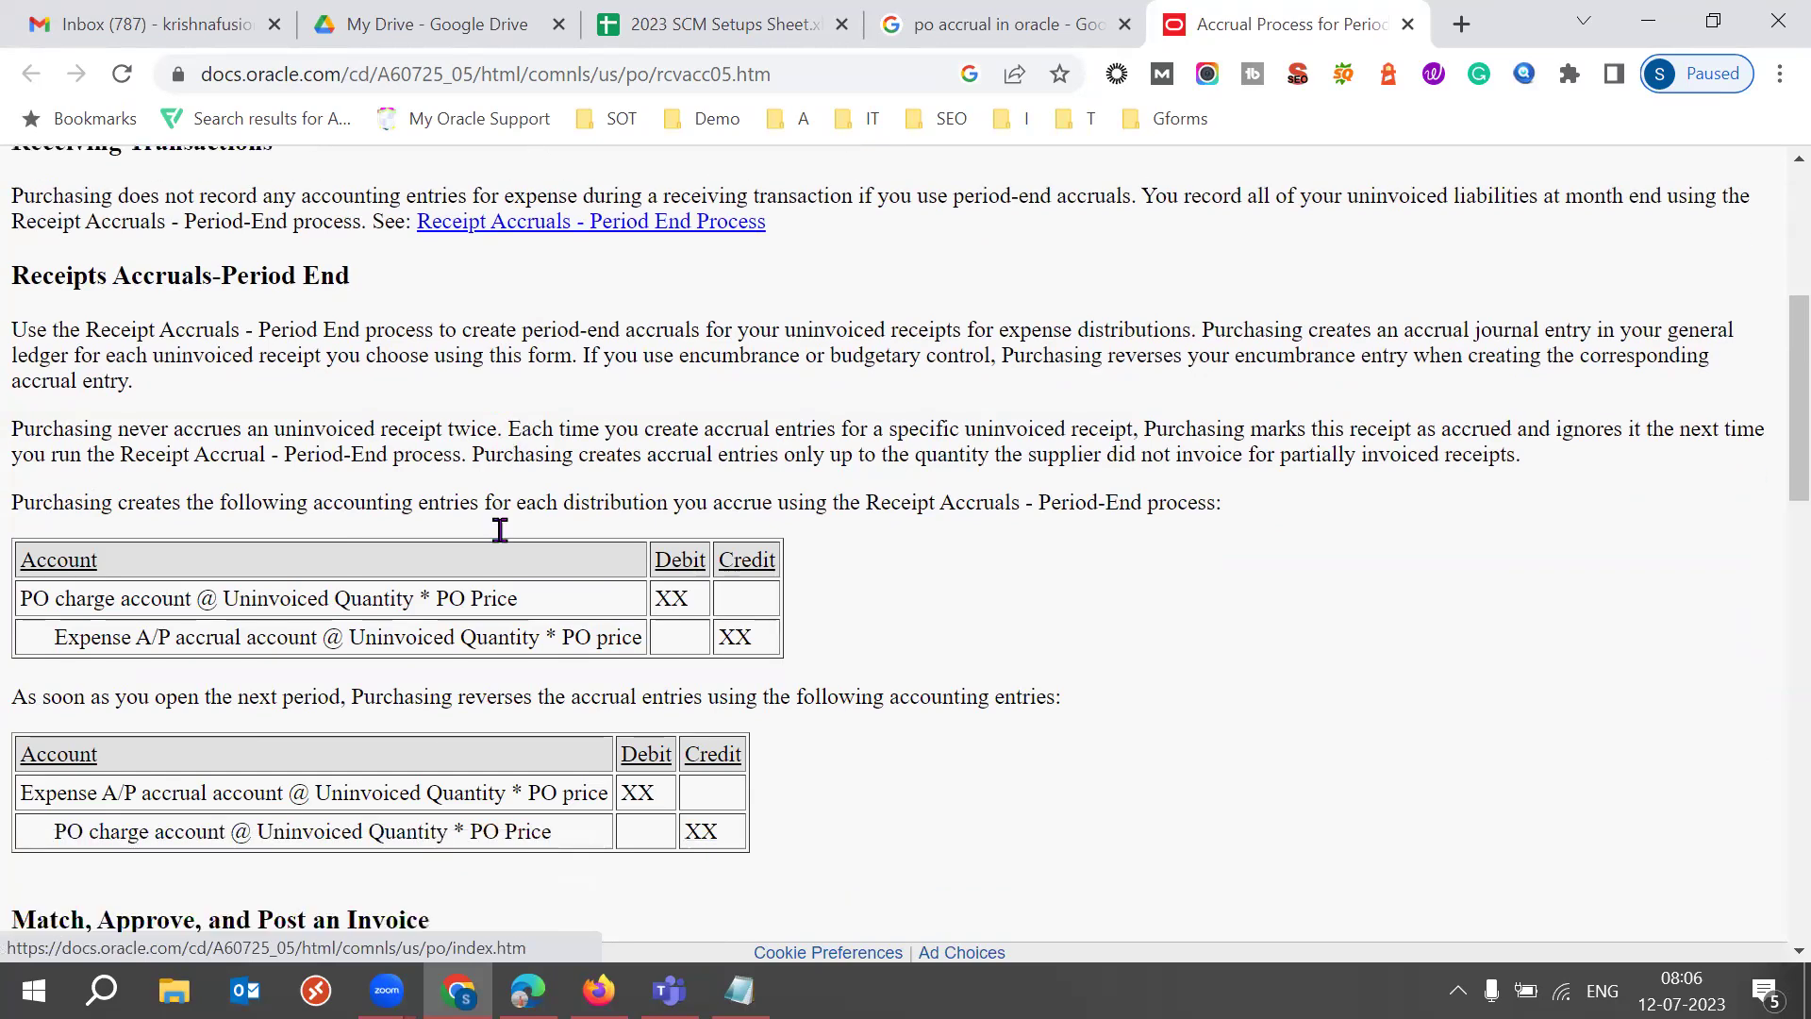
scroll(500, 530, up, 9)
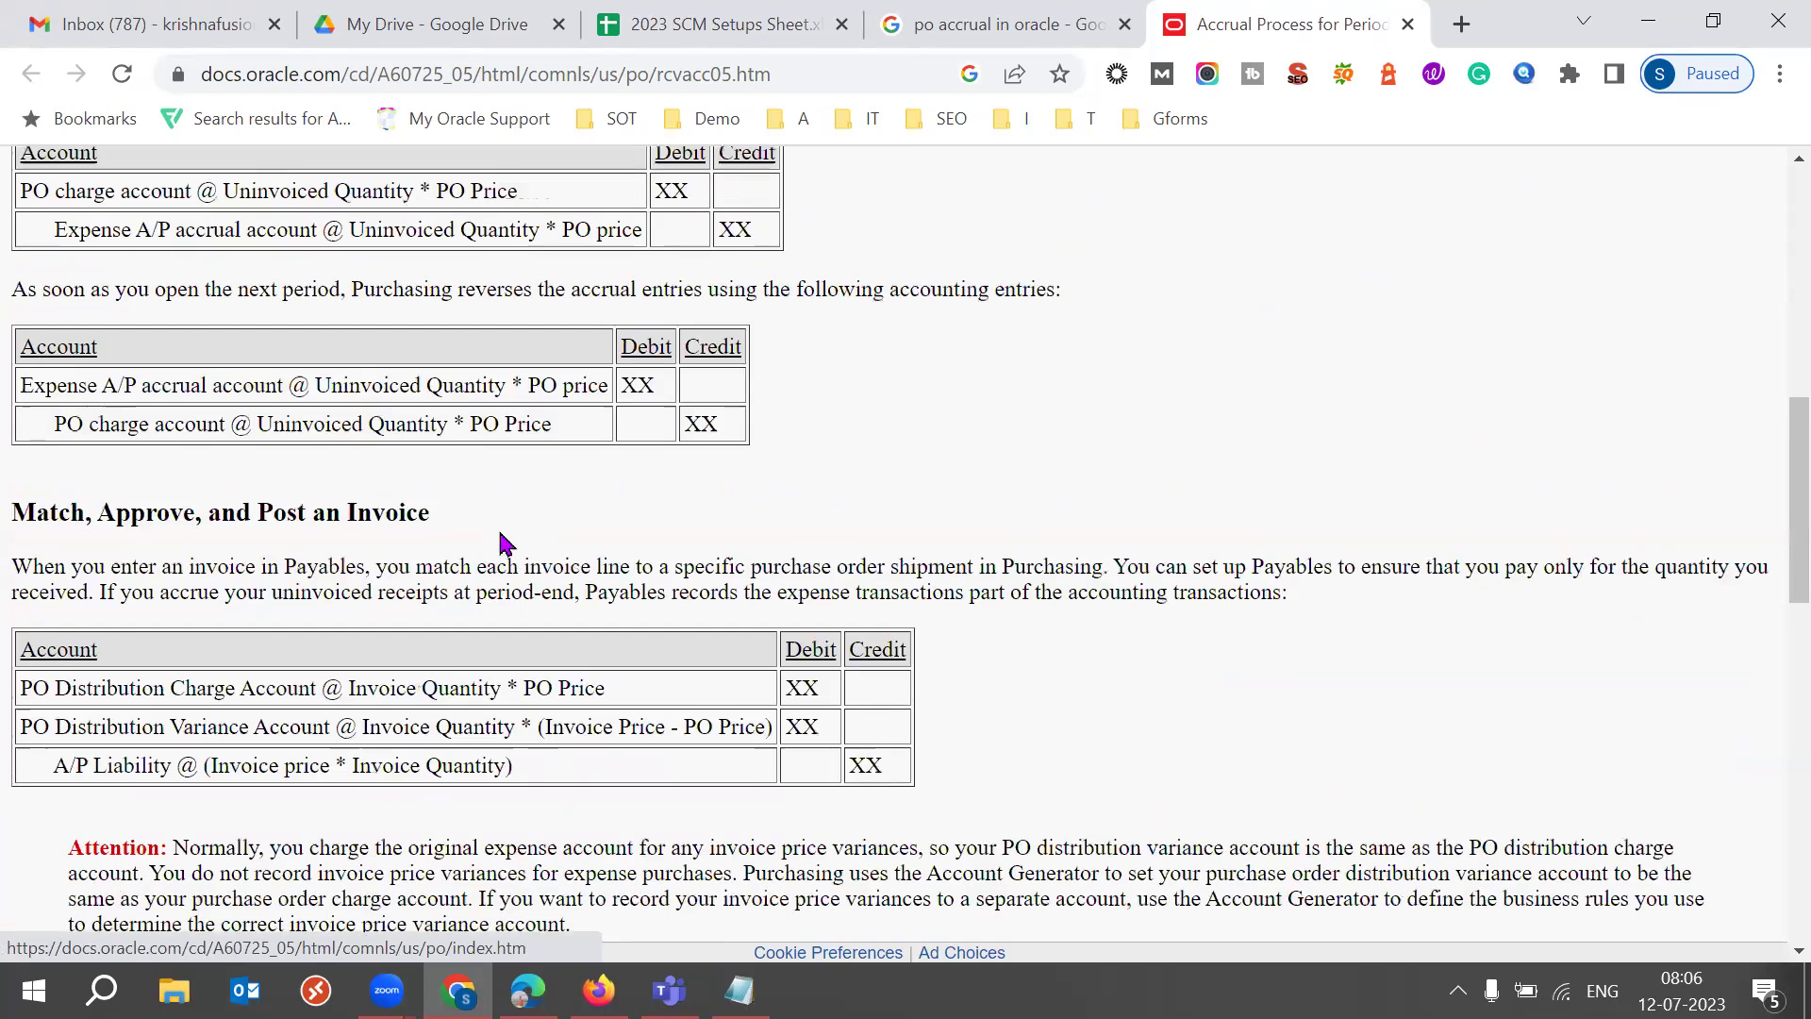
scroll(500, 530, up, 1)
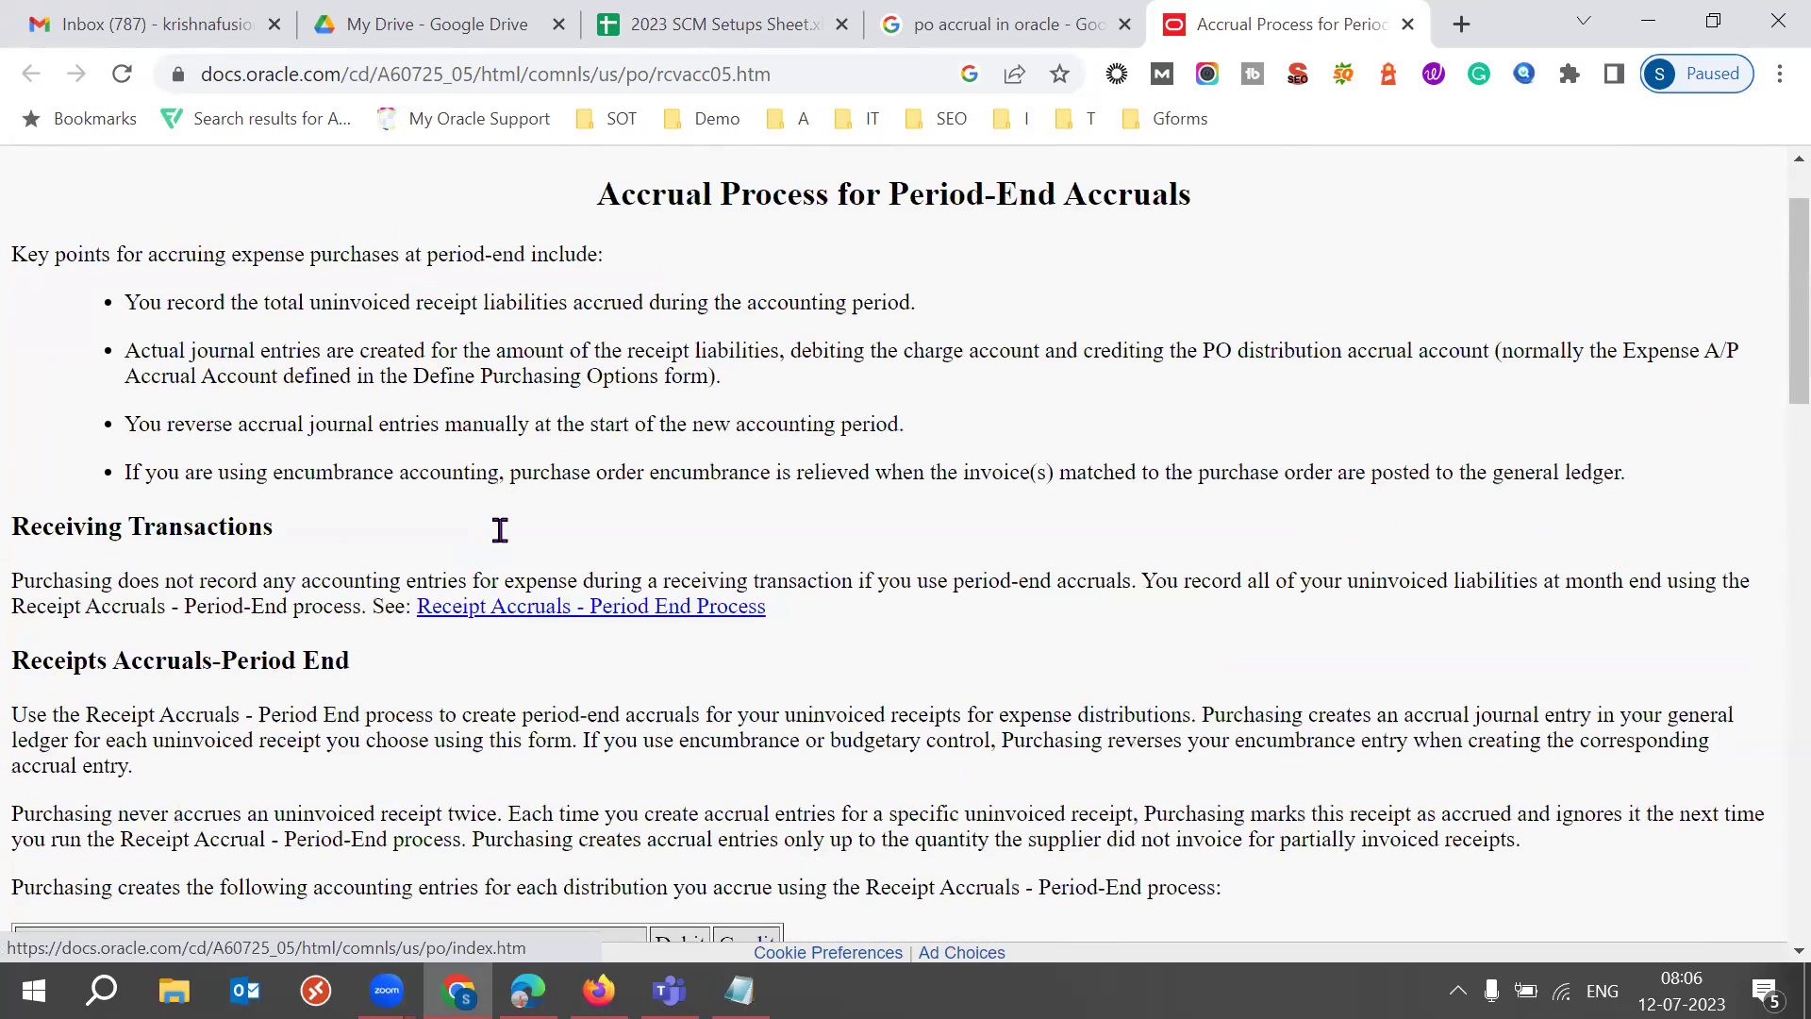
scroll(500, 530, up, 1)
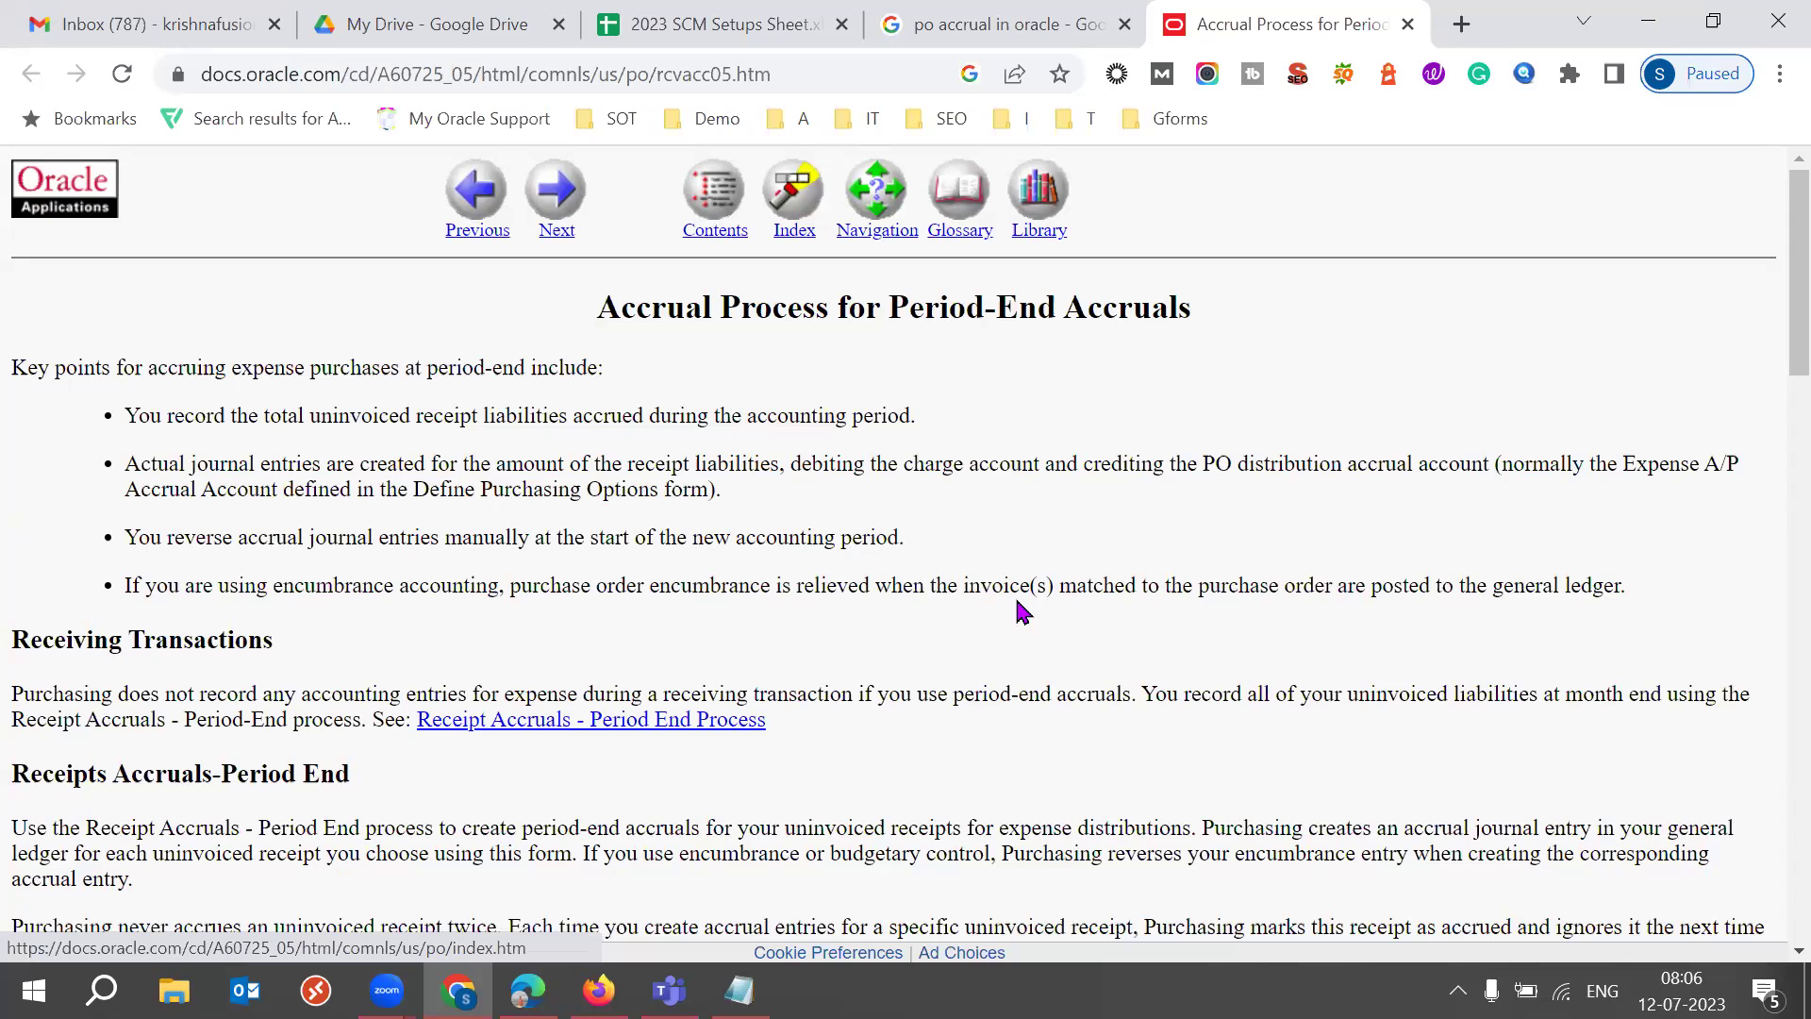
scroll(1017, 602, down, 2)
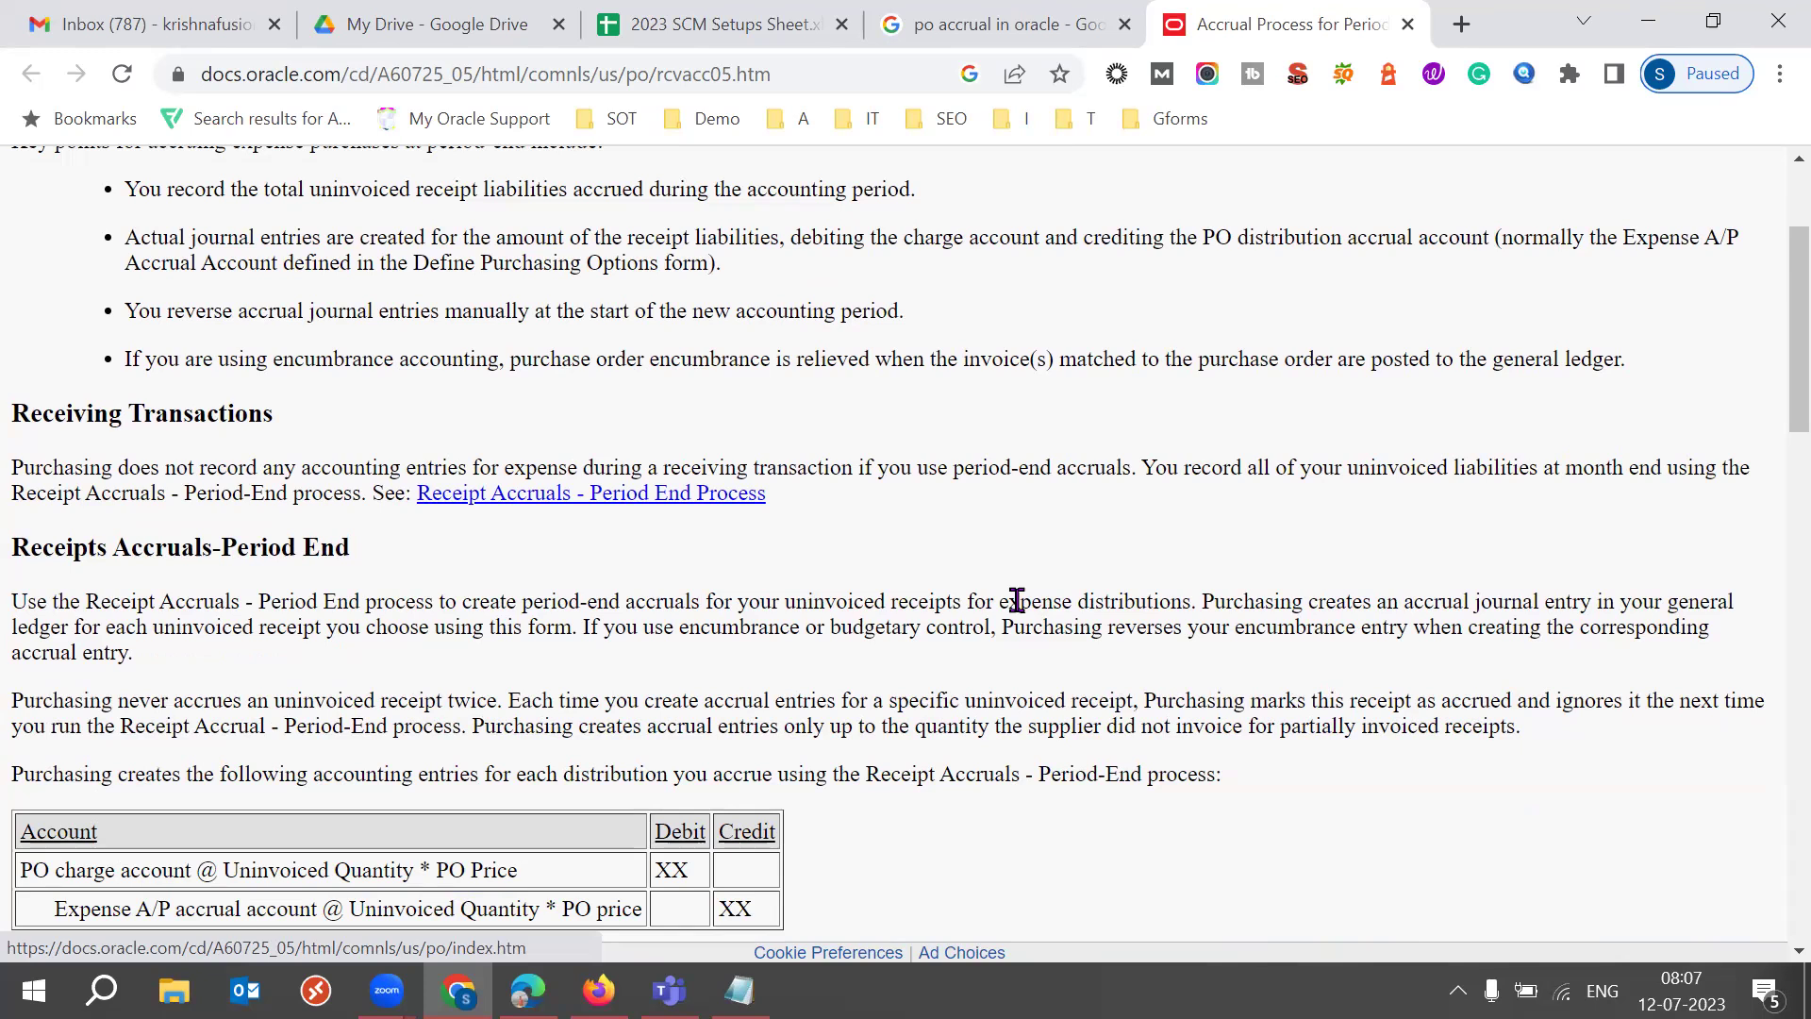
scroll(1017, 601, up, 3)
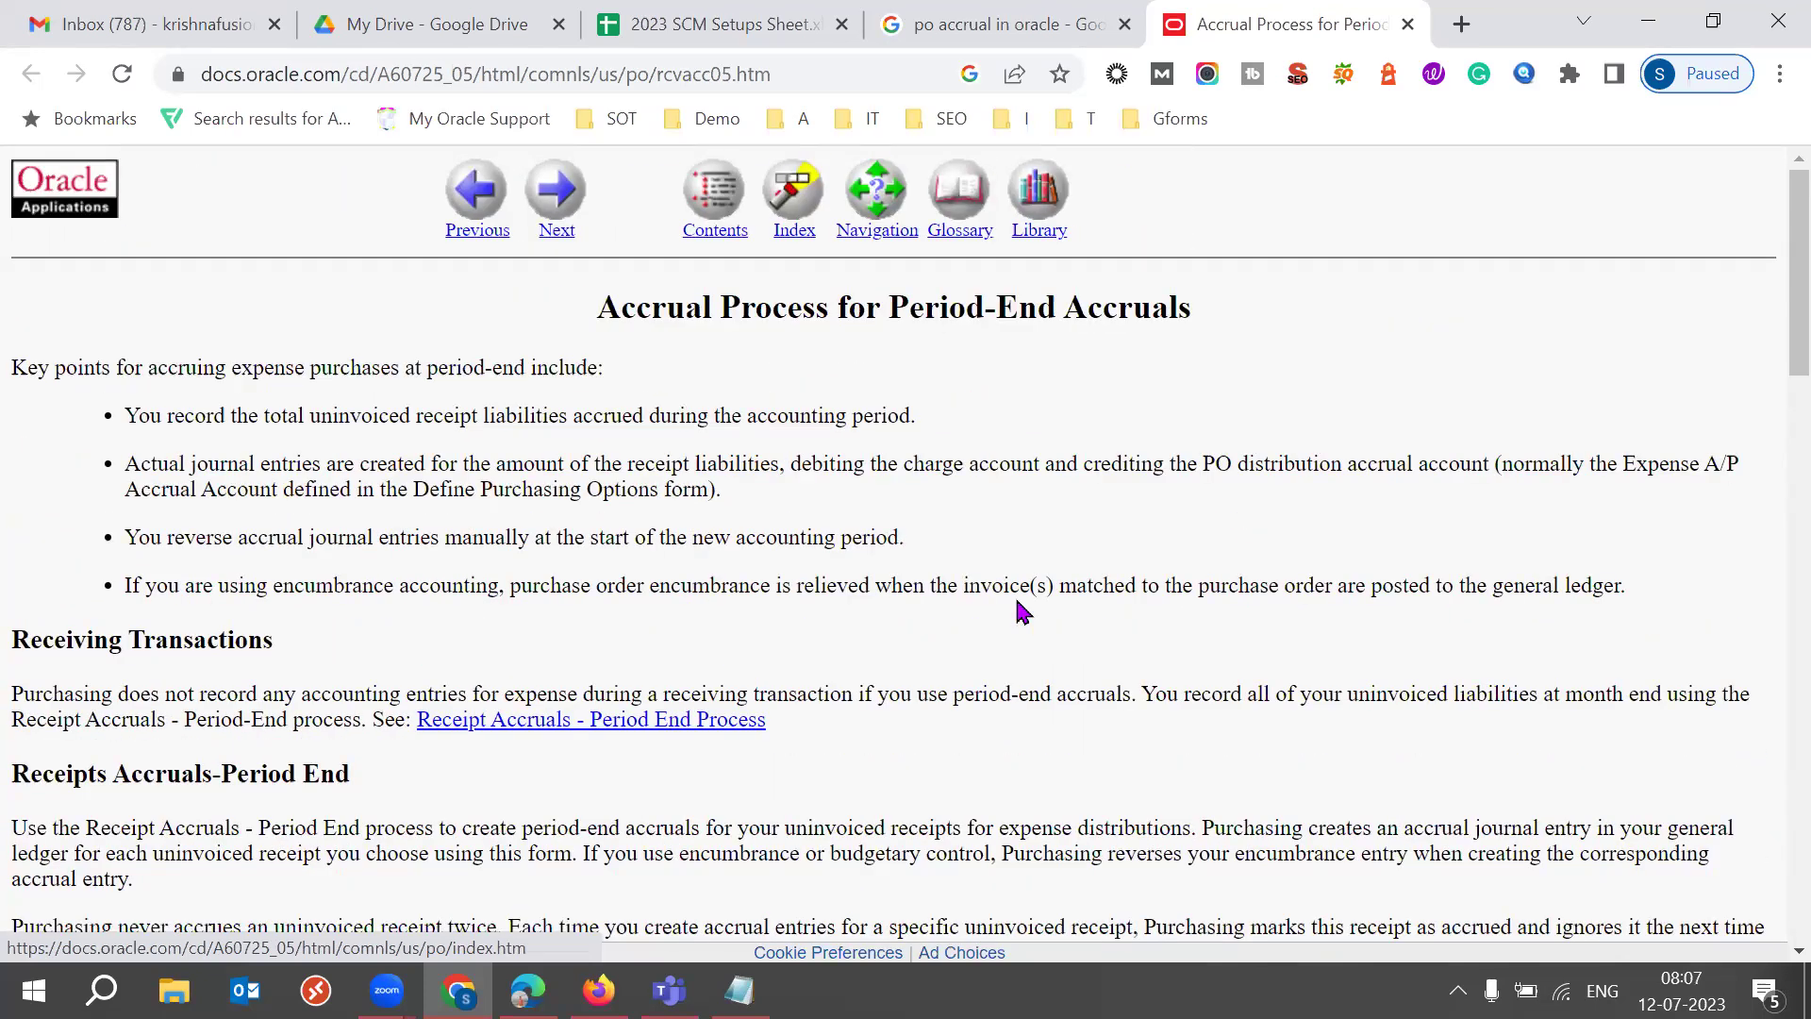
scroll(1016, 601, down, 4)
scroll(1017, 604, down, 10)
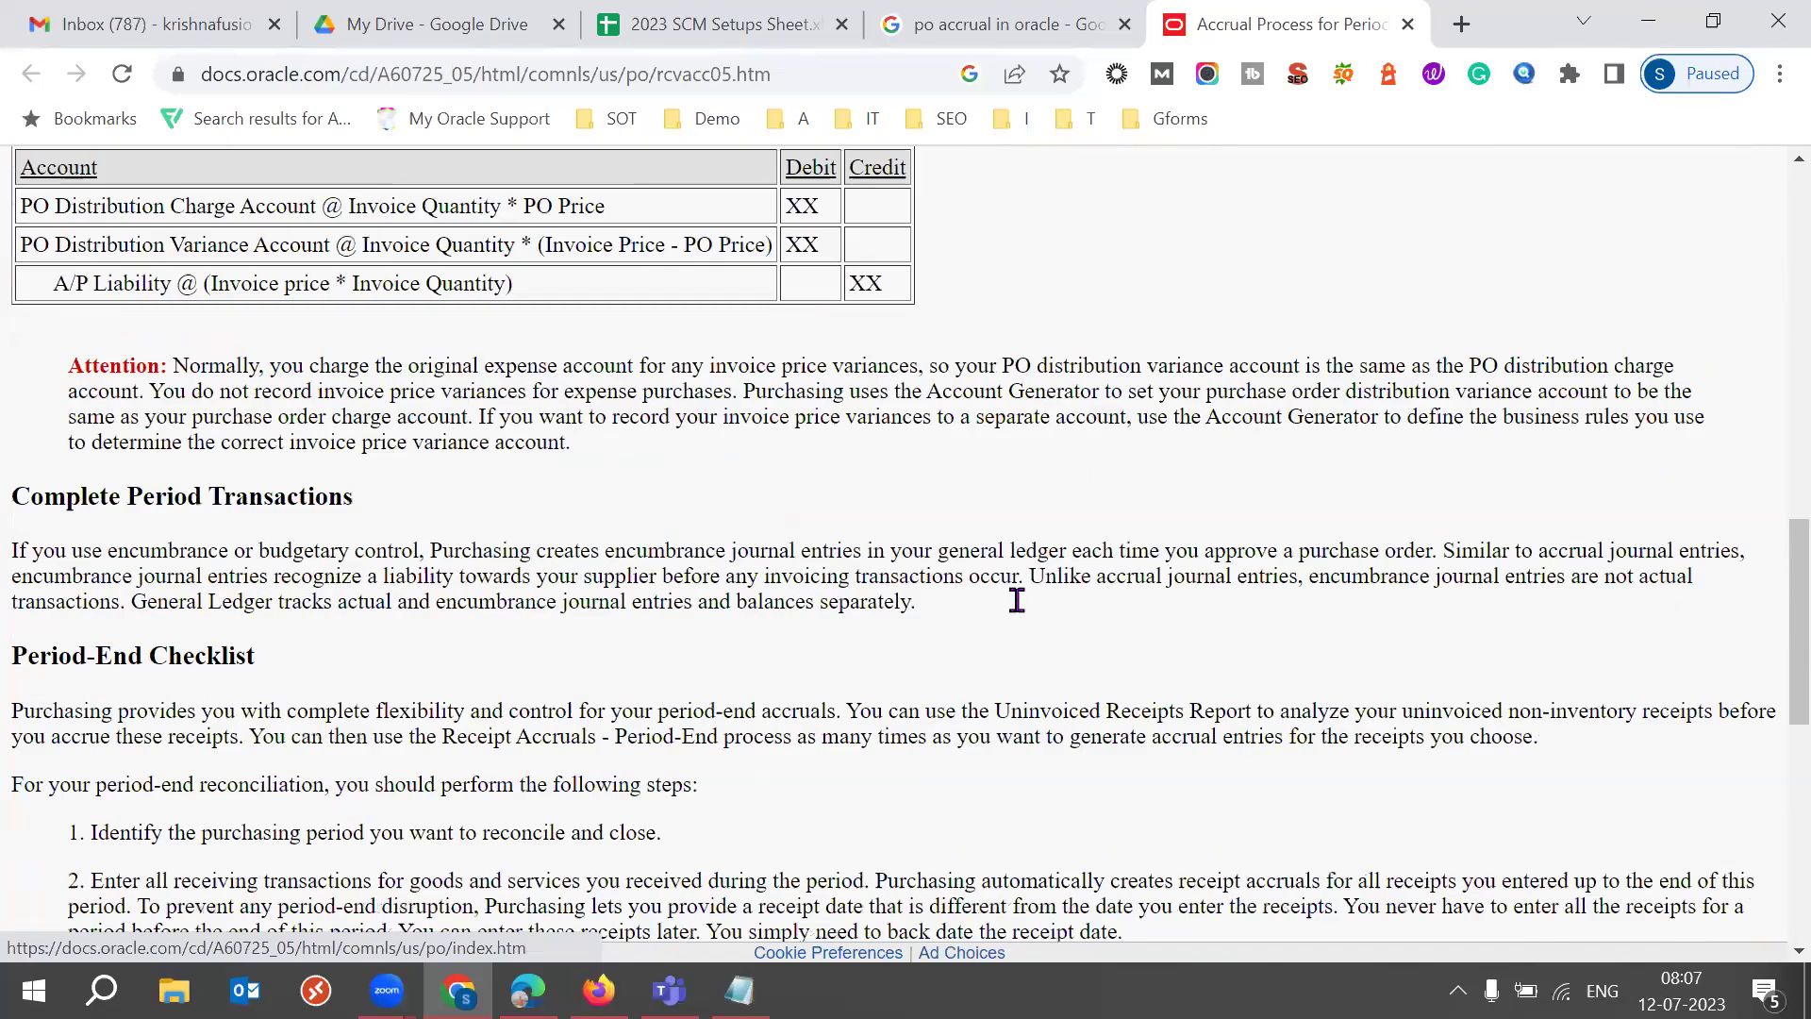
scroll(1017, 601, down, 10)
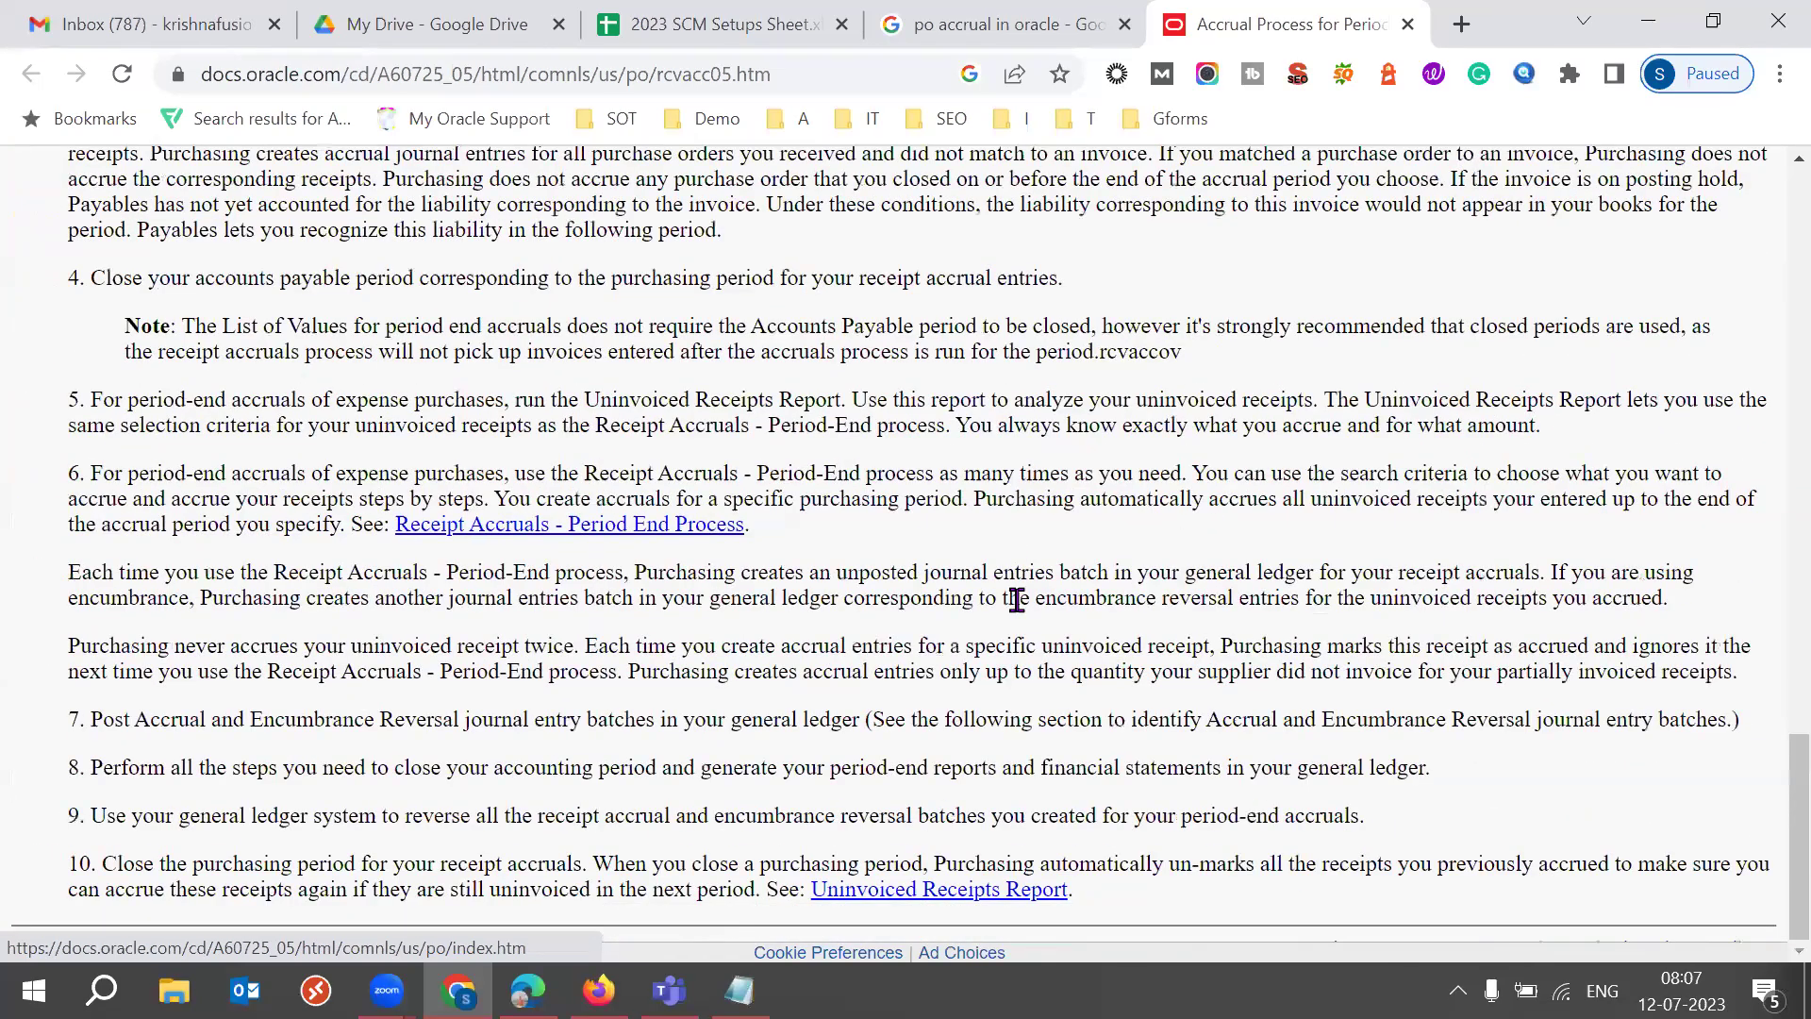
scroll(1016, 600, up, 10)
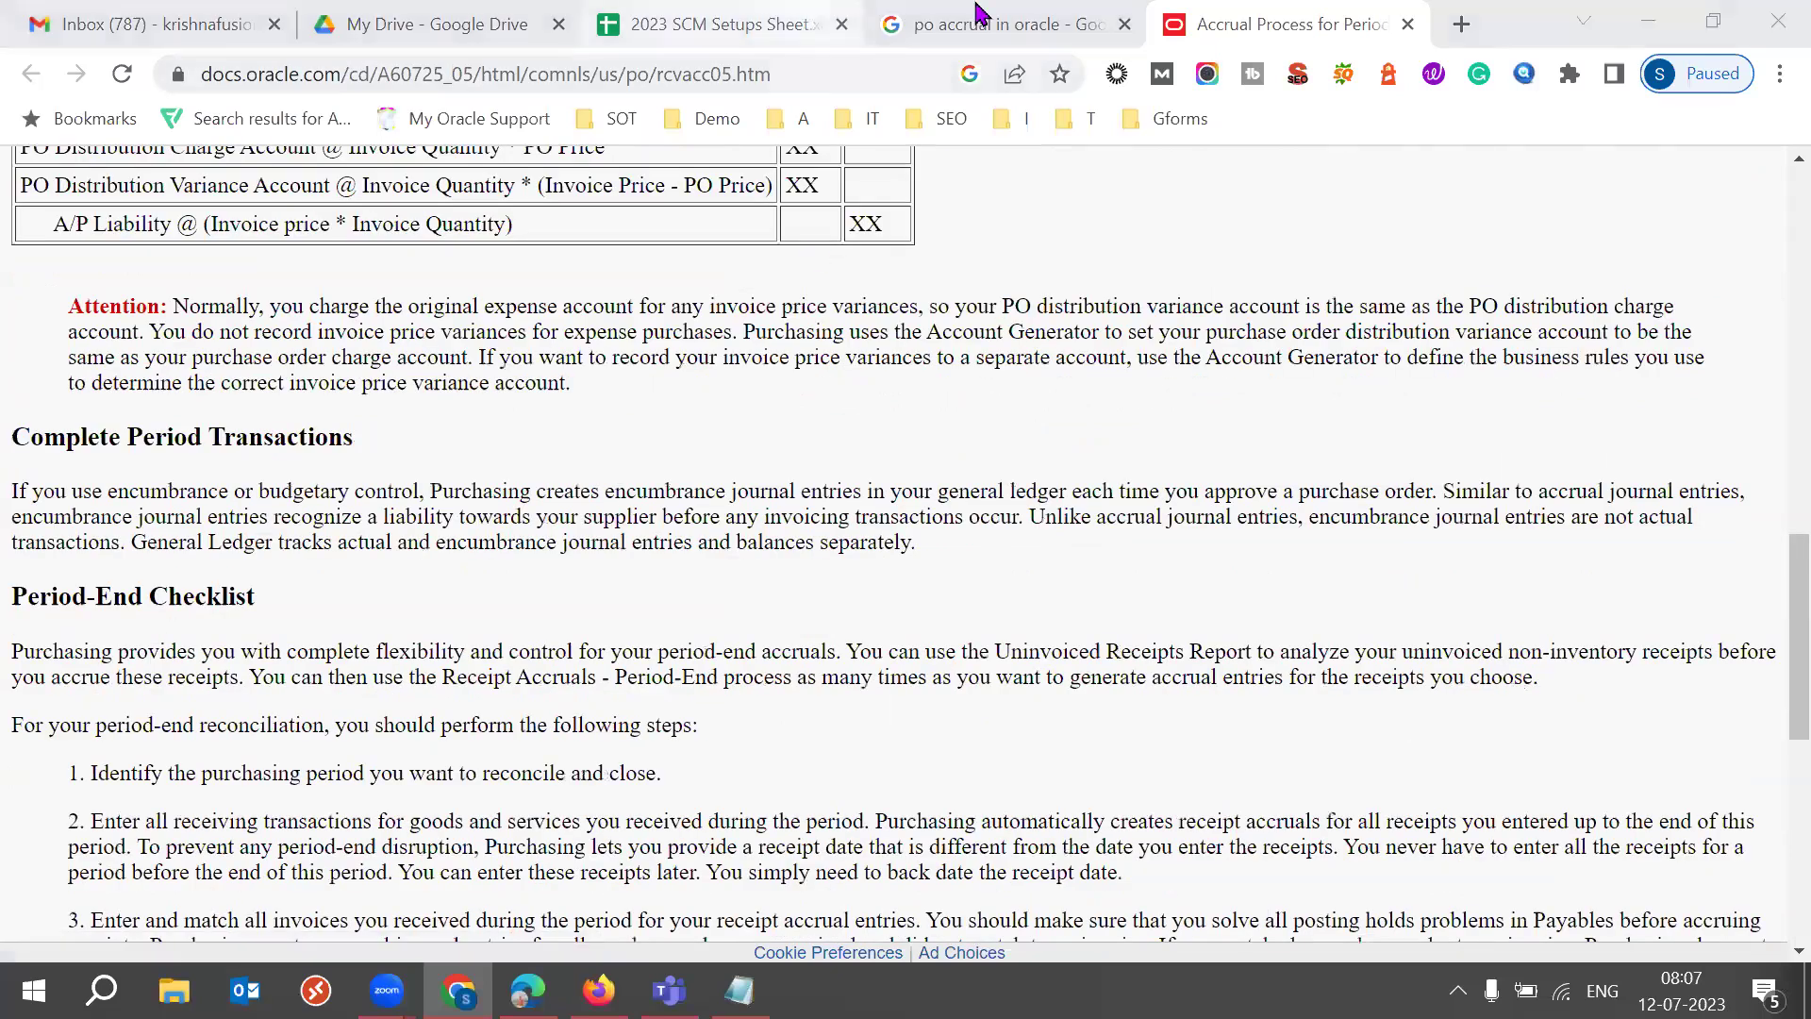
Step: Back on the PO accrual results, expand and read the PO accrual process answer
key(ctrl+shift+Tab)
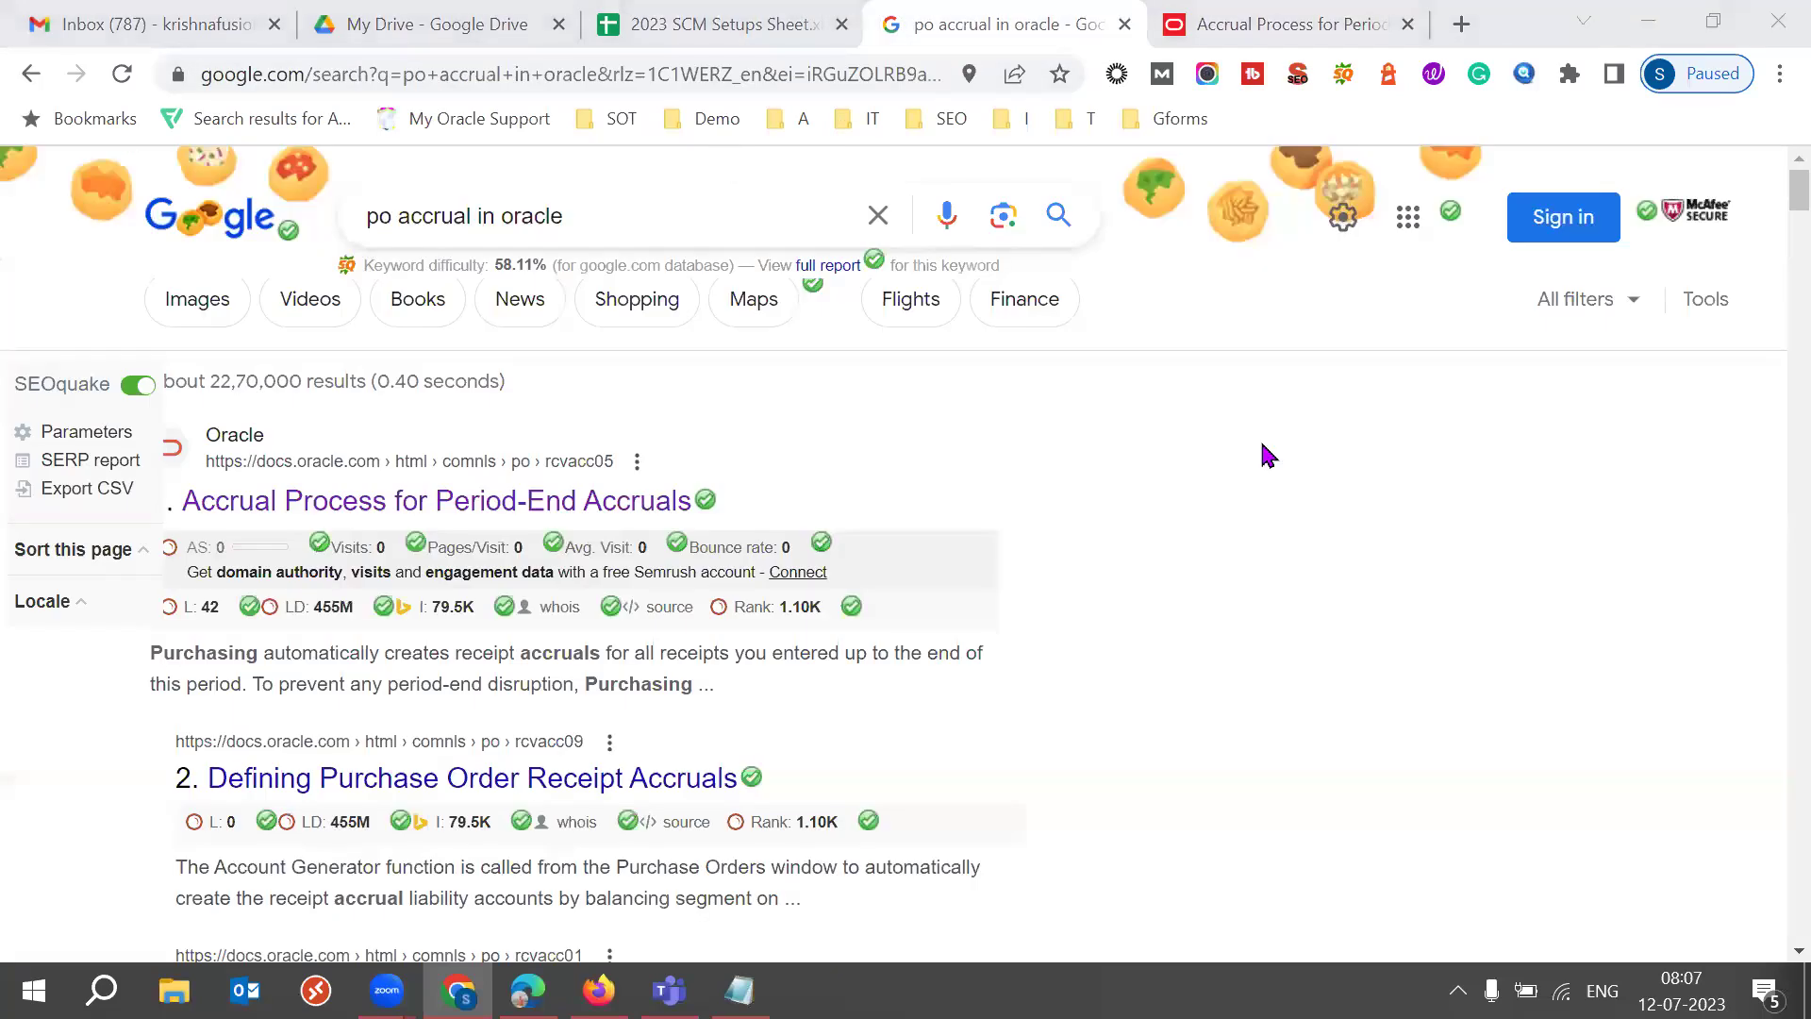
scroll(1266, 456, down, 7)
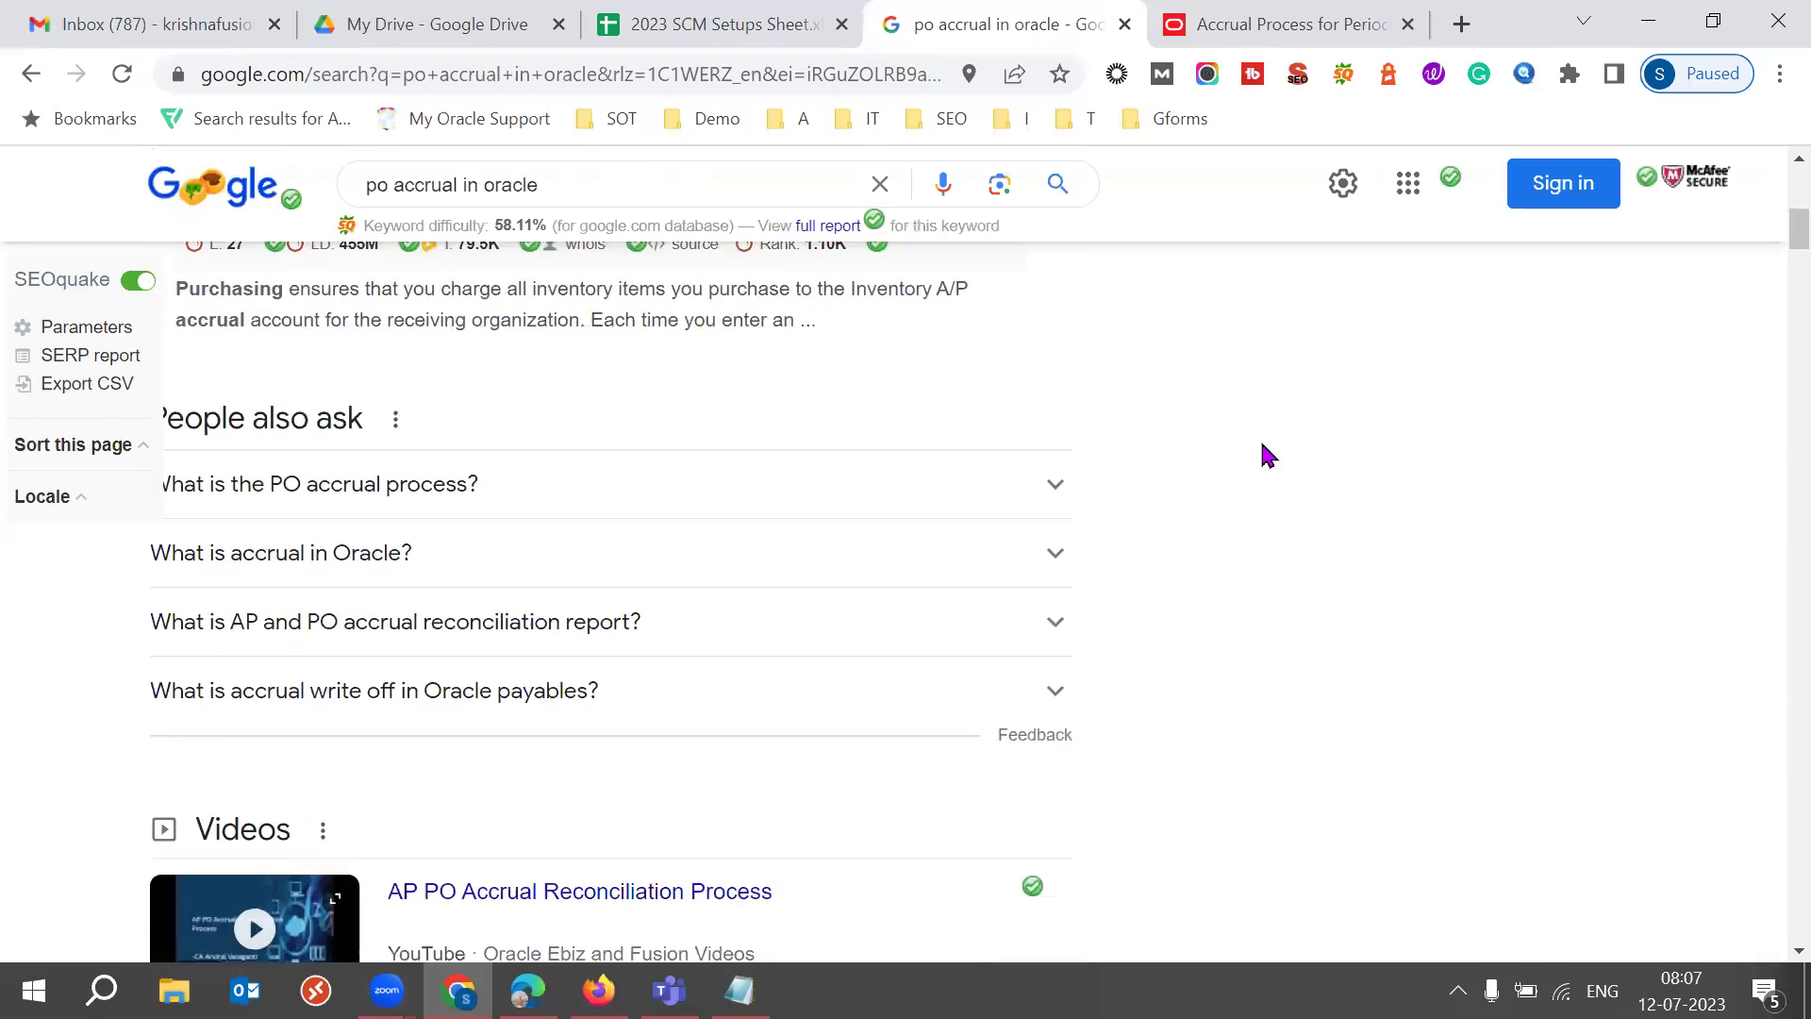
click(798, 495)
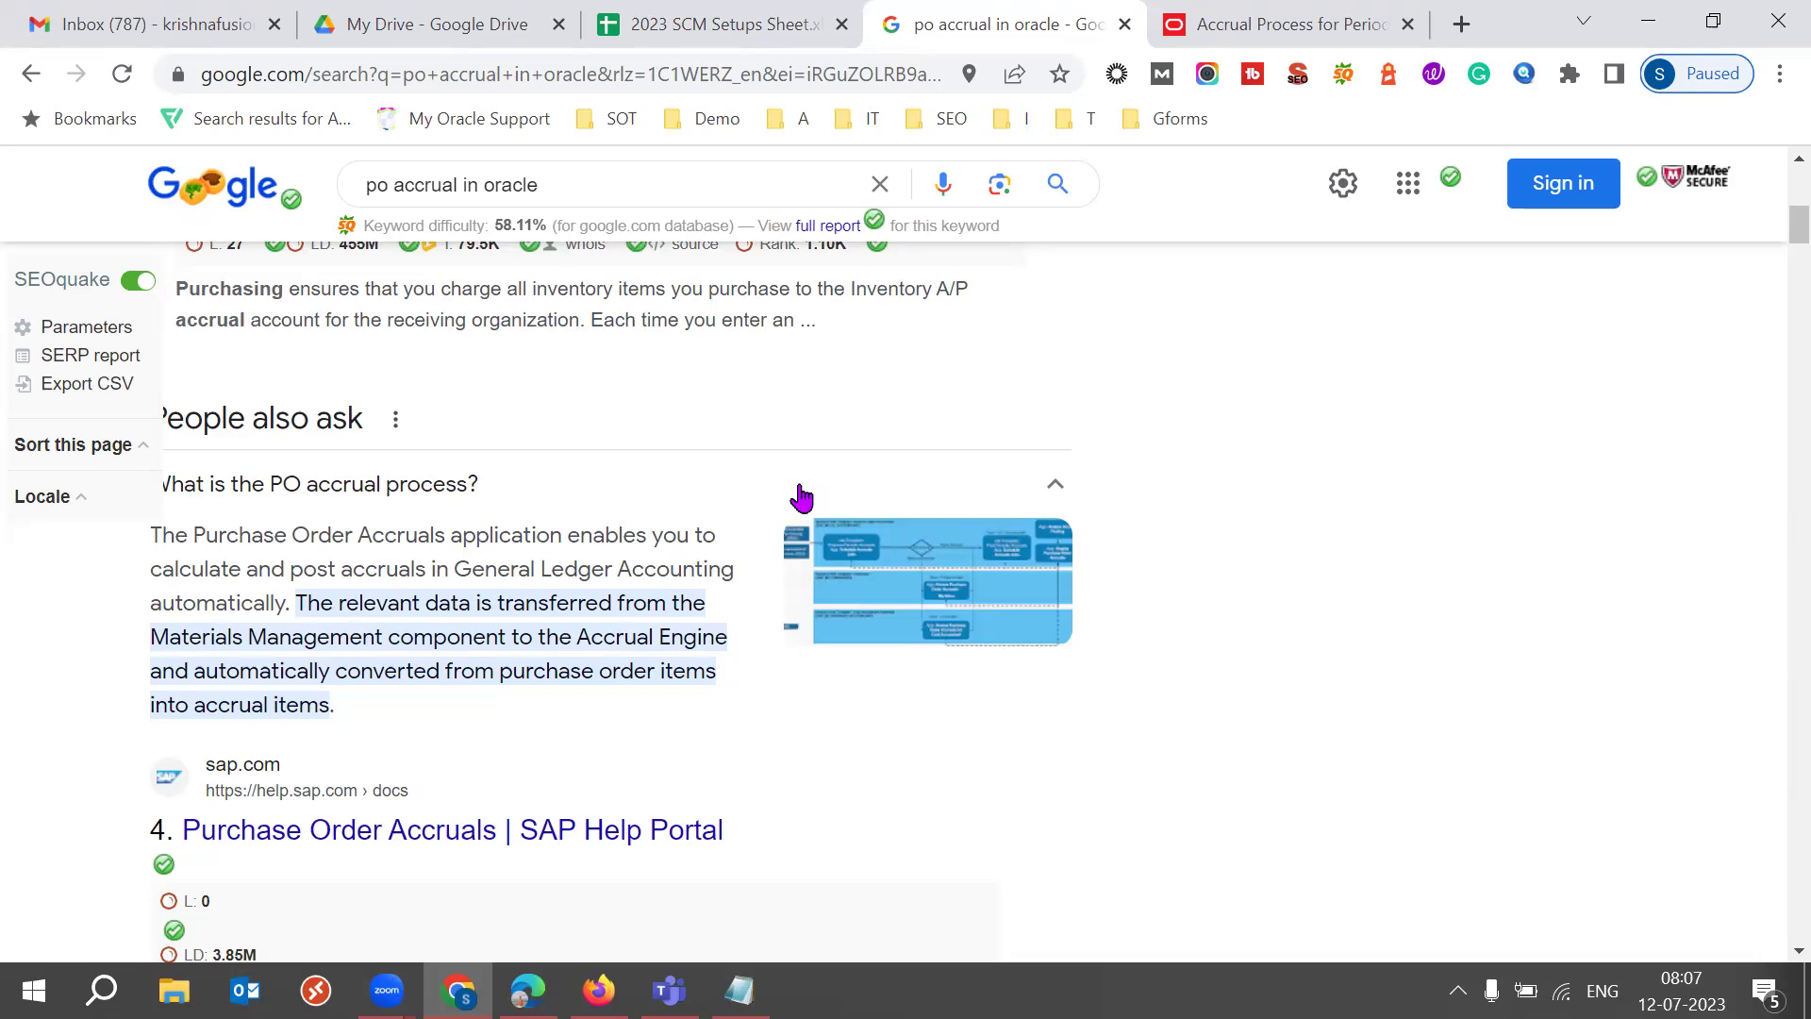
click(800, 489)
scroll(1180, 591, down, 1)
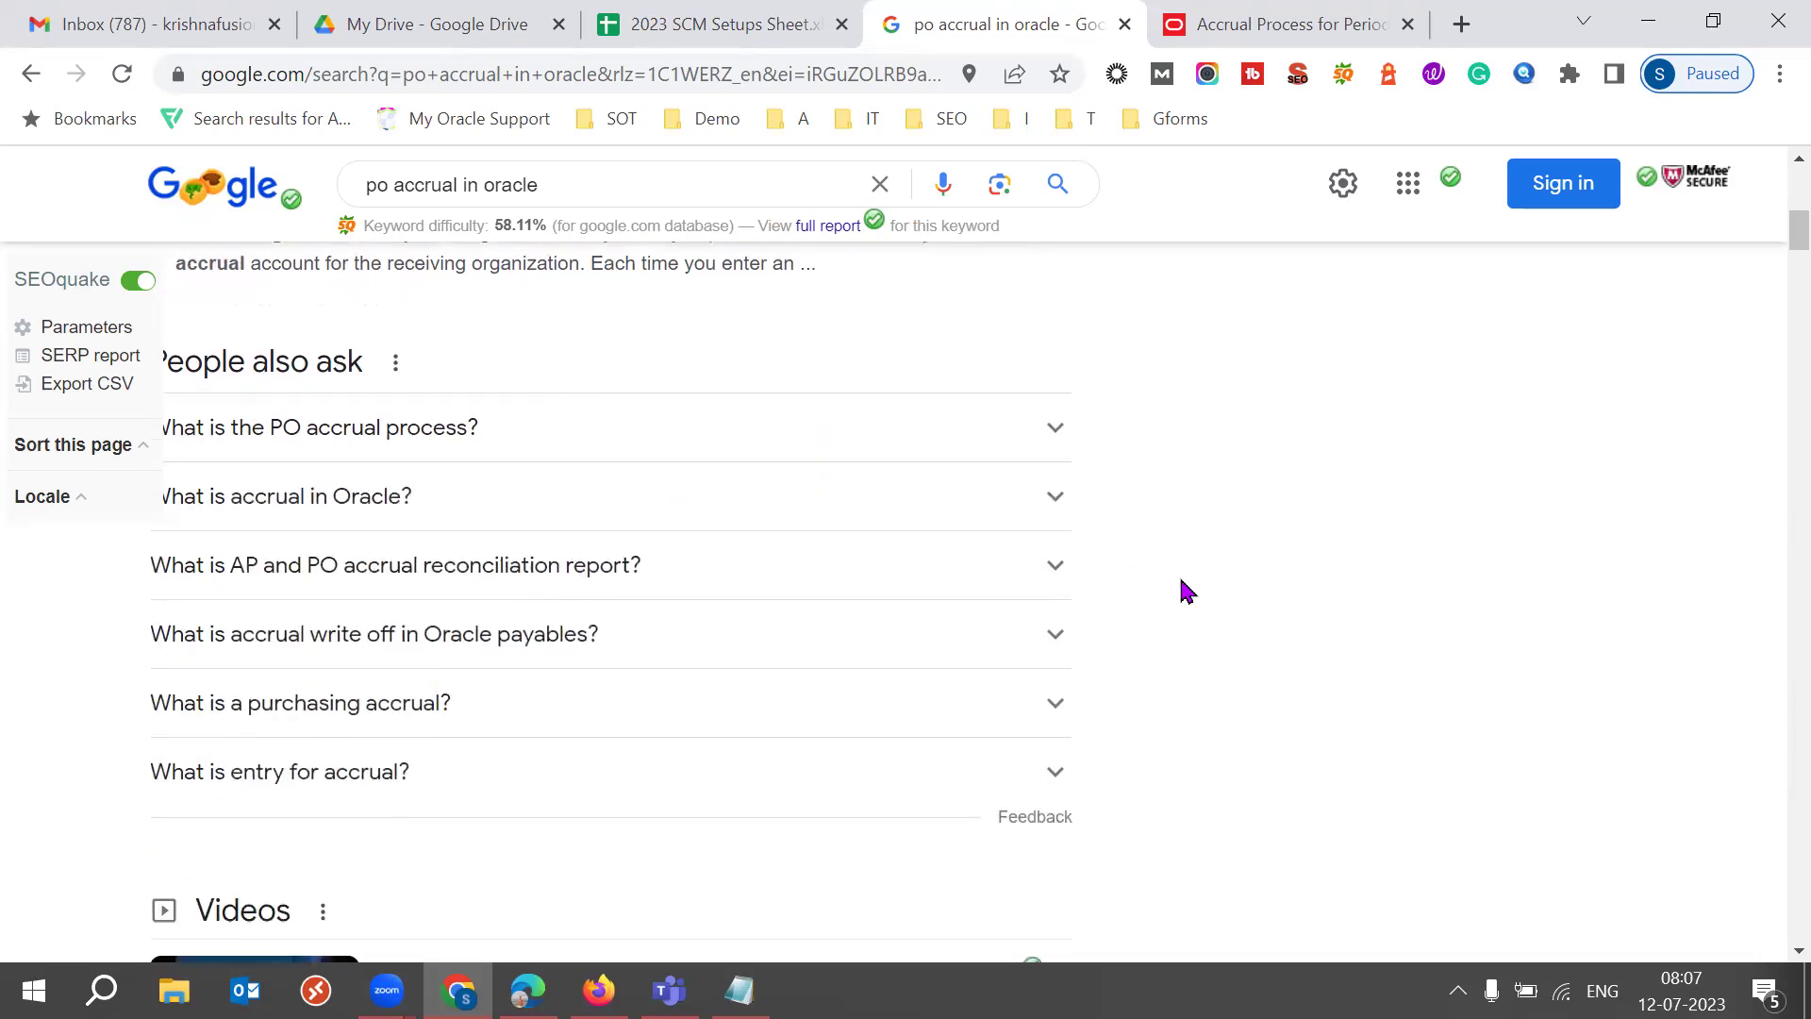
scroll(1187, 591, down, 10)
scroll(1187, 591, down, 4)
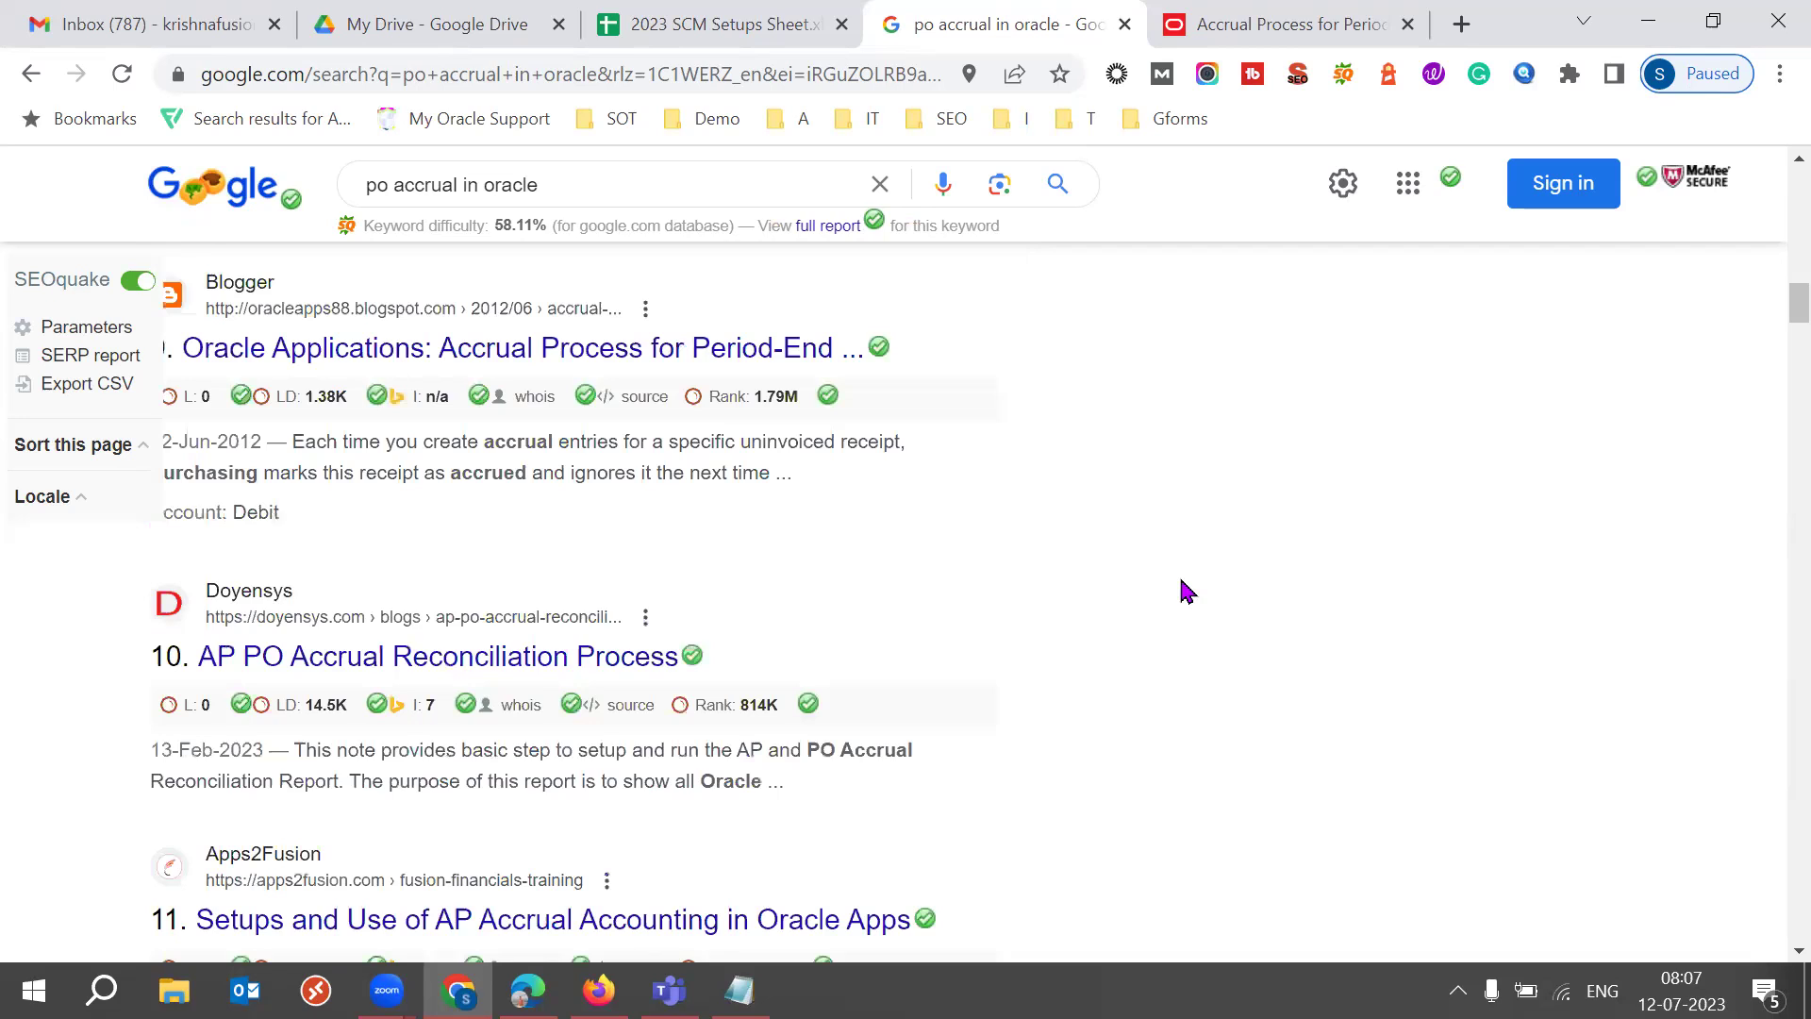
scroll(1186, 591, down, 1)
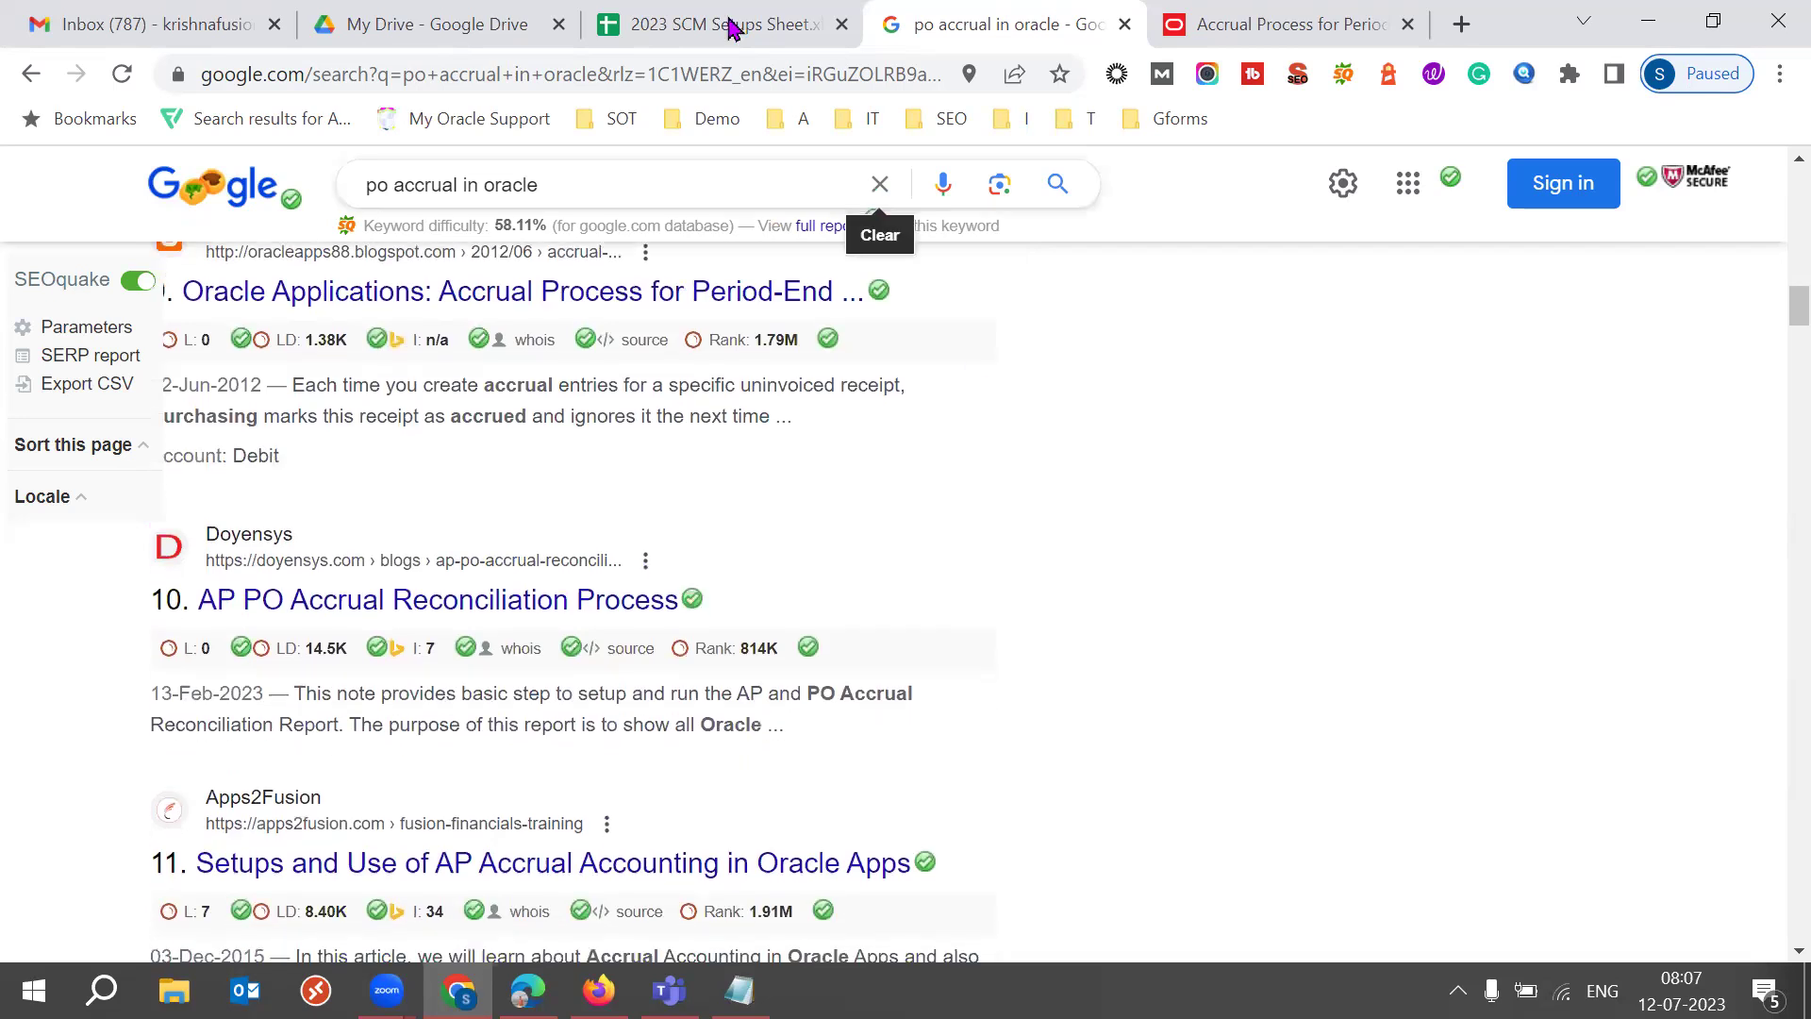
Step: Search for 'what is po accrual in oracle fusion' and scroll the results
click(369, 185)
text(what is)
key(Return)
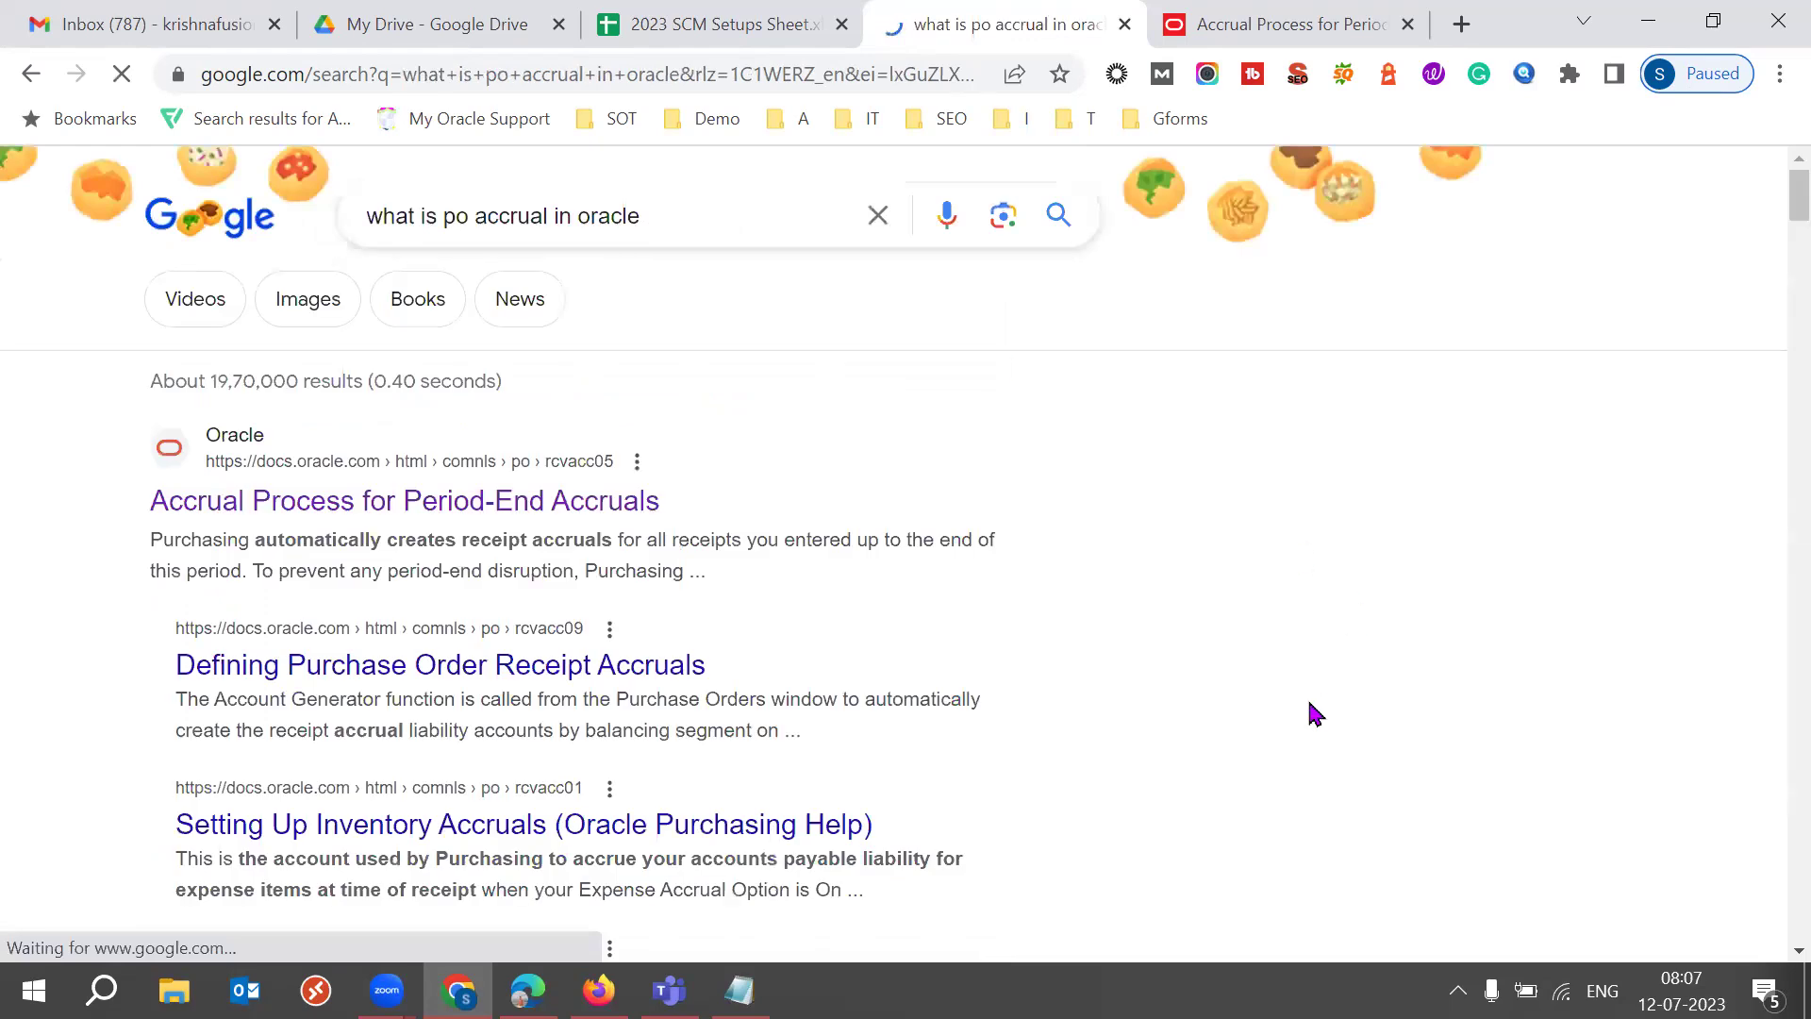
click(707, 206)
text(fusion)
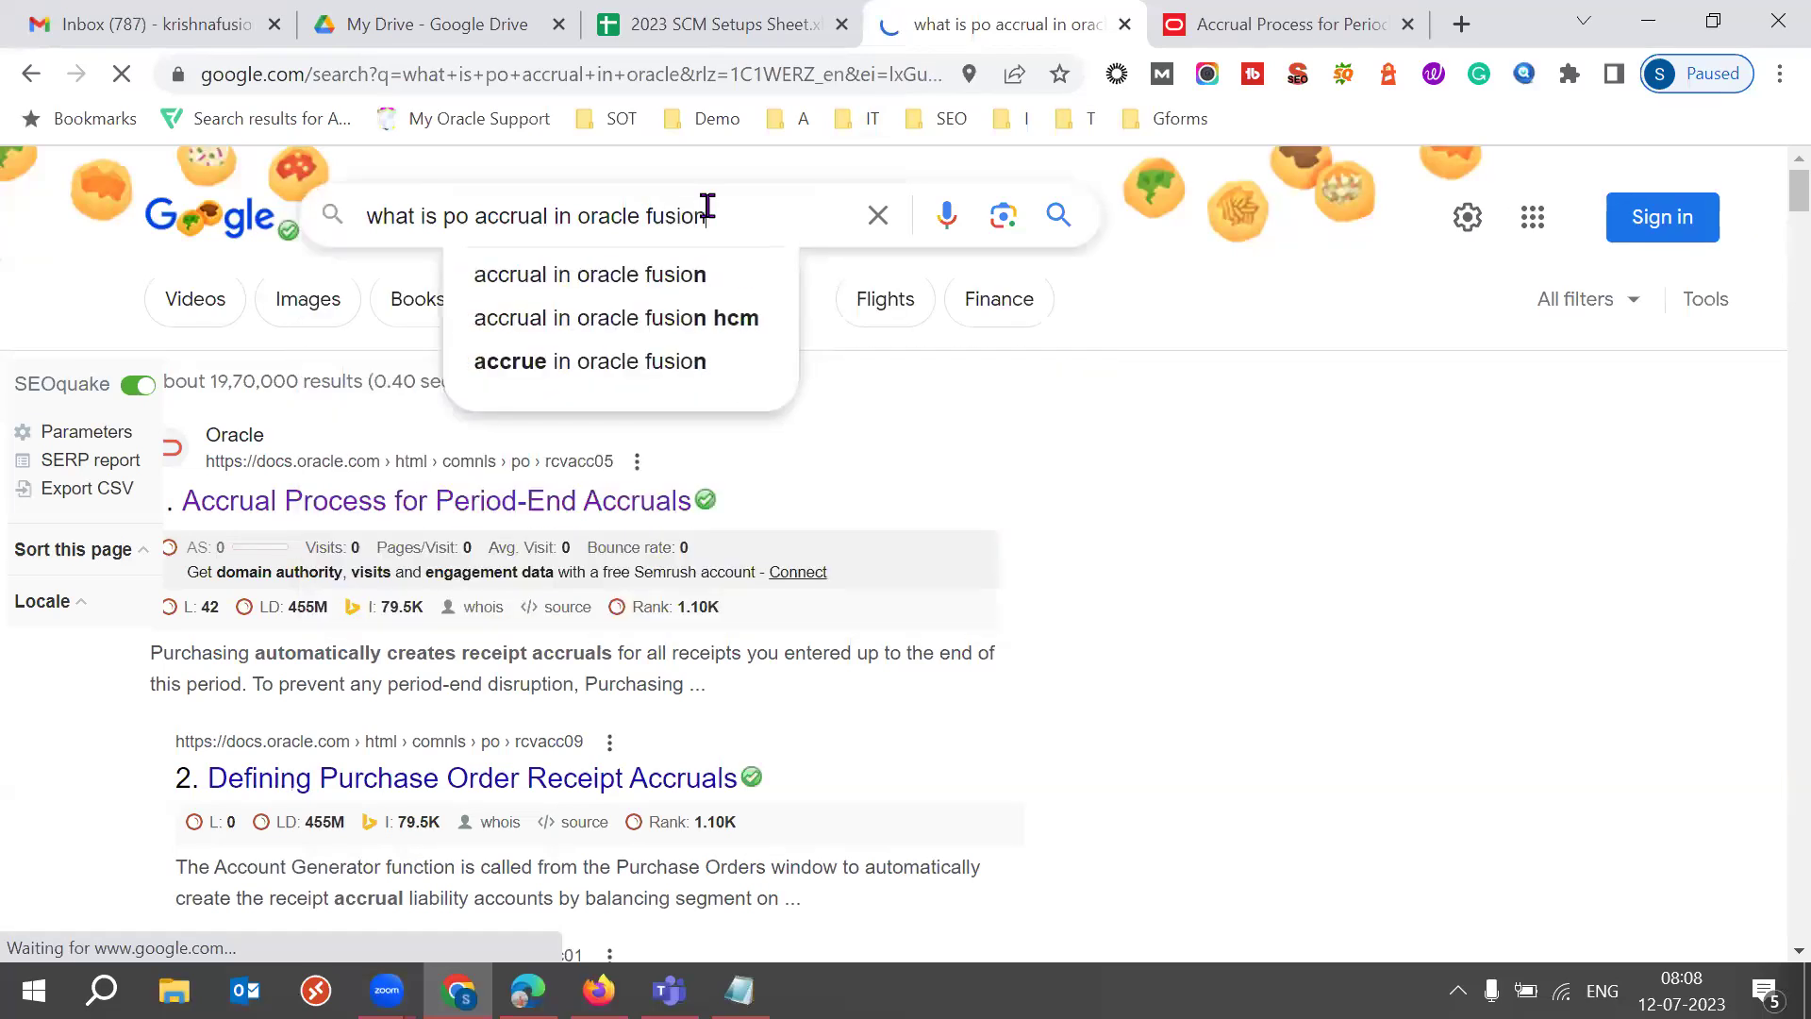
key(Return)
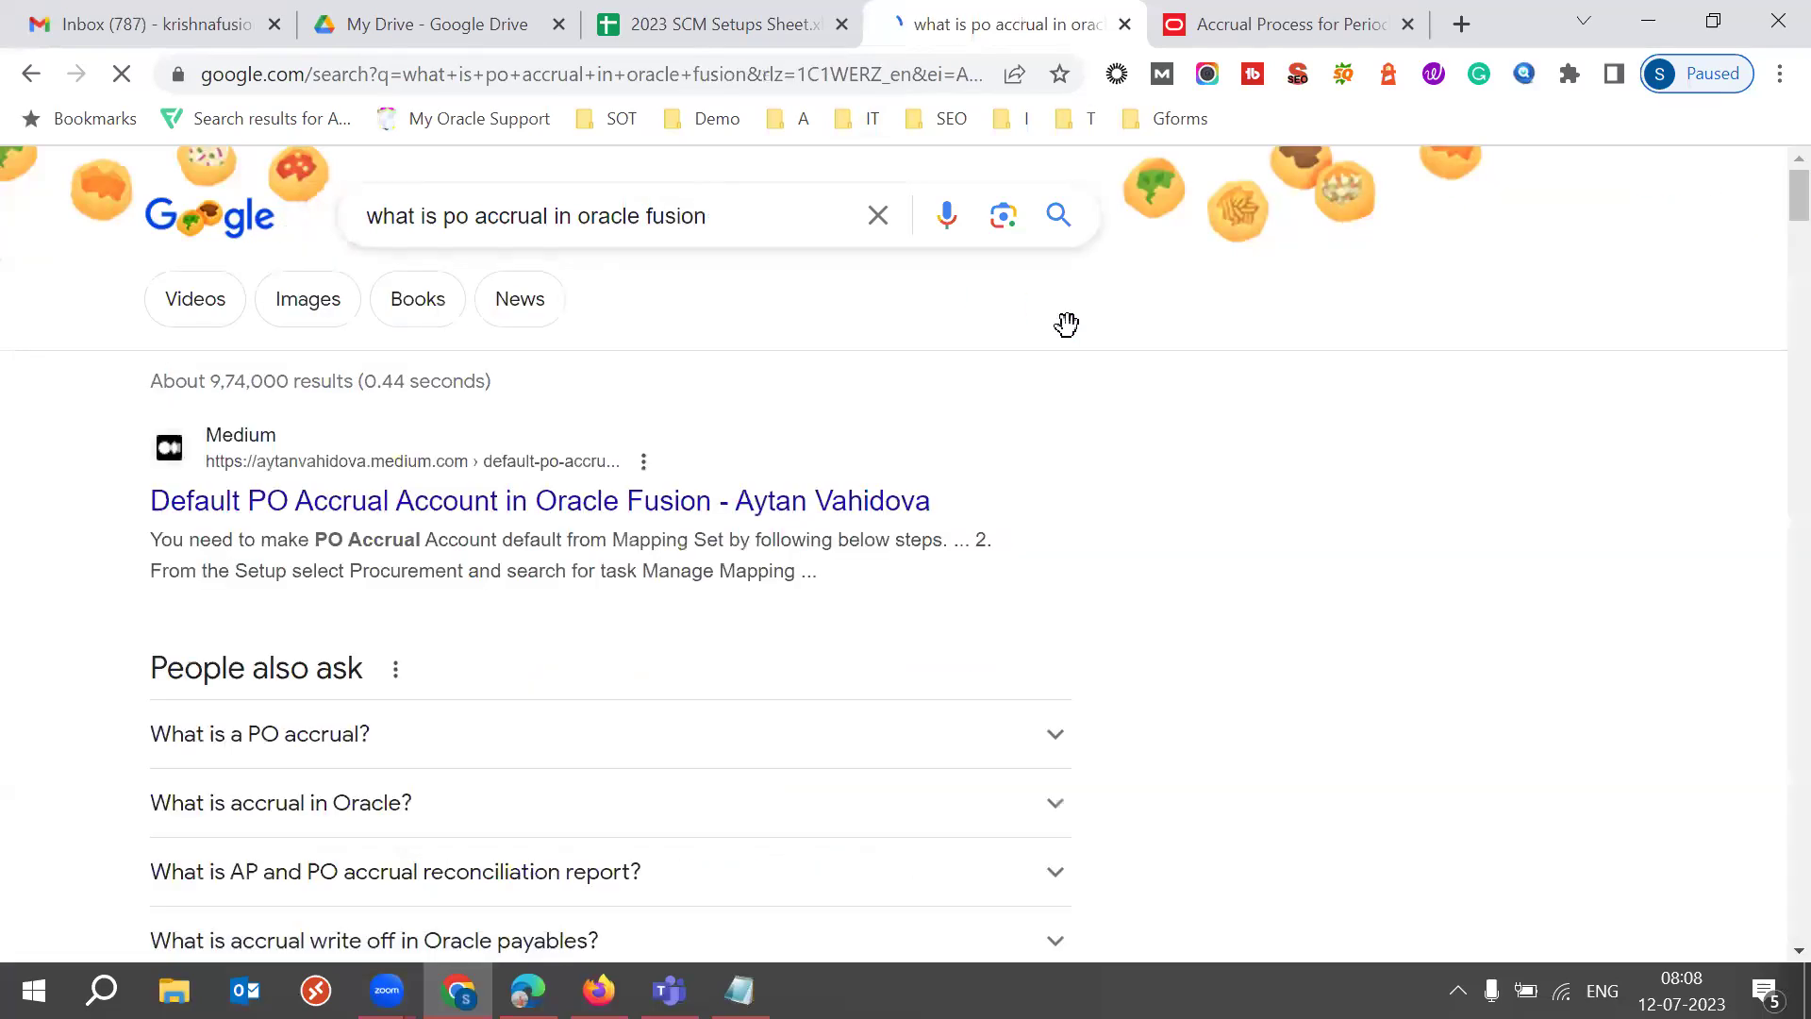
scroll(1294, 487, down, 6)
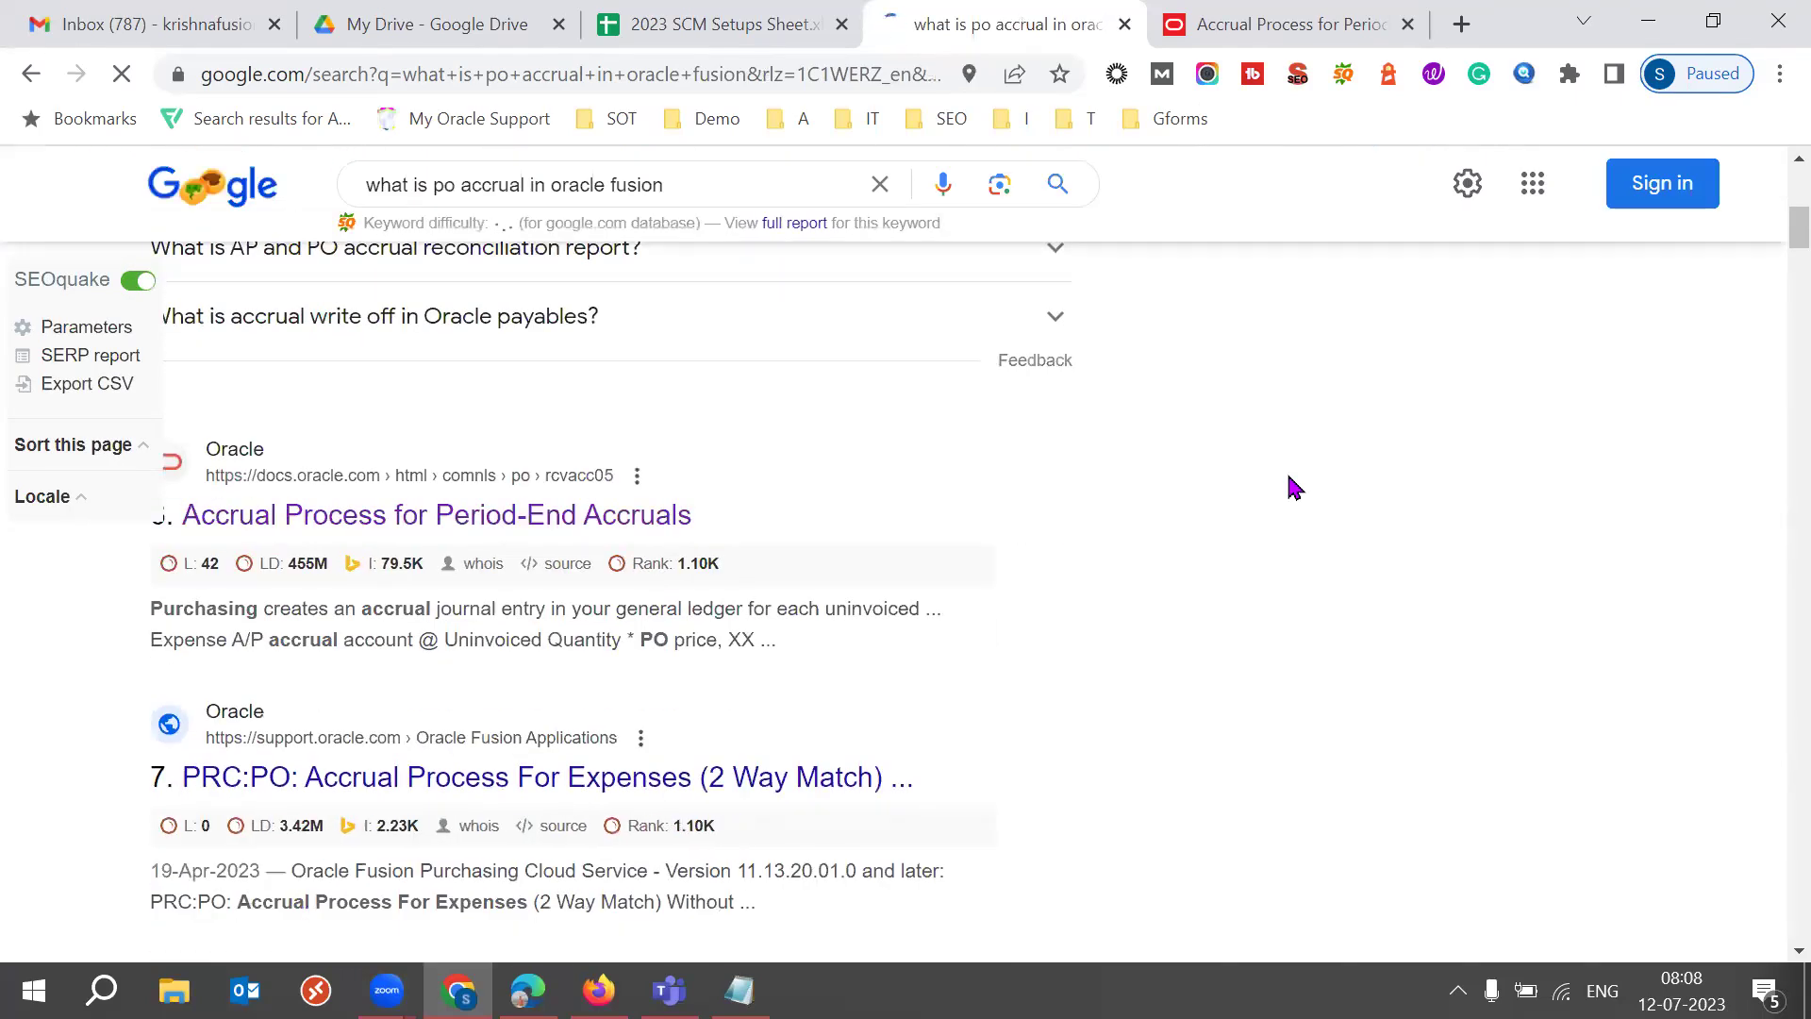
scroll(1294, 487, down, 4)
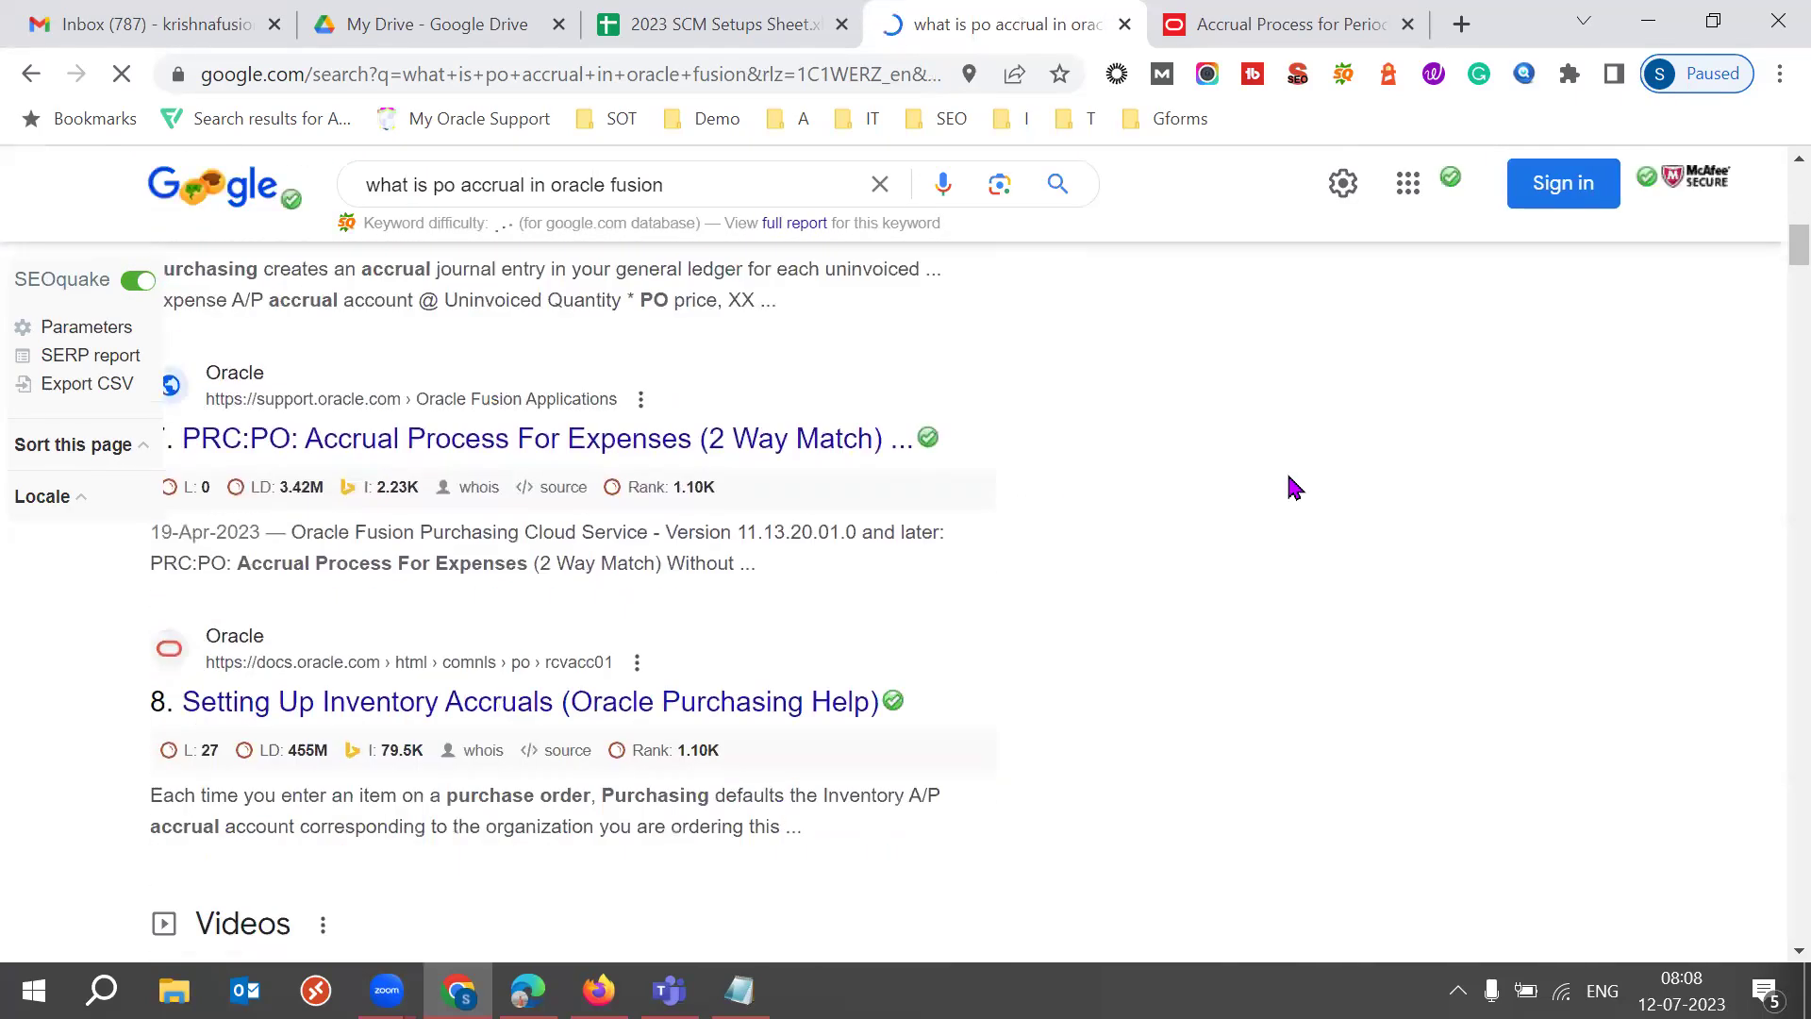
scroll(1294, 488, down, 1)
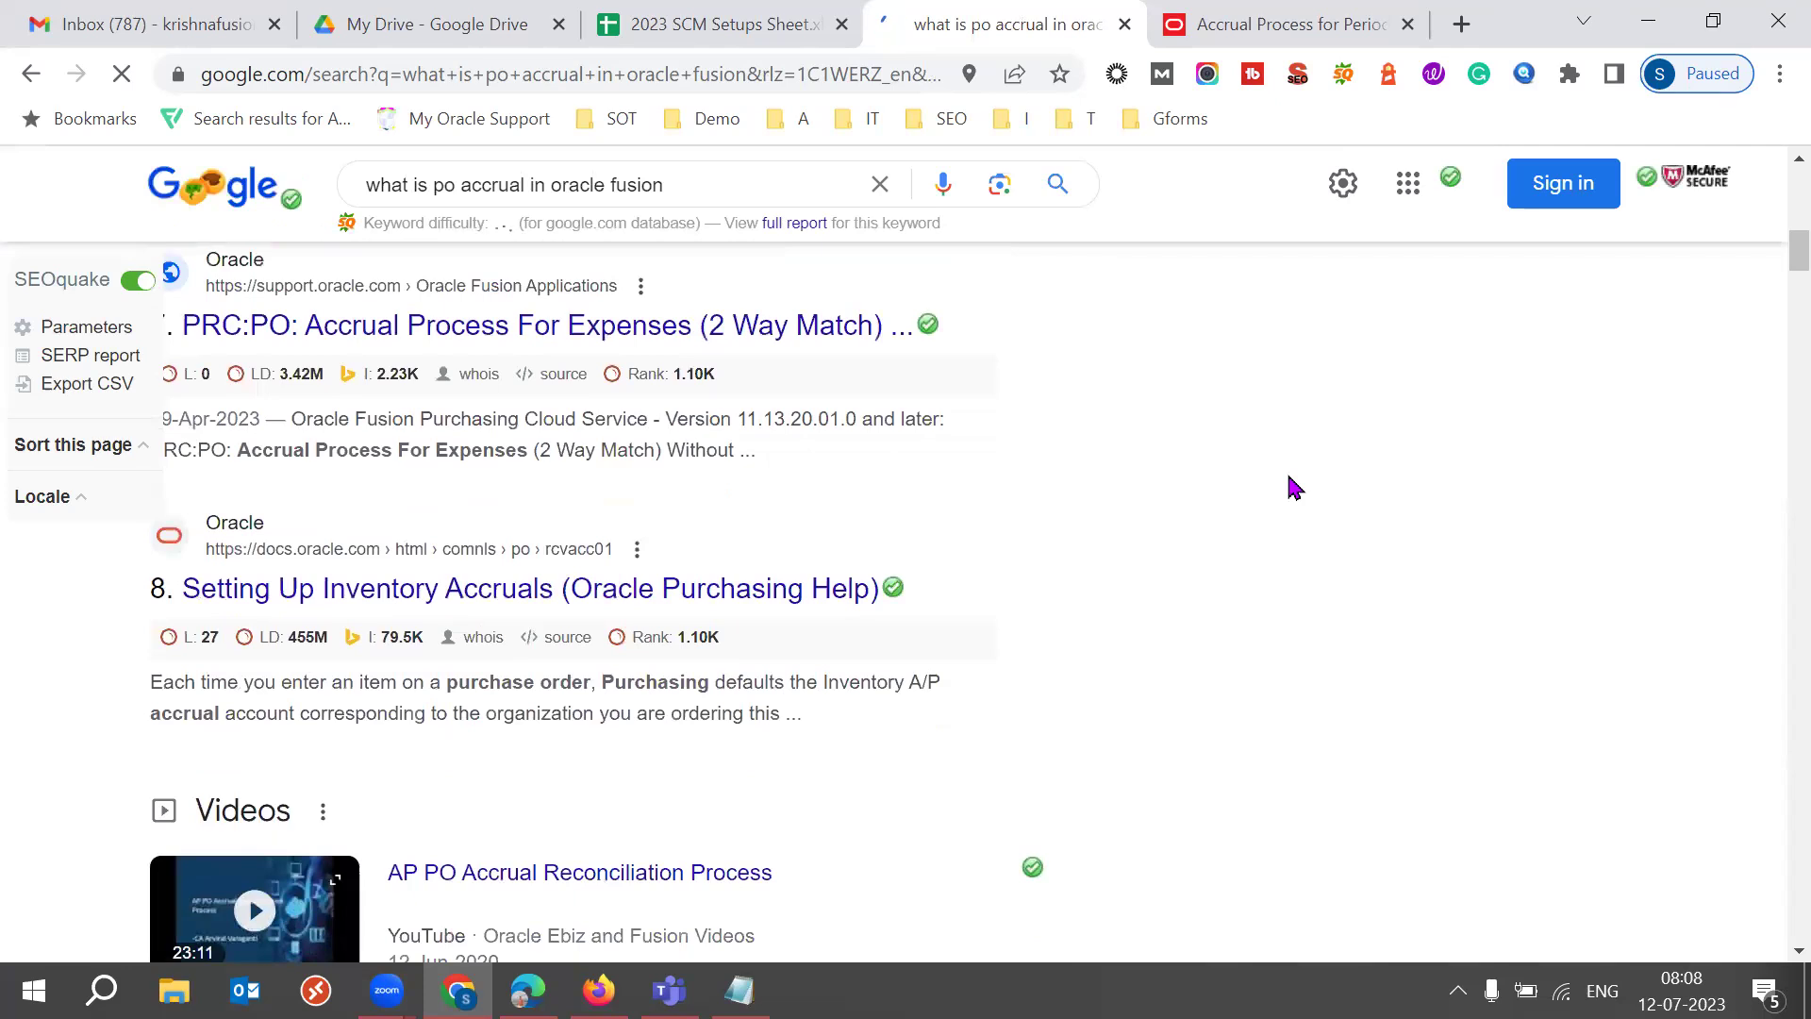
scroll(1293, 487, down, 5)
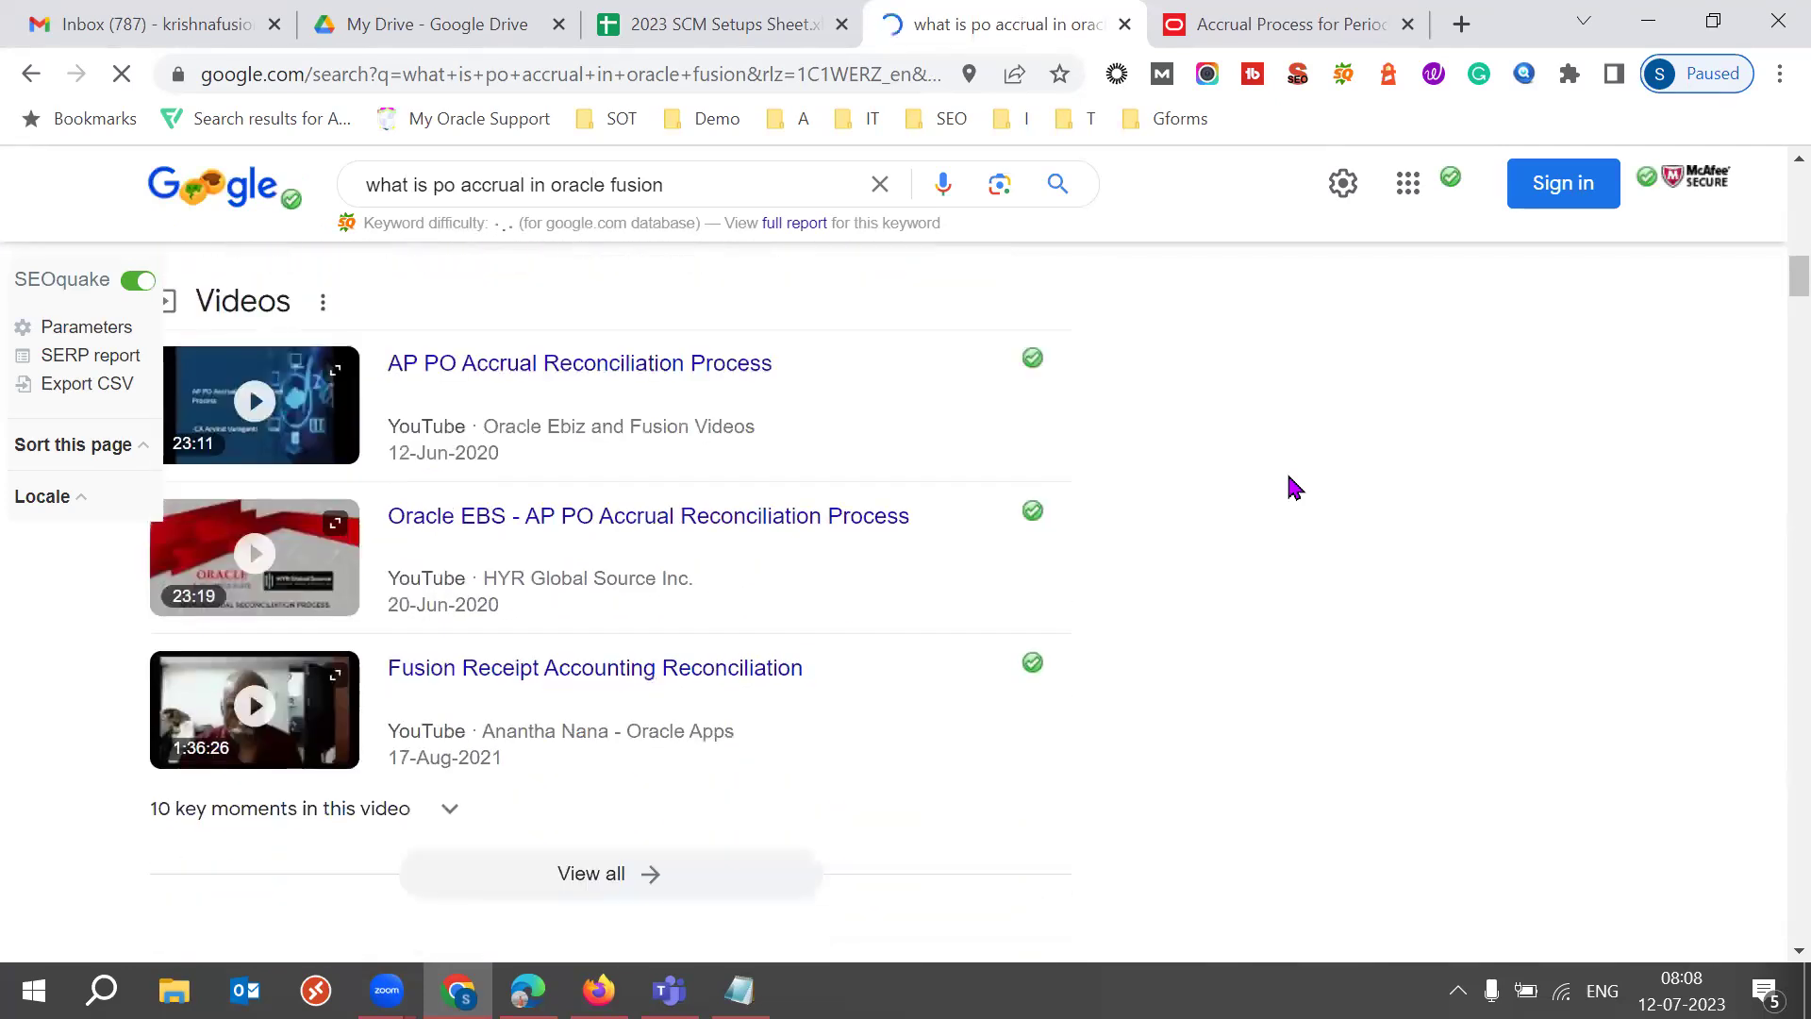
scroll(1294, 488, down, 5)
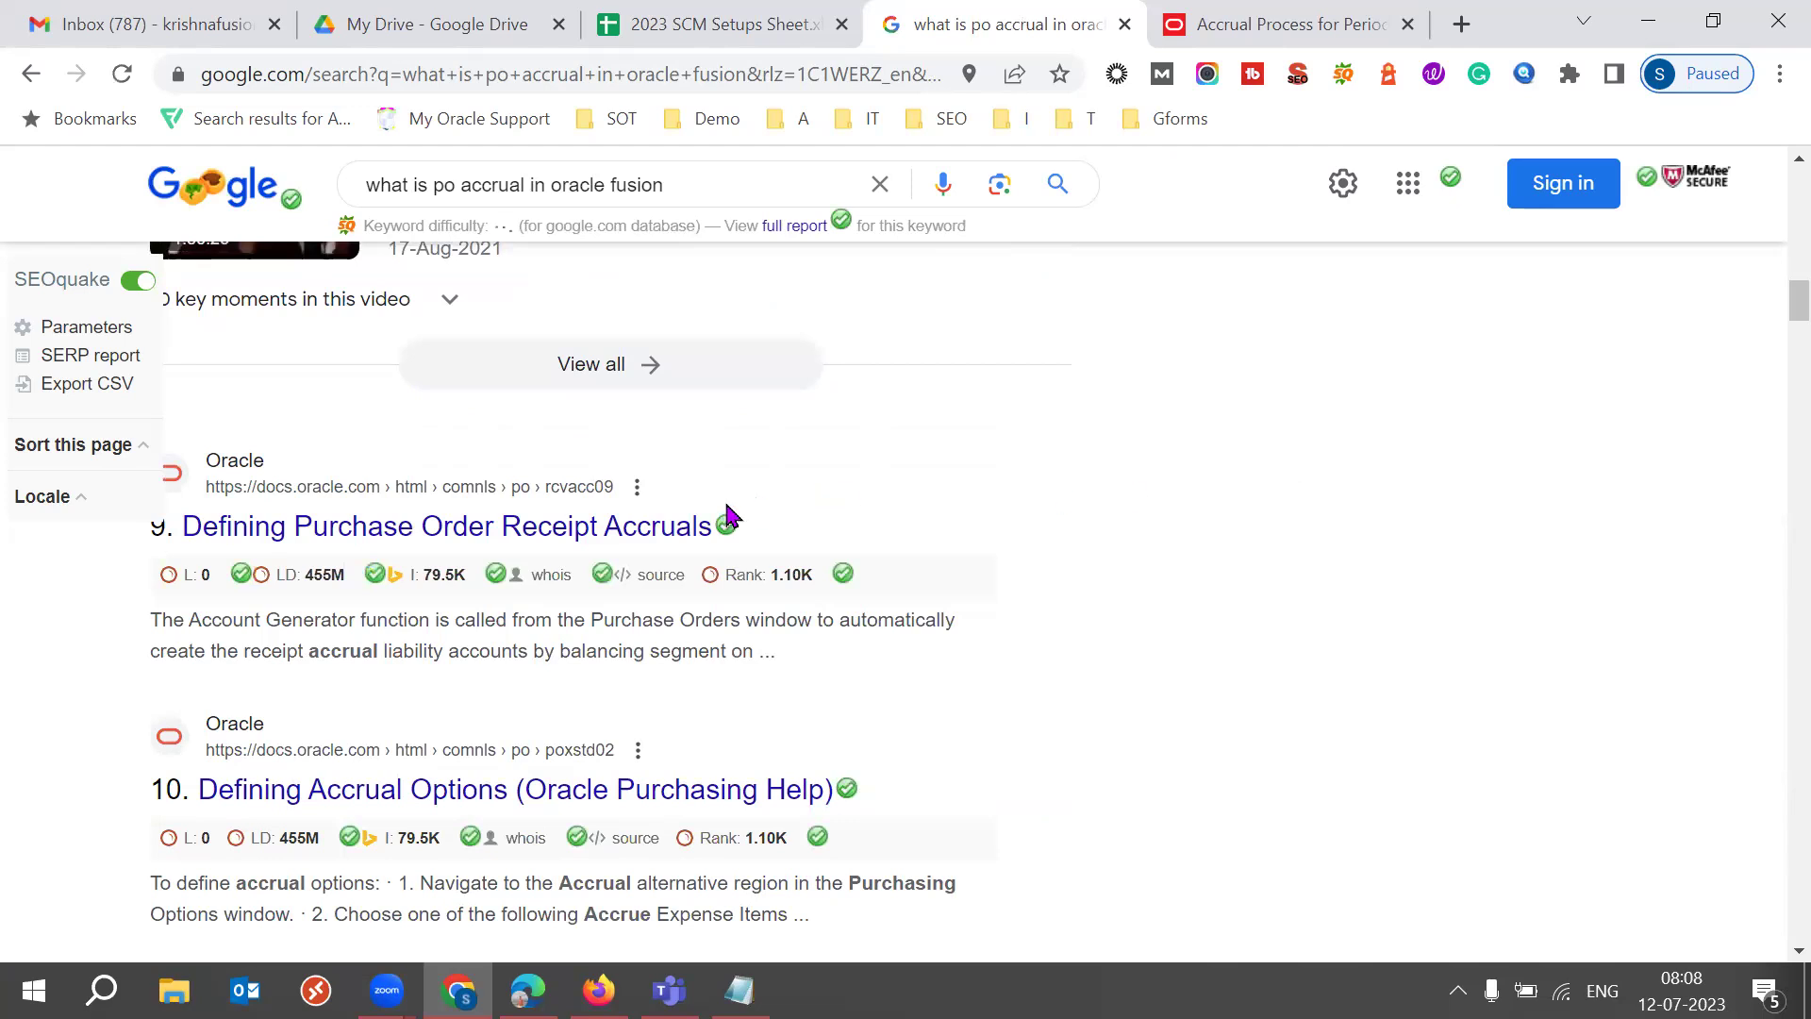
Step: Open Defining Purchase Order Receipt Accruals in a new tab and skim it
right_click(634, 528)
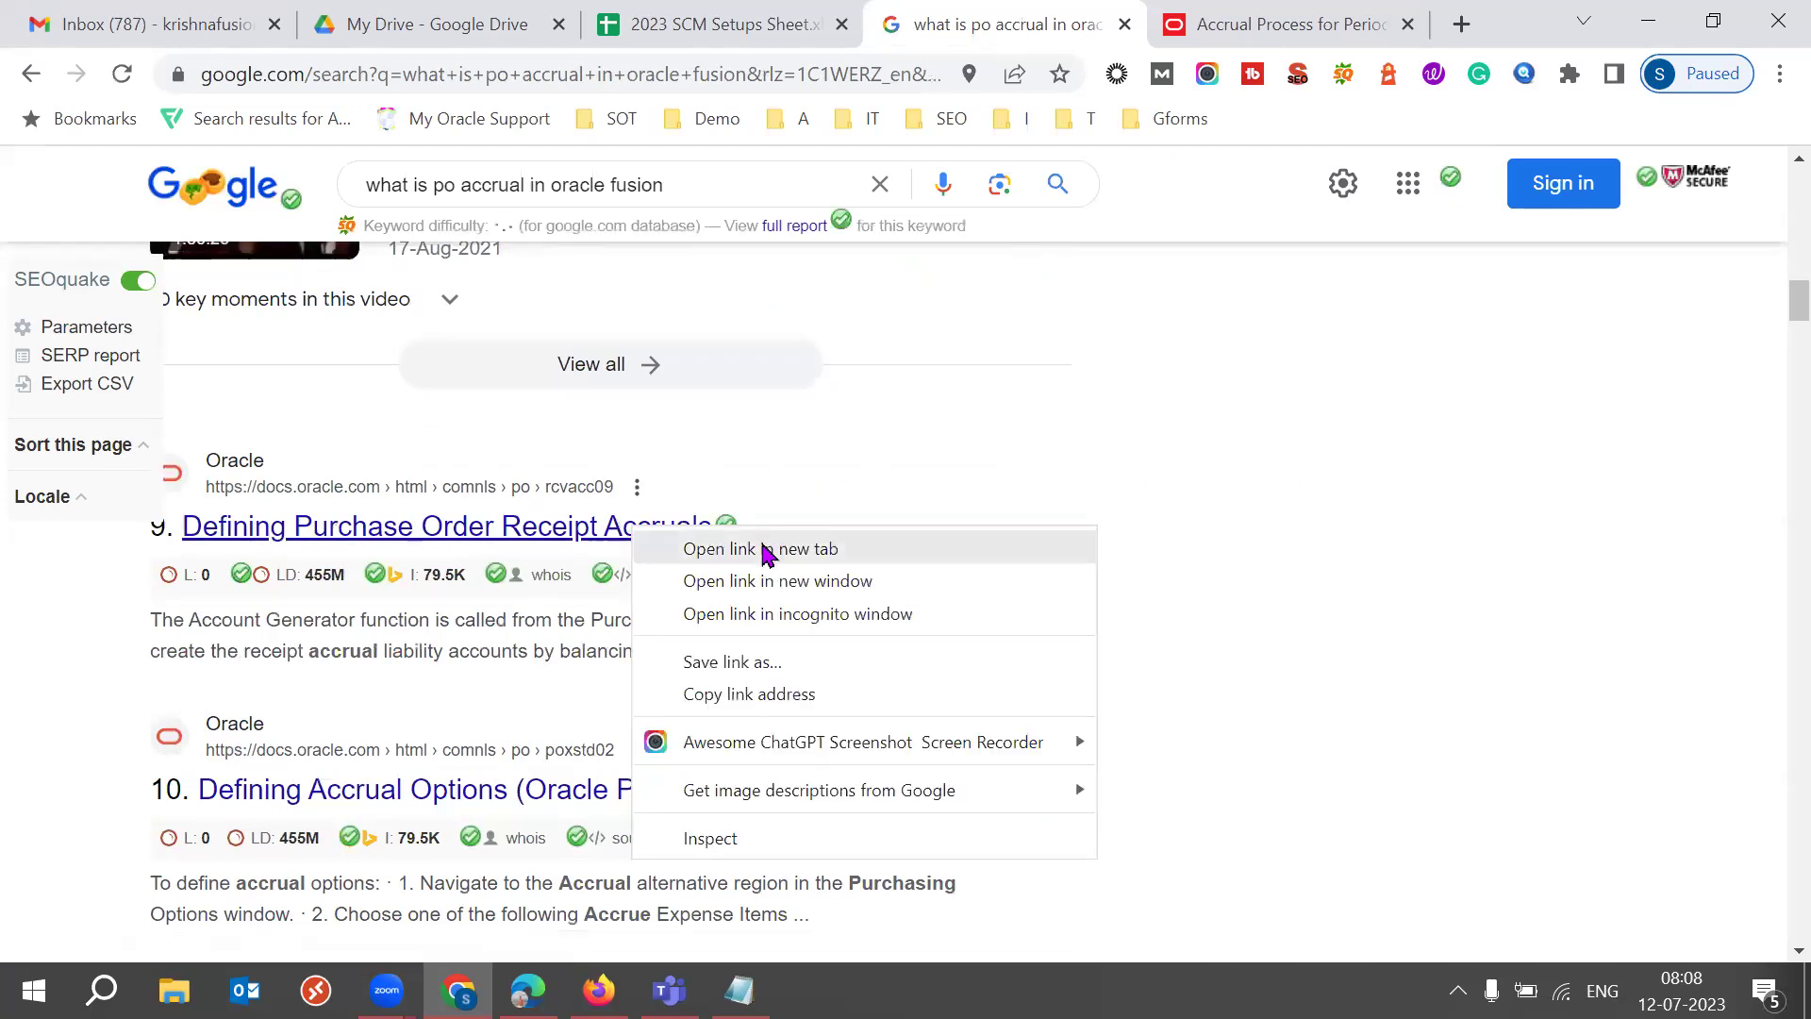
click(761, 549)
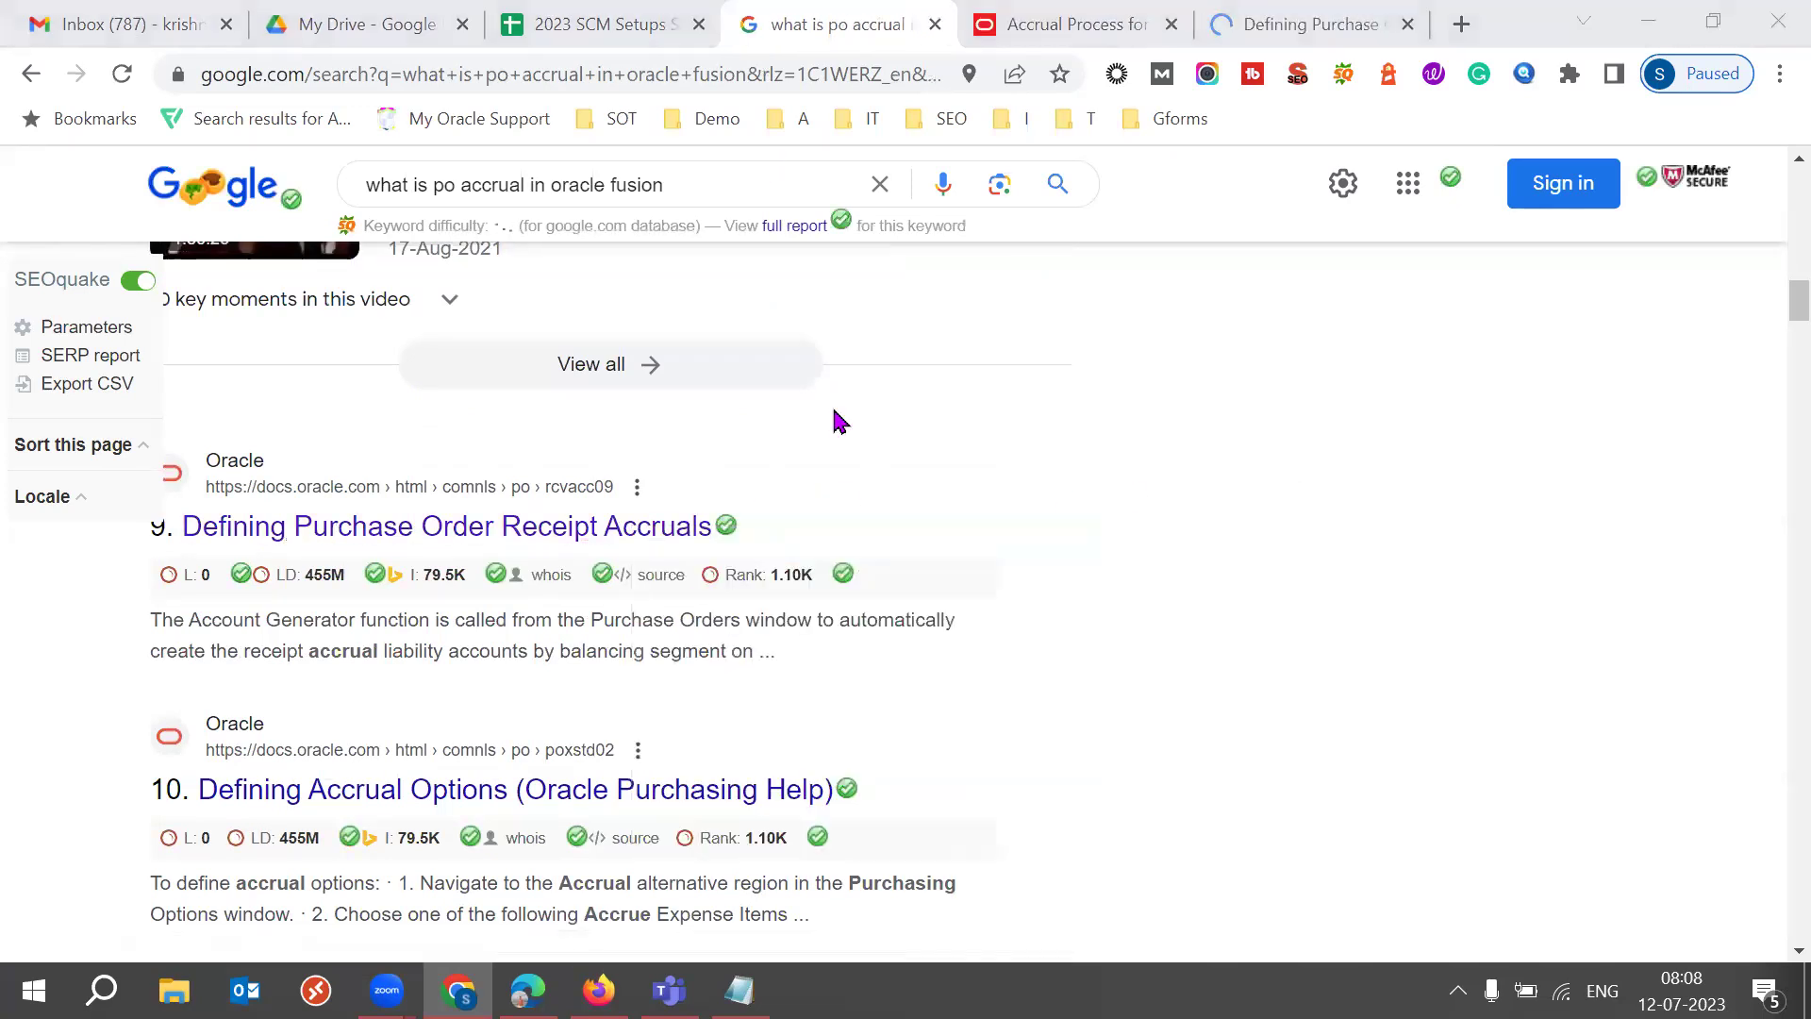
click(1292, 26)
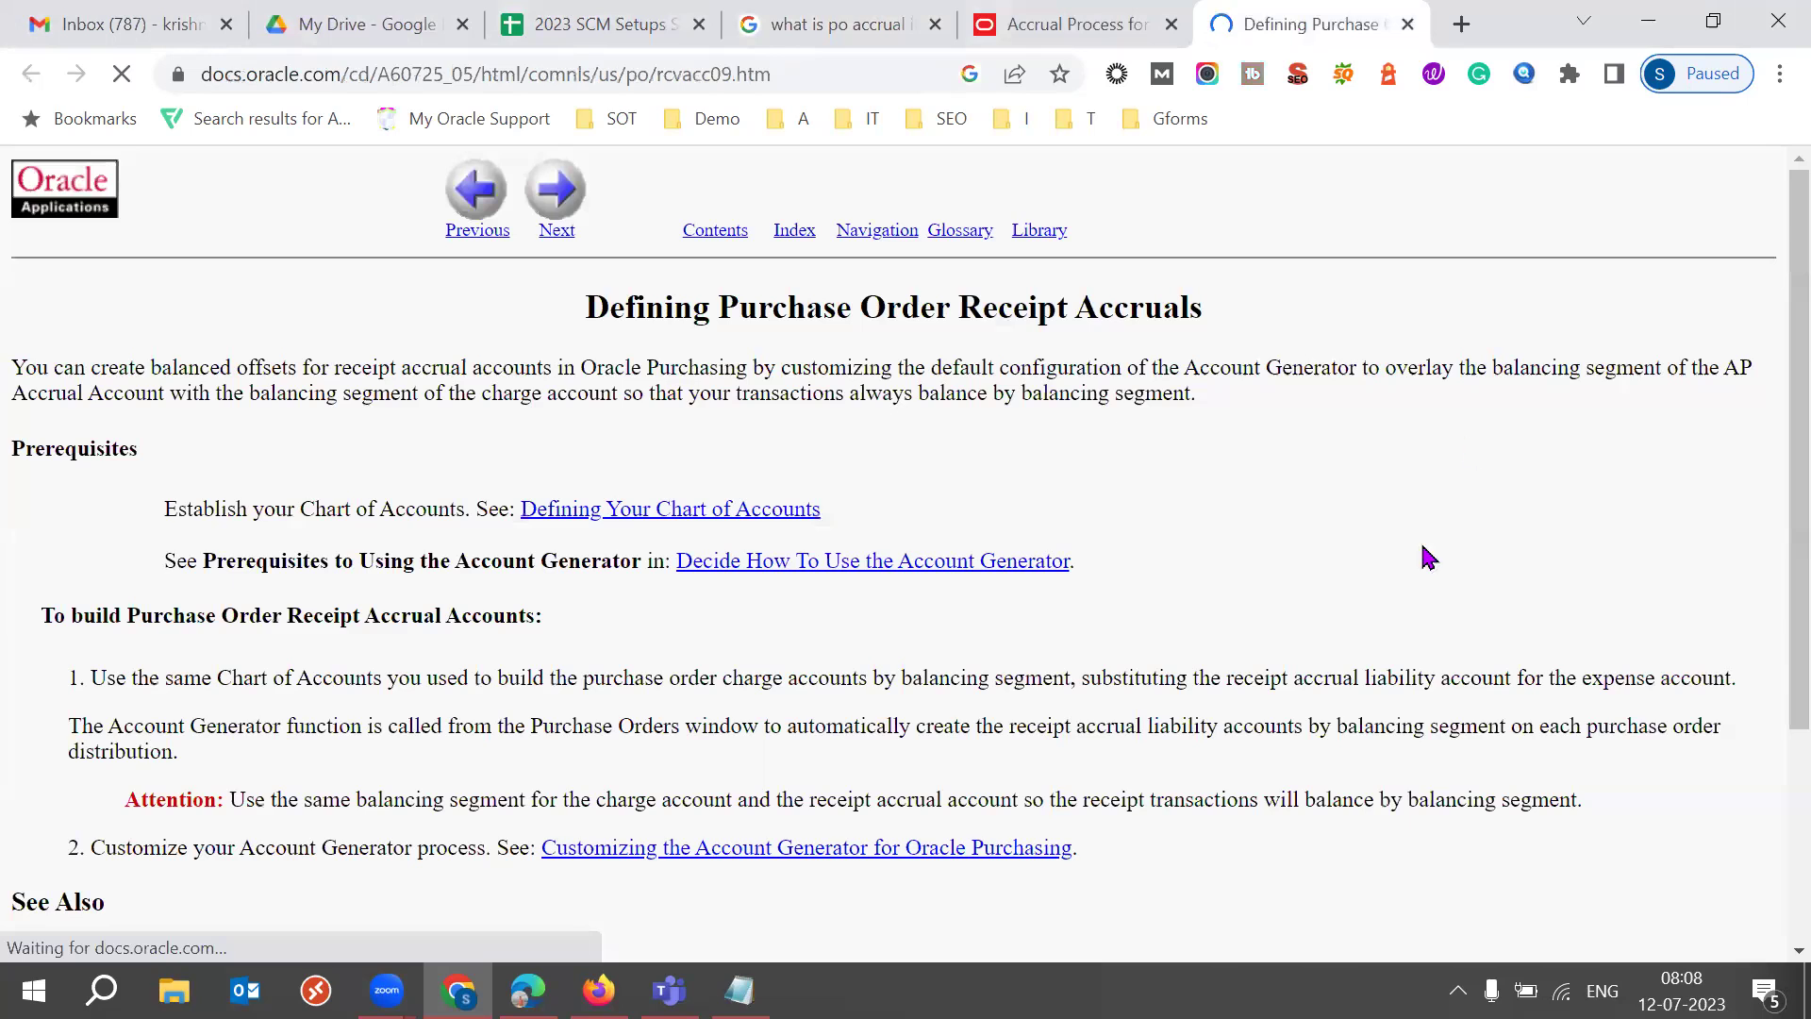
scroll(1358, 603, down, 1)
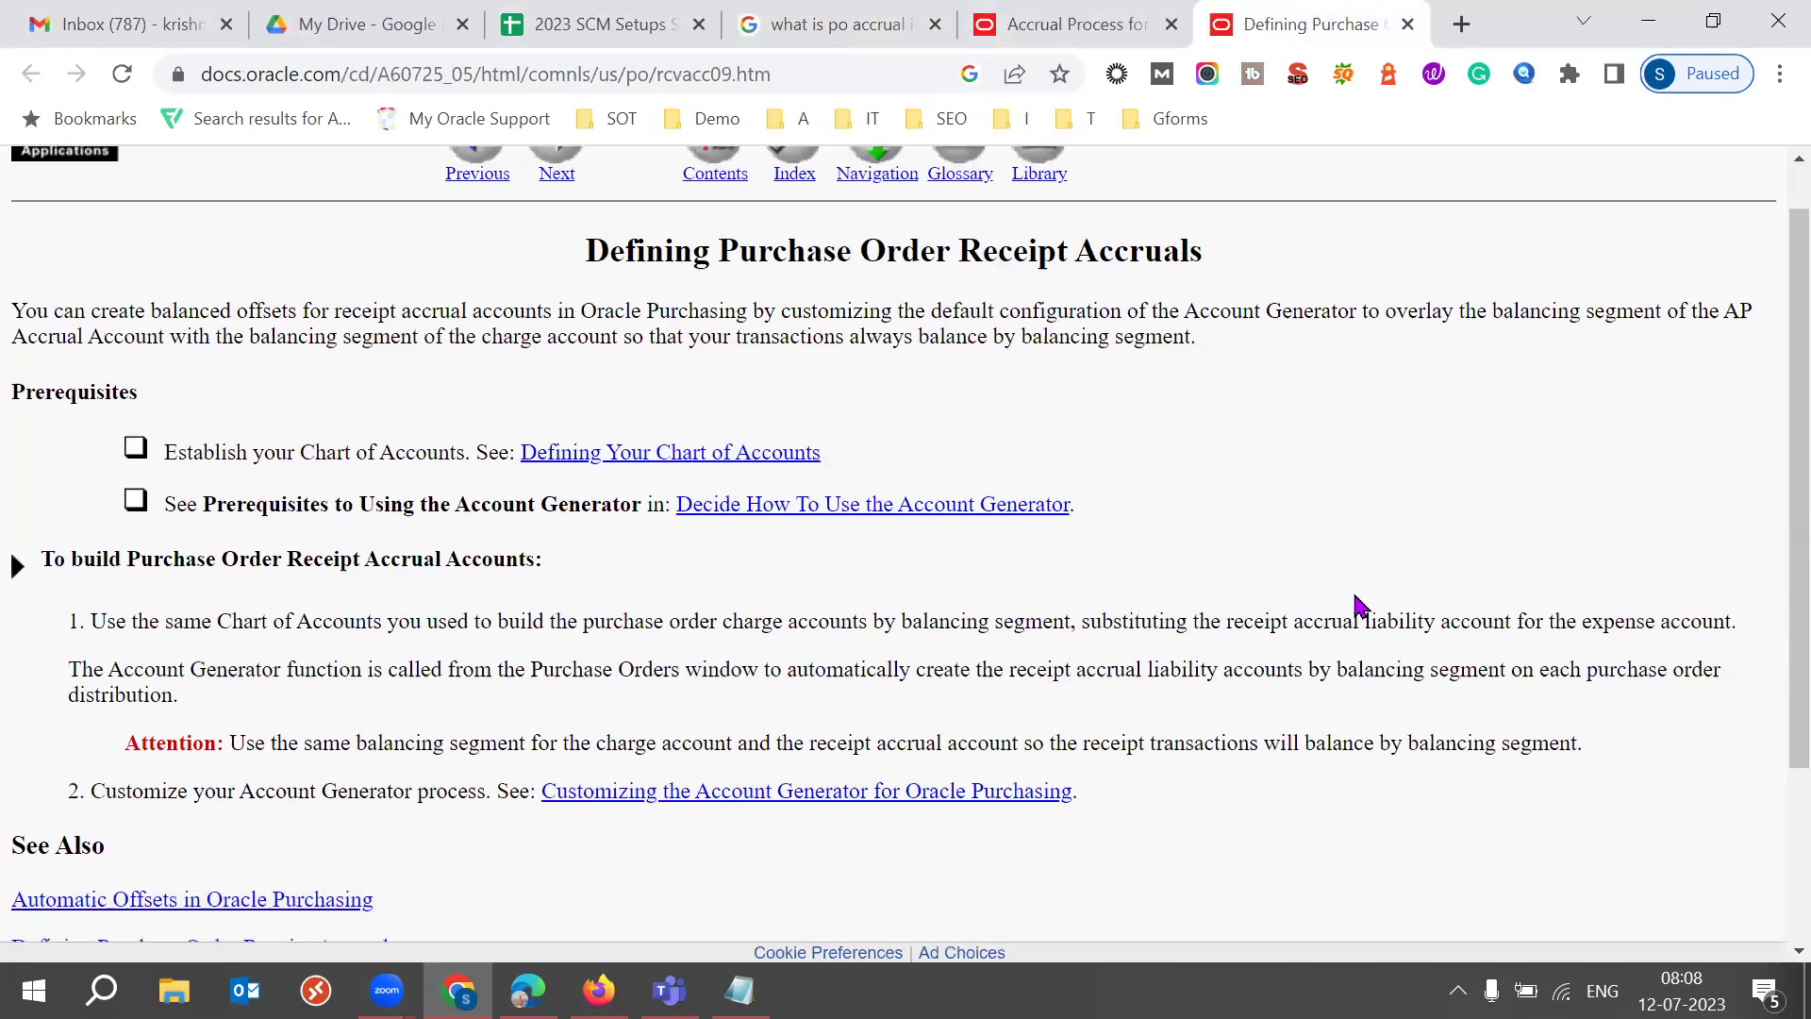
scroll(1358, 603, down, 3)
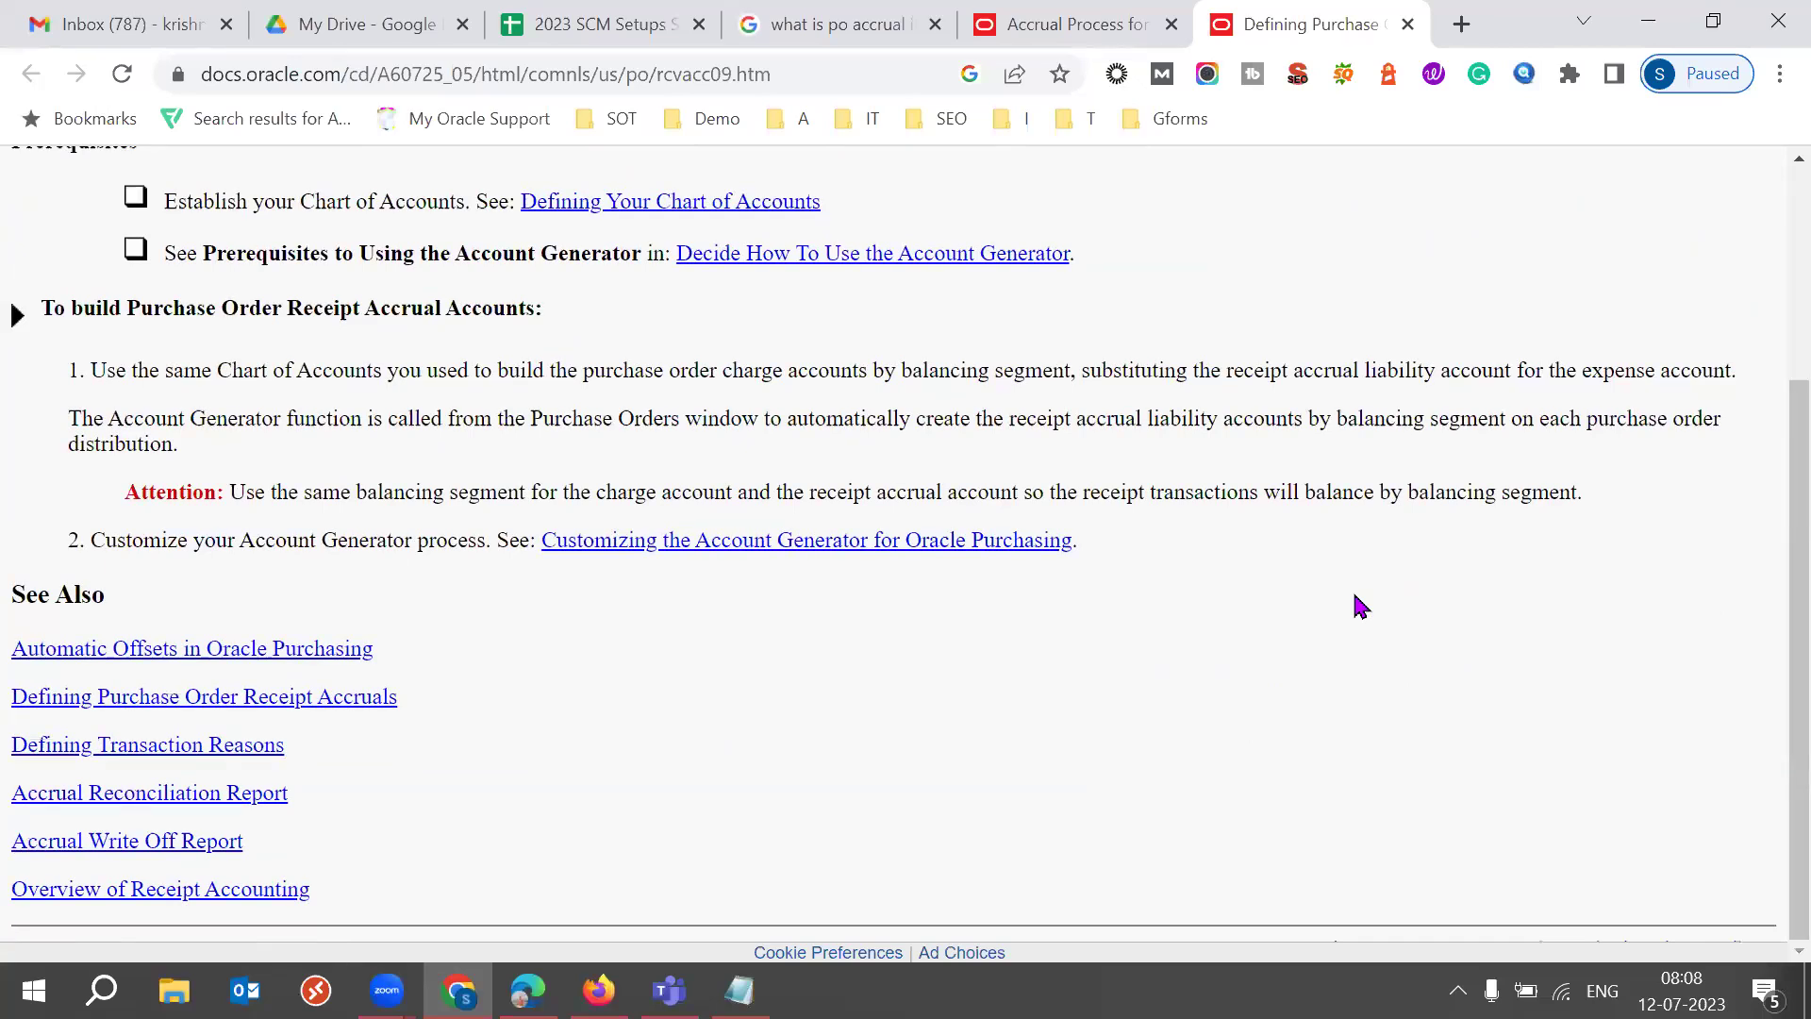
scroll(1358, 604, up, 1)
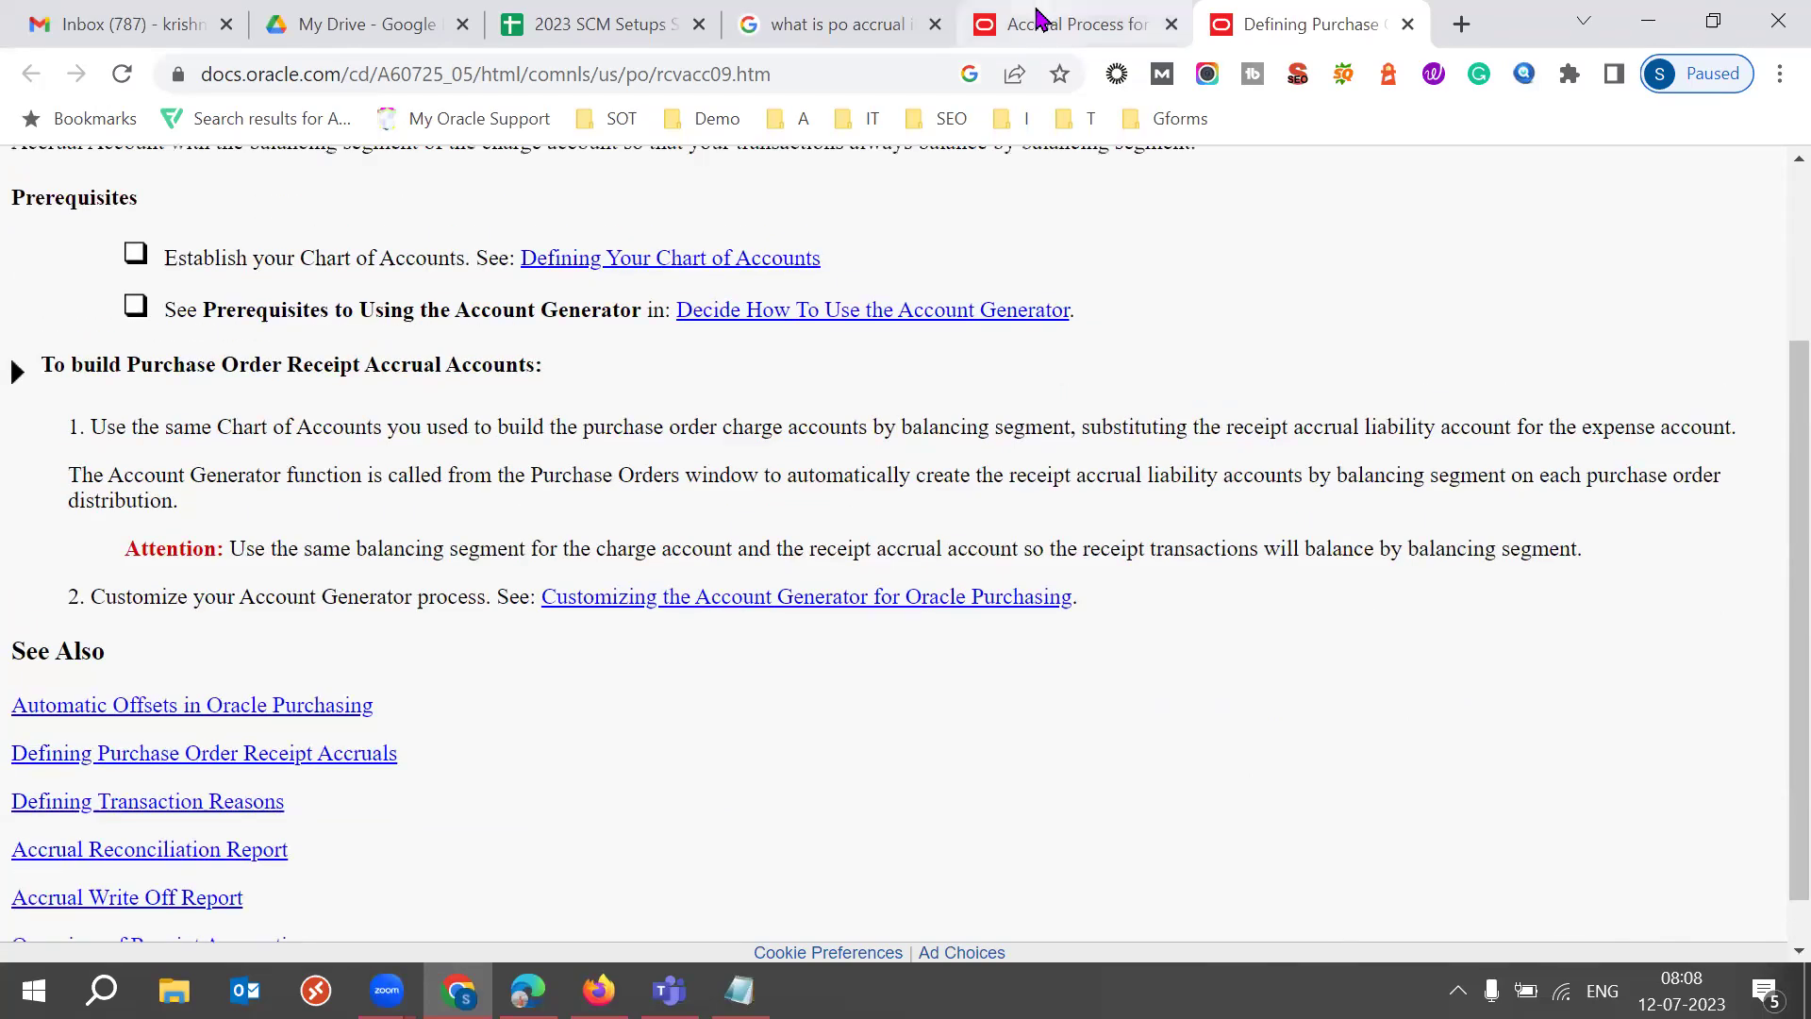
Step: Open Defining Accrual Options in a new tab, then return to the search results
click(1065, 23)
click(834, 24)
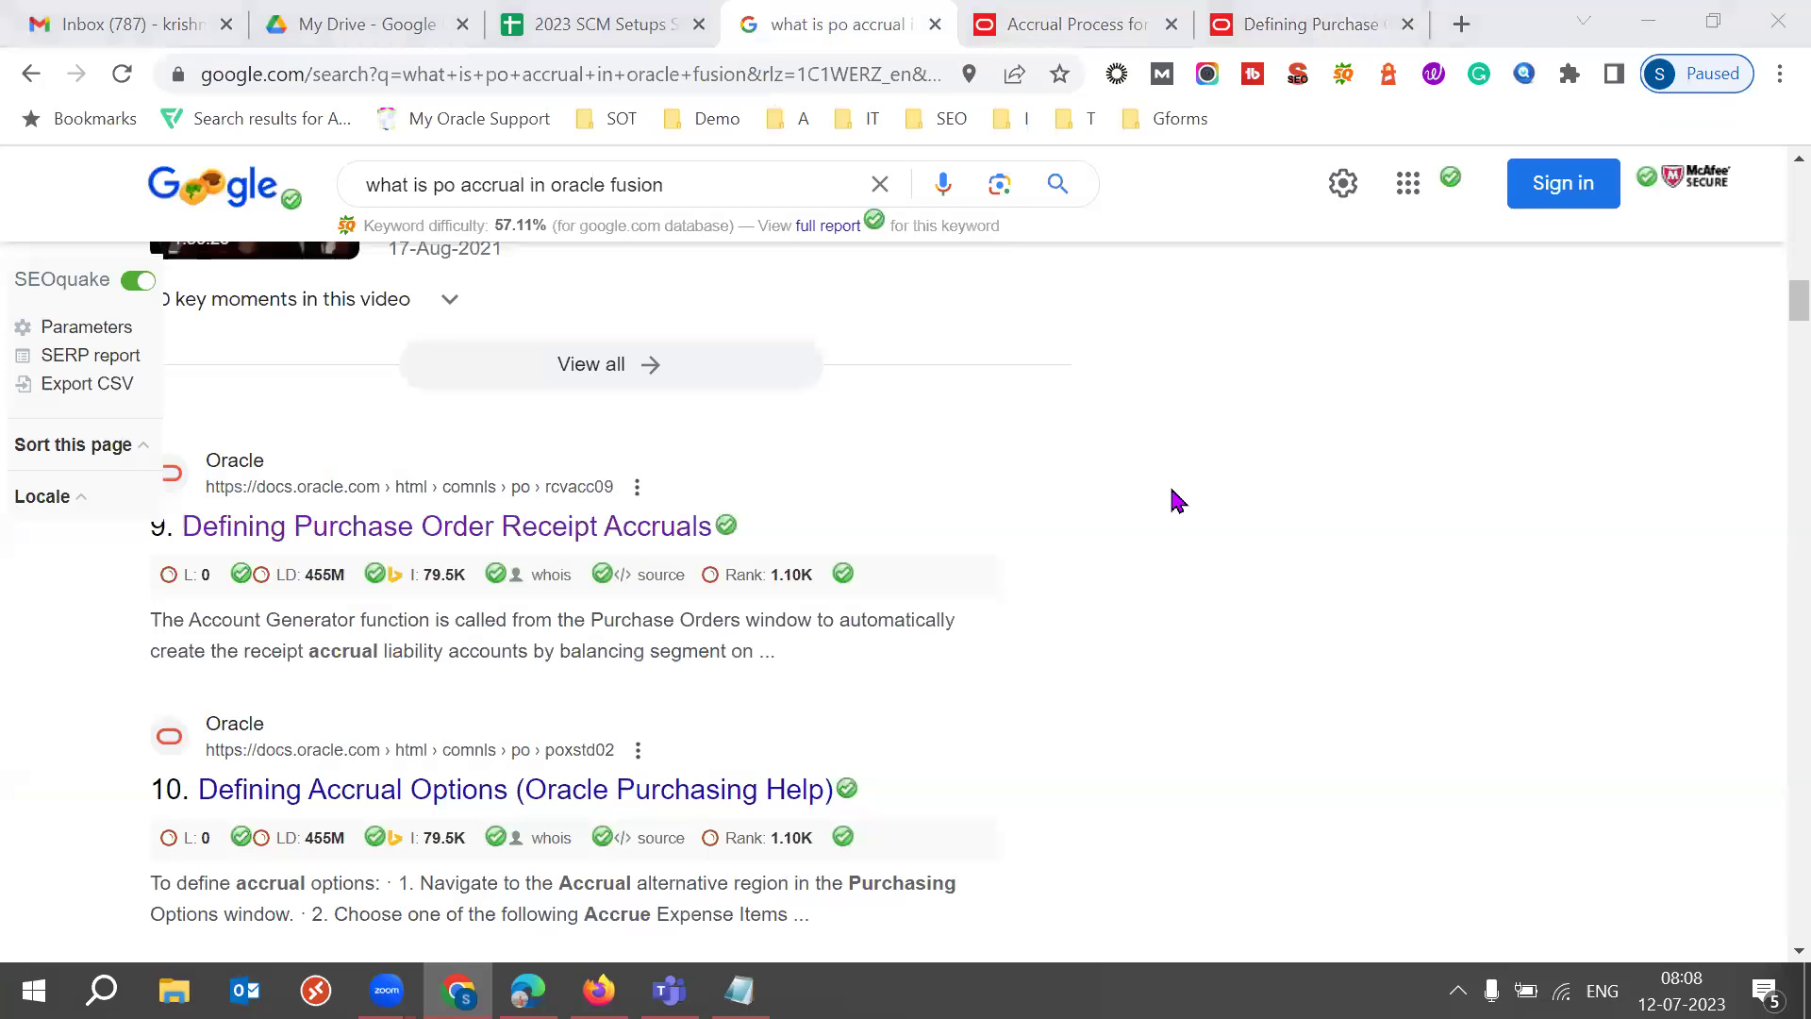
right_click(548, 796)
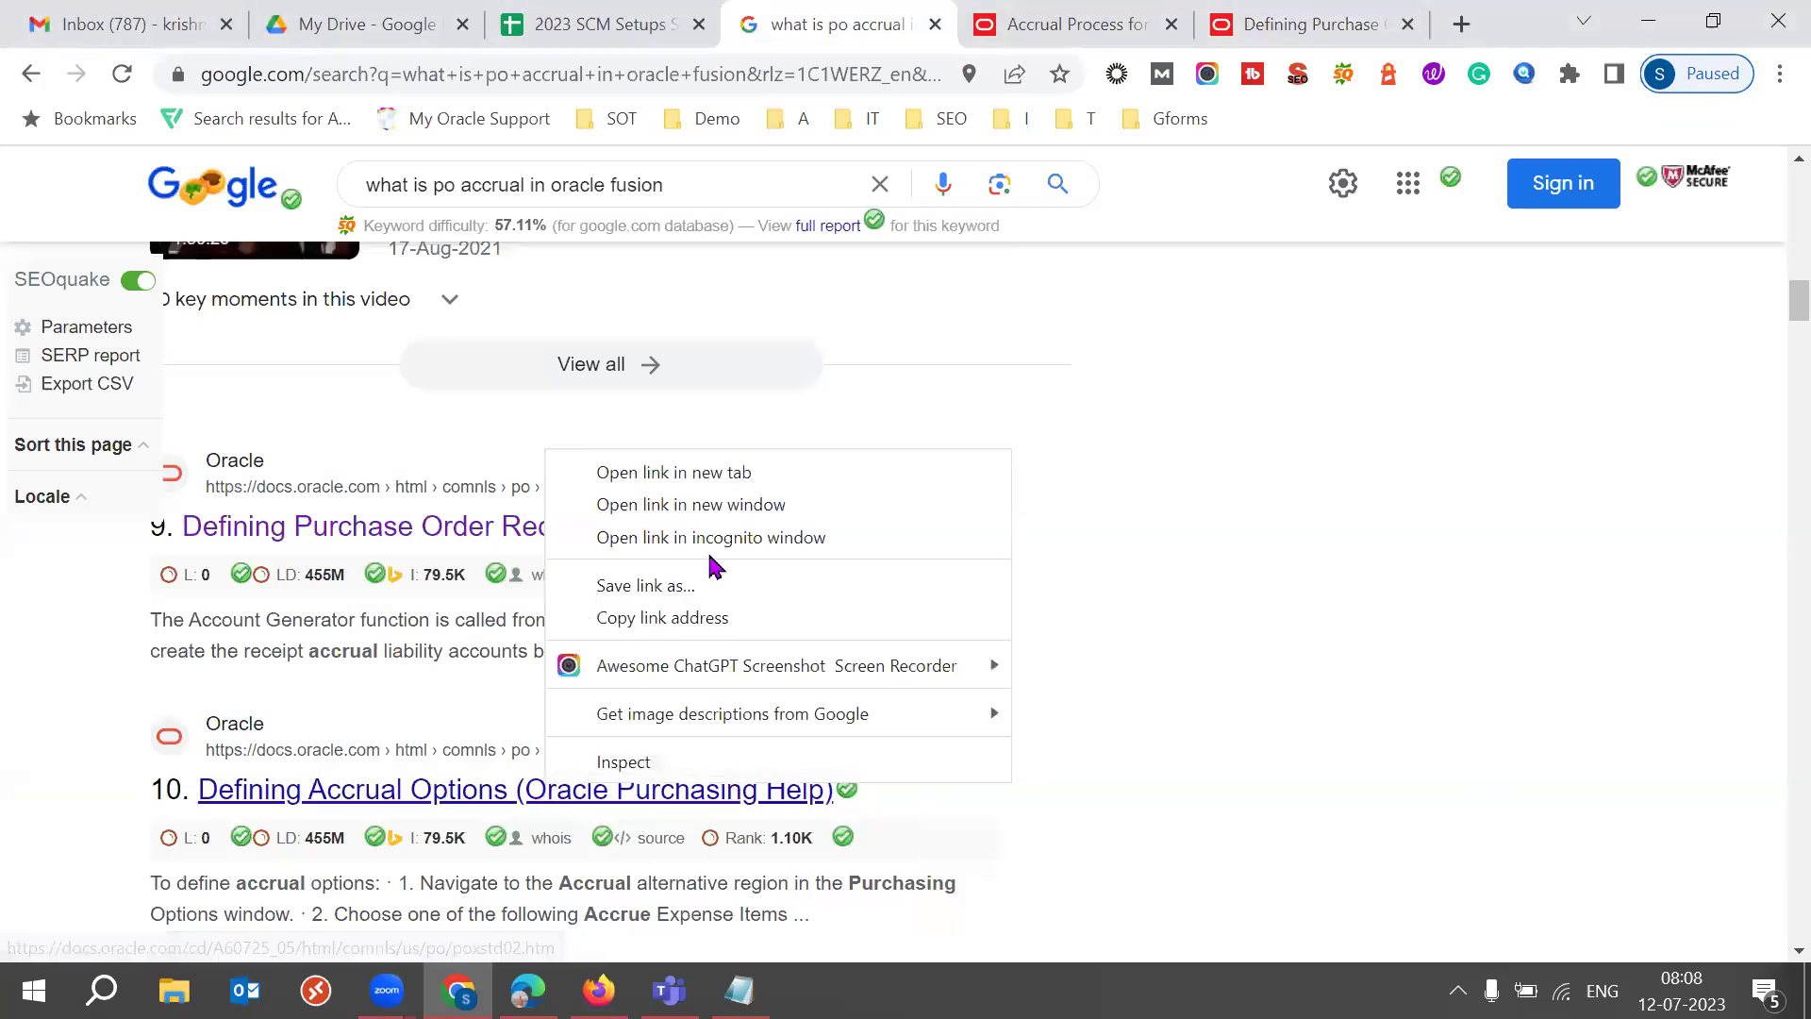
click(710, 477)
click(1313, 25)
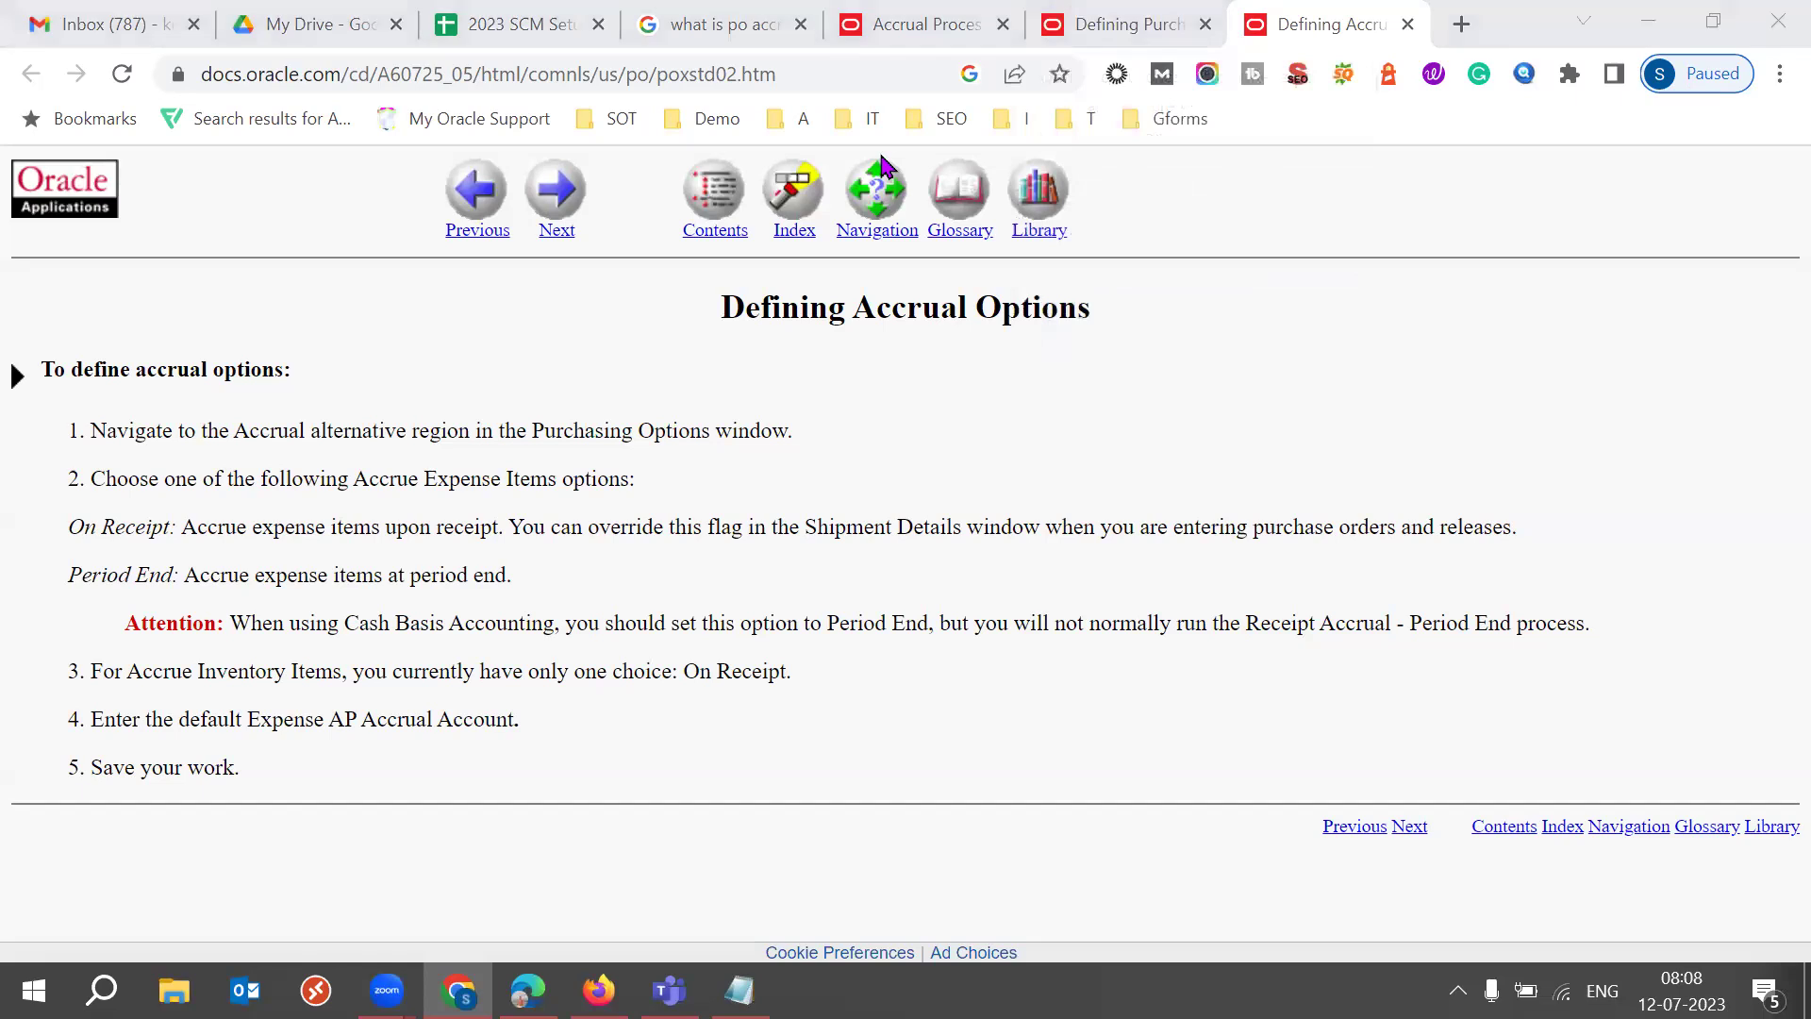
click(719, 23)
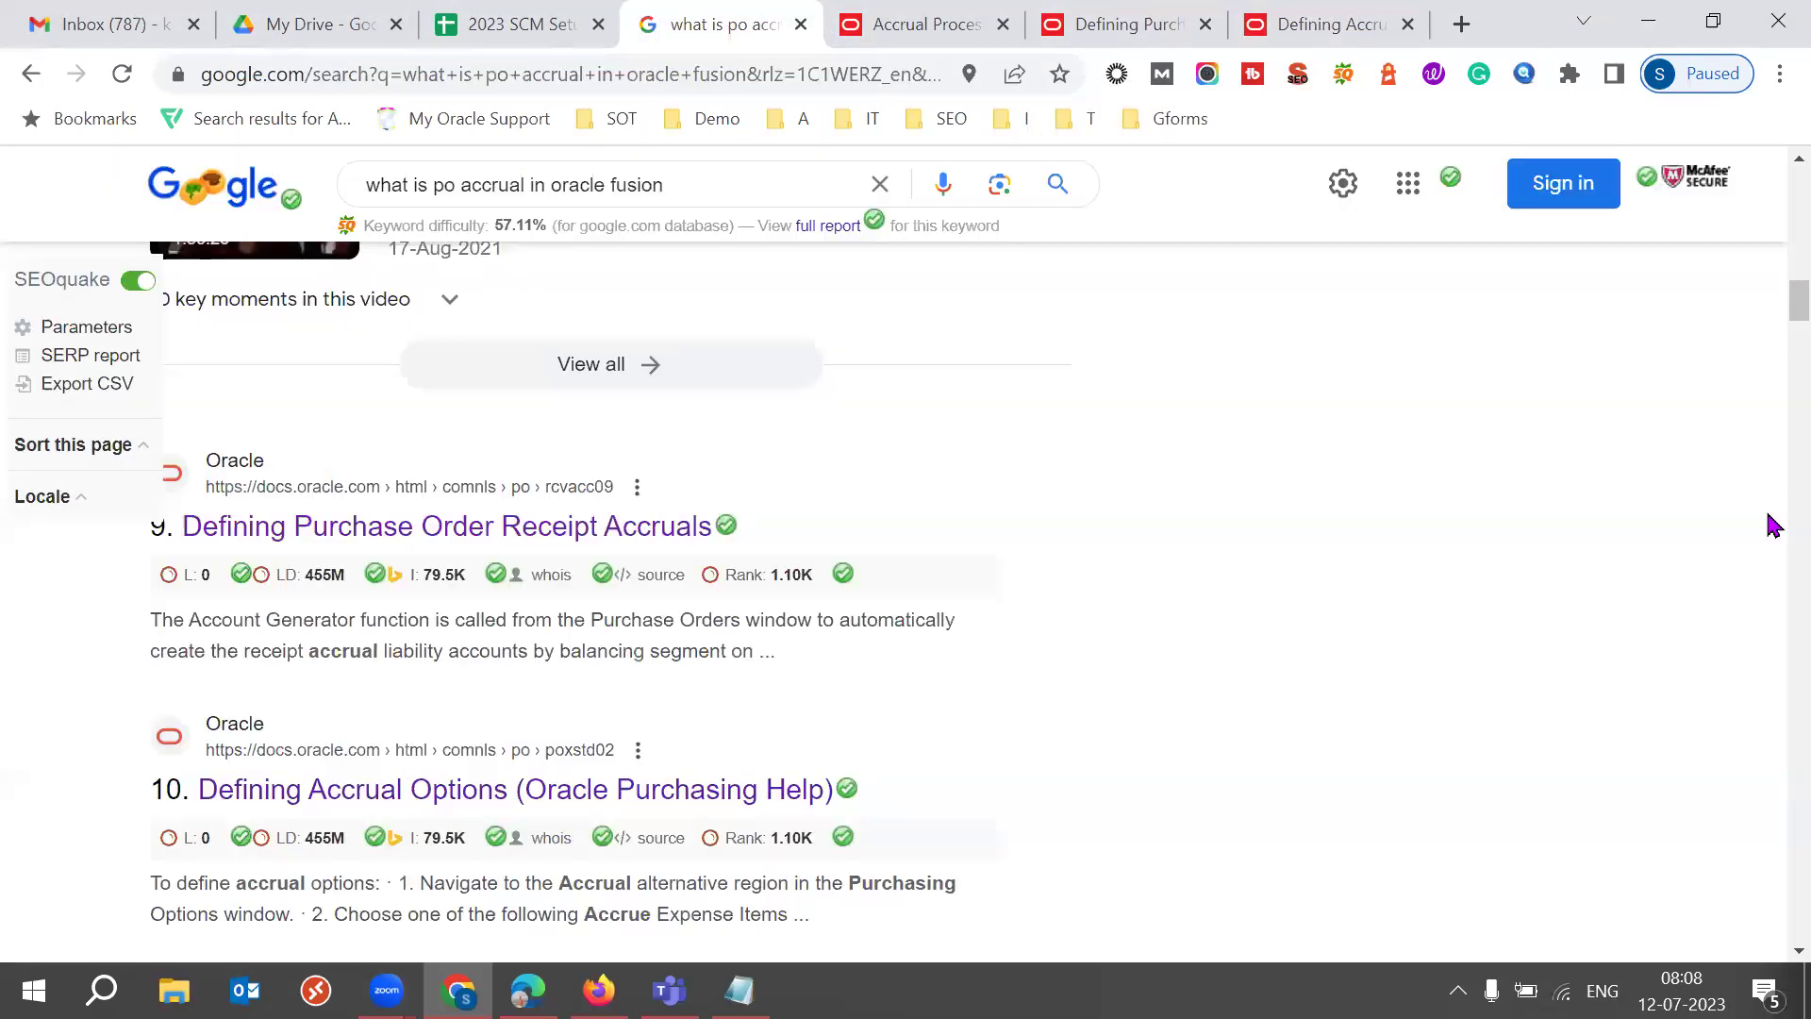
Step: Search for purchase order accrual at period end in Oracle Fusion using the suggestion
click(741, 193)
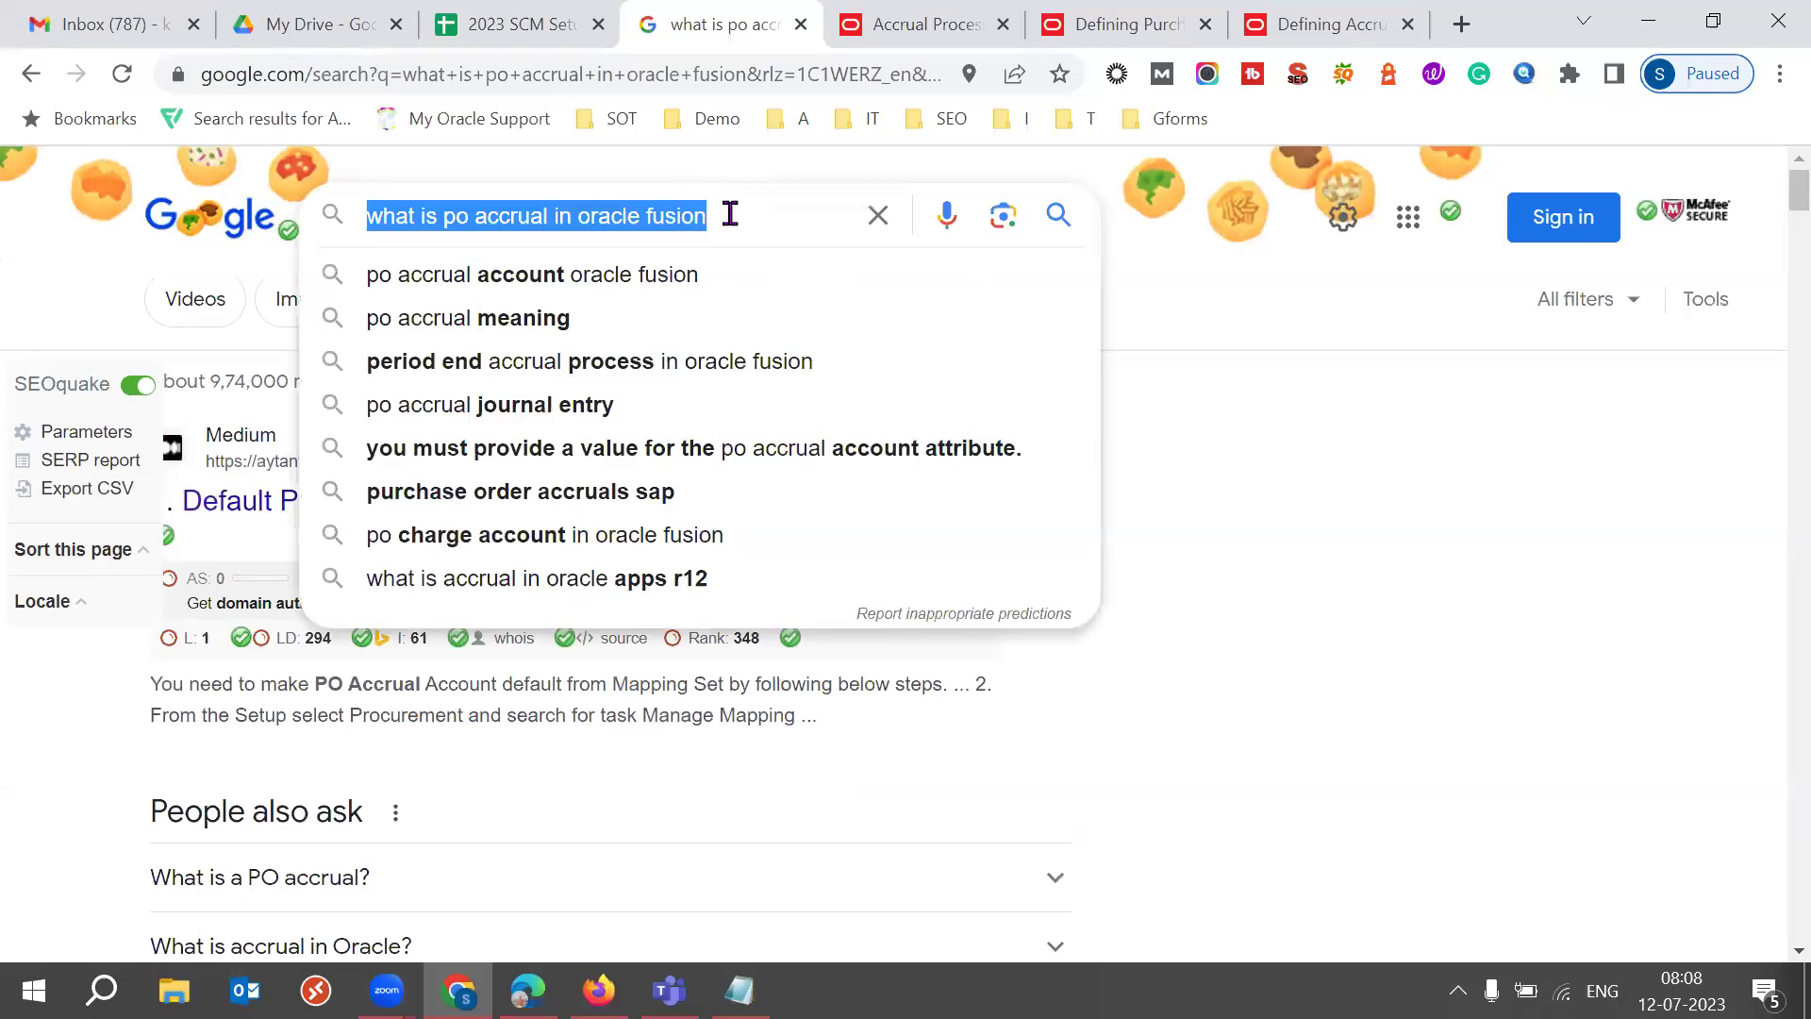
text(purchase ord)
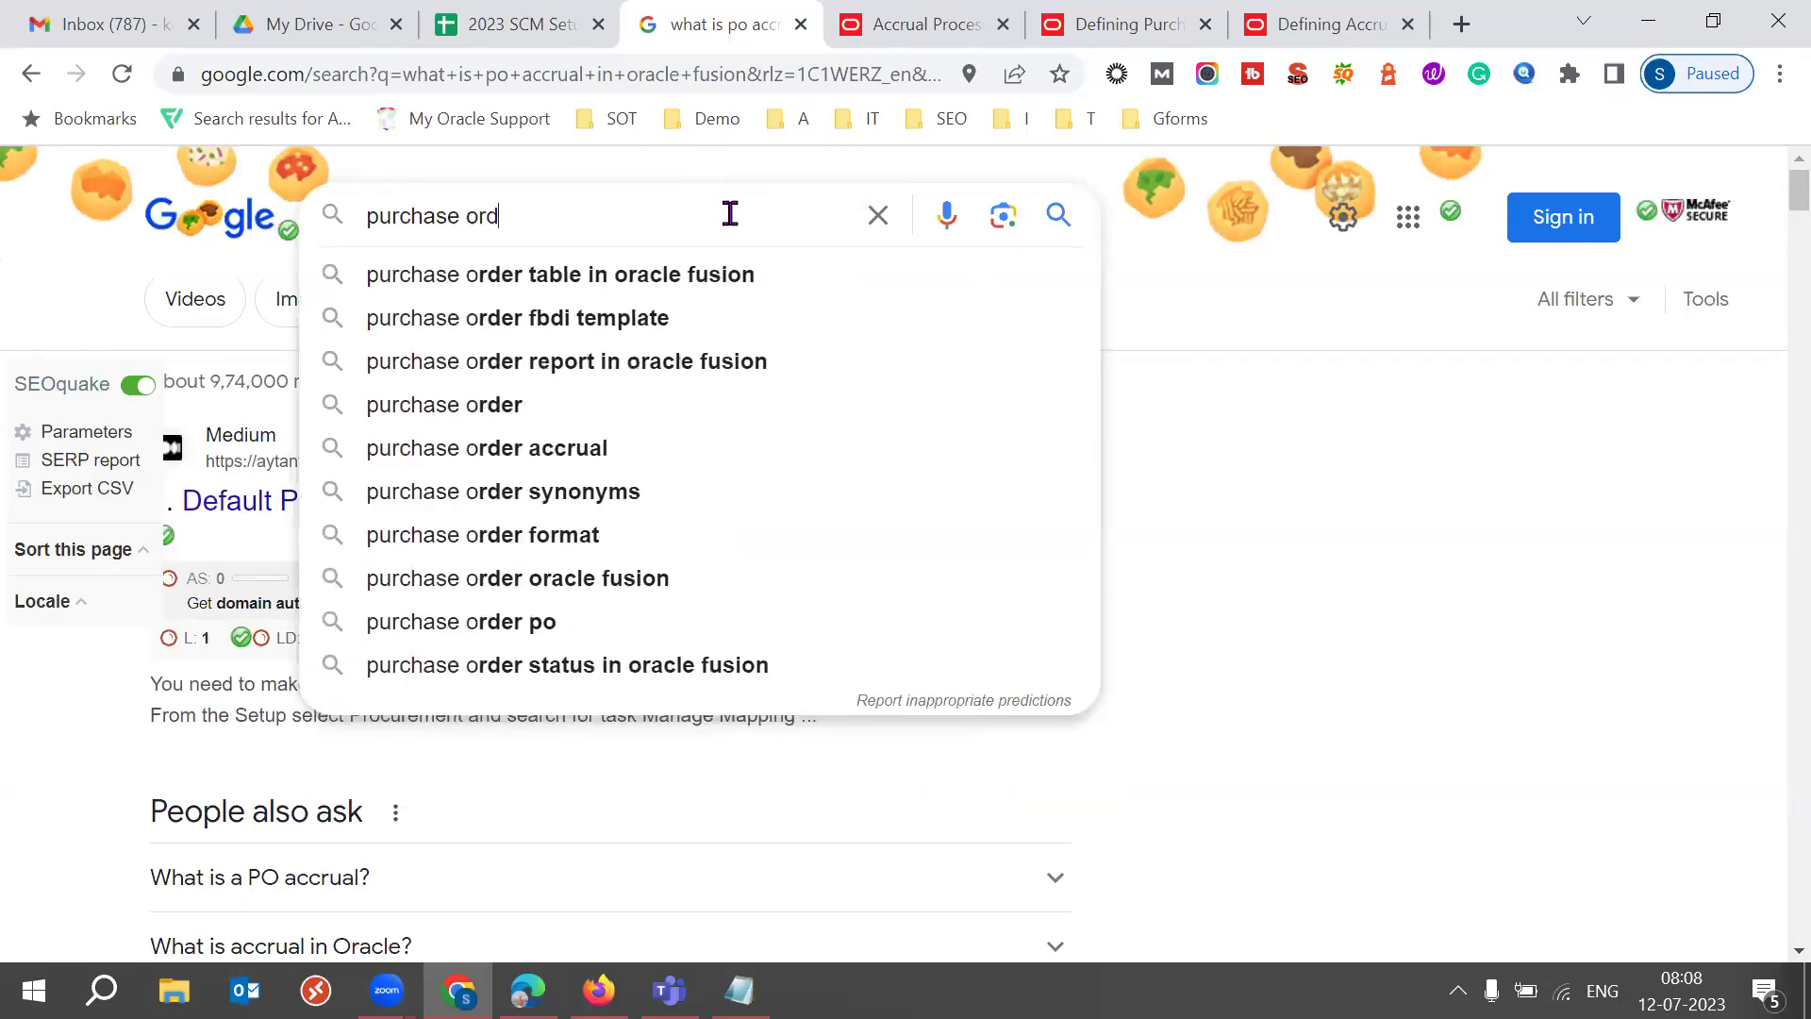
text(er a)
key(BackSpace)
key(Down)
key(Down)
key(Down)
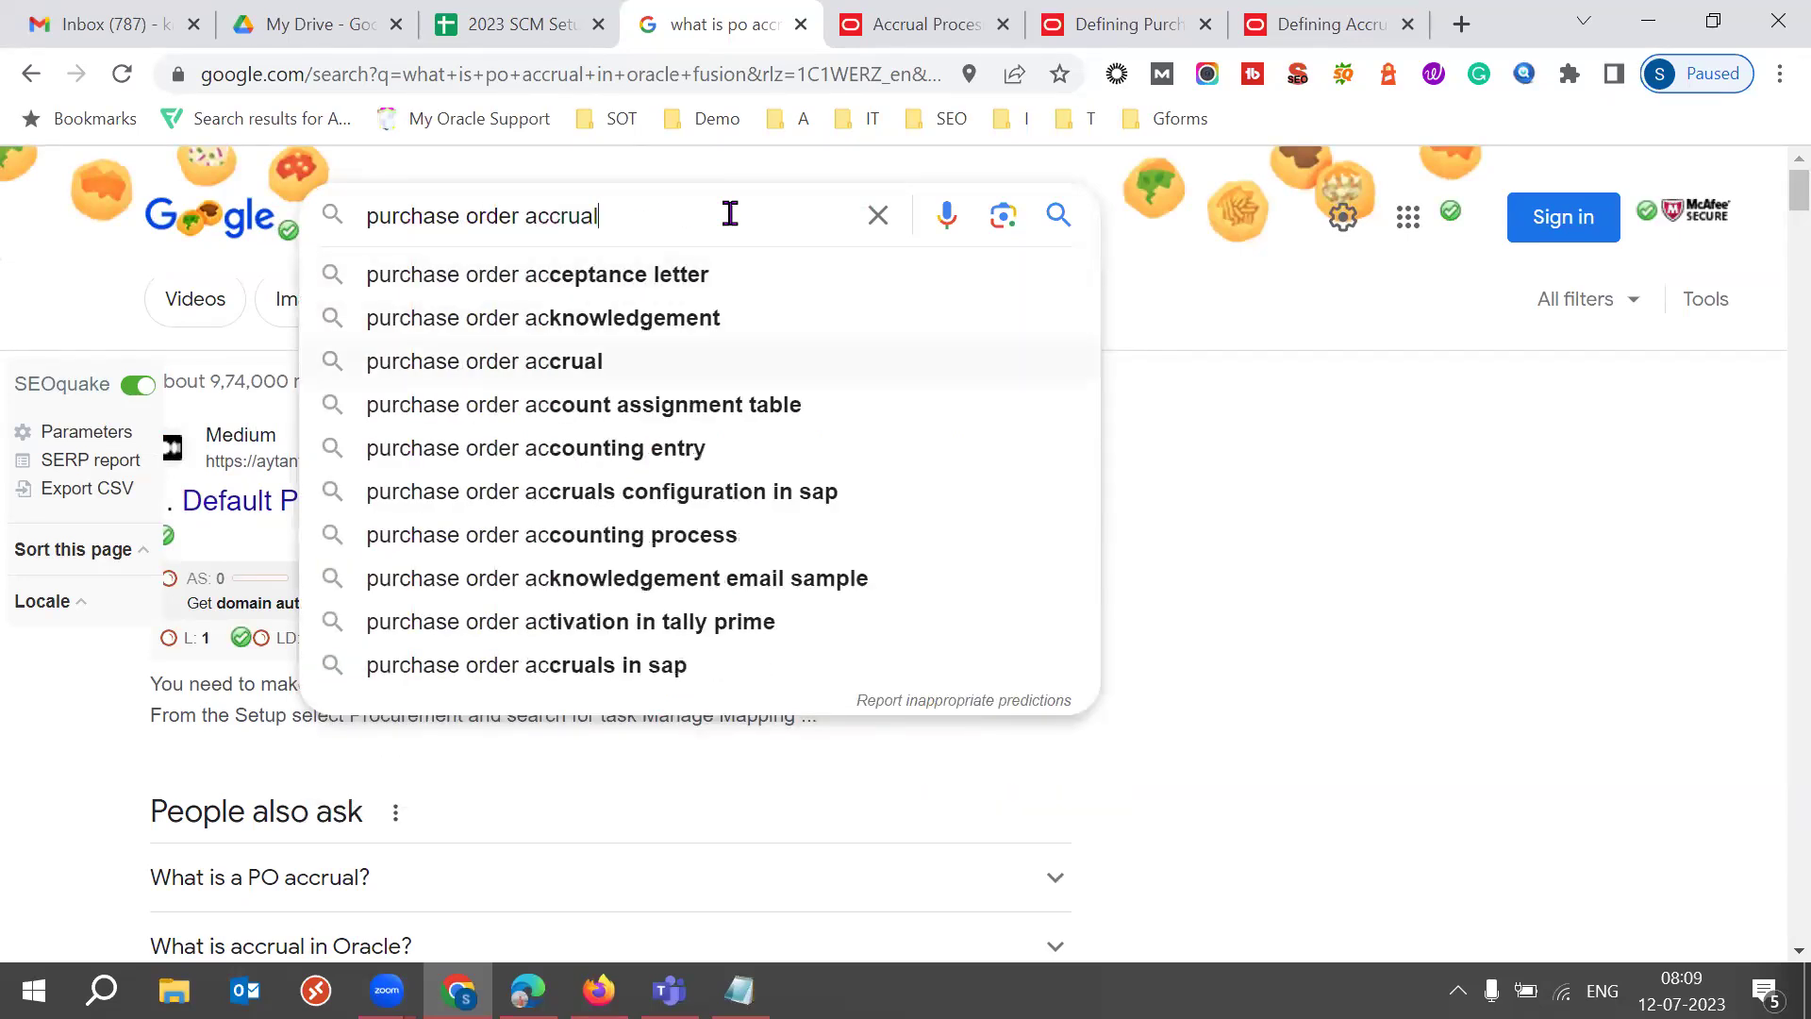
text(at period en)
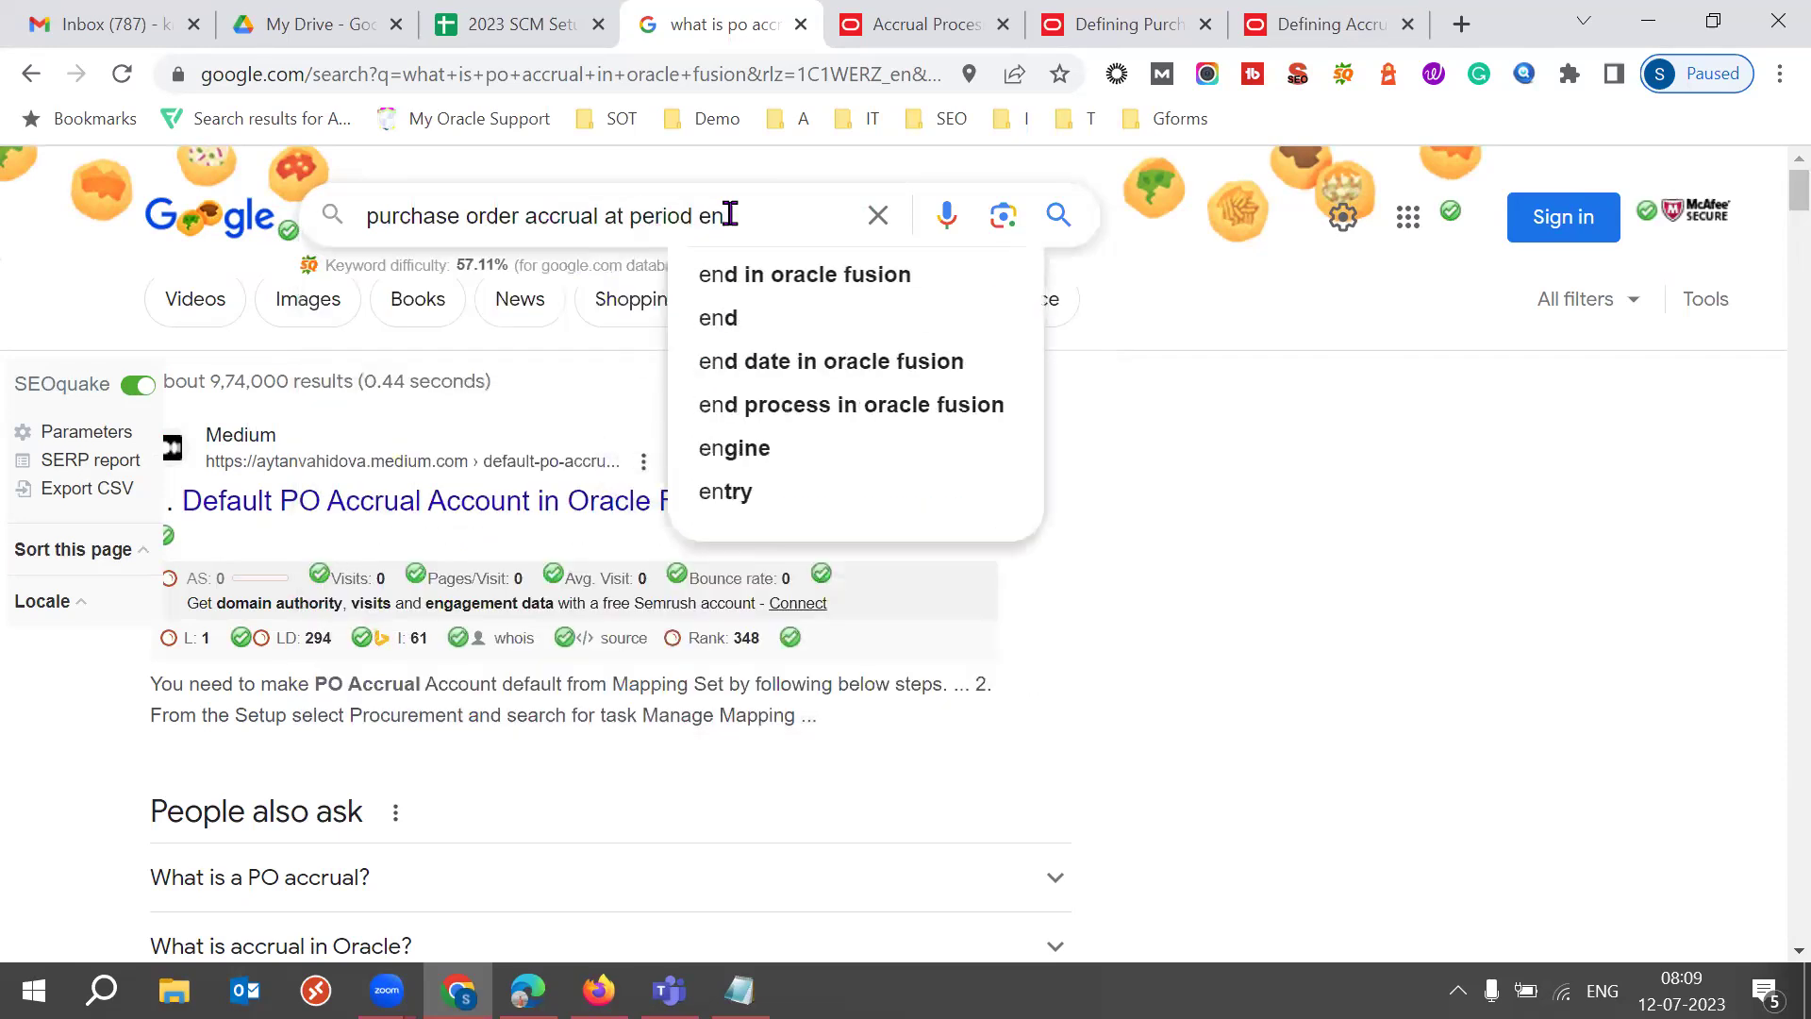
key(Down)
key(Return)
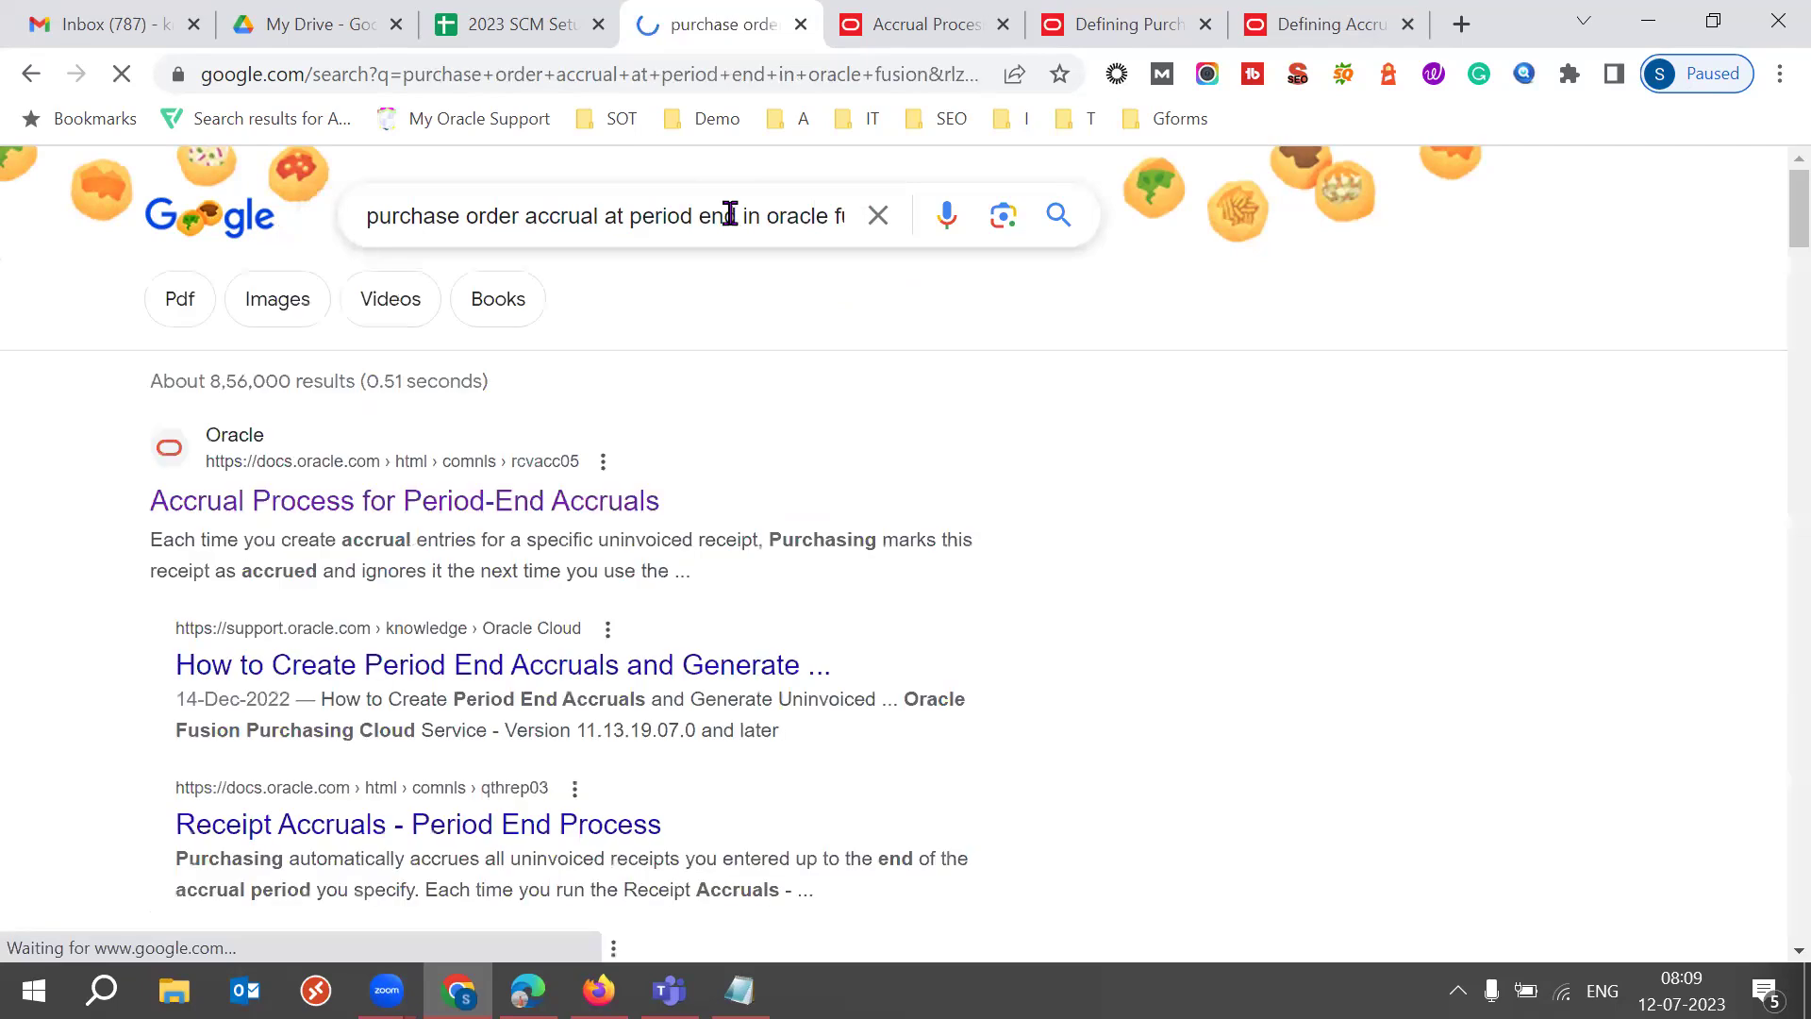
Step: Open the Accrual Process for Period-End Accruals result in a new tab, then return to the results
right_click(544, 514)
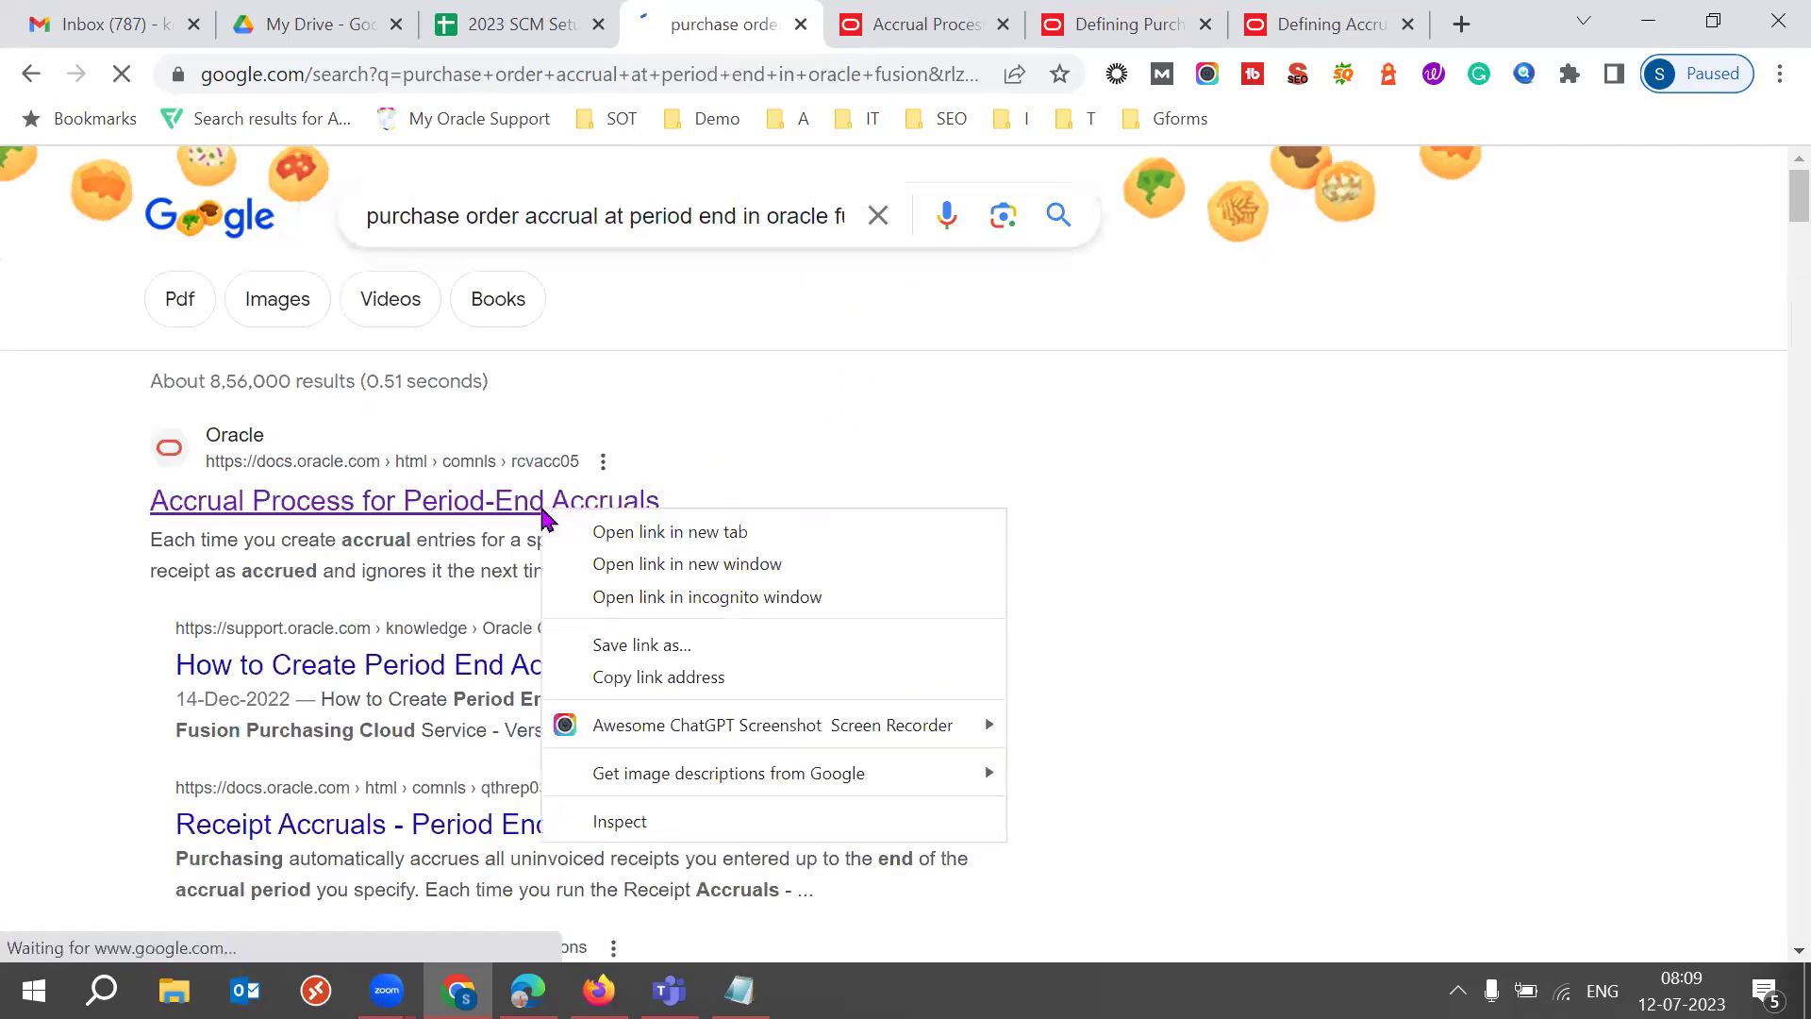
click(596, 531)
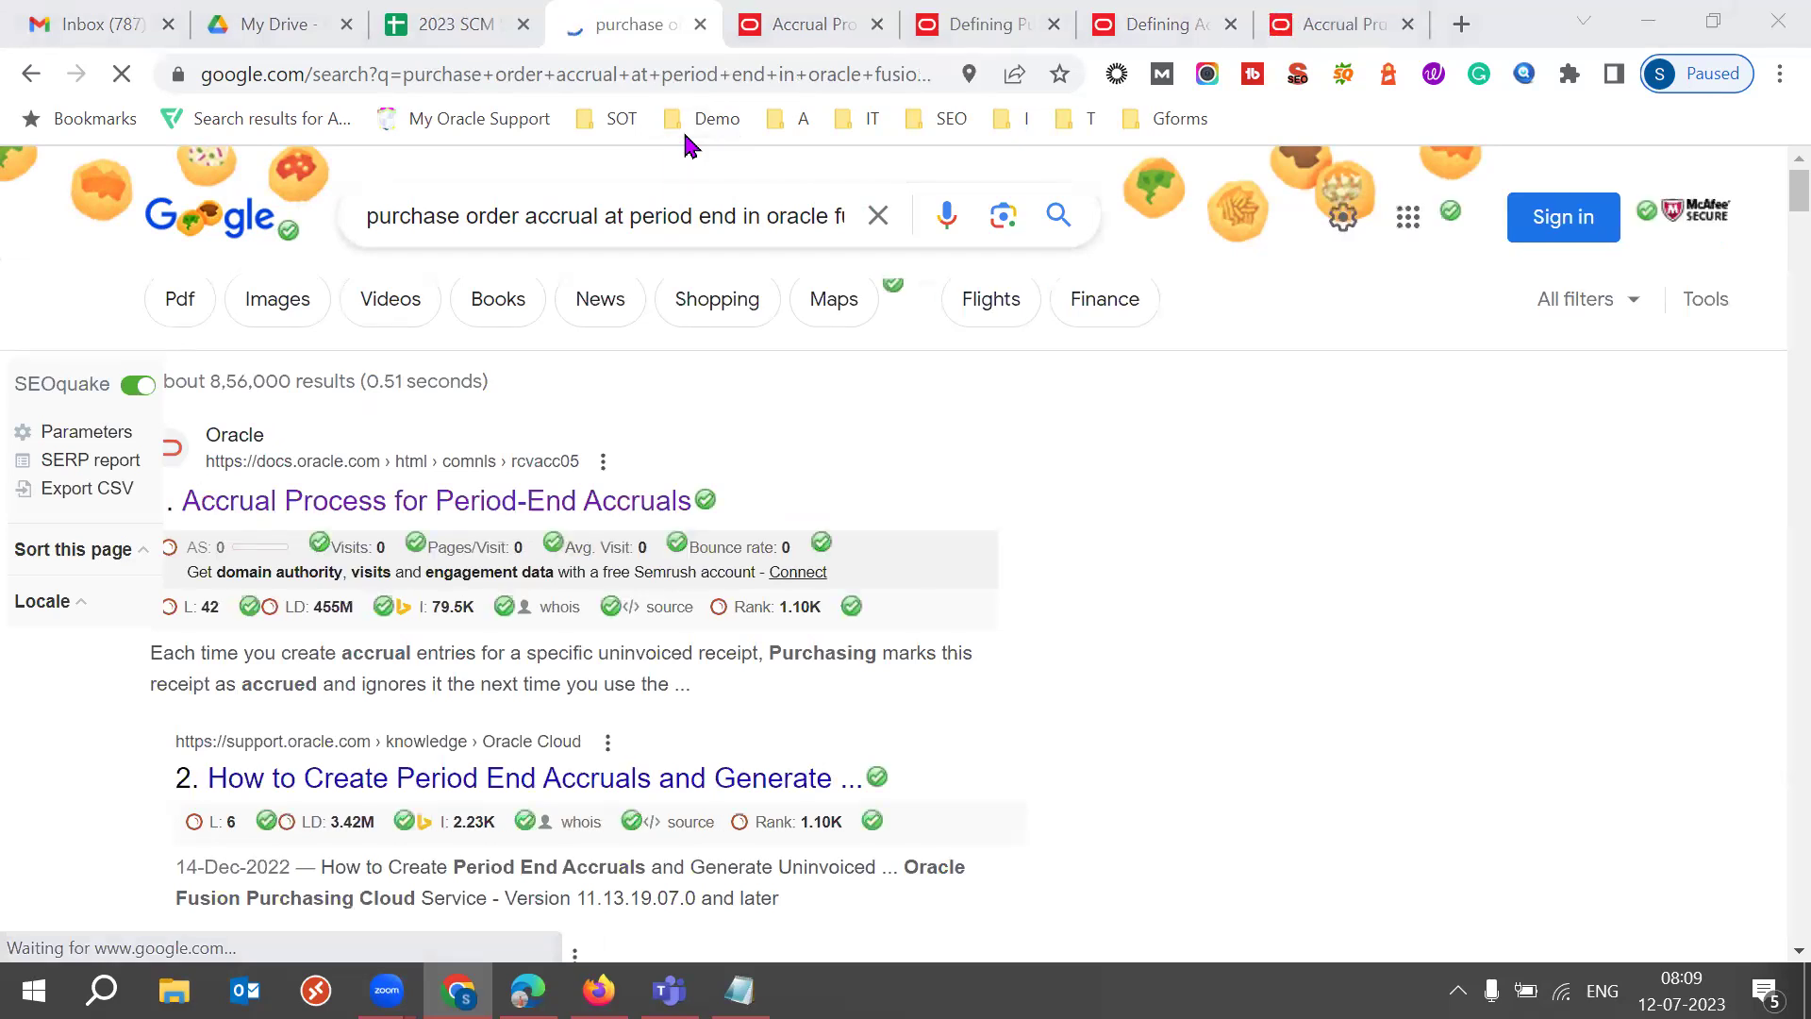
click(1357, 27)
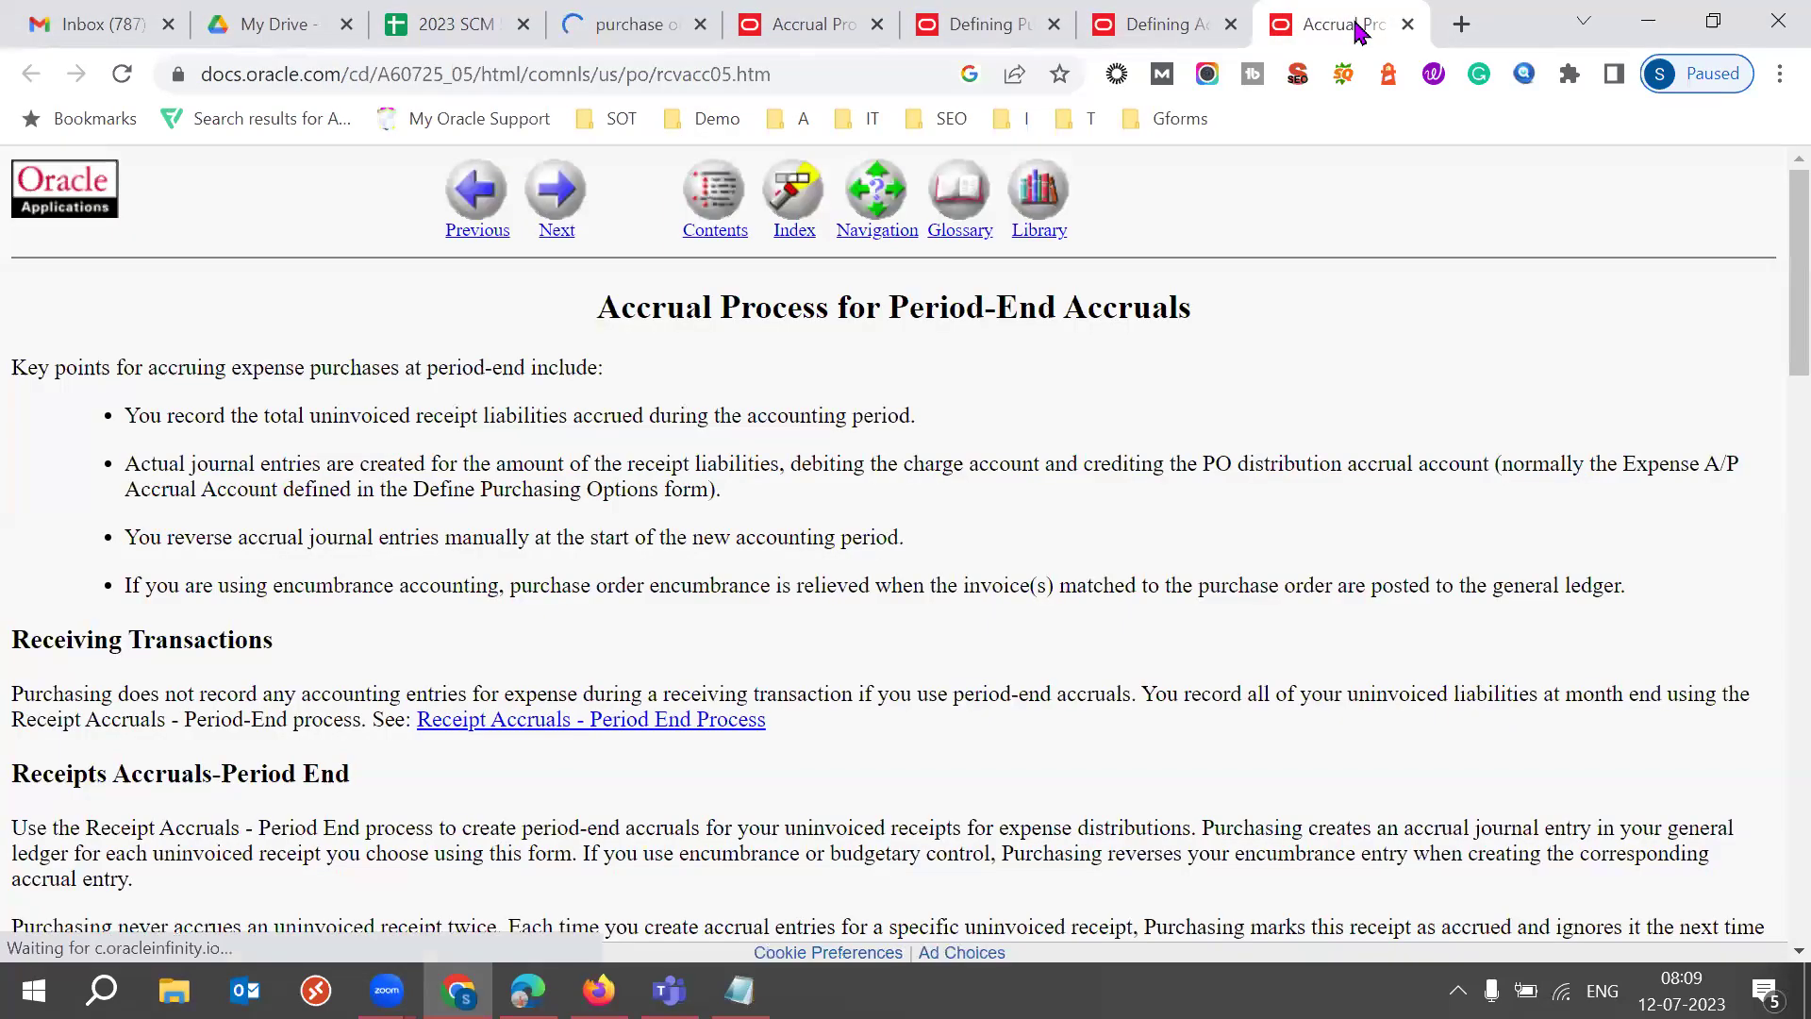
click(626, 32)
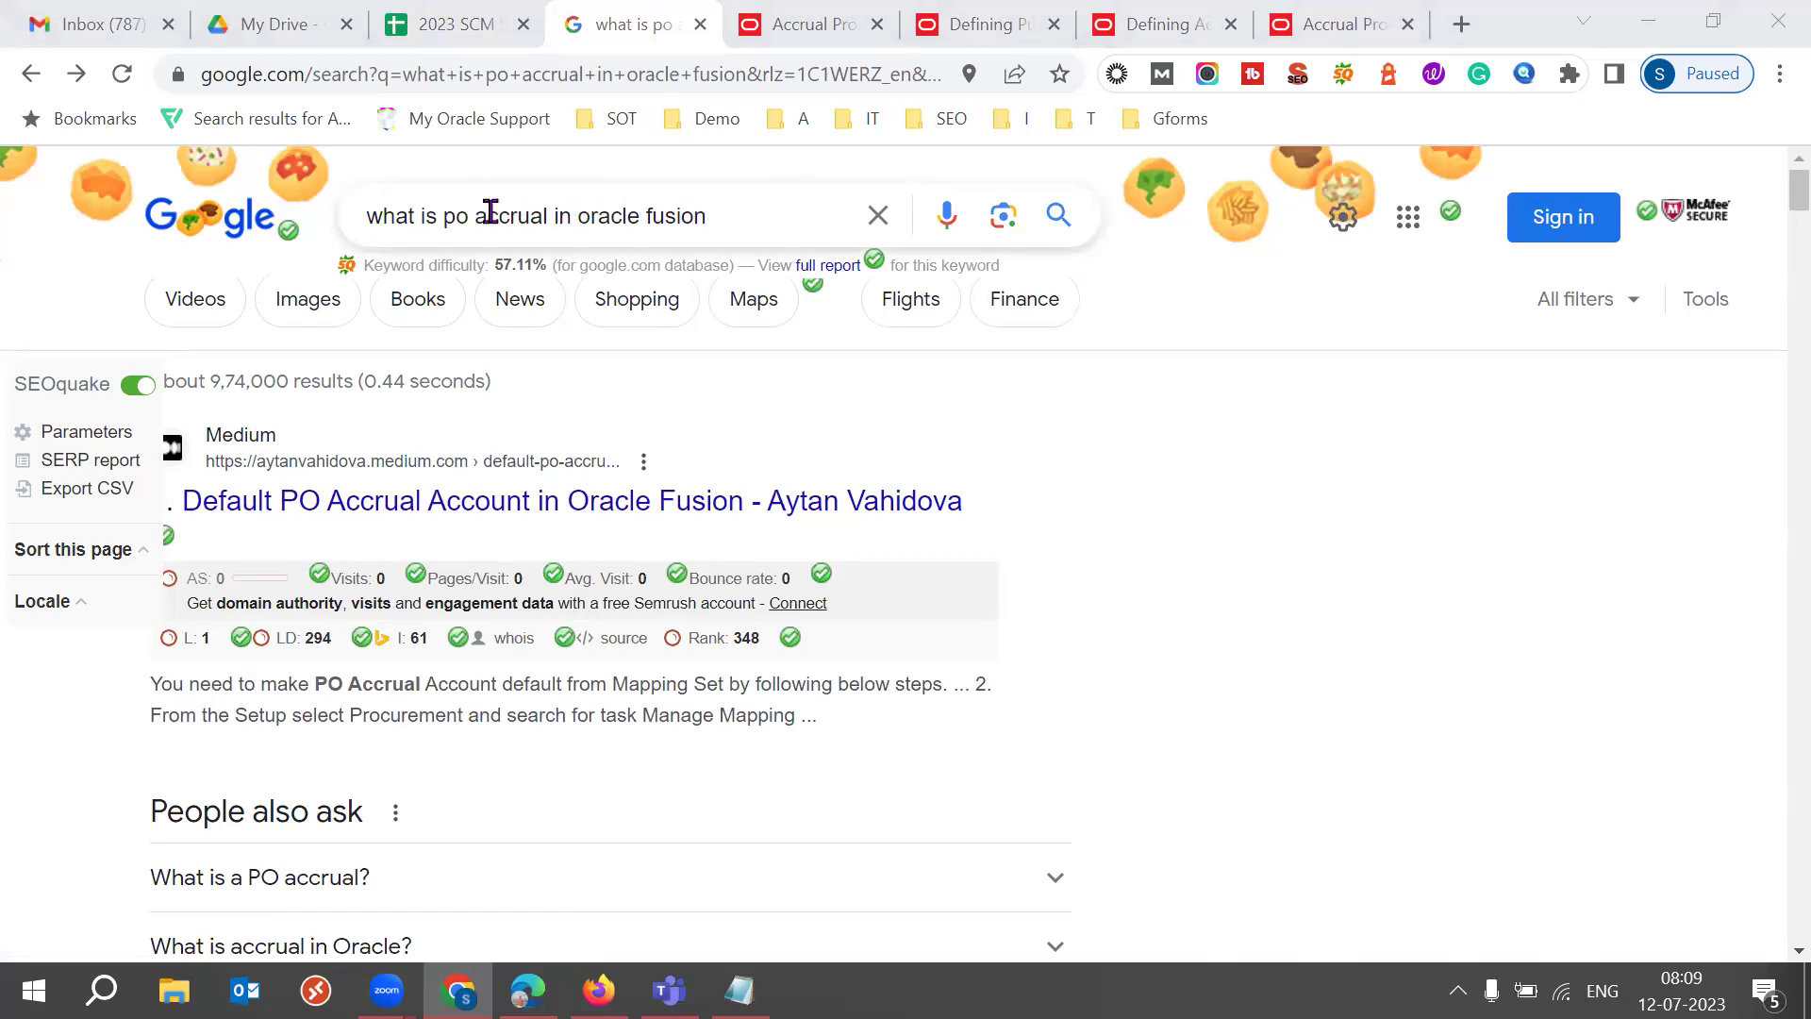
Step: Replace the query with 'purchase order accrual period in oracle fusion' and search
triple_click(421, 212)
text(purf)
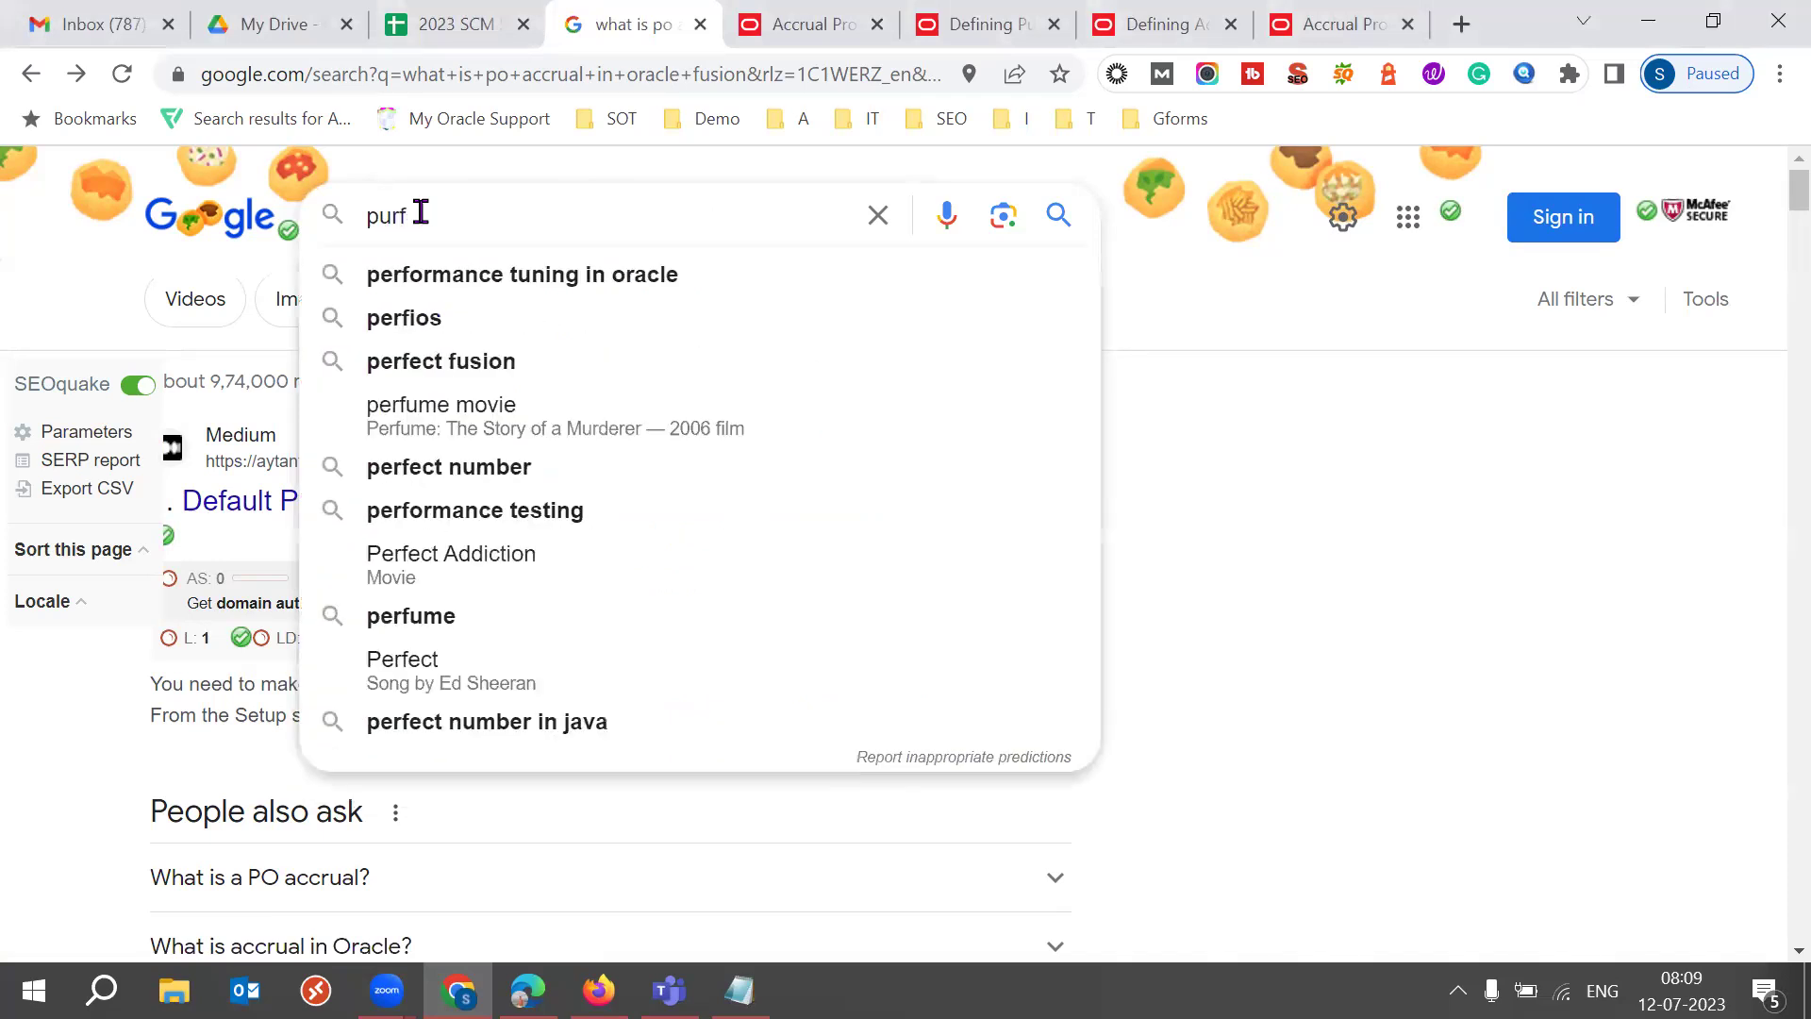
key(BackSpace)
text(ch)
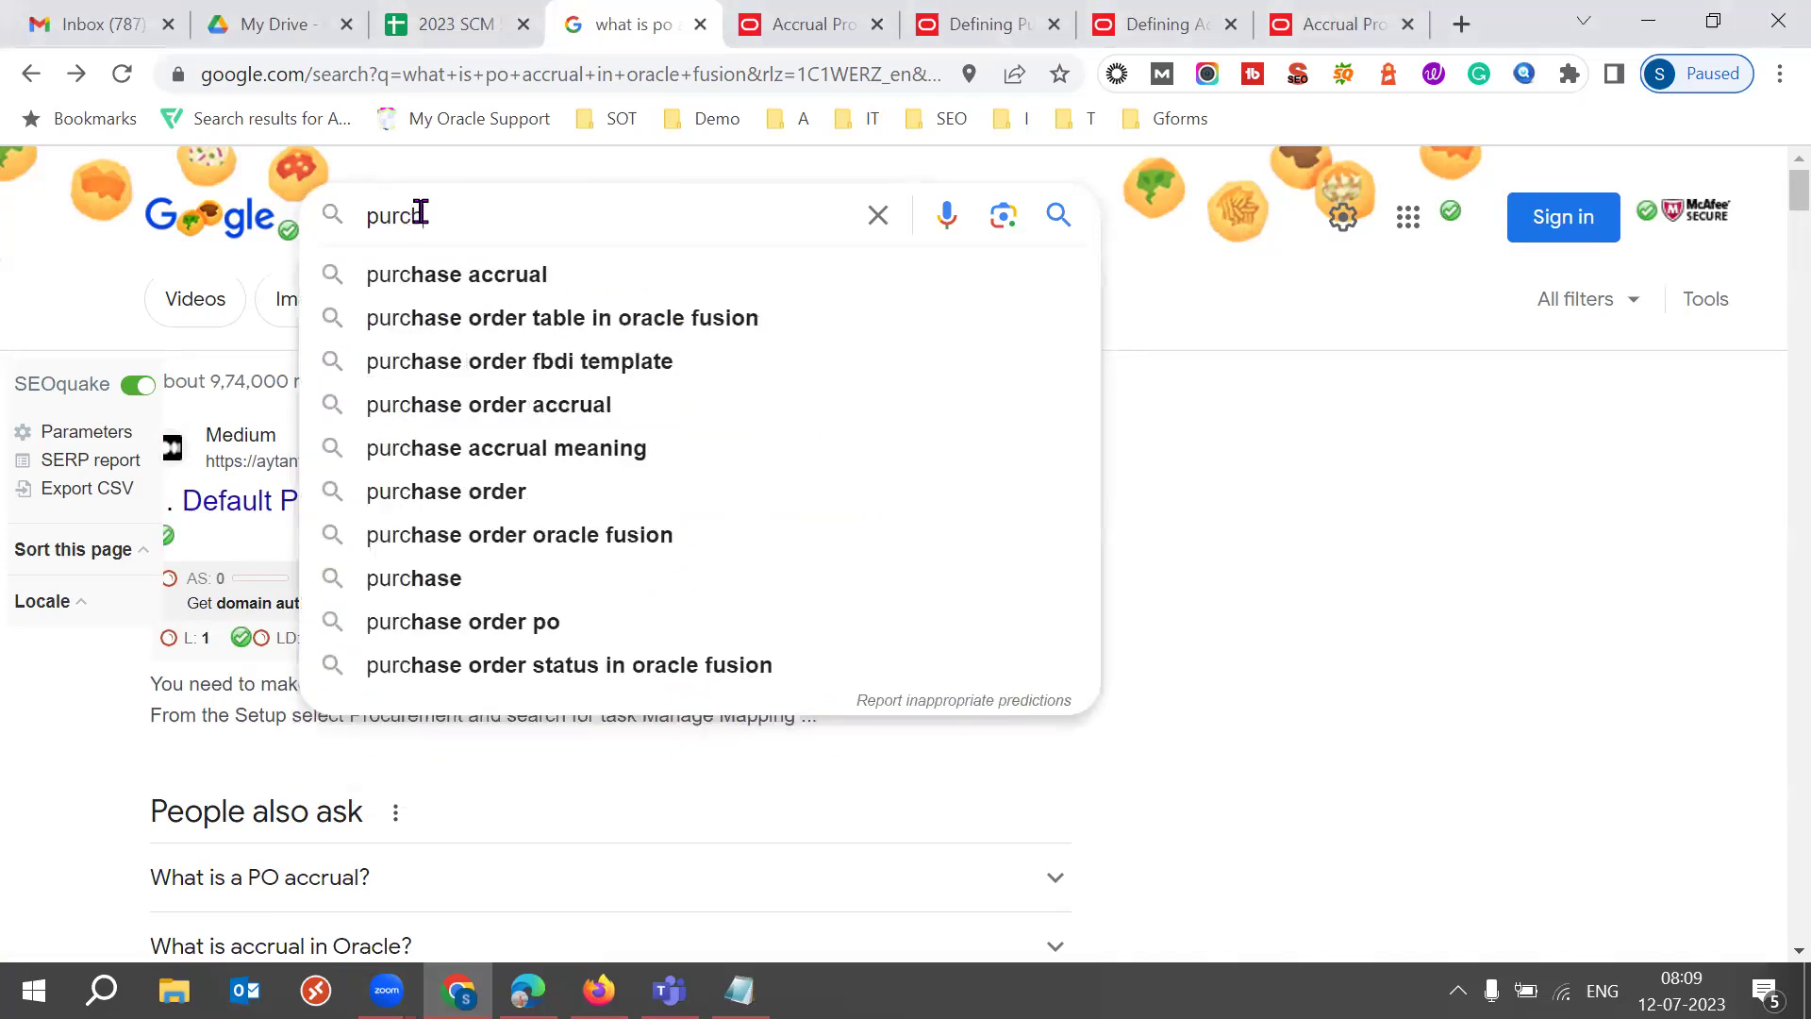
text(s)
key(BackSpace)
text(as)
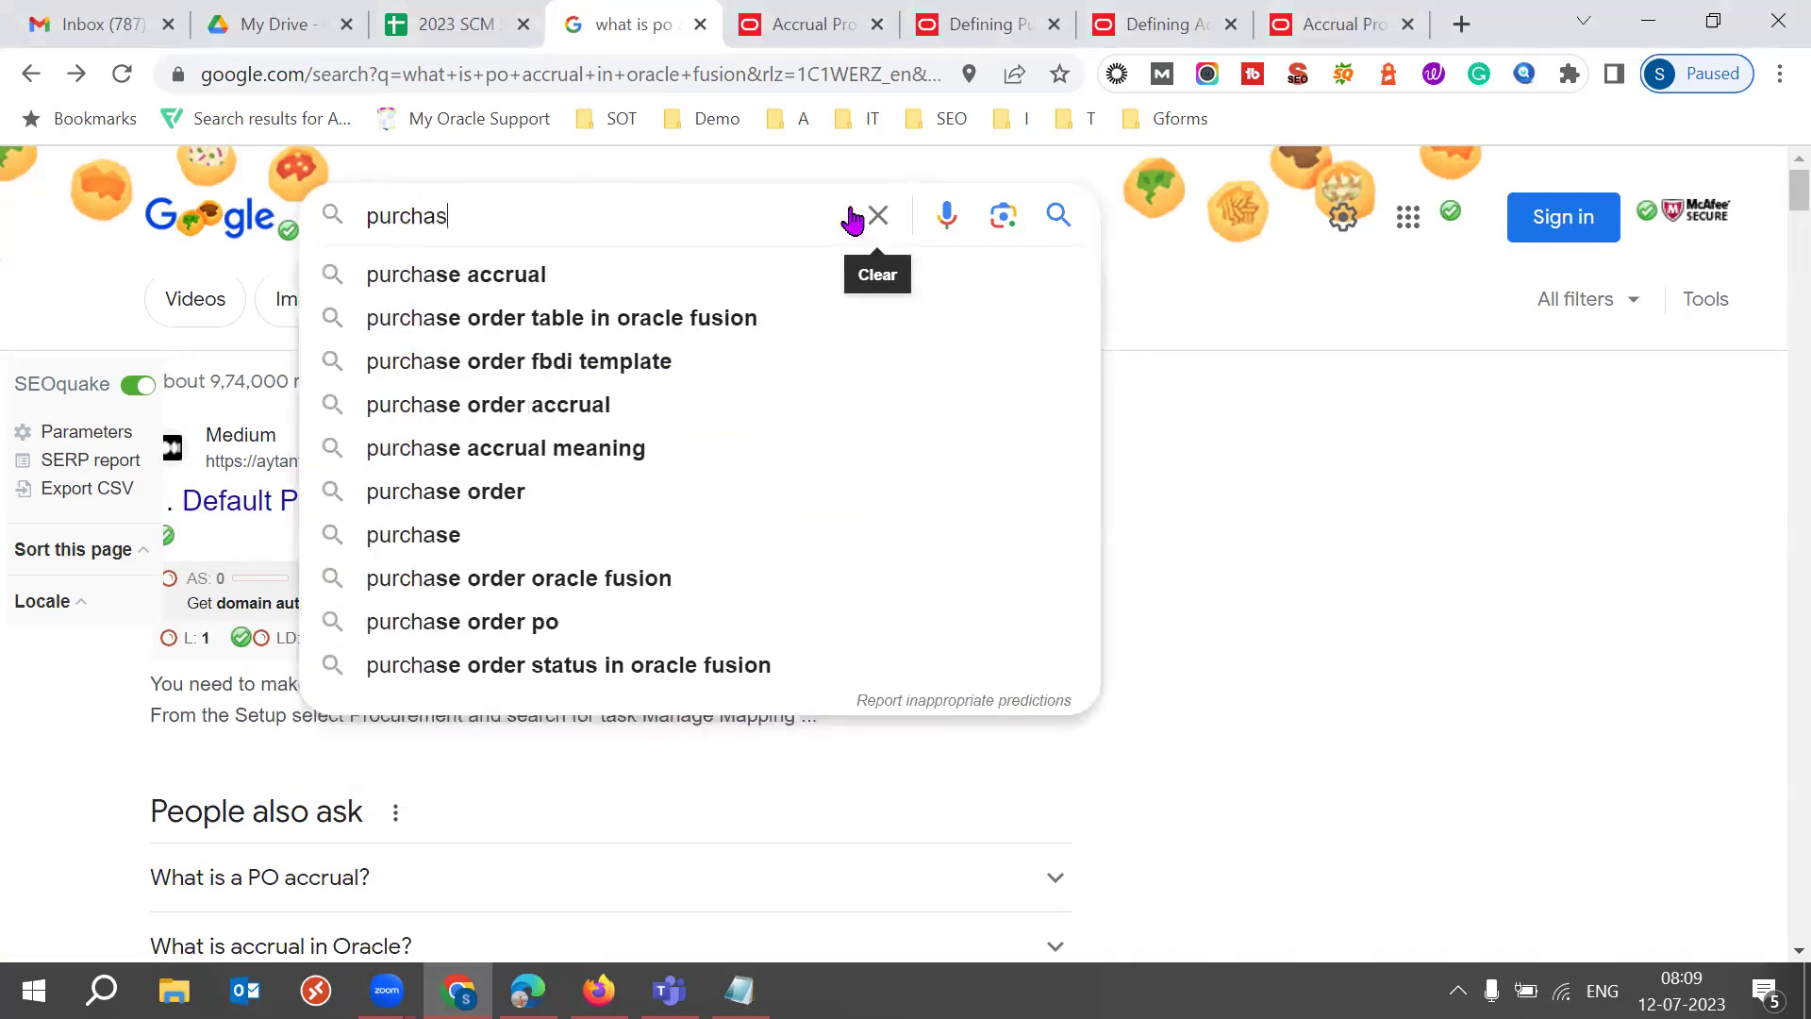
text(e order acc)
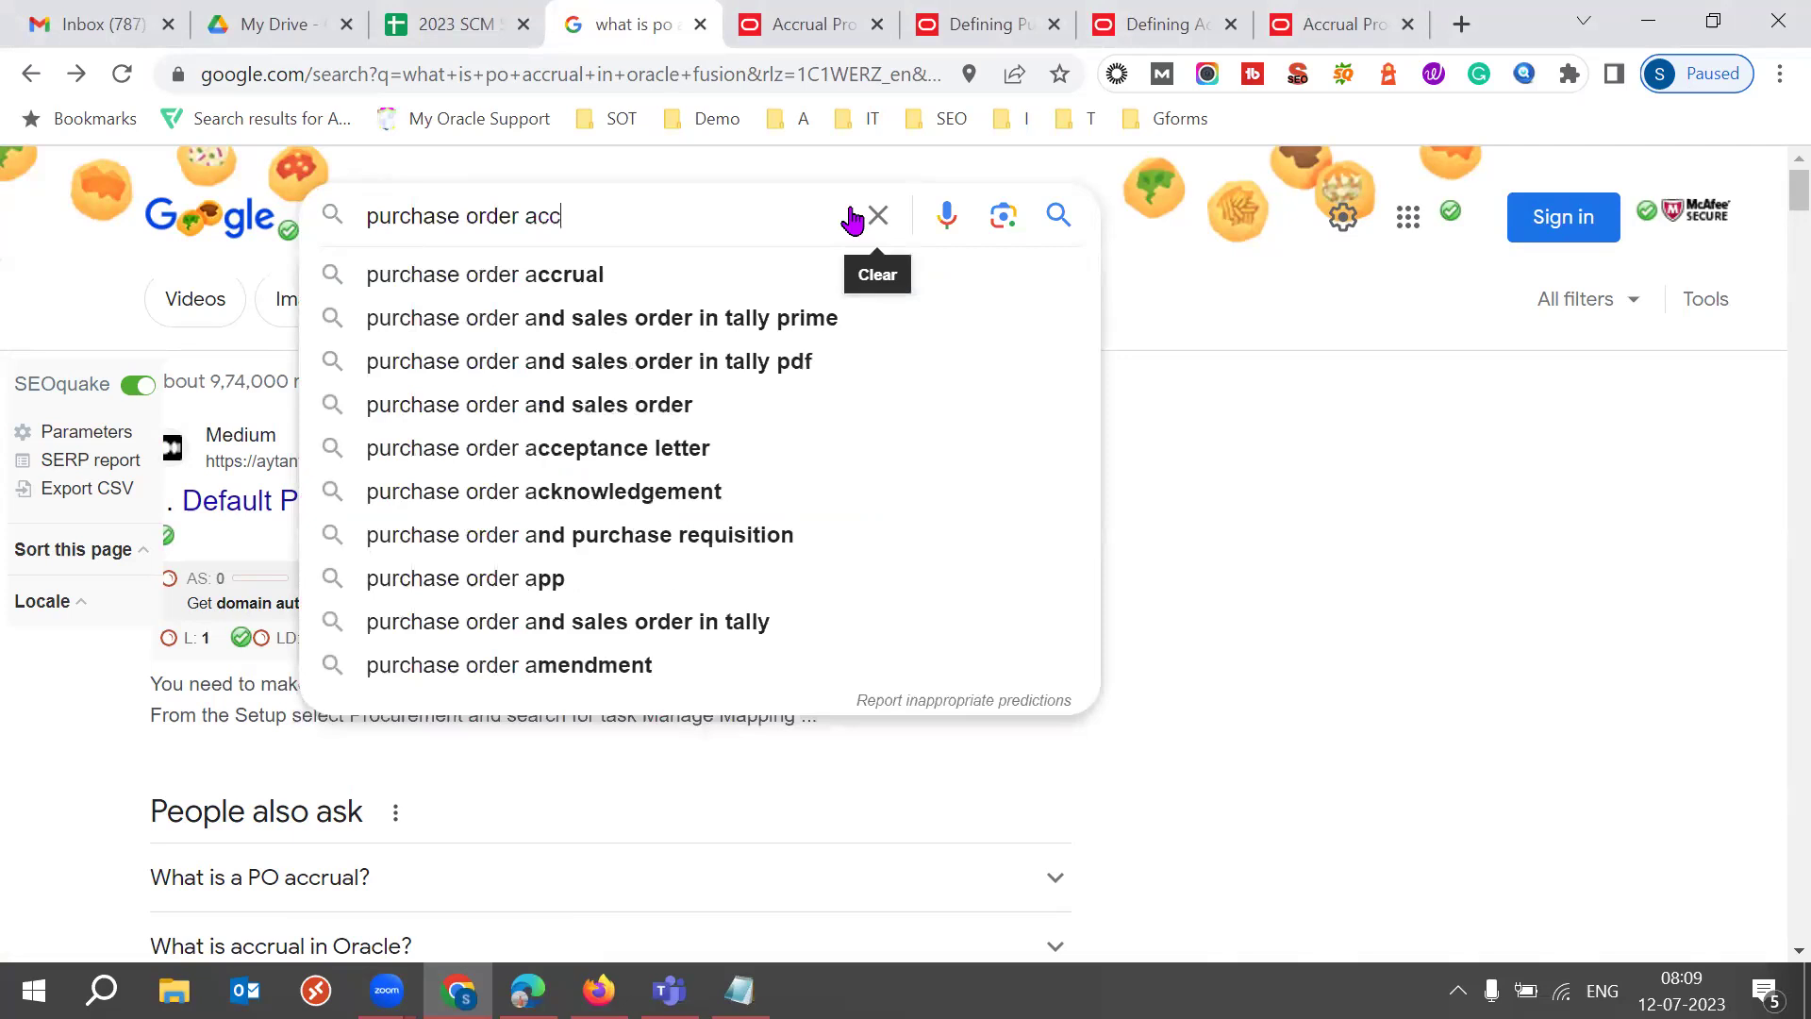
key(Down)
key(Down)
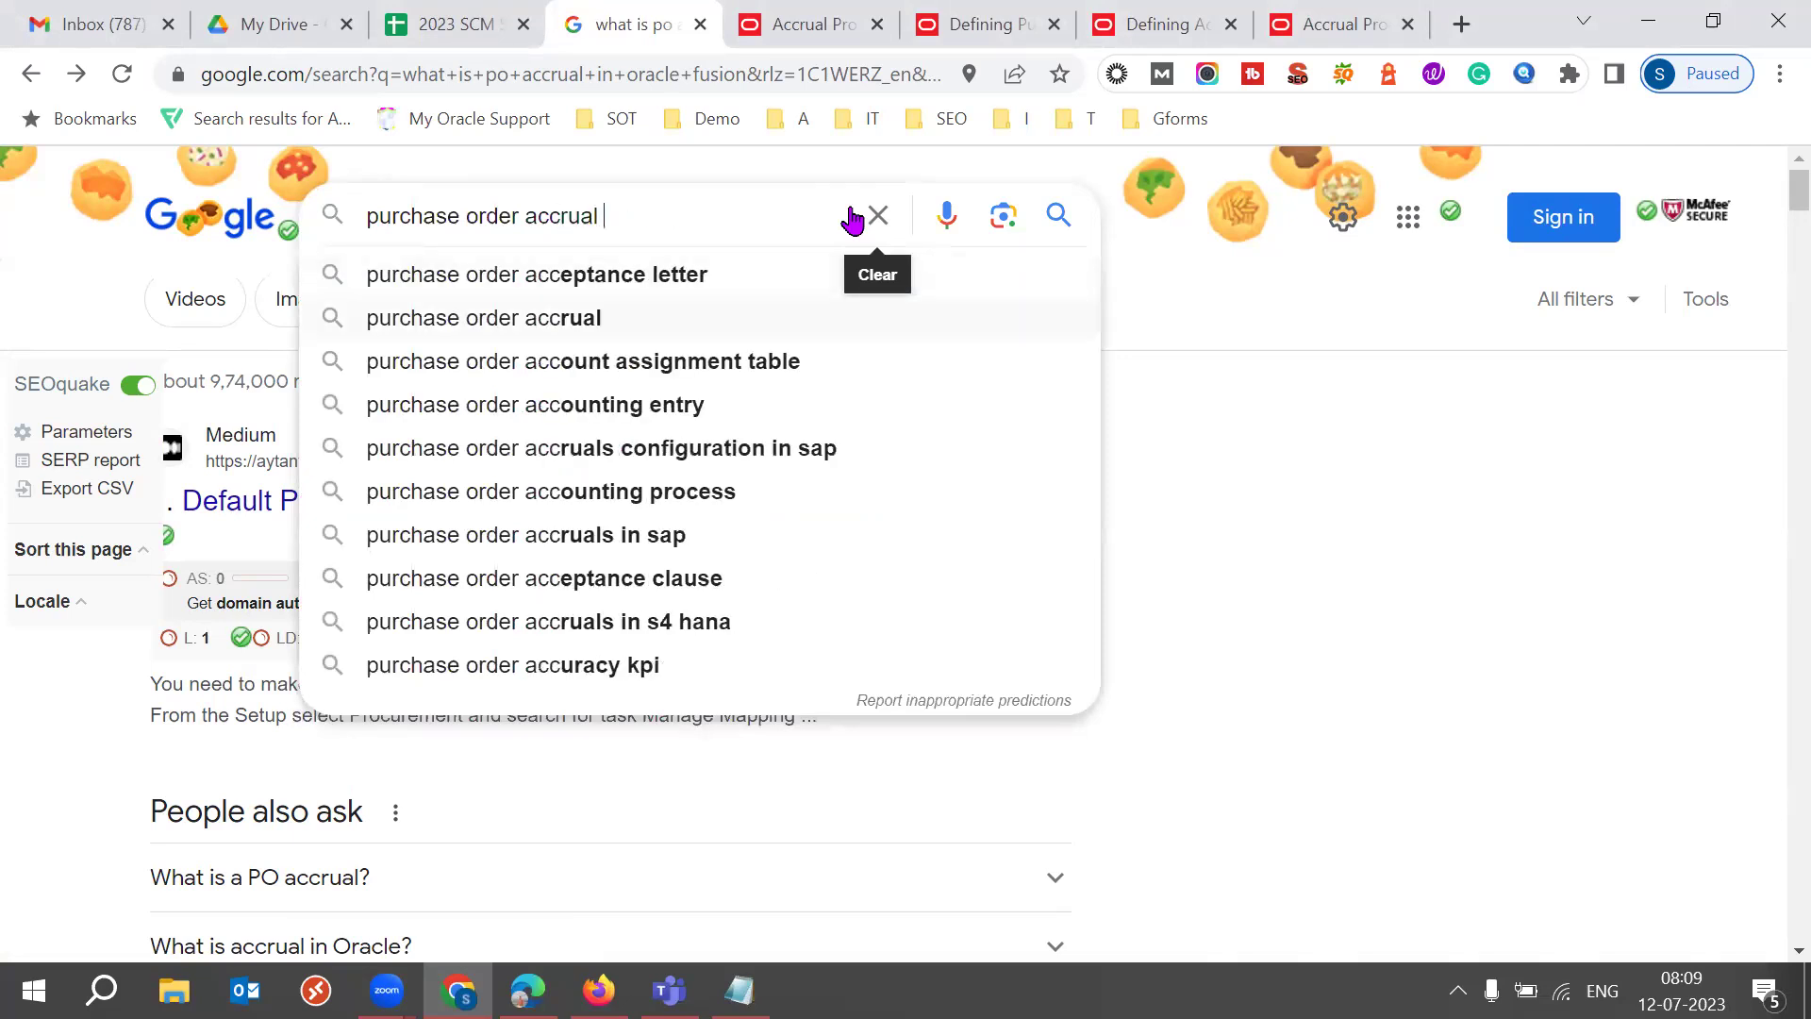
text(in o)
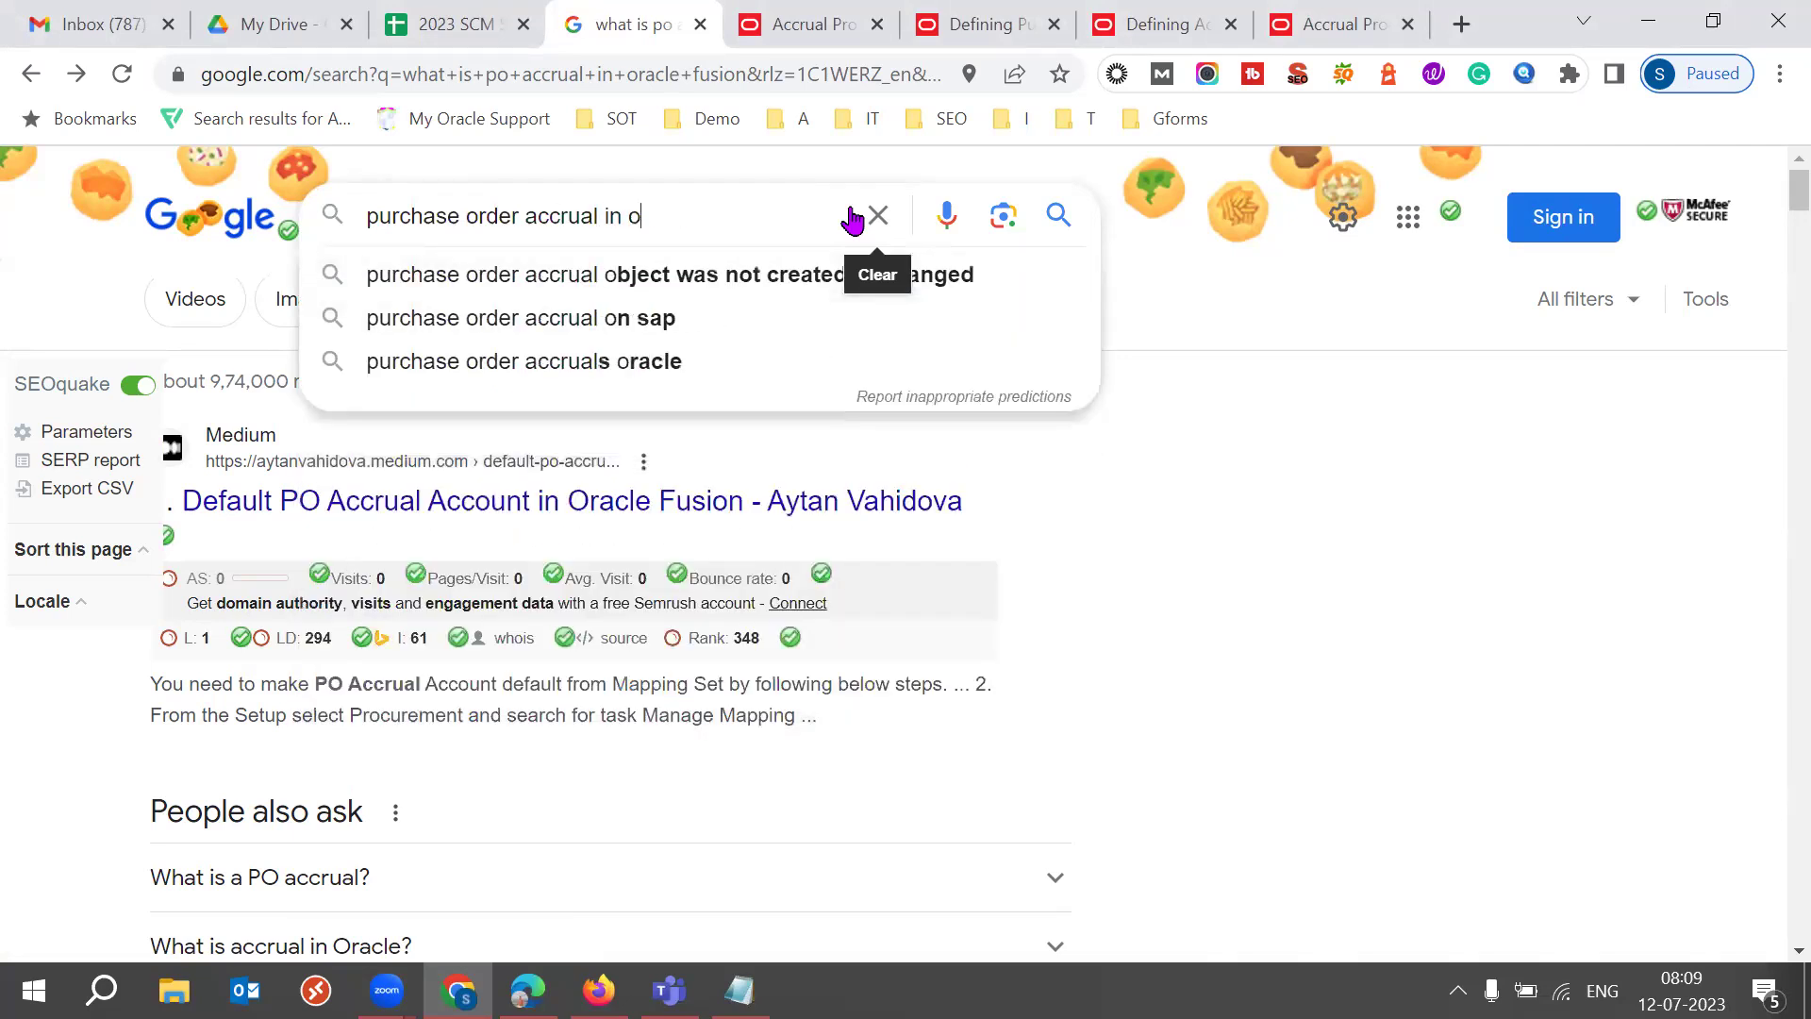
key(BackSpace)
key(BackSpace)
key(BackSpace)
key(BackSpace)
text(period)
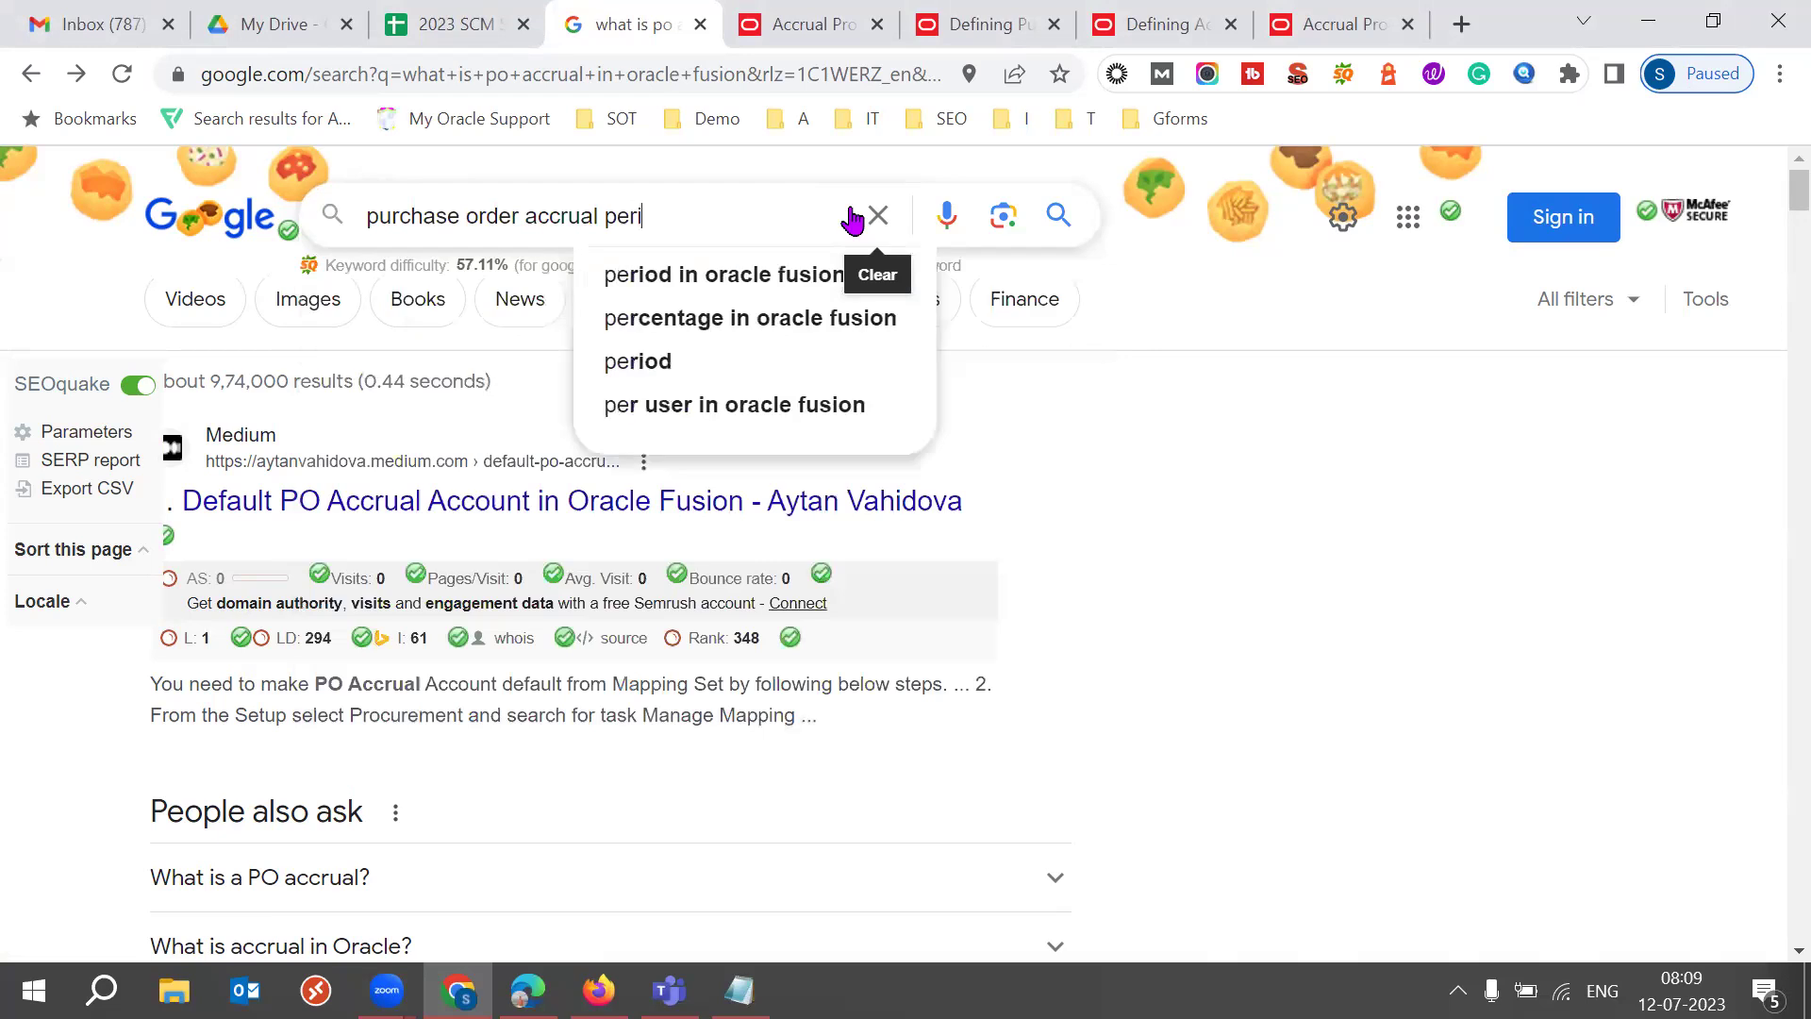
click(748, 281)
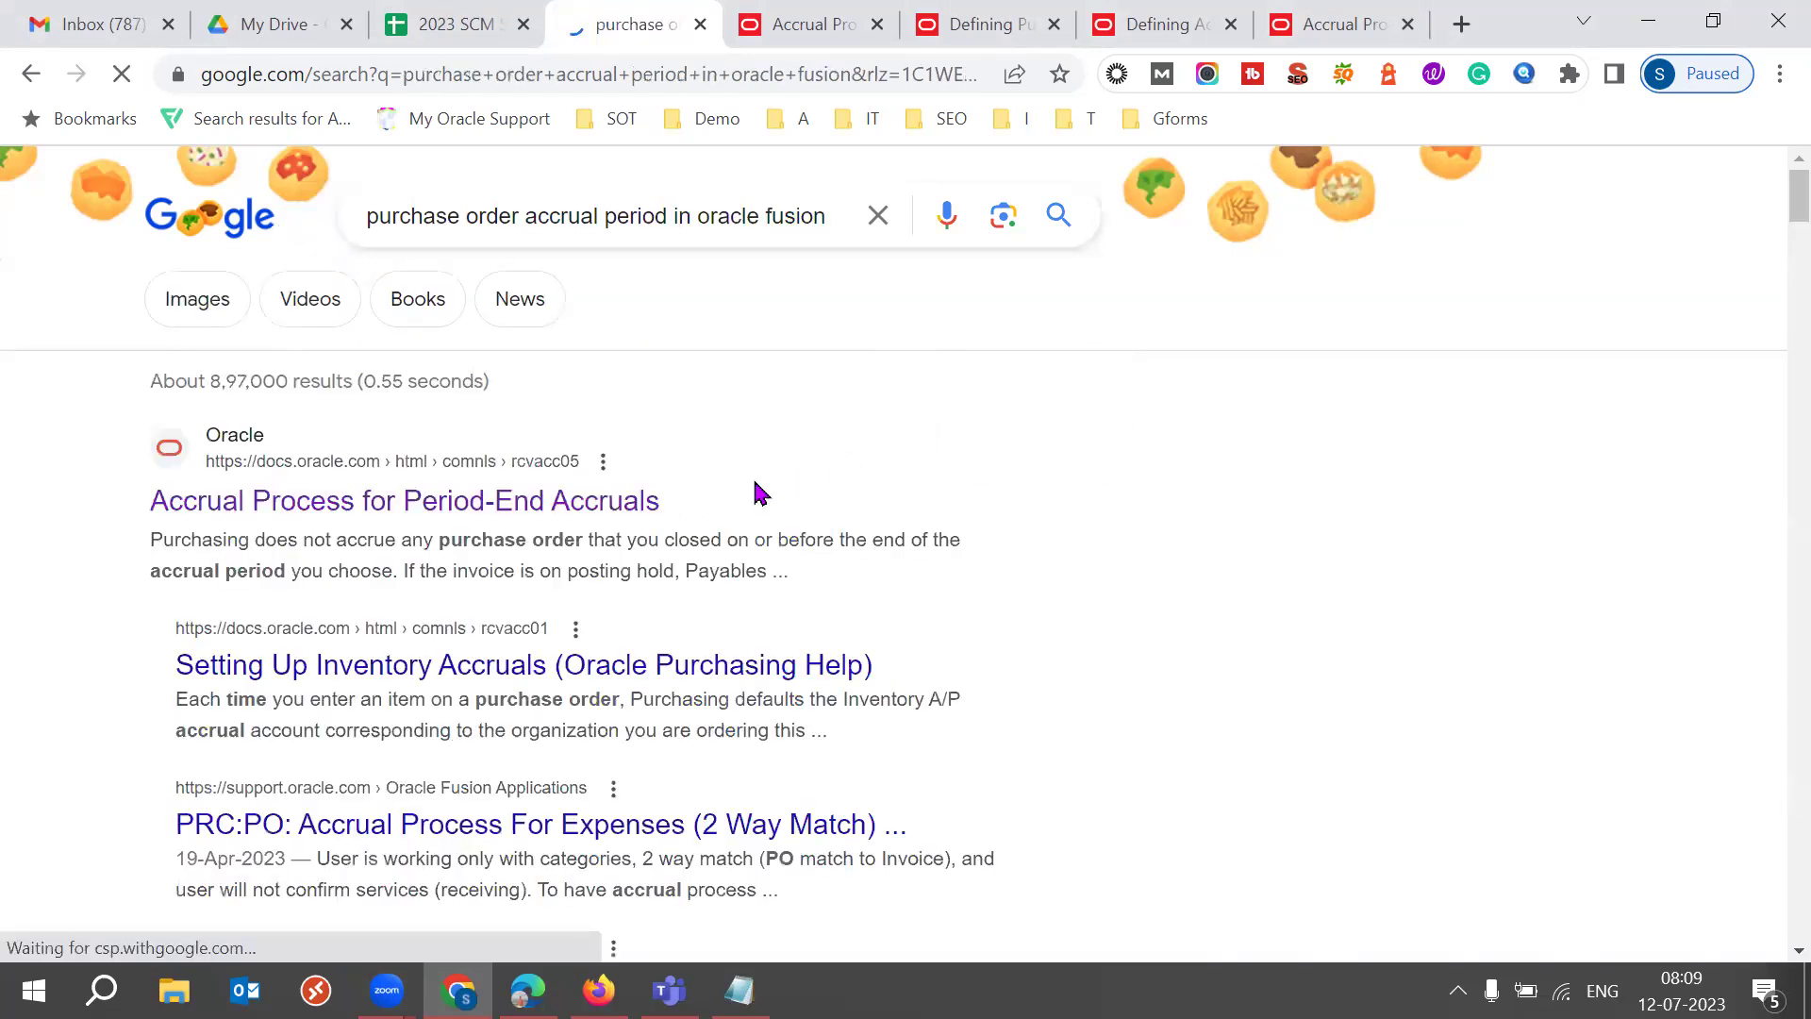
Step: Open the first Period-End Accruals result in new tabs and switch to it
right_click(608, 507)
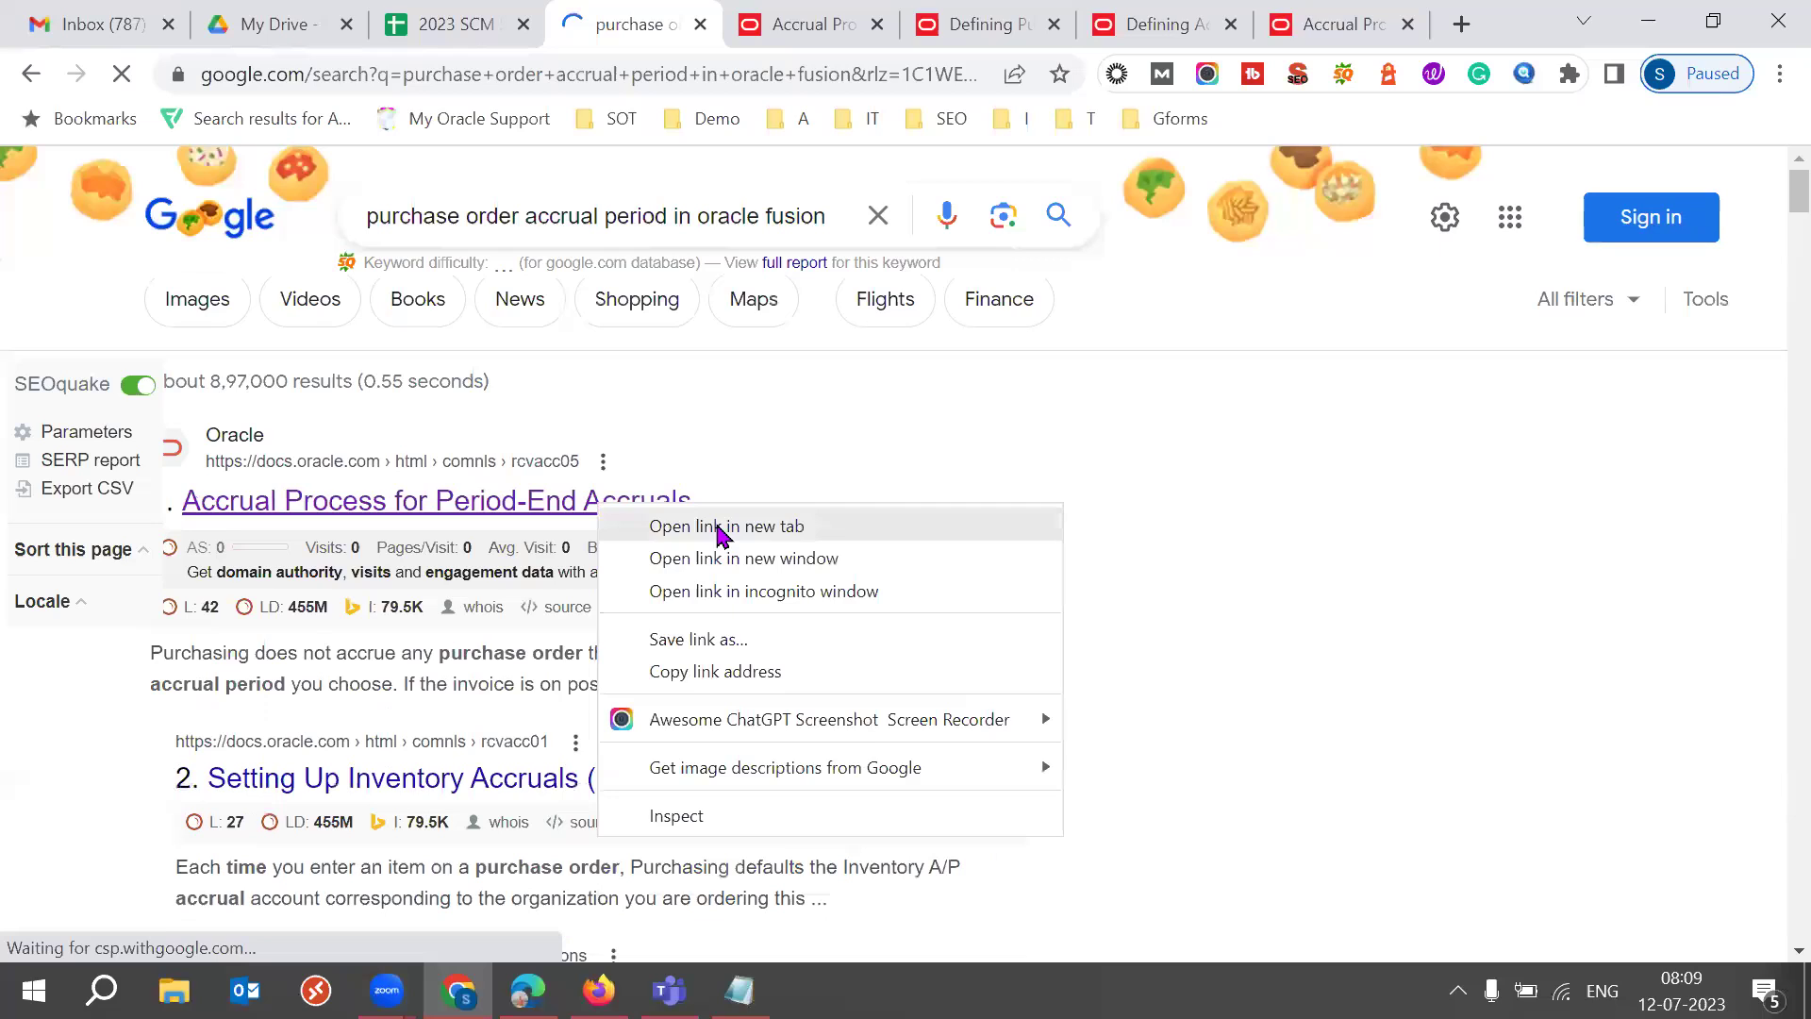
click(715, 525)
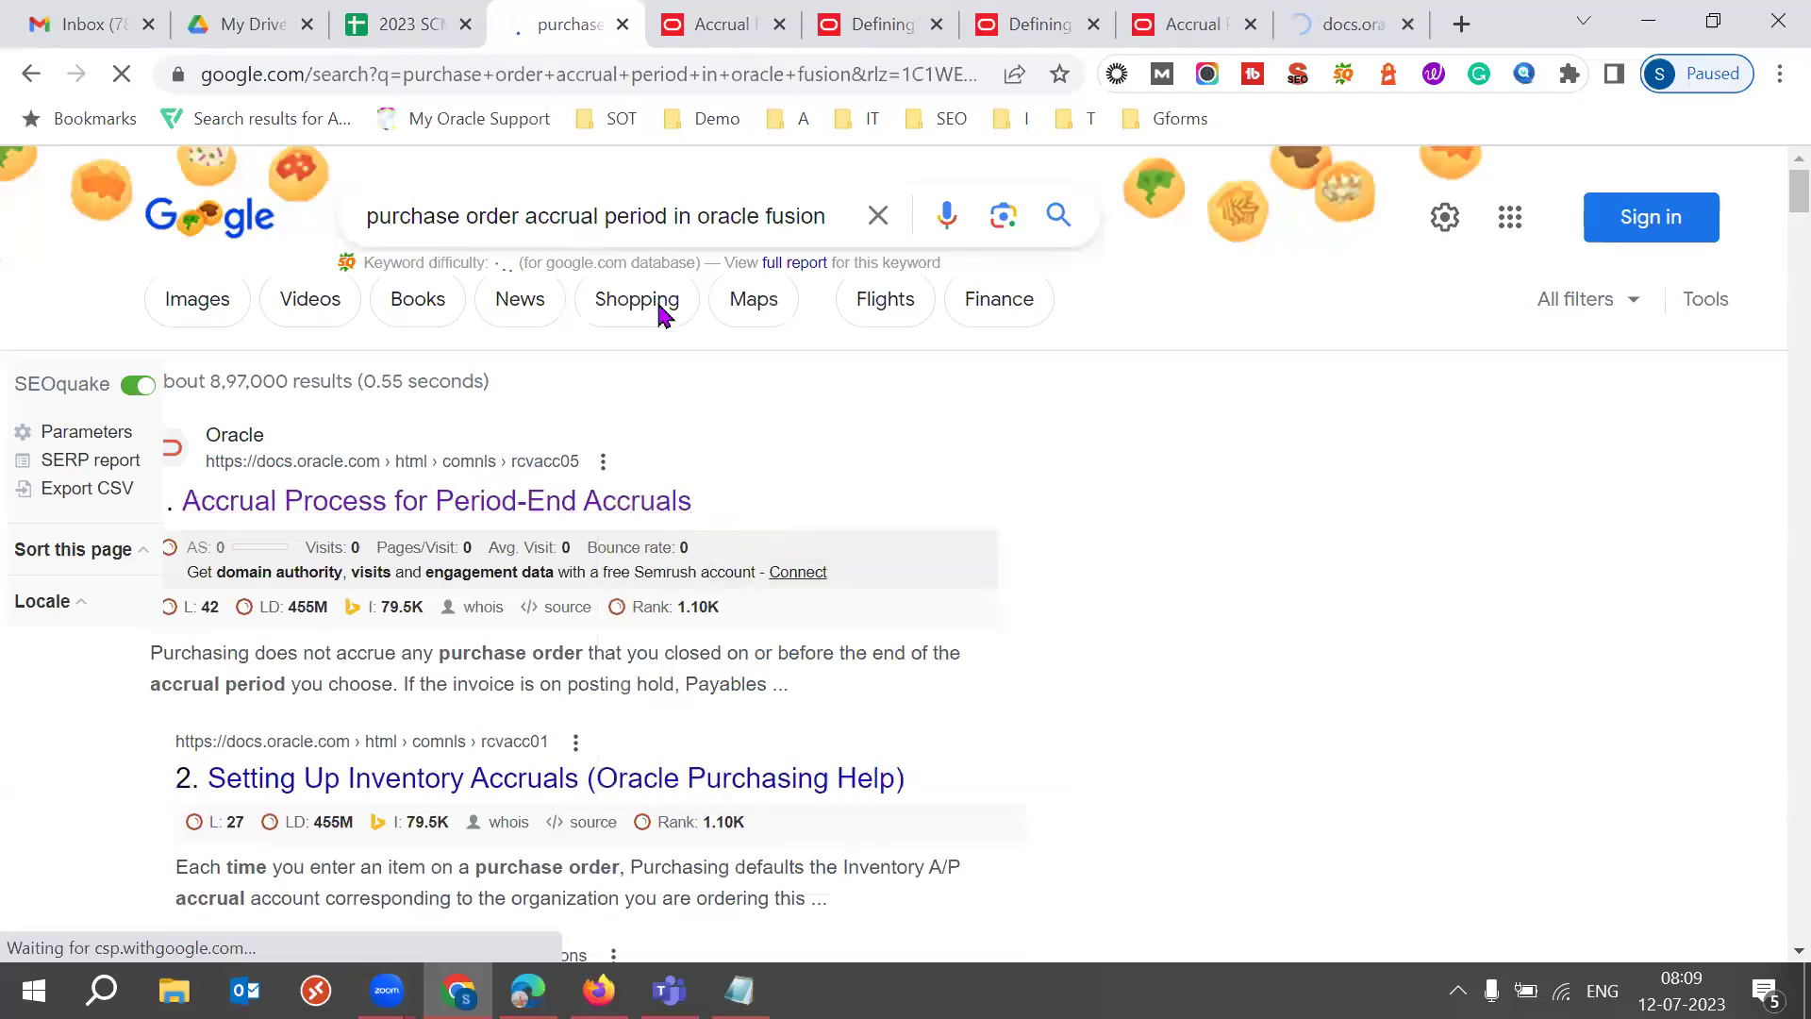
right_click(672, 514)
click(756, 525)
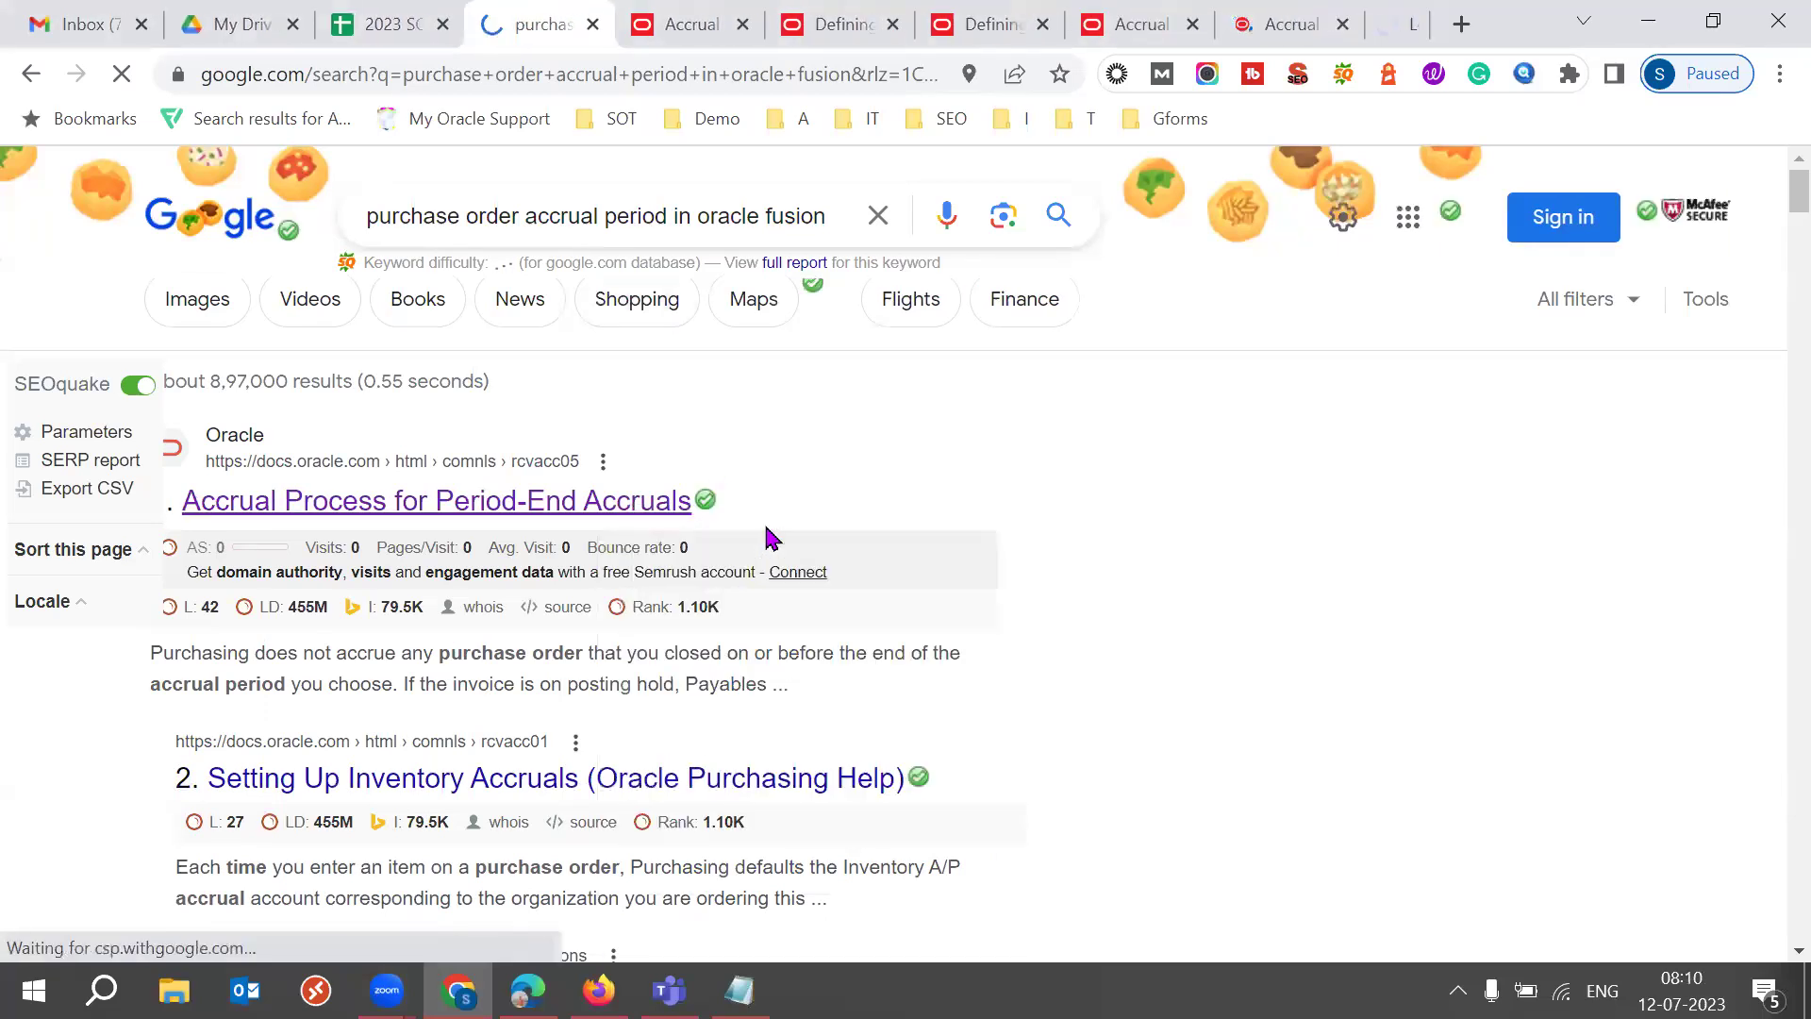
click(1320, 19)
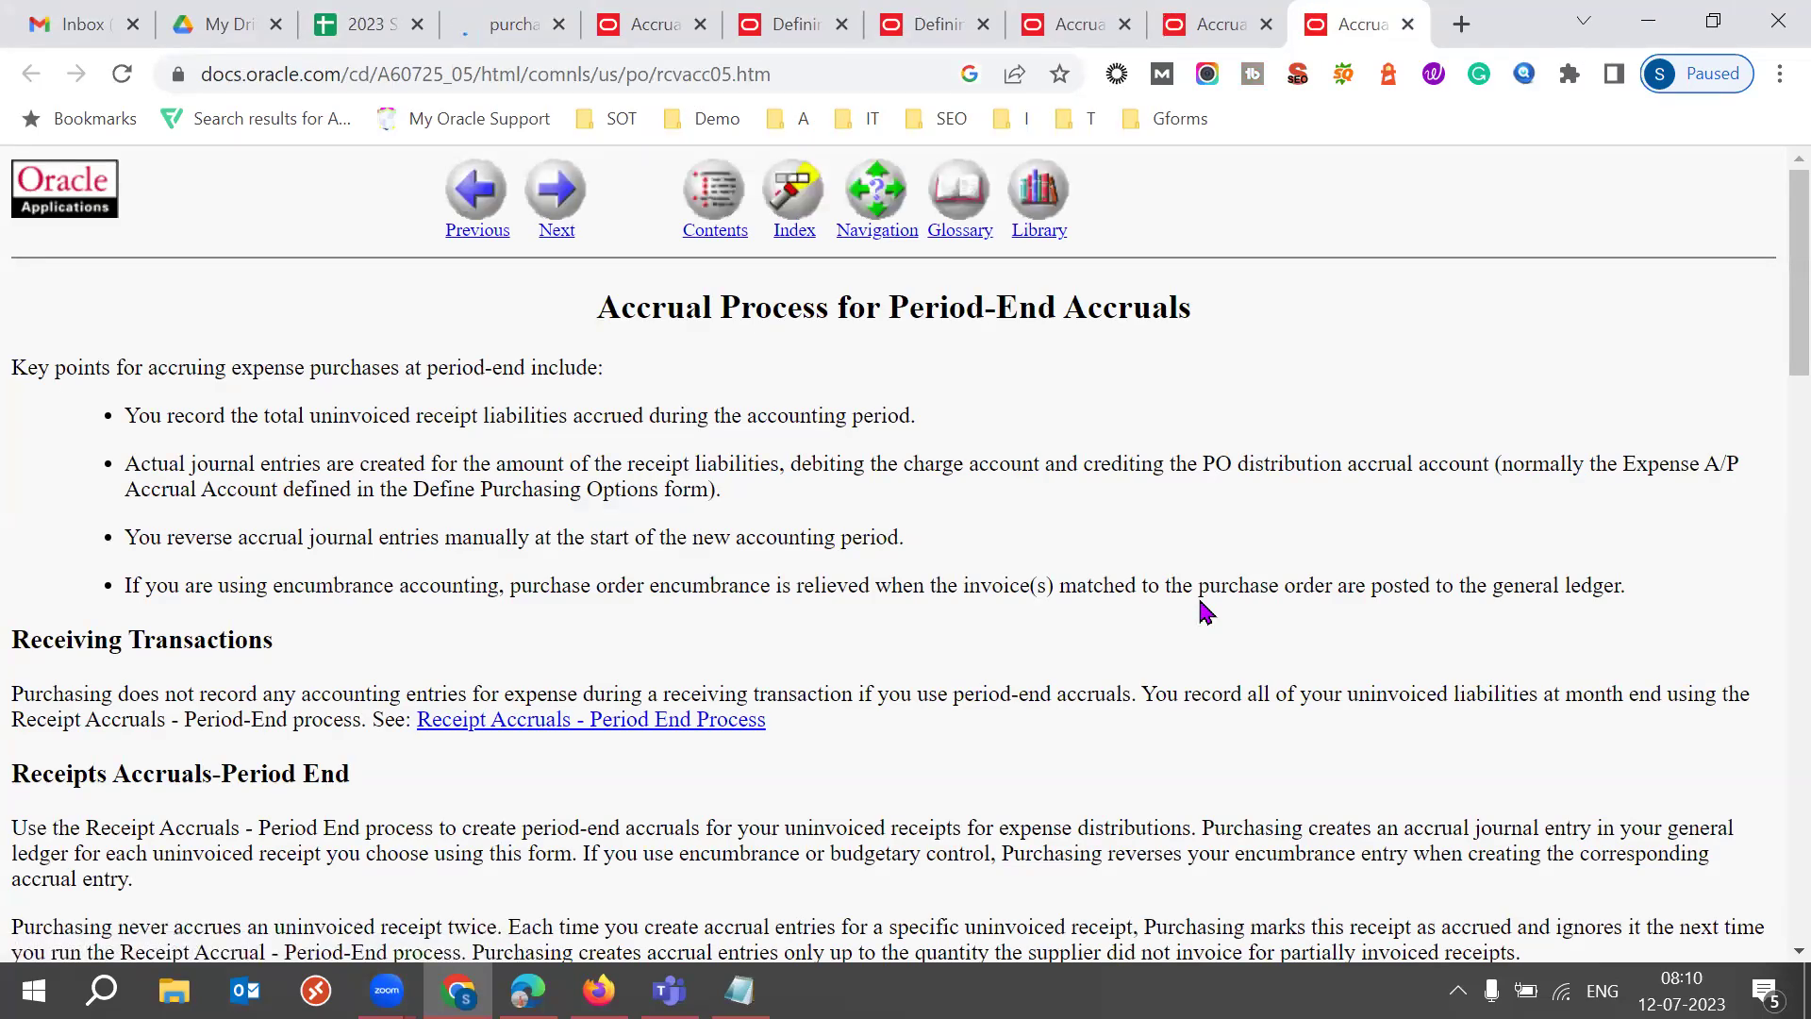
scroll(1204, 611, down, 1)
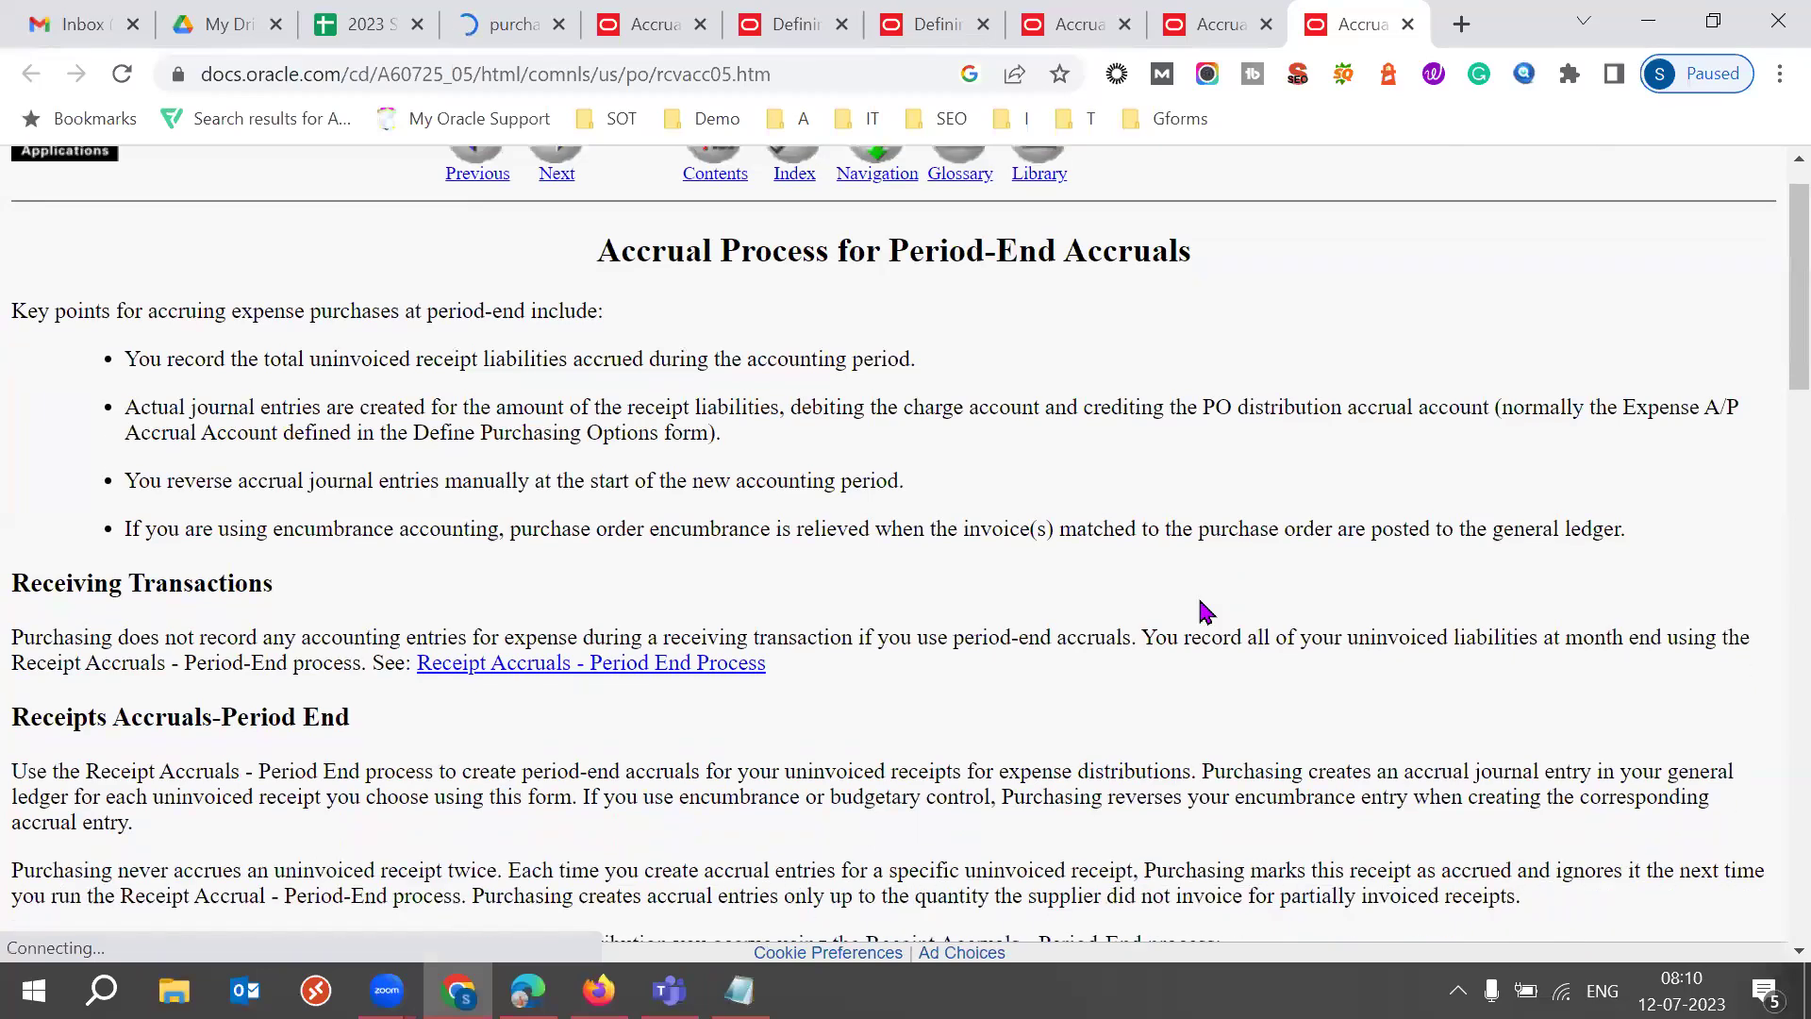
scroll(1204, 611, down, 1)
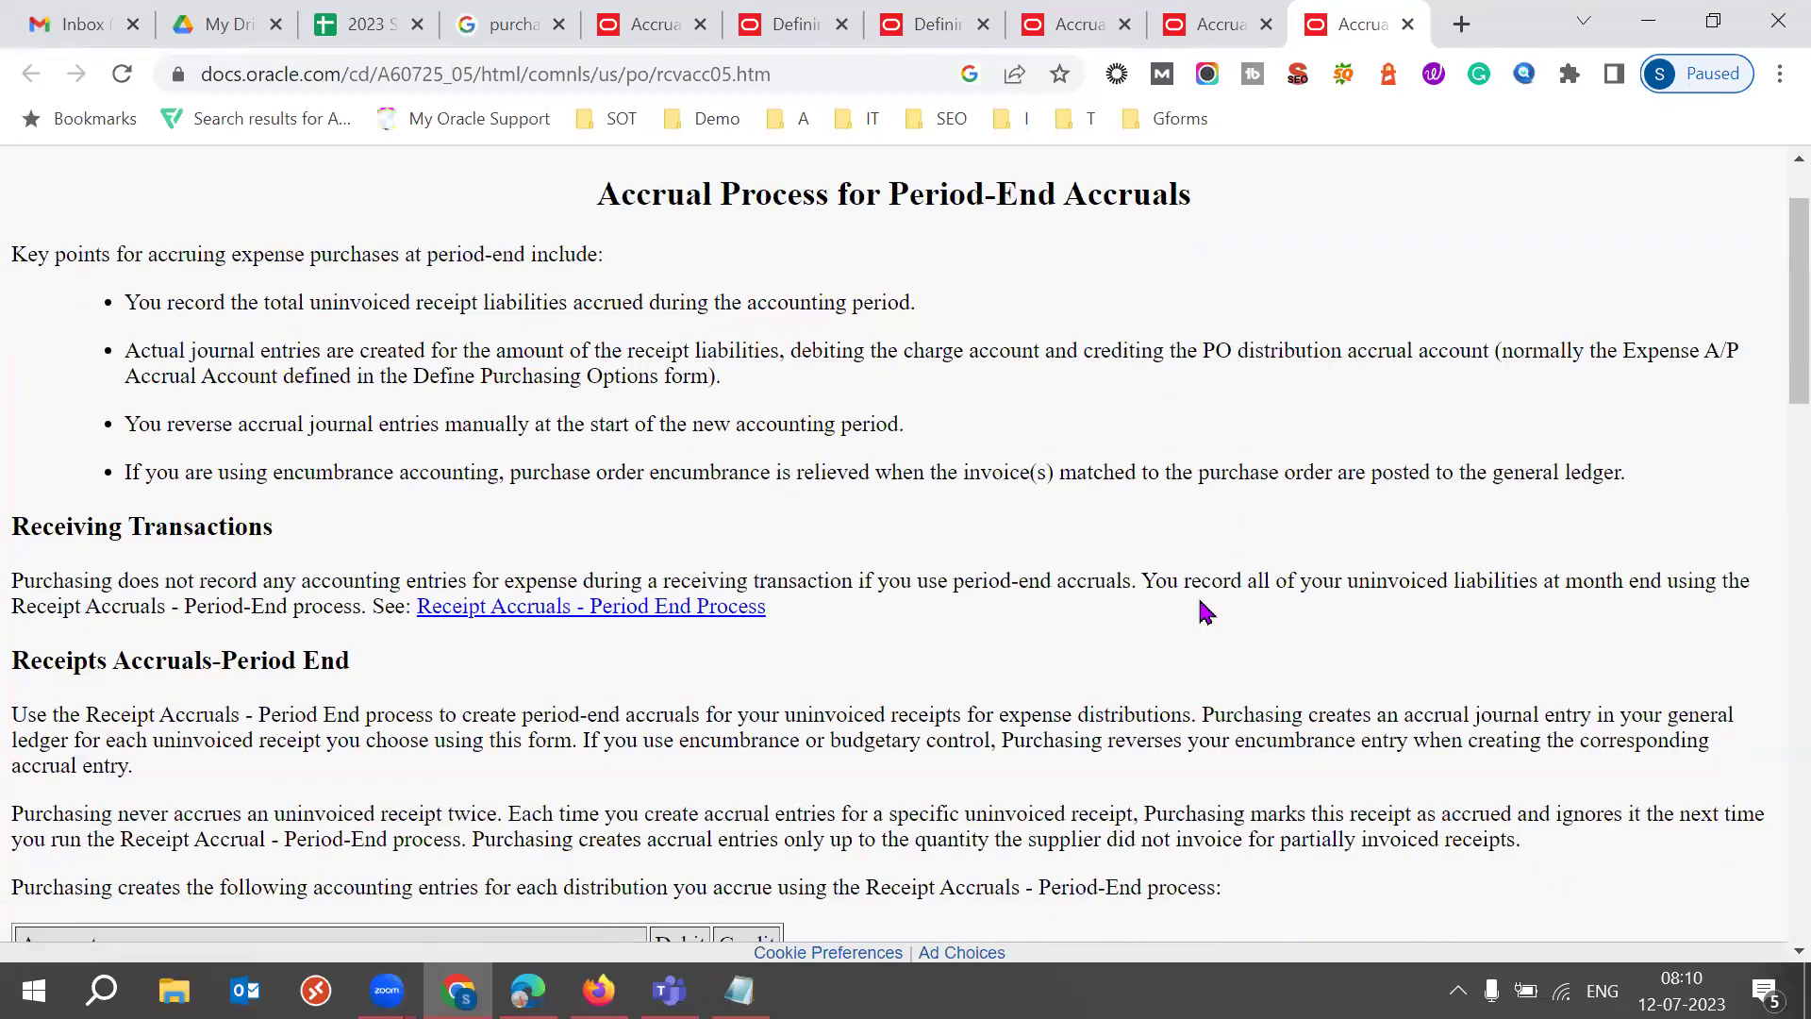
scroll(1204, 612, down, 1)
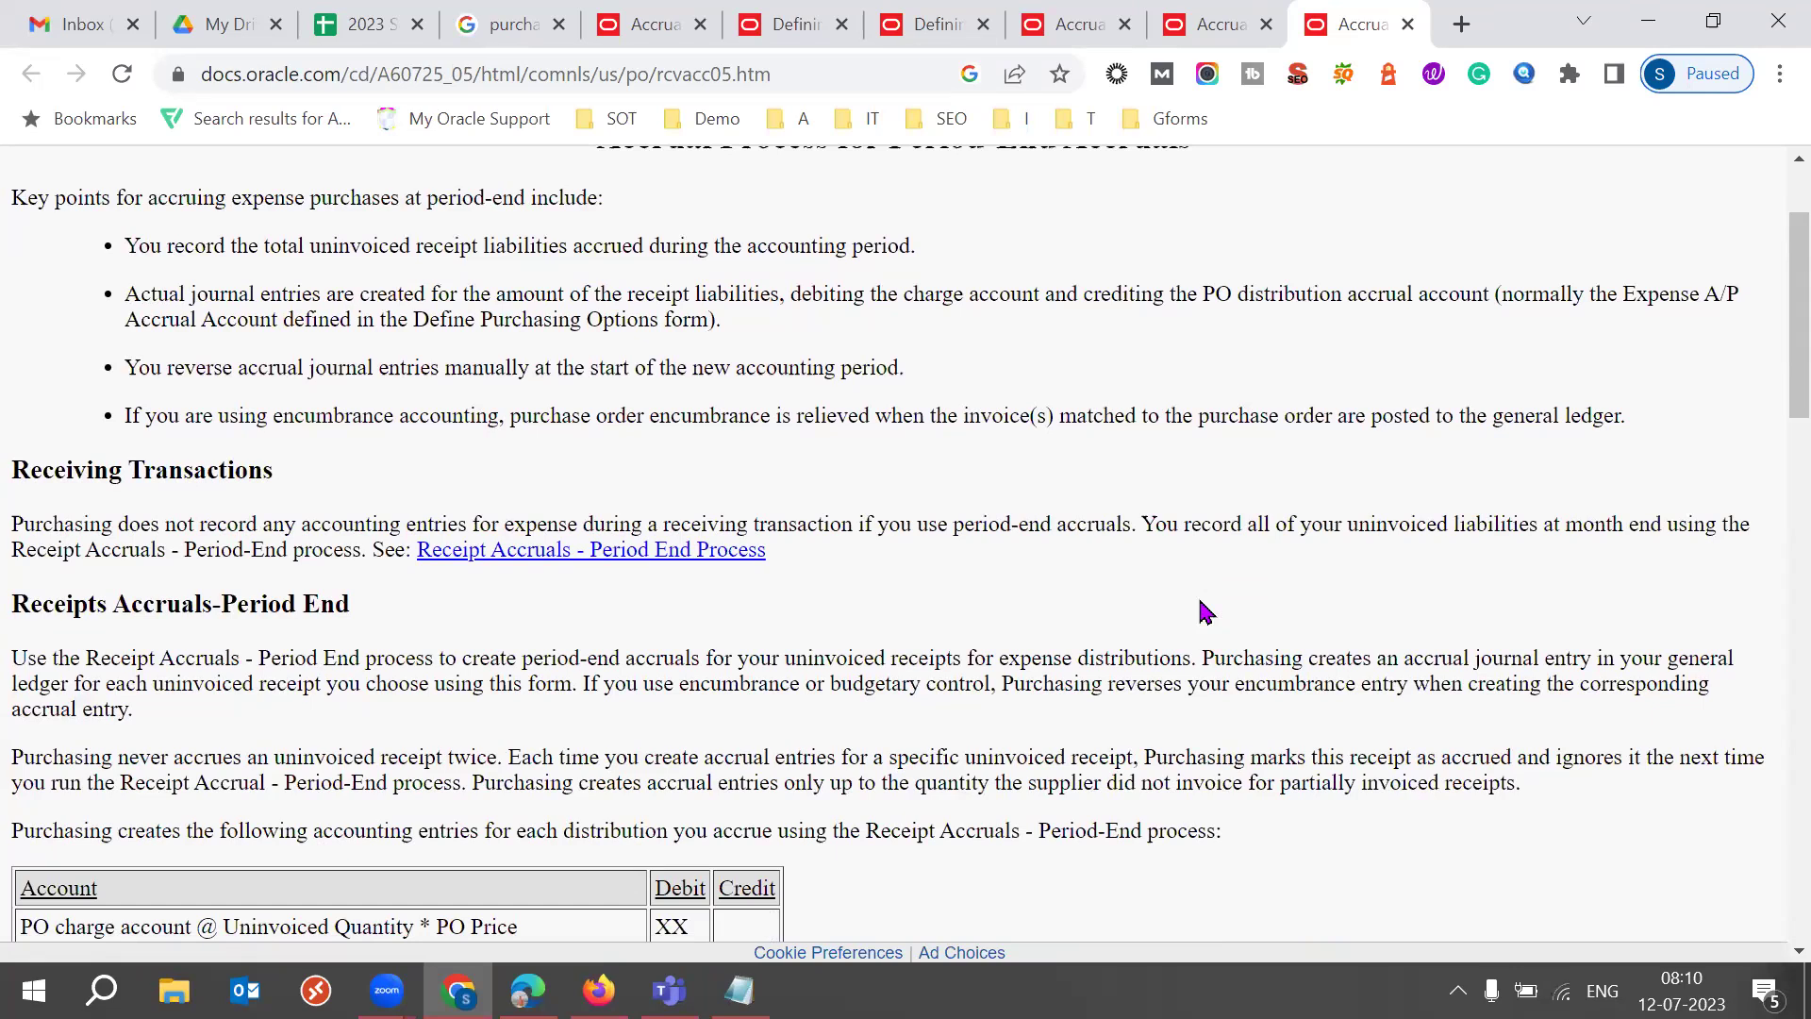
scroll(1203, 603, down, 3)
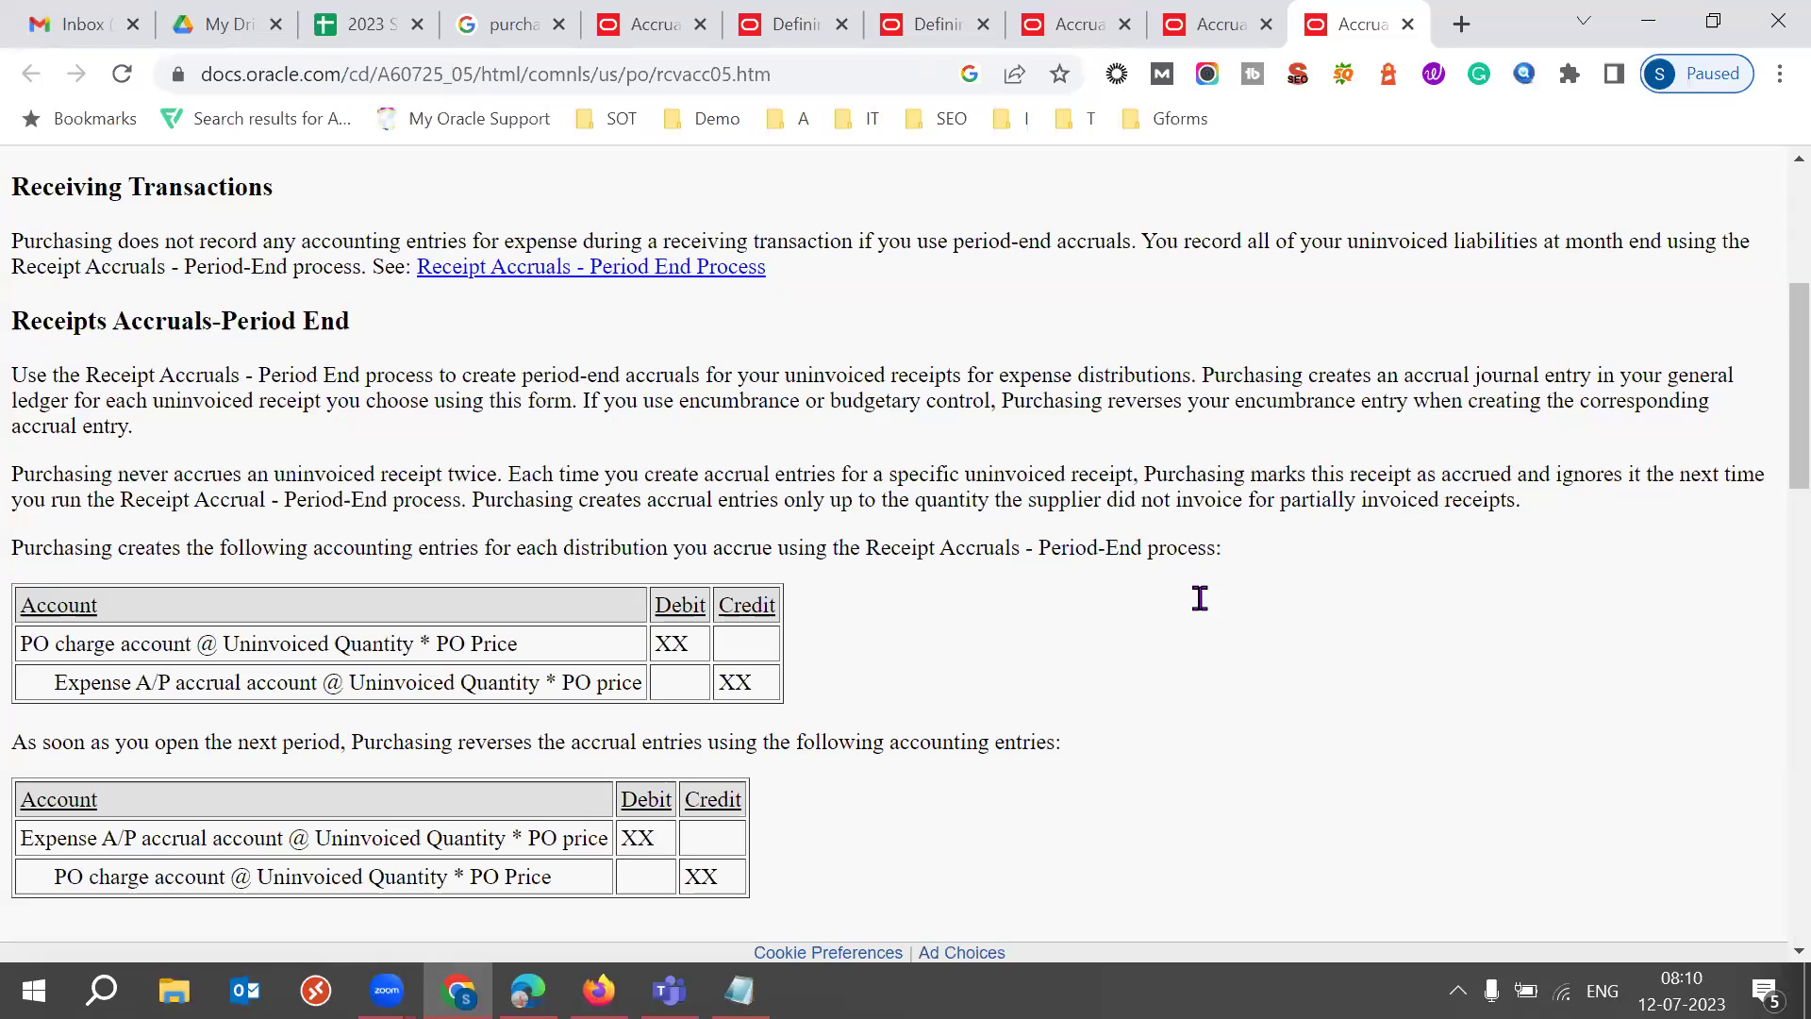
scroll(1199, 598, down, 4)
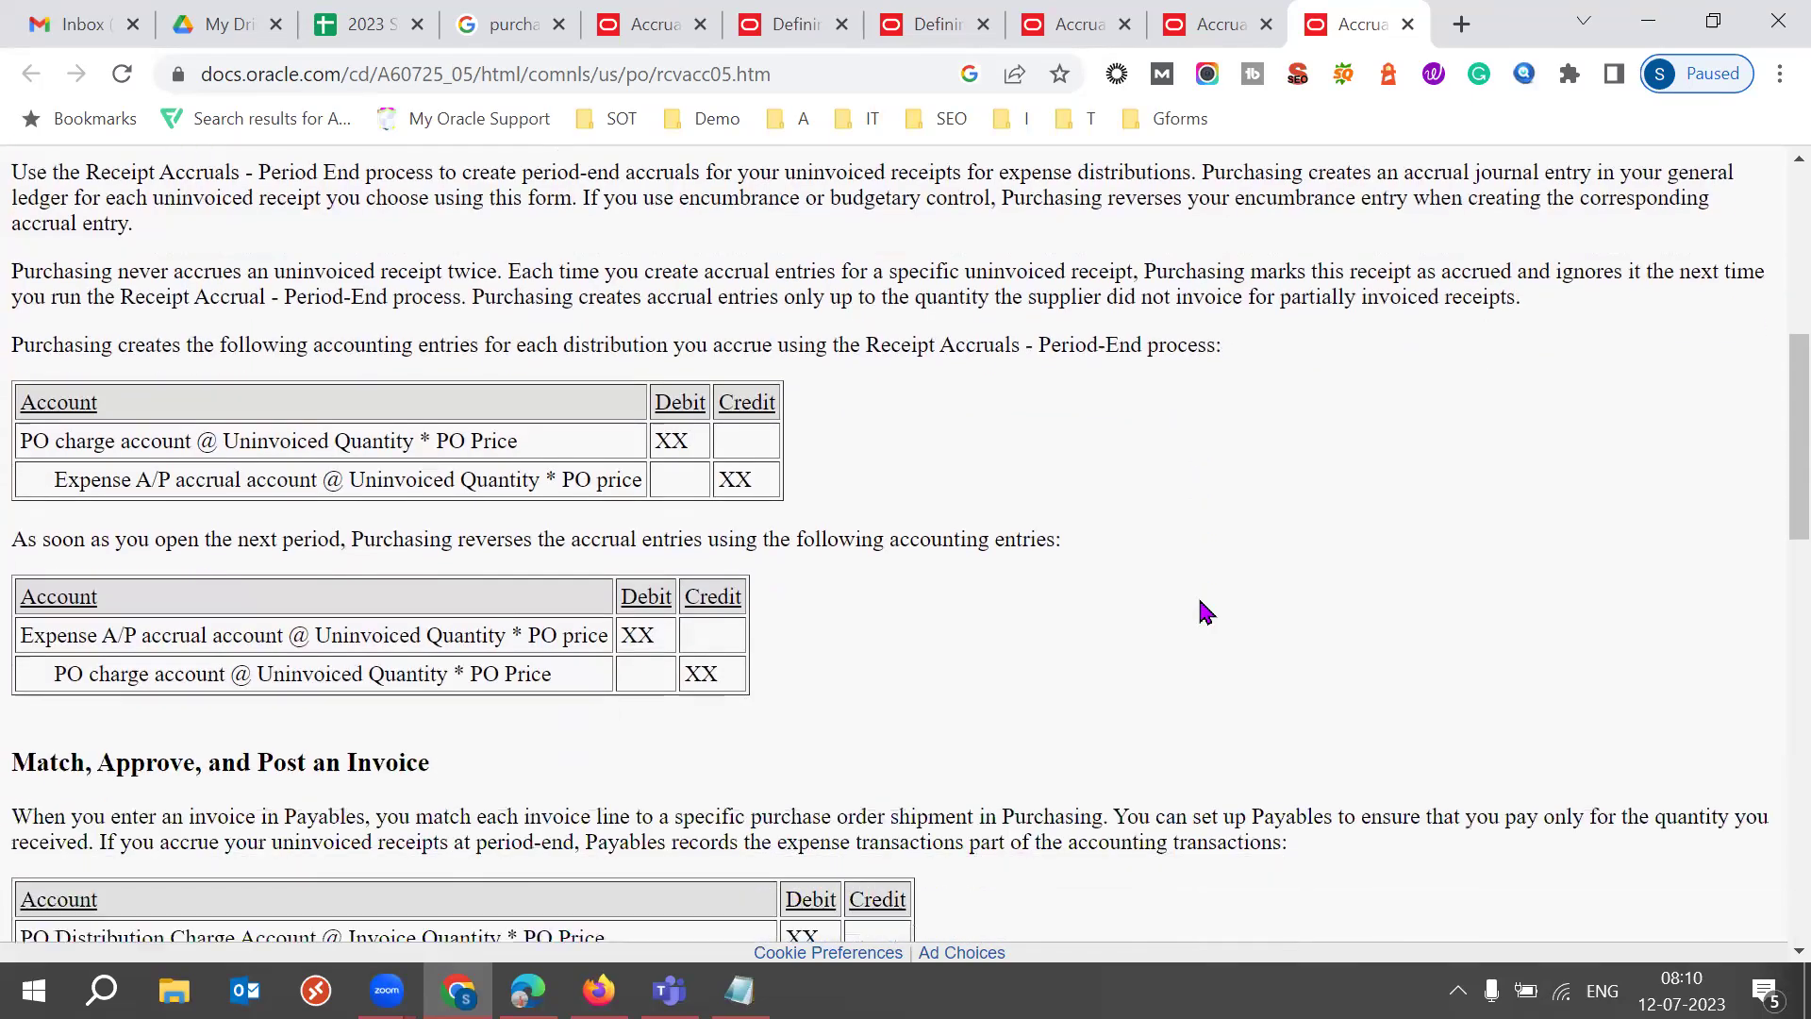
Step: In the 53 batch notes, delete the blank line between the Payables heading and the Purchase Order -> Receipt line
click(740, 990)
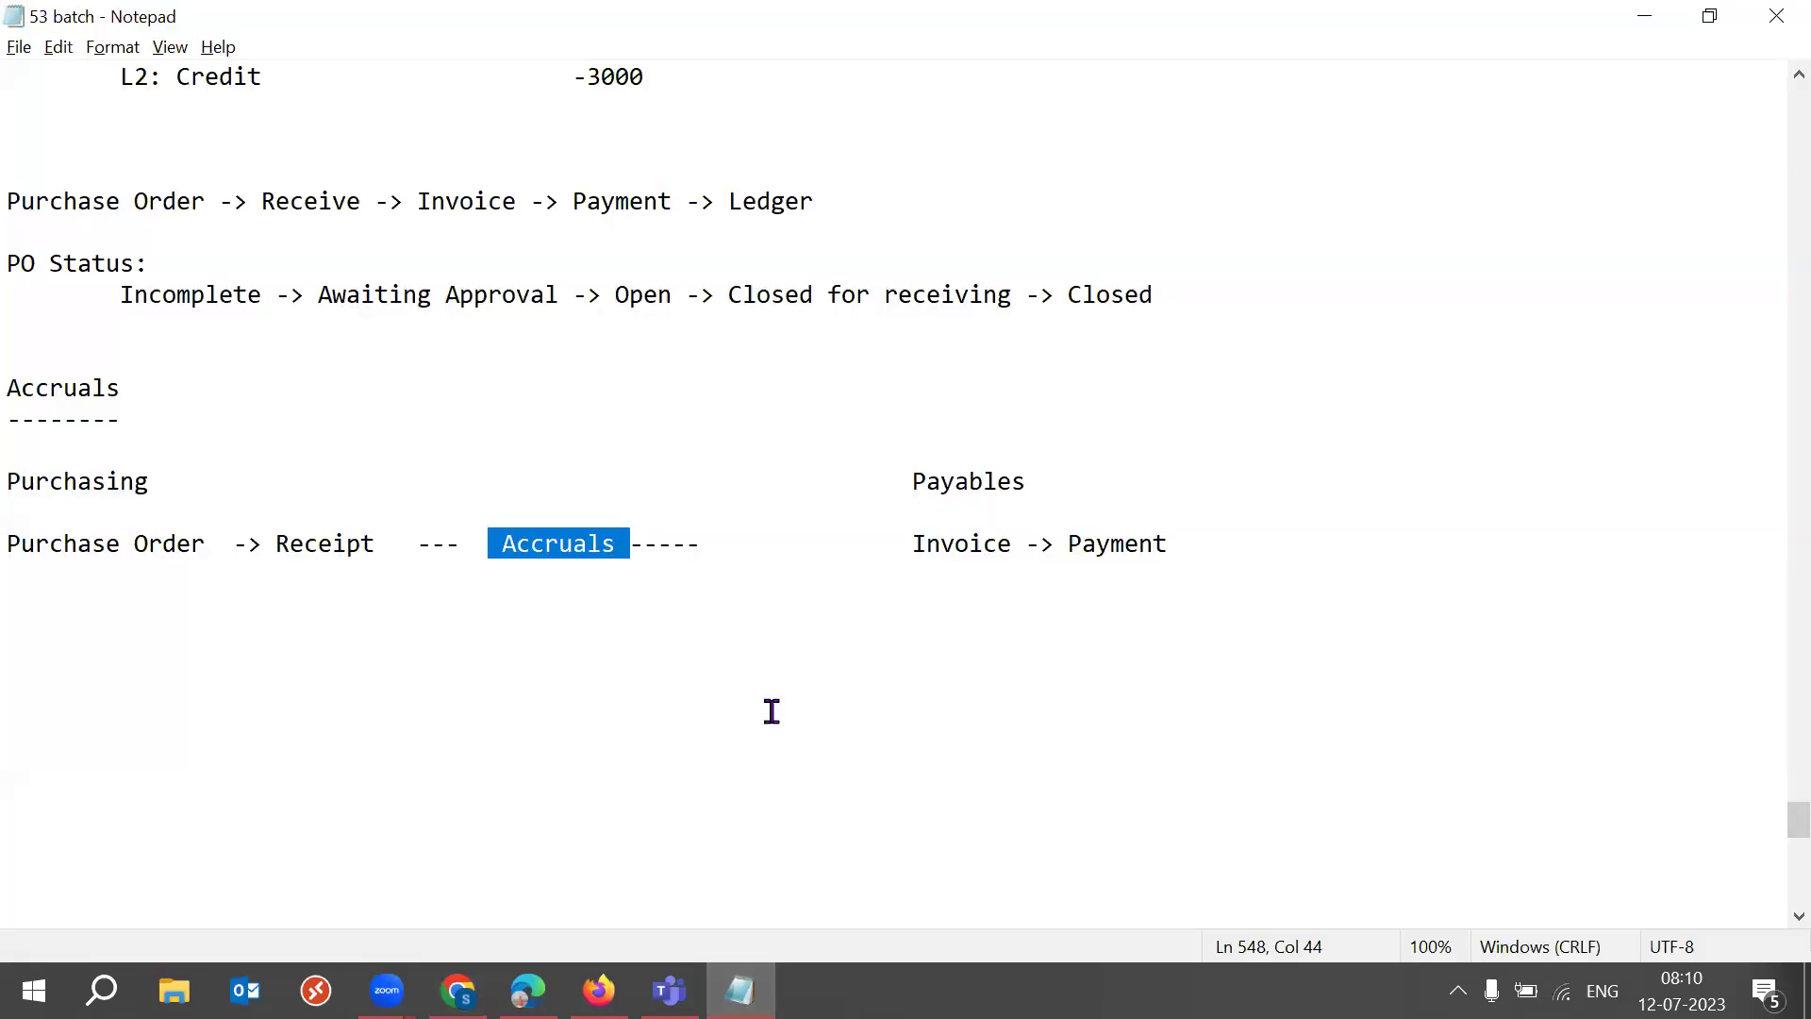
click(1233, 543)
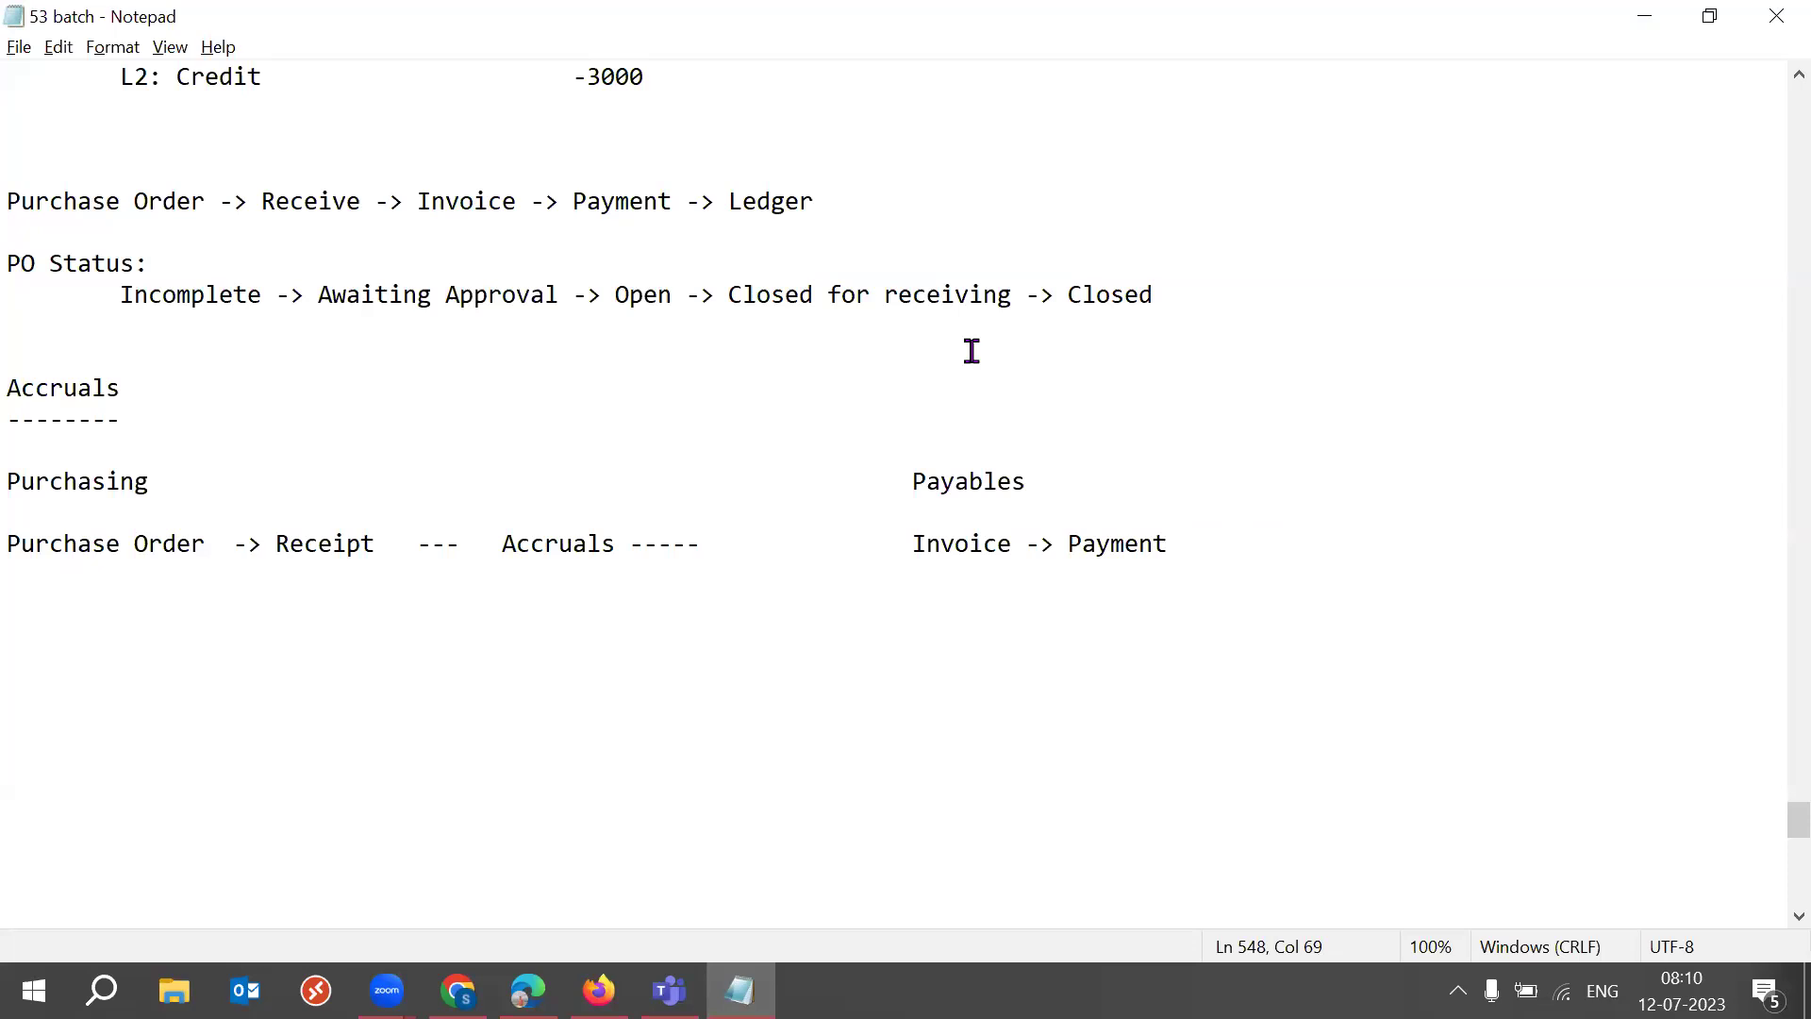
click(1236, 525)
click(1191, 546)
drag(145, 388, 11, 387)
key(Down)
key(Down)
key(shift+Up)
key(shift+Up)
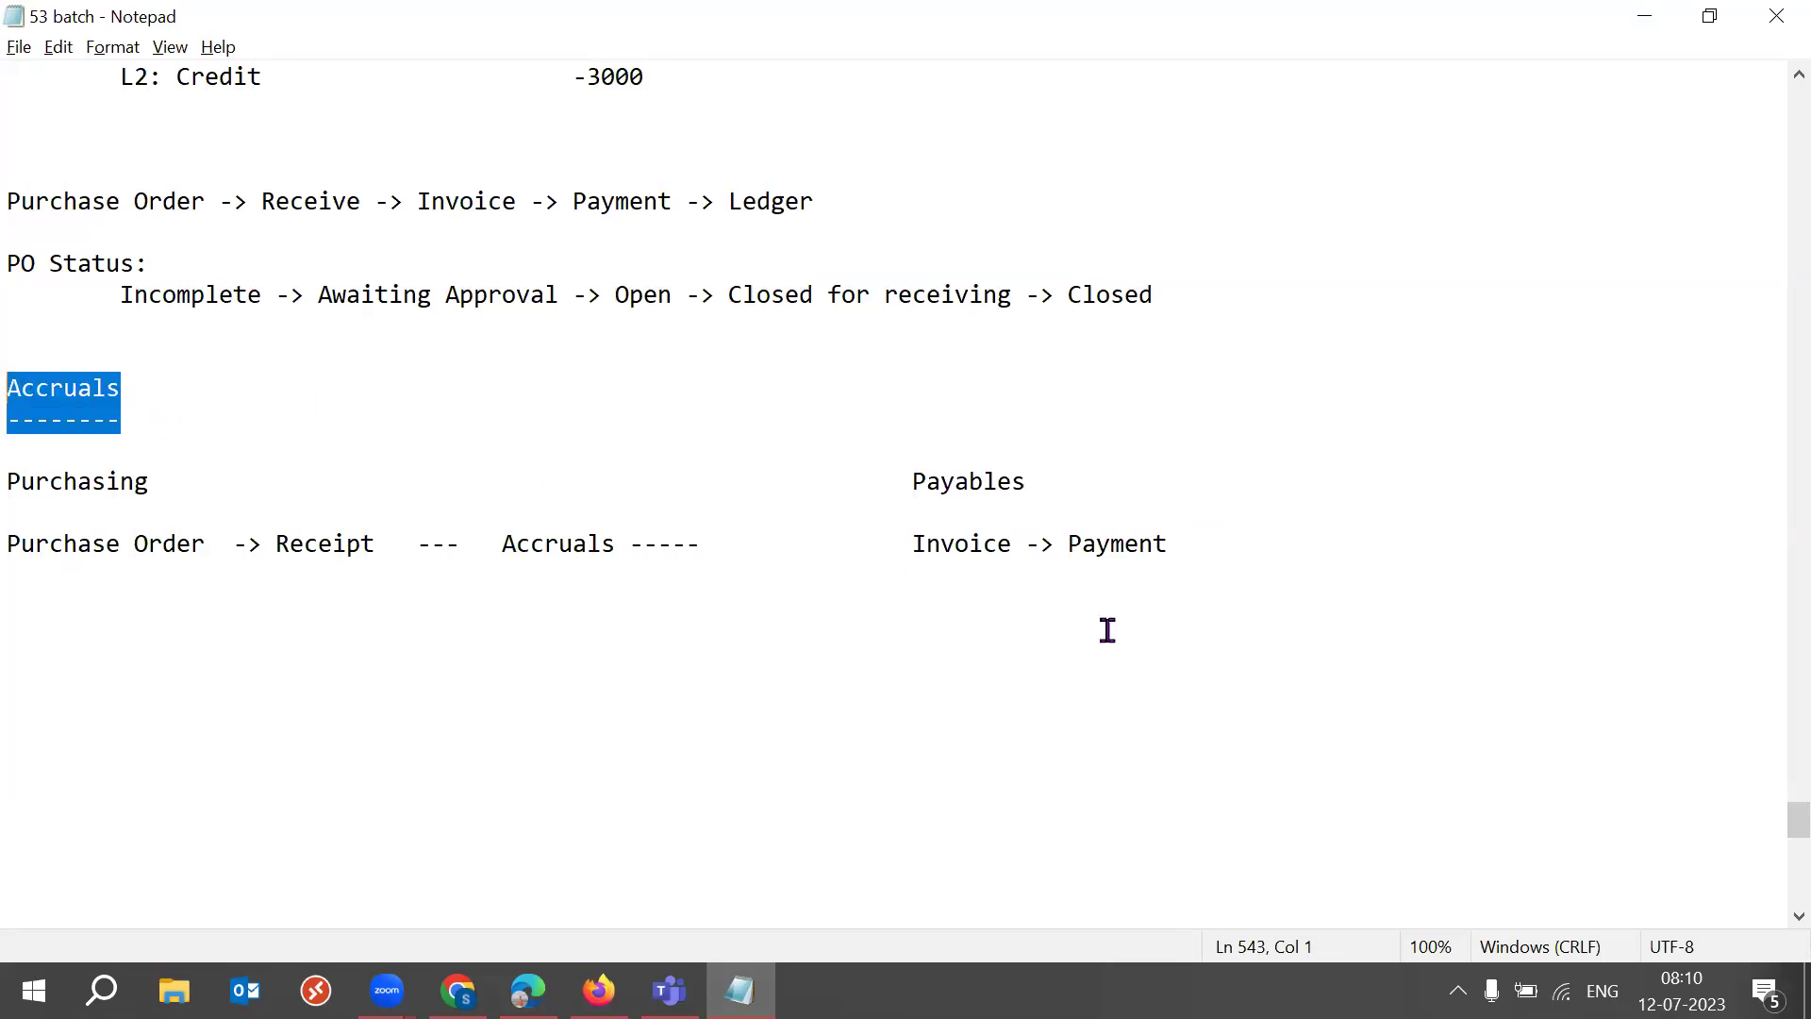
click(1264, 535)
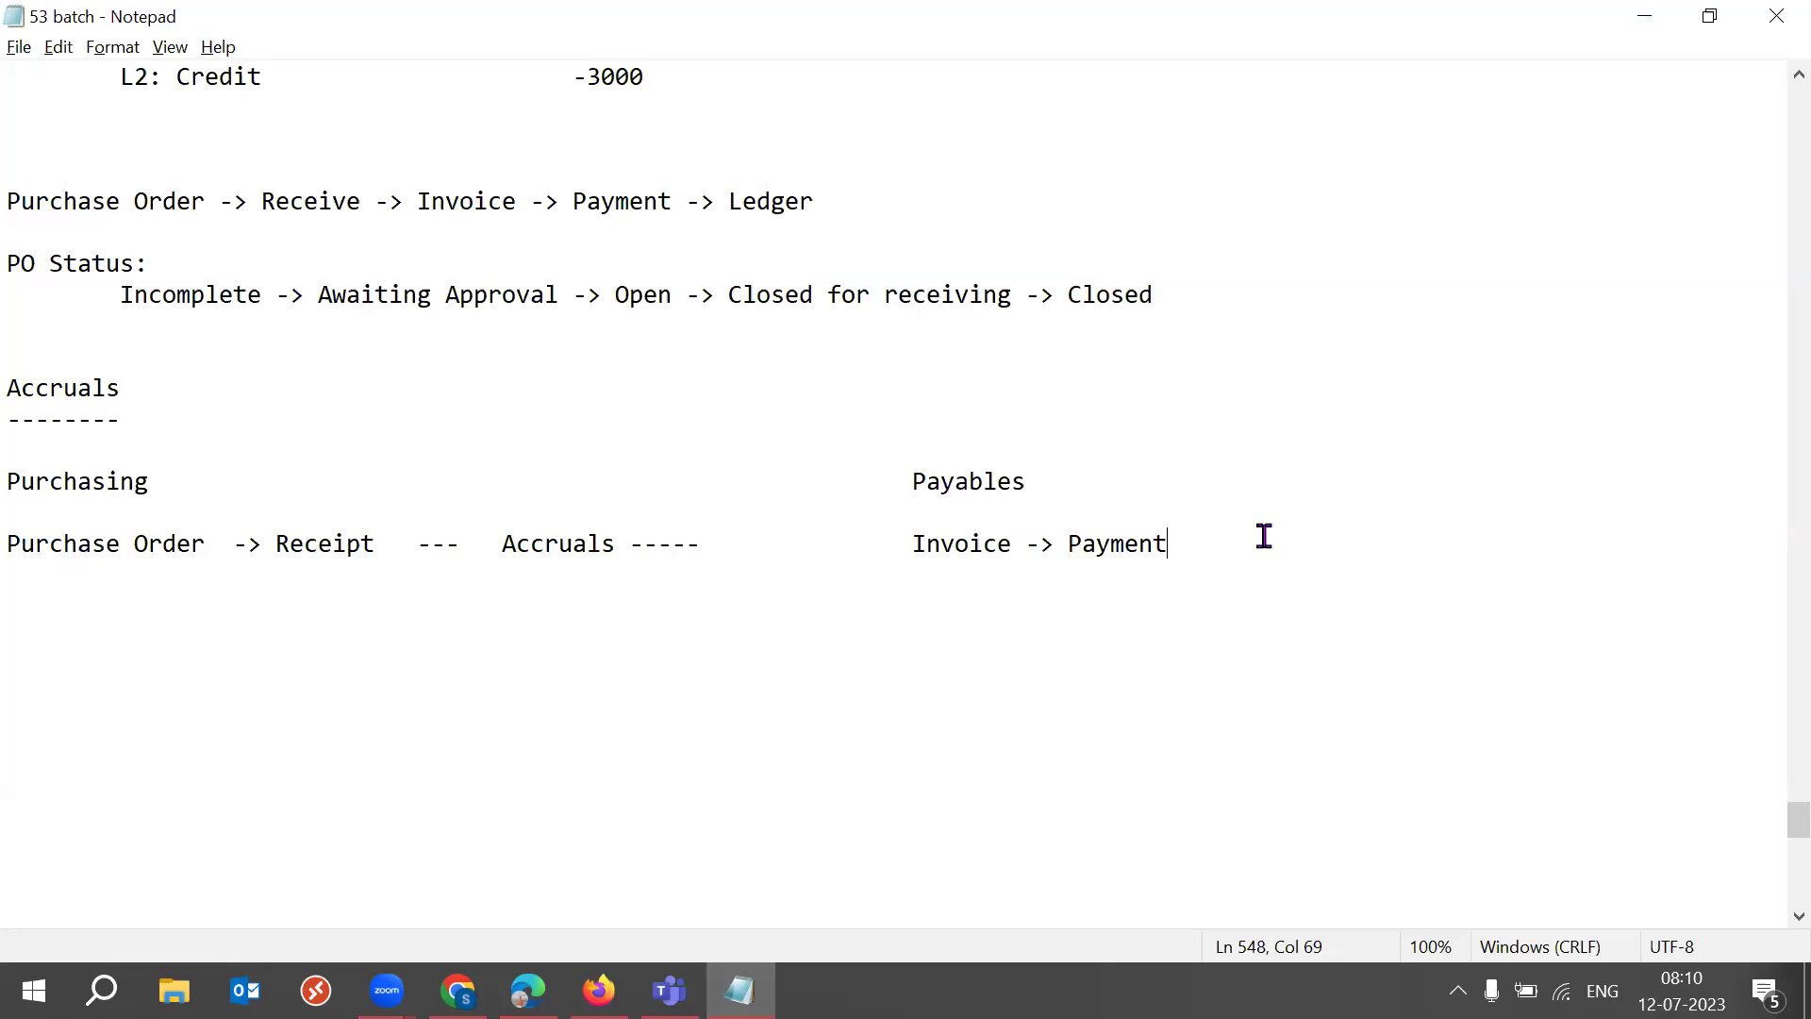
click(1132, 488)
key(Delete)
click(1205, 511)
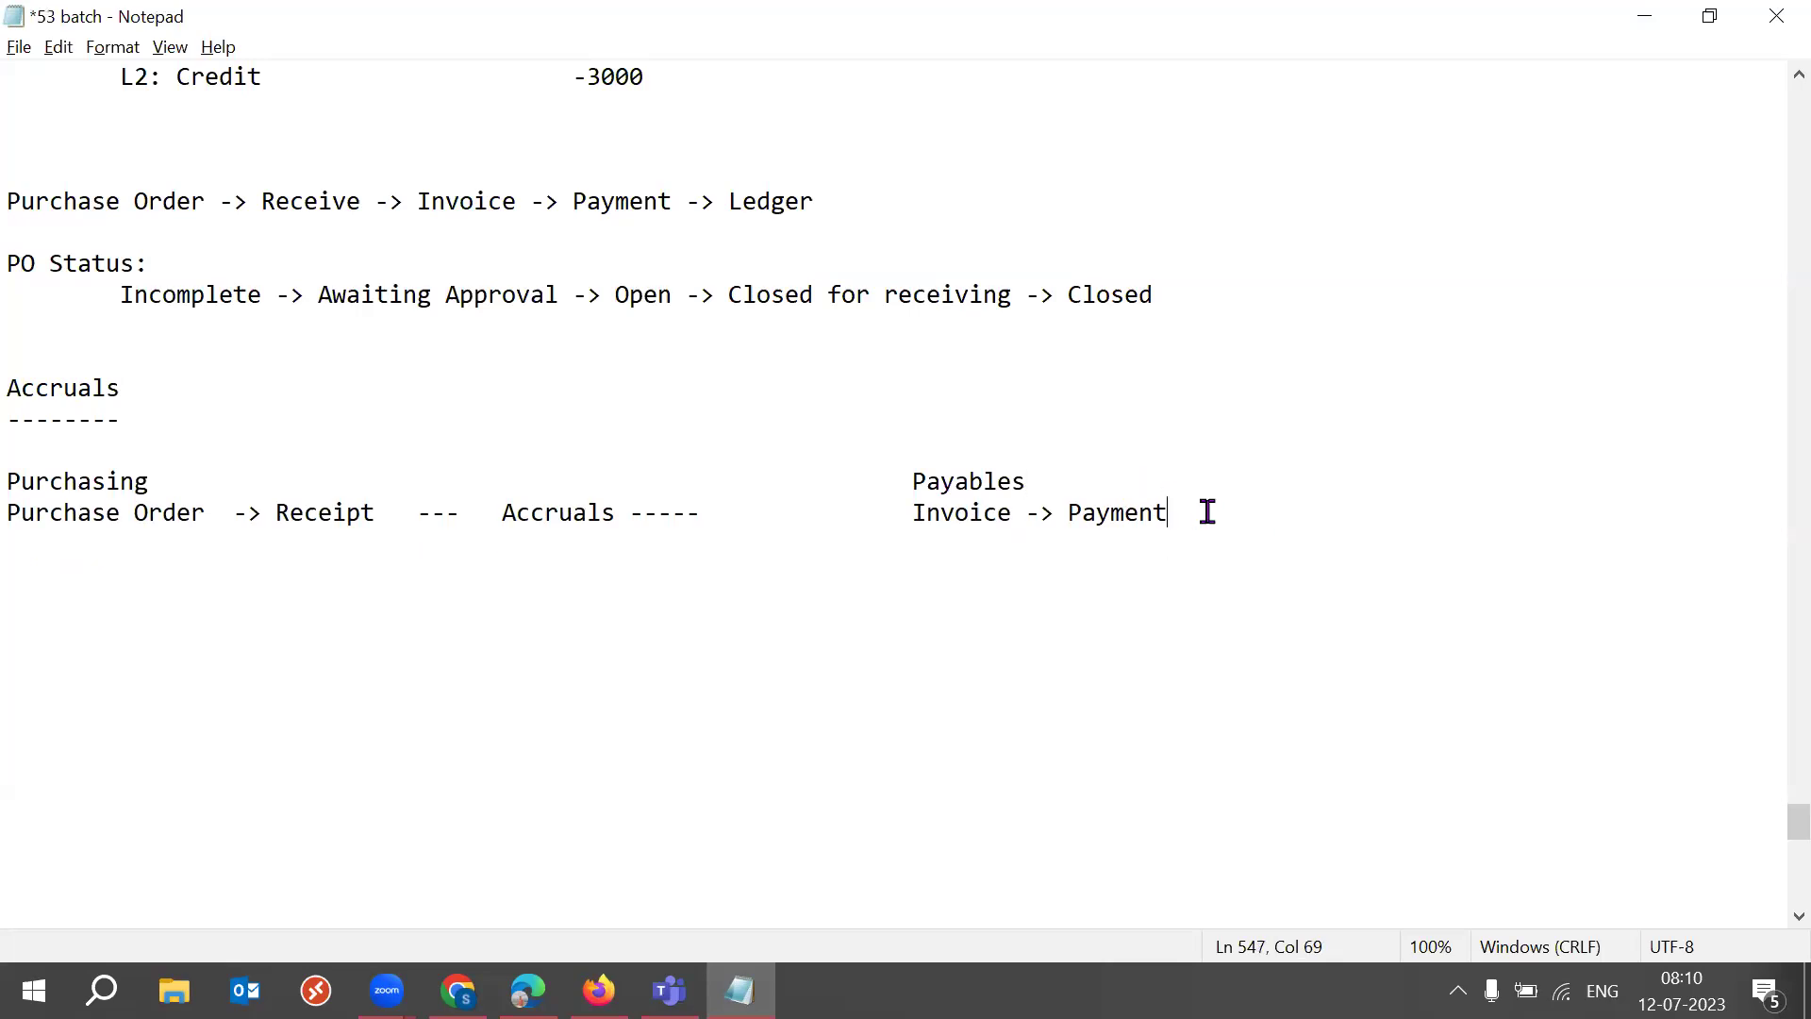
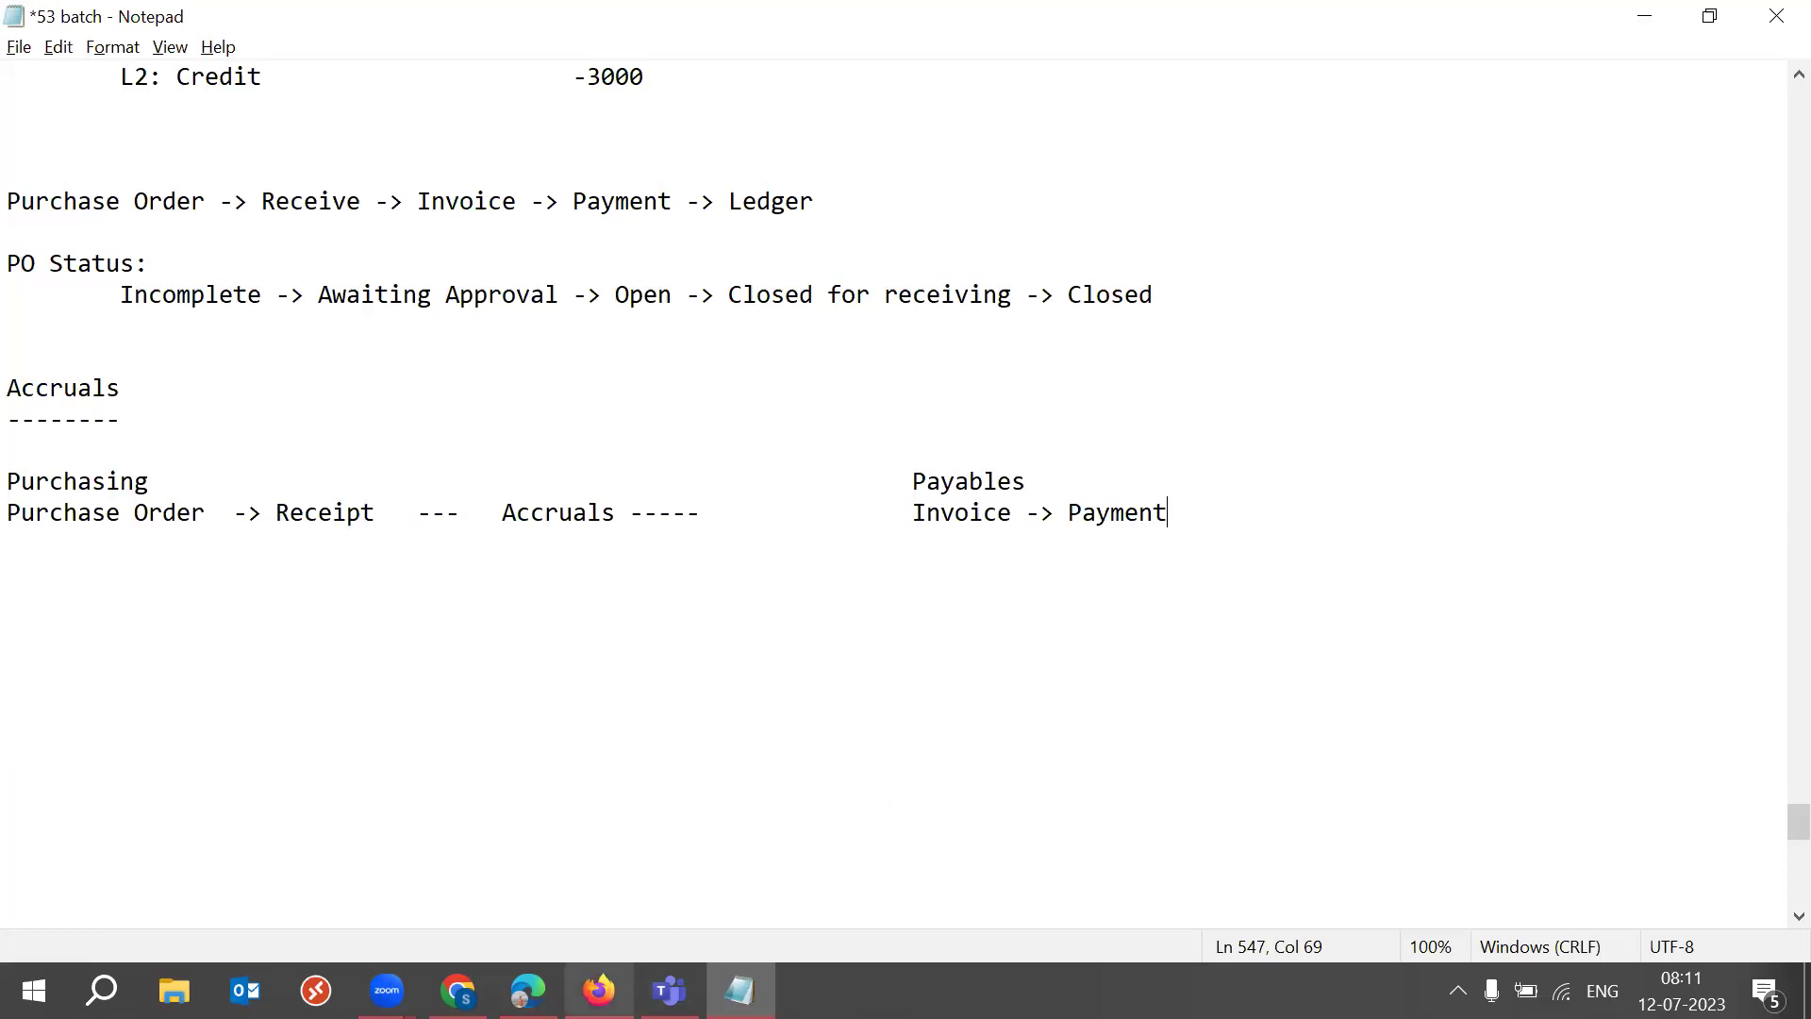
Step: Keep Accrue Expense Items at 'At receipt' and save and close the common options
mouse_move(598, 991)
click(595, 830)
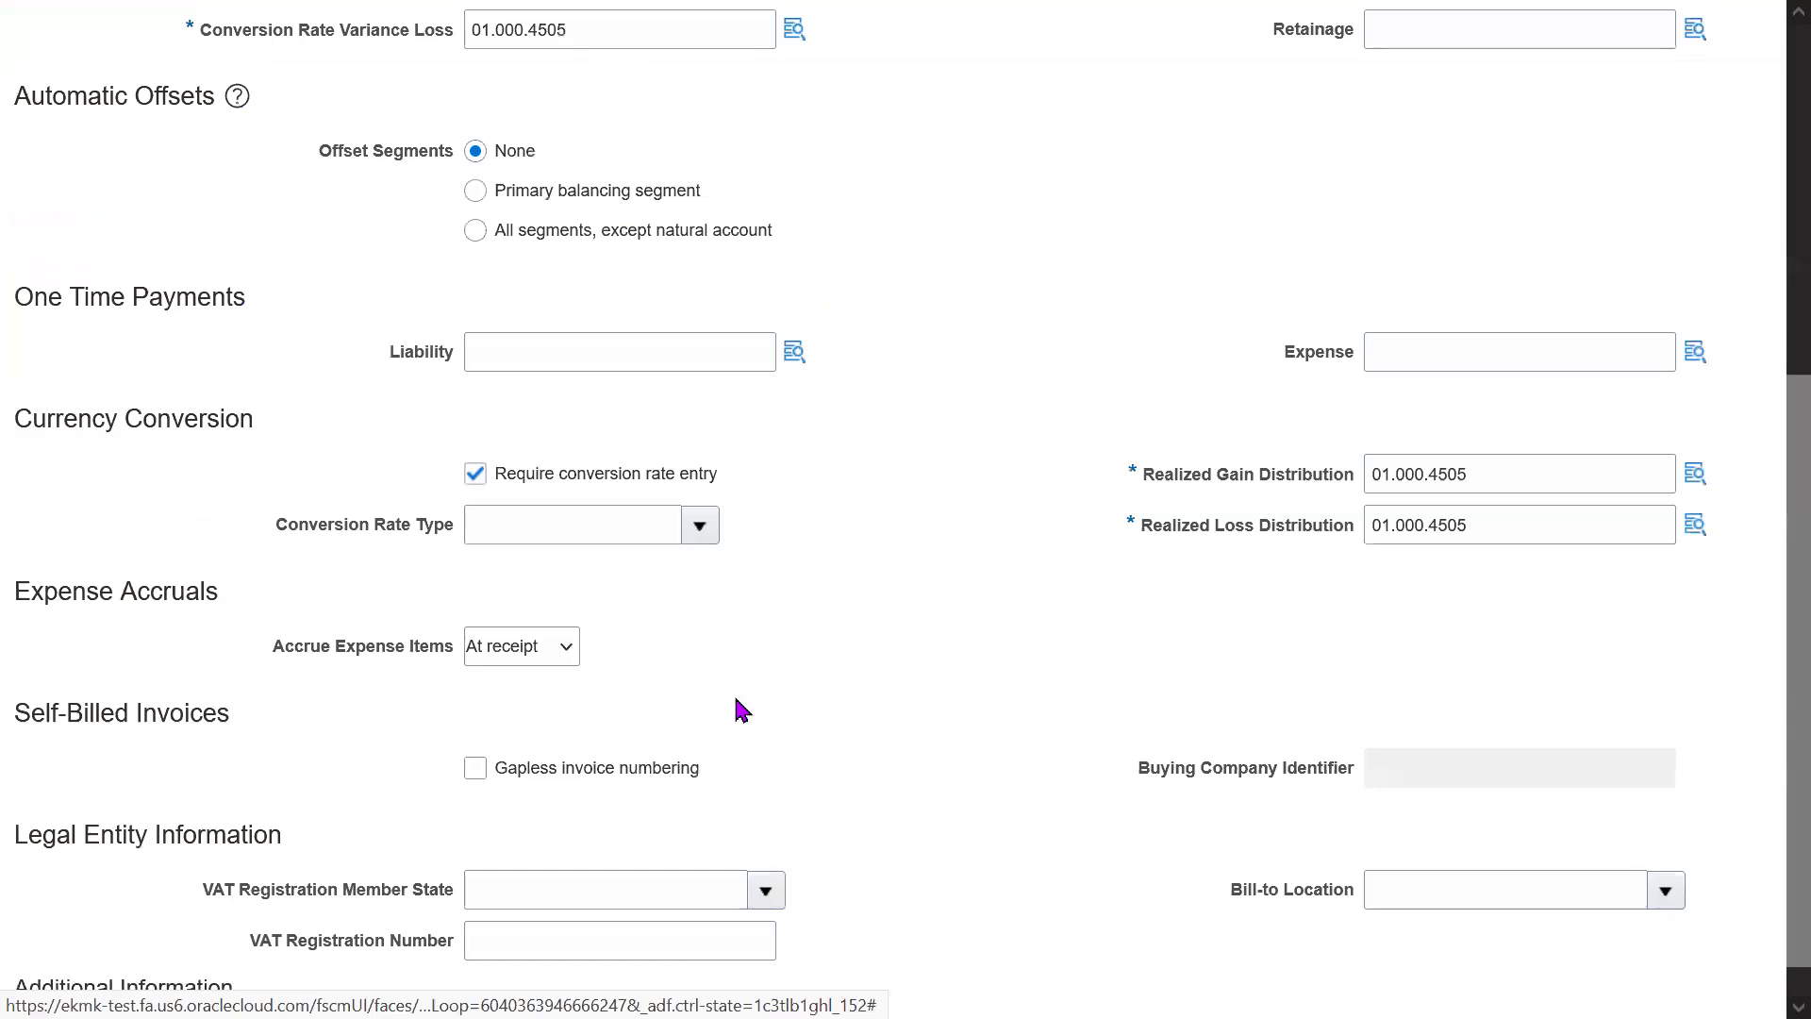
key(F11)
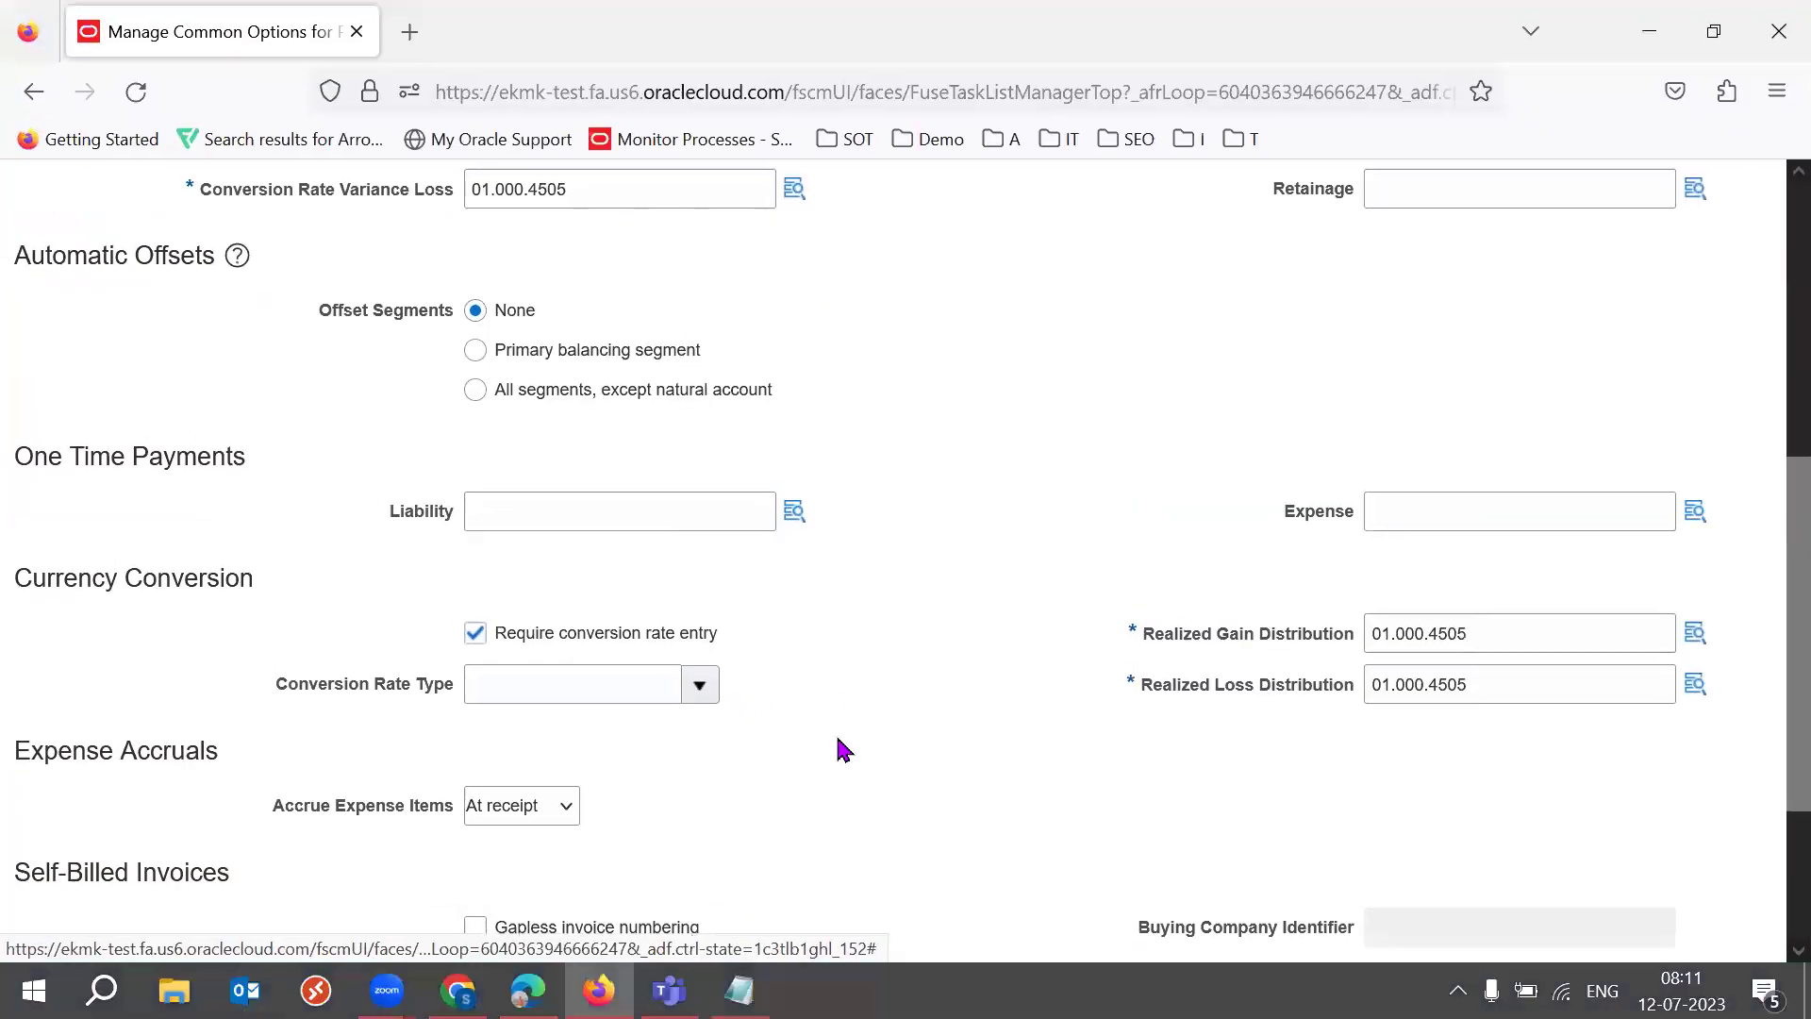
key(F11)
triple_click(299, 647)
click(861, 672)
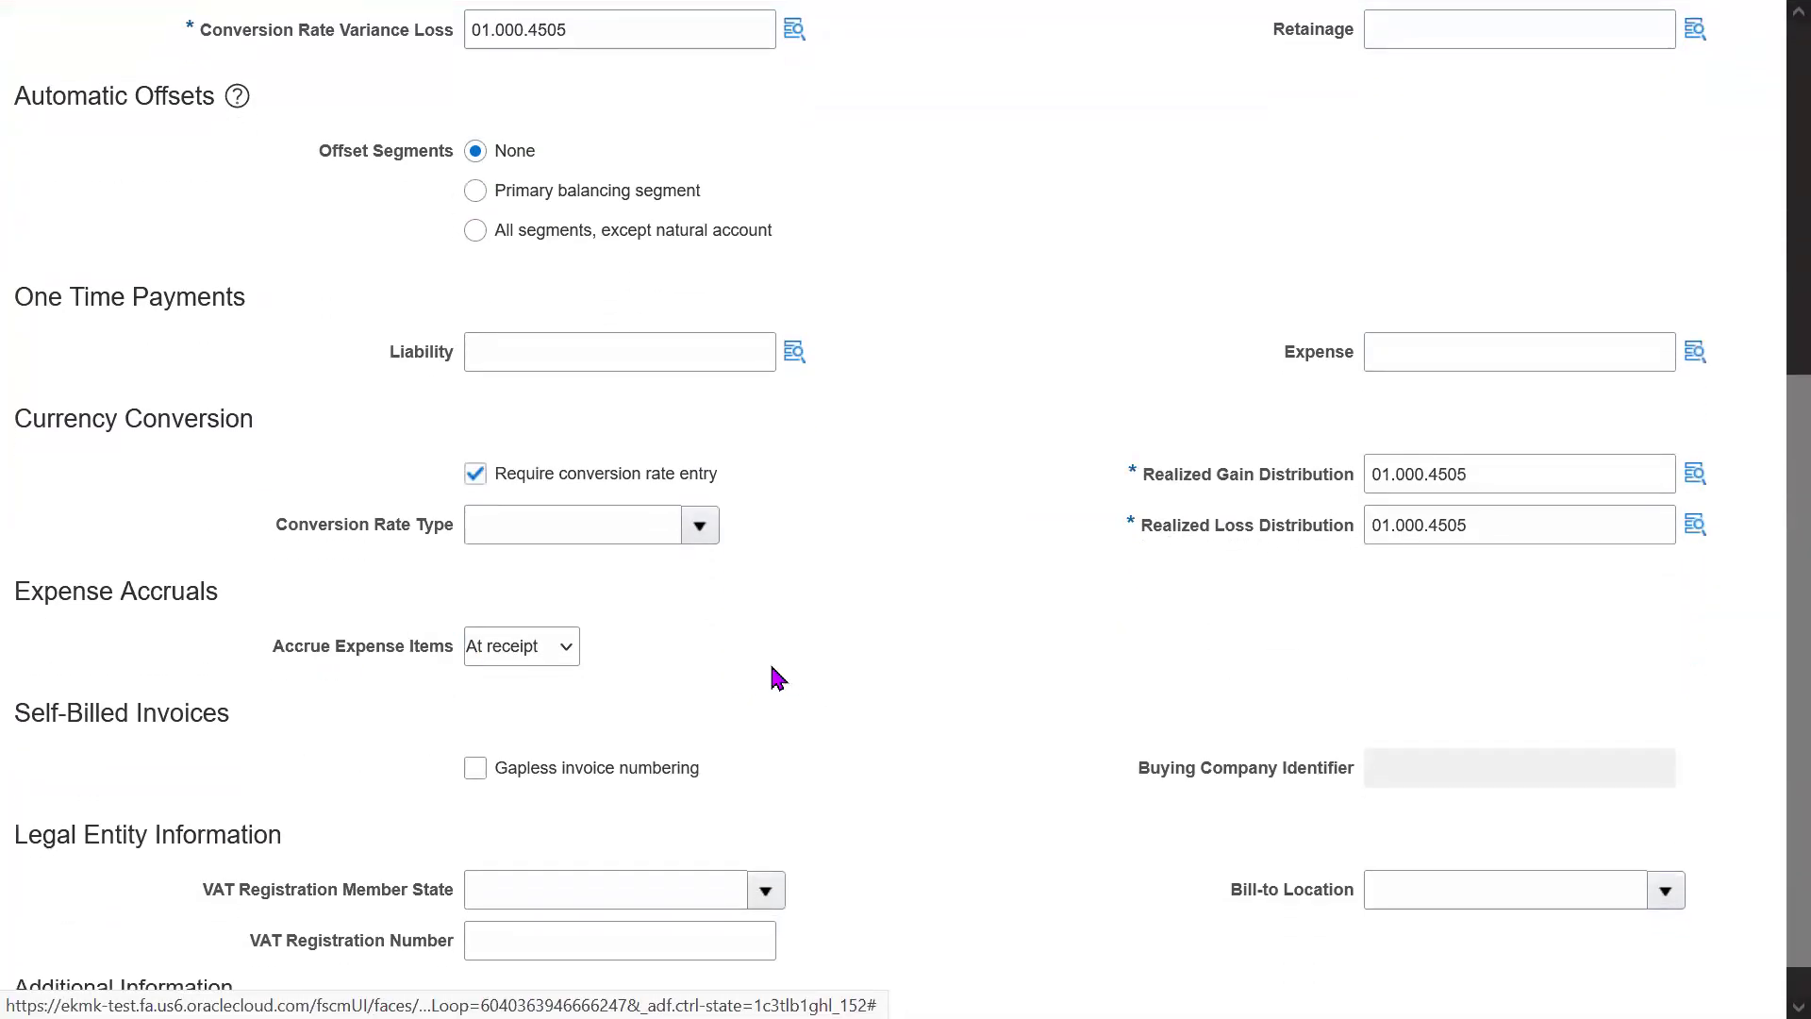
click(563, 647)
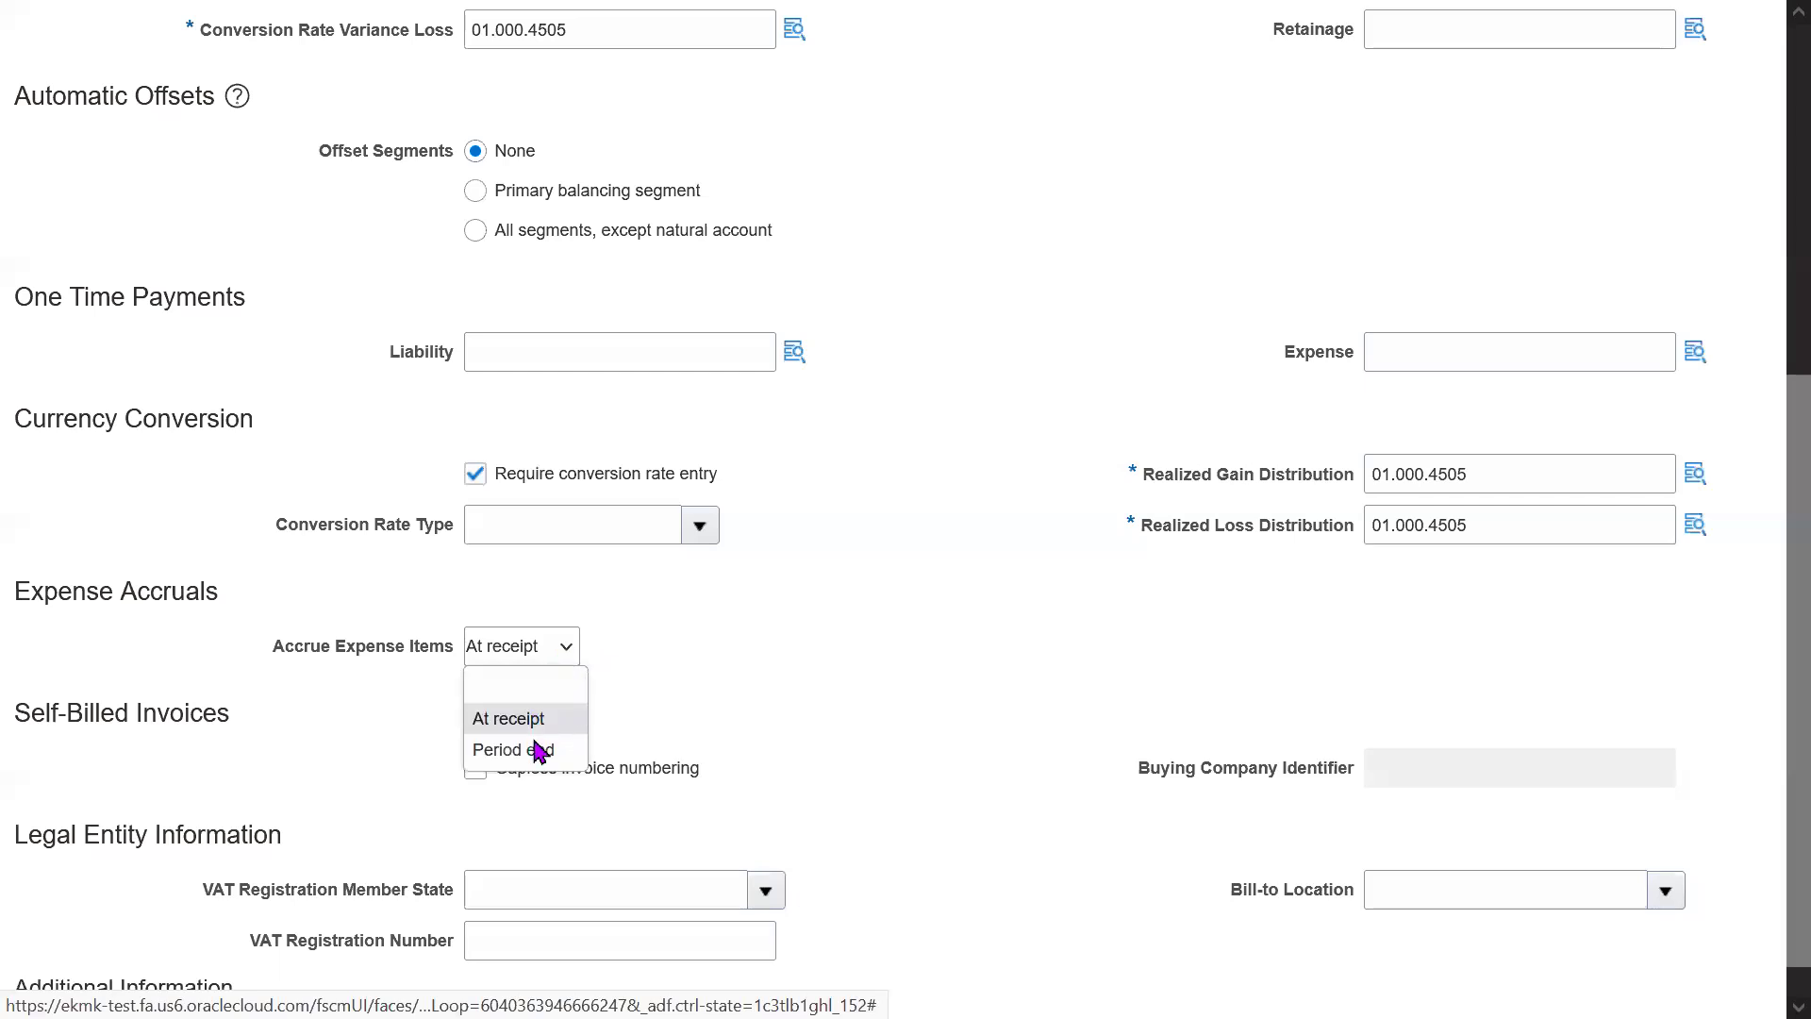
click(920, 748)
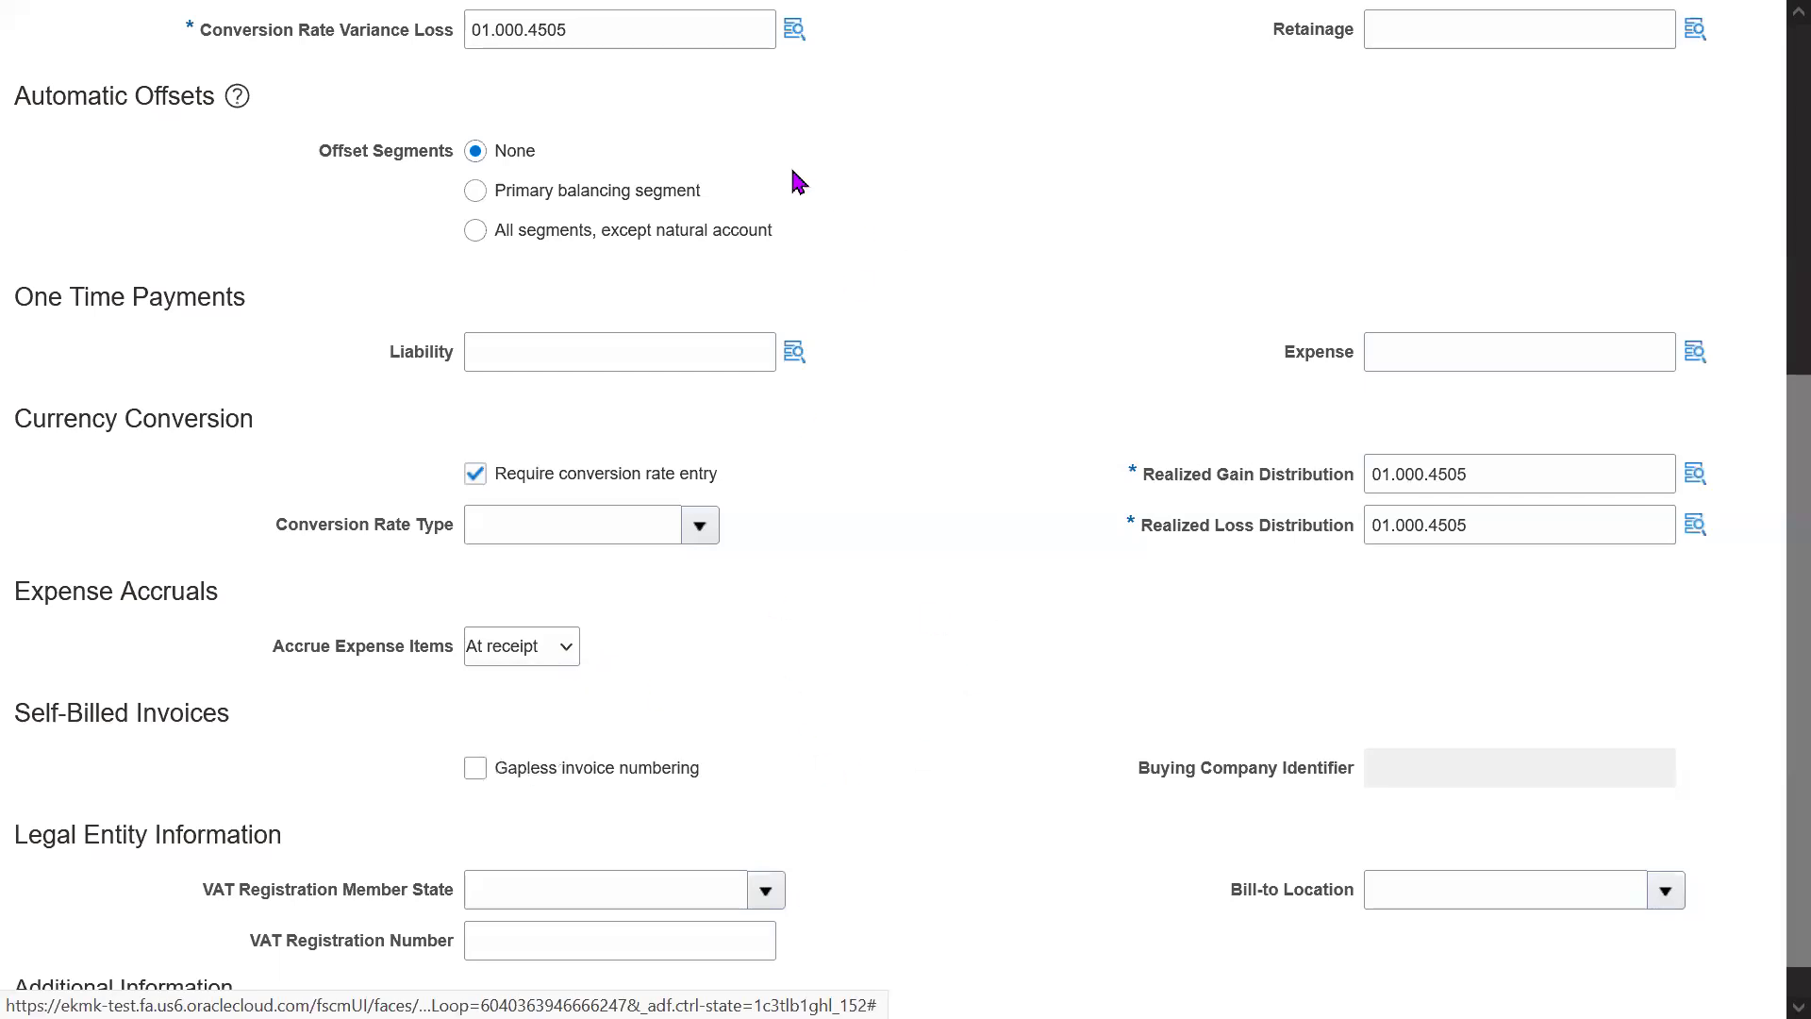
scroll(1767, 437, up, 6)
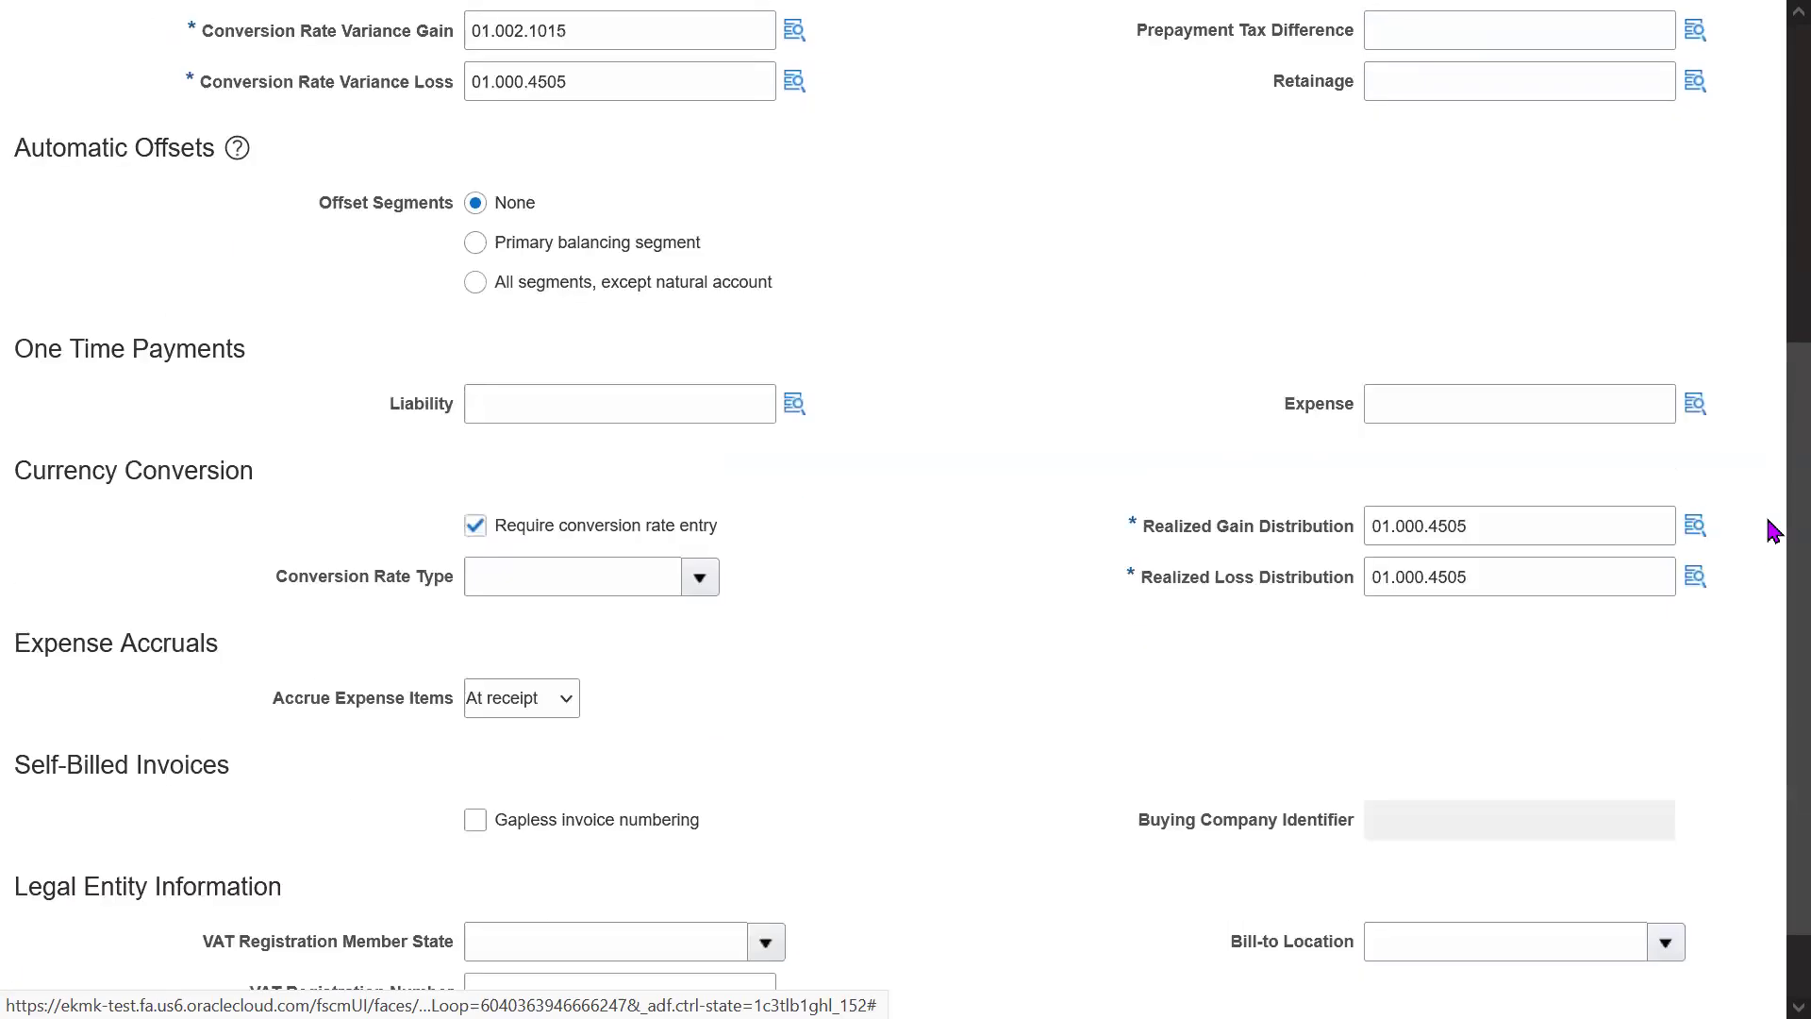
click(1665, 121)
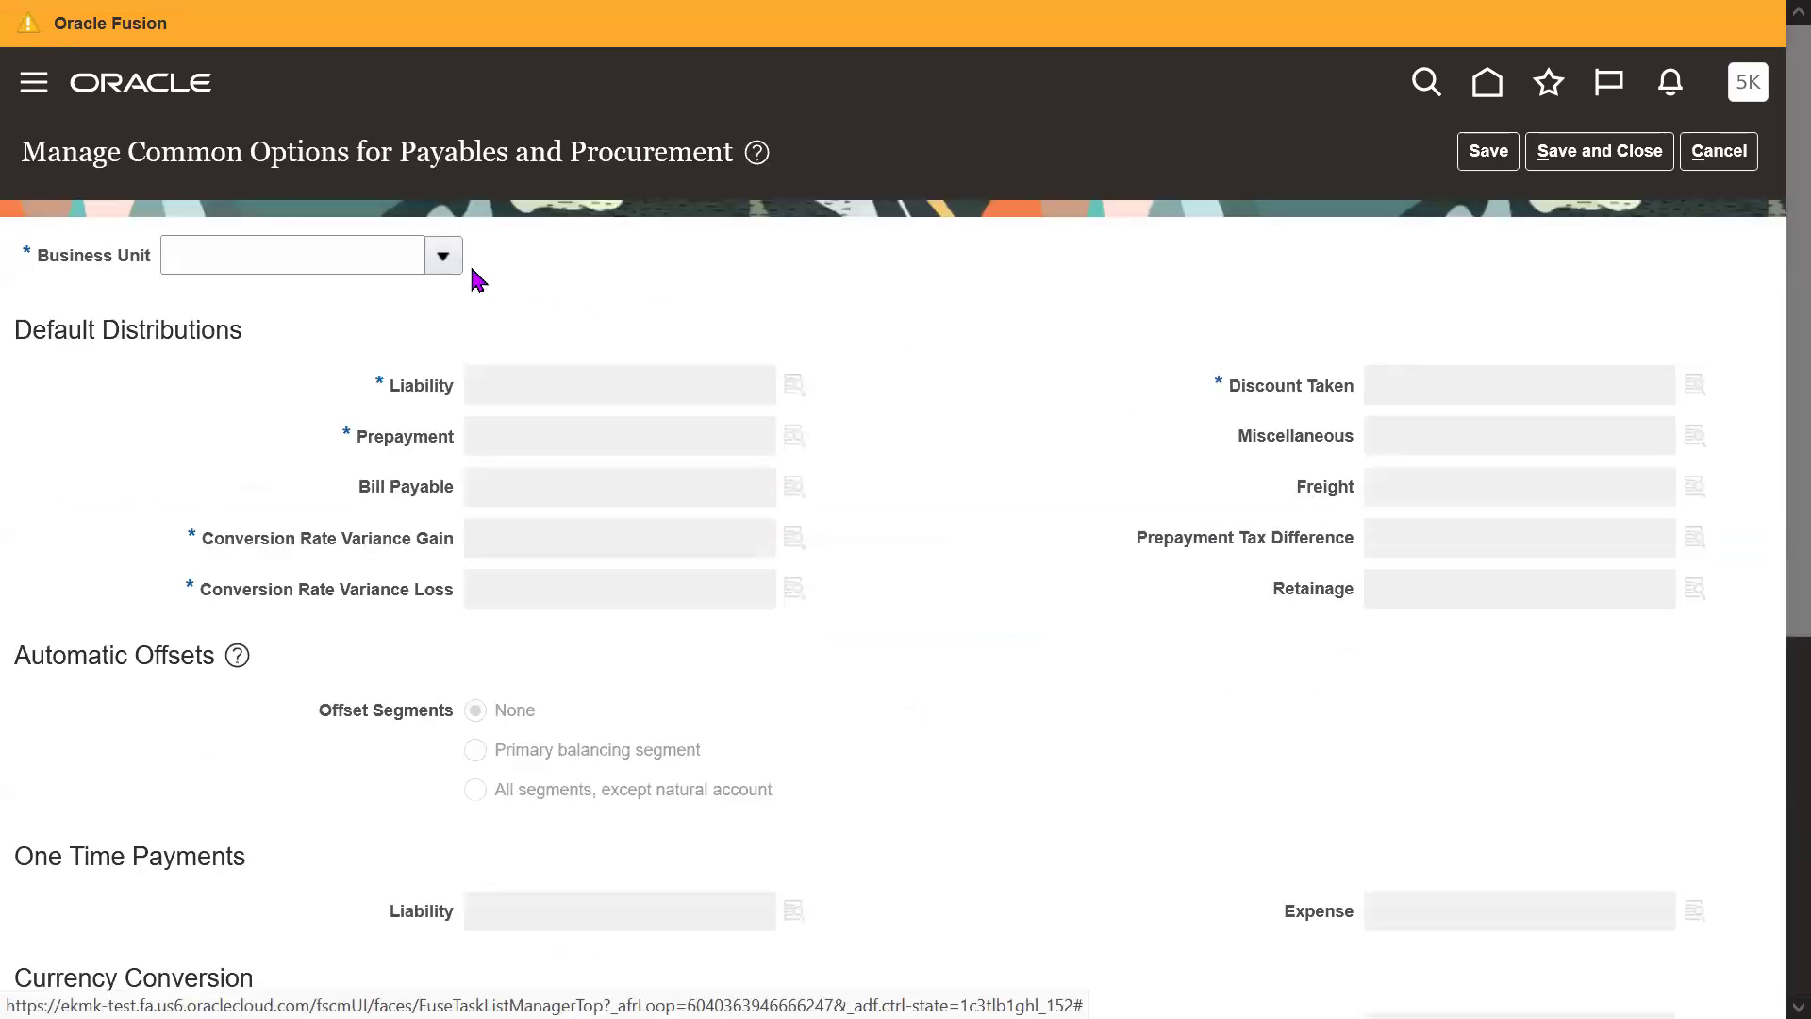
Step: Load the common options for business unit 52K IND BU
click(443, 256)
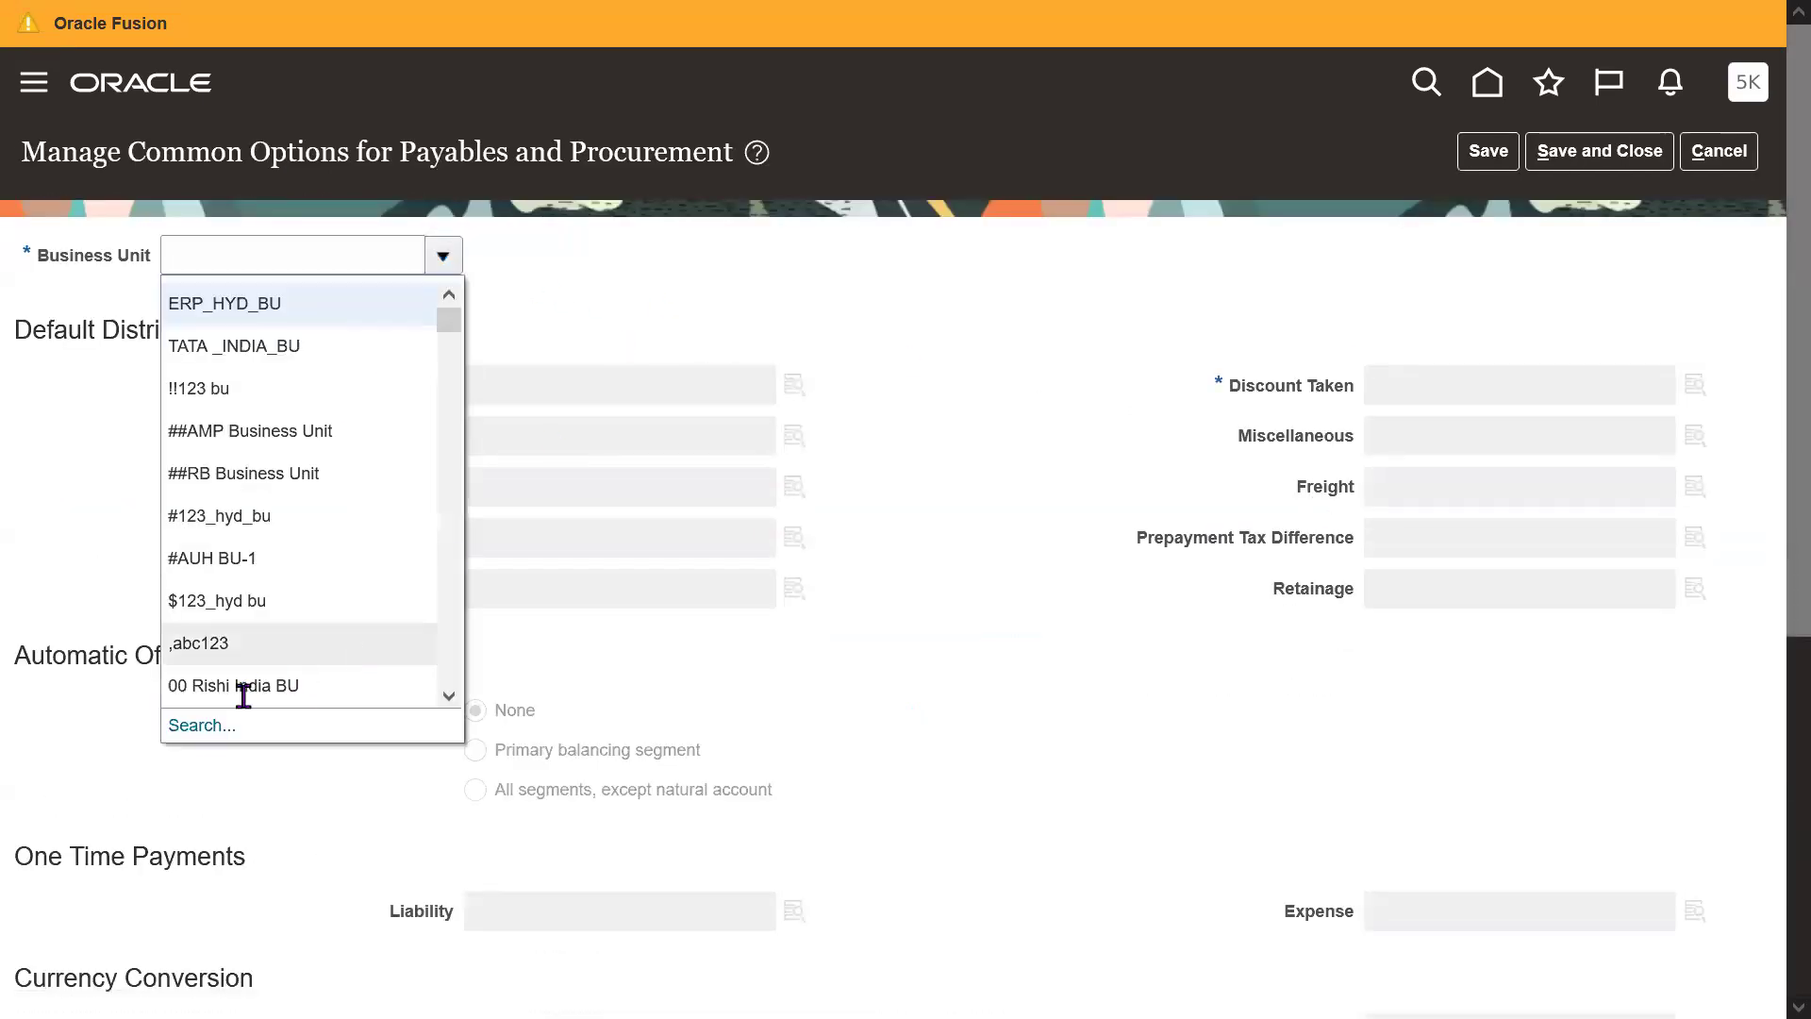
click(227, 724)
click(921, 487)
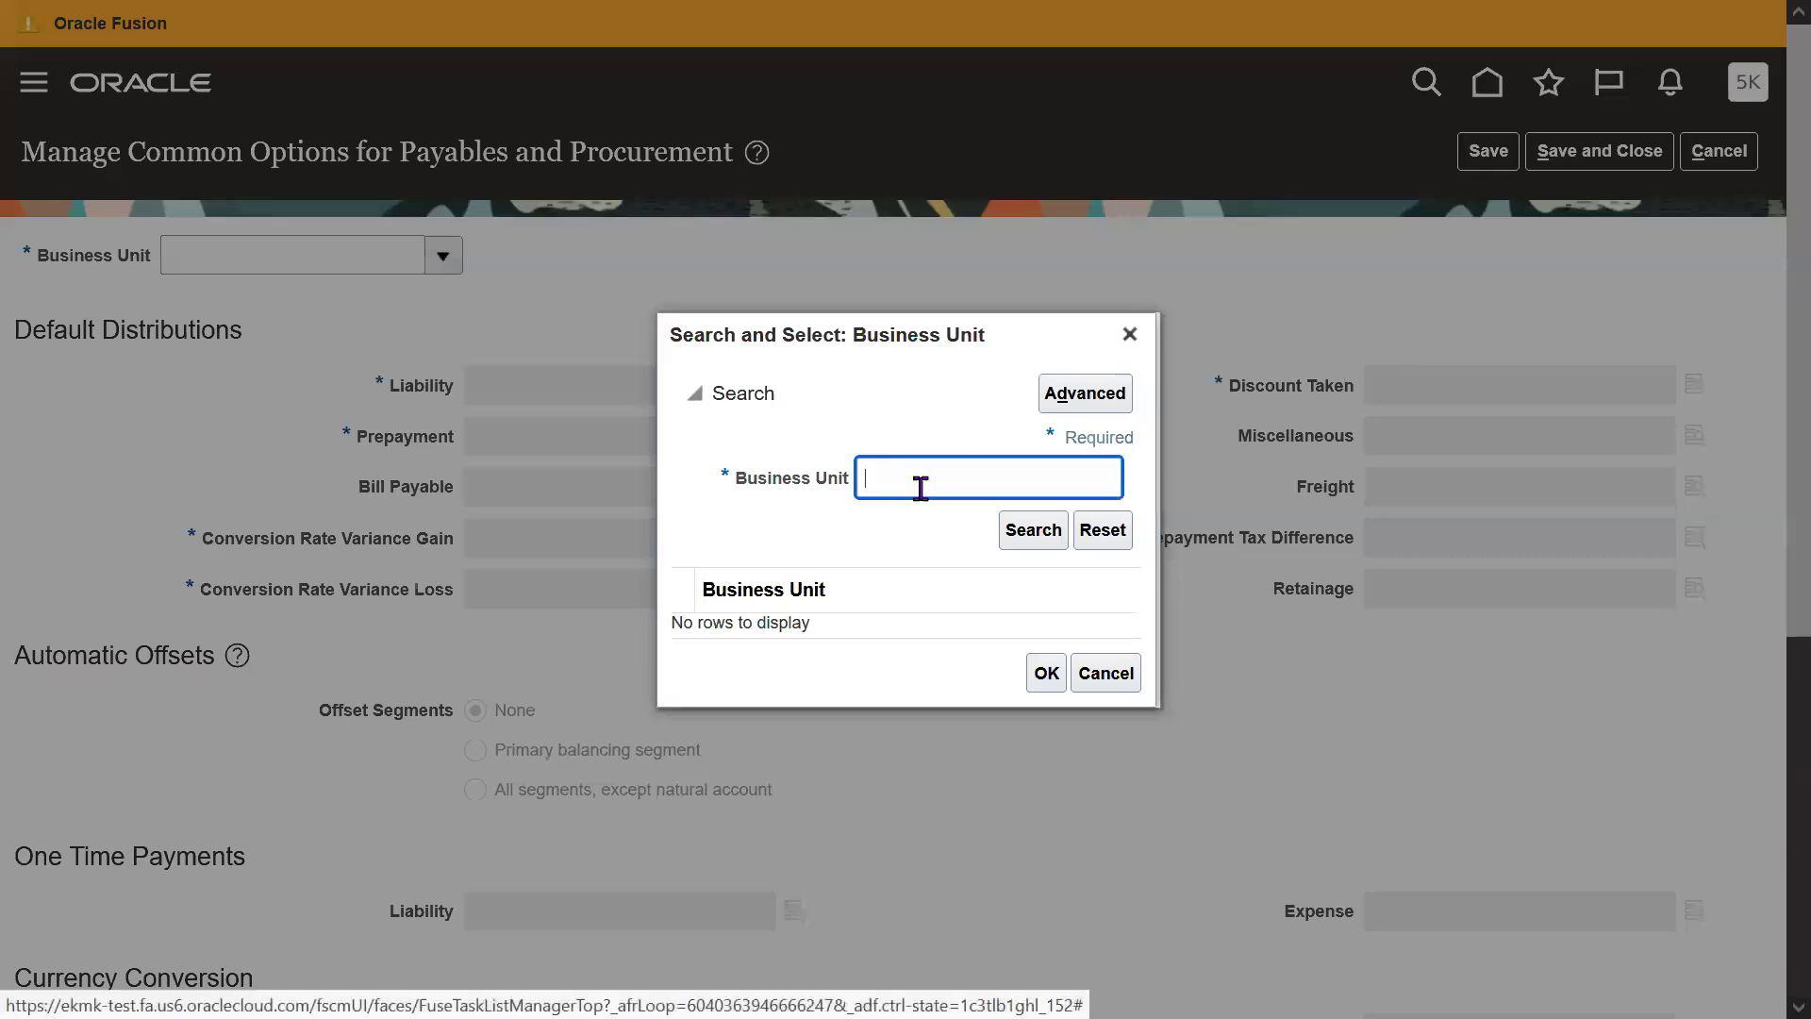
text(52K)
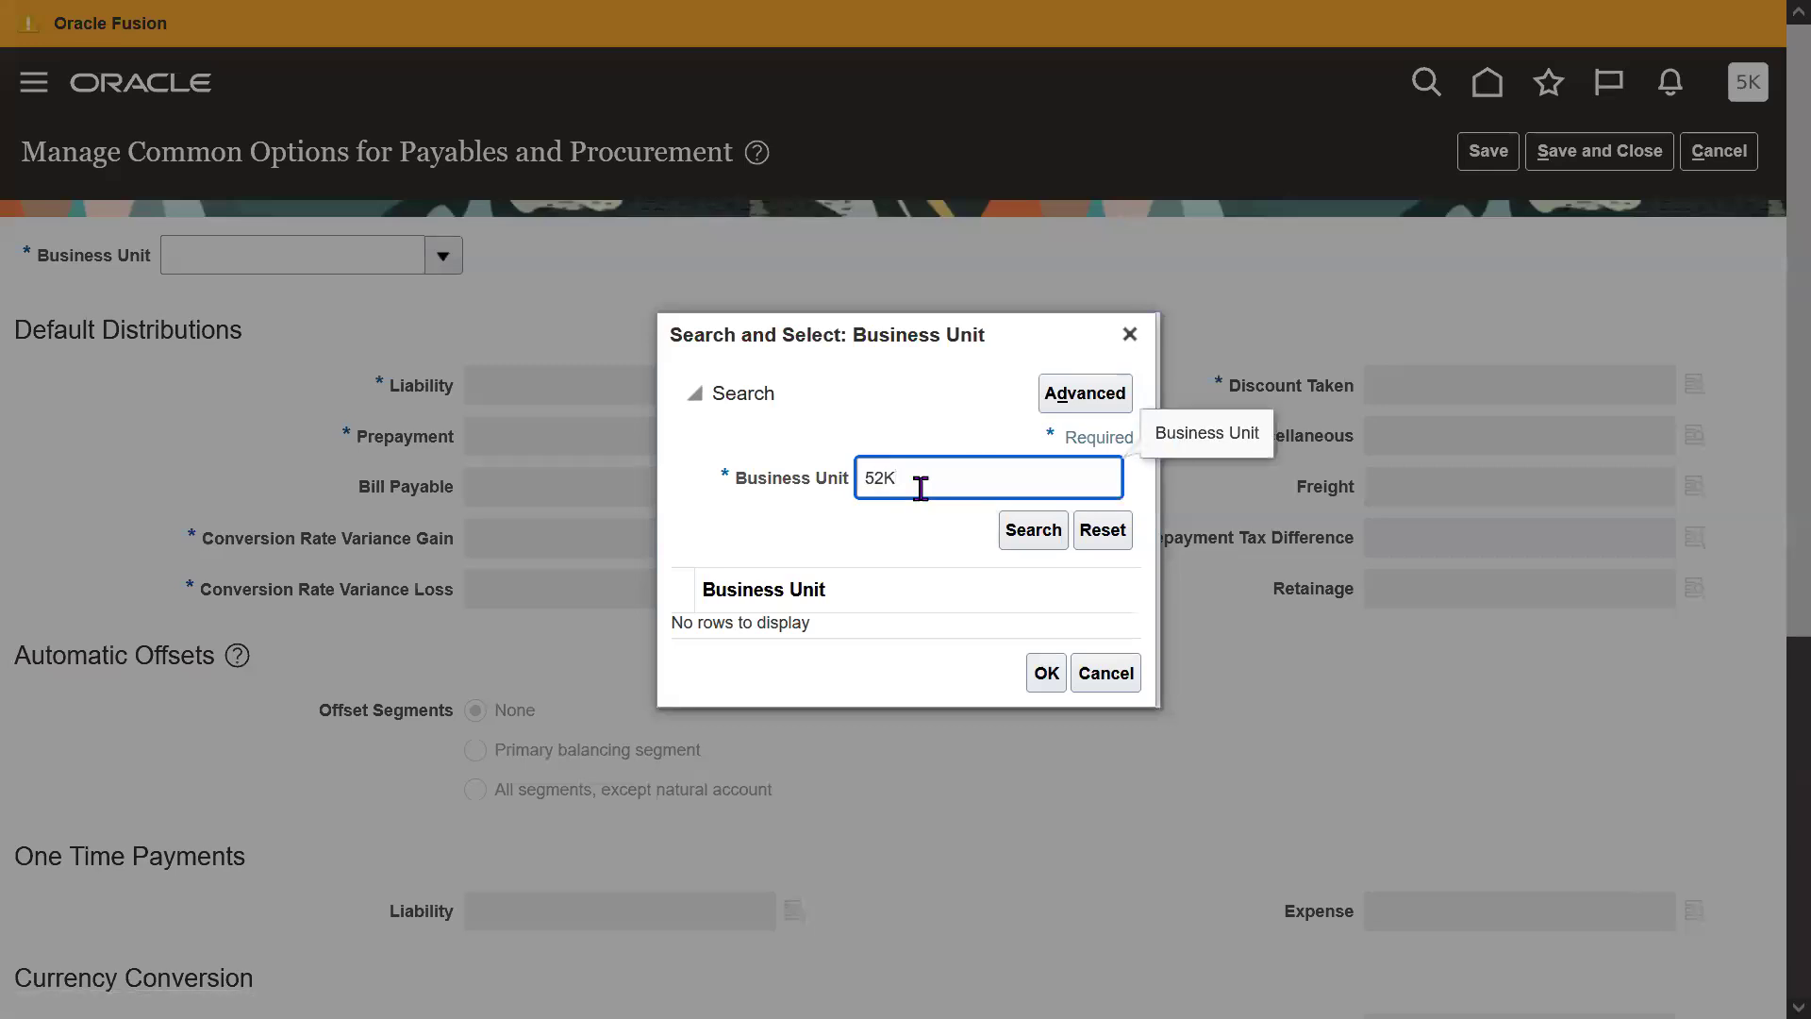
key(Return)
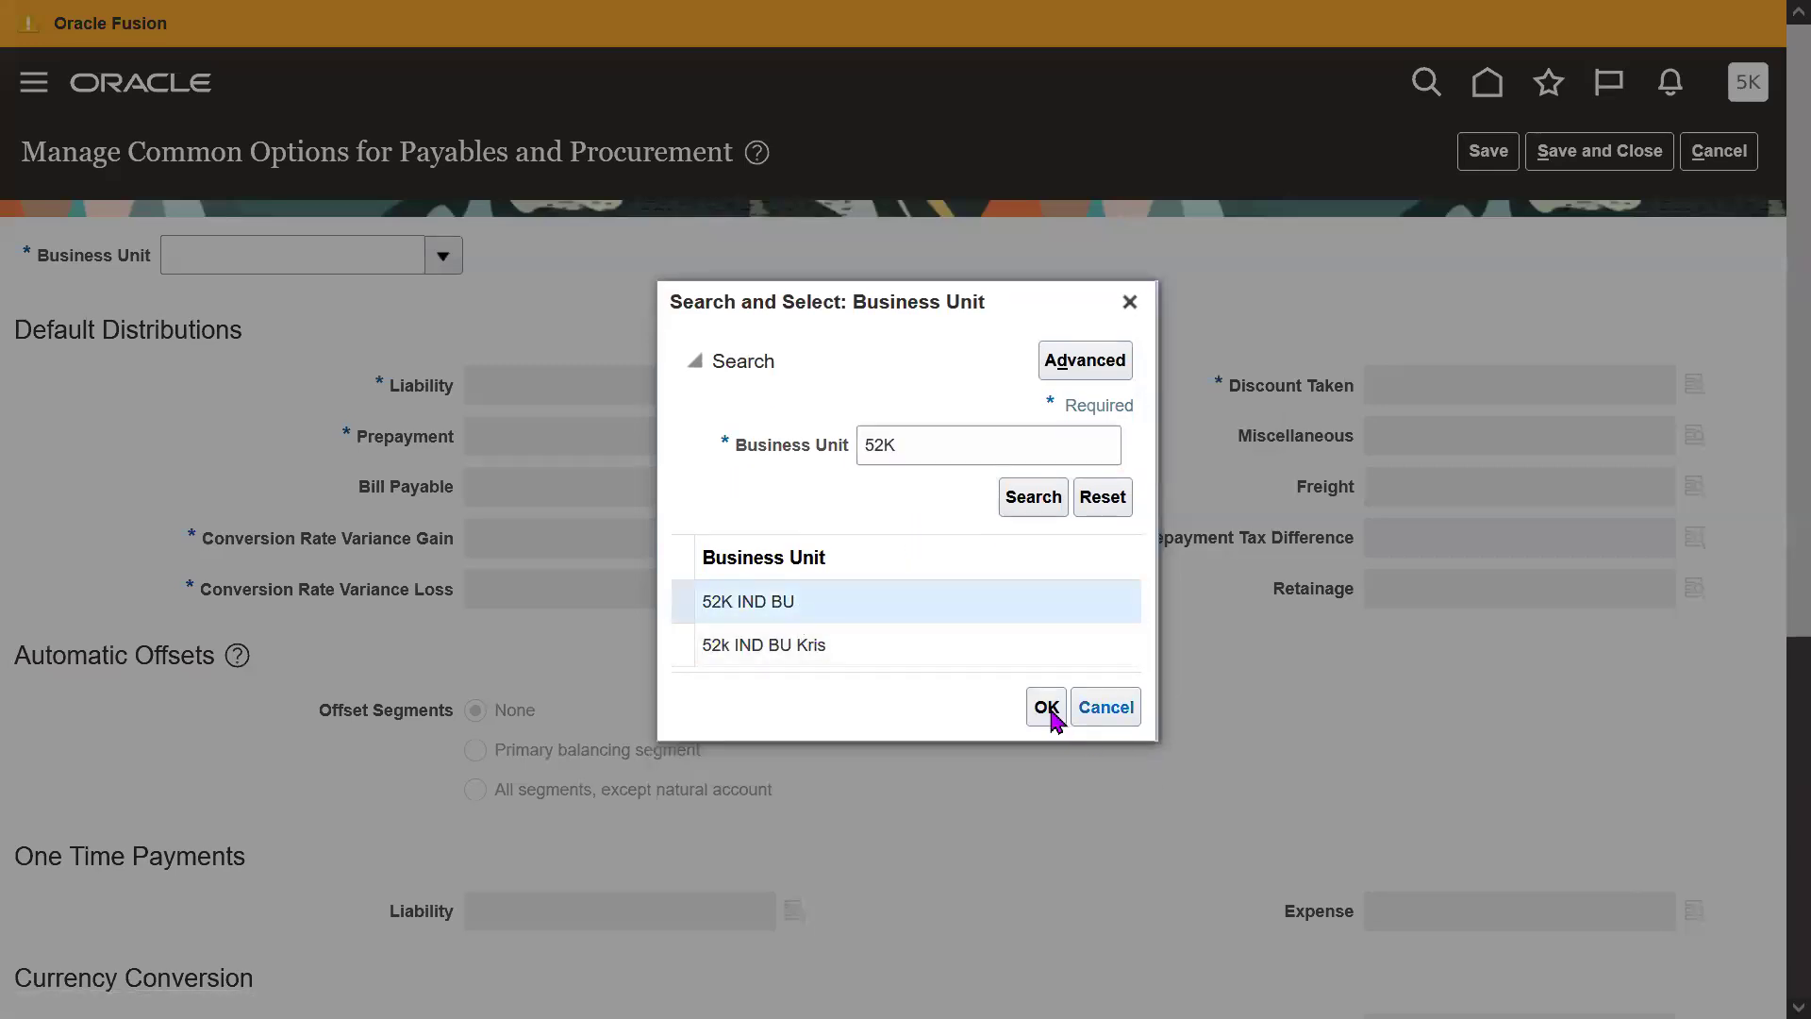
click(1049, 710)
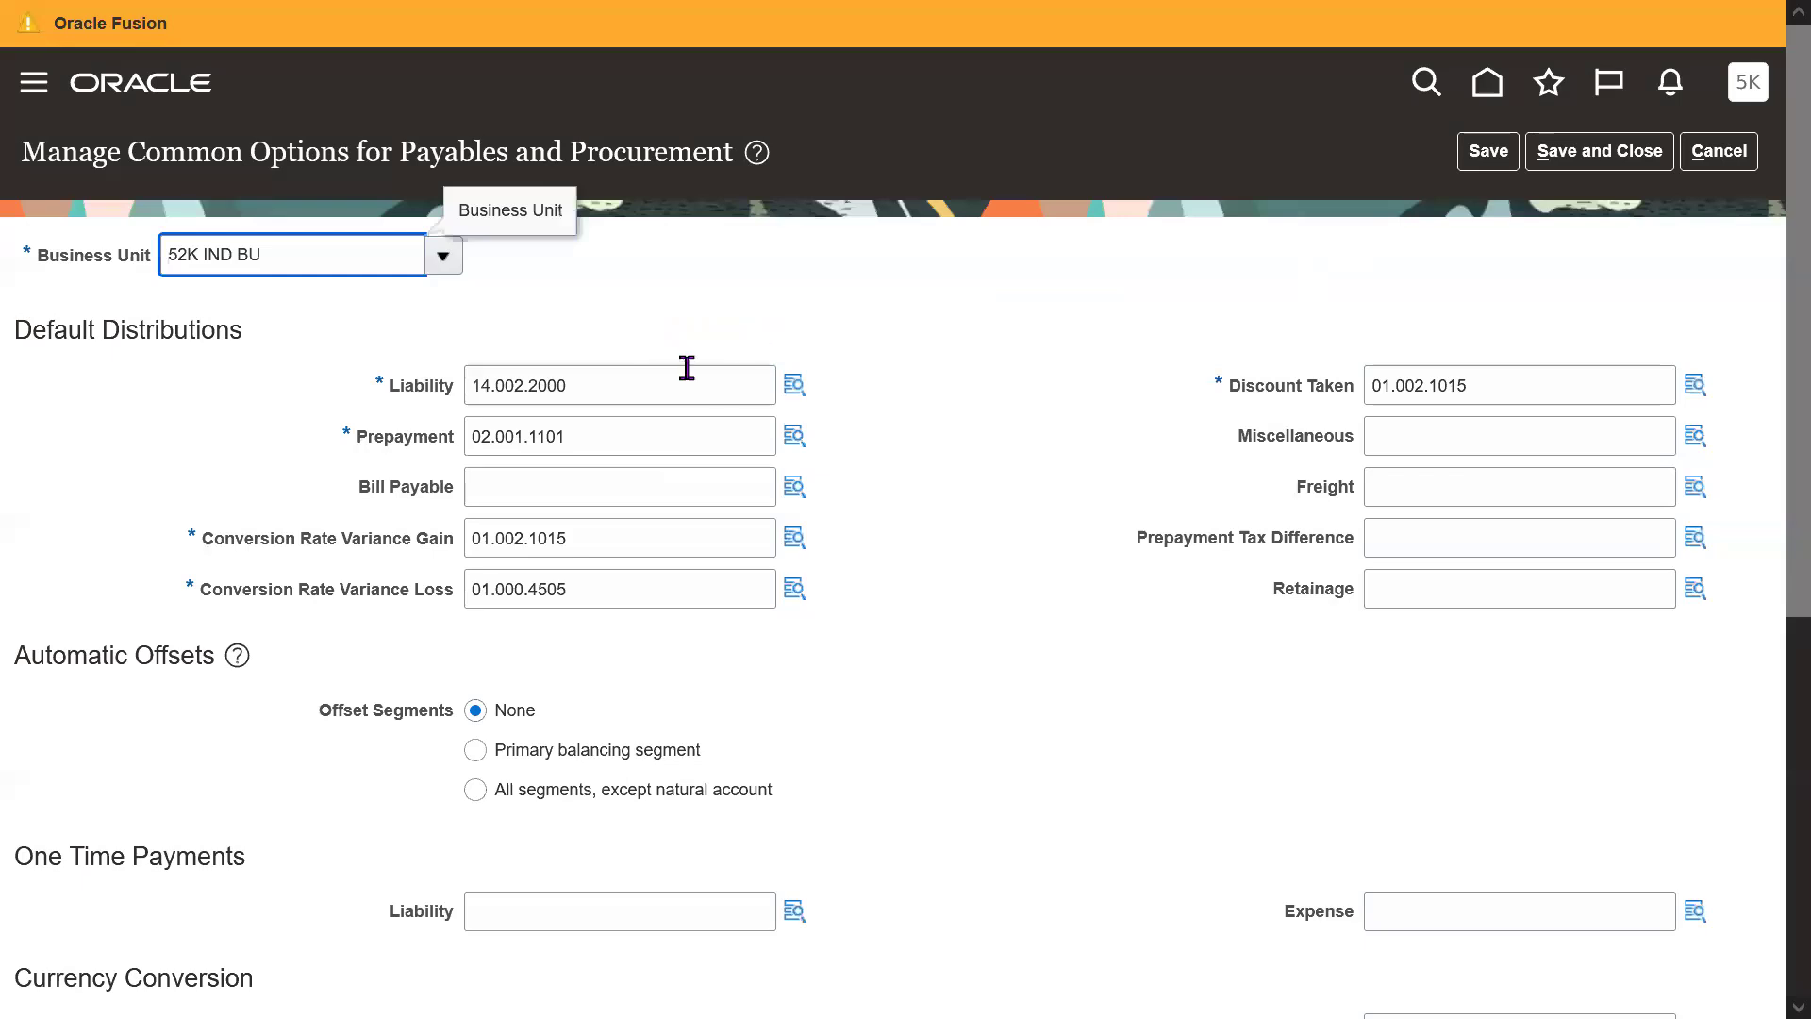
Step: Review the Liability, Prepayment, Conversion Rate Variance Gain/Loss and Discount Taken accounts
click(667, 370)
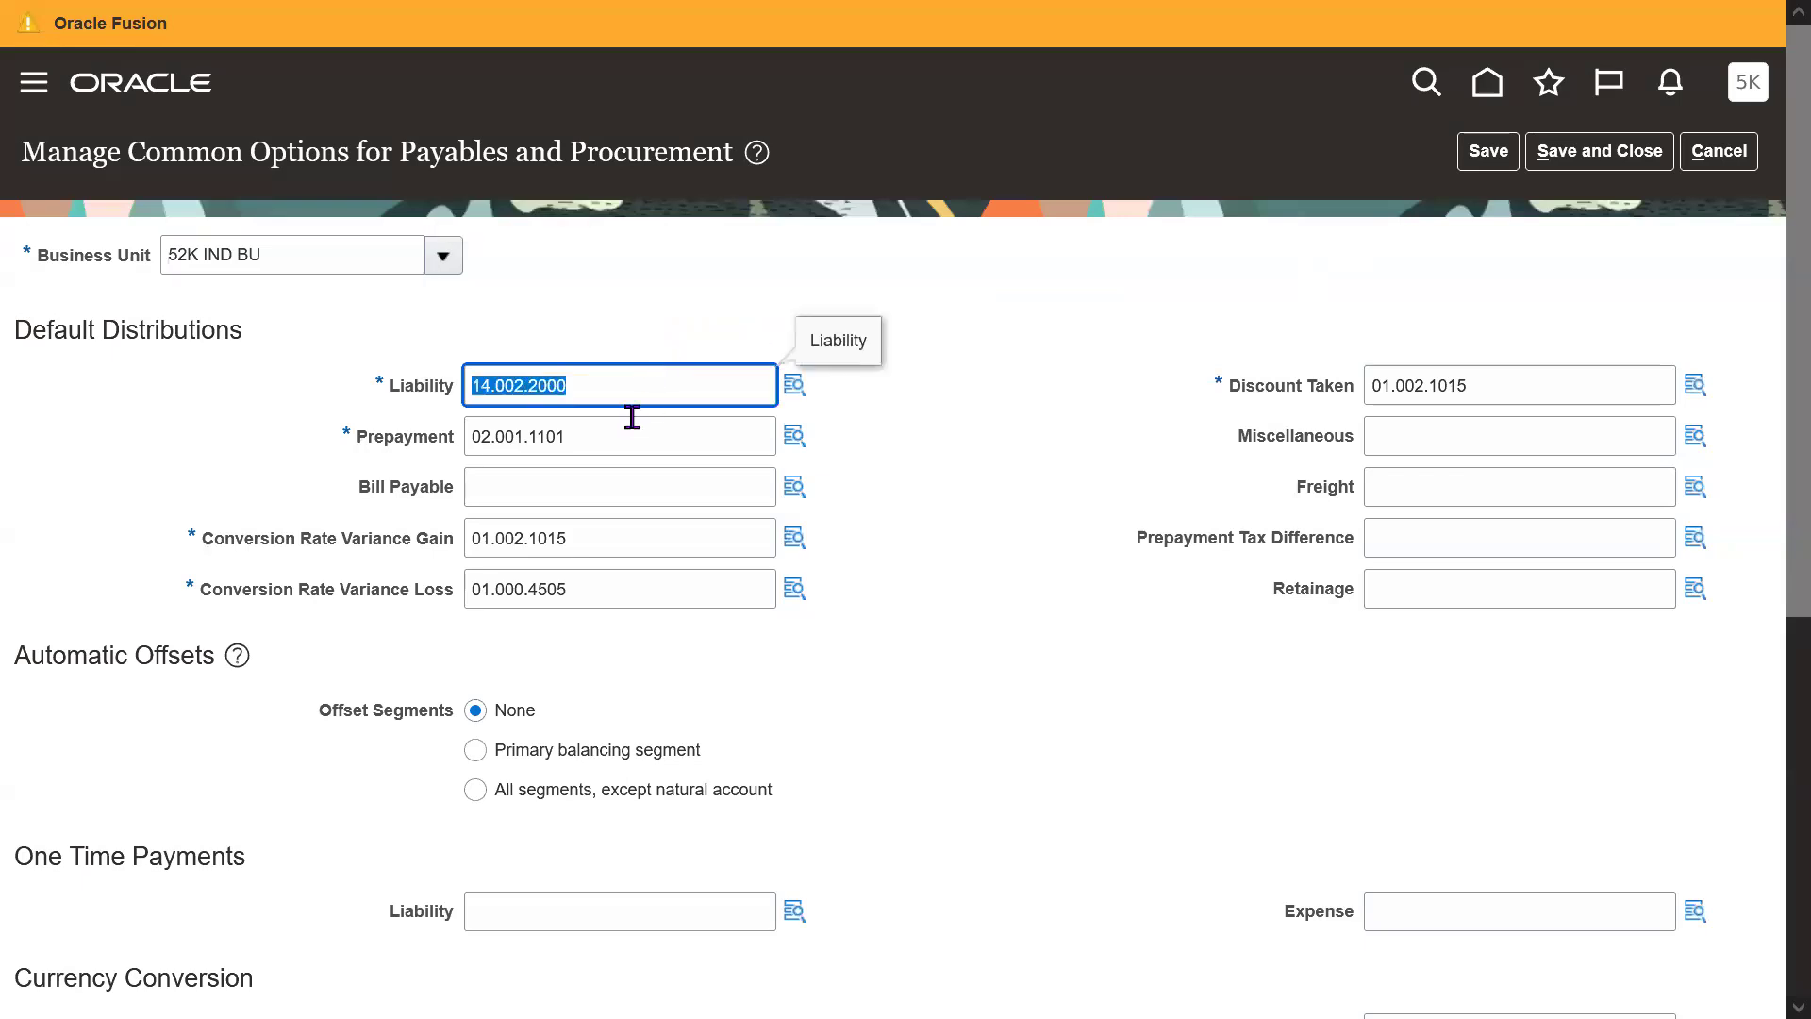
triple_click(595, 432)
double_click(598, 553)
click(598, 552)
click(647, 596)
triple_click(647, 594)
click(1440, 372)
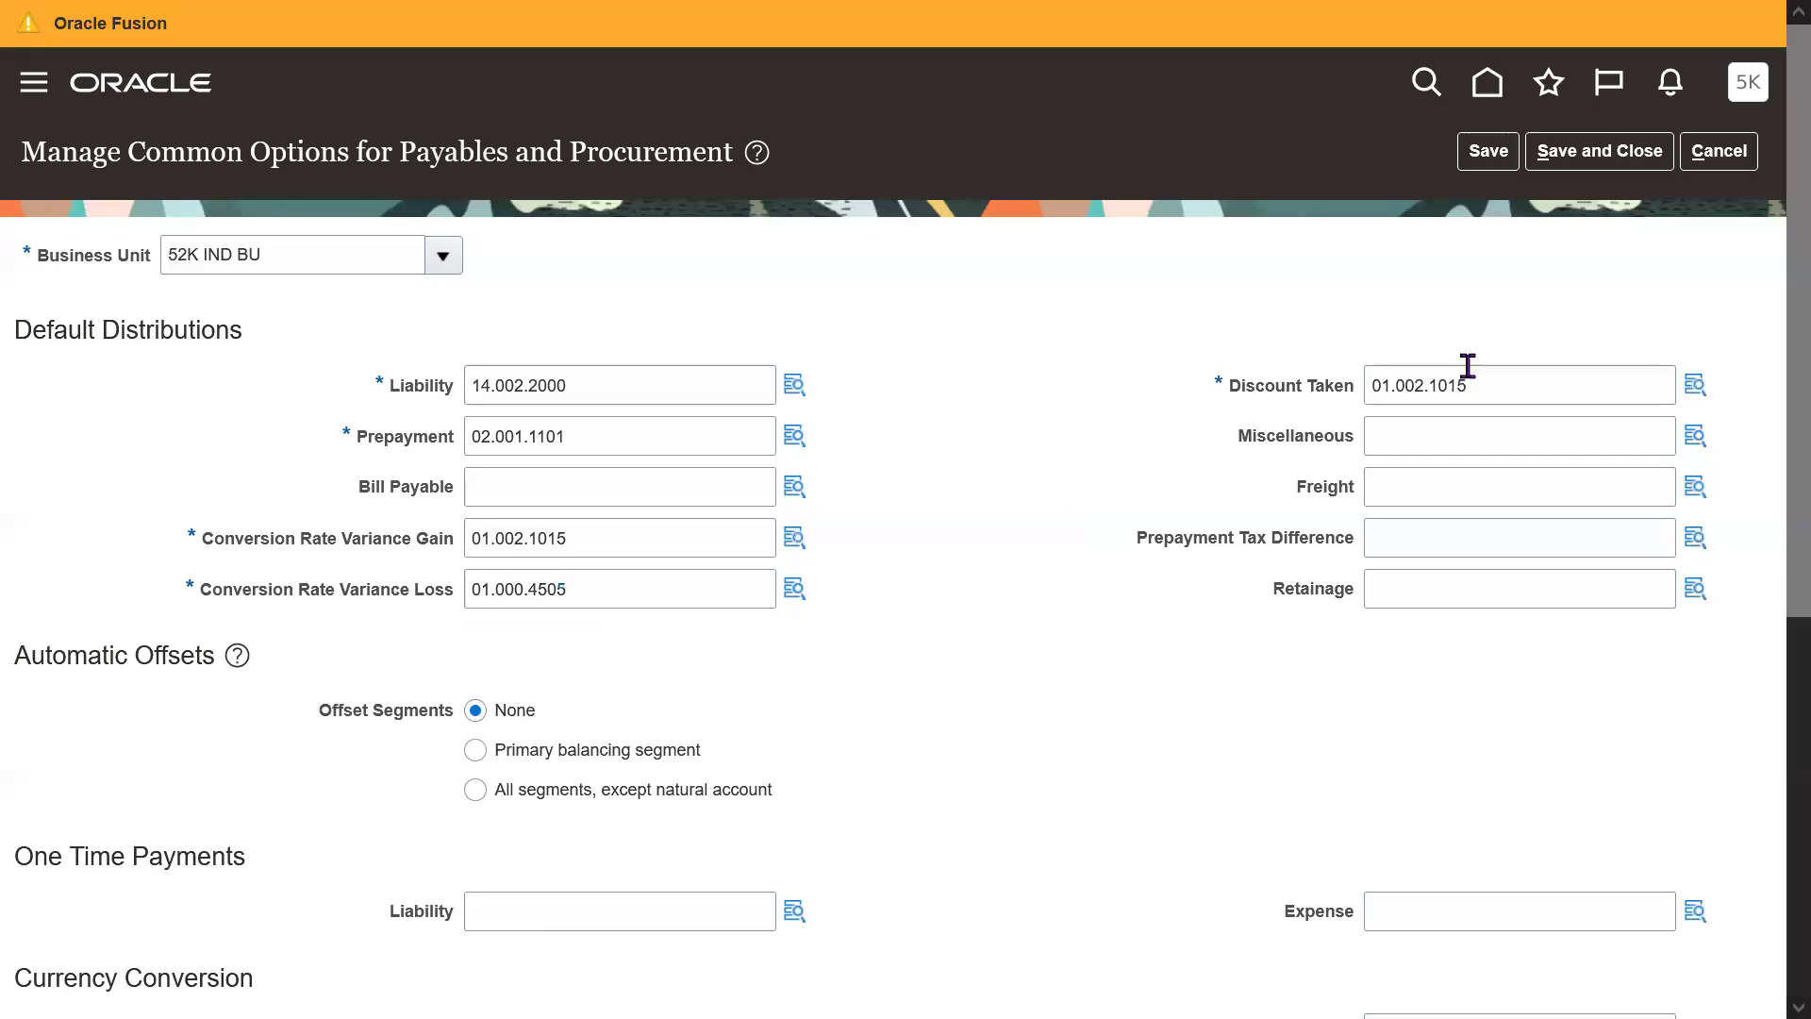
triple_click(1440, 372)
scroll(1773, 729, down, 3)
drag(1767, 716, 1767, 838)
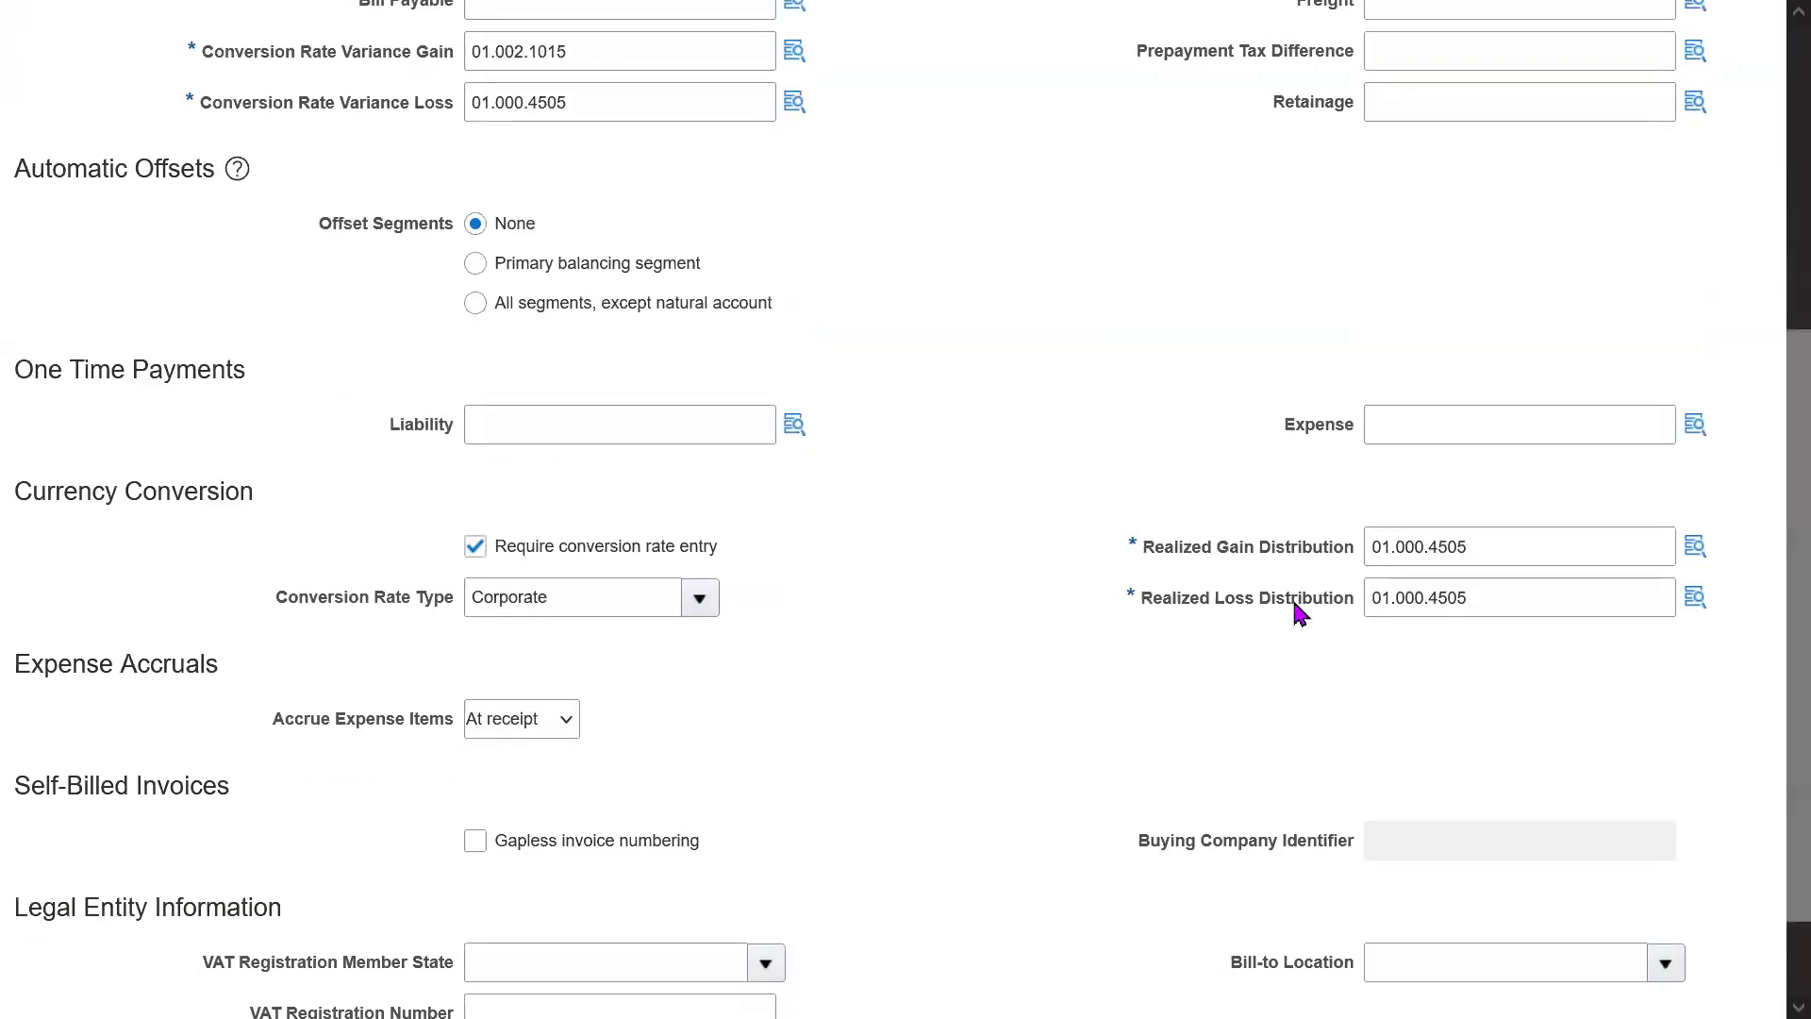
drag(1174, 550, 1334, 542)
drag(1154, 600, 1349, 610)
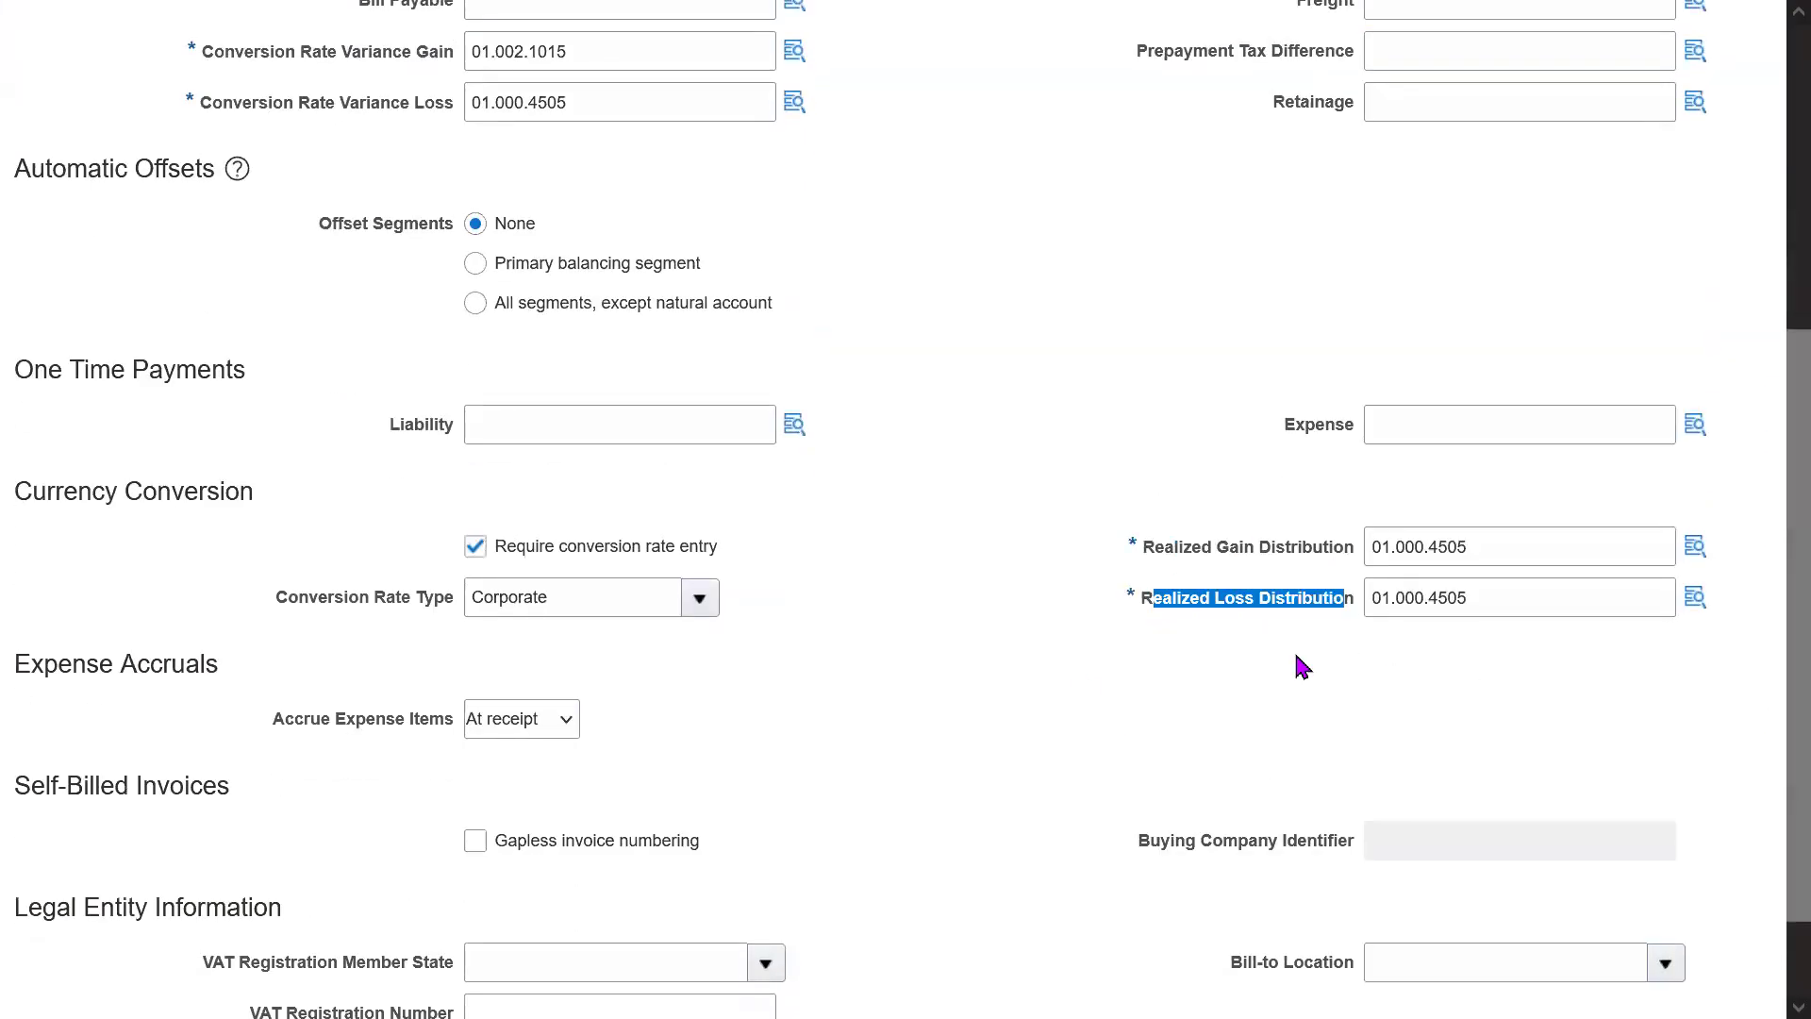
click(1226, 678)
Step: Confirm Accrue Expense Items stays 'At receipt' and save and close the options
double_click(284, 718)
drag(388, 727, 454, 729)
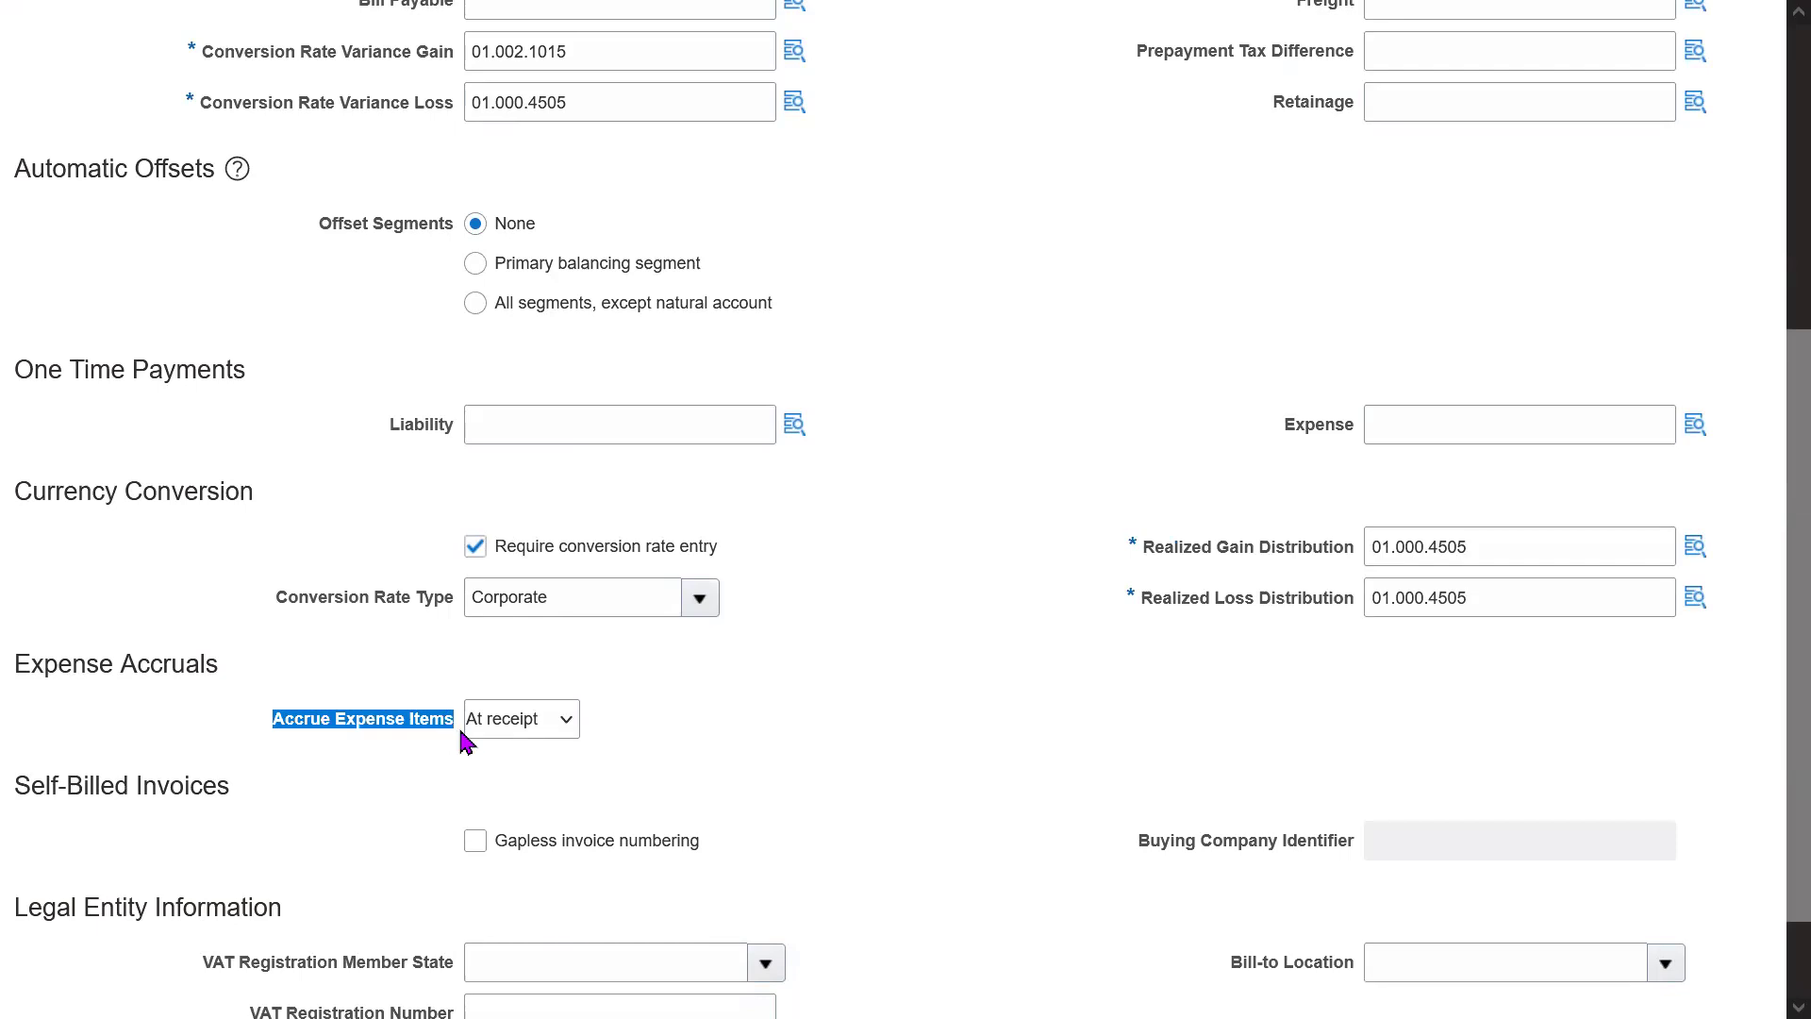
click(550, 726)
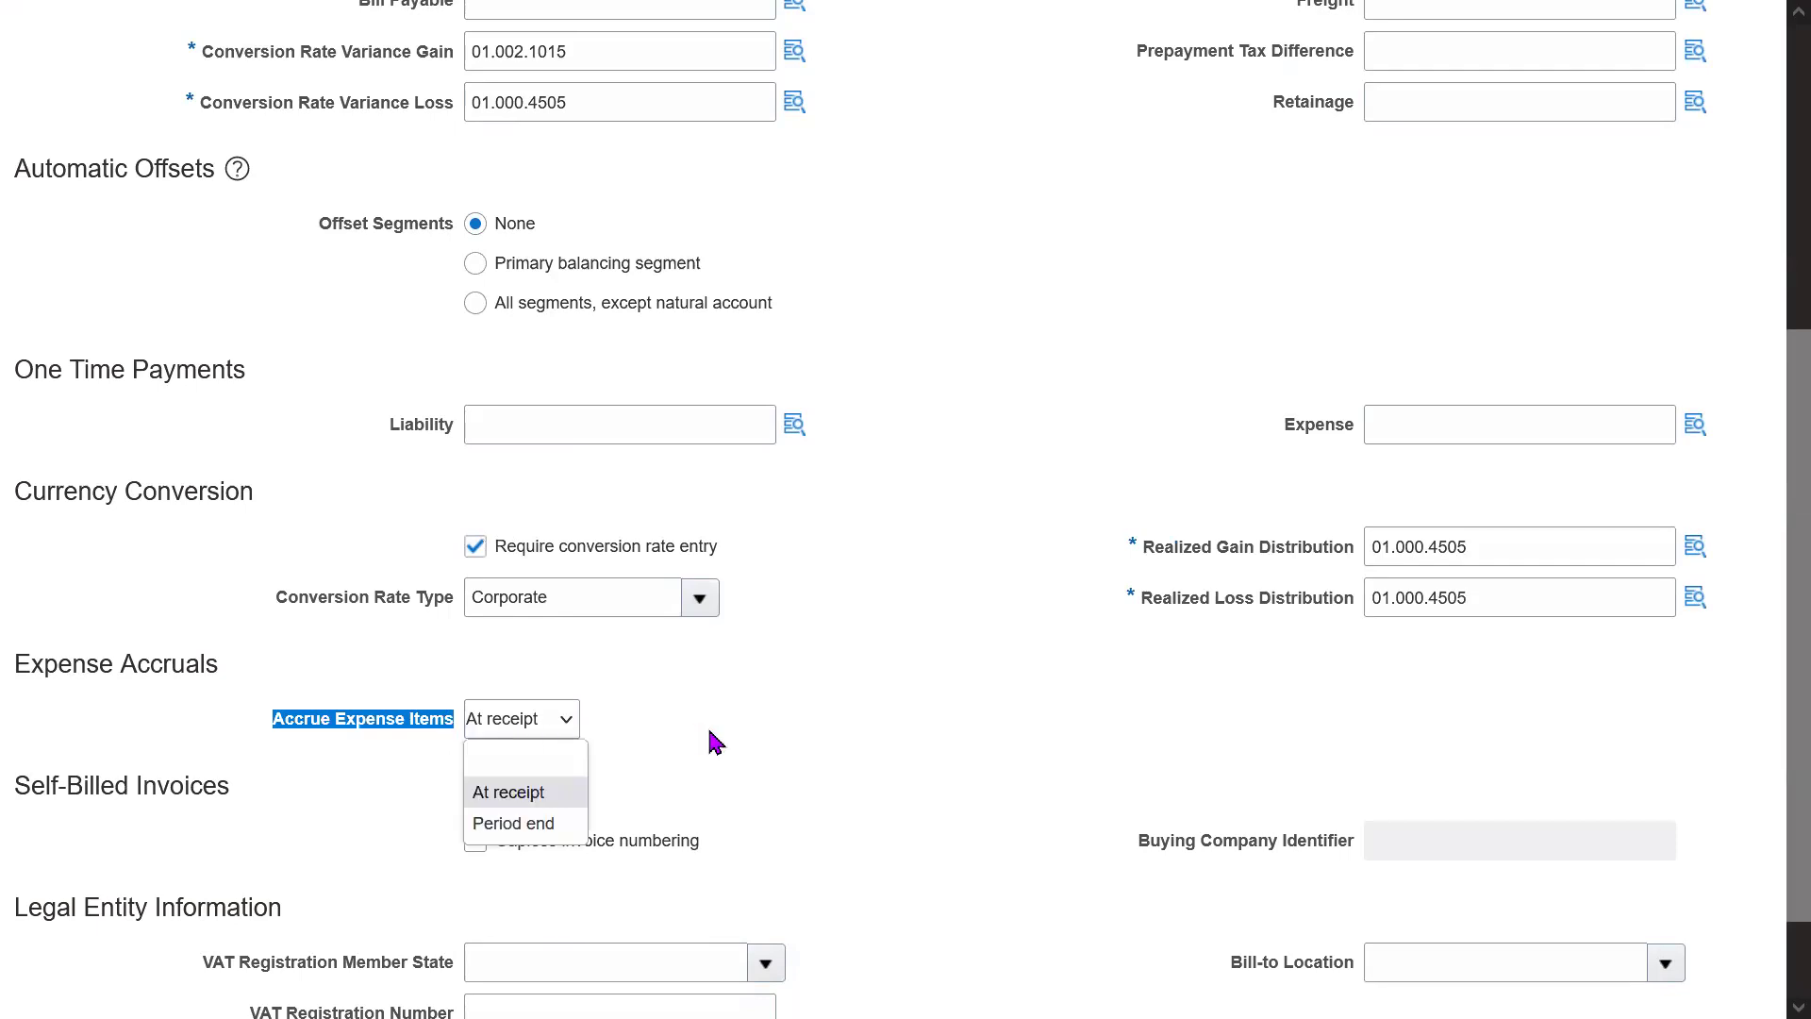
click(655, 759)
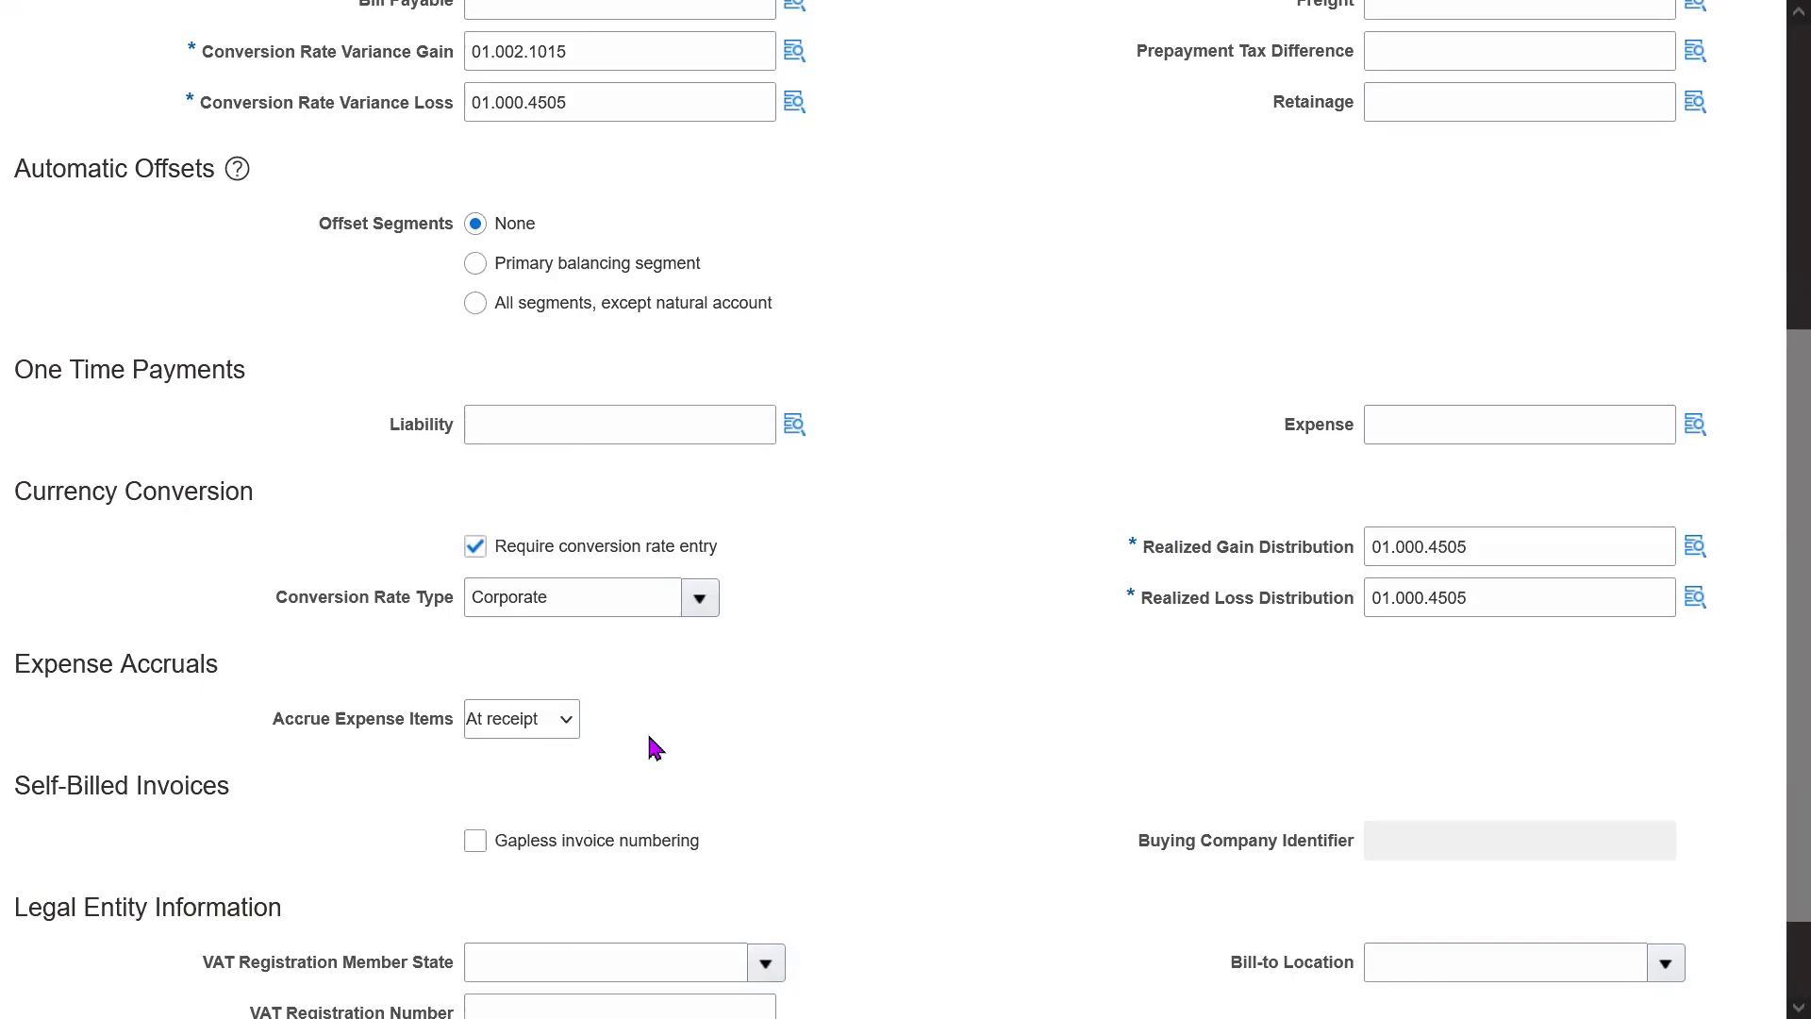
click(566, 722)
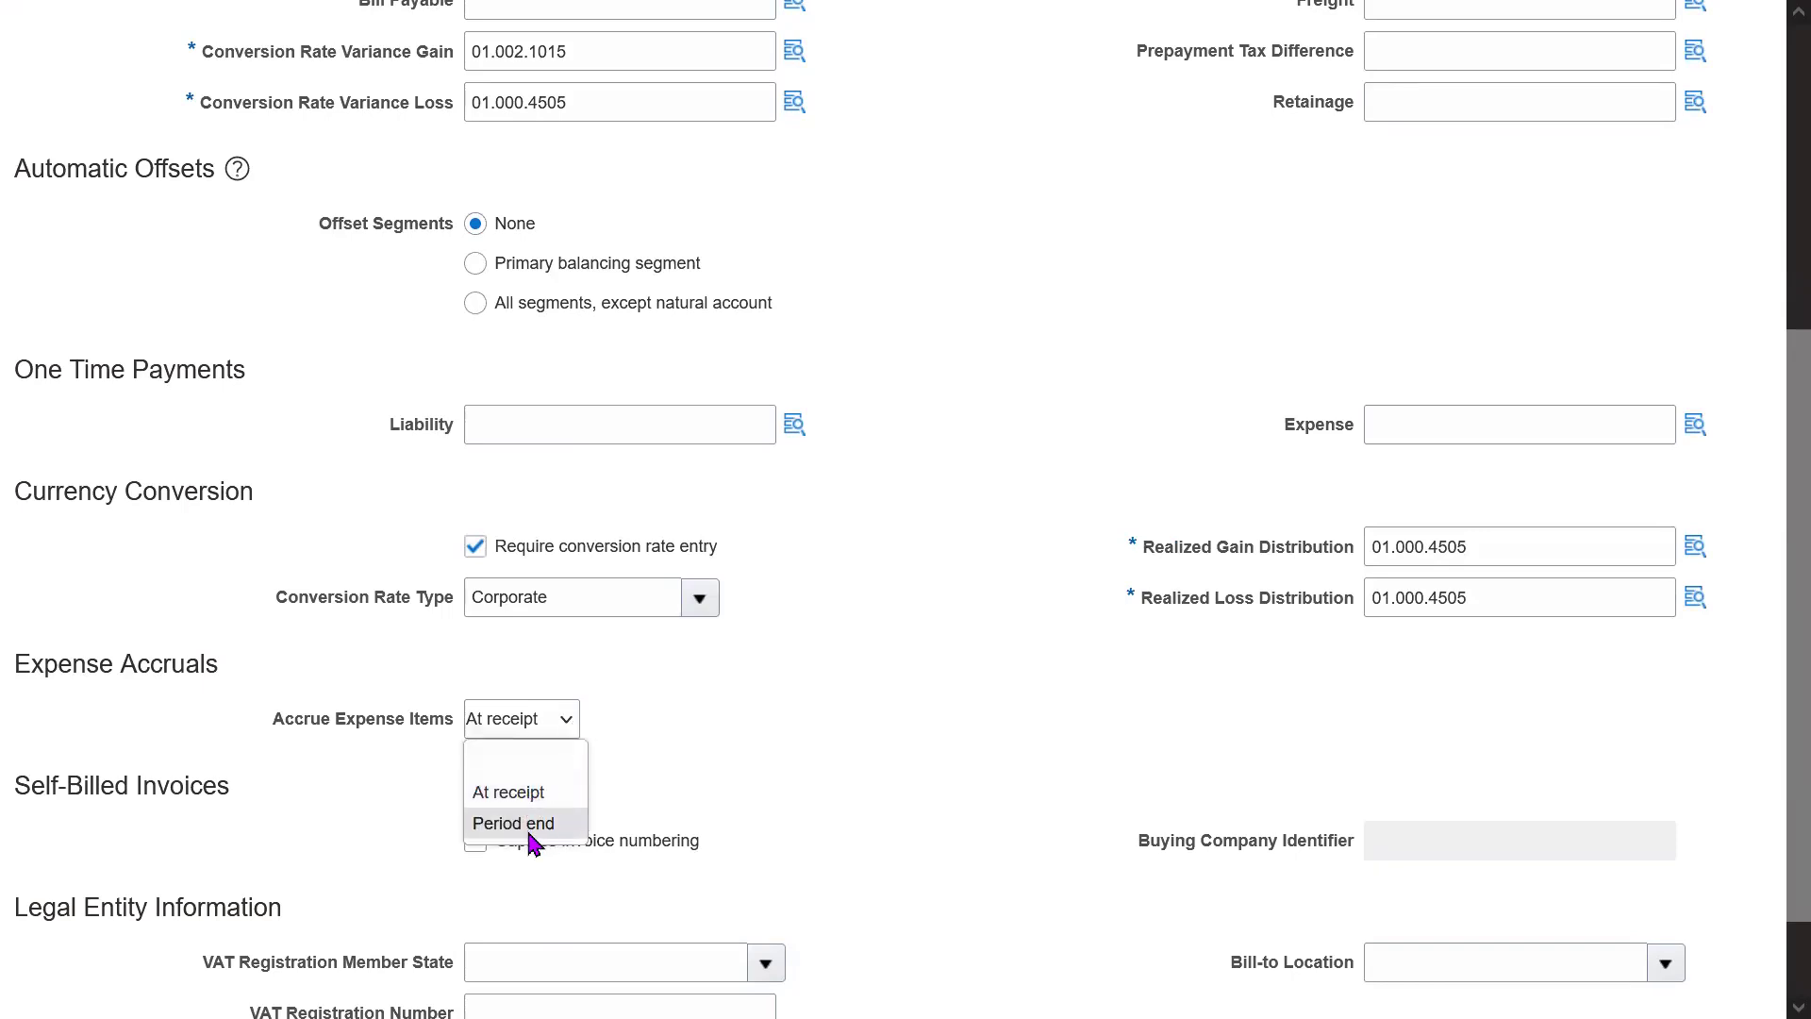
click(779, 773)
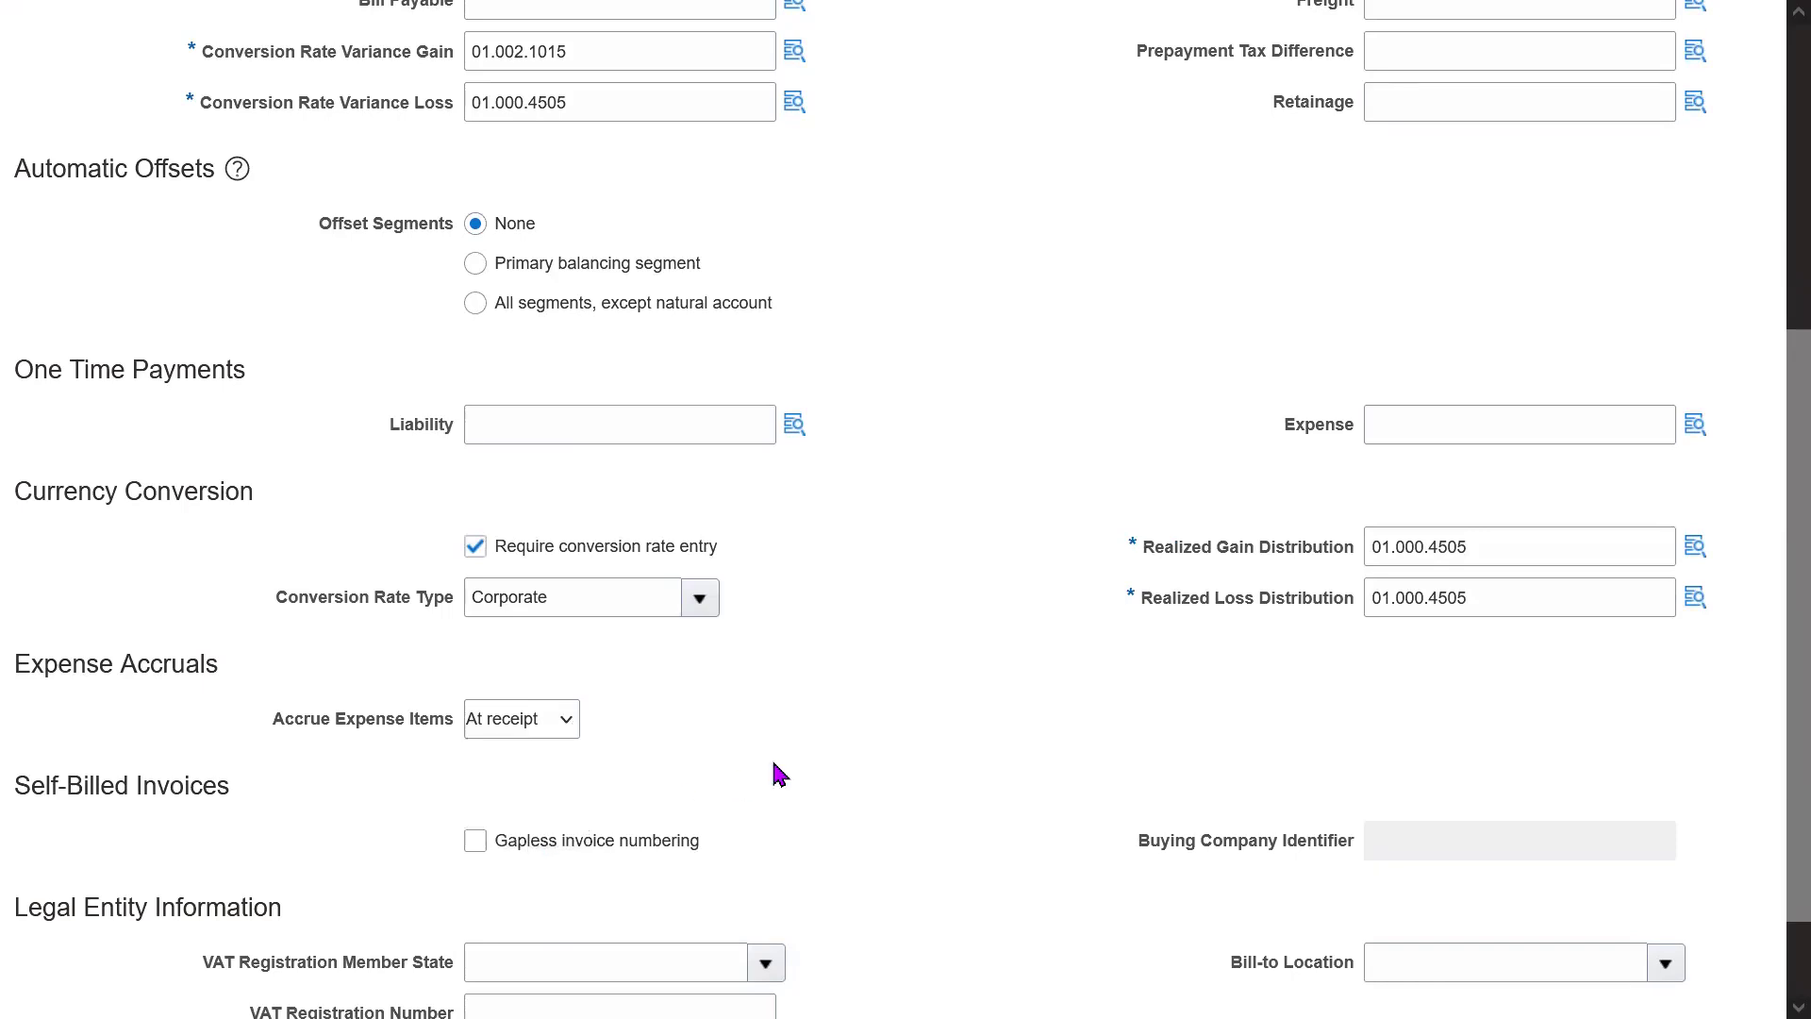
scroll(1769, 315, up, 5)
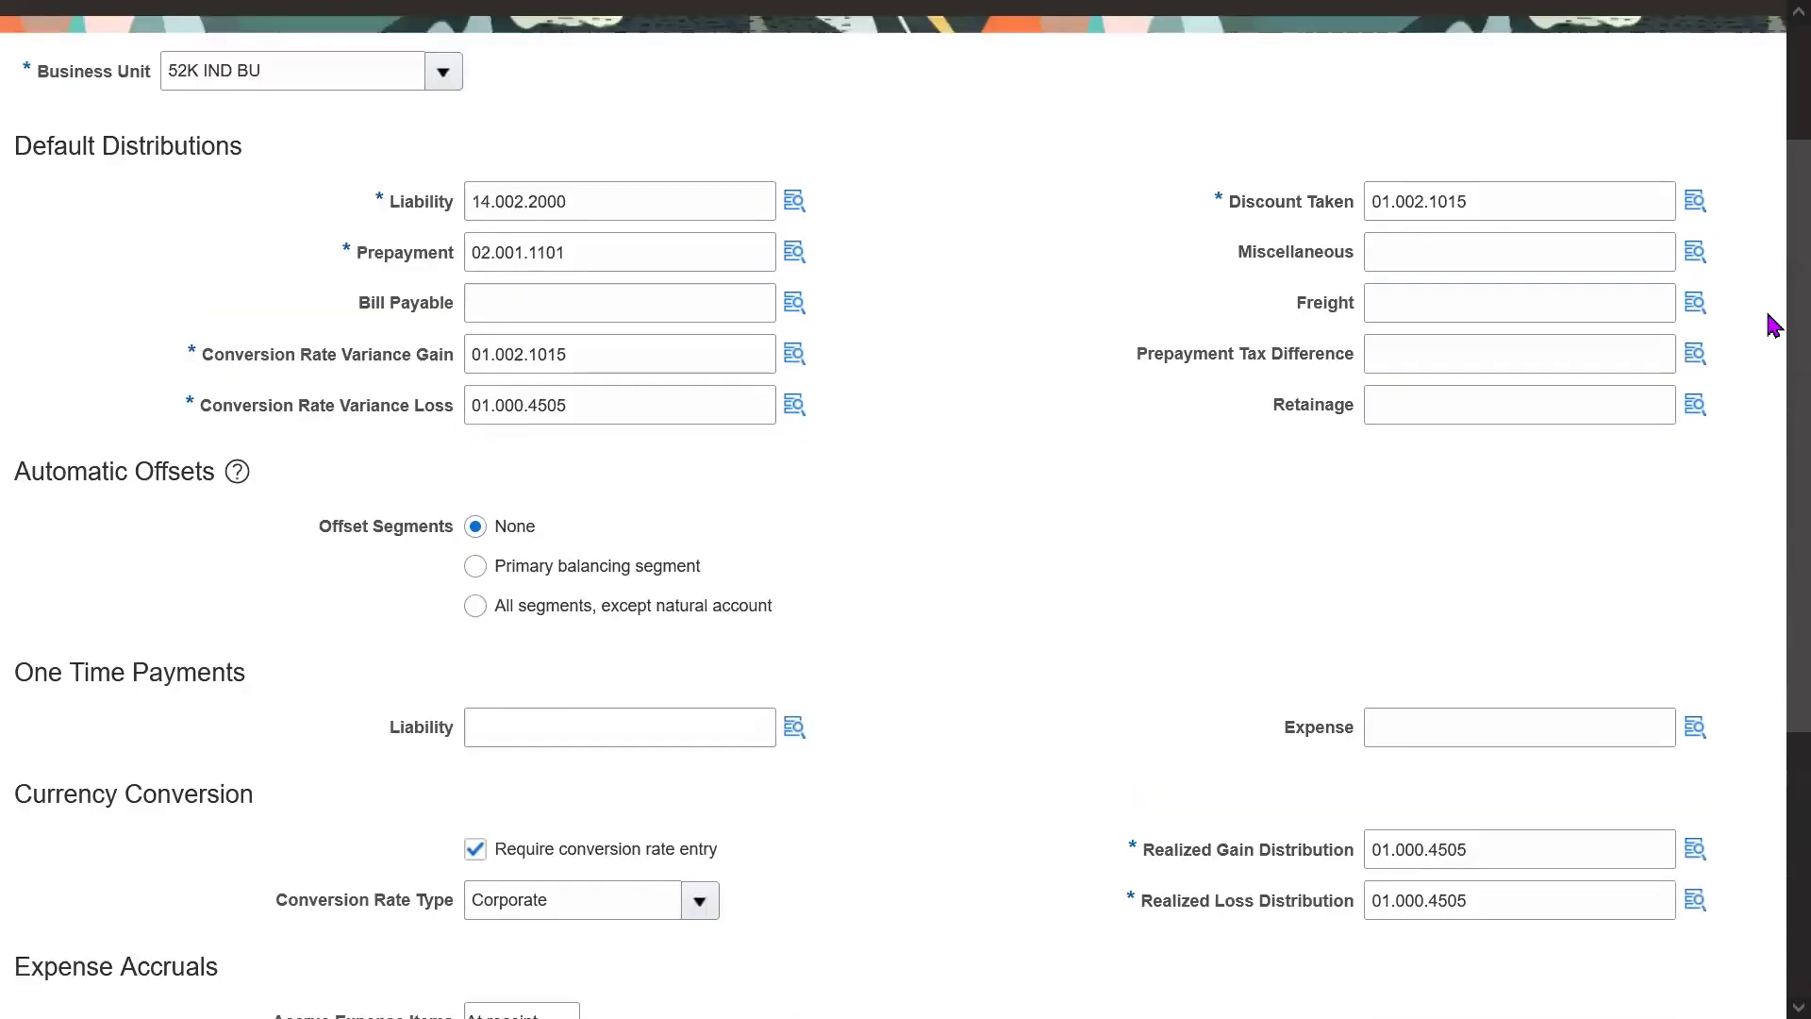
click(1600, 151)
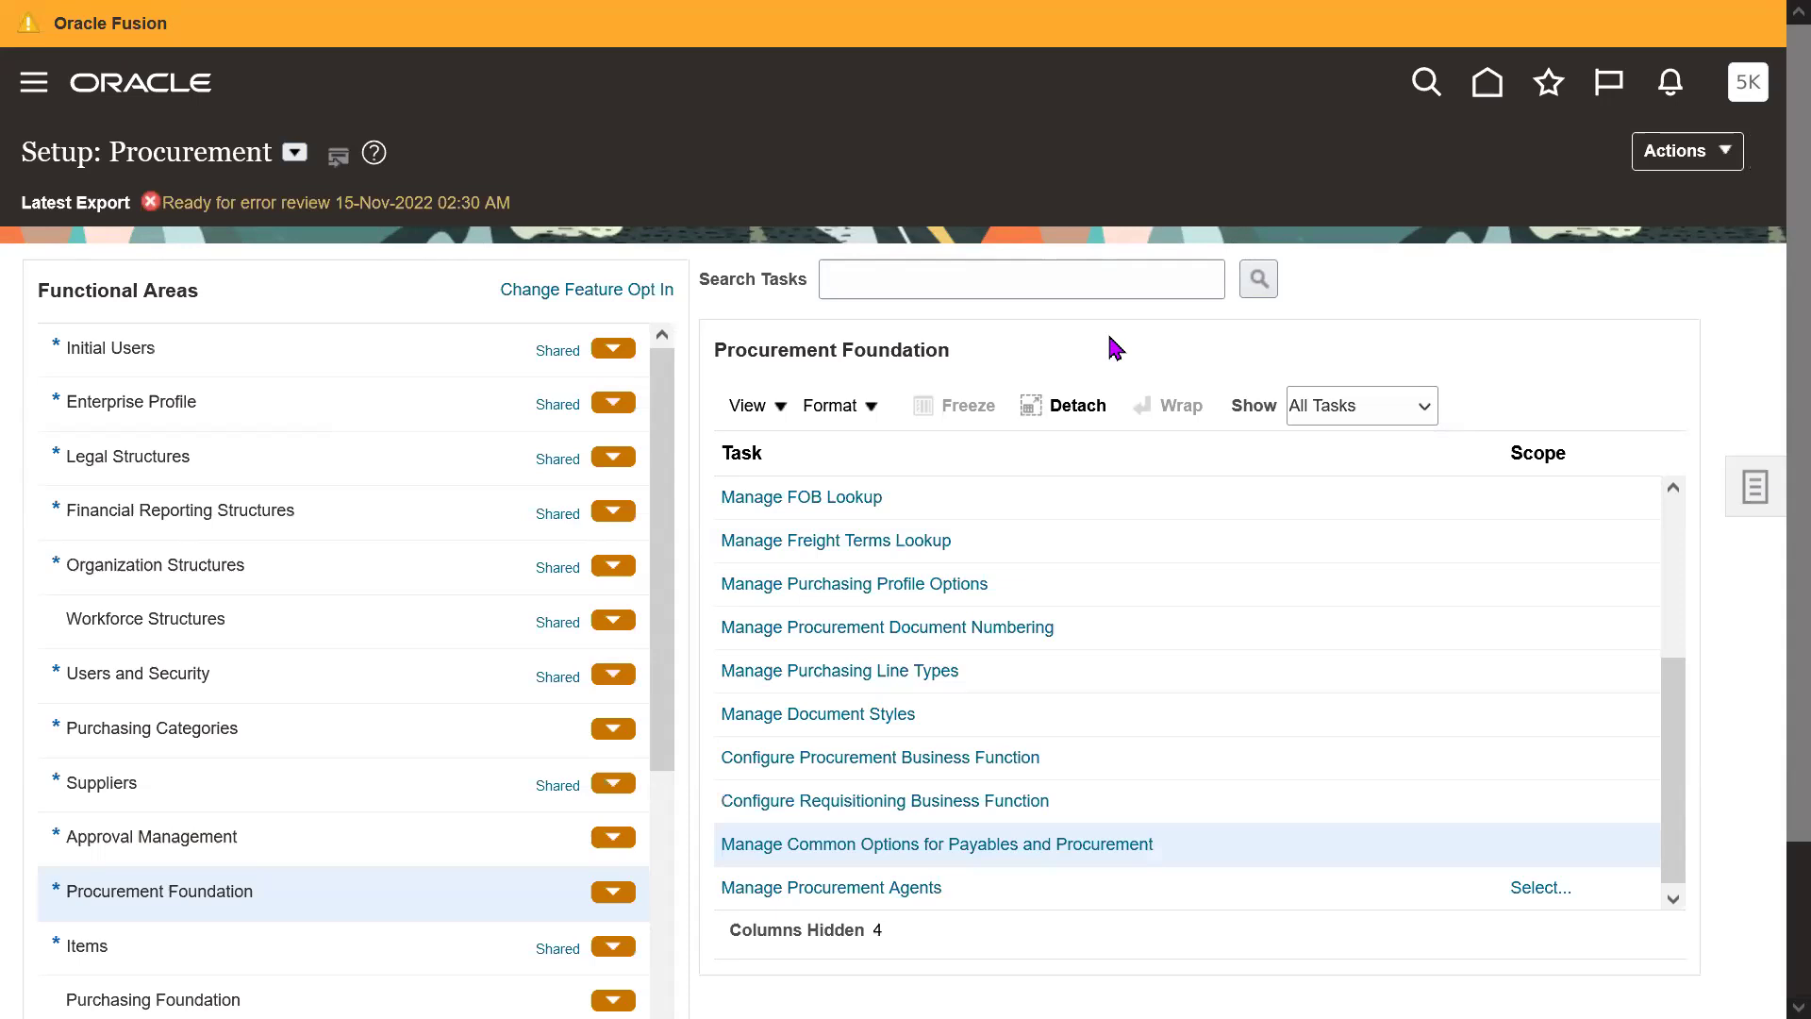
click(1042, 799)
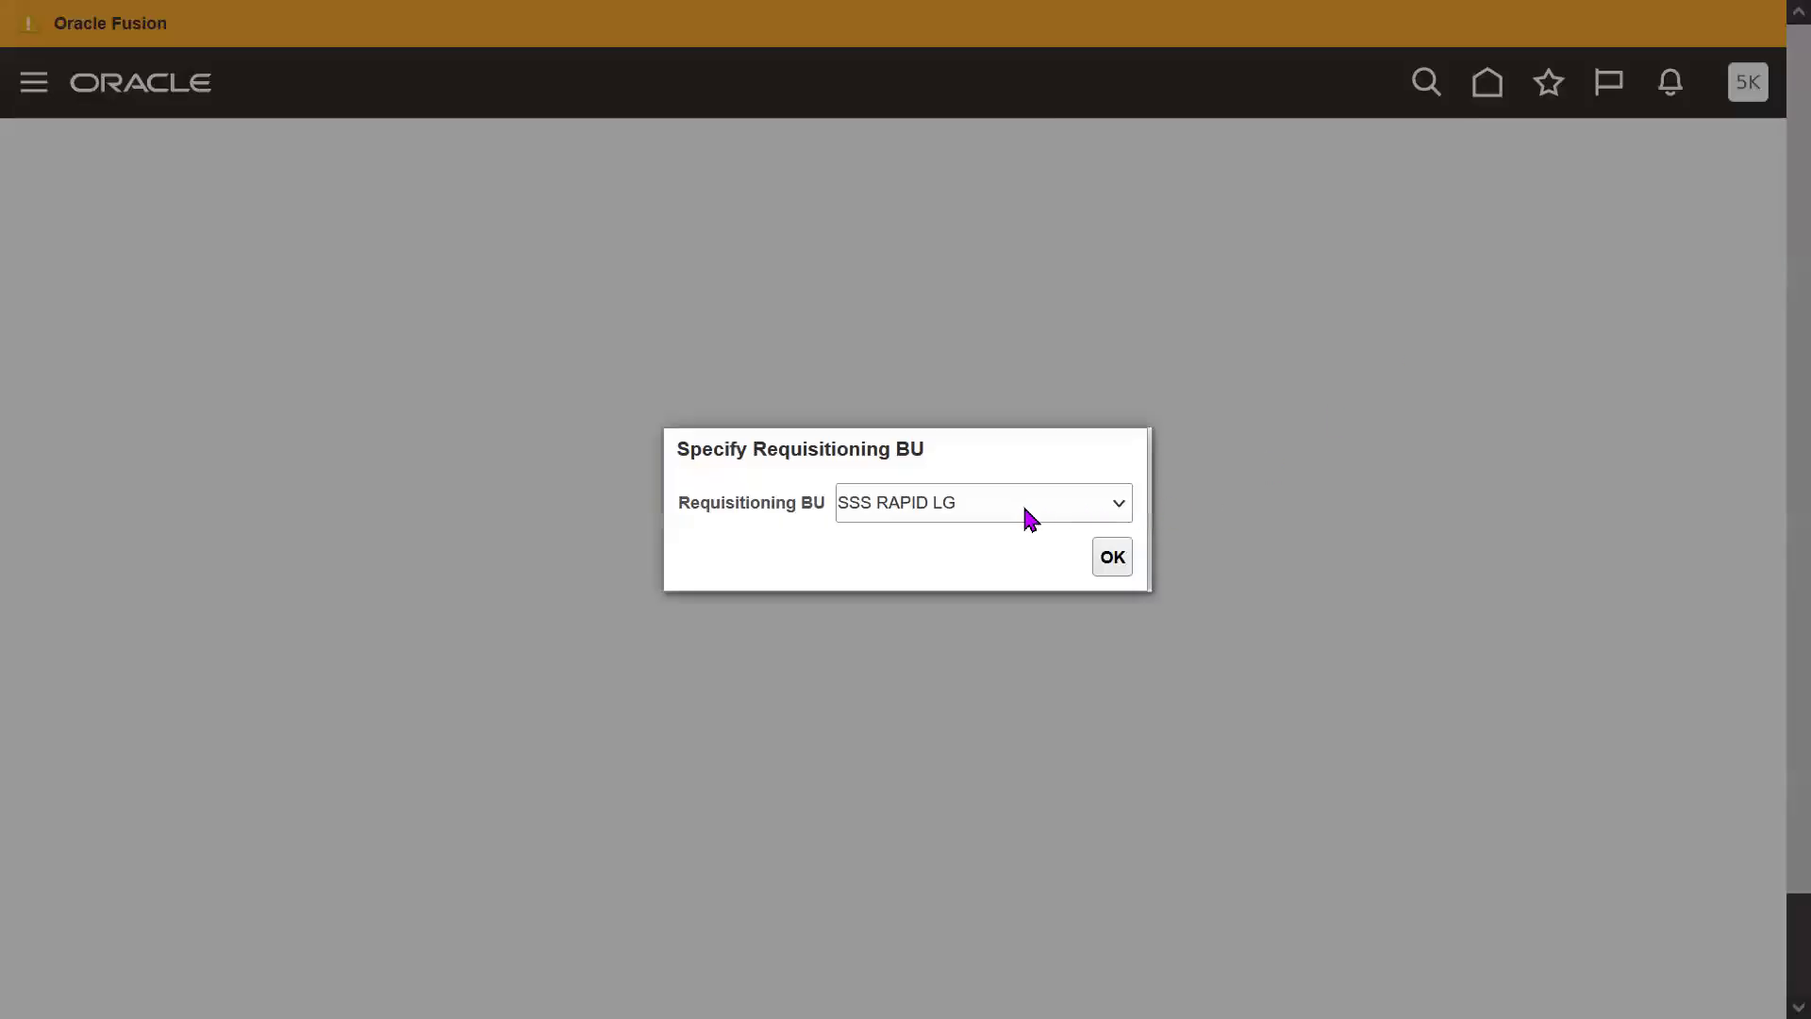
click(1025, 510)
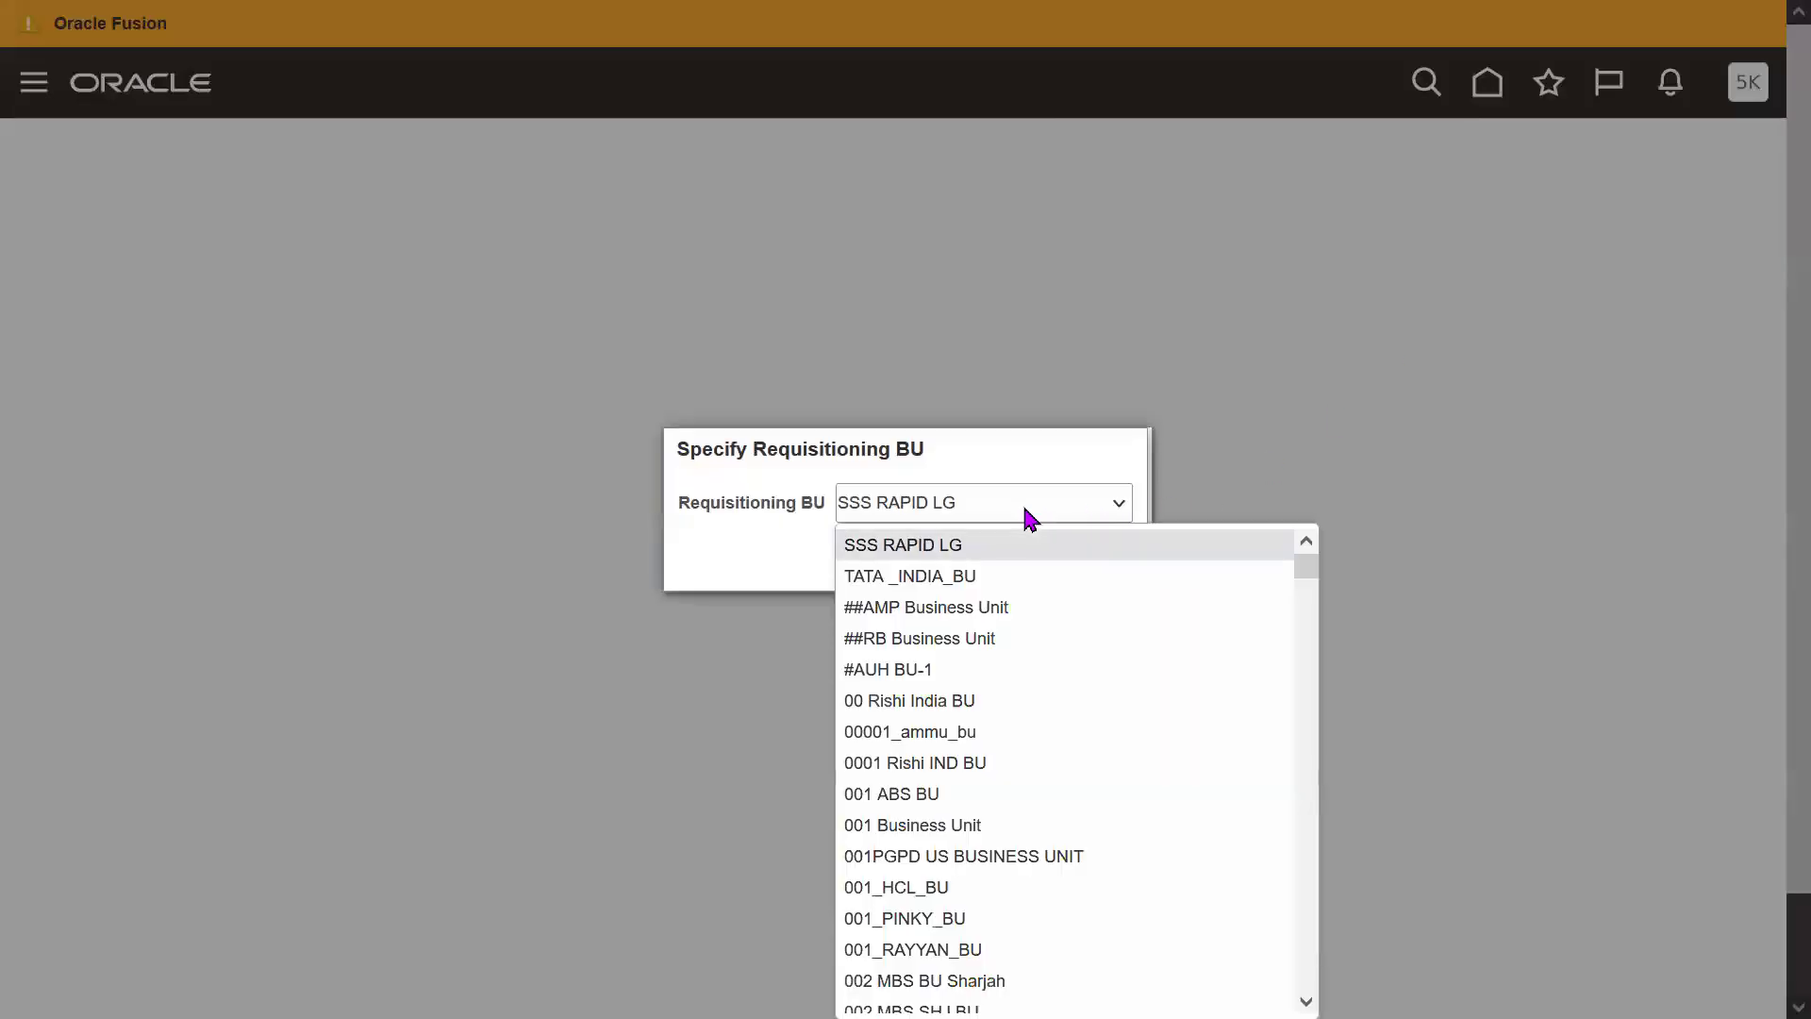
key(5)
key(2)
key(Return)
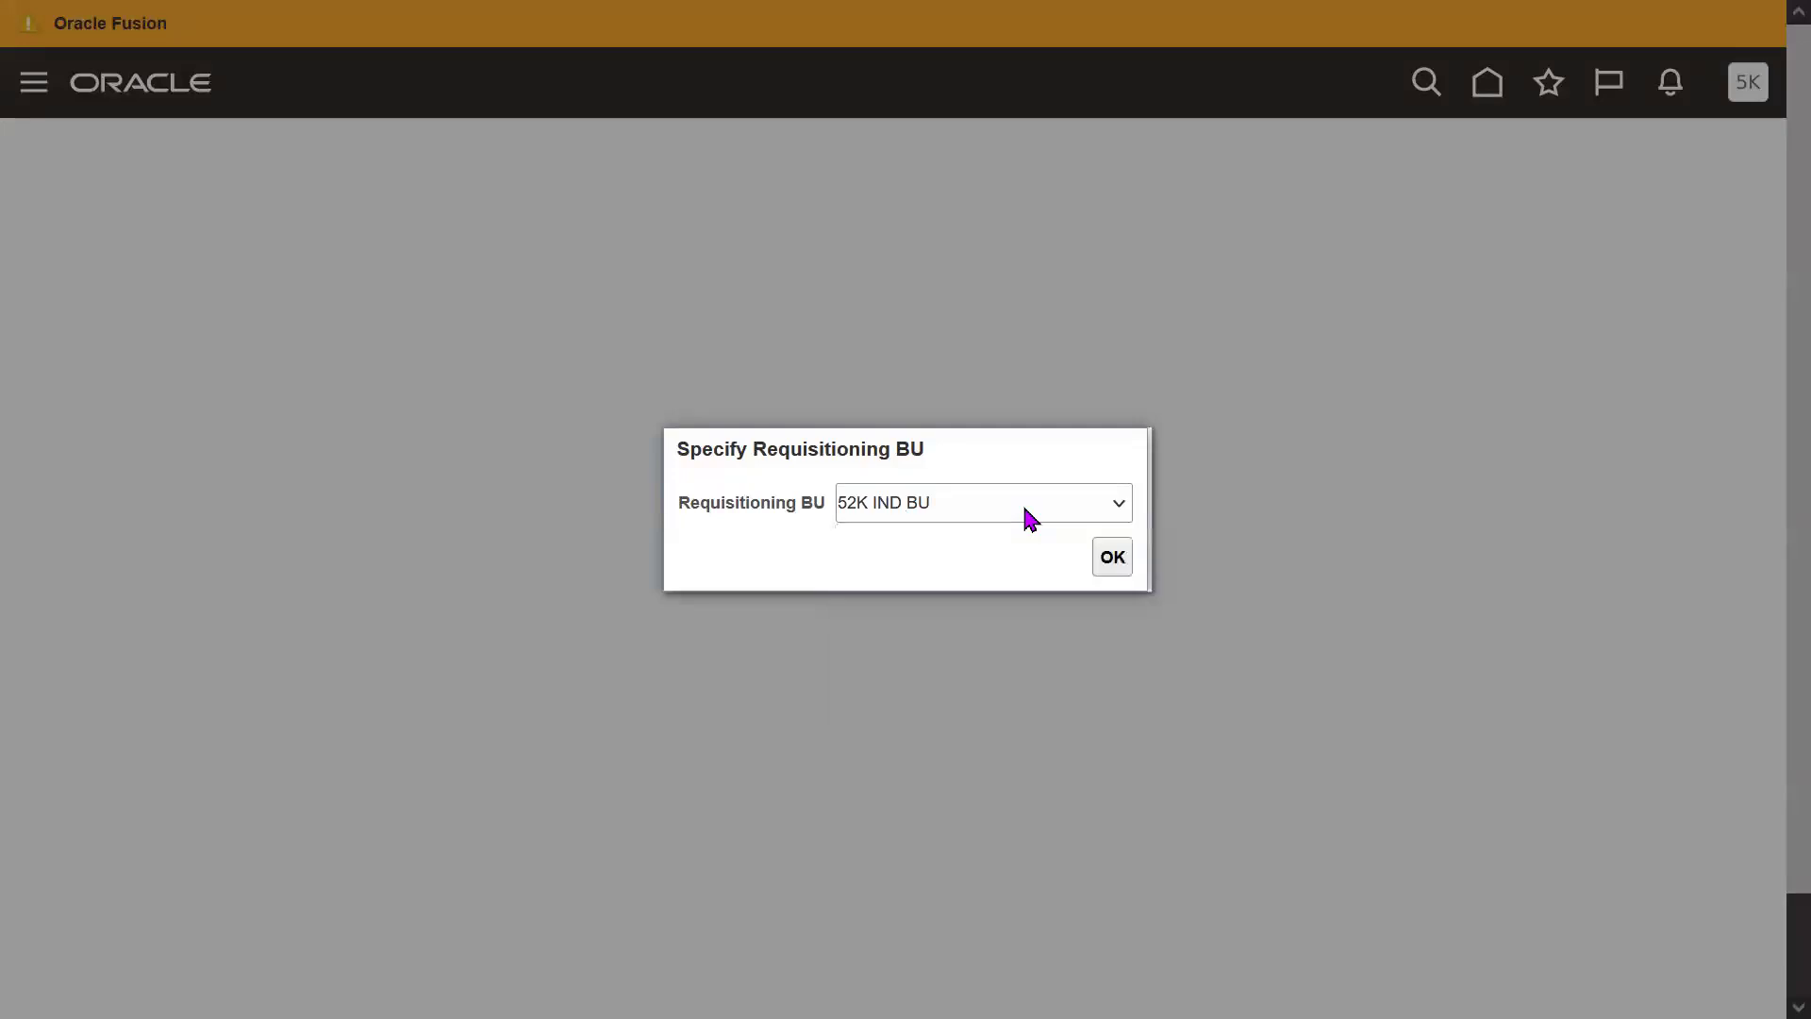
click(1117, 558)
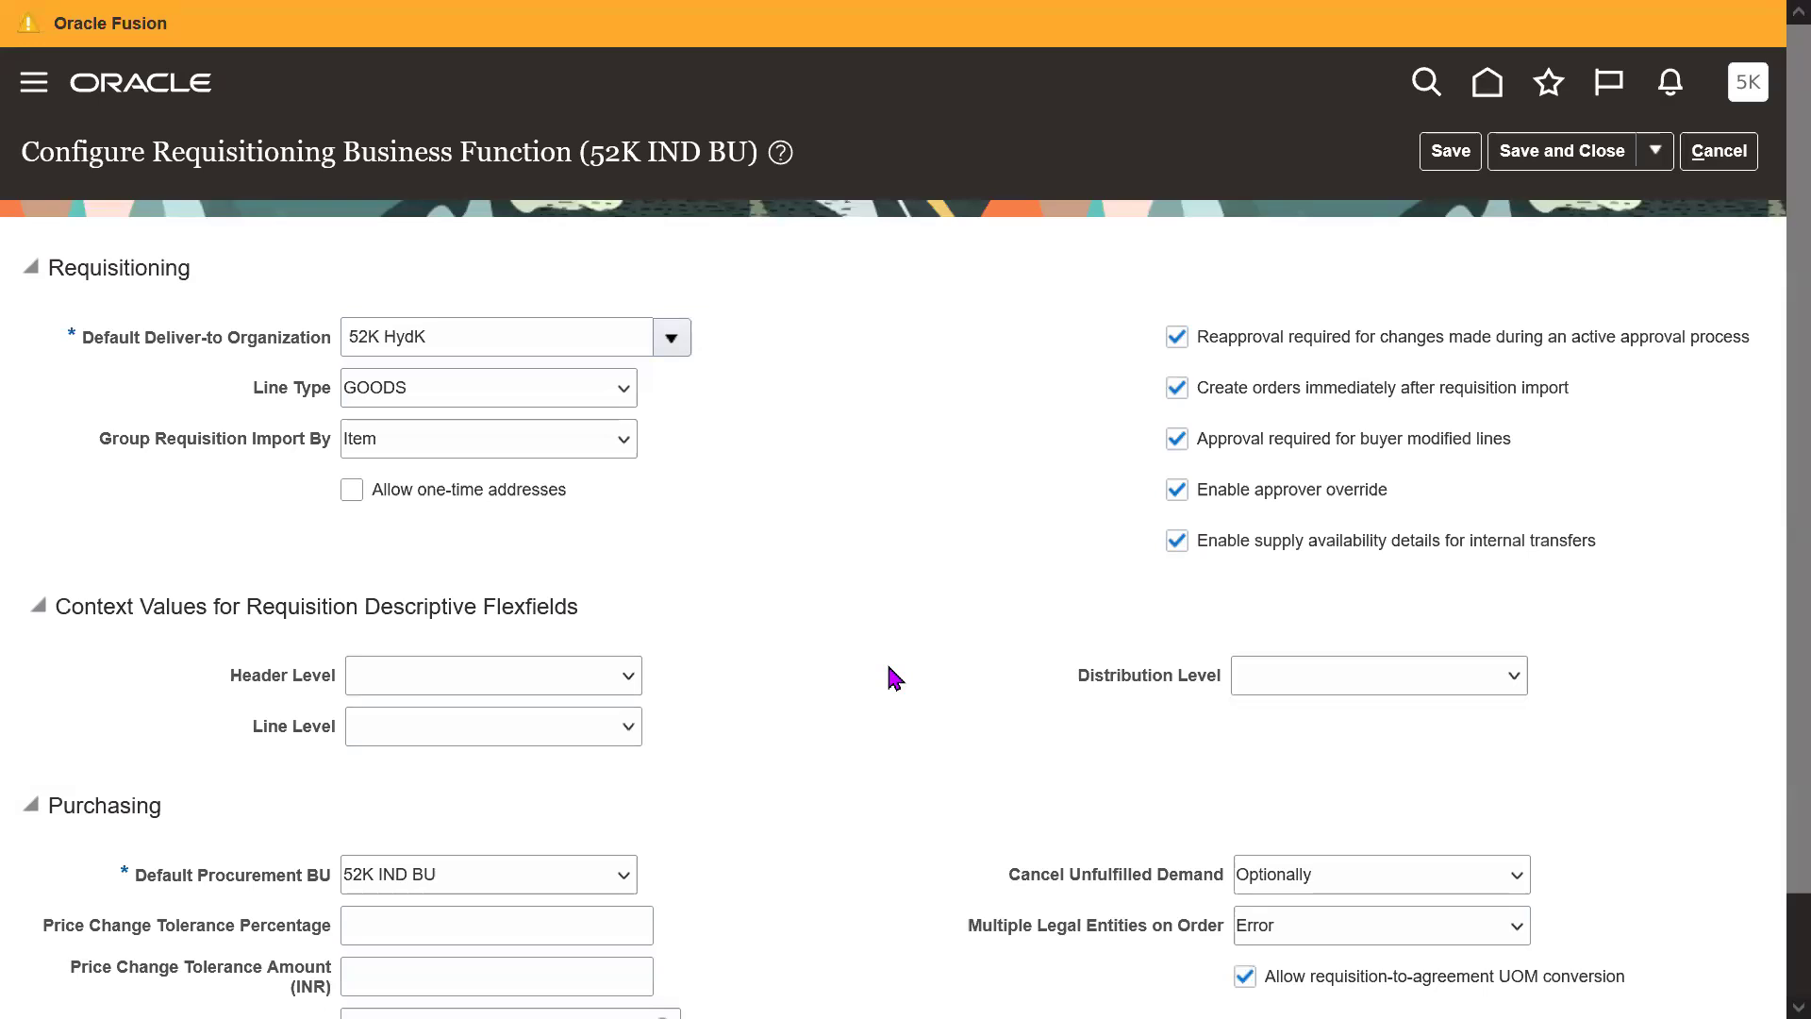
click(1716, 155)
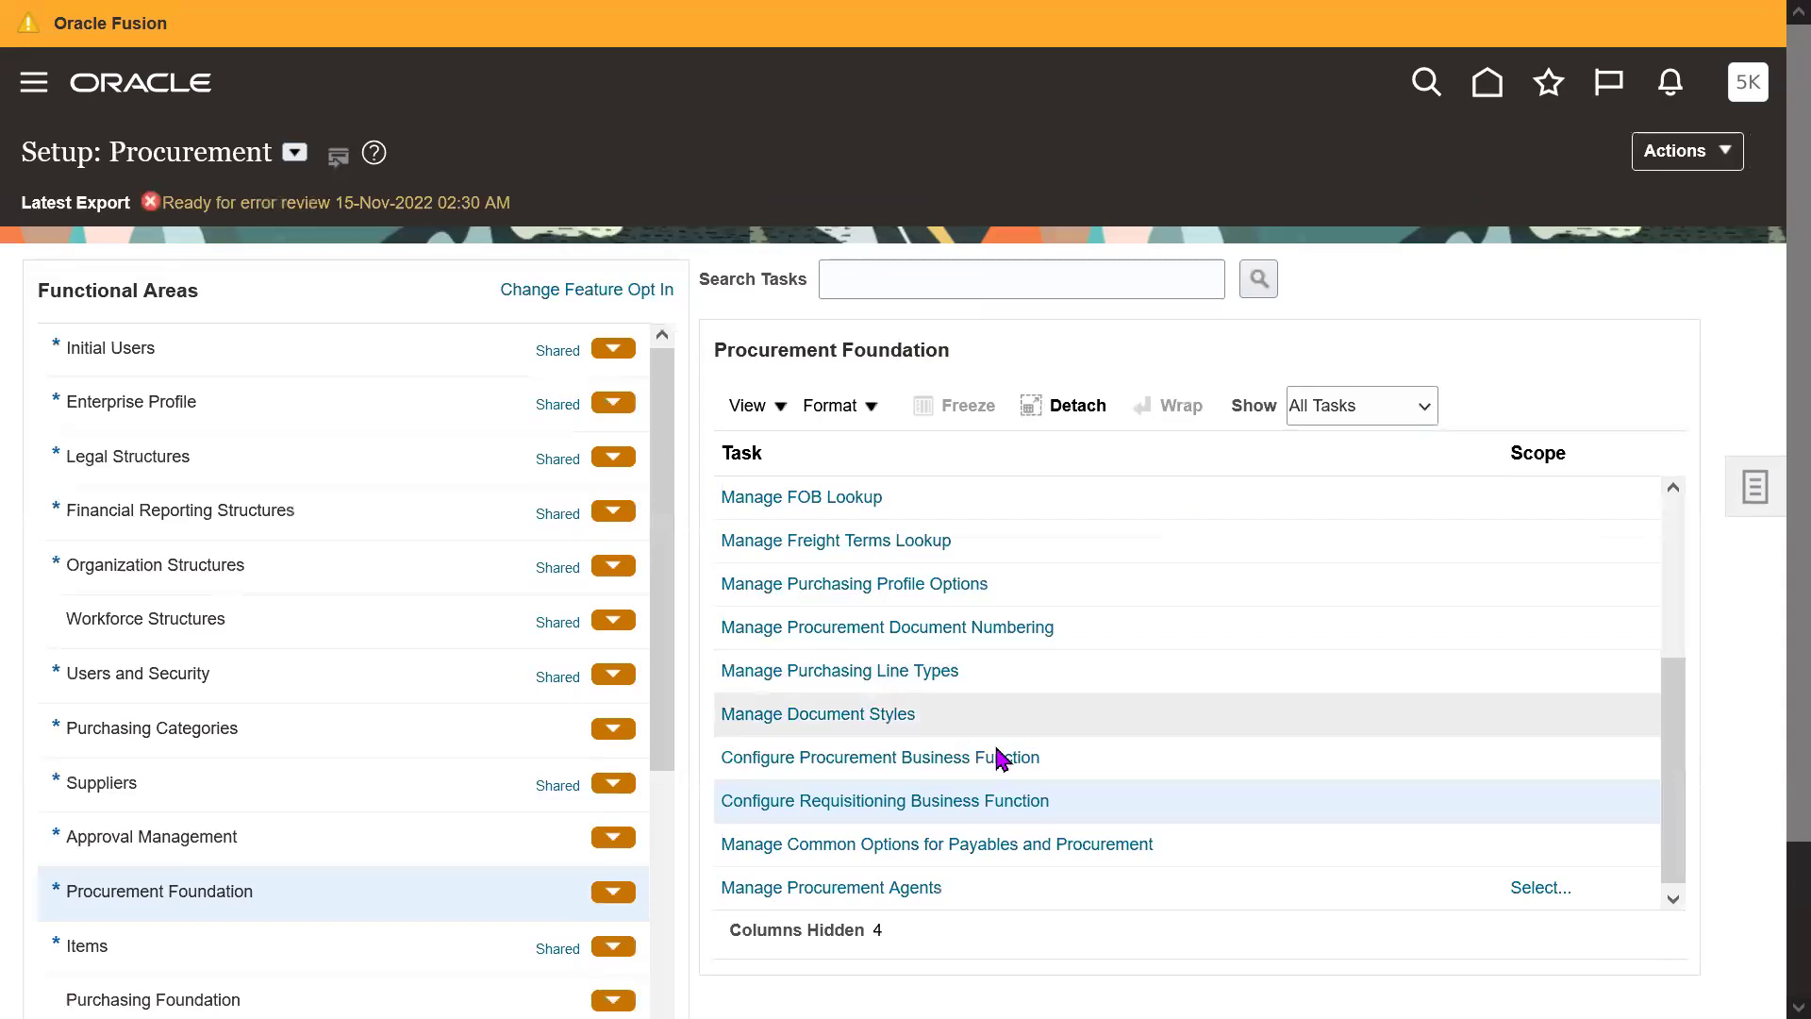
Step: Open Configure Procurement Business Function for the 53K IND BU procurement BU
click(846, 766)
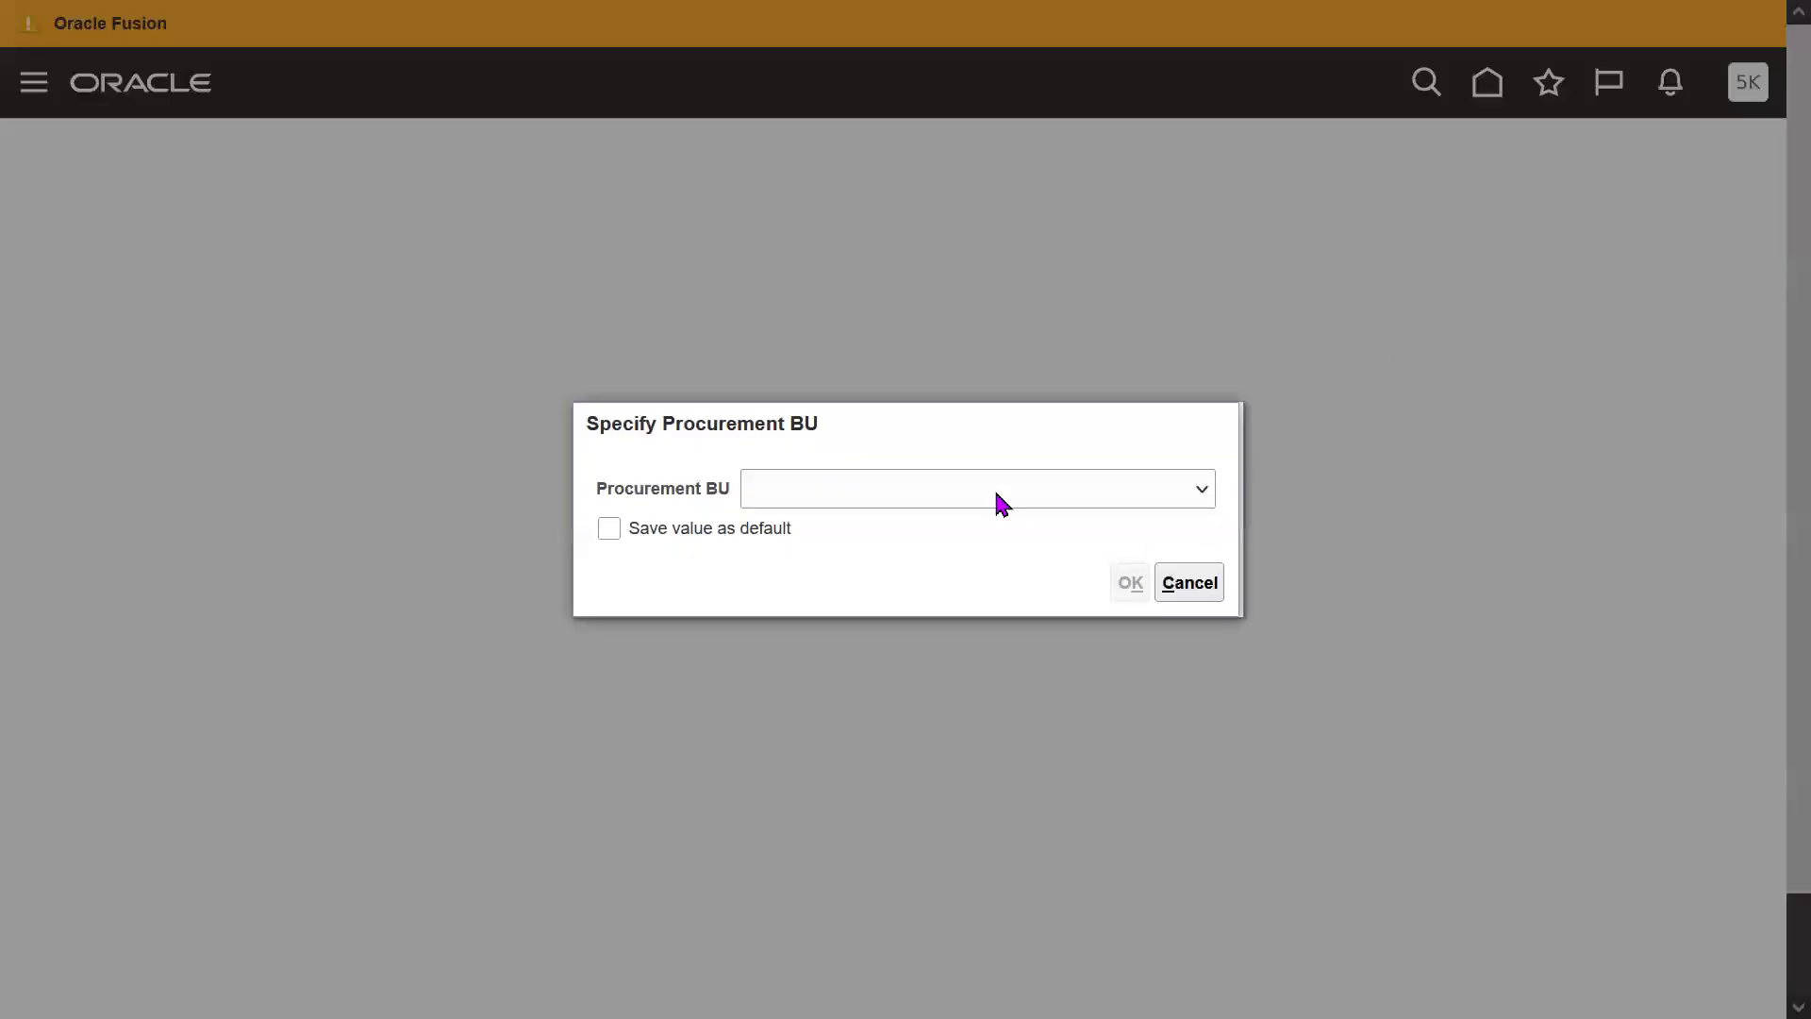
click(996, 491)
text(53K)
key(Return)
click(1128, 585)
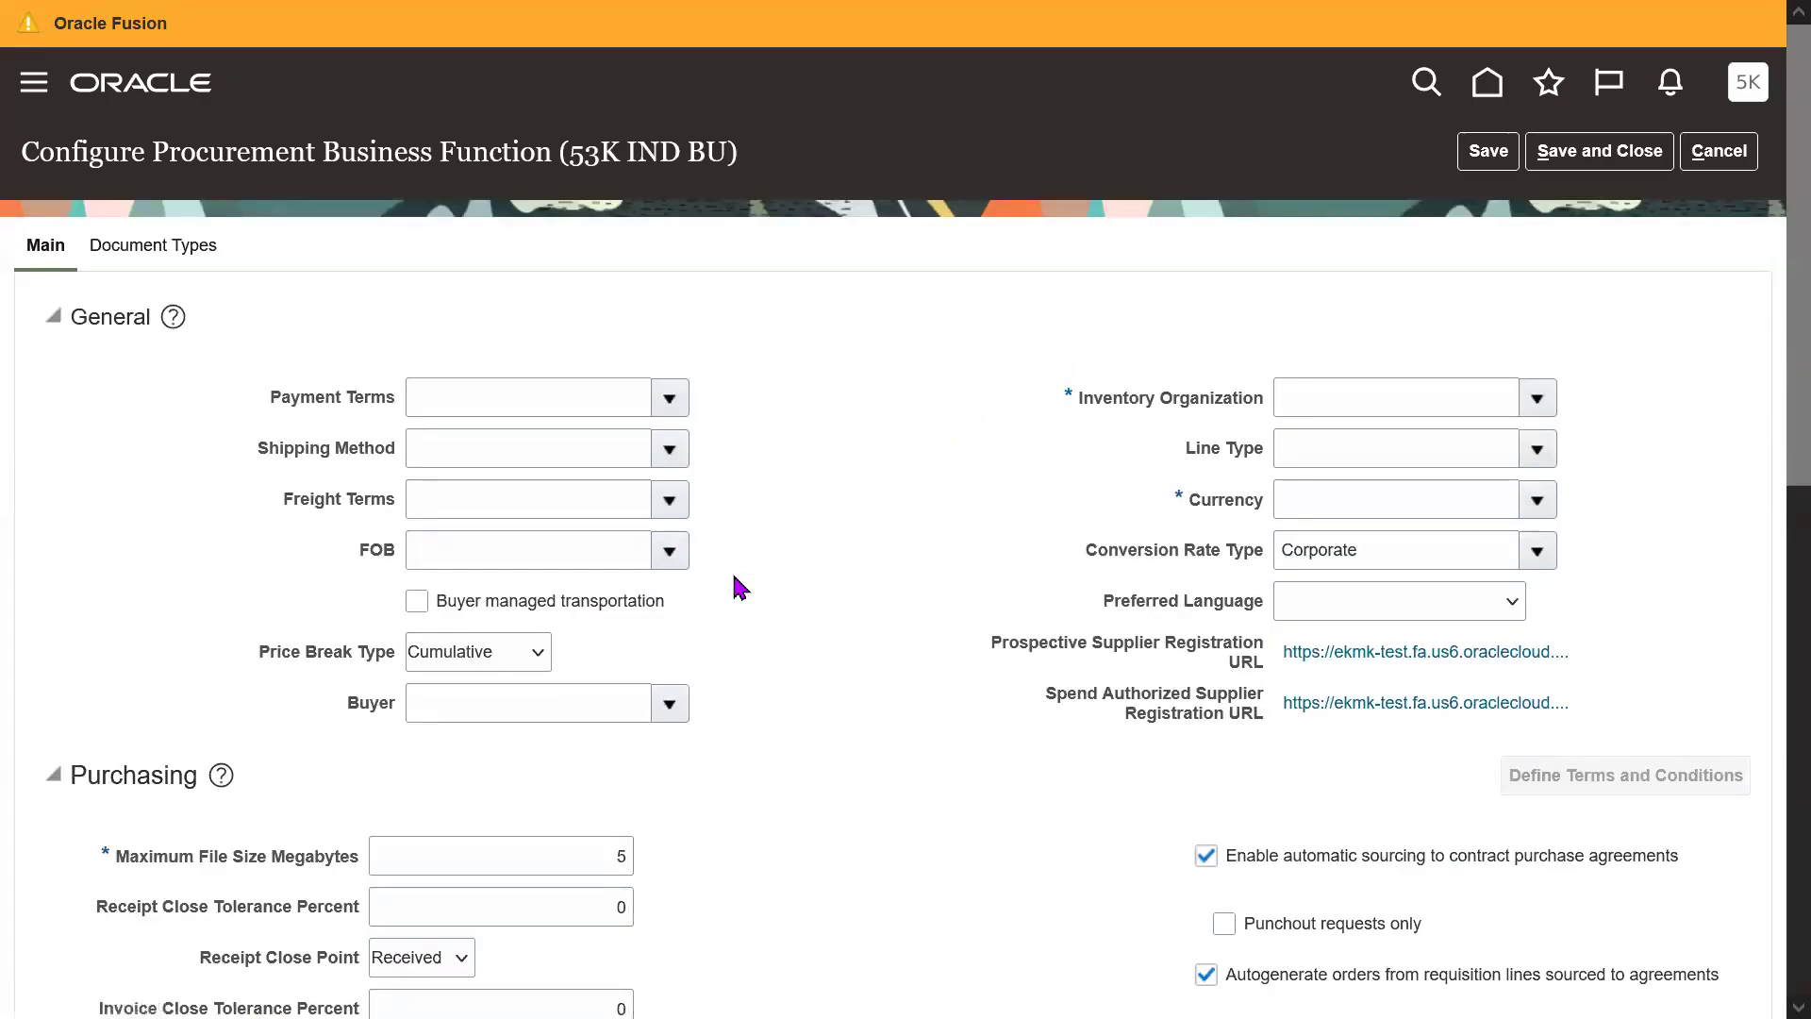
Step: Review the 53K IND BU settings, cancel without saving, and exit full-screen view
scroll(1766, 416, down, 5)
scroll(1773, 847, down, 2)
scroll(1770, 659, up, 3)
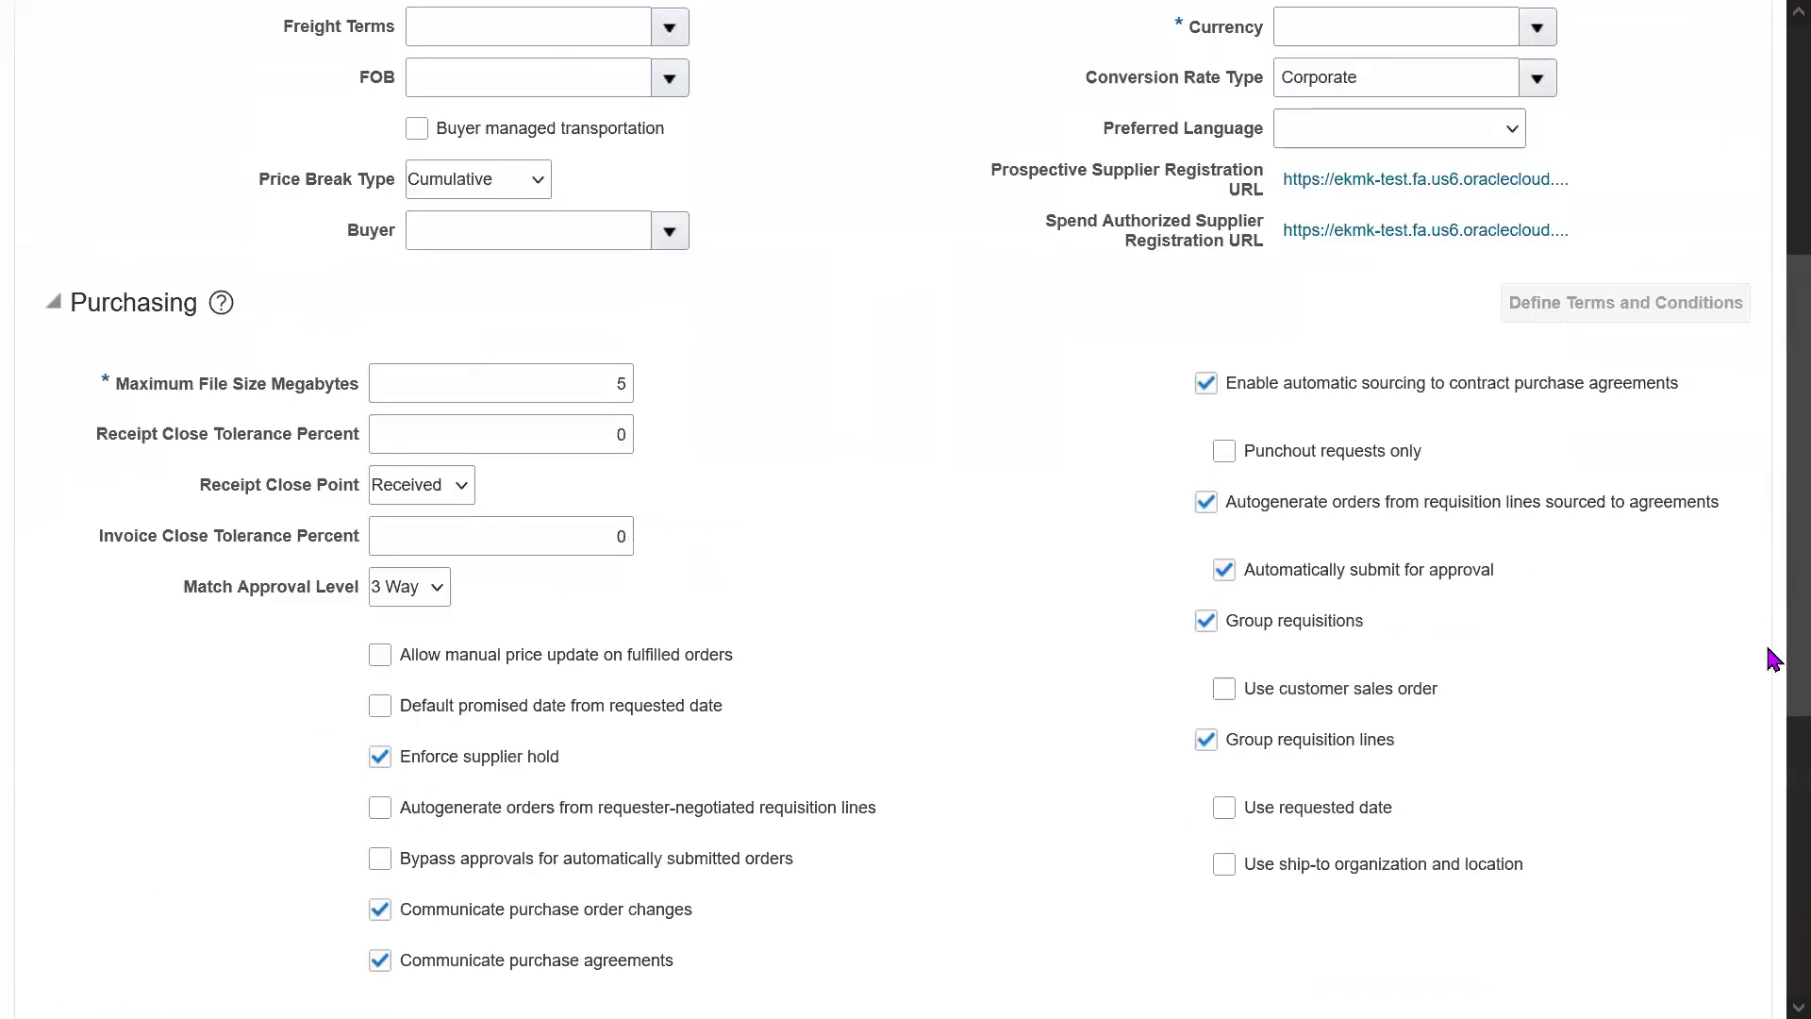
scroll(1770, 649, up, 1)
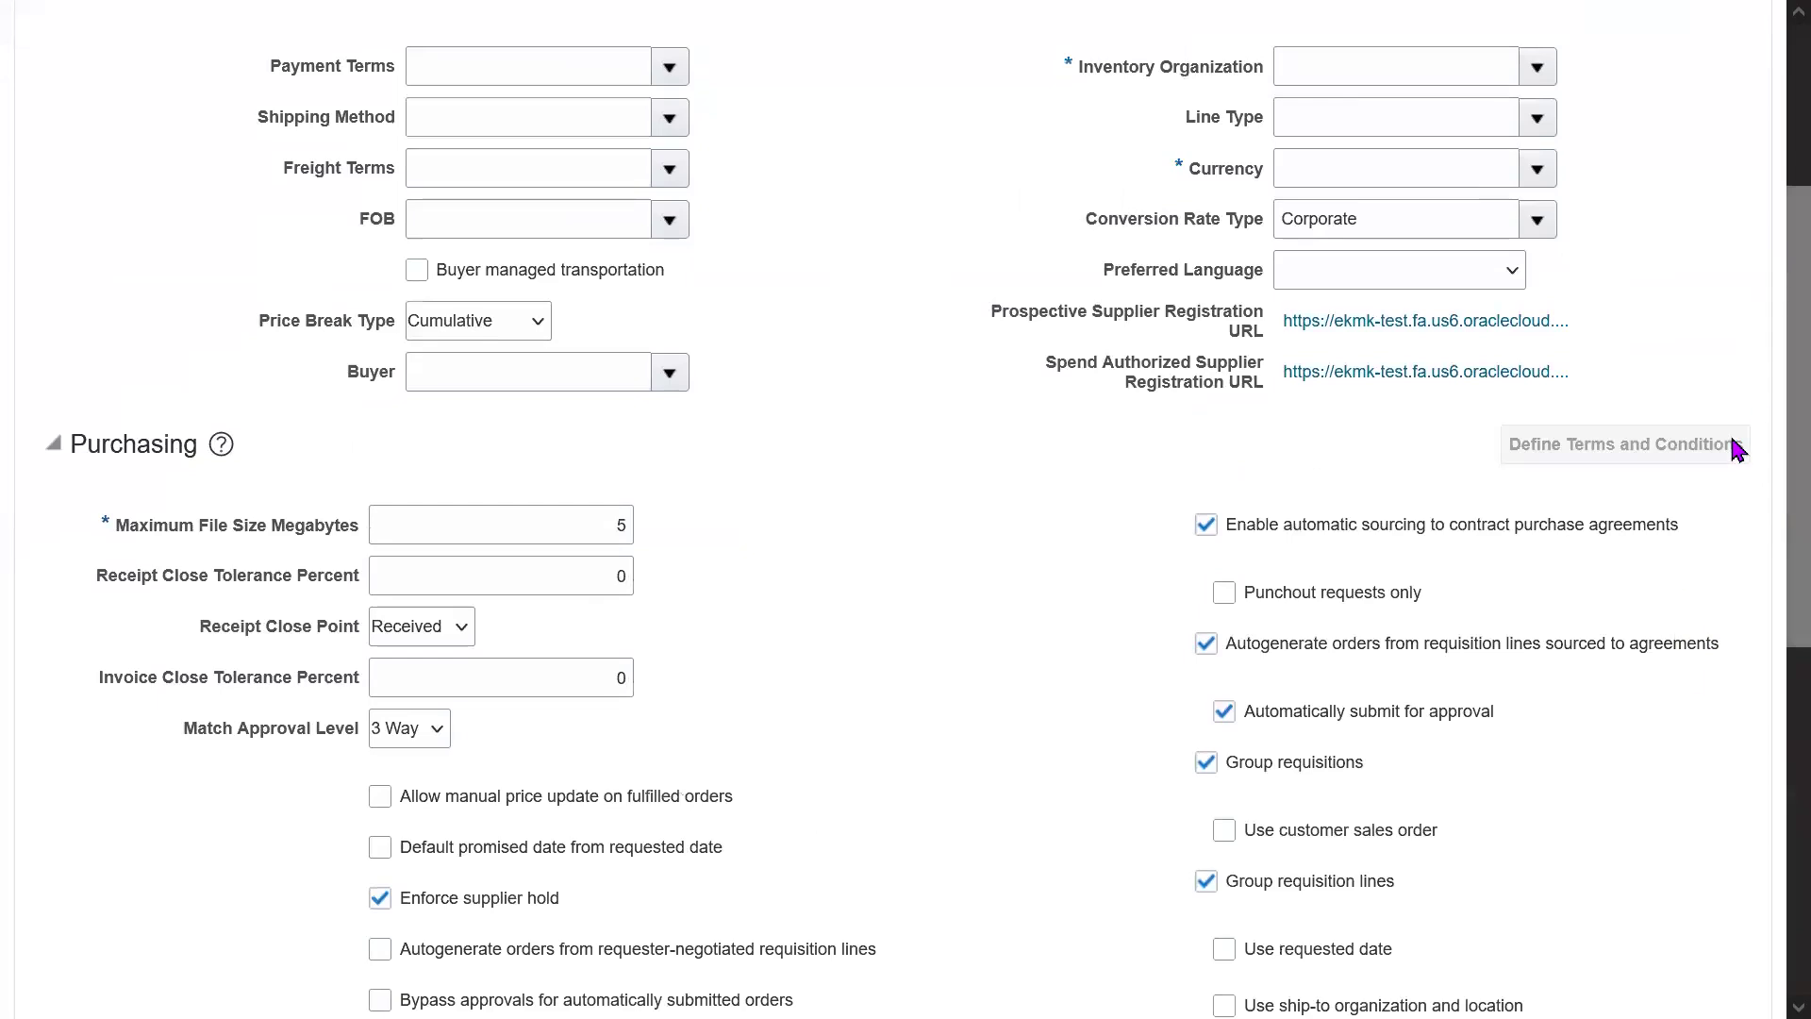
double_click(1611, 525)
click(1393, 566)
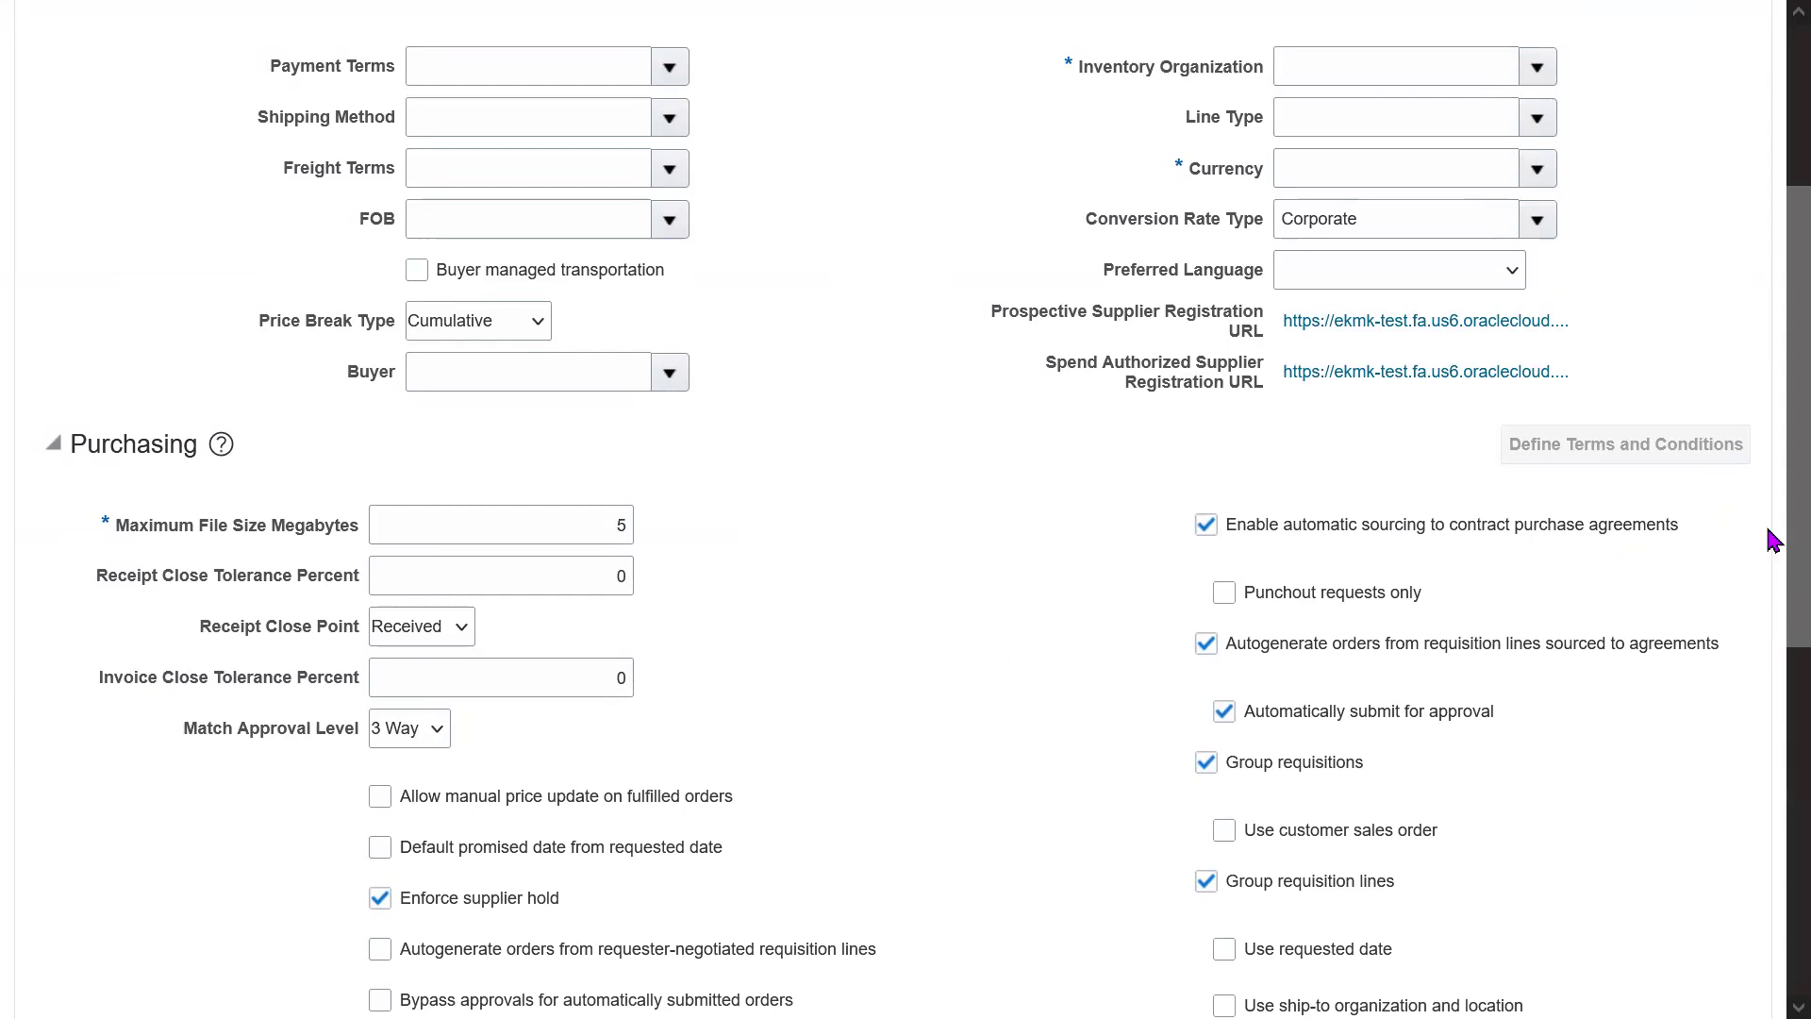
drag(1773, 539, 1773, 736)
scroll(1769, 680, up, 5)
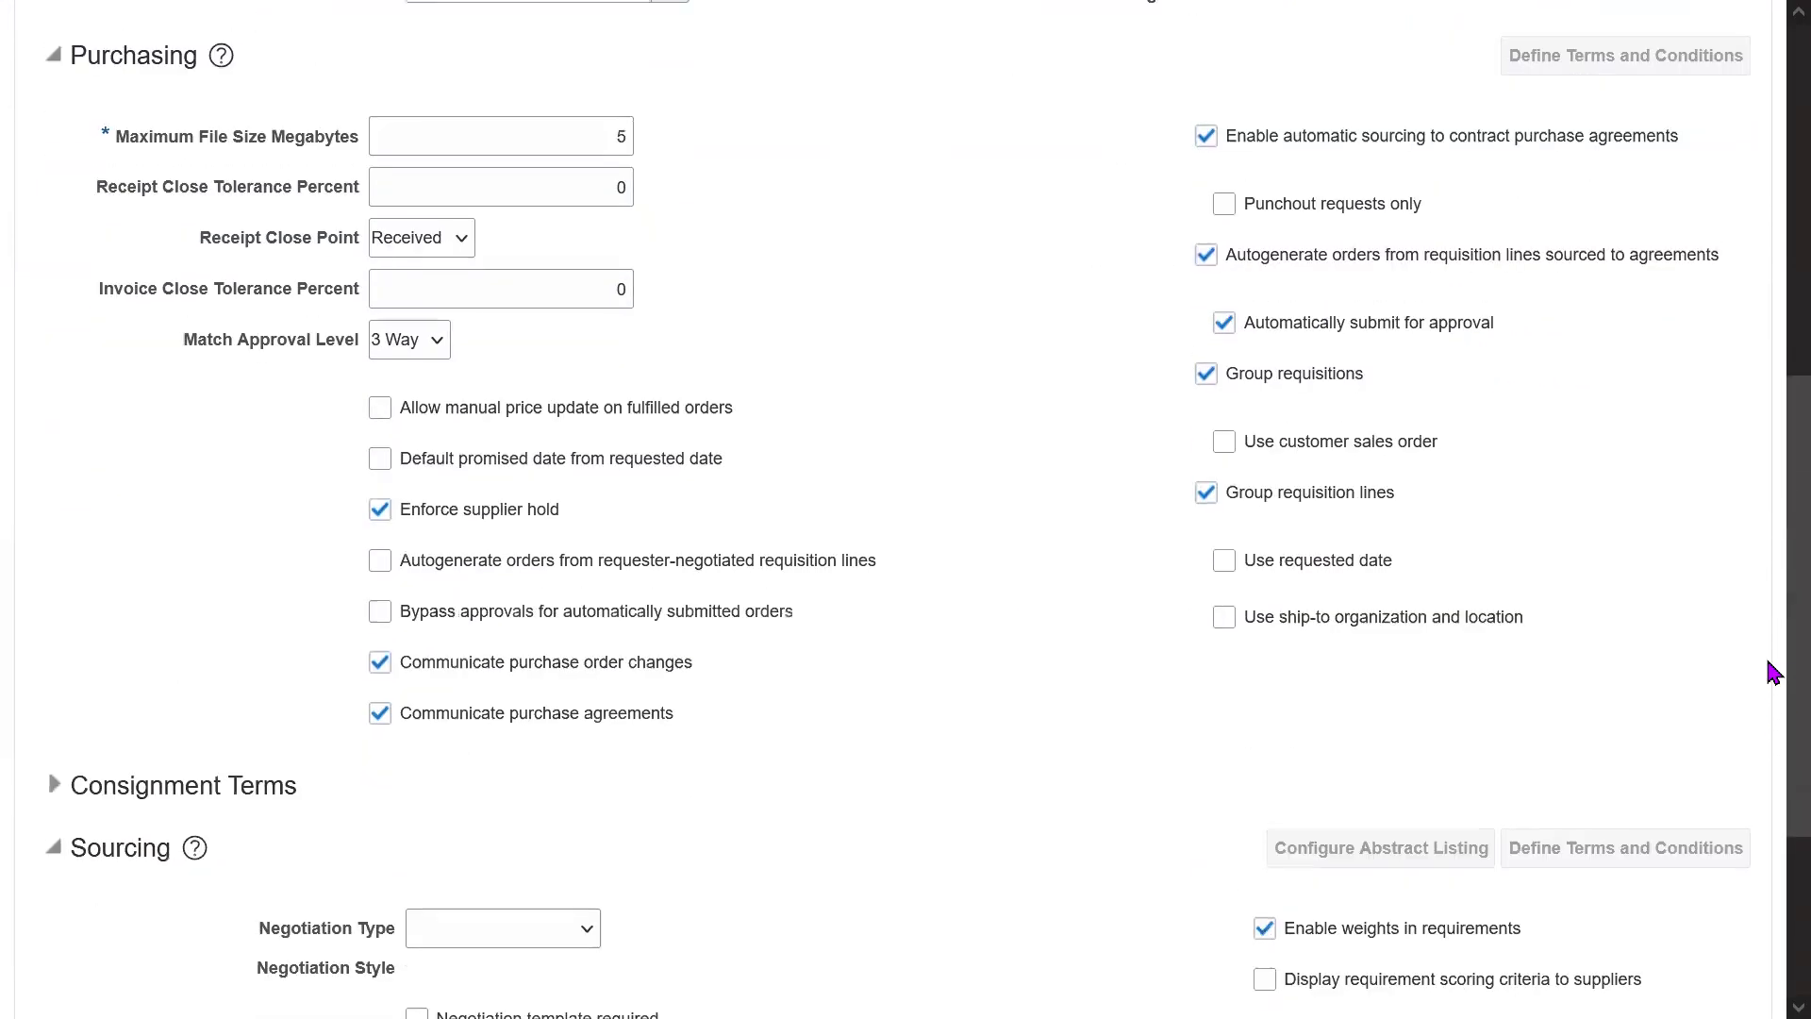
scroll(1773, 363, up, 3)
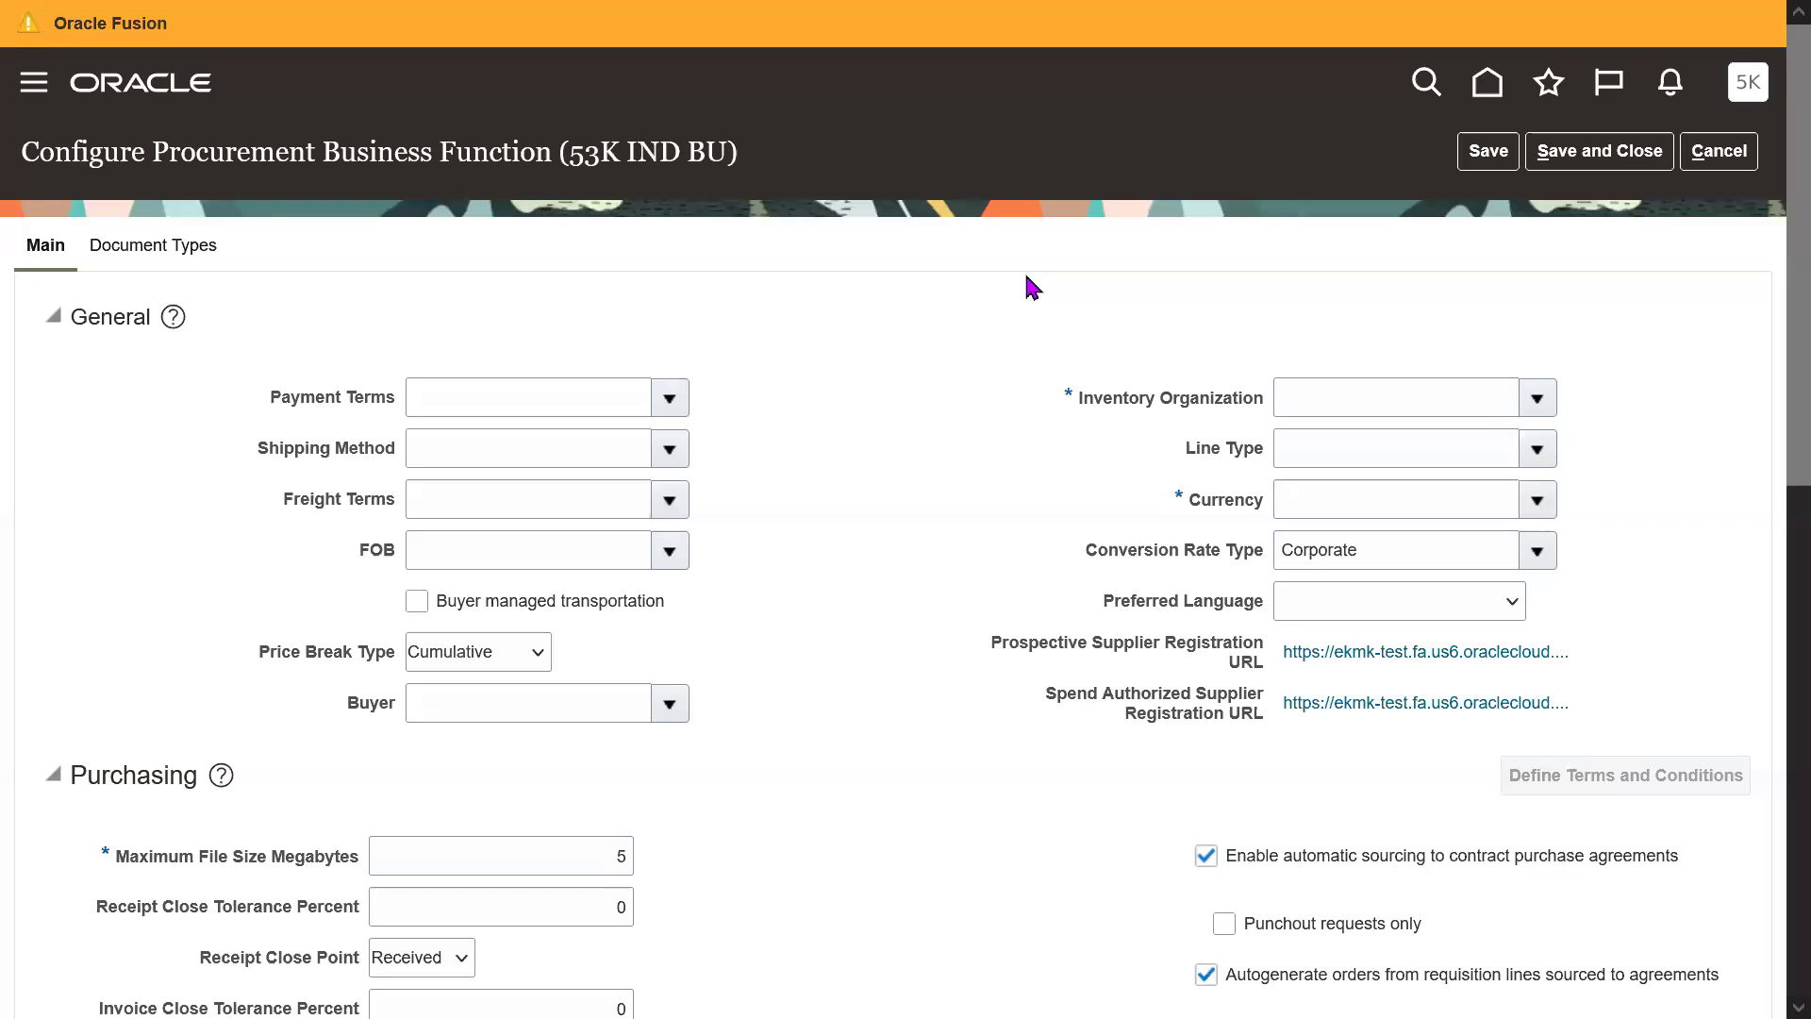
click(1718, 156)
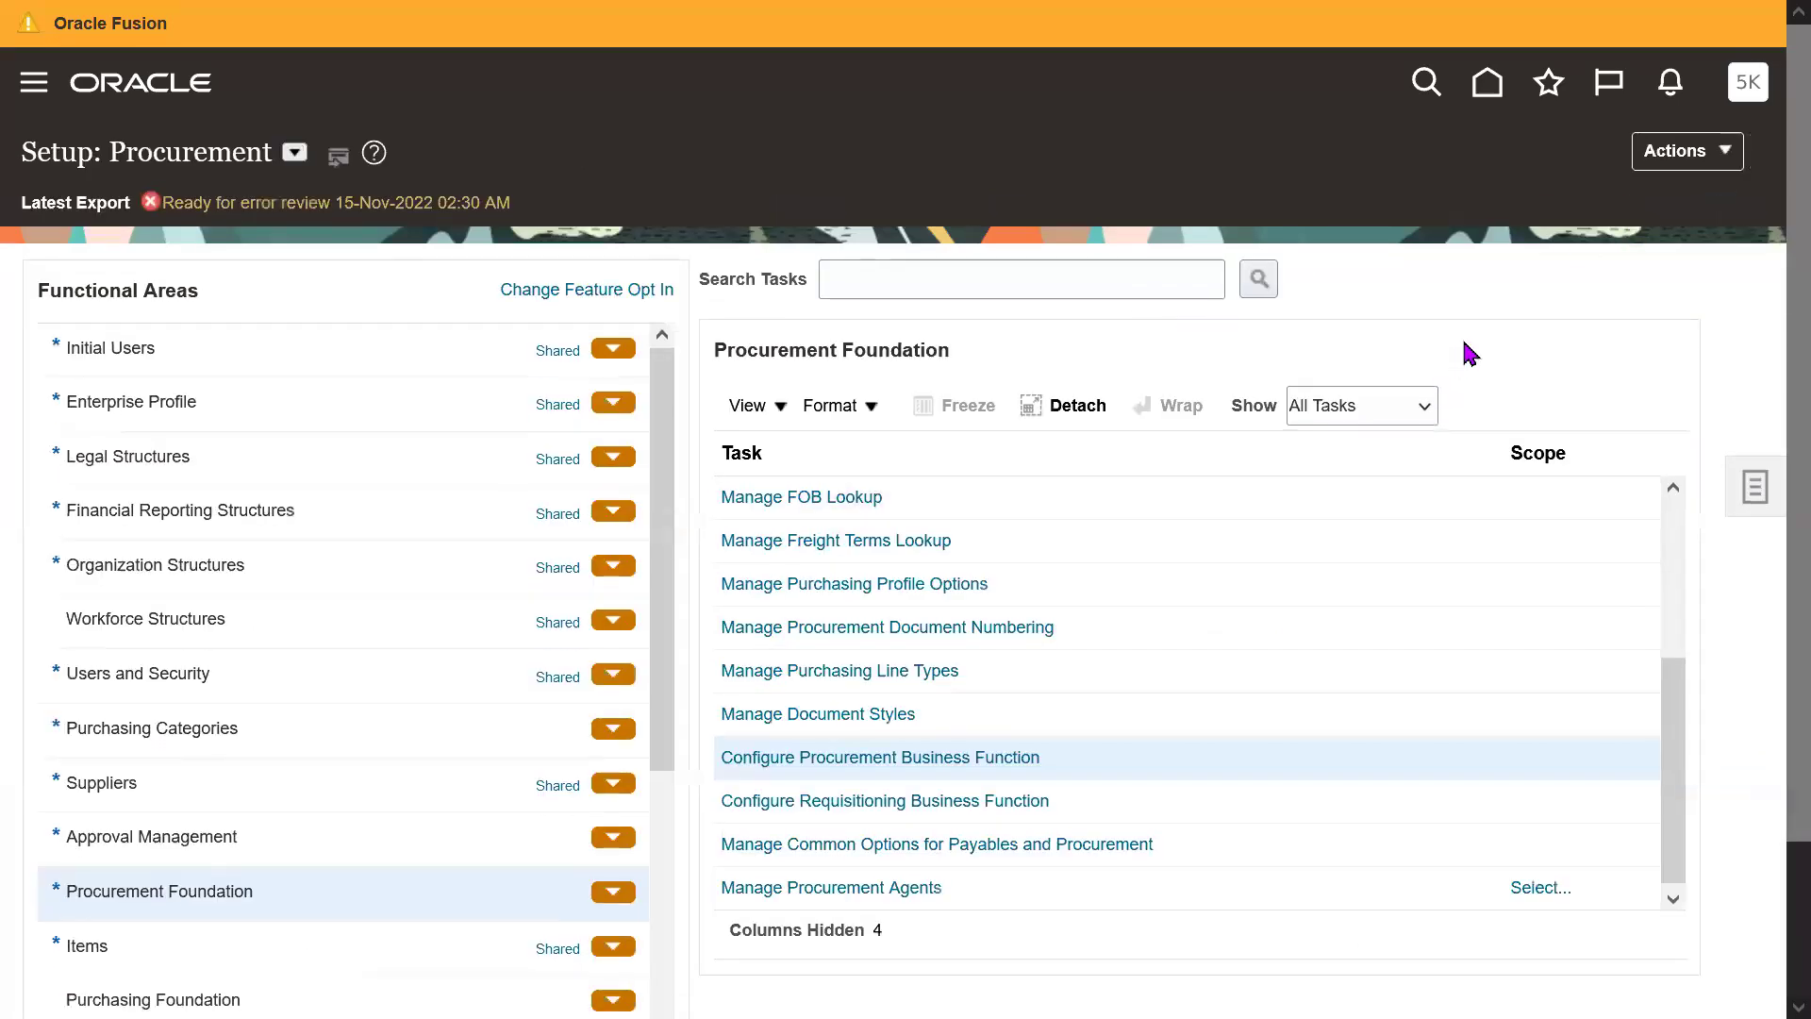
key(F11)
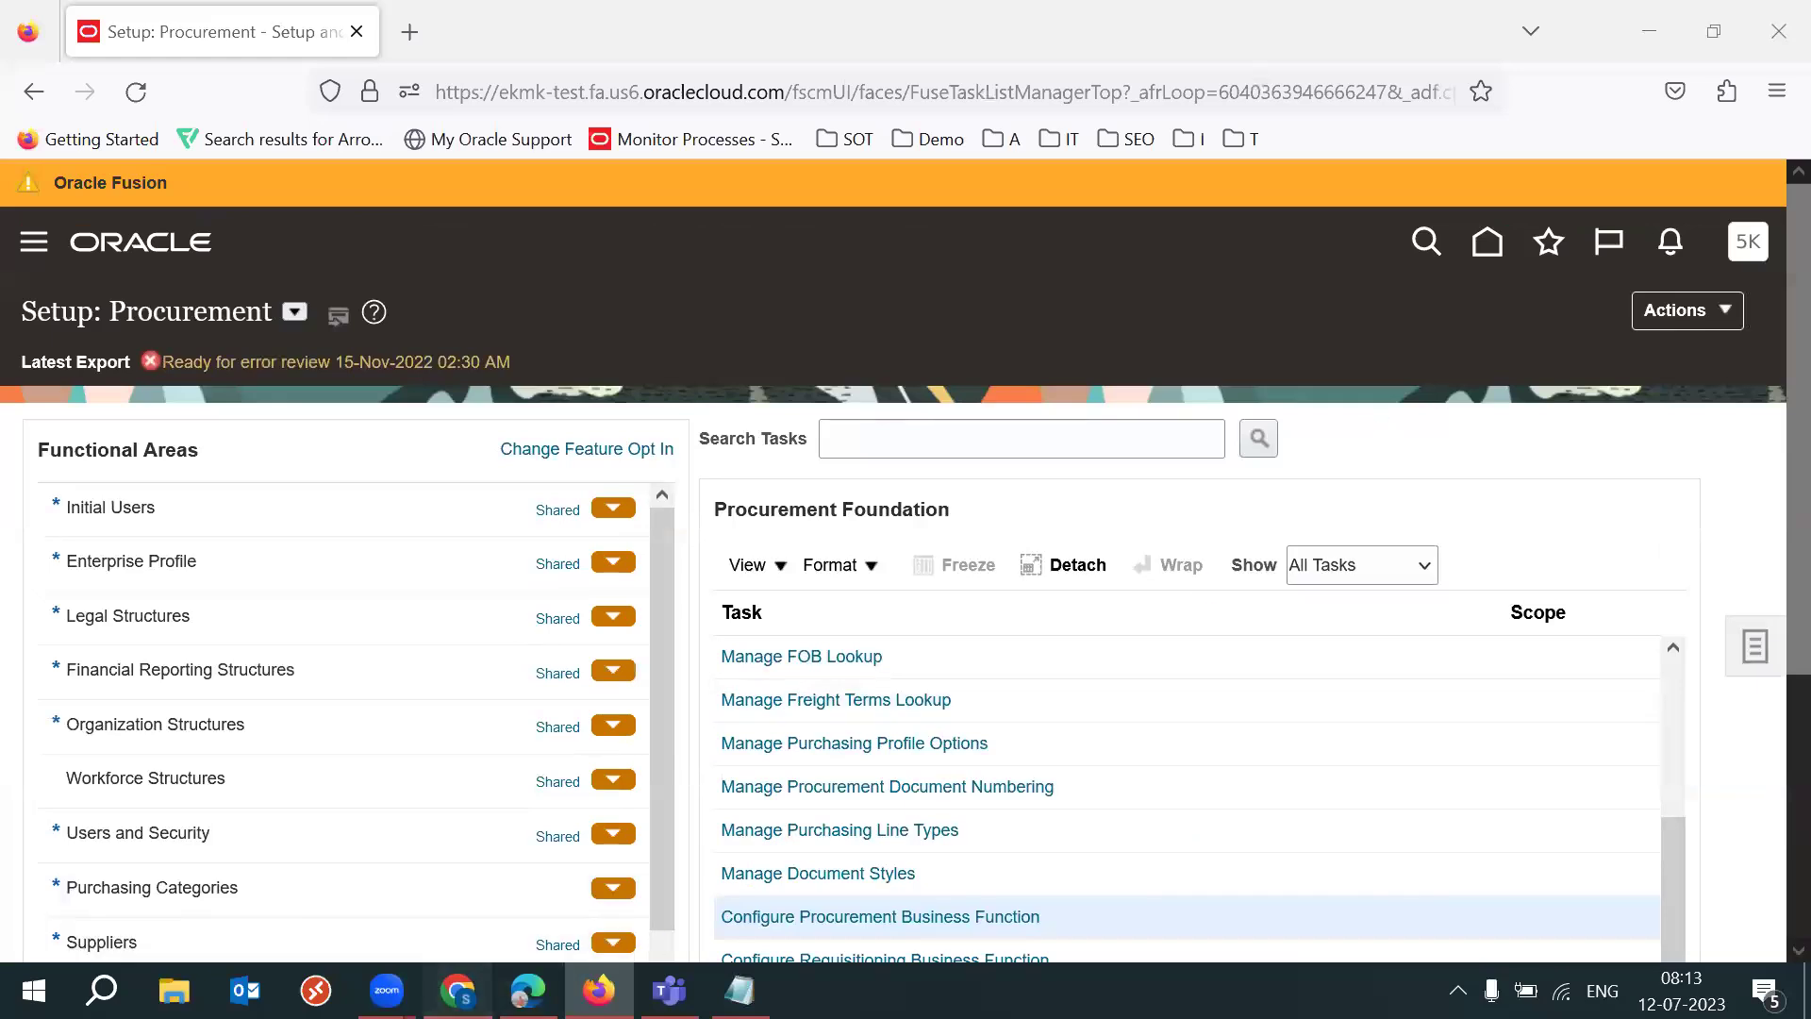
Step: In the 2023 SCM Setups Sheet, select the Payment Terms through Line Types tasks
click(457, 989)
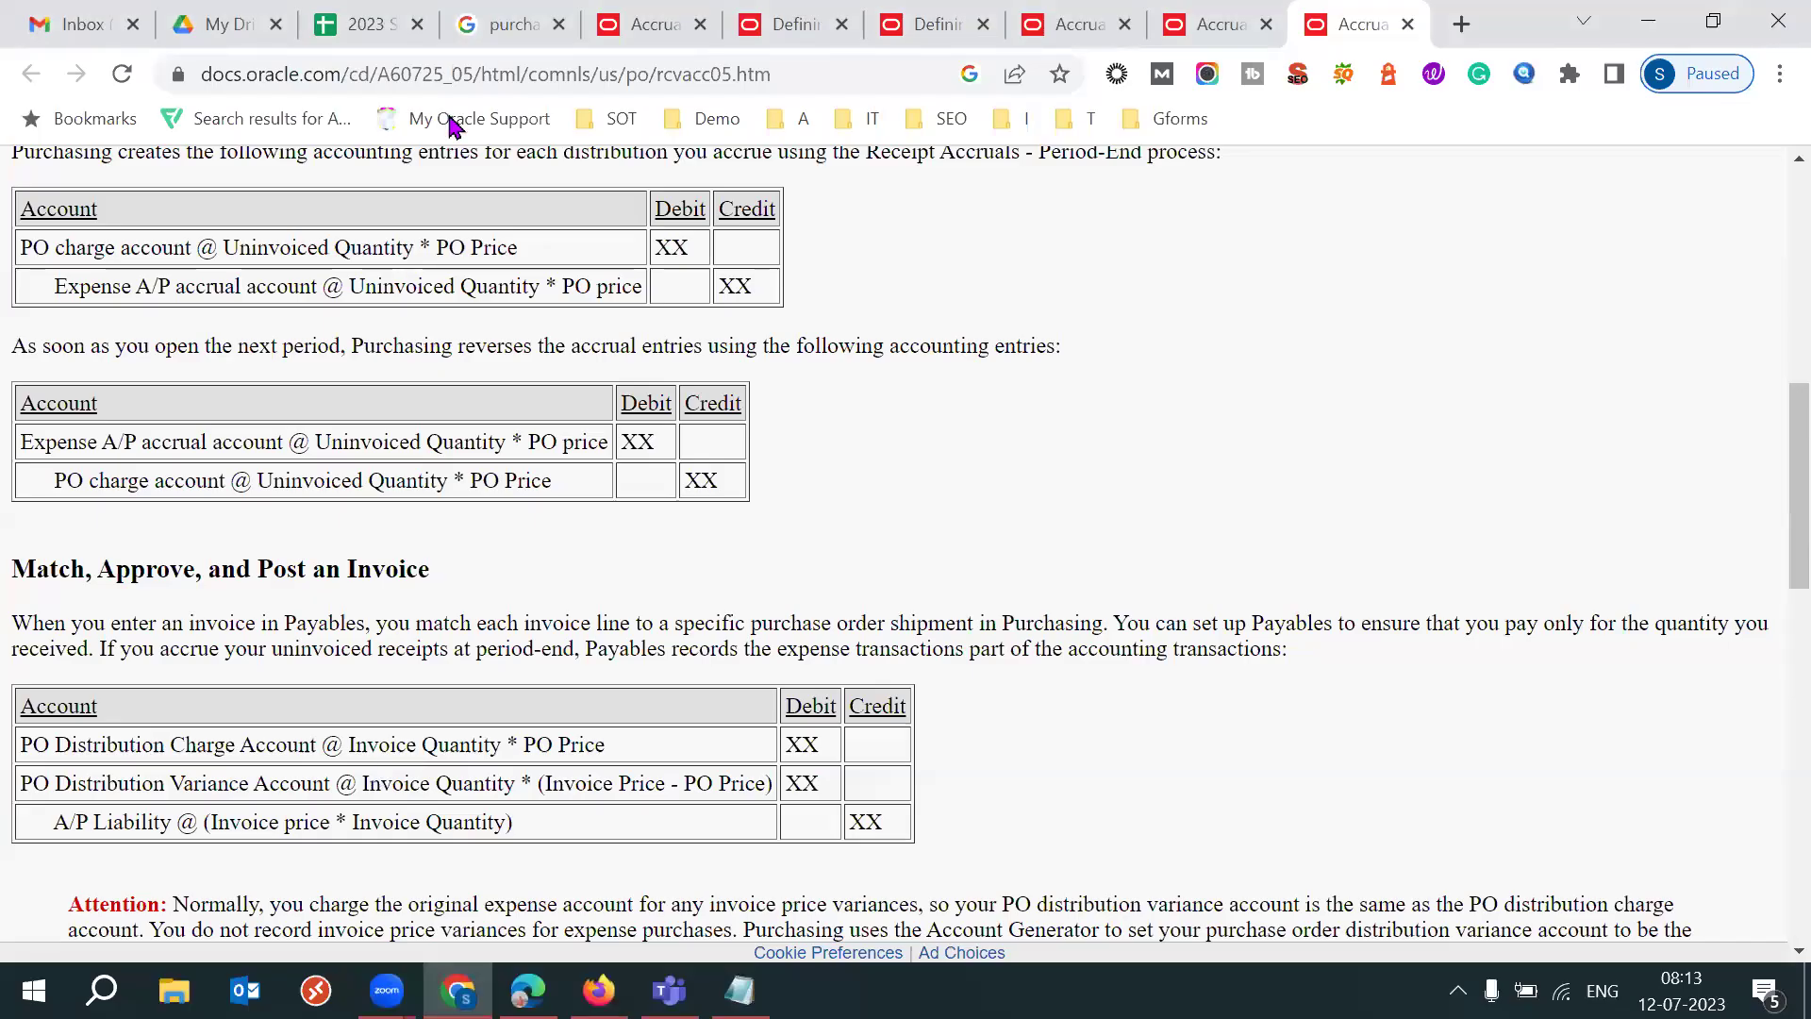
key(ctrl+3)
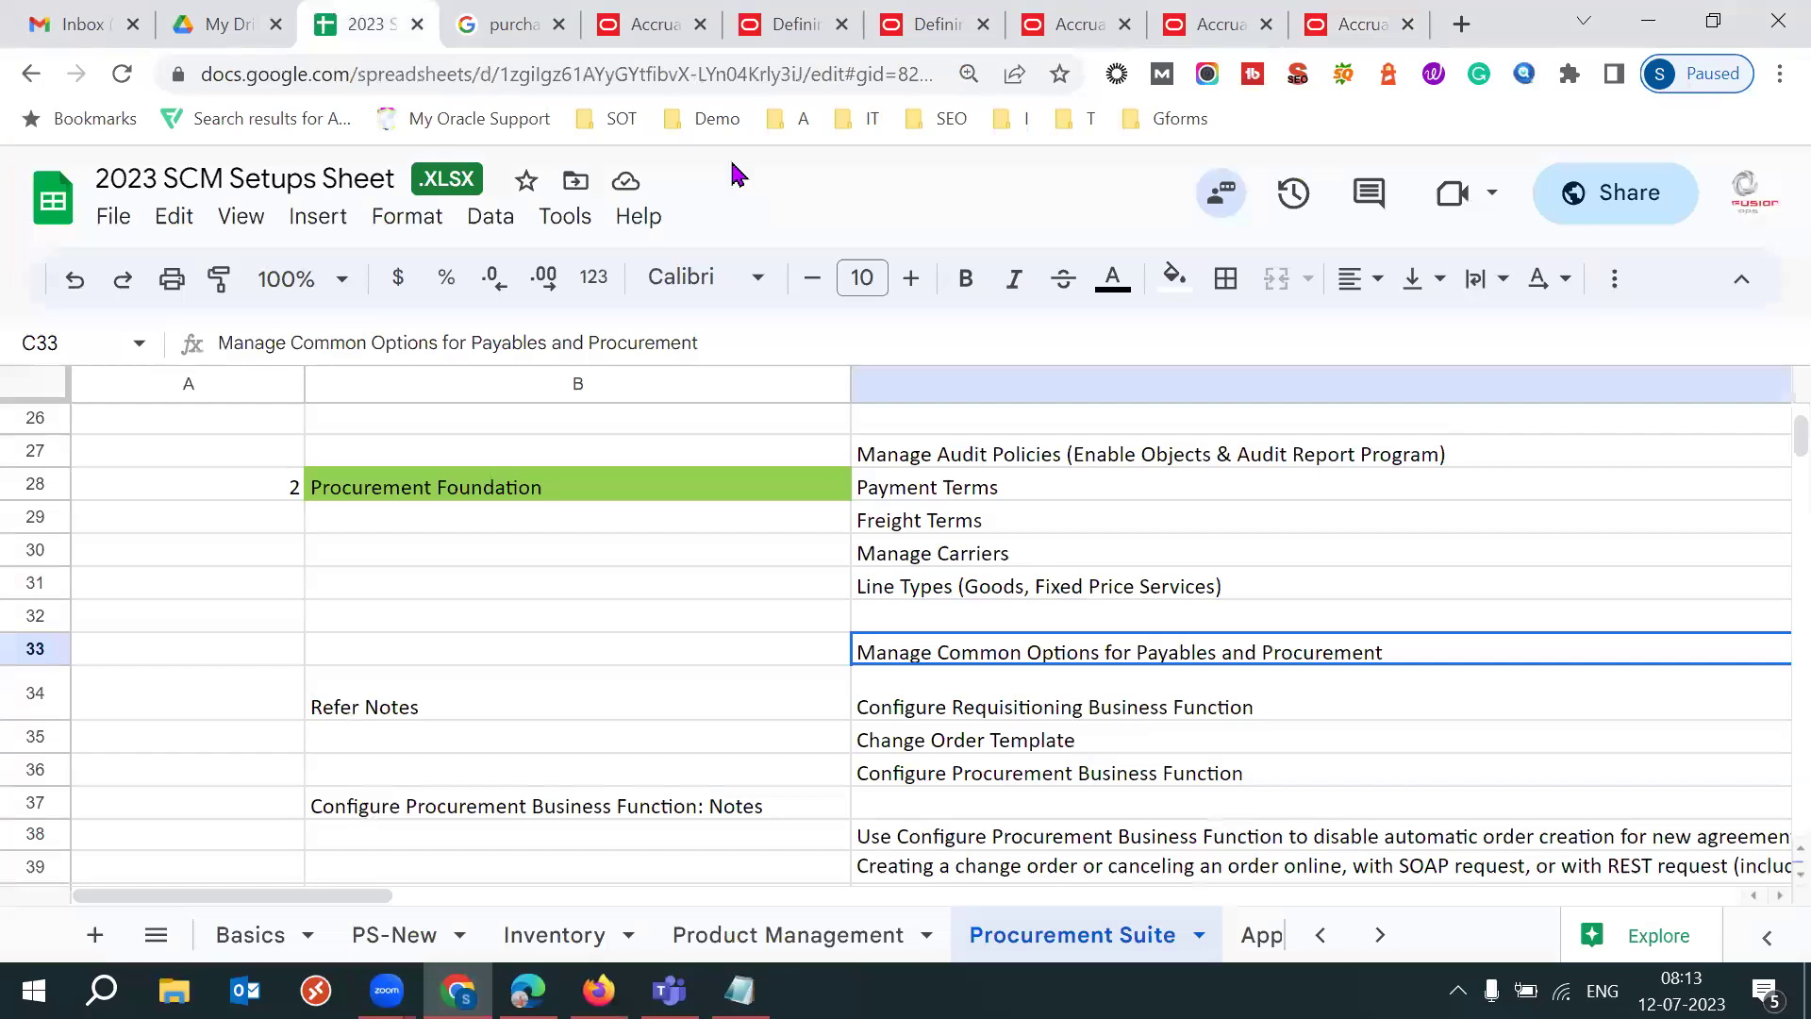
click(883, 491)
key(shift+Down)
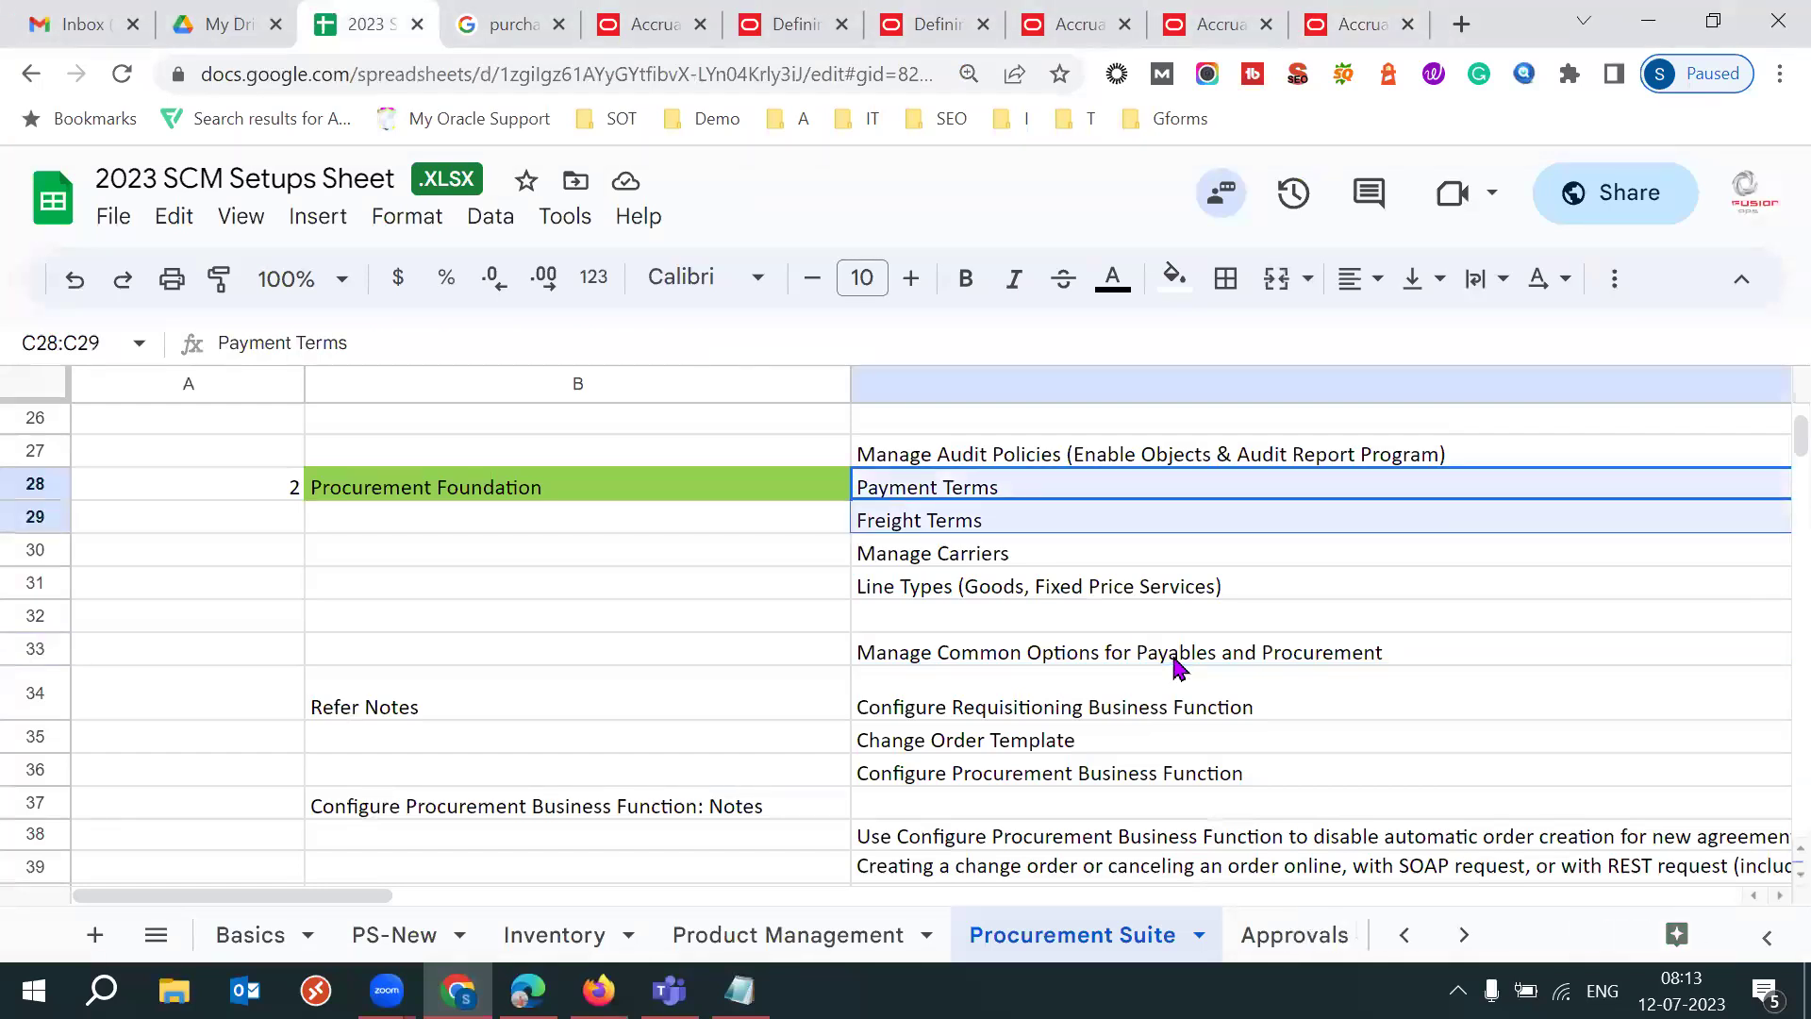
key(shift+Down)
key(shift+Down)
Step: Select the common options task in C33 and the Requisitioning and Procurement Business Function tasks
ctrl+click(1082, 663)
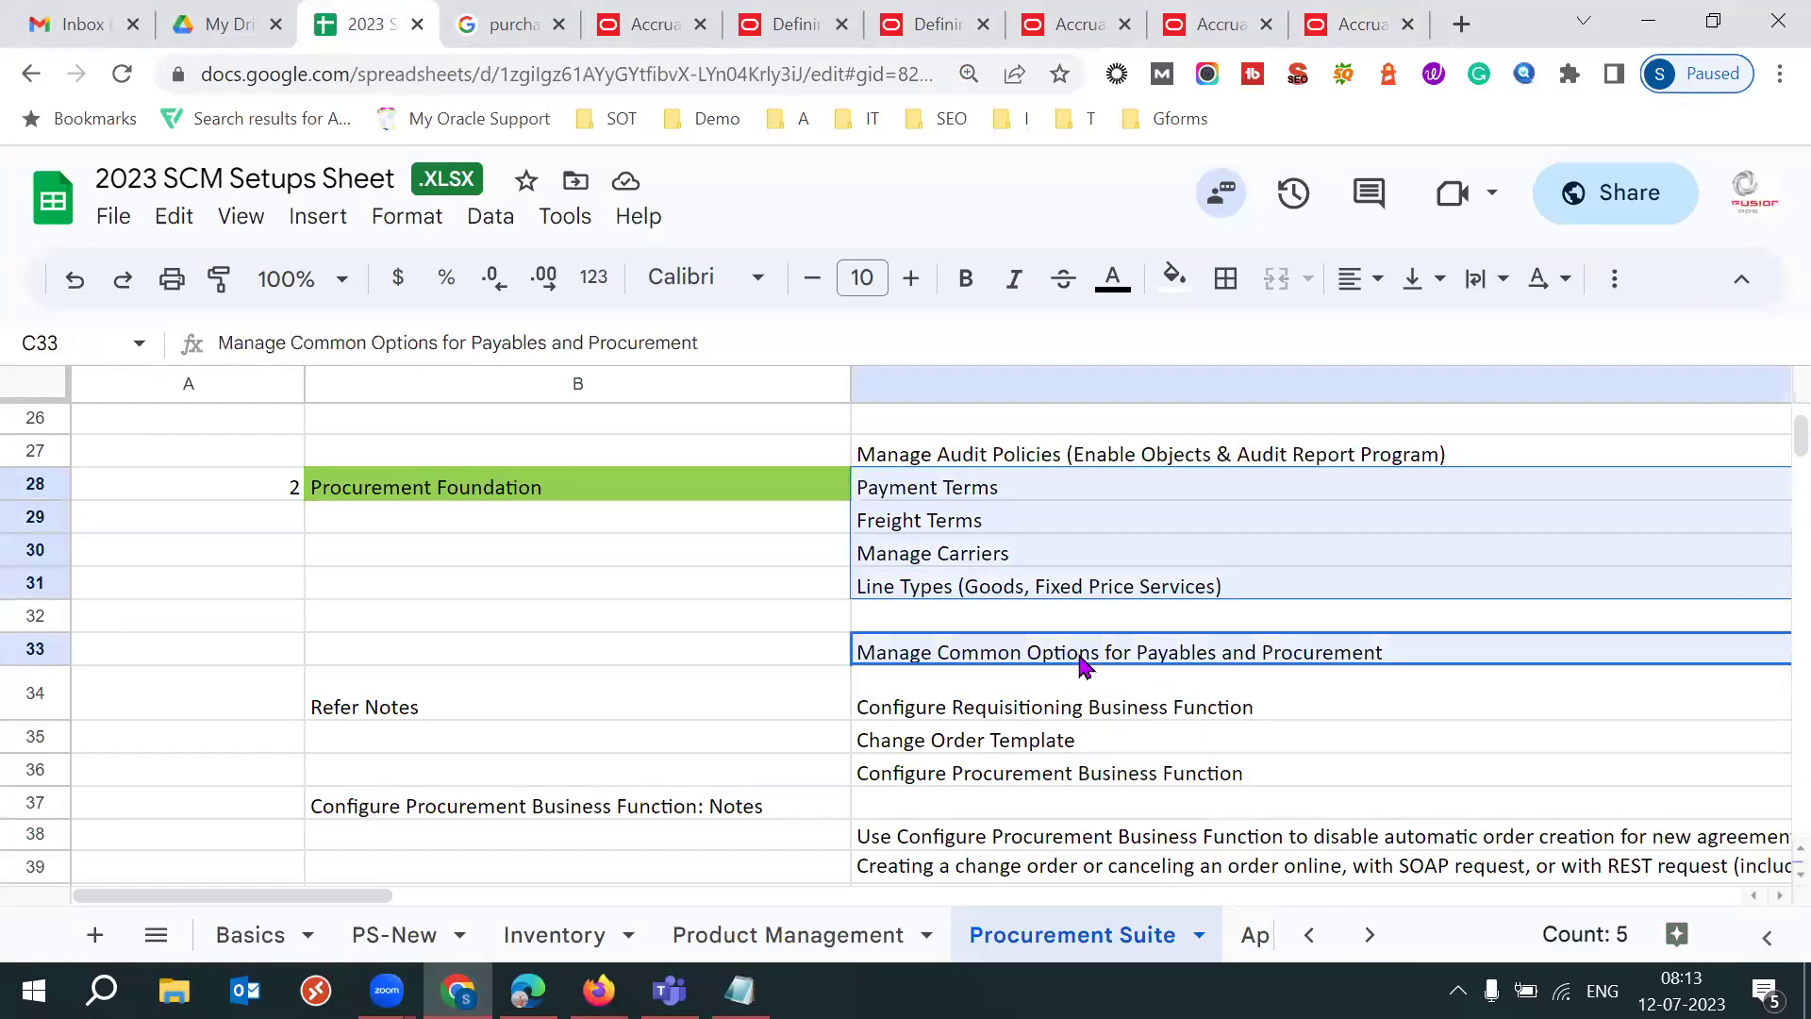
double_click(1082, 663)
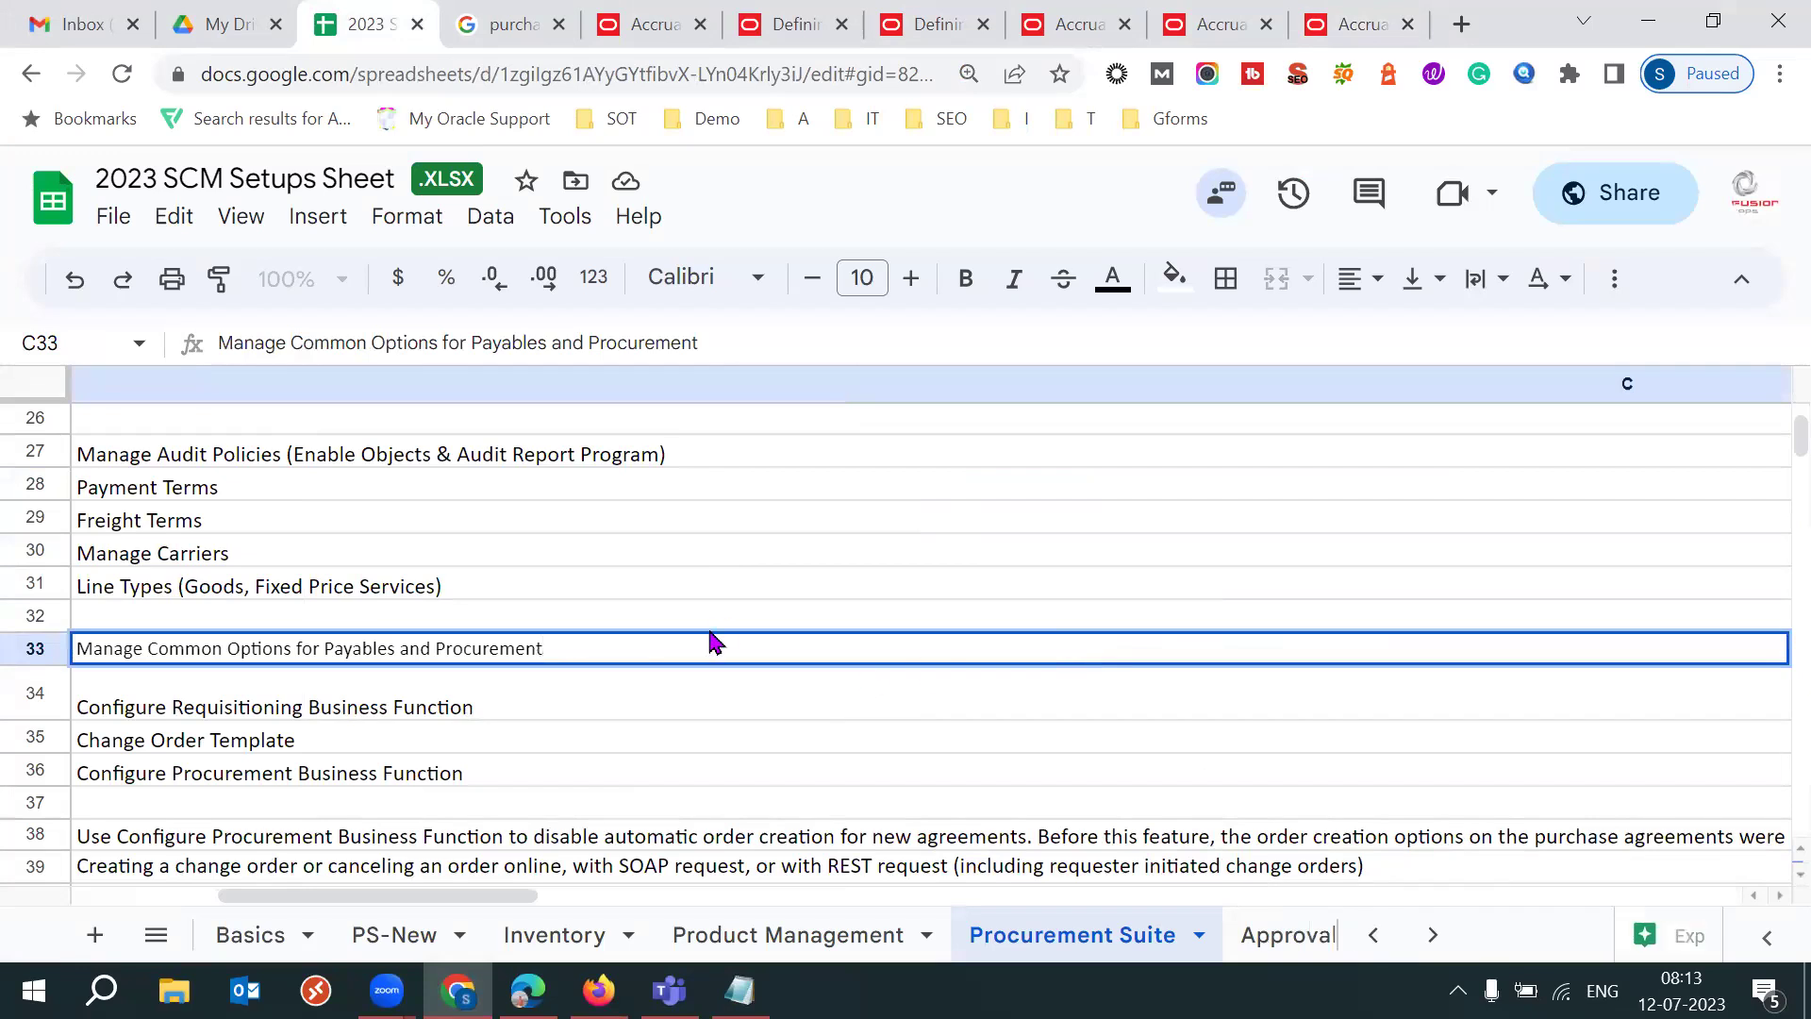
triple_click(640, 640)
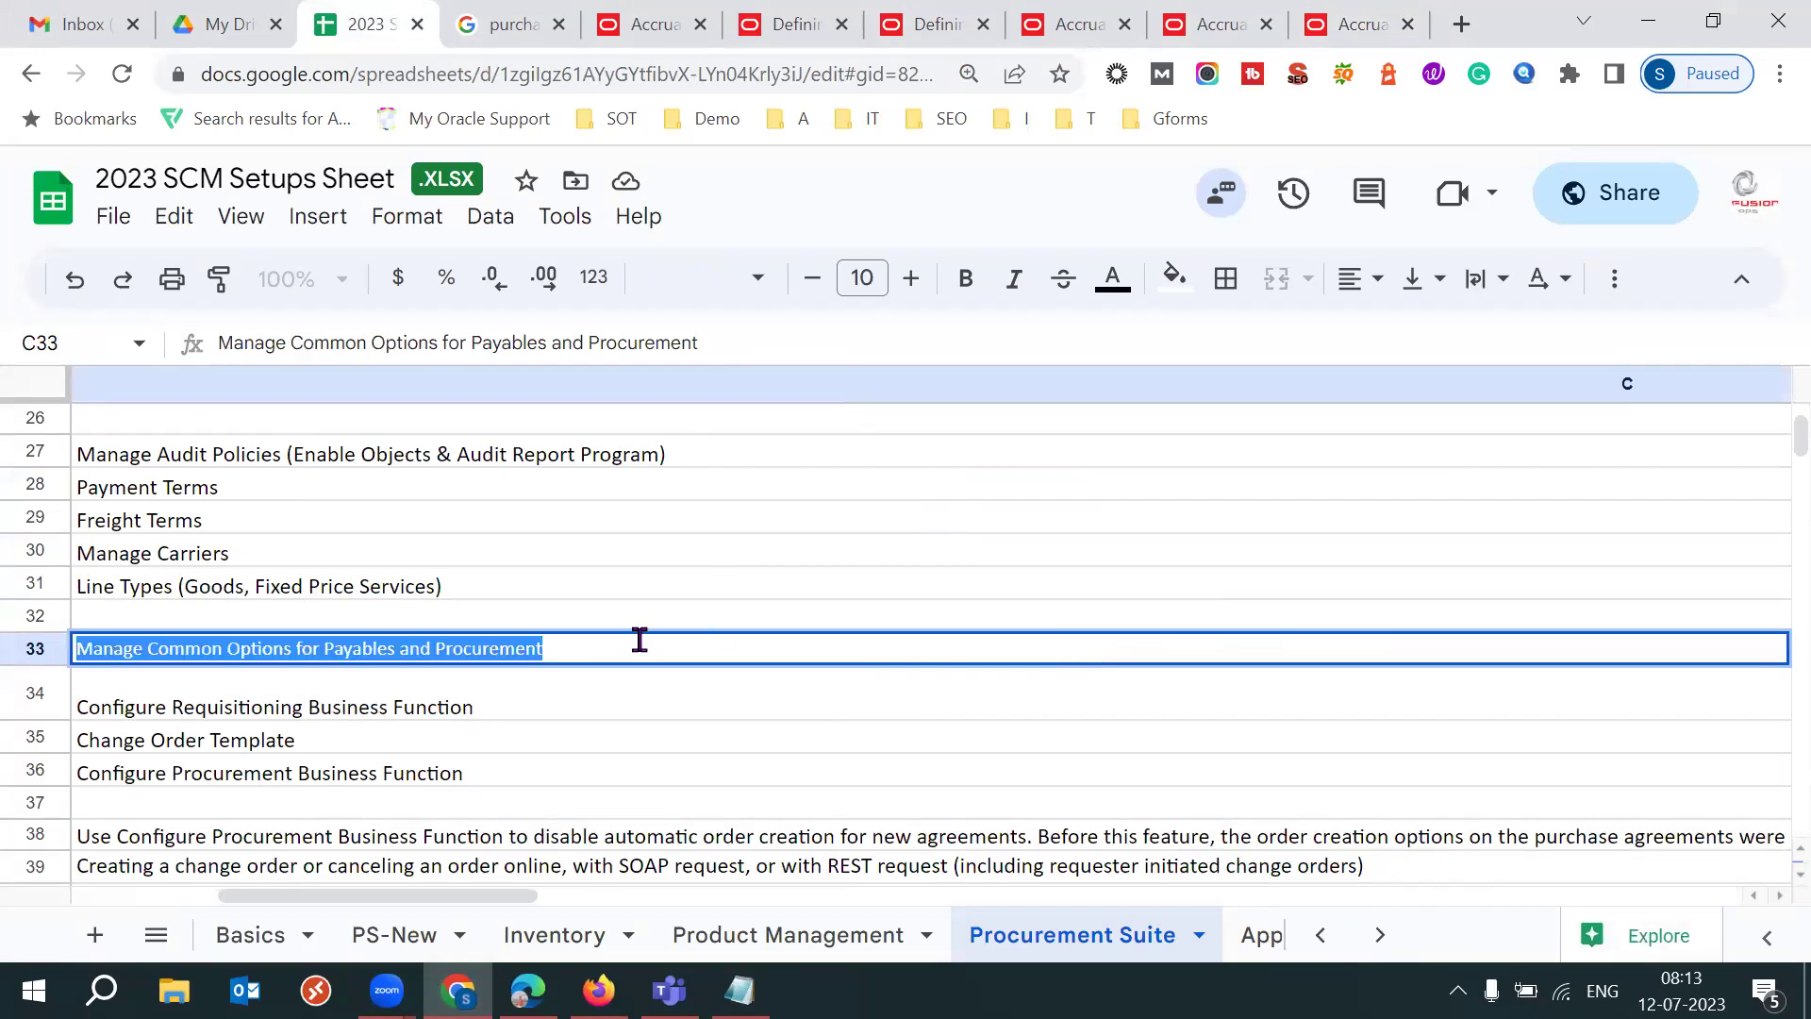
triple_click(639, 641)
click(505, 714)
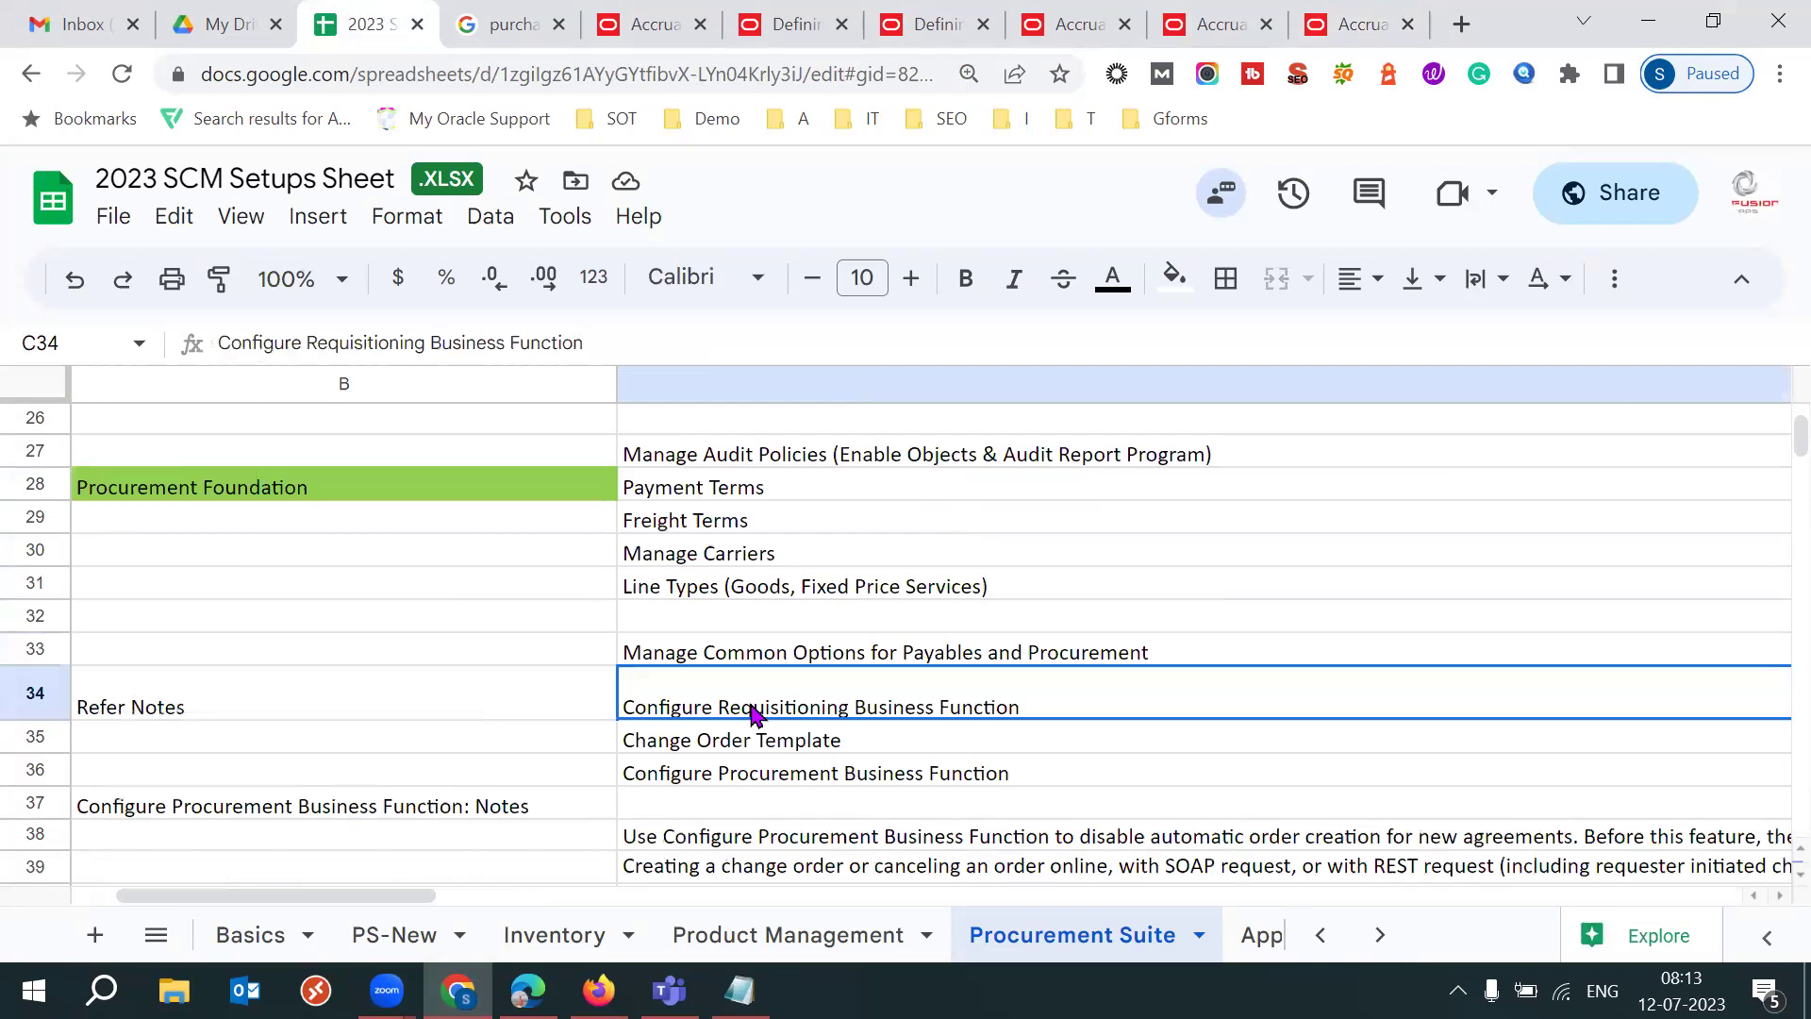
key(shift+Down)
key(shift+Down)
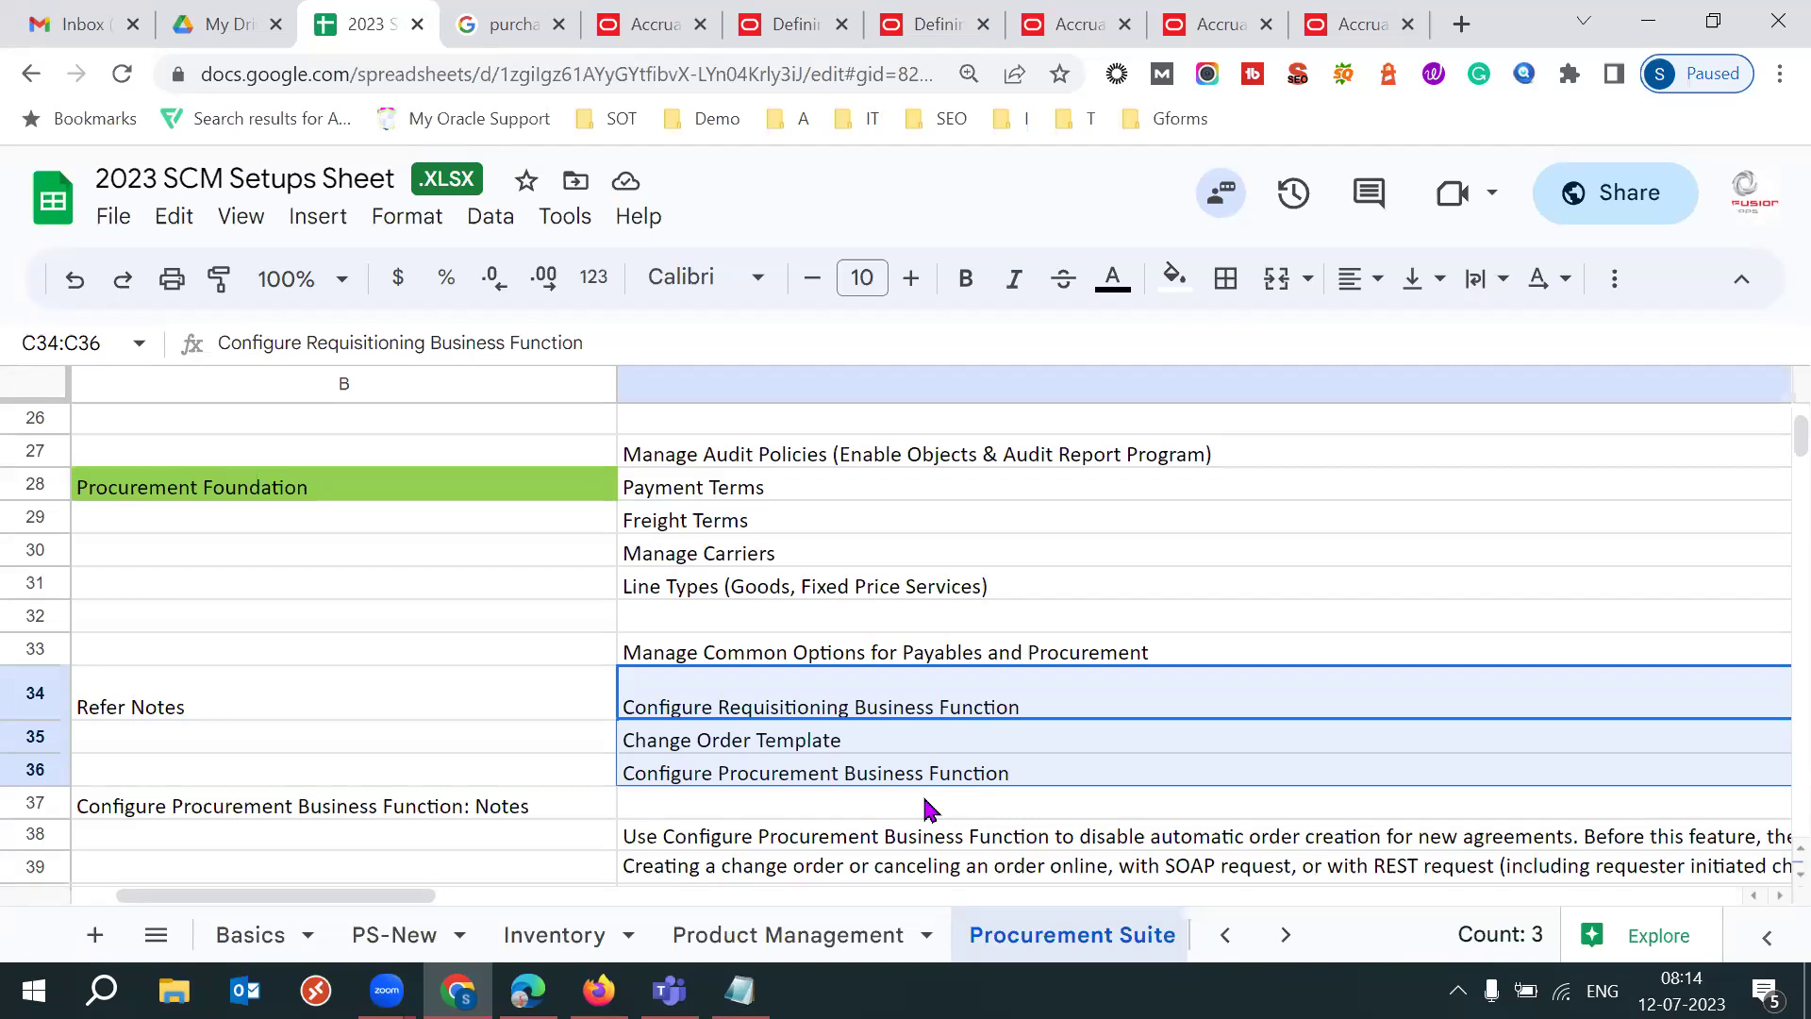
click(1658, 969)
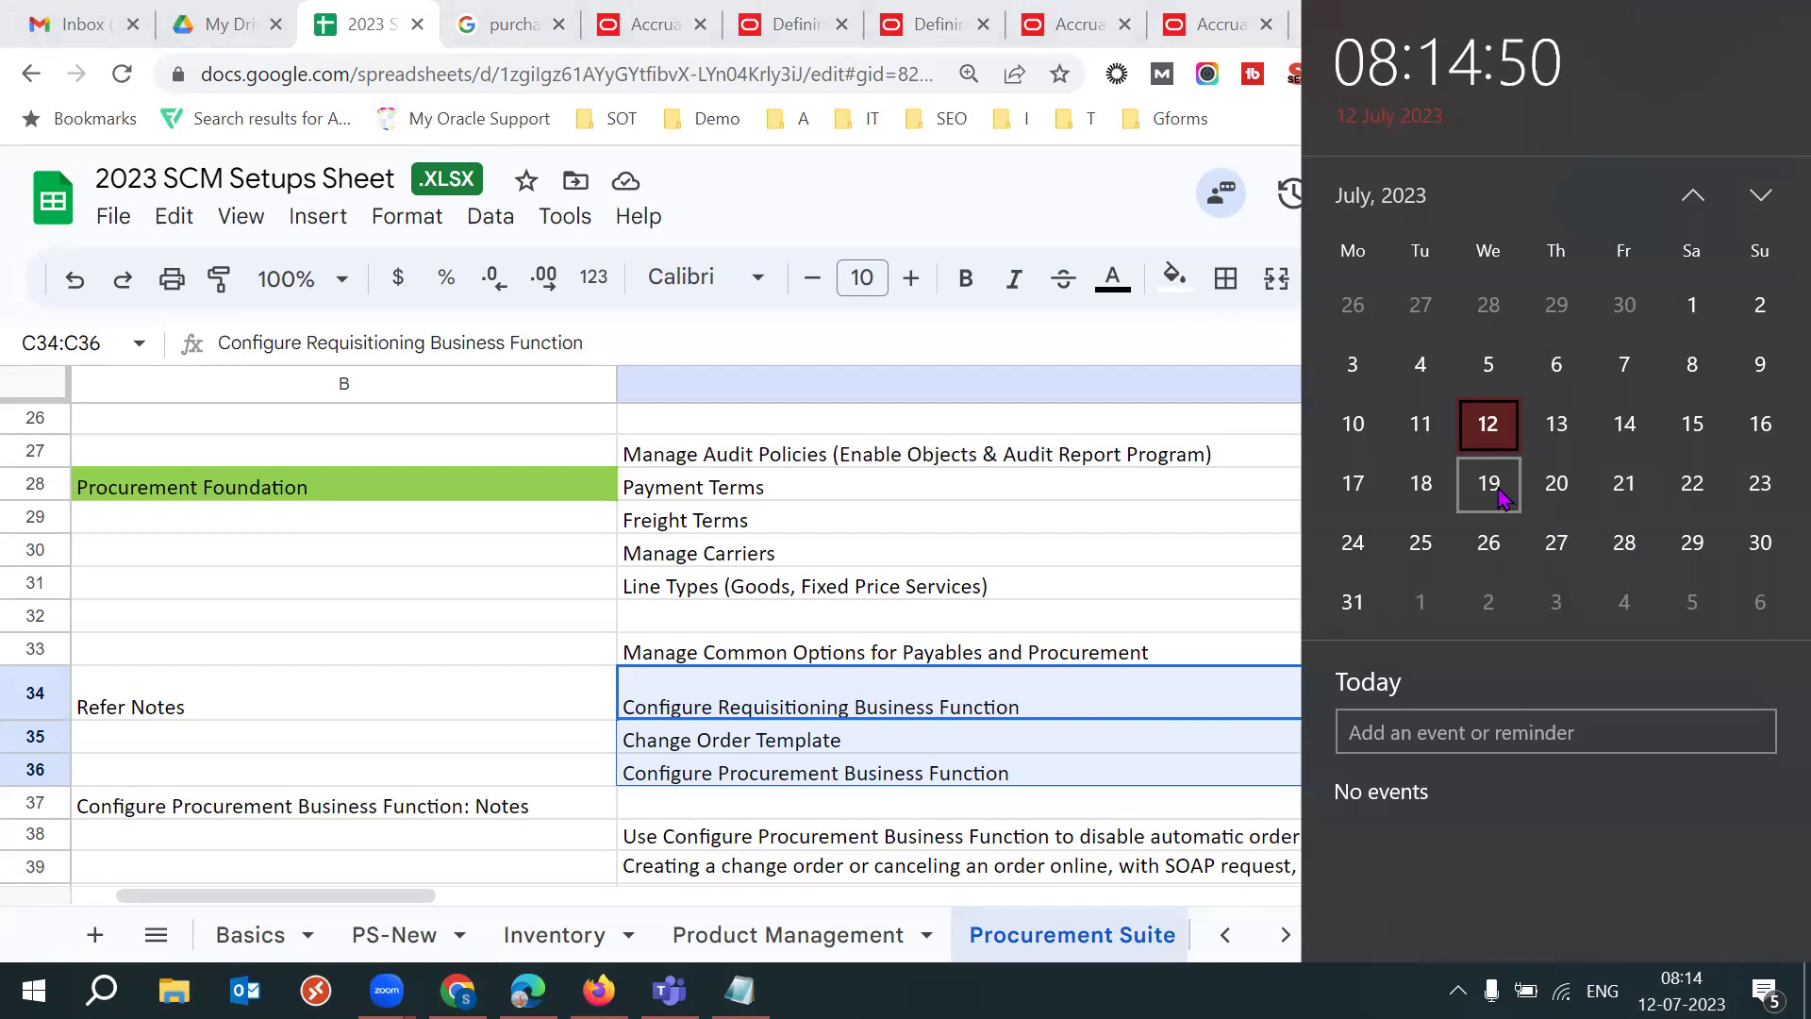
Step: Close the taskbar calendar showing July 2023, reopen it, then dismiss it
click(973, 345)
key(super+alt+d)
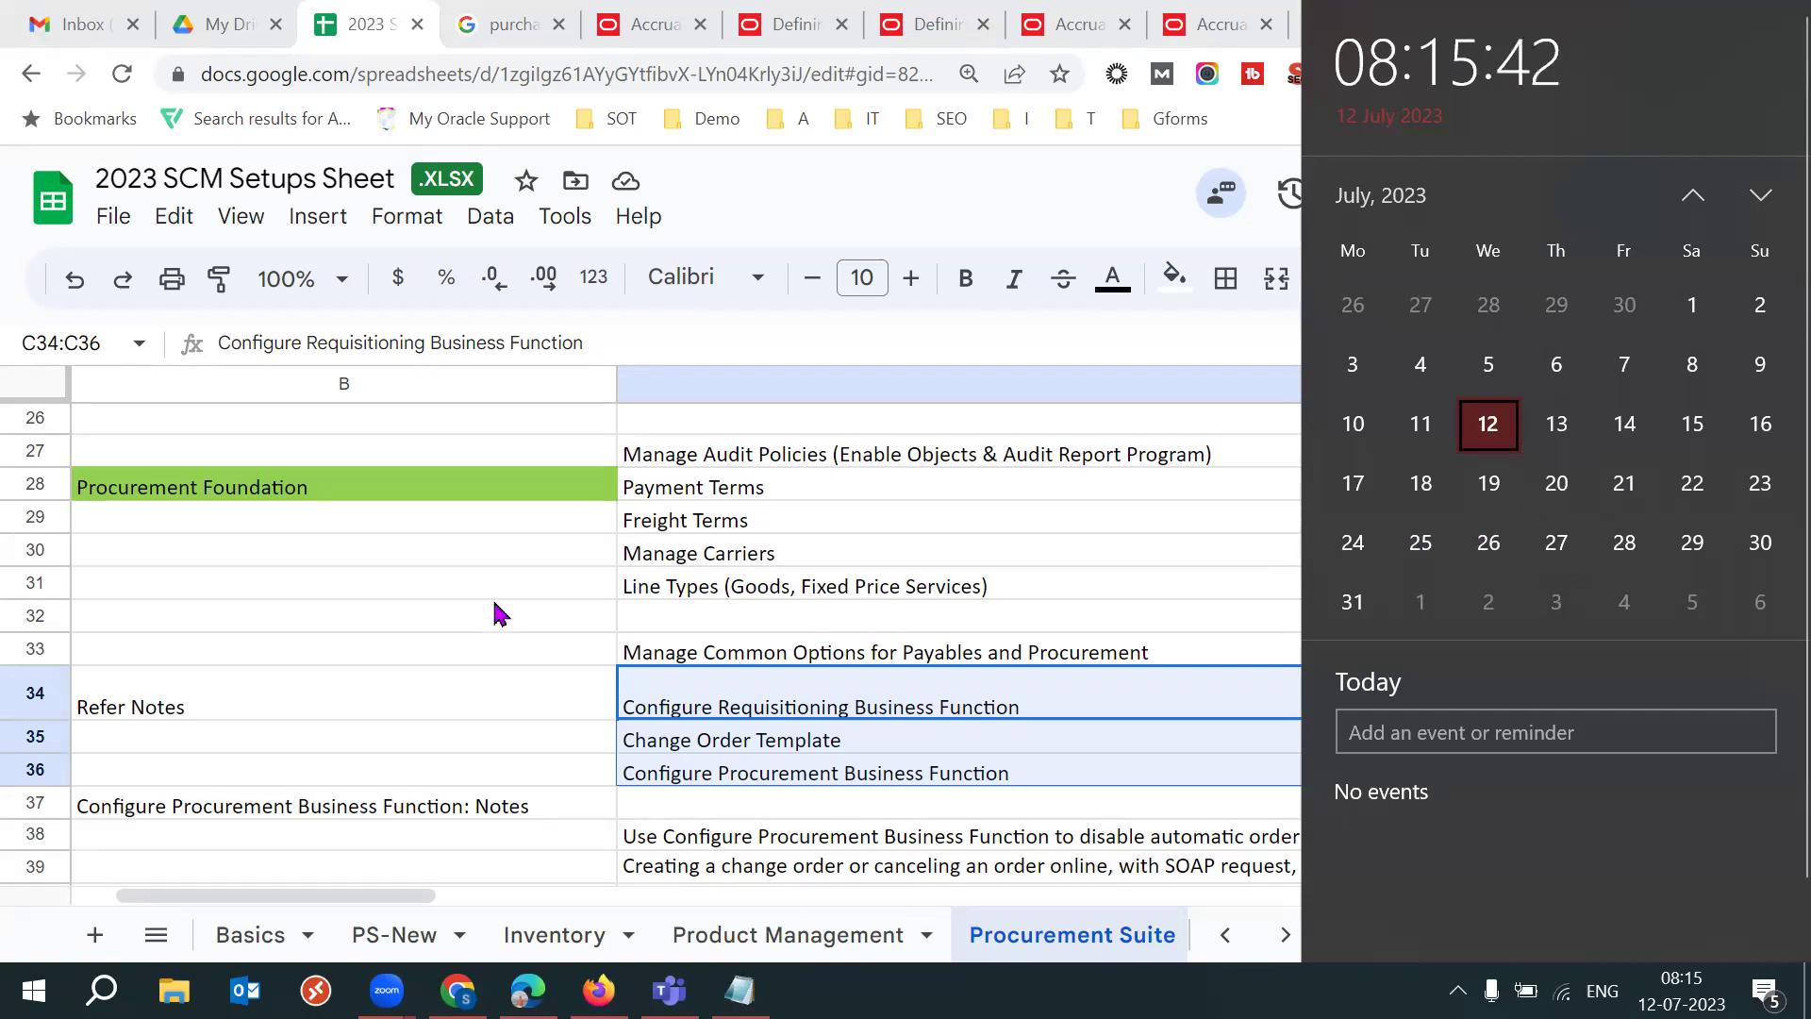
key(Escape)
key(Left)
key(Up)
key(Up)
key(Up)
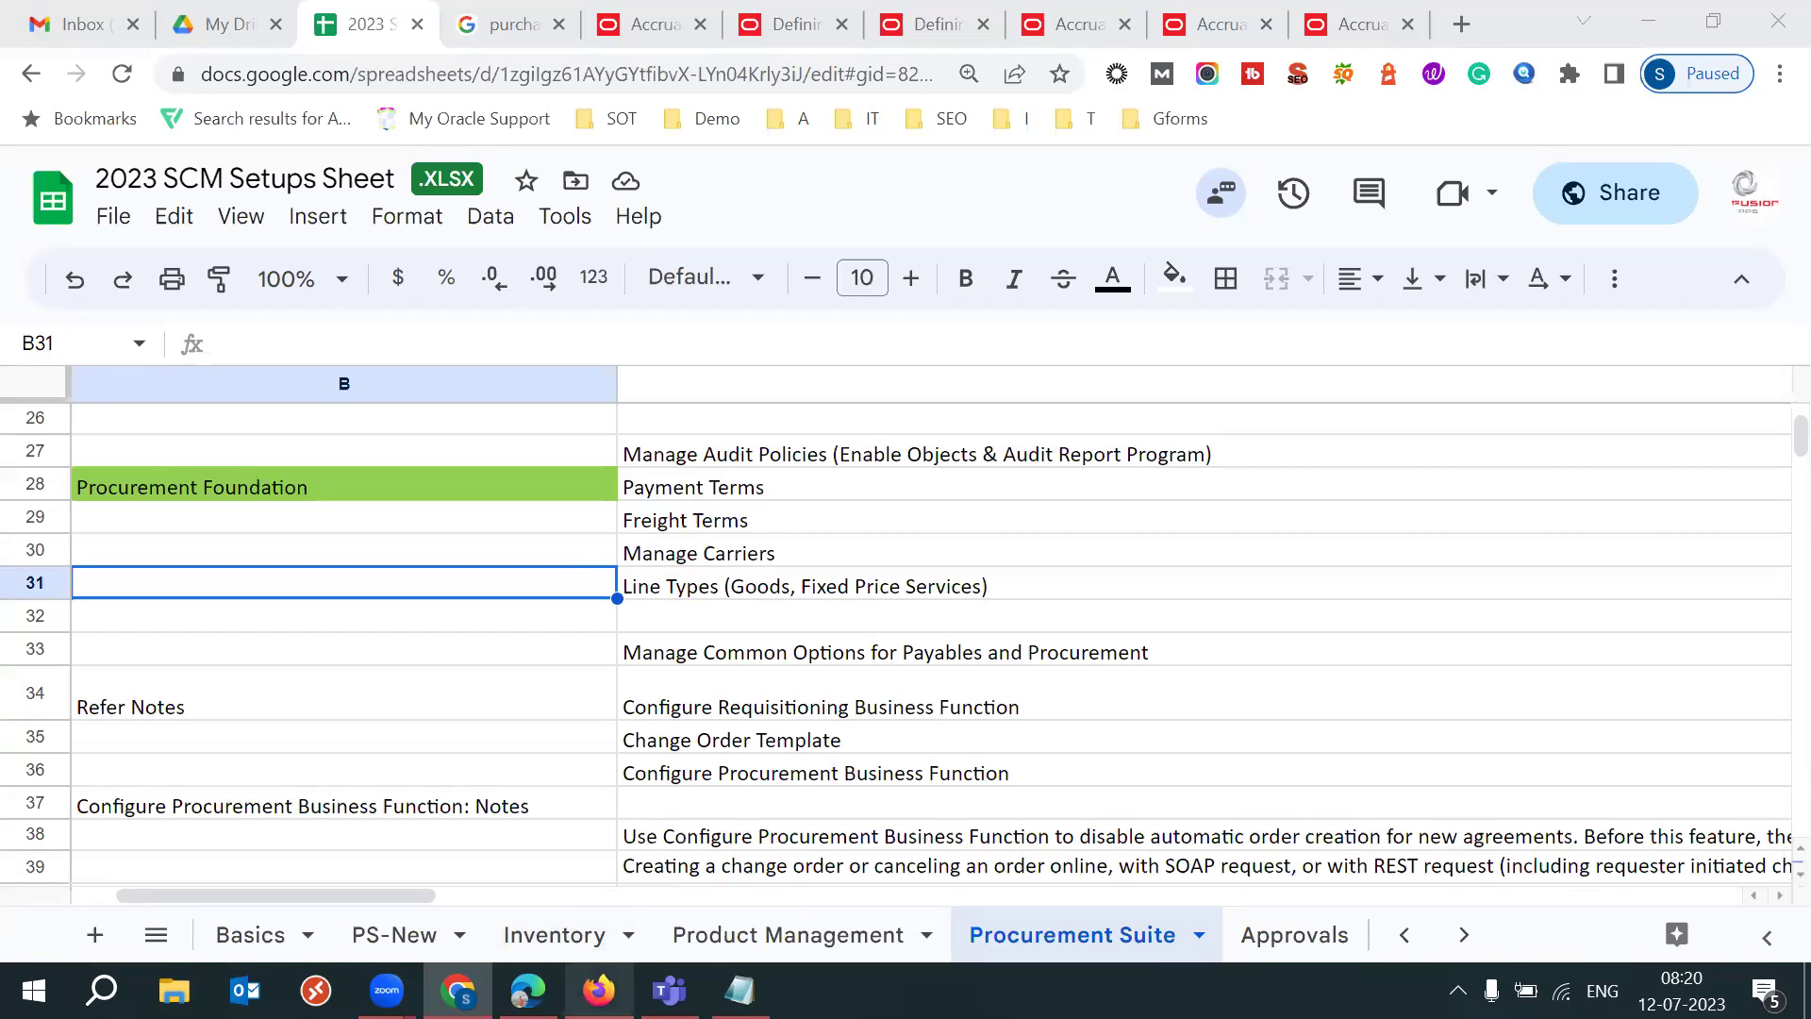
Step: In Firefox, open Manage Procurement Agents and start a blank Create Procurement Agent form
click(598, 990)
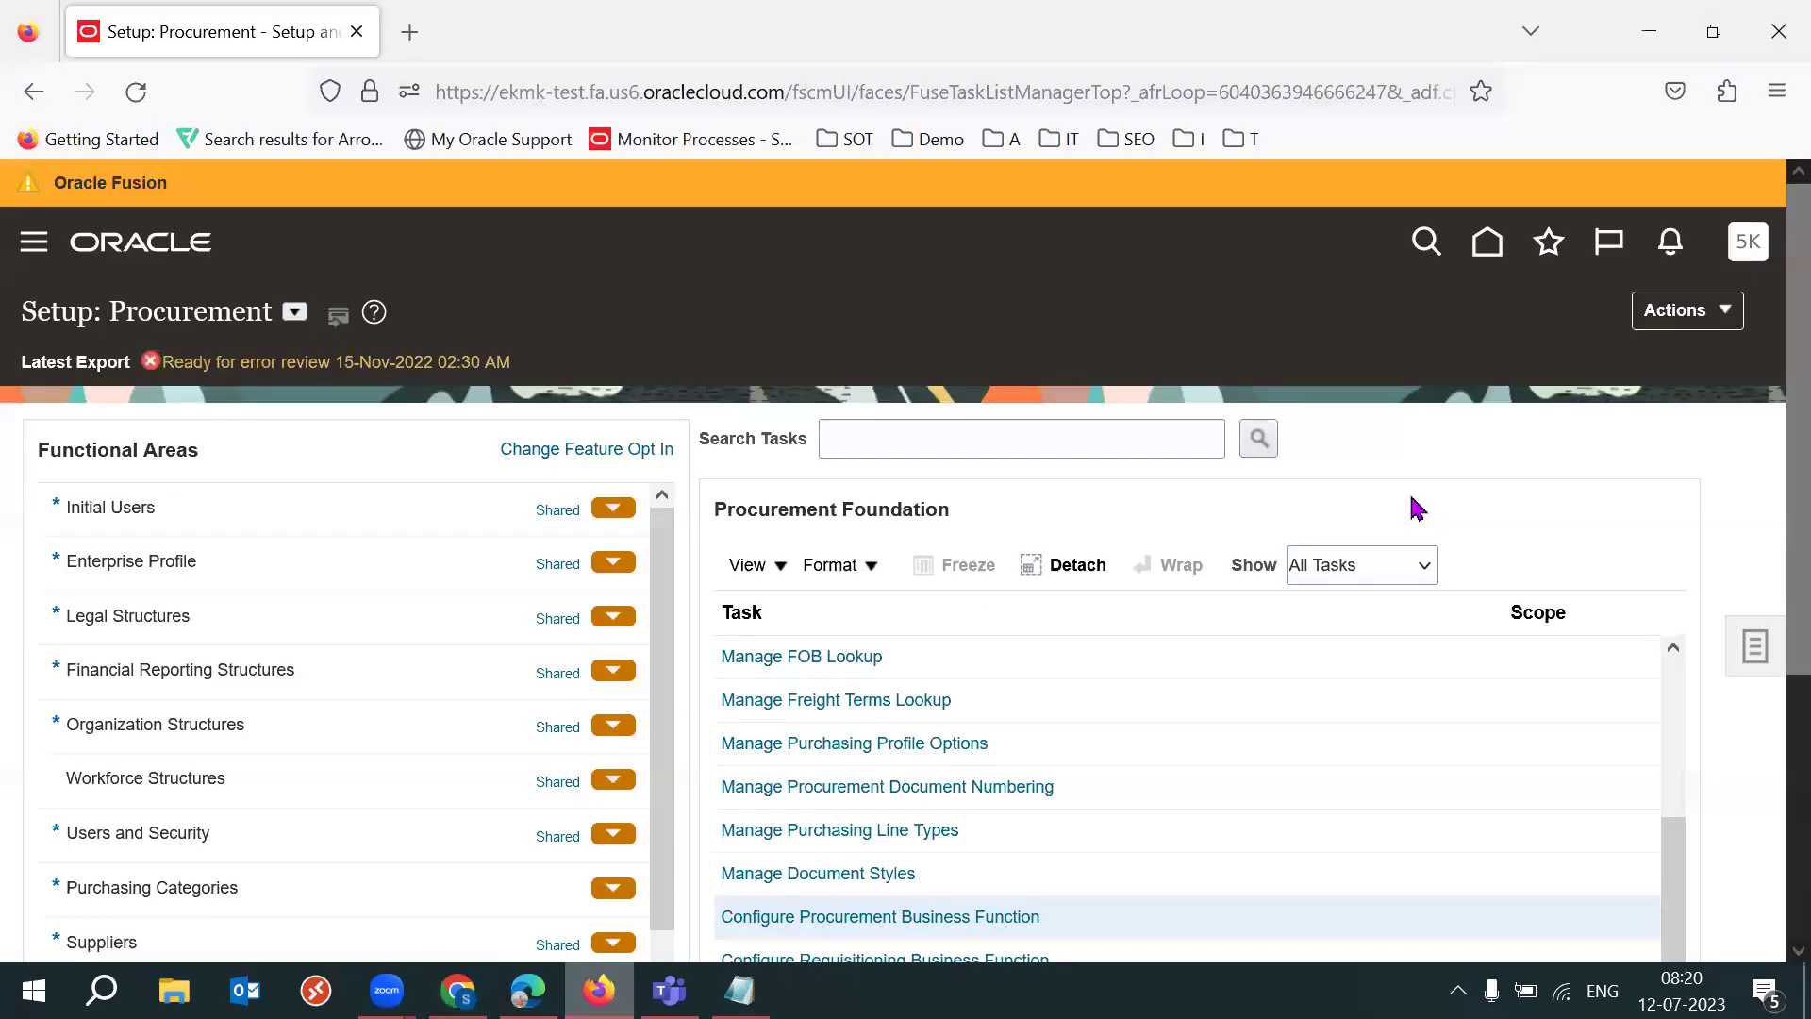
scroll(1769, 735, down, 4)
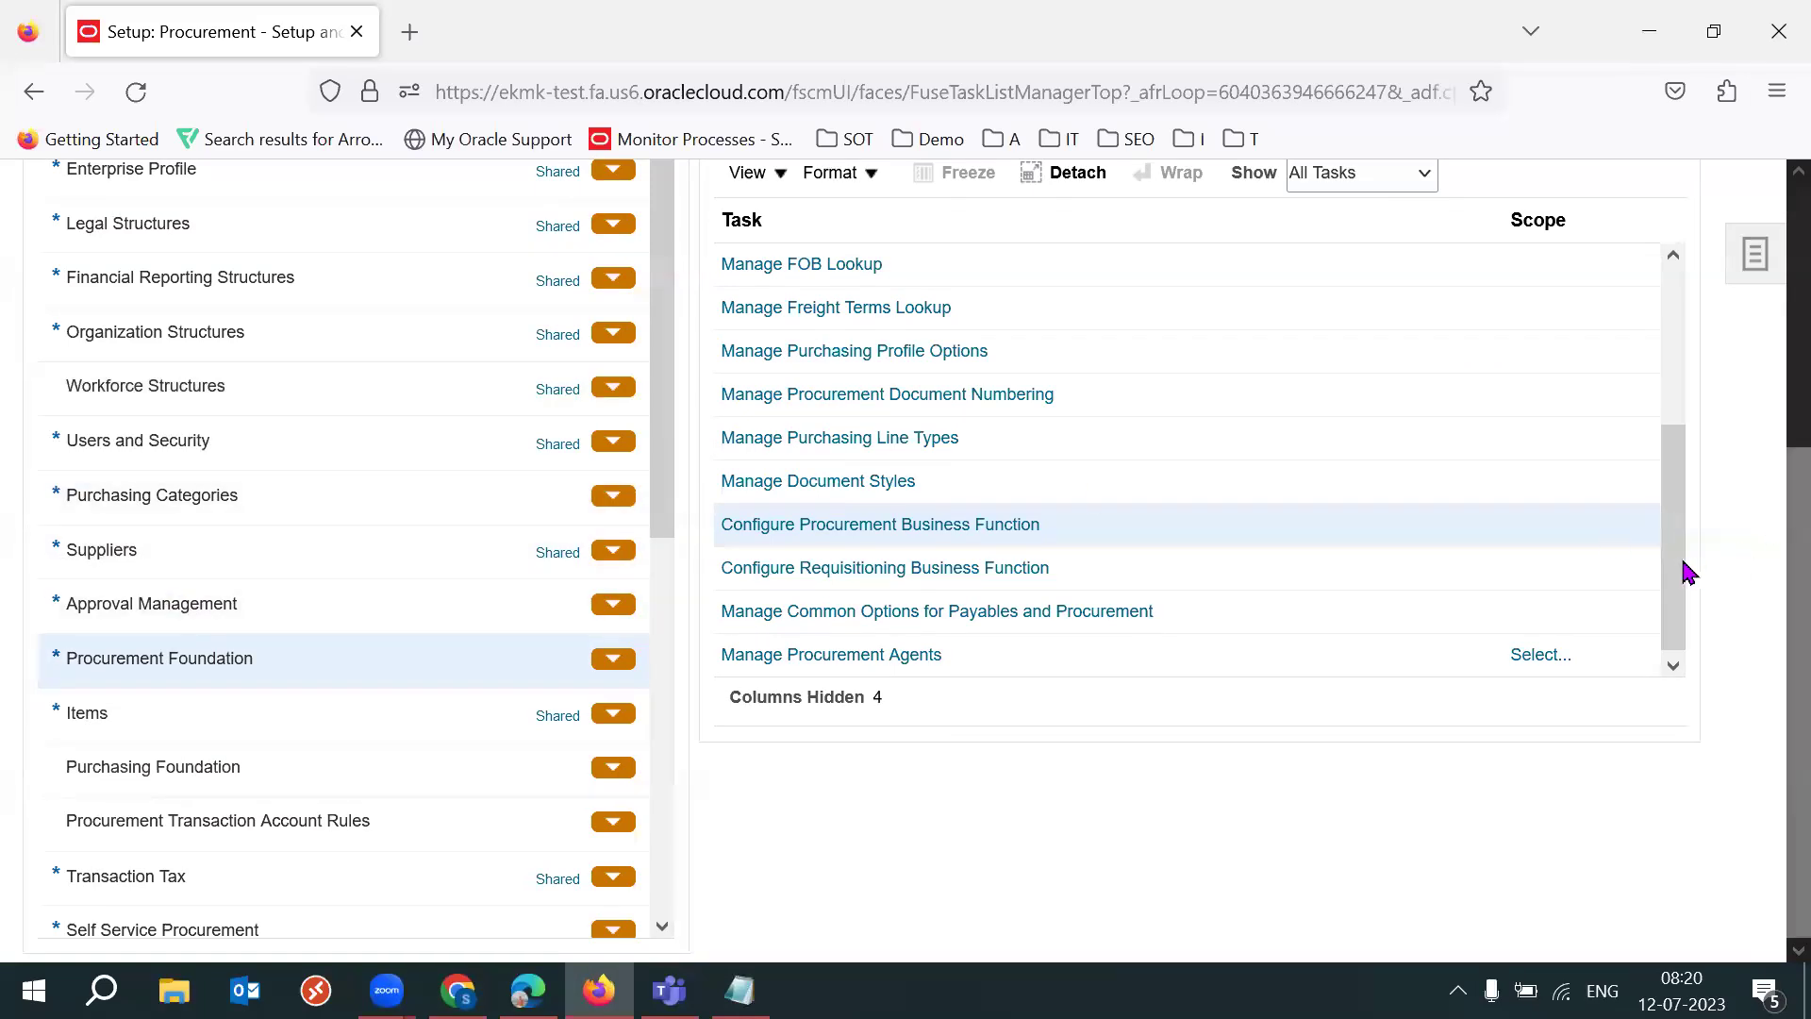
drag(1682, 571, 1691, 389)
drag(1771, 516, 1768, 465)
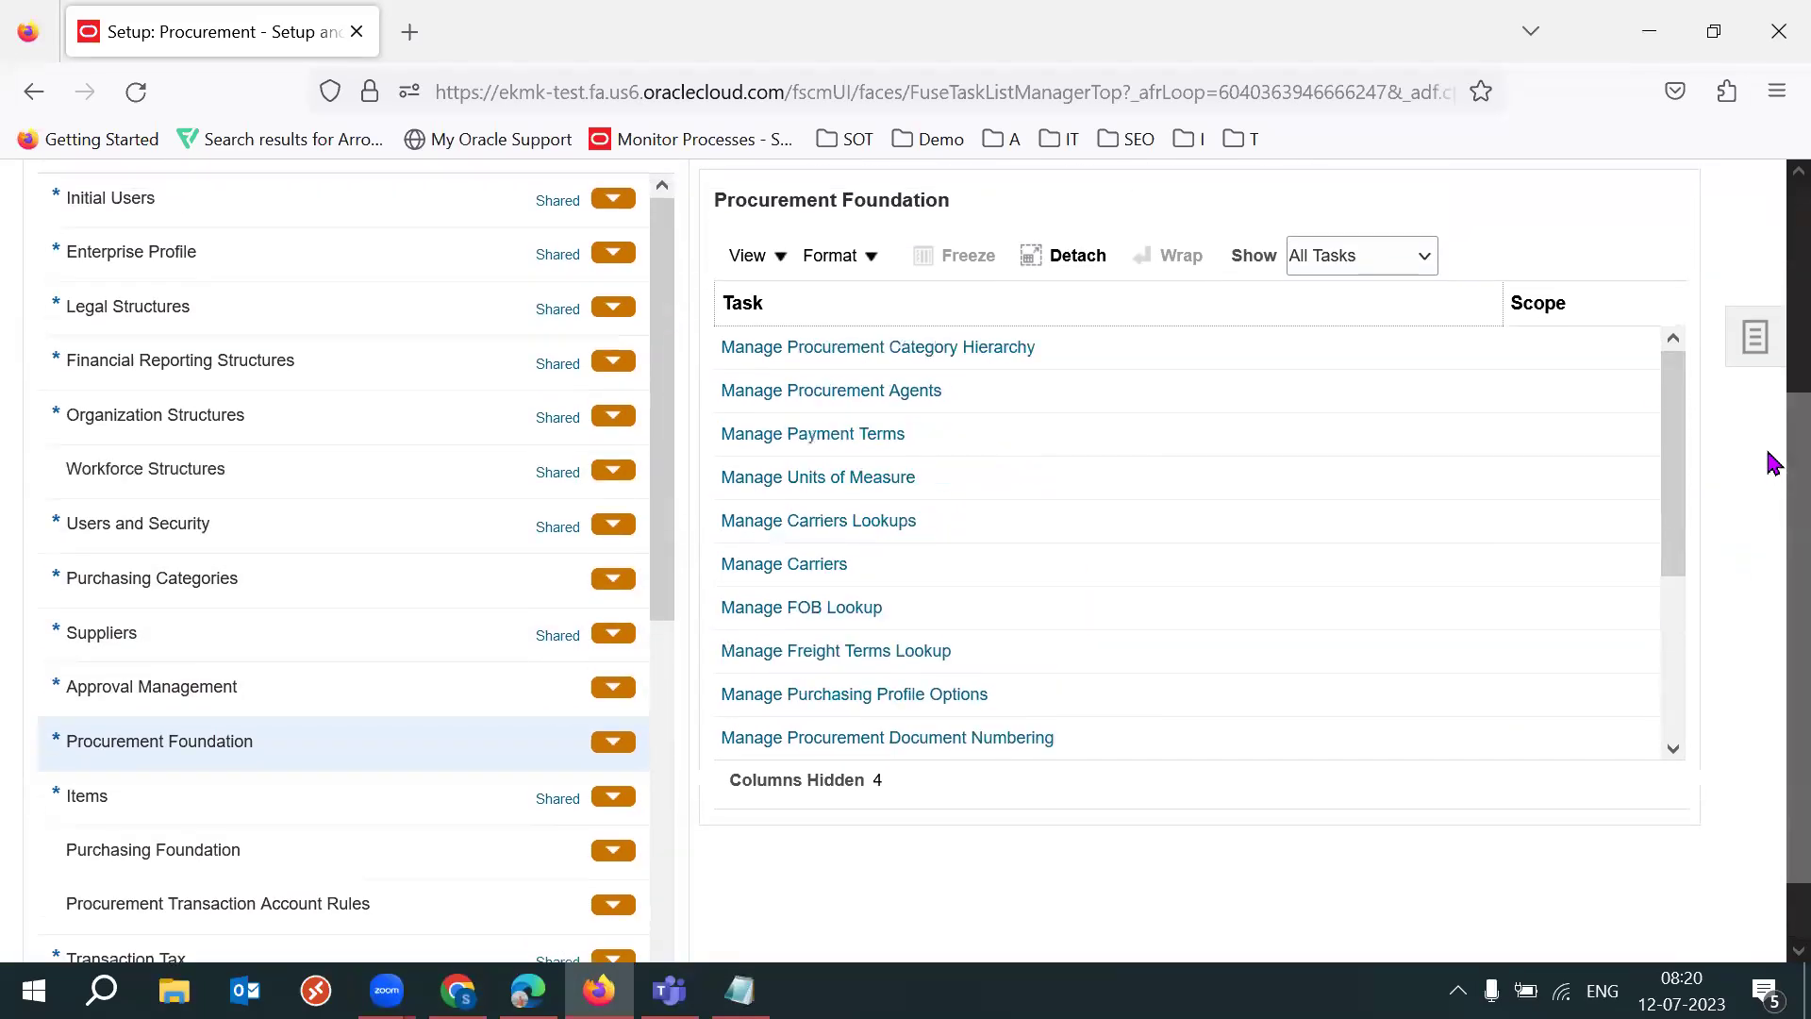
click(833, 396)
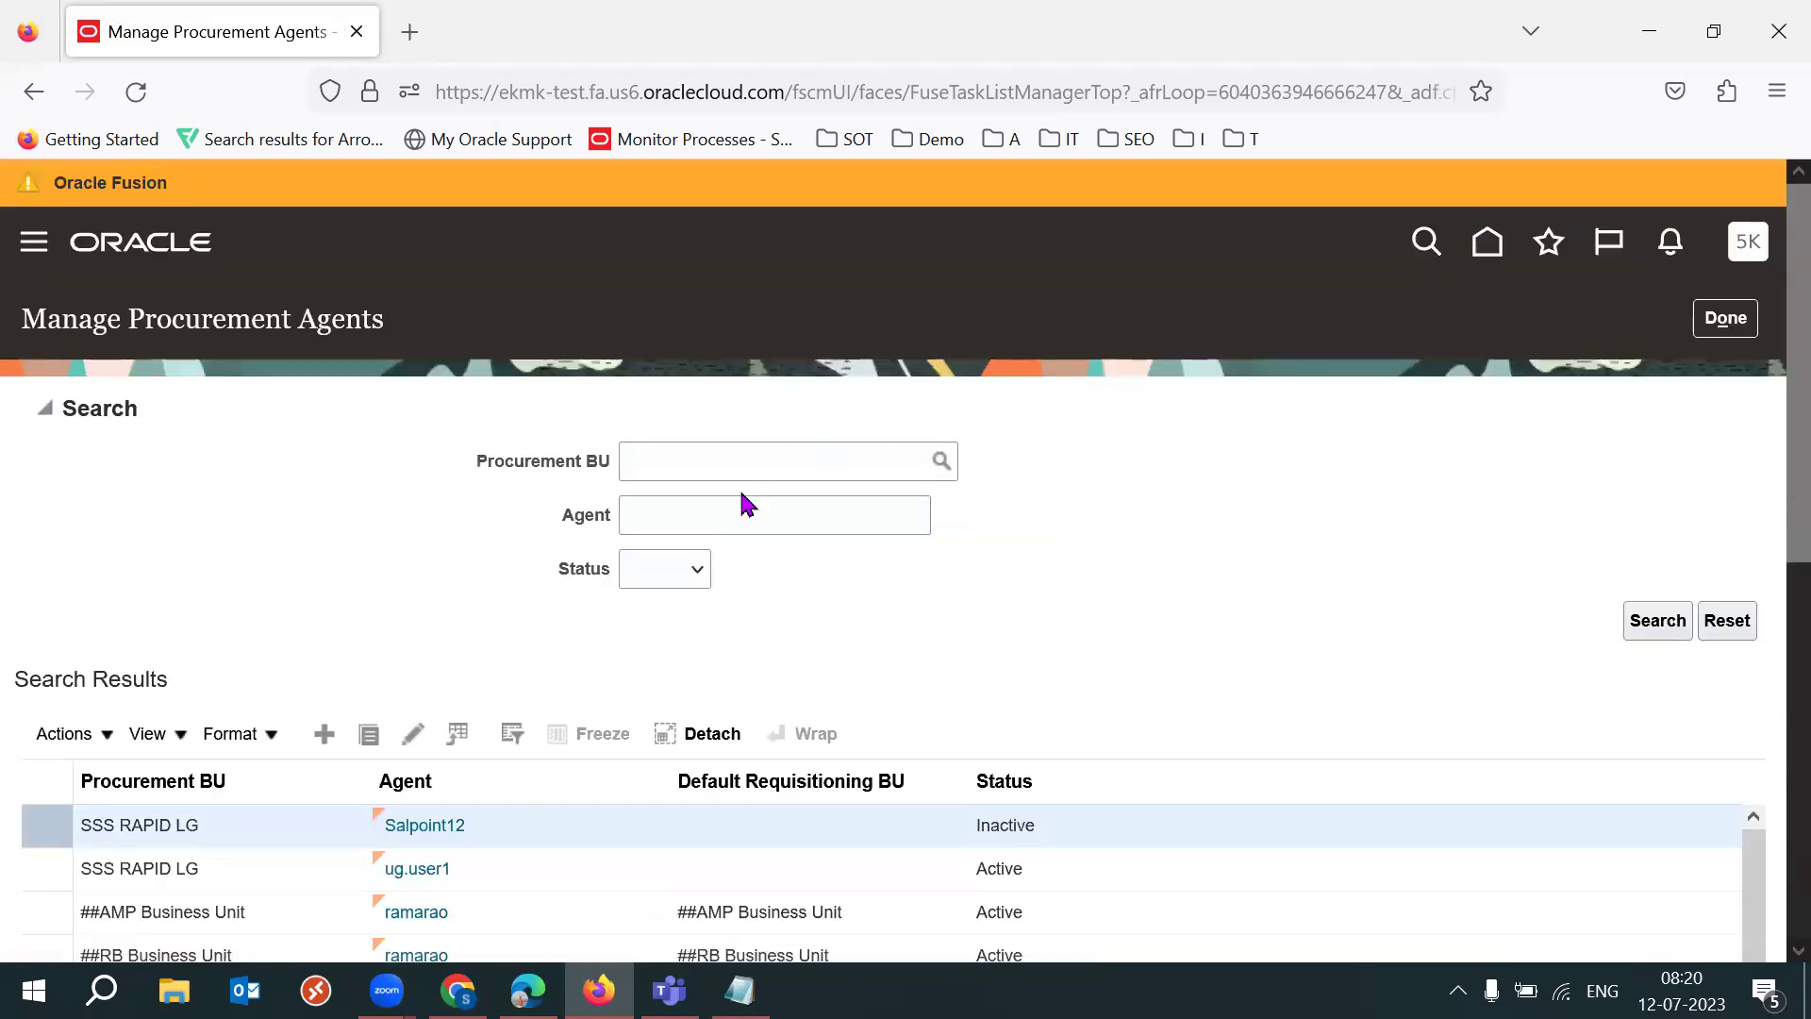
click(324, 733)
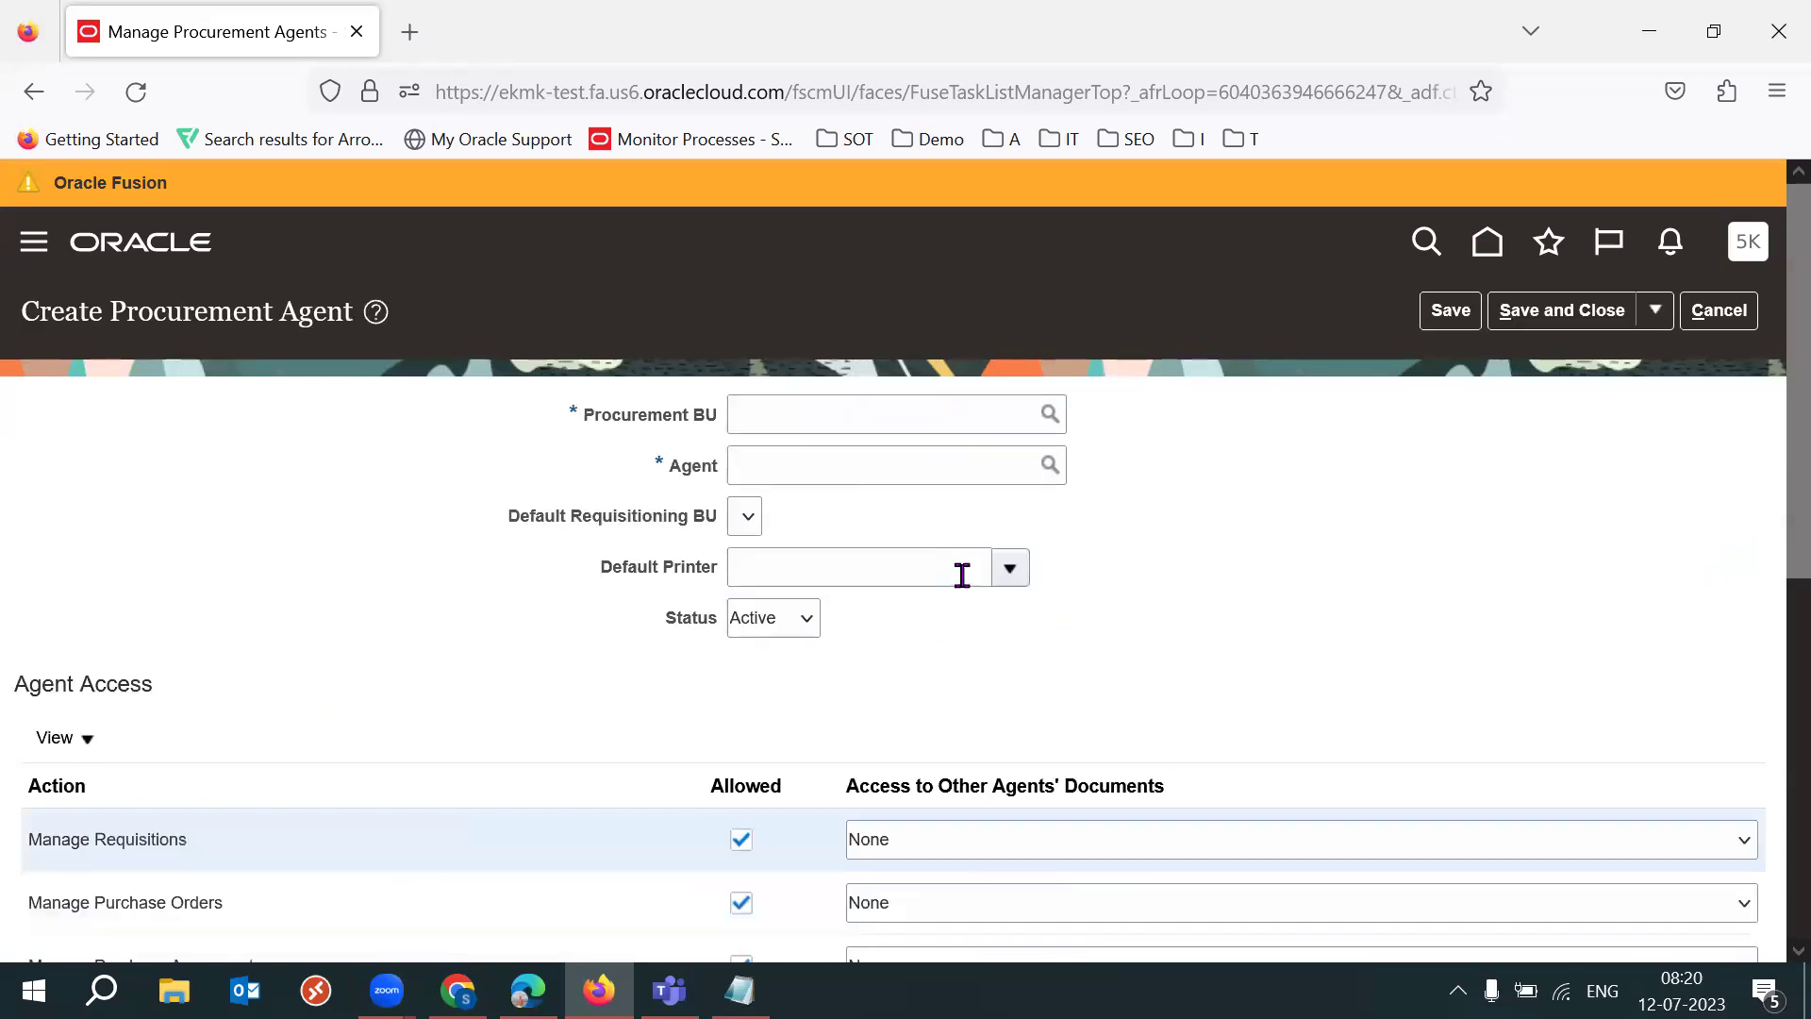
click(854, 472)
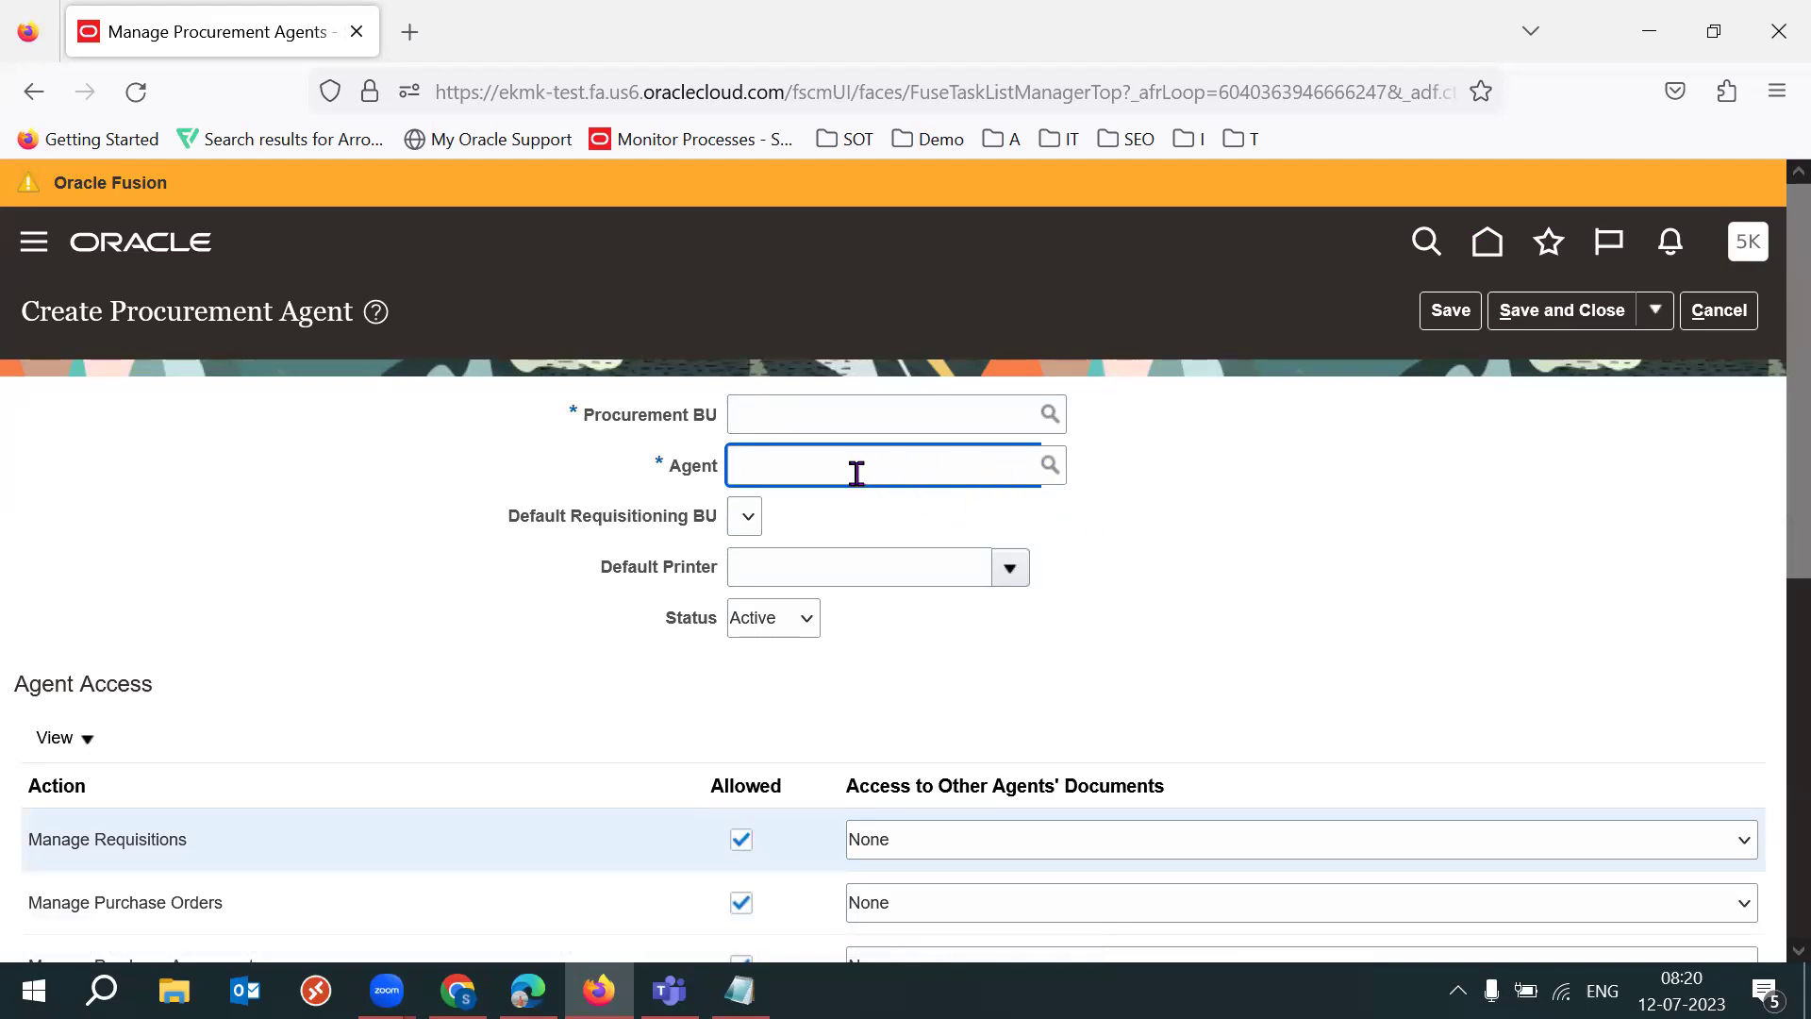
click(1047, 468)
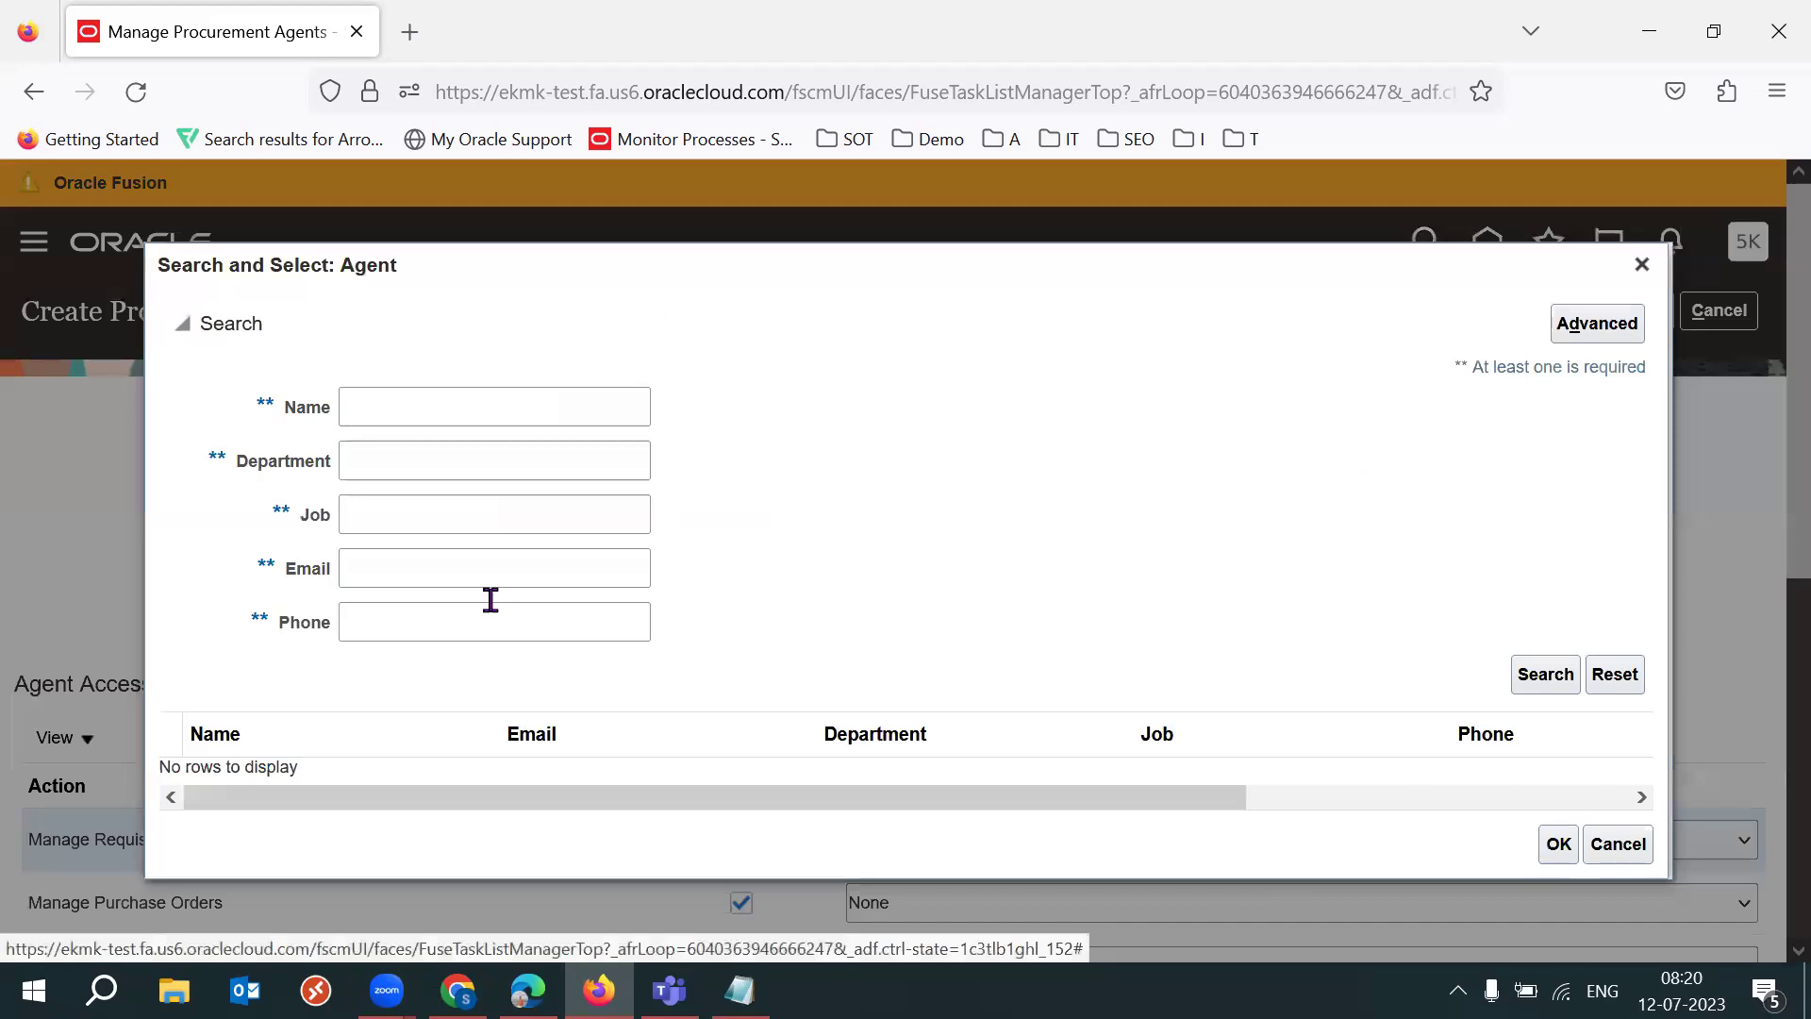
drag(286, 570, 316, 576)
click(900, 633)
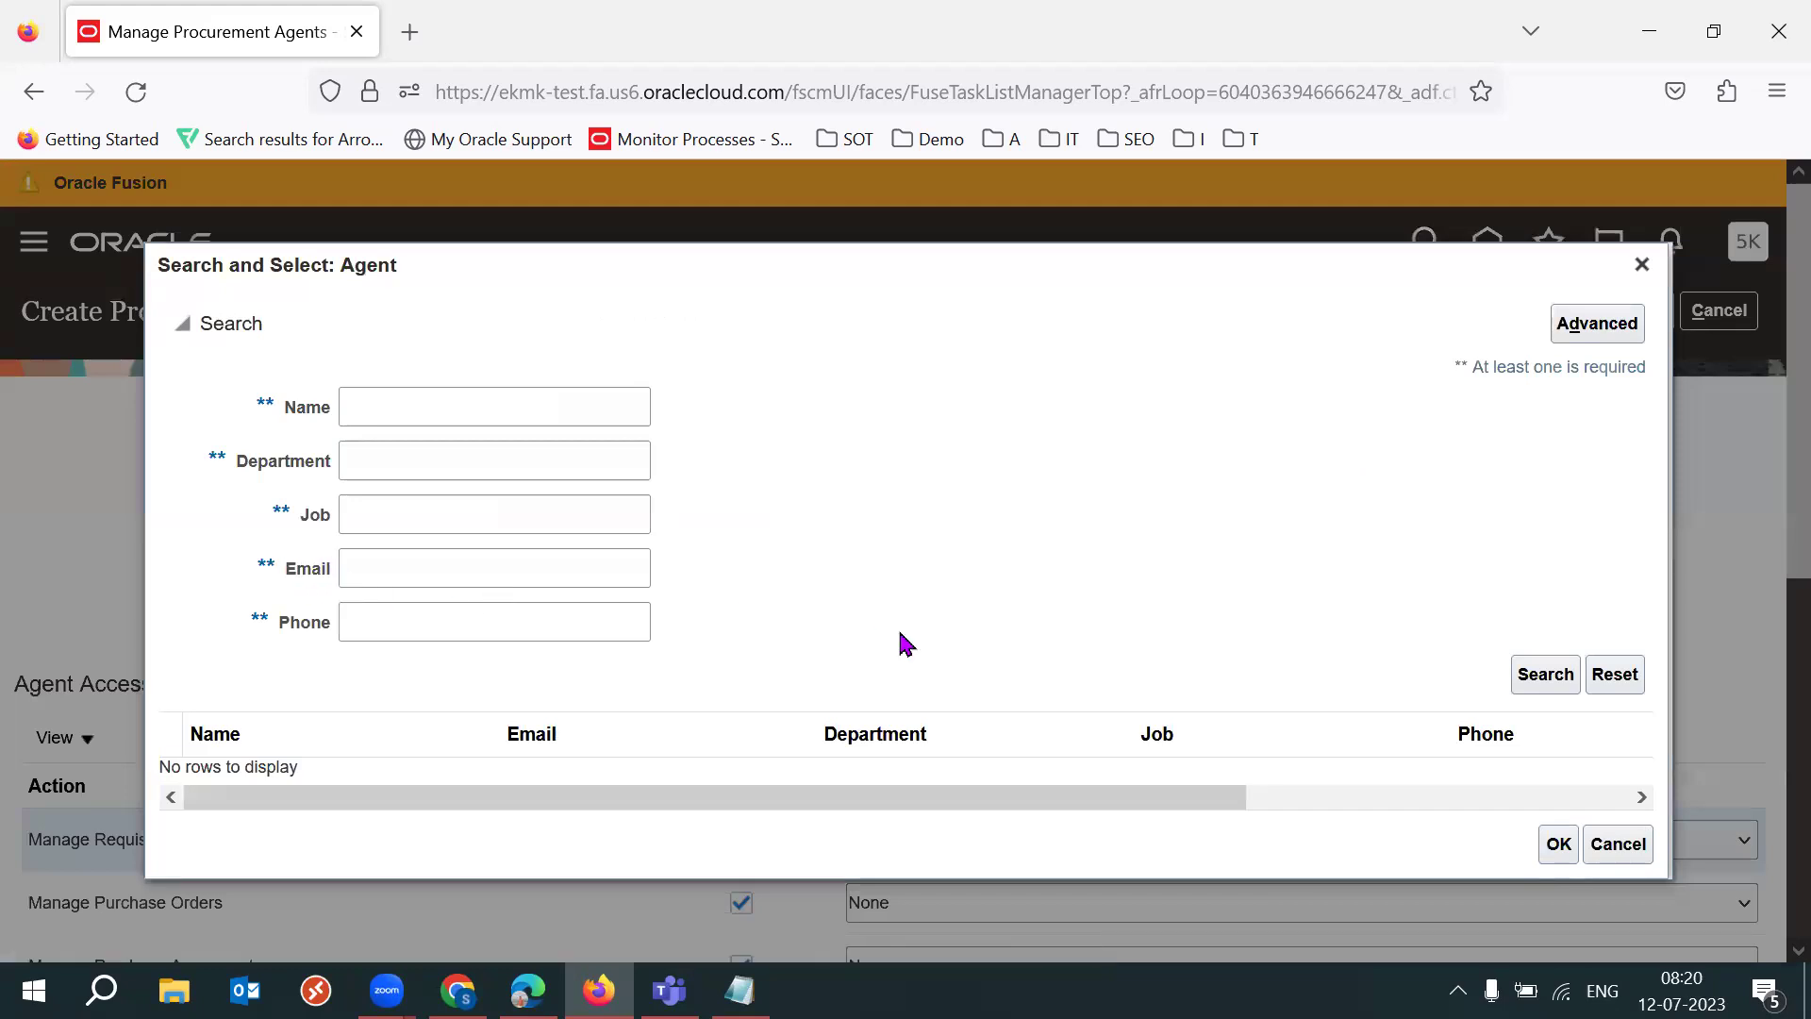
click(1643, 264)
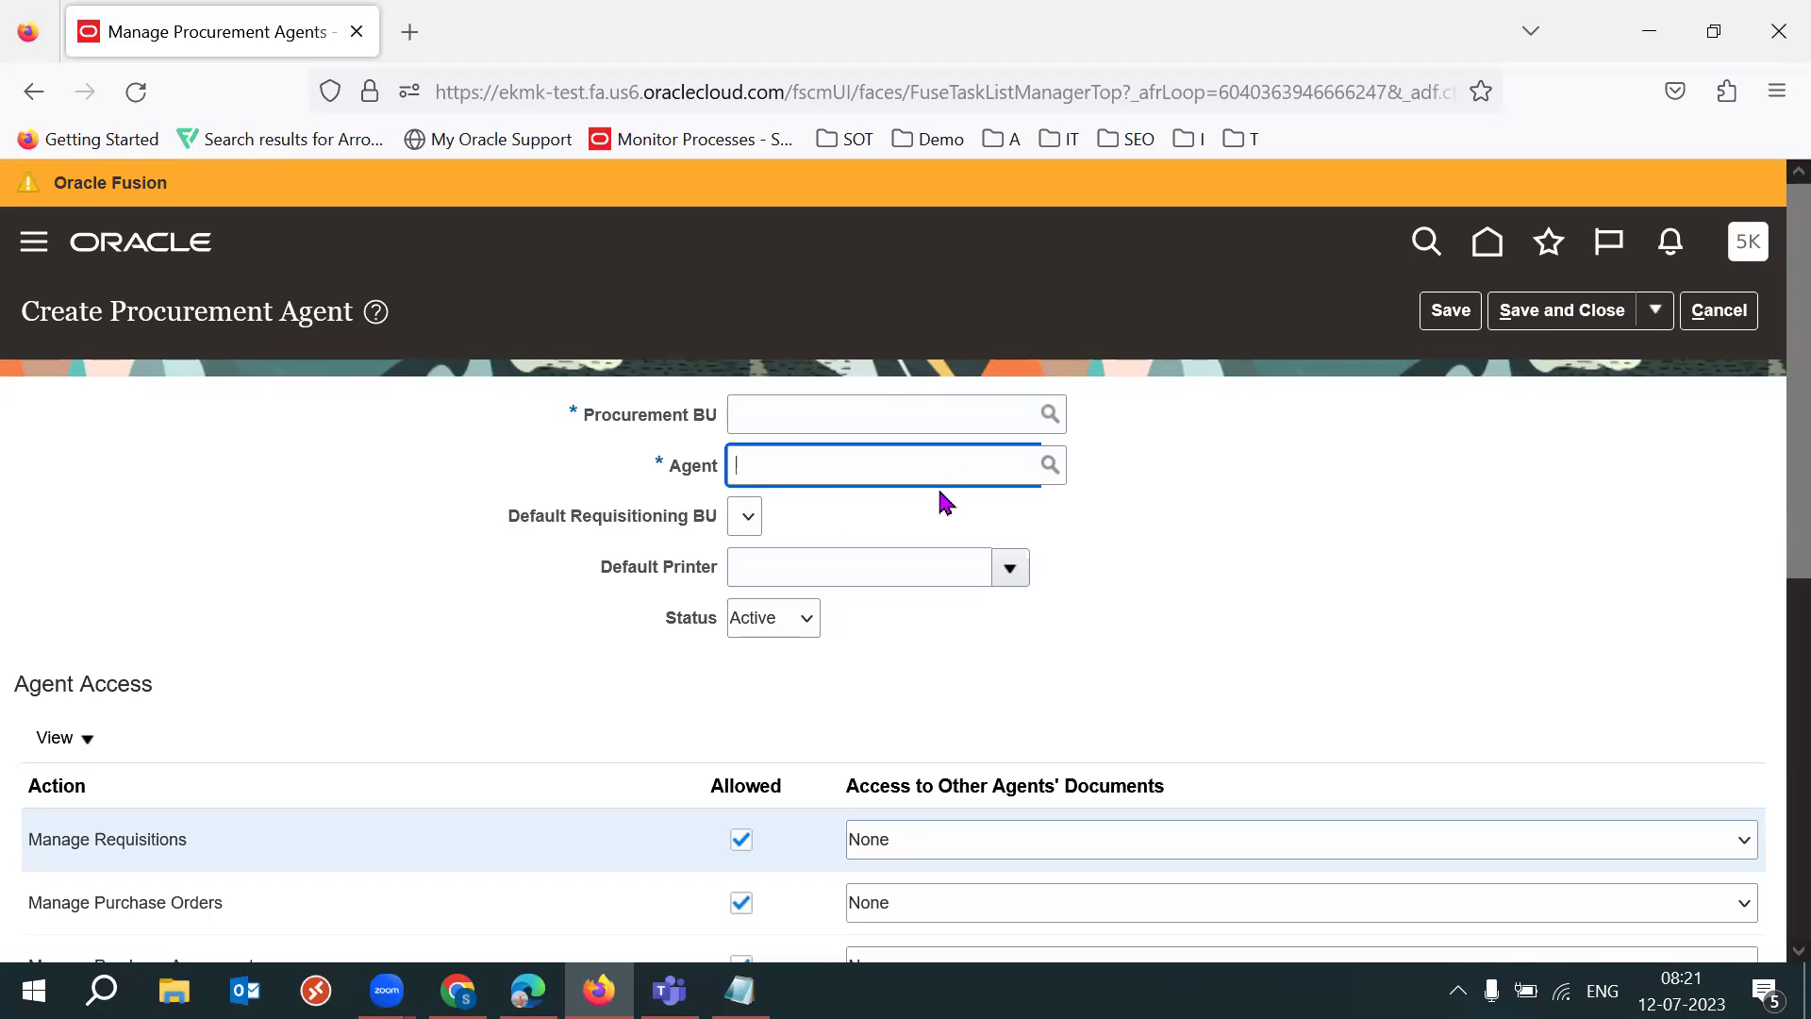
drag(660, 470, 721, 471)
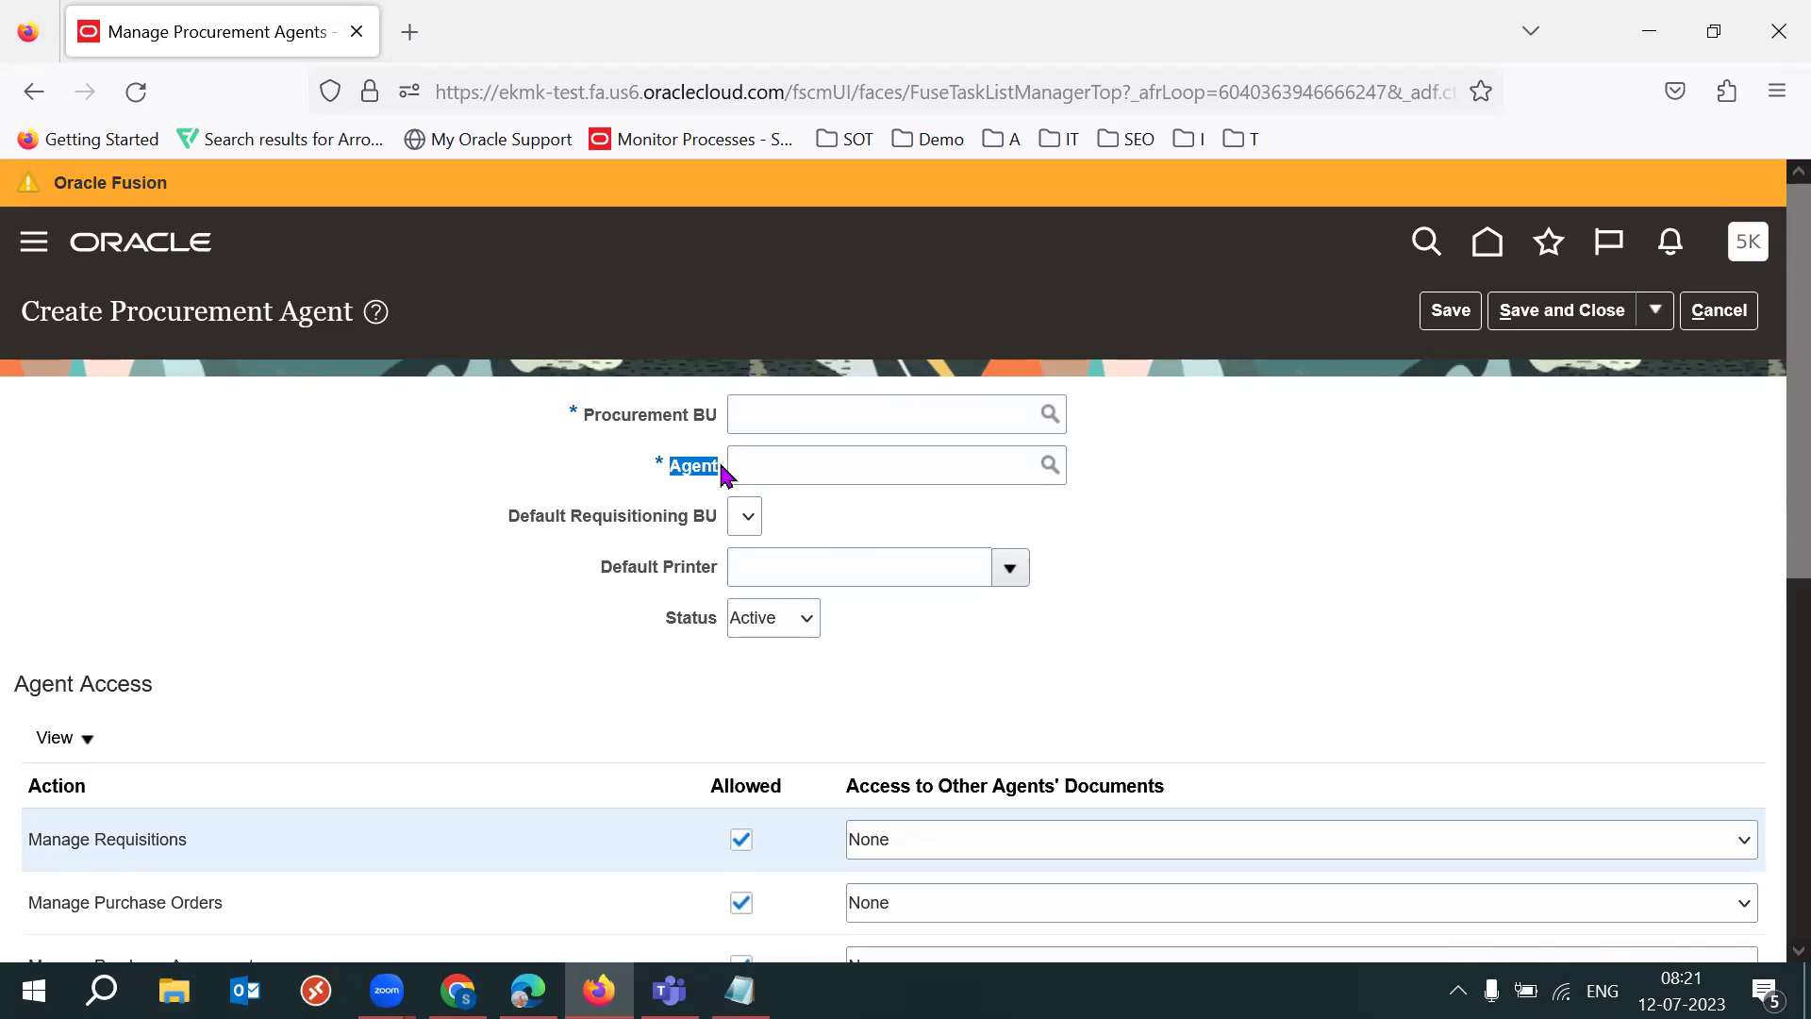
click(1264, 576)
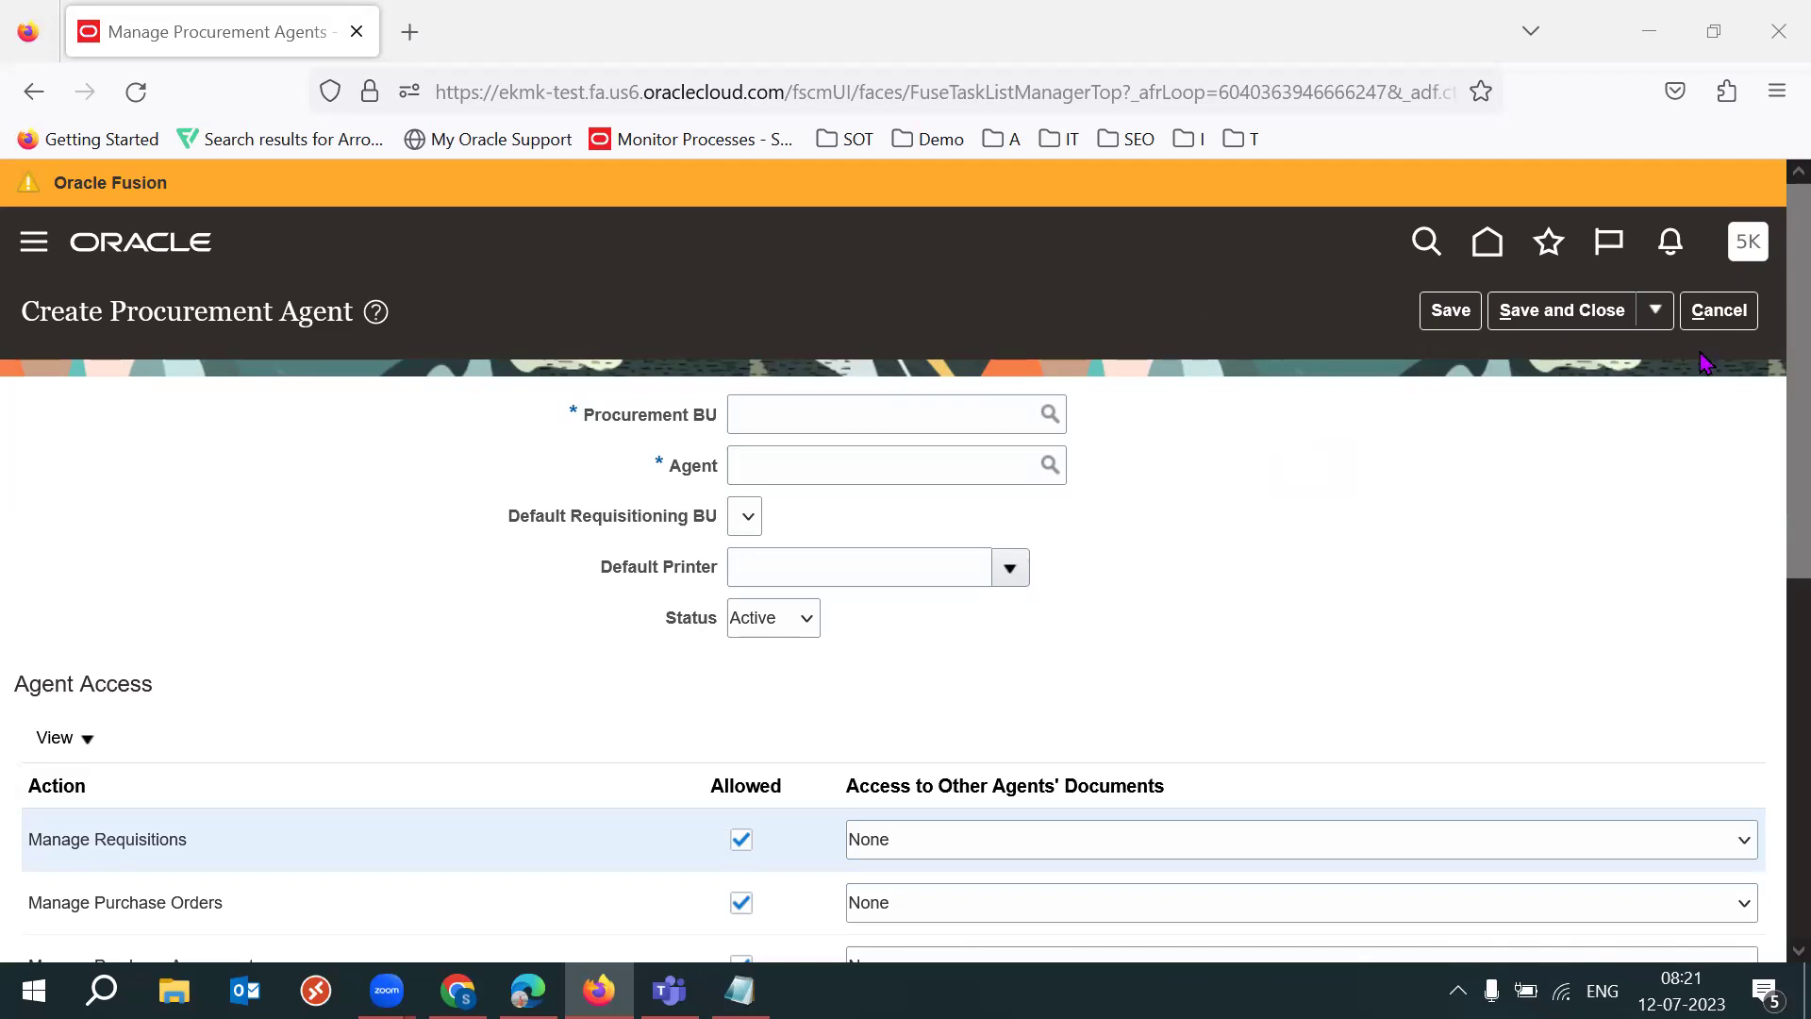
Step: Cancel the new procurement agent, return to Setup: Procurement, and switch to the other Oracle window
click(1719, 320)
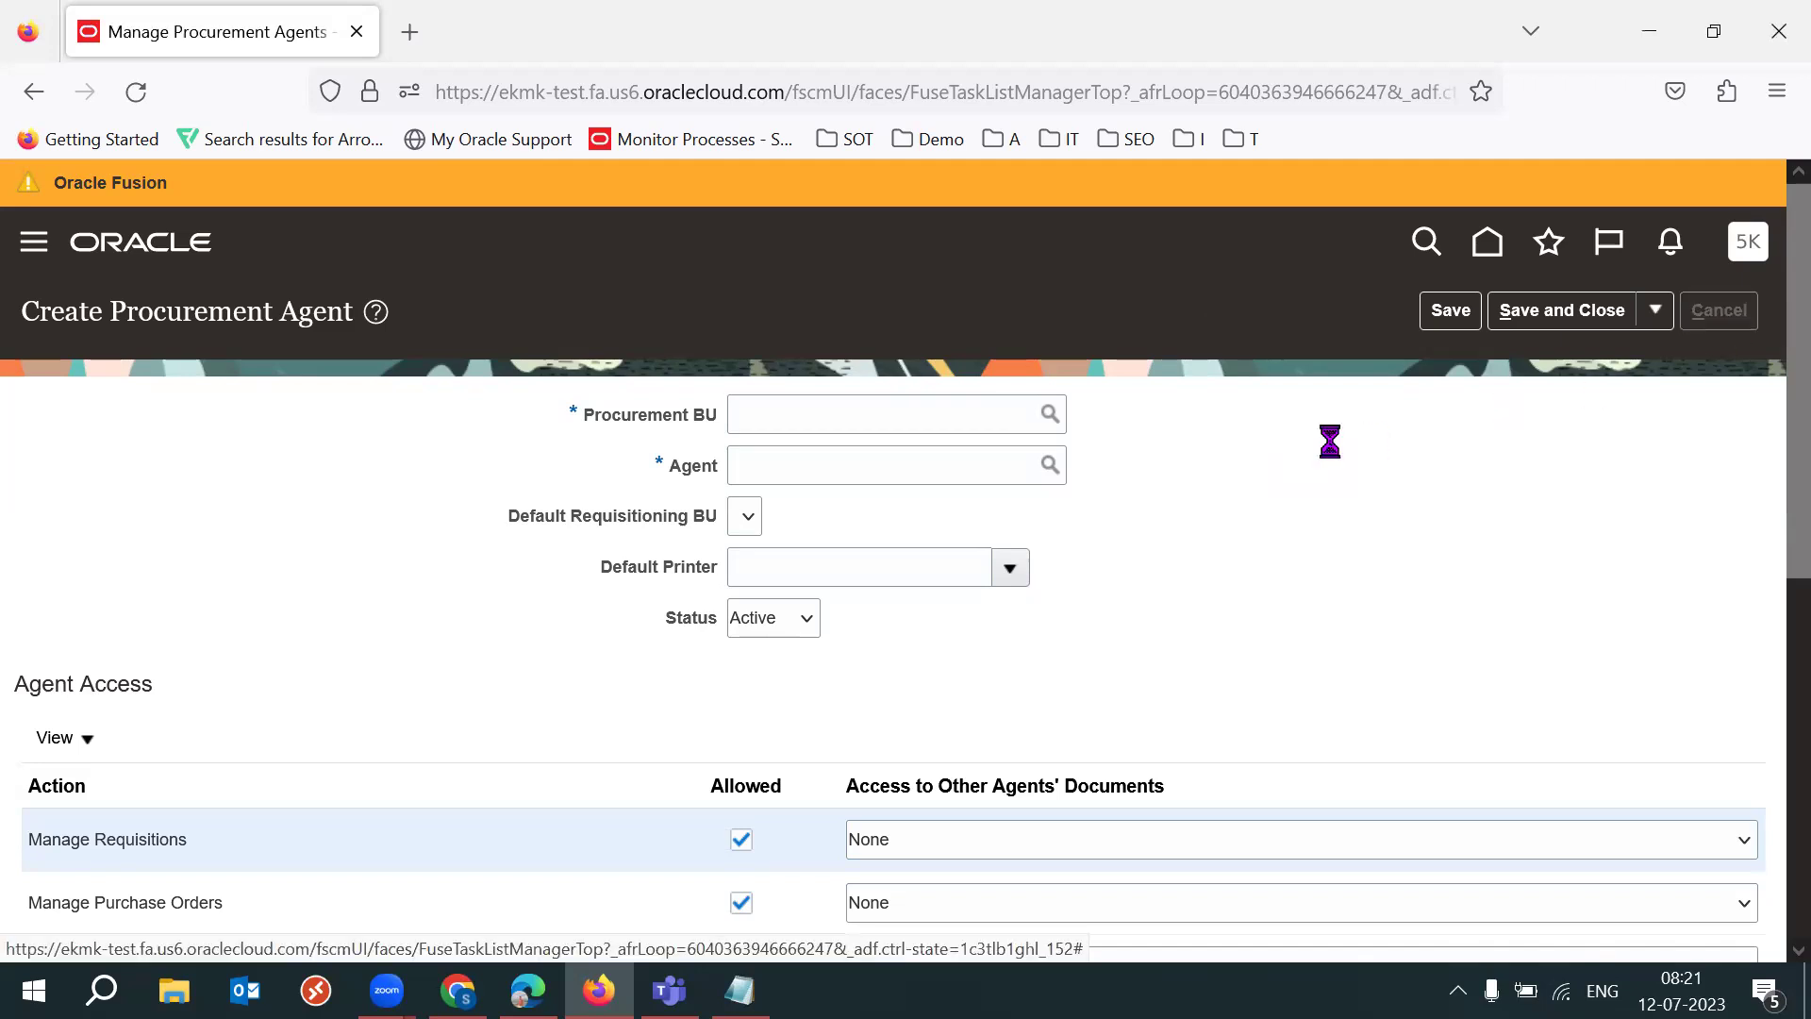
click(1725, 319)
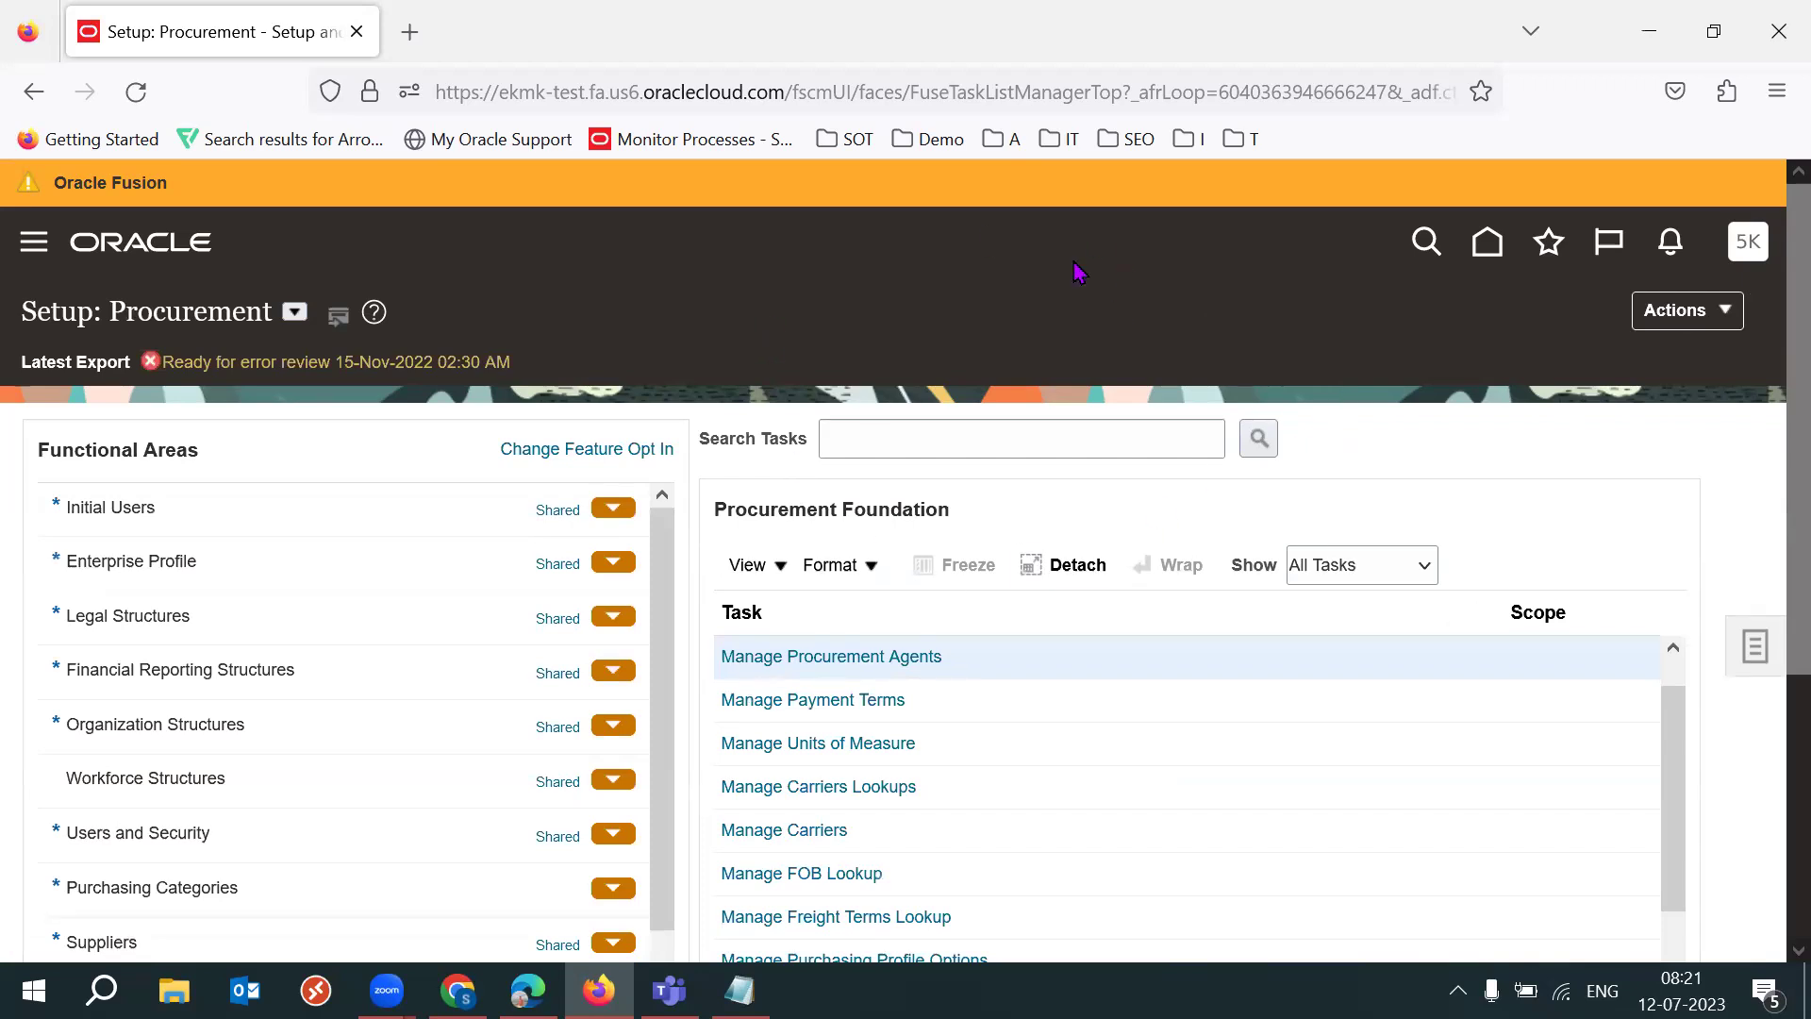
key(alt+Tab)
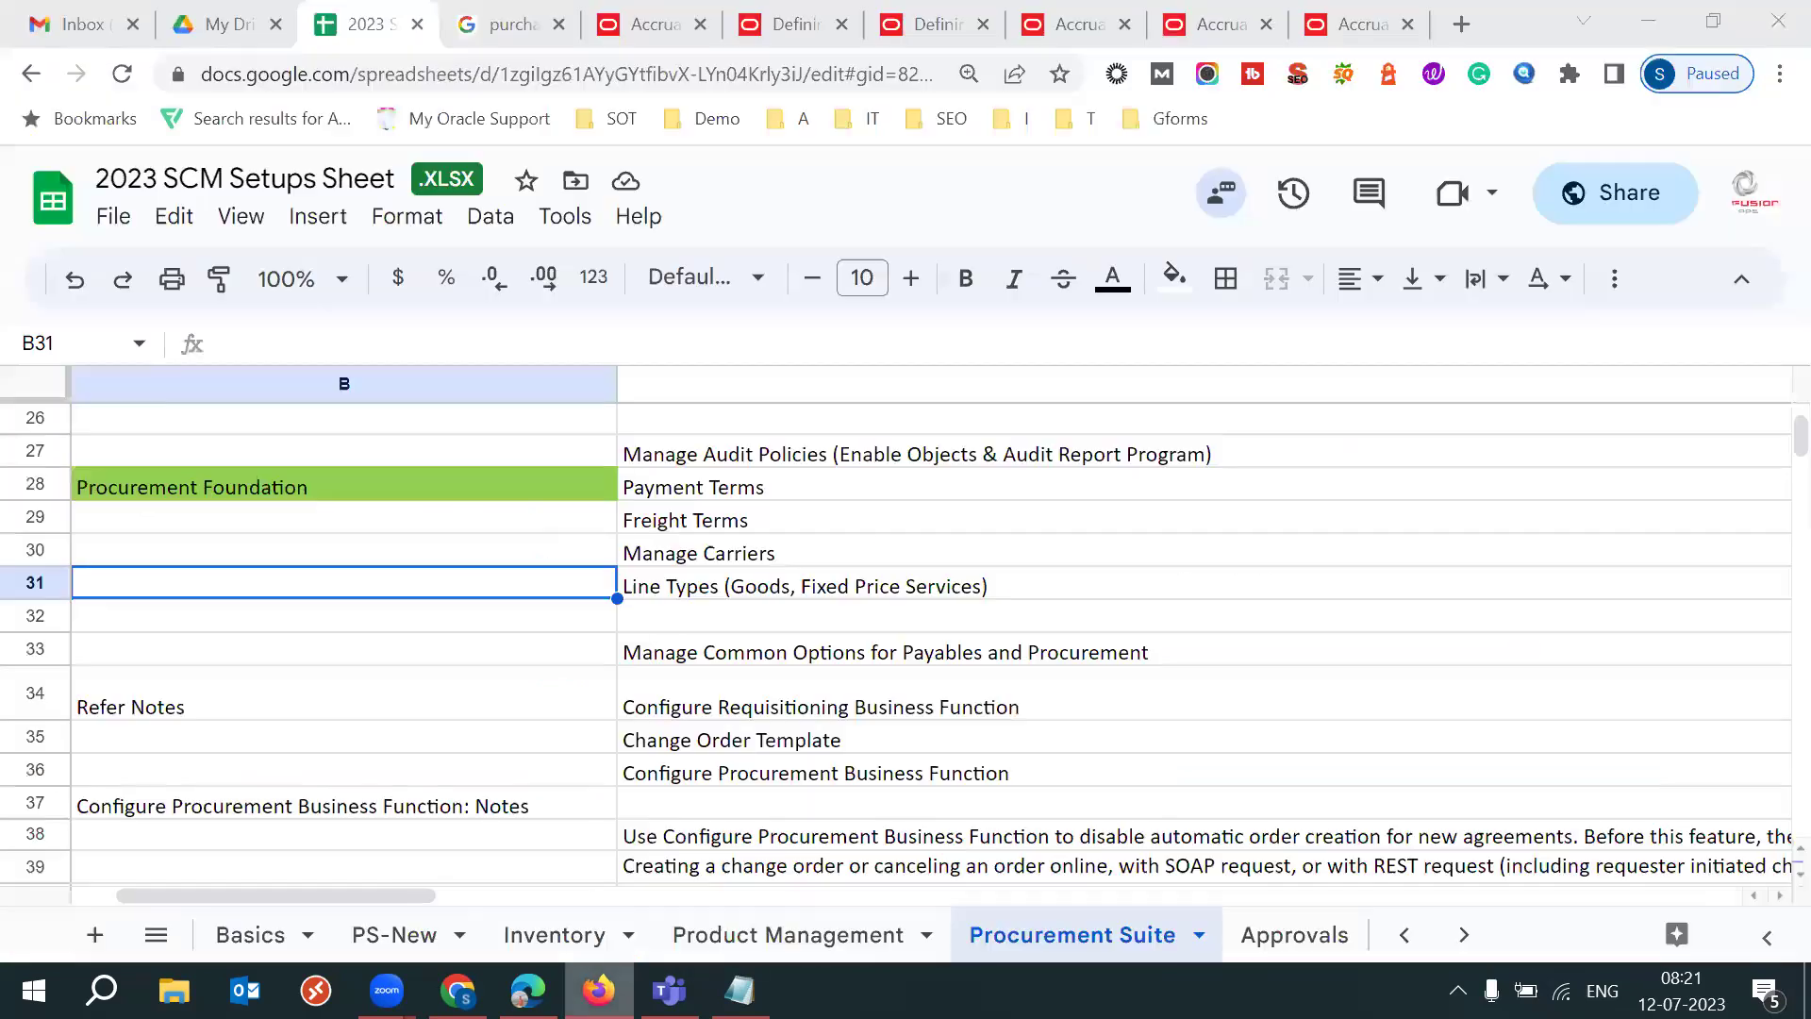
key(alt+Tab)
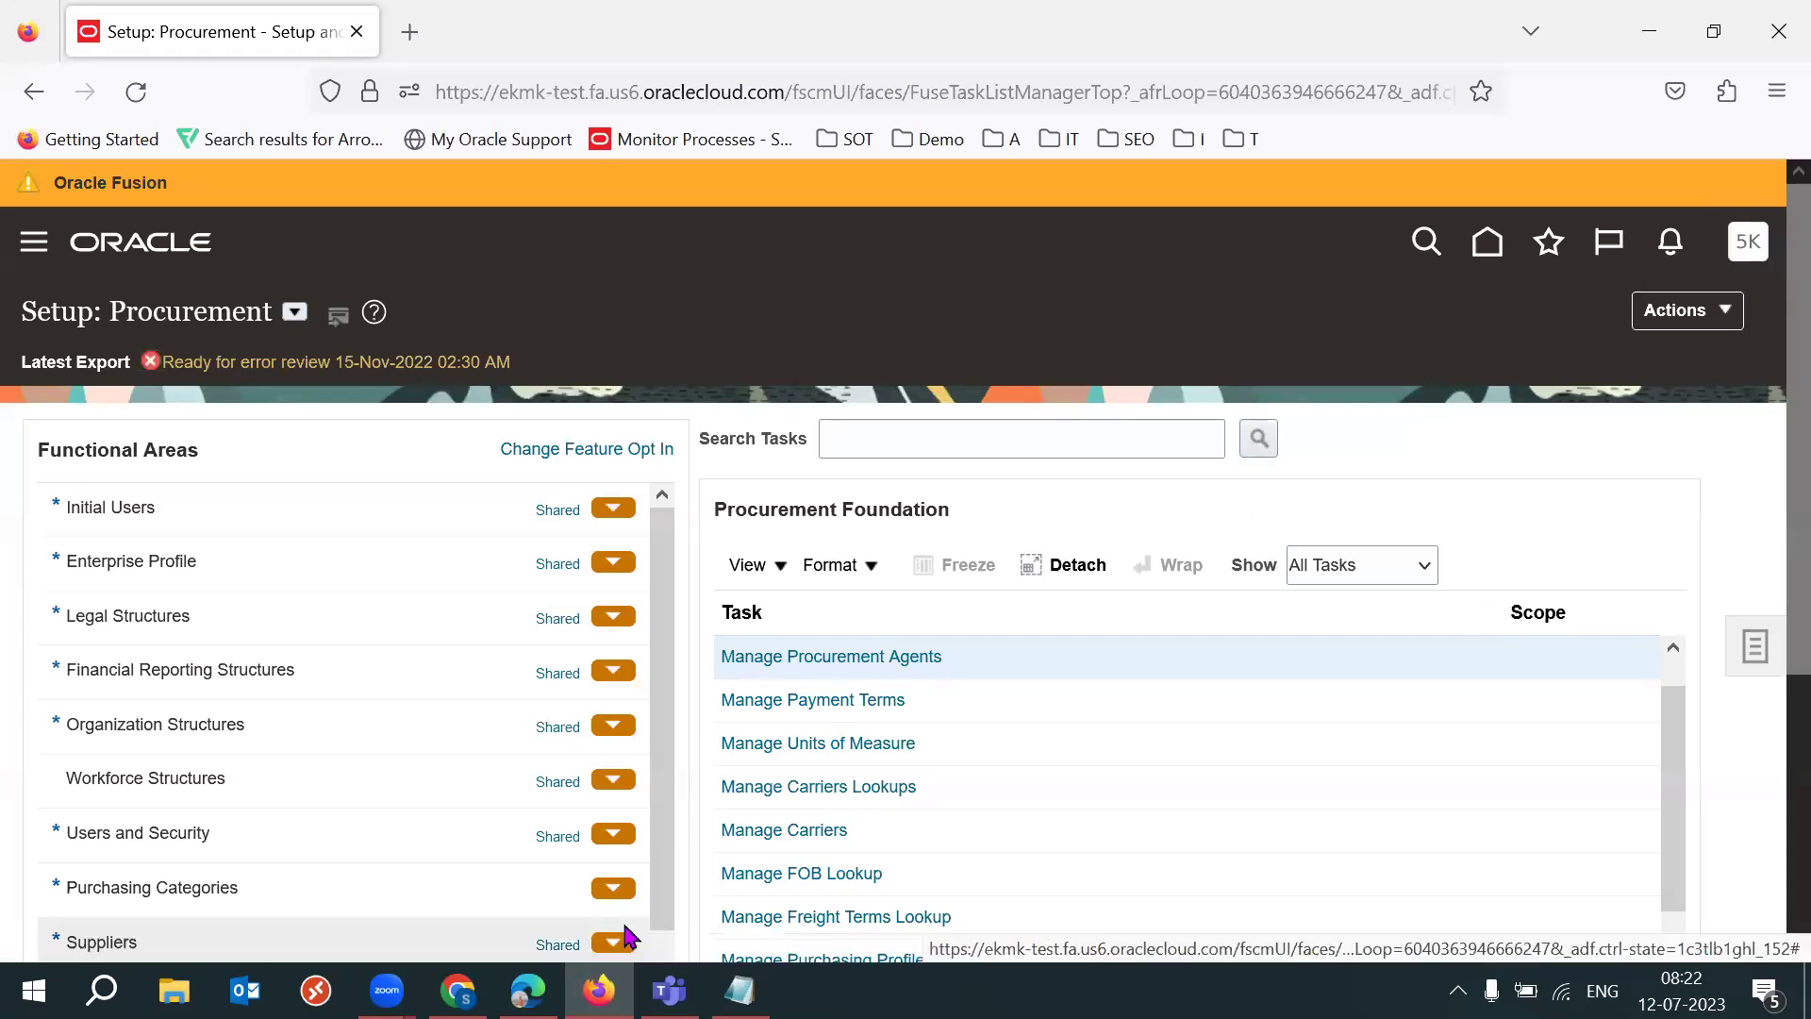
key(alt+Tab)
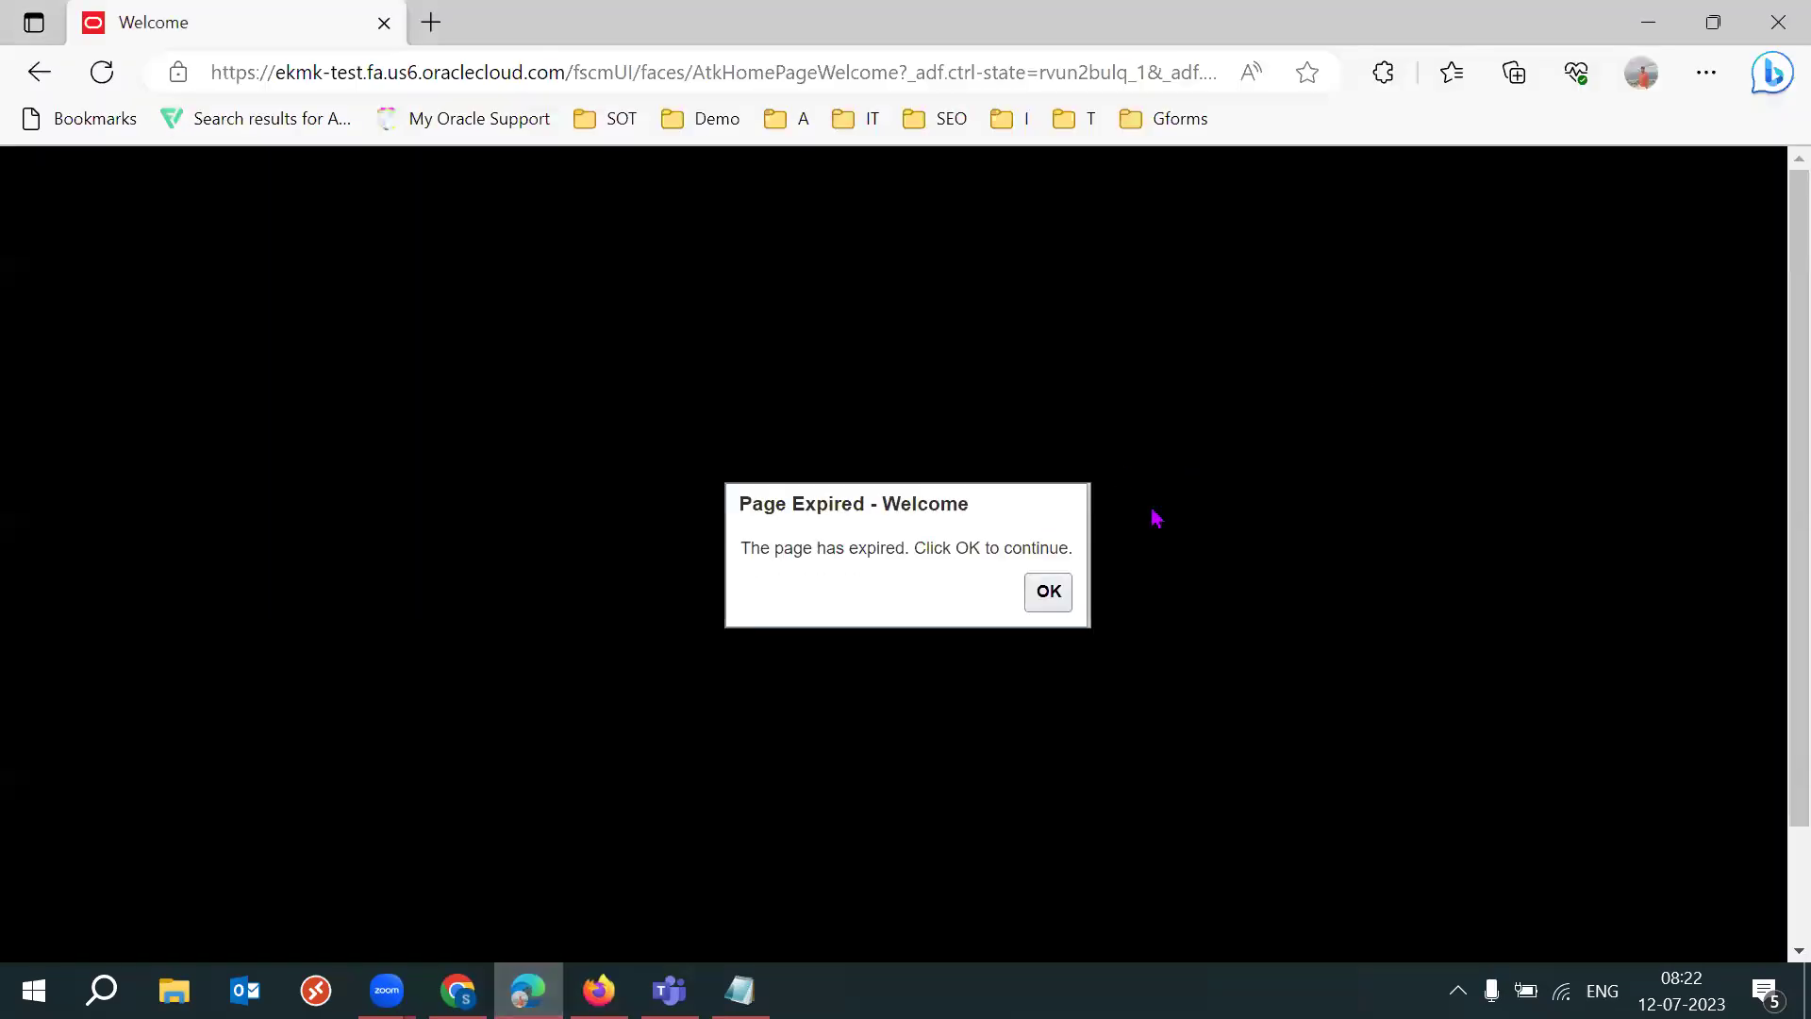
Step: Acknowledge the expired page, reopen Setup and Maintenance, and scroll down to Manage Purchasing Line Types
click(1045, 590)
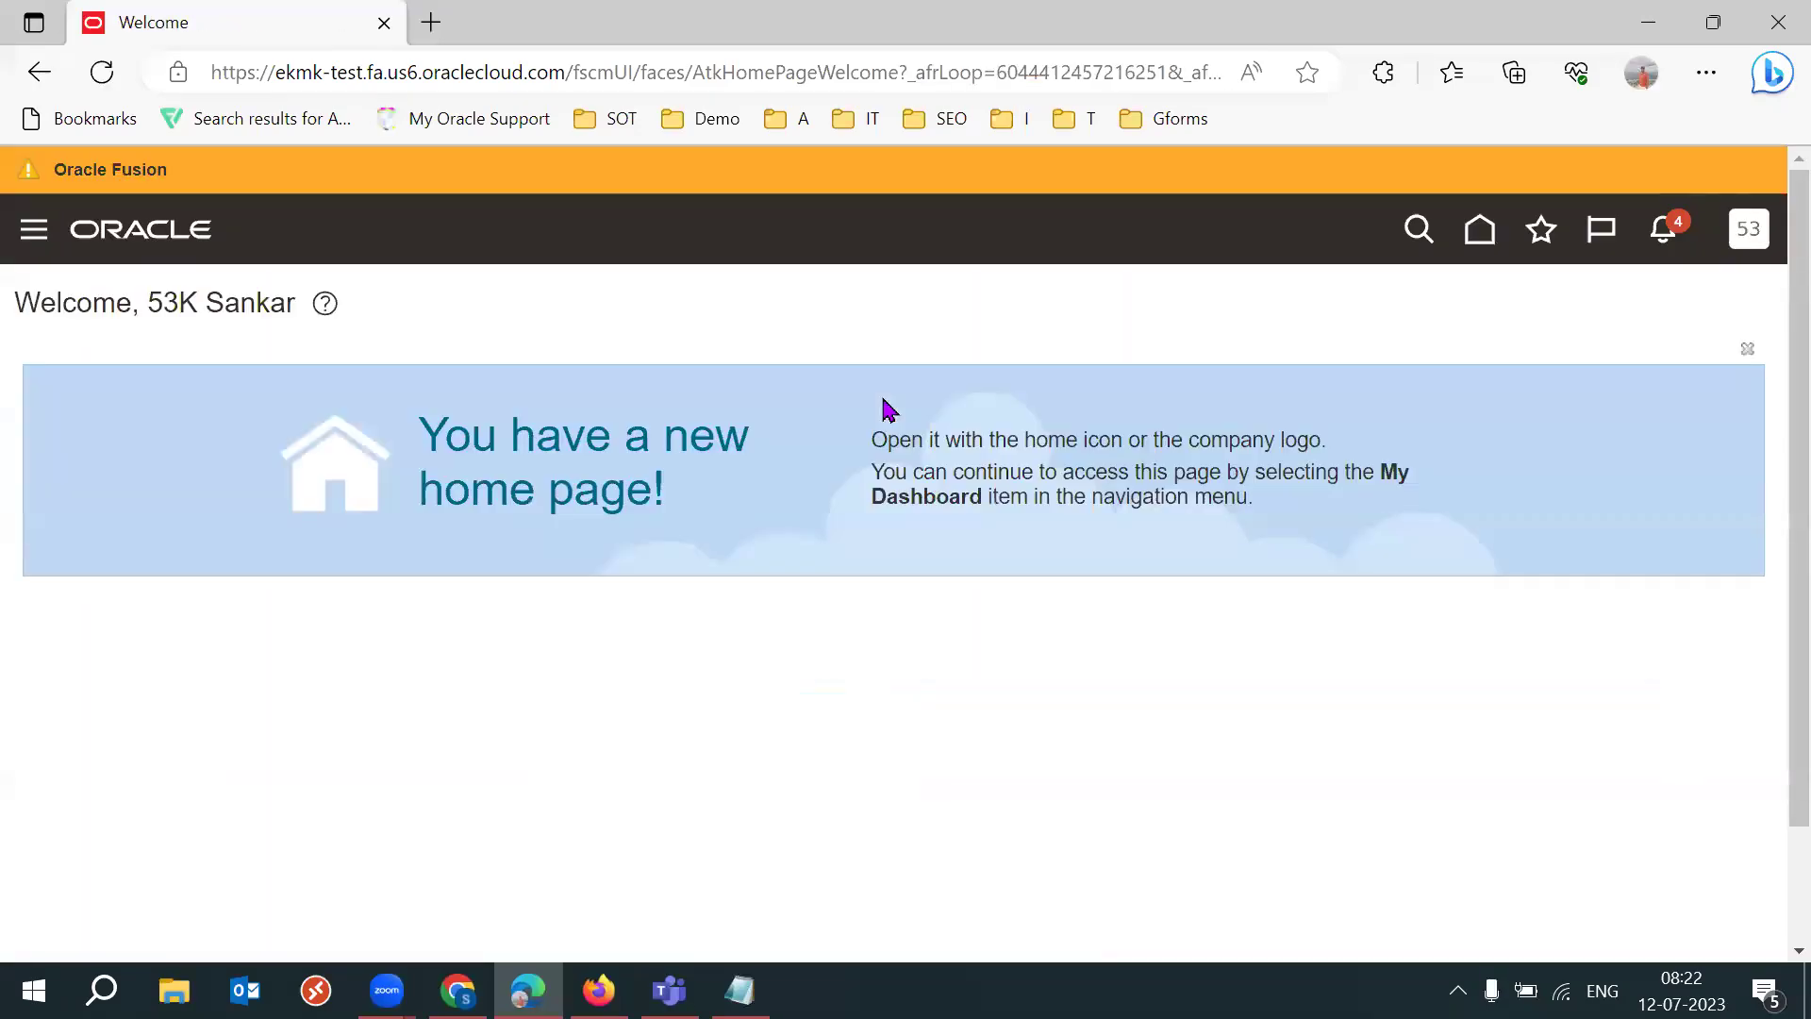
click(1750, 230)
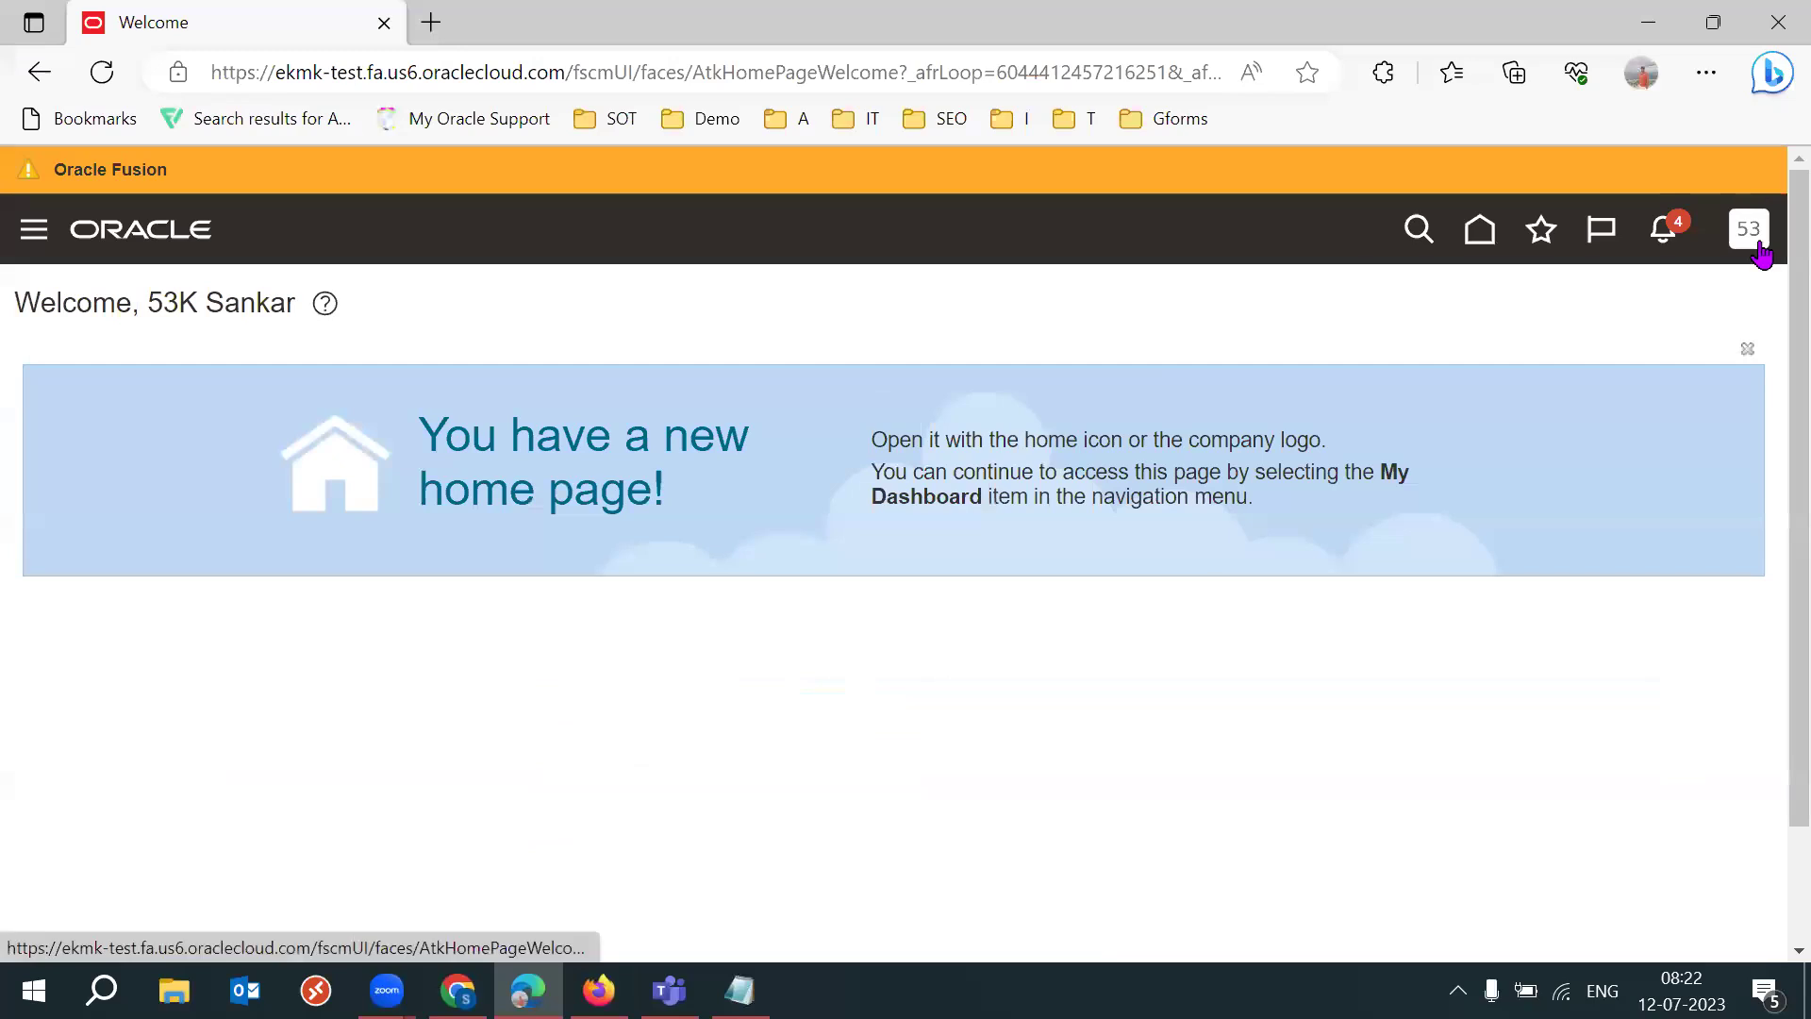
click(1285, 657)
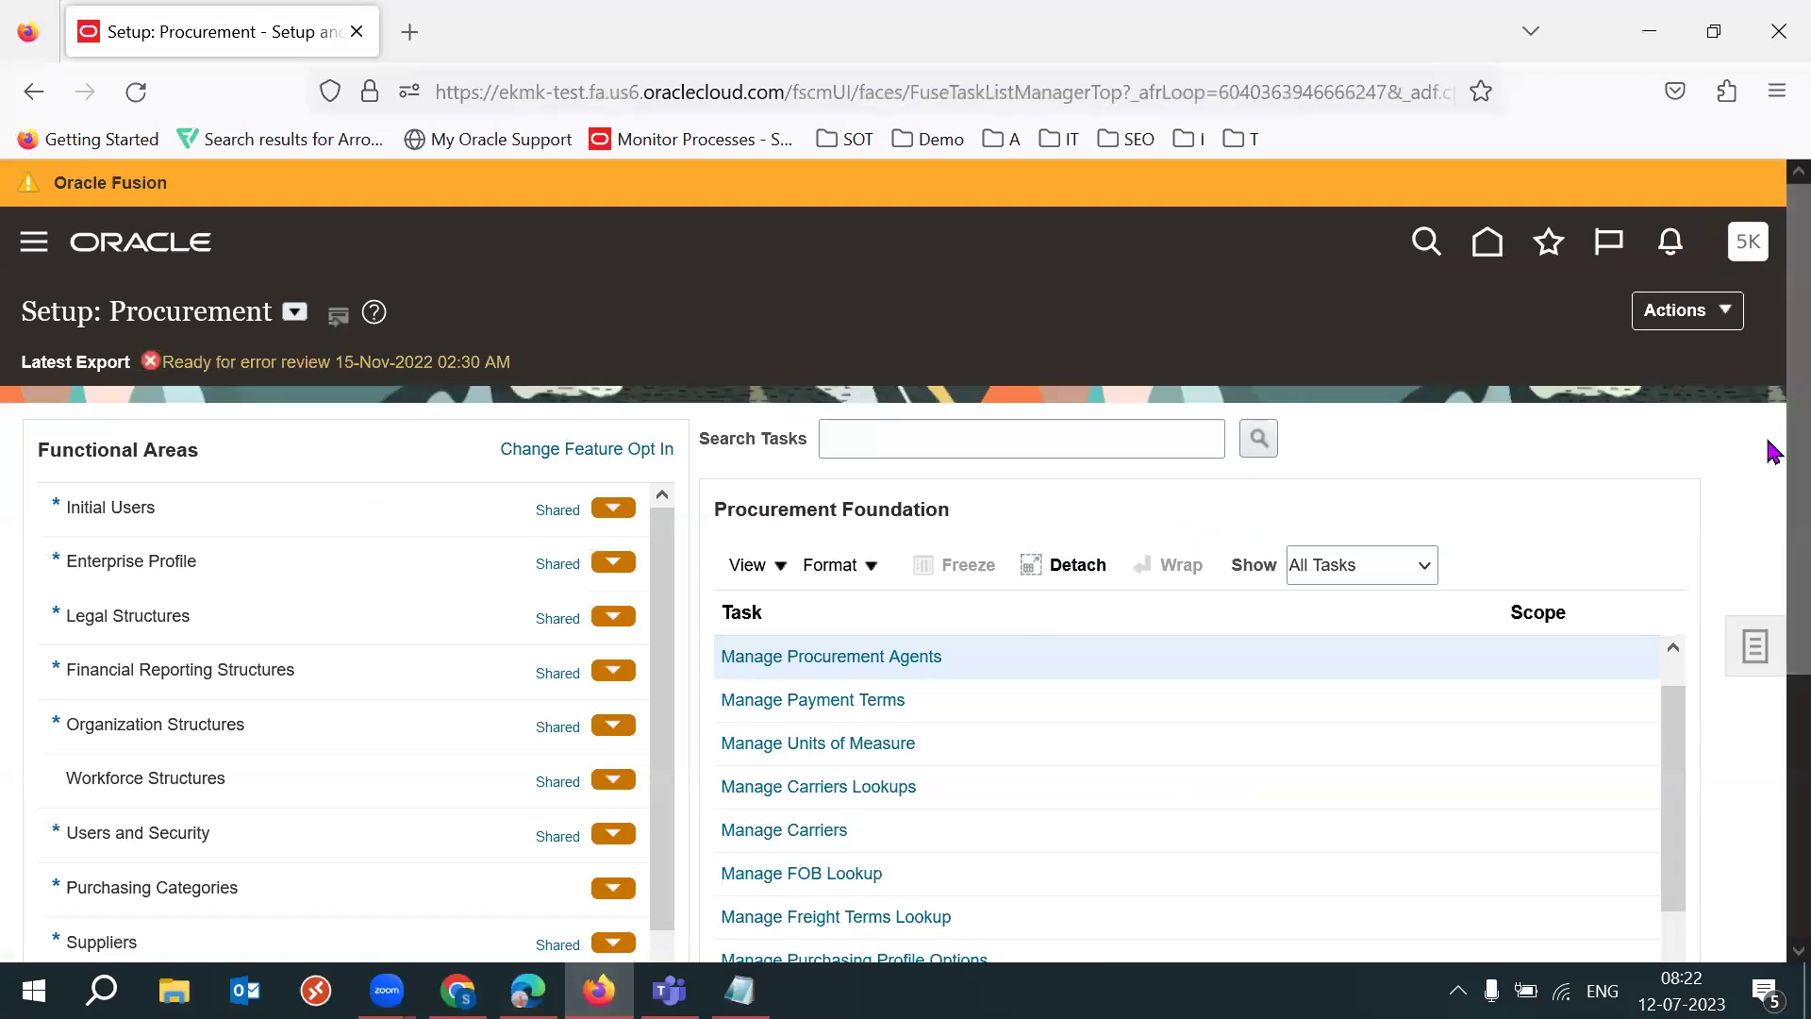
drag(1769, 449, 1769, 525)
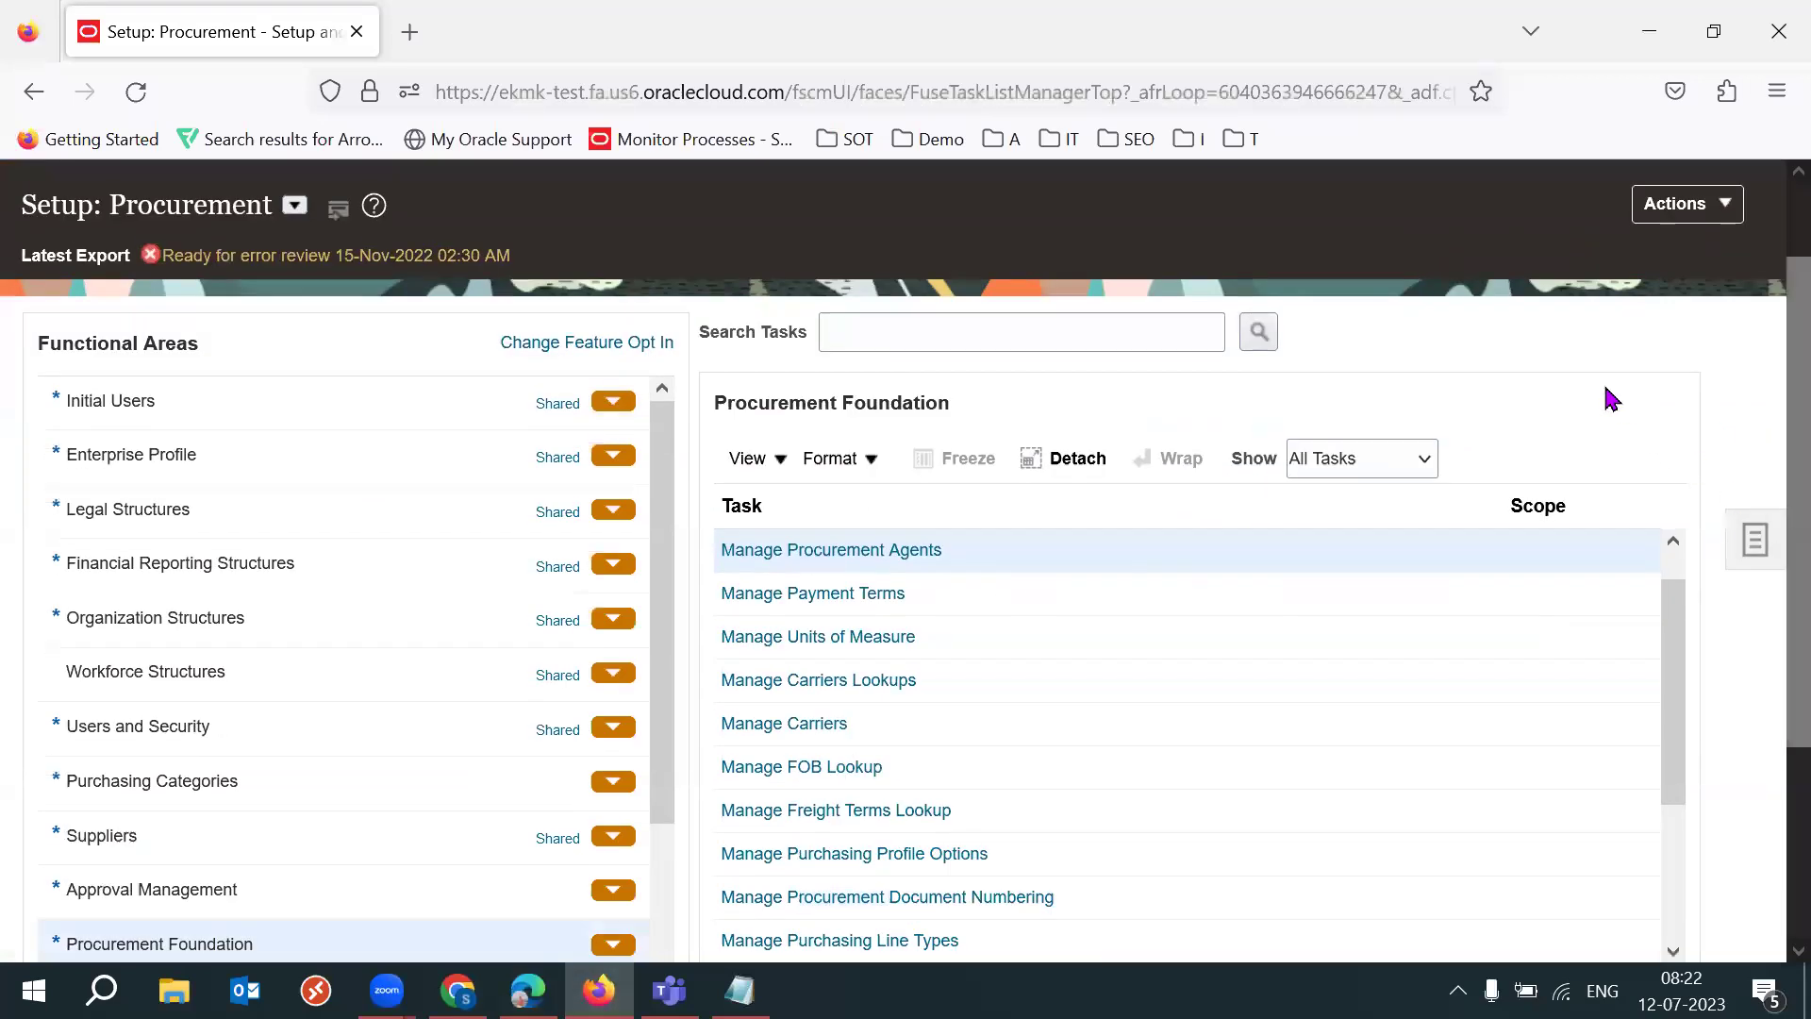